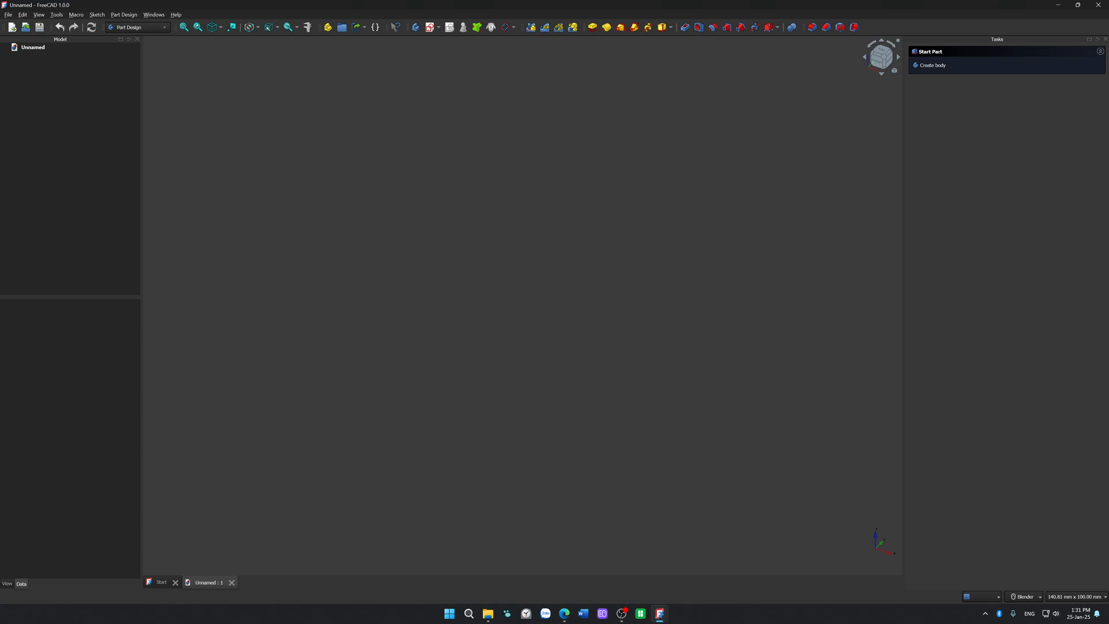
Step: Switch to Bambu Studio and search the online models for "LAMP"
{"action": "key", "text": "alt+Tab"}
{"action": "left_click", "coordinate": [640, 613]}
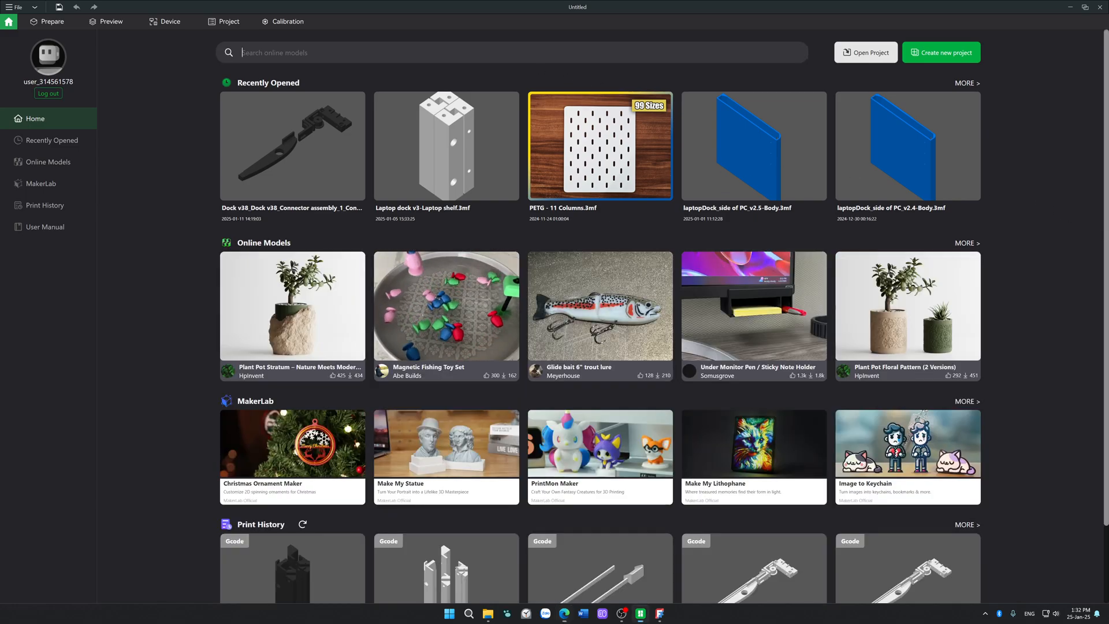
{"action": "type", "text": "LAMP"}
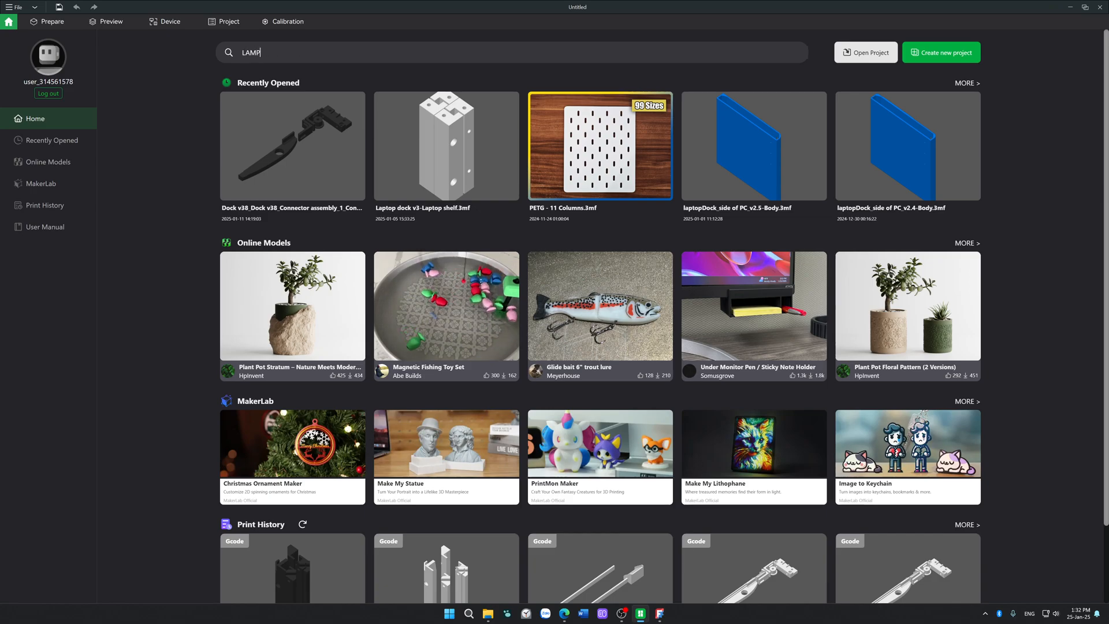
{"action": "key", "text": "Return"}
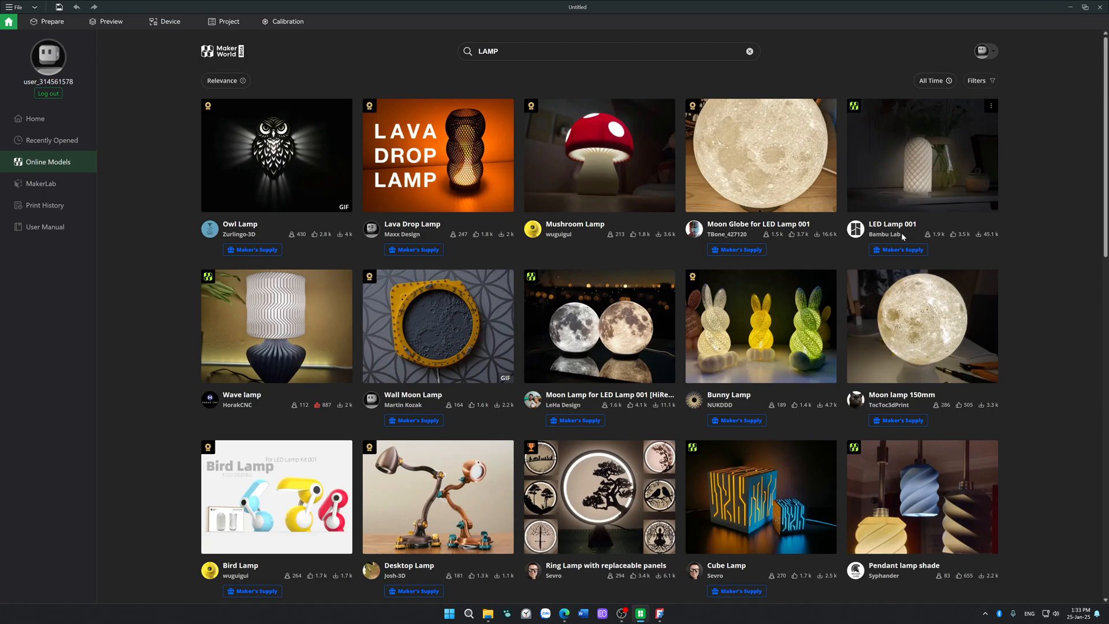
Step: Browse the lamp search results for design ideas, return towards the beginning of the list, and close the slicer
{"action": "scroll", "coordinate": [902, 236], "scroll_direction": "down", "scroll_amount": 3}
{"action": "scroll", "coordinate": [902, 236], "scroll_direction": "down", "scroll_amount": 6}
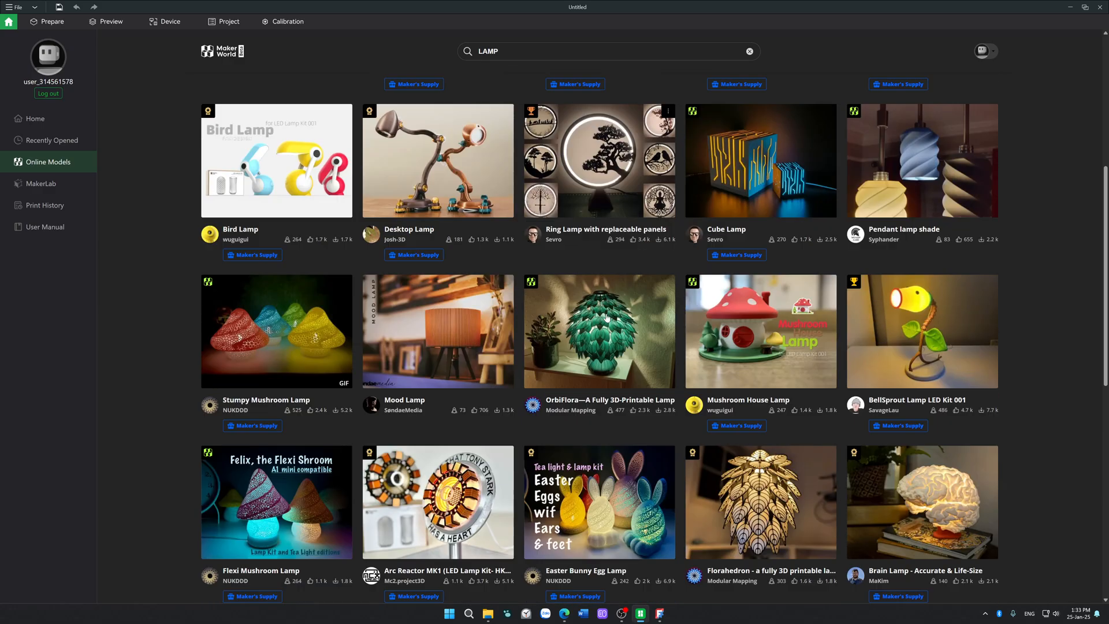
{"action": "scroll", "coordinate": [432, 340], "scroll_direction": "down", "scroll_amount": 3}
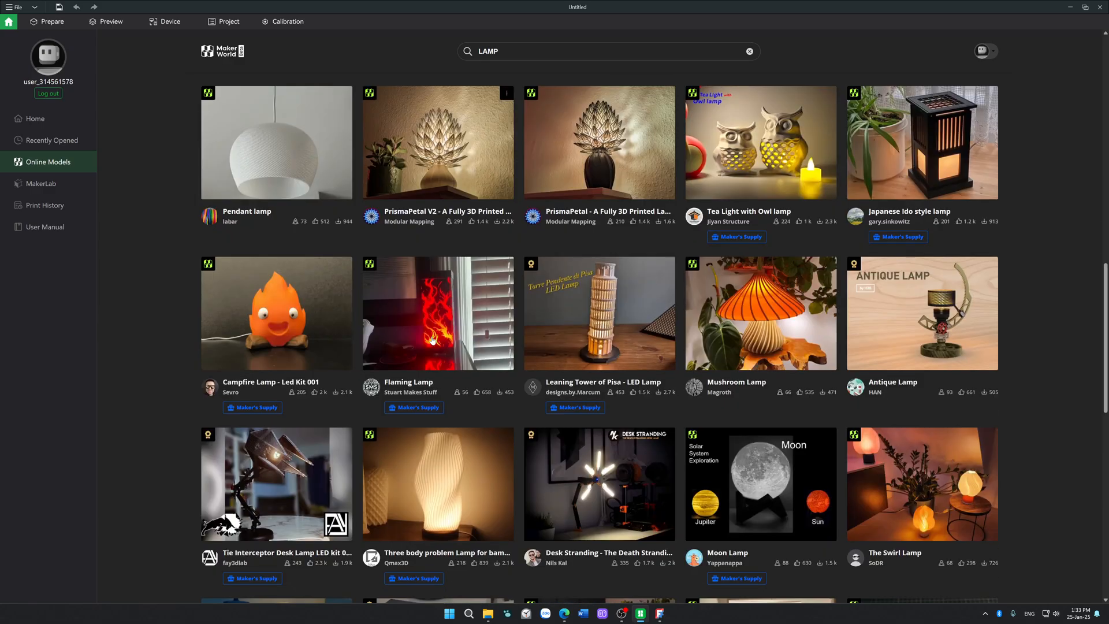
{"action": "scroll", "coordinate": [432, 340], "scroll_direction": "down", "scroll_amount": 3}
{"action": "scroll", "coordinate": [432, 344], "scroll_direction": "down", "scroll_amount": 2}
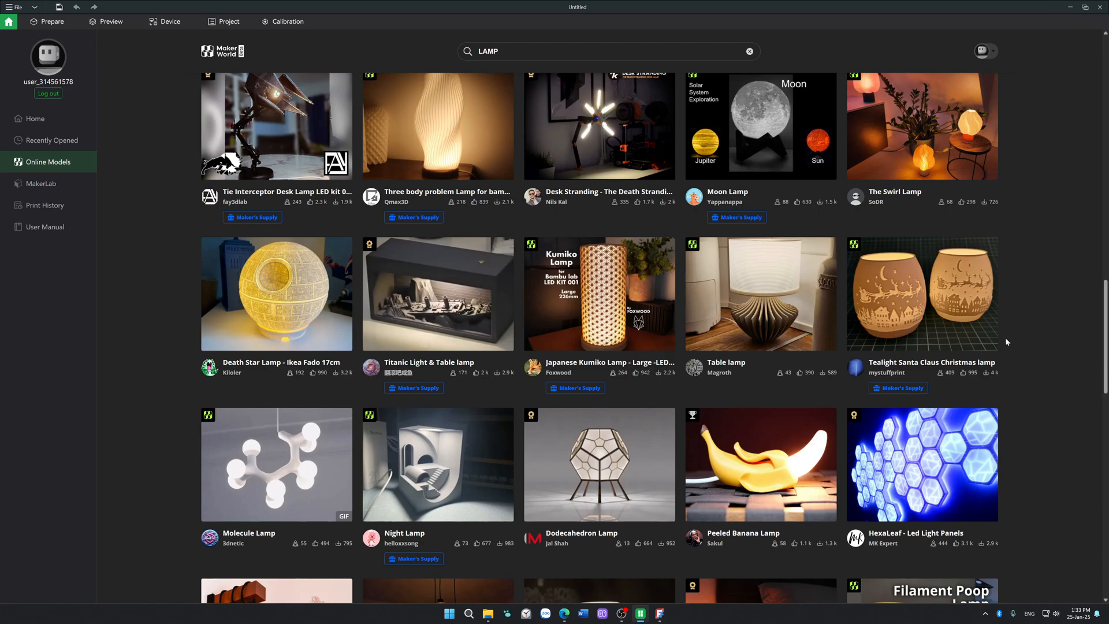
{"action": "scroll", "coordinate": [1010, 340], "scroll_direction": "down", "scroll_amount": 6}
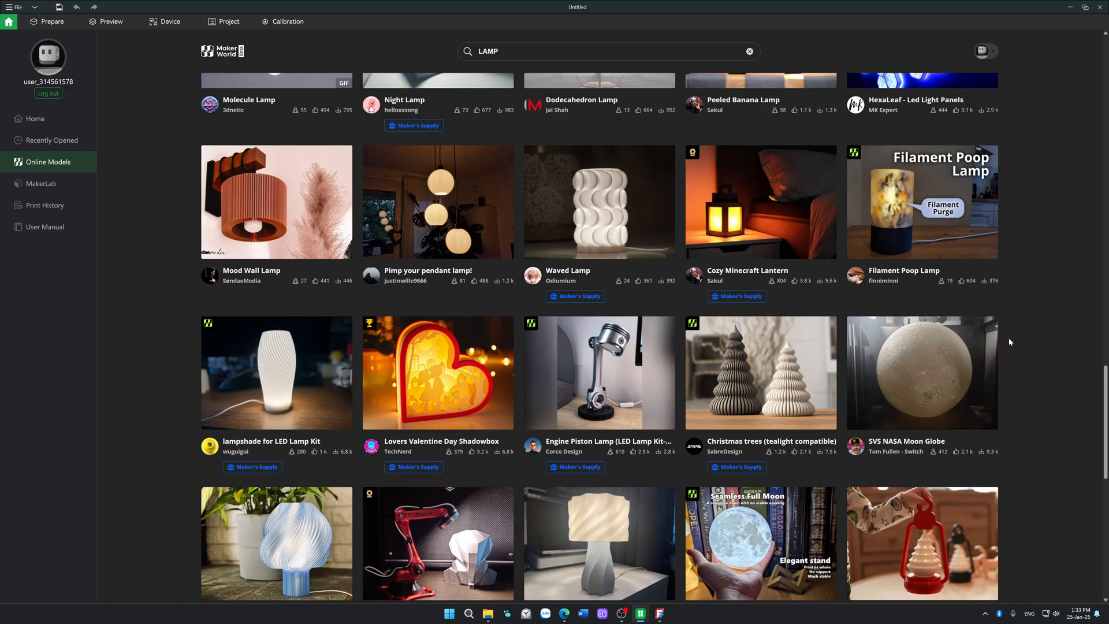
{"action": "scroll", "coordinate": [1008, 337], "scroll_direction": "down", "scroll_amount": 5}
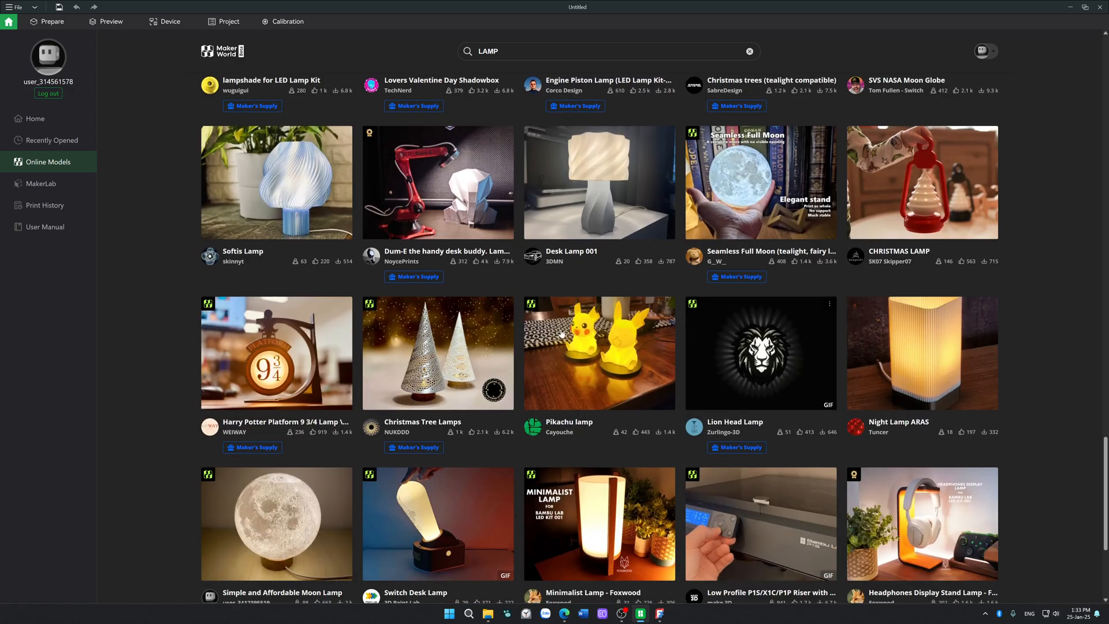
{"action": "scroll", "coordinate": [440, 359], "scroll_direction": "down", "scroll_amount": 6}
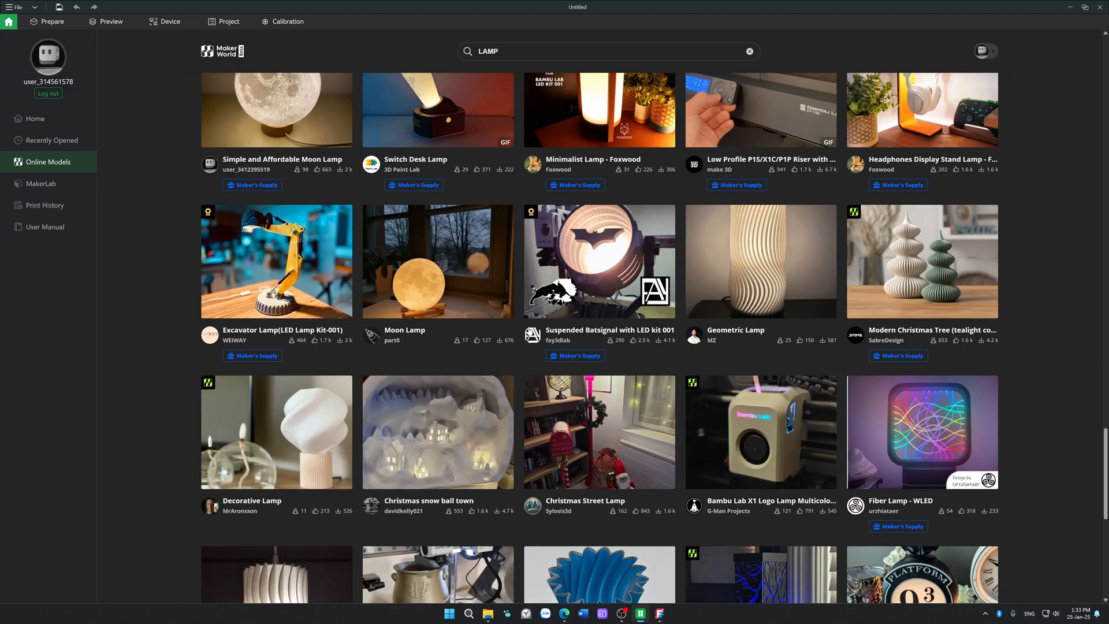
{"action": "scroll", "coordinate": [529, 330], "scroll_direction": "down", "scroll_amount": 6}
{"action": "scroll", "coordinate": [528, 331], "scroll_direction": "down", "scroll_amount": 6}
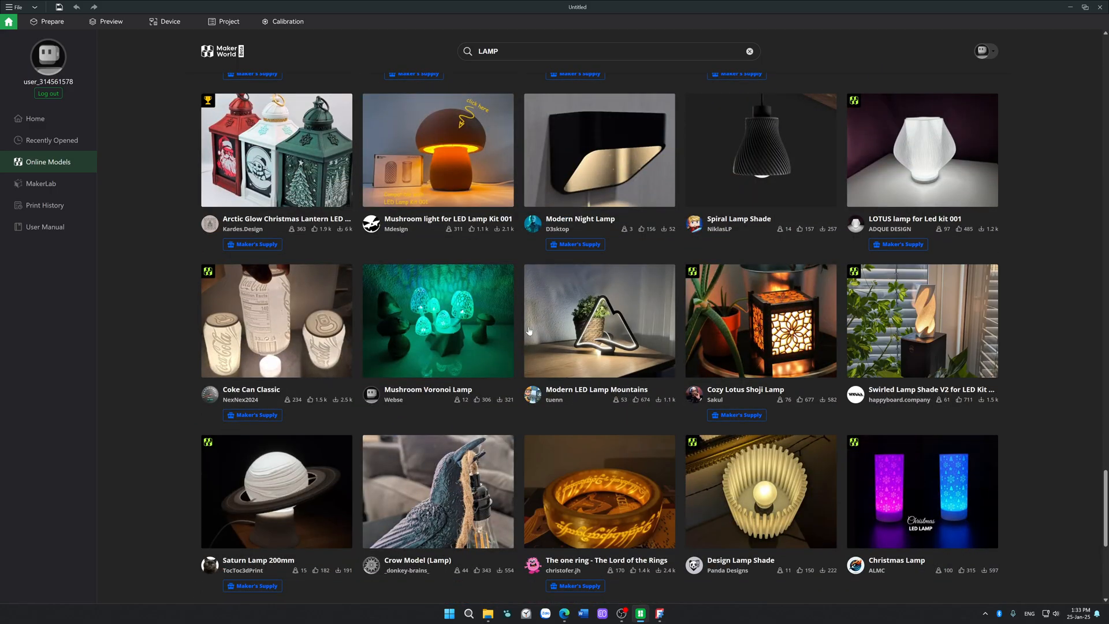
{"action": "scroll", "coordinate": [529, 331], "scroll_direction": "up", "scroll_amount": 20}
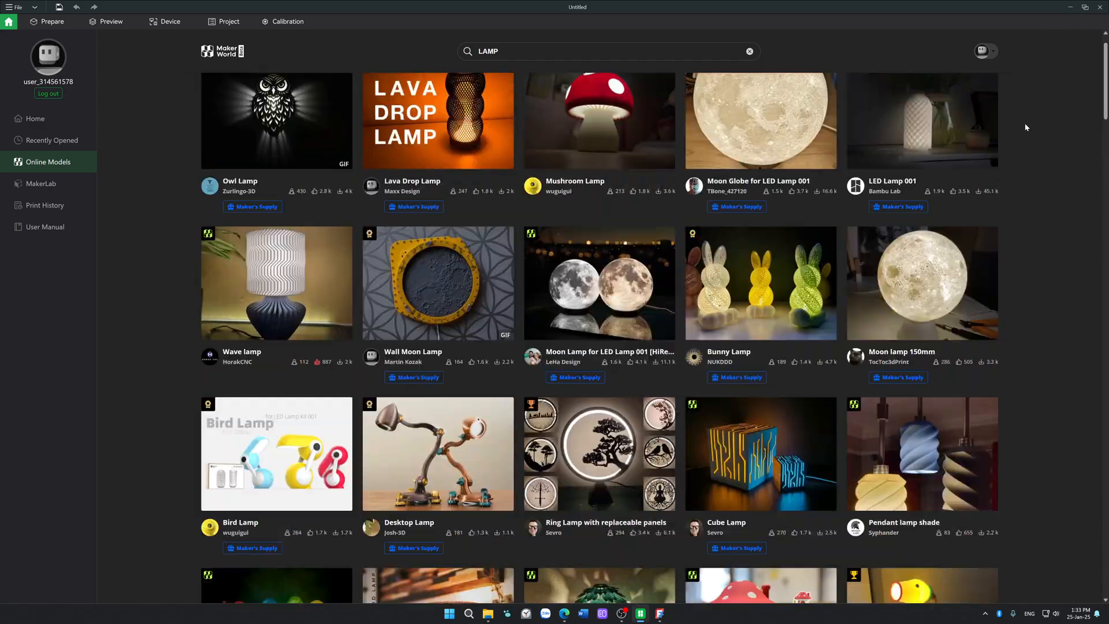
{"action": "left_click", "coordinate": [1099, 6]}
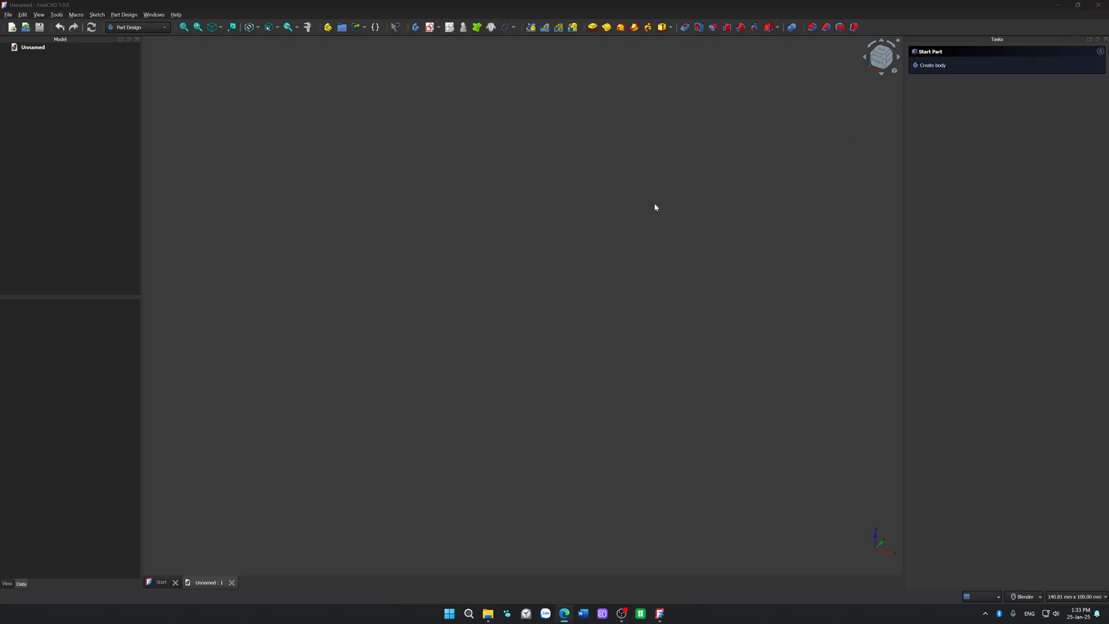
Step: Open the lamp project in Bambu Studio and make plate 2 the active plate
{"action": "left_click", "coordinate": [488, 614]}
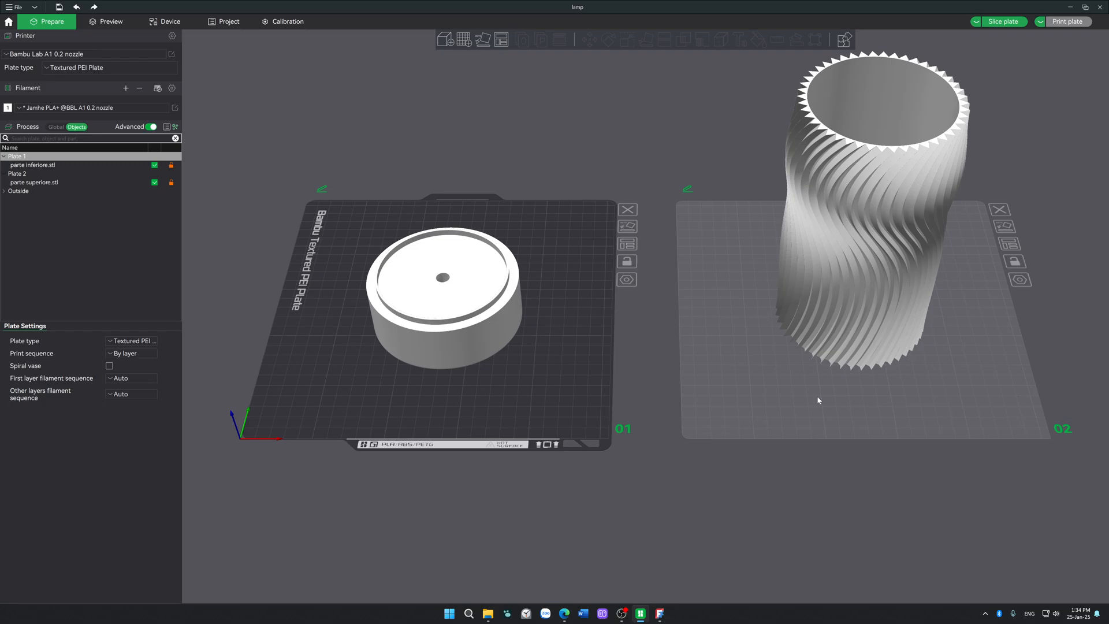
{"action": "left_click", "coordinate": [765, 393]}
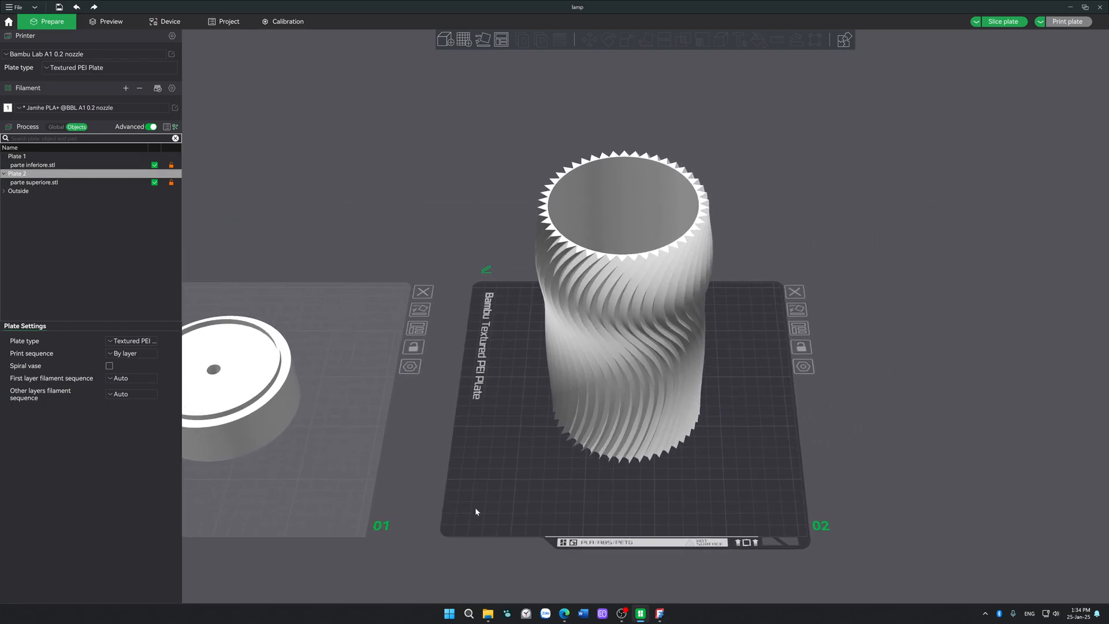
{"action": "right_click_drag", "start_coordinate": [702, 433], "coordinate": [705, 485]}
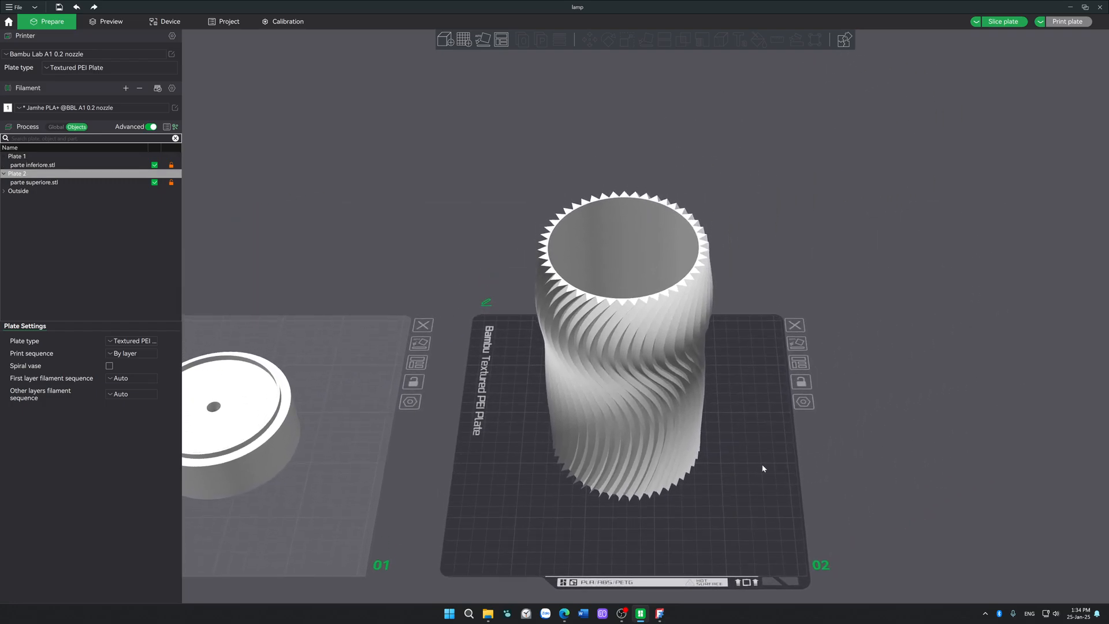
Step: Examine the twisted ribs, open end and closed end of parte superiore.stl on plate 2 from several angles
{"action": "left_click_drag", "start_coordinate": [761, 464], "coordinate": [764, 473]}
{"action": "left_click", "coordinate": [638, 475]}
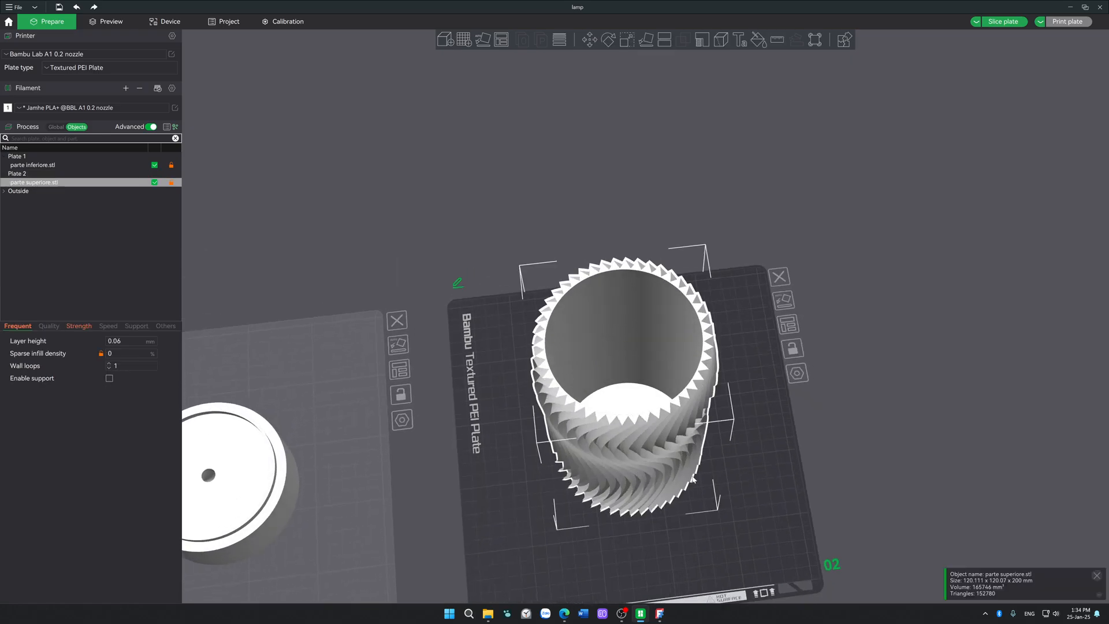
{"action": "left_click", "coordinate": [740, 491]}
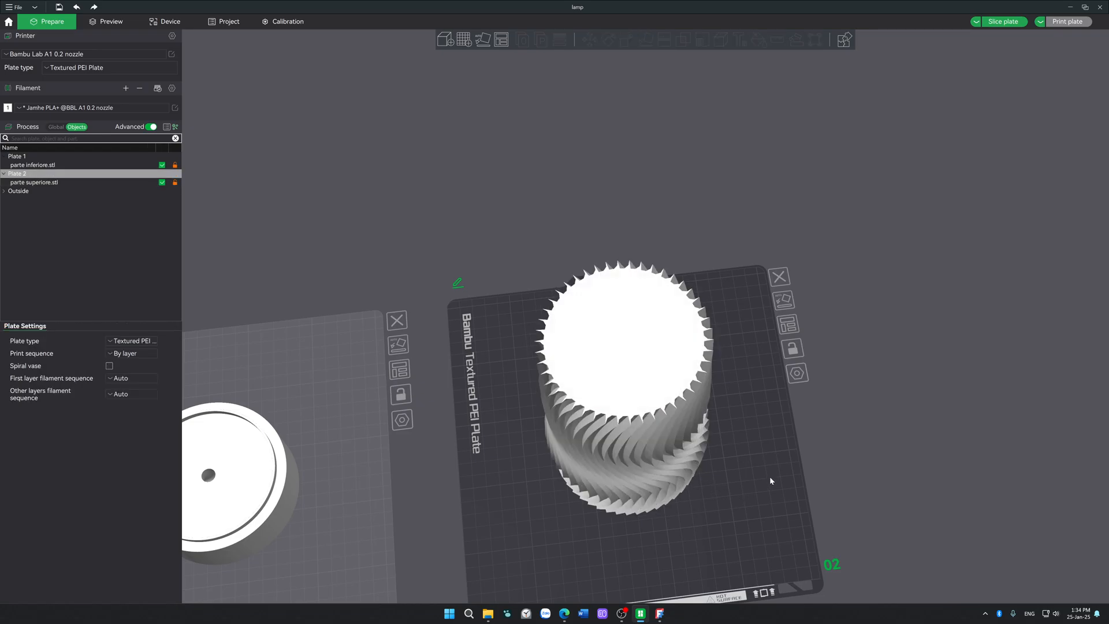
{"action": "left_click_drag", "start_coordinate": [770, 481], "coordinate": [749, 363]}
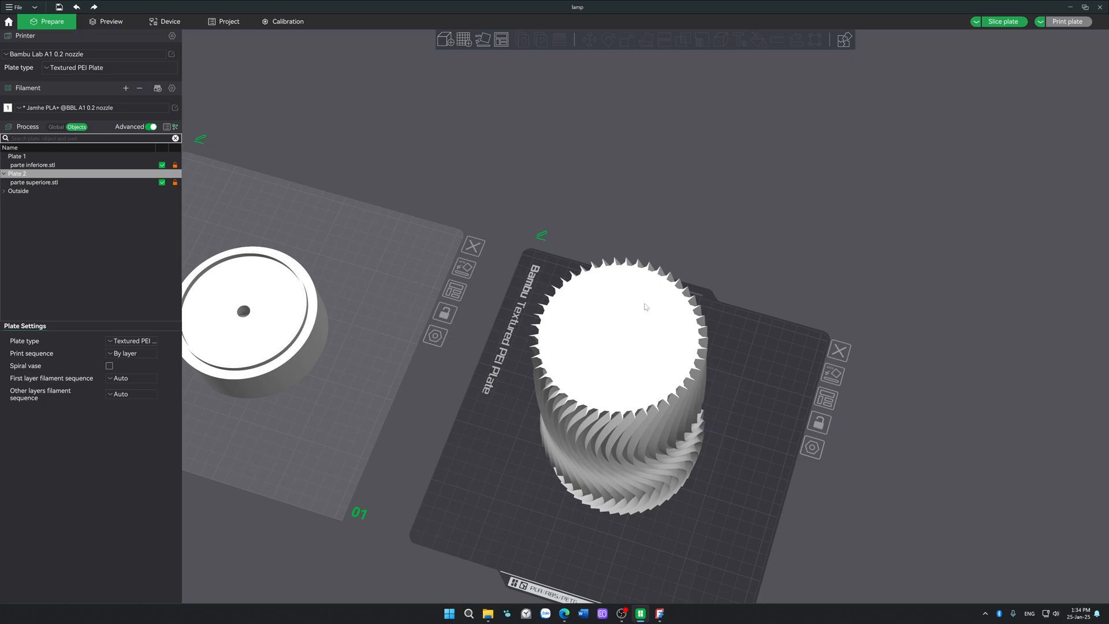
{"action": "left_click_drag", "start_coordinate": [715, 538], "coordinate": [712, 509]}
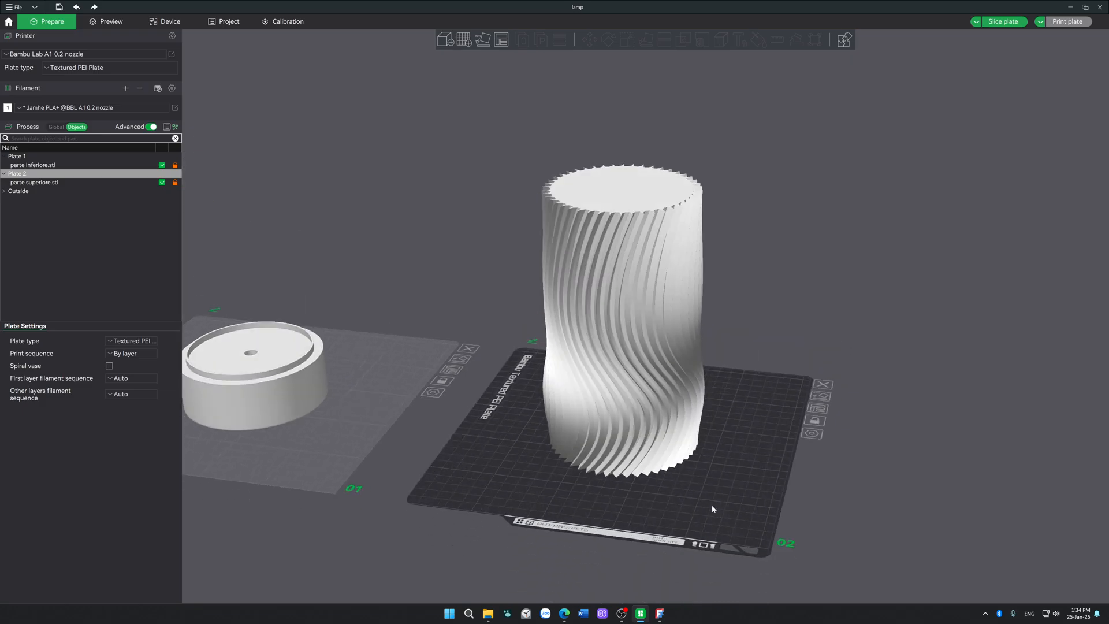
{"action": "left_click", "coordinate": [605, 277]}
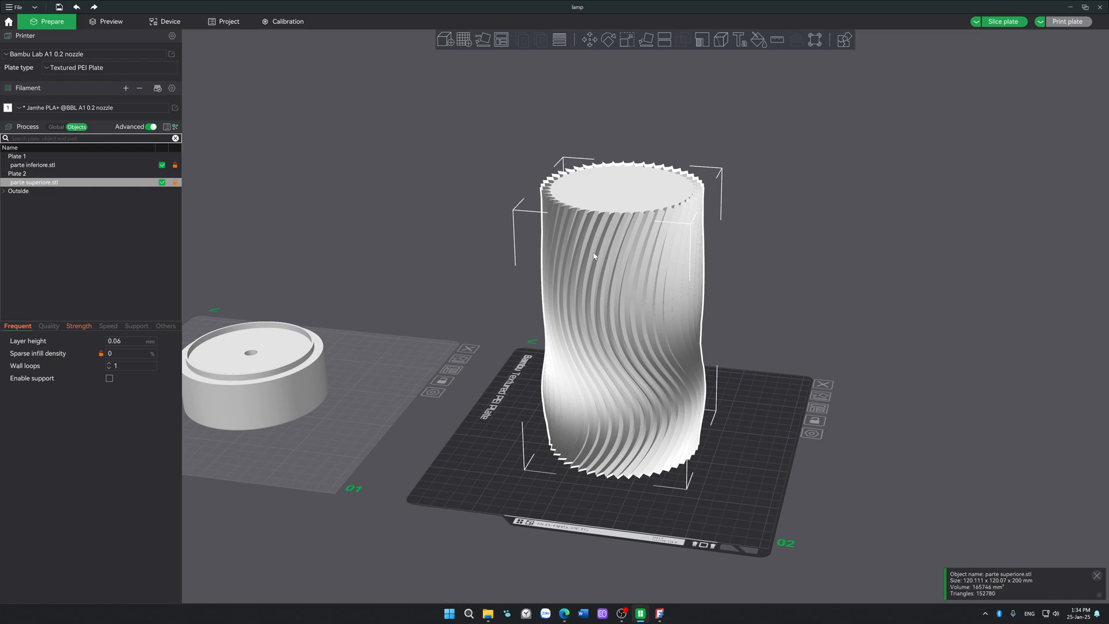
{"action": "left_click", "coordinate": [759, 231]}
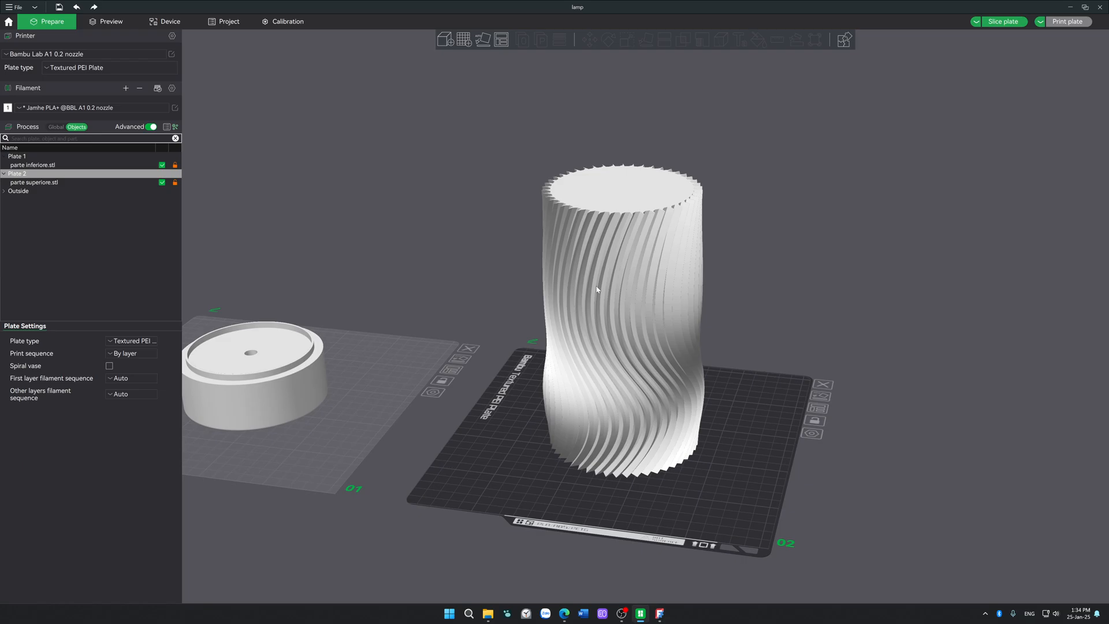
{"action": "left_click_drag", "start_coordinate": [741, 261], "coordinate": [748, 269]}
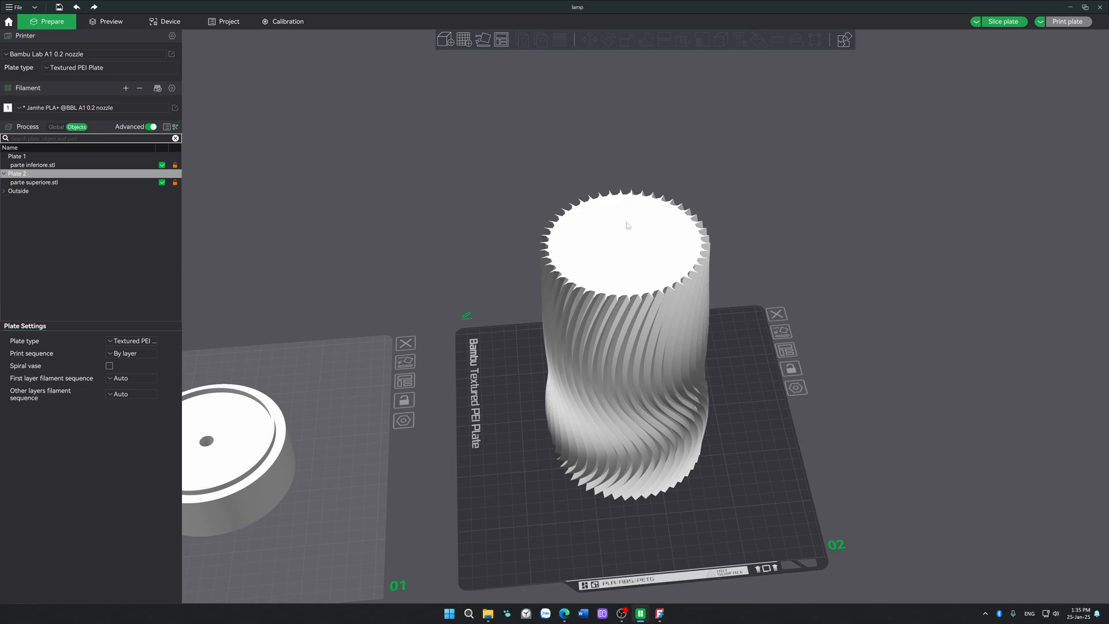
Step: Move parte superiore.stl towards a far corner of plate 2 and place a pasted copy of it beside the original
{"action": "left_click_drag", "start_coordinate": [629, 226], "coordinate": [860, 182]}
{"action": "scroll", "coordinate": [822, 229], "scroll_direction": "down", "scroll_amount": 3}
{"action": "left_click_drag", "start_coordinate": [662, 427], "coordinate": [702, 338]}
{"action": "key", "text": "ctrl+c"}
{"action": "key", "text": "ctrl+v"}
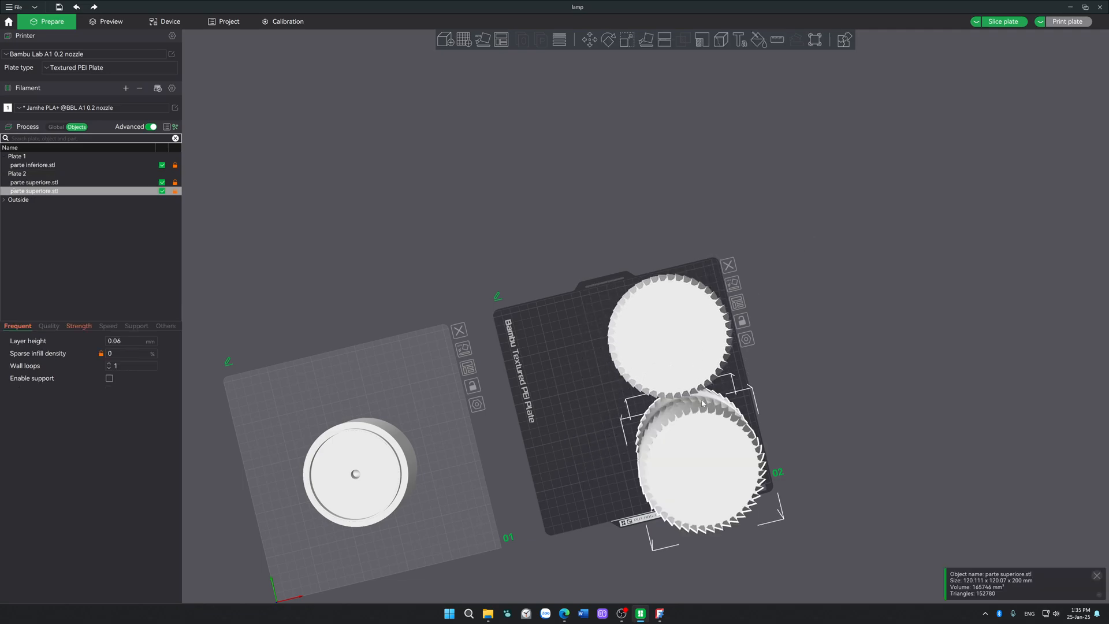
{"action": "left_click_drag", "start_coordinate": [687, 410], "coordinate": [542, 355]}
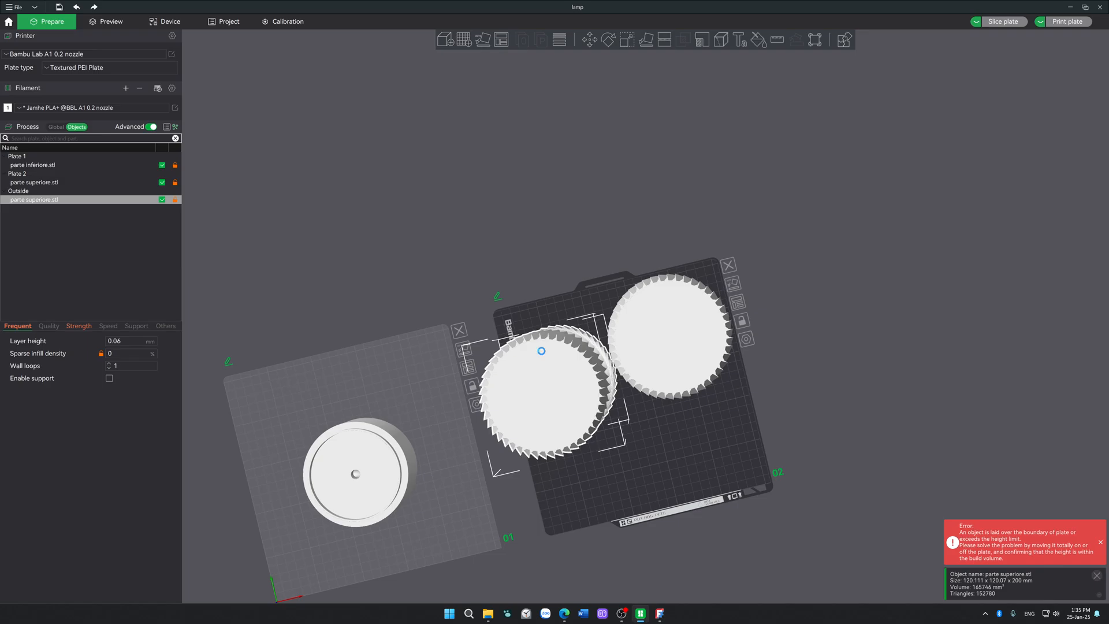
Step: Paste a second copy of parte superiore.stl and place it near the front edge of plate 2
{"action": "key", "text": "ctrl+v"}
{"action": "left_click_drag", "start_coordinate": [644, 436], "coordinate": [624, 471]}
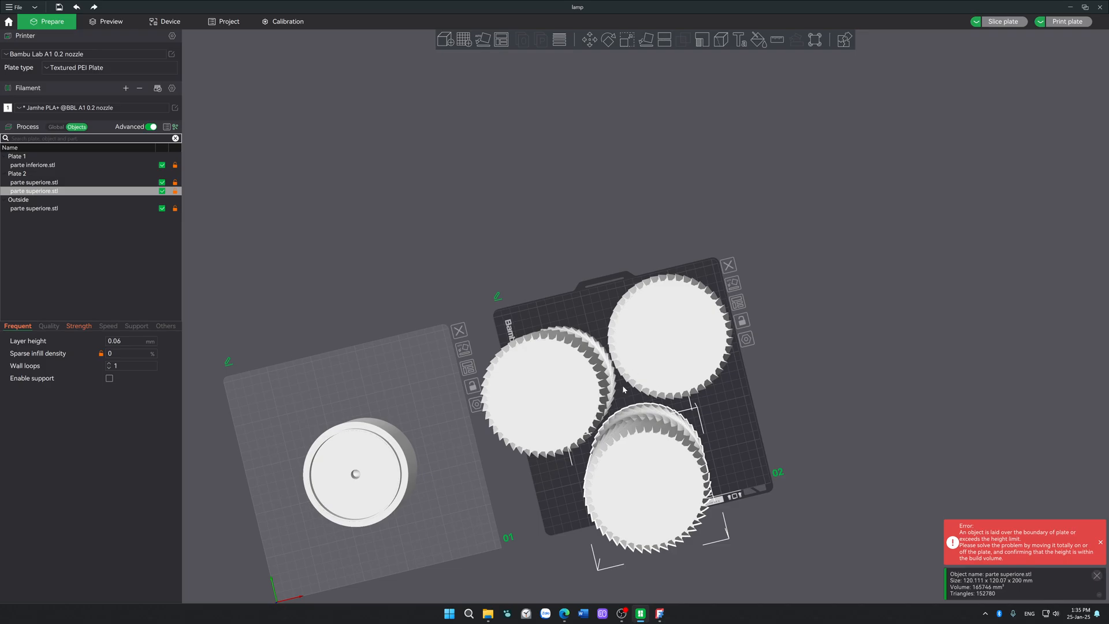
{"action": "left_click_drag", "start_coordinate": [675, 353], "coordinate": [681, 363]}
Step: Lower the original parte superiore.stl vertically through plate 2, leaving only a short section above the plate
{"action": "left_click_drag", "start_coordinate": [963, 419], "coordinate": [936, 406]}
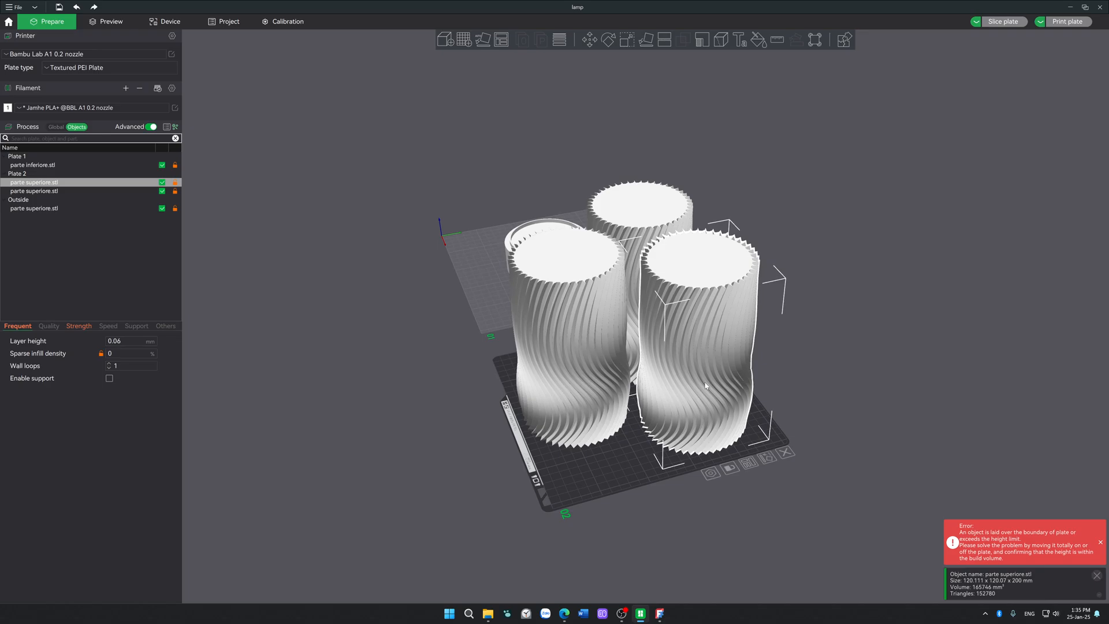
{"action": "key", "text": "m"}
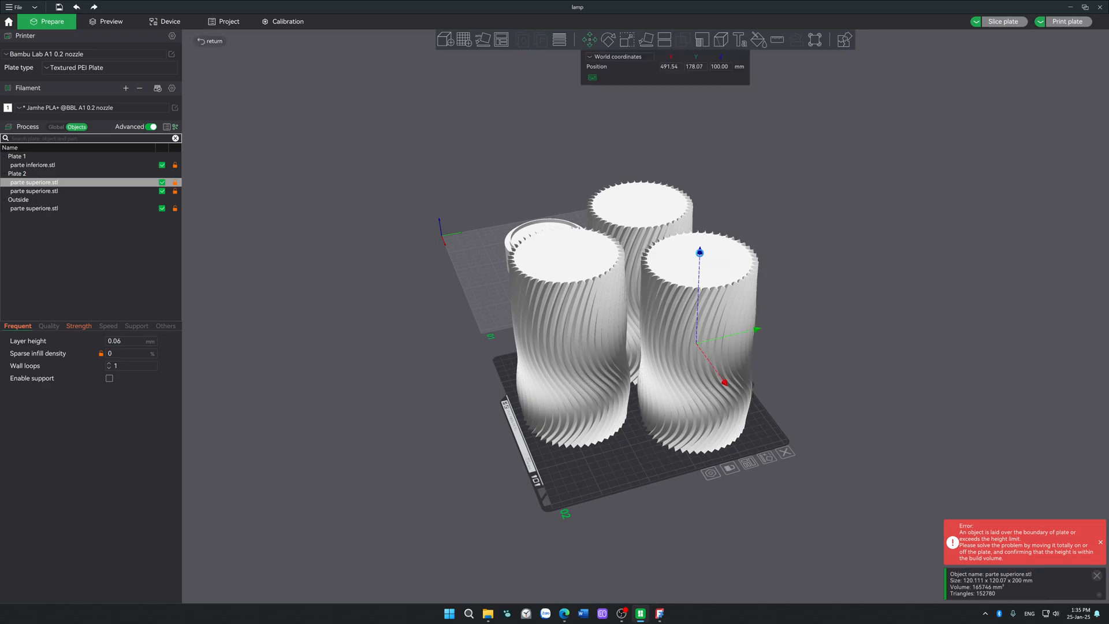
{"action": "left_click_drag", "start_coordinate": [699, 252], "coordinate": [714, 155]}
{"action": "left_click_drag", "start_coordinate": [701, 247], "coordinate": [695, 369]}
{"action": "left_click", "coordinate": [886, 324]}
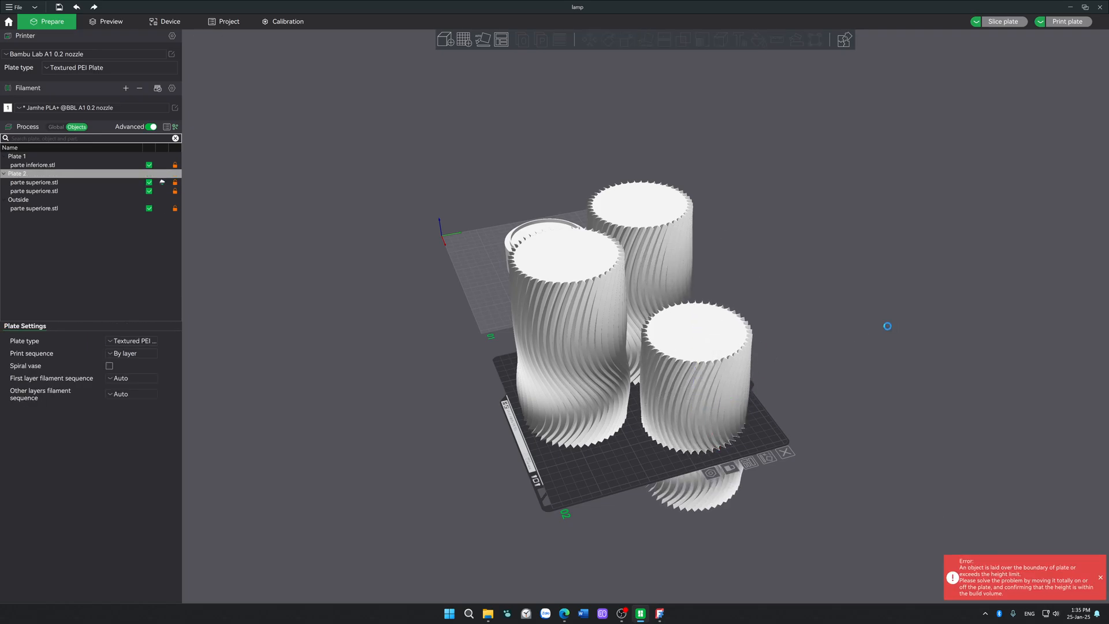
{"action": "left_click", "coordinate": [701, 372]}
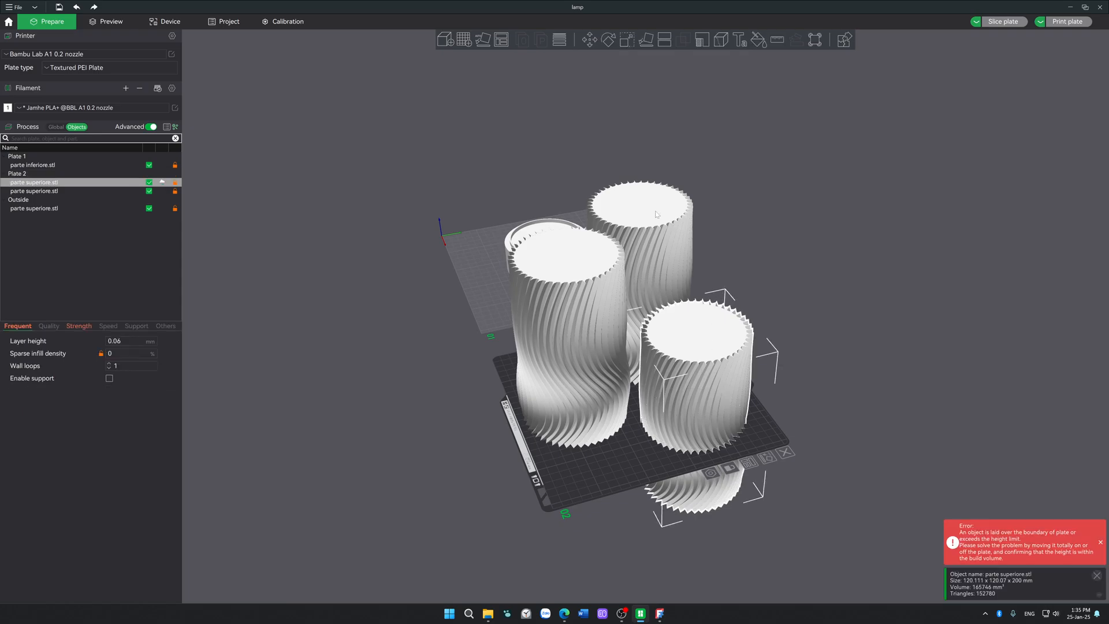
{"action": "key", "text": "m"}
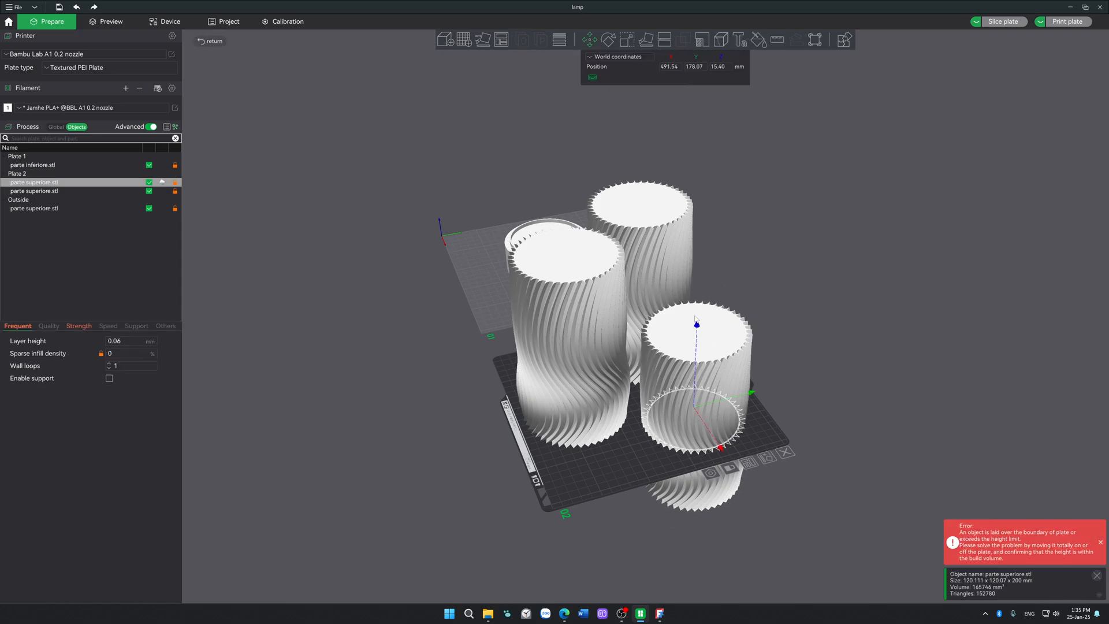
{"action": "left_click_drag", "start_coordinate": [698, 328], "coordinate": [702, 526]}
Step: Lower the front copy of parte superiore.stl partway through plate 2 and leave the other copy at full height
{"action": "left_click", "coordinate": [526, 346]}
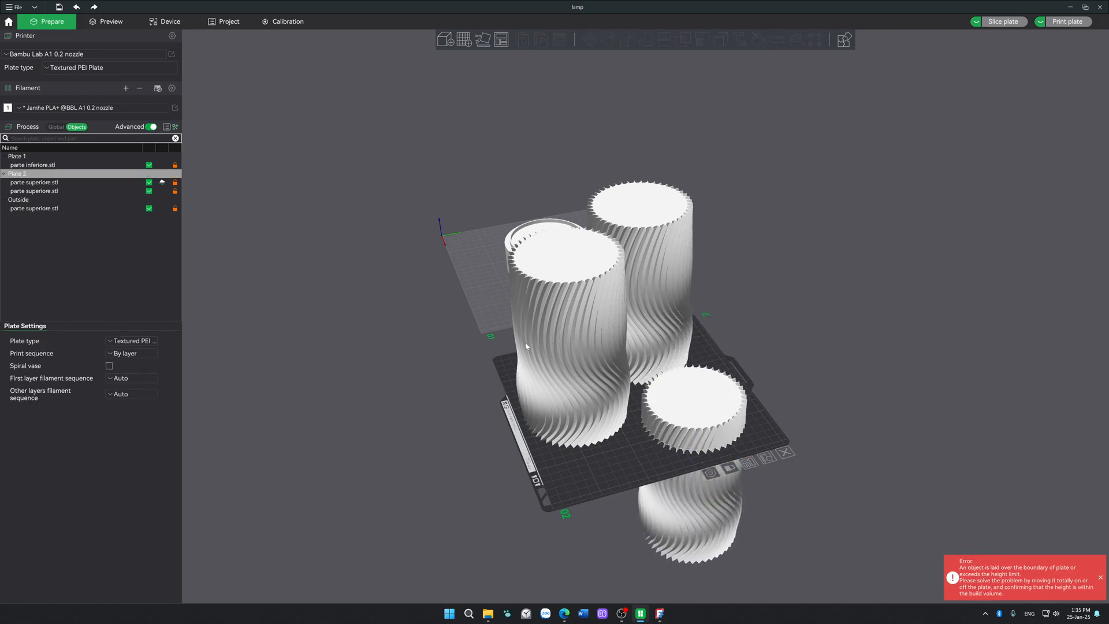
{"action": "key", "text": "m"}
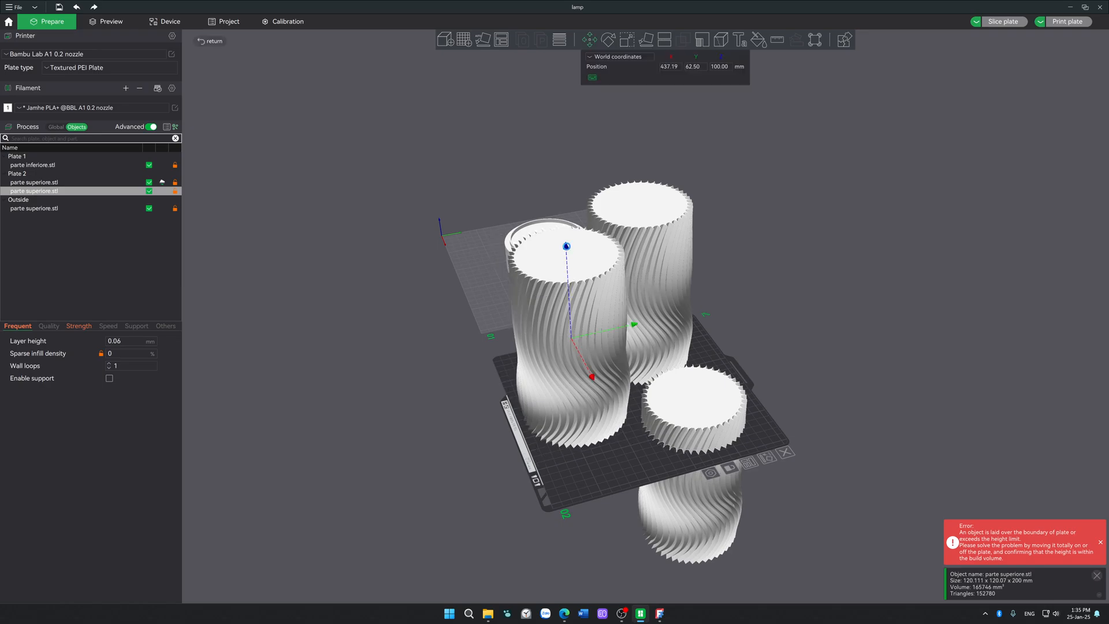
{"action": "left_click_drag", "start_coordinate": [565, 248], "coordinate": [570, 315]}
{"action": "left_click", "coordinate": [638, 249]}
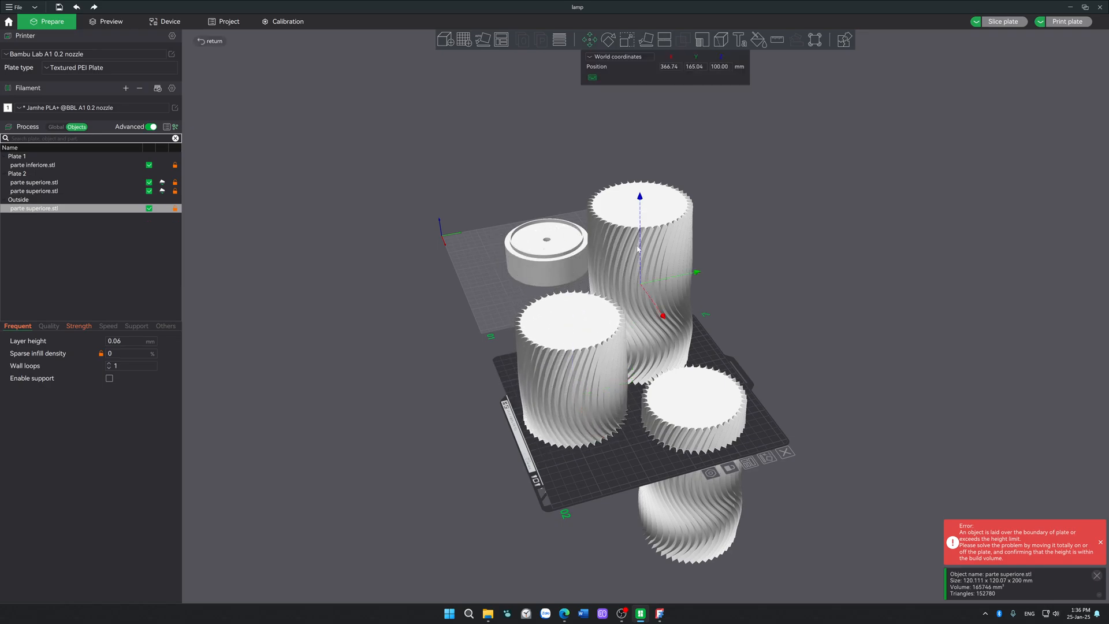
{"action": "left_click", "coordinate": [850, 401]}
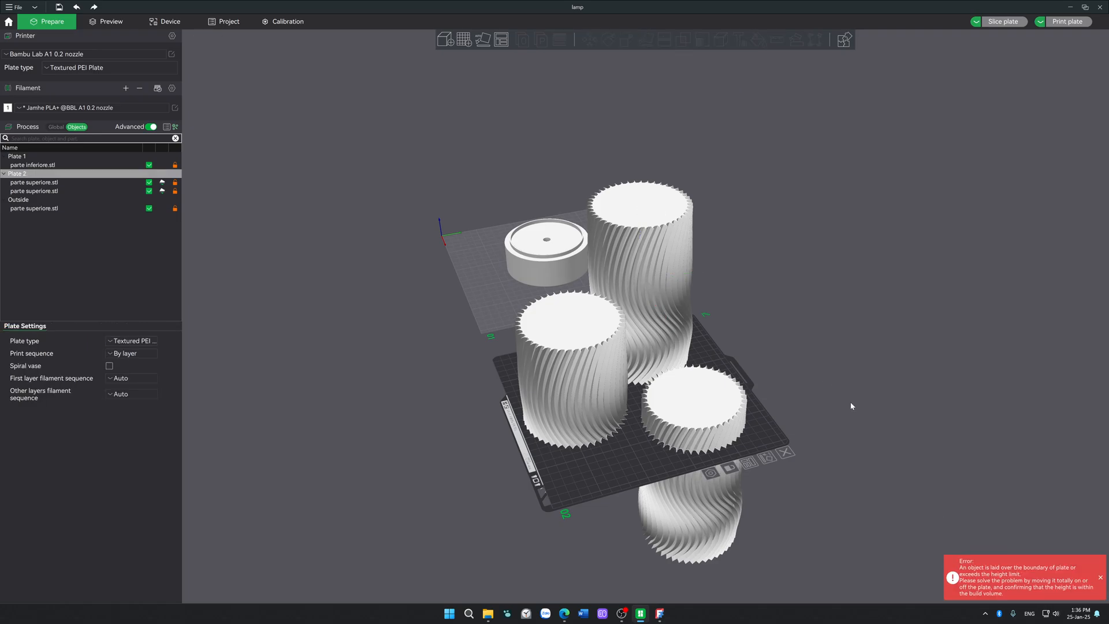
{"action": "left_click_drag", "start_coordinate": [850, 401], "coordinate": [791, 278]}
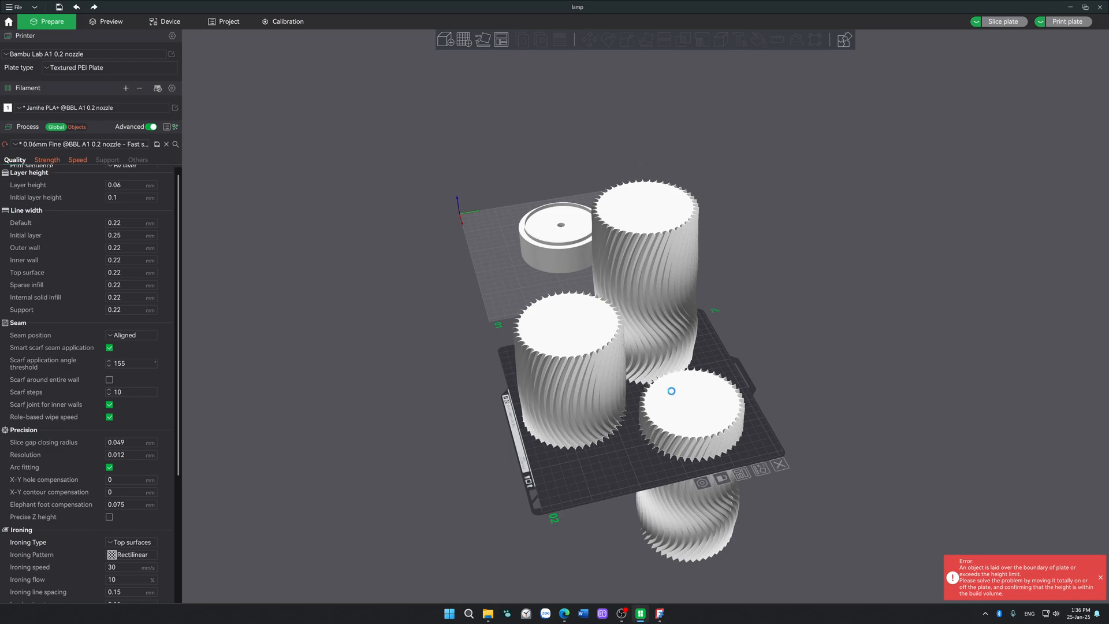
Step: Reposition the front and far copies of parte superiore.stl on plate 2 so that they fit within the plate boundary
{"action": "left_click_drag", "start_coordinate": [706, 427], "coordinate": [733, 434]}
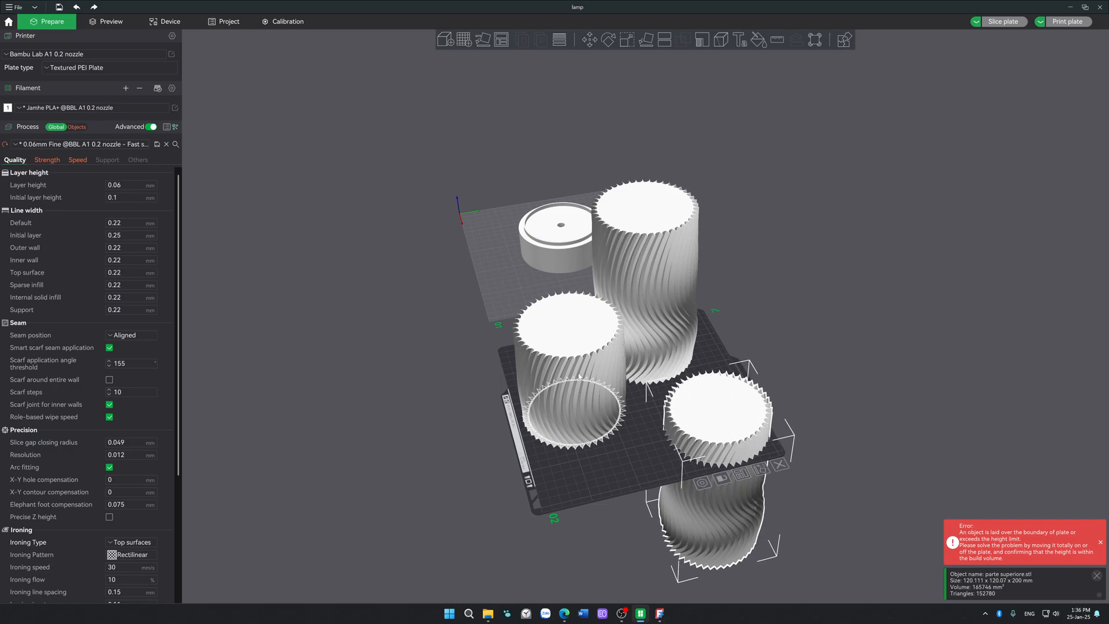
{"action": "left_click_drag", "start_coordinate": [578, 397], "coordinate": [561, 406]}
{"action": "left_click", "coordinate": [663, 317]}
{"action": "left_click_drag", "start_coordinate": [843, 335], "coordinate": [852, 421]}
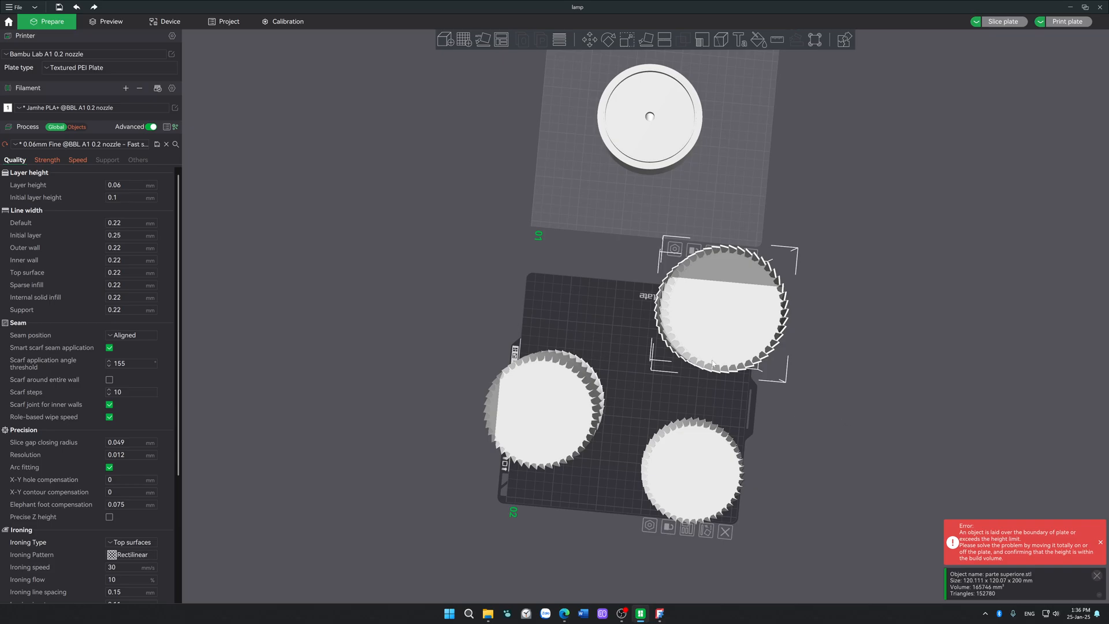
{"action": "left_click_drag", "start_coordinate": [662, 345], "coordinate": [641, 366]}
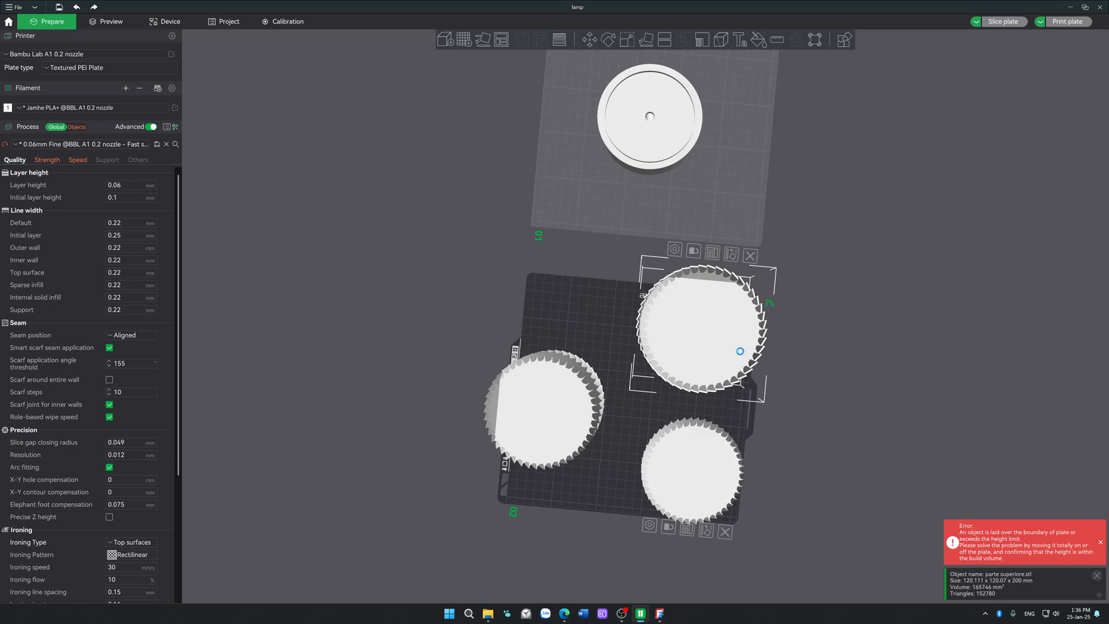
{"action": "left_click", "coordinate": [869, 373]}
{"action": "left_click_drag", "start_coordinate": [869, 376], "coordinate": [829, 369]}
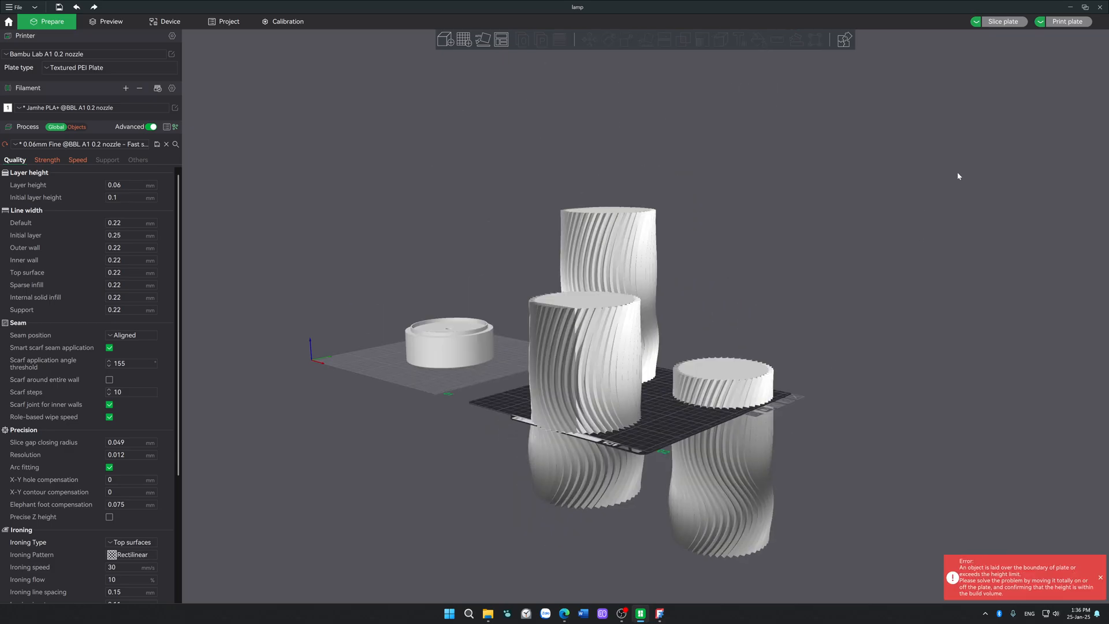
Step: Close the slicer without saving the lamp project and discard the modified preset values
{"action": "left_click", "coordinate": [1098, 7]}
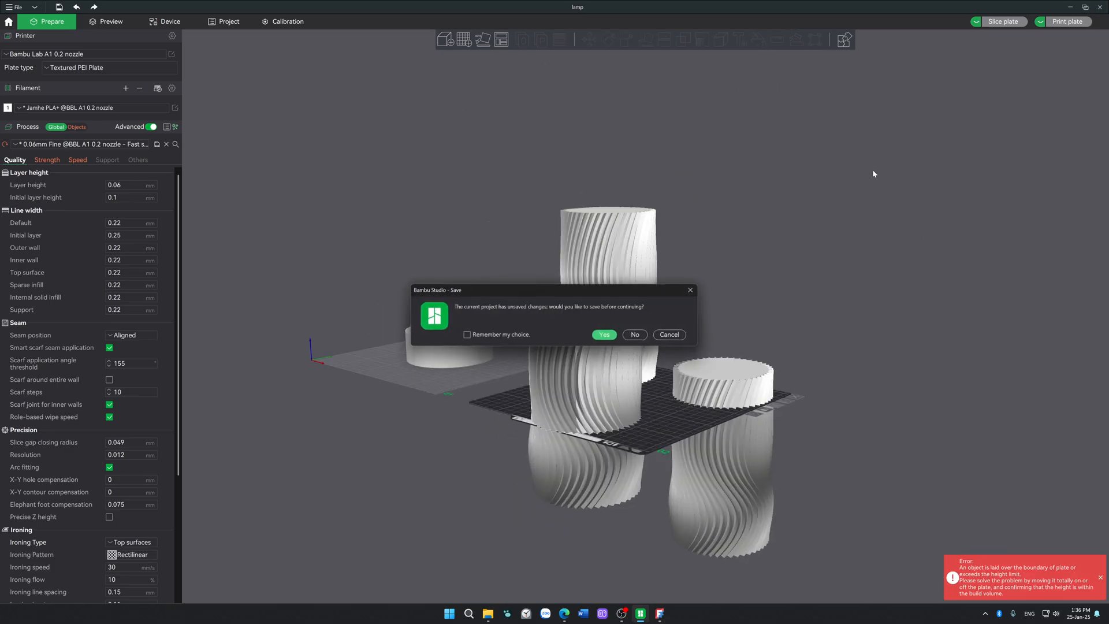
{"action": "left_click", "coordinate": [635, 335]}
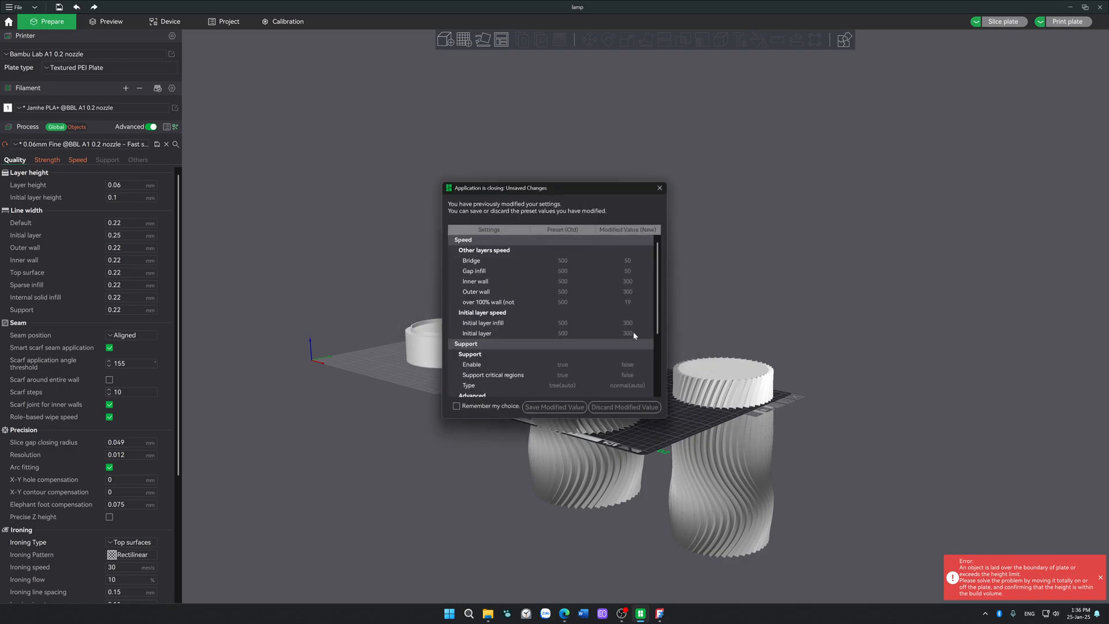
{"action": "left_click", "coordinate": [629, 410]}
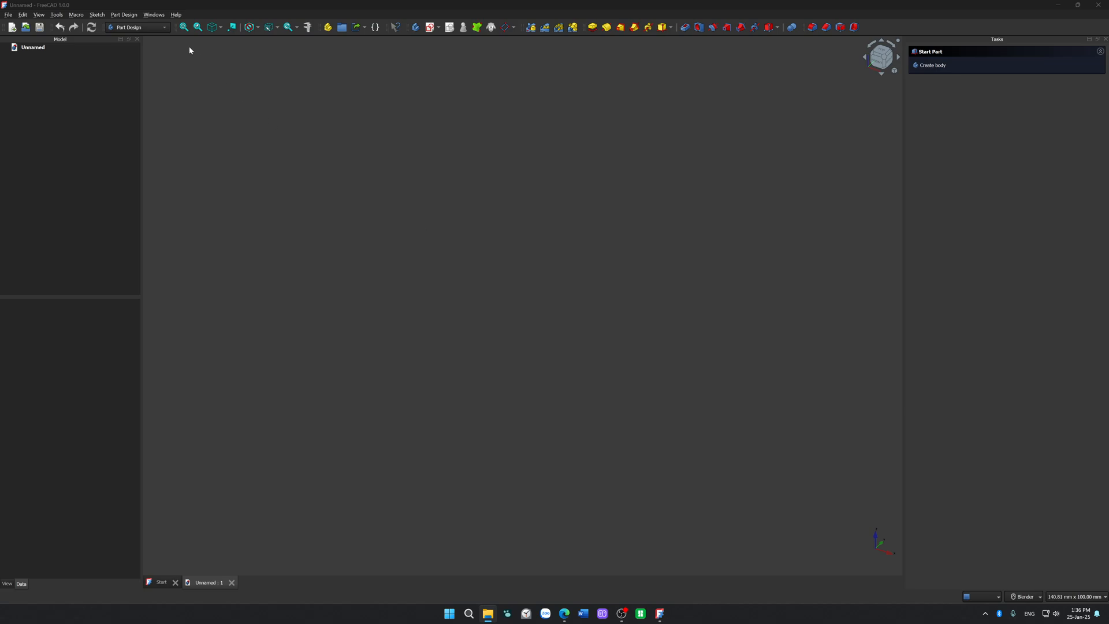
Step: Start a new sketch on the XY plane of a new body in FreeCAD
{"action": "left_click", "coordinate": [432, 26]}
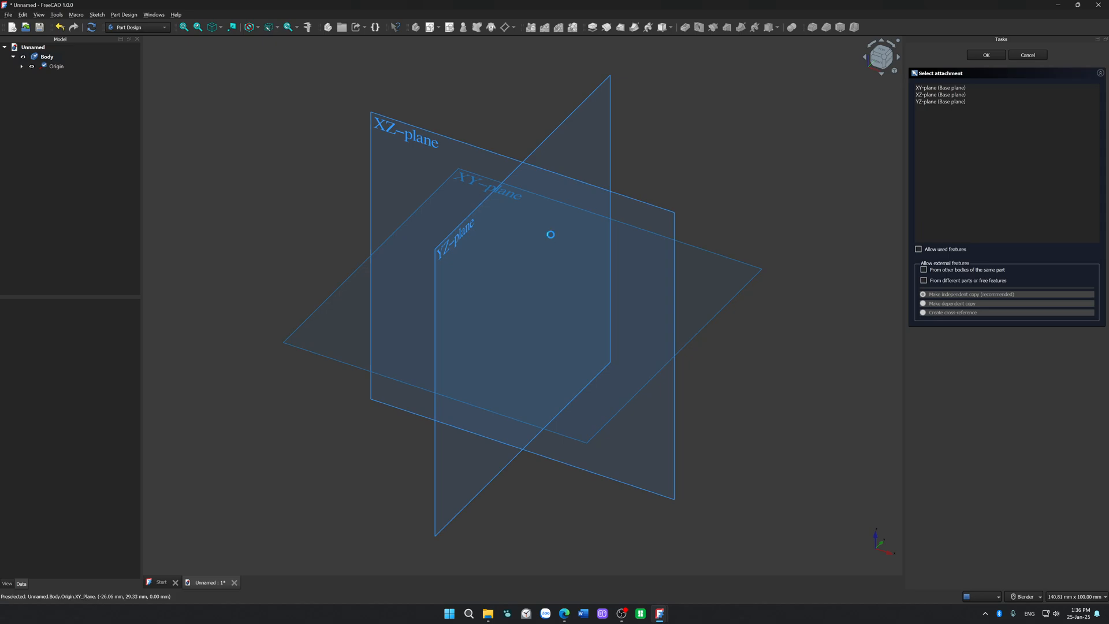
{"action": "left_click", "coordinate": [551, 237]}
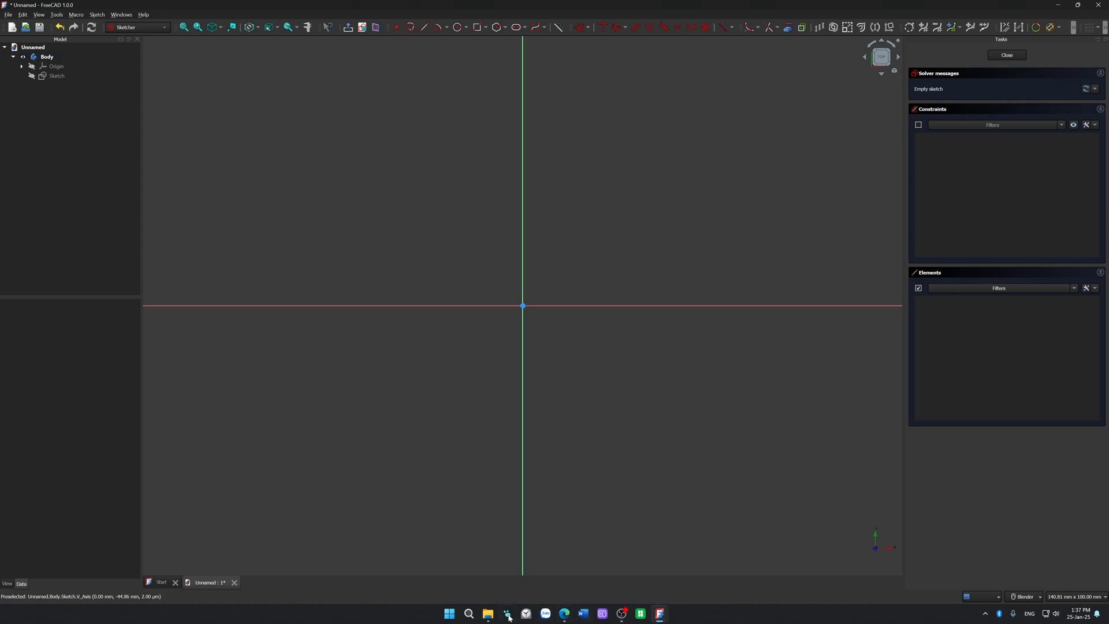
Step: Open PowerPoint, create a blank presentation and add a second slide with the Blank layout
{"action": "left_click", "coordinate": [468, 614]}
{"action": "type", "text": "POWE"}
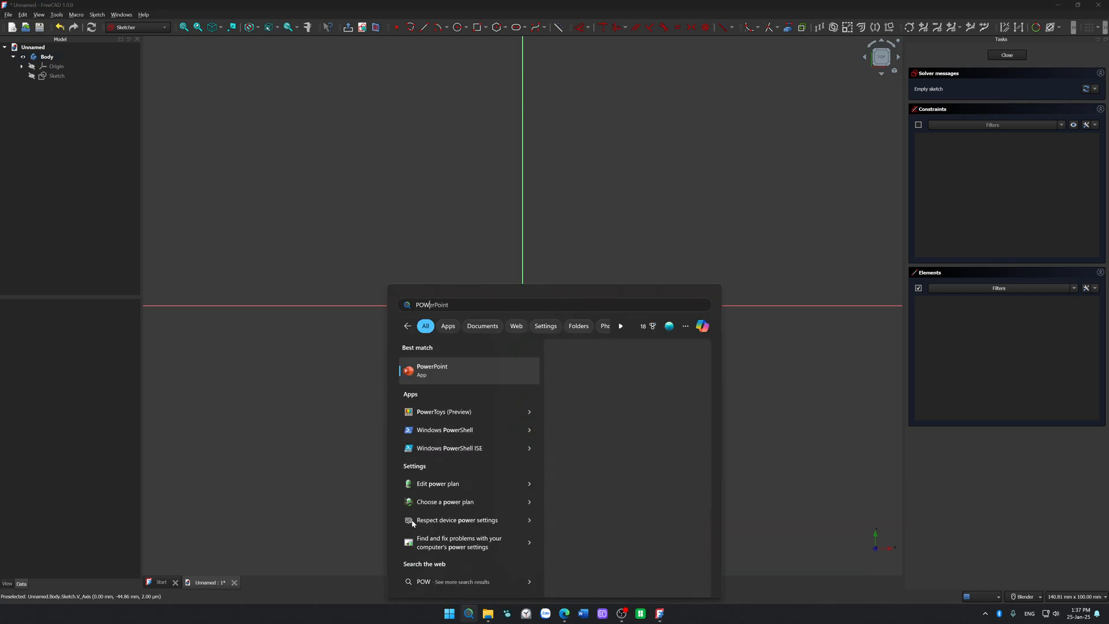
{"action": "key", "text": "Return"}
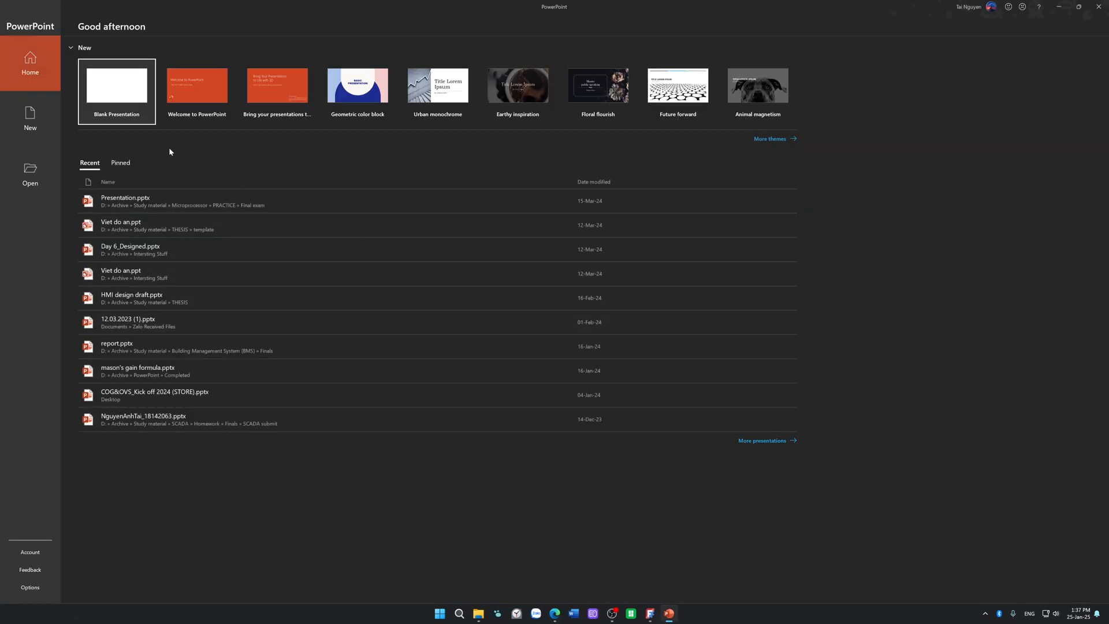
{"action": "left_click", "coordinate": [117, 96]}
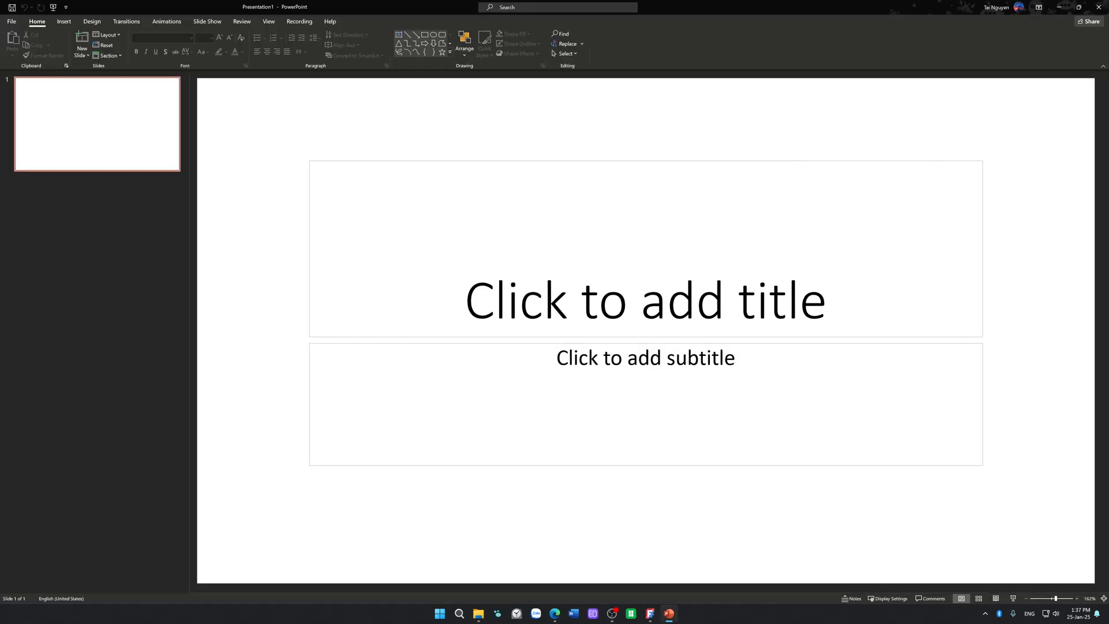
{"action": "left_click", "coordinate": [87, 54]}
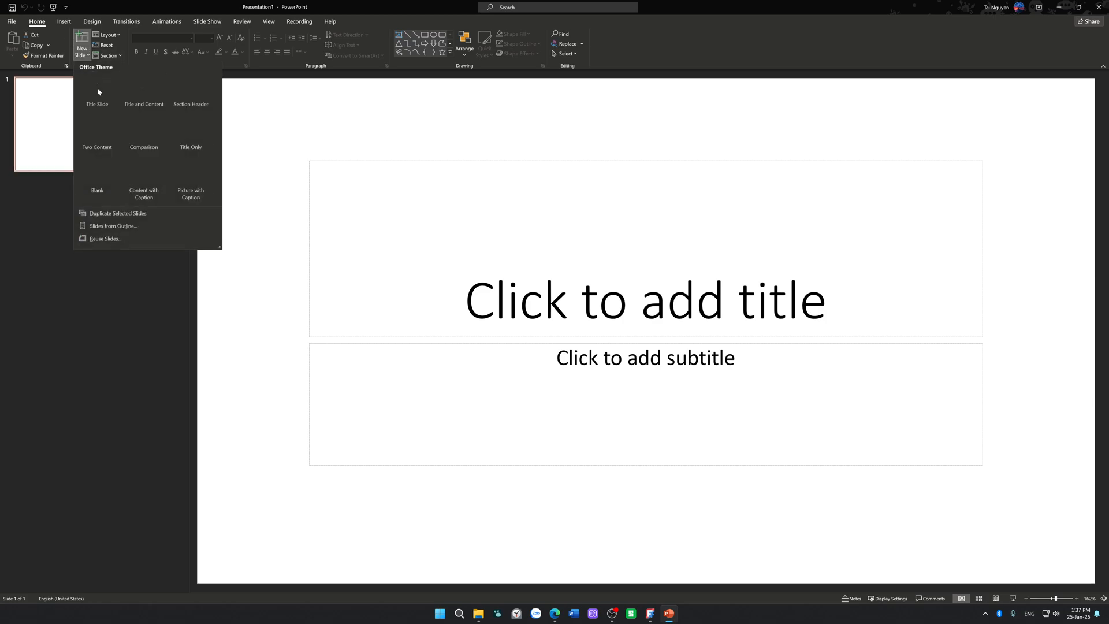
{"action": "left_click", "coordinate": [96, 173]}
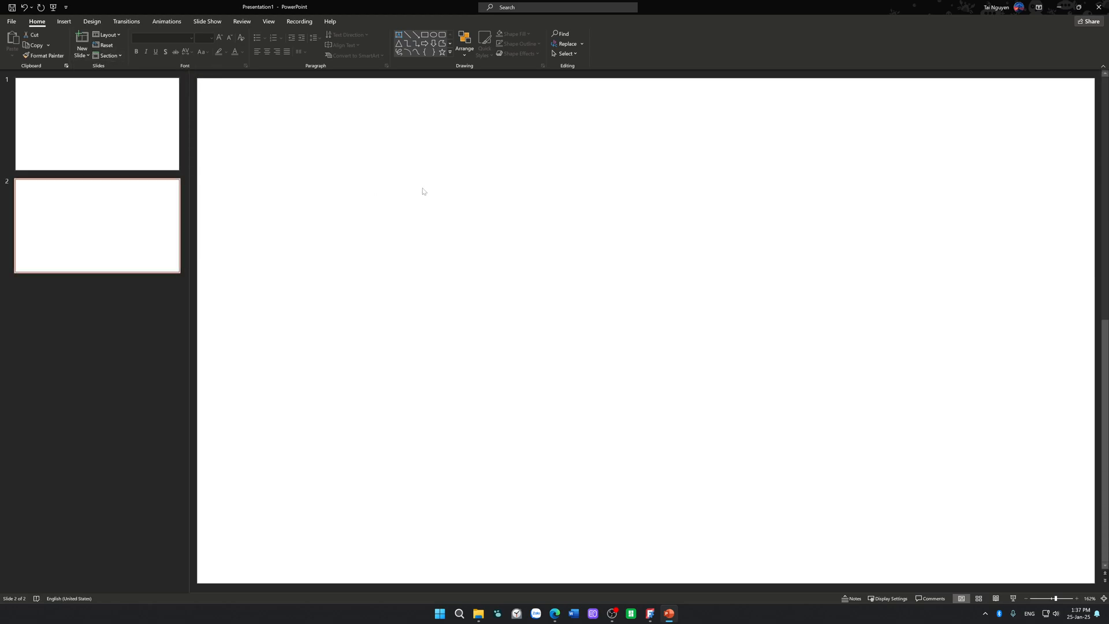
Step: Draw a large circle near the middle of the blank second slide
{"action": "left_click", "coordinate": [433, 36]}
{"action": "left_click_drag", "start_coordinate": [527, 218], "coordinate": [707, 370], "text": "shift"}
{"action": "left_click", "coordinate": [345, 176]}
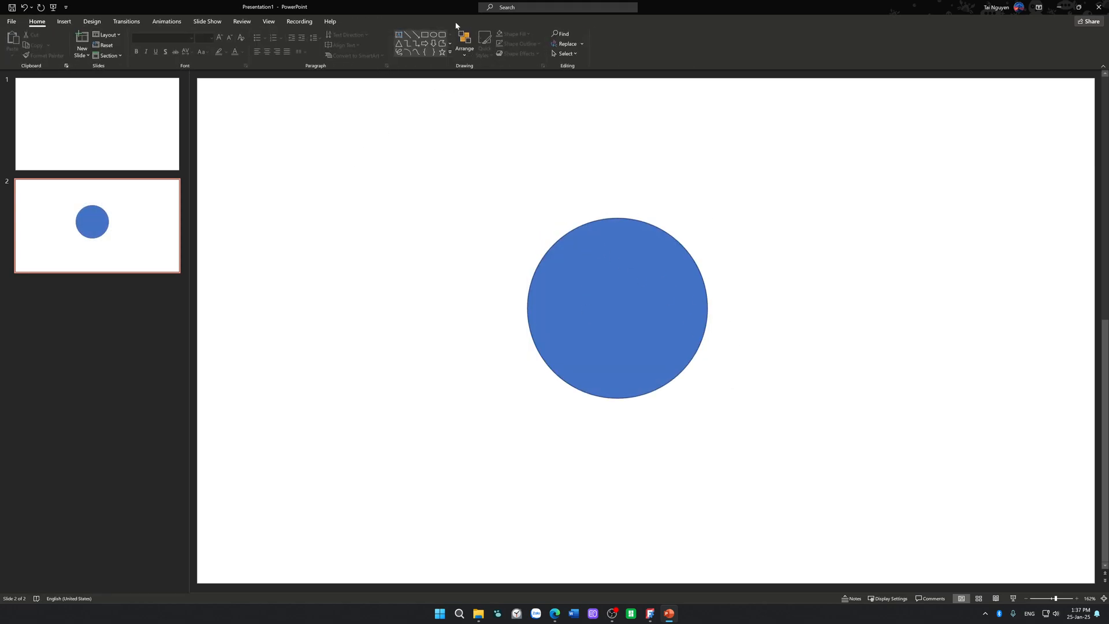
Step: Add a text box reading BOTTOM VIEW and place it centred above the circle
{"action": "left_click", "coordinate": [399, 34]}
{"action": "left_click", "coordinate": [338, 101]}
{"action": "type", "text": "BOTTO"}
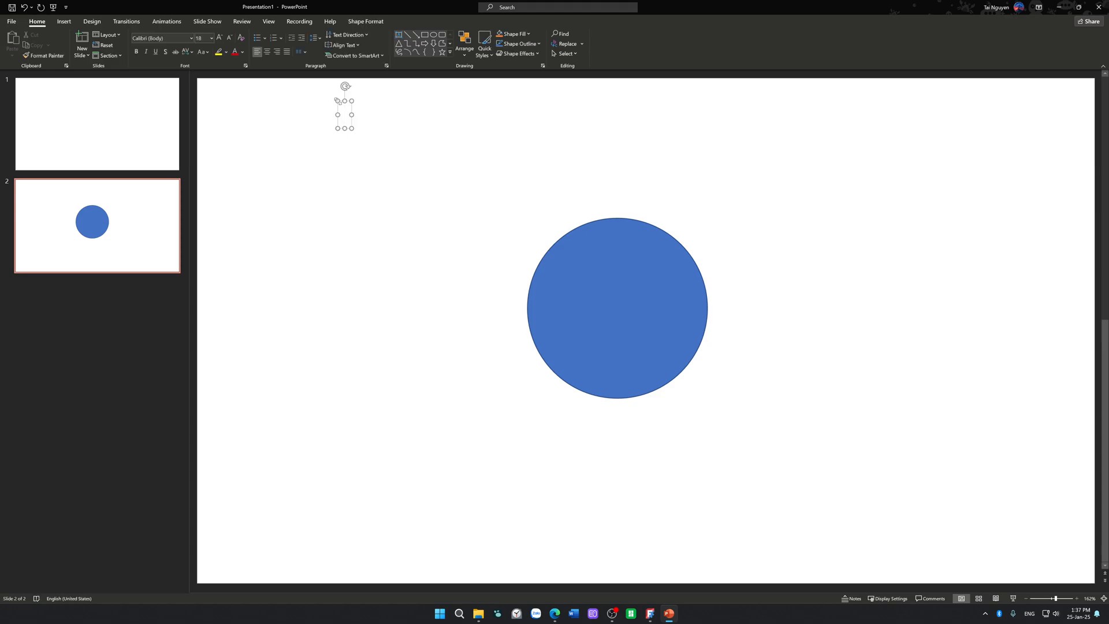
{"action": "type", "text": "M"}
{"action": "key", "text": "BackSpace"}
{"action": "type", "text": "TTOM VIEW"}
{"action": "key", "text": "Return"}
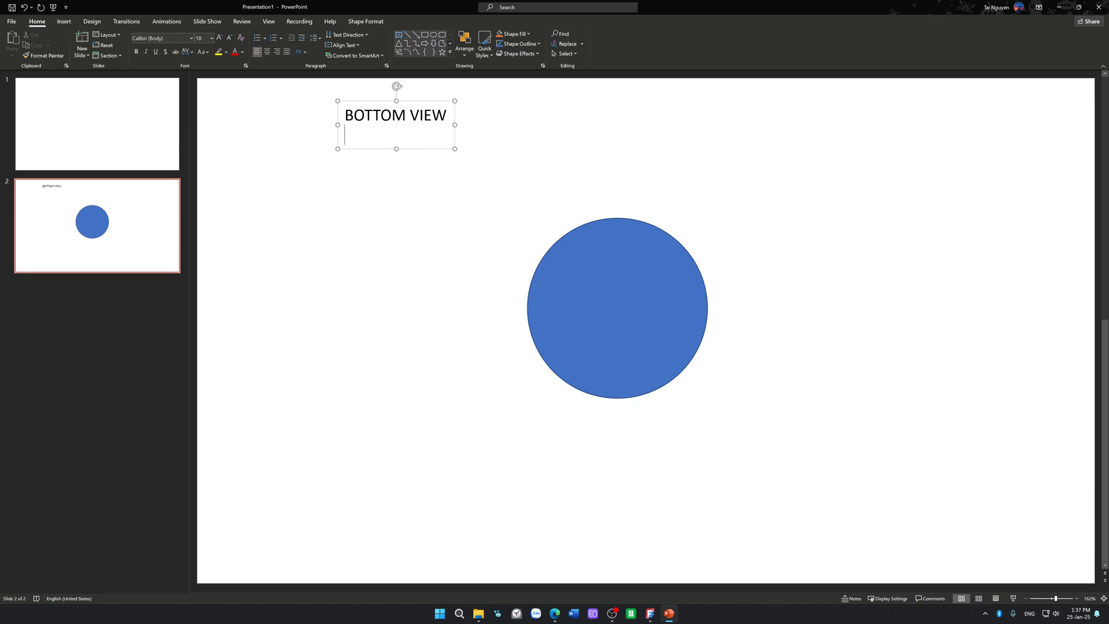
{"action": "key", "text": "BackSpace"}
{"action": "left_click_drag", "start_coordinate": [416, 127], "coordinate": [650, 144]}
Step: Shift the circle slightly lower beneath the title and remove its outline
{"action": "mouse_move", "coordinate": [621, 291]}
{"action": "left_mouse_down"}
{"action": "mouse_move", "coordinate": [634, 304]}
{"action": "mouse_move", "coordinate": [619, 302]}
{"action": "left_mouse_up"}
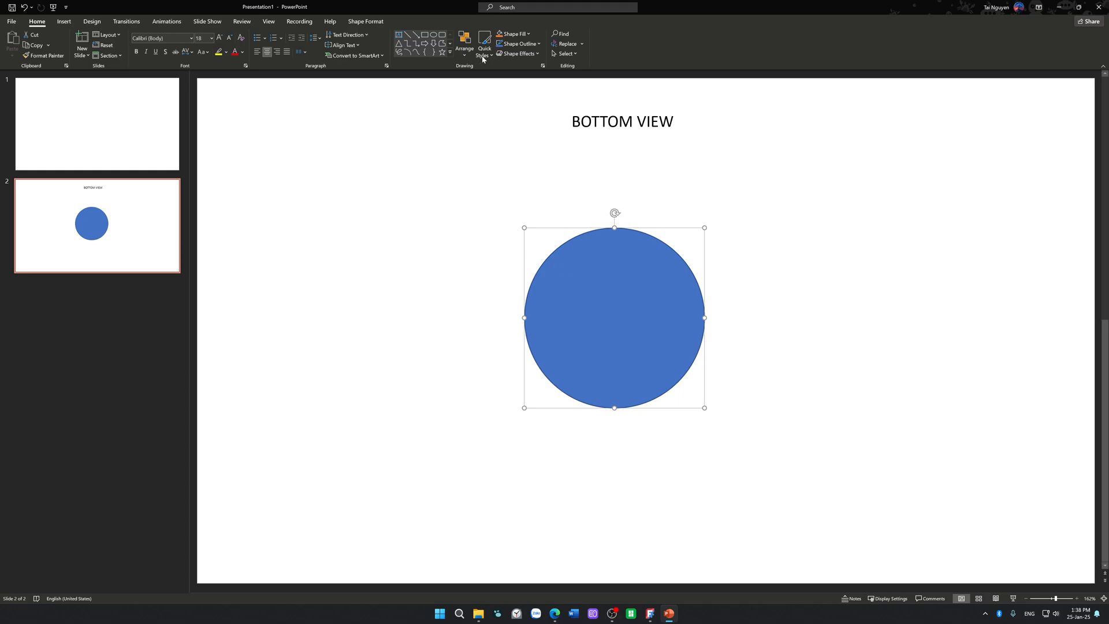
{"action": "left_click", "coordinate": [521, 45]}
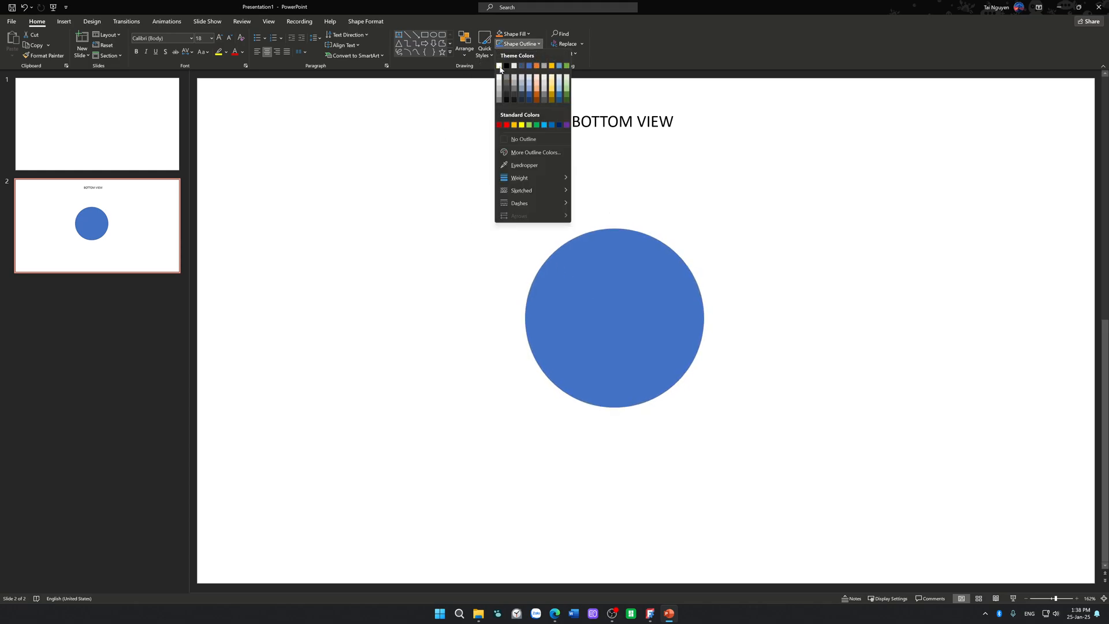
{"action": "mouse_move", "coordinate": [520, 179]}
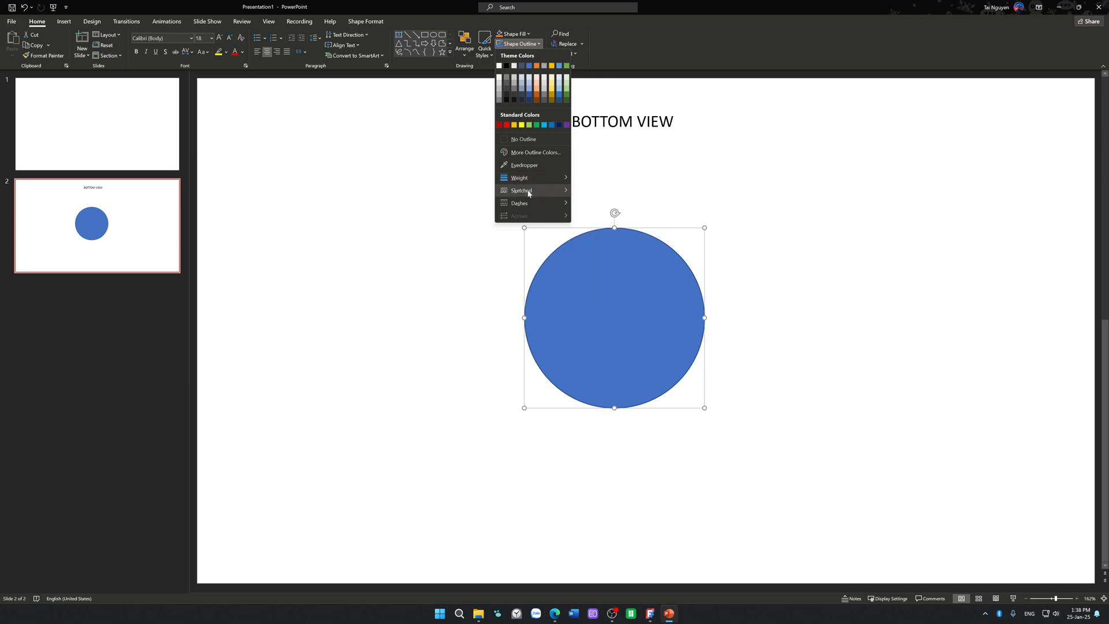
{"action": "left_click", "coordinate": [553, 138]}
{"action": "left_click", "coordinate": [445, 220]}
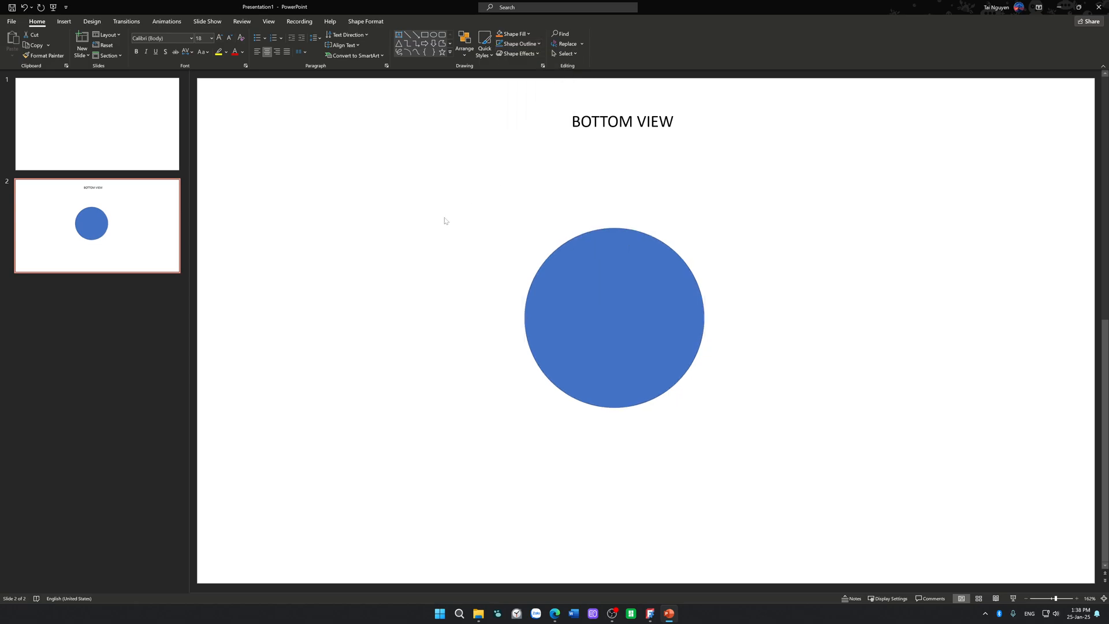
Step: Fill the circle with medium grey and move it further down from the BOTTOM VIEW title
{"action": "left_click", "coordinate": [570, 283]}
{"action": "left_click", "coordinate": [520, 34]}
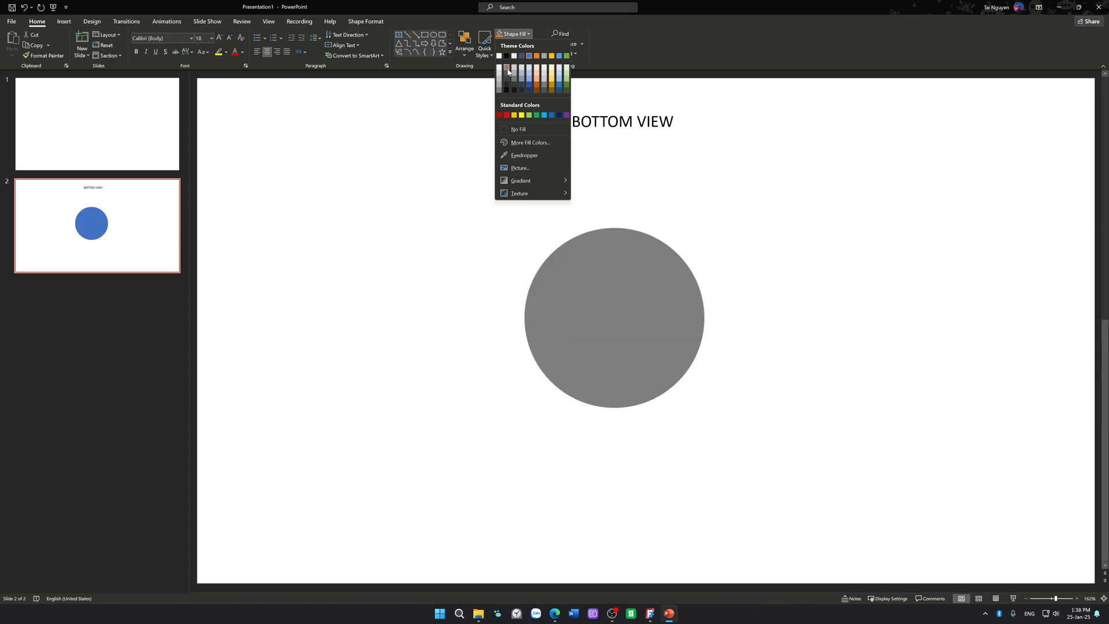
{"action": "left_click", "coordinate": [499, 88]}
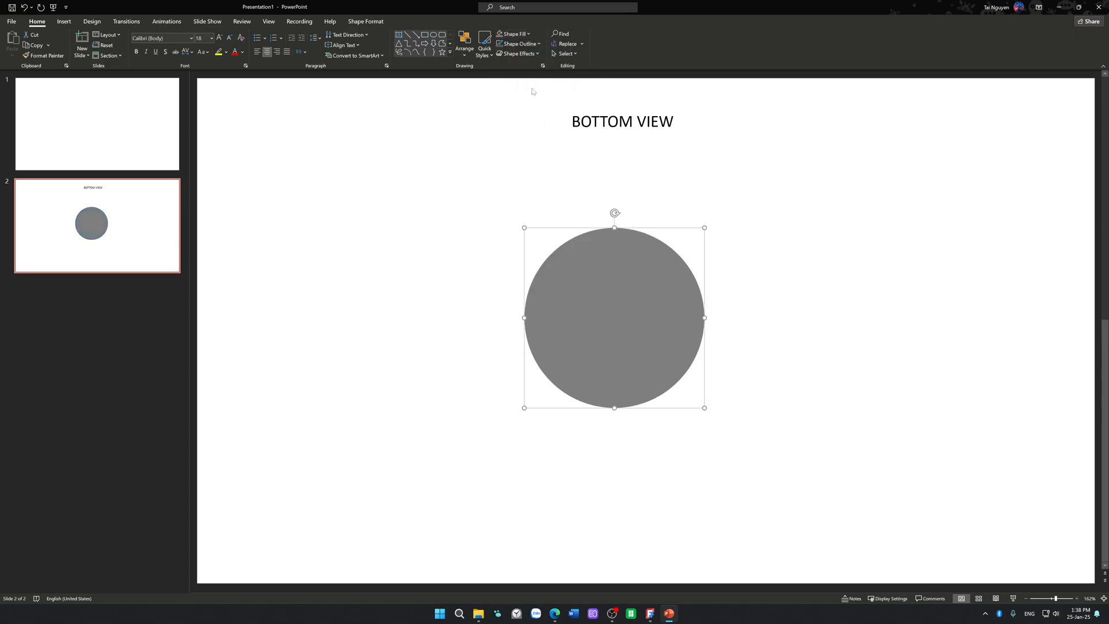
{"action": "mouse_move", "coordinate": [579, 258]}
{"action": "left_mouse_down"}
{"action": "mouse_move", "coordinate": [582, 249]}
{"action": "mouse_move", "coordinate": [579, 279]}
{"action": "left_mouse_up"}
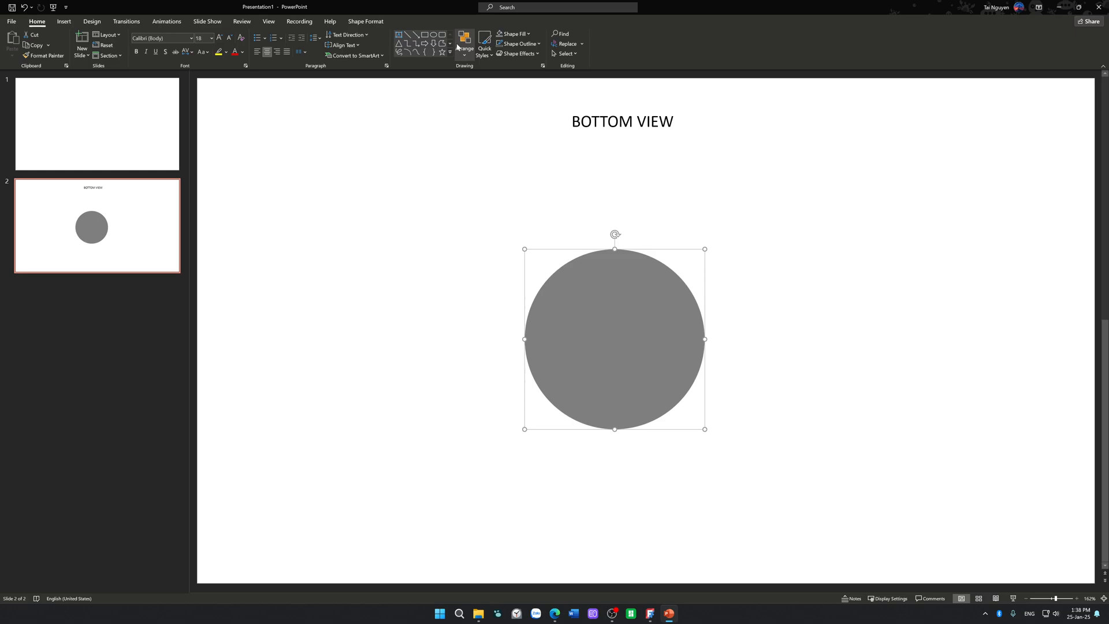
Step: Draw a small upright rectangle, 0.28 in high and 0.09 in wide, inside the circle's left edge and copy it inside the right edge
{"action": "left_click", "coordinate": [424, 35]}
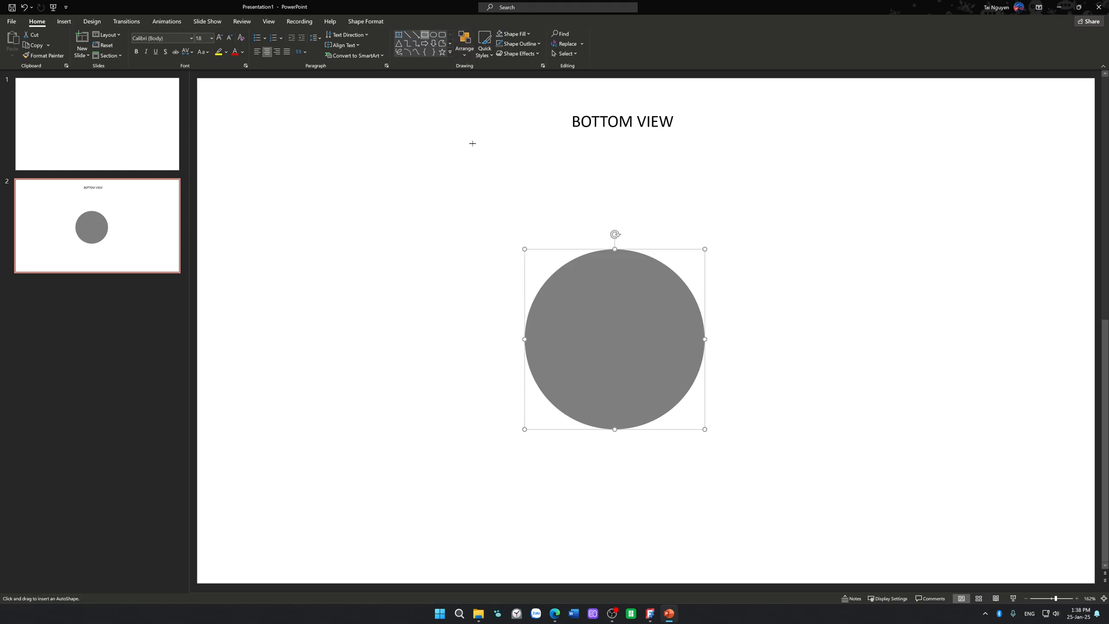
{"action": "left_click_drag", "start_coordinate": [533, 327], "coordinate": [692, 354]}
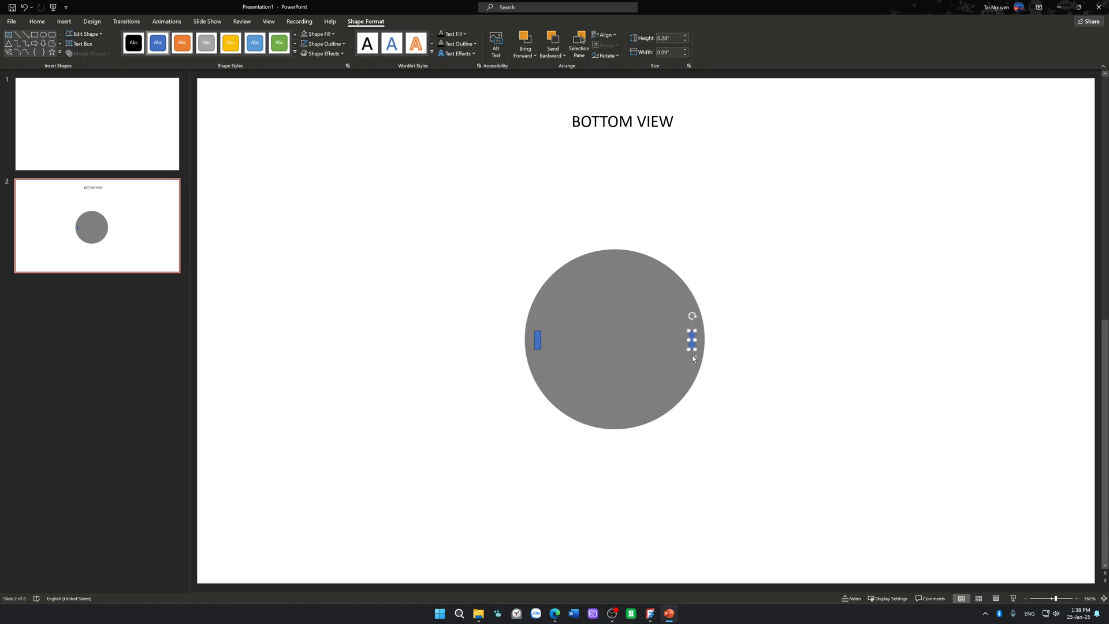
{"action": "left_click", "coordinate": [763, 369]}
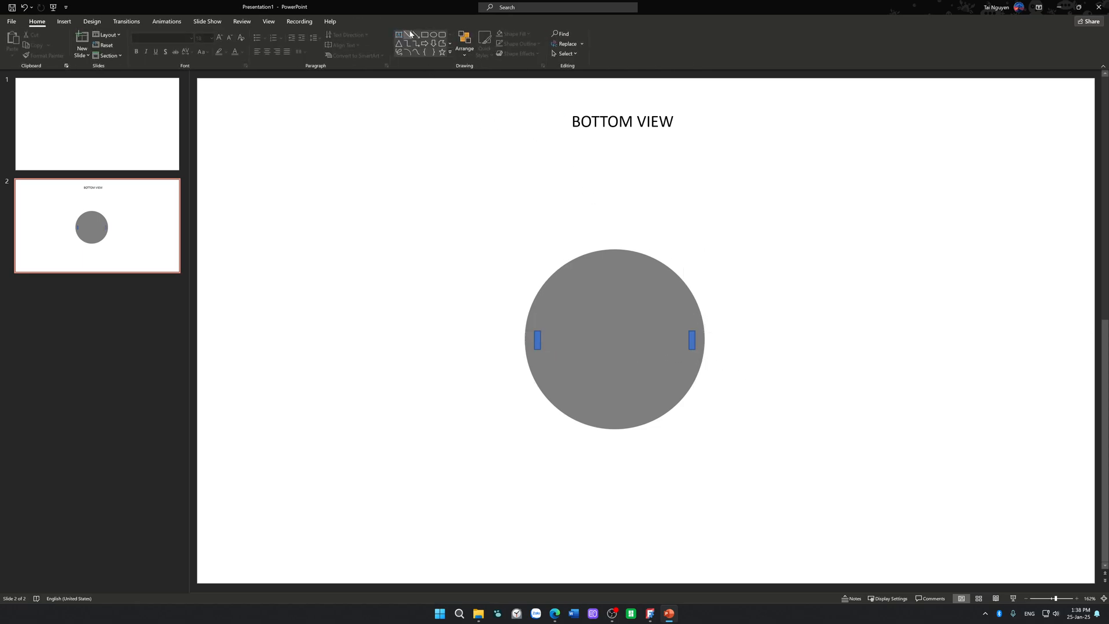
Step: Draw a horizontal double-headed arrow about 2.2 in long between the two small rectangles
{"action": "left_click", "coordinate": [450, 52]}
{"action": "left_click", "coordinate": [415, 82]}
{"action": "mouse_move", "coordinate": [537, 331]}
{"action": "left_mouse_down"}
{"action": "mouse_move", "coordinate": [537, 348]}
{"action": "mouse_move", "coordinate": [690, 340]}
{"action": "left_mouse_up"}
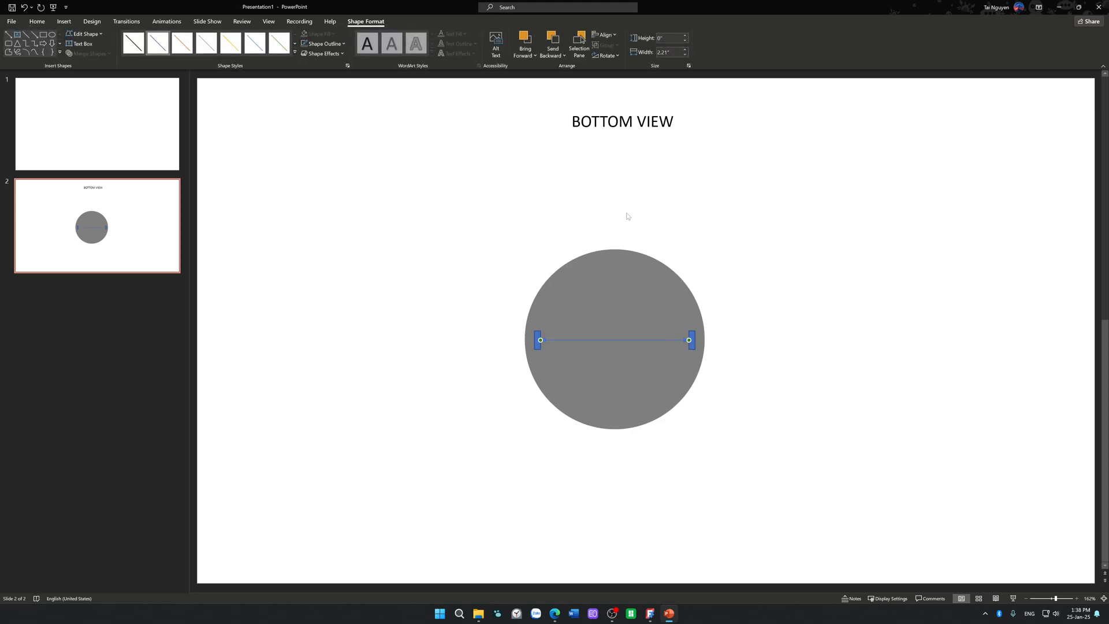
{"action": "left_click", "coordinate": [441, 94]}
Step: Add a text box reading 1850 and place it just above the middle of the double-headed arrow
{"action": "left_click", "coordinate": [407, 34]}
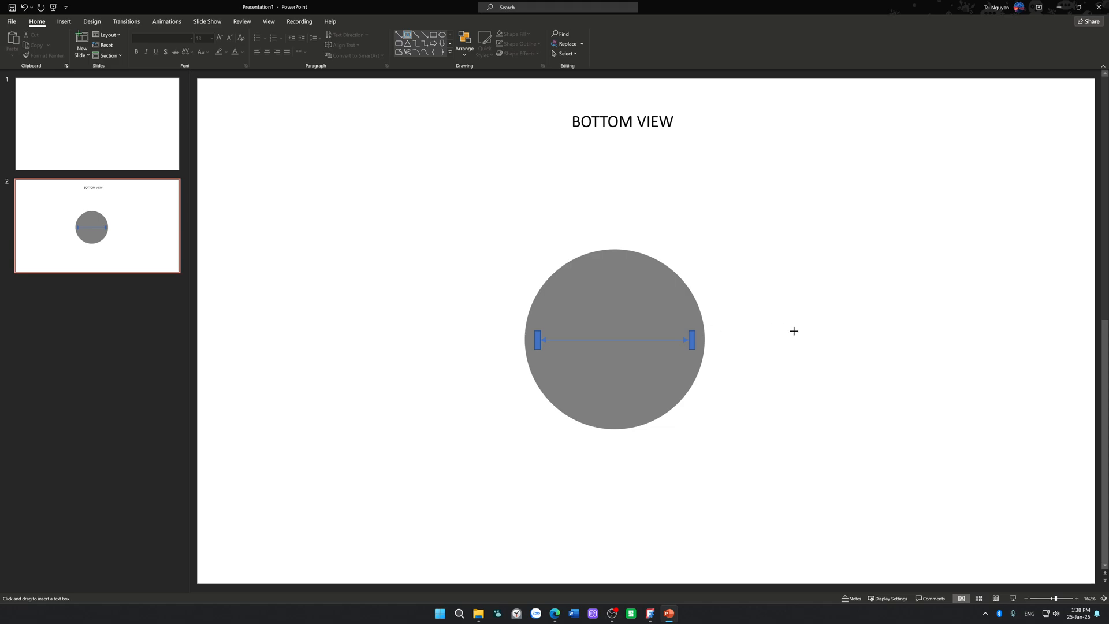
{"action": "left_click_drag", "start_coordinate": [792, 330], "coordinate": [806, 356]}
{"action": "type", "text": "1"}
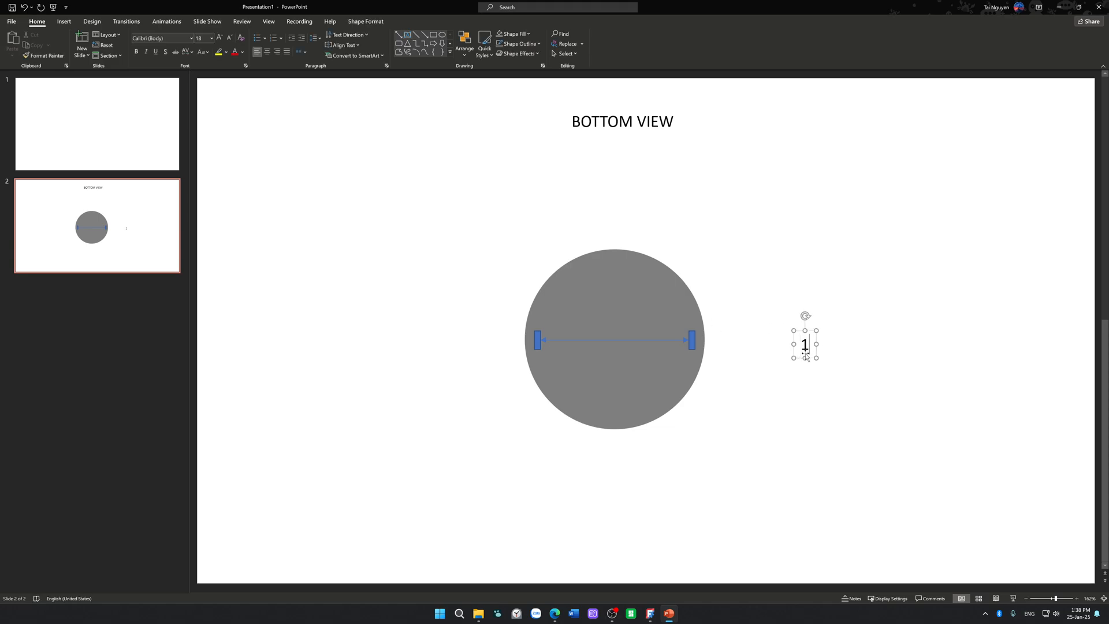
{"action": "type", "text": "850"}
{"action": "left_click_drag", "start_coordinate": [834, 362], "coordinate": [627, 343]}
{"action": "left_click", "coordinate": [776, 332]}
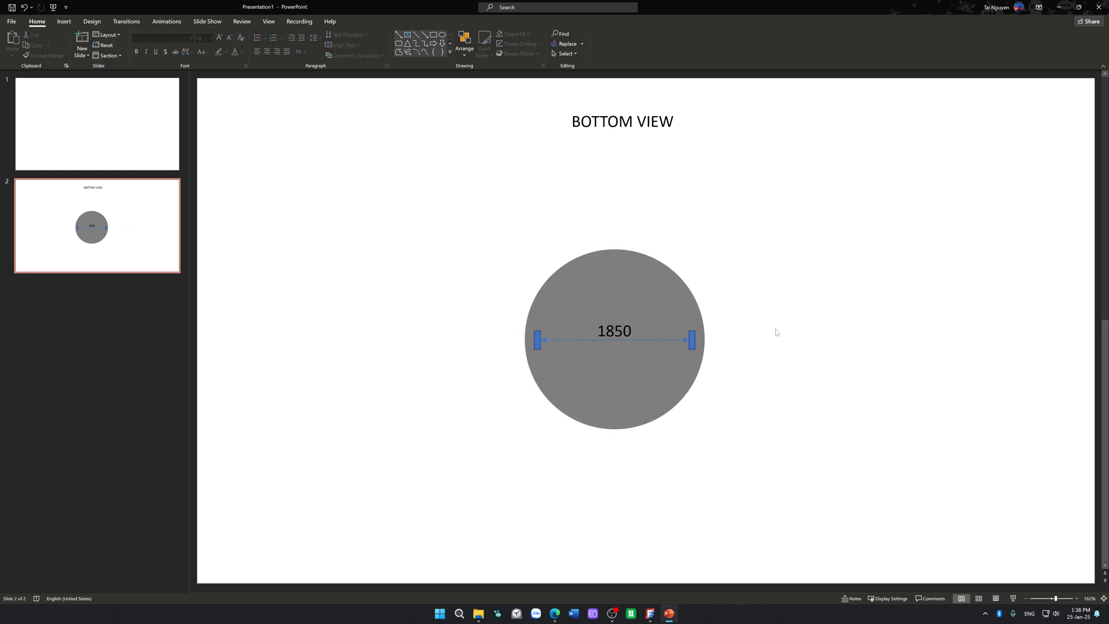
Step: Change the double-headed arrow's line colour to white
{"action": "left_click", "coordinate": [684, 340]}
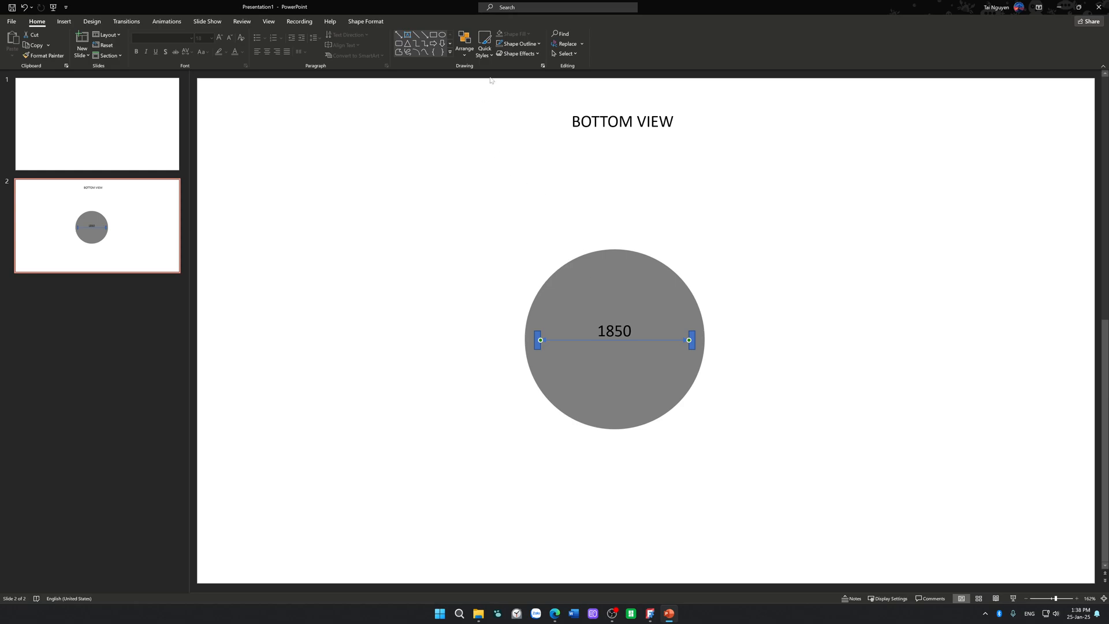
{"action": "left_click", "coordinate": [520, 44]}
{"action": "left_click", "coordinate": [501, 68]}
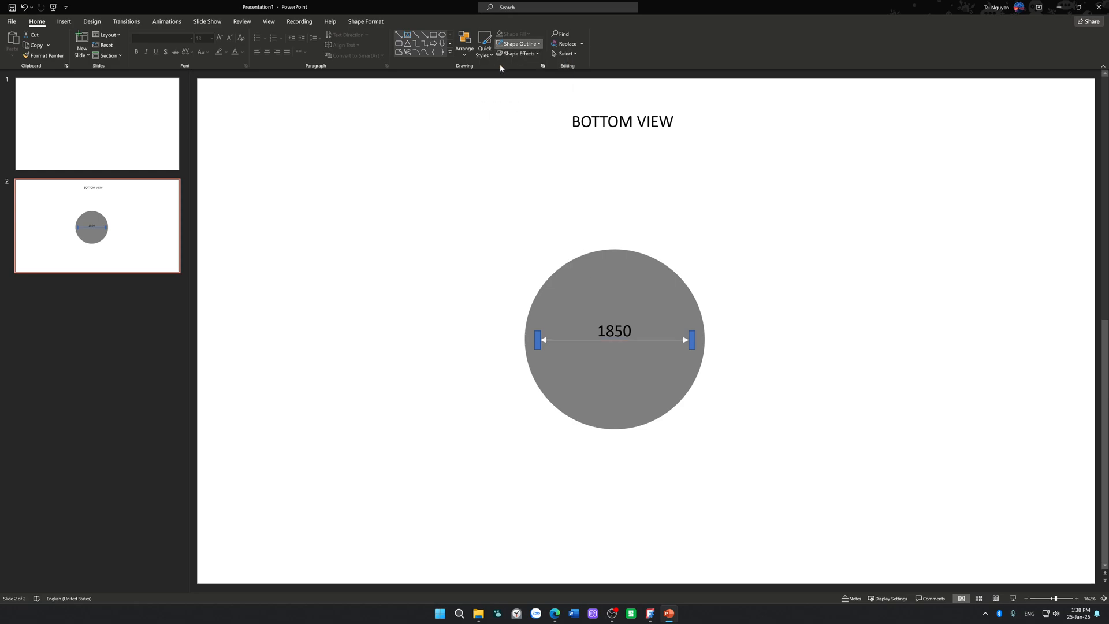
{"action": "left_click", "coordinate": [489, 209]}
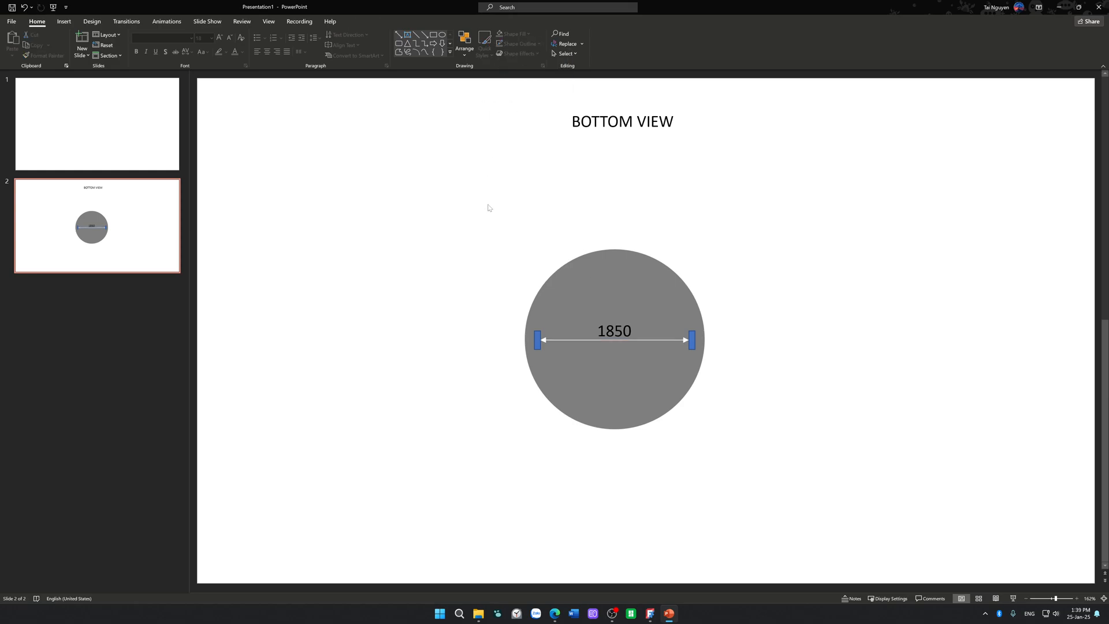
Step: Copy the small rectangle at the grey circle's left edge to the circle's upper left and enlarge the copy to a near-square
{"action": "left_click", "coordinate": [539, 341]}
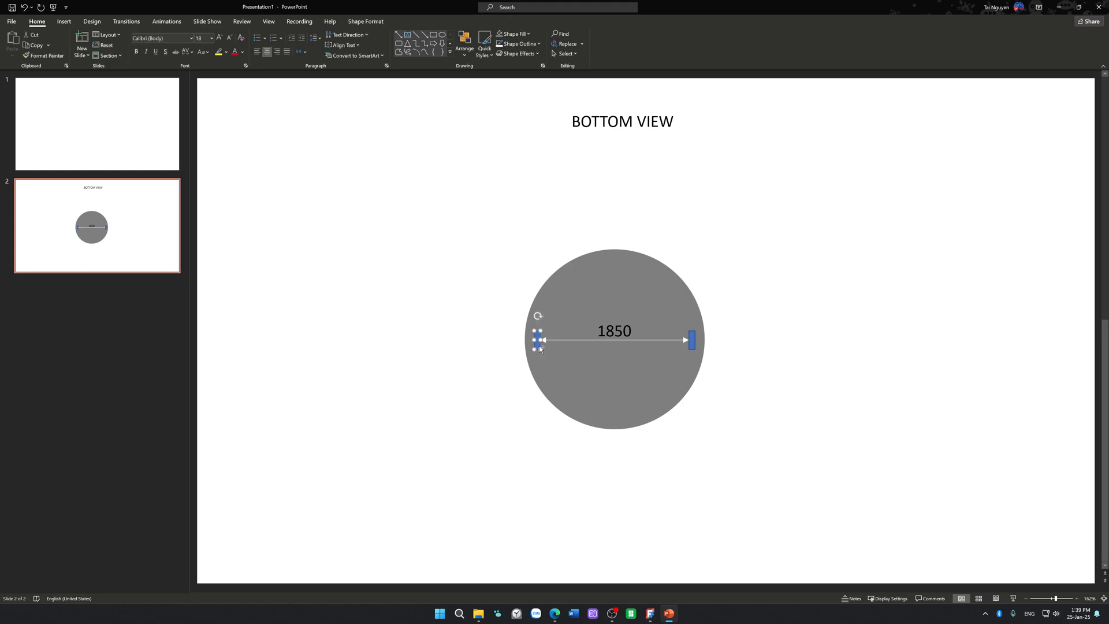
{"action": "left_click_drag", "start_coordinate": [539, 345], "coordinate": [380, 254], "text": "ctrl"}
{"action": "left_click", "coordinate": [374, 256]}
{"action": "left_click", "coordinate": [371, 249]}
{"action": "left_click", "coordinate": [436, 189]}
Step: Draw a circle 0.58 in across inside the enlarged rectangle and fill it white
{"action": "left_click", "coordinate": [442, 35]}
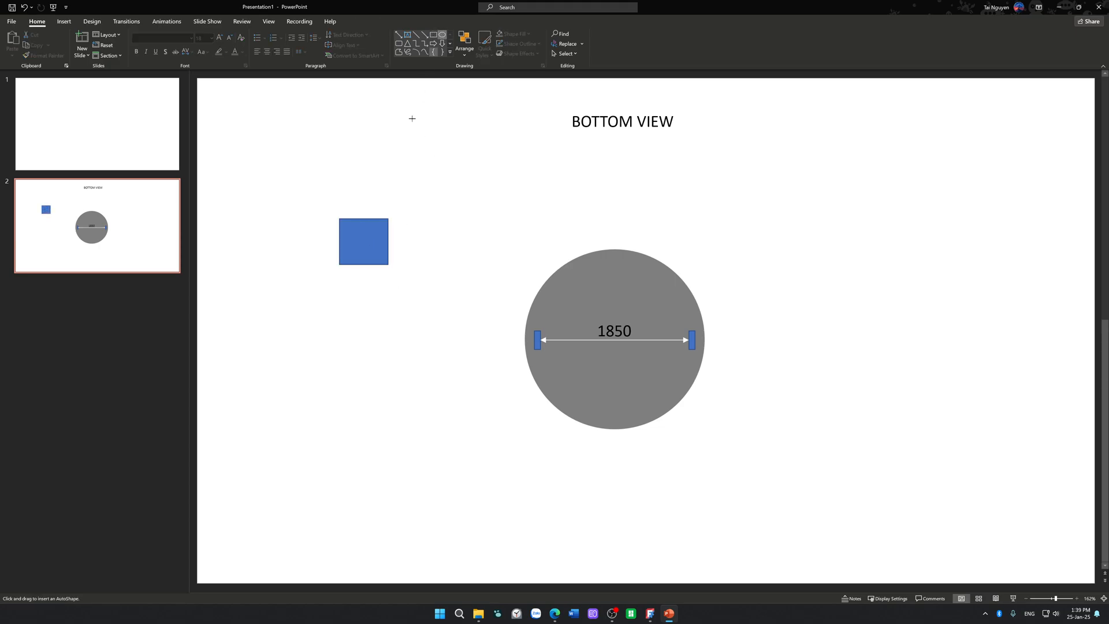
{"action": "mouse_move", "coordinate": [351, 232]}
{"action": "left_mouse_down", "text": "shift"}
{"action": "mouse_move", "coordinate": [383, 264]}
{"action": "mouse_move", "coordinate": [377, 249]}
{"action": "left_mouse_up", "text": "shift"}
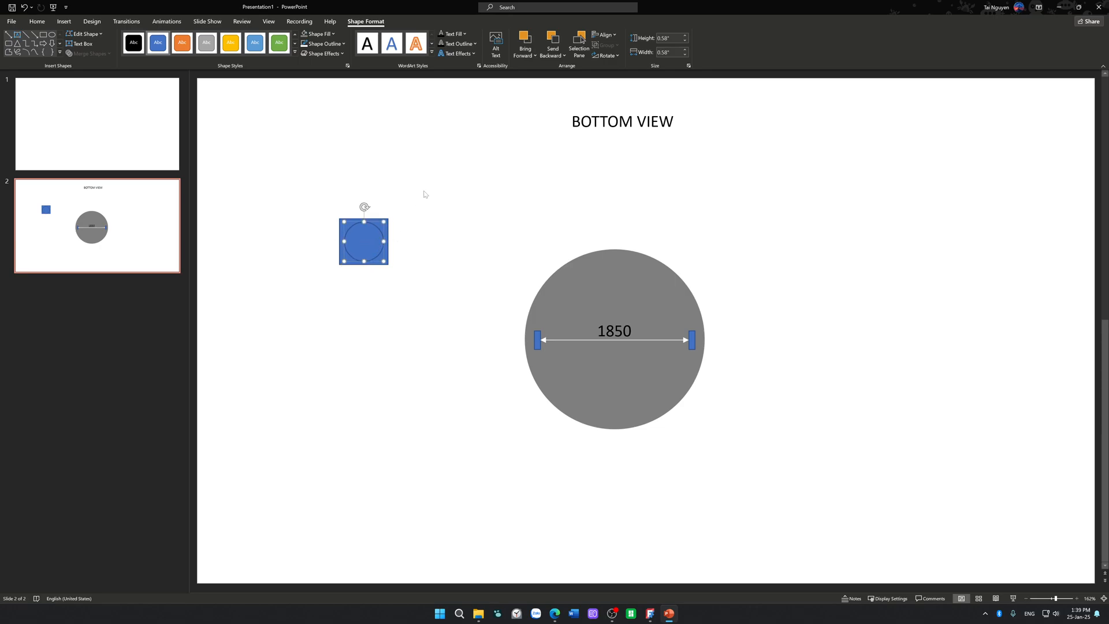
{"action": "left_click", "coordinate": [329, 35]}
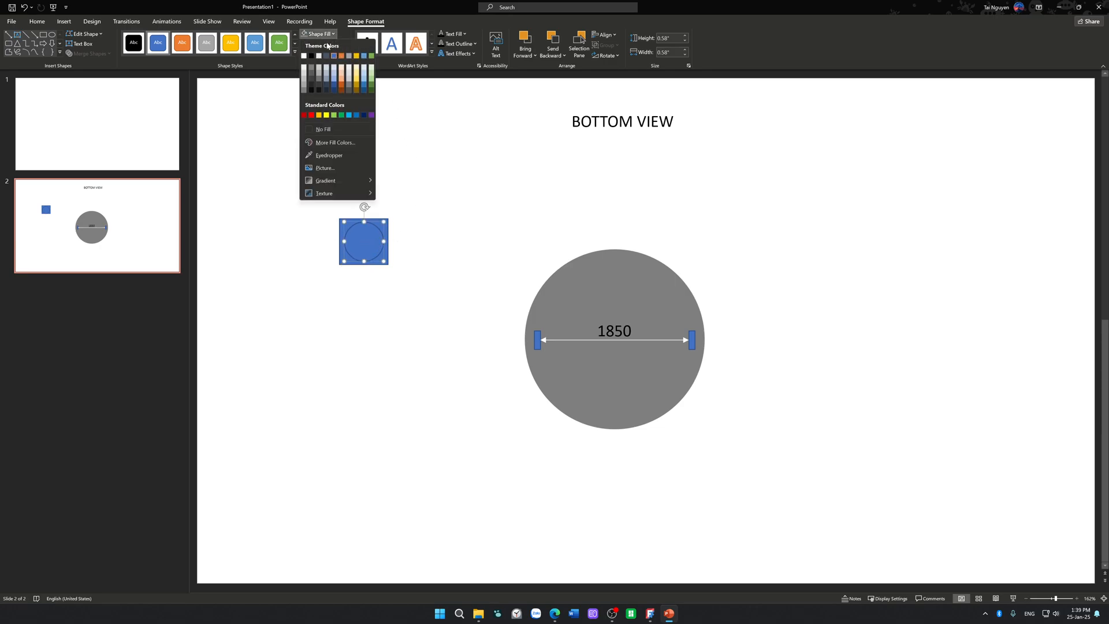
{"action": "left_click", "coordinate": [305, 71]}
{"action": "left_click", "coordinate": [429, 168]}
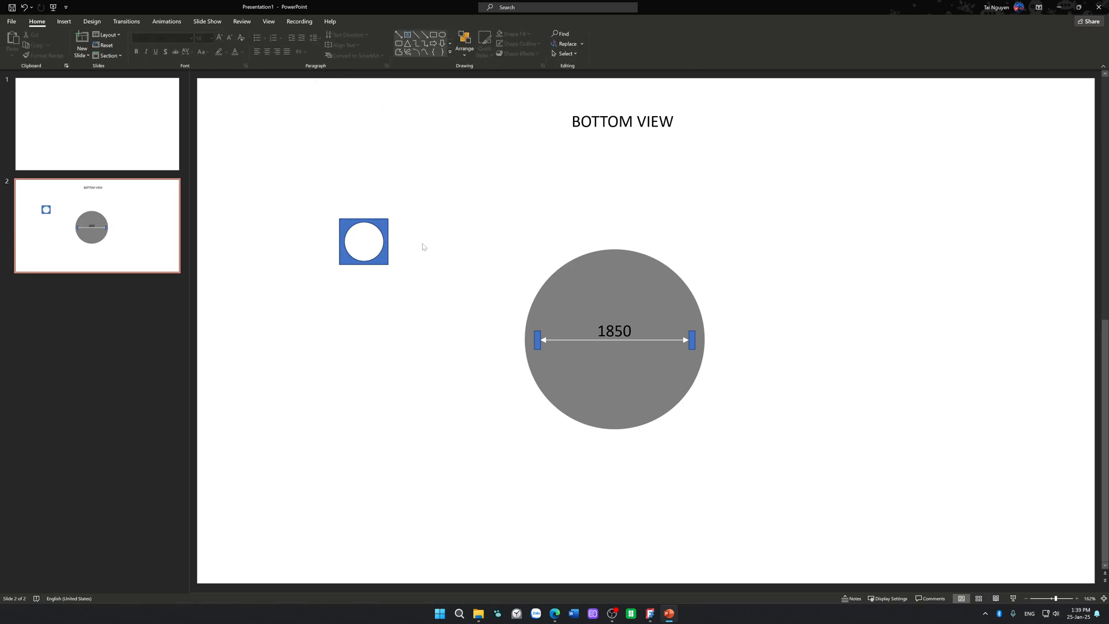
Step: Draw an arrow from the small left rectangle to the right side of its enlarged copy
{"action": "left_click", "coordinate": [424, 35]}
{"action": "left_click_drag", "start_coordinate": [525, 335], "coordinate": [389, 243]}
{"action": "left_click", "coordinate": [448, 227]}
Step: Draw a vertical double-headed arrow spanning the white circle's diameter
{"action": "left_click", "coordinate": [399, 44]}
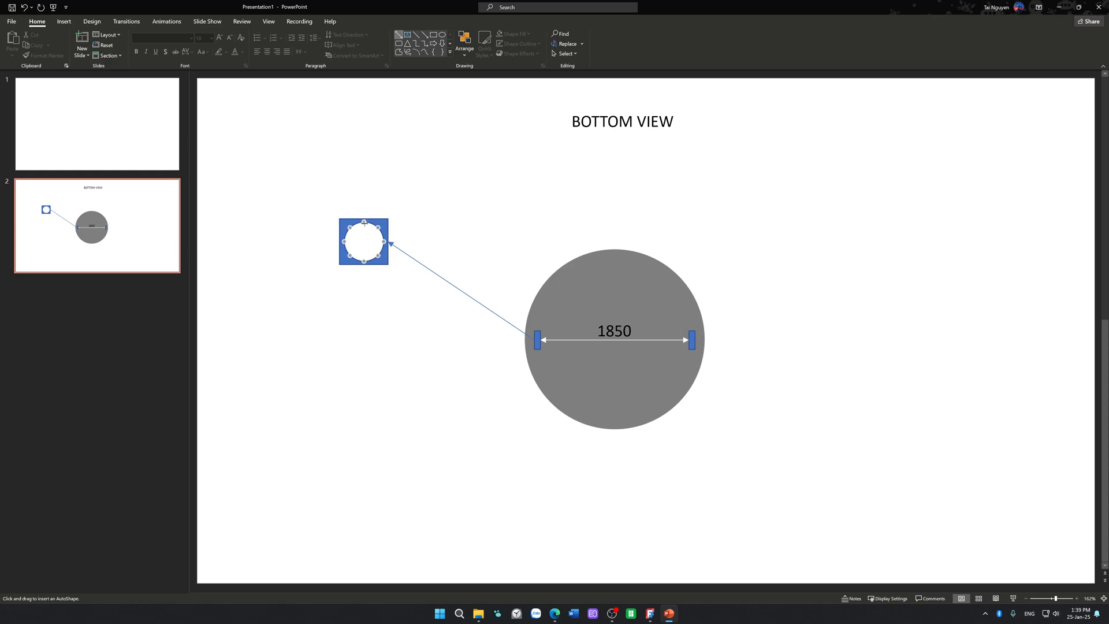
{"action": "left_click_drag", "start_coordinate": [364, 222], "coordinate": [364, 260]}
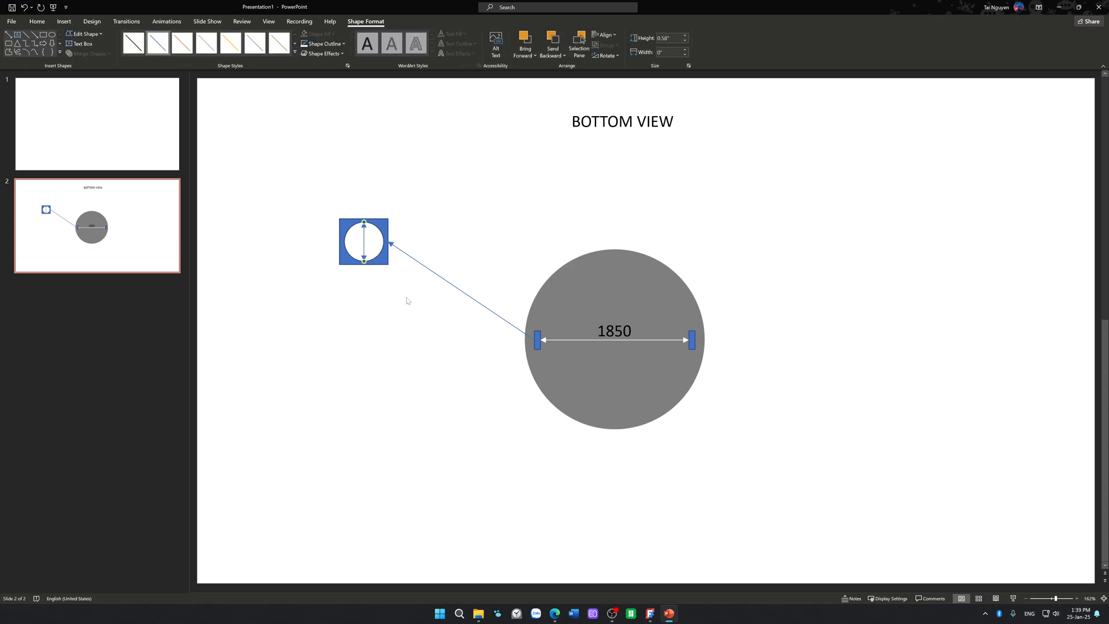
{"action": "left_click", "coordinate": [409, 302]}
Step: Copy the 1850 label, change the copy's text to 10 and place it inside the white circle
{"action": "left_click", "coordinate": [631, 315]}
{"action": "left_click", "coordinate": [631, 315]}
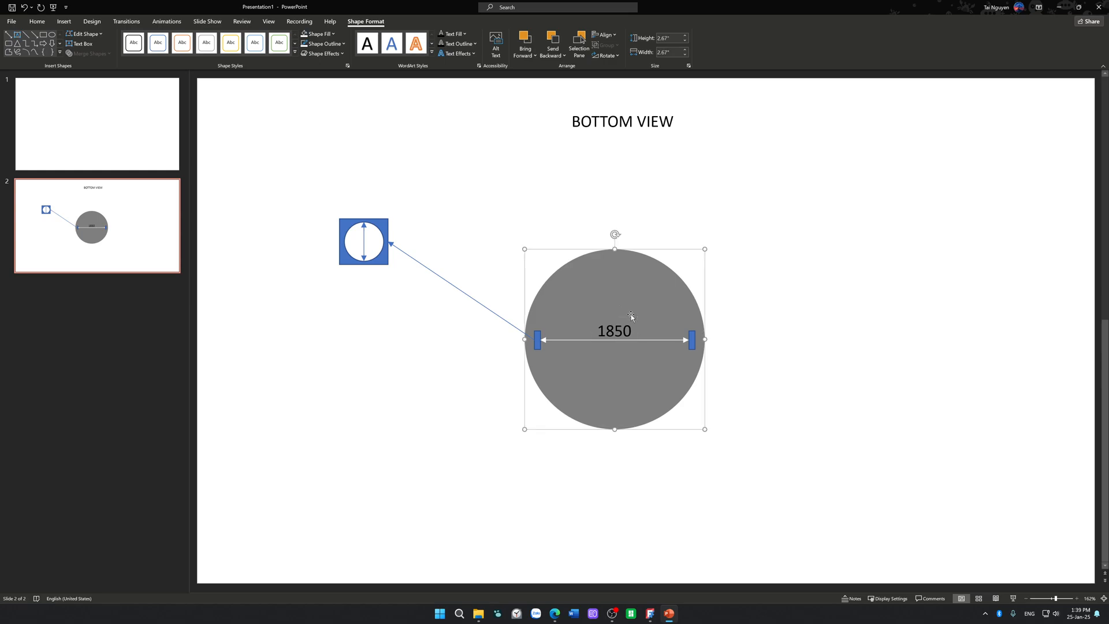
{"action": "left_click", "coordinate": [632, 317]}
{"action": "left_click_drag", "start_coordinate": [632, 317], "coordinate": [450, 207], "text": "ctrl"}
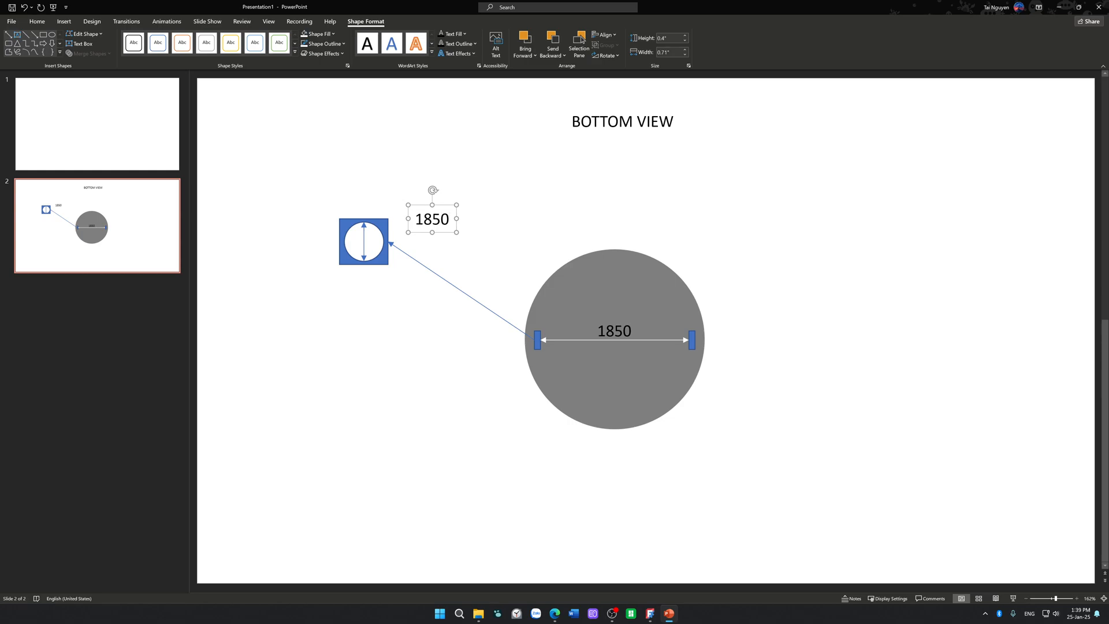
{"action": "double_click", "coordinate": [433, 217]}
{"action": "type", "text": "10"}
{"action": "left_click", "coordinate": [489, 240]}
{"action": "left_click", "coordinate": [434, 224]}
{"action": "left_click_drag", "start_coordinate": [434, 233], "coordinate": [349, 262]}
{"action": "left_click", "coordinate": [547, 216]}
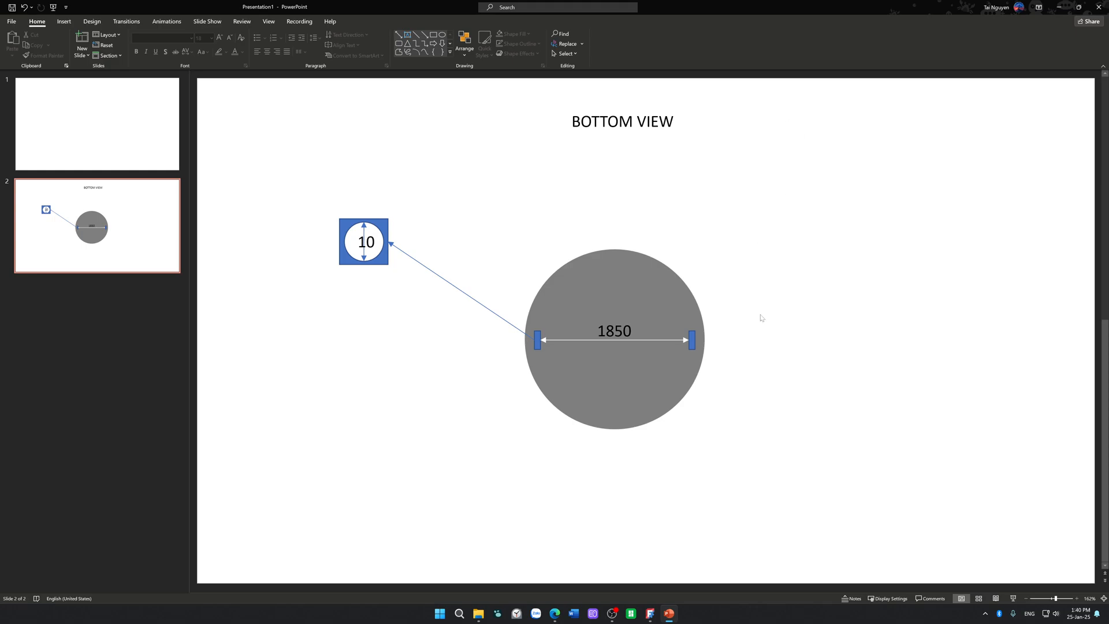
{"action": "left_click", "coordinate": [668, 341]}
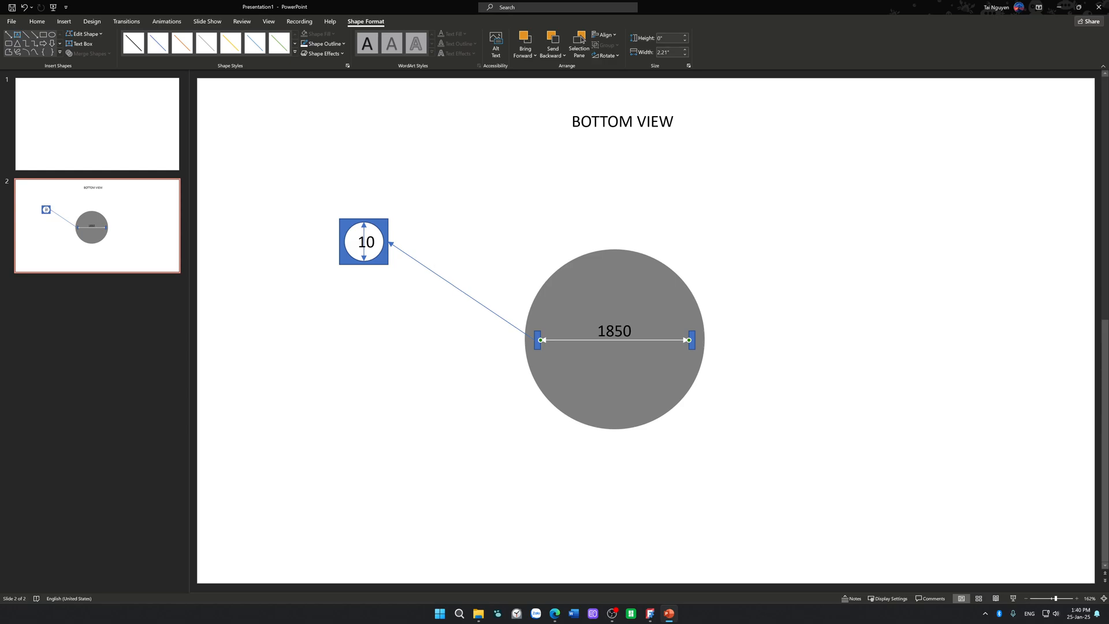
{"action": "left_click", "coordinate": [496, 244]}
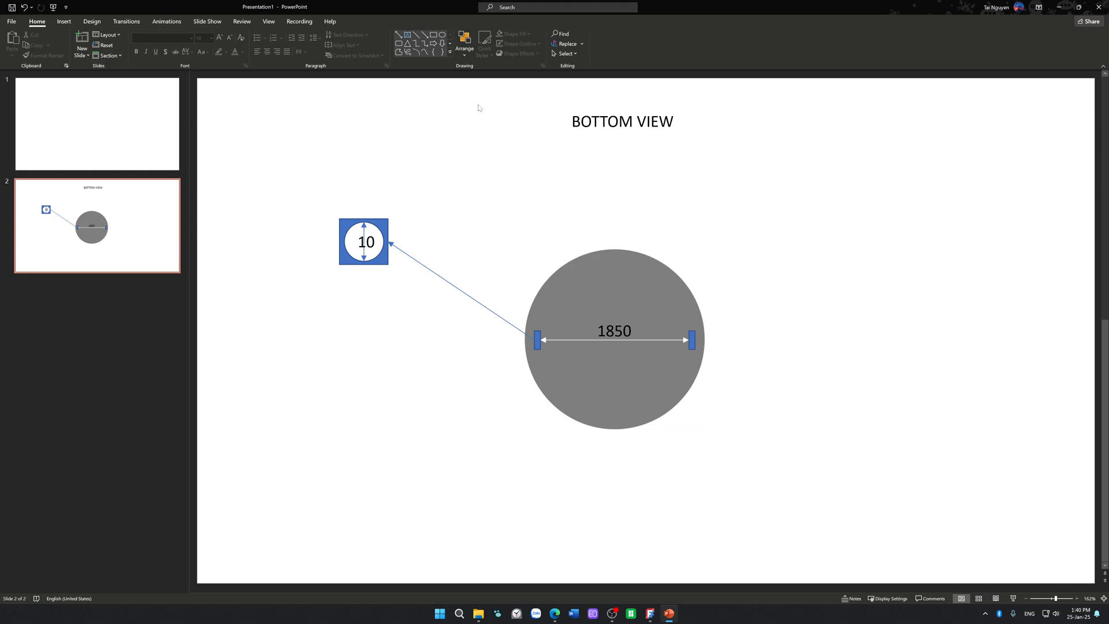
Step: Draw a triangle 1.35 in high and 1.56 in wide, without fill, over the grey circle
{"action": "left_click", "coordinate": [407, 43]}
{"action": "mouse_move", "coordinate": [461, 169]}
{"action": "left_mouse_down"}
{"action": "mouse_move", "coordinate": [549, 242]}
{"action": "mouse_move", "coordinate": [556, 265]}
{"action": "left_mouse_up"}
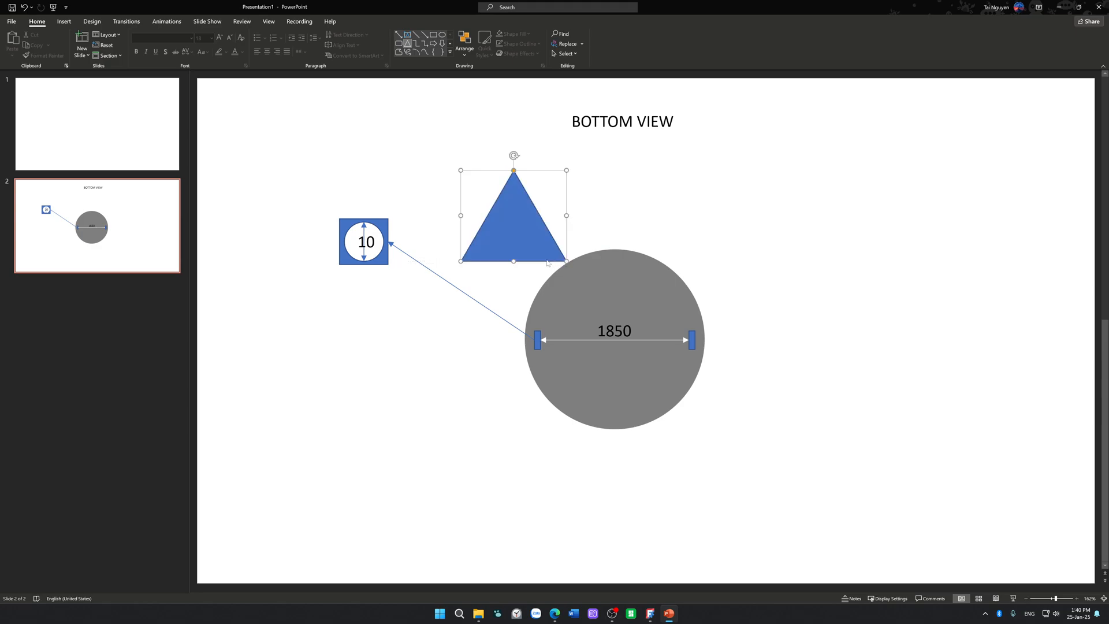
{"action": "left_click_drag", "start_coordinate": [517, 173], "coordinate": [321, 378]}
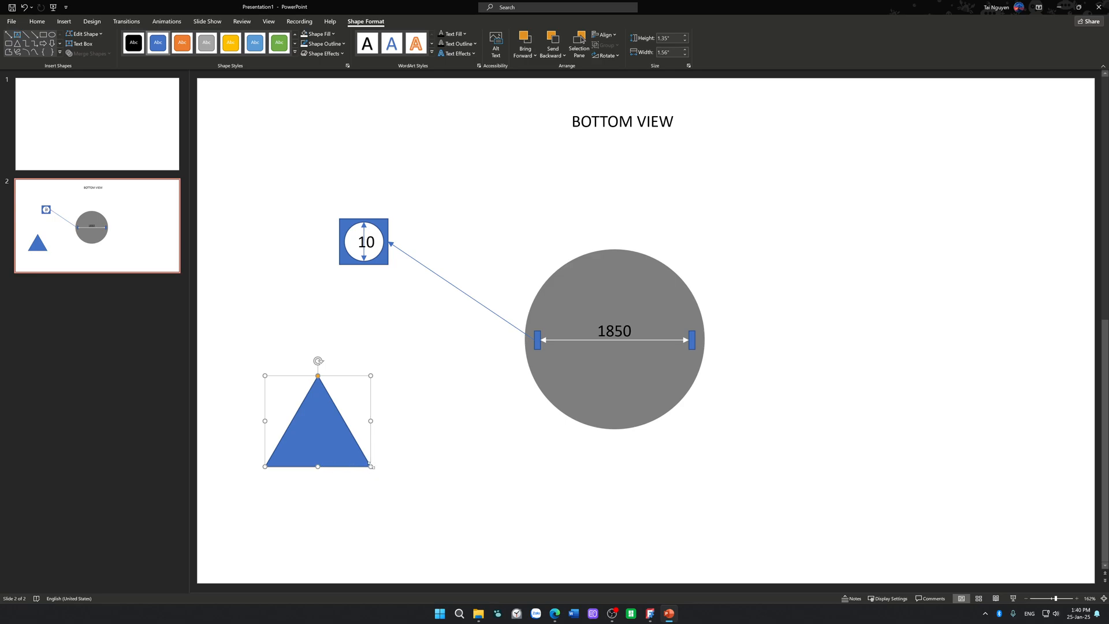
{"action": "left_click_drag", "start_coordinate": [343, 443], "coordinate": [594, 344]}
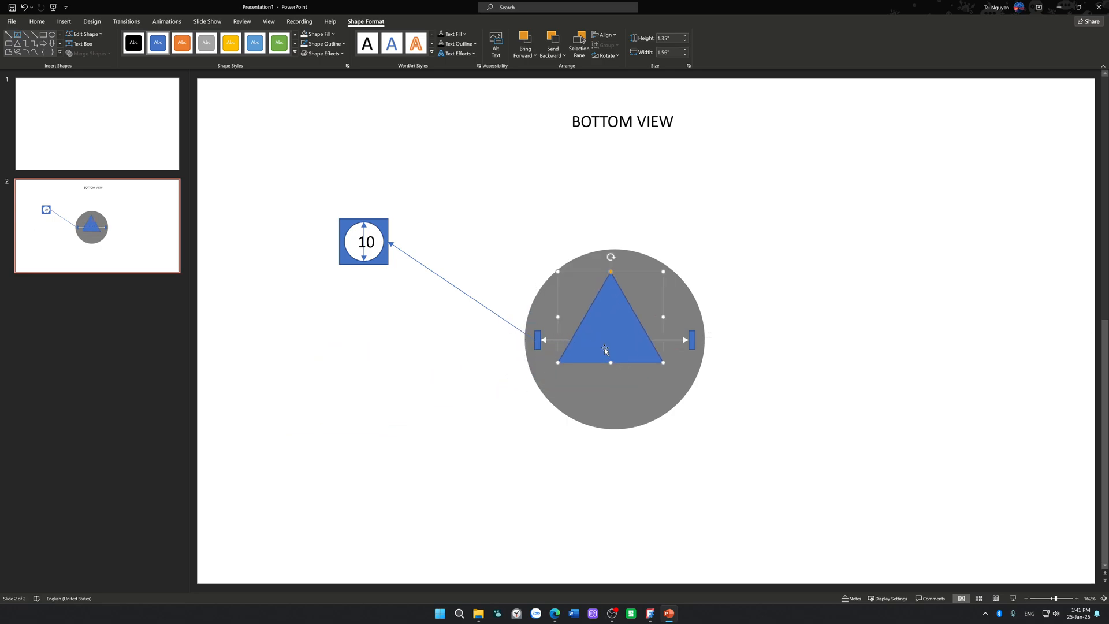
{"action": "left_click", "coordinate": [326, 34]}
{"action": "left_click", "coordinate": [355, 134]}
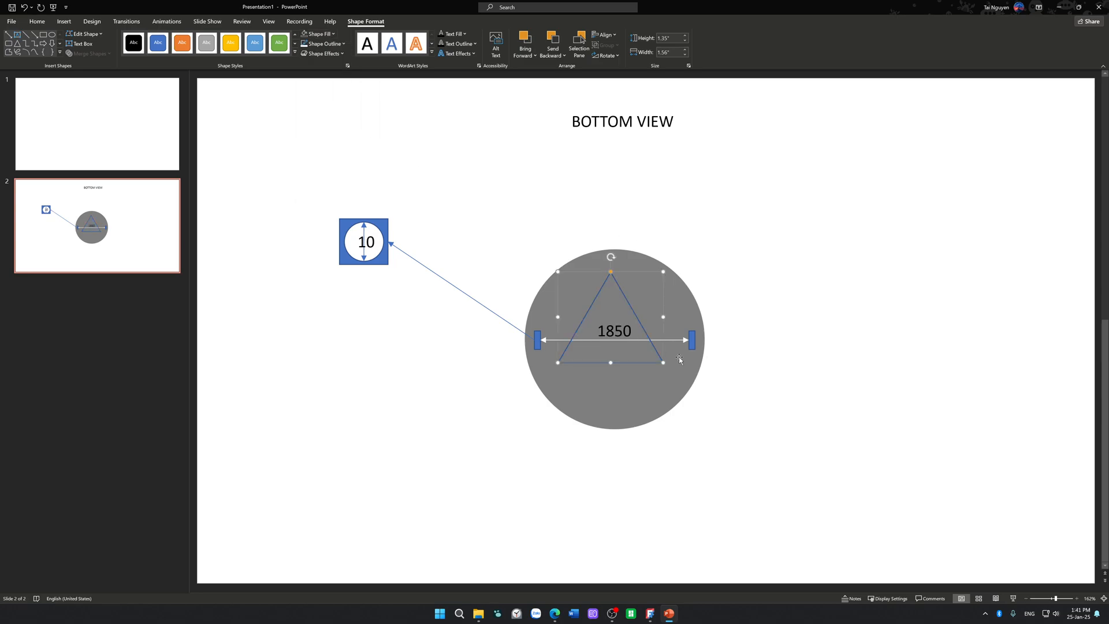
Step: Enlarge the triangle to 2.61 in high and 3.02 in wide and centre it horizontally on the grey circle
{"action": "left_click_drag", "start_coordinate": [664, 363], "coordinate": [703, 392]}
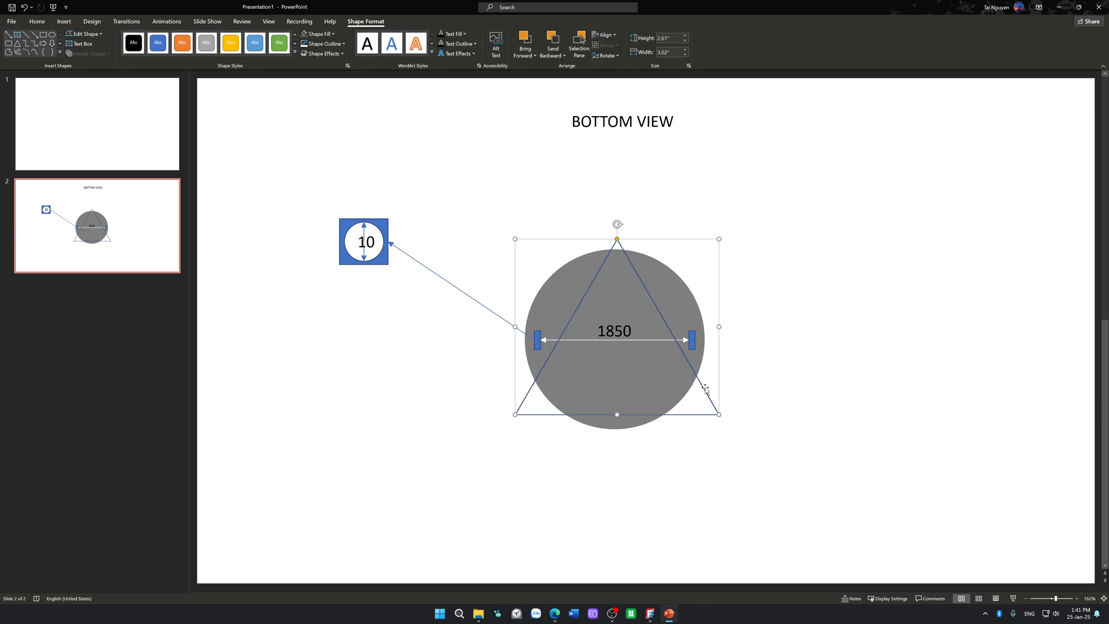
{"action": "left_click_drag", "start_coordinate": [702, 386], "coordinate": [695, 383]}
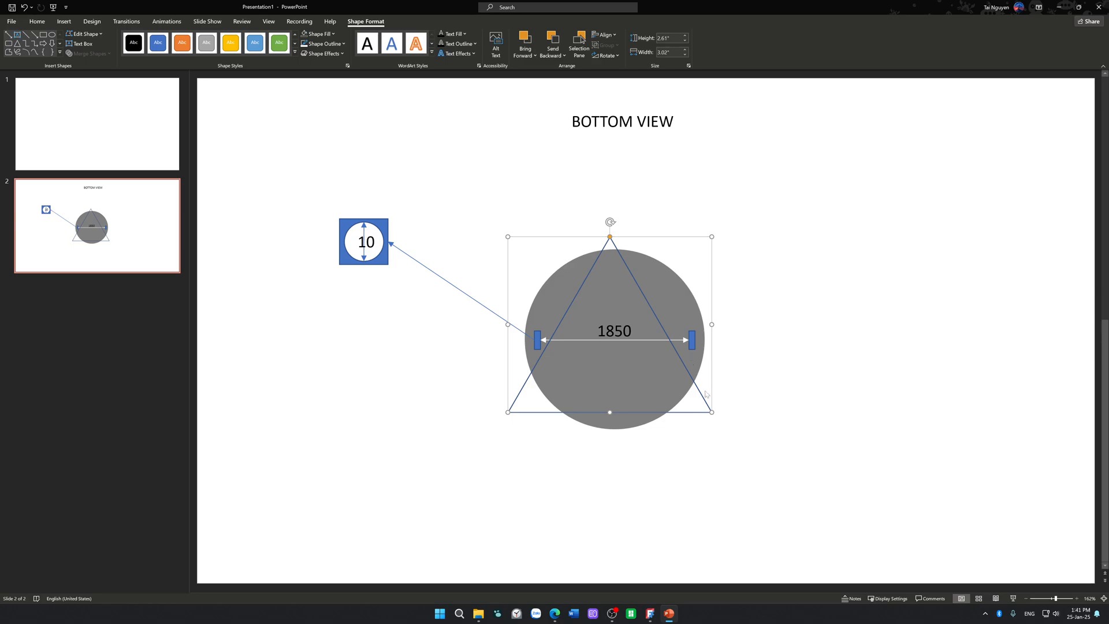
{"action": "mouse_move", "coordinate": [700, 396]}
{"action": "left_mouse_down"}
{"action": "mouse_move", "coordinate": [712, 399]}
{"action": "mouse_move", "coordinate": [706, 387]}
{"action": "left_mouse_up"}
{"action": "left_click", "coordinate": [745, 345]}
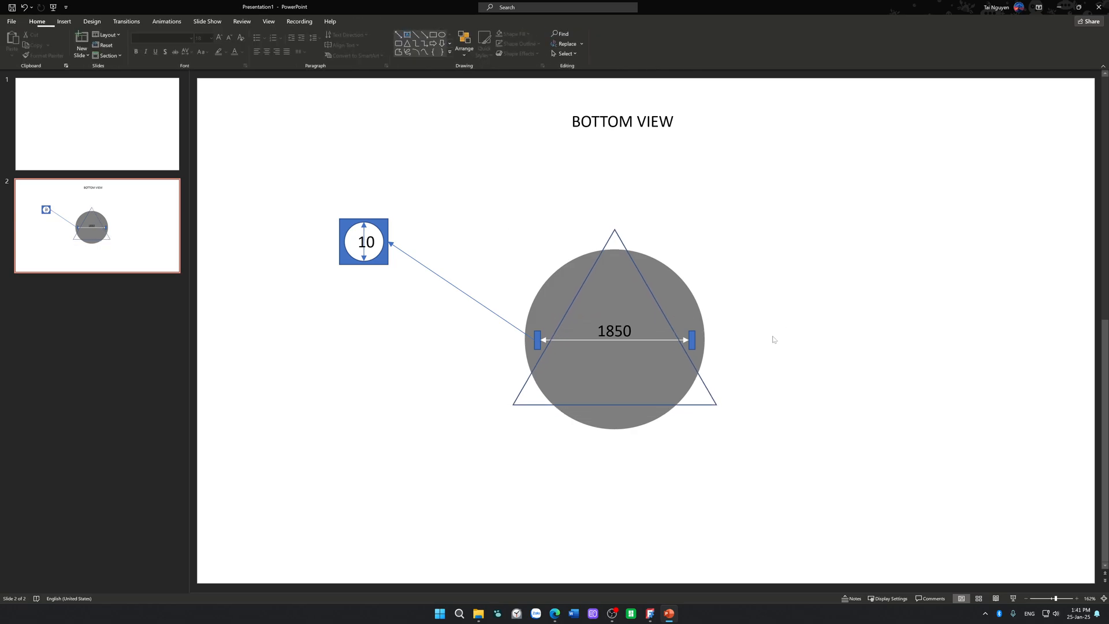
{"action": "left_click", "coordinate": [713, 402]}
{"action": "left_click", "coordinate": [748, 365]}
{"action": "left_click", "coordinate": [511, 407]}
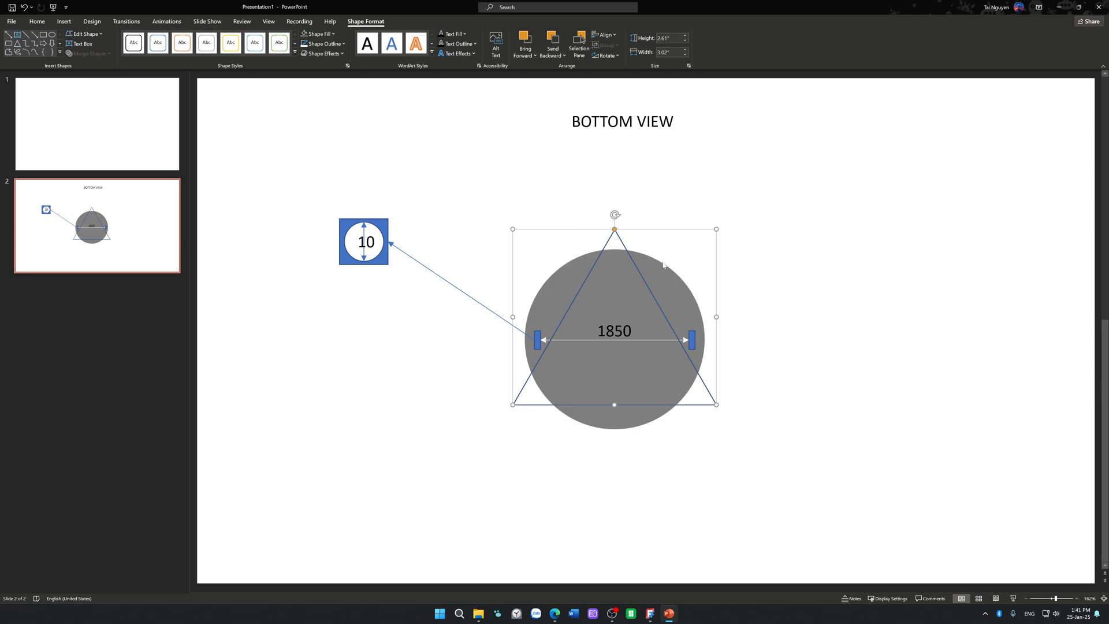
{"action": "left_click", "coordinate": [654, 299]}
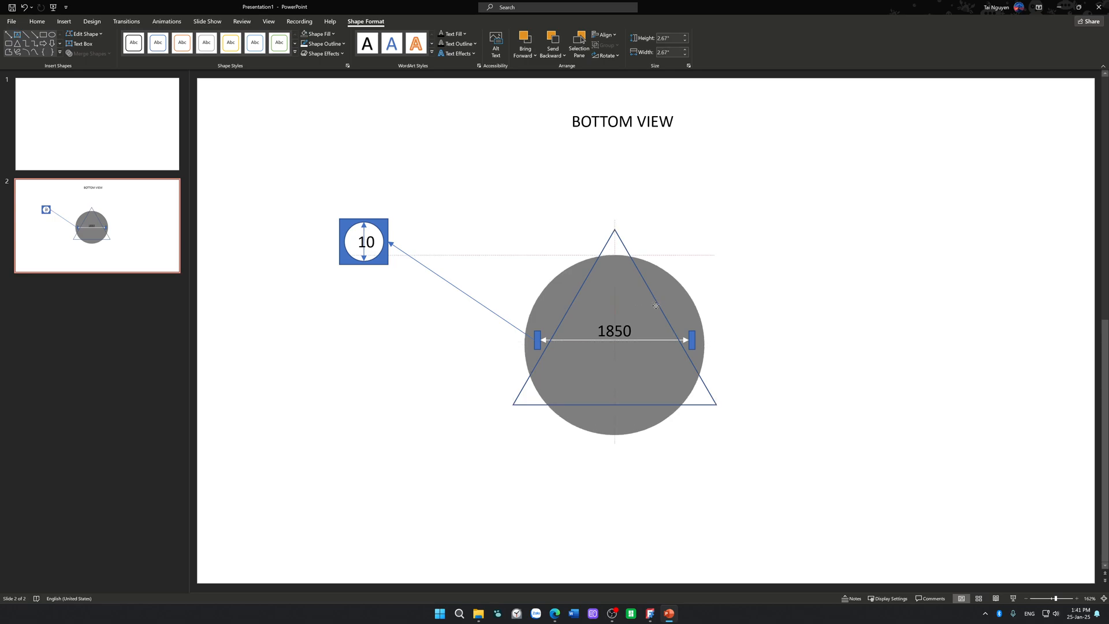
{"action": "left_click", "coordinate": [754, 277]}
Step: Move the triangle outline off the grey circle to the slide's upper-right corner
{"action": "left_click_drag", "start_coordinate": [709, 394], "coordinate": [1060, 260]}
{"action": "left_click", "coordinate": [985, 339]}
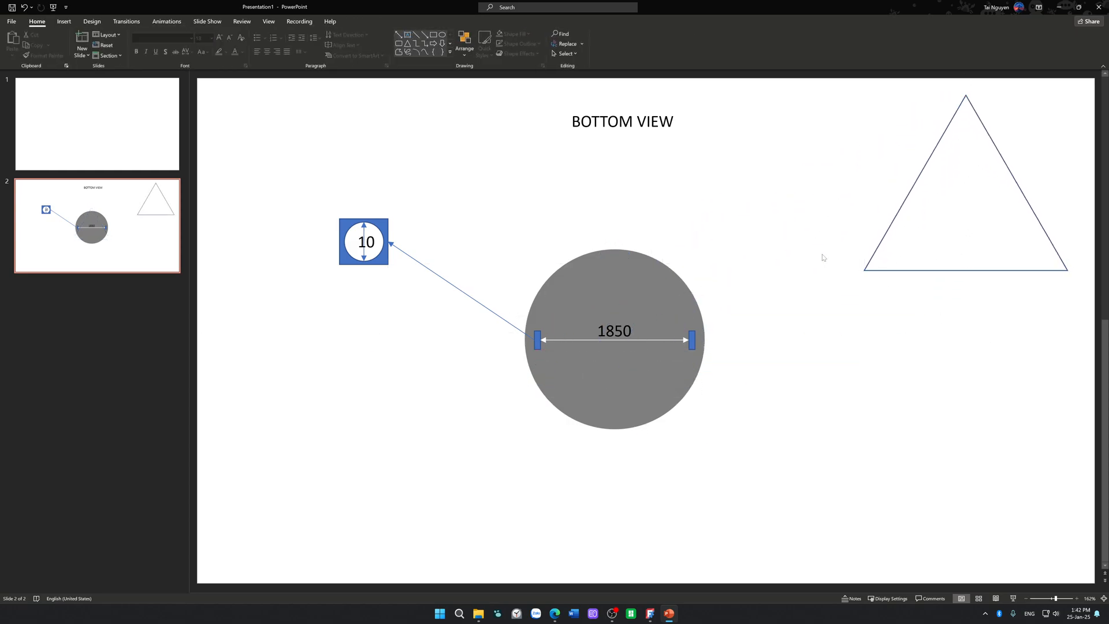
Step: Draw a circle 2.11 in across below the enlarged detail and remove its fill
{"action": "left_click", "coordinate": [442, 34]}
{"action": "left_click_drag", "start_coordinate": [372, 333], "coordinate": [488, 477], "text": "shift"}
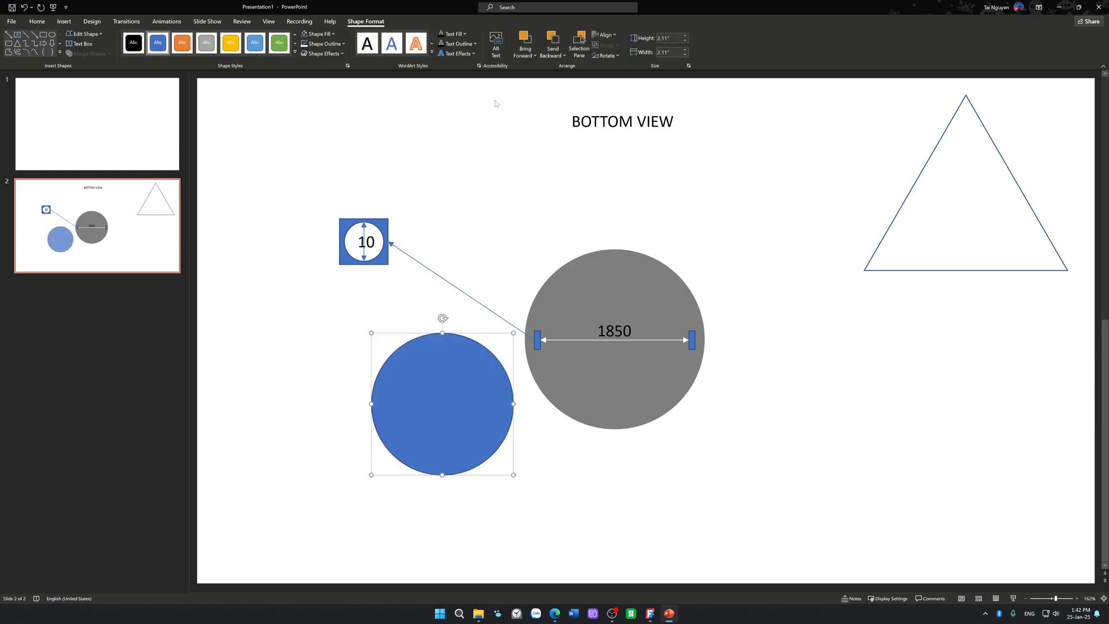
{"action": "left_click", "coordinate": [306, 34]}
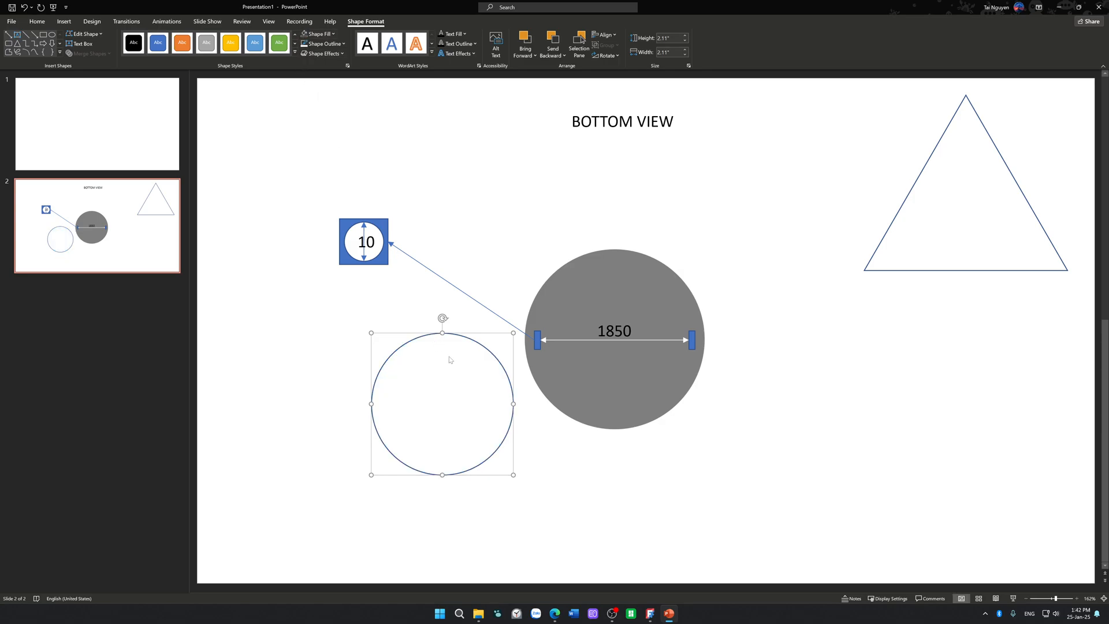
Step: Move the unfilled circle onto the grey circle and enlarge it to 4.41 in across so it surrounds the grey one
{"action": "left_click_drag", "start_coordinate": [503, 367], "coordinate": [670, 302]}
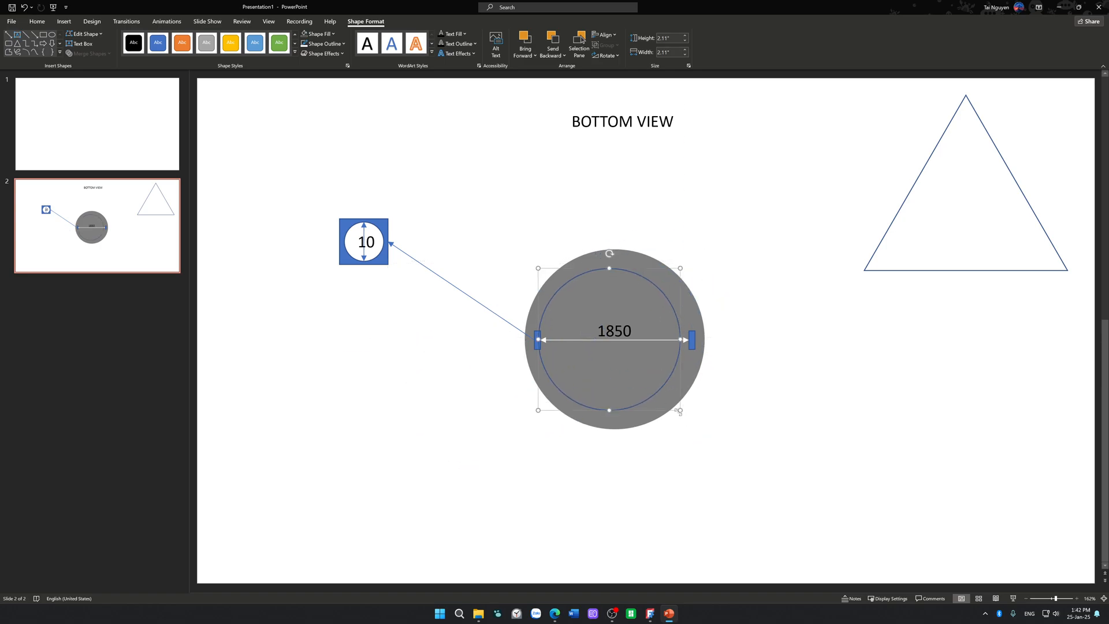
{"action": "left_click_drag", "start_coordinate": [678, 410], "coordinate": [741, 471]}
{"action": "left_click_drag", "start_coordinate": [725, 434], "coordinate": [697, 404]}
{"action": "left_click_drag", "start_coordinate": [715, 441], "coordinate": [686, 384]}
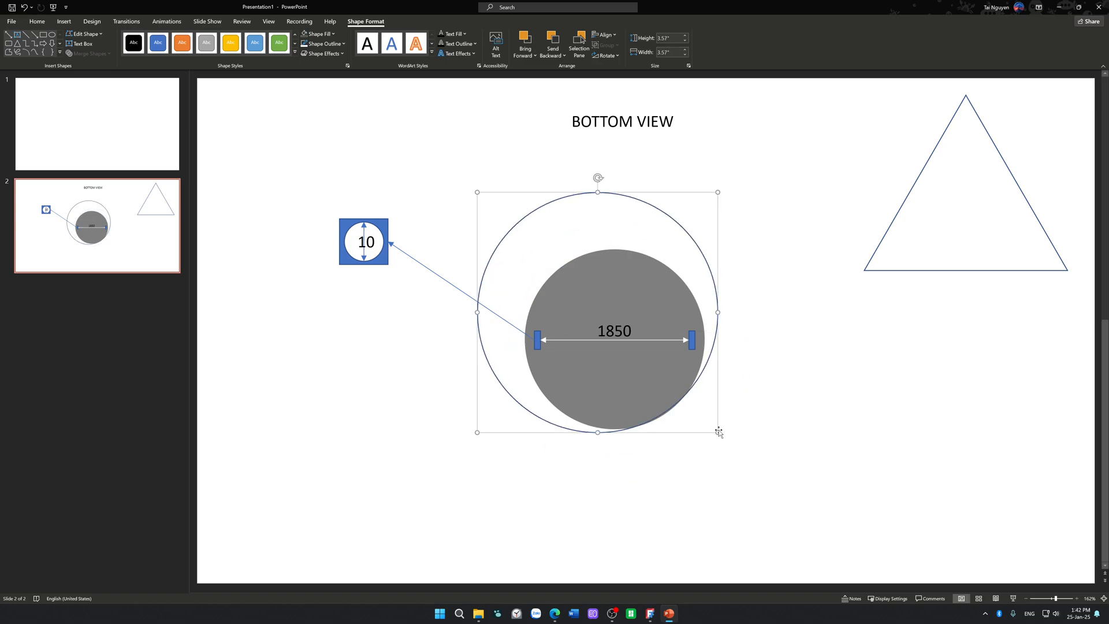
{"action": "left_click_drag", "start_coordinate": [719, 434], "coordinate": [774, 490]}
{"action": "left_click_drag", "start_coordinate": [736, 427], "coordinate": [730, 435]}
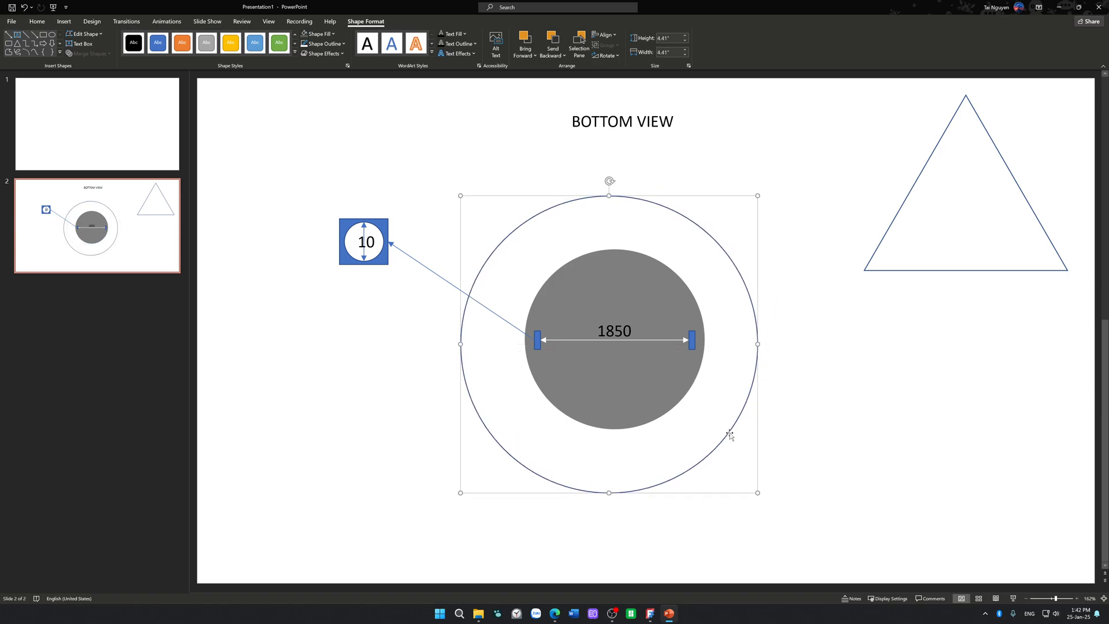
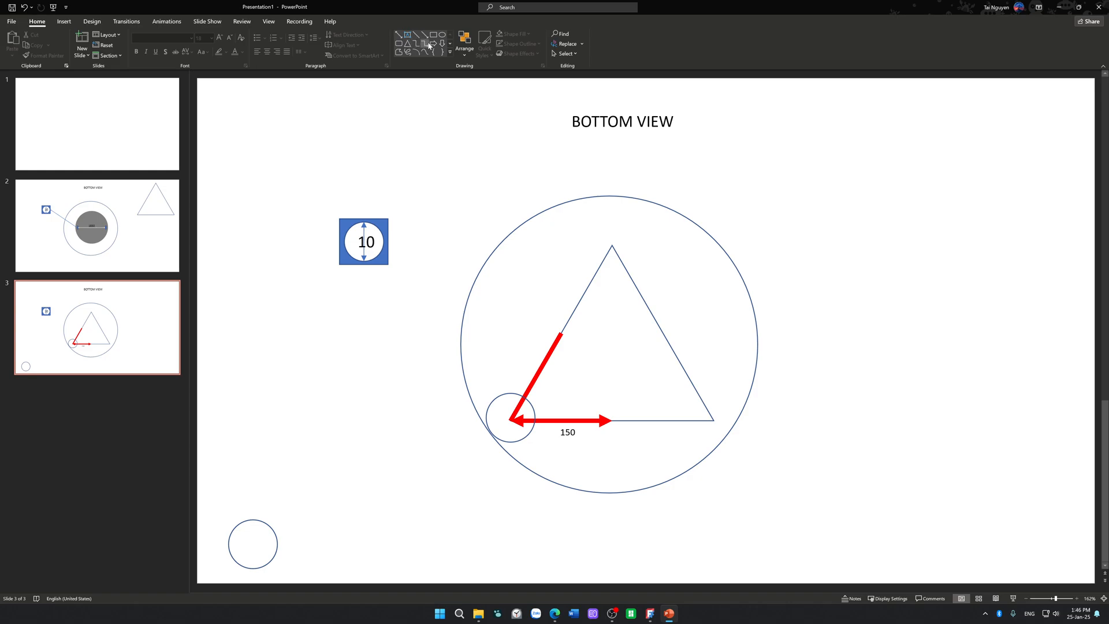
Step: Add a vertical double-headed arrow across the small circle near the slide's lower-left corner and label it 110 using a copy of the 150 label
{"action": "left_click", "coordinate": [398, 35]}
{"action": "left_click_drag", "start_coordinate": [252, 520], "coordinate": [253, 568]}
{"action": "left_click", "coordinate": [577, 443]}
{"action": "left_click_drag", "start_coordinate": [577, 442], "coordinate": [240, 545], "text": "ctrl"}
{"action": "type", "text": "101"}
{"action": "left_click", "coordinate": [380, 495]}
{"action": "left_click", "coordinate": [247, 551]}
{"action": "left_click_drag", "start_coordinate": [247, 551], "coordinate": [243, 551]}
{"action": "left_click", "coordinate": [272, 421]}
Step: Move the small circle at the triangle's lower-left corner slightly inward so it sits centred on that vertex
{"action": "left_click_drag", "start_coordinate": [531, 411], "coordinate": [538, 410]}
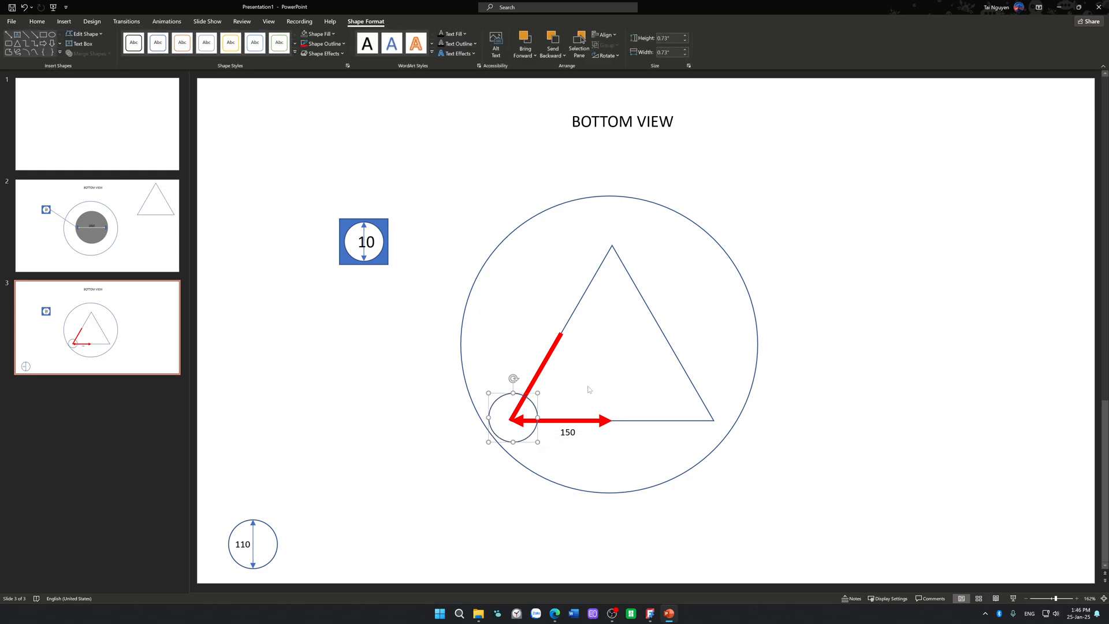
{"action": "left_click", "coordinate": [587, 392]}
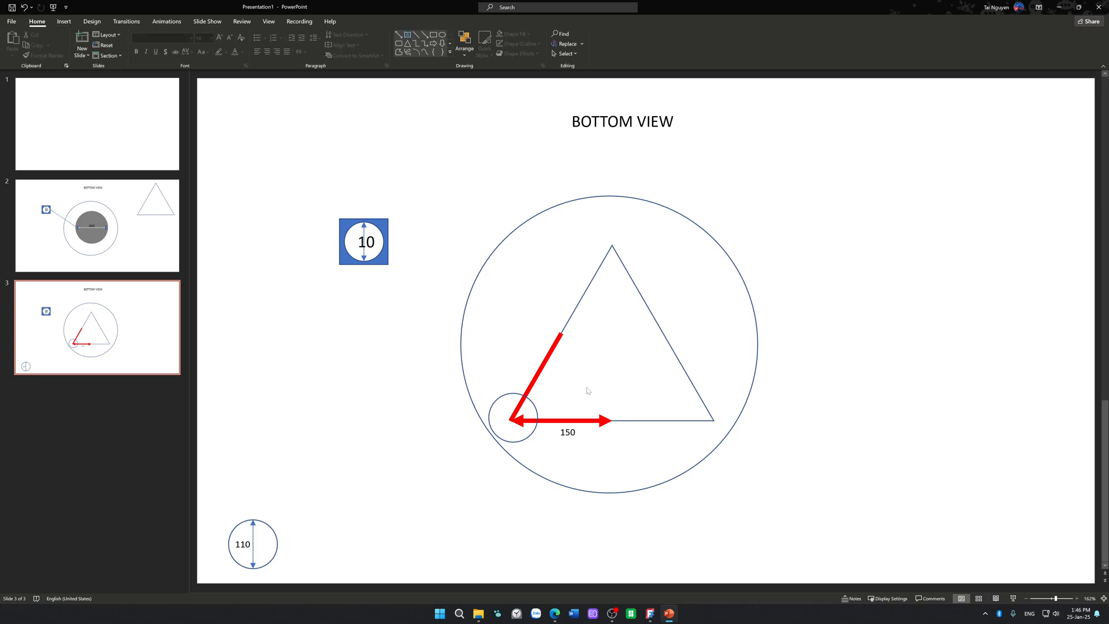
{"action": "left_click", "coordinate": [501, 397]}
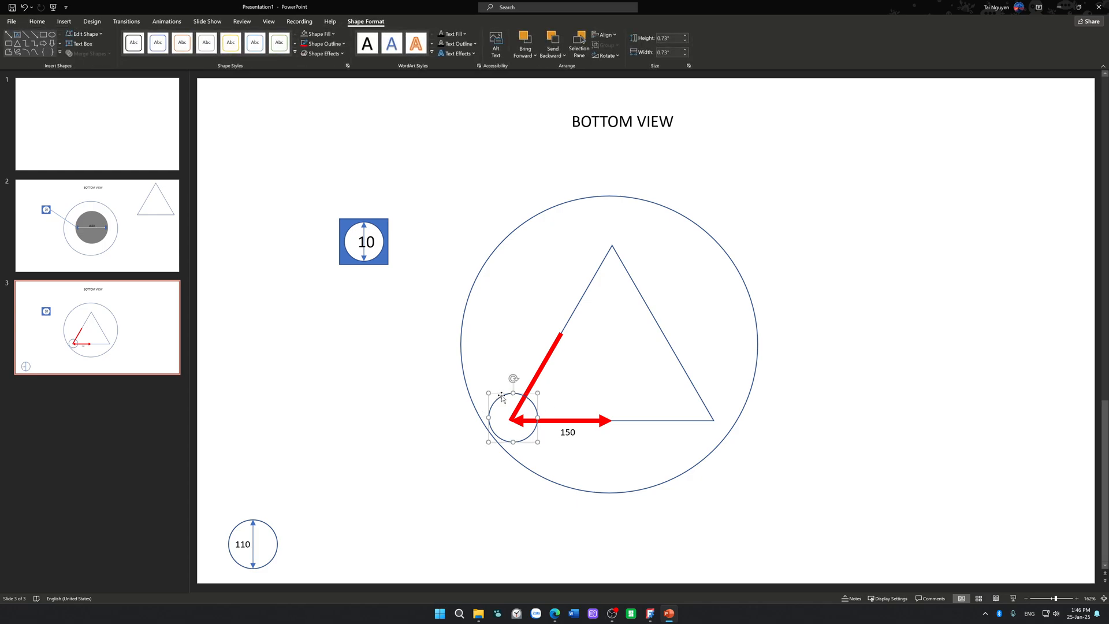
{"action": "left_click", "coordinate": [502, 343]}
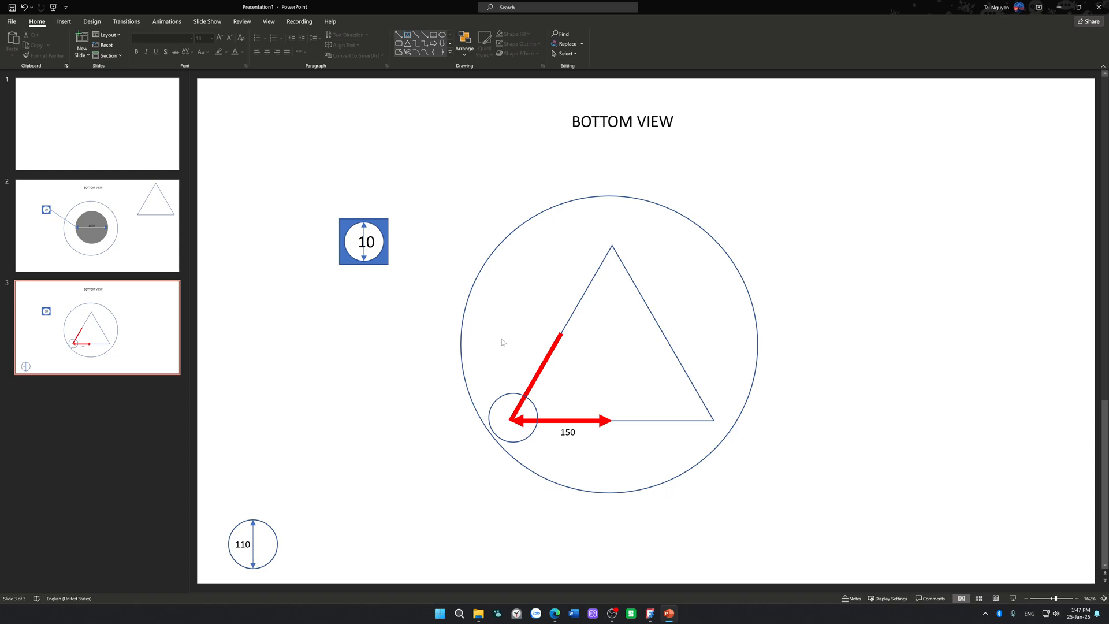
Step: Move and shrink the large outer circle so it passes through all three corners of the triangle
{"action": "left_click_drag", "start_coordinate": [477, 277], "coordinate": [503, 268]}
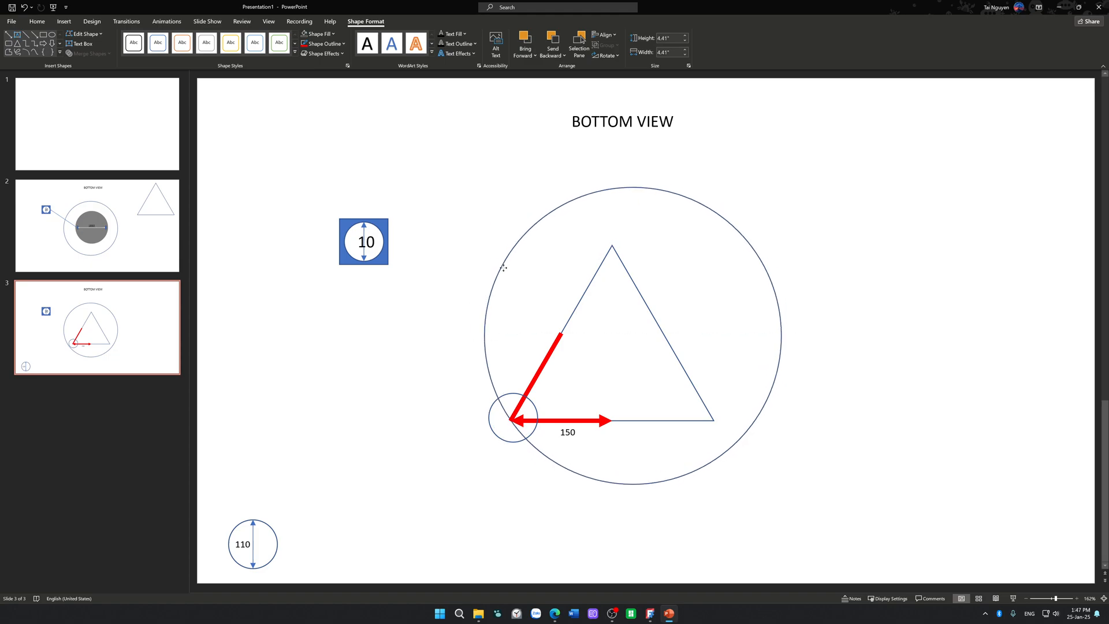
{"action": "left_click_drag", "start_coordinate": [784, 186], "coordinate": [727, 239], "text": "shift"}
{"action": "left_click_drag", "start_coordinate": [693, 271], "coordinate": [696, 279]}
{"action": "left_click", "coordinate": [777, 285]}
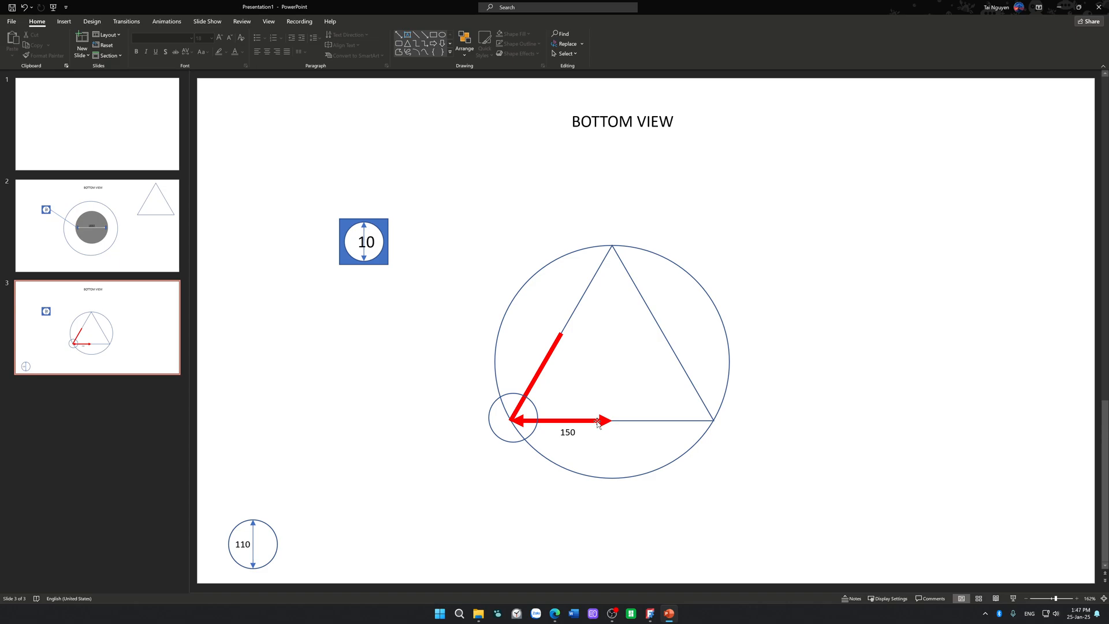
Step: Copy the small corner circle onto the triangle's top and lower-right vertices
{"action": "left_click", "coordinate": [503, 439]}
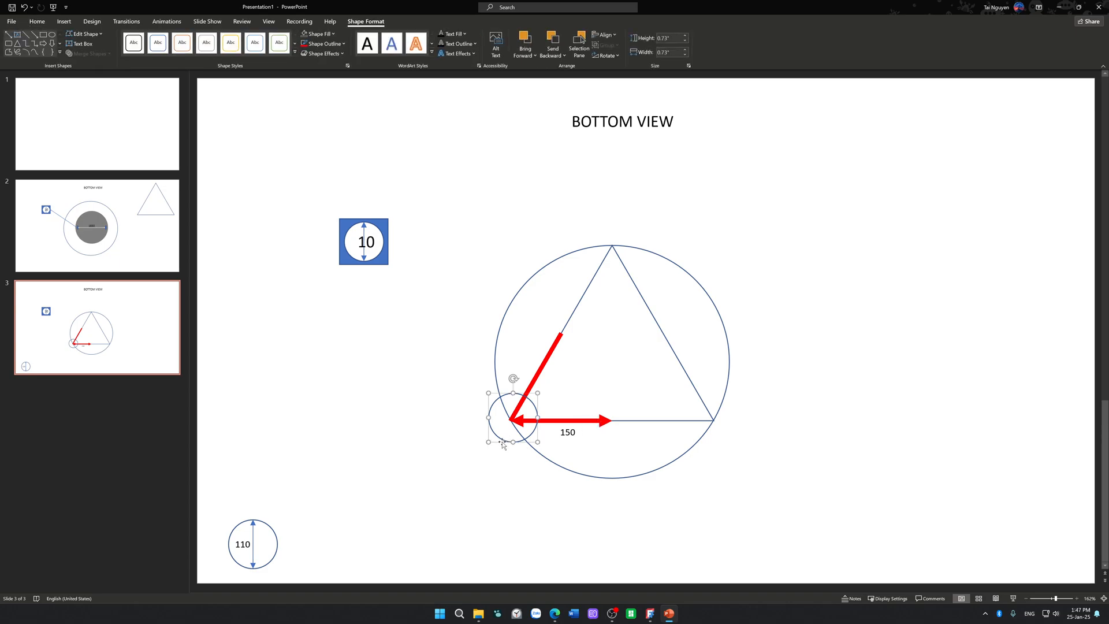
{"action": "left_click_drag", "start_coordinate": [503, 440], "coordinate": [632, 269]}
{"action": "left_click", "coordinate": [482, 242]}
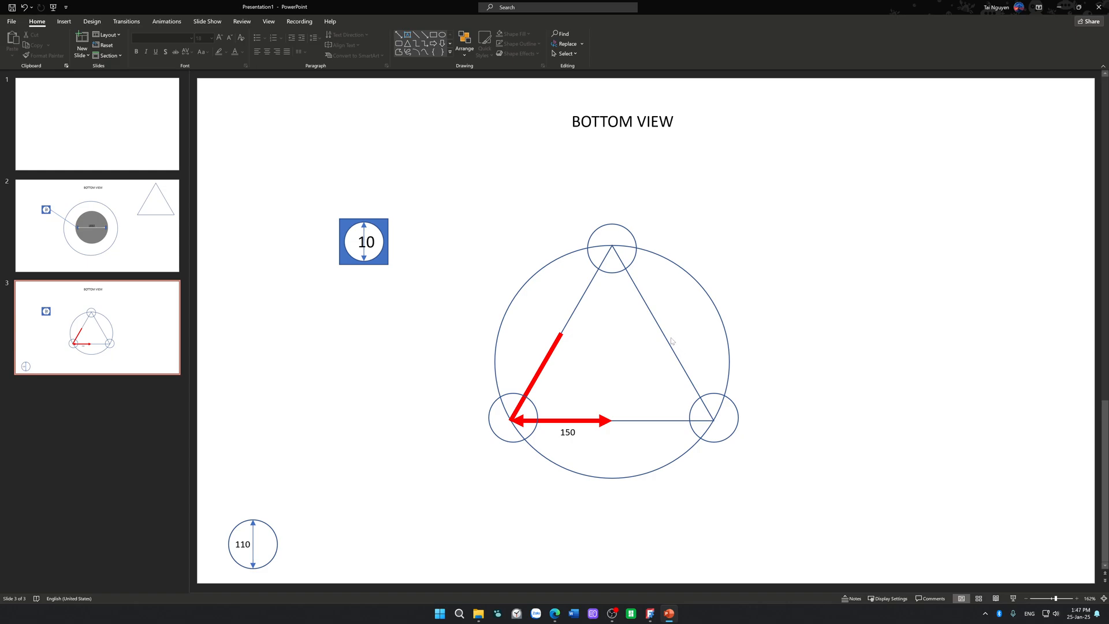
Step: Compare slides 2 and 3, and delete the enlarged hole detail labelled 10 from slide 3
{"action": "left_click", "coordinate": [151, 236]}
{"action": "left_click", "coordinate": [136, 309]}
{"action": "left_click", "coordinate": [141, 238]}
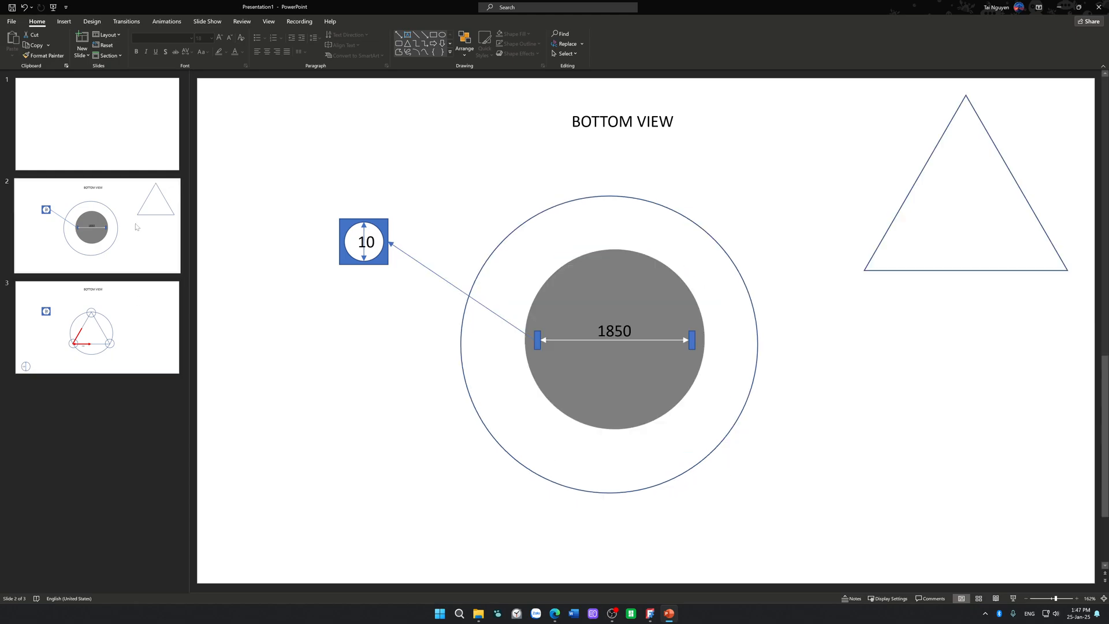
{"action": "left_click", "coordinate": [133, 295]}
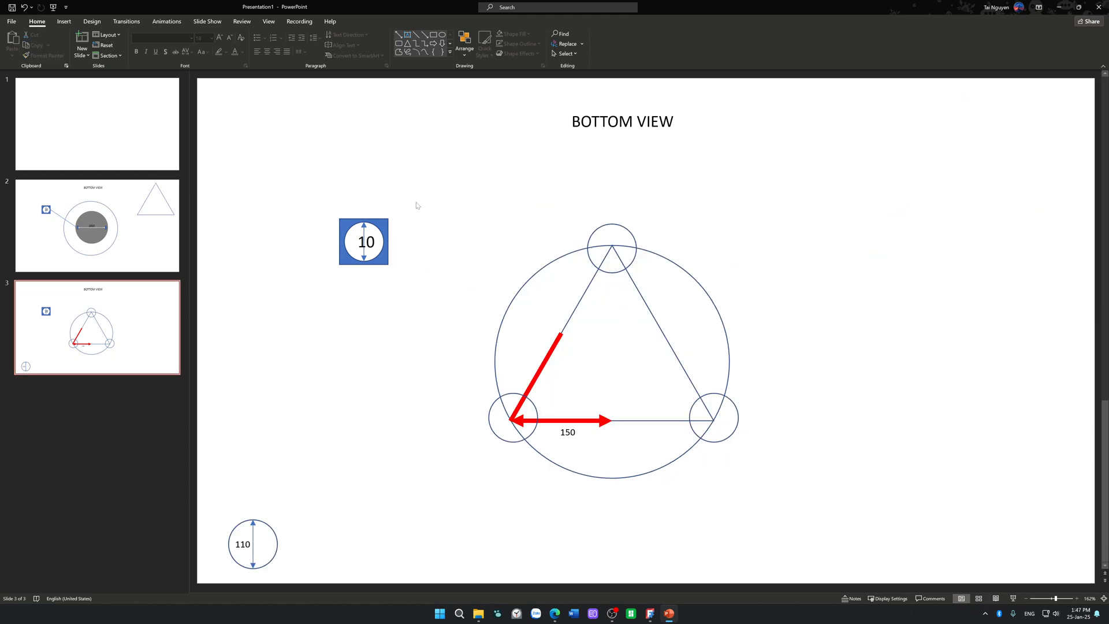
{"action": "left_click_drag", "start_coordinate": [433, 198], "coordinate": [306, 304]}
{"action": "key", "text": "Delete"}
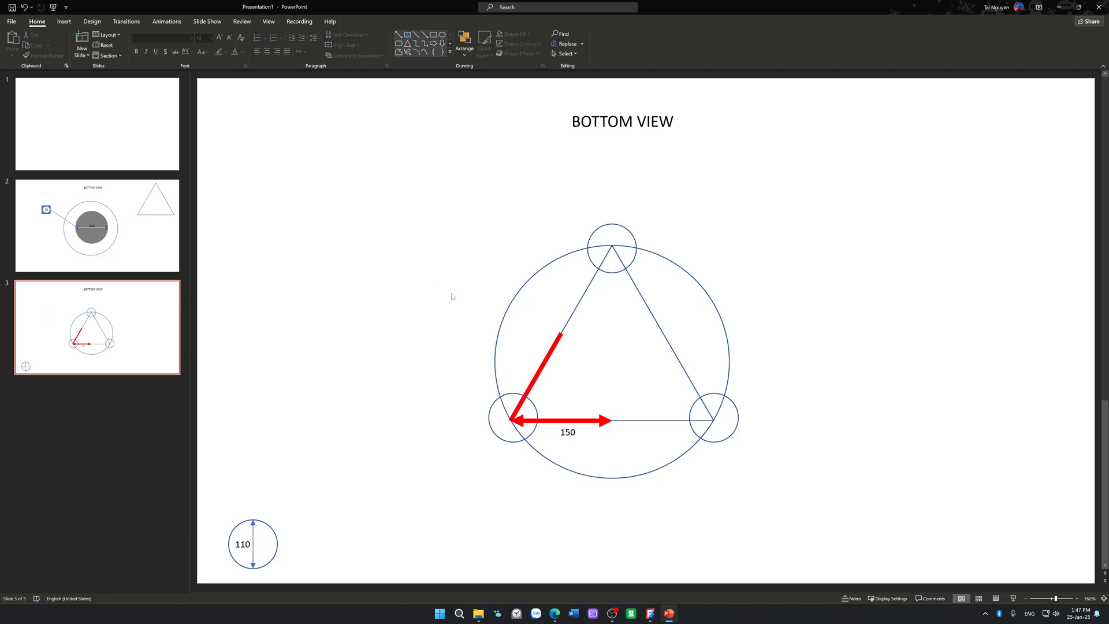
{"action": "left_click", "coordinate": [152, 240]}
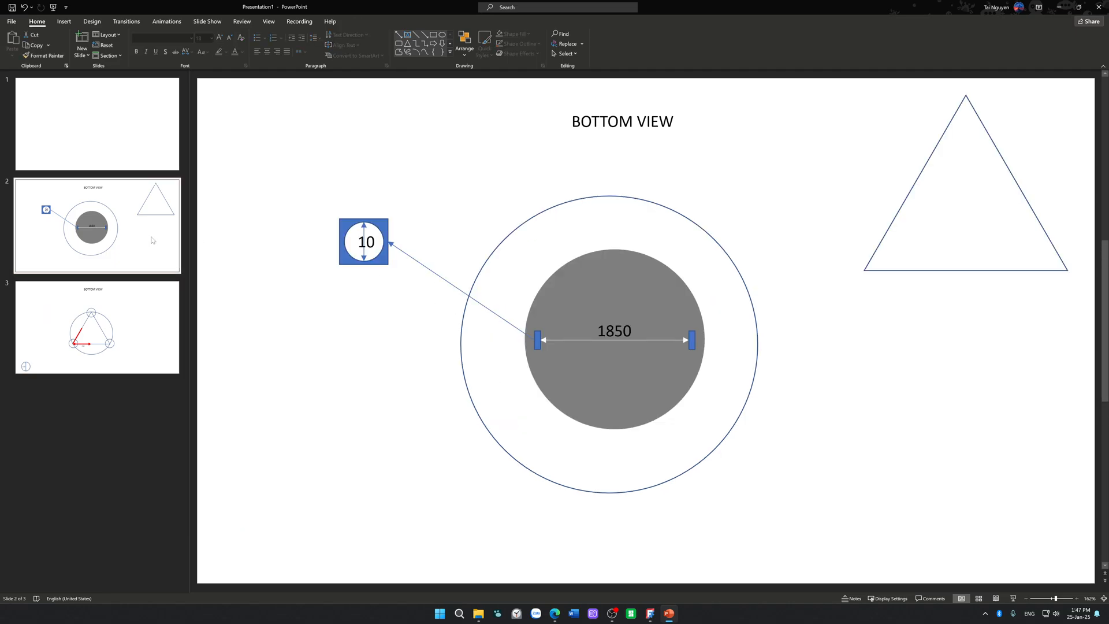
{"action": "left_click", "coordinate": [138, 341]}
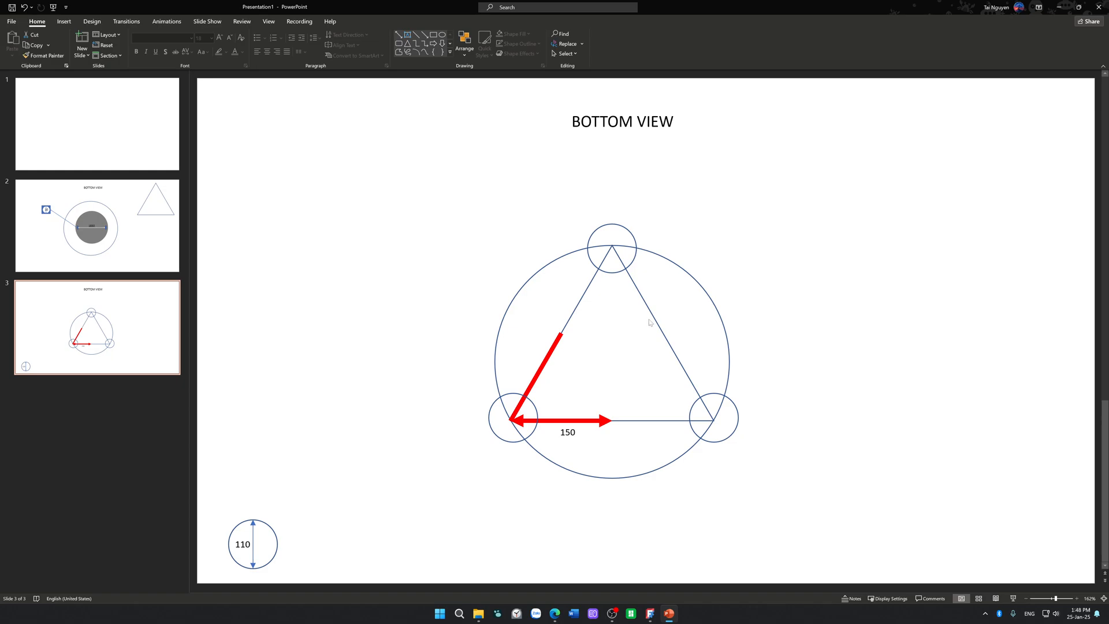
Step: Switch to Calculator, divide 360 by 3, and close it to return to the slide
{"action": "left_click", "coordinate": [661, 258]}
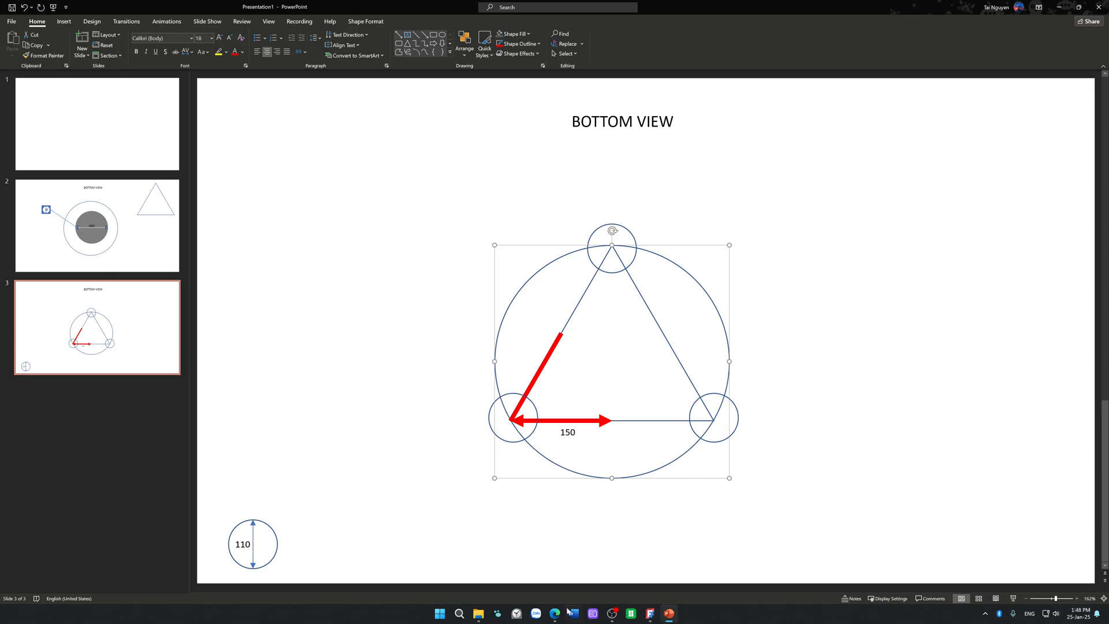
{"action": "key", "text": "super"}
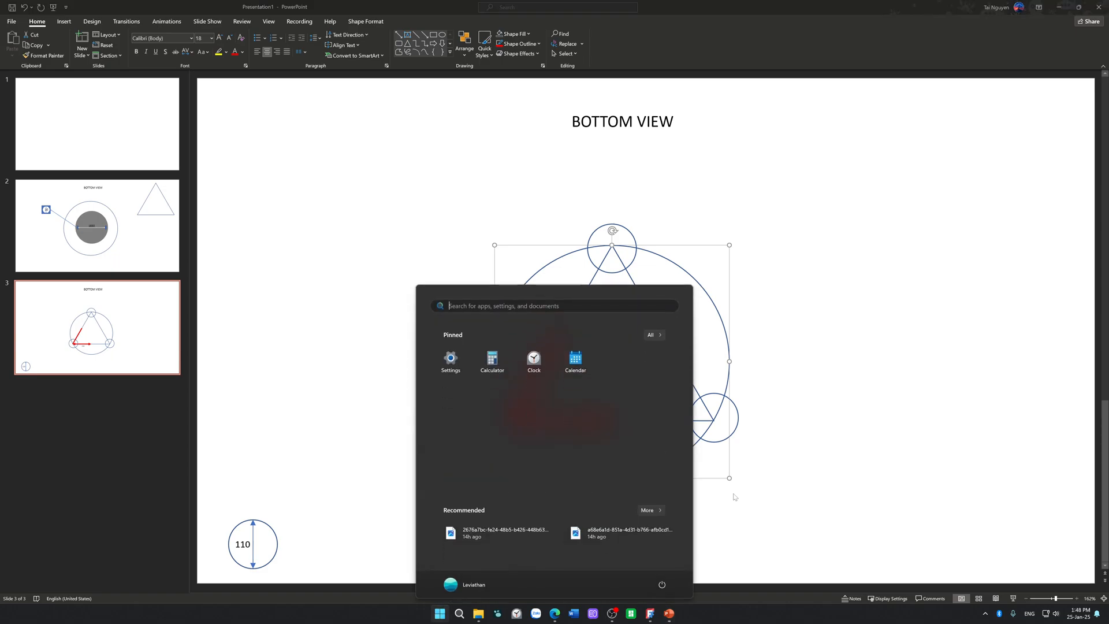
{"action": "type", "text": "CAL"}
{"action": "key", "text": "Return"}
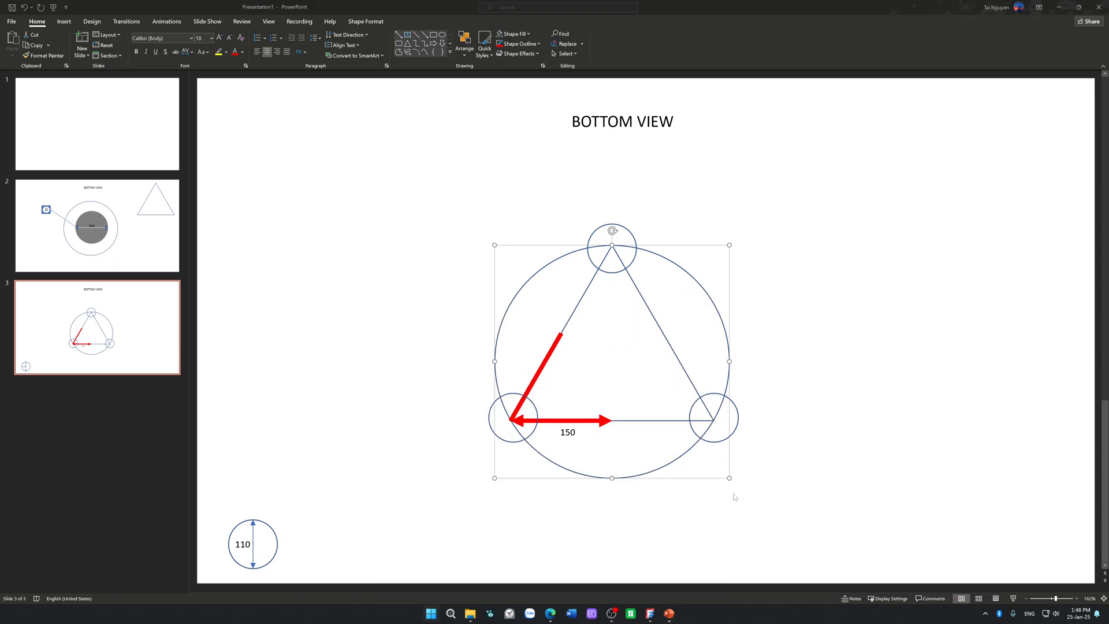
{"action": "type", "text": "360/3"}
{"action": "key", "text": "Return"}
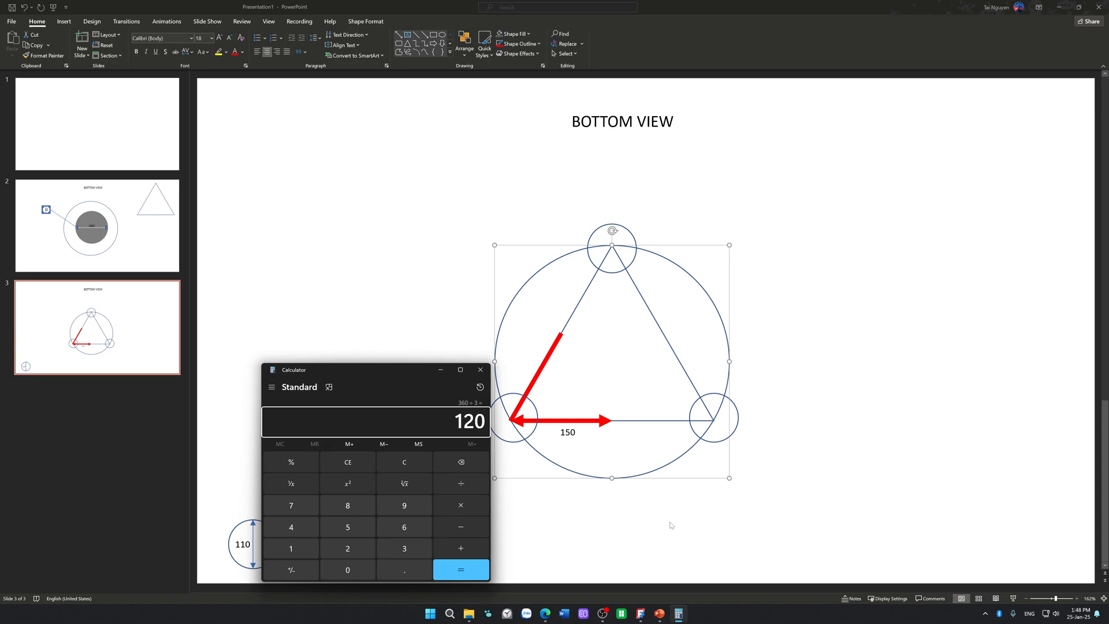
{"action": "left_click", "coordinate": [480, 369]}
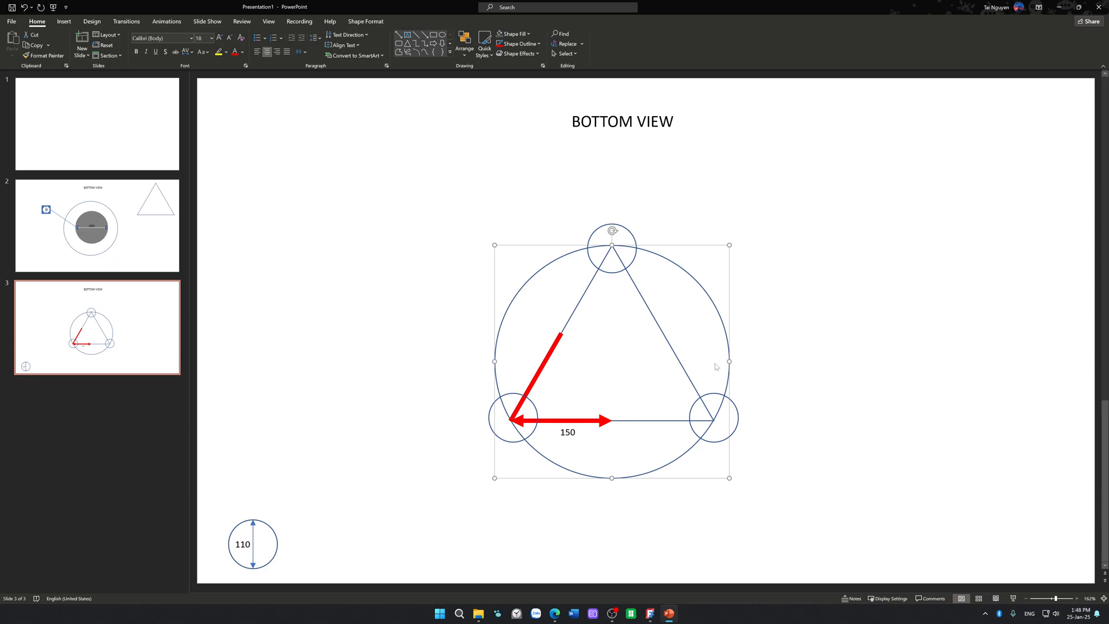
Step: Change the triangle's outline to a dashed line style
{"action": "left_click", "coordinate": [658, 324]}
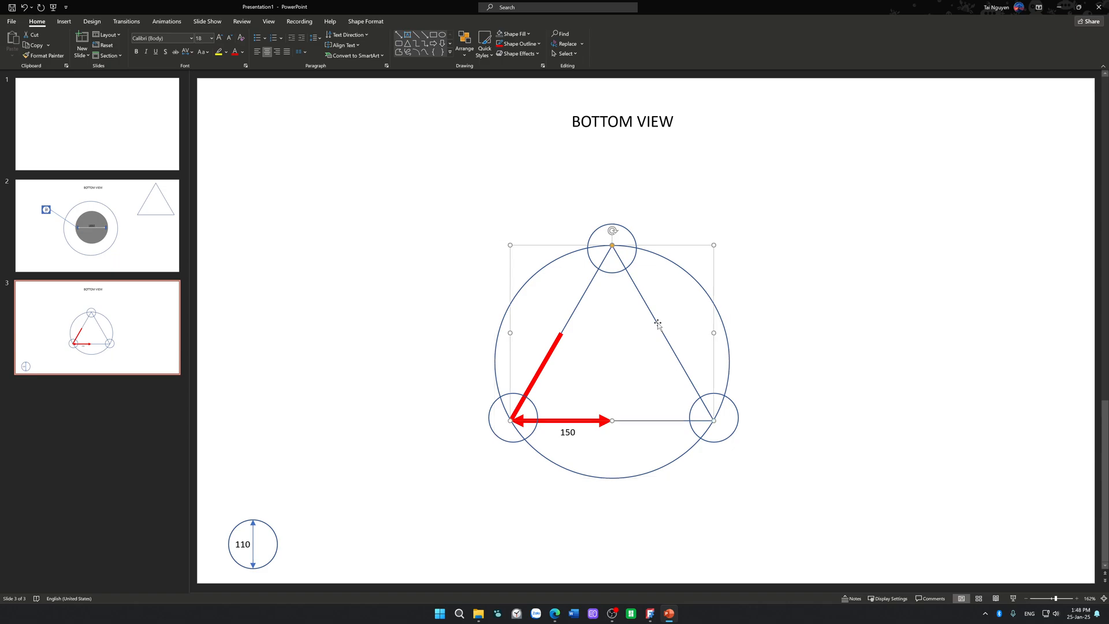
{"action": "left_click", "coordinate": [532, 43]}
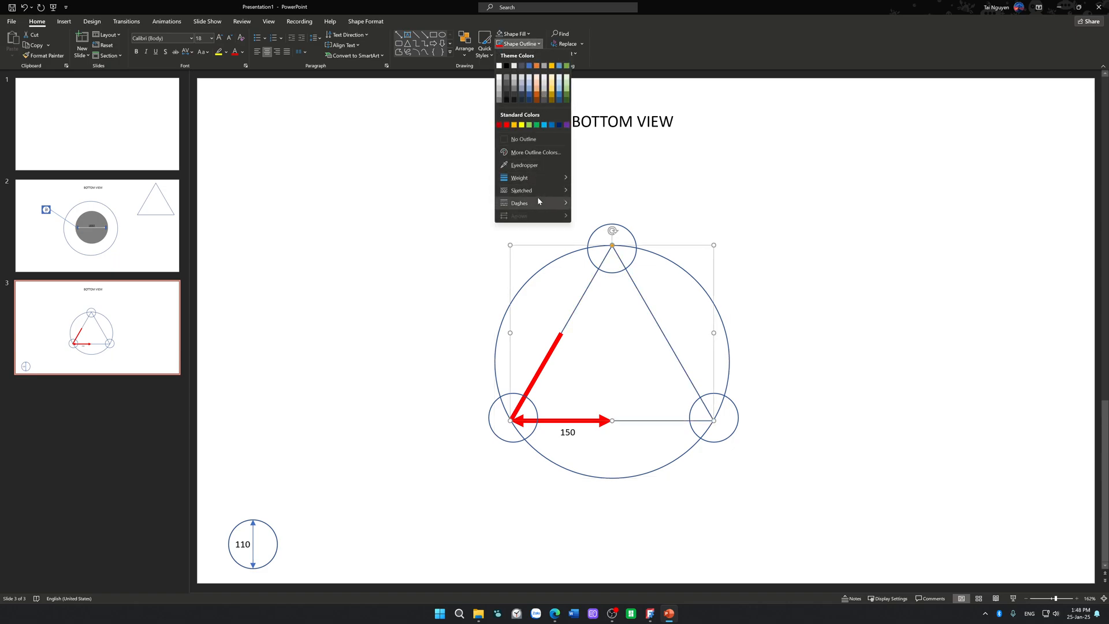
{"action": "mouse_move", "coordinate": [537, 201]}
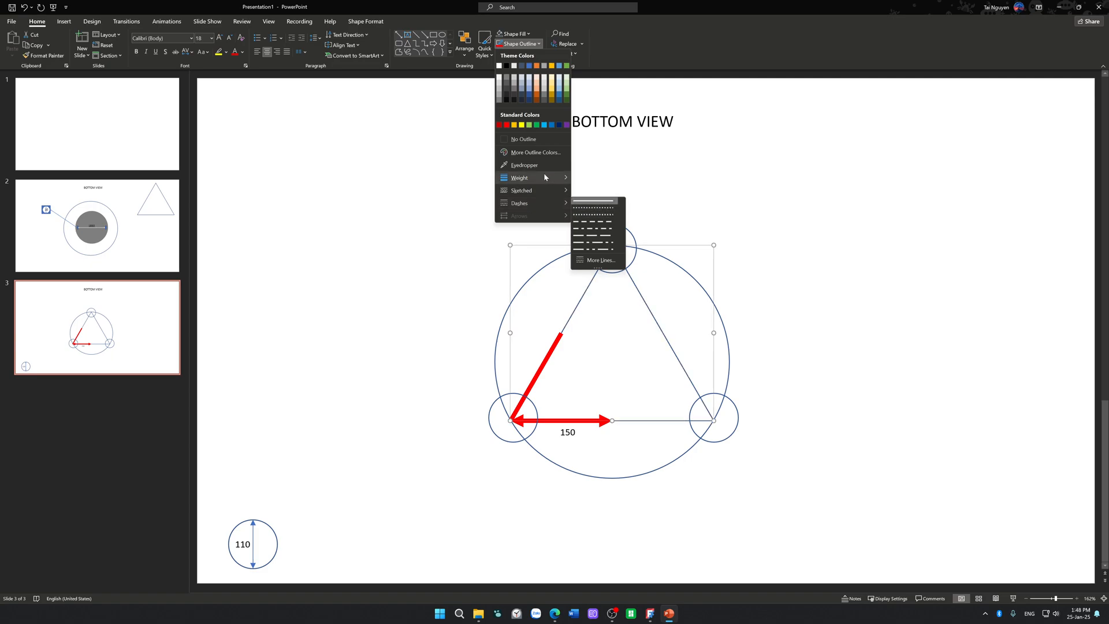
{"action": "left_click", "coordinate": [595, 223]}
{"action": "left_click", "coordinate": [792, 232]}
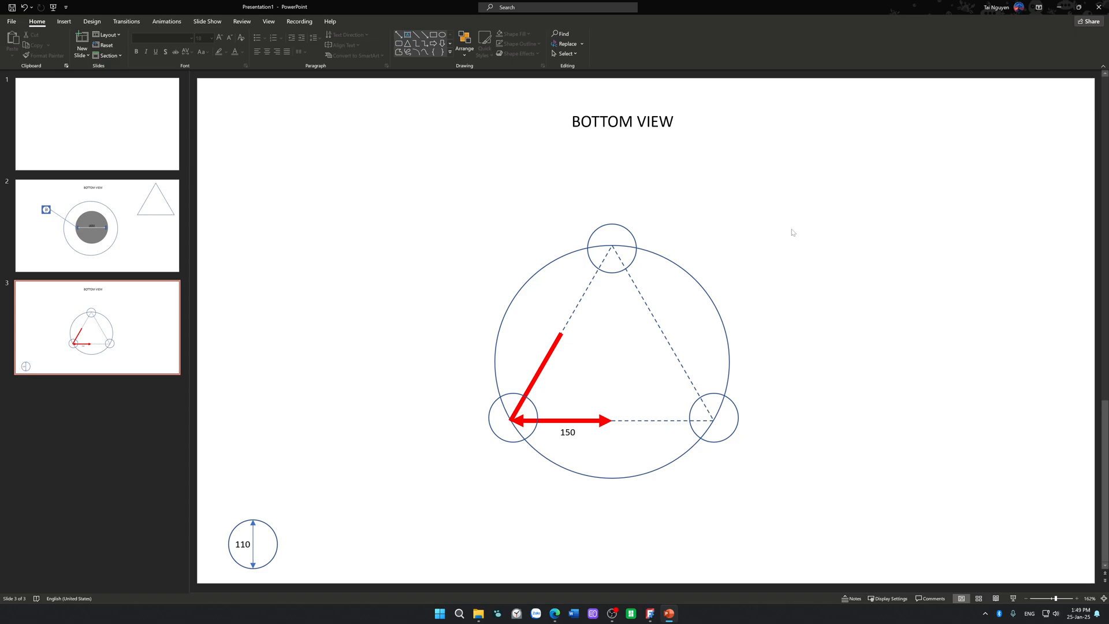
Step: Resize the horizontal red arrow to span the gap between the two lower small circles and centre the 150 label beneath it
{"action": "left_click", "coordinate": [580, 420]}
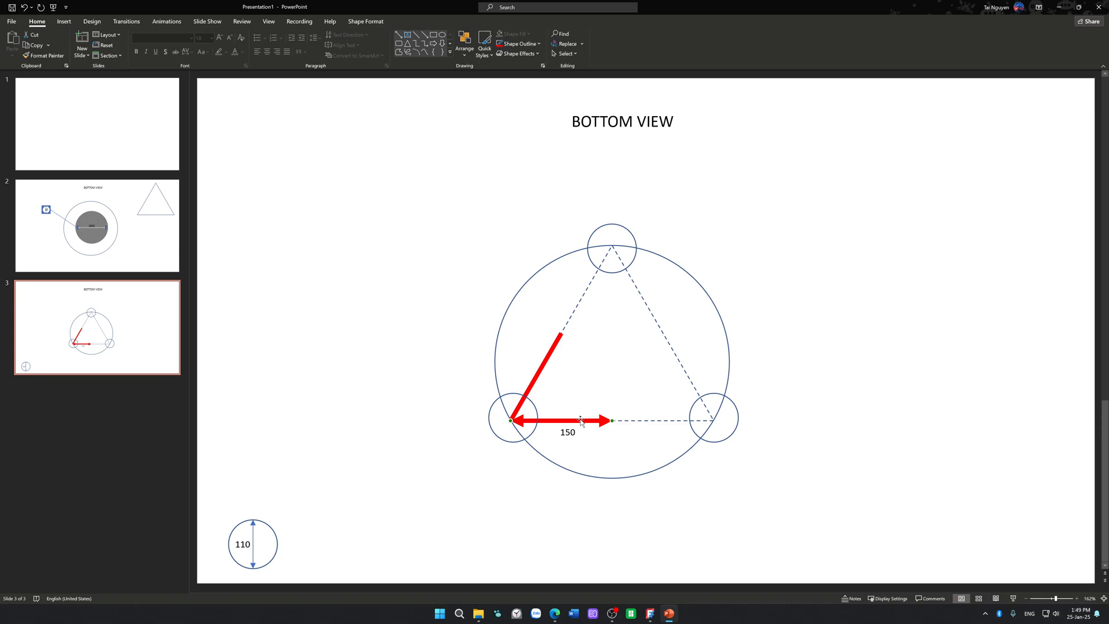
{"action": "left_click_drag", "start_coordinate": [581, 421], "coordinate": [683, 420]}
{"action": "double_click", "coordinate": [595, 422]}
{"action": "left_click_drag", "start_coordinate": [614, 421], "coordinate": [647, 421]}
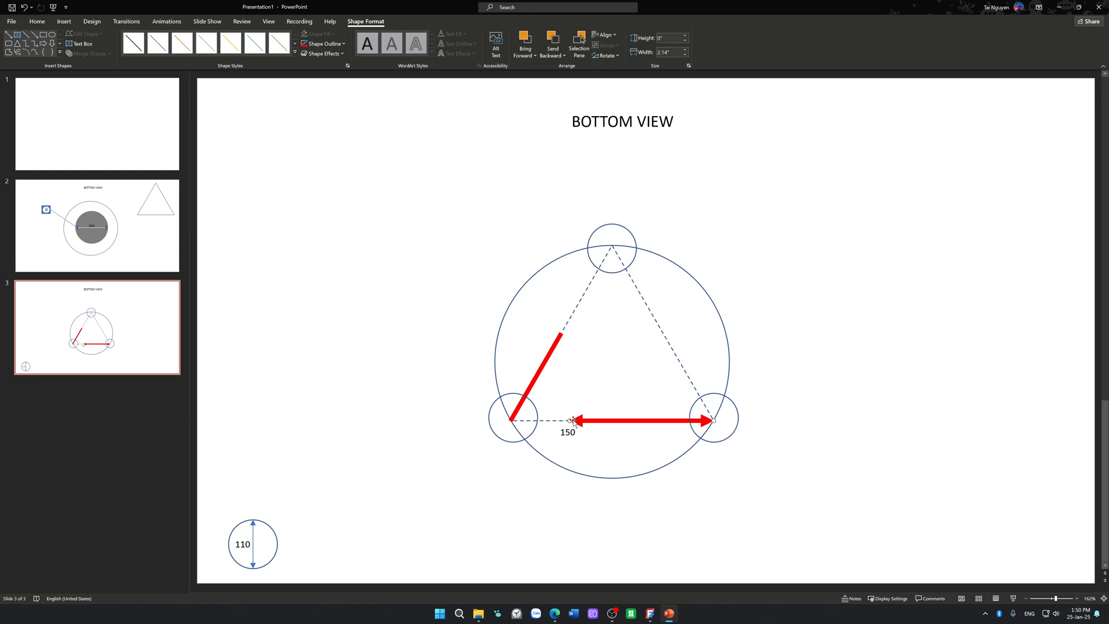
{"action": "mouse_move", "coordinate": [572, 421]}
{"action": "left_mouse_down"}
{"action": "mouse_move", "coordinate": [551, 421]}
{"action": "mouse_move", "coordinate": [578, 422]}
{"action": "mouse_move", "coordinate": [567, 422]}
{"action": "left_mouse_up"}
{"action": "left_click", "coordinate": [580, 442]}
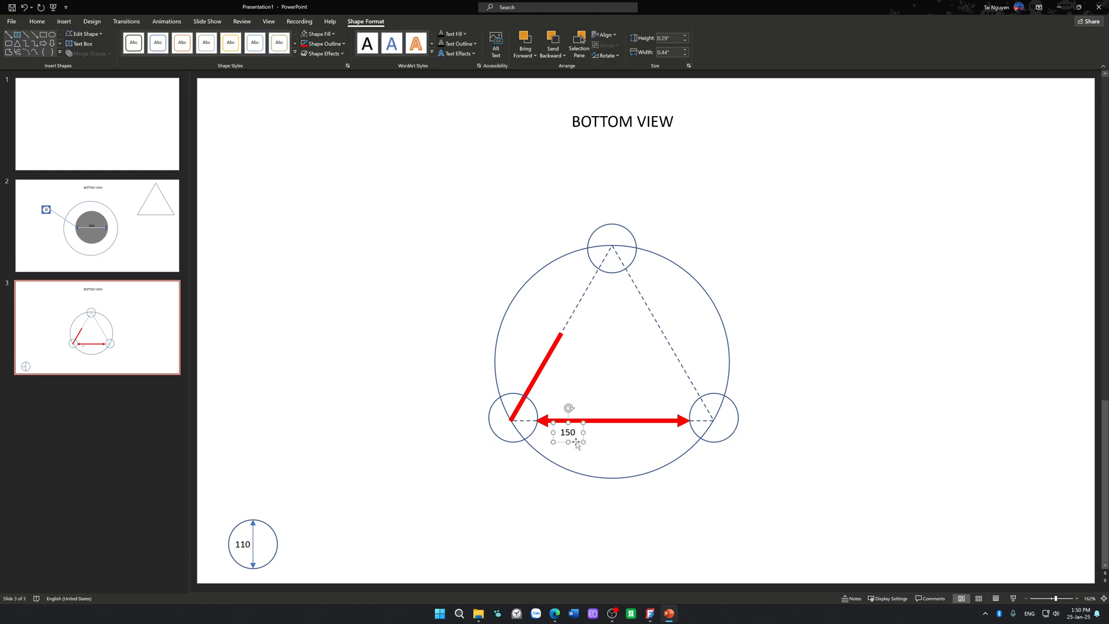
{"action": "left_click_drag", "start_coordinate": [576, 442], "coordinate": [620, 434]}
Step: Replace the slanted red line with a double-headed arrow from the triangle's top vertex to its lower-left vertex, 2.61 in high and 1.51 in wide
{"action": "left_click", "coordinate": [548, 354]}
{"action": "key", "text": "Delete"}
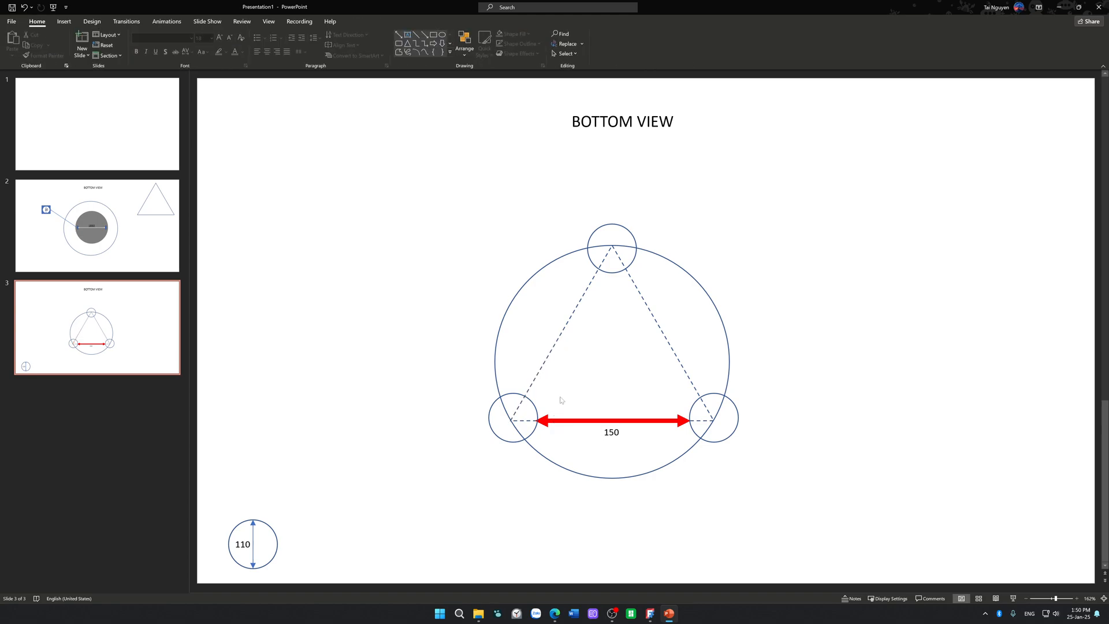
{"action": "left_click", "coordinate": [398, 34]}
{"action": "mouse_move", "coordinate": [613, 246]}
{"action": "left_mouse_down"}
{"action": "mouse_move", "coordinate": [677, 313]}
{"action": "mouse_move", "coordinate": [512, 413]}
{"action": "left_mouse_up"}
Step: Colour the slanted double-headed arrow green and give it a much thicker line weight
{"action": "left_click", "coordinate": [305, 45]}
{"action": "left_click", "coordinate": [326, 44]}
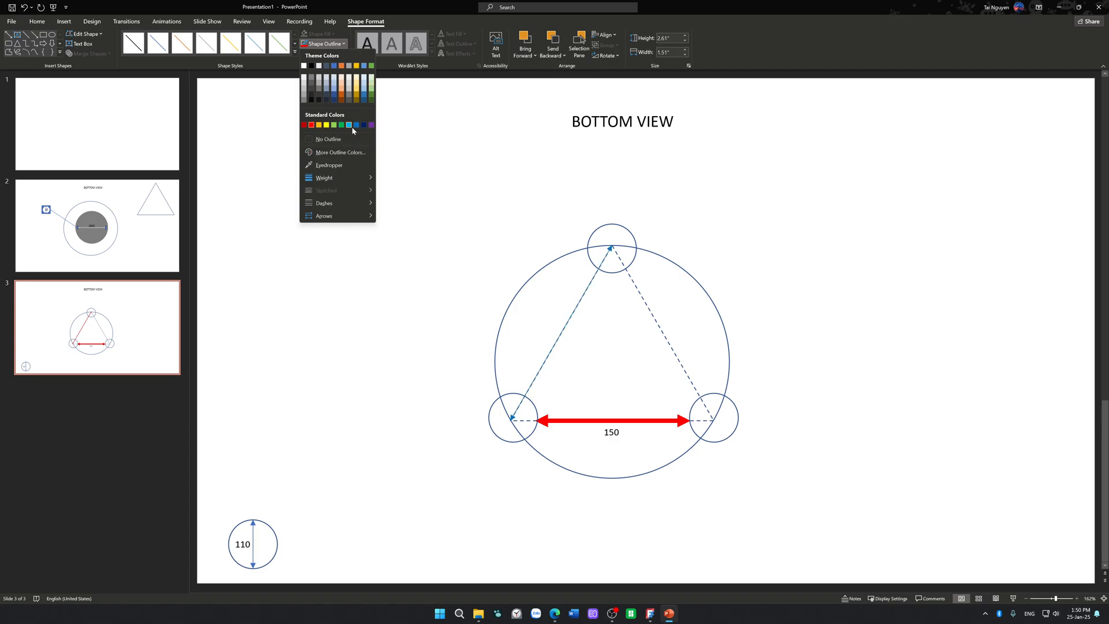
{"action": "left_click", "coordinate": [342, 125]}
{"action": "left_click", "coordinate": [332, 44]}
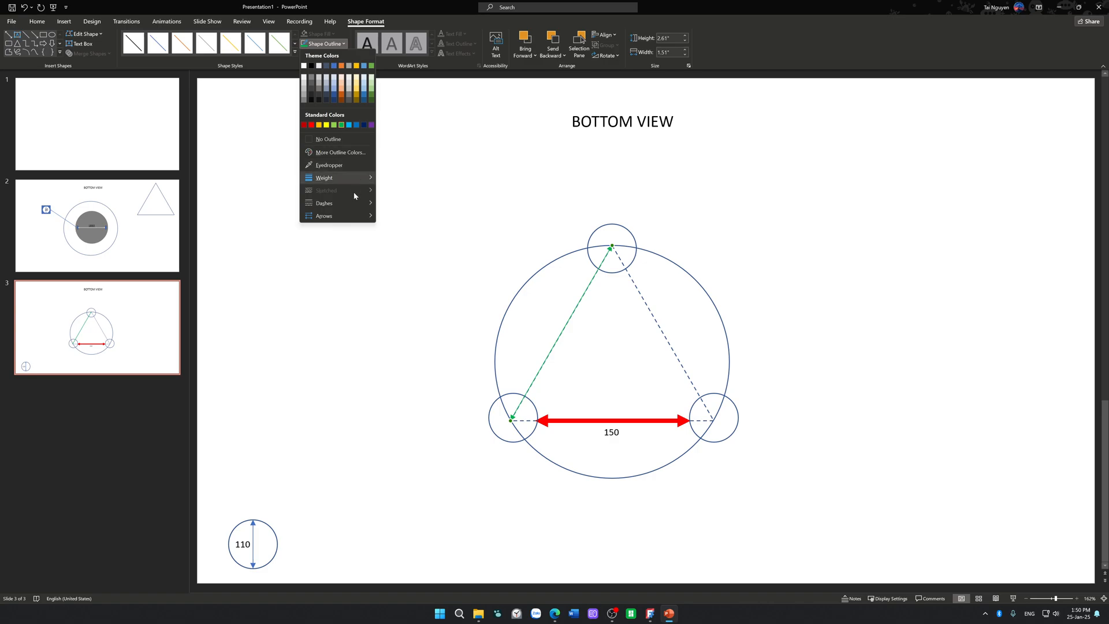
{"action": "left_click", "coordinate": [402, 268]}
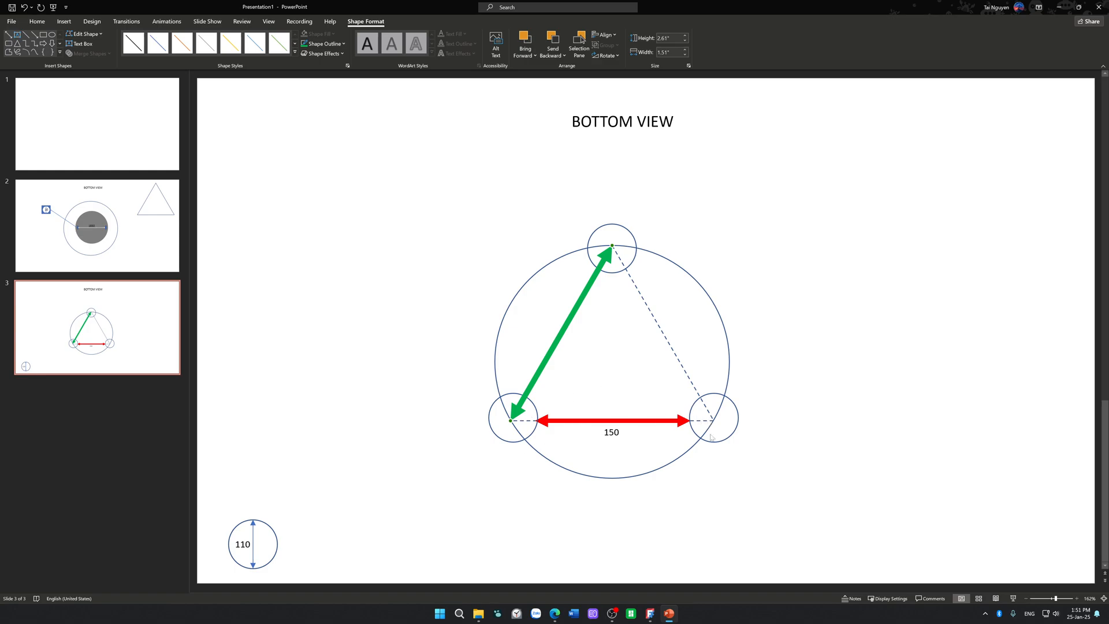
Step: Copy the 150 label beside the green arrow, change the copy to 260 and place it close to the arrow
{"action": "left_click_drag", "start_coordinate": [611, 434], "coordinate": [510, 322]}
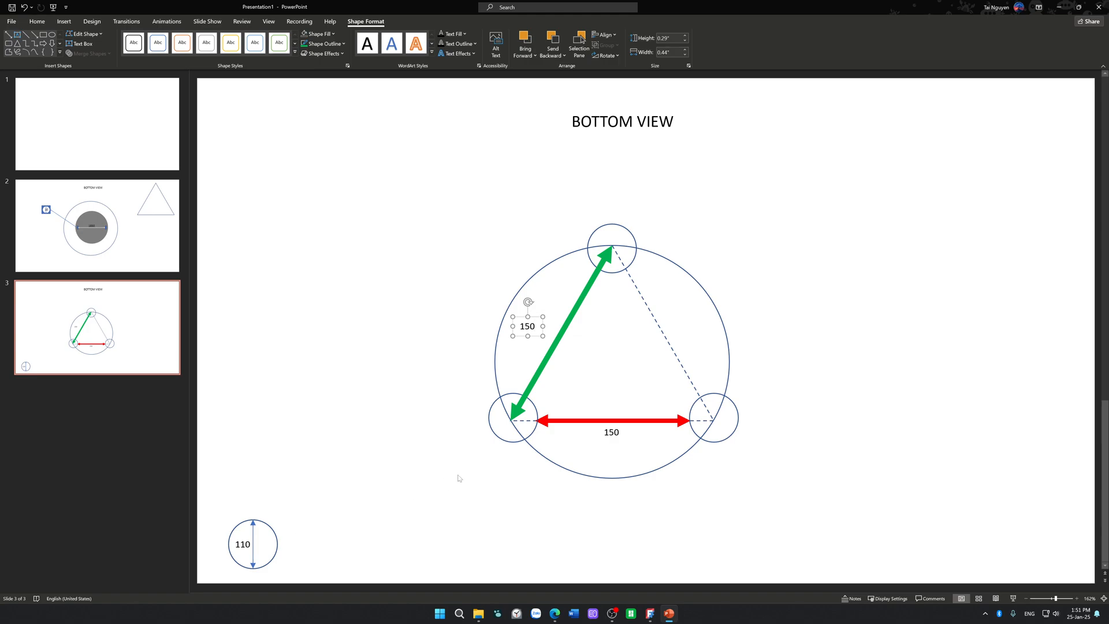
{"action": "key", "text": "BackSpace"}
{"action": "type", "text": "2"}
{"action": "key", "text": "Delete"}
{"action": "type", "text": "60"}
{"action": "left_click", "coordinate": [614, 432]}
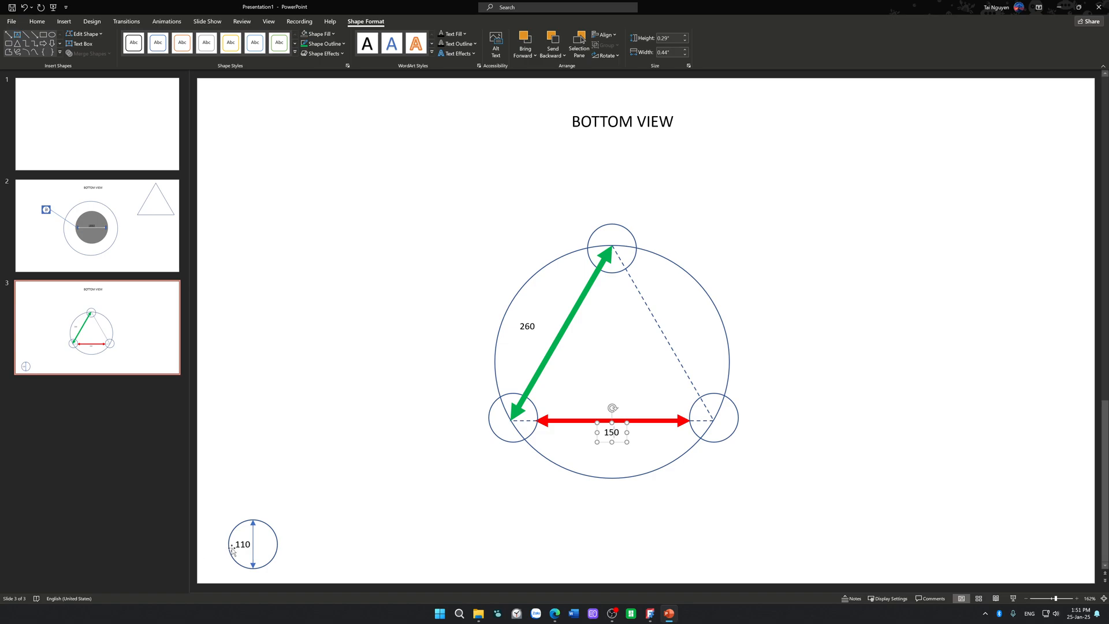
{"action": "left_click", "coordinate": [534, 328]}
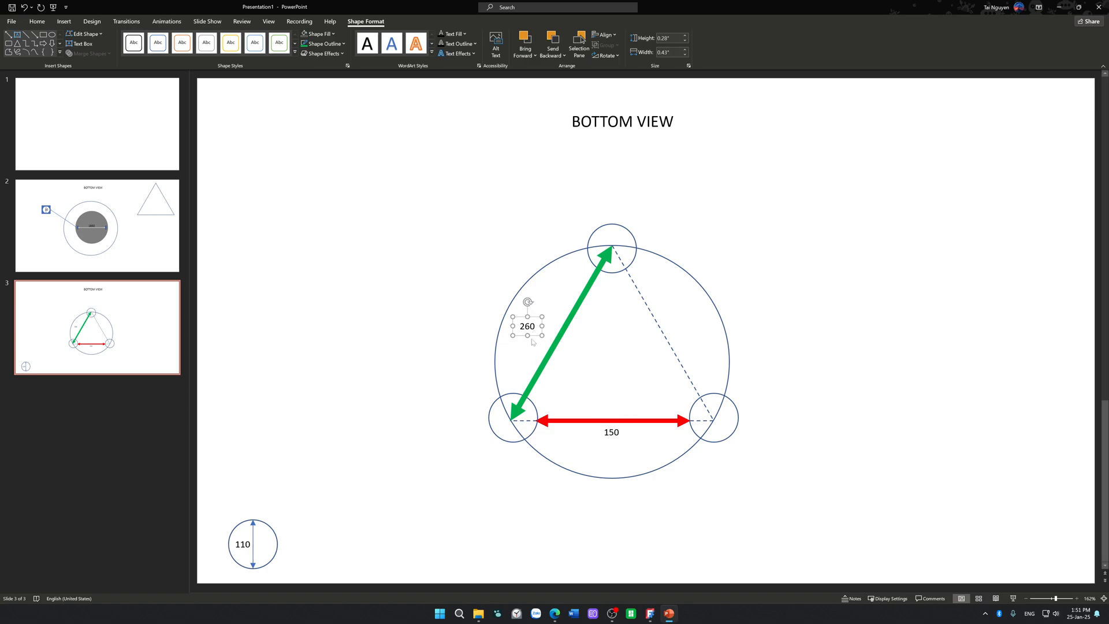
{"action": "mouse_move", "coordinate": [536, 333]}
{"action": "left_mouse_down"}
{"action": "mouse_move", "coordinate": [548, 345]}
{"action": "mouse_move", "coordinate": [550, 335]}
{"action": "left_mouse_up"}
{"action": "left_click", "coordinate": [814, 305]}
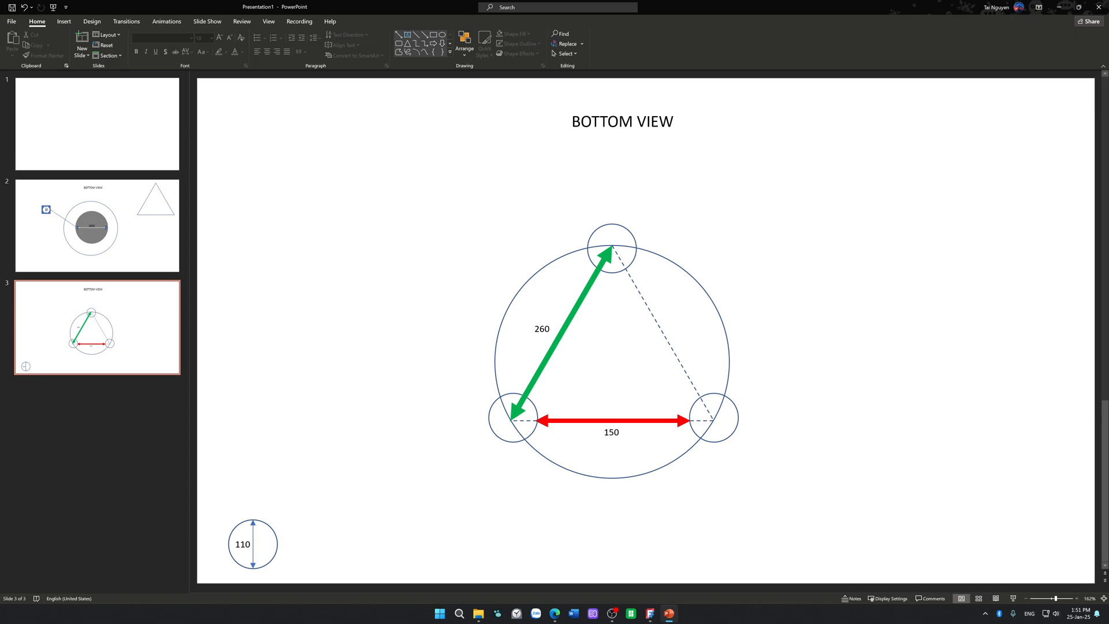
{"action": "left_click", "coordinate": [140, 245]}
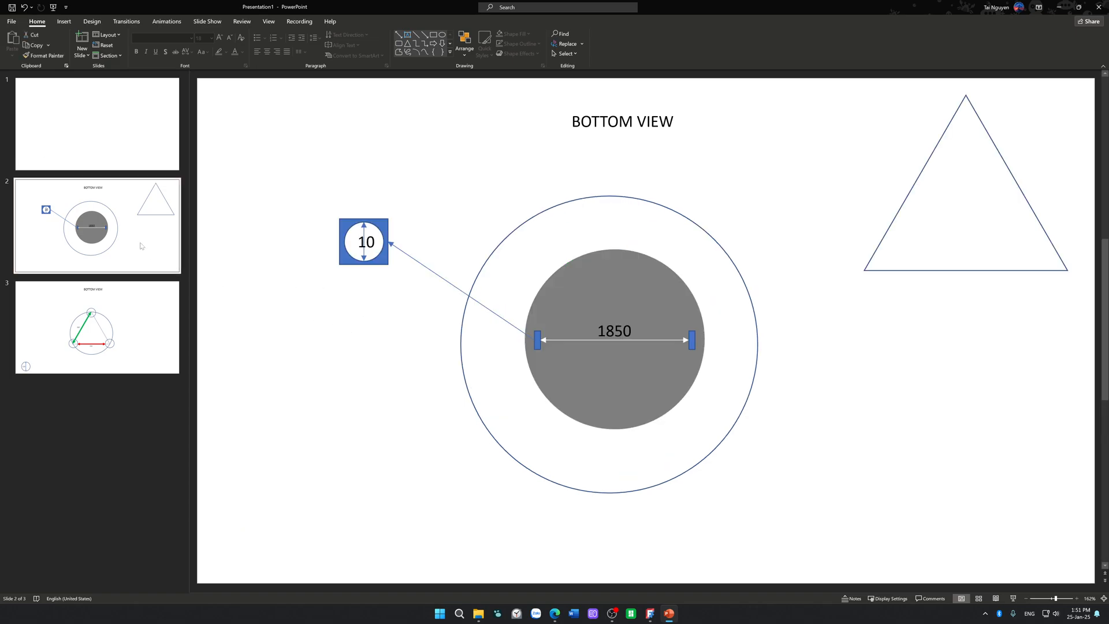
{"action": "left_click", "coordinate": [138, 329]}
{"action": "left_click", "coordinate": [145, 249]}
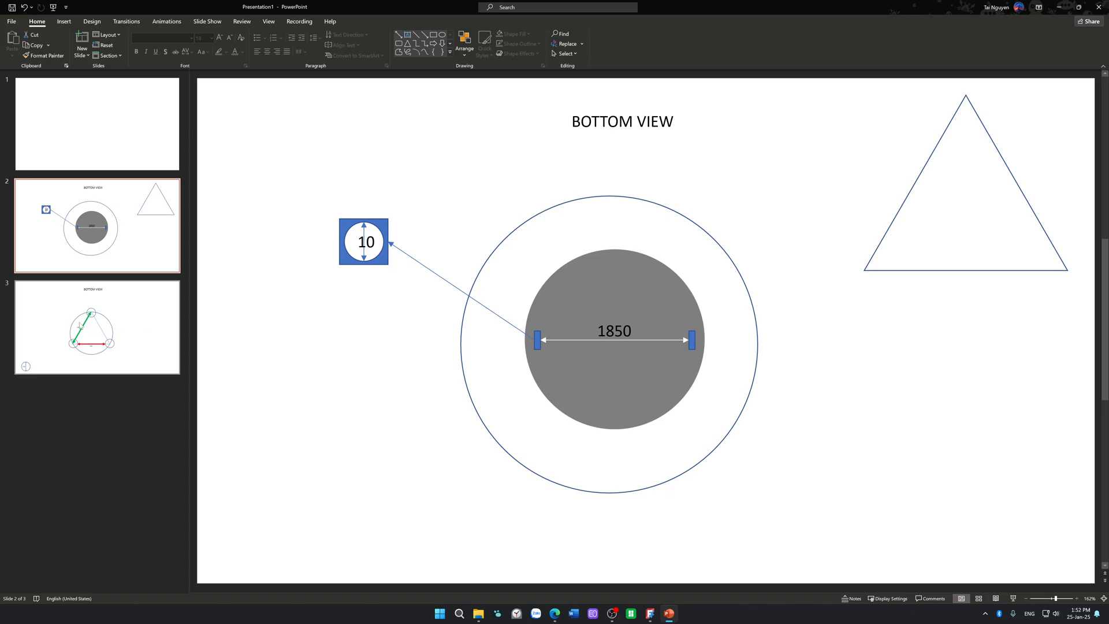
Step: Compare the three-circle triangular layout and its 150 and 260 dimensions with the 1850 bottom-view diagram on the preceding slide
{"action": "left_click", "coordinate": [79, 325]}
{"action": "left_click", "coordinate": [627, 425]}
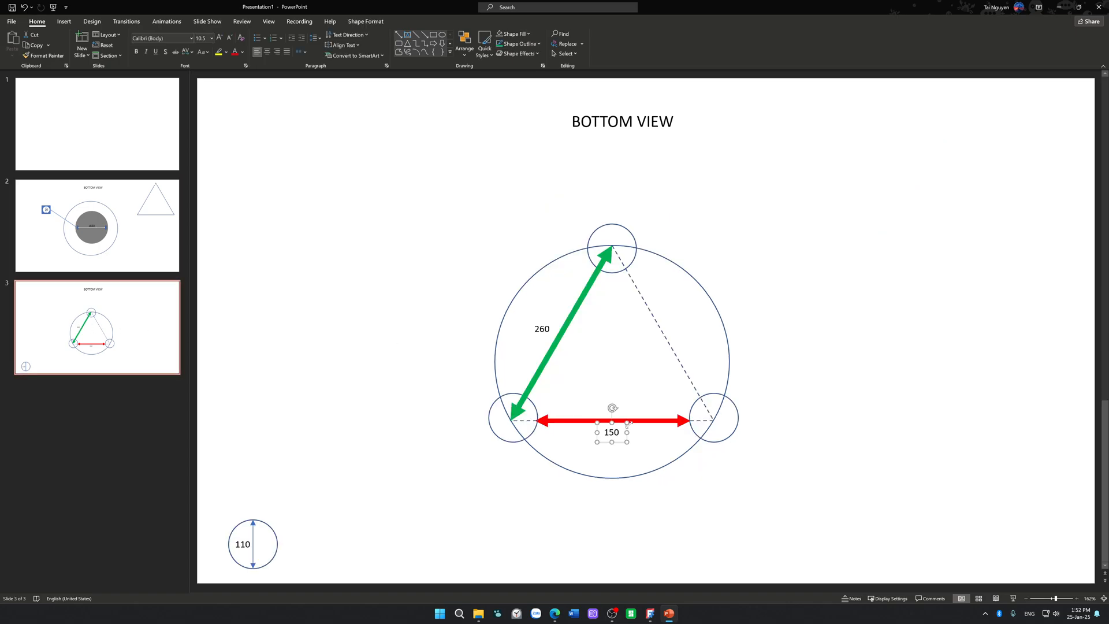
{"action": "left_click", "coordinate": [639, 421]}
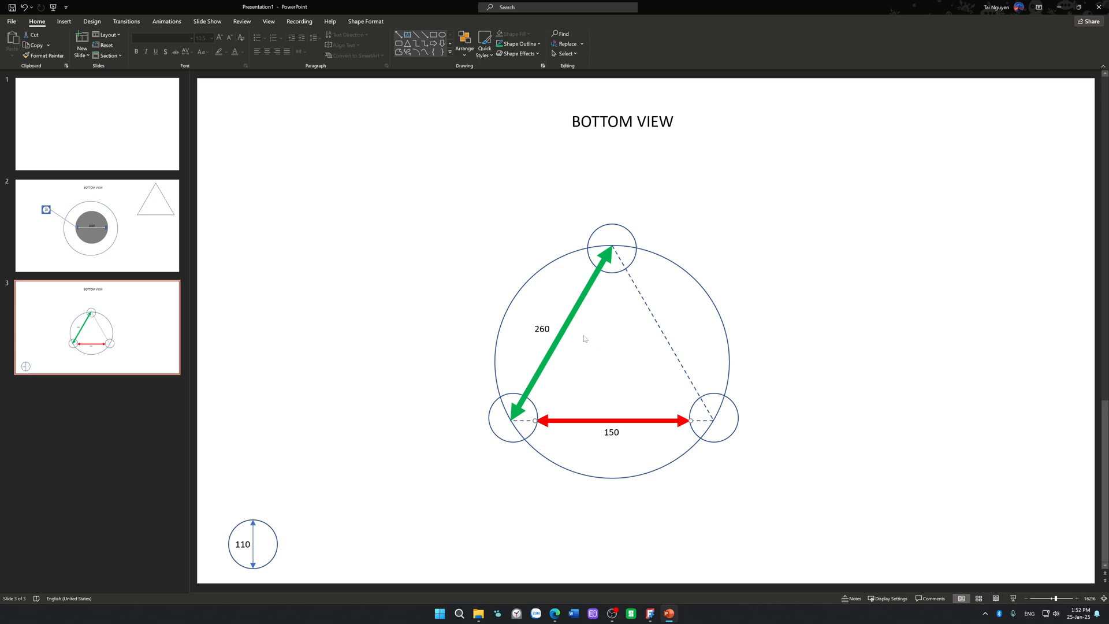
{"action": "key", "text": "Escape"}
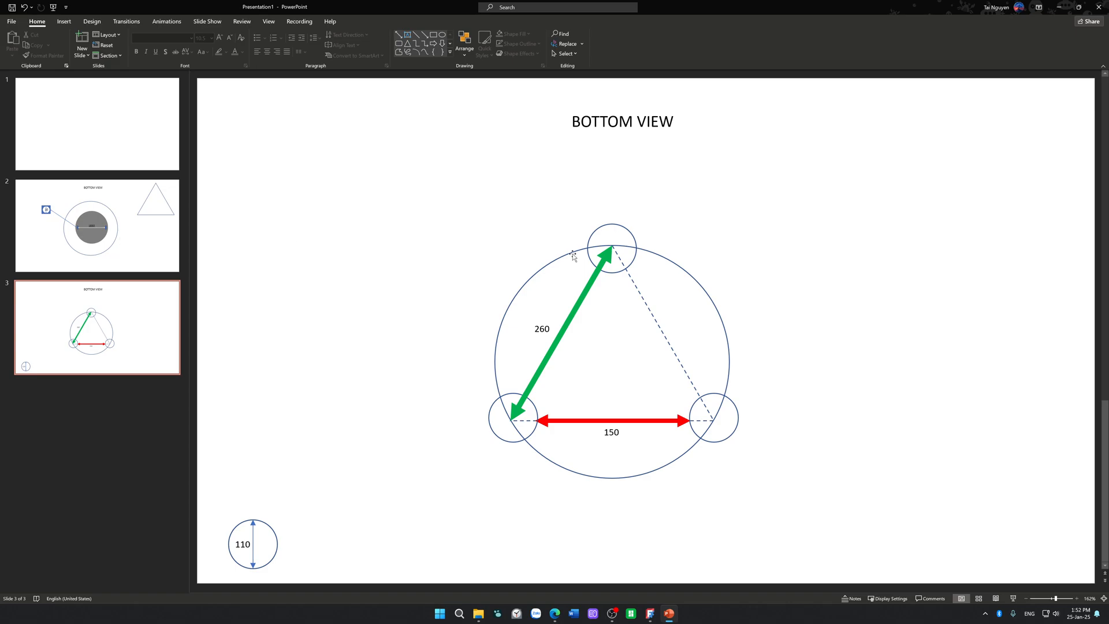
{"action": "left_click", "coordinate": [140, 253]}
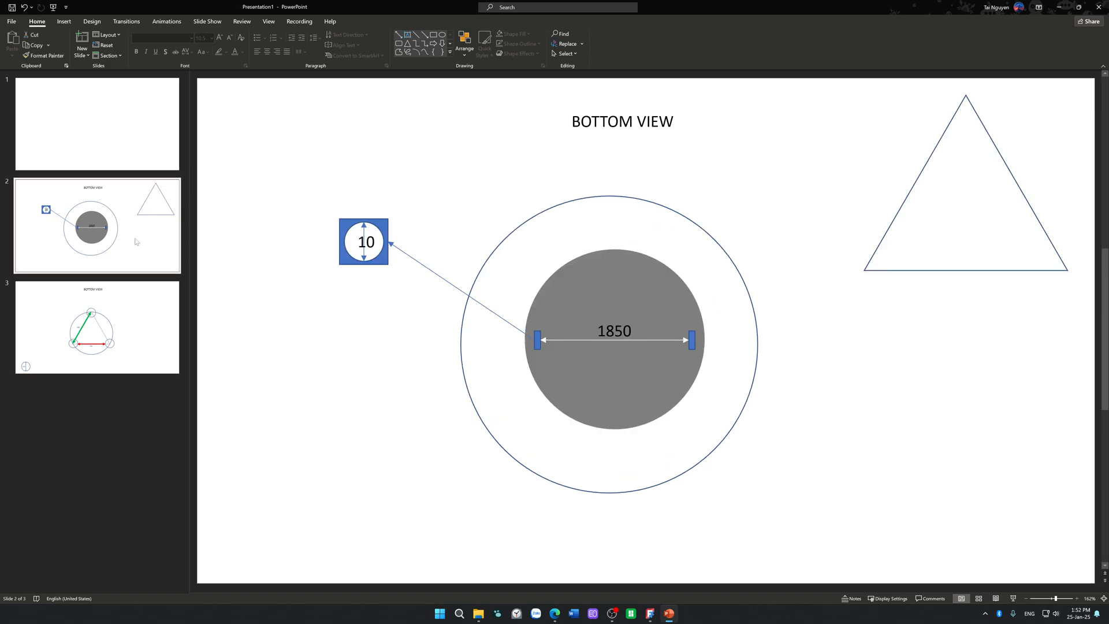
{"action": "left_click", "coordinate": [130, 323]}
{"action": "left_click", "coordinate": [132, 255]}
{"action": "left_click", "coordinate": [125, 312]}
{"action": "key", "text": "Up"}
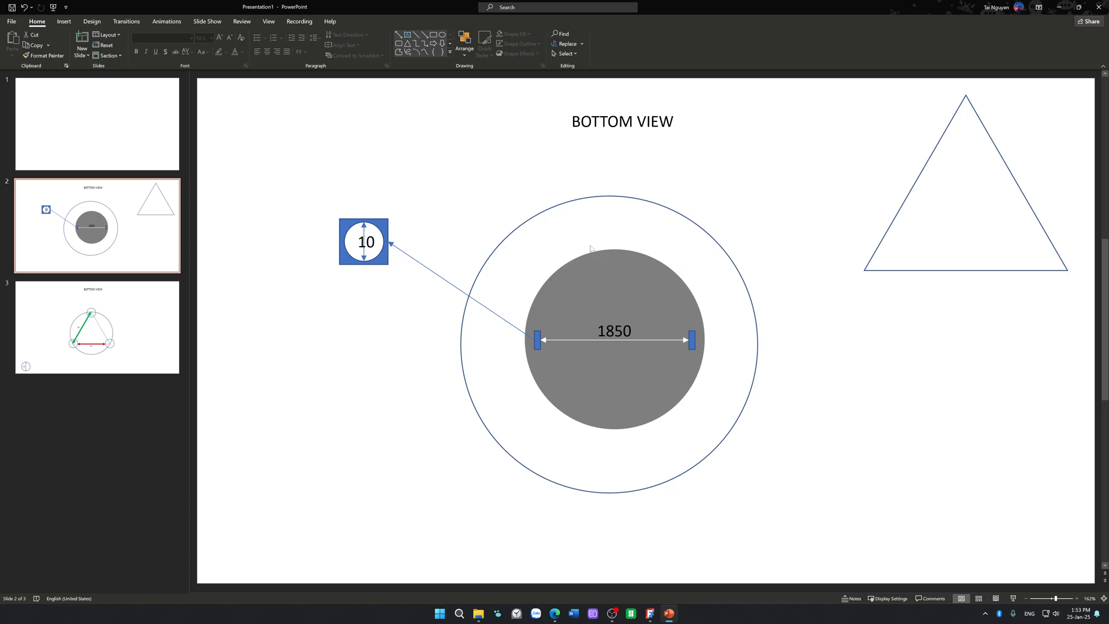
Step: Examine the grey disc and its two blue side features on slide 2 against the triangular circle layout on slide 3
{"action": "left_click", "coordinate": [598, 279]}
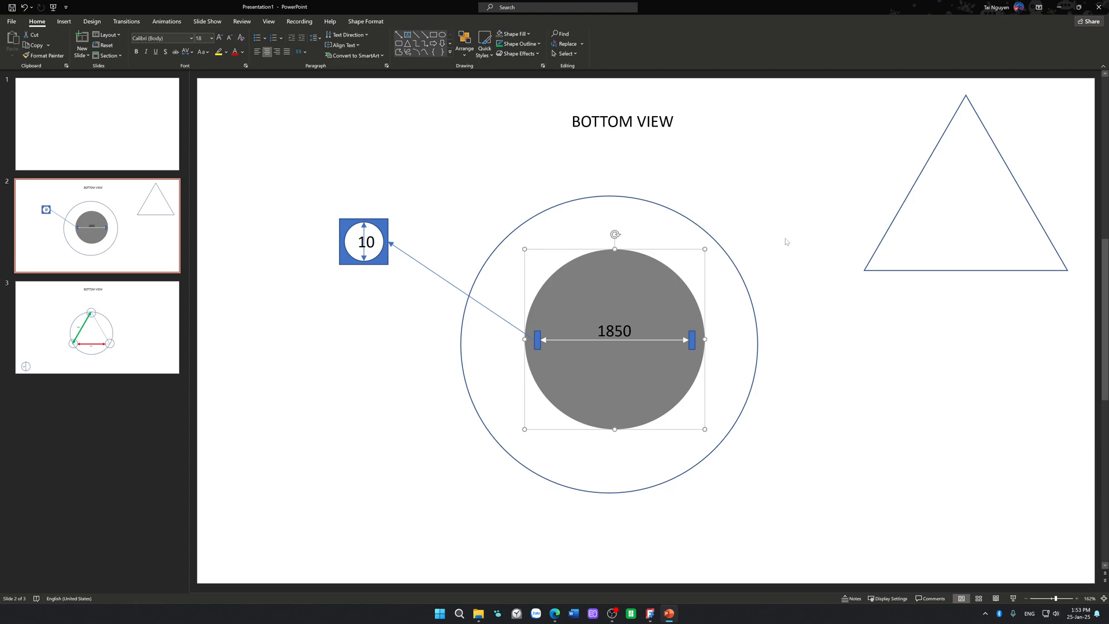
{"action": "left_click", "coordinate": [87, 330]}
{"action": "left_click", "coordinate": [105, 251]}
{"action": "left_click", "coordinate": [577, 399]}
{"action": "left_click", "coordinate": [601, 463]}
{"action": "left_click", "coordinate": [601, 397]}
{"action": "left_click", "coordinate": [120, 362]}
{"action": "left_click", "coordinate": [124, 258]}
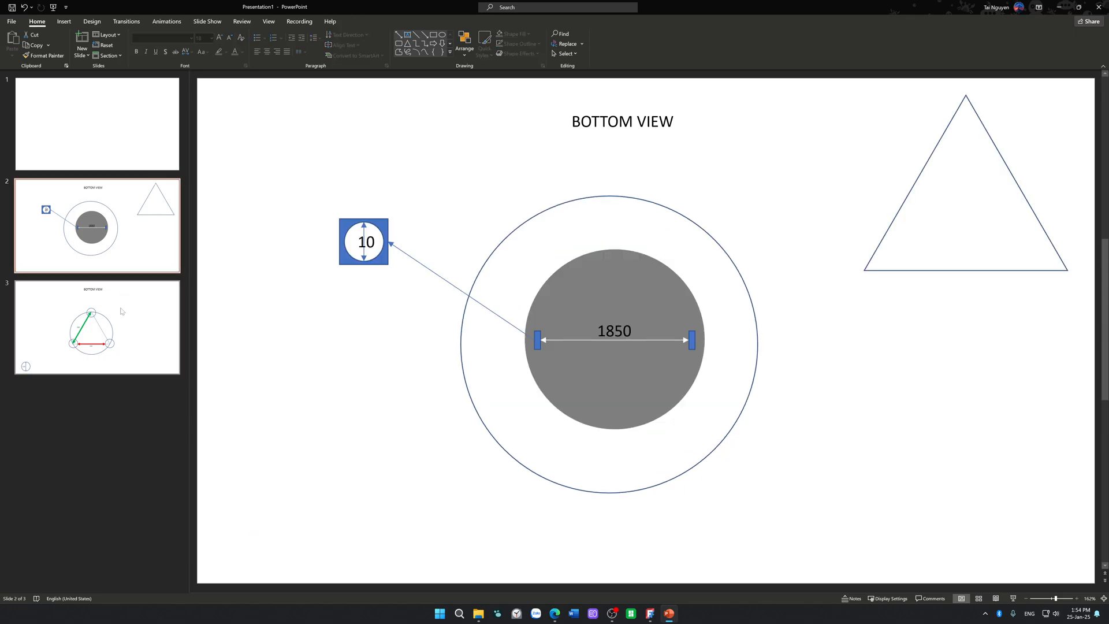
{"action": "left_click", "coordinate": [605, 377]}
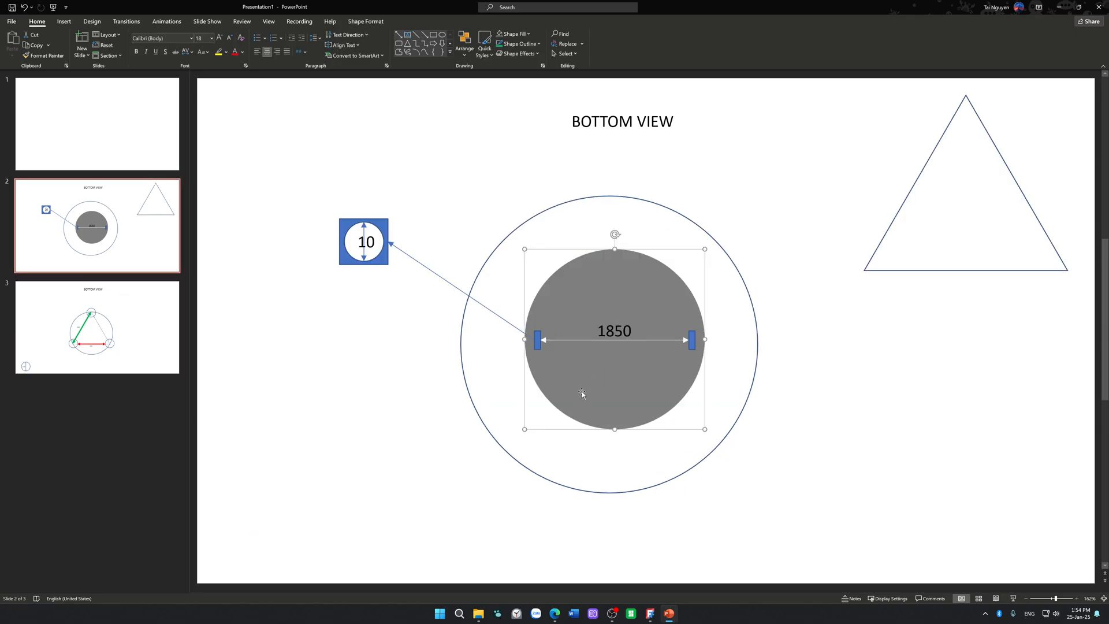
{"action": "left_click", "coordinate": [536, 341]}
{"action": "left_click", "coordinate": [692, 340]}
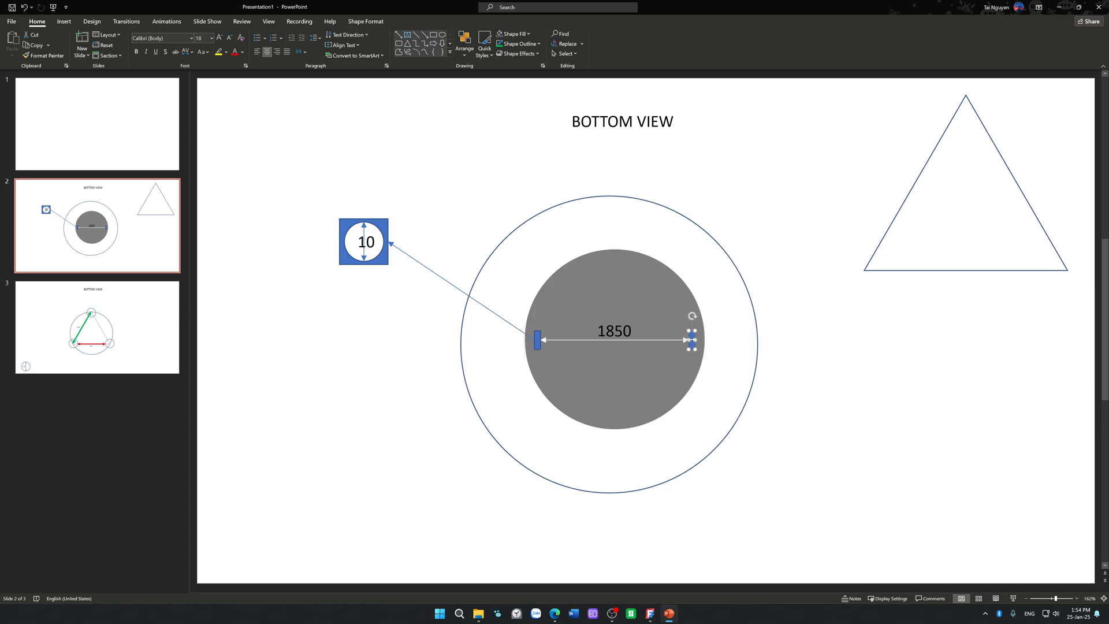
{"action": "left_click", "coordinate": [722, 356]}
{"action": "left_click", "coordinate": [119, 359]}
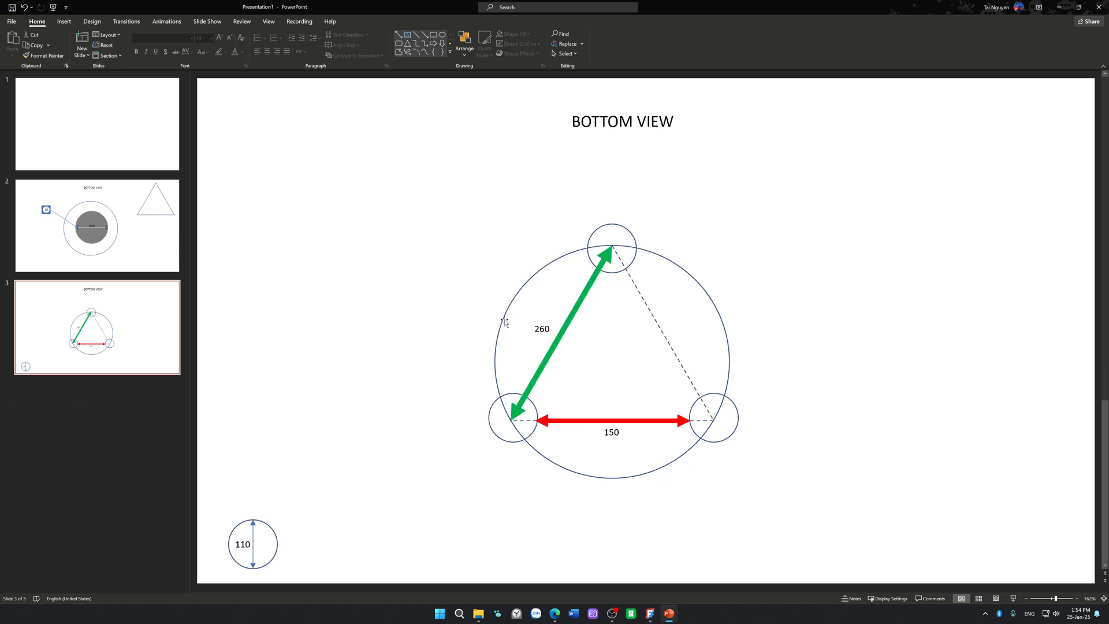
{"action": "left_click", "coordinate": [556, 348]}
{"action": "left_click", "coordinate": [601, 357]}
{"action": "left_click", "coordinate": [584, 421]}
{"action": "left_click", "coordinate": [593, 391]}
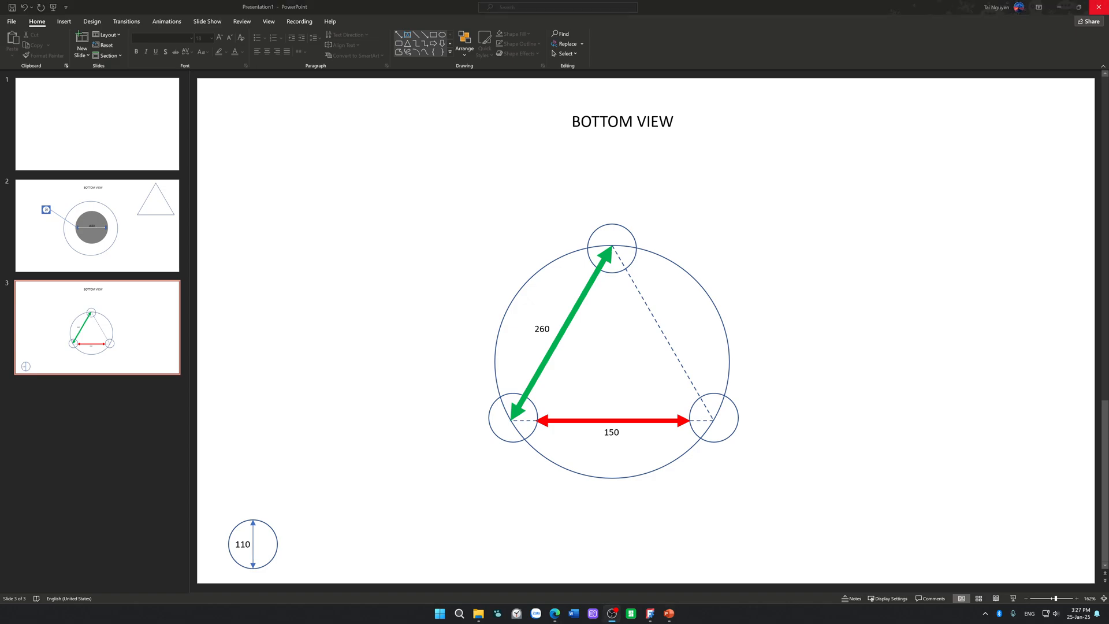
Step: Close both open FreeCAD windows and minimize PowerPoint
{"action": "mouse_move", "coordinate": [650, 613]}
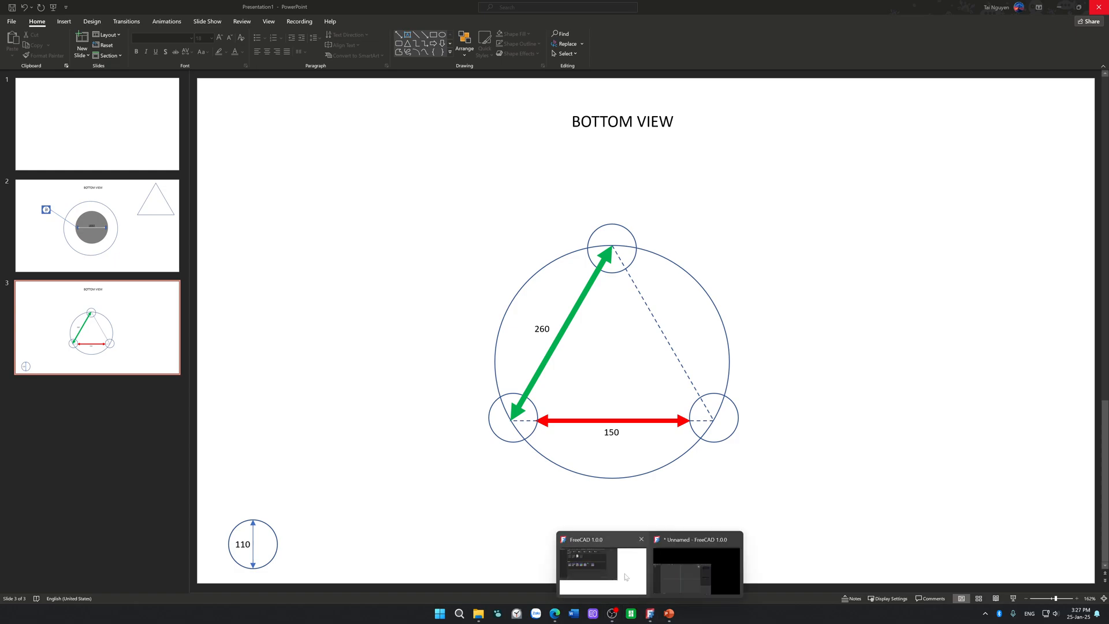
{"action": "mouse_move", "coordinate": [625, 577]}
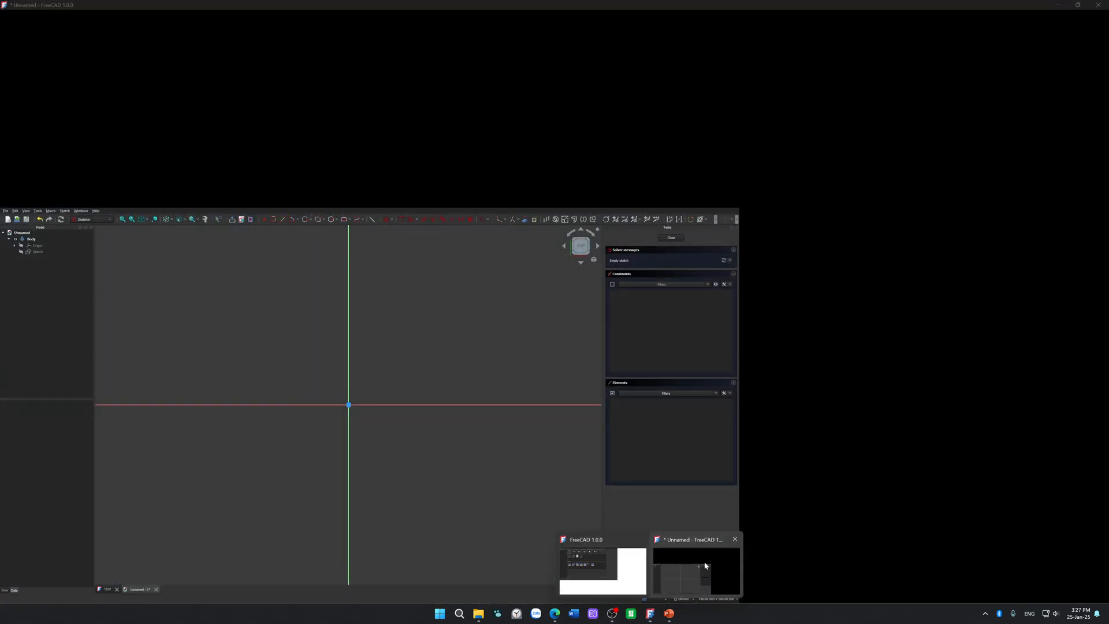
{"action": "left_click", "coordinate": [702, 566]}
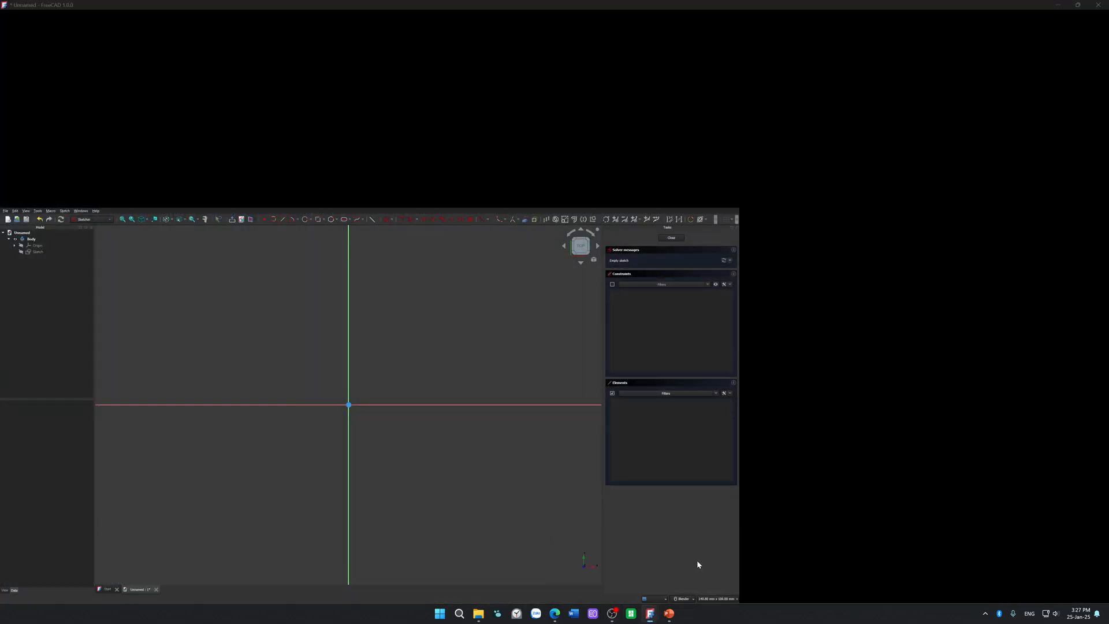
{"action": "mouse_move", "coordinate": [532, 3]}
{"action": "left_mouse_down"}
{"action": "mouse_move", "coordinate": [531, 95]}
{"action": "mouse_move", "coordinate": [453, 285]}
{"action": "mouse_move", "coordinate": [461, 196]}
{"action": "mouse_move", "coordinate": [508, 2]}
{"action": "left_mouse_up"}
{"action": "left_click", "coordinate": [591, 316]}
{"action": "left_click", "coordinate": [650, 614]}
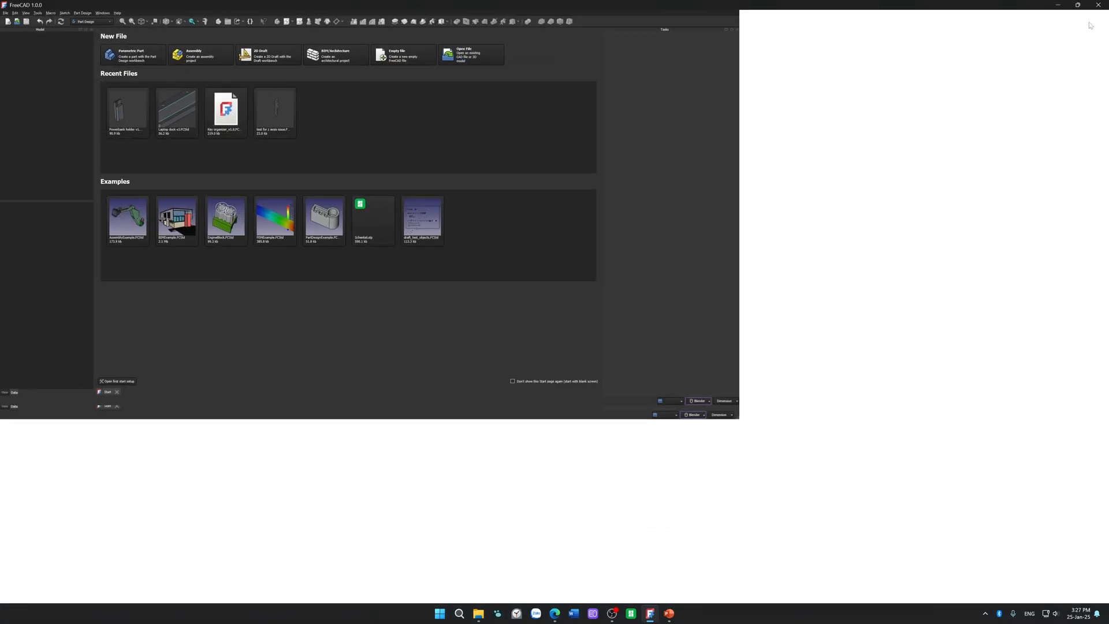
{"action": "left_click", "coordinate": [1098, 5]}
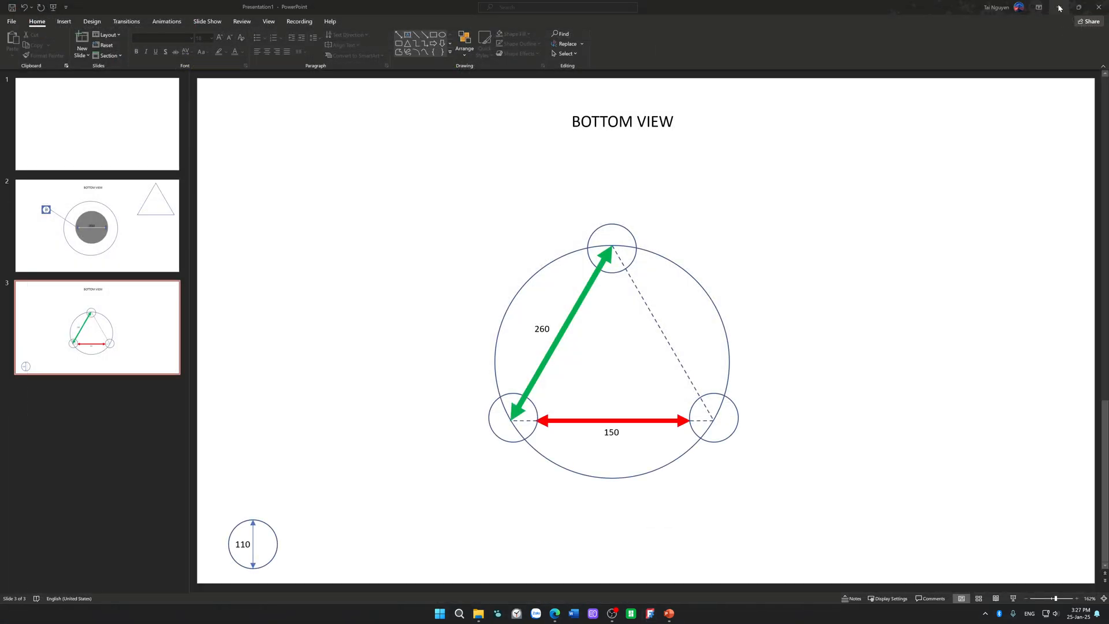
{"action": "left_click", "coordinate": [1058, 5]}
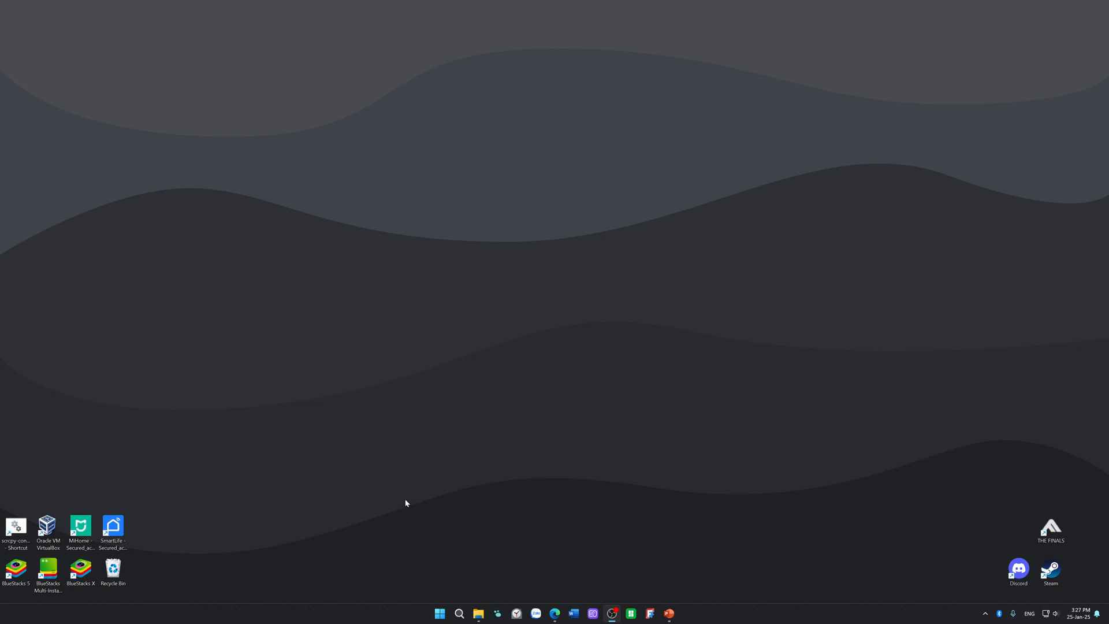
Step: Start FreeCAD again and begin a sketch on the XY plane in a new document
{"action": "left_click", "coordinate": [650, 613]}
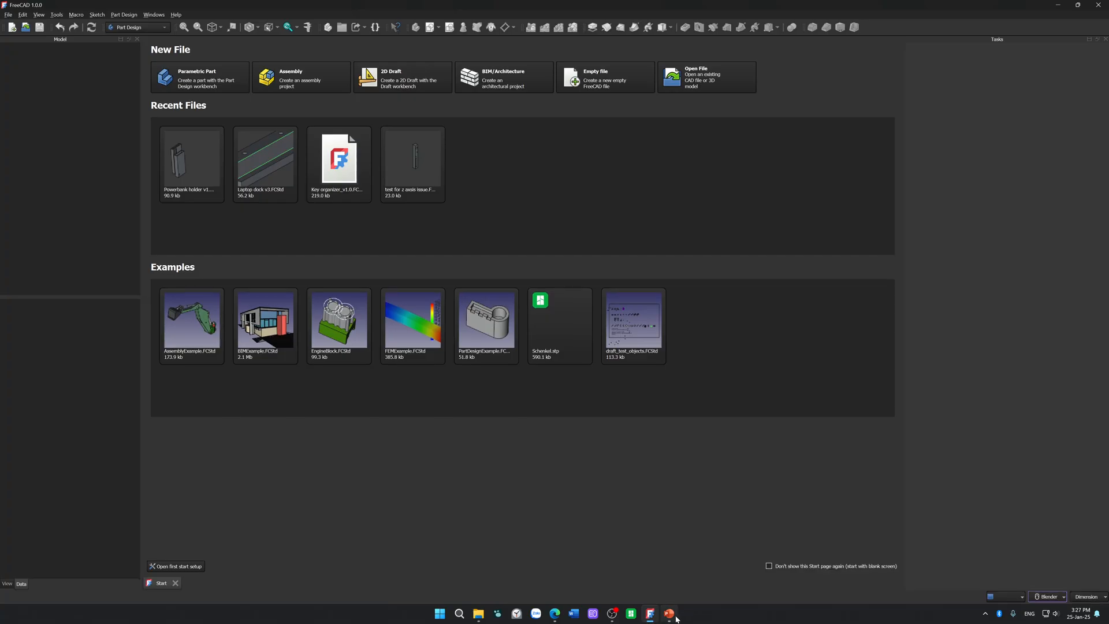
{"action": "mouse_move", "coordinate": [677, 618]}
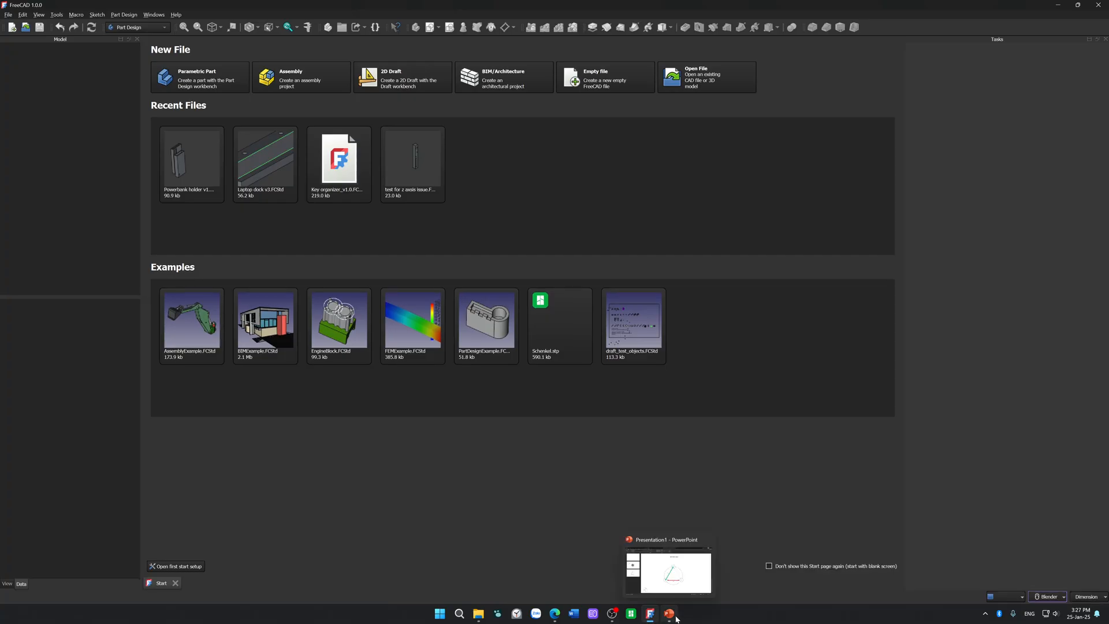
{"action": "left_click", "coordinate": [14, 27]}
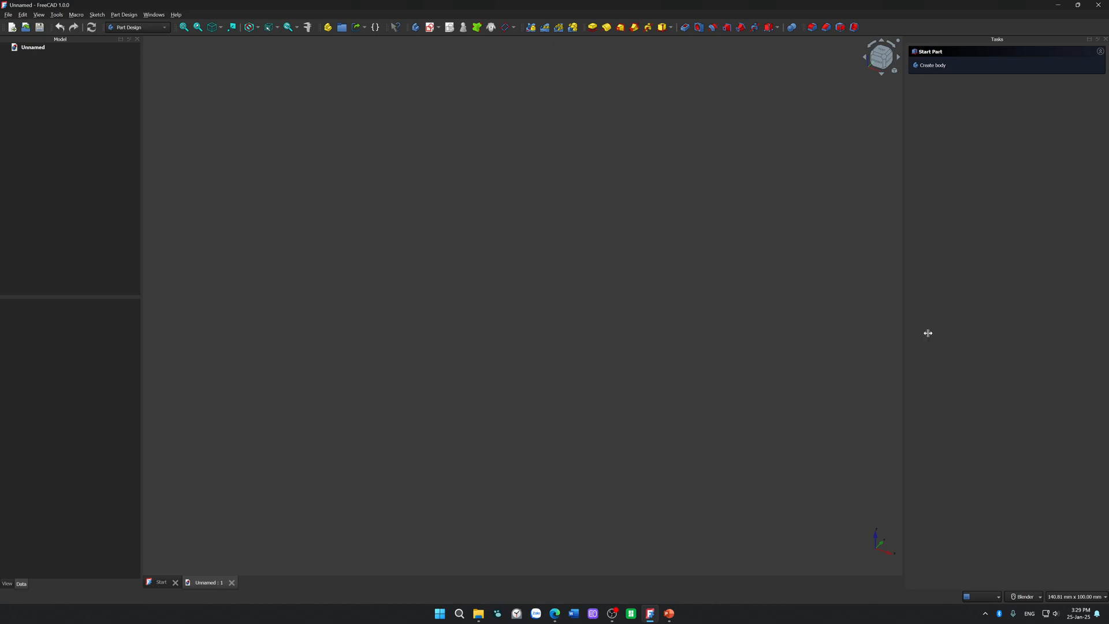
{"action": "left_click", "coordinate": [431, 28]}
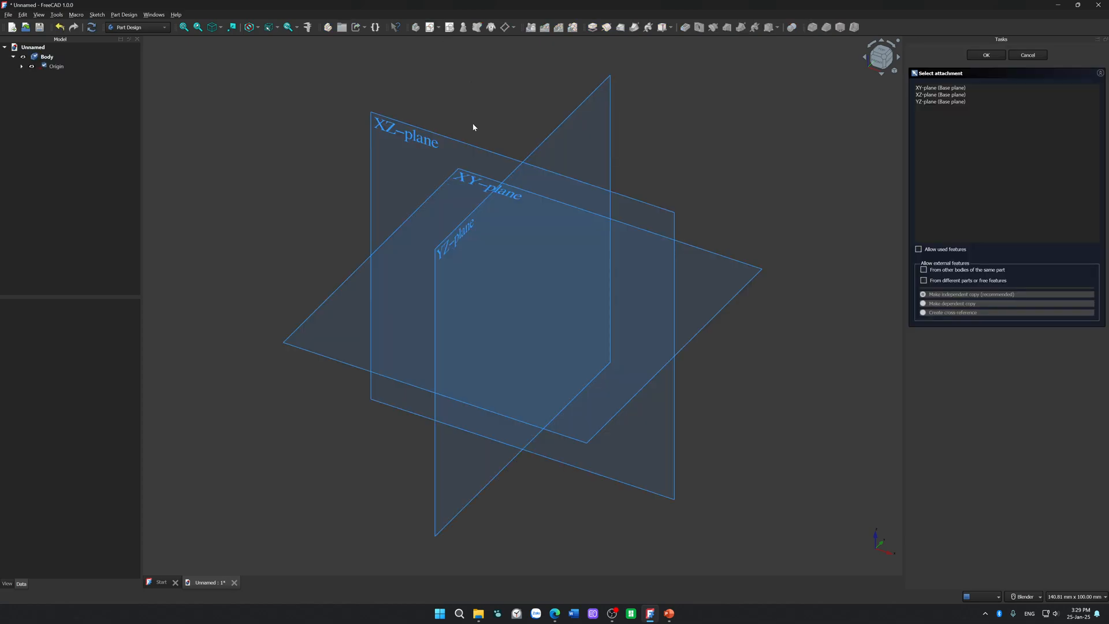
{"action": "left_click", "coordinate": [473, 182]}
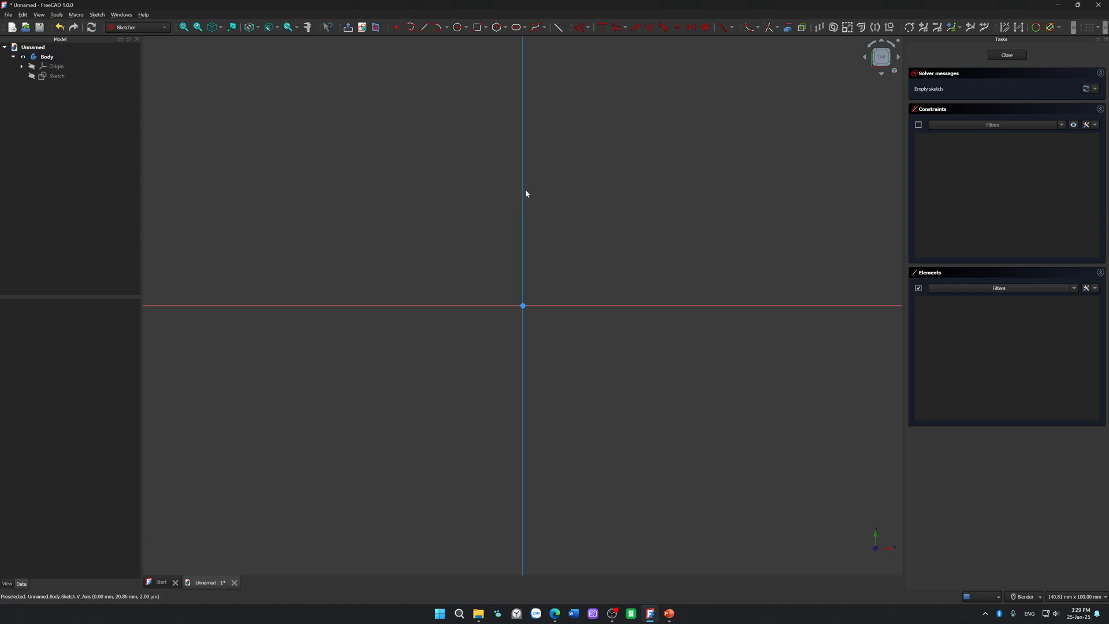
Step: Draw a circle of 250 mm diameter centred on the sketch origin
{"action": "left_click", "coordinate": [458, 27]}
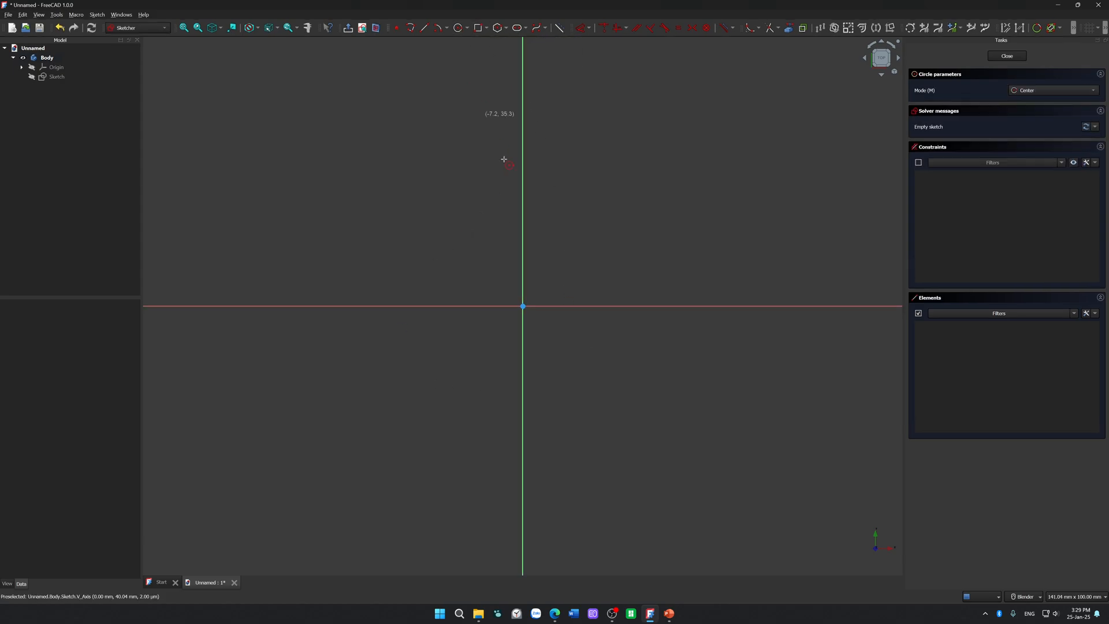
{"action": "left_click", "coordinate": [522, 306]}
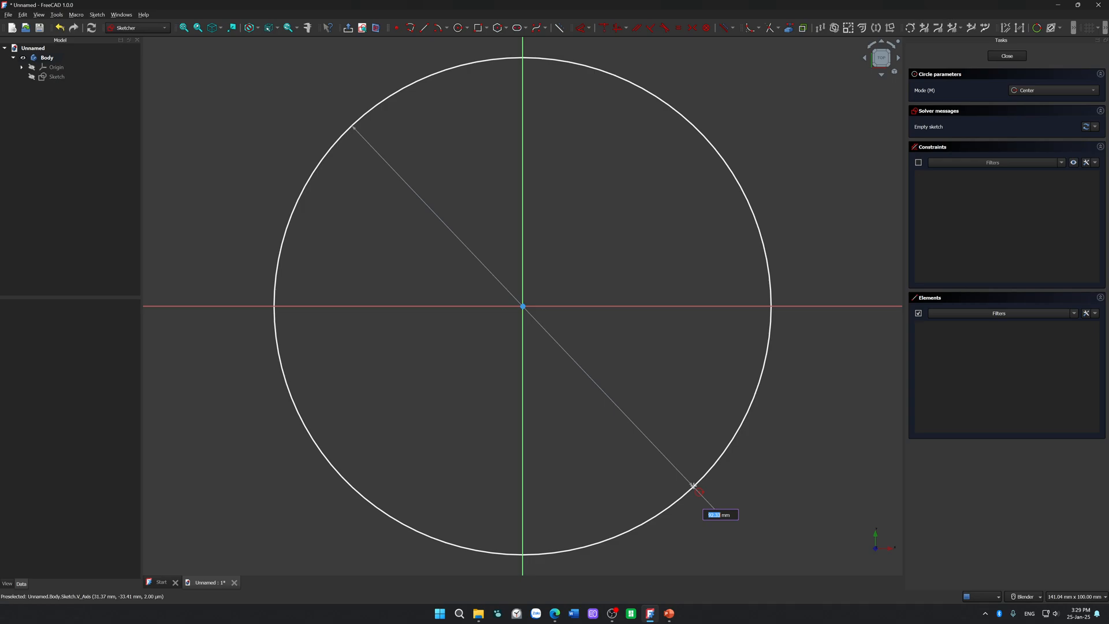
{"action": "type", "text": "250"}
{"action": "key", "text": "Return"}
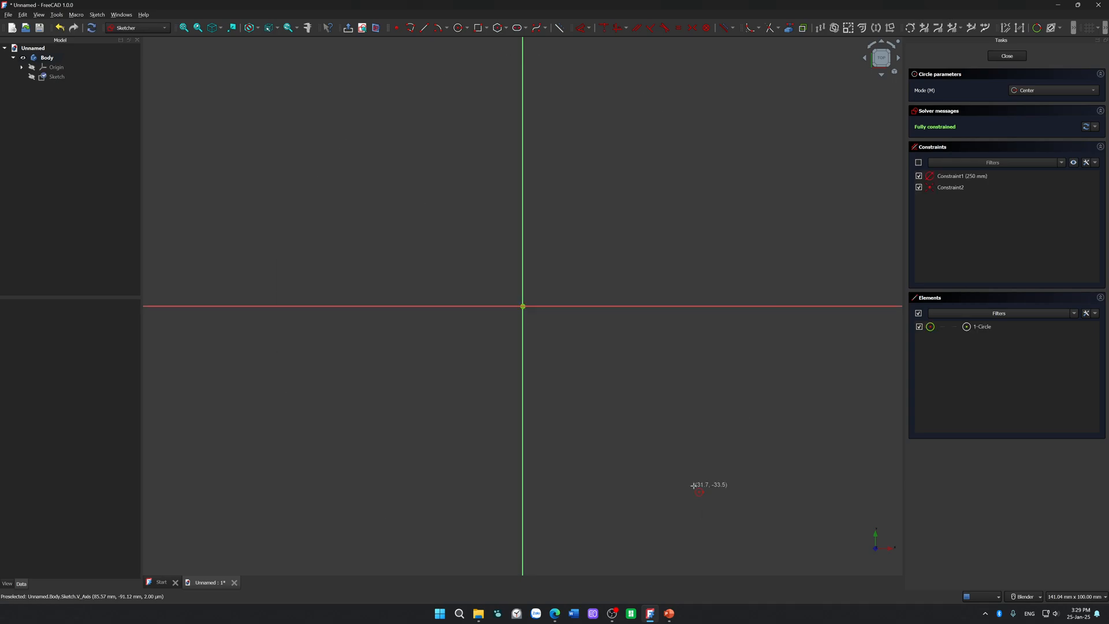
{"action": "scroll", "coordinate": [582, 276], "scroll_direction": "down", "scroll_amount": 6}
{"action": "key", "text": "Escape"}
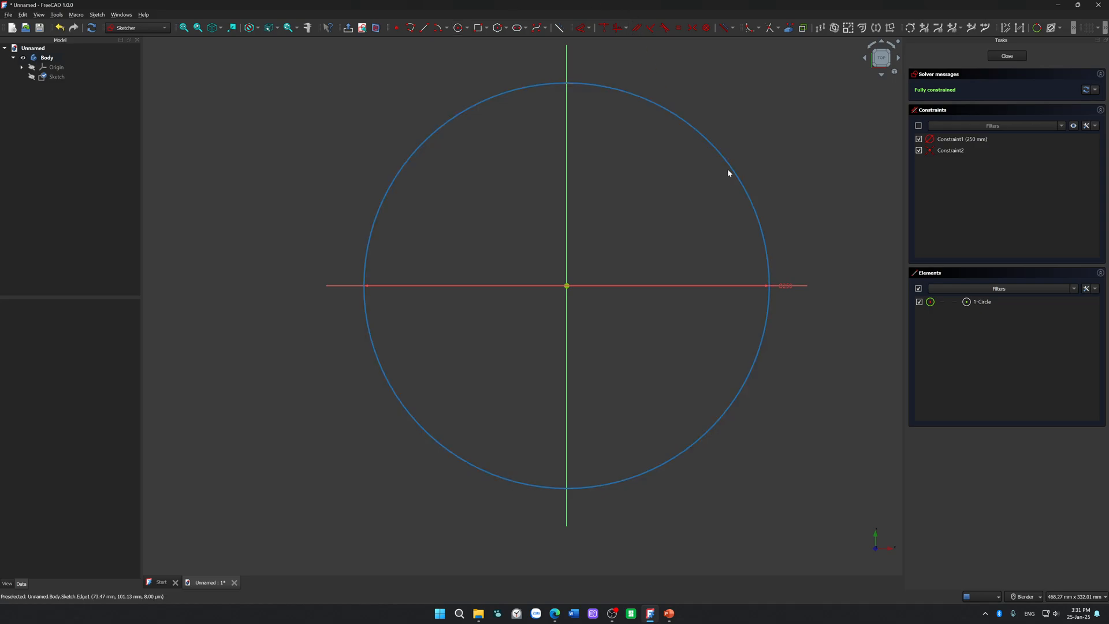
Step: Add a 5 mm diameter circle inside the large circle's upper-left quadrant and shift it slightly downward
{"action": "left_click", "coordinate": [462, 29]}
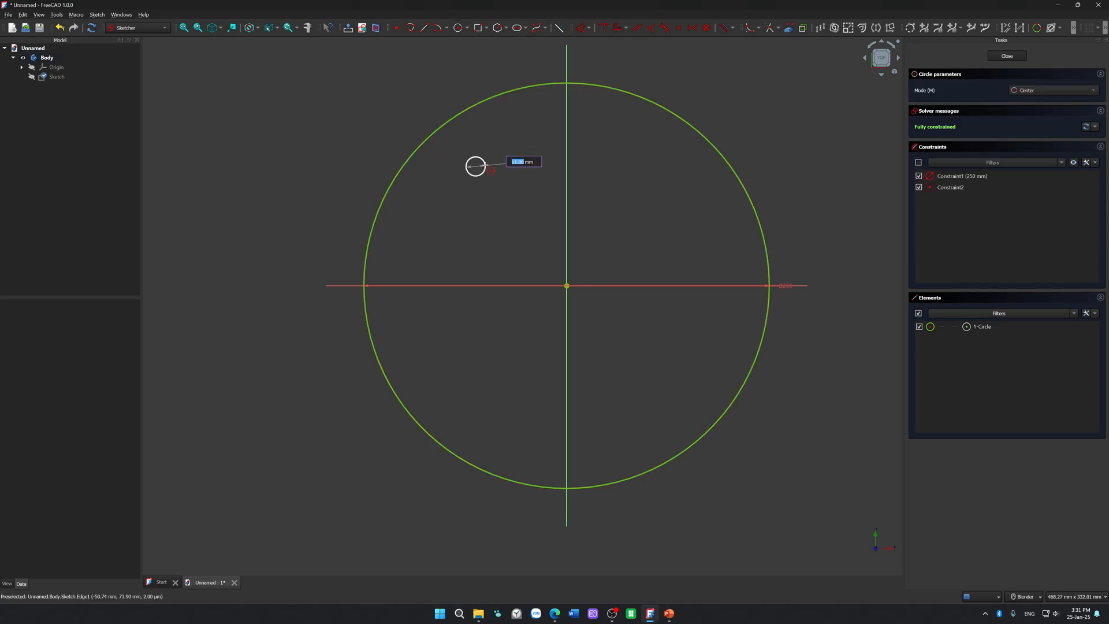
{"action": "type", "text": "5"}
{"action": "key", "text": "Return"}
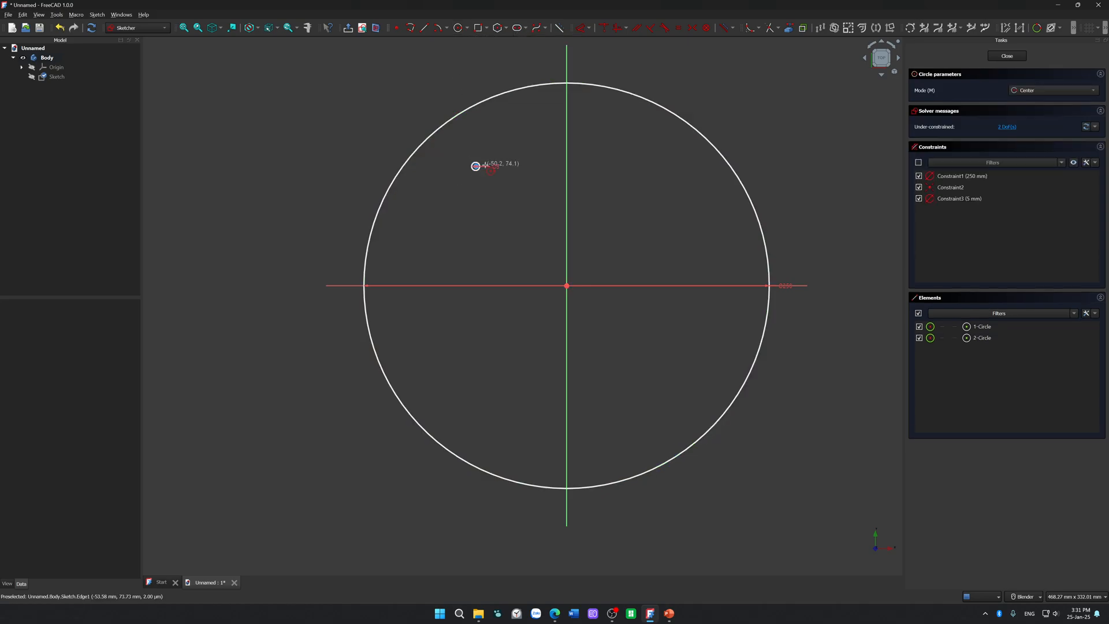
{"action": "key", "text": "Escape"}
{"action": "scroll", "coordinate": [501, 182], "scroll_direction": "up", "scroll_amount": 3}
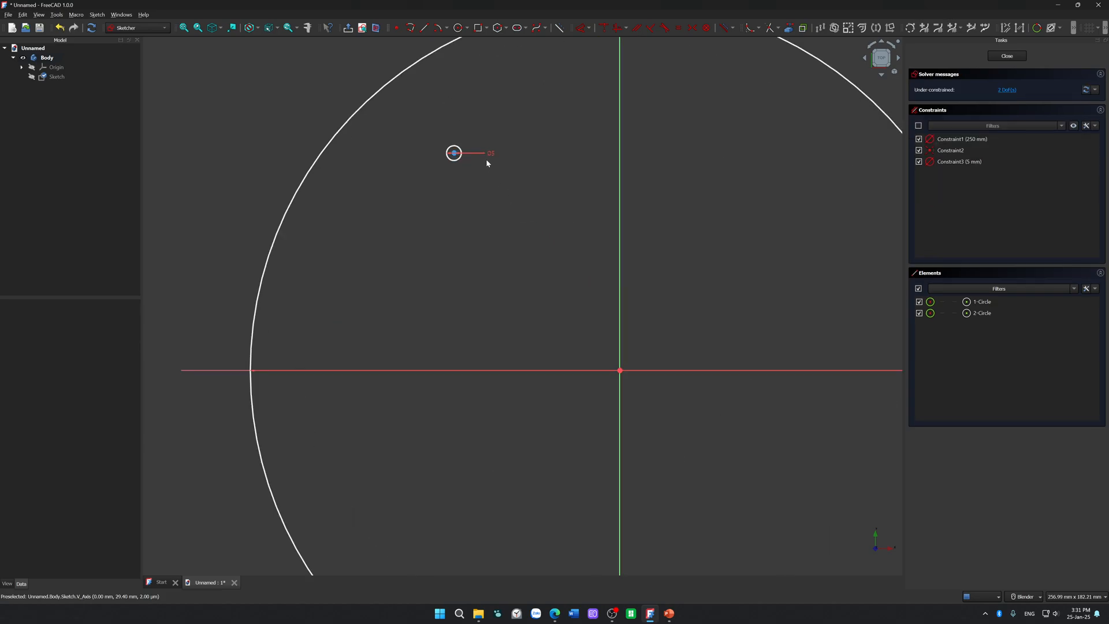
{"action": "scroll", "coordinate": [473, 275], "scroll_direction": "down", "scroll_amount": 2}
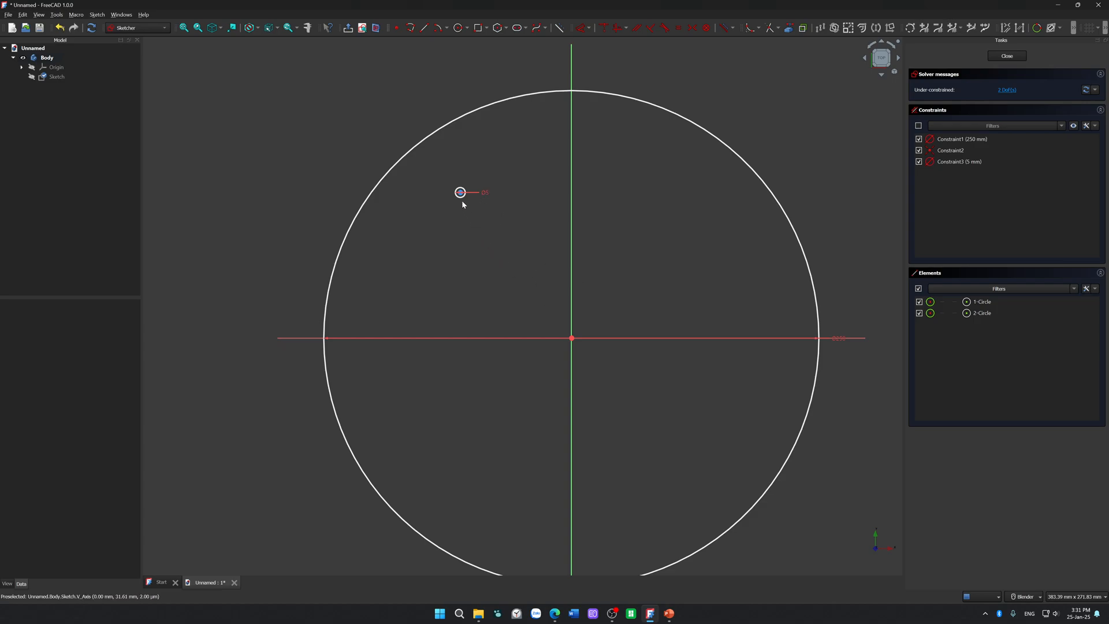
{"action": "left_click_drag", "start_coordinate": [461, 192], "coordinate": [463, 221]}
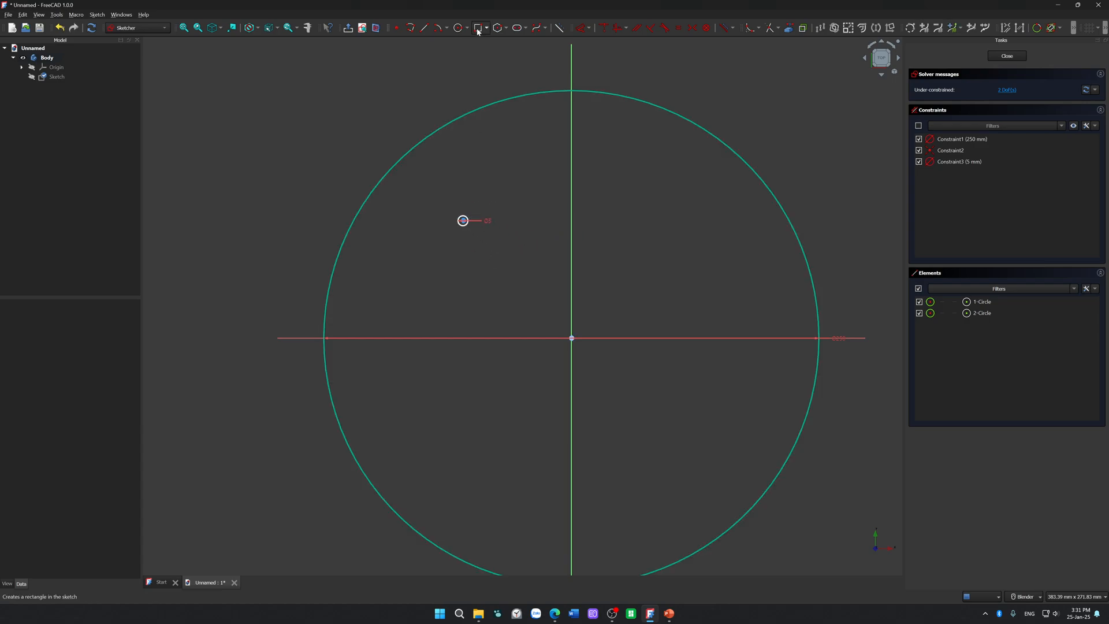
Step: Add a 5 mm diameter circle inside the large circle's lower-left quadrant
{"action": "left_click", "coordinate": [458, 28]}
{"action": "type", "text": "5"}
{"action": "key", "text": "Return"}
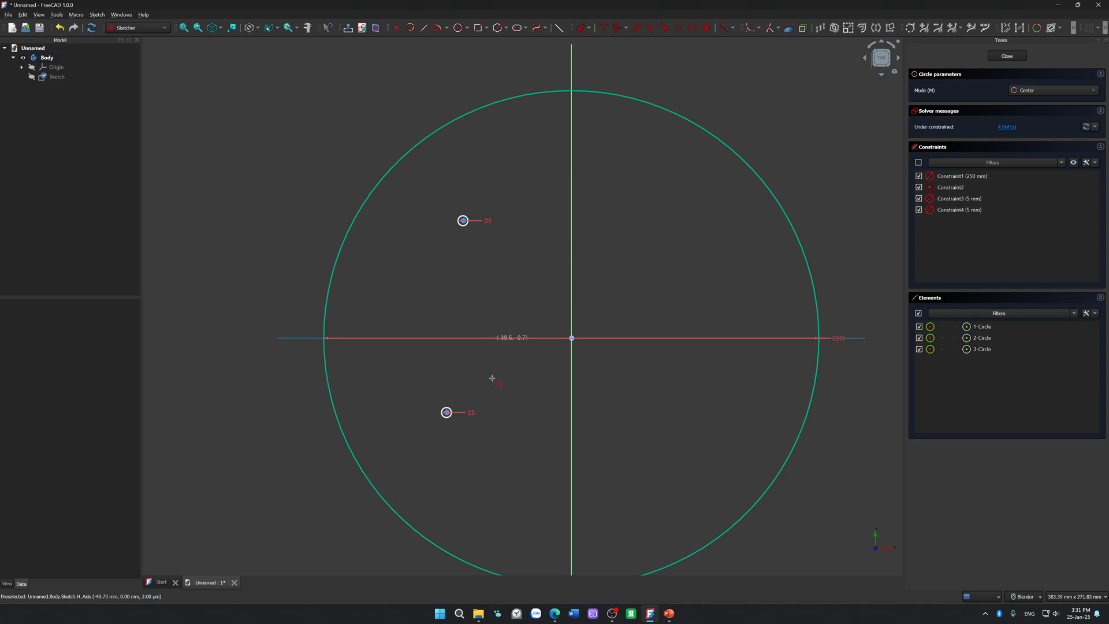
{"action": "key", "text": "Escape"}
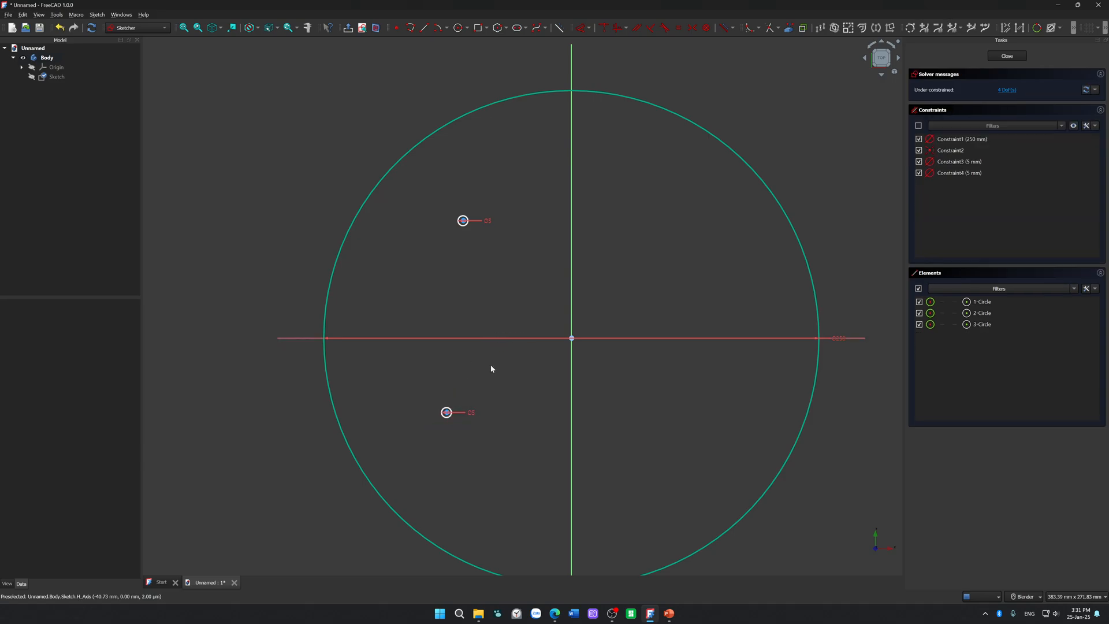
Step: Add 5 mm diameter circles in the upper-right and lower-right quadrants, shifting the lower one slightly upward
{"action": "left_click", "coordinate": [459, 29]}
{"action": "type", "text": "5"}
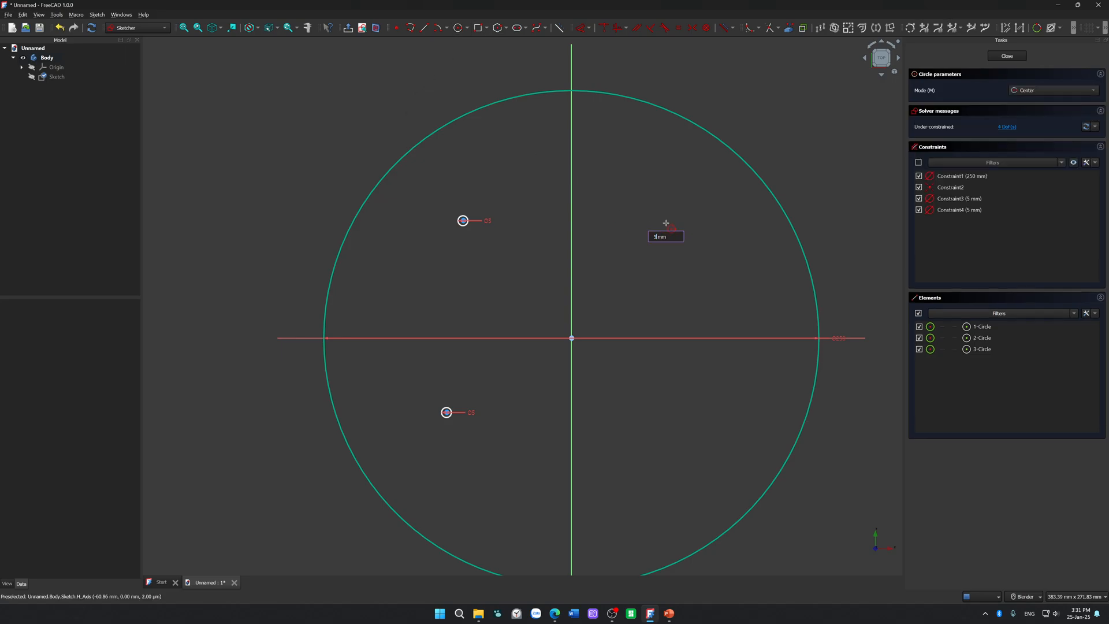
{"action": "key", "text": "Return"}
{"action": "left_click", "coordinate": [673, 447]}
{"action": "type", "text": "5"}
{"action": "key", "text": "Return"}
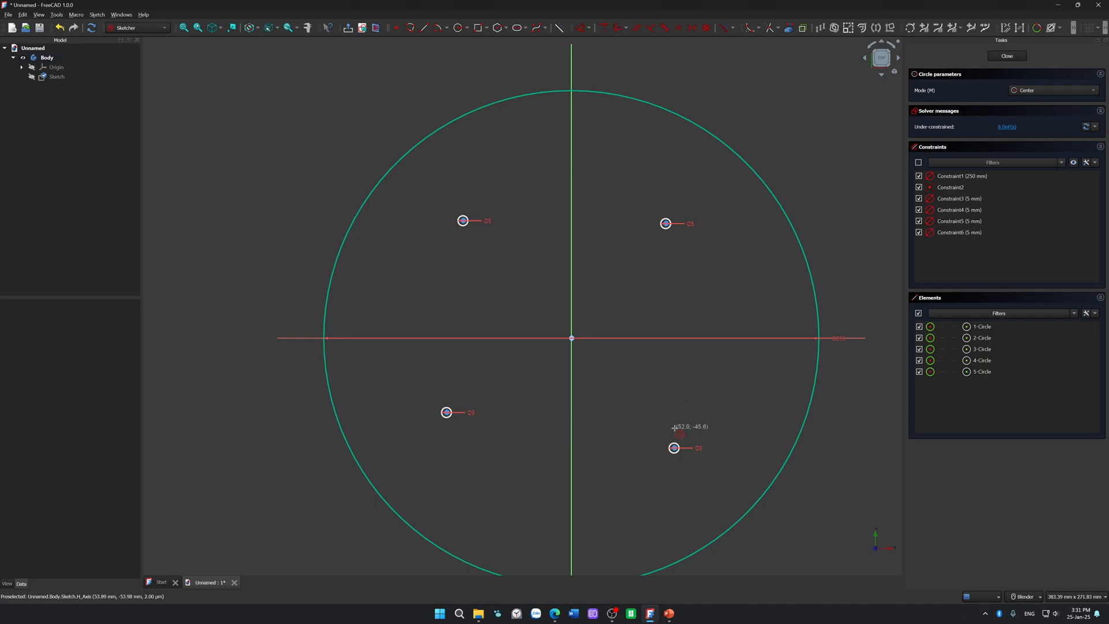
{"action": "key", "text": "Escape"}
{"action": "mouse_move", "coordinate": [675, 452]}
{"action": "left_mouse_down"}
{"action": "mouse_move", "coordinate": [663, 403]}
{"action": "mouse_move", "coordinate": [676, 439]}
{"action": "left_mouse_up"}
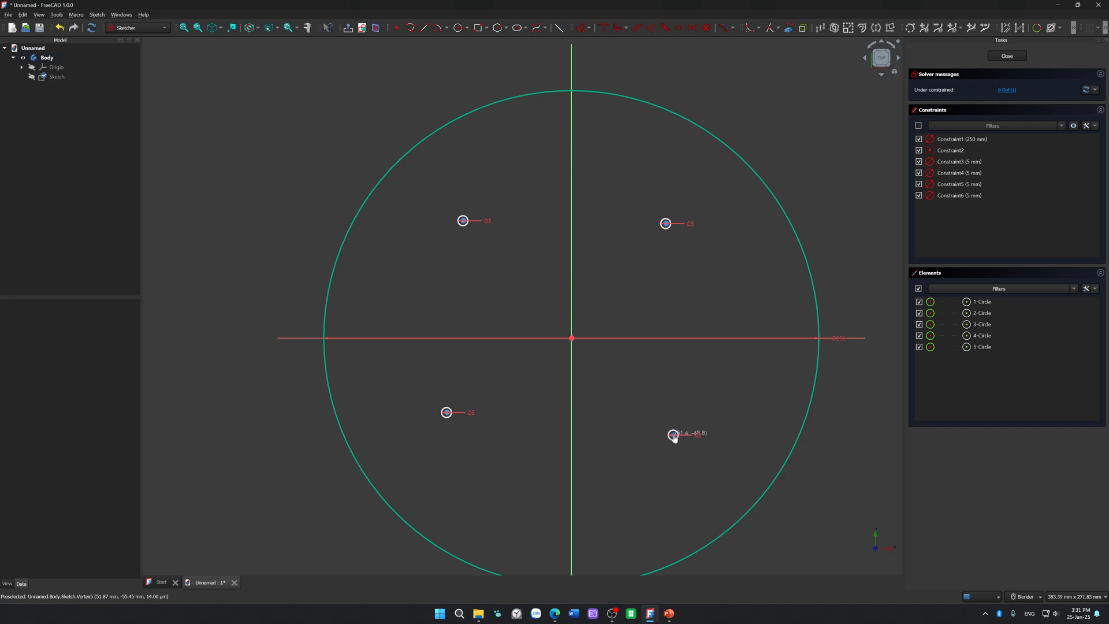
Step: Constrain the horizontal distance between the two upper 5 mm holes to 111.80 mm
{"action": "left_click", "coordinate": [464, 221]}
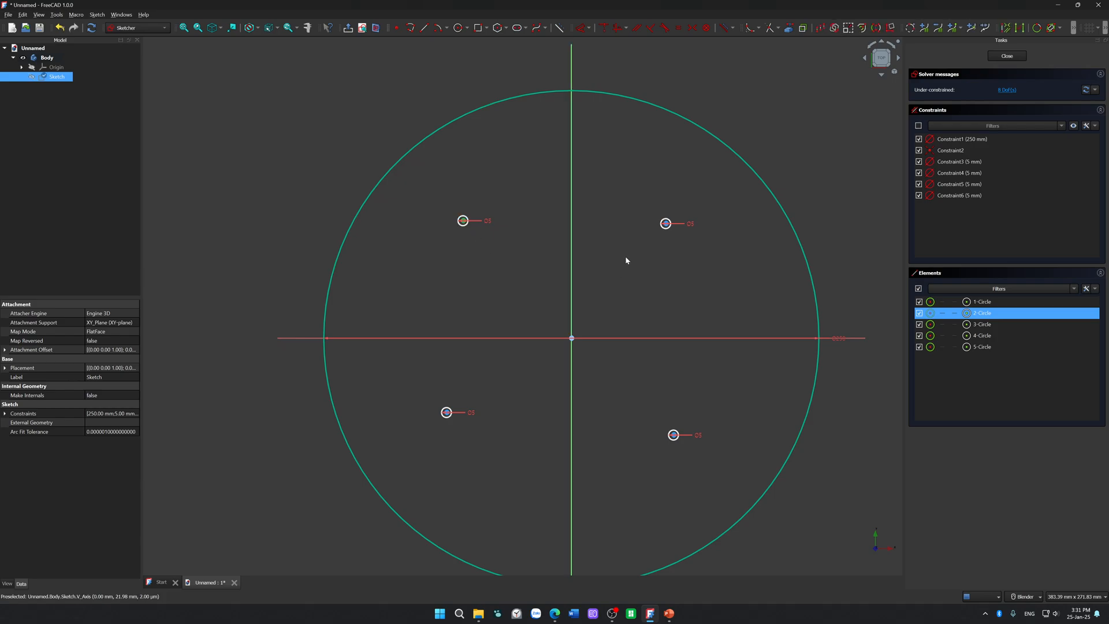
{"action": "left_click", "coordinate": [666, 223]}
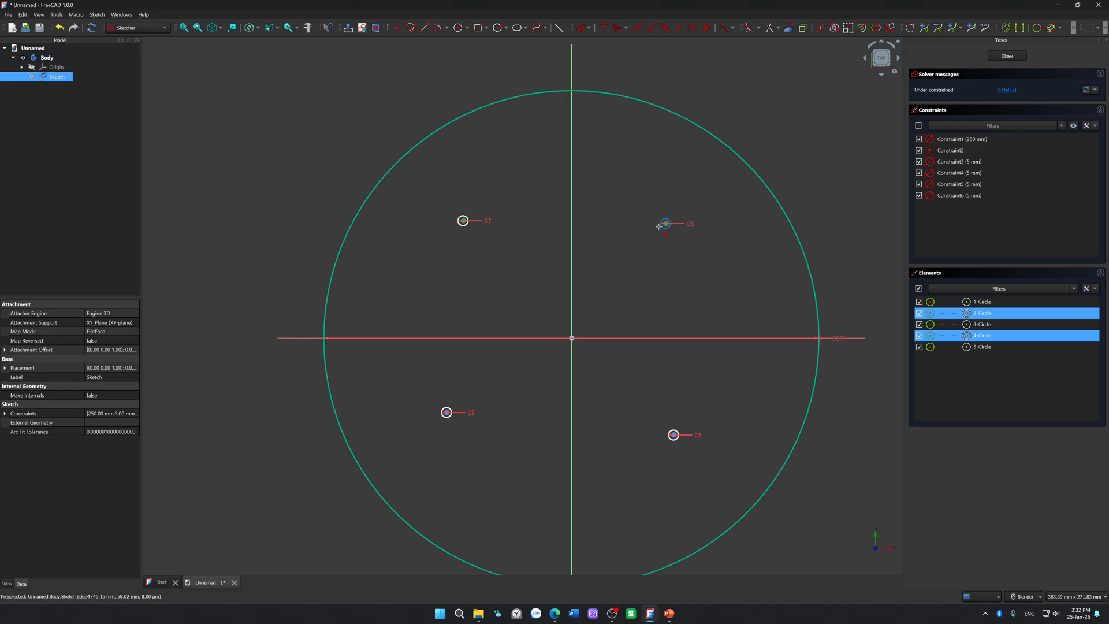
{"action": "key", "text": "l"}
{"action": "left_click", "coordinate": [590, 194]}
{"action": "type", "text": "1"}
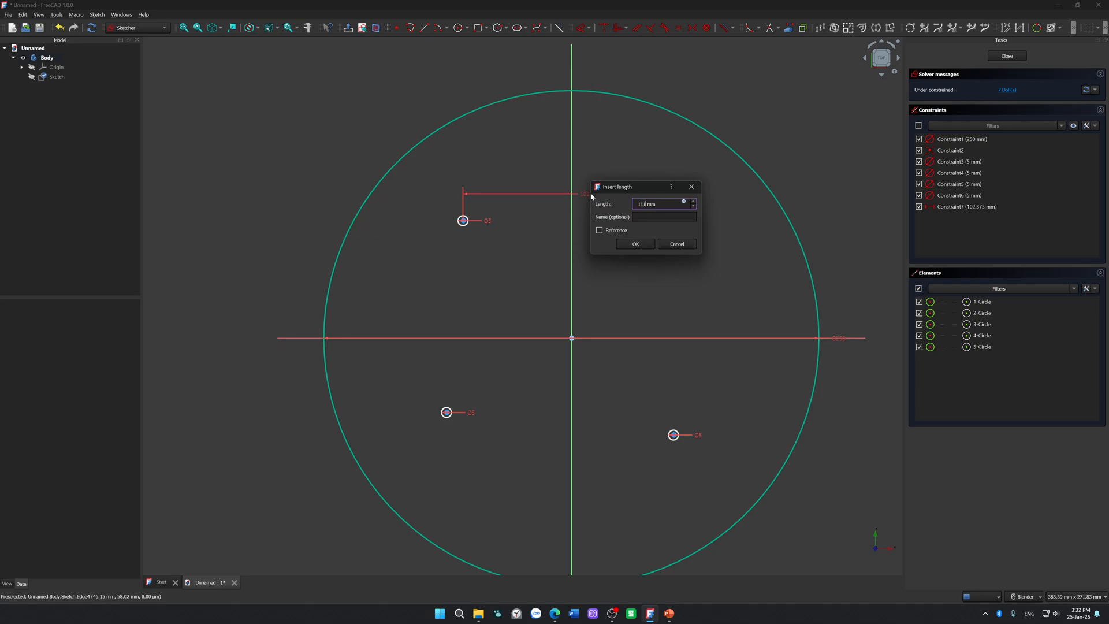
{"action": "type", "text": "11.80"}
{"action": "key", "text": "Return"}
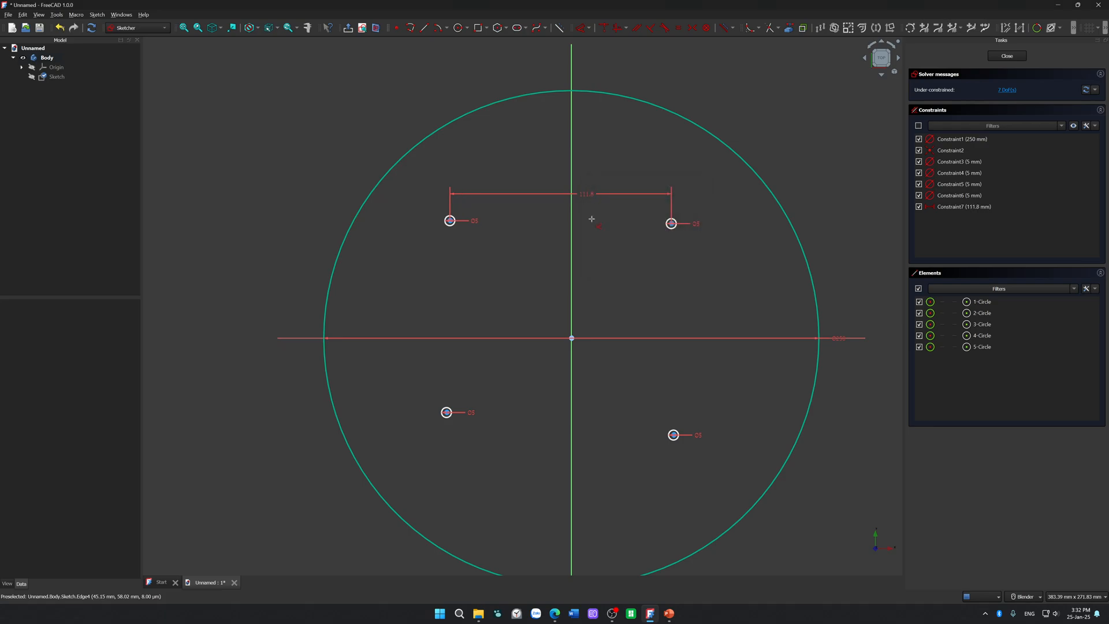
Step: Constrain the vertical distance between the two left-hand 5 mm holes to 111.80 mm
{"action": "left_click", "coordinate": [450, 220]}
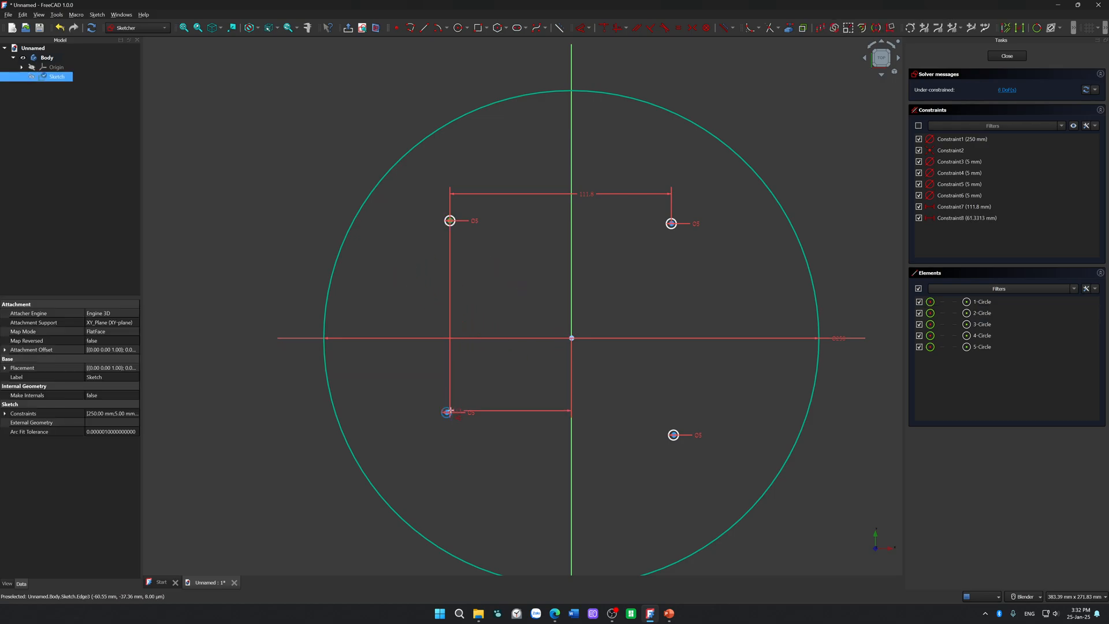
{"action": "scroll", "coordinate": [443, 408], "scroll_direction": "up", "scroll_amount": 5}
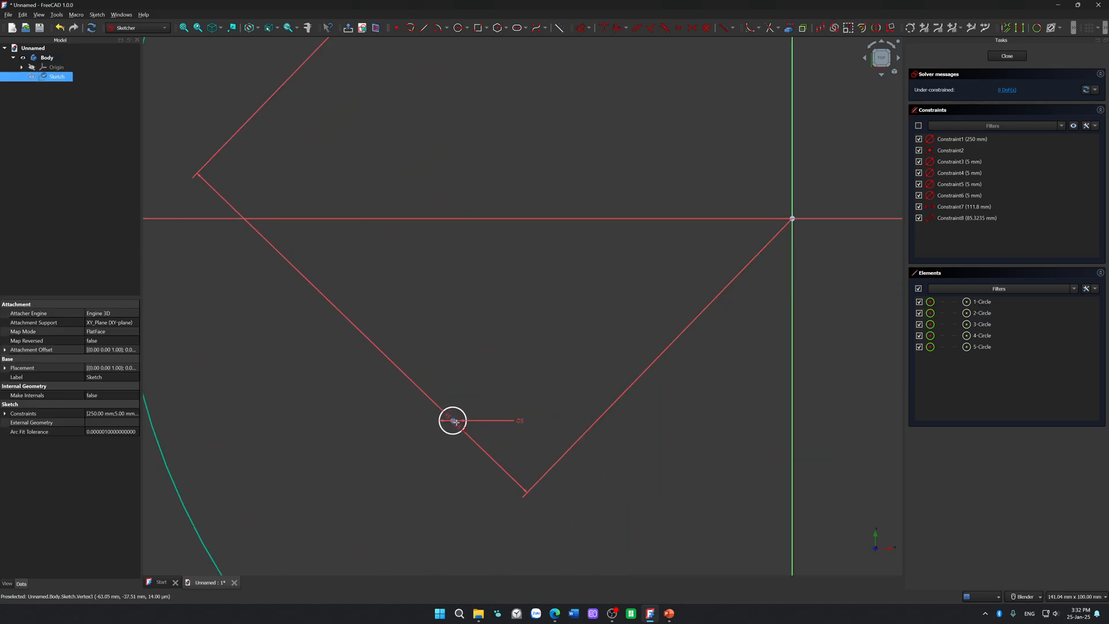
{"action": "left_click", "coordinate": [455, 417]}
{"action": "scroll", "coordinate": [456, 417], "scroll_direction": "down", "scroll_amount": 6}
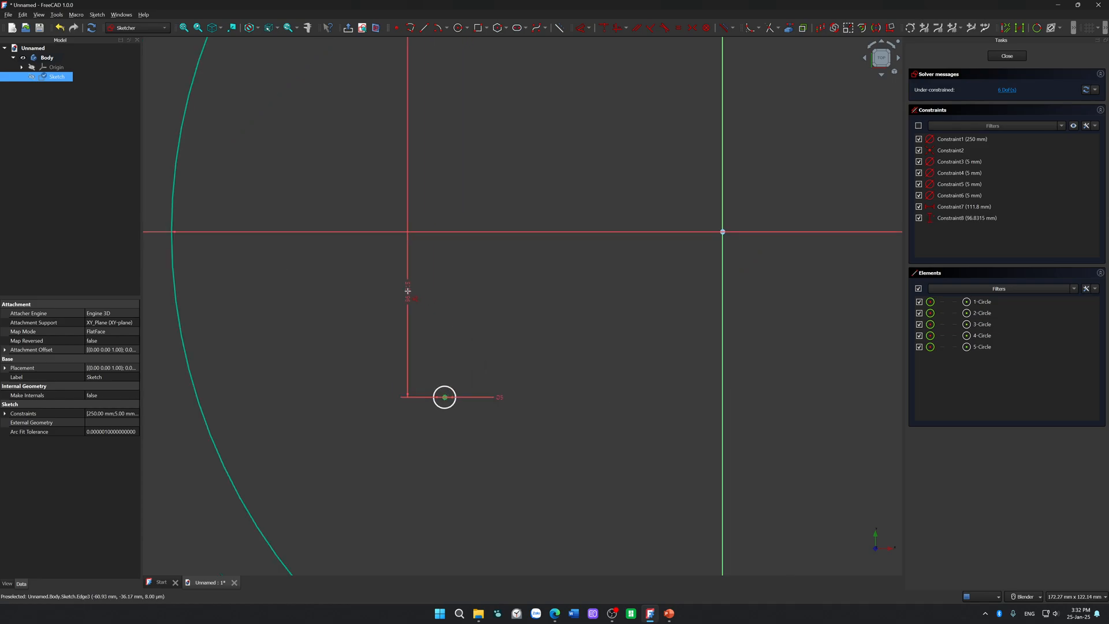
{"action": "left_click", "coordinate": [400, 245]}
{"action": "type", "text": "1"}
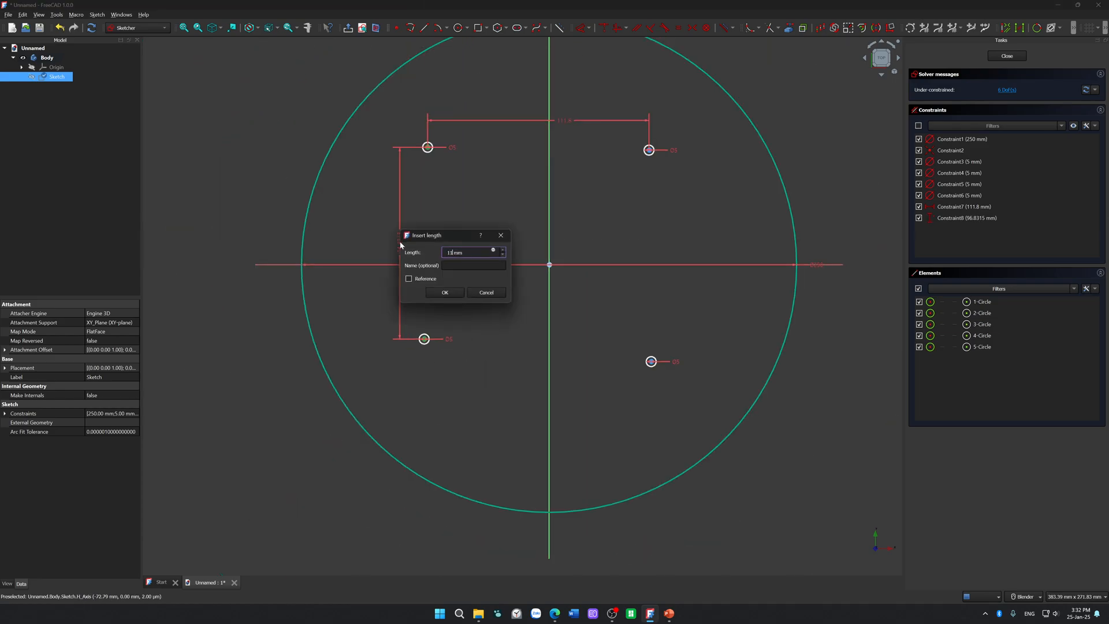
{"action": "type", "text": "11.80"}
{"action": "key", "text": "Return"}
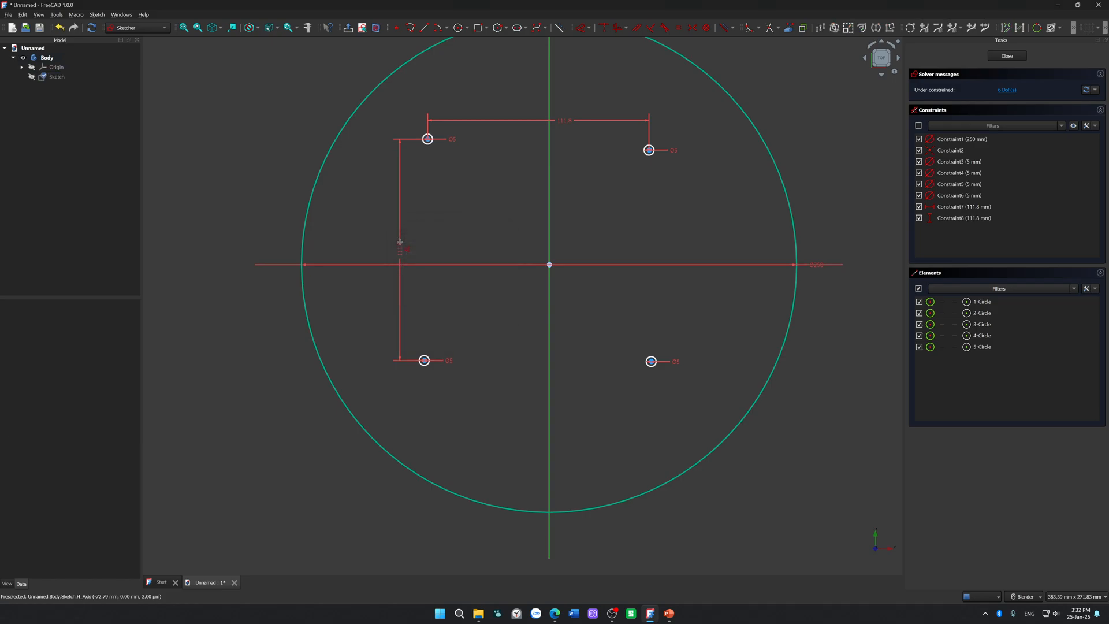
Step: Constrain the horizontal distance between the two lower 5 mm holes to 111.8 mm
{"action": "left_click", "coordinate": [424, 360]}
{"action": "left_click", "coordinate": [550, 392]}
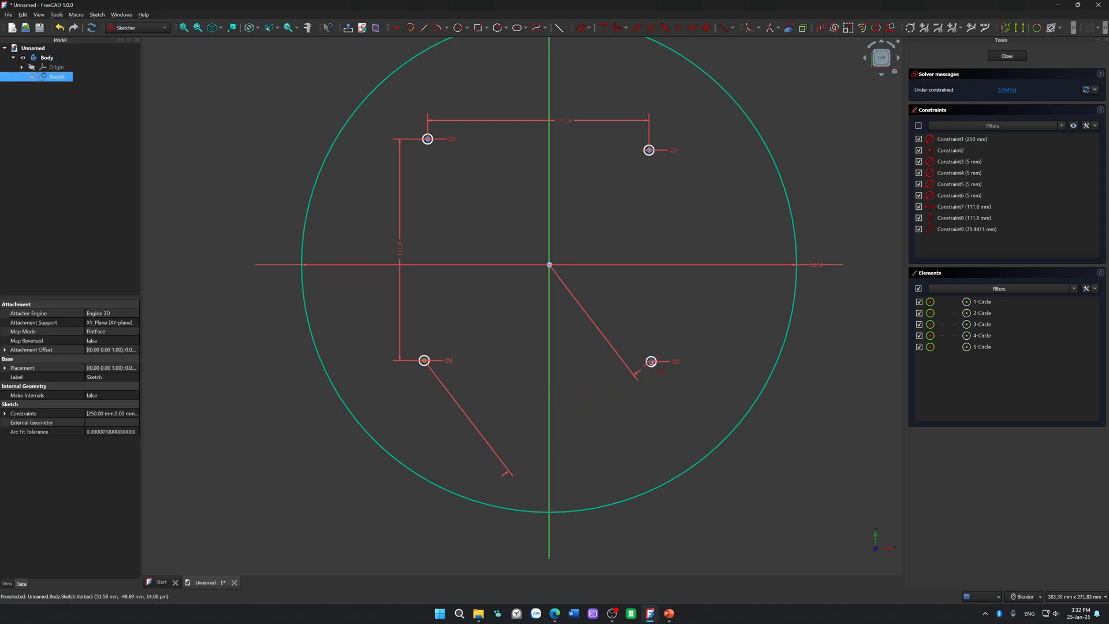
{"action": "left_click", "coordinate": [651, 363]}
{"action": "left_click", "coordinate": [571, 404]}
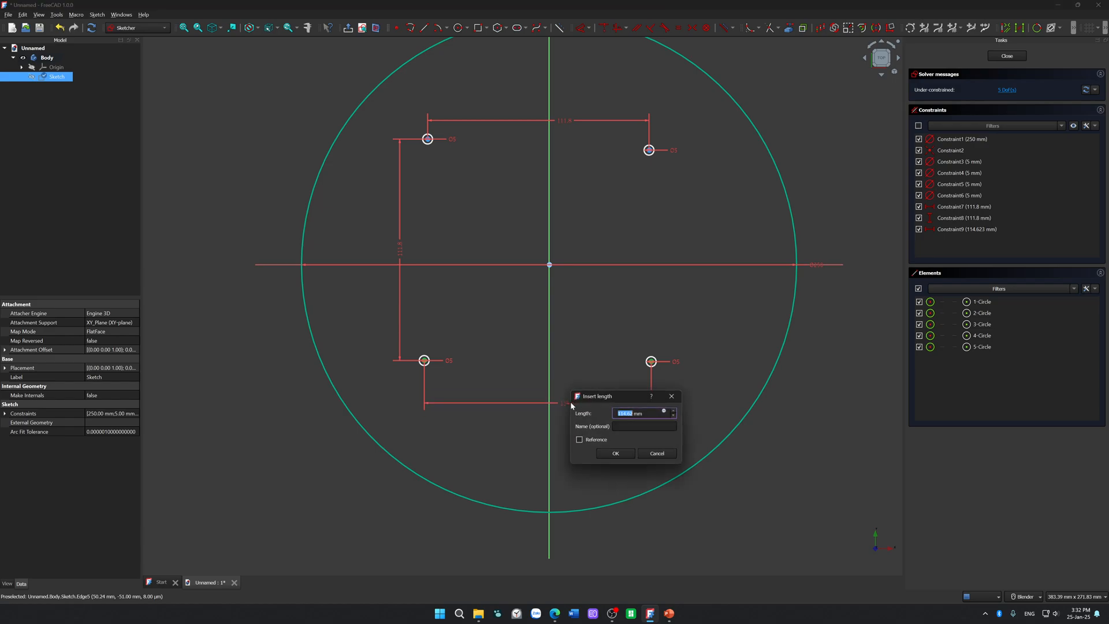
{"action": "type", "text": "111.8"}
{"action": "key", "text": "Return"}
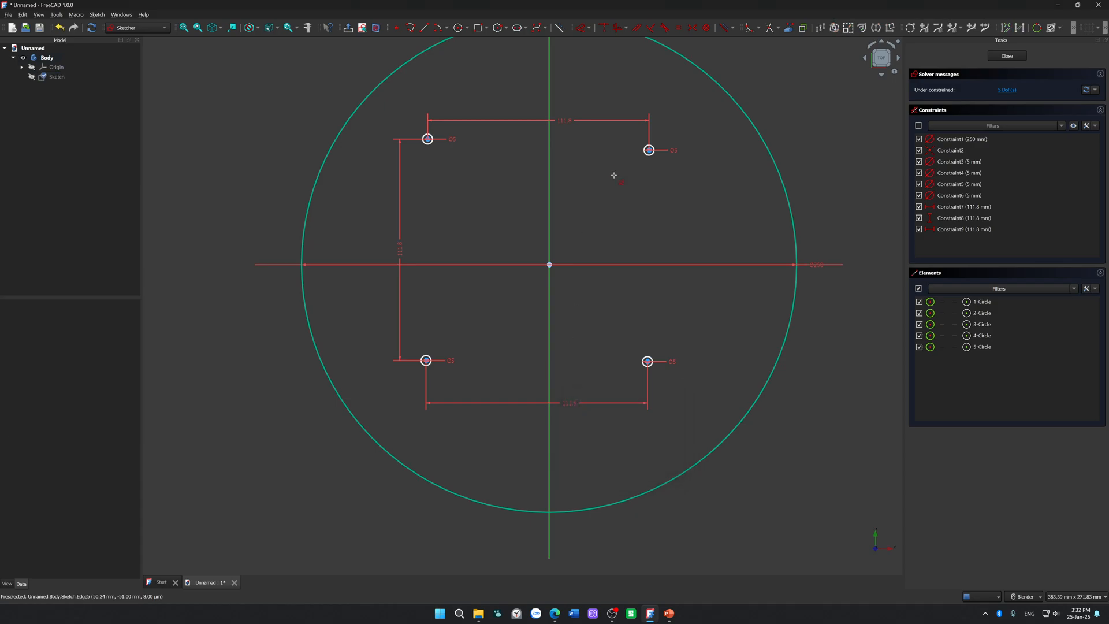
Step: Constrain the vertical distance between the two right-hand 5 mm holes to 111.8 mm
{"action": "left_click", "coordinate": [650, 151]}
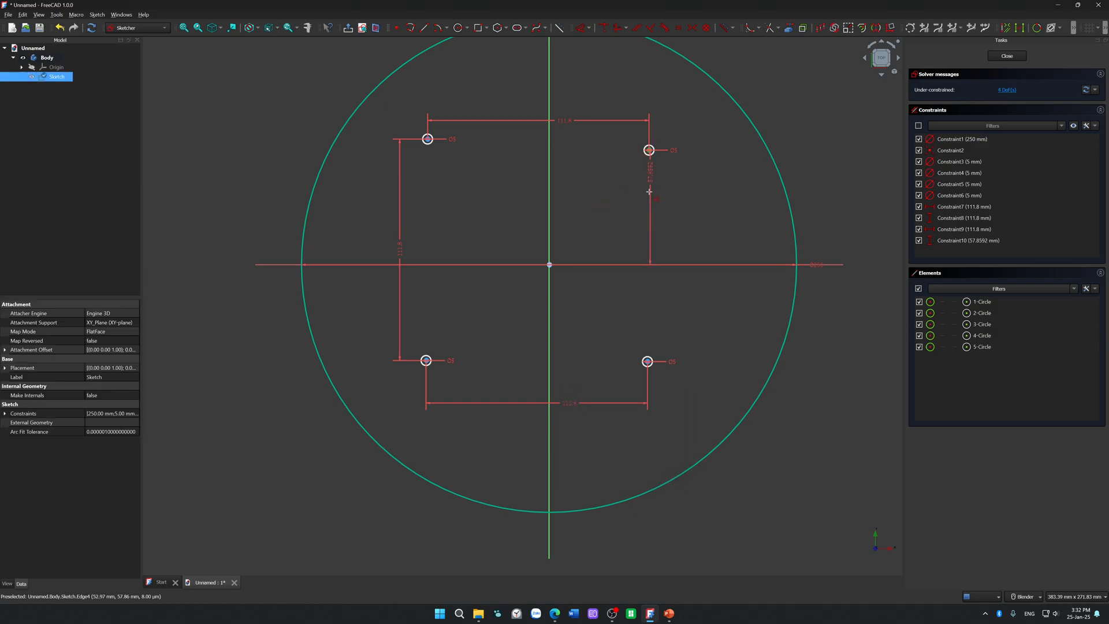
{"action": "left_click", "coordinate": [648, 362]}
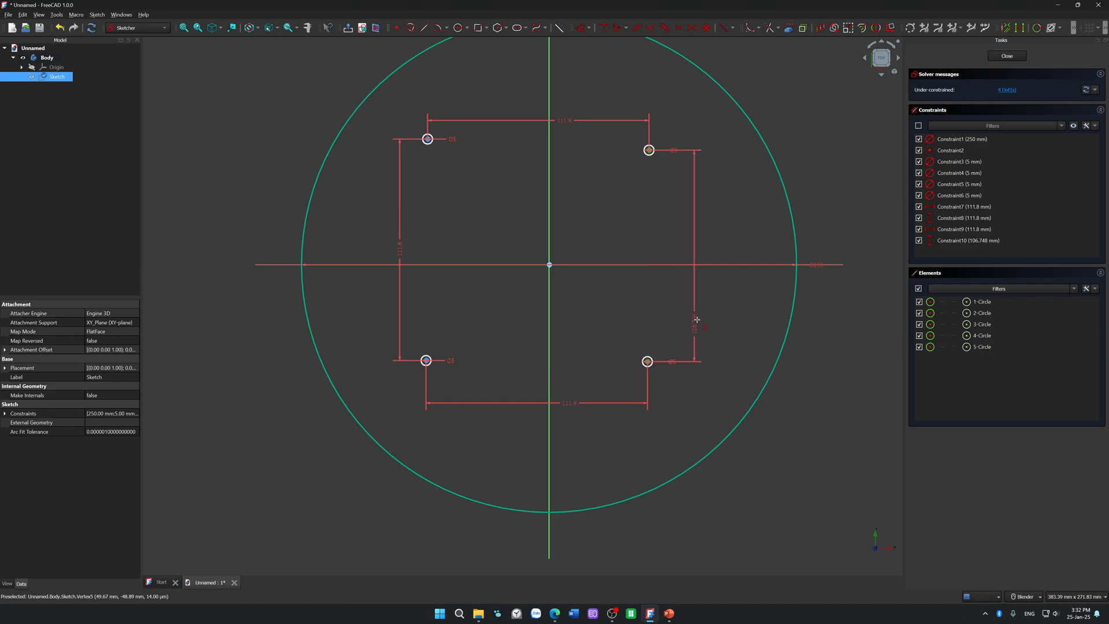
{"action": "left_click", "coordinate": [690, 291]}
{"action": "type", "text": "111.8"}
{"action": "key", "text": "Return"}
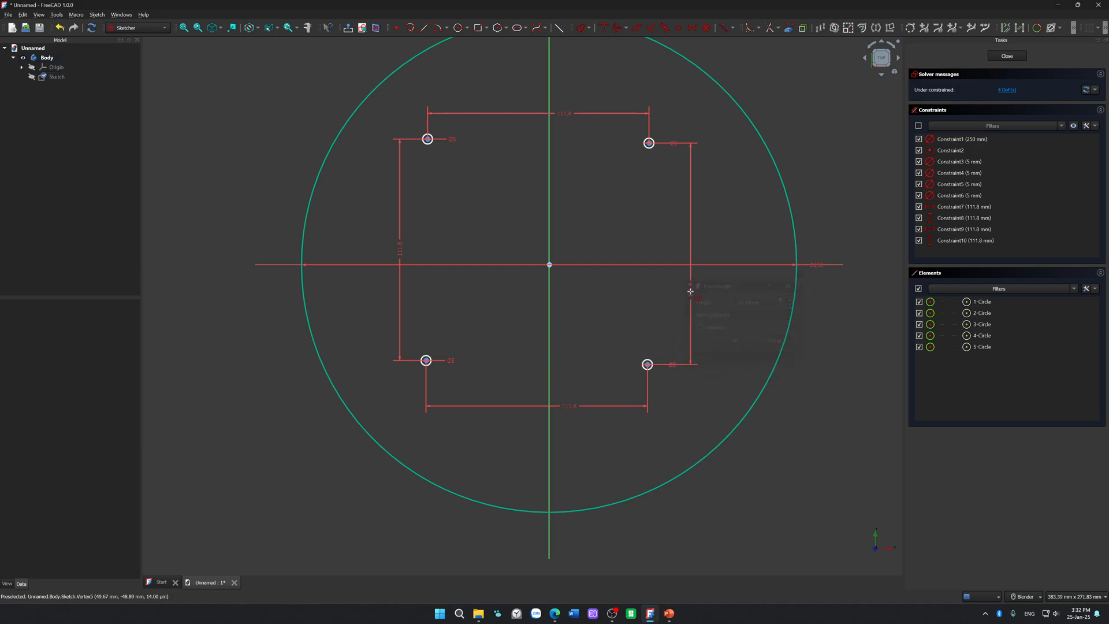
Step: Make the centres of the two left-hand holes symmetric about the sketch's horizontal axis
{"action": "mouse_move", "coordinate": [640, 162]}
{"action": "left_mouse_down"}
{"action": "mouse_move", "coordinate": [621, 210]}
{"action": "mouse_move", "coordinate": [664, 146]}
{"action": "mouse_move", "coordinate": [641, 202]}
{"action": "mouse_move", "coordinate": [607, 193]}
{"action": "mouse_move", "coordinate": [656, 129]}
{"action": "mouse_move", "coordinate": [640, 171]}
{"action": "left_mouse_up"}
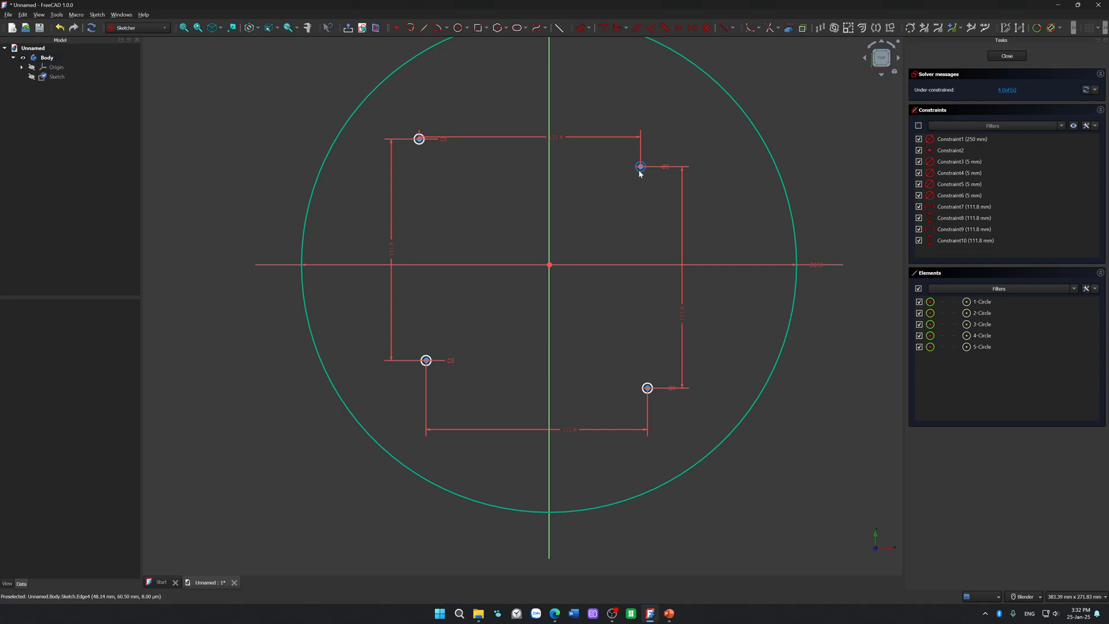
{"action": "key", "text": "ctrl+z"}
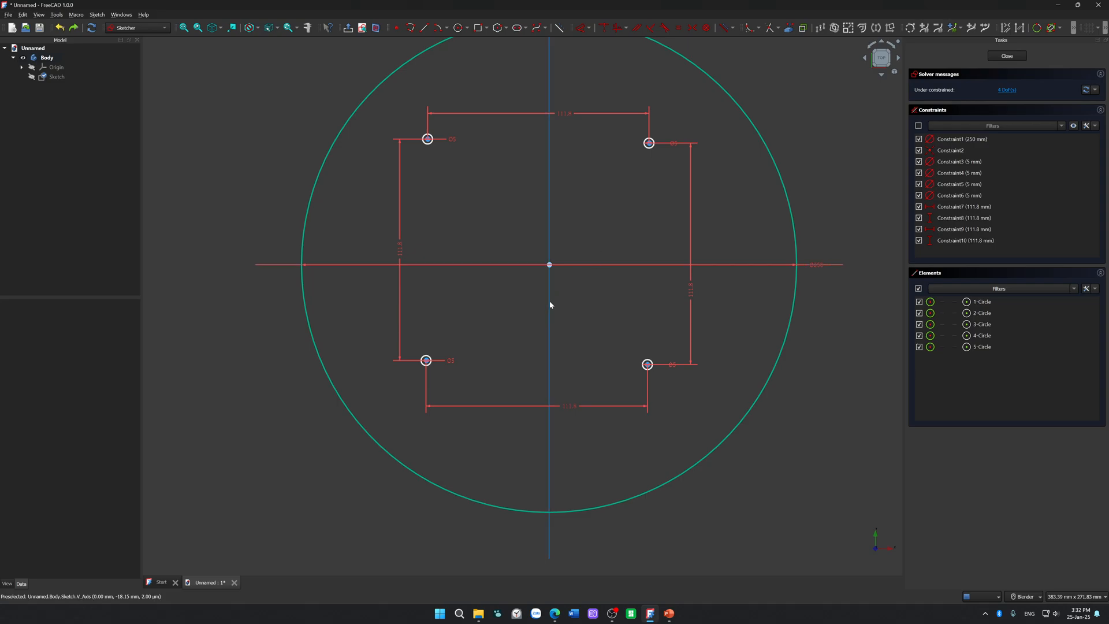
{"action": "left_click", "coordinate": [426, 360]}
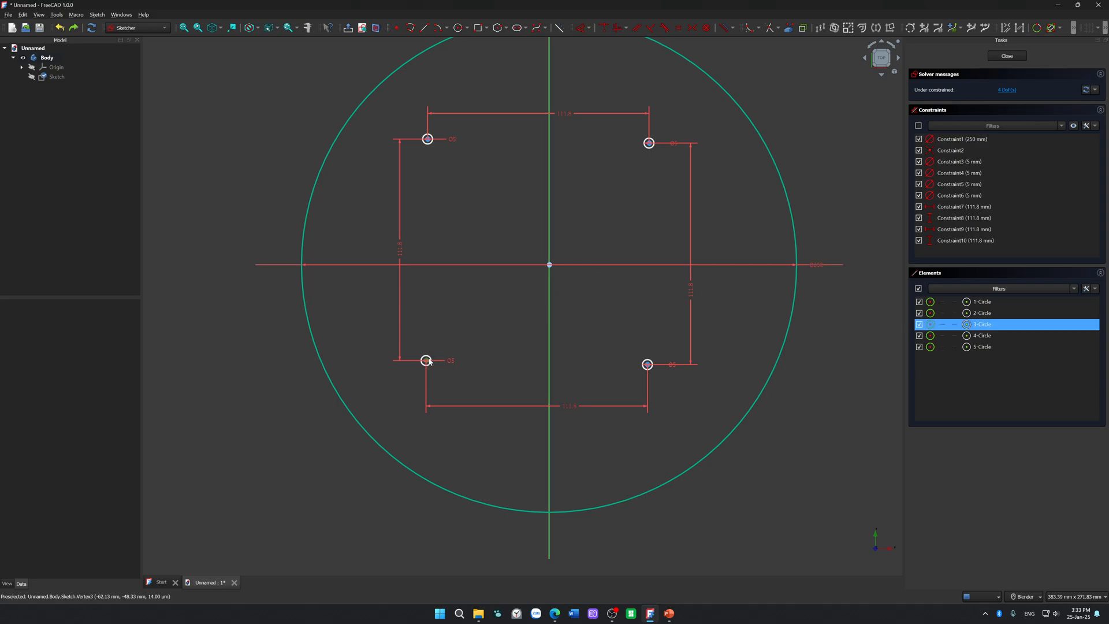
{"action": "left_click", "coordinate": [427, 141]}
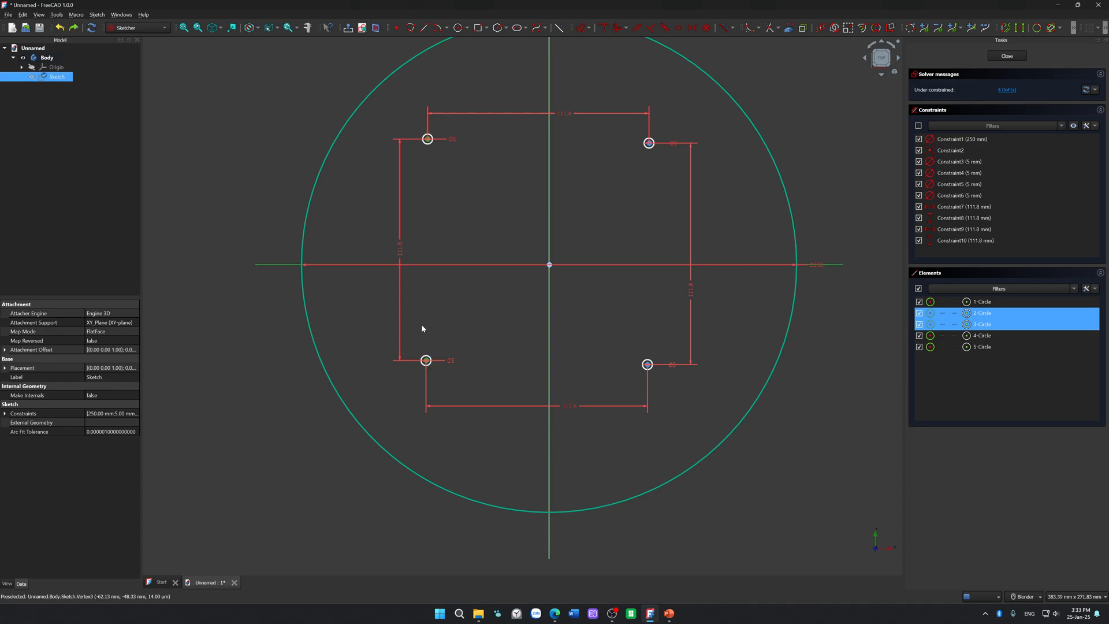
{"action": "left_click", "coordinate": [333, 287]}
{"action": "key", "text": "s"}
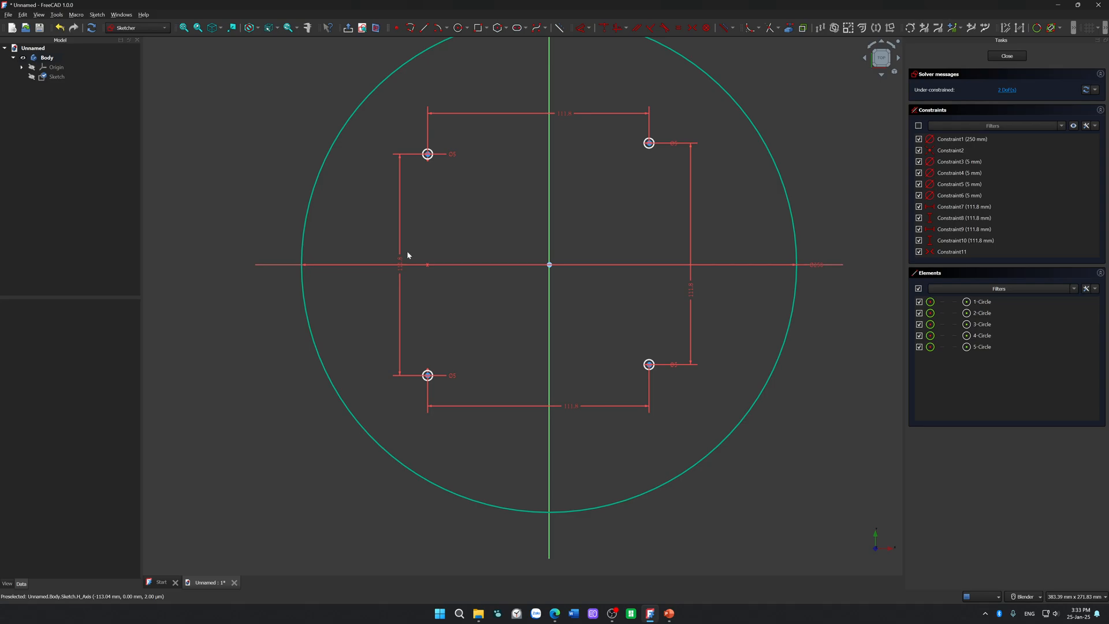
Step: Make the centres of the two upper holes symmetric about the vertical axis and reposition the right-hand vertical dimension's label
{"action": "left_click", "coordinate": [651, 144]}
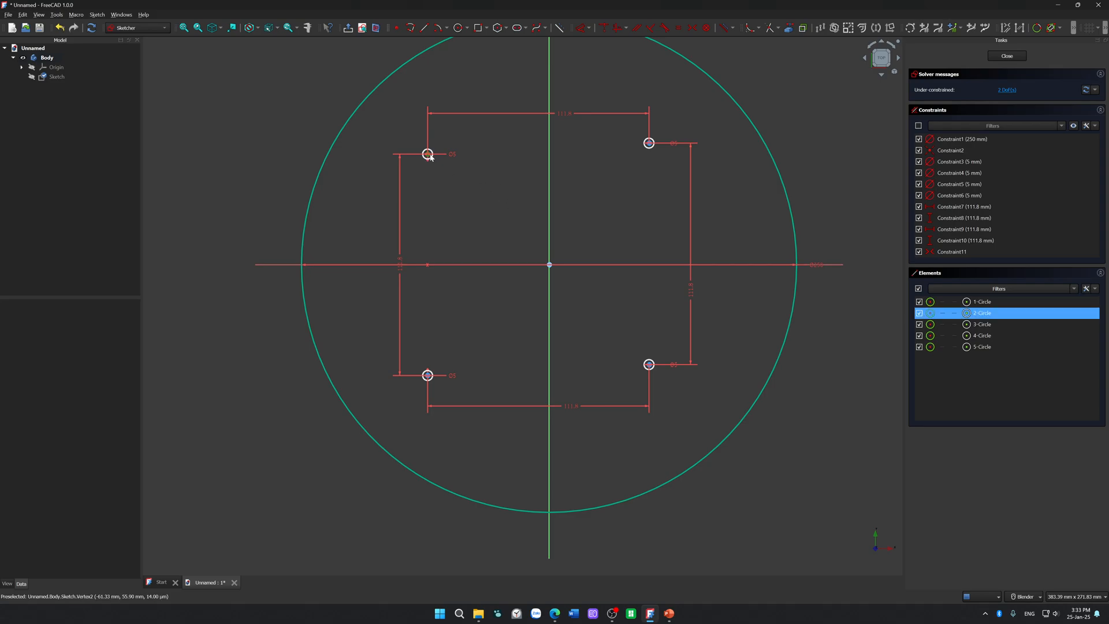
{"action": "left_click", "coordinate": [649, 143]}
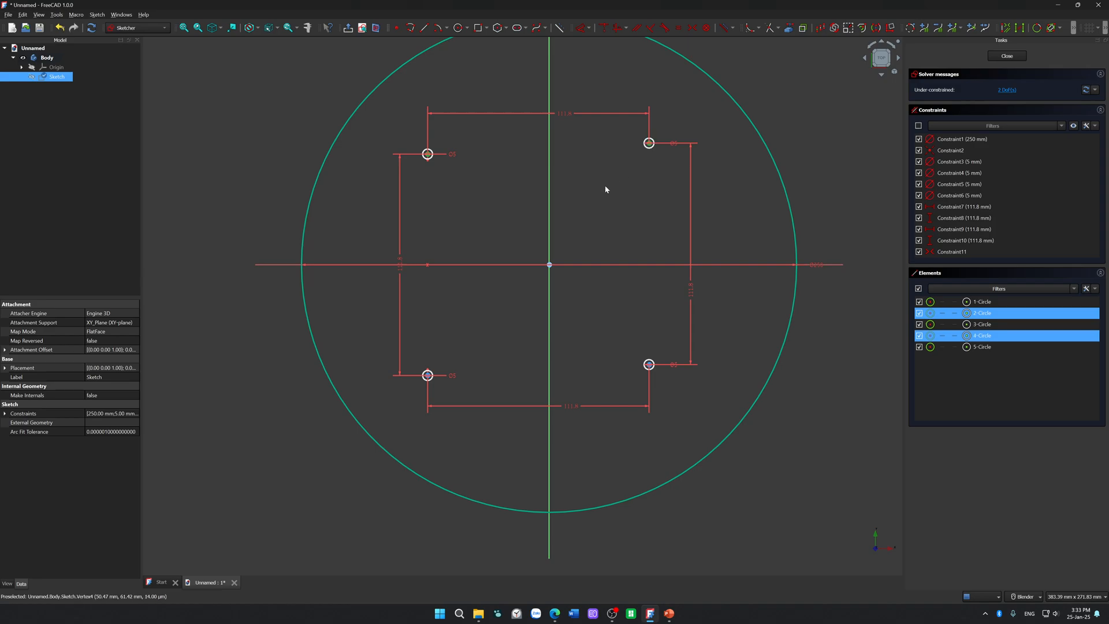
{"action": "left_click", "coordinate": [548, 200]}
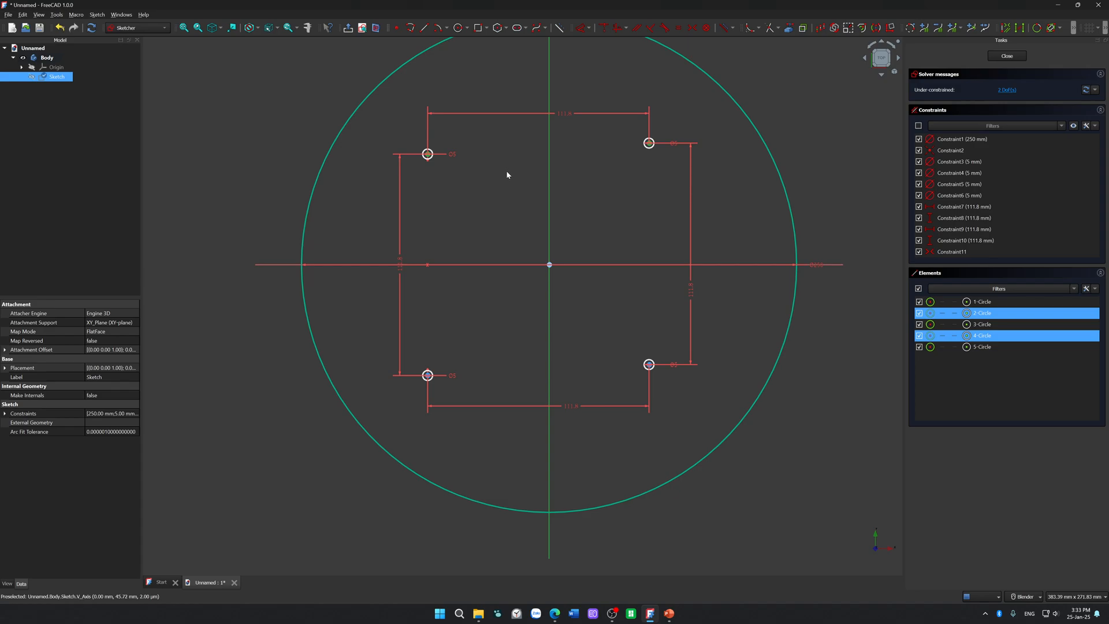
{"action": "key", "text": "s"}
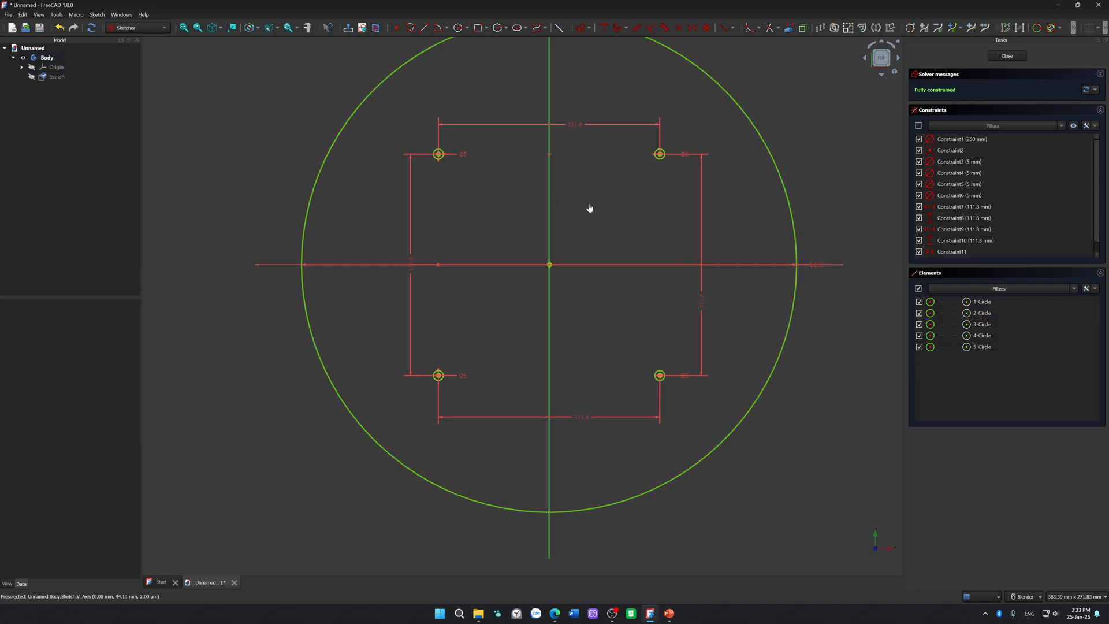
{"action": "left_click_drag", "start_coordinate": [704, 300], "coordinate": [688, 283]}
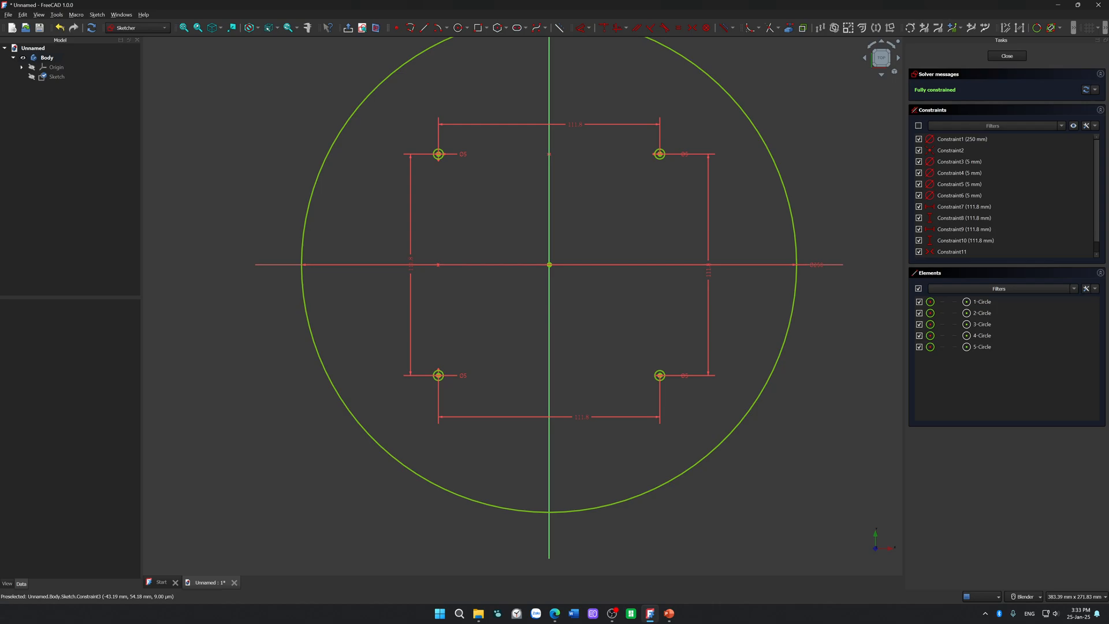
Step: Switch to the web browser, search for "how to set variable in freecad" and open the Std VarSet documentation page
{"action": "key", "text": "alt+Tab"}
{"action": "left_click_drag", "start_coordinate": [1108, 271], "coordinate": [647, 1]}
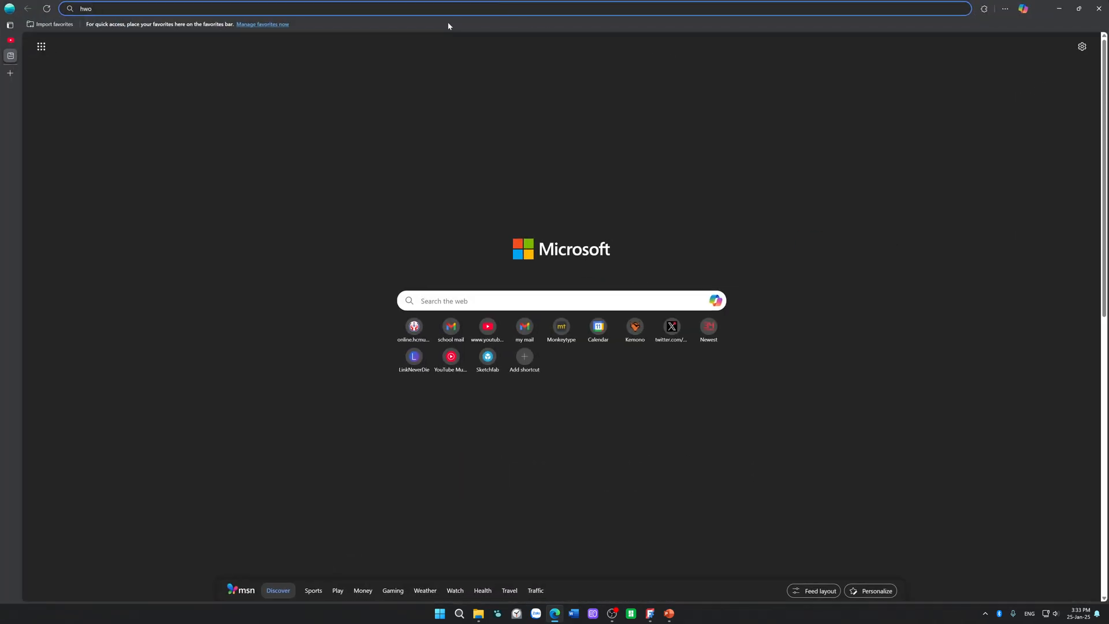
{"action": "type", "text": "hwo"}
{"action": "key", "text": "BackSpace"}
{"action": "key", "text": "BackSpace"}
{"action": "key", "text": "BackSpace"}
{"action": "key", "text": "BackSpace"}
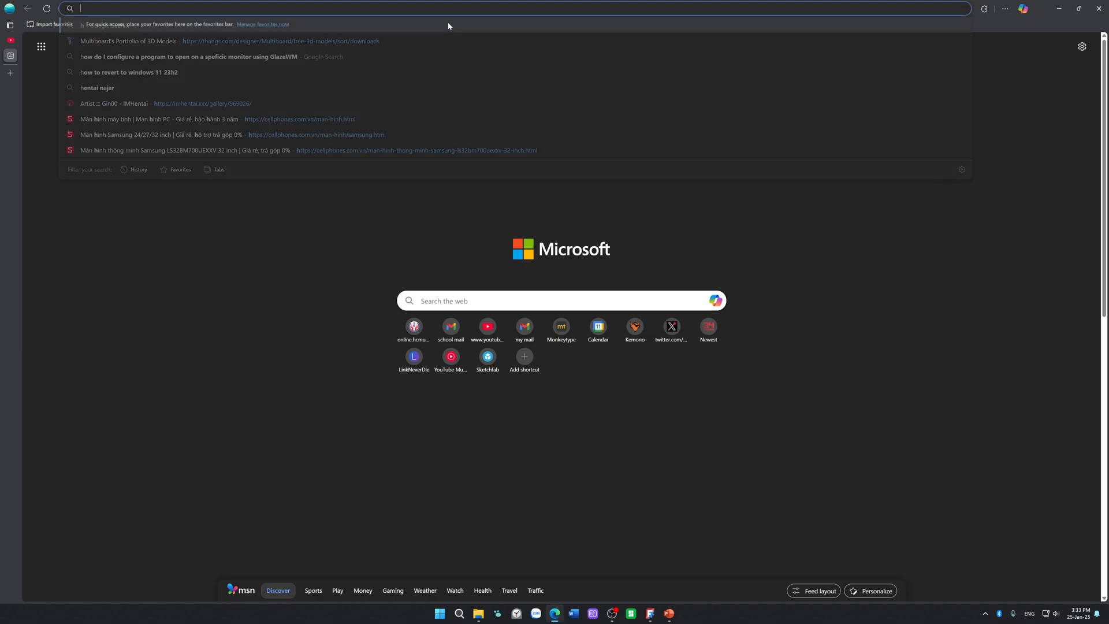
{"action": "type", "text": "how to se"}
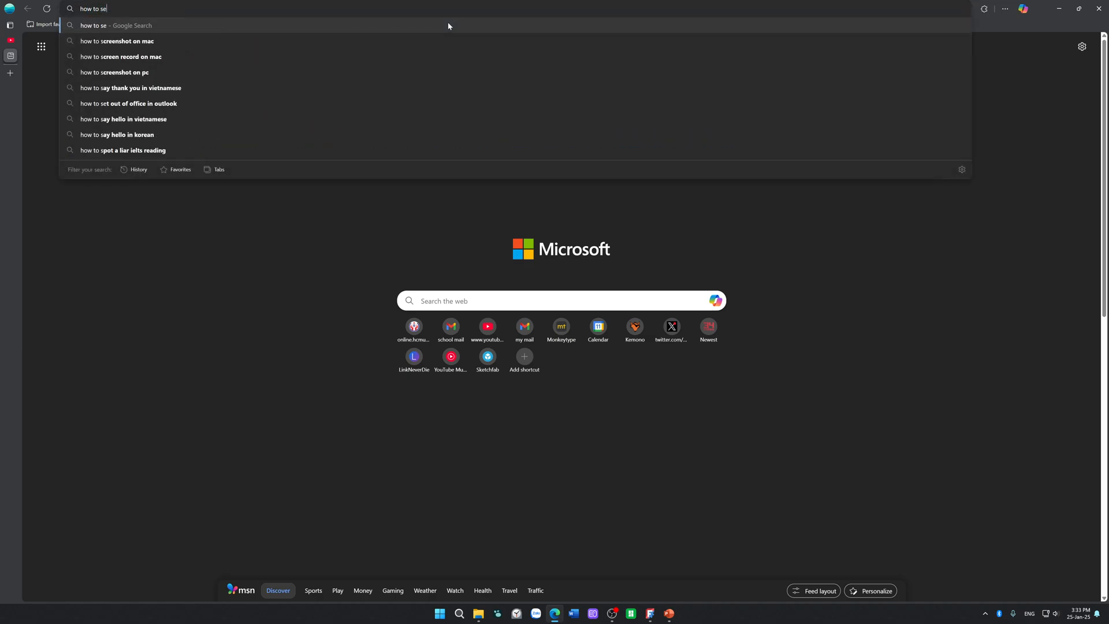
{"action": "type", "text": "t variable"}
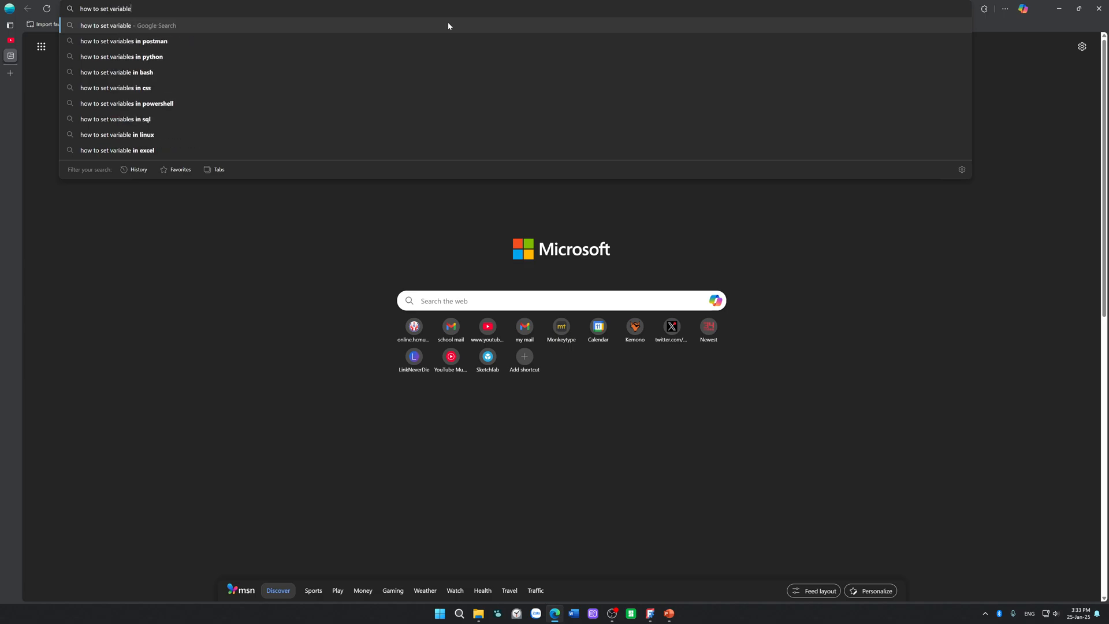
{"action": "type", "text": " in freecad"}
{"action": "key", "text": "Return"}
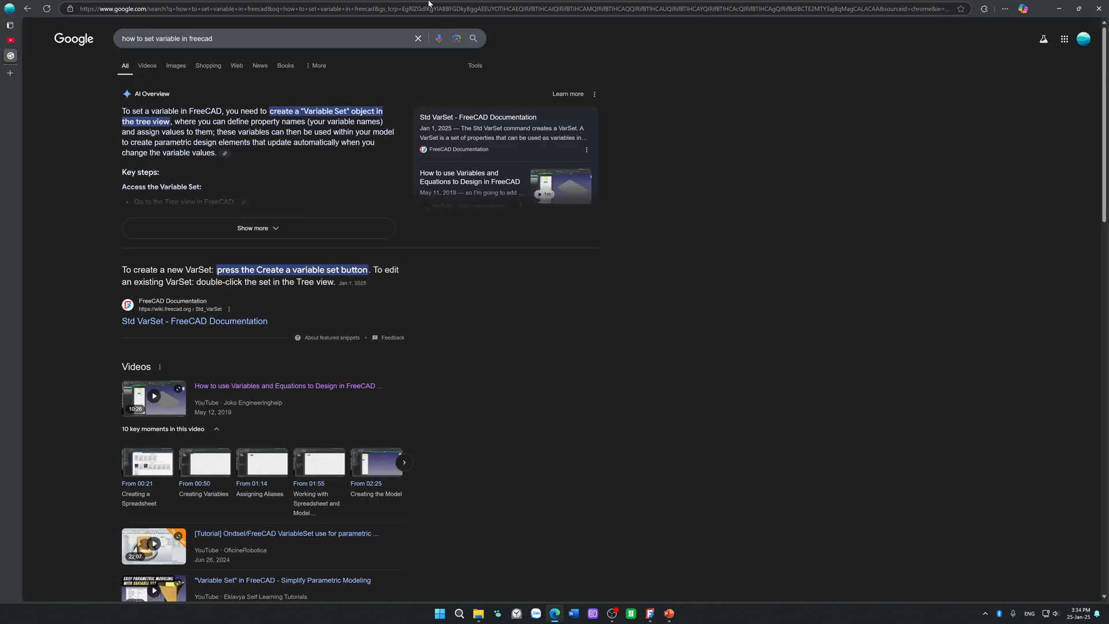
{"action": "left_click", "coordinate": [196, 321]}
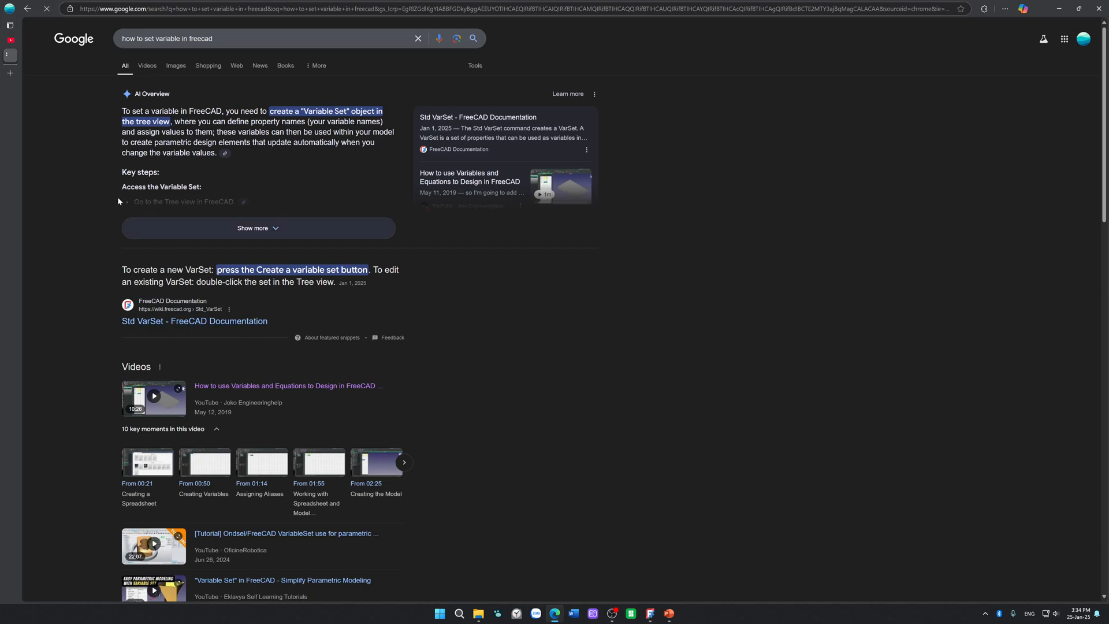
Step: Search YouTube for "freecad varset" and open the video "Free 3D CAD Software: VarSet in FreeCAD 1.0"
{"action": "left_click", "coordinate": [10, 40]}
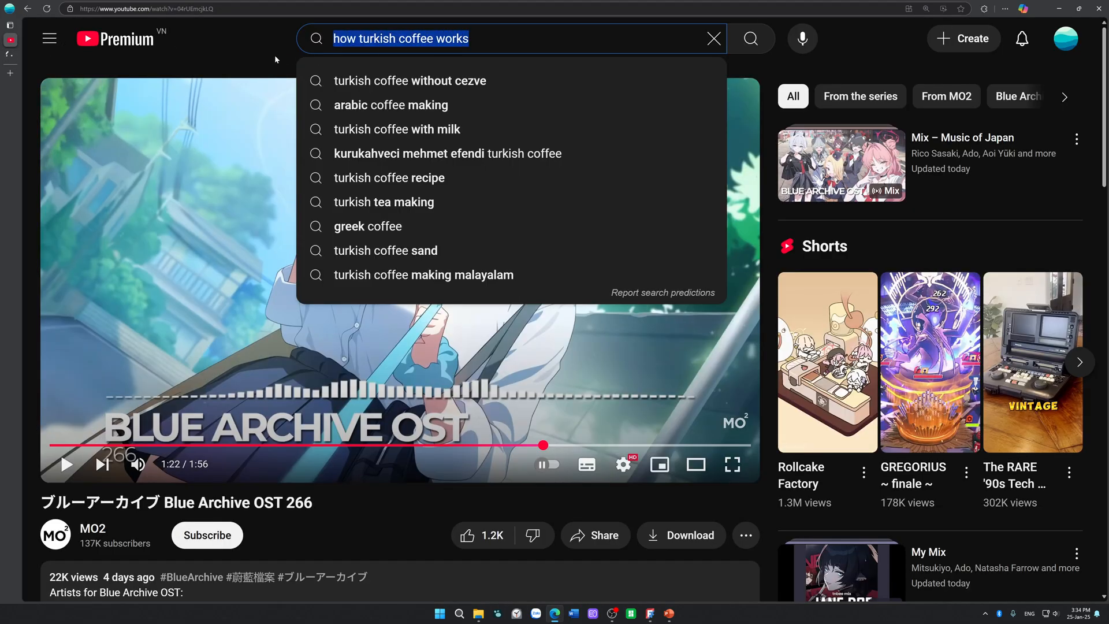
{"action": "type", "text": "freecad"}
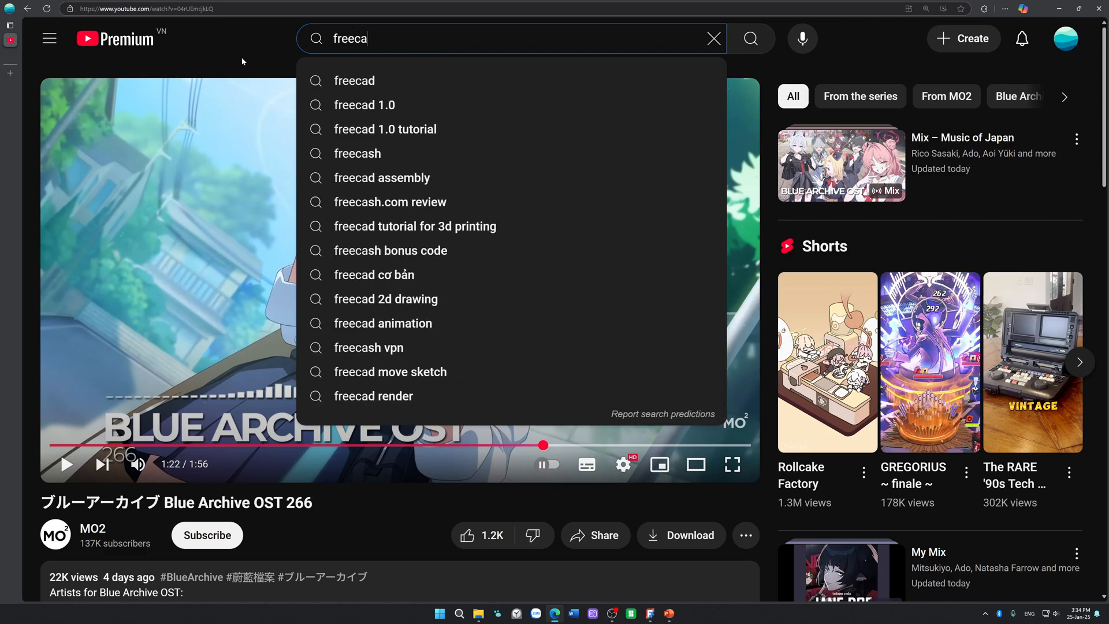
{"action": "type", "text": " varset"}
{"action": "key", "text": "Return"}
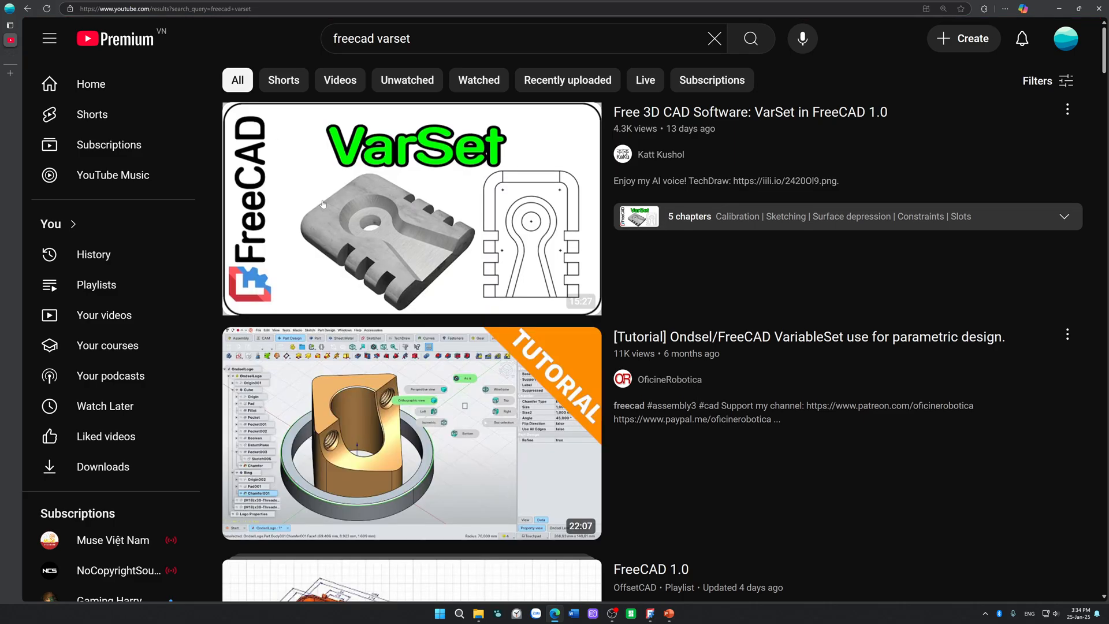
{"action": "left_click", "coordinate": [324, 218]}
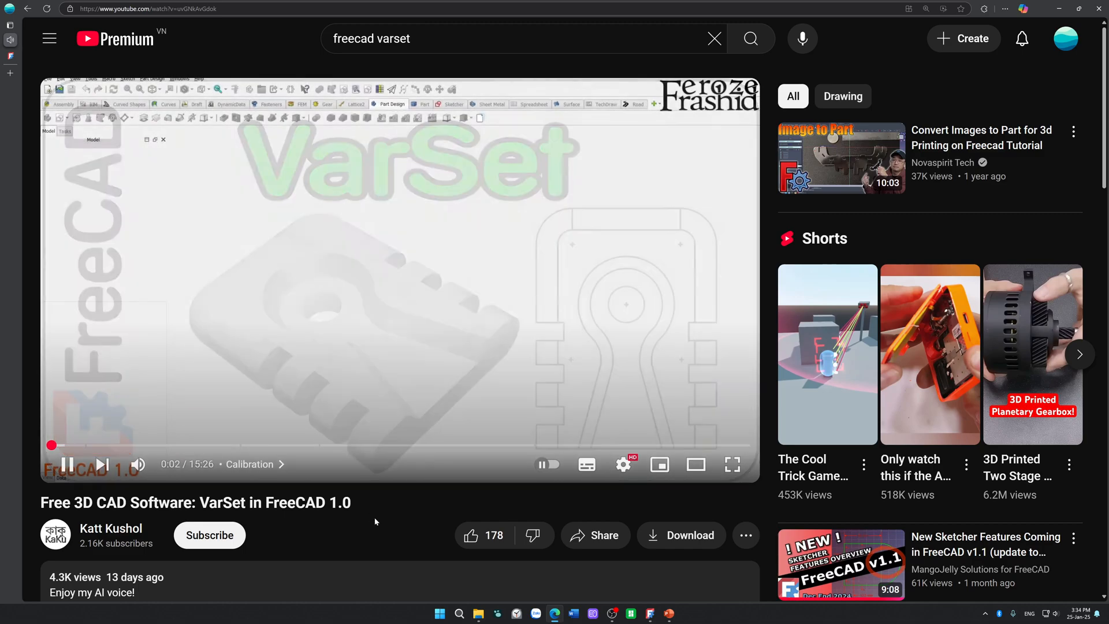
Step: Skip ahead in the FreeCAD VarSet video and raise the system volume to 60
{"action": "key", "text": "Right"}
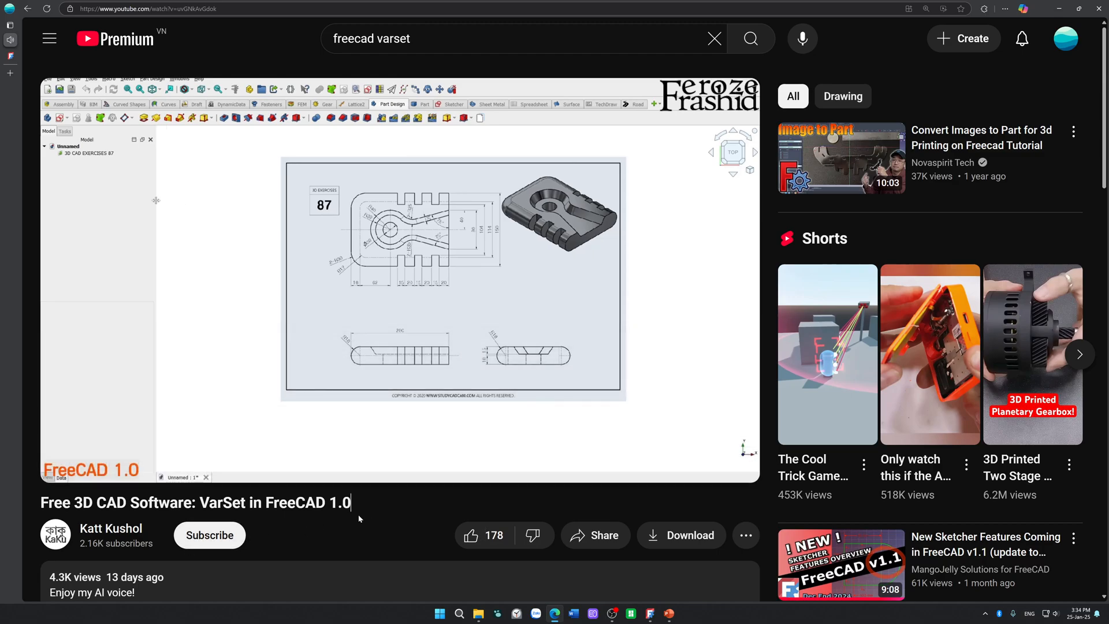
{"action": "key", "text": "Right"}
{"action": "key", "text": "Right"}
{"action": "key", "text": "Right"}
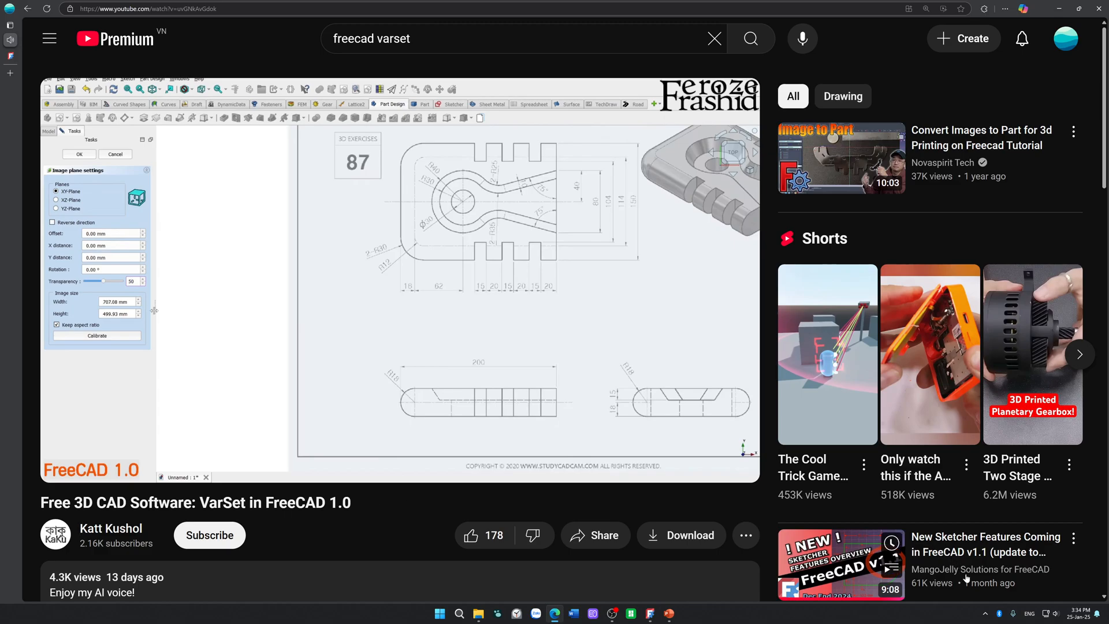
{"action": "left_click", "coordinate": [1046, 616]}
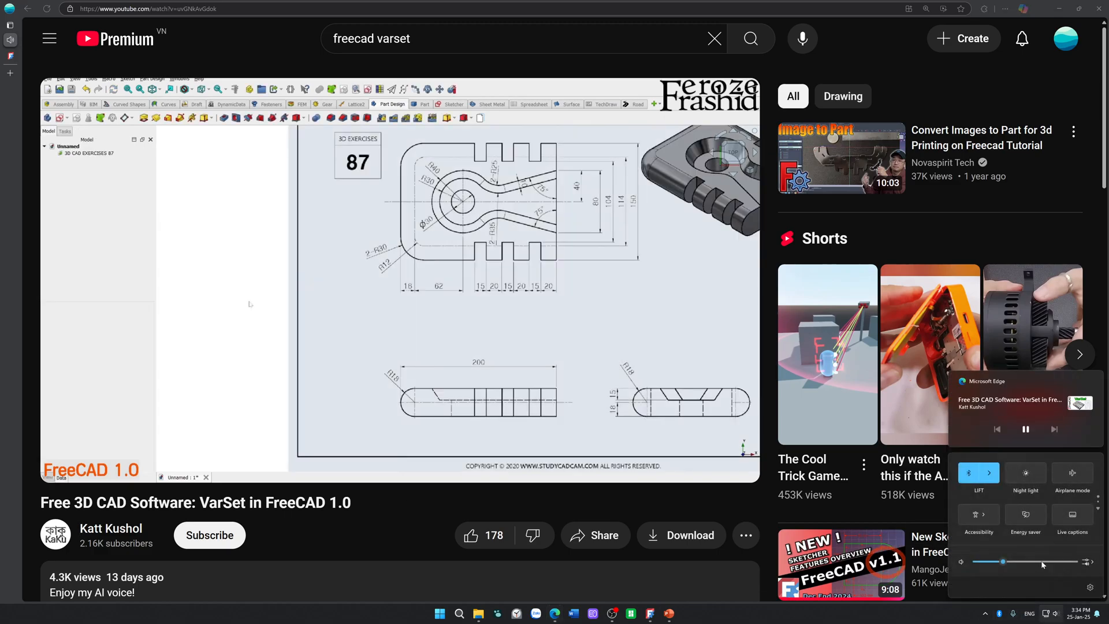
{"action": "left_click_drag", "start_coordinate": [1031, 566], "coordinate": [1035, 566]}
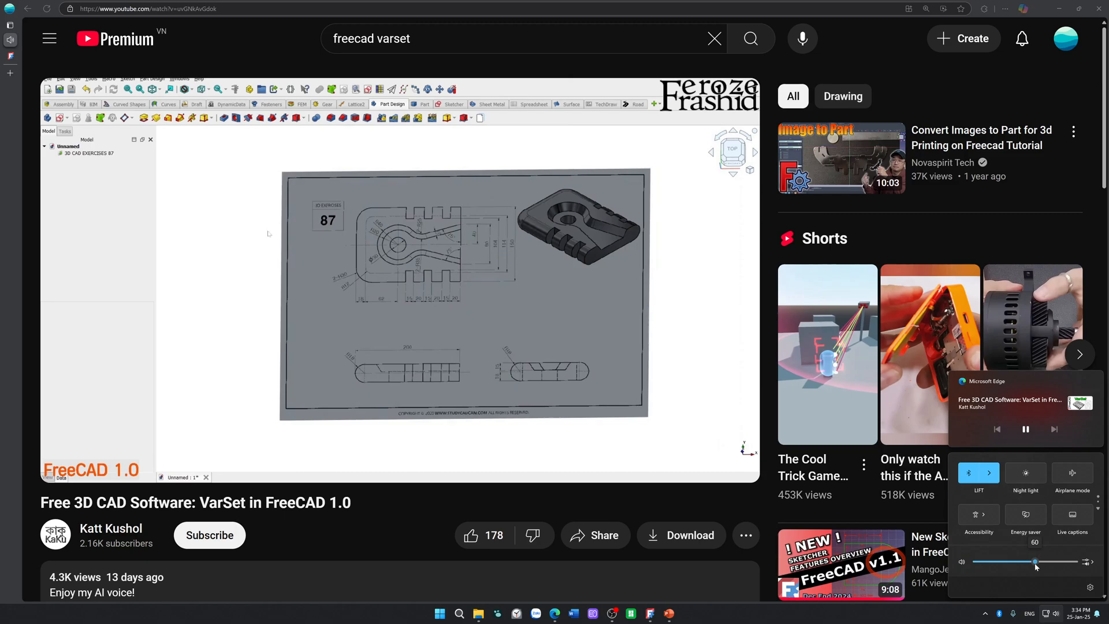
{"action": "left_click", "coordinate": [393, 517]}
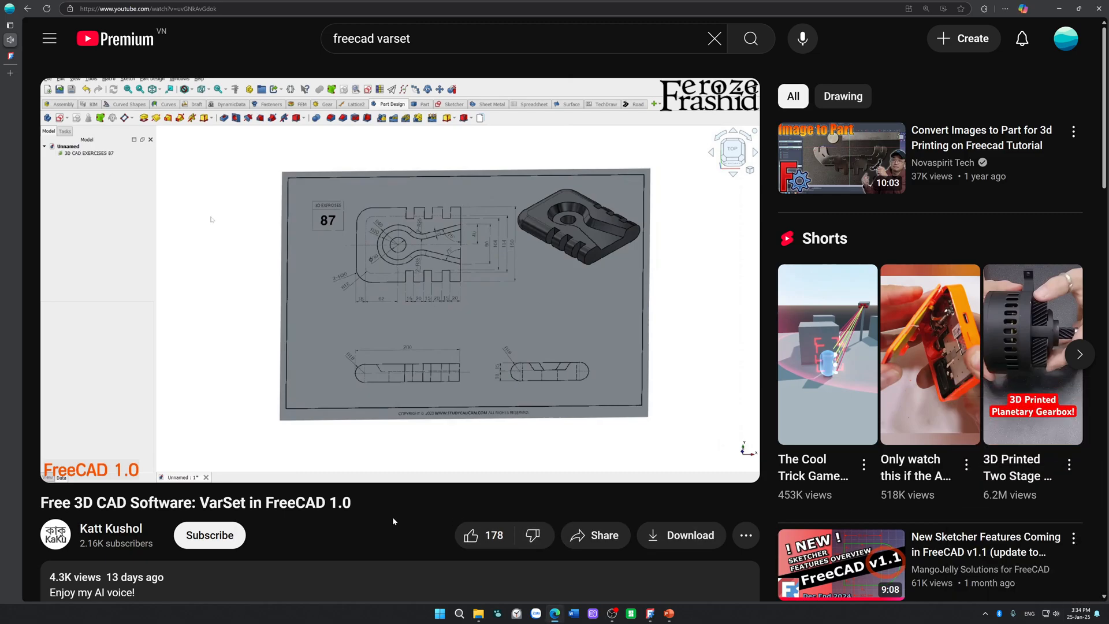
Step: Skim the video's Sketching and Constraints chapters for how a variable set is created and used
{"action": "key", "text": "Right"}
{"action": "key", "text": "Right"}
{"action": "key", "text": "Right"}
{"action": "key", "text": "Right"}
{"action": "key", "text": "Right"}
{"action": "key", "text": "Right"}
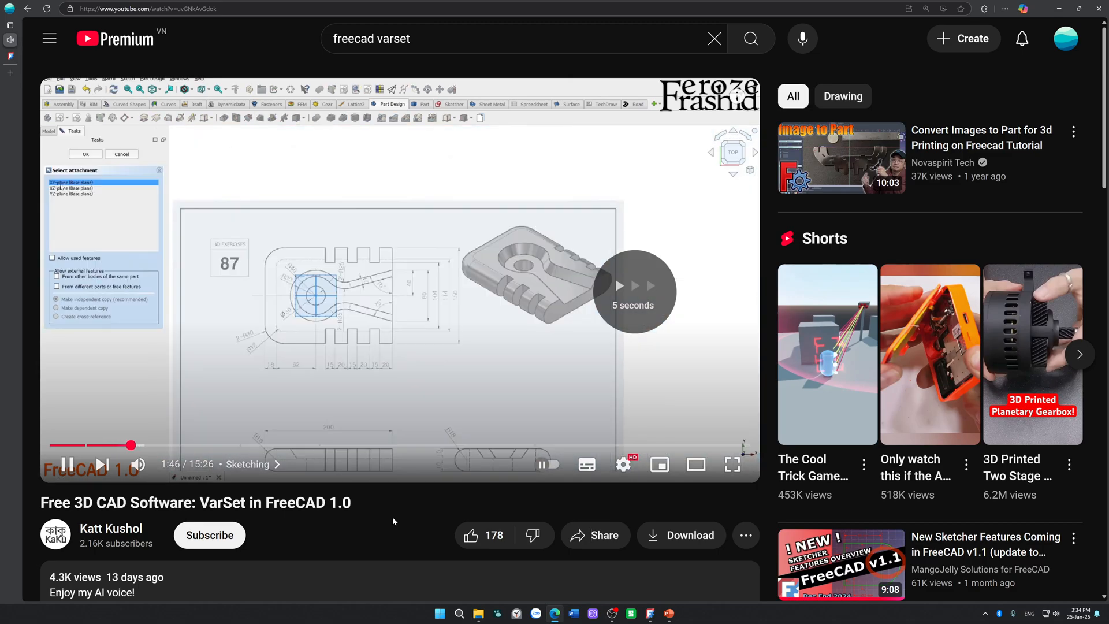
{"action": "key", "text": "Right"}
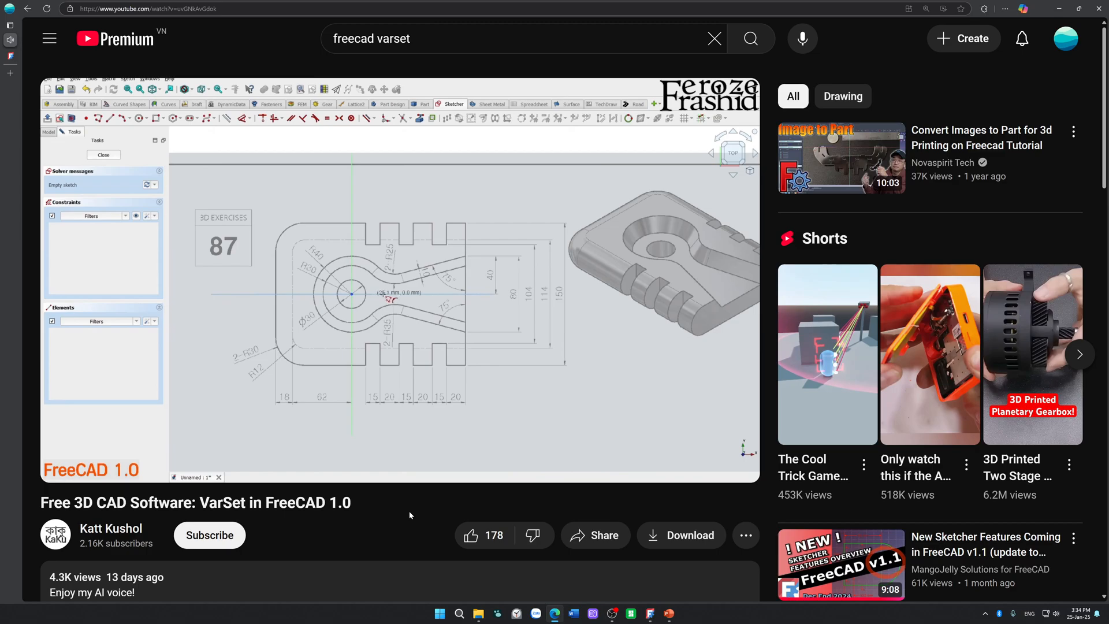
{"action": "key", "text": "Right"}
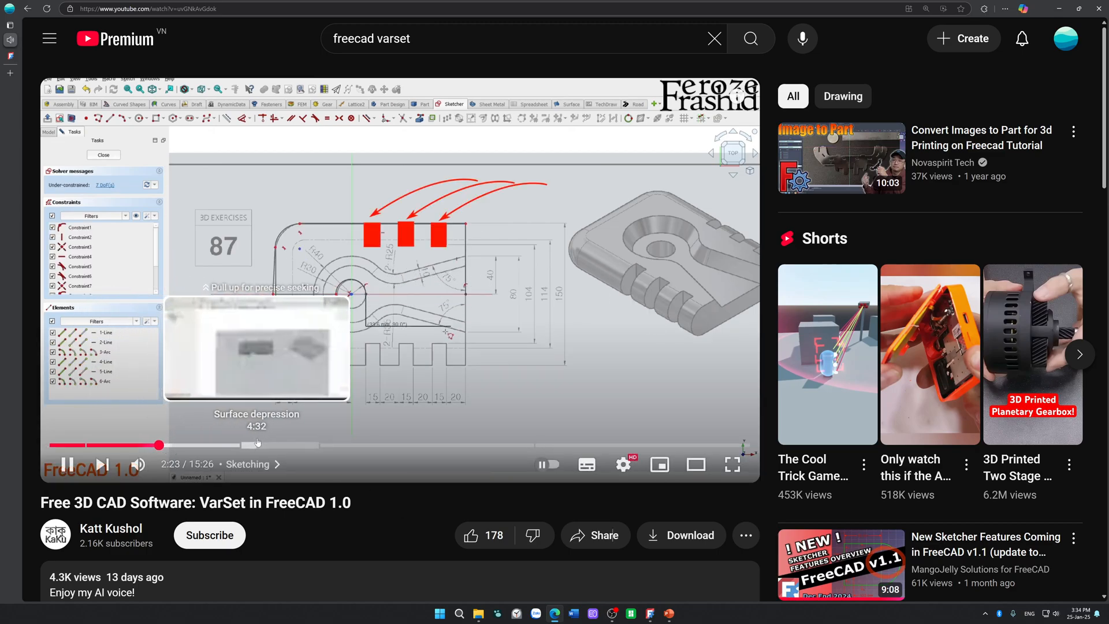
{"action": "left_click", "coordinate": [330, 445]}
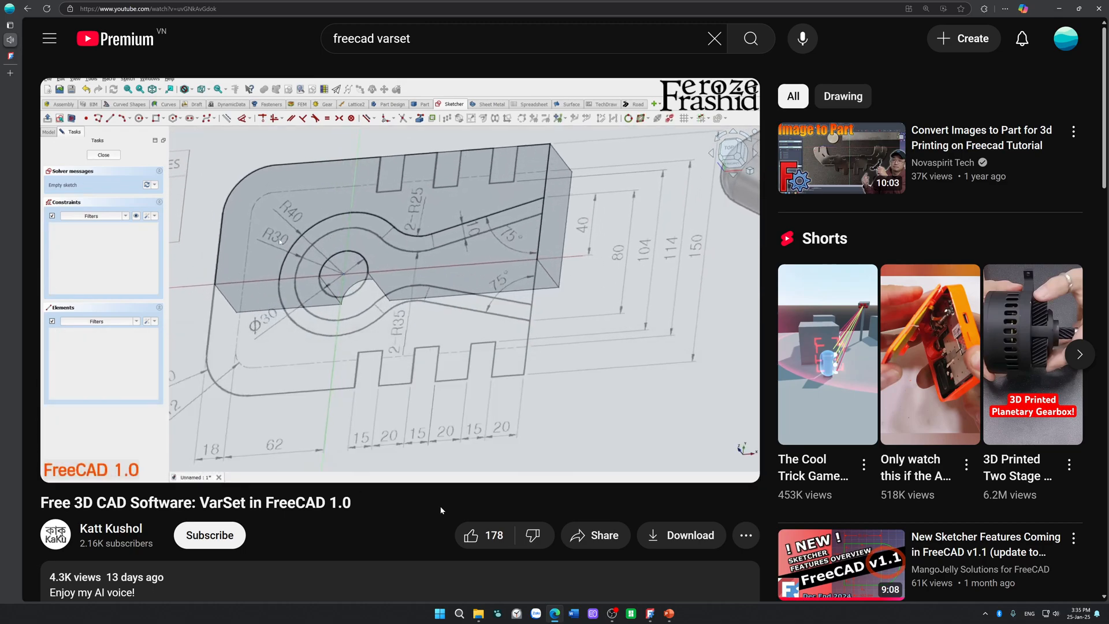
{"action": "key", "text": "Right"}
{"action": "key", "text": "Right"}
{"action": "key", "text": "Right"}
{"action": "key", "text": "Right"}
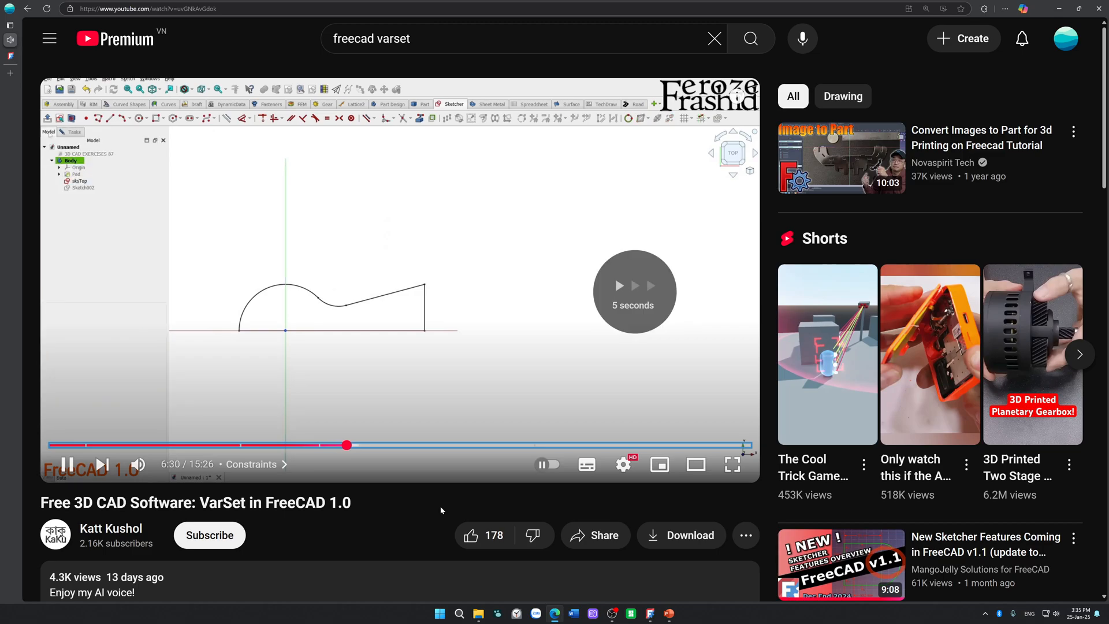
{"action": "key", "text": "Right"}
{"action": "key", "text": "Right"}
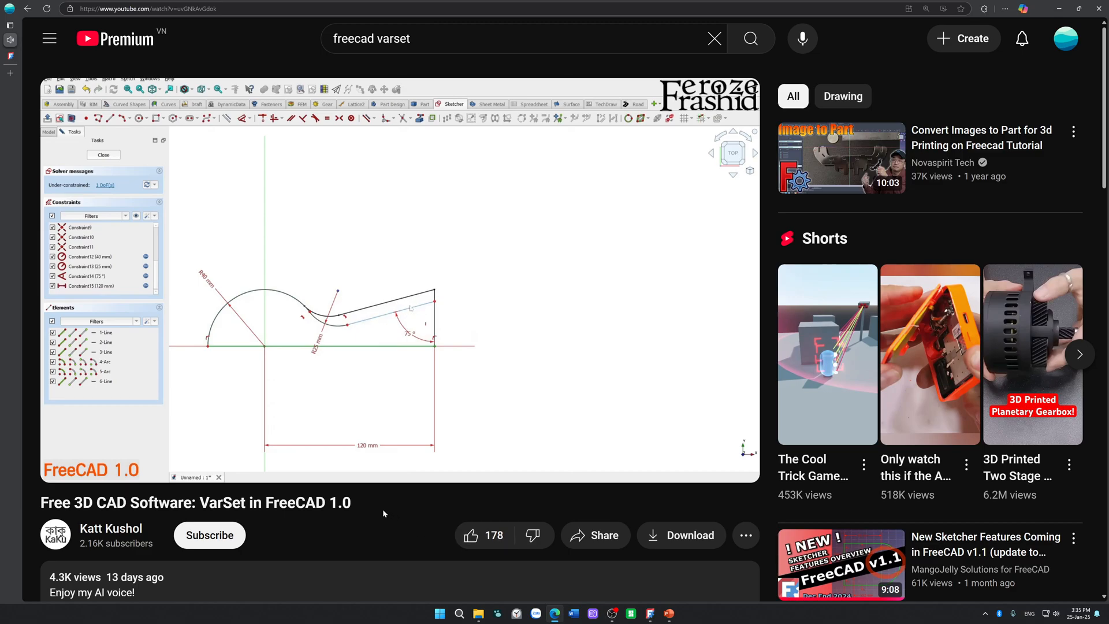
{"action": "key", "text": "Right"}
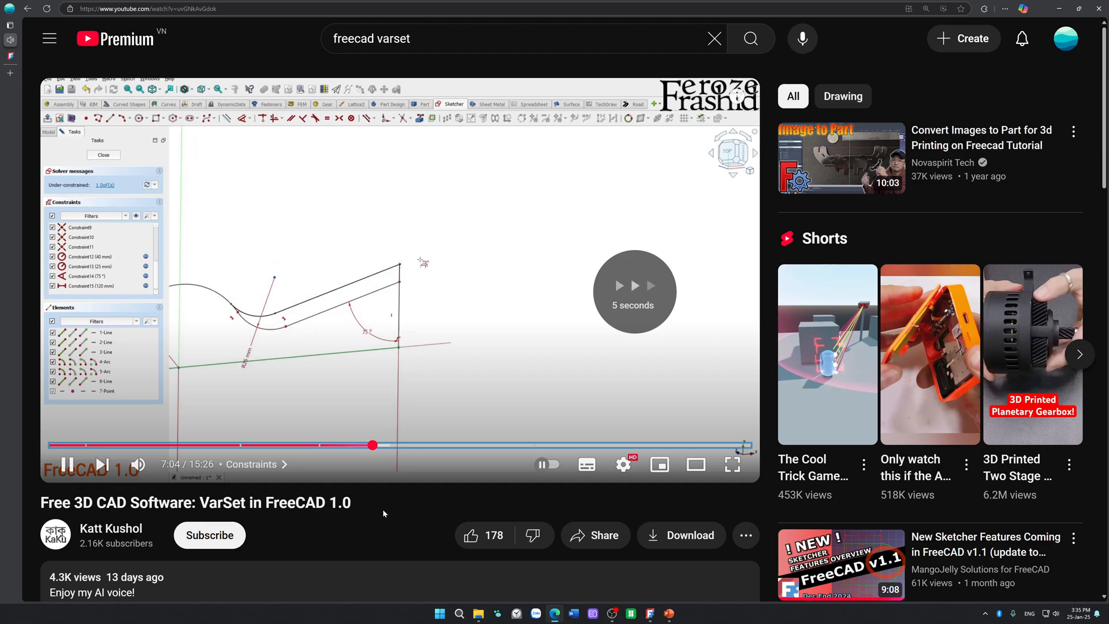
{"action": "key", "text": "Right"}
{"action": "key", "text": "Right"}
{"action": "key", "text": "Right"}
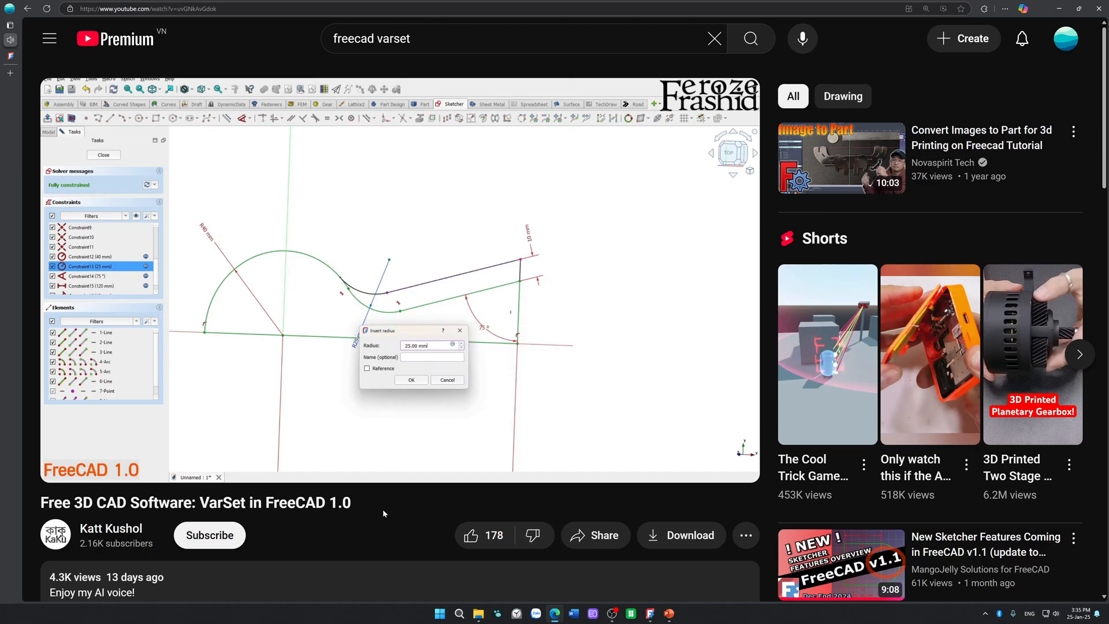
Step: Leave the video and read the Std VarSet documentation's usage instructions for creating and editing a variable set
{"action": "left_click", "coordinate": [9, 55]}
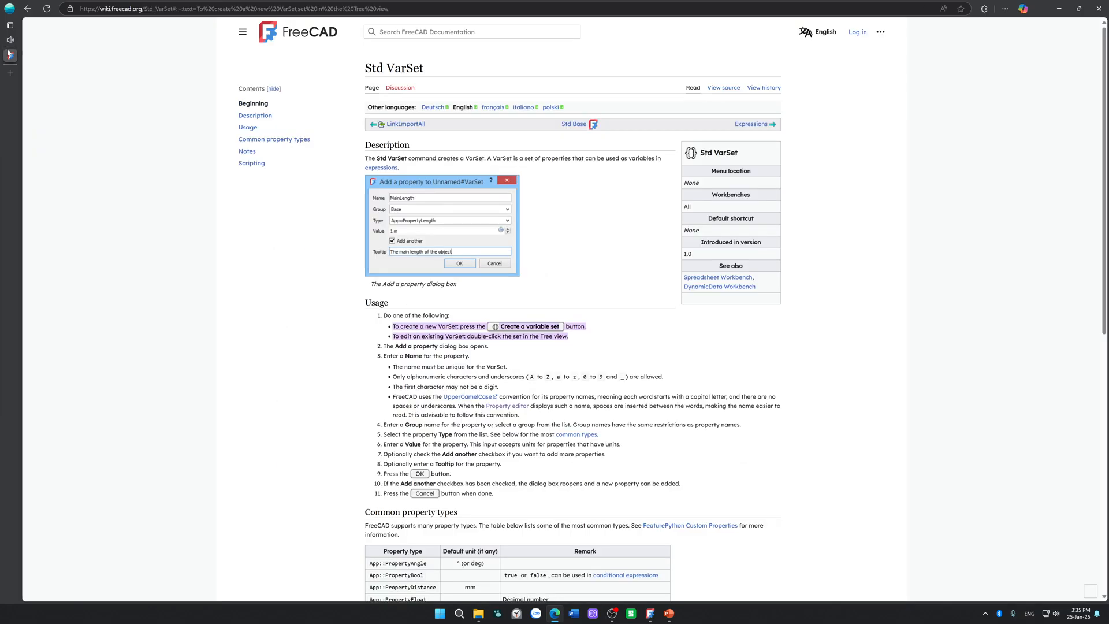
{"action": "left_click", "coordinate": [17, 39]}
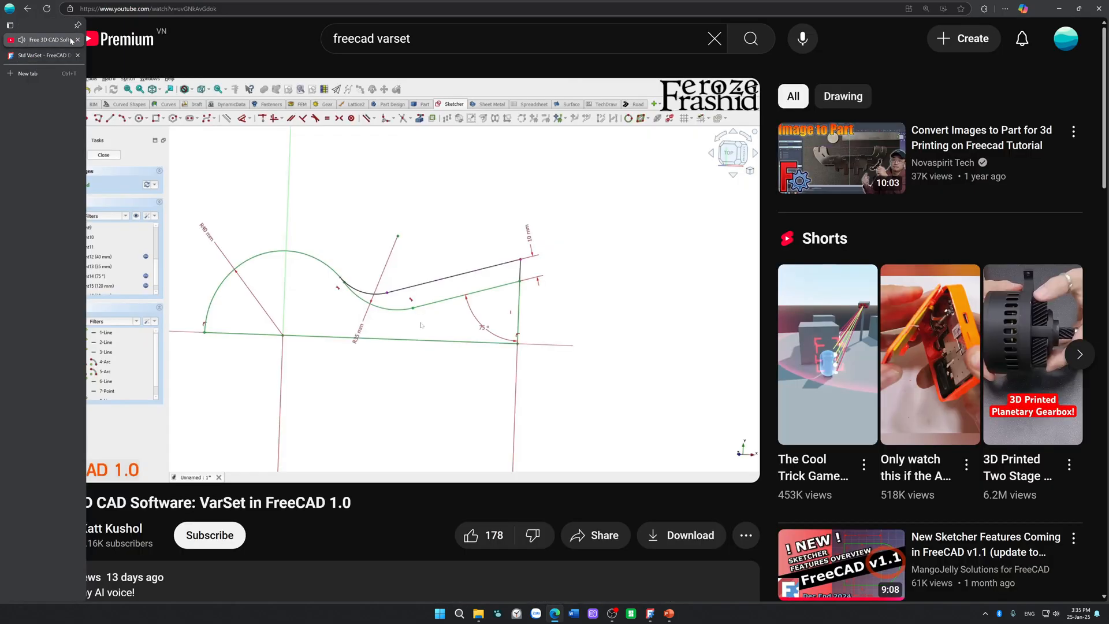
{"action": "left_click", "coordinate": [27, 9]}
{"action": "scroll", "coordinate": [204, 230], "scroll_direction": "down", "scroll_amount": 8}
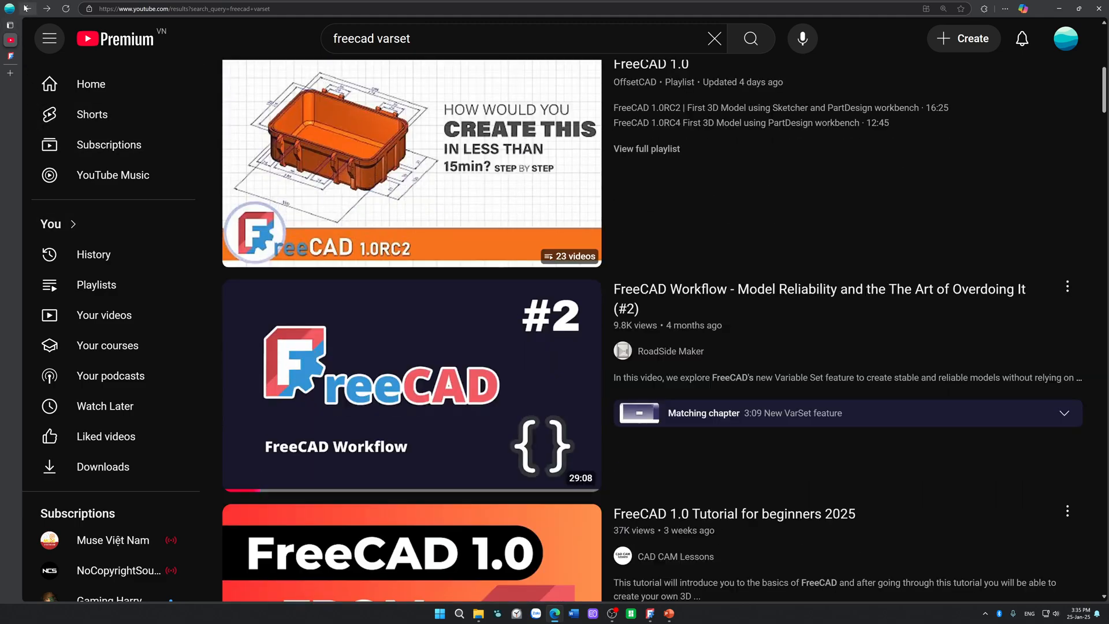
{"action": "left_click", "coordinate": [27, 8]}
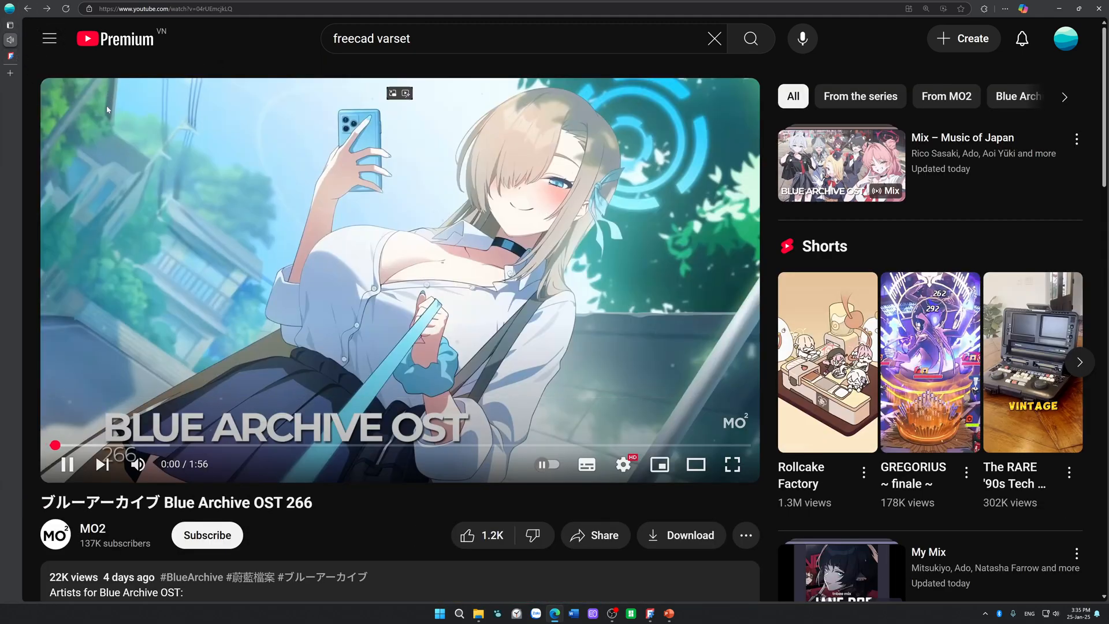
{"action": "left_click", "coordinate": [11, 56]}
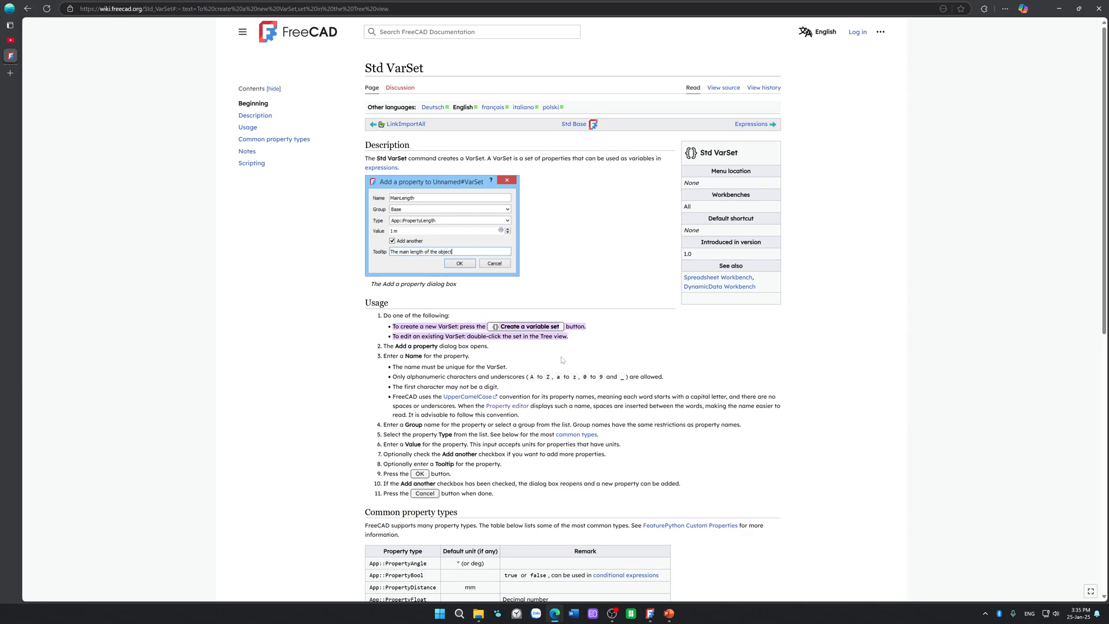
{"action": "left_click_drag", "start_coordinate": [422, 315], "coordinate": [439, 315]}
{"action": "left_click_drag", "start_coordinate": [409, 336], "coordinate": [563, 336]}
{"action": "left_click_drag", "start_coordinate": [591, 4], "coordinate": [1108, 363]}
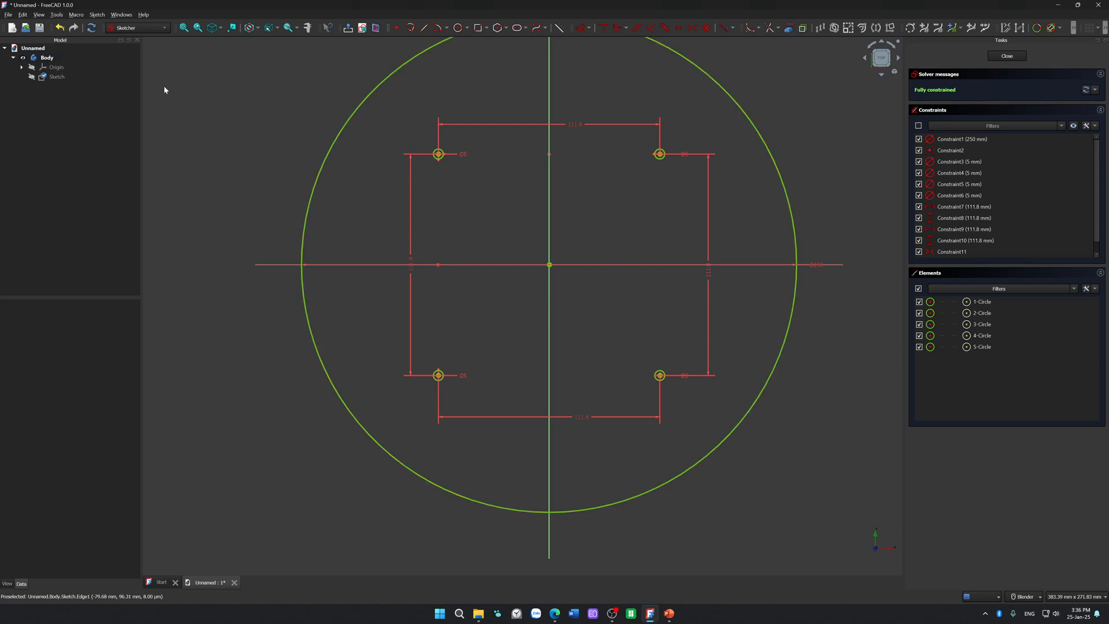
Step: Switch to FreeCAD, close the sketch, create a variable set and name its new property MountingHolesDiameter
{"action": "left_click", "coordinate": [1017, 55]}
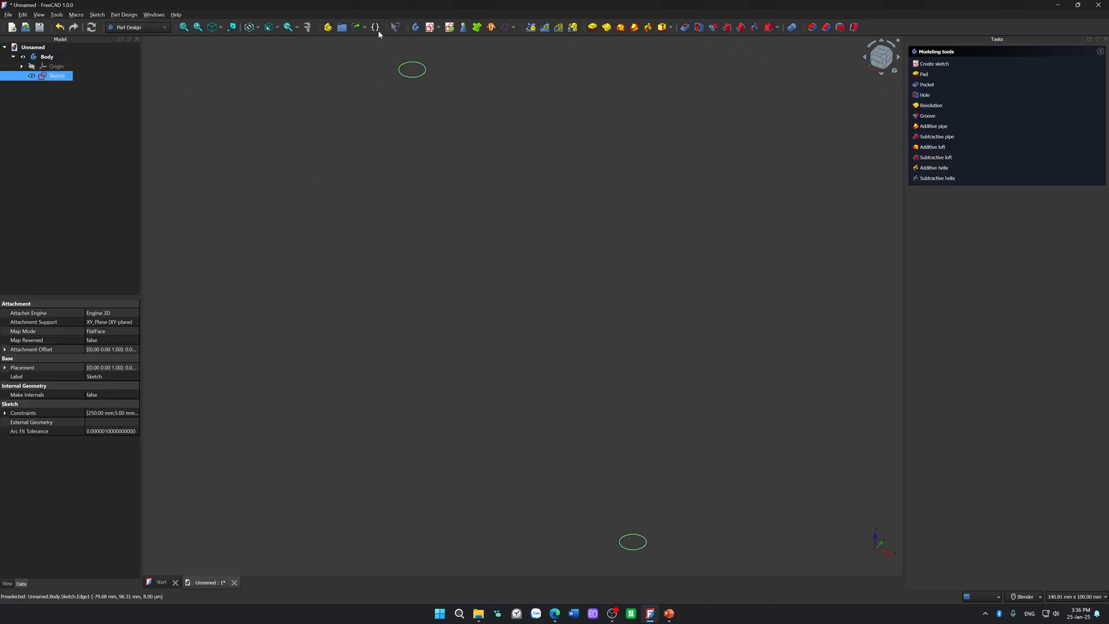
{"action": "scroll", "coordinate": [469, 290], "scroll_direction": "down", "scroll_amount": 5}
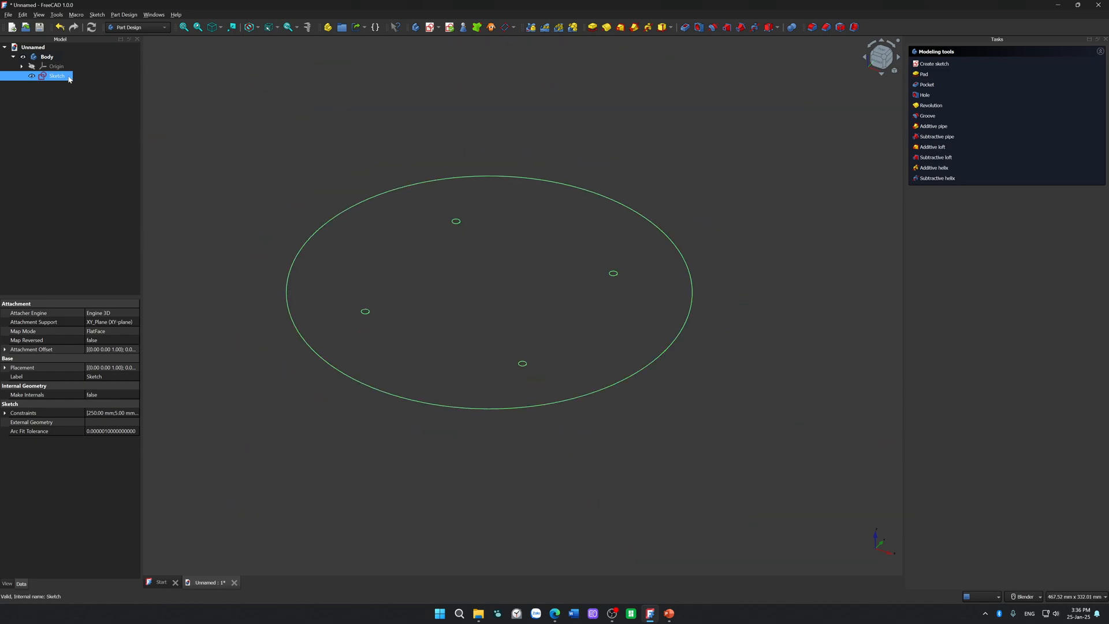
{"action": "left_click", "coordinate": [375, 27]}
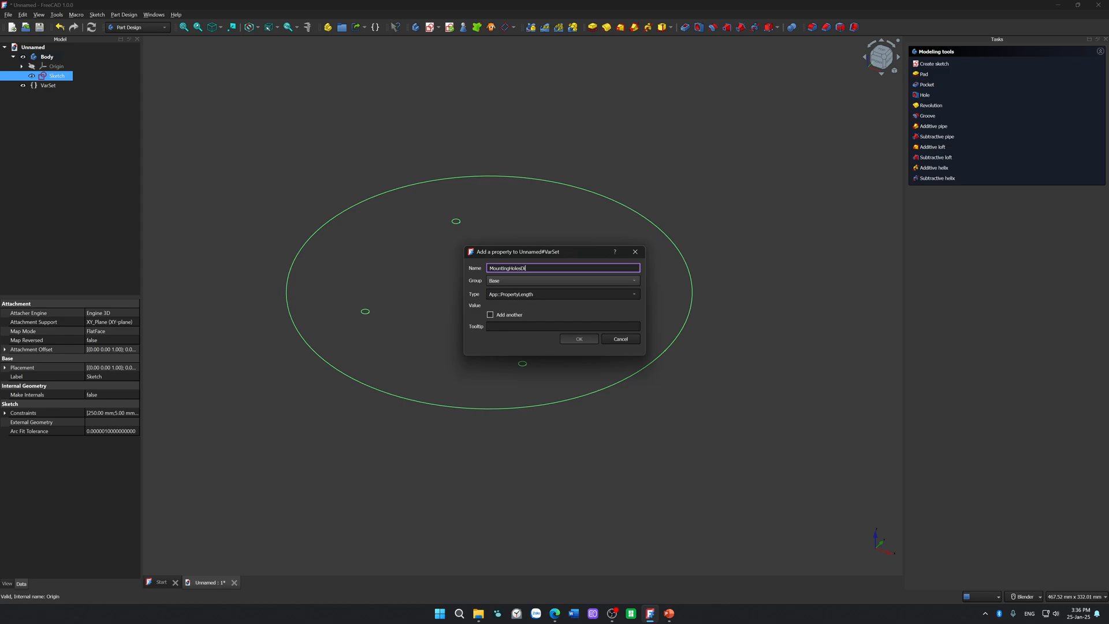
{"action": "type", "text": "meter"}
{"action": "key", "text": "Tab"}
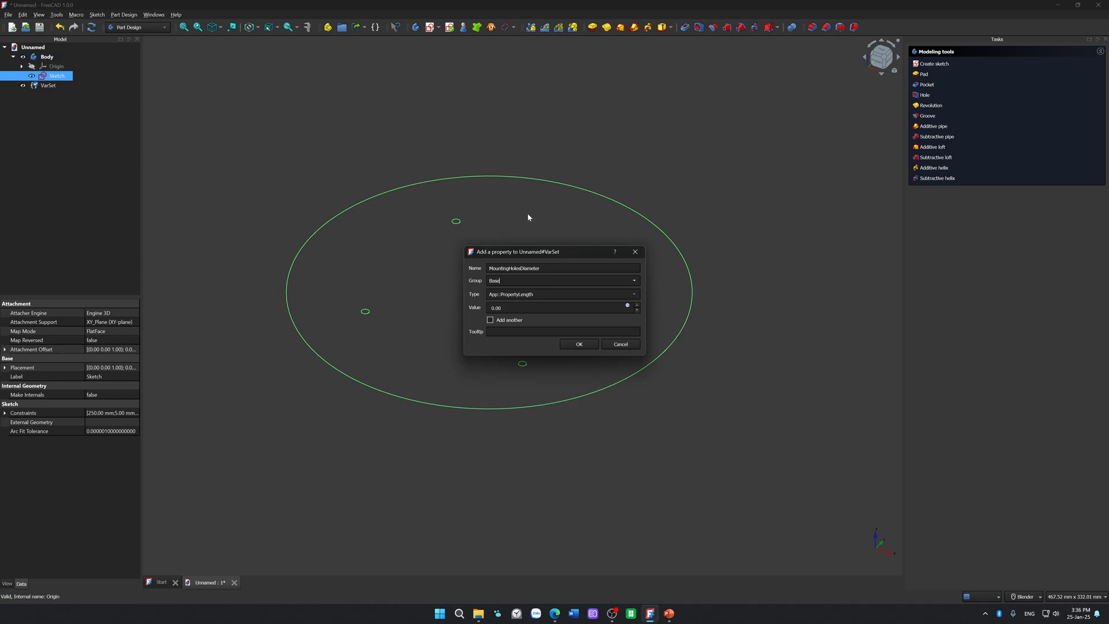
Step: Keep the Base group and App::PropertyLength type, set the property's value to 5 and add it to the variable set
{"action": "left_click", "coordinate": [633, 282]}
{"action": "left_click", "coordinate": [632, 282]}
{"action": "key", "text": "Tab"}
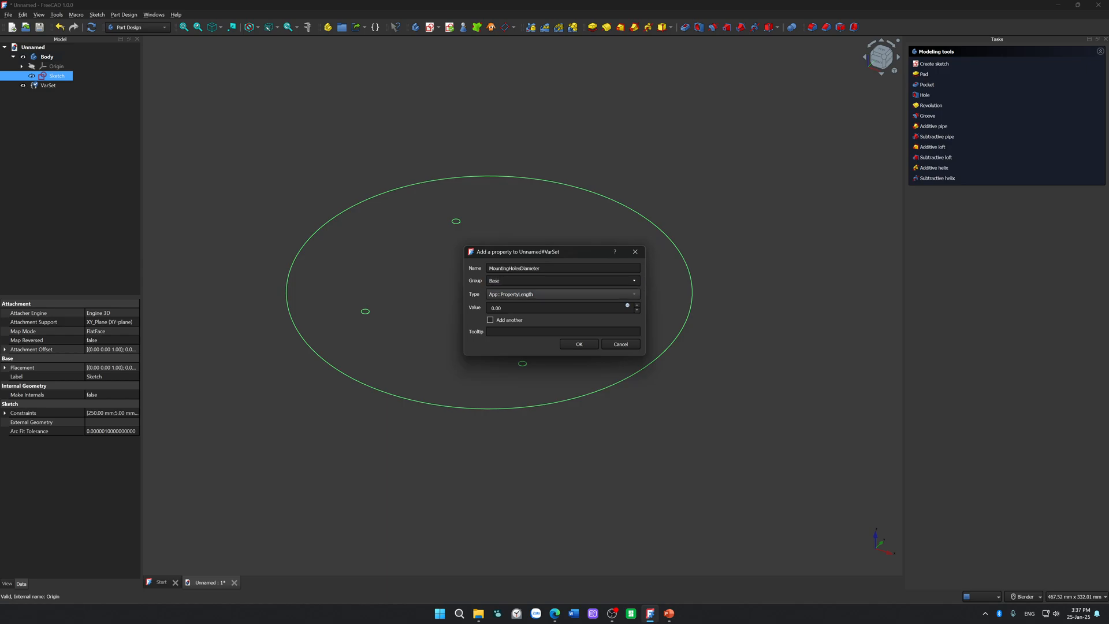
{"action": "left_click", "coordinate": [637, 296]}
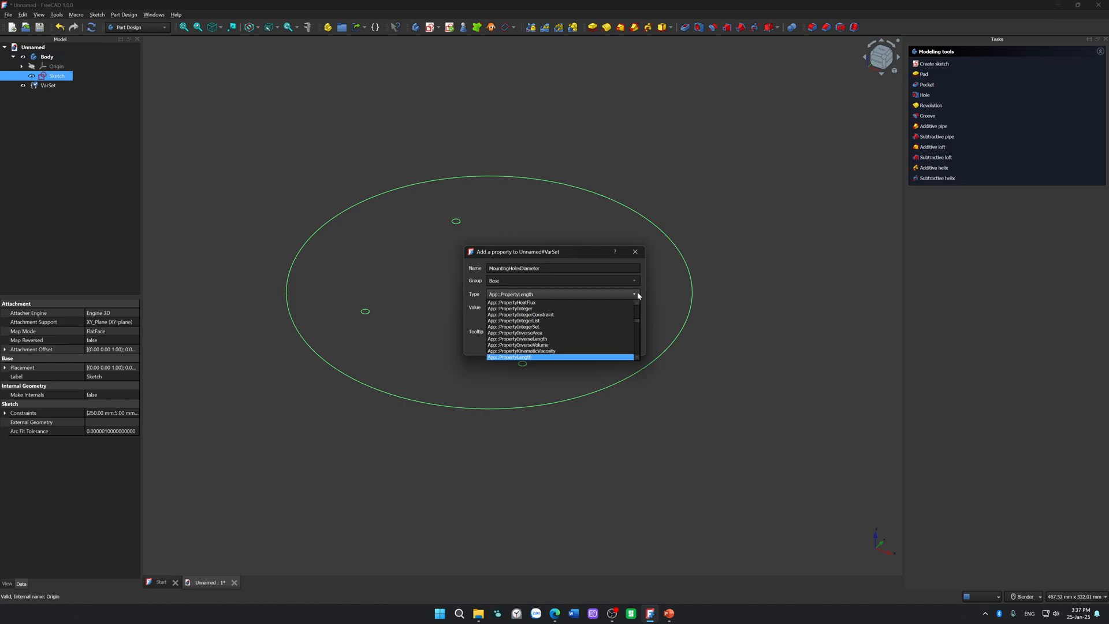
{"action": "left_click", "coordinate": [638, 296]}
{"action": "key", "text": "Tab"}
{"action": "key", "text": "Tab"}
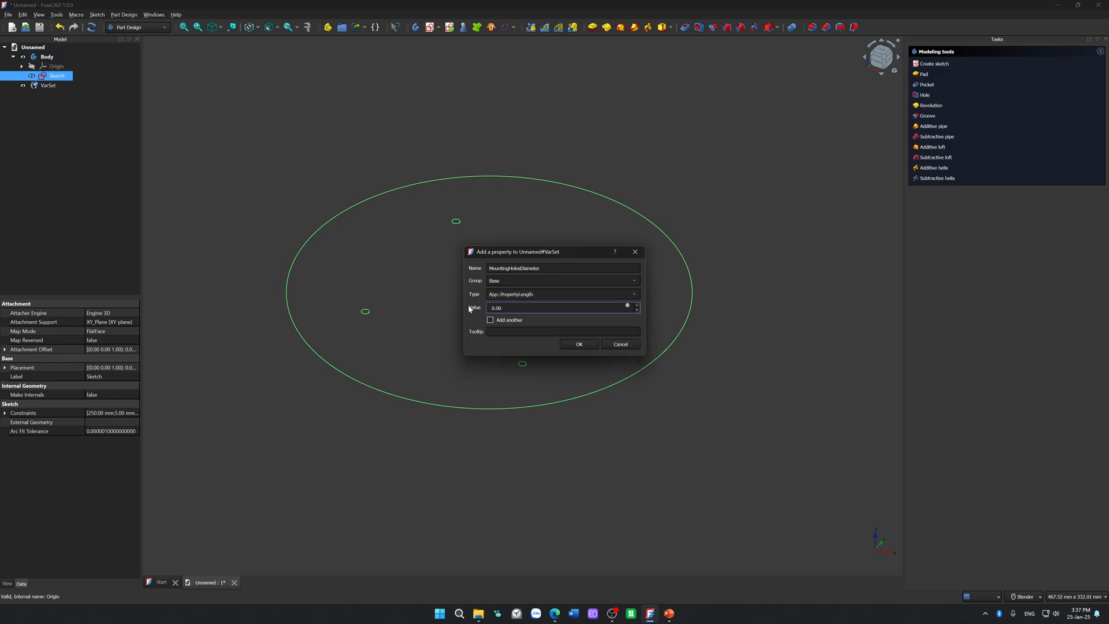
{"action": "key", "text": "BackSpace"}
{"action": "type", "text": "5"}
{"action": "key", "text": "alt+Tab"}
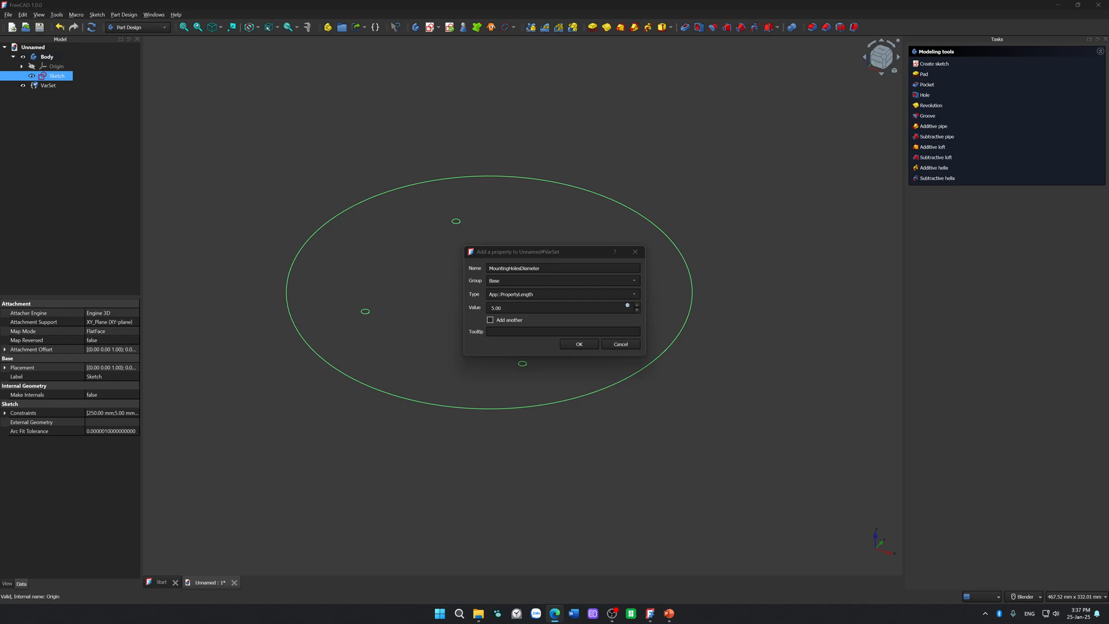
{"action": "left_click", "coordinate": [572, 345]}
Step: Reopen the base sketch and link the upper-right hole's diameter to the expression VarSet.MountingHolesDiameter
{"action": "double_click", "coordinate": [56, 77]}
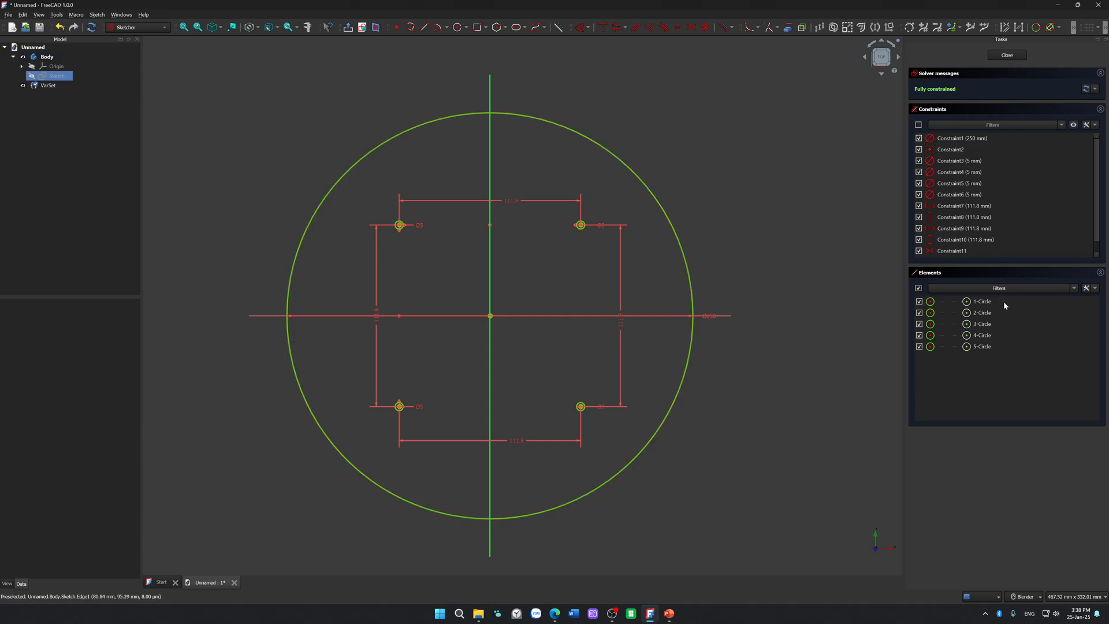
{"action": "double_click", "coordinate": [601, 225]}
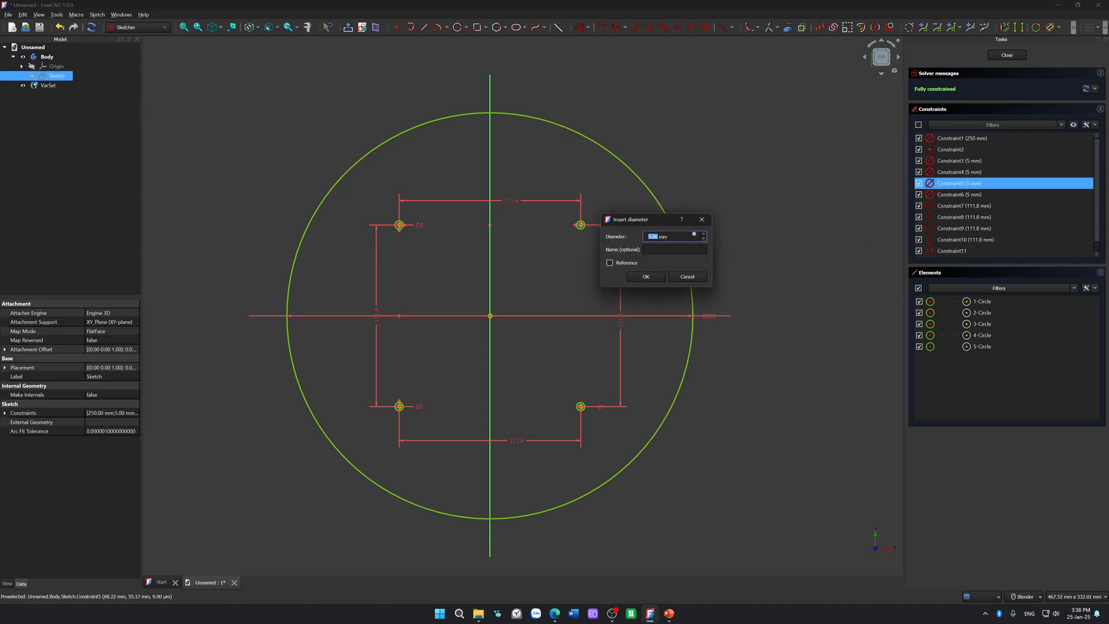
{"action": "left_click", "coordinate": [620, 265]}
{"action": "left_click", "coordinate": [620, 265]}
{"action": "left_click", "coordinate": [678, 237]}
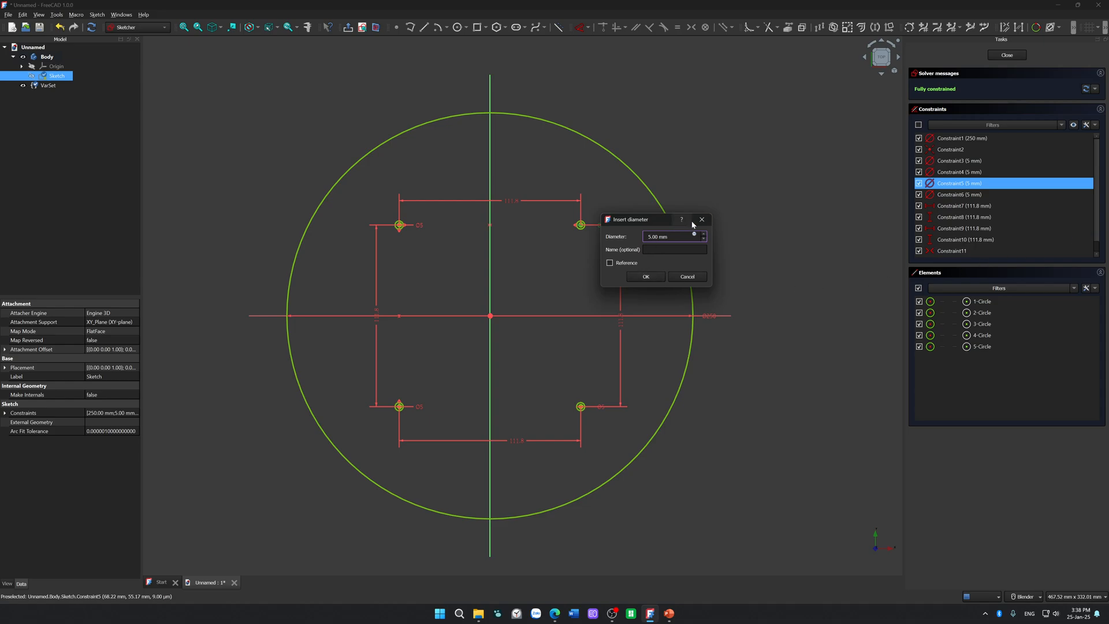
{"action": "left_click", "coordinate": [696, 236]}
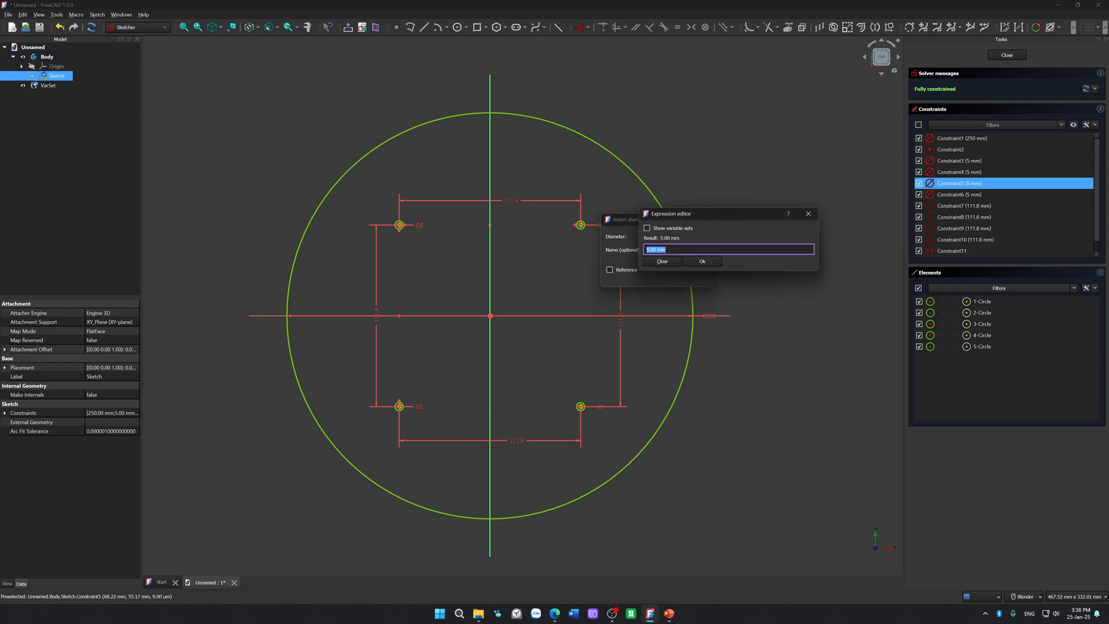
{"action": "type", "text": "var"}
{"action": "key", "text": "Down"}
{"action": "key", "text": "Return"}
{"action": "type", "text": "."}
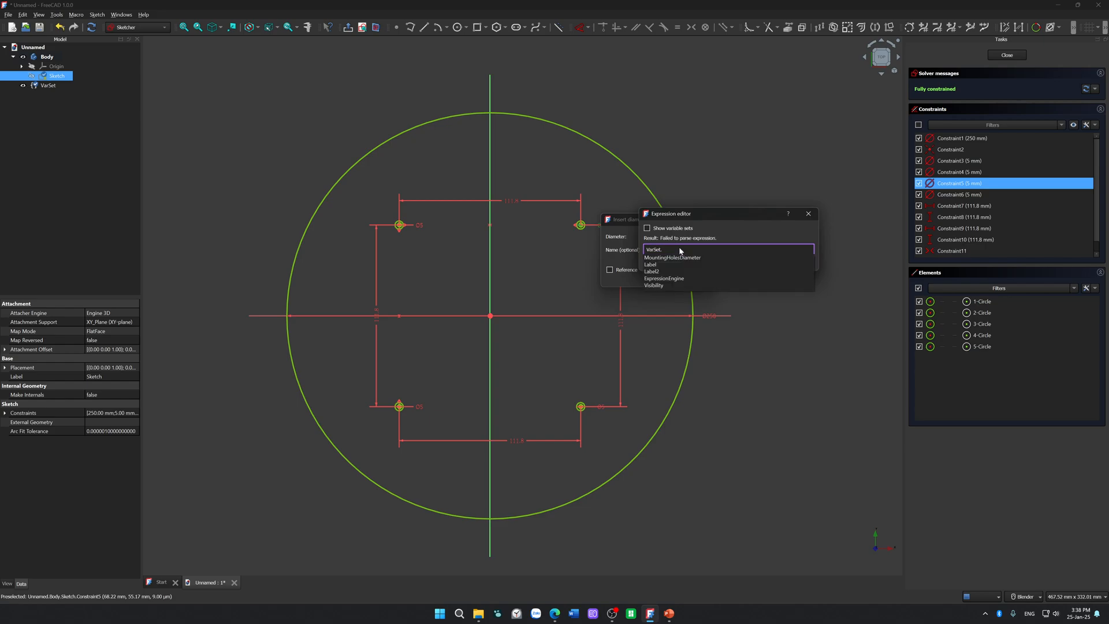
{"action": "key", "text": "Down"}
{"action": "key", "text": "Return"}
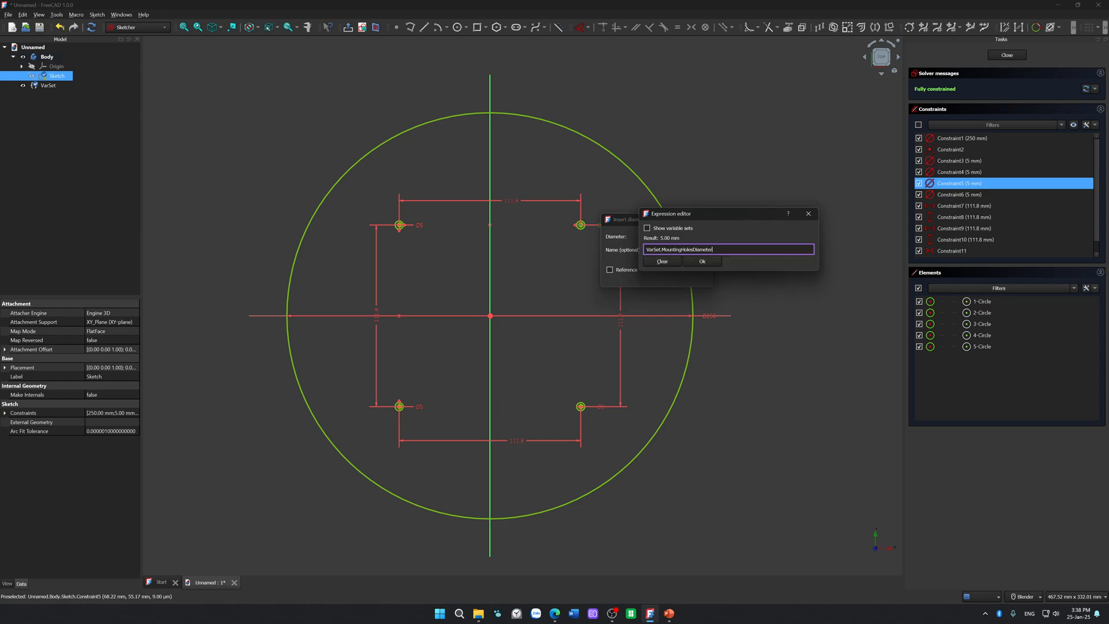
{"action": "left_click", "coordinate": [702, 261]}
{"action": "left_click", "coordinate": [648, 279]}
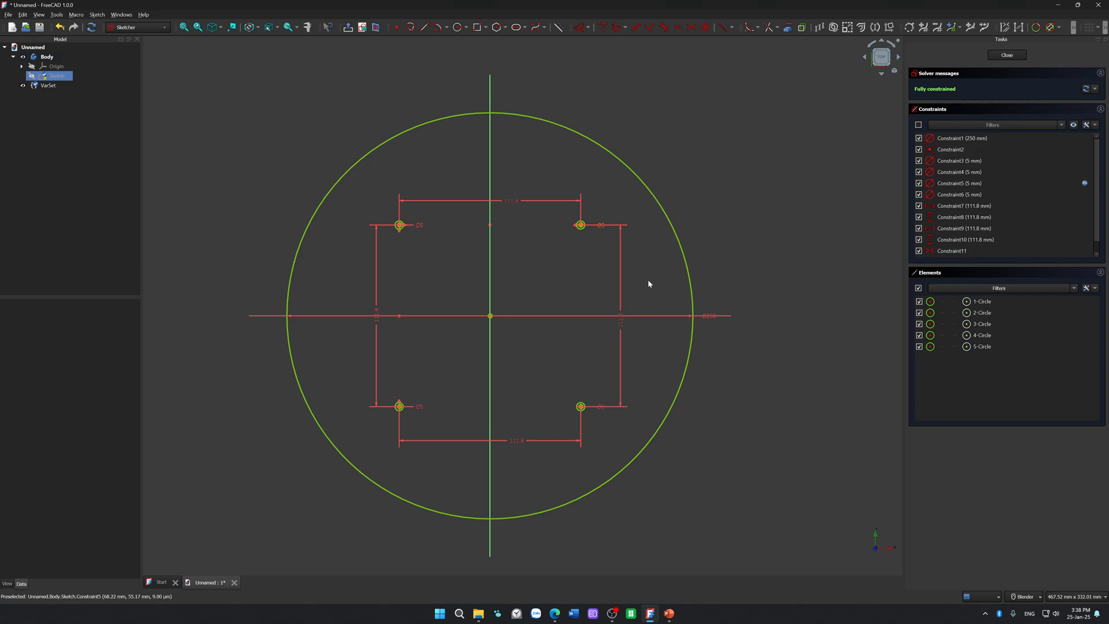
Step: Reposition the upper-right hole's diameter label and clear the variable-set expression from that diameter
{"action": "left_click_drag", "start_coordinate": [599, 231], "coordinate": [586, 251]}
{"action": "double_click", "coordinate": [586, 252]}
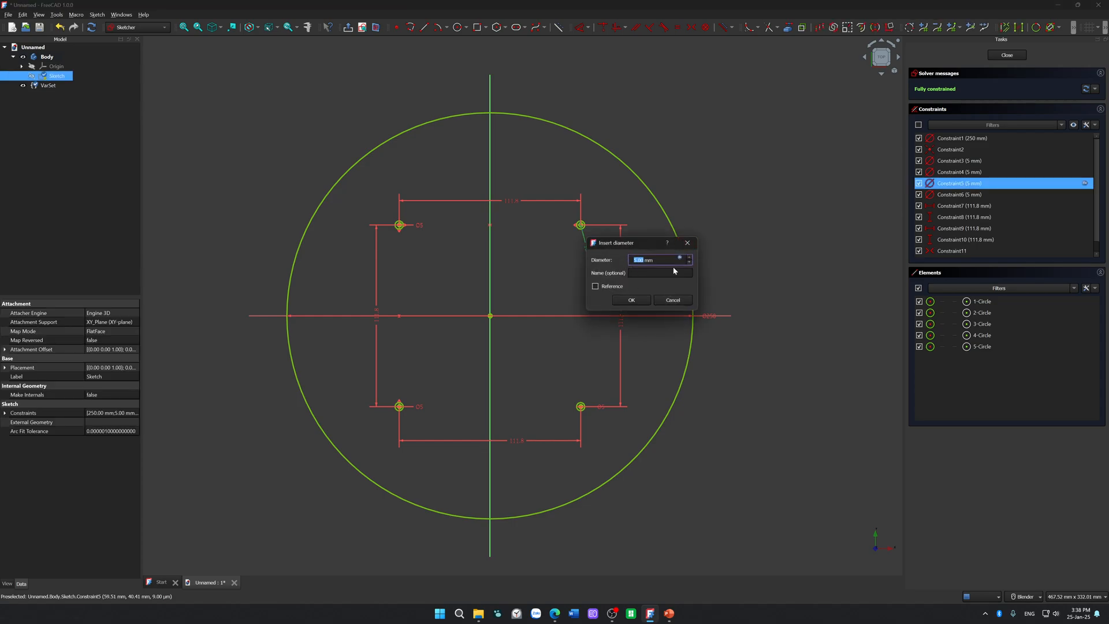
{"action": "left_click", "coordinate": [680, 258]}
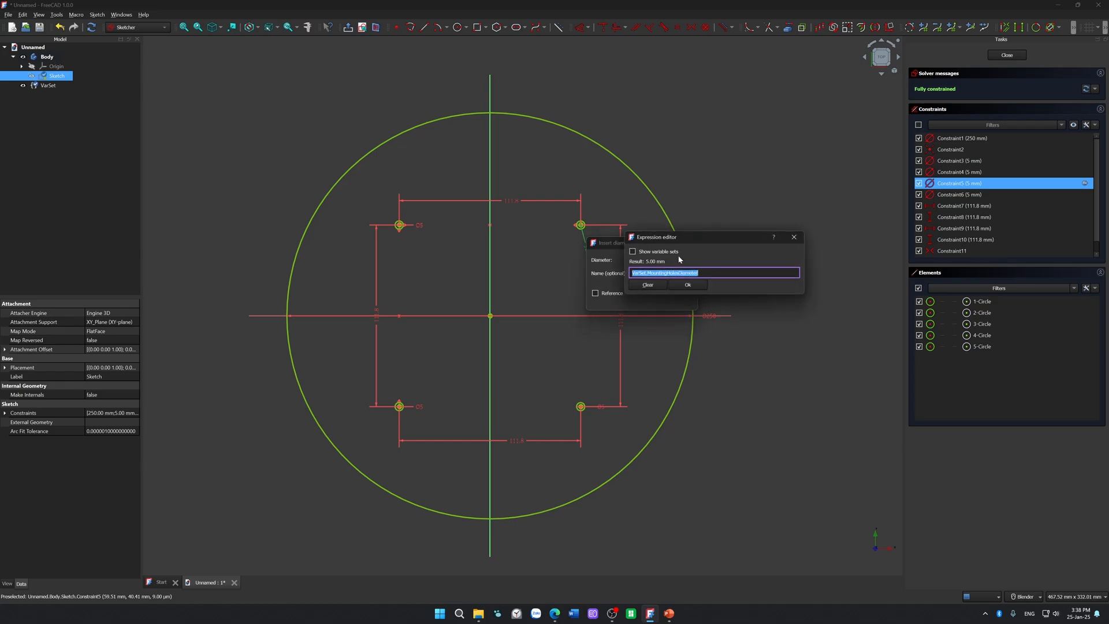
{"action": "left_click", "coordinate": [664, 287]}
{"action": "left_click", "coordinate": [640, 300]}
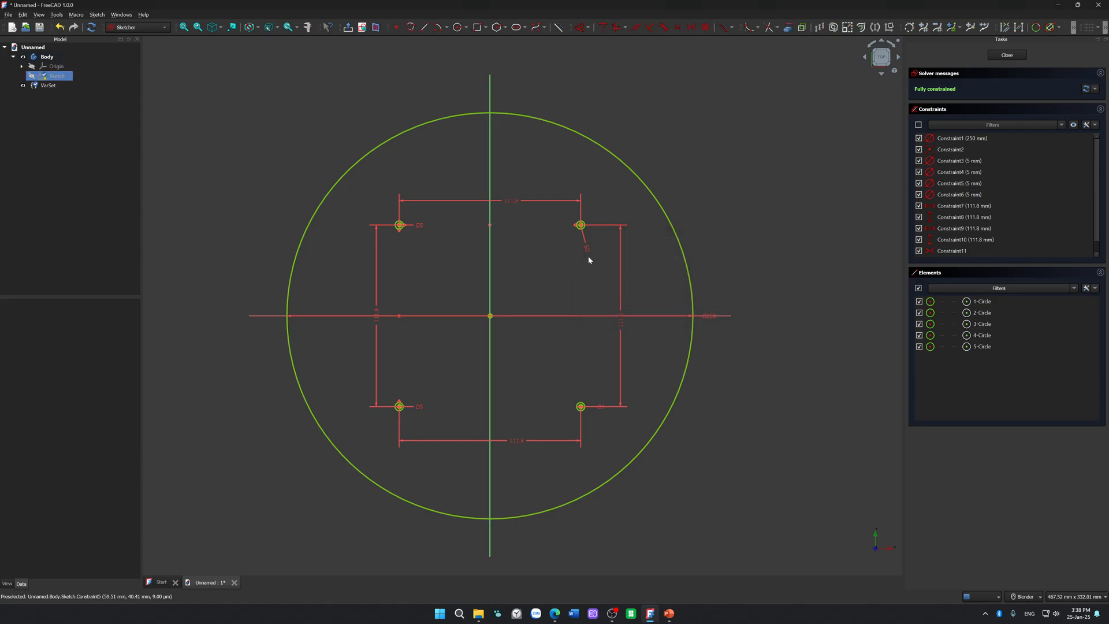
Step: Move the upper-right hole's diameter label to the hole's lower left and set the diameter to 6 mm
{"action": "left_click_drag", "start_coordinate": [588, 249], "coordinate": [548, 252]}
{"action": "double_click", "coordinate": [547, 251]}
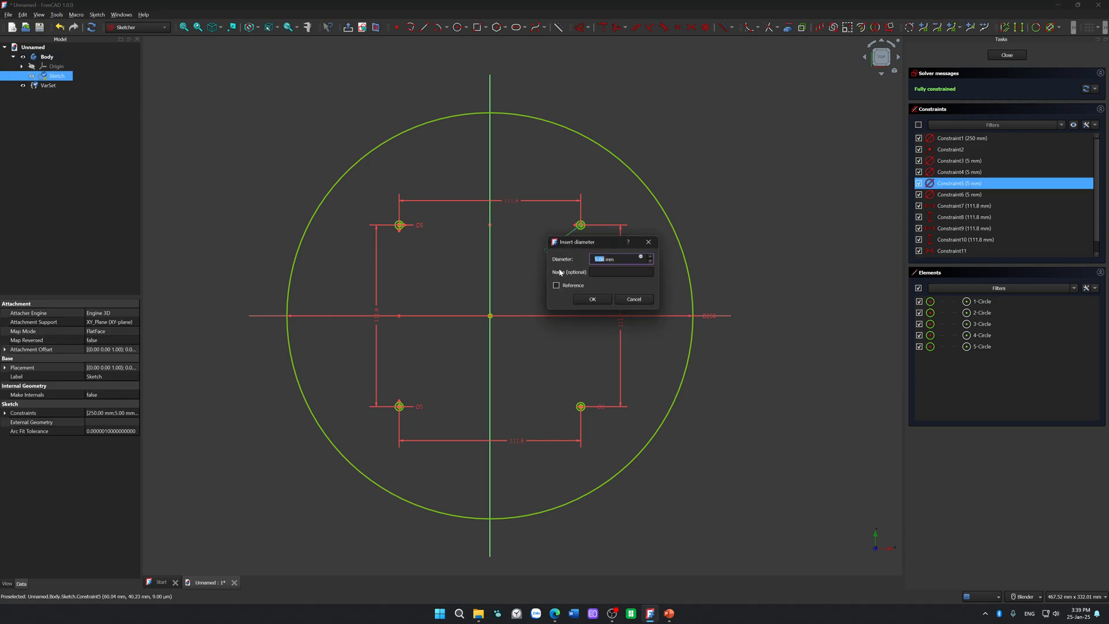
{"action": "left_click", "coordinate": [640, 258]}
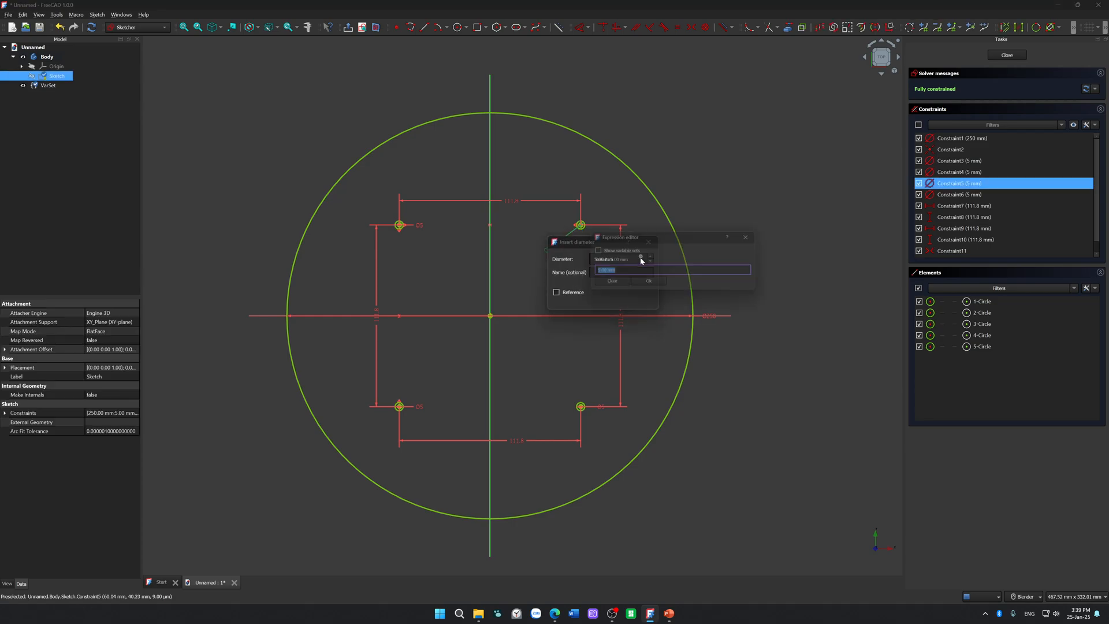
{"action": "left_click", "coordinate": [636, 285]}
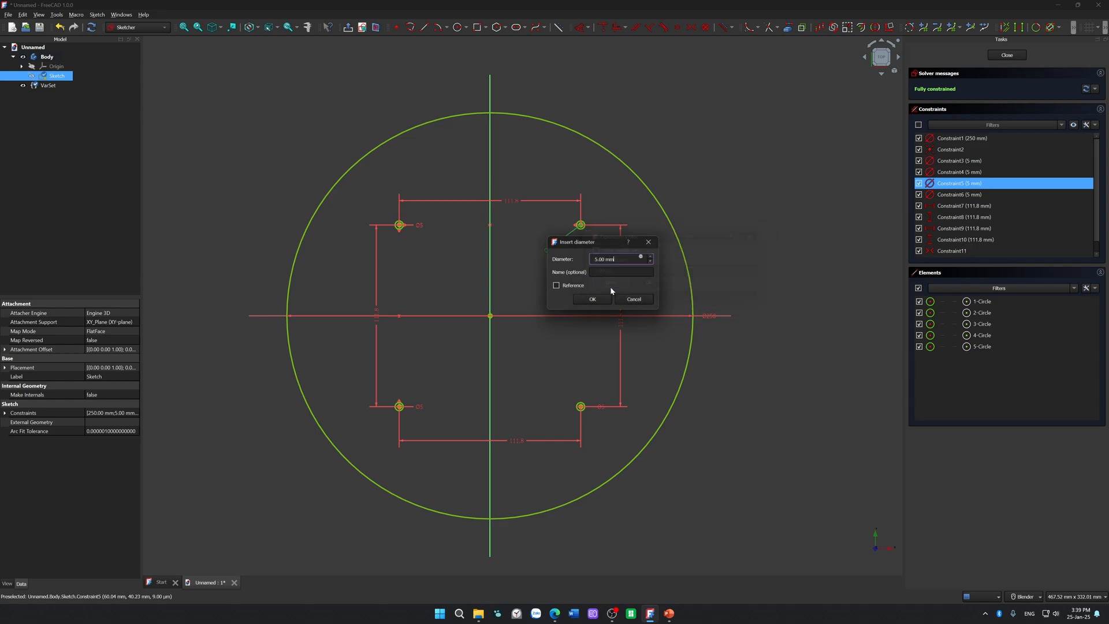
{"action": "left_click", "coordinate": [634, 300]}
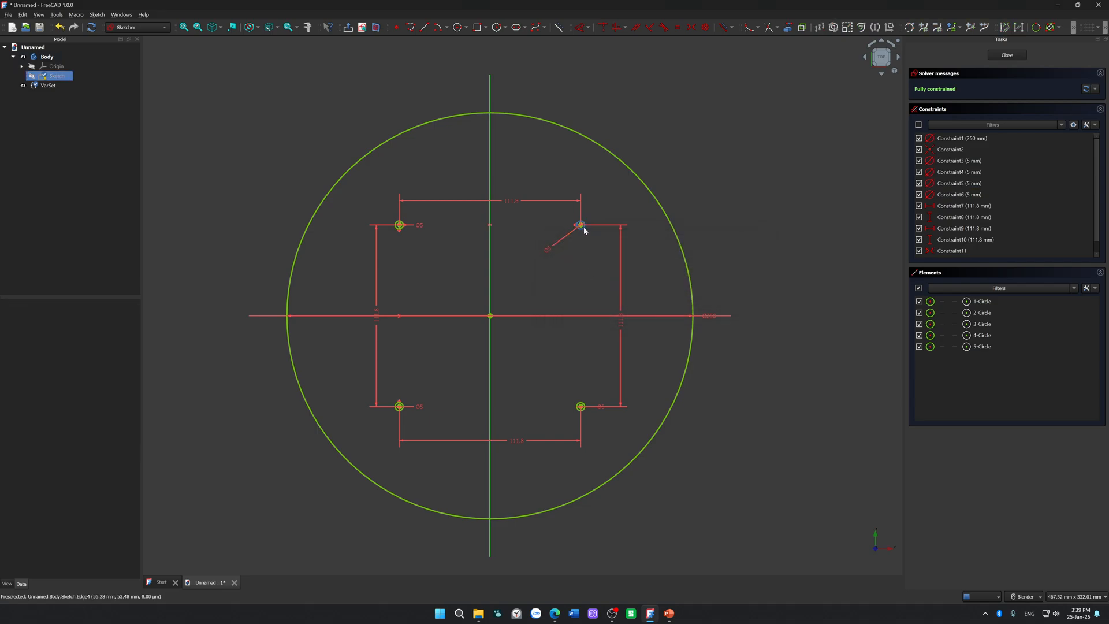
{"action": "double_click", "coordinate": [549, 251]}
{"action": "type", "text": "6"}
{"action": "left_click", "coordinate": [595, 301]}
Step: Try to link the upper-right hole's diameter with variable sets shown, choosing the Base group of VarSet
{"action": "left_click", "coordinate": [546, 253]}
{"action": "double_click", "coordinate": [545, 253]}
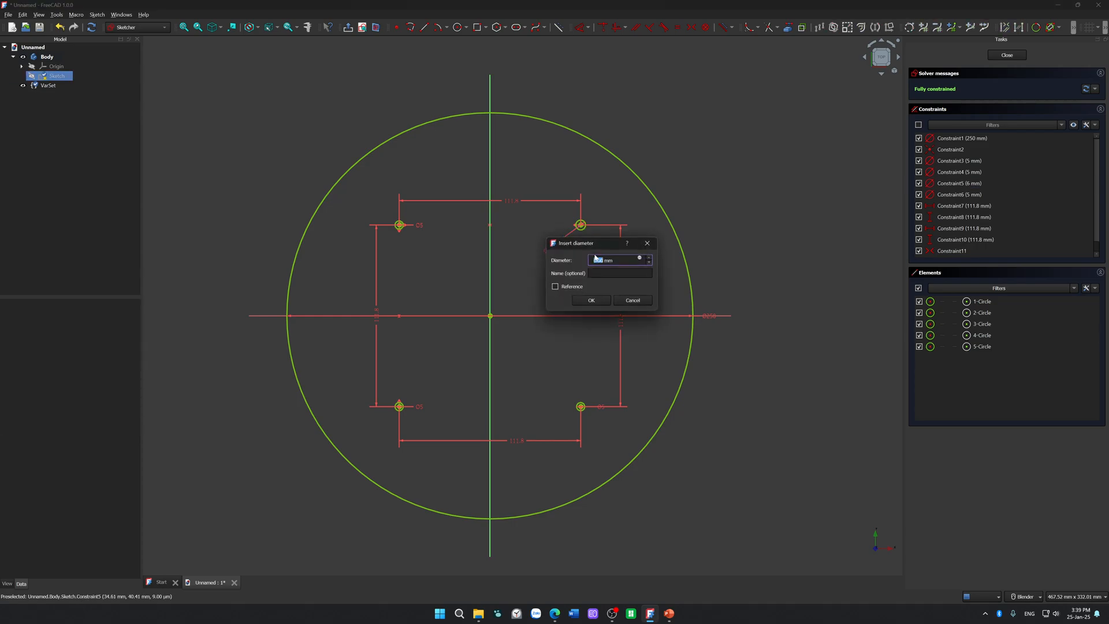
{"action": "left_click", "coordinate": [639, 258]}
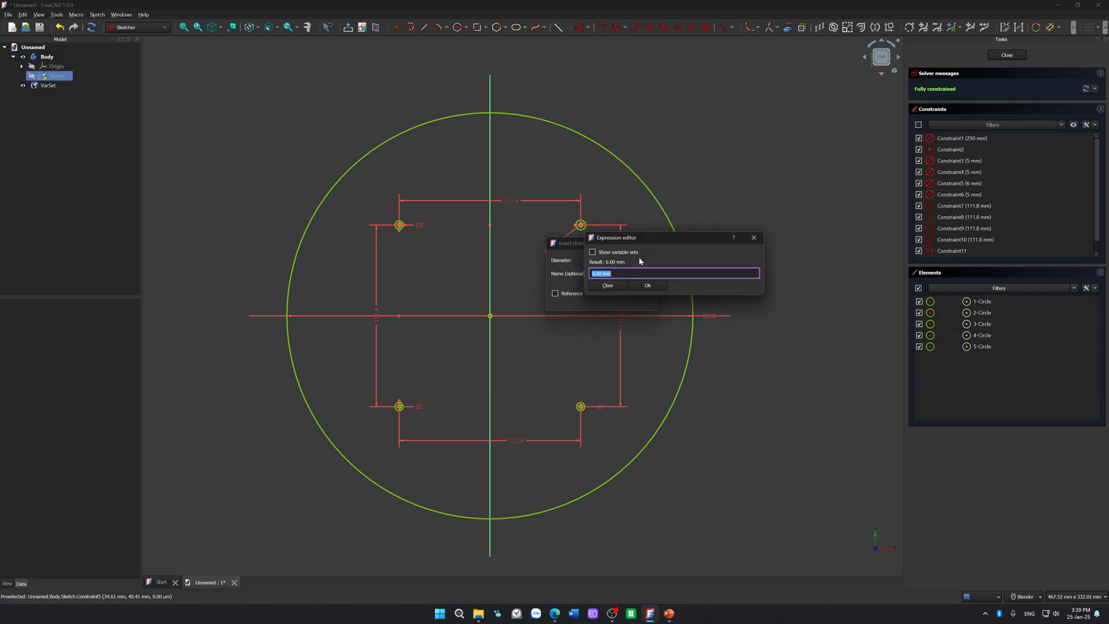
{"action": "left_click", "coordinate": [605, 253]}
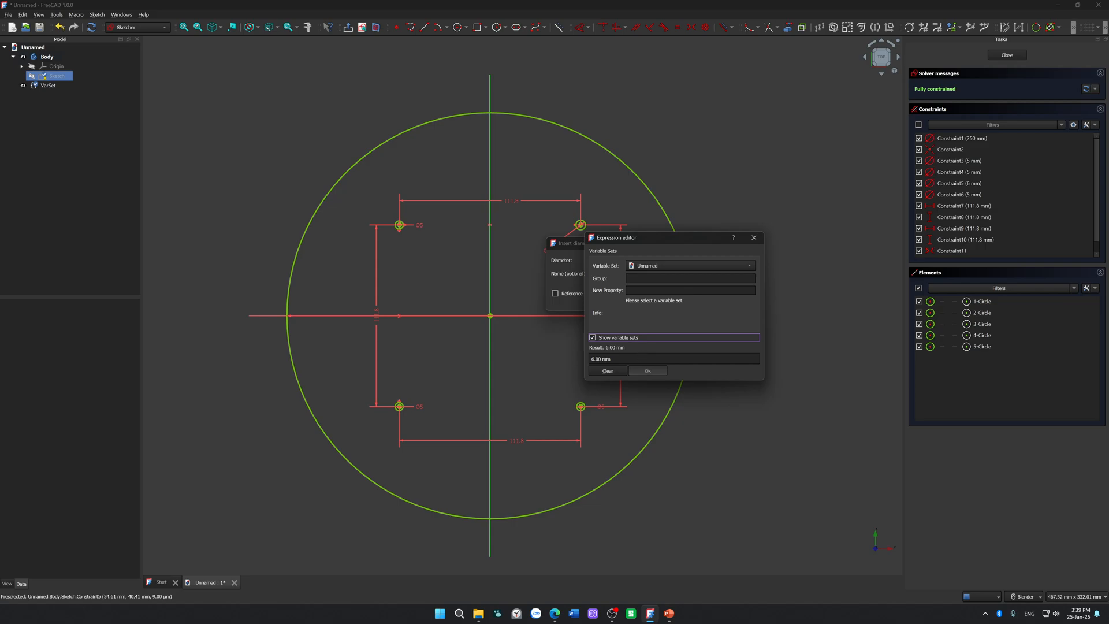
{"action": "left_click", "coordinate": [664, 266]}
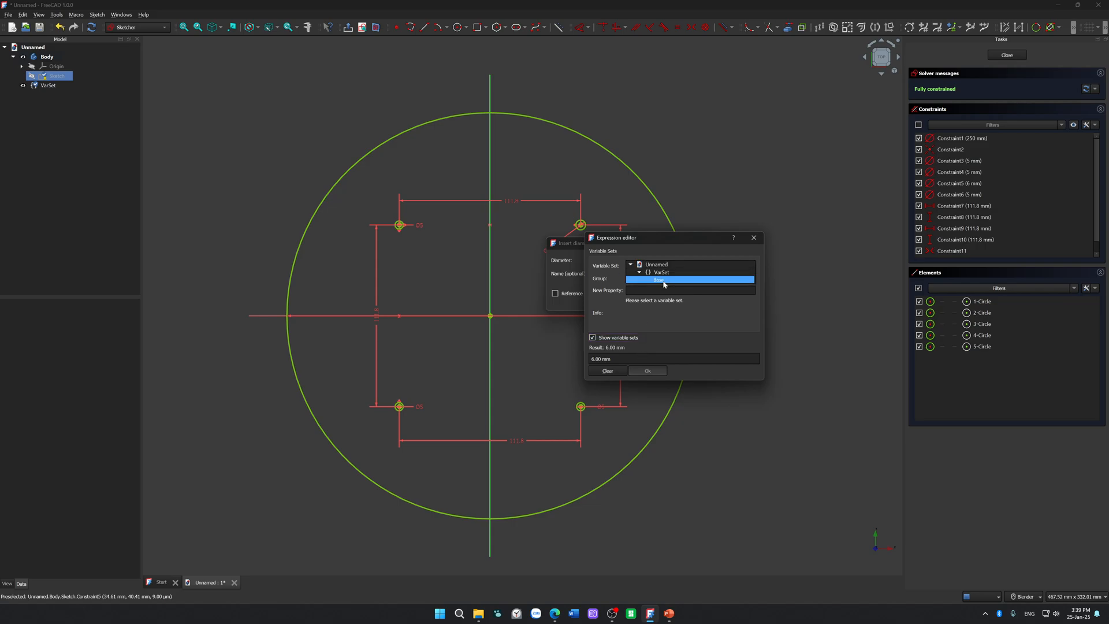
{"action": "left_click", "coordinate": [658, 281]}
{"action": "left_click", "coordinate": [649, 290]}
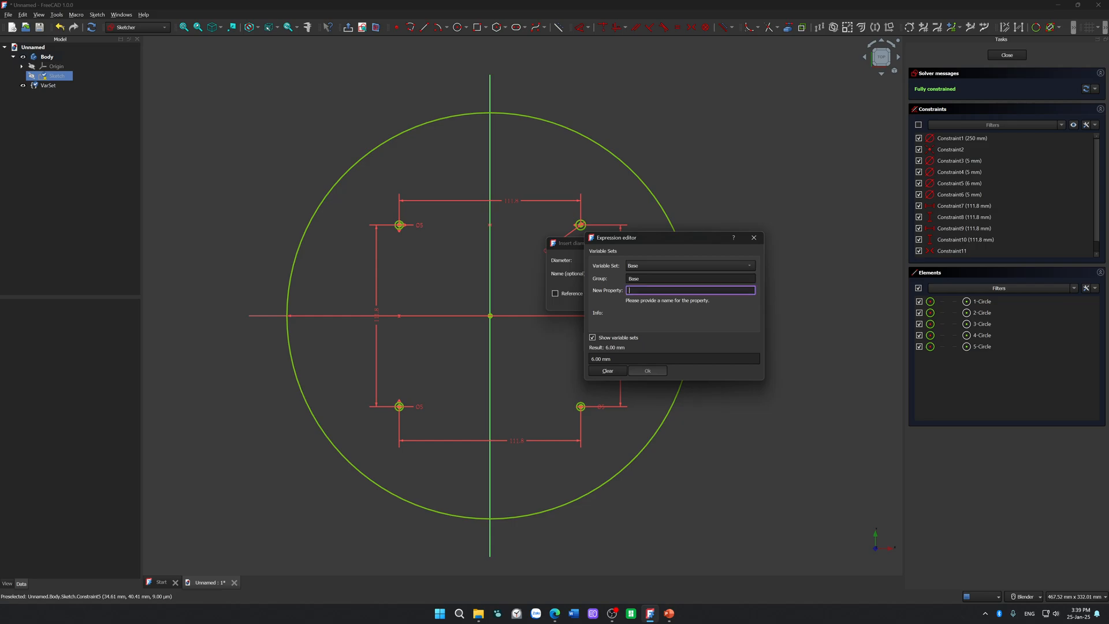
{"action": "left_click", "coordinate": [622, 371]}
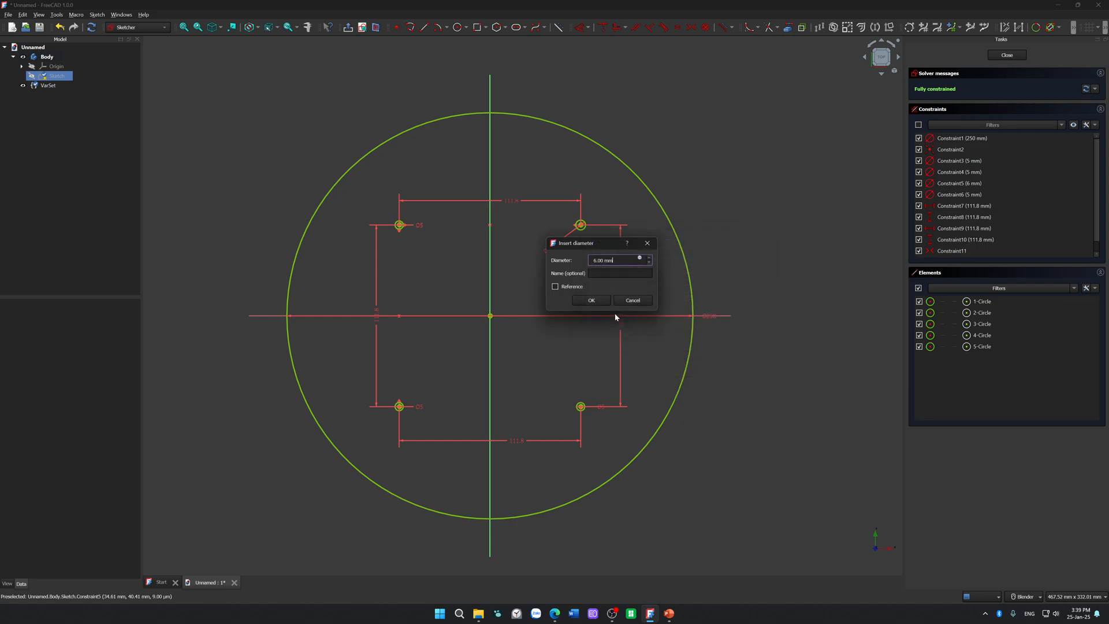
Step: Hide the variable-set options and link the upper-right hole's diameter to the expression VarSet.MountingHolesDiameter
{"action": "left_click", "coordinate": [640, 259]}
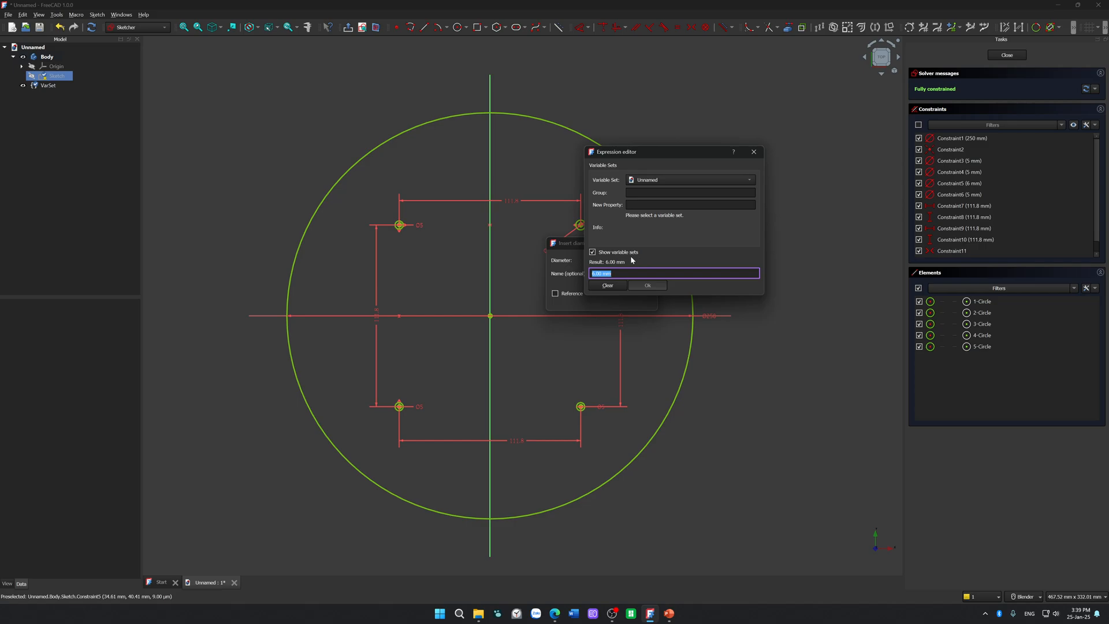
{"action": "left_click", "coordinate": [622, 255]}
{"action": "left_click", "coordinate": [622, 254]}
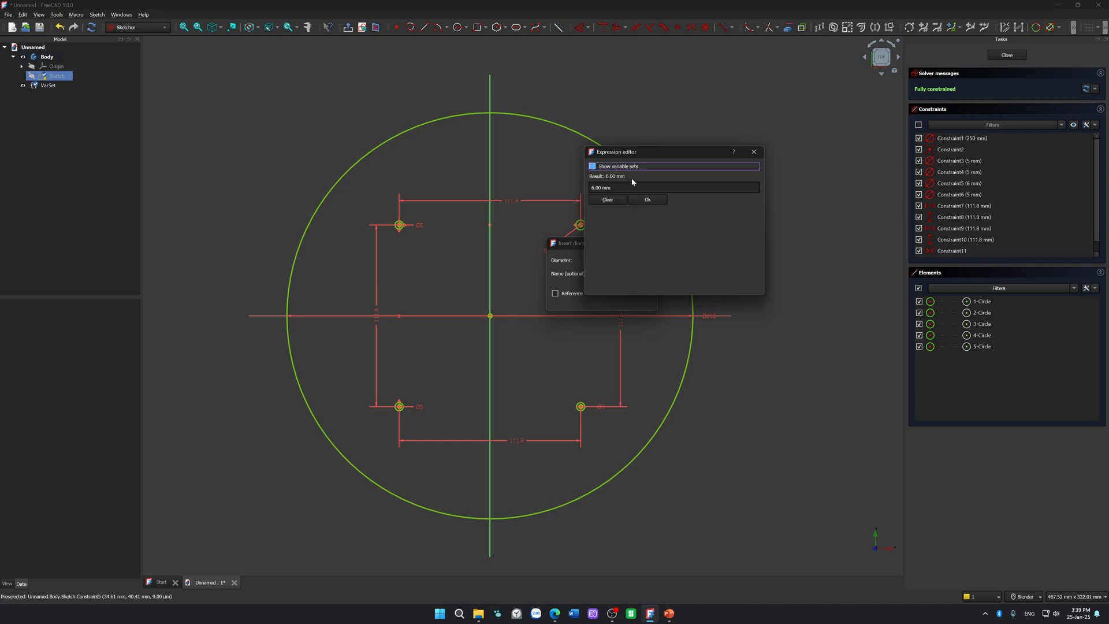
{"action": "key", "text": "Tab"}
{"action": "type", "text": "var"}
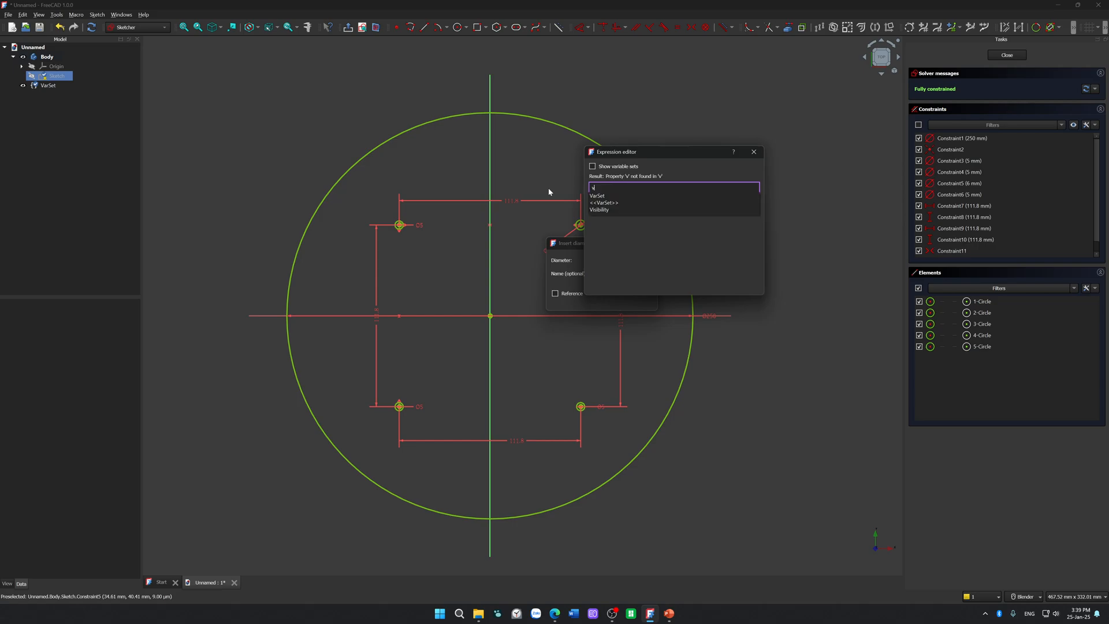
{"action": "key", "text": "Down"}
{"action": "key", "text": "Return"}
{"action": "key", "text": "Down"}
{"action": "key", "text": "Return"}
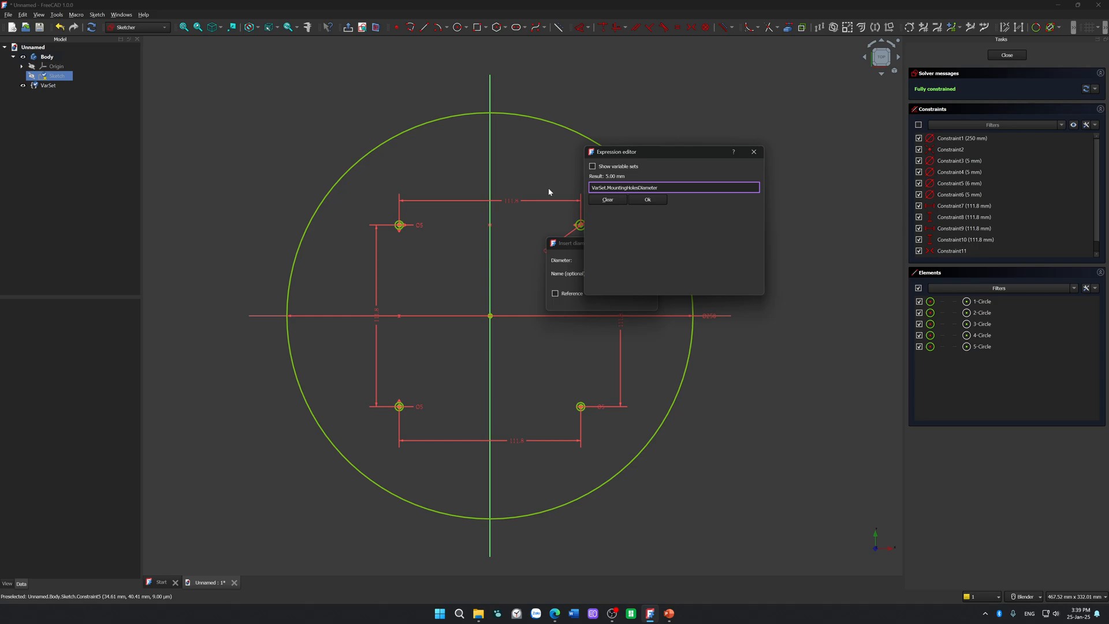
{"action": "left_click", "coordinate": [636, 199]}
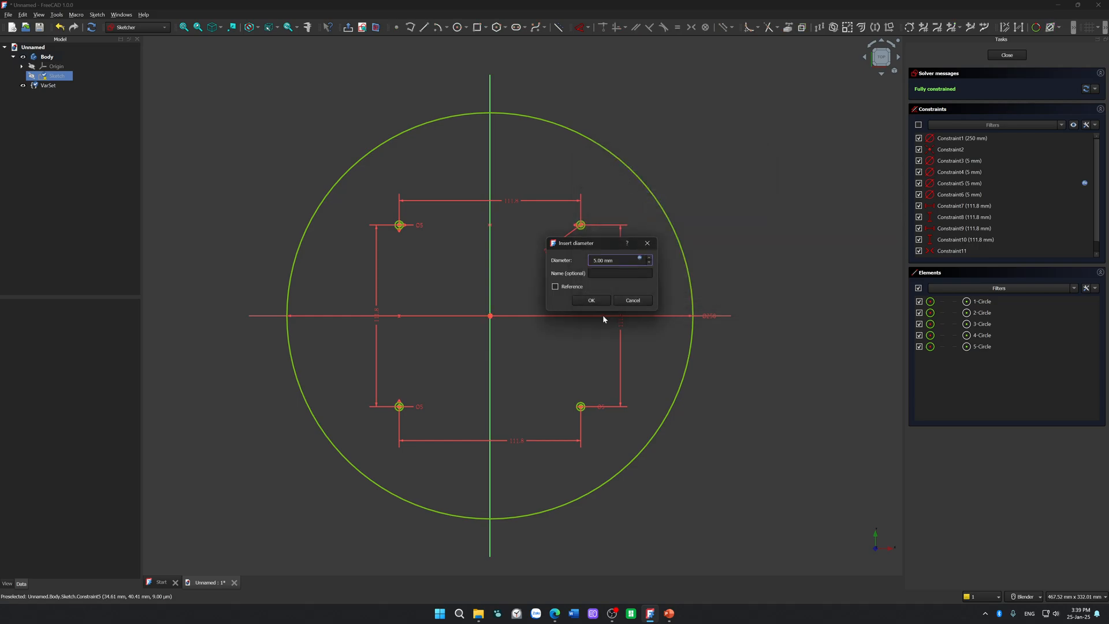
{"action": "left_click", "coordinate": [592, 300]}
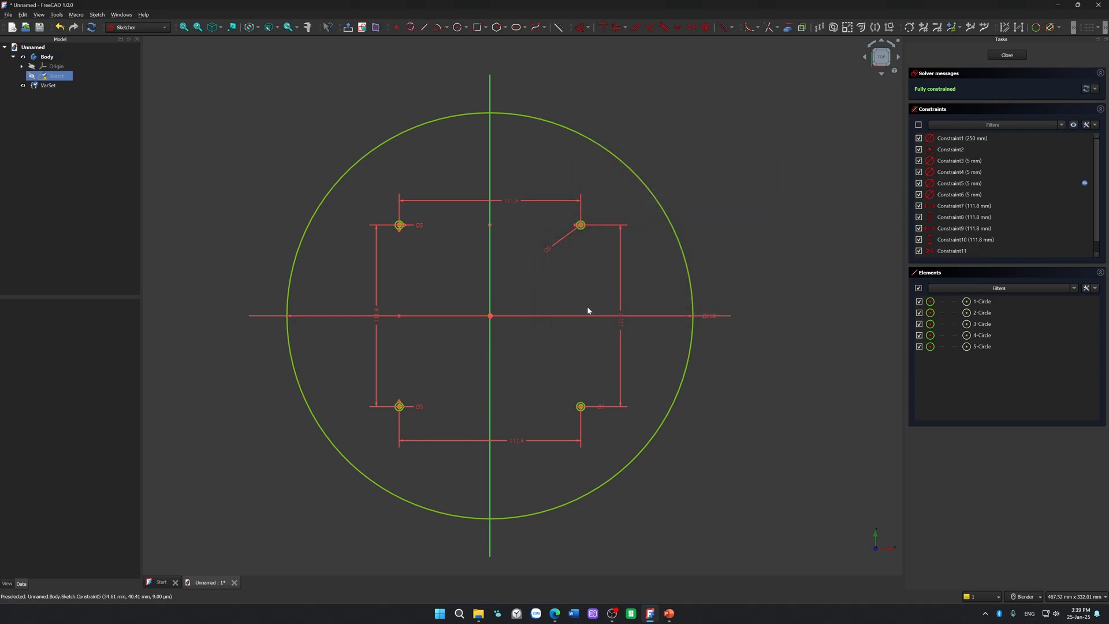
Step: Offset the lower-right hole's diameter label and link that diameter to the expression VarSet.MountingHolesDiameter
{"action": "left_click_drag", "start_coordinate": [603, 406], "coordinate": [600, 425]}
{"action": "double_click", "coordinate": [600, 425]}
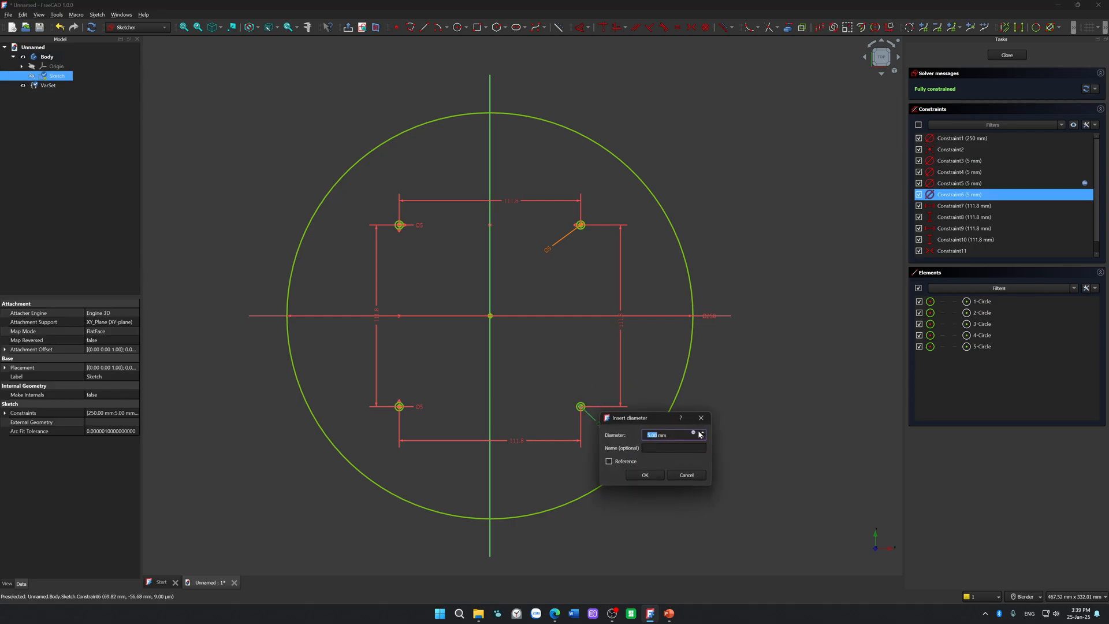
{"action": "left_click", "coordinate": [693, 433]}
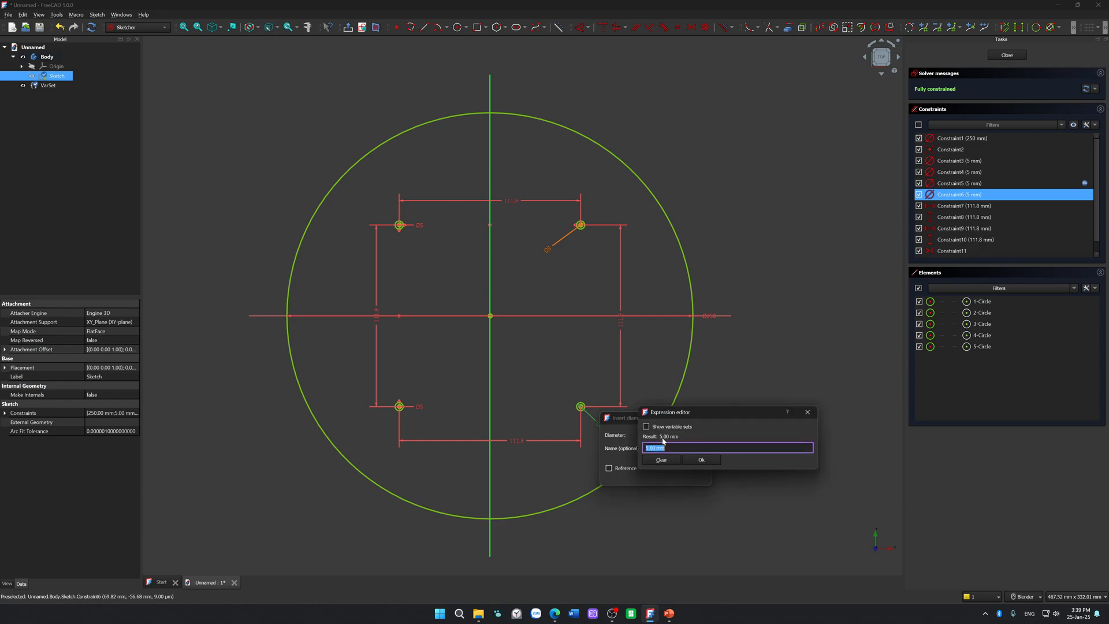
{"action": "type", "text": "VarSet."}
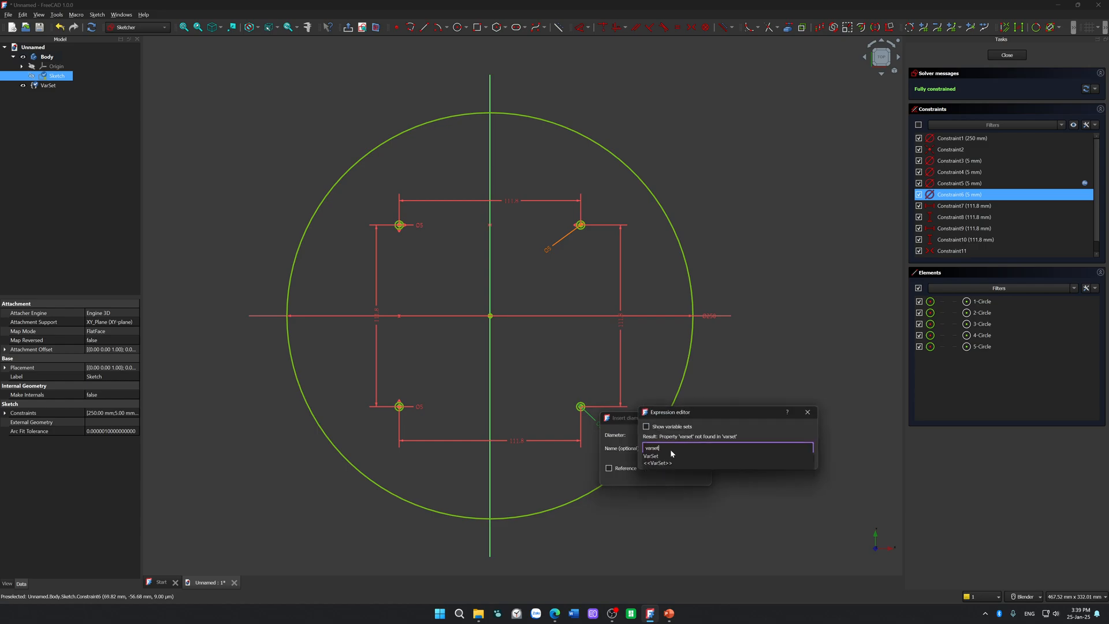
{"action": "left_click", "coordinate": [671, 456]}
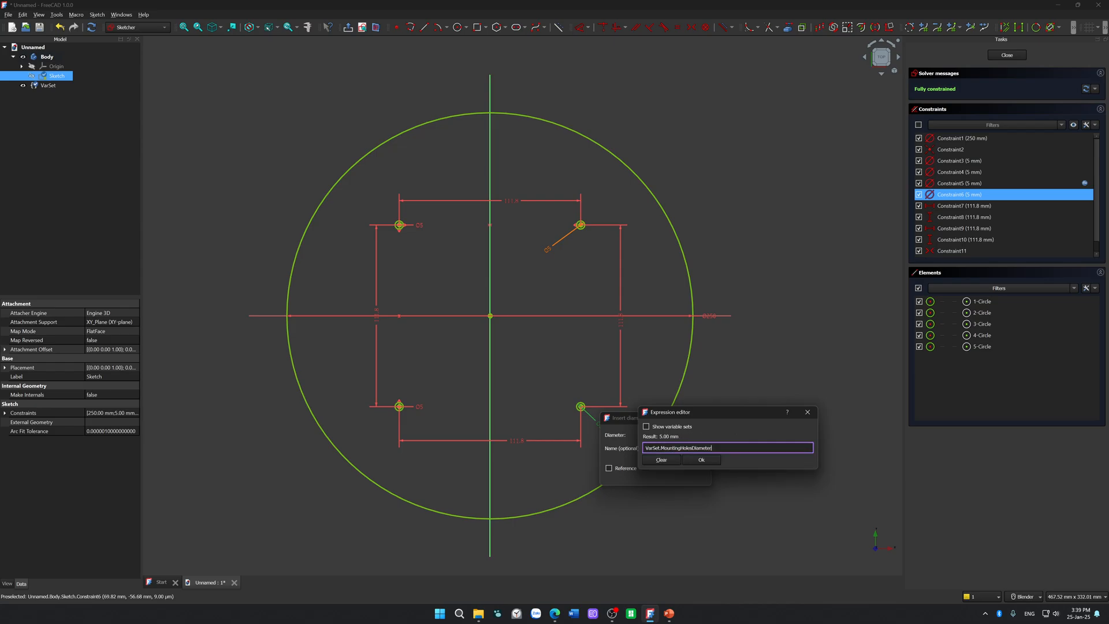
{"action": "key", "text": "Tab"}
{"action": "key", "text": "Return"}
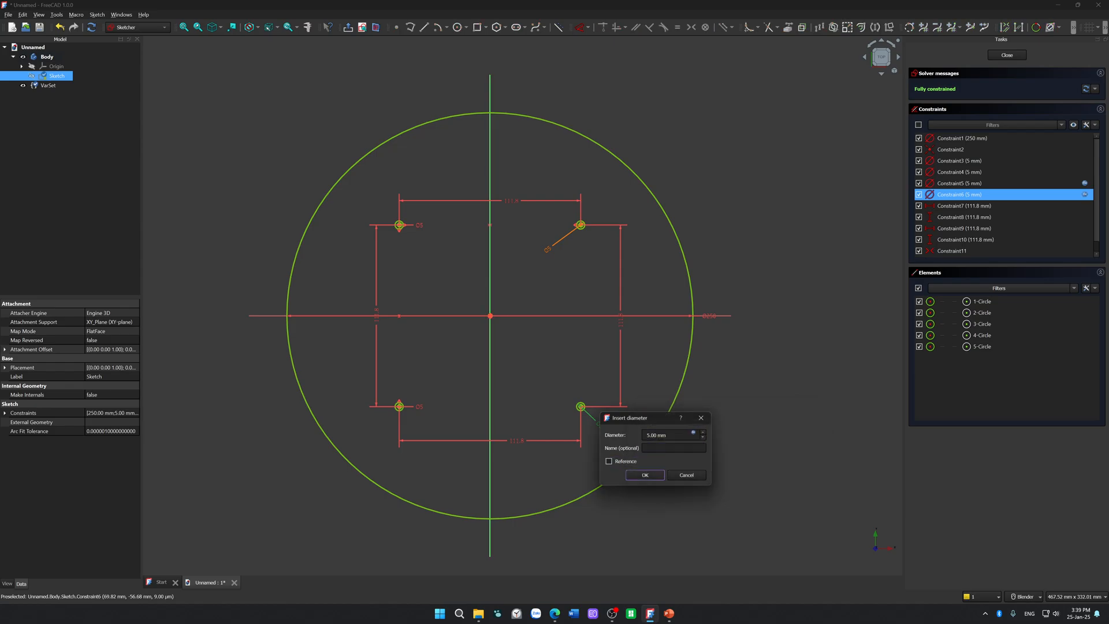
{"action": "key", "text": "Return"}
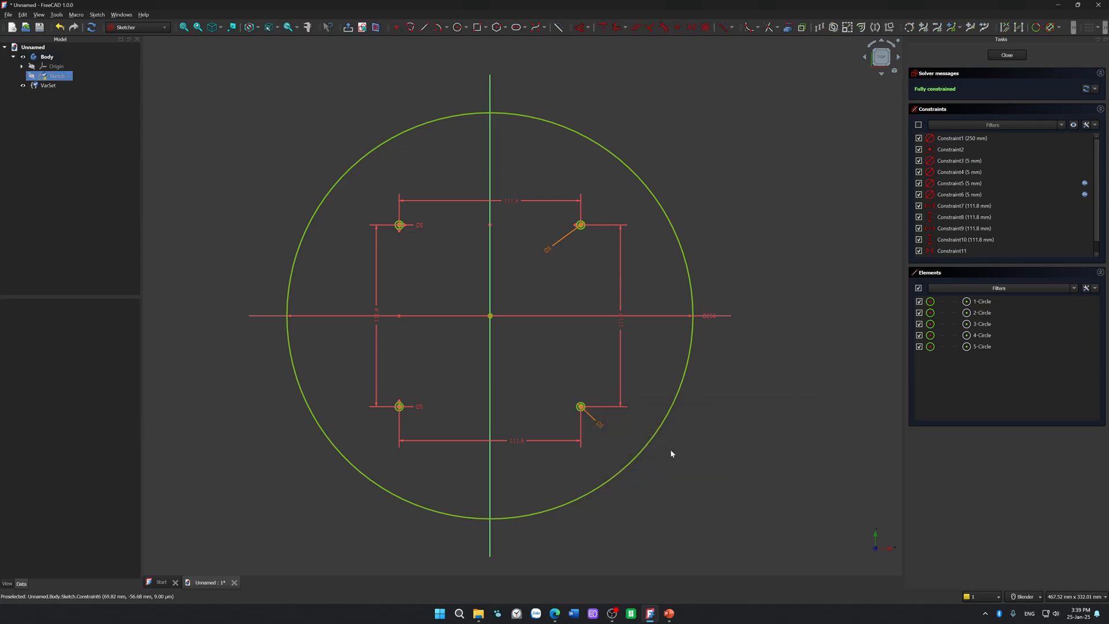
Step: Review the expression that drives the upper-right hole's diameter and accept it
{"action": "left_click", "coordinate": [599, 426]}
{"action": "left_click", "coordinate": [598, 444]}
{"action": "double_click", "coordinate": [549, 247]}
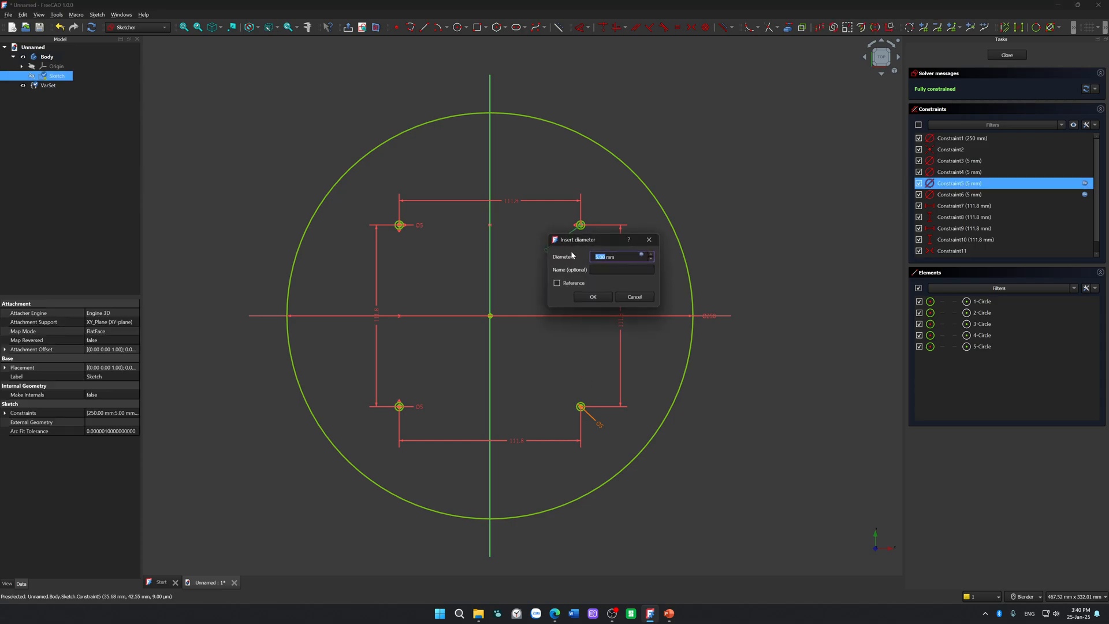
{"action": "left_click", "coordinate": [641, 254]}
{"action": "type", "text": "VarSet.MountingHolesDiameter"}
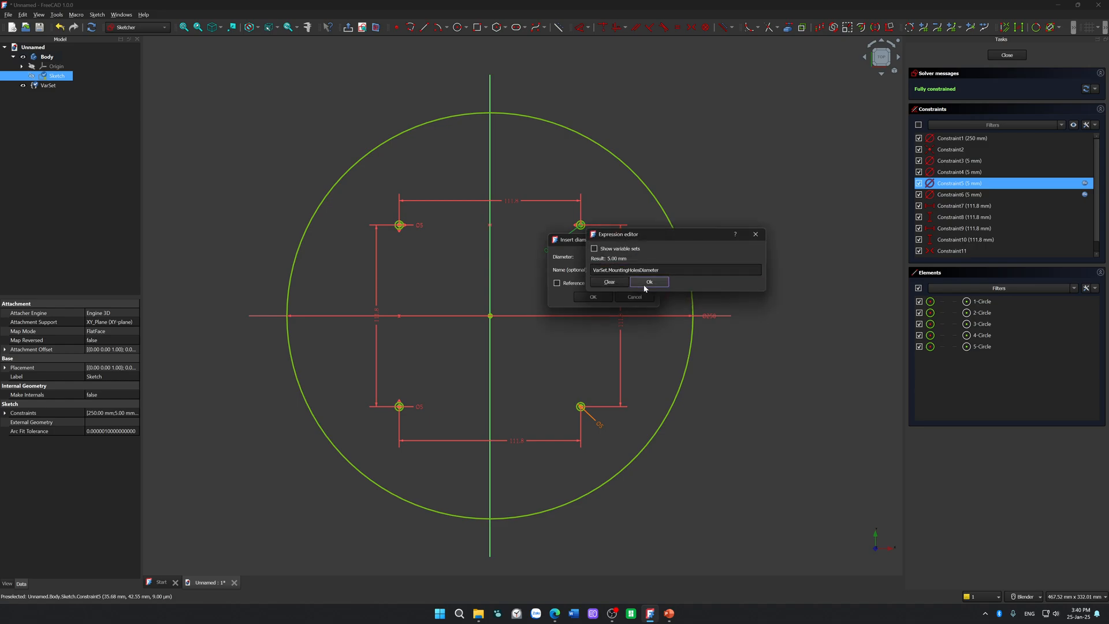
{"action": "left_click", "coordinate": [649, 282]}
{"action": "left_click", "coordinate": [593, 300]}
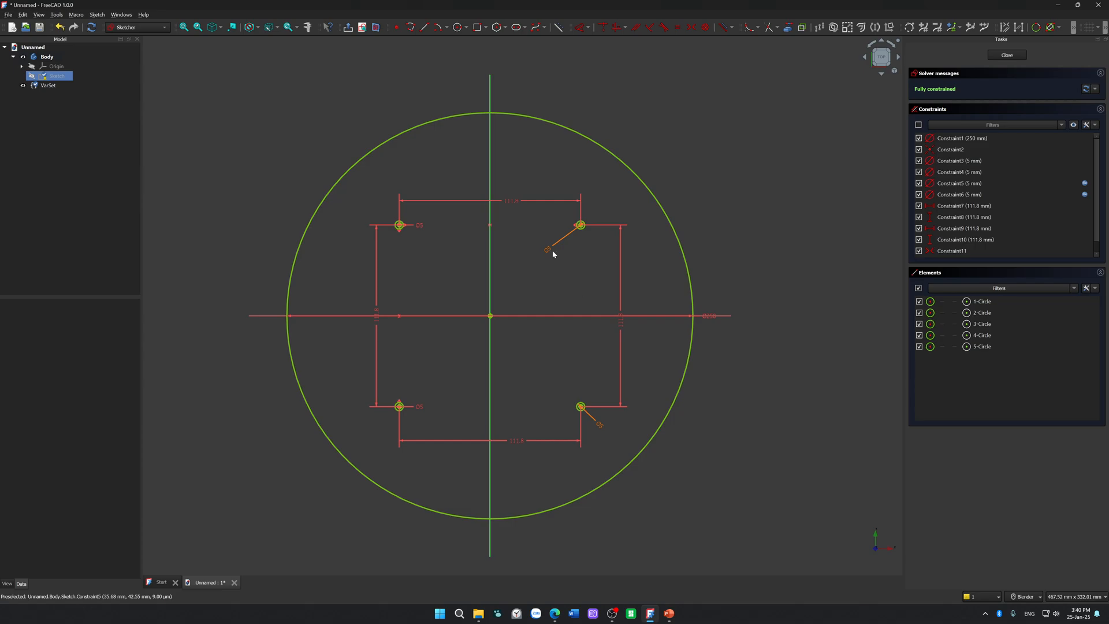
Step: Offset the upper-left hole's diameter label and link that diameter to the expression VarSet.MountingHolesDiameter
{"action": "left_click_drag", "start_coordinate": [415, 229], "coordinate": [416, 246]}
{"action": "double_click", "coordinate": [416, 246]}
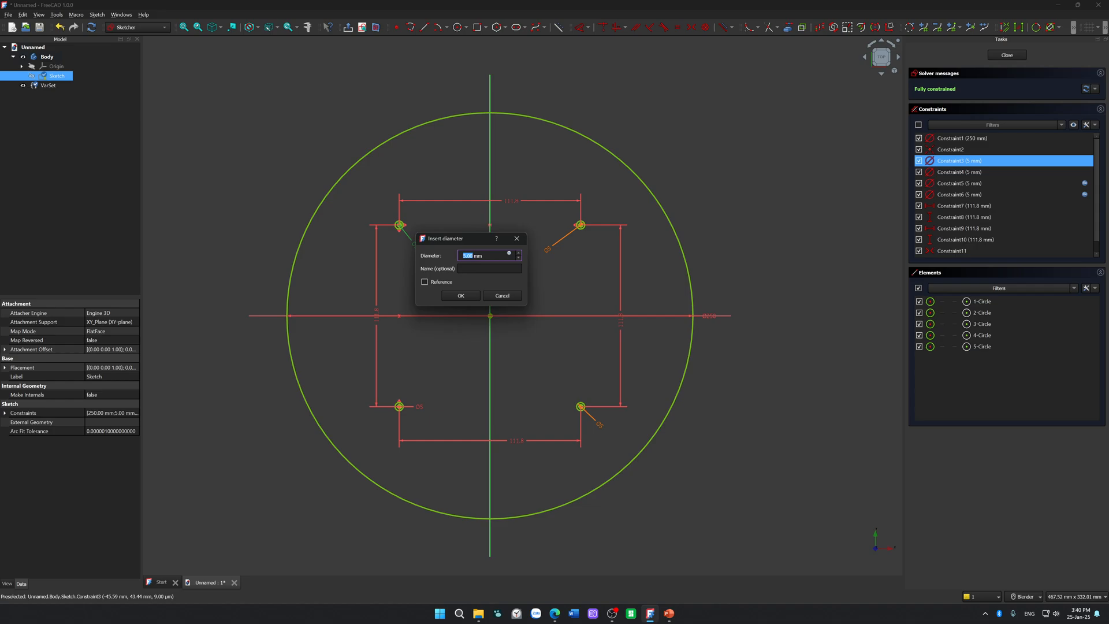
{"action": "left_click", "coordinate": [509, 254]}
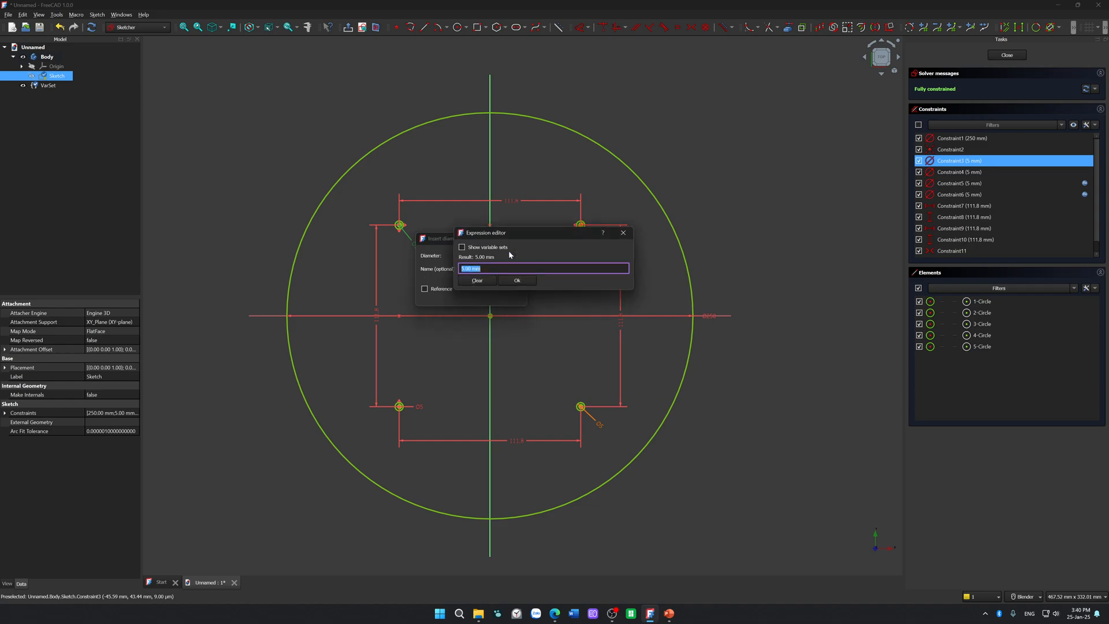
{"action": "type", "text": "var"}
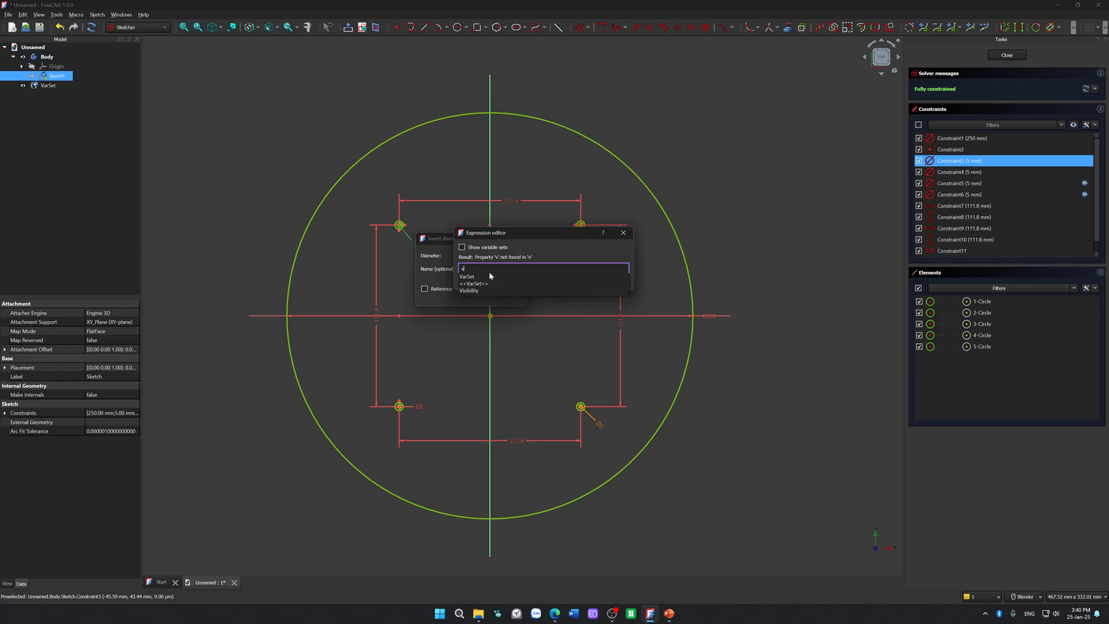
{"action": "key", "text": "Down"}
{"action": "key", "text": "Down"}
{"action": "key", "text": "Return"}
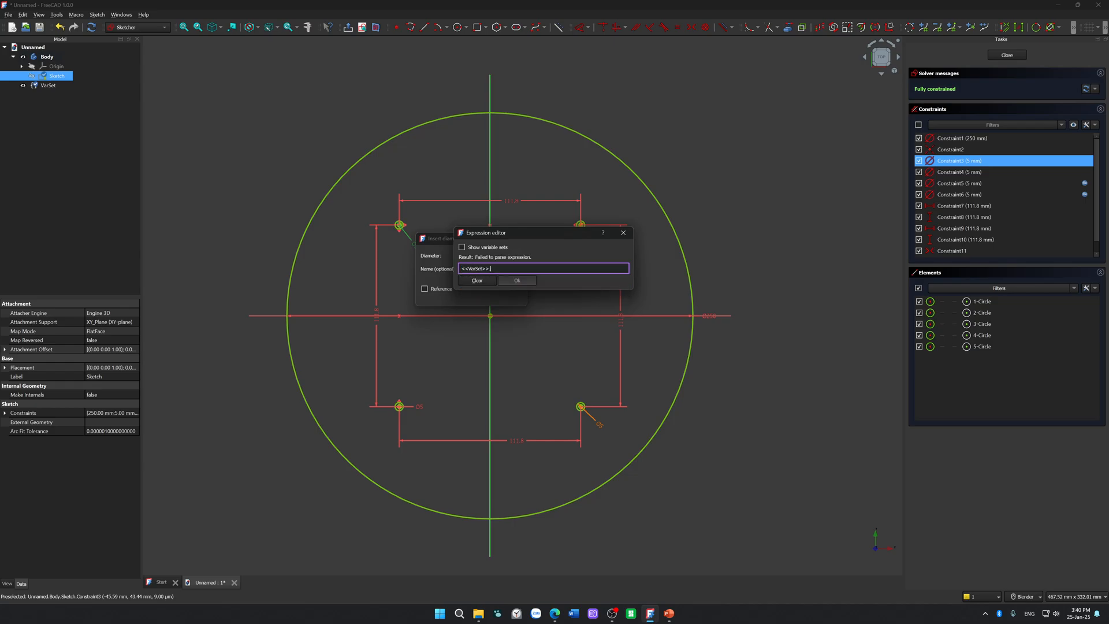
{"action": "key", "text": "BackSpace"}
{"action": "key", "text": "BackSpace"}
{"action": "key", "text": "BackSpace"}
{"action": "key", "text": "BackSpace"}
{"action": "key", "text": "BackSpace"}
{"action": "key", "text": "BackSpace"}
{"action": "key", "text": "BackSpace"}
{"action": "key", "text": "BackSpace"}
{"action": "key", "text": "BackSpace"}
{"action": "key", "text": "BackSpace"}
{"action": "key", "text": "BackSpace"}
{"action": "type", "text": "var"}
{"action": "key", "text": "Down"}
{"action": "key", "text": "Return"}
{"action": "key", "text": "Down"}
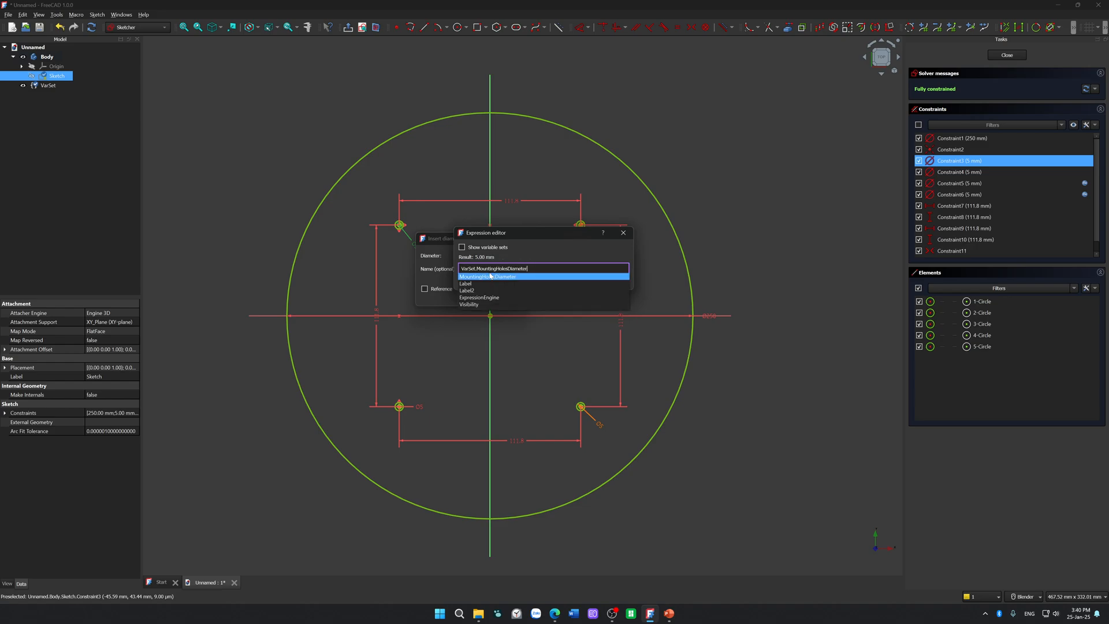
{"action": "key", "text": "Return"}
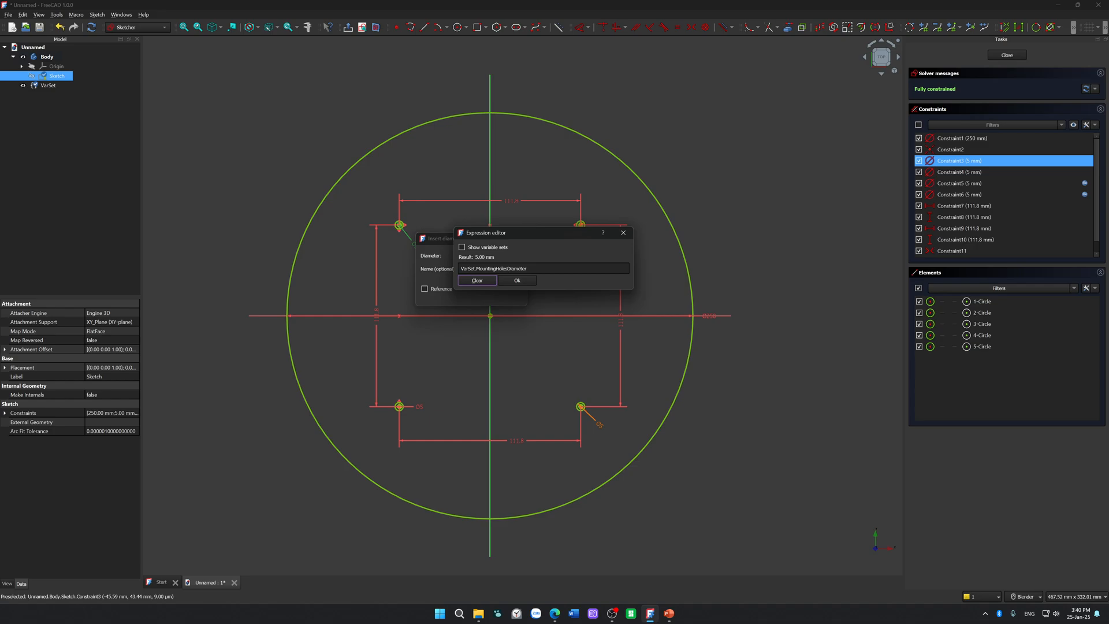
{"action": "key", "text": "Return"}
{"action": "key", "text": "Tab"}
{"action": "key", "text": "Tab"}
{"action": "key", "text": "Tab"}
{"action": "key", "text": "Return"}
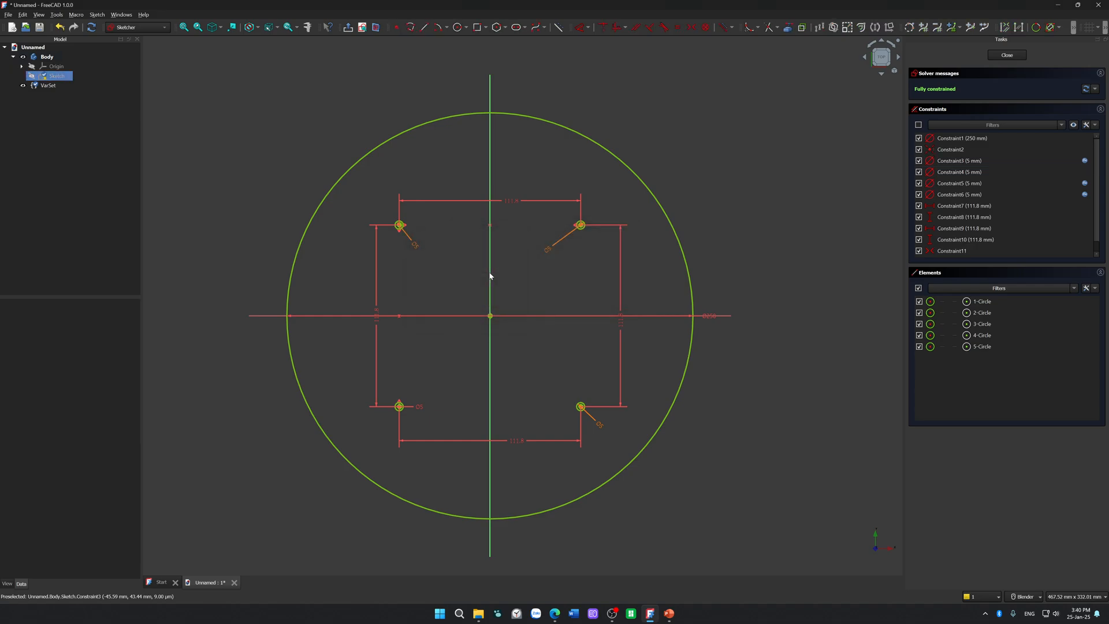
Step: Offset the lower-left hole's diameter label and link that diameter to the expression VarSet.MountingHolesDiameter
{"action": "left_click_drag", "start_coordinate": [425, 406], "coordinate": [421, 387]}
{"action": "double_click", "coordinate": [421, 386]}
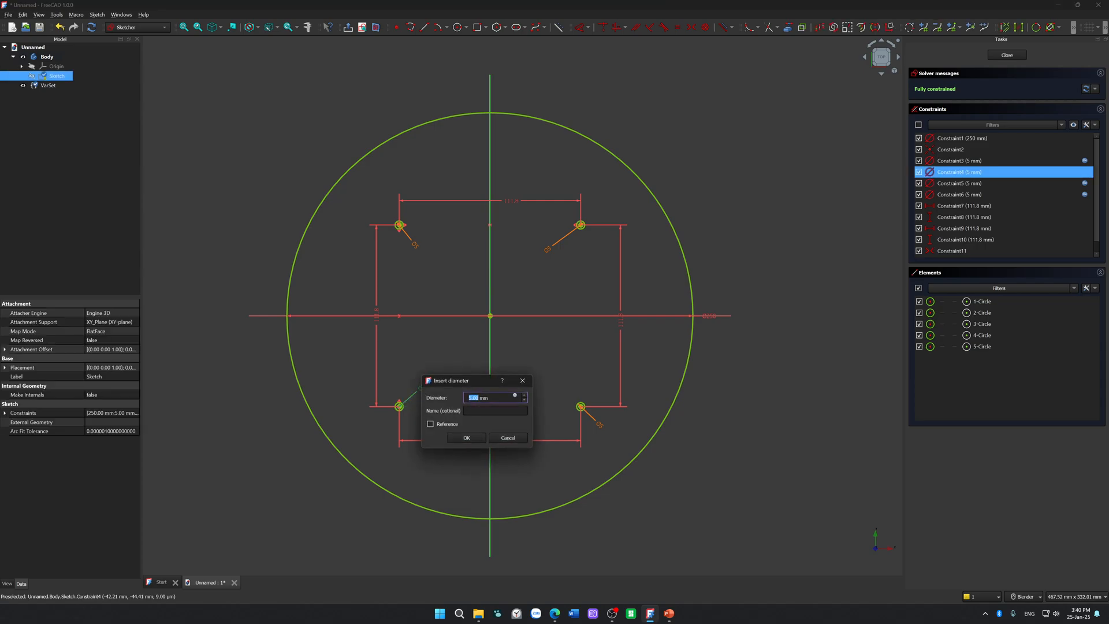
{"action": "left_click", "coordinate": [515, 396]}
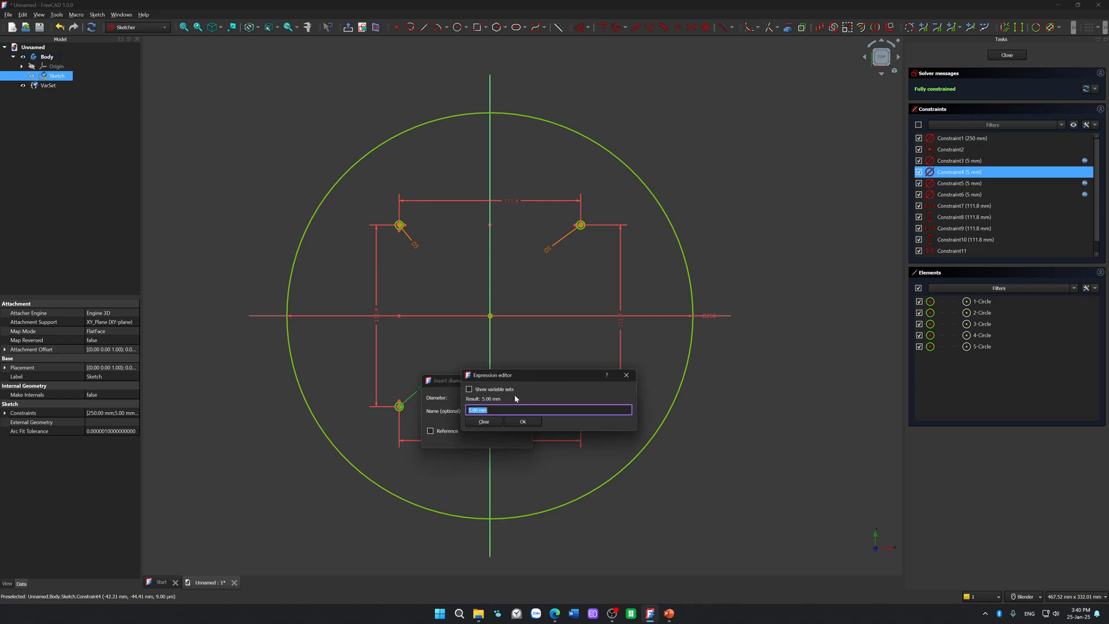
{"action": "type", "text": "VarSet."}
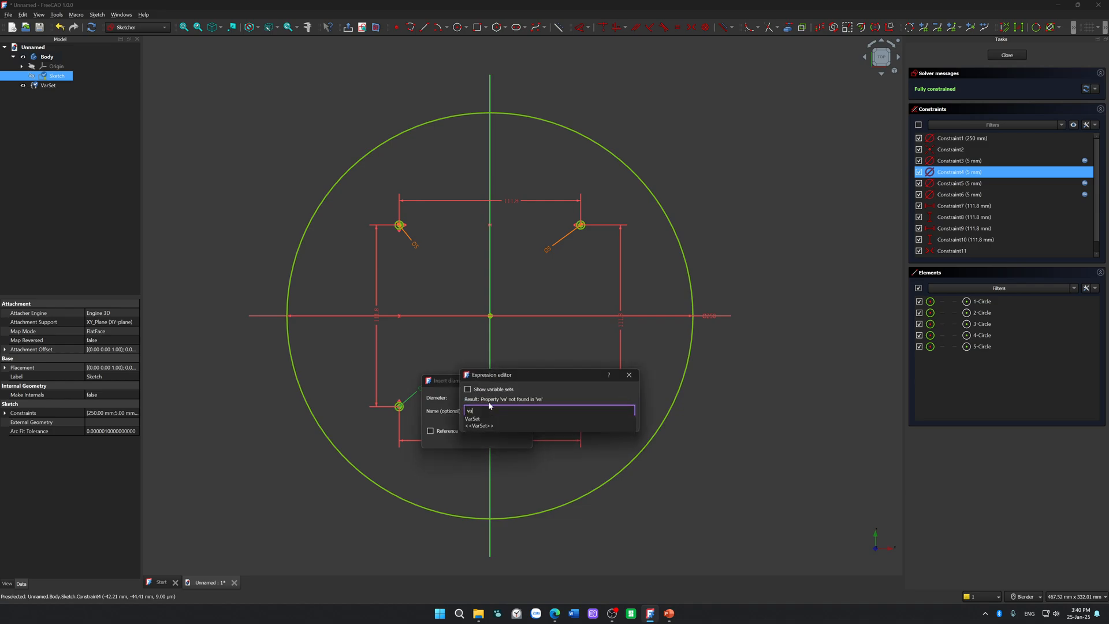
{"action": "key", "text": "Down"}
{"action": "key", "text": "Return"}
{"action": "key", "text": "Tab"}
{"action": "key", "text": "Tab"}
{"action": "key", "text": "Tab"}
{"action": "key", "text": "Tab"}
{"action": "key", "text": "Return"}
{"action": "key", "text": "Tab"}
{"action": "key", "text": "Tab"}
{"action": "key", "text": "Tab"}
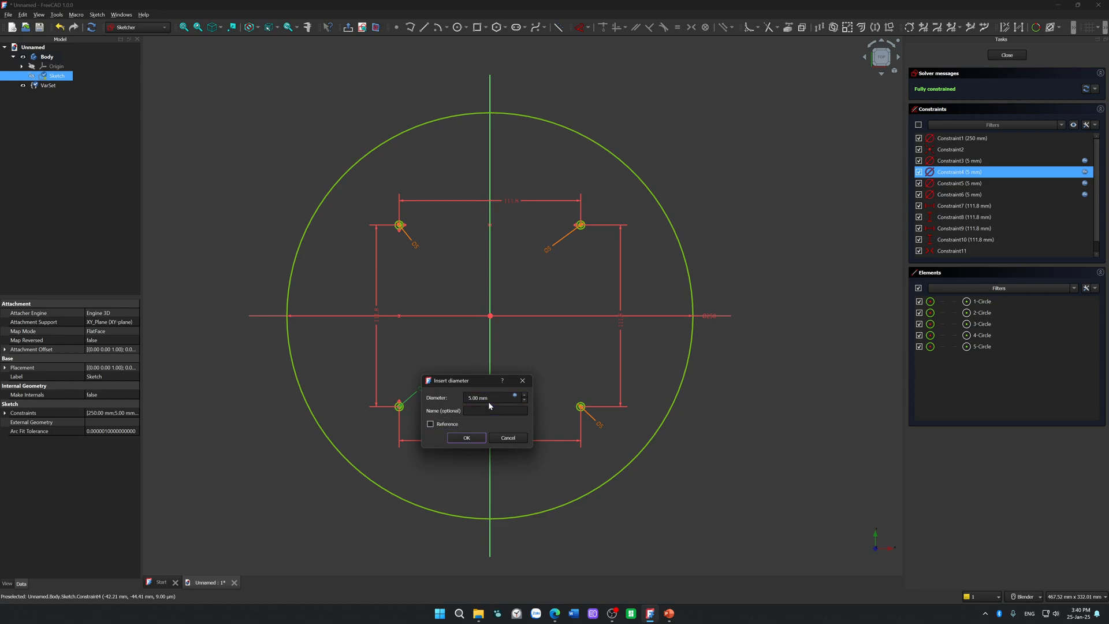
{"action": "key", "text": "Return"}
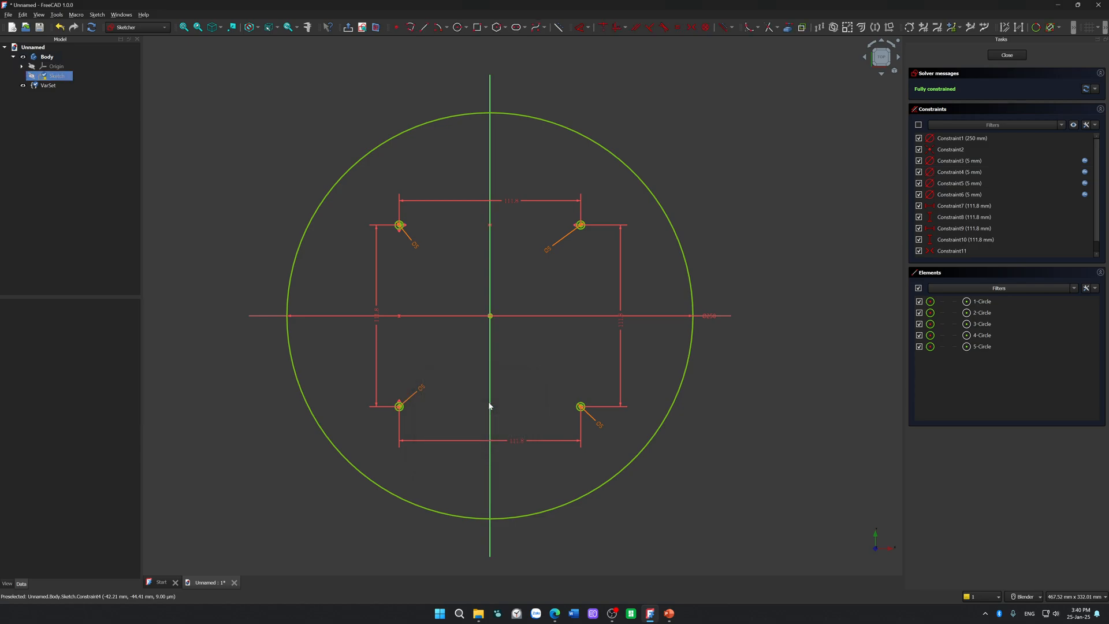
Step: Close the sketch, dismiss the warning notification and clear the selection
{"action": "left_click", "coordinate": [1006, 55]}
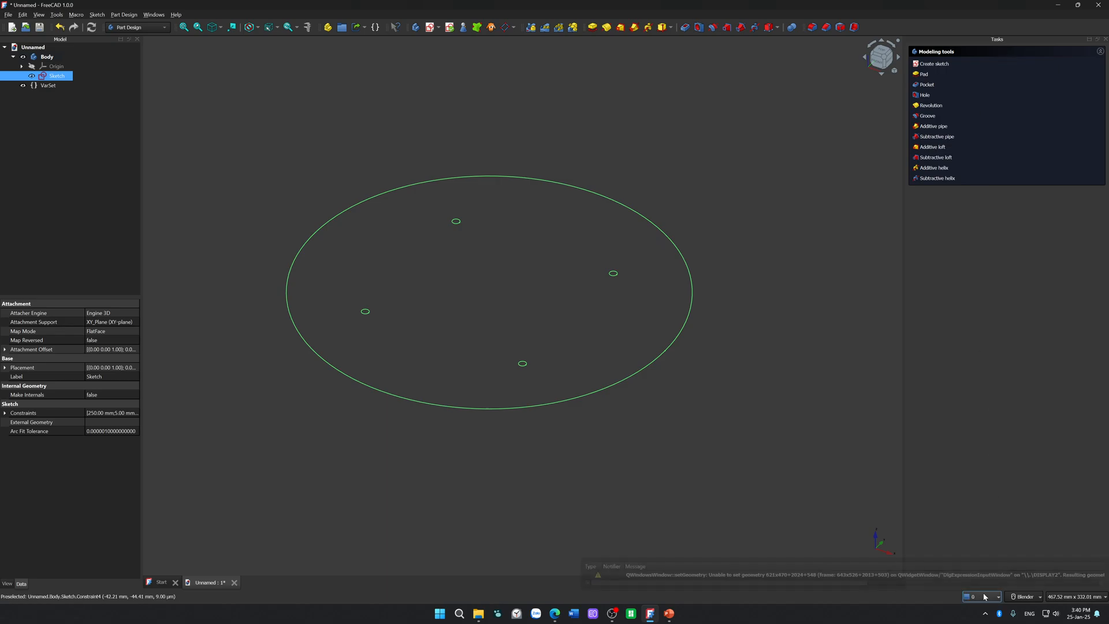
{"action": "left_click", "coordinate": [785, 577]}
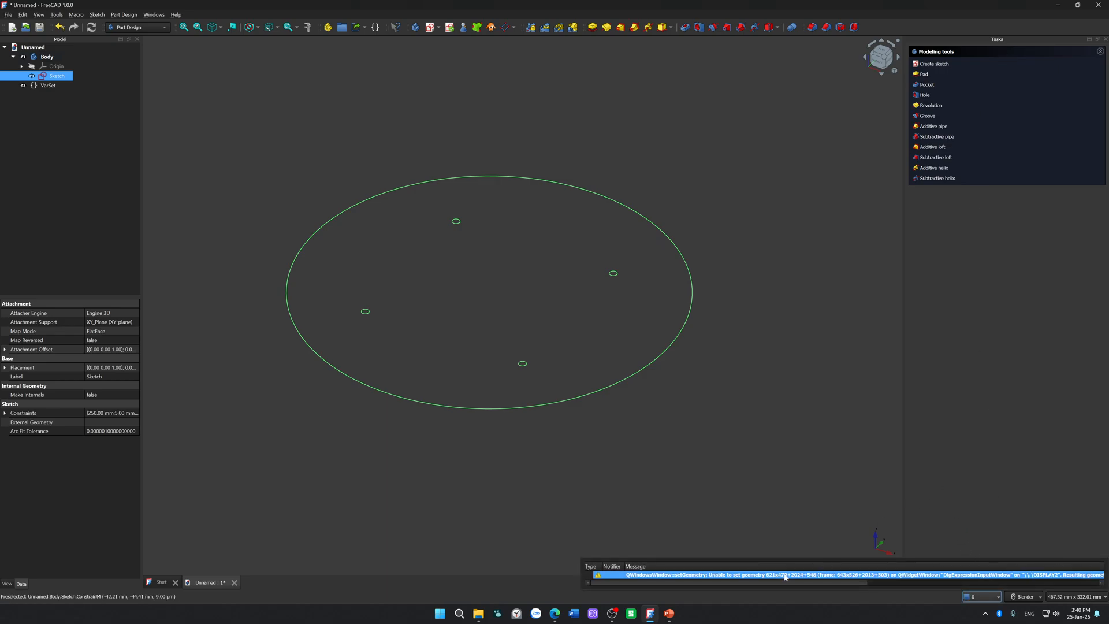
{"action": "left_click", "coordinate": [812, 495]}
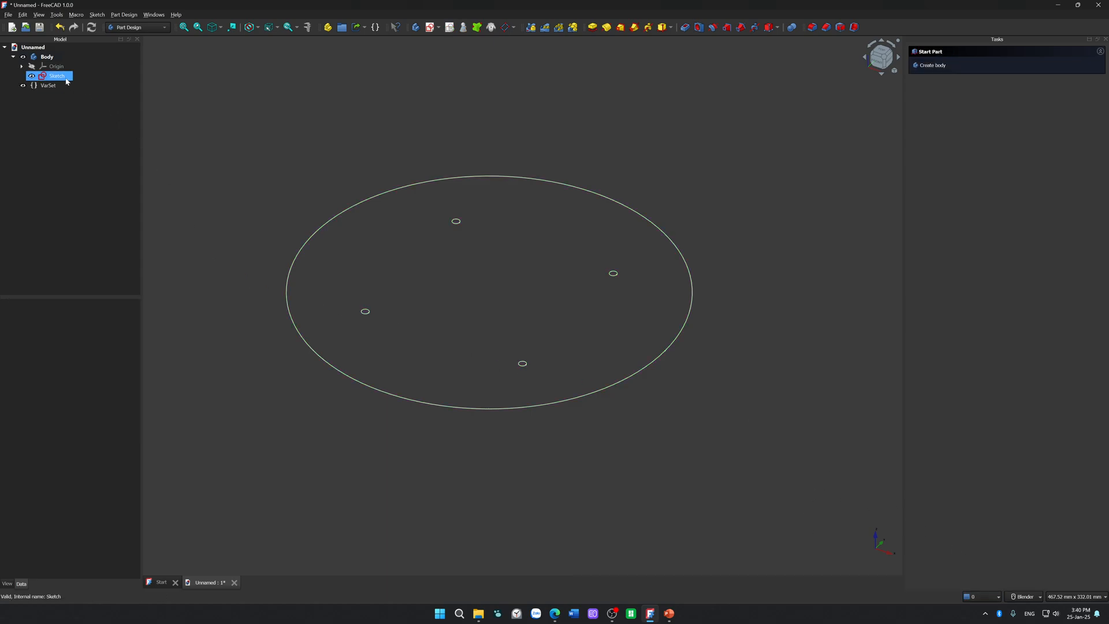
Step: Reopen the sketch for editing and set the variable set's Mounting Holes Diameter to 10 mm
{"action": "double_click", "coordinate": [65, 78]}
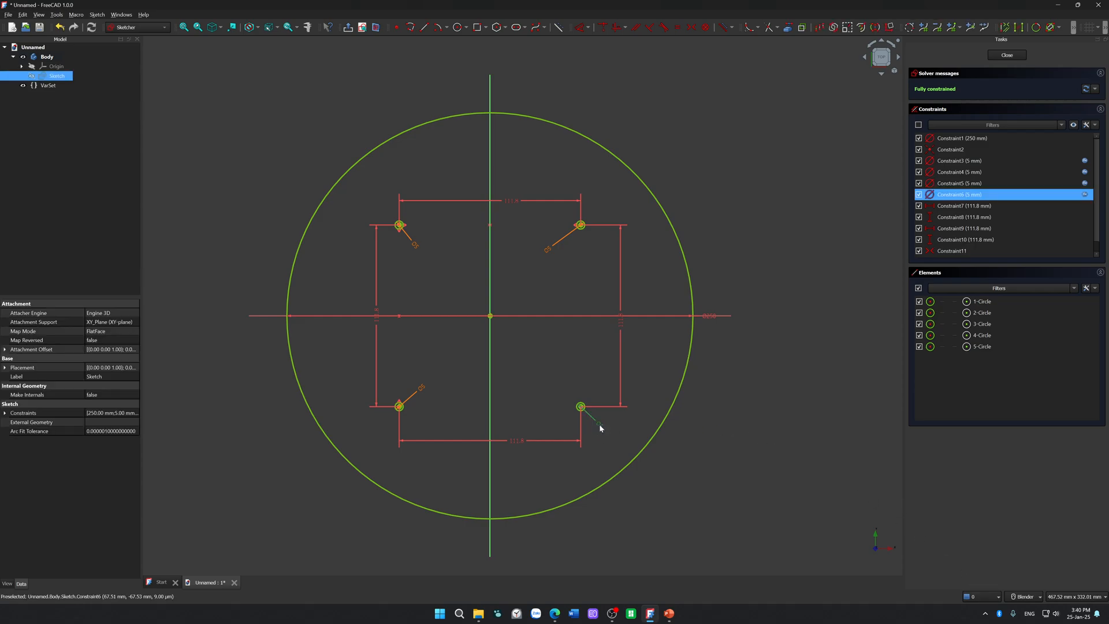
{"action": "double_click", "coordinate": [48, 85]}
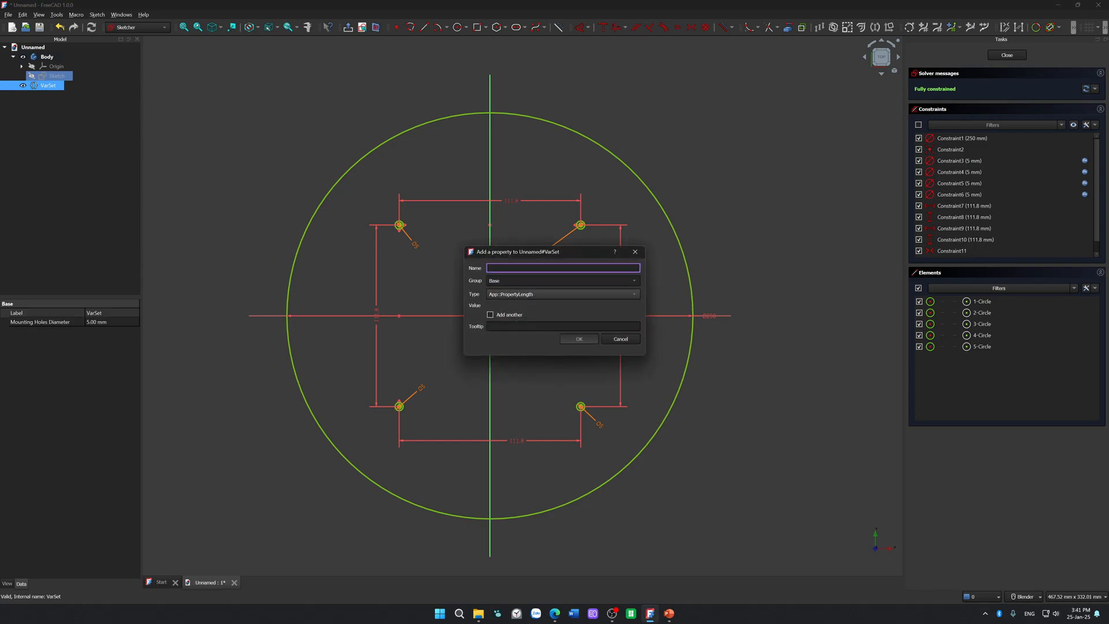
{"action": "left_click", "coordinate": [635, 253]}
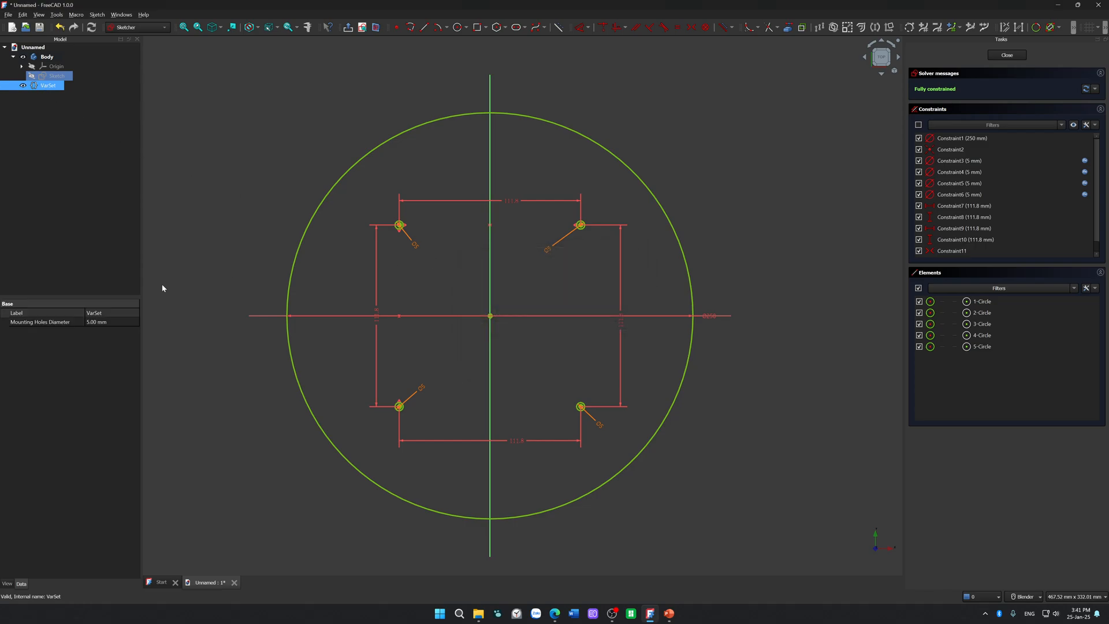
{"action": "double_click", "coordinate": [115, 324]}
{"action": "left_click", "coordinate": [92, 324]}
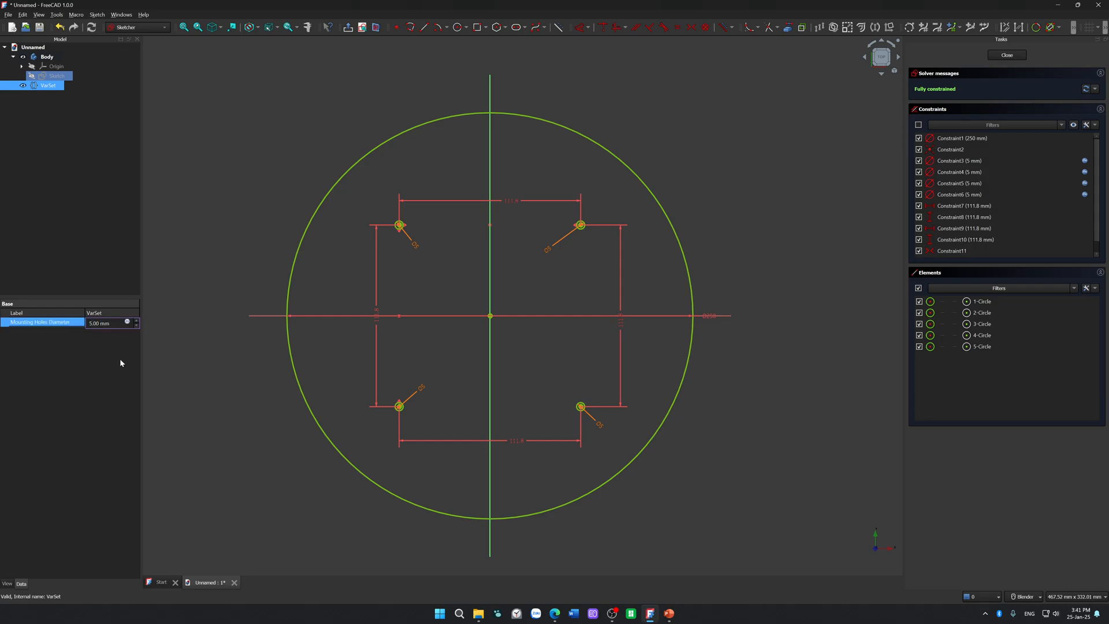
{"action": "key", "text": "BackSpace"}
{"action": "key", "text": "Return"}
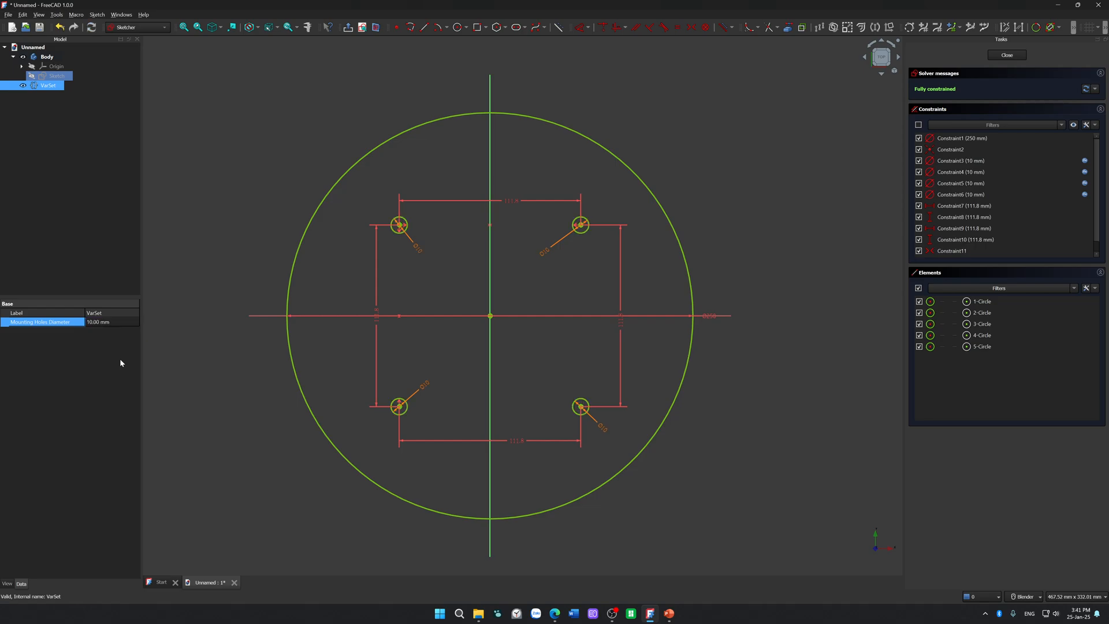
{"action": "left_click", "coordinate": [552, 461]}
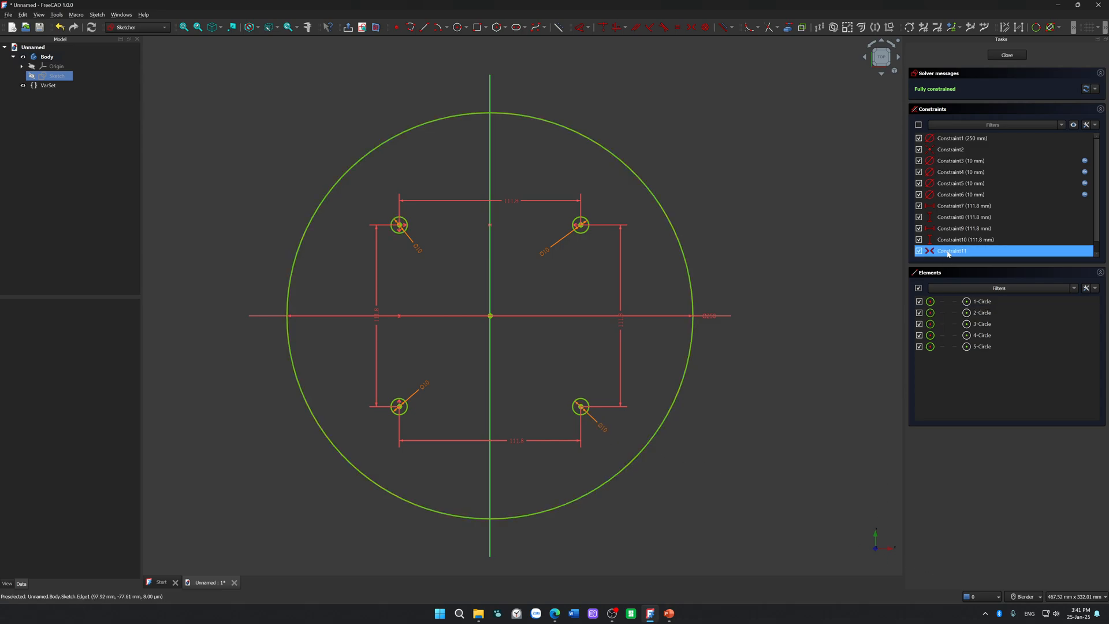
{"action": "scroll", "coordinate": [976, 231], "scroll_direction": "down", "scroll_amount": 1}
{"action": "scroll", "coordinate": [986, 143], "scroll_direction": "up", "scroll_amount": 1}
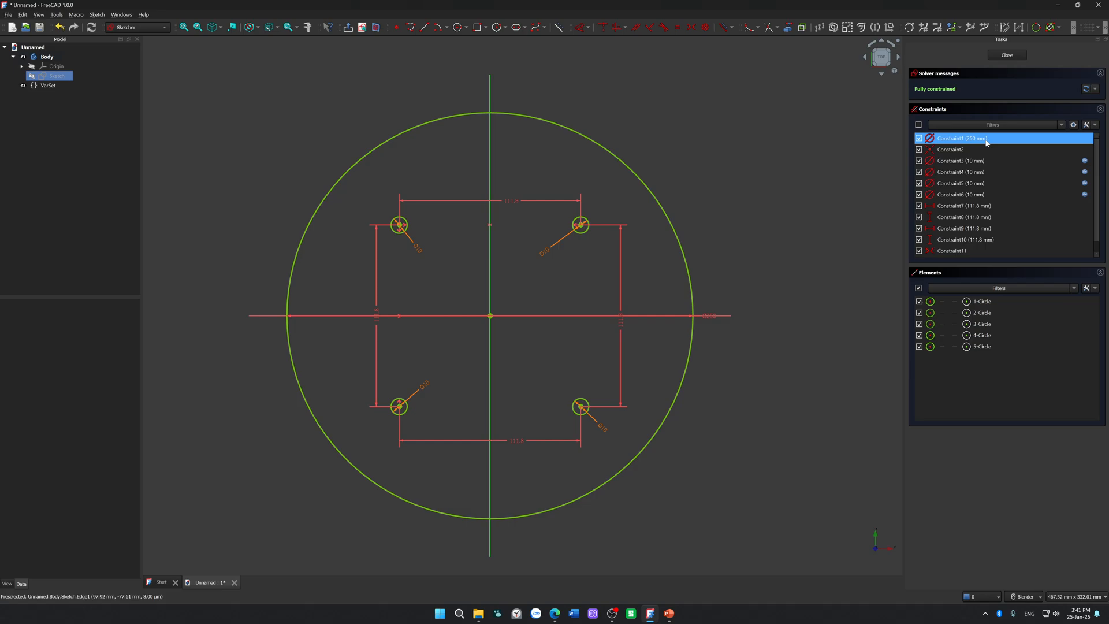
{"action": "scroll", "coordinate": [986, 144], "scroll_direction": "down", "scroll_amount": 1}
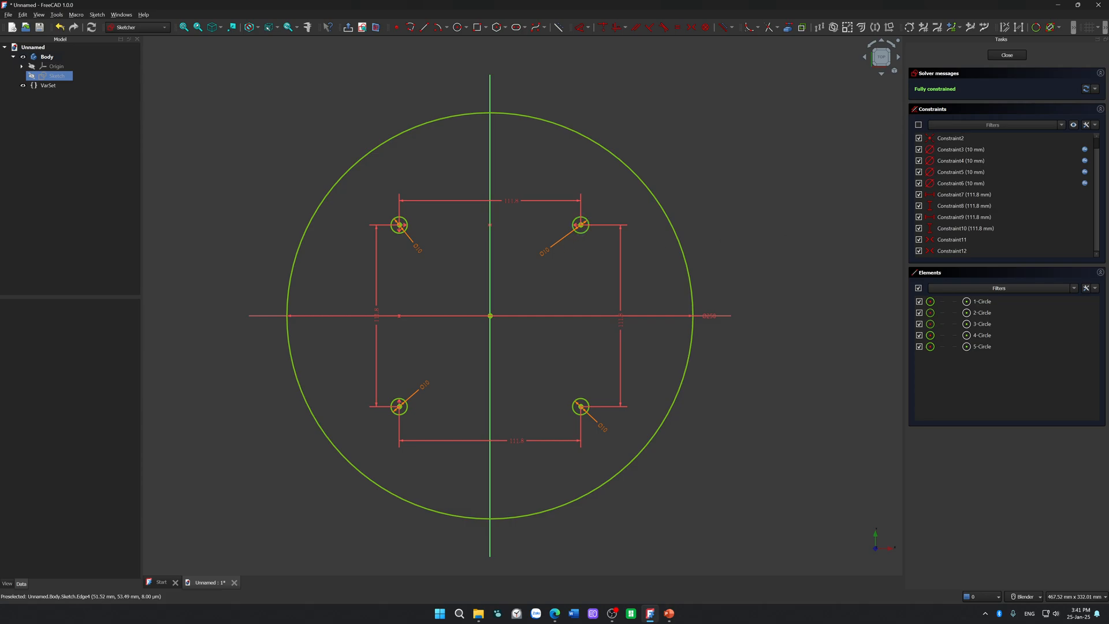
Step: Switch to the YouTube video on FreeCAD variable sets, show it full screen and skip forward through its New VarSet feature chapter
{"action": "key", "text": "alt+Tab"}
{"action": "left_click_drag", "start_coordinate": [1108, 220], "coordinate": [647, 158]}
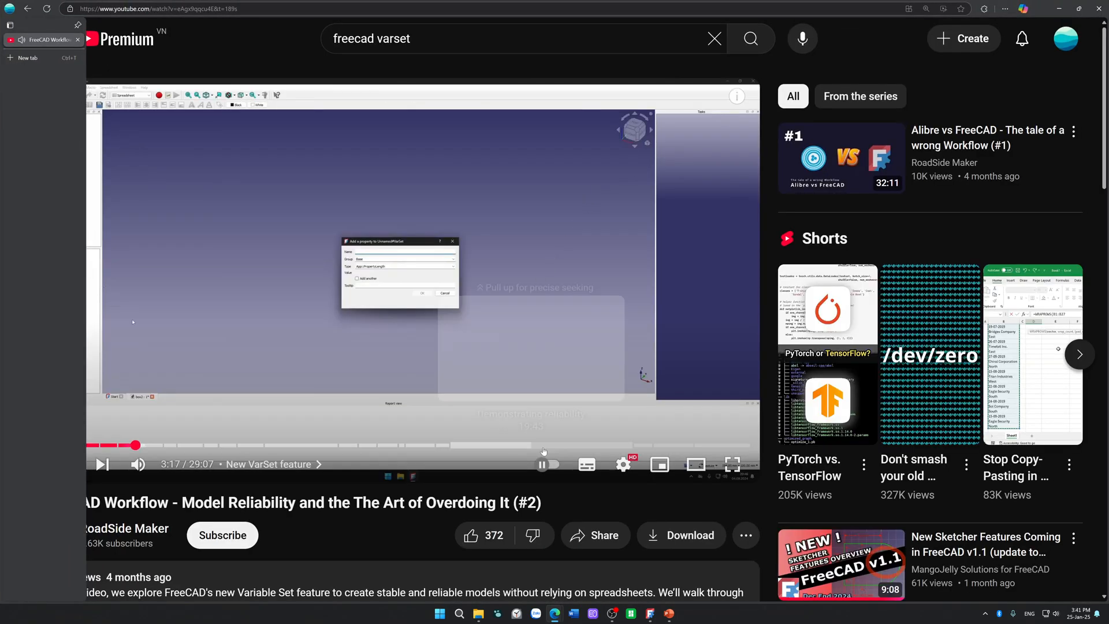
{"action": "left_click", "coordinate": [737, 466]}
{"action": "key", "text": "Right"}
{"action": "key", "text": "Right"}
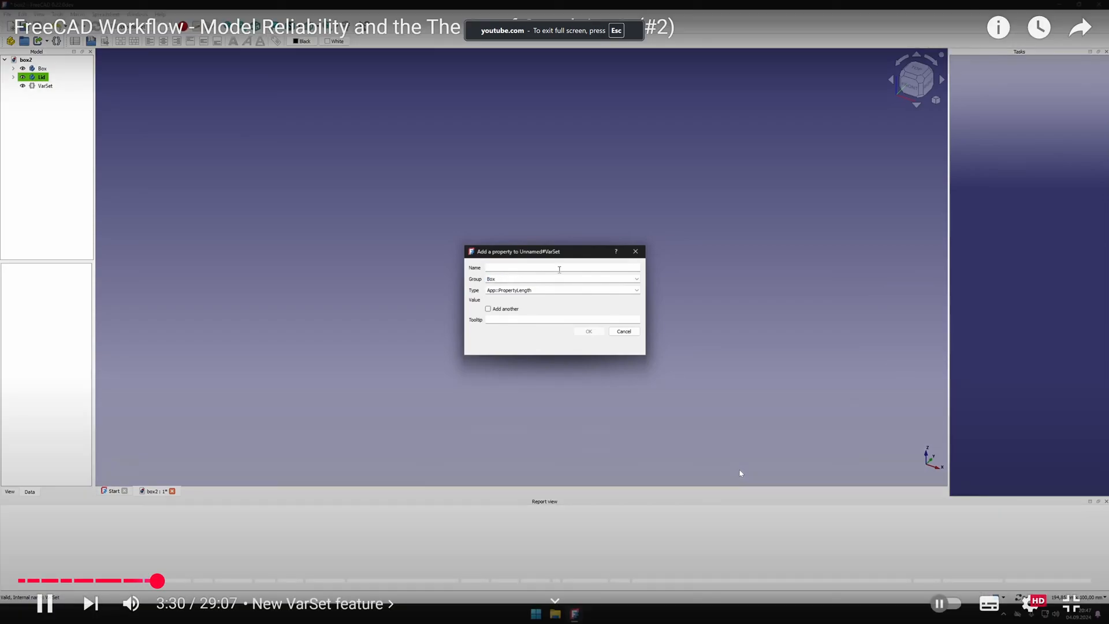
{"action": "key", "text": "Right"}
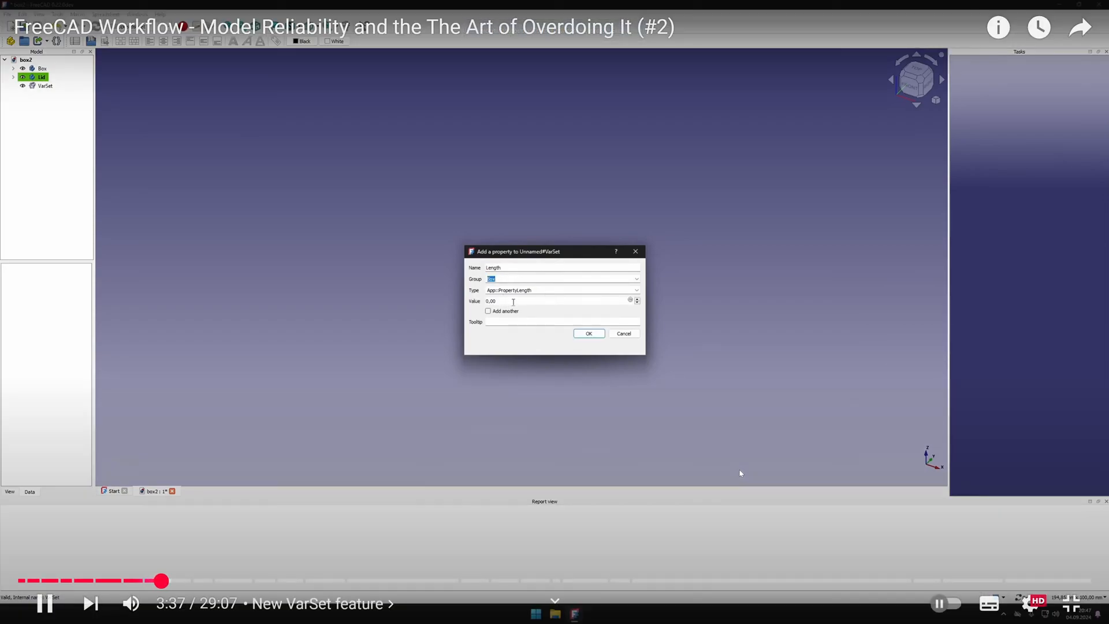
{"action": "key", "text": "Right"}
{"action": "key", "text": "Right"}
{"action": "key", "text": "Right"}
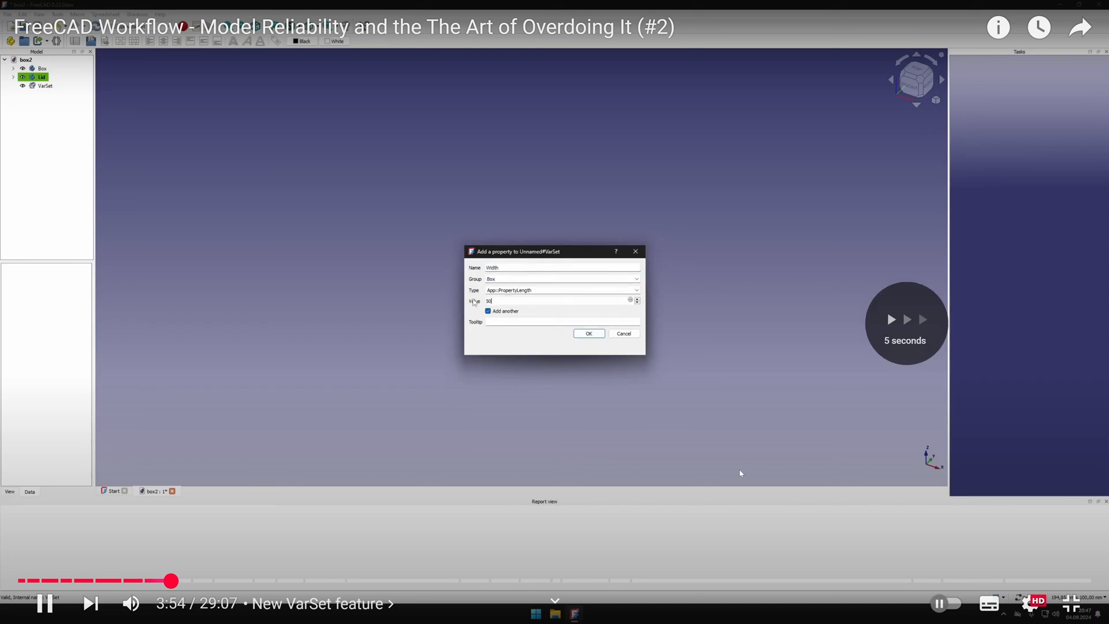
{"action": "key", "text": "Right"}
{"action": "key", "text": "Right"}
{"action": "key", "text": "Right"}
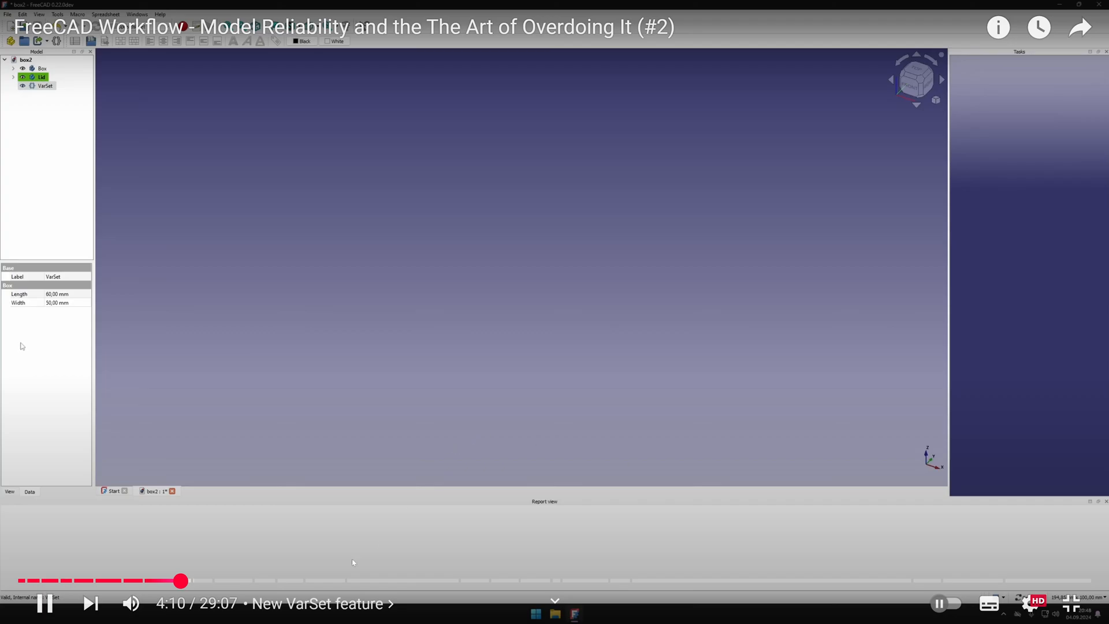
Step: Skip through the chapter on inline creation of variables and on to the Carbon Copy feature chapter at about 8:30
{"action": "left_click", "coordinate": [224, 581]}
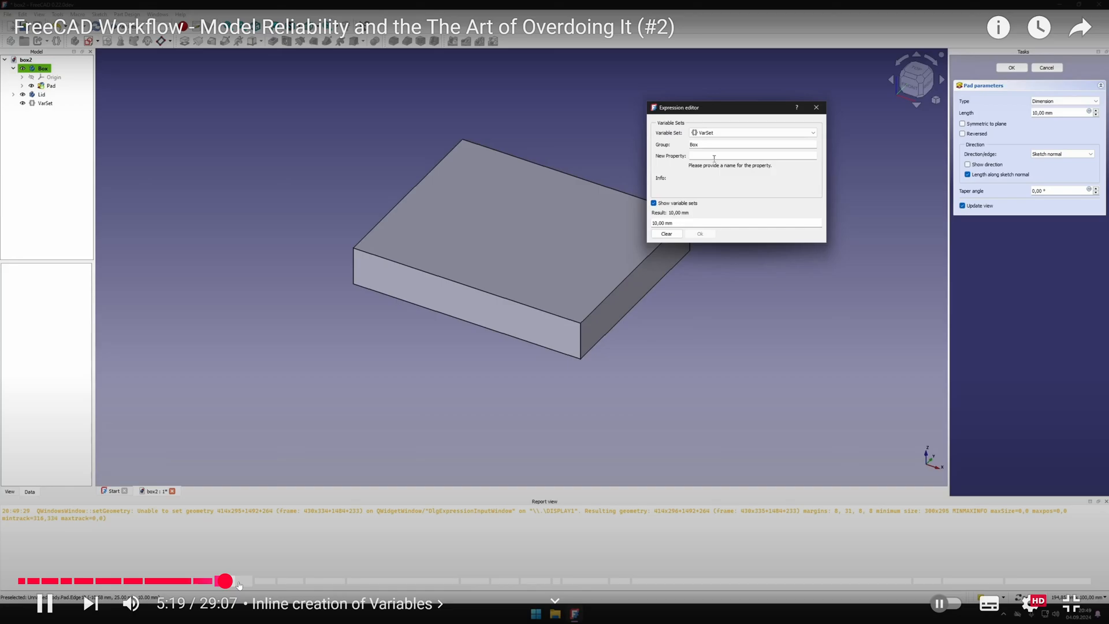
{"action": "left_click", "coordinate": [243, 582]}
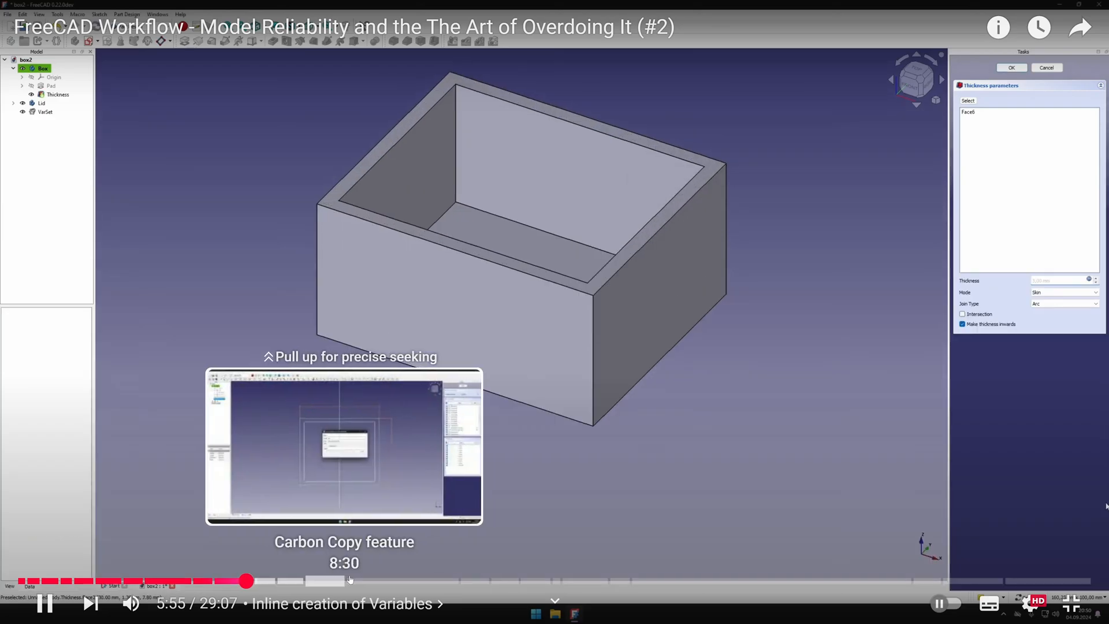
{"action": "left_click", "coordinate": [350, 581]}
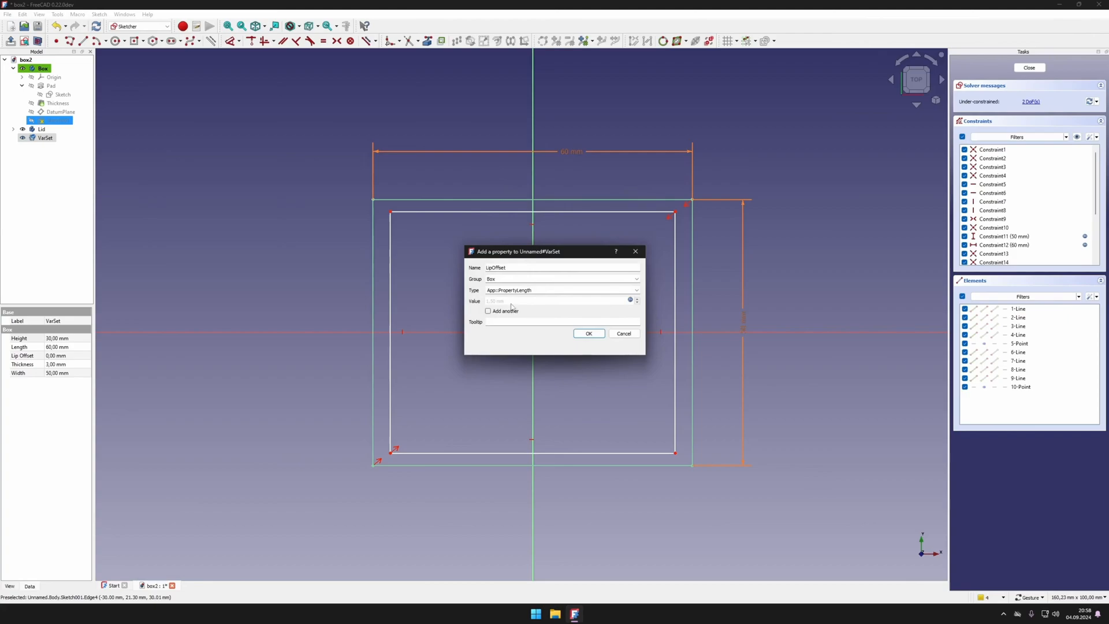
{"action": "key", "text": "Return"}
{"action": "left_click", "coordinate": [178, 295]}
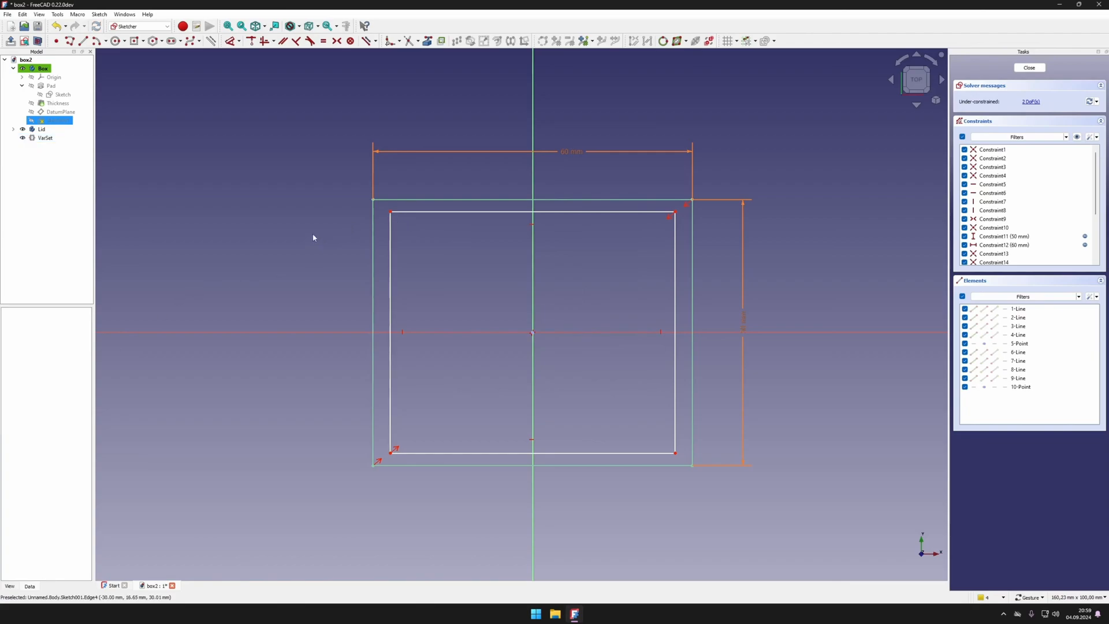
{"action": "left_click", "coordinate": [46, 140]}
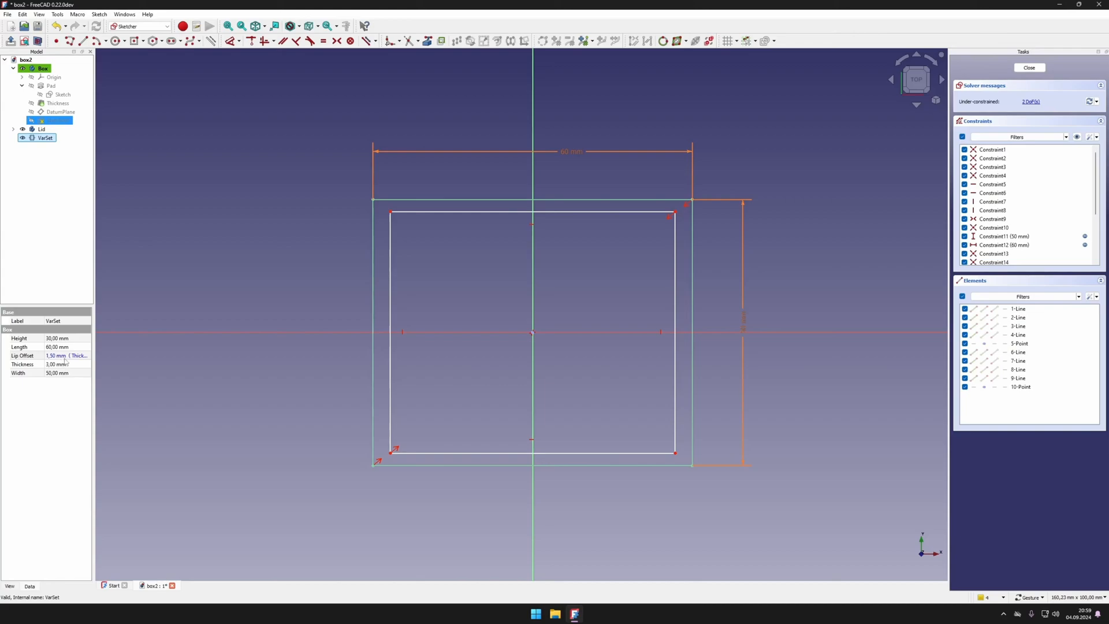
{"action": "left_click", "coordinate": [236, 146]}
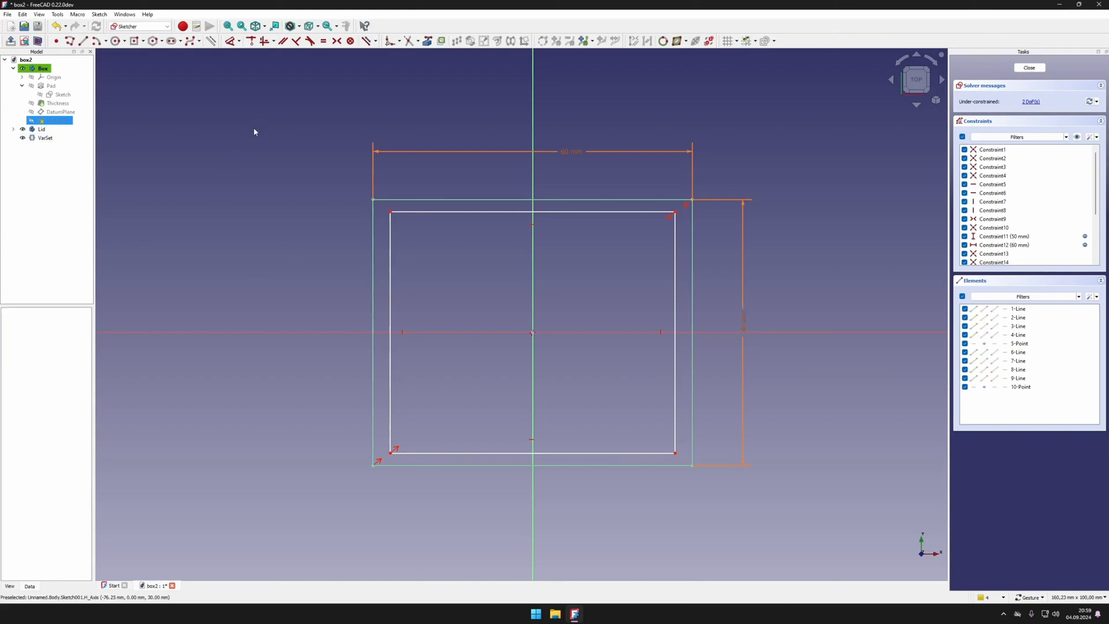
{"action": "left_click", "coordinate": [231, 41]}
{"action": "left_click", "coordinate": [390, 211]}
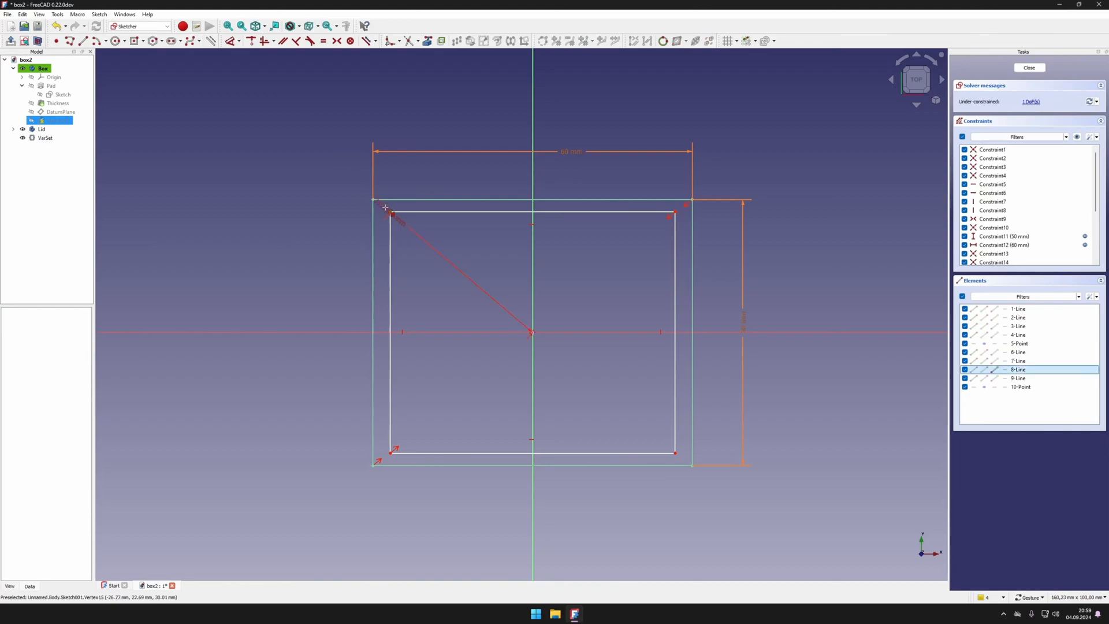
{"action": "left_click", "coordinate": [342, 210]}
{"action": "left_click", "coordinate": [411, 218]}
{"action": "type", "text": "a"}
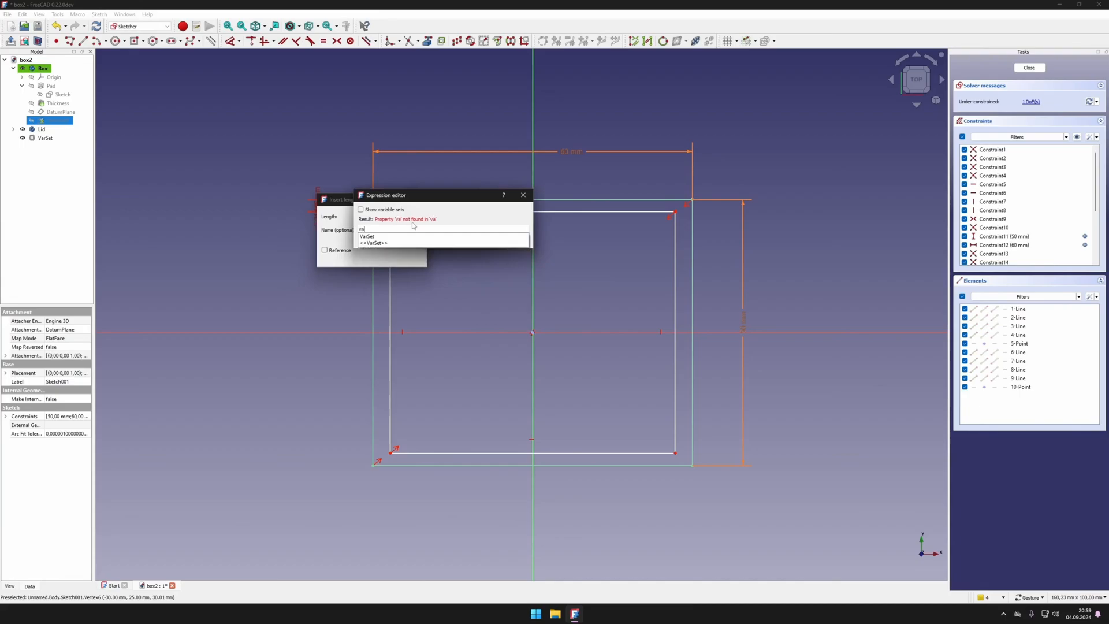
{"action": "left_click", "coordinate": [390, 237]}
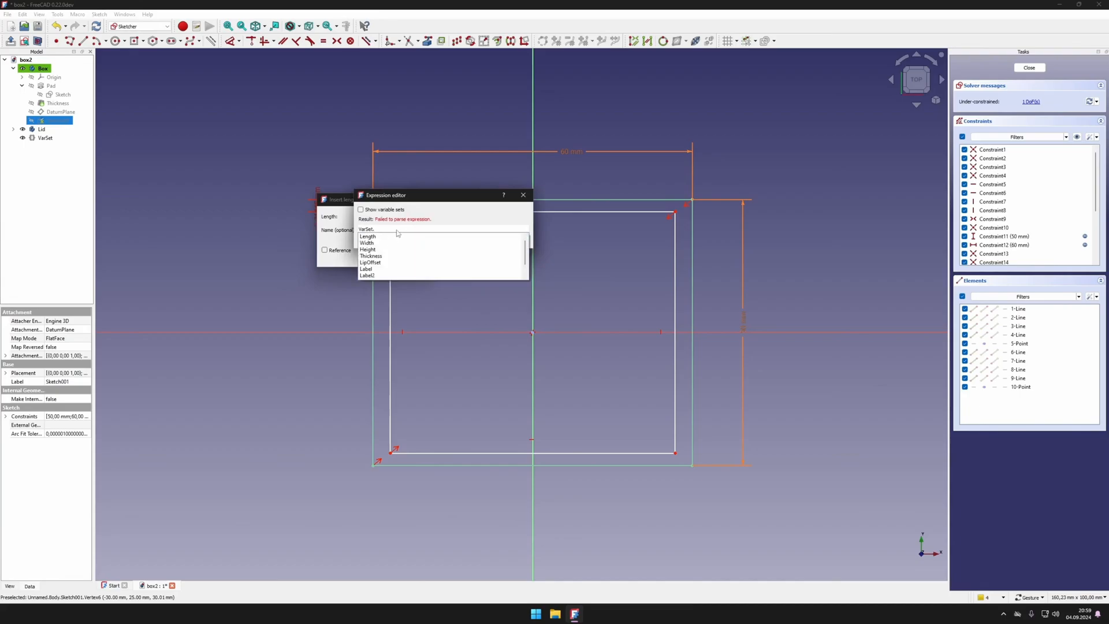
{"action": "left_click", "coordinate": [382, 262]}
{"action": "left_click", "coordinate": [410, 238]}
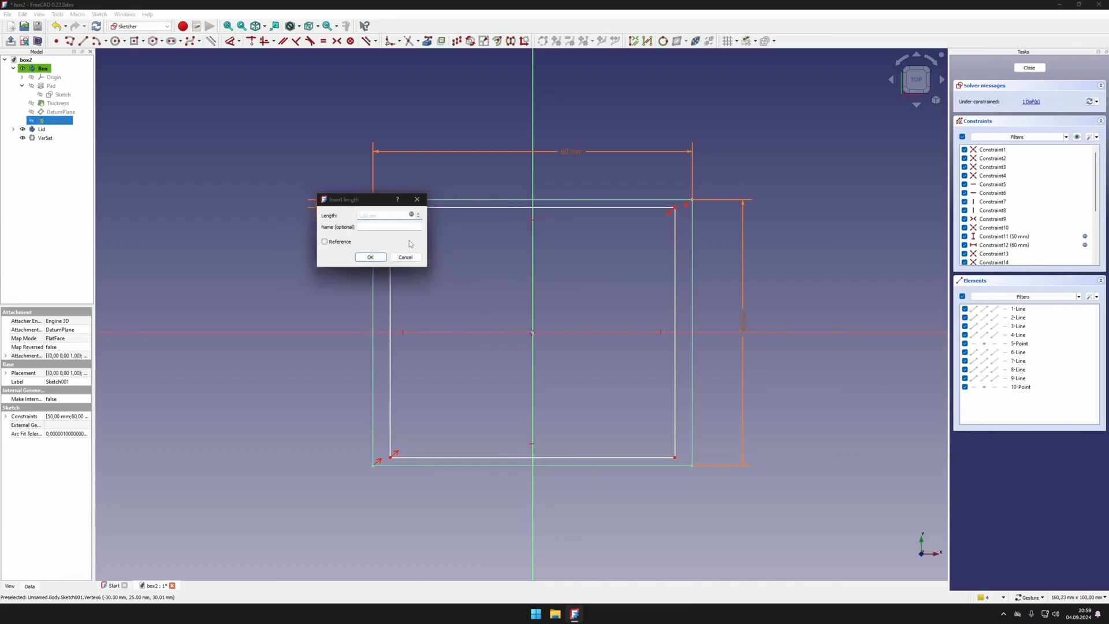
{"action": "left_click", "coordinate": [370, 257]}
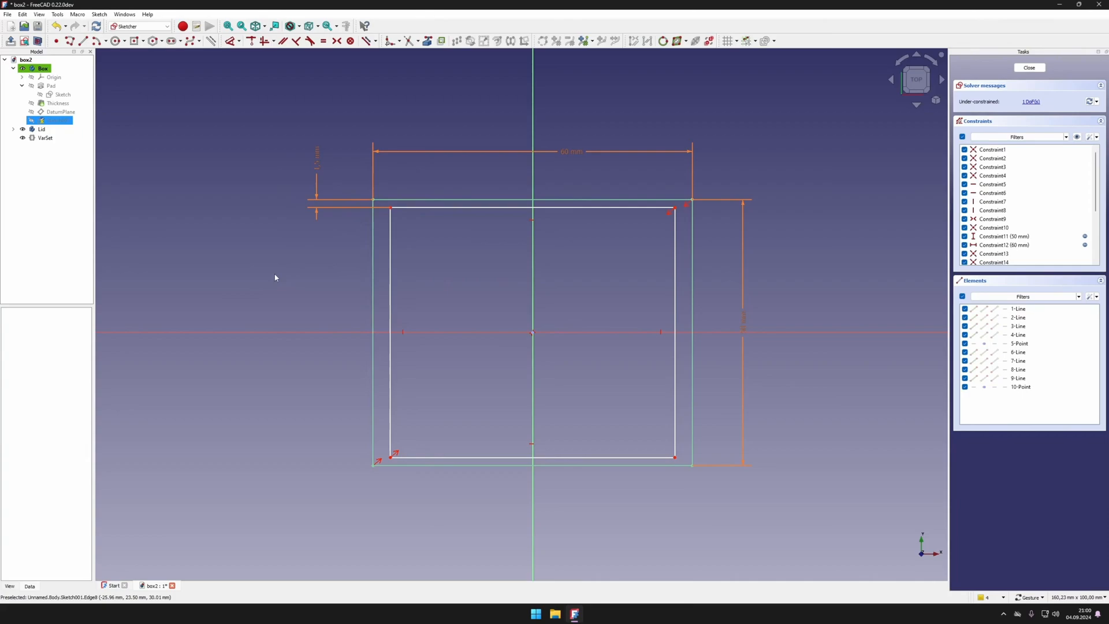
{"action": "left_click", "coordinate": [317, 160]}
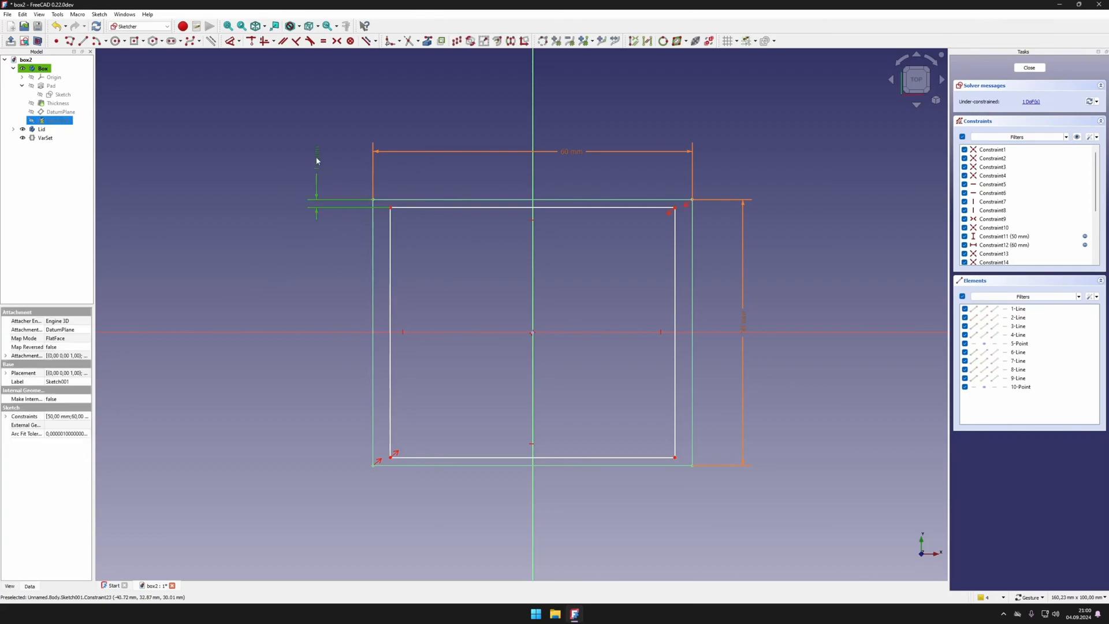
{"action": "key", "text": "Delete"}
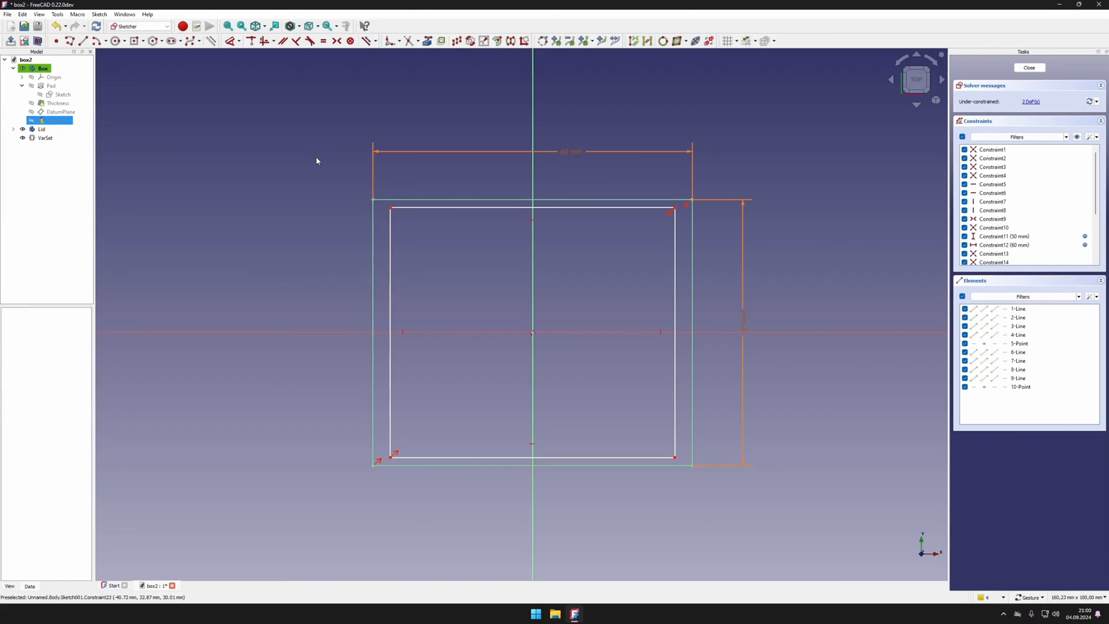
{"action": "left_click", "coordinate": [232, 43]}
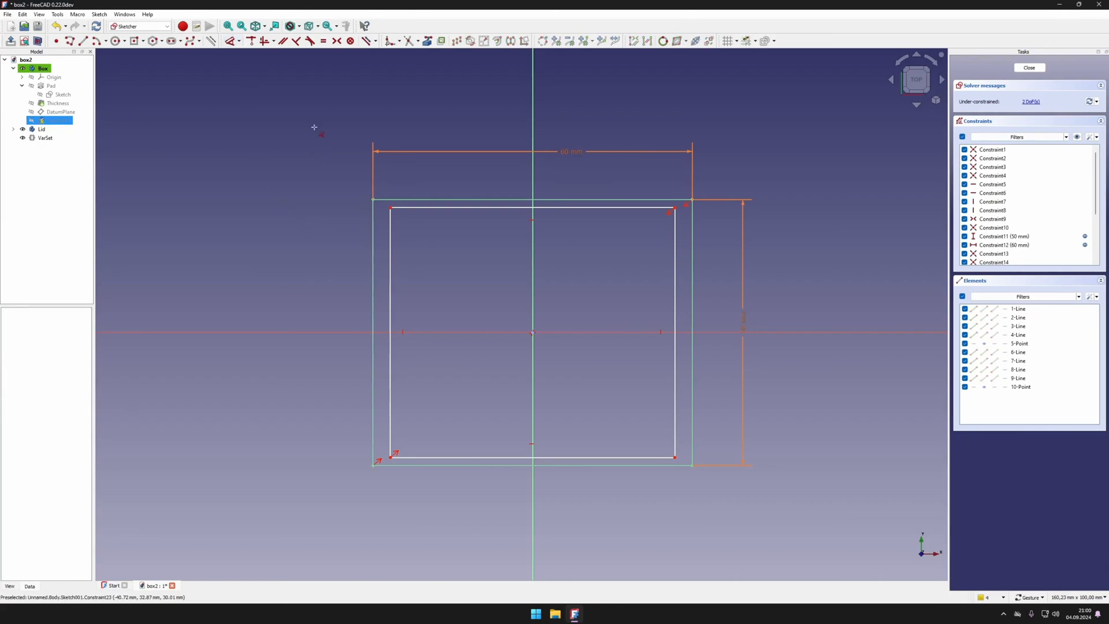
Step: Exit the video's full-screen view, pause it and move the browser window aside to return to the FreeCAD sketch
{"action": "left_click", "coordinate": [390, 208]}
{"action": "left_click", "coordinate": [532, 334]}
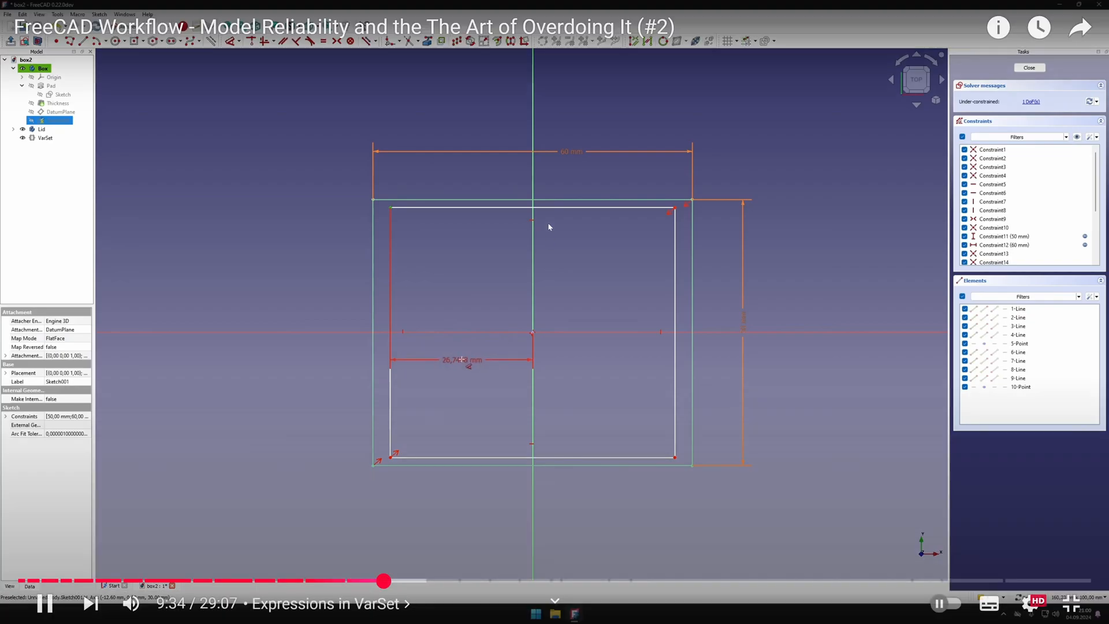
{"action": "left_click", "coordinate": [1071, 604]}
{"action": "left_click", "coordinate": [468, 235]}
{"action": "left_click_drag", "start_coordinate": [547, 3], "coordinate": [898, 117]}
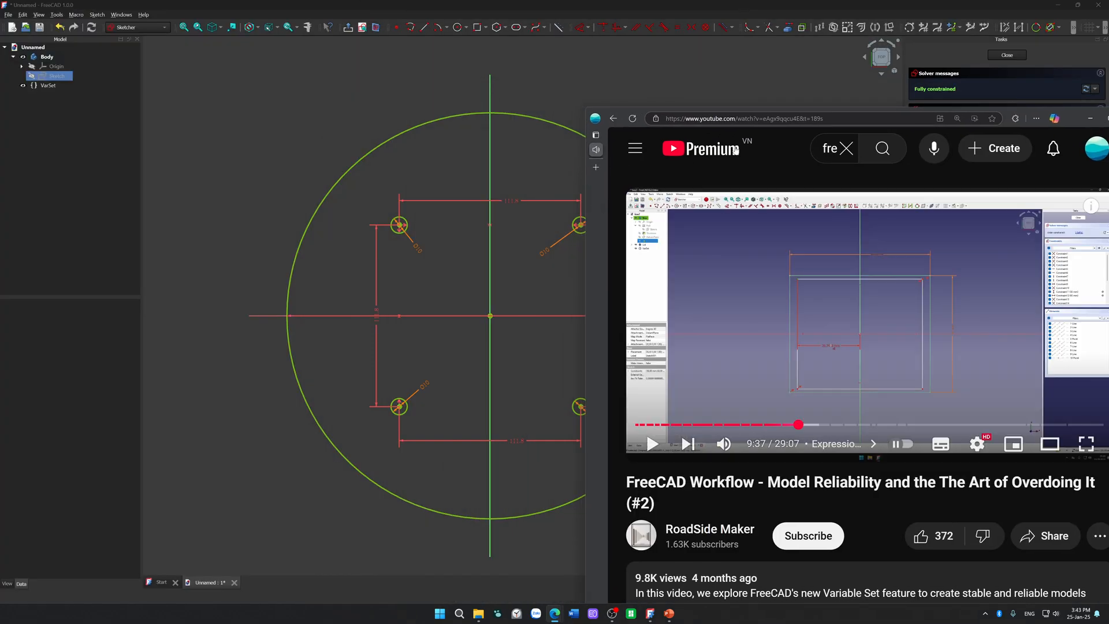
{"action": "middle_click", "coordinate": [630, 154]}
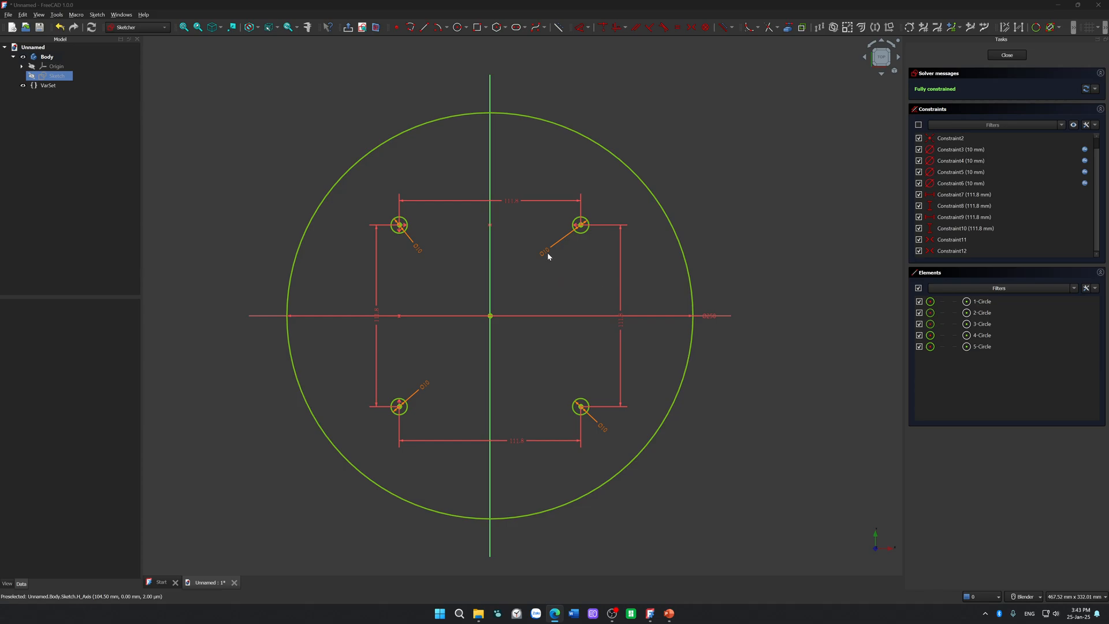
Step: Set the variable set's Mounting Holes Diameter to 6 mm
{"action": "left_click", "coordinate": [42, 86]}
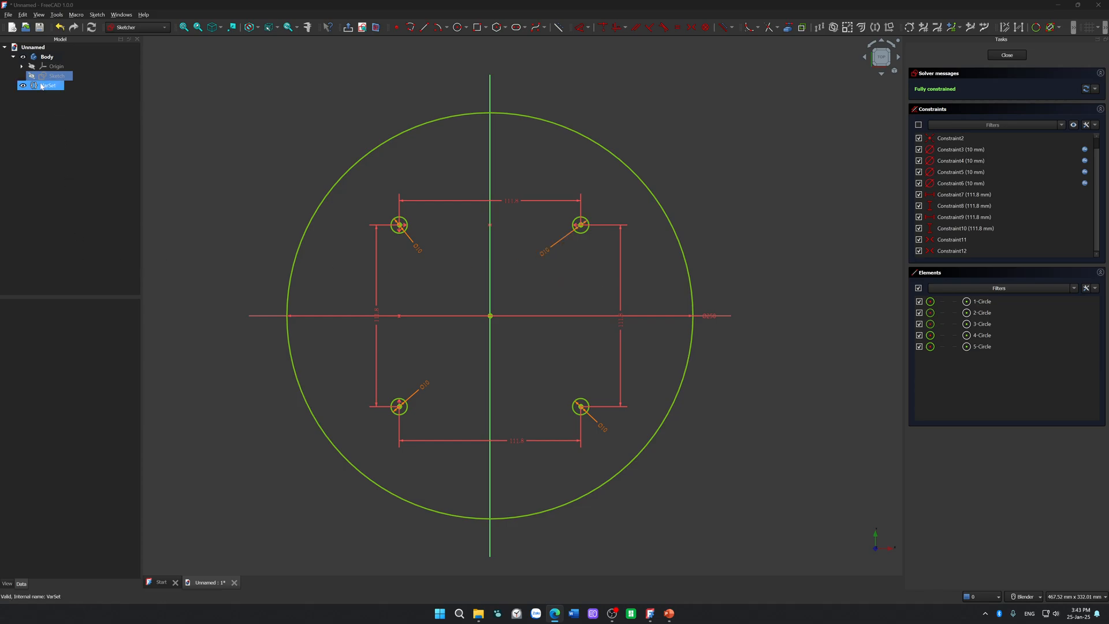
{"action": "double_click", "coordinate": [93, 322]}
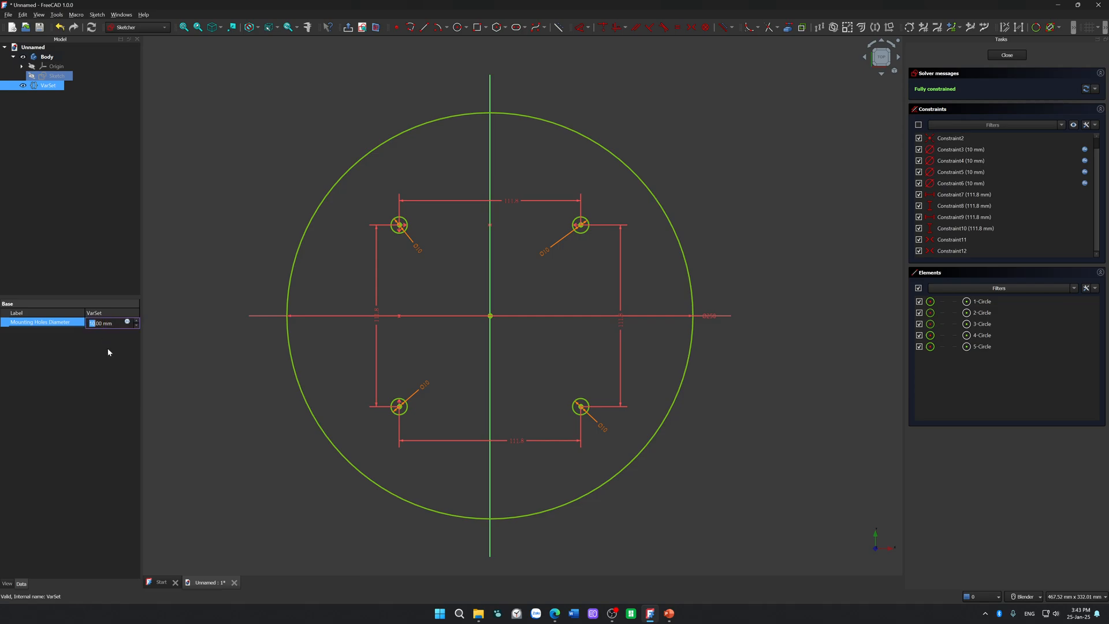
{"action": "key", "text": "Return"}
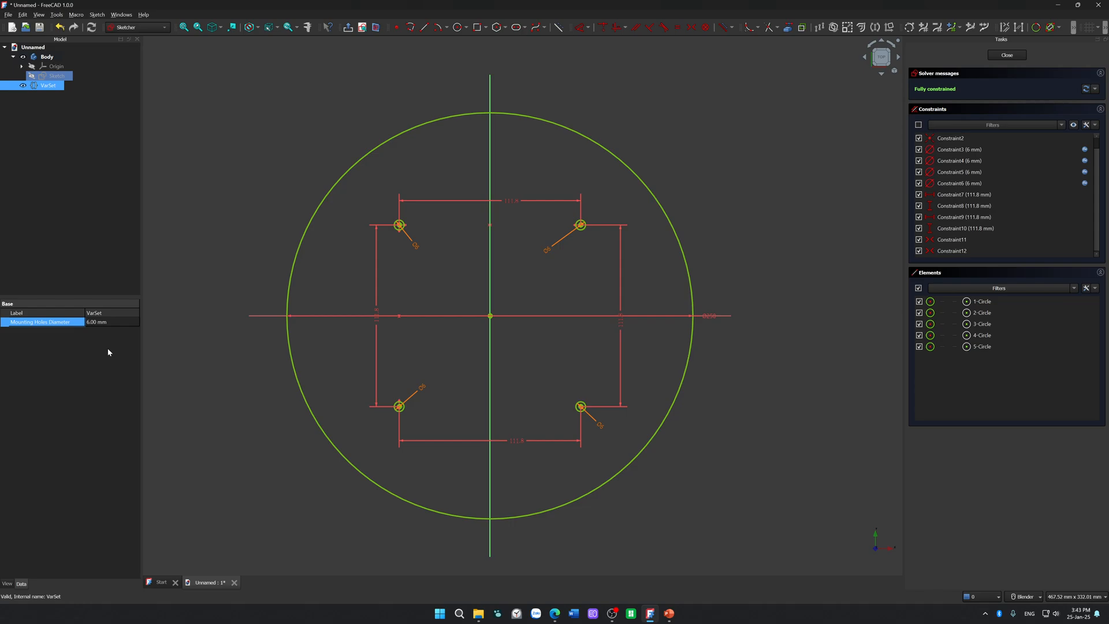
Step: Set the variable set's Mounting Holes Diameter to 5 mm and close the sketch
{"action": "double_click", "coordinate": [92, 323]}
{"action": "left_click", "coordinate": [98, 324]}
{"action": "type", "text": "5."}
{"action": "key", "text": "Return"}
{"action": "left_click", "coordinate": [223, 237]}
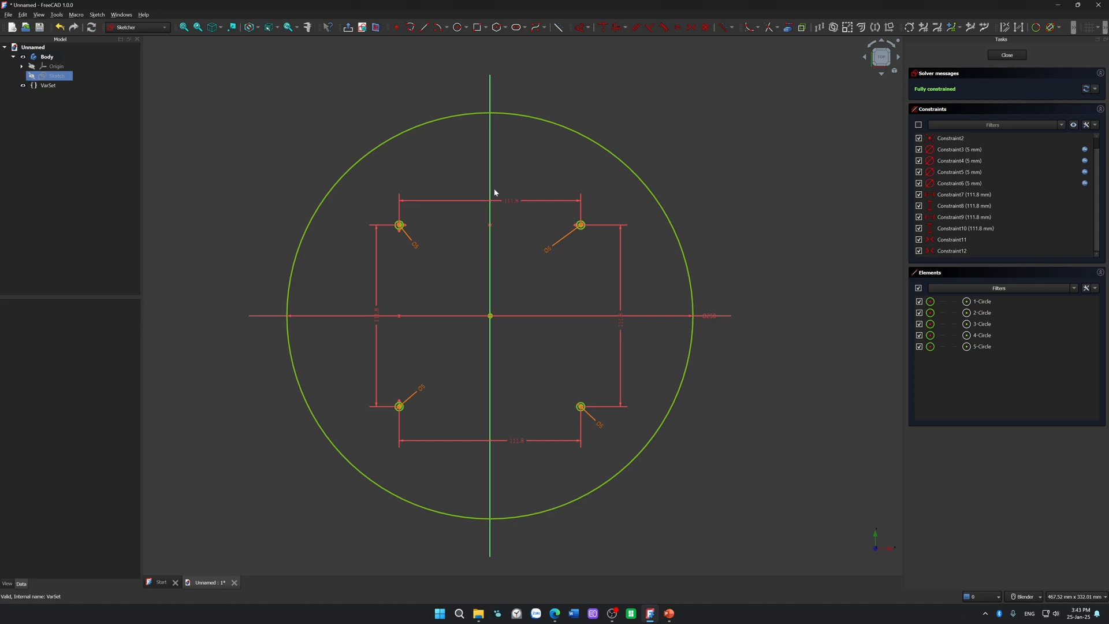
{"action": "left_click", "coordinate": [1016, 56]}
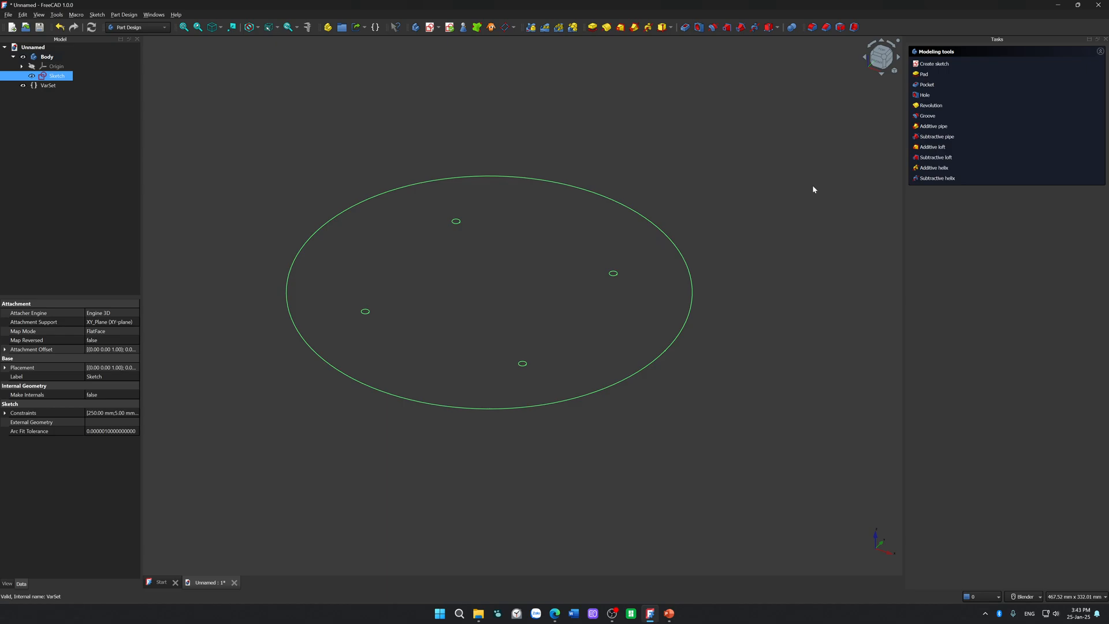
Step: Rename the body's sketch as MountingPlate
{"action": "left_click", "coordinate": [75, 86], "text": "ctrl"}
{"action": "left_click", "coordinate": [64, 78]}
{"action": "key", "text": "F2"}
{"action": "type", "text": "Moun"}
{"action": "type", "text": "ting"}
{"action": "type", "text": "Plate"}
{"action": "key", "text": "Return"}
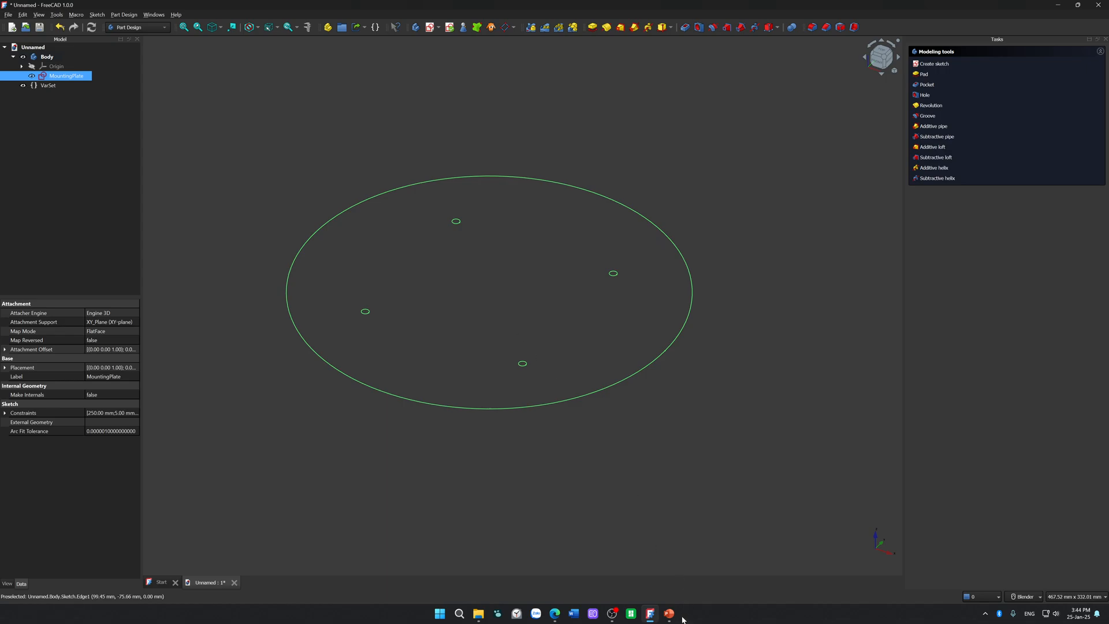
Step: Switch to the PowerPoint presentation and examine the circles, triangle and dimension arrows on the bottom-view slide
{"action": "mouse_move", "coordinate": [678, 617]}
{"action": "left_click", "coordinate": [674, 579]}
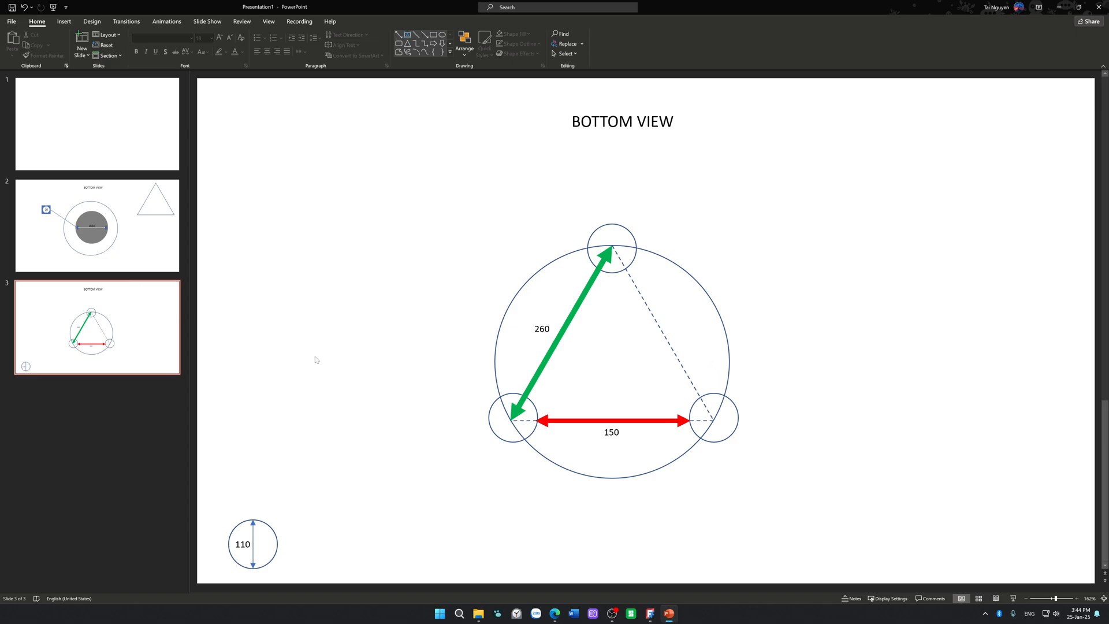
{"action": "left_click", "coordinate": [689, 276]}
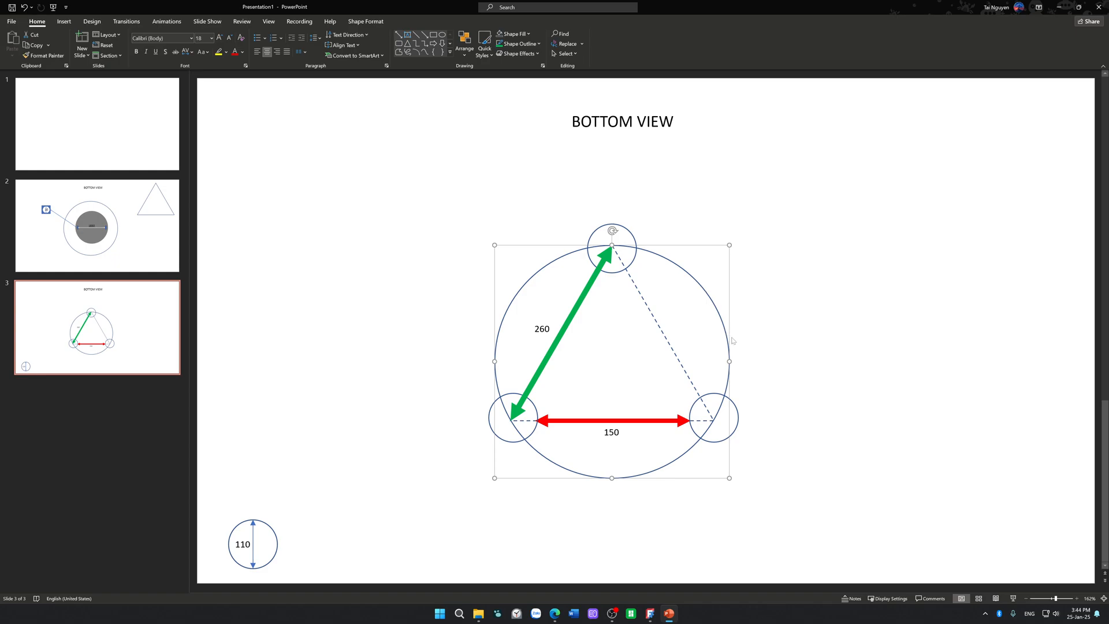
{"action": "left_click", "coordinate": [549, 359]}
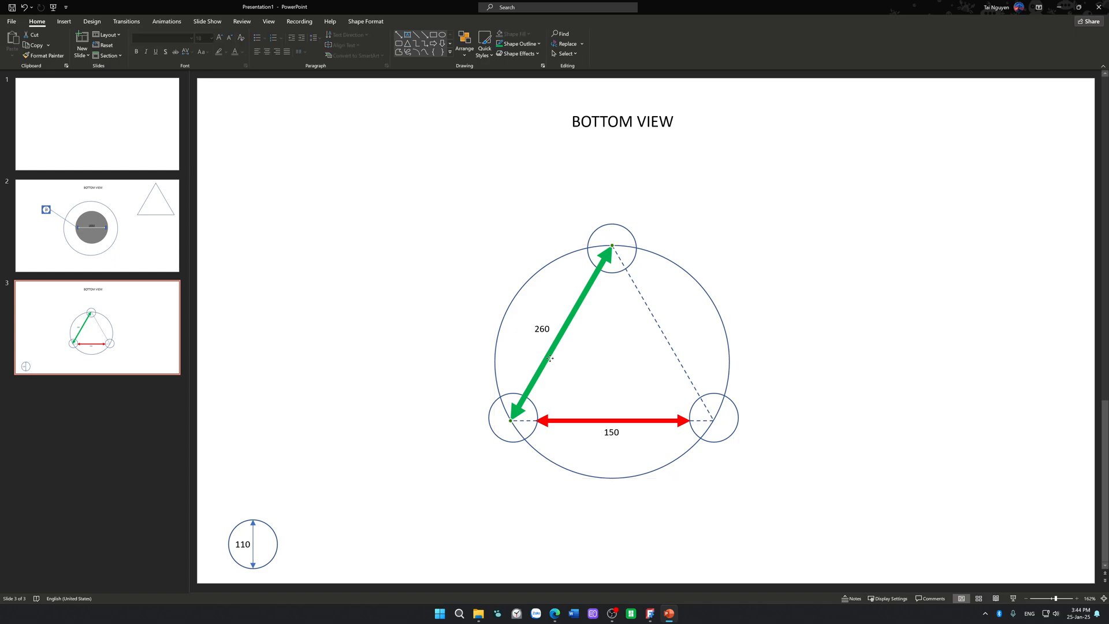
{"action": "left_click", "coordinate": [888, 331]}
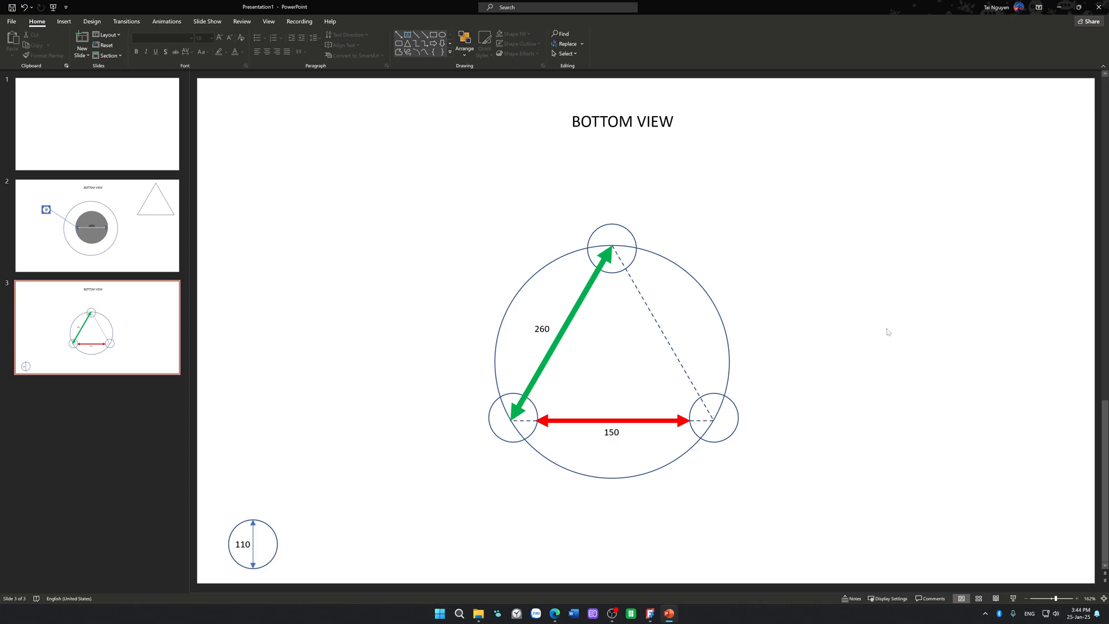
{"action": "left_click", "coordinate": [707, 295]}
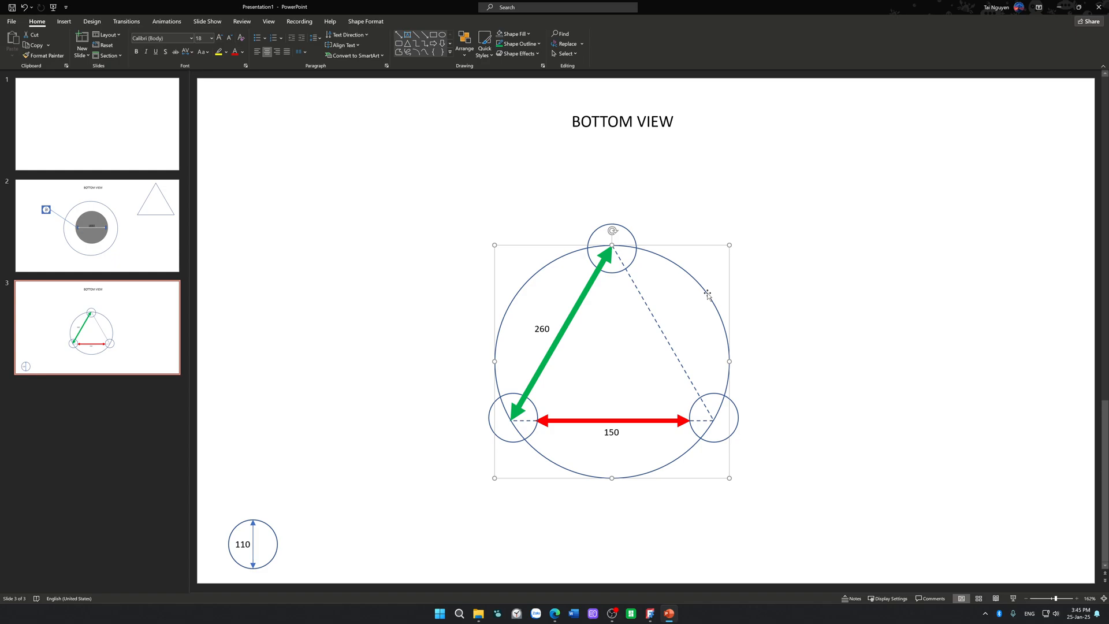
{"action": "left_click", "coordinate": [835, 338]}
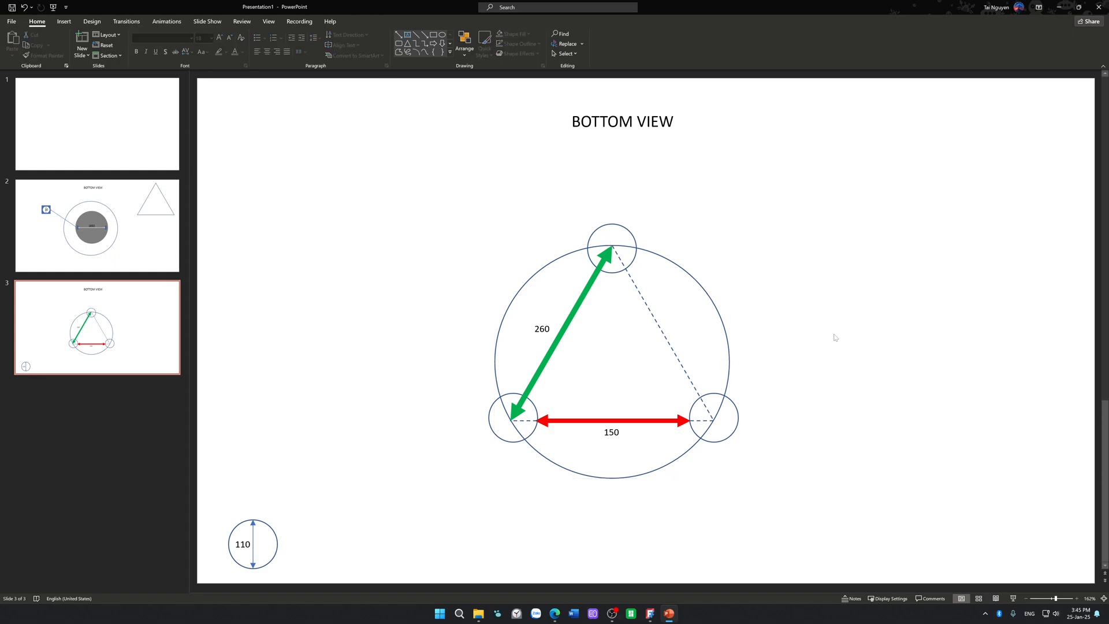
{"action": "left_click", "coordinate": [729, 326]}
{"action": "left_click", "coordinate": [804, 290]}
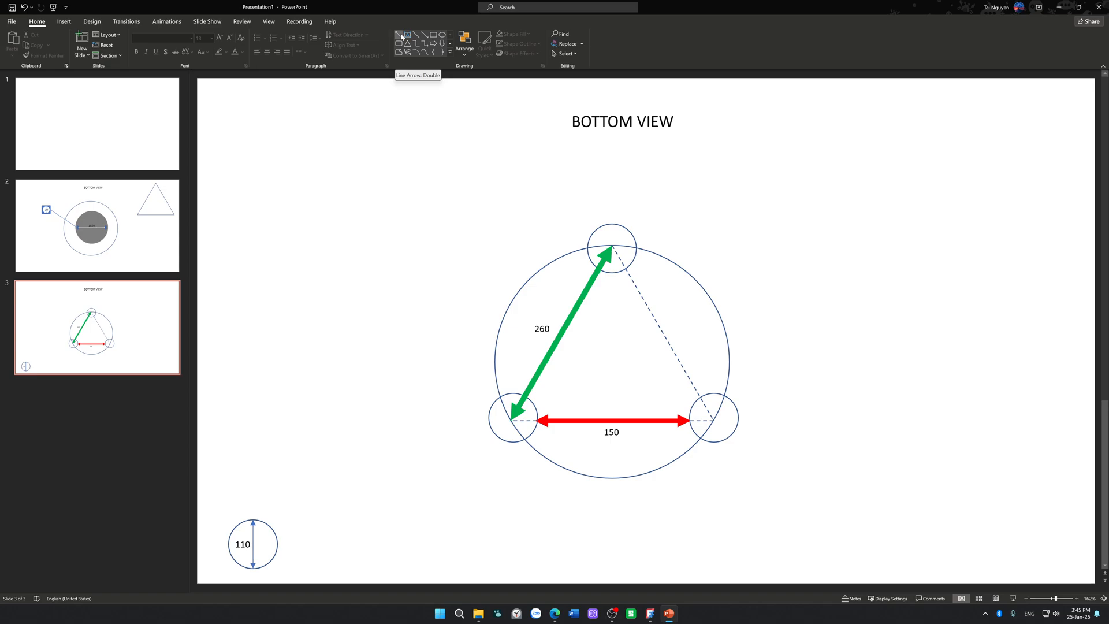
{"action": "left_click", "coordinate": [644, 304]}
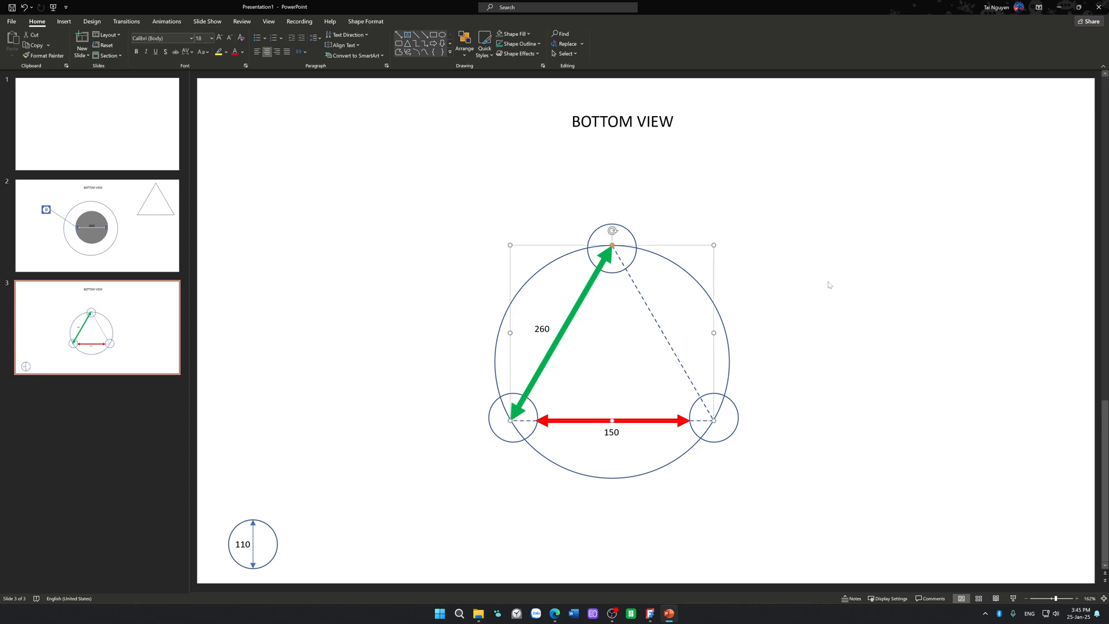
{"action": "key", "text": "Escape"}
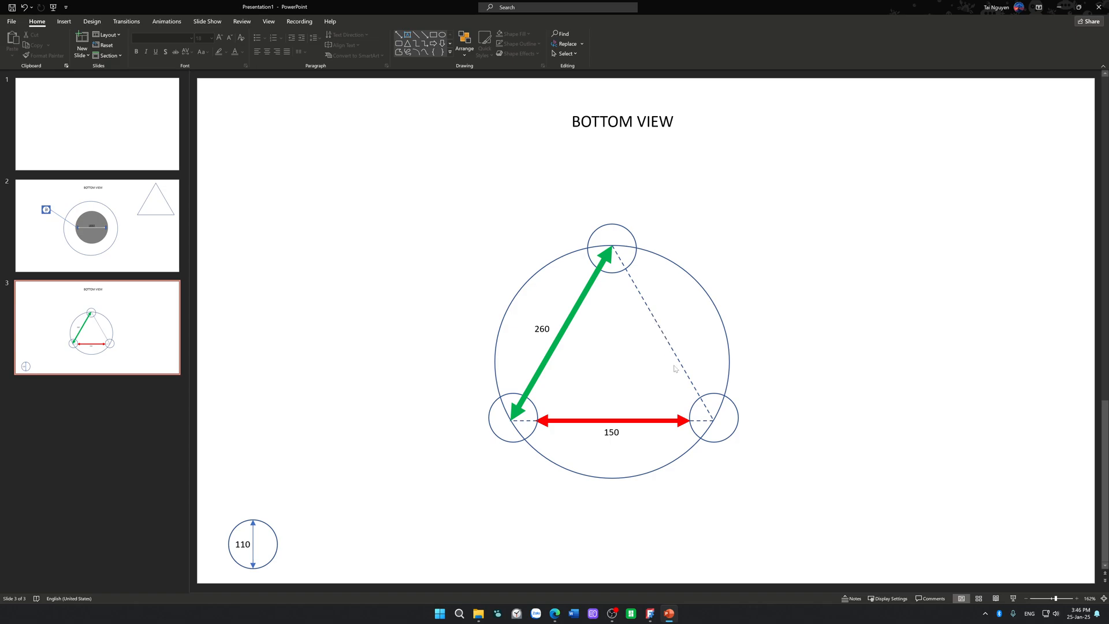
Step: Draw a straight vertical line from the triangle's top vertex to the middle of its base
{"action": "left_click", "coordinate": [414, 37]}
{"action": "left_click_drag", "start_coordinate": [613, 245], "coordinate": [611, 420]}
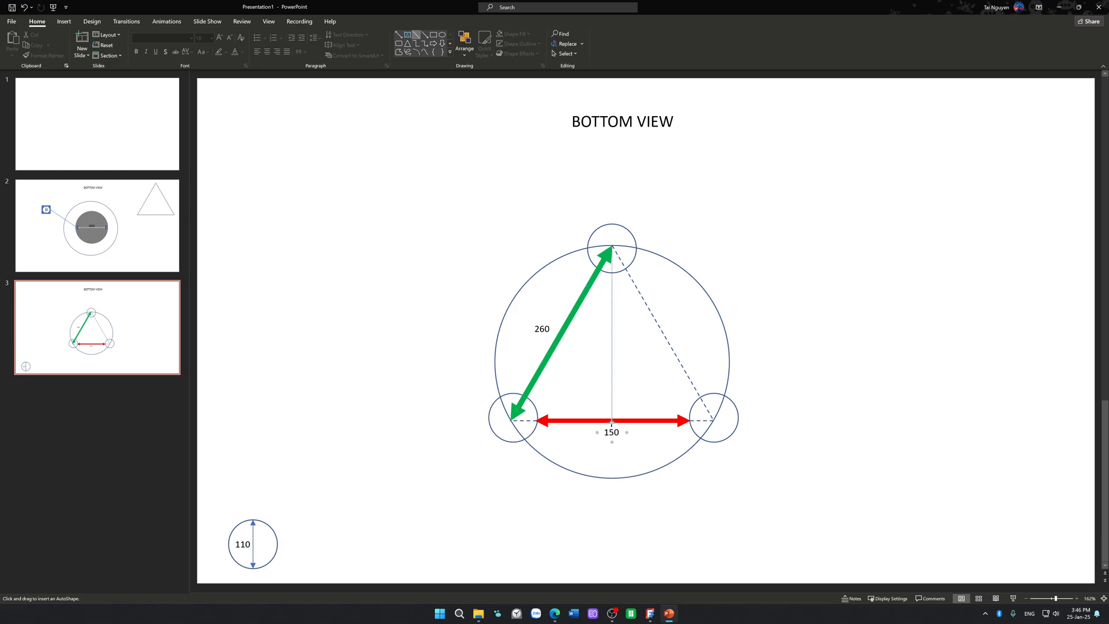
{"action": "left_click", "coordinate": [822, 260]}
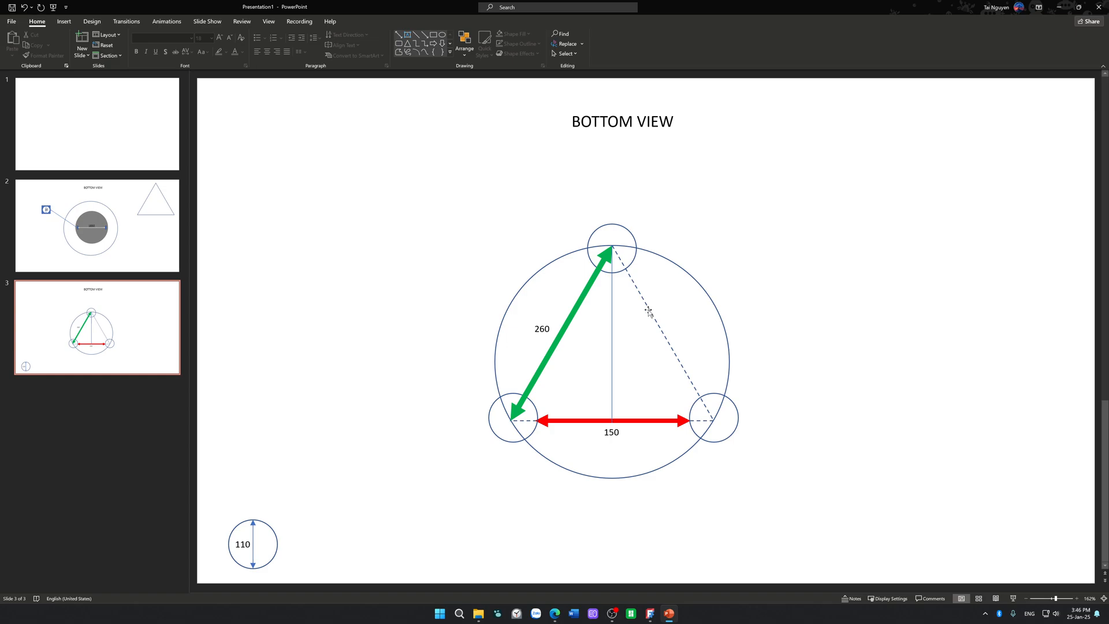
{"action": "left_click", "coordinate": [612, 302]}
{"action": "left_click", "coordinate": [606, 153]}
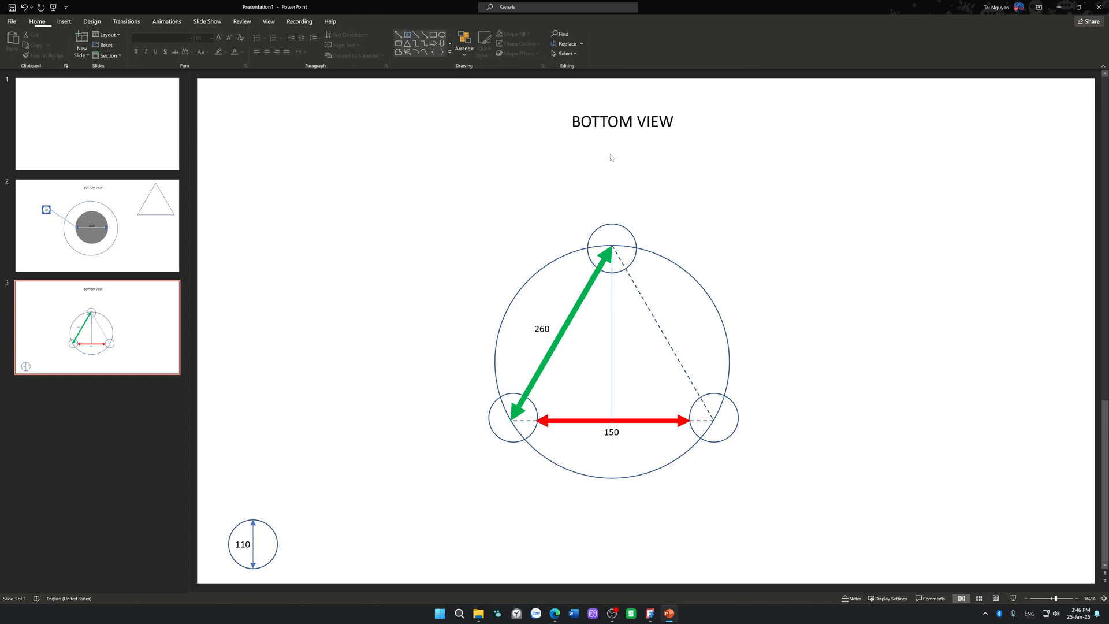
Step: Draw straight lines from the triangle's two lower vertices to the midpoints of their opposite sides
{"action": "left_click", "coordinate": [416, 35]}
{"action": "mouse_move", "coordinate": [710, 419]}
{"action": "left_mouse_down"}
{"action": "mouse_move", "coordinate": [556, 330]}
{"action": "mouse_move", "coordinate": [563, 336]}
{"action": "left_mouse_up"}
{"action": "left_click", "coordinate": [437, 233]}
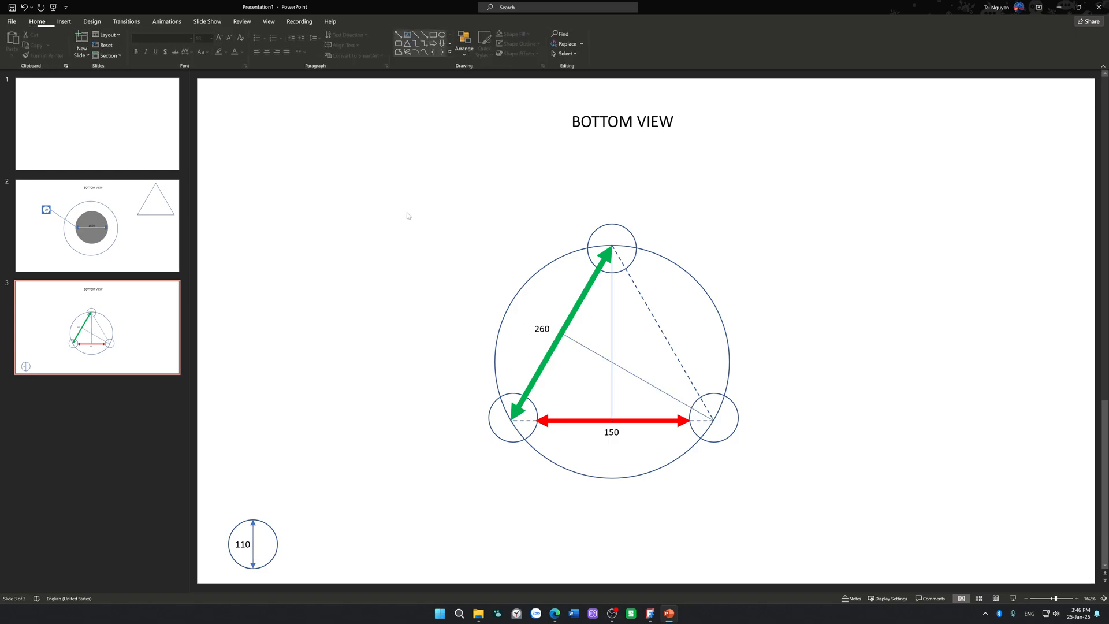
{"action": "left_click", "coordinate": [416, 35]}
{"action": "left_click_drag", "start_coordinate": [511, 420], "coordinate": [664, 332]}
{"action": "left_click", "coordinate": [765, 314]}
Step: Draw a diagonal radius line, about 1.23 inches wide and high, from the triangle's centre to the large circle's upper right
{"action": "left_click", "coordinate": [418, 37]}
{"action": "scroll", "coordinate": [615, 360], "scroll_direction": "up", "scroll_amount": 2}
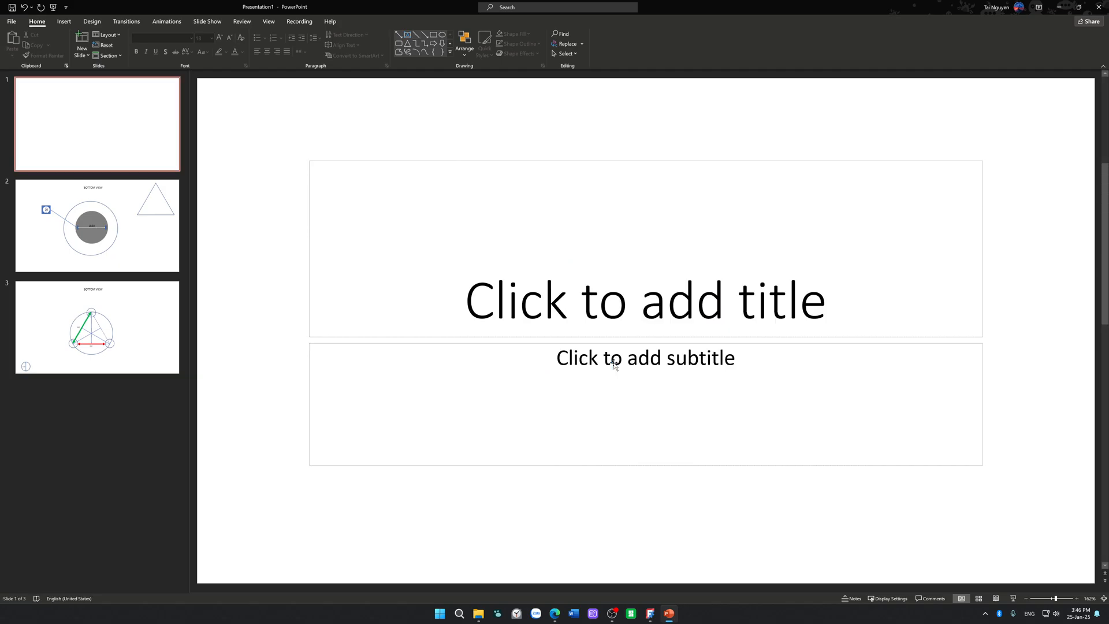
{"action": "left_click", "coordinate": [149, 318]}
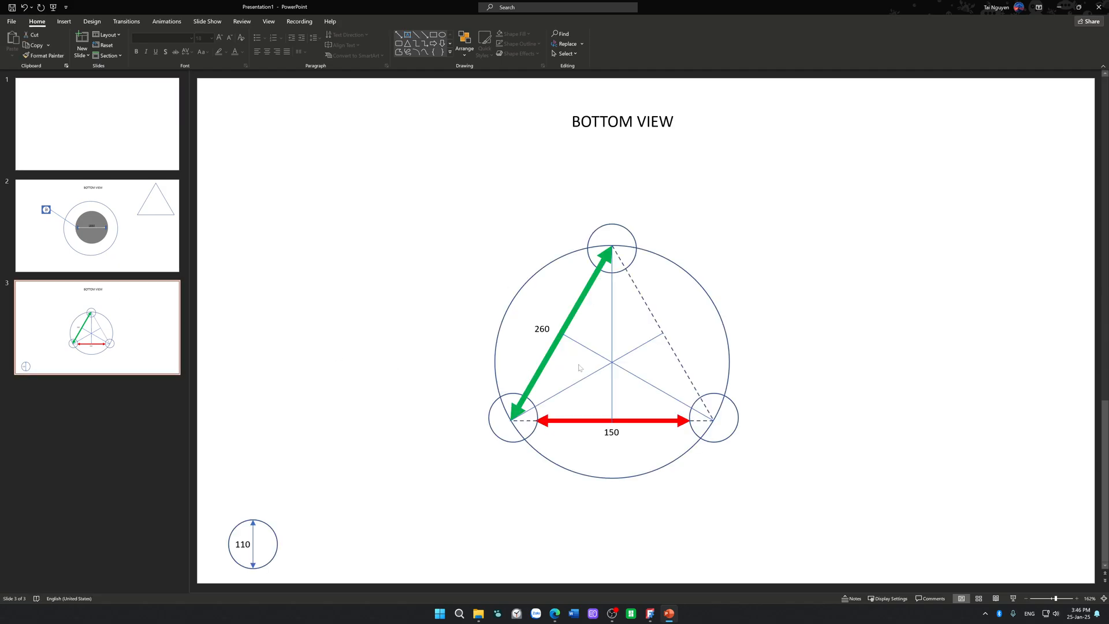
{"action": "scroll", "coordinate": [616, 367], "scroll_direction": "up", "scroll_amount": 5, "text": "ctrl"}
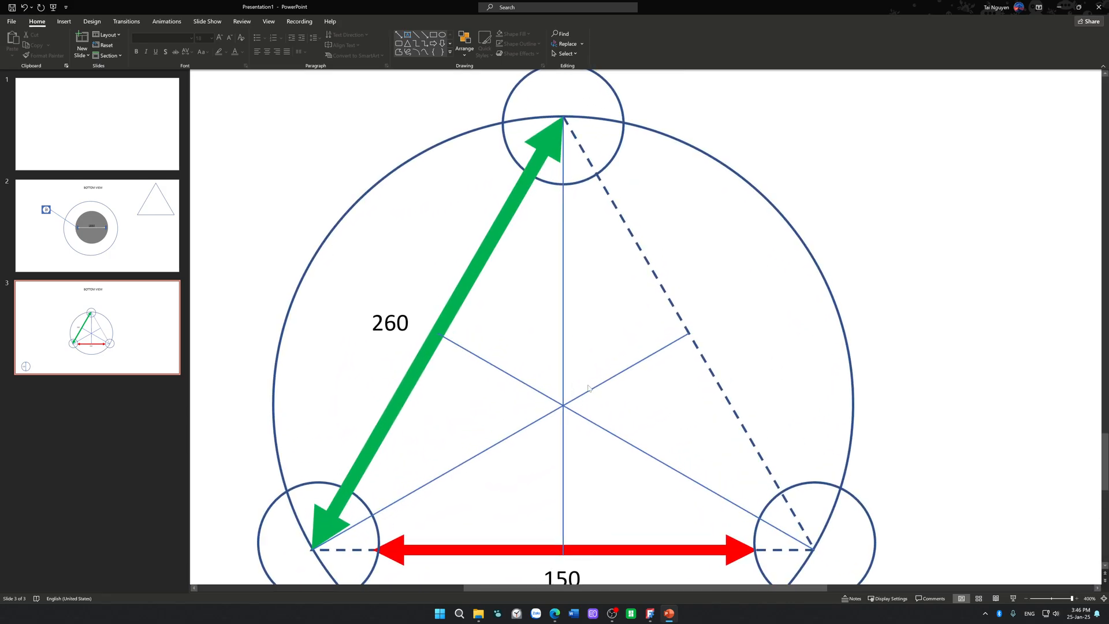
{"action": "left_click", "coordinate": [416, 35]}
{"action": "mouse_move", "coordinate": [563, 405]}
{"action": "left_mouse_down"}
{"action": "mouse_move", "coordinate": [713, 285]}
{"action": "mouse_move", "coordinate": [767, 201]}
{"action": "left_mouse_up"}
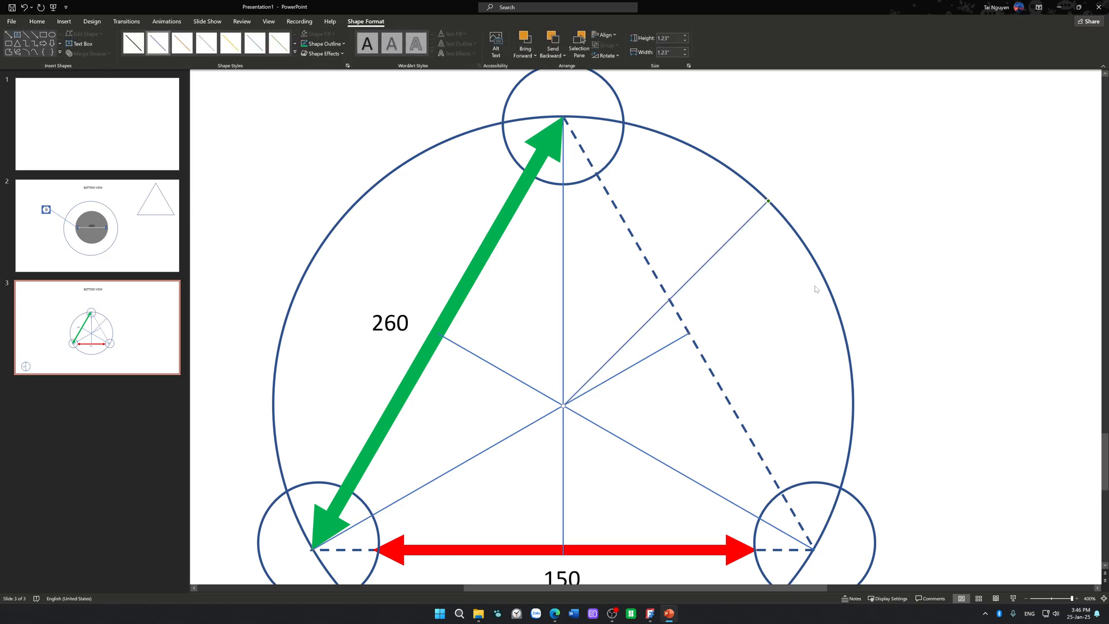
{"action": "scroll", "coordinate": [814, 289], "scroll_direction": "down", "scroll_amount": 5, "text": "ctrl"}
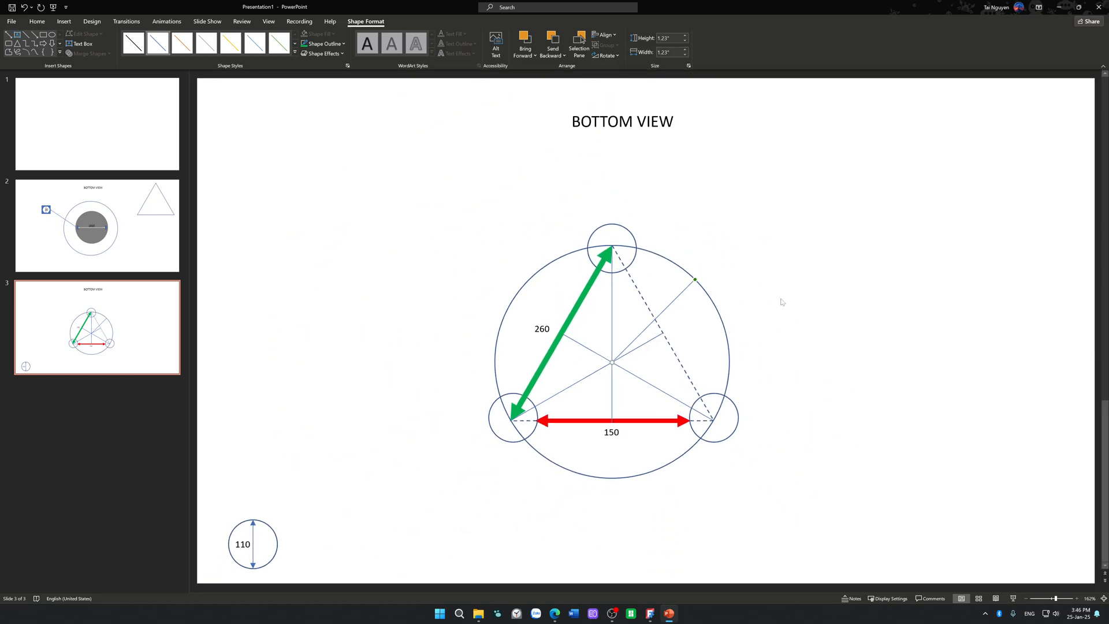
Step: Undo the accidental move of the large circle and delete the diagonal radius line
{"action": "mouse_move", "coordinate": [694, 282]}
{"action": "left_mouse_down"}
{"action": "mouse_move", "coordinate": [726, 361]}
{"action": "mouse_move", "coordinate": [716, 411]}
{"action": "mouse_move", "coordinate": [681, 455]}
{"action": "mouse_move", "coordinate": [616, 476]}
{"action": "mouse_move", "coordinate": [528, 445]}
{"action": "mouse_move", "coordinate": [503, 345]}
{"action": "mouse_move", "coordinate": [529, 291]}
{"action": "mouse_move", "coordinate": [575, 263]}
{"action": "mouse_move", "coordinate": [666, 268]}
{"action": "mouse_move", "coordinate": [715, 314]}
{"action": "mouse_move", "coordinate": [716, 420]}
{"action": "mouse_move", "coordinate": [635, 477]}
{"action": "mouse_move", "coordinate": [555, 464]}
{"action": "mouse_move", "coordinate": [520, 435]}
{"action": "mouse_move", "coordinate": [509, 314]}
{"action": "mouse_move", "coordinate": [535, 277]}
{"action": "mouse_move", "coordinate": [583, 255]}
{"action": "mouse_move", "coordinate": [640, 249]}
{"action": "mouse_move", "coordinate": [705, 287]}
{"action": "left_mouse_up"}
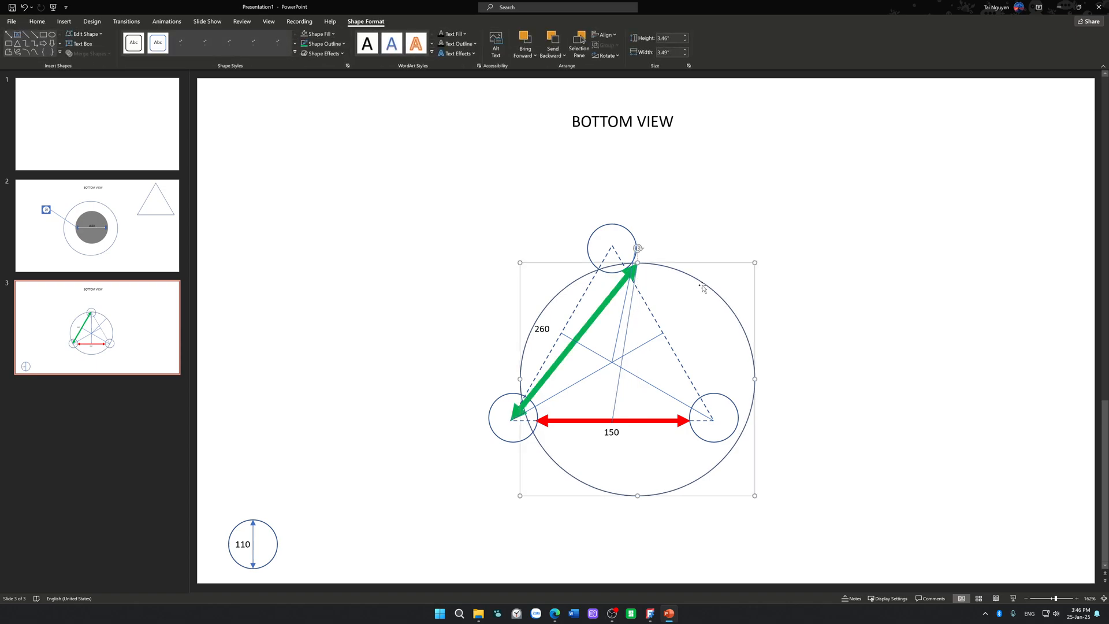
{"action": "key", "text": "ctrl+z"}
{"action": "left_click", "coordinate": [830, 279]}
{"action": "left_click", "coordinate": [622, 318]}
{"action": "key", "text": "Delete"}
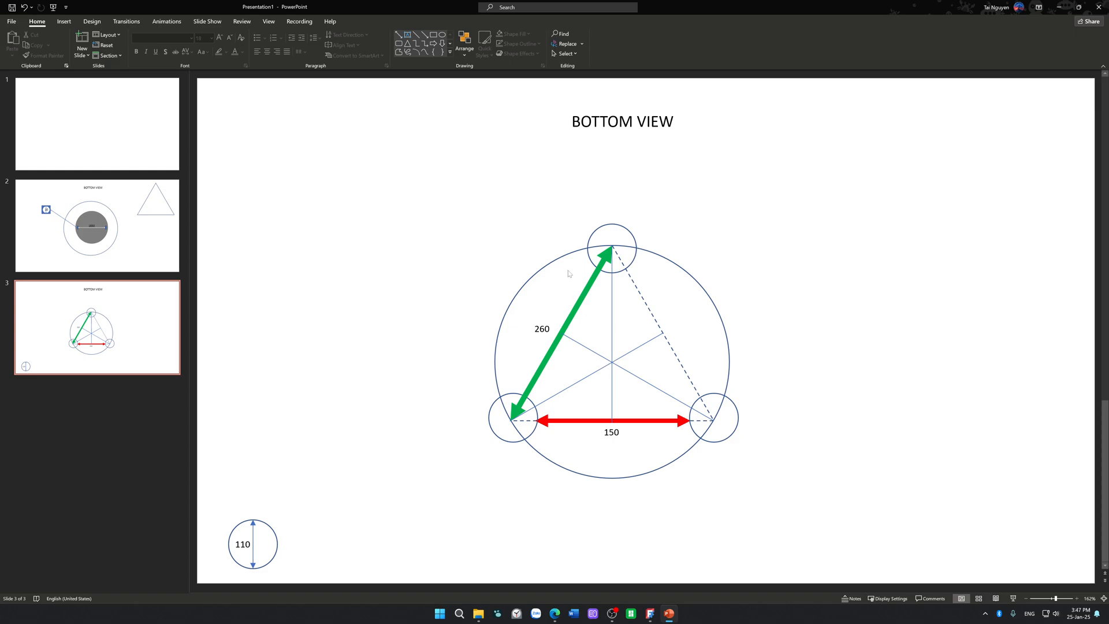
Step: Insert a square inside the triangle near its dashed side and shrink it to about 0.29 inch
{"action": "left_click", "coordinate": [436, 37]}
{"action": "scroll", "coordinate": [647, 331], "scroll_direction": "up", "scroll_amount": 2}
{"action": "left_click", "coordinate": [128, 322]}
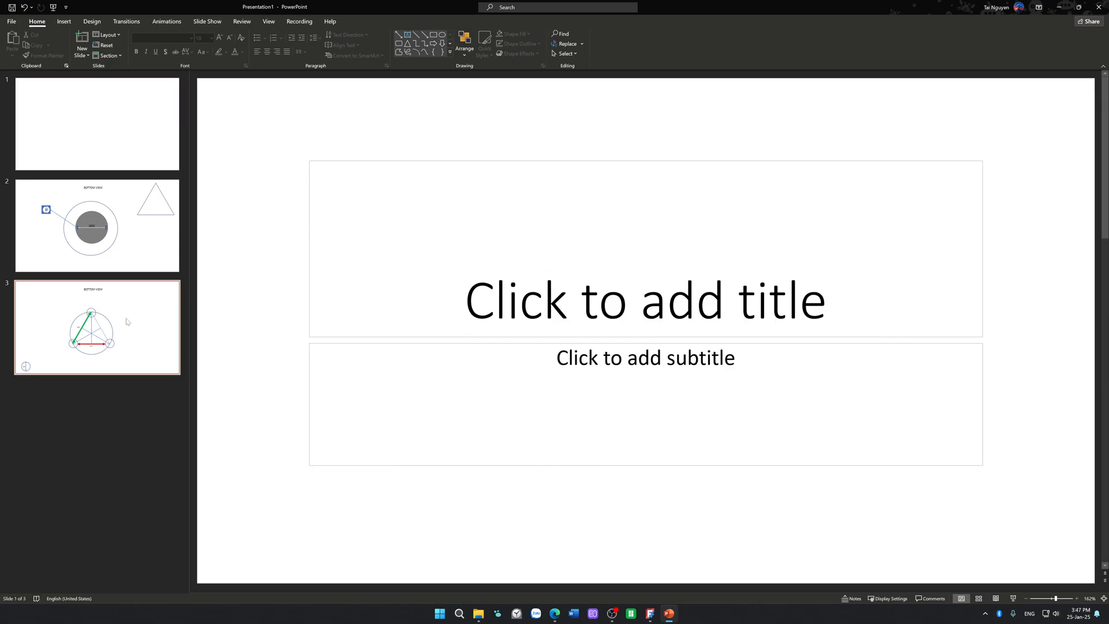
{"action": "left_click", "coordinate": [433, 35]}
{"action": "left_click", "coordinate": [639, 322]}
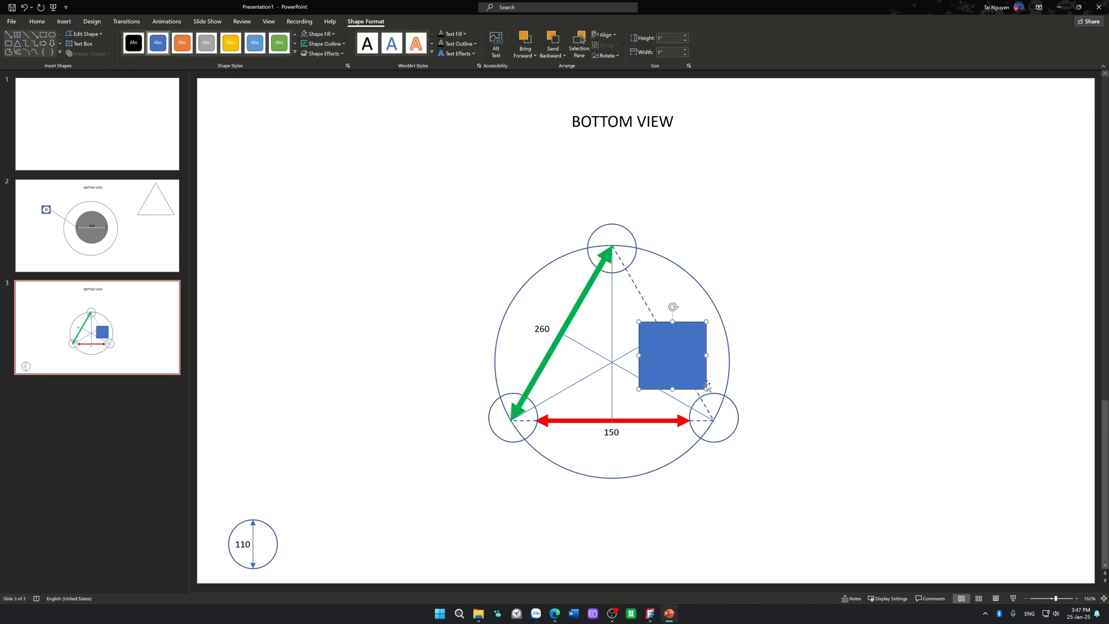
{"action": "left_click_drag", "start_coordinate": [706, 388], "coordinate": [658, 340]}
Step: Remove the small square's fill and shrink it to about 0.16 inch
{"action": "left_click", "coordinate": [328, 47]}
{"action": "left_click", "coordinate": [324, 35]}
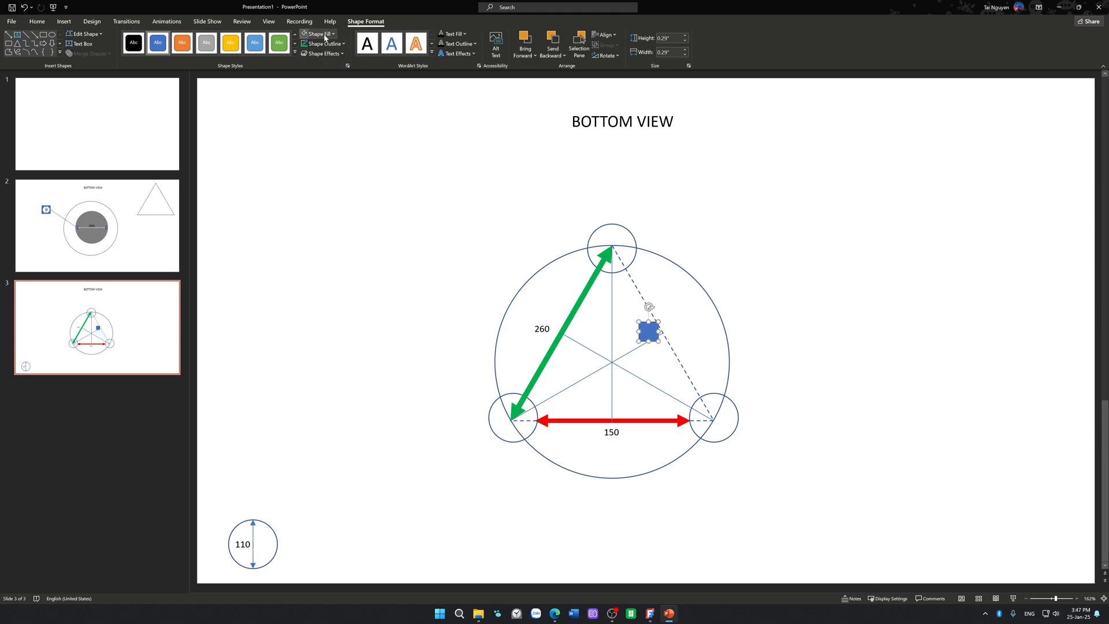
{"action": "left_click", "coordinate": [305, 33]}
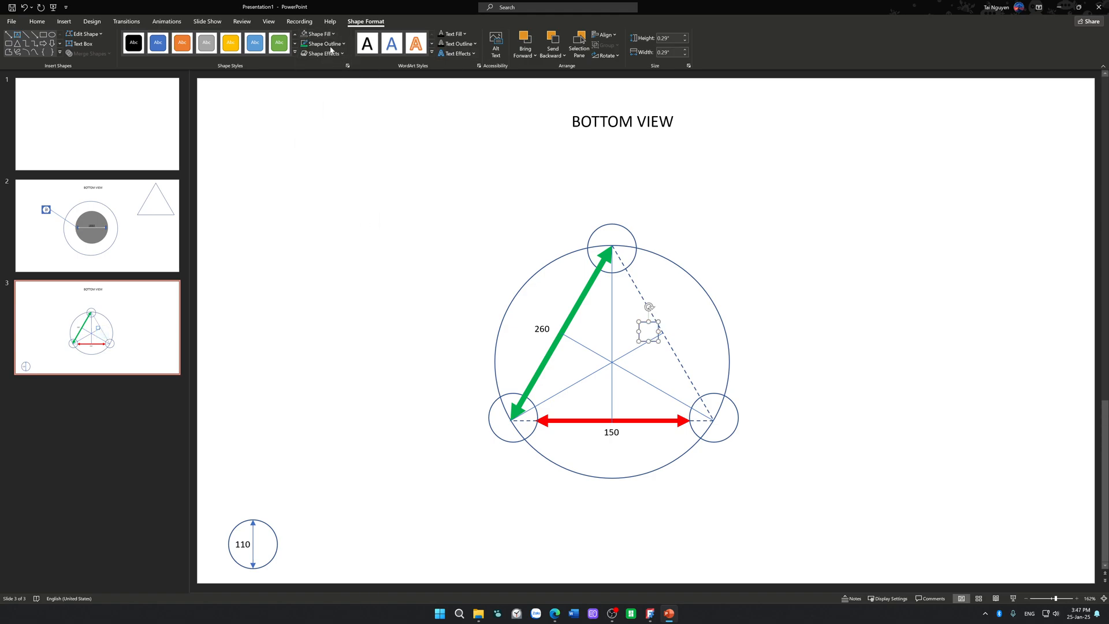
{"action": "left_click", "coordinate": [324, 44]}
{"action": "mouse_move", "coordinate": [368, 190]}
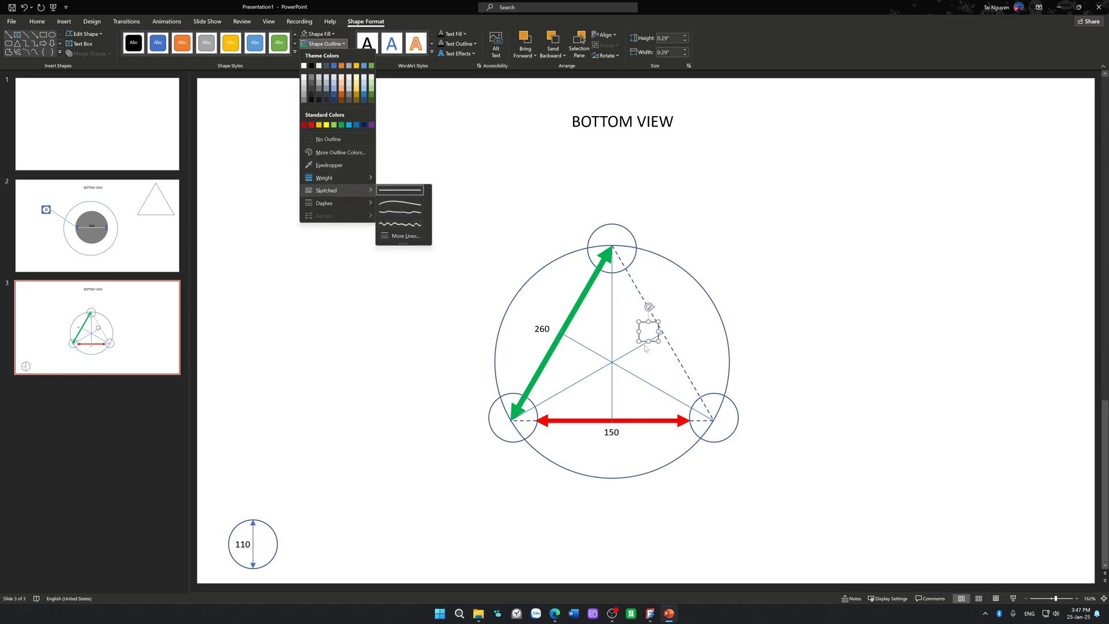
{"action": "left_click", "coordinate": [643, 328]}
{"action": "left_click_drag", "start_coordinate": [642, 327], "coordinate": [653, 334]}
Step: Place copies of the small square, rotated to match, as right-angle markers where the three centre lines meet the triangle's sides
{"action": "scroll", "coordinate": [650, 306], "scroll_direction": "up", "scroll_amount": 5, "text": "ctrl"}
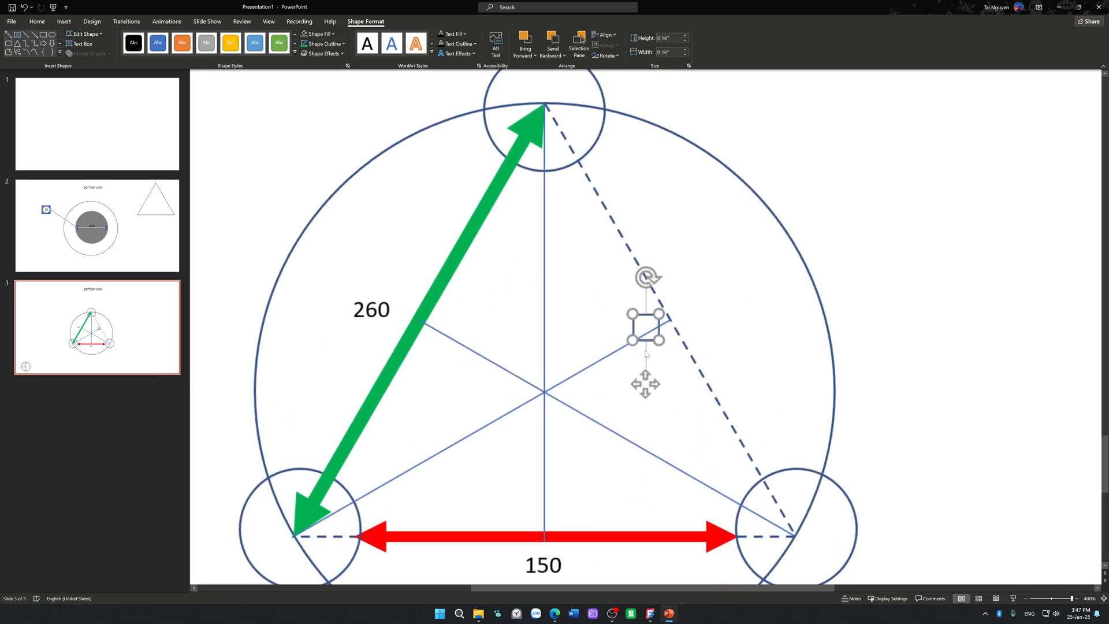
{"action": "left_click_drag", "start_coordinate": [647, 296], "coordinate": [539, 436]}
{"action": "left_click_drag", "start_coordinate": [538, 493], "coordinate": [450, 334]}
{"action": "left_click_drag", "start_coordinate": [450, 288], "coordinate": [461, 293]}
{"action": "left_click_drag", "start_coordinate": [439, 330], "coordinate": [416, 338]}
{"action": "left_click", "coordinate": [511, 325]}
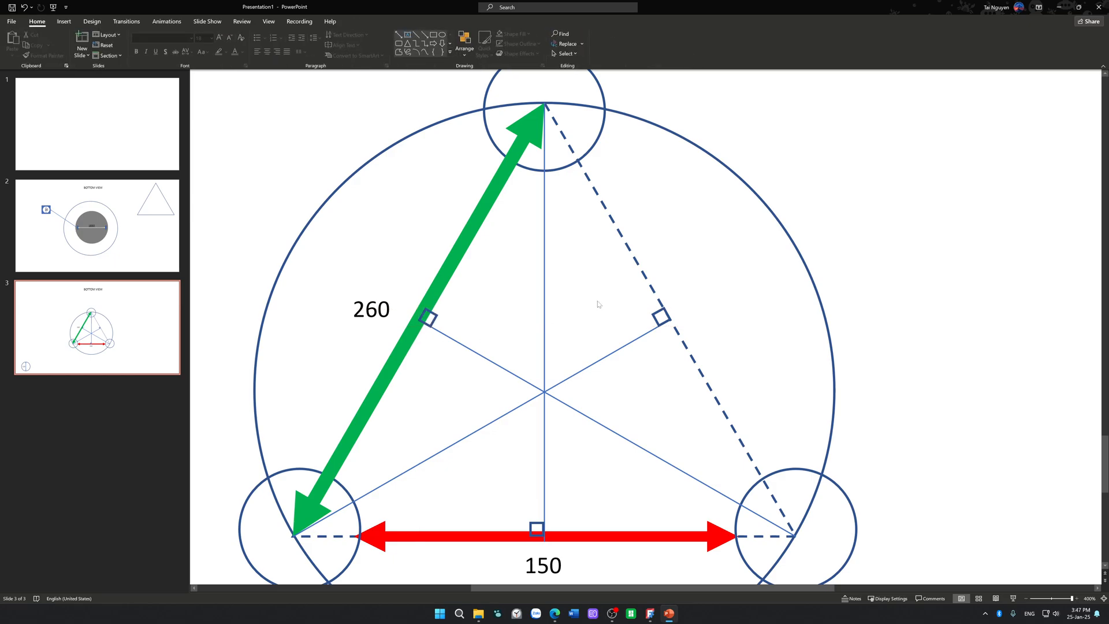
Step: Try to draw a radius line from the triangle's centre through the dashed side's right-angle marker to the large circle
{"action": "scroll", "coordinate": [596, 300], "scroll_direction": "down", "scroll_amount": 1}
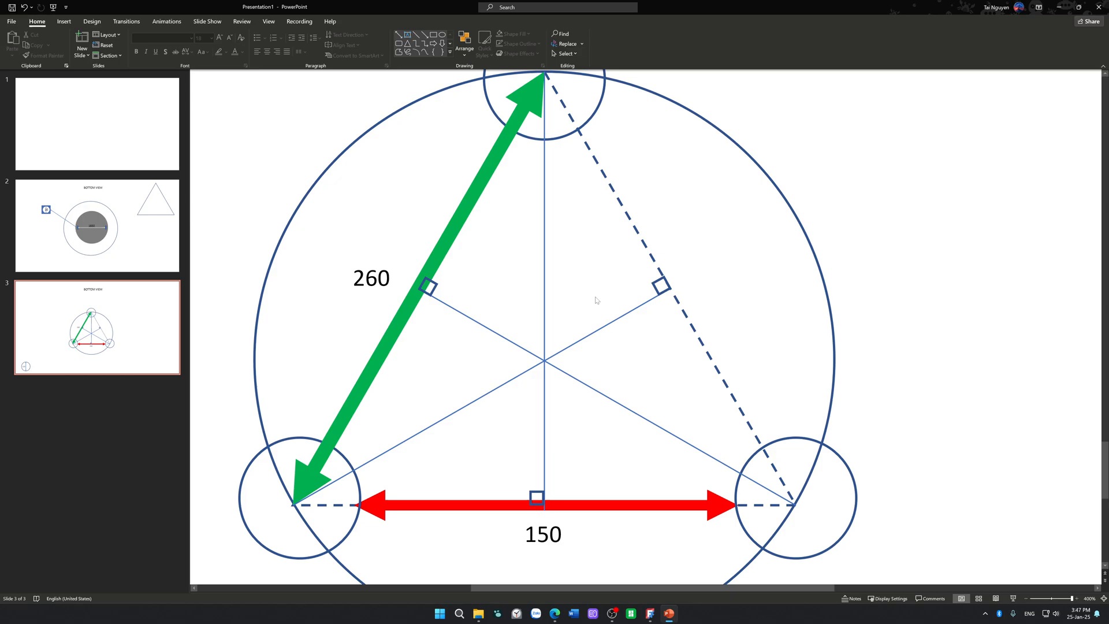
{"action": "scroll", "coordinate": [596, 300], "scroll_direction": "down", "scroll_amount": 5, "text": "ctrl"}
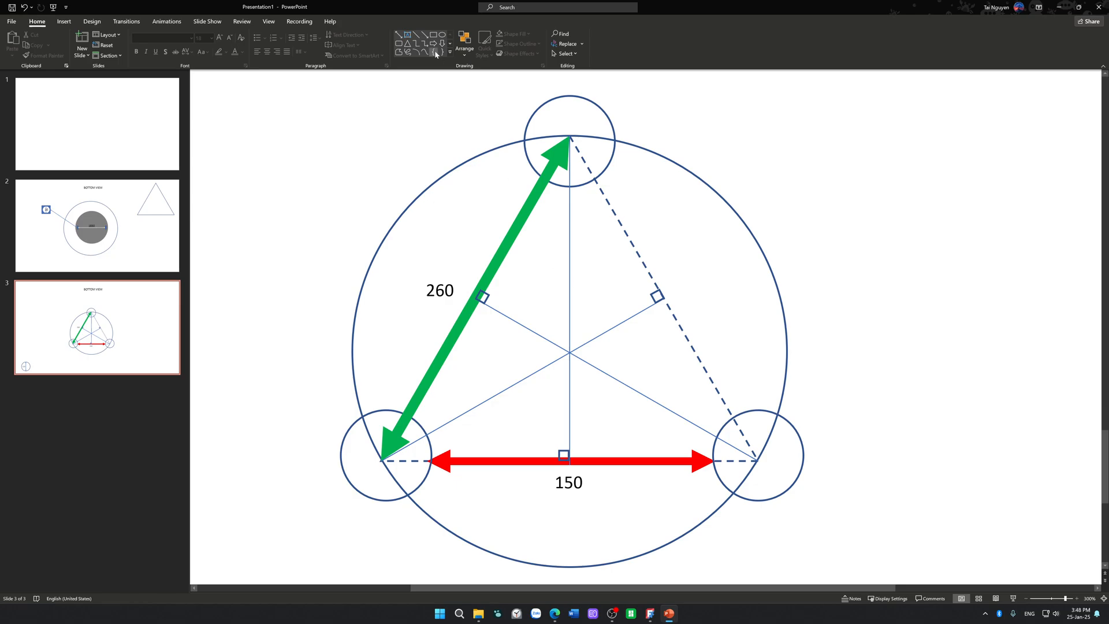
{"action": "left_click", "coordinate": [416, 35]}
{"action": "mouse_move", "coordinate": [570, 352]}
{"action": "left_mouse_down"}
{"action": "mouse_move", "coordinate": [598, 353]}
{"action": "mouse_move", "coordinate": [772, 248]}
{"action": "mouse_move", "coordinate": [754, 235]}
{"action": "mouse_move", "coordinate": [759, 246]}
{"action": "left_mouse_up"}
{"action": "key", "text": "Delete"}
{"action": "left_click", "coordinate": [616, 328]}
{"action": "mouse_move", "coordinate": [664, 299]}
{"action": "left_mouse_down"}
{"action": "mouse_move", "coordinate": [755, 240]}
{"action": "mouse_move", "coordinate": [656, 292]}
{"action": "mouse_move", "coordinate": [664, 299]}
{"action": "left_mouse_up"}
{"action": "left_click", "coordinate": [731, 321]}
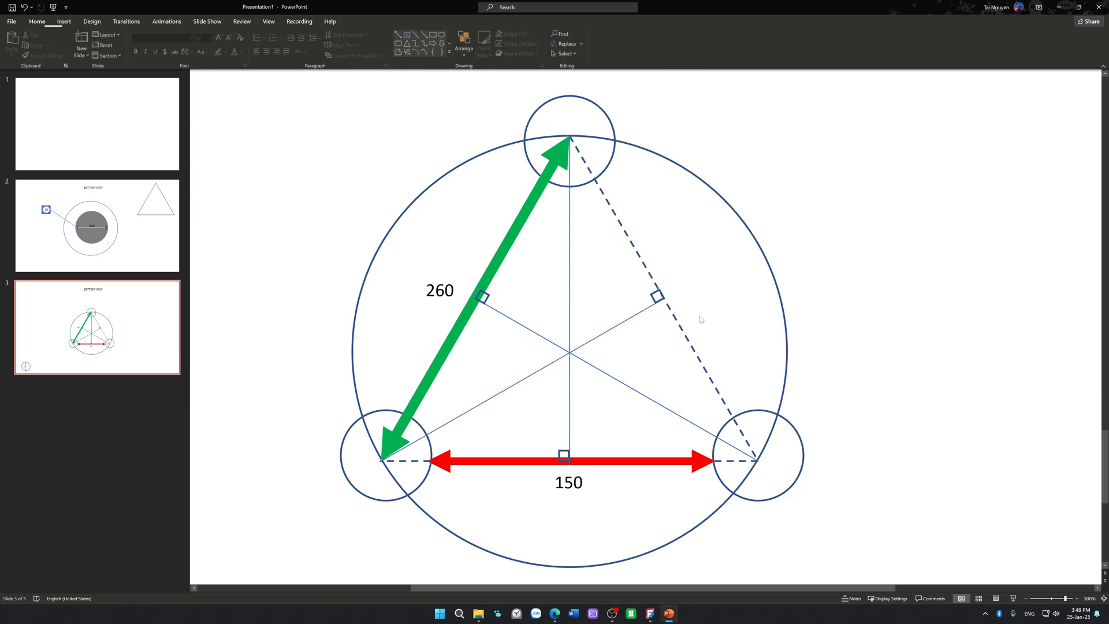
Step: Extend the lower-left vertex's centre line beyond the dashed side to the large circle with a line about 0.79 by 0.44 inch
{"action": "left_click", "coordinate": [416, 36]}
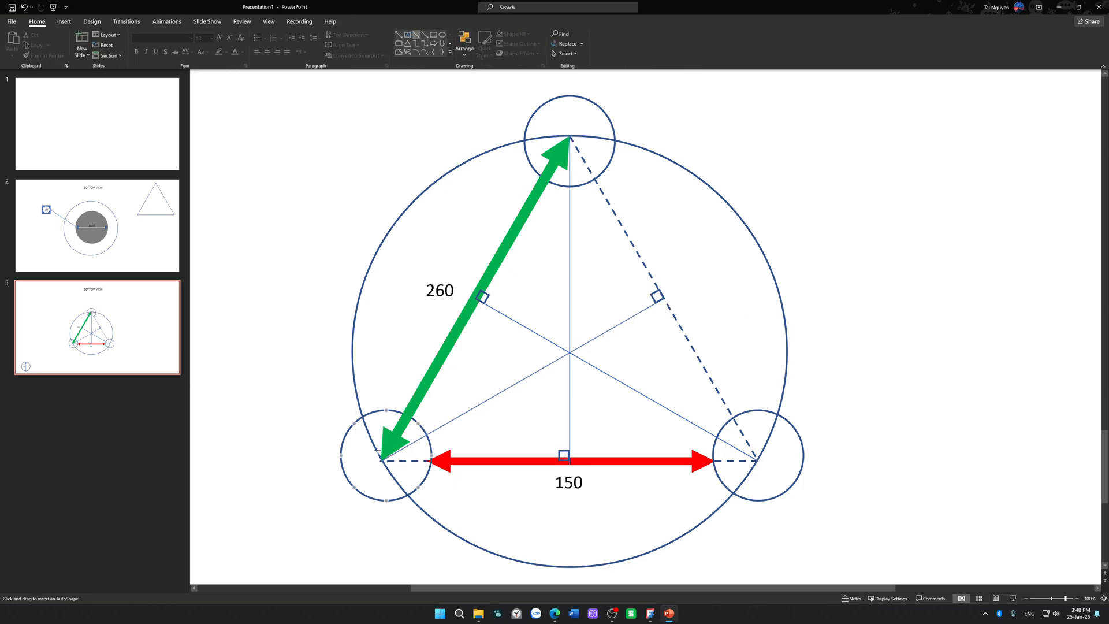
{"action": "left_click_drag", "start_coordinate": [383, 460], "coordinate": [759, 246]}
{"action": "left_click_drag", "start_coordinate": [382, 461], "coordinate": [667, 298]}
{"action": "left_click", "coordinate": [859, 302]}
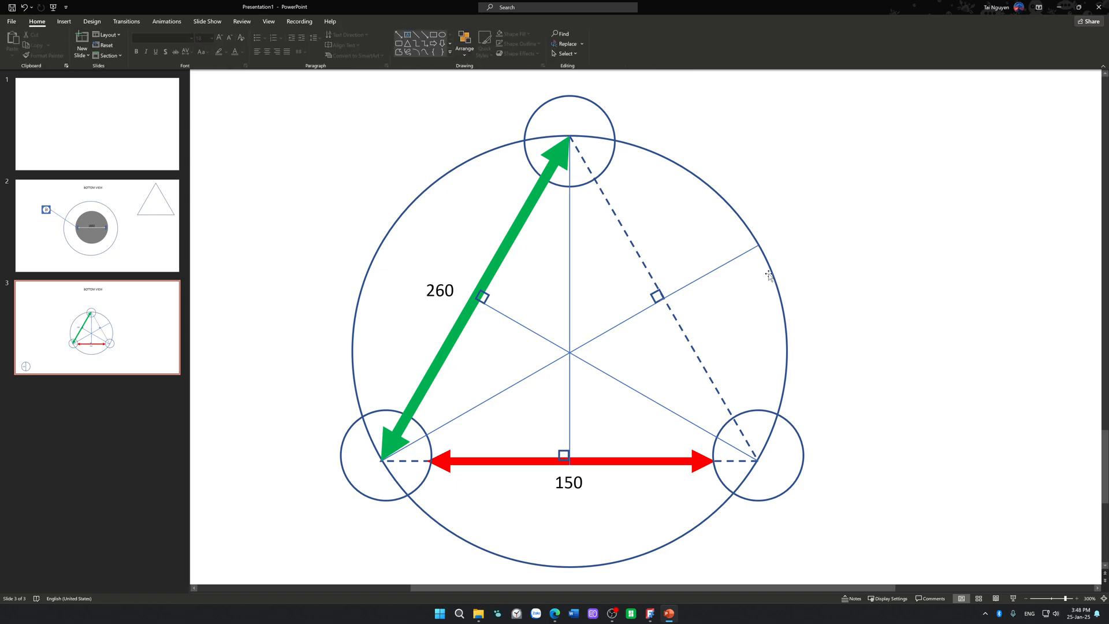
Step: Adjust the extension line's inner end to meet the dashed side at its right-angle marker, making it about 0.76 by 0.43 inch
{"action": "left_click", "coordinate": [711, 270]}
{"action": "scroll", "coordinate": [696, 291], "scroll_direction": "up", "scroll_amount": 1}
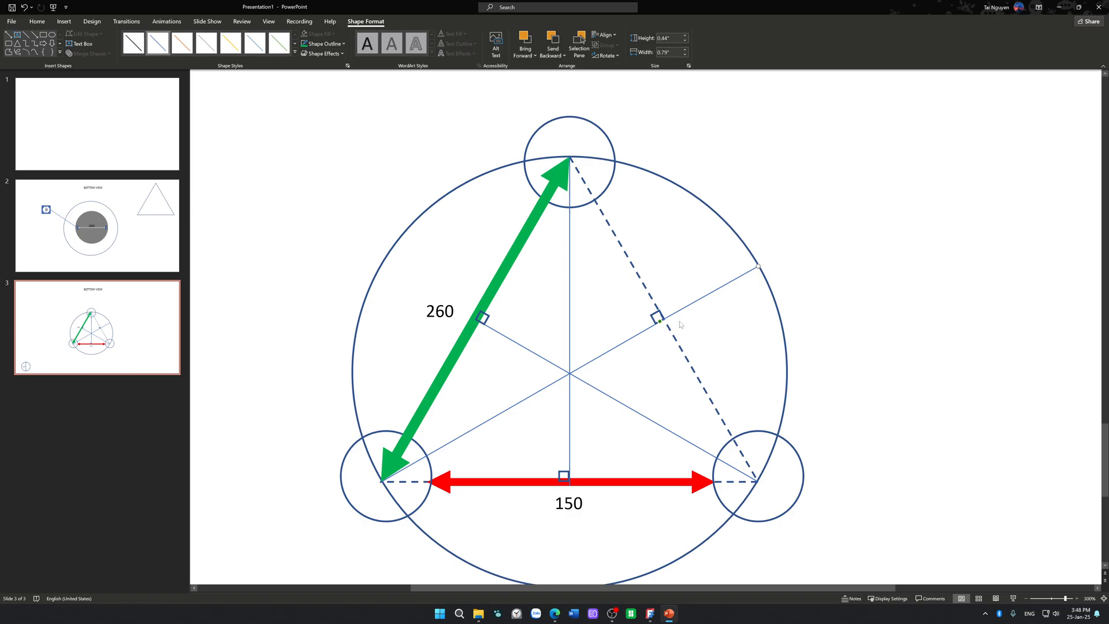
{"action": "scroll", "coordinate": [590, 369], "scroll_direction": "up", "scroll_amount": 10, "text": "ctrl"}
{"action": "left_click_drag", "start_coordinate": [581, 363], "coordinate": [587, 362]}
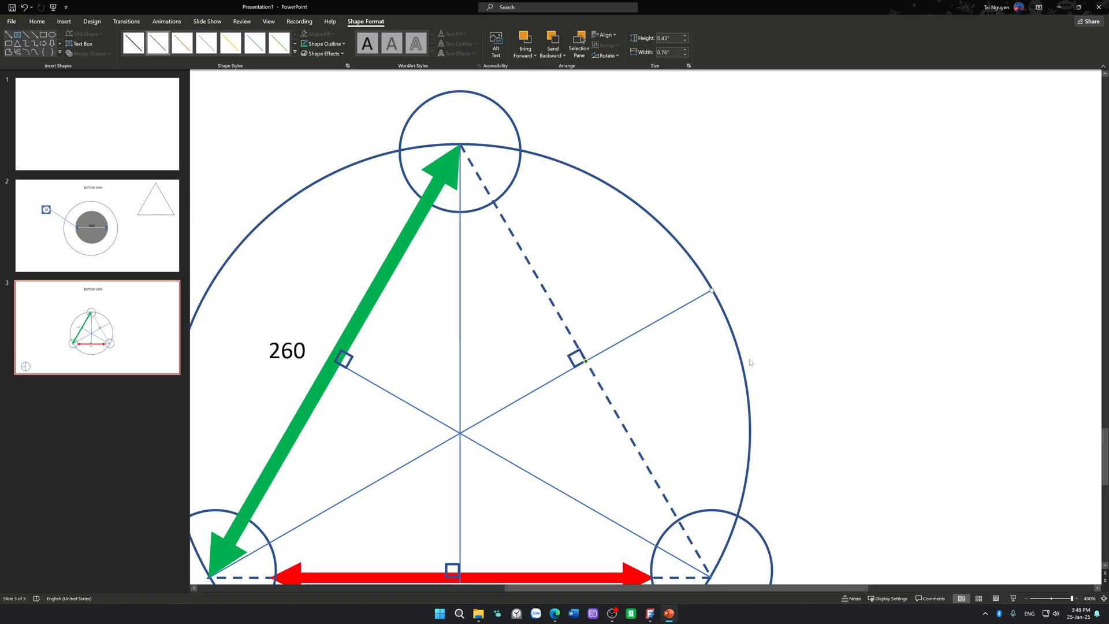
{"action": "left_click", "coordinate": [863, 342]}
{"action": "scroll", "coordinate": [863, 342], "scroll_direction": "down", "scroll_amount": 8, "text": "ctrl"}
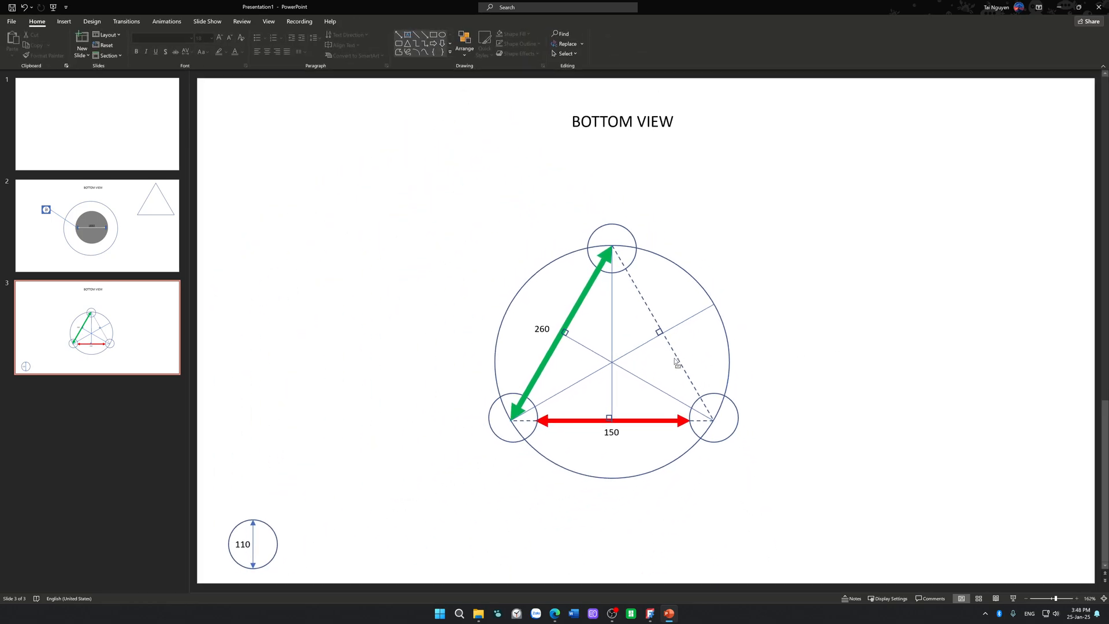
{"action": "scroll", "coordinate": [675, 362], "scroll_direction": "up", "scroll_amount": 6, "text": "ctrl"}
{"action": "scroll", "coordinate": [674, 362], "scroll_direction": "down", "scroll_amount": 3}
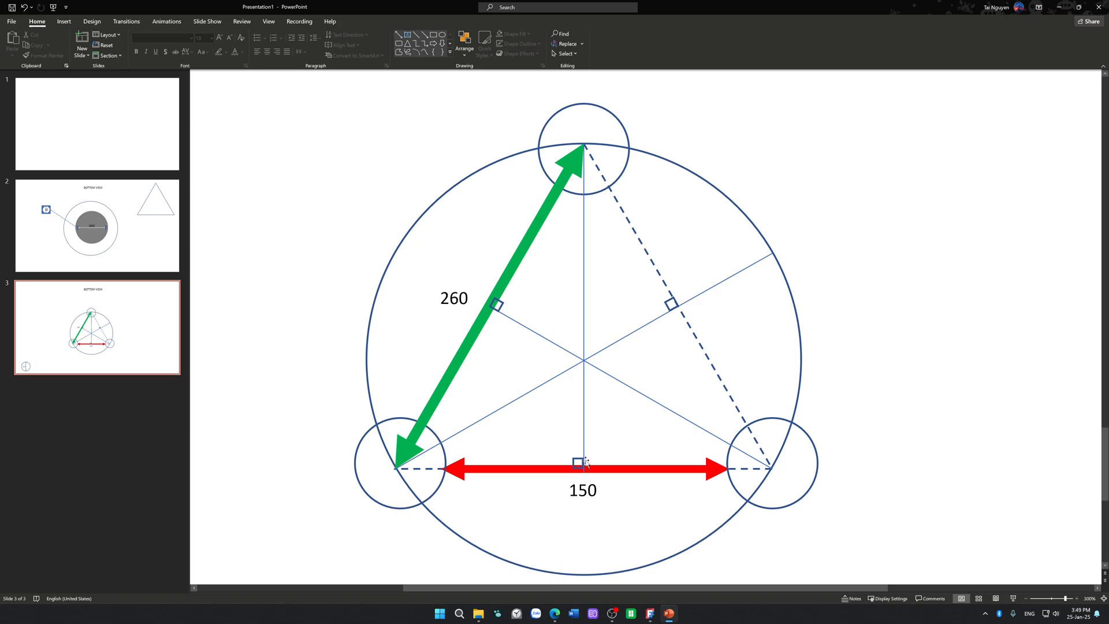
{"action": "left_click", "coordinate": [498, 411]}
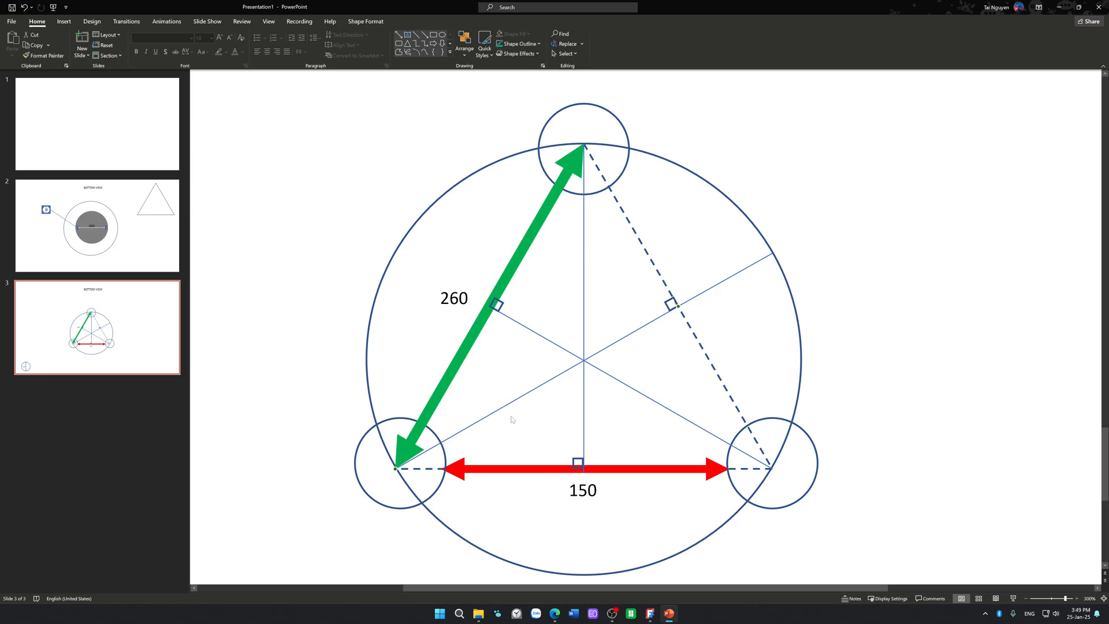
{"action": "scroll", "coordinate": [734, 392], "scroll_direction": "down", "scroll_amount": 1}
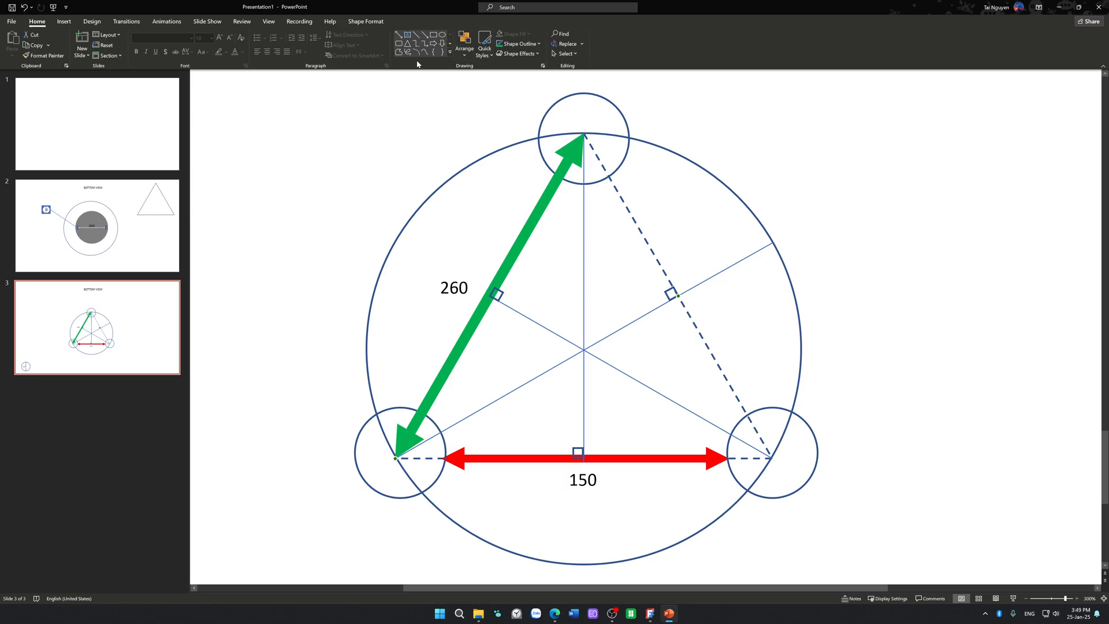
{"action": "left_click", "coordinate": [398, 35]}
{"action": "right_click", "coordinate": [636, 178]}
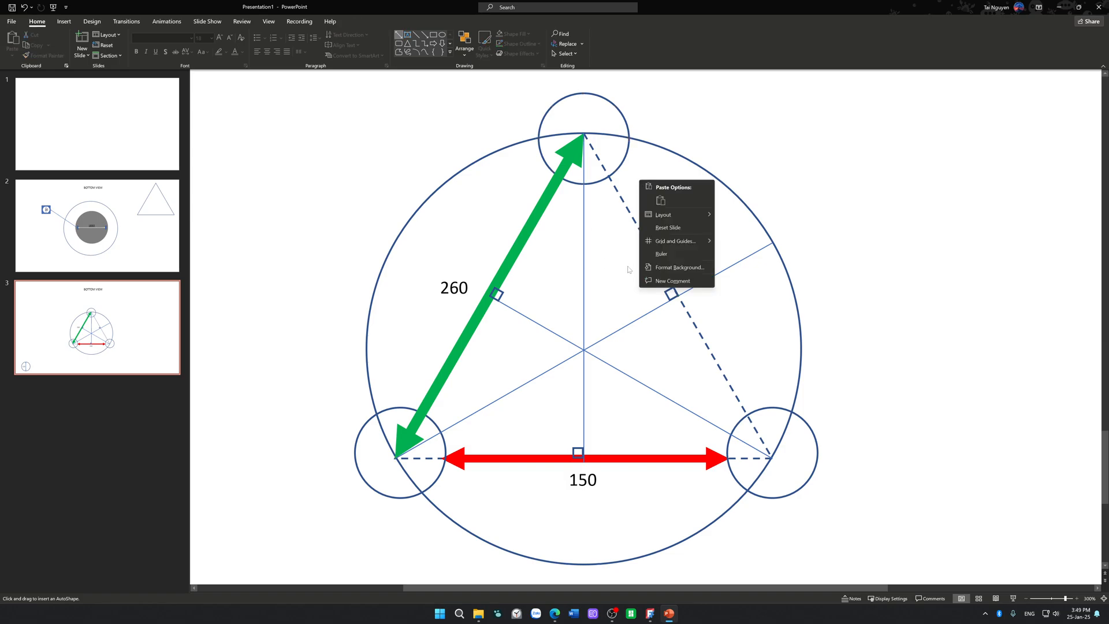
{"action": "key", "text": "Escape"}
{"action": "right_click", "coordinate": [468, 292]}
{"action": "left_click", "coordinate": [403, 335]}
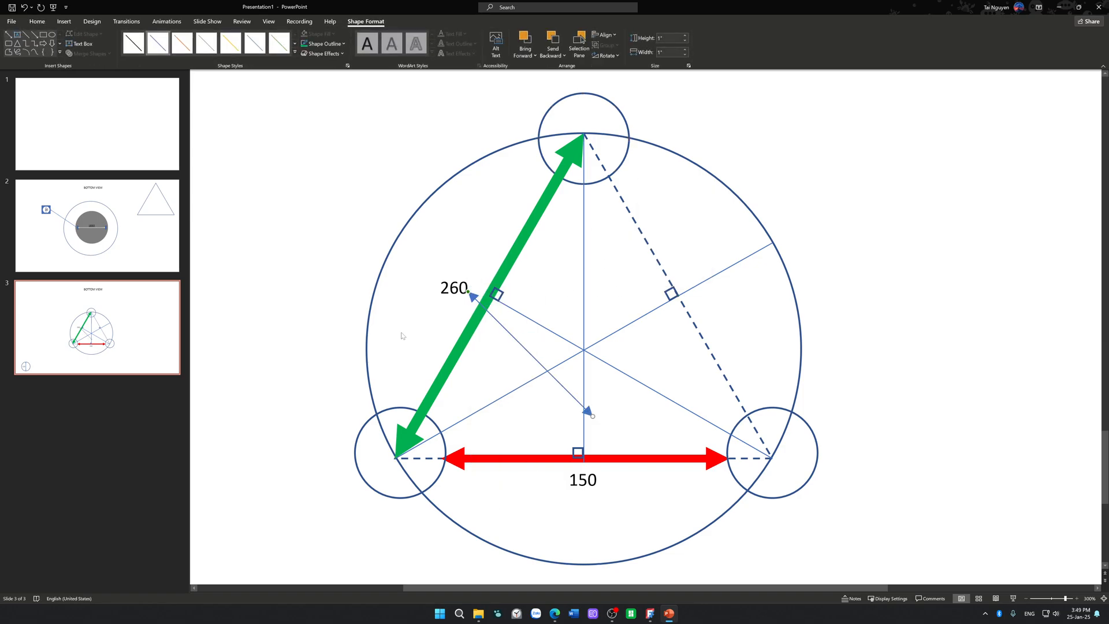
{"action": "left_click", "coordinate": [448, 275]}
{"action": "left_click", "coordinate": [513, 341]}
{"action": "key", "text": "Delete"}
Step: Place a copy of the 260 label near the upper half of the dashed side and change its text to 130
{"action": "left_click", "coordinate": [447, 301]}
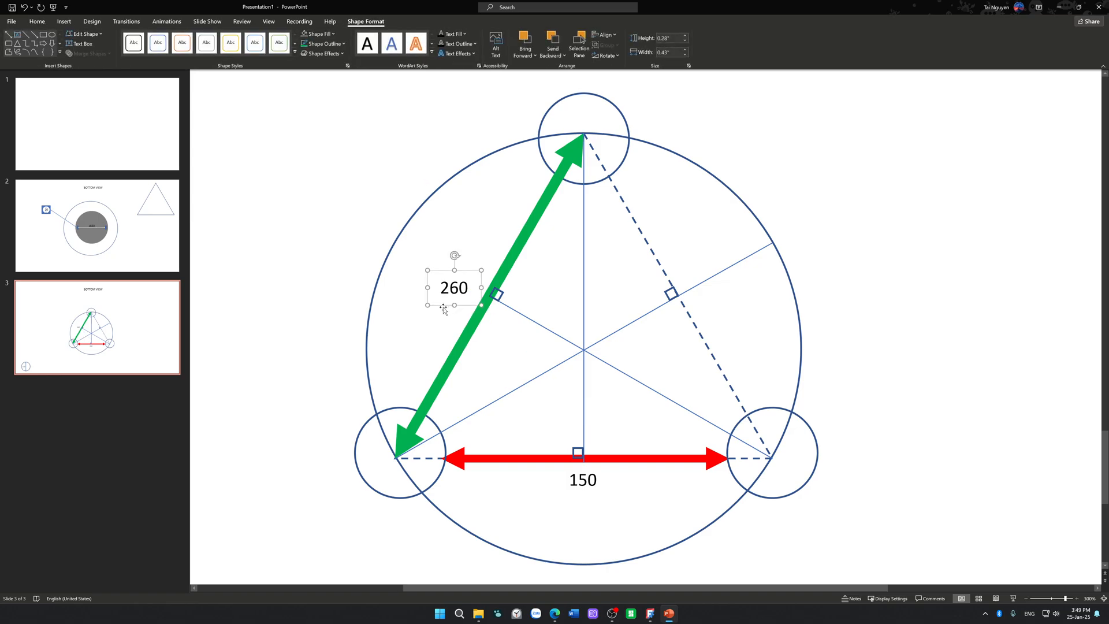
{"action": "left_click_drag", "start_coordinate": [445, 311], "coordinate": [675, 230], "text": "ctrl"}
{"action": "left_click", "coordinate": [669, 207]}
{"action": "key", "text": "shift+Right"}
{"action": "key", "text": "shift+Right"}
{"action": "type", "text": "13"}
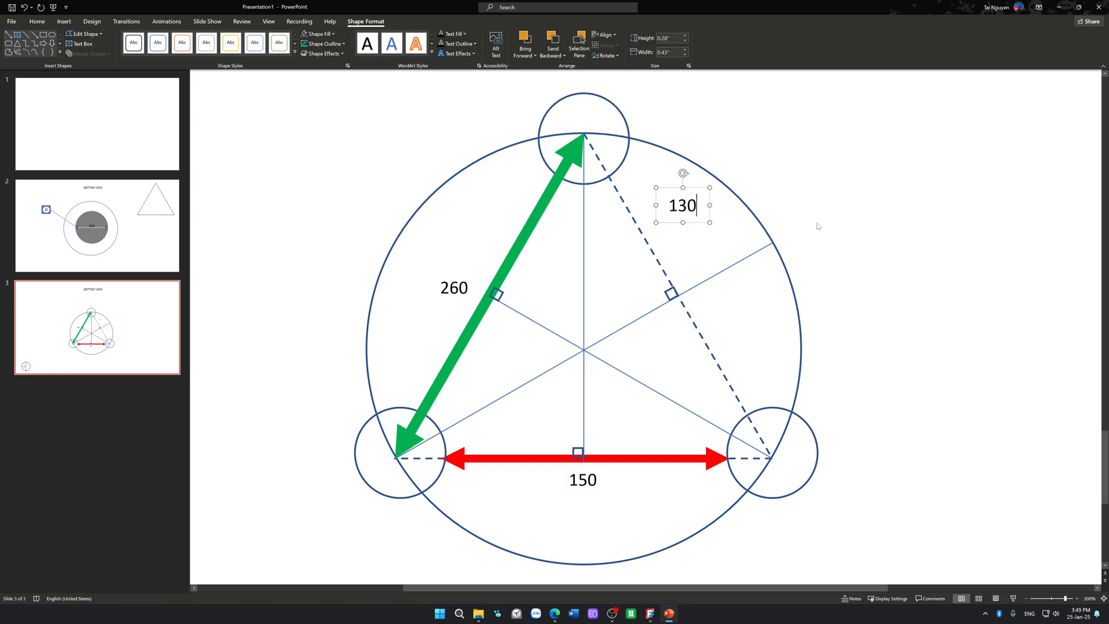
Step: Move the 130 label next to the dashed side's upper half and rotate it parallel to that side
{"action": "left_click", "coordinate": [748, 226]}
{"action": "left_click_drag", "start_coordinate": [696, 223], "coordinate": [666, 234]}
{"action": "left_click_drag", "start_coordinate": [653, 184], "coordinate": [670, 222]}
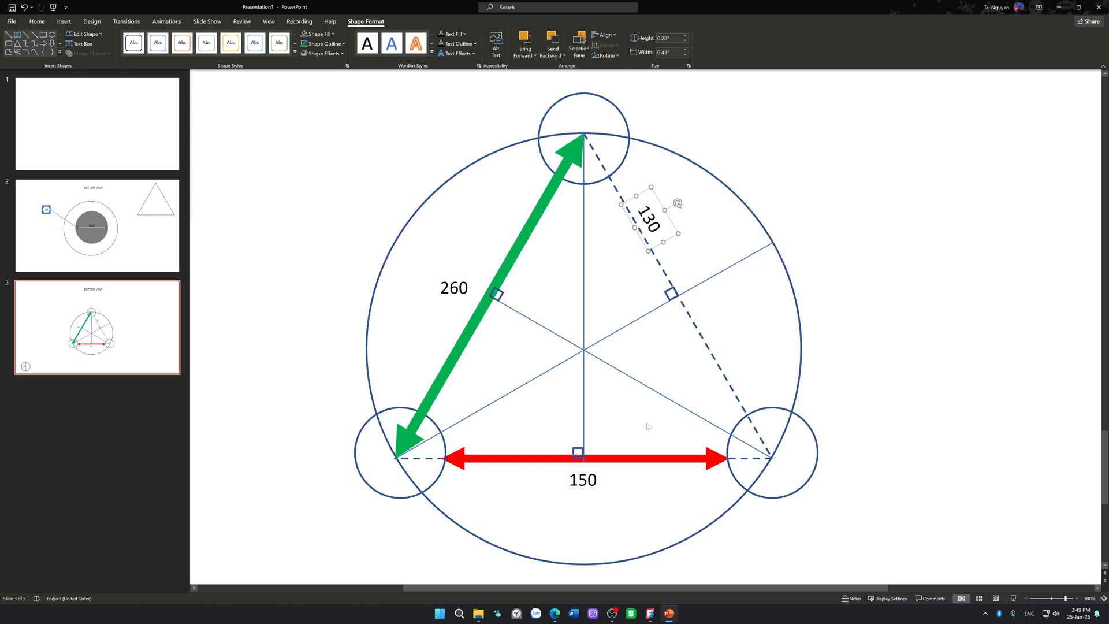
Step: Switch to Calculator, place it beside the diagram, and compute 260 squared minus 130 squared
{"action": "key", "text": "super"}
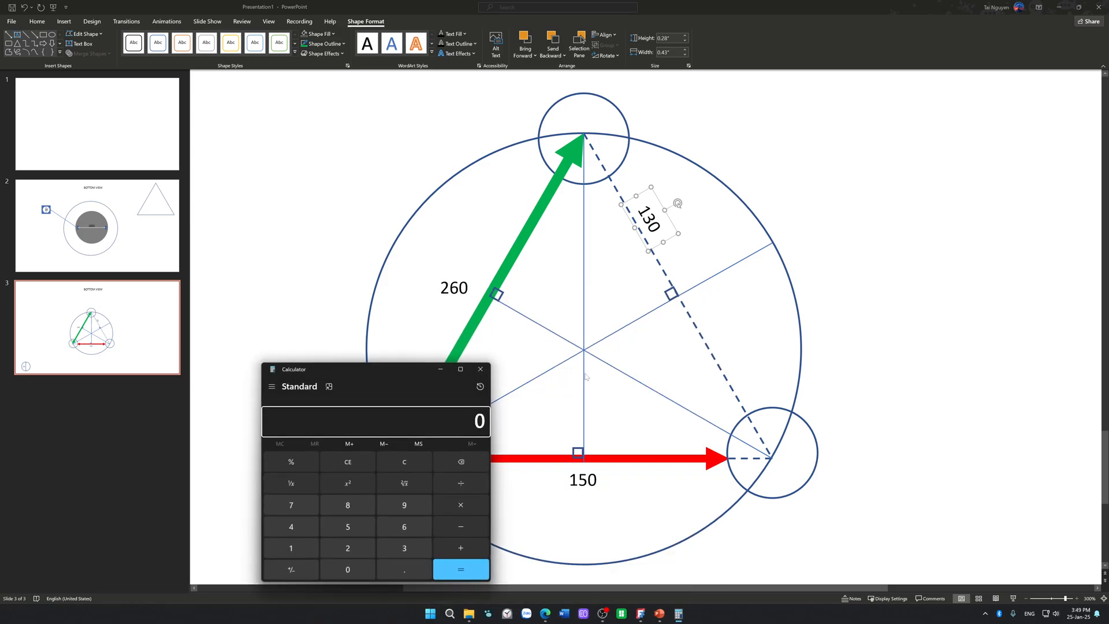
{"action": "left_click_drag", "start_coordinate": [393, 369], "coordinate": [900, 259]}
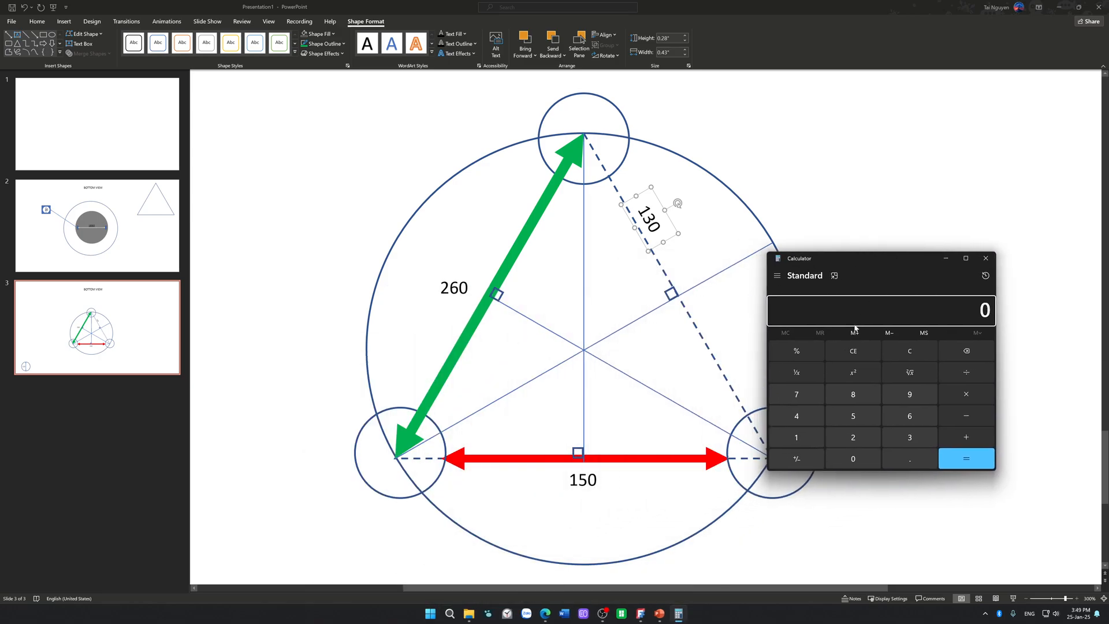
{"action": "left_click", "coordinate": [853, 437]}
{"action": "left_click", "coordinate": [909, 417]}
{"action": "left_click", "coordinate": [853, 459]}
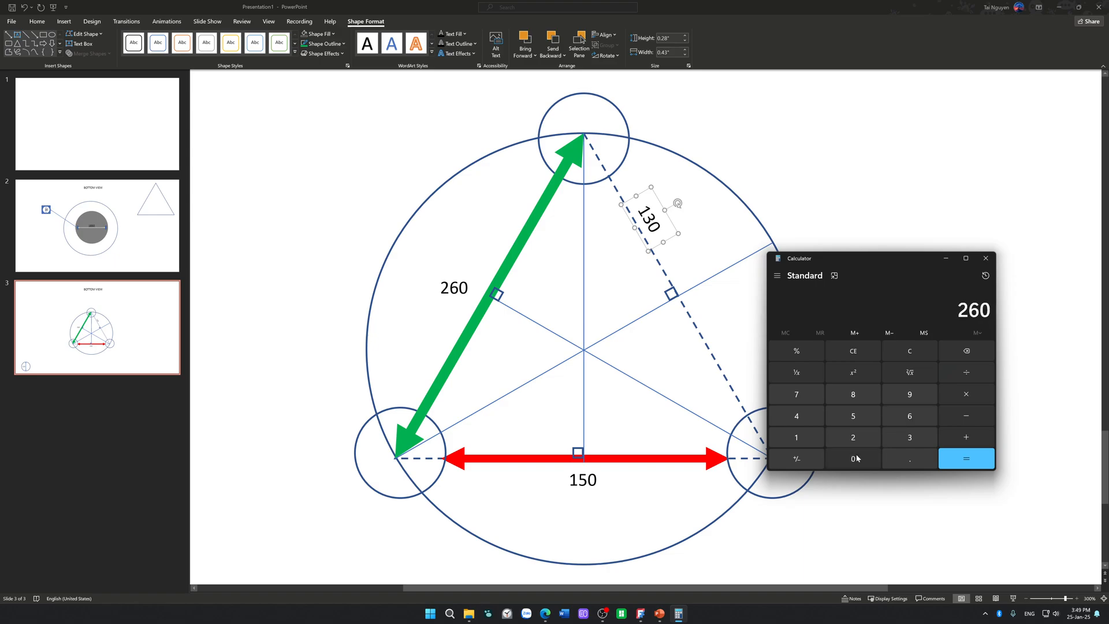
{"action": "left_click", "coordinate": [861, 371]}
{"action": "left_click", "coordinate": [976, 416]}
{"action": "left_click", "coordinate": [796, 437]}
{"action": "left_click", "coordinate": [909, 437]}
{"action": "left_click", "coordinate": [852, 459]}
{"action": "left_click", "coordinate": [866, 377]}
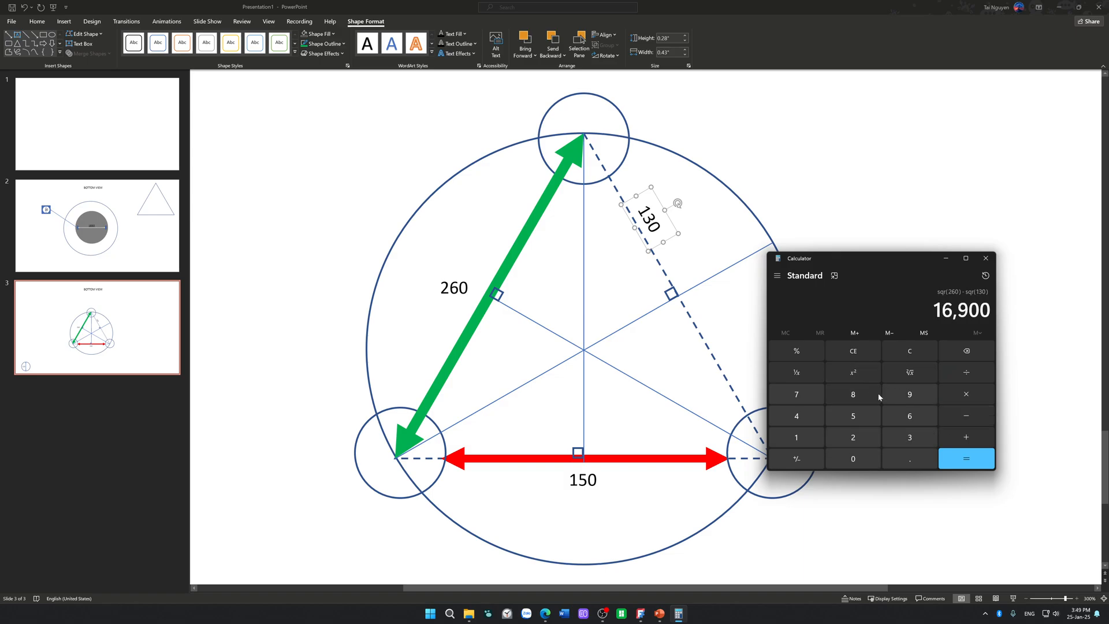
{"action": "key", "text": "Return"}
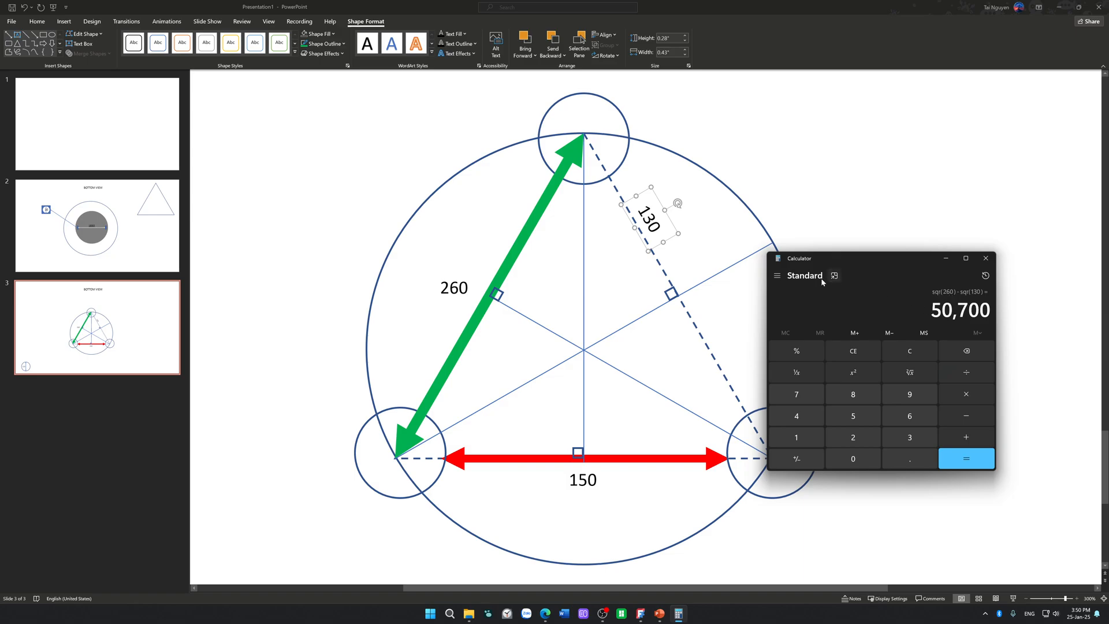
Step: Try to take the square root of 50700 in Calculator's Scientific mode
{"action": "left_click", "coordinate": [776, 276]}
{"action": "left_click", "coordinate": [824, 330]}
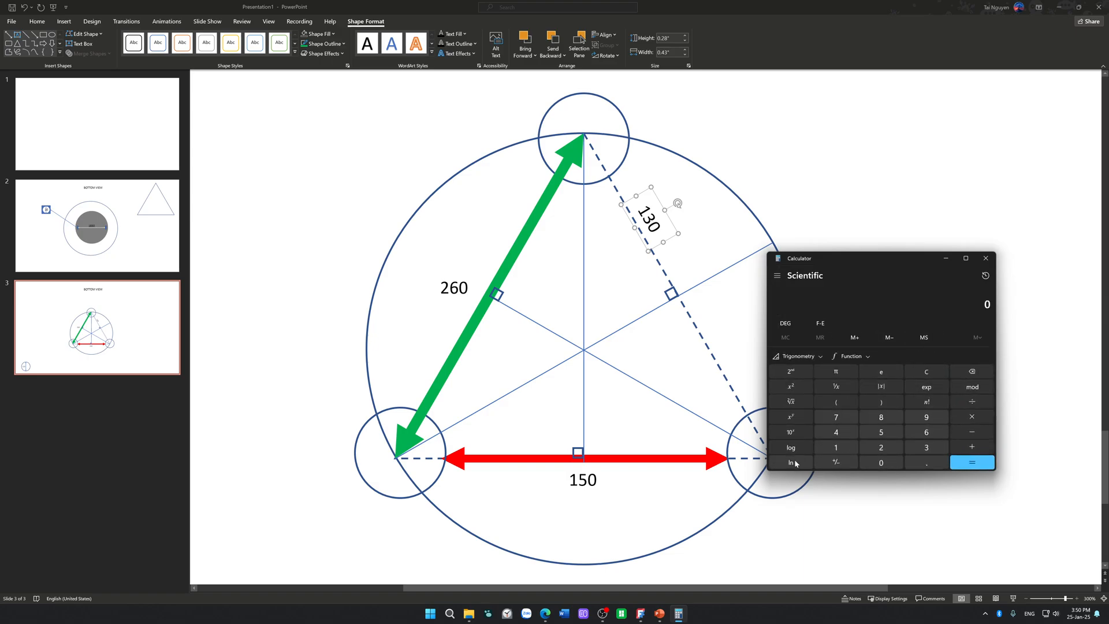
{"action": "left_click", "coordinate": [802, 400]}
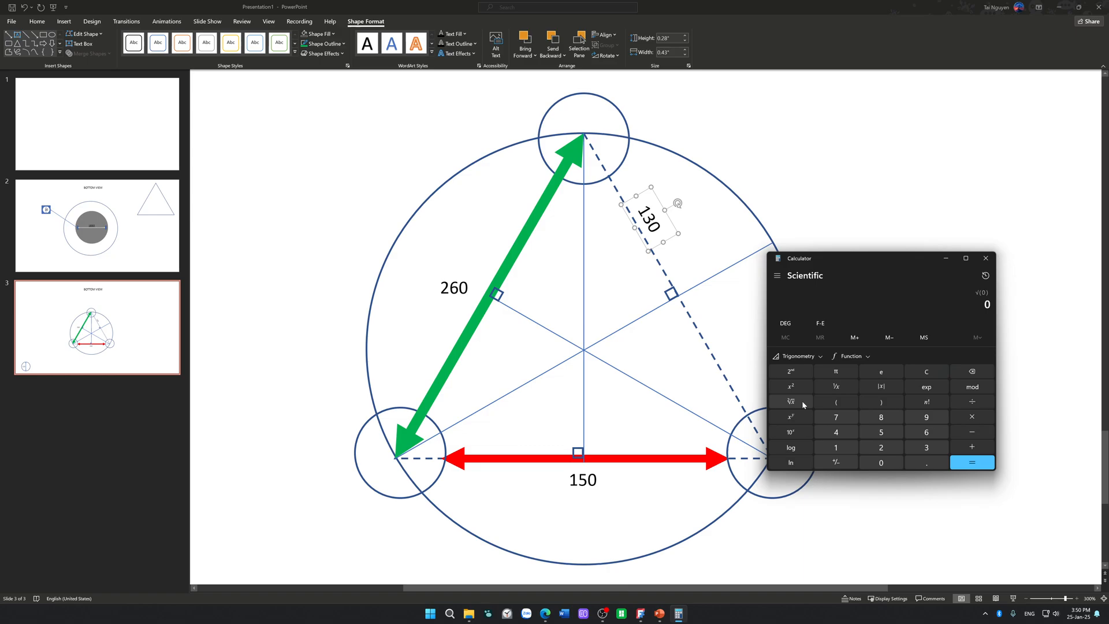
{"action": "left_click", "coordinate": [876, 434]}
{"action": "left_click", "coordinate": [881, 462]}
{"action": "left_click", "coordinate": [836, 416]}
{"action": "left_click", "coordinate": [880, 463]}
{"action": "left_click", "coordinate": [881, 464]}
{"action": "left_click", "coordinate": [970, 464]}
Step: Return Calculator to Standard mode, passing through Graphing mode
{"action": "left_click", "coordinate": [777, 276]}
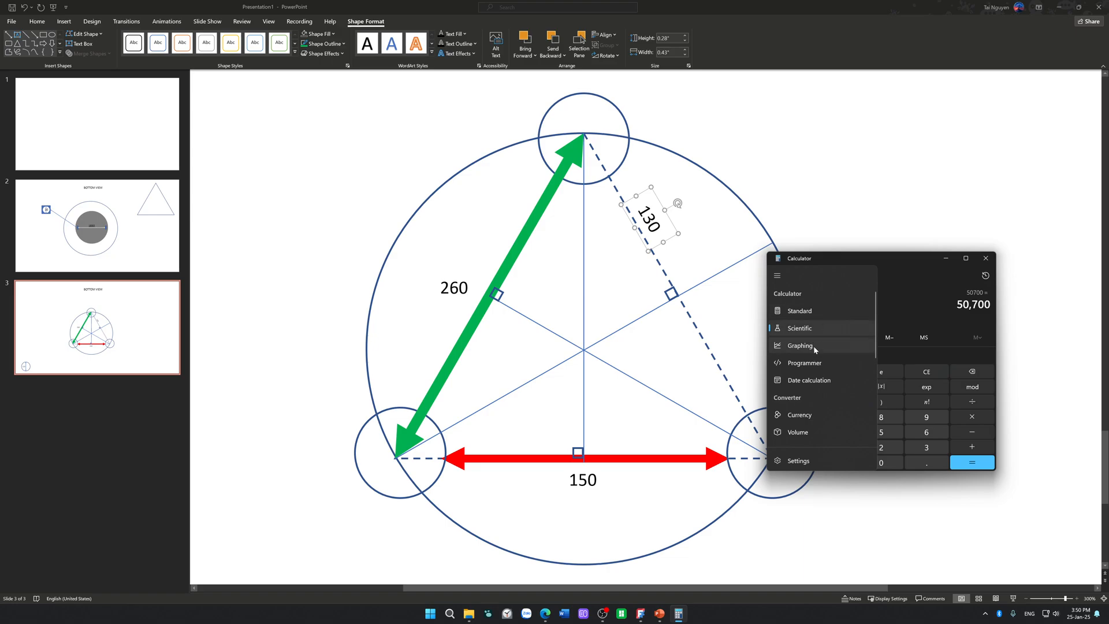
{"action": "left_click", "coordinate": [815, 345]}
{"action": "left_click", "coordinate": [777, 275]}
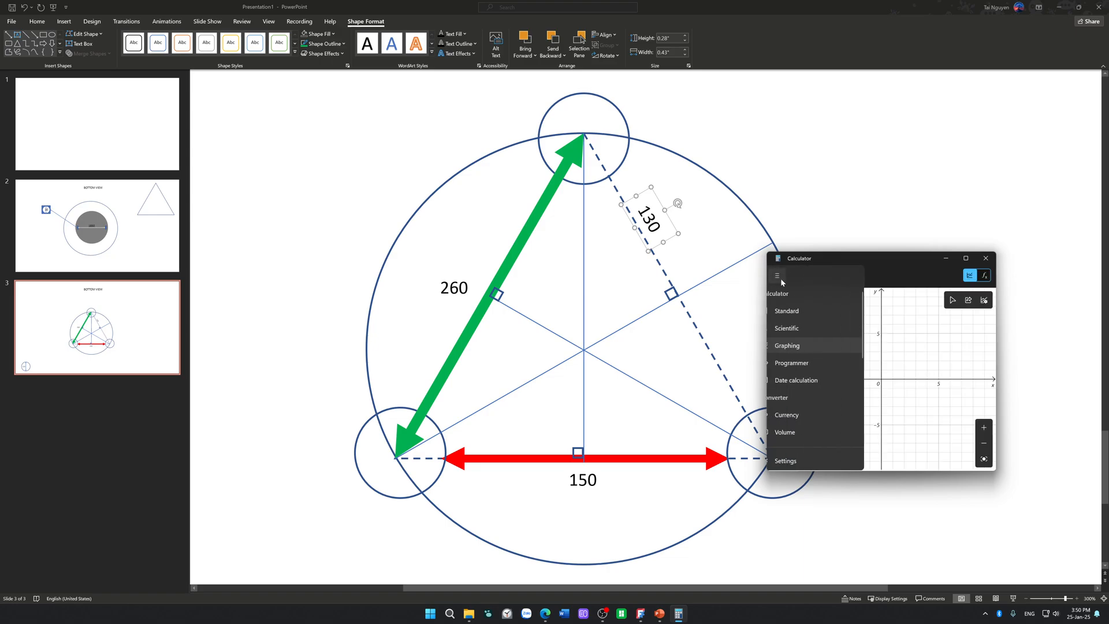
{"action": "left_click", "coordinate": [816, 309]}
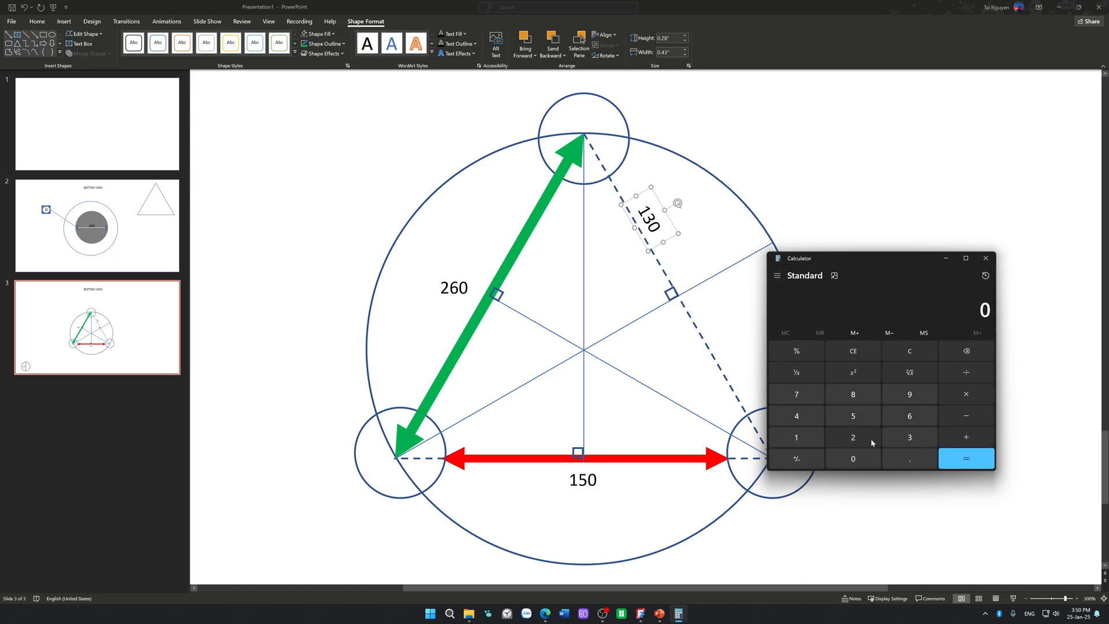
Step: Try entering 260 squared minus 130 squared in Standard mode, and clear the whole calculation
{"action": "left_click", "coordinate": [850, 441]}
{"action": "left_click", "coordinate": [910, 415]}
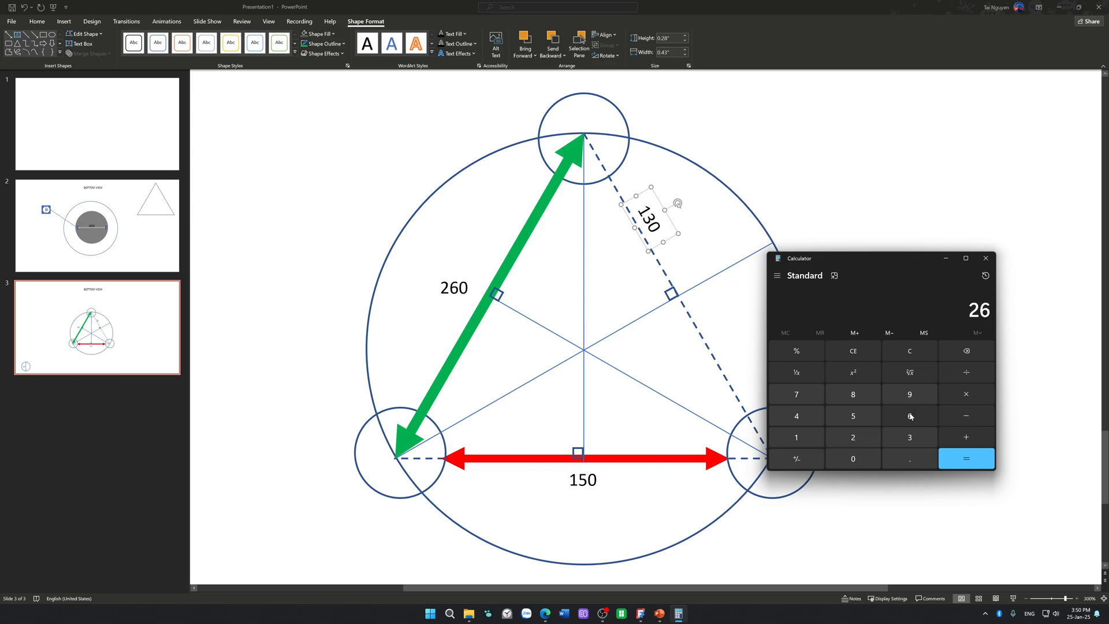
{"action": "left_click", "coordinate": [858, 459]}
{"action": "left_click", "coordinate": [853, 372]}
{"action": "left_click", "coordinate": [955, 415]}
{"action": "left_click", "coordinate": [796, 437]}
{"action": "left_click", "coordinate": [910, 437]}
{"action": "left_click", "coordinate": [853, 458]}
{"action": "left_click", "coordinate": [854, 372]}
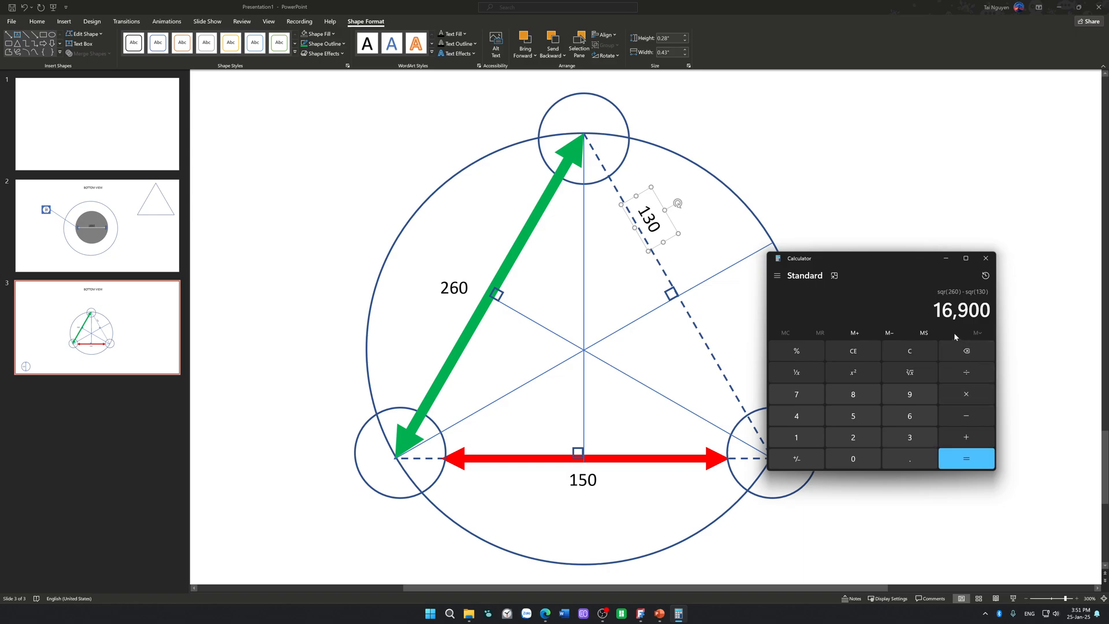
{"action": "left_click", "coordinate": [868, 355]}
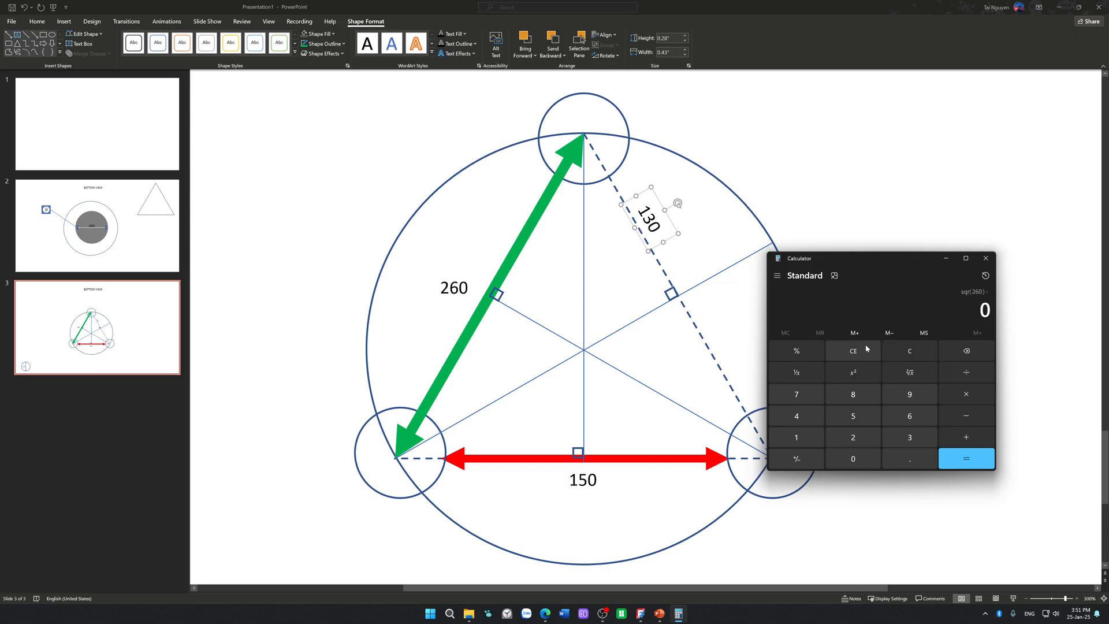
{"action": "left_click", "coordinate": [913, 352]}
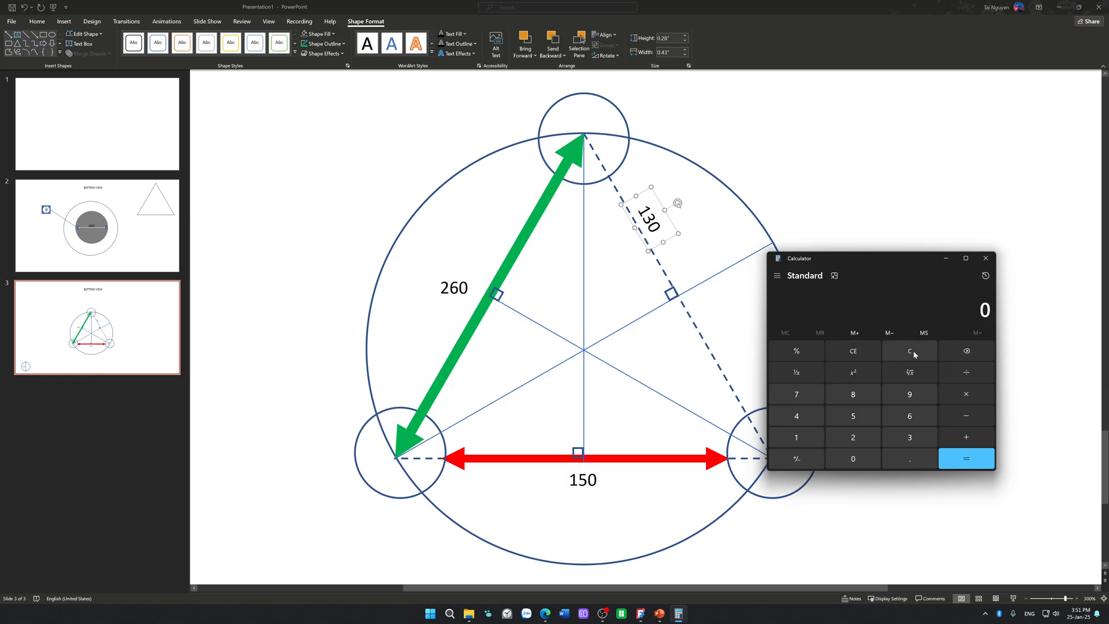
Step: Try to take the square root of 260 squared minus 130 squared in Standard mode
{"action": "left_click", "coordinate": [845, 439]}
{"action": "left_click", "coordinate": [907, 416]}
{"action": "left_click", "coordinate": [849, 458]}
{"action": "left_click", "coordinate": [872, 369]}
{"action": "left_click", "coordinate": [957, 417]}
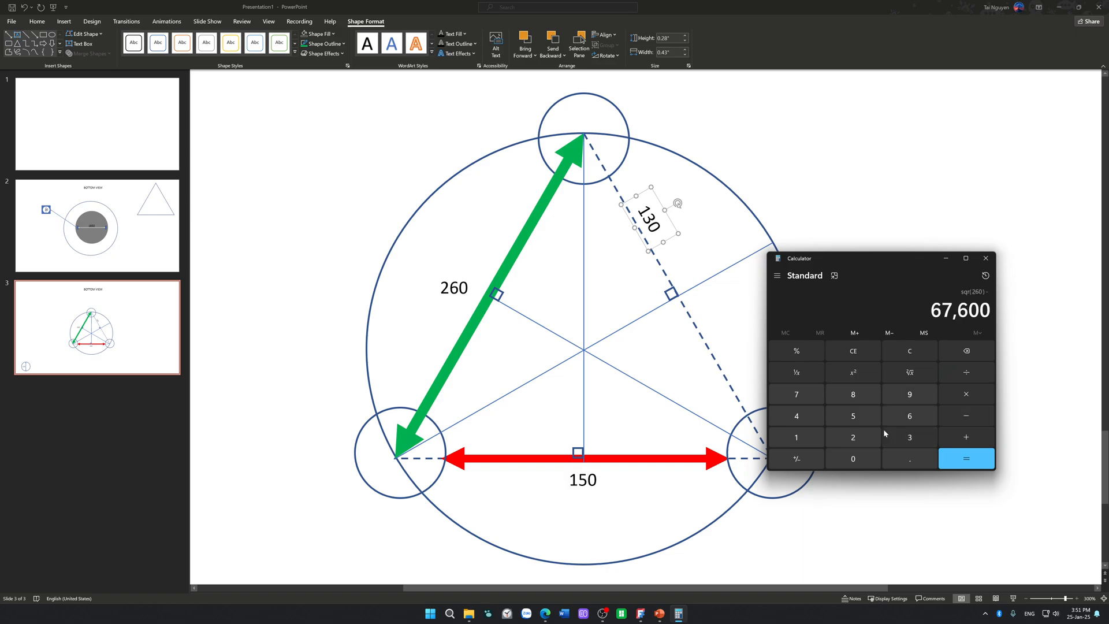
{"action": "left_click", "coordinate": [806, 438]}
{"action": "left_click", "coordinate": [901, 437]}
{"action": "left_click", "coordinate": [873, 456]}
{"action": "left_click", "coordinate": [864, 374]}
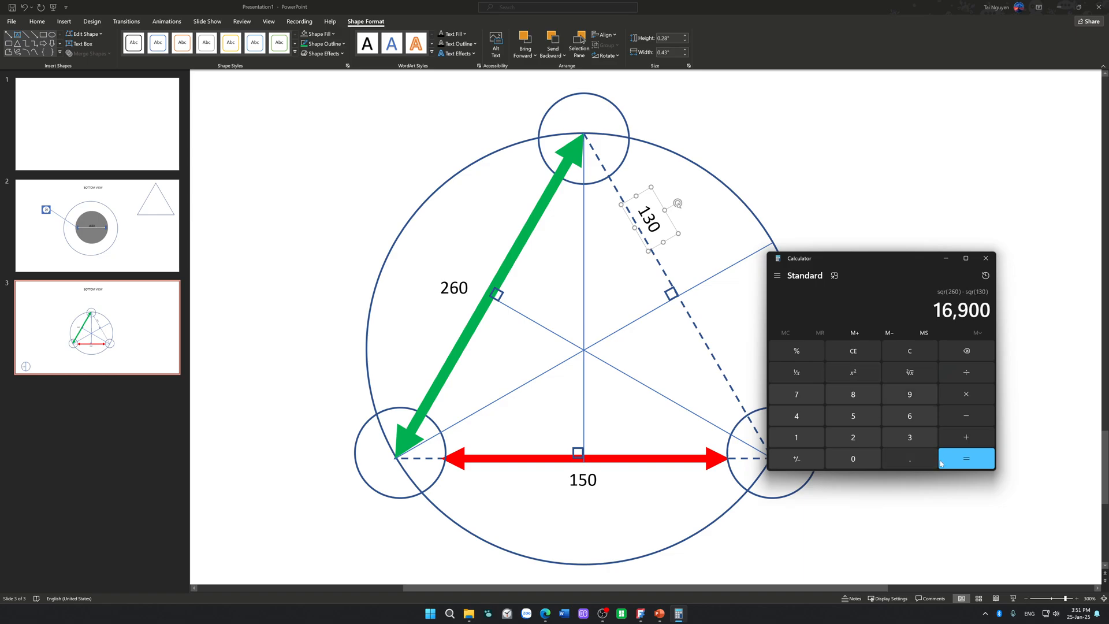
{"action": "left_click", "coordinate": [912, 373]}
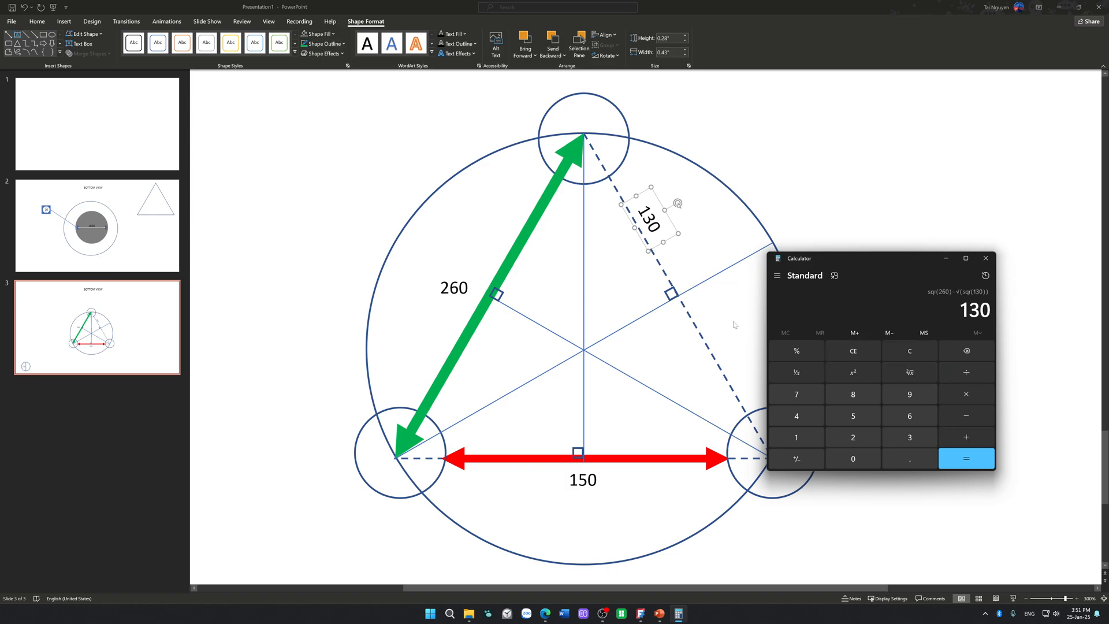
Step: Clear the subtracted term and re-enter it as 130 squared
{"action": "left_click", "coordinate": [856, 353]}
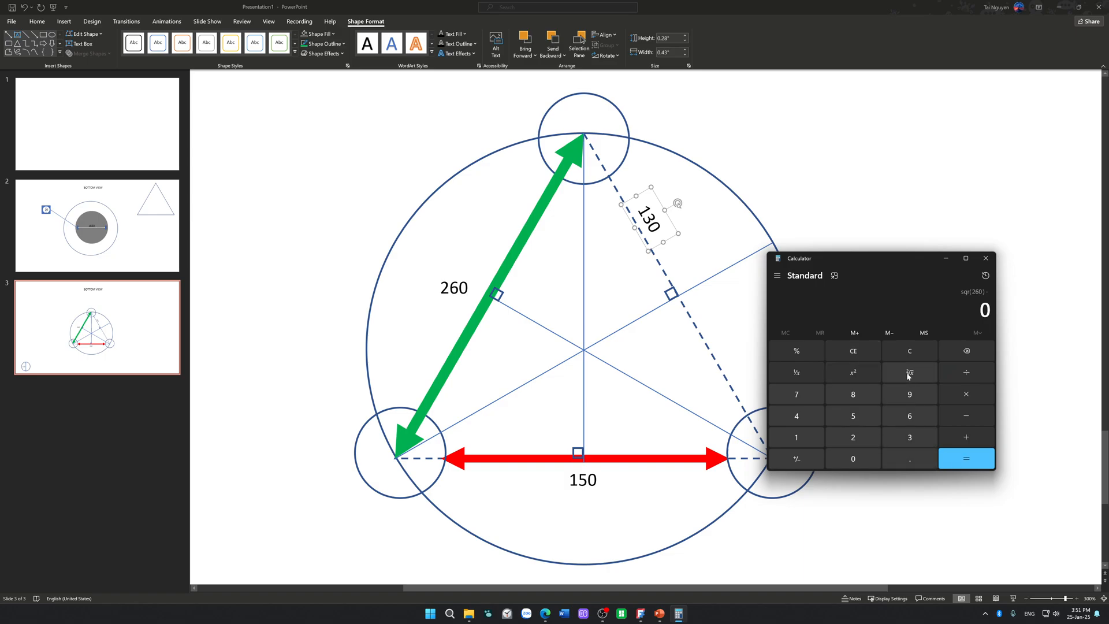
{"action": "left_click", "coordinate": [798, 438]}
{"action": "left_click", "coordinate": [899, 436]}
{"action": "left_click", "coordinate": [853, 458]}
{"action": "left_click", "coordinate": [865, 372]}
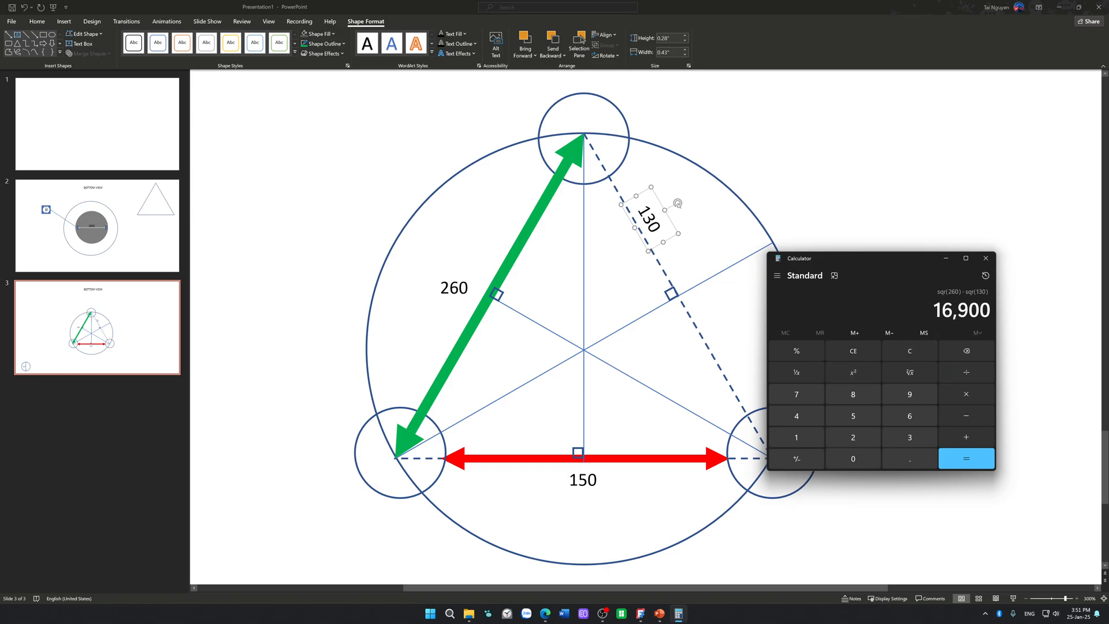
Step: Copy the 16,900 value into a cleared calculation, take its square root, and close Calculator
{"action": "key", "text": "ctrl+c"}
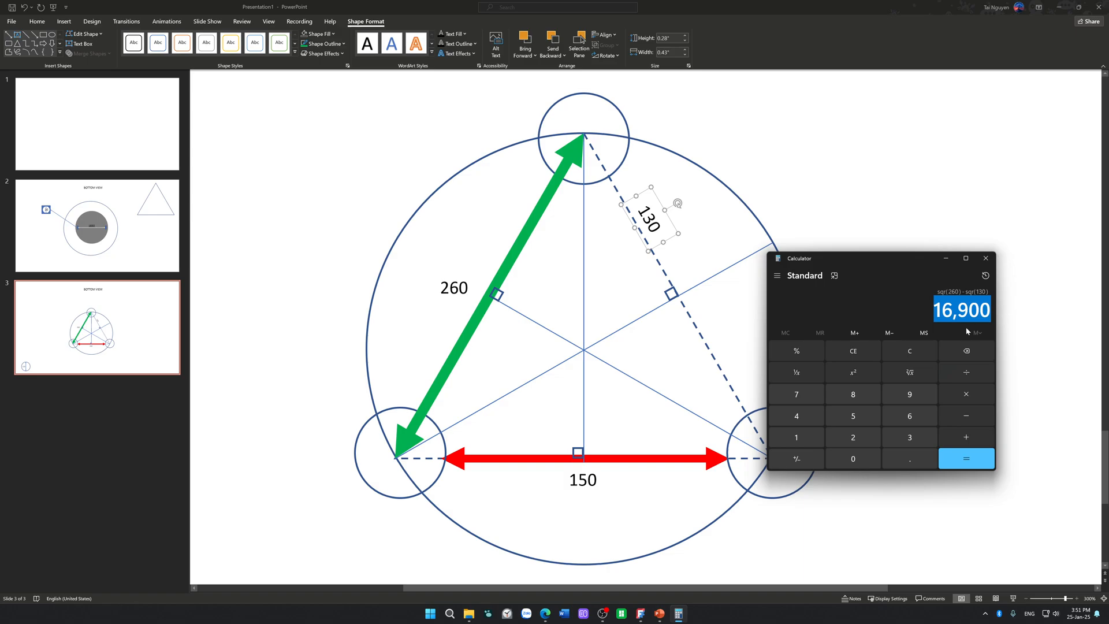
{"action": "left_click", "coordinate": [896, 348]}
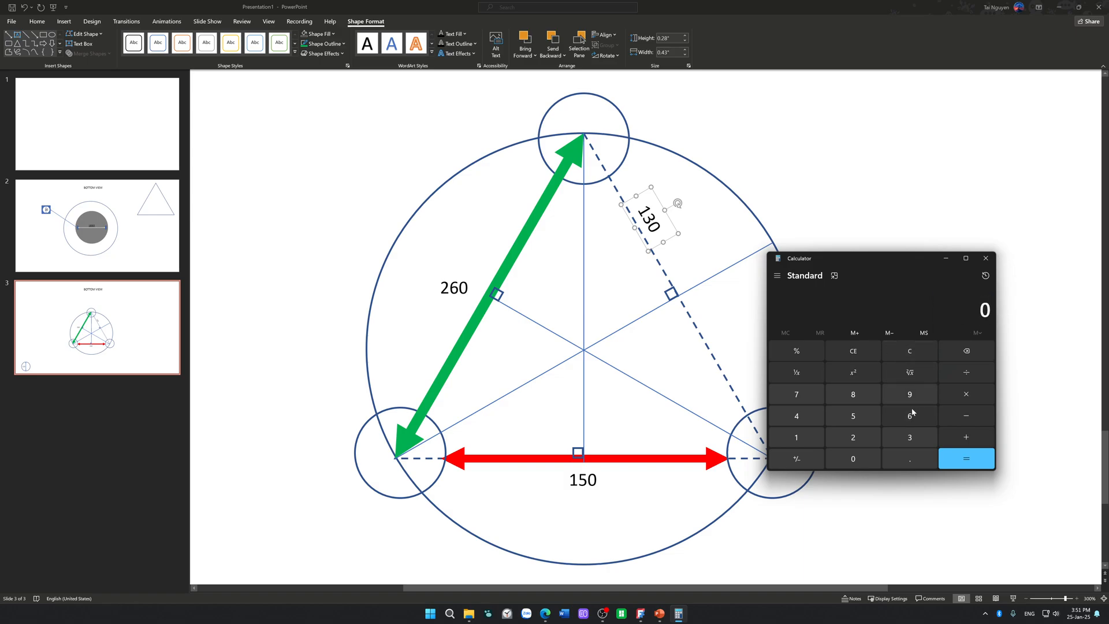
{"action": "key", "text": "ctrl+v"}
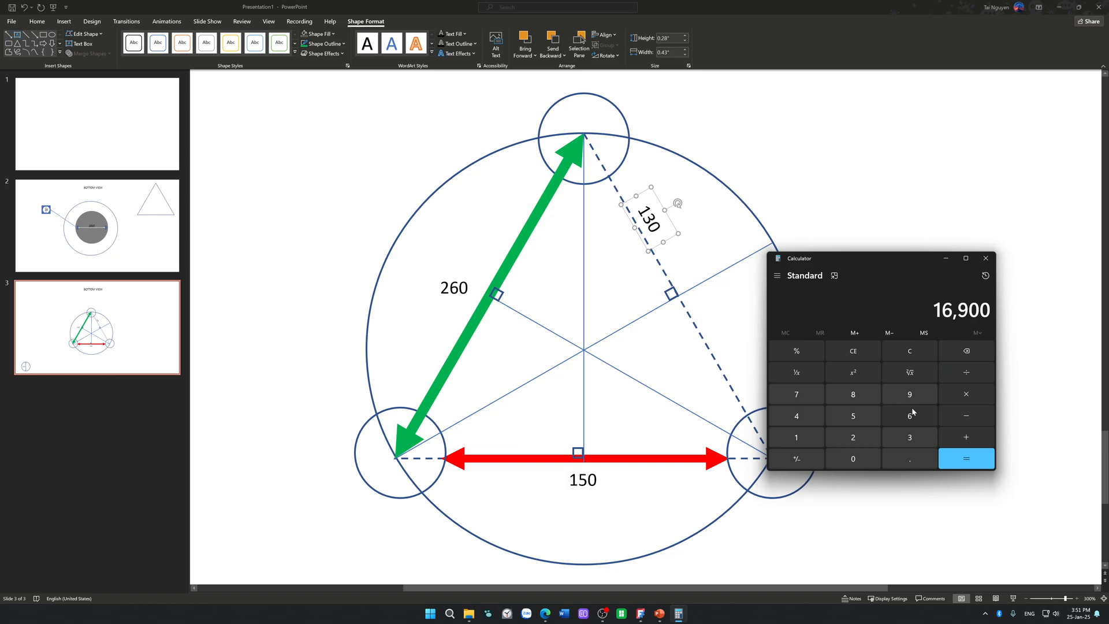
{"action": "left_click", "coordinate": [911, 375]}
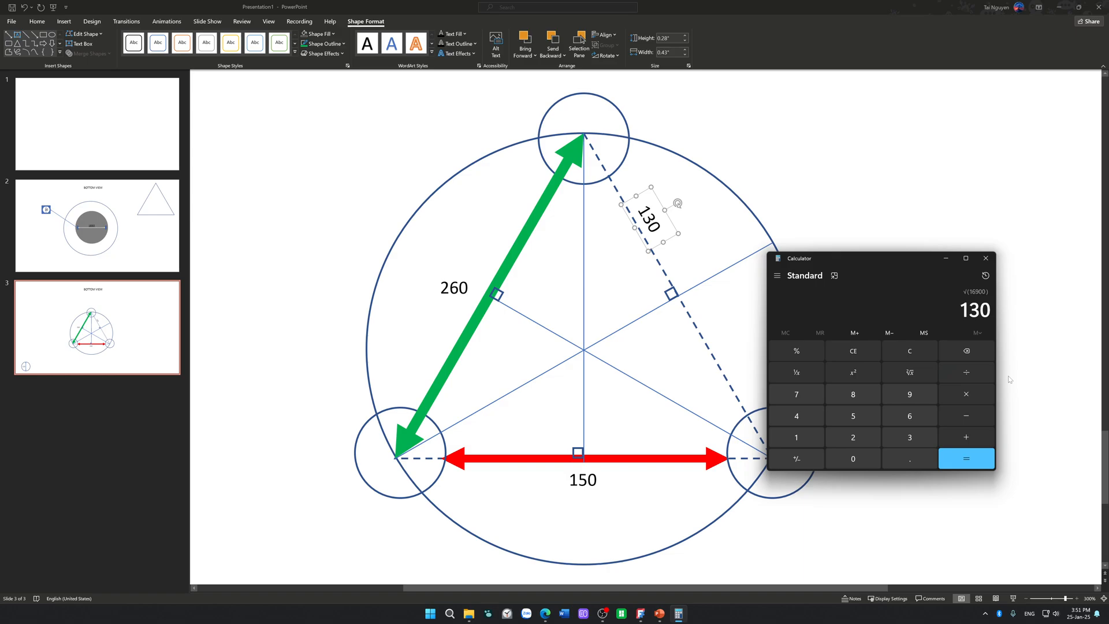
{"action": "left_click", "coordinate": [985, 258]}
{"action": "left_click", "coordinate": [942, 319]}
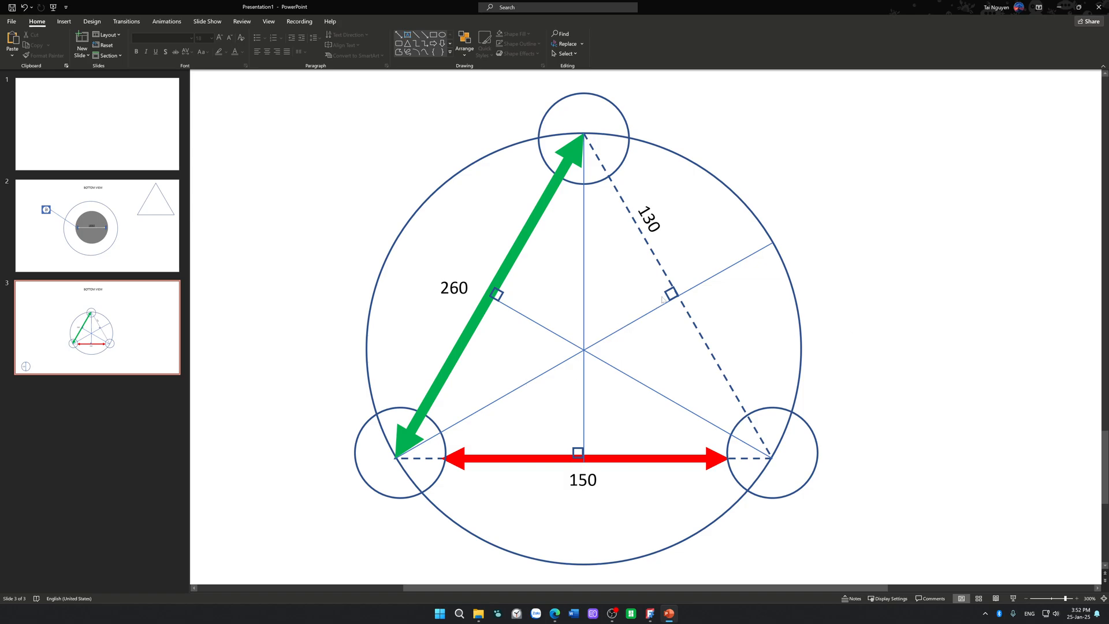
Step: Select the altitude line starting from the triangle's lower-left vertex, and open Calculator
{"action": "left_click", "coordinate": [650, 253]}
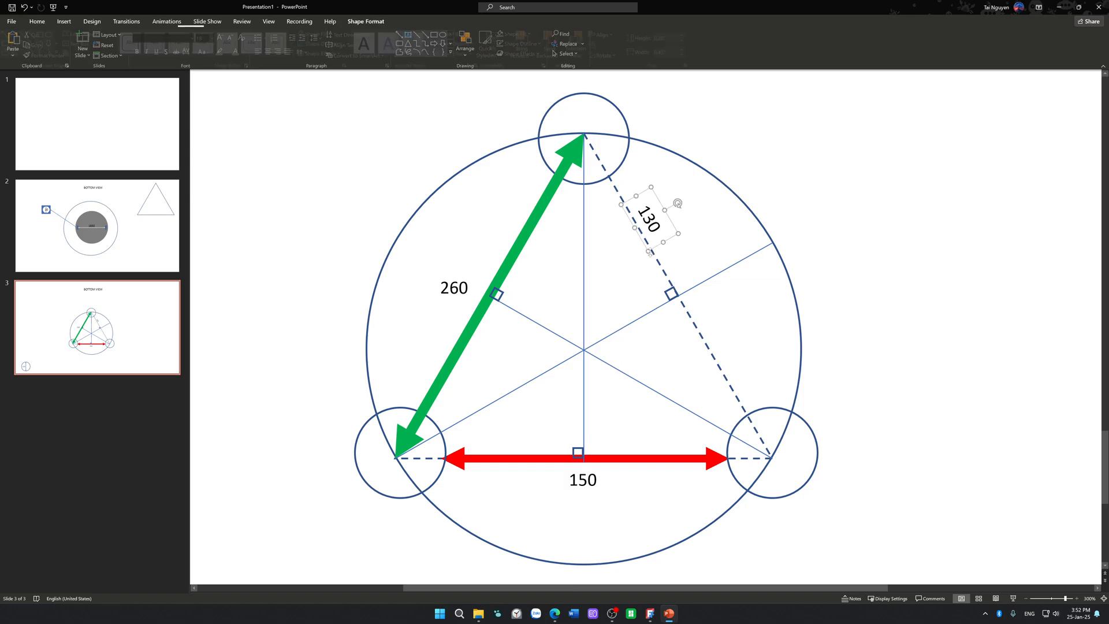
{"action": "left_click", "coordinate": [549, 371]}
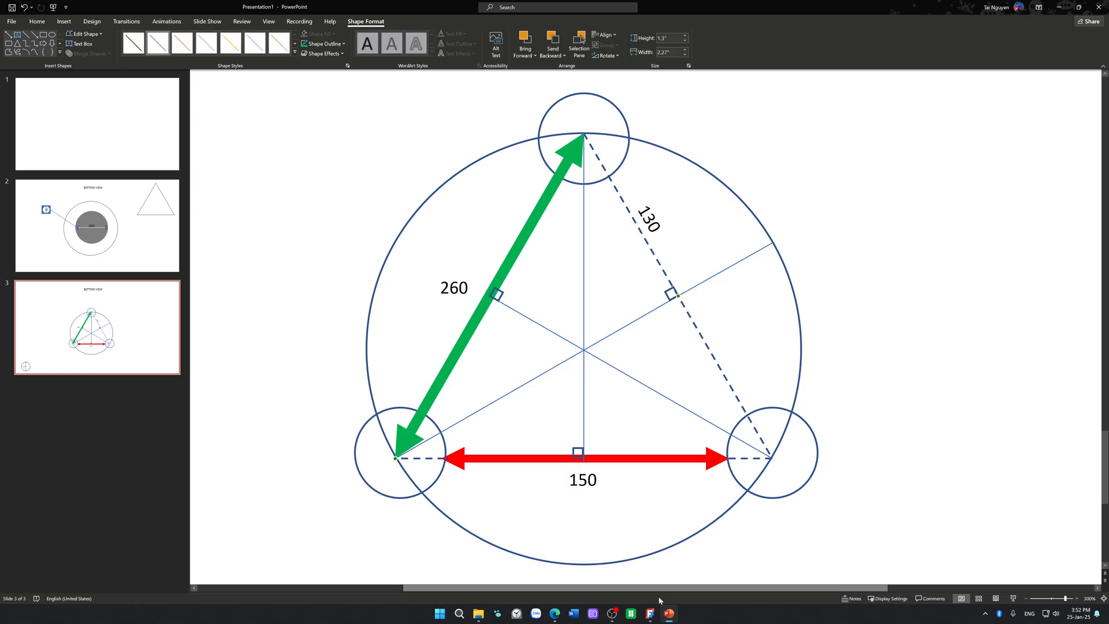
{"action": "key", "text": "super"}
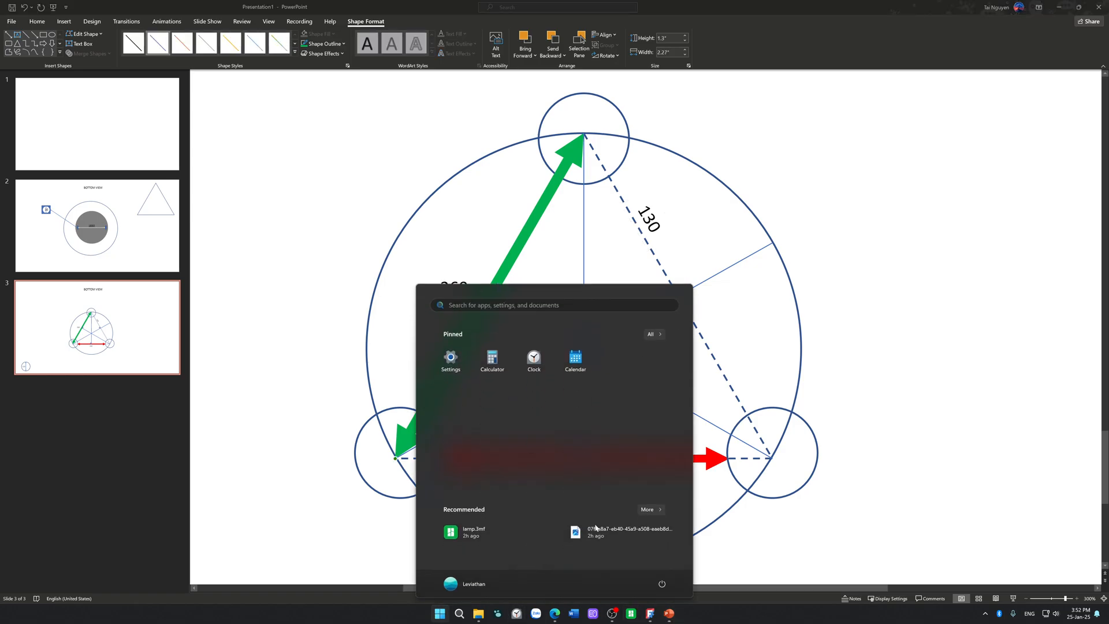
{"action": "key", "text": "Tab"}
{"action": "key", "text": "Right"}
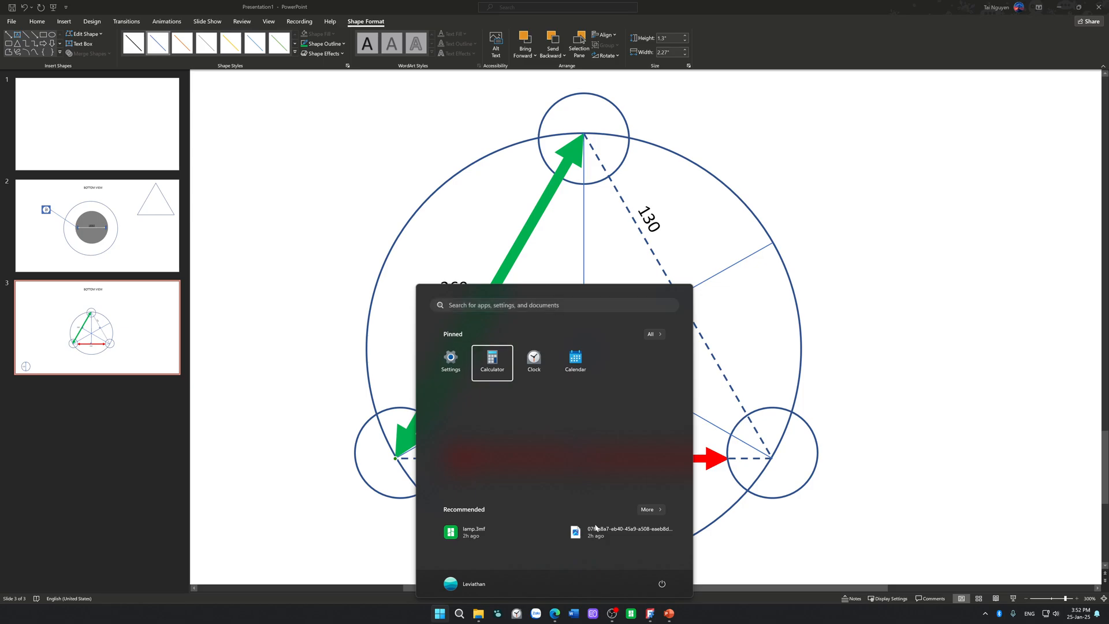
{"action": "key", "text": "Return"}
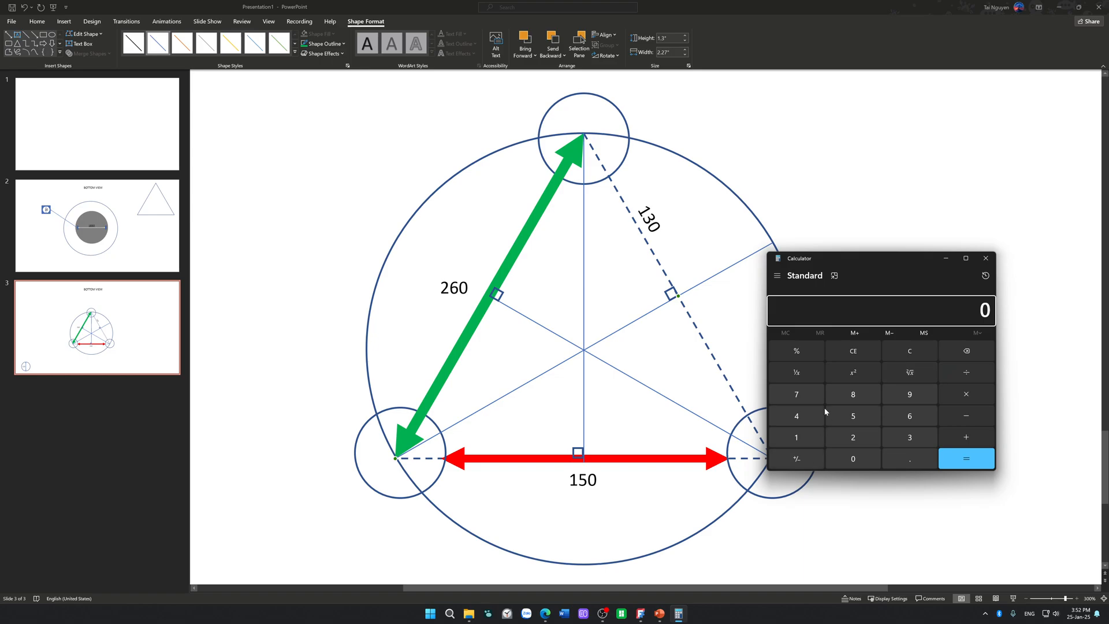
Step: Calculate 260 squared minus 130 squared in Standard mode
{"action": "left_click", "coordinate": [846, 437]}
{"action": "left_click", "coordinate": [907, 416]}
{"action": "left_click", "coordinate": [852, 459]}
{"action": "left_click", "coordinate": [863, 373]}
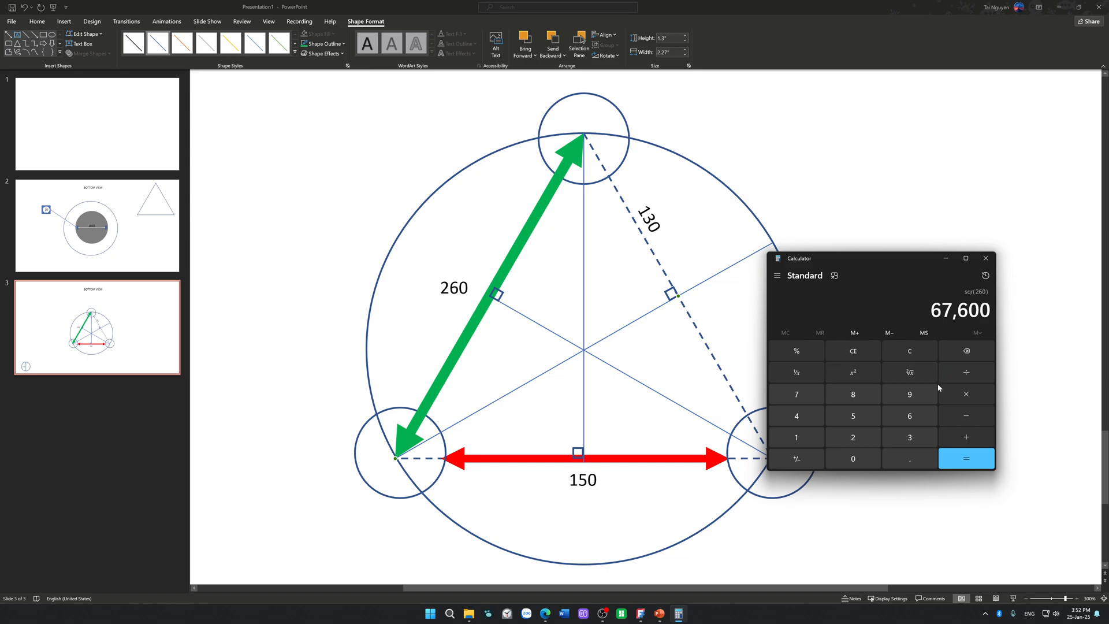
{"action": "left_click", "coordinate": [982, 414]}
{"action": "left_click", "coordinate": [795, 437]}
{"action": "left_click", "coordinate": [910, 437]}
{"action": "left_click", "coordinate": [873, 458]}
{"action": "left_click", "coordinate": [869, 372]}
{"action": "left_click", "coordinate": [973, 461]}
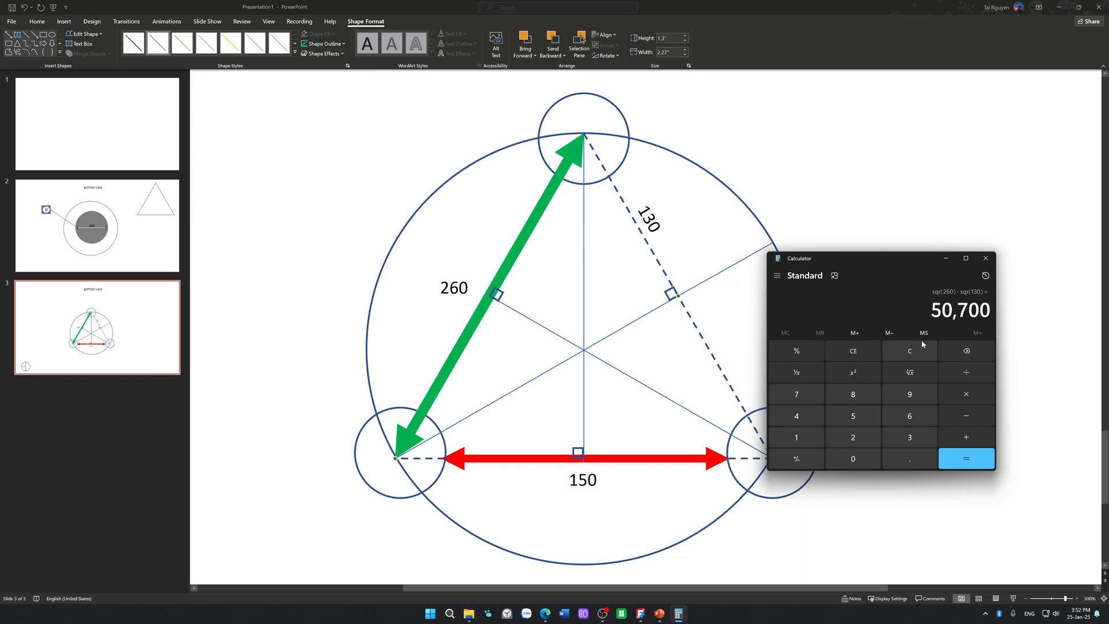
Step: Copy the 50,700 value into a cleared calculation and take its square root
{"action": "left_click_drag", "start_coordinate": [930, 310], "coordinate": [995, 313]}
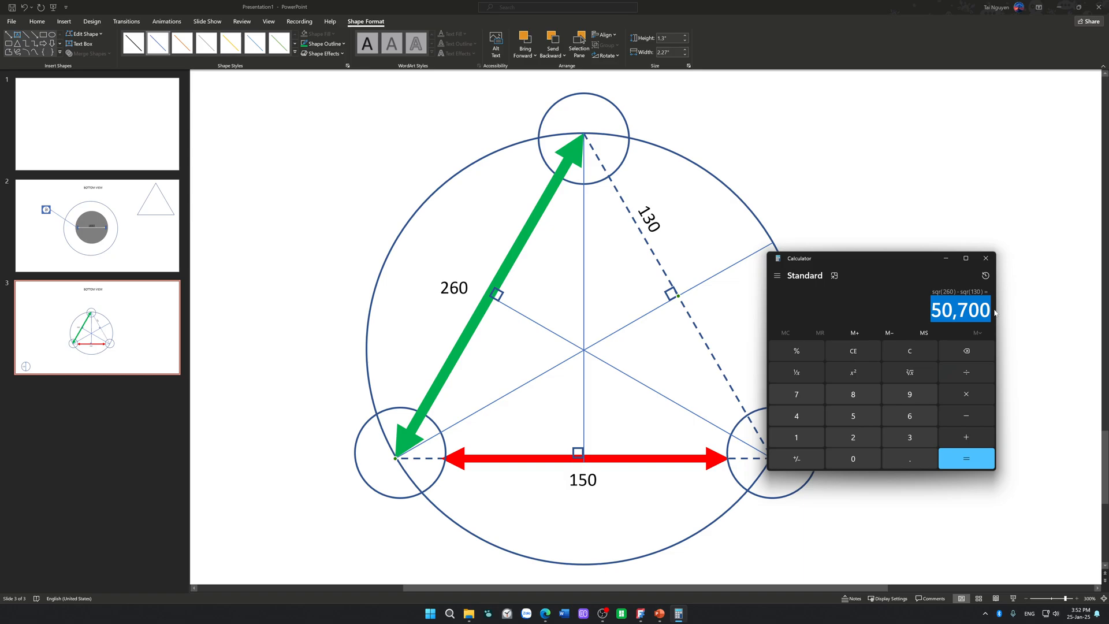
{"action": "left_click", "coordinate": [910, 350]}
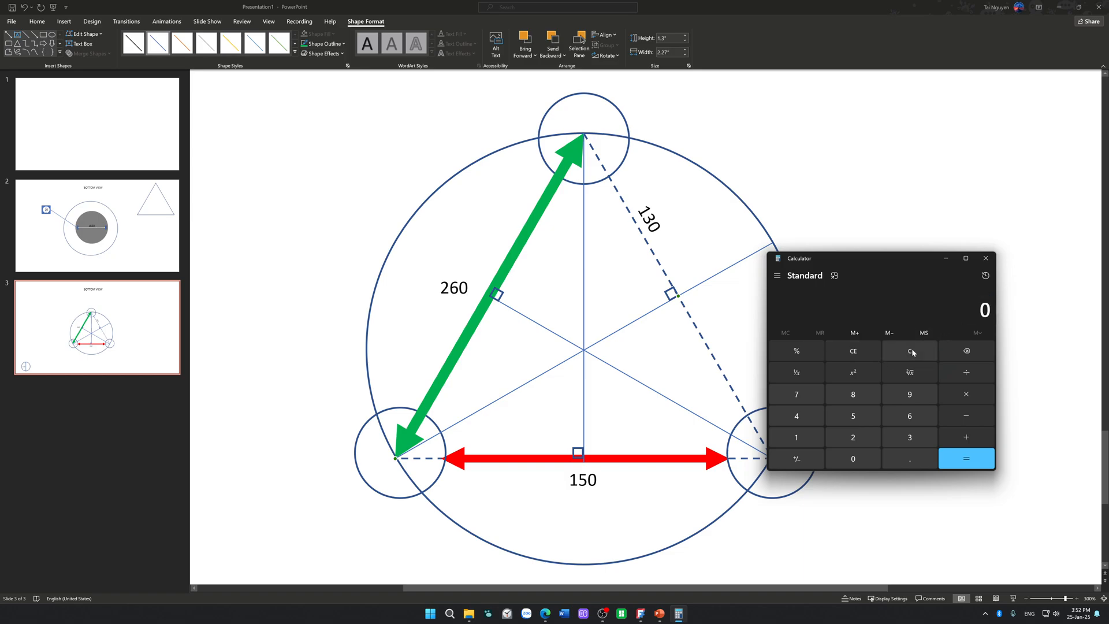
{"action": "key", "text": "ctrl+v"}
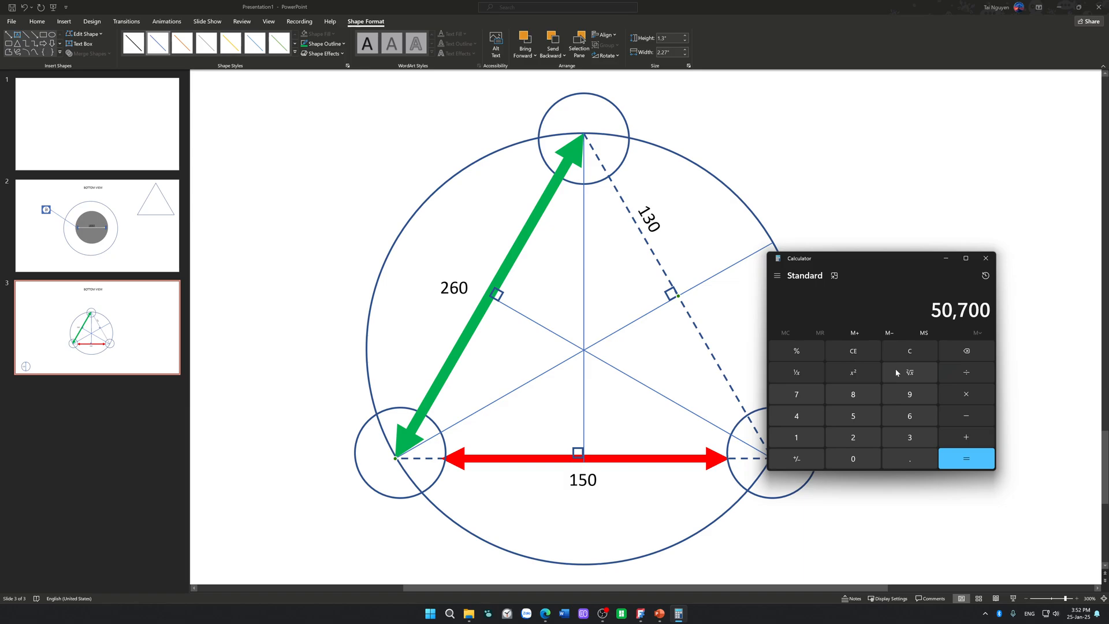
{"action": "left_click", "coordinate": [900, 372]}
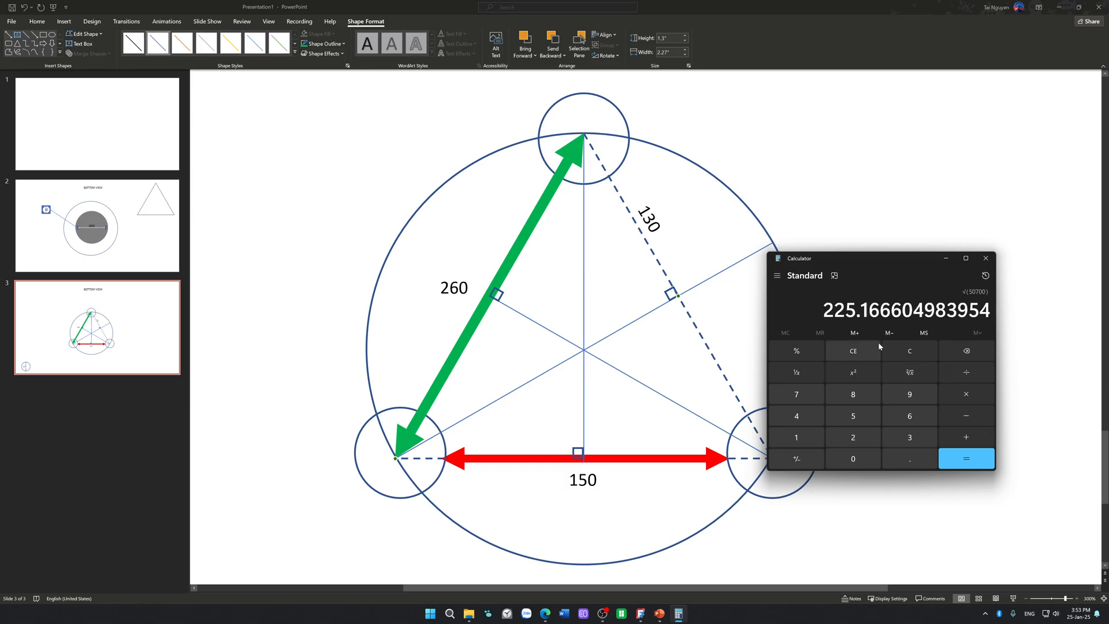
Step: Copy 225.16 onto the PowerPoint slide as a label, rotated parallel to the lower-left altitude and placed just below it
{"action": "left_click_drag", "start_coordinate": [823, 310], "coordinate": [881, 311]}
{"action": "key", "text": "ctrl+c"}
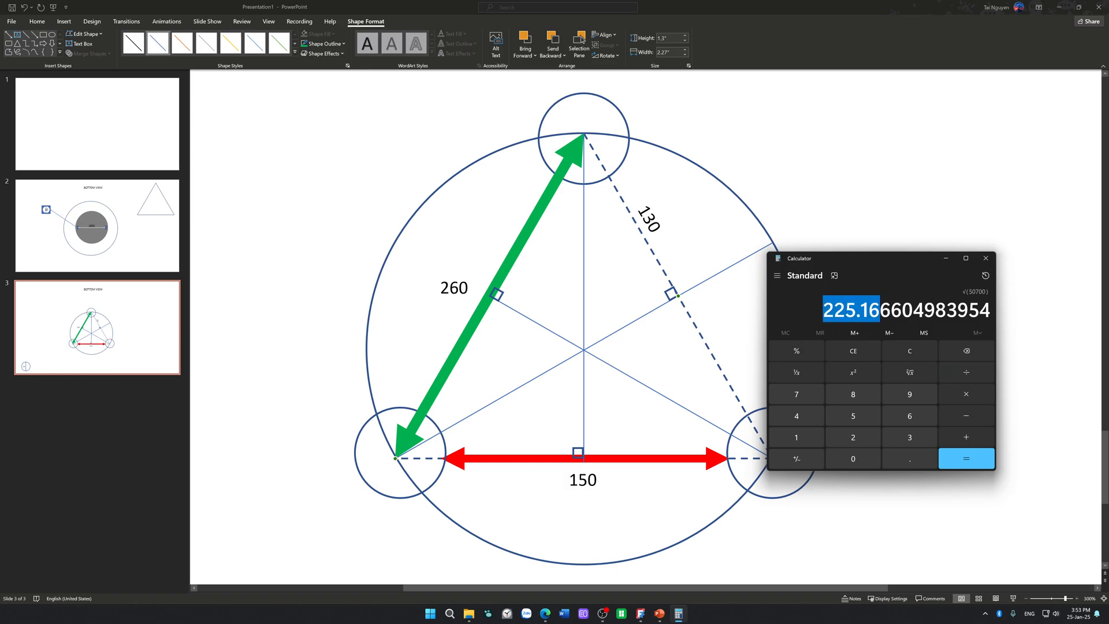
{"action": "left_click", "coordinate": [648, 354]}
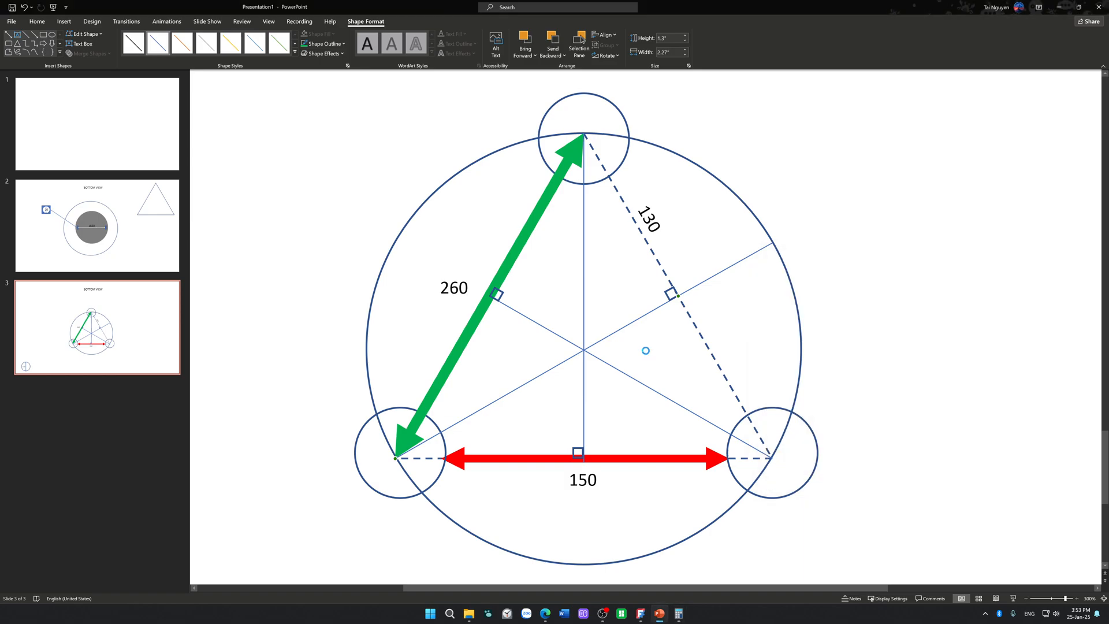
{"action": "key", "text": "ctrl+v"}
{"action": "left_click_drag", "start_coordinate": [1063, 291], "coordinate": [625, 413]}
{"action": "left_click_drag", "start_coordinate": [597, 347], "coordinate": [576, 351]}
{"action": "left_click_drag", "start_coordinate": [632, 394], "coordinate": [597, 395]}
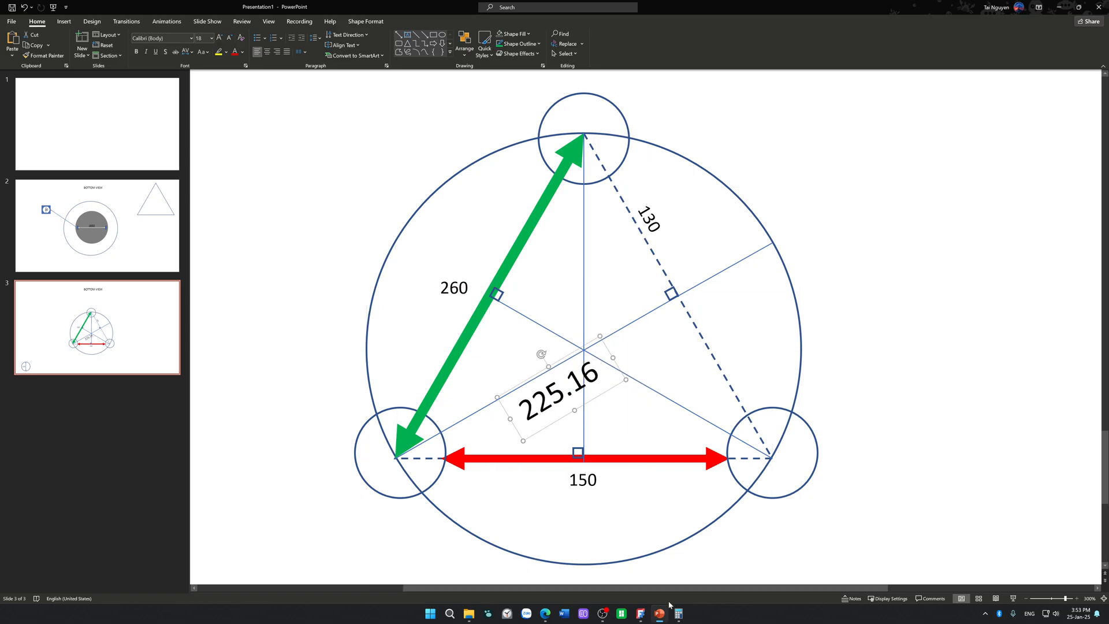
Step: Check the height in Calculator by squaring the square-root value and adding 130 squared
{"action": "left_click", "coordinate": [679, 613]}
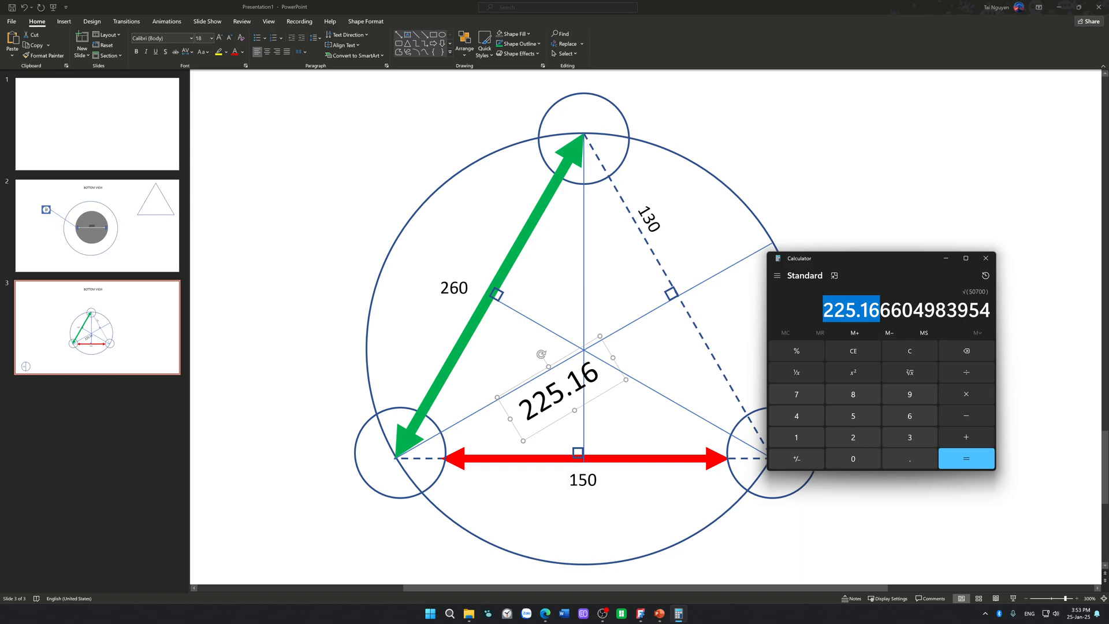
{"action": "left_click", "coordinate": [879, 312]}
{"action": "left_click", "coordinate": [856, 374]}
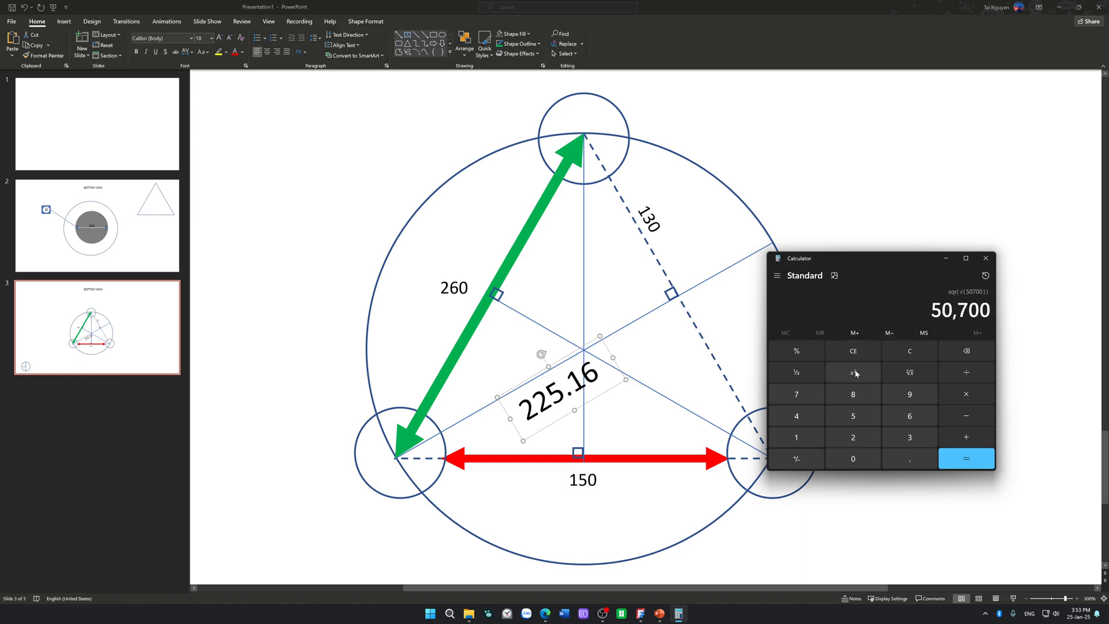
{"action": "left_click", "coordinate": [972, 439]}
{"action": "left_click", "coordinate": [803, 437]}
{"action": "left_click", "coordinate": [896, 433]}
{"action": "left_click", "coordinate": [869, 457]}
{"action": "left_click", "coordinate": [867, 373]}
{"action": "left_click", "coordinate": [961, 458]}
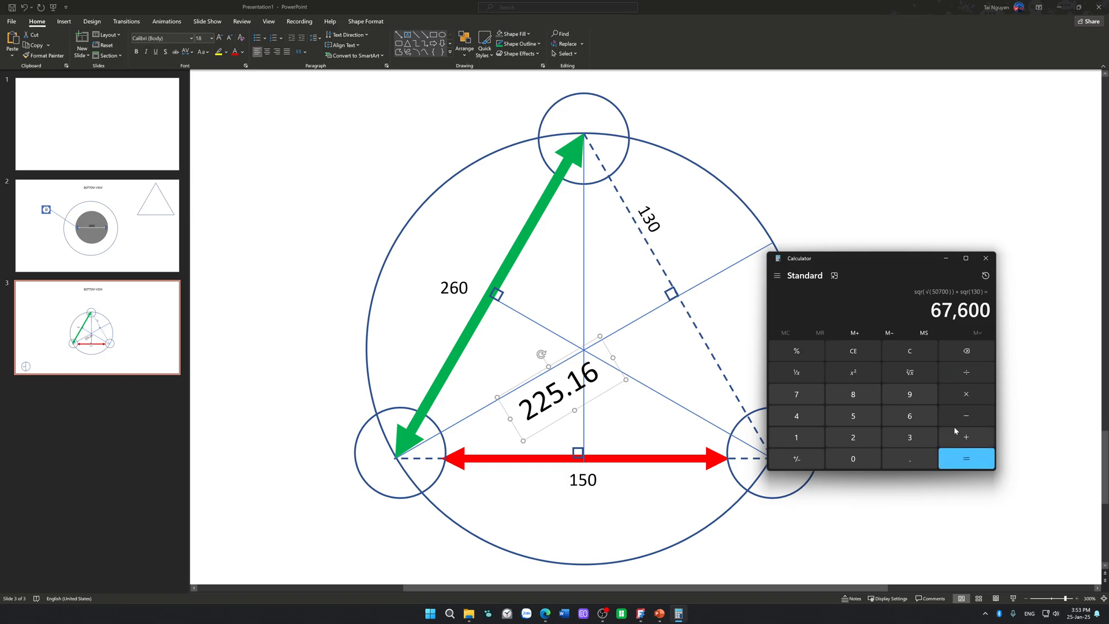
Step: Subtract 260 squared from the calculated sum to compare the two values
{"action": "left_click_drag", "start_coordinate": [931, 310], "coordinate": [992, 310]}
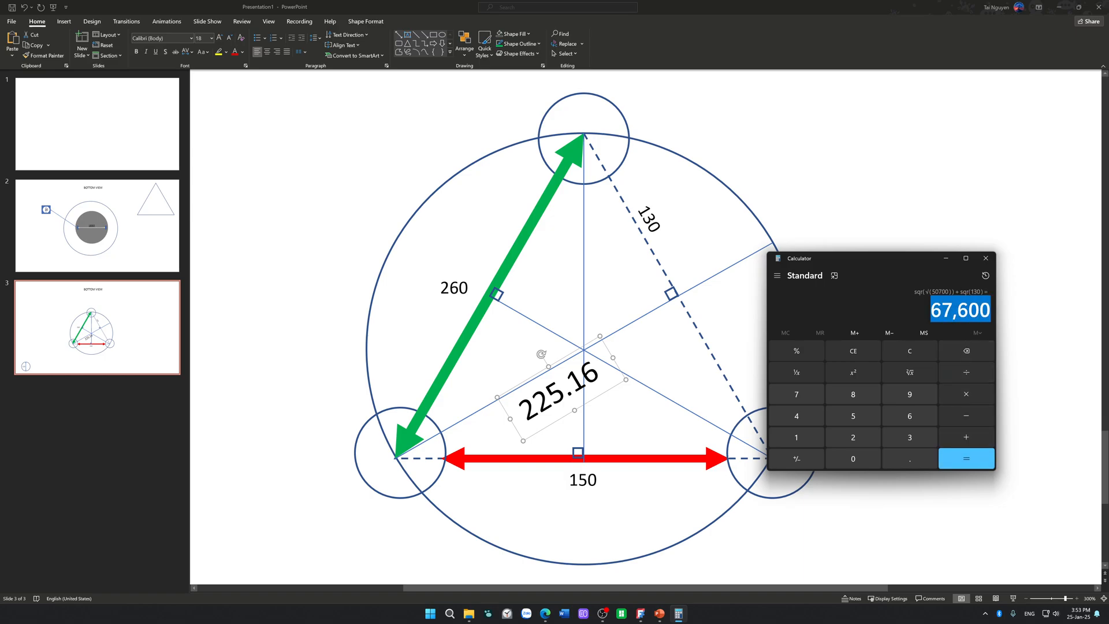
{"action": "left_click", "coordinate": [905, 311]}
{"action": "left_click", "coordinate": [966, 416]}
{"action": "left_click", "coordinate": [854, 438]}
{"action": "left_click", "coordinate": [909, 416]}
{"action": "left_click", "coordinate": [875, 458]}
{"action": "left_click", "coordinate": [855, 373]}
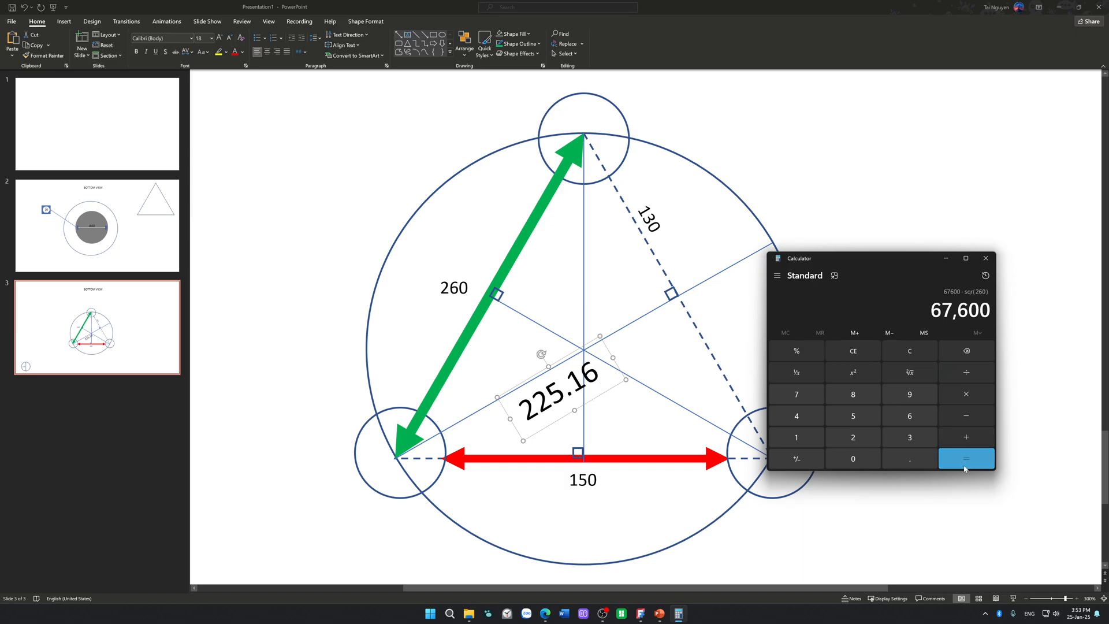
{"action": "left_click", "coordinate": [965, 465]}
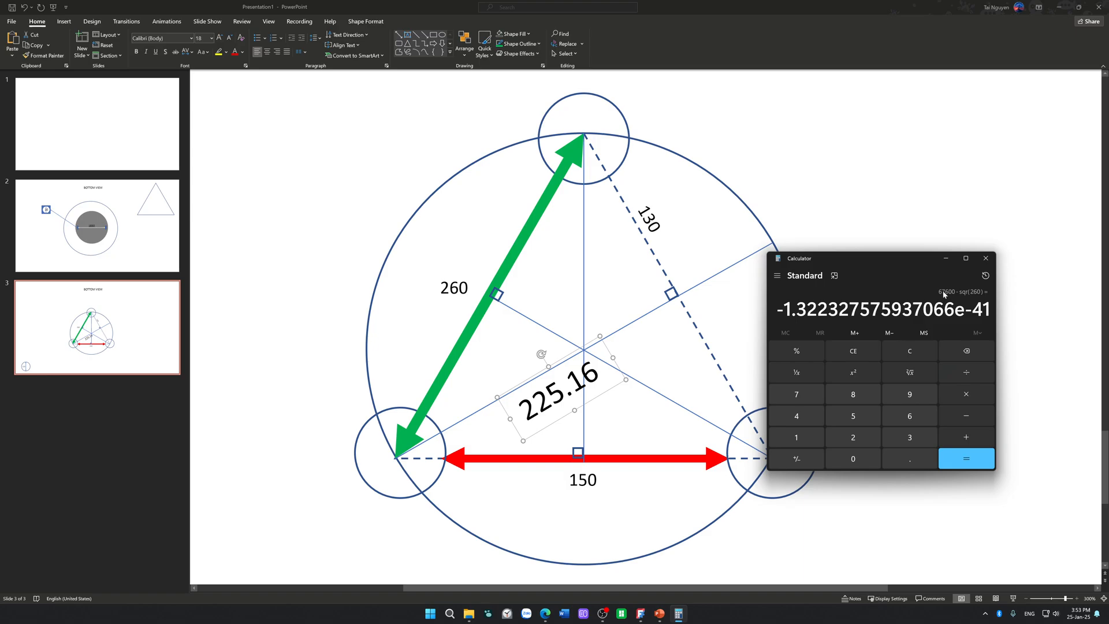
Step: Clear the calculation, square 260, and close Calculator
{"action": "left_click", "coordinate": [910, 351]}
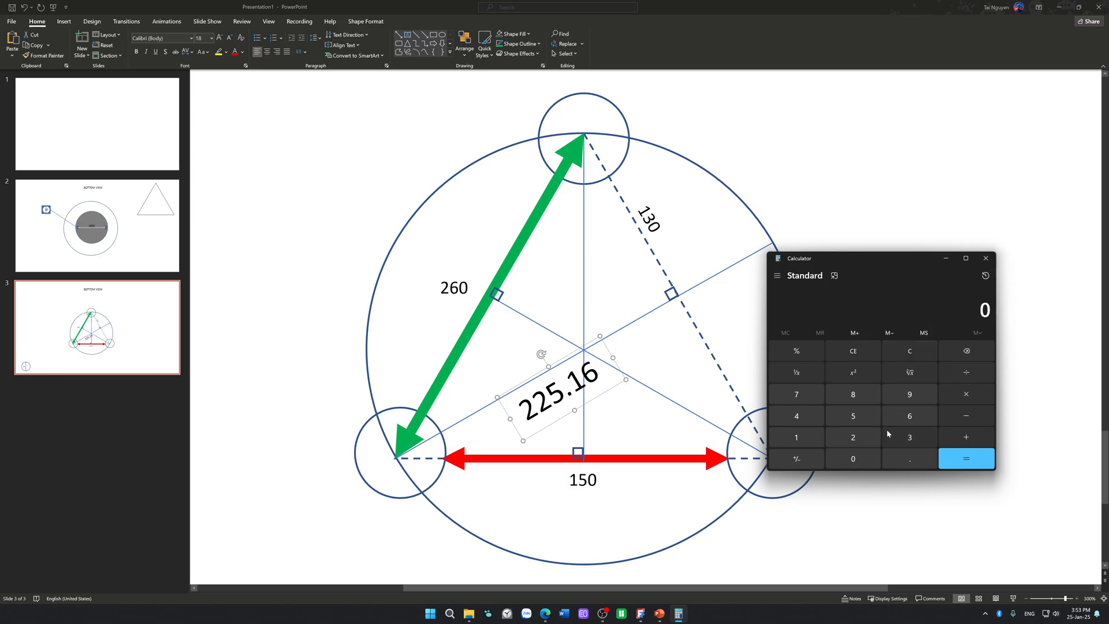
{"action": "left_click", "coordinate": [853, 437]}
{"action": "left_click", "coordinate": [909, 416]}
{"action": "left_click", "coordinate": [862, 458]}
{"action": "left_click", "coordinate": [861, 372]}
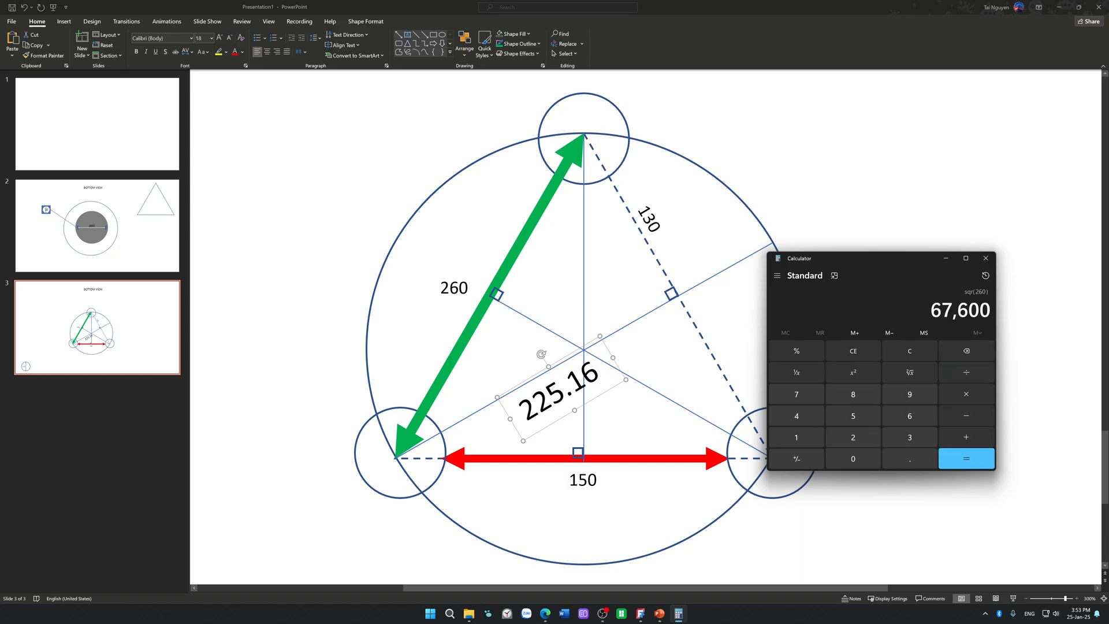
{"action": "left_click", "coordinate": [985, 258]}
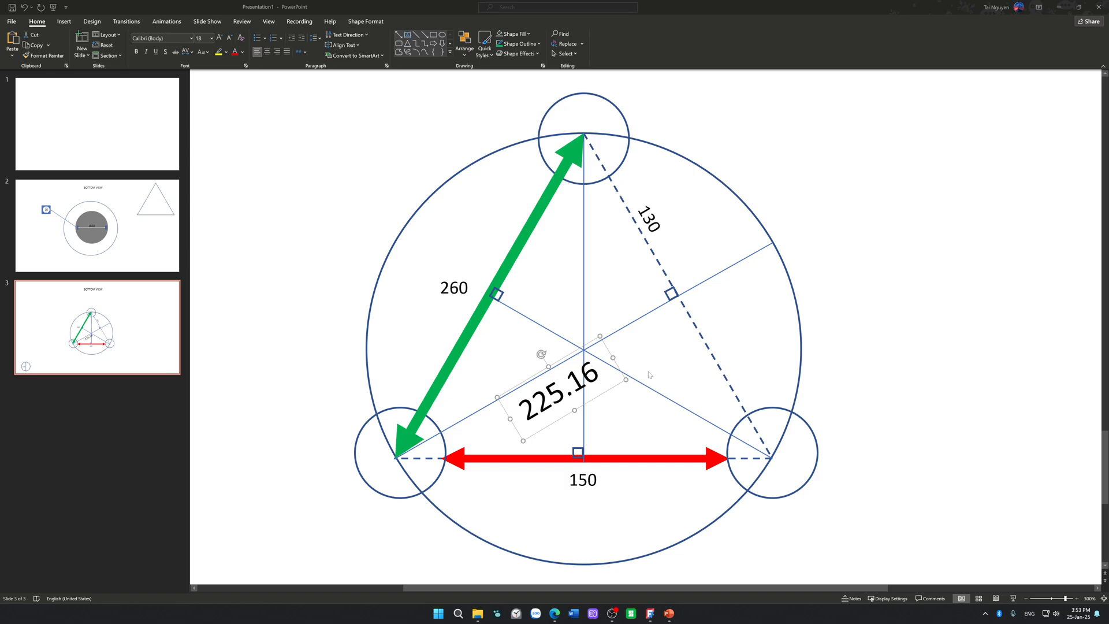
Step: Nudge the 225.16 label closer to the lower-left altitude, and delete the label
{"action": "left_click", "coordinate": [602, 391]}
{"action": "left_click_drag", "start_coordinate": [602, 392], "coordinate": [604, 387]}
{"action": "left_click", "coordinate": [726, 328]}
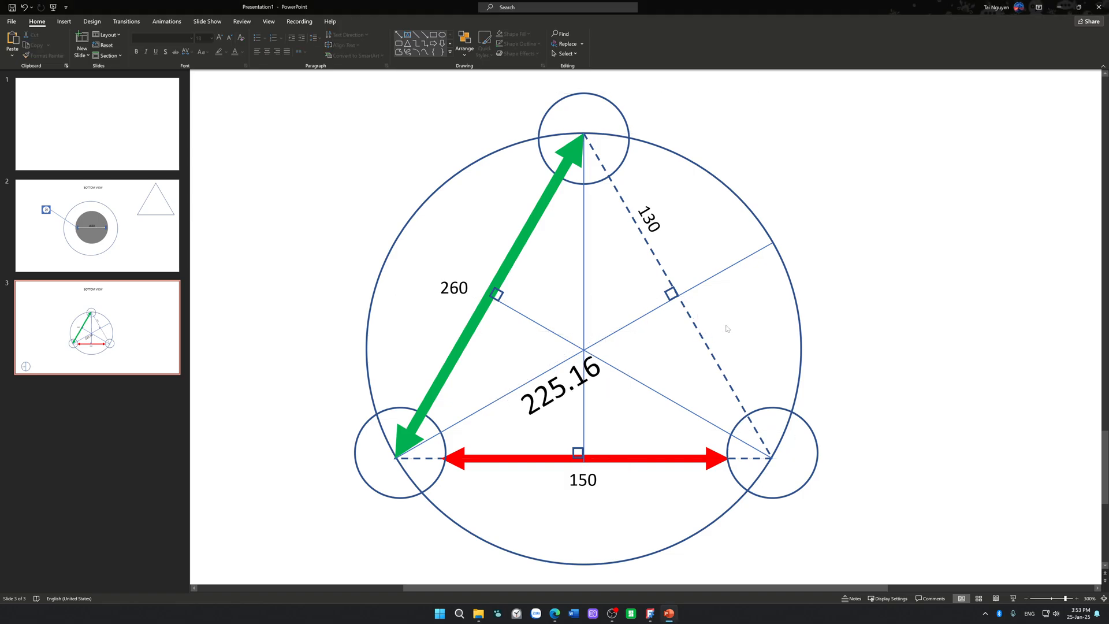
{"action": "left_click", "coordinate": [559, 410]}
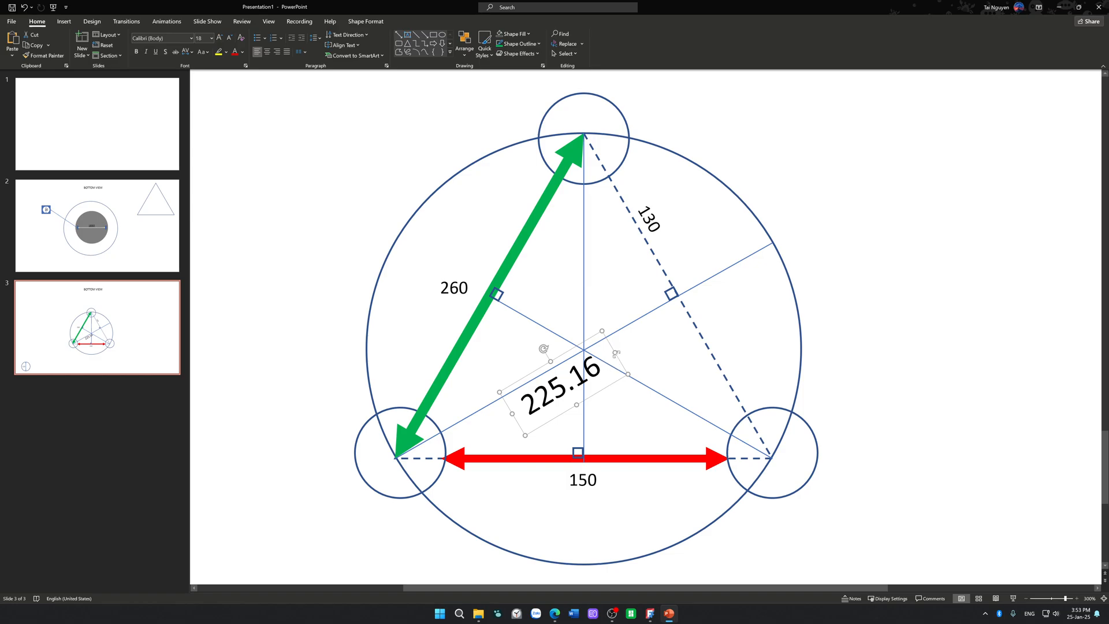
{"action": "mouse_move", "coordinate": [615, 352]}
{"action": "left_mouse_down"}
{"action": "mouse_move", "coordinate": [569, 378]}
{"action": "mouse_move", "coordinate": [617, 352]}
{"action": "left_mouse_up"}
{"action": "double_click", "coordinate": [592, 372]}
{"action": "left_click", "coordinate": [881, 317]}
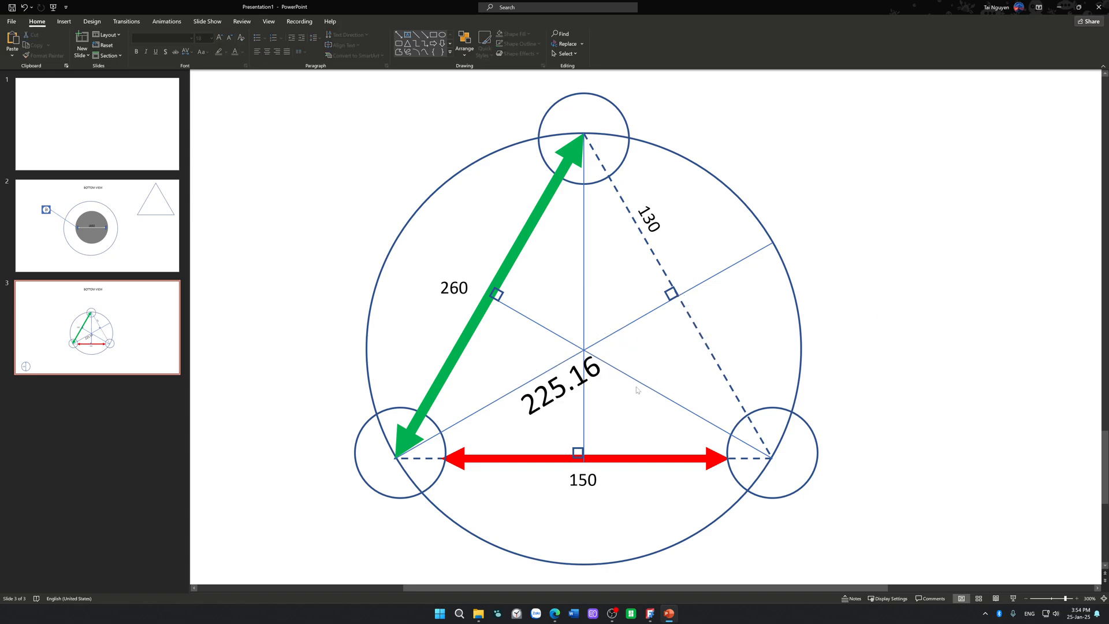
{"action": "left_click", "coordinate": [598, 388]}
{"action": "key", "text": "Delete"}
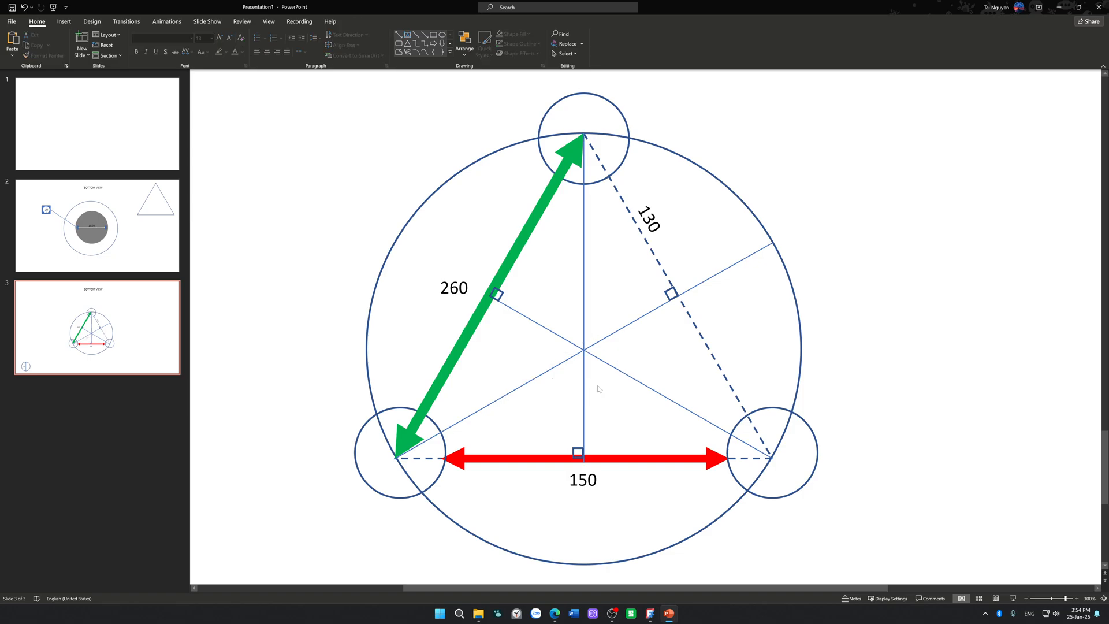
Step: Duplicate the 260 label below the triangle's centre and extend the copy's text to 260^2-130^2
{"action": "left_click", "coordinate": [450, 293]}
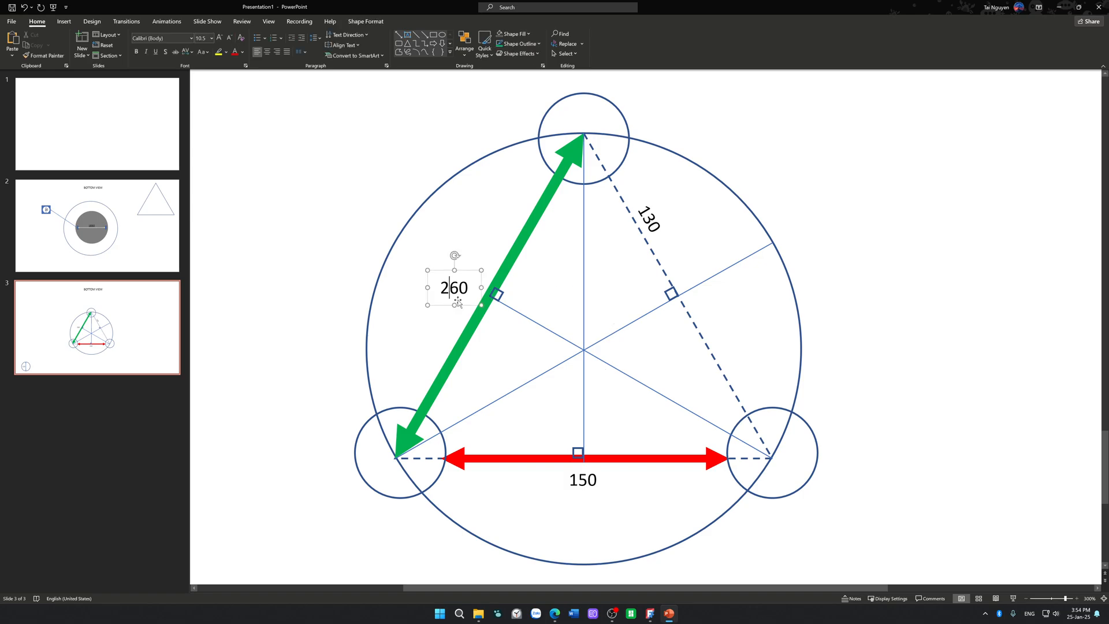
{"action": "left_click", "coordinate": [469, 304]}
{"action": "left_click_drag", "start_coordinate": [470, 307], "coordinate": [576, 425], "text": "ctrl"}
{"action": "left_click", "coordinate": [573, 407]}
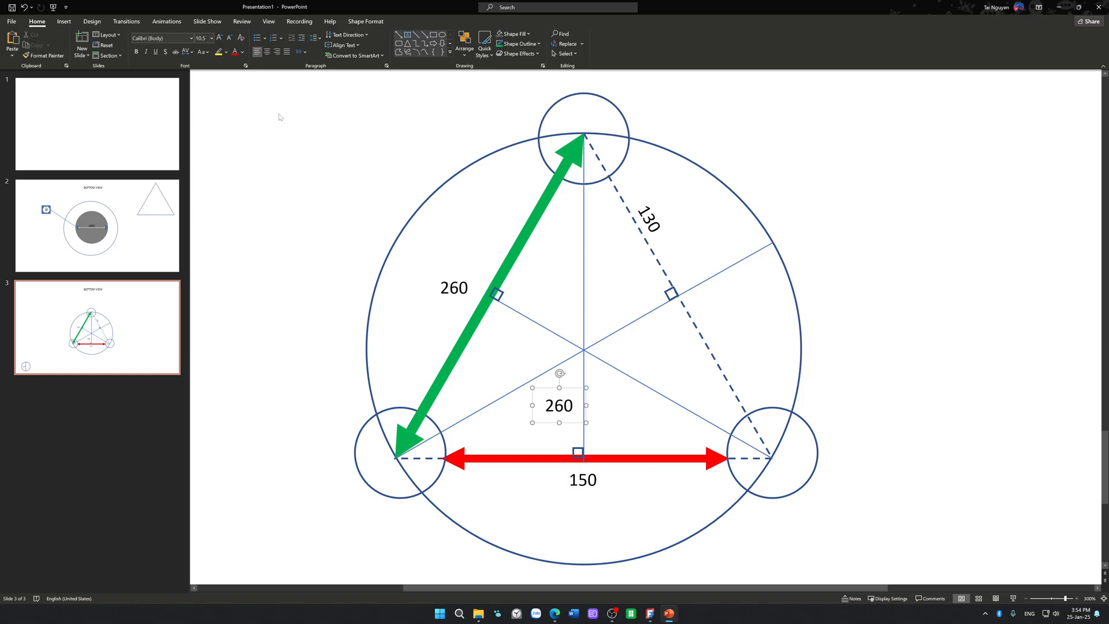
{"action": "type", "text": "^"}
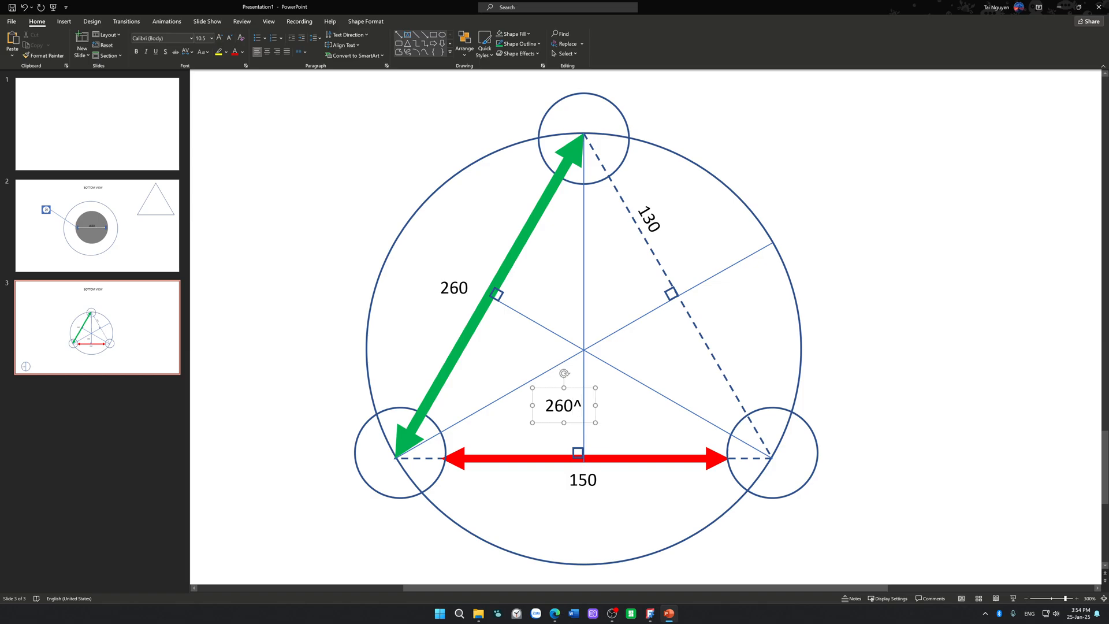
{"action": "type", "text": "2-130^2"}
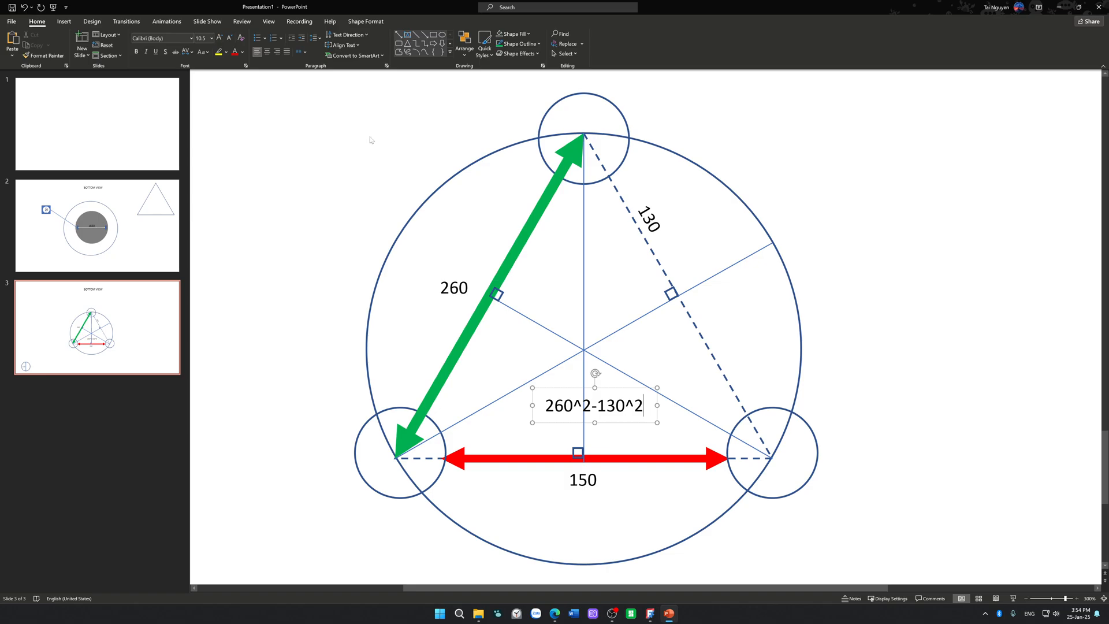
Step: Tilt the 260^2-130^2 label to follow the lower-left altitude, move it beside that line, and select its text
{"action": "left_click", "coordinate": [592, 379]}
{"action": "left_click", "coordinate": [602, 394]}
{"action": "left_click_drag", "start_coordinate": [594, 373], "coordinate": [577, 365]}
{"action": "left_click_drag", "start_coordinate": [618, 409], "coordinate": [587, 380]}
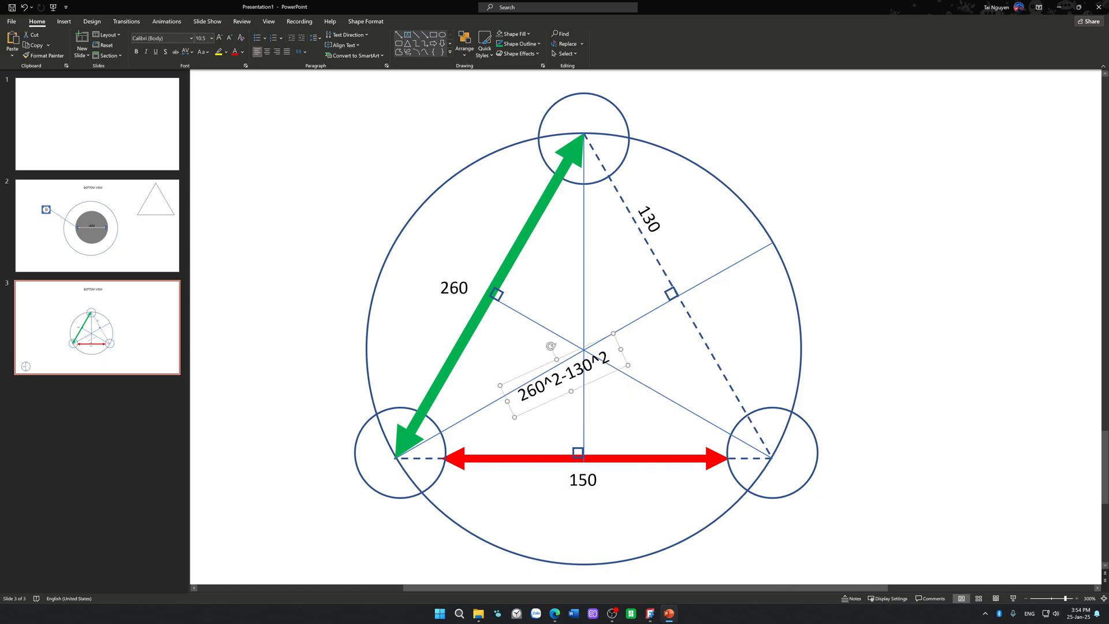
{"action": "triple_click", "coordinate": [584, 376]}
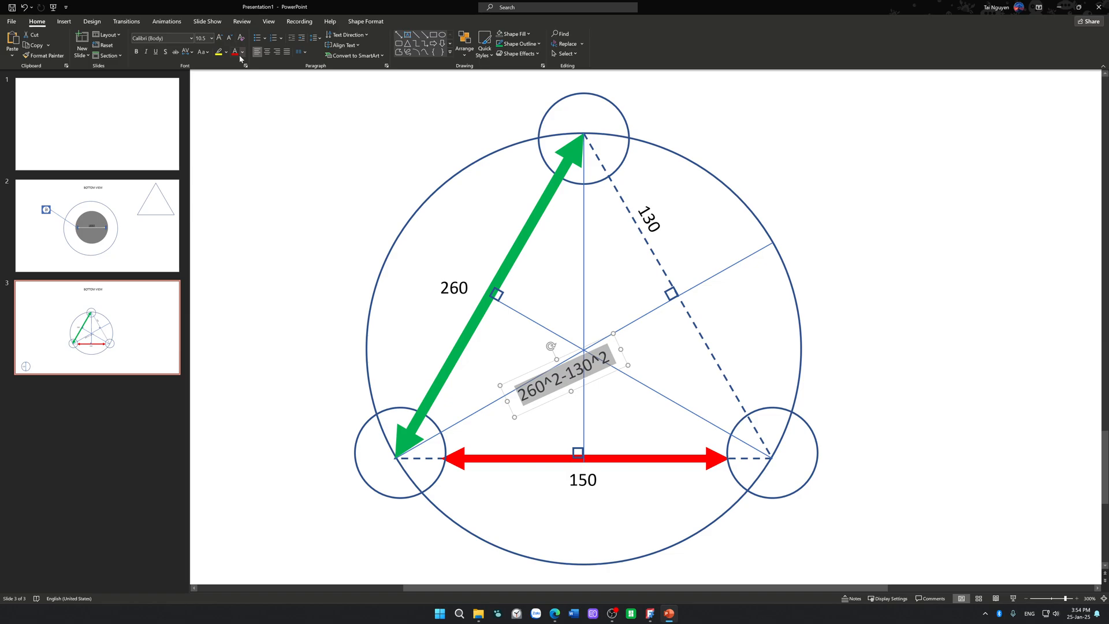
Step: Colour the 260^2-130^2 label's text and the altitude from the lower-left vertex light blue
{"action": "left_click", "coordinate": [539, 44]}
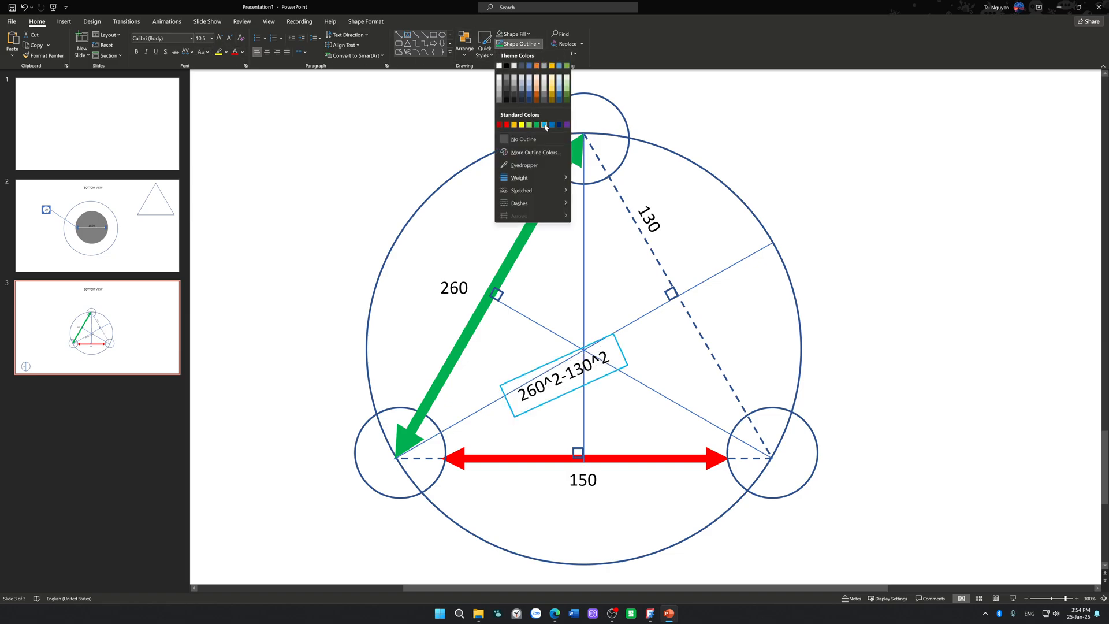
{"action": "left_click", "coordinate": [242, 52]}
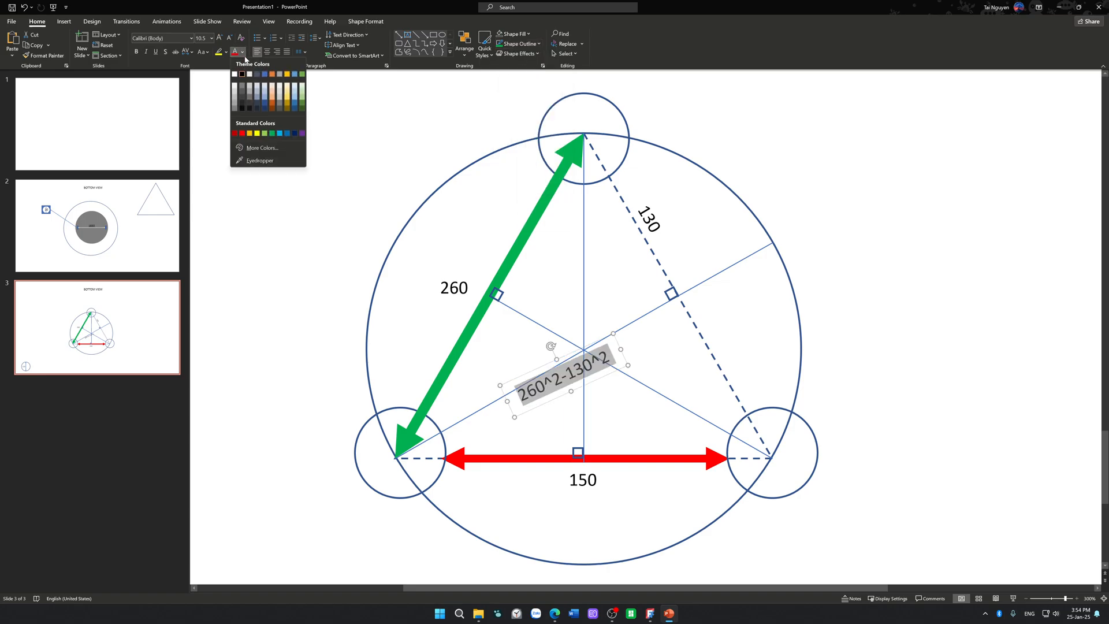
{"action": "left_click", "coordinate": [287, 133]}
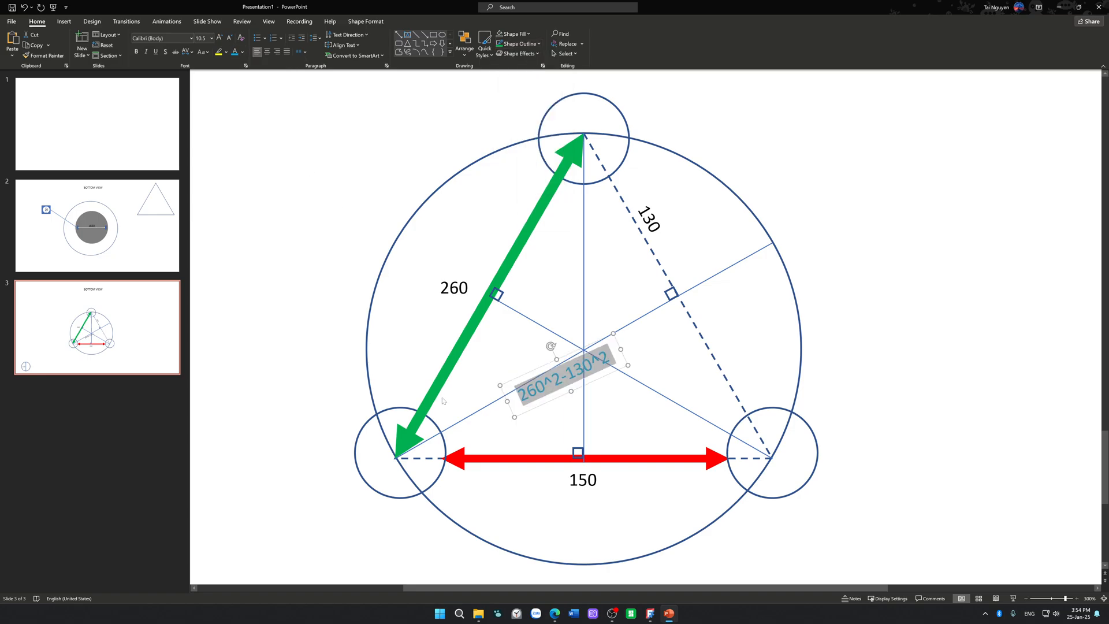
{"action": "left_click", "coordinate": [472, 413]}
{"action": "left_click", "coordinate": [506, 50]}
{"action": "left_click", "coordinate": [545, 137]}
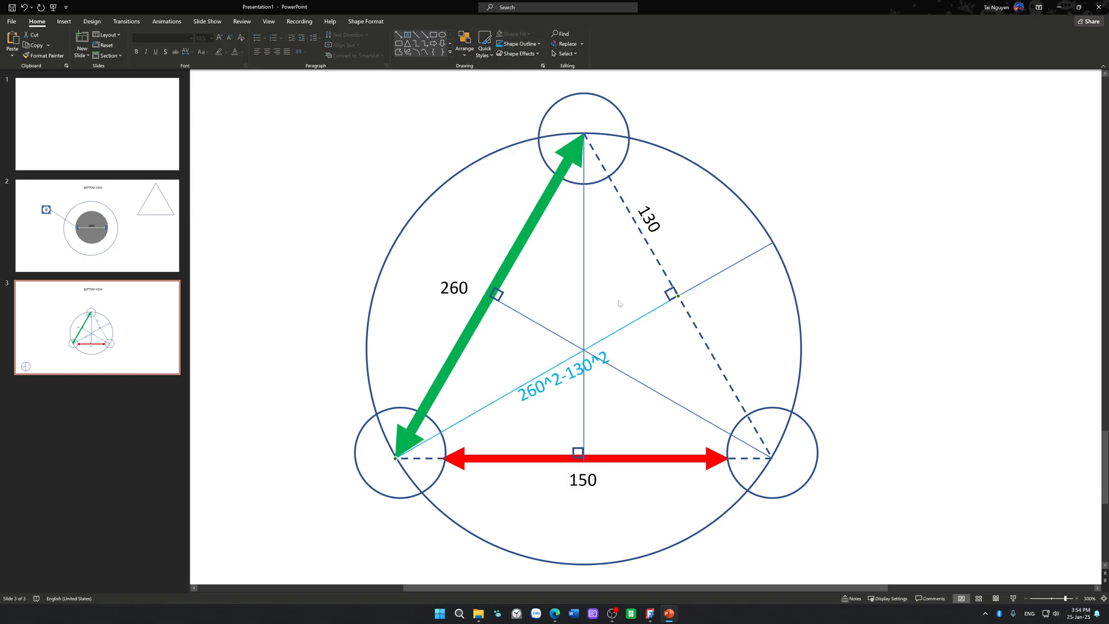
Step: Rotate the 260^2-130^2 label parallel to the light blue altitude and move it just below that line's lower half
{"action": "left_click", "coordinate": [612, 367]}
{"action": "left_click_drag", "start_coordinate": [553, 344], "coordinate": [548, 347]}
{"action": "left_click_drag", "start_coordinate": [611, 368], "coordinate": [578, 384]}
Step: Draw a vertical line about 1.7" long from the extended altitude's end on the circle to the triangle's lower-right vertex
{"action": "left_click", "coordinate": [706, 280]}
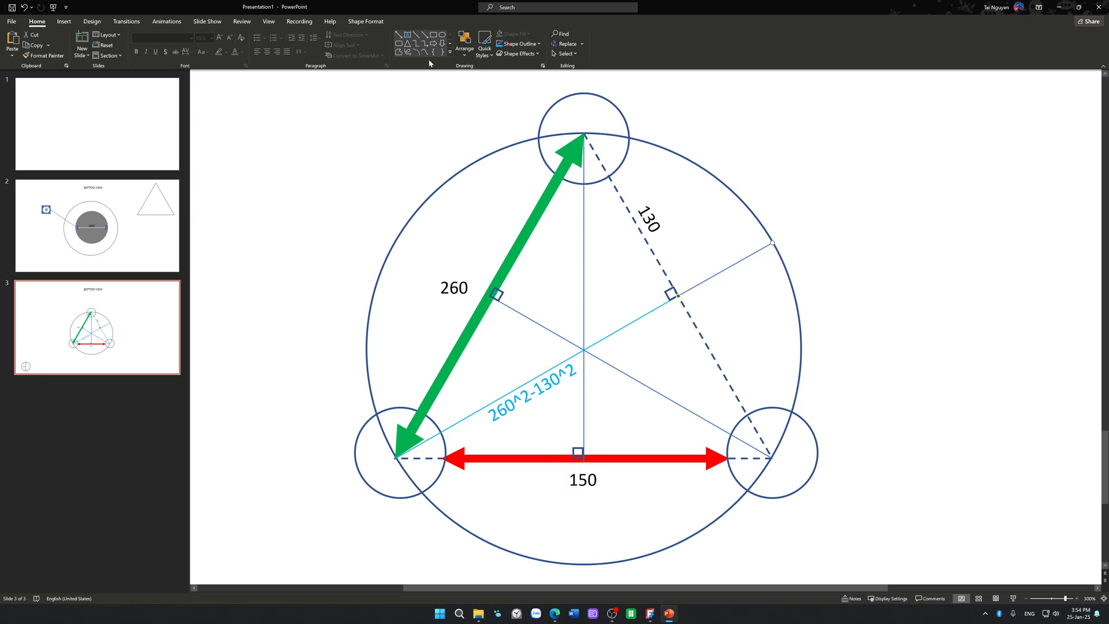
{"action": "left_click", "coordinate": [416, 35]}
{"action": "mouse_move", "coordinate": [773, 244]}
{"action": "left_mouse_down"}
{"action": "mouse_move", "coordinate": [776, 467]}
{"action": "mouse_move", "coordinate": [773, 458]}
{"action": "left_mouse_up"}
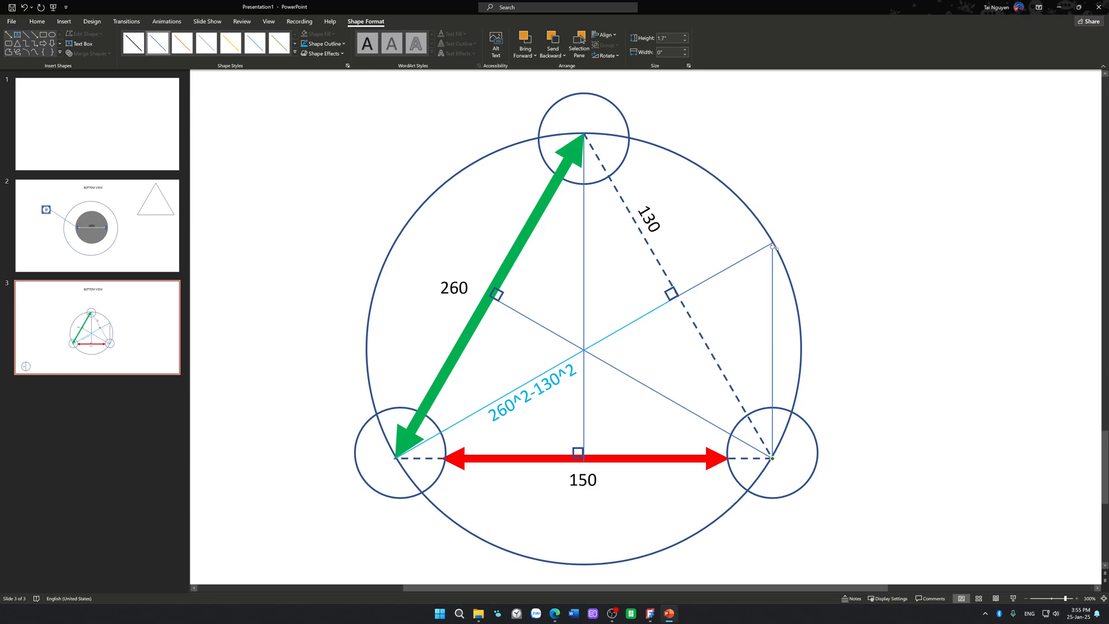
{"action": "mouse_move", "coordinate": [773, 247]}
{"action": "left_mouse_down"}
{"action": "mouse_move", "coordinate": [761, 245]}
{"action": "mouse_move", "coordinate": [774, 242]}
{"action": "left_mouse_up"}
{"action": "left_click", "coordinate": [813, 232]}
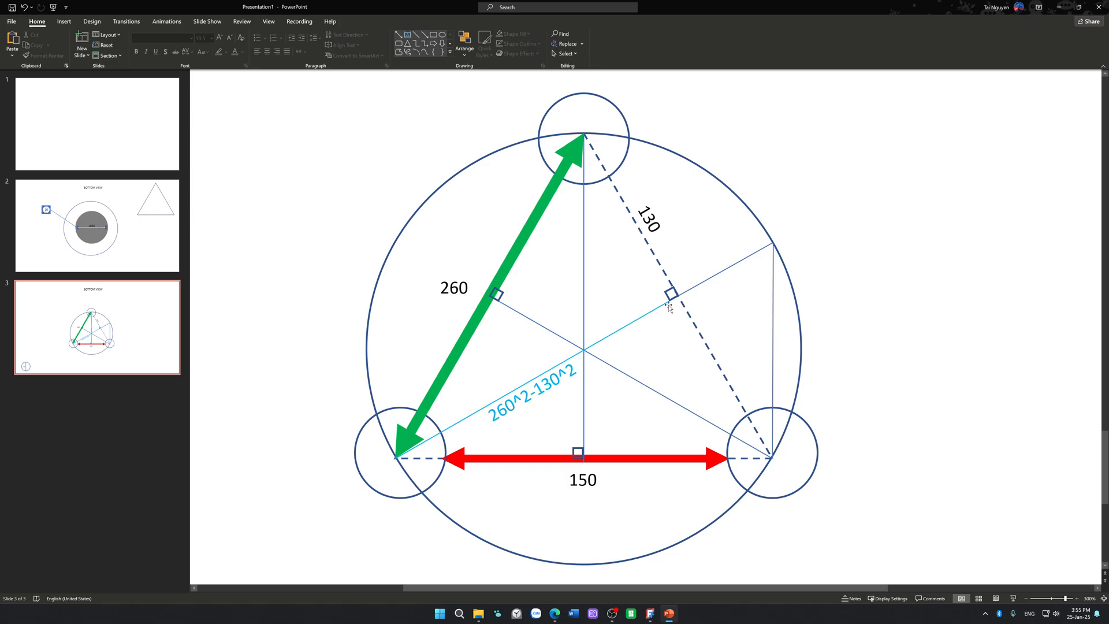
Step: Duplicate the 130 label onto the lower half of the triangle's dashed side
{"action": "left_click", "coordinate": [657, 231]}
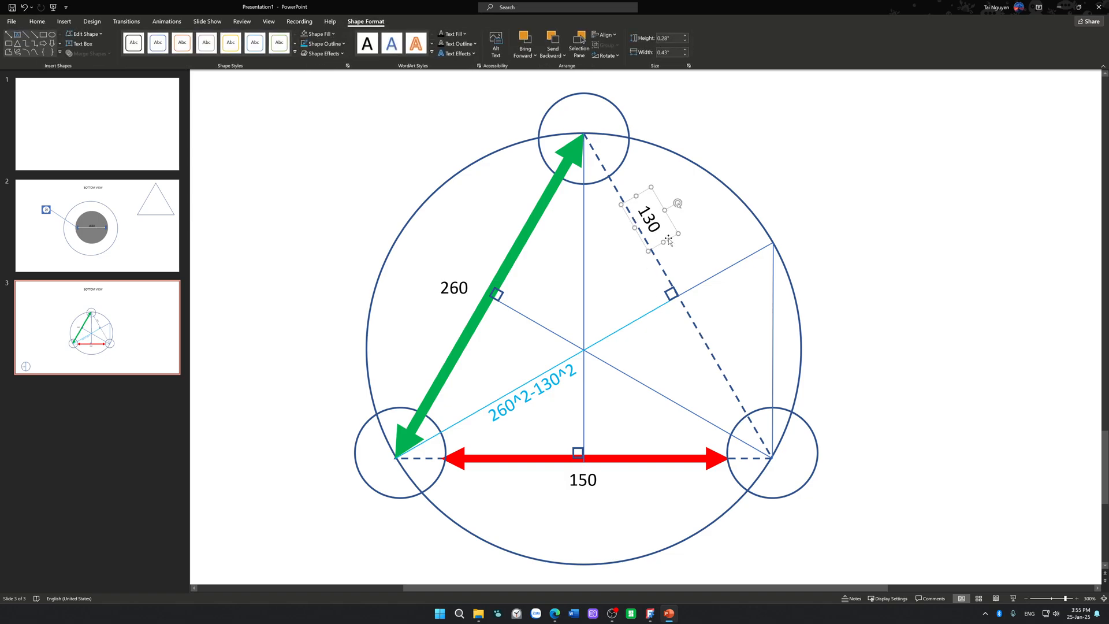
{"action": "left_click_drag", "start_coordinate": [668, 240], "coordinate": [740, 372], "text": "ctrl"}
{"action": "left_click", "coordinate": [875, 319]}
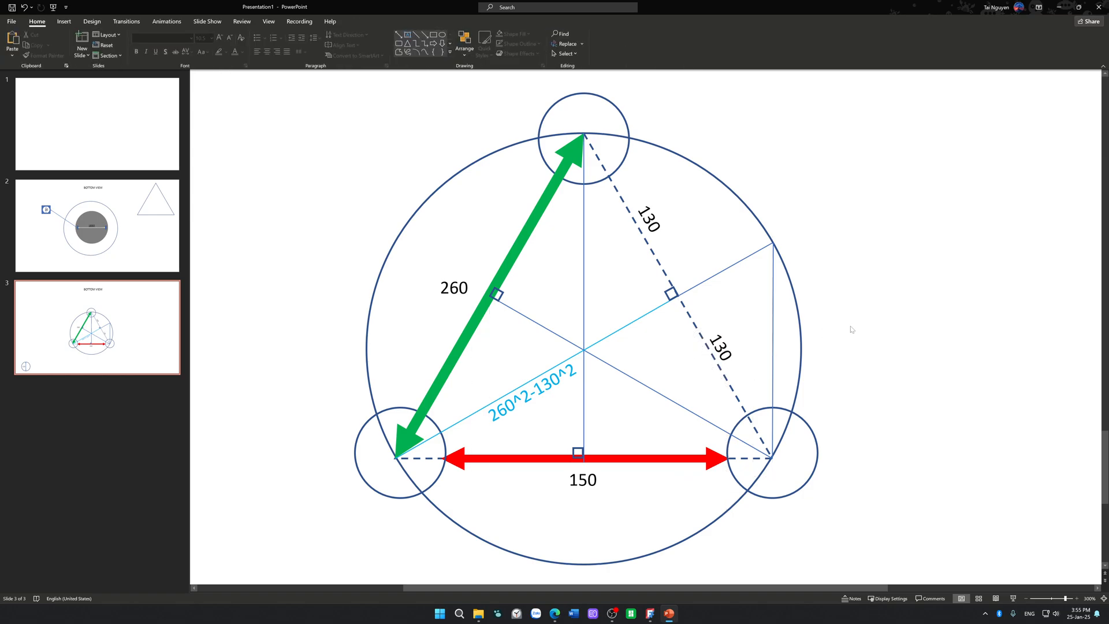
Step: Examine the added vertical line and the point where the altitudes cross at the triangle's centre
{"action": "left_click", "coordinate": [773, 324]}
{"action": "left_click", "coordinate": [899, 312]}
{"action": "left_click", "coordinate": [771, 315]}
{"action": "left_click", "coordinate": [760, 312]}
{"action": "left_click", "coordinate": [773, 287]}
{"action": "left_click", "coordinate": [766, 288]}
{"action": "left_click", "coordinate": [585, 350]}
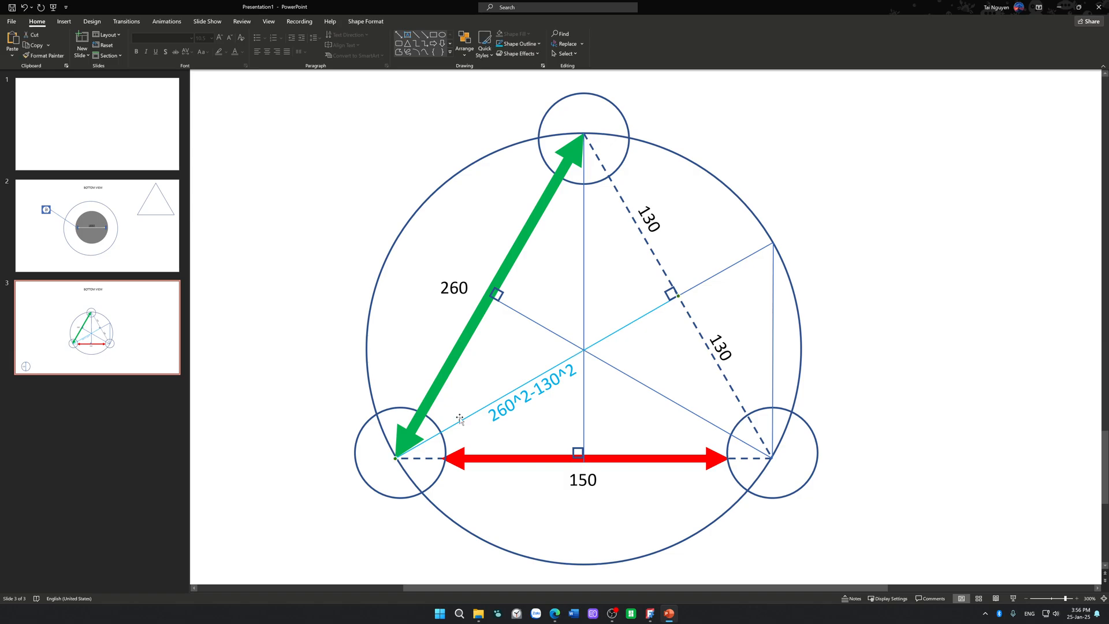
{"action": "left_click", "coordinate": [622, 411]}
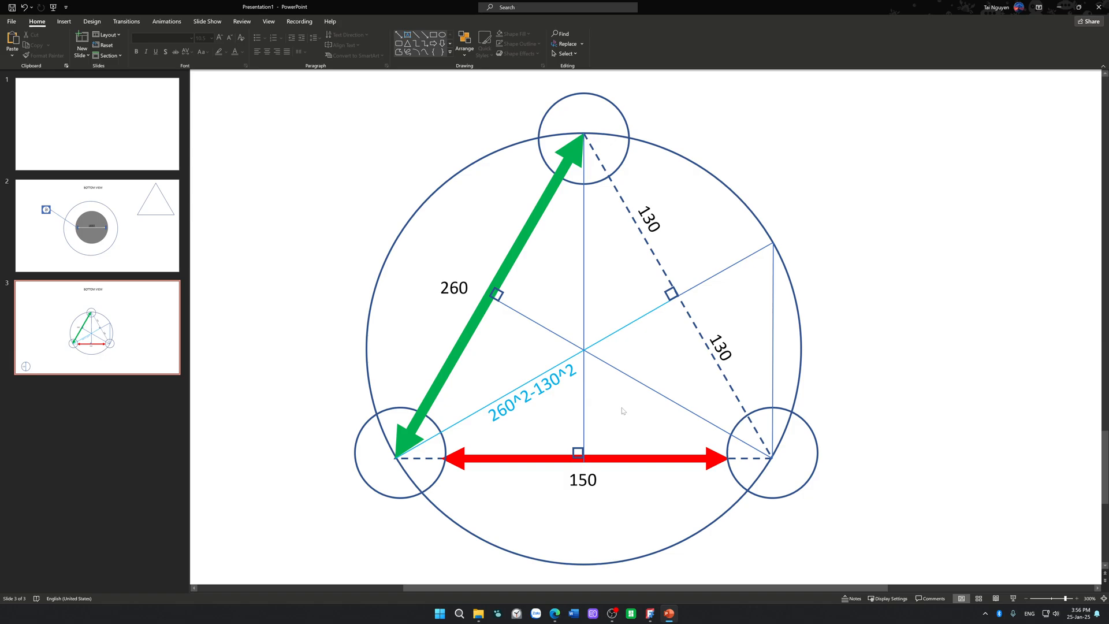
Step: Delete the altitude's extension beyond the dashed side, the vertical line to the lower-right vertex, and the lower 130 label
{"action": "left_click", "coordinate": [701, 279]}
{"action": "key", "text": "Delete"}
{"action": "left_click", "coordinate": [773, 310]}
{"action": "key", "text": "Delete"}
{"action": "left_click", "coordinate": [720, 348]}
{"action": "key", "text": "Delete"}
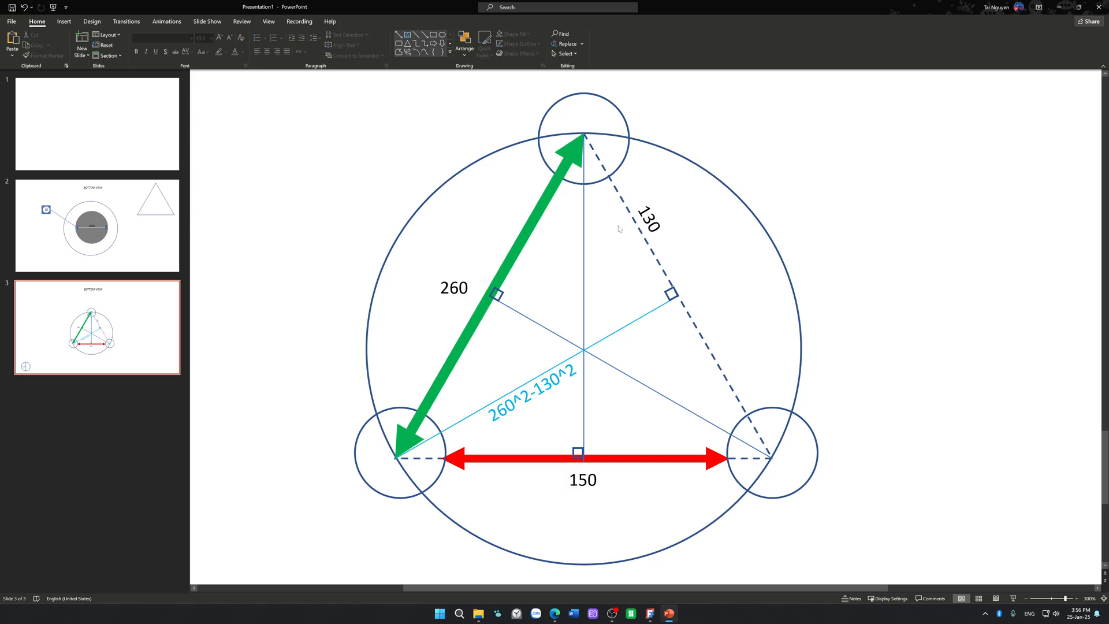
Step: Duplicate the dashed side's 130 label beside the green side's lower half, and tilt the copy to face that side
{"action": "left_click", "coordinate": [667, 236]}
{"action": "left_click_drag", "start_coordinate": [670, 236], "coordinate": [430, 334], "text": "ctrl"}
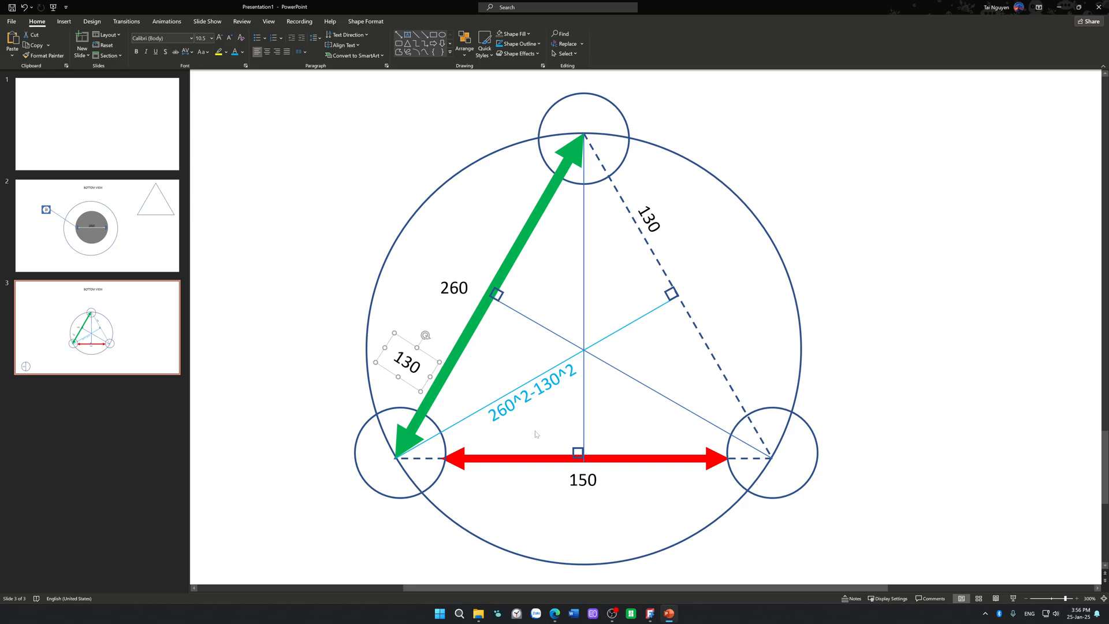
{"action": "left_click_drag", "start_coordinate": [425, 383], "coordinate": [432, 377]}
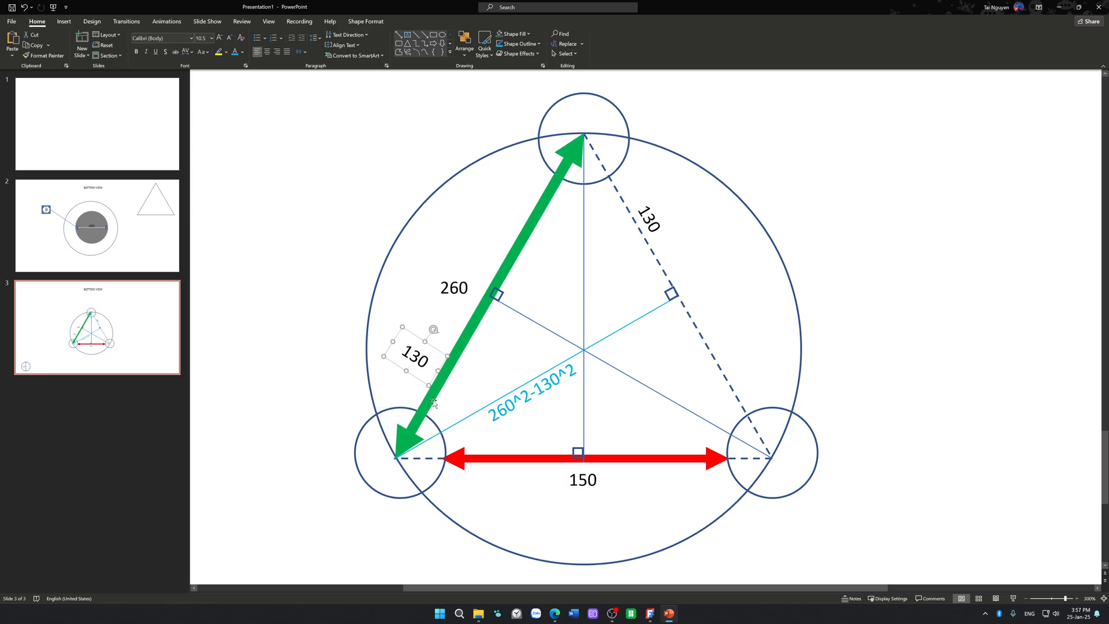
{"action": "left_click", "coordinate": [474, 359]}
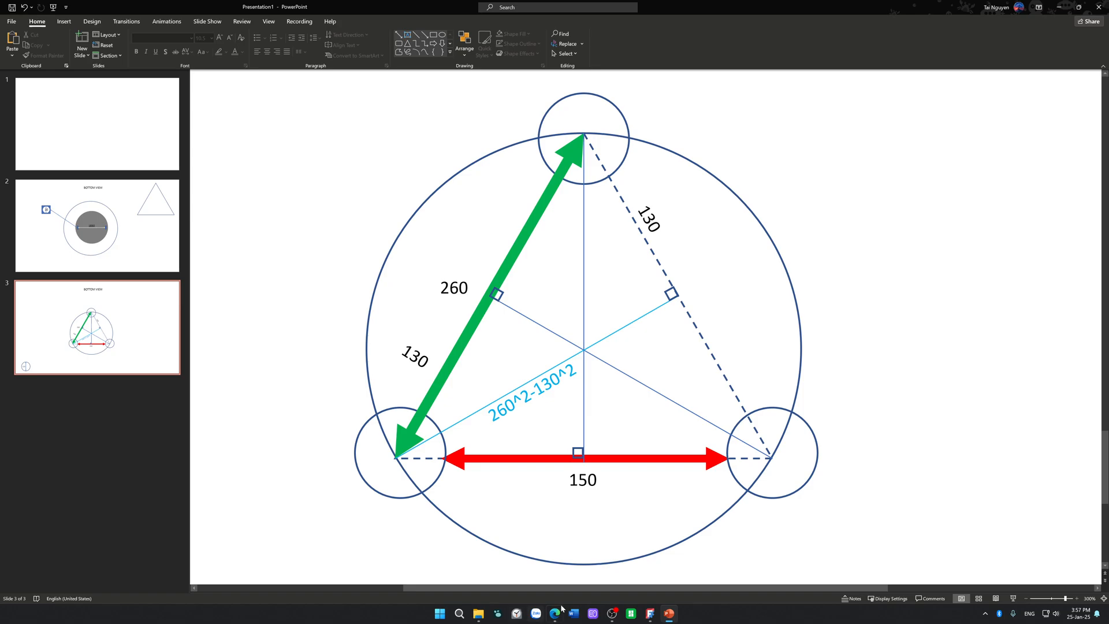
Step: Launch Calculator and move its window further away from the triangle diagram
{"action": "key", "text": "super"}
{"action": "type", "text": "cal"}
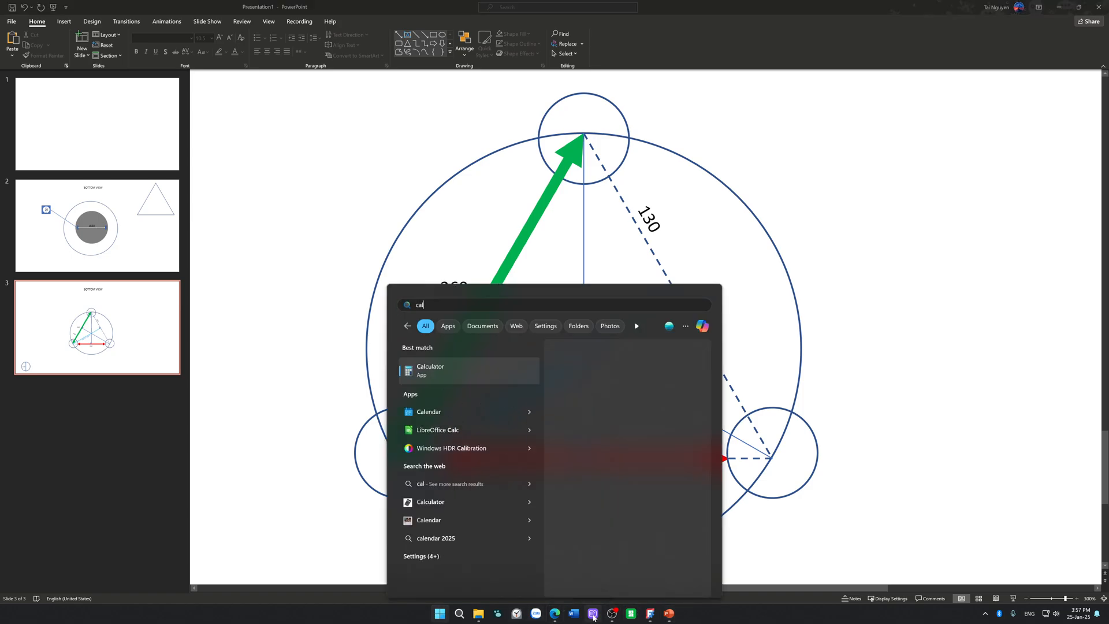
{"action": "key", "text": "Return"}
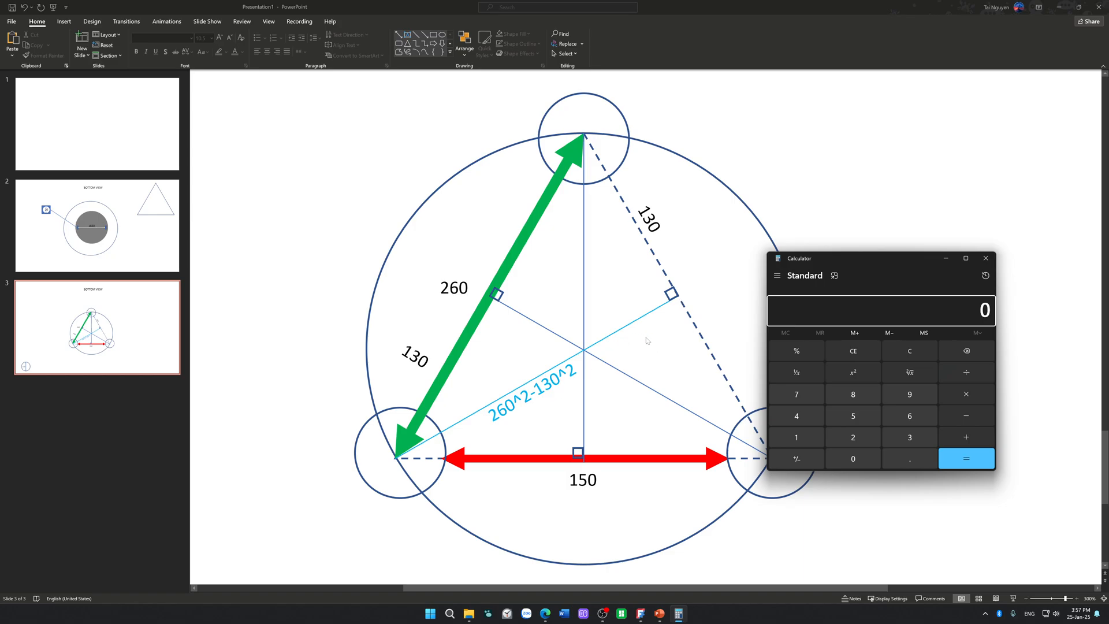
{"action": "left_click_drag", "start_coordinate": [844, 259], "coordinate": [871, 222]}
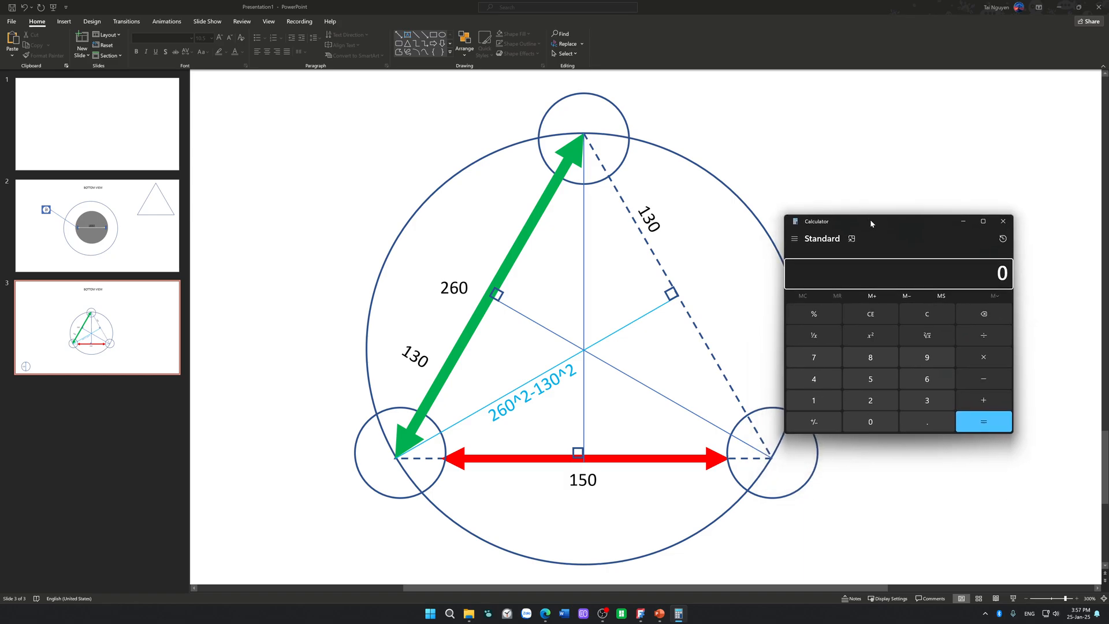
Step: Draw a double-headed arrow about 0.41" high and 0.77" wide between the triangle's centre and the green side's midpoint
{"action": "left_click", "coordinate": [407, 43]}
{"action": "left_click", "coordinate": [398, 34]}
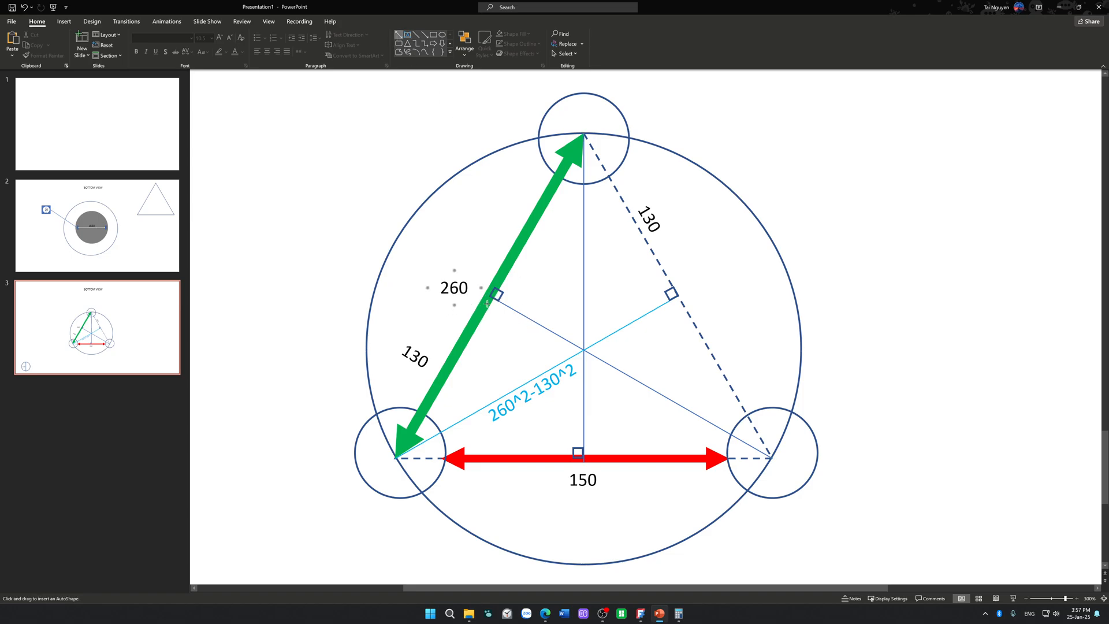
{"action": "scroll", "coordinate": [490, 299], "scroll_direction": "up", "scroll_amount": 3}
{"action": "scroll", "coordinate": [538, 332], "scroll_direction": "down", "scroll_amount": 2}
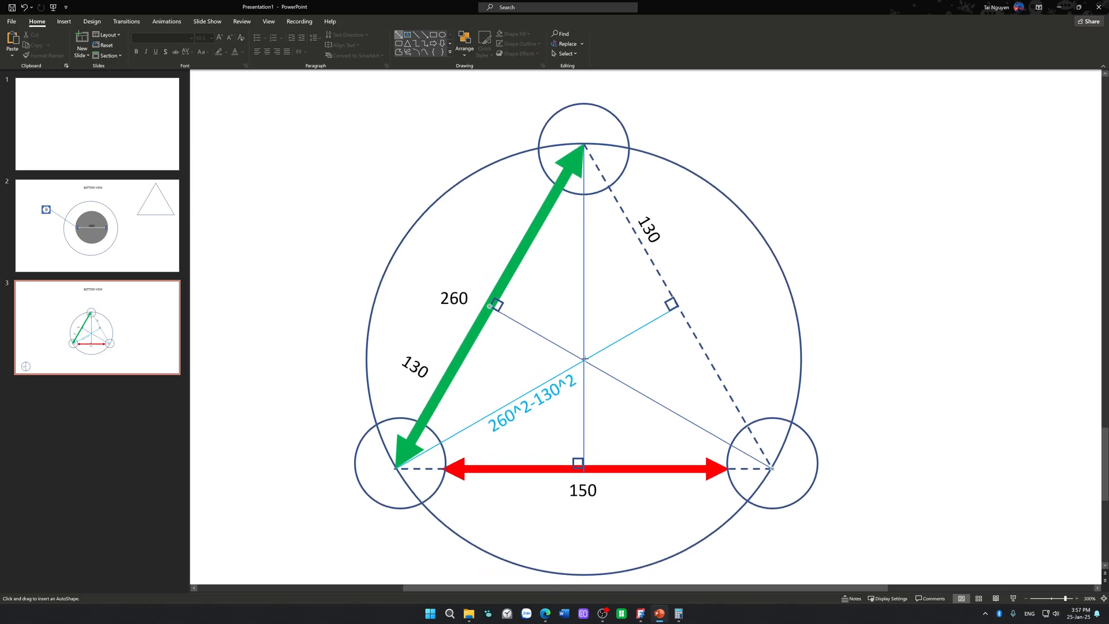
{"action": "left_click_drag", "start_coordinate": [584, 362], "coordinate": [491, 309]}
{"action": "left_click_drag", "start_coordinate": [585, 369], "coordinate": [579, 354]}
Step: Shift the 260^2-130^2 label further down along its altitude, and align the new arrow's inner end with the triangle's centre
{"action": "left_click", "coordinate": [540, 417]}
{"action": "left_click_drag", "start_coordinate": [540, 417], "coordinate": [509, 435]}
{"action": "left_click", "coordinate": [575, 353]}
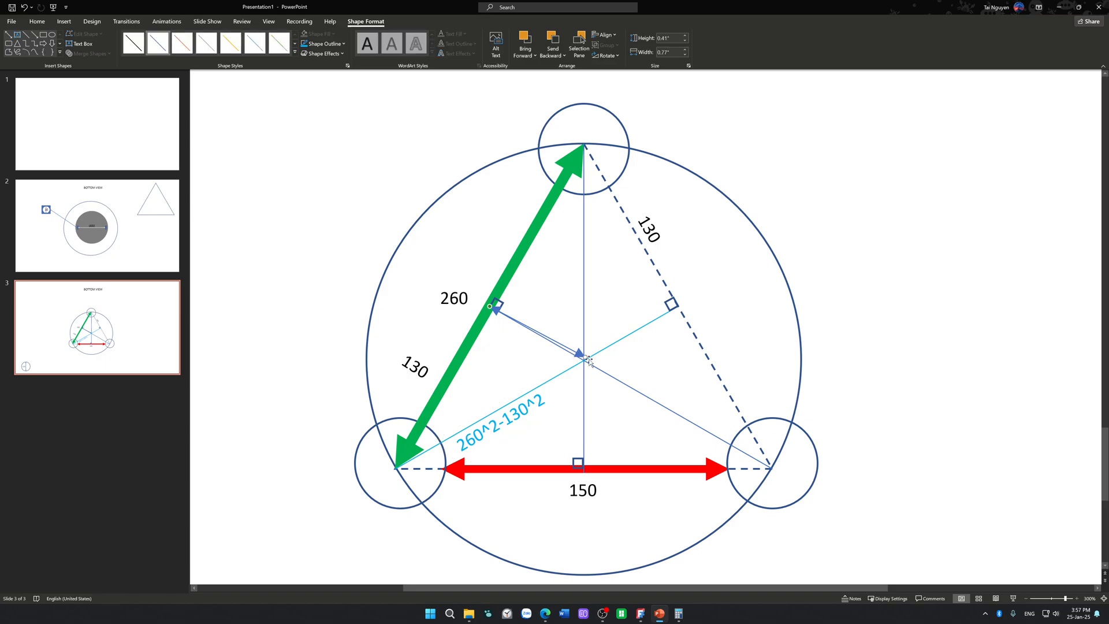
{"action": "left_click_drag", "start_coordinate": [582, 362], "coordinate": [584, 359]}
Step: Format the new arrow's outline as purple with a 3 pt weight
{"action": "left_click", "coordinate": [325, 44]}
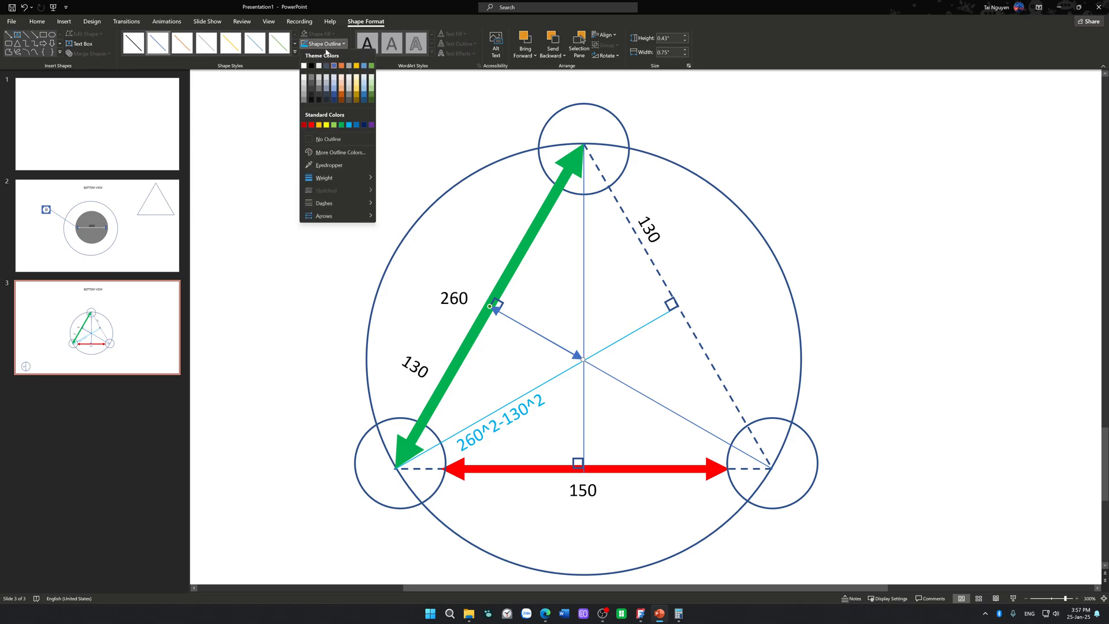
{"action": "left_click", "coordinate": [371, 125]}
{"action": "left_click", "coordinate": [324, 44]}
{"action": "mouse_move", "coordinate": [346, 183]}
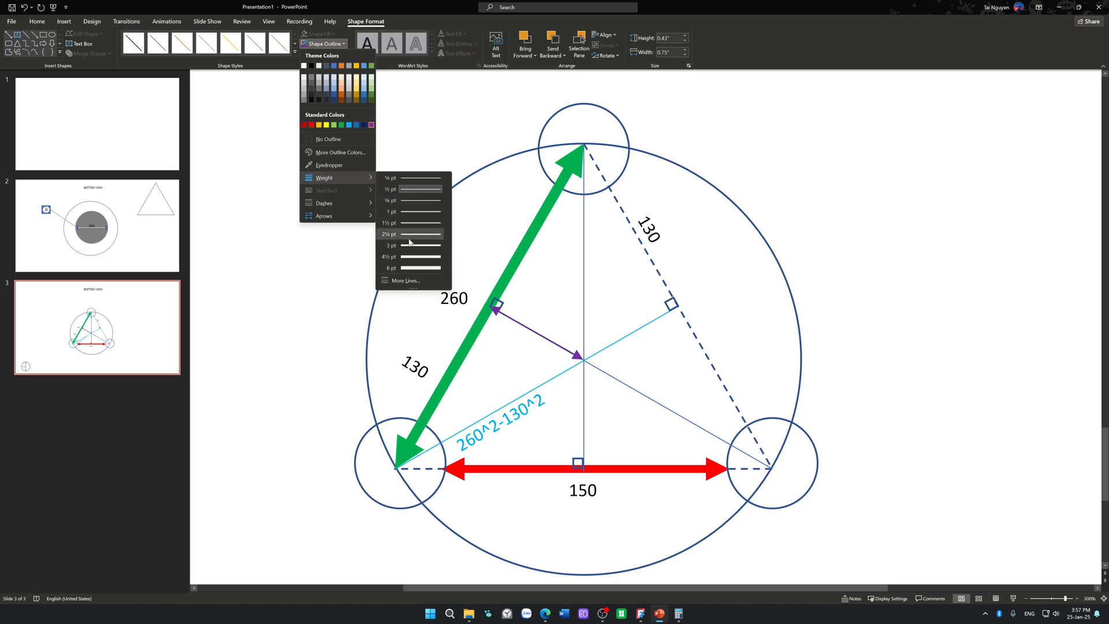
{"action": "left_click", "coordinate": [409, 246]}
{"action": "left_click", "coordinate": [358, 202]}
Step: Duplicate the purple arrow and reorient the copy to span from the triangle's centre to the dashed side's midpoint
{"action": "left_click", "coordinate": [522, 330]}
{"action": "left_click_drag", "start_coordinate": [522, 330], "coordinate": [642, 331], "text": "ctrl"}
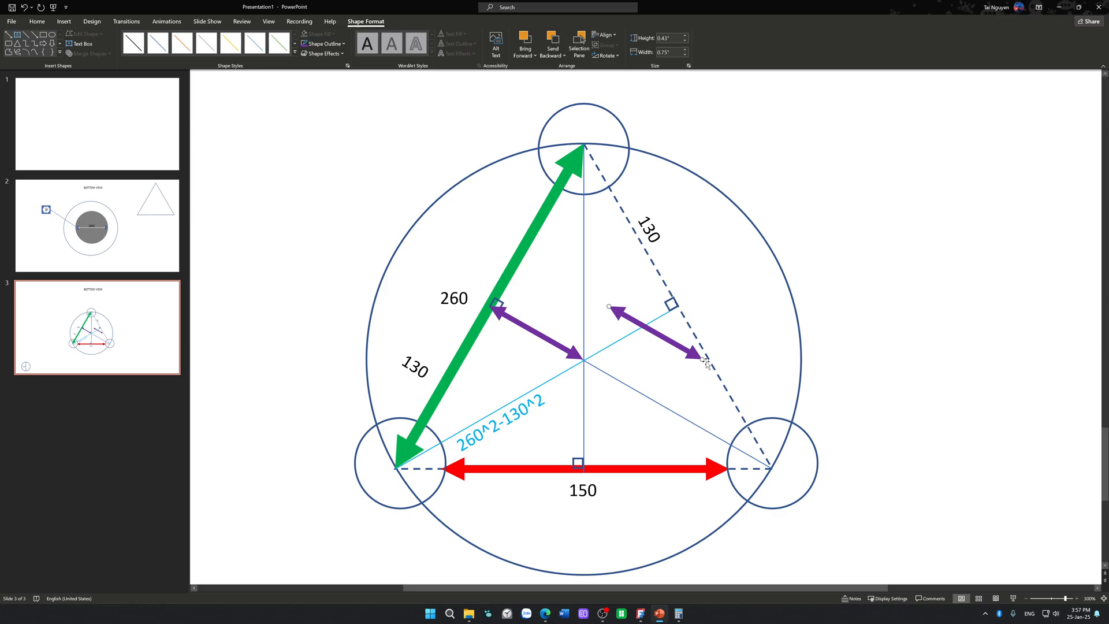
{"action": "left_click_drag", "start_coordinate": [702, 358], "coordinate": [648, 316]}
{"action": "left_click_drag", "start_coordinate": [581, 352], "coordinate": [585, 351]}
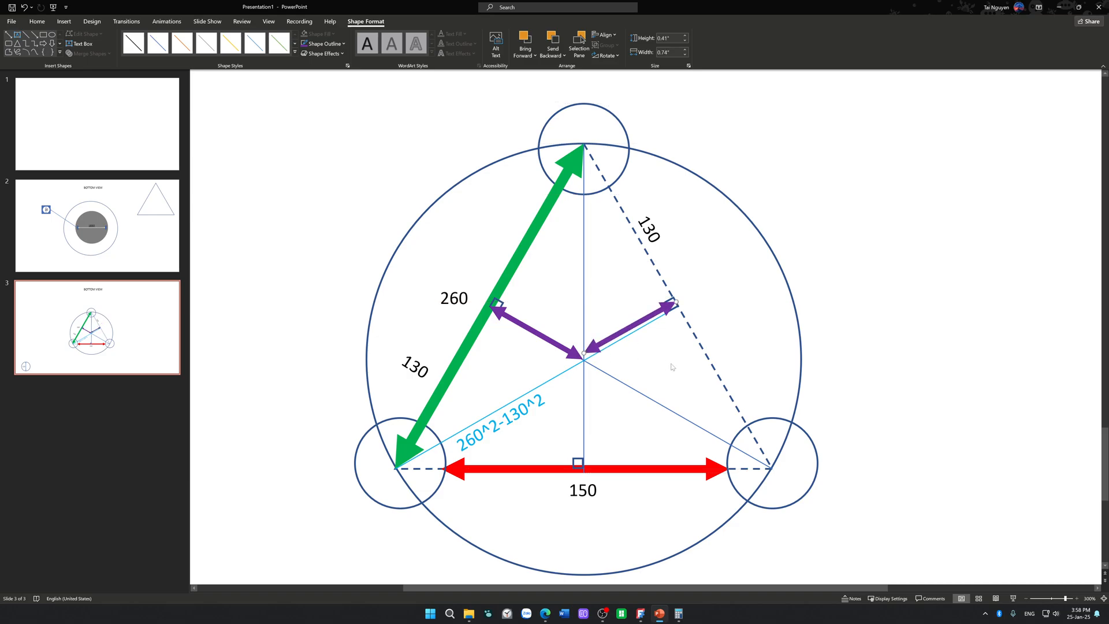
{"action": "left_click", "coordinate": [672, 367]}
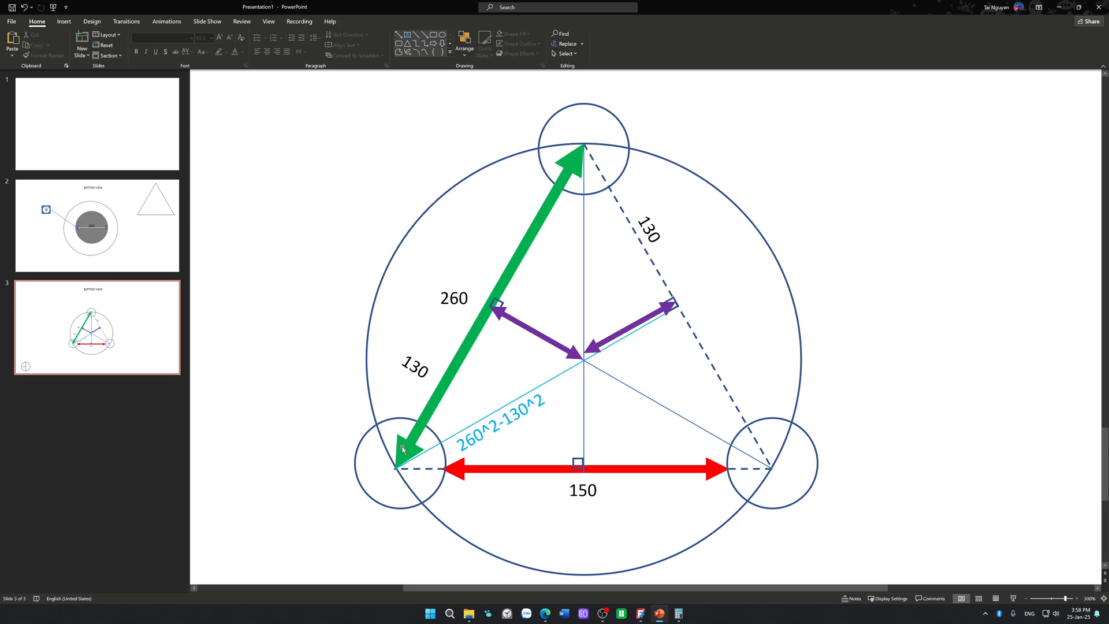
Step: Move the 130 label beside the green side's lower half further outward to leave space for a brace
{"action": "left_click", "coordinate": [403, 375]}
{"action": "left_click_drag", "start_coordinate": [412, 384], "coordinate": [398, 366]}
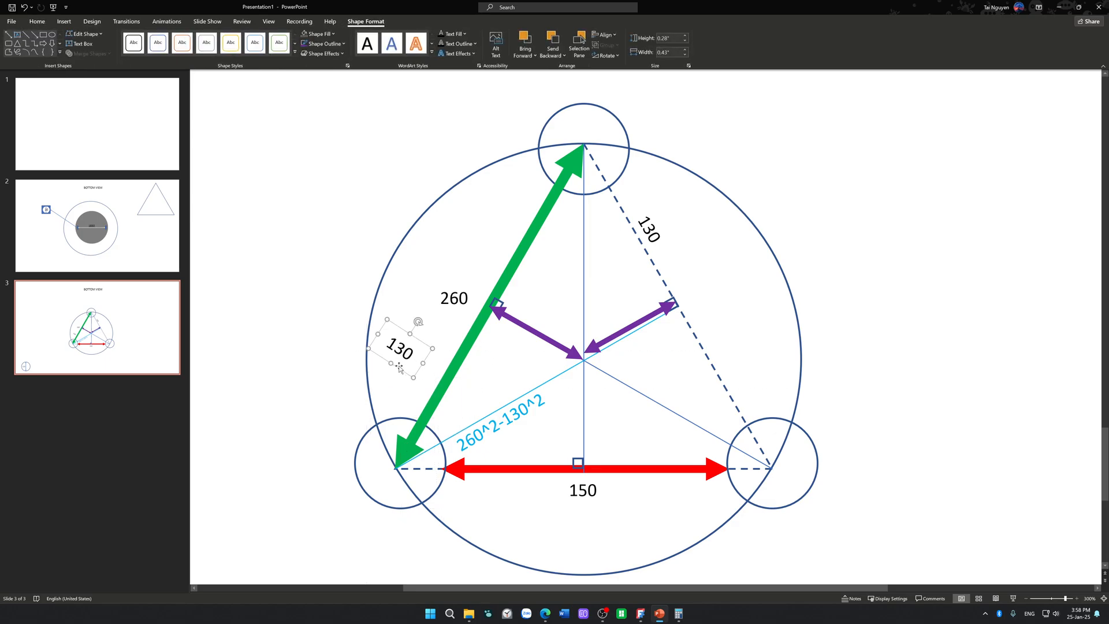
{"action": "left_click", "coordinate": [341, 331]}
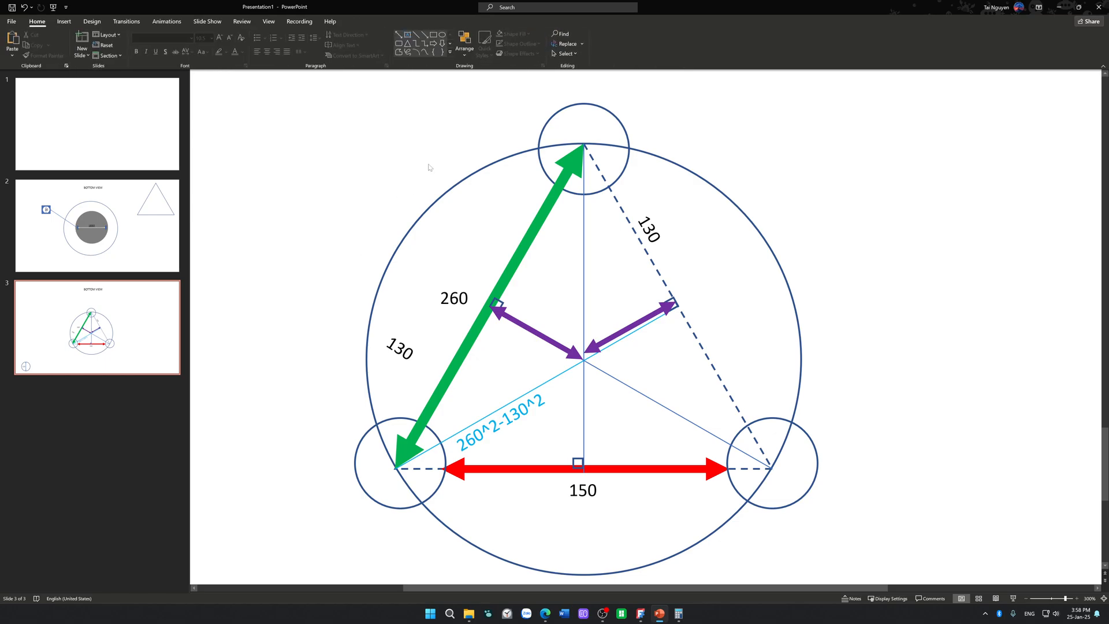
Step: Draw a left brace about 1.4" high and 0.14" wide outside the large circle, and increase its curvature
{"action": "left_click", "coordinate": [451, 52]}
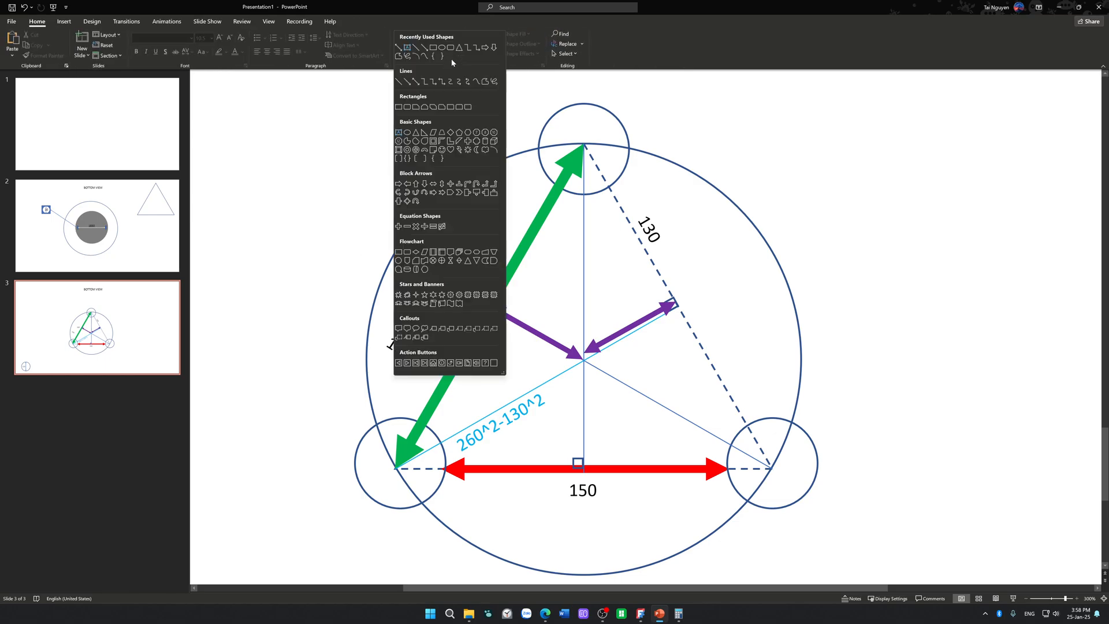
{"action": "left_click", "coordinate": [416, 157]}
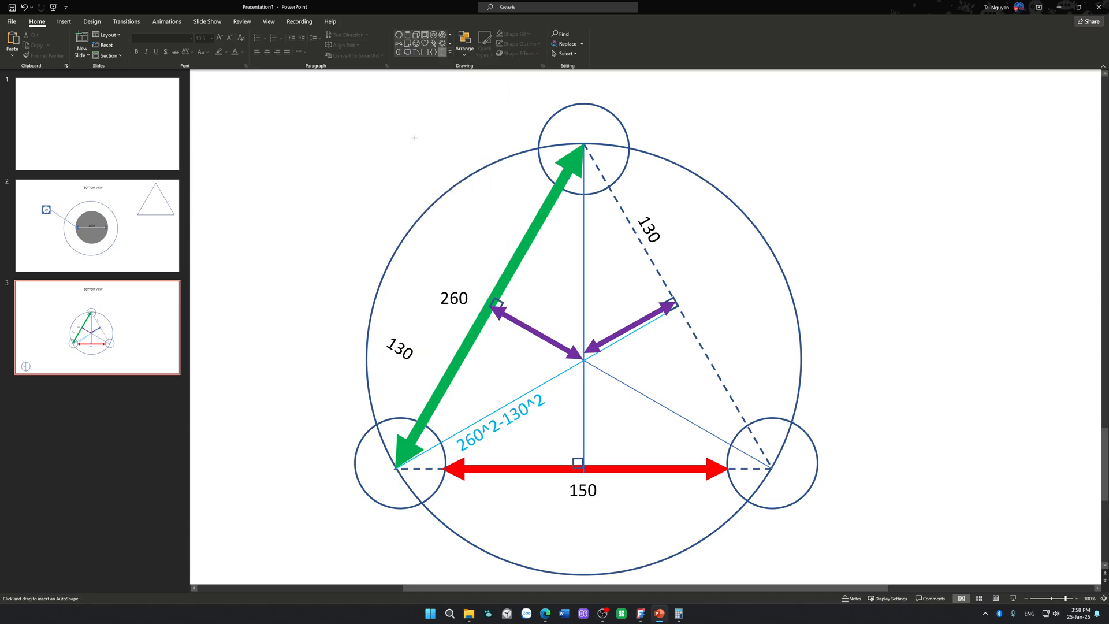
{"action": "left_click", "coordinate": [450, 52]}
{"action": "left_click", "coordinate": [433, 157]}
{"action": "left_click_drag", "start_coordinate": [350, 261], "coordinate": [332, 436]}
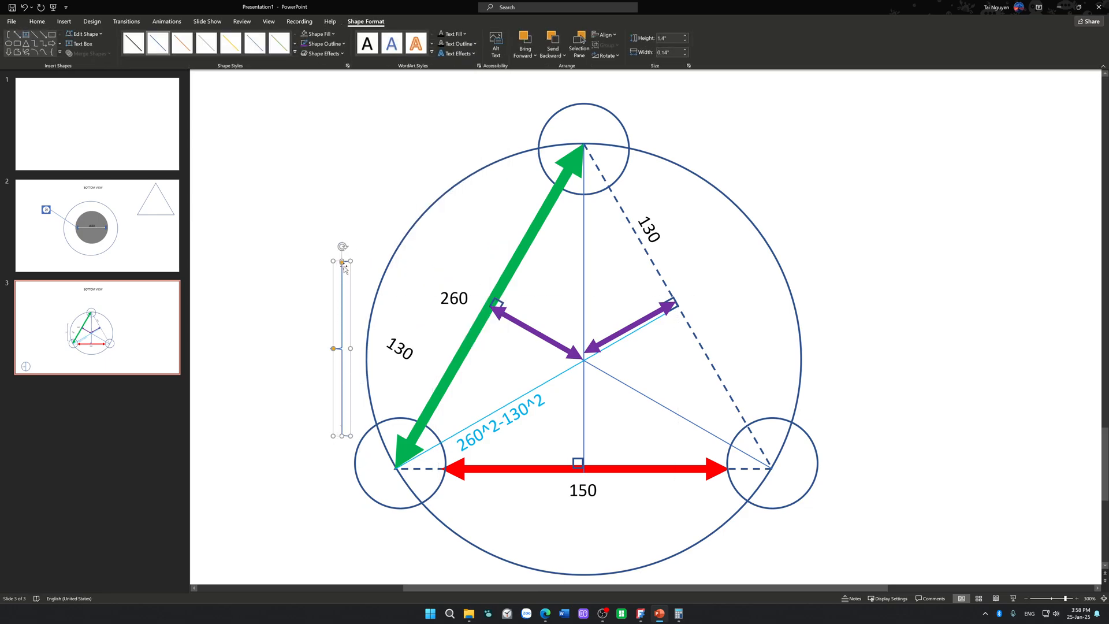
{"action": "left_click_drag", "start_coordinate": [342, 262], "coordinate": [342, 304]}
Step: Move and tilt the brace to span the green side's lower half, and select the adjacent 130 label
{"action": "left_click_drag", "start_coordinate": [343, 247], "coordinate": [486, 331]}
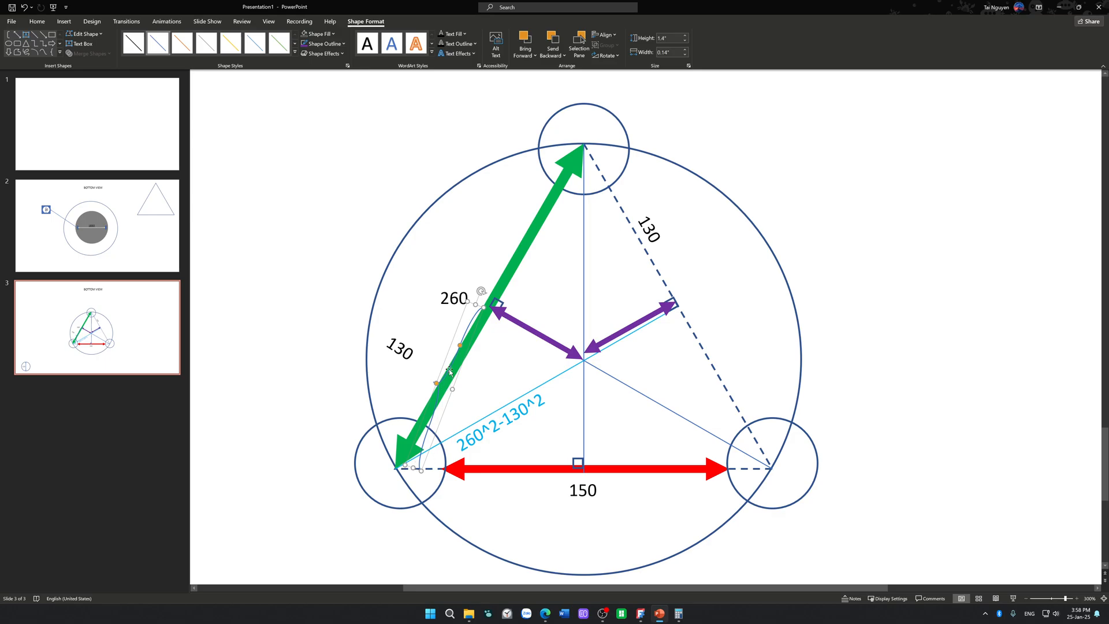
{"action": "left_click_drag", "start_coordinate": [482, 292], "coordinate": [496, 299]}
{"action": "left_click_drag", "start_coordinate": [440, 379], "coordinate": [428, 366]}
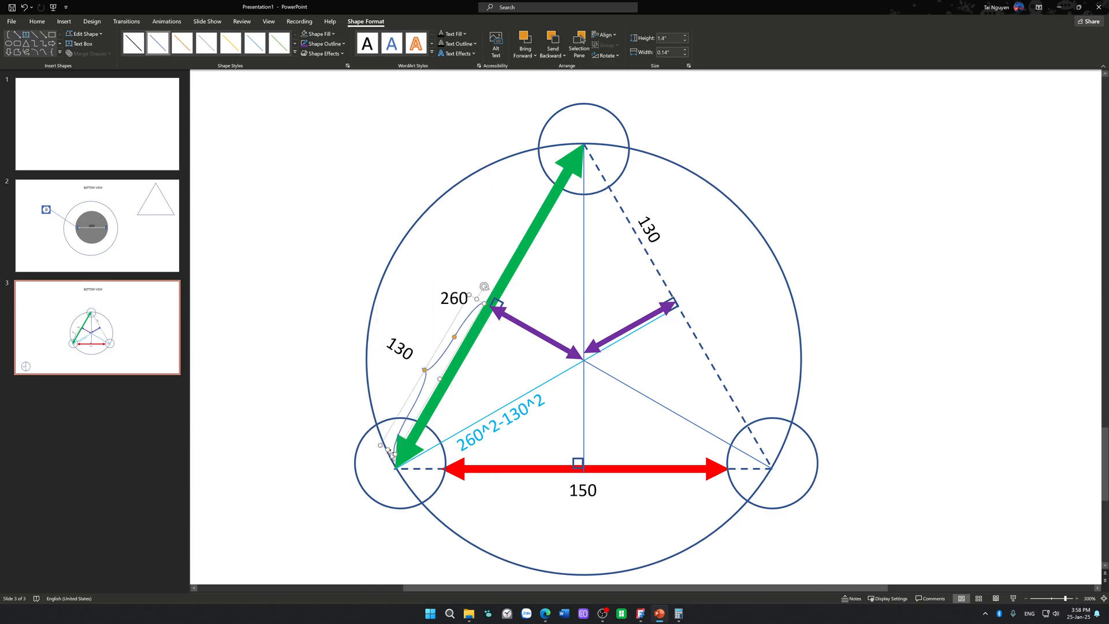
{"action": "left_click_drag", "start_coordinate": [389, 450], "coordinate": [381, 462]}
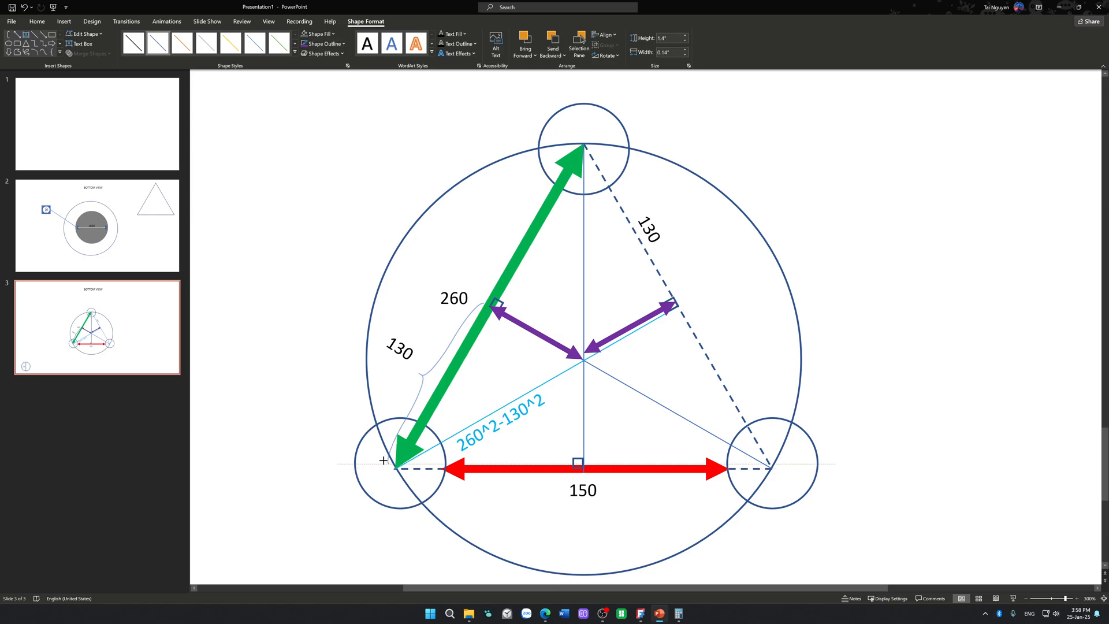
{"action": "left_click", "coordinate": [381, 374]}
{"action": "left_click", "coordinate": [393, 364]}
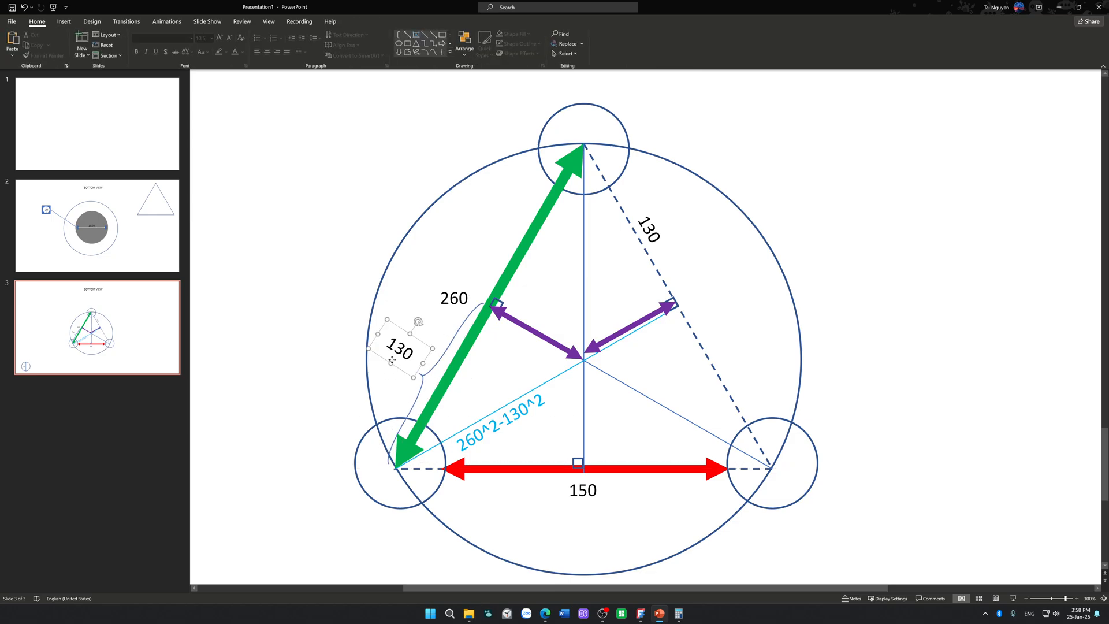
Step: Nudge the tilted 130 label closer to the brace along the green side's lower half
{"action": "left_click_drag", "start_coordinate": [397, 371], "coordinate": [401, 384]}
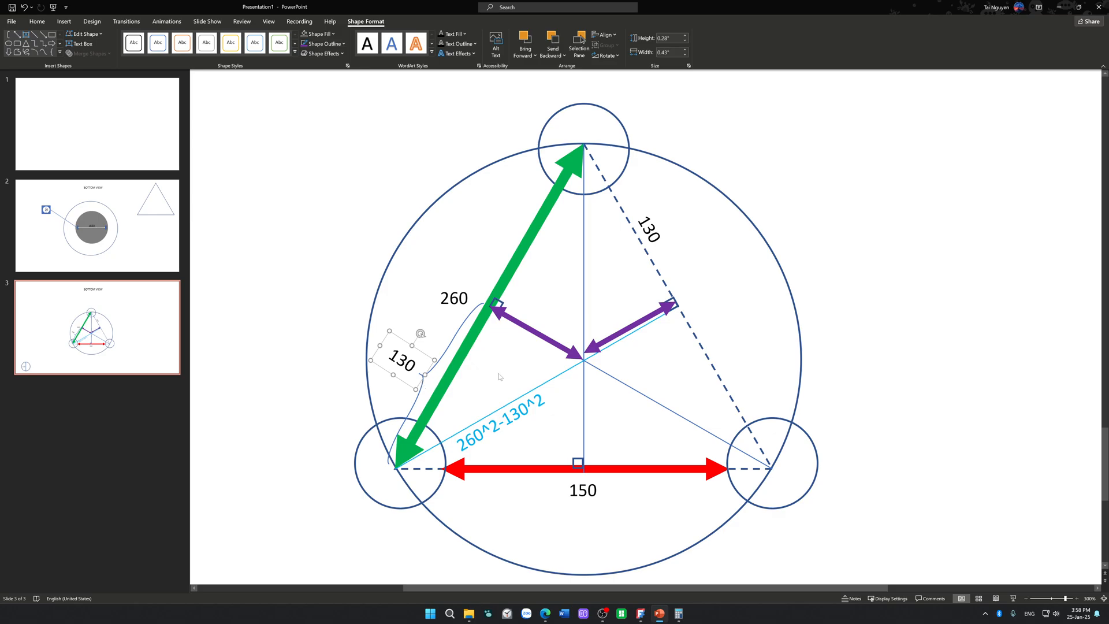
{"action": "left_click", "coordinate": [500, 376]}
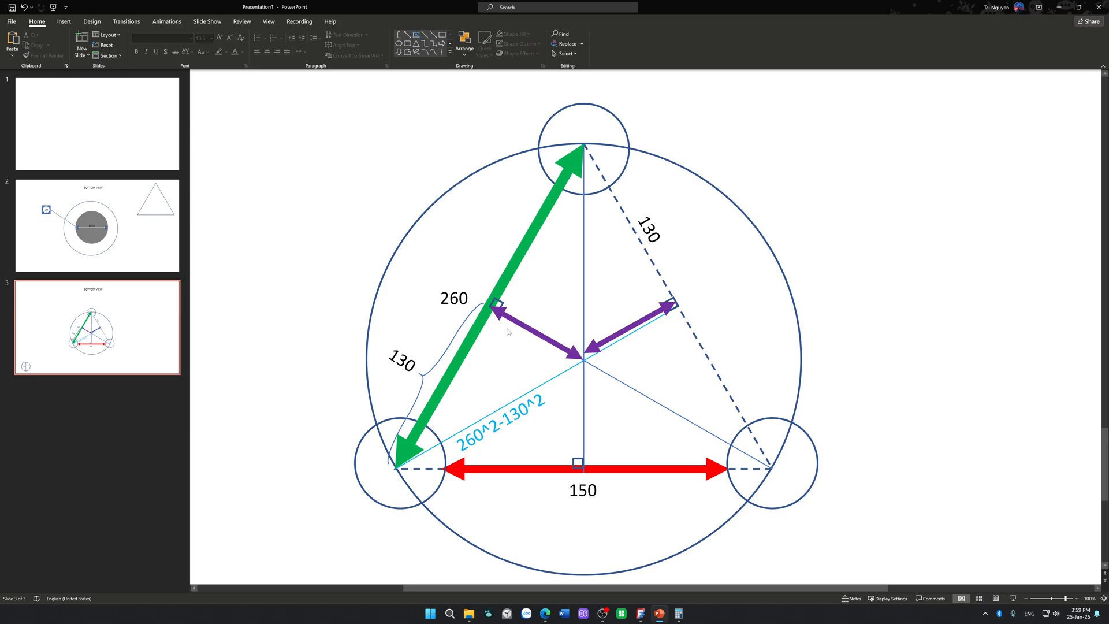
{"action": "left_click", "coordinate": [407, 451]}
{"action": "left_click", "coordinate": [460, 403]}
{"action": "left_click", "coordinate": [517, 323]}
{"action": "left_click", "coordinate": [499, 359]}
Step: Delete both purple double-headed arrows at the triangle's centre
{"action": "left_click", "coordinate": [603, 344]}
{"action": "key", "text": "Delete"}
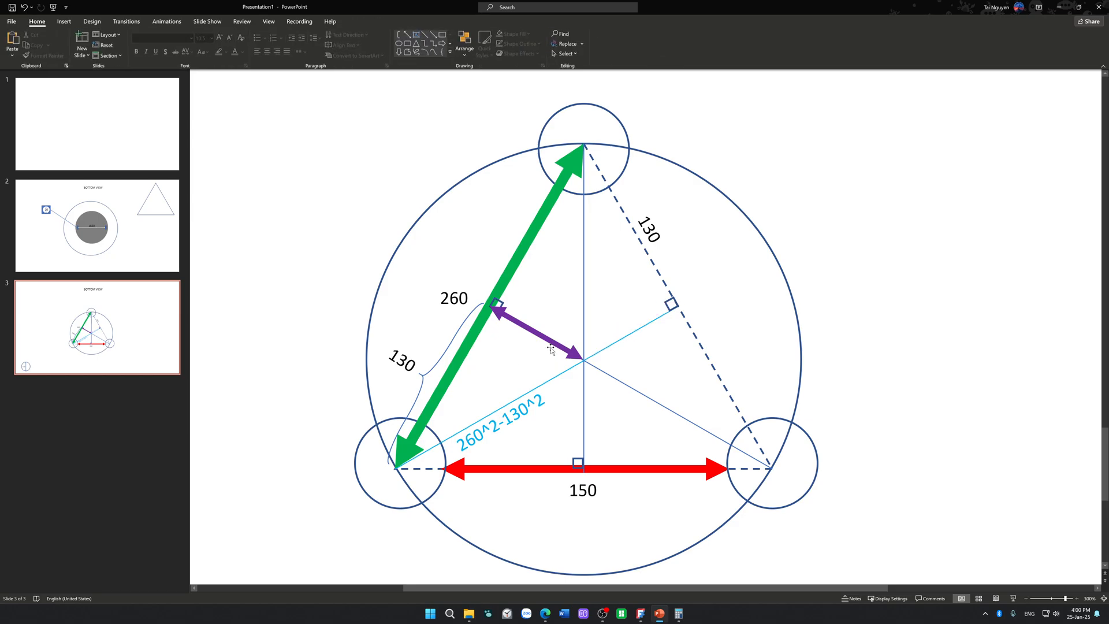
{"action": "left_click", "coordinate": [552, 345]}
{"action": "key", "text": "Delete"}
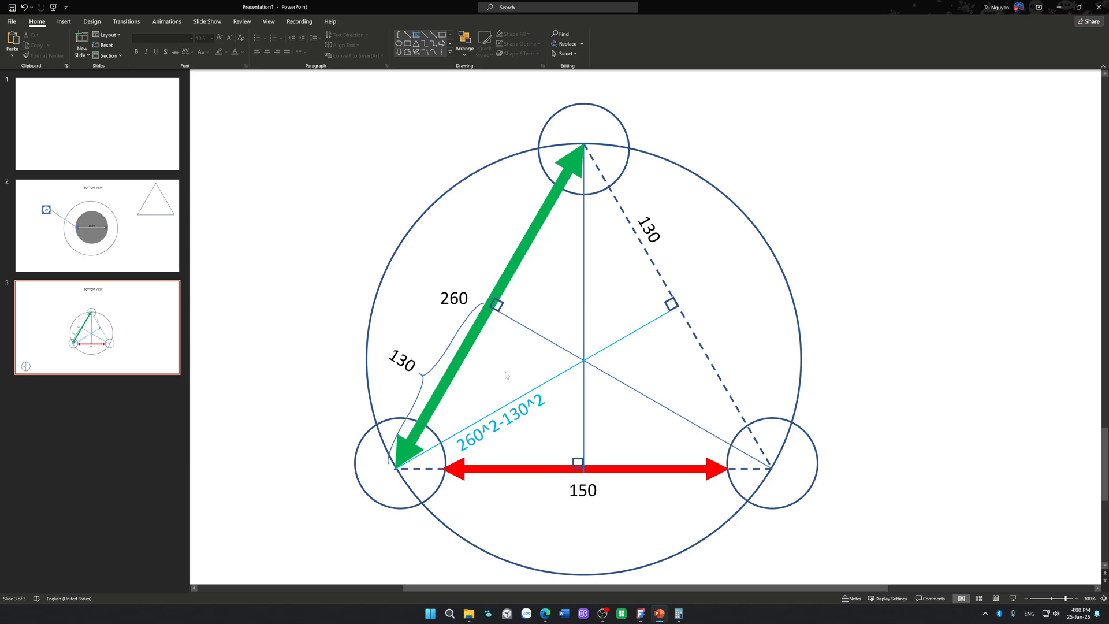
{"action": "left_click", "coordinate": [663, 247]}
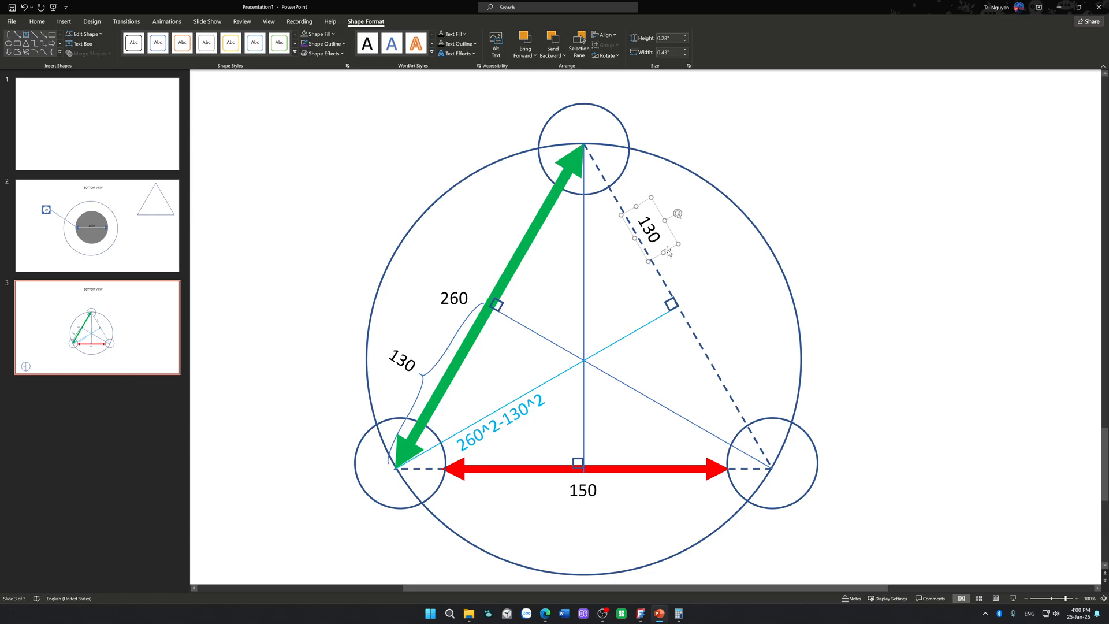
{"action": "left_click", "coordinate": [707, 261]}
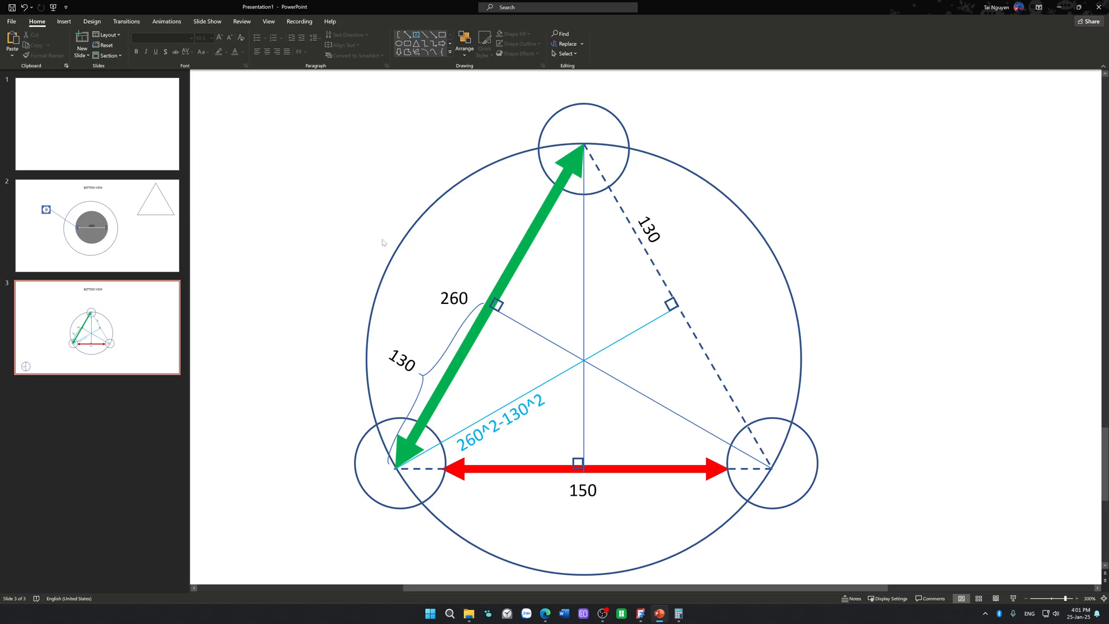
{"action": "left_click_drag", "start_coordinate": [274, 87], "coordinate": [912, 586]}
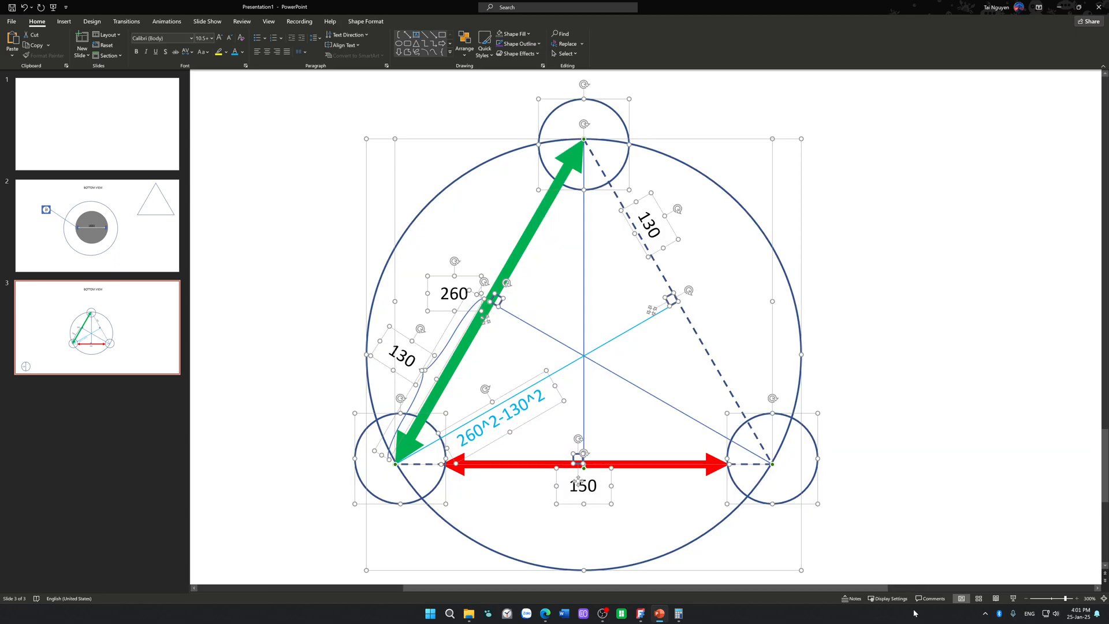
{"action": "scroll", "coordinate": [915, 448], "scroll_direction": "down", "scroll_amount": 3, "text": "ctrl"}
{"action": "left_click", "coordinate": [930, 418]}
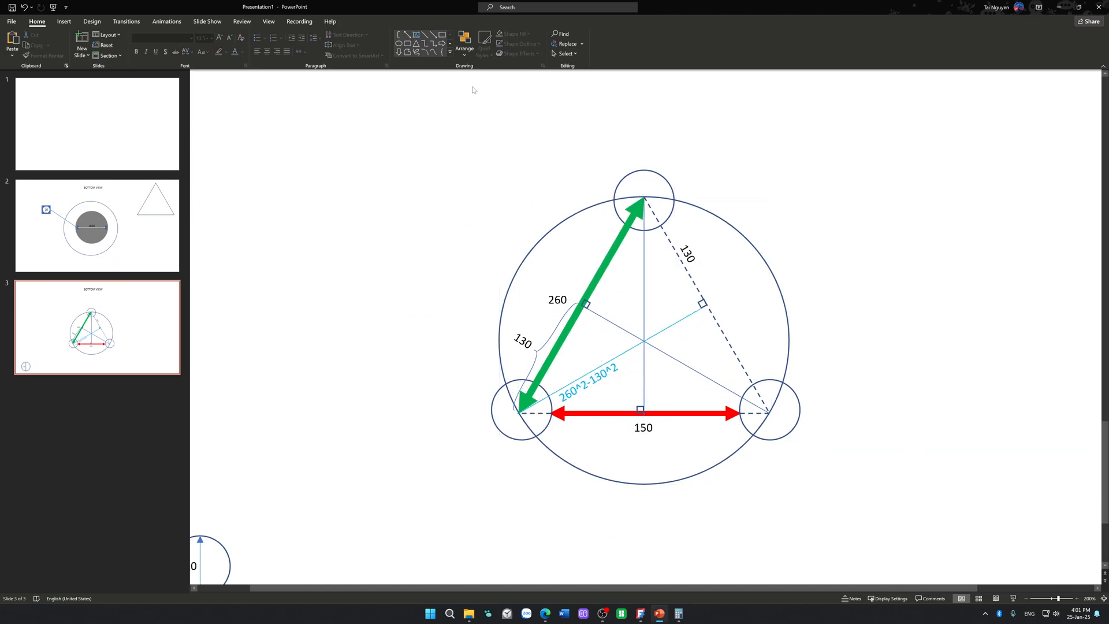
Step: Duplicate the brace, then shorten and rotate the copy along the segment from the triangle's centre toward the green side's midpoint, about 0.72" long
{"action": "left_click", "coordinate": [416, 35]}
{"action": "left_click", "coordinate": [555, 327]}
{"action": "right_click", "coordinate": [550, 327]}
{"action": "left_click", "coordinate": [524, 316]}
{"action": "left_click", "coordinate": [547, 338]}
{"action": "left_click_drag", "start_coordinate": [553, 340], "coordinate": [672, 329], "text": "ctrl"}
{"action": "scroll", "coordinate": [672, 330], "scroll_direction": "up", "scroll_amount": 10, "text": "ctrl"}
{"action": "left_click_drag", "start_coordinate": [717, 209], "coordinate": [615, 376]}
{"action": "key", "text": "Delete"}
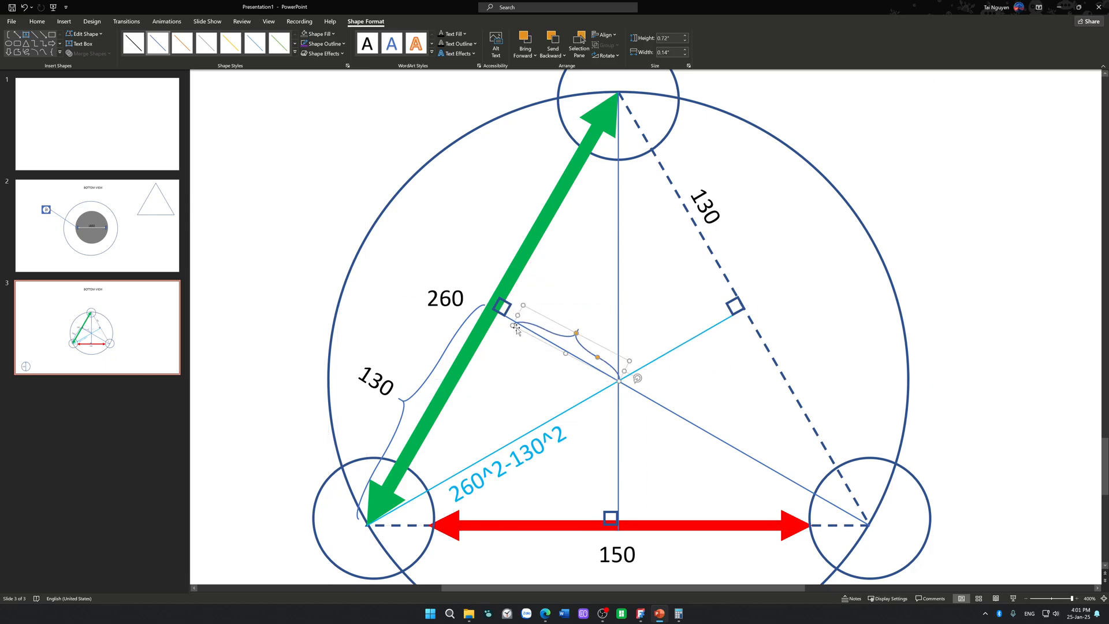
Step: Extend the inner brace to about 0.85" so it spans from the triangle's centre to the green side's midpoint
{"action": "left_click_drag", "start_coordinate": [518, 316], "coordinate": [499, 305]}
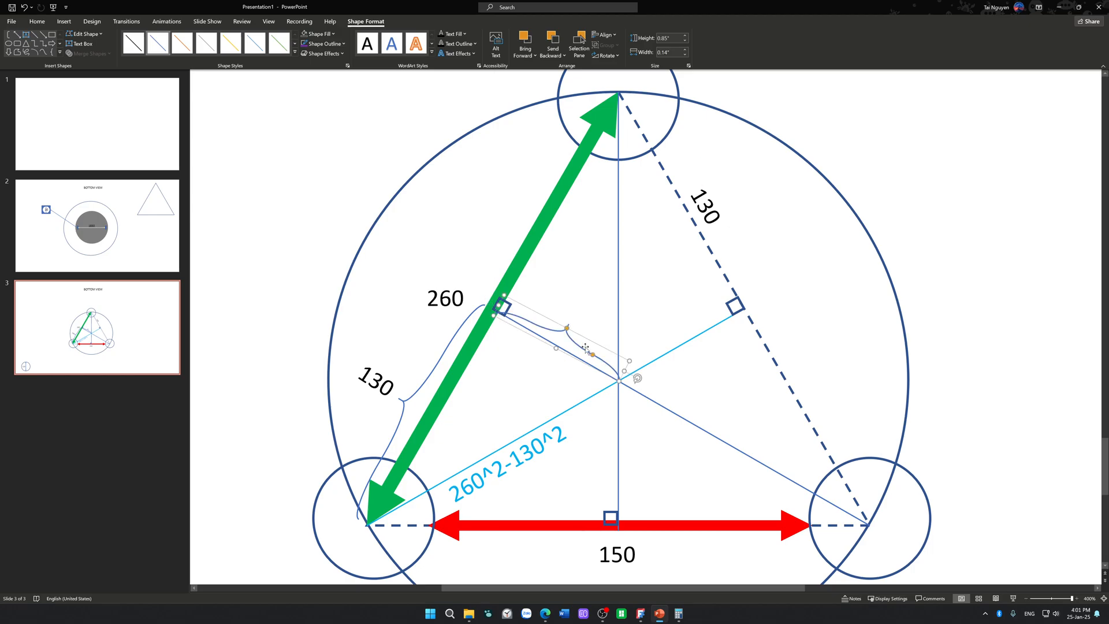
{"action": "left_click", "coordinate": [637, 384]}
{"action": "left_click_drag", "start_coordinate": [602, 365], "coordinate": [602, 358]}
{"action": "left_click", "coordinate": [434, 170]}
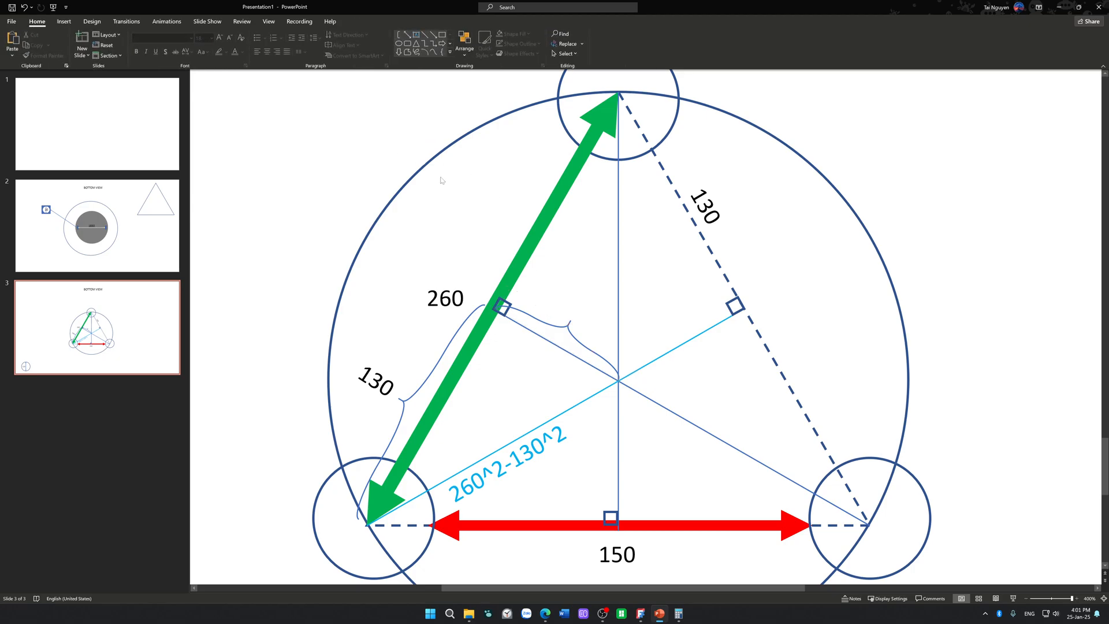
Step: Duplicate the 260 label, change the copy's text to x, and tilt it beside the inner brace
{"action": "left_click", "coordinate": [444, 320]}
{"action": "left_click_drag", "start_coordinate": [444, 321], "coordinate": [559, 311], "text": "ctrl"}
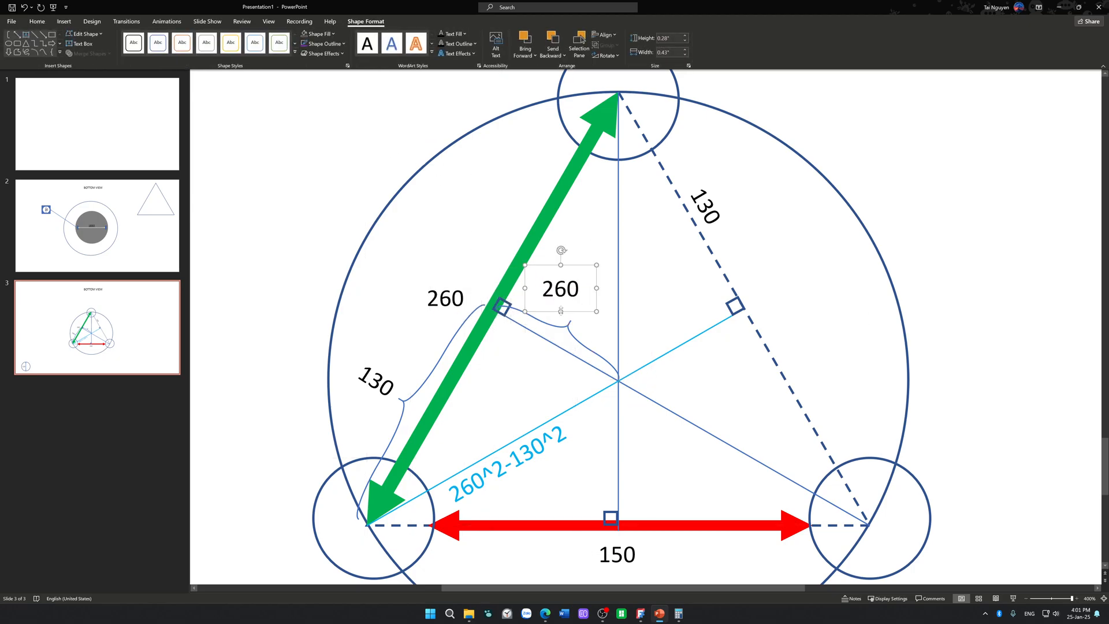
{"action": "double_click", "coordinate": [545, 289]}
{"action": "type", "text": "x"}
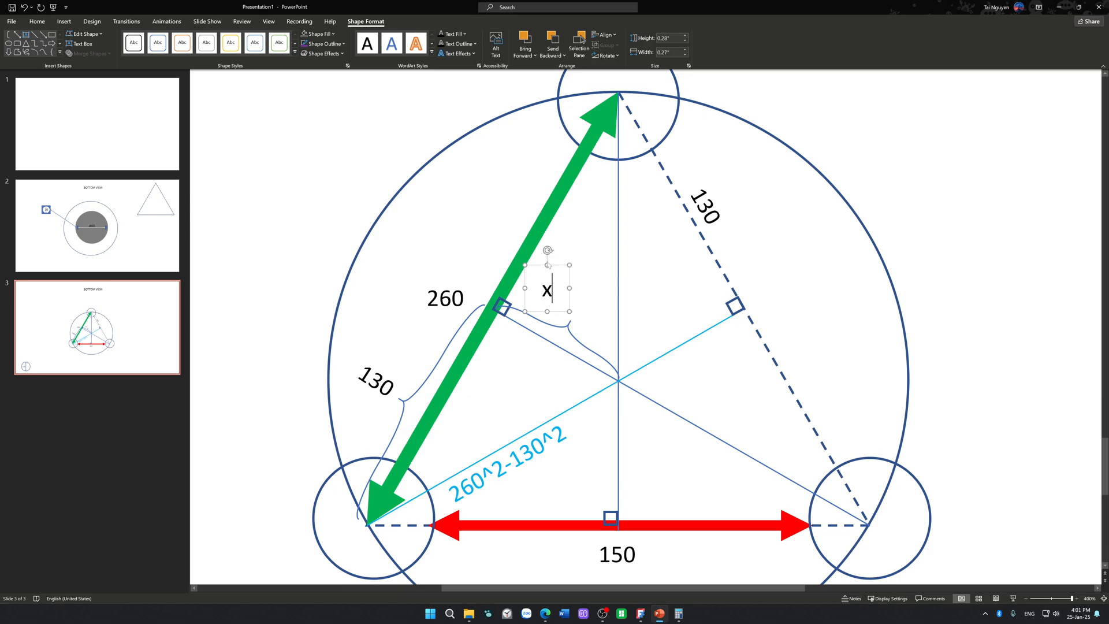
{"action": "left_click_drag", "start_coordinate": [547, 250], "coordinate": [603, 314]}
Step: Copy the x label into the blank area outside the large circle, straighten it, and change its text to "X ="
{"action": "scroll", "coordinate": [604, 315], "scroll_direction": "down", "scroll_amount": 10, "text": "ctrl"}
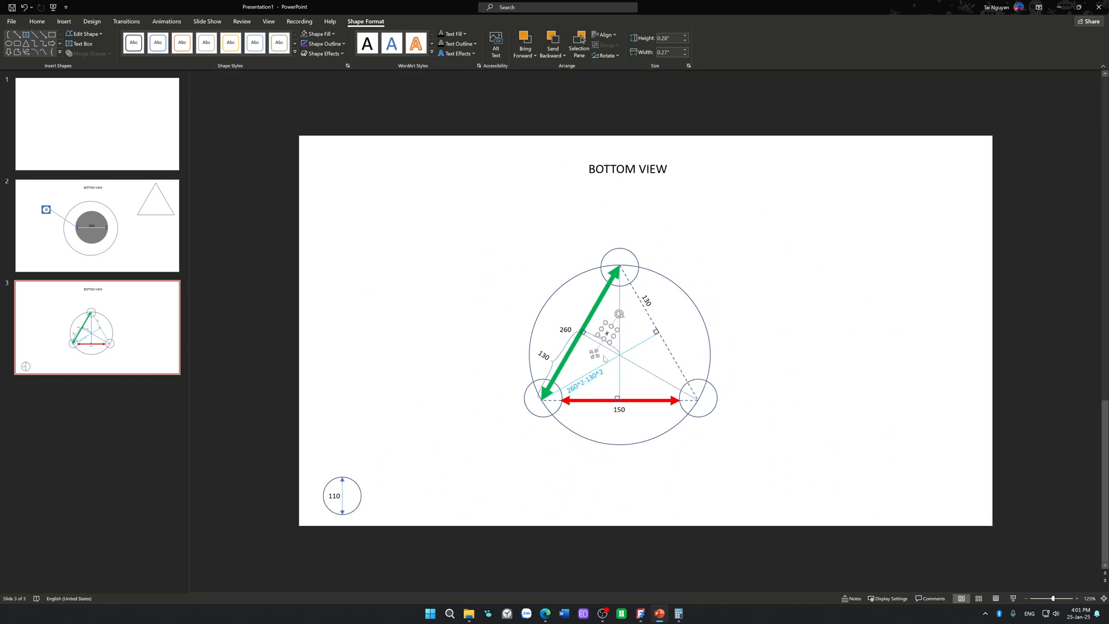
{"action": "left_click_drag", "start_coordinate": [595, 354], "coordinate": [738, 310], "text": "ctrl"}
{"action": "left_click_drag", "start_coordinate": [763, 271], "coordinate": [754, 270]}
{"action": "double_click", "coordinate": [754, 292]}
{"action": "type", "text": "x "}
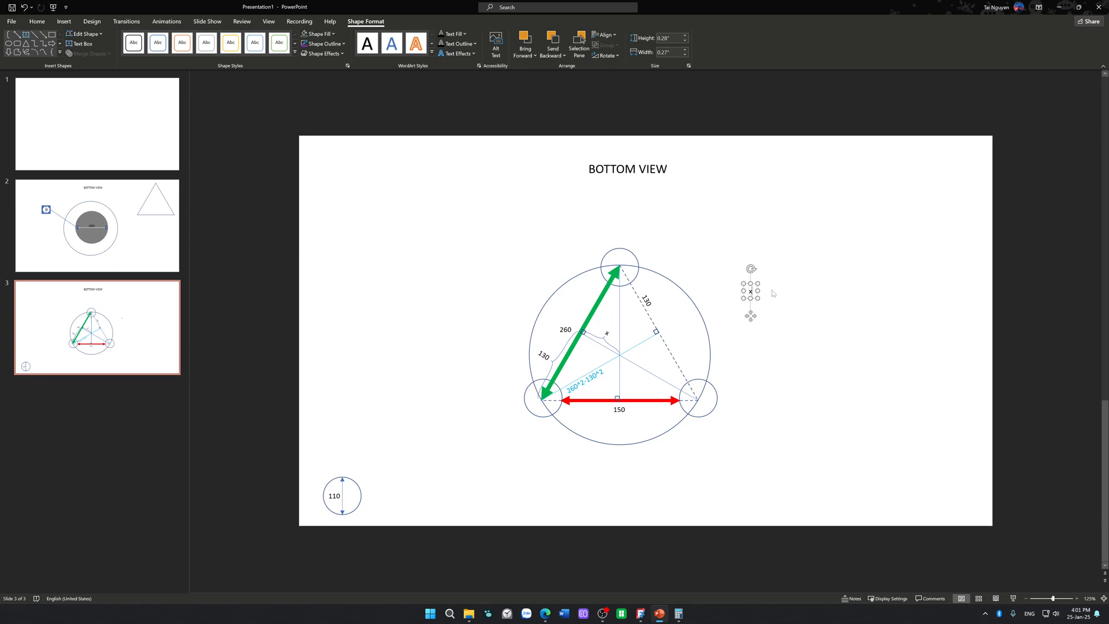
{"action": "type", "text": "="}
Step: Copy the expression 260^2-130^2 from the blue label and append it after "X ="
{"action": "left_click", "coordinate": [604, 370]}
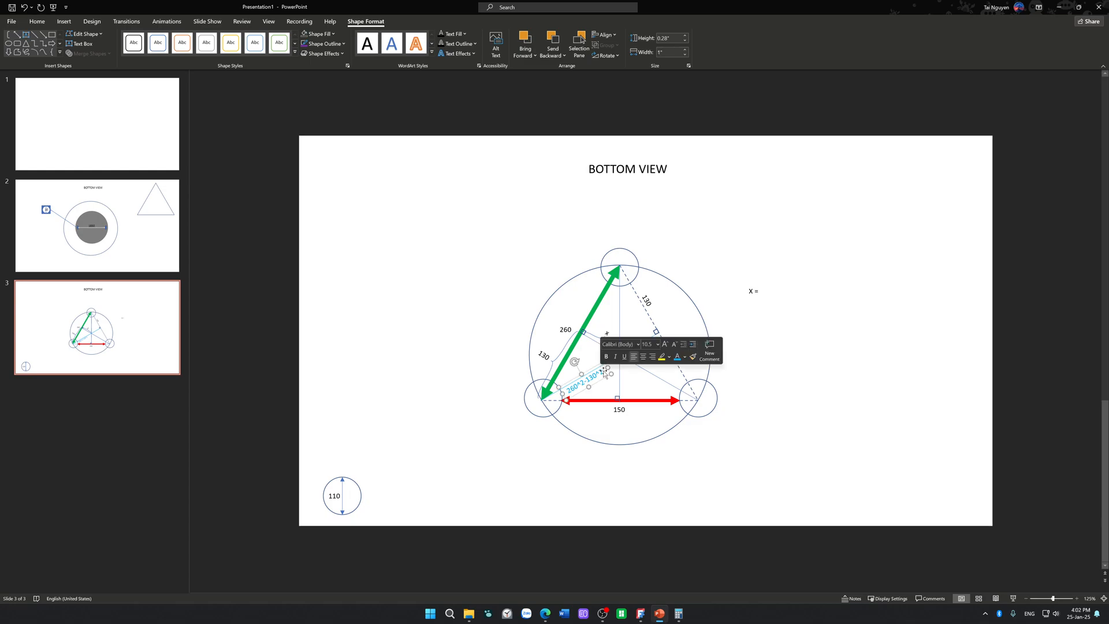
{"action": "left_click_drag", "start_coordinate": [604, 371], "coordinate": [571, 389]}
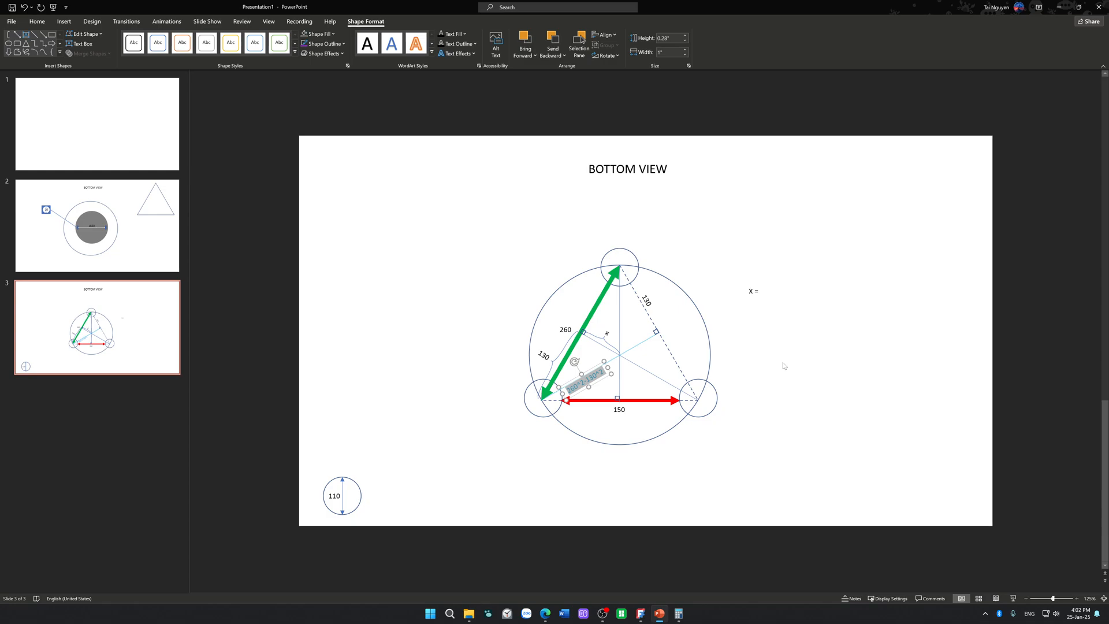
{"action": "left_click", "coordinate": [761, 291]}
{"action": "type", "text": "c"}
{"action": "key", "text": "BackSpace"}
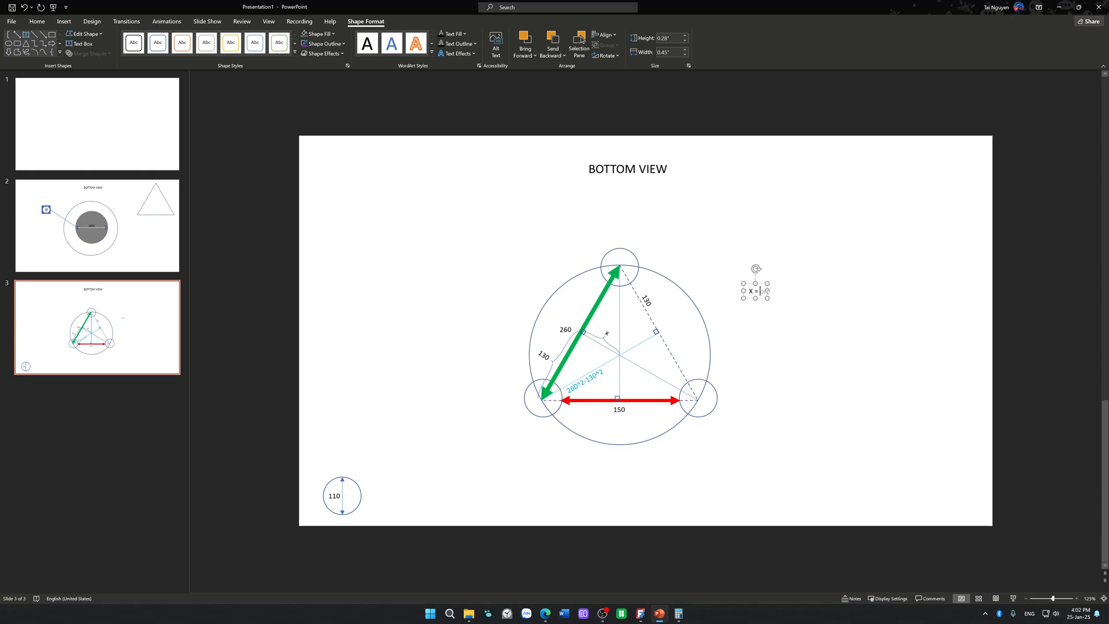
{"action": "key", "text": "ctrl+v"}
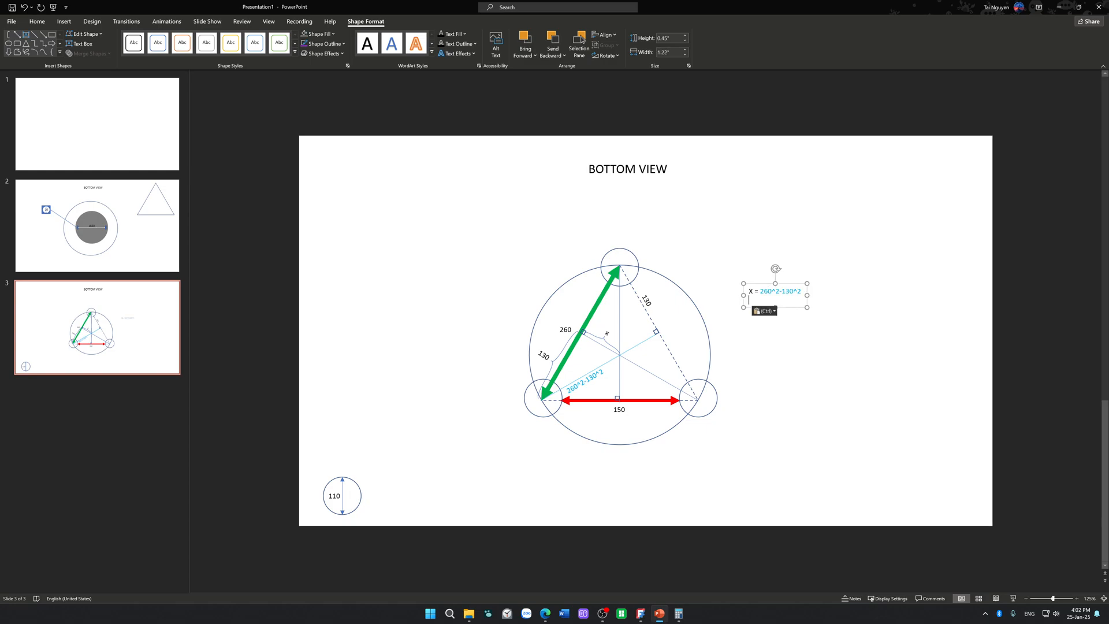
Step: Widen the formula's text box to about 3.54" and append "- r" to the expression
{"action": "left_click_drag", "start_coordinate": [807, 295], "coordinate": [928, 296]}
{"action": "left_click", "coordinate": [802, 293]}
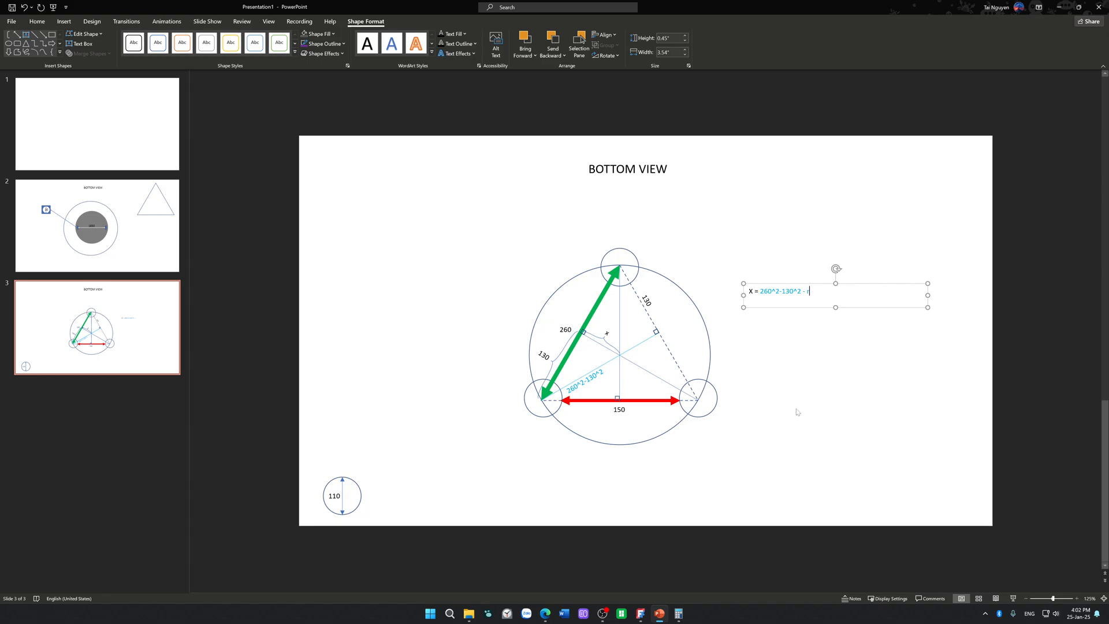
{"action": "scroll", "coordinate": [797, 411], "scroll_direction": "up", "scroll_amount": 2}
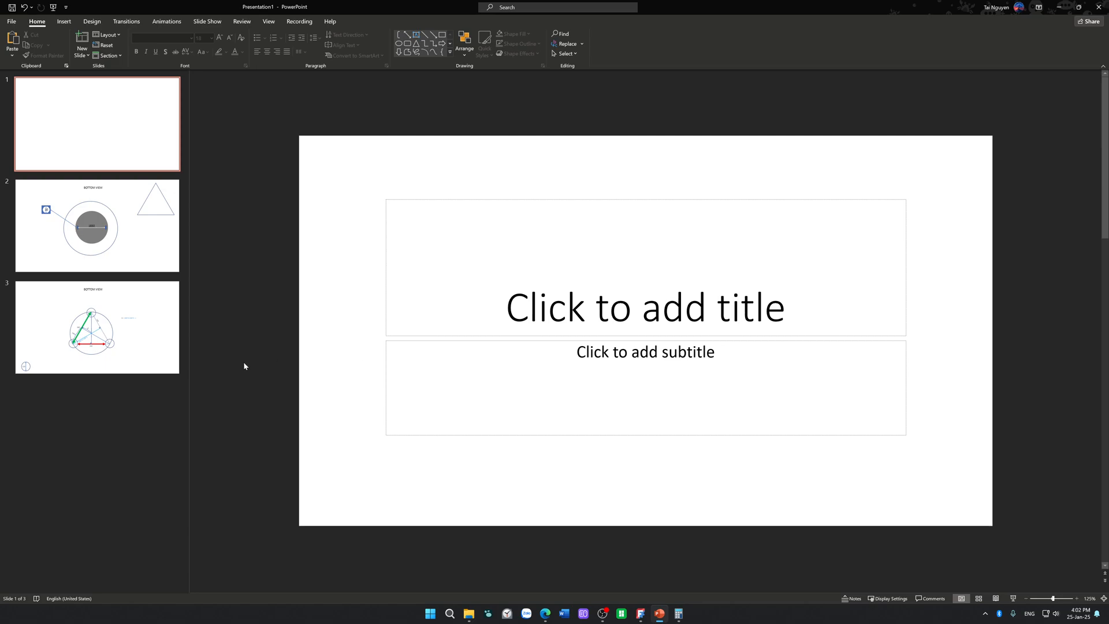
{"action": "scroll", "coordinate": [278, 365], "scroll_direction": "down", "scroll_amount": 2}
{"action": "left_click", "coordinate": [751, 304]}
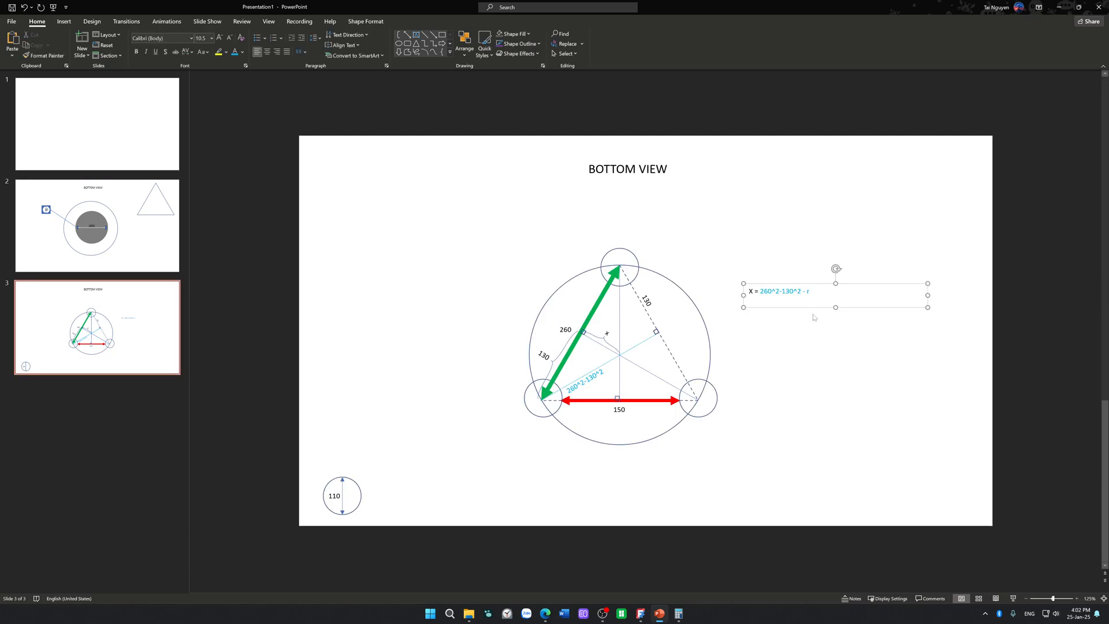
{"action": "scroll", "coordinate": [814, 316], "scroll_direction": "up", "scroll_amount": 7, "text": "ctrl"}
{"action": "left_click", "coordinate": [741, 324]}
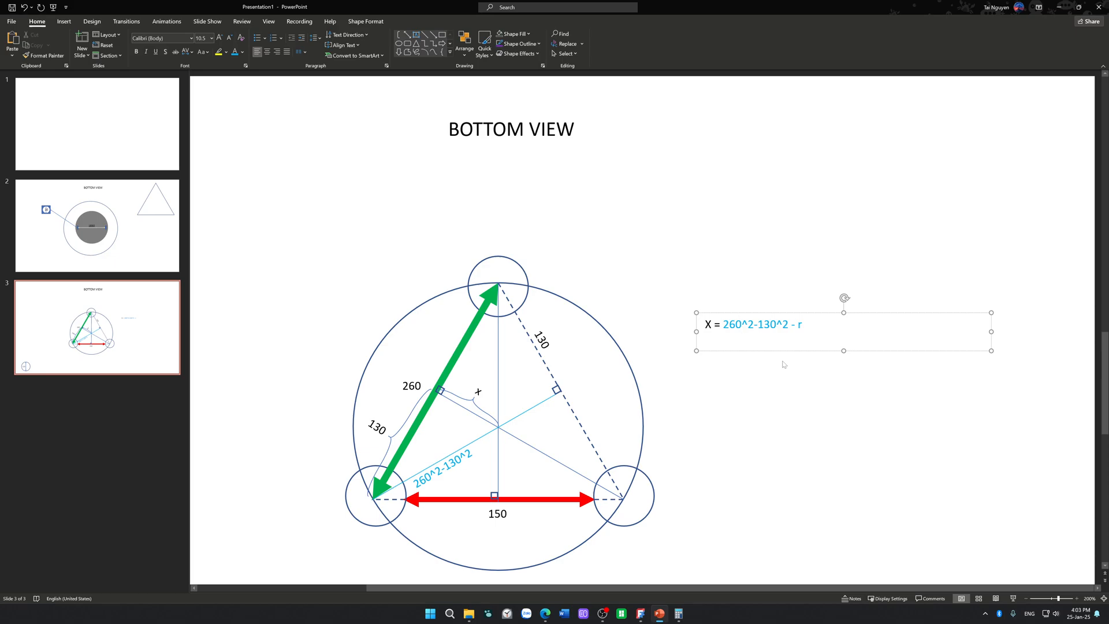
{"action": "left_click", "coordinate": [527, 616]}
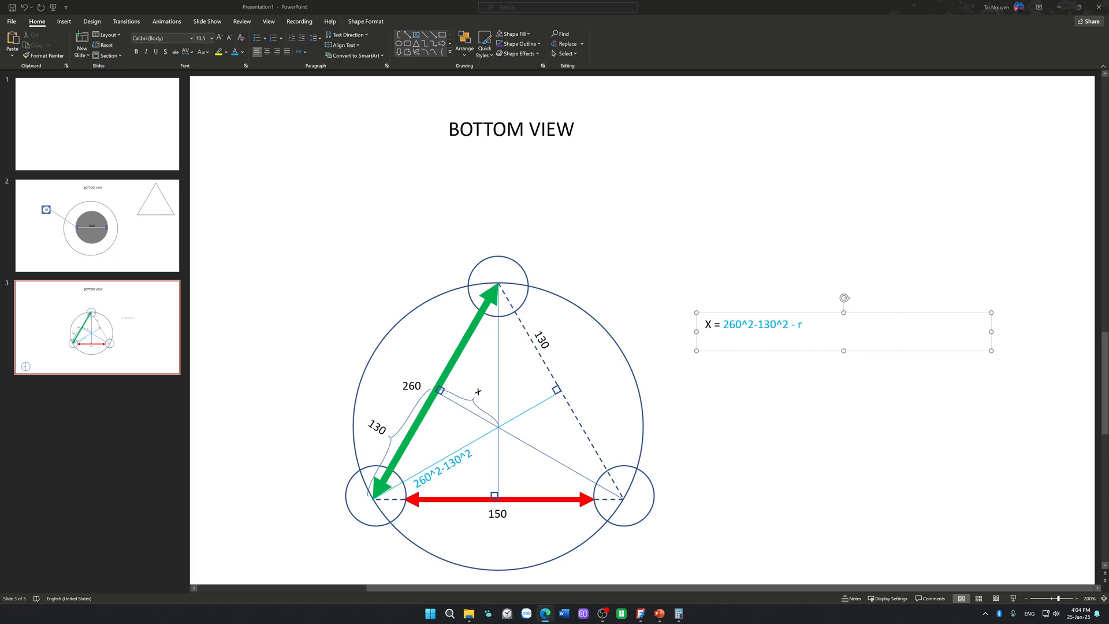
{"action": "left_click", "coordinate": [903, 433]}
{"action": "scroll", "coordinate": [904, 433], "scroll_direction": "down", "scroll_amount": 2}
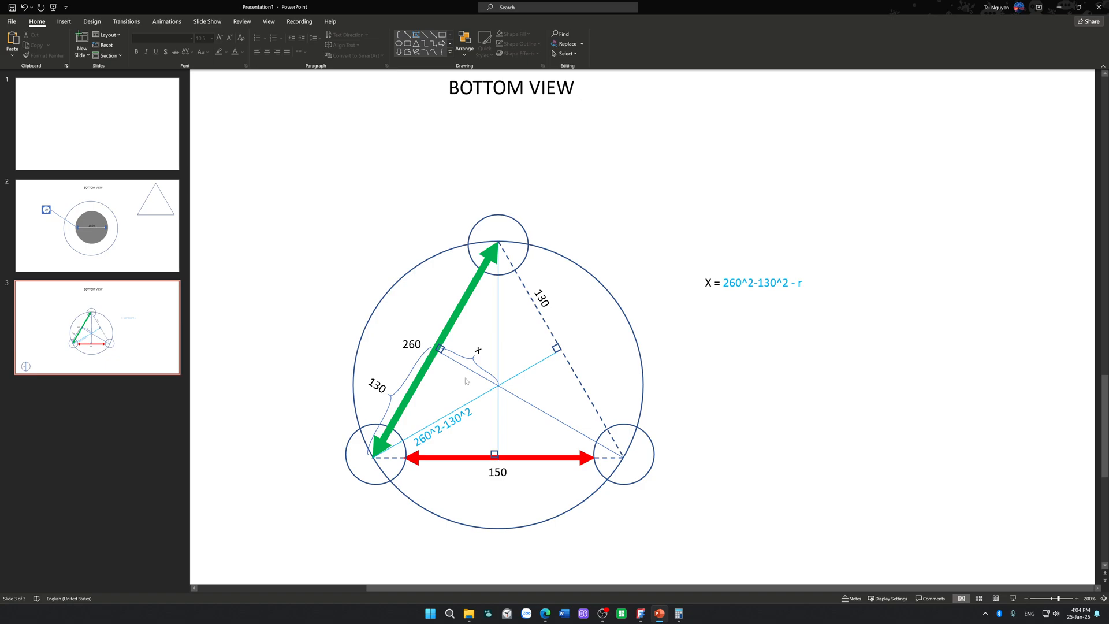
{"action": "left_click", "coordinate": [412, 345]}
{"action": "left_click", "coordinate": [432, 384]}
{"action": "left_click", "coordinate": [459, 423]}
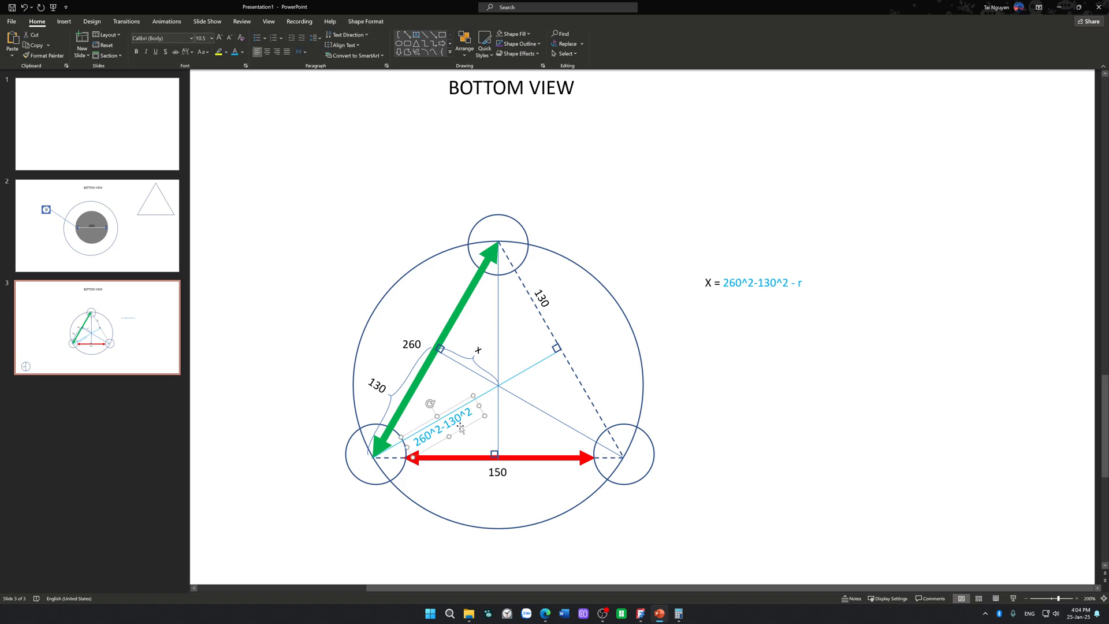
{"action": "left_click", "coordinate": [470, 438]}
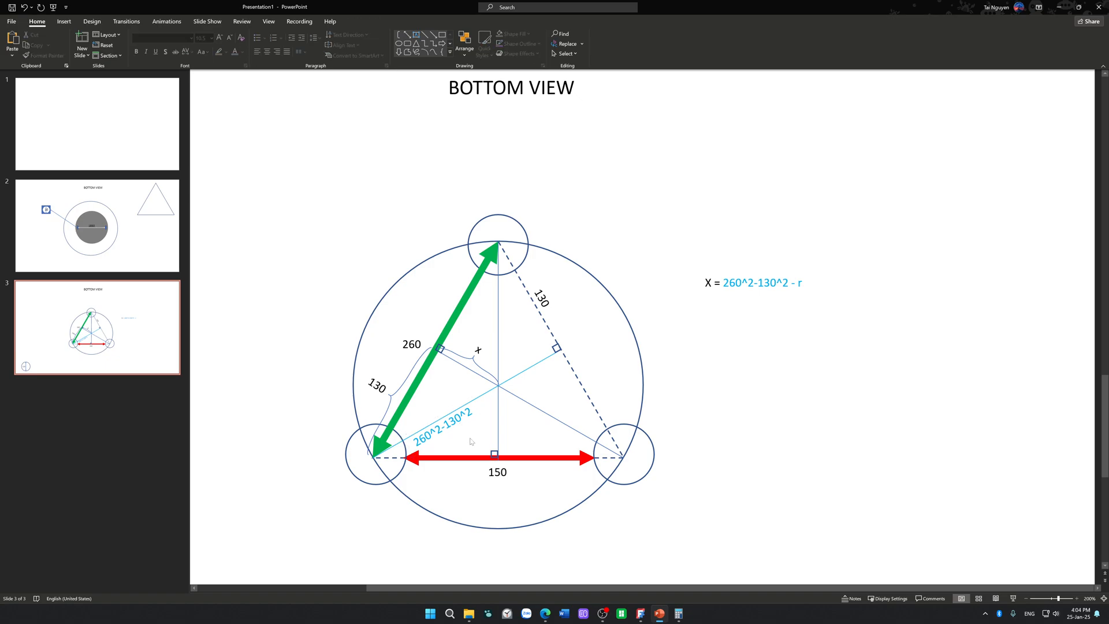
{"action": "left_click", "coordinate": [421, 457]}
{"action": "left_click", "coordinate": [439, 483]}
{"action": "left_click", "coordinate": [400, 384]}
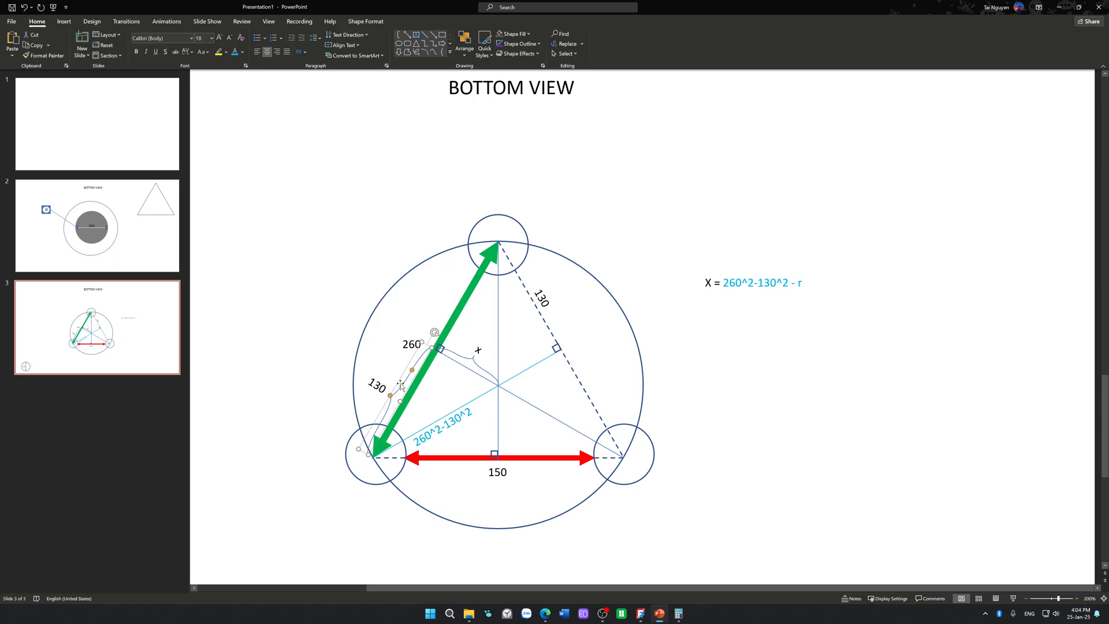
{"action": "left_click", "coordinate": [394, 368]}
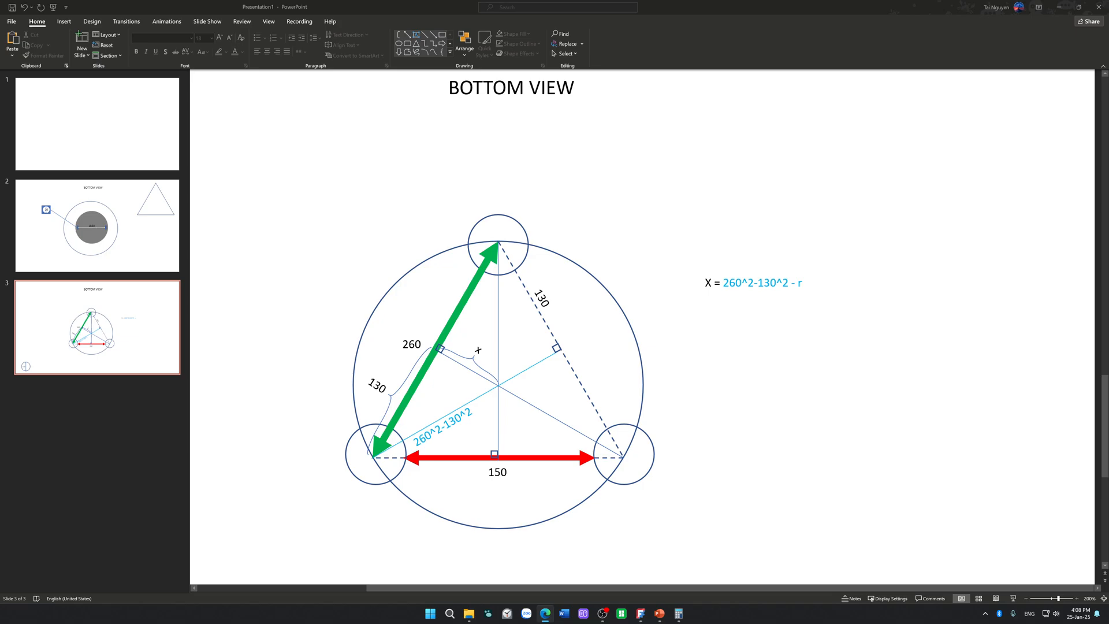
Step: Switch to the browser and examine the Cuemath Equilateral Triangle article for properties and formulas
{"action": "left_click_drag", "start_coordinate": [1108, 232], "coordinate": [536, 0]}
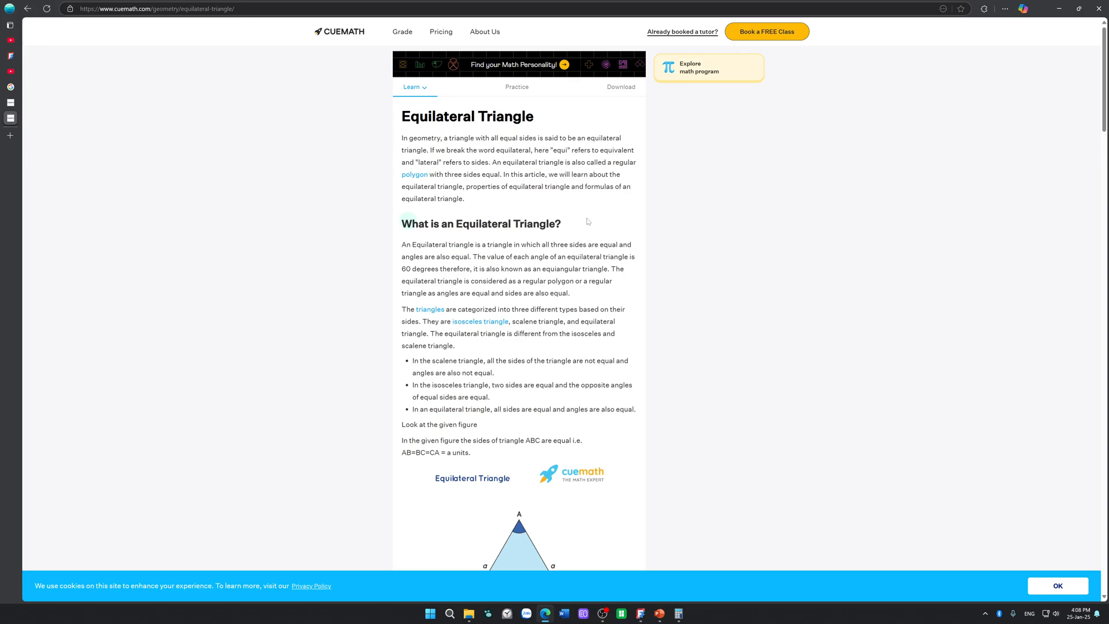
{"action": "scroll", "coordinate": [589, 222], "scroll_direction": "down", "scroll_amount": 5}
{"action": "scroll", "coordinate": [638, 274], "scroll_direction": "down", "scroll_amount": 5}
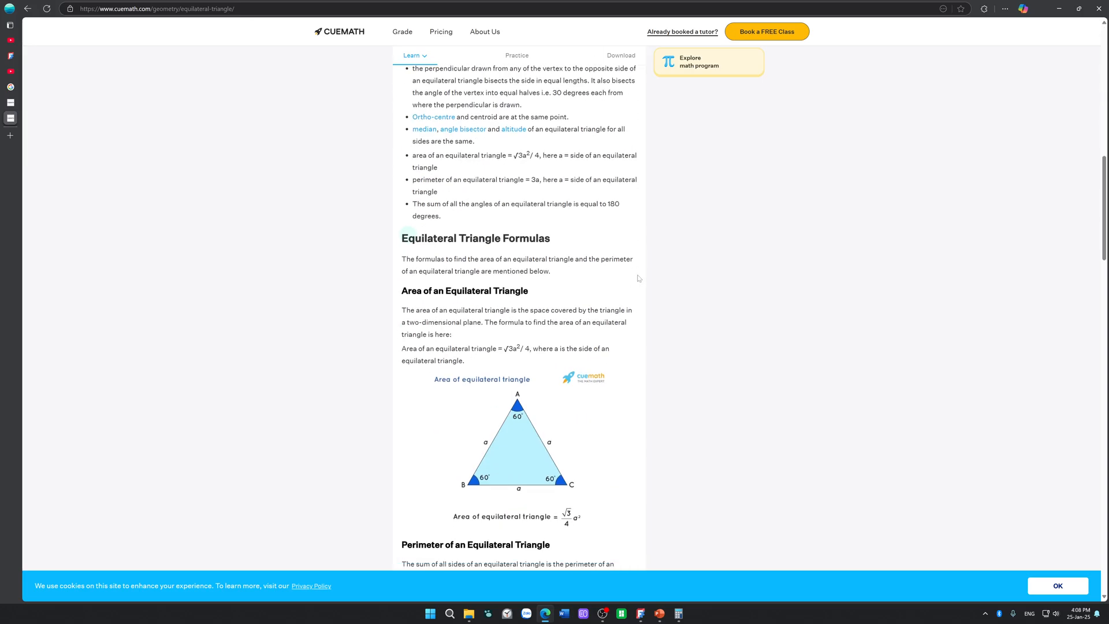
{"action": "scroll", "coordinate": [638, 278], "scroll_direction": "down", "scroll_amount": 7}
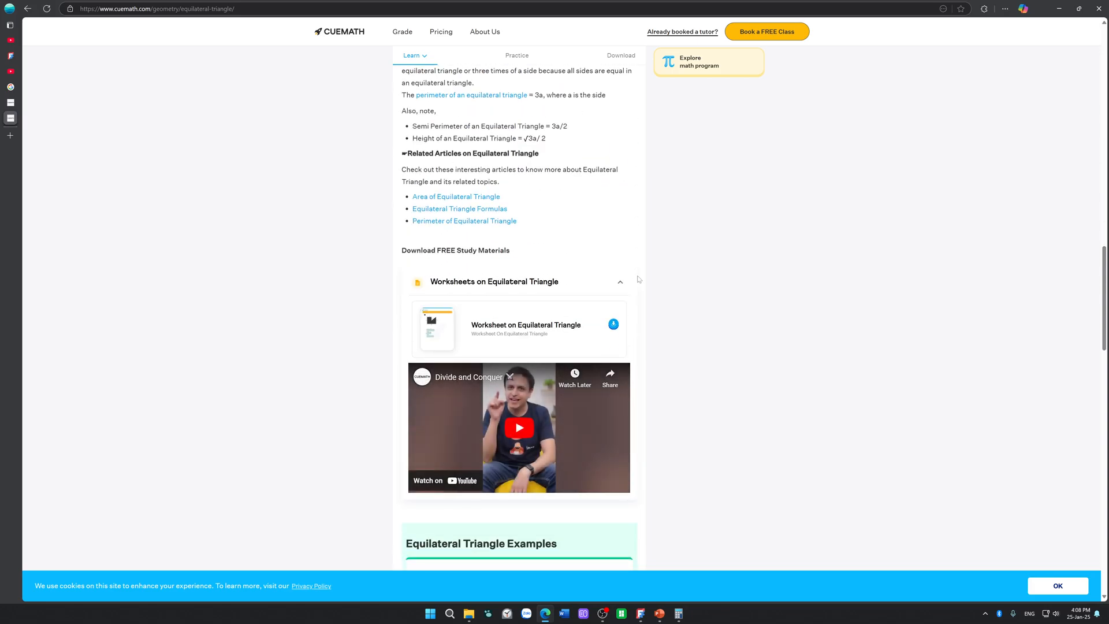
{"action": "scroll", "coordinate": [653, 284], "scroll_direction": "up", "scroll_amount": 2}
{"action": "scroll", "coordinate": [661, 294], "scroll_direction": "down", "scroll_amount": 6}
{"action": "scroll", "coordinate": [661, 295], "scroll_direction": "down", "scroll_amount": 13}
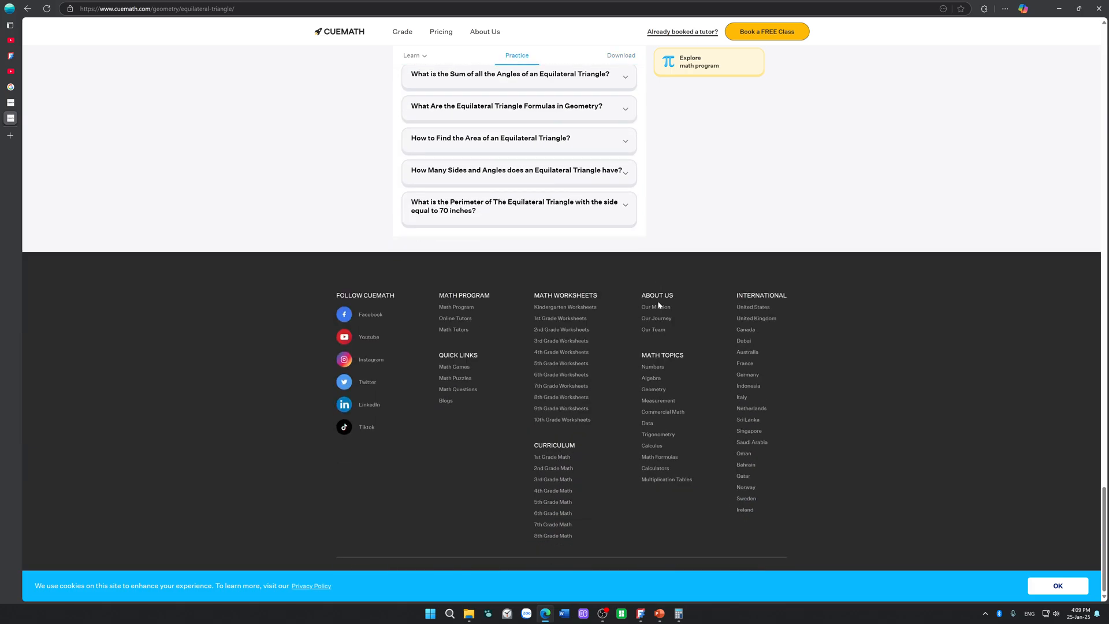
{"action": "scroll", "coordinate": [658, 304], "scroll_direction": "up", "scroll_amount": 5}
{"action": "scroll", "coordinate": [658, 304], "scroll_direction": "up", "scroll_amount": 20}
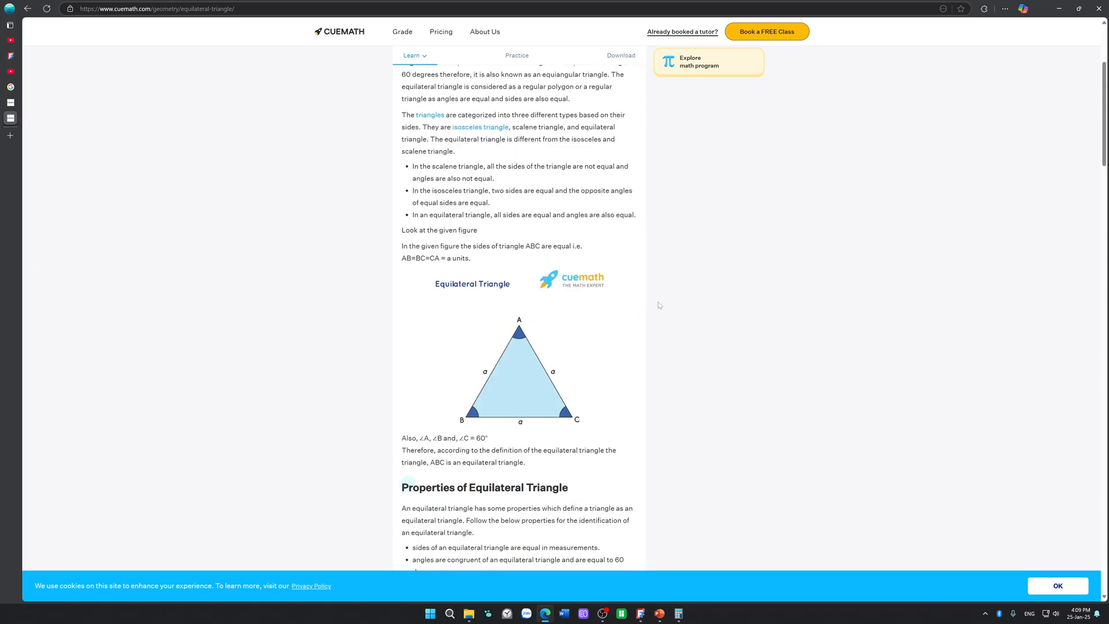
{"action": "scroll", "coordinate": [658, 302], "scroll_direction": "up", "scroll_amount": 3}
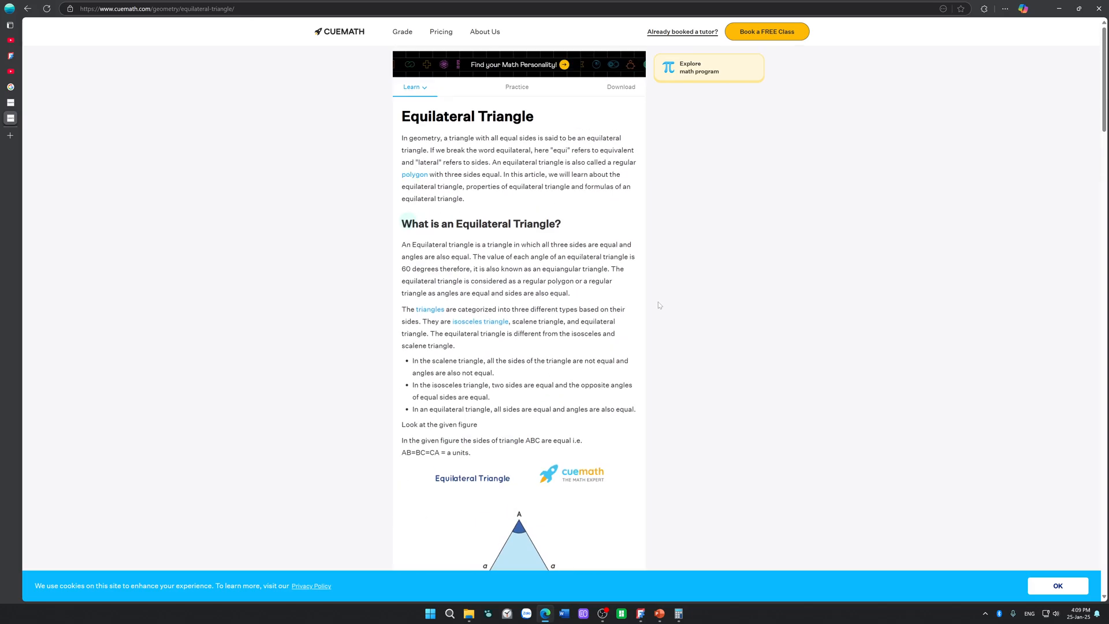
Step: Leave the Cuemath article for the Google results and open Wikipedia's Equilateral triangle article
{"action": "scroll", "coordinate": [658, 302], "scroll_direction": "down", "scroll_amount": 2}
{"action": "scroll", "coordinate": [657, 302], "scroll_direction": "down", "scroll_amount": 15}
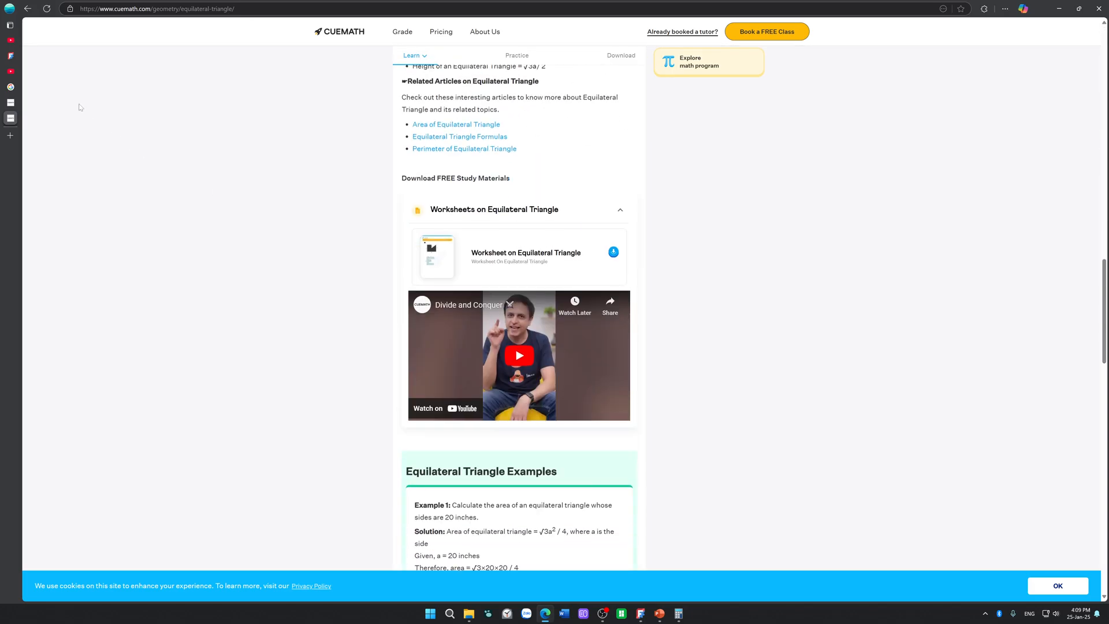
{"action": "left_click", "coordinate": [27, 9]}
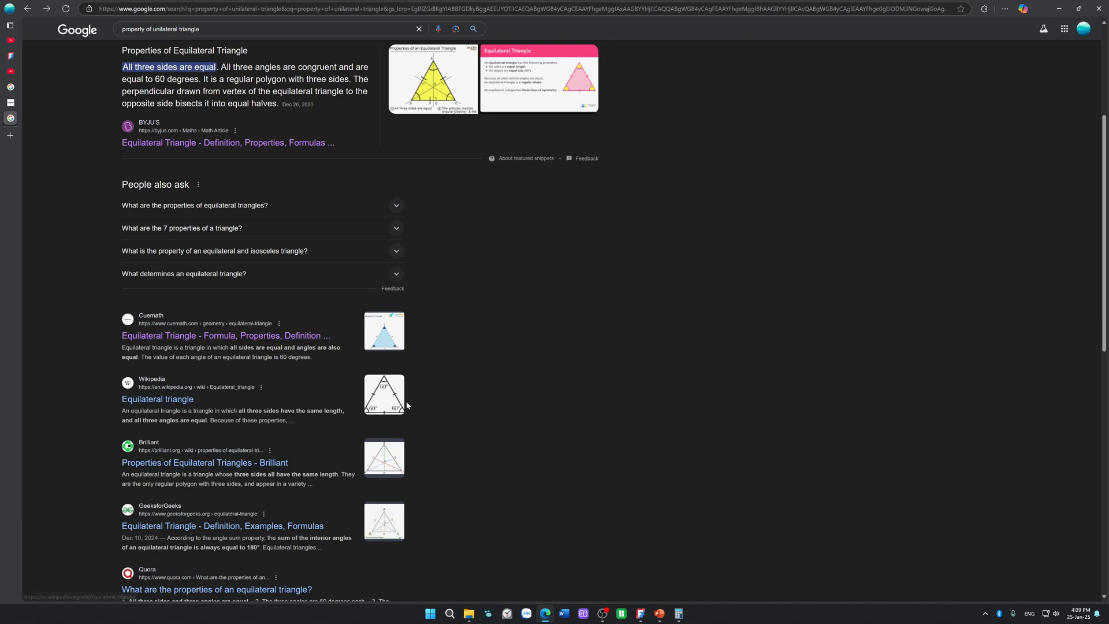
{"action": "left_click", "coordinate": [194, 405]}
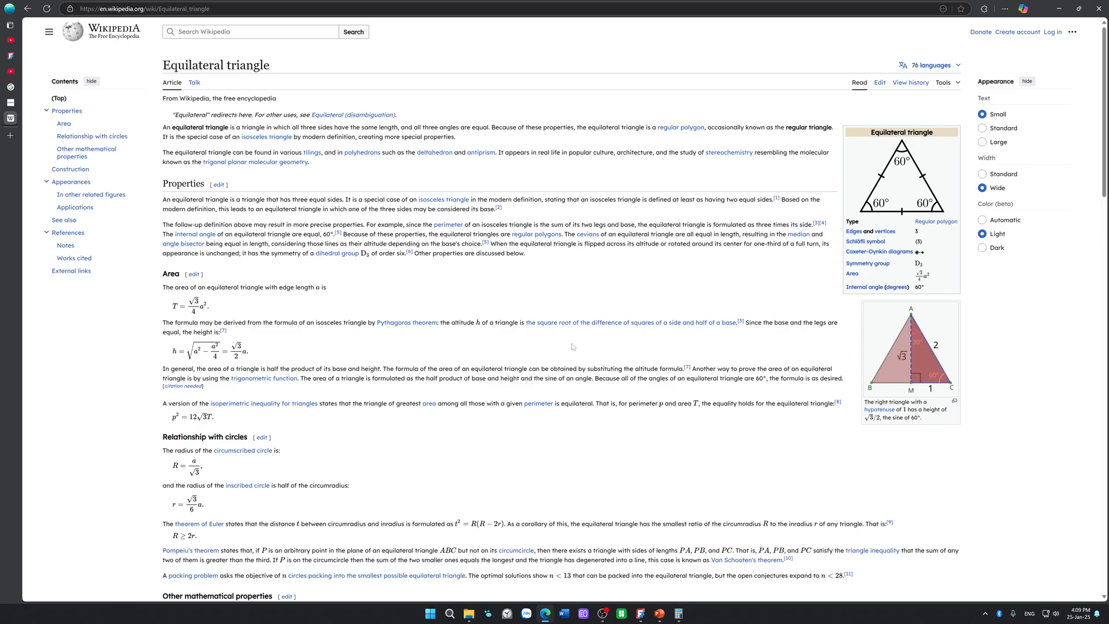
Step: Examine the Wikipedia article for the formula relating an equilateral triangle's side to its circumscribed circle's radius
{"action": "scroll", "coordinate": [573, 346], "scroll_direction": "down", "scroll_amount": 6}
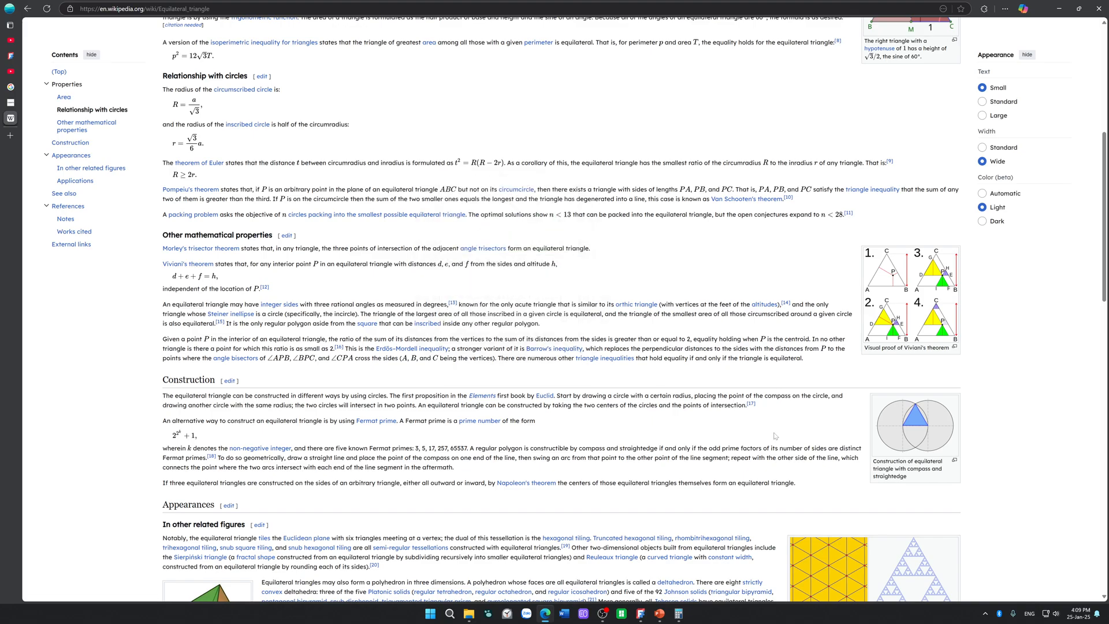
{"action": "scroll", "coordinate": [771, 436], "scroll_direction": "down", "scroll_amount": 2}
{"action": "scroll", "coordinate": [768, 437], "scroll_direction": "down", "scroll_amount": 3}
{"action": "scroll", "coordinate": [765, 437], "scroll_direction": "down", "scroll_amount": 8}
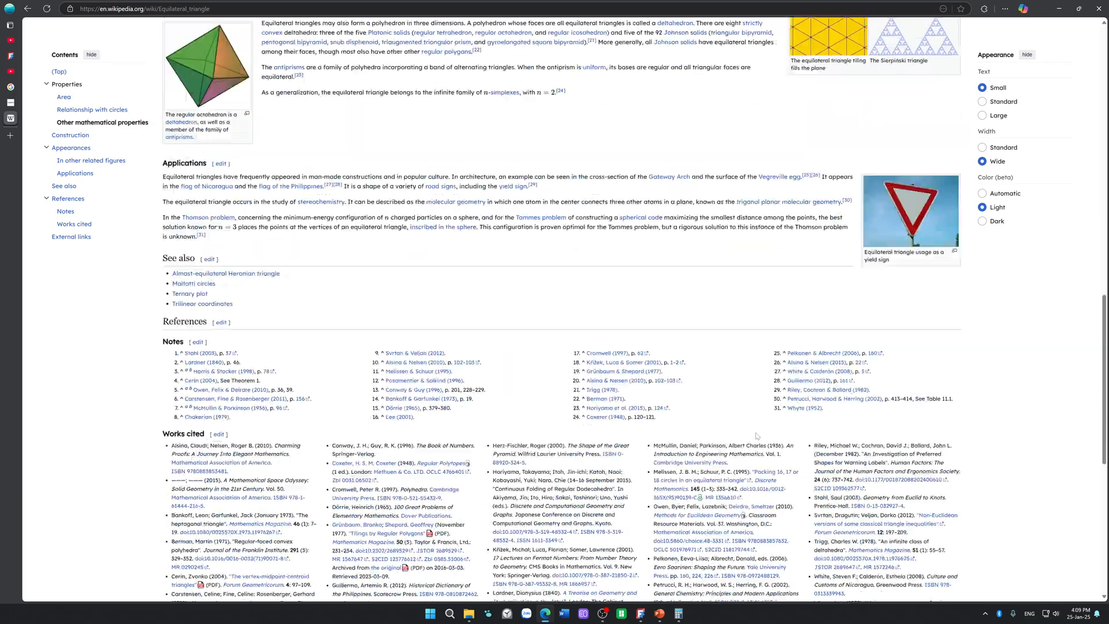
{"action": "scroll", "coordinate": [758, 437], "scroll_direction": "up", "scroll_amount": 13}
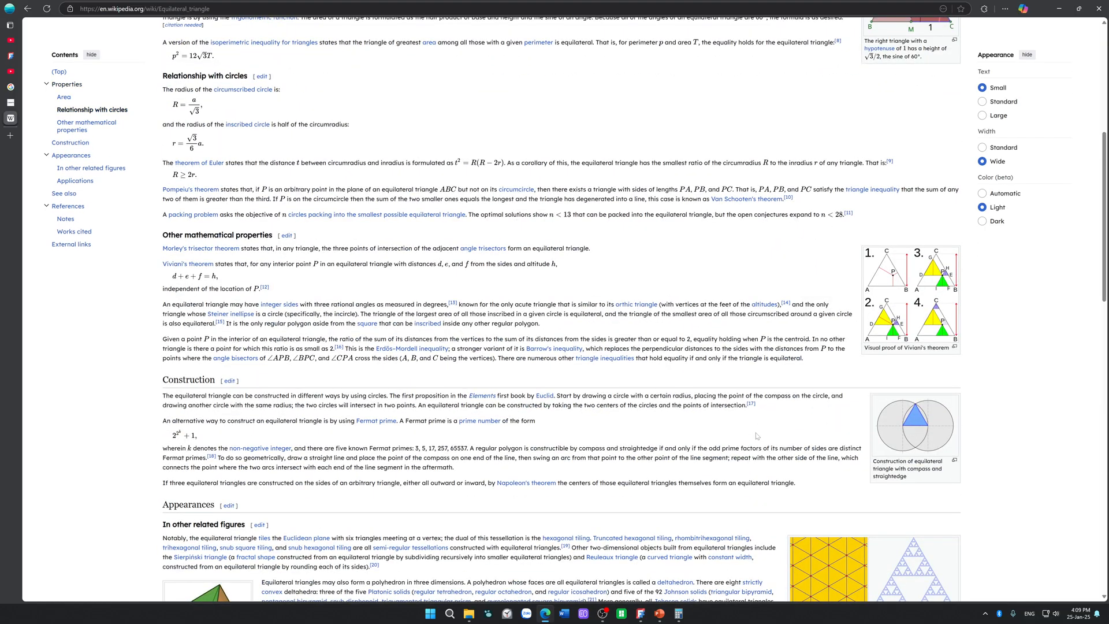
{"action": "scroll", "coordinate": [757, 436], "scroll_direction": "up", "scroll_amount": 6}
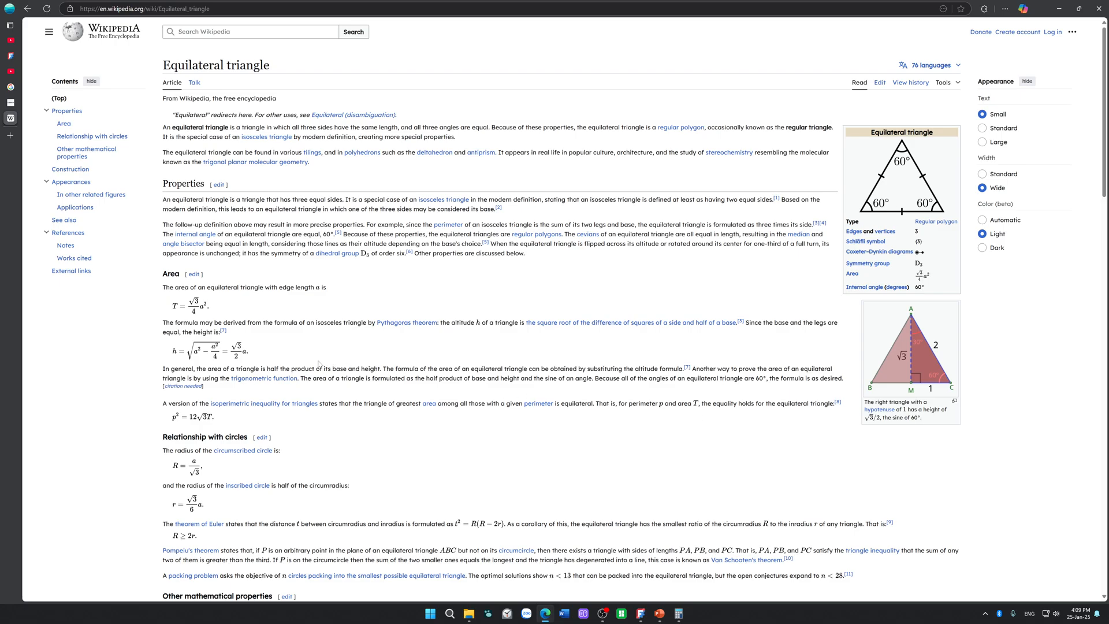
{"action": "scroll", "coordinate": [299, 435], "scroll_direction": "down", "scroll_amount": 1}
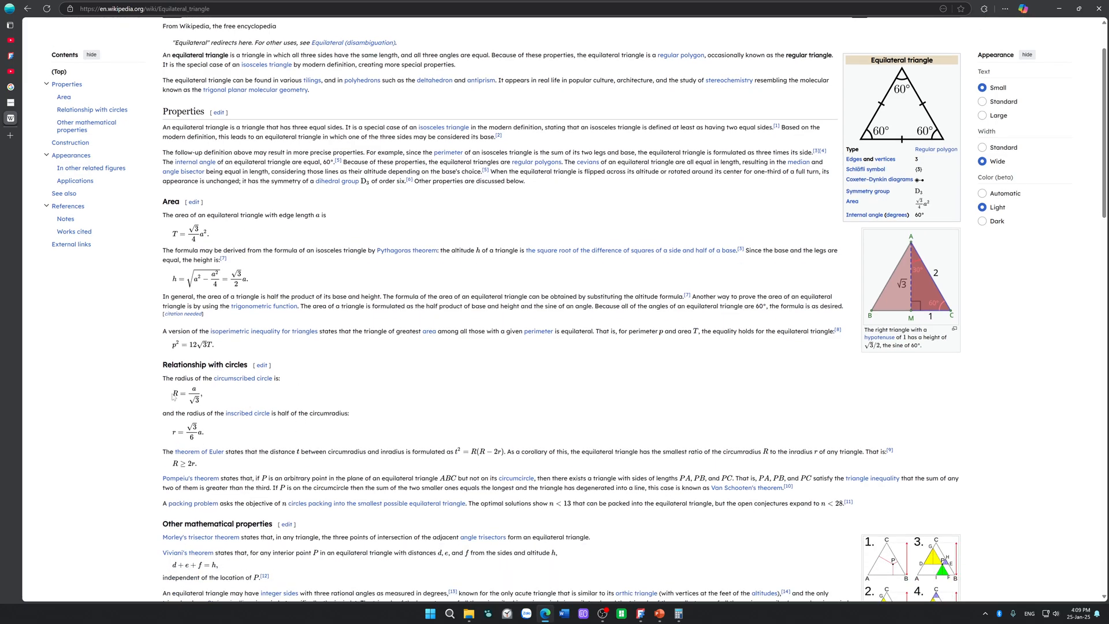
{"action": "mouse_move", "coordinate": [172, 393]}
{"action": "left_mouse_down"}
{"action": "mouse_move", "coordinate": [203, 397]}
{"action": "mouse_move", "coordinate": [186, 398]}
{"action": "left_mouse_up"}
{"action": "left_click", "coordinate": [203, 399]}
{"action": "left_click", "coordinate": [378, 401]}
Step: Open the linked Circumscribed circle article in a separate tab and read its definition
{"action": "right_click", "coordinate": [244, 381]}
{"action": "left_click", "coordinate": [290, 388]}
{"action": "left_click", "coordinate": [11, 134]}
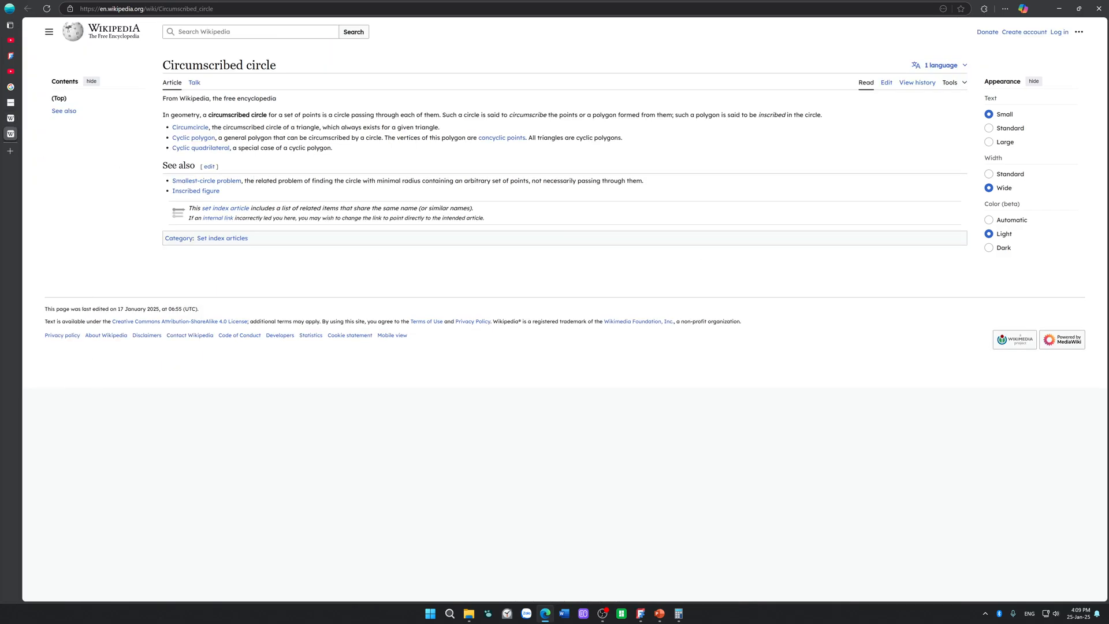
{"action": "left_click_drag", "start_coordinate": [293, 114], "coordinate": [416, 114]}
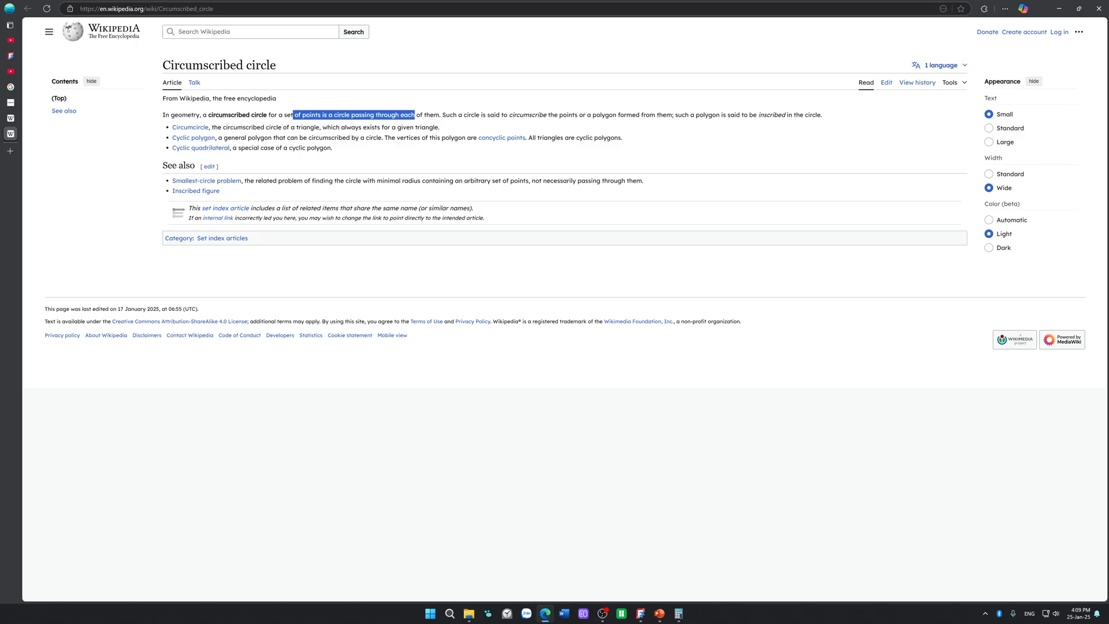
{"action": "left_click_drag", "start_coordinate": [270, 115], "coordinate": [822, 114]}
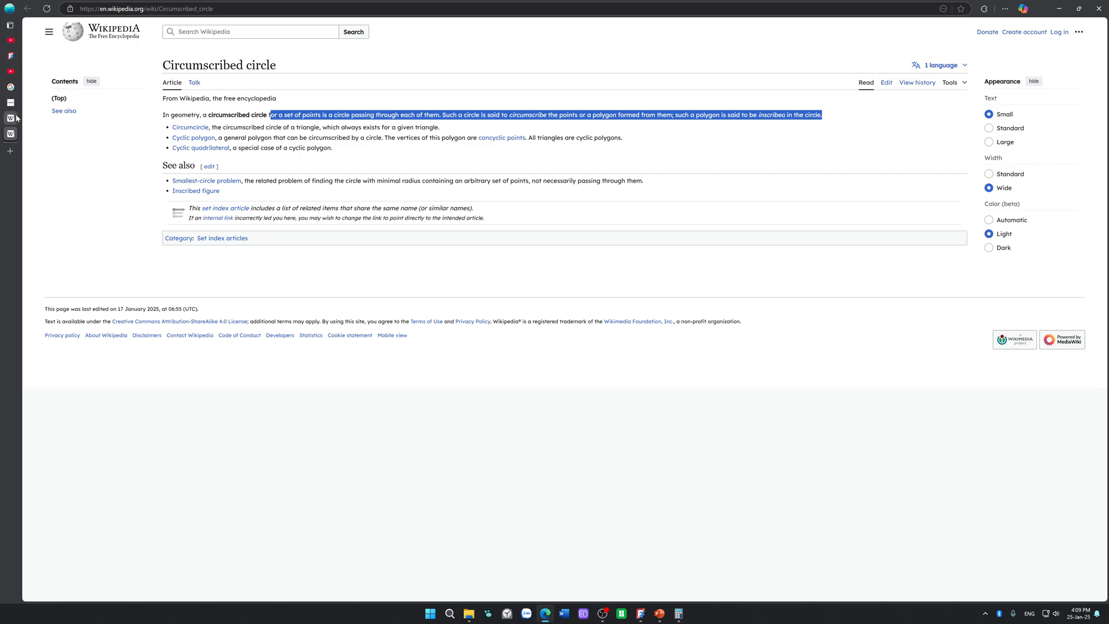
Step: Return to the Equilateral triangle article, switch to PowerPoint, and delete the "X = 260^2-130^2 - r" formula beside the diagram
{"action": "left_click", "coordinate": [16, 117]}
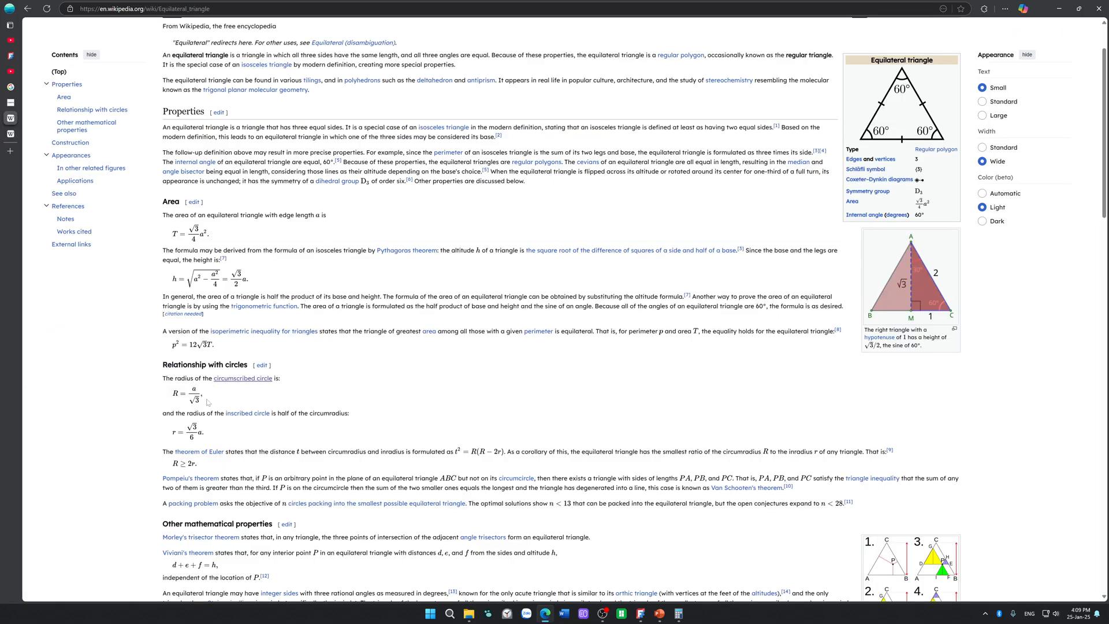
{"action": "left_click_drag", "start_coordinate": [643, 5], "coordinate": [763, 195]}
{"action": "left_click", "coordinate": [947, 192]}
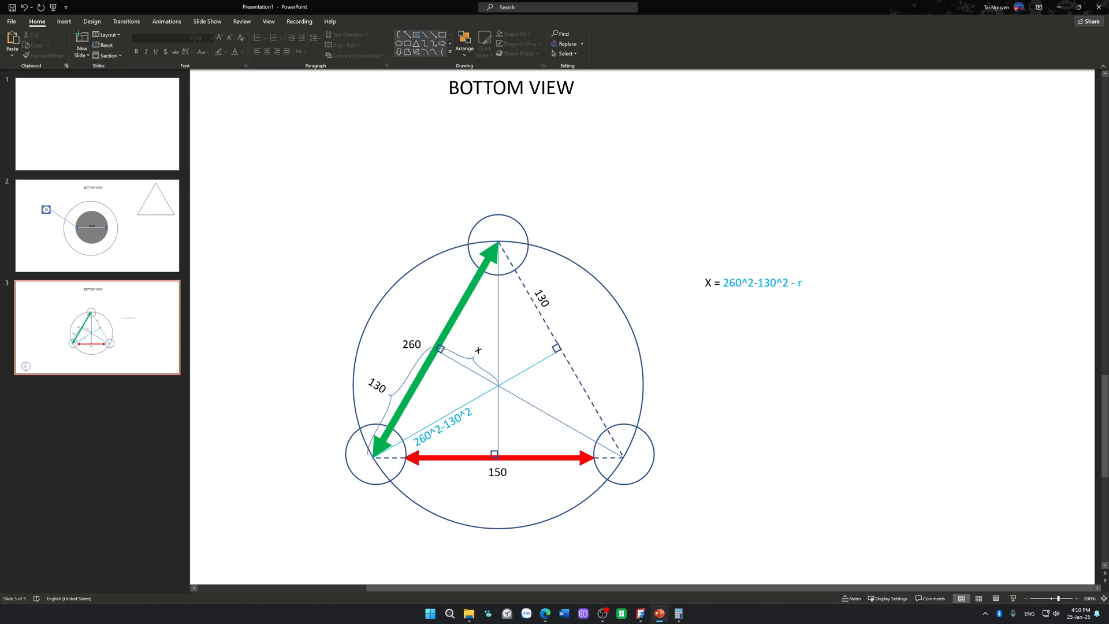
{"action": "left_click", "coordinate": [754, 311]}
{"action": "key", "text": "Delete"}
Step: Add a text box in the blank area beside the diagram reading "R = a/sqrt(3)"
{"action": "left_click", "coordinate": [415, 36]}
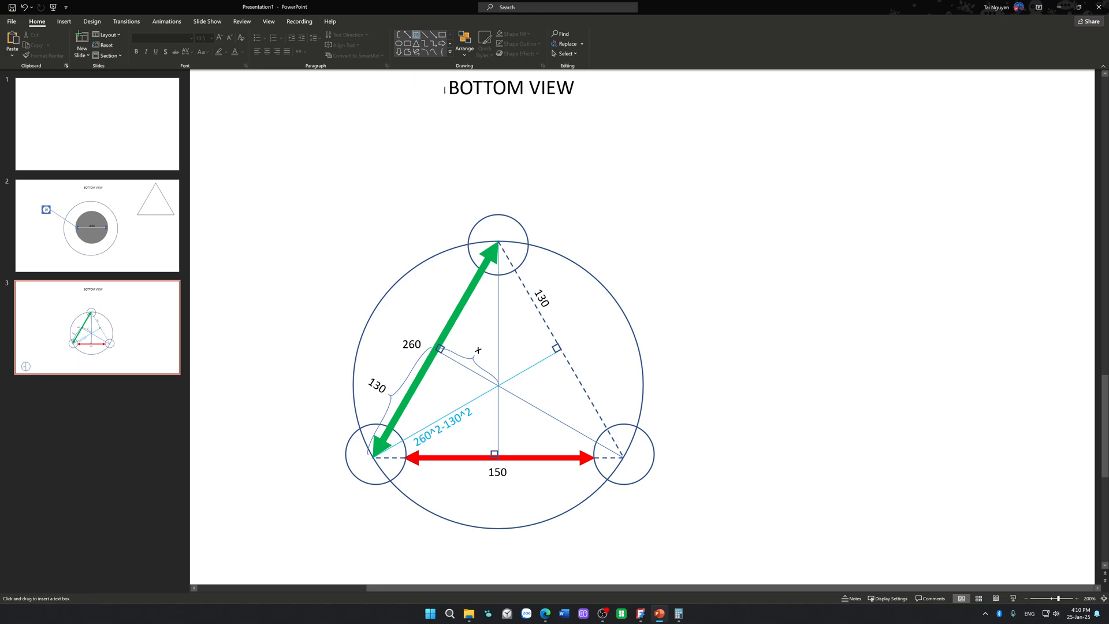
{"action": "left_click", "coordinate": [723, 255]}
{"action": "type", "text": "r = "}
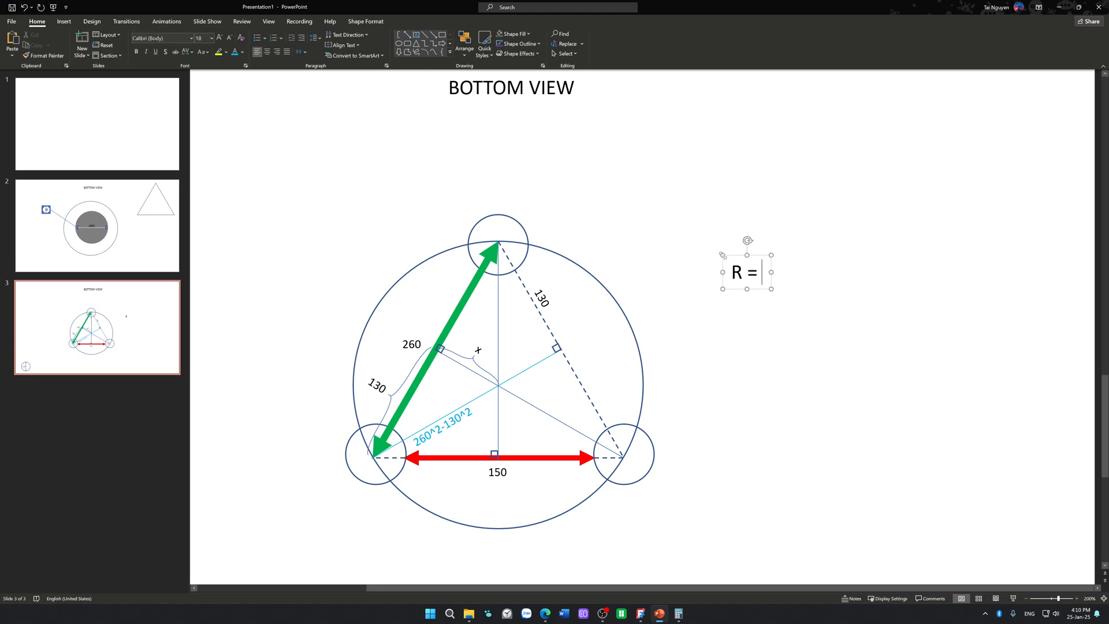
{"action": "type", "text": "sqrt"}
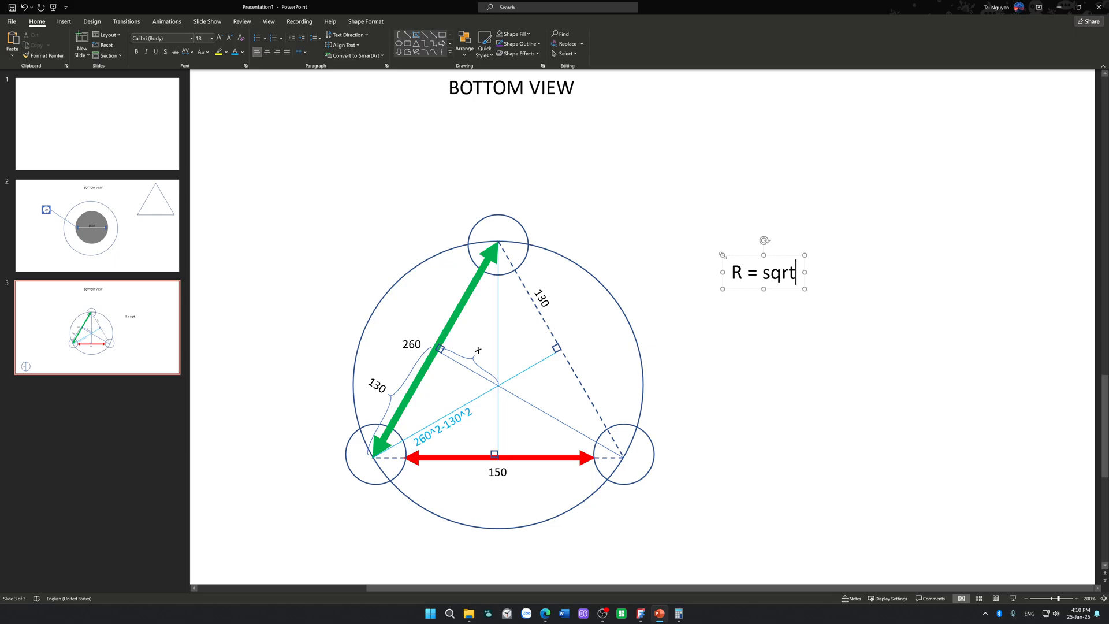
{"action": "type", "text": "(3)"}
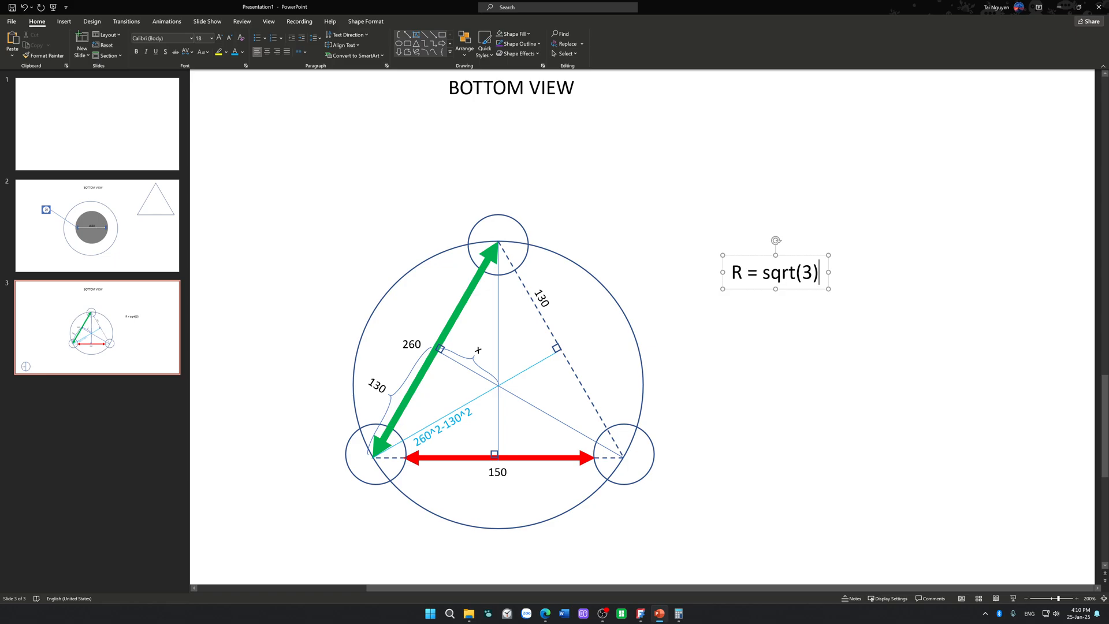
{"action": "left_click", "coordinate": [762, 272]}
{"action": "type", "text": "a/"}
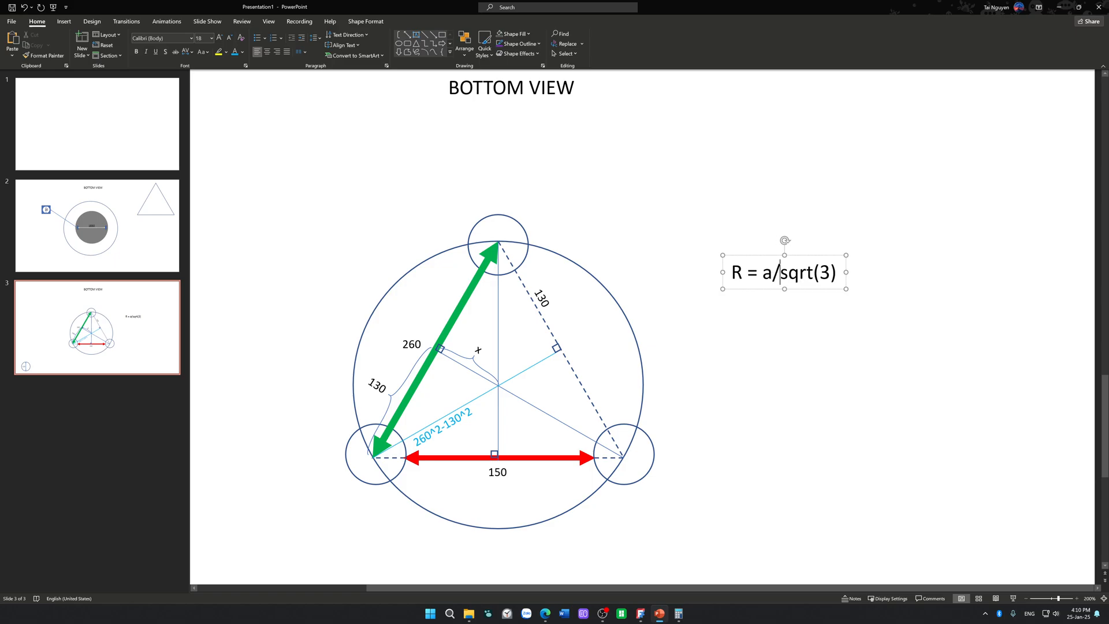
Step: Append "= 260/sqrt(3)=" to the R formula
{"action": "key", "text": "Right"}
{"action": "key", "text": "Right"}
{"action": "key", "text": "Right"}
{"action": "key", "text": "Right"}
{"action": "key", "text": "Right"}
{"action": "key", "text": "Right"}
{"action": "key", "text": "Right"}
{"action": "type", "text": "= 260"}
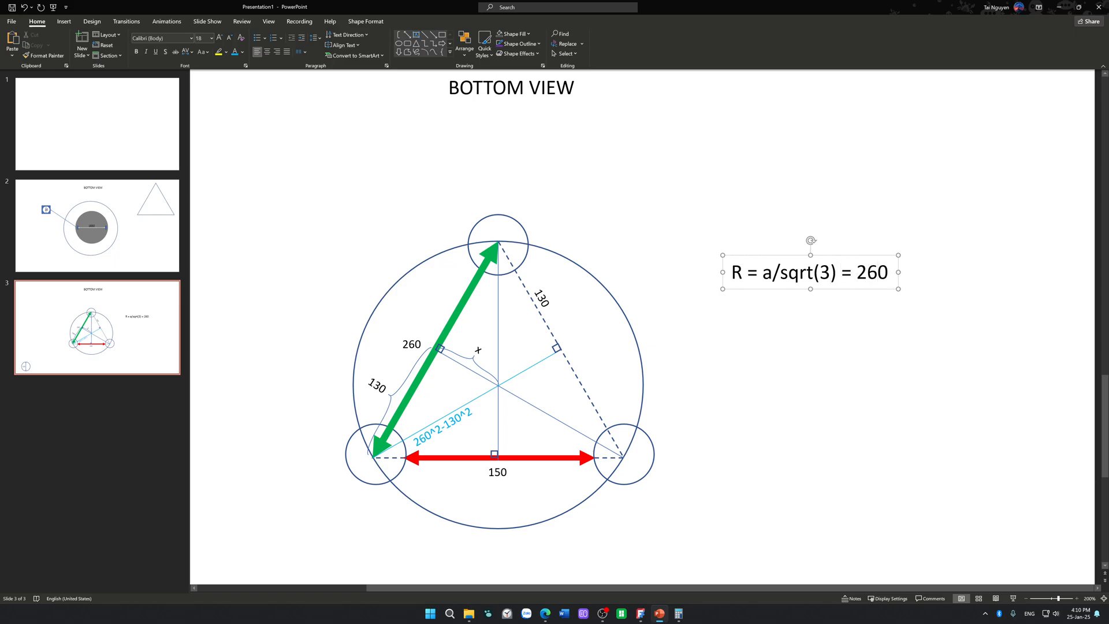
{"action": "type", "text": "/sqrt(3"}
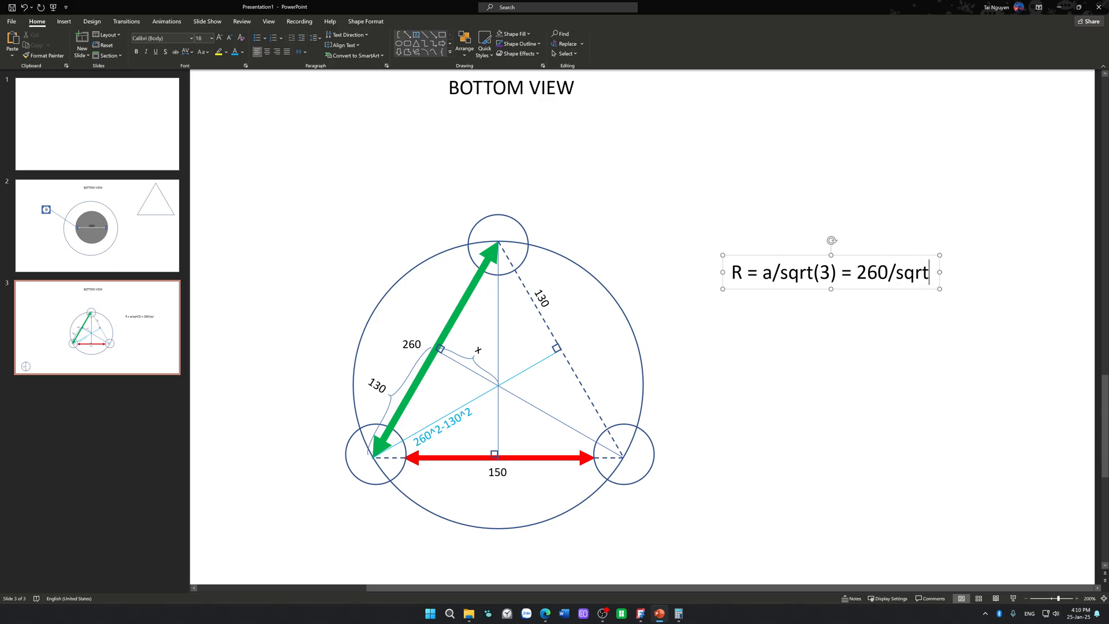
{"action": "type", "text": ")="}
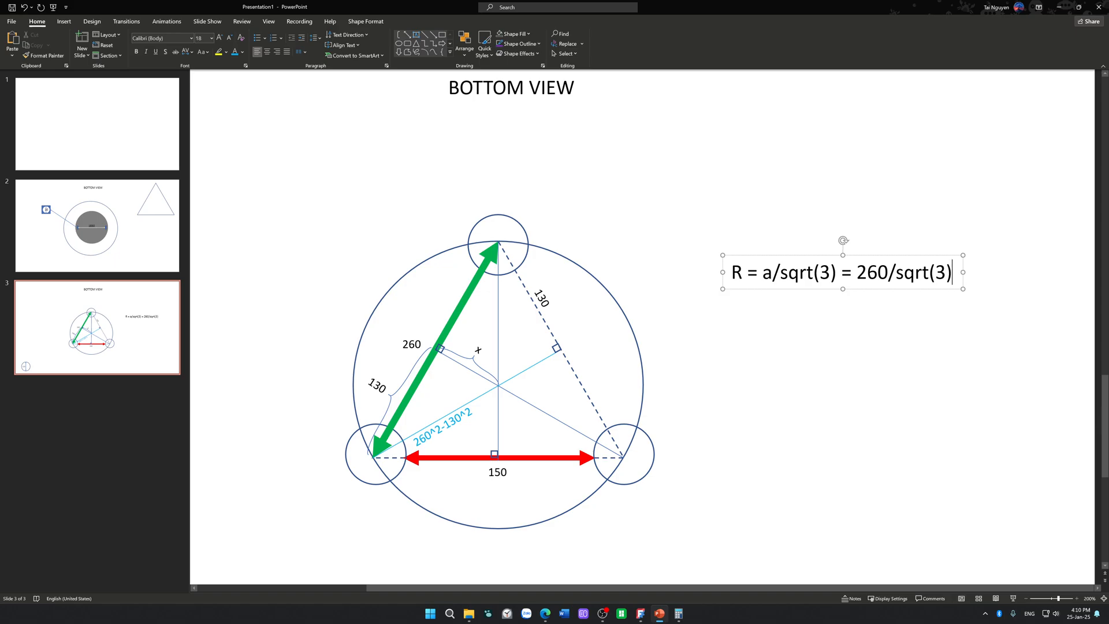
Step: Switch to Calculator, move it over the diagram, and try to enter 260 divided by the square root of 3
{"action": "left_click", "coordinate": [679, 614]}
{"action": "left_click_drag", "start_coordinate": [914, 227], "coordinate": [467, 228]}
{"action": "left_click", "coordinate": [423, 407]}
{"action": "left_click", "coordinate": [480, 385]}
{"action": "left_click", "coordinate": [424, 428]}
{"action": "left_click", "coordinate": [535, 342]}
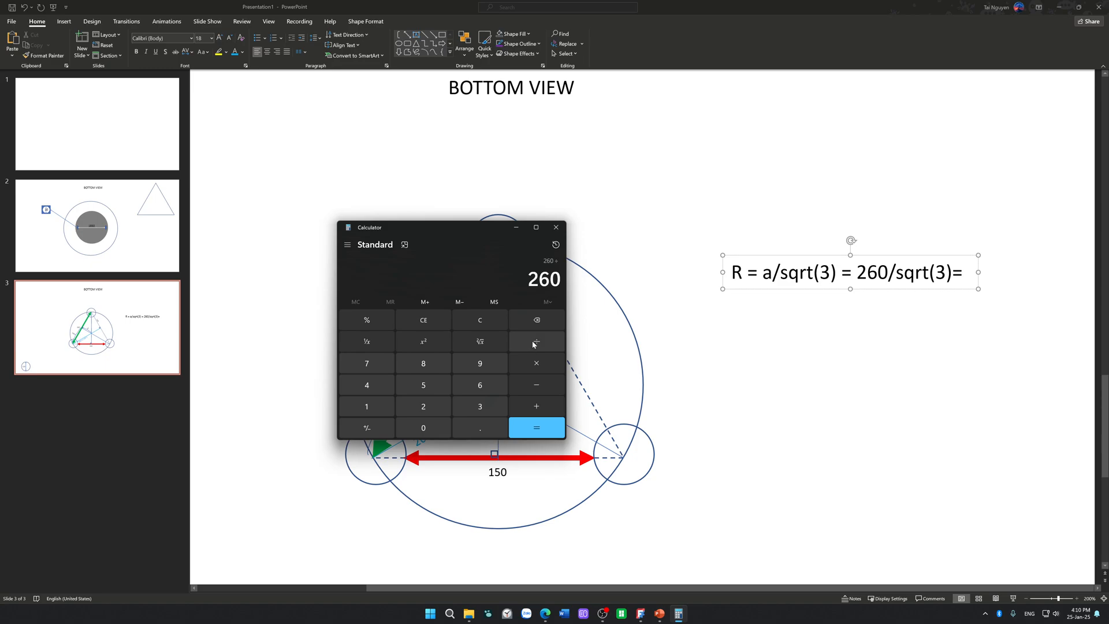
{"action": "left_click", "coordinate": [469, 342]}
{"action": "left_click", "coordinate": [472, 411]}
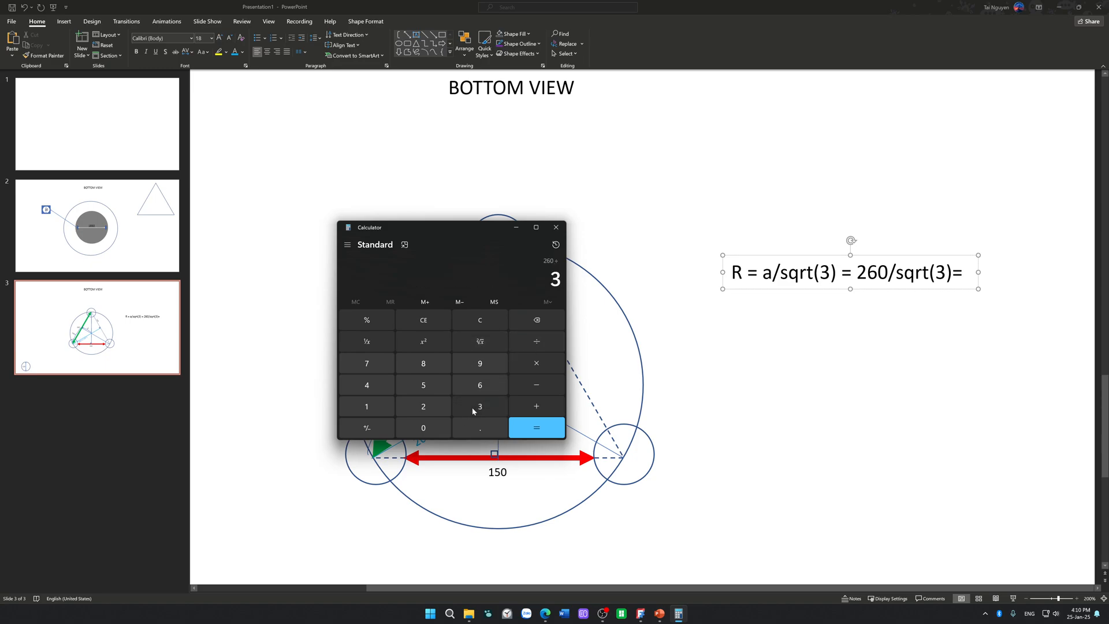
Step: Clear the calculation and enter 260 divided by the square root of 3 again
{"action": "left_click", "coordinate": [470, 321]}
{"action": "left_click", "coordinate": [440, 409]}
{"action": "left_click", "coordinate": [471, 387]}
{"action": "left_click", "coordinate": [439, 428]}
{"action": "left_click", "coordinate": [549, 342]}
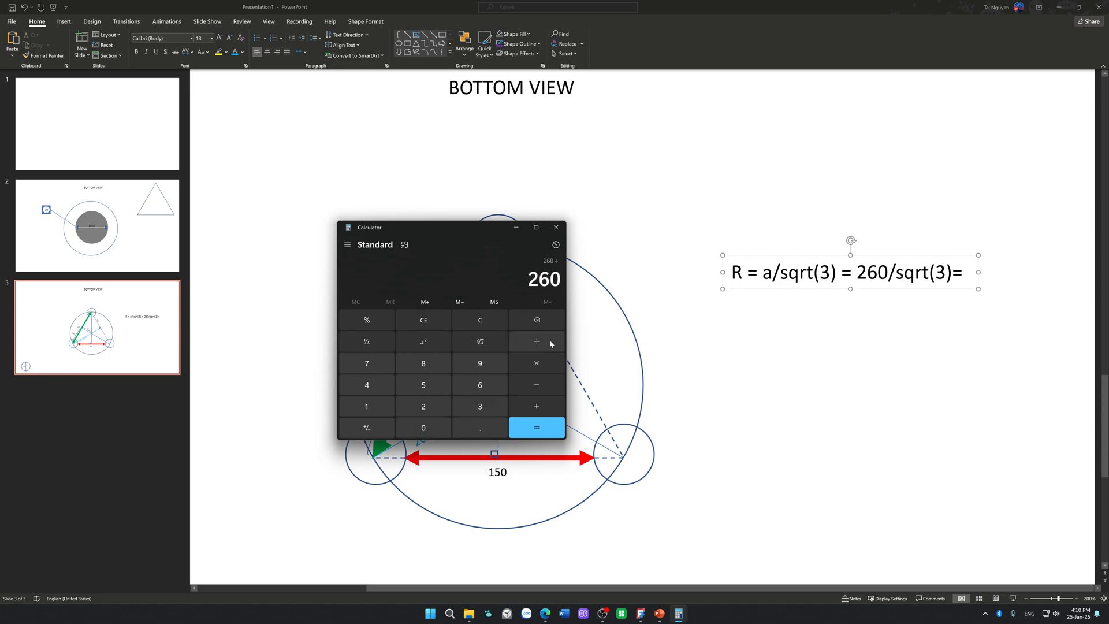
{"action": "left_click", "coordinate": [467, 340]}
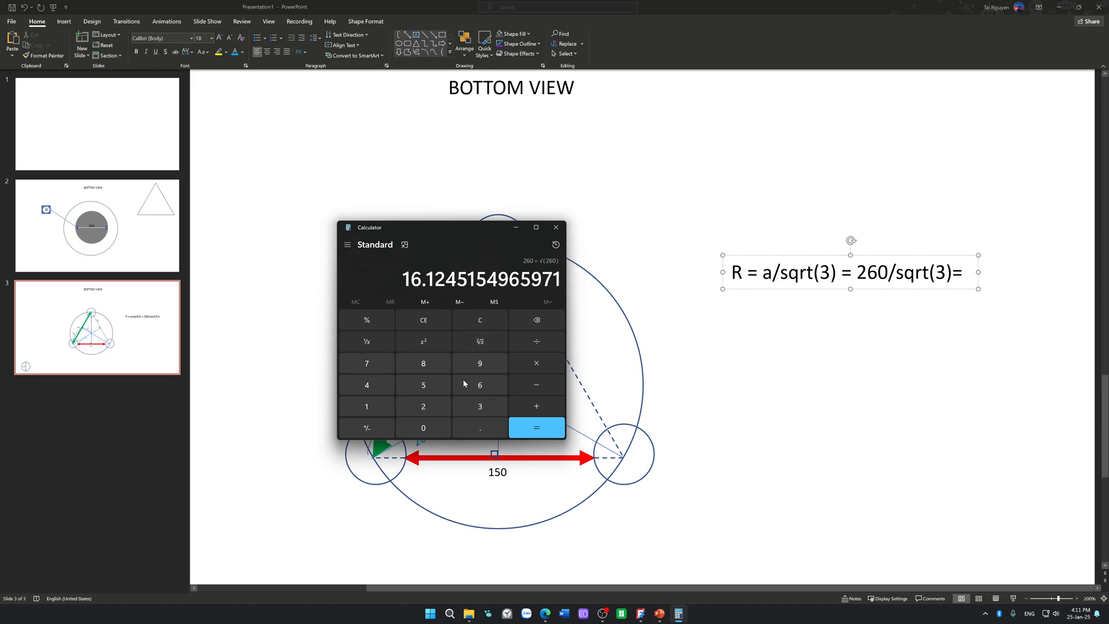
{"action": "left_click", "coordinate": [470, 407]}
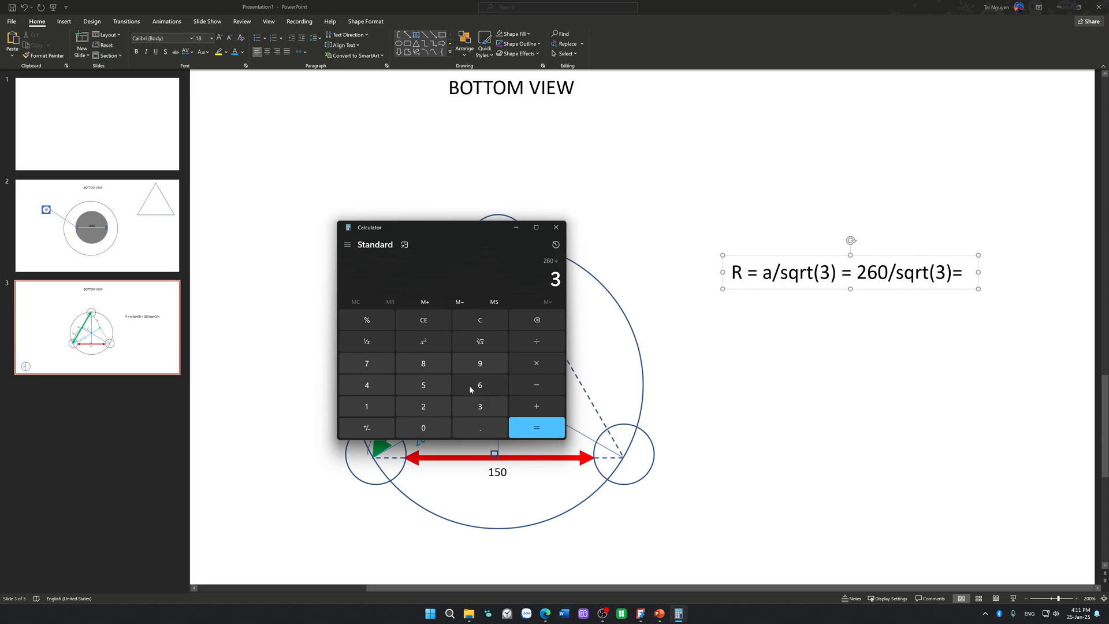
{"action": "left_click", "coordinate": [469, 345]}
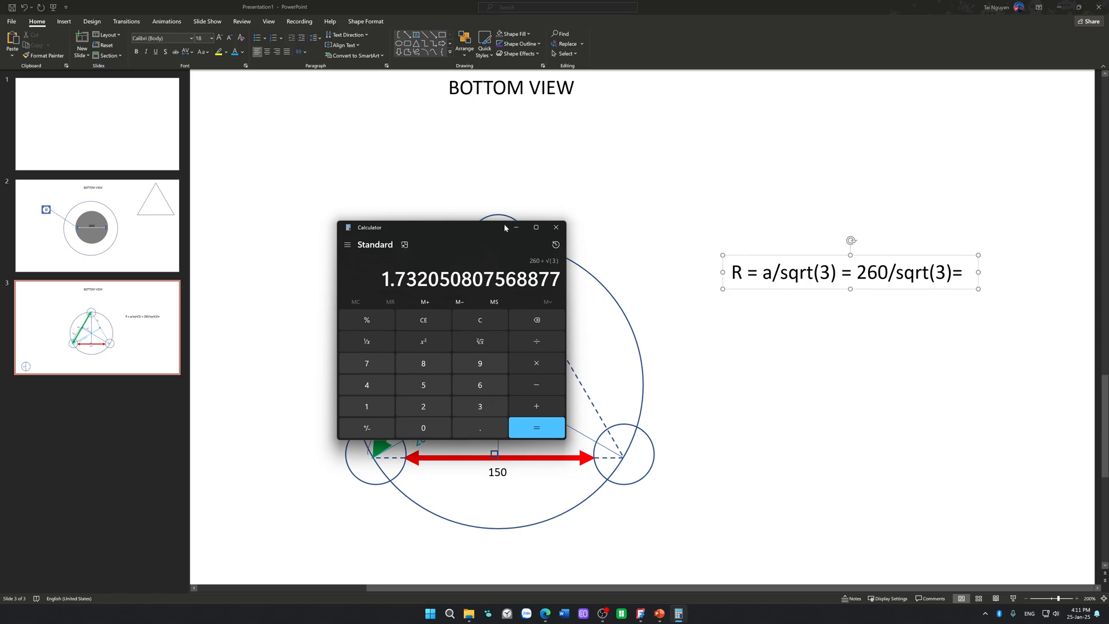
Step: Move the Calculator window below the R formula and close it
{"action": "left_click_drag", "start_coordinate": [507, 228], "coordinate": [786, 387]}
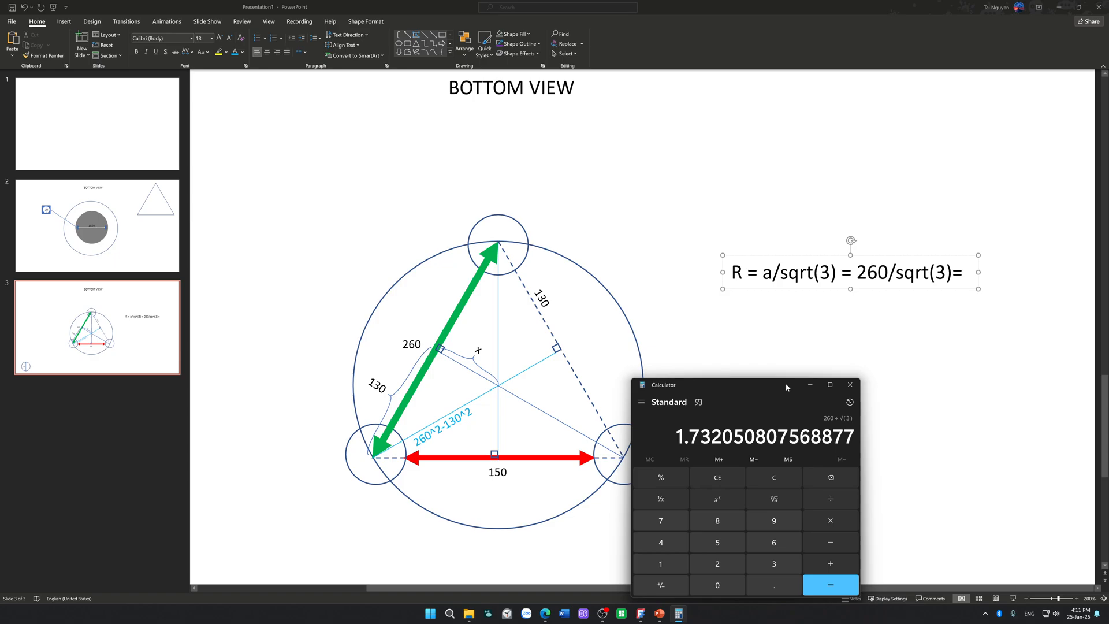
{"action": "left_click_drag", "start_coordinate": [785, 383], "coordinate": [783, 378]}
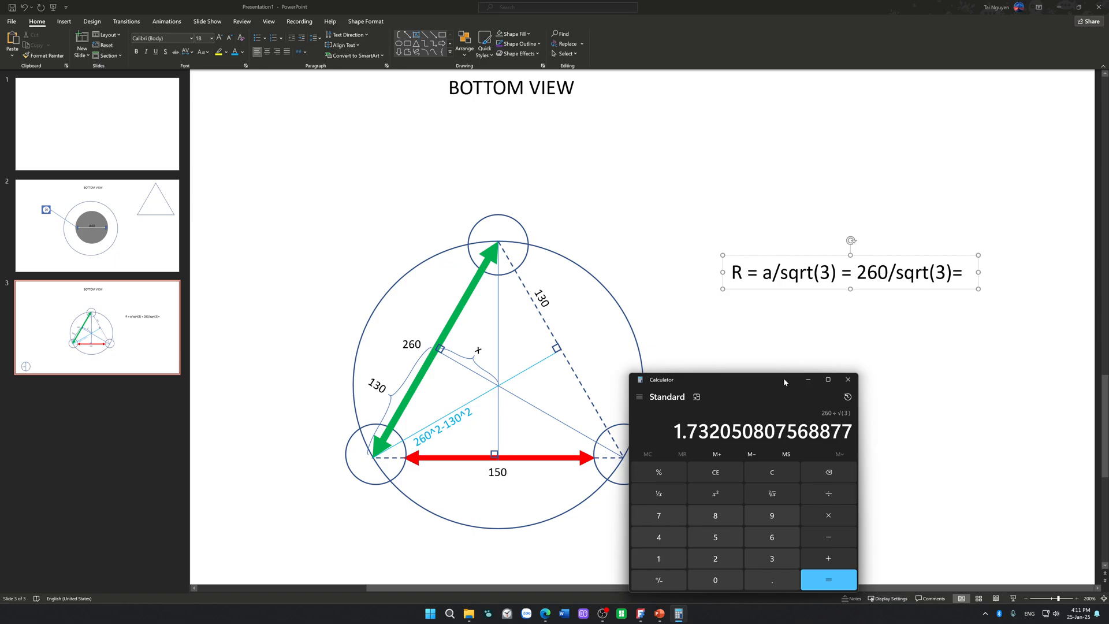
{"action": "left_click_drag", "start_coordinate": [783, 379], "coordinate": [822, 339]}
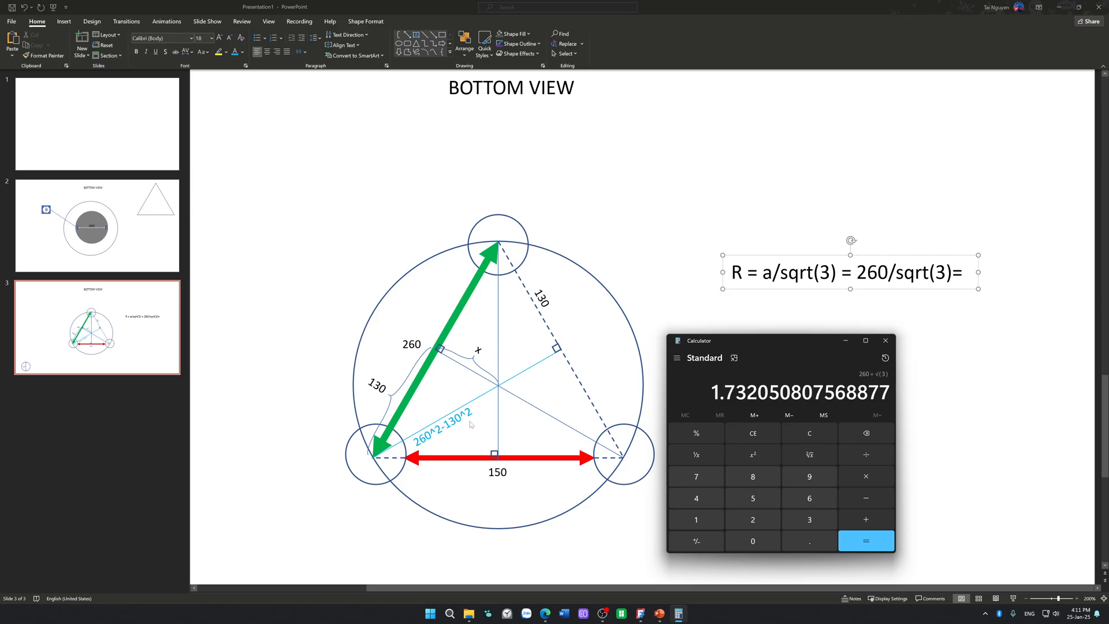
{"action": "left_click", "coordinate": [882, 344]}
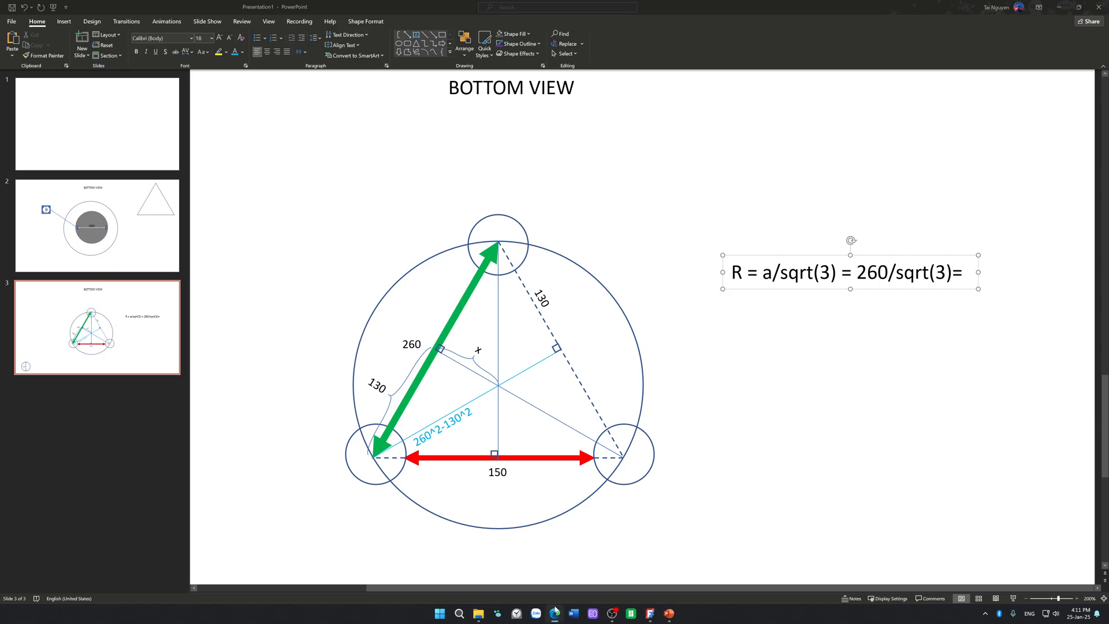
Step: Open Calculator over the slide and enter 260
{"action": "key", "text": "super"}
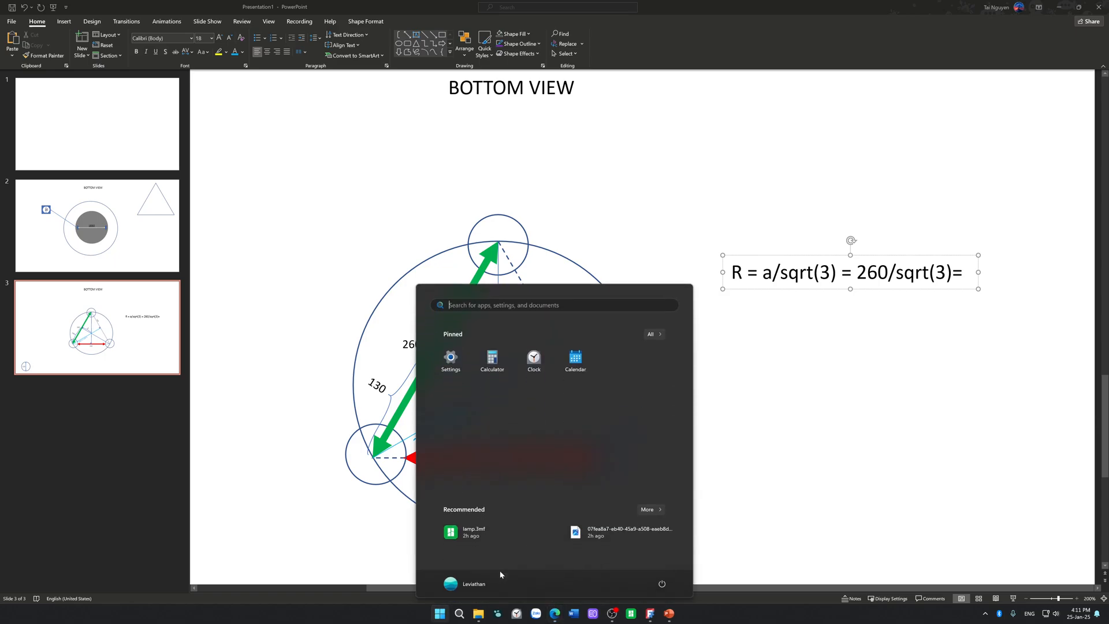
{"action": "key", "text": "Tab"}
{"action": "key", "text": "Right"}
{"action": "key", "text": "Return"}
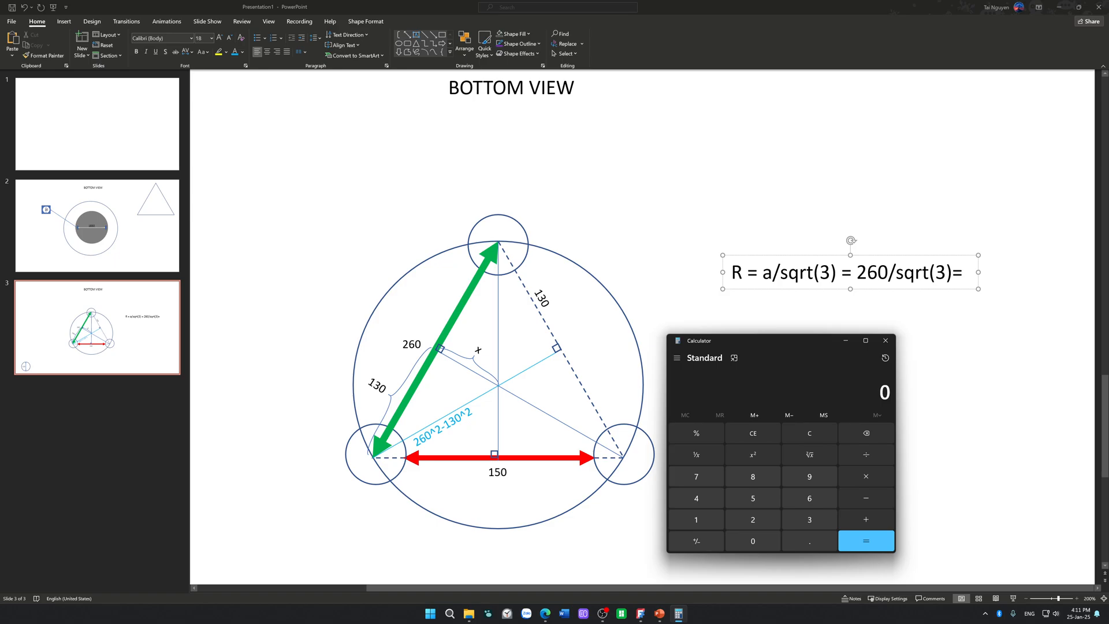
{"action": "type", "text": "60"}
{"action": "key", "text": "BackSpace"}
{"action": "key", "text": "BackSpace"}
{"action": "type", "text": "60"}
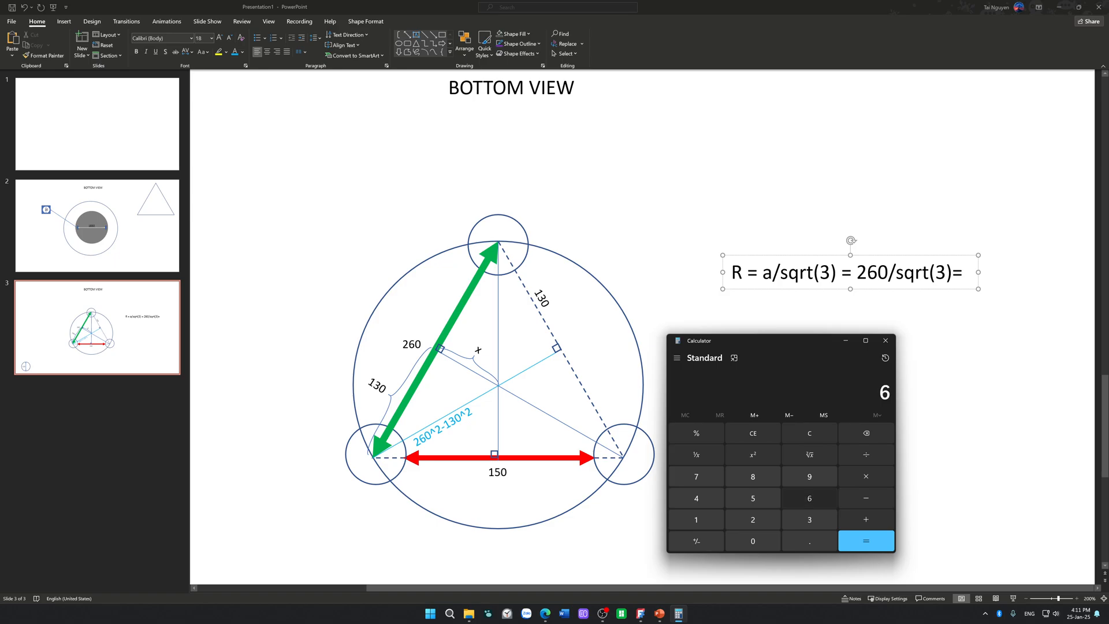
{"action": "key", "text": "BackSpace"}
{"action": "key", "text": "BackSpace"}
{"action": "type", "text": "2"}
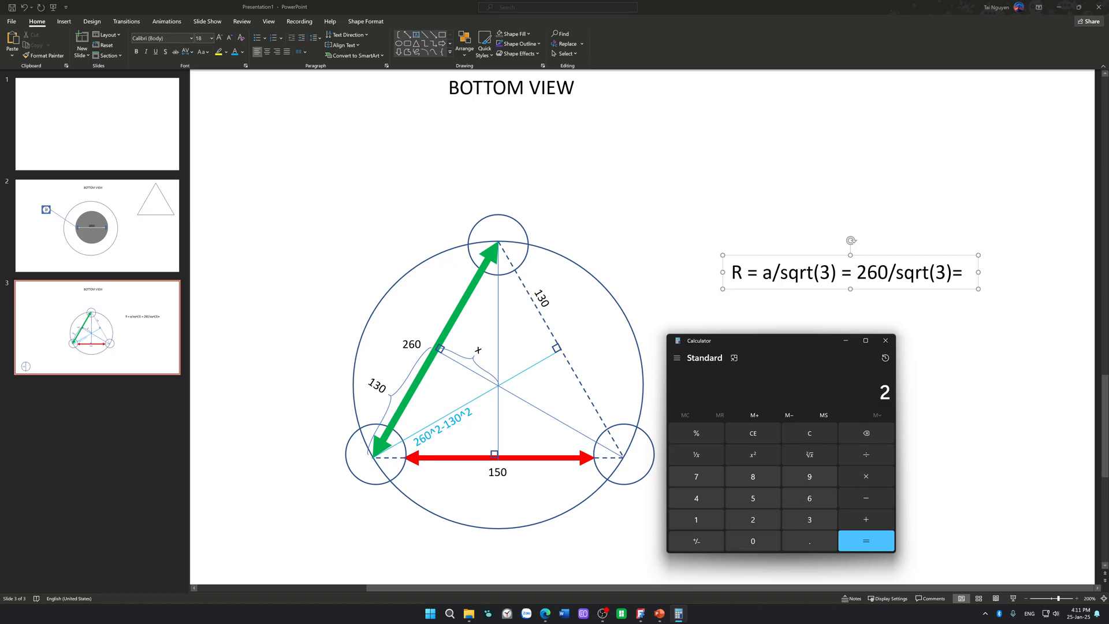
{"action": "type", "text": "60"}
Step: Try to divide 260 by the square root of 3 in Standard mode, copy the result and close Calculator
{"action": "key", "text": "slash"}
{"action": "key", "text": "r"}
{"action": "key", "text": "q"}
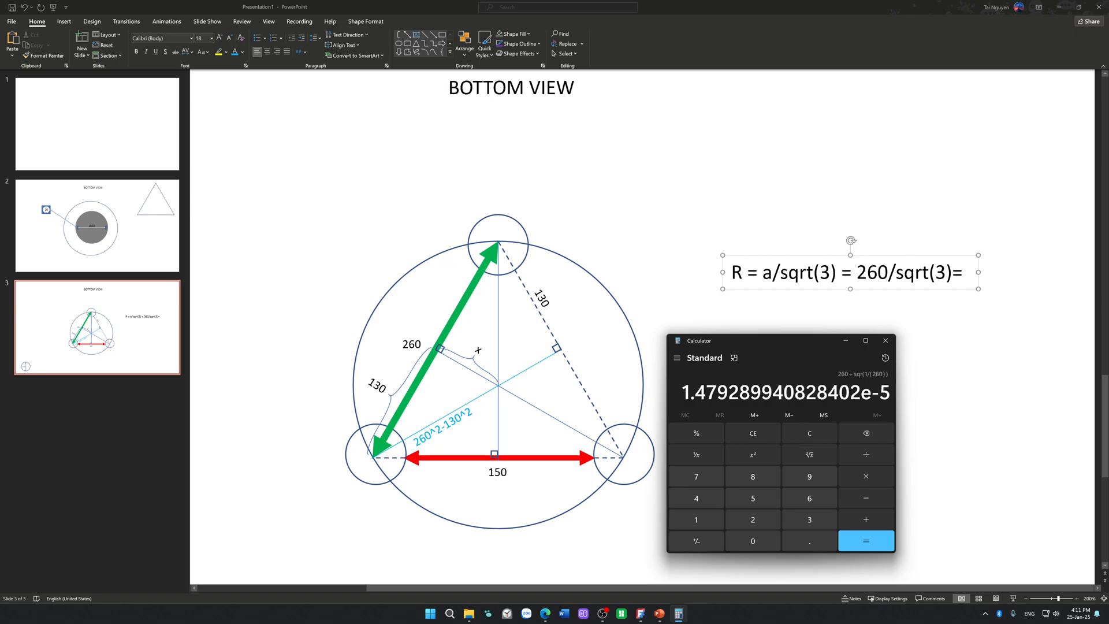
{"action": "key", "text": "r"}
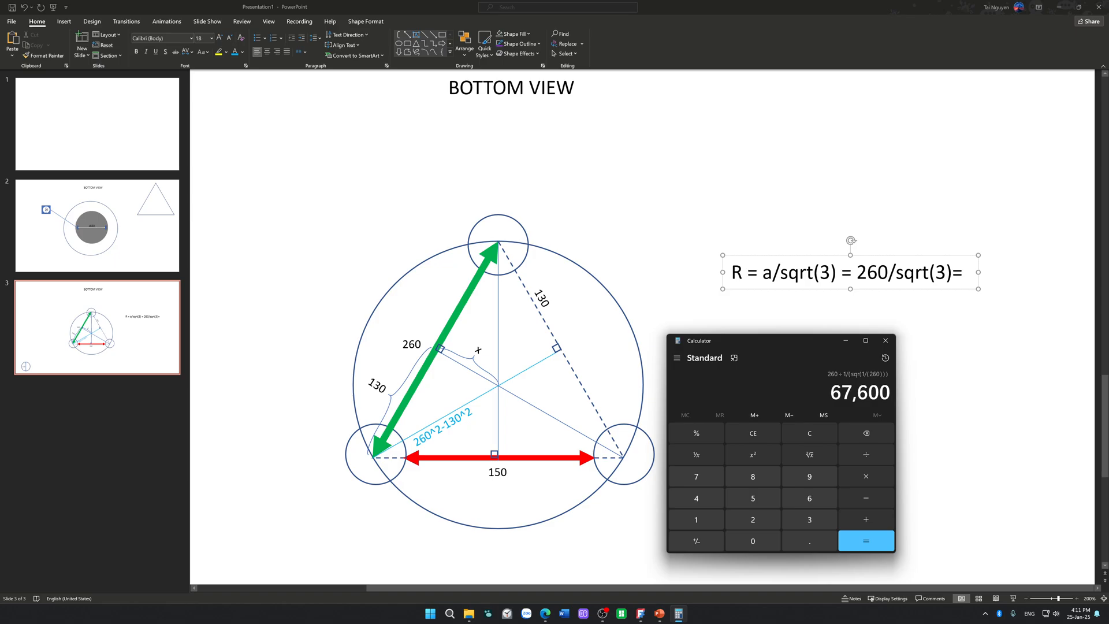
{"action": "key", "text": "ctrl+c"}
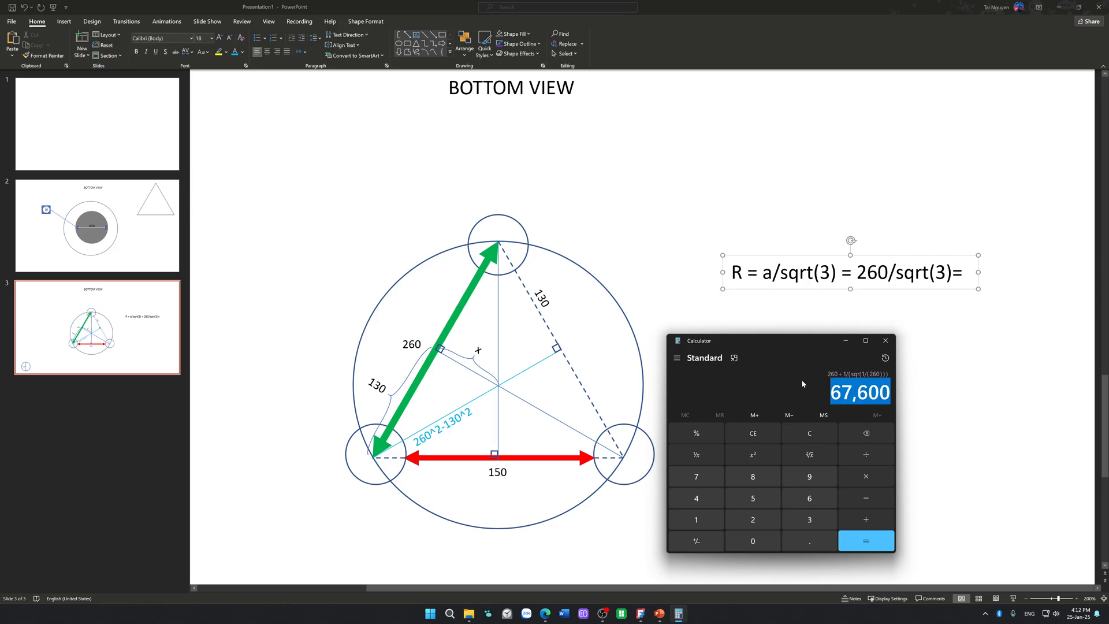
{"action": "left_click", "coordinate": [885, 340]}
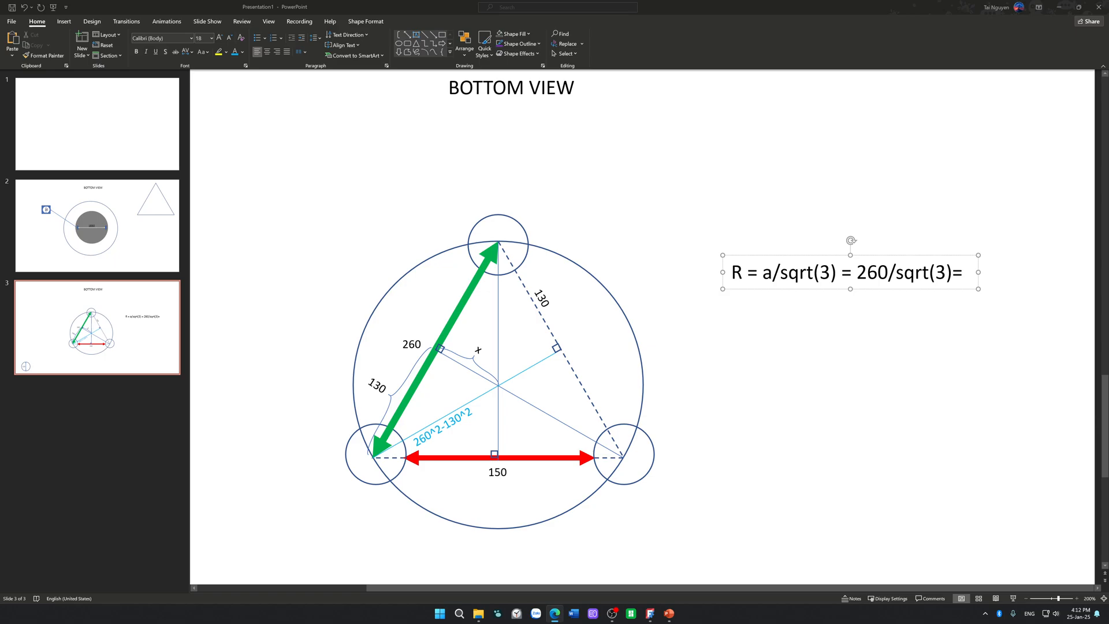
Step: Reopen Calculator and switch it to Scientific mode
{"action": "left_click", "coordinate": [459, 613]}
{"action": "left_click", "coordinate": [444, 344]}
{"action": "left_click", "coordinate": [676, 361]}
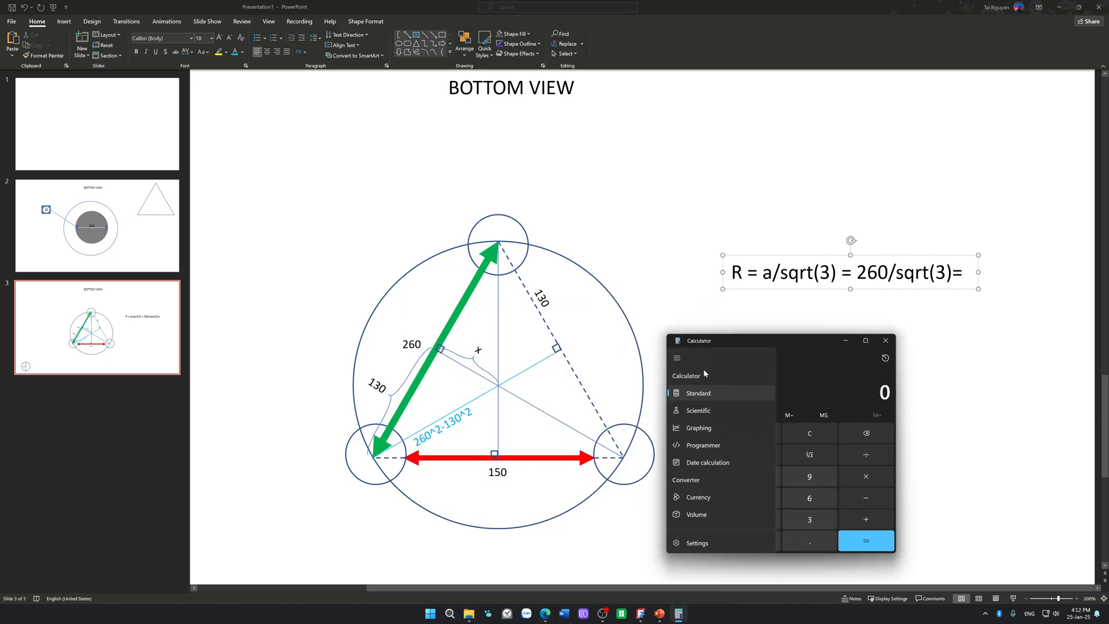
{"action": "left_click", "coordinate": [713, 408]}
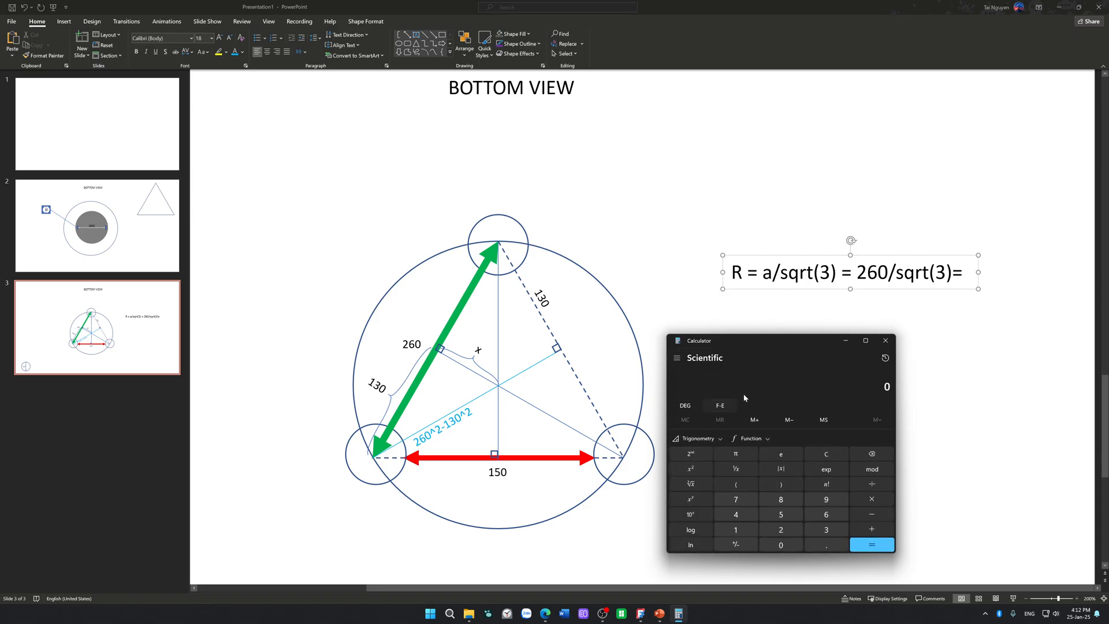
Step: Enter 260 divided by the square root of 3, with the root enclosed in parentheses
{"action": "left_click", "coordinate": [782, 529]}
{"action": "left_click", "coordinate": [821, 514]}
{"action": "left_click", "coordinate": [781, 545]}
{"action": "left_click", "coordinate": [863, 487]}
{"action": "left_click", "coordinate": [741, 485]}
{"action": "left_click", "coordinate": [818, 531]}
{"action": "left_click", "coordinate": [689, 487]}
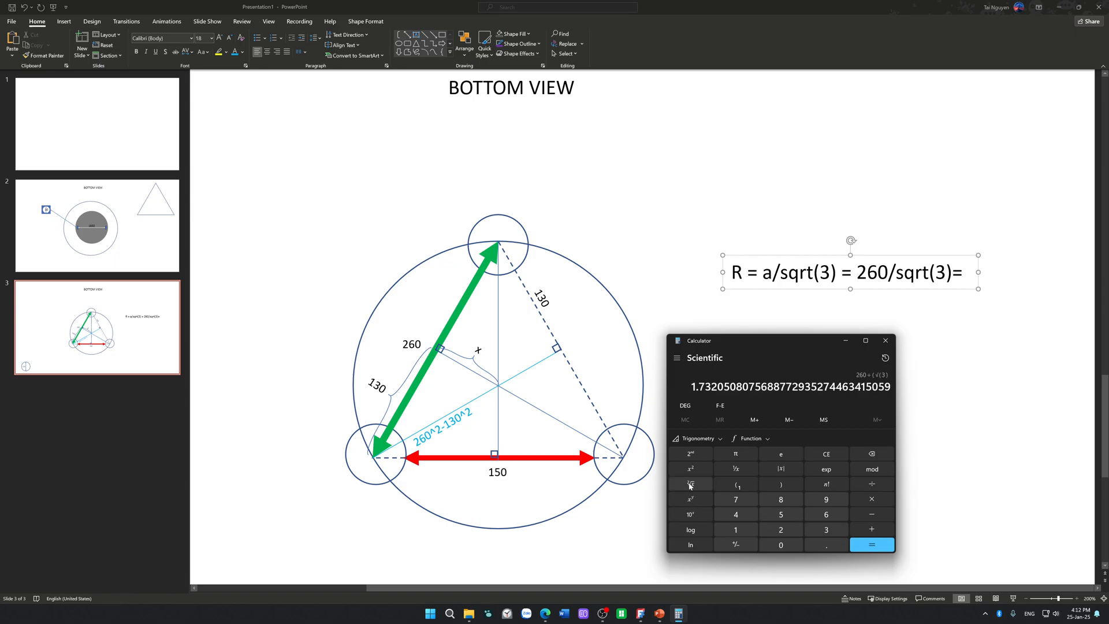
{"action": "left_click", "coordinate": [796, 483]}
{"action": "mouse_move", "coordinate": [554, 615]}
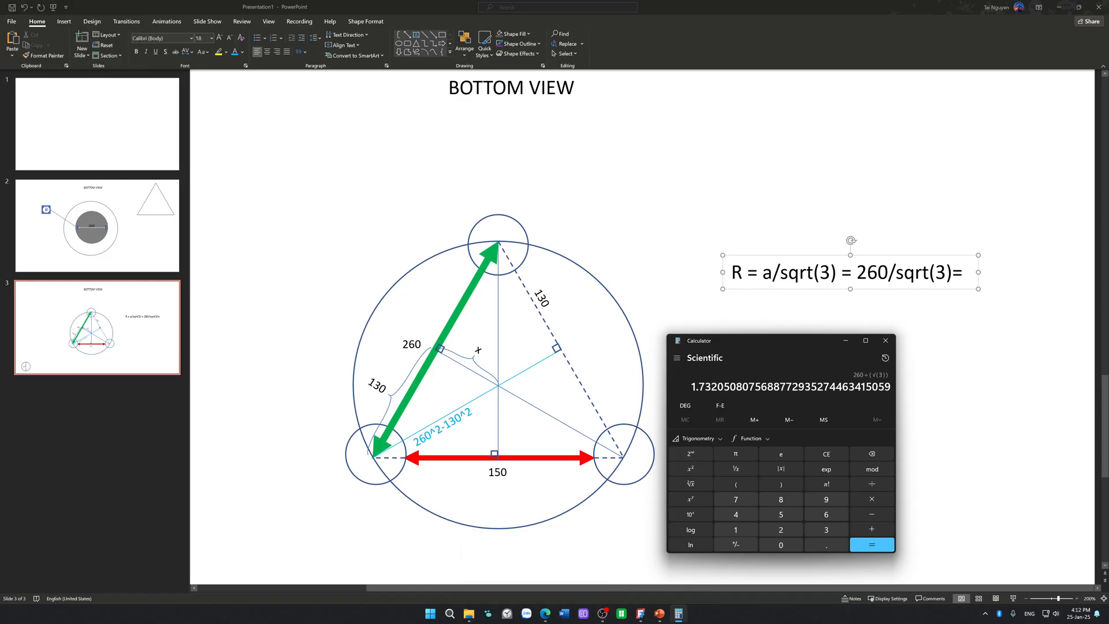
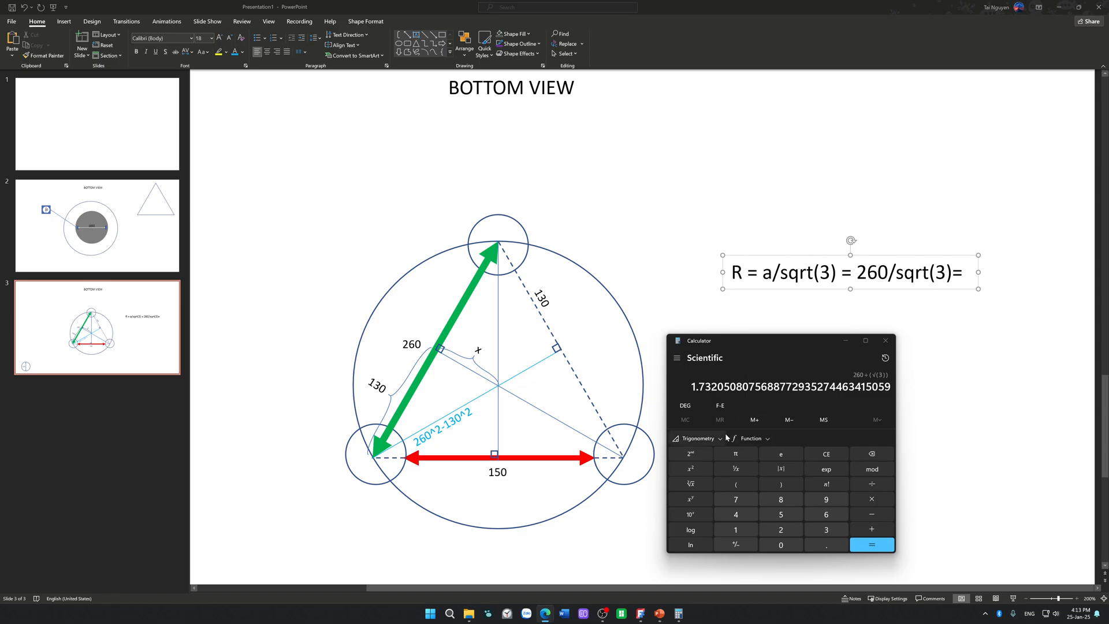
Step: Evaluate 260 divided by the square root of 3 and append the result 150.111 to the slide's R formula
{"action": "left_click", "coordinate": [872, 547]}
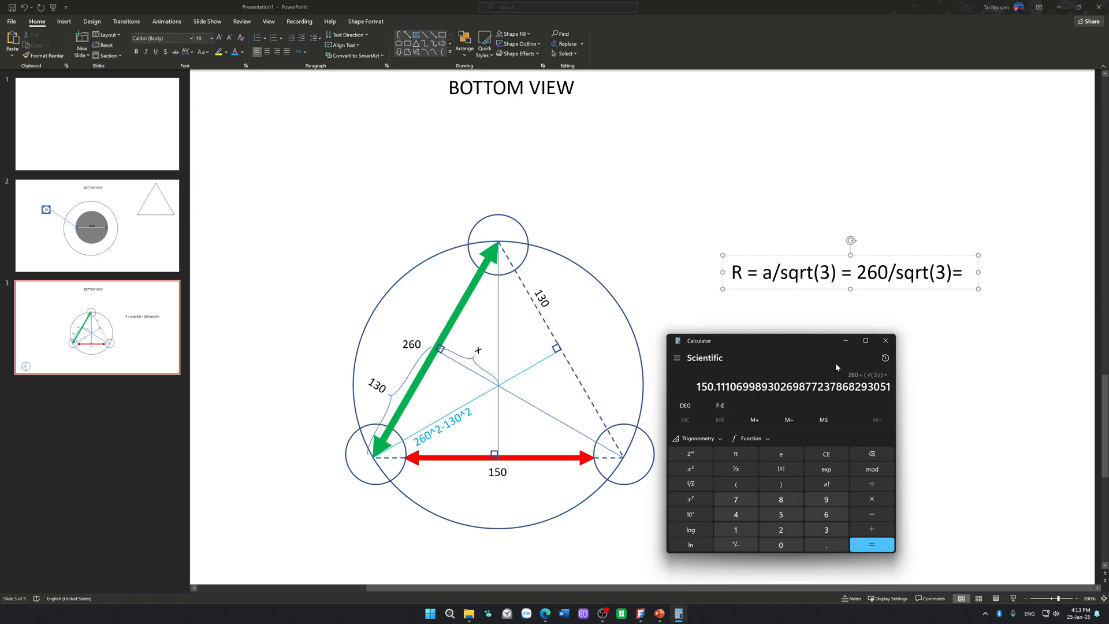
{"action": "left_click_drag", "start_coordinate": [696, 386], "coordinate": [730, 387]}
{"action": "key", "text": "ctrl+c"}
{"action": "left_click", "coordinate": [967, 276]}
{"action": "key", "text": "ctrl+v"}
{"action": "left_click", "coordinate": [982, 351]}
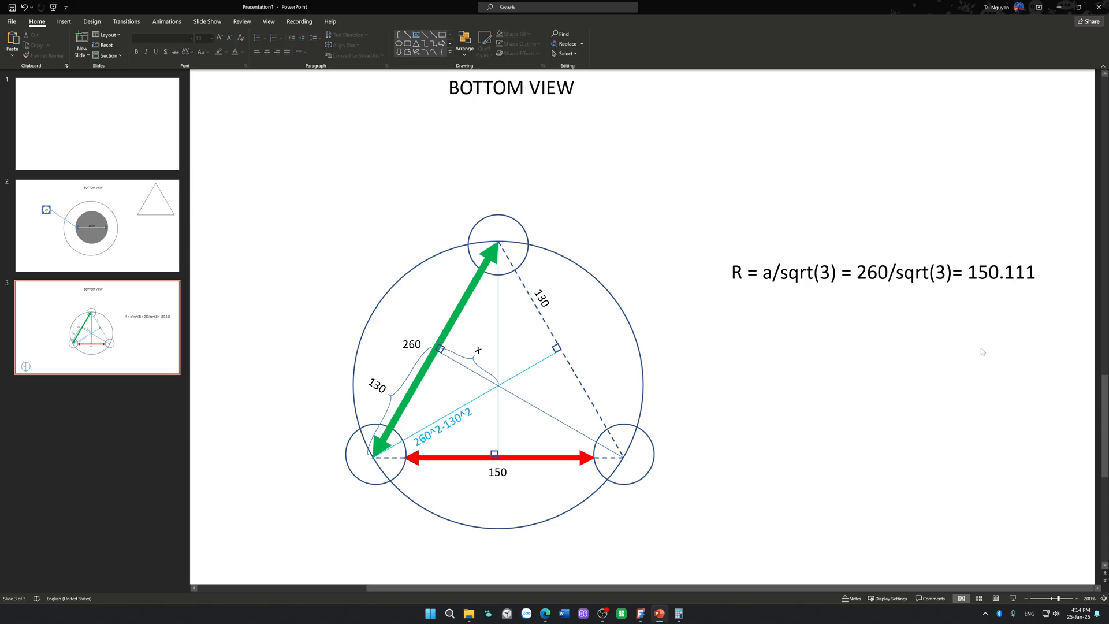
Step: Duplicate the red 150 arrow and place the copy below the original, starting at the large circle's vertical centre line
{"action": "left_click", "coordinate": [560, 460]}
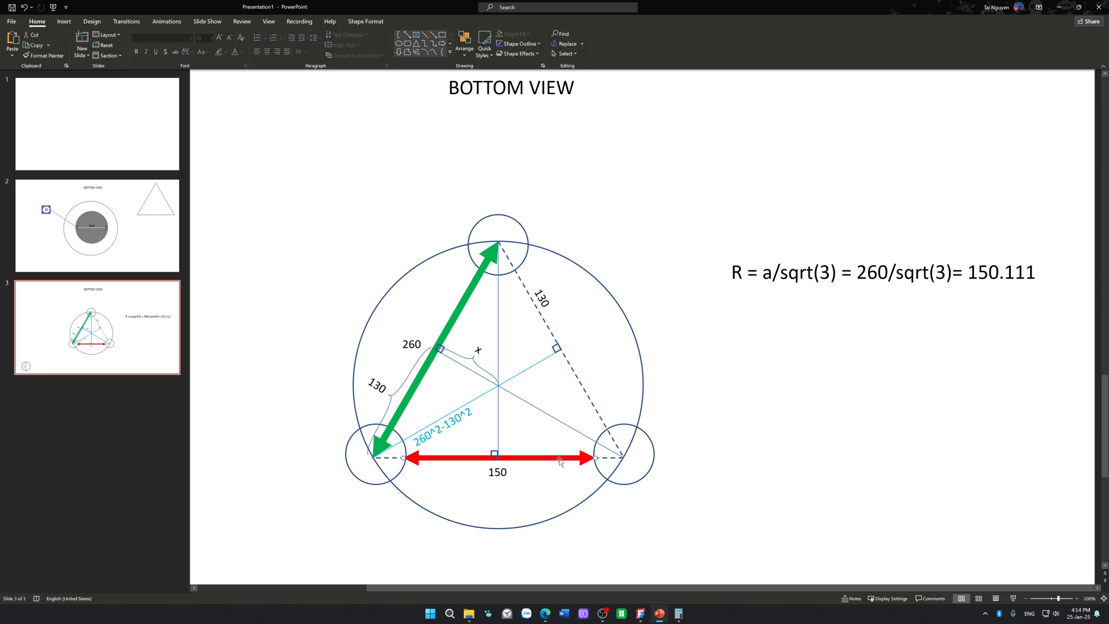
{"action": "left_click_drag", "start_coordinate": [579, 453], "coordinate": [659, 392], "text": "ctrl"}
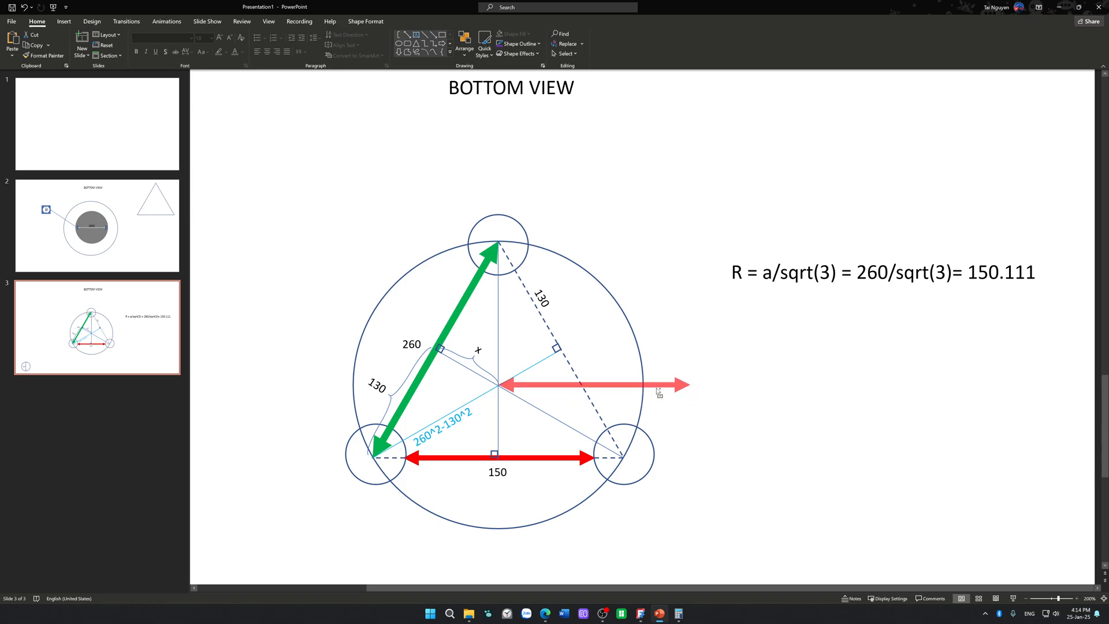
{"action": "left_click_drag", "start_coordinate": [658, 392], "coordinate": [701, 517], "text": "ctrl"}
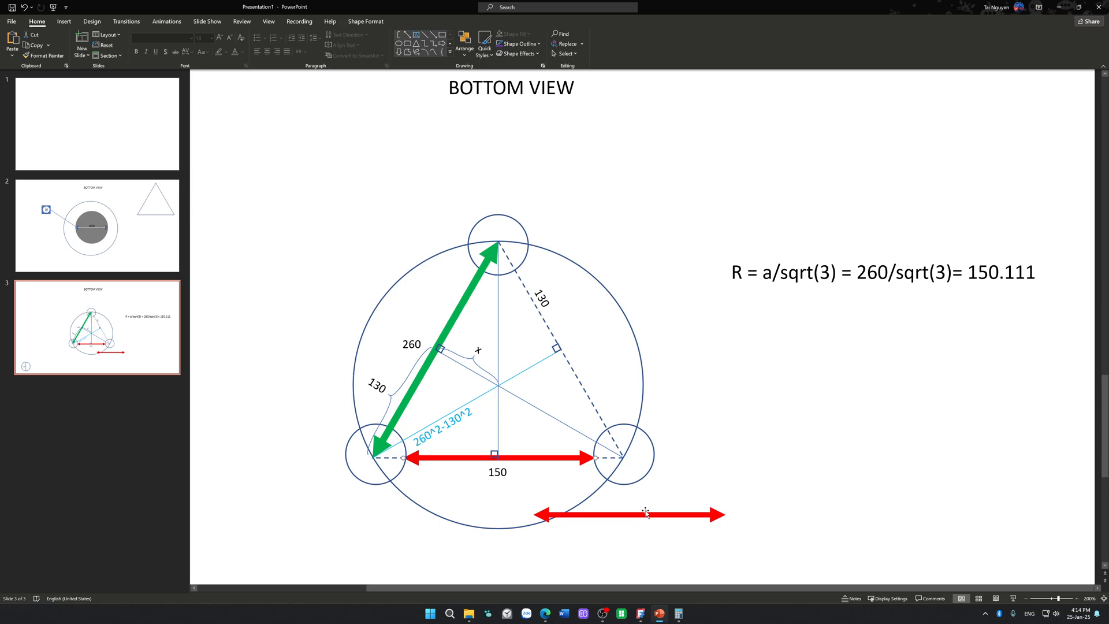
{"action": "left_click_drag", "start_coordinate": [644, 509], "coordinate": [583, 516]}
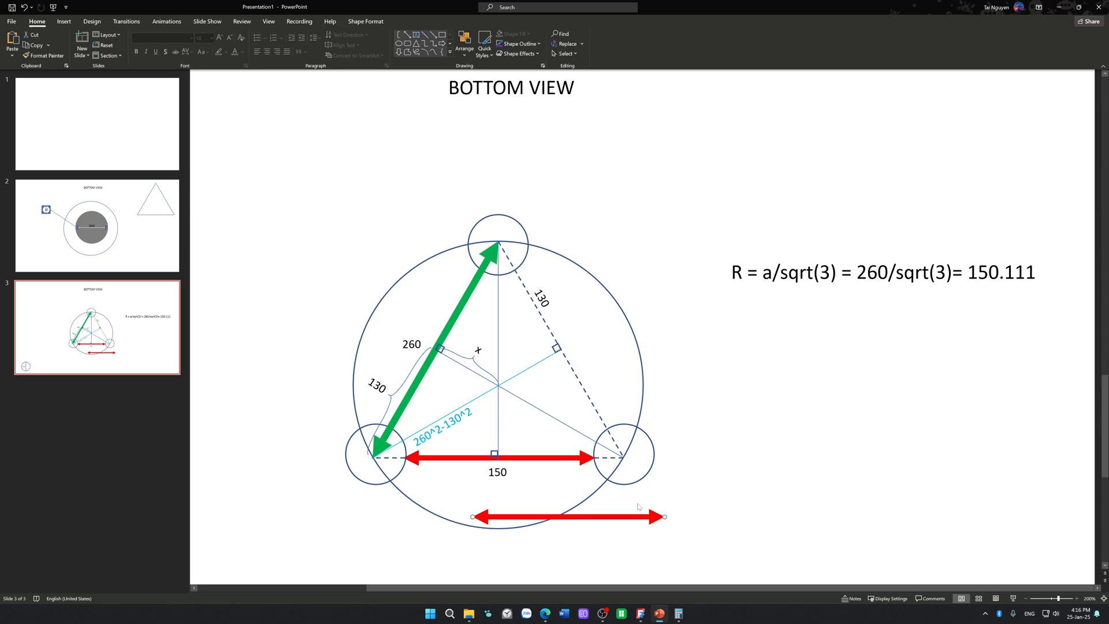
{"action": "left_click_drag", "start_coordinate": [634, 519], "coordinate": [662, 510]}
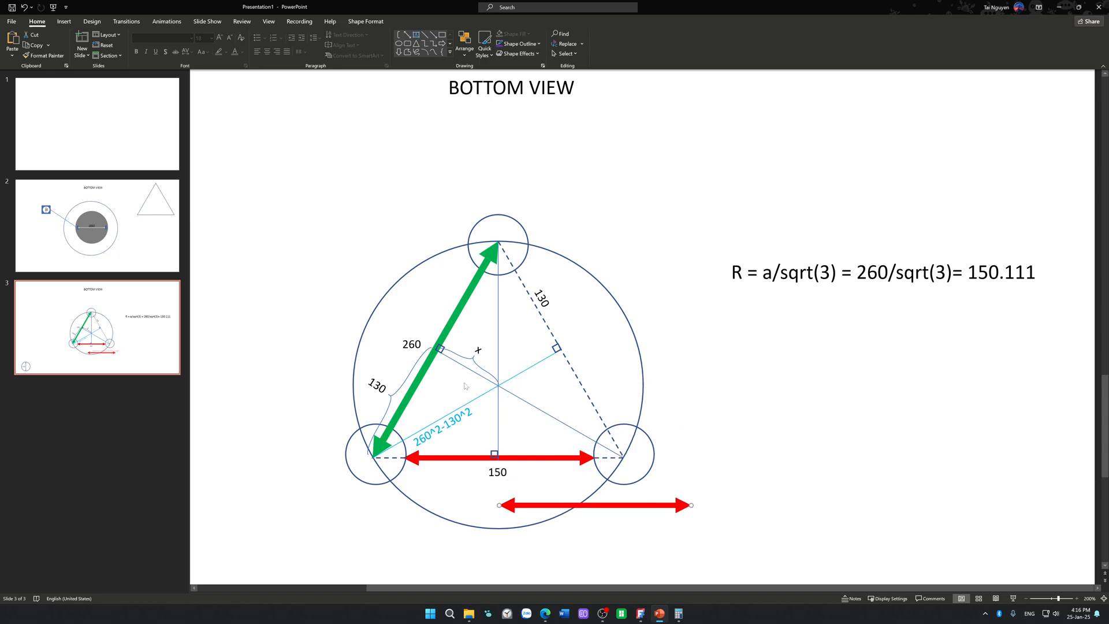
{"action": "left_click", "coordinate": [470, 299]}
{"action": "left_click", "coordinate": [552, 458]}
{"action": "left_click", "coordinate": [459, 484]}
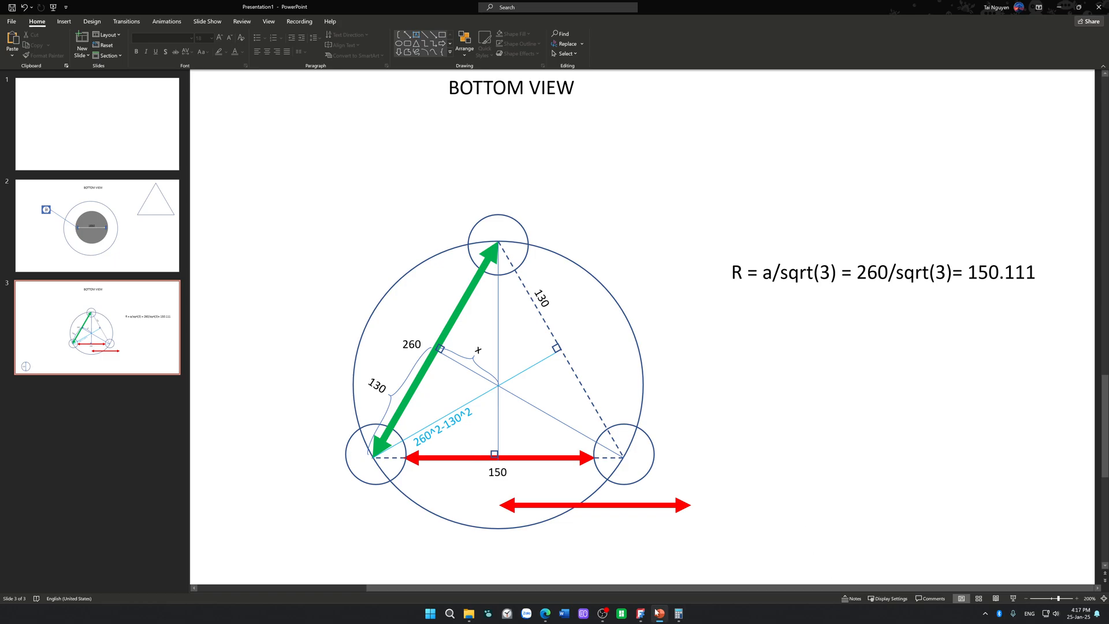
Step: Switch Calculator to Standard mode, add 150 and 110, and return to the slide
{"action": "left_click", "coordinate": [679, 613]}
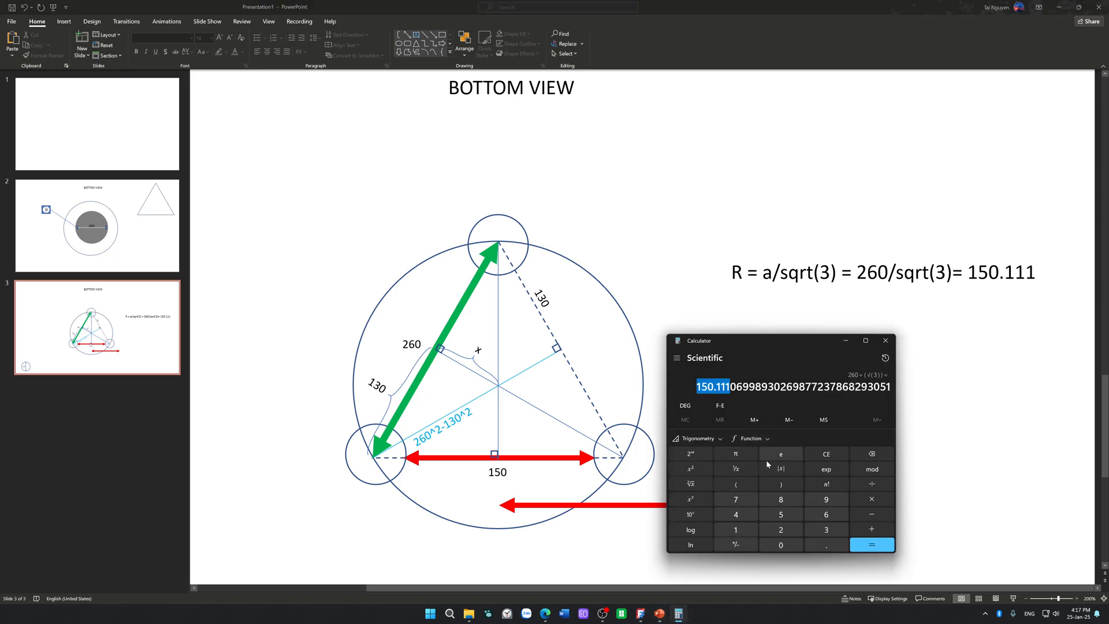
{"action": "left_click", "coordinate": [676, 358]}
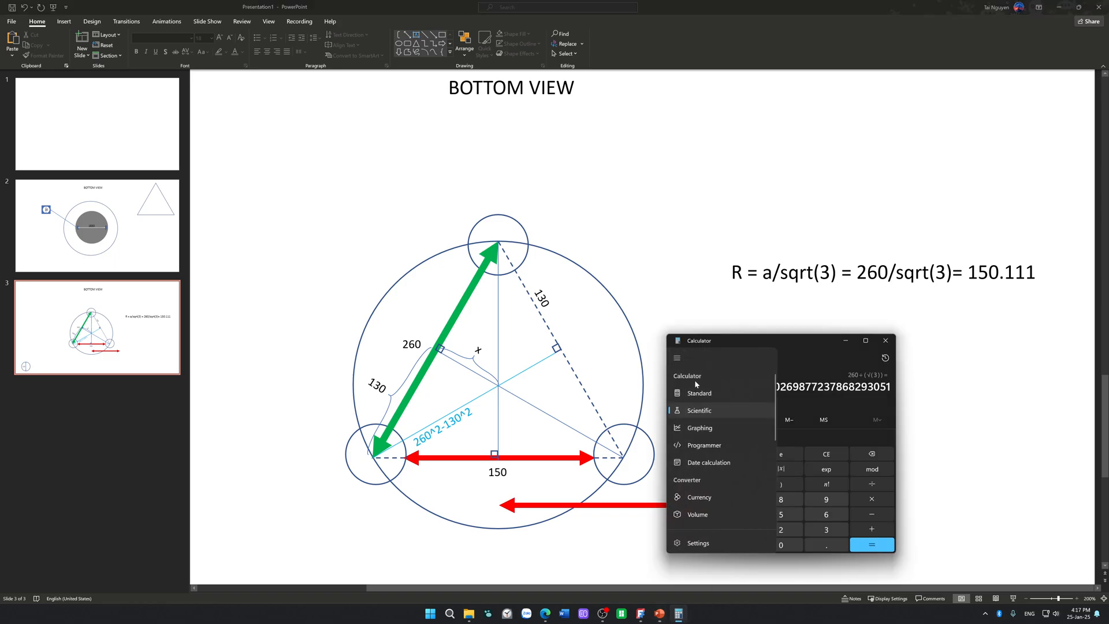
{"action": "left_click", "coordinate": [684, 396]}
{"action": "left_click", "coordinate": [697, 520]}
{"action": "left_click", "coordinate": [753, 498]}
{"action": "left_click", "coordinate": [752, 543]}
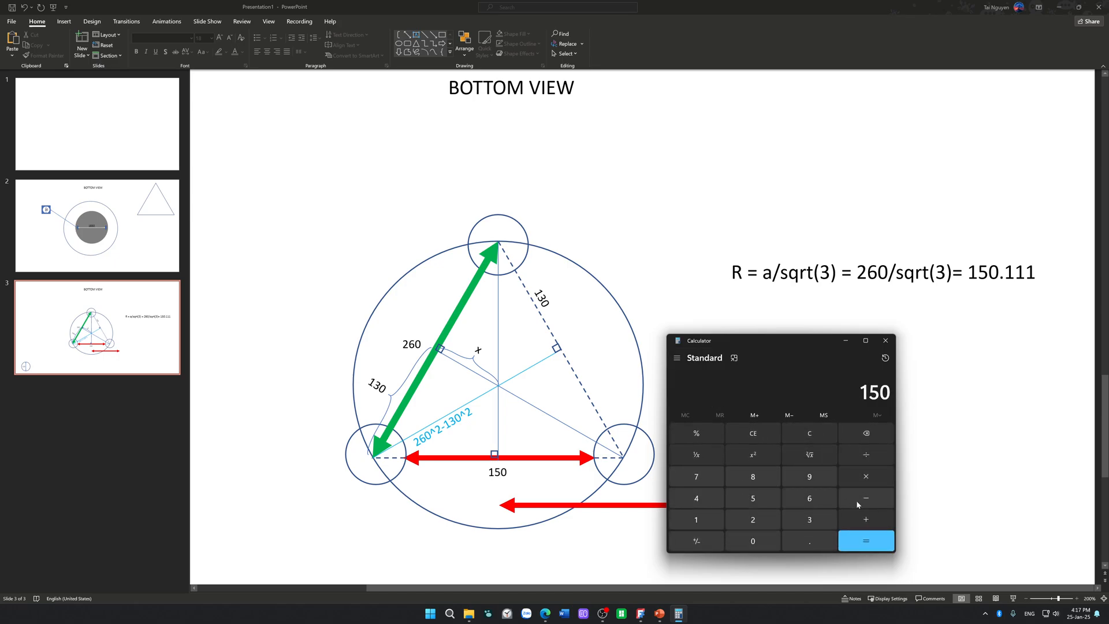
{"action": "left_click", "coordinate": [863, 520]}
{"action": "left_click", "coordinate": [703, 522]}
{"action": "left_click", "coordinate": [690, 521]}
{"action": "left_click", "coordinate": [753, 541]}
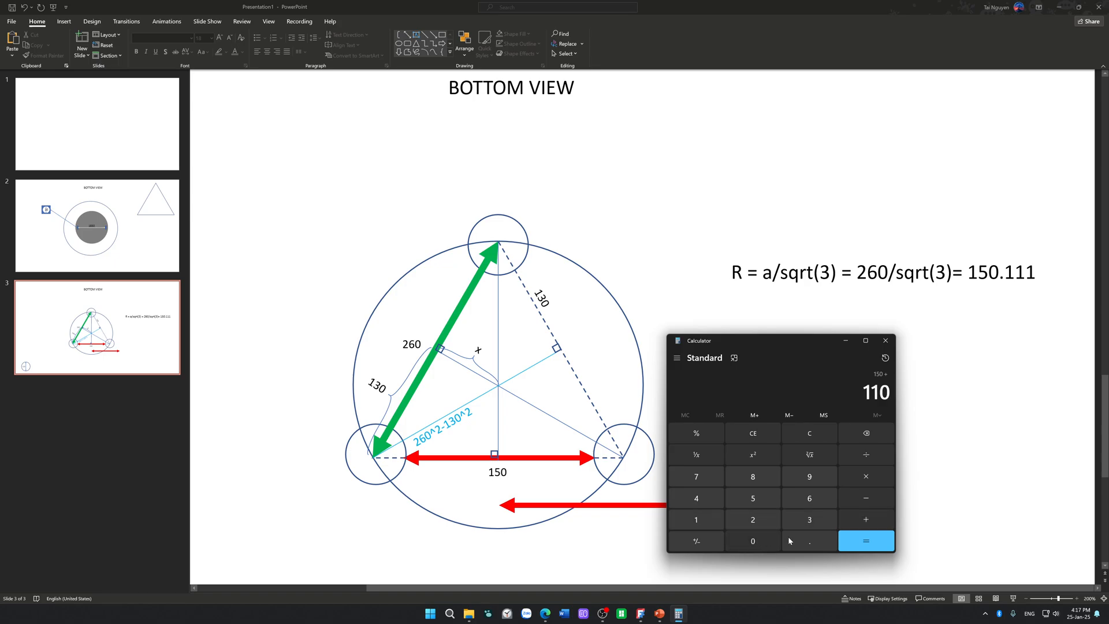
{"action": "left_click", "coordinate": [845, 541]}
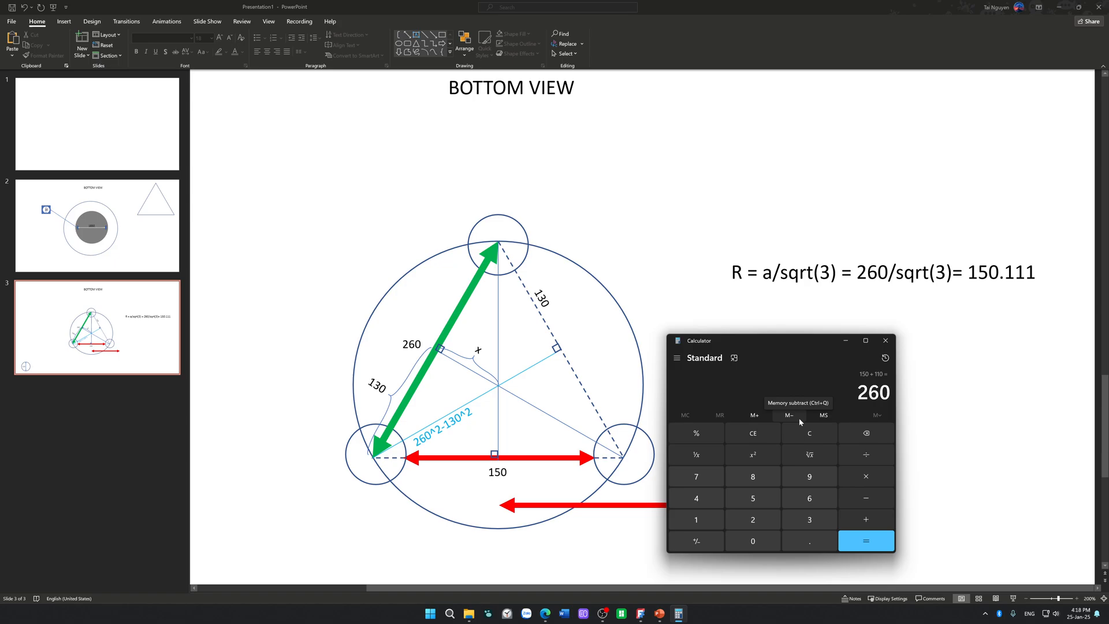
{"action": "left_click", "coordinate": [936, 400]}
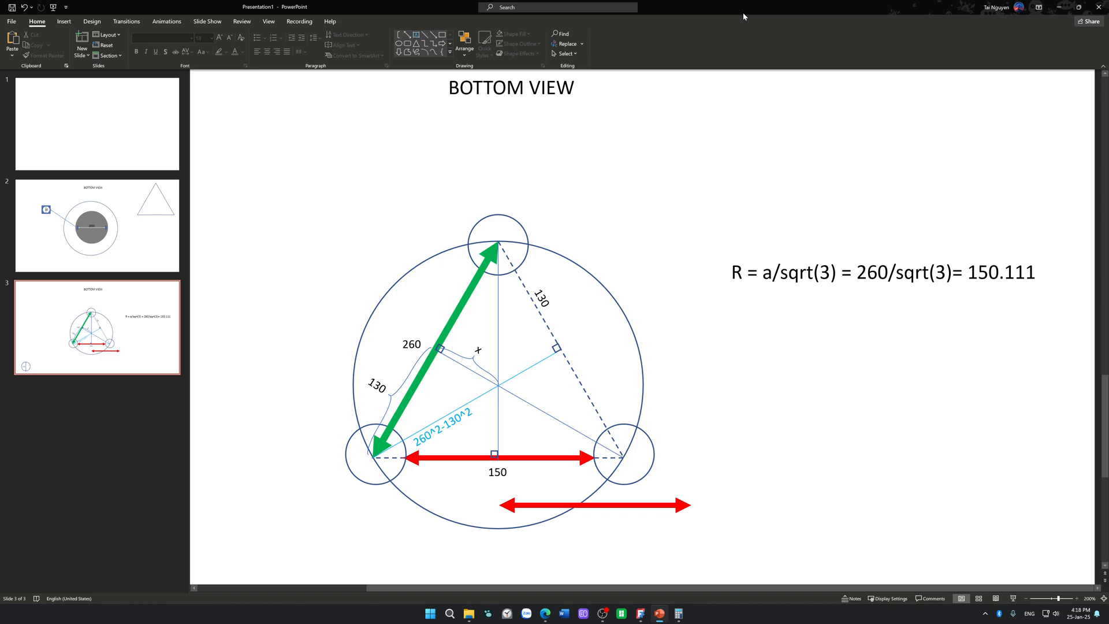
Step: Move the PowerPoint window off this display, close Calculator and switch to FreeCAD
{"action": "left_click_drag", "start_coordinate": [743, 12], "coordinate": [1108, 271]}
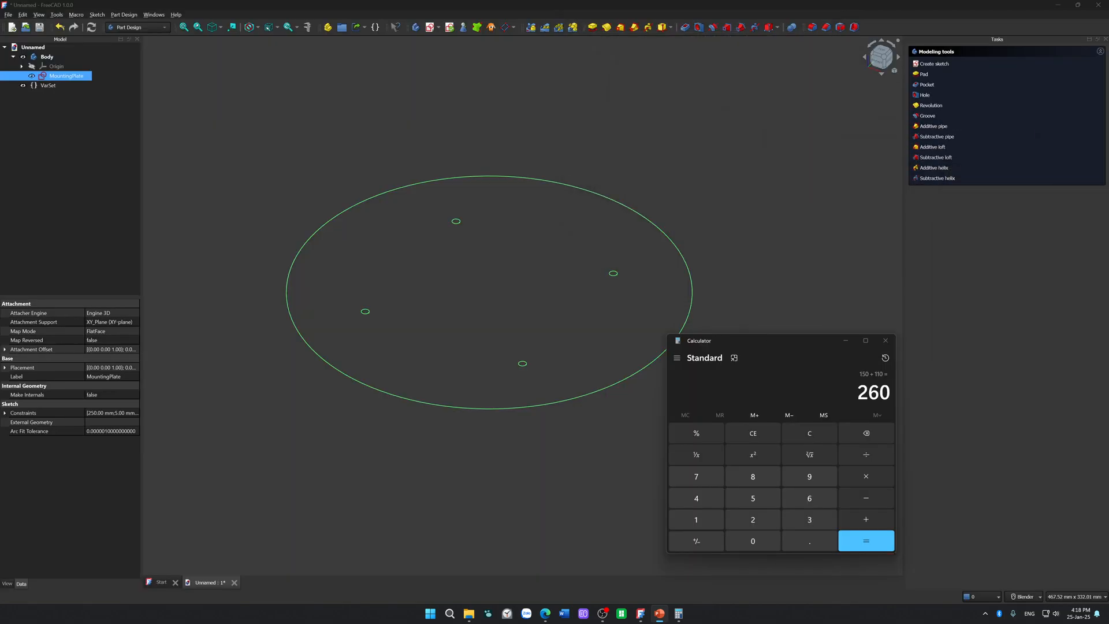
{"action": "left_click", "coordinate": [893, 339]}
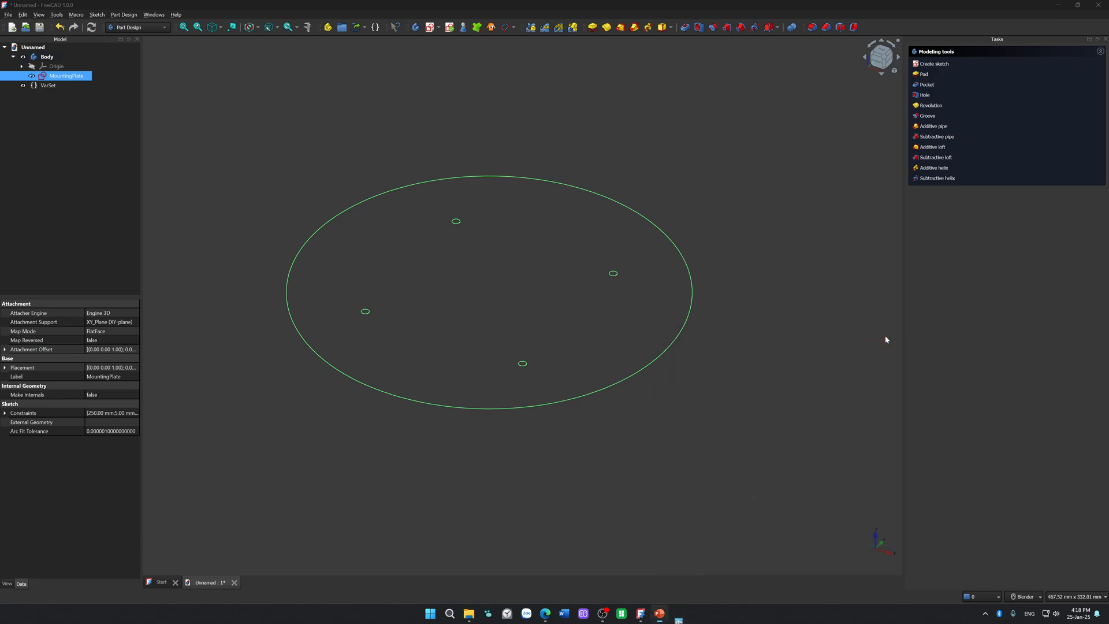
{"action": "left_click", "coordinate": [777, 337]}
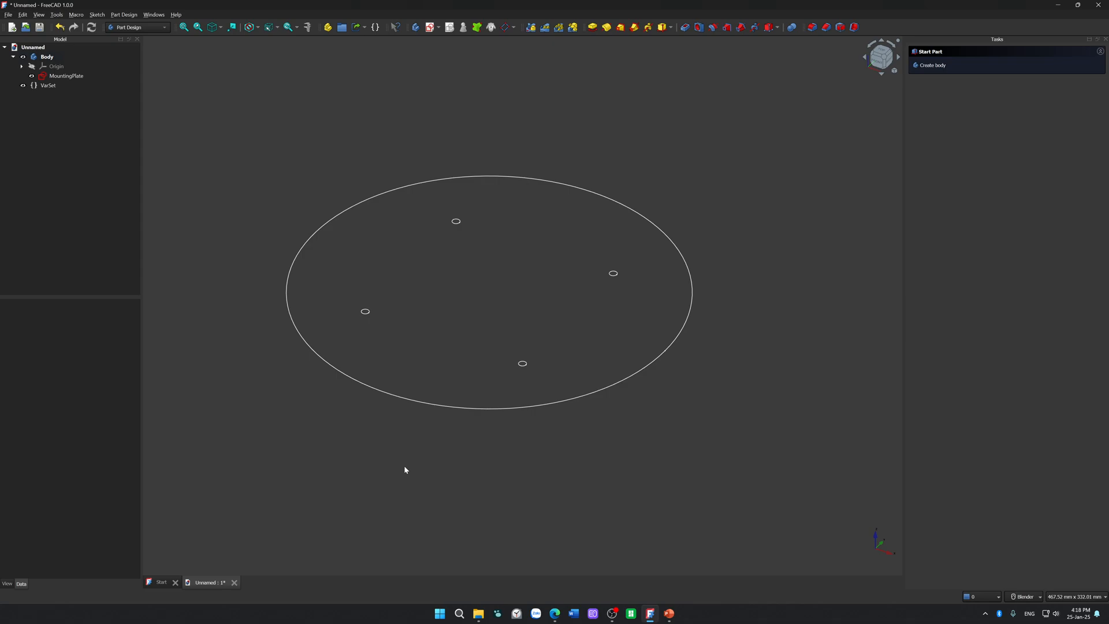
{"action": "key", "text": "alt+Tab"}
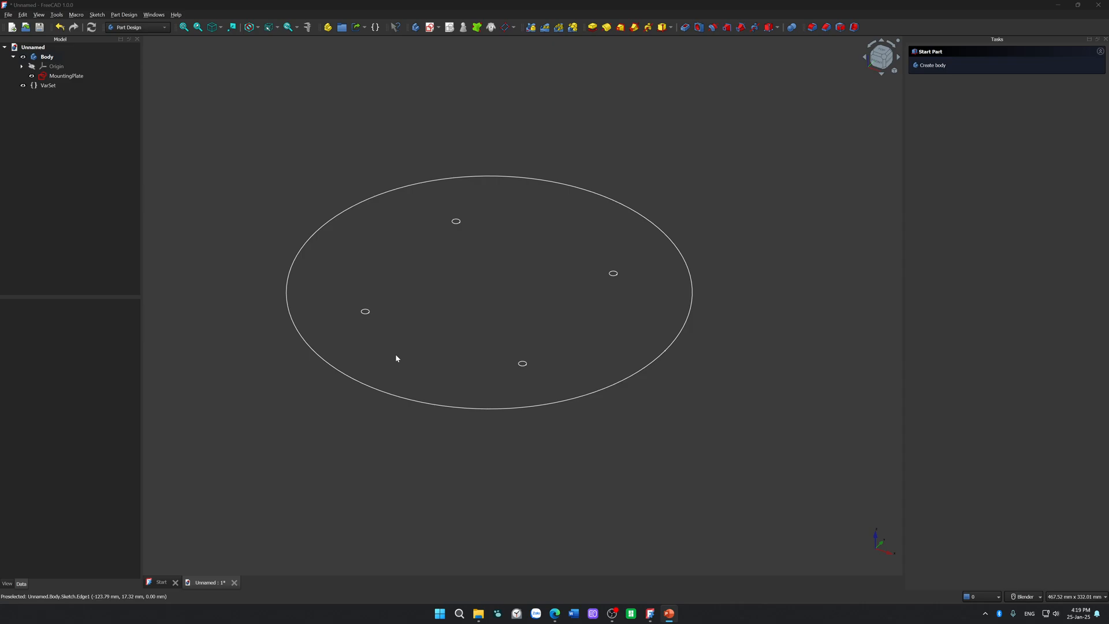
Step: Open the MountingPlate sketch for editing and draw a 10 mm diameter circle centred on the origin
{"action": "left_click", "coordinate": [76, 76]}
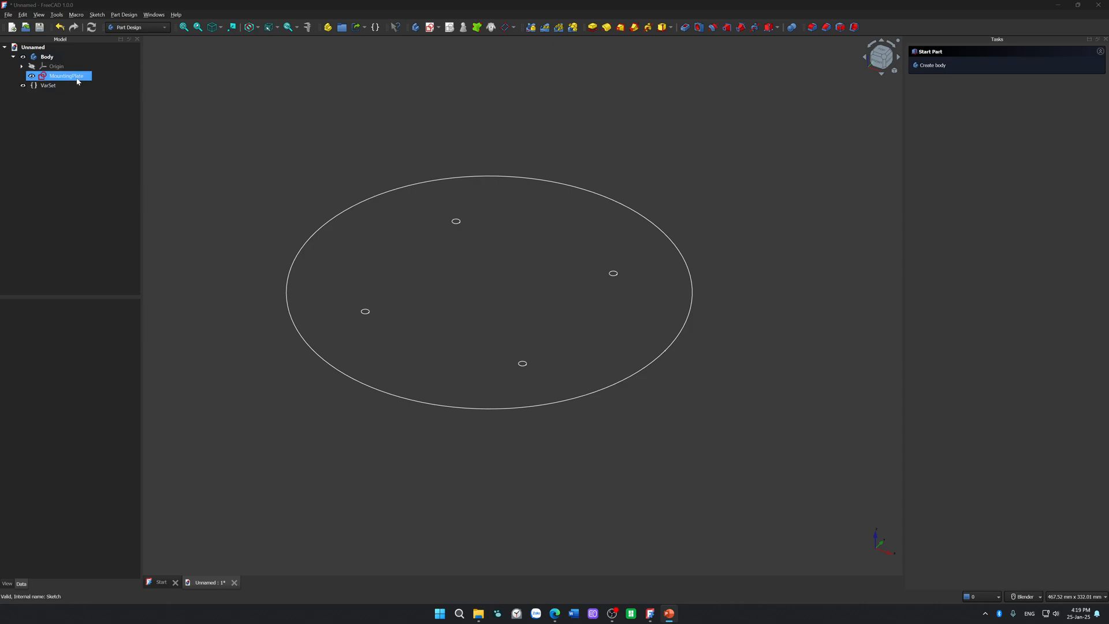
{"action": "double_click", "coordinate": [76, 76]}
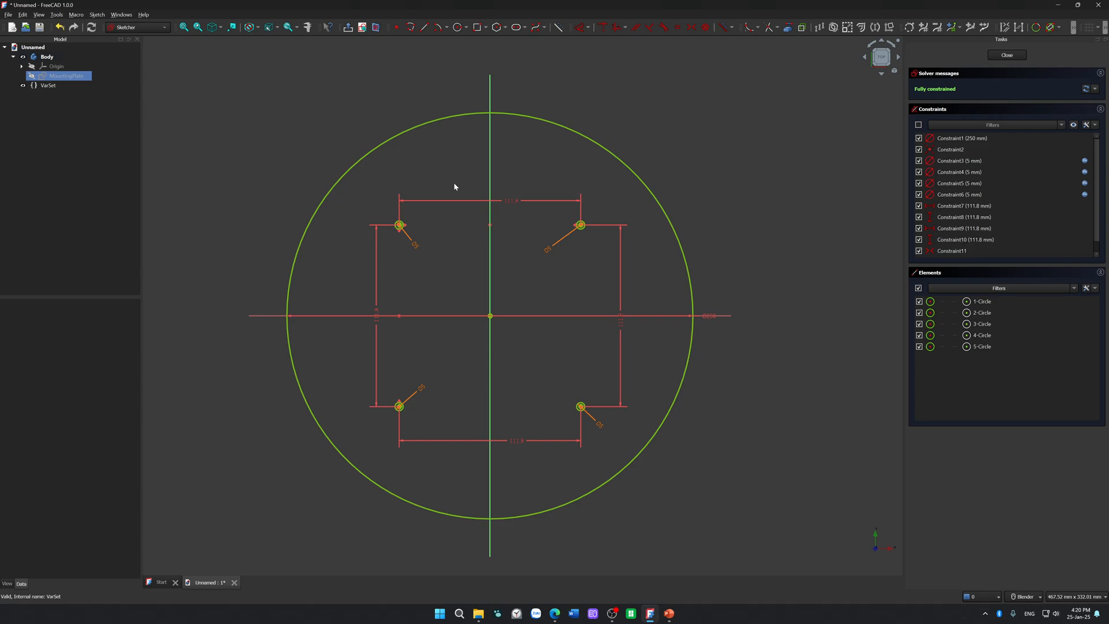
{"action": "left_click", "coordinate": [460, 28]}
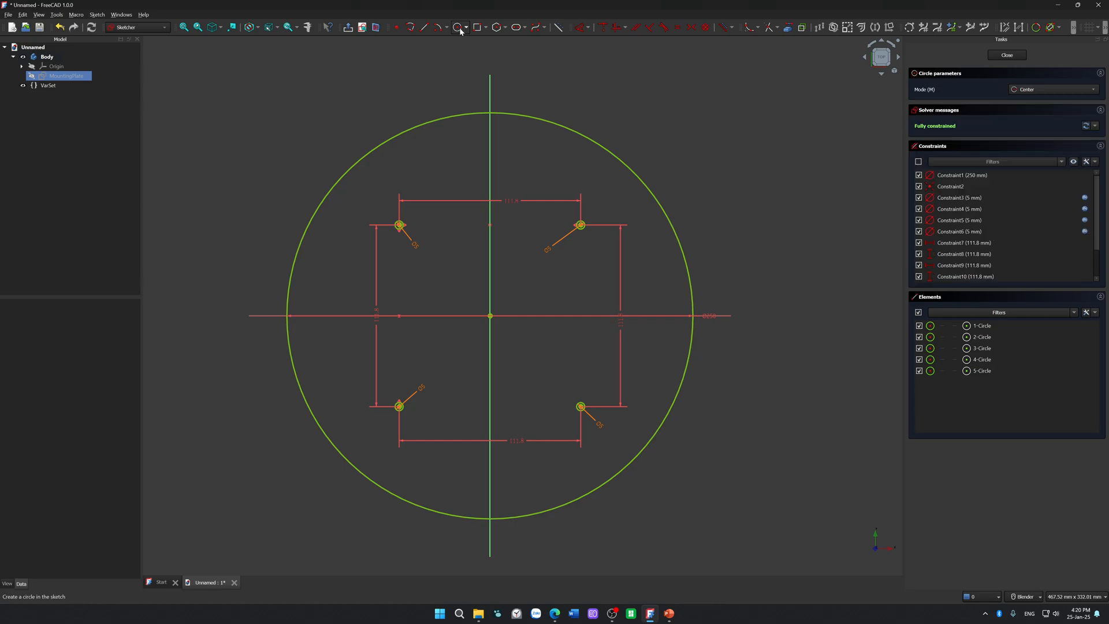
{"action": "left_click", "coordinate": [490, 316]}
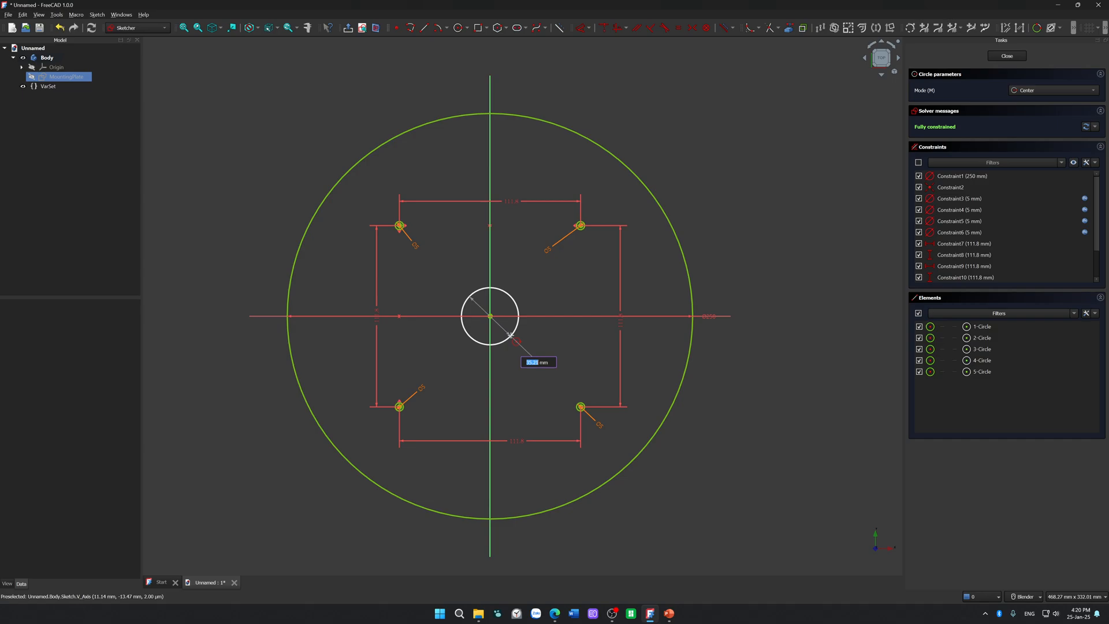
{"action": "type", "text": "10"}
{"action": "key", "text": "Return"}
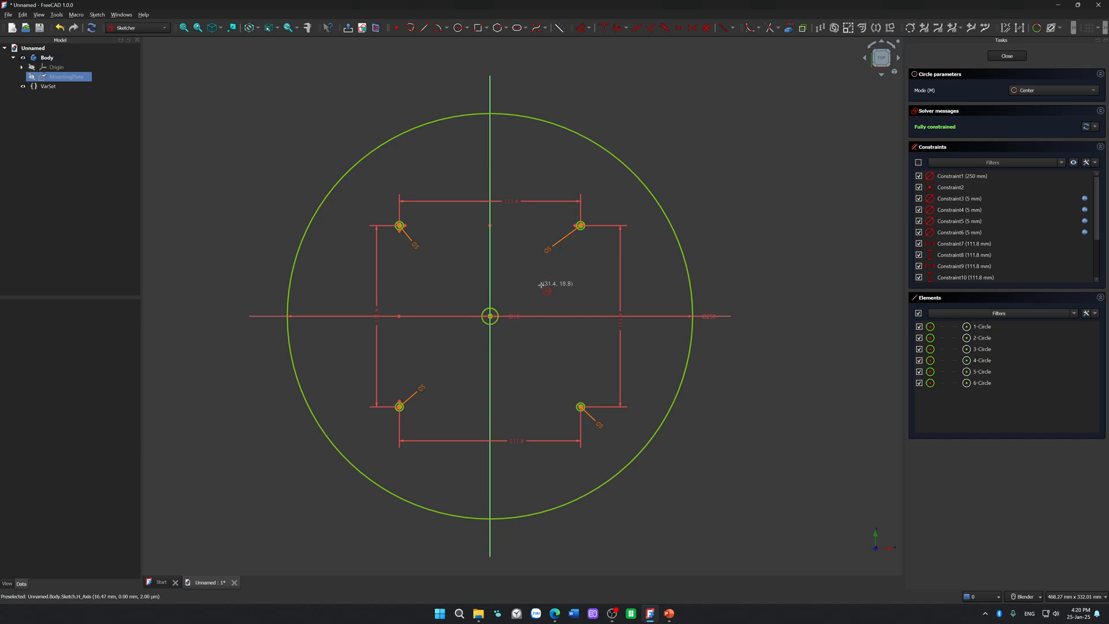
{"action": "key", "text": "Escape"}
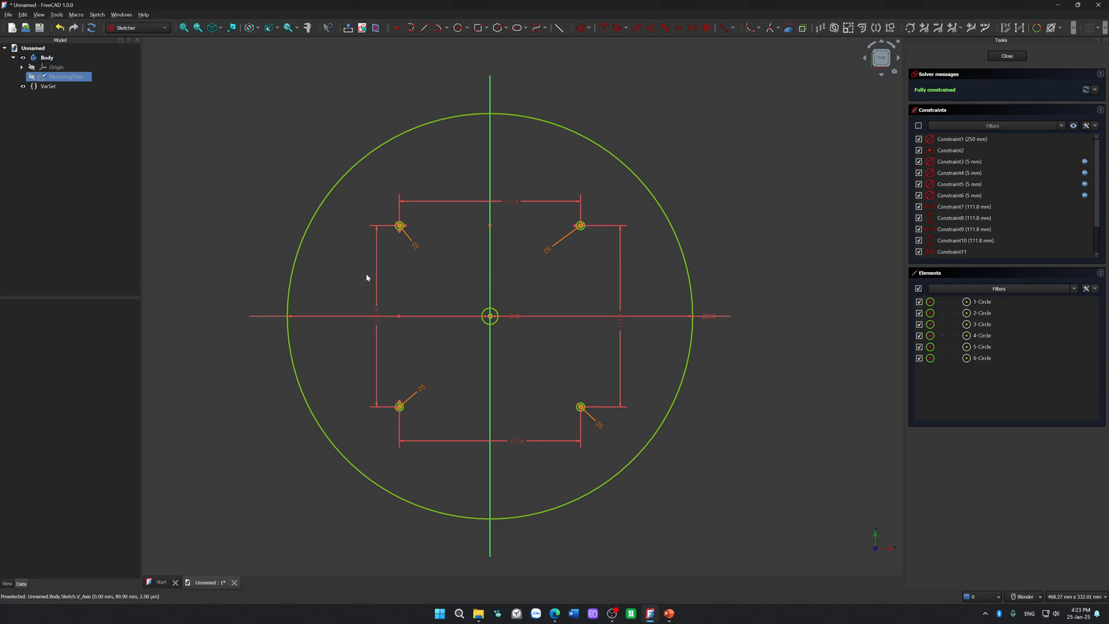
Step: Reposition the outer circle's diameter label and the upper 111.8 mm hole-spacing label so they are easier to read
{"action": "left_click", "coordinate": [690, 333]}
{"action": "left_click", "coordinate": [729, 410]}
{"action": "left_click_drag", "start_coordinate": [709, 317], "coordinate": [658, 342]}
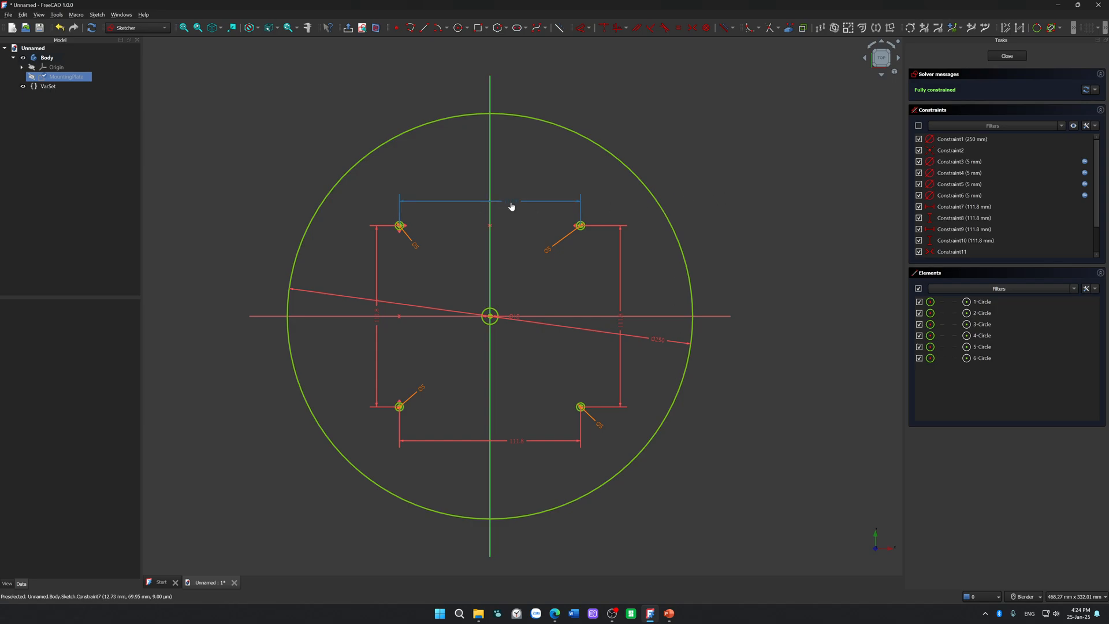
{"action": "left_click_drag", "start_coordinate": [511, 202], "coordinate": [516, 214]}
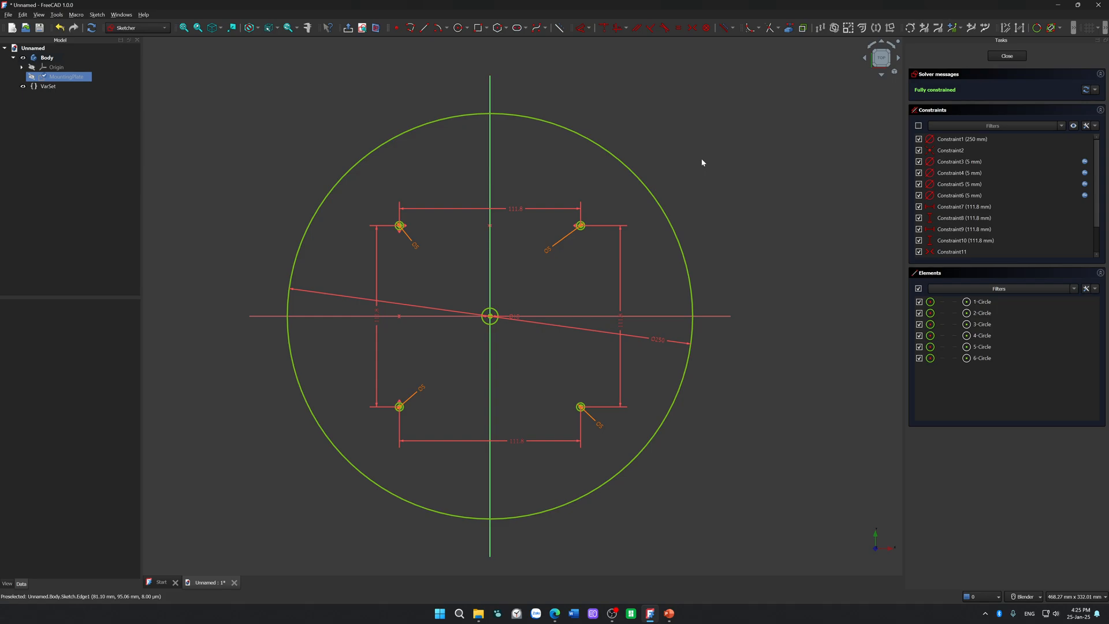
Step: Set the outer circle's diameter to 300 mm
{"action": "double_click", "coordinate": [661, 340]}
{"action": "type", "text": "3"}
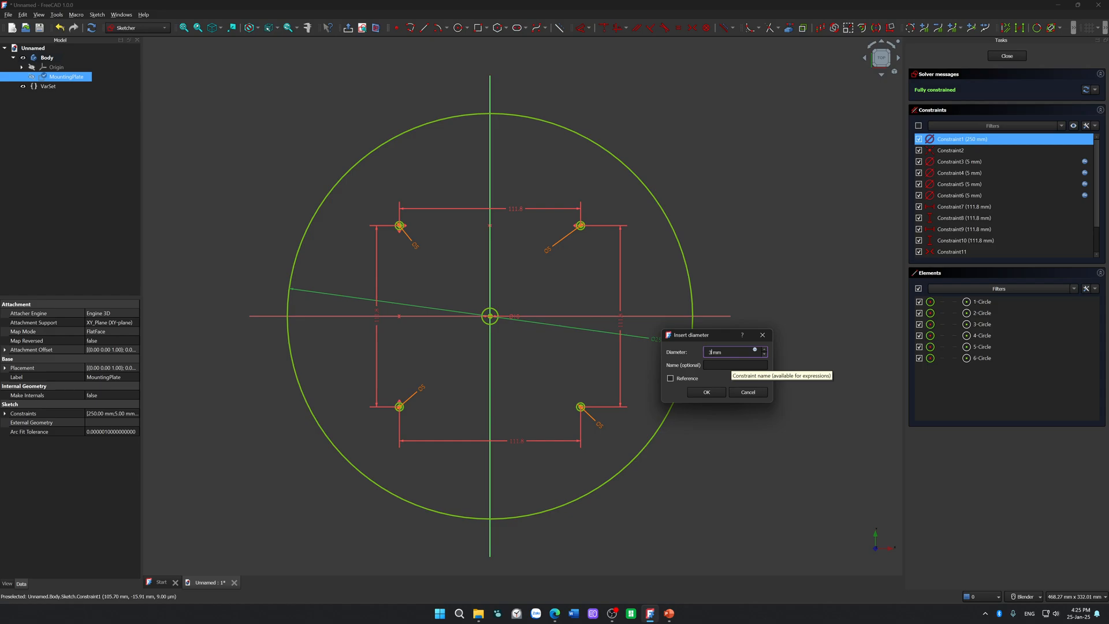
{"action": "type", "text": "00"}
{"action": "key", "text": "Return"}
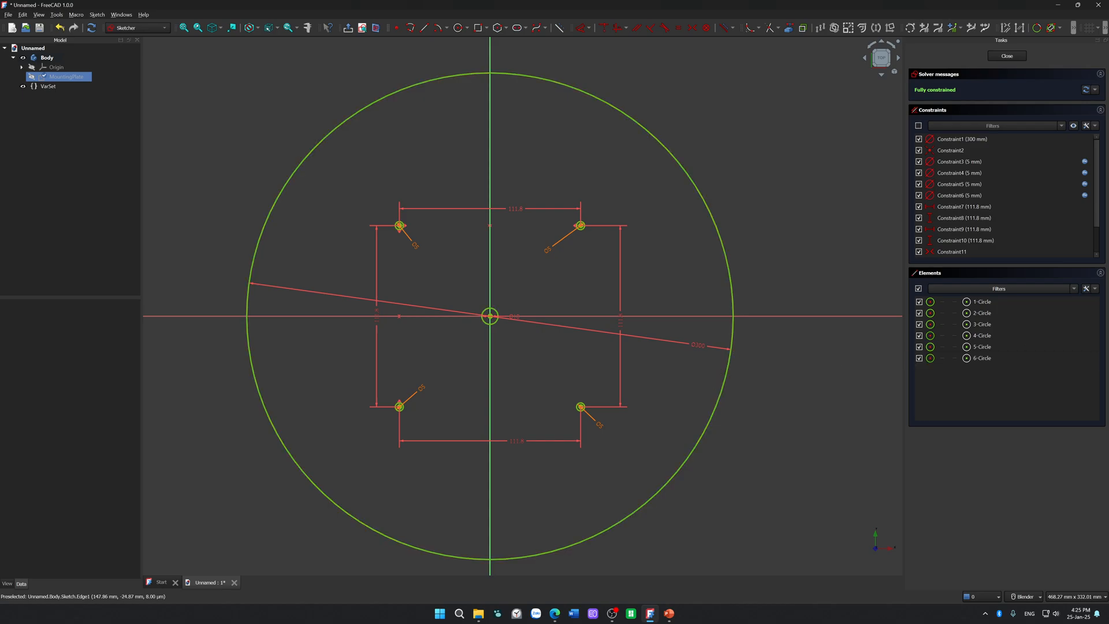
Step: Bring up the PowerPoint bottom-view slide to check the R calculation, and return to the FreeCAD sketch
{"action": "left_click_drag", "start_coordinate": [1108, 196], "coordinate": [460, 198]}
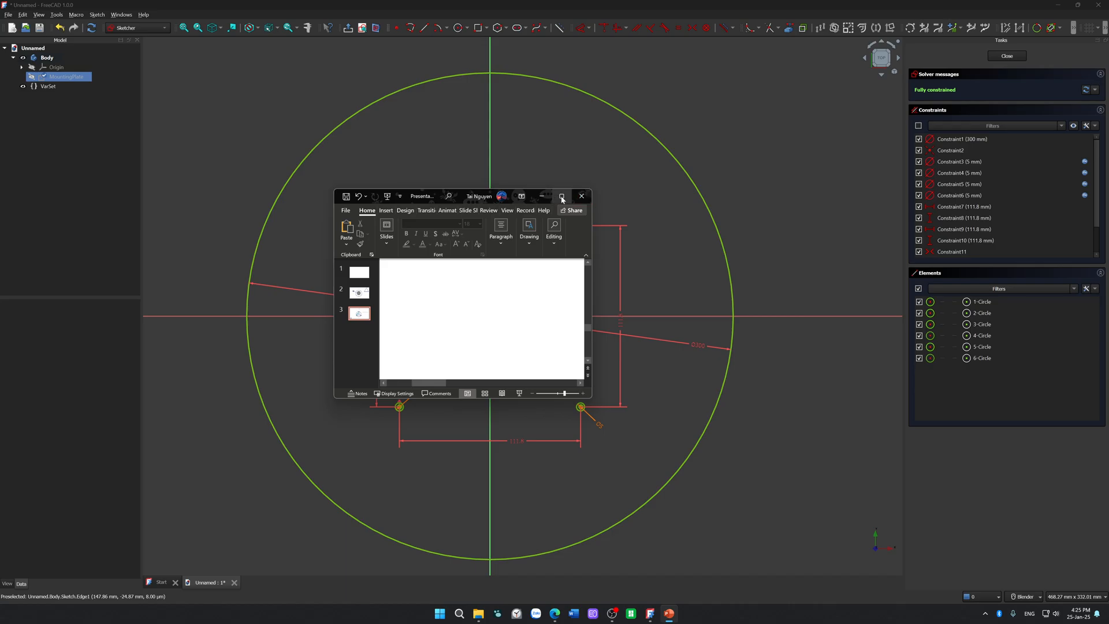
{"action": "left_click", "coordinate": [561, 197]}
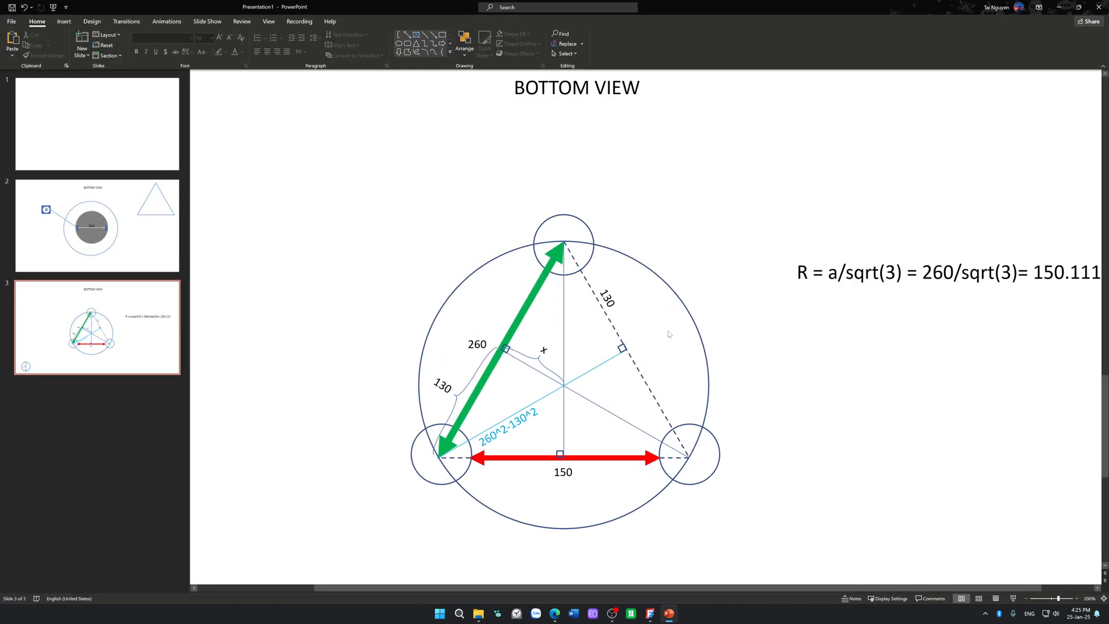
{"action": "left_click_drag", "start_coordinate": [770, 7], "coordinate": [1108, 130]}
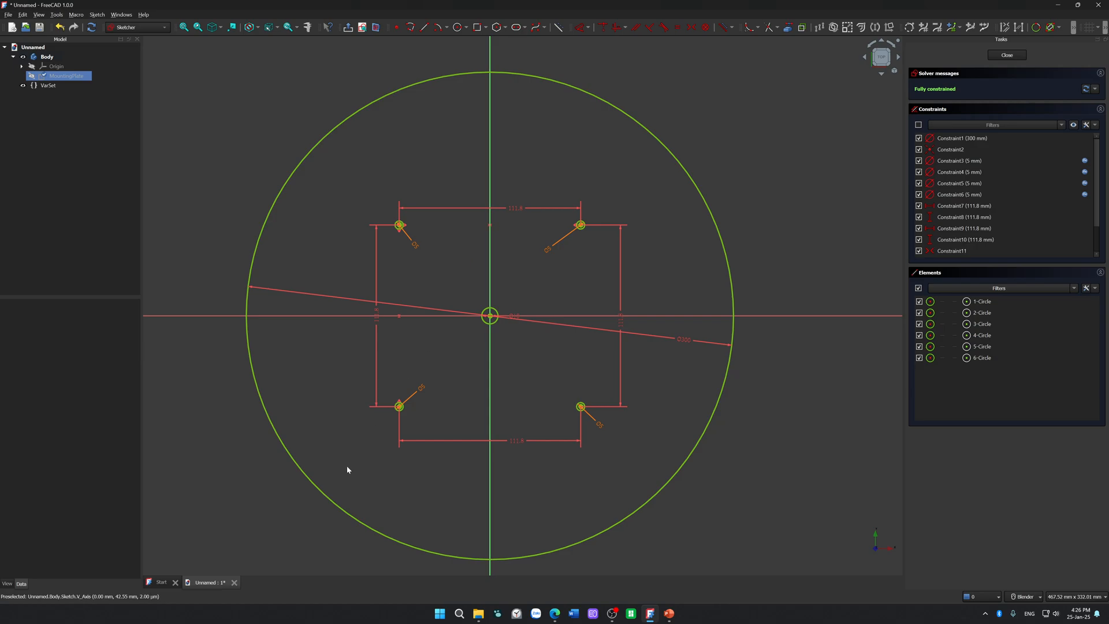
Step: Set the outer circle's diameter to 350 mm
{"action": "left_click", "coordinate": [686, 339]}
{"action": "double_click", "coordinate": [686, 338]}
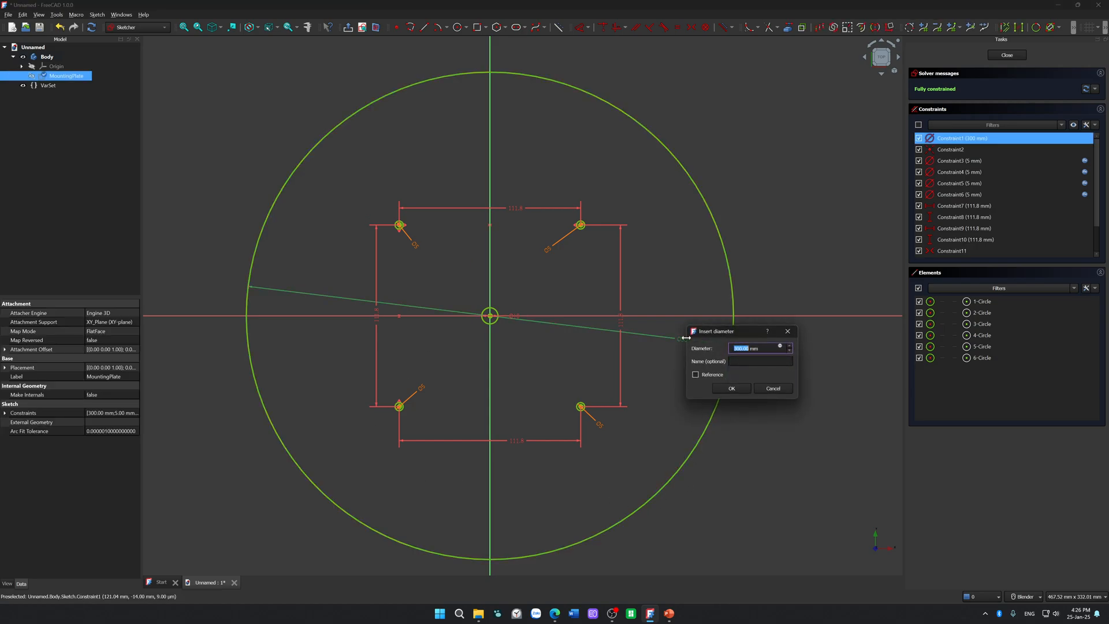
{"action": "type", "text": "35"}
{"action": "key", "text": "Return"}
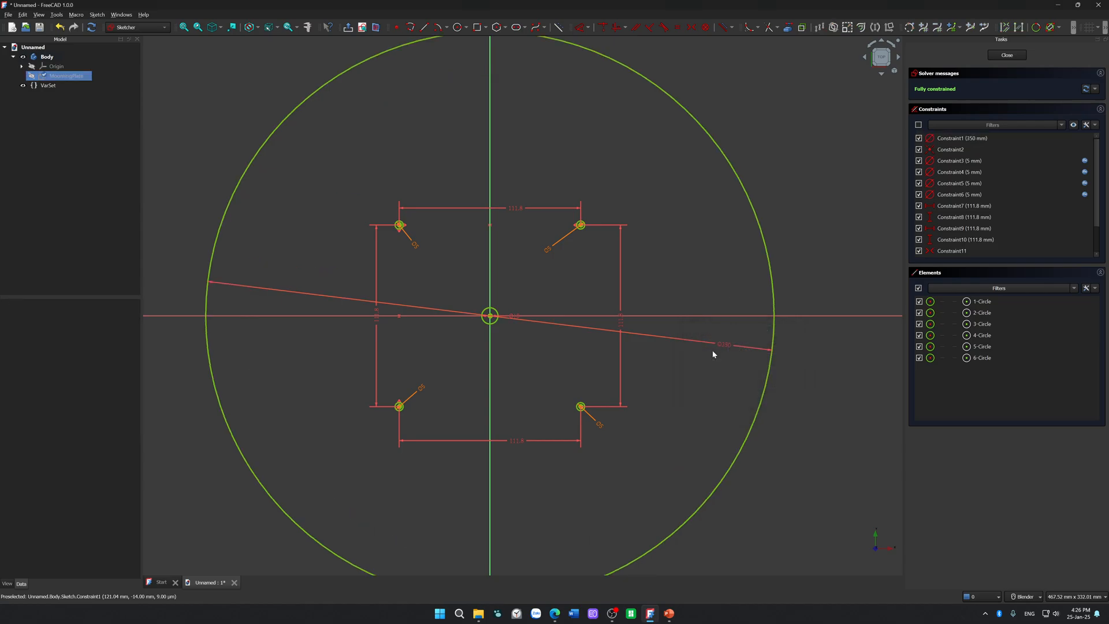
{"action": "scroll", "coordinate": [724, 352], "scroll_direction": "down", "scroll_amount": 1}
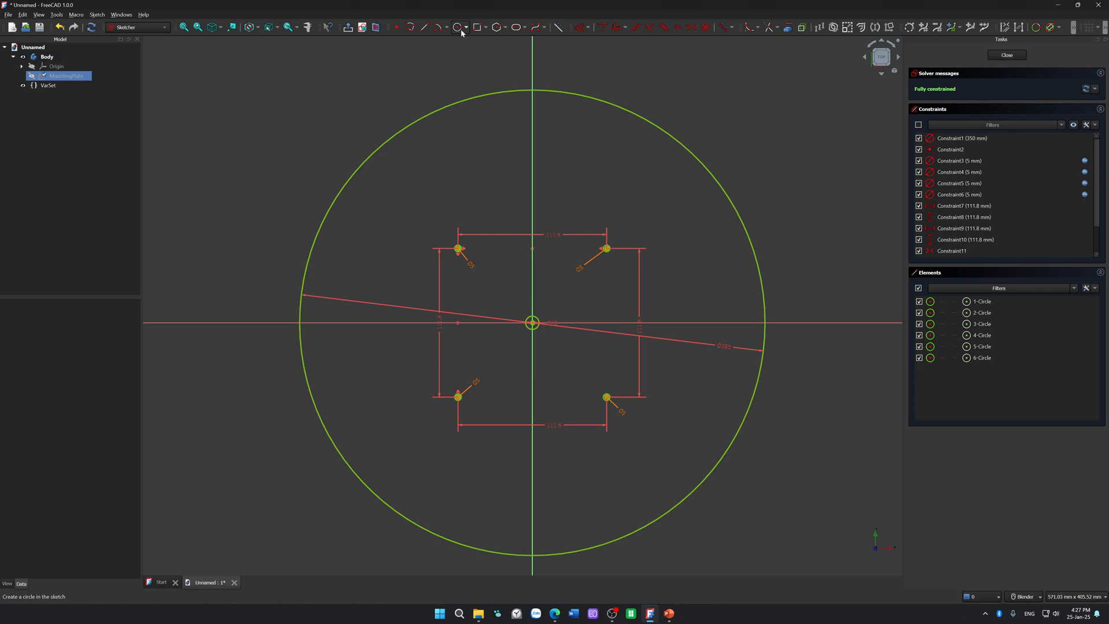
{"action": "middle_click_drag", "start_coordinate": [694, 216], "coordinate": [764, 416]}
{"action": "mouse_move", "coordinate": [669, 250]}
{"action": "middle_mouse_down"}
{"action": "mouse_move", "coordinate": [500, 446]}
{"action": "mouse_move", "coordinate": [500, 469]}
{"action": "middle_mouse_up"}
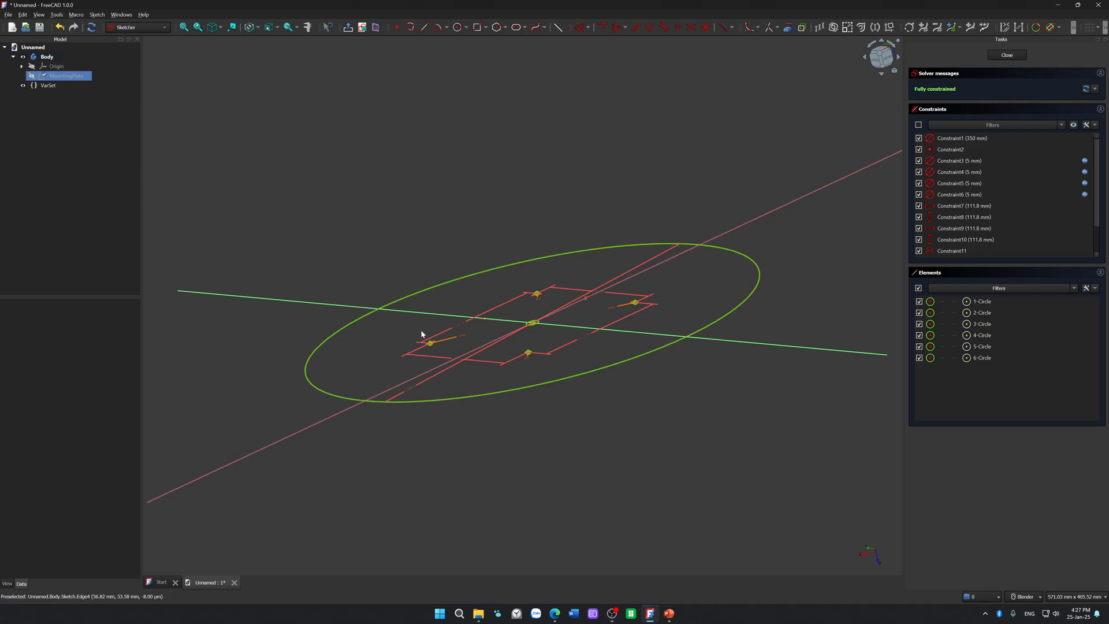
Step: Move the vertical 111.8 mm hole-spacing labels, the outer circle's diameter label and the lower-right hole's diameter label to clearer spots
{"action": "mouse_move", "coordinate": [483, 460]}
{"action": "middle_mouse_down"}
{"action": "mouse_move", "coordinate": [430, 344]}
{"action": "mouse_move", "coordinate": [460, 433]}
{"action": "mouse_move", "coordinate": [636, 230]}
{"action": "middle_mouse_up"}
{"action": "left_click", "coordinate": [882, 57]}
{"action": "mouse_move", "coordinate": [792, 348]}
{"action": "middle_mouse_down"}
{"action": "mouse_move", "coordinate": [629, 520]}
{"action": "mouse_move", "coordinate": [753, 249]}
{"action": "middle_mouse_up"}
{"action": "key", "text": "2"}
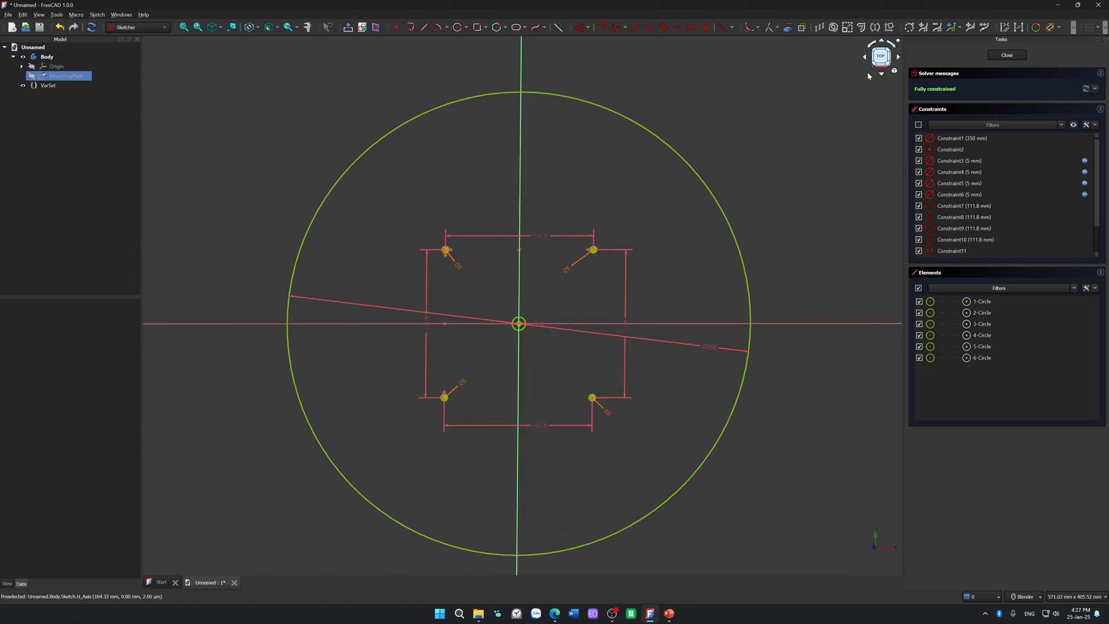
{"action": "scroll", "coordinate": [750, 256], "scroll_direction": "down", "scroll_amount": 1}
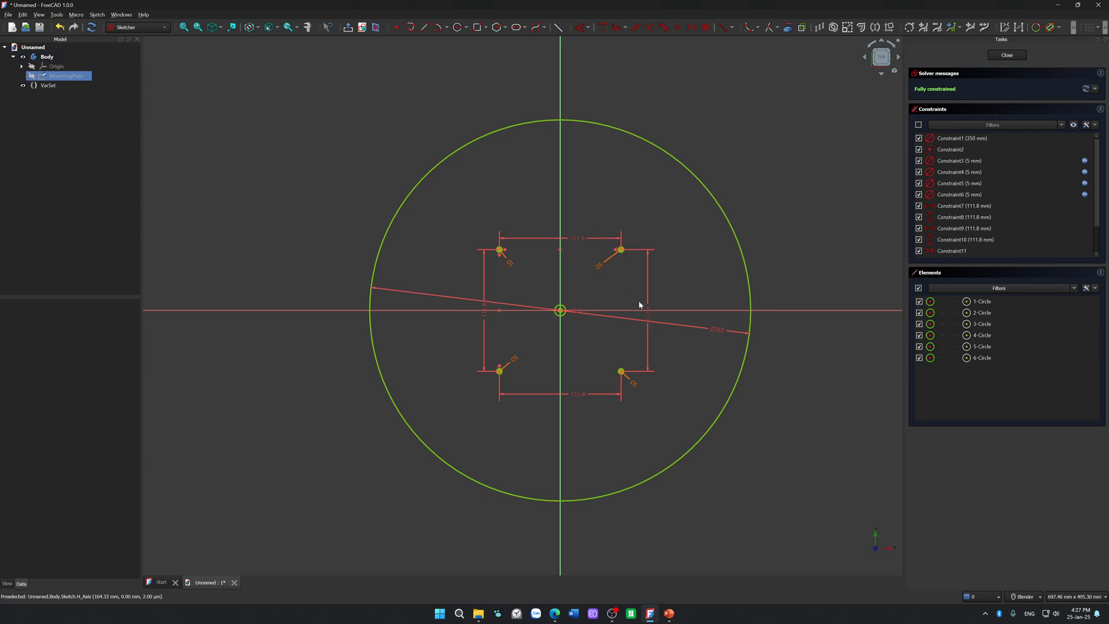
{"action": "left_click_drag", "start_coordinate": [650, 313], "coordinate": [637, 287]}
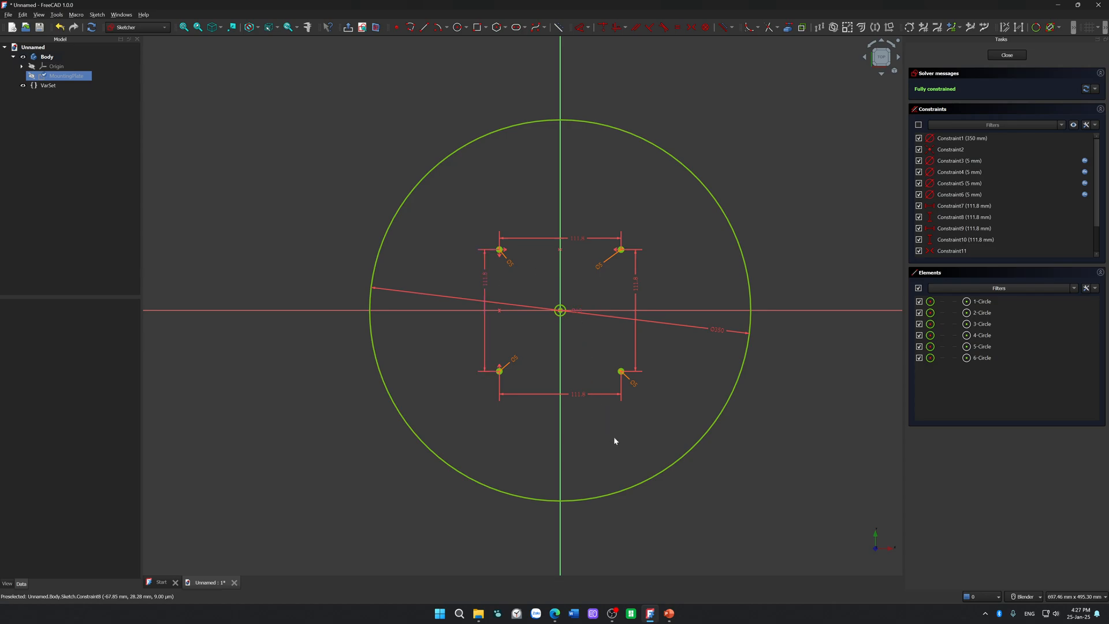
{"action": "left_click_drag", "start_coordinate": [715, 330], "coordinate": [706, 362]}
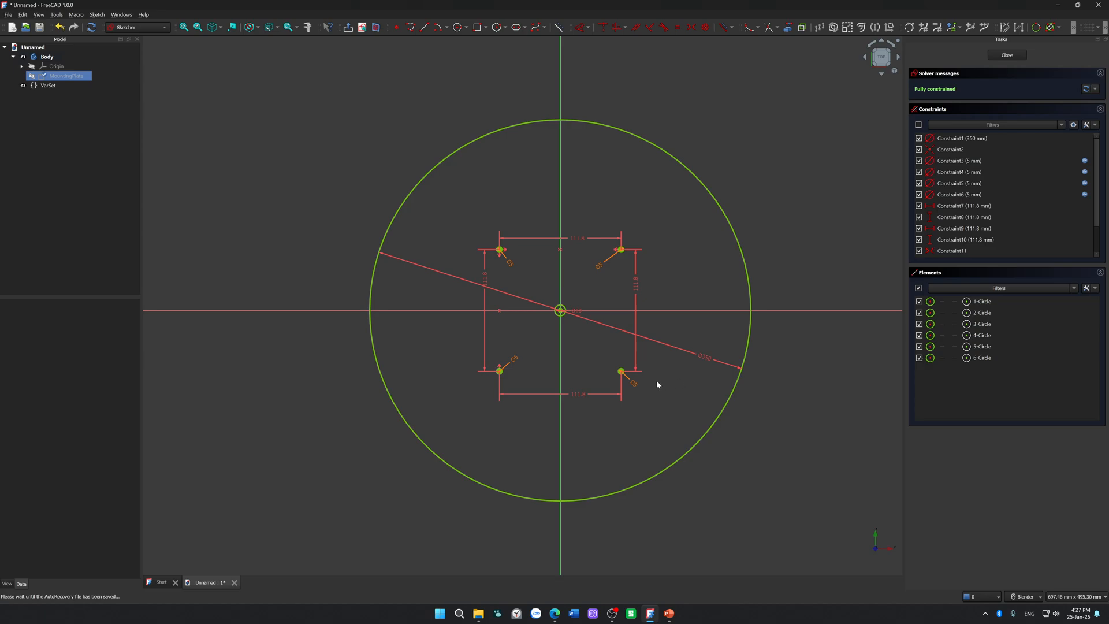
{"action": "left_click_drag", "start_coordinate": [634, 382], "coordinate": [611, 364]}
Step: Close the MountingPlate sketch and pad it 10 mm along the sketch normal
{"action": "left_click", "coordinate": [999, 55]}
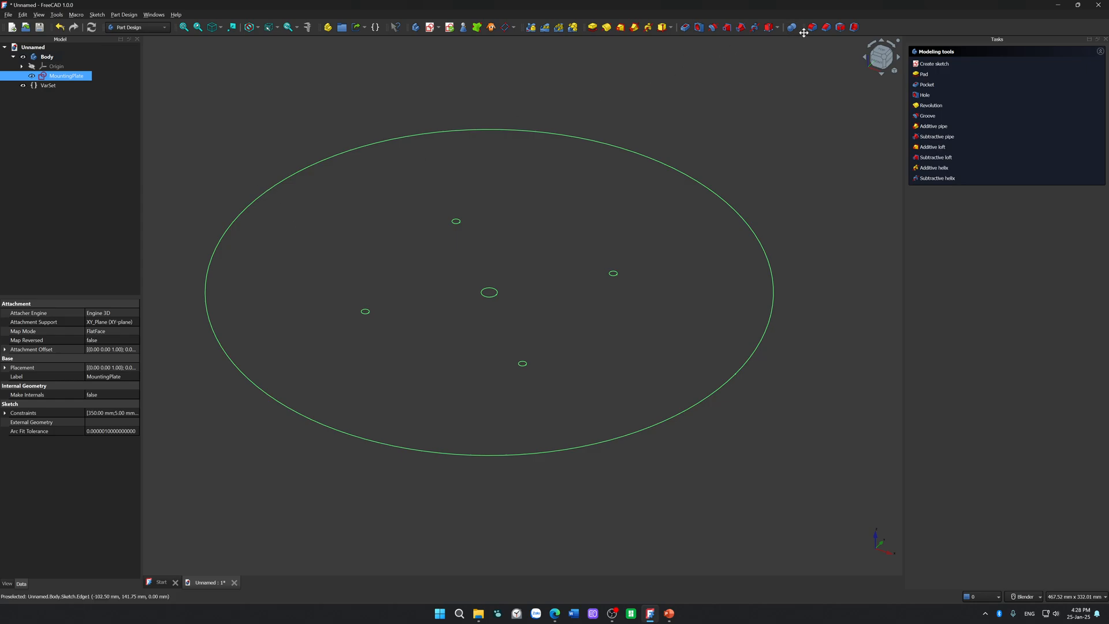
{"action": "left_click", "coordinate": [592, 27]}
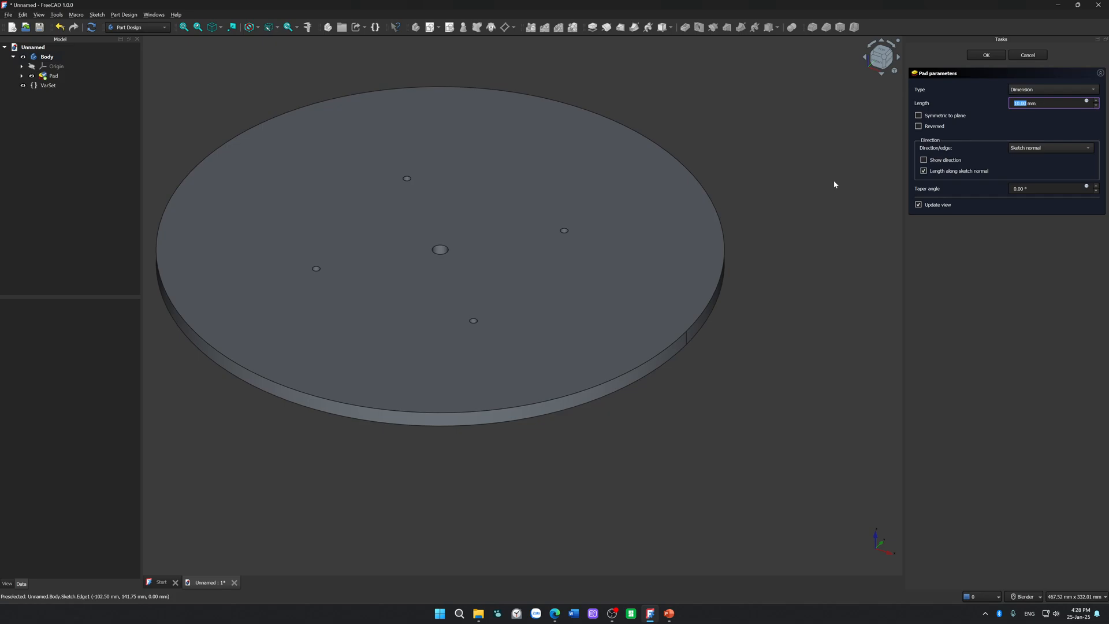
{"action": "left_click", "coordinate": [986, 55]}
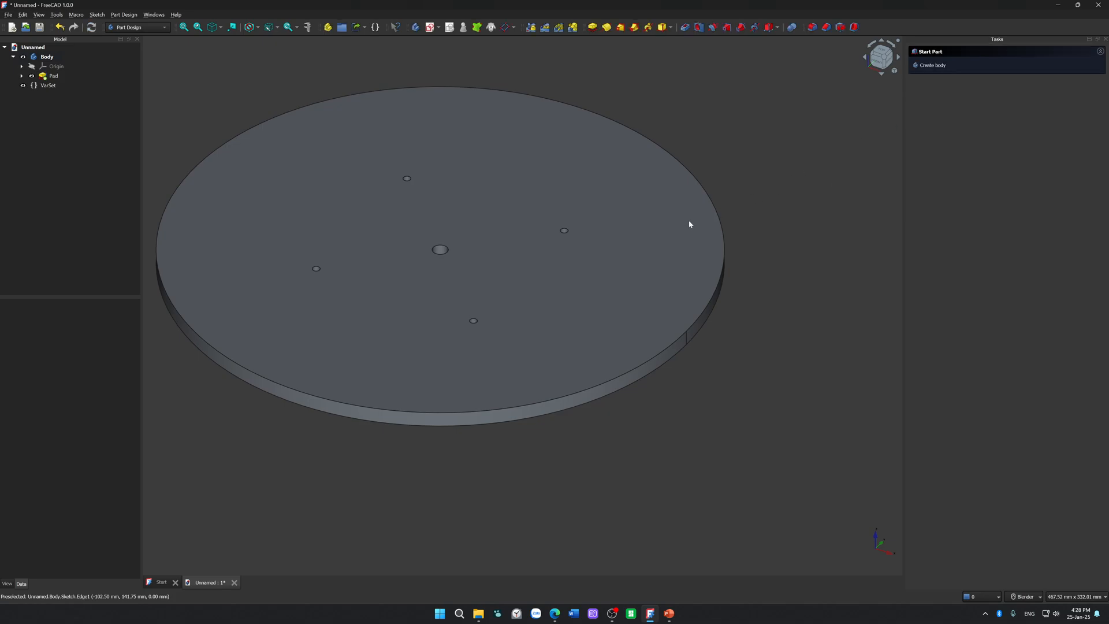
Step: Examine the padded mounting plate and its holes from above, from the side and from below
{"action": "scroll", "coordinate": [560, 430], "scroll_direction": "down", "scroll_amount": 2}
{"action": "middle_click_drag", "start_coordinate": [569, 465], "coordinate": [532, 268]}
{"action": "middle_click_drag", "start_coordinate": [695, 188], "coordinate": [518, 422]}
{"action": "middle_click_drag", "start_coordinate": [658, 241], "coordinate": [300, 390]}
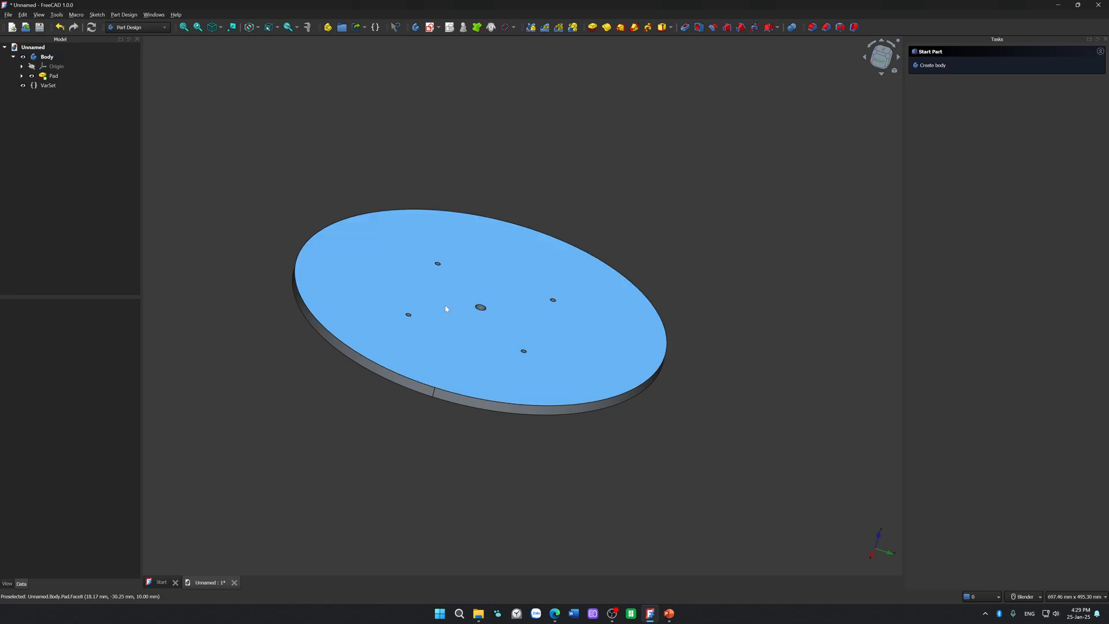
{"action": "middle_click_drag", "start_coordinate": [341, 450], "coordinate": [539, 389]}
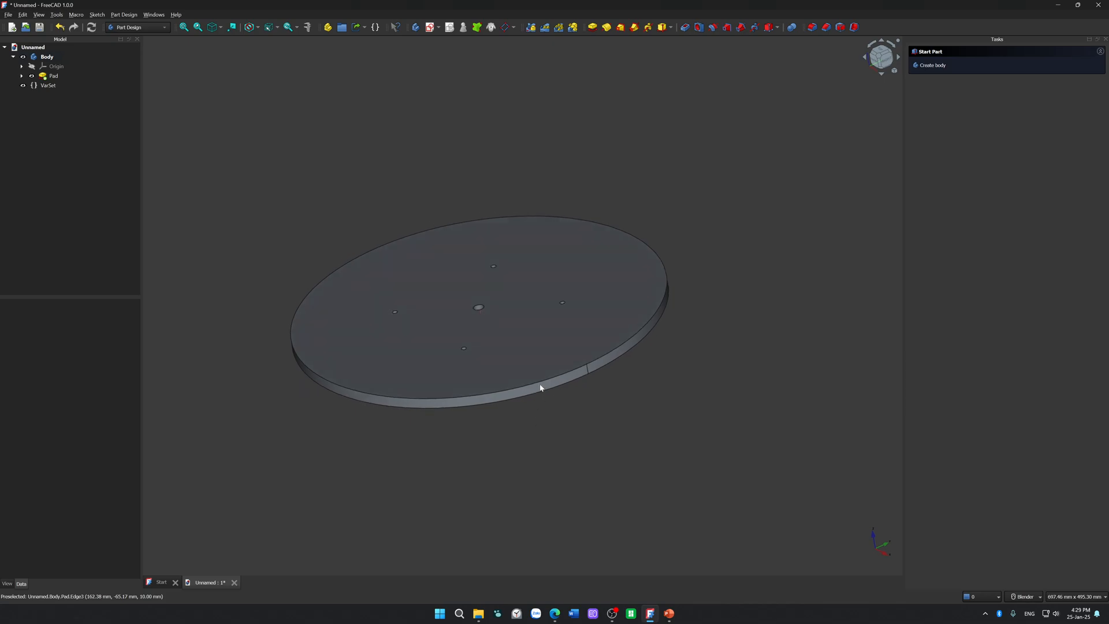
{"action": "middle_click_drag", "start_coordinate": [510, 324], "coordinate": [490, 362]}
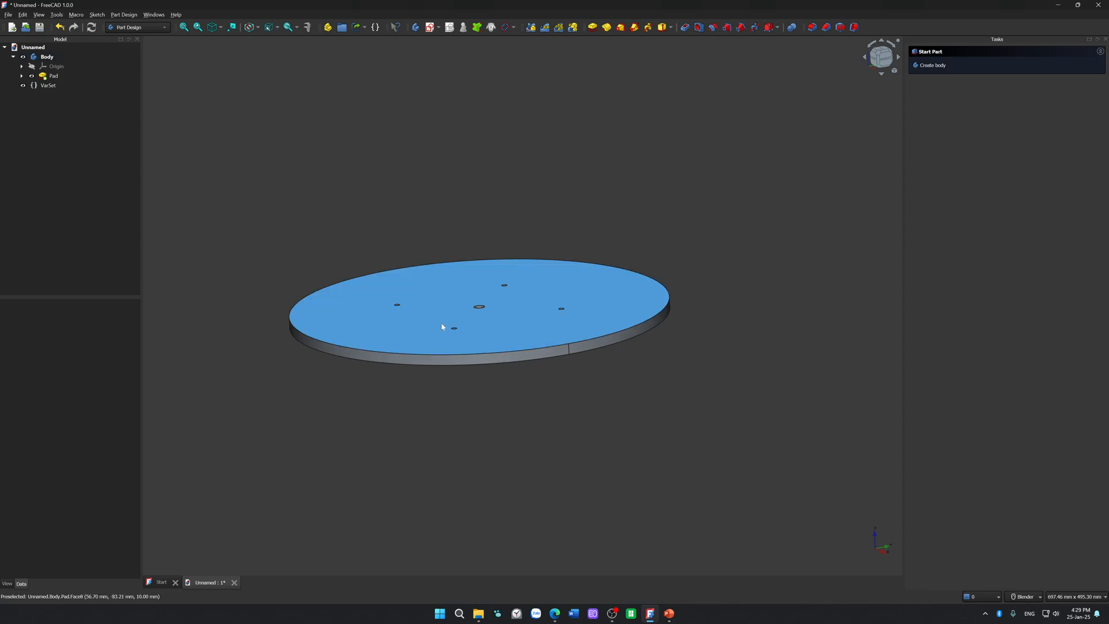
{"action": "middle_click_drag", "start_coordinate": [465, 299], "coordinate": [460, 387]}
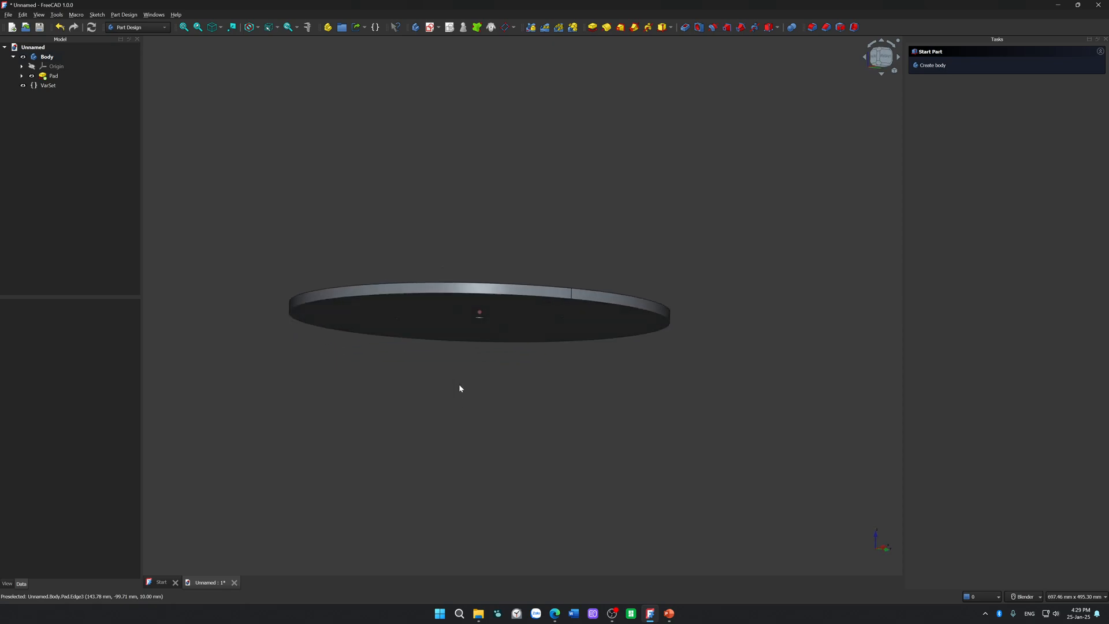
{"action": "middle_click_drag", "start_coordinate": [463, 208], "coordinate": [462, 324]}
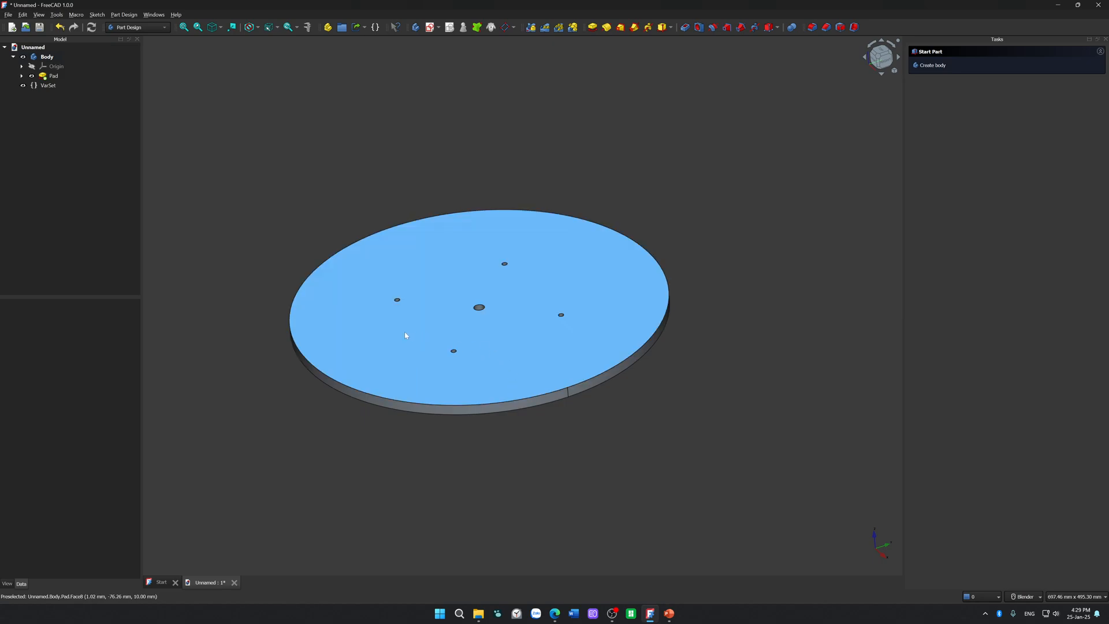
{"action": "middle_click_drag", "start_coordinate": [562, 462], "coordinate": [559, 449]}
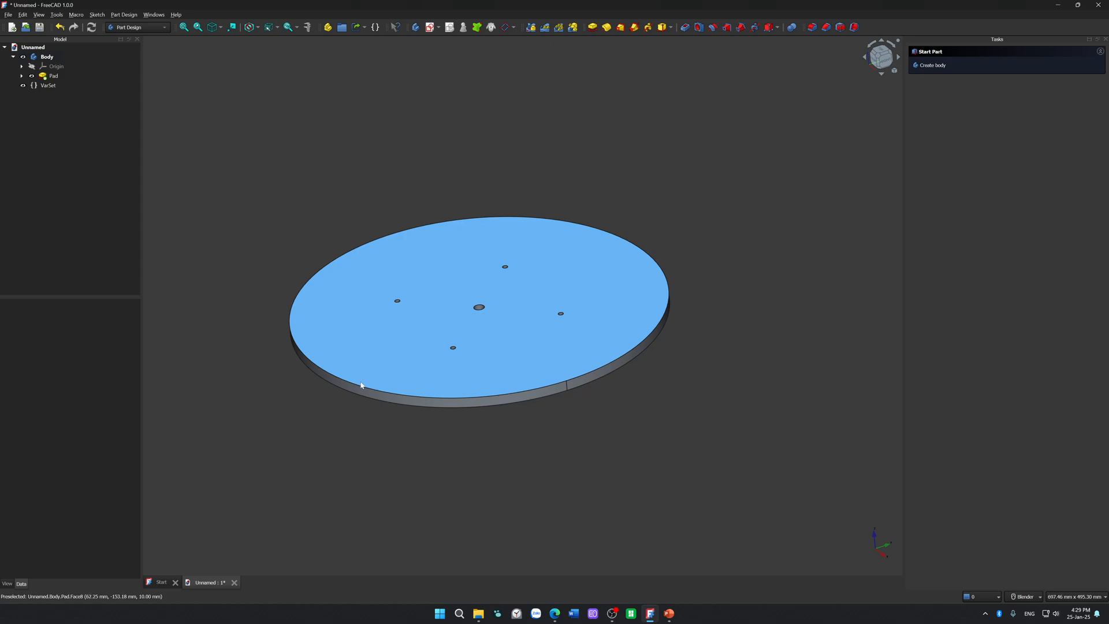
{"action": "mouse_move", "coordinate": [585, 444]}
{"action": "middle_mouse_down"}
{"action": "mouse_move", "coordinate": [578, 383]}
{"action": "mouse_move", "coordinate": [584, 448]}
{"action": "middle_mouse_up"}
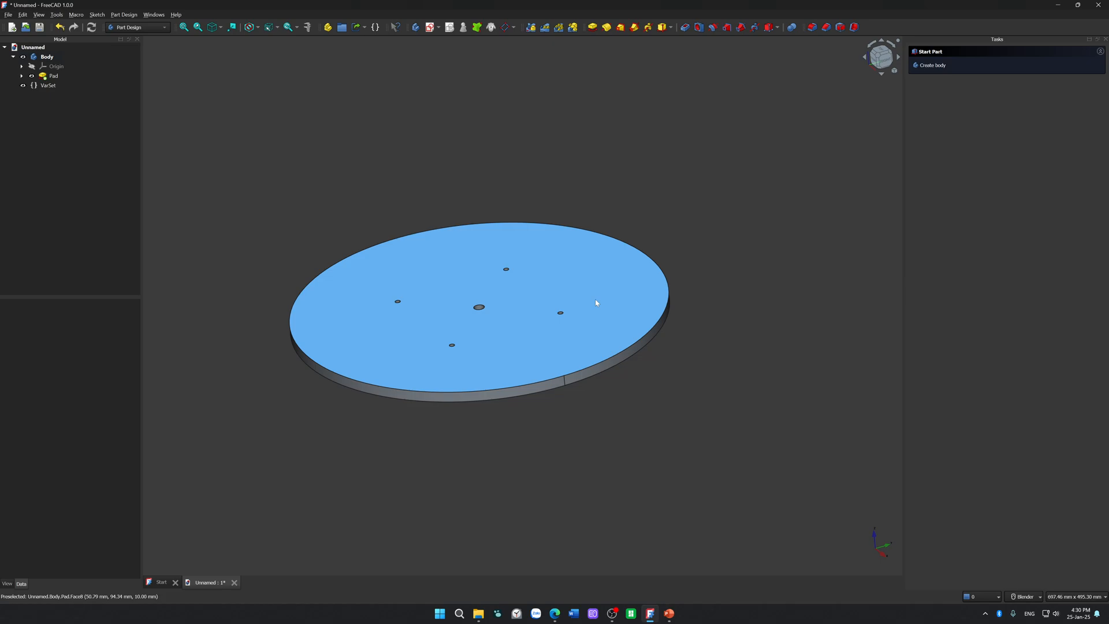
{"action": "middle_click_drag", "start_coordinate": [518, 359], "coordinate": [566, 277]}
Step: Reopen the MountingPlate sketch beneath the Pad for editing
{"action": "left_click", "coordinate": [57, 85]}
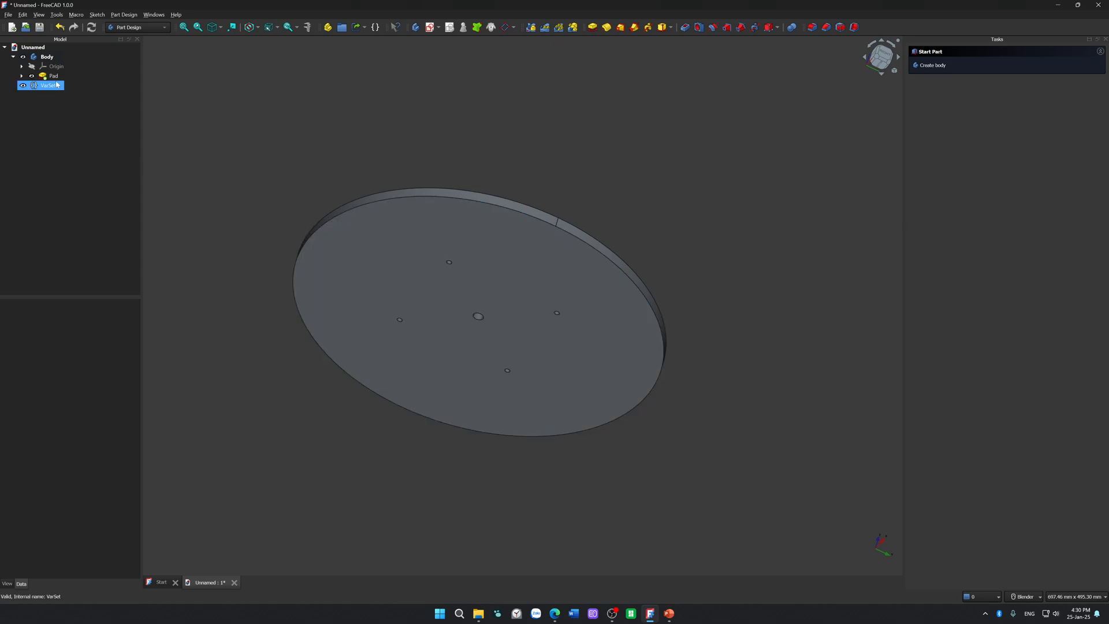
{"action": "left_click", "coordinate": [54, 77]}
{"action": "left_click", "coordinate": [22, 76]}
{"action": "double_click", "coordinate": [69, 87]}
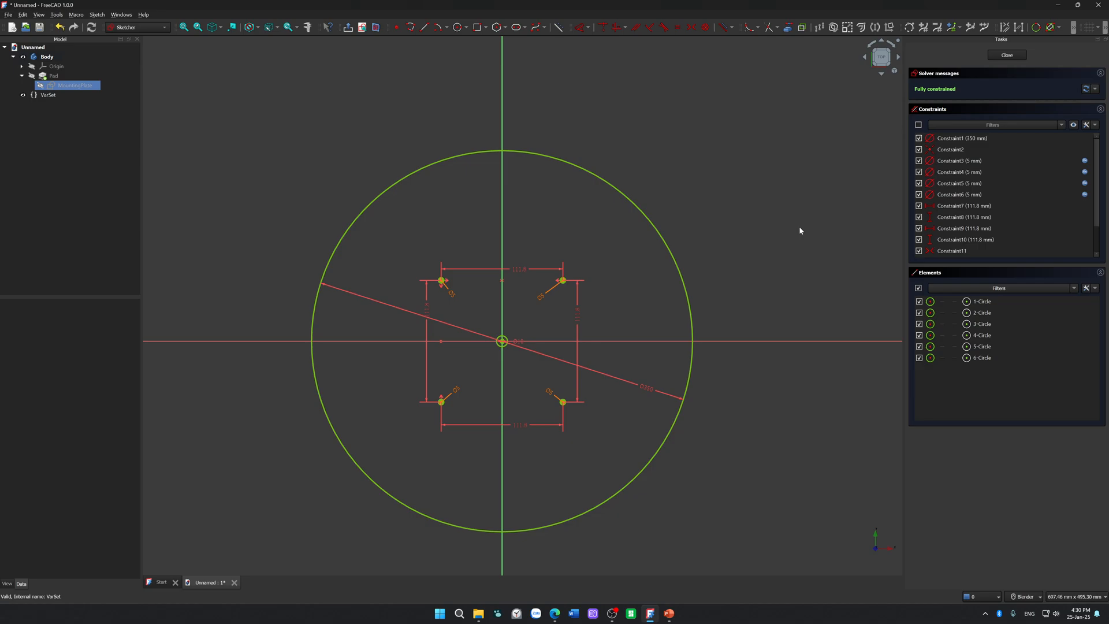
Step: Draw a chord about 287 mm long from the outer circle's top, just left of the vertical axis, to its lower-left edge
{"action": "left_click", "coordinate": [425, 27]}
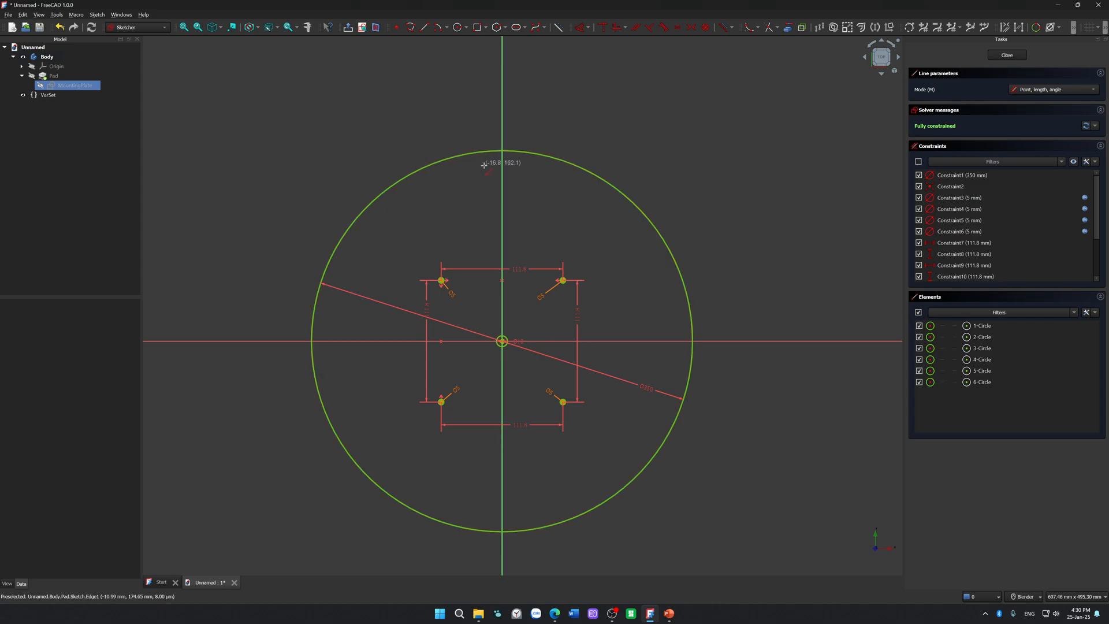
{"action": "left_click", "coordinate": [488, 151]}
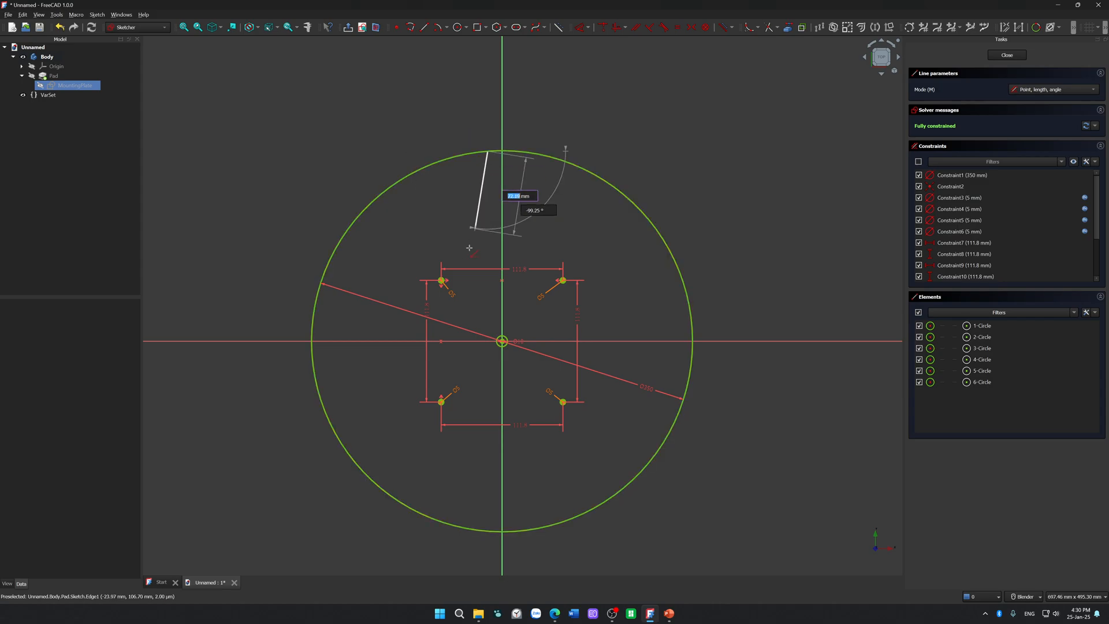
{"action": "left_click", "coordinate": [329, 420]}
{"action": "key", "text": "Escape"}
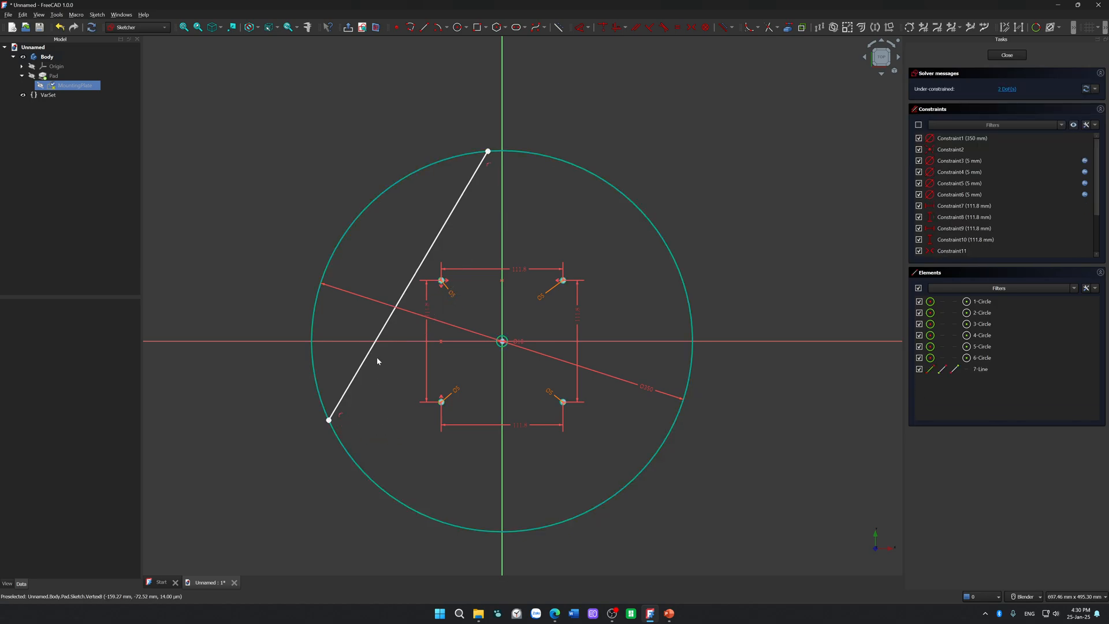
Step: Dimension the chord's length as 260 mm and shift the chord counter-clockwise along the outer circle
{"action": "left_click", "coordinate": [372, 355]}
{"action": "key", "text": "d"}
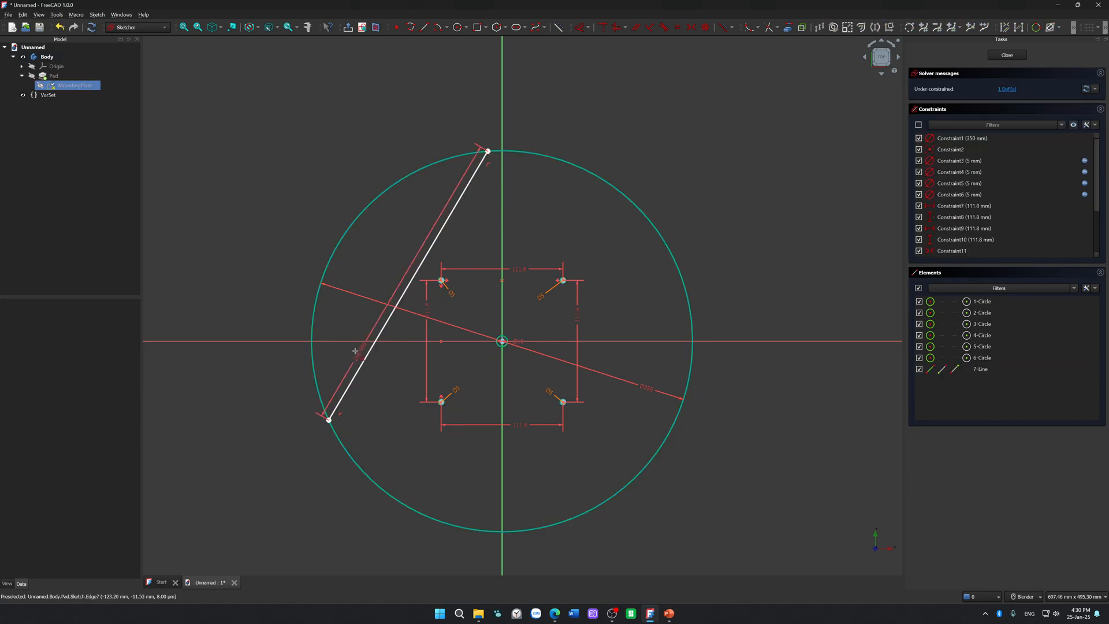
{"action": "left_click", "coordinate": [349, 352]}
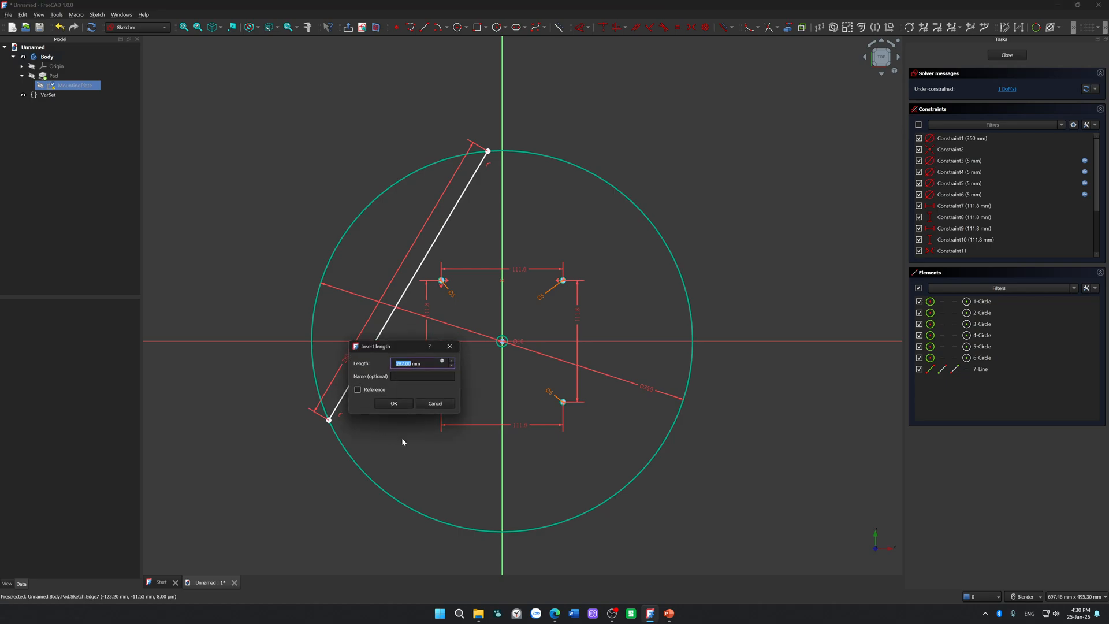
{"action": "type", "text": "2"}
{"action": "key", "text": "Return"}
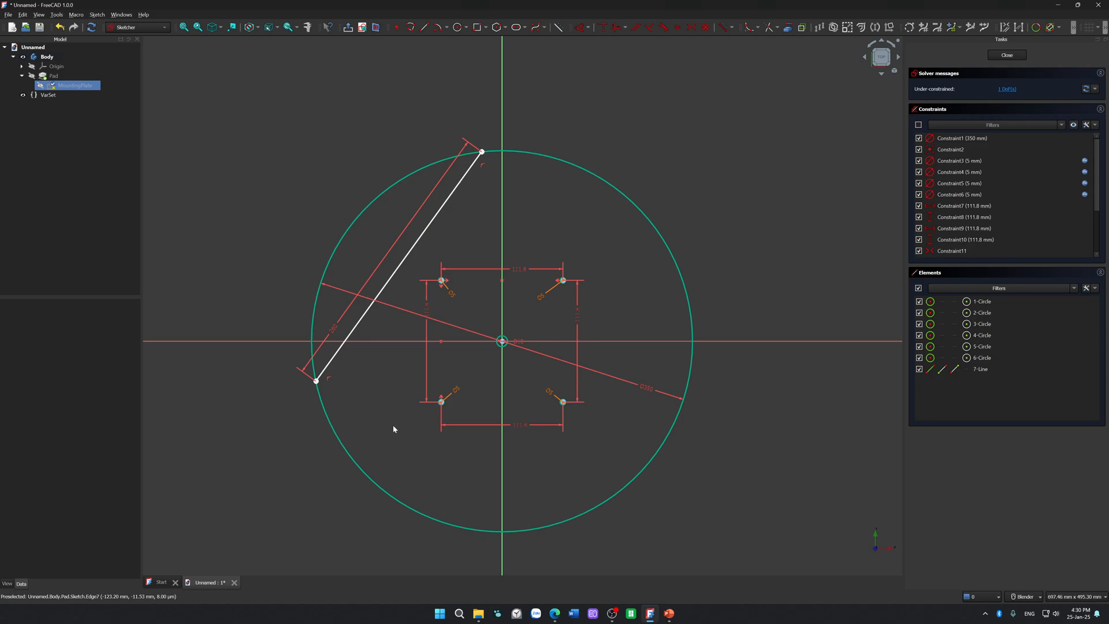
{"action": "left_click_drag", "start_coordinate": [361, 334], "coordinate": [295, 359]}
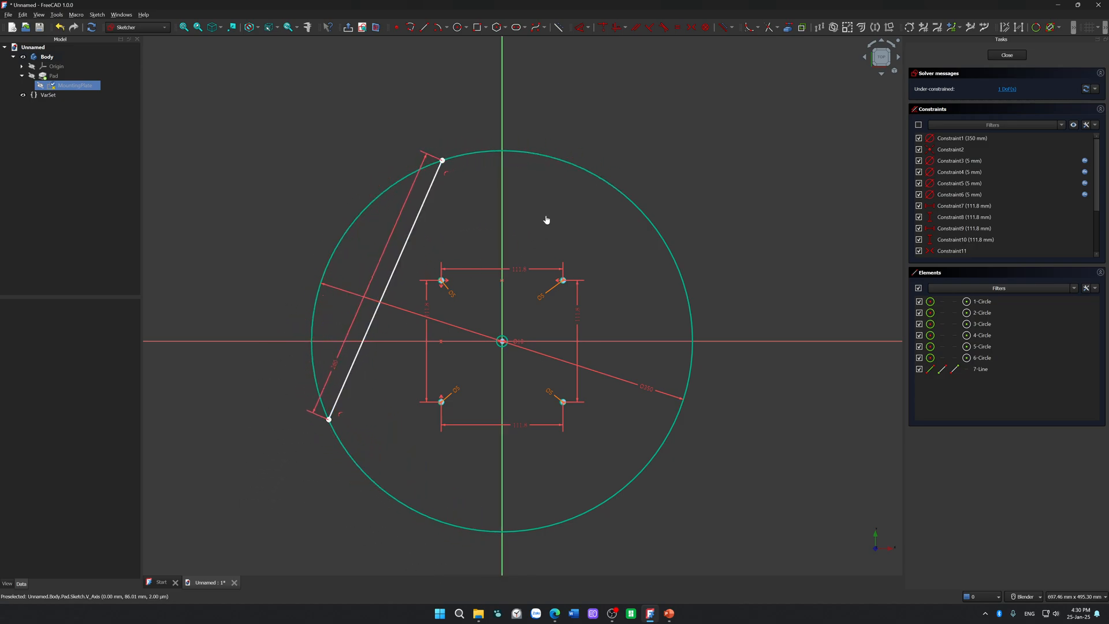
Step: Draw a second line from the chord's upper endpoint to the right side of the outer circle
{"action": "left_click", "coordinate": [425, 27]}
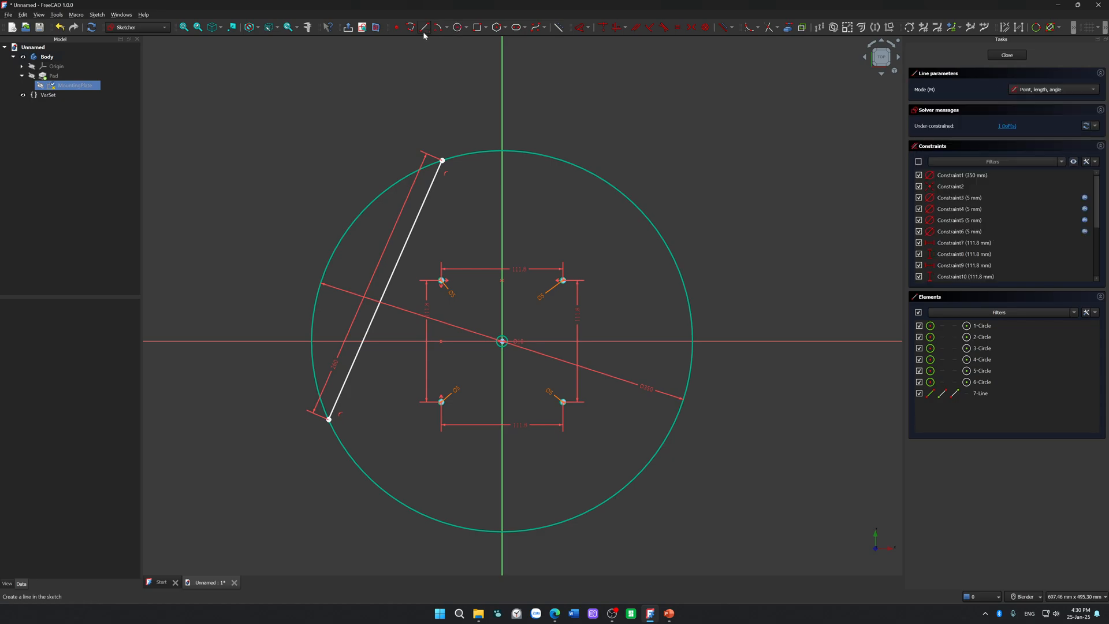
{"action": "left_click", "coordinate": [442, 161]}
{"action": "left_click", "coordinate": [683, 281]}
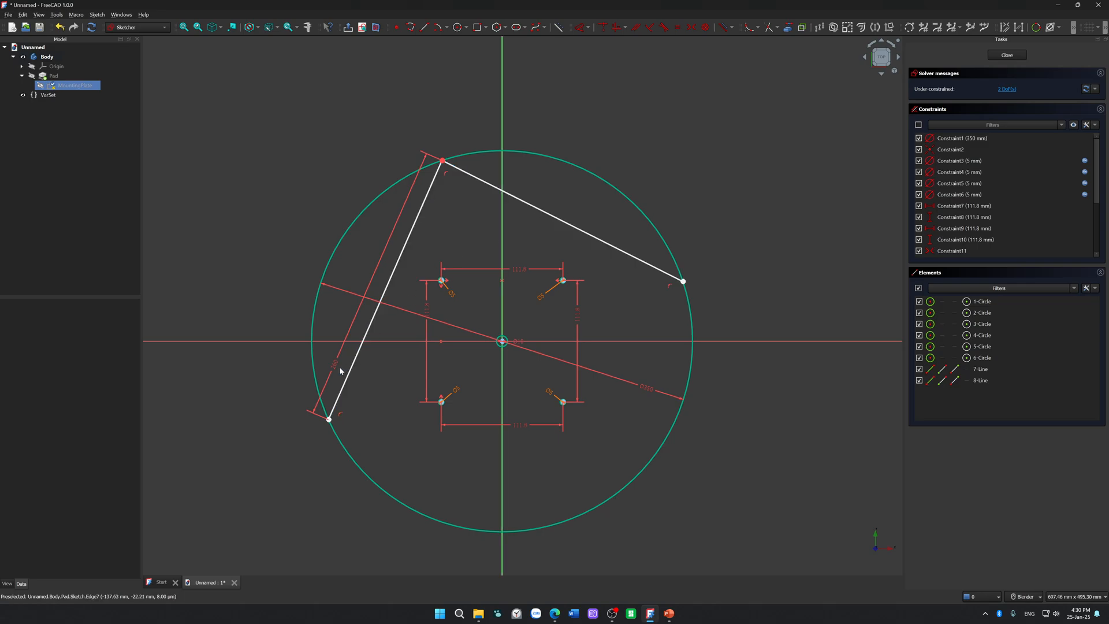
Step: Move the first chord's 260 mm length label outside the circle past its lower end, and inspect the length's expression editor without changing it
{"action": "left_click_drag", "start_coordinate": [334, 366], "coordinate": [297, 437]}
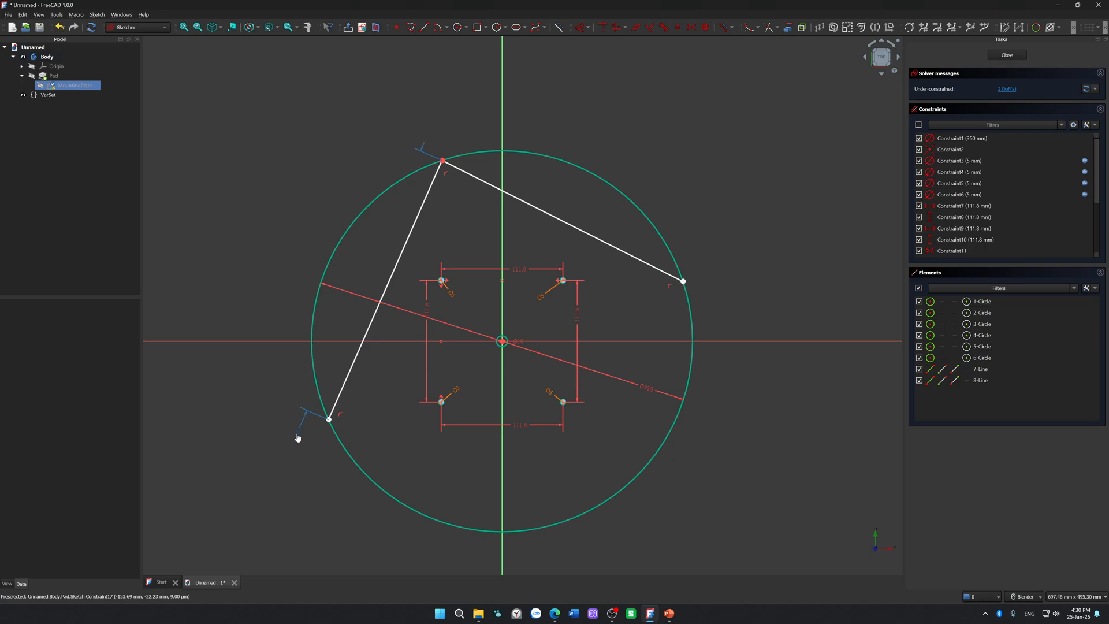
{"action": "left_click", "coordinate": [298, 438]}
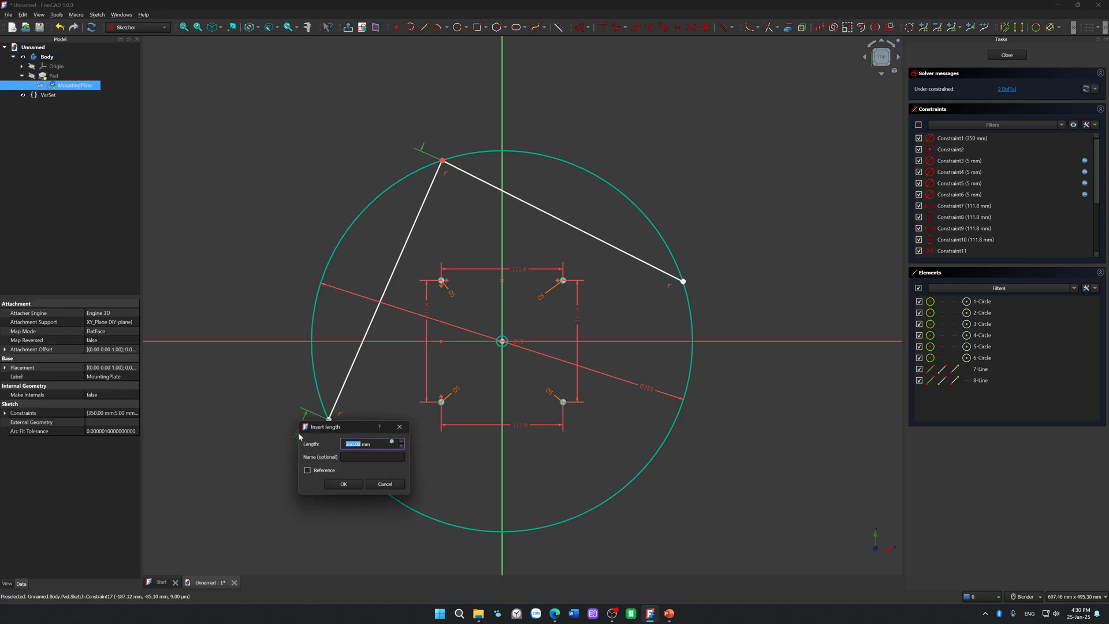
{"action": "left_click", "coordinate": [391, 442]}
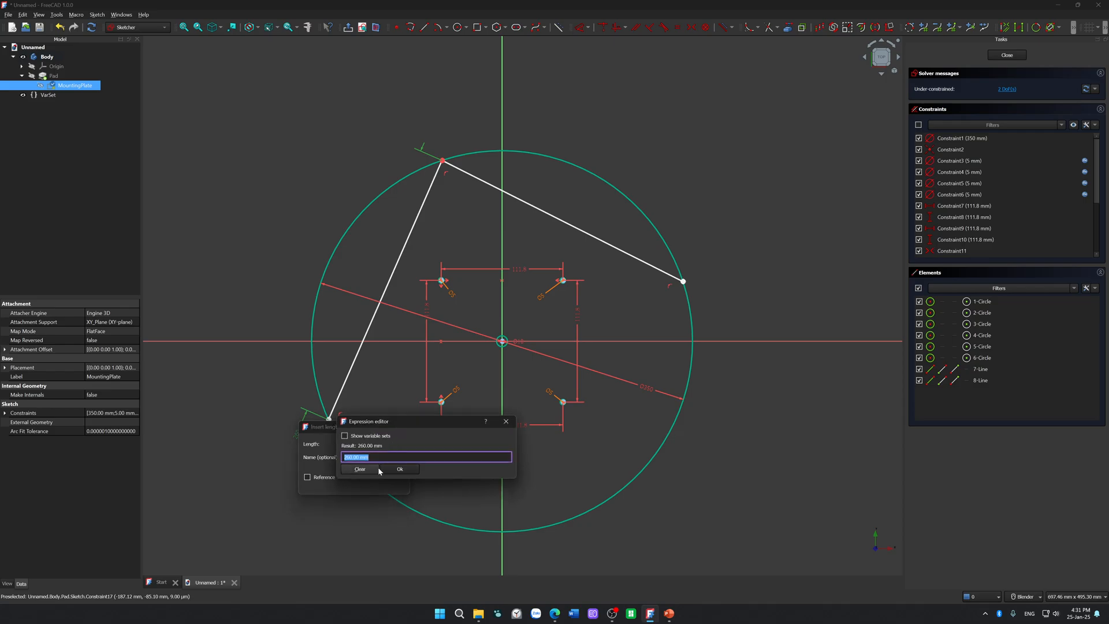
{"action": "left_click", "coordinate": [400, 469]}
{"action": "left_click", "coordinate": [388, 485]}
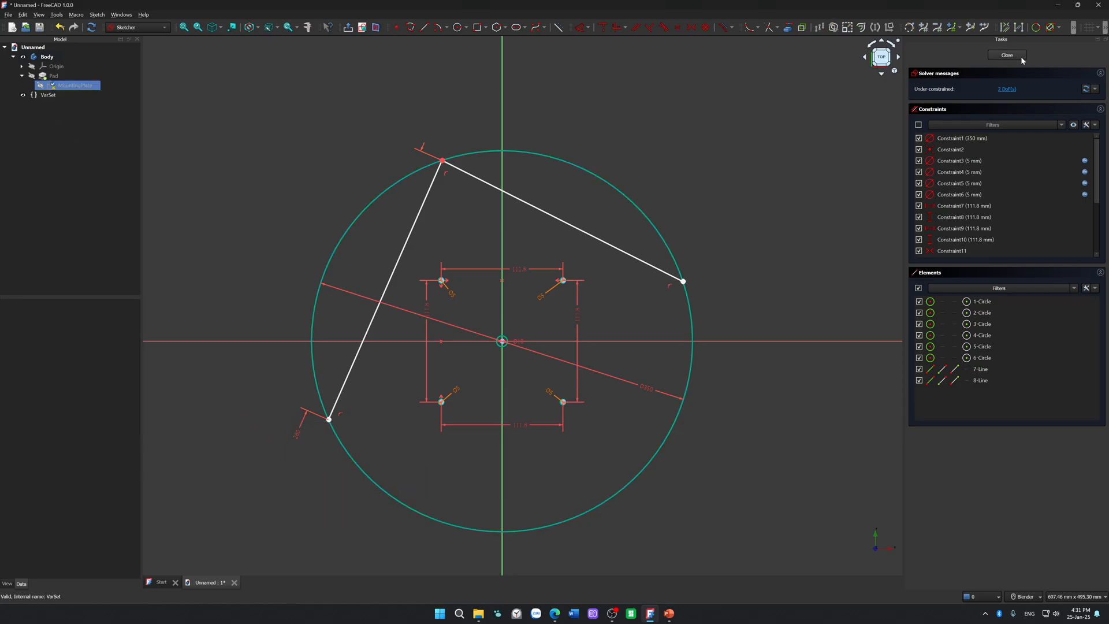
Step: Add a length property named EquilateralTriangleSide to the VarSet with a value of 260 mm
{"action": "double_click", "coordinate": [54, 95]}
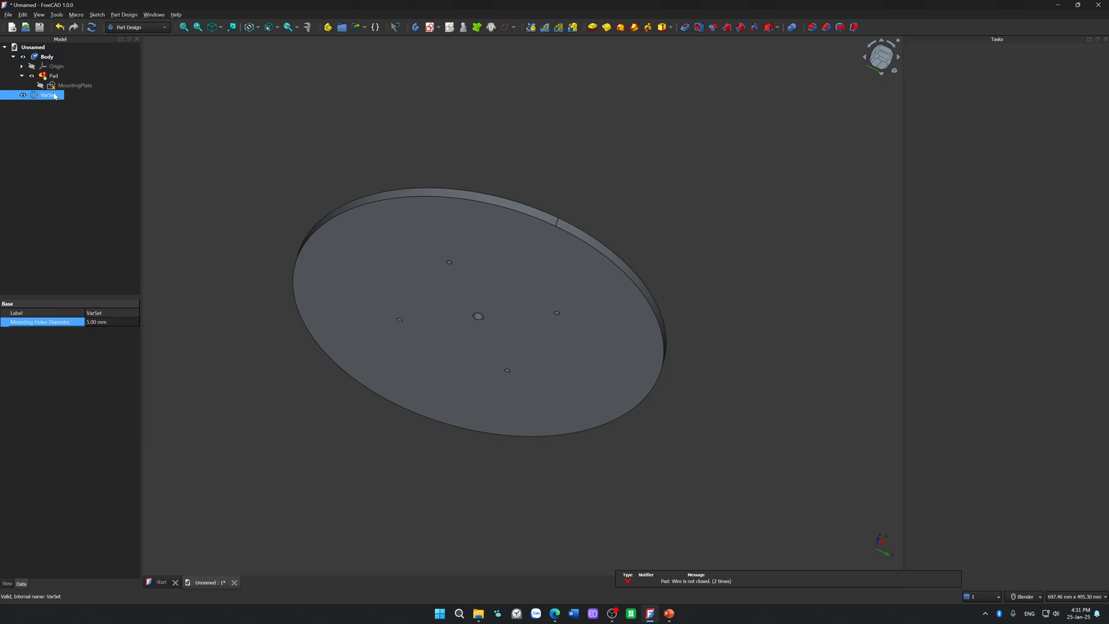
{"action": "left_click", "coordinate": [621, 339]}
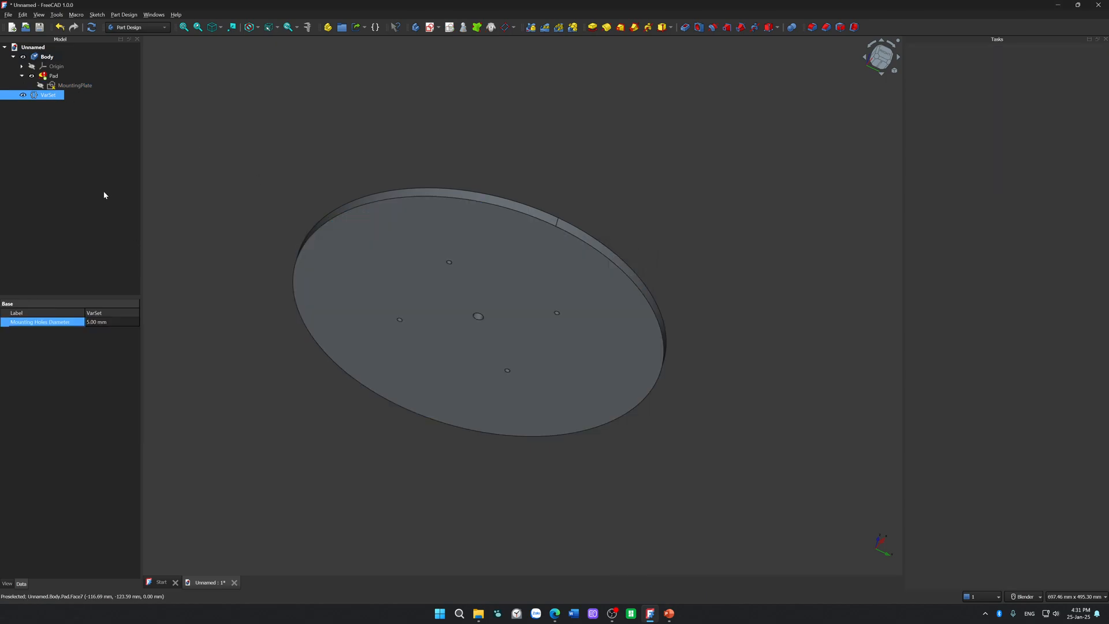
{"action": "double_click", "coordinate": [35, 96]}
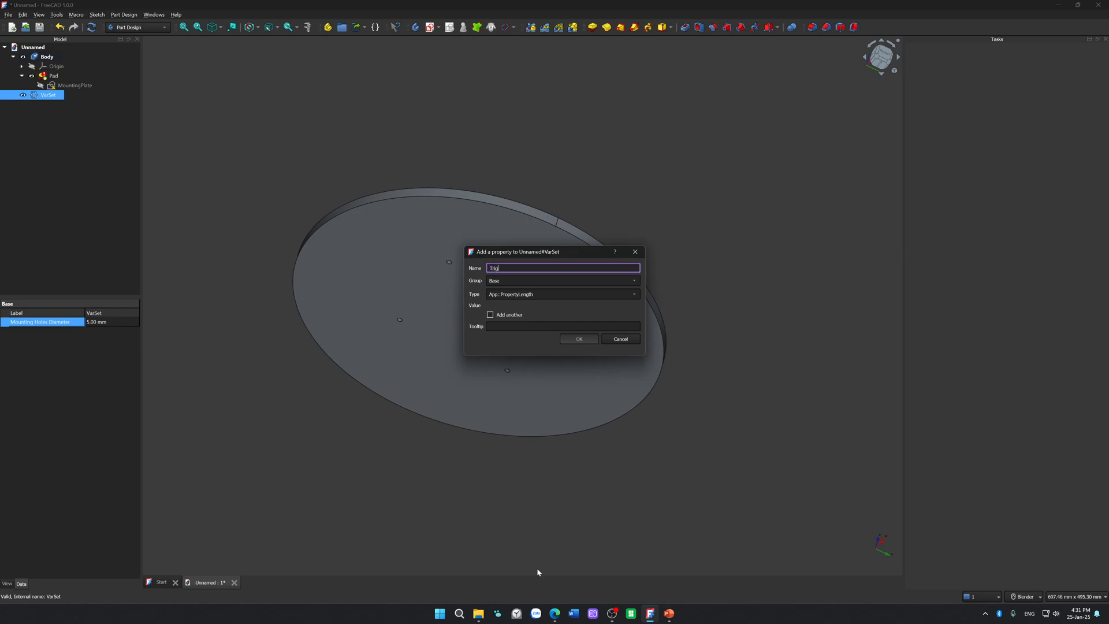
{"action": "left_click", "coordinate": [553, 614]}
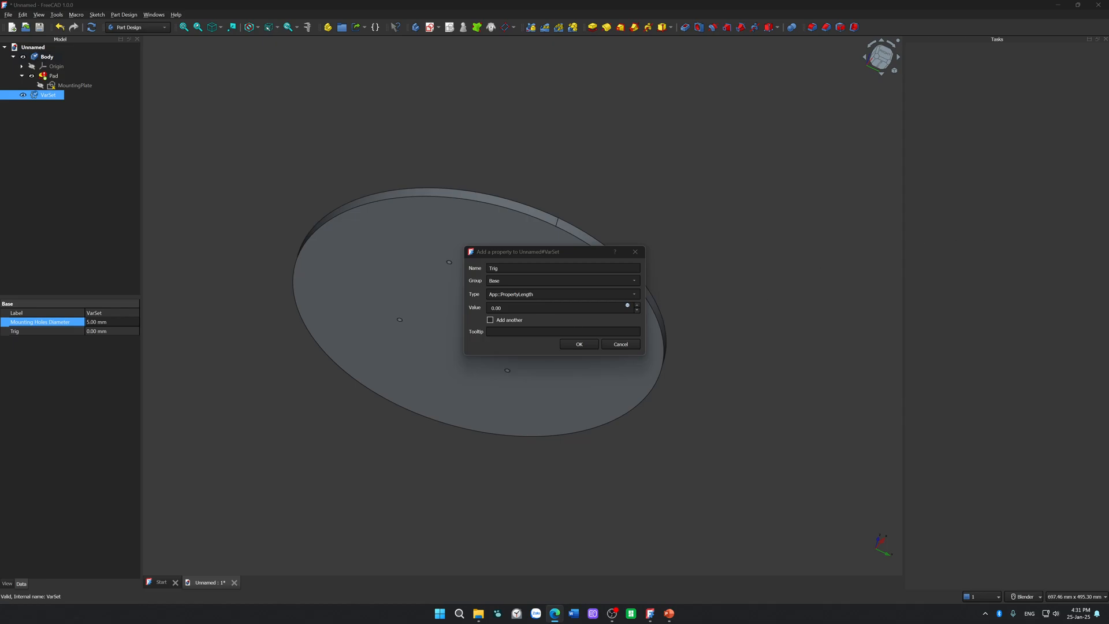
{"action": "left_click", "coordinate": [523, 268]}
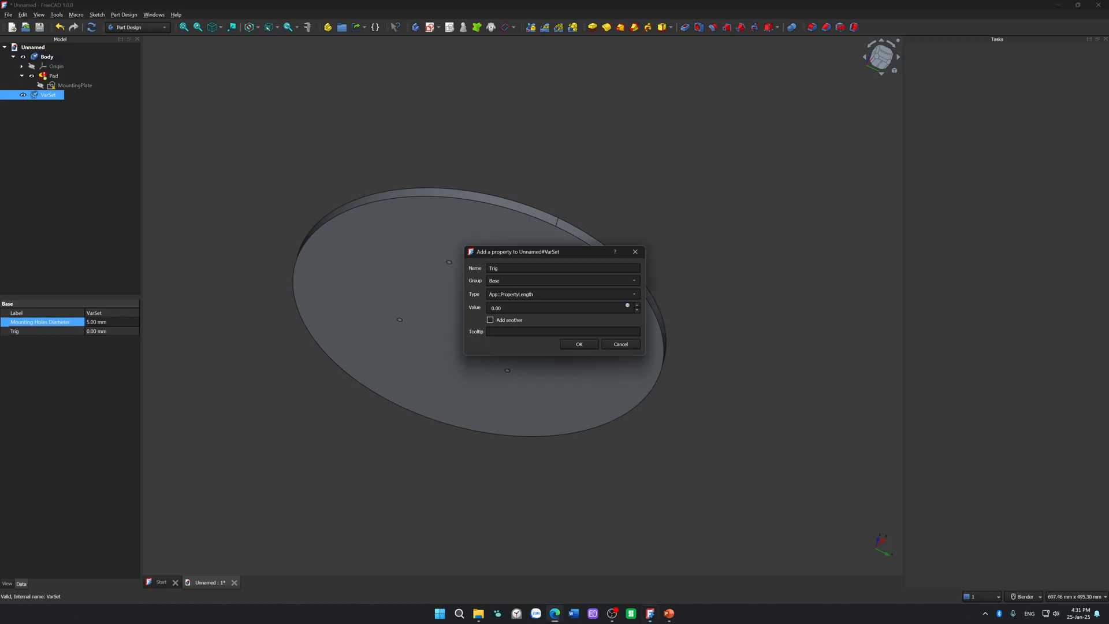
{"action": "key", "text": "BackSpace"}
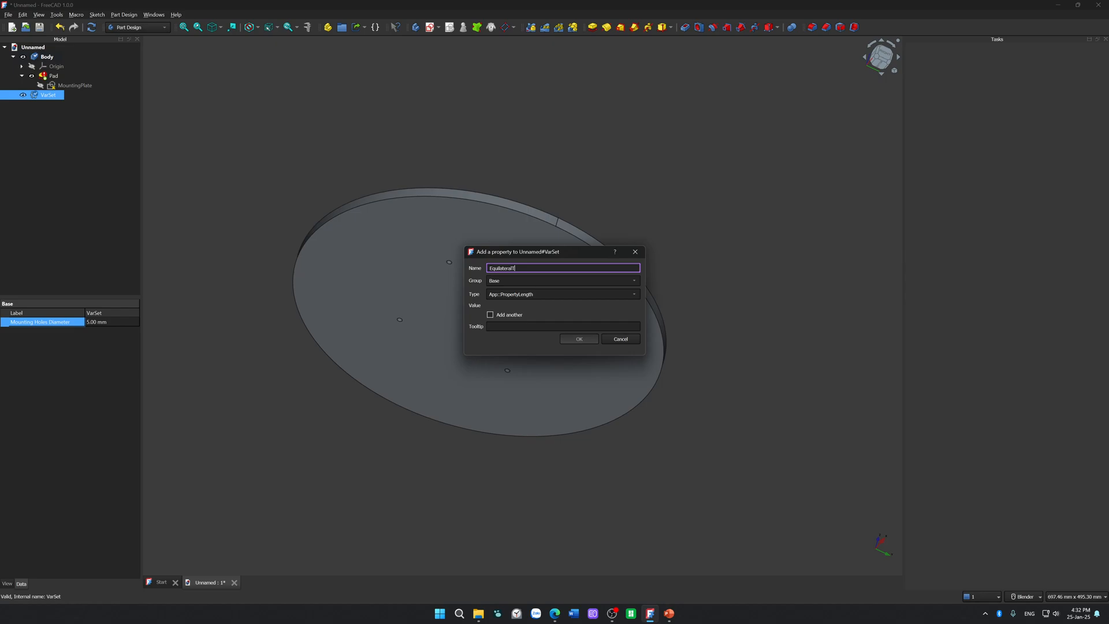
{"action": "type", "text": "angleSide"}
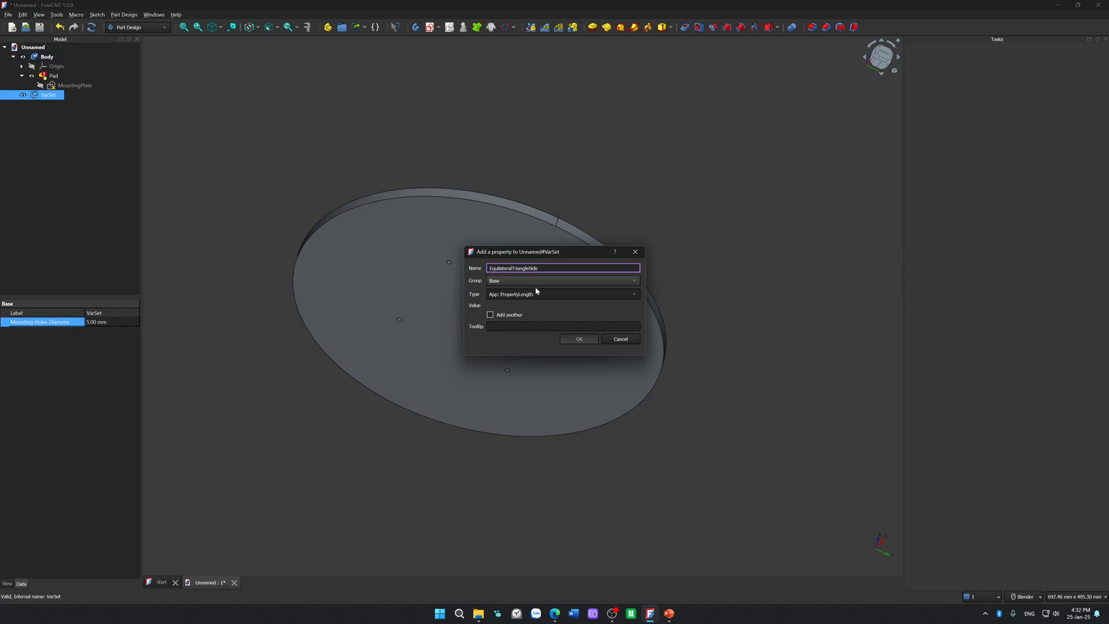
{"action": "key", "text": "Tab"}
{"action": "key", "text": "Tab"}
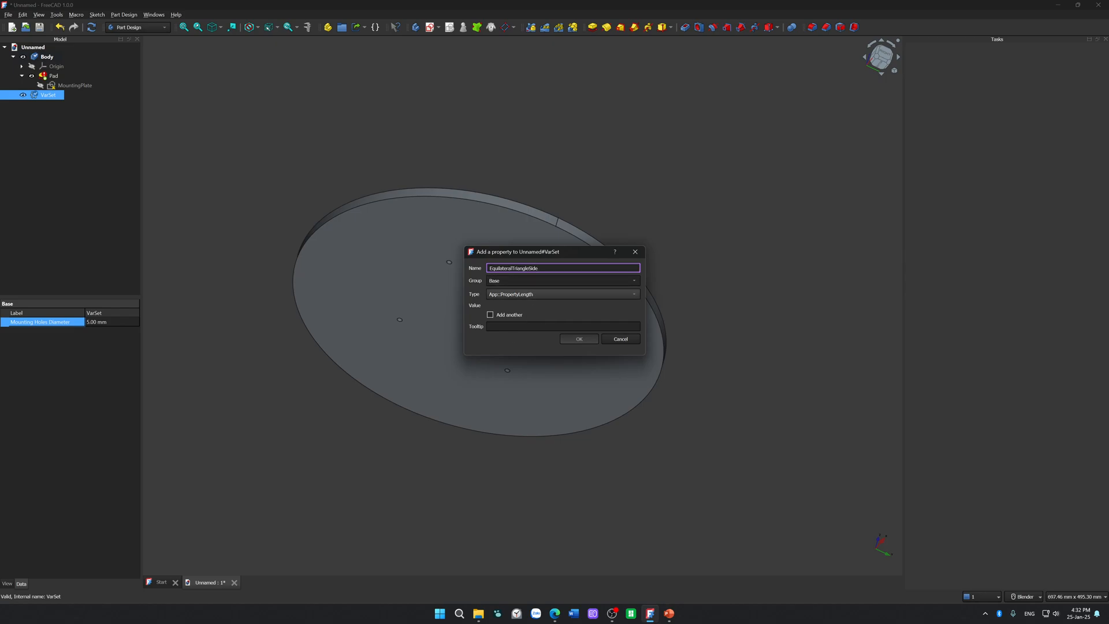
{"action": "key", "text": "Tab"}
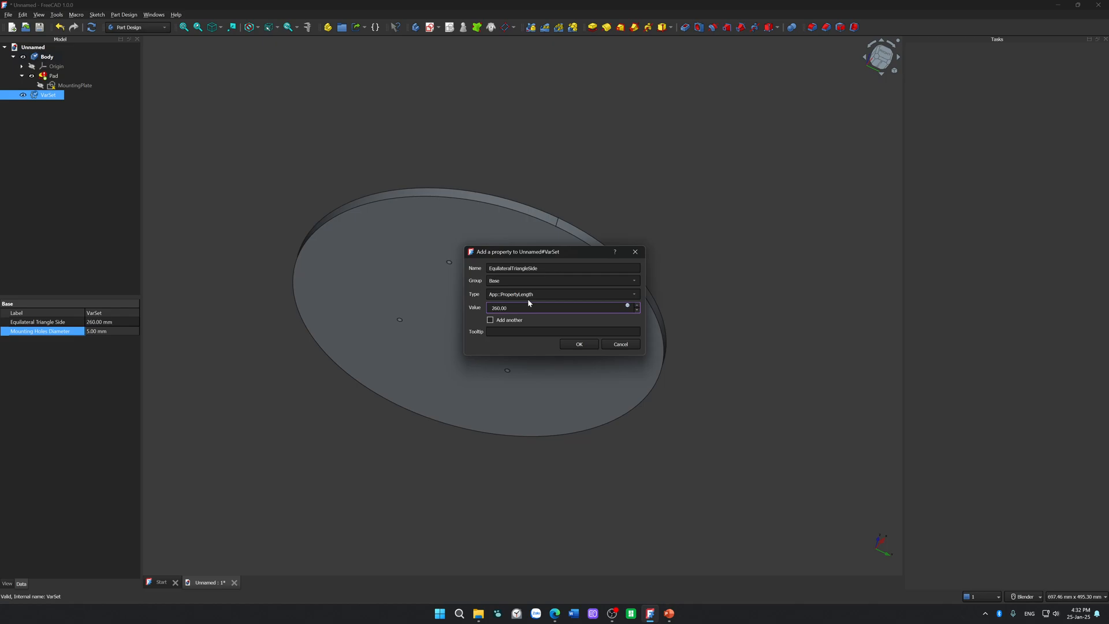
{"action": "key", "text": "Return"}
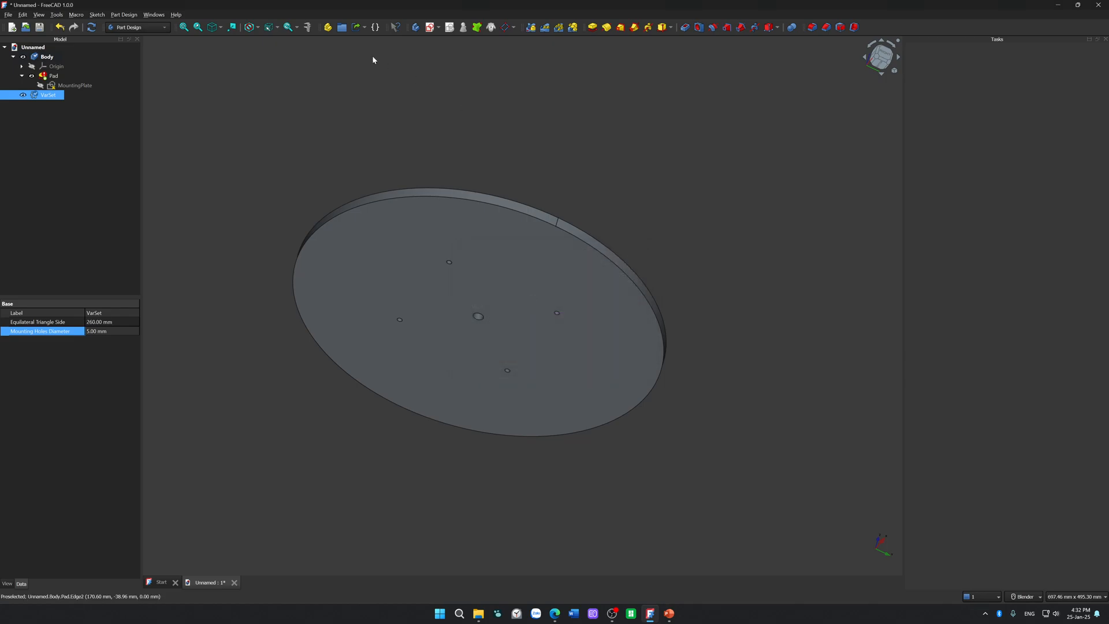
Step: Reopen the MountingPlate sketch and drive the first chord's length with the expression VarSet.EquilateralTriangleSide
{"action": "double_click", "coordinate": [97, 87]}
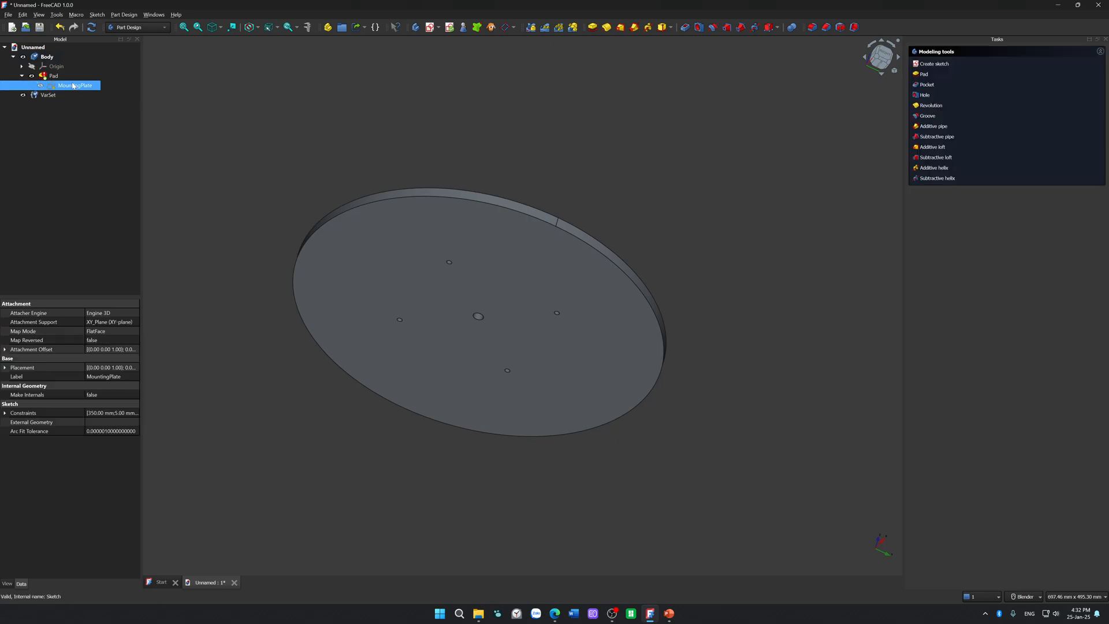
{"action": "left_click", "coordinate": [544, 209]}
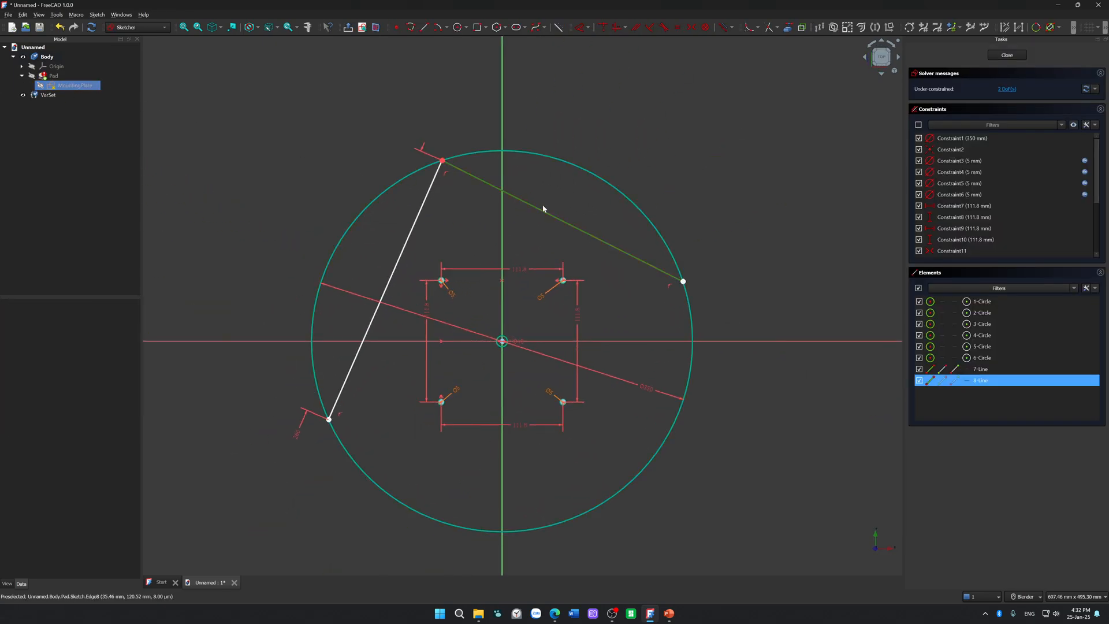
{"action": "left_click", "coordinate": [300, 437]}
{"action": "double_click", "coordinate": [298, 434]}
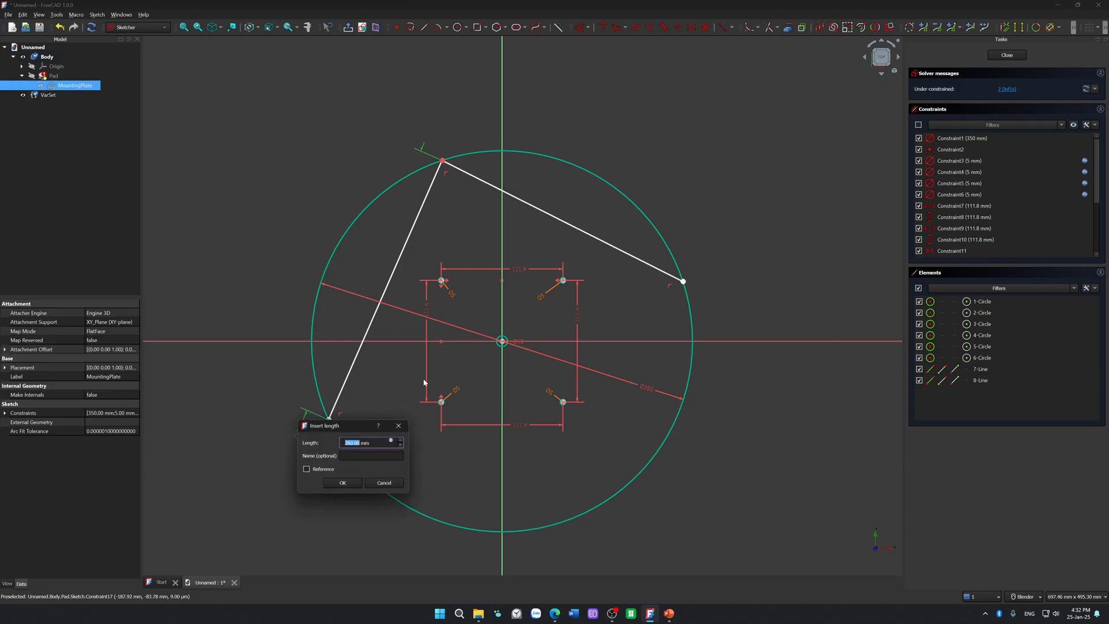
{"action": "left_click", "coordinate": [391, 442]}
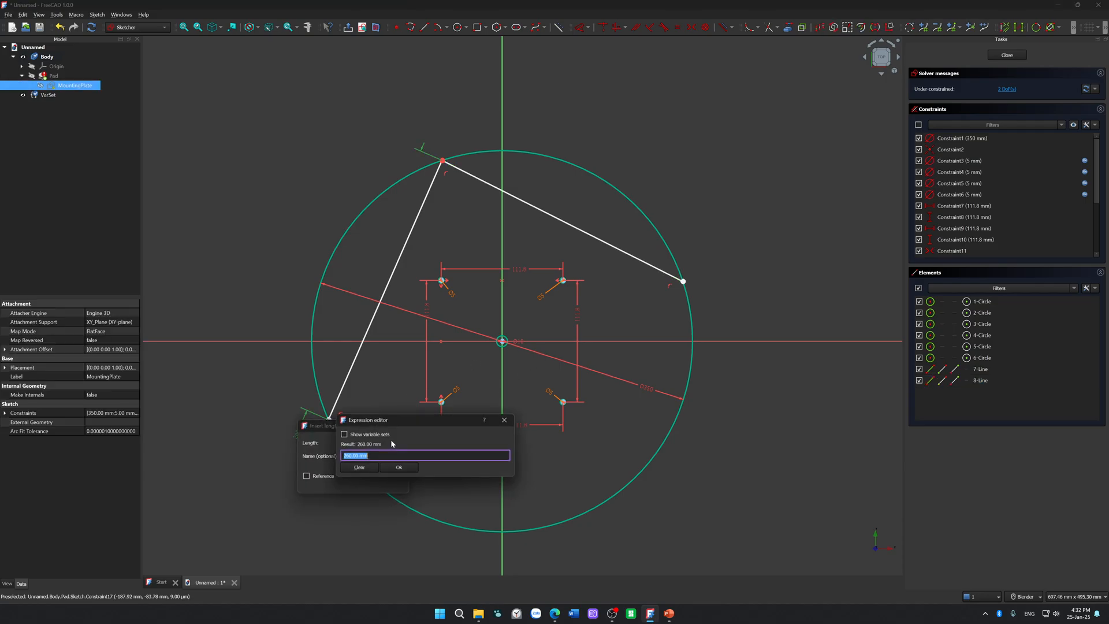
{"action": "type", "text": "VarSet."}
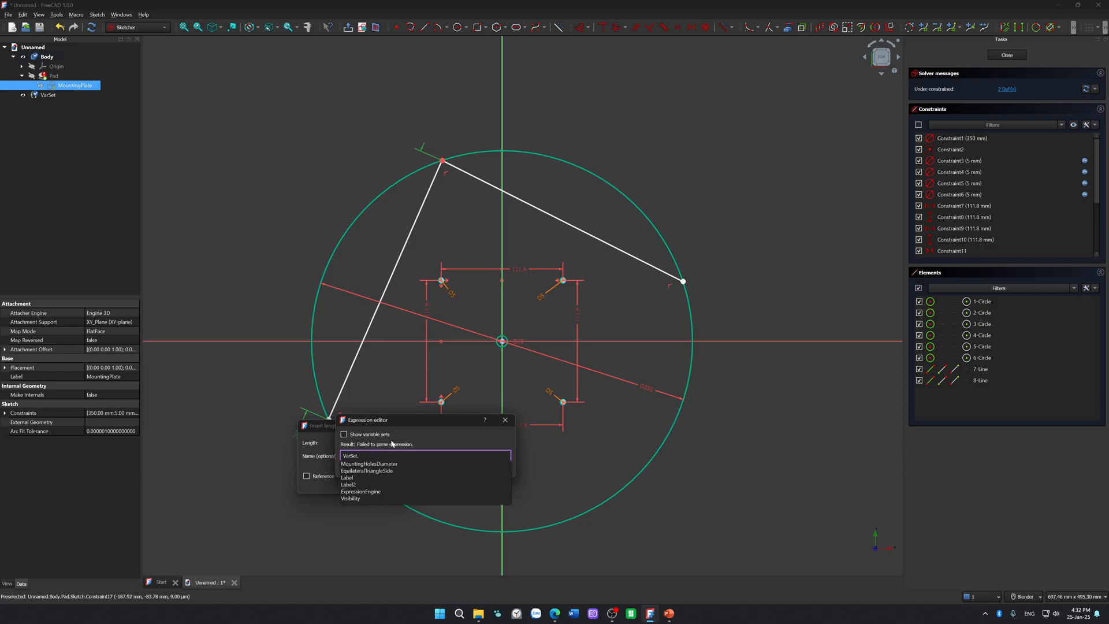
{"action": "key", "text": "Down"}
{"action": "key", "text": "Down"}
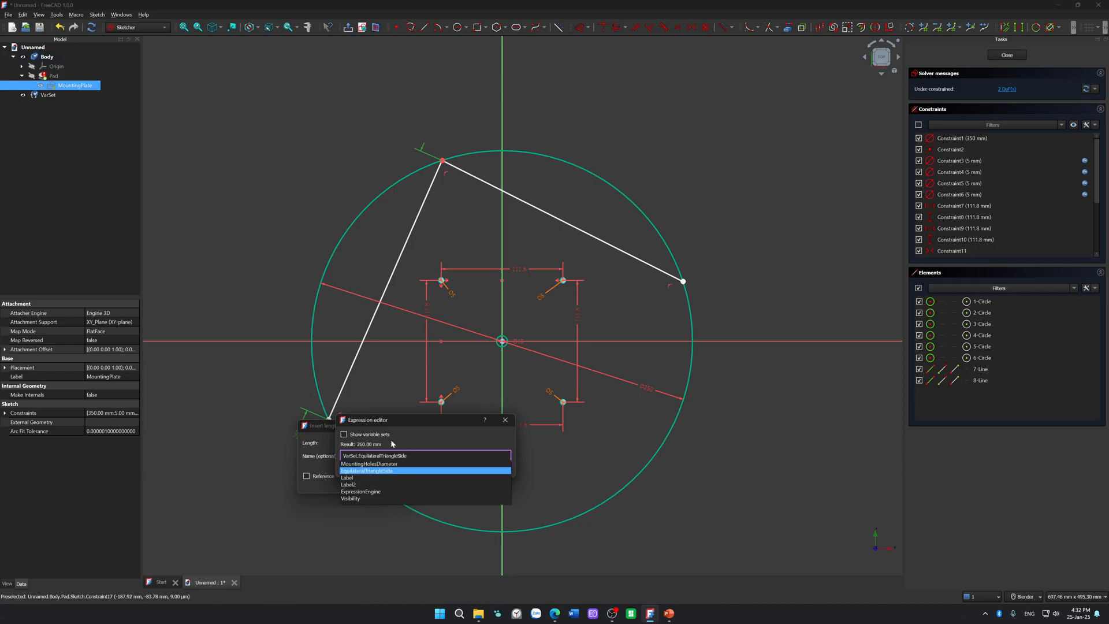
{"action": "key", "text": "Return"}
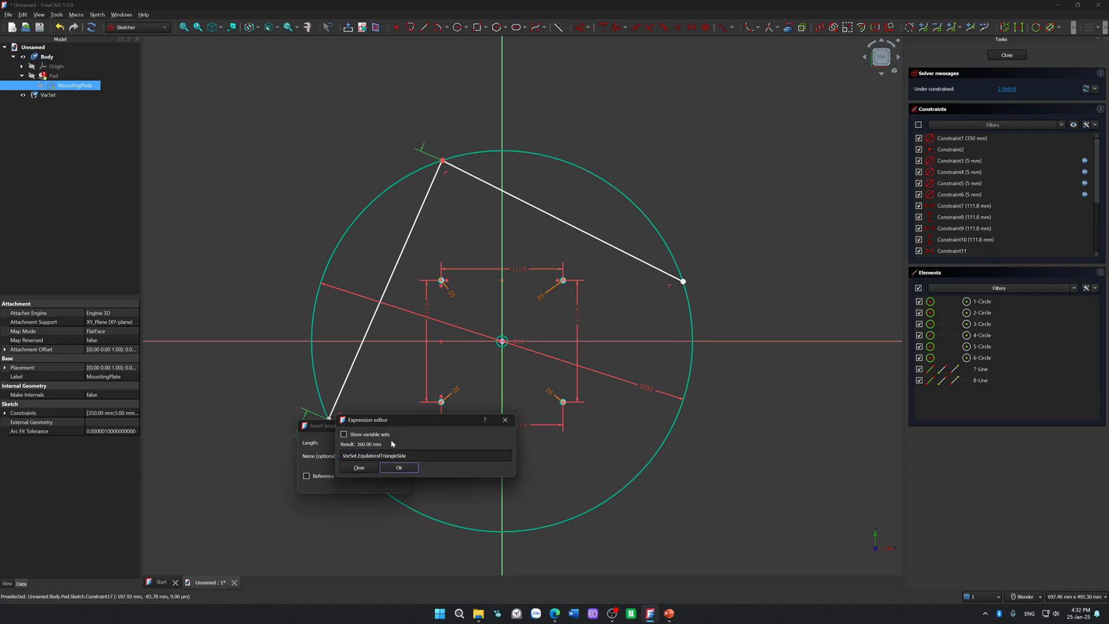
{"action": "key", "text": "Return"}
{"action": "key", "text": "Tab"}
{"action": "key", "text": "Tab"}
{"action": "key", "text": "Tab"}
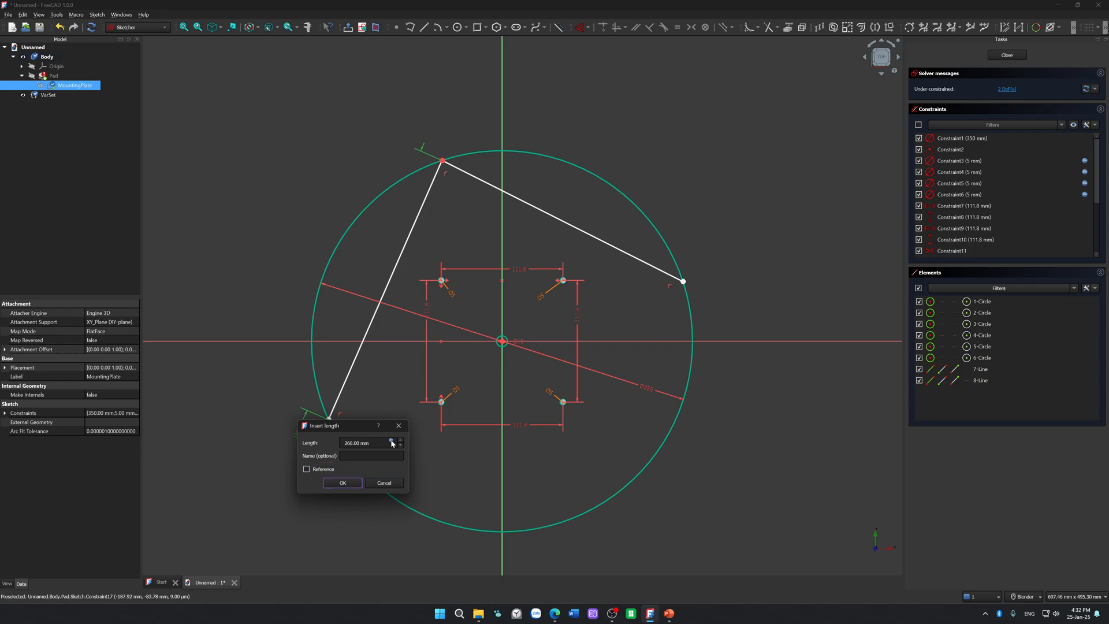
{"action": "key", "text": "Return"}
Step: Dimension the second chord's length with the expression VarSet.EquilateralTriangleSide and move its label outside the circle past the chord's right end
{"action": "left_click", "coordinate": [566, 223]}
{"action": "key", "text": "d"}
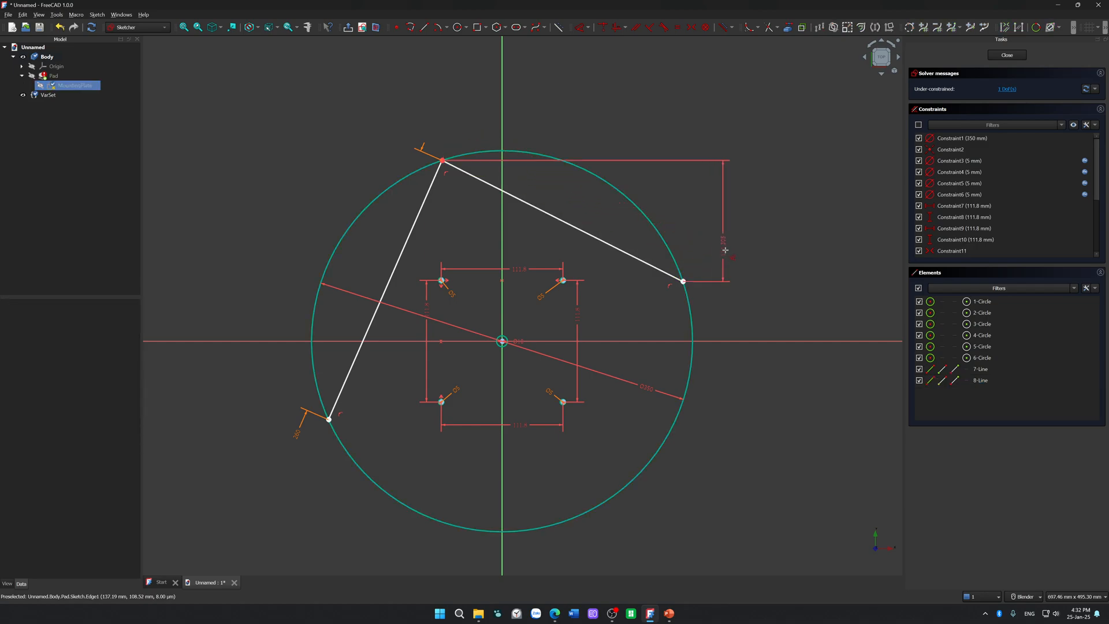
{"action": "left_click", "coordinate": [618, 165]}
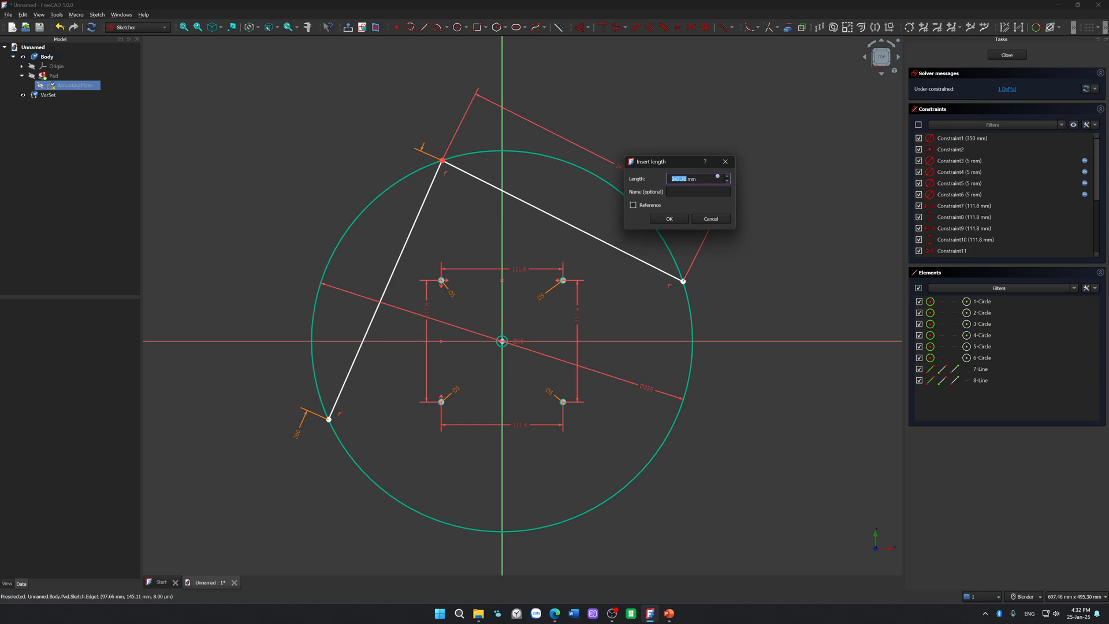
{"action": "left_click", "coordinate": [718, 176]}
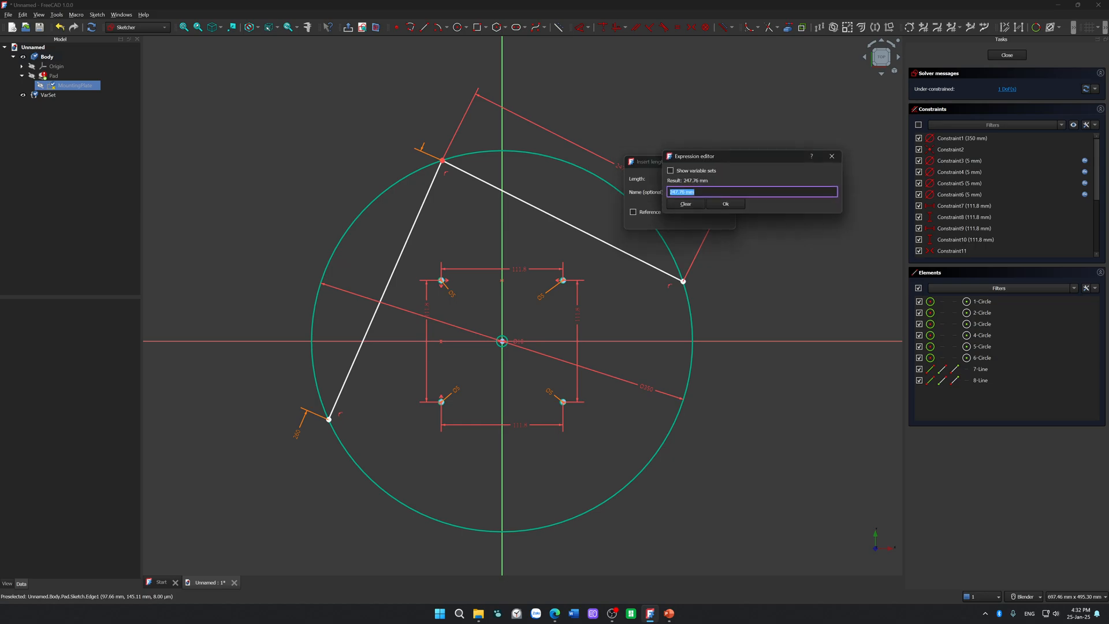
{"action": "type", "text": "VarSet."}
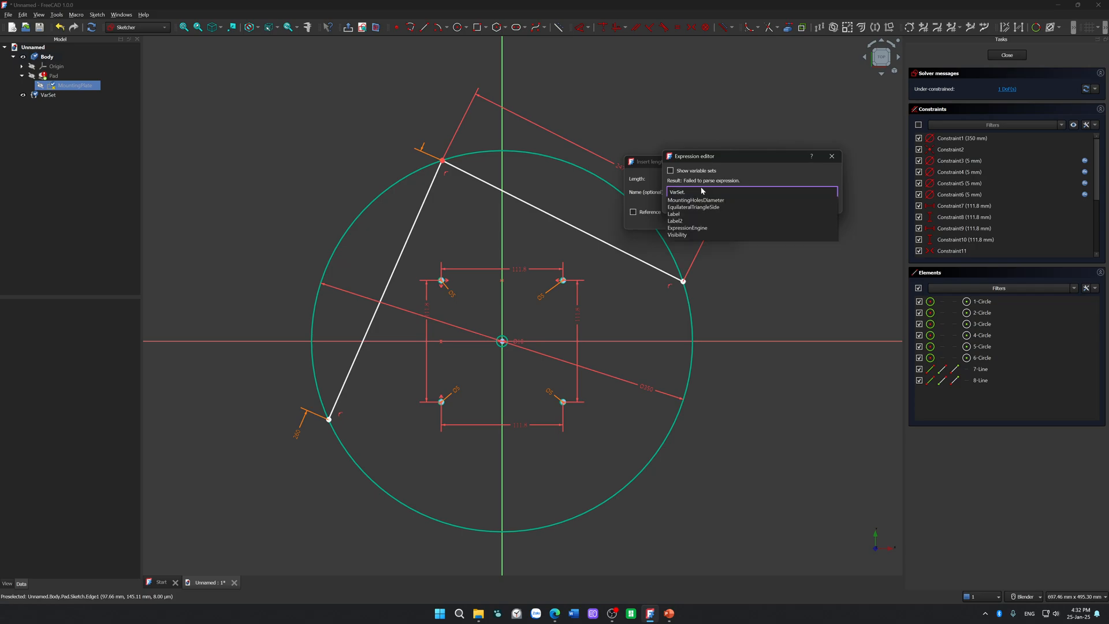
{"action": "key", "text": "Down"}
{"action": "key", "text": "Down"}
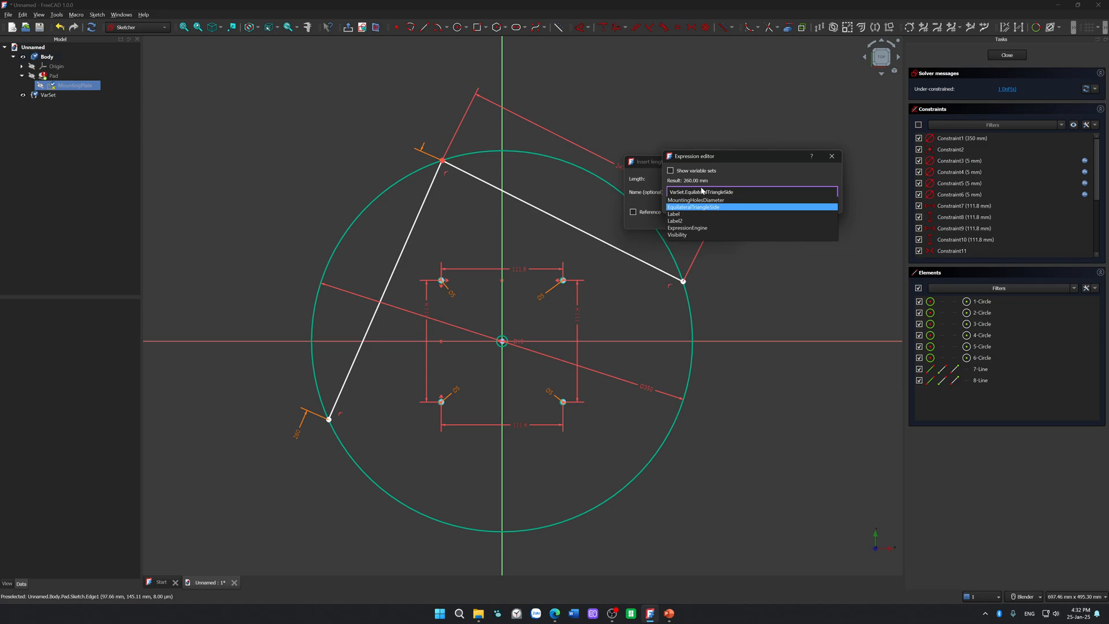
{"action": "key", "text": "Return"}
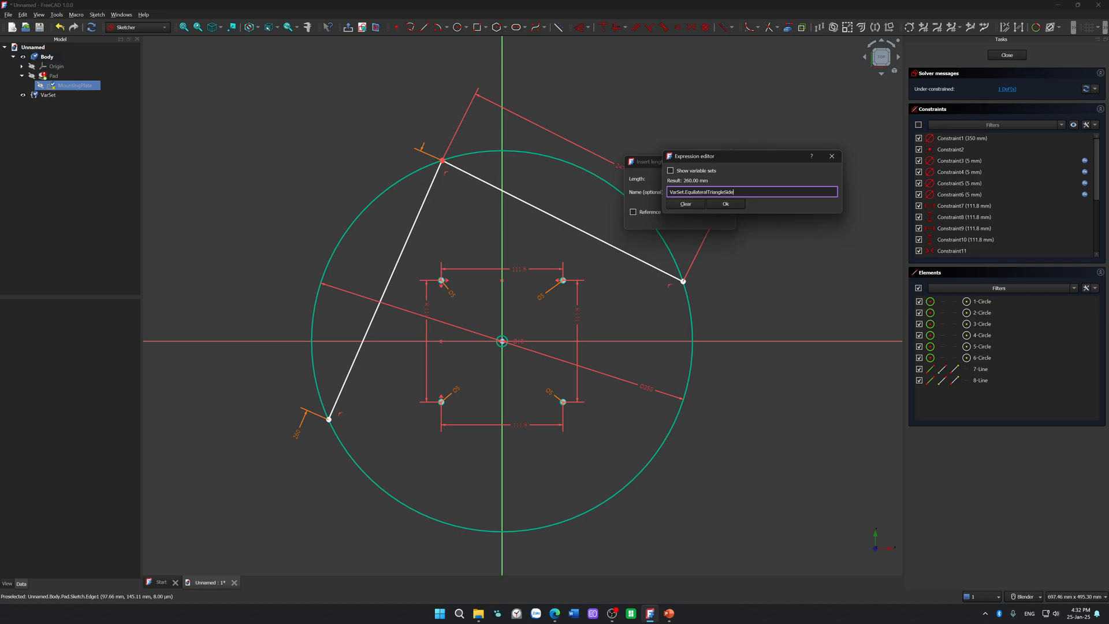
{"action": "key", "text": "Return"}
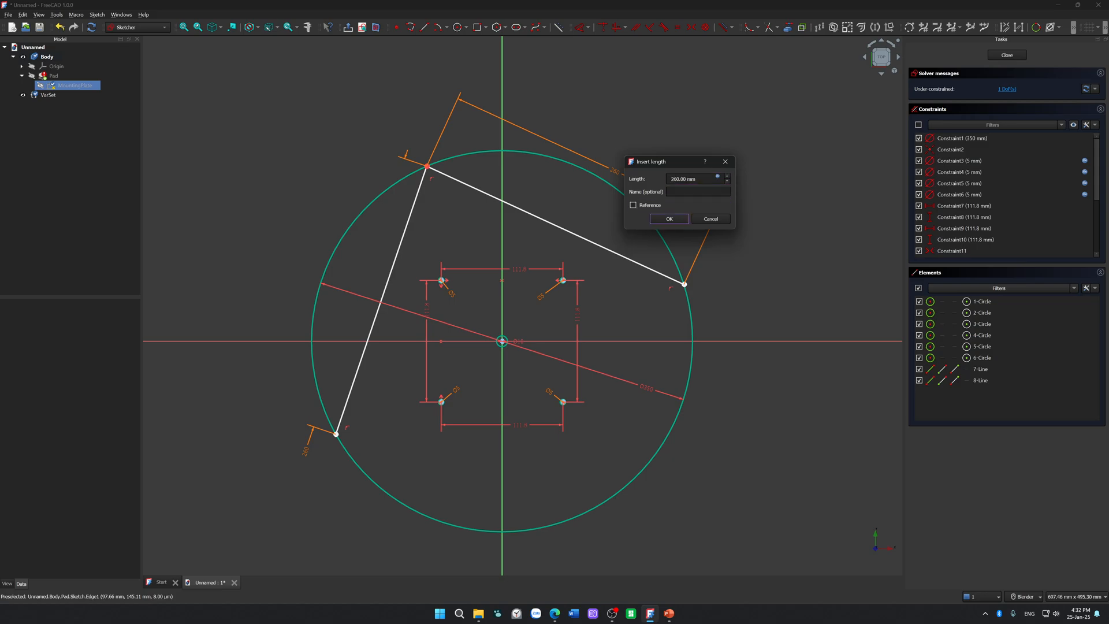
{"action": "left_click", "coordinate": [669, 218]}
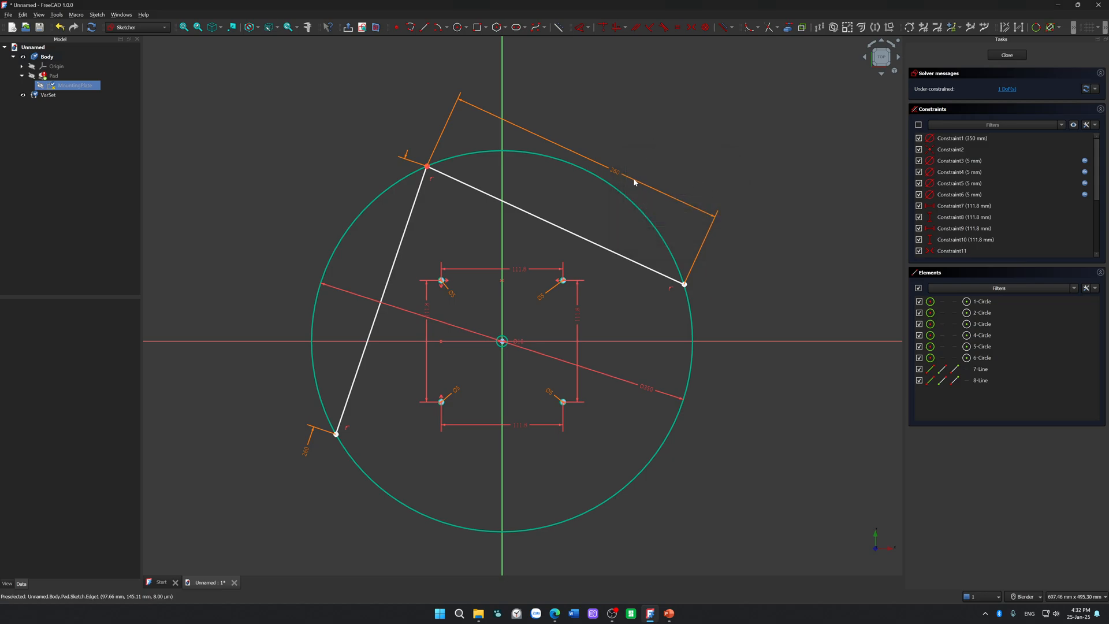
{"action": "left_click_drag", "start_coordinate": [618, 174], "coordinate": [725, 283]}
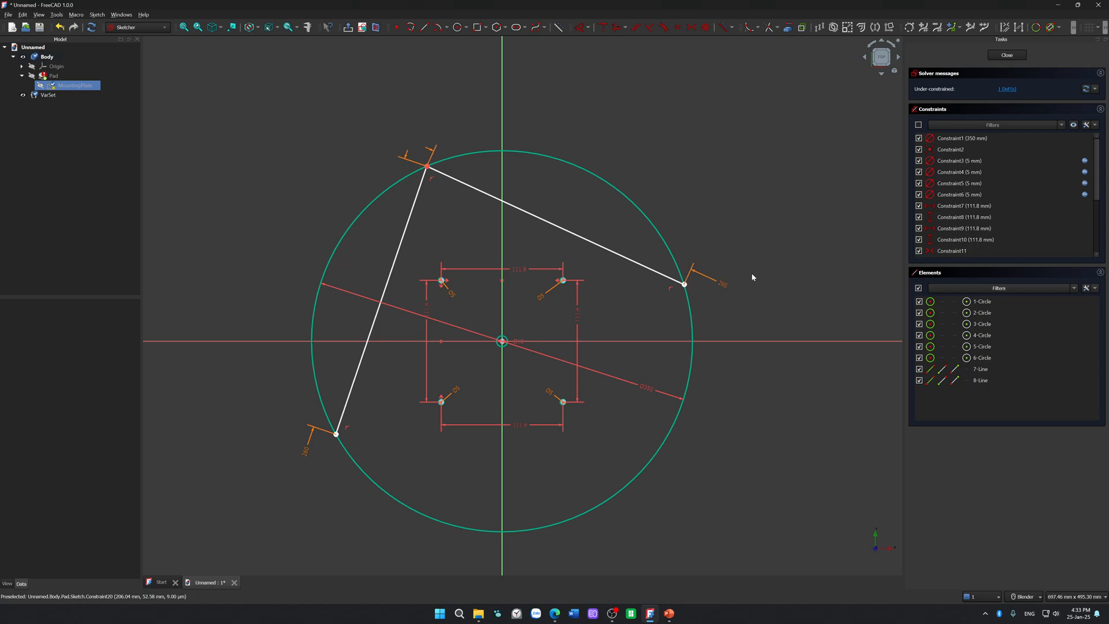
Step: Shift the two connected chords clockwise along the outer circle, and set the outer circle's diameter to 310 mm
{"action": "left_click_drag", "start_coordinate": [542, 221], "coordinate": [687, 187]}
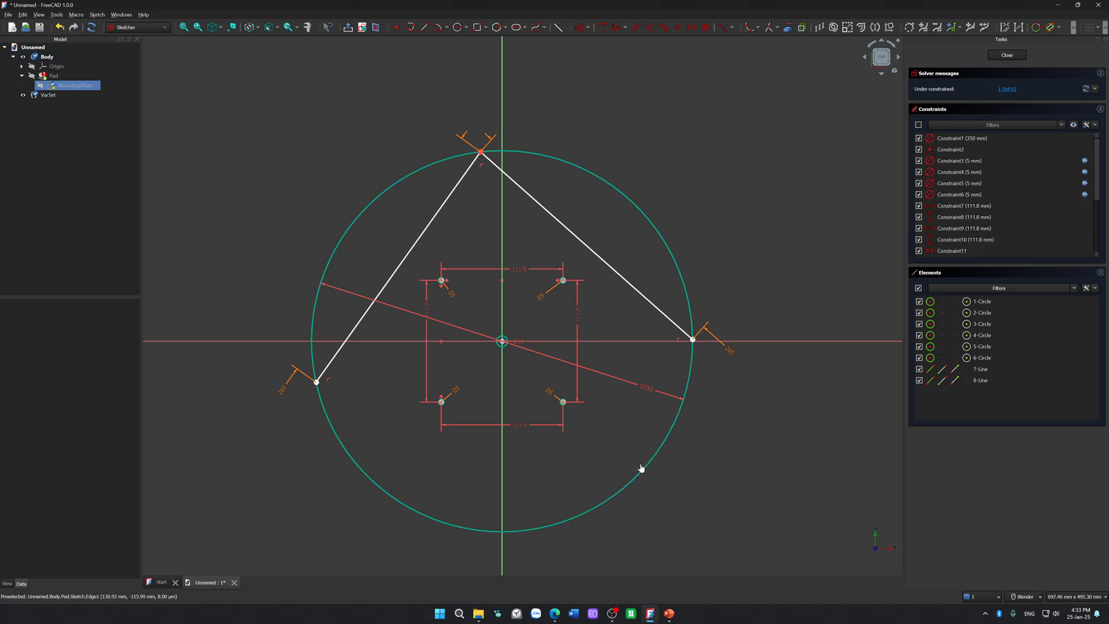
{"action": "scroll", "coordinate": [663, 459], "scroll_direction": "down", "scroll_amount": 3}
{"action": "scroll", "coordinate": [693, 451], "scroll_direction": "up", "scroll_amount": 2}
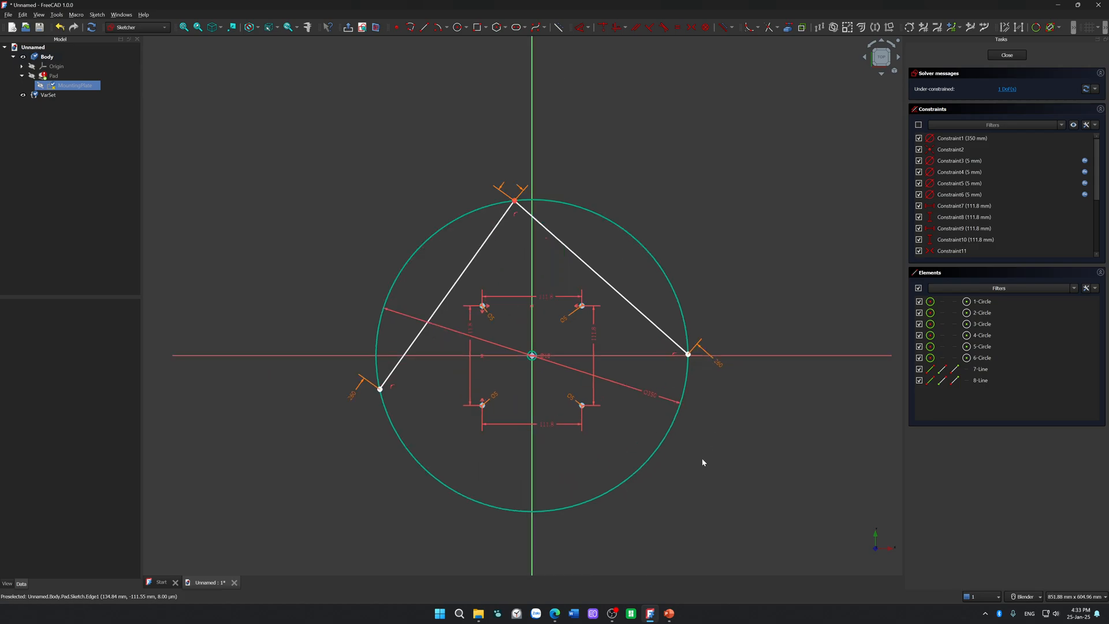
{"action": "left_click", "coordinate": [667, 437]}
{"action": "double_click", "coordinate": [653, 397]}
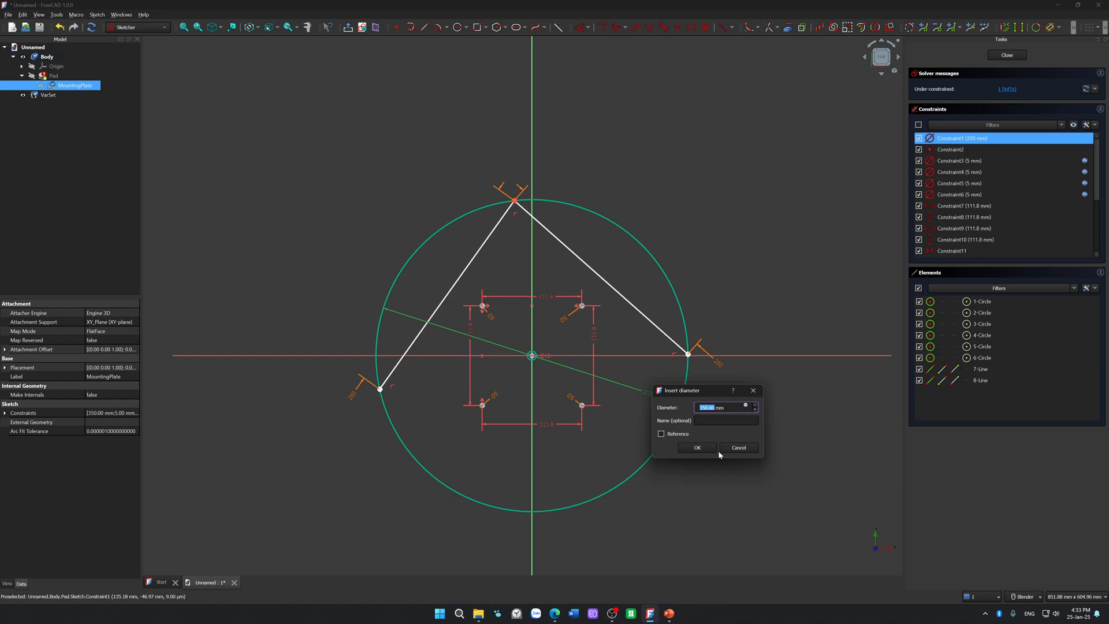
{"action": "type", "text": "3"}
{"action": "key", "text": "Return"}
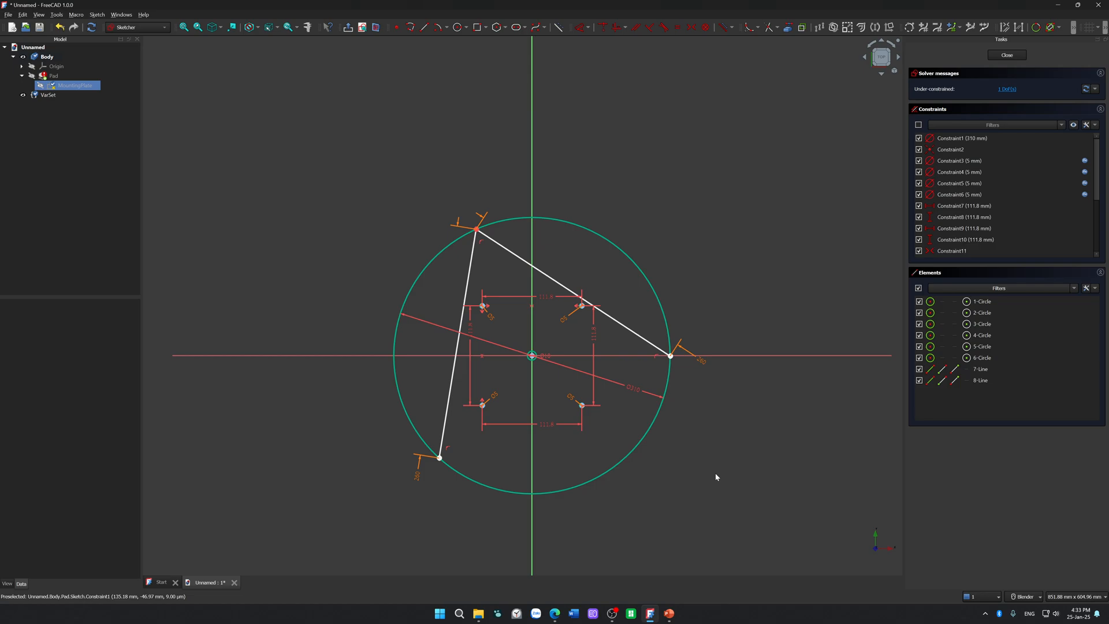
Step: Draw a third line from the first chord's lower endpoint to the second chord's right endpoint, closing the triangle
{"action": "left_click", "coordinate": [439, 459]}
{"action": "left_click", "coordinate": [668, 371]}
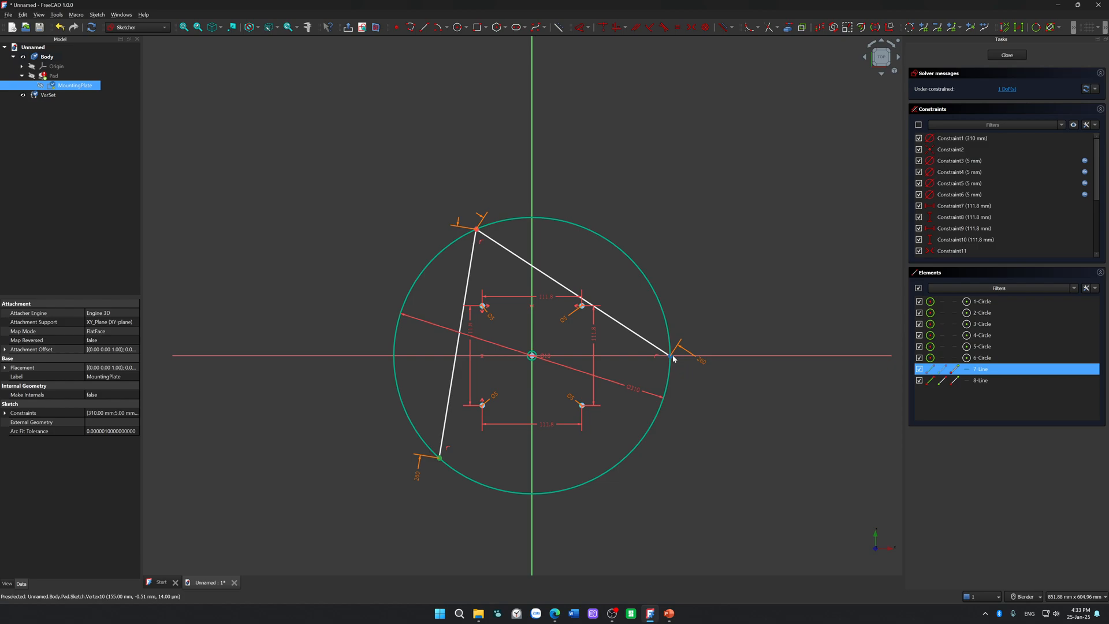
{"action": "left_click", "coordinate": [455, 68]}
{"action": "left_click", "coordinate": [424, 29]}
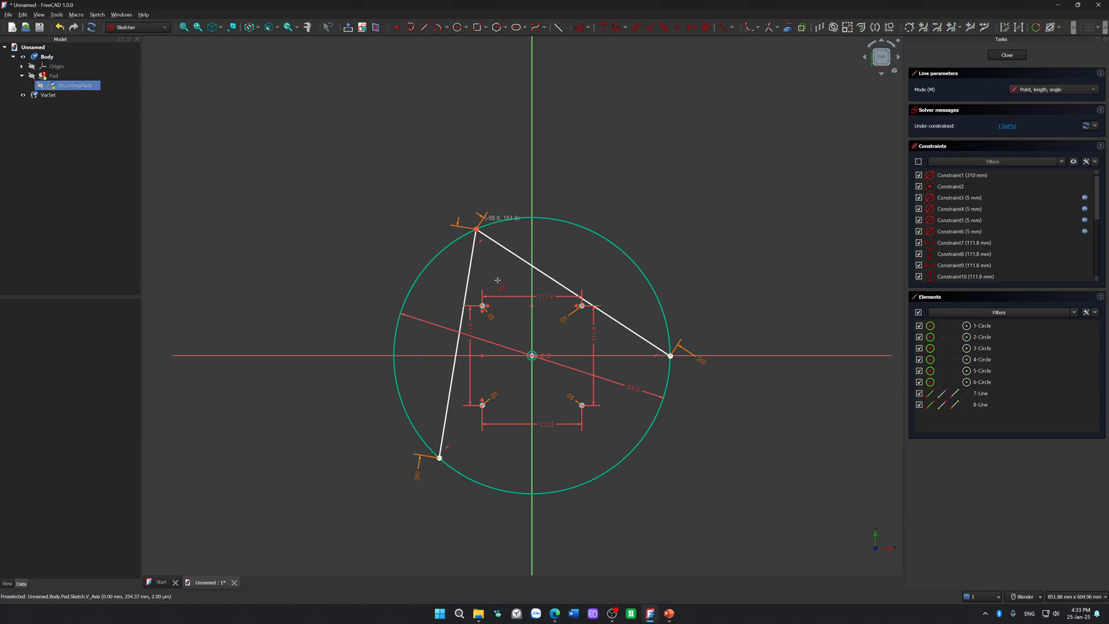
{"action": "left_click", "coordinate": [441, 457]}
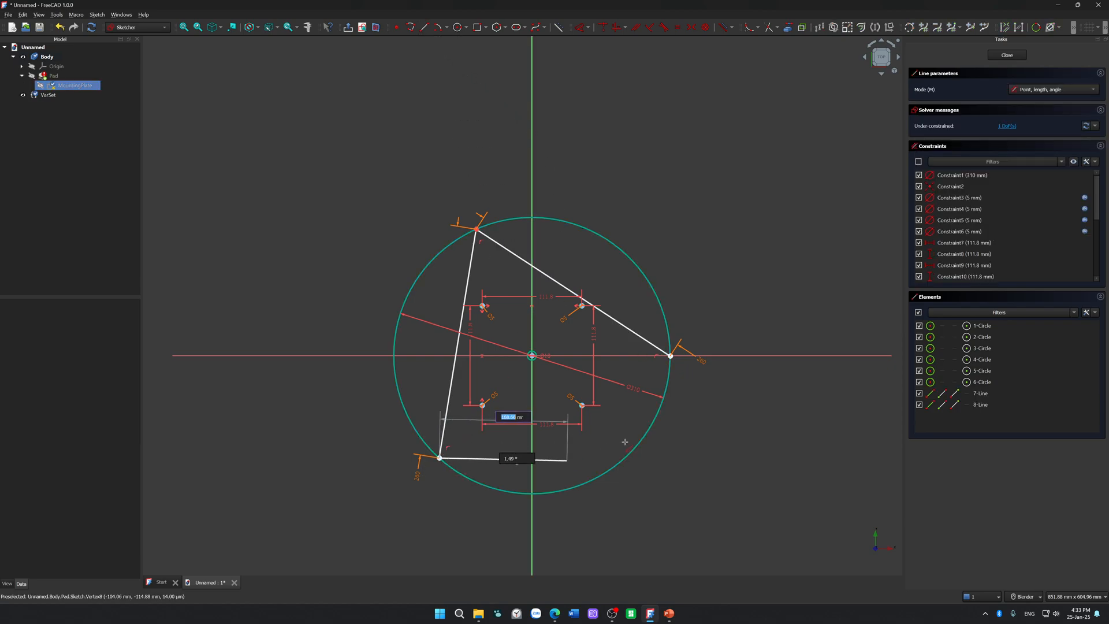
{"action": "left_click", "coordinate": [670, 356]}
{"action": "key", "text": "Escape"}
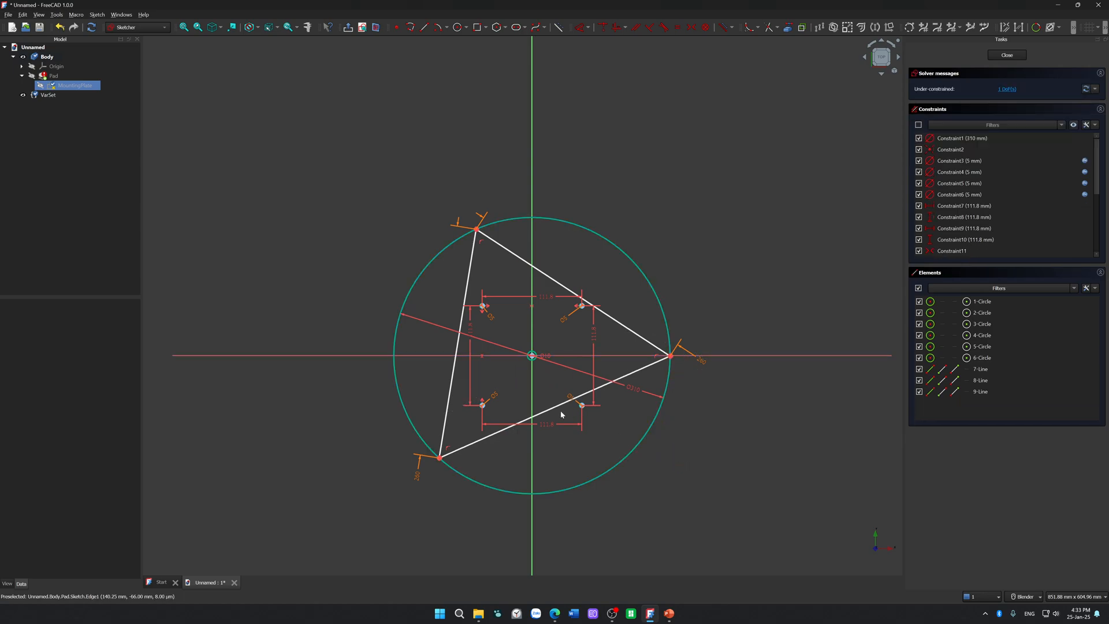
Step: Try to dimension the triangle's third side with the expression VarSet.EquilateralTriangleSide
{"action": "left_click", "coordinate": [563, 403]}
{"action": "key", "text": "d"}
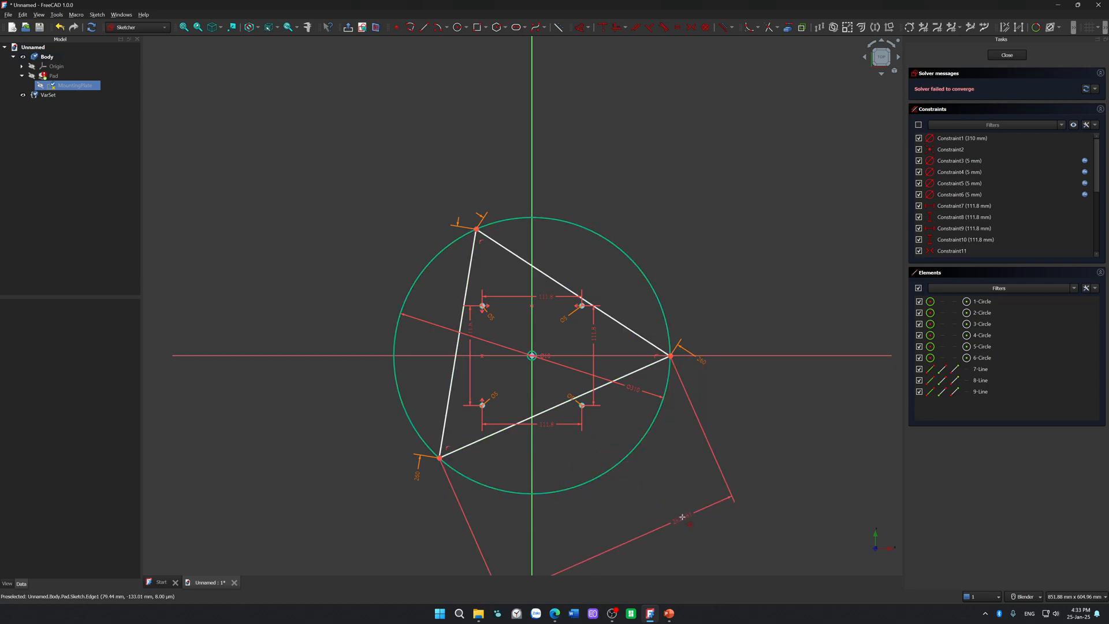
{"action": "left_click", "coordinate": [683, 519]}
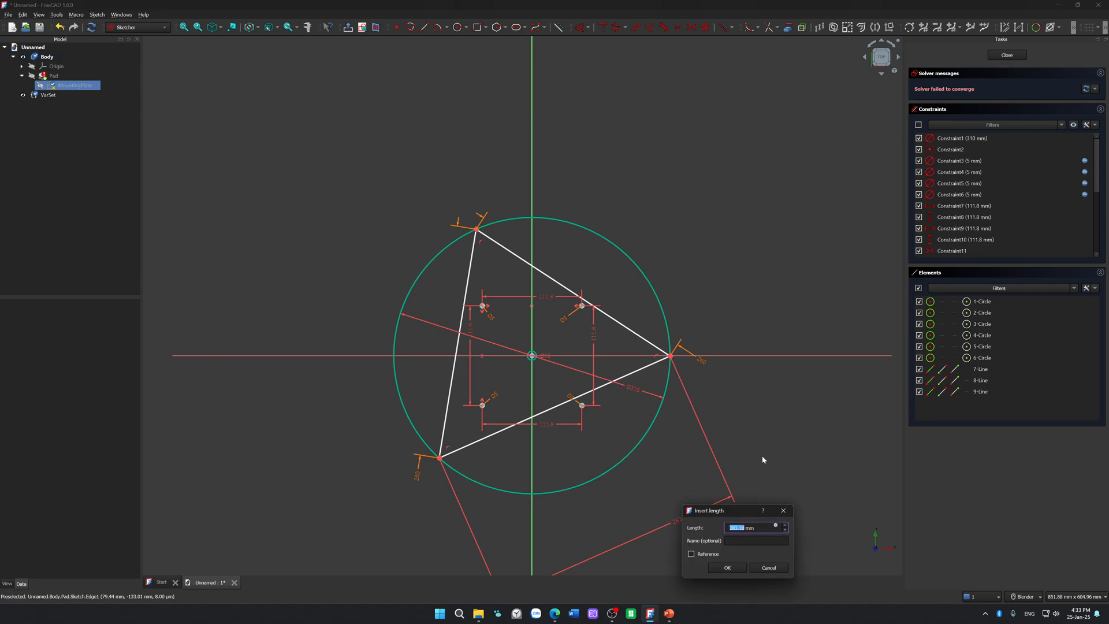
{"action": "left_click", "coordinate": [776, 526]}
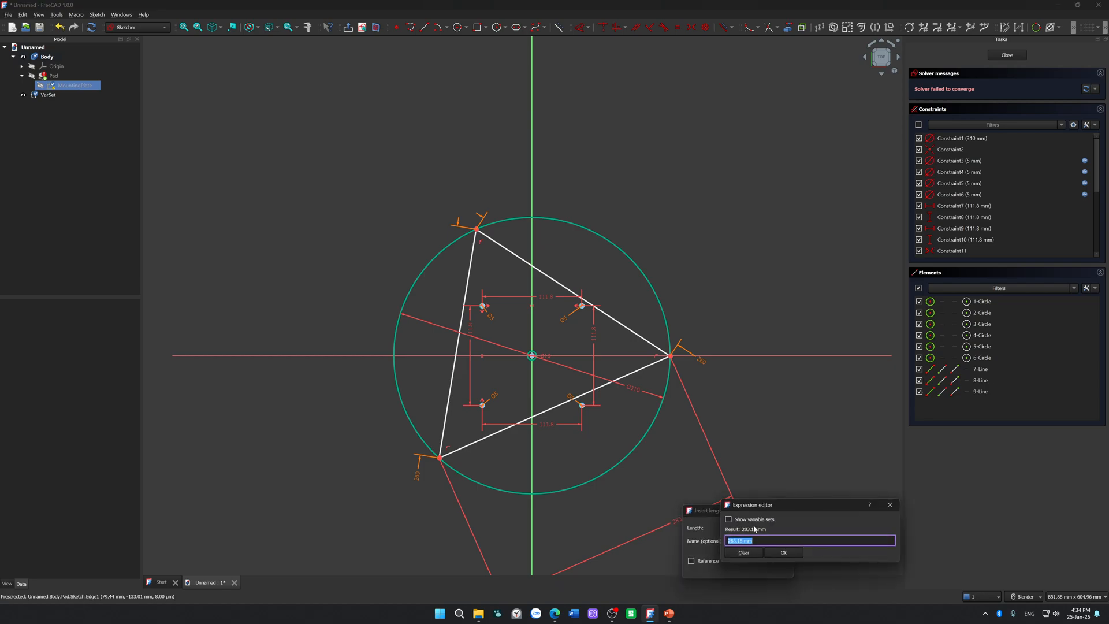
{"action": "type", "text": "var"}
{"action": "key", "text": "Down"}
{"action": "key", "text": "Return"}
{"action": "type", "text": "."}
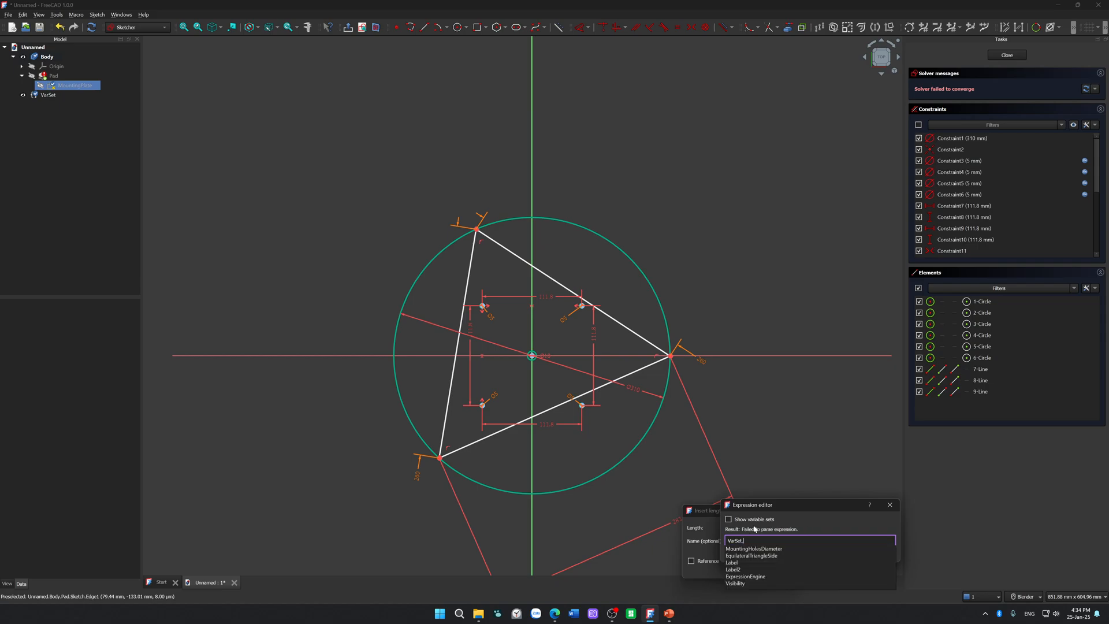
{"action": "key", "text": "Down"}
{"action": "key", "text": "Down"}
{"action": "key", "text": "Return"}
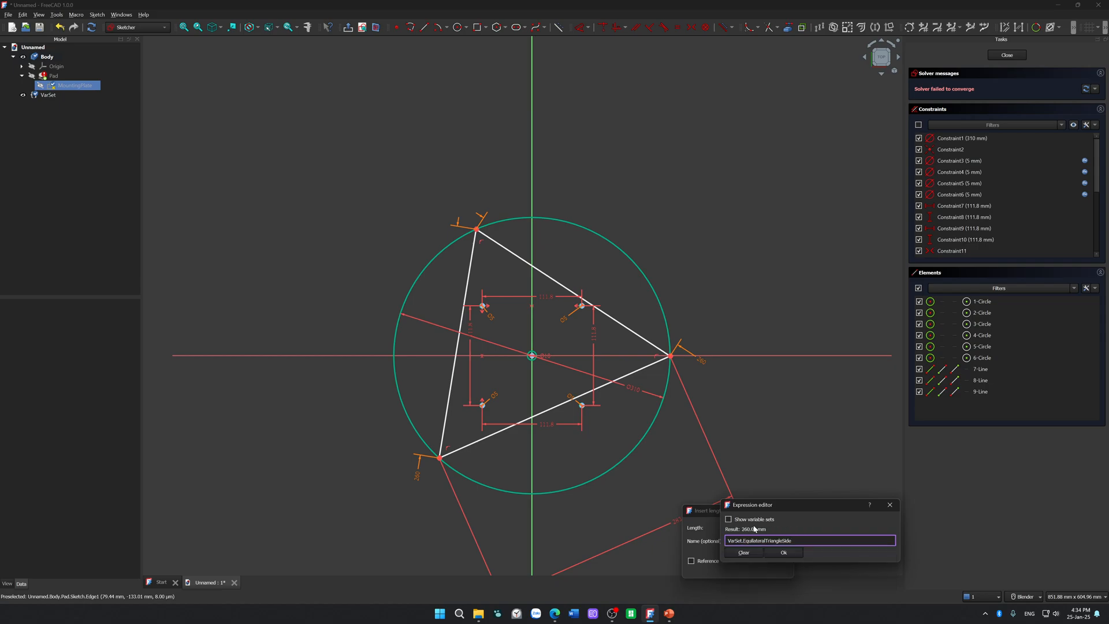
{"action": "key", "text": "Return"}
{"action": "key", "text": "Tab"}
{"action": "key", "text": "Tab"}
{"action": "key", "text": "Tab"}
{"action": "key", "text": "Return"}
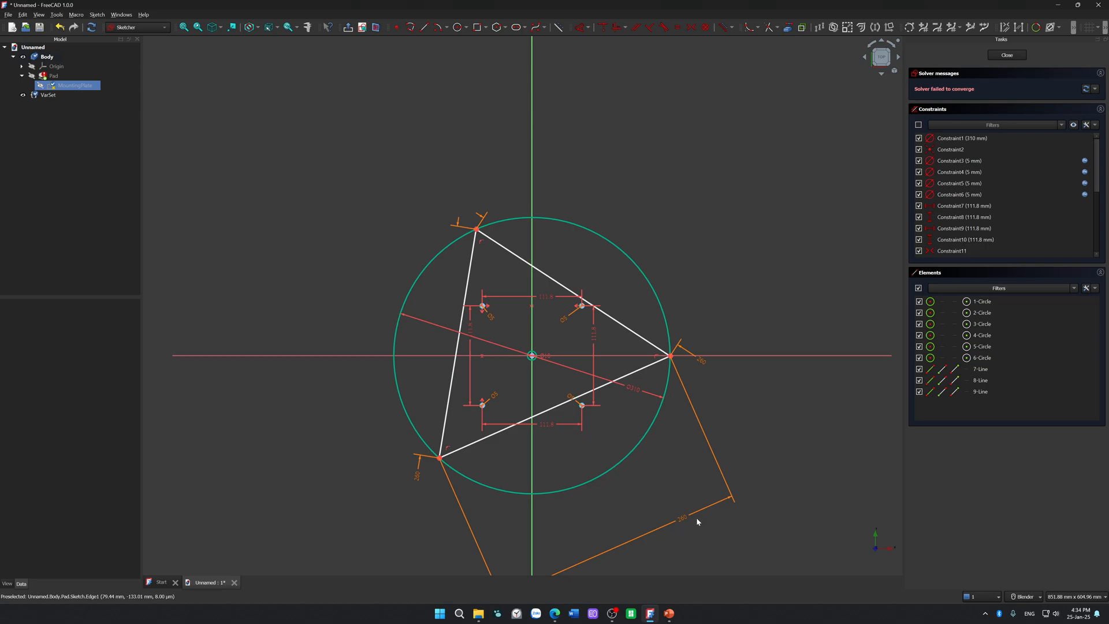
Step: Move the third side's length label close to the triangle's right corner, and delete that dimension
{"action": "left_click_drag", "start_coordinate": [686, 516], "coordinate": [767, 449]}
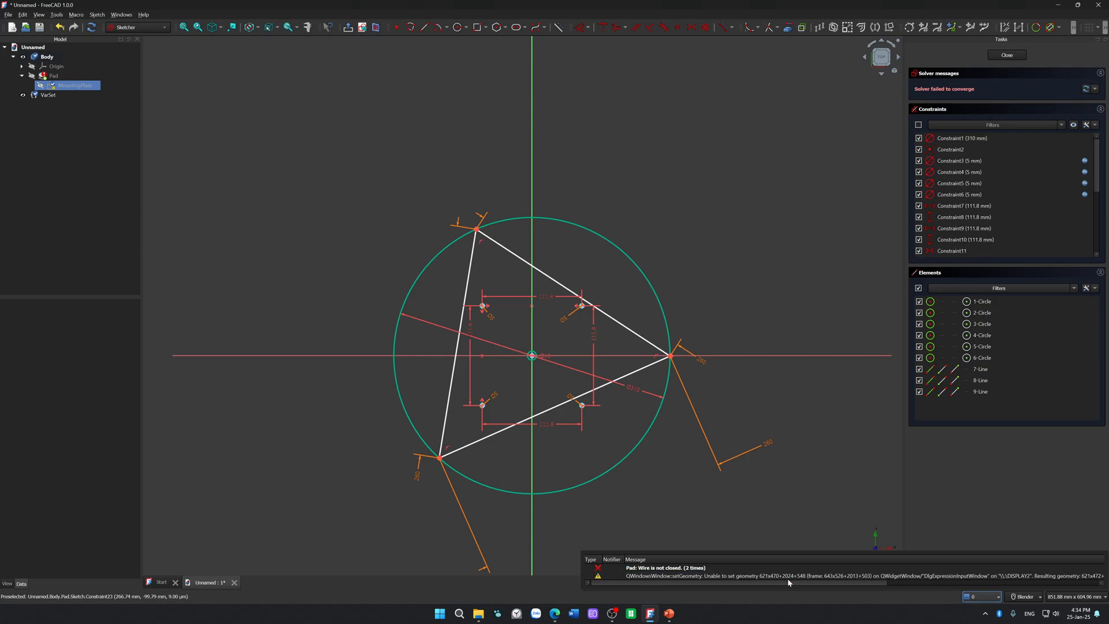
{"action": "left_click", "coordinate": [789, 577]}
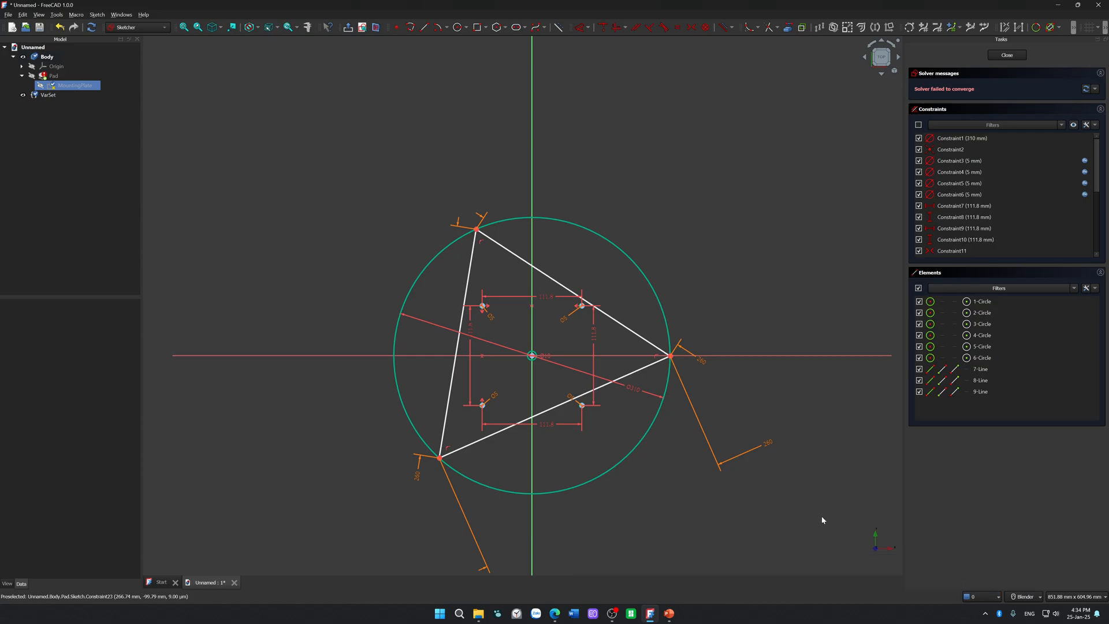
{"action": "scroll", "coordinate": [793, 441], "scroll_direction": "down", "scroll_amount": 2}
{"action": "left_click_drag", "start_coordinate": [771, 452], "coordinate": [737, 420]}
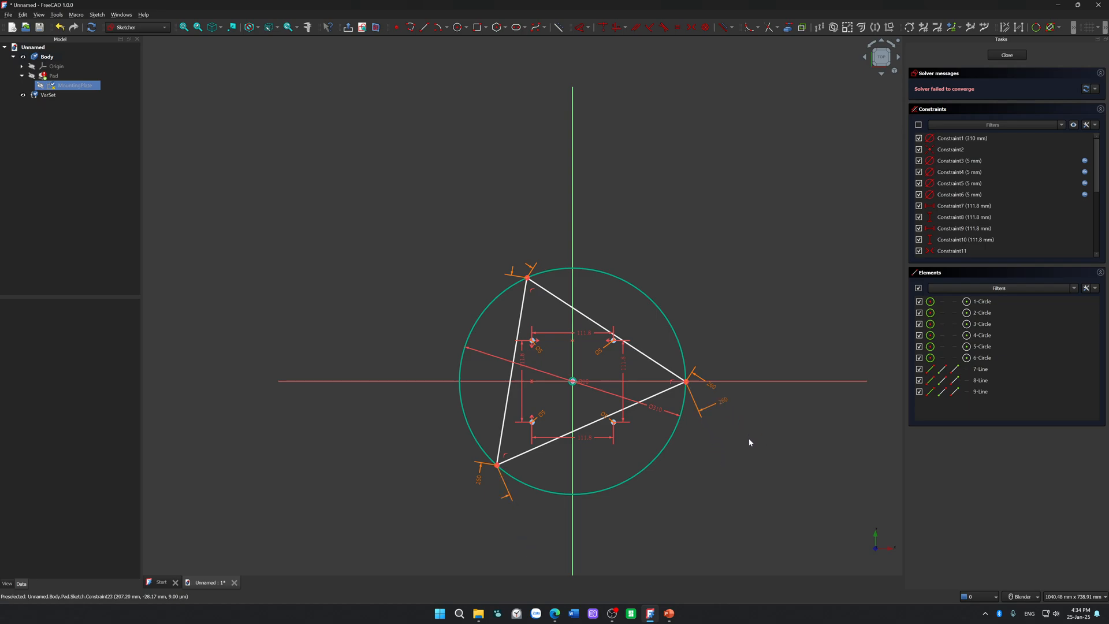
{"action": "scroll", "coordinate": [673, 370], "scroll_direction": "up", "scroll_amount": 4}
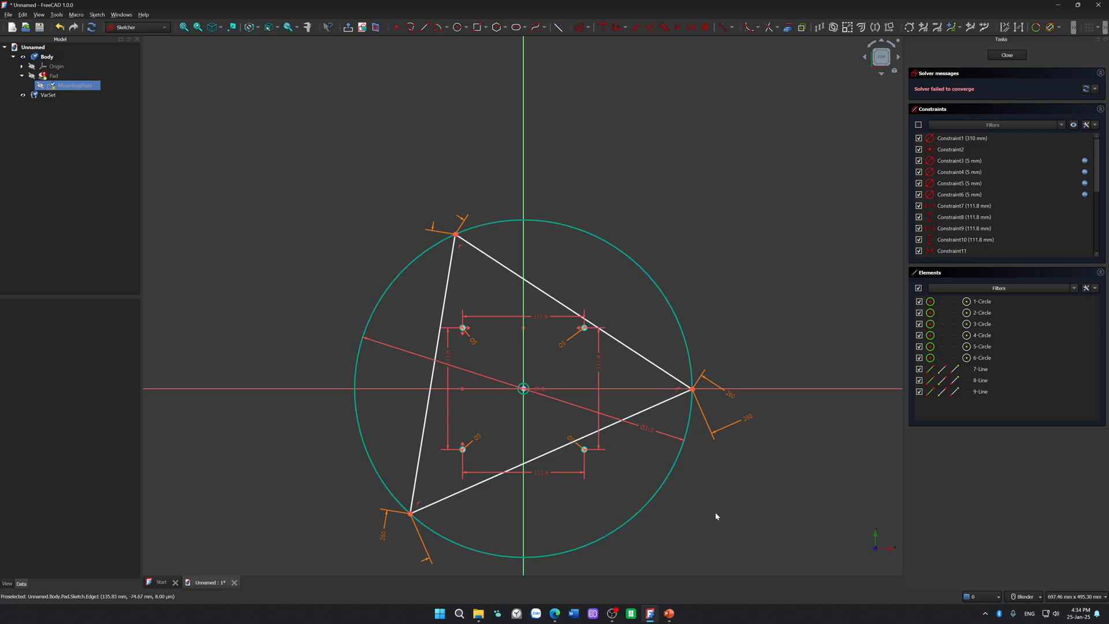
{"action": "left_click_drag", "start_coordinate": [754, 420], "coordinate": [725, 411]}
{"action": "left_click", "coordinate": [724, 411]}
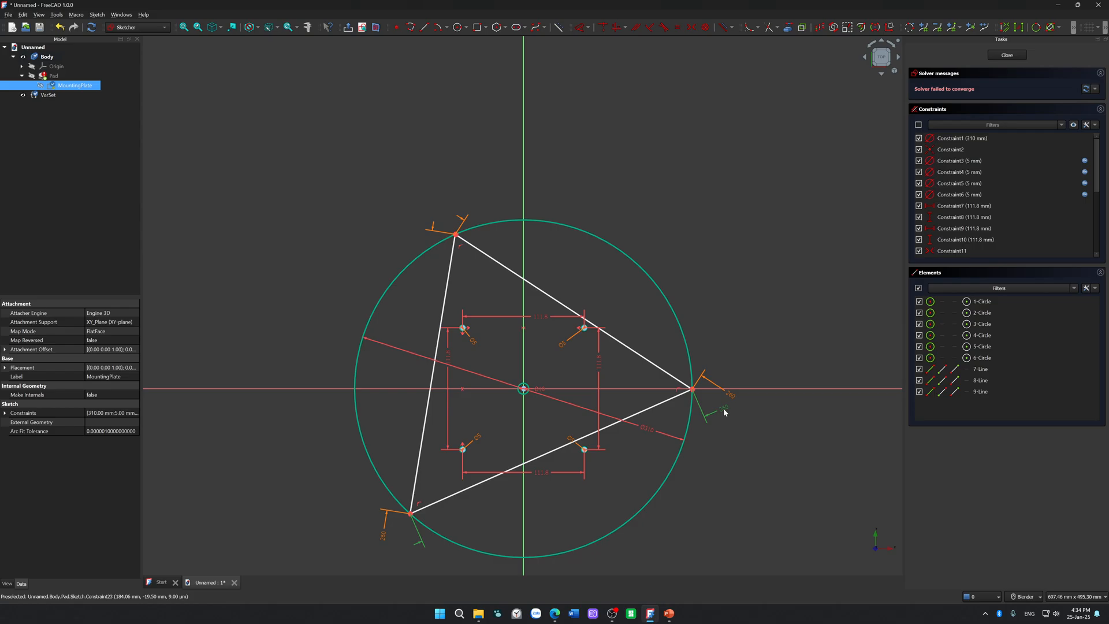
{"action": "key", "text": "Delete"}
Step: Rotate the triangle along the outer circle until its apex is on the vertical axis, and delete the outer circle
{"action": "left_click_drag", "start_coordinate": [658, 379], "coordinate": [757, 461]}
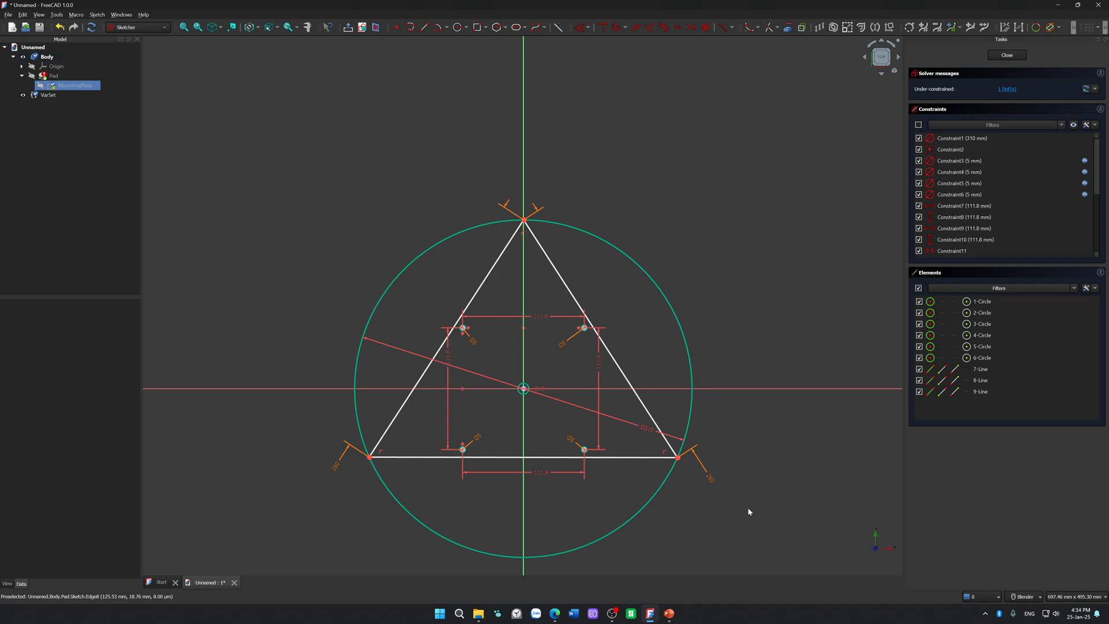
{"action": "left_click", "coordinate": [669, 311]}
{"action": "key", "text": "Delete"}
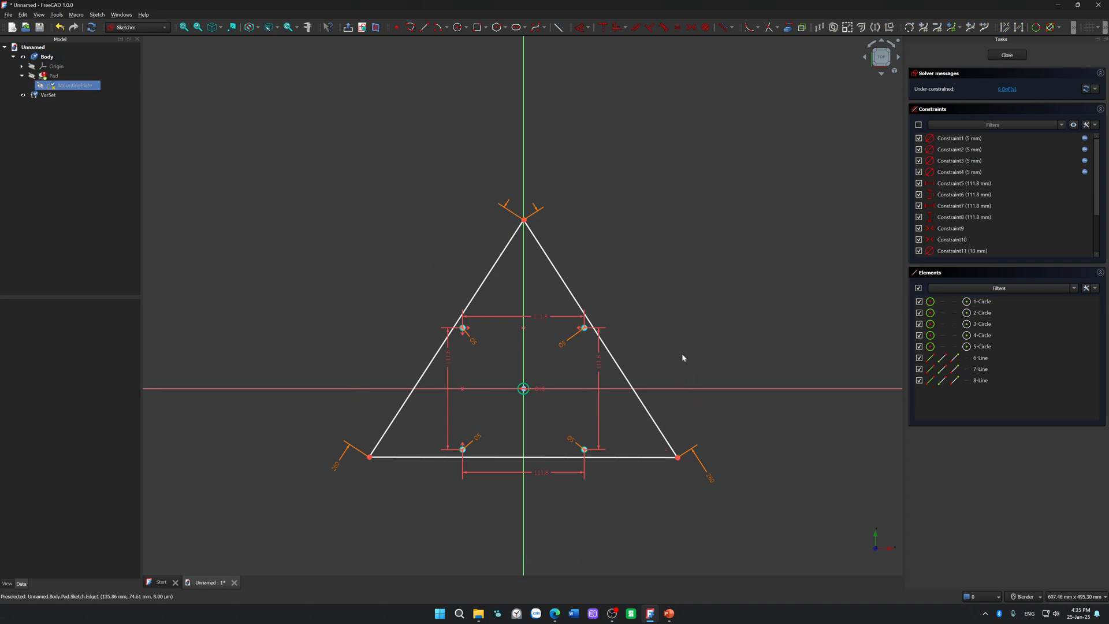
Step: Dimension the triangle's base with the expression VarSet.EquilateralTriangleSide
{"action": "left_click", "coordinate": [624, 457]}
{"action": "key", "text": "l"}
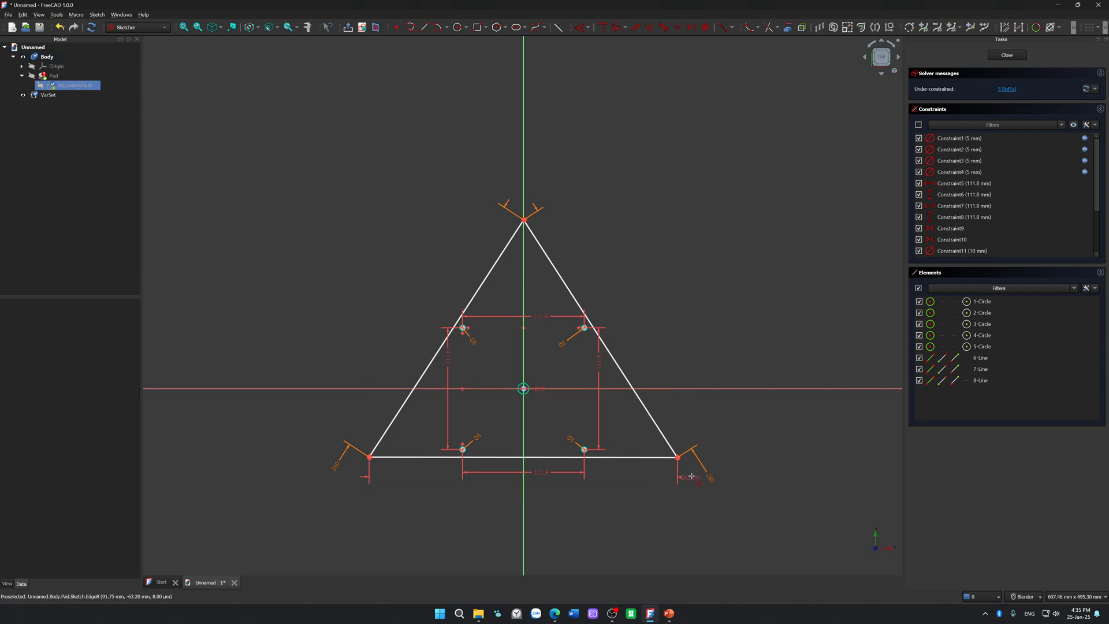
{"action": "left_click", "coordinate": [693, 474]}
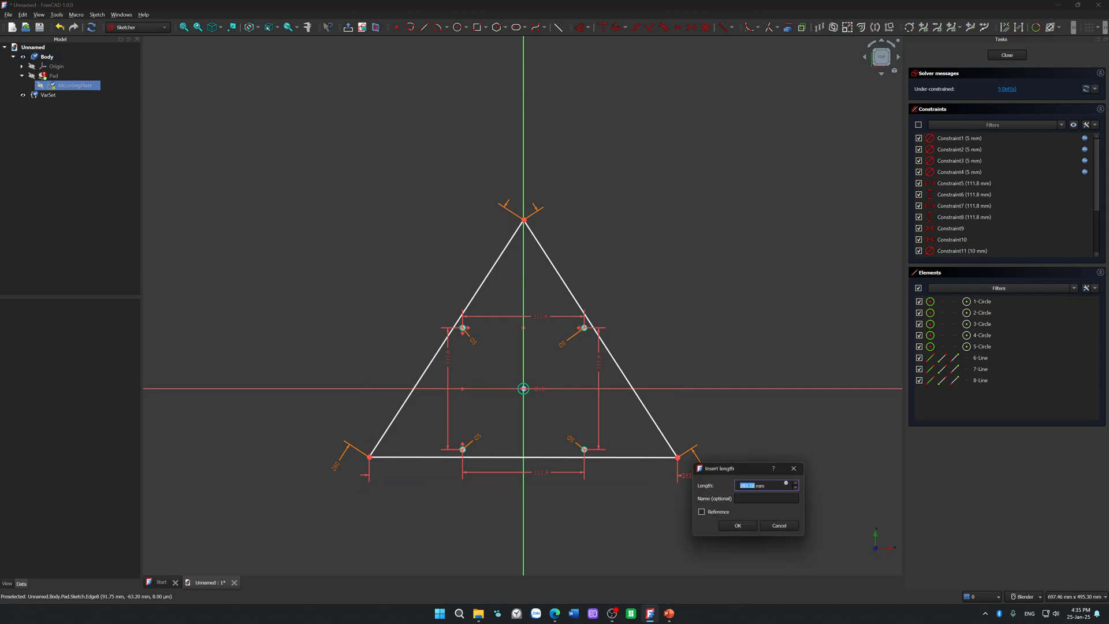
{"action": "key", "text": "equal"}
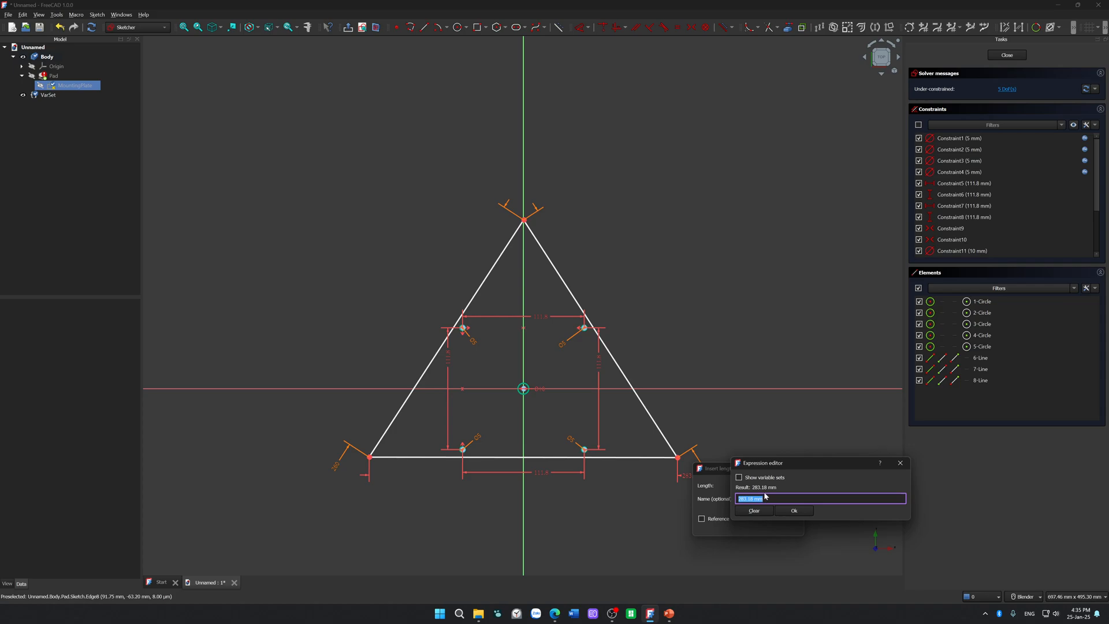
{"action": "type", "text": "VarSet."}
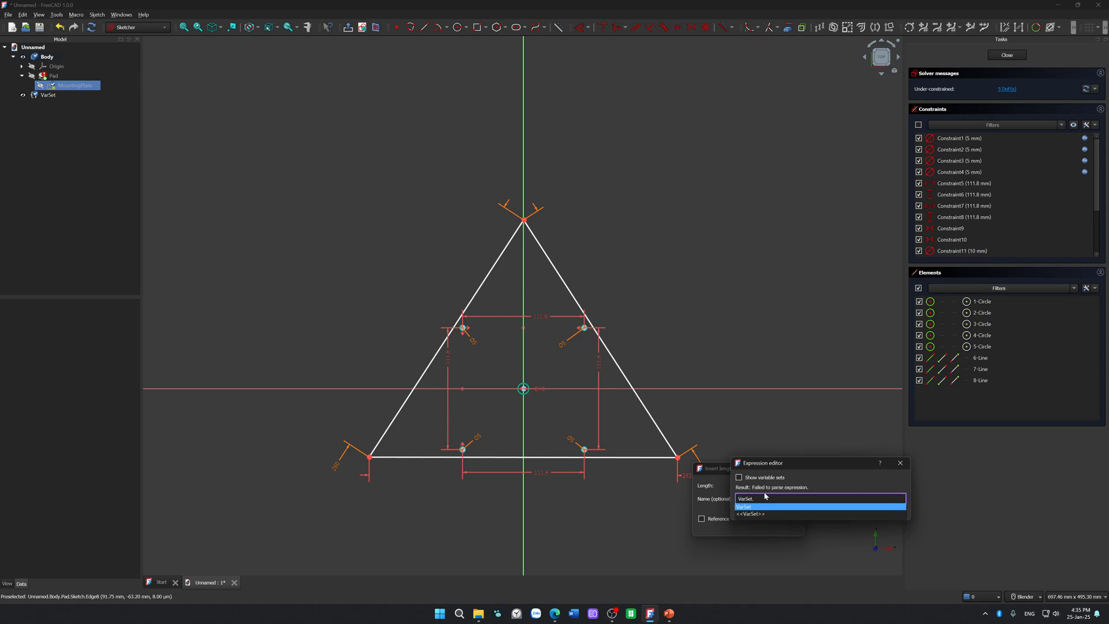
{"action": "key", "text": "Down"}
{"action": "key", "text": "Down"}
{"action": "key", "text": "Return"}
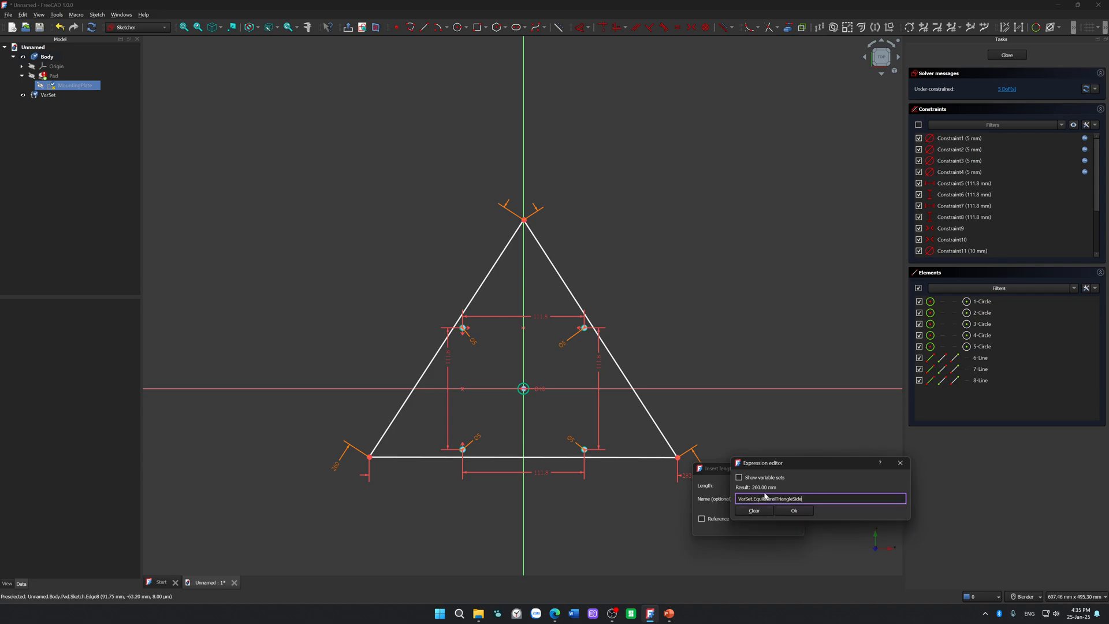
{"action": "key", "text": "Return"}
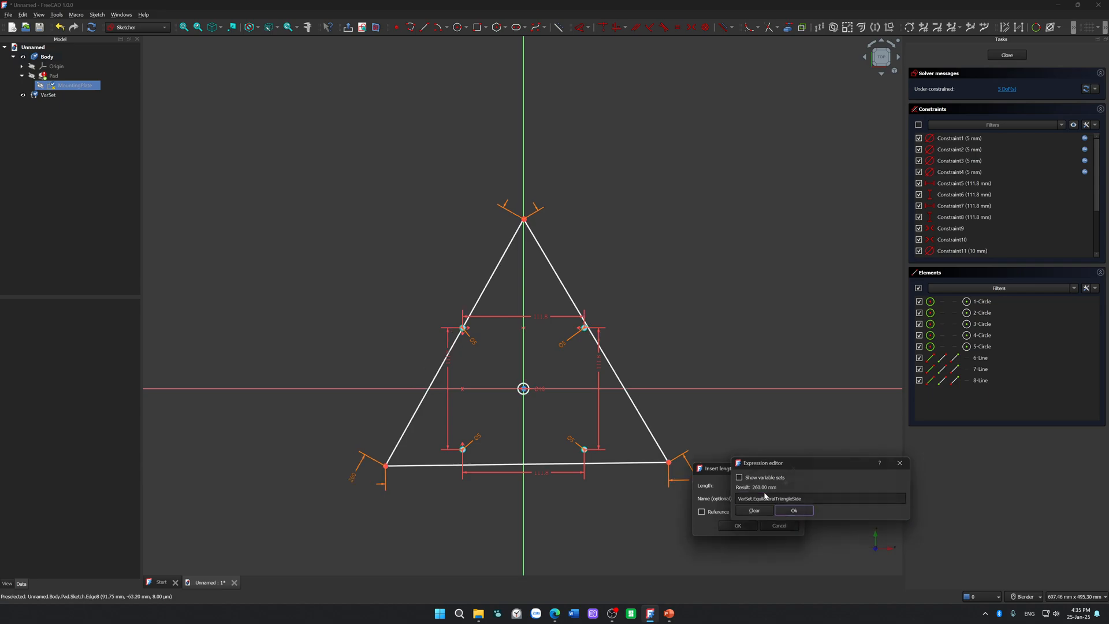
{"action": "left_click", "coordinate": [738, 526]}
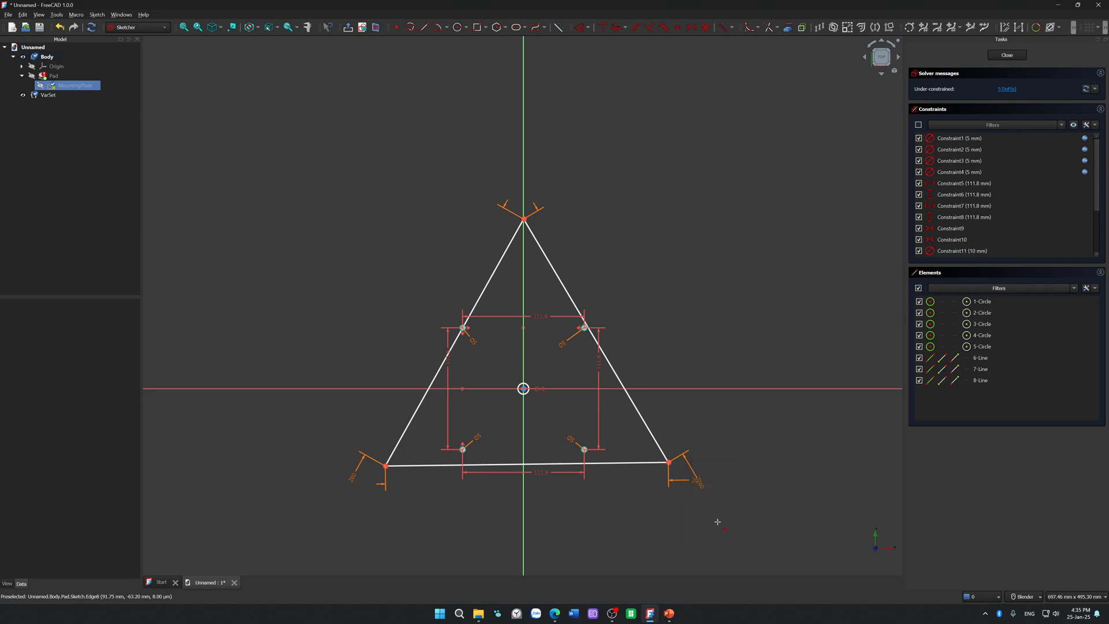
Step: Move the triangle to the left, clear of the mounting holes, and delete the small circle at the origin
{"action": "mouse_move", "coordinate": [655, 435]}
{"action": "left_mouse_down"}
{"action": "mouse_move", "coordinate": [670, 390]}
{"action": "mouse_move", "coordinate": [631, 440]}
{"action": "mouse_move", "coordinate": [668, 446]}
{"action": "mouse_move", "coordinate": [568, 449]}
{"action": "mouse_move", "coordinate": [525, 353]}
{"action": "left_mouse_up"}
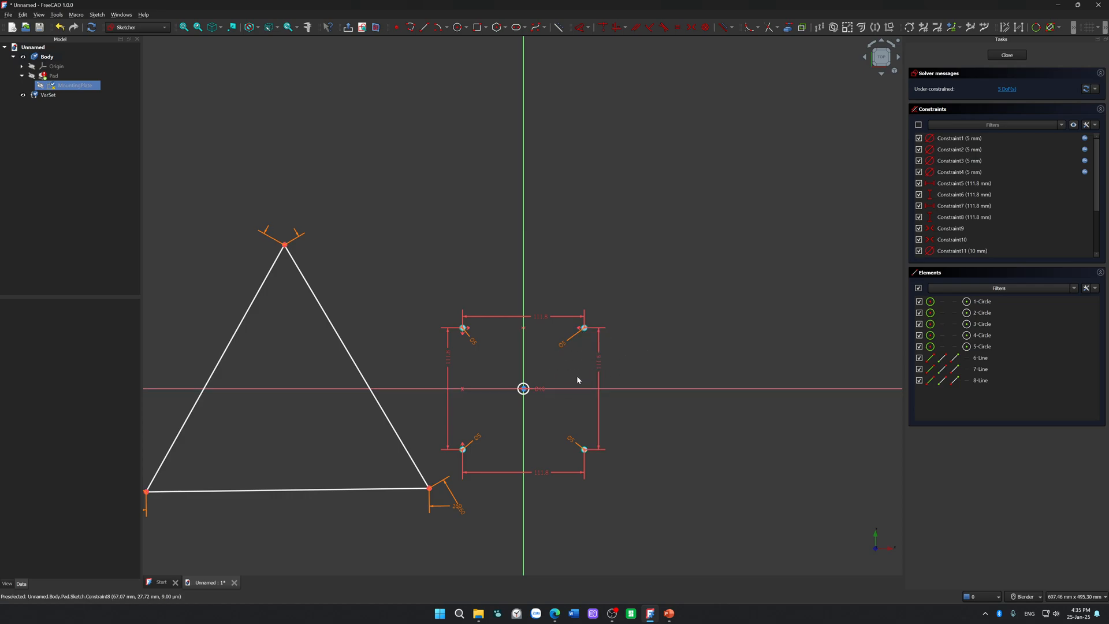
{"action": "left_click_drag", "start_coordinate": [526, 393], "coordinate": [548, 433]}
{"action": "left_click", "coordinate": [556, 444]}
{"action": "left_click", "coordinate": [545, 431]}
{"action": "left_click", "coordinate": [535, 452]}
{"action": "left_click", "coordinate": [552, 428]}
{"action": "key", "text": "Delete"}
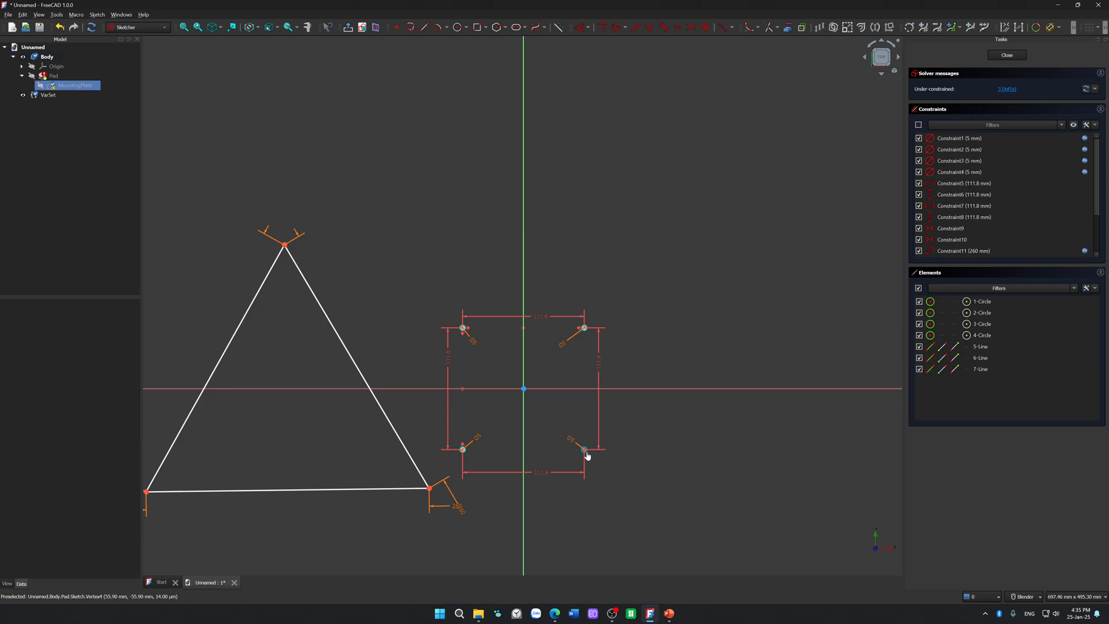
Step: Draw a circle centred on the origin, entering 10 mm as its diameter
{"action": "left_click", "coordinate": [456, 27]}
{"action": "left_click", "coordinate": [524, 389]}
{"action": "type", "text": "10"}
{"action": "key", "text": "Return"}
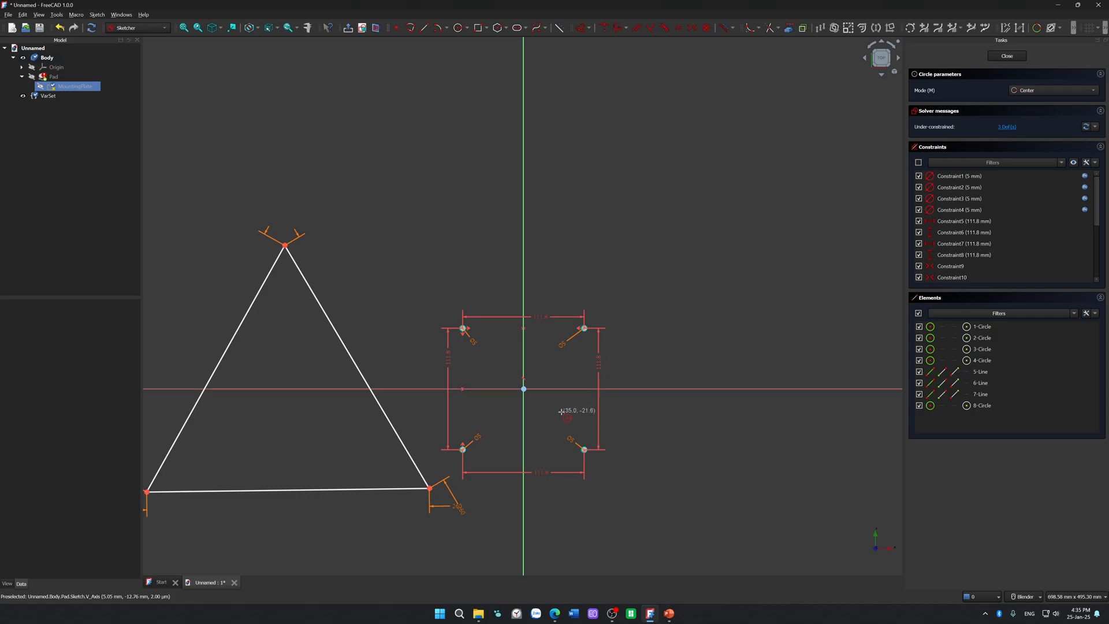
Step: Draw a freehand circle centred on the origin, and undo it
{"action": "left_click", "coordinate": [524, 390]}
{"action": "left_click", "coordinate": [526, 408]}
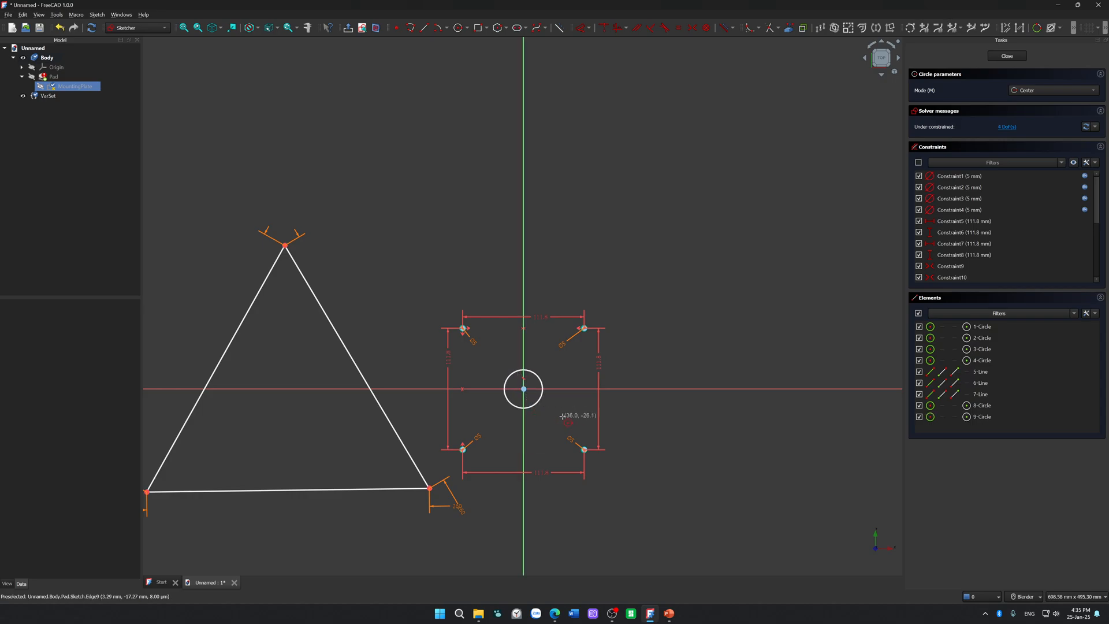
{"action": "key", "text": "Escape"}
{"action": "key", "text": "ctrl+z"}
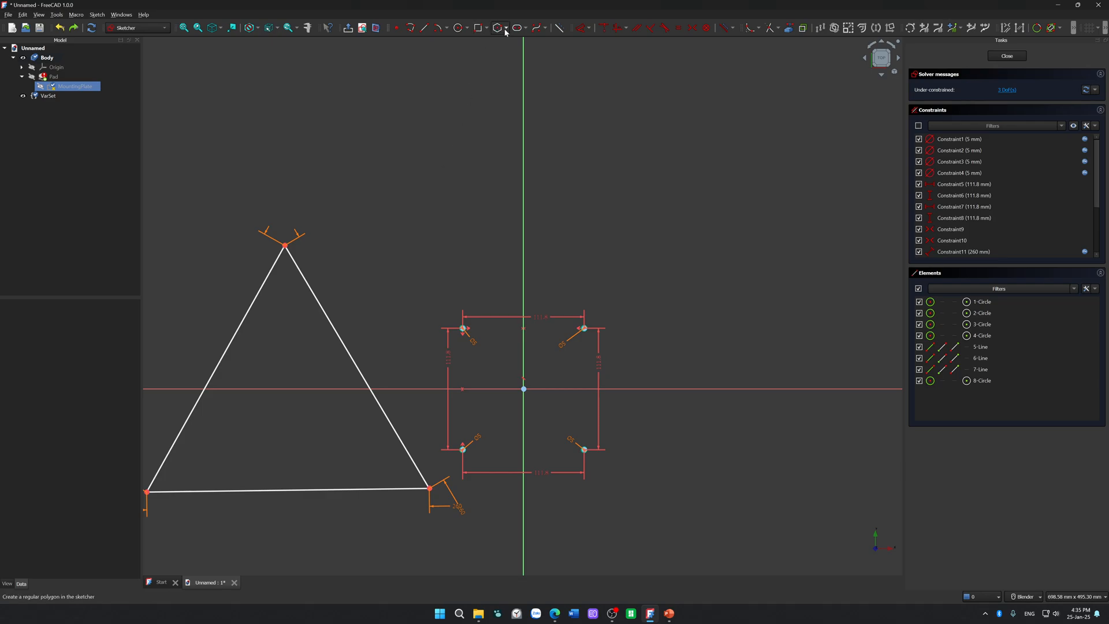
Step: Draw another circle centred on the origin, entering a diameter of 10 mm
{"action": "left_click", "coordinate": [458, 28]}
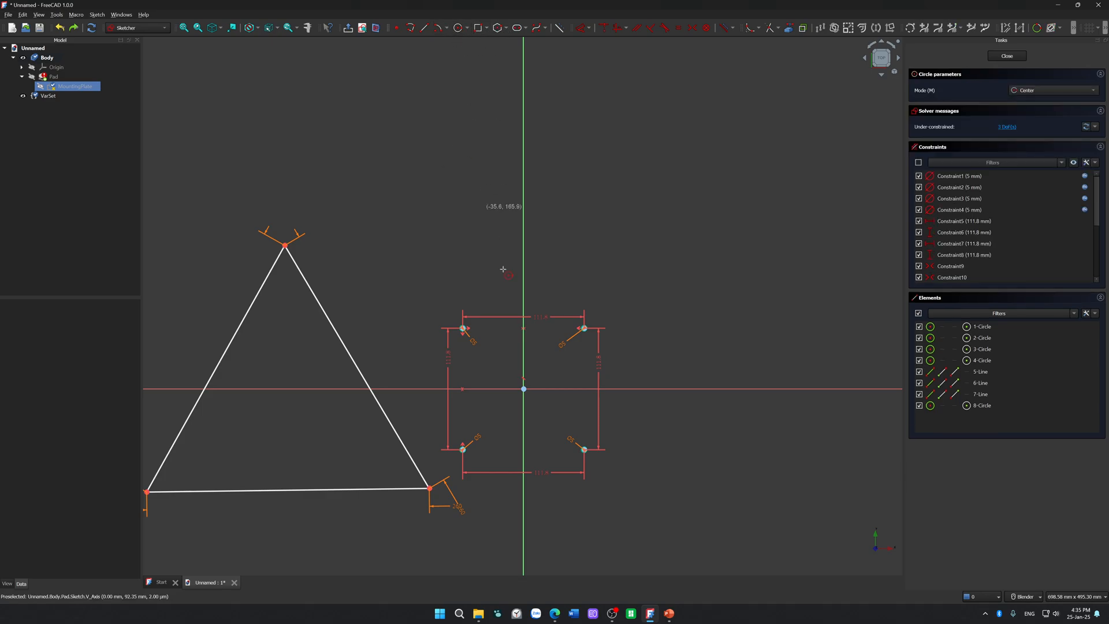
{"action": "left_click", "coordinate": [524, 389]}
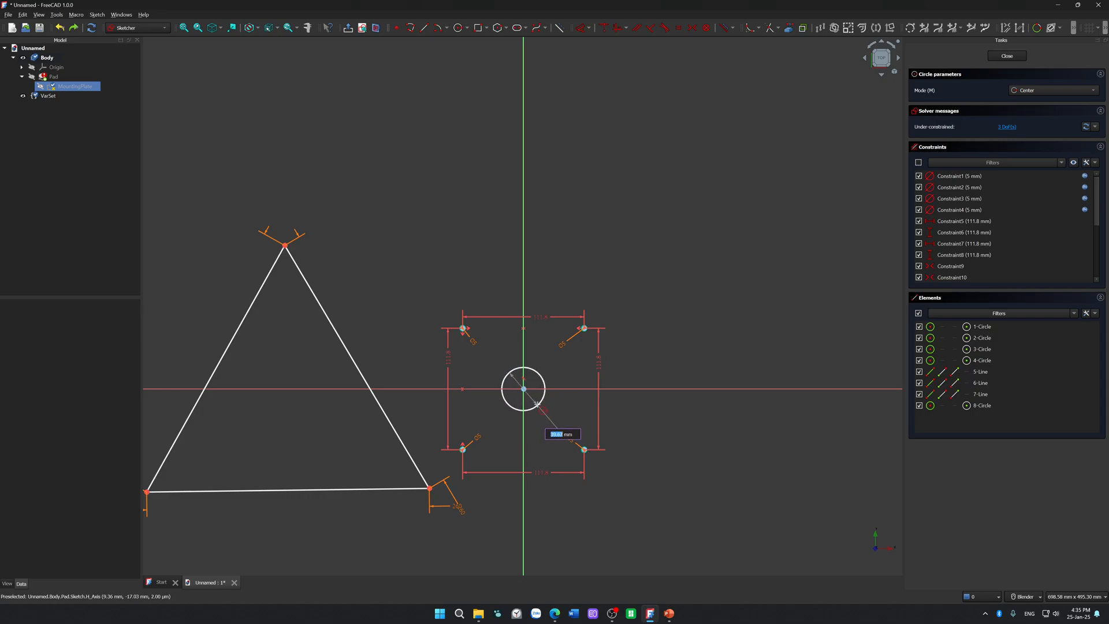
{"action": "type", "text": "10"}
{"action": "key", "text": "Return"}
{"action": "key", "text": "Escape"}
{"action": "scroll", "coordinate": [540, 404], "scroll_direction": "down", "scroll_amount": 3}
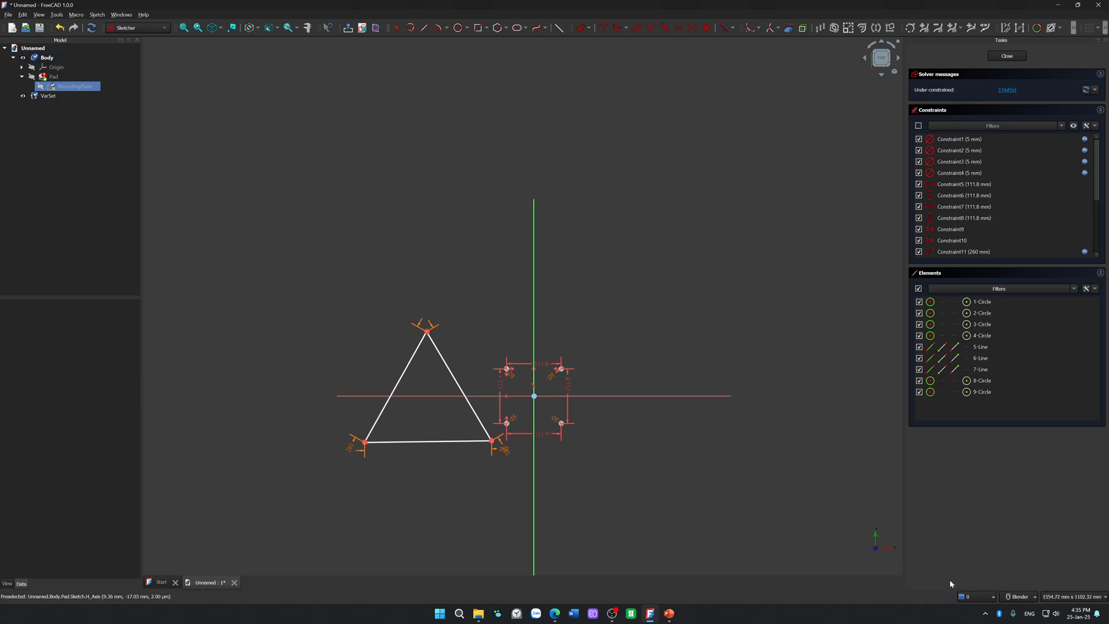
Step: Move the triangle farther up from the mounting holes, and try to delete the circle at the origin
{"action": "left_click_drag", "start_coordinate": [460, 379], "coordinate": [419, 250]}
{"action": "scroll", "coordinate": [526, 397], "scroll_direction": "up", "scroll_amount": 5}
{"action": "left_click", "coordinate": [553, 395]}
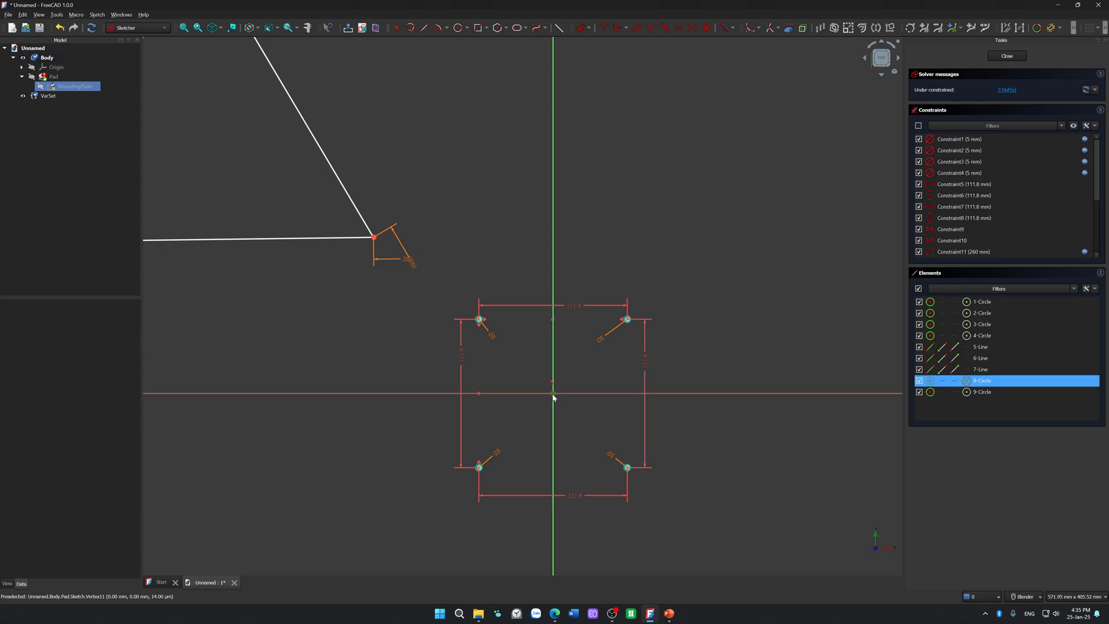
{"action": "key", "text": "Delete"}
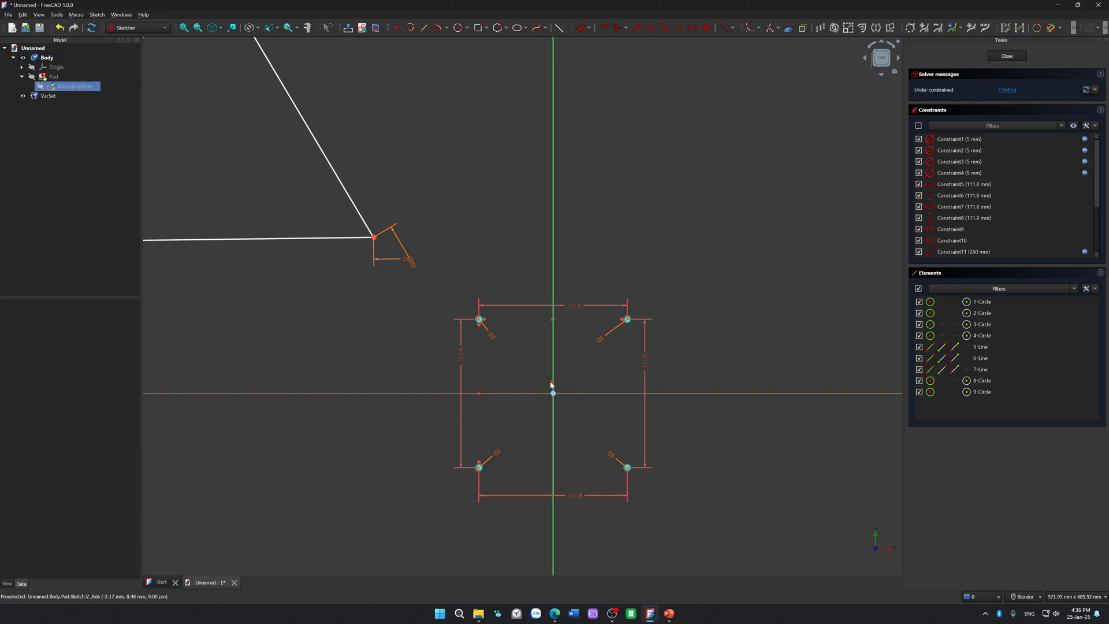
Step: Check which sketch elements are the two leftover circles at and just above the origin
{"action": "scroll", "coordinate": [551, 386], "scroll_direction": "up", "scroll_amount": 1}
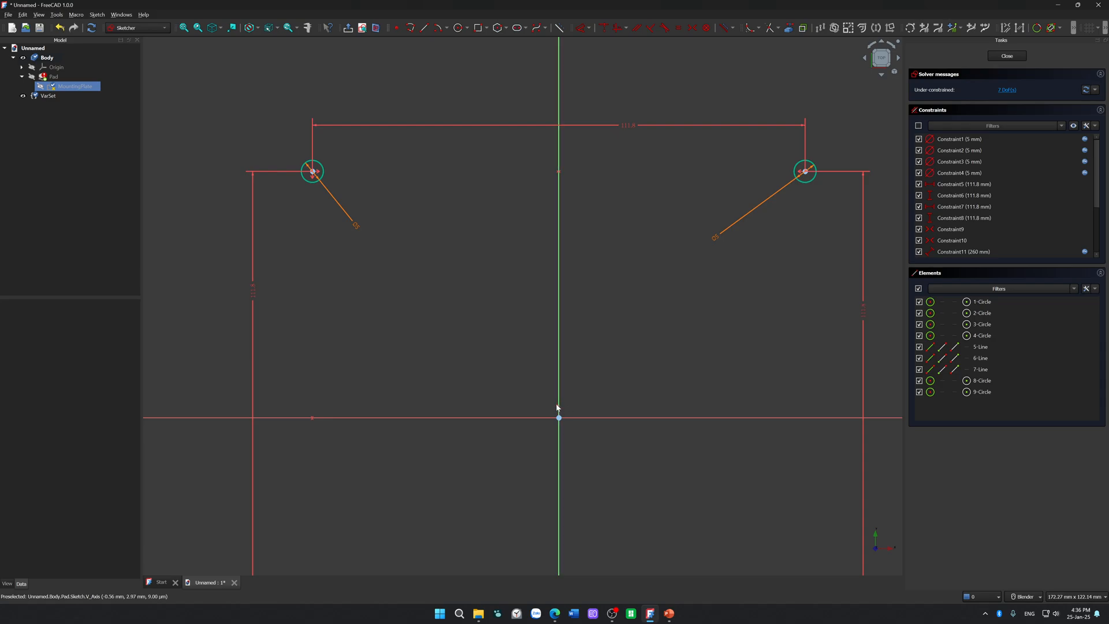
{"action": "scroll", "coordinate": [557, 407], "scroll_direction": "down", "scroll_amount": 4}
{"action": "left_click_drag", "start_coordinate": [567, 386], "coordinate": [549, 425]}
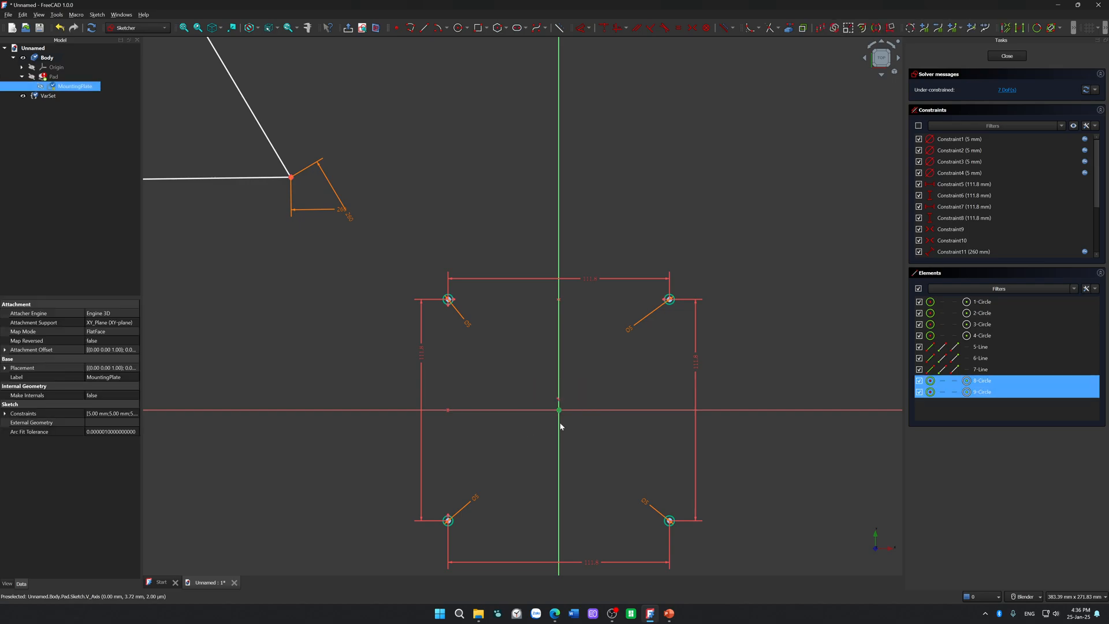
{"action": "left_click", "coordinate": [775, 498]}
{"action": "left_click", "coordinate": [987, 392]}
{"action": "left_click", "coordinate": [999, 381]}
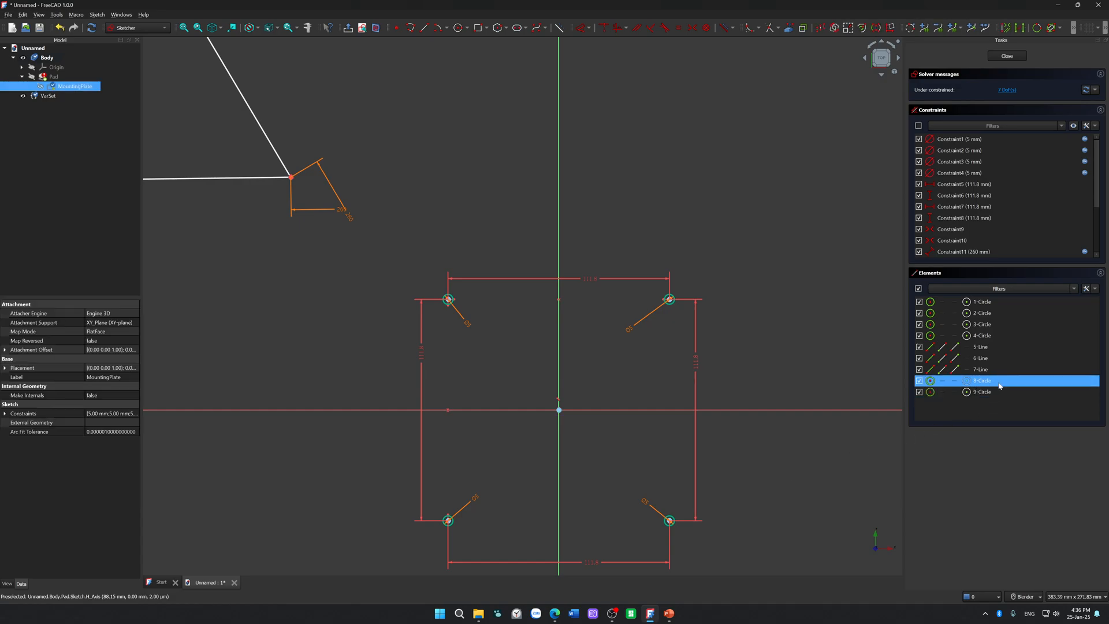
{"action": "left_click", "coordinate": [997, 369]}
Step: Delete the sketch constraints Constraint18 and Constraint17
{"action": "scroll", "coordinate": [988, 228], "scroll_direction": "down", "scroll_amount": 3}
{"action": "left_click", "coordinate": [980, 256]}
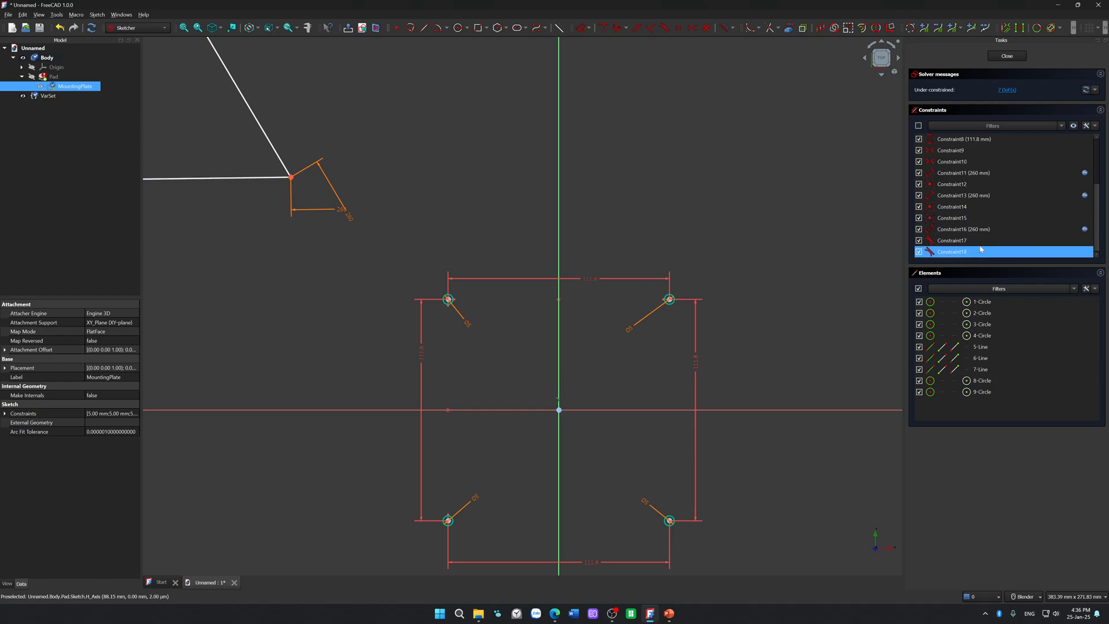
{"action": "left_click", "coordinate": [981, 242]}
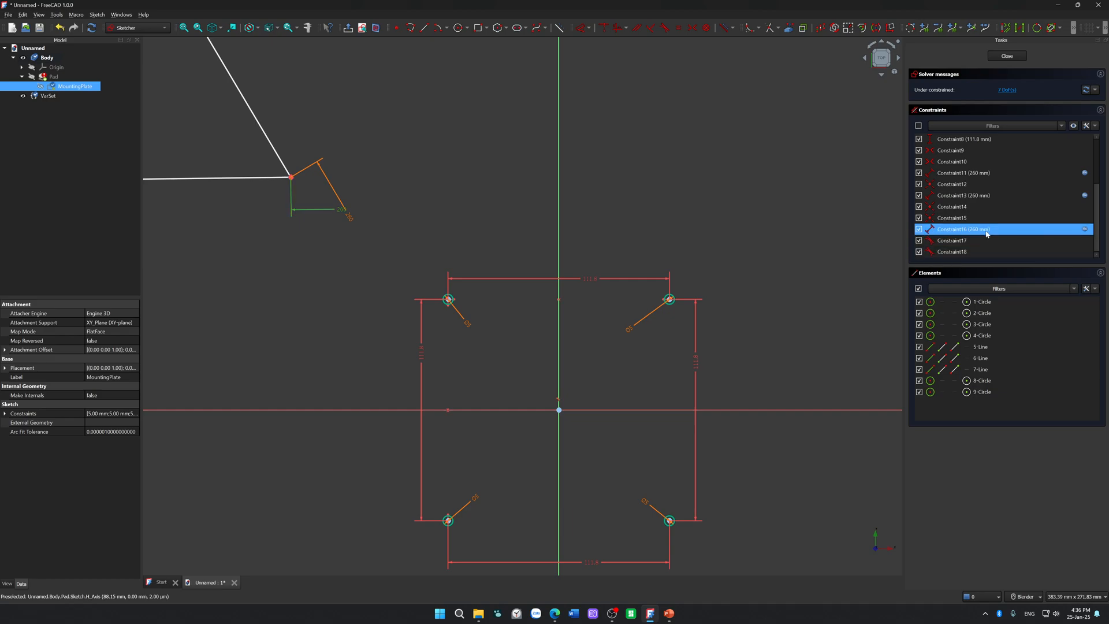
{"action": "left_click", "coordinate": [984, 252]}
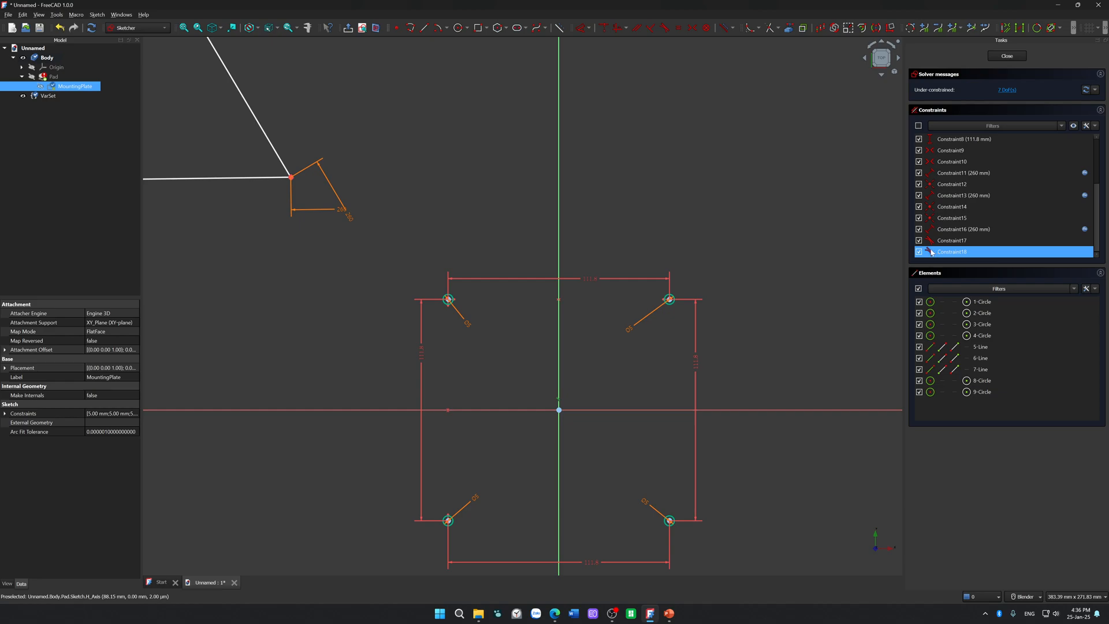
{"action": "key", "text": "Delete"}
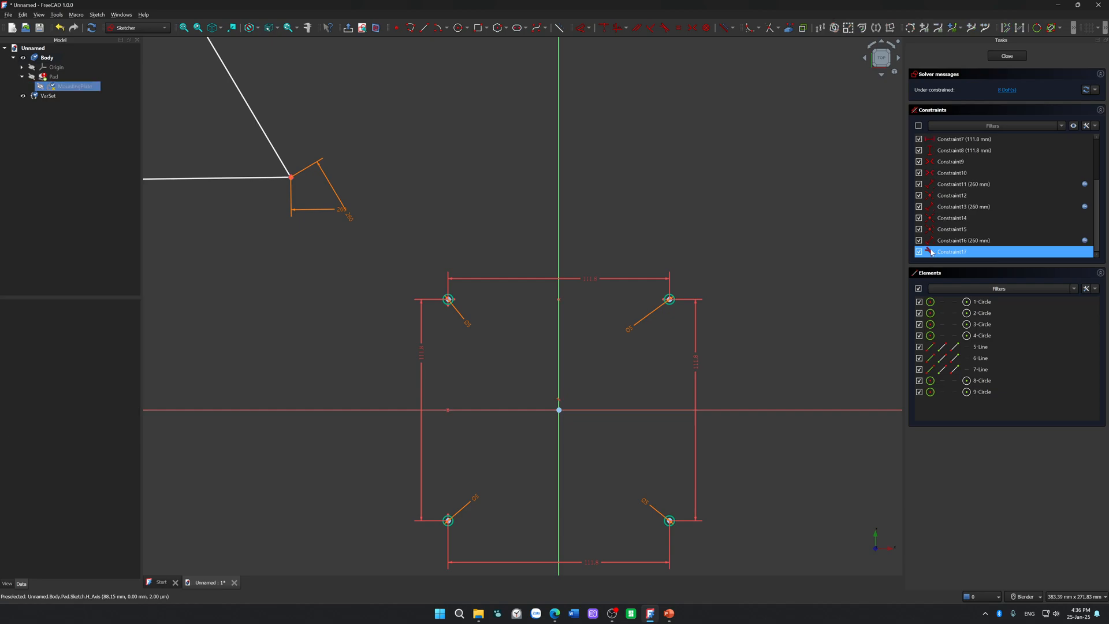
{"action": "left_click", "coordinate": [951, 253]}
{"action": "key", "text": "Delete"}
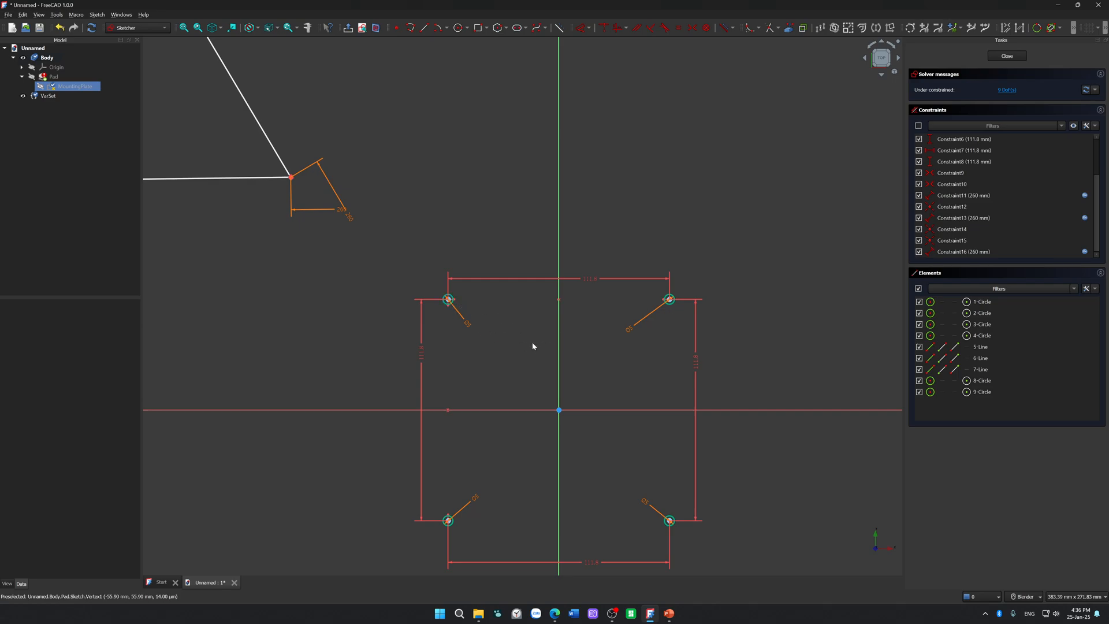
Step: Move the triangle down over the mounting holes, with its apex near the vertical axis
{"action": "scroll", "coordinate": [501, 349], "scroll_direction": "down", "scroll_amount": 3}
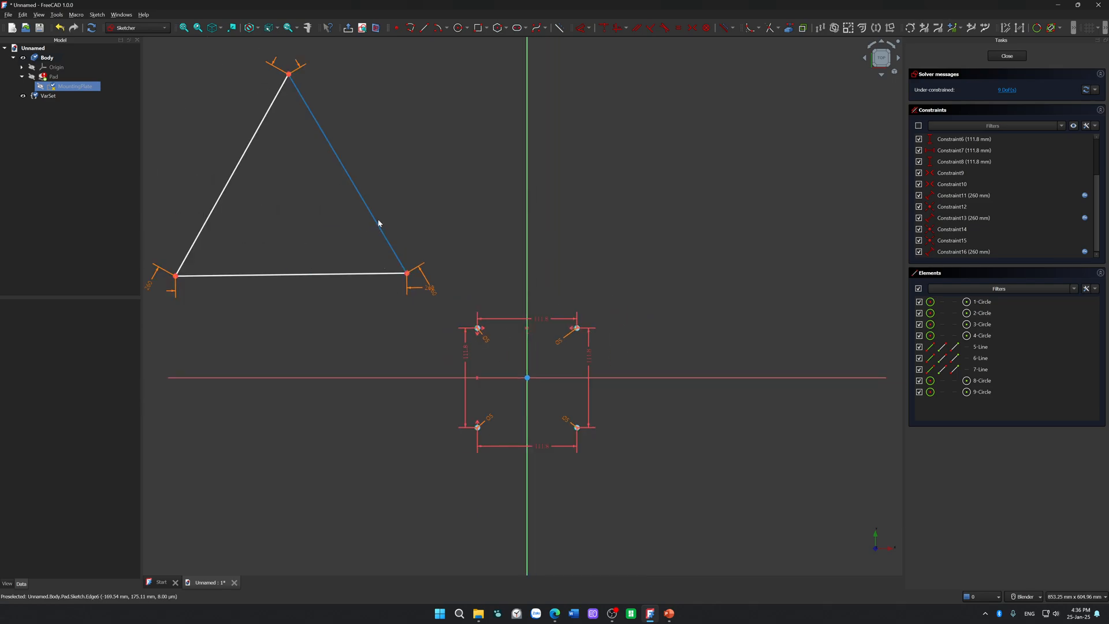
{"action": "left_click_drag", "start_coordinate": [374, 246], "coordinate": [613, 410]}
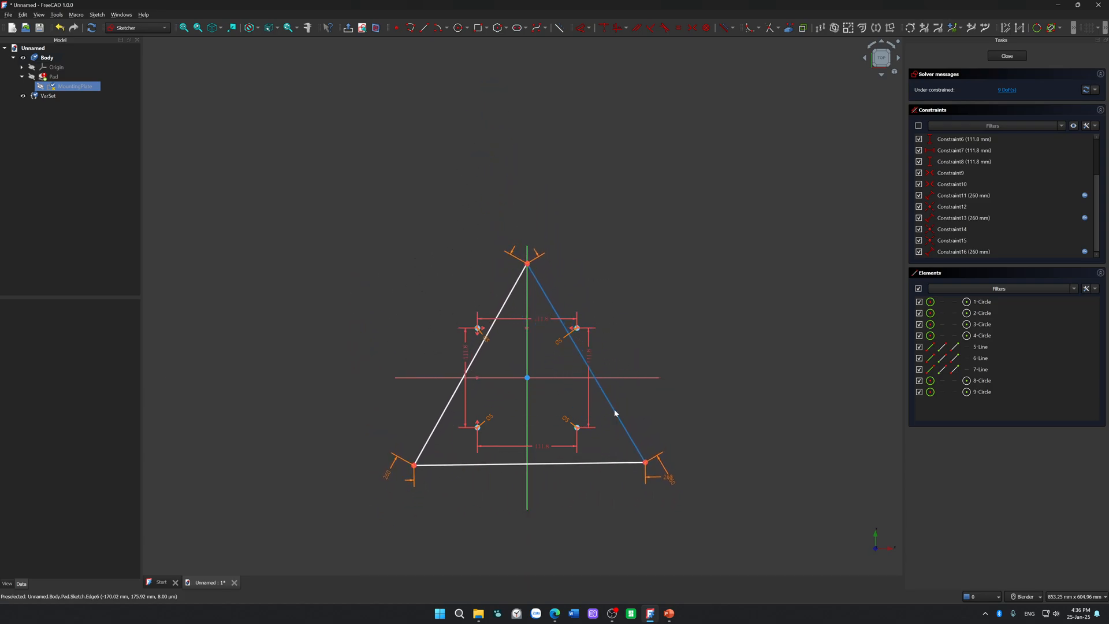
{"action": "left_click_drag", "start_coordinate": [545, 288], "coordinate": [566, 298]}
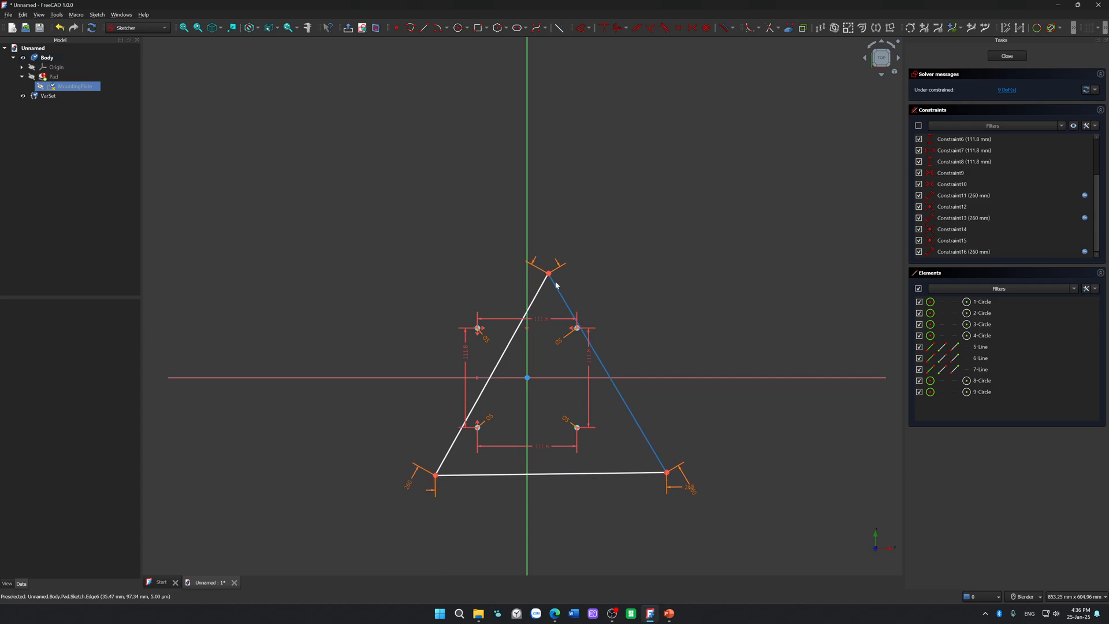
Step: Try a tangent constraint between the triangle's apex and the vertical axis, and undo it
{"action": "left_click", "coordinate": [549, 278]}
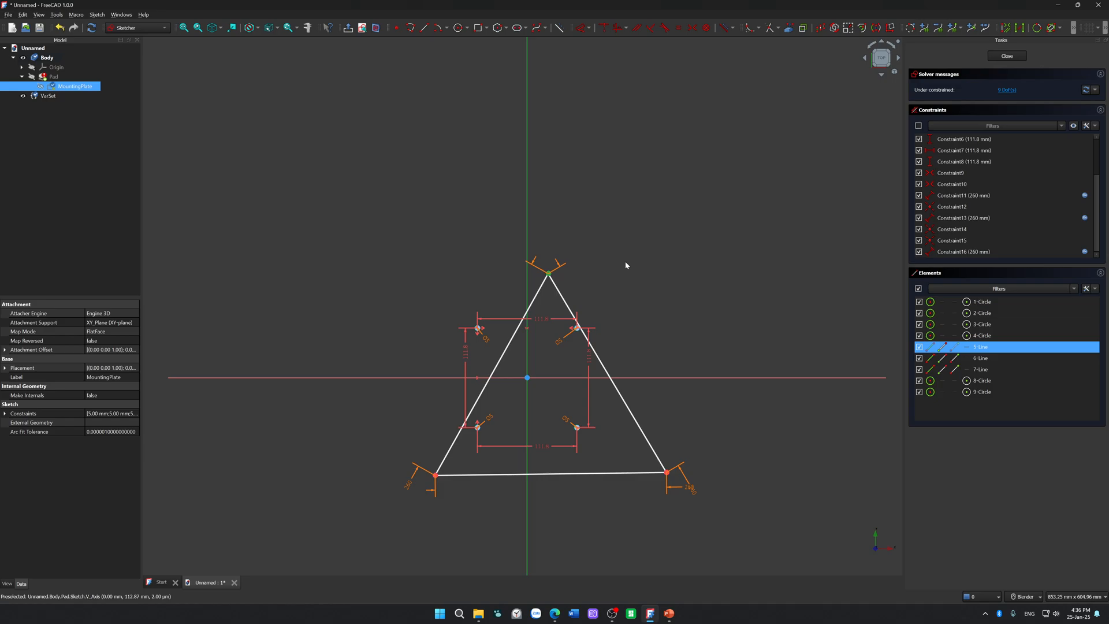
{"action": "key", "text": "t"}
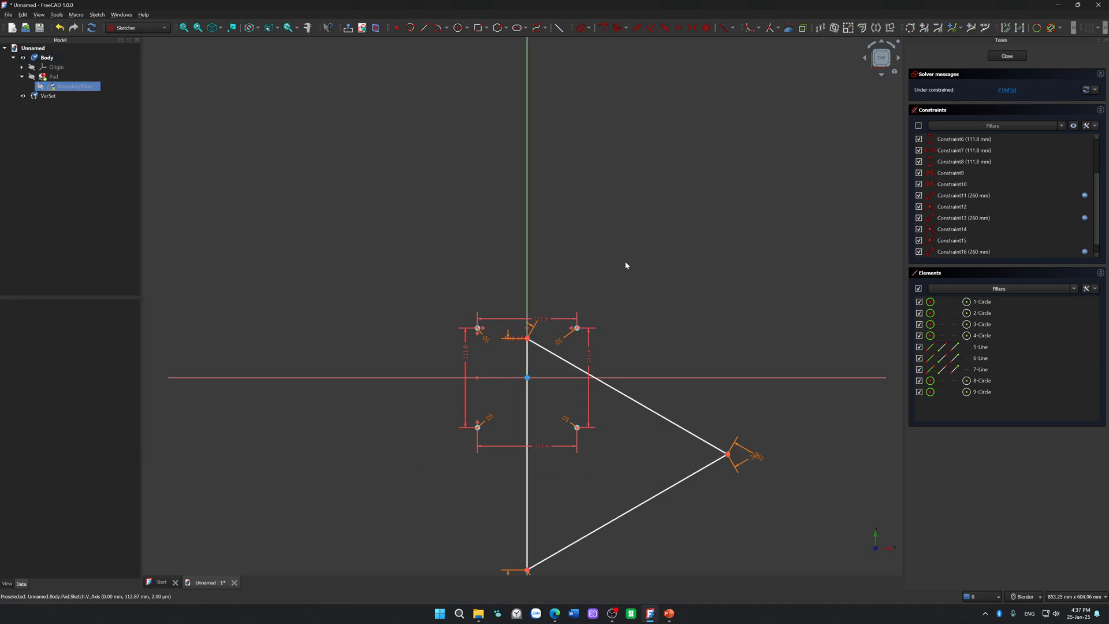
{"action": "key", "text": "ctrl+z"}
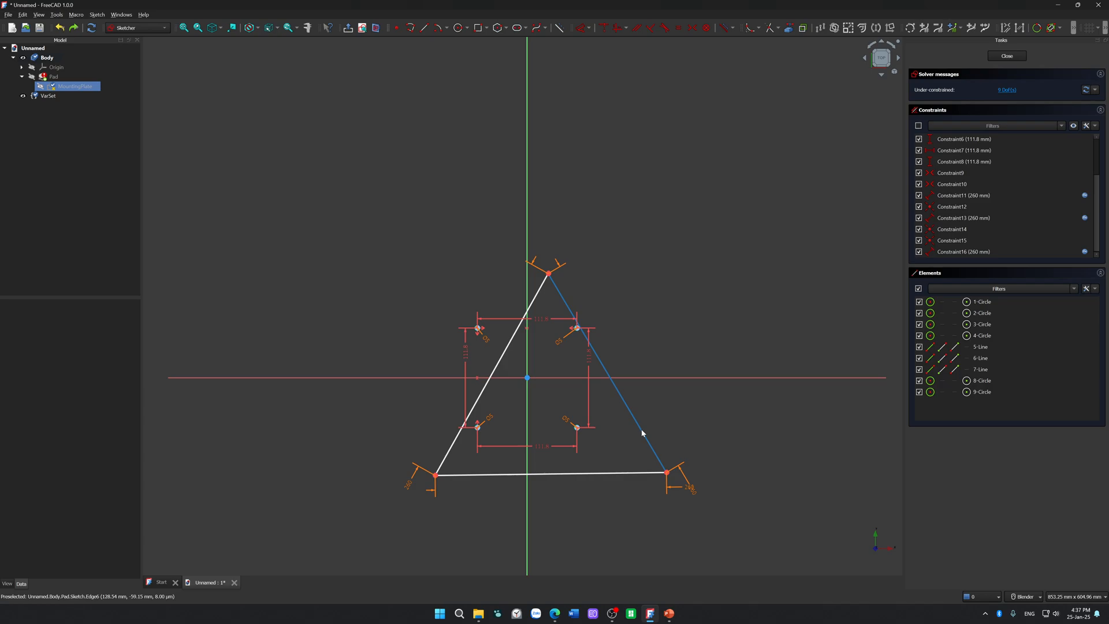
Step: Recentre the triangle around the mounting holes and constrain its apex to lie on the vertical axis
{"action": "left_click_drag", "start_coordinate": [628, 420], "coordinate": [621, 420]}
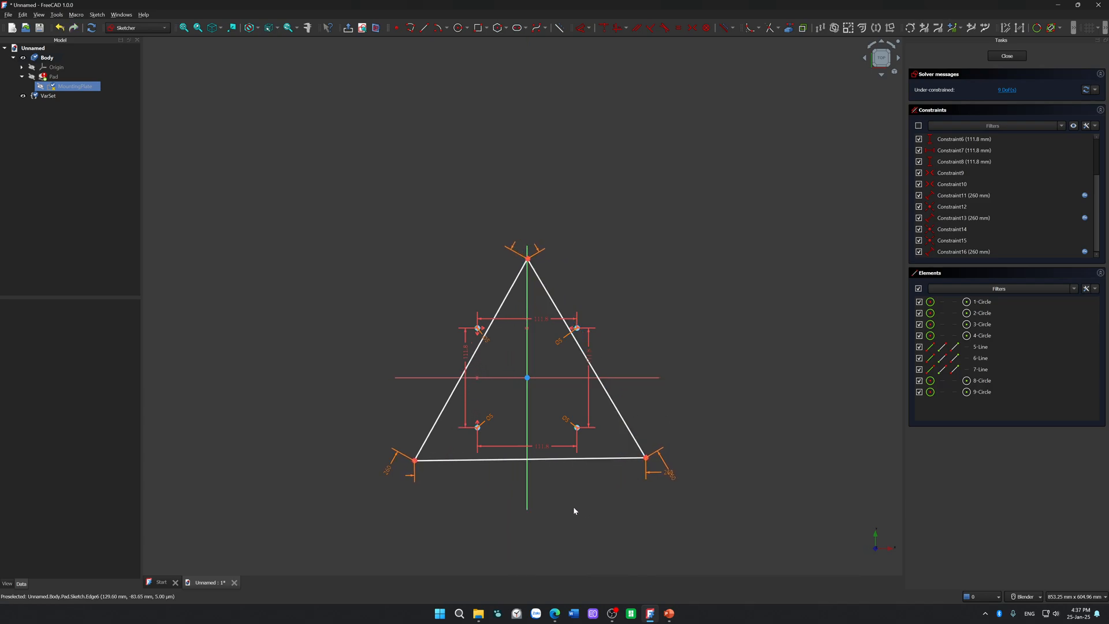
{"action": "left_click_drag", "start_coordinate": [564, 460], "coordinate": [560, 464]}
{"action": "scroll", "coordinate": [545, 228], "scroll_direction": "up", "scroll_amount": 2}
{"action": "scroll", "coordinate": [546, 251], "scroll_direction": "up", "scroll_amount": 2}
{"action": "left_click", "coordinate": [496, 289]}
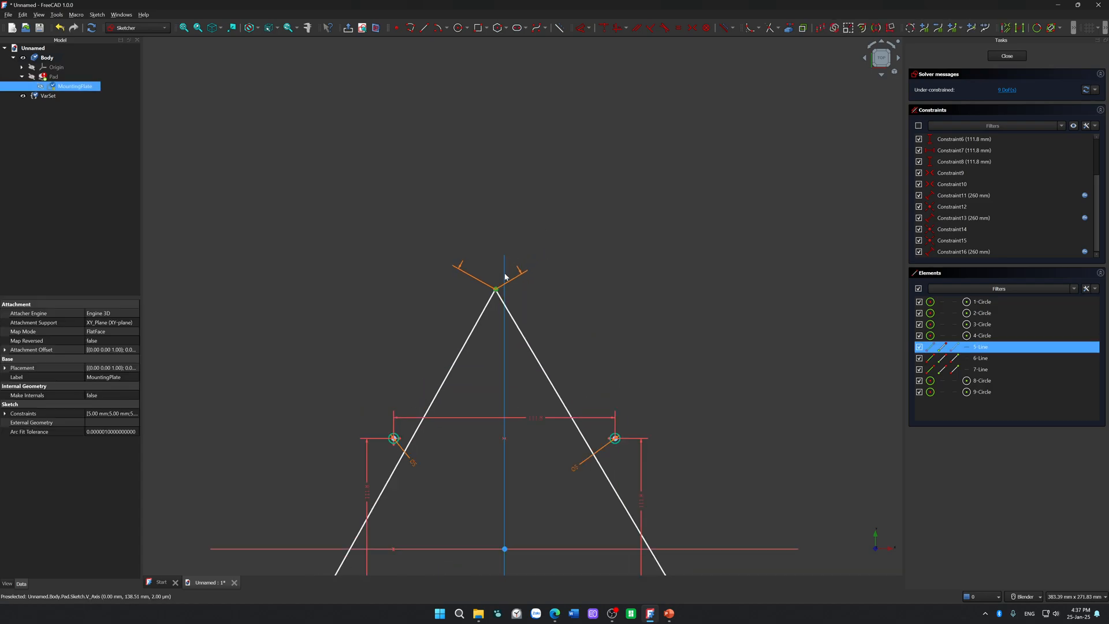
{"action": "key", "text": "o"}
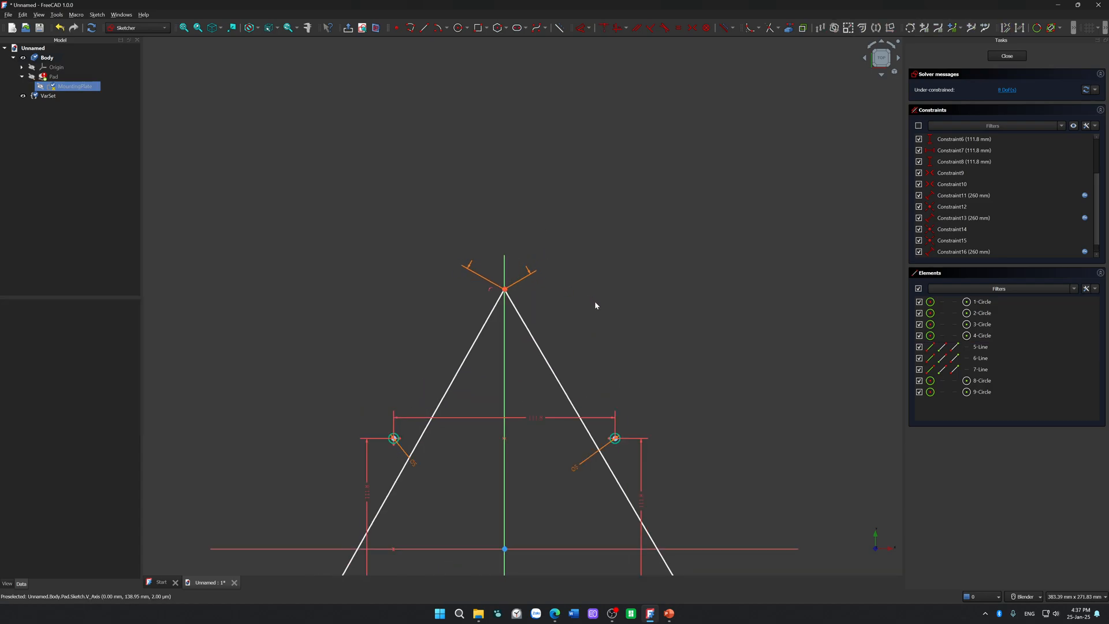
Step: Adjust the triangle by hand until its base is roughly level and it sits symmetrically about the vertical axis
{"action": "scroll", "coordinate": [594, 301], "scroll_direction": "down", "scroll_amount": 1}
{"action": "scroll", "coordinate": [556, 347], "scroll_direction": "down", "scroll_amount": 3}
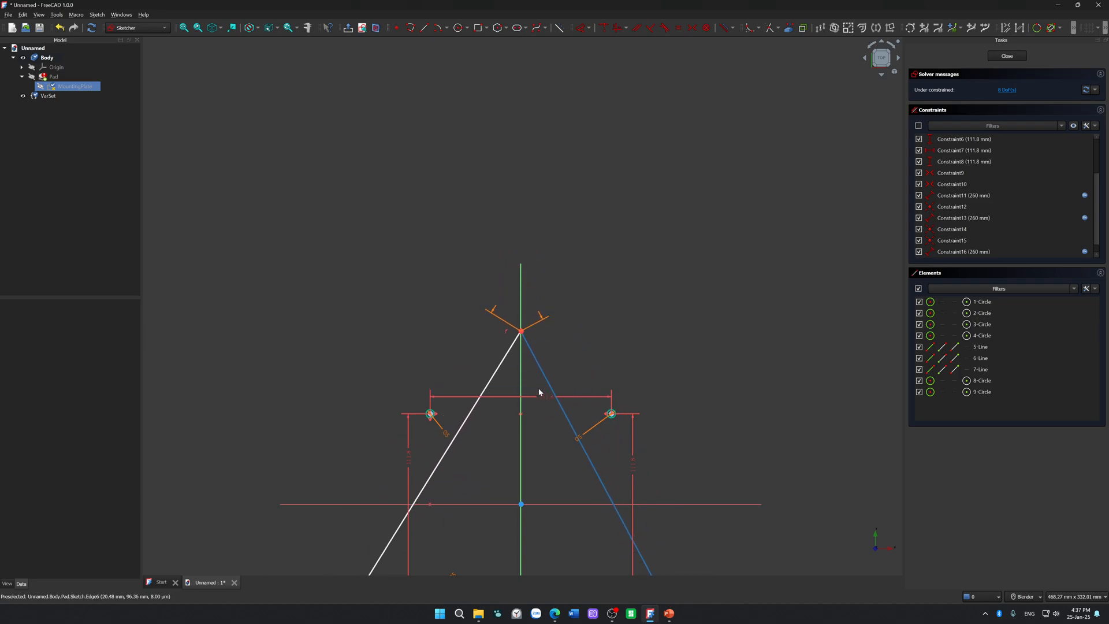
{"action": "mouse_move", "coordinate": [608, 487]}
{"action": "left_mouse_down"}
{"action": "mouse_move", "coordinate": [612, 537]}
{"action": "mouse_move", "coordinate": [614, 421]}
{"action": "mouse_move", "coordinate": [623, 549]}
{"action": "mouse_move", "coordinate": [618, 456]}
{"action": "mouse_move", "coordinate": [618, 481]}
{"action": "left_mouse_up"}
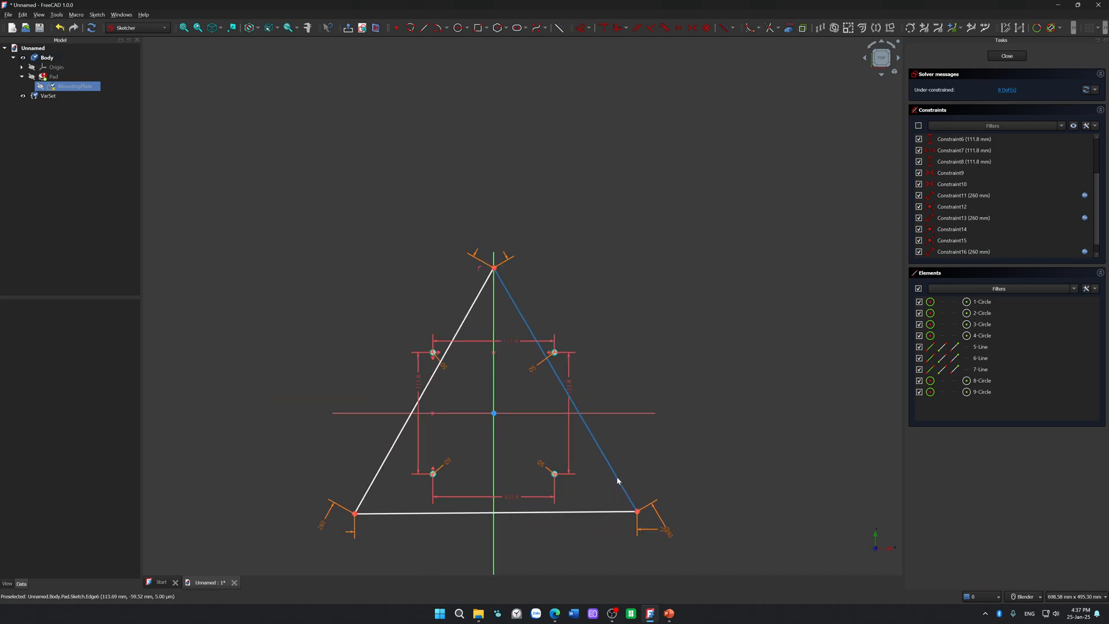
{"action": "scroll", "coordinate": [617, 481], "scroll_direction": "up", "scroll_amount": 1}
{"action": "mouse_move", "coordinate": [626, 435]}
{"action": "middle_mouse_down", "text": "shift"}
{"action": "mouse_move", "coordinate": [714, 335]}
{"action": "mouse_move", "coordinate": [684, 394]}
{"action": "mouse_move", "coordinate": [735, 312]}
{"action": "mouse_move", "coordinate": [708, 368]}
{"action": "middle_mouse_up", "text": "shift"}
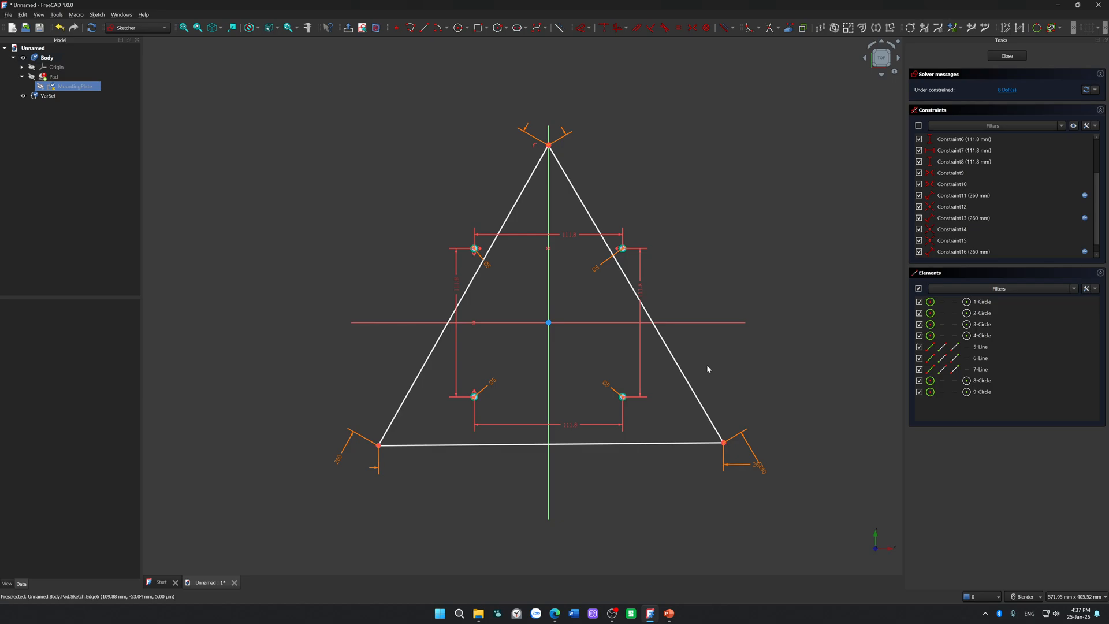
{"action": "left_click_drag", "start_coordinate": [659, 316], "coordinate": [657, 338]}
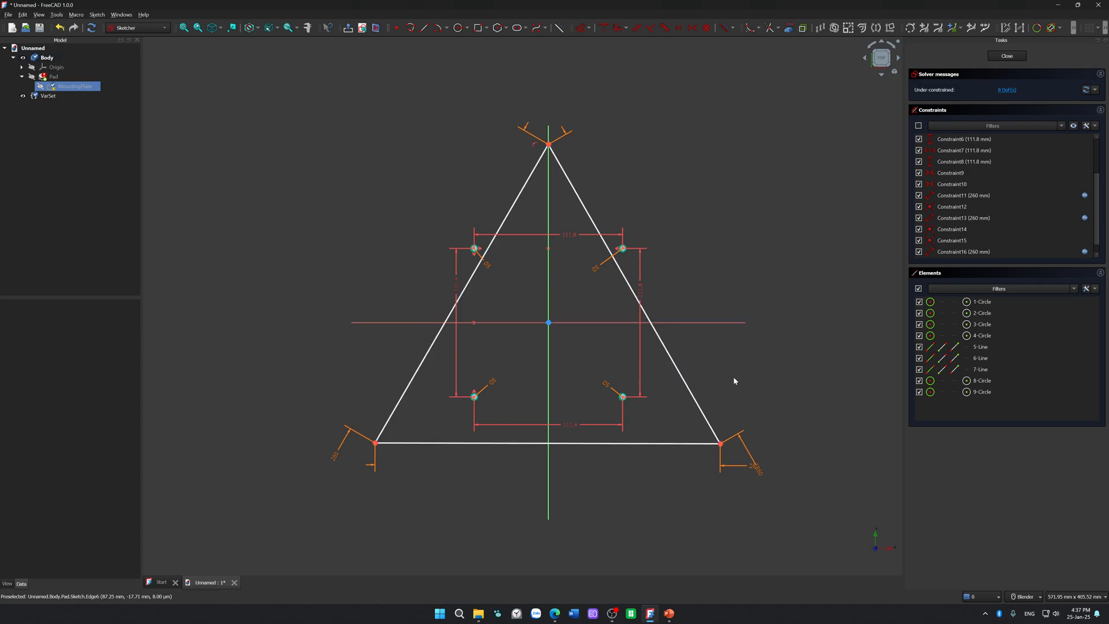
Step: Draw a circle at the origin with a diameter of 10 mm
{"action": "left_click", "coordinate": [458, 28]}
{"action": "left_click", "coordinate": [549, 323]}
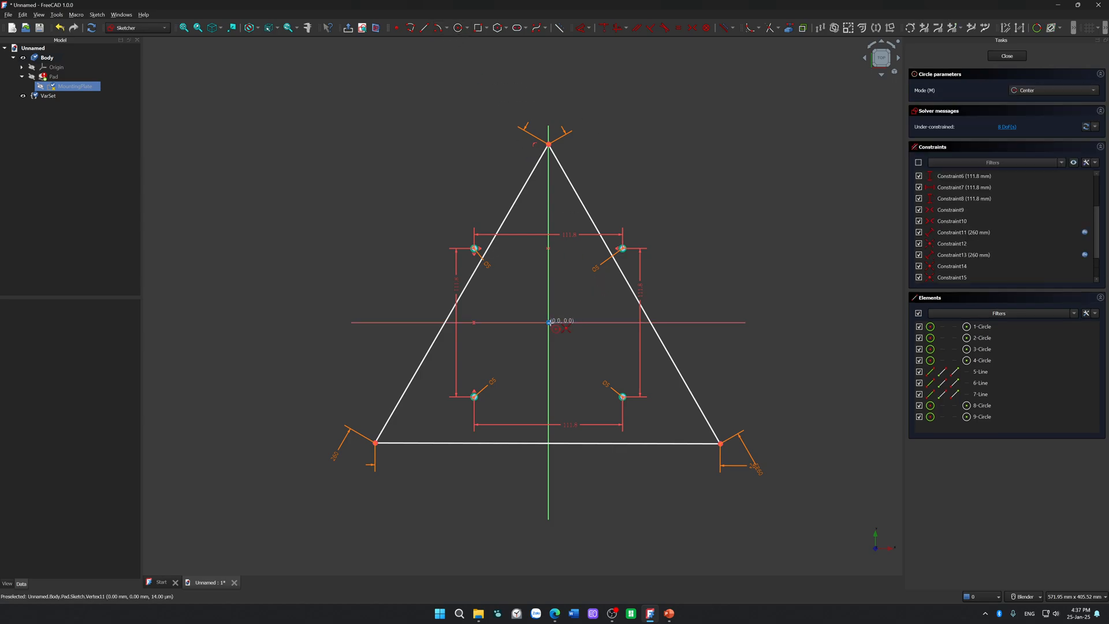
{"action": "type", "text": "1"}
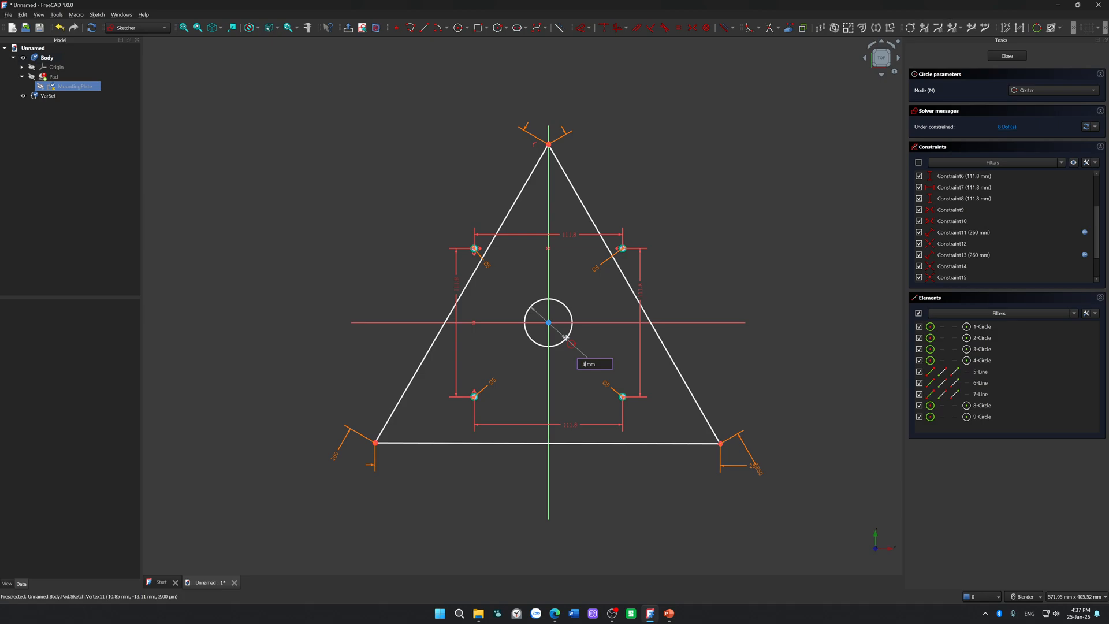
{"action": "type", "text": "0"}
{"action": "key", "text": "Return"}
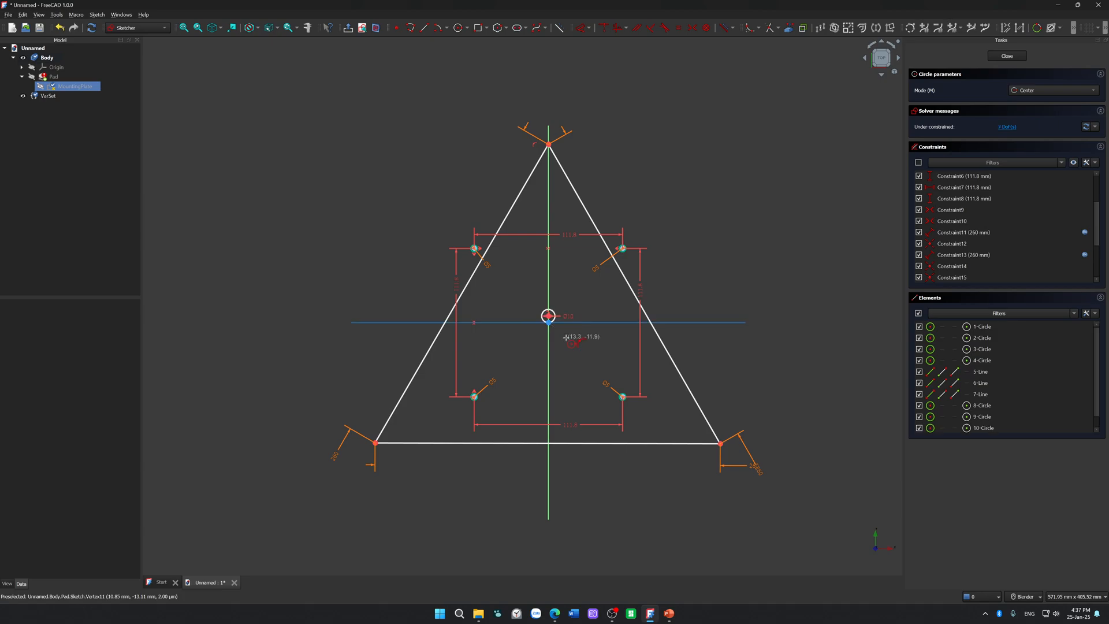
{"action": "key", "text": "Escape"}
Step: Delete the misplaced 10 mm circle just above the origin
{"action": "scroll", "coordinate": [556, 300], "scroll_direction": "up", "scroll_amount": 5}
{"action": "left_click", "coordinate": [554, 375]}
{"action": "left_click", "coordinate": [560, 347]}
{"action": "left_click", "coordinate": [559, 346]}
{"action": "key", "text": "Delete"}
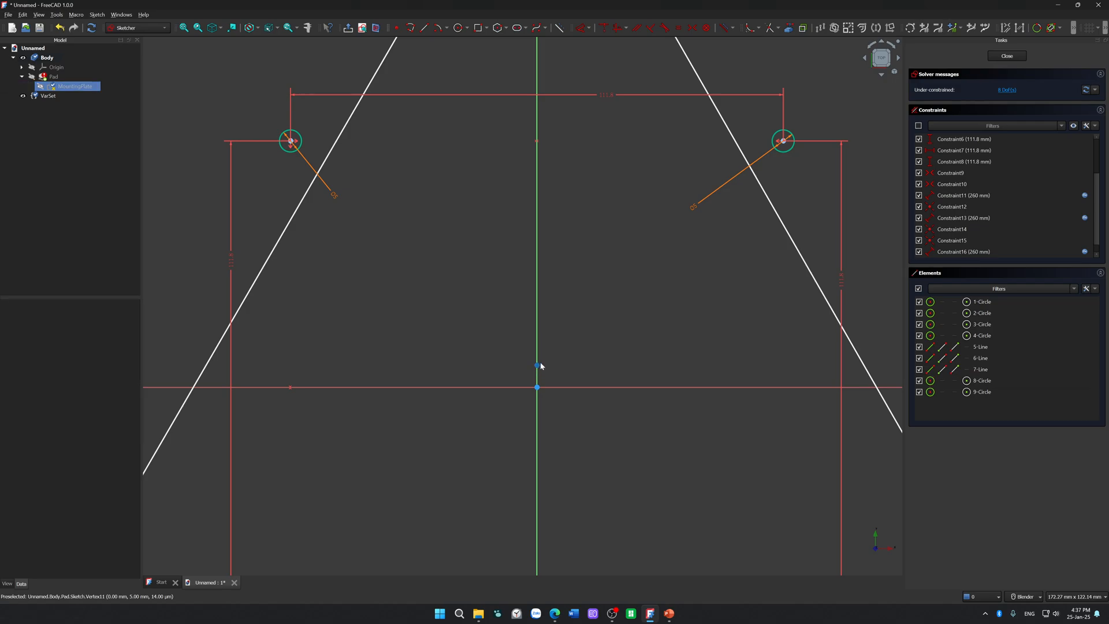
Step: Delete the two leftover tiny circles at and just above the origin
{"action": "left_click", "coordinate": [537, 367]}
{"action": "left_click", "coordinate": [538, 366]}
{"action": "left_click", "coordinate": [538, 388]}
{"action": "left_click", "coordinate": [537, 388]}
{"action": "left_click_drag", "start_coordinate": [500, 349], "coordinate": [588, 400]}
{"action": "key", "text": "Delete"}
{"action": "left_click_drag", "start_coordinate": [453, 447], "coordinate": [621, 324]}
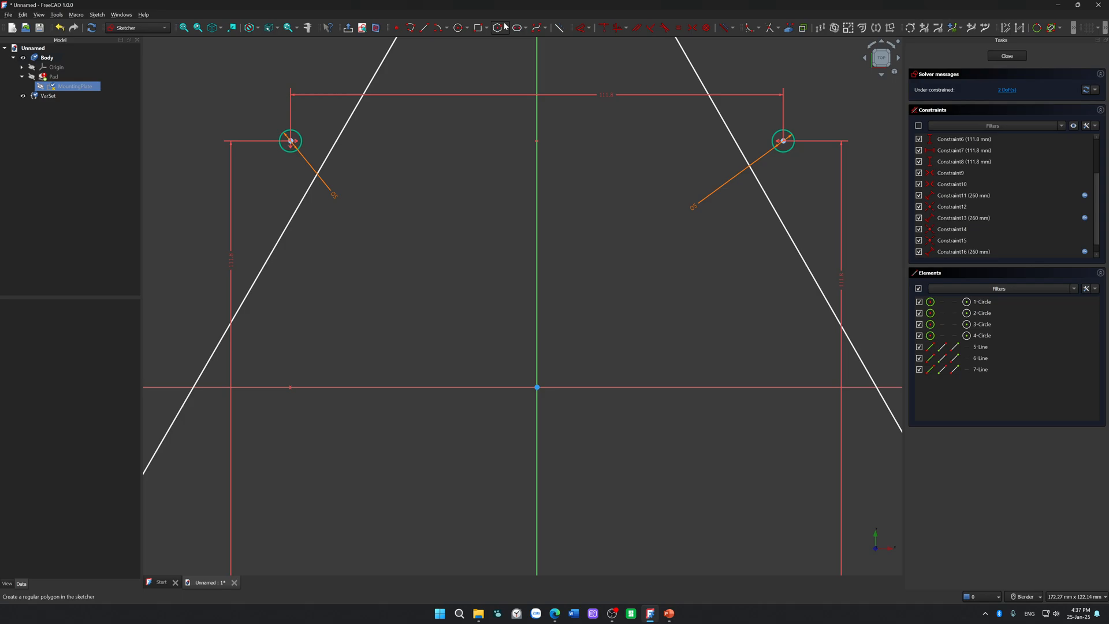
Step: Draw a 10 mm diameter circle centred on the origin, and place its dimension label diagonally beside the circle
{"action": "left_click", "coordinate": [460, 29]}
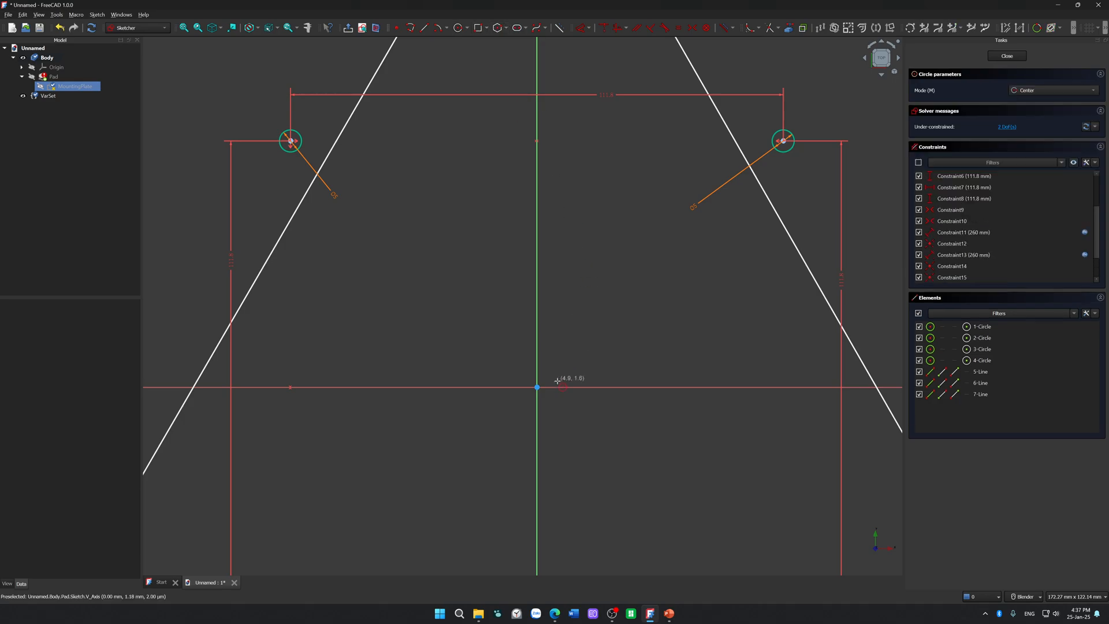
{"action": "left_click", "coordinate": [537, 387]}
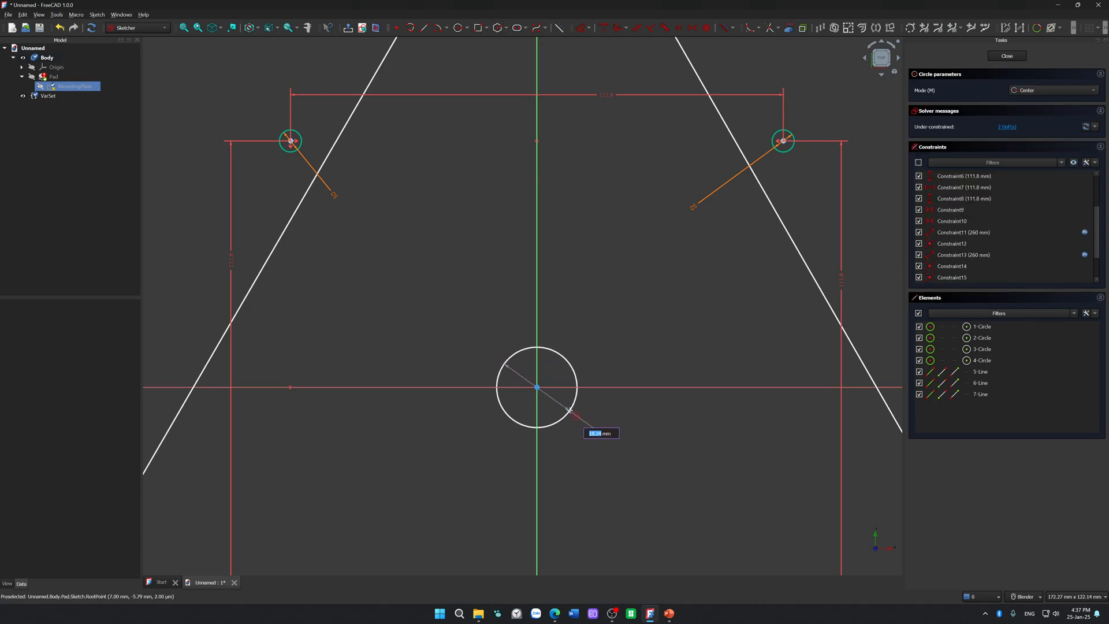
{"action": "type", "text": "10"}
{"action": "key", "text": "Return"}
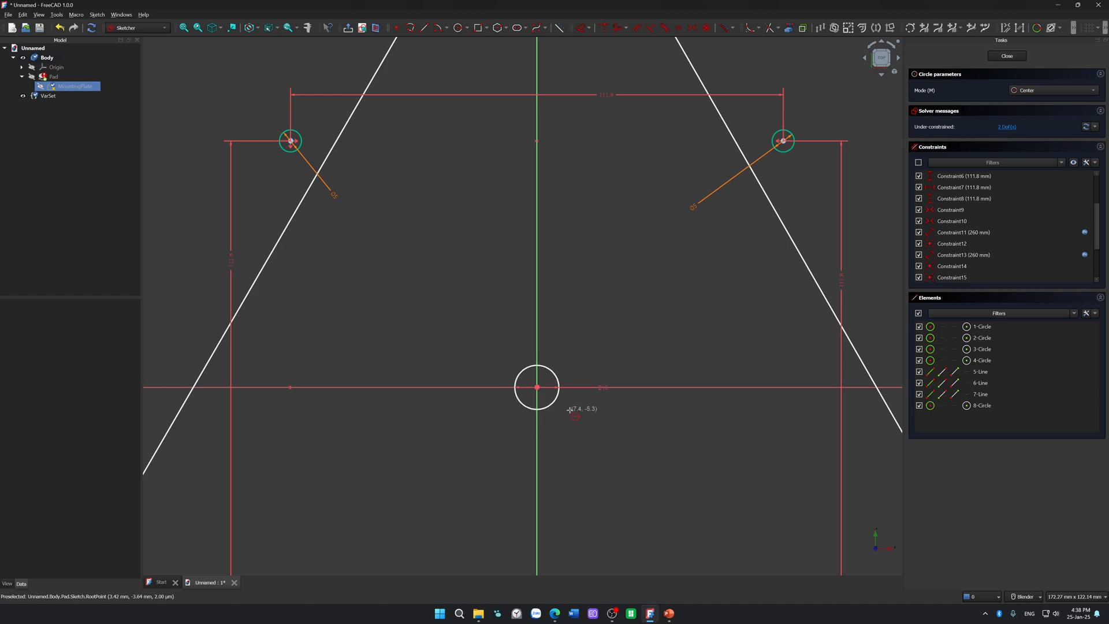
{"action": "key", "text": "Escape"}
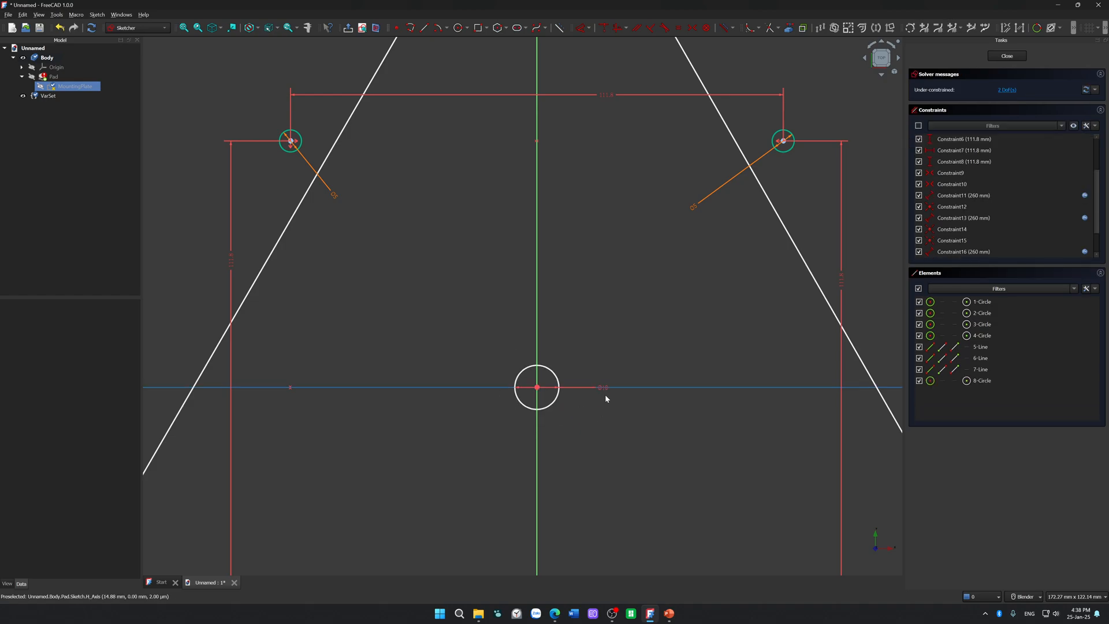
{"action": "left_click_drag", "start_coordinate": [605, 384], "coordinate": [573, 424]}
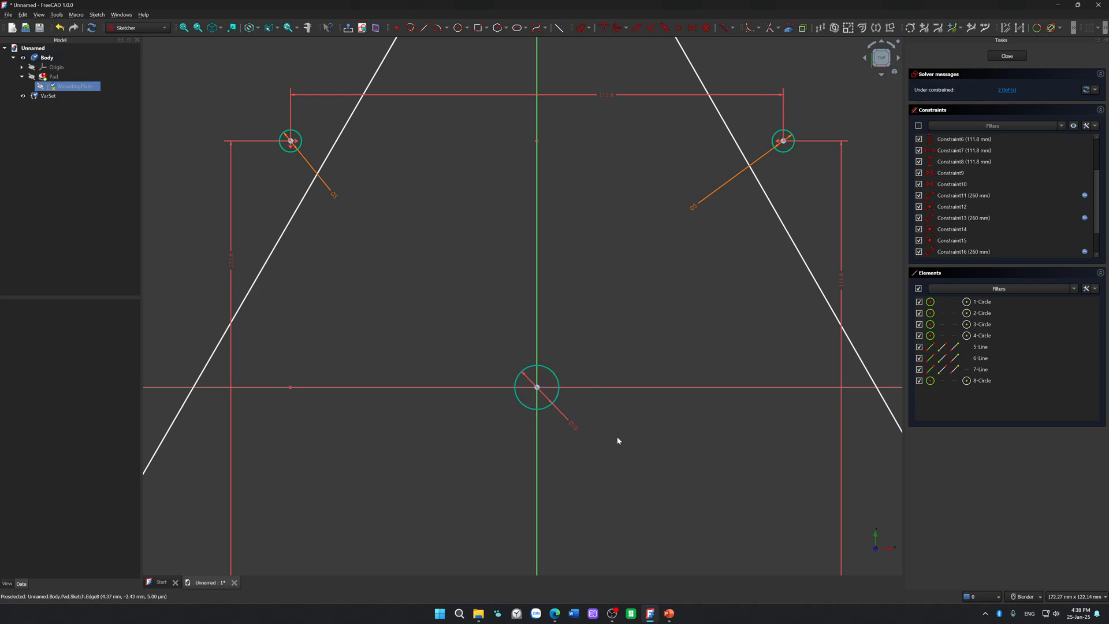
{"action": "scroll", "coordinate": [618, 440], "scroll_direction": "down", "scroll_amount": 5}
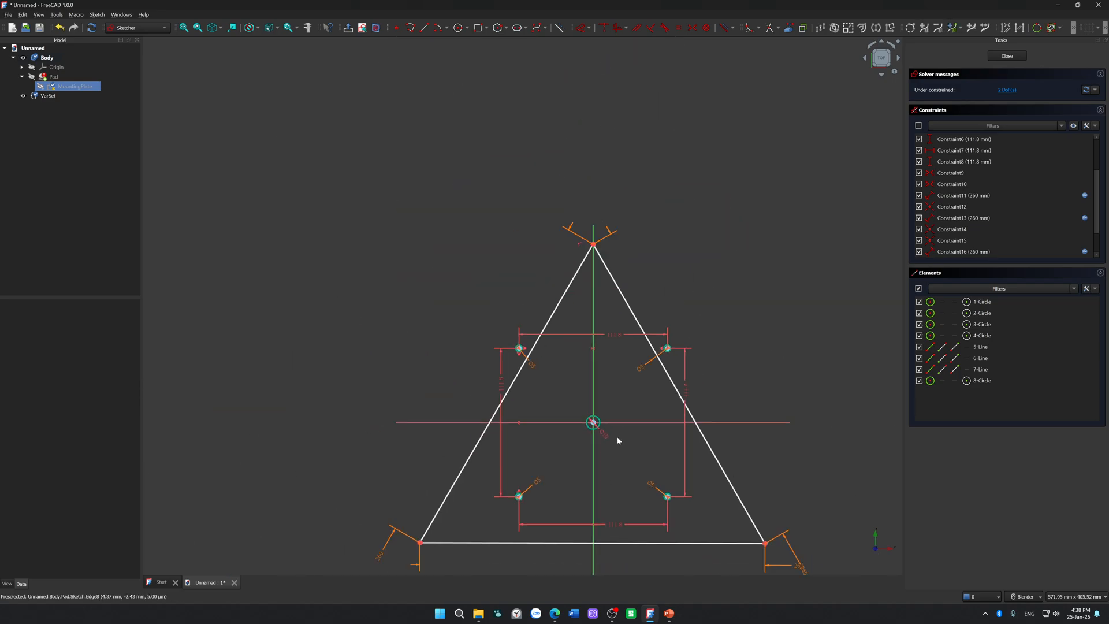
{"action": "left_click", "coordinate": [460, 28]}
{"action": "scroll", "coordinate": [612, 367], "scroll_direction": "up", "scroll_amount": 8}
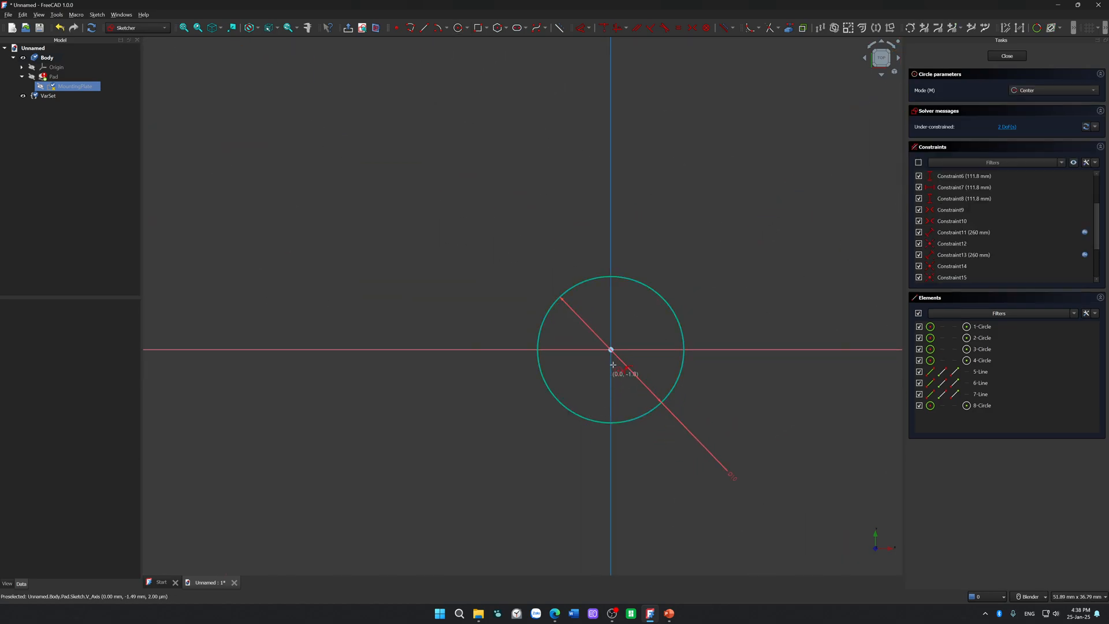
{"action": "left_click", "coordinate": [610, 350]}
{"action": "scroll", "coordinate": [671, 363], "scroll_direction": "down", "scroll_amount": 4}
{"action": "scroll", "coordinate": [670, 362], "scroll_direction": "down", "scroll_amount": 6}
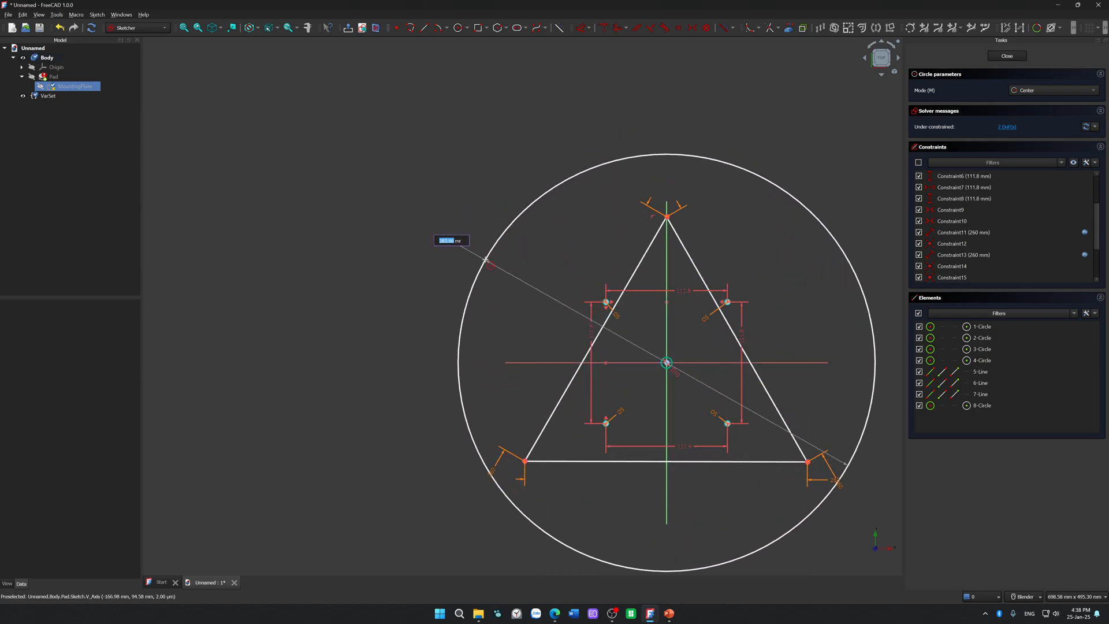
{"action": "key", "text": "Escape"}
{"action": "key", "text": "Escape"}
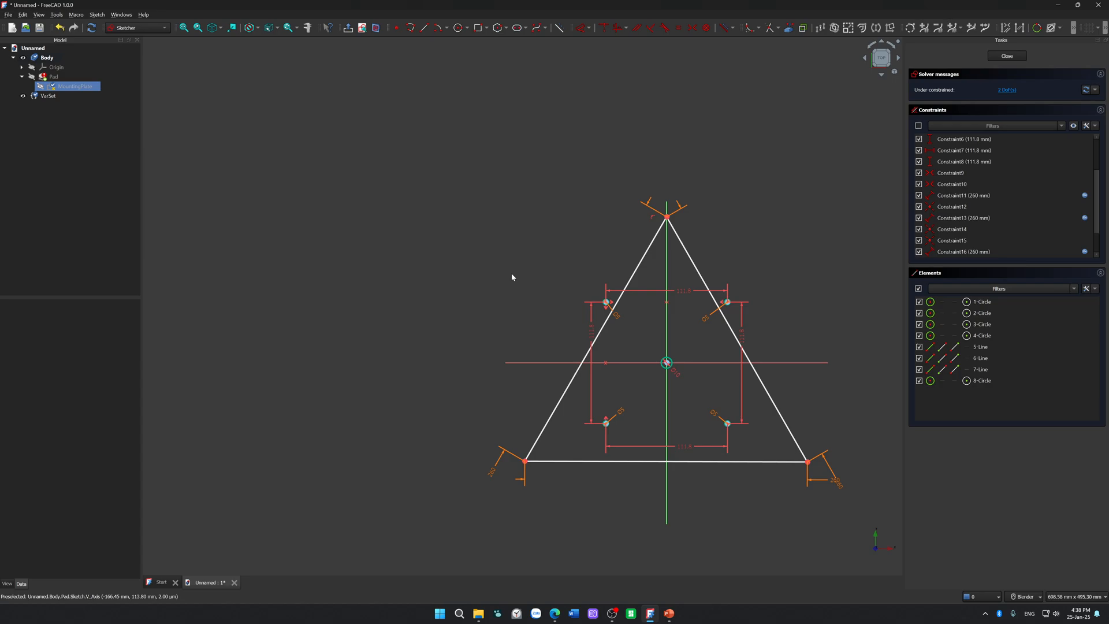
Step: Convert all three sides of the equilateral triangle to construction geometry
{"action": "left_click", "coordinate": [640, 266]}
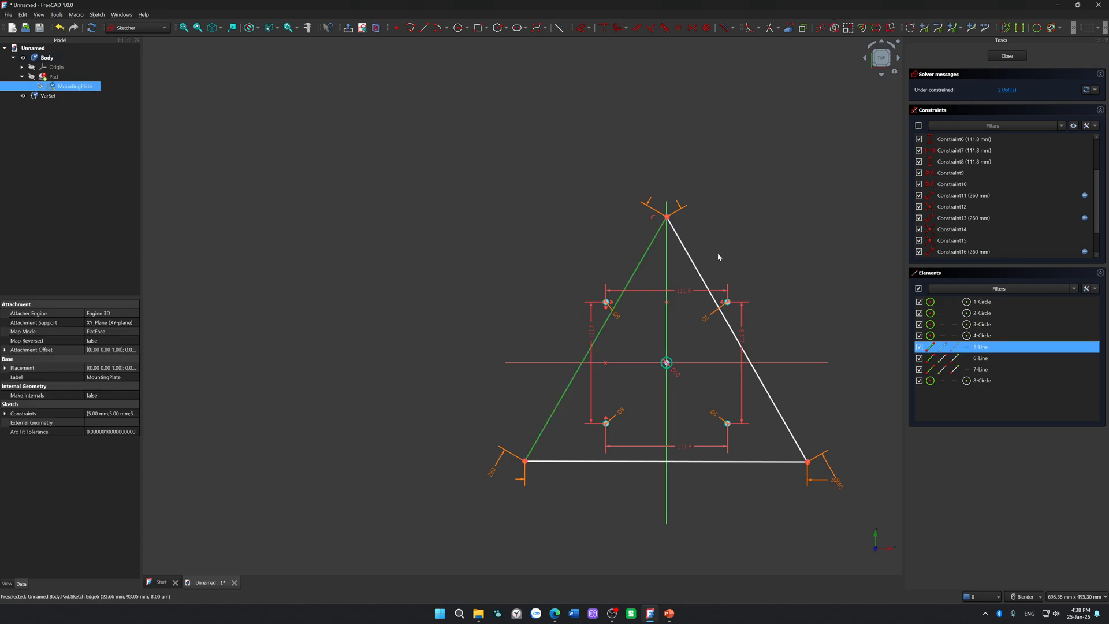
{"action": "key", "text": "g"}
{"action": "key", "text": "n"}
{"action": "left_click", "coordinate": [696, 263]}
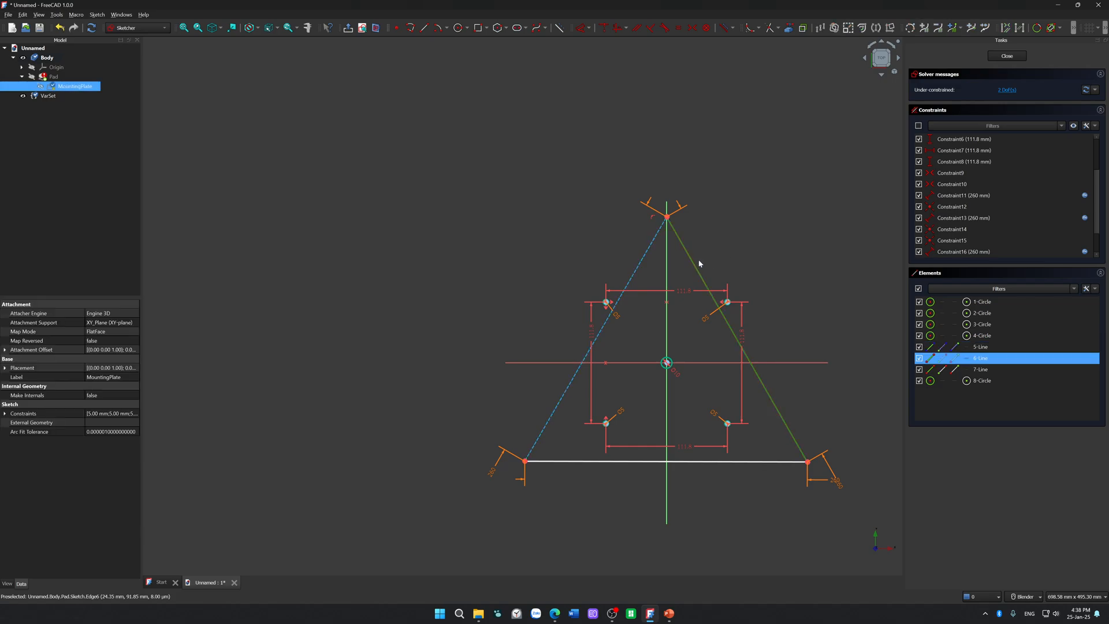
{"action": "key", "text": "g"}
{"action": "key", "text": "n"}
{"action": "left_click", "coordinate": [781, 461]}
{"action": "key", "text": "g"}
{"action": "key", "text": "n"}
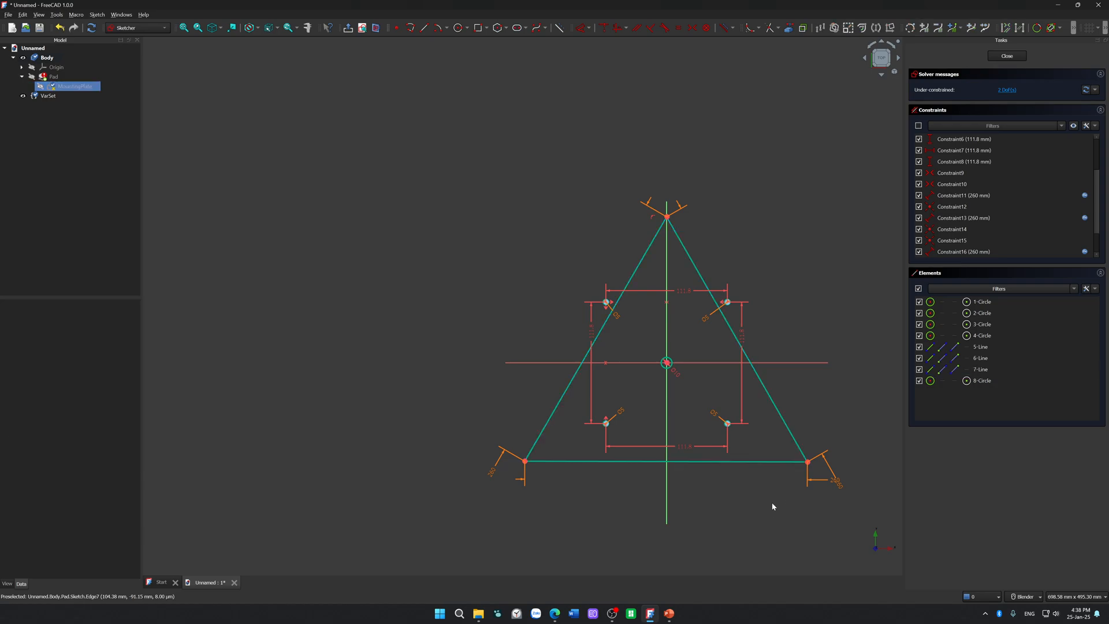
{"action": "left_click", "coordinate": [777, 405]}
{"action": "key", "text": "g"}
{"action": "key", "text": "n"}
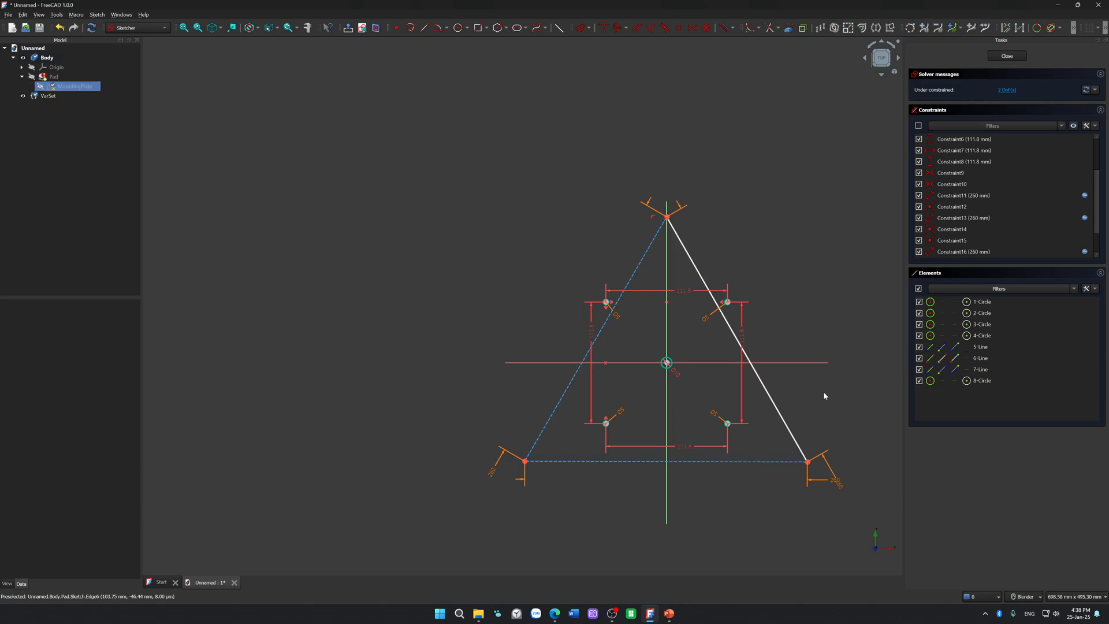
{"action": "left_click", "coordinate": [782, 409]}
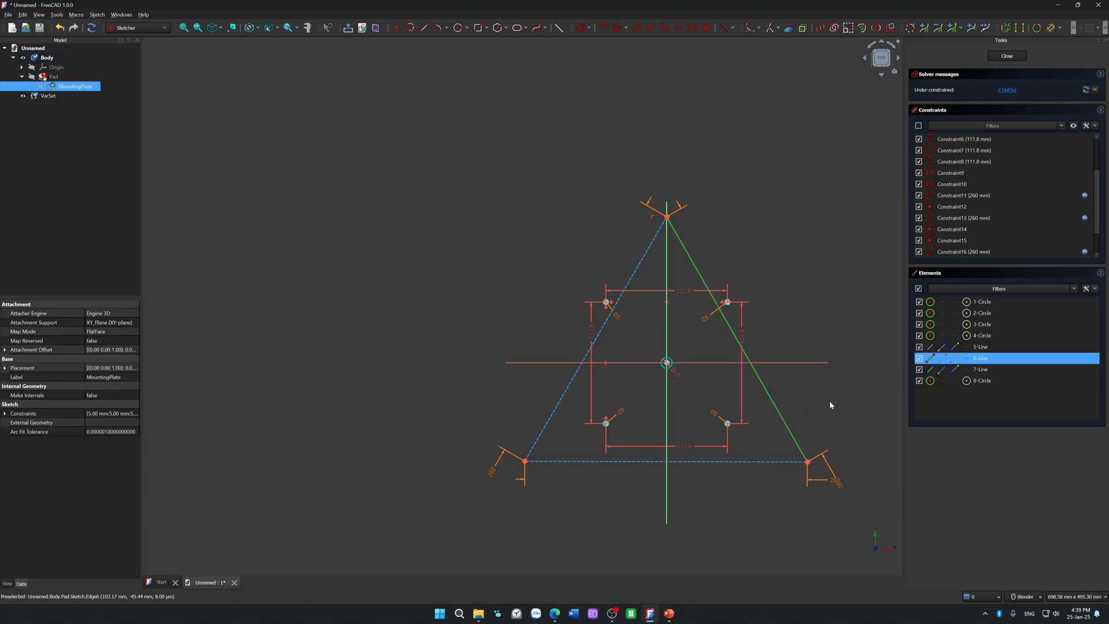
{"action": "key", "text": "g"}
{"action": "key", "text": "n"}
Step: Constrain the triangle's base perpendicular to the vertical axis, sliding the triangle along that axis to test its freedom
{"action": "left_click_drag", "start_coordinate": [783, 416], "coordinate": [784, 464]}
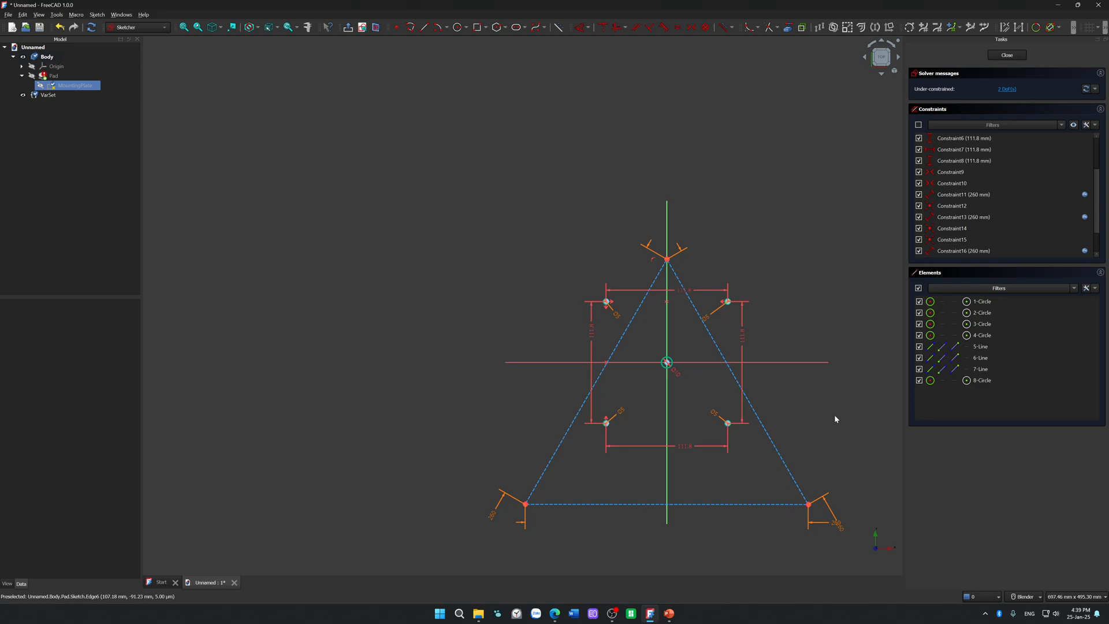
{"action": "left_click", "coordinate": [702, 503]}
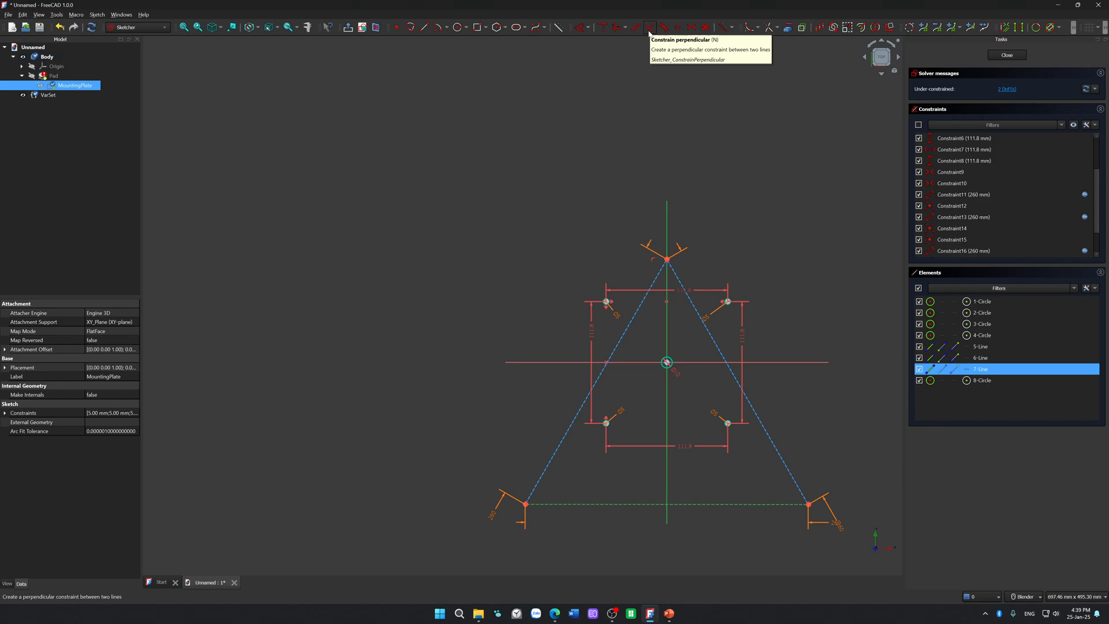
{"action": "key", "text": "n"}
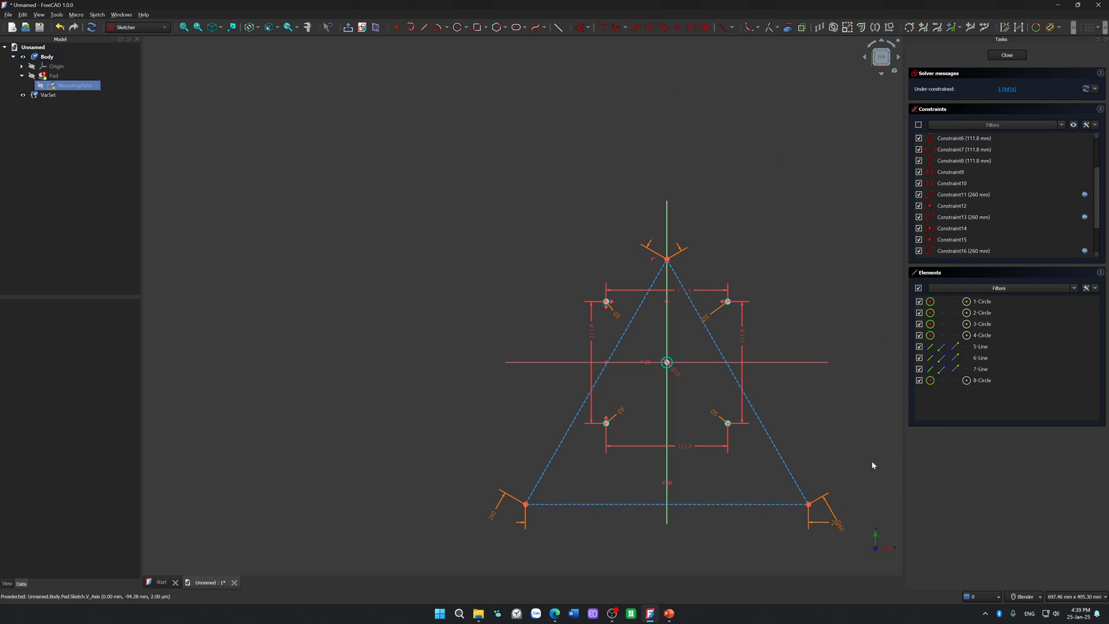
{"action": "left_click_drag", "start_coordinate": [783, 460], "coordinate": [773, 415]}
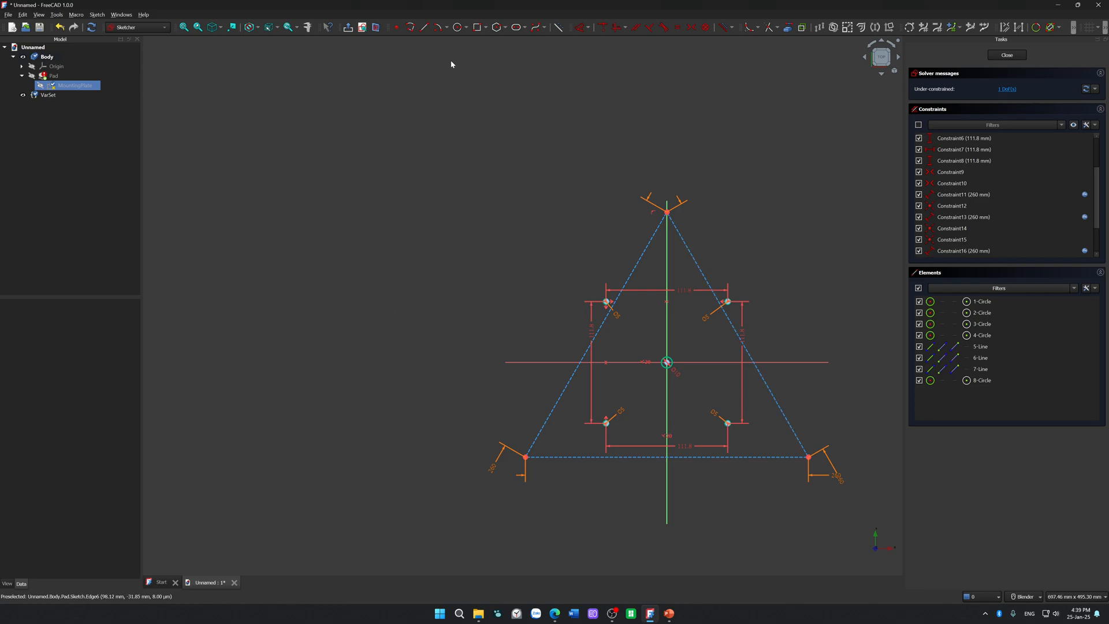
{"action": "left_click", "coordinate": [425, 27]}
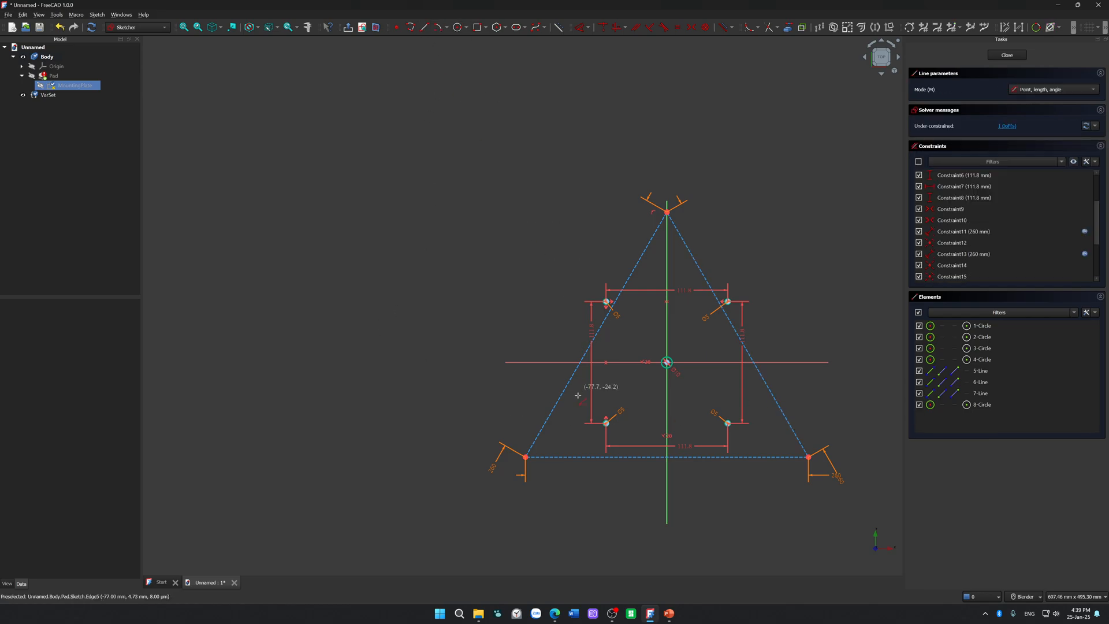
{"action": "left_click", "coordinate": [525, 454]}
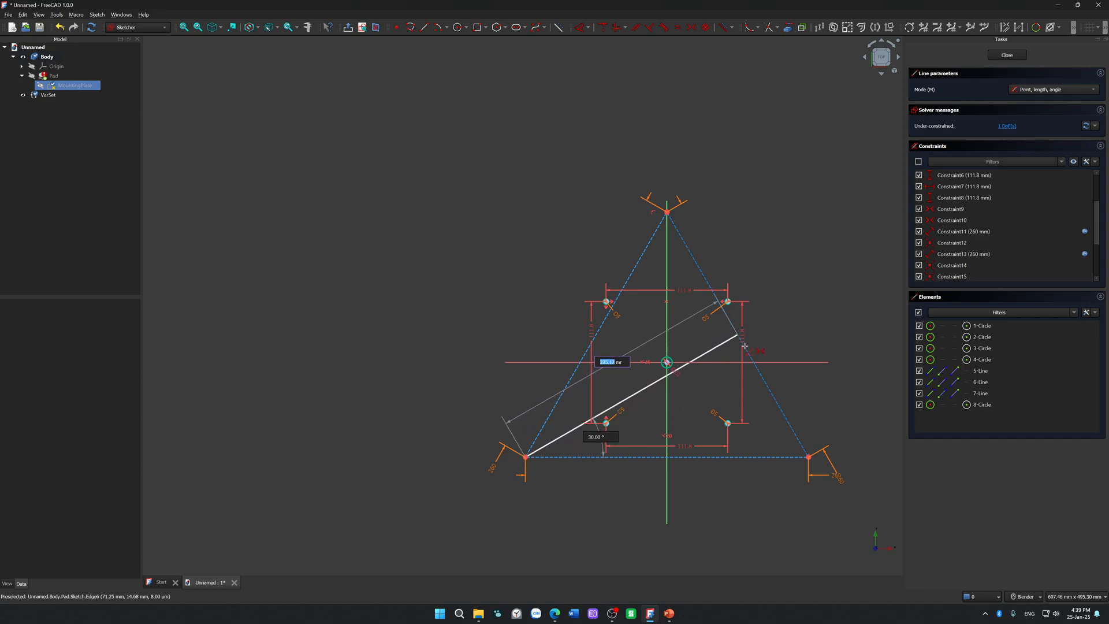
{"action": "key", "text": "Escape"}
{"action": "key", "text": "Escape"}
Step: Move the triangle above the hole pattern and draw a line from each base corner to the midpoint of the opposite side
{"action": "left_click_drag", "start_coordinate": [786, 414], "coordinate": [825, 173]}
{"action": "mouse_move", "coordinate": [813, 151]}
{"action": "middle_mouse_down", "text": "shift"}
{"action": "mouse_move", "coordinate": [783, 258]}
{"action": "mouse_move", "coordinate": [770, 417]}
{"action": "middle_mouse_up", "text": "shift"}
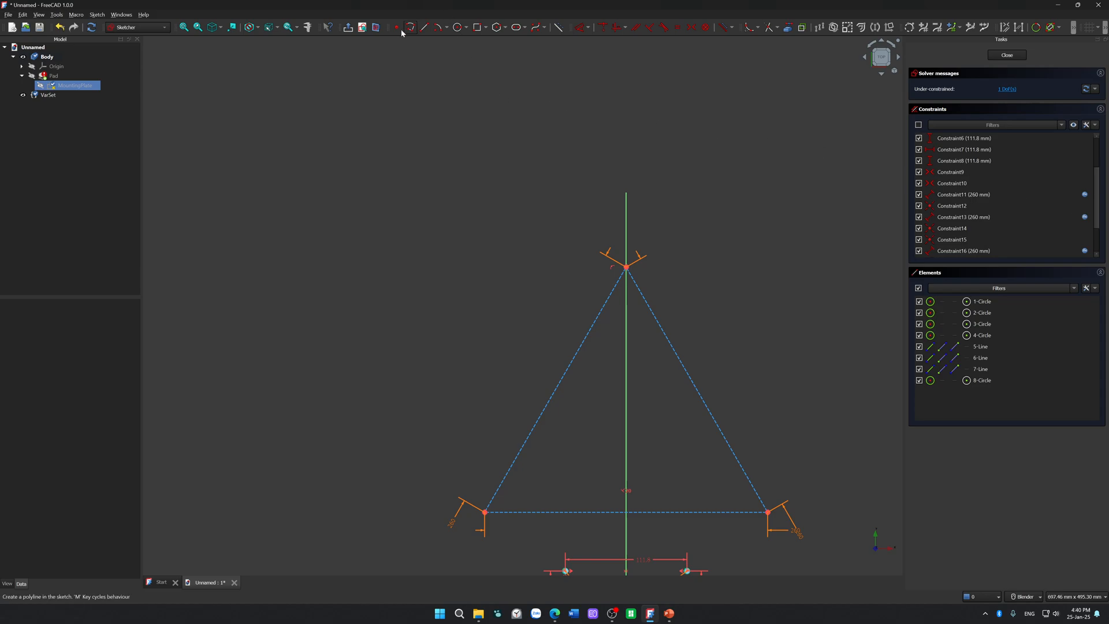
{"action": "left_click", "coordinate": [425, 27]}
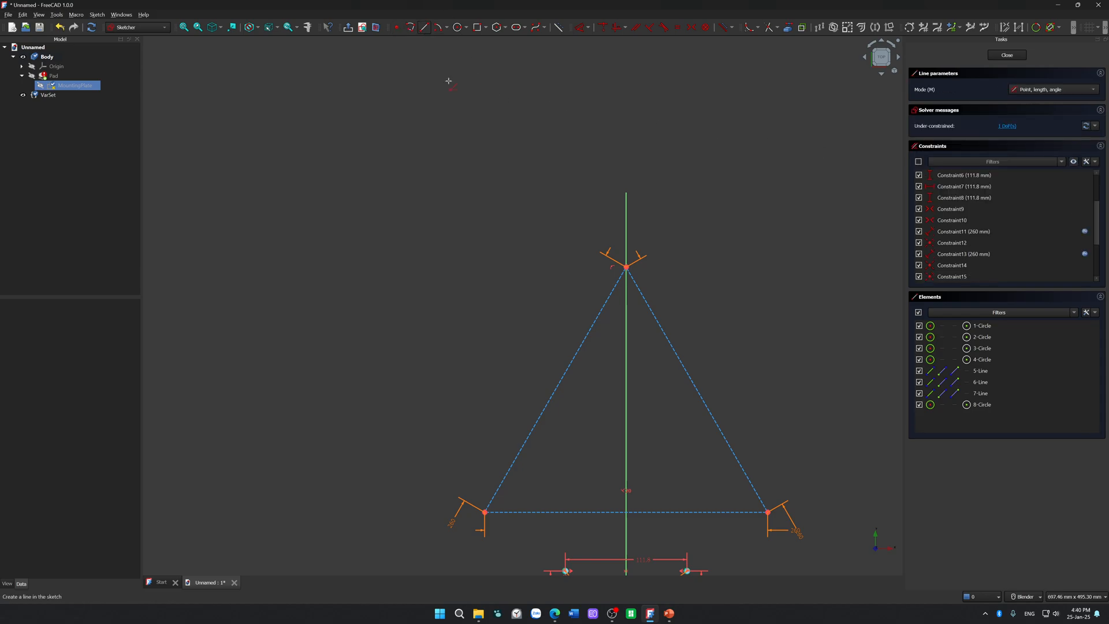
{"action": "left_click", "coordinate": [485, 512]}
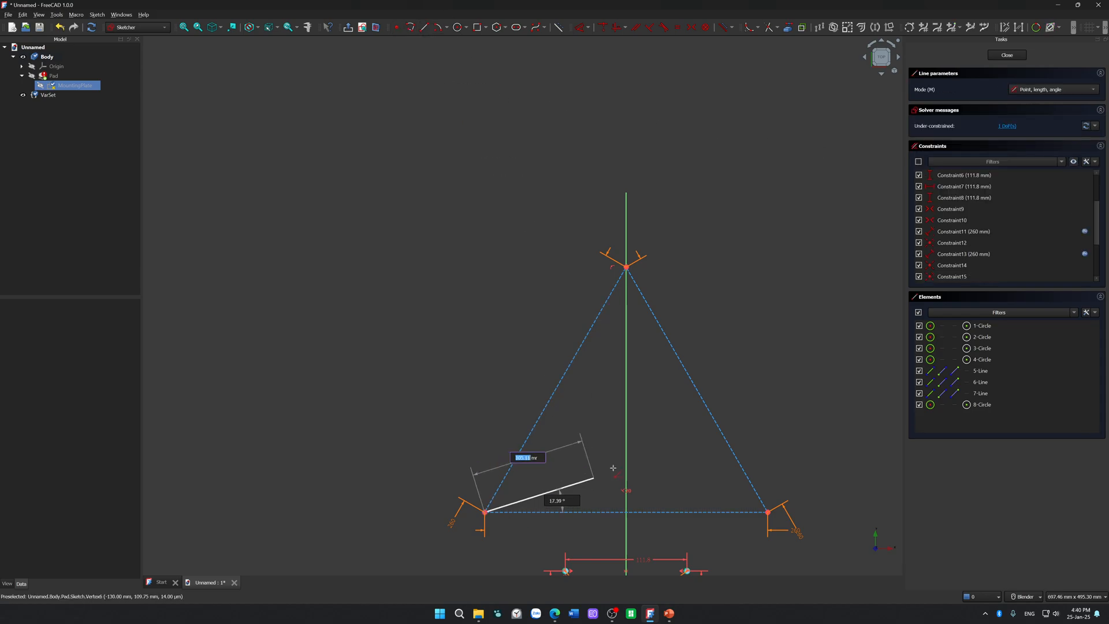
{"action": "left_click", "coordinate": [700, 397]}
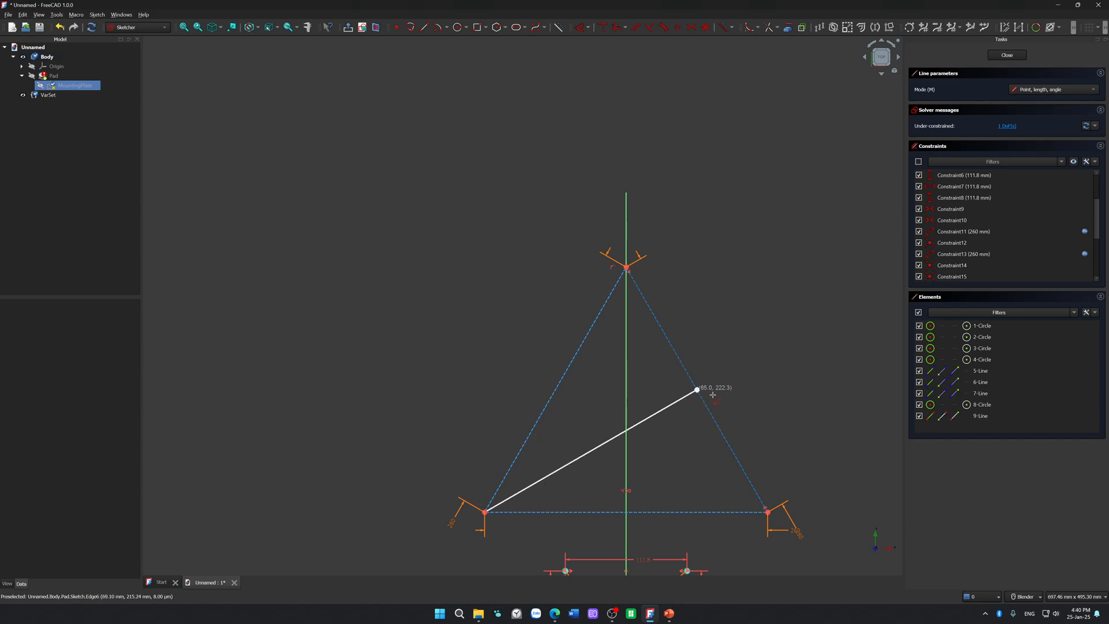
{"action": "left_click", "coordinate": [766, 511]}
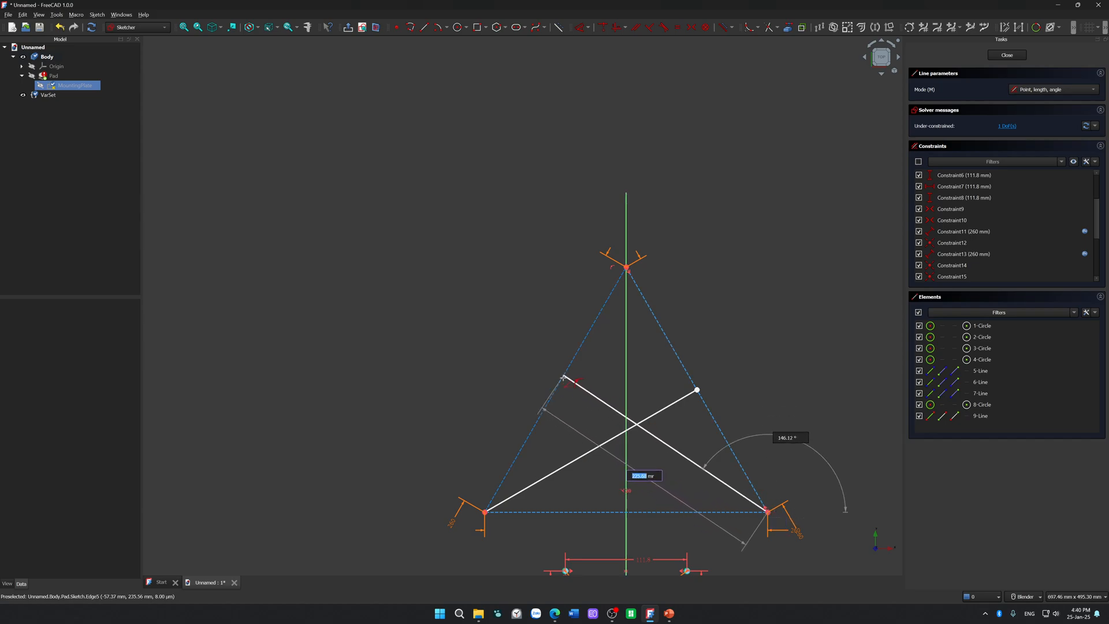
{"action": "left_click", "coordinate": [556, 389]}
{"action": "key", "text": "Escape"}
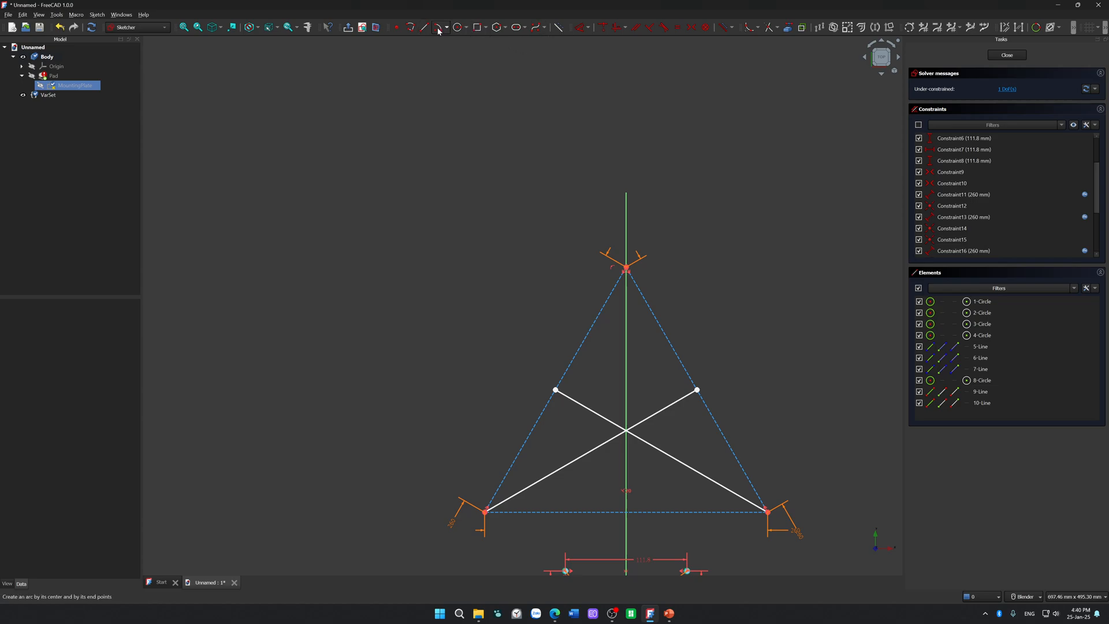
{"action": "left_click", "coordinate": [396, 27]}
{"action": "left_click", "coordinate": [590, 451]}
{"action": "key", "text": "Escape"}
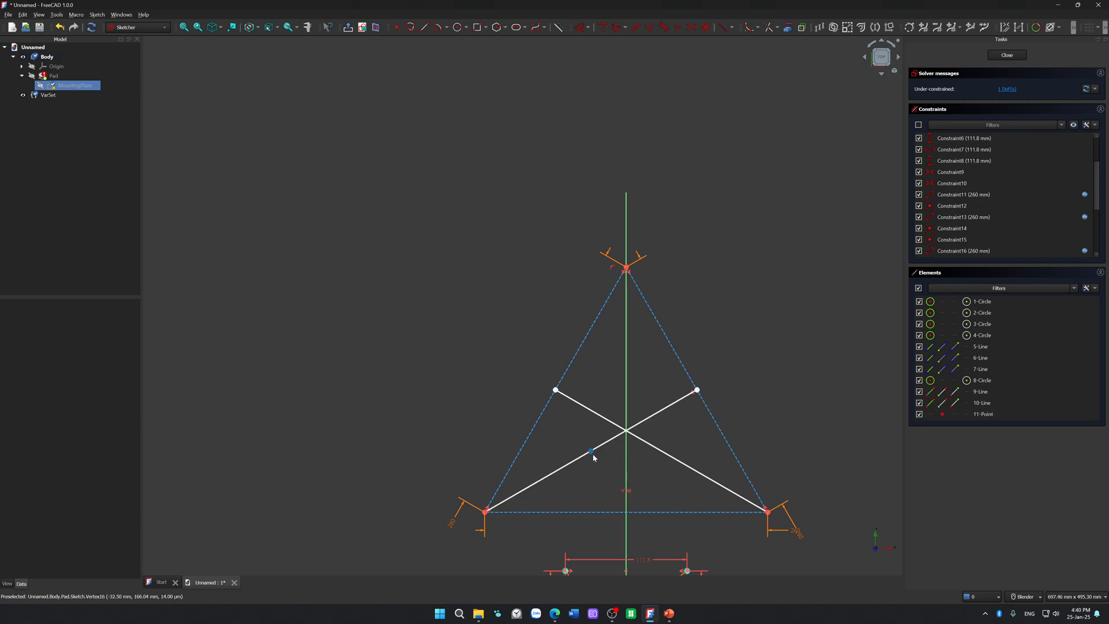
{"action": "left_click", "coordinate": [591, 451]}
{"action": "key", "text": "Delete"}
Step: Place a point on one median, constrain it coincident with the other median, and move the triangle up by that point
{"action": "left_click", "coordinate": [398, 27]}
{"action": "left_click", "coordinate": [553, 472]}
{"action": "right_click", "coordinate": [554, 471]}
{"action": "left_click", "coordinate": [553, 473]}
{"action": "left_click", "coordinate": [644, 462]}
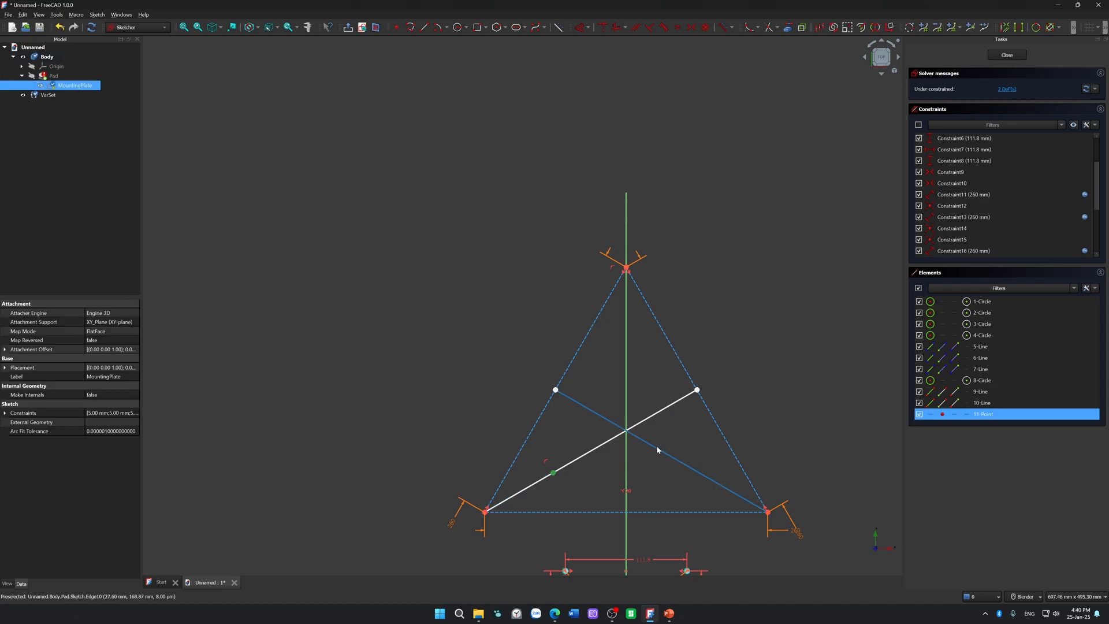
{"action": "left_click", "coordinate": [657, 446]}
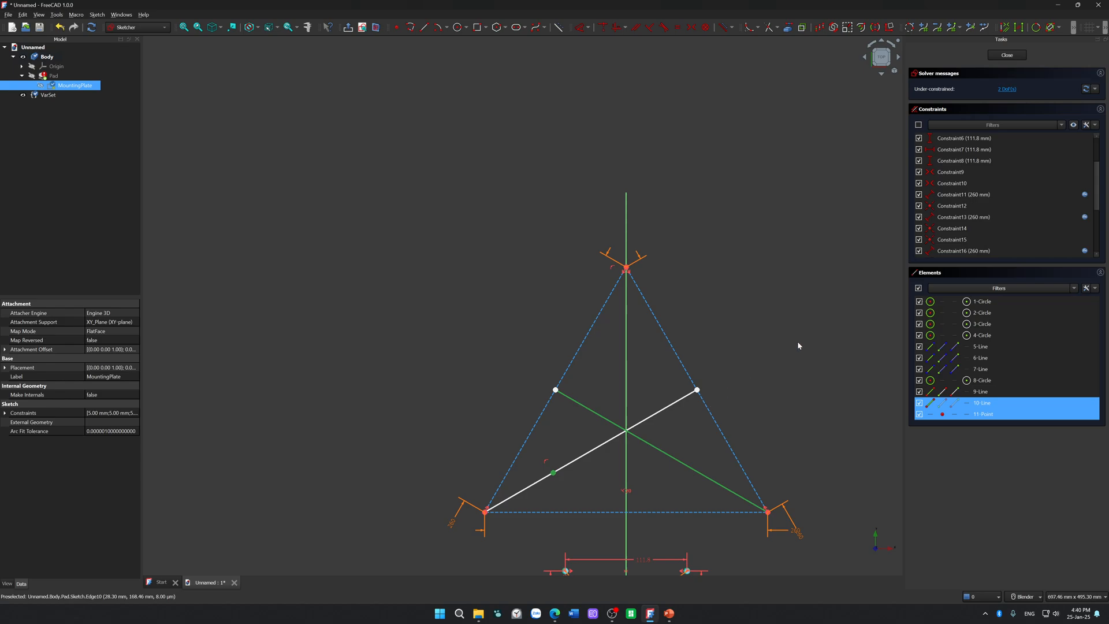
{"action": "key", "text": "c"}
{"action": "mouse_move", "coordinate": [732, 453]}
{"action": "left_mouse_down"}
{"action": "mouse_move", "coordinate": [708, 445]}
{"action": "mouse_move", "coordinate": [712, 391]}
{"action": "left_mouse_up"}
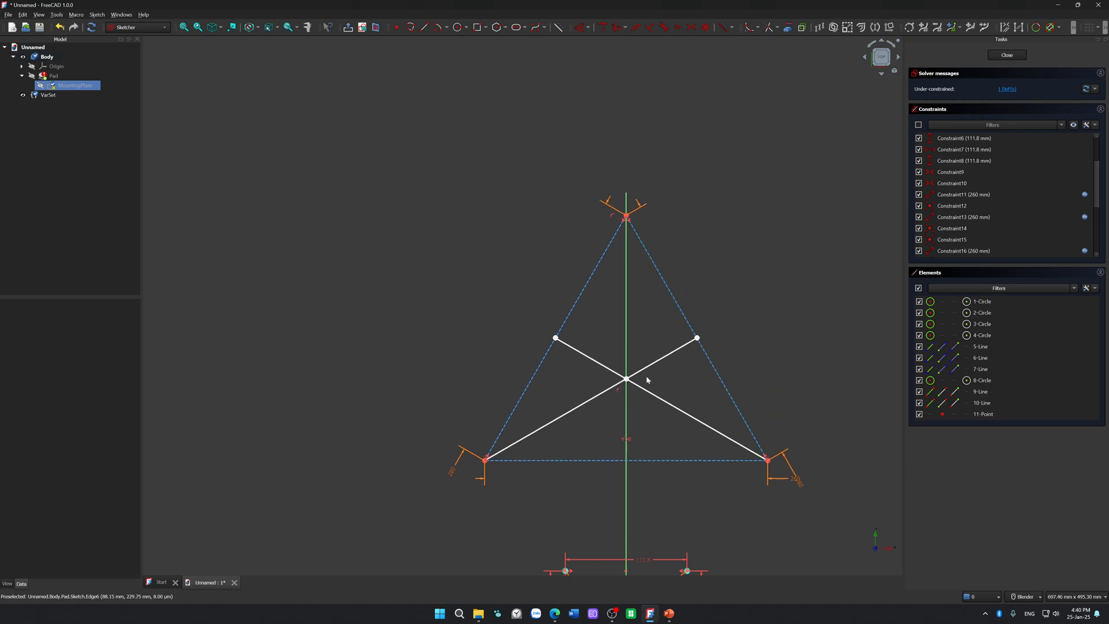
{"action": "left_click_drag", "start_coordinate": [626, 379], "coordinate": [658, 352]}
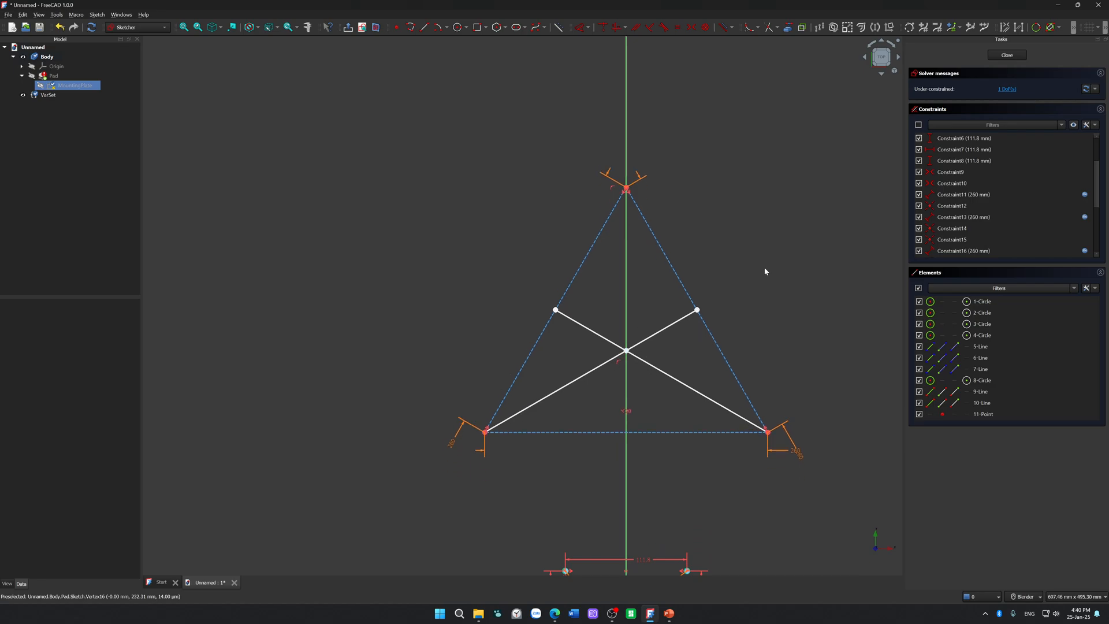
Step: Convert both medians and their intersection point to construction geometry
{"action": "left_click", "coordinate": [660, 372]}
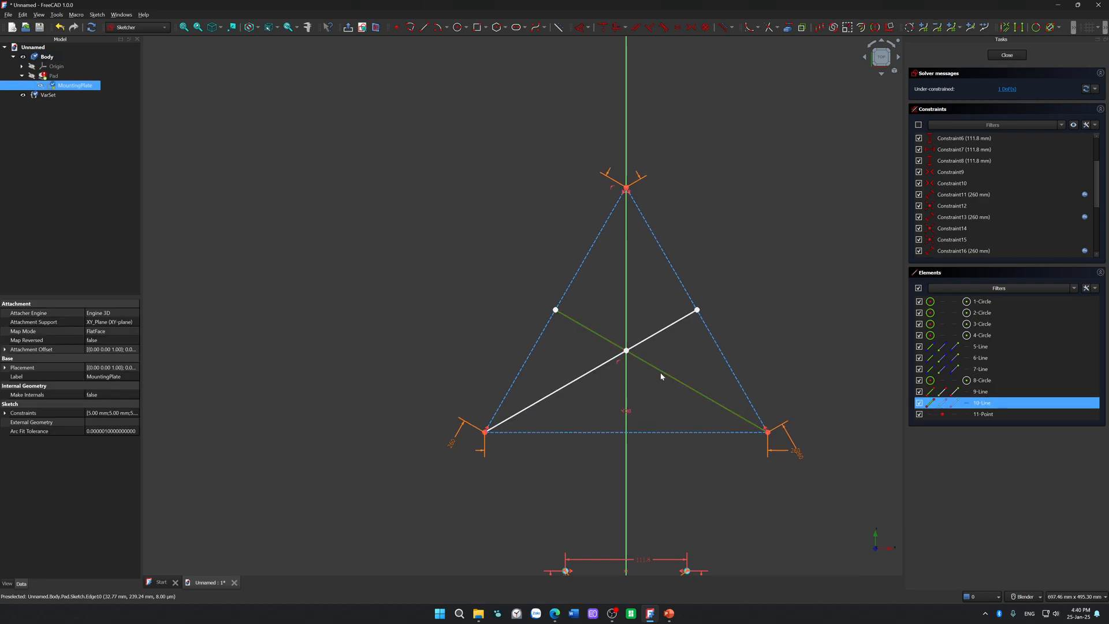
{"action": "key", "text": "g"}
{"action": "key", "text": "n"}
{"action": "left_click", "coordinate": [668, 328]}
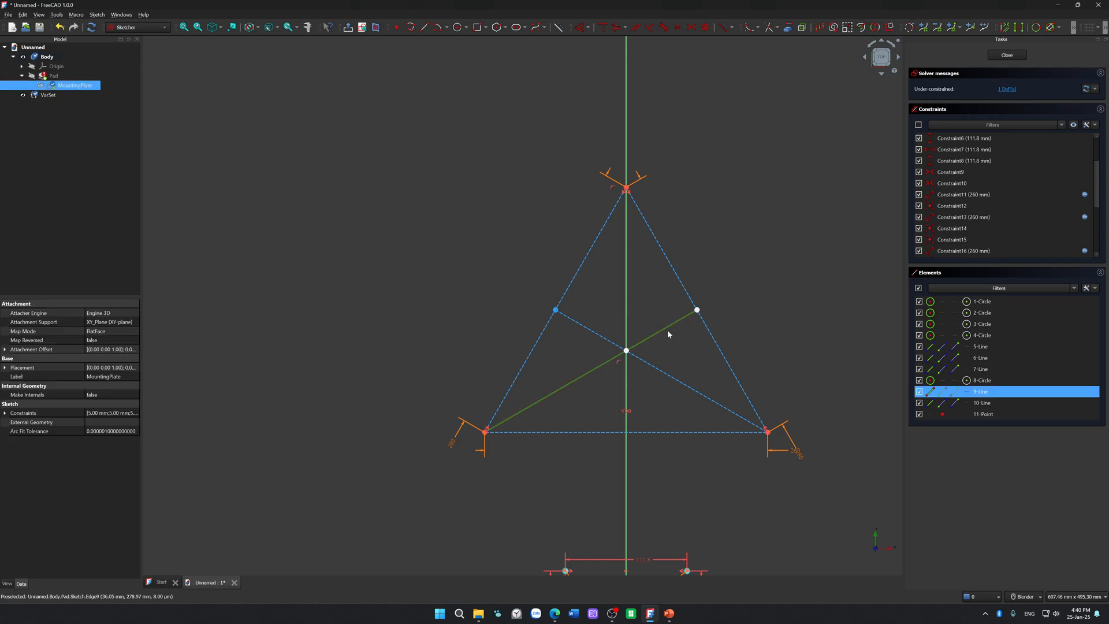
{"action": "key", "text": "g"}
{"action": "key", "text": "n"}
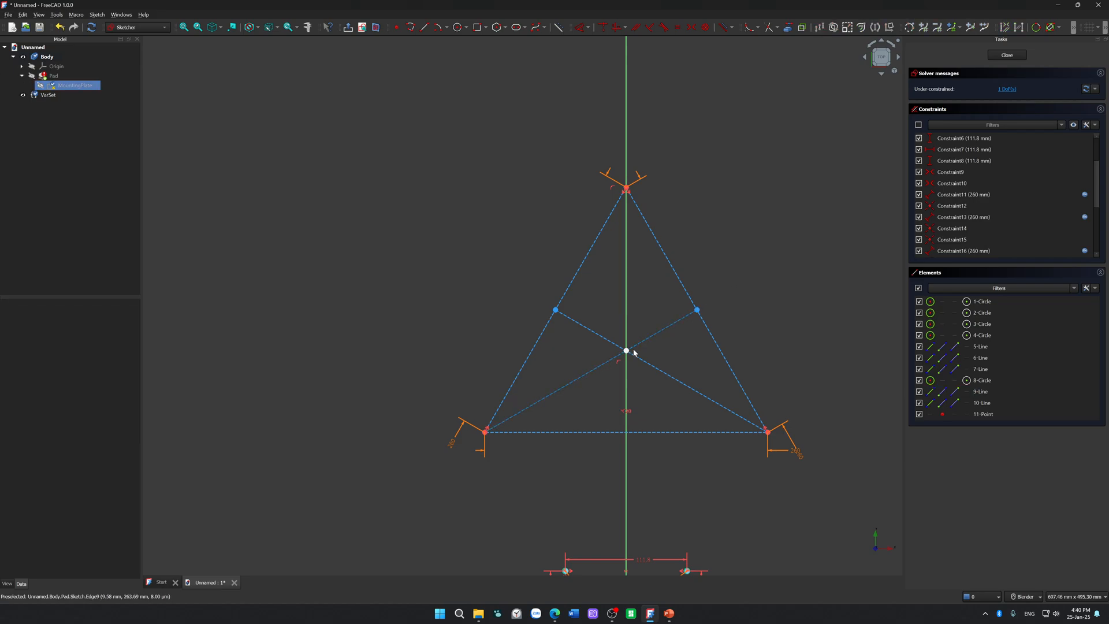
{"action": "left_click", "coordinate": [626, 351]}
{"action": "key", "text": "g"}
{"action": "key", "text": "n"}
Step: Draw a circle centred on the triangle's centre point through its top vertex, and convert it to construction geometry
{"action": "left_click", "coordinate": [458, 27]}
{"action": "left_click", "coordinate": [627, 351]}
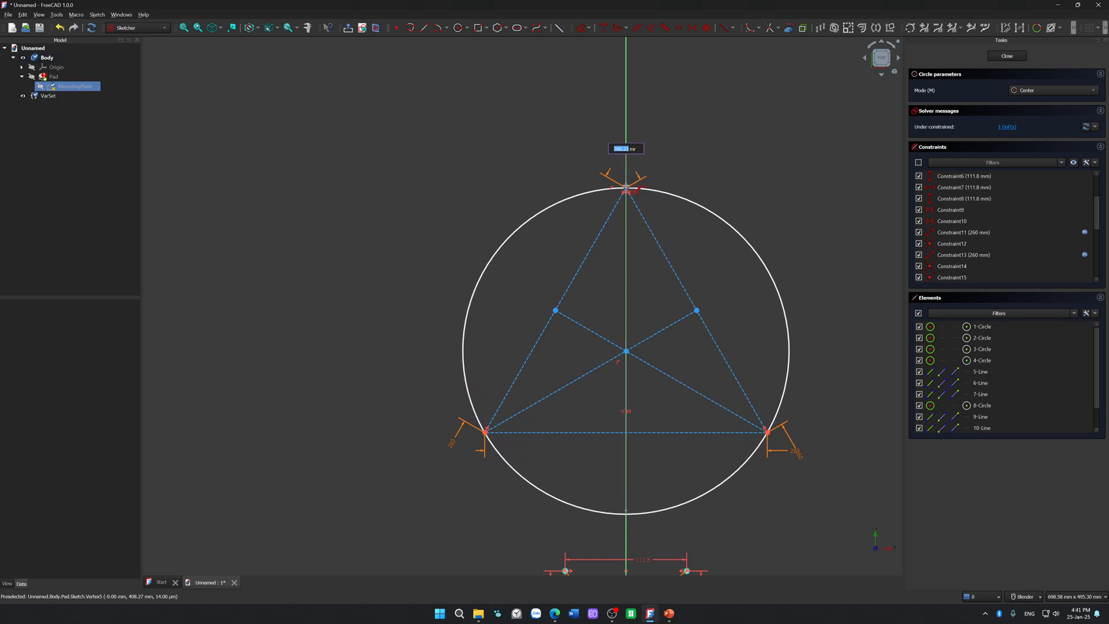
{"action": "left_click", "coordinate": [626, 188]}
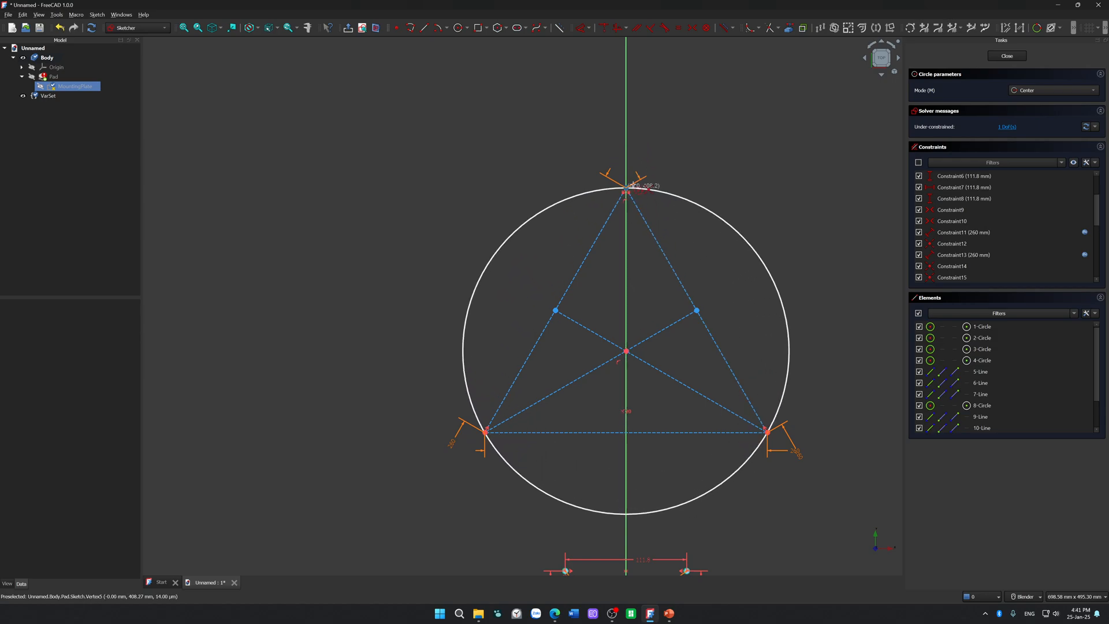
{"action": "key", "text": "Escape"}
{"action": "left_click", "coordinate": [727, 224]}
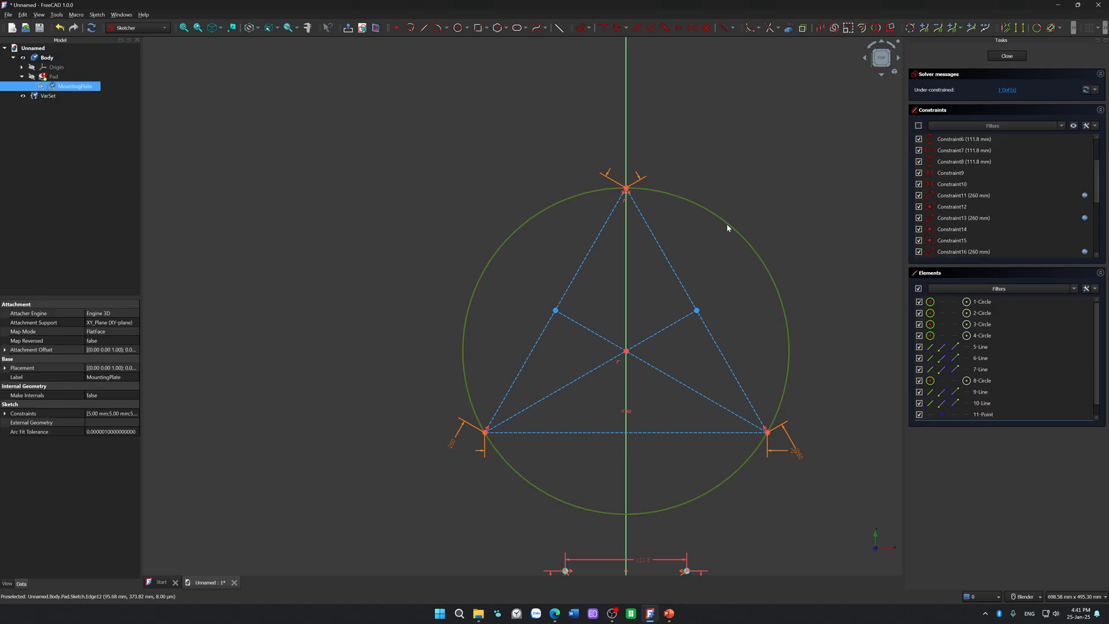
{"action": "left_click", "coordinate": [786, 188]}
Step: Move the construction triangle with its circumscribed circle farther up above the hole pattern
{"action": "scroll", "coordinate": [787, 189], "scroll_direction": "down", "scroll_amount": 5}
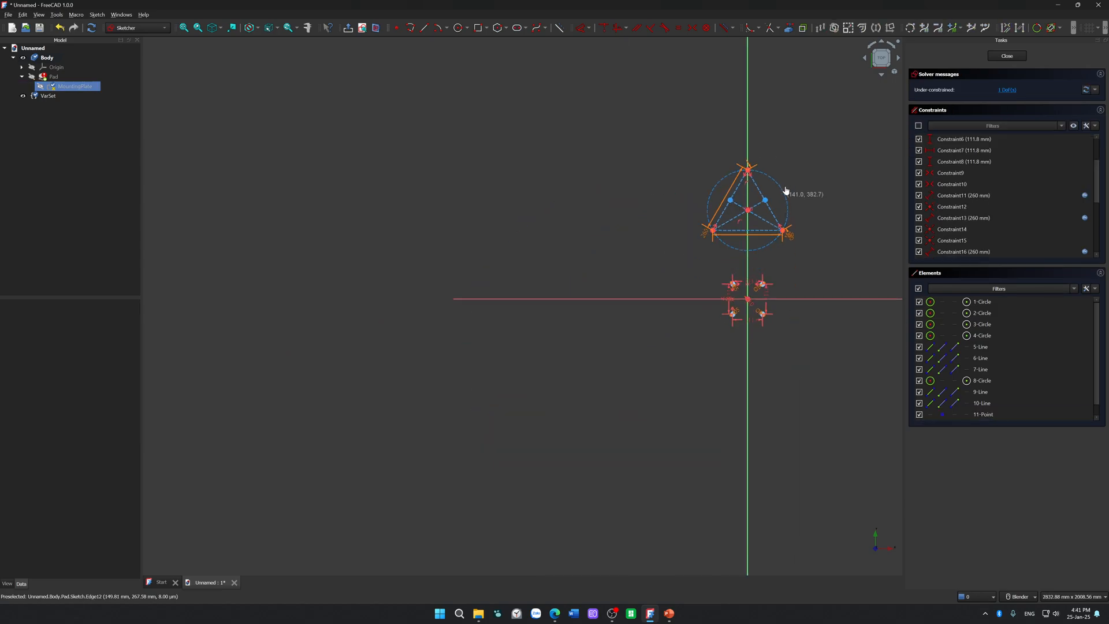
{"action": "scroll", "coordinate": [786, 232], "scroll_direction": "up", "scroll_amount": 5}
{"action": "scroll", "coordinate": [792, 221], "scroll_direction": "up", "scroll_amount": 3}
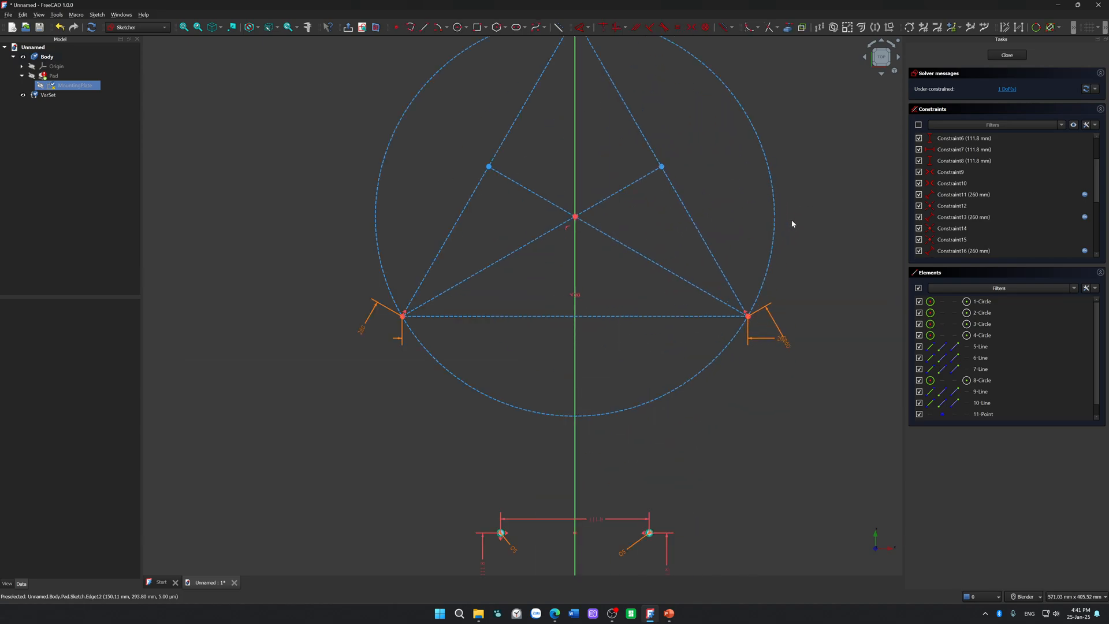
{"action": "middle_click_drag", "start_coordinate": [801, 168], "coordinate": [753, 253], "text": "shift"}
{"action": "scroll", "coordinate": [753, 253], "scroll_direction": "down", "scroll_amount": 1}
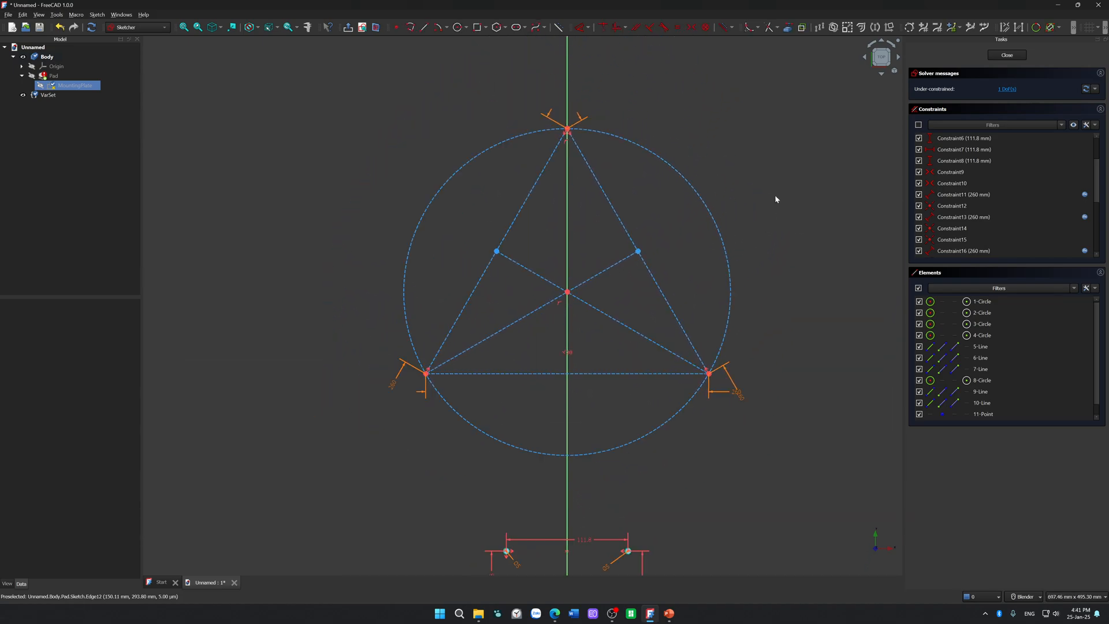
Step: Draw a circle centred on the sketch origin with a diameter of 500 mm
{"action": "scroll", "coordinate": [787, 95], "scroll_direction": "down", "scroll_amount": 3}
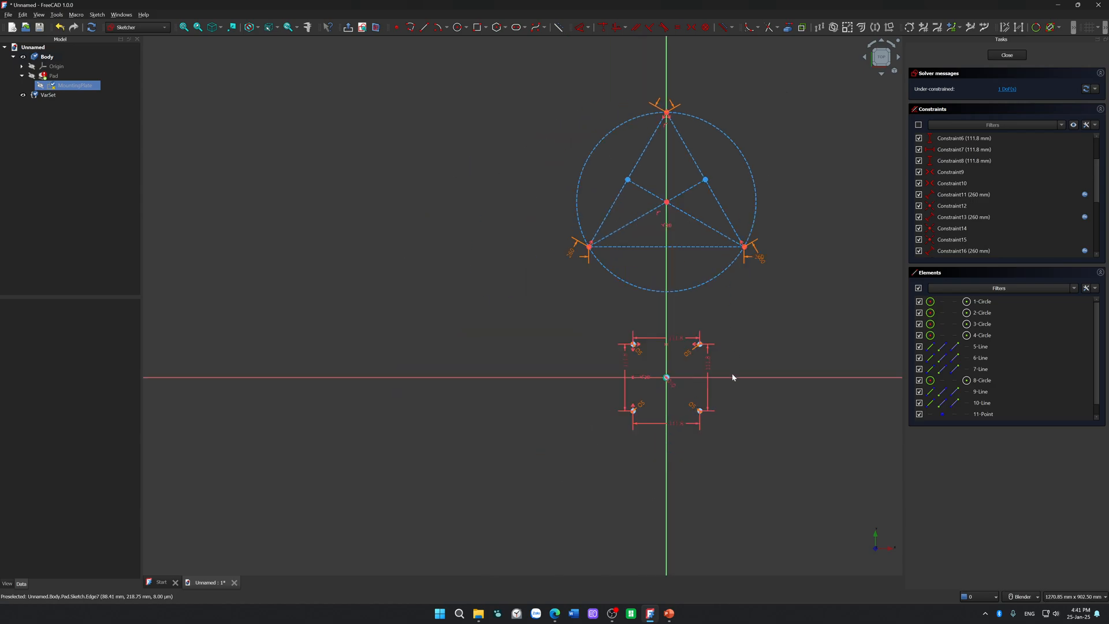
{"action": "scroll", "coordinate": [725, 392], "scroll_direction": "up", "scroll_amount": 2}
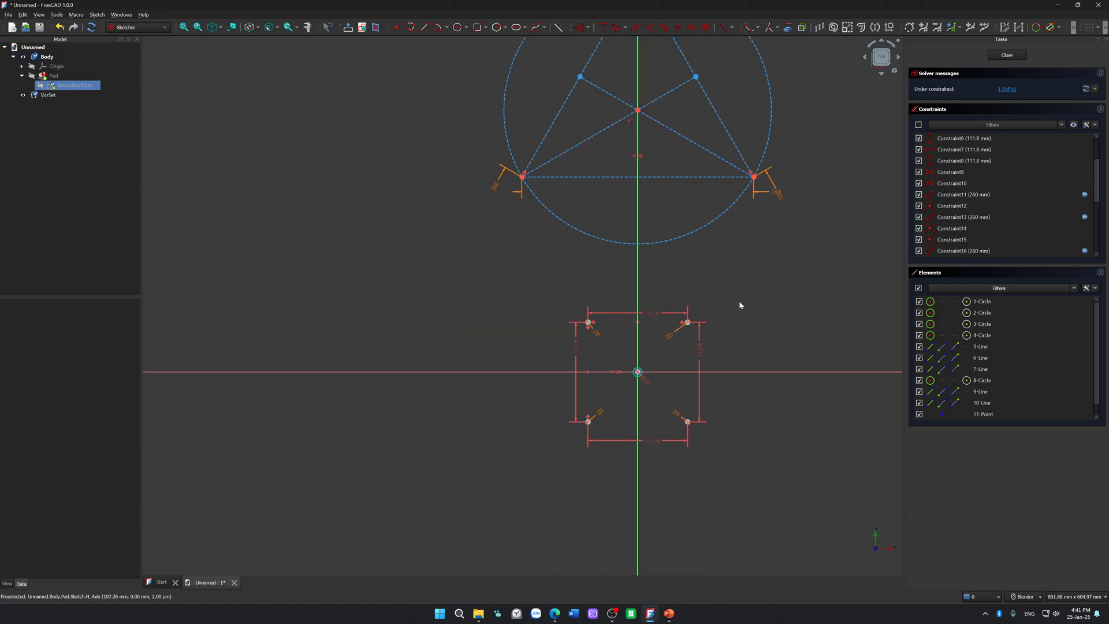
{"action": "left_click", "coordinate": [457, 27]}
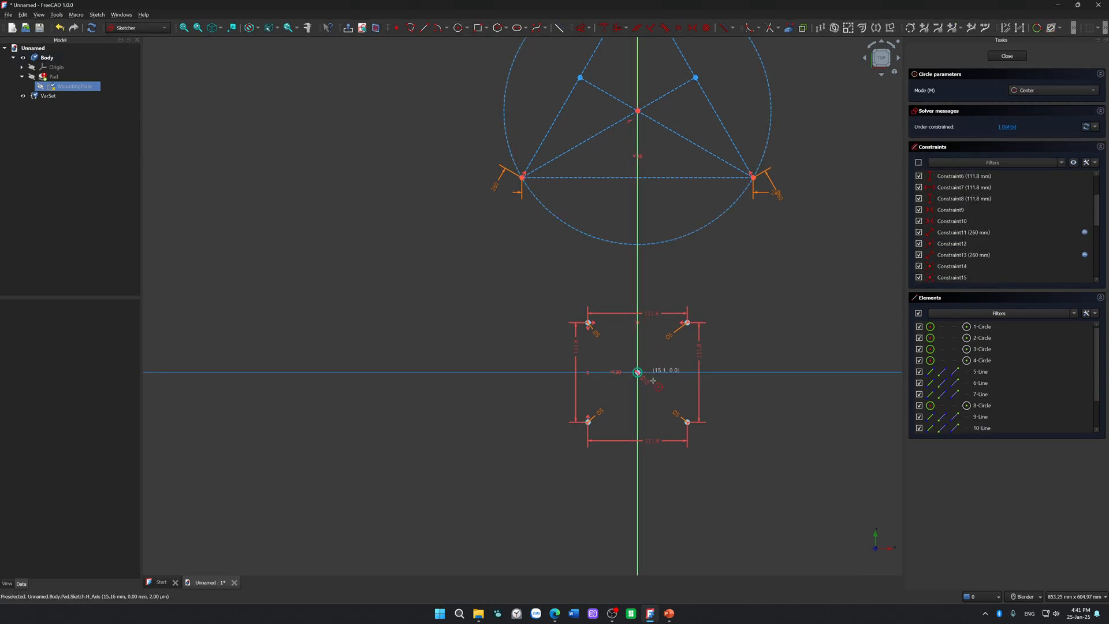
{"action": "scroll", "coordinate": [638, 372], "scroll_direction": "up", "scroll_amount": 4}
{"action": "left_click", "coordinate": [639, 373]}
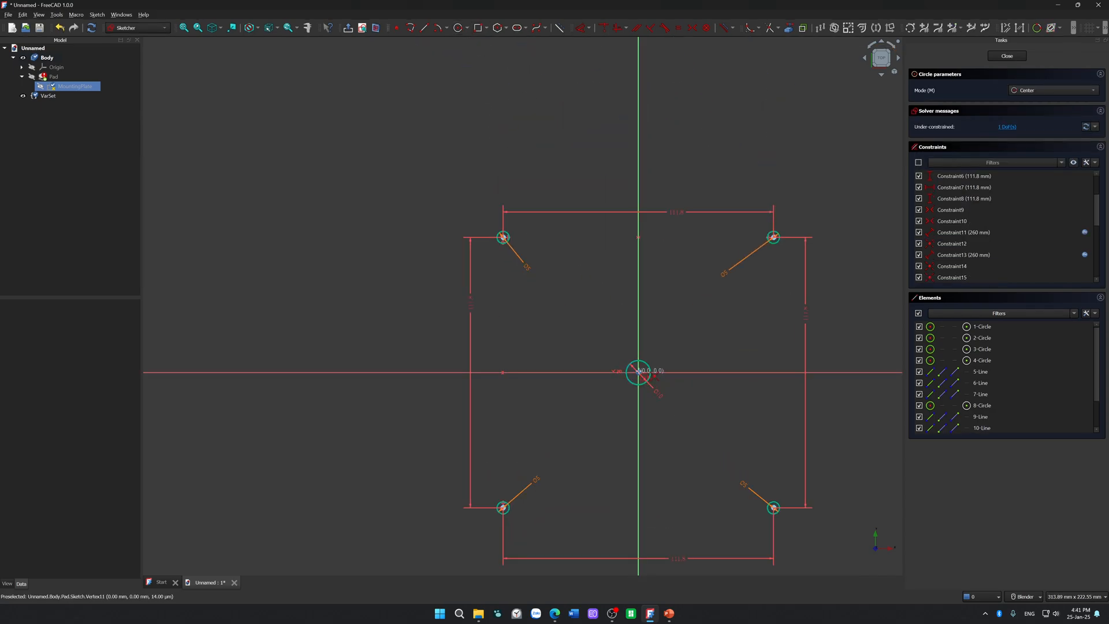
{"action": "scroll", "coordinate": [652, 382], "scroll_direction": "down", "scroll_amount": 10}
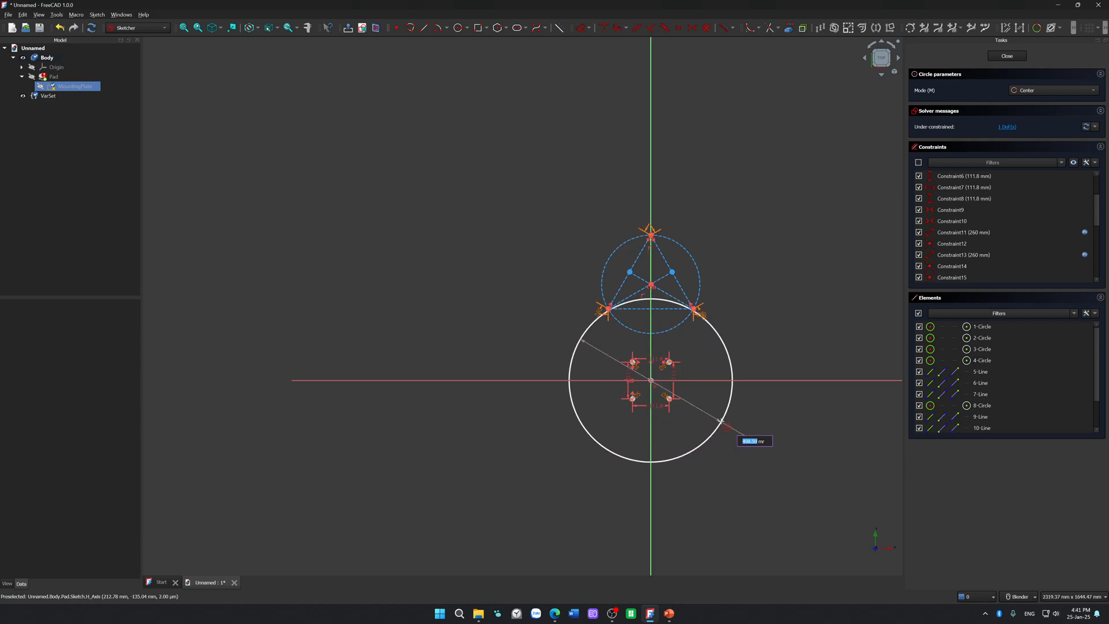
{"action": "type", "text": "50"}
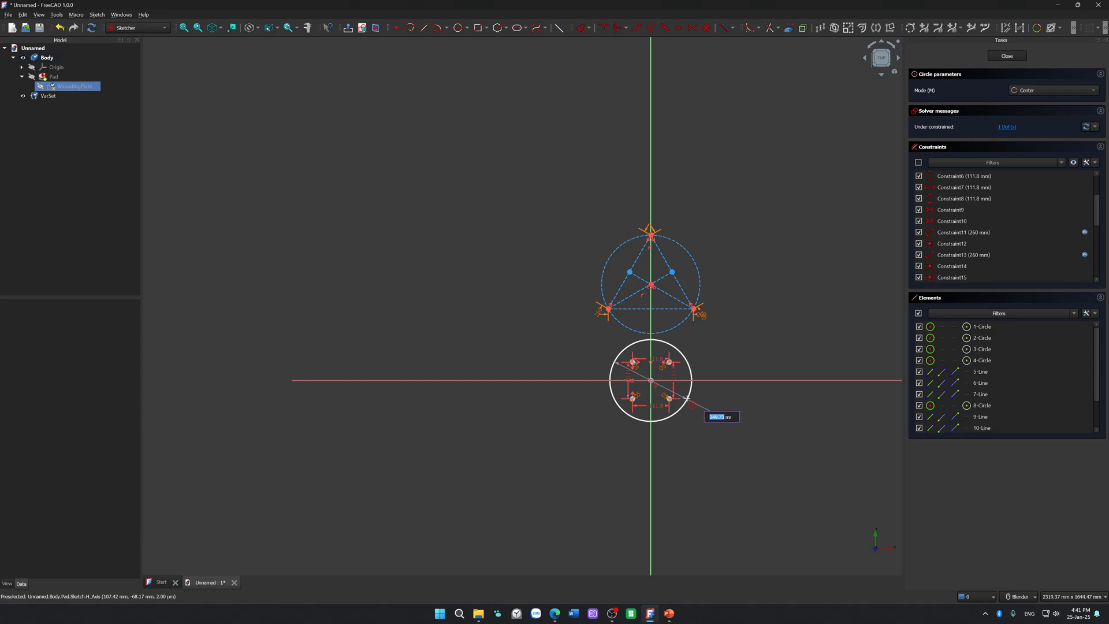
{"action": "scroll", "coordinate": [687, 398], "scroll_direction": "up", "scroll_amount": 7}
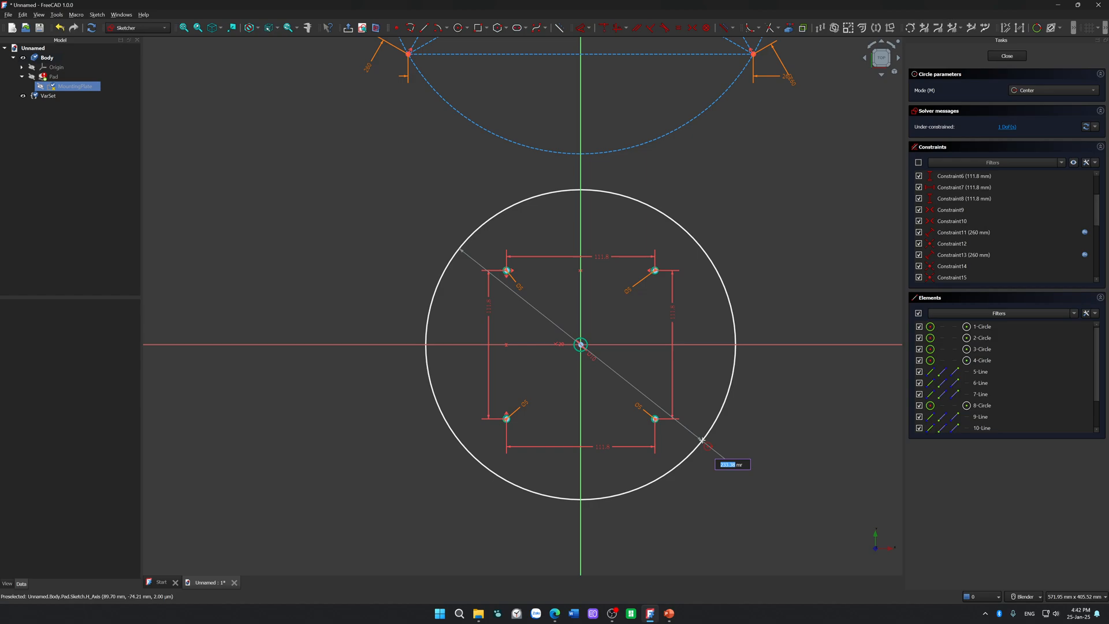
{"action": "type", "text": "500"}
{"action": "key", "text": "Return"}
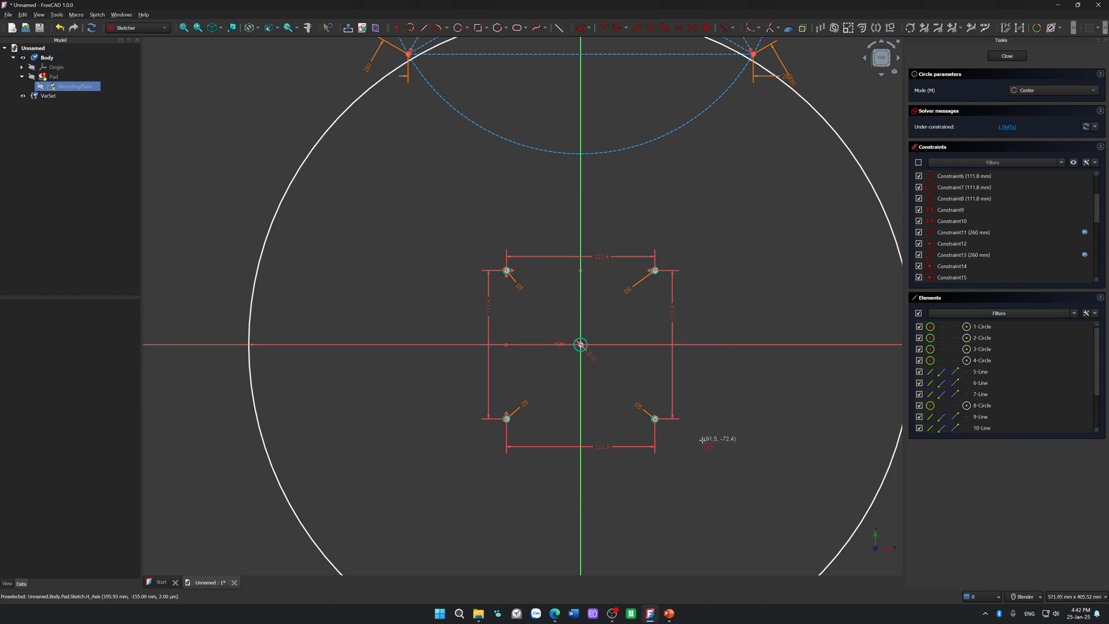
{"action": "scroll", "coordinate": [703, 408], "scroll_direction": "down", "scroll_amount": 3}
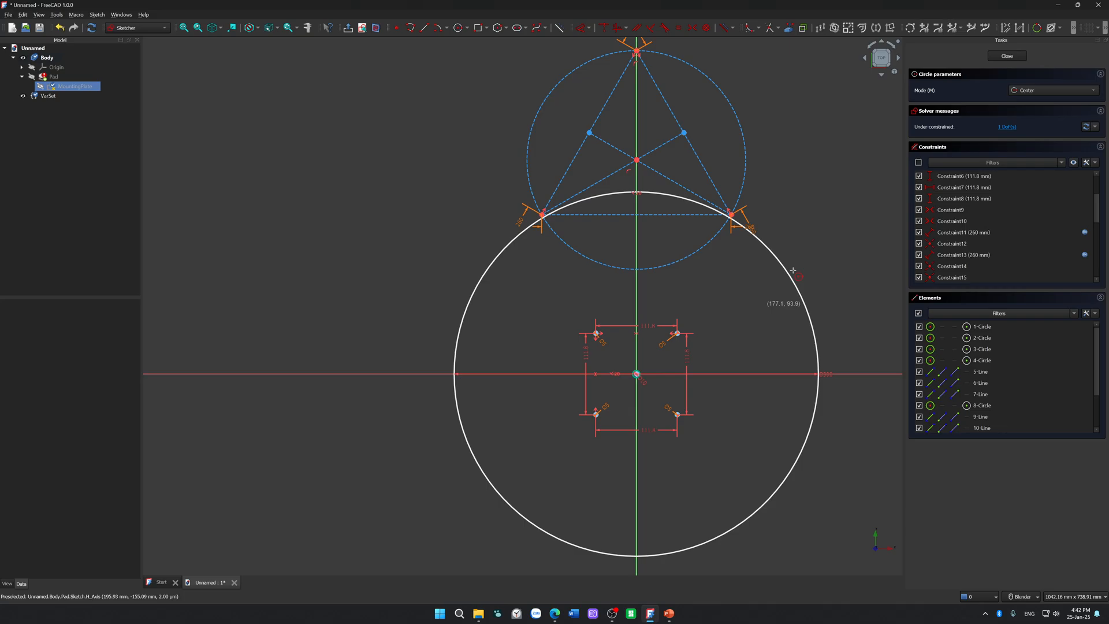
{"action": "key", "text": "Escape"}
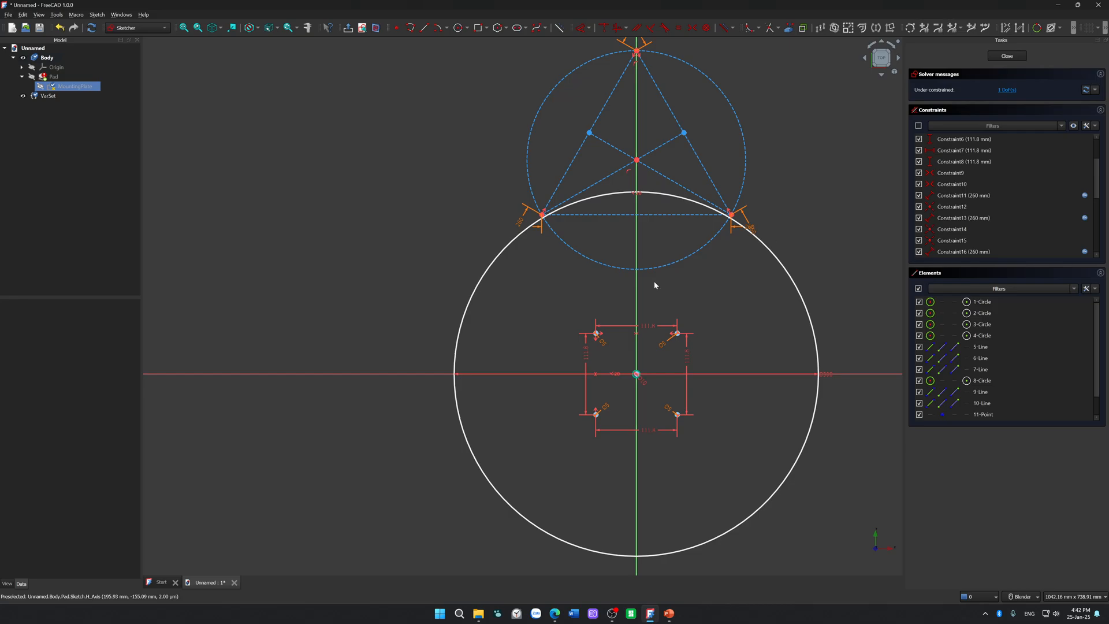
Step: Delete the 500 mm circle around the hole pattern
{"action": "left_click", "coordinate": [555, 613]}
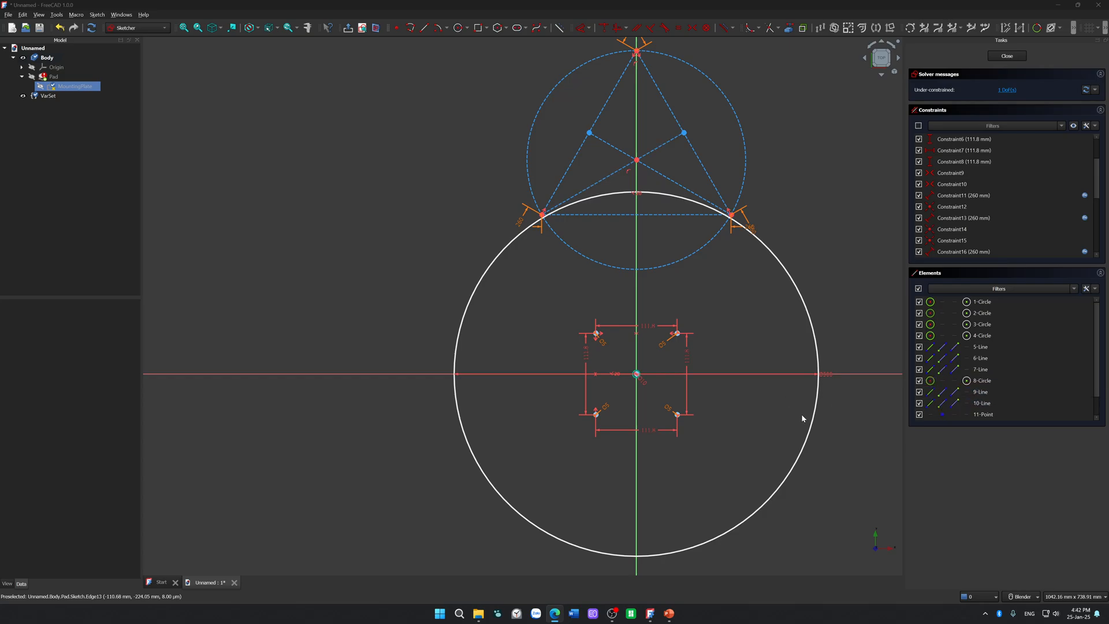
{"action": "left_click", "coordinate": [808, 426]}
{"action": "key", "text": "Delete"}
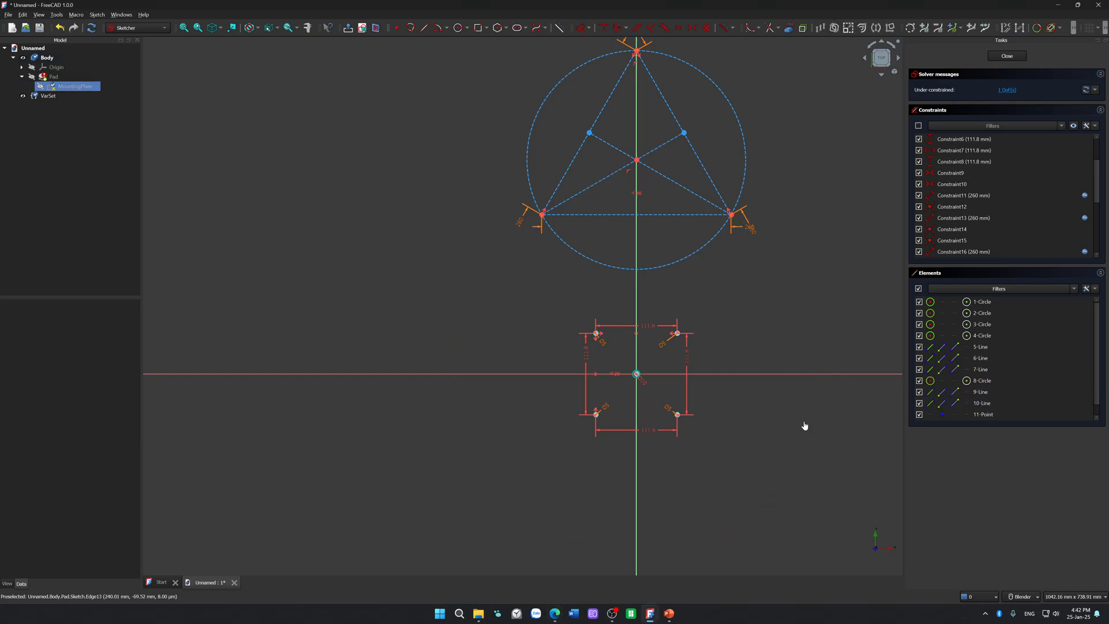
Step: Draw a circle centred on the sketch origin around the four holes with a diameter of 256 mm
{"action": "left_click", "coordinate": [457, 28]}
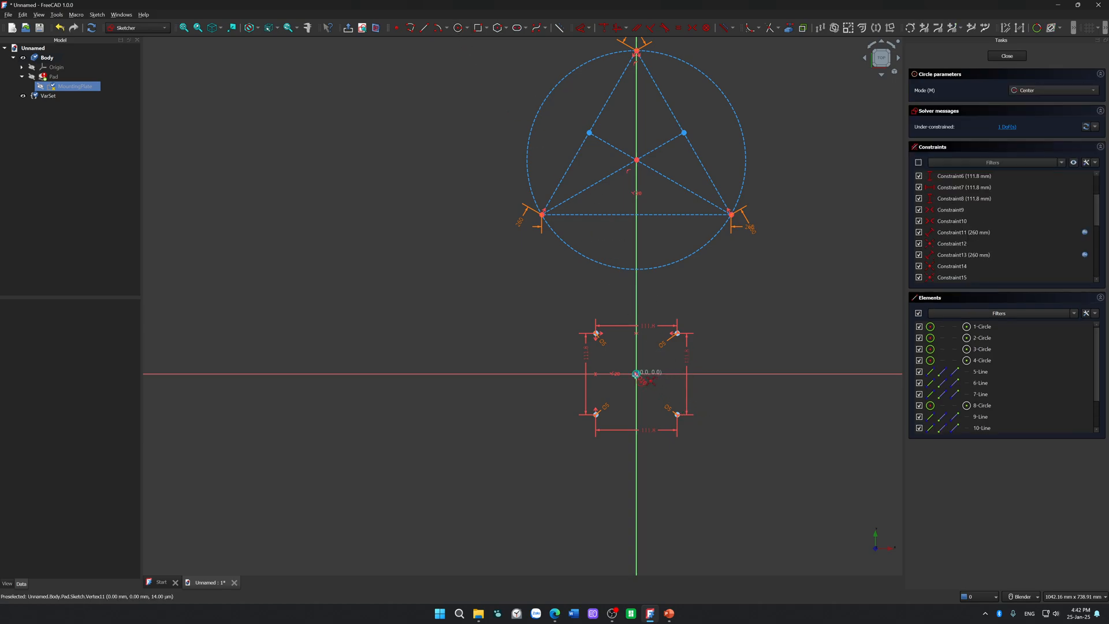
{"action": "scroll", "coordinate": [636, 374], "scroll_direction": "up", "scroll_amount": 5}
{"action": "left_click", "coordinate": [637, 368]}
{"action": "scroll", "coordinate": [733, 364], "scroll_direction": "down", "scroll_amount": 6}
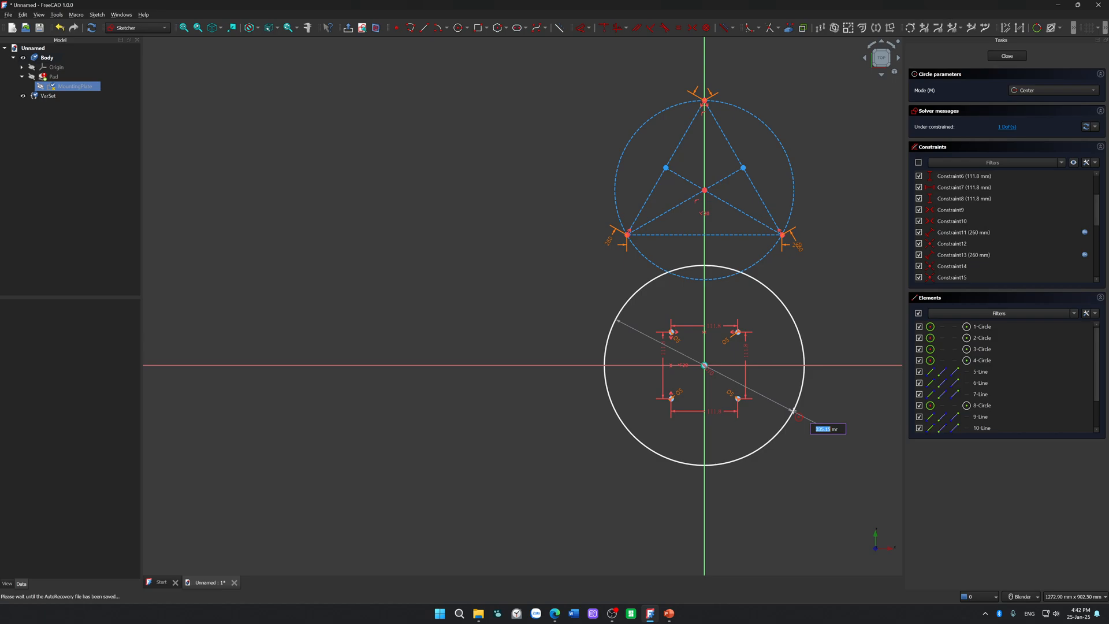
{"action": "type", "text": "256"}
{"action": "key", "text": "Return"}
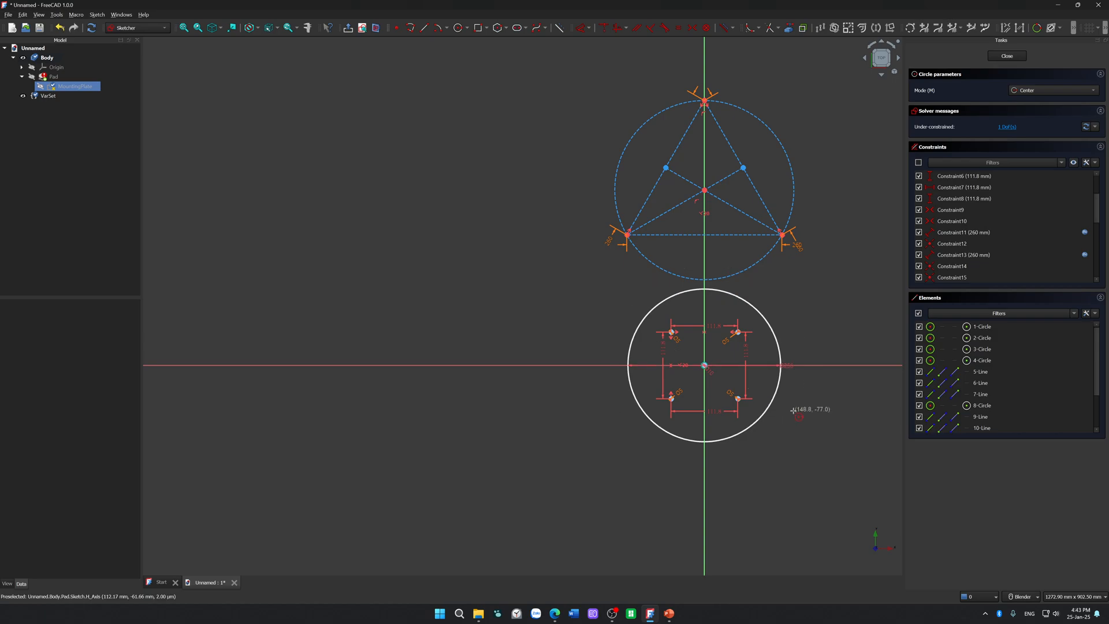
{"action": "key", "text": "Escape"}
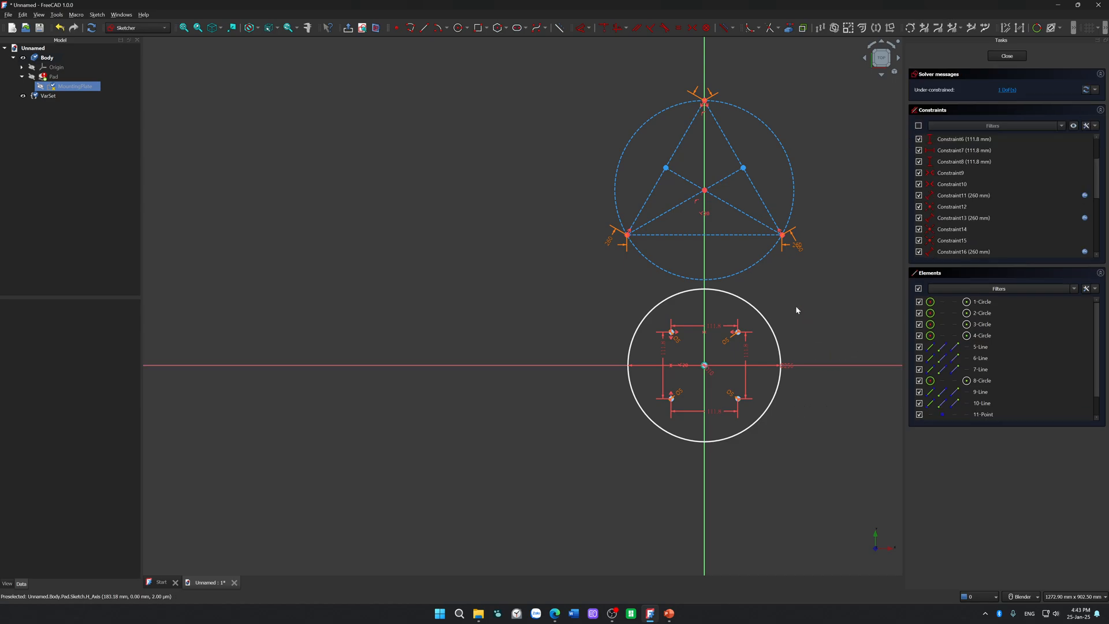
{"action": "left_click", "coordinate": [779, 335]}
Step: Move the construction triangle and its circumscribed circle down until their centre lies on the sketch origin
{"action": "scroll", "coordinate": [842, 328], "scroll_direction": "up", "scroll_amount": 2}
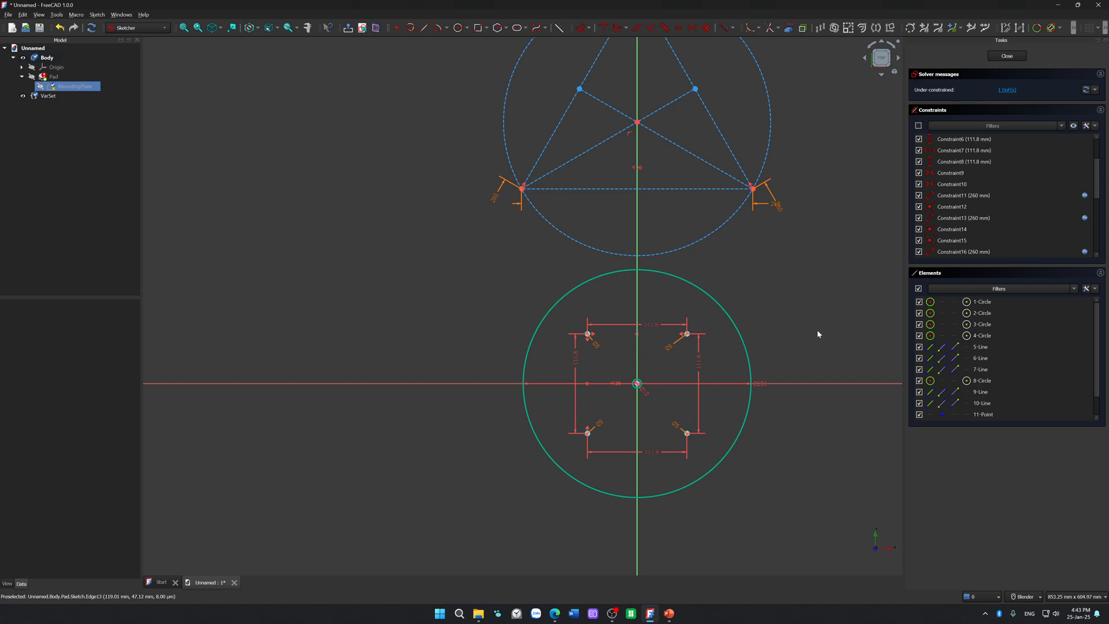
{"action": "scroll", "coordinate": [686, 395], "scroll_direction": "up", "scroll_amount": 4}
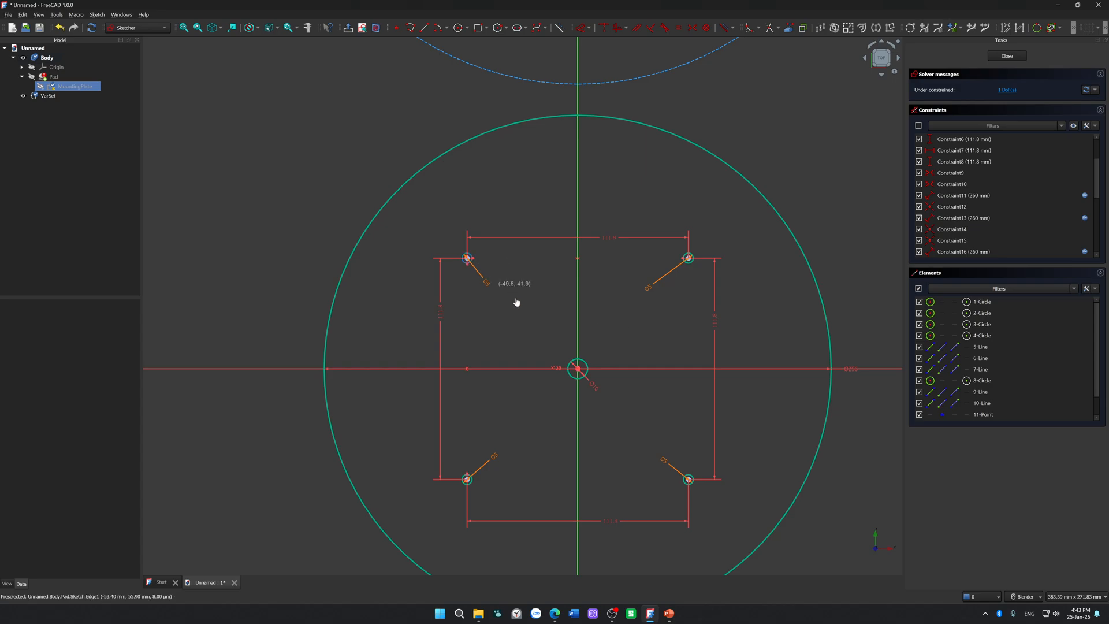
{"action": "scroll", "coordinate": [533, 469], "scroll_direction": "down", "scroll_amount": 5}
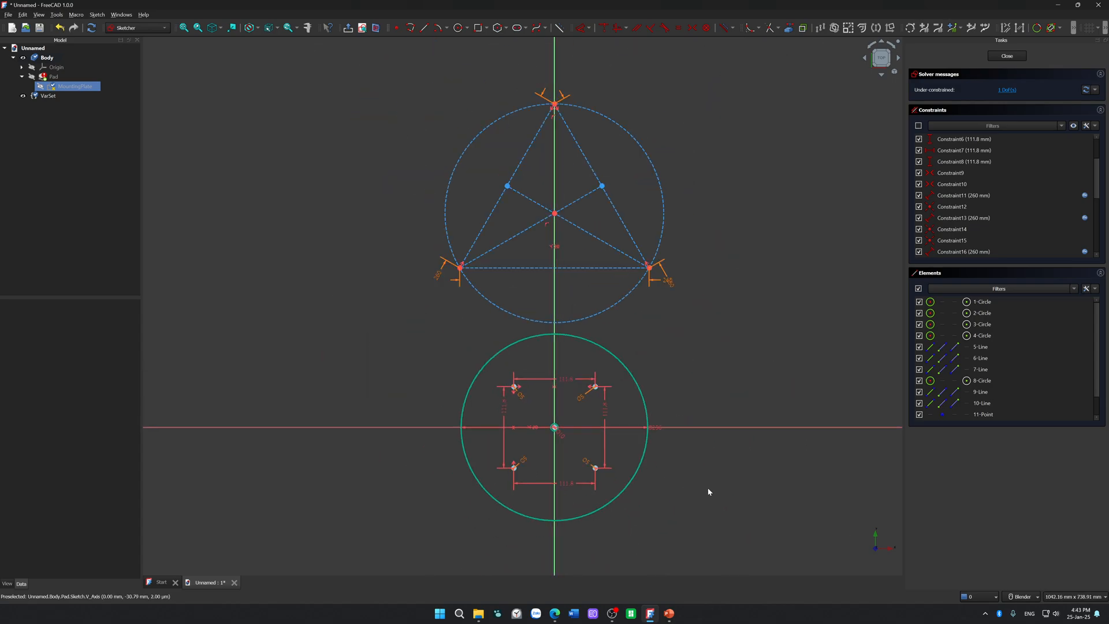
{"action": "left_click_drag", "start_coordinate": [626, 299], "coordinate": [634, 506]}
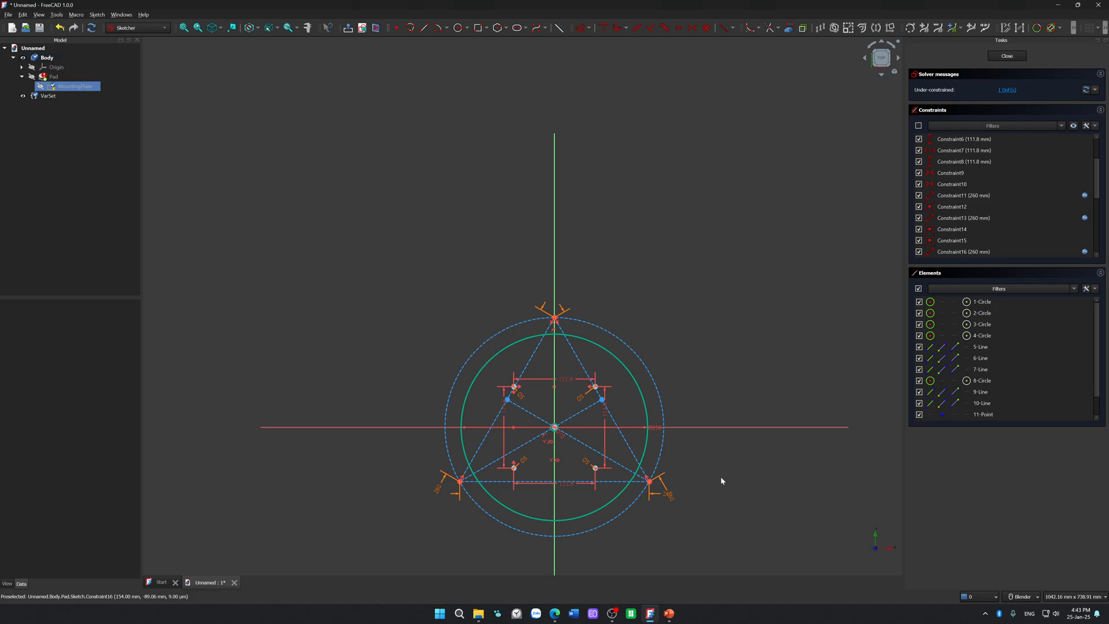
{"action": "scroll", "coordinate": [697, 450], "scroll_direction": "up", "scroll_amount": 4}
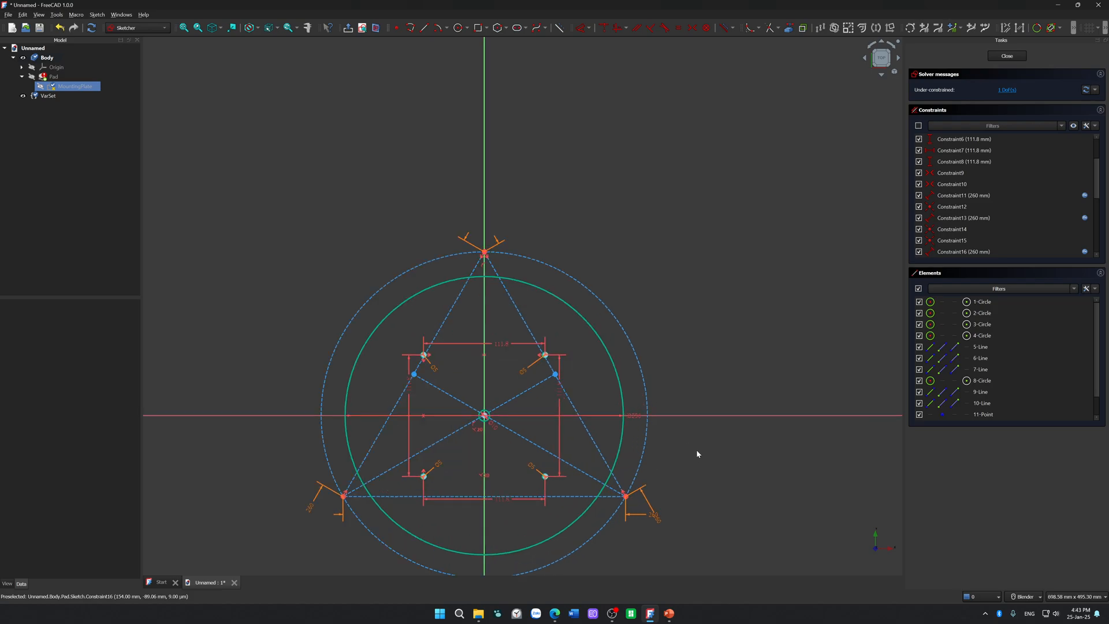
{"action": "middle_click_drag", "start_coordinate": [697, 439], "coordinate": [704, 403], "text": "shift"}
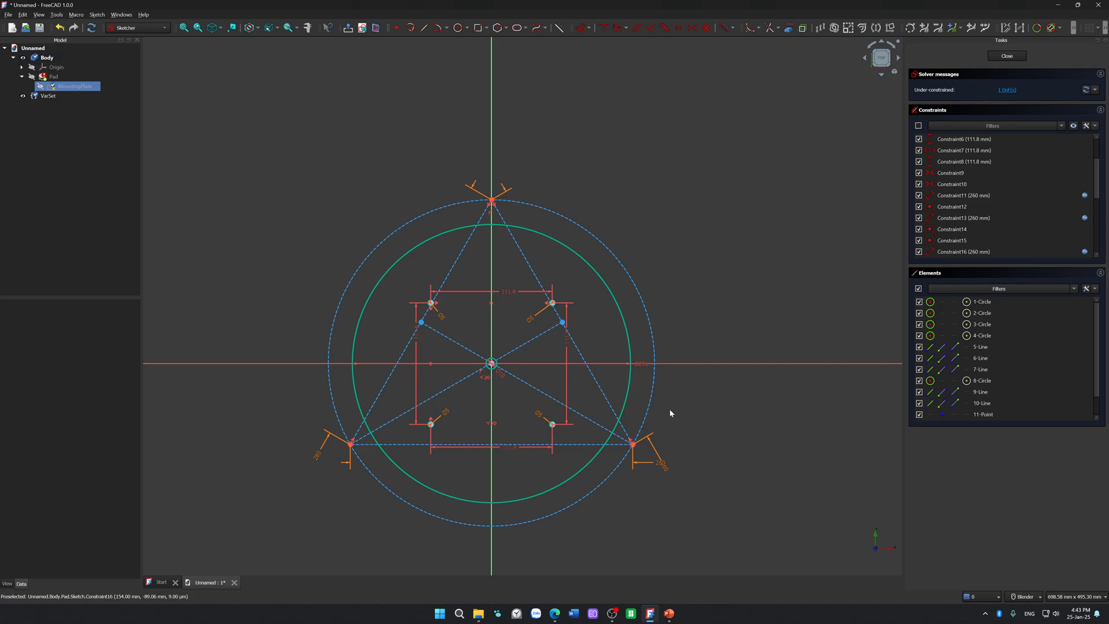
Step: Move the construction triangle and its circle back up until they are clear of the 256 mm circle
{"action": "left_click_drag", "start_coordinate": [658, 398], "coordinate": [614, 163]}
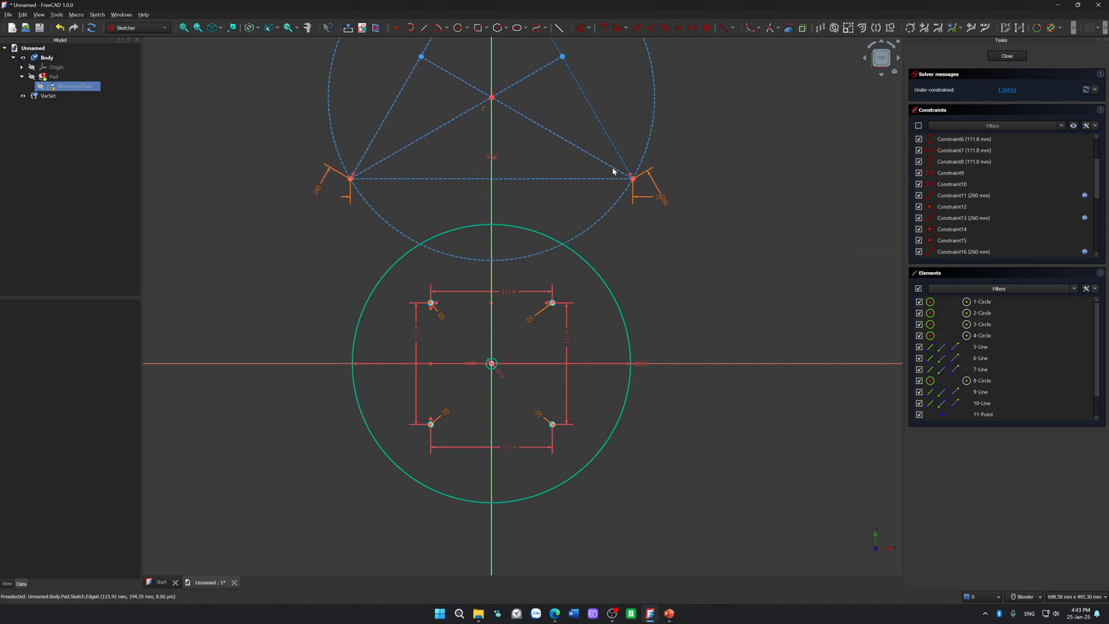
{"action": "left_click_drag", "start_coordinate": [600, 219], "coordinate": [597, 159]}
{"action": "key", "text": "ctrl+z"}
{"action": "key", "text": "ctrl+z"}
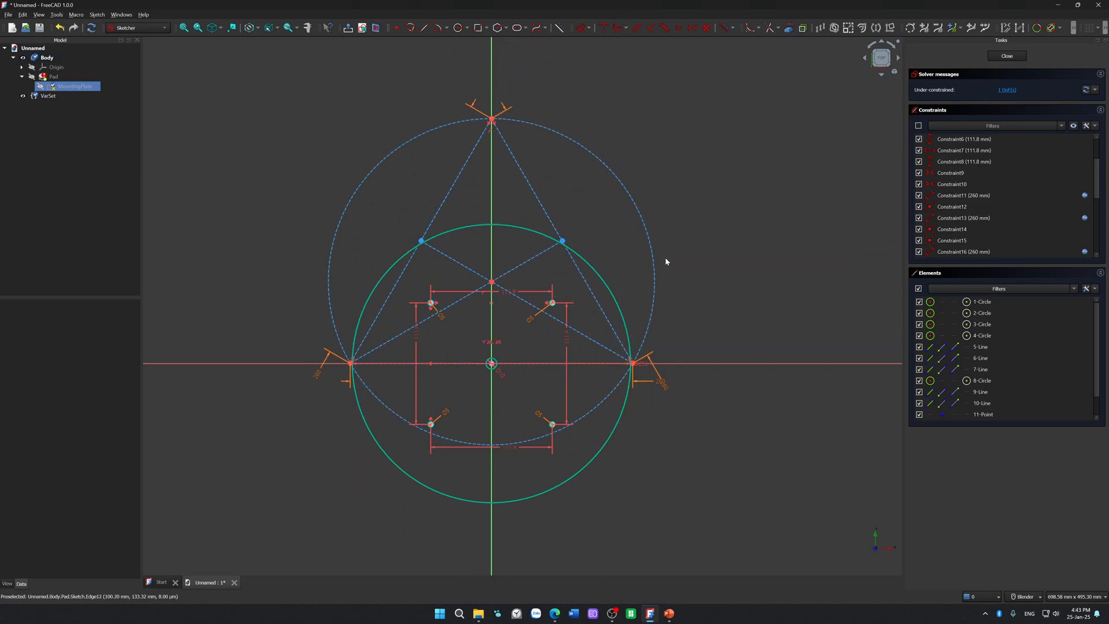
{"action": "scroll", "coordinate": [663, 251], "scroll_direction": "down", "scroll_amount": 3}
{"action": "left_click_drag", "start_coordinate": [659, 259], "coordinate": [659, 104]}
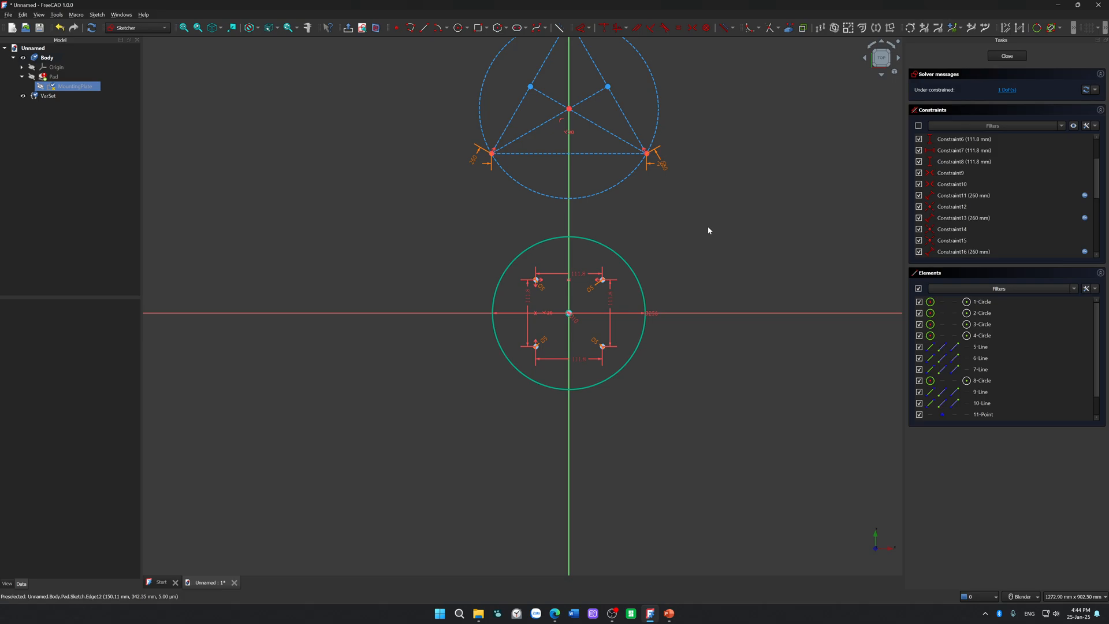
Step: Shift the 256 mm diameter dimension off the horizontal axis and draw a slanted line with both ends on the circle, left of centre
{"action": "scroll", "coordinate": [690, 291], "scroll_direction": "up", "scroll_amount": 4}
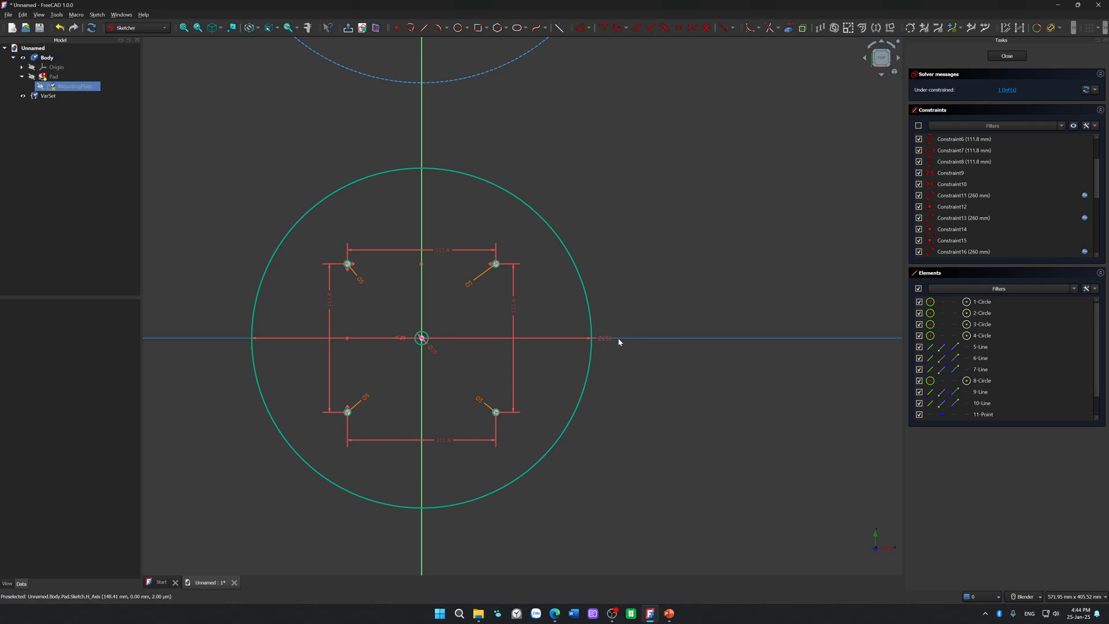
{"action": "left_click_drag", "start_coordinate": [609, 332], "coordinate": [611, 301]}
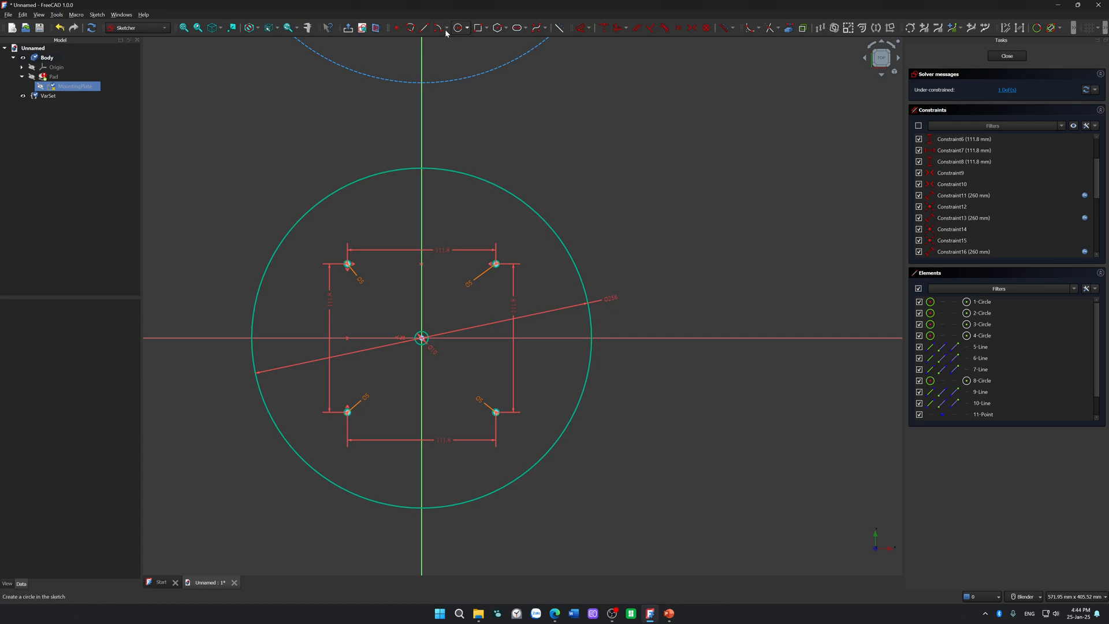
{"action": "left_click", "coordinate": [425, 28]}
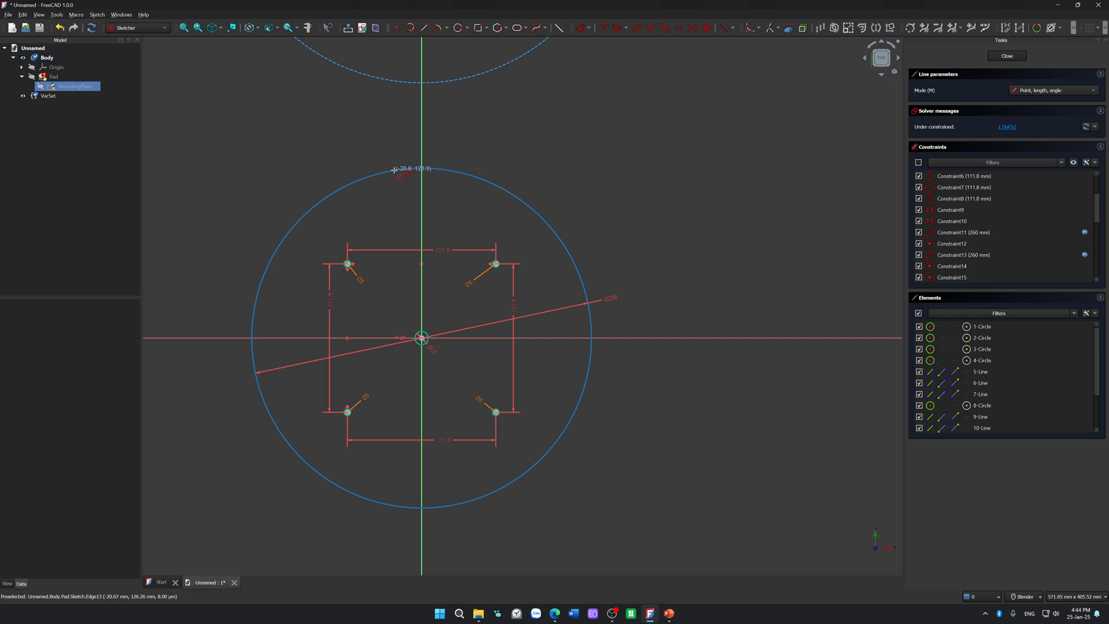
{"action": "left_click", "coordinate": [394, 170]}
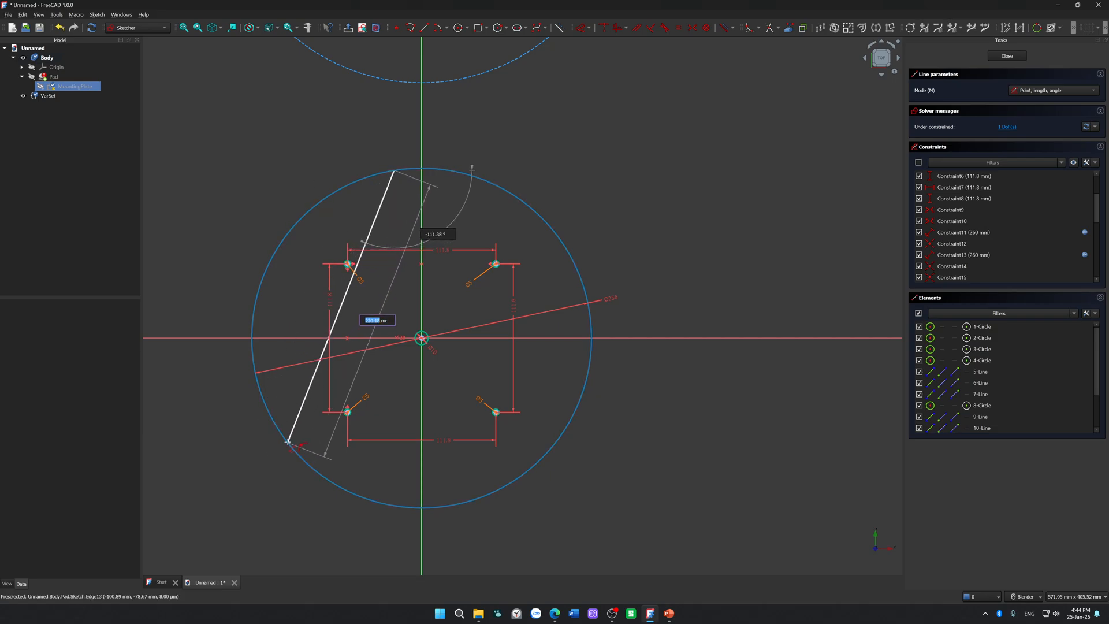
{"action": "left_click", "coordinate": [280, 431]}
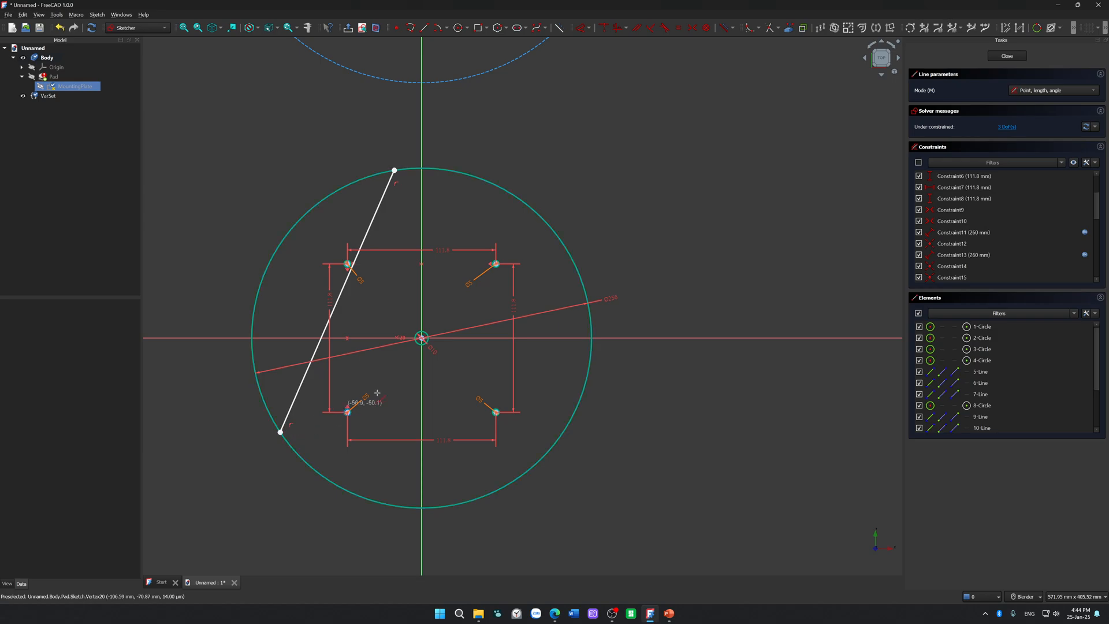
Step: Convert the slanted line across the 256 mm circle to construction geometry
{"action": "right_click", "coordinate": [298, 405]}
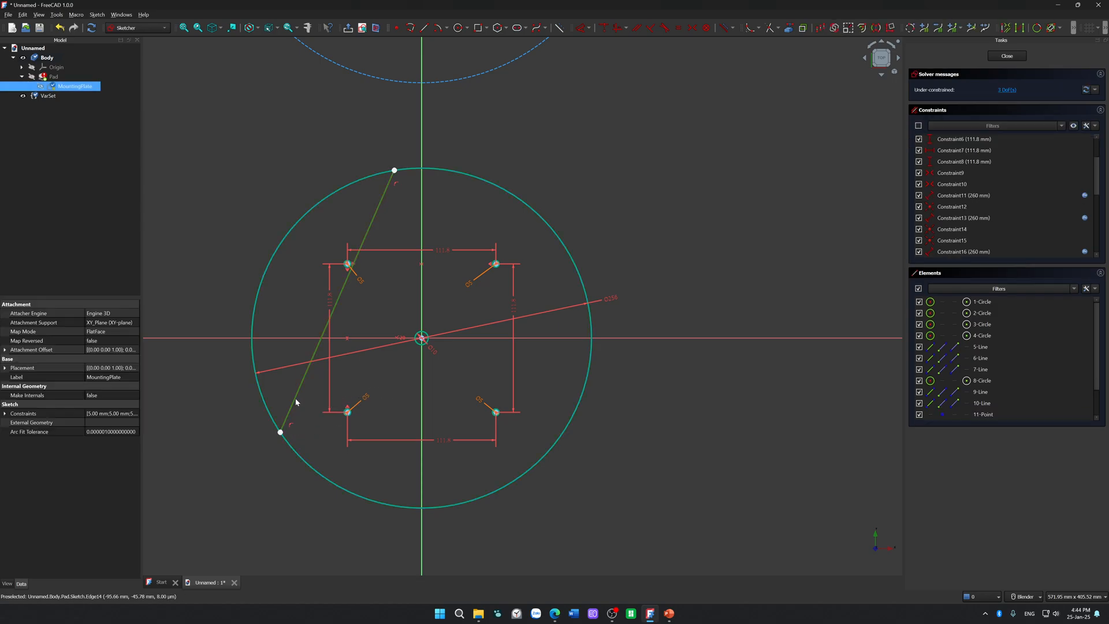
{"action": "key", "text": "g"}
{"action": "key", "text": "n"}
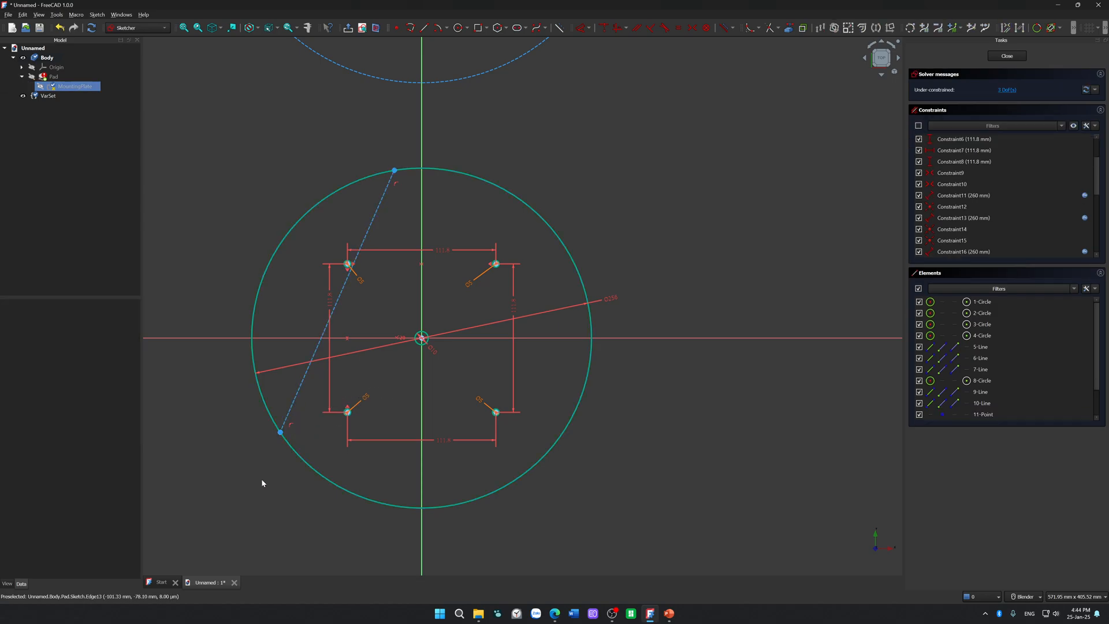
Step: Draw a second construction chord from the first chord's upper end to the lower right part of the 256 mm circle
{"action": "left_click", "coordinate": [425, 27]}
{"action": "left_click", "coordinate": [395, 170]}
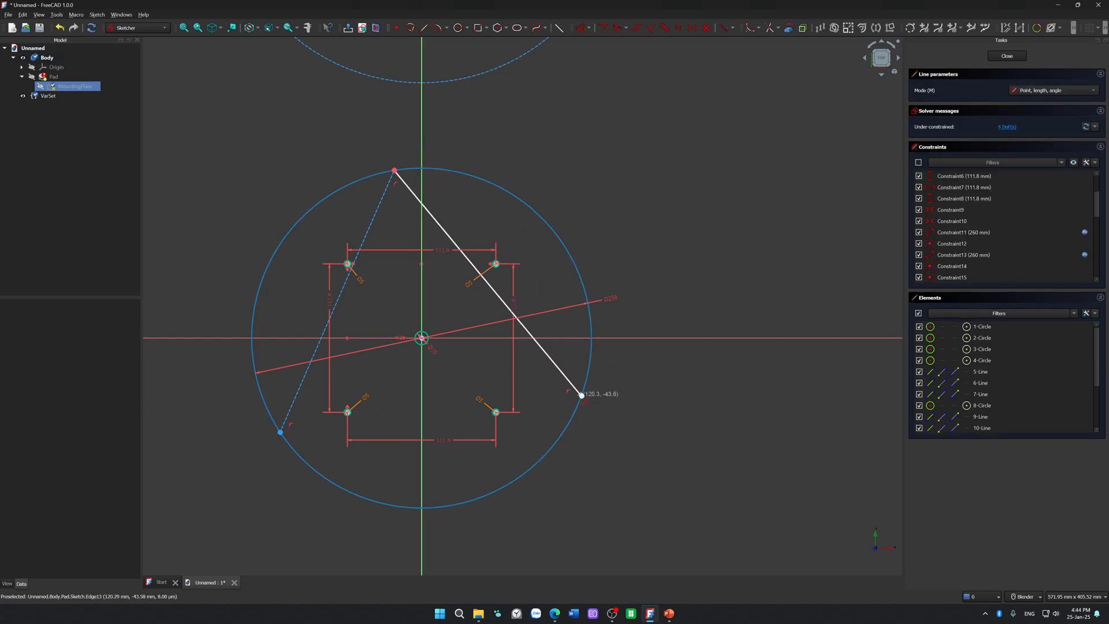
{"action": "left_click", "coordinate": [580, 395]}
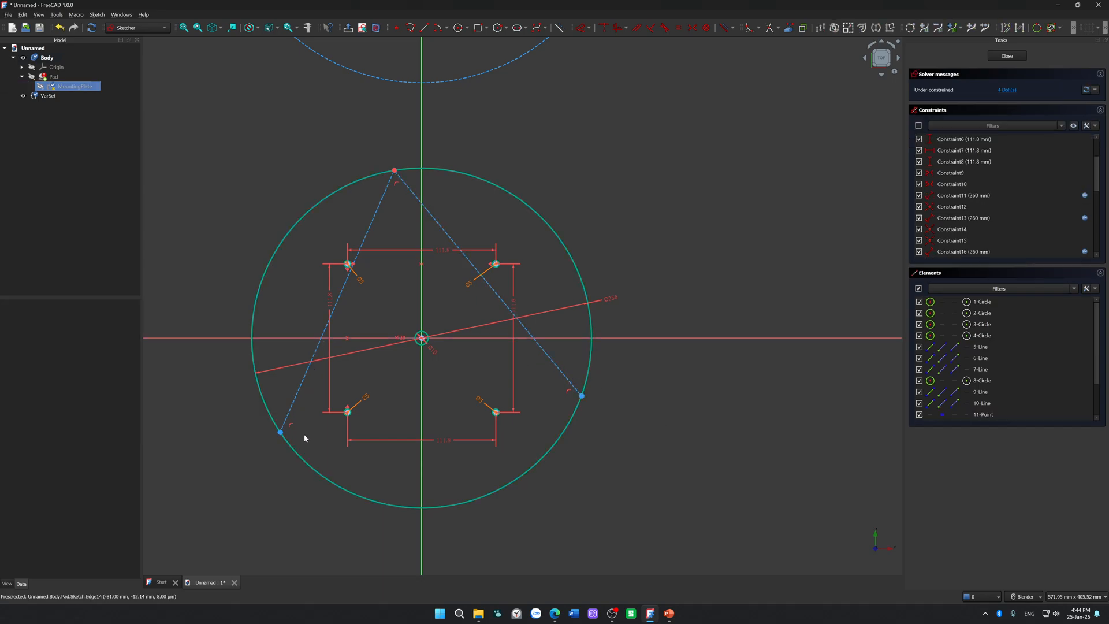
Step: Constrain the two chords to equal length and swing them until their shared end sits near the vertical axis
{"action": "left_click", "coordinate": [301, 395]}
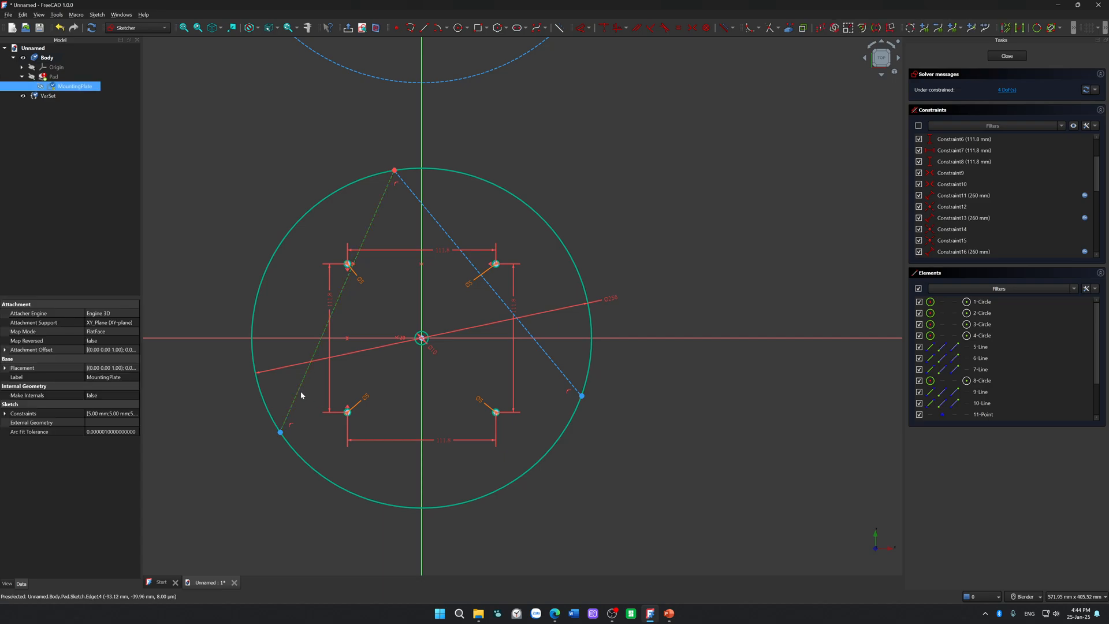
{"action": "left_click", "coordinate": [552, 368]}
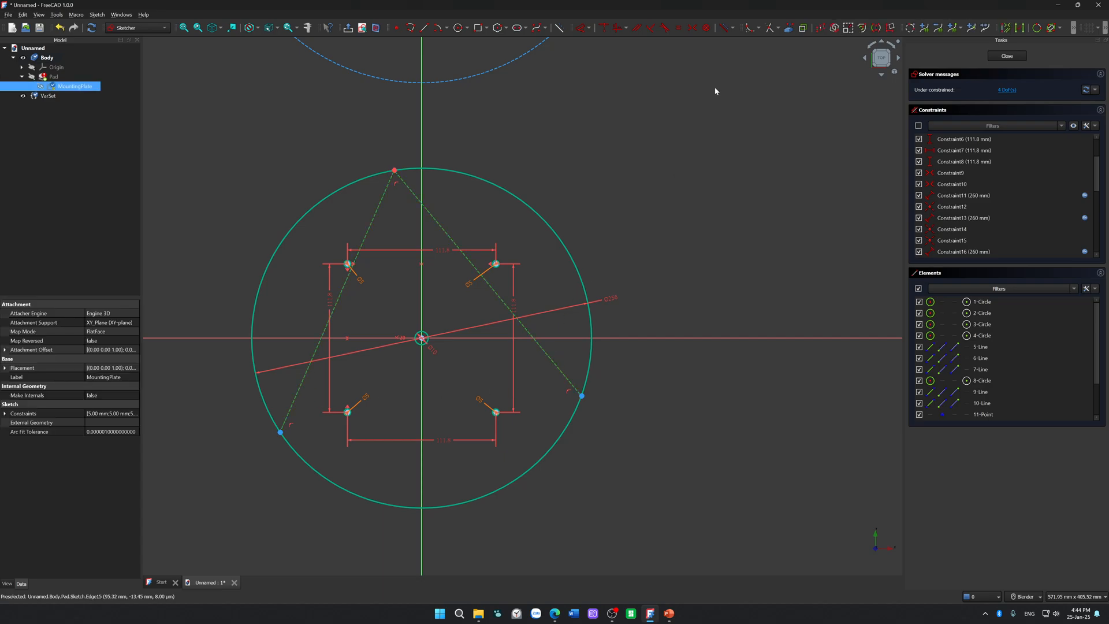
{"action": "left_click", "coordinate": [679, 29]}
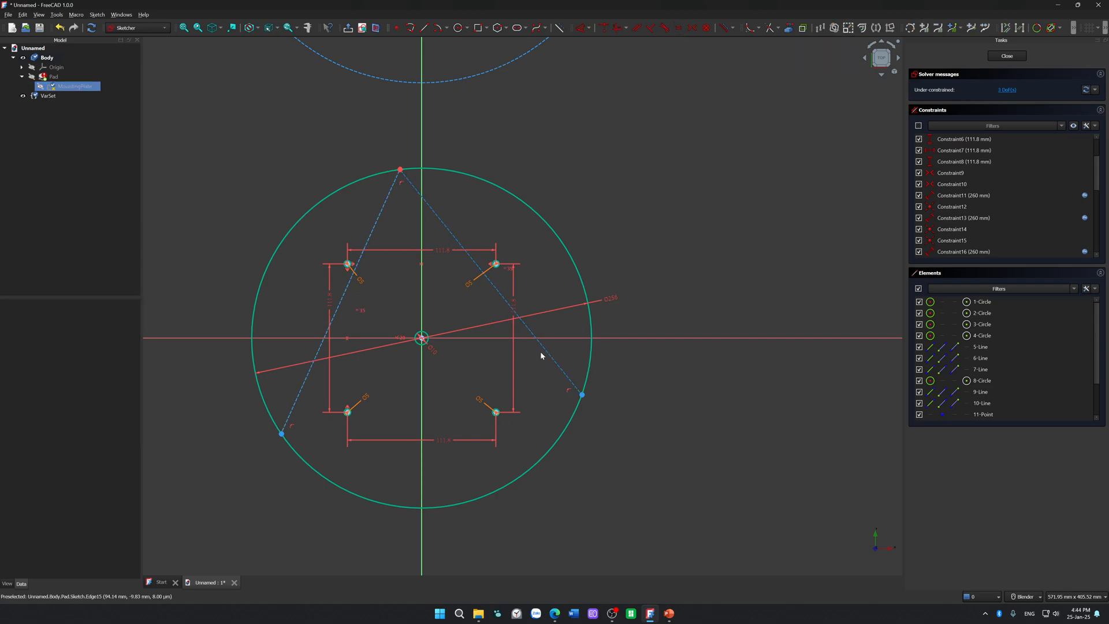
{"action": "left_click_drag", "start_coordinate": [549, 358], "coordinate": [572, 405]}
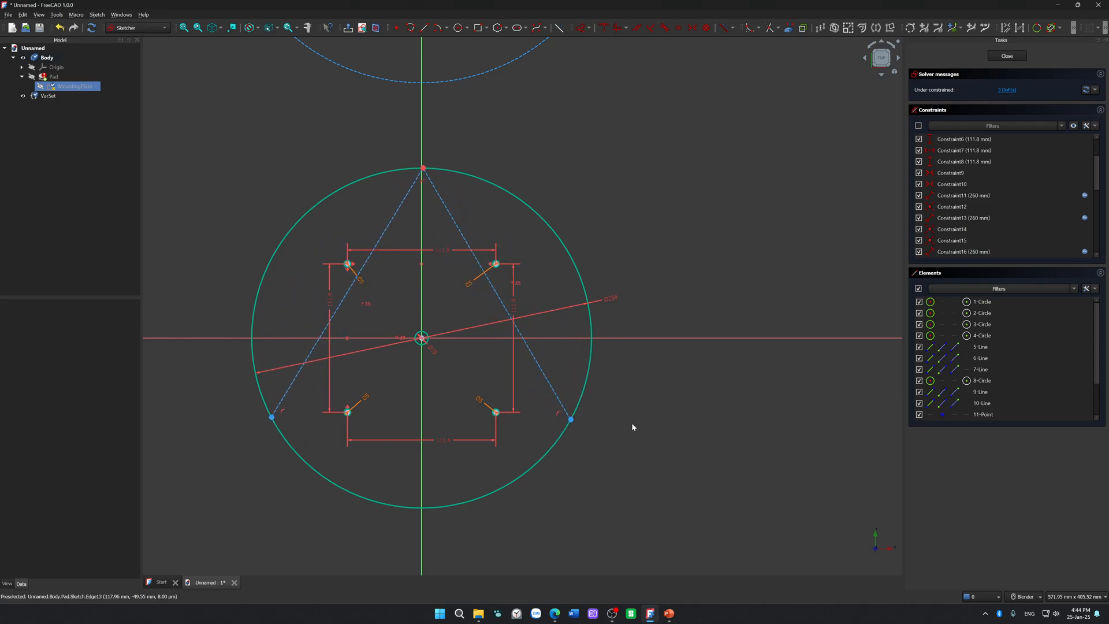
Step: Close the triangle with a line between the lower ends of the two chords and convert it to construction geometry
{"action": "left_click", "coordinate": [424, 28]}
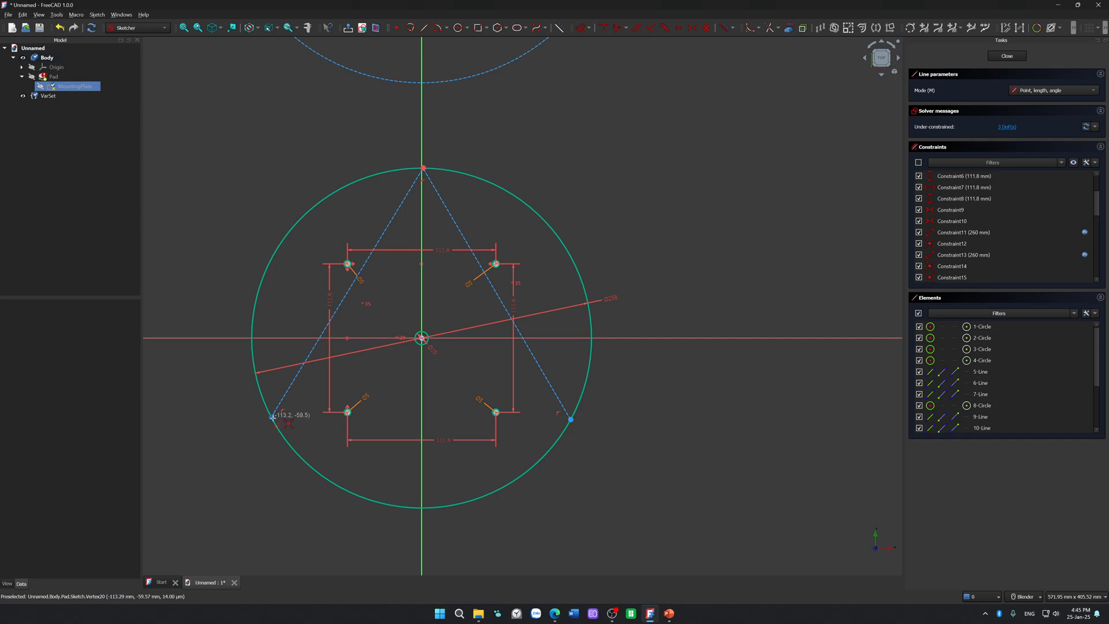
{"action": "left_click", "coordinate": [271, 416]}
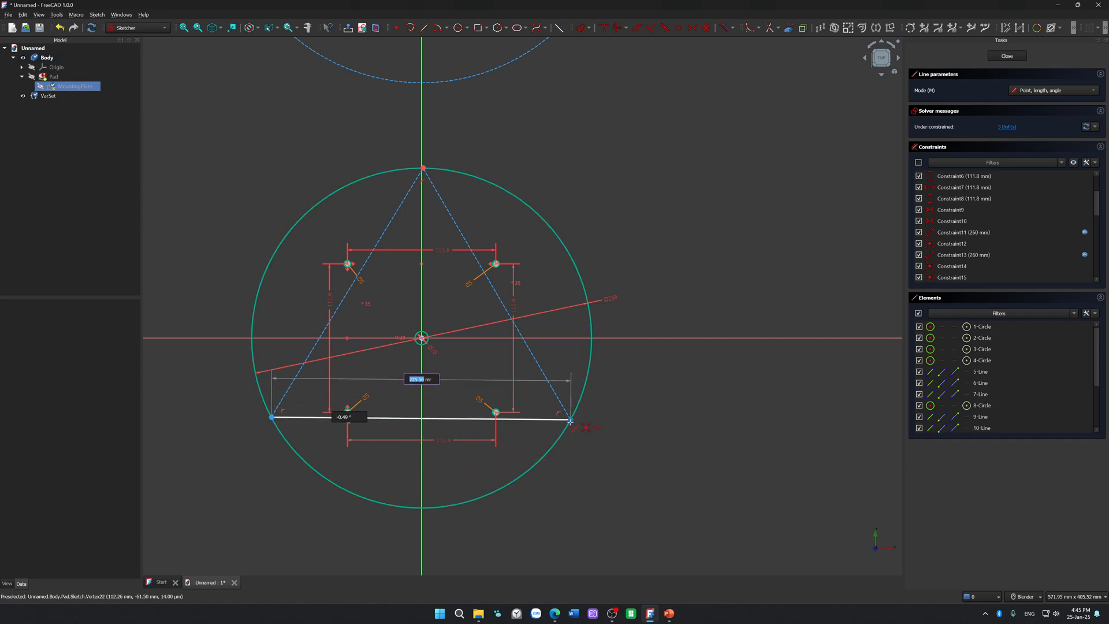
{"action": "left_click", "coordinate": [571, 423]}
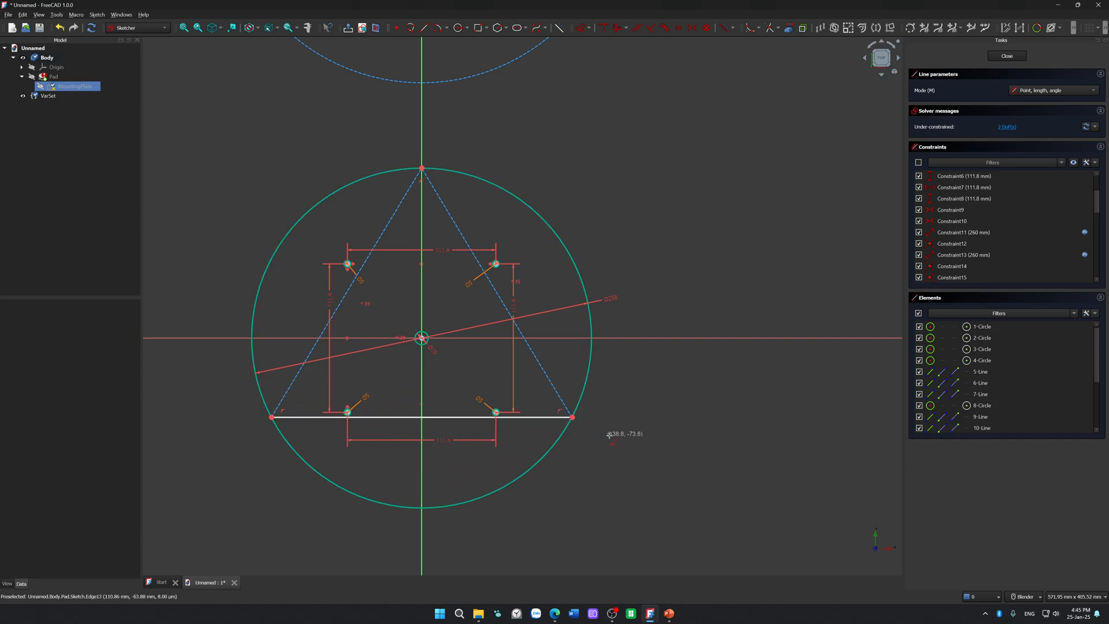
{"action": "left_click", "coordinate": [542, 417]}
{"action": "key", "text": "g"}
{"action": "key", "text": "n"}
Step: Pull the triangle's base lower on the circle, then constrain the base and the right side to equal length
{"action": "mouse_move", "coordinate": [550, 382]}
{"action": "left_mouse_down"}
{"action": "mouse_move", "coordinate": [535, 436]}
{"action": "mouse_move", "coordinate": [510, 468]}
{"action": "mouse_move", "coordinate": [616, 329]}
{"action": "mouse_move", "coordinate": [532, 452]}
{"action": "mouse_move", "coordinate": [549, 454]}
{"action": "left_mouse_up"}
{"action": "left_click", "coordinate": [497, 452]}
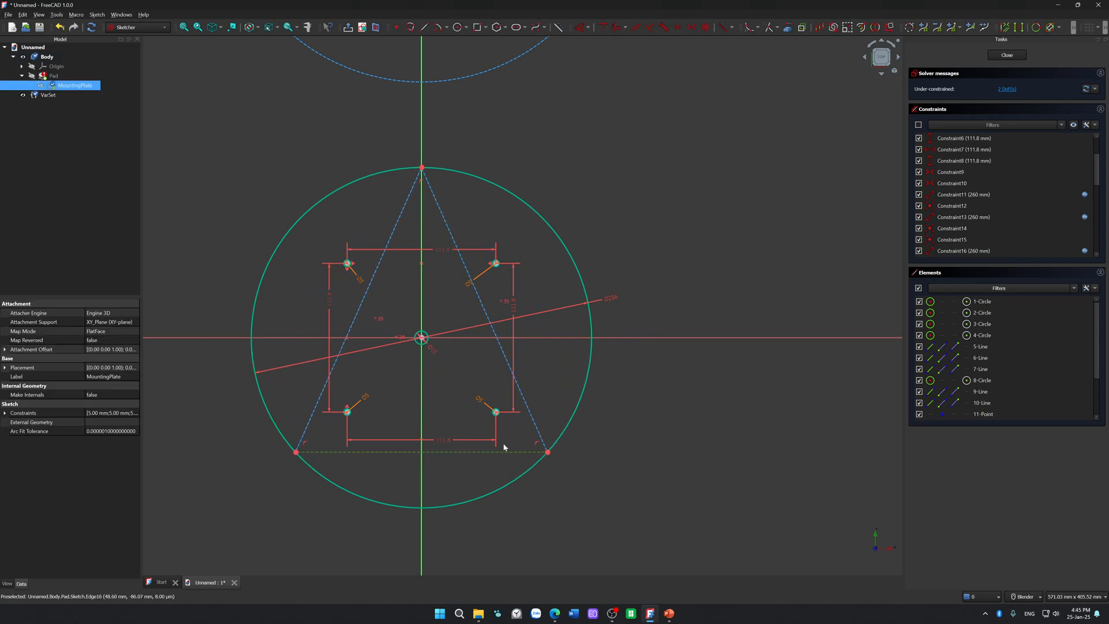
{"action": "left_click", "coordinate": [680, 27]}
{"action": "left_click", "coordinate": [579, 398]}
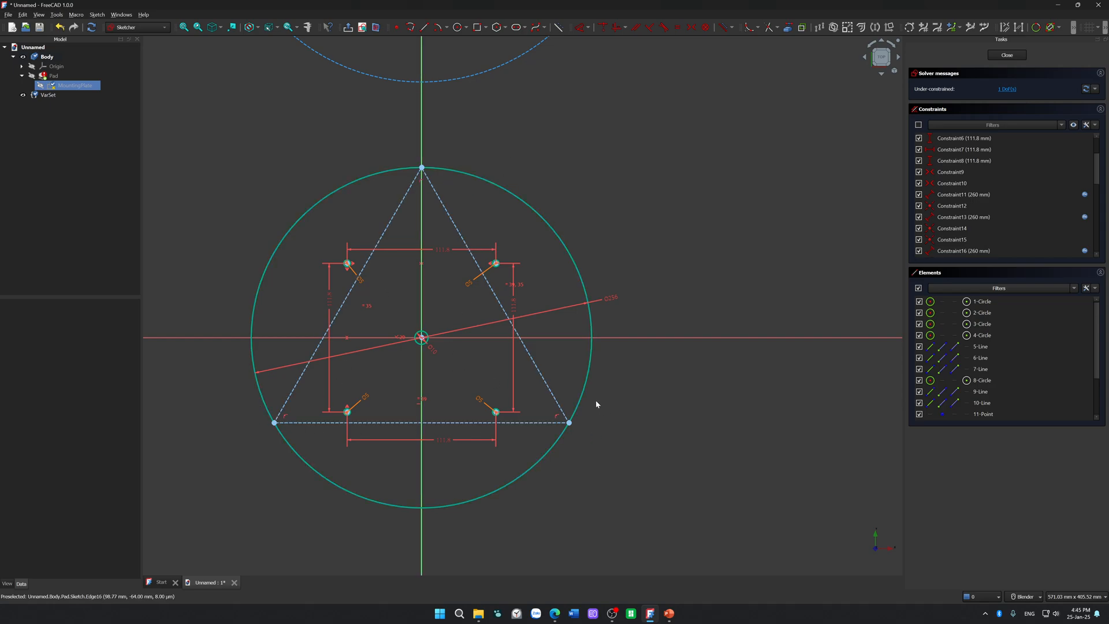
Step: Try to dimension the length of the inscribed triangle's right side
{"action": "left_click", "coordinate": [560, 435]}
{"action": "left_click", "coordinate": [542, 367]}
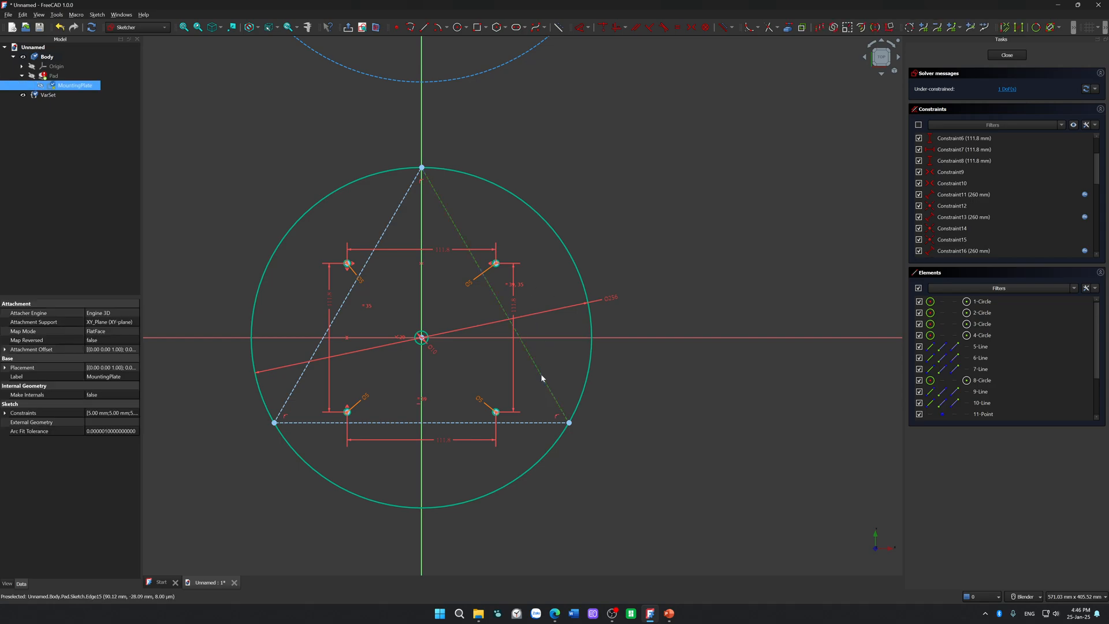
{"action": "key", "text": "d"}
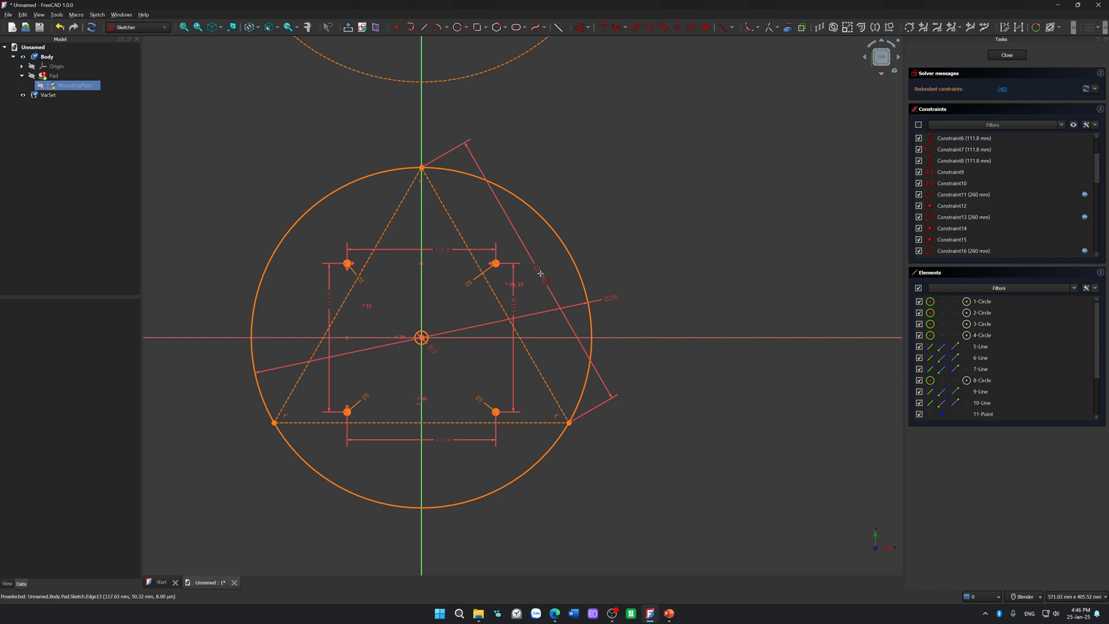
{"action": "key", "text": "Escape"}
Step: Delete the old construction triangle with its inner lines and circumscribed circle above the 256 mm circle
{"action": "scroll", "coordinate": [636, 210], "scroll_direction": "down", "scroll_amount": 2}
{"action": "scroll", "coordinate": [636, 210], "scroll_direction": "down", "scroll_amount": 2}
{"action": "middle_click_drag", "start_coordinate": [637, 186], "coordinate": [652, 193]}
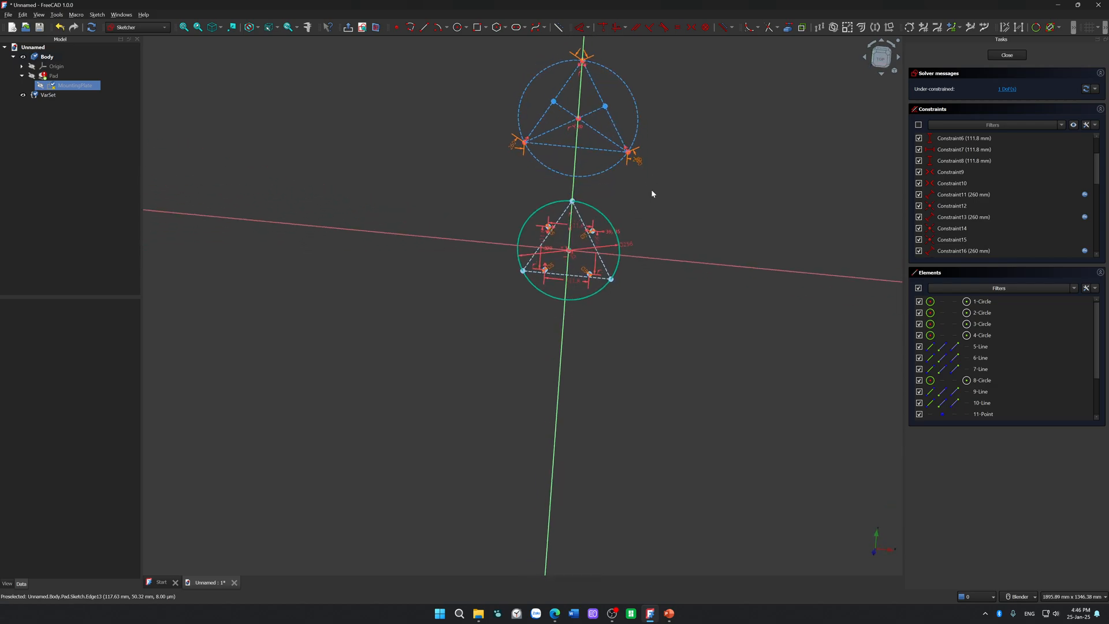
{"action": "left_click", "coordinate": [881, 57]}
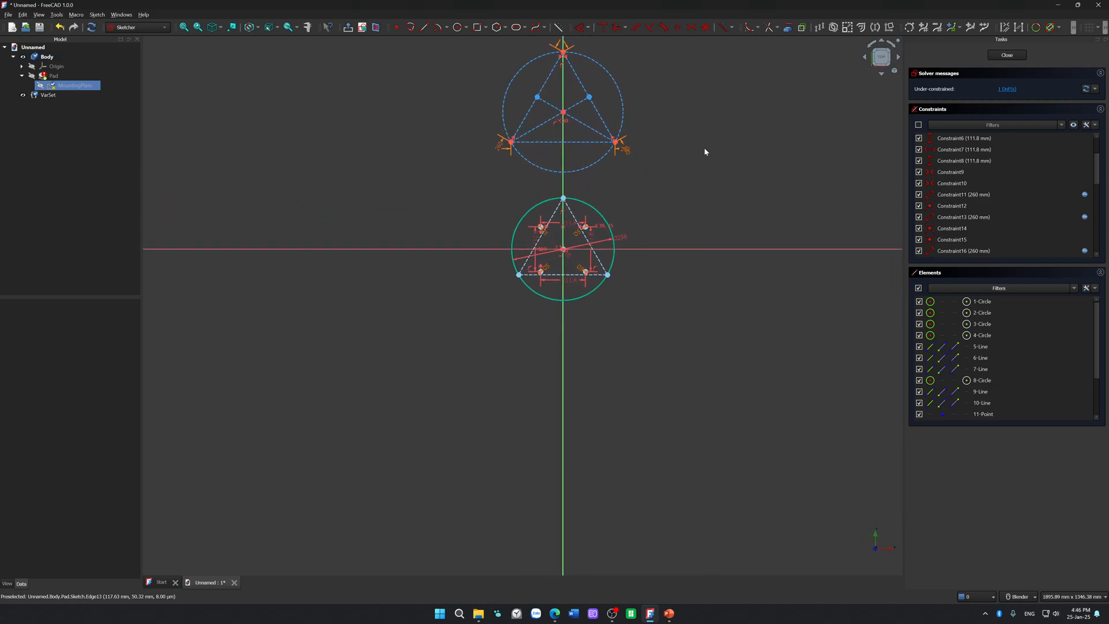
{"action": "left_click_drag", "start_coordinate": [413, 164], "coordinate": [664, 364]}
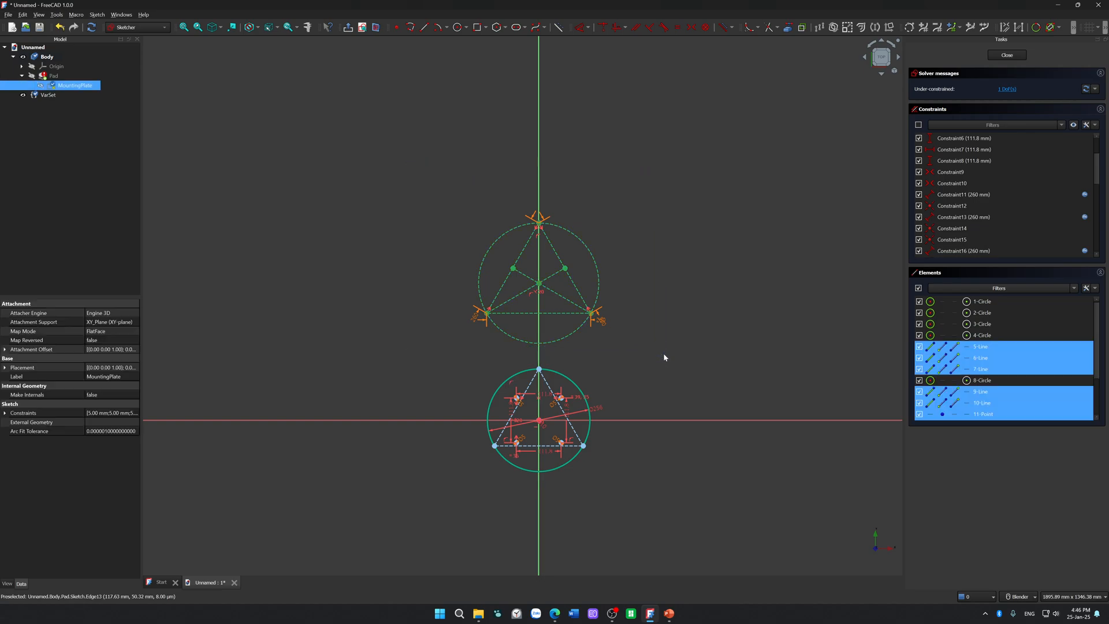
{"action": "key", "text": "Delete"}
Step: Try to draw a 3.5 mm diameter circle centred on the lower right corner of the inscribed triangle
{"action": "scroll", "coordinate": [662, 352], "scroll_direction": "up", "scroll_amount": 4}
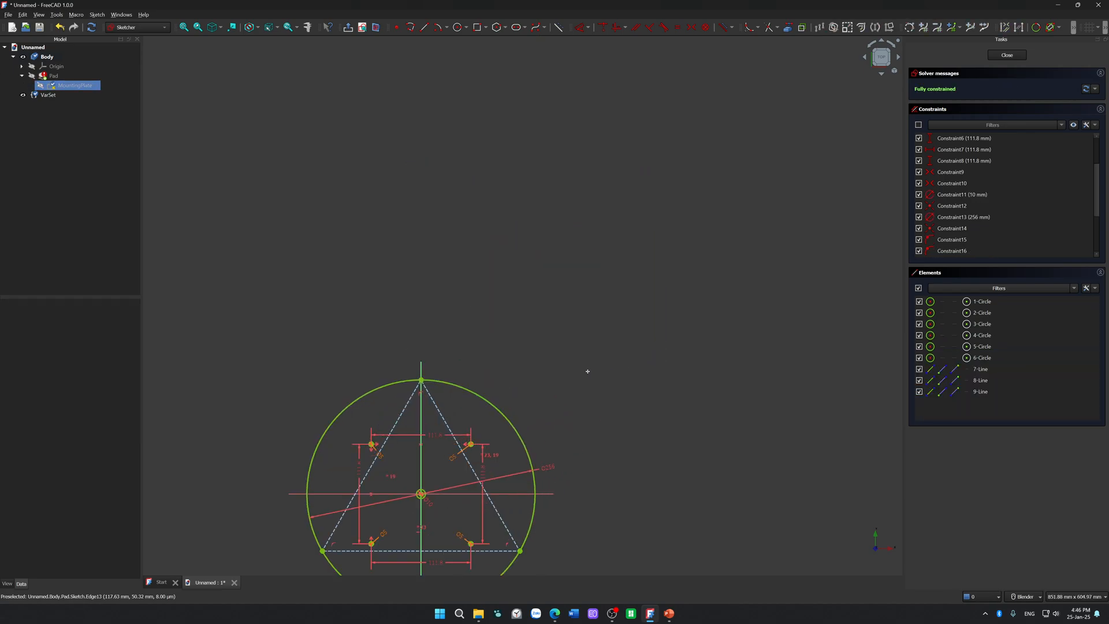
{"action": "middle_click_drag", "start_coordinate": [587, 369], "coordinate": [621, 185], "text": "shift"}
{"action": "scroll", "coordinate": [587, 310], "scroll_direction": "up", "scroll_amount": 4}
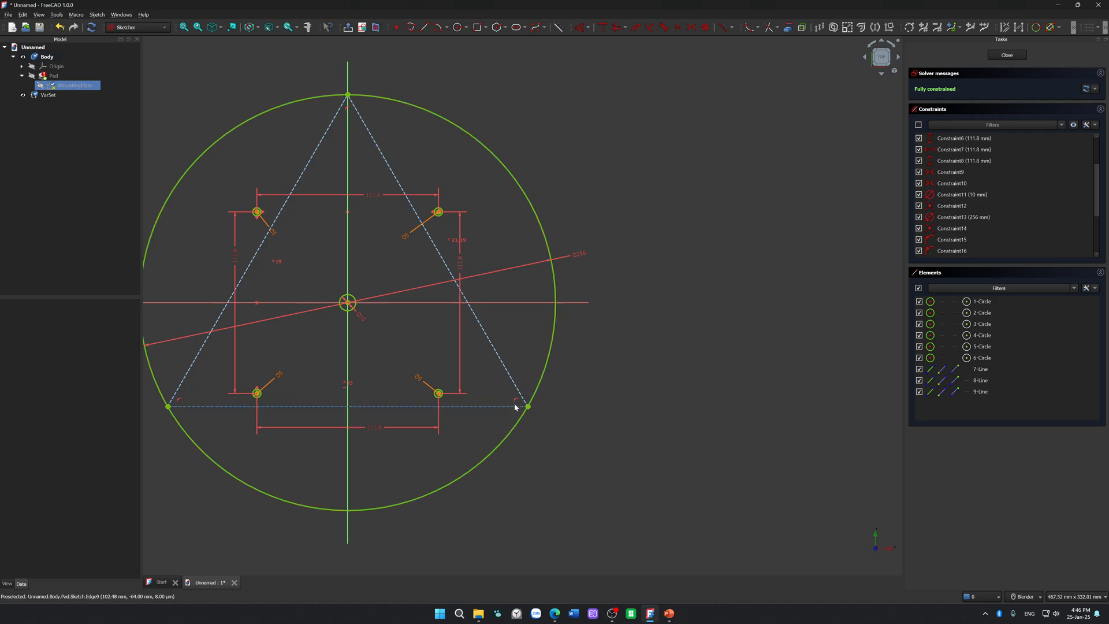
{"action": "scroll", "coordinate": [550, 392], "scroll_direction": "down", "scroll_amount": 1}
{"action": "middle_click_drag", "start_coordinate": [549, 390], "coordinate": [645, 343], "text": "shift"}
{"action": "scroll", "coordinate": [624, 337], "scroll_direction": "up", "scroll_amount": 5}
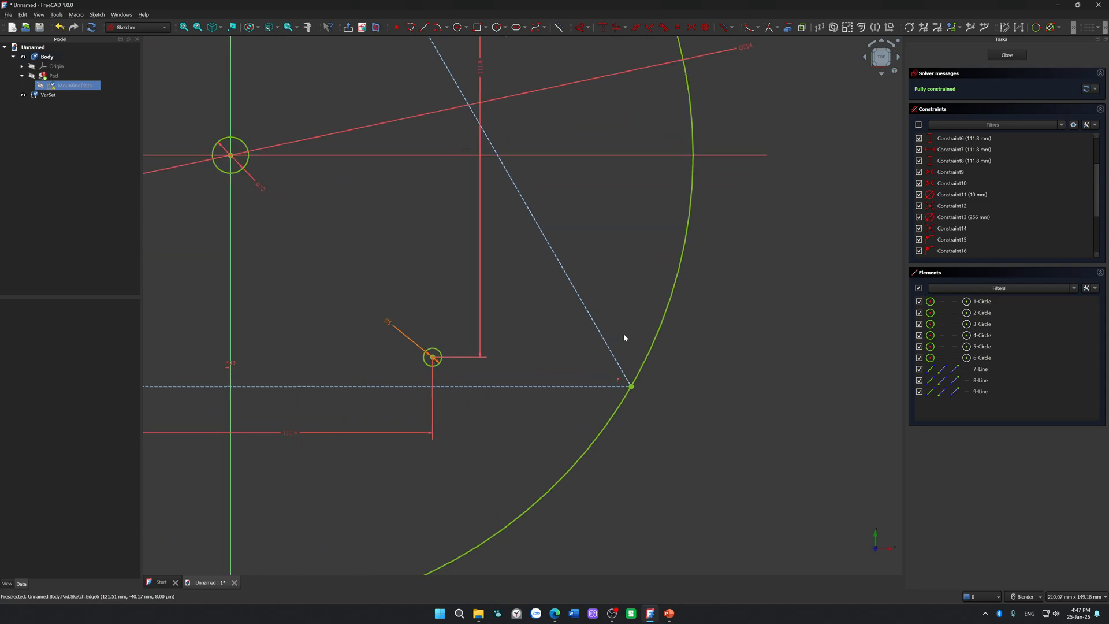
{"action": "left_click", "coordinate": [460, 28]}
{"action": "left_click", "coordinate": [636, 429]}
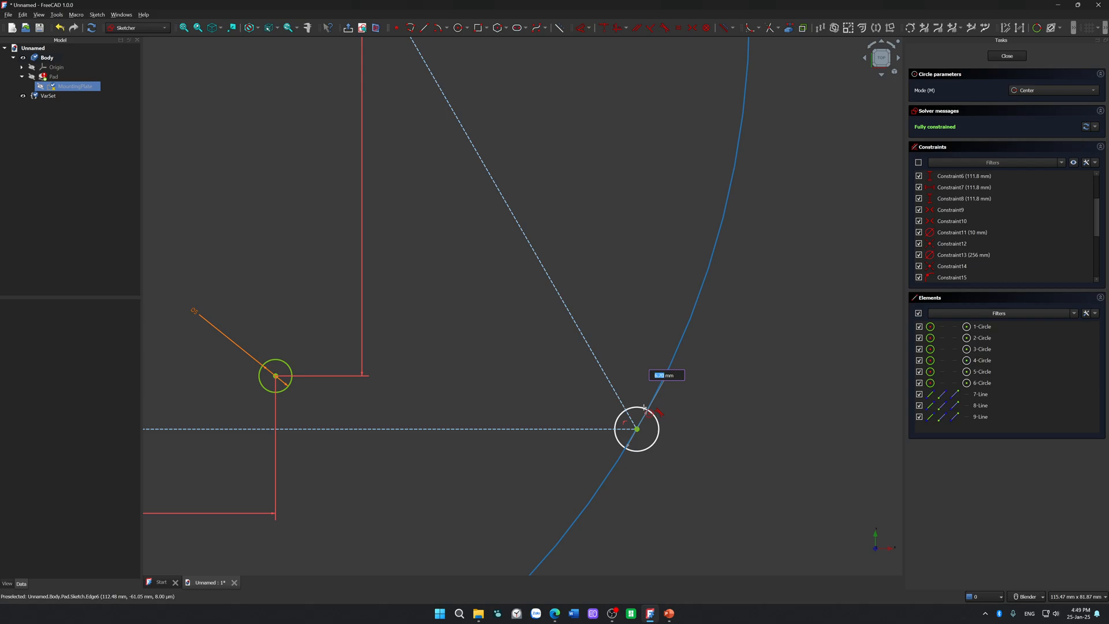
{"action": "type", "text": "3.5"}
{"action": "key", "text": "Return"}
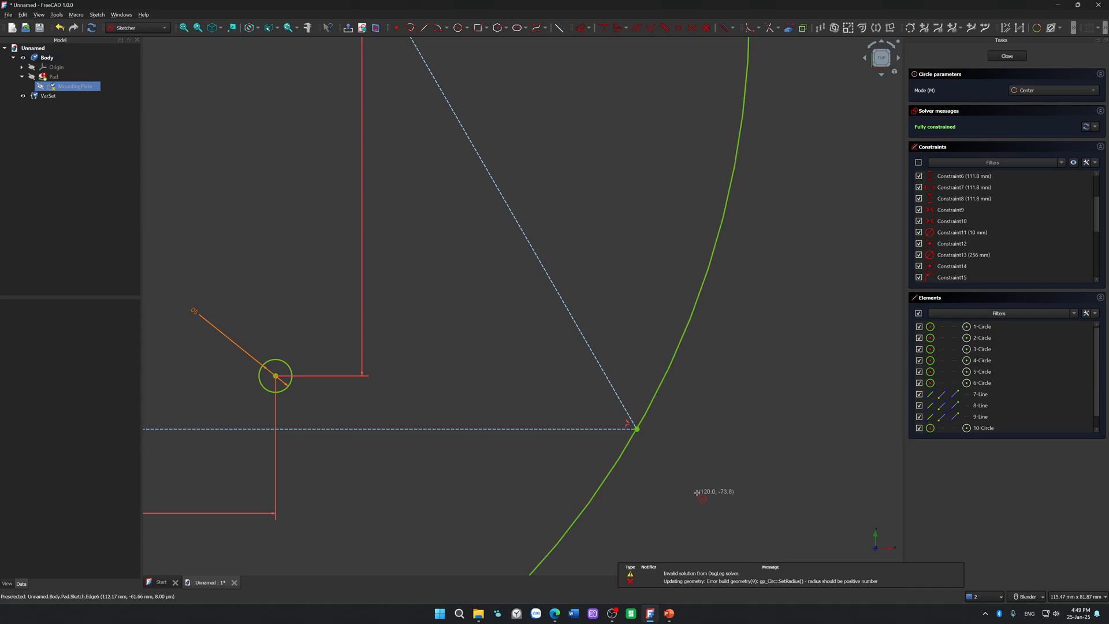
Step: Retry the circle on the triangle's lower right corner, entering a diameter of 3 mm, and end the circle command
{"action": "left_click", "coordinate": [637, 429]}
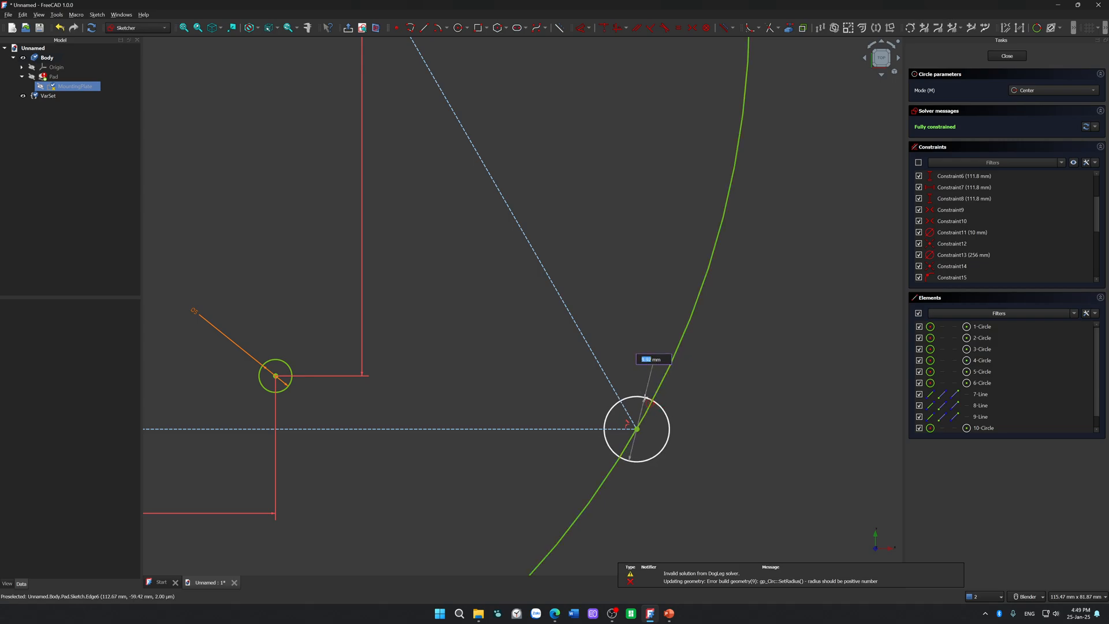
{"action": "type", "text": "3"}
{"action": "key", "text": "Return"}
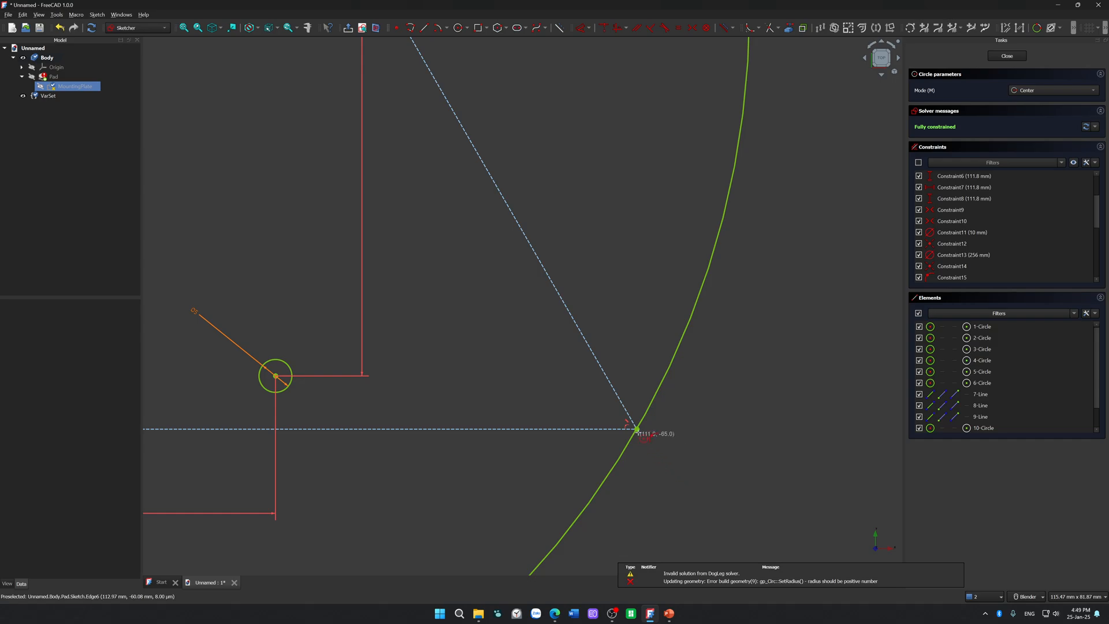
{"action": "left_click", "coordinate": [636, 429]}
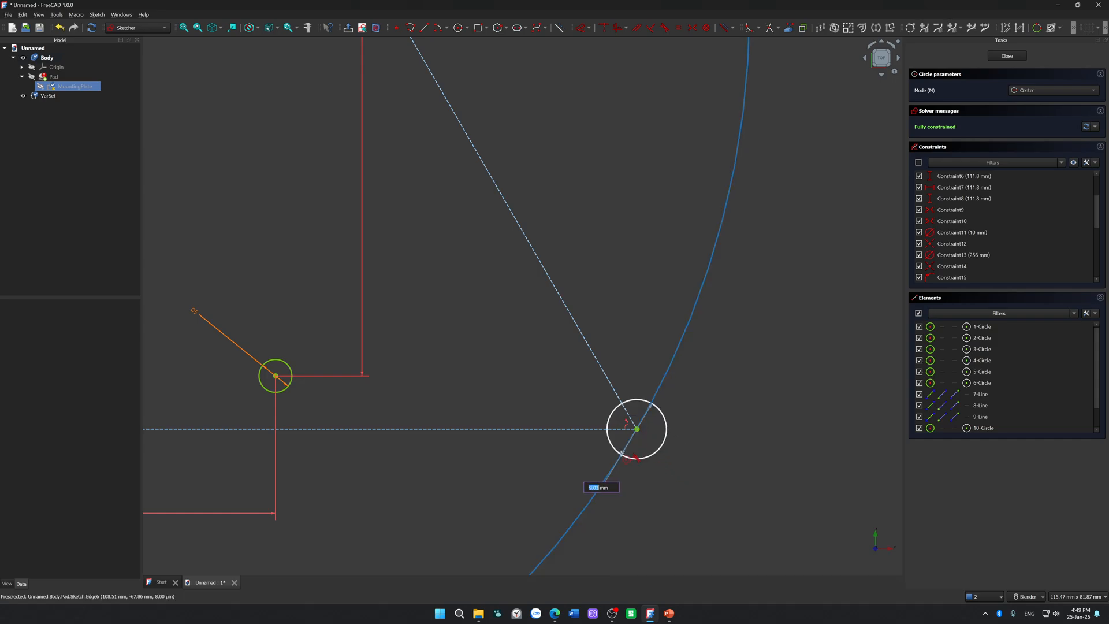
{"action": "key", "text": "Return"}
{"action": "scroll", "coordinate": [653, 462], "scroll_direction": "down", "scroll_amount": 5}
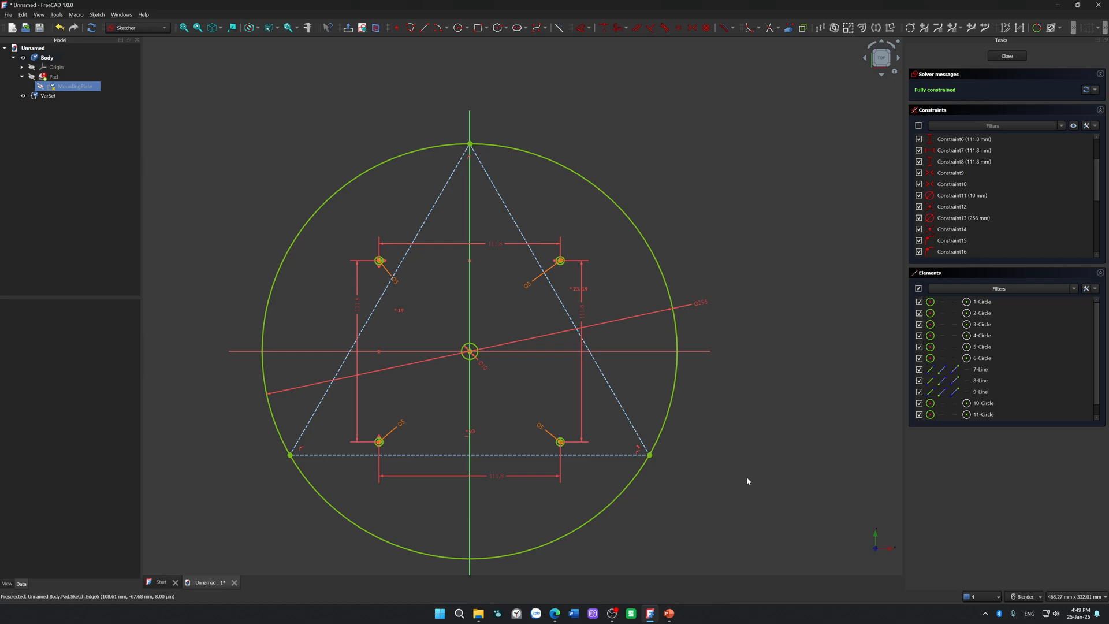
Step: Try once more to place a 3.50 mm diameter circle on the triangle's lower right corner
{"action": "scroll", "coordinate": [712, 455], "scroll_direction": "up", "scroll_amount": 3}
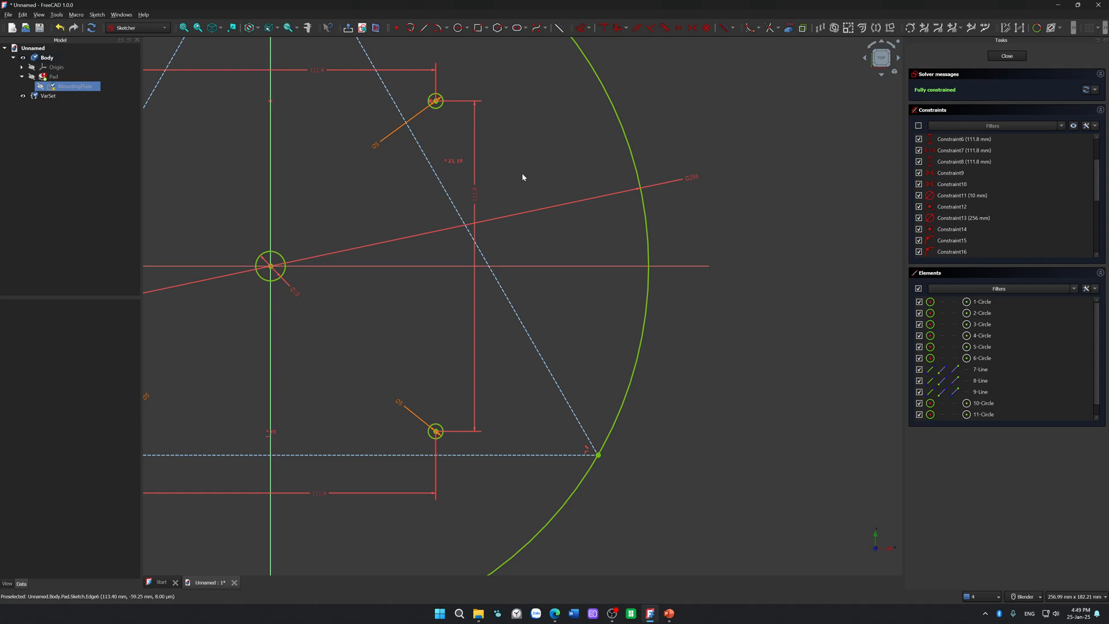
{"action": "left_click", "coordinate": [458, 29]}
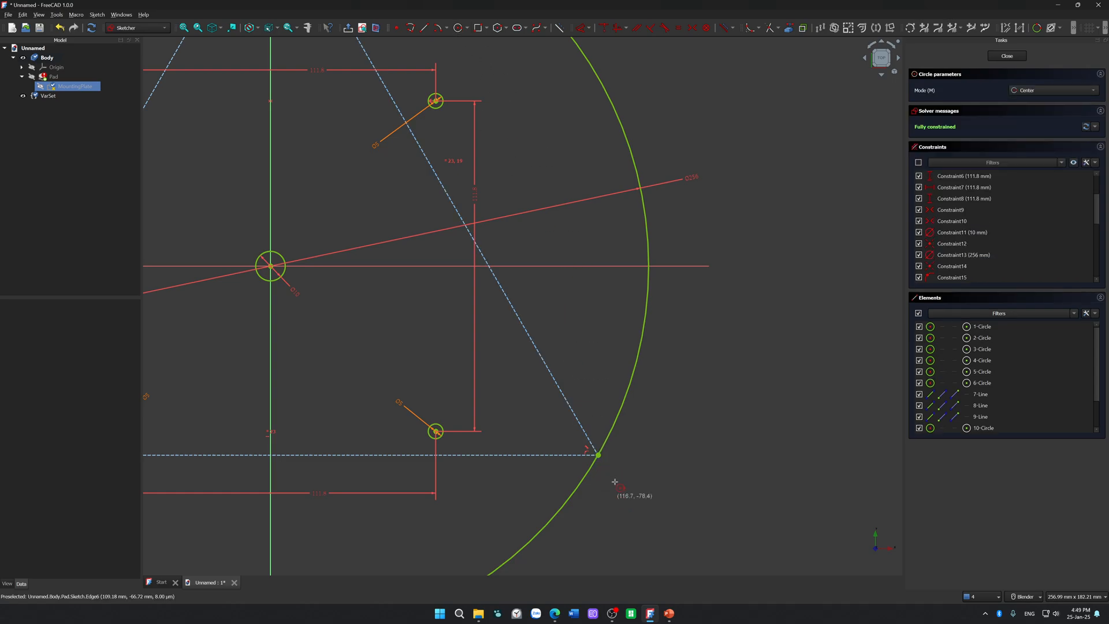
{"action": "left_click", "coordinate": [598, 454]}
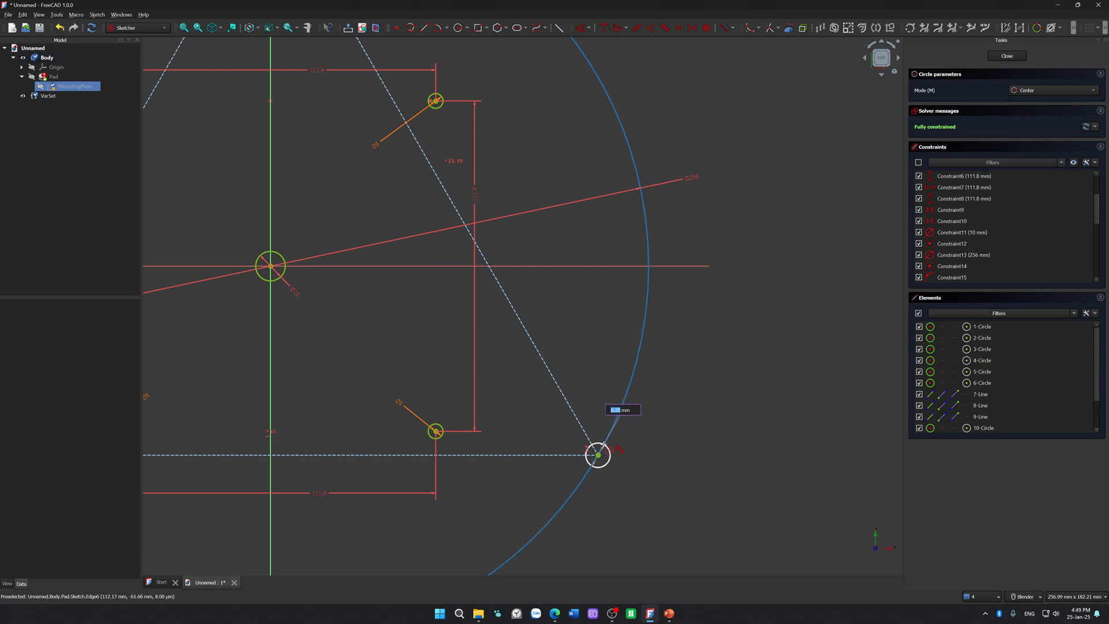
{"action": "scroll", "coordinate": [607, 446], "scroll_direction": "up", "scroll_amount": 2}
{"action": "scroll", "coordinate": [604, 444], "scroll_direction": "up", "scroll_amount": 3}
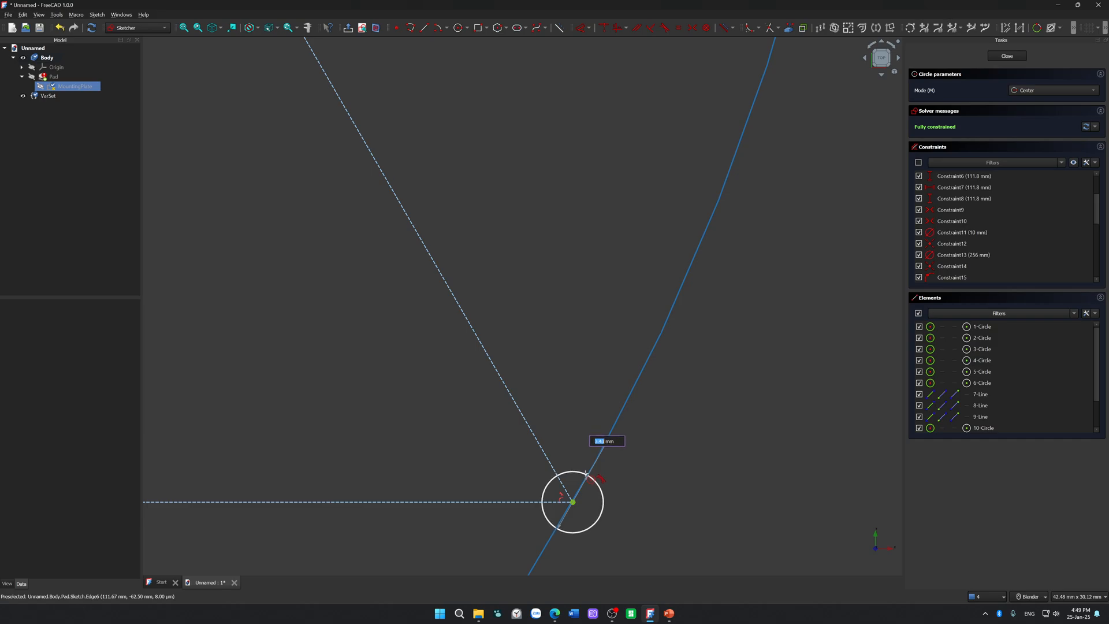
{"action": "type", "text": "3.50"}
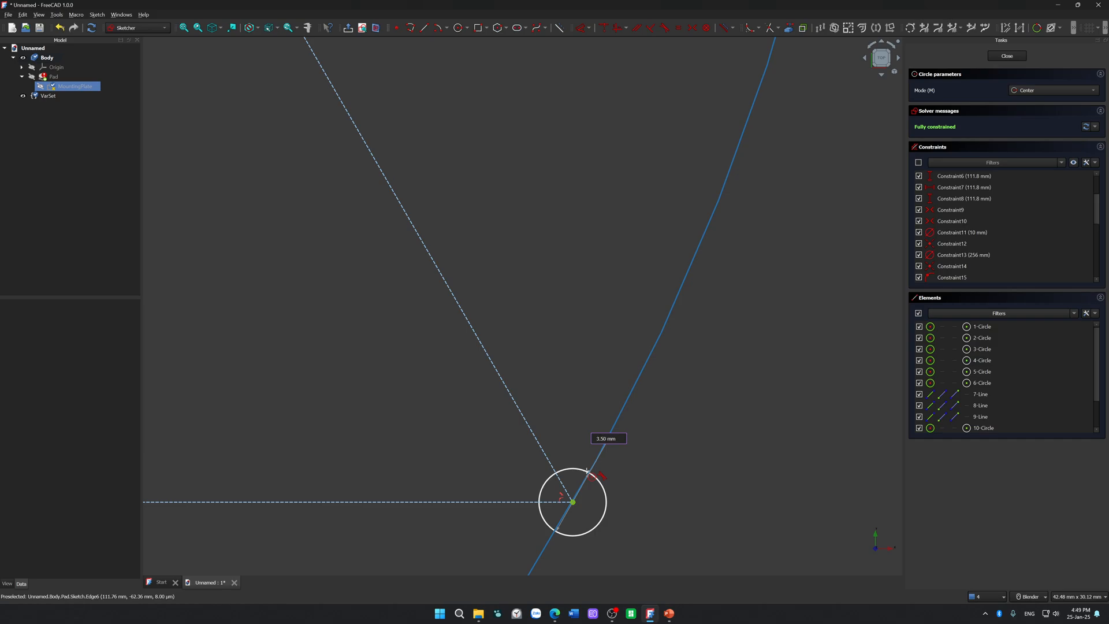
{"action": "key", "text": "Escape"}
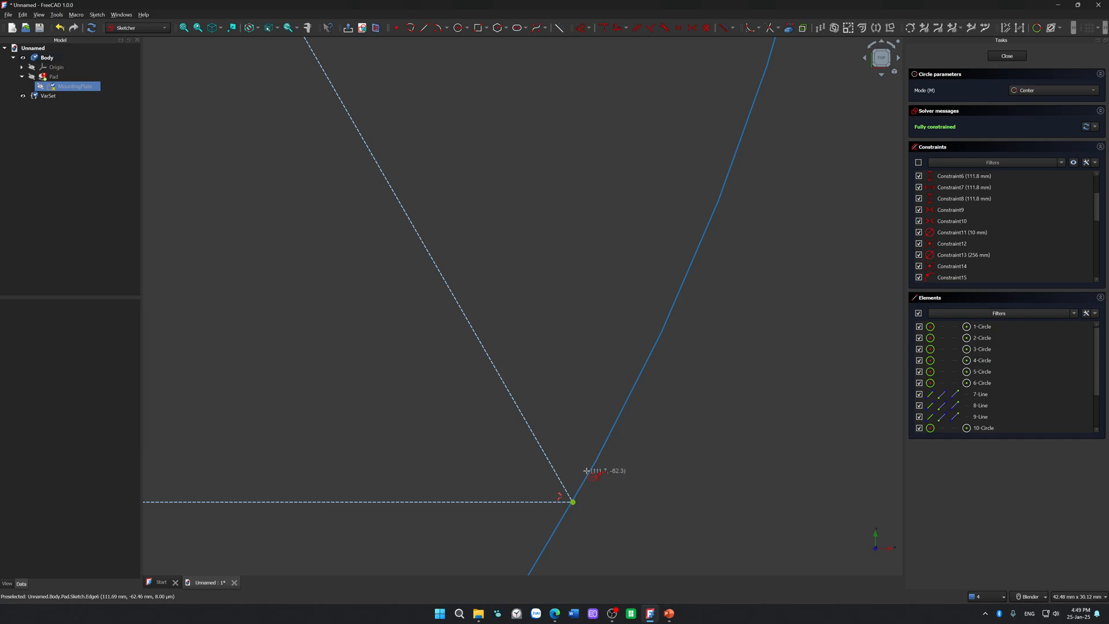
{"action": "left_click", "coordinate": [586, 470]}
Step: Review the logged error messages in the notification list and look up "invalid from dogleg solver" on Google in the browser
{"action": "key", "text": "alt+Tab"}
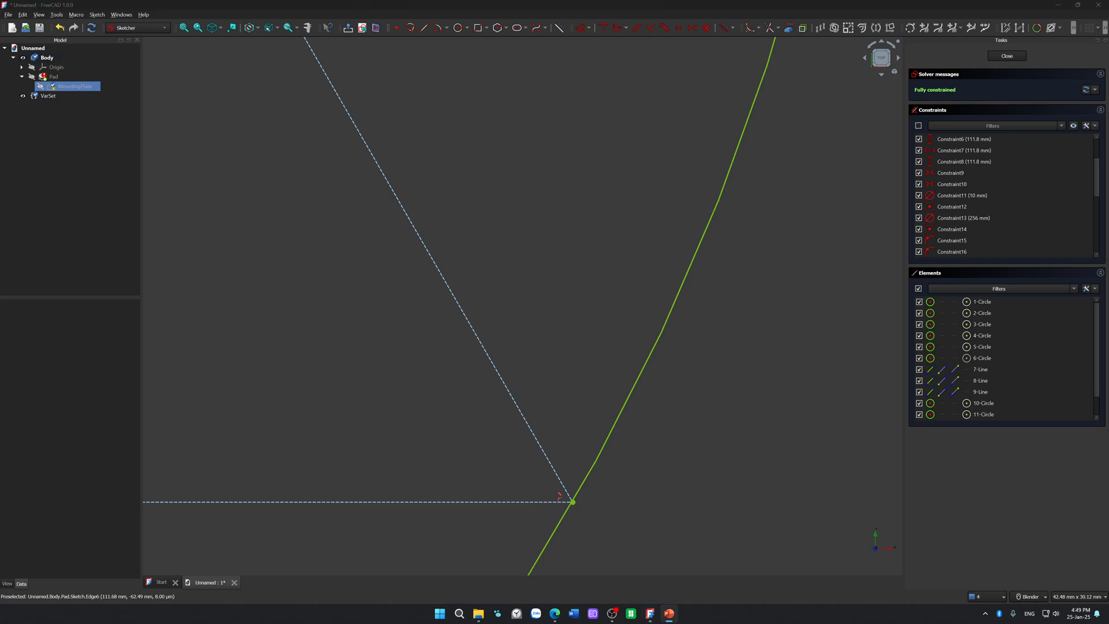
{"action": "key", "text": "alt+Tab"}
{"action": "left_click", "coordinate": [996, 602]}
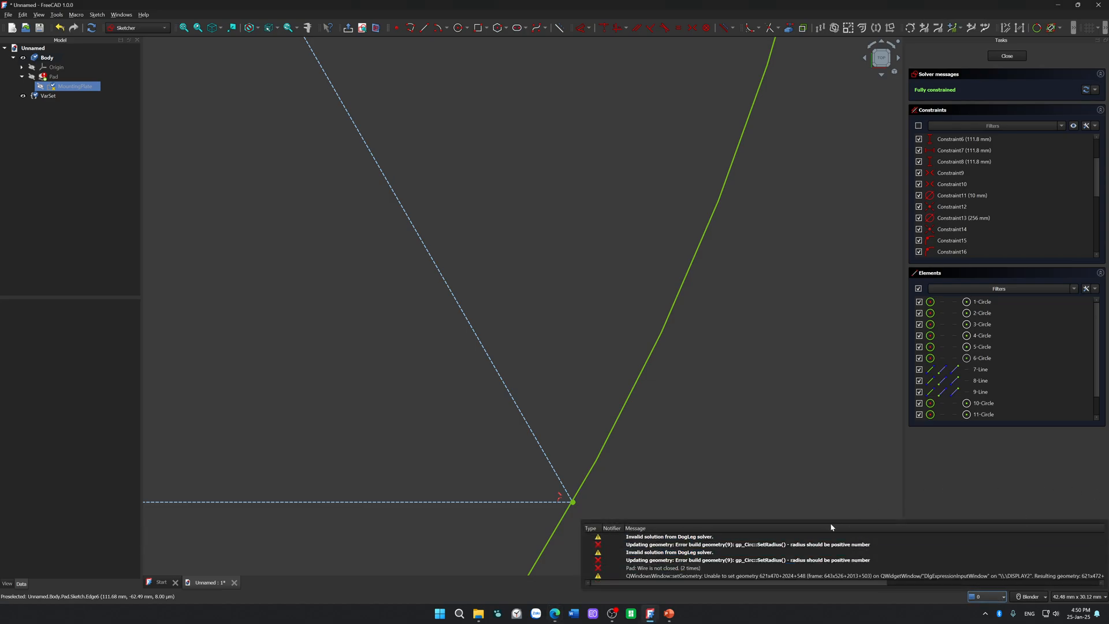
{"action": "left_click", "coordinate": [777, 536]}
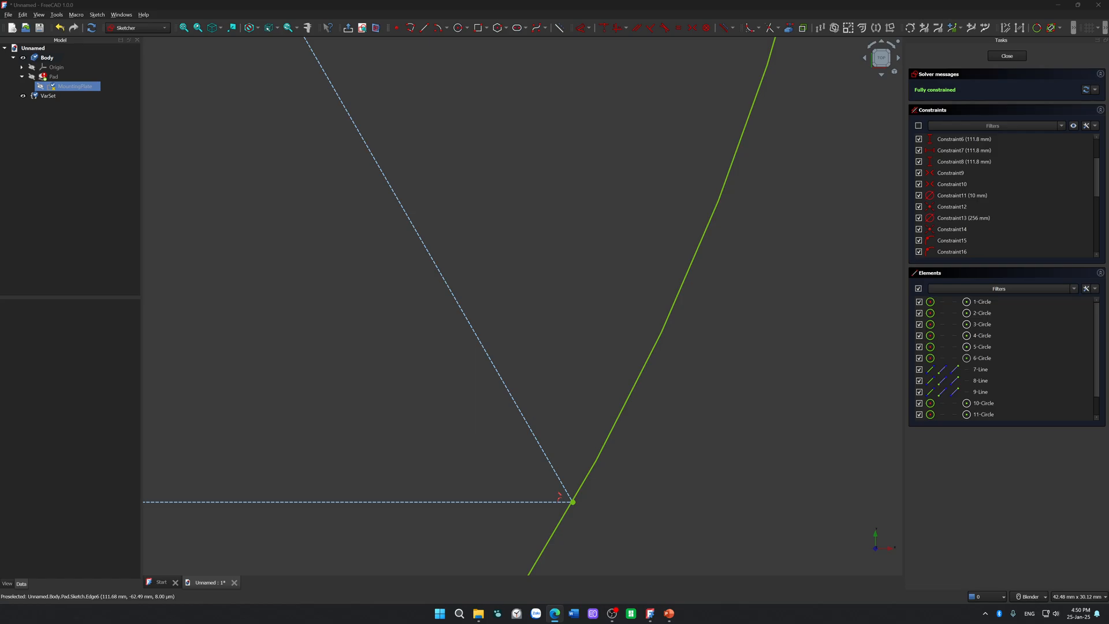
{"action": "left_click_drag", "start_coordinate": [1108, 215], "coordinate": [791, 1]}
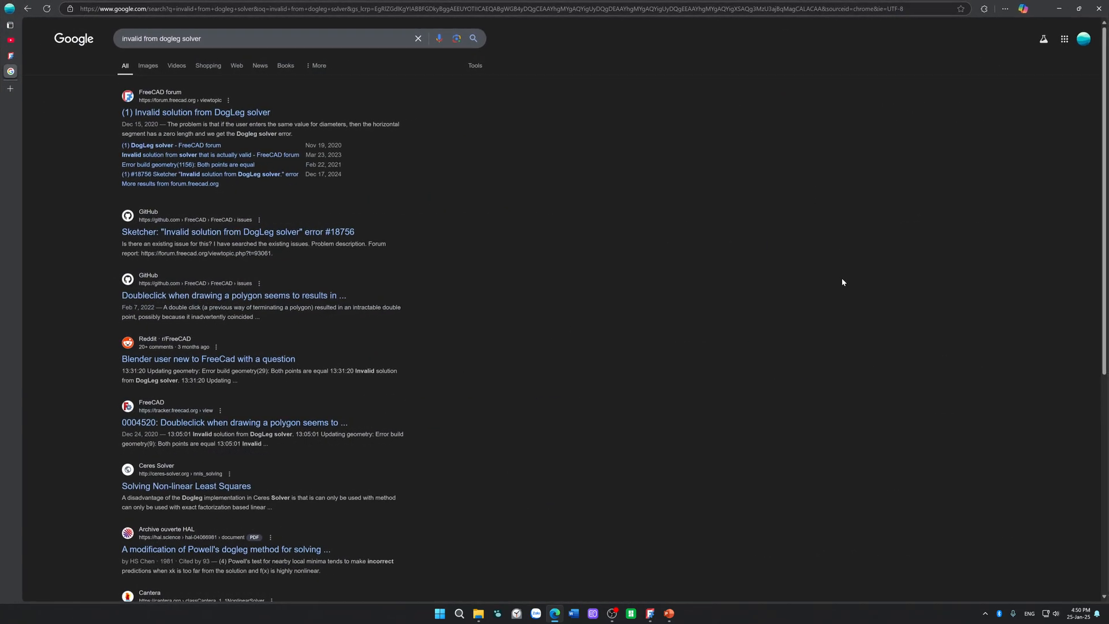
Step: Open the forum thread "Invalid solution from DogLeg solver" and read through its posts about zero-length geometry
{"action": "left_click", "coordinate": [252, 112]}
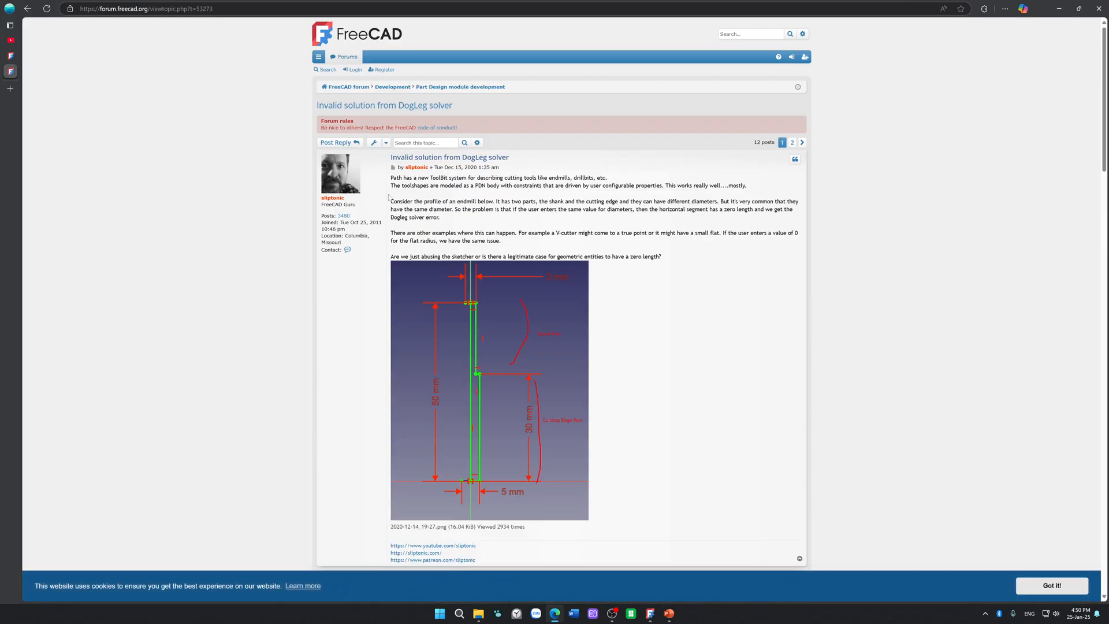
{"action": "scroll", "coordinate": [562, 165], "scroll_direction": "down", "scroll_amount": 3}
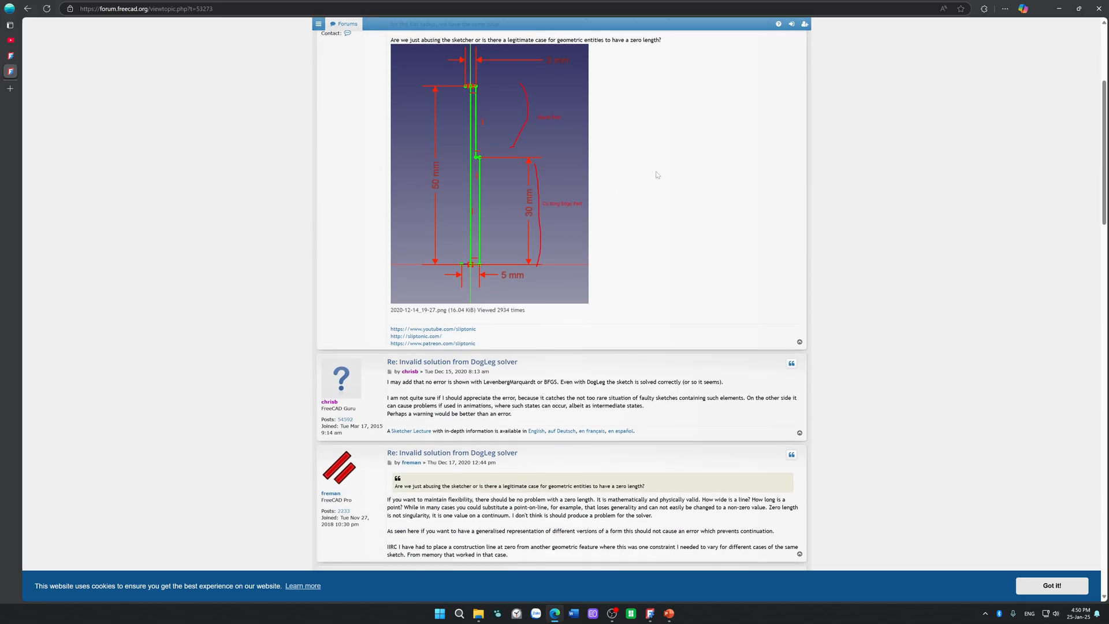
{"action": "scroll", "coordinate": [657, 175], "scroll_direction": "down", "scroll_amount": 1}
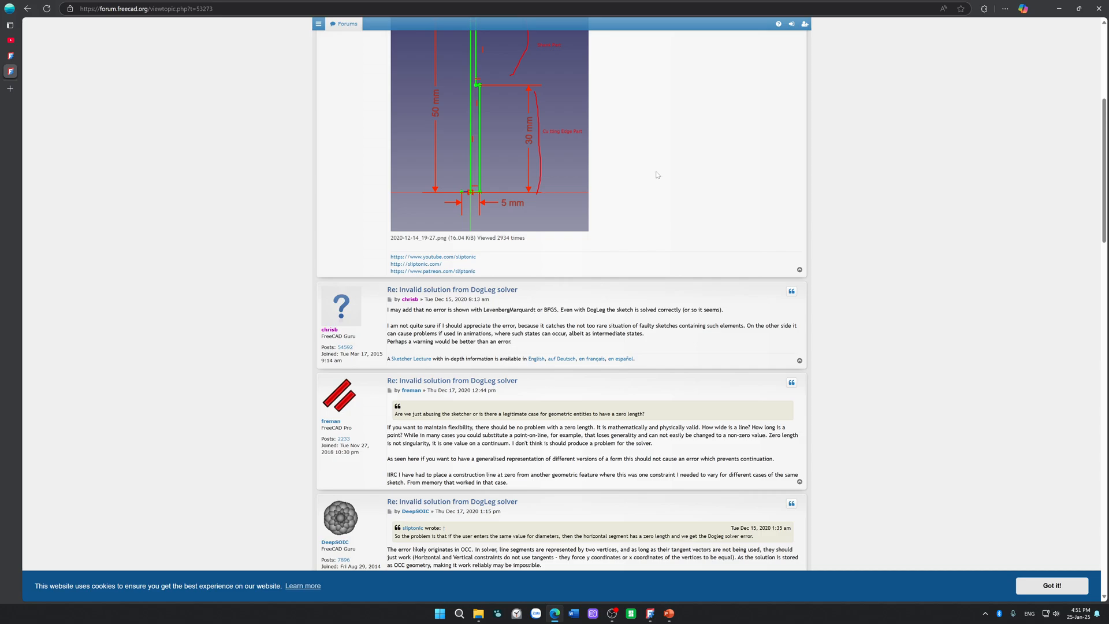
{"action": "scroll", "coordinate": [656, 174], "scroll_direction": "down", "scroll_amount": 3}
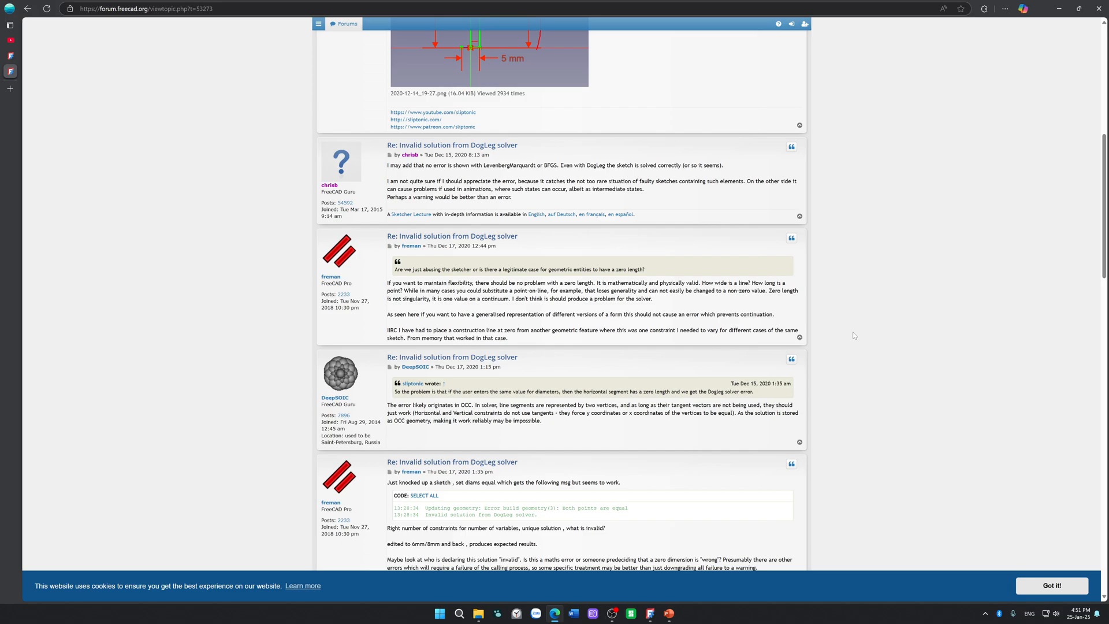
{"action": "scroll", "coordinate": [854, 336], "scroll_direction": "down", "scroll_amount": 3}
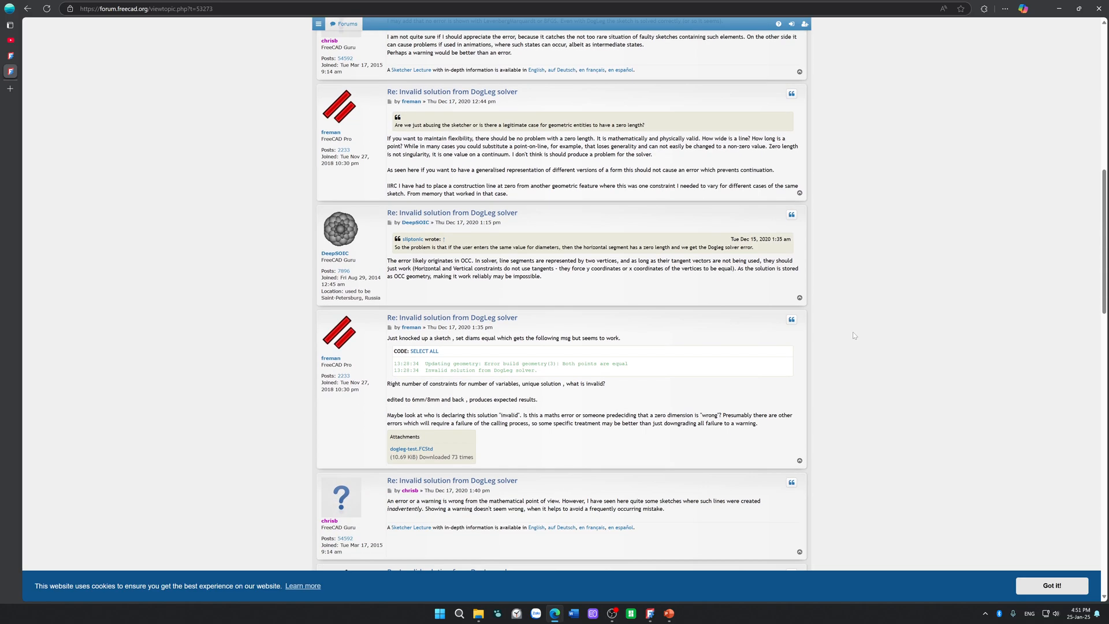
{"action": "scroll", "coordinate": [853, 335], "scroll_direction": "down", "scroll_amount": 1}
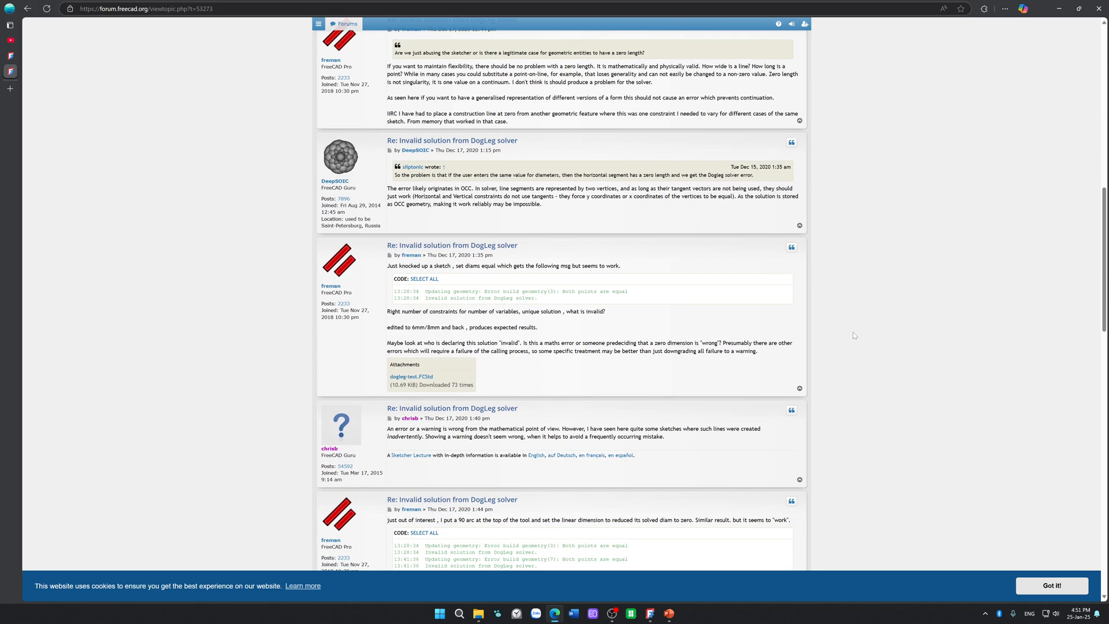
{"action": "scroll", "coordinate": [853, 335], "scroll_direction": "down", "scroll_amount": 1}
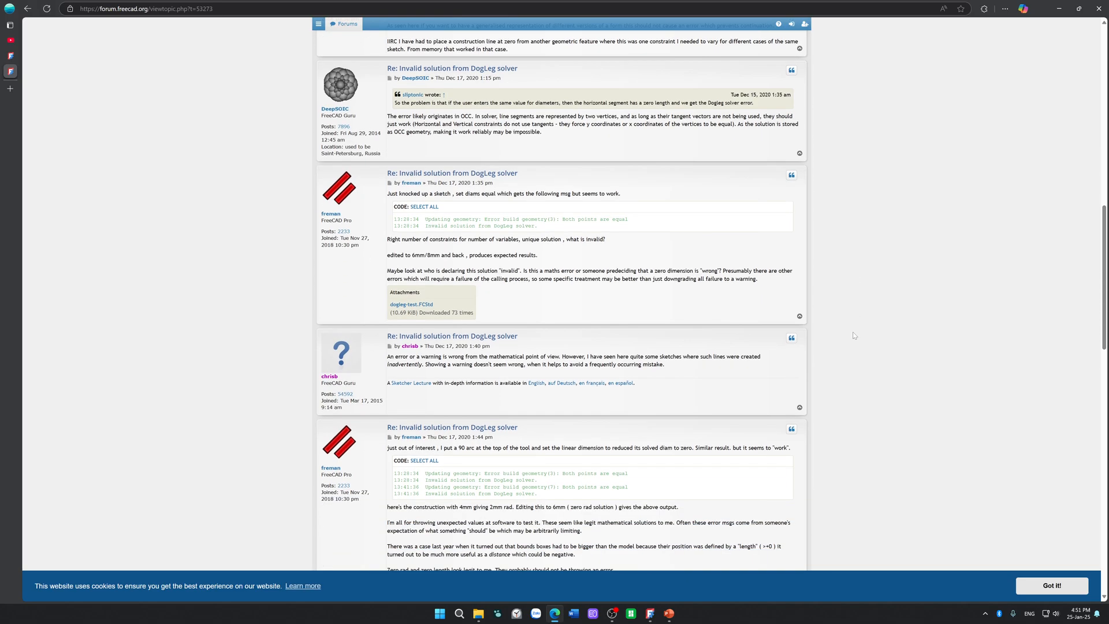
{"action": "scroll", "coordinate": [853, 335], "scroll_direction": "down", "scroll_amount": 4}
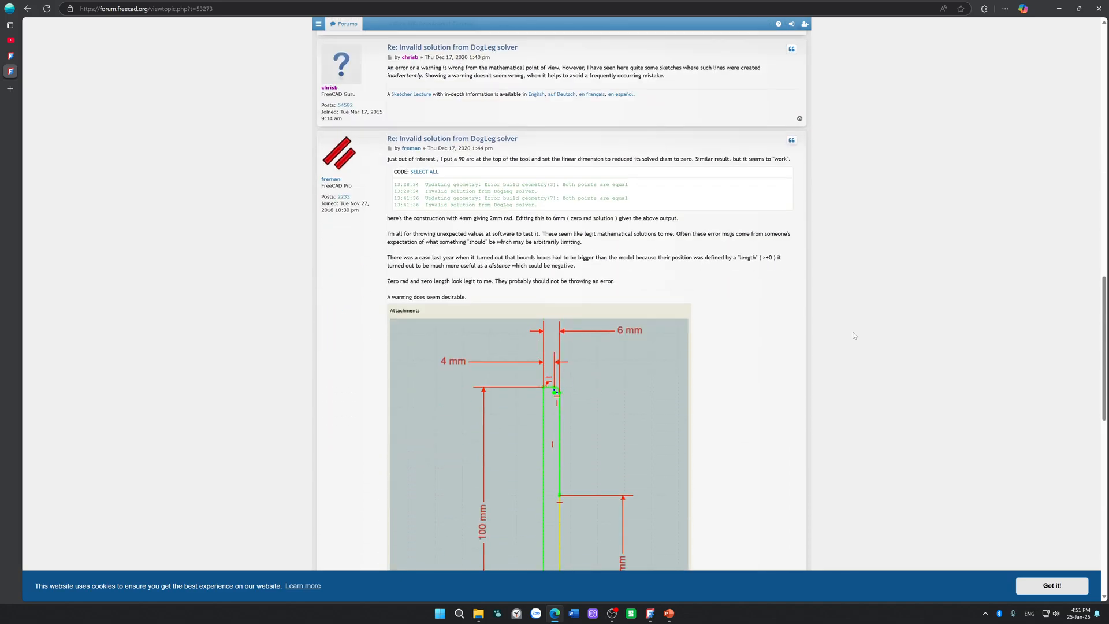
{"action": "scroll", "coordinate": [853, 336], "scroll_direction": "down", "scroll_amount": 4}
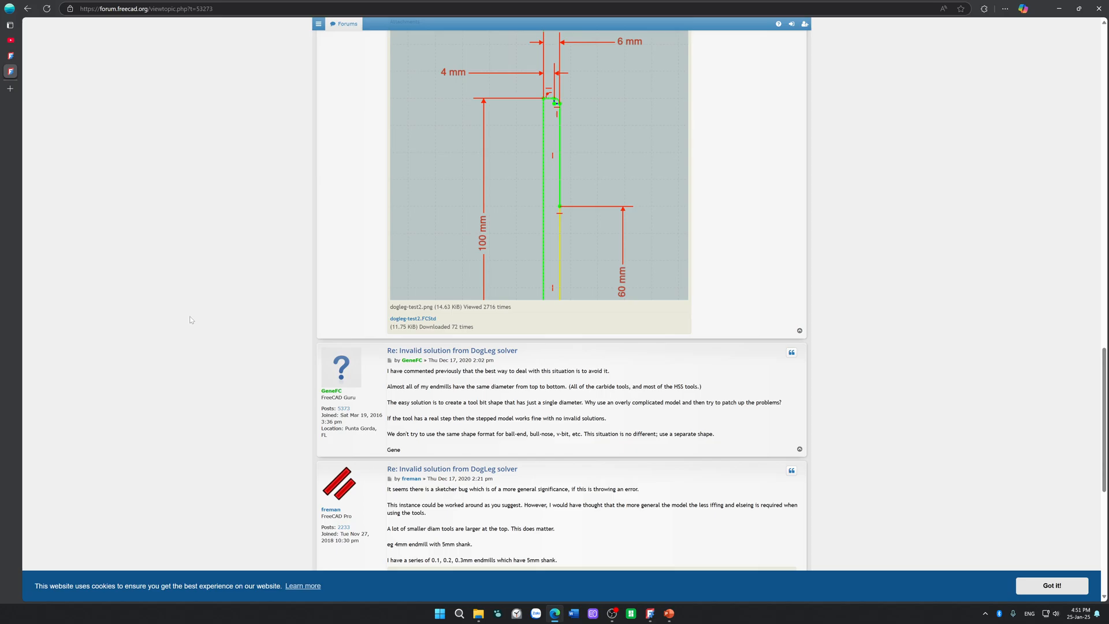
Step: Read the open forum thread "Can't make circle centerpoints appear" and check the rest of the DogLeg solver thread
{"action": "left_click", "coordinate": [11, 55]}
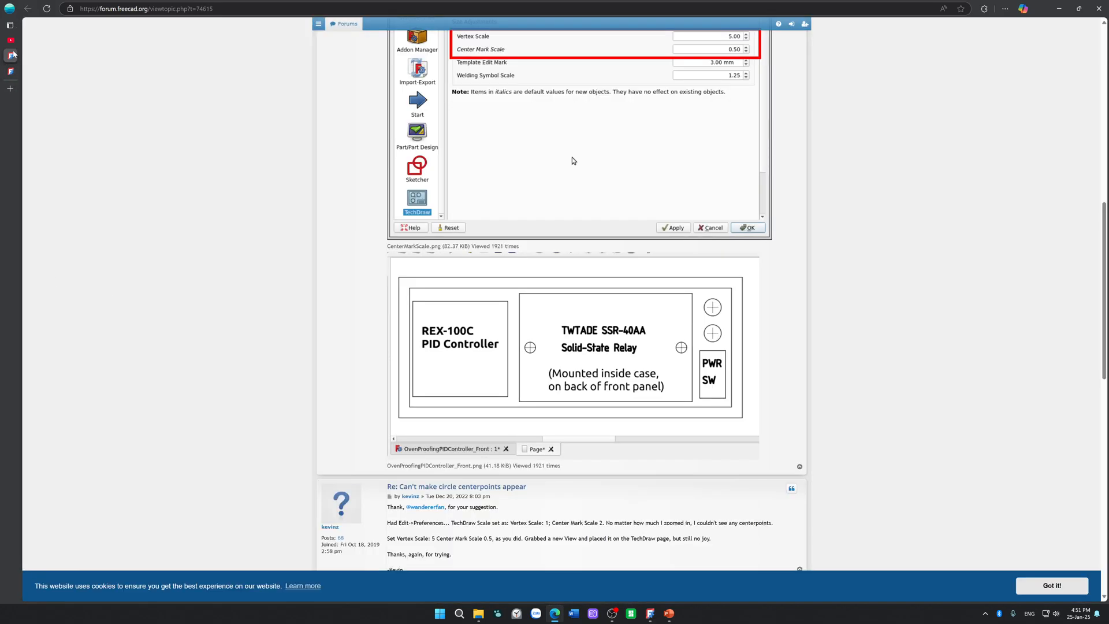
{"action": "scroll", "coordinate": [185, 273], "scroll_direction": "down", "scroll_amount": 5}
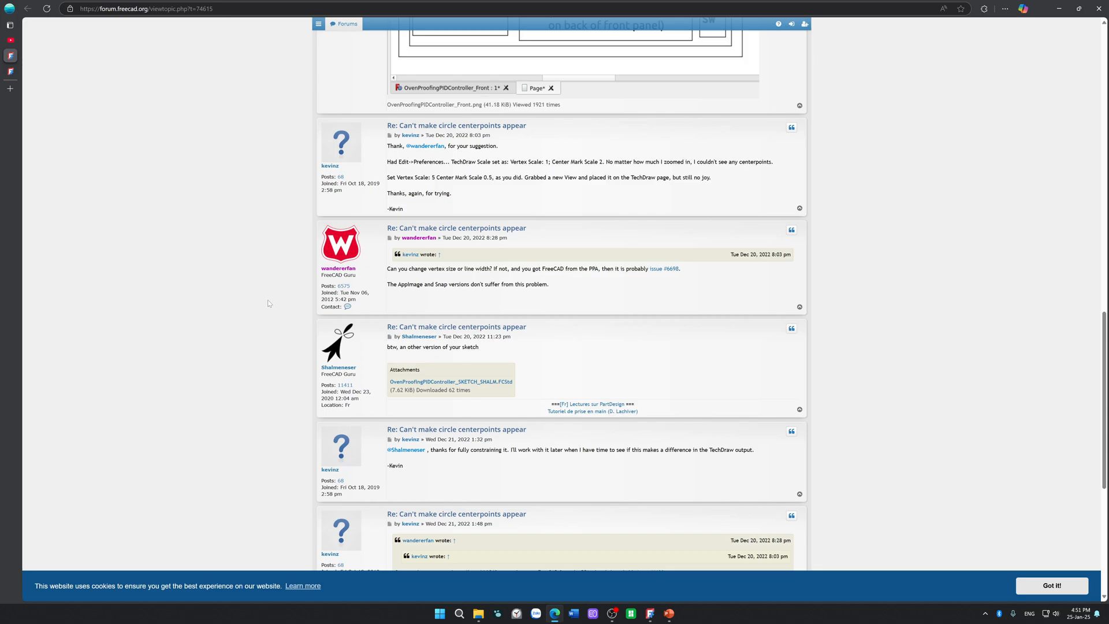
{"action": "scroll", "coordinate": [220, 337], "scroll_direction": "down", "scroll_amount": 3}
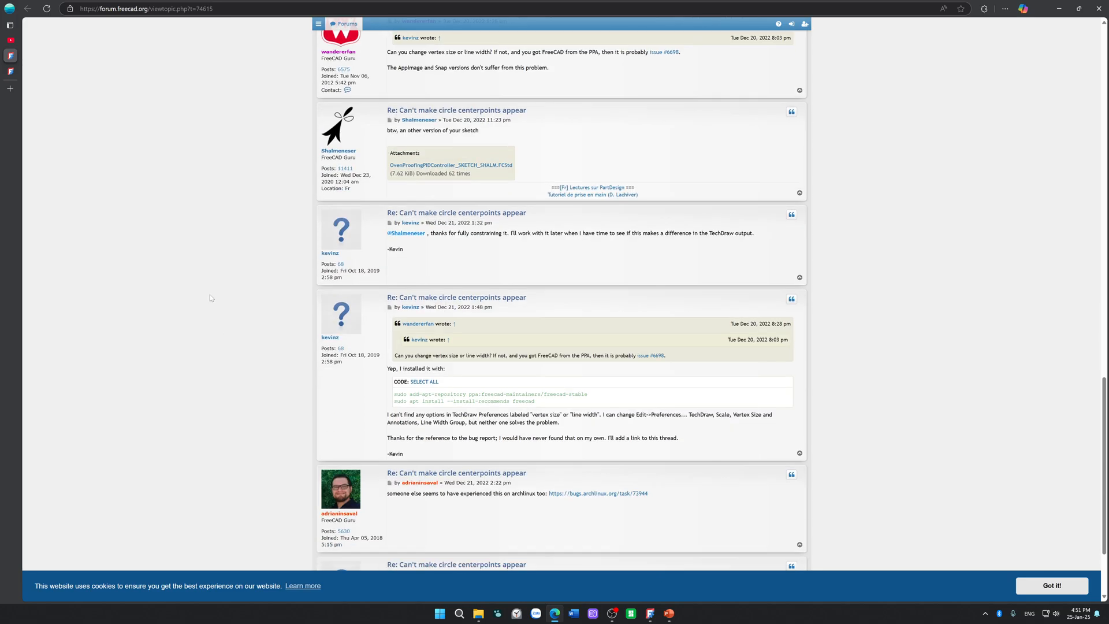
{"action": "scroll", "coordinate": [211, 297], "scroll_direction": "up", "scroll_amount": 15}
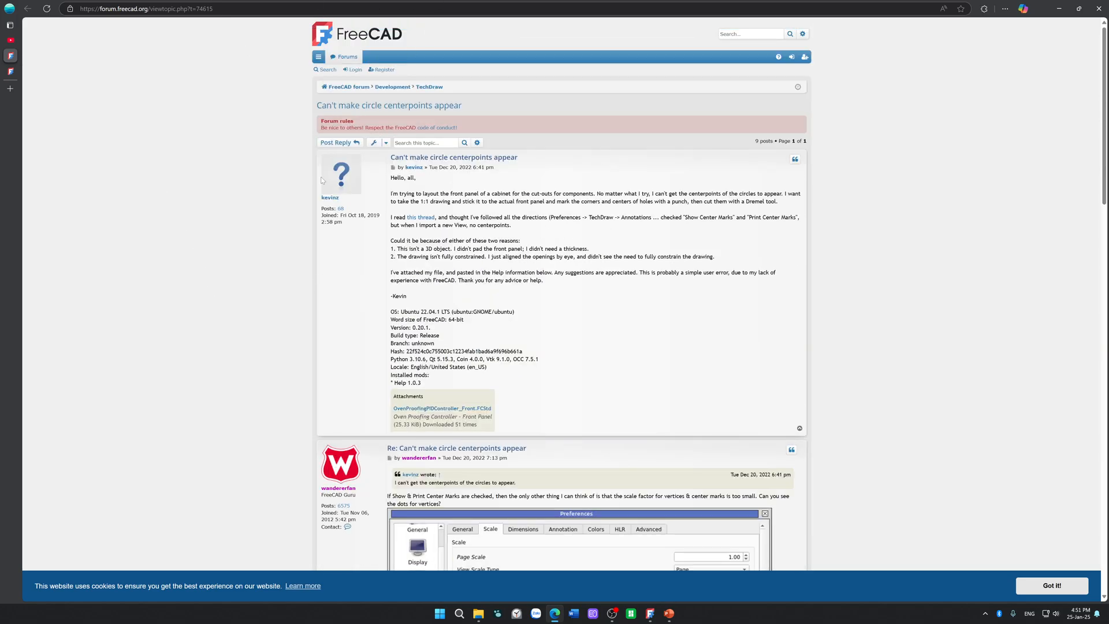
{"action": "left_click_drag", "start_coordinate": [628, 194], "coordinate": [627, 202]}
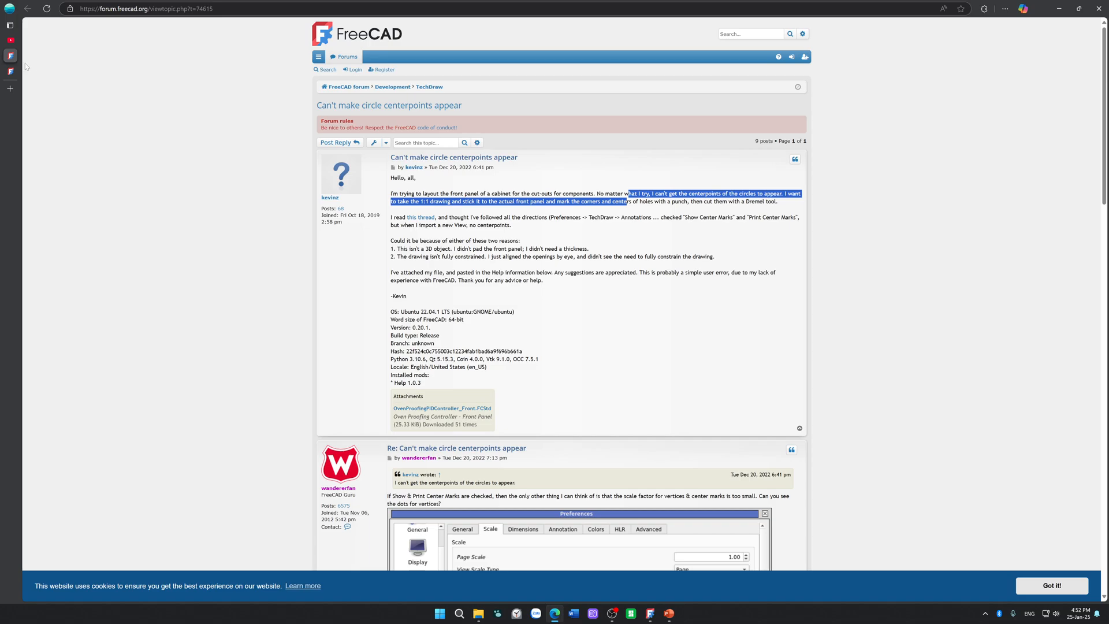
{"action": "left_click", "coordinate": [10, 40]}
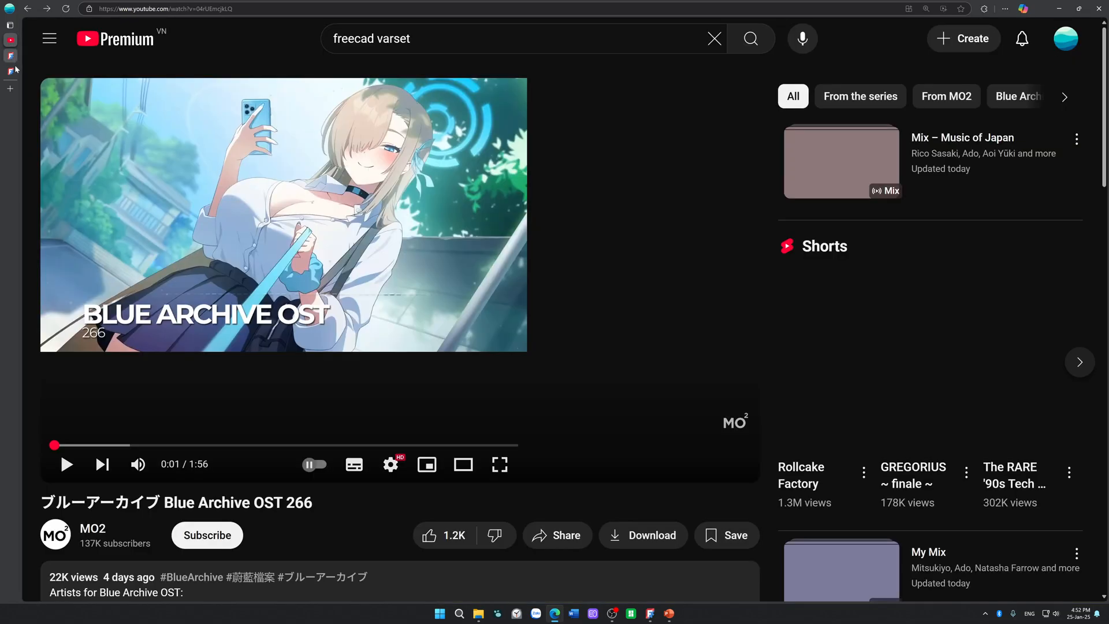
{"action": "left_click", "coordinate": [16, 71]}
{"action": "scroll", "coordinate": [126, 251], "scroll_direction": "down", "scroll_amount": 6}
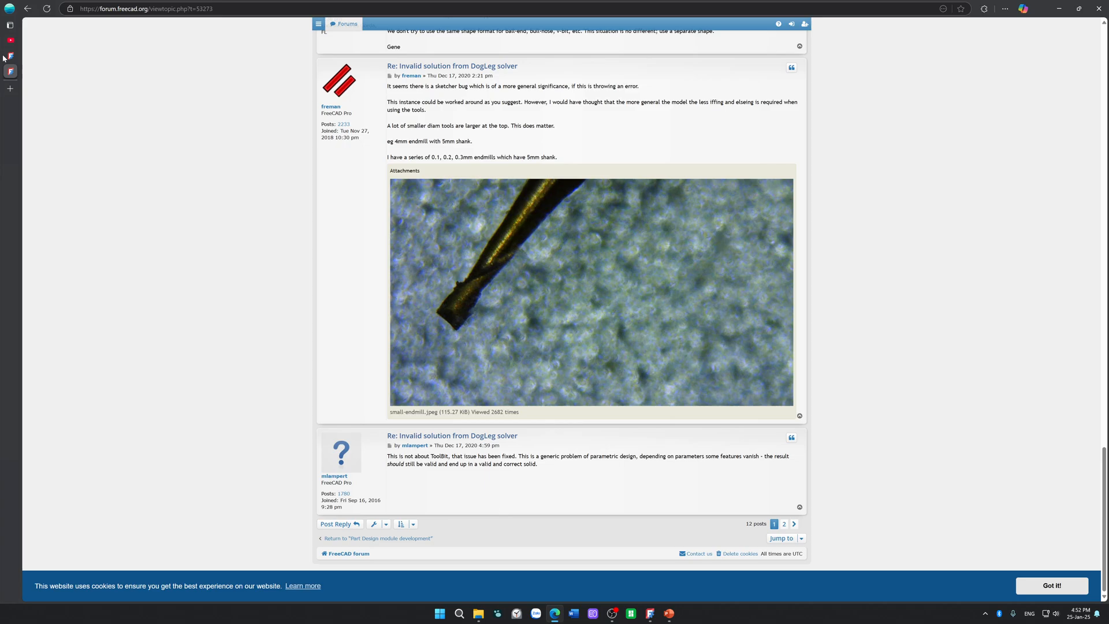
{"action": "mouse_move", "coordinate": [11, 67]}
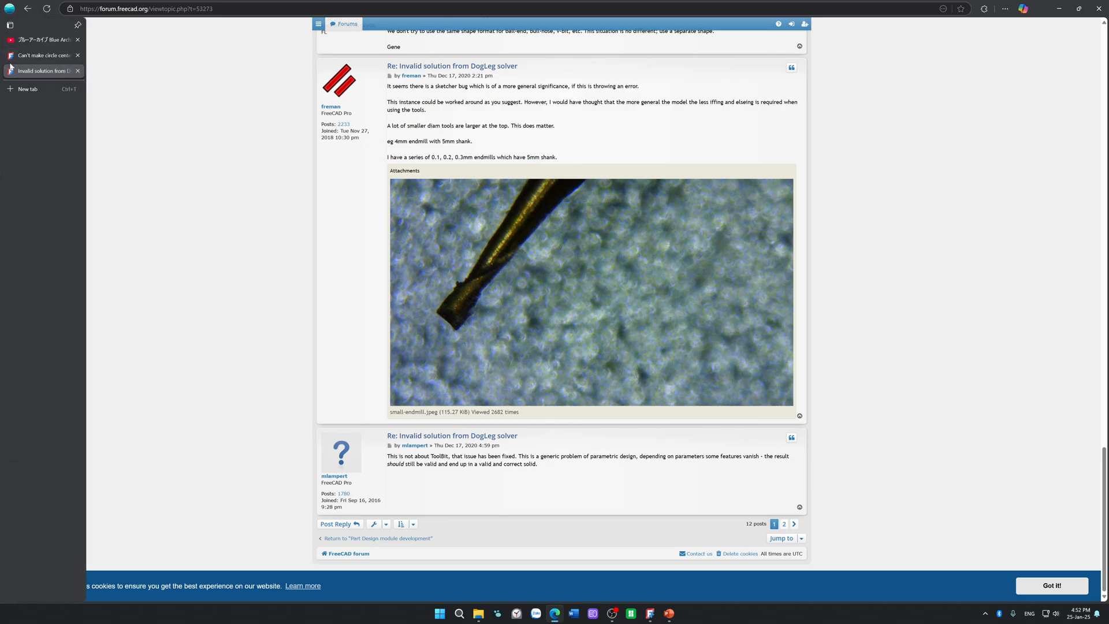
{"action": "left_click", "coordinate": [18, 55]}
{"action": "scroll", "coordinate": [572, 374], "scroll_direction": "down", "scroll_amount": 6}
Step: Switch back to FreeCAD and examine the large circle and triangle sides where they meet at the lower right corner
{"action": "mouse_move", "coordinate": [586, 3]}
{"action": "left_mouse_down"}
{"action": "mouse_move", "coordinate": [657, 227]}
{"action": "mouse_move", "coordinate": [1108, 228]}
{"action": "left_mouse_up"}
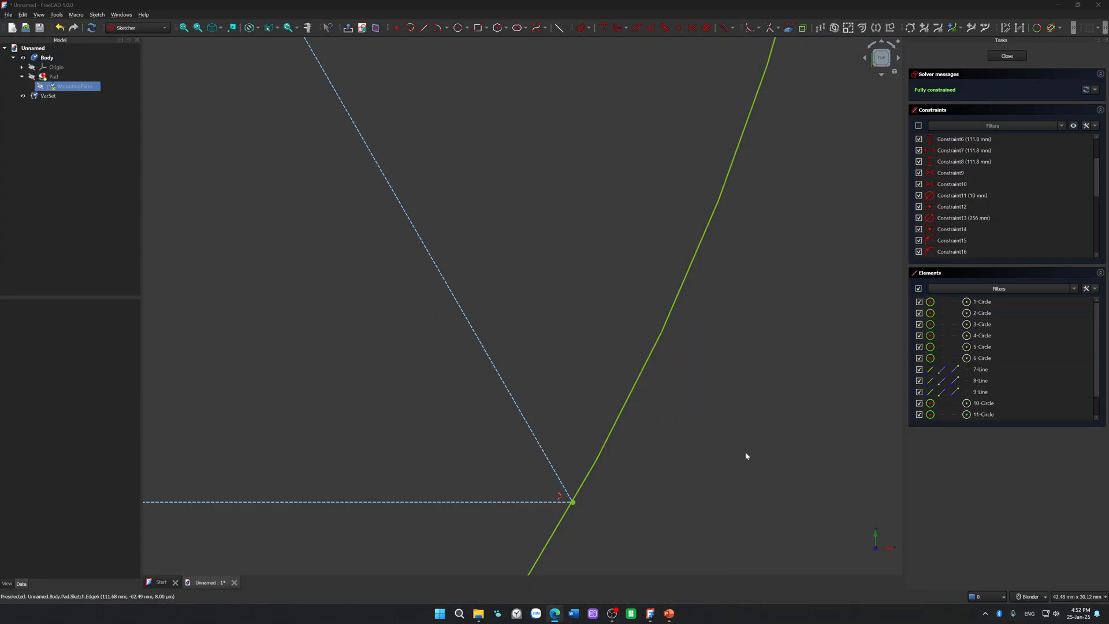
{"action": "left_click", "coordinate": [487, 28]}
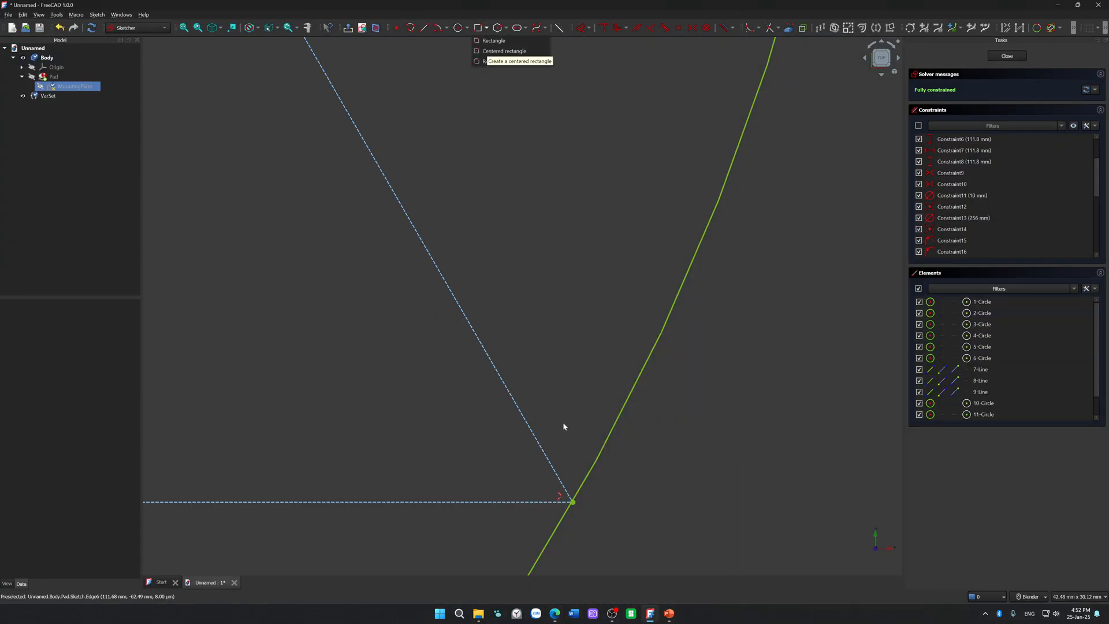
{"action": "right_click", "coordinate": [604, 511]}
{"action": "key", "text": "Escape"}
{"action": "left_click", "coordinate": [583, 482]}
{"action": "scroll", "coordinate": [585, 483], "scroll_direction": "down", "scroll_amount": 6}
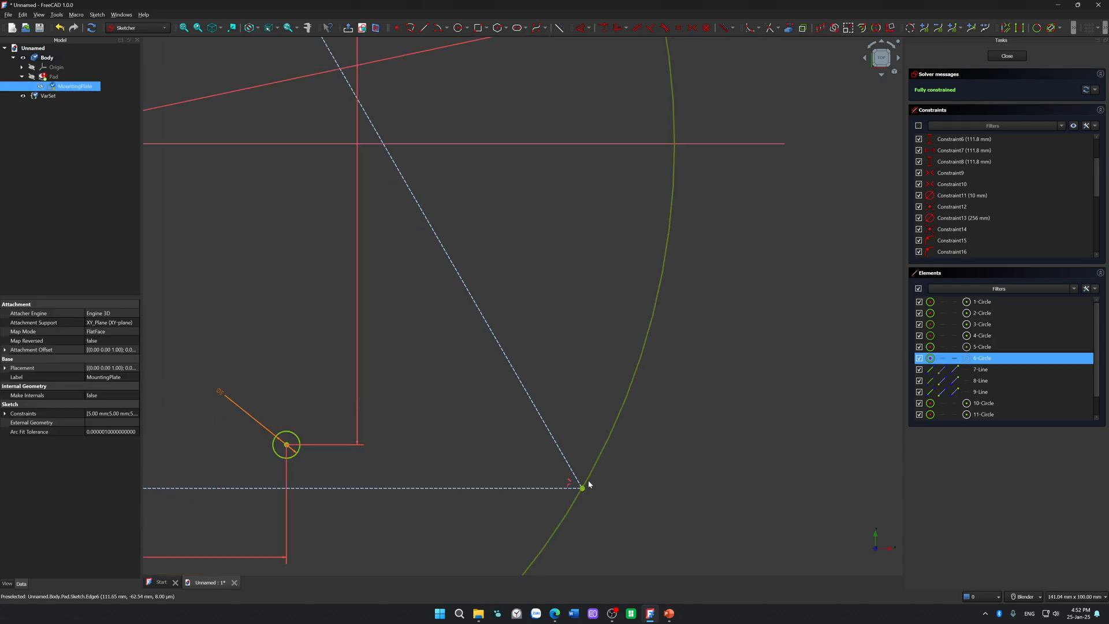
{"action": "scroll", "coordinate": [439, 236], "scroll_direction": "up", "scroll_amount": 6}
{"action": "scroll", "coordinate": [443, 159], "scroll_direction": "up", "scroll_amount": 5}
{"action": "scroll", "coordinate": [443, 161], "scroll_direction": "down", "scroll_amount": 7}
{"action": "scroll", "coordinate": [584, 432], "scroll_direction": "up", "scroll_amount": 4}
{"action": "scroll", "coordinate": [582, 427], "scroll_direction": "up", "scroll_amount": 5}
{"action": "scroll", "coordinate": [494, 289], "scroll_direction": "up", "scroll_amount": 4}
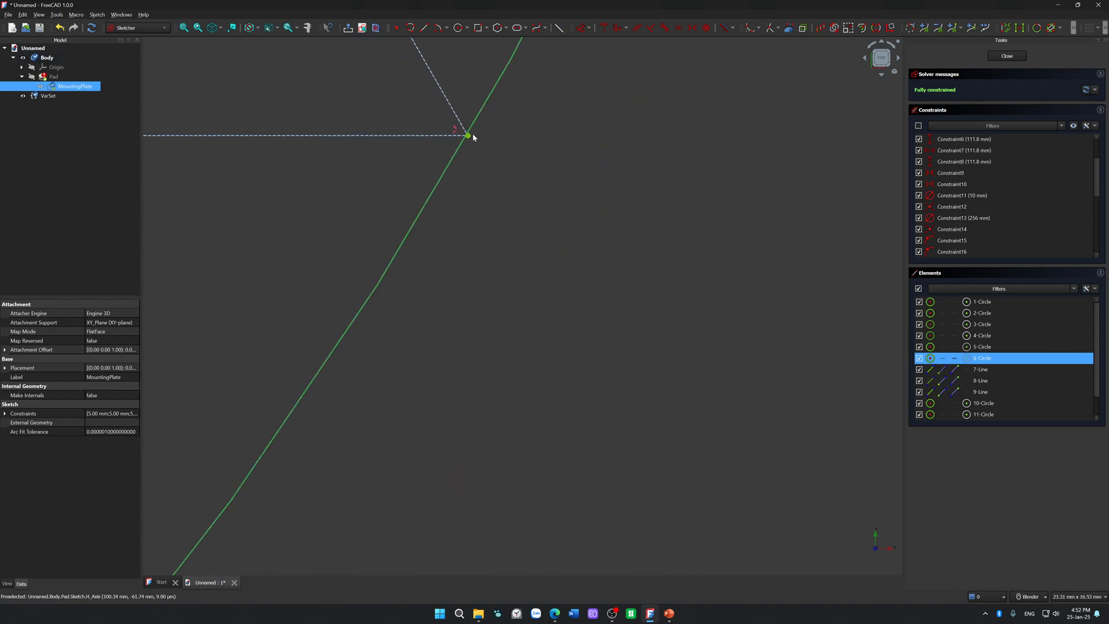
{"action": "left_click", "coordinate": [458, 151]}
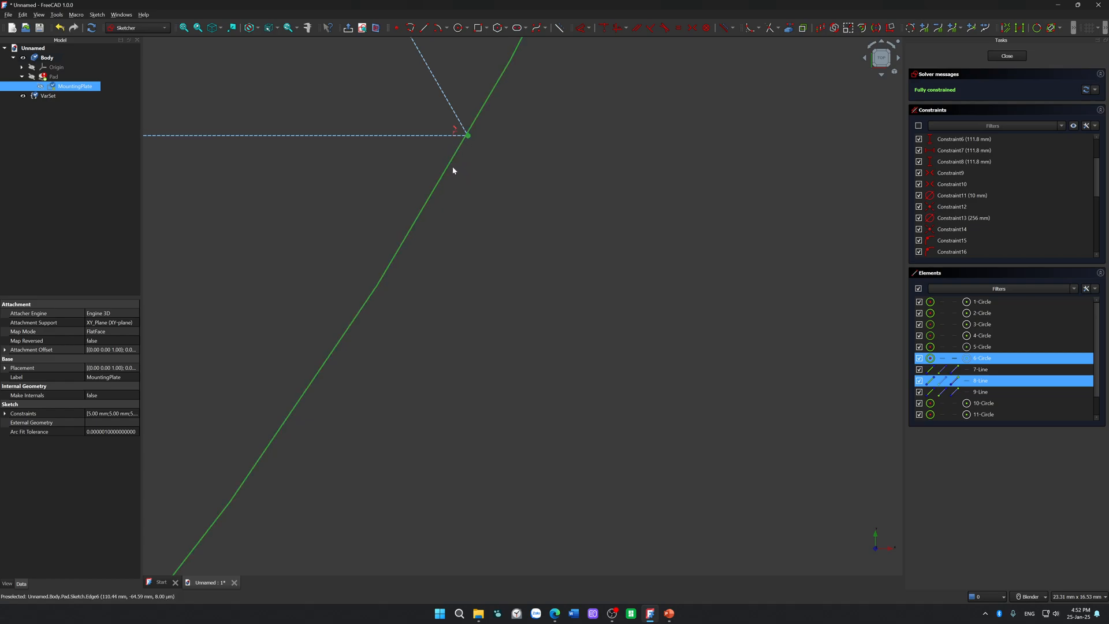
{"action": "left_click", "coordinate": [470, 141]}
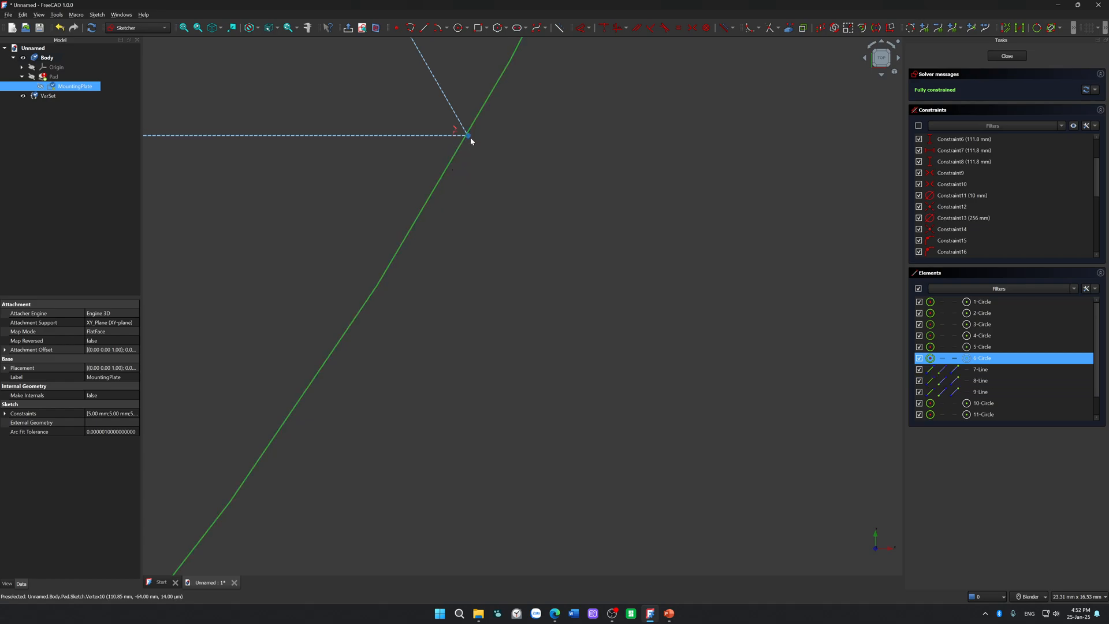
{"action": "left_click", "coordinate": [444, 172]}
Step: Look through the sketch's constraint list and try to move the geometry at the triangle's lower right corner
{"action": "scroll", "coordinate": [947, 220], "scroll_direction": "down", "scroll_amount": 5}
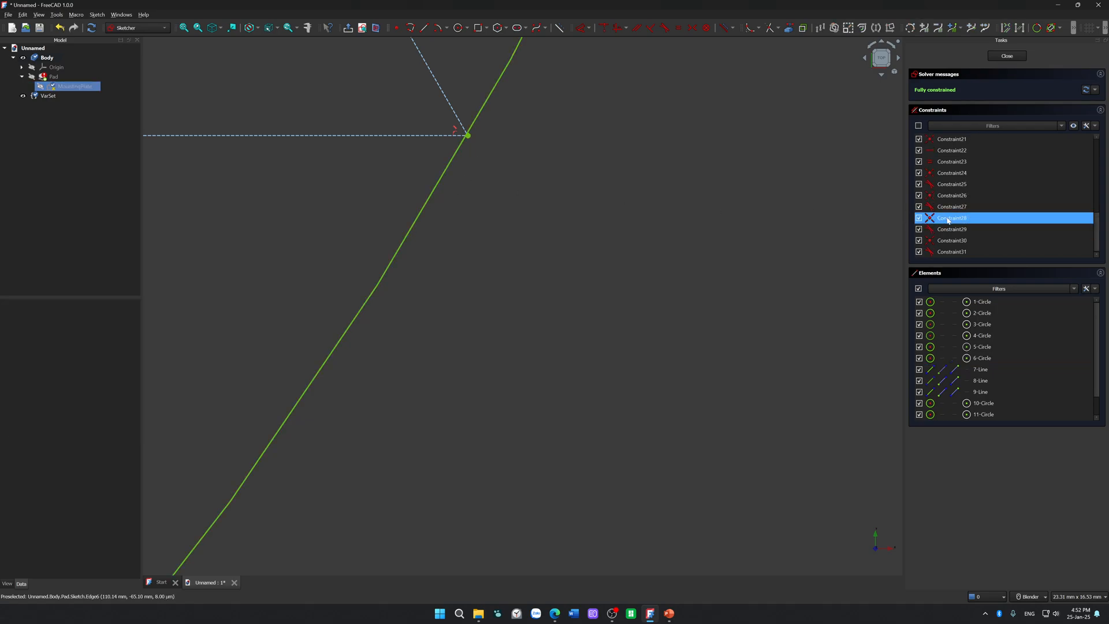
{"action": "scroll", "coordinate": [947, 219], "scroll_direction": "up", "scroll_amount": 7}
{"action": "scroll", "coordinate": [601, 277], "scroll_direction": "up", "scroll_amount": 6}
{"action": "scroll", "coordinate": [601, 277], "scroll_direction": "down", "scroll_amount": 20}
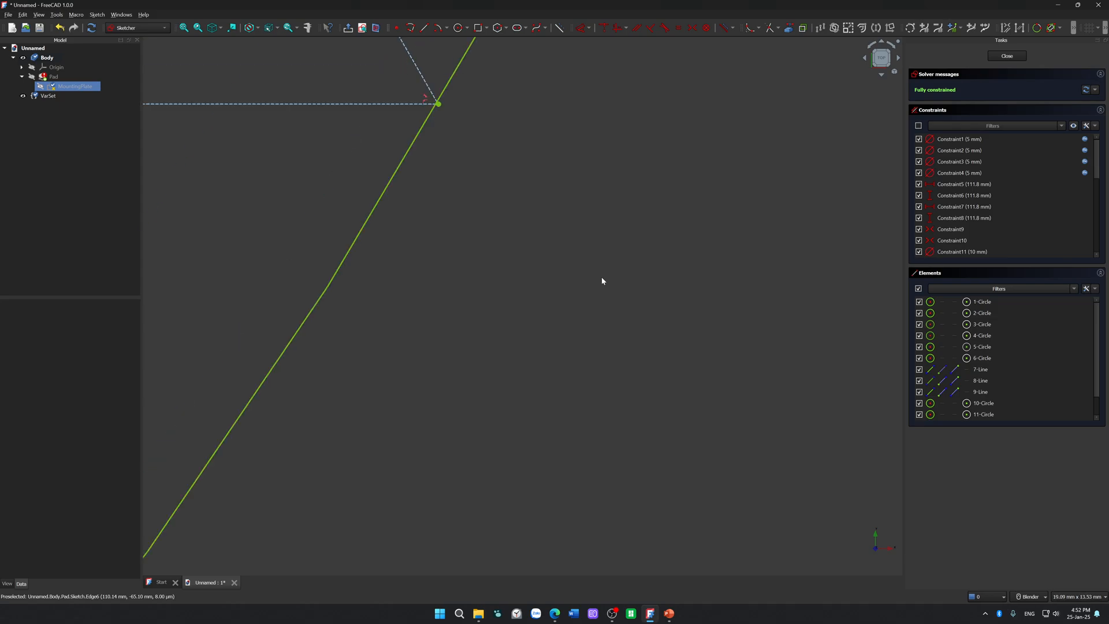
{"action": "scroll", "coordinate": [602, 278], "scroll_direction": "down", "scroll_amount": 1}
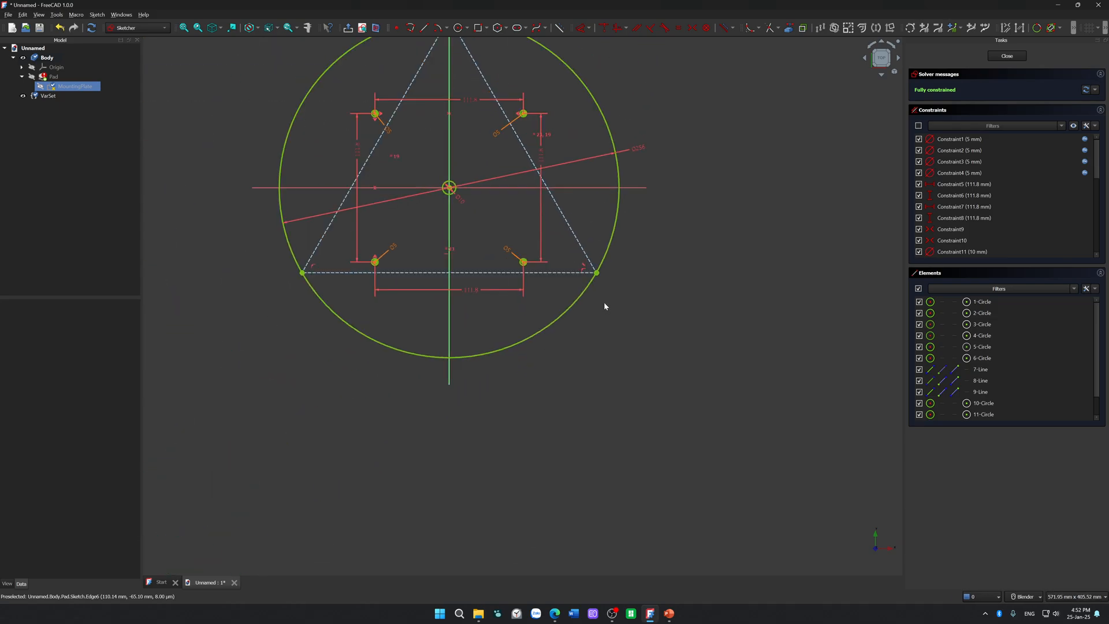
{"action": "left_click_drag", "start_coordinate": [588, 256], "coordinate": [548, 324]}
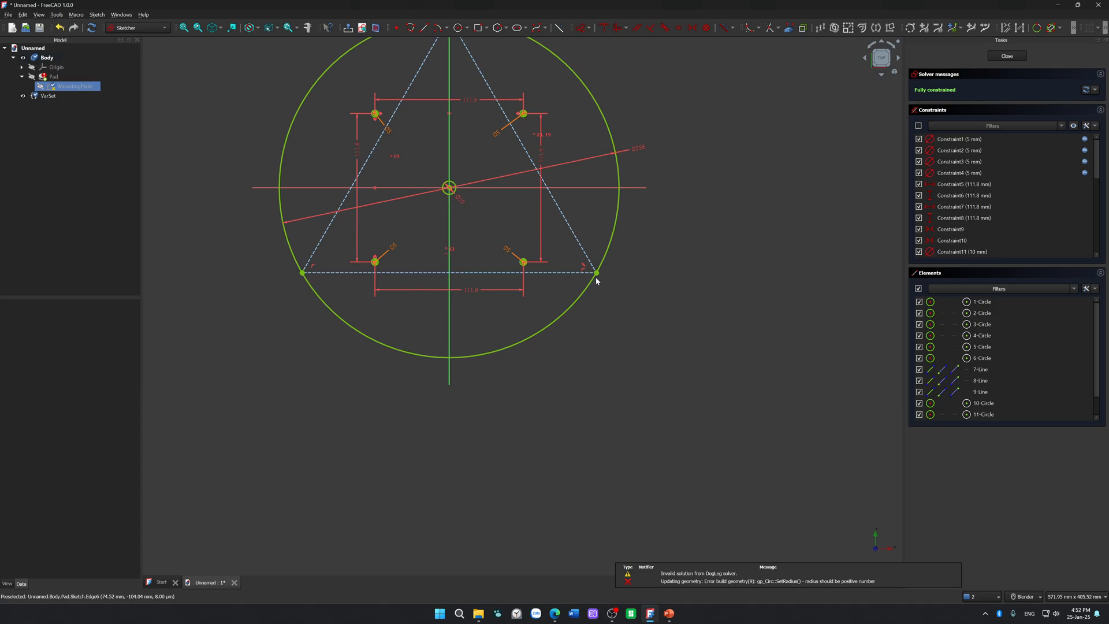
{"action": "scroll", "coordinate": [596, 283], "scroll_direction": "up", "scroll_amount": 10}
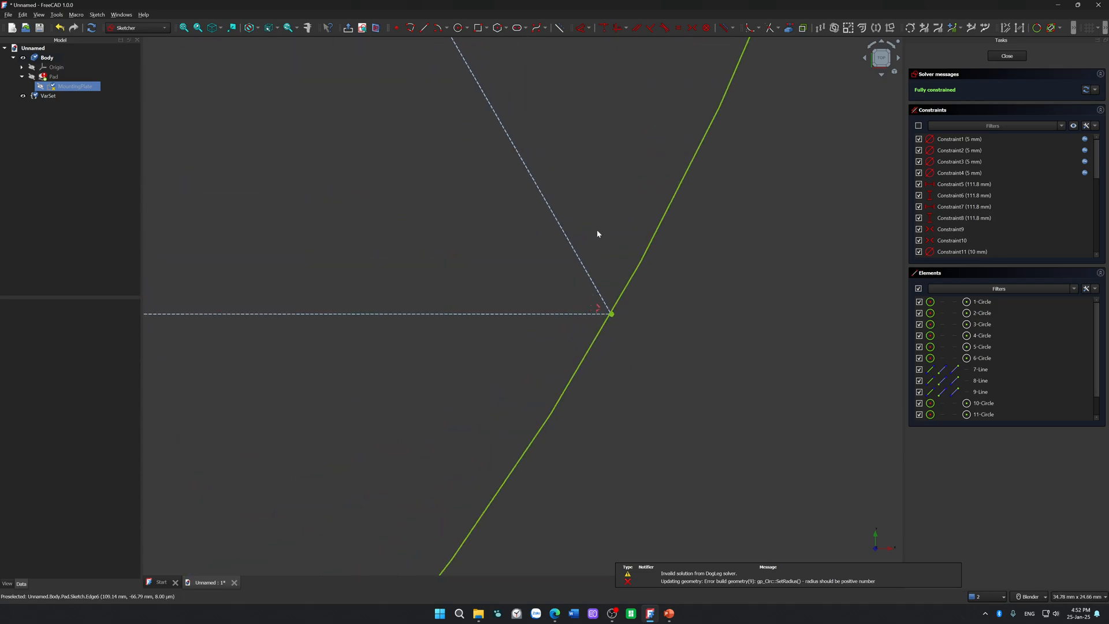
Step: Delete the constraint shown beside the inscribed triangle's lower left corner
{"action": "scroll", "coordinate": [523, 342], "scroll_direction": "down", "scroll_amount": 4}
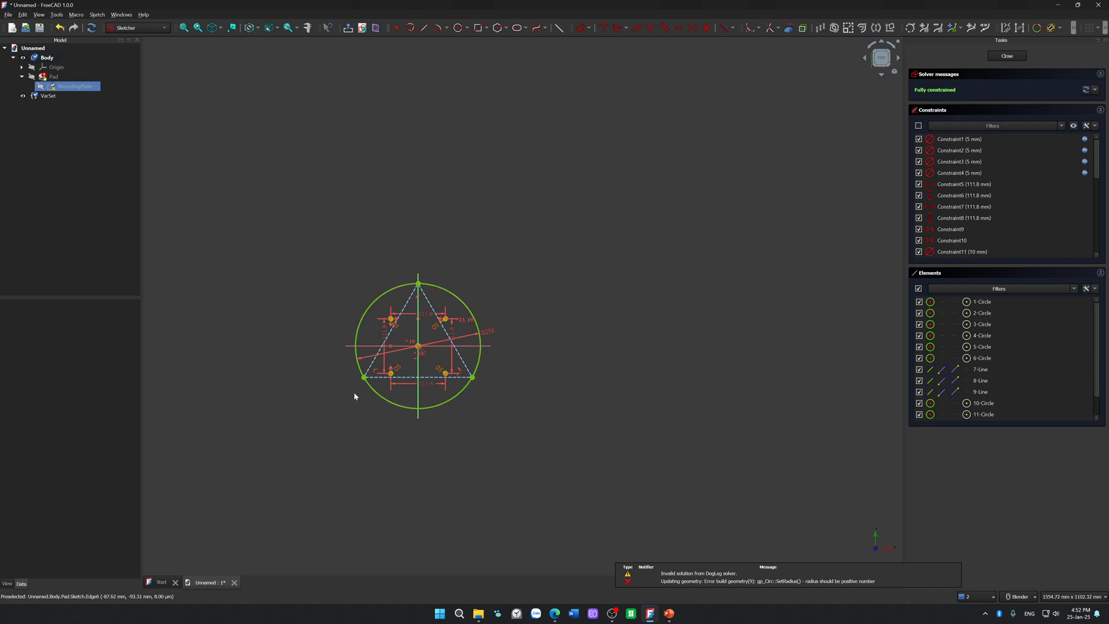
{"action": "scroll", "coordinate": [358, 389], "scroll_direction": "up", "scroll_amount": 15}
{"action": "scroll", "coordinate": [431, 277], "scroll_direction": "up", "scroll_amount": 17}
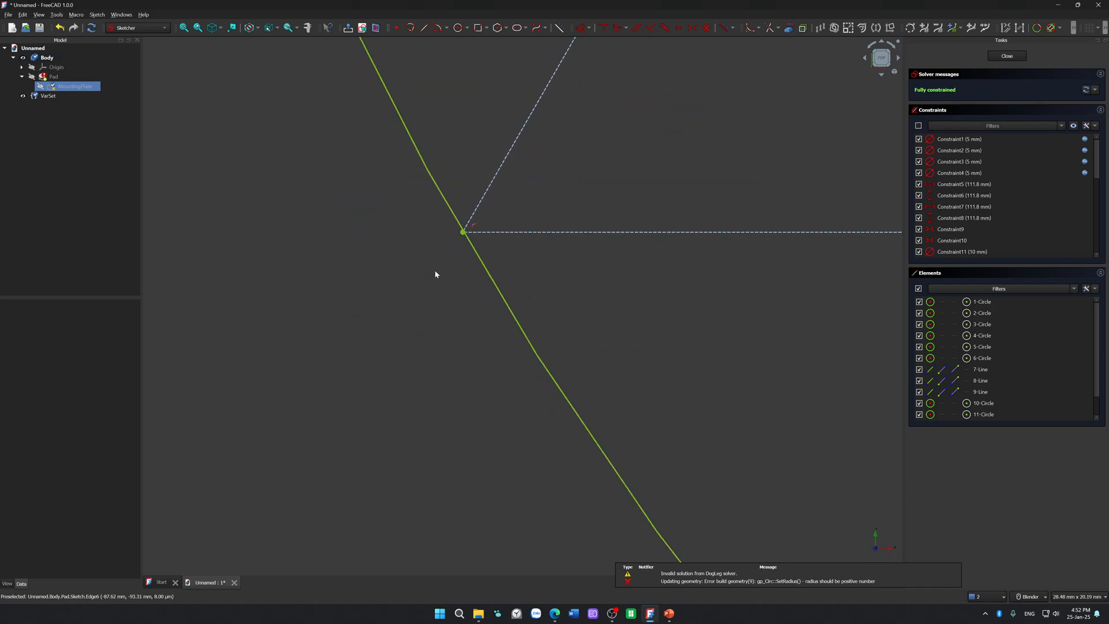
{"action": "scroll", "coordinate": [498, 183], "scroll_direction": "up", "scroll_amount": 5}
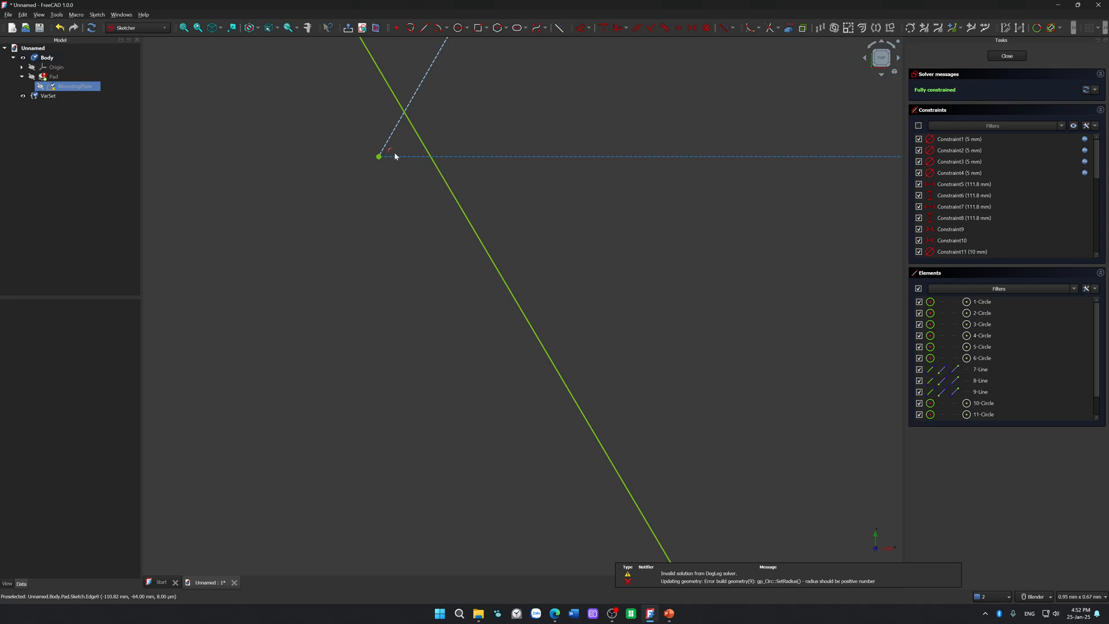
{"action": "left_click", "coordinate": [390, 150]}
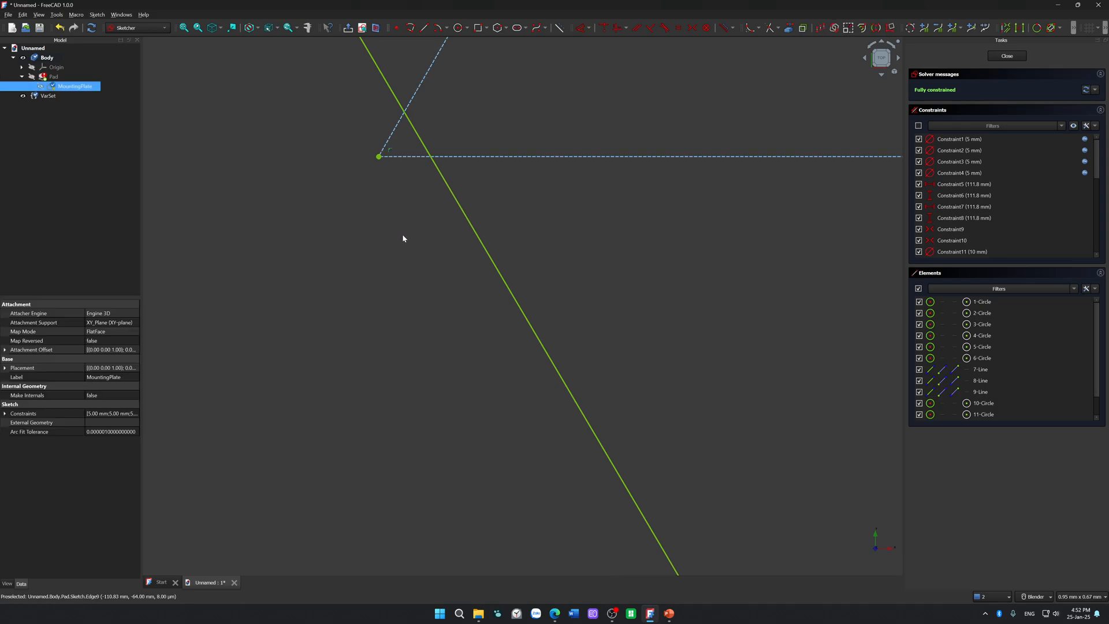
{"action": "key", "text": "Delete"}
Step: Select the triangle's lower right corner and delete Constraint28 from the sketch's constraint list
{"action": "scroll", "coordinate": [430, 254], "scroll_direction": "down", "scroll_amount": 13}
{"action": "scroll", "coordinate": [517, 320], "scroll_direction": "down", "scroll_amount": 8}
{"action": "scroll", "coordinate": [676, 320], "scroll_direction": "up", "scroll_amount": 6}
{"action": "scroll", "coordinate": [532, 375], "scroll_direction": "up", "scroll_amount": 10}
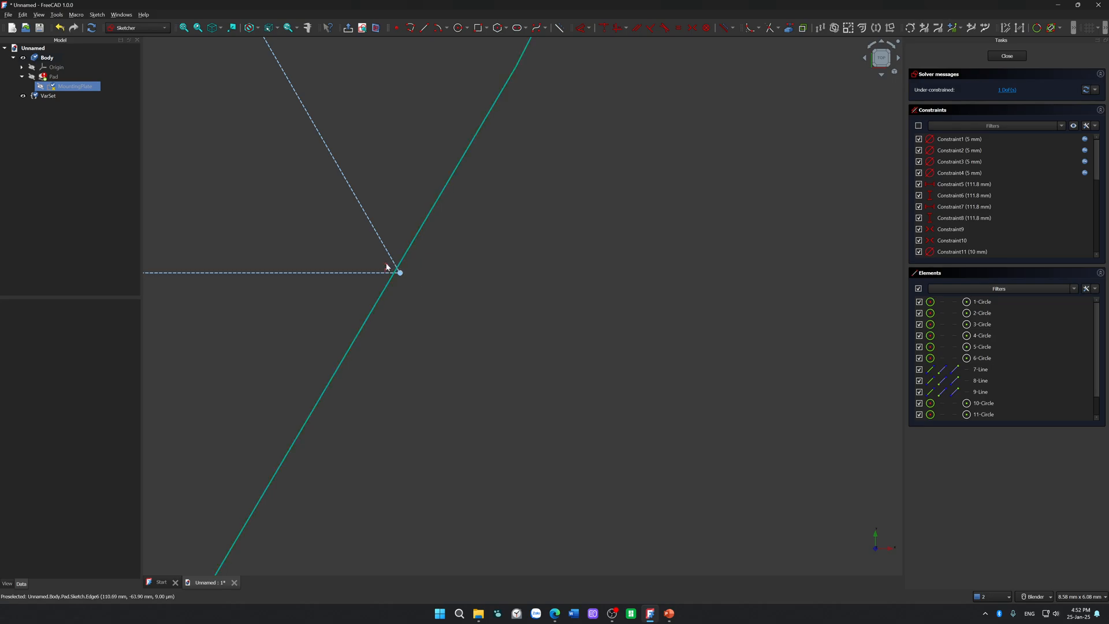
{"action": "scroll", "coordinate": [387, 267], "scroll_direction": "up", "scroll_amount": 13}
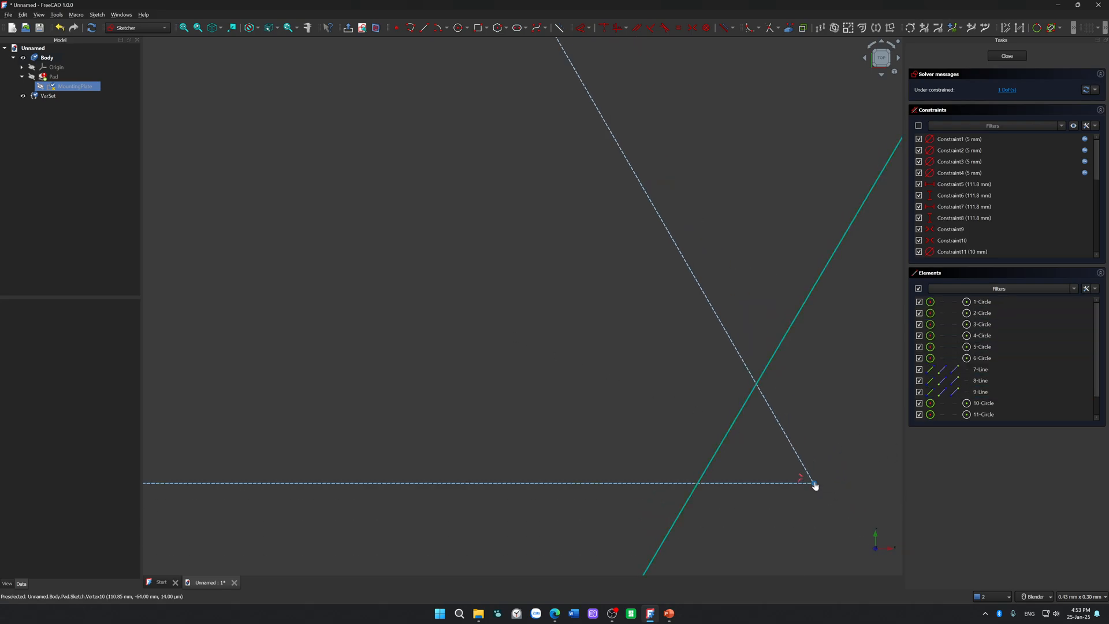
{"action": "left_click", "coordinate": [814, 482]}
{"action": "left_click", "coordinate": [995, 358], "text": "ctrl"}
{"action": "scroll", "coordinate": [1018, 246], "scroll_direction": "down", "scroll_amount": 7}
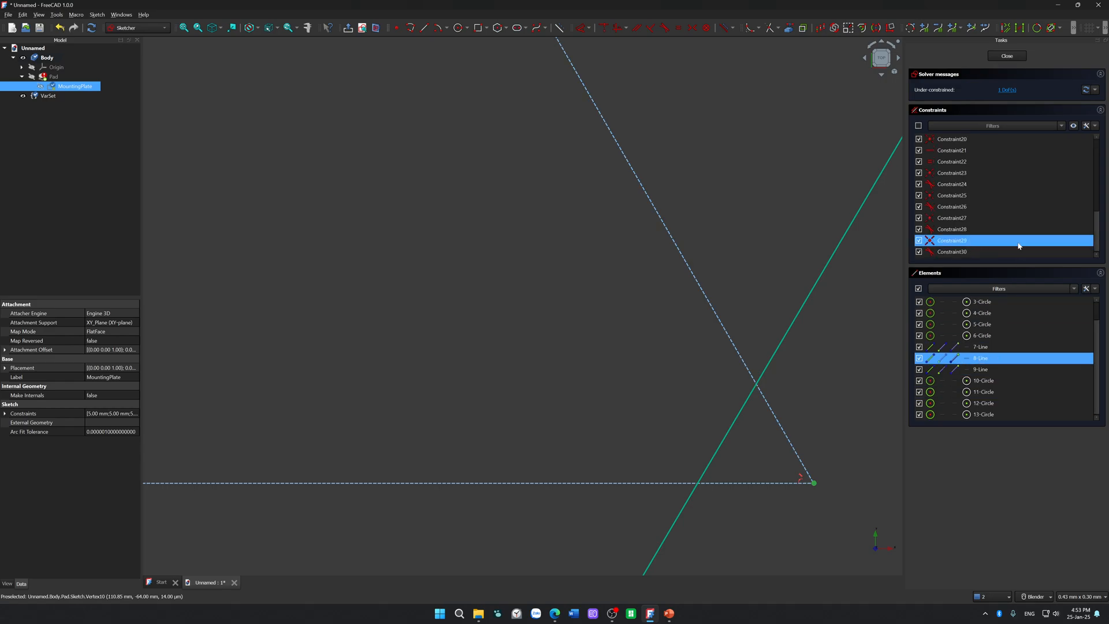
{"action": "left_click", "coordinate": [1011, 231]}
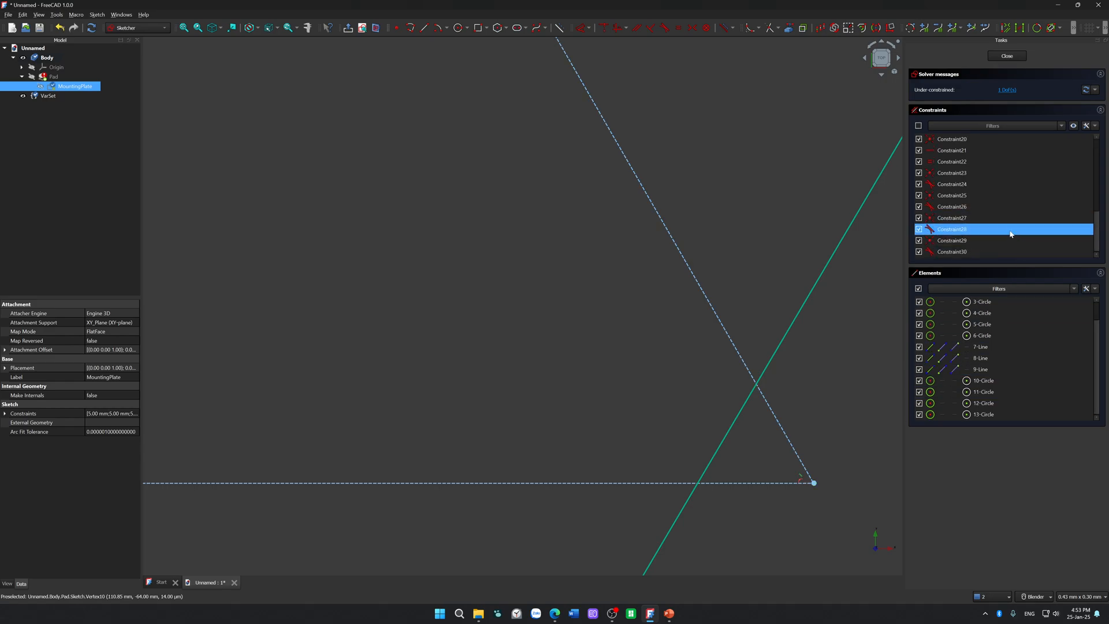
{"action": "key", "text": "Delete"}
Step: Delete two more constraints of the same type from the end of the constraint list
{"action": "left_click", "coordinate": [981, 253]}
{"action": "key", "text": "Delete"}
{"action": "left_click_drag", "start_coordinate": [980, 256], "coordinate": [1000, 194]}
{"action": "left_click", "coordinate": [995, 205]}
{"action": "key", "text": "Delete"}
Step: Delete Constraint17 and the last constraint of the diagonal-symbol type from the constraint list
{"action": "scroll", "coordinate": [1001, 185], "scroll_direction": "up", "scroll_amount": 2}
{"action": "scroll", "coordinate": [994, 205], "scroll_direction": "up", "scroll_amount": 4}
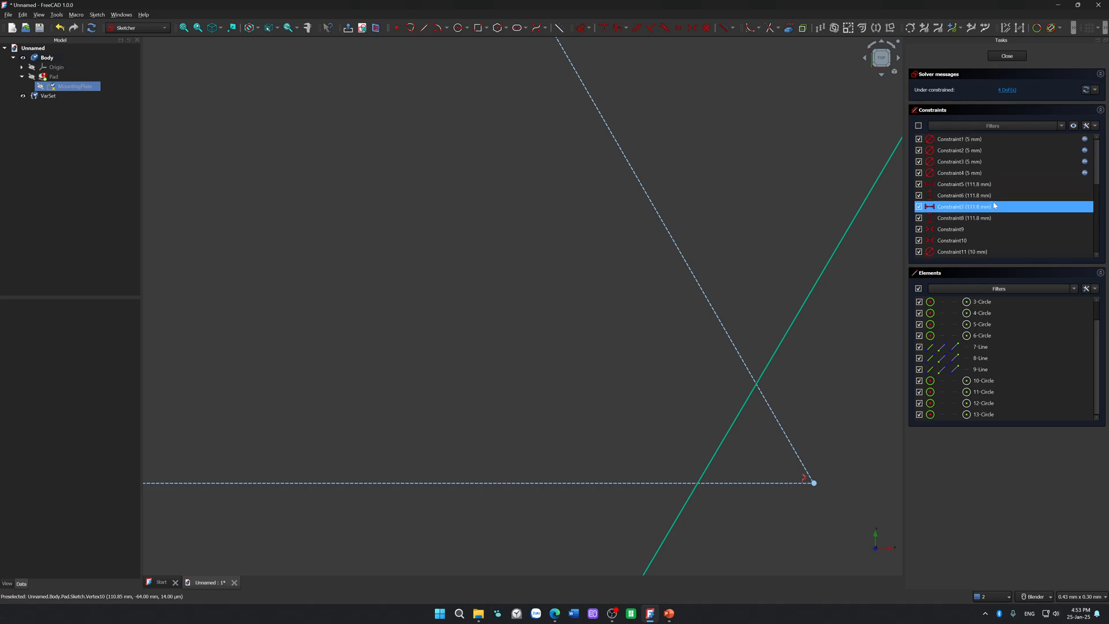
{"action": "scroll", "coordinate": [993, 209], "scroll_direction": "down", "scroll_amount": 4}
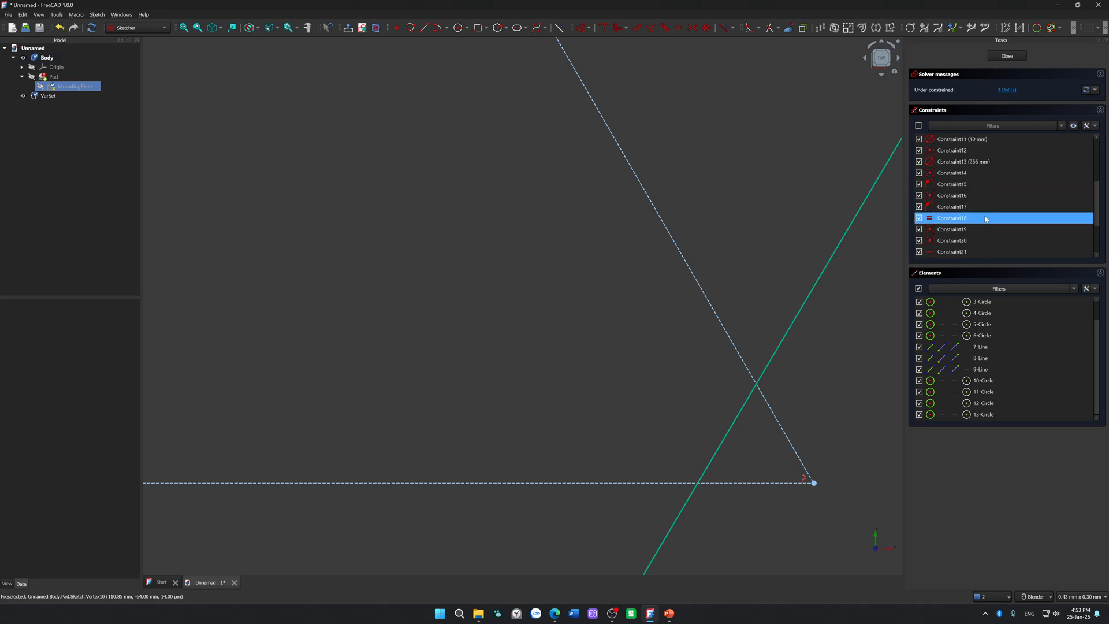
{"action": "left_click", "coordinate": [983, 208]}
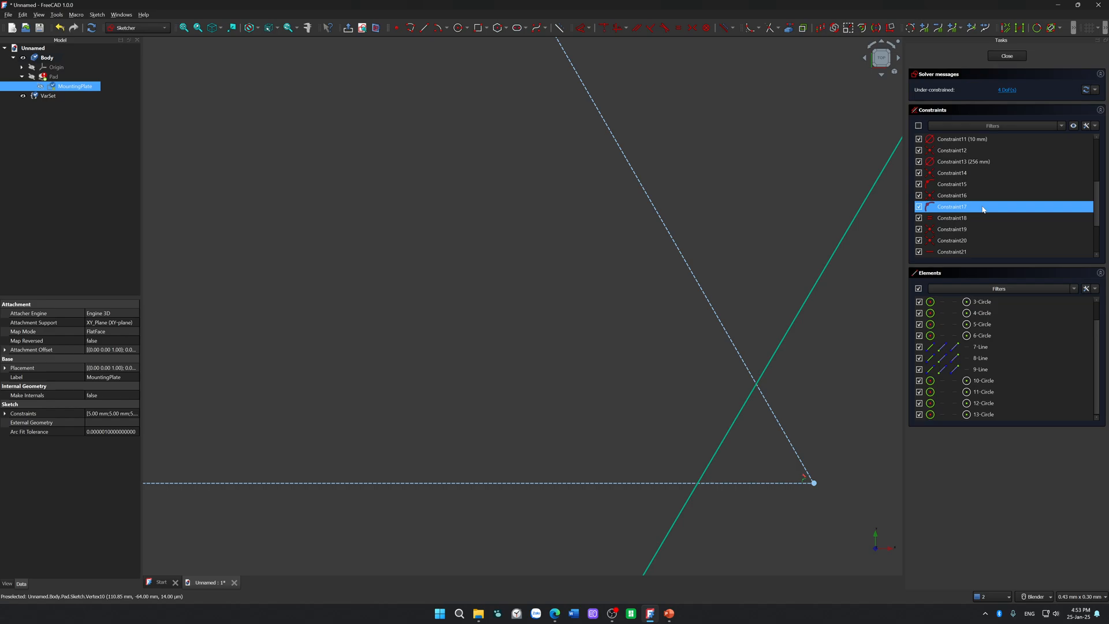
{"action": "key", "text": "Delete"}
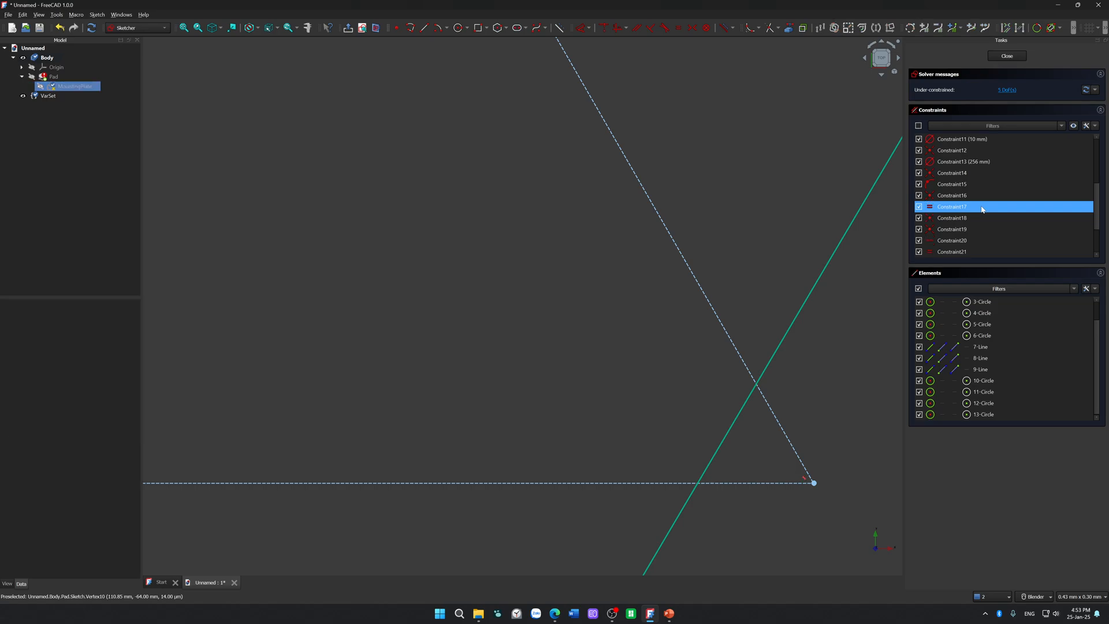
{"action": "left_click", "coordinate": [982, 184]}
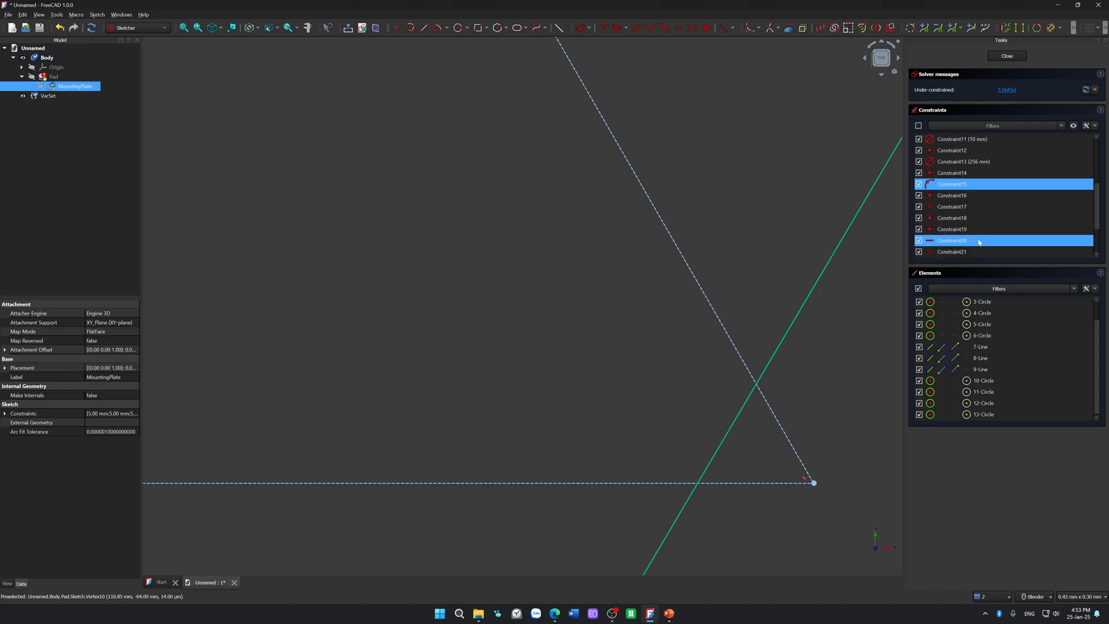
{"action": "scroll", "coordinate": [978, 240], "scroll_direction": "down", "scroll_amount": 2}
{"action": "key", "text": "Delete"}
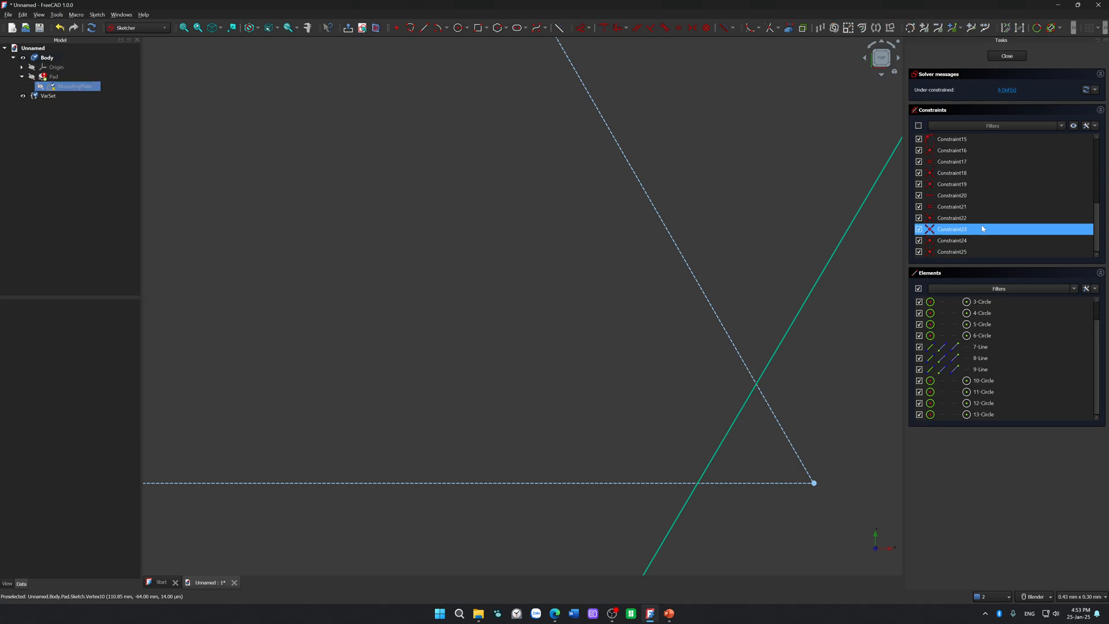
Step: Move the triangle by its base out beyond the lower left side of the large circle
{"action": "scroll", "coordinate": [816, 376], "scroll_direction": "down", "scroll_amount": 10}
{"action": "scroll", "coordinate": [817, 380], "scroll_direction": "down", "scroll_amount": 5}
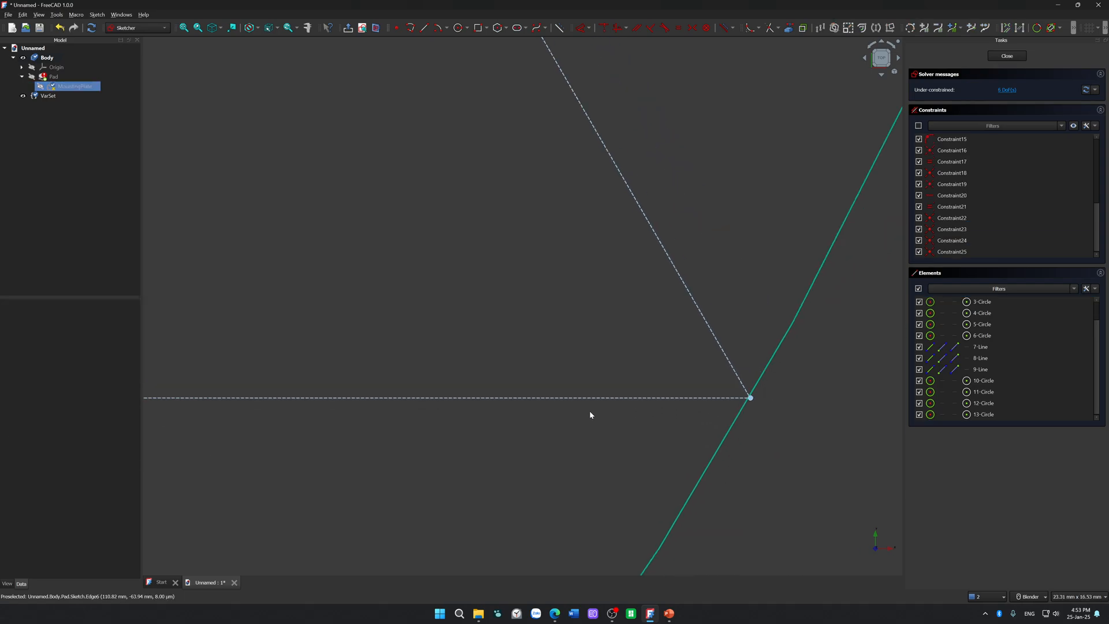
{"action": "scroll", "coordinate": [305, 384], "scroll_direction": "up", "scroll_amount": 5}
{"action": "scroll", "coordinate": [517, 387], "scroll_direction": "down", "scroll_amount": 3}
{"action": "left_click_drag", "start_coordinate": [590, 393], "coordinate": [551, 450]}
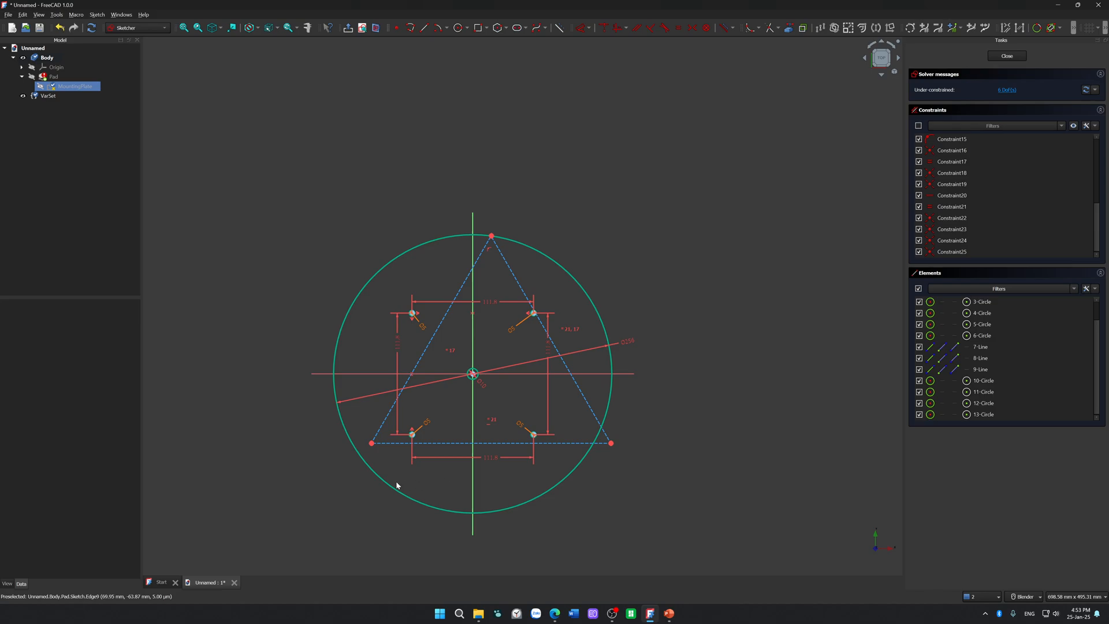
{"action": "left_click_drag", "start_coordinate": [390, 443], "coordinate": [154, 565]}
{"action": "scroll", "coordinate": [309, 522], "scroll_direction": "down", "scroll_amount": 3}
{"action": "middle_click_drag", "start_coordinate": [424, 507], "coordinate": [499, 327], "text": "shift"}
{"action": "scroll", "coordinate": [409, 356], "scroll_direction": "up", "scroll_amount": 6}
{"action": "left_click_drag", "start_coordinate": [436, 378], "coordinate": [422, 462]}
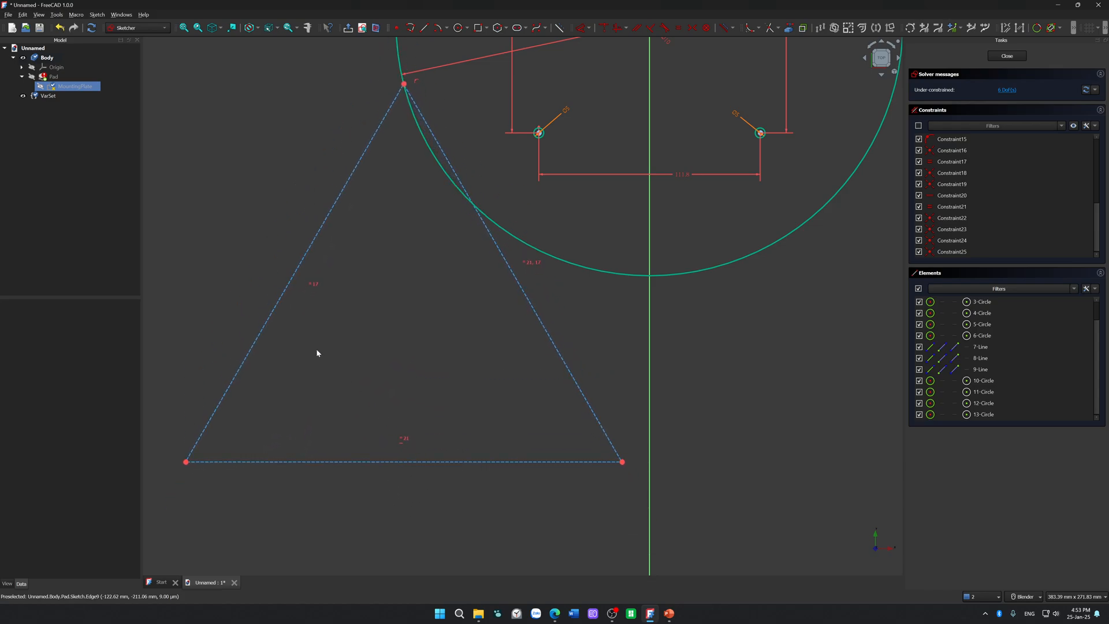
Step: Look up the triangle's equal-length constraints in the constraint list
{"action": "left_click", "coordinate": [312, 285]}
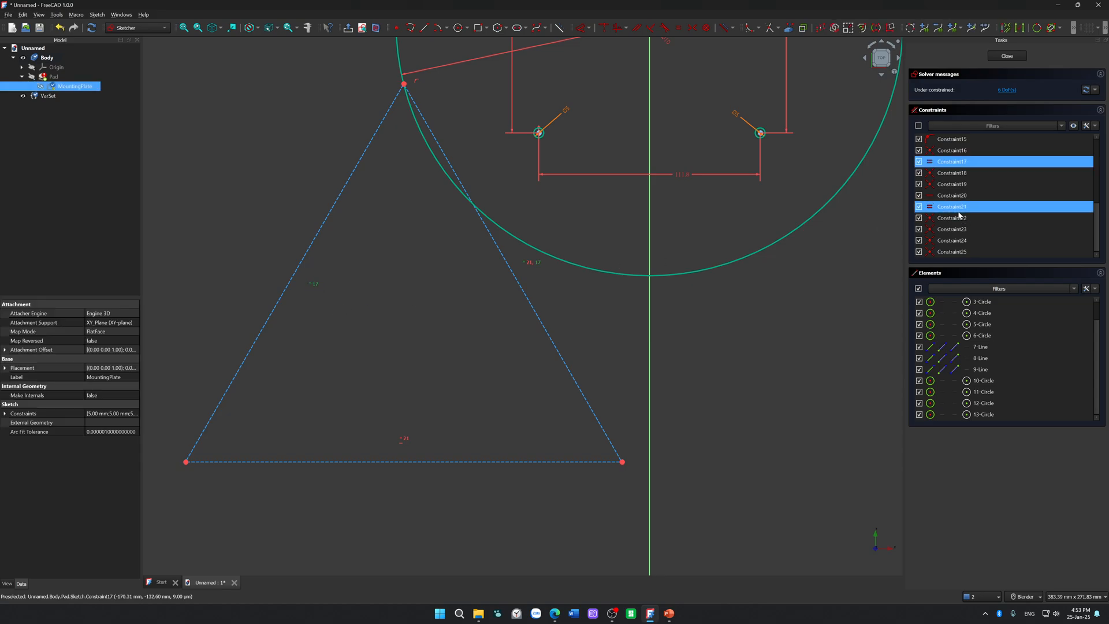
{"action": "scroll", "coordinate": [953, 212], "scroll_direction": "up", "scroll_amount": 5}
{"action": "left_click", "coordinate": [553, 289]}
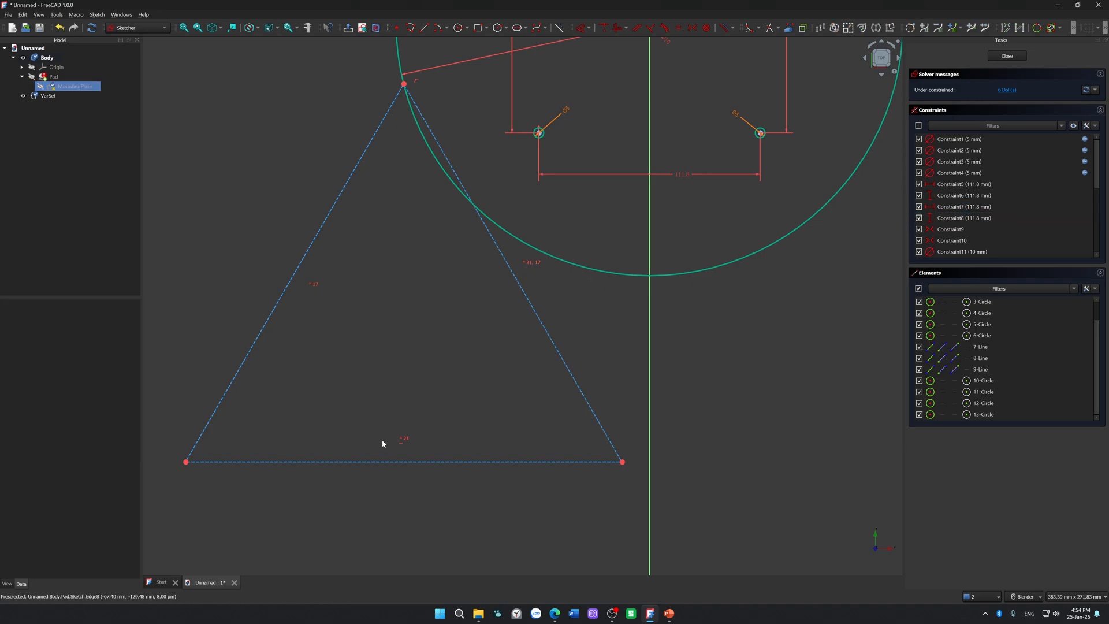
Step: Move the triangle back inside the large circle and constrain its lower left corner onto the circle
{"action": "scroll", "coordinate": [495, 392], "scroll_direction": "down", "scroll_amount": 5}
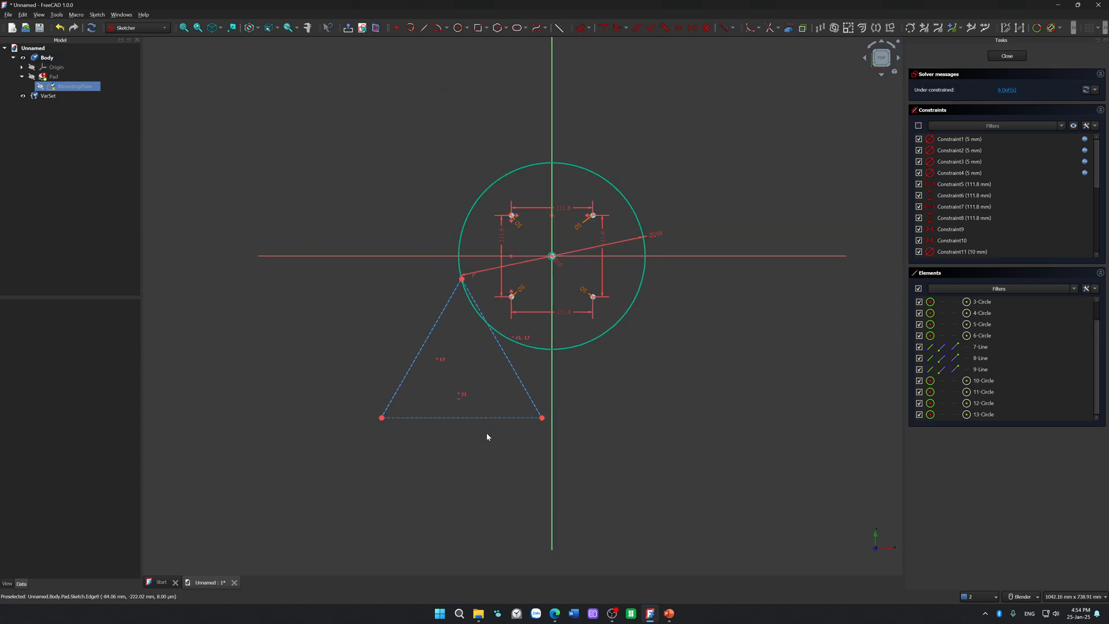
{"action": "mouse_move", "coordinate": [493, 423]}
{"action": "left_mouse_down"}
{"action": "mouse_move", "coordinate": [492, 459]}
{"action": "mouse_move", "coordinate": [540, 243]}
{"action": "mouse_move", "coordinate": [559, 325]}
{"action": "mouse_move", "coordinate": [572, 324]}
{"action": "mouse_move", "coordinate": [502, 338]}
{"action": "mouse_move", "coordinate": [546, 295]}
{"action": "mouse_move", "coordinate": [584, 296]}
{"action": "left_mouse_up"}
{"action": "scroll", "coordinate": [432, 339], "scroll_direction": "up", "scroll_amount": 4}
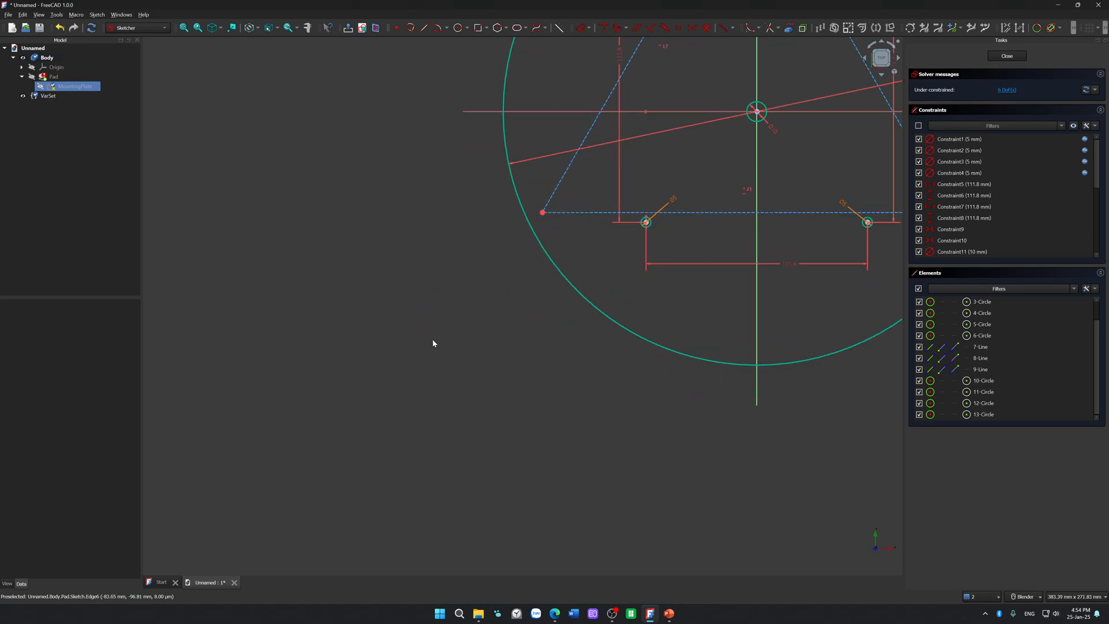
{"action": "left_click", "coordinate": [542, 213]}
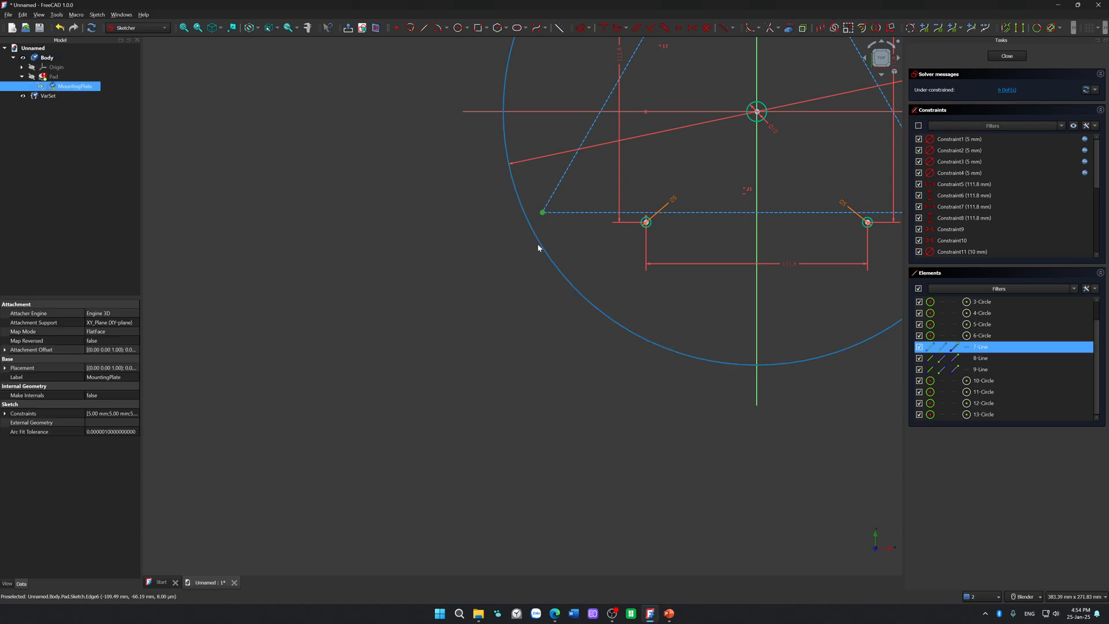
{"action": "left_click", "coordinate": [537, 248]}
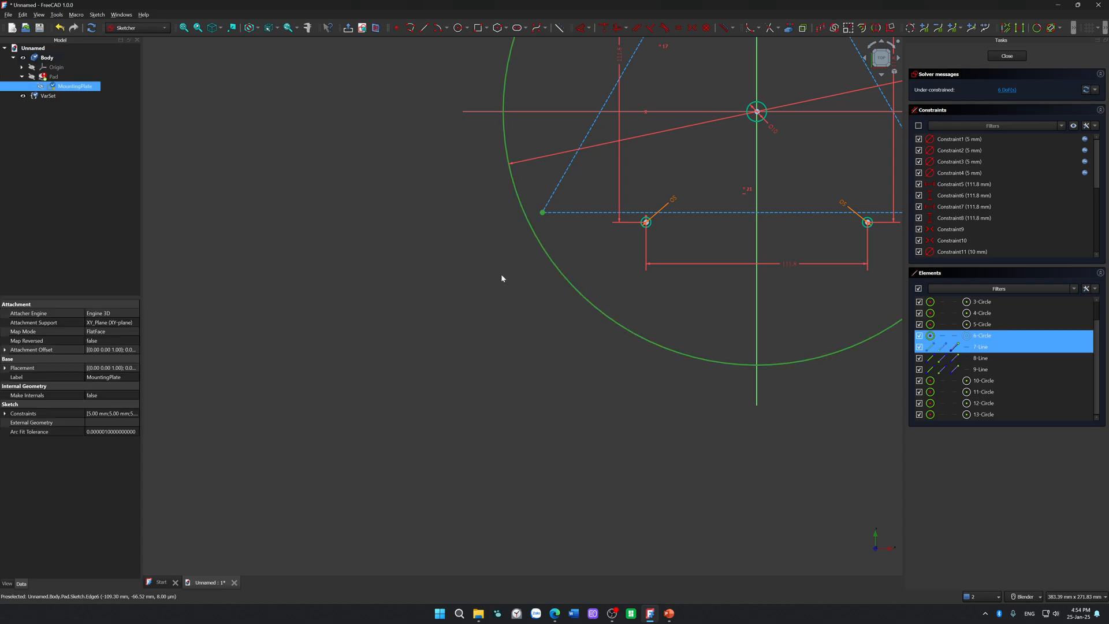
{"action": "left_click", "coordinate": [379, 372]}
{"action": "scroll", "coordinate": [495, 311], "scroll_direction": "down", "scroll_amount": 5}
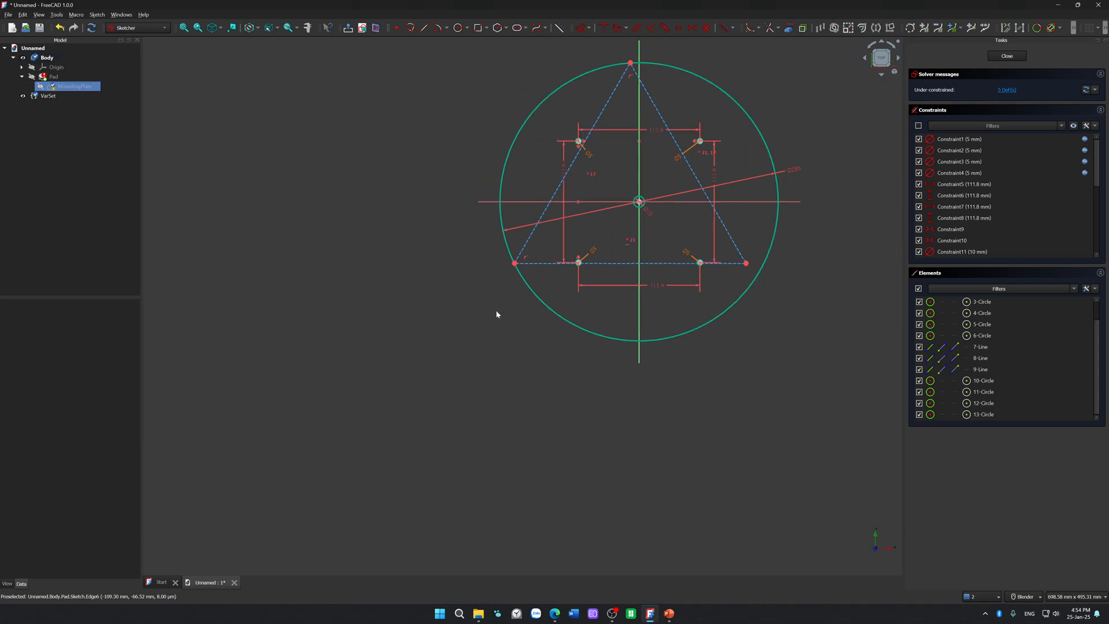
Step: Try to constrain the triangle's lower right corner onto the large circle, and undo that constraint
{"action": "mouse_move", "coordinate": [582, 282]}
{"action": "left_mouse_down"}
{"action": "mouse_move", "coordinate": [666, 297]}
{"action": "mouse_move", "coordinate": [757, 379]}
{"action": "mouse_move", "coordinate": [581, 272]}
{"action": "mouse_move", "coordinate": [639, 317]}
{"action": "mouse_move", "coordinate": [631, 301]}
{"action": "left_mouse_up"}
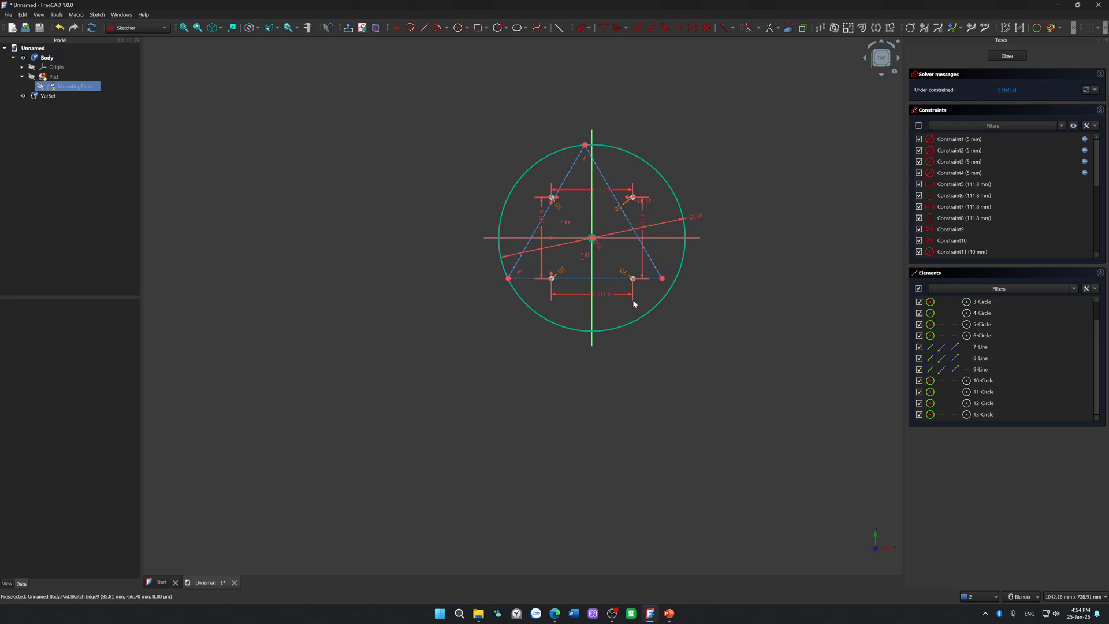
{"action": "scroll", "coordinate": [641, 301], "scroll_direction": "up", "scroll_amount": 5}
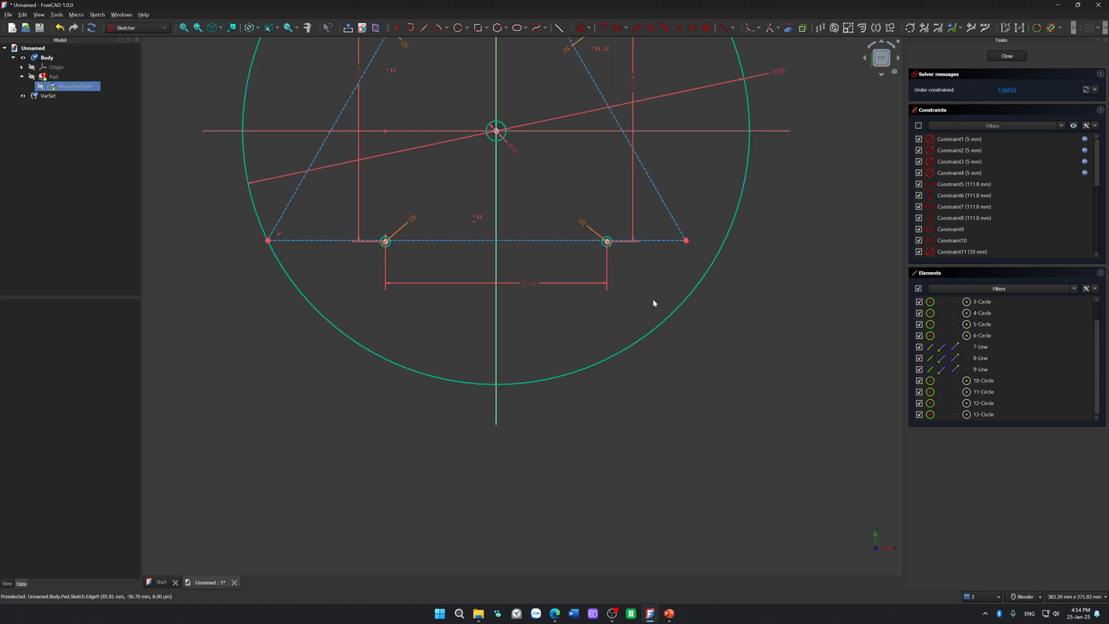
{"action": "left_click", "coordinate": [688, 241]}
{"action": "left_click", "coordinate": [703, 277]}
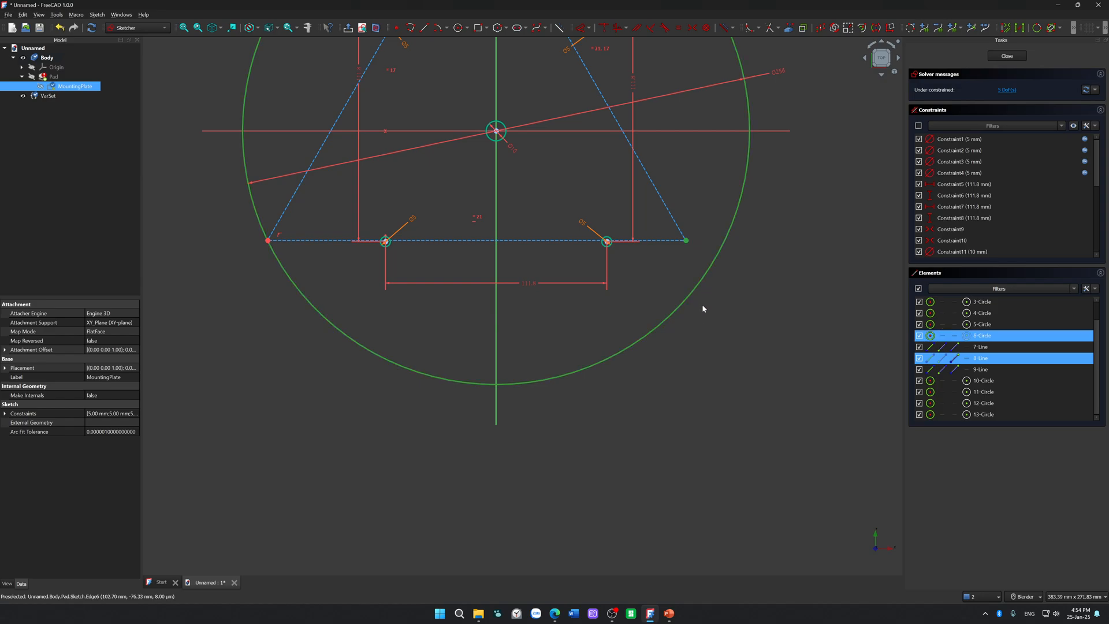
{"action": "key", "text": "o"}
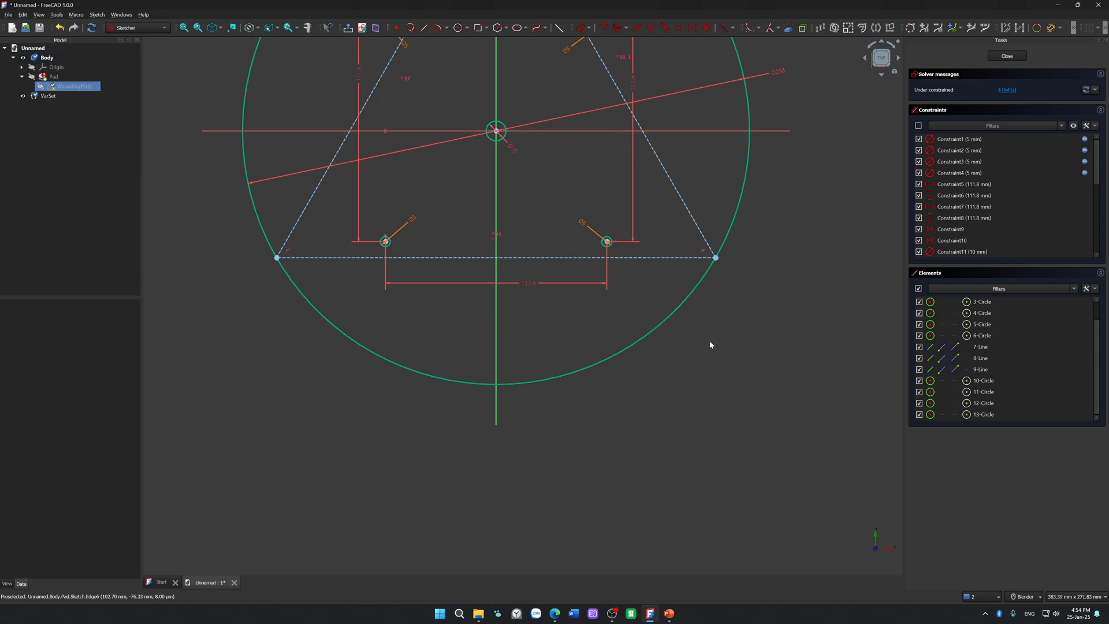
{"action": "scroll", "coordinate": [722, 283], "scroll_direction": "up", "scroll_amount": 8}
{"action": "scroll", "coordinate": [709, 242], "scroll_direction": "down", "scroll_amount": 5}
{"action": "key", "text": "ctrl+z"}
Step: Move the triangle's lower right corner freehand onto the large circle
{"action": "scroll", "coordinate": [709, 242], "scroll_direction": "down", "scroll_amount": 3}
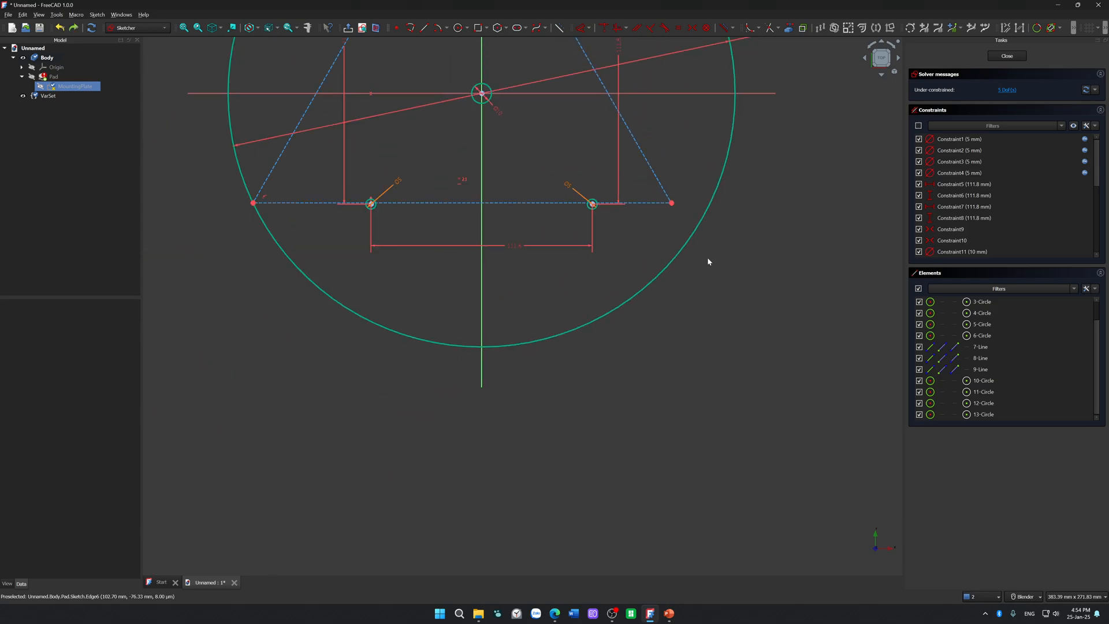
{"action": "left_click_drag", "start_coordinate": [672, 203], "coordinate": [656, 295]}
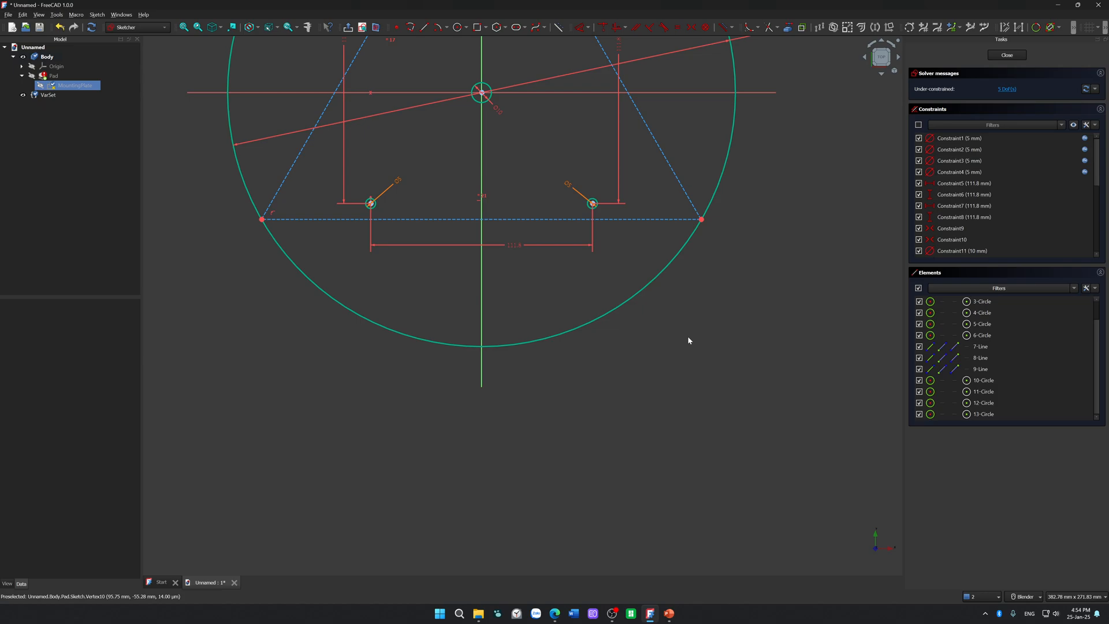
{"action": "scroll", "coordinate": [623, 310], "scroll_direction": "down", "scroll_amount": 4}
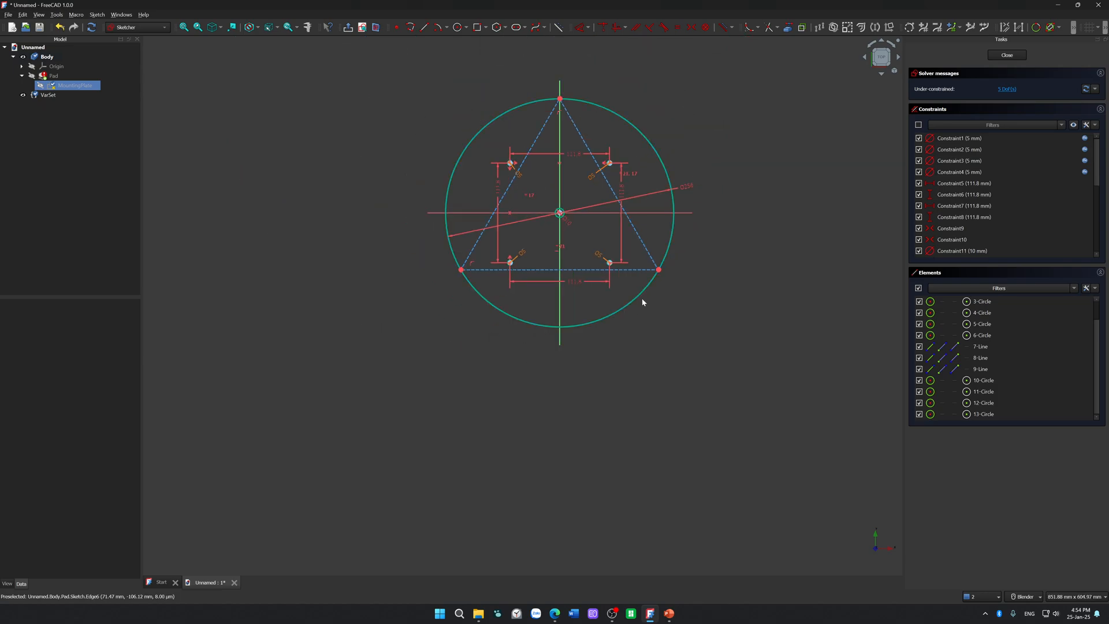
Step: Reposition the large circle's diameter dimension slightly farther out at the upper right
{"action": "left_click", "coordinate": [673, 243]}
{"action": "left_click_drag", "start_coordinate": [686, 191], "coordinate": [710, 176]}
{"action": "left_click", "coordinate": [711, 179]}
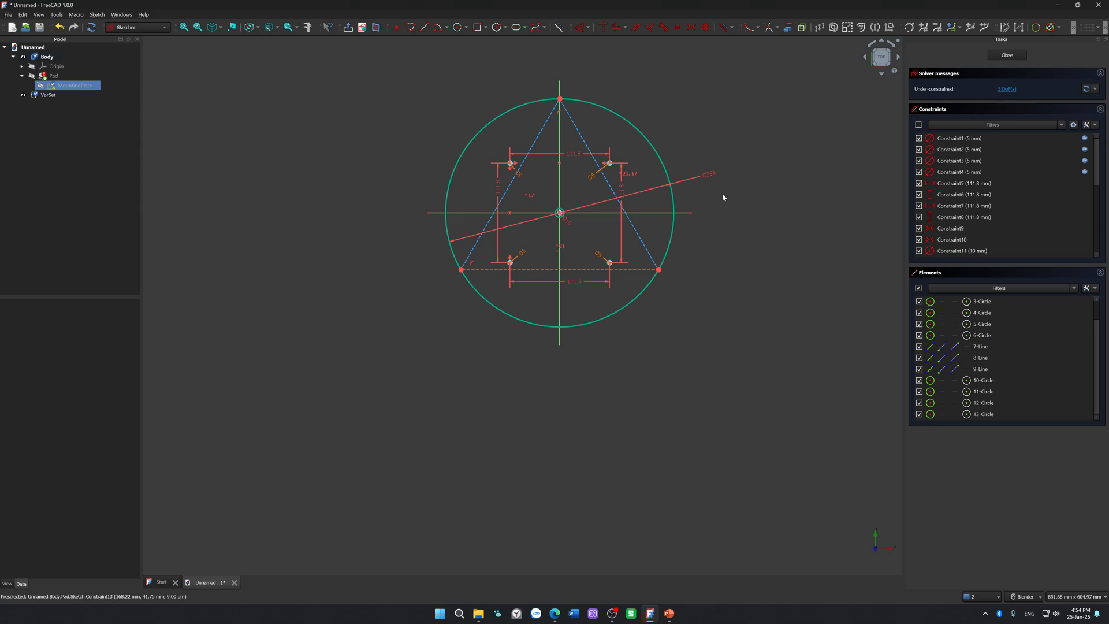
Step: Delete all three sides of the inscribed construction triangle
{"action": "left_click", "coordinate": [647, 247]}
{"action": "key", "text": "Delete"}
{"action": "left_click", "coordinate": [644, 269]}
{"action": "key", "text": "Delete"}
{"action": "left_click", "coordinate": [472, 252]}
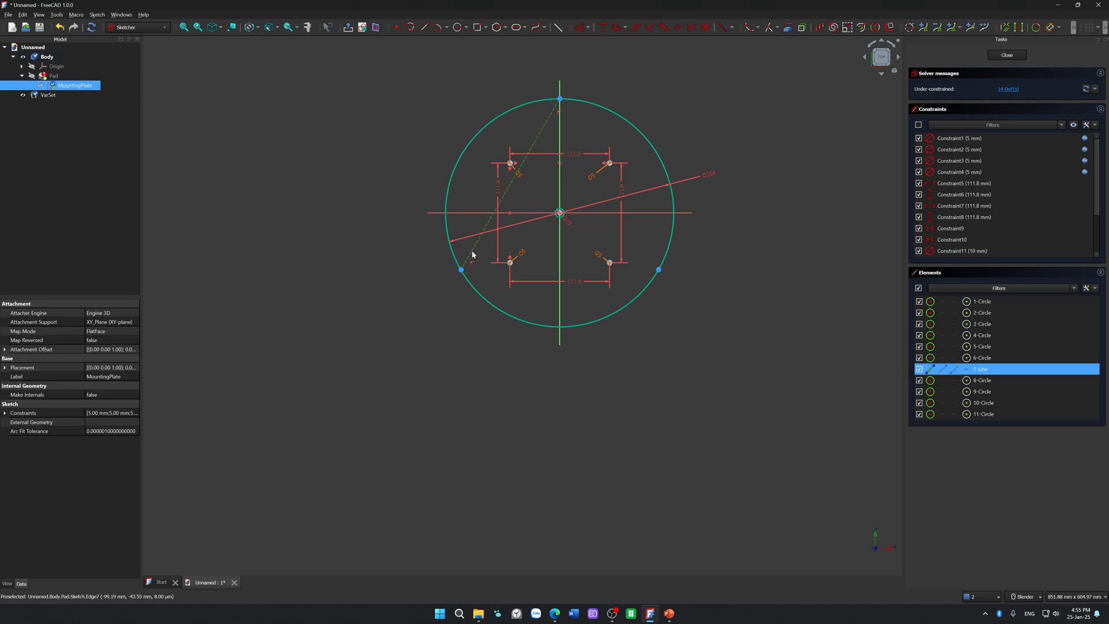
{"action": "key", "text": "Delete"}
Step: Try to delete the tiny circles left at the triangle's former lower right corner, and undo the last deletion
{"action": "left_click", "coordinate": [659, 272]}
{"action": "key", "text": "Delete"}
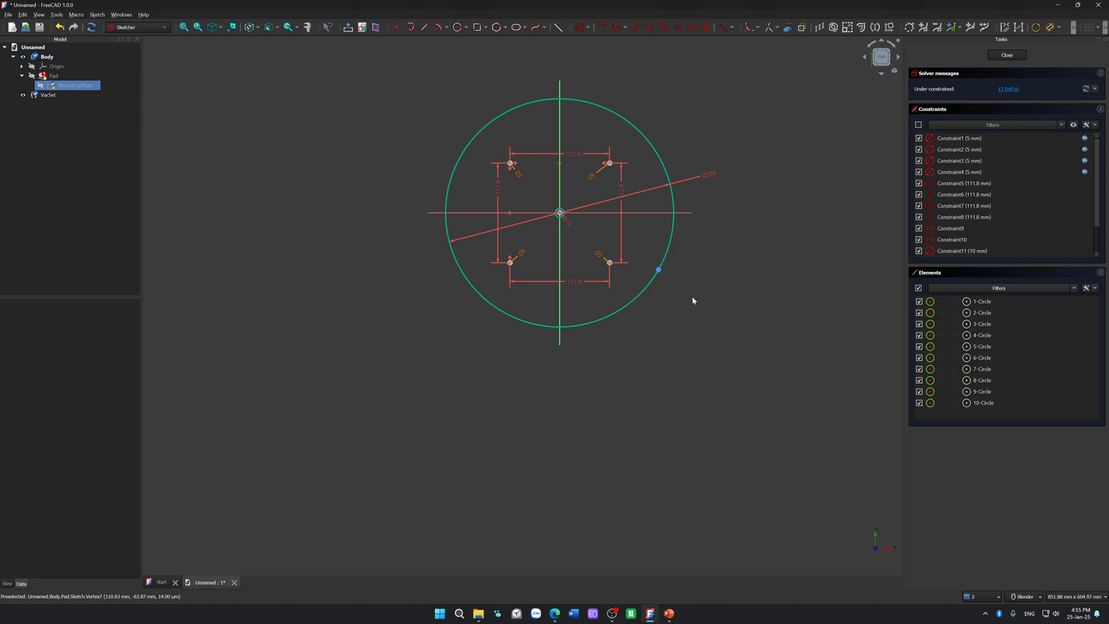
{"action": "left_click", "coordinate": [658, 271]}
{"action": "key", "text": "Delete"}
{"action": "left_click", "coordinate": [659, 271]}
{"action": "key", "text": "Delete"}
{"action": "left_click", "coordinate": [659, 272]}
{"action": "key", "text": "Escape"}
{"action": "scroll", "coordinate": [668, 299], "scroll_direction": "up", "scroll_amount": 5}
{"action": "left_click_drag", "start_coordinate": [718, 205], "coordinate": [575, 247]}
{"action": "key", "text": "Delete"}
{"action": "scroll", "coordinate": [615, 225], "scroll_direction": "down", "scroll_amount": 5}
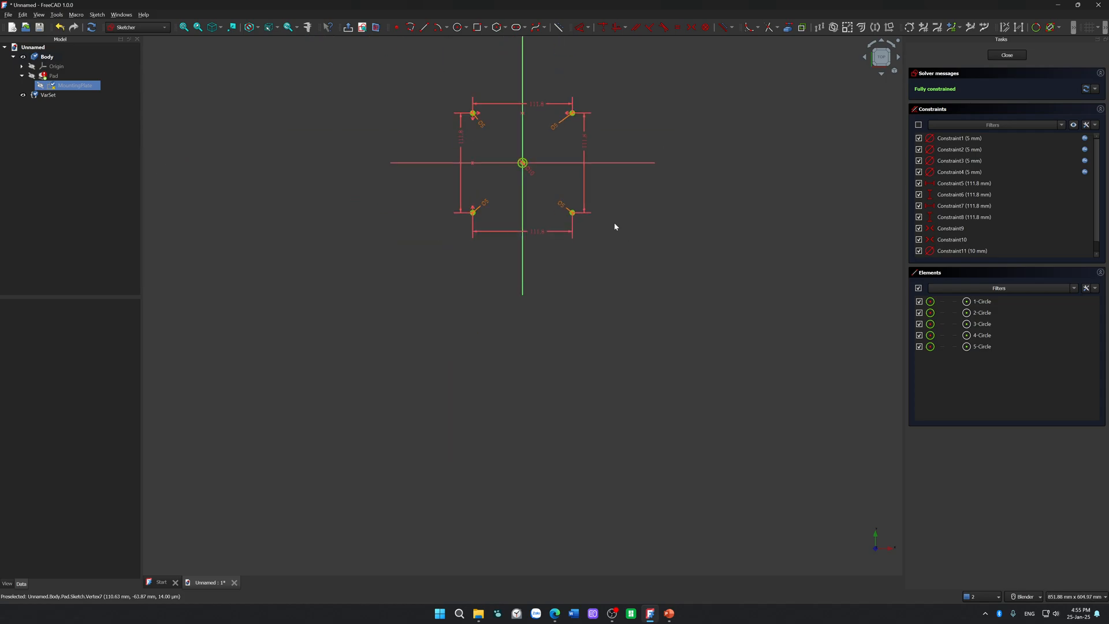
{"action": "key", "text": "ctrl+z"}
Step: Move leftover tiny circles away from the former lower right corner and delete them, undoing the last deletion
{"action": "scroll", "coordinate": [636, 228], "scroll_direction": "up", "scroll_amount": 5}
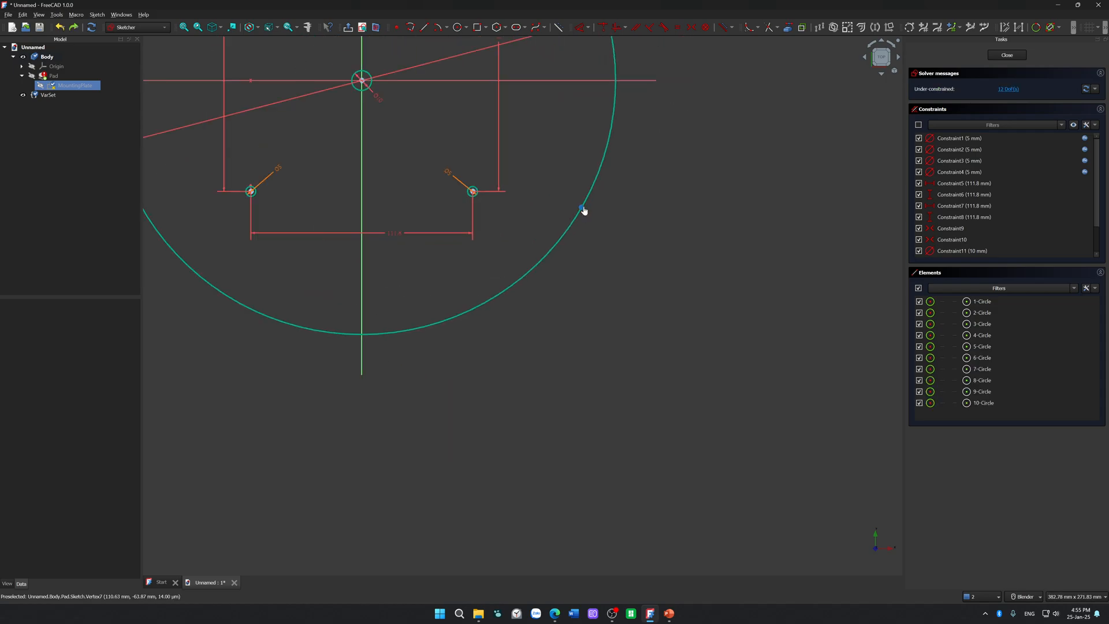
{"action": "left_click", "coordinate": [450, 267]}
{"action": "left_click_drag", "start_coordinate": [474, 263], "coordinate": [421, 290]}
{"action": "key", "text": "Delete"}
{"action": "left_click_drag", "start_coordinate": [582, 208], "coordinate": [476, 274]}
{"action": "key", "text": "Delete"}
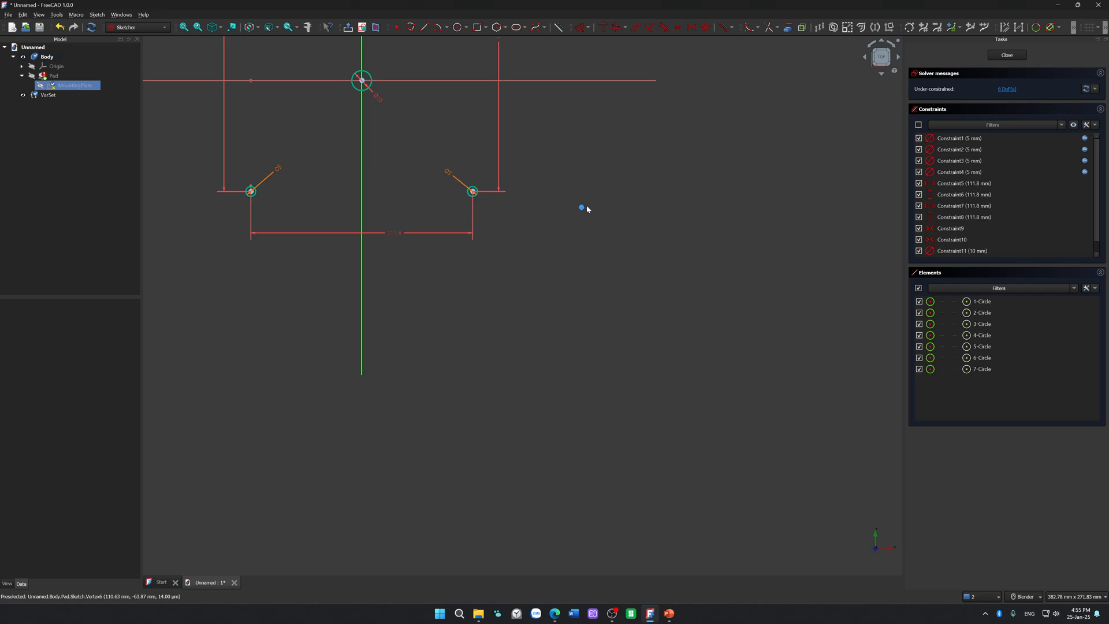
{"action": "key", "text": "ctrl+z"}
Step: Move the remaining tiny circles outside the large circle and delete them, keeping the large circle and the five hole circles
{"action": "left_click", "coordinate": [511, 235]}
{"action": "key", "text": "Delete"}
{"action": "left_click_drag", "start_coordinate": [582, 209], "coordinate": [629, 269]}
{"action": "left_click_drag", "start_coordinate": [673, 228], "coordinate": [593, 331]}
{"action": "key", "text": "Delete"}
{"action": "left_click_drag", "start_coordinate": [582, 207], "coordinate": [643, 279]}
{"action": "left_click_drag", "start_coordinate": [722, 253], "coordinate": [587, 364]}
{"action": "key", "text": "Delete"}
{"action": "left_click_drag", "start_coordinate": [511, 236], "coordinate": [655, 307]}
{"action": "left_click_drag", "start_coordinate": [695, 372], "coordinate": [625, 267]}
{"action": "key", "text": "Delete"}
{"action": "scroll", "coordinate": [625, 266], "scroll_direction": "down", "scroll_amount": 5}
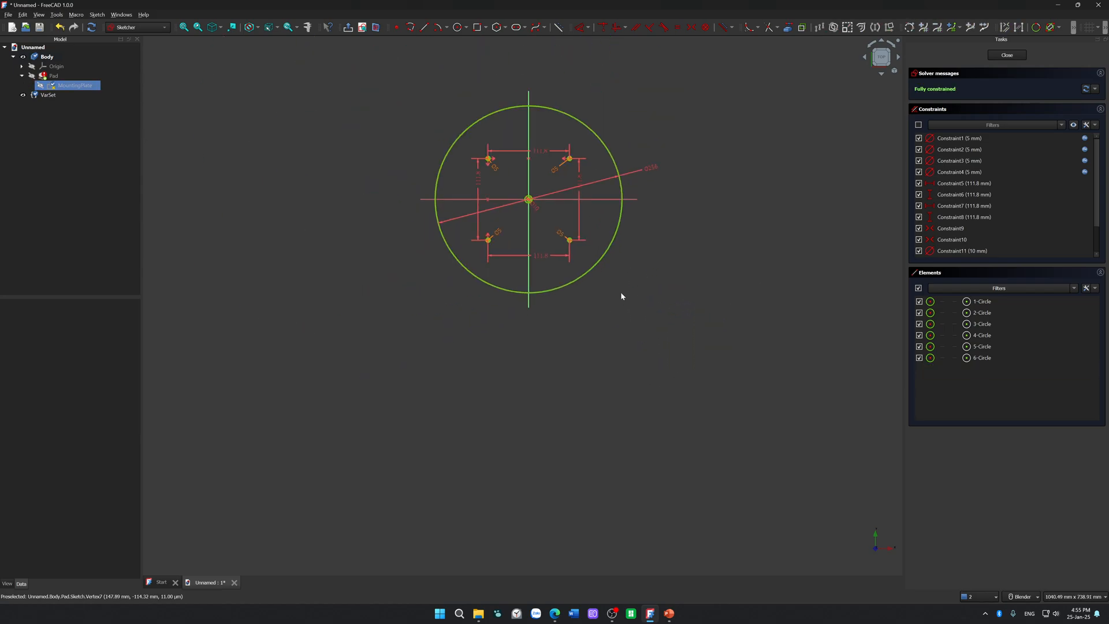
{"action": "scroll", "coordinate": [620, 292], "scroll_direction": "up", "scroll_amount": 3}
{"action": "scroll", "coordinate": [561, 228], "scroll_direction": "up", "scroll_amount": 1}
{"action": "mouse_move", "coordinate": [519, 241]}
{"action": "middle_mouse_down", "text": "shift"}
{"action": "mouse_move", "coordinate": [532, 289]}
{"action": "mouse_move", "coordinate": [520, 342]}
{"action": "middle_mouse_up", "text": "shift"}
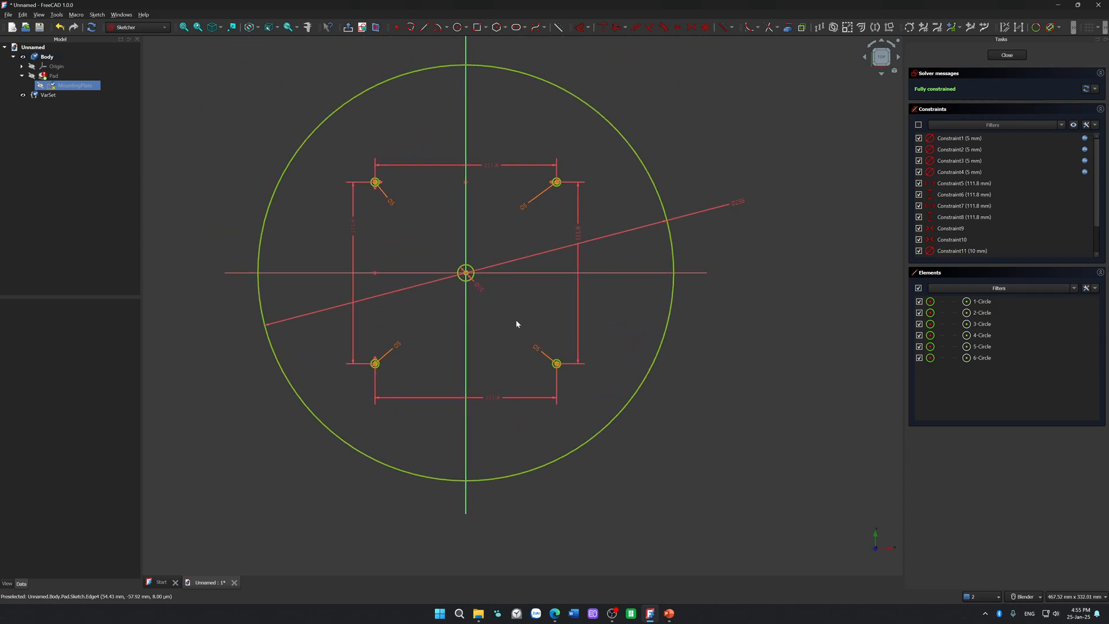
Step: Draw a line across the large circle from a point near its top to a point on its left side
{"action": "left_click", "coordinate": [424, 27]}
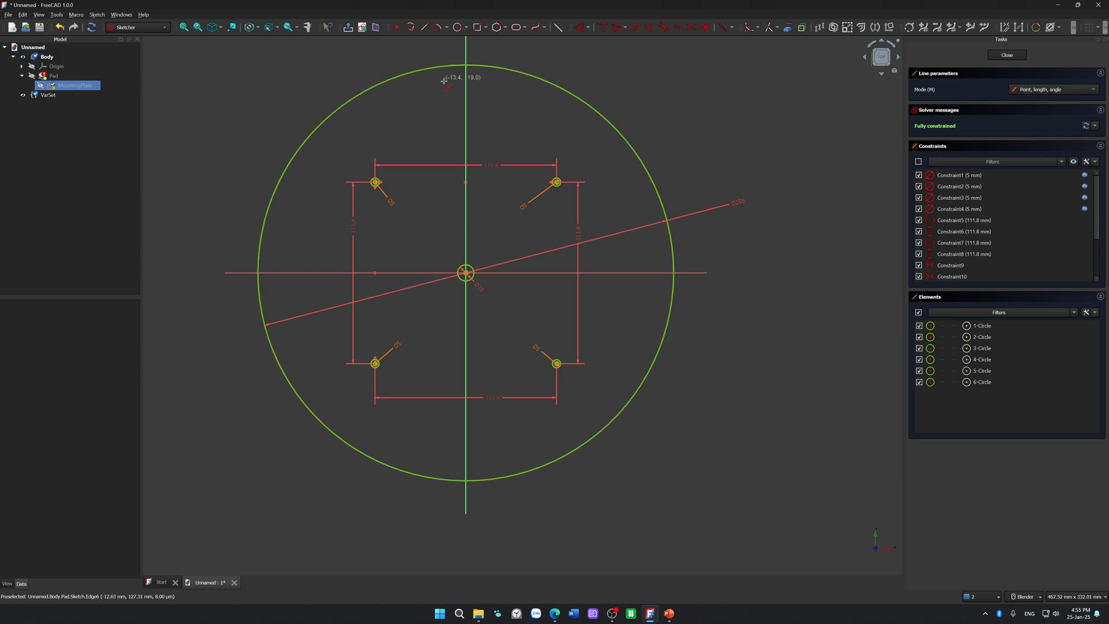
{"action": "left_click", "coordinate": [439, 67]}
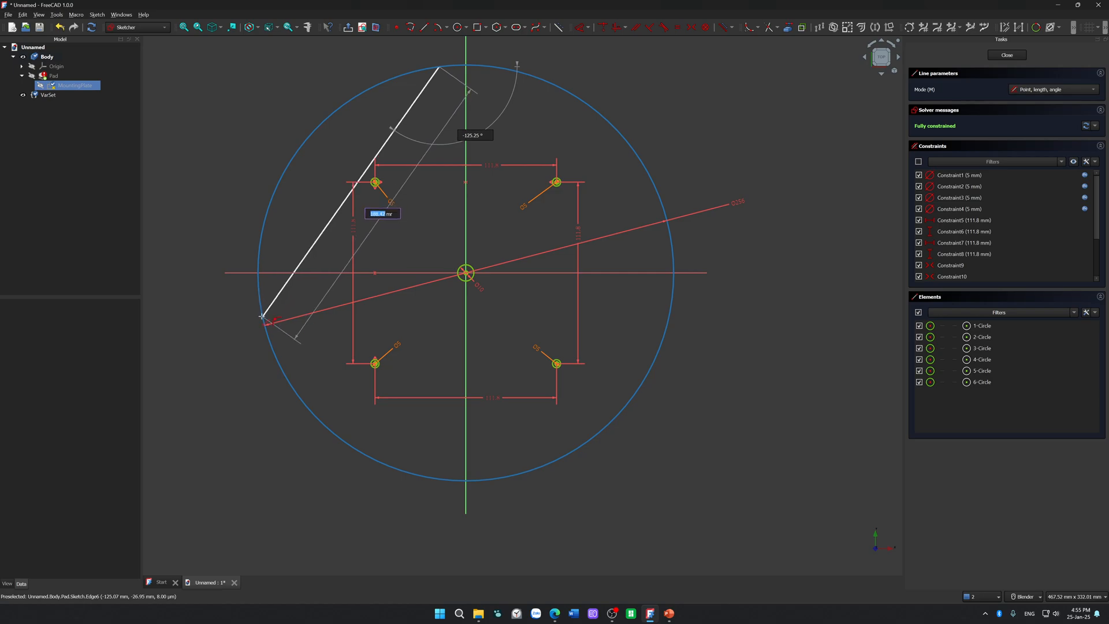
{"action": "left_click", "coordinate": [261, 307]}
{"action": "right_click", "coordinate": [319, 356]}
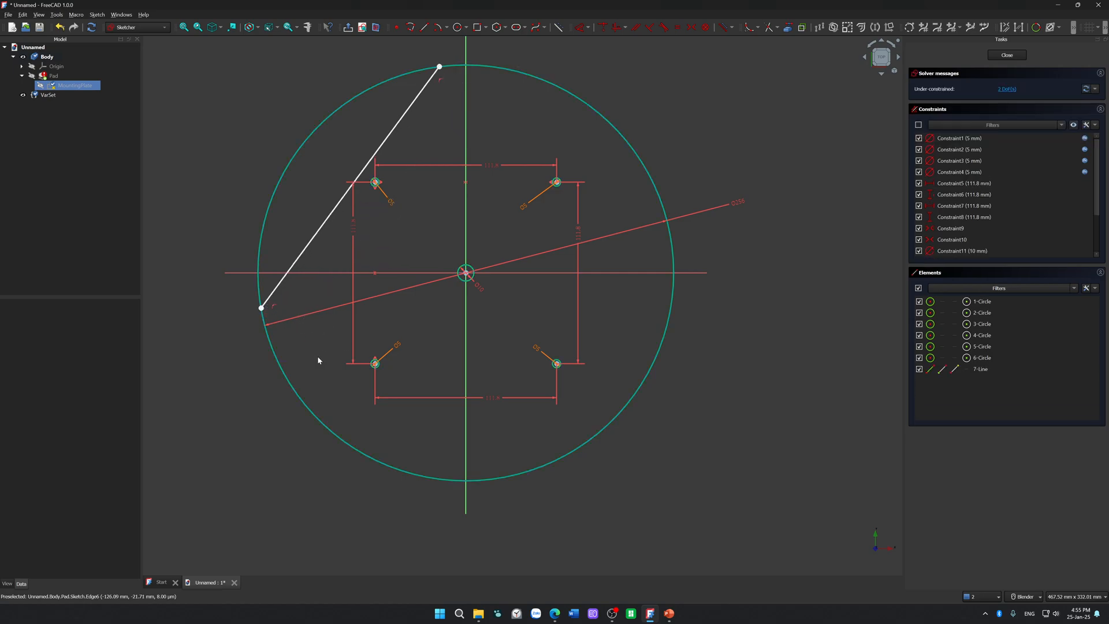
{"action": "left_click", "coordinate": [323, 232]}
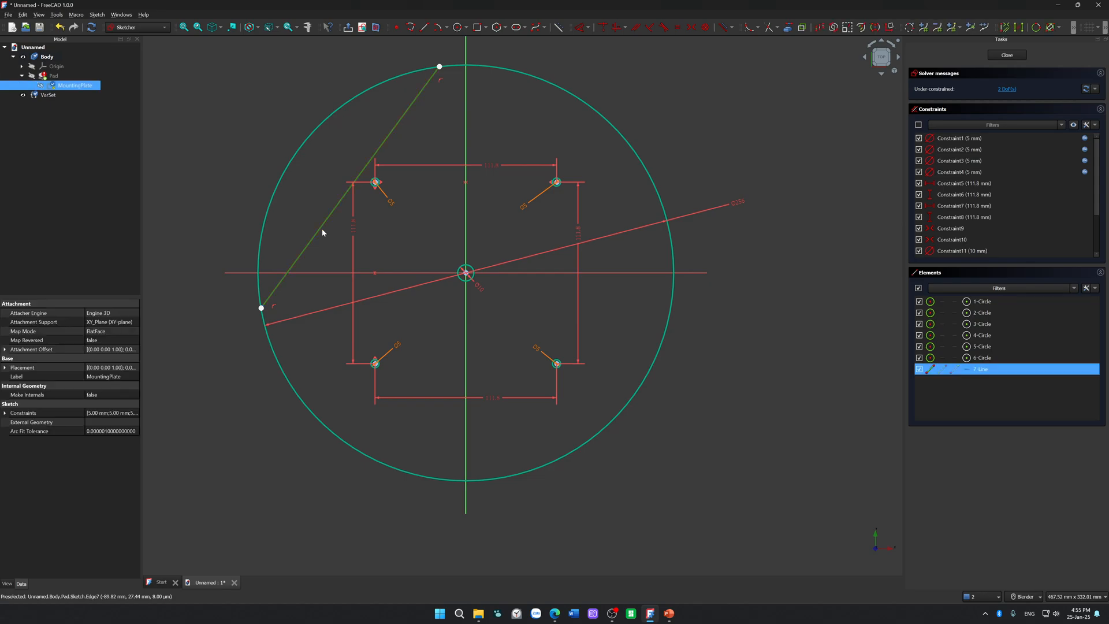
{"action": "left_click", "coordinate": [507, 116]}
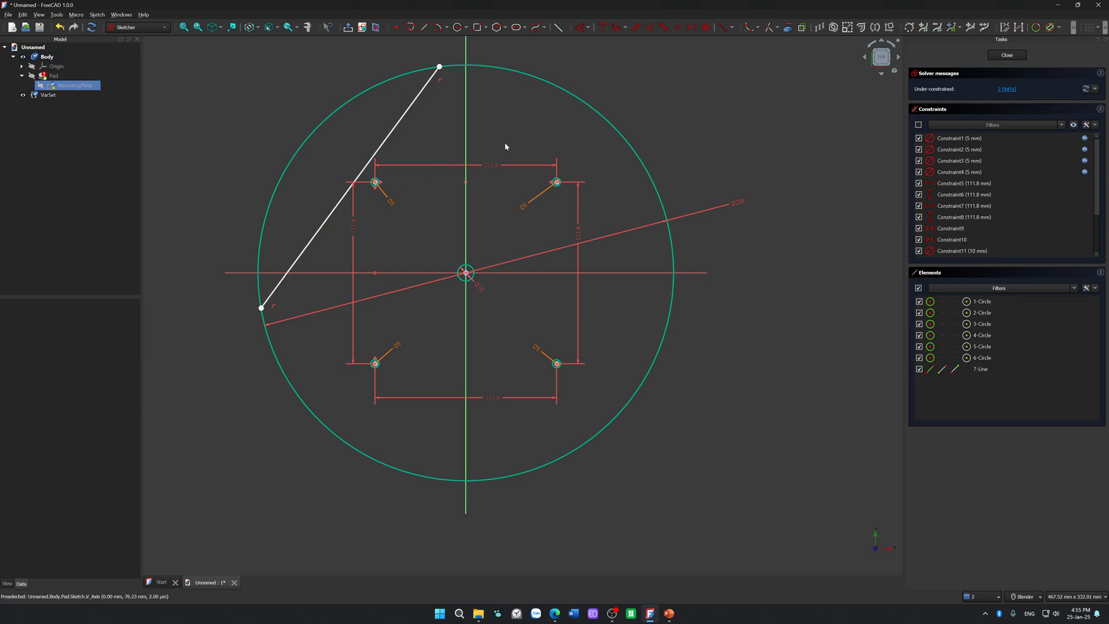
Step: Draw a second line from the first line's upper end to the large circle's right side, and constrain both lines to equal length
{"action": "left_click", "coordinate": [424, 28]}
{"action": "left_click", "coordinate": [441, 64]}
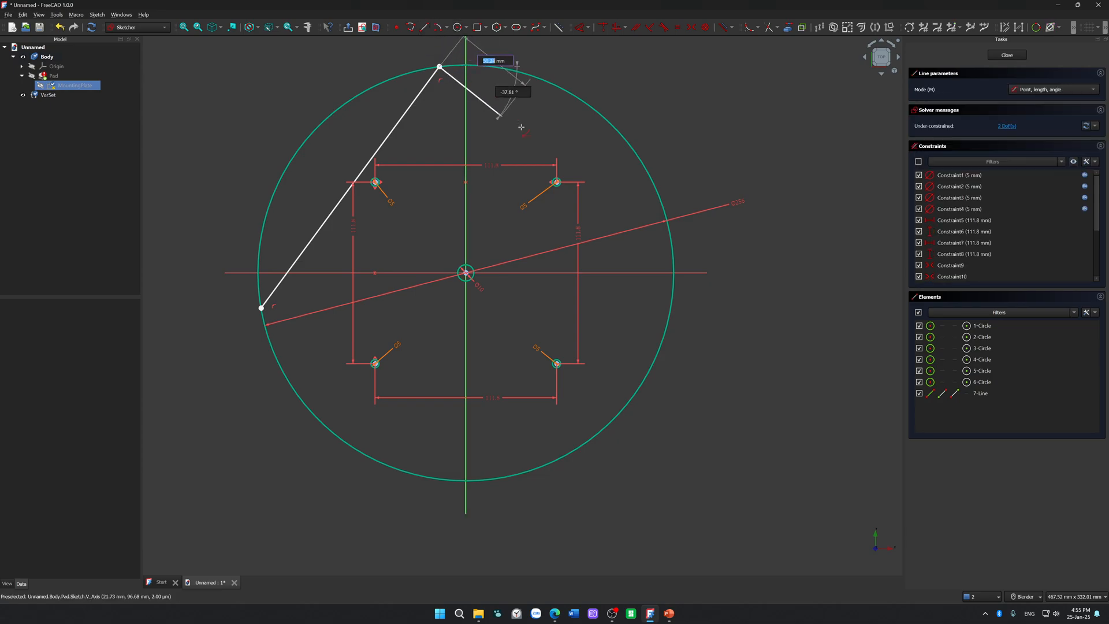
{"action": "left_click", "coordinate": [658, 194]}
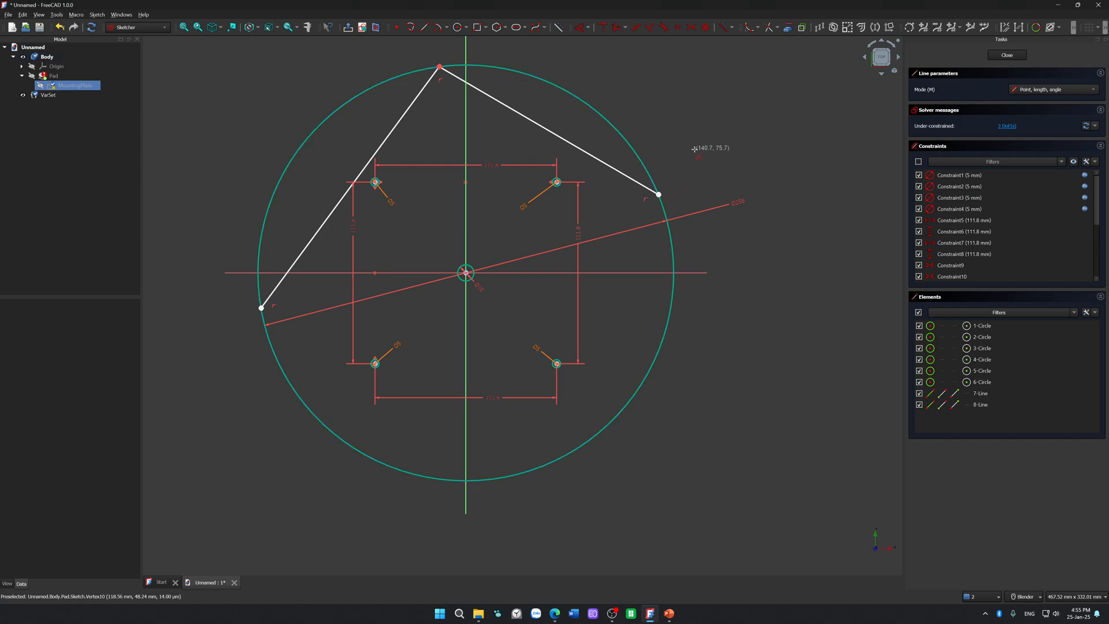
{"action": "left_click", "coordinate": [315, 235]}
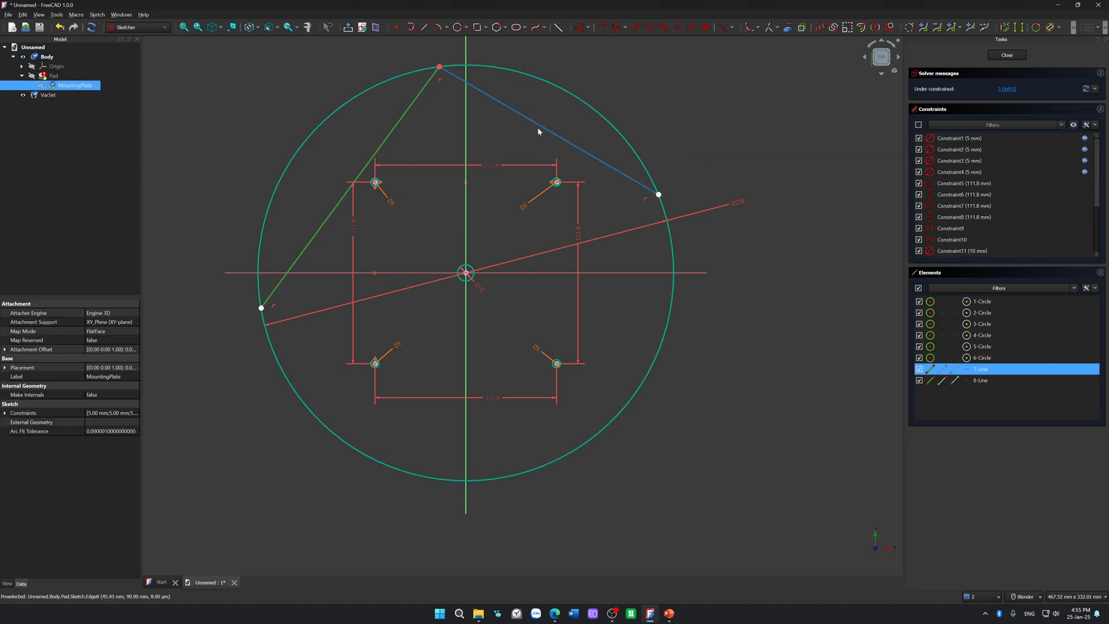
{"action": "left_click", "coordinate": [537, 124]}
{"action": "left_click", "coordinate": [678, 28]}
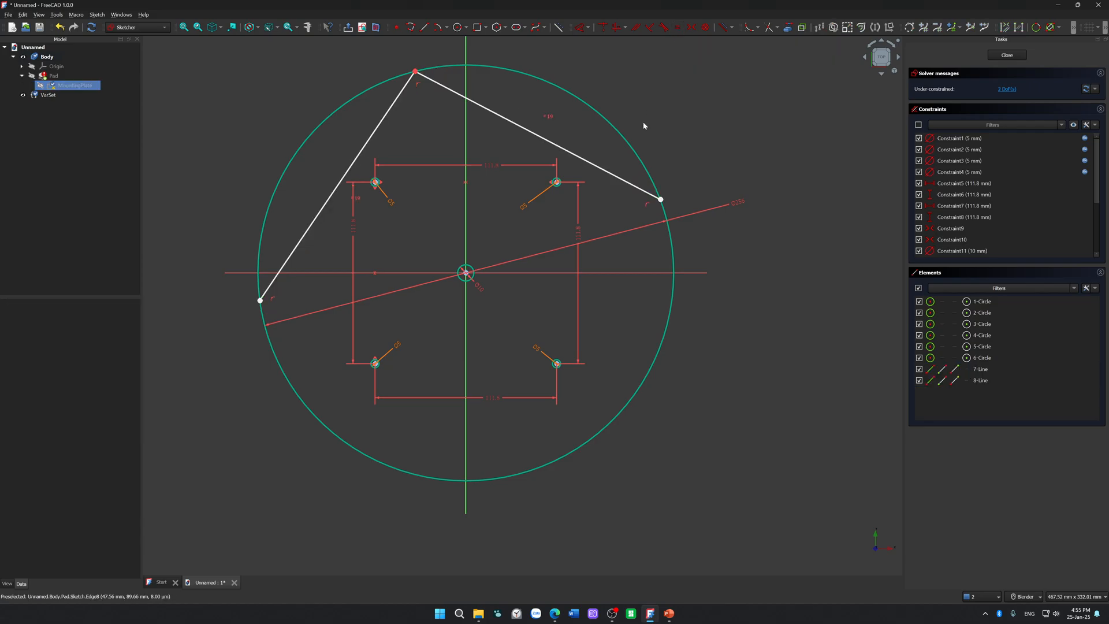
Step: Move the lines' free ends down along the large circle and close the triangle with a third line between them
{"action": "mouse_move", "coordinate": [631, 227]}
{"action": "left_mouse_down"}
{"action": "mouse_move", "coordinate": [659, 327]}
{"action": "mouse_move", "coordinate": [661, 254]}
{"action": "mouse_move", "coordinate": [611, 349]}
{"action": "mouse_move", "coordinate": [692, 311]}
{"action": "left_mouse_up"}
{"action": "mouse_move", "coordinate": [684, 215]}
{"action": "left_mouse_down"}
{"action": "mouse_move", "coordinate": [639, 137]}
{"action": "mouse_move", "coordinate": [608, 188]}
{"action": "mouse_move", "coordinate": [636, 300]}
{"action": "left_mouse_up"}
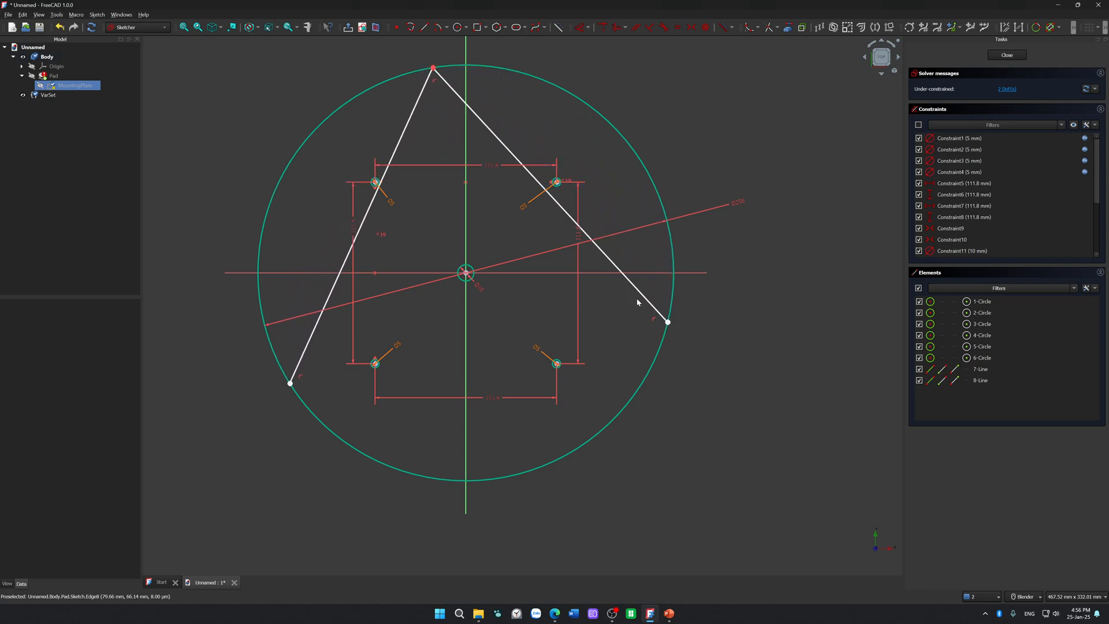
{"action": "left_click", "coordinate": [424, 27]}
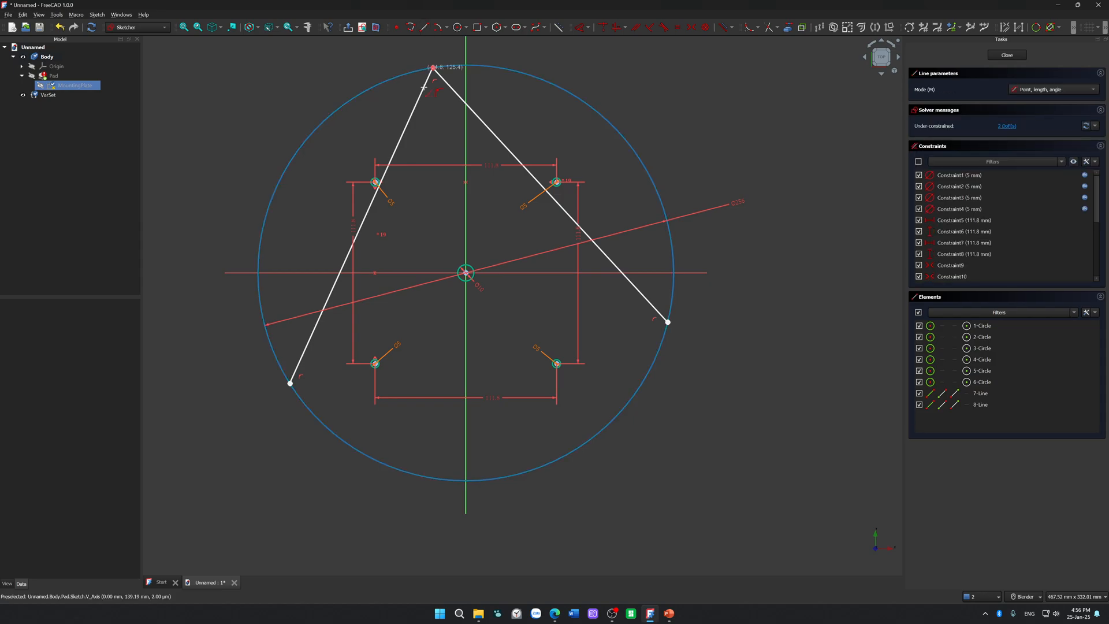
{"action": "left_click", "coordinate": [291, 383]}
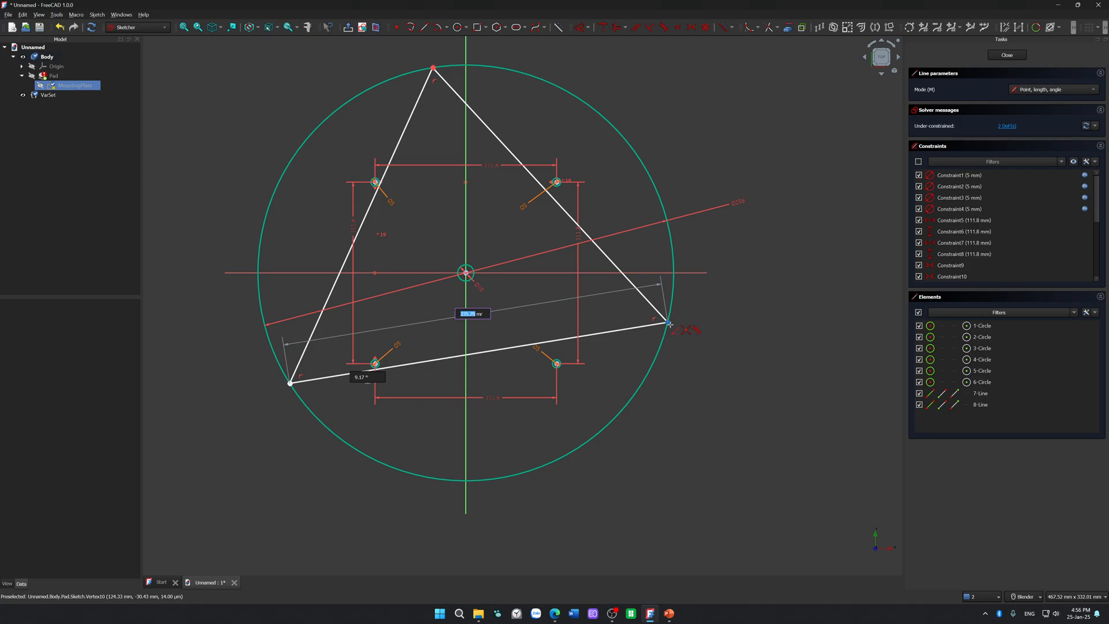
{"action": "scroll", "coordinate": [670, 324], "scroll_direction": "up", "scroll_amount": 8}
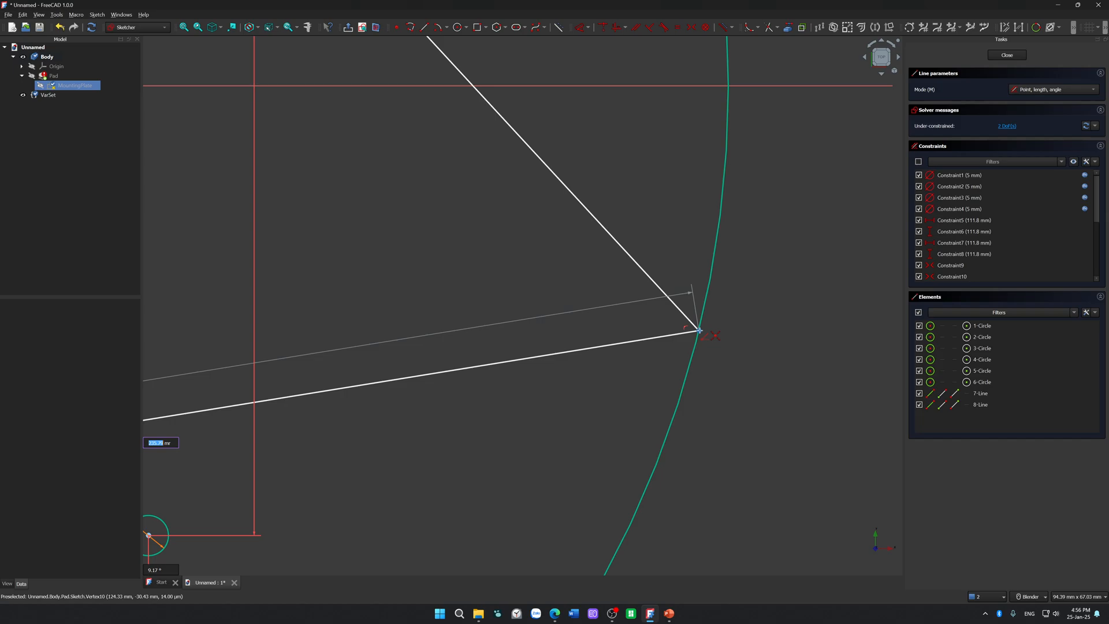
{"action": "left_click", "coordinate": [699, 331]}
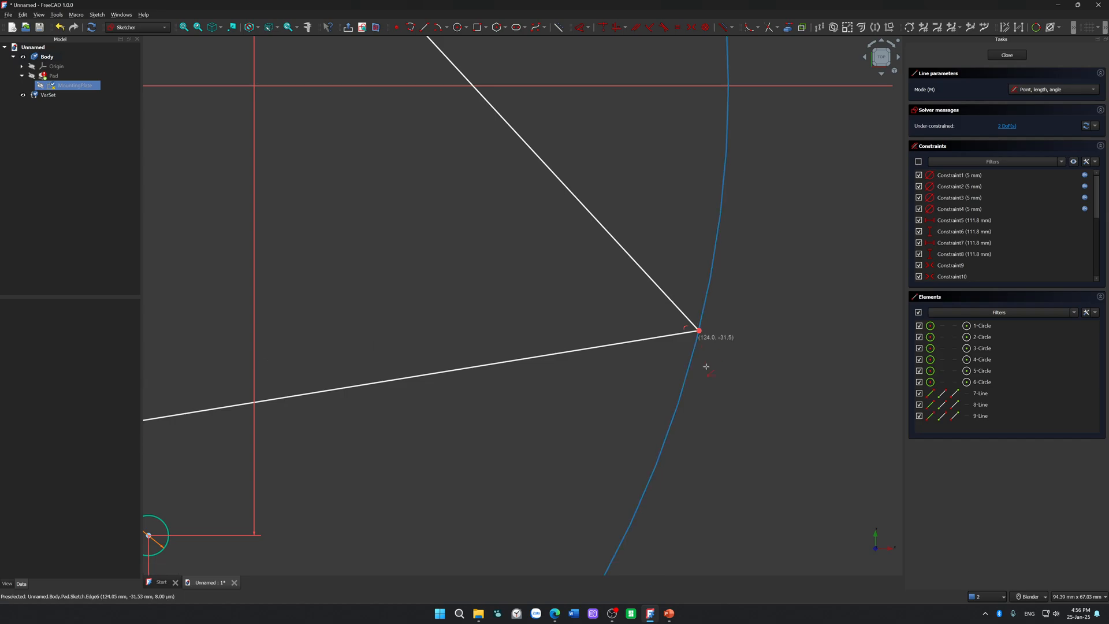
{"action": "scroll", "coordinate": [724, 424], "scroll_direction": "down", "scroll_amount": 8}
{"action": "left_click_drag", "start_coordinate": [715, 405], "coordinate": [679, 507]}
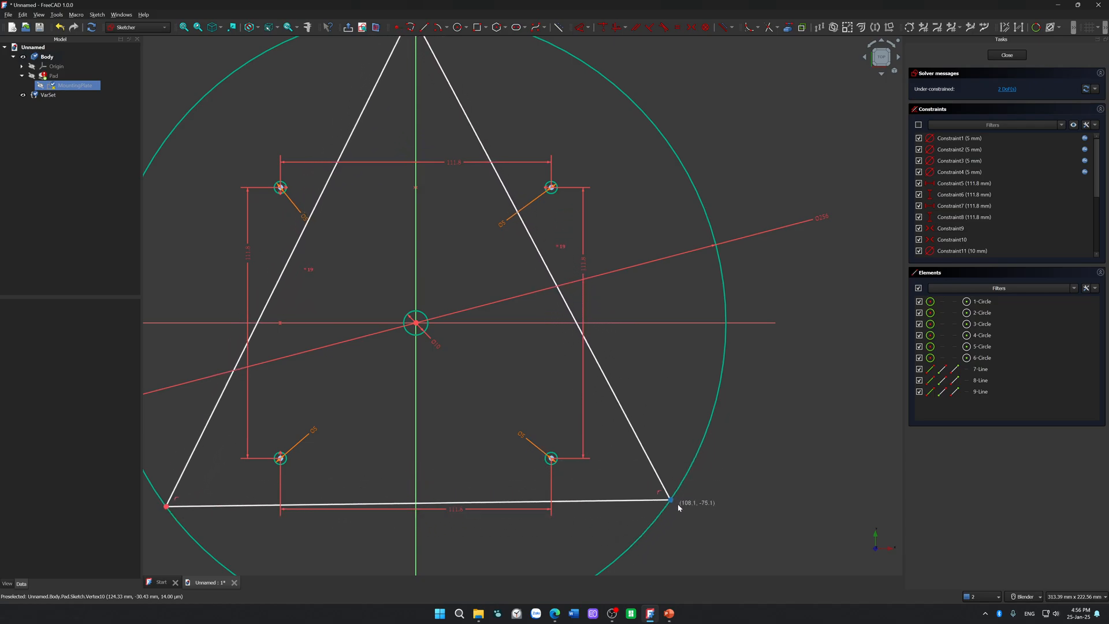
Step: Constrain the triangle's base and left side to equal length
{"action": "left_click", "coordinate": [625, 501]}
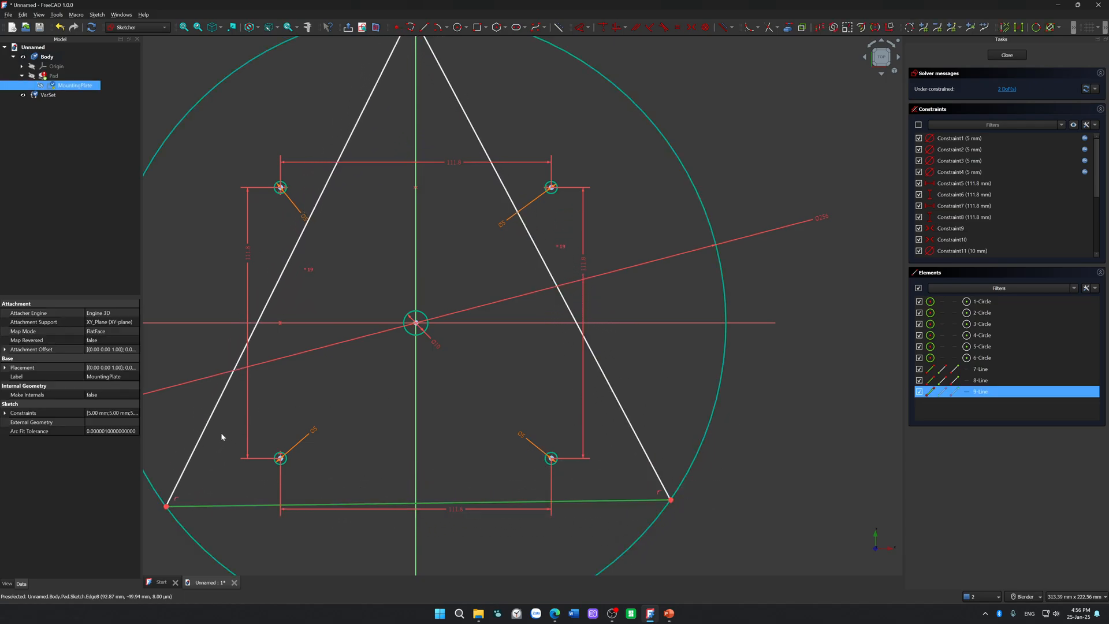
{"action": "left_click", "coordinate": [206, 429]}
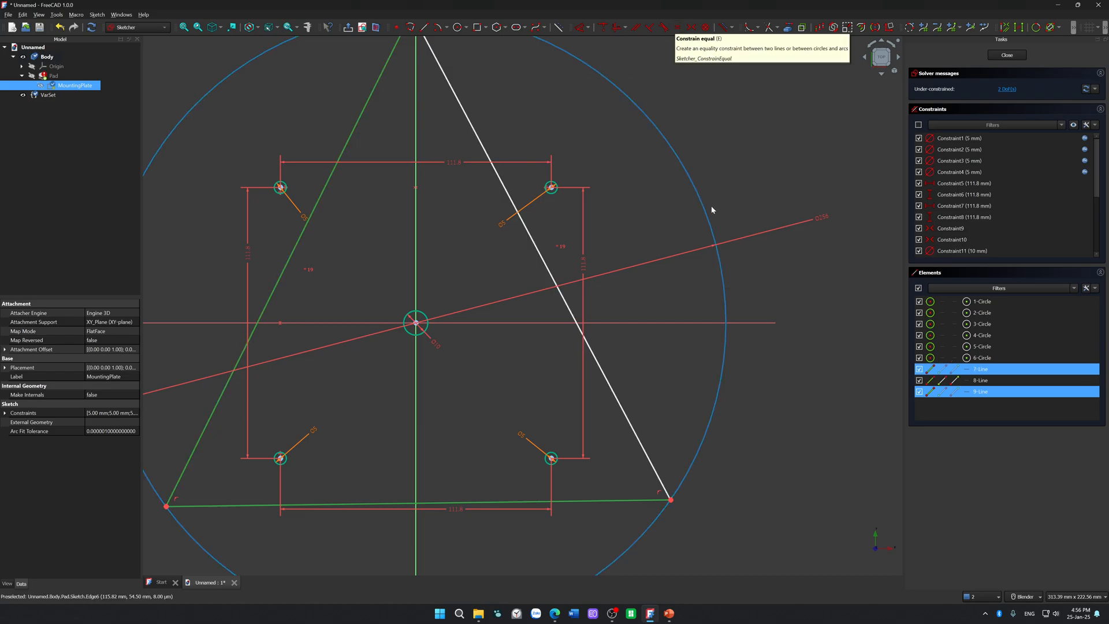
{"action": "key", "text": "e"}
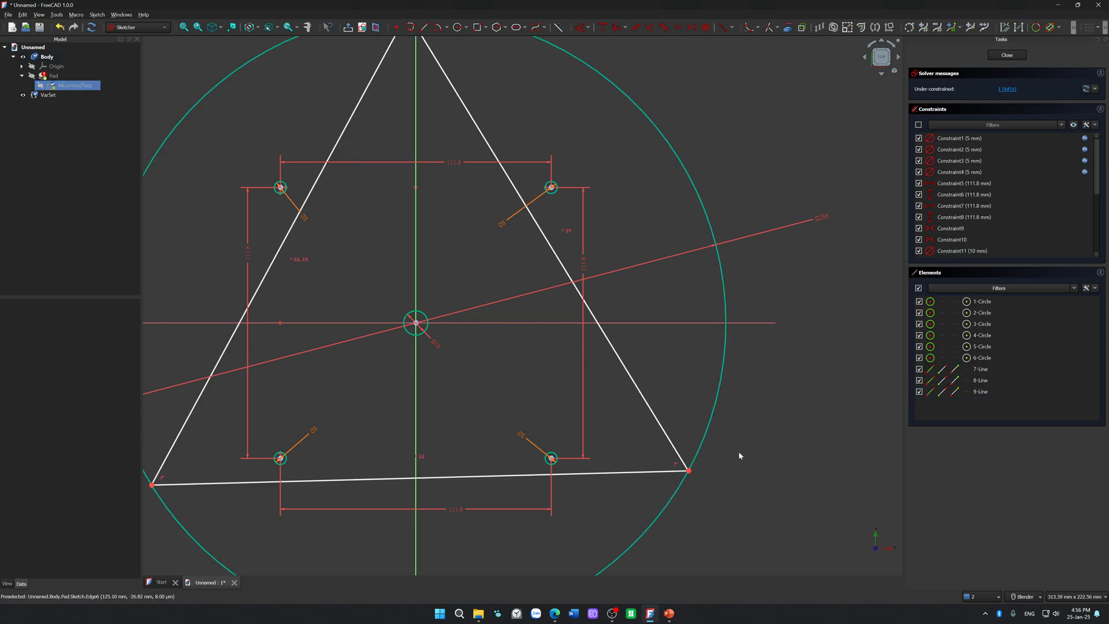
Step: Rotate the triangle within the large circle and constrain its top vertex onto the vertical axis
{"action": "scroll", "coordinate": [755, 466], "scroll_direction": "down", "scroll_amount": 3}
{"action": "left_click_drag", "start_coordinate": [693, 431], "coordinate": [778, 307]}
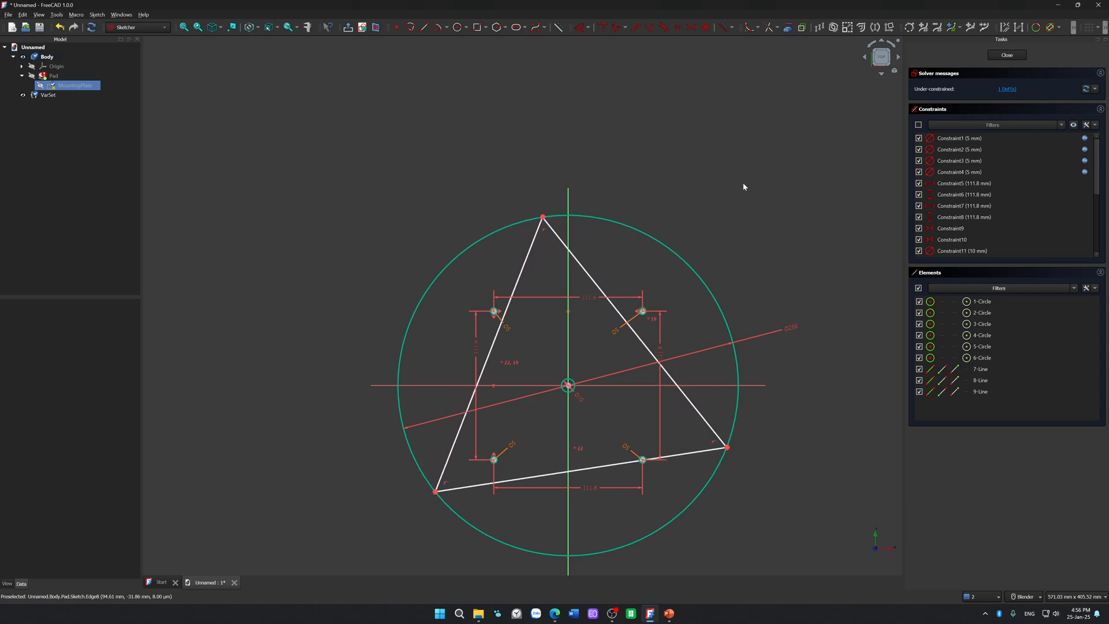
{"action": "left_click", "coordinate": [542, 217]}
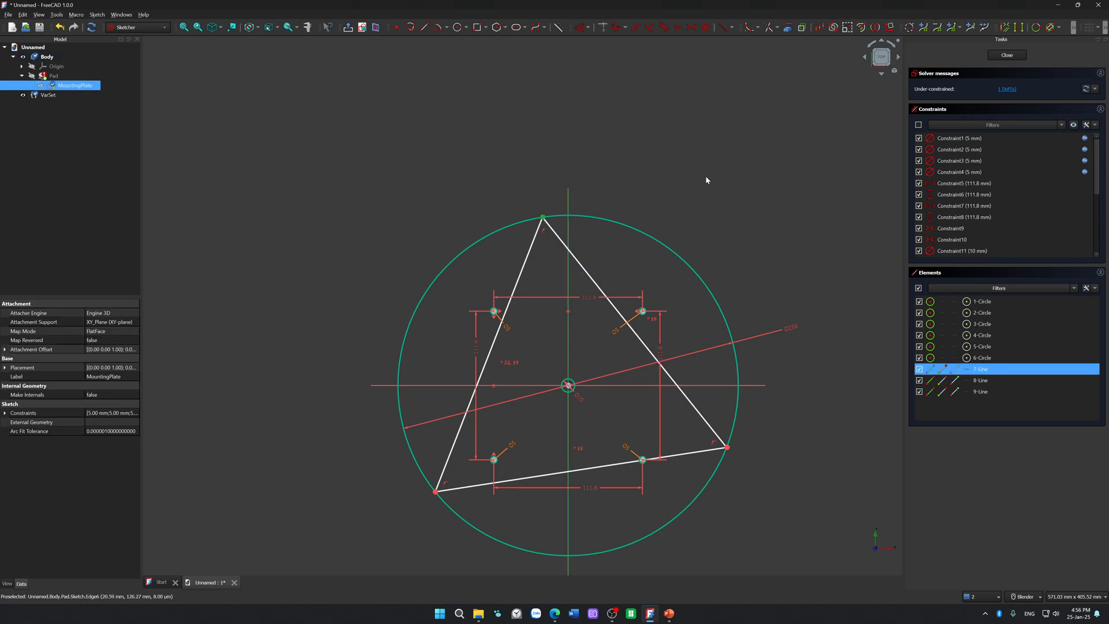
{"action": "key", "text": "h"}
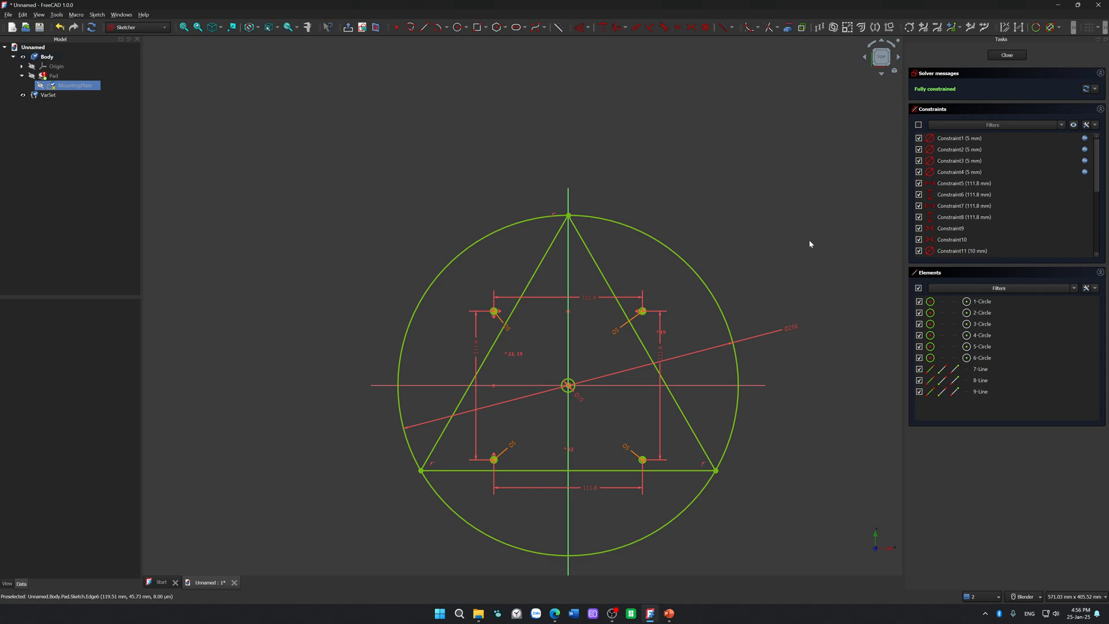
Step: Convert all three sides of the inscribed triangle to construction geometry
{"action": "scroll", "coordinate": [745, 462], "scroll_direction": "up", "scroll_amount": 5}
{"action": "scroll", "coordinate": [673, 491], "scroll_direction": "down", "scroll_amount": 5}
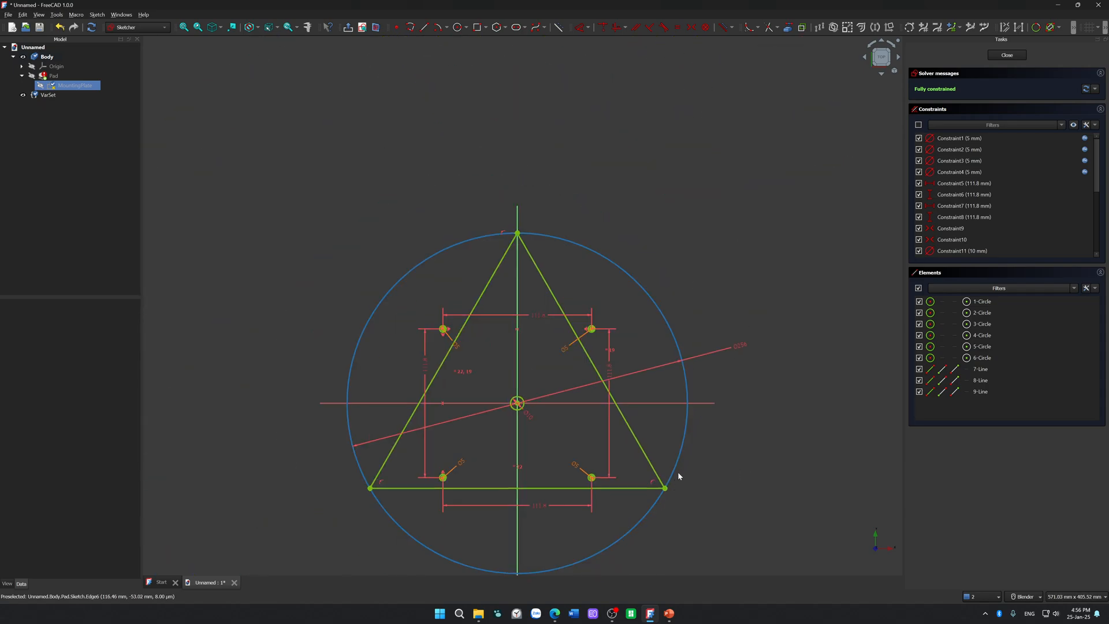
{"action": "left_click", "coordinate": [627, 424]}
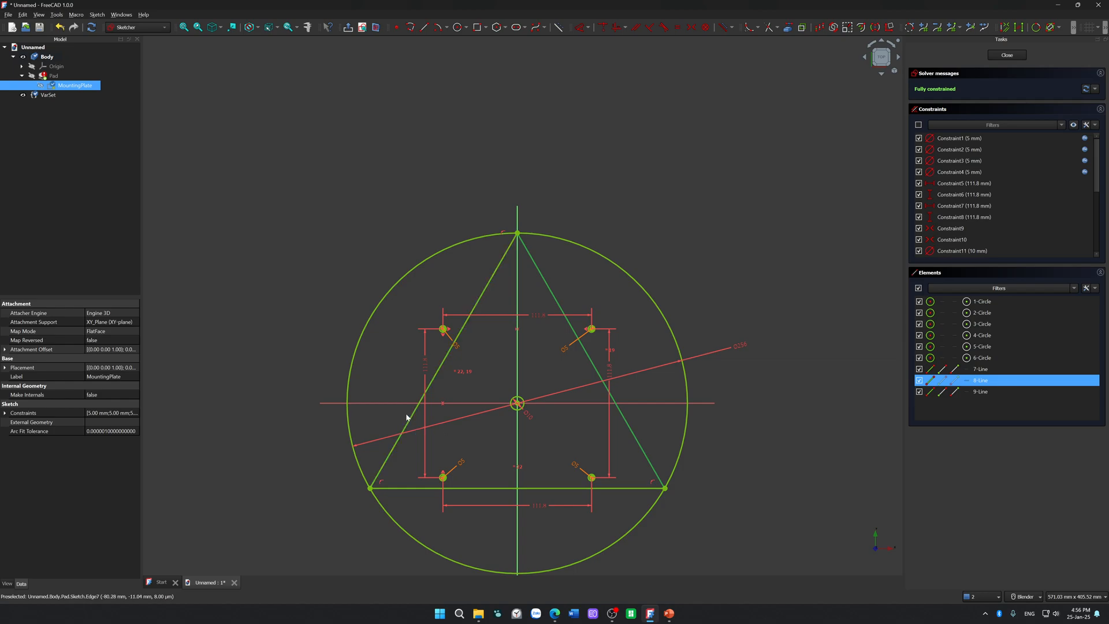
{"action": "left_click", "coordinate": [408, 424]}
{"action": "left_click", "coordinate": [414, 488]}
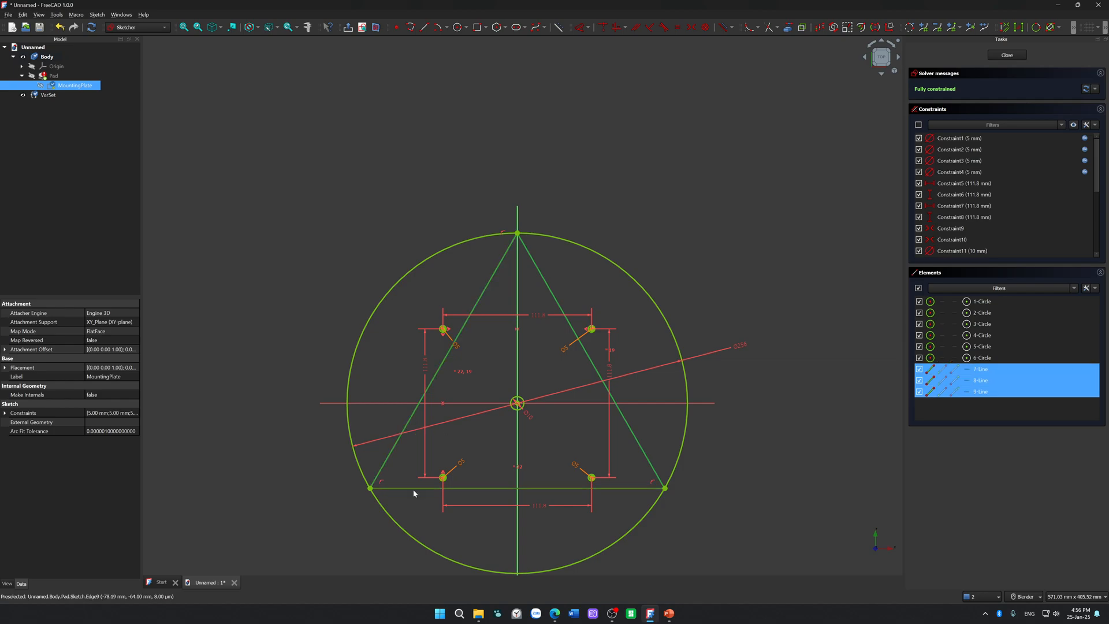
{"action": "key", "text": "g"}
{"action": "key", "text": "n"}
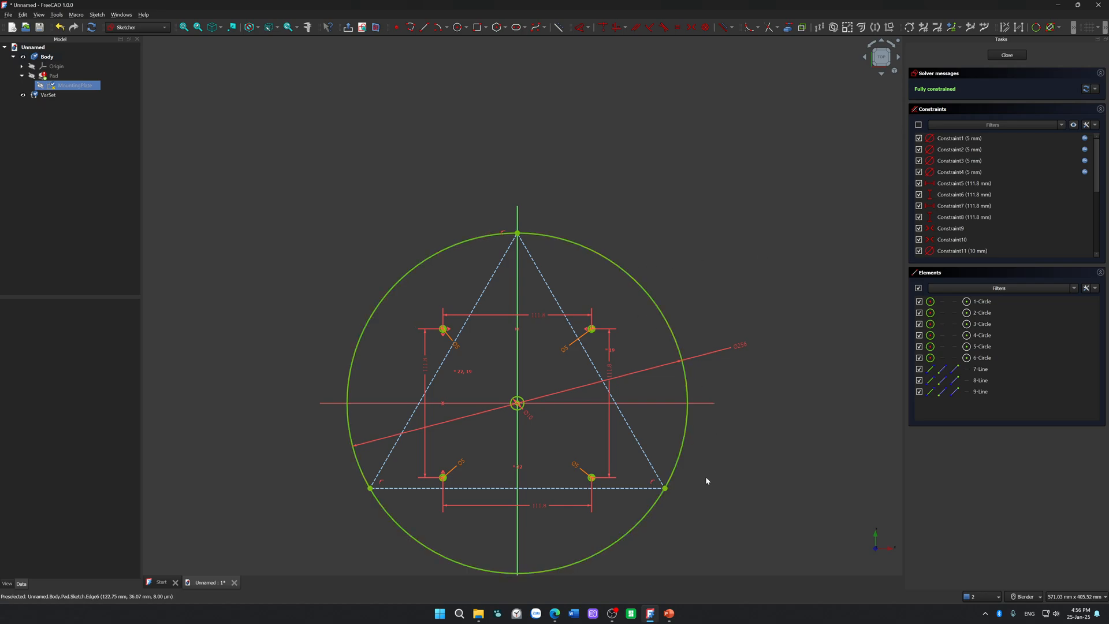
Step: Try to add a 3.5 mm circle centred on the triangle's lower right corner, and undo it
{"action": "left_click", "coordinate": [460, 28]}
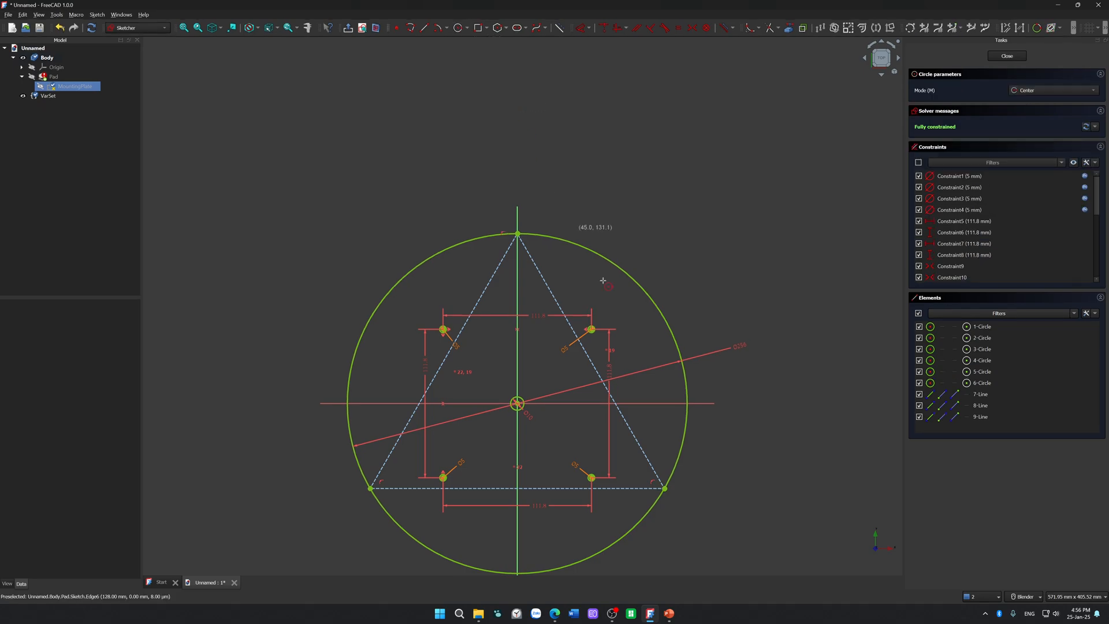
{"action": "scroll", "coordinate": [692, 525], "scroll_direction": "up", "scroll_amount": 10}
{"action": "scroll", "coordinate": [692, 525], "scroll_direction": "up", "scroll_amount": 1}
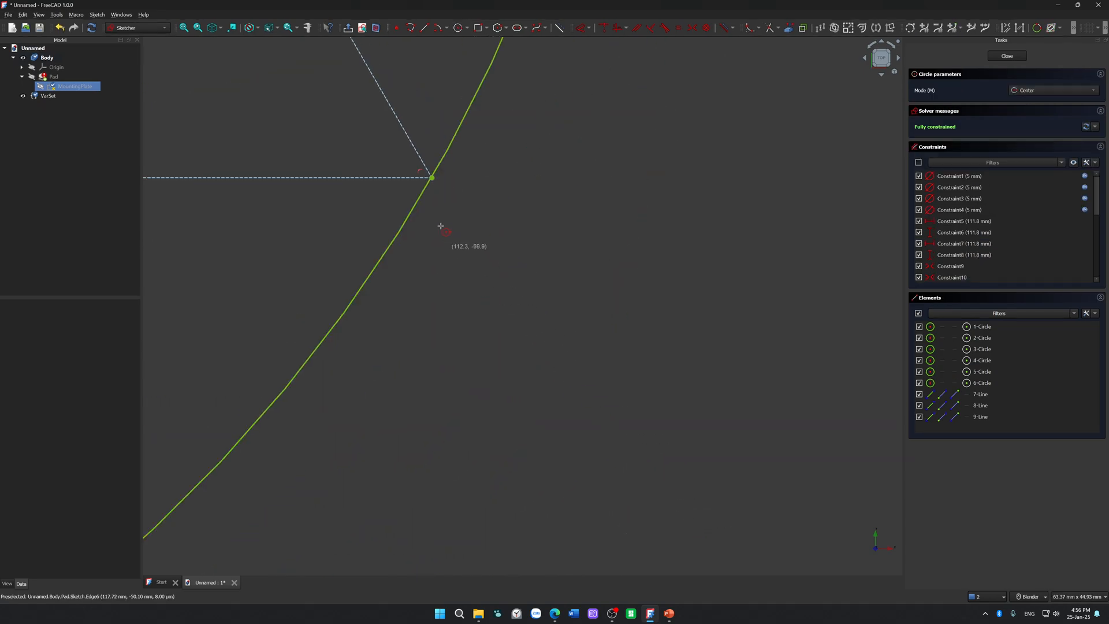
{"action": "left_click", "coordinate": [432, 178]}
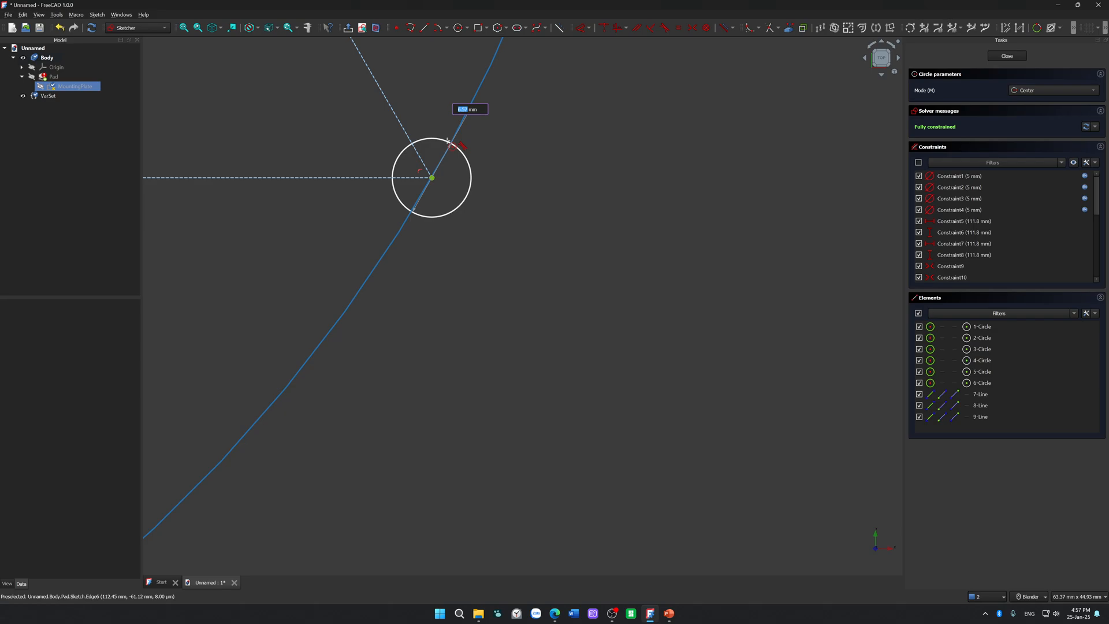
{"action": "type", "text": "3.5"}
{"action": "key", "text": "Return"}
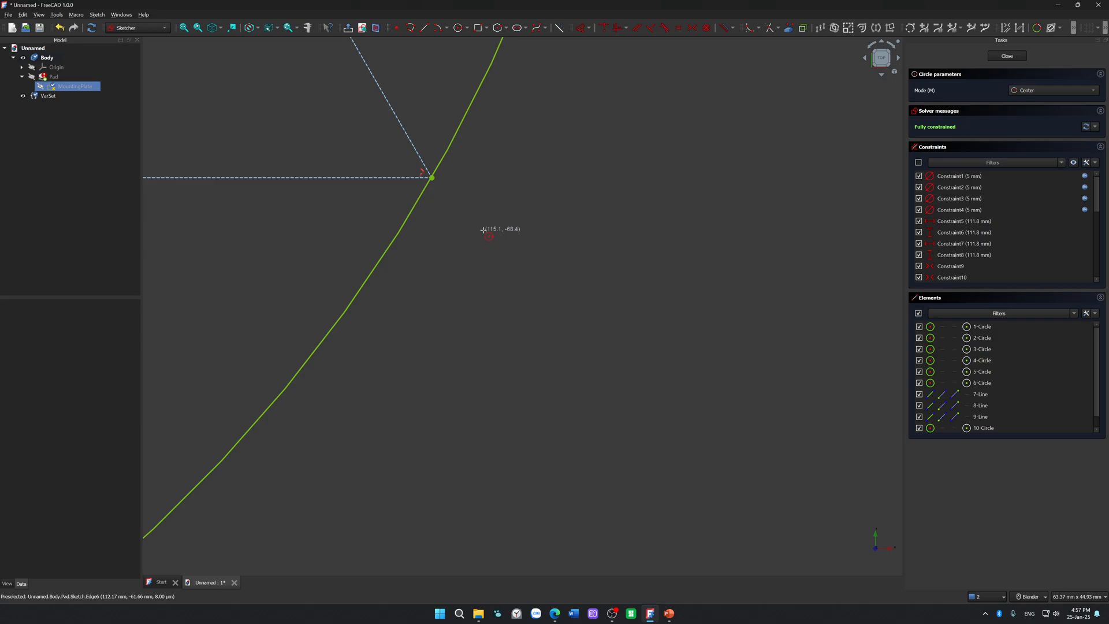
{"action": "key", "text": "ctrl+z"}
{"action": "key", "text": "Escape"}
{"action": "scroll", "coordinate": [483, 230], "scroll_direction": "down", "scroll_amount": 10}
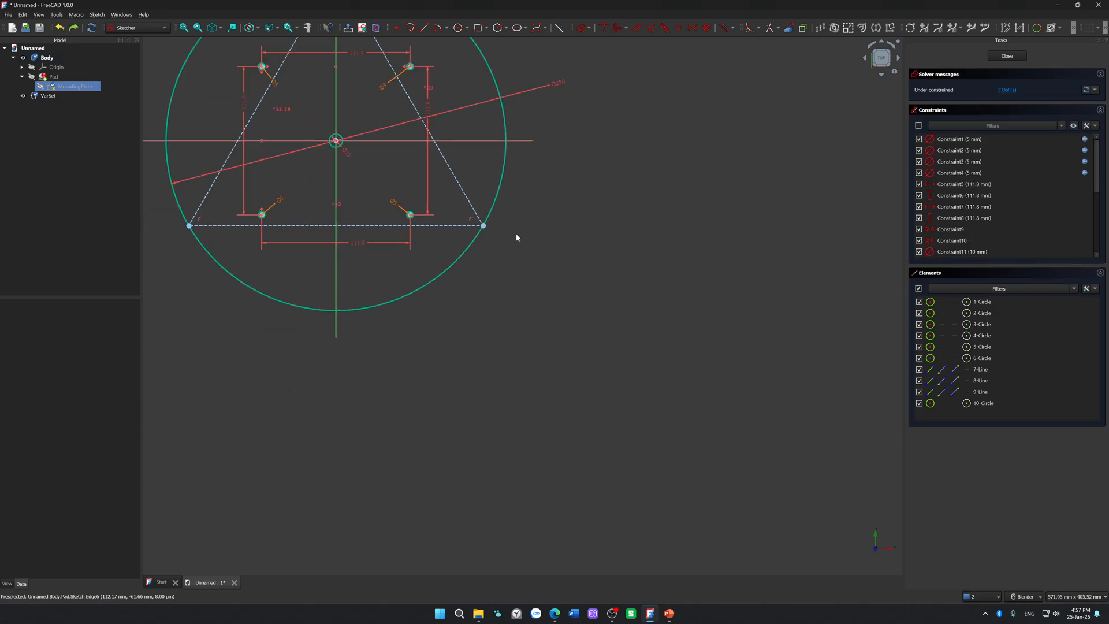
{"action": "key", "text": "ctrl+z"}
Step: Draw a circle centred on the triangle's lower right corner and shrink it to roughly twice the nearby hole circle's size
{"action": "scroll", "coordinate": [545, 241], "scroll_direction": "up", "scroll_amount": 3}
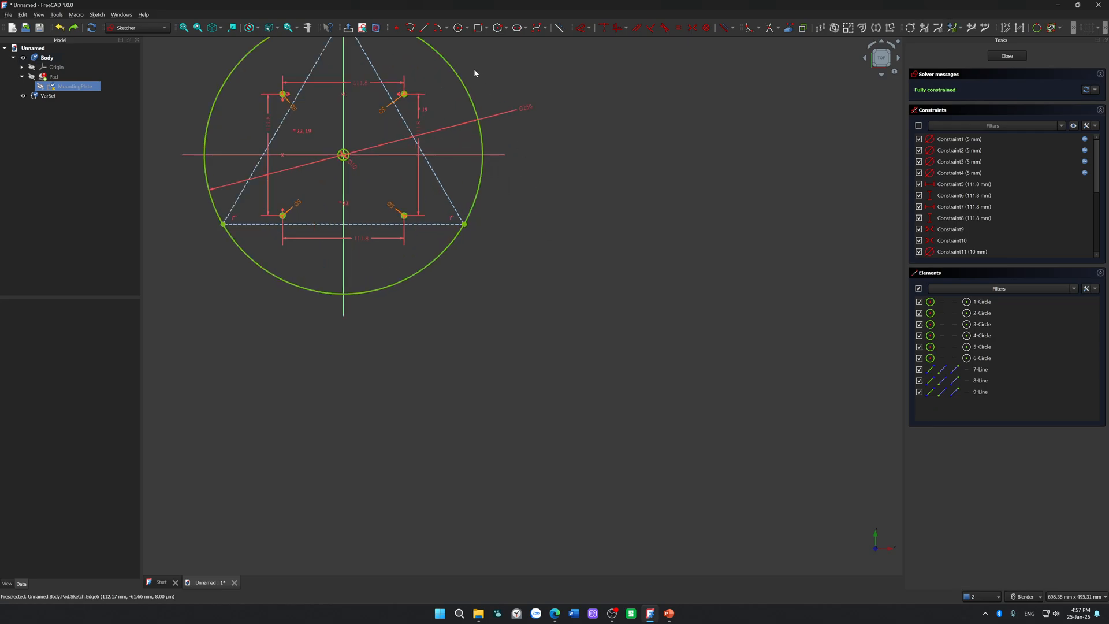
{"action": "left_click", "coordinate": [465, 28]}
{"action": "scroll", "coordinate": [487, 232], "scroll_direction": "up", "scroll_amount": 5}
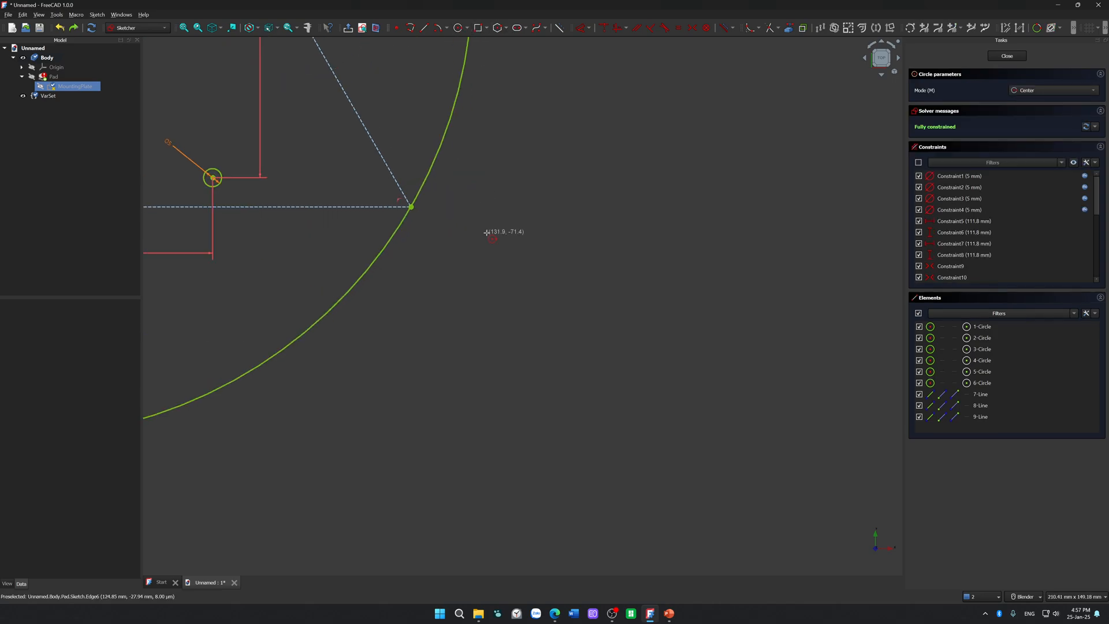
{"action": "left_click", "coordinate": [410, 206]}
{"action": "left_click", "coordinate": [521, 206]}
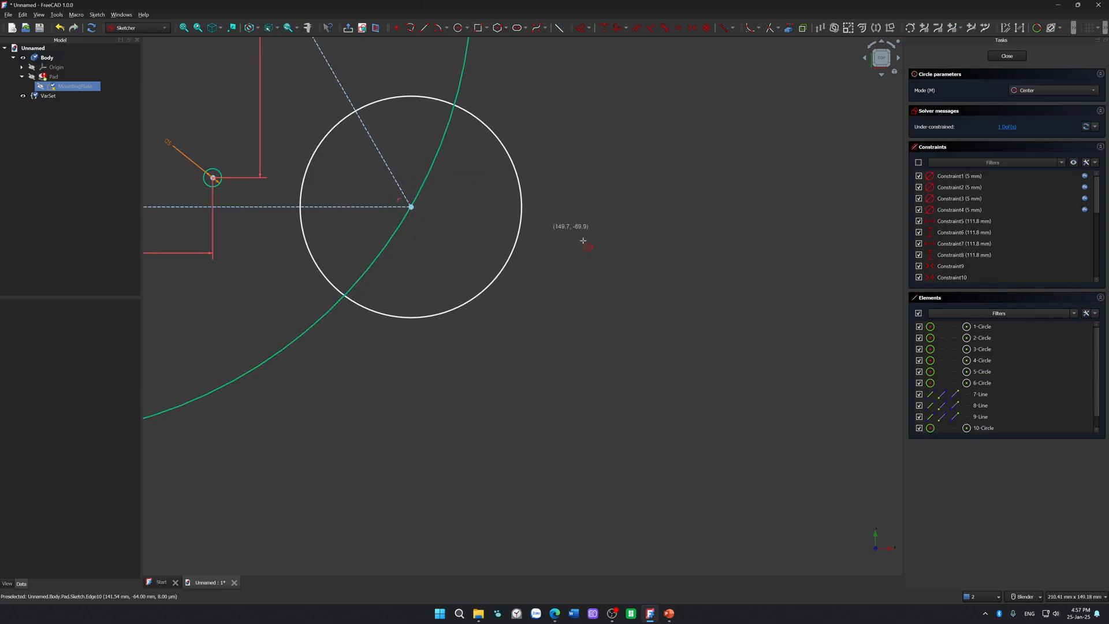
{"action": "left_click", "coordinate": [522, 206]}
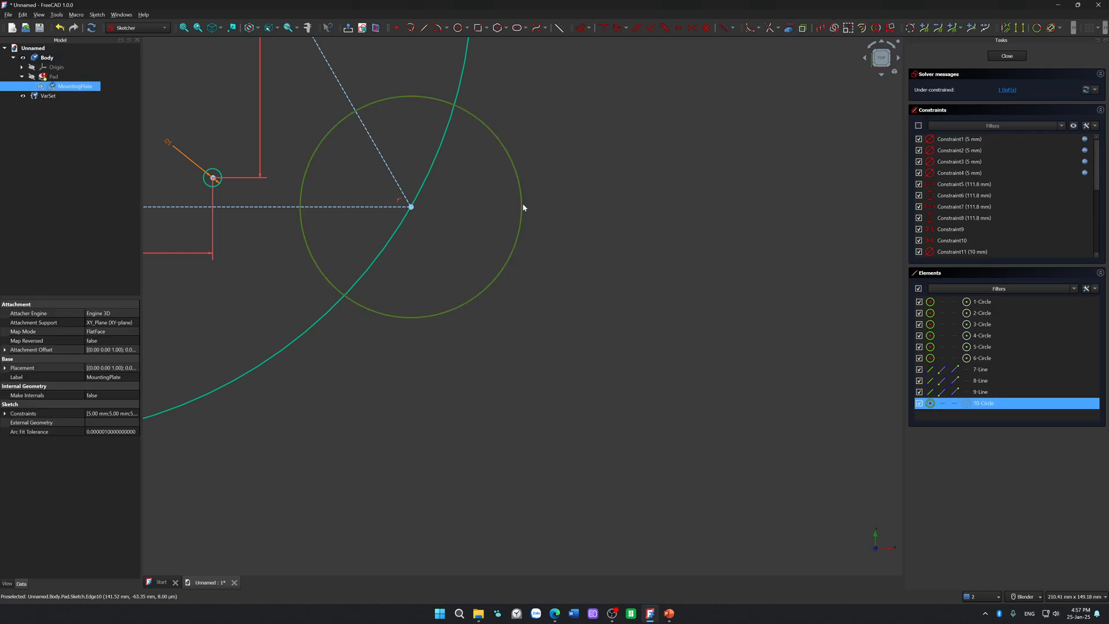
{"action": "left_click_drag", "start_coordinate": [523, 207], "coordinate": [434, 208]}
{"action": "left_click", "coordinate": [474, 201]}
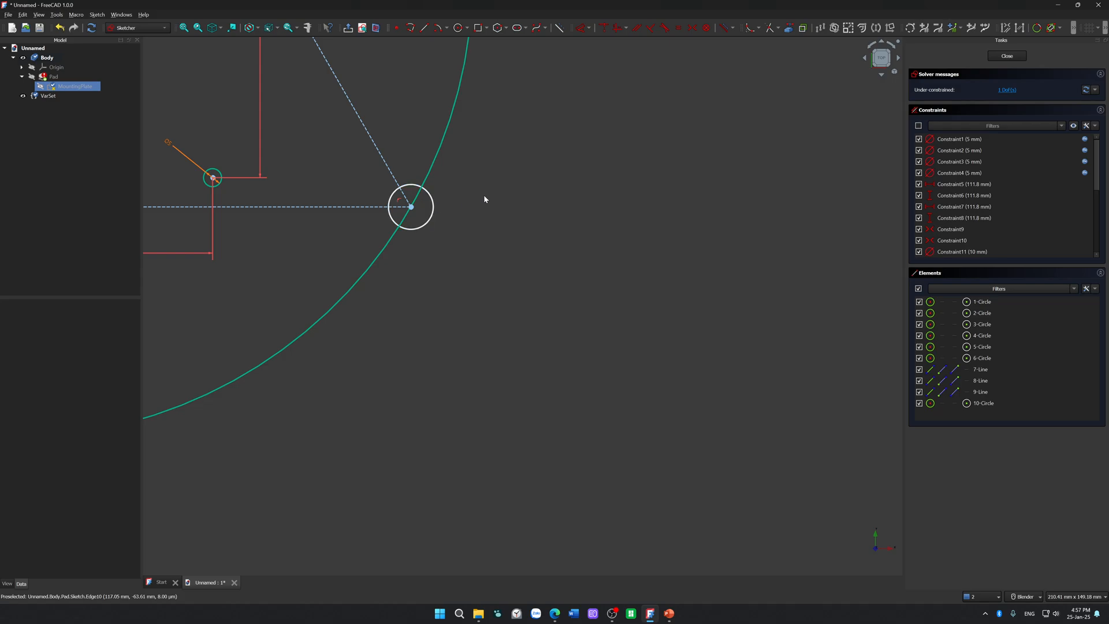
Step: Delete the circle at the triangle's lower right corner and undo the conversion of the triangle's sides to construction geometry
{"action": "left_click", "coordinate": [434, 209]}
{"action": "key", "text": "Delete"}
{"action": "scroll", "coordinate": [462, 206], "scroll_direction": "up", "scroll_amount": 5}
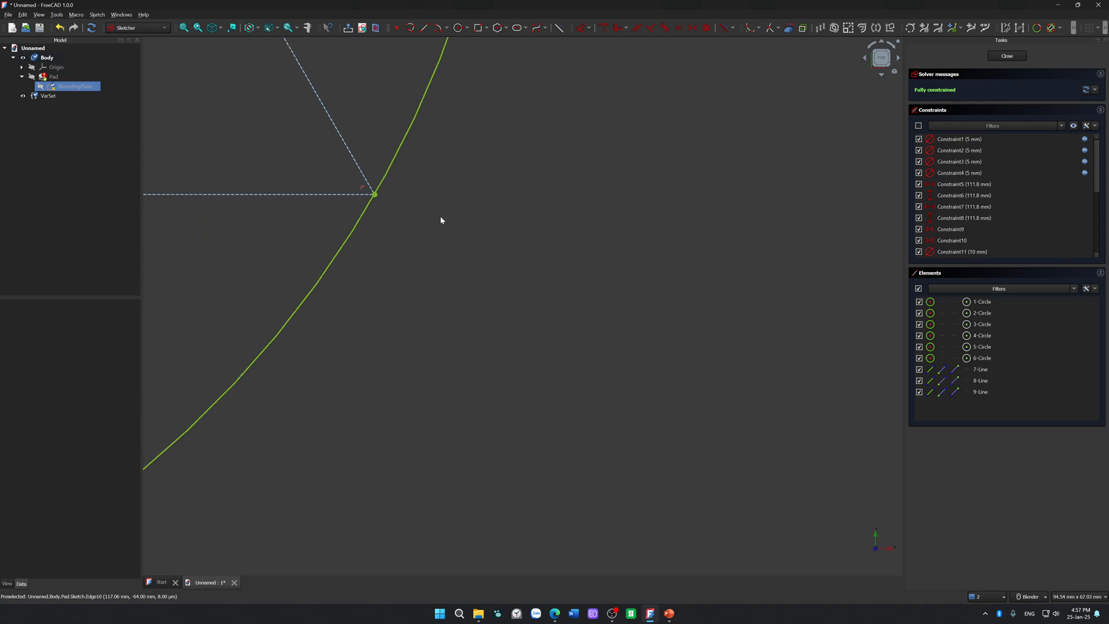
{"action": "key", "text": "ctrl+z"}
{"action": "key", "text": "ctrl+z"}
{"action": "key", "text": "ctrl+y"}
{"action": "key", "text": "ctrl+y"}
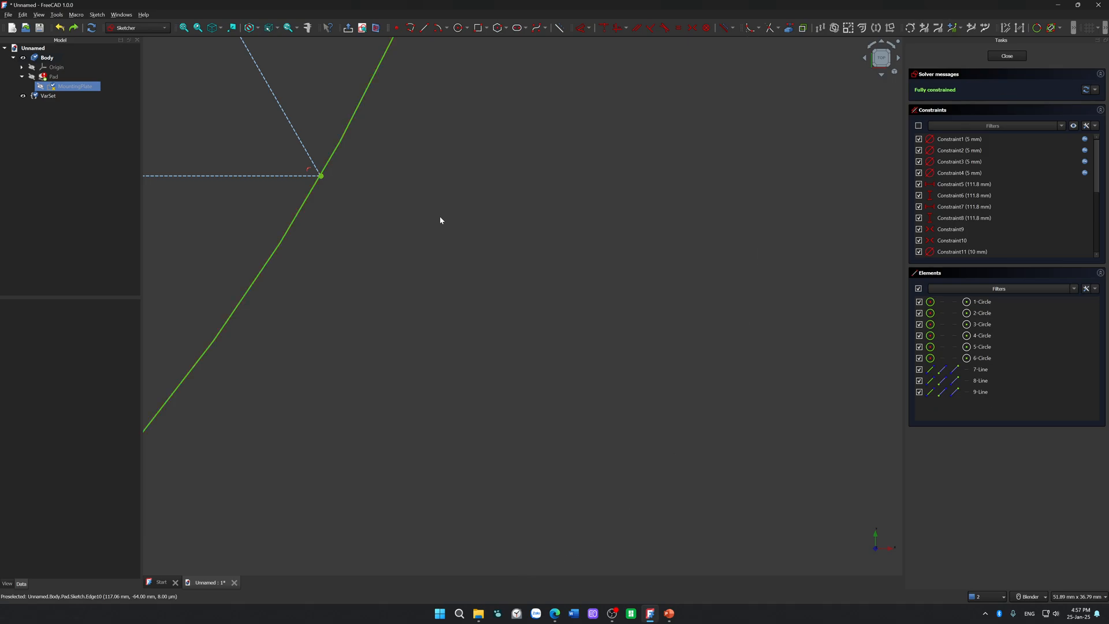
{"action": "scroll", "coordinate": [440, 220], "scroll_direction": "down", "scroll_amount": 11}
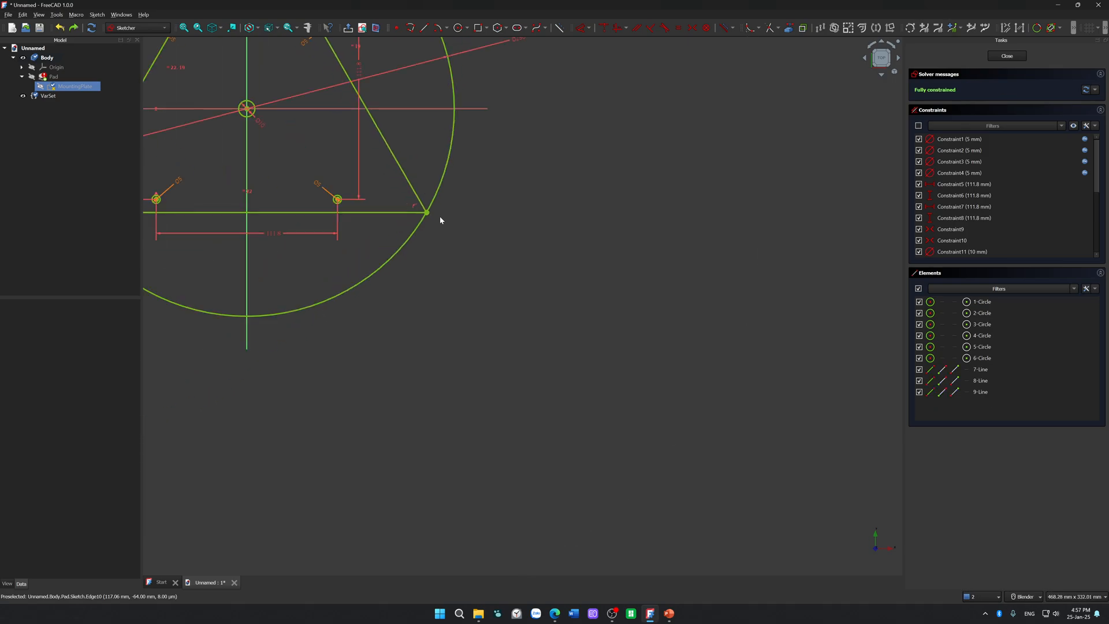
Step: Check the triangle's lower left corner against the large circle and undo the top vertex's constraint to the vertical axis
{"action": "scroll", "coordinate": [283, 222], "scroll_direction": "up", "scroll_amount": 4}
{"action": "scroll", "coordinate": [283, 222], "scroll_direction": "up", "scroll_amount": 20}
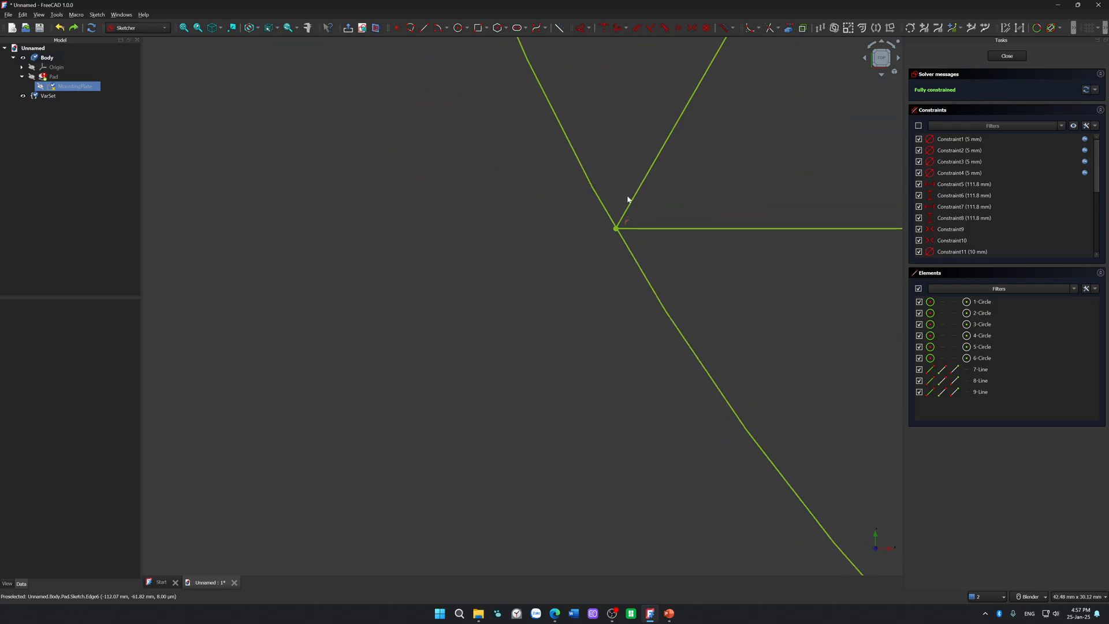
{"action": "scroll", "coordinate": [537, 406], "scroll_direction": "down", "scroll_amount": 20}
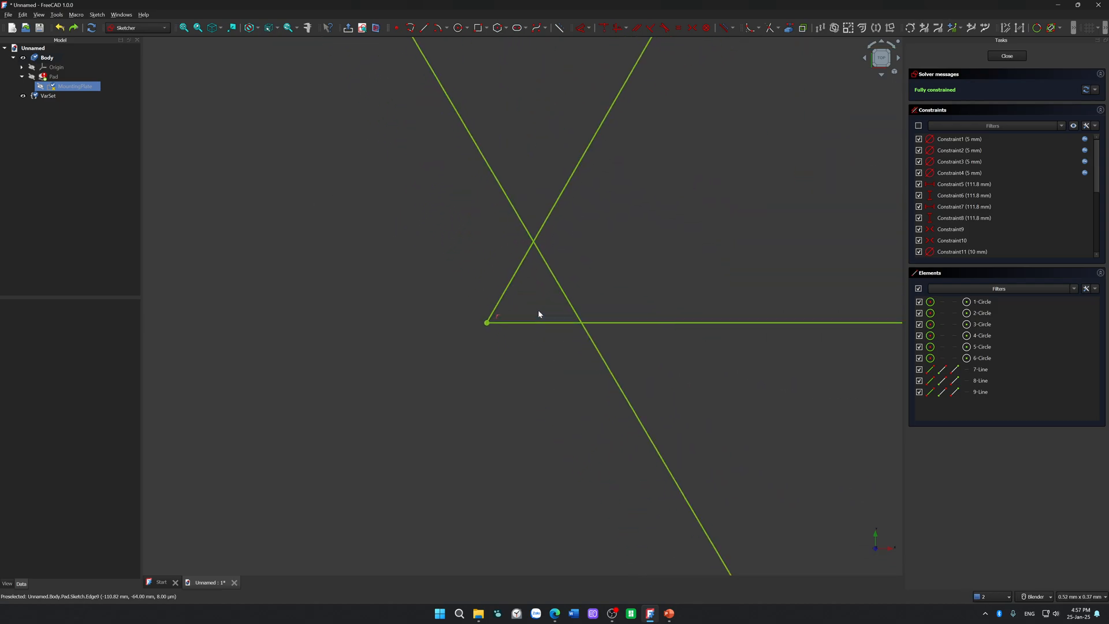
{"action": "scroll", "coordinate": [537, 312], "scroll_direction": "up", "scroll_amount": 20}
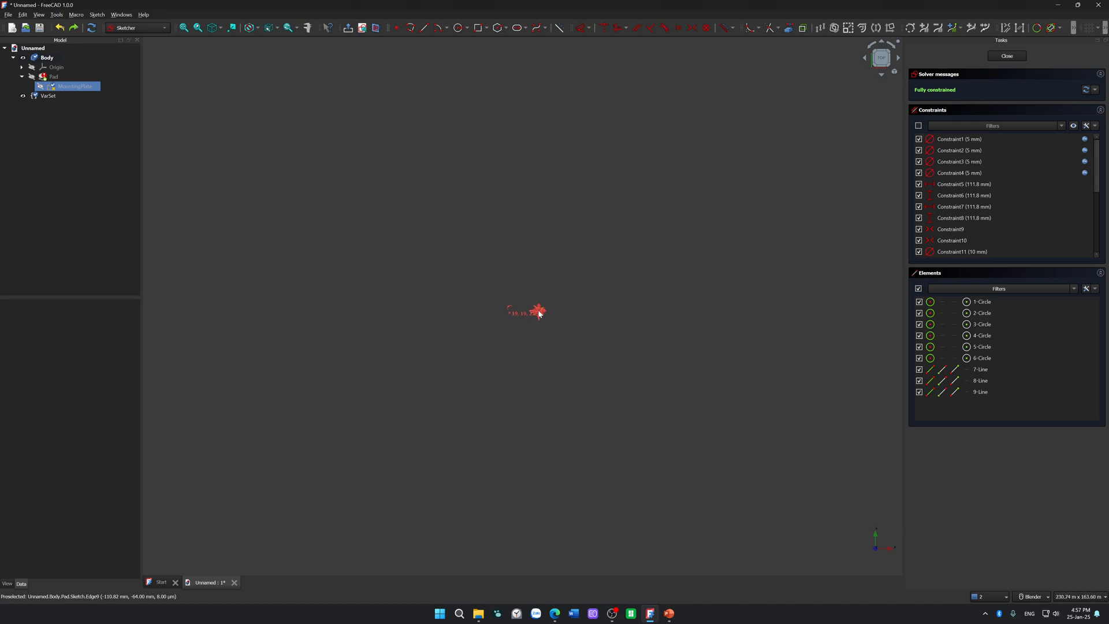
{"action": "scroll", "coordinate": [713, 273], "scroll_direction": "down", "scroll_amount": 1}
{"action": "middle_click_drag", "start_coordinate": [712, 274], "coordinate": [389, 376], "text": "shift"}
{"action": "key", "text": "ctrl+z"}
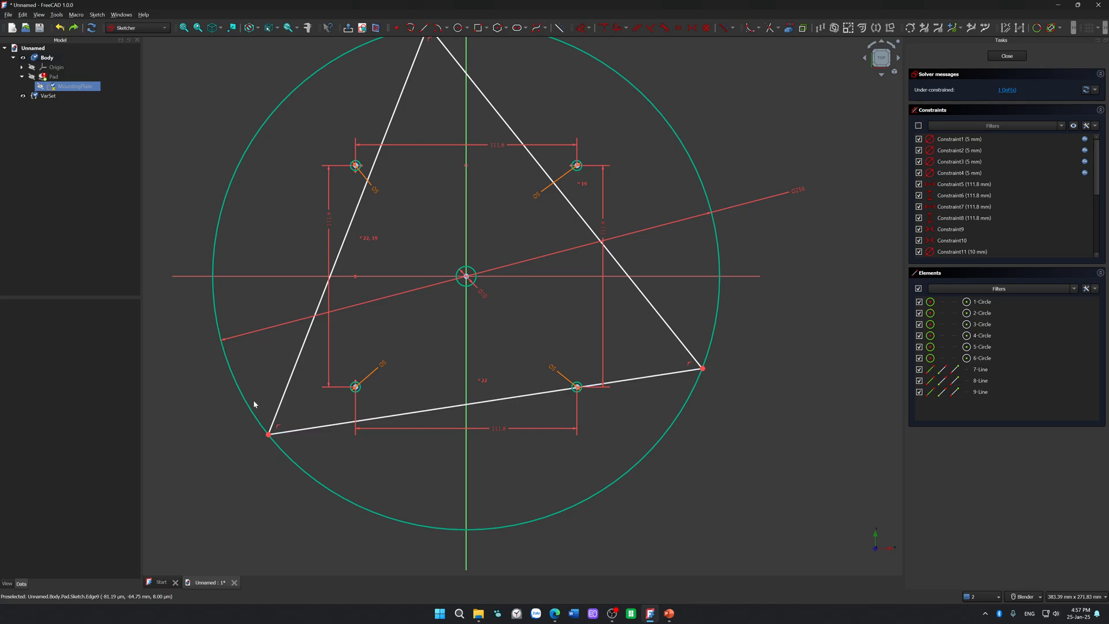
Step: Examine closely how the rotated triangle's lower left vertex meets the edge of the large circle
{"action": "scroll", "coordinate": [251, 456], "scroll_direction": "up", "scroll_amount": 15}
{"action": "scroll", "coordinate": [361, 225], "scroll_direction": "up", "scroll_amount": 6}
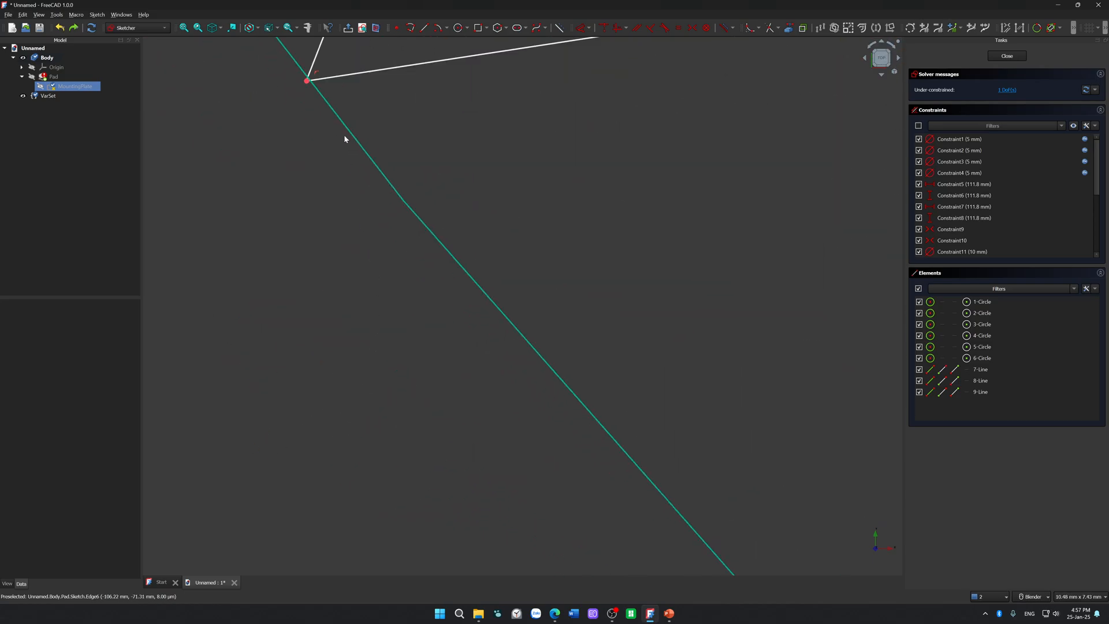
{"action": "middle_click_drag", "start_coordinate": [339, 131], "coordinate": [391, 317], "text": "shift"}
{"action": "scroll", "coordinate": [342, 290], "scroll_direction": "up", "scroll_amount": 13}
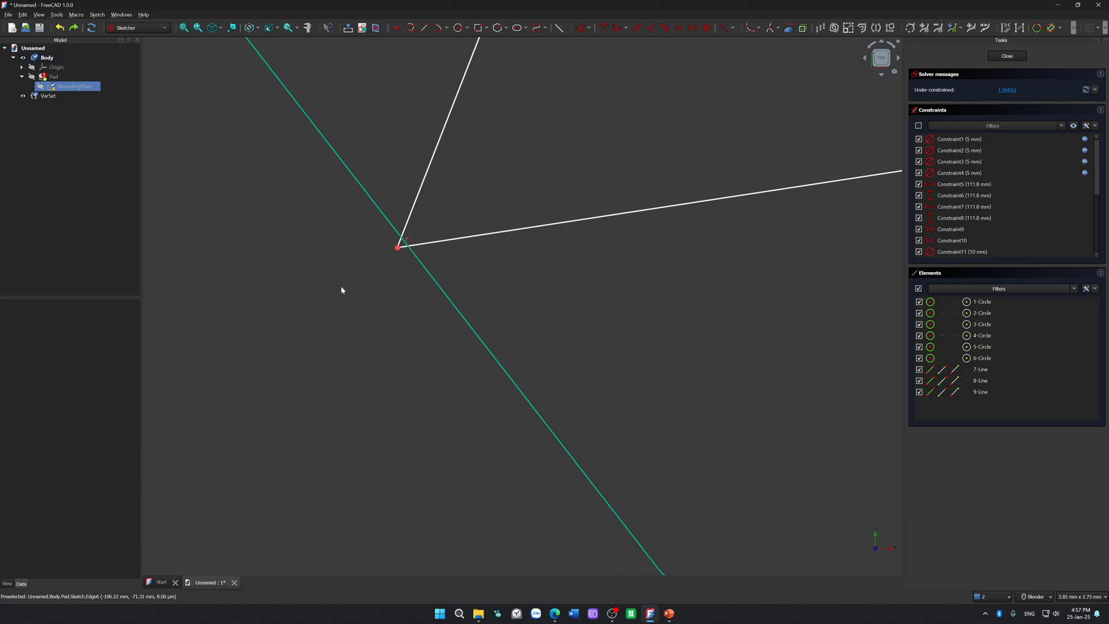
{"action": "left_click_drag", "start_coordinate": [455, 205], "coordinate": [508, 265]}
{"action": "scroll", "coordinate": [525, 305], "scroll_direction": "down", "scroll_amount": 7}
{"action": "scroll", "coordinate": [754, 295], "scroll_direction": "down", "scroll_amount": 15}
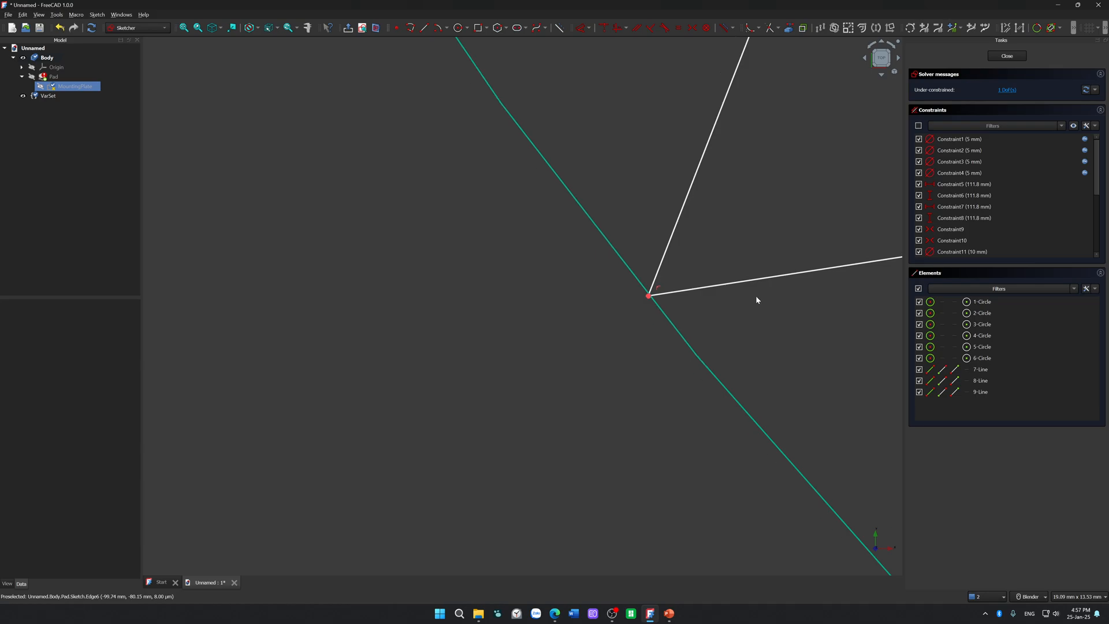
{"action": "scroll", "coordinate": [515, 355], "scroll_direction": "down", "scroll_amount": 8}
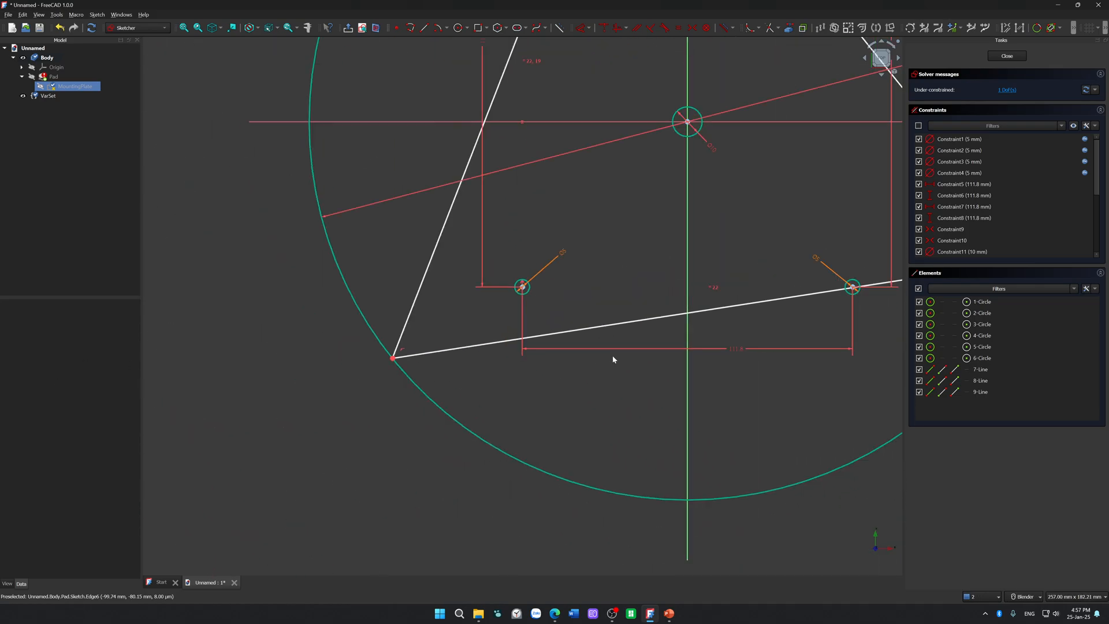
Step: Delete the equality constraint on the triangle's lower side, and delete that side itself
{"action": "left_click", "coordinate": [714, 290]}
{"action": "key", "text": "Delete"}
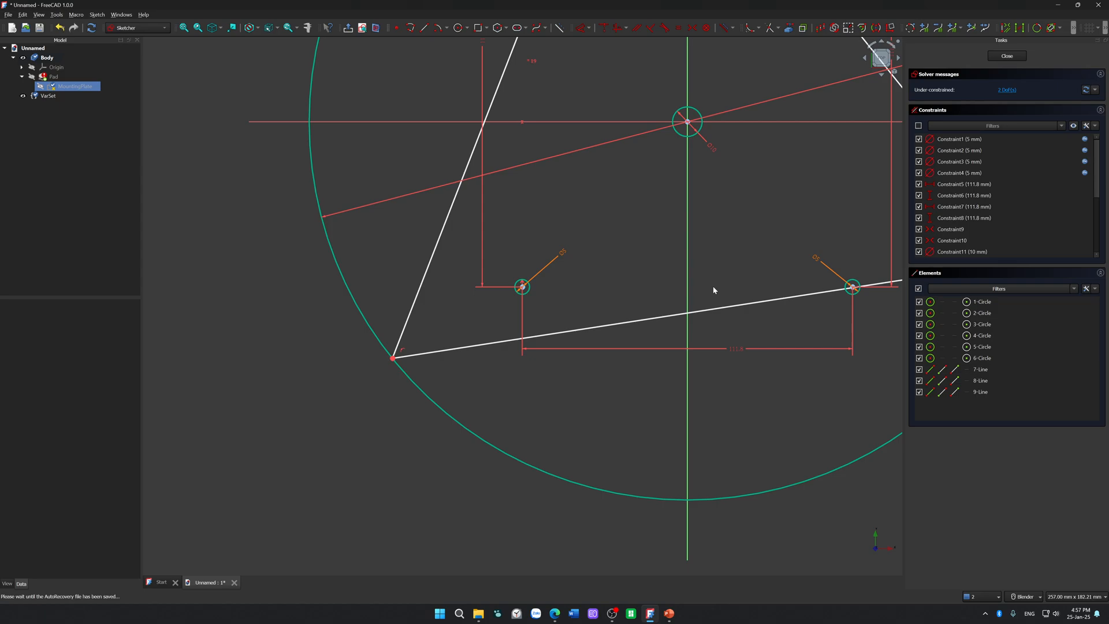
{"action": "scroll", "coordinate": [399, 355], "scroll_direction": "up", "scroll_amount": 6}
{"action": "scroll", "coordinate": [347, 370], "scroll_direction": "up", "scroll_amount": 12}
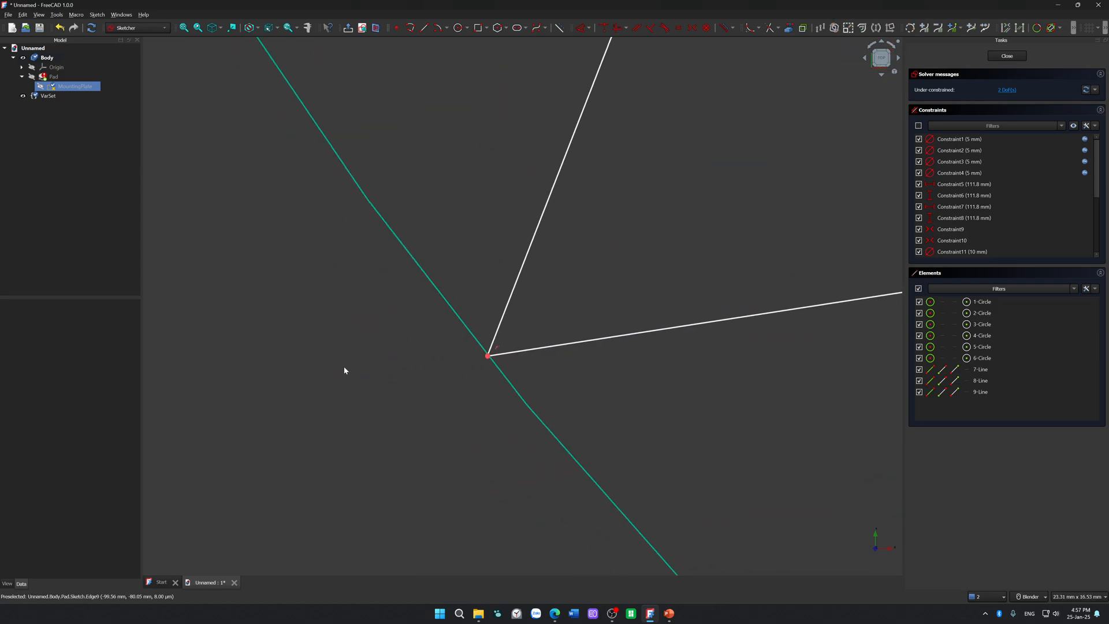
{"action": "left_click", "coordinate": [595, 362]}
{"action": "key", "text": "Delete"}
{"action": "scroll", "coordinate": [520, 249], "scroll_direction": "down", "scroll_amount": 6}
{"action": "scroll", "coordinate": [552, 279], "scroll_direction": "down", "scroll_amount": 12}
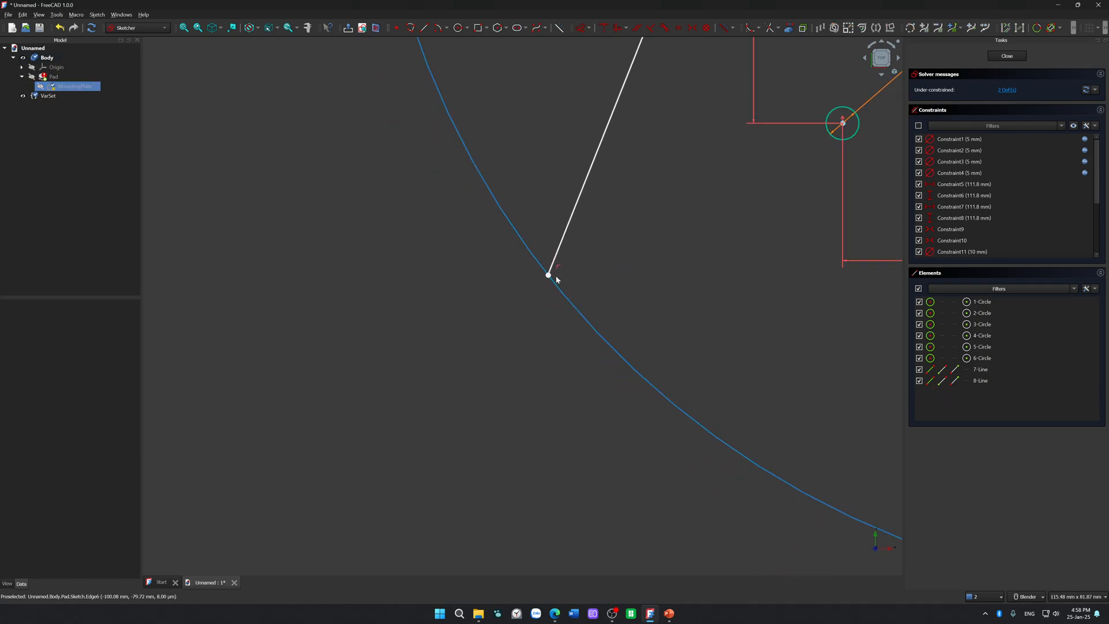
Step: Delete the two remaining sides of the triangle from the large circle
{"action": "scroll", "coordinate": [545, 240], "scroll_direction": "up", "scroll_amount": 5}
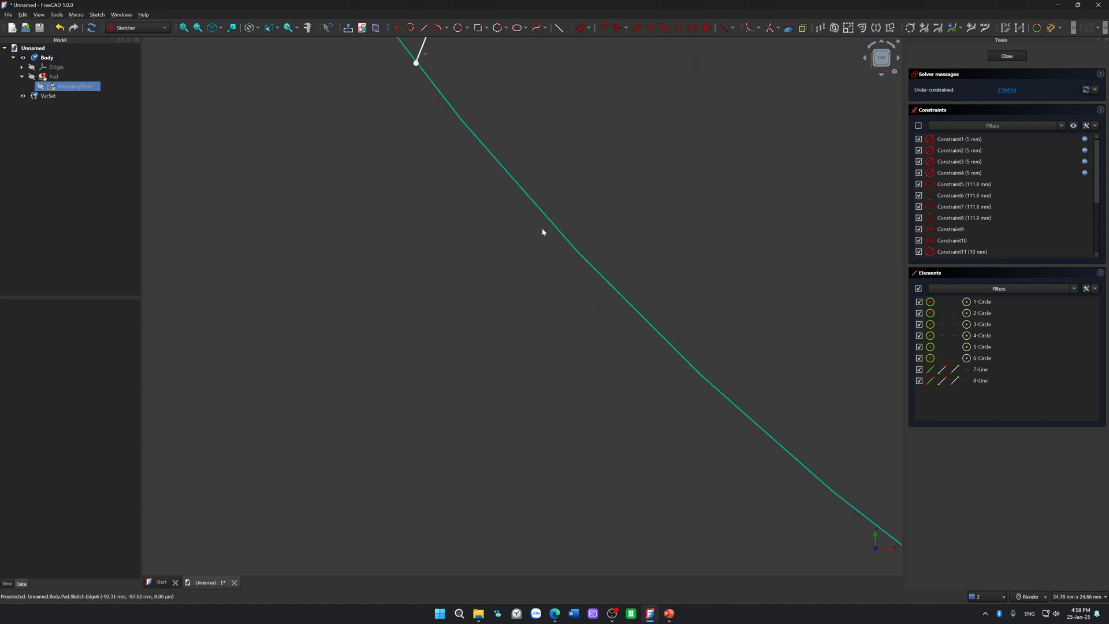
{"action": "scroll", "coordinate": [582, 140], "scroll_direction": "down", "scroll_amount": 15}
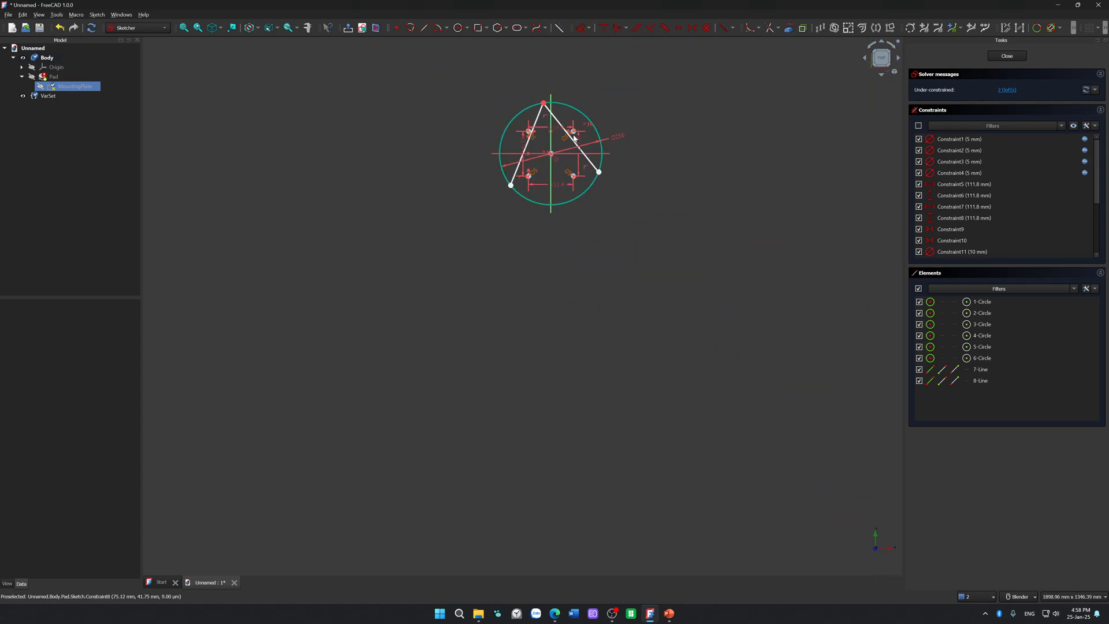
{"action": "scroll", "coordinate": [582, 139], "scroll_direction": "up", "scroll_amount": 9}
{"action": "left_click", "coordinate": [602, 146]}
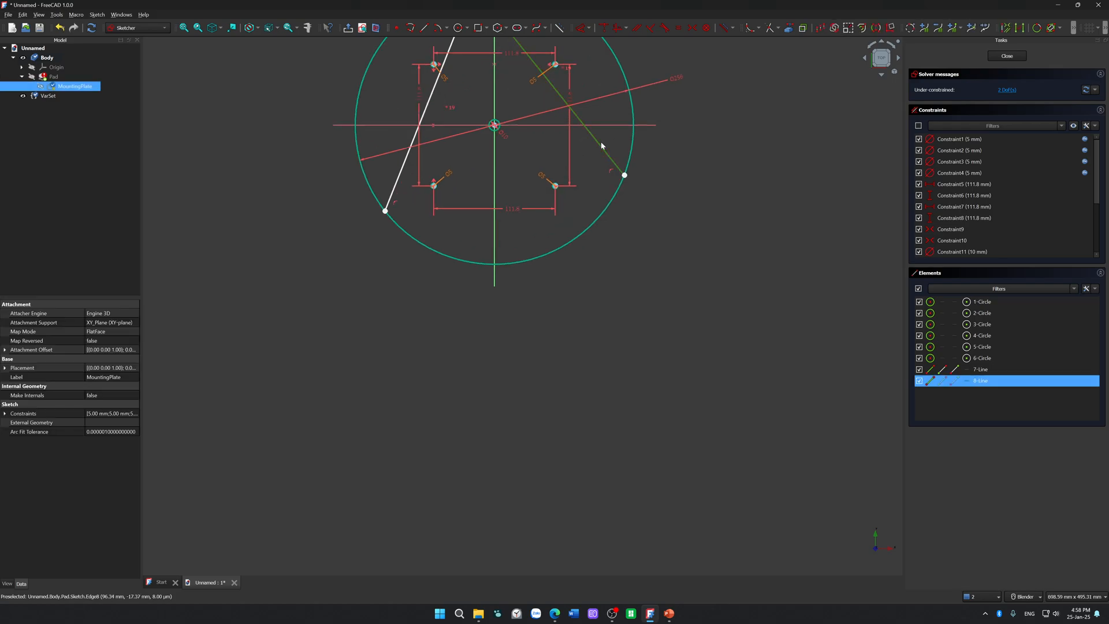
{"action": "key", "text": "Delete"}
{"action": "left_click", "coordinate": [396, 185]}
{"action": "key", "text": "Delete"}
{"action": "middle_click_drag", "start_coordinate": [397, 182], "coordinate": [382, 315], "text": "shift"}
Step: Draw a test line about 122 mm long between two points on the large circle's upper left edge and inspect its lower endpoint
{"action": "left_click", "coordinate": [423, 28]}
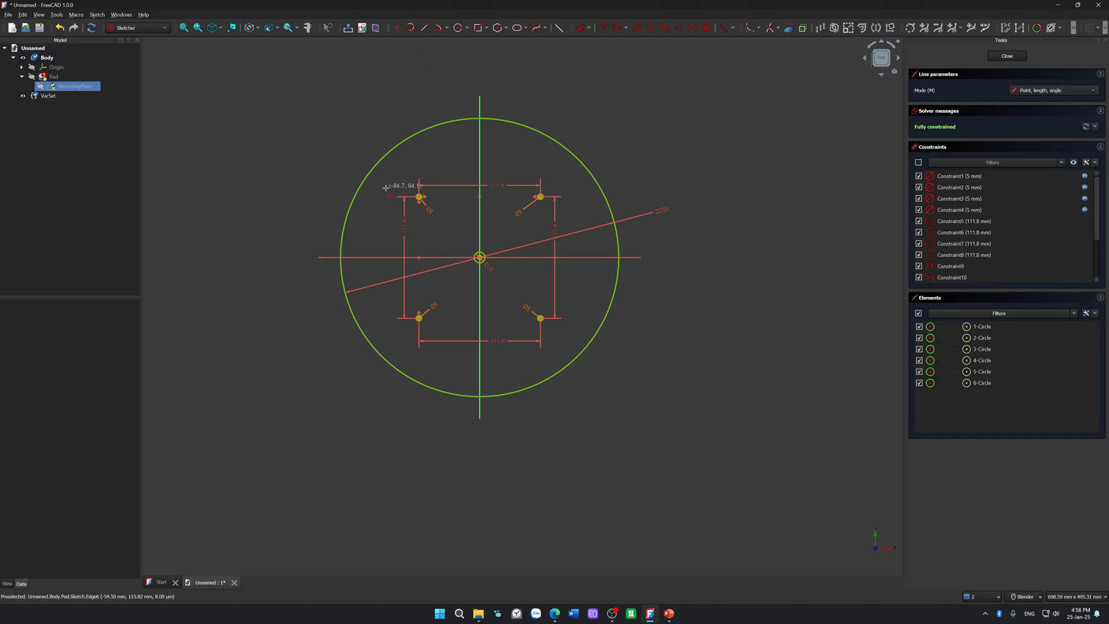
{"action": "left_click", "coordinate": [356, 192]}
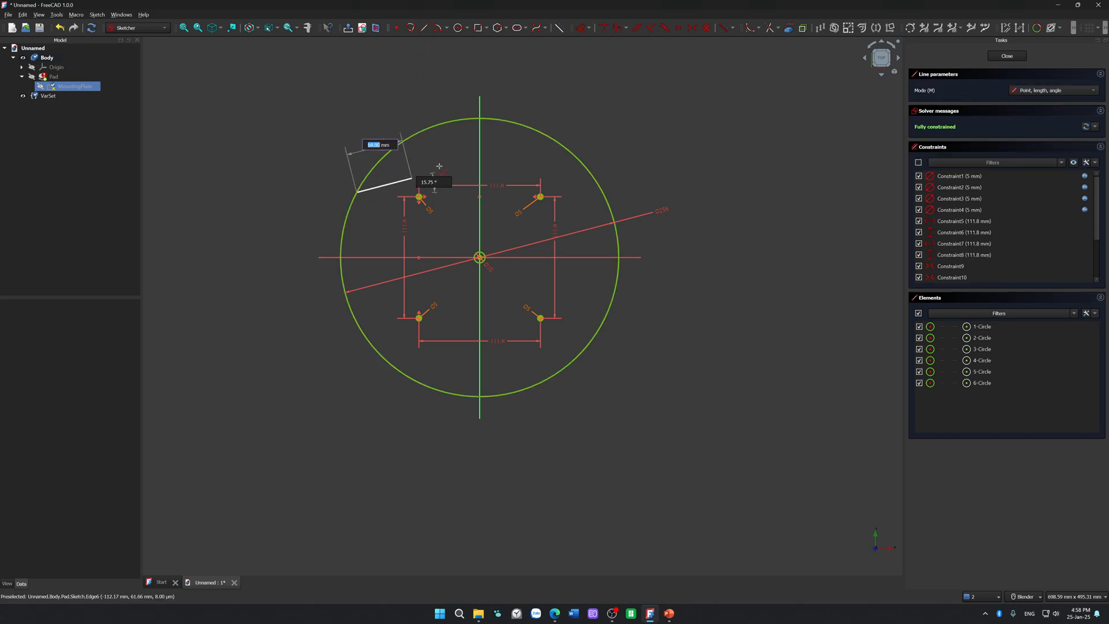
{"action": "left_click", "coordinate": [467, 119]}
{"action": "scroll", "coordinate": [368, 140], "scroll_direction": "up", "scroll_amount": 10}
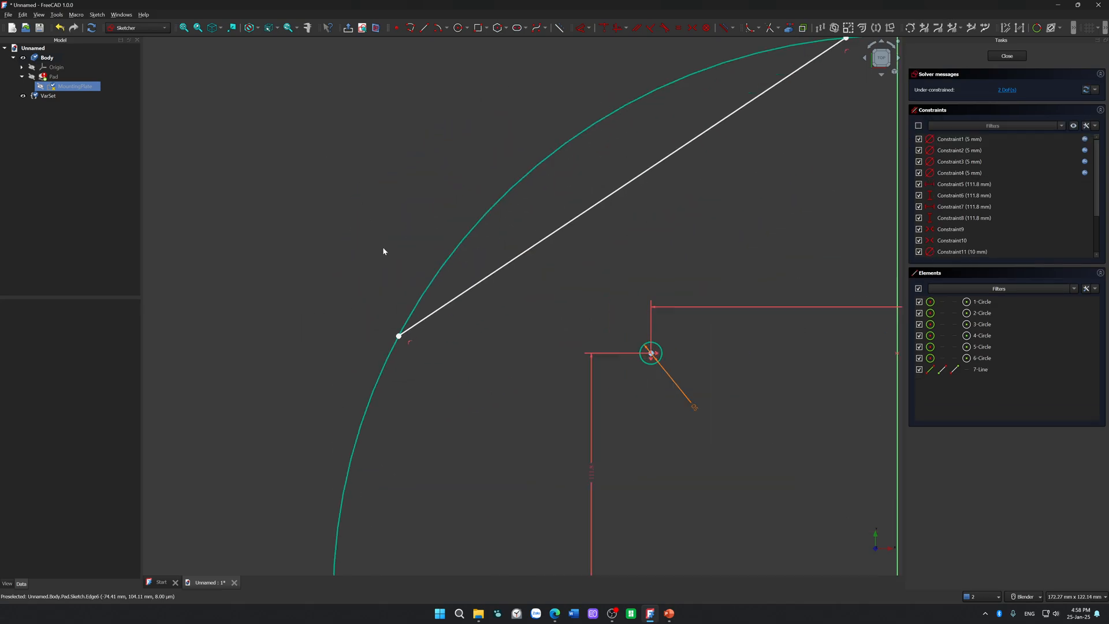
{"action": "scroll", "coordinate": [396, 368], "scroll_direction": "up", "scroll_amount": 15}
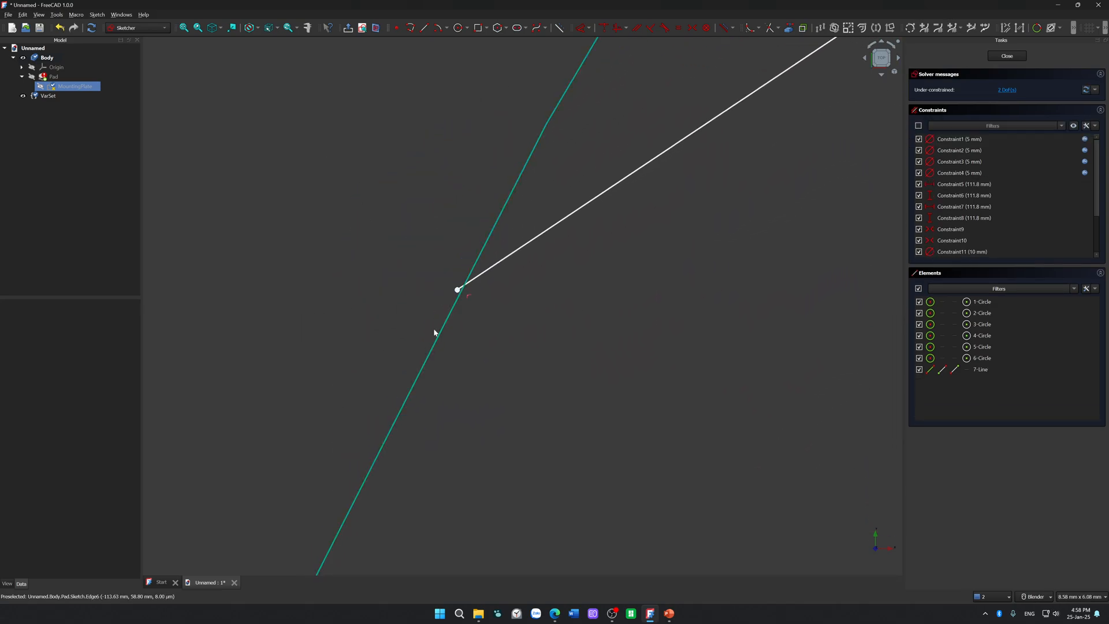
{"action": "left_click_drag", "start_coordinate": [291, 307], "coordinate": [349, 348]}
{"action": "scroll", "coordinate": [202, 372], "scroll_direction": "down", "scroll_amount": 6}
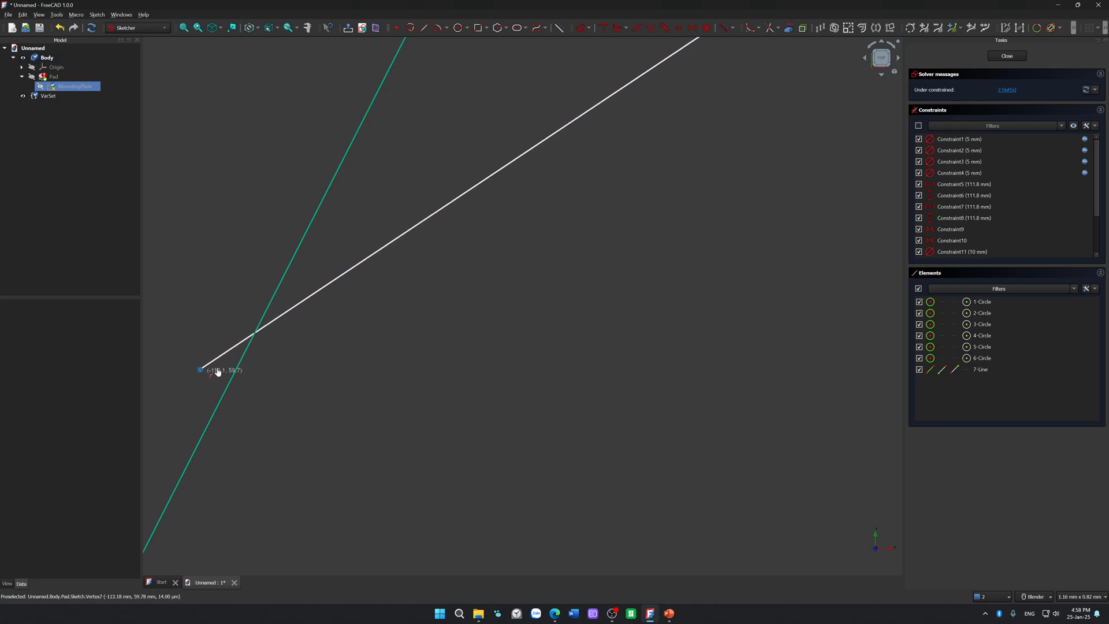
{"action": "scroll", "coordinate": [400, 373], "scroll_direction": "down", "scroll_amount": 18}
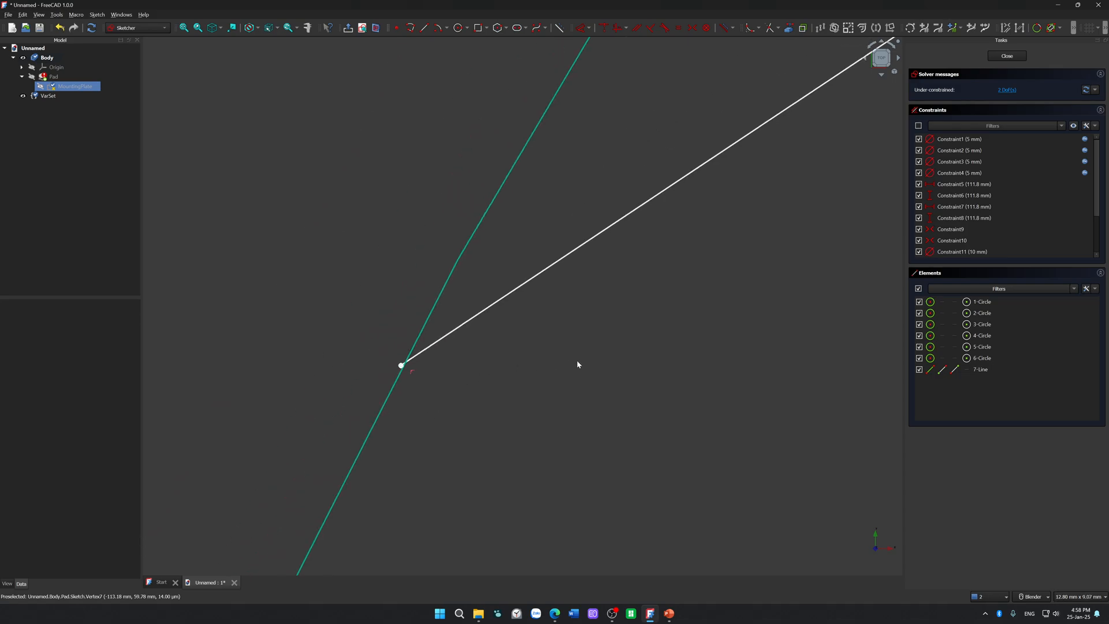
{"action": "middle_click_drag", "start_coordinate": [744, 324], "coordinate": [399, 357], "text": "shift"}
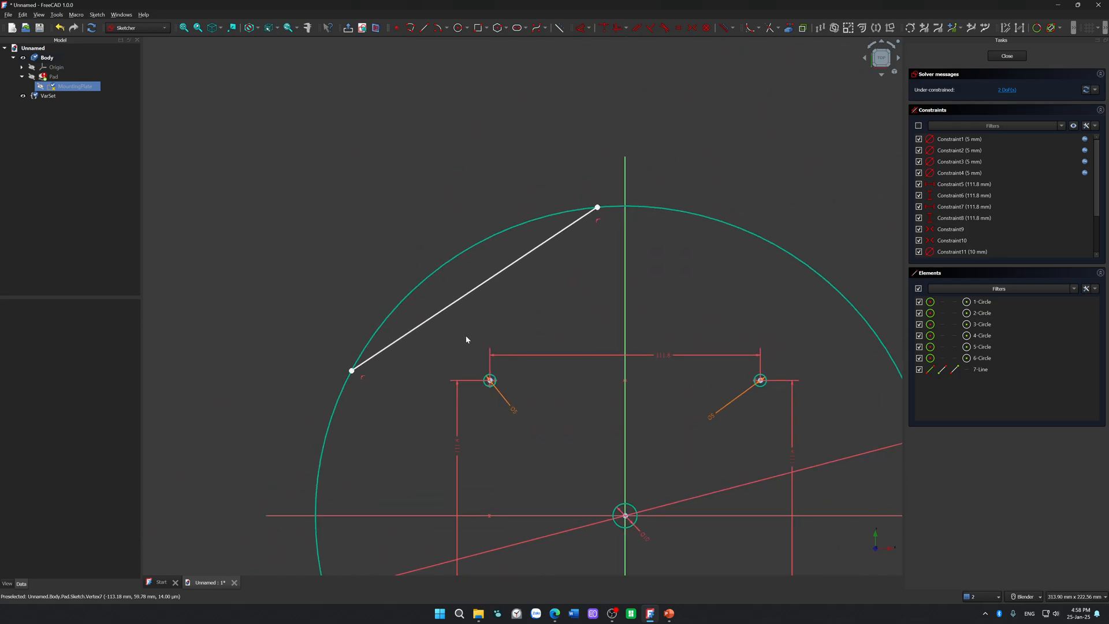
Step: Switch to the web browser and open the forum result "Constrain tangent between a Wire and Circle leave gaps" in a new tab
{"action": "key", "text": "alt+Tab"}
{"action": "left_click_drag", "start_coordinate": [1108, 225], "coordinate": [550, 0]}
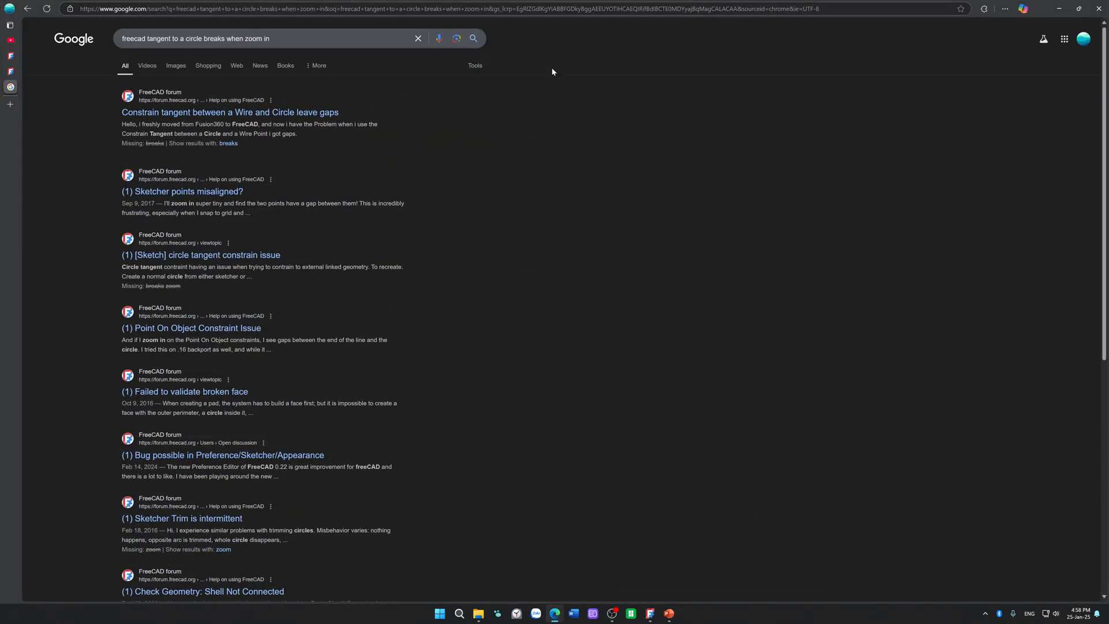
{"action": "right_click", "coordinate": [298, 114]}
{"action": "left_click", "coordinate": [312, 120]}
{"action": "left_click", "coordinate": [10, 103]}
Step: Read the forum thread's replies about gaps between constrained lines and circles, and return to the FreeCAD sketch
{"action": "scroll", "coordinate": [805, 302], "scroll_direction": "down", "scroll_amount": 7}
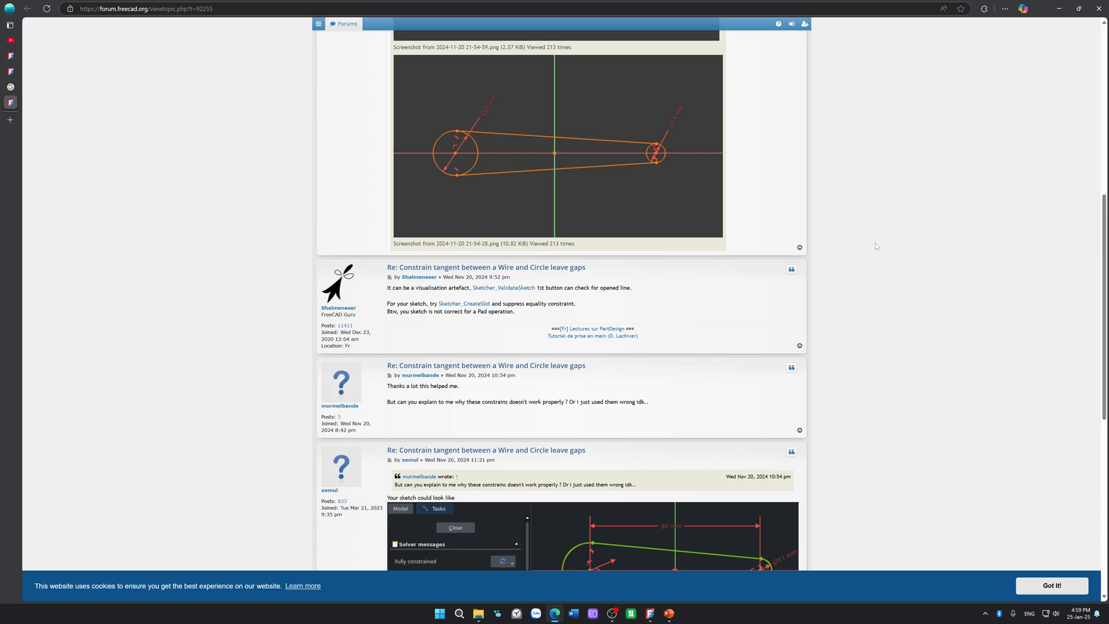
{"action": "scroll", "coordinate": [875, 245], "scroll_direction": "down", "scroll_amount": 5}
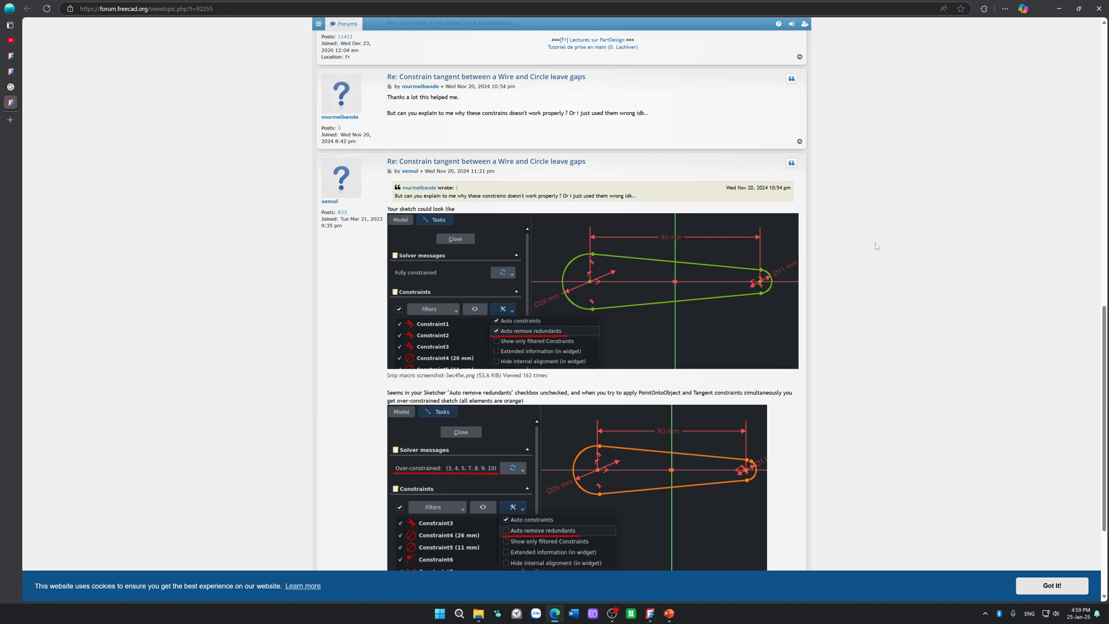
{"action": "scroll", "coordinate": [875, 246], "scroll_direction": "down", "scroll_amount": 3}
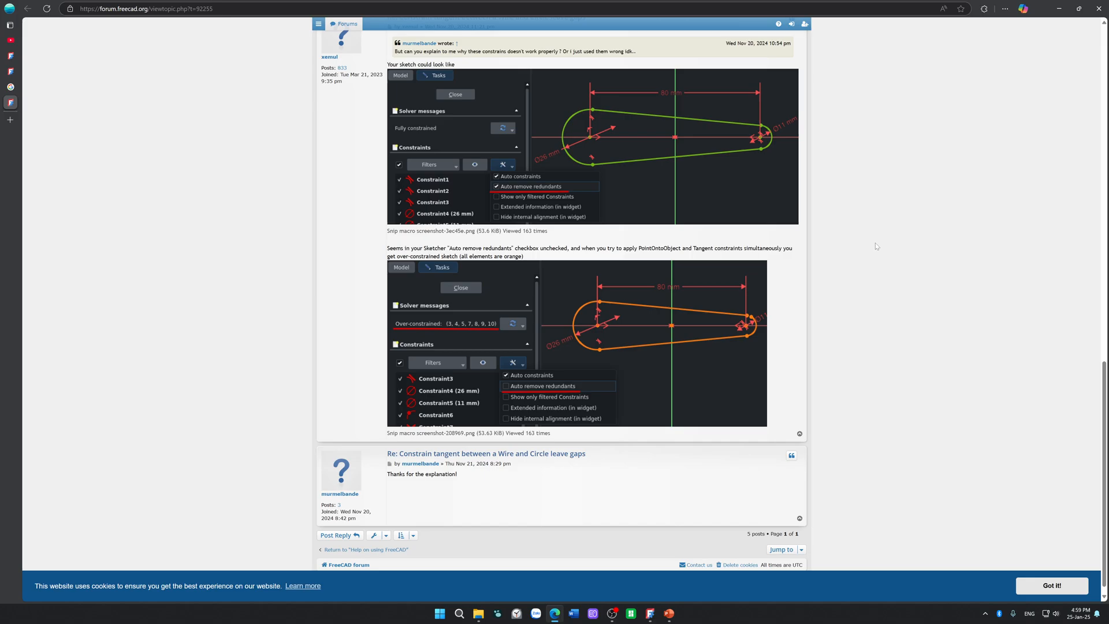
{"action": "scroll", "coordinate": [875, 246], "scroll_direction": "down", "scroll_amount": 1}
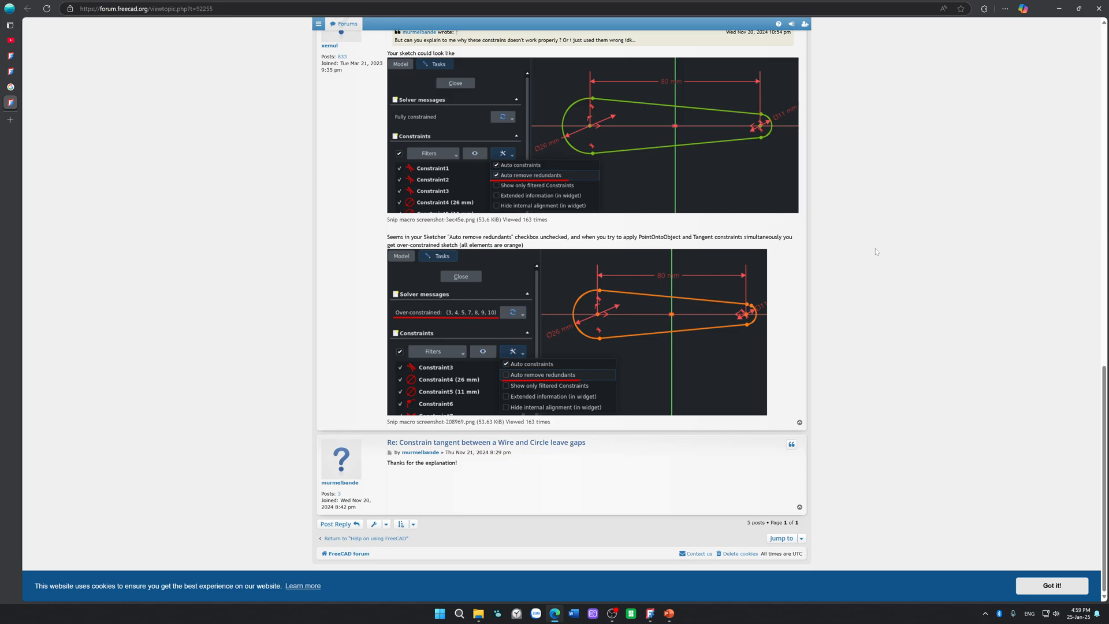
{"action": "scroll", "coordinate": [876, 252], "scroll_direction": "up", "scroll_amount": 1}
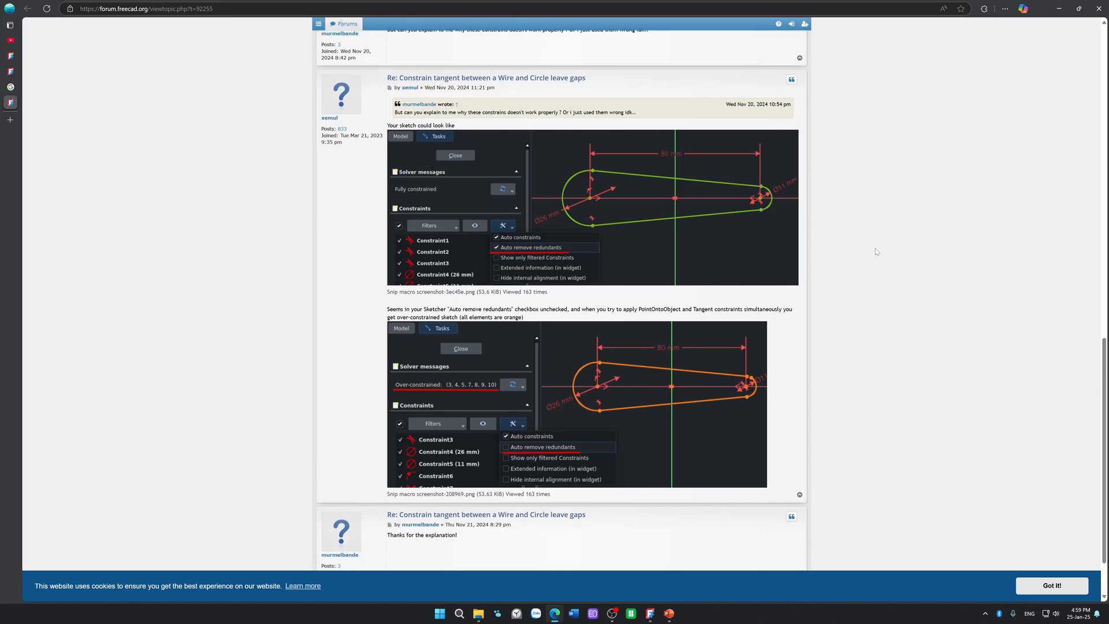
{"action": "scroll", "coordinate": [875, 252], "scroll_direction": "down", "scroll_amount": 1}
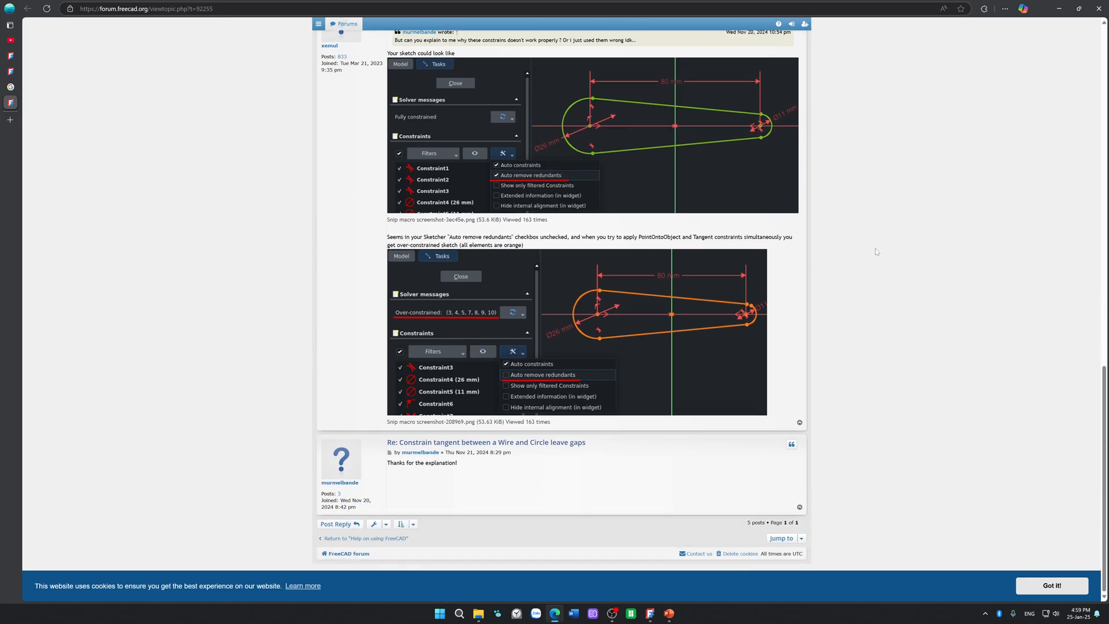
{"action": "mouse_move", "coordinate": [519, 4]}
{"action": "left_mouse_down"}
{"action": "mouse_move", "coordinate": [565, 92]}
{"action": "mouse_move", "coordinate": [1108, 205]}
{"action": "left_mouse_up"}
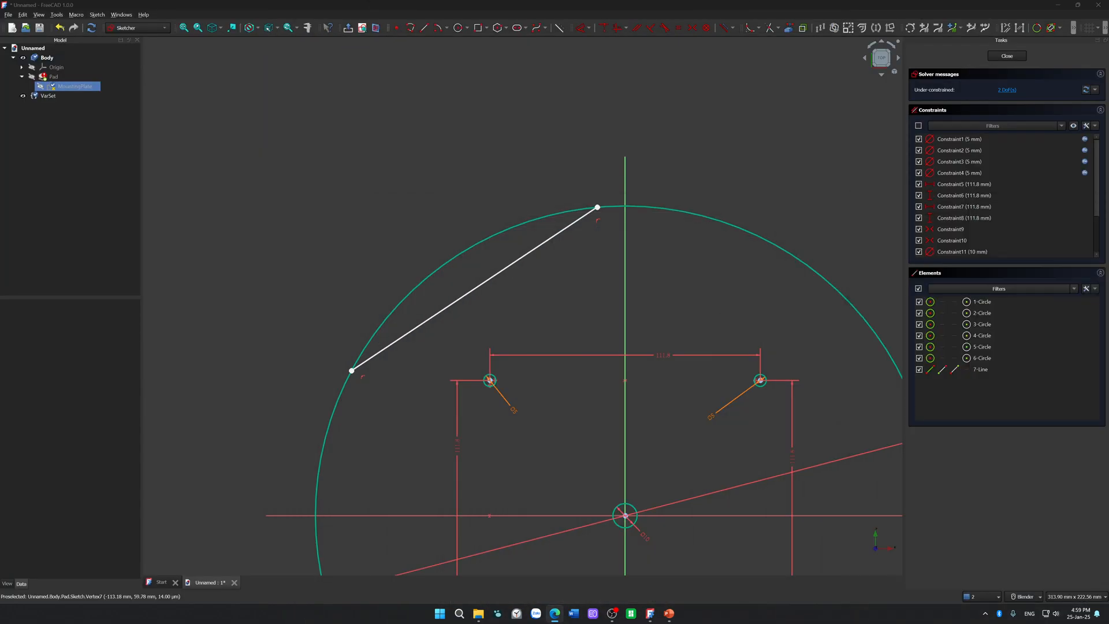
Step: Delete the test line connecting two points on the upper left of the large circle
{"action": "scroll", "coordinate": [637, 243], "scroll_direction": "down", "scroll_amount": 5}
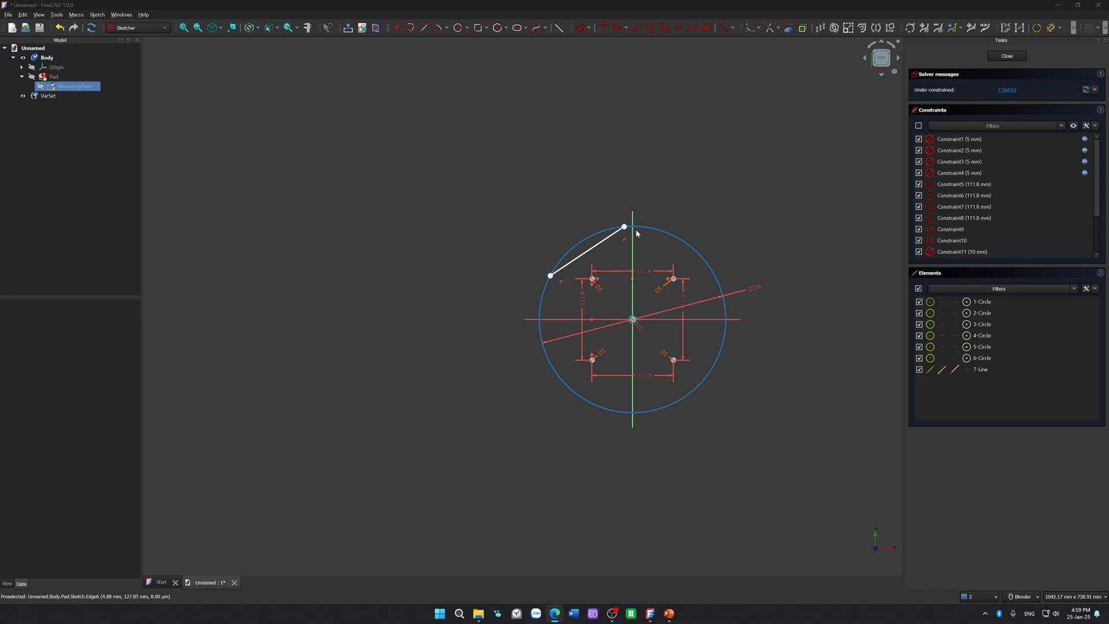
{"action": "scroll", "coordinate": [586, 236], "scroll_direction": "up", "scroll_amount": 4}
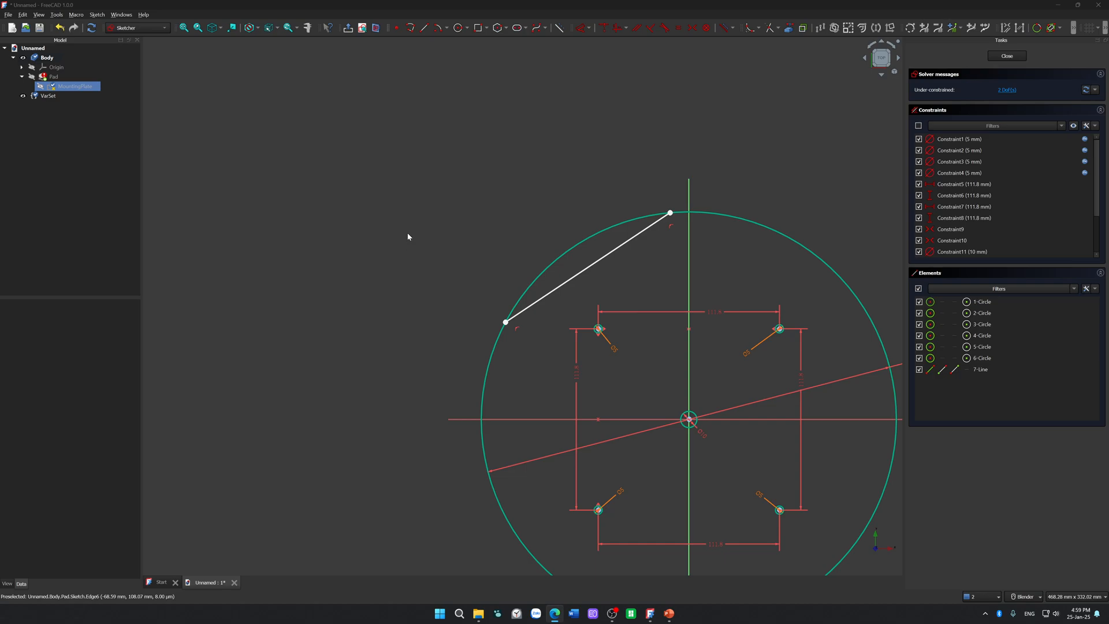
{"action": "left_click", "coordinate": [591, 266]}
{"action": "key", "text": "Delete"}
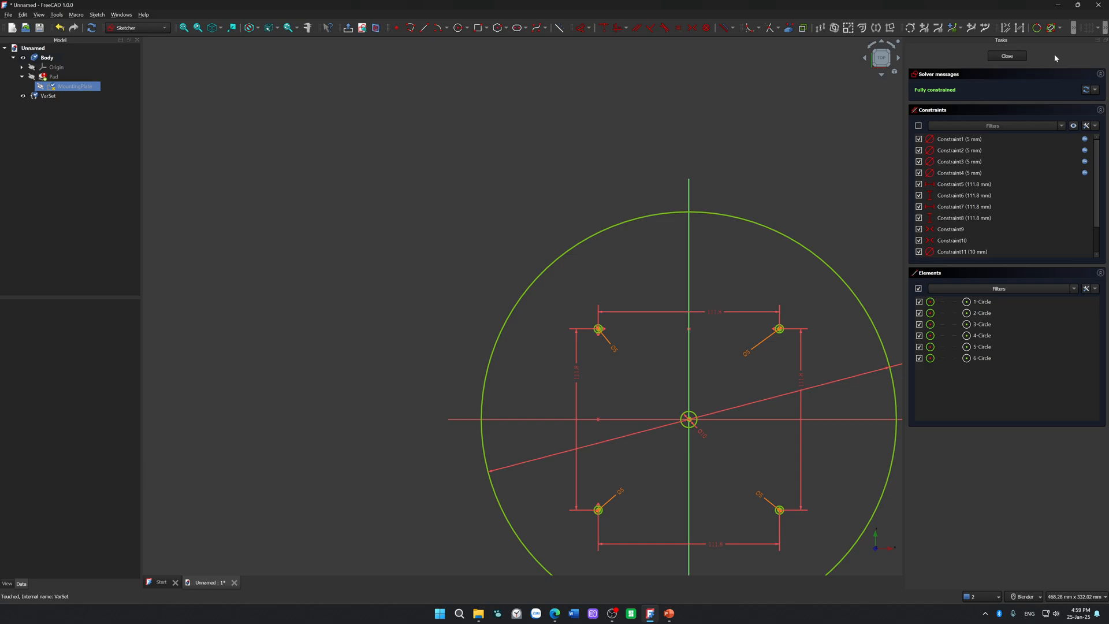
Step: Close the MountingPlate sketch and recompute it from the model tree
{"action": "left_click", "coordinate": [994, 58]}
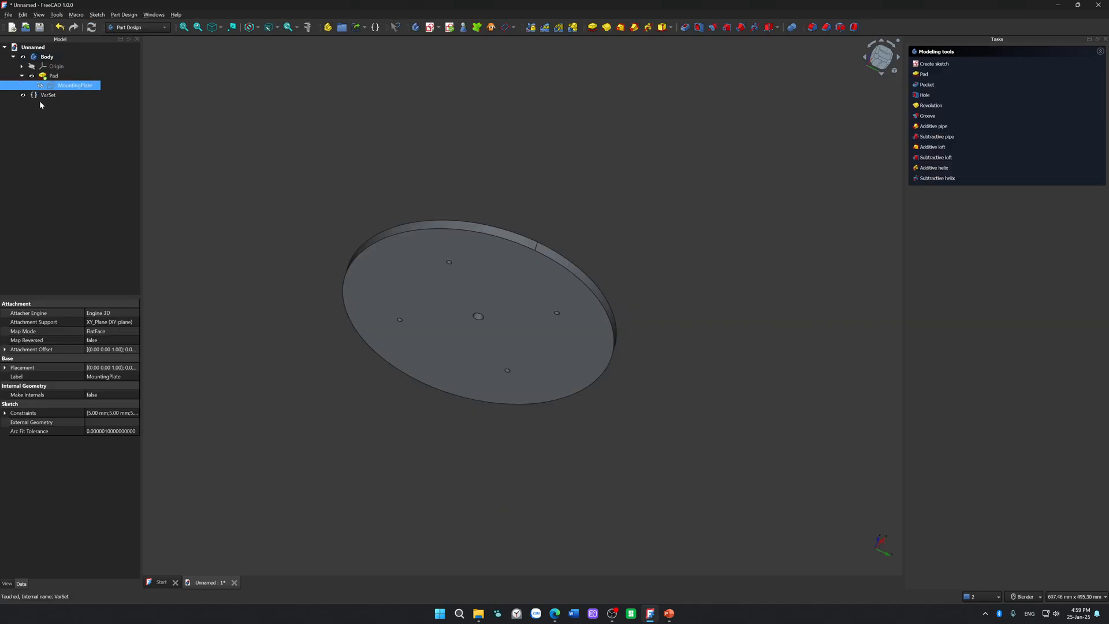
{"action": "right_click", "coordinate": [68, 87]}
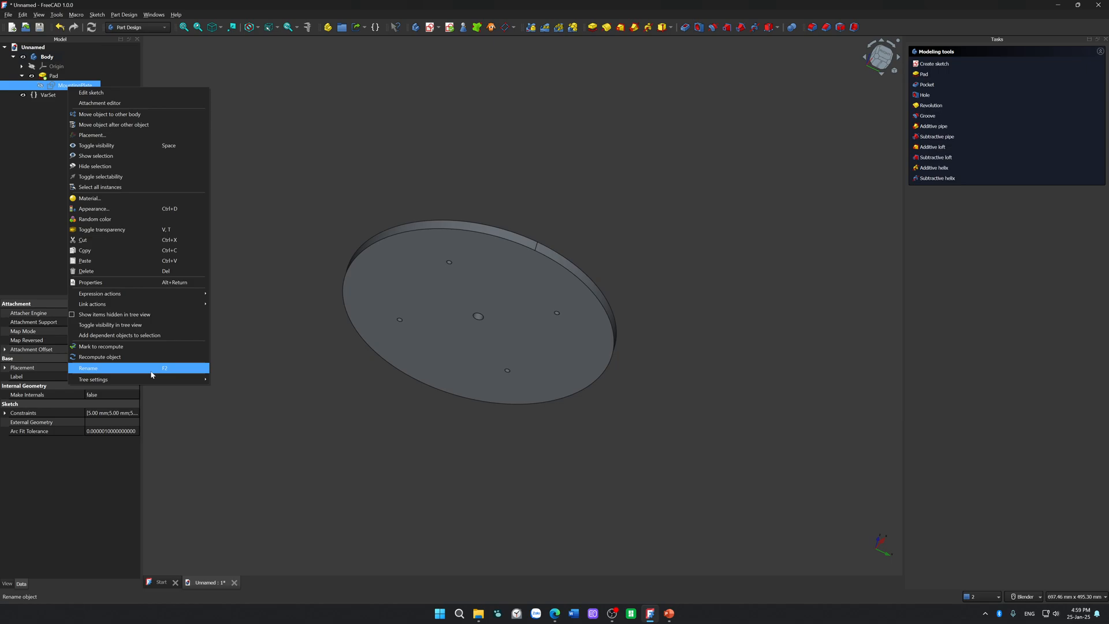
{"action": "mouse_move", "coordinate": [159, 376]}
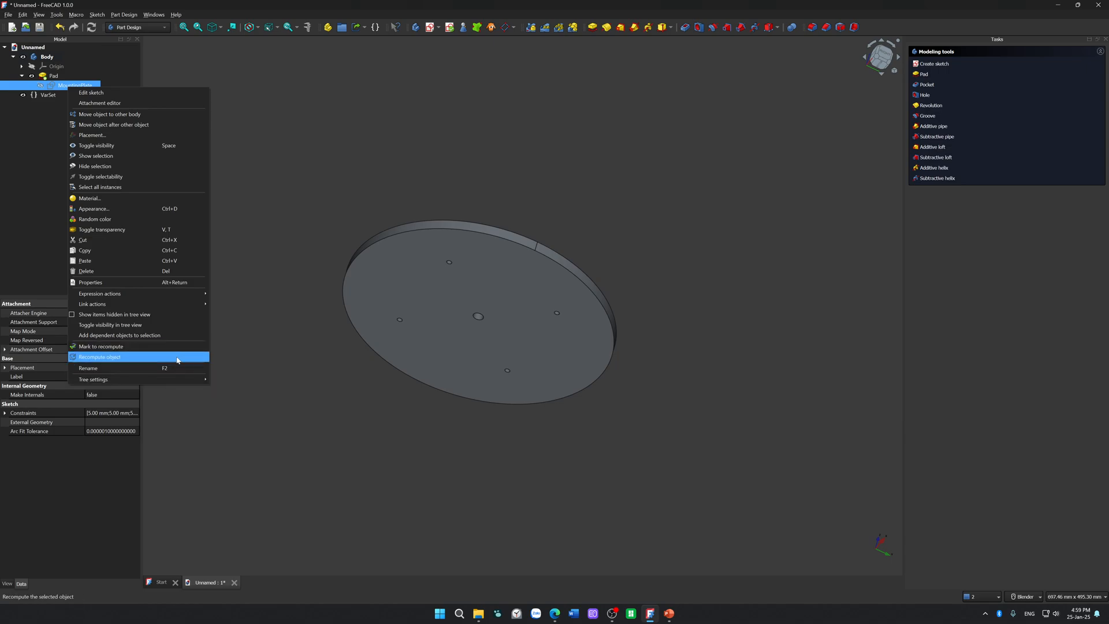
{"action": "left_click", "coordinate": [178, 358]}
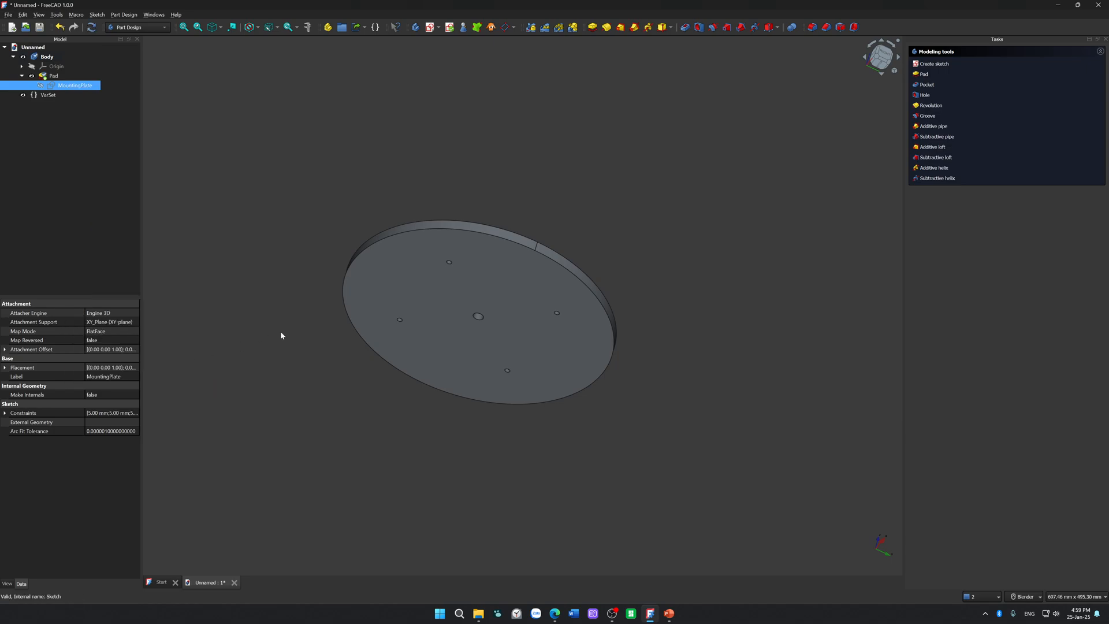
Step: Reopen the MountingPlate sketch, draw a test line between two points on the large circle's upper left edge, and inspect its lower endpoint
{"action": "double_click", "coordinate": [78, 87]}
{"action": "scroll", "coordinate": [500, 307], "scroll_direction": "up", "scroll_amount": 3}
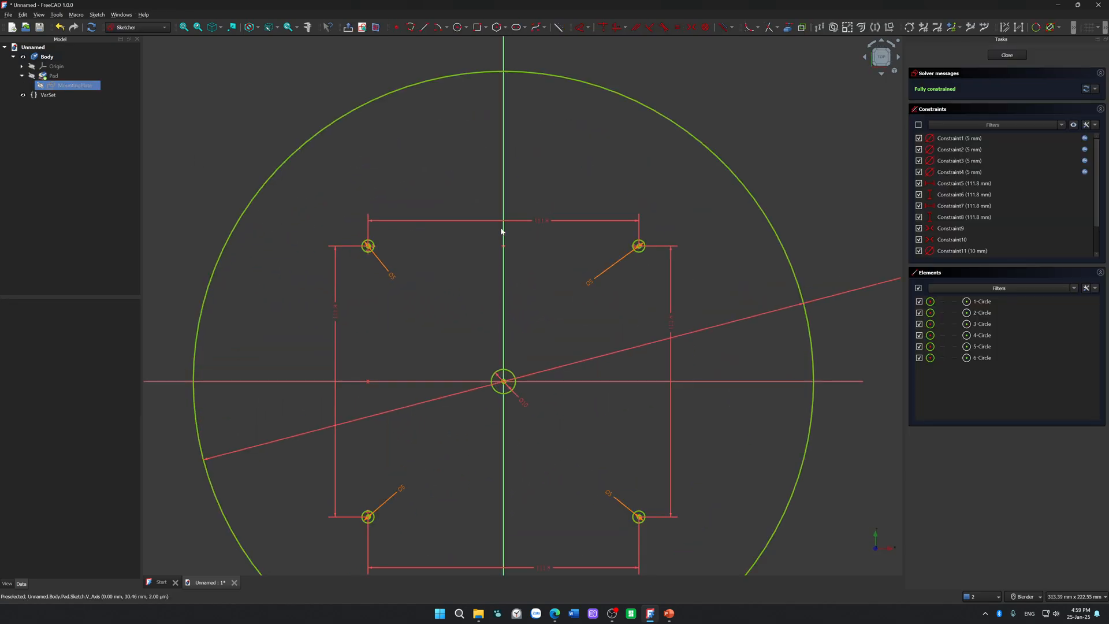
{"action": "left_click", "coordinate": [425, 32]}
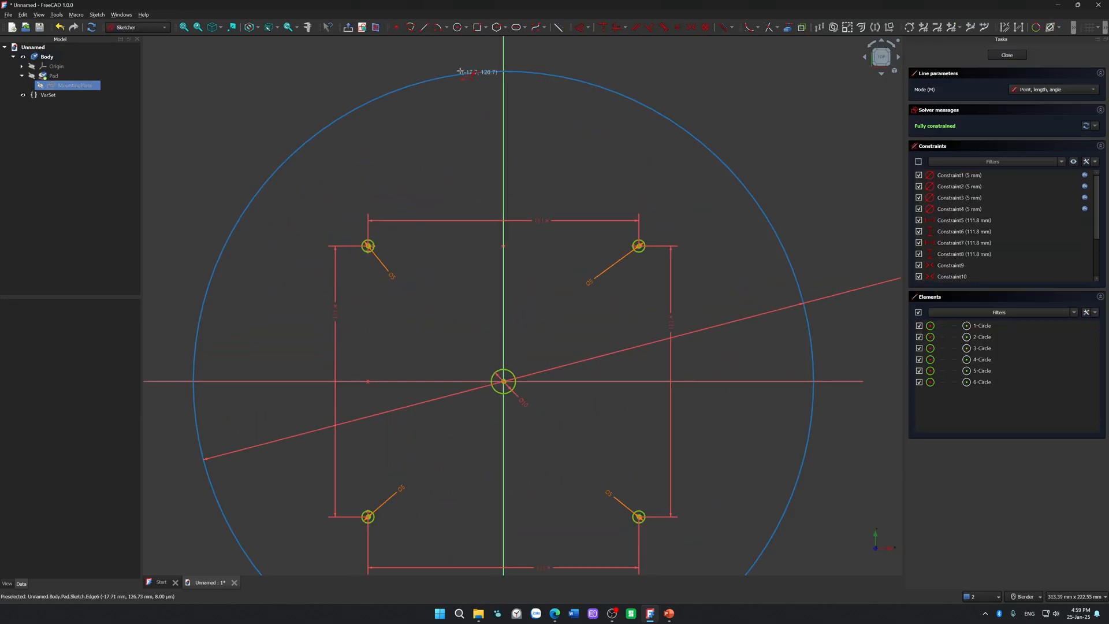
{"action": "left_click", "coordinate": [461, 73]}
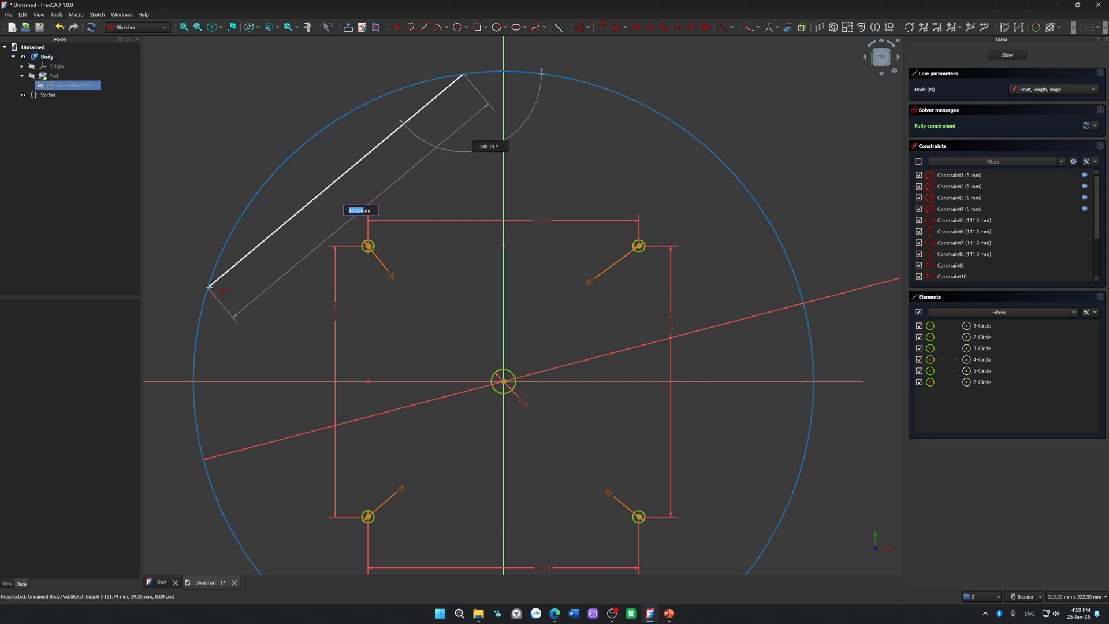
{"action": "left_click", "coordinate": [209, 287]}
{"action": "key", "text": "Escape"}
{"action": "scroll", "coordinate": [206, 306], "scroll_direction": "up", "scroll_amount": 5}
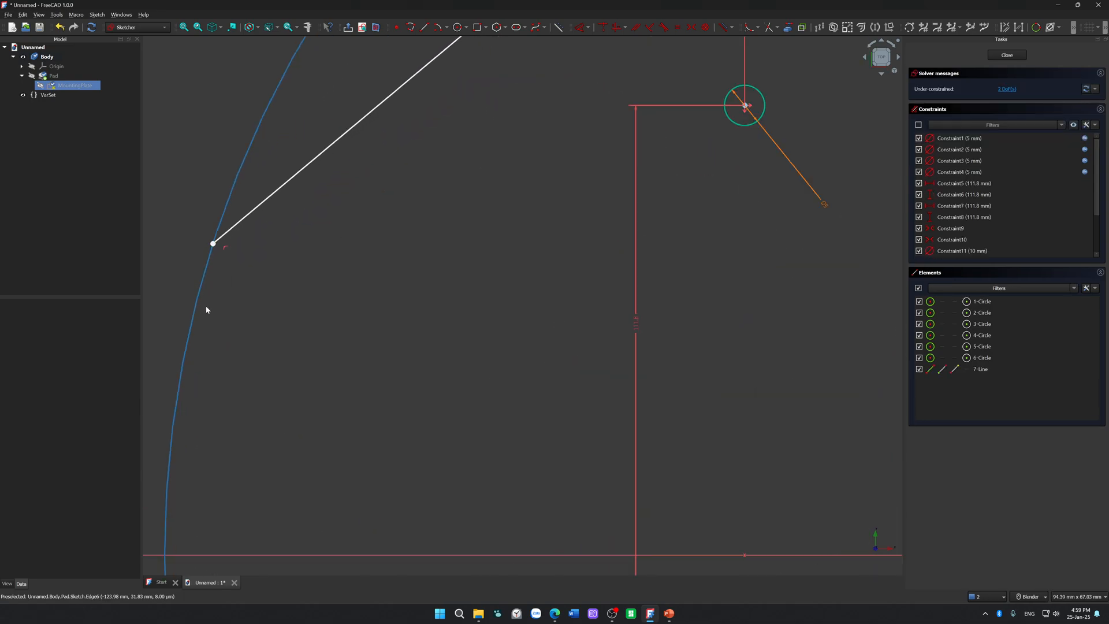
{"action": "middle_click_drag", "start_coordinate": [232, 209], "coordinate": [302, 551], "text": "shift"}
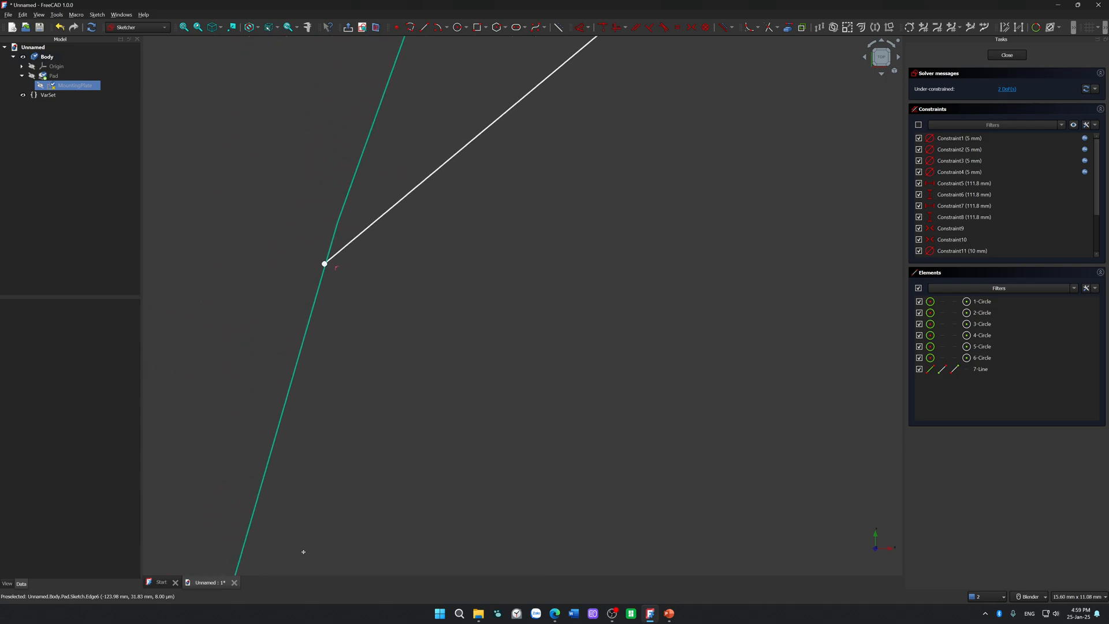
{"action": "scroll", "coordinate": [327, 297], "scroll_direction": "up", "scroll_amount": 4}
{"action": "scroll", "coordinate": [325, 196], "scroll_direction": "up", "scroll_amount": 10}
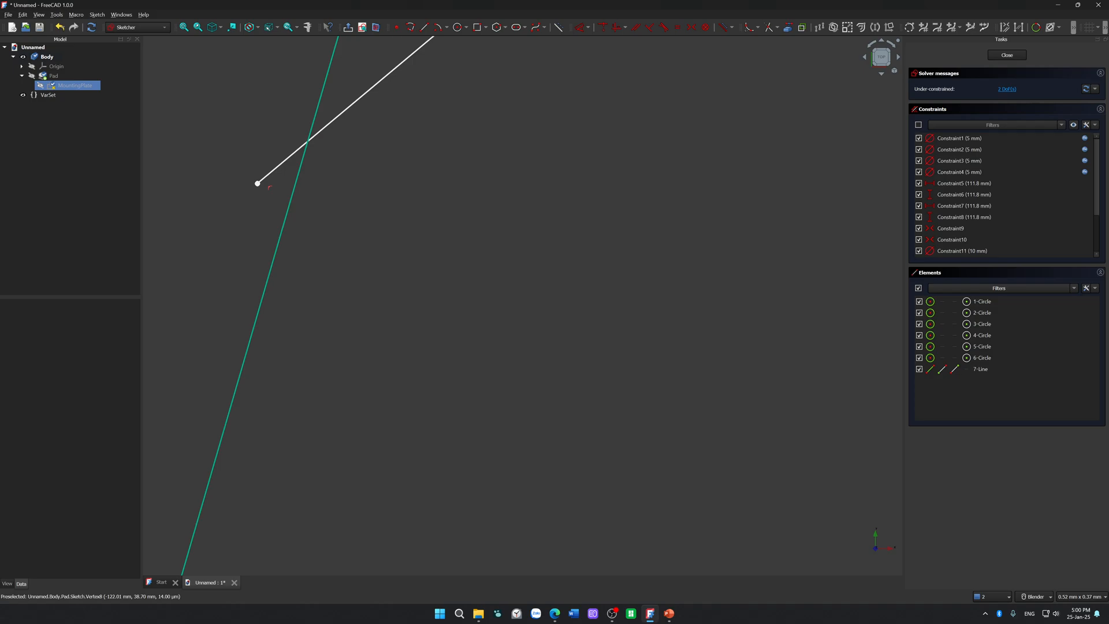
{"action": "scroll", "coordinate": [695, 315], "scroll_direction": "down", "scroll_amount": 5}
Step: Undo the test line and close the MountingPlate sketch
{"action": "key", "text": "ctrl+z"}
{"action": "left_click", "coordinate": [1007, 55]}
{"action": "right_click", "coordinate": [90, 90]}
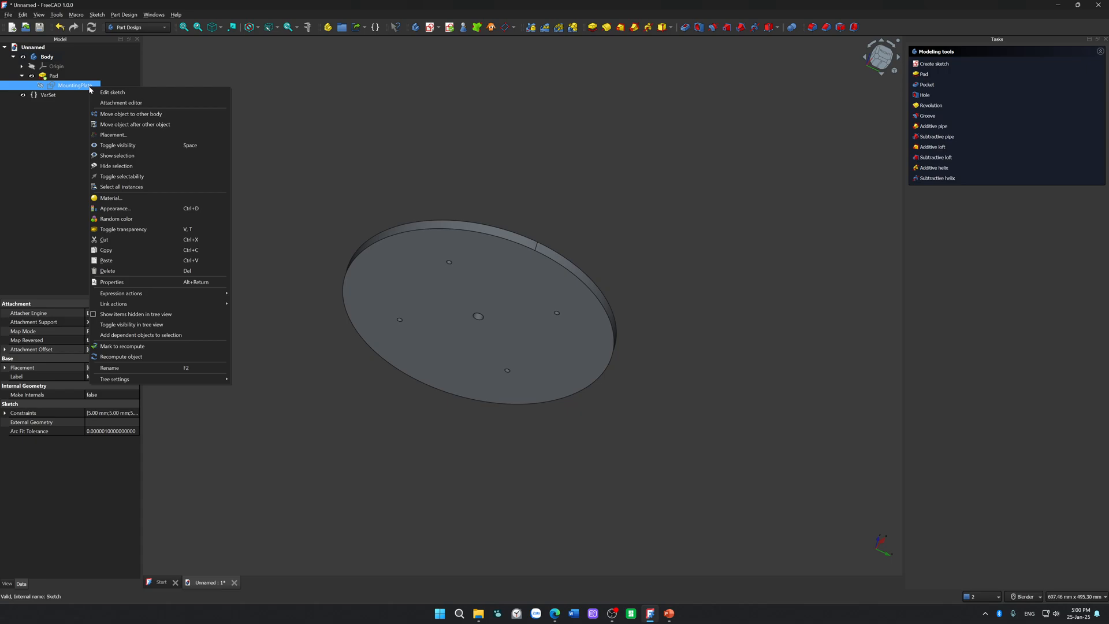
{"action": "left_click", "coordinate": [518, 154]}
{"action": "left_click", "coordinate": [63, 86]}
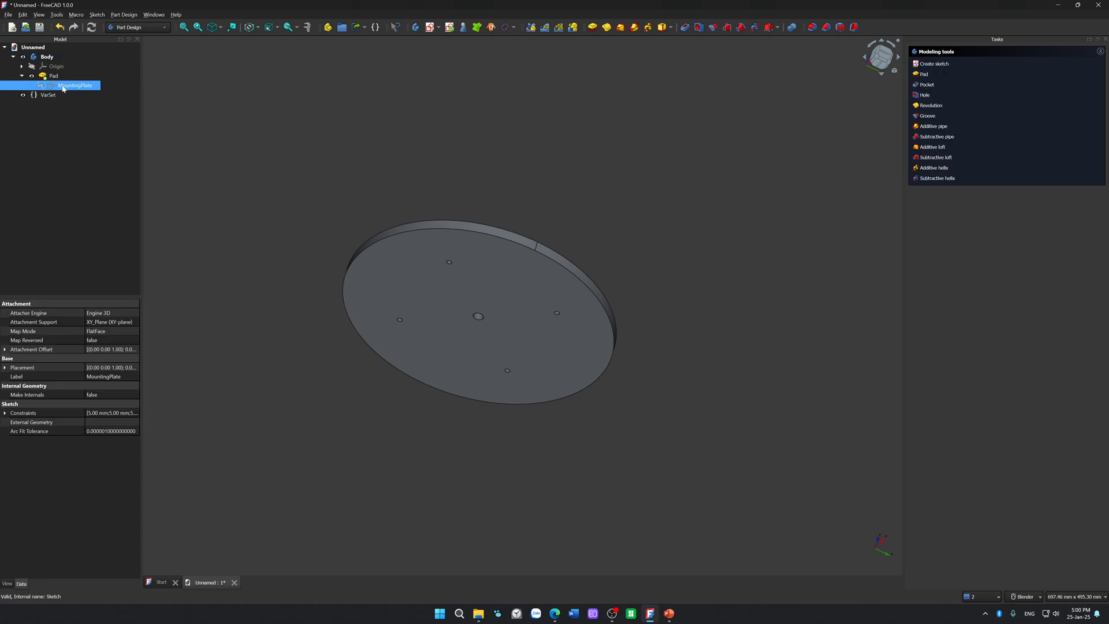
Step: Reopen the MountingPlate sketch and review the constraint list's settings, including auto constraints, auto remove redundants and show only filtered constraints
{"action": "double_click", "coordinate": [71, 89]}
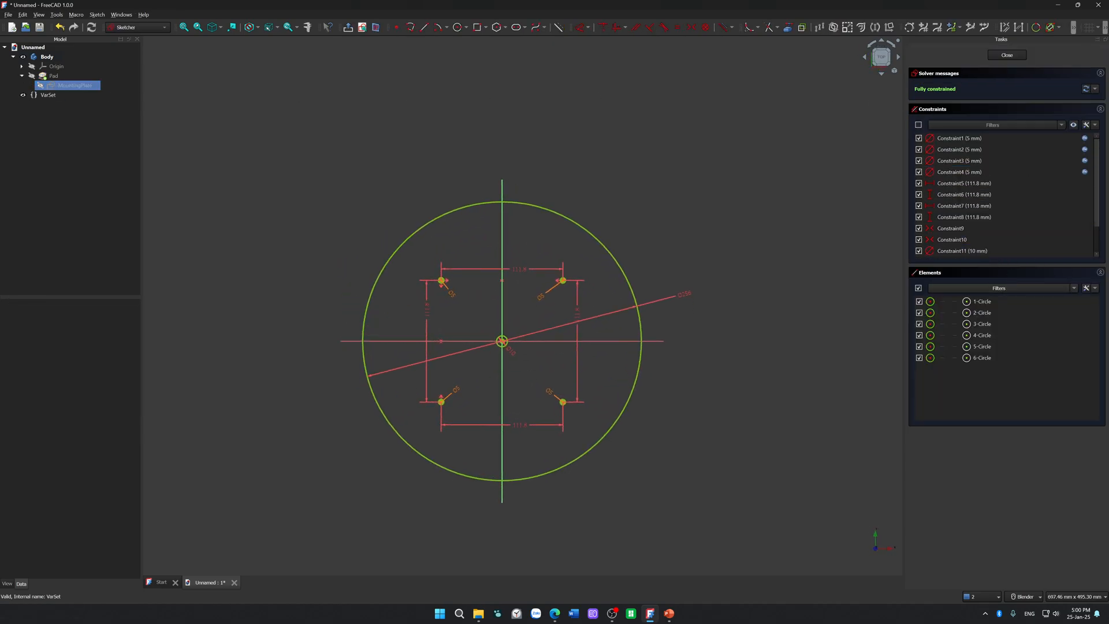
{"action": "left_click", "coordinate": [1097, 125]}
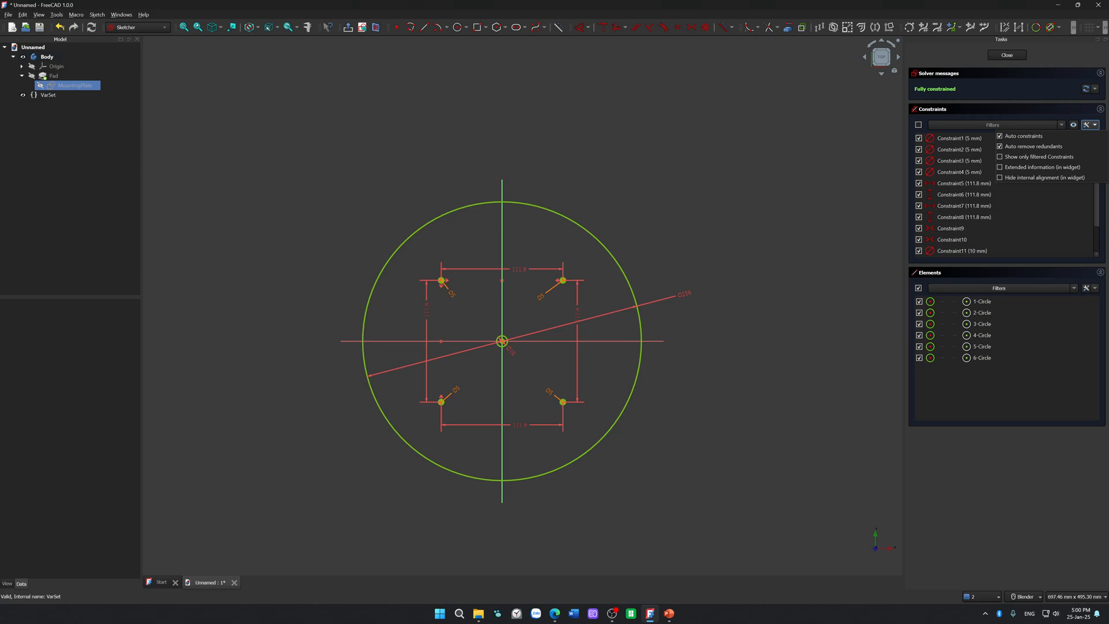
{"action": "left_click", "coordinate": [1060, 163]}
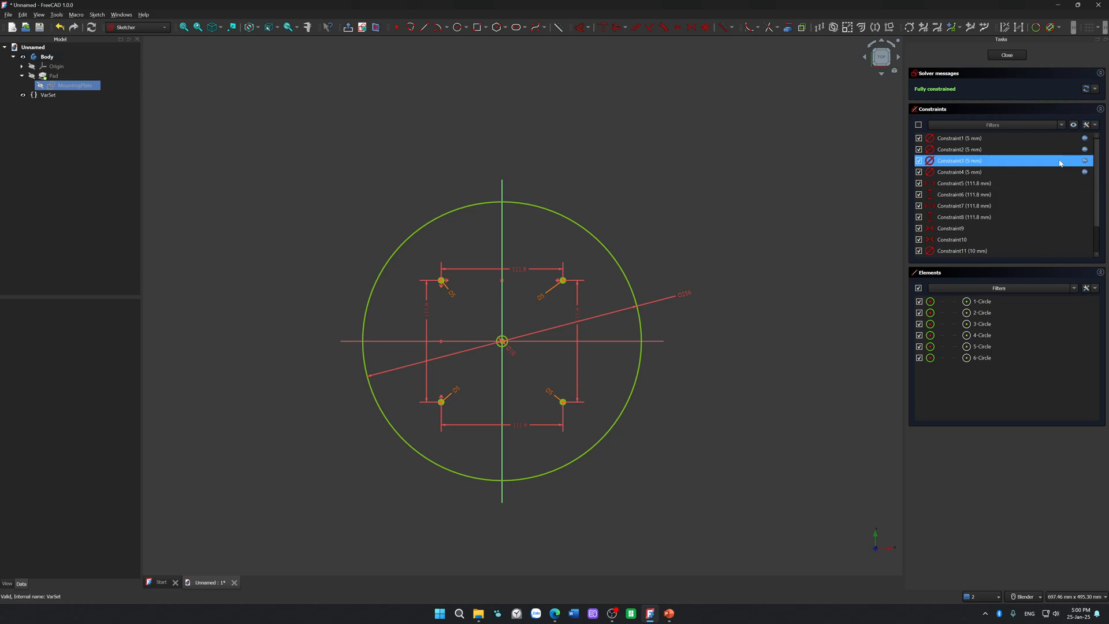
{"action": "left_click", "coordinate": [1096, 126]}
{"action": "left_click", "coordinate": [1078, 156]}
{"action": "left_click", "coordinate": [1095, 126]}
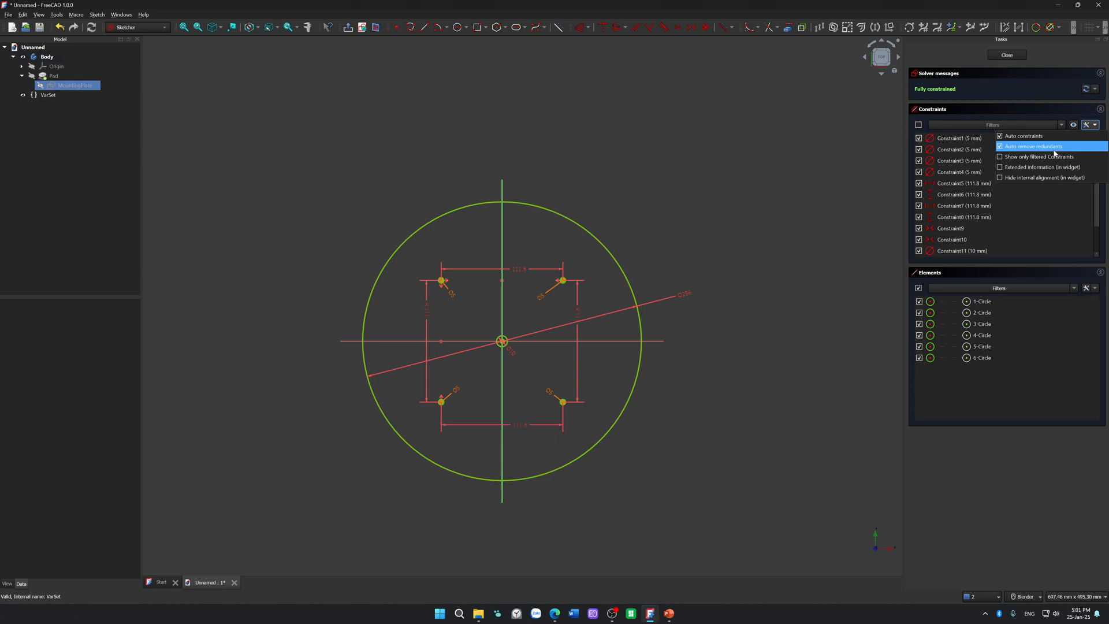
{"action": "left_click", "coordinate": [835, 299]}
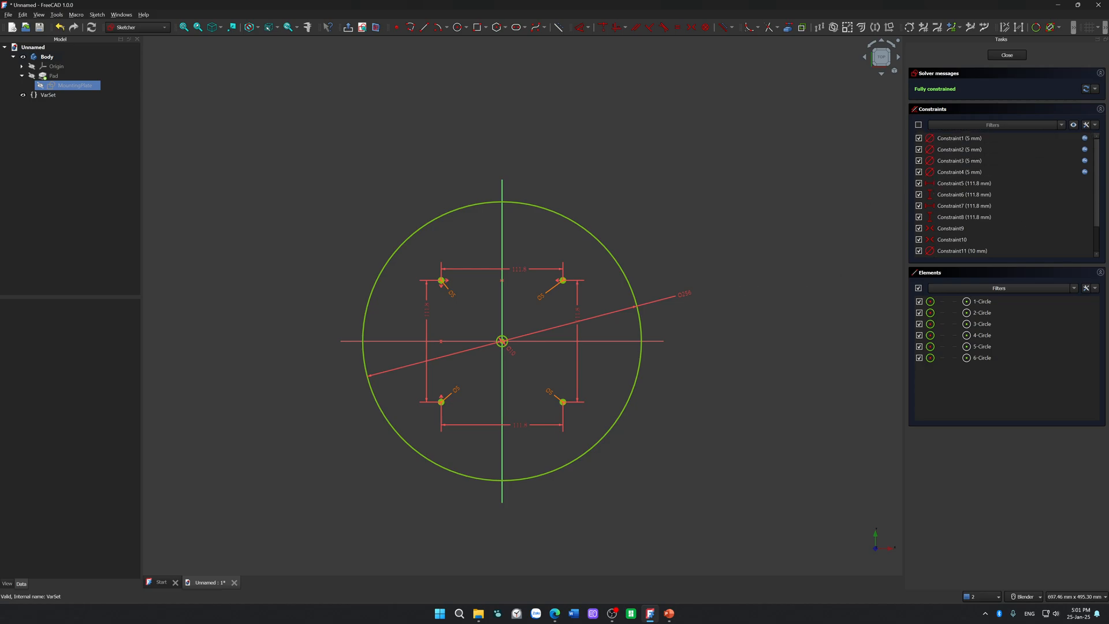
Step: Switch from the sketch to the web browser
{"action": "key", "text": "alt+Tab"}
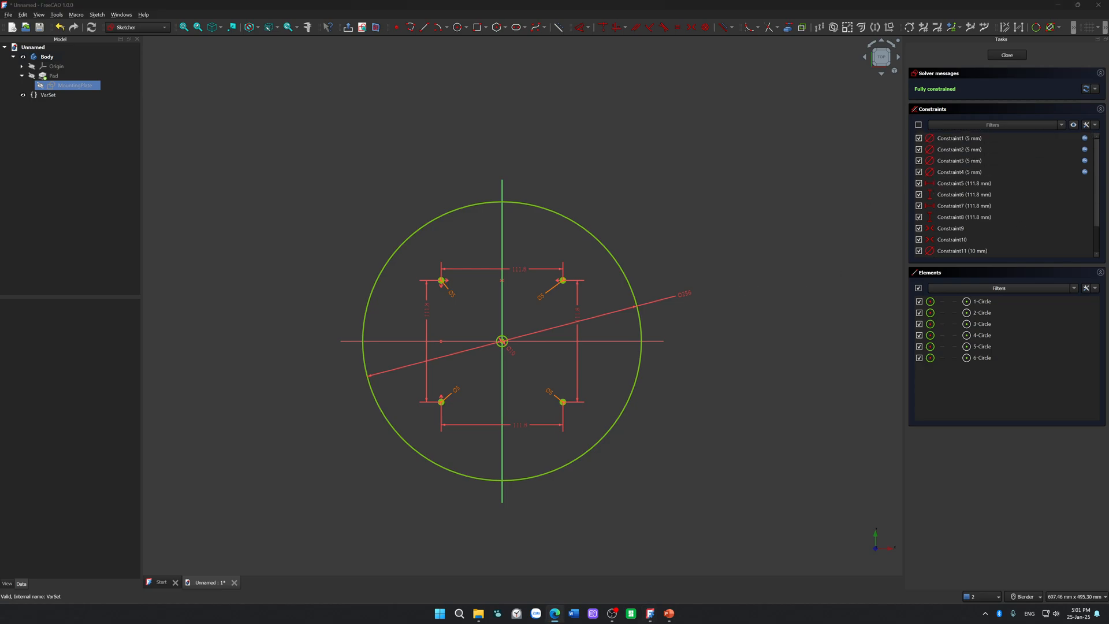
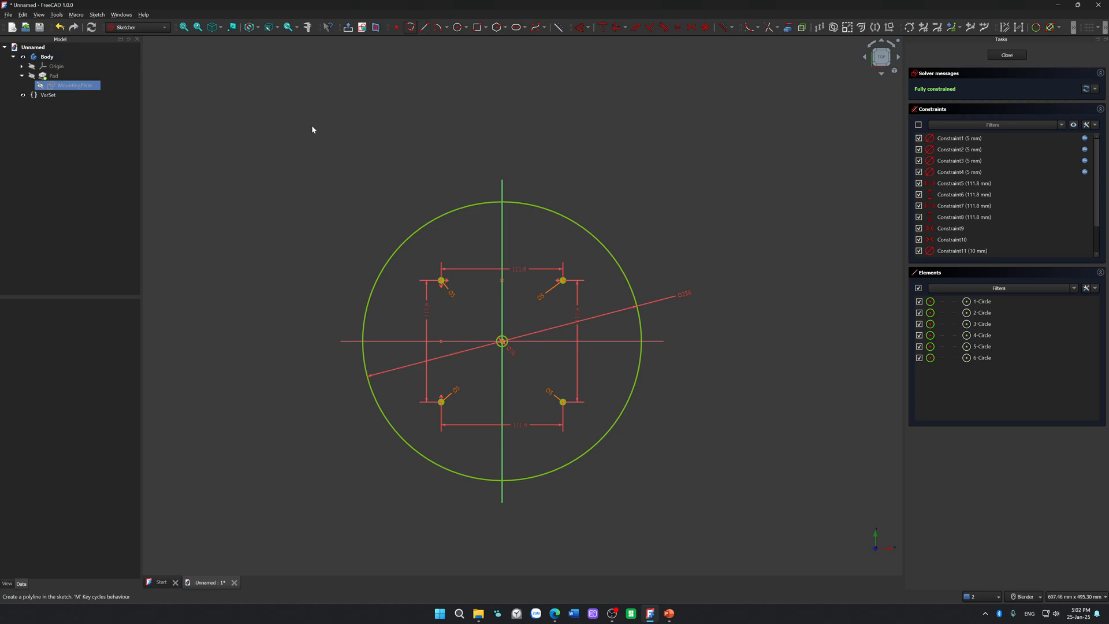
Step: Switch to the browser, read the forum thread "Point On Object Constraint Issue" from the Google results, and return to FreeCAD
{"action": "key", "text": "alt+Tab"}
{"action": "double_click", "coordinate": [514, 200]}
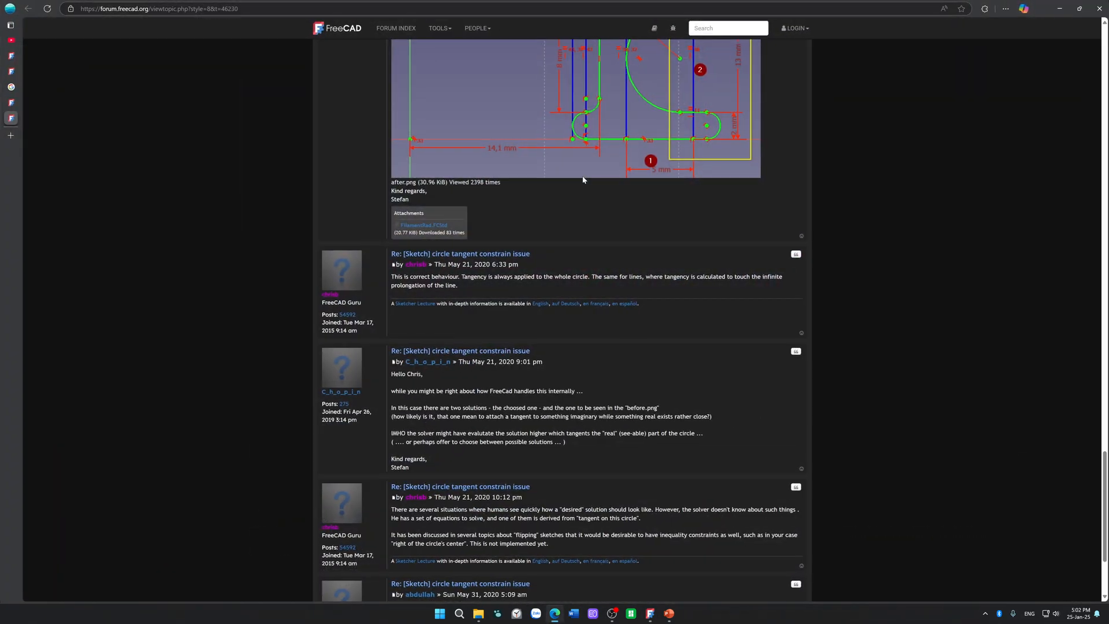
{"action": "left_click", "coordinate": [11, 87]}
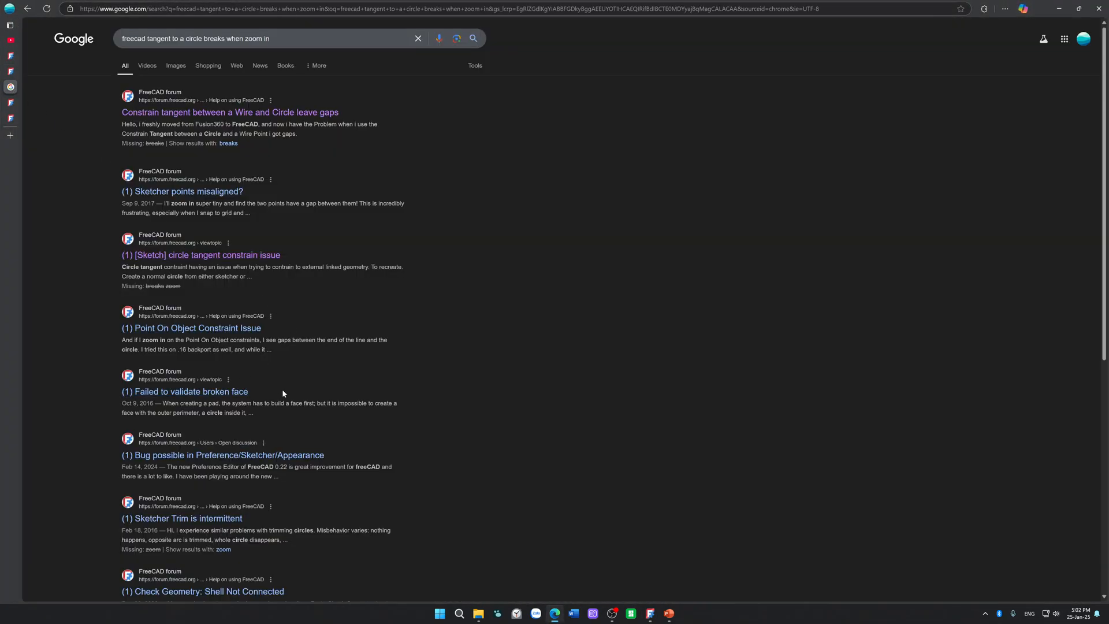
{"action": "right_click", "coordinate": [245, 331]}
{"action": "left_click", "coordinate": [271, 337]}
{"action": "left_click", "coordinate": [16, 137]}
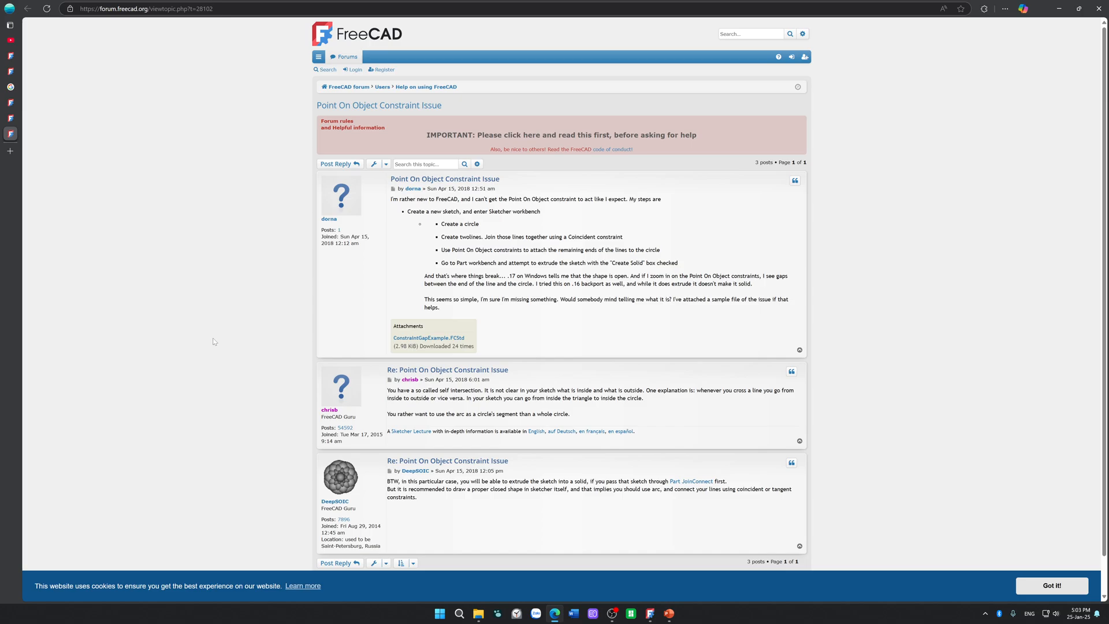
{"action": "left_click_drag", "start_coordinate": [384, 4], "coordinate": [1108, 164]}
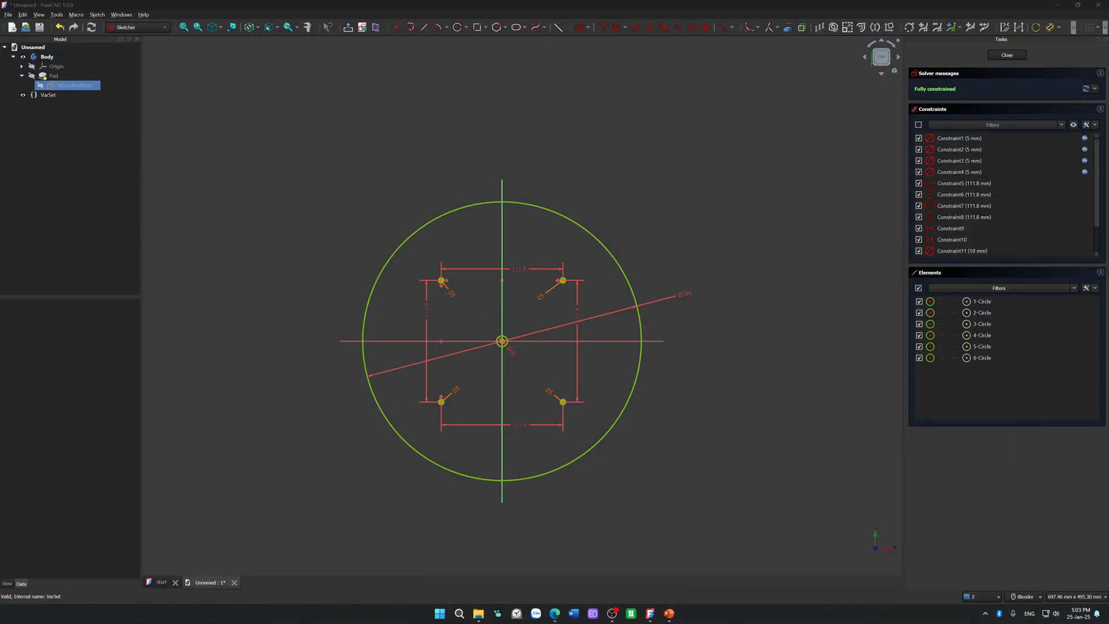
Step: Draw a slanted line outside the outer circle's upper-left edge and constrain its lower endpoint onto that circle
{"action": "left_click", "coordinate": [804, 376]}
{"action": "left_click", "coordinate": [425, 27]}
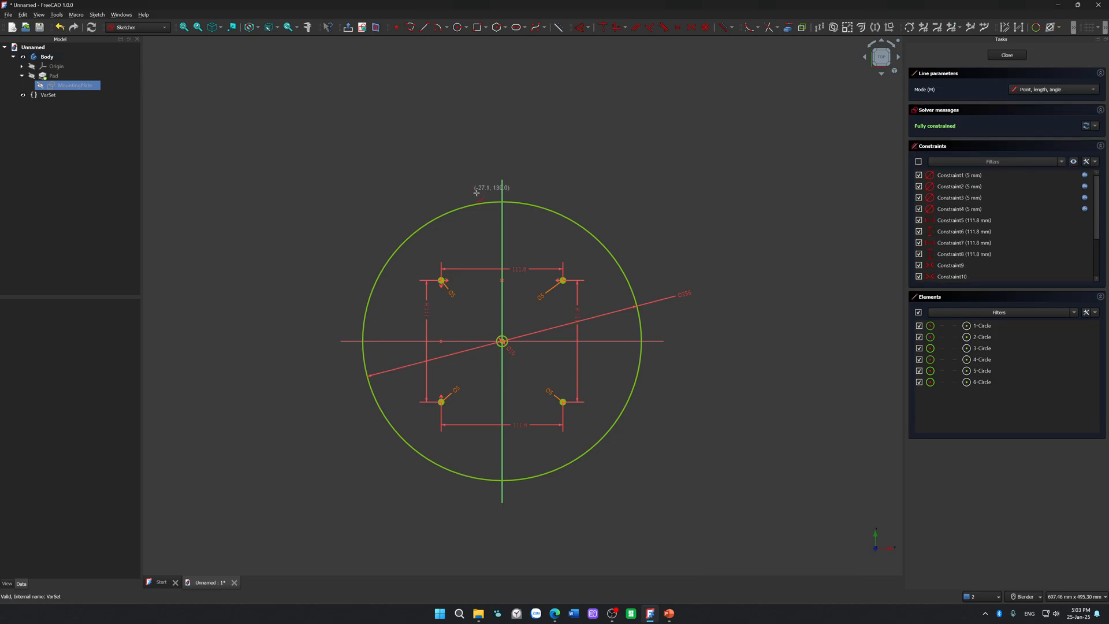
{"action": "left_click", "coordinate": [469, 153]}
{"action": "left_click", "coordinate": [362, 262]}
{"action": "right_click", "coordinate": [334, 291]}
{"action": "left_click", "coordinate": [362, 262]}
{"action": "left_click", "coordinate": [377, 284]}
{"action": "key", "text": "o"}
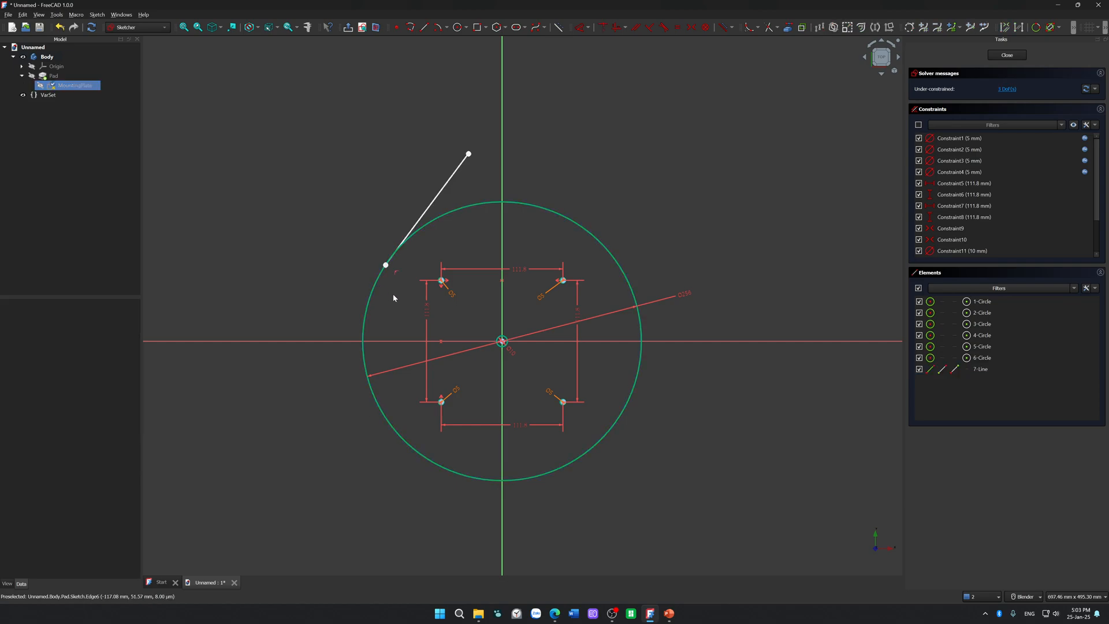
Step: Constrain the line's upper endpoint onto the outer circle with a point-on-object constraint
{"action": "left_click", "coordinate": [468, 155]}
{"action": "left_click", "coordinate": [556, 214]}
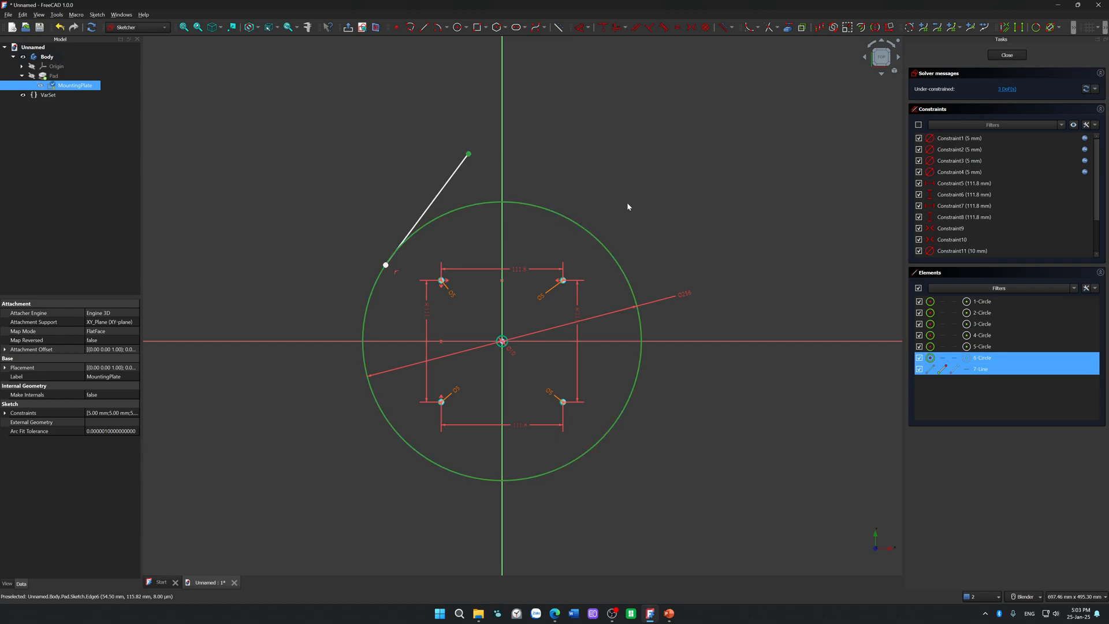
{"action": "key", "text": "o"}
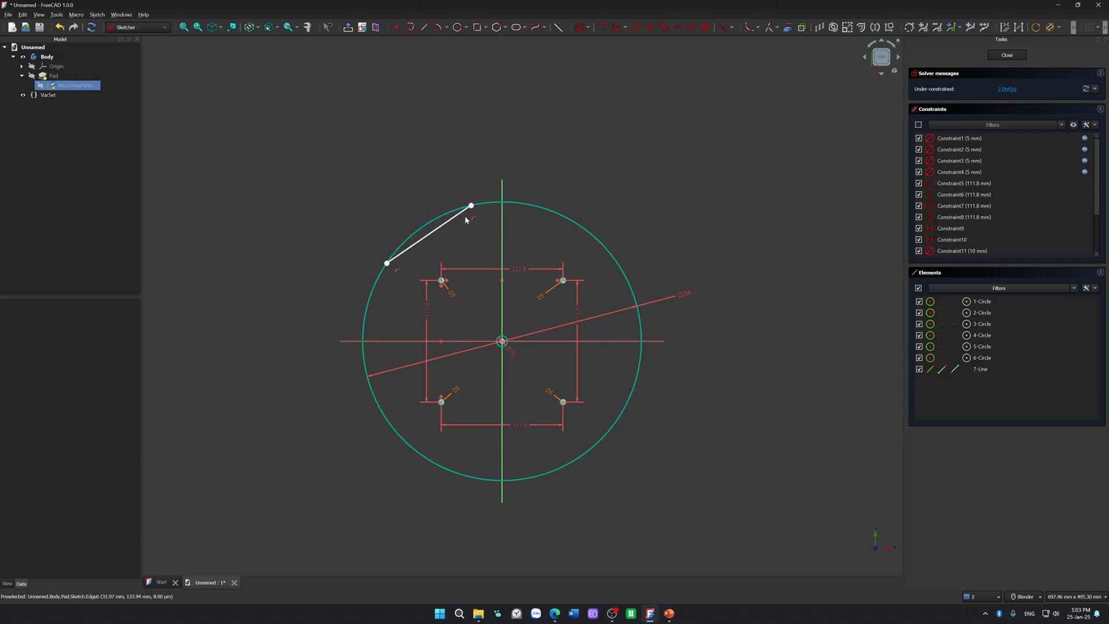
Step: Delete the point-on-object constraint at the line's lower endpoint and move that endpoint off the outer circle
{"action": "scroll", "coordinate": [366, 296], "scroll_direction": "up", "scroll_amount": 5}
{"action": "scroll", "coordinate": [451, 175], "scroll_direction": "up", "scroll_amount": 10}
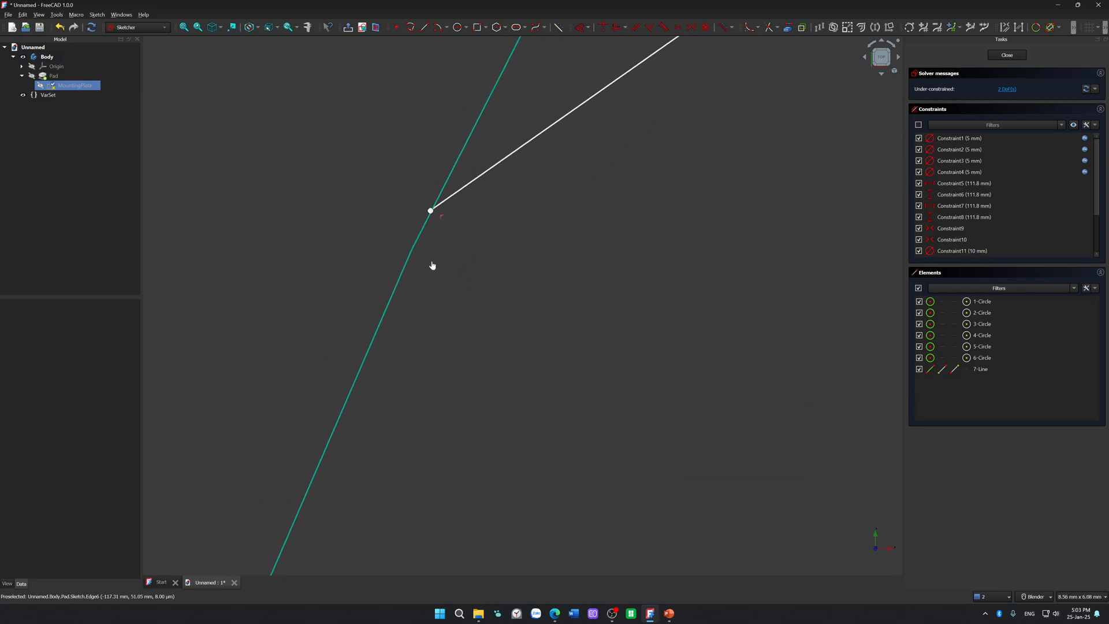
{"action": "scroll", "coordinate": [433, 215], "scroll_direction": "up", "scroll_amount": 12}
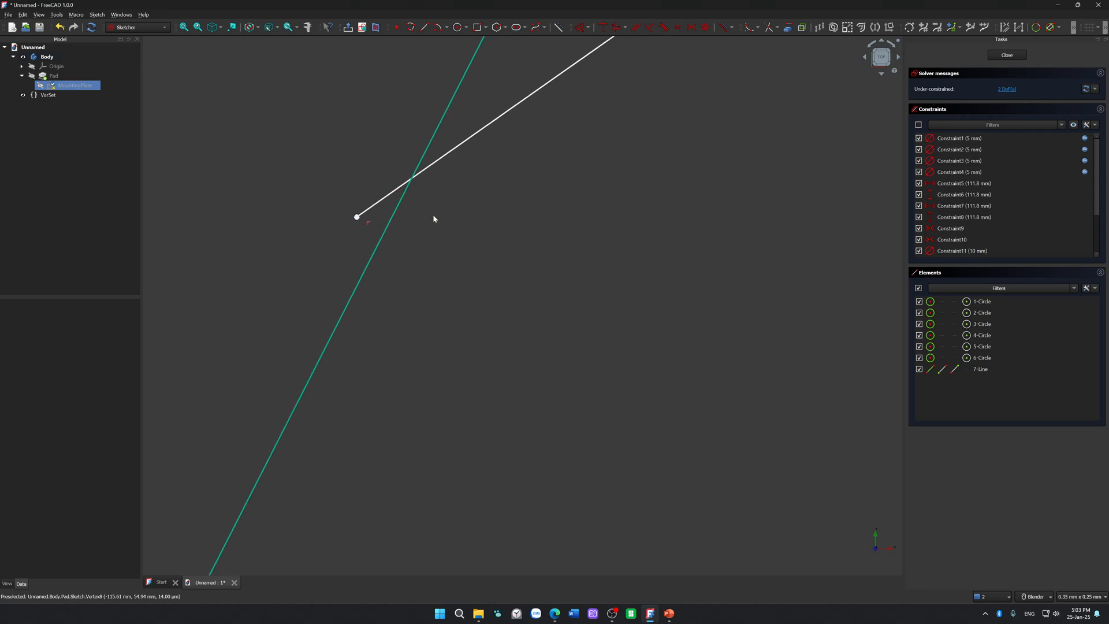
{"action": "left_click", "coordinate": [358, 217]}
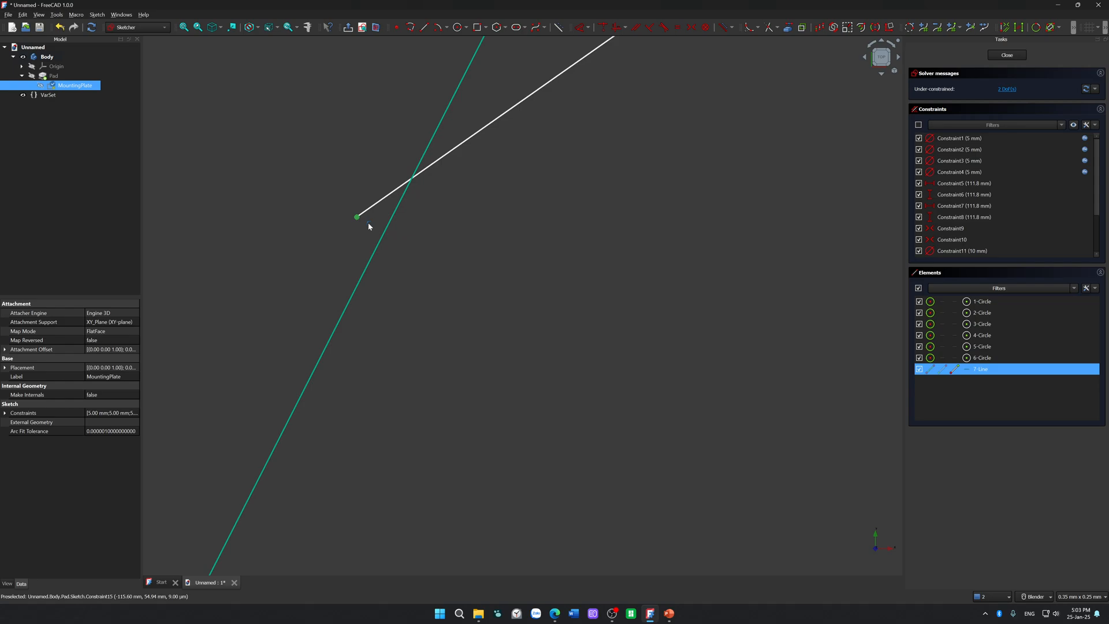
{"action": "left_click", "coordinate": [368, 223]}
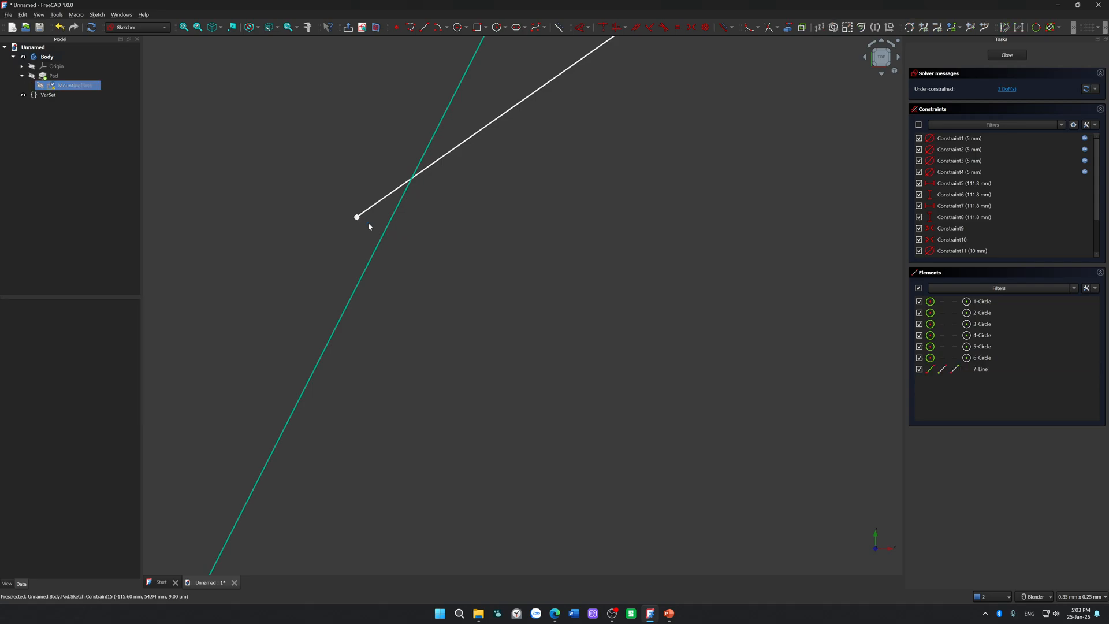
{"action": "left_click_drag", "start_coordinate": [358, 218], "coordinate": [387, 261]}
Step: Apply an endpoint-to-edge tangent constraint between the line's lower endpoint and the outer circle, accepting the constraint substitution
{"action": "scroll", "coordinate": [337, 312], "scroll_direction": "up", "scroll_amount": 10}
{"action": "scroll", "coordinate": [422, 324], "scroll_direction": "down", "scroll_amount": 2}
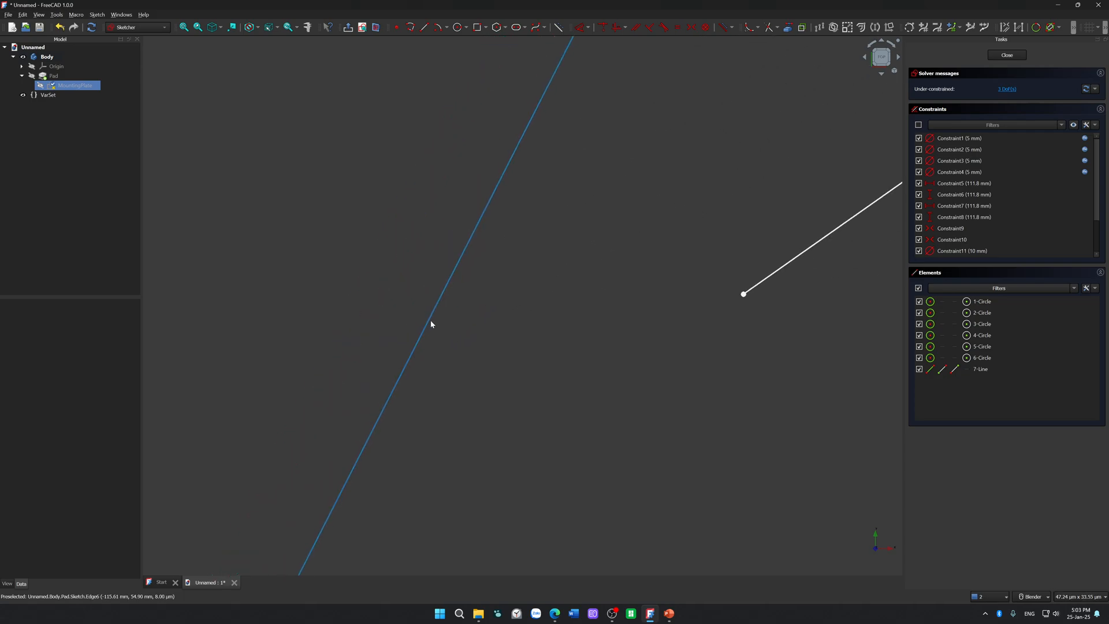
{"action": "left_click", "coordinate": [743, 296]}
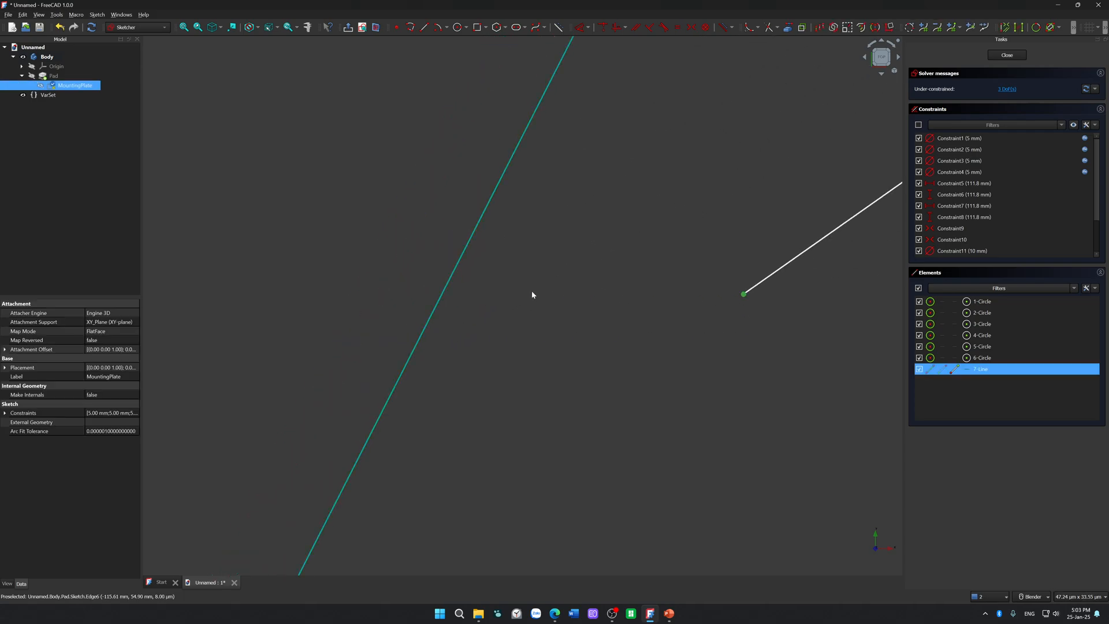
{"action": "left_click", "coordinate": [452, 286]}
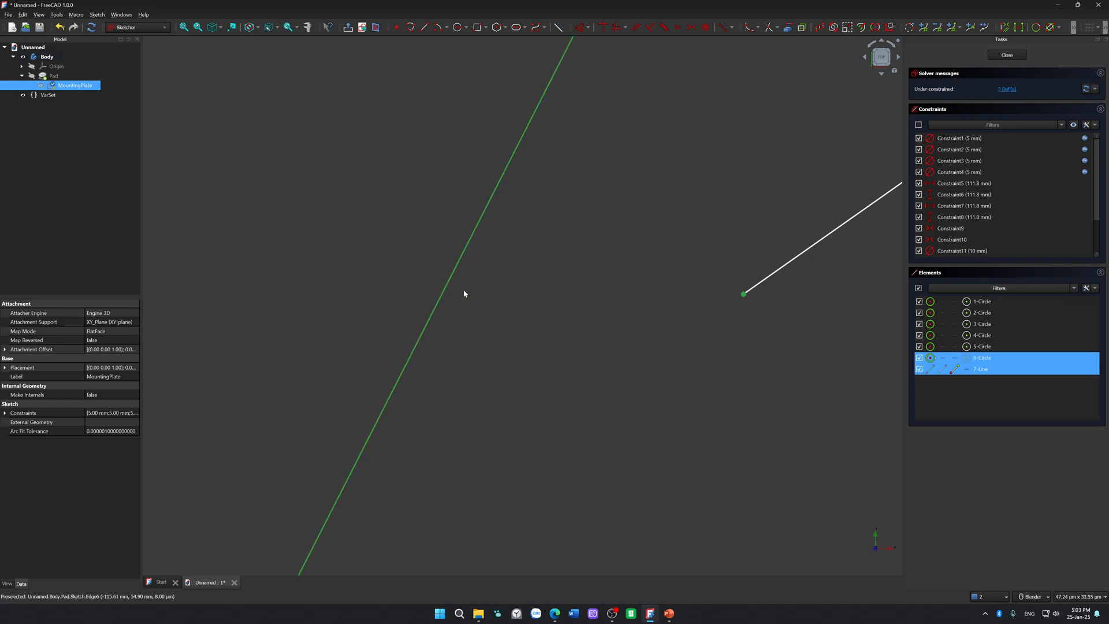
{"action": "key", "text": "t"}
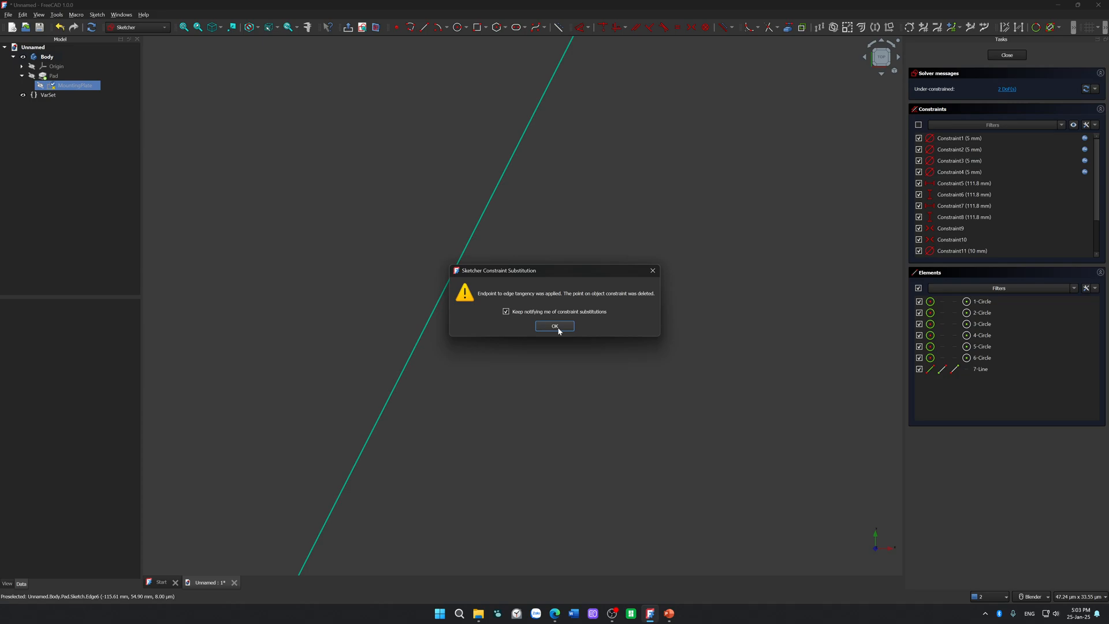
{"action": "left_click", "coordinate": [556, 328]}
Step: Move the free endpoint of the line to test its tangency with the outer circle
{"action": "scroll", "coordinate": [572, 321], "scroll_direction": "down", "scroll_amount": 15}
{"action": "scroll", "coordinate": [636, 303], "scroll_direction": "up", "scroll_amount": 15}
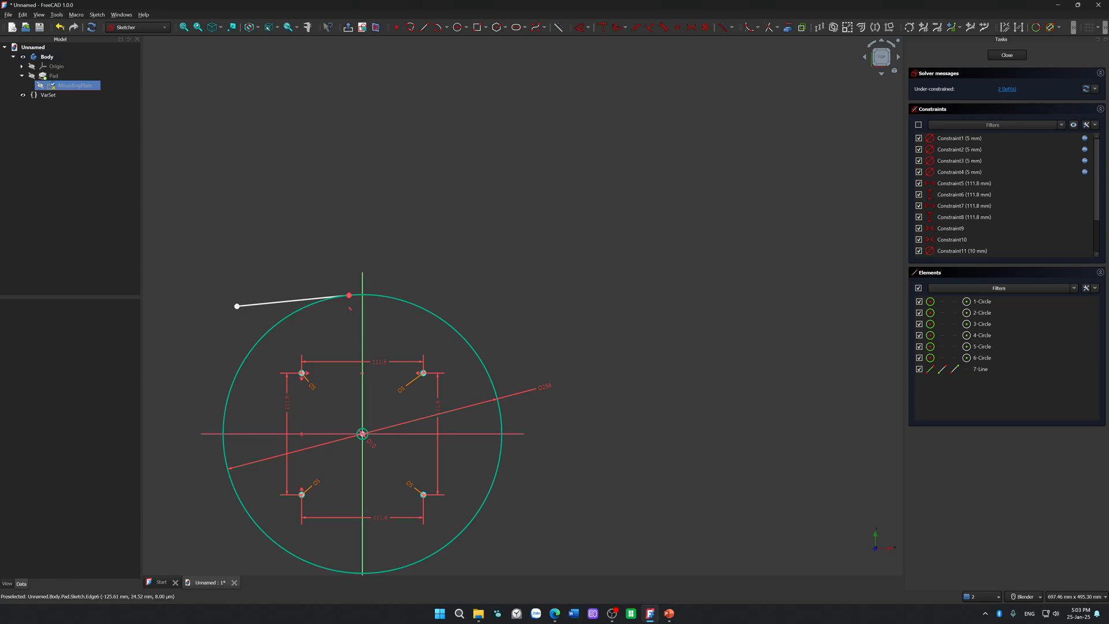
{"action": "scroll", "coordinate": [168, 326], "scroll_direction": "up", "scroll_amount": 5}
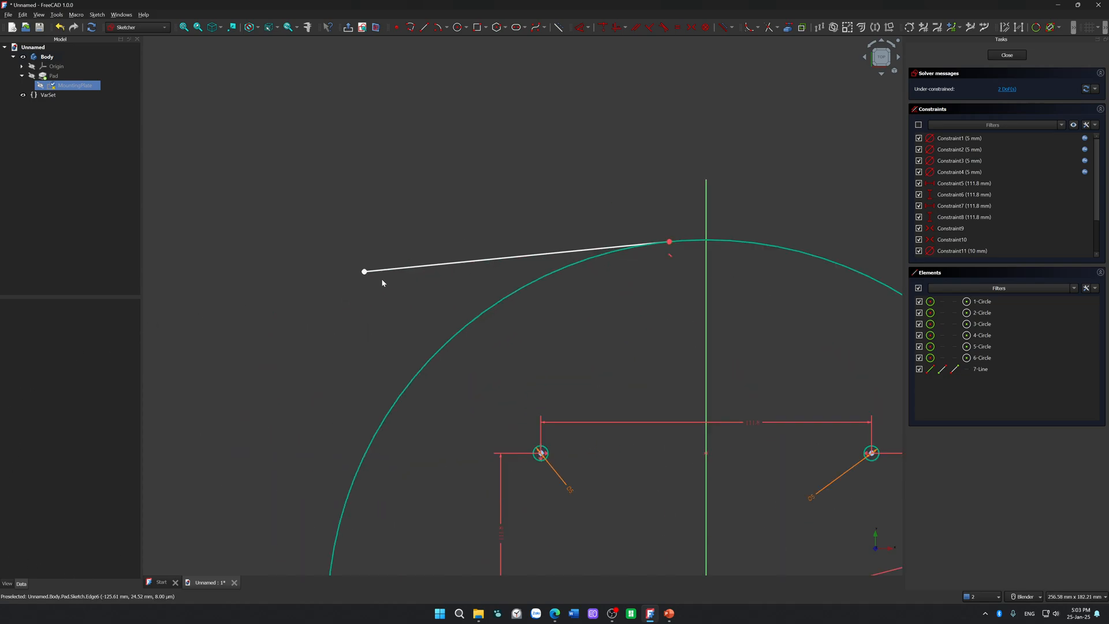
{"action": "mouse_move", "coordinate": [365, 270]}
{"action": "left_mouse_down"}
{"action": "mouse_move", "coordinate": [387, 377]}
{"action": "mouse_move", "coordinate": [426, 411]}
{"action": "mouse_move", "coordinate": [537, 347]}
{"action": "mouse_move", "coordinate": [473, 428]}
{"action": "mouse_move", "coordinate": [538, 424]}
{"action": "mouse_move", "coordinate": [700, 312]}
{"action": "mouse_move", "coordinate": [590, 183]}
{"action": "mouse_move", "coordinate": [517, 214]}
{"action": "mouse_move", "coordinate": [426, 307]}
{"action": "mouse_move", "coordinate": [393, 322]}
{"action": "mouse_move", "coordinate": [401, 283]}
{"action": "left_mouse_up"}
Step: Delete the tangent constraint between the line's endpoint and the outer circle, and delete the line
{"action": "left_click", "coordinate": [649, 257]}
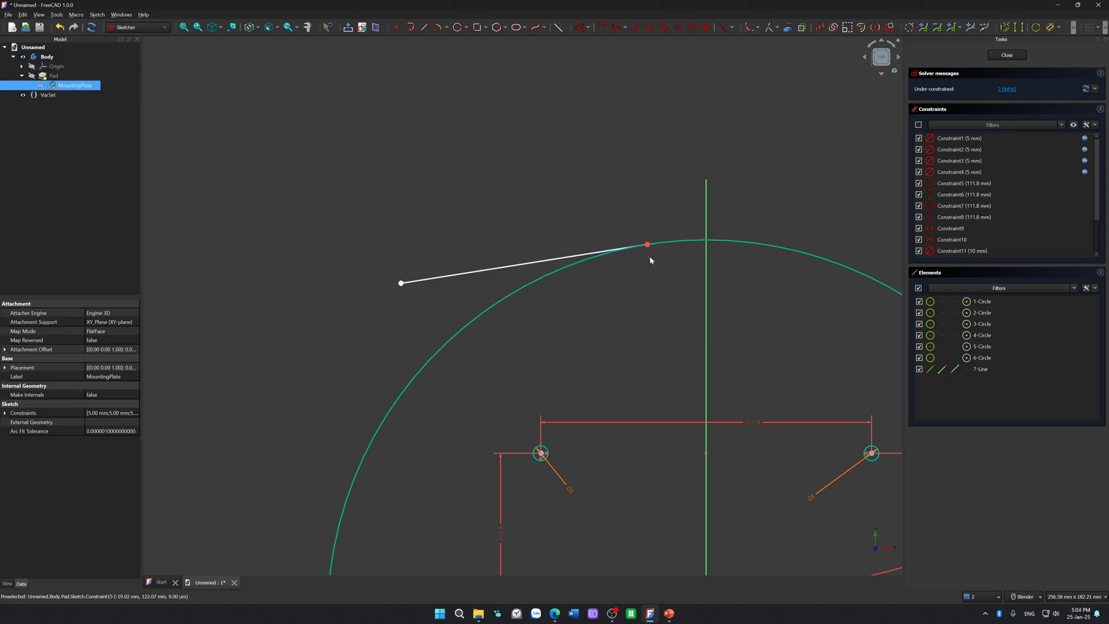
{"action": "key", "text": "Delete"}
{"action": "left_click", "coordinate": [648, 245]}
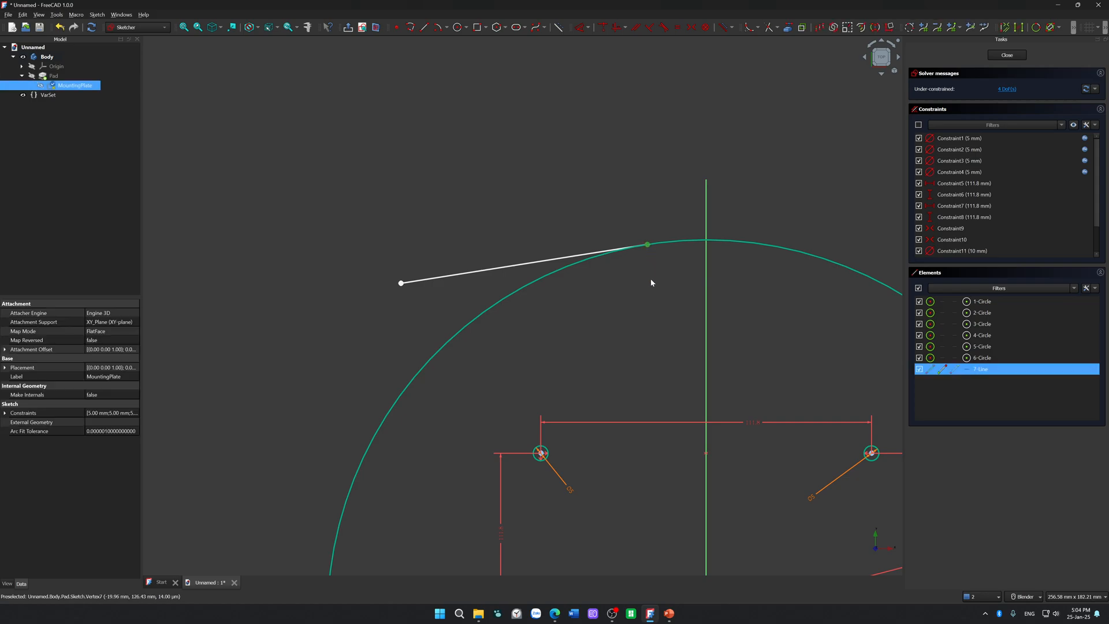
{"action": "left_click", "coordinate": [650, 278]}
{"action": "left_click", "coordinate": [647, 249]}
{"action": "left_click", "coordinate": [512, 258]}
{"action": "left_click", "coordinate": [494, 266]}
{"action": "key", "text": "Delete"}
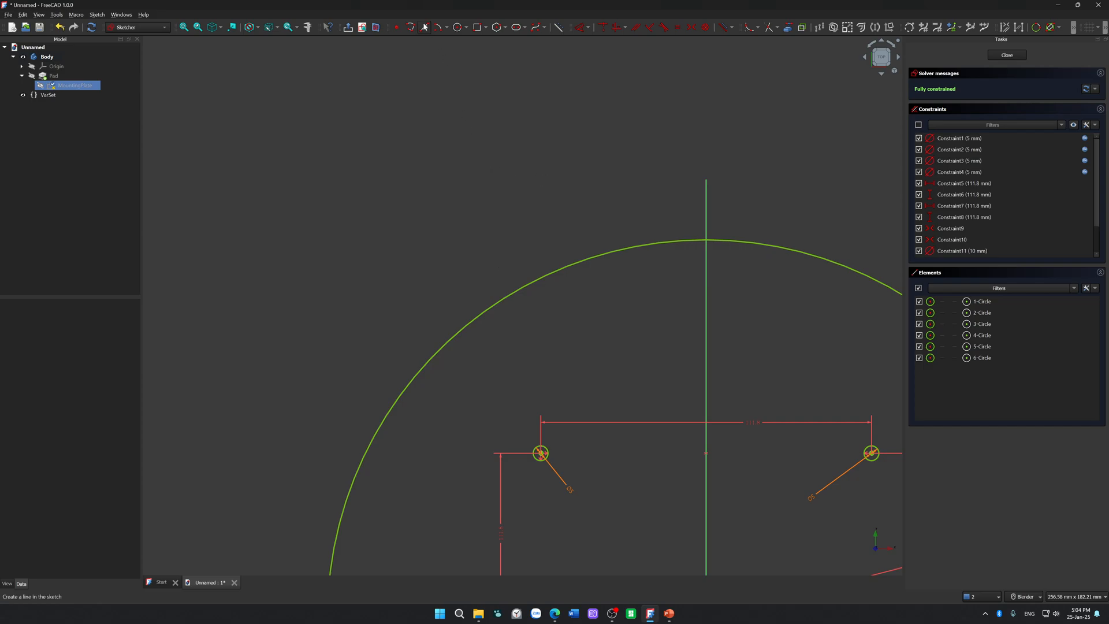
Step: Draw a line inside the outer circle's upper-left area, ending near (-69, 80), and constrain its upper endpoint onto the circle
{"action": "key", "text": "g"}
{"action": "key", "text": "l"}
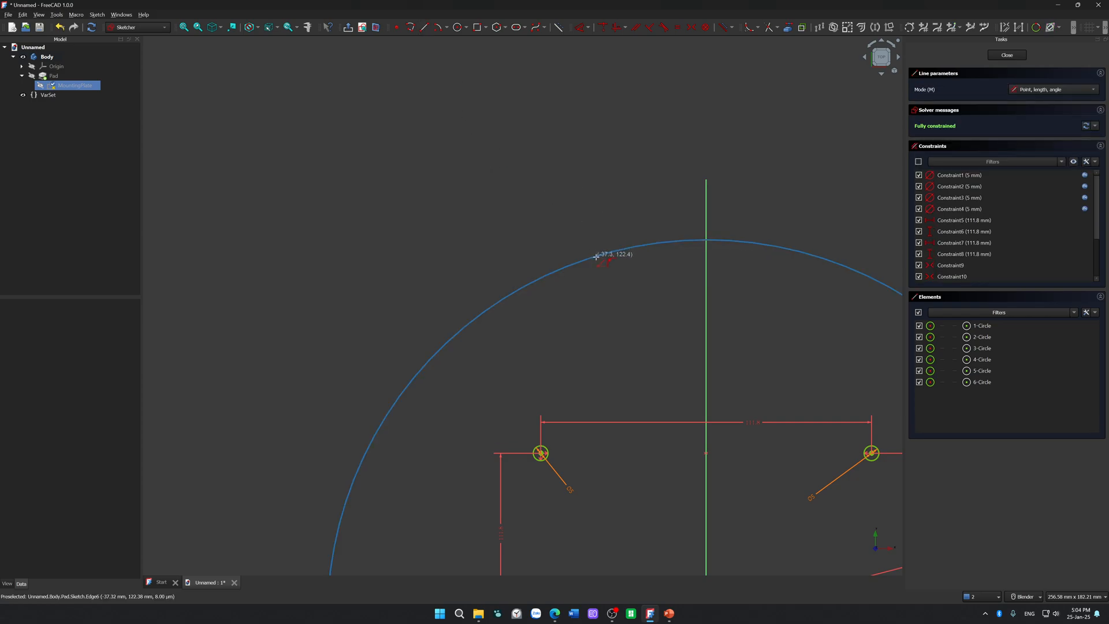
{"action": "left_click", "coordinate": [608, 291]}
{"action": "left_click", "coordinate": [501, 381]}
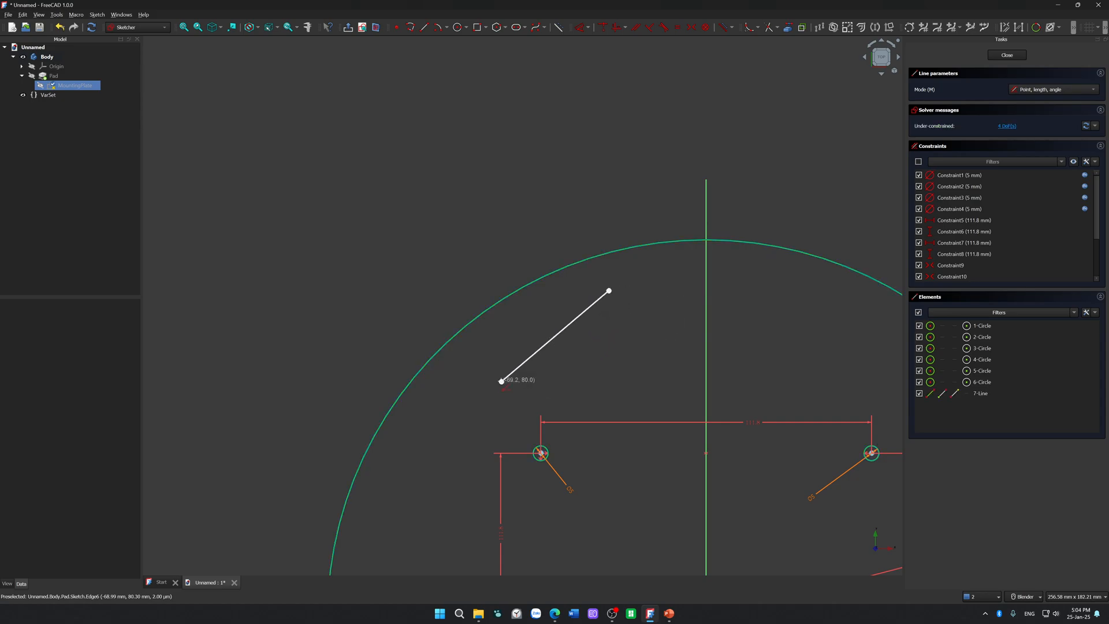
{"action": "left_click", "coordinate": [609, 291]}
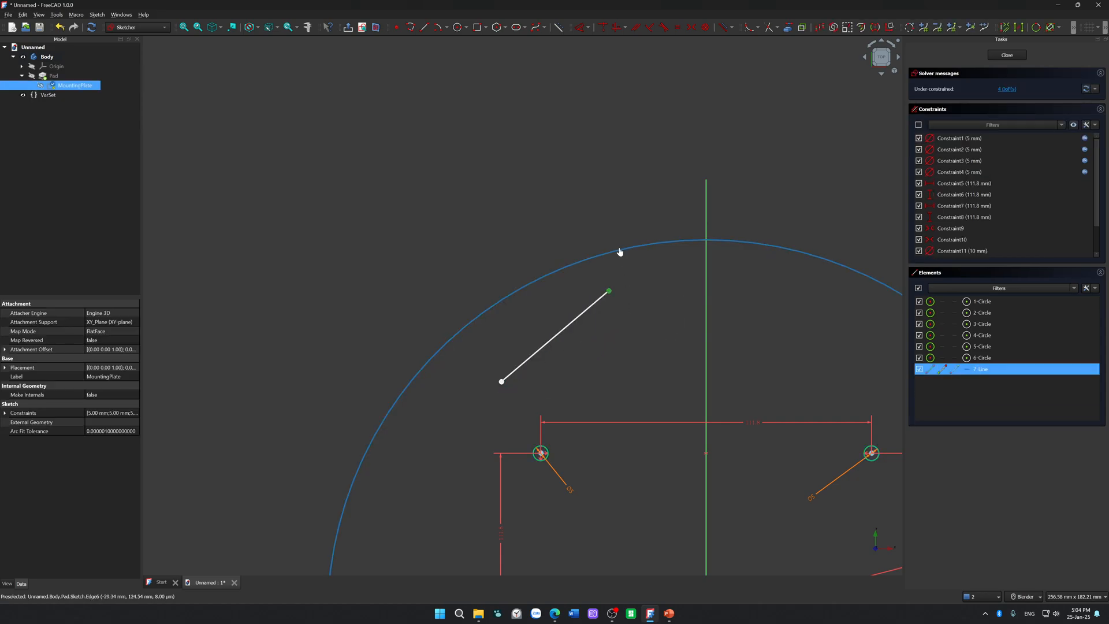
{"action": "left_click", "coordinate": [619, 250]}
{"action": "key", "text": "c"}
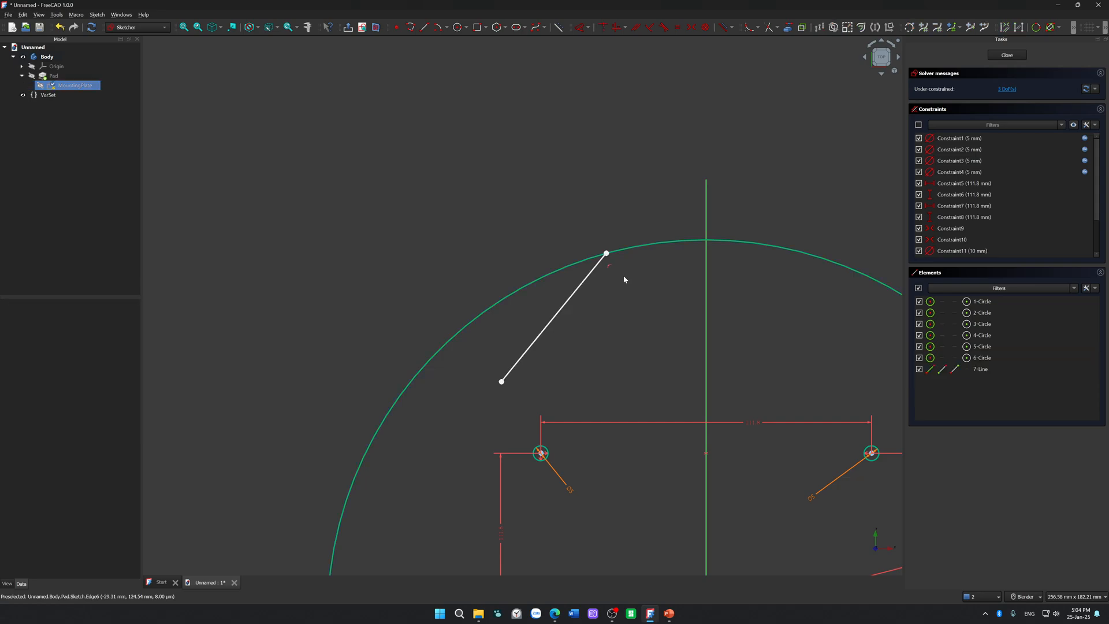
Step: Examine closely how the line's upper endpoint meets the outer circle at high and low magnification
{"action": "scroll", "coordinate": [623, 278], "scroll_direction": "up", "scroll_amount": 8}
{"action": "scroll", "coordinate": [543, 283], "scroll_direction": "up", "scroll_amount": 8}
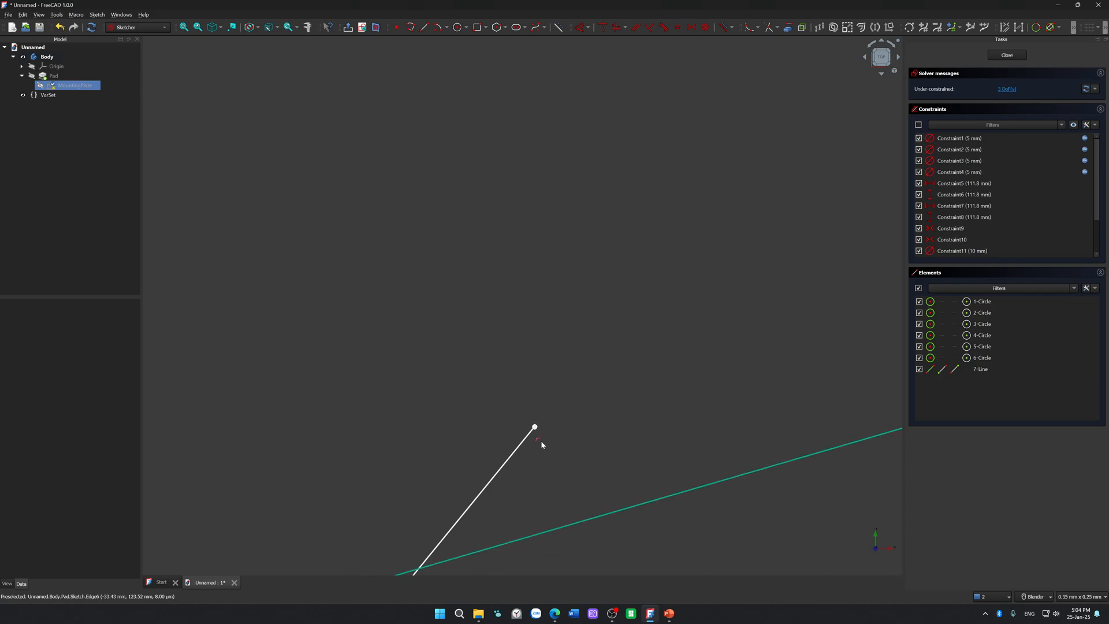
{"action": "left_click", "coordinate": [539, 442]}
{"action": "scroll", "coordinate": [541, 441], "scroll_direction": "down", "scroll_amount": 8}
{"action": "scroll", "coordinate": [553, 452], "scroll_direction": "up", "scroll_amount": 5}
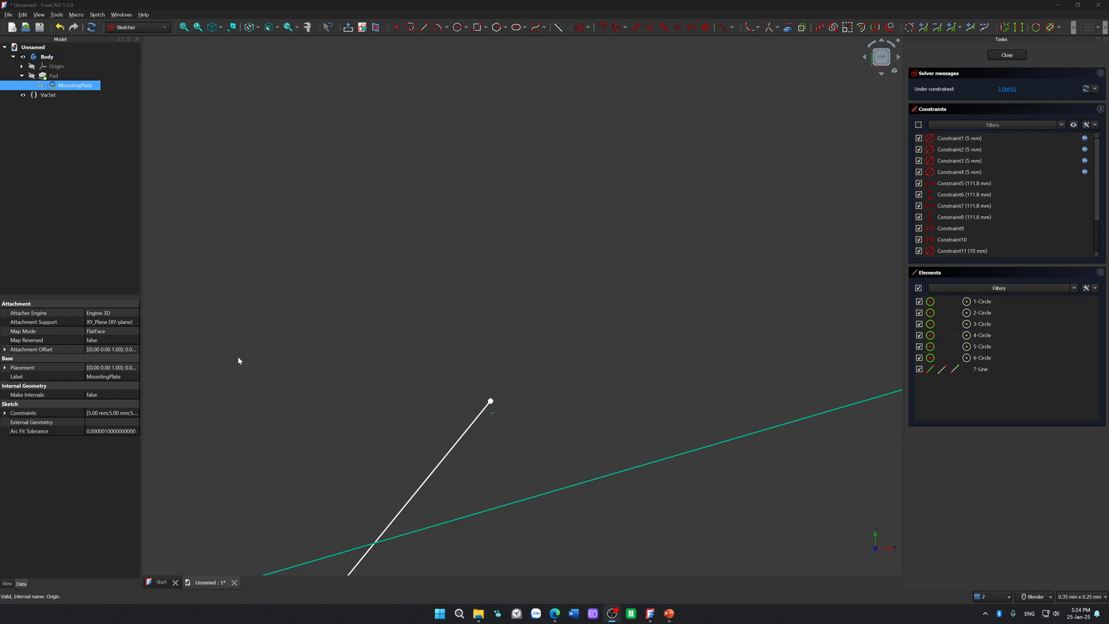
{"action": "scroll", "coordinate": [431, 350], "scroll_direction": "down", "scroll_amount": 6}
{"action": "mouse_move", "coordinate": [449, 366]}
{"action": "left_mouse_down"}
{"action": "mouse_move", "coordinate": [341, 448]}
{"action": "mouse_move", "coordinate": [606, 502]}
{"action": "mouse_move", "coordinate": [613, 435]}
{"action": "left_mouse_up"}
{"action": "left_click", "coordinate": [581, 331]}
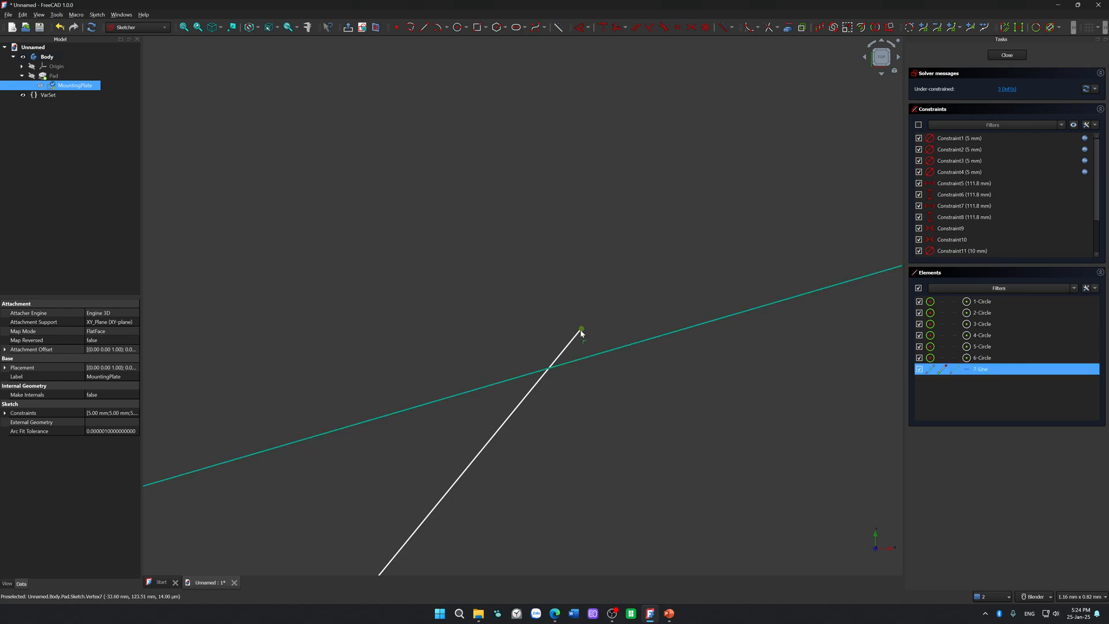
{"action": "left_click_drag", "start_coordinate": [581, 332], "coordinate": [438, 373]}
{"action": "scroll", "coordinate": [438, 374], "scroll_direction": "down", "scroll_amount": 15}
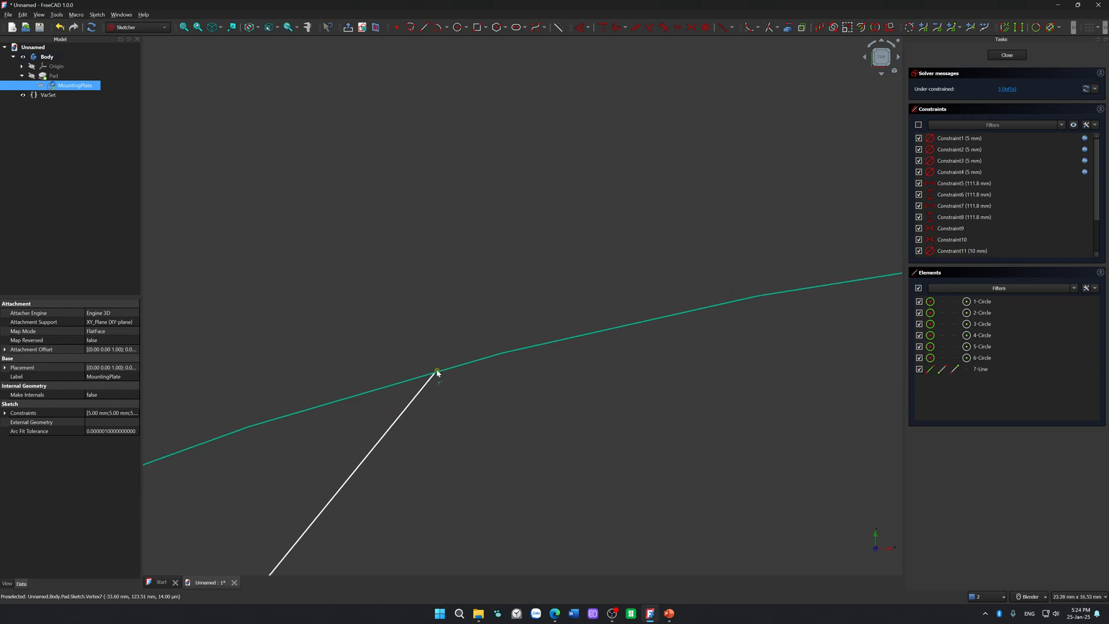
{"action": "scroll", "coordinate": [437, 373], "scroll_direction": "up", "scroll_amount": 10}
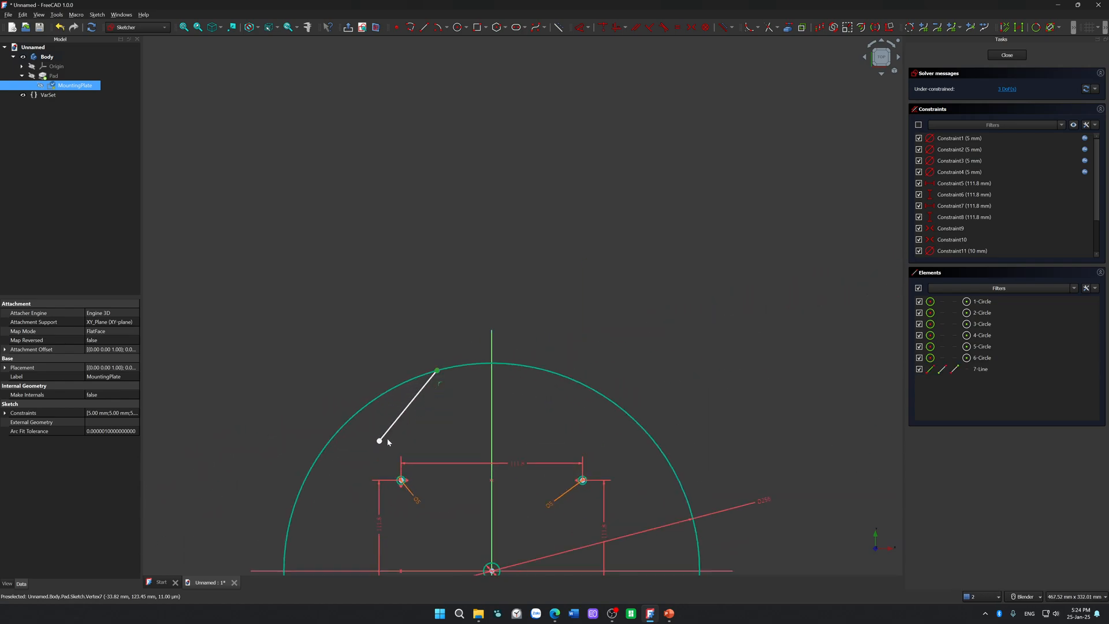
Step: Move the line's free lower endpoint slightly downward inside the outer circle and clear the selection
{"action": "mouse_move", "coordinate": [380, 442]}
{"action": "left_mouse_down"}
{"action": "mouse_move", "coordinate": [303, 483]}
{"action": "mouse_move", "coordinate": [385, 455]}
{"action": "mouse_move", "coordinate": [405, 417]}
{"action": "mouse_move", "coordinate": [396, 445]}
{"action": "mouse_move", "coordinate": [342, 474]}
{"action": "mouse_move", "coordinate": [376, 459]}
{"action": "left_mouse_up"}
{"action": "scroll", "coordinate": [374, 457], "scroll_direction": "down", "scroll_amount": 7}
{"action": "scroll", "coordinate": [391, 439], "scroll_direction": "up", "scroll_amount": 8}
{"action": "middle_click_drag", "start_coordinate": [383, 376], "coordinate": [401, 109], "text": "shift"}
{"action": "scroll", "coordinate": [411, 168], "scroll_direction": "down", "scroll_amount": 1}
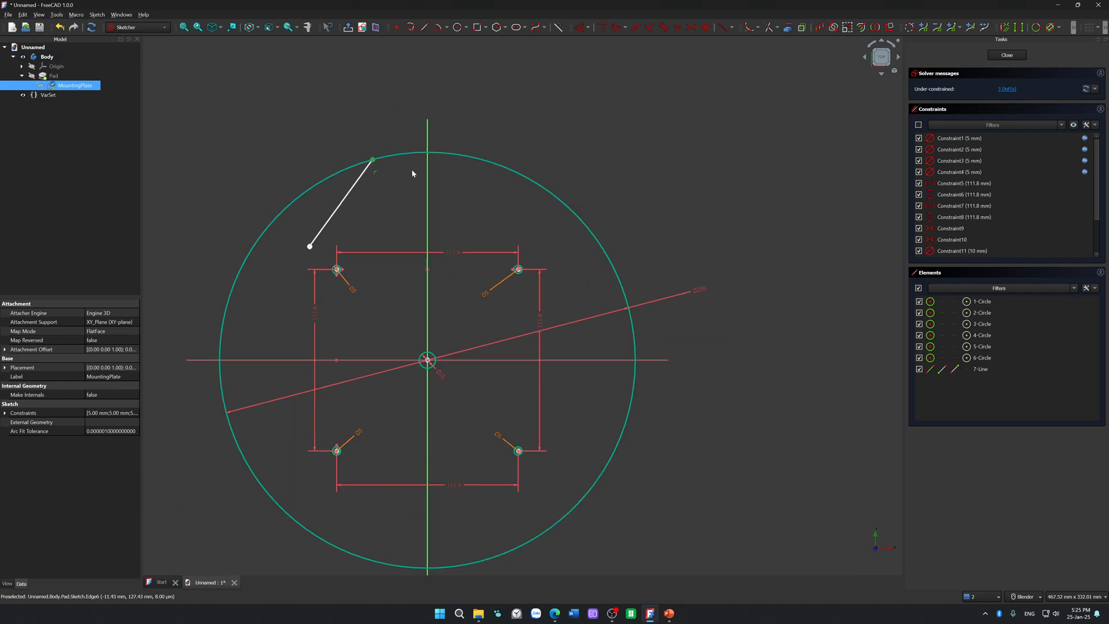
{"action": "left_click", "coordinate": [363, 222]}
Step: Try a 3.5 mm circle centred on the lower-right part of the outer circle, and undo it
{"action": "left_click", "coordinate": [458, 28]}
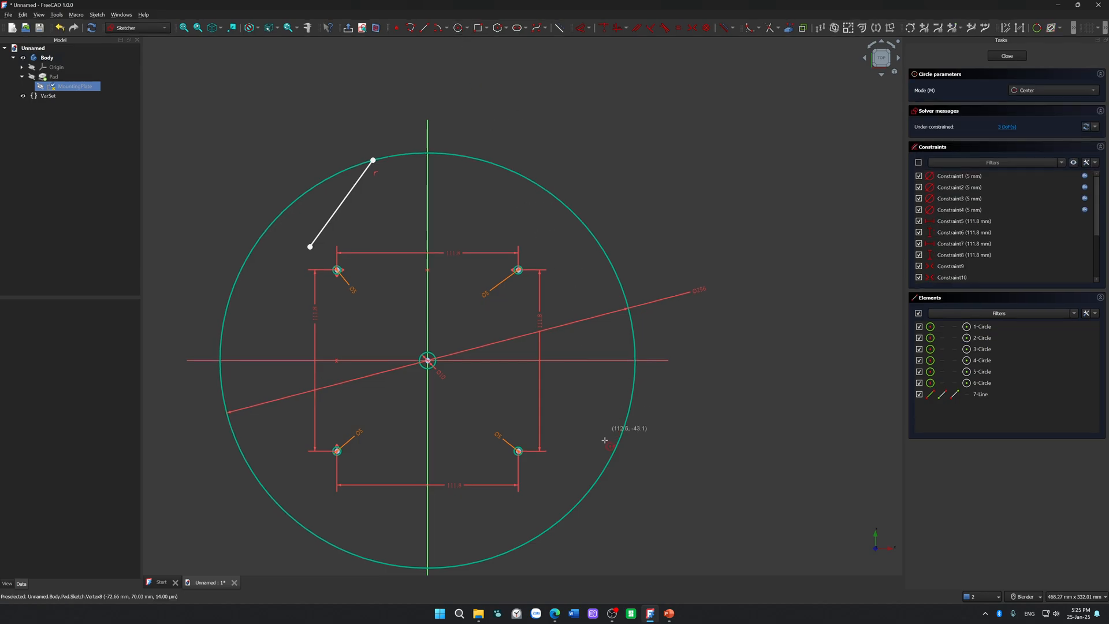
{"action": "left_click", "coordinate": [605, 469]}
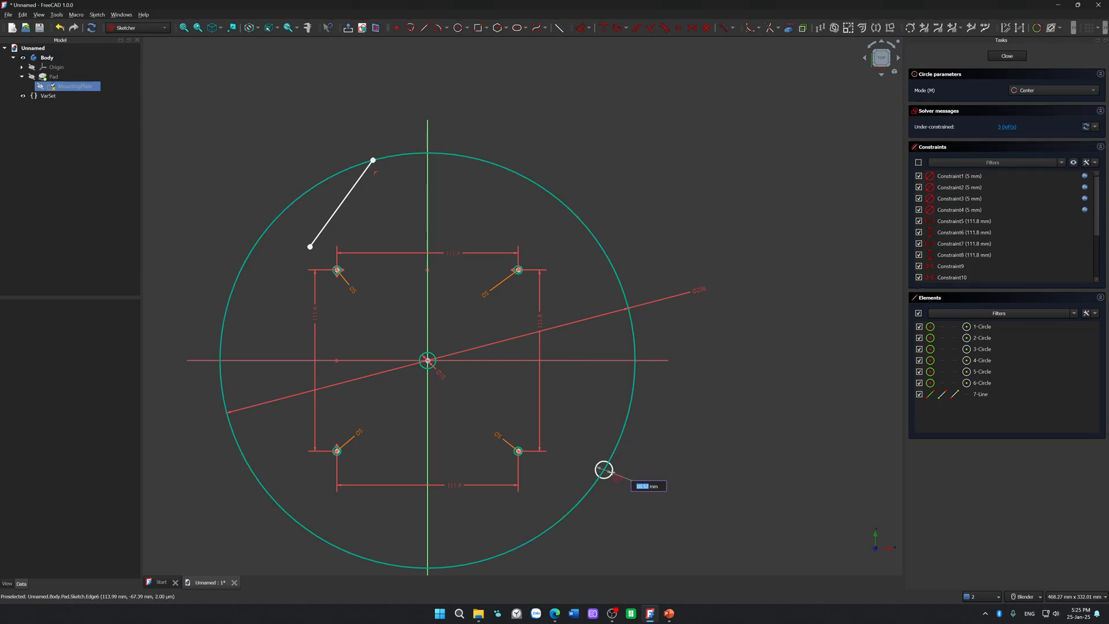
{"action": "type", "text": "3.5"}
{"action": "key", "text": "Return"}
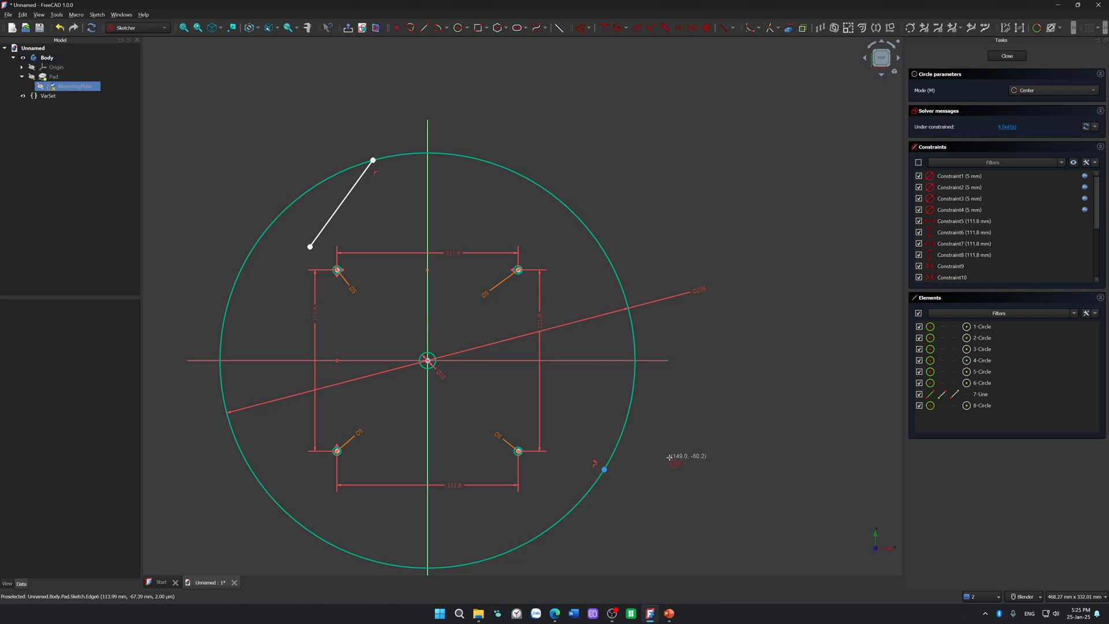
{"action": "key", "text": "ctrl+z"}
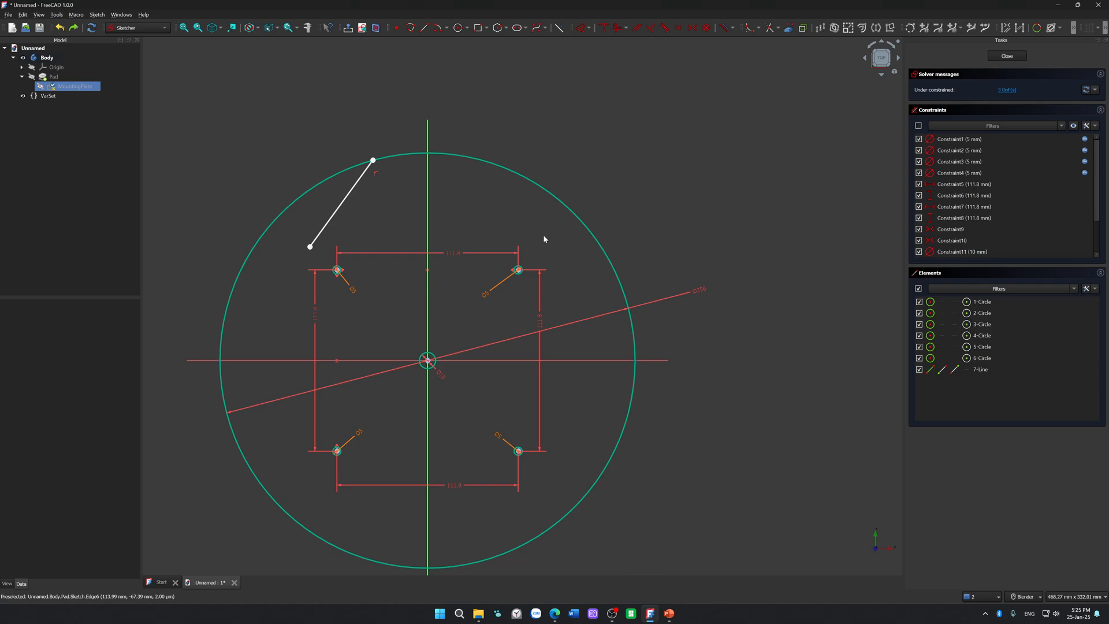
Step: Draw a 3.5 mm diameter circle outside the outer circle's lower-right side, centred near (146, -48)
{"action": "left_click", "coordinate": [458, 28]}
{"action": "type", "text": "3.5"}
{"action": "key", "text": "Return"}
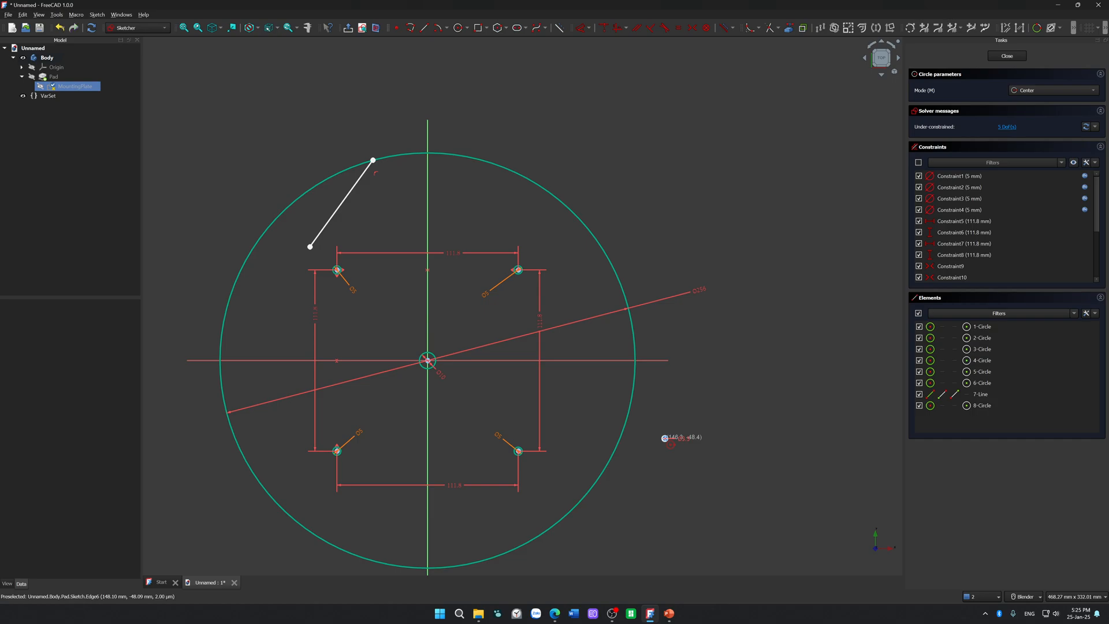
{"action": "key", "text": "Escape"}
Step: Constrain the new 3.5 mm circle's centre onto the outer circle with a point-on-object constraint
{"action": "scroll", "coordinate": [699, 475], "scroll_direction": "up", "scroll_amount": 5}
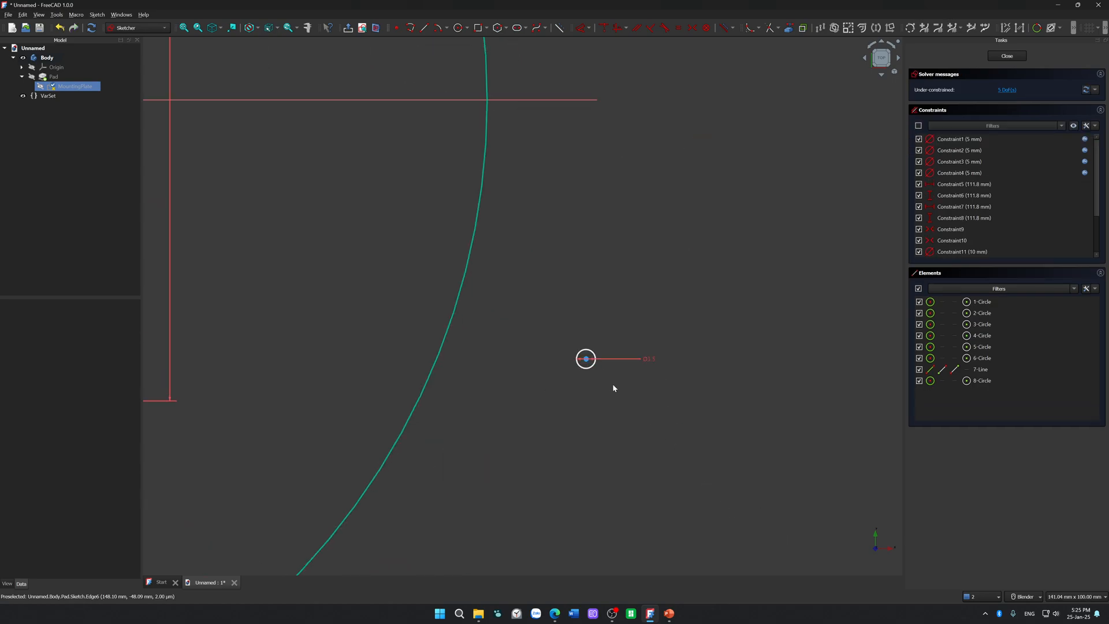
{"action": "left_click", "coordinate": [586, 359]}
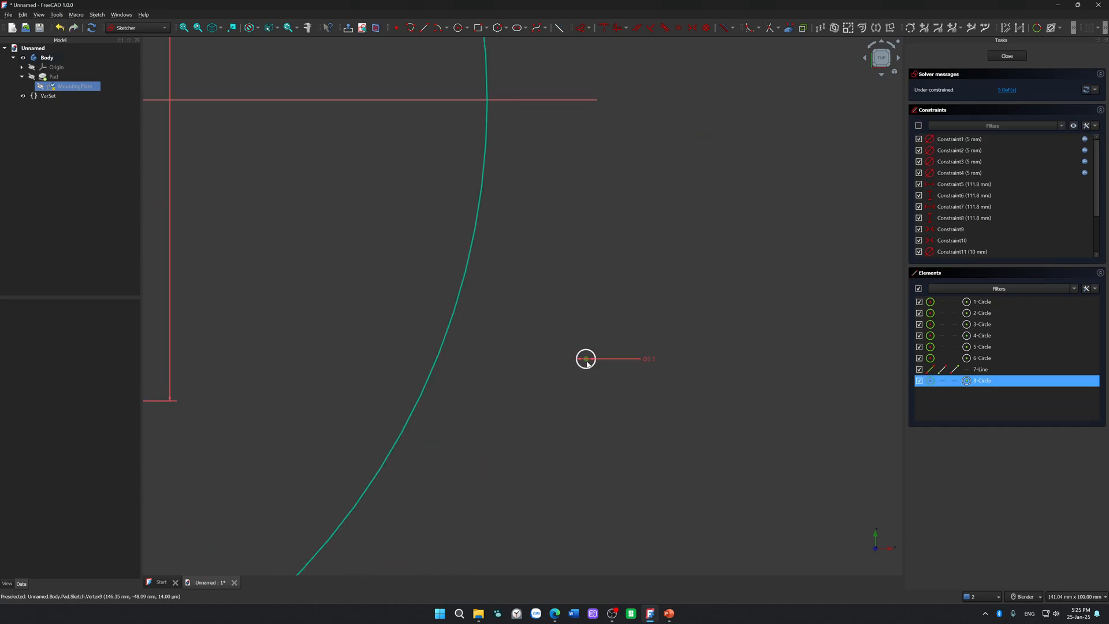
{"action": "left_click", "coordinate": [441, 355]}
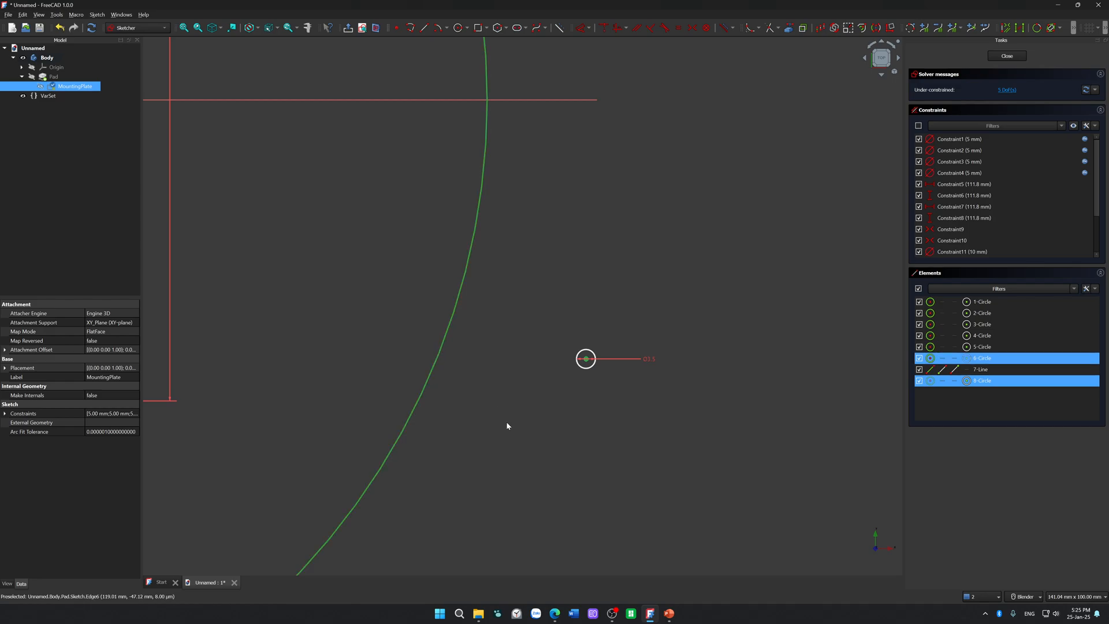
{"action": "key", "text": "o"}
Step: Examine at high and low magnification how the small circle's centre sits on the outer circle
{"action": "scroll", "coordinate": [507, 425], "scroll_direction": "down", "scroll_amount": 5}
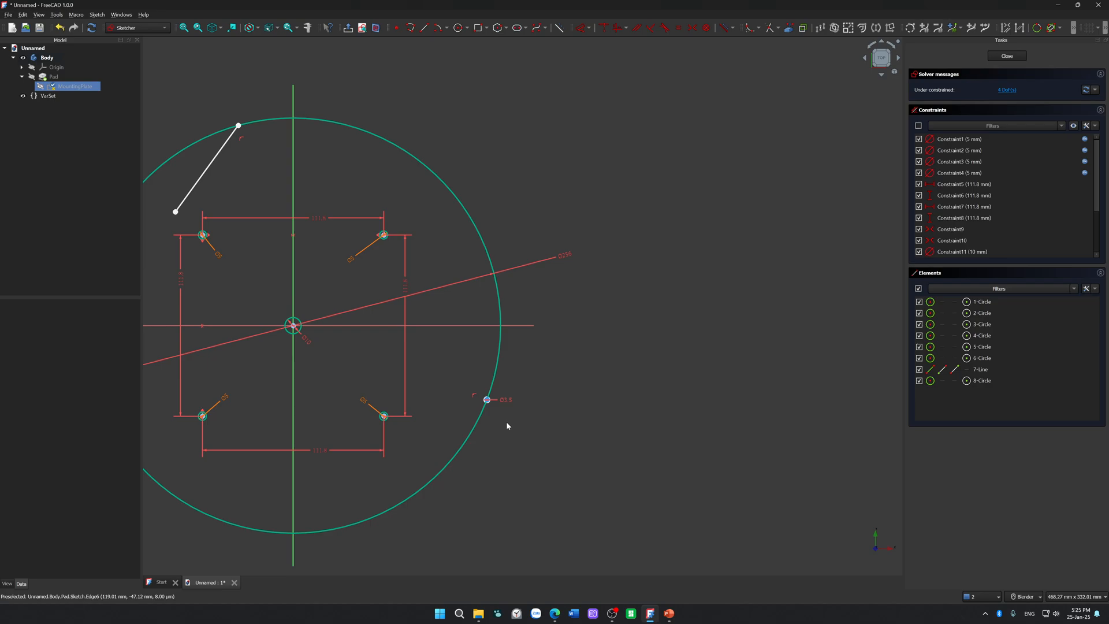
{"action": "scroll", "coordinate": [571, 387], "scroll_direction": "down", "scroll_amount": 2}
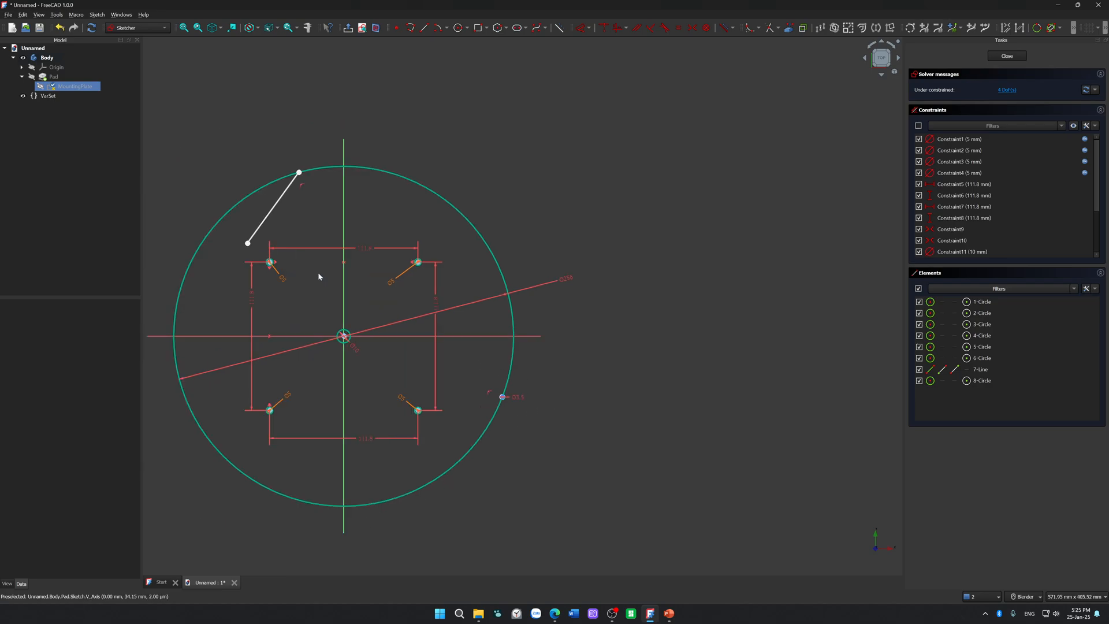
{"action": "scroll", "coordinate": [478, 435], "scroll_direction": "up", "scroll_amount": 8}
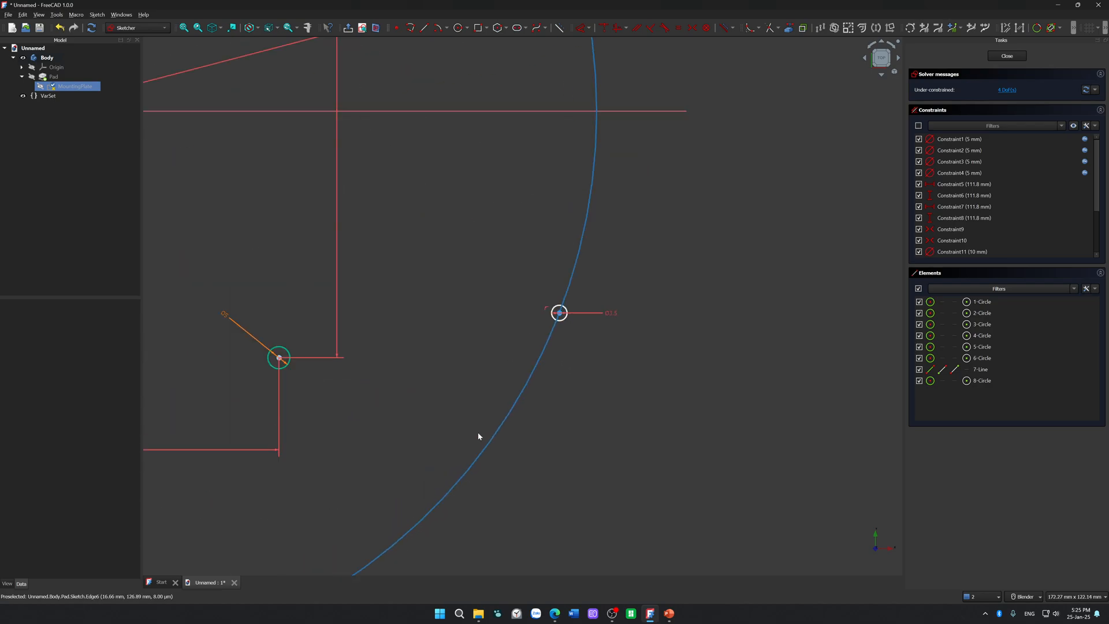
{"action": "scroll", "coordinate": [659, 247], "scroll_direction": "up", "scroll_amount": 8}
{"action": "middle_click_drag", "start_coordinate": [654, 140], "coordinate": [514, 475], "text": "shift"}
{"action": "scroll", "coordinate": [520, 384], "scroll_direction": "up", "scroll_amount": 10}
{"action": "scroll", "coordinate": [562, 271], "scroll_direction": "down", "scroll_amount": 2}
{"action": "scroll", "coordinate": [562, 271], "scroll_direction": "down", "scroll_amount": 10}
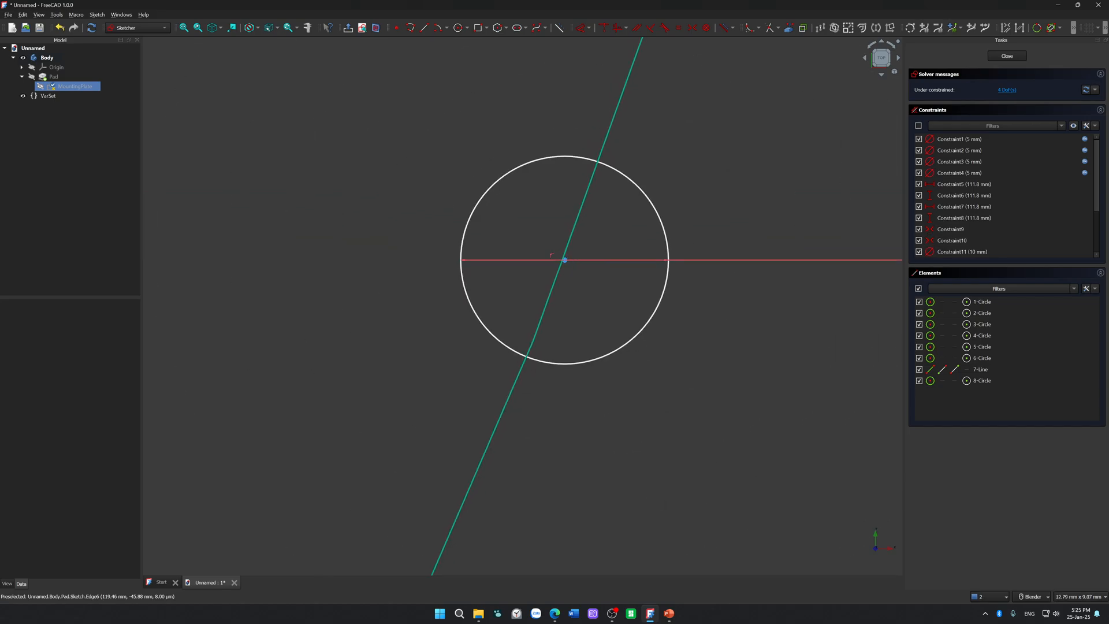
Step: Switch to the Edge browser, open YouTube in a new tab, and load the "Theme for Wakamo" video in a background tab
{"action": "key", "text": "alt+Tab"}
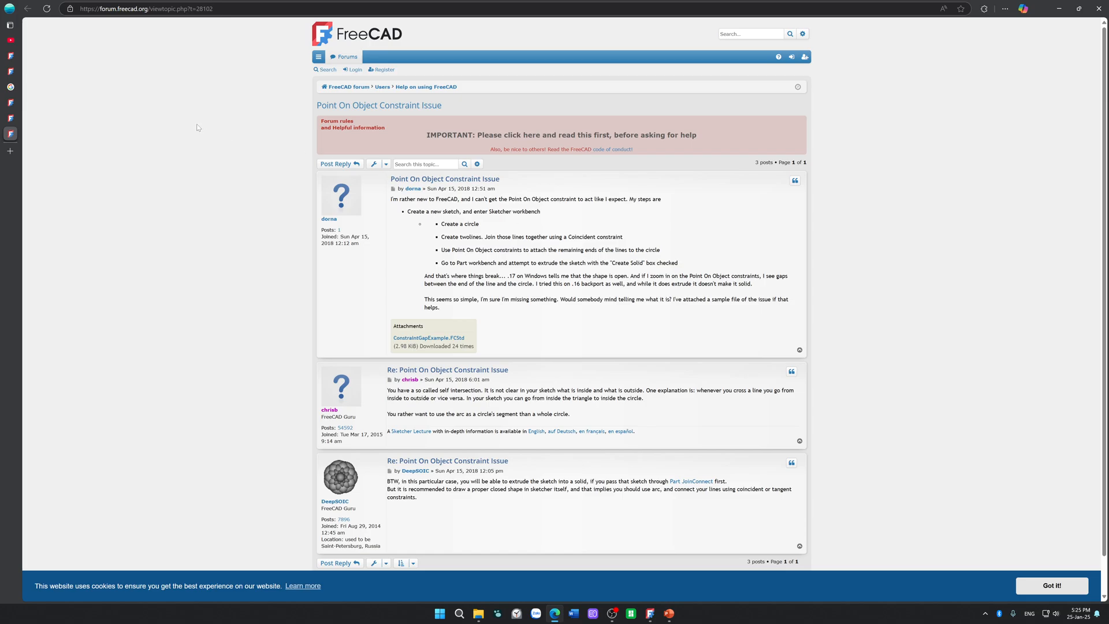
{"action": "mouse_move", "coordinate": [11, 71]}
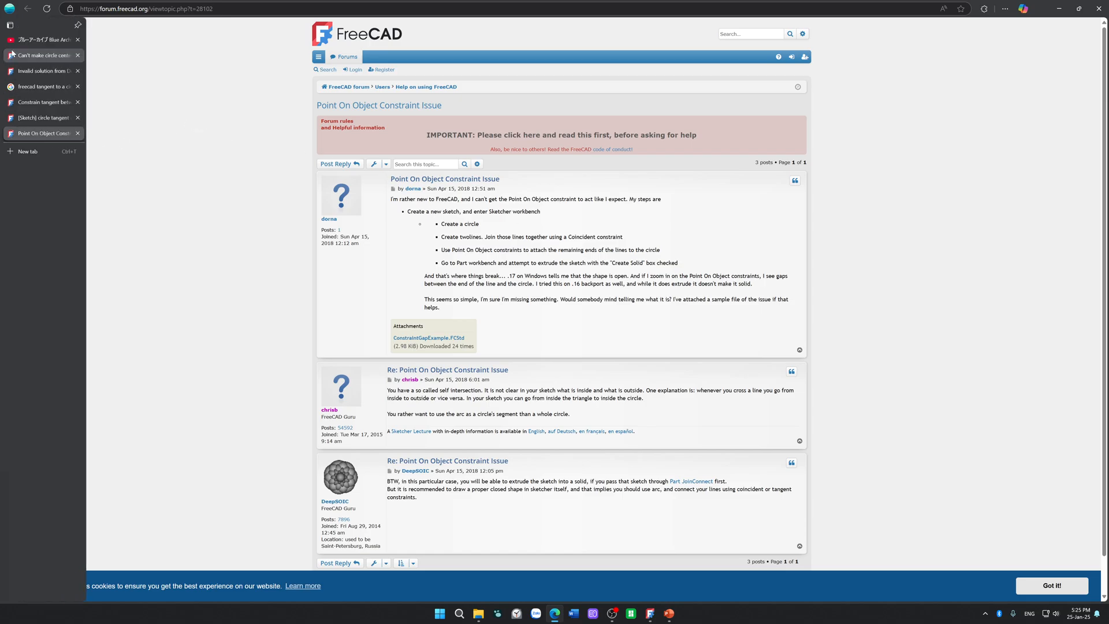
{"action": "left_click", "coordinate": [40, 153]}
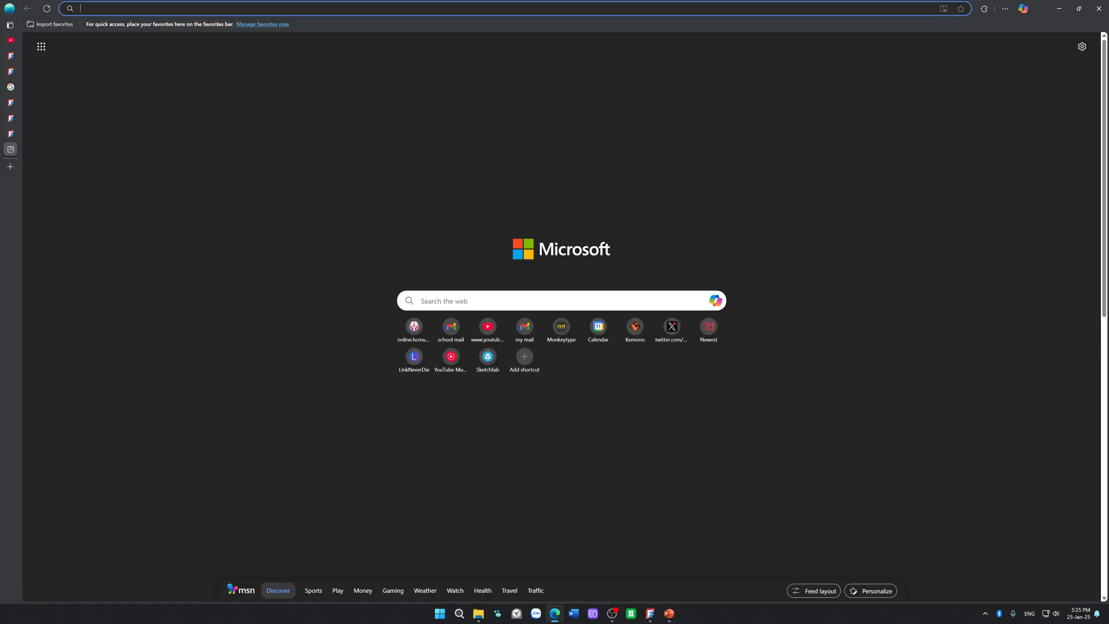
{"action": "left_click", "coordinate": [488, 320]}
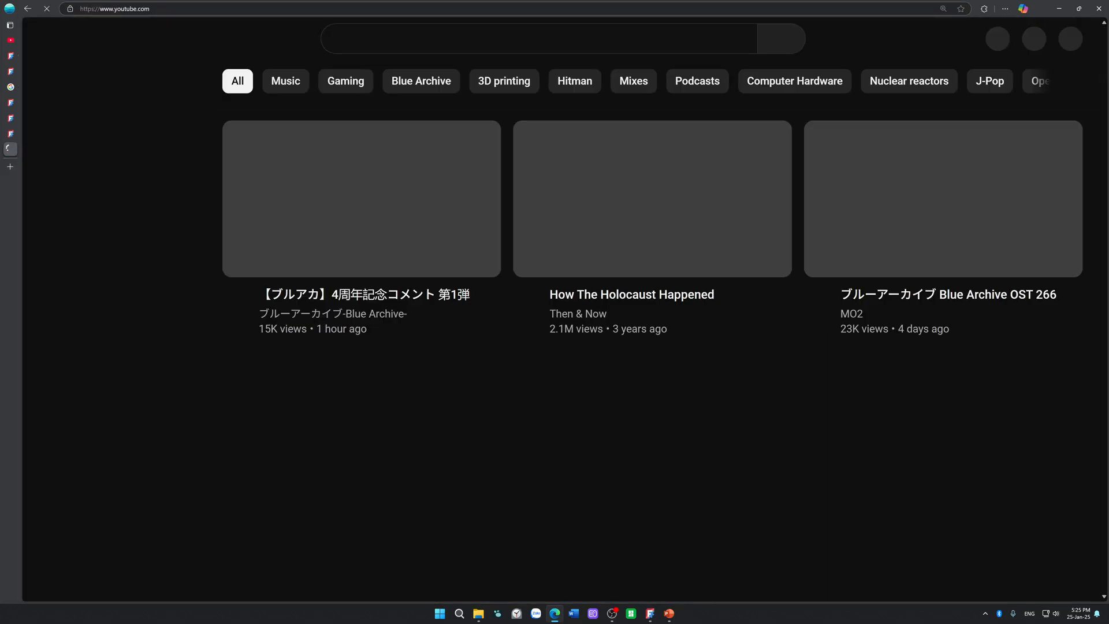
{"action": "left_click", "coordinate": [518, 31]}
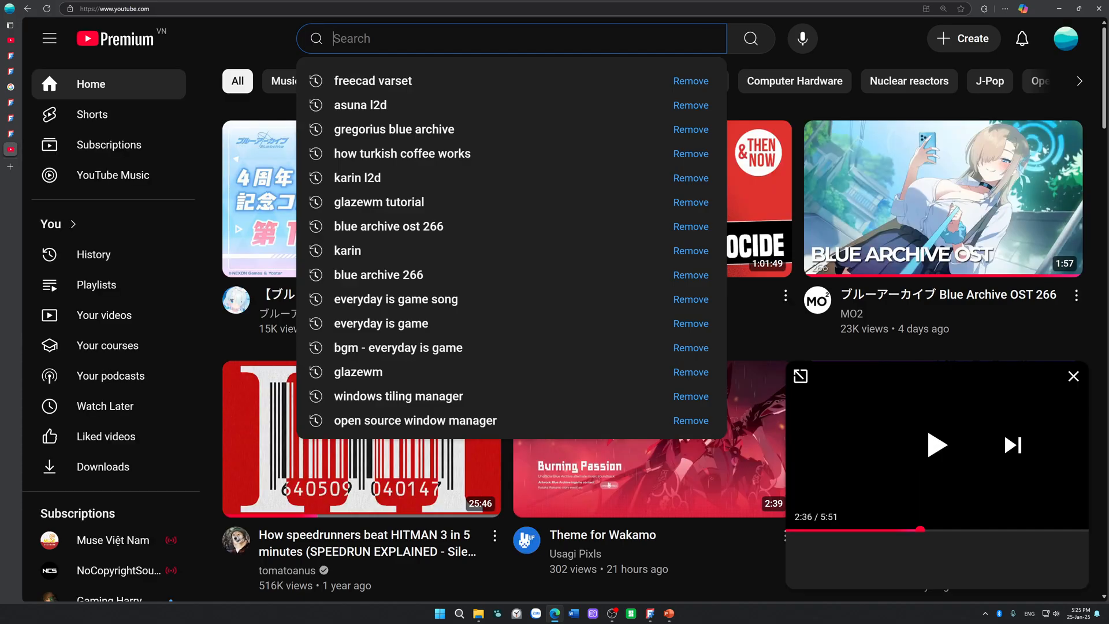
{"action": "type", "text": "freecad"}
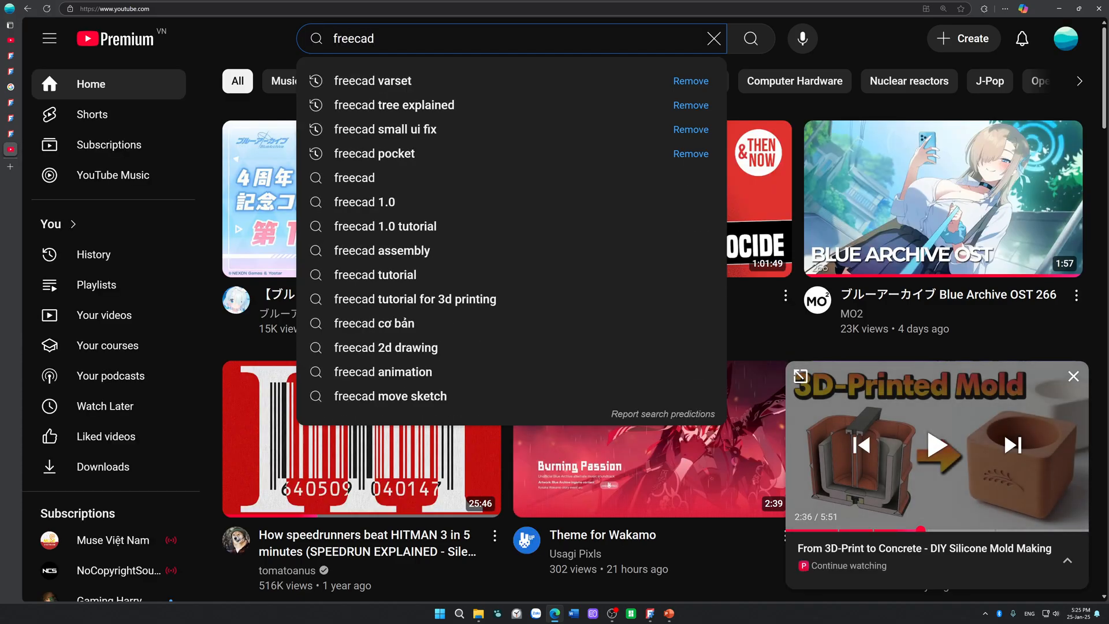
{"action": "right_click", "coordinate": [664, 476]}
{"action": "key", "text": "Escape"}
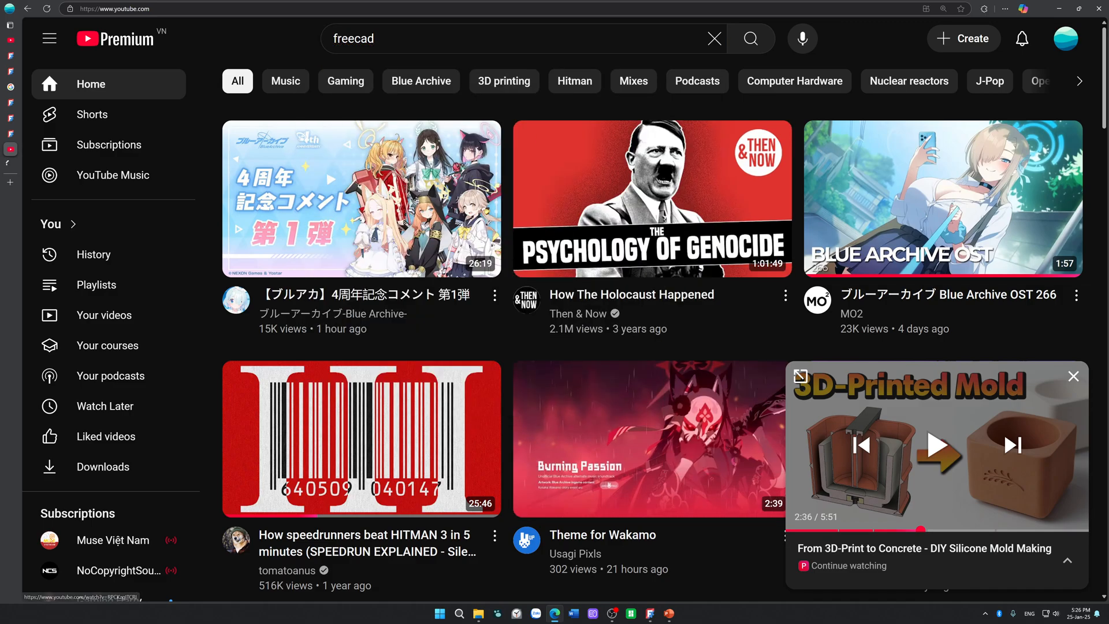
Step: Search YouTube for "freecad tangent constraint issue"
{"action": "left_click", "coordinate": [378, 39]}
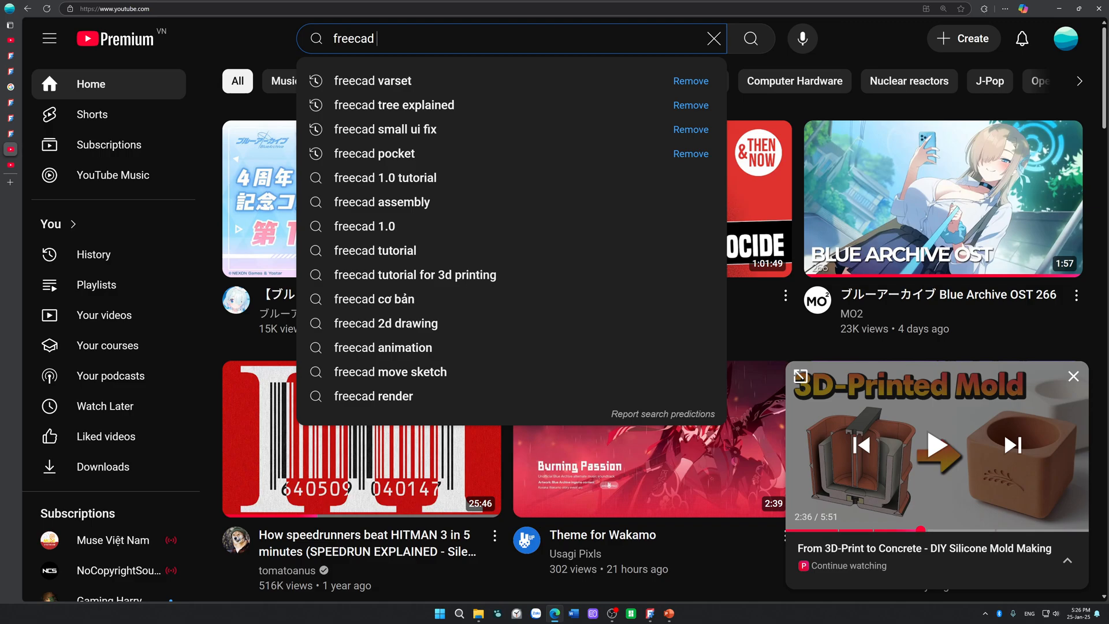
{"action": "type", "text": "angent "}
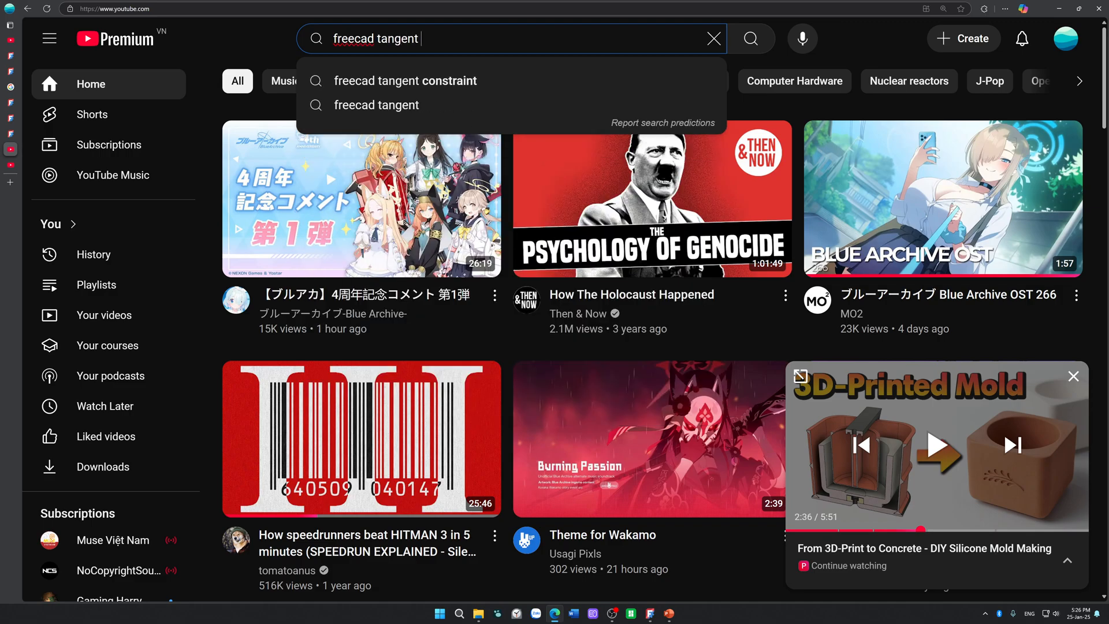
{"action": "type", "text": "constraint "}
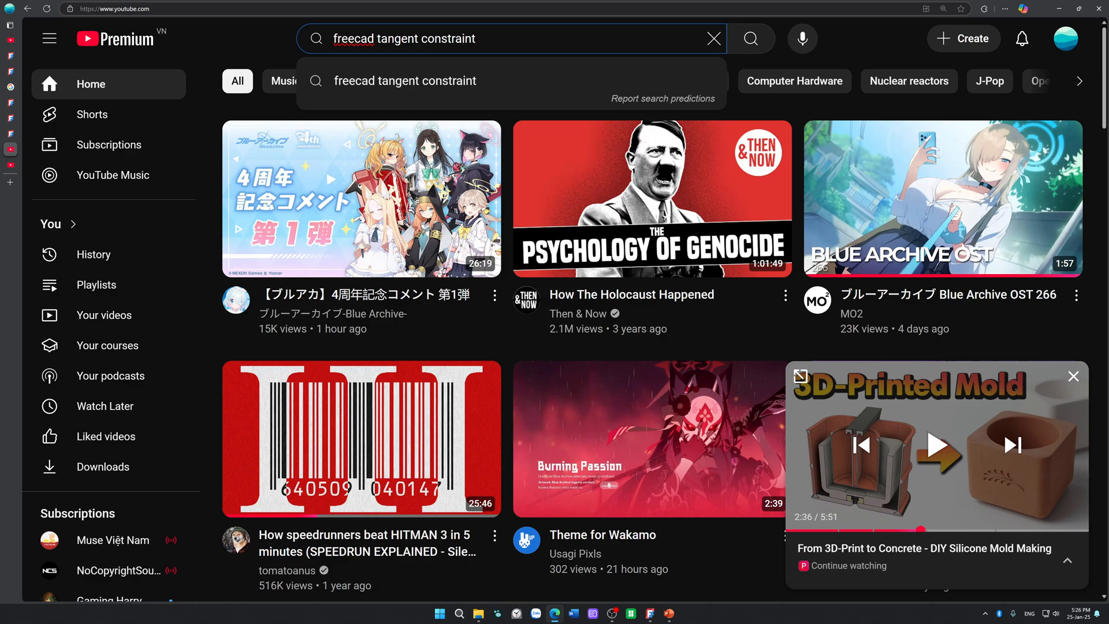
{"action": "type", "text": "issue"}
{"action": "key", "text": "Return"}
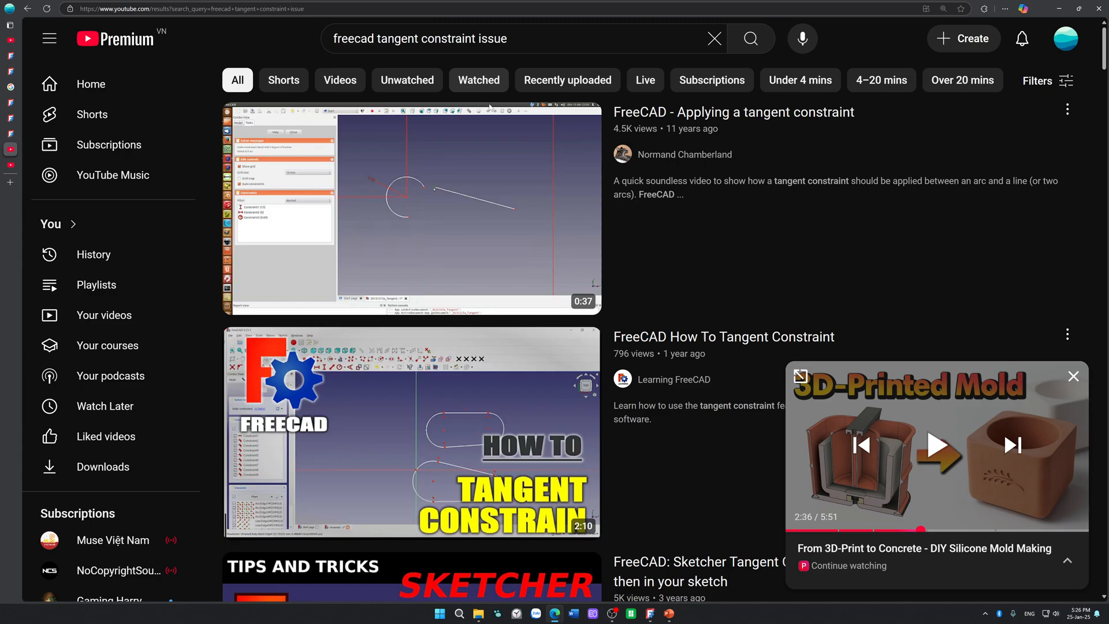
Step: Look through the search results and open the MangoJelly Solutions video on FreeCAD Sketcher tangent constraints
{"action": "scroll", "coordinate": [585, 264], "scroll_direction": "down", "scroll_amount": 1}
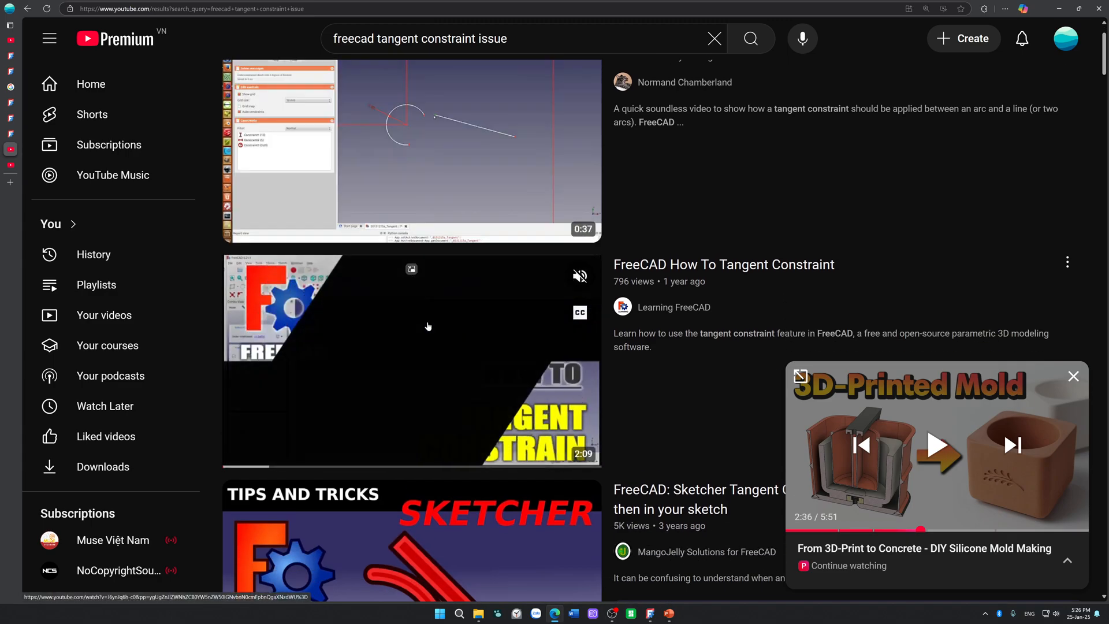
{"action": "scroll", "coordinate": [425, 328], "scroll_direction": "down", "scroll_amount": 2}
{"action": "scroll", "coordinate": [416, 353], "scroll_direction": "down", "scroll_amount": 1}
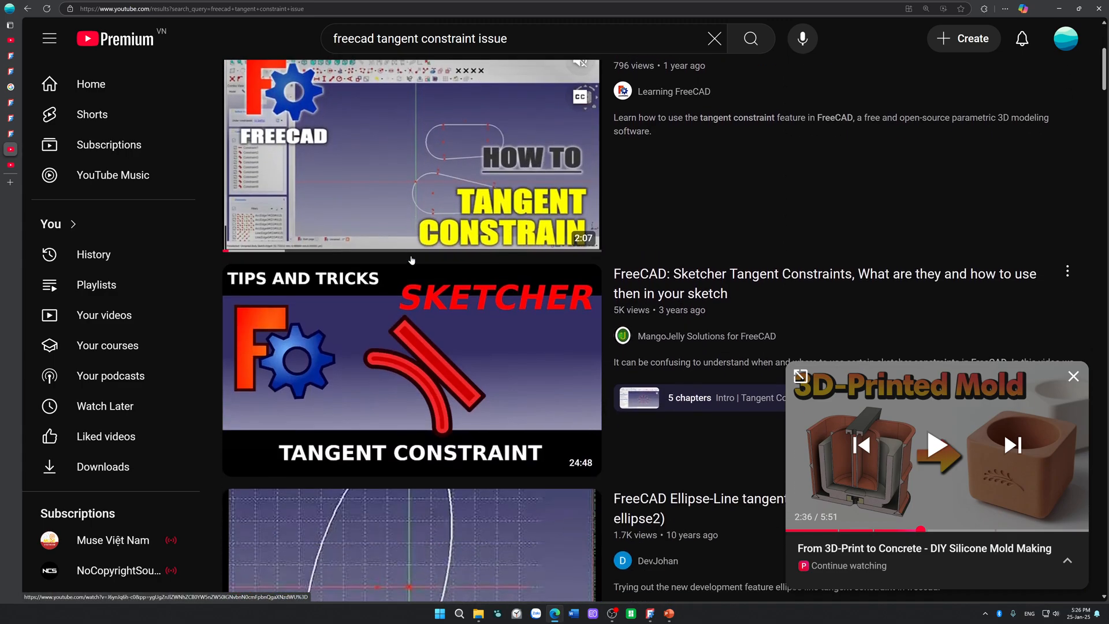
{"action": "scroll", "coordinate": [416, 352], "scroll_direction": "down", "scroll_amount": 4}
{"action": "scroll", "coordinate": [418, 260], "scroll_direction": "up", "scroll_amount": 2}
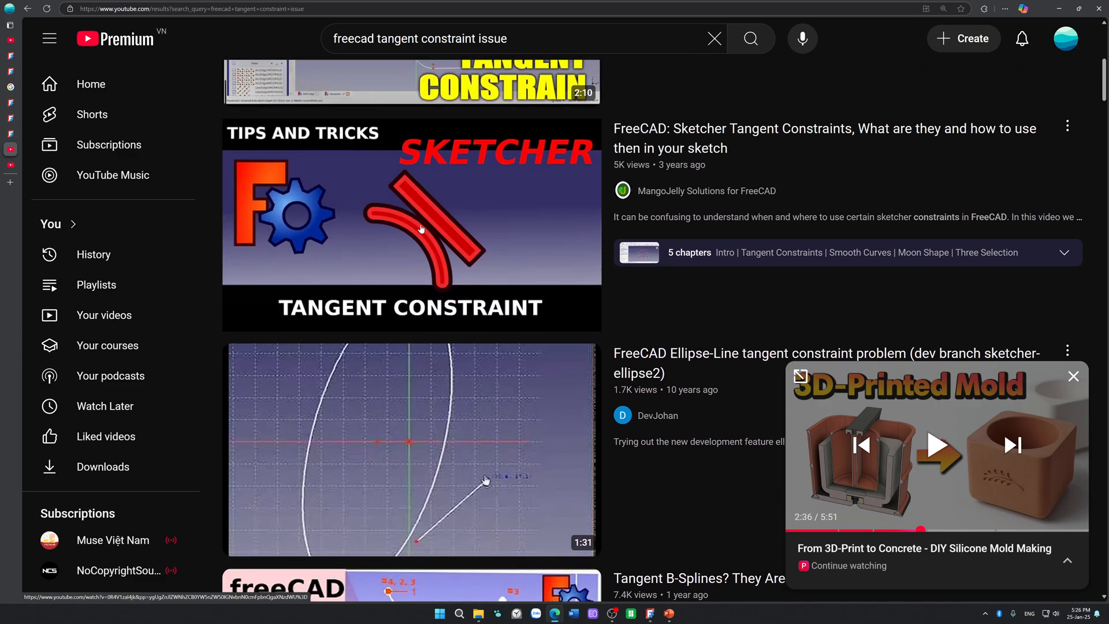
{"action": "scroll", "coordinate": [422, 229], "scroll_direction": "down", "scroll_amount": 1}
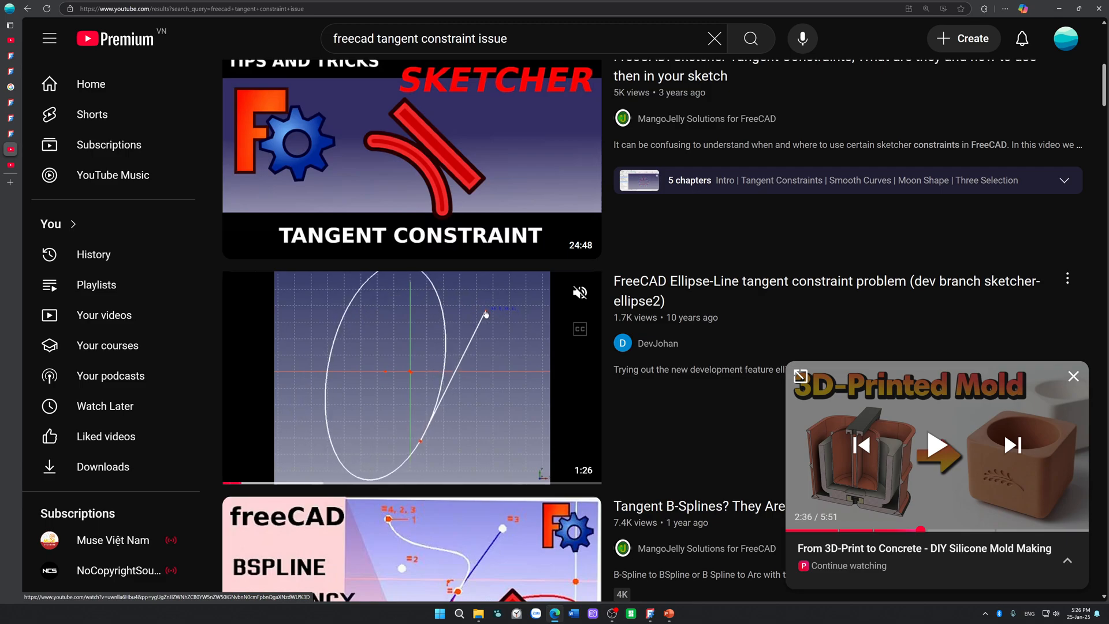
{"action": "mouse_move", "coordinate": [410, 186]}
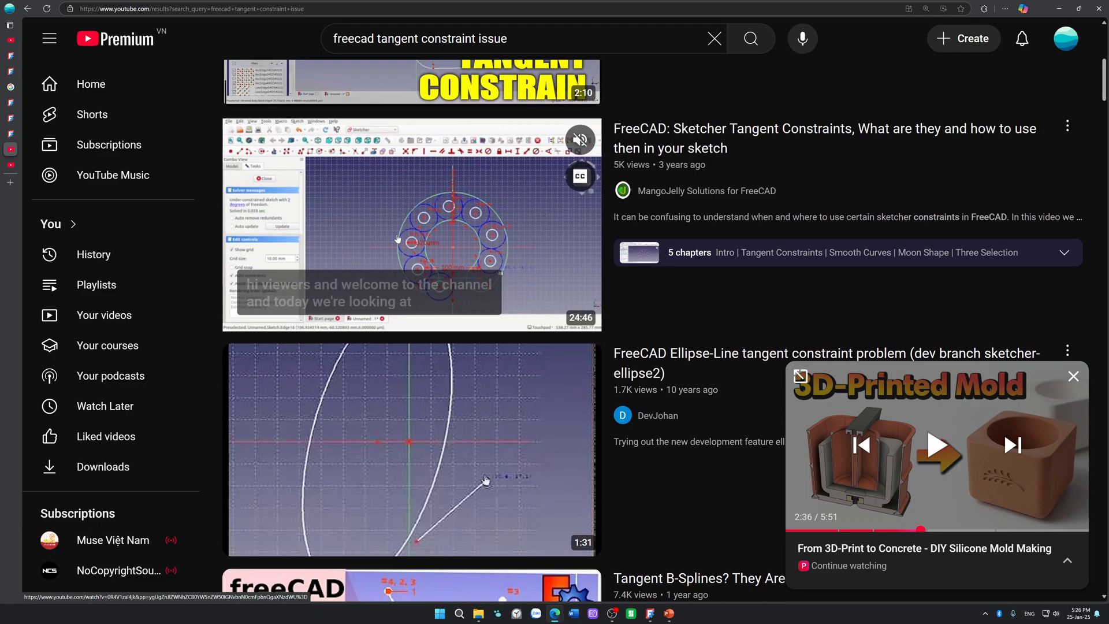
{"action": "left_click", "coordinate": [397, 233]}
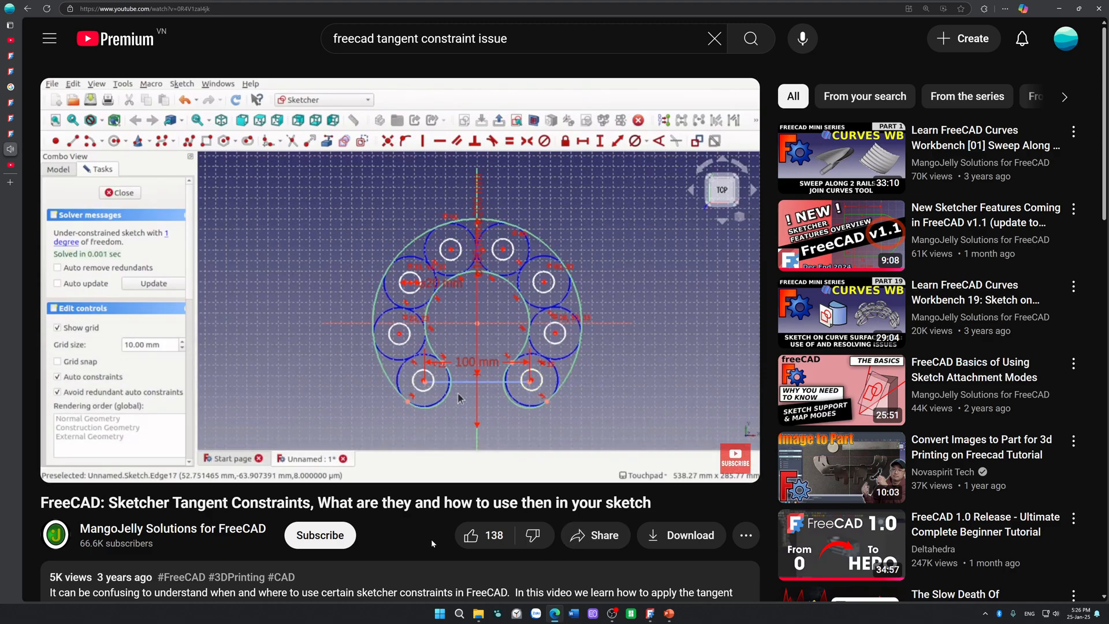
Step: Skip ahead in the video to the Tangent Constraints chapter, at about 2:38
{"action": "key", "text": "Right"}
{"action": "key", "text": "Right"}
{"action": "key", "text": "Right"}
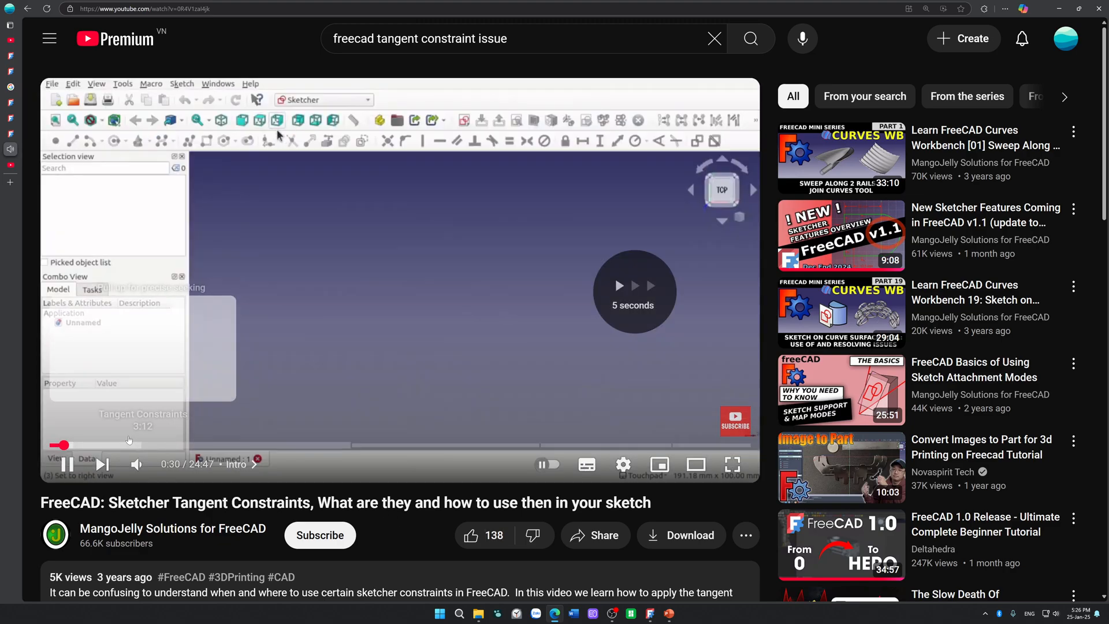
{"action": "left_click", "coordinate": [126, 442]}
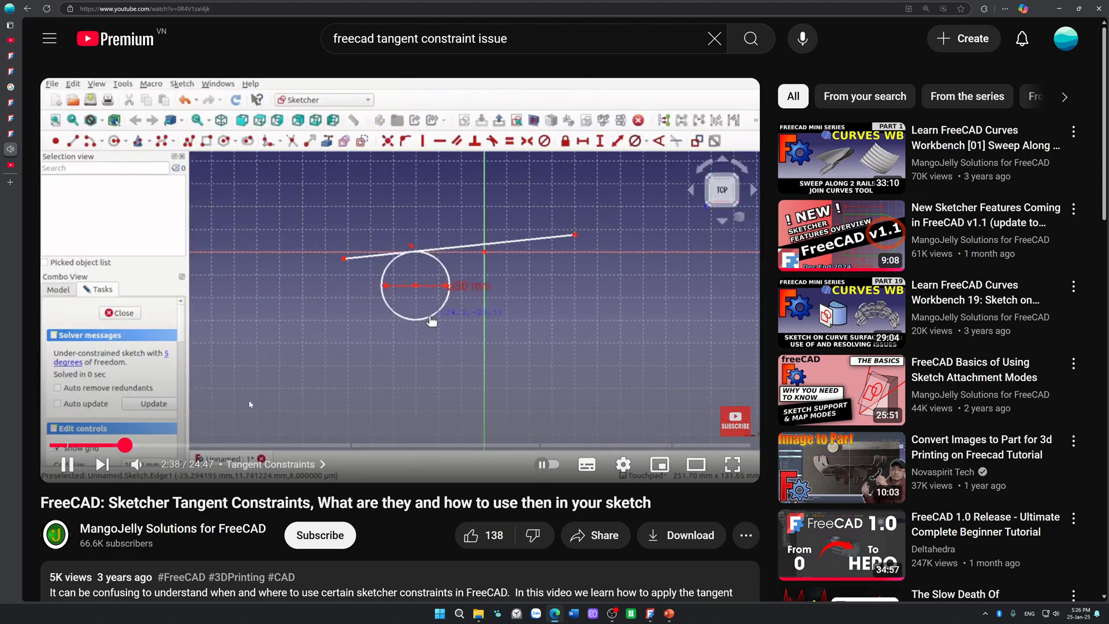
Step: Read through the video's comments for remarks on tangent constraint behaviour, and return to the player
{"action": "scroll", "coordinate": [311, 421], "scroll_direction": "down", "scroll_amount": 7}
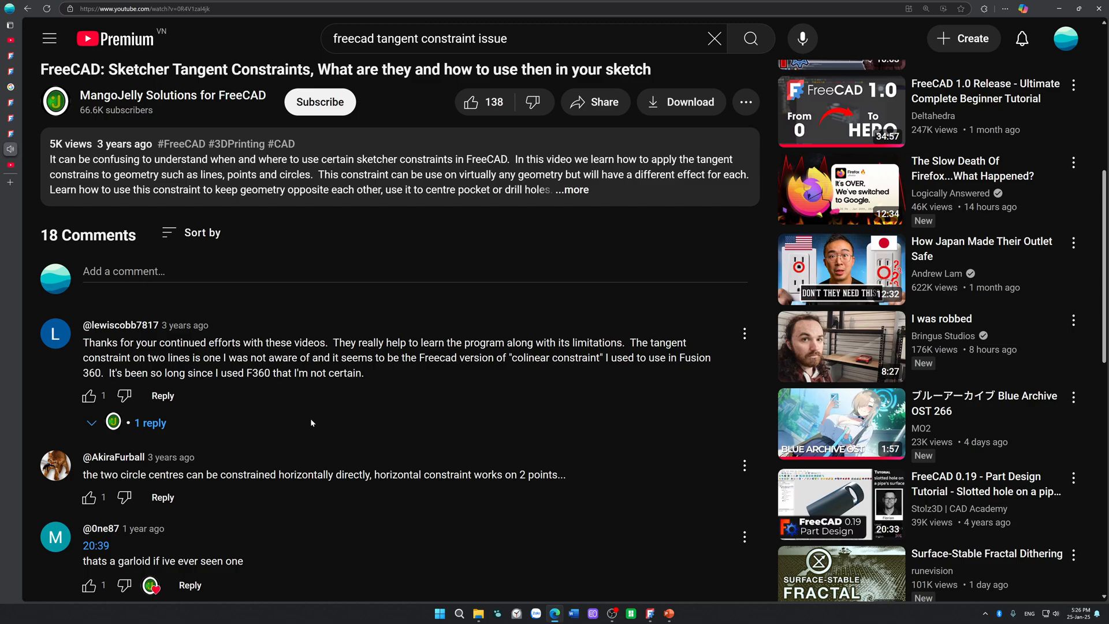
{"action": "scroll", "coordinate": [310, 422], "scroll_direction": "down", "scroll_amount": 3}
{"action": "scroll", "coordinate": [310, 423], "scroll_direction": "down", "scroll_amount": 3}
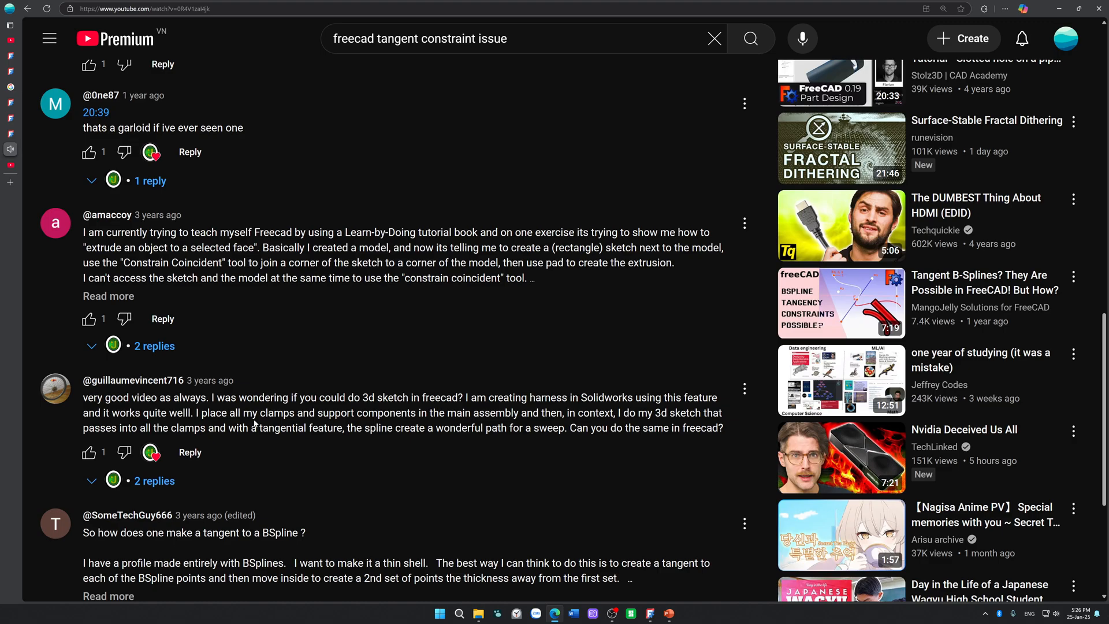
{"action": "scroll", "coordinate": [254, 424], "scroll_direction": "up", "scroll_amount": 15}
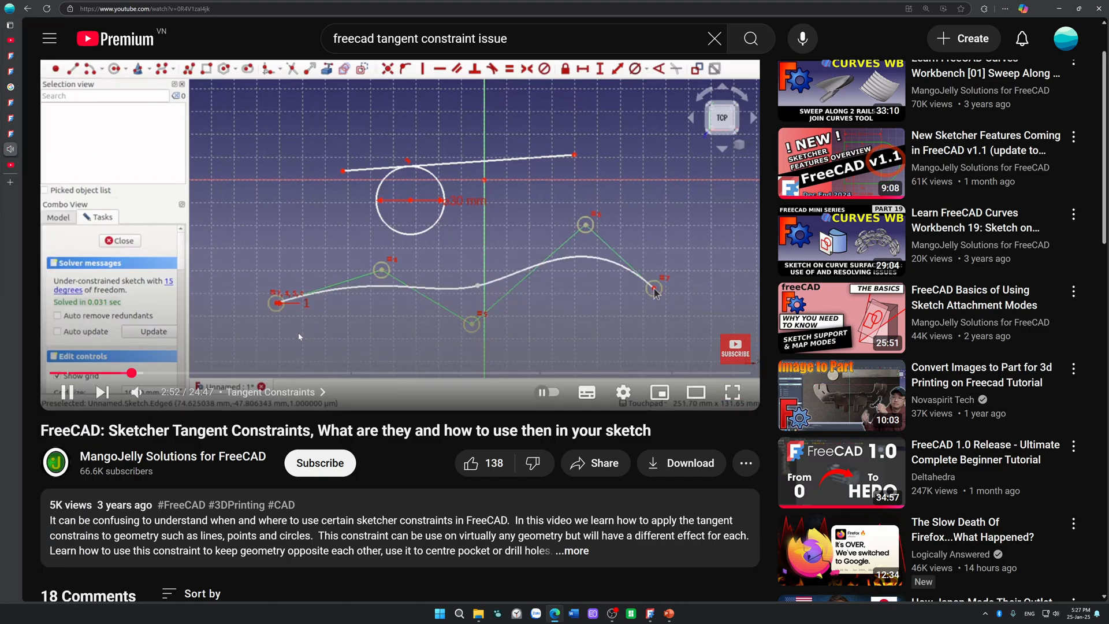
Step: Skip through the remaining tangent constraint examples to the Smooth Curves chapter at 11:56
{"action": "left_click", "coordinate": [199, 372]}
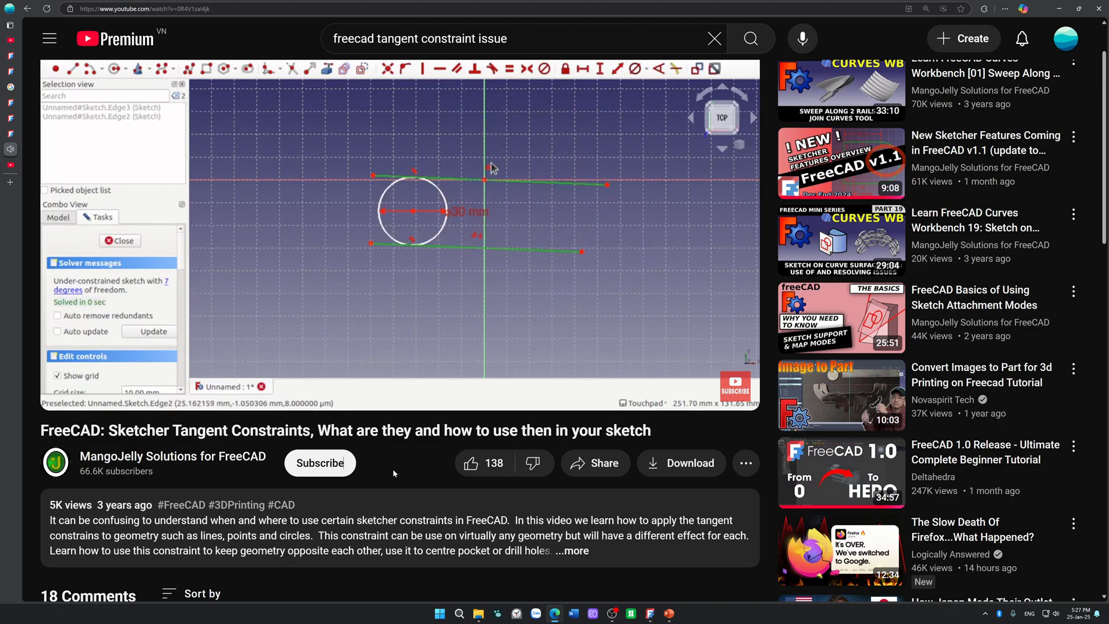
{"action": "mouse_move", "coordinate": [437, 250]}
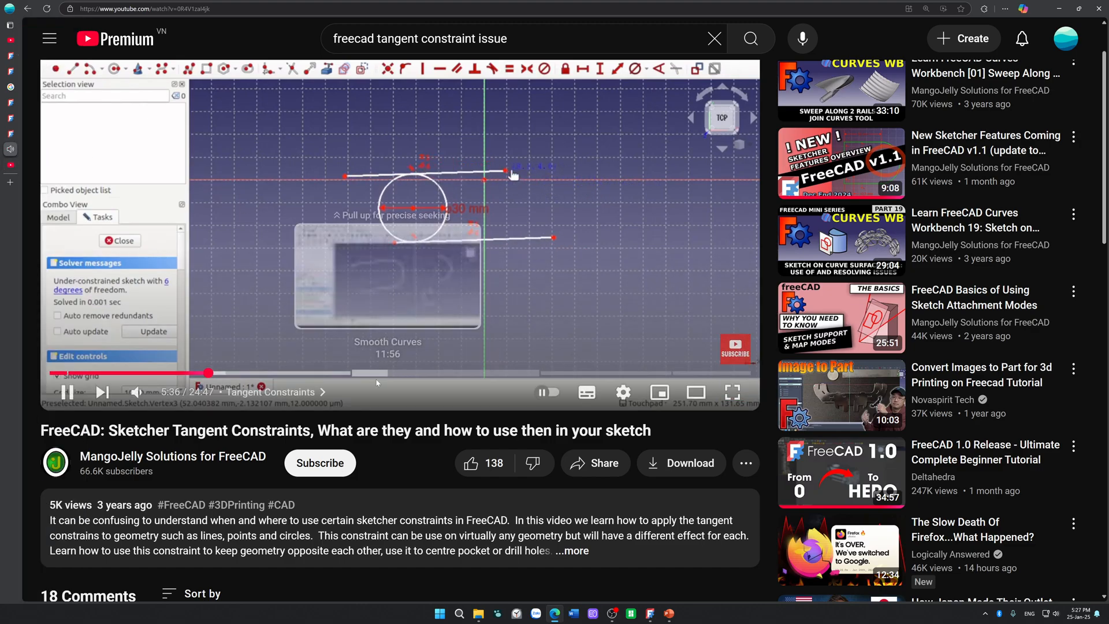
{"action": "left_click", "coordinate": [378, 373]}
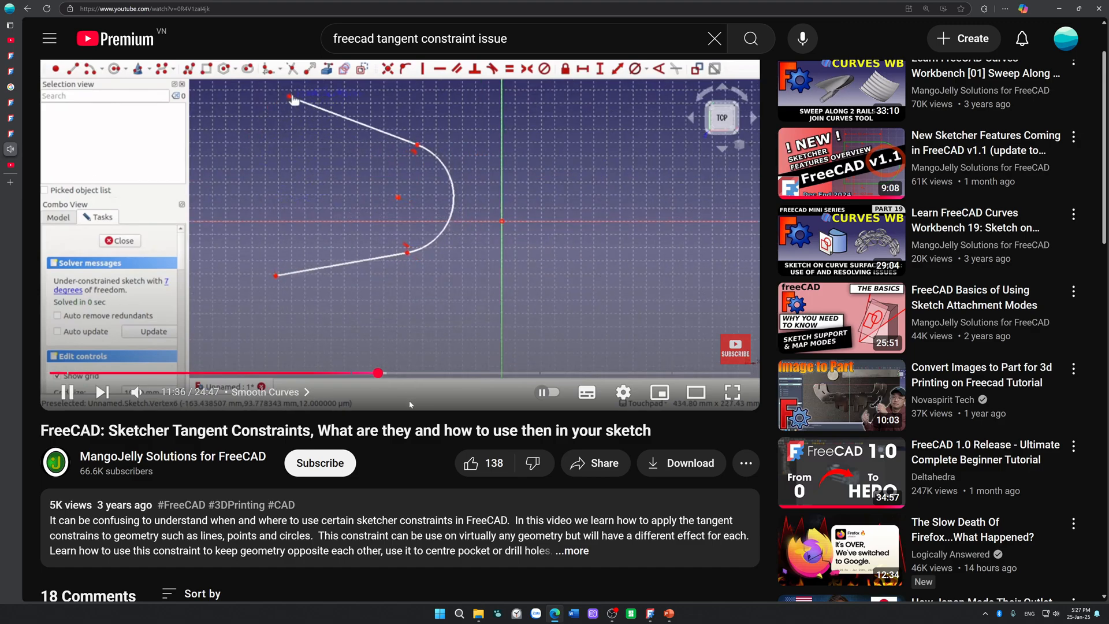
Step: Close the tangent constraints video's tab and skip slightly ahead in the "Theme for Wakamo" video
{"action": "mouse_move", "coordinate": [81, 152]}
{"action": "left_click", "coordinate": [43, 165]}
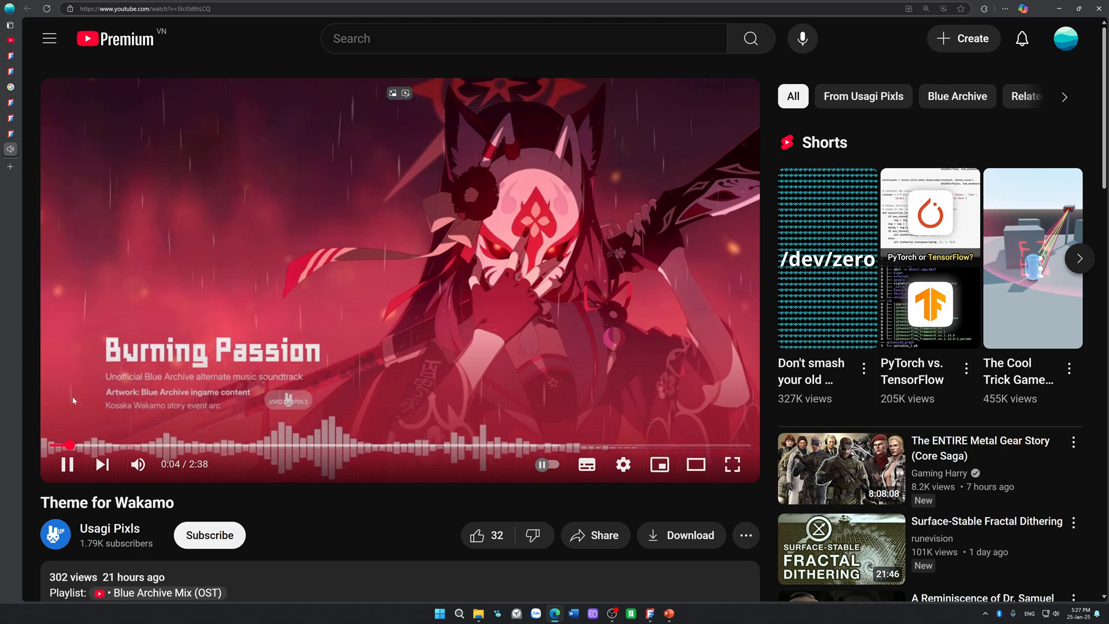
{"action": "left_click_drag", "start_coordinate": [92, 446], "coordinate": [116, 447]}
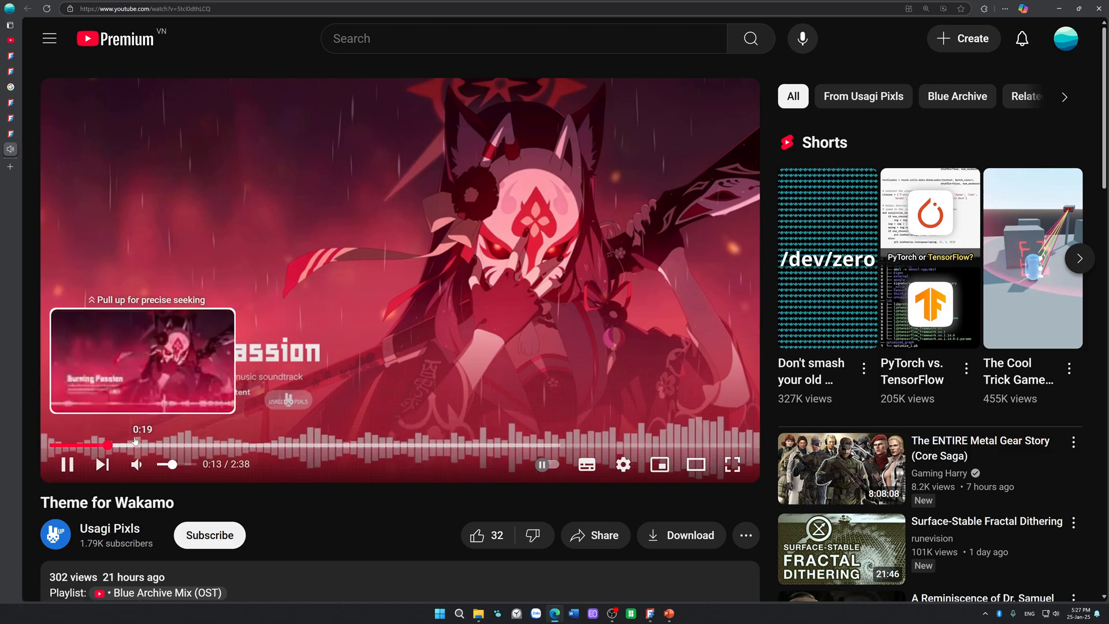
Step: Skip through the "Theme for Wakamo" video in stages to about 1:57 and close its tab
{"action": "left_click", "coordinate": [136, 446]}
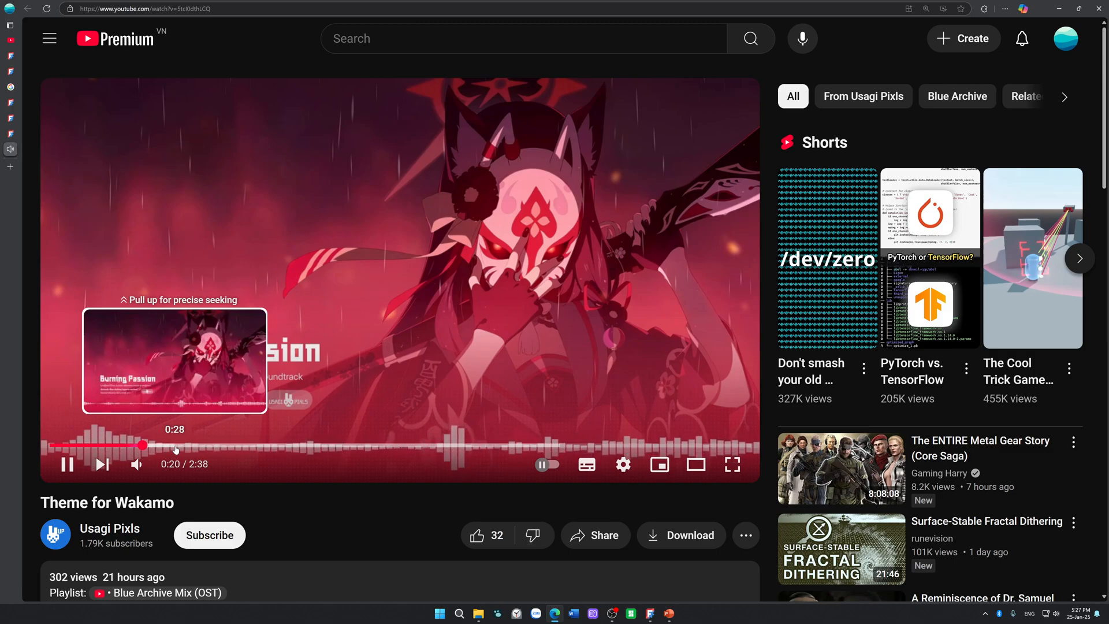
{"action": "left_click", "coordinate": [225, 446]}
{"action": "left_click_drag", "start_coordinate": [229, 447], "coordinate": [341, 446]}
{"action": "left_click", "coordinate": [375, 446]}
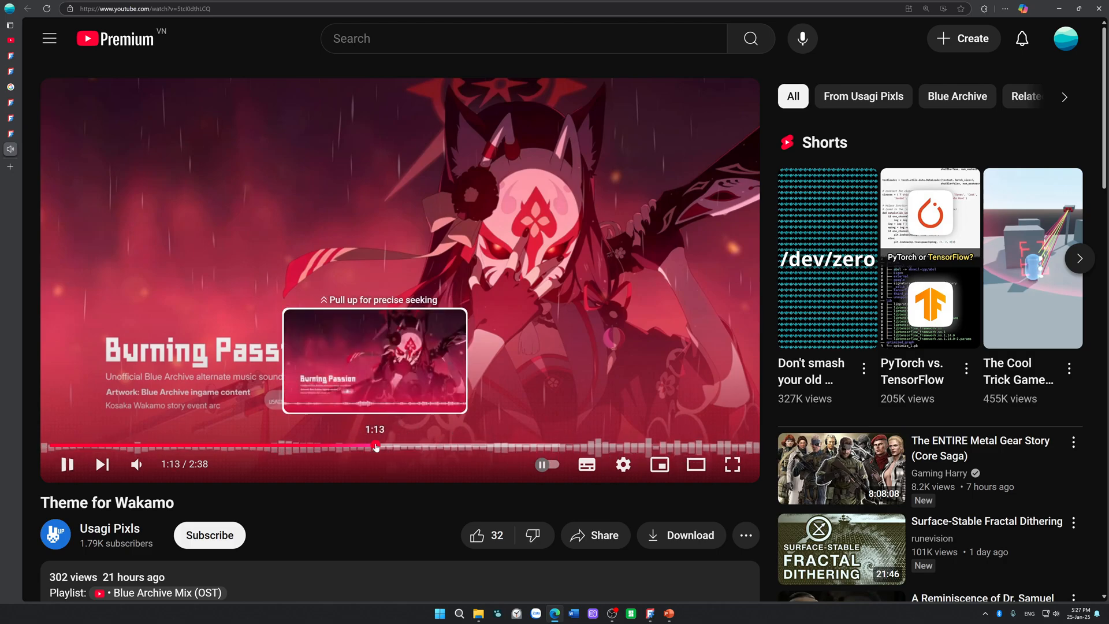
{"action": "left_click", "coordinate": [439, 443]}
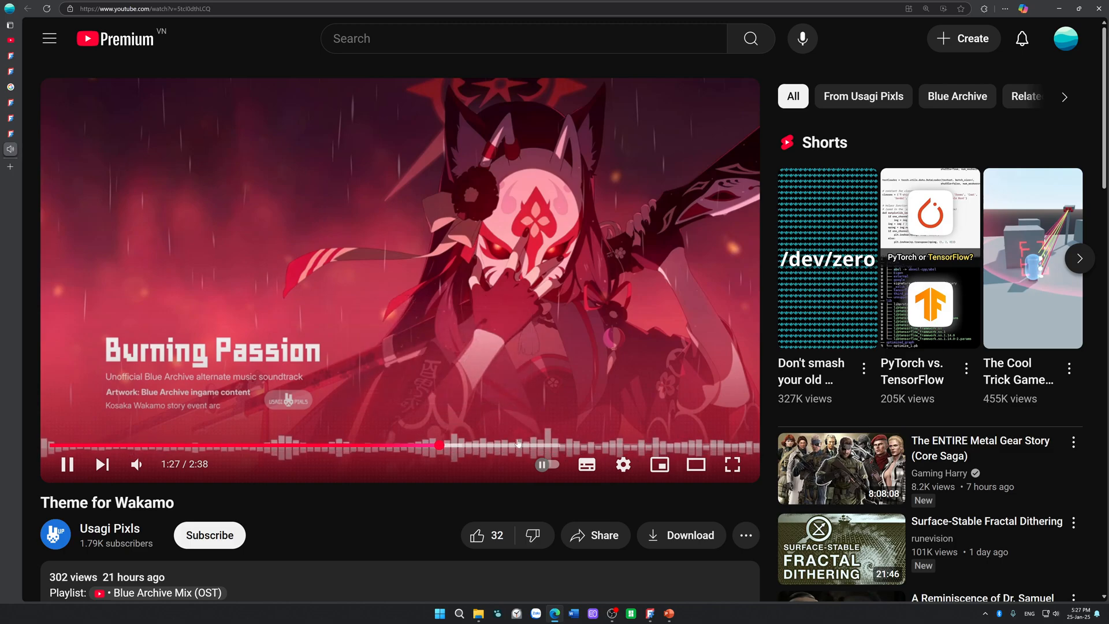
{"action": "left_click", "coordinate": [560, 445]}
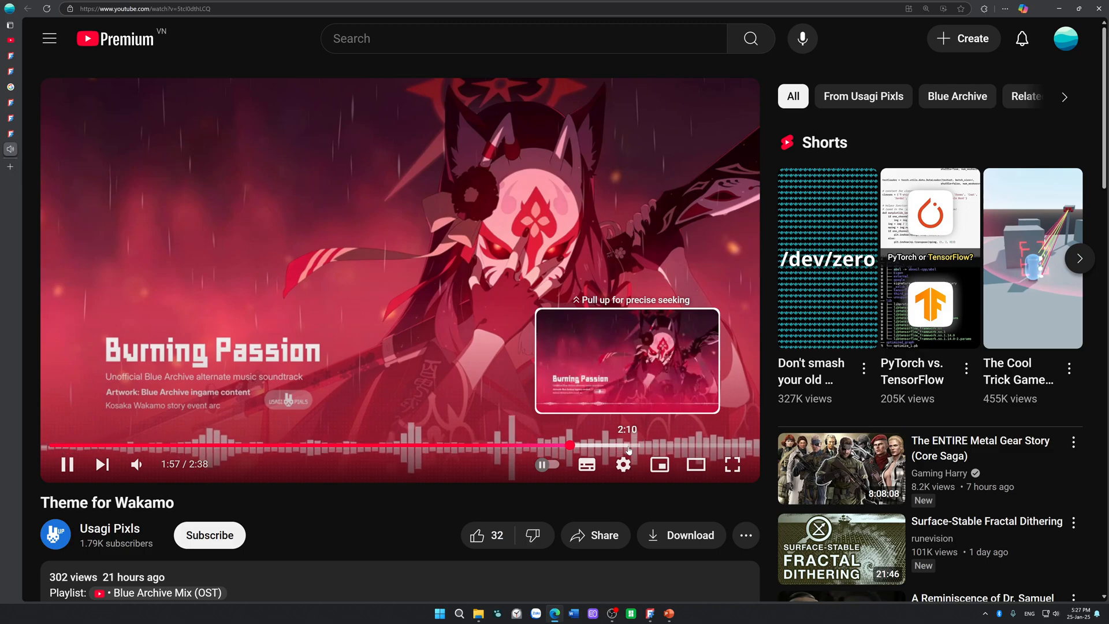
{"action": "mouse_move", "coordinate": [39, 158]}
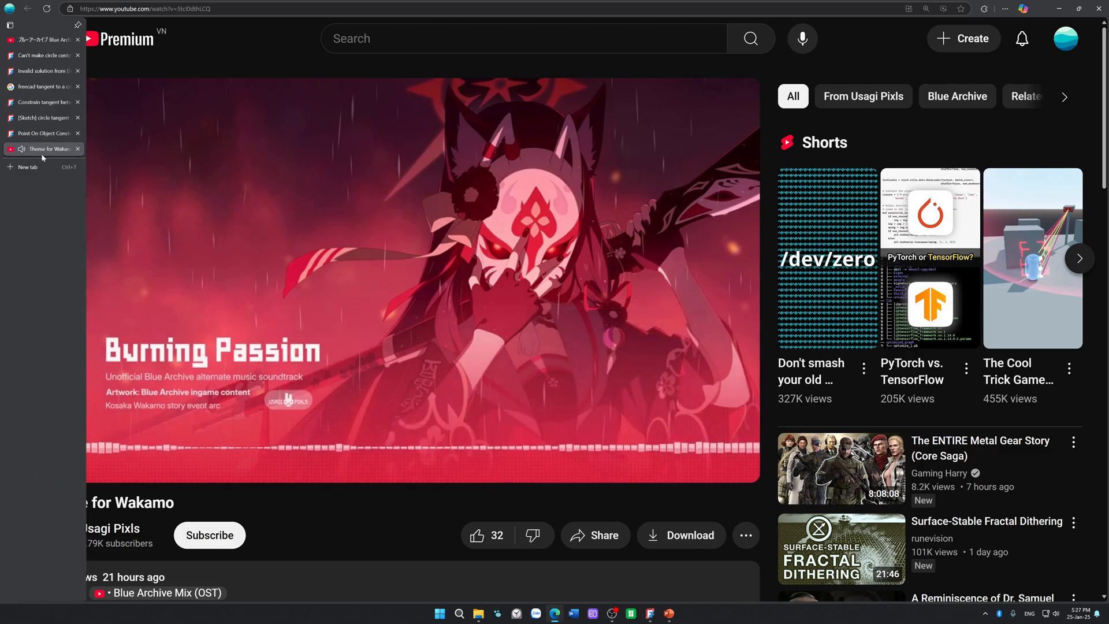
{"action": "left_click", "coordinate": [79, 149]}
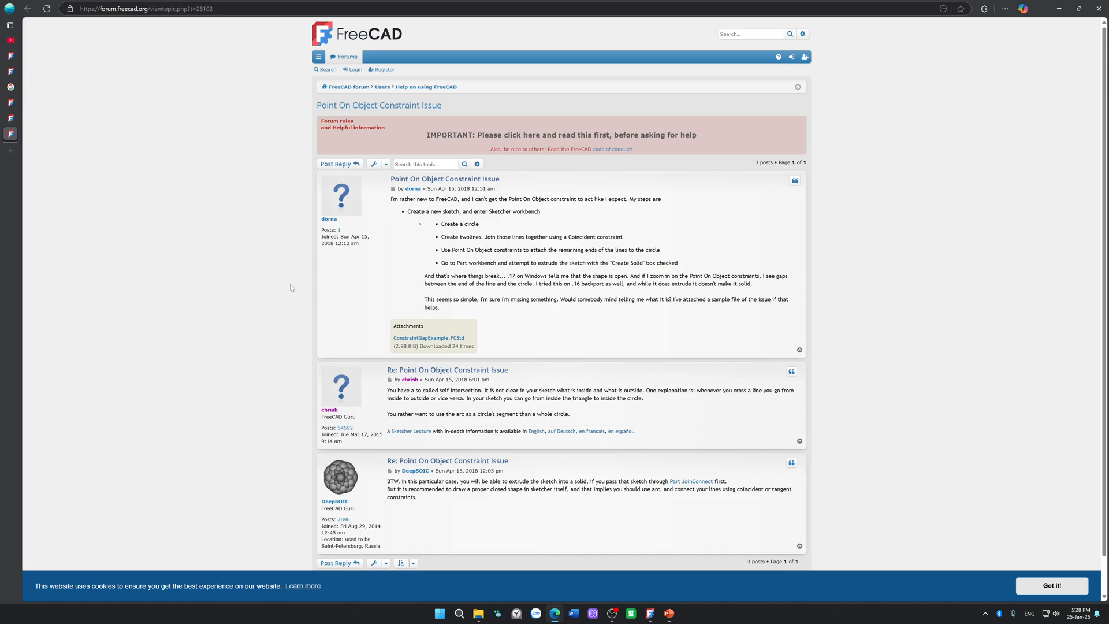
Step: Read the opening post of the "Point On Object Constraint Issue" thread, covering its steps and the gaps between lines and circle
{"action": "left_click_drag", "start_coordinate": [444, 212], "coordinate": [595, 237]}
{"action": "left_click", "coordinate": [442, 224]}
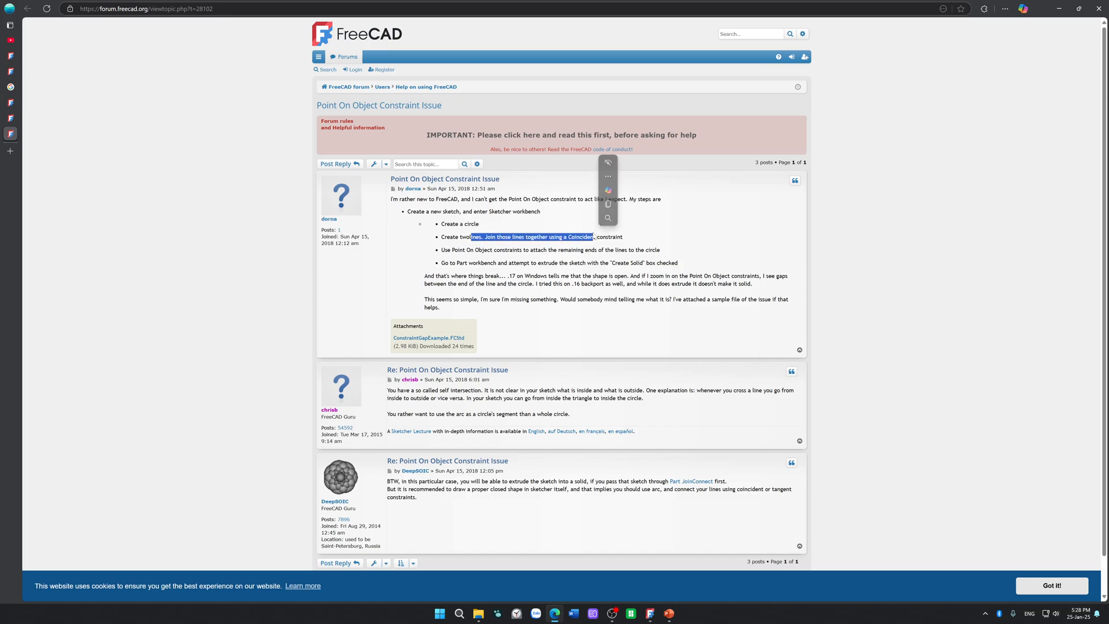
{"action": "left_click_drag", "start_coordinate": [463, 251], "coordinate": [660, 250]}
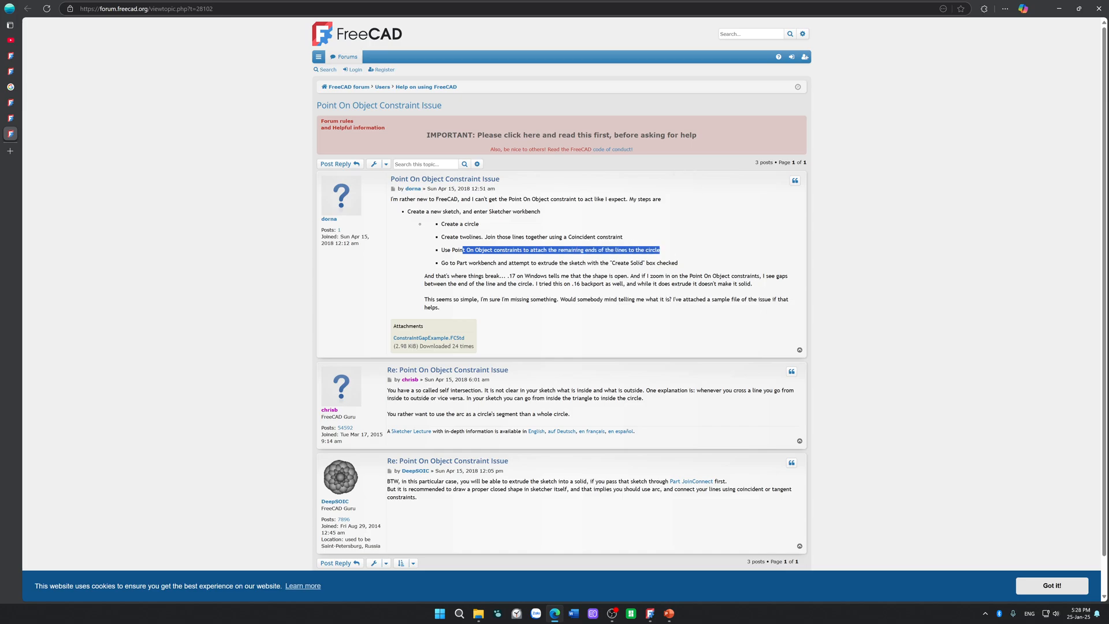
{"action": "left_click_drag", "start_coordinate": [470, 276], "coordinate": [735, 284]}
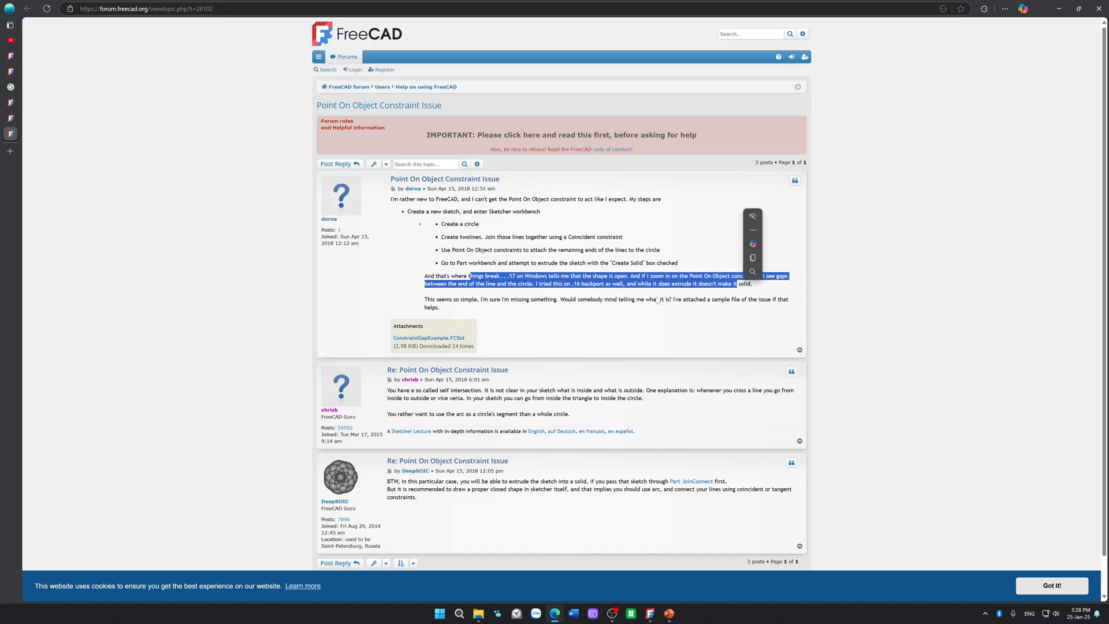
{"action": "left_click", "coordinate": [551, 295]}
{"action": "scroll", "coordinate": [551, 294], "scroll_direction": "down", "scroll_amount": 1}
{"action": "scroll", "coordinate": [526, 309], "scroll_direction": "down", "scroll_amount": 1}
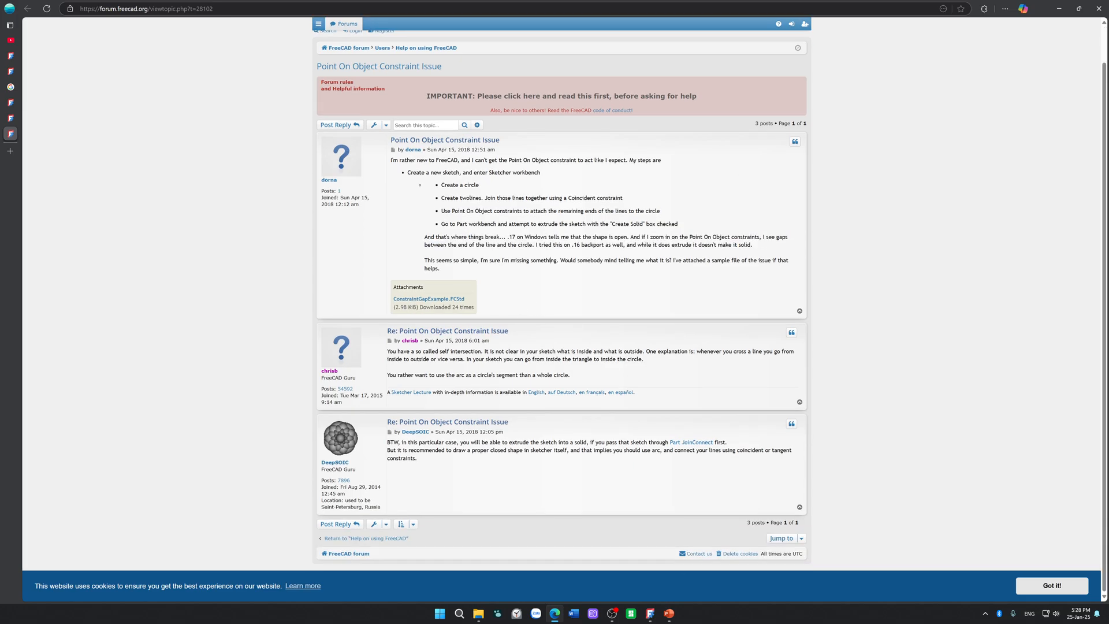
Step: Read both replies in the thread for their advice on self-intersection, extruding the sketch and drawing a closed shape with an arc
{"action": "left_click_drag", "start_coordinate": [439, 351], "coordinate": [610, 351]}
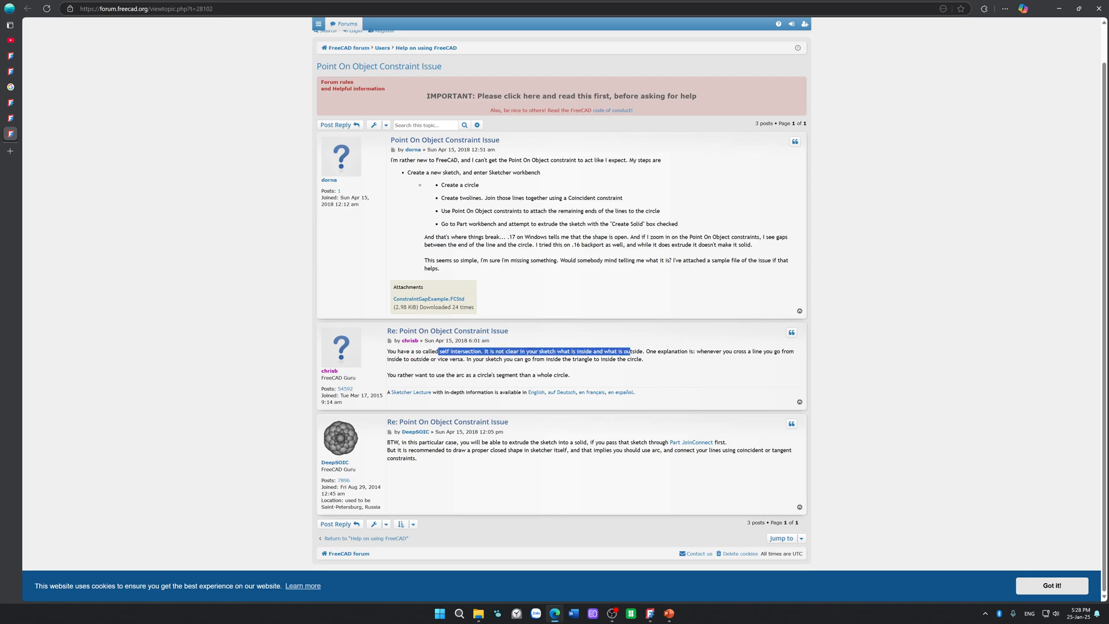
{"action": "left_click", "coordinate": [725, 351]}
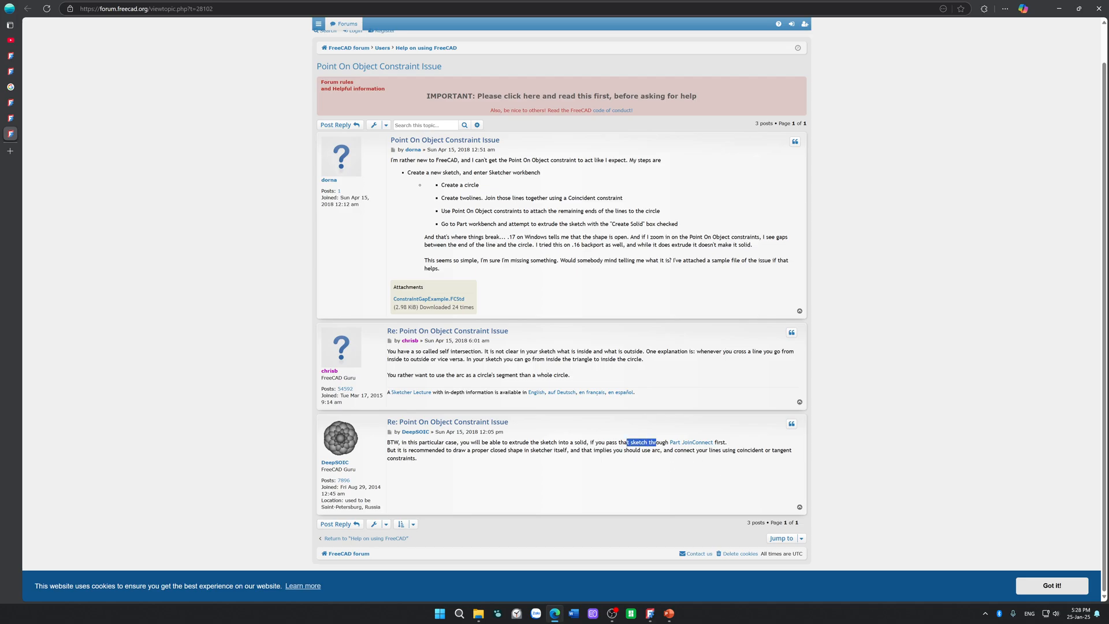
{"action": "left_click", "coordinate": [609, 442]}
{"action": "left_click_drag", "start_coordinate": [507, 443], "coordinate": [669, 442]}
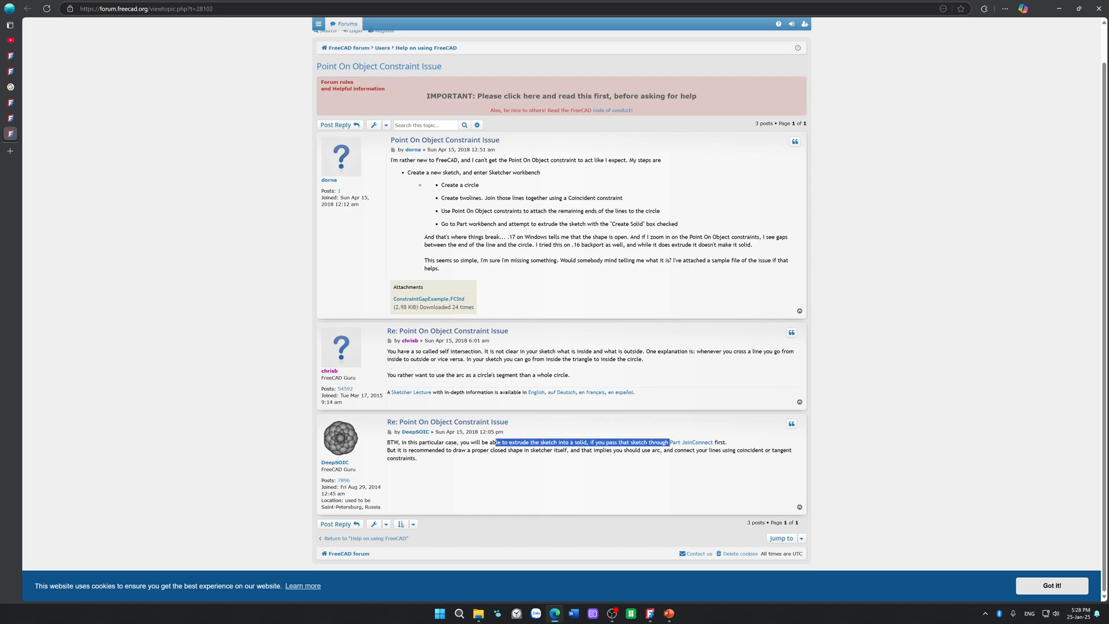
{"action": "left_click_drag", "start_coordinate": [416, 450], "coordinate": [536, 450]}
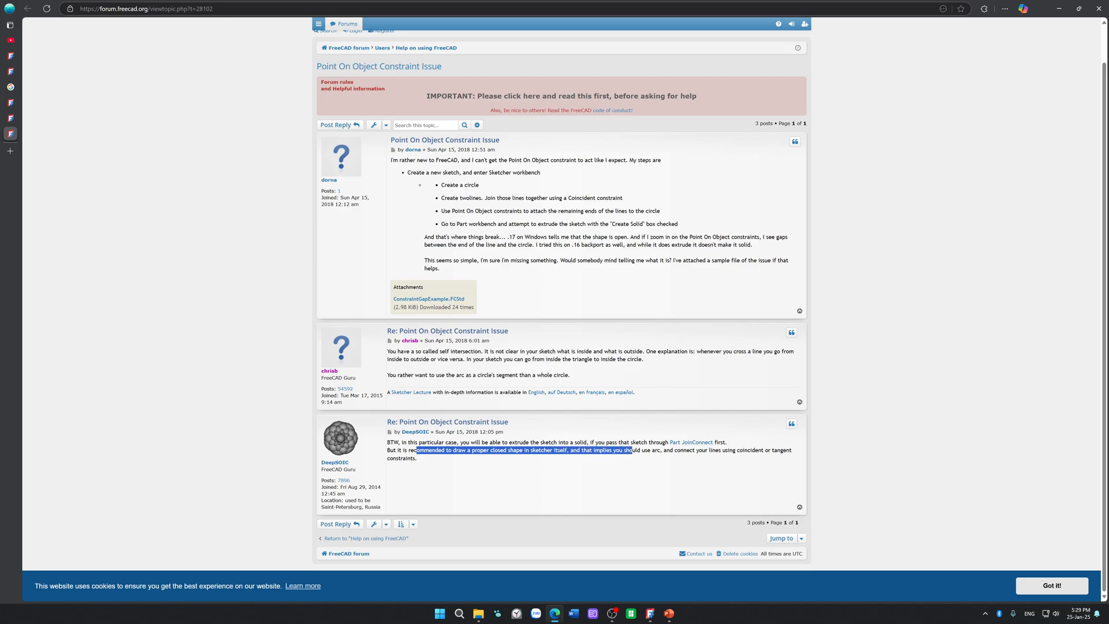
{"action": "left_click_drag", "start_coordinate": [650, 450], "coordinate": [654, 450]}
Step: Switch to FreeCAD and delete the small test circle centred on the outer circle in the MountingPlate sketch
{"action": "mouse_move", "coordinate": [650, 614]}
{"action": "left_click", "coordinate": [652, 580]}
{"action": "scroll", "coordinate": [535, 404], "scroll_direction": "down", "scroll_amount": 5}
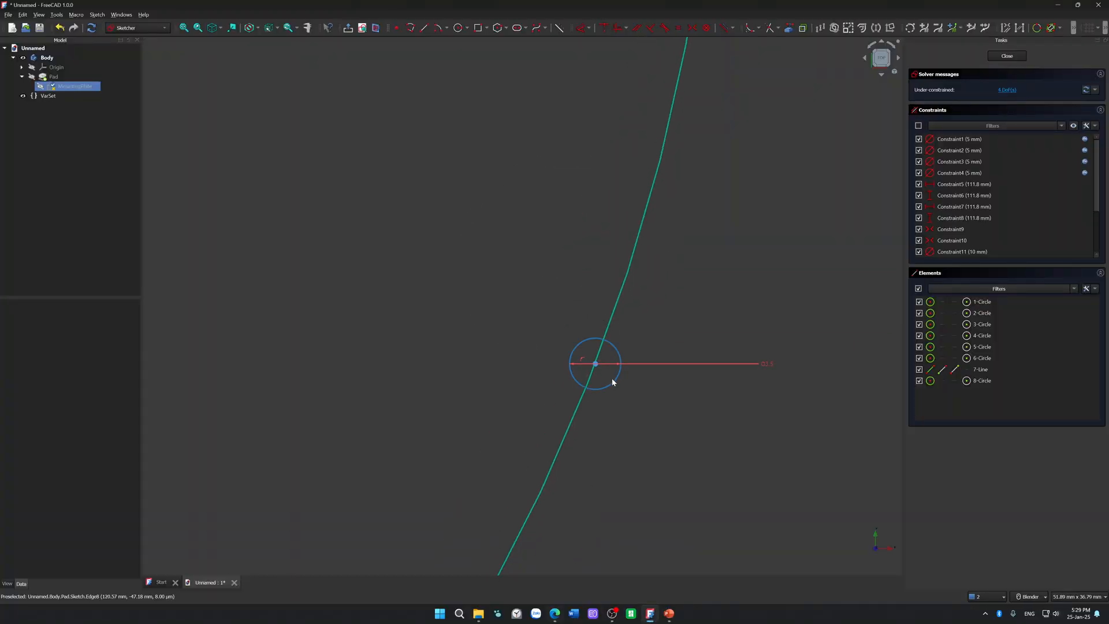
{"action": "scroll", "coordinate": [646, 339], "scroll_direction": "down", "scroll_amount": 8}
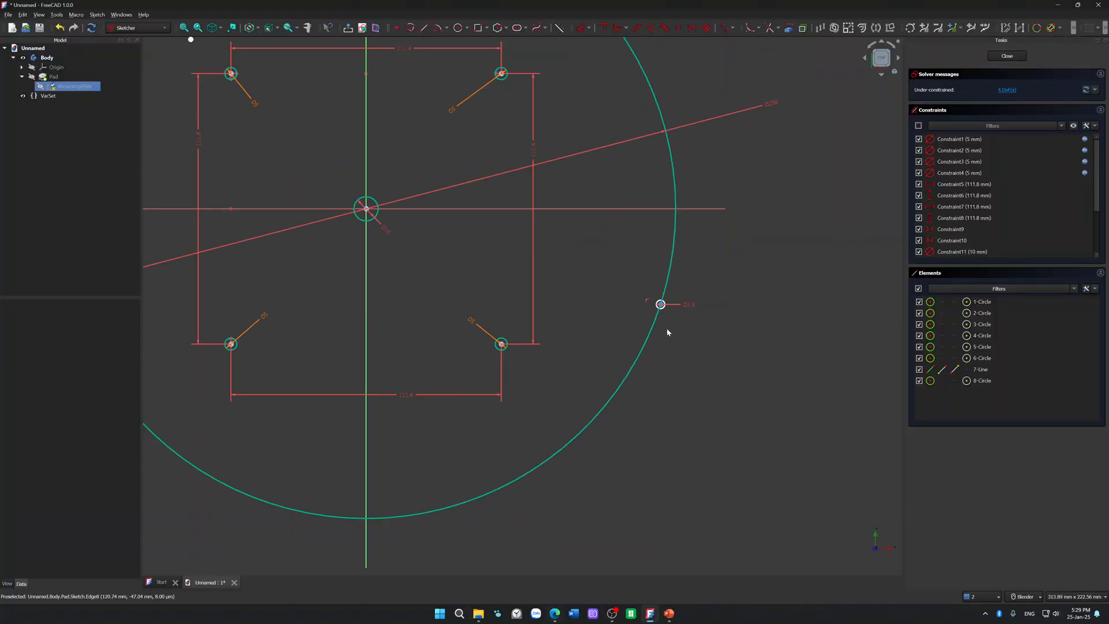
{"action": "scroll", "coordinate": [669, 338], "scroll_direction": "up", "scroll_amount": 5}
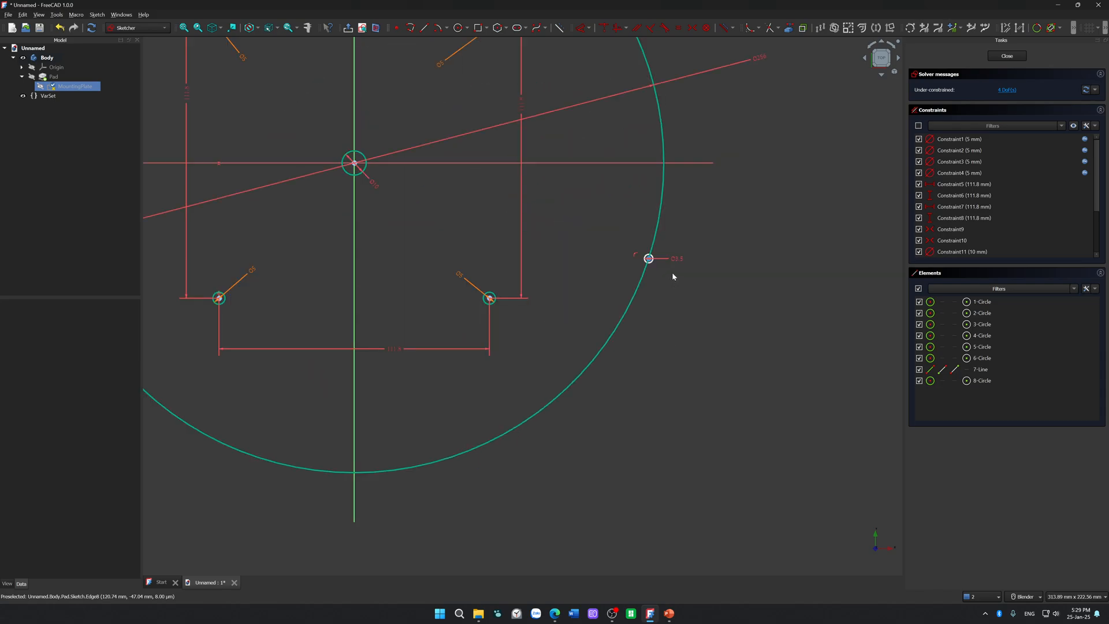
{"action": "left_click", "coordinate": [650, 259]}
{"action": "key", "text": "Delete"}
Step: Move the test line's endpoints around to try its attachment to the outer circle, and delete the line
{"action": "scroll", "coordinate": [664, 306], "scroll_direction": "down", "scroll_amount": 5}
{"action": "mouse_move", "coordinate": [518, 210]}
{"action": "left_mouse_down"}
{"action": "mouse_move", "coordinate": [490, 286]}
{"action": "mouse_move", "coordinate": [515, 234]}
{"action": "left_mouse_up"}
{"action": "left_click_drag", "start_coordinate": [546, 174], "coordinate": [530, 180]}
{"action": "left_click_drag", "start_coordinate": [511, 241], "coordinate": [506, 245]}
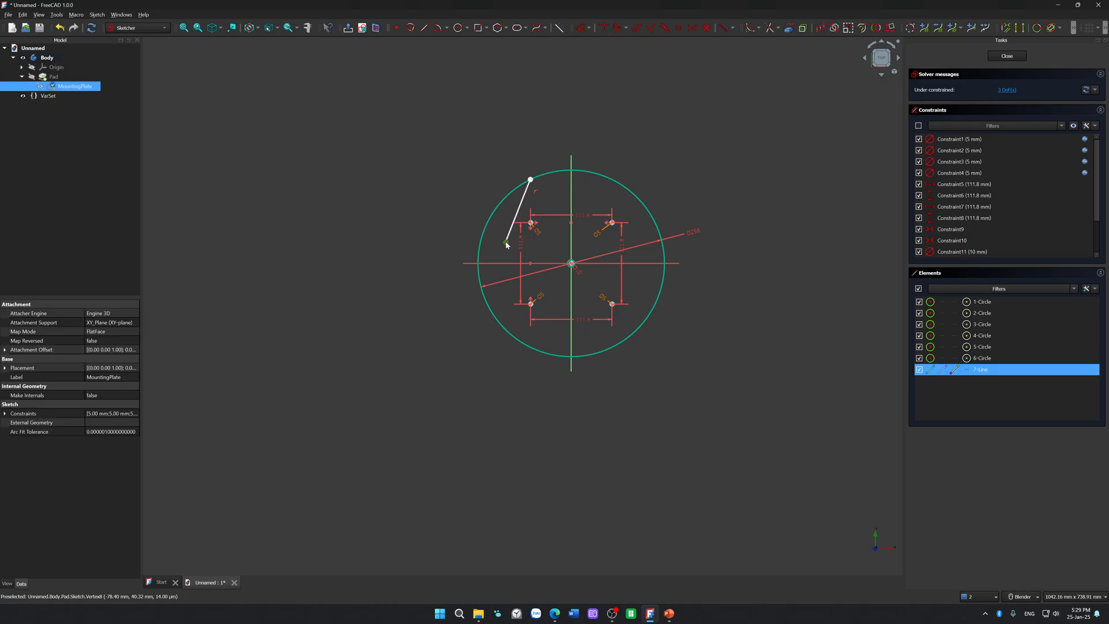
{"action": "key", "text": "Delete"}
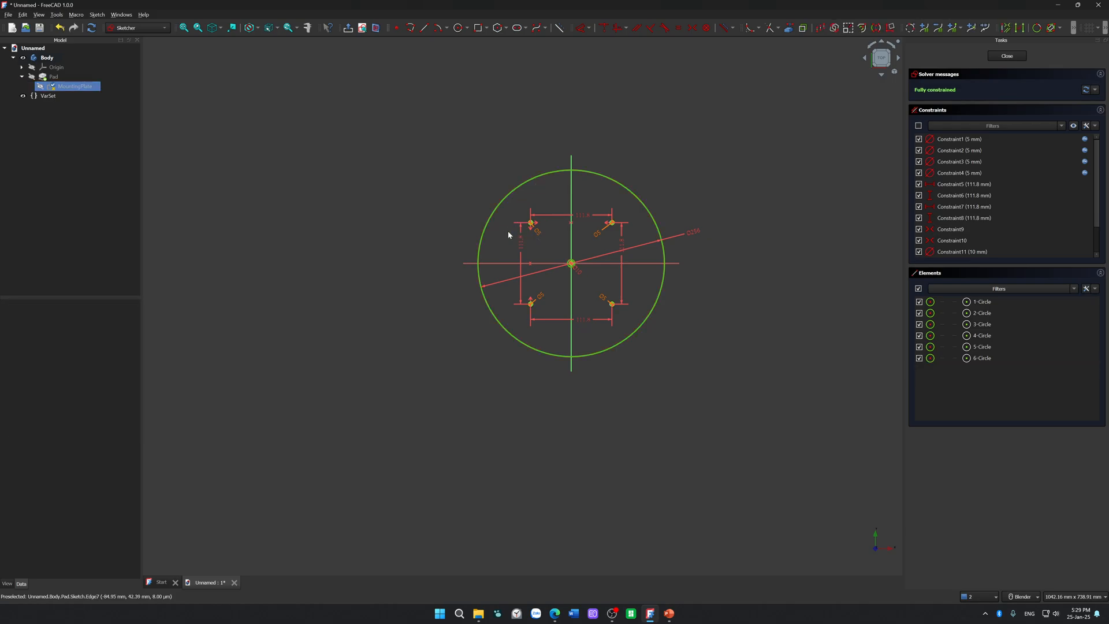
Step: Draw a closed triangle from three lines with all its corners on the outer circle
{"action": "left_click", "coordinate": [425, 28]}
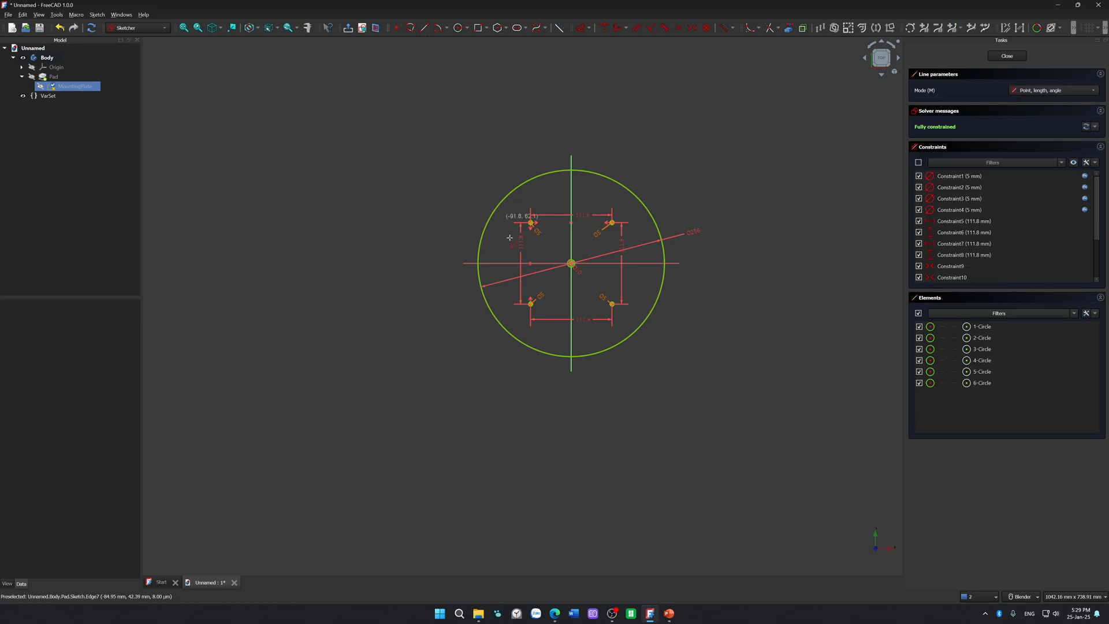
{"action": "left_click", "coordinate": [491, 309]}
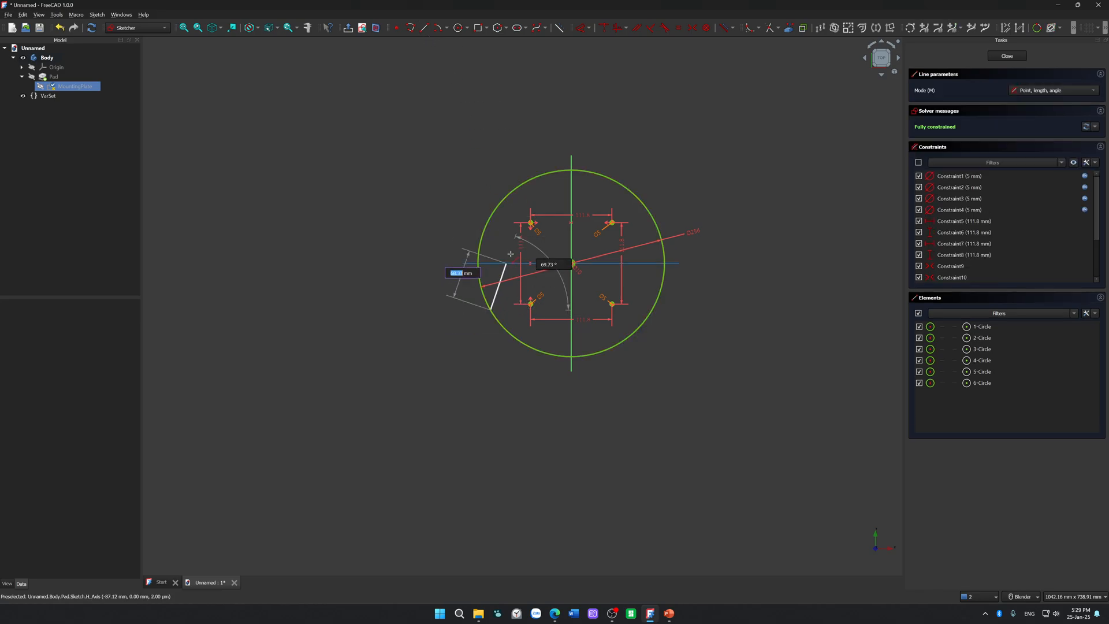
{"action": "left_click", "coordinate": [588, 172]}
{"action": "left_click", "coordinate": [589, 171]}
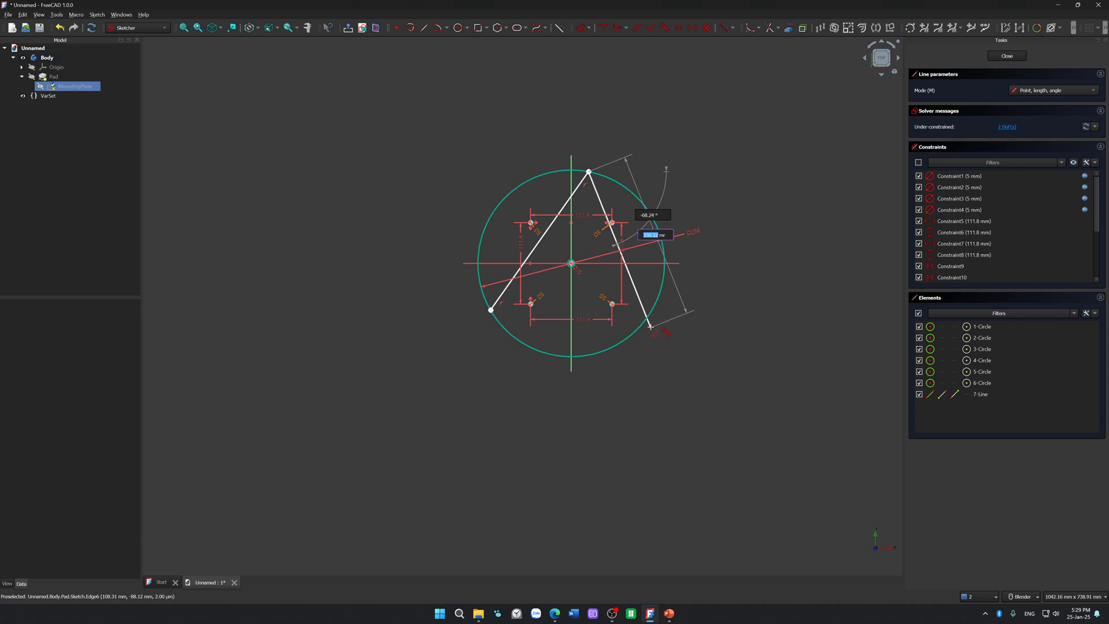
{"action": "left_click", "coordinate": [647, 317]}
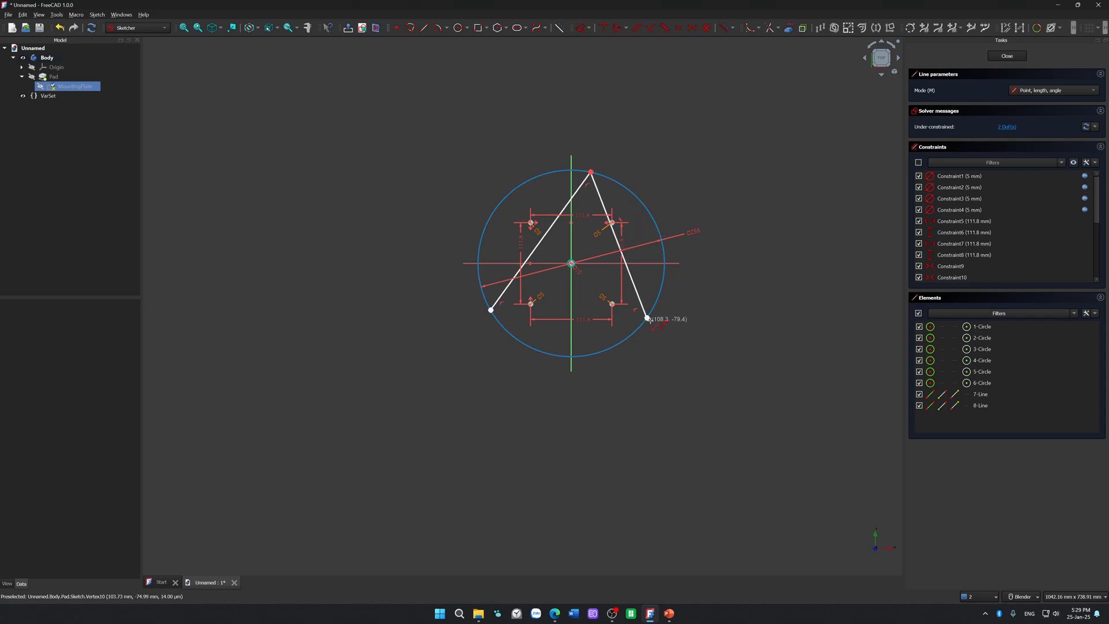
{"action": "left_click", "coordinate": [647, 317]}
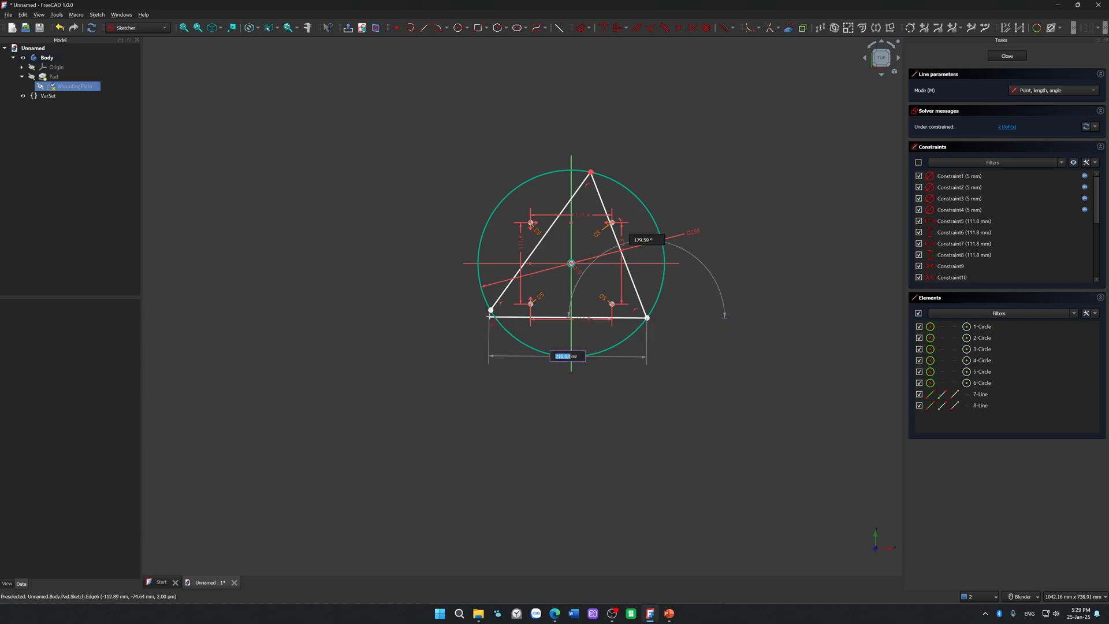
{"action": "left_click", "coordinate": [491, 310]}
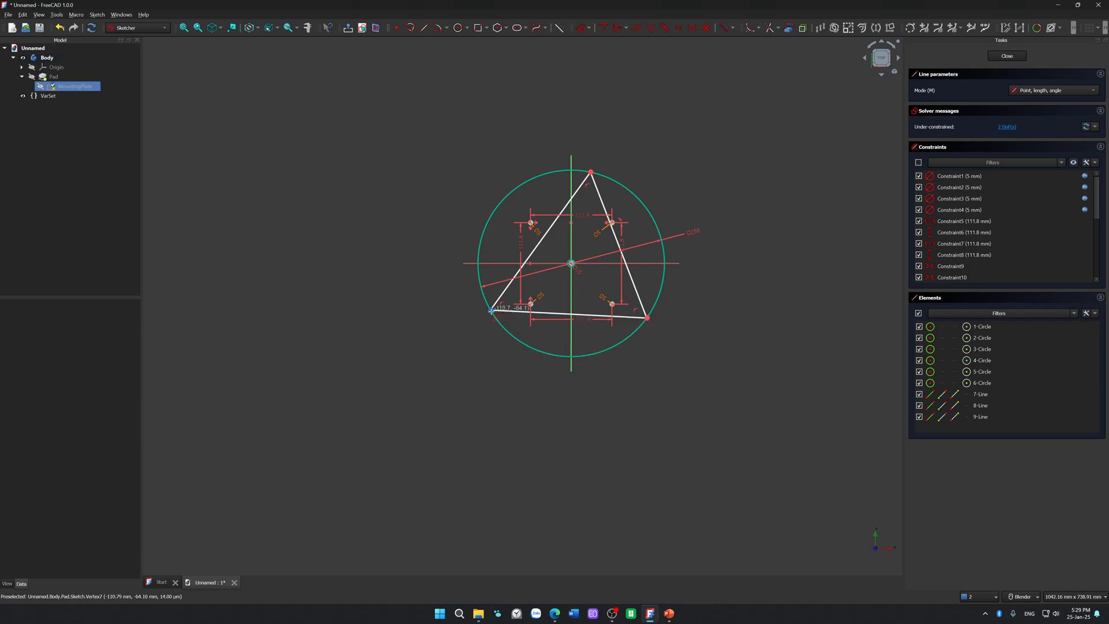
Step: Constrain the triangle's upper-left and right sides to equal length
{"action": "left_click", "coordinate": [541, 240]}
{"action": "left_click", "coordinate": [634, 293]}
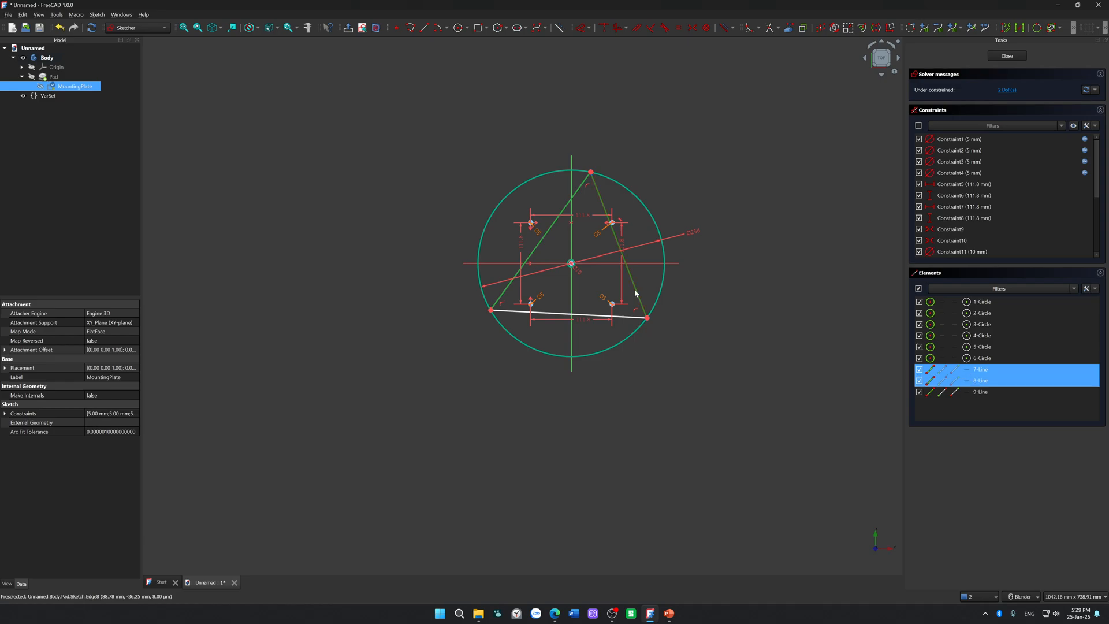
{"action": "key", "text": "e"}
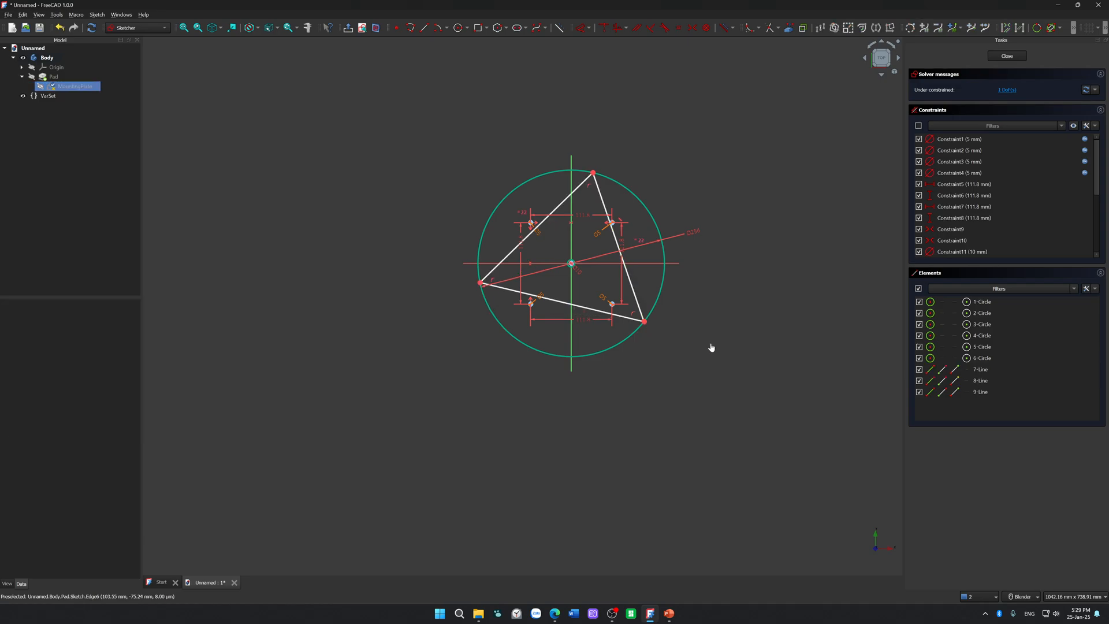
Step: Try an equal-length constraint between the triangle's upper-left side and base, and undo it
{"action": "left_click", "coordinate": [513, 254]}
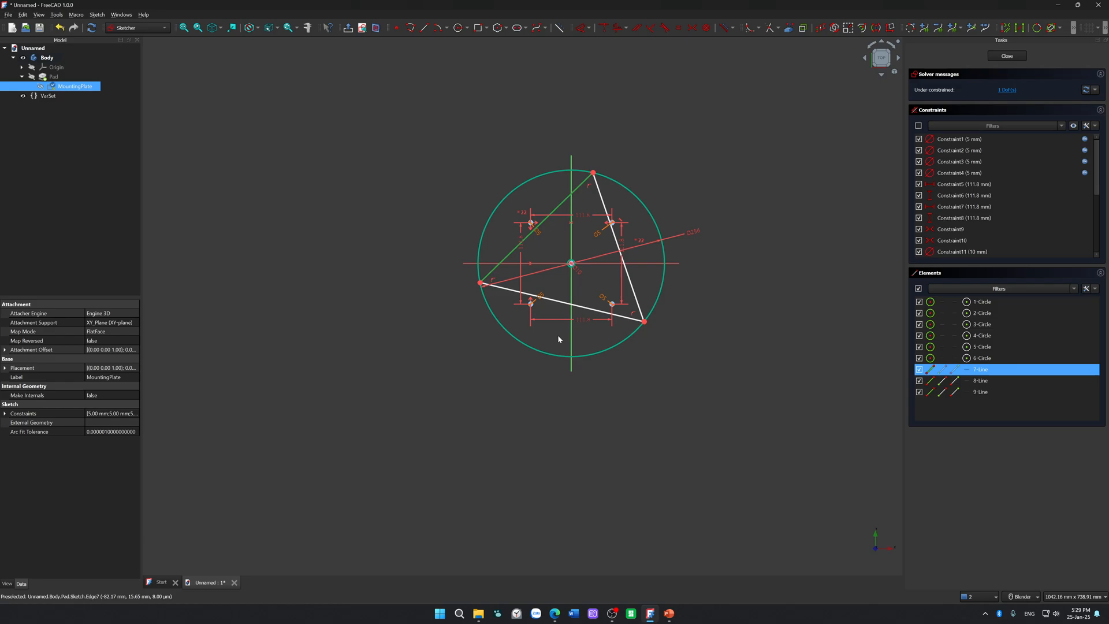
{"action": "left_click", "coordinate": [565, 304]}
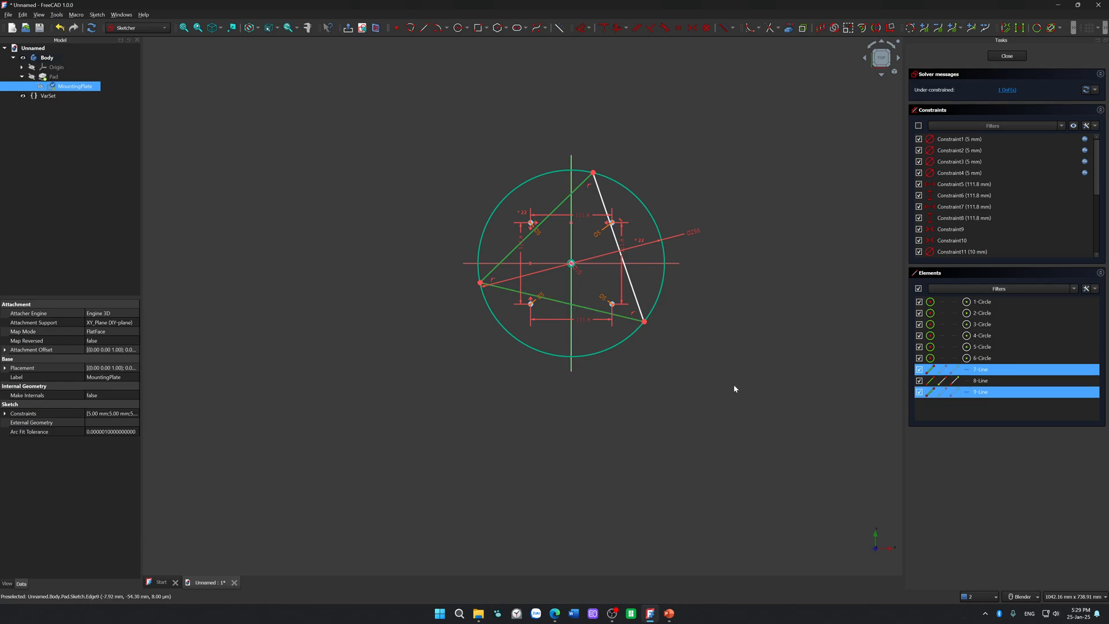
{"action": "key", "text": "e"}
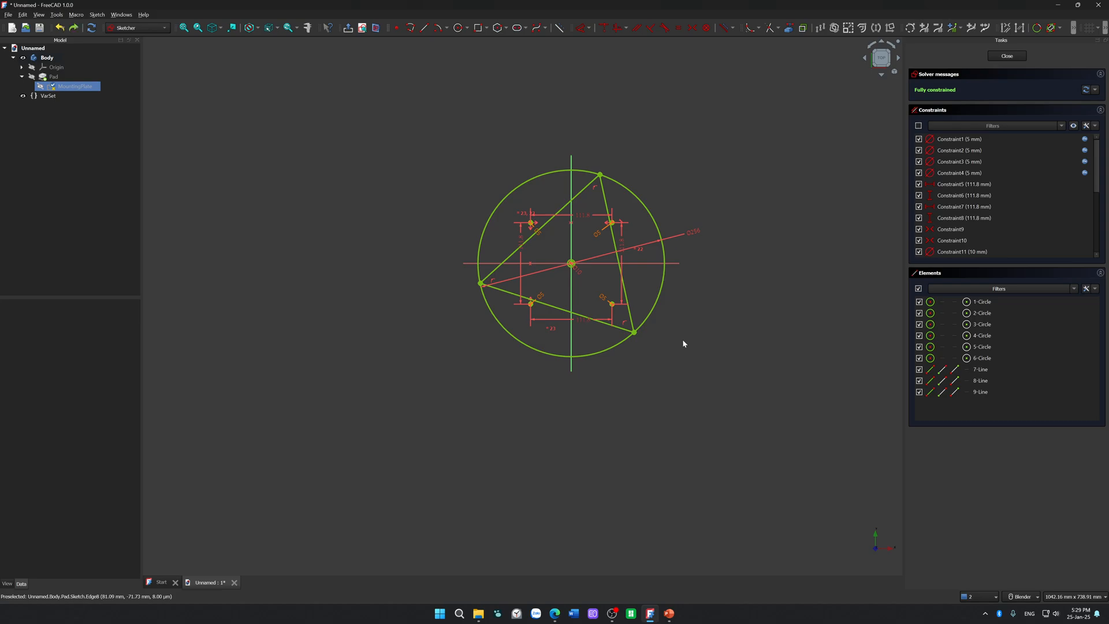
{"action": "key", "text": "ctrl+z"}
Step: Rotate the triangle along the circle until its base is roughly horizontal, and constrain the base and right side to equal length
{"action": "left_click_drag", "start_coordinate": [654, 304], "coordinate": [696, 248]}
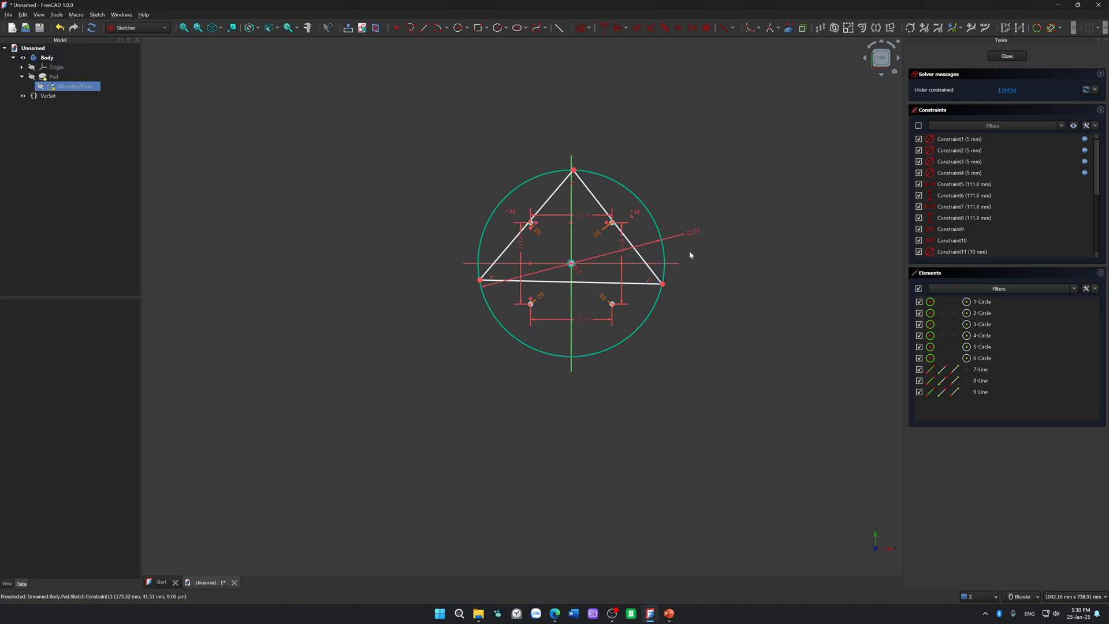
{"action": "mouse_move", "coordinate": [598, 281]}
{"action": "left_mouse_down"}
{"action": "mouse_move", "coordinate": [579, 344]}
{"action": "mouse_move", "coordinate": [608, 283]}
{"action": "left_mouse_up"}
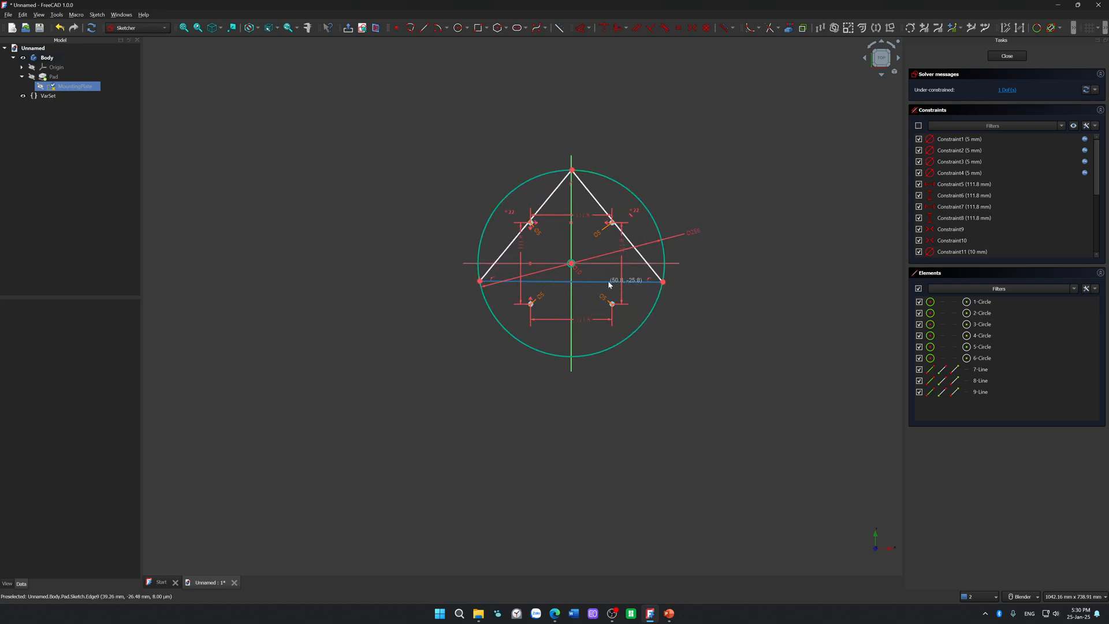
{"action": "left_click", "coordinate": [560, 282]}
{"action": "left_click", "coordinate": [642, 255]}
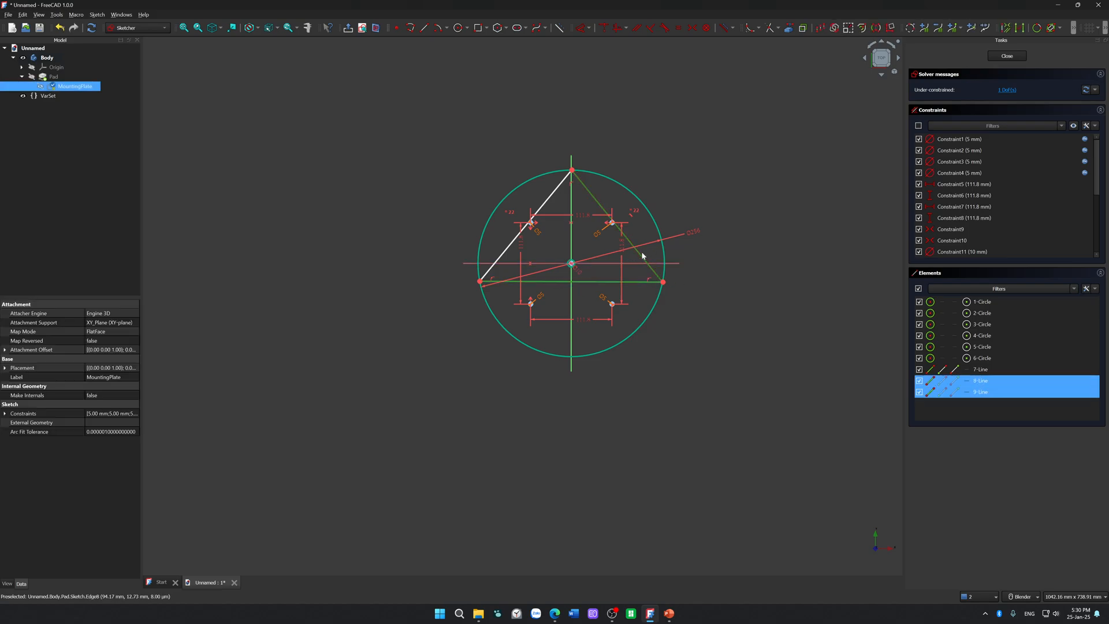
{"action": "key", "text": "e"}
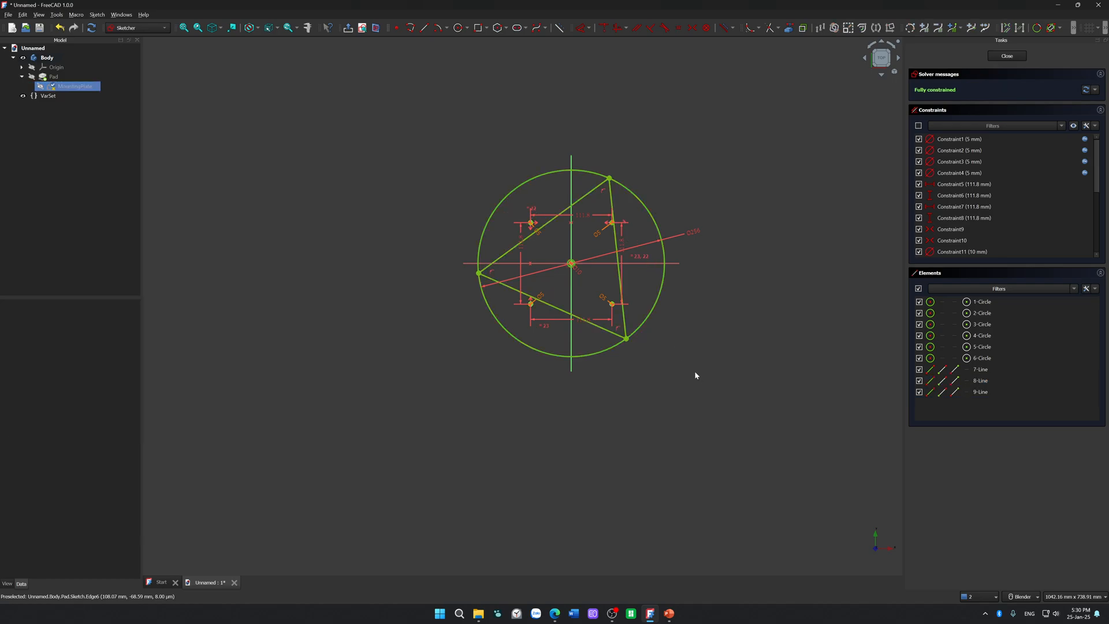
Step: Test whether the triangle's lower-right corner and right side can still be moved
{"action": "left_click_drag", "start_coordinate": [628, 340], "coordinate": [686, 297]}
{"action": "left_click", "coordinate": [629, 326]}
{"action": "left_click", "coordinate": [728, 337]}
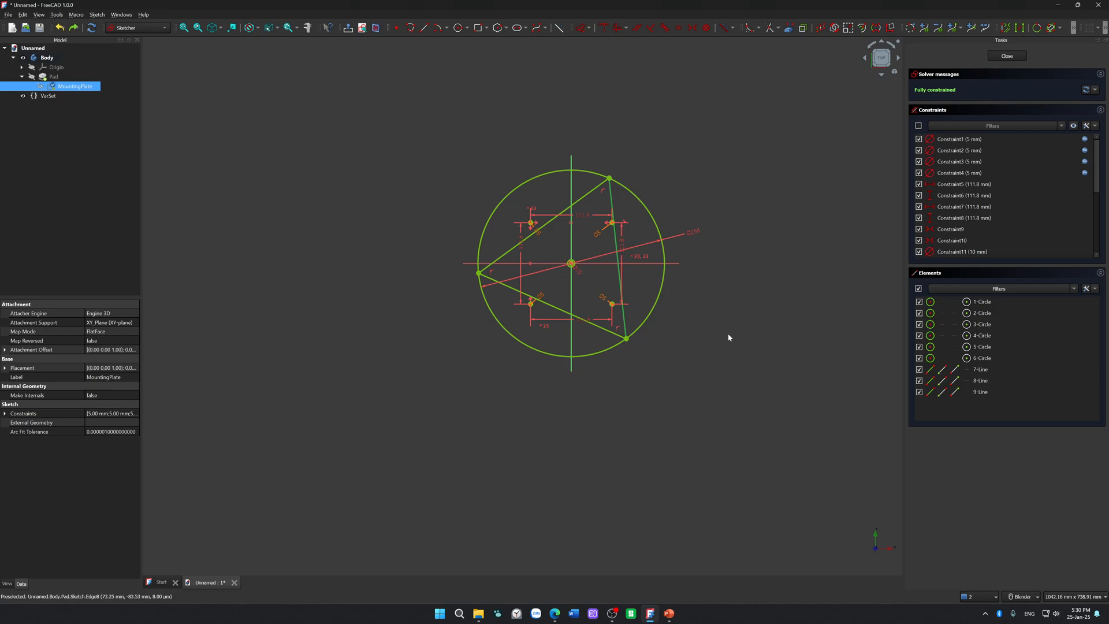
Step: Undo the last equal-length constraint on the triangle and examine how its lower-right and top corners meet the outer circle
{"action": "key", "text": "ctrl+z"}
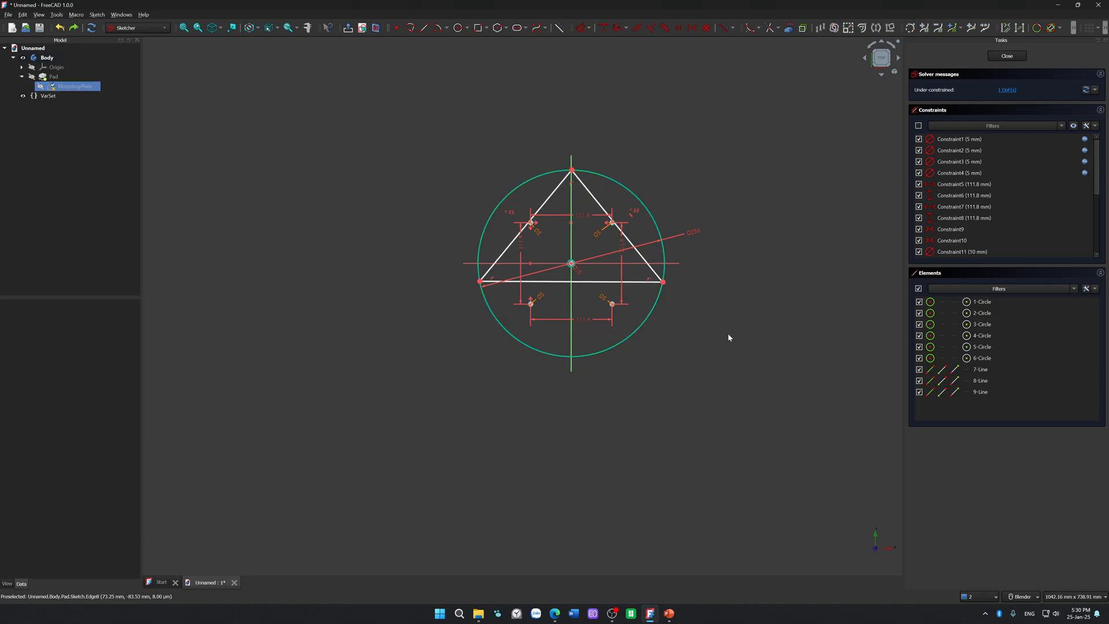
{"action": "left_click", "coordinate": [641, 198]}
{"action": "scroll", "coordinate": [622, 236], "scroll_direction": "up", "scroll_amount": 5}
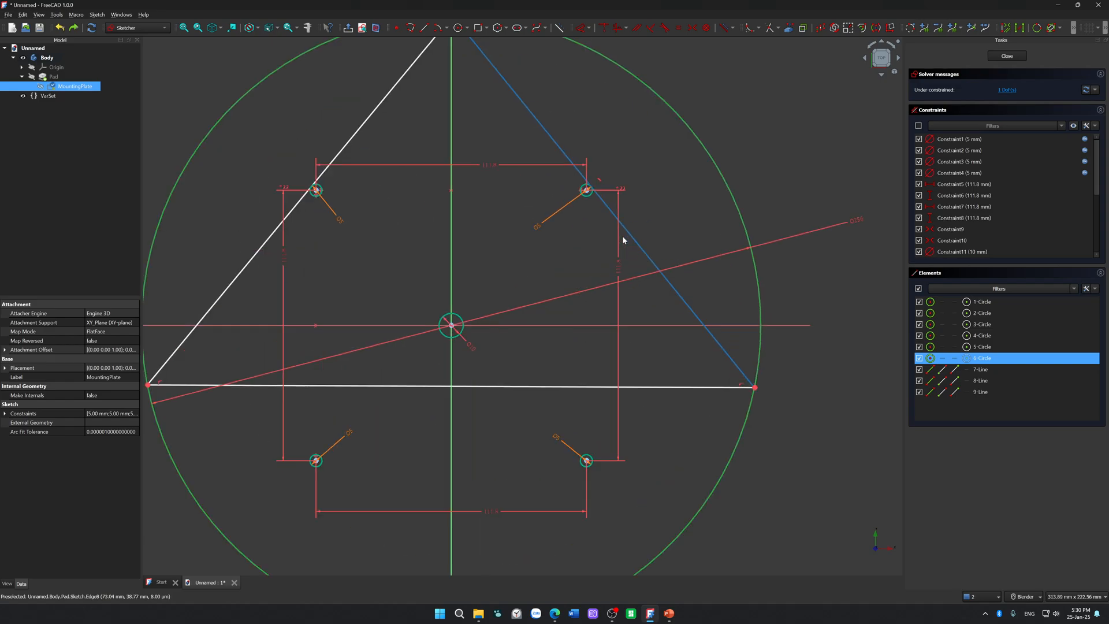
{"action": "scroll", "coordinate": [754, 387], "scroll_direction": "up", "scroll_amount": 8}
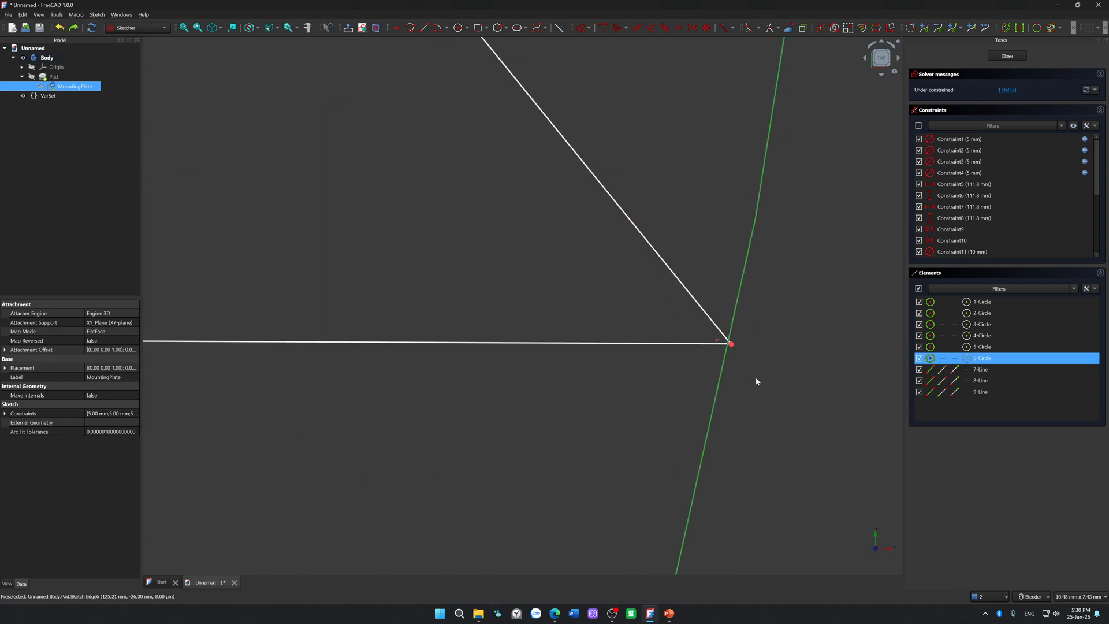
{"action": "scroll", "coordinate": [713, 305], "scroll_direction": "down", "scroll_amount": 15}
{"action": "scroll", "coordinate": [562, 317], "scroll_direction": "up", "scroll_amount": 6}
{"action": "scroll", "coordinate": [507, 257], "scroll_direction": "up", "scroll_amount": 4}
{"action": "scroll", "coordinate": [577, 361], "scroll_direction": "down", "scroll_amount": 3}
{"action": "middle_click_drag", "start_coordinate": [620, 444], "coordinate": [485, 220], "text": "shift"}
{"action": "scroll", "coordinate": [480, 327], "scroll_direction": "up", "scroll_amount": 7}
{"action": "scroll", "coordinate": [555, 233], "scroll_direction": "up", "scroll_amount": 7}
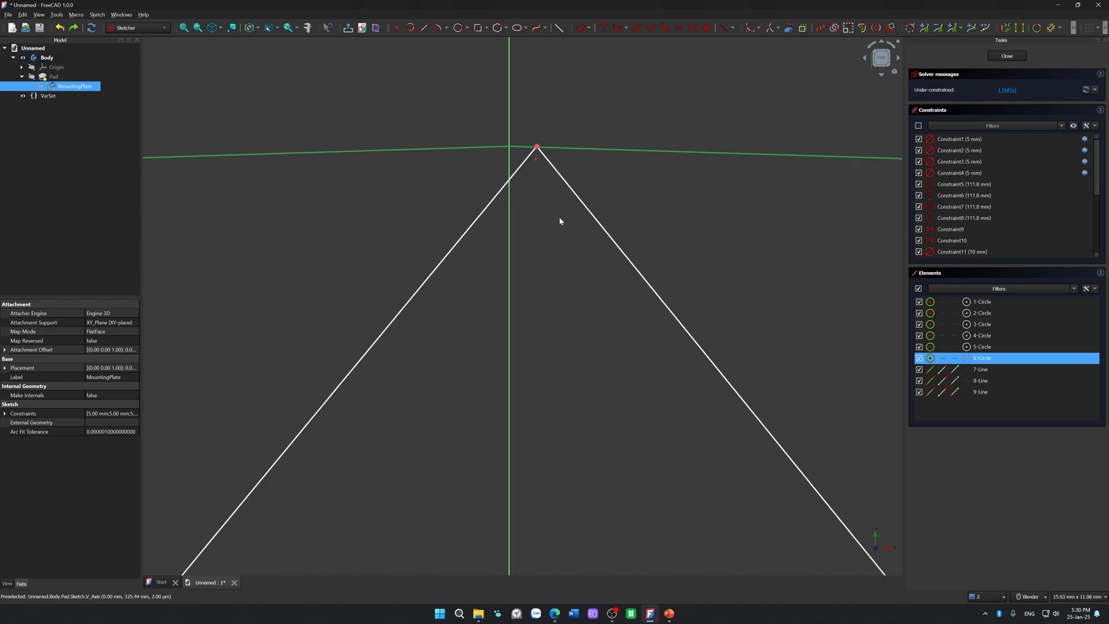
Step: Shift the triangle's top corner along the circle towards the vertical axis, and inspect how the corners meet the circle
{"action": "left_click_drag", "start_coordinate": [570, 192], "coordinate": [178, 270]}
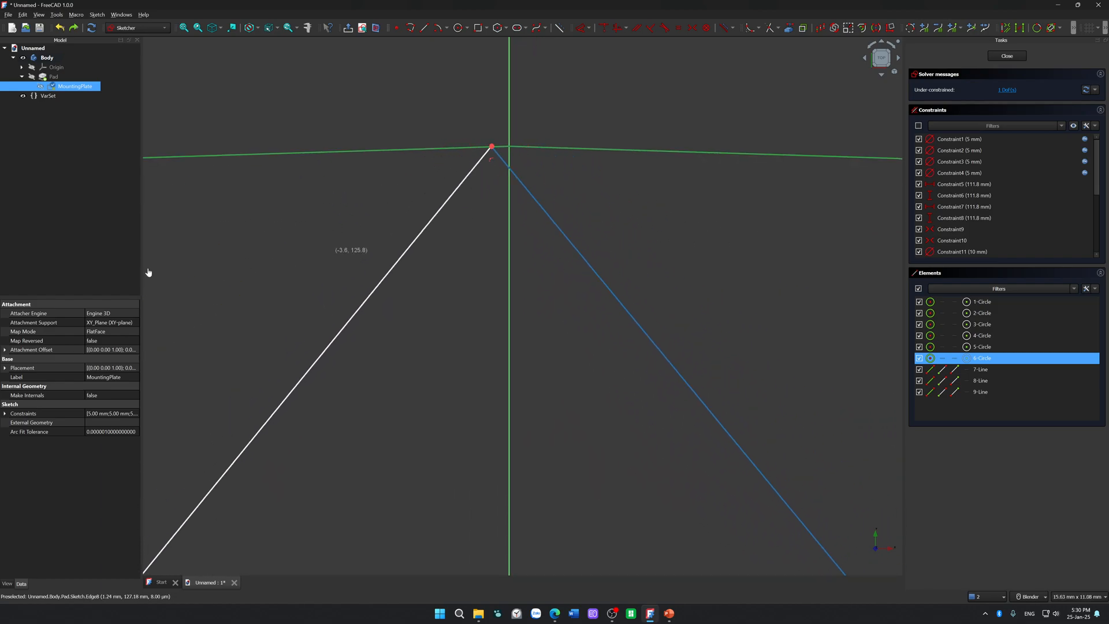
{"action": "scroll", "coordinate": [482, 190], "scroll_direction": "down", "scroll_amount": 9}
{"action": "scroll", "coordinate": [522, 248], "scroll_direction": "up", "scroll_amount": 5}
{"action": "scroll", "coordinate": [522, 248], "scroll_direction": "down", "scroll_amount": 8}
{"action": "scroll", "coordinate": [523, 249], "scroll_direction": "up", "scroll_amount": 2}
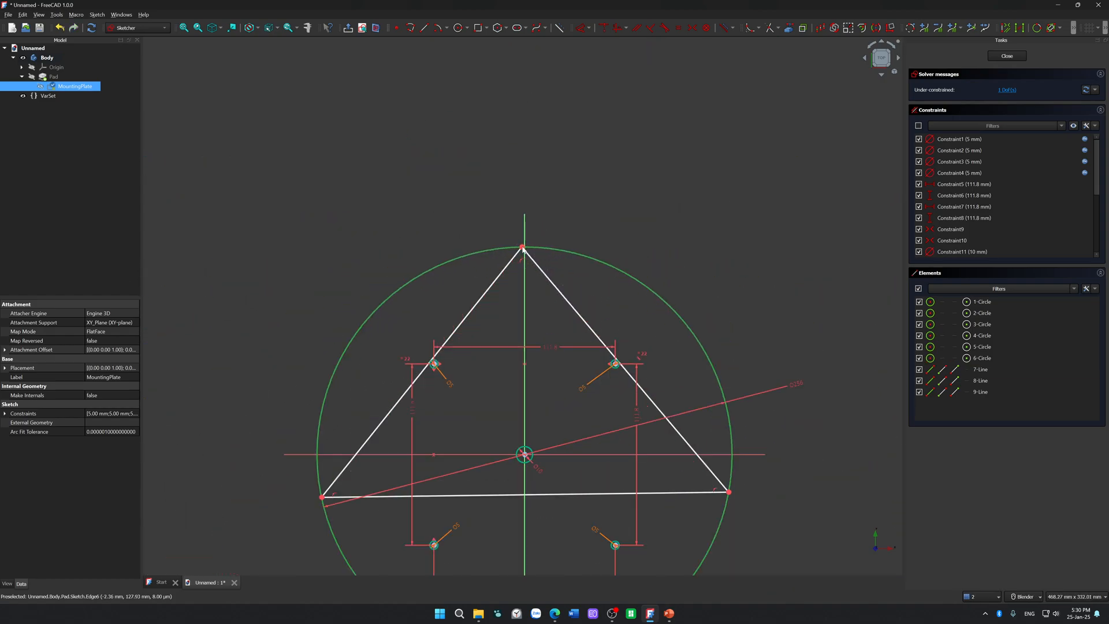
{"action": "scroll", "coordinate": [522, 248], "scroll_direction": "up", "scroll_amount": 2}
{"action": "middle_click_drag", "start_coordinate": [478, 299], "coordinate": [579, 150], "text": "shift"}
{"action": "scroll", "coordinate": [270, 436], "scroll_direction": "up", "scroll_amount": 7}
{"action": "middle_click_drag", "start_coordinate": [269, 438], "coordinate": [285, 242], "text": "shift"}
{"action": "scroll", "coordinate": [513, 414], "scroll_direction": "up", "scroll_amount": 5}
{"action": "scroll", "coordinate": [436, 240], "scroll_direction": "down", "scroll_amount": 15}
{"action": "scroll", "coordinate": [589, 264], "scroll_direction": "up", "scroll_amount": 4}
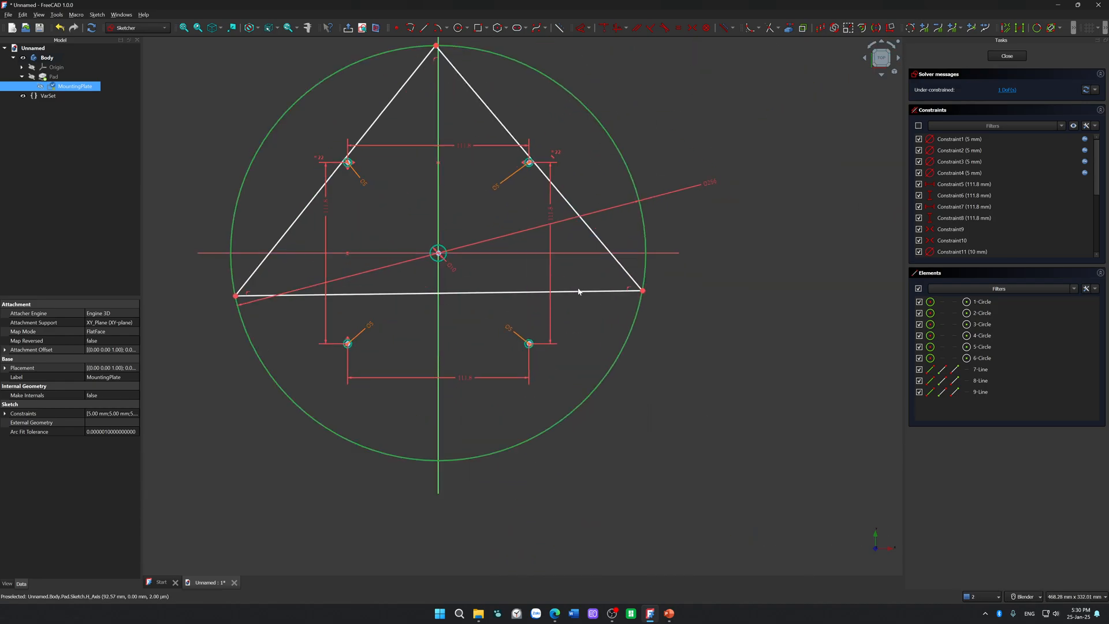
Step: Undo the recent triangle movements and rotate the triangle along the circle until its base is roughly horizontal
{"action": "left_click", "coordinate": [550, 163]}
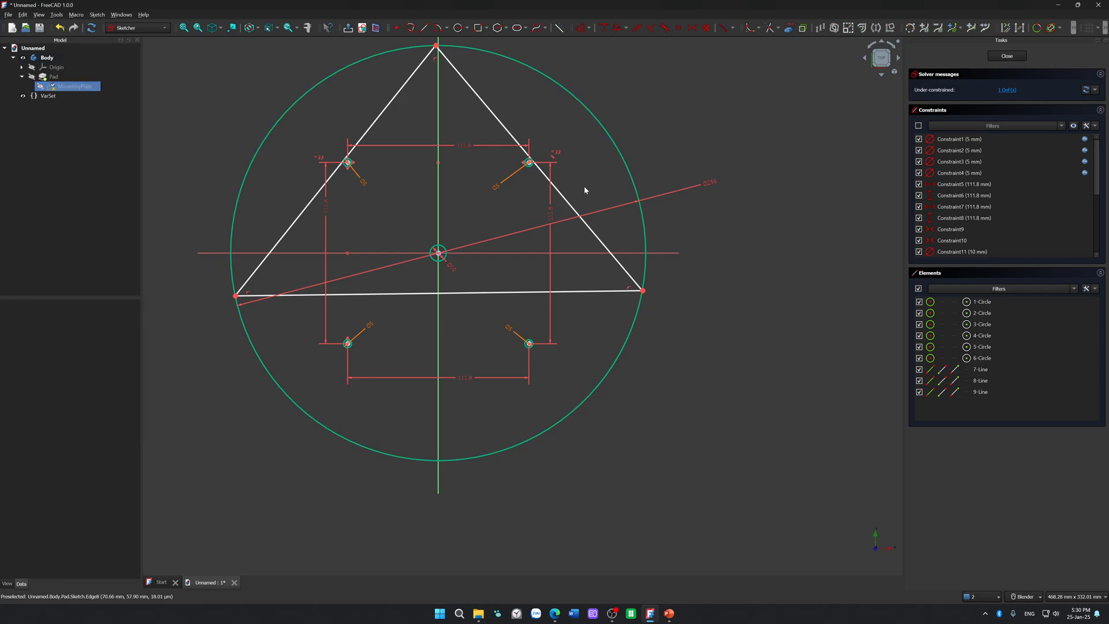
{"action": "key", "text": "ctrl+z"}
{"action": "key", "text": "ctrl+z"}
{"action": "key", "text": "ctrl+z"}
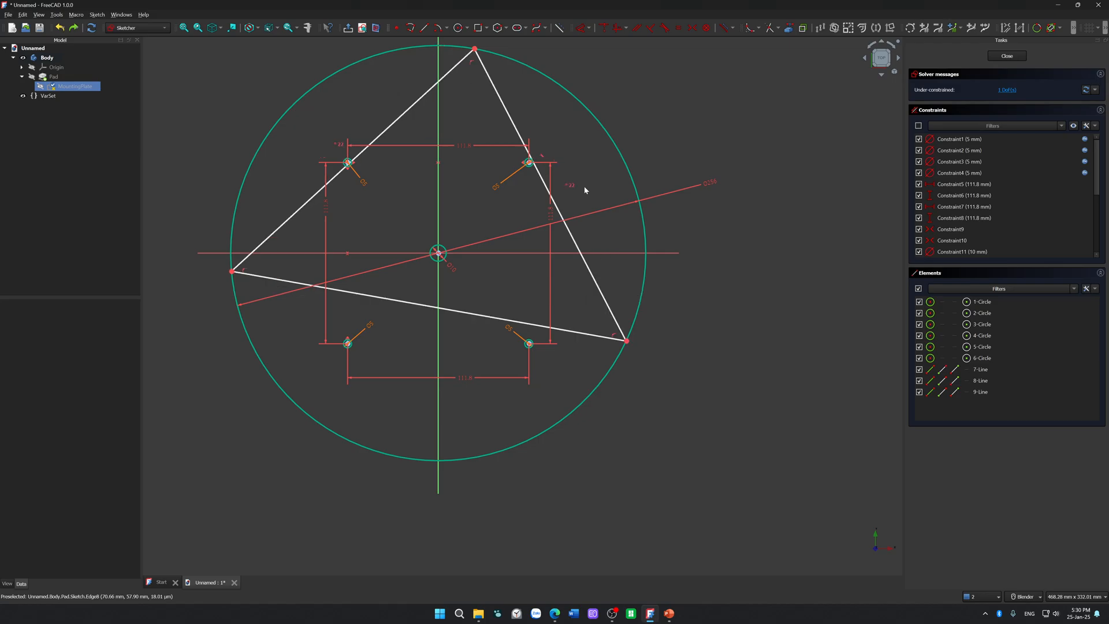
{"action": "left_click_drag", "start_coordinate": [602, 294], "coordinate": [585, 270]}
{"action": "key", "text": "ctrl+z"}
{"action": "key", "text": "ctrl+z"}
{"action": "left_click_drag", "start_coordinate": [569, 375], "coordinate": [469, 163]}
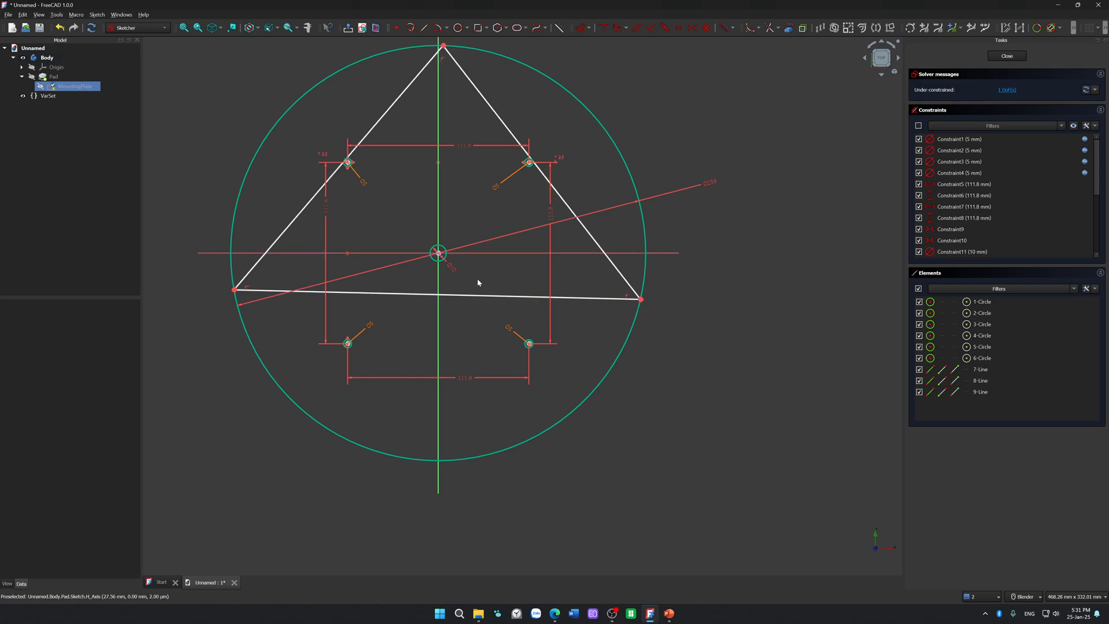
{"action": "mouse_move", "coordinate": [475, 295]}
{"action": "left_mouse_down"}
{"action": "mouse_move", "coordinate": [502, 169]}
{"action": "mouse_move", "coordinate": [453, 231]}
{"action": "mouse_move", "coordinate": [468, 292]}
{"action": "left_mouse_up"}
Step: Examine closely whether the triangle's lower-right corner point lies exactly on the outer circle
{"action": "scroll", "coordinate": [638, 292], "scroll_direction": "up", "scroll_amount": 15}
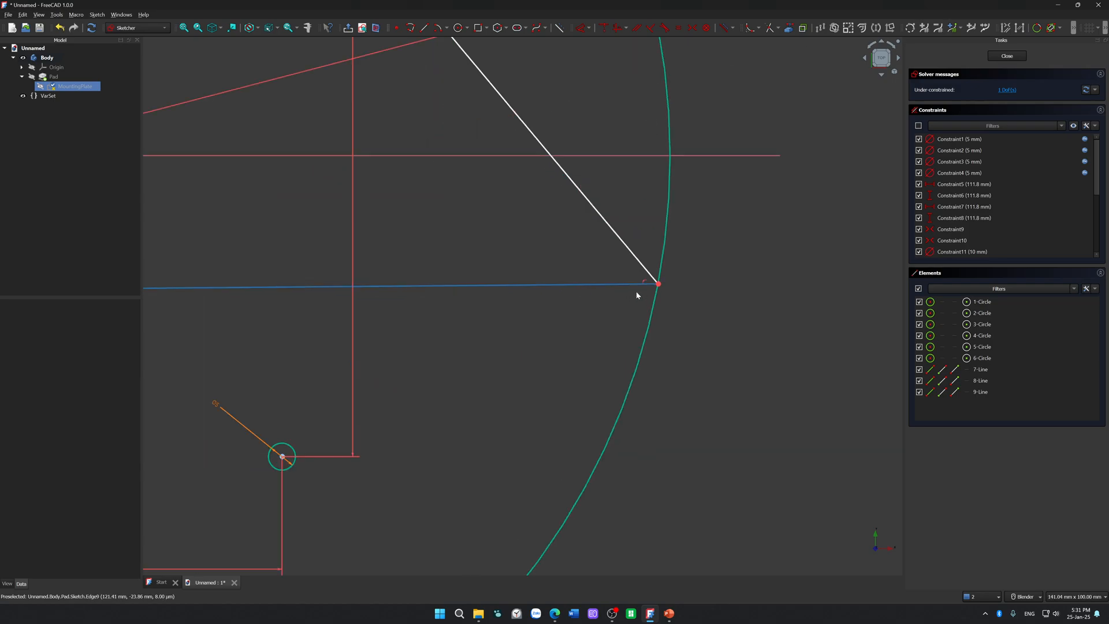
{"action": "scroll", "coordinate": [661, 279], "scroll_direction": "up", "scroll_amount": 6}
{"action": "scroll", "coordinate": [726, 456], "scroll_direction": "up", "scroll_amount": 4}
{"action": "middle_click_drag", "start_coordinate": [726, 459], "coordinate": [570, 199], "text": "shift"}
{"action": "scroll", "coordinate": [560, 466], "scroll_direction": "up", "scroll_amount": 1}
{"action": "middle_click_drag", "start_coordinate": [559, 465], "coordinate": [557, 324], "text": "shift"}
{"action": "left_click", "coordinate": [543, 324]}
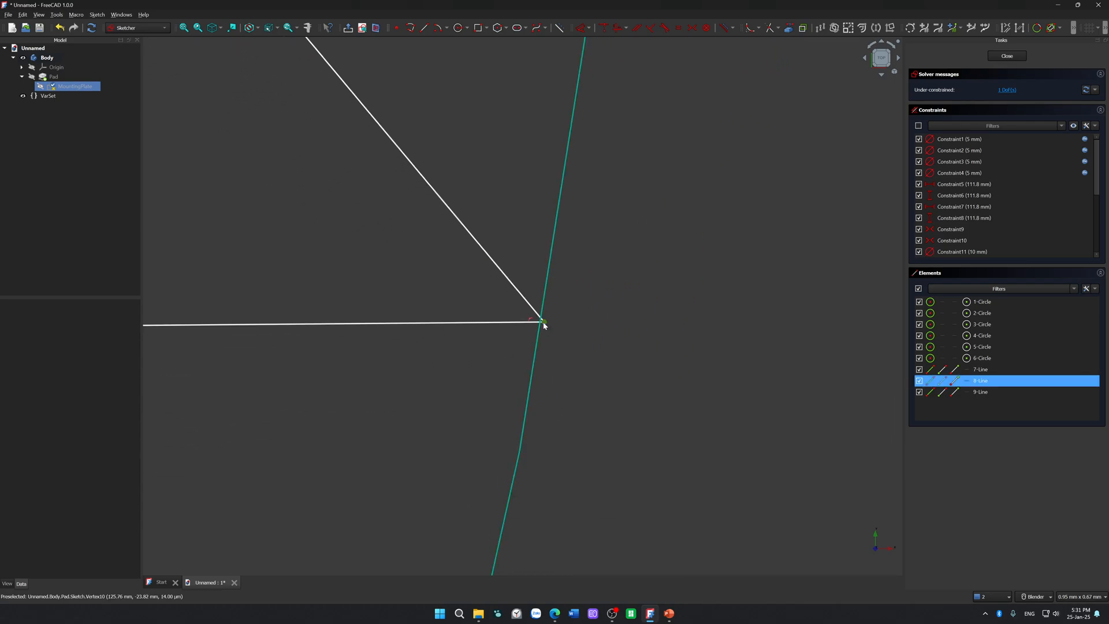
{"action": "left_click", "coordinate": [591, 352]}
{"action": "scroll", "coordinate": [591, 351], "scroll_direction": "down", "scroll_amount": 8}
{"action": "scroll", "coordinate": [591, 351], "scroll_direction": "down", "scroll_amount": 5}
{"action": "scroll", "coordinate": [641, 375], "scroll_direction": "up", "scroll_amount": 6}
{"action": "scroll", "coordinate": [648, 375], "scroll_direction": "down", "scroll_amount": 10}
{"action": "scroll", "coordinate": [646, 371], "scroll_direction": "up", "scroll_amount": 3}
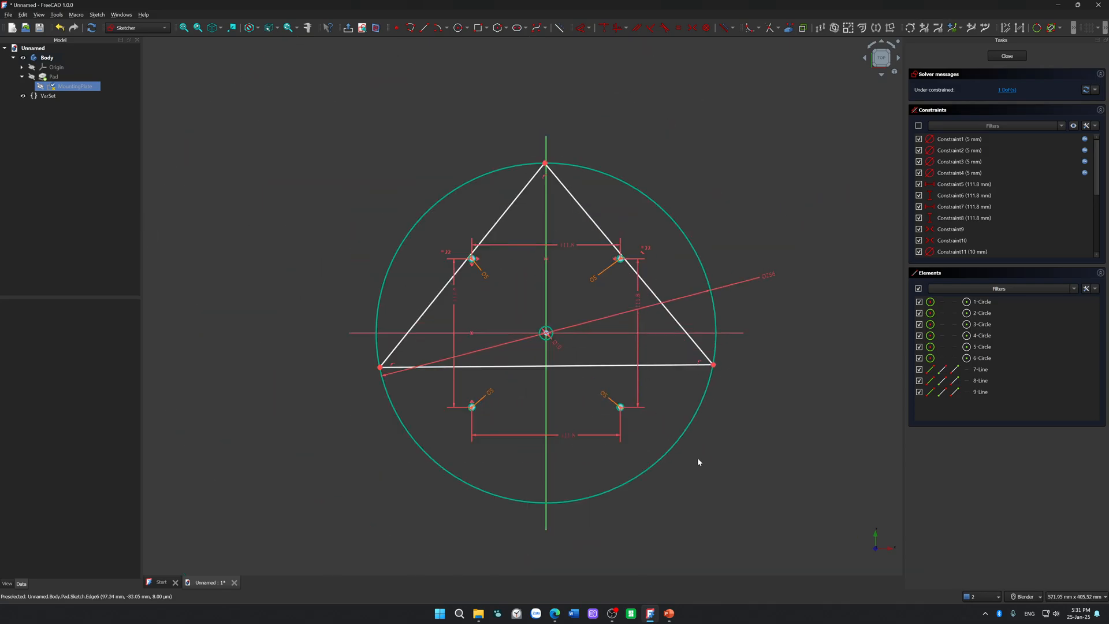
Step: Switch to the browser, close the Point On Object Constraint Issue thread and read the circle tangent constrain issue thread
{"action": "left_click", "coordinate": [554, 613]}
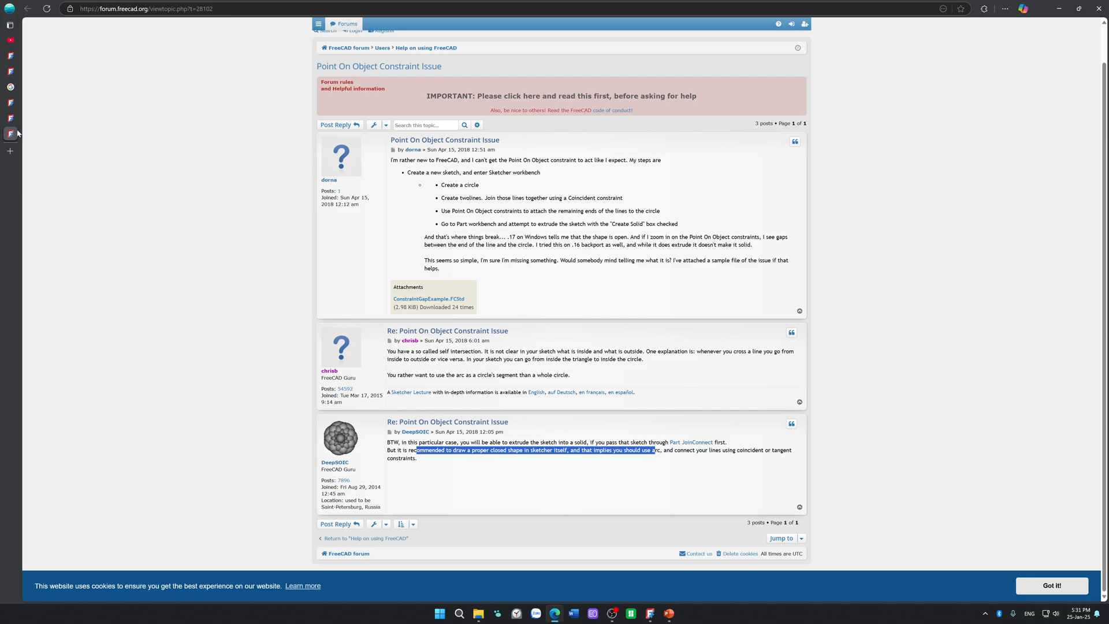
{"action": "mouse_move", "coordinate": [18, 133]}
{"action": "left_click", "coordinate": [77, 134]}
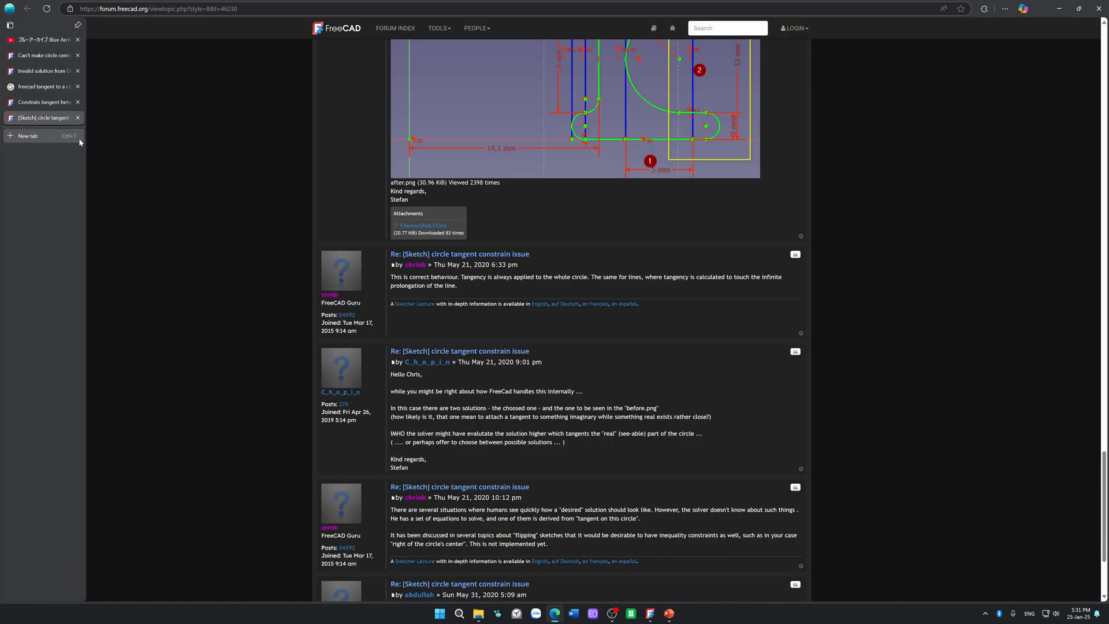
{"action": "scroll", "coordinate": [237, 345], "scroll_direction": "up", "scroll_amount": 4}
{"action": "scroll", "coordinate": [237, 345], "scroll_direction": "down", "scroll_amount": 6}
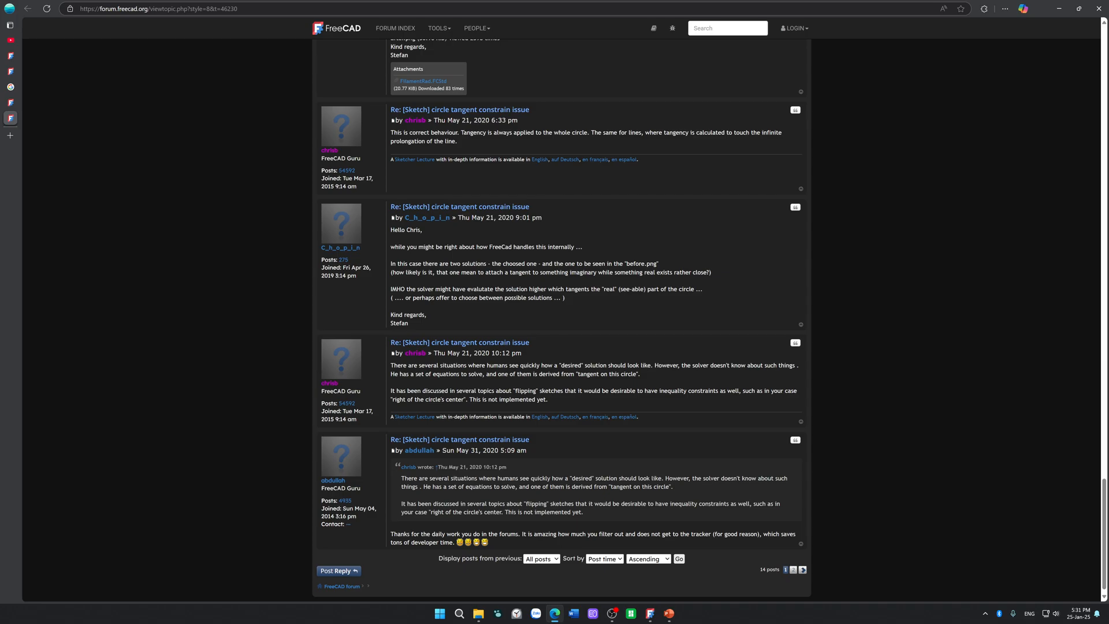
{"action": "scroll", "coordinate": [562, 319], "scroll_direction": "down", "scroll_amount": 1}
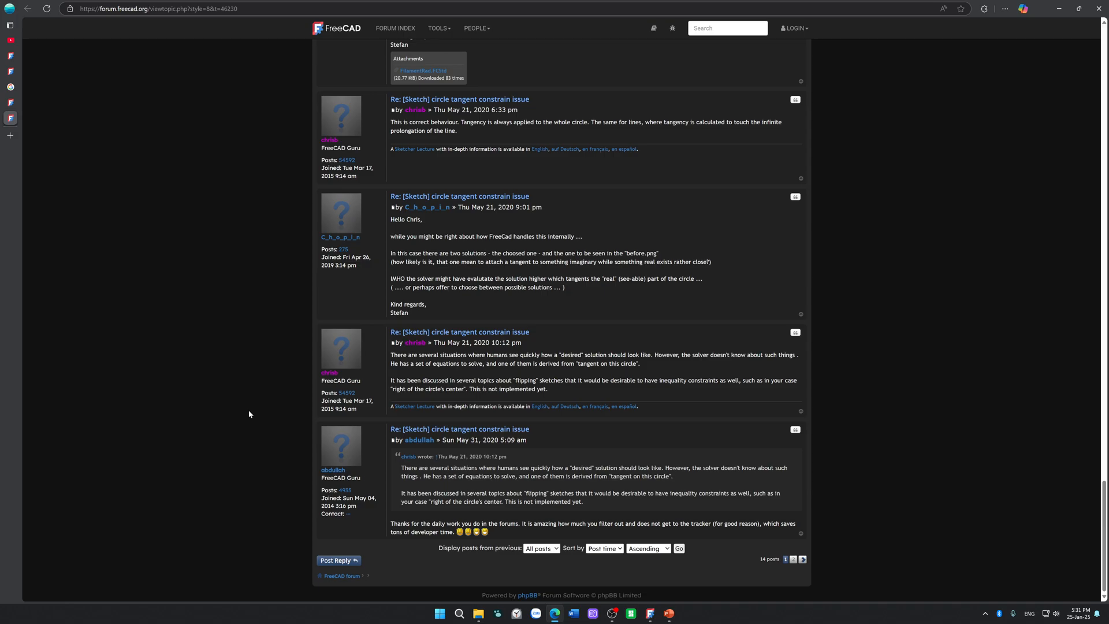
{"action": "scroll", "coordinate": [248, 411], "scroll_direction": "up", "scroll_amount": 5}
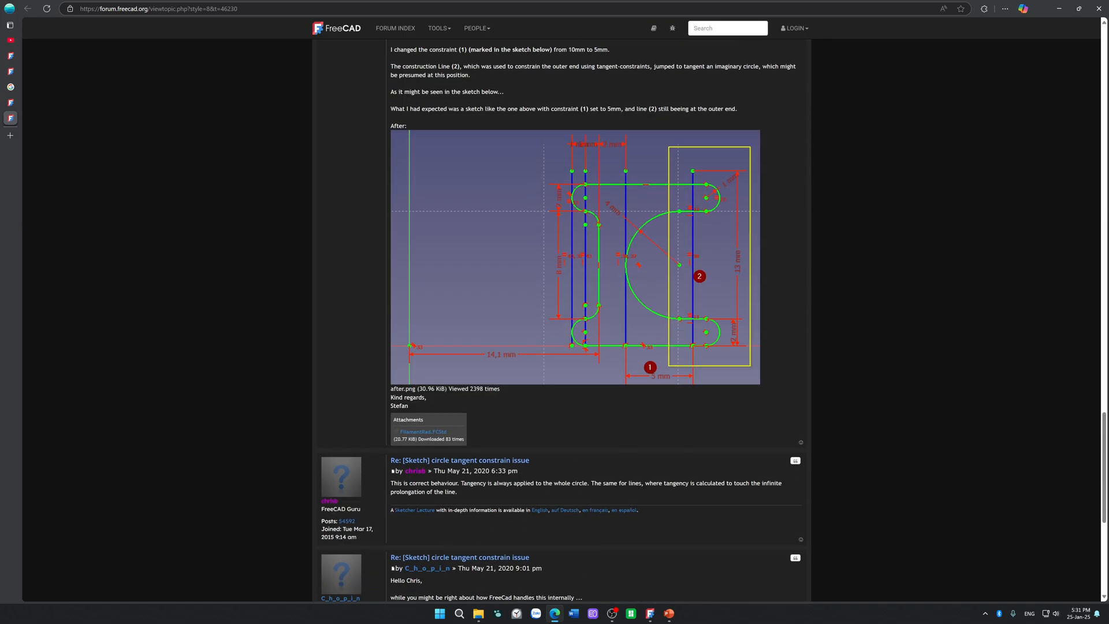
Step: Close the circle tangent thread and read the thread about tangent constraints between a wire and circle leaving gaps
{"action": "mouse_move", "coordinate": [17, 197]}
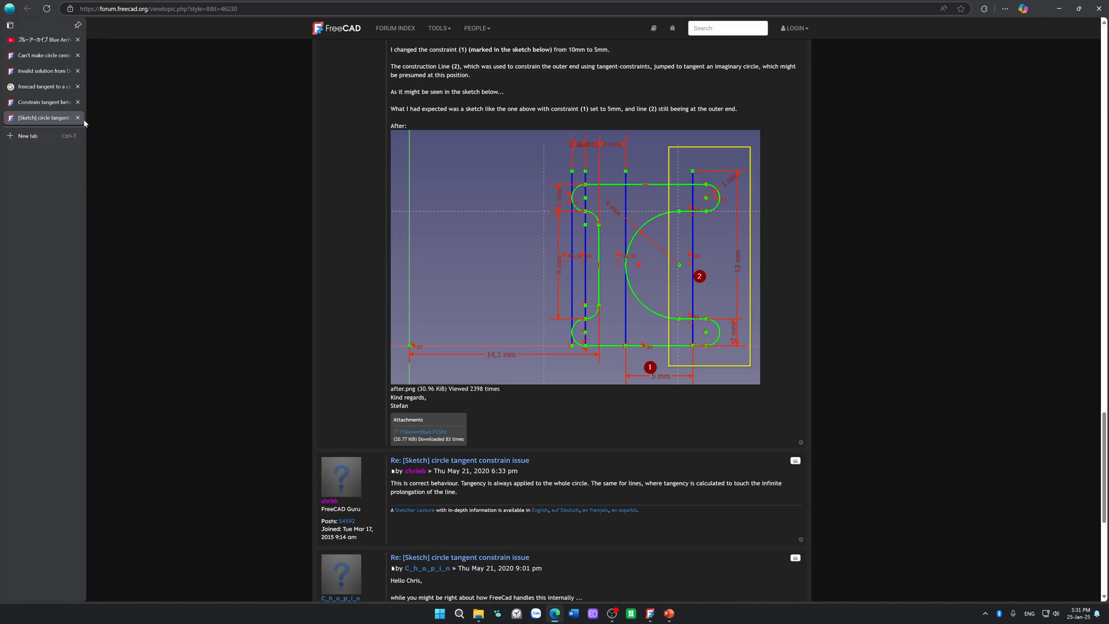
{"action": "left_click", "coordinate": [52, 103]}
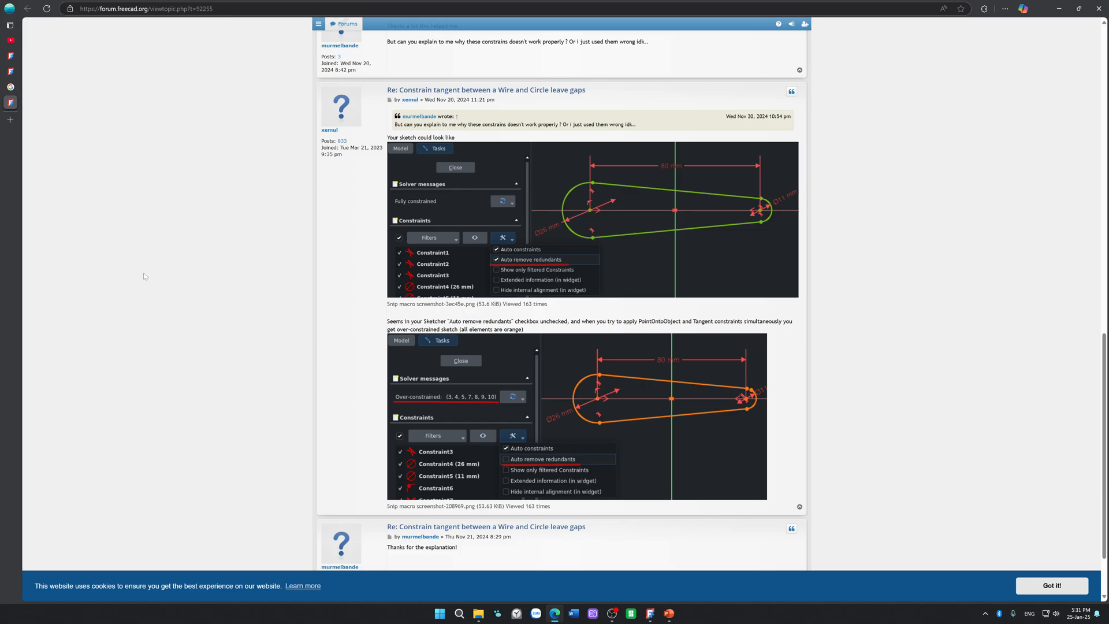
{"action": "scroll", "coordinate": [144, 276], "scroll_direction": "up", "scroll_amount": 8}
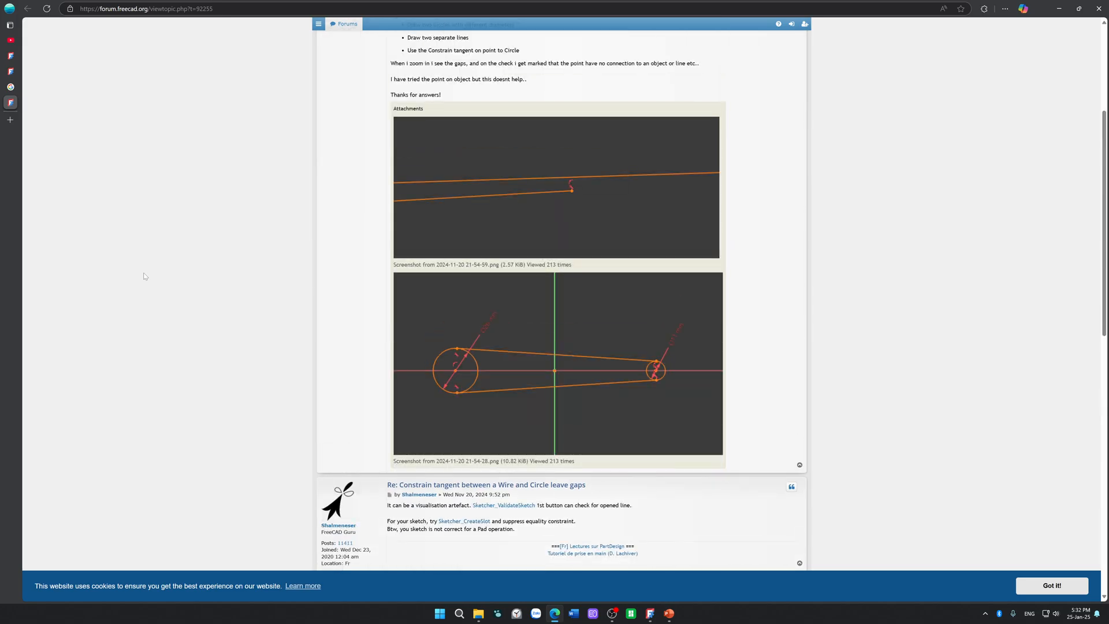
{"action": "scroll", "coordinate": [599, 343], "scroll_direction": "up", "scroll_amount": 4}
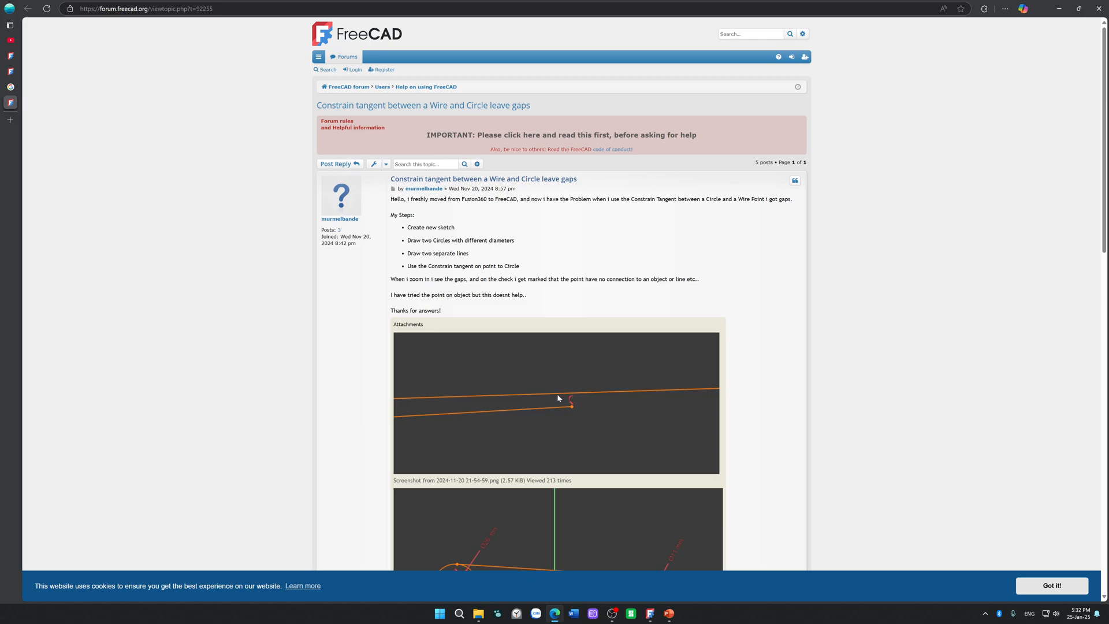
{"action": "scroll", "coordinate": [560, 398], "scroll_direction": "down", "scroll_amount": 3}
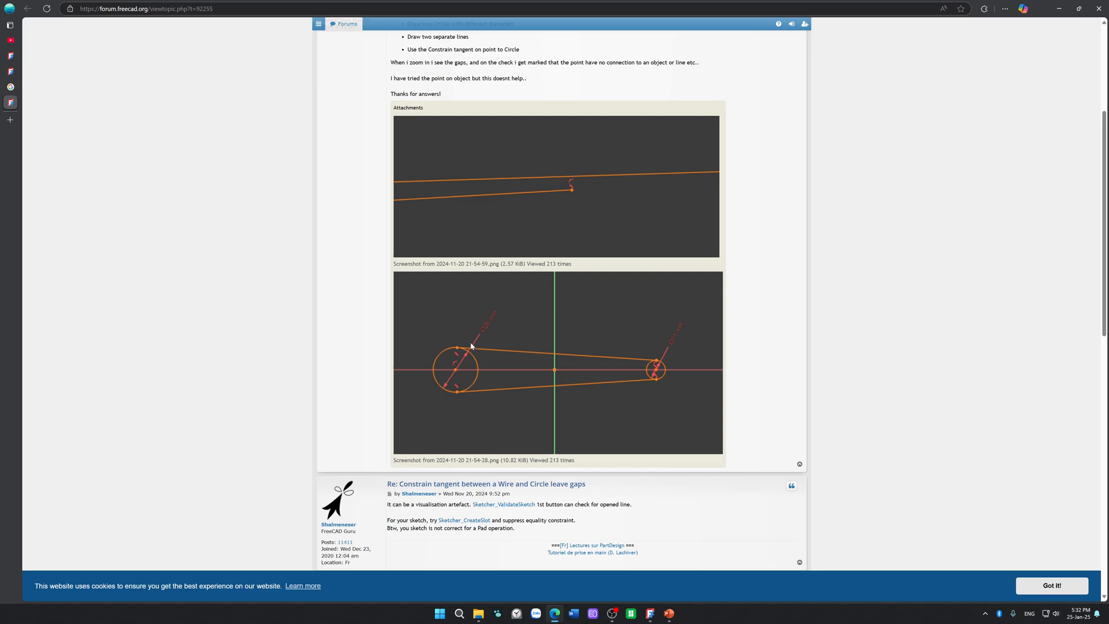
{"action": "scroll", "coordinate": [471, 347], "scroll_direction": "up", "scroll_amount": 1}
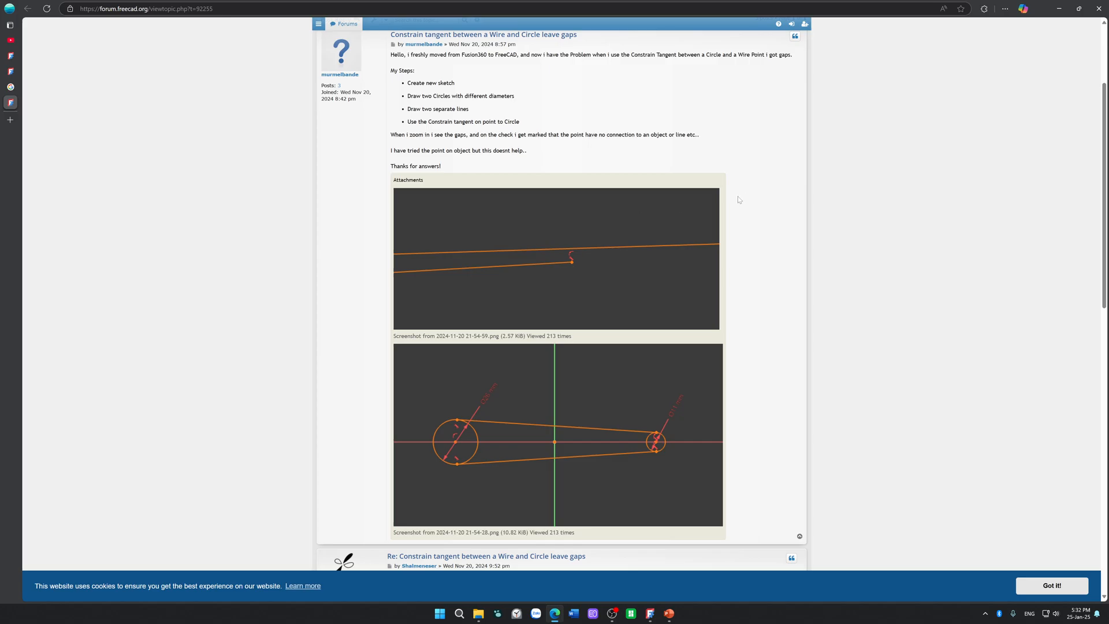
{"action": "scroll", "coordinate": [762, 198], "scroll_direction": "down", "scroll_amount": 7}
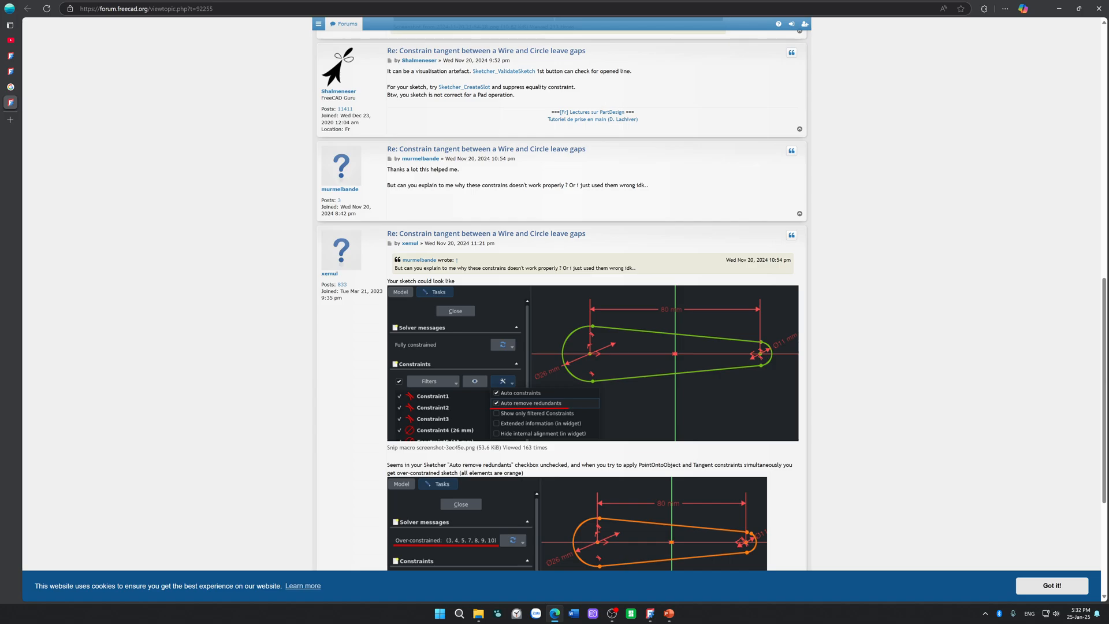
{"action": "left_click_drag", "start_coordinate": [520, 86], "coordinate": [551, 88]}
{"action": "left_click", "coordinate": [513, 95]}
{"action": "scroll", "coordinate": [841, 339], "scroll_direction": "down", "scroll_amount": 3}
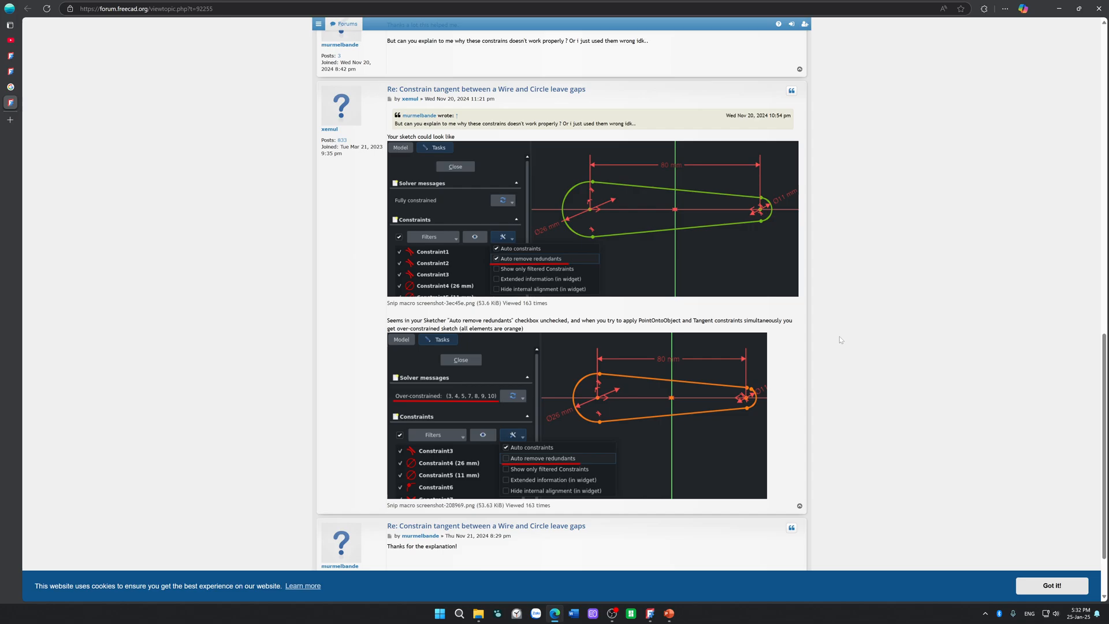
{"action": "scroll", "coordinate": [325, 265], "scroll_direction": "down", "scroll_amount": 2}
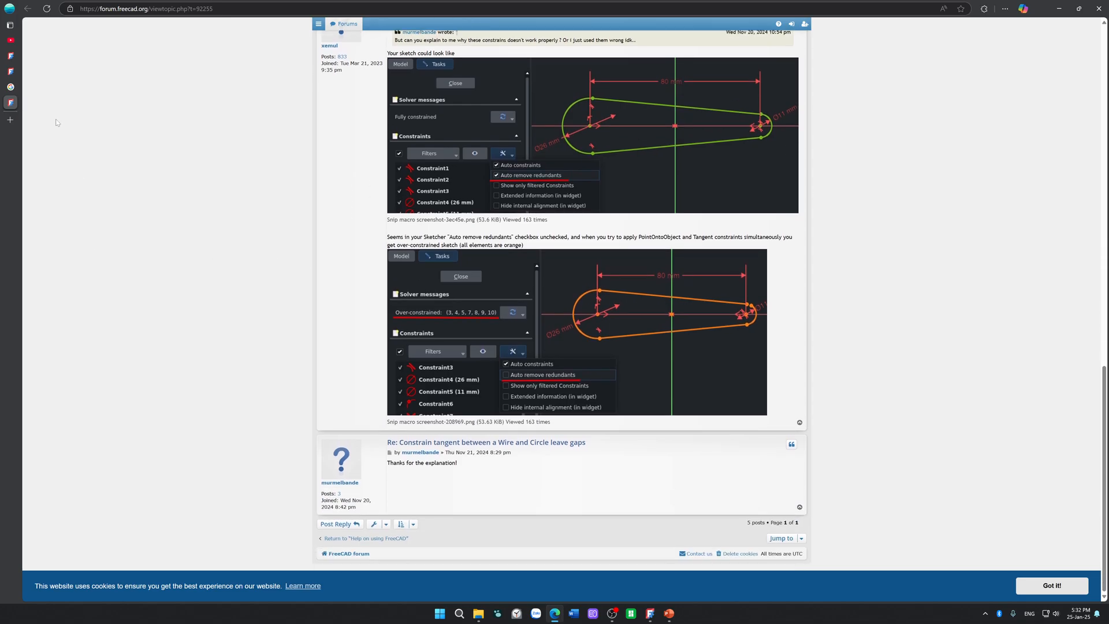
Step: Close the tangent gaps thread and open the "Sketcher points misaligned?" thread from the Google results
{"action": "mouse_move", "coordinate": [12, 102]}
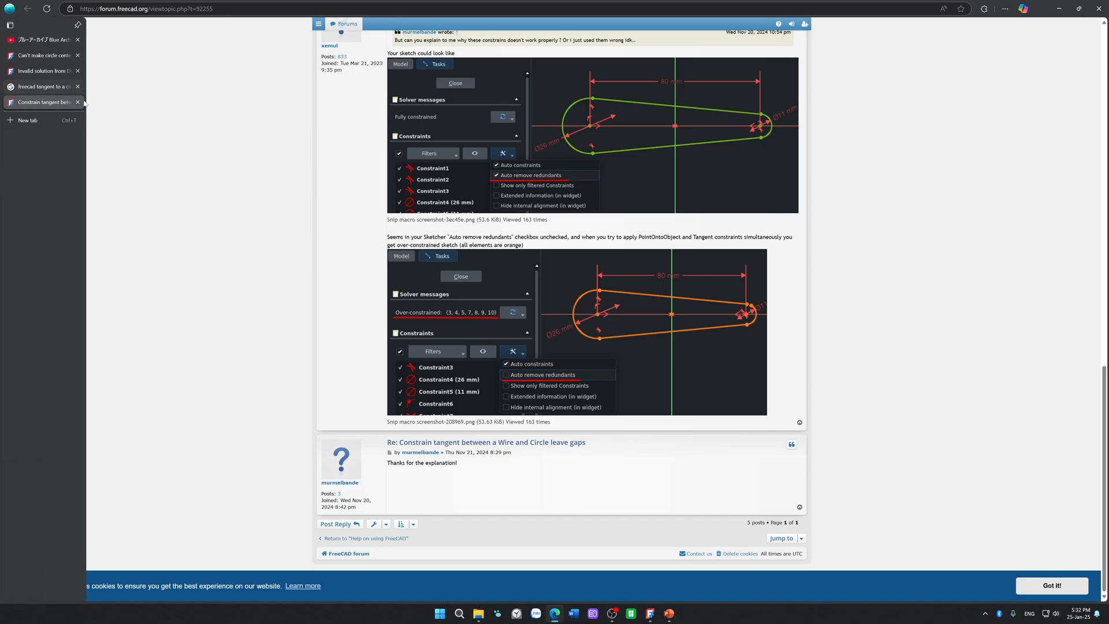
{"action": "left_click", "coordinate": [78, 103]}
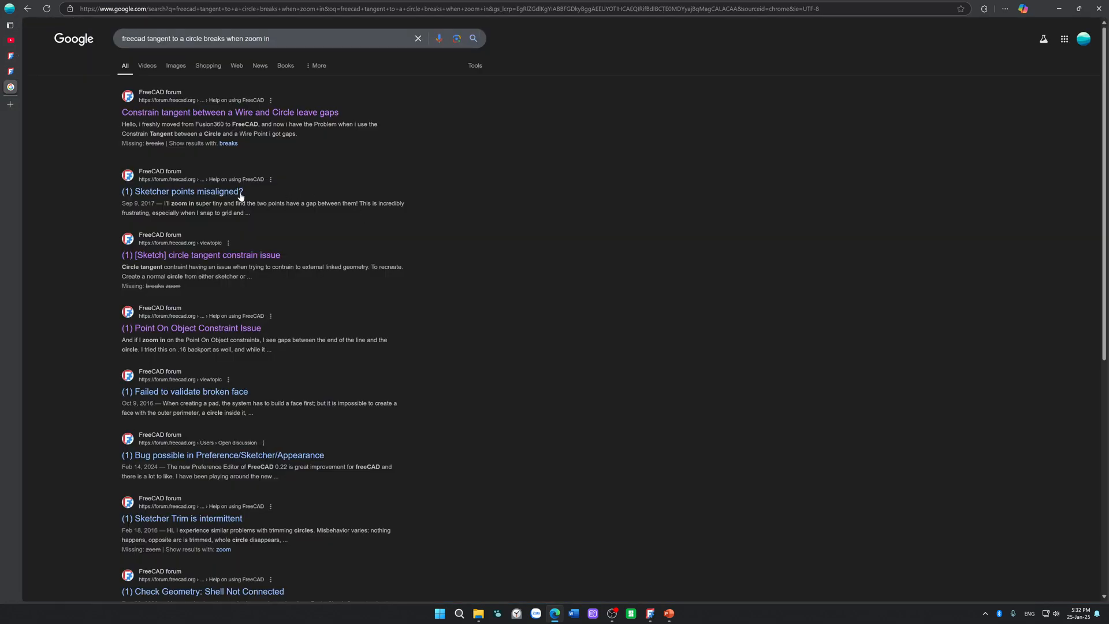
{"action": "middle_click", "coordinate": [190, 191]}
{"action": "left_click", "coordinate": [9, 102]}
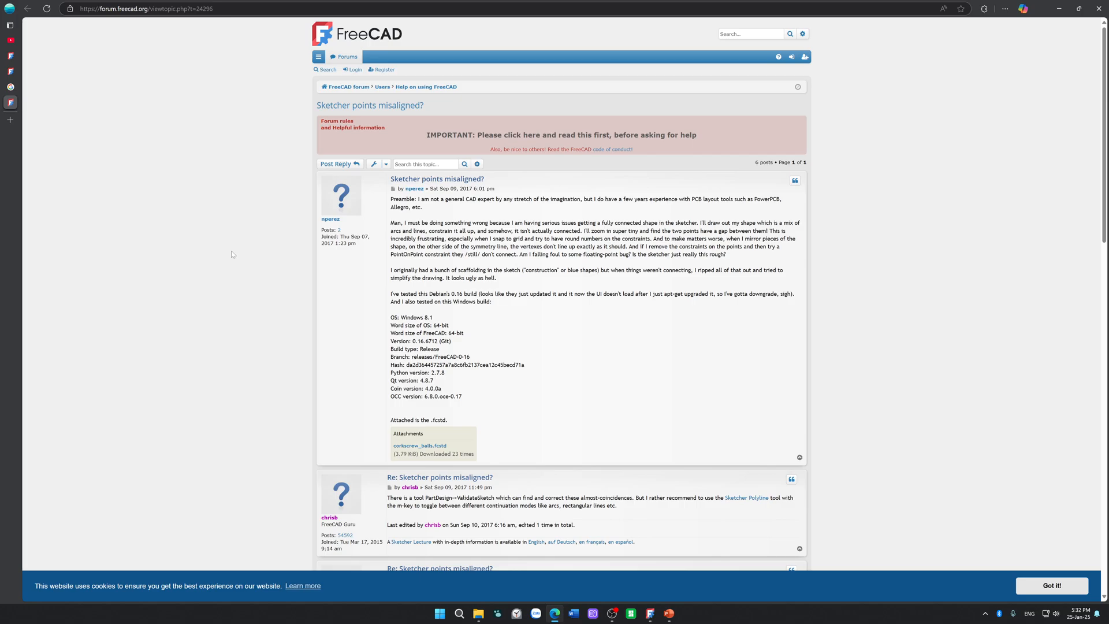
{"action": "scroll", "coordinate": [231, 254], "scroll_direction": "down", "scroll_amount": 5}
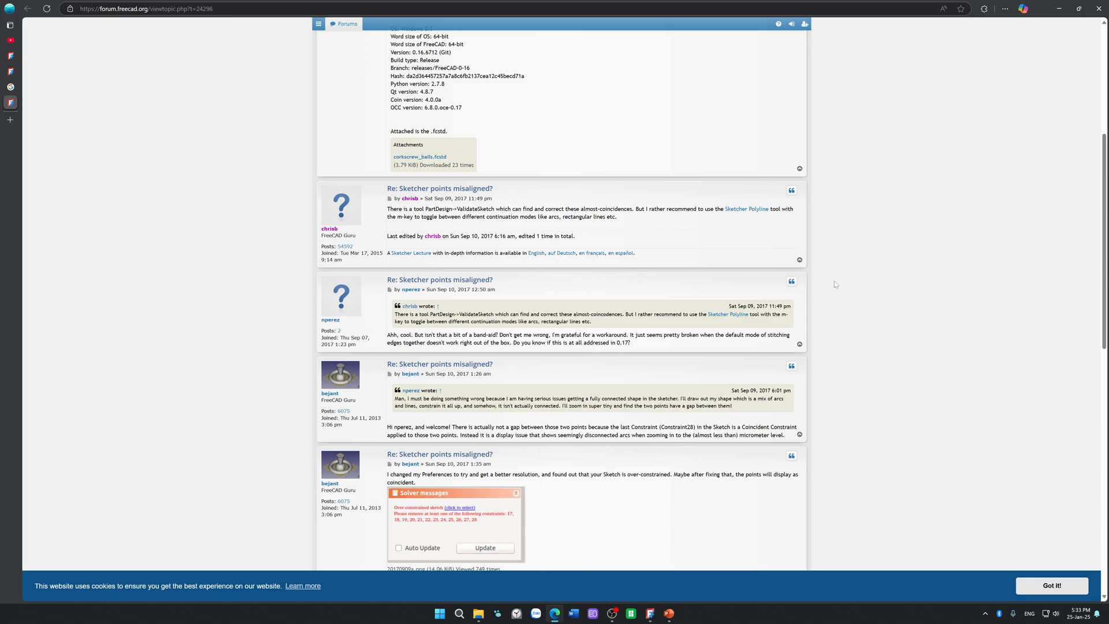
Step: Read the replies on misaligned sketcher points, highlighting the passages about stitching edges, the coincident constraint and the display issue
{"action": "left_click_drag", "start_coordinate": [428, 335], "coordinate": [495, 335]}
{"action": "left_click_drag", "start_coordinate": [630, 344], "coordinate": [634, 335]}
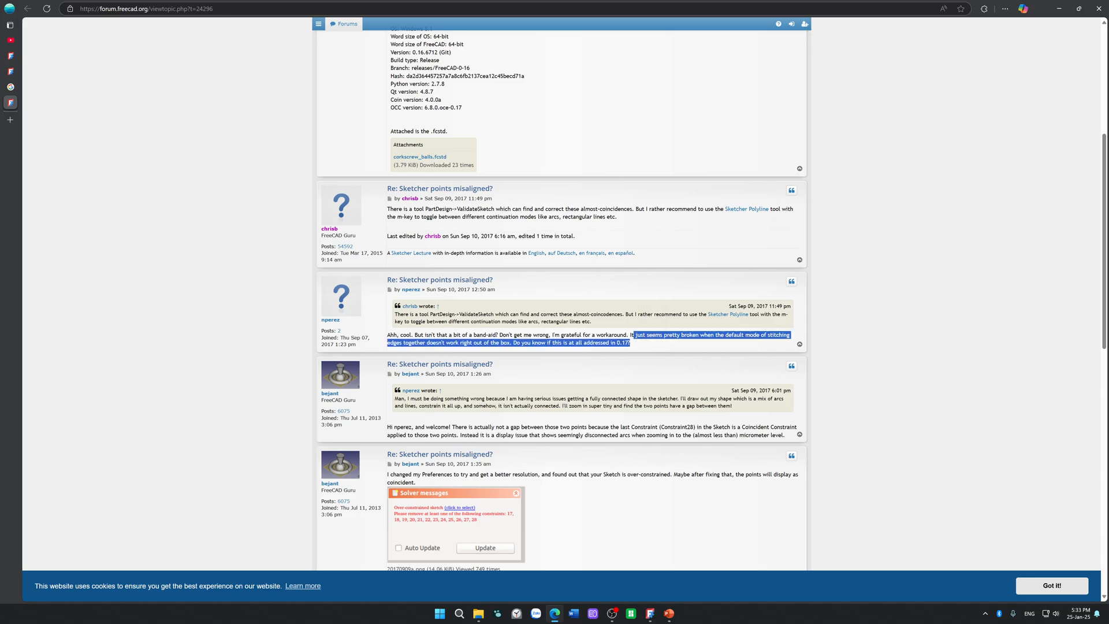
{"action": "left_click", "coordinate": [634, 335]}
{"action": "left_click_drag", "start_coordinate": [506, 427], "coordinate": [797, 427]}
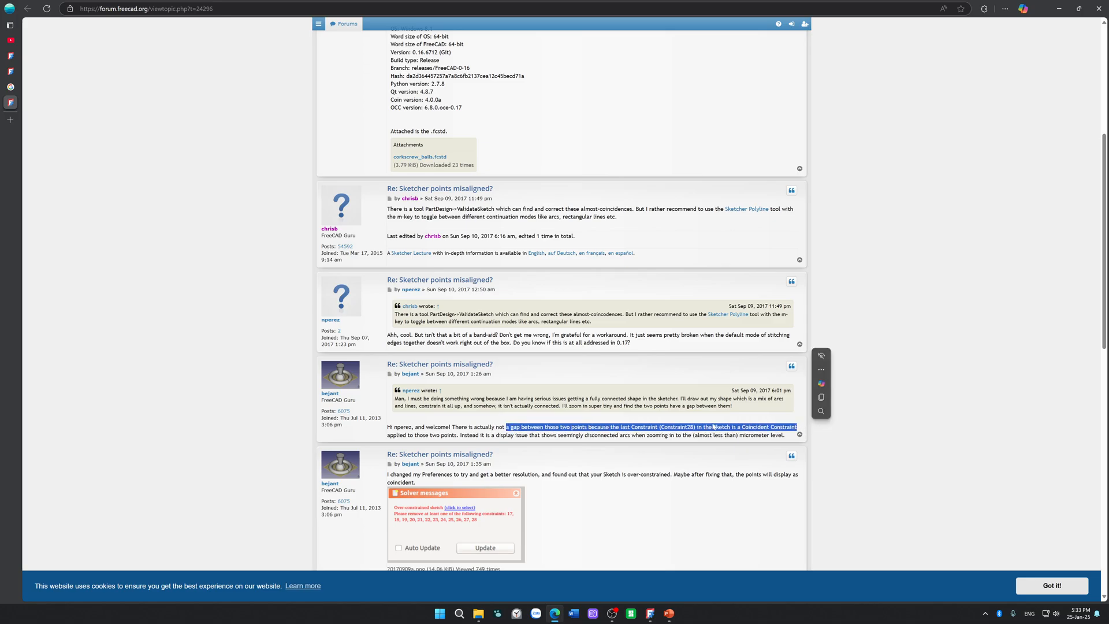
{"action": "left_click_drag", "start_coordinate": [459, 435], "coordinate": [744, 435]}
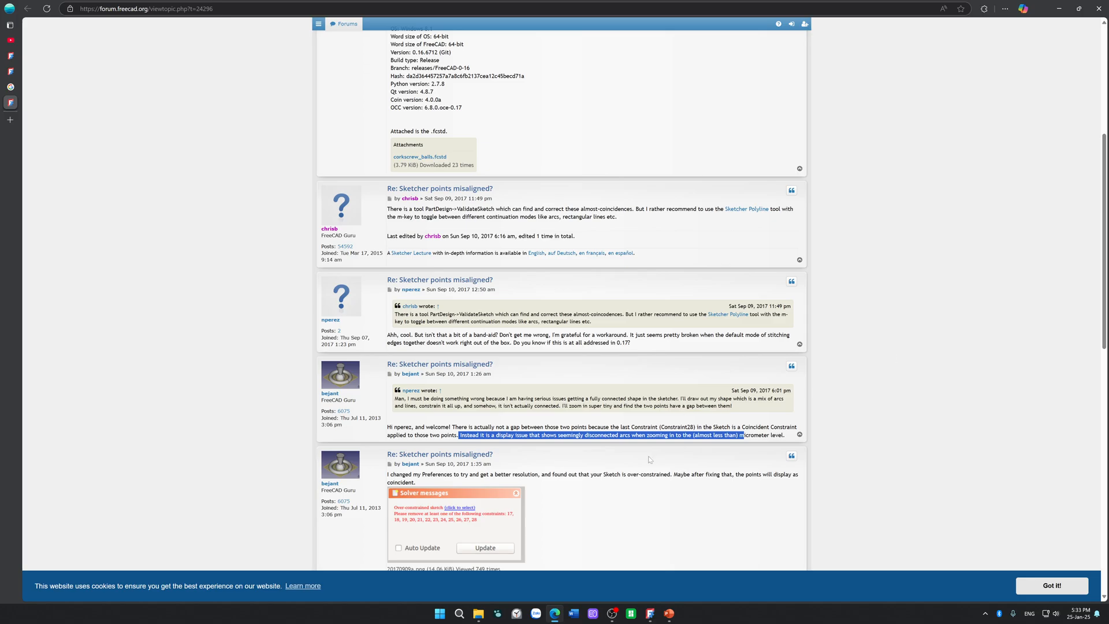
{"action": "scroll", "coordinate": [649, 459], "scroll_direction": "down", "scroll_amount": 3}
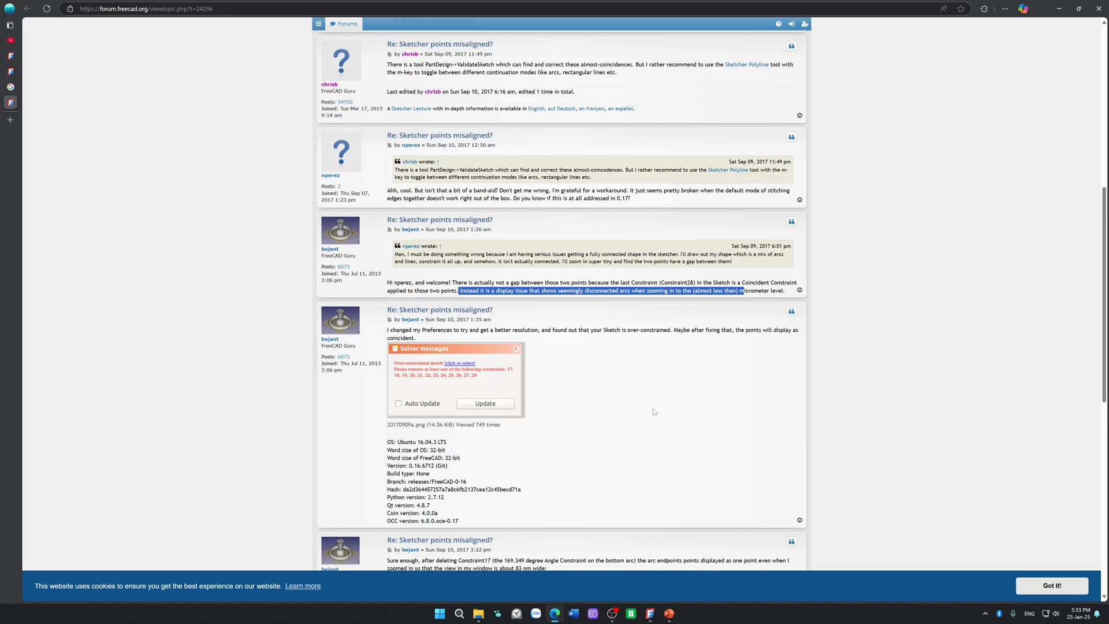
Step: Read the remaining replies on misaligned sketcher points, and recheck the opening post and the ValidateSketch suggestion
{"action": "scroll", "coordinate": [665, 398], "scroll_direction": "down", "scroll_amount": 5}
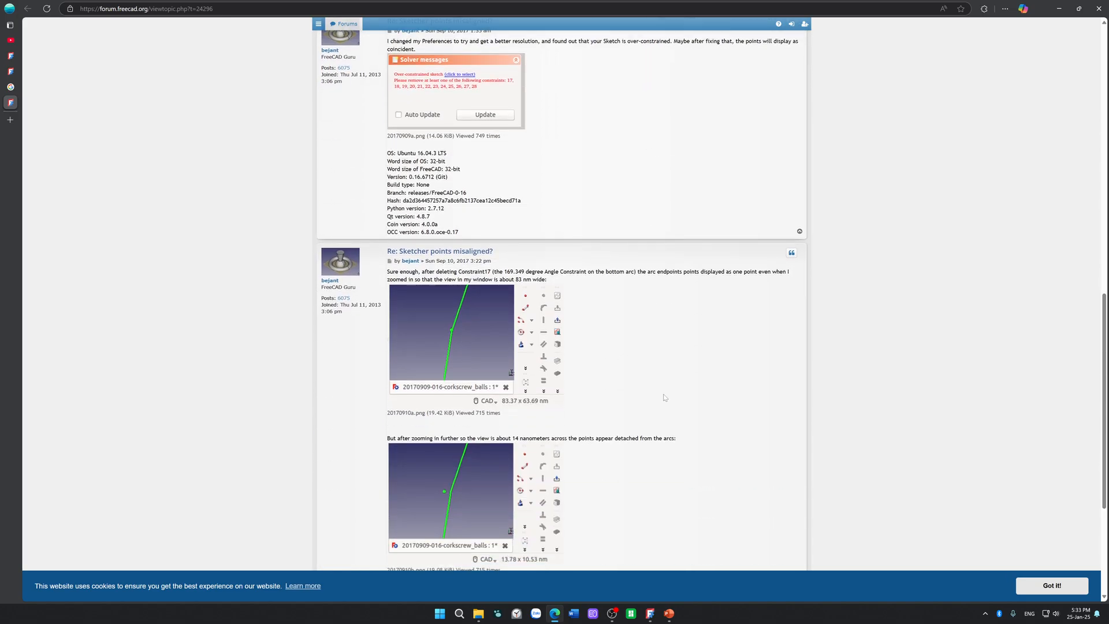
{"action": "scroll", "coordinate": [665, 398], "scroll_direction": "down", "scroll_amount": 4}
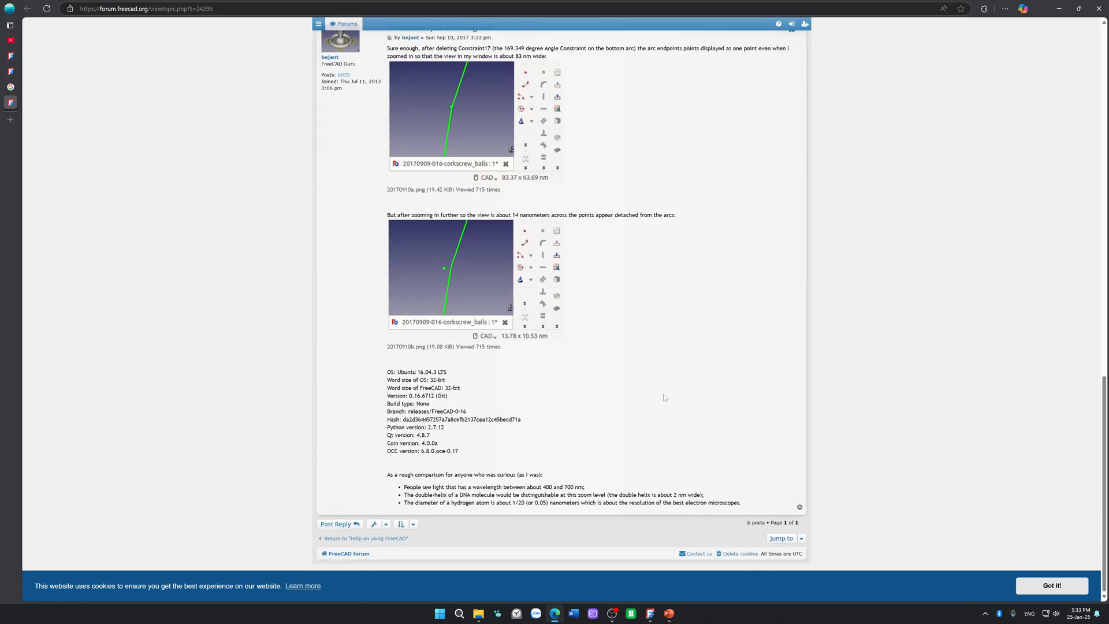
{"action": "key", "text": "Home"}
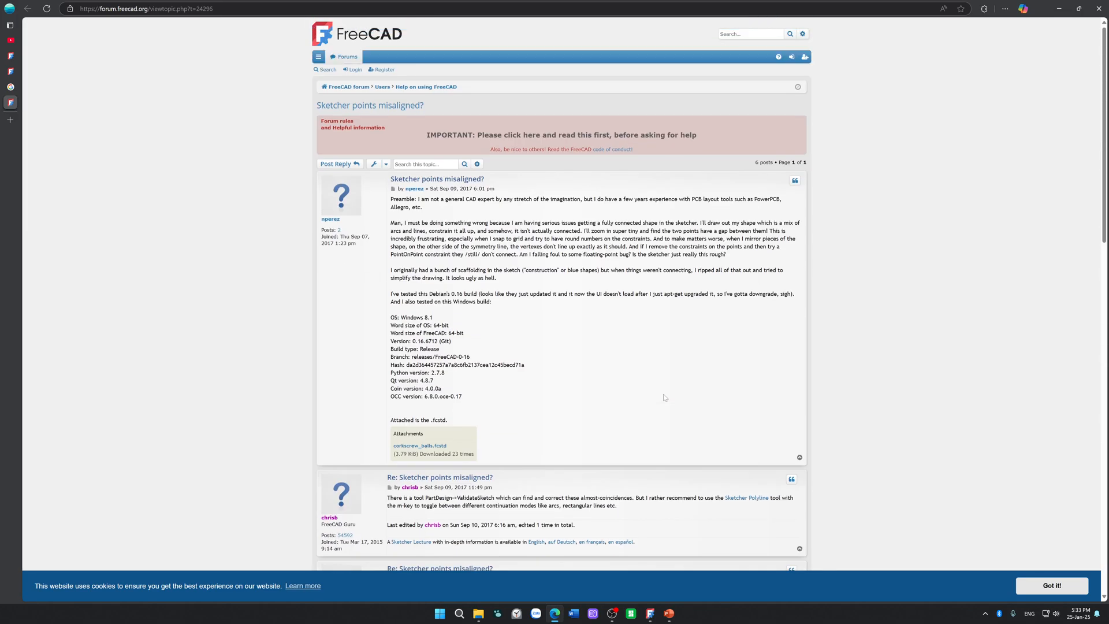
{"action": "left_click", "coordinate": [650, 614]}
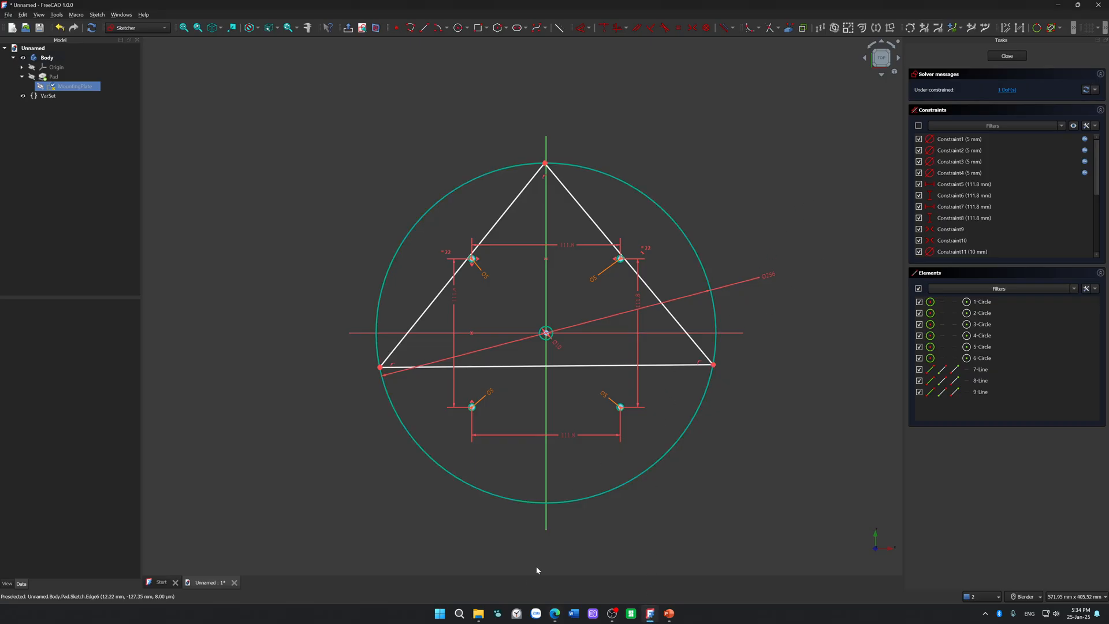
{"action": "left_click", "coordinate": [555, 613]}
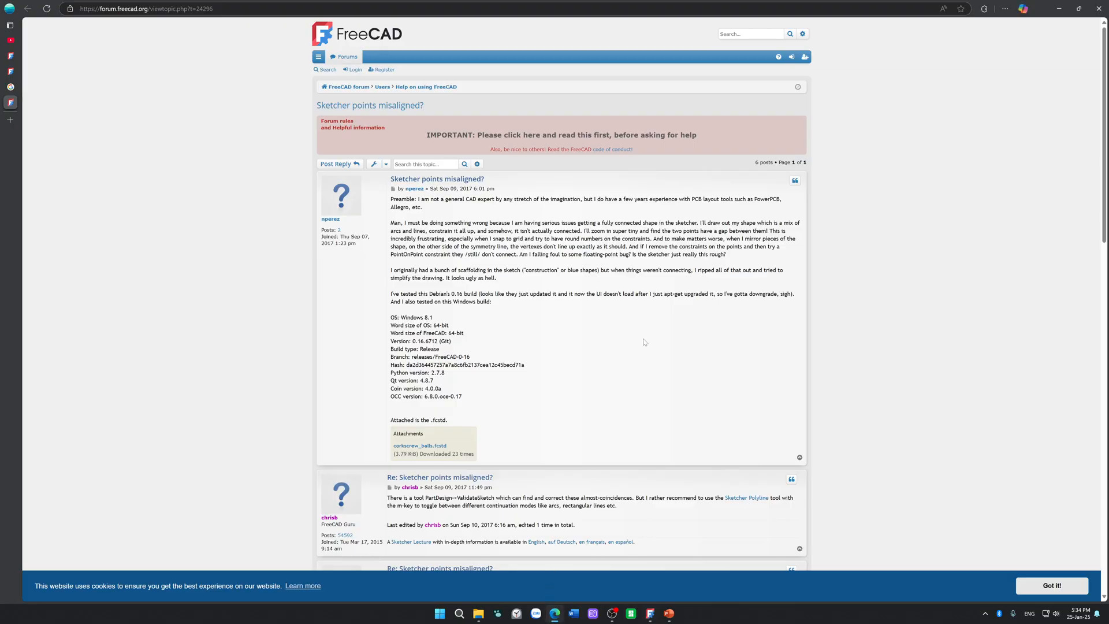
{"action": "scroll", "coordinate": [644, 342], "scroll_direction": "down", "scroll_amount": 3}
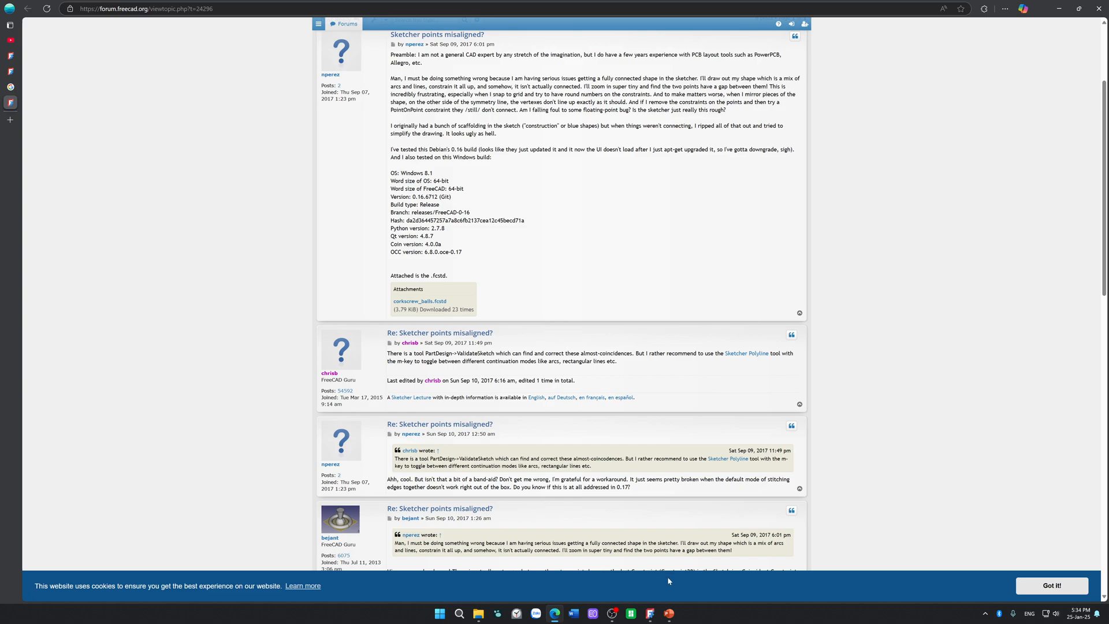
{"action": "left_click", "coordinate": [669, 615]}
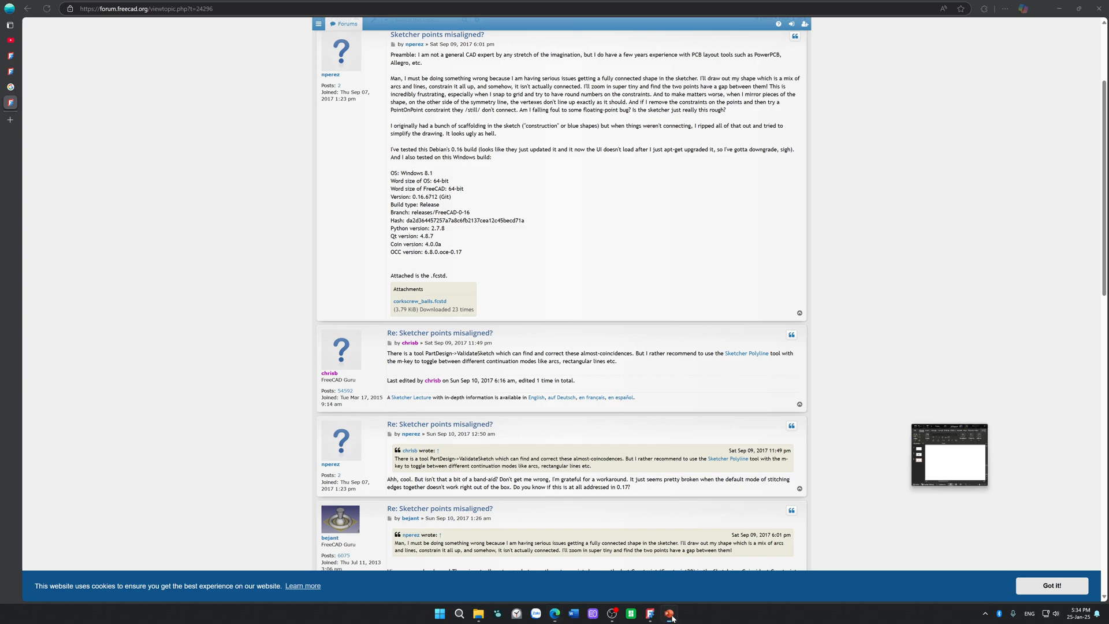
Step: Switch to FreeCAD, close the MountingPlate sketch and activate the Part Design workbench
{"action": "left_click", "coordinate": [651, 615]}
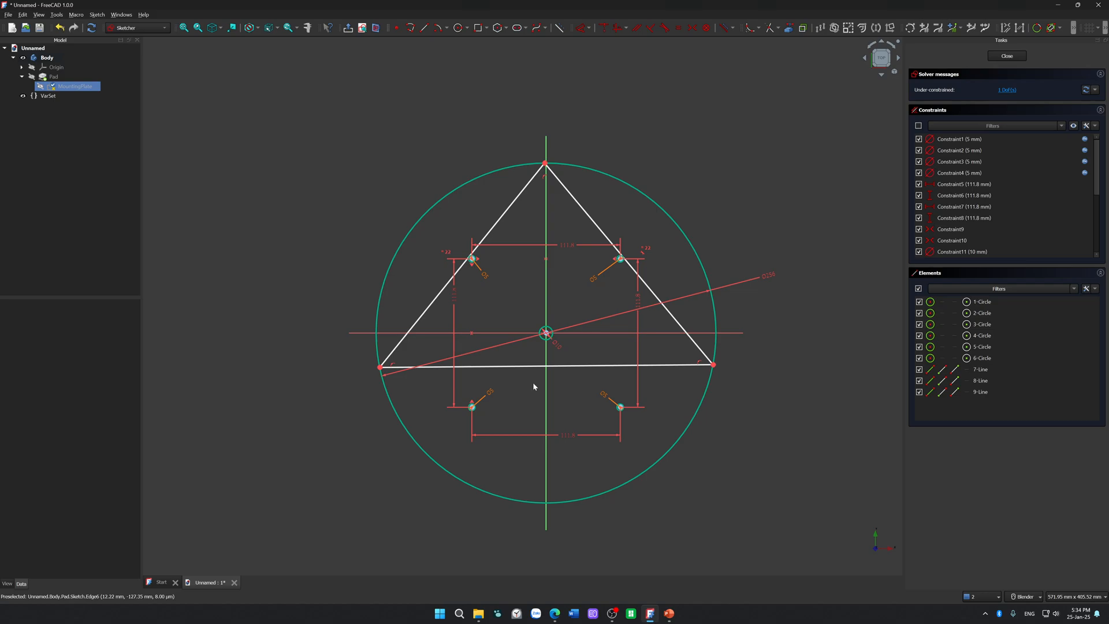
{"action": "left_click", "coordinate": [159, 30]}
{"action": "left_click", "coordinate": [1006, 56]}
{"action": "left_click", "coordinate": [154, 29]}
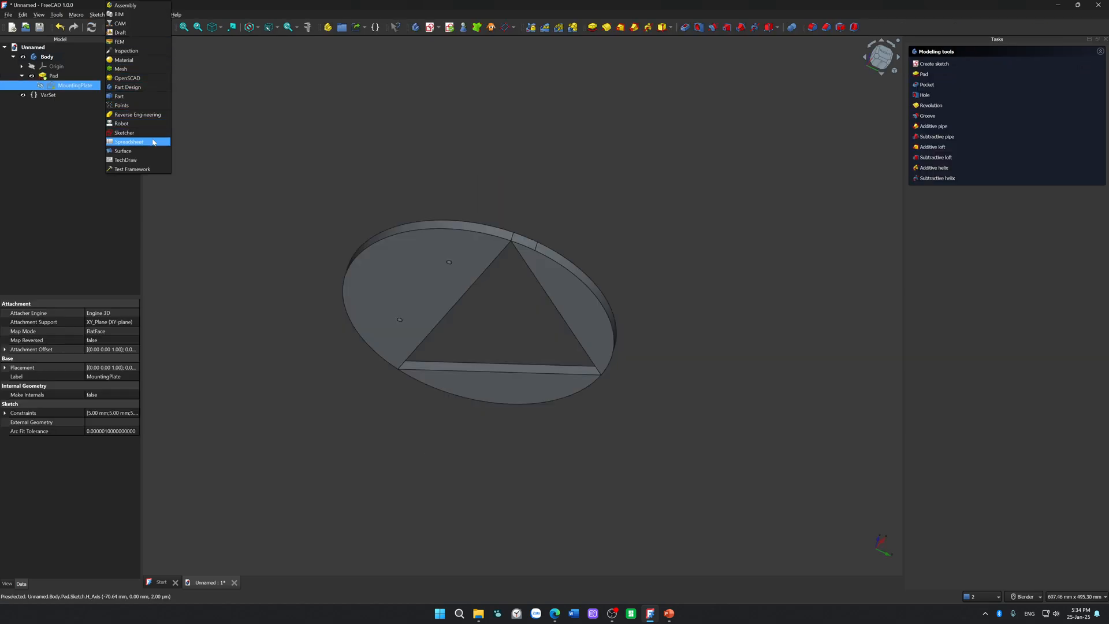
{"action": "left_click", "coordinate": [159, 88]}
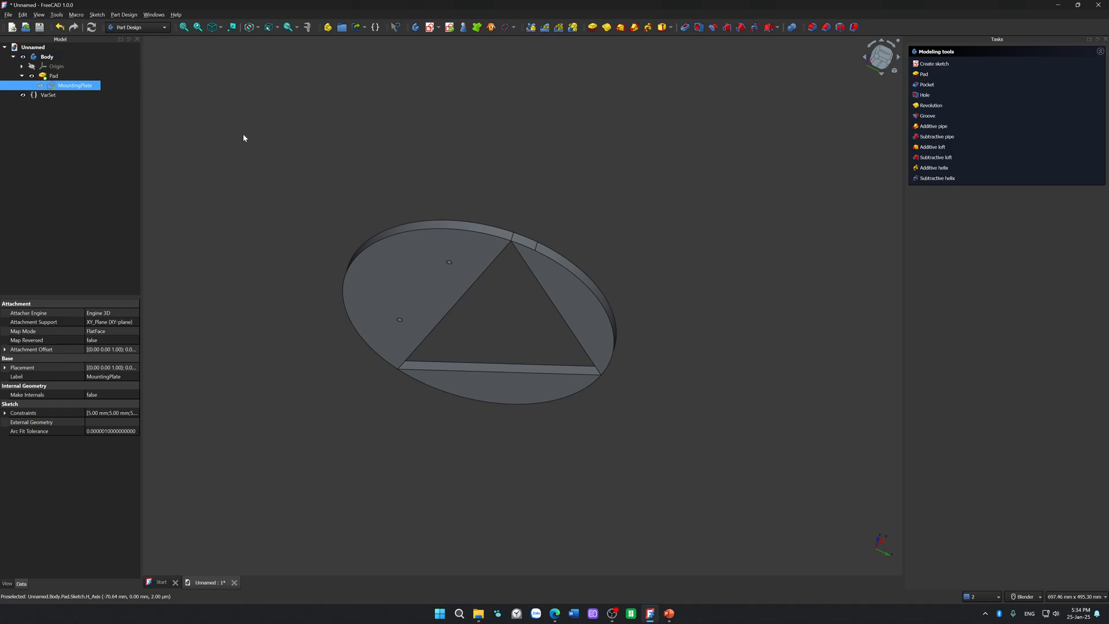
Step: Check the commands offered for the MountingPlate sketch in the model tree for a validation tool
{"action": "right_click", "coordinate": [85, 86]}
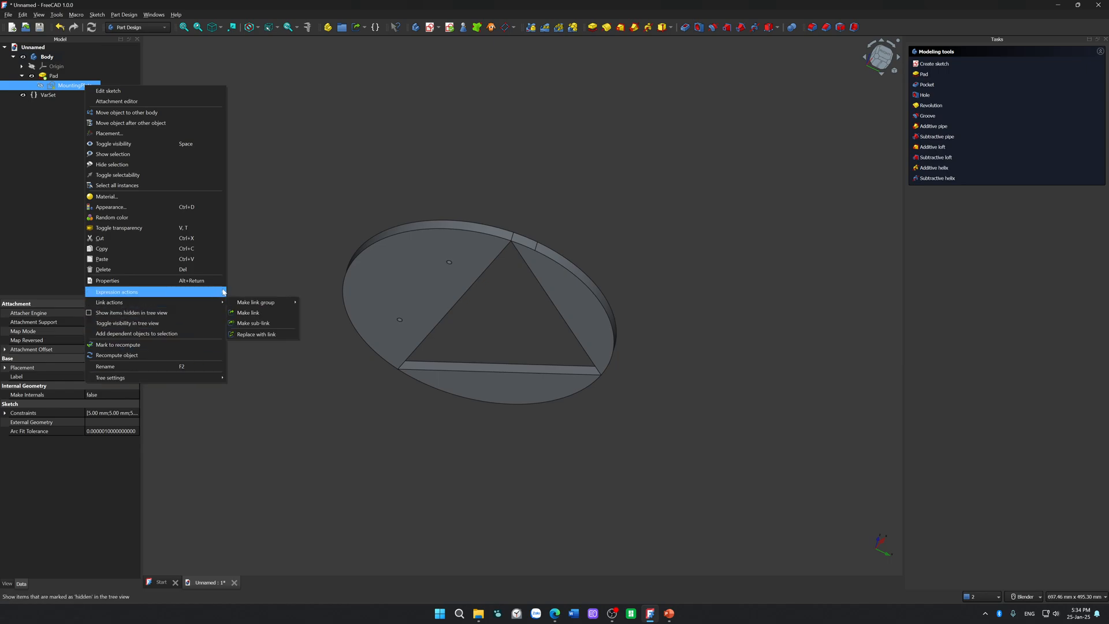
{"action": "mouse_move", "coordinate": [224, 292]}
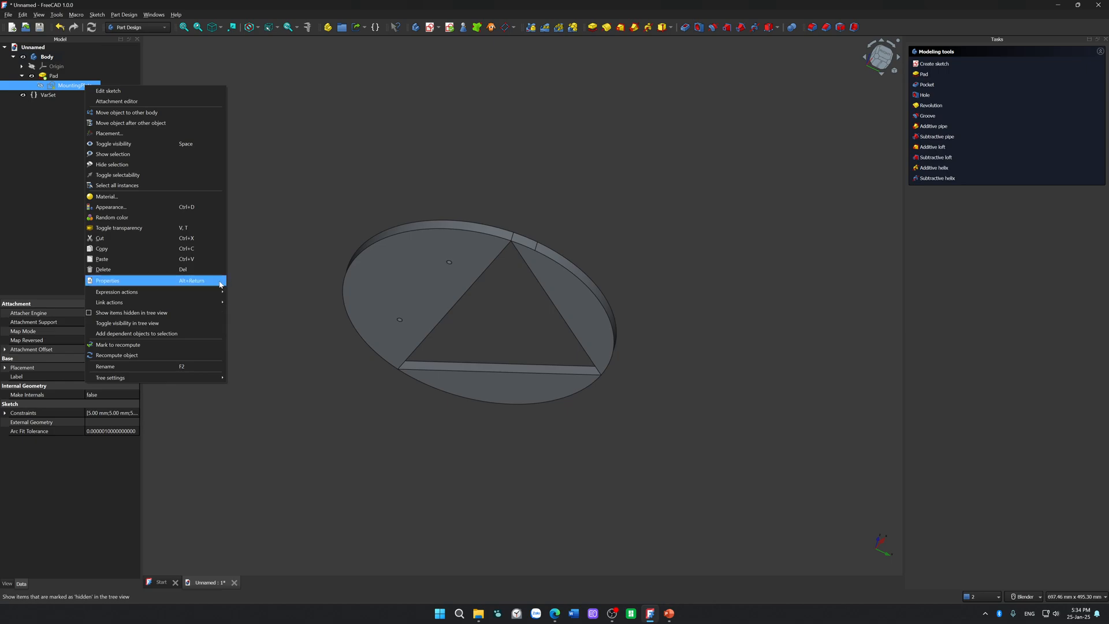
{"action": "left_click", "coordinate": [297, 208]}
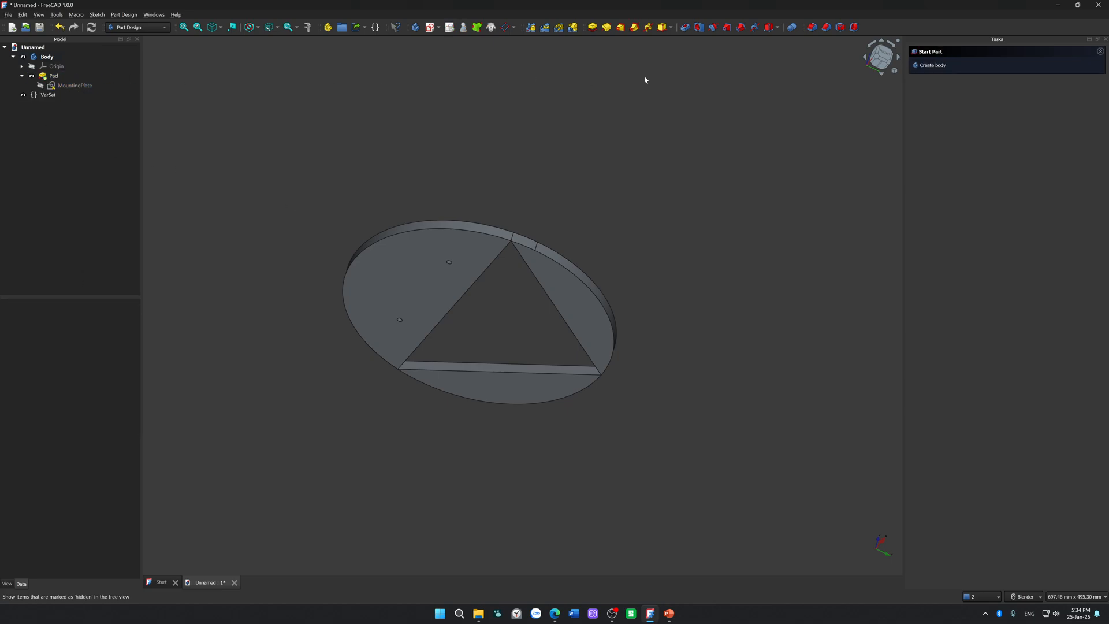
Step: Reopen the MountingPlate sketch for editing and convert the triangle's two slanted sides to construction lines
{"action": "double_click", "coordinate": [74, 84]}
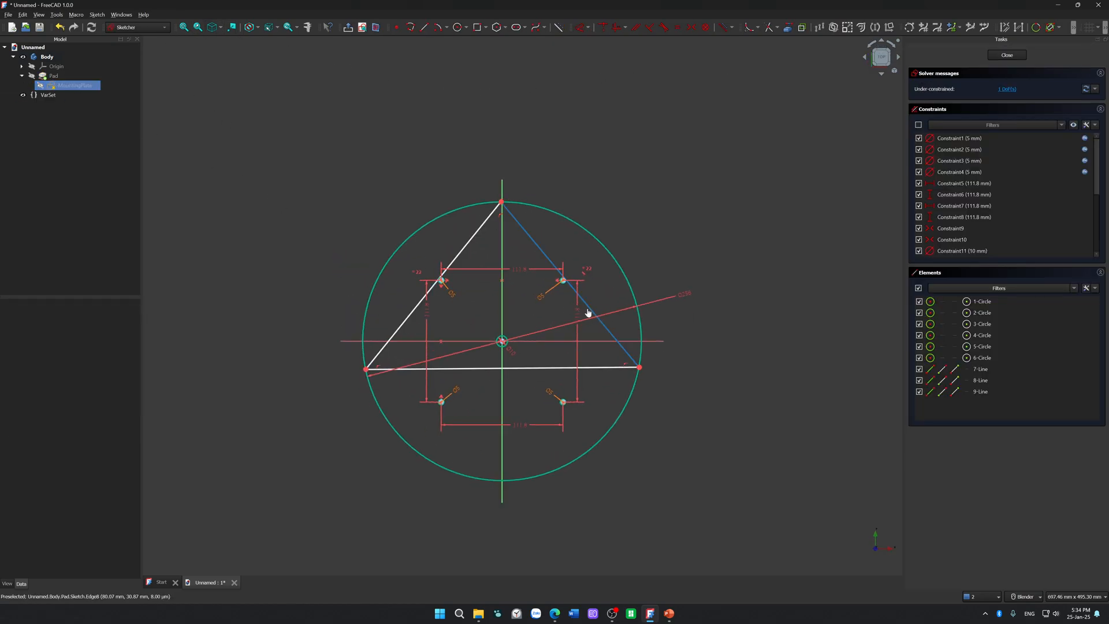
{"action": "left_click", "coordinate": [588, 311]}
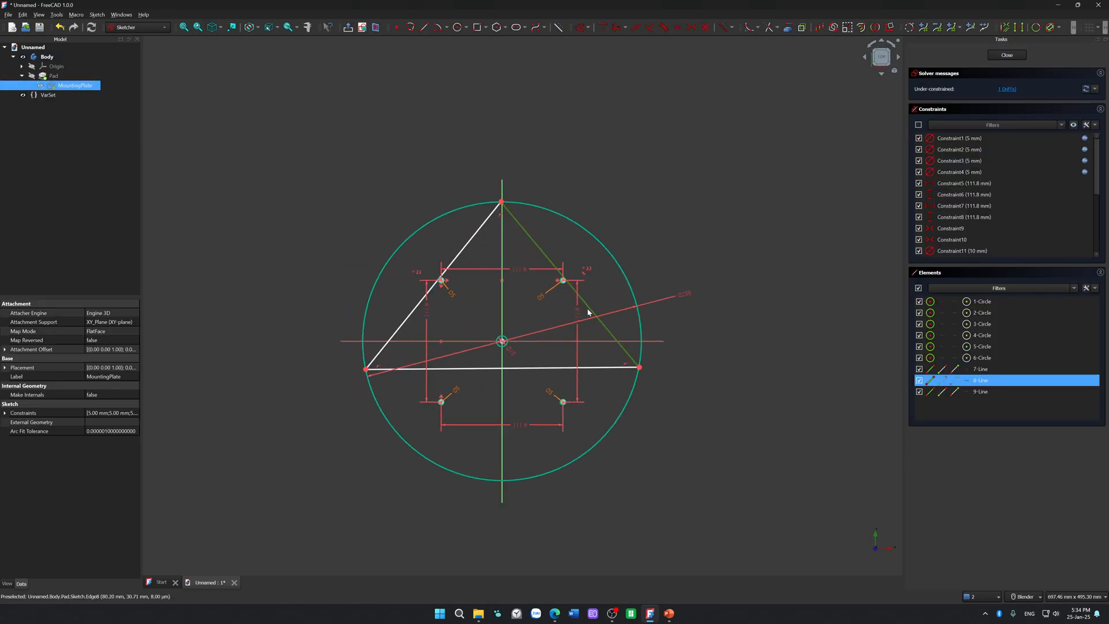
{"action": "left_click", "coordinate": [402, 332]}
{"action": "left_click", "coordinate": [406, 337]}
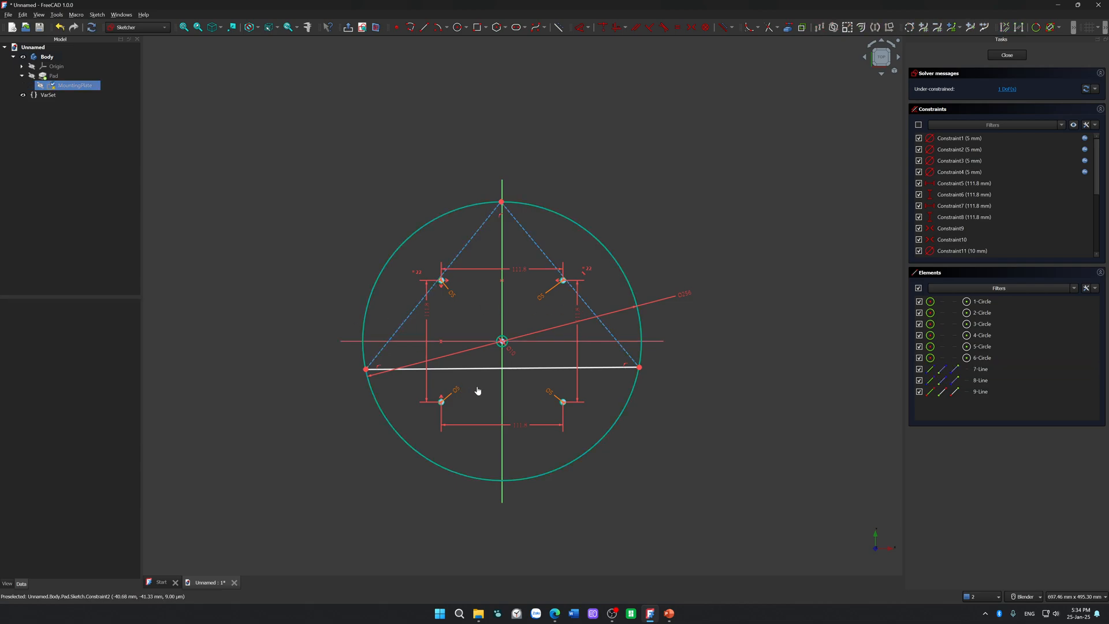
Step: Rotate the triangle slightly by its base line and constrain the base equal in length to the left side
{"action": "left_click_drag", "start_coordinate": [484, 370], "coordinate": [484, 407]}
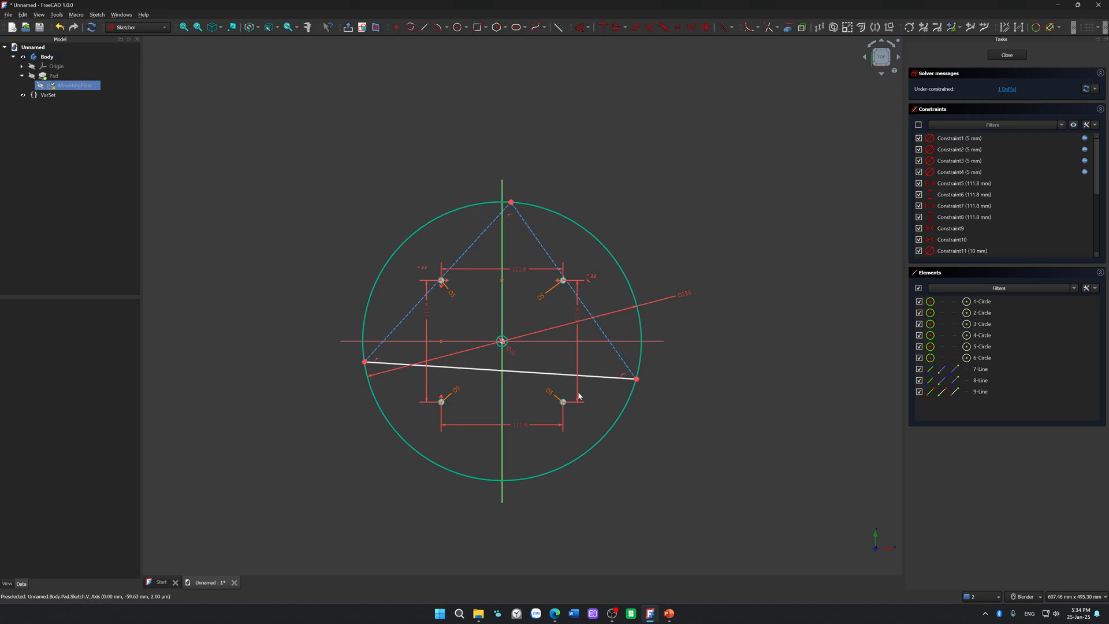
{"action": "left_click", "coordinate": [547, 378]}
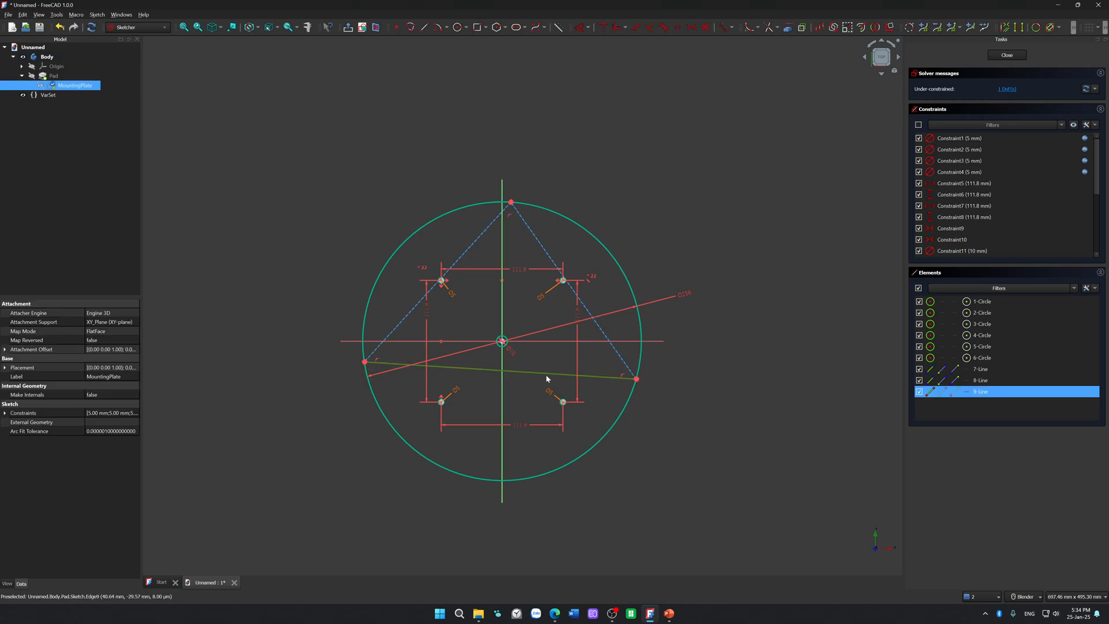
{"action": "left_click", "coordinate": [401, 318]}
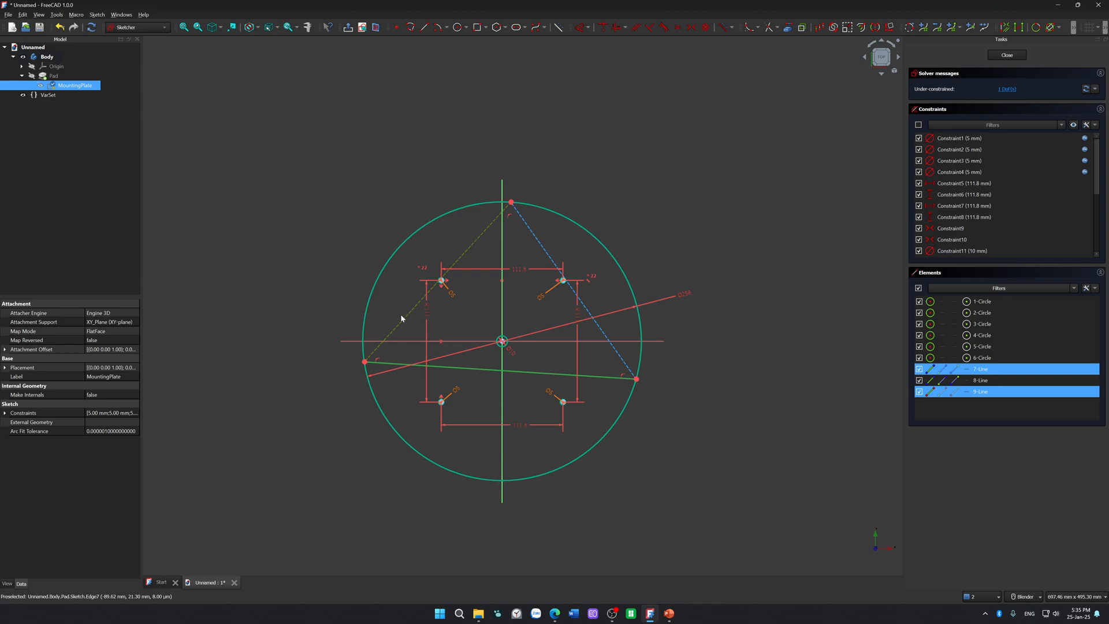
{"action": "key", "text": "e"}
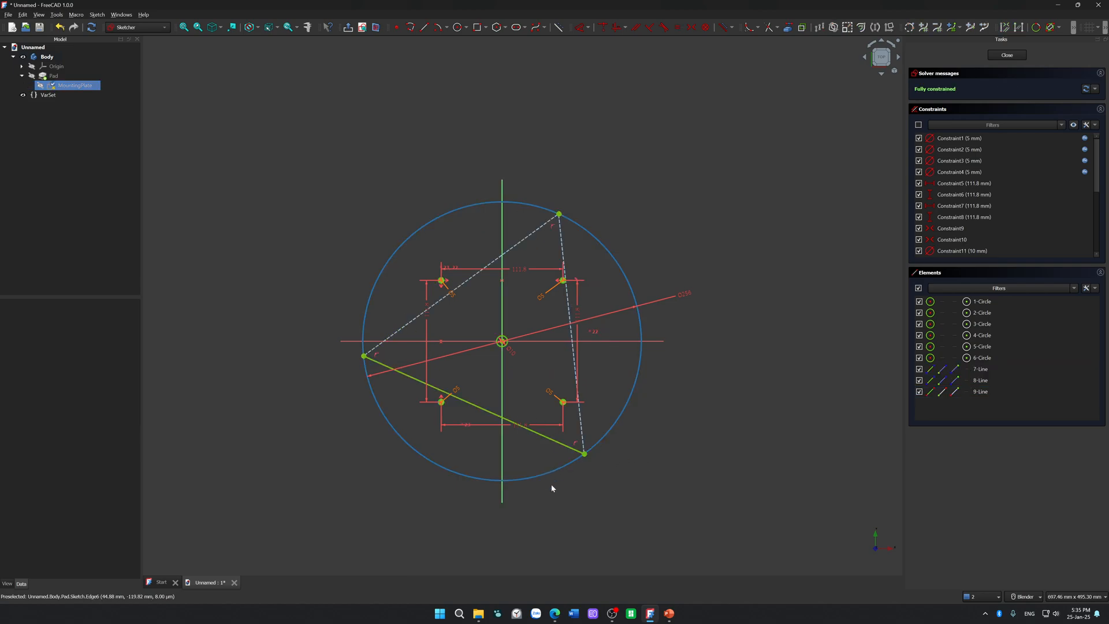
Step: Convert the triangle's remaining solid side to a construction line
{"action": "left_click", "coordinate": [551, 439]}
{"action": "key", "text": "g"}
{"action": "key", "text": "n"}
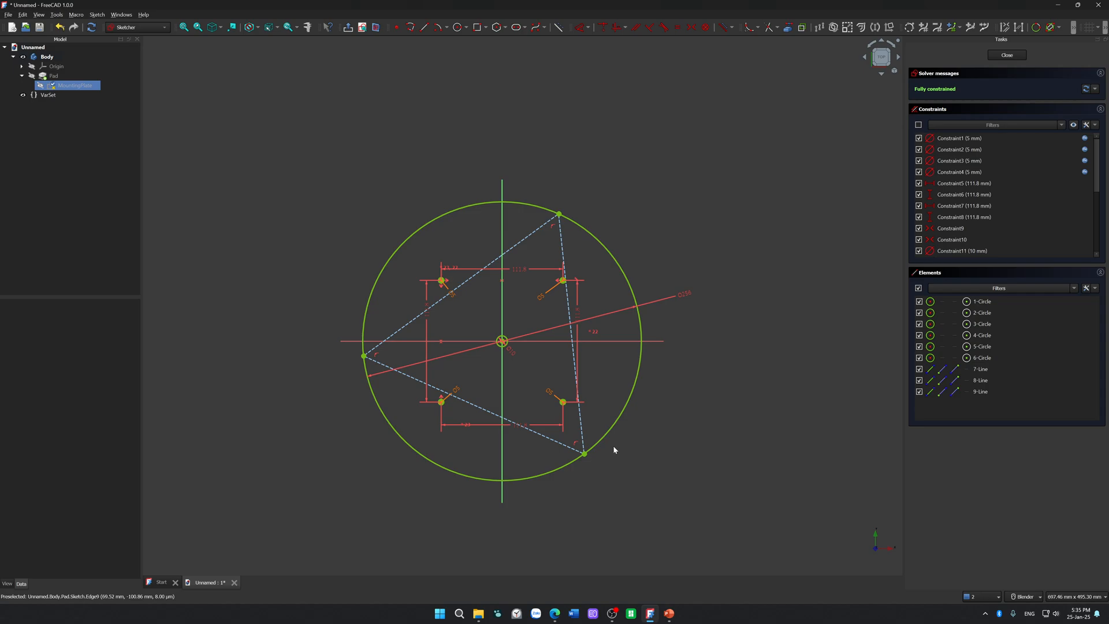
Step: Inspect up close whether the triangle's lower-right corner sits on the outer circle
{"action": "scroll", "coordinate": [584, 458], "scroll_direction": "up", "scroll_amount": 5}
{"action": "scroll", "coordinate": [585, 454], "scroll_direction": "up", "scroll_amount": 15}
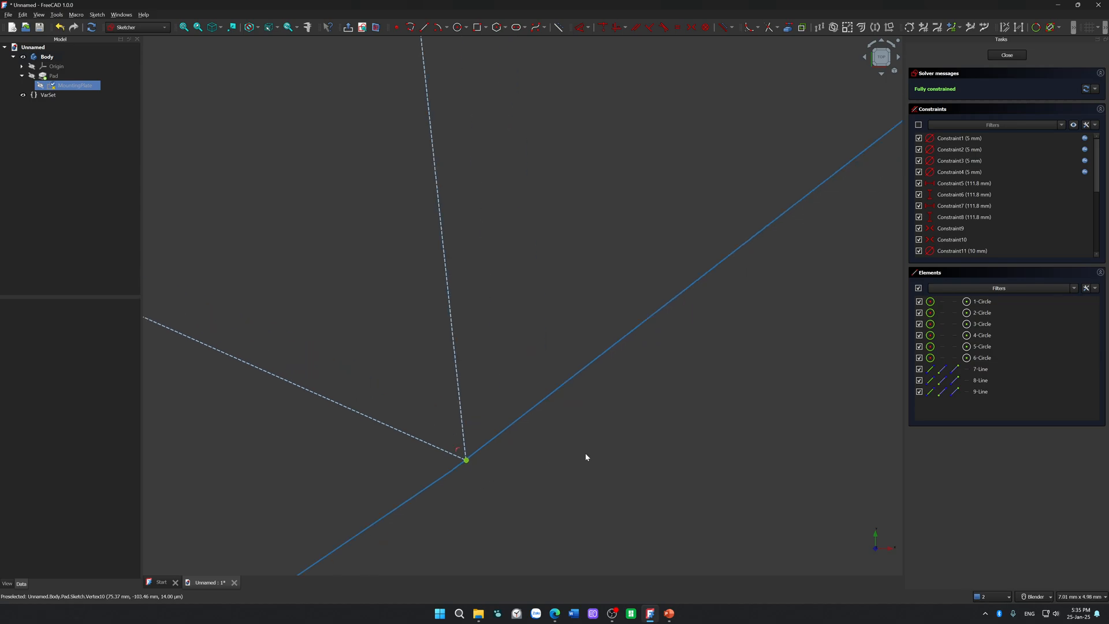
{"action": "scroll", "coordinate": [304, 488], "scroll_direction": "down", "scroll_amount": 20}
{"action": "scroll", "coordinate": [330, 469], "scroll_direction": "up", "scroll_amount": 2}
{"action": "middle_click_drag", "start_coordinate": [331, 471], "coordinate": [599, 378], "text": "shift"}
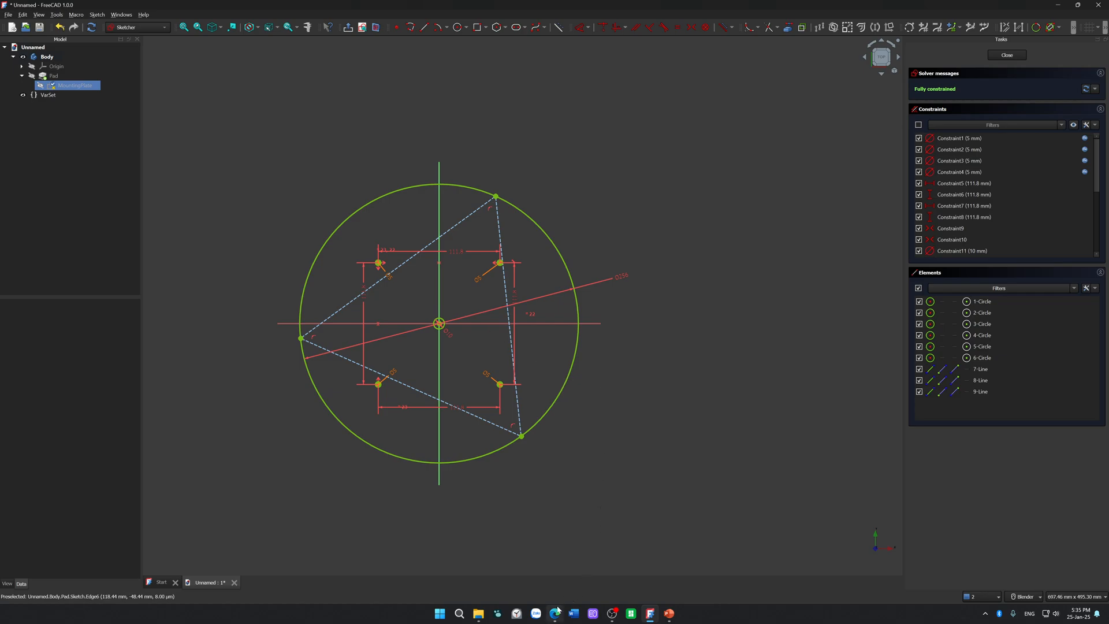
Step: Switch to the browser, search for "freecad validate sketch" in a new tab and open the Sketcher ValidateSketch documentation page
{"action": "mouse_move", "coordinate": [559, 606]}
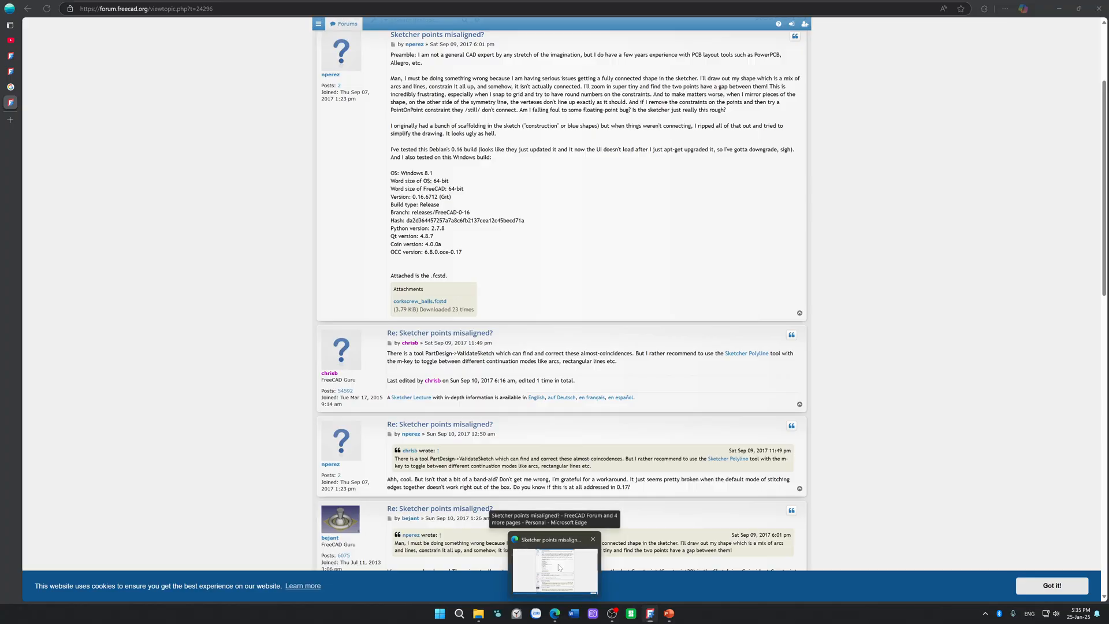
{"action": "left_click", "coordinate": [559, 568]}
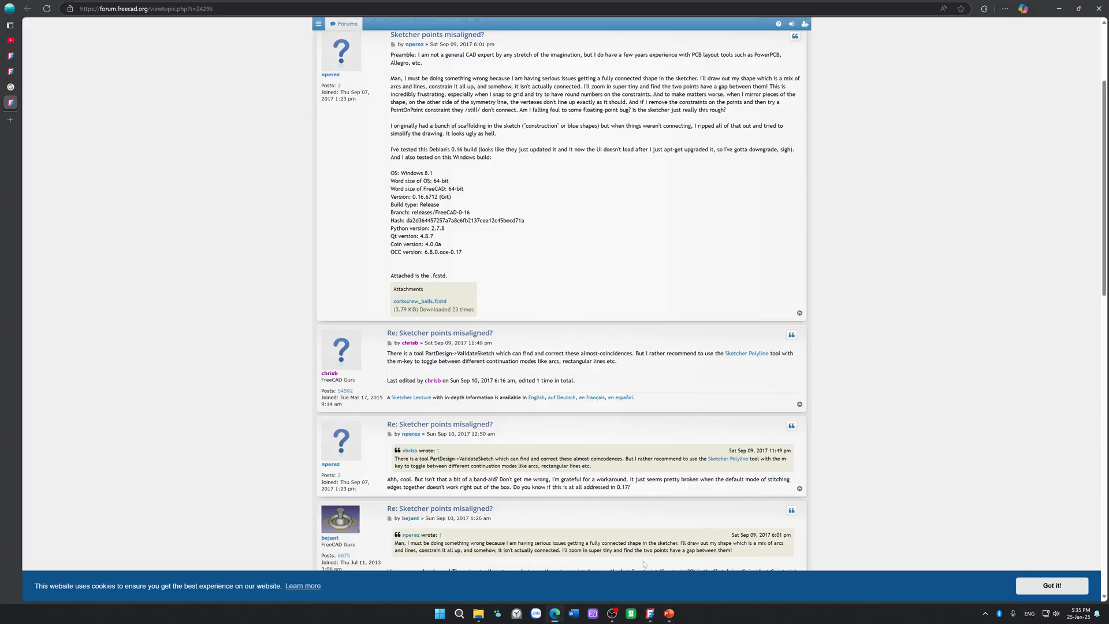
{"action": "left_click", "coordinate": [15, 121]}
{"action": "type", "text": "freecad"}
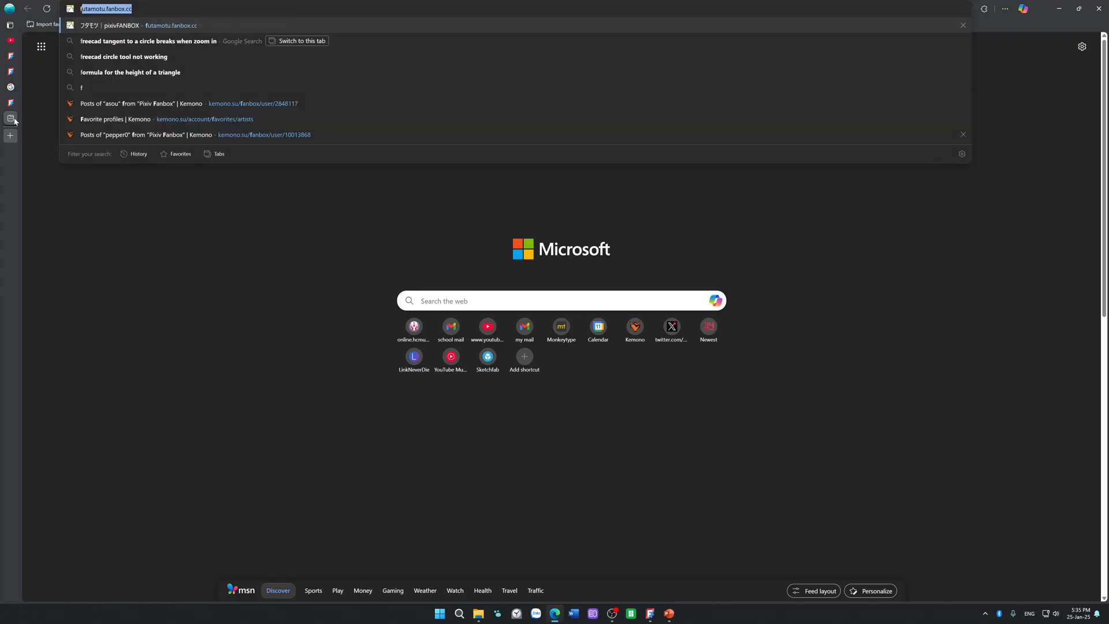
{"action": "type", "text": " validat"}
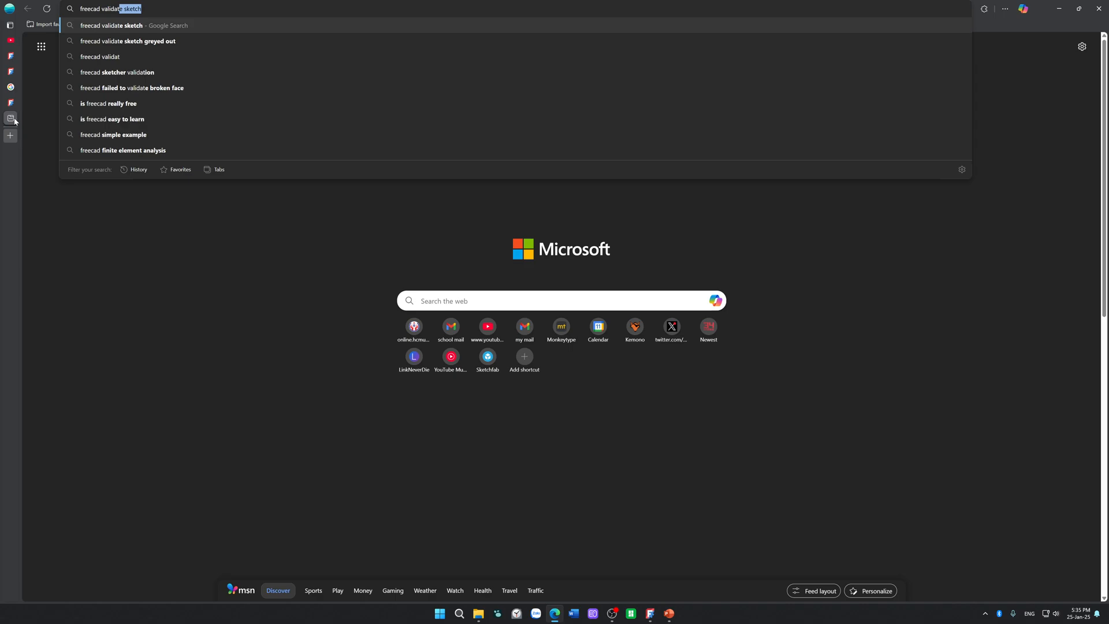
{"action": "key", "text": "Return"}
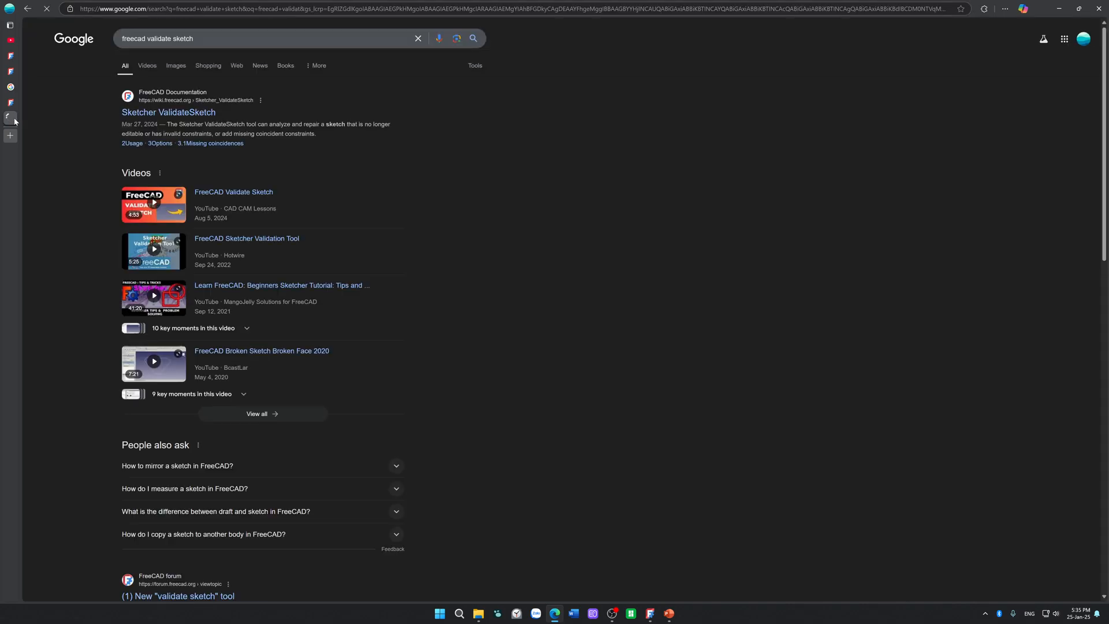
{"action": "left_click", "coordinate": [188, 115]}
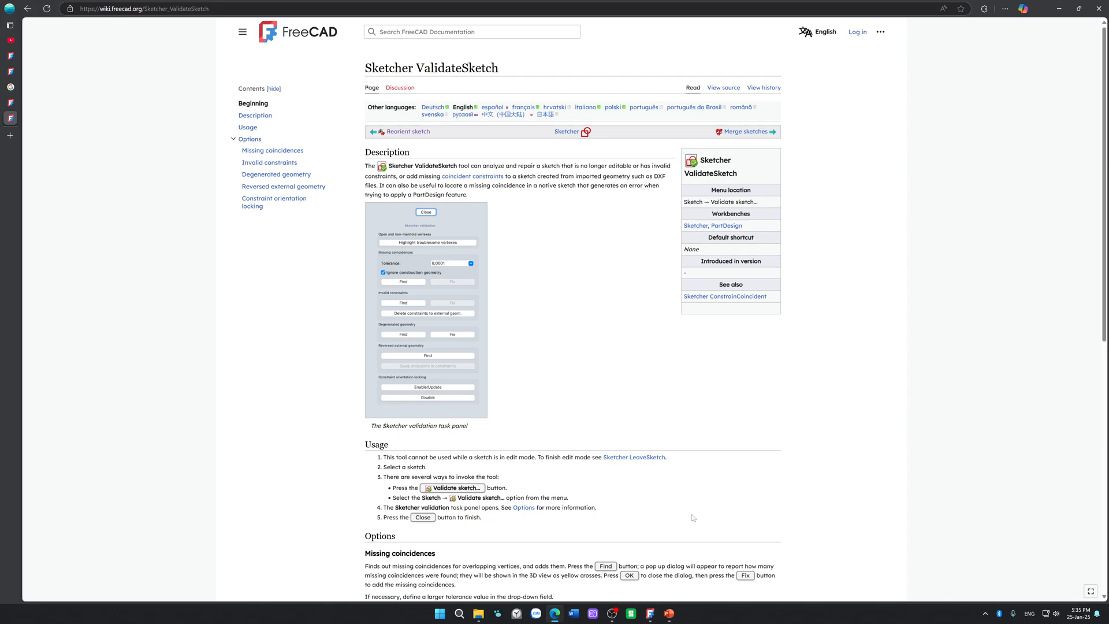
Step: Return to FreeCAD and check the solver options and the MountingPlate sketch's commands and properties for the validation tool
{"action": "mouse_move", "coordinate": [674, 620]}
{"action": "left_click", "coordinate": [649, 613]}
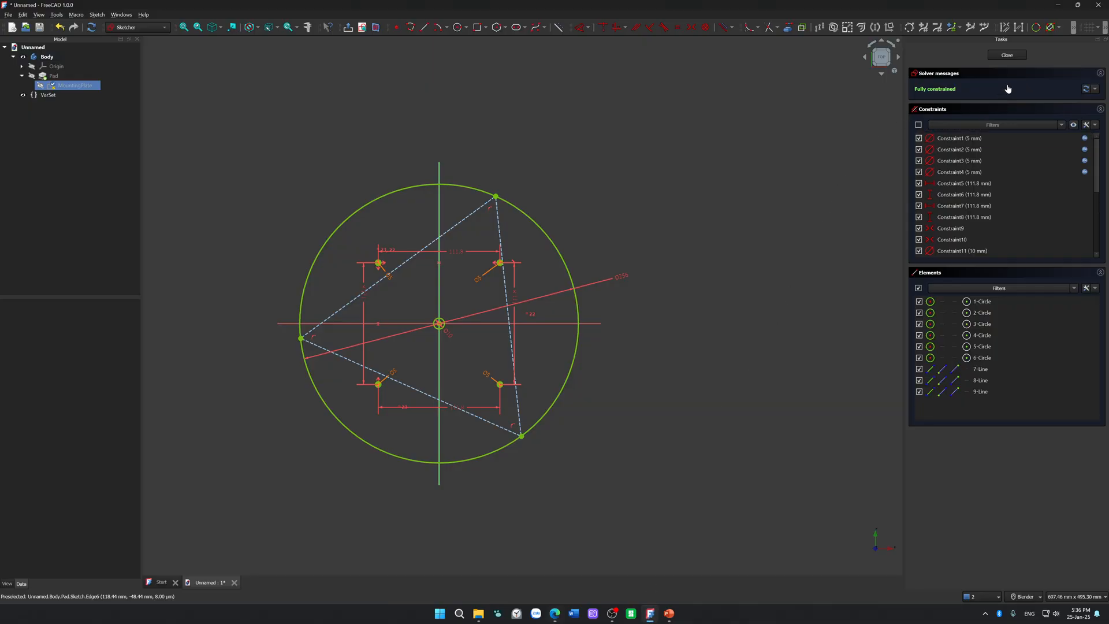
{"action": "left_click", "coordinate": [1097, 89]}
{"action": "right_click", "coordinate": [68, 86]}
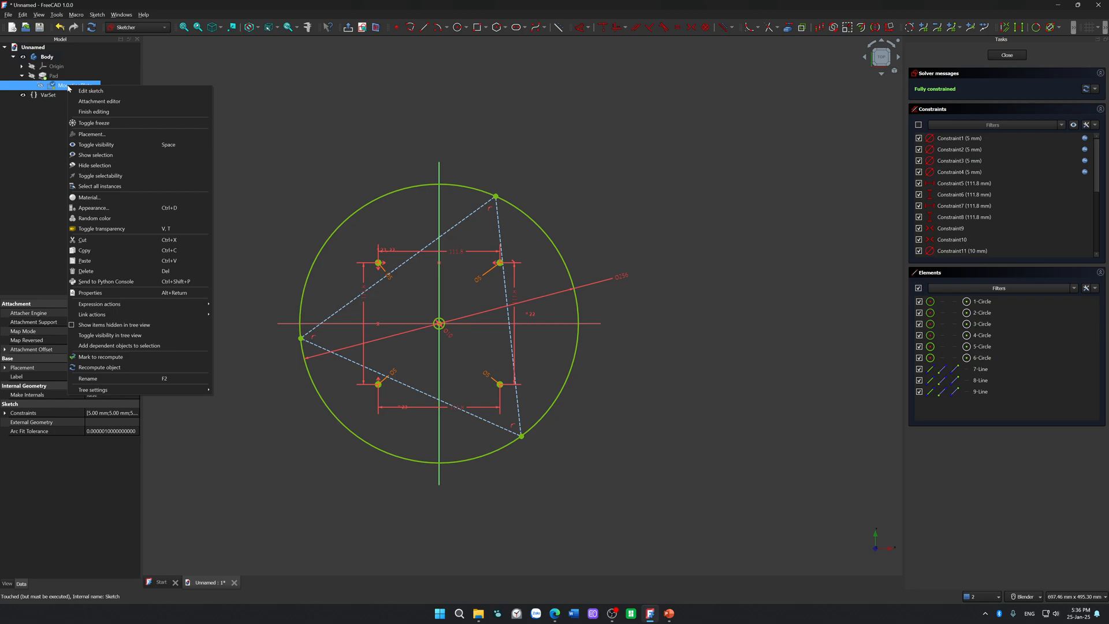
{"action": "left_click", "coordinate": [10, 192]}
{"action": "left_click", "coordinate": [71, 86]}
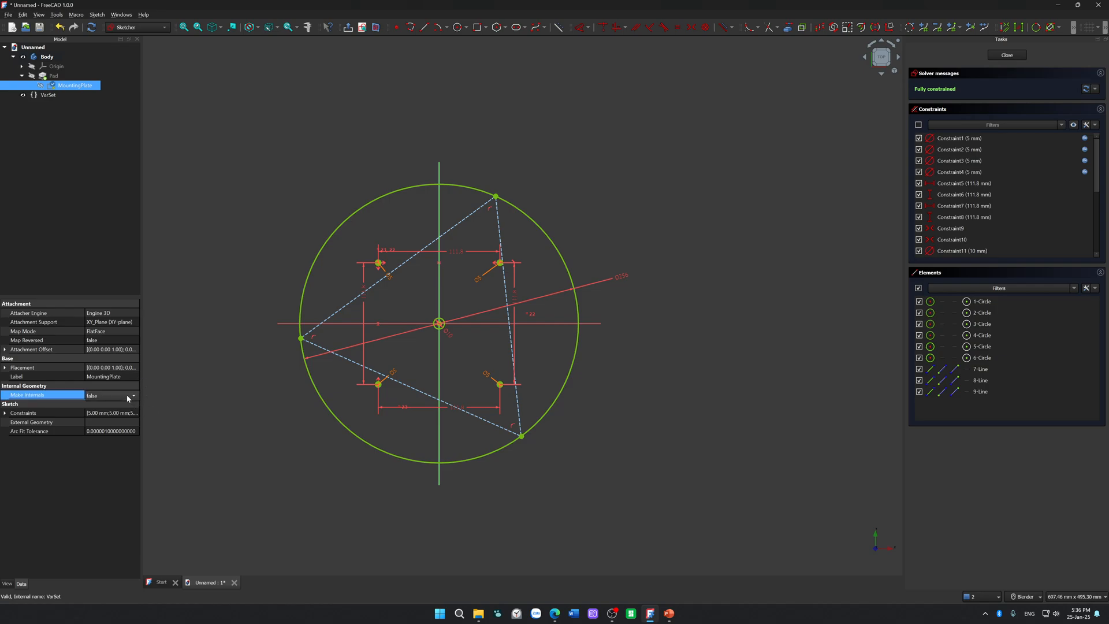
{"action": "left_click", "coordinate": [118, 421]}
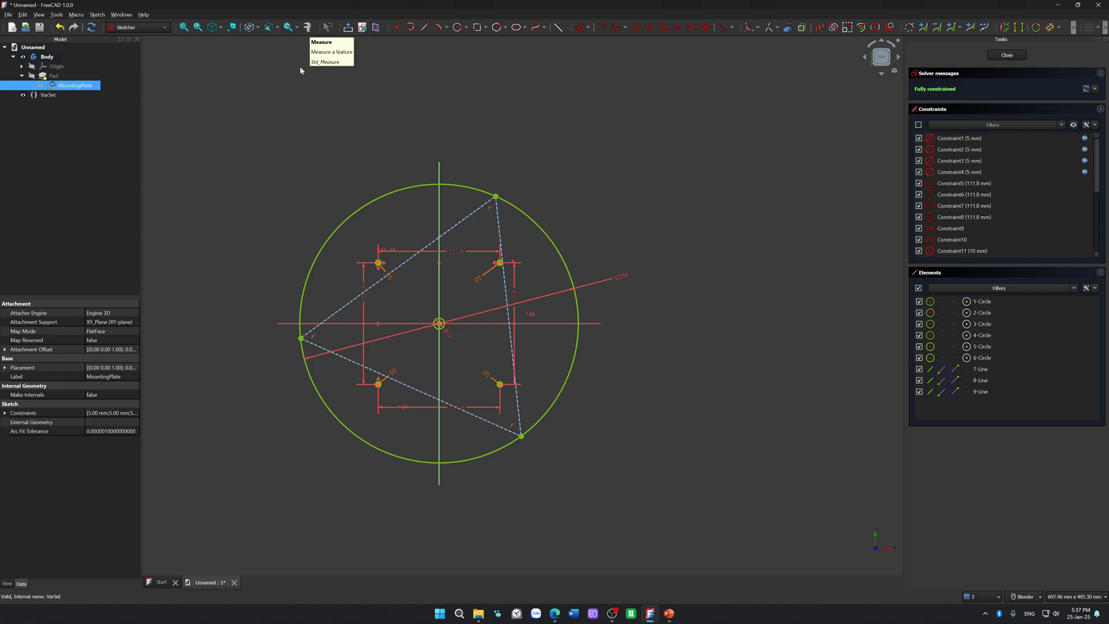
Step: Switch to the browser and read the usage and options sections of the Sketcher ValidateSketch documentation
{"action": "left_click", "coordinate": [554, 613]}
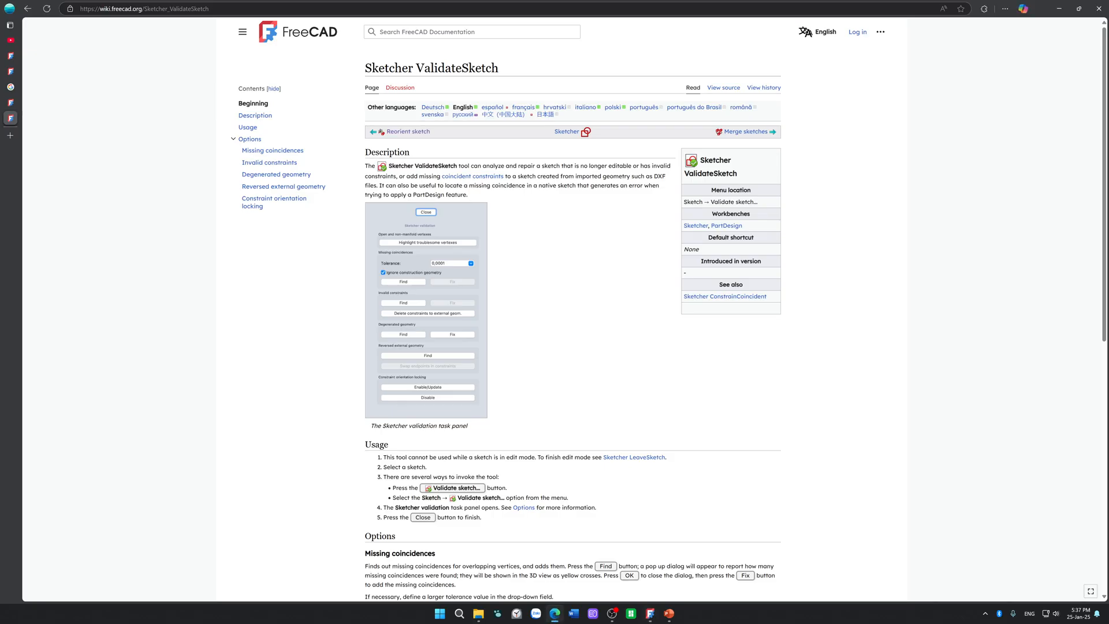
{"action": "scroll", "coordinate": [522, 506], "scroll_direction": "down", "scroll_amount": 5}
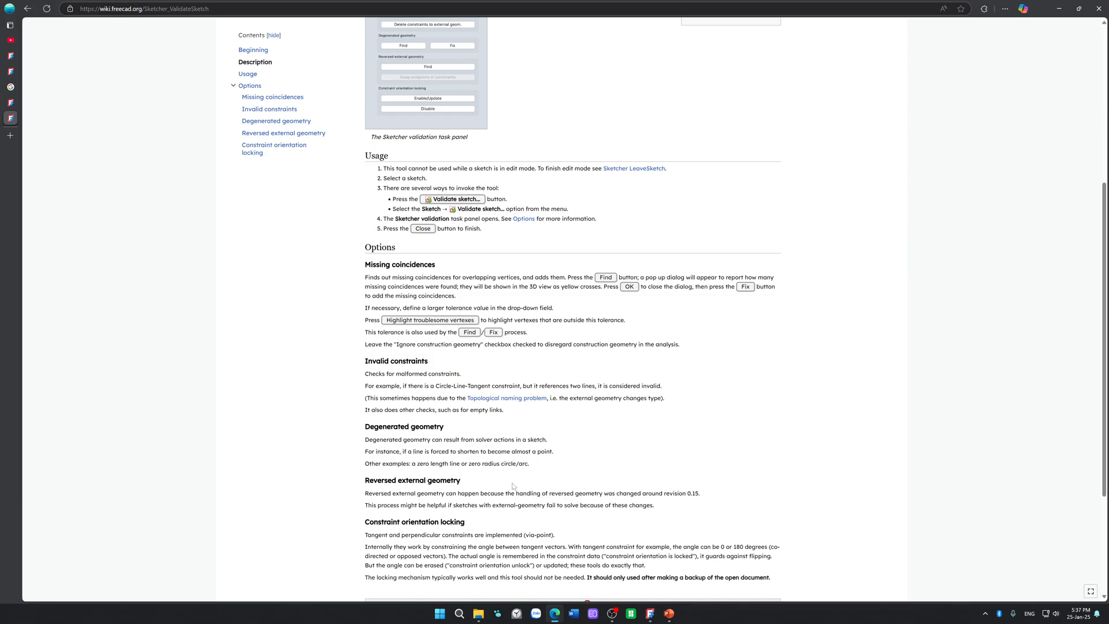
{"action": "scroll", "coordinate": [439, 229], "scroll_direction": "up", "scroll_amount": 5}
{"action": "scroll", "coordinate": [435, 259], "scroll_direction": "down", "scroll_amount": 7}
{"action": "scroll", "coordinate": [434, 260], "scroll_direction": "up", "scroll_amount": 5}
{"action": "scroll", "coordinate": [434, 261], "scroll_direction": "up", "scroll_amount": 2}
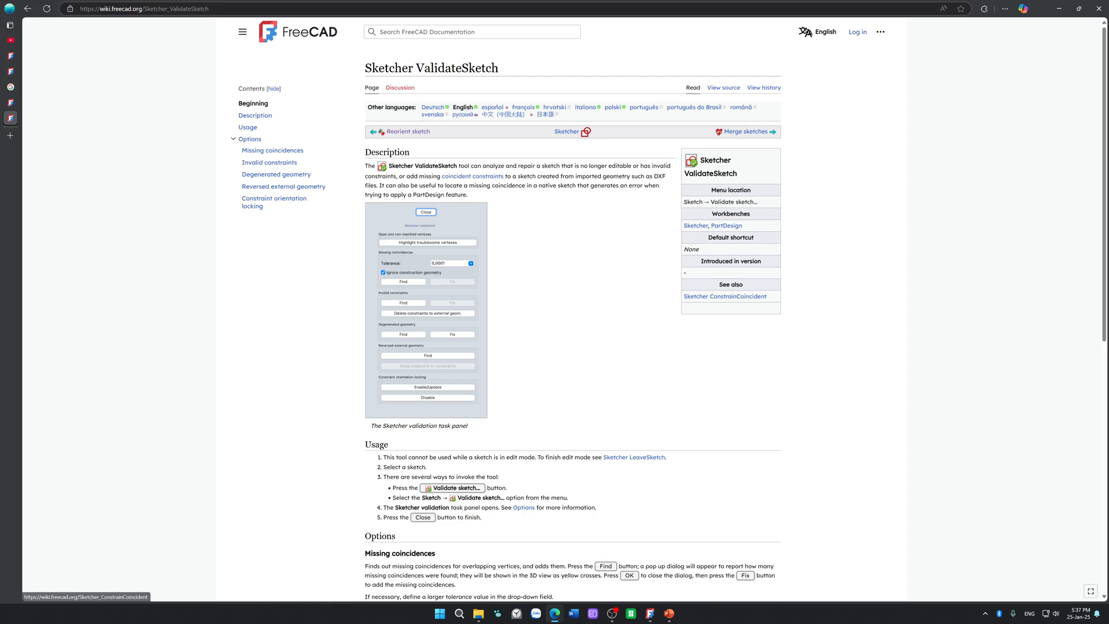
Step: Search YouTube for "freecad validate sketch" and open the CAD CAM Lessons video "FreeCAD Validate Sketch"
{"action": "left_click", "coordinate": [12, 44]}
{"action": "mouse_move", "coordinate": [390, 38]}
{"action": "left_mouse_down"}
{"action": "mouse_move", "coordinate": [407, 38]}
{"action": "mouse_move", "coordinate": [377, 39]}
{"action": "left_mouse_up"}
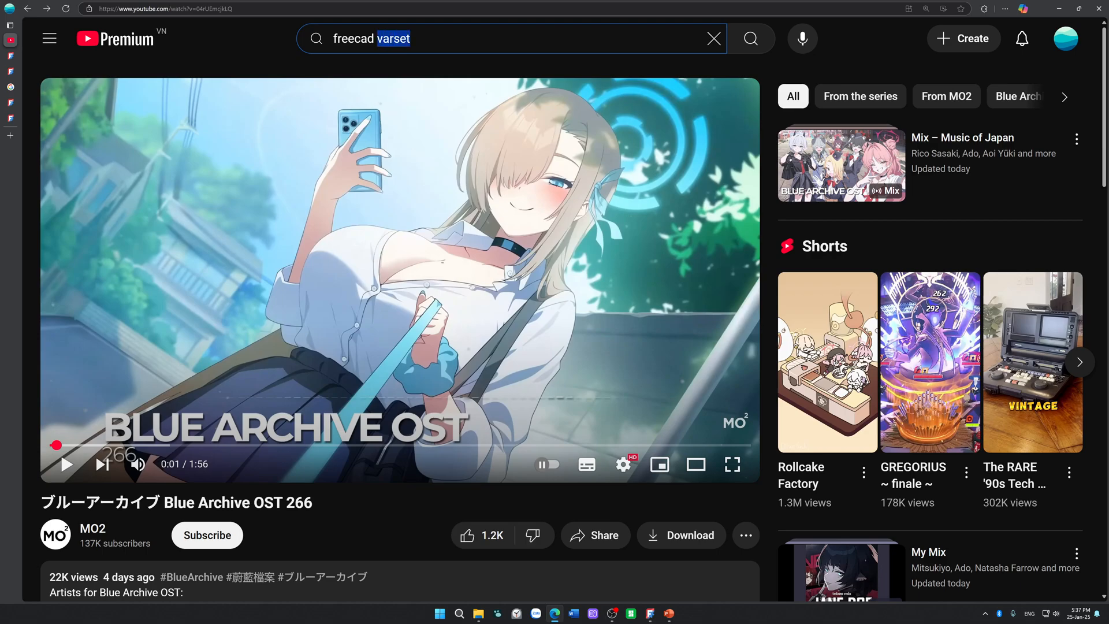
{"action": "type", "text": "validate sketch"}
{"action": "key", "text": "Return"}
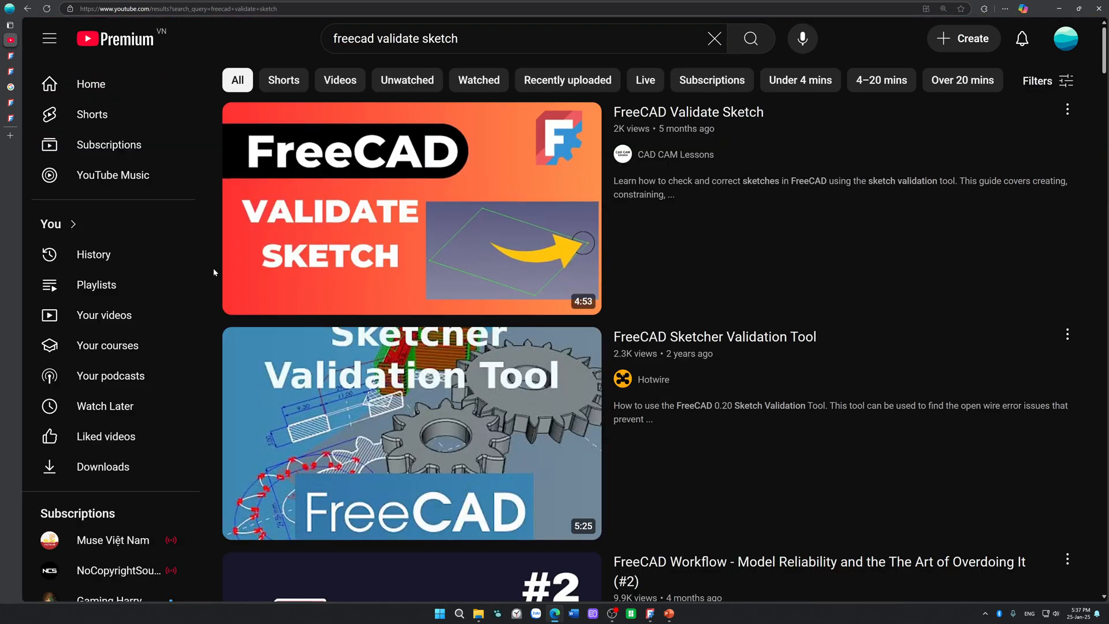
{"action": "left_click", "coordinate": [313, 238]}
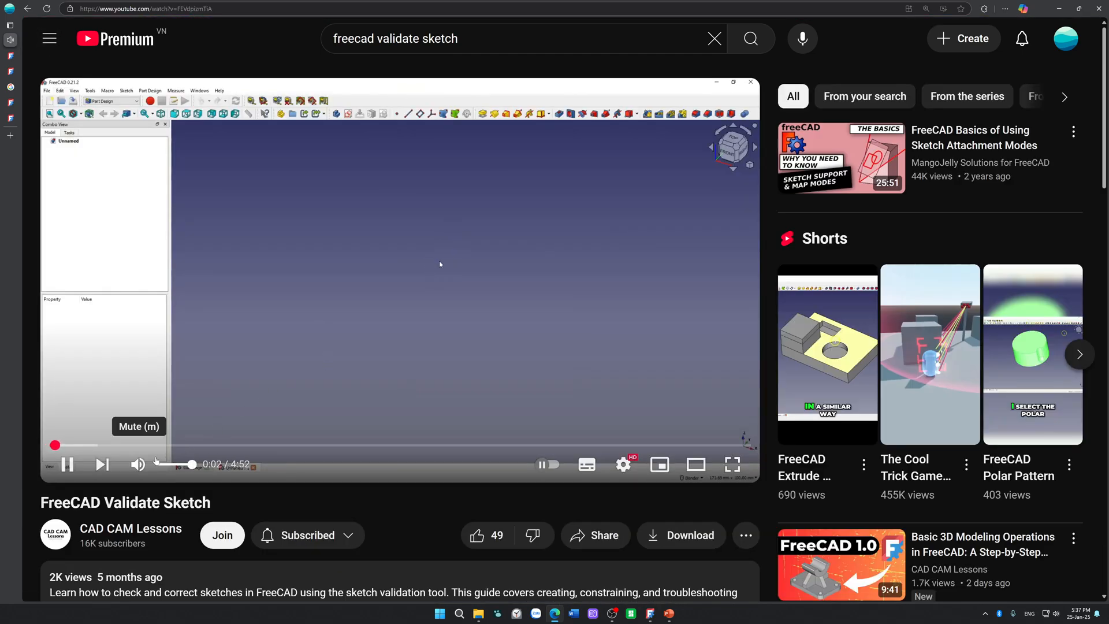
Step: Skip through the video to the part that shows how the Validate sketch command is started and pause it there
{"action": "left_click", "coordinate": [104, 446]}
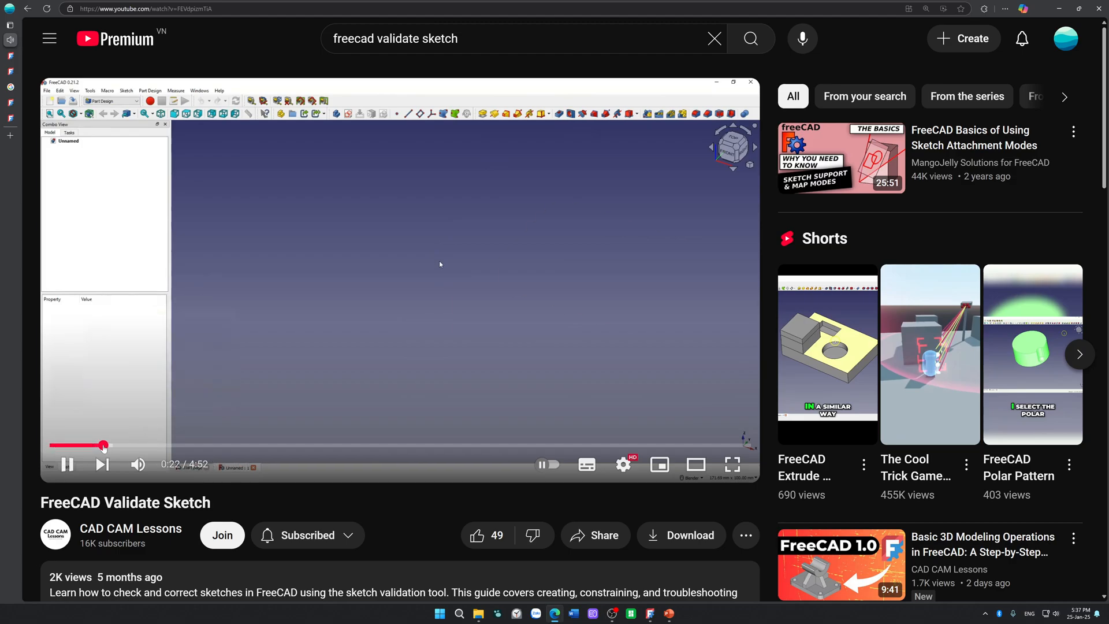
{"action": "left_click", "coordinate": [129, 446]}
{"action": "left_click", "coordinate": [142, 446]}
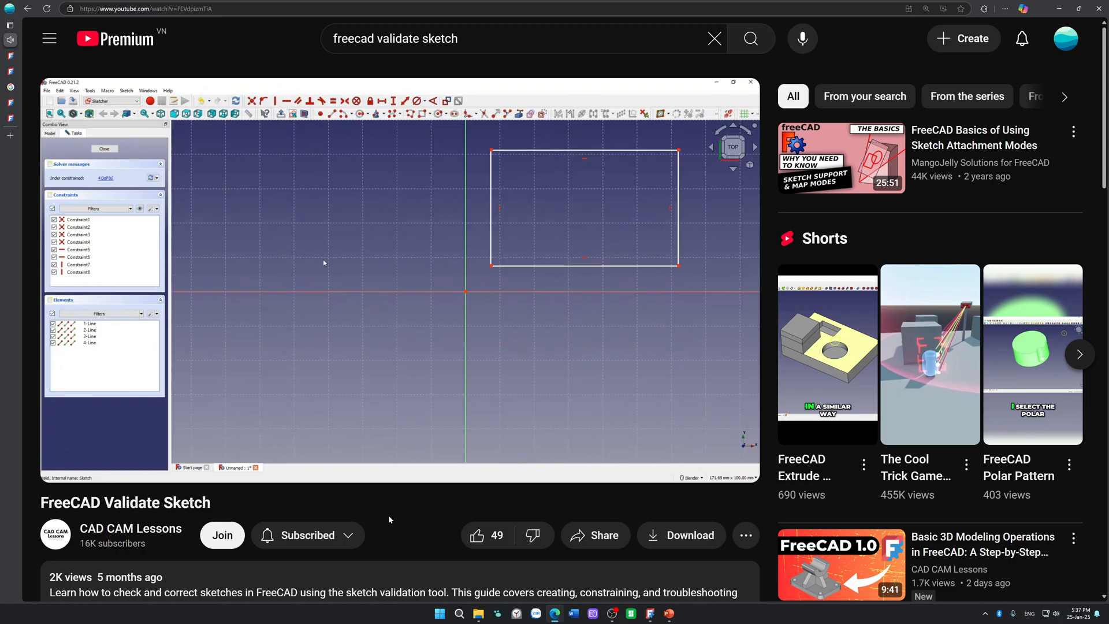
{"action": "key", "text": "Right"}
{"action": "key", "text": "Right"}
{"action": "key", "text": "Right"}
{"action": "key", "text": "Right"}
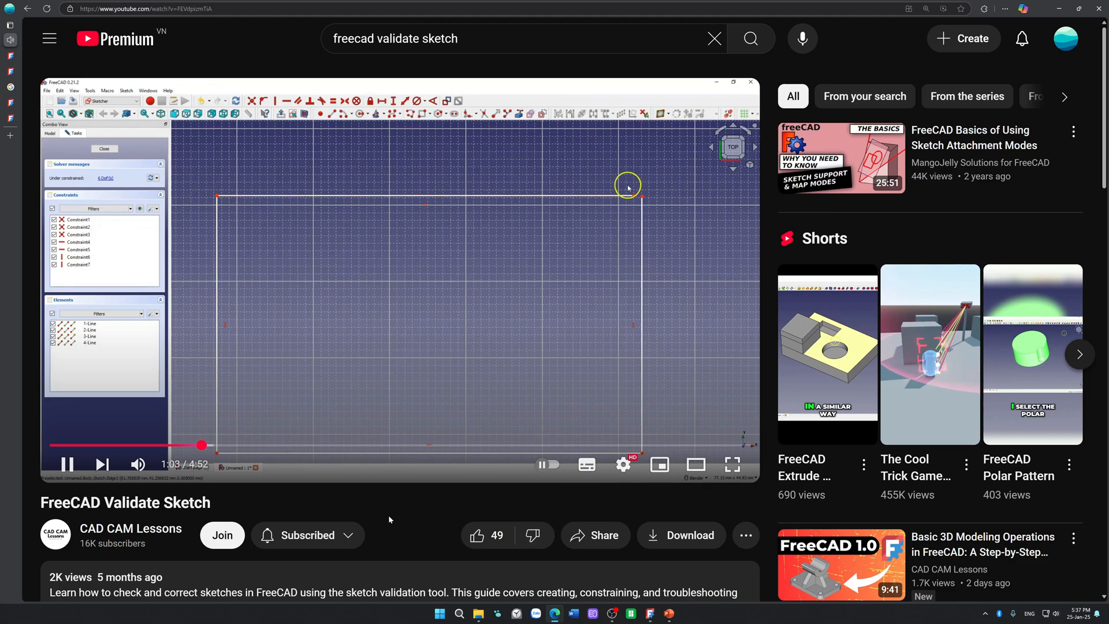
{"action": "key", "text": "Right"}
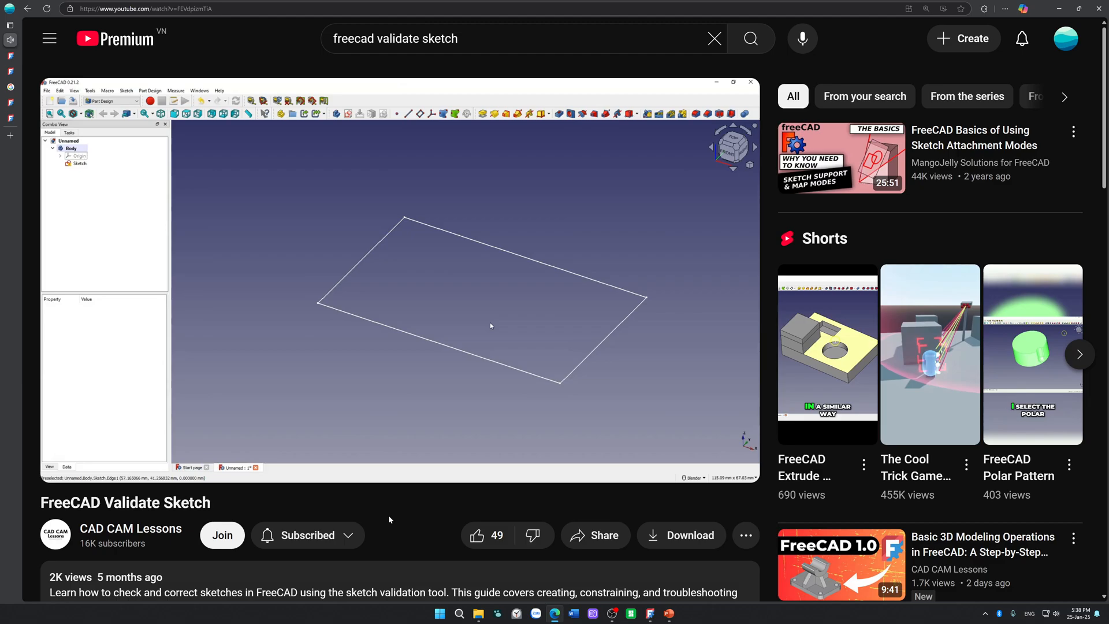
{"action": "key", "text": "Right"}
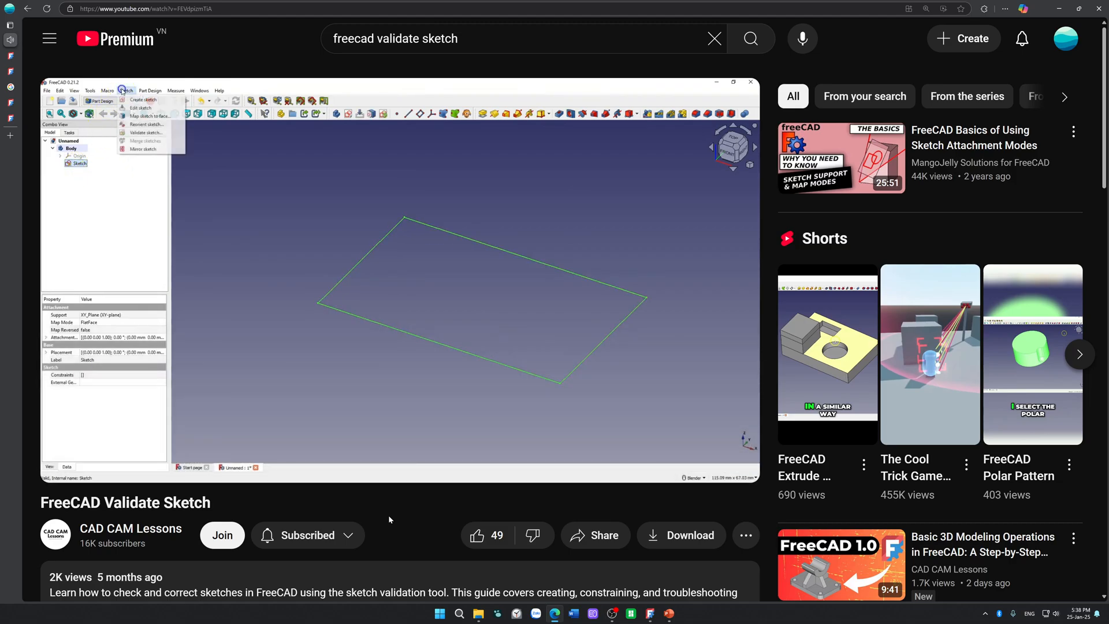
{"action": "left_click", "coordinate": [329, 331]}
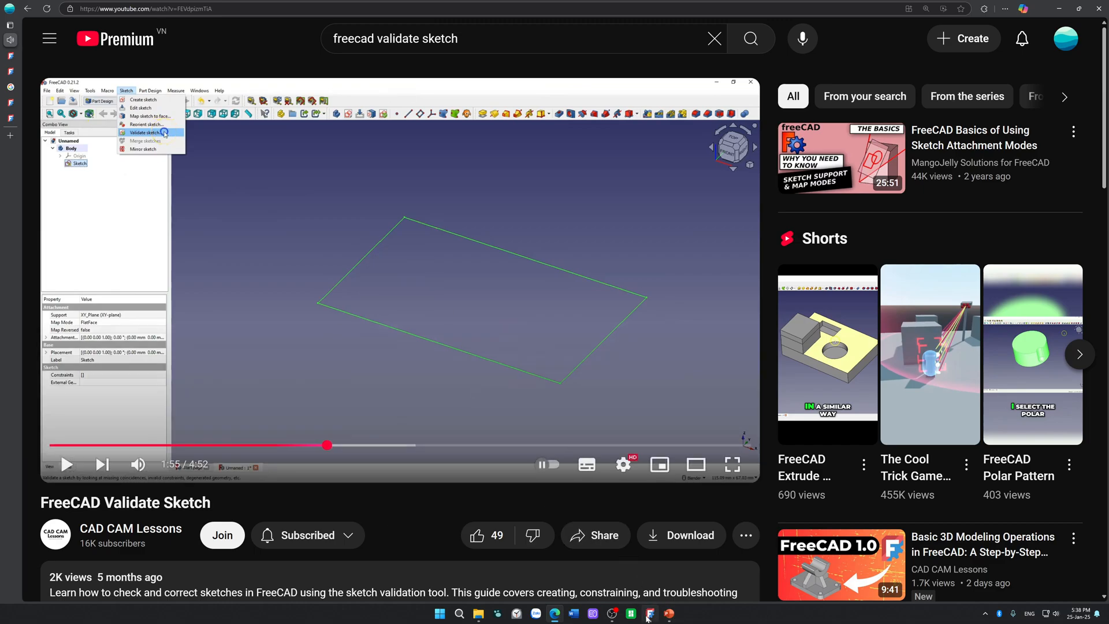
Step: Return to FreeCAD, leave sketch editing and start Validate sketch on the MountingPlate sketch
{"action": "left_click", "coordinate": [650, 613]}
{"action": "left_click", "coordinate": [1007, 55]}
{"action": "left_click", "coordinate": [100, 18]}
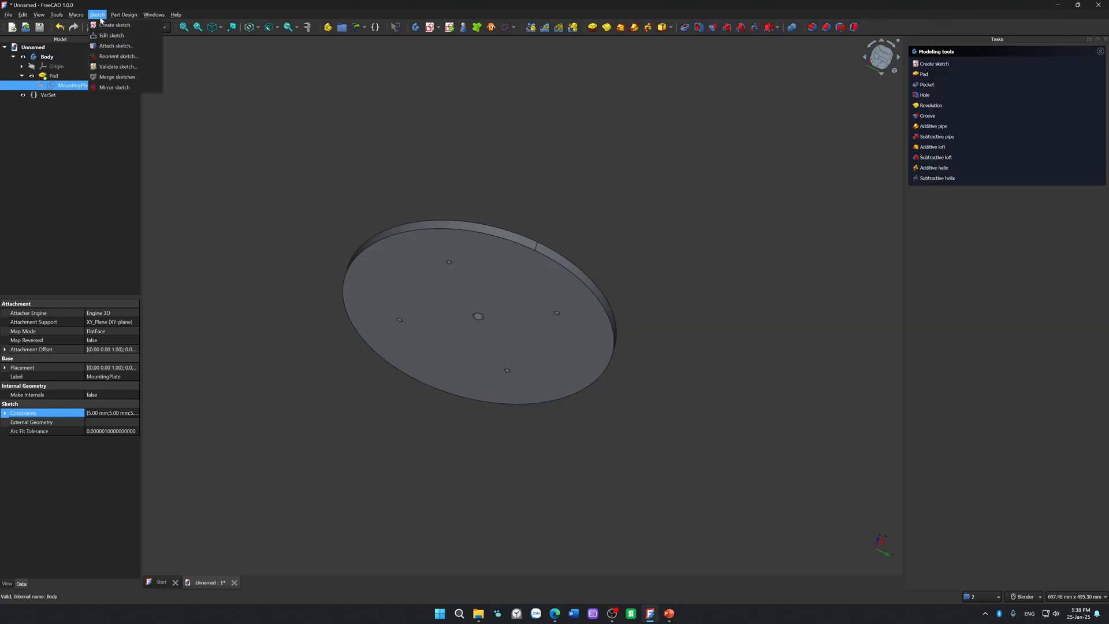
{"action": "left_click", "coordinate": [154, 68]}
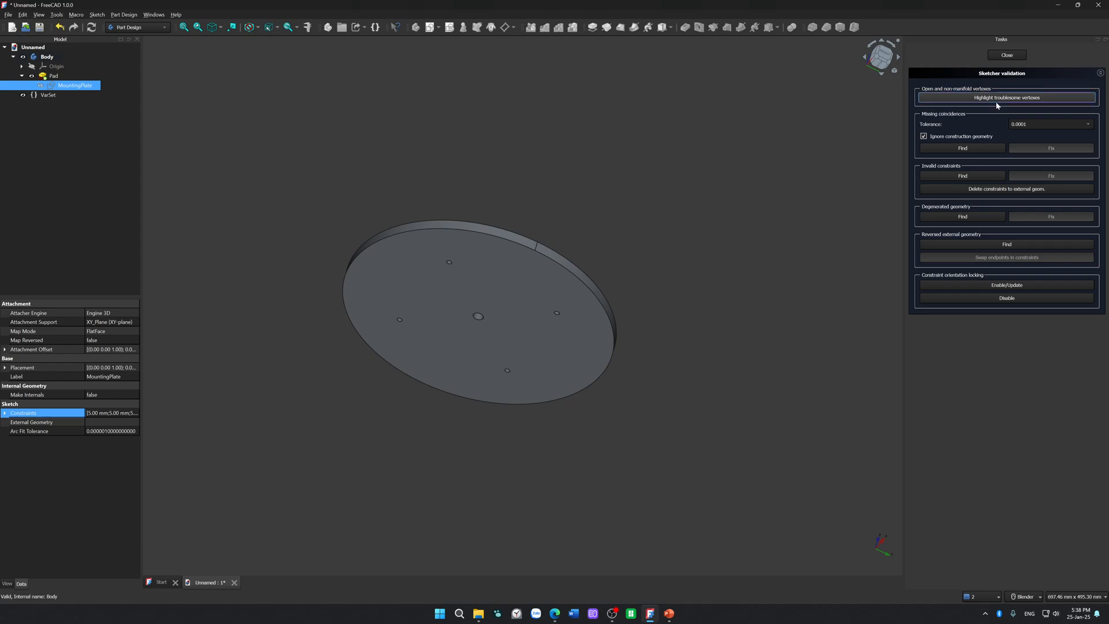
Step: Show the MountingPlate sketch over the pad, inspect it in the 3D view and hide it again
{"action": "left_click", "coordinate": [41, 87]}
{"action": "key", "text": "2"}
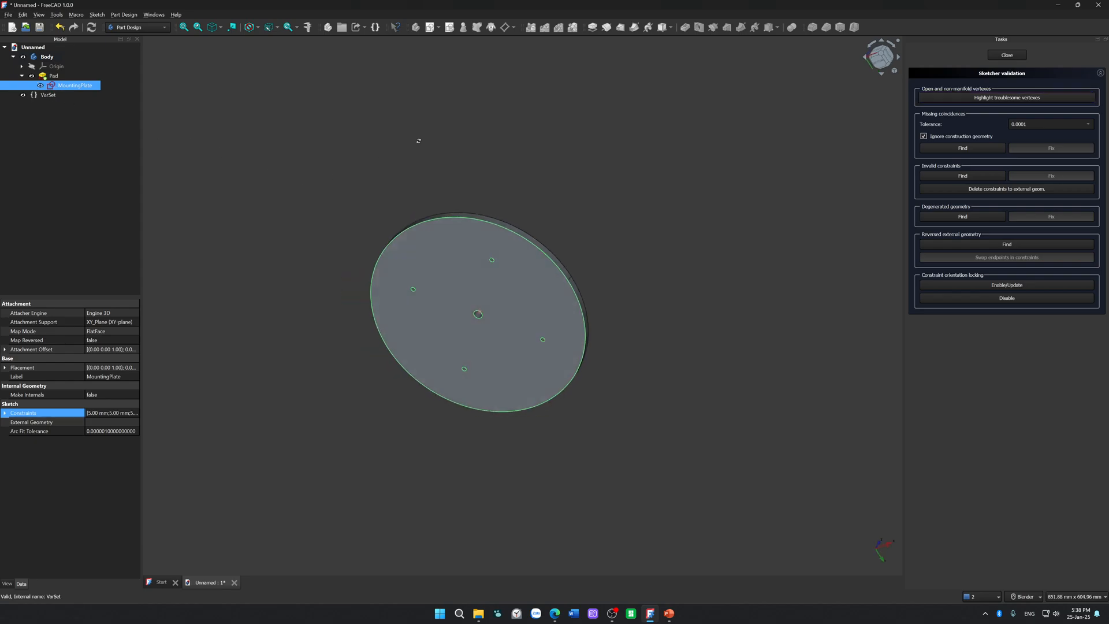
{"action": "left_click", "coordinate": [41, 88]}
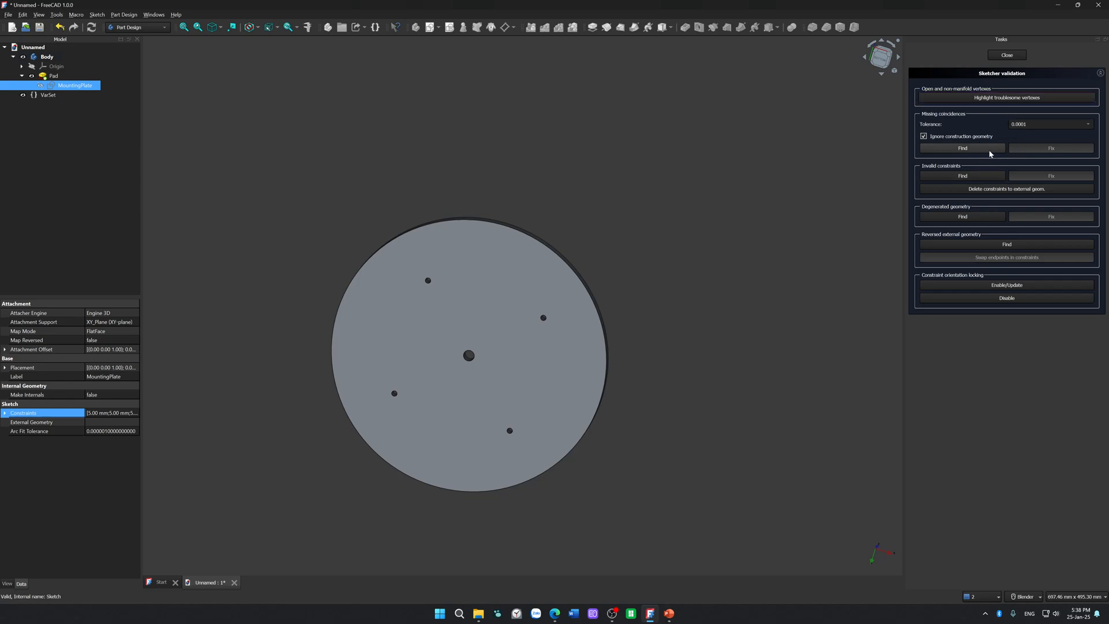
Step: Check the MountingPlate sketch for missing coincidences, invalid constraints, degenerated geometry and reversed external geometry, reviewing the notifications
{"action": "left_click", "coordinate": [971, 148]}
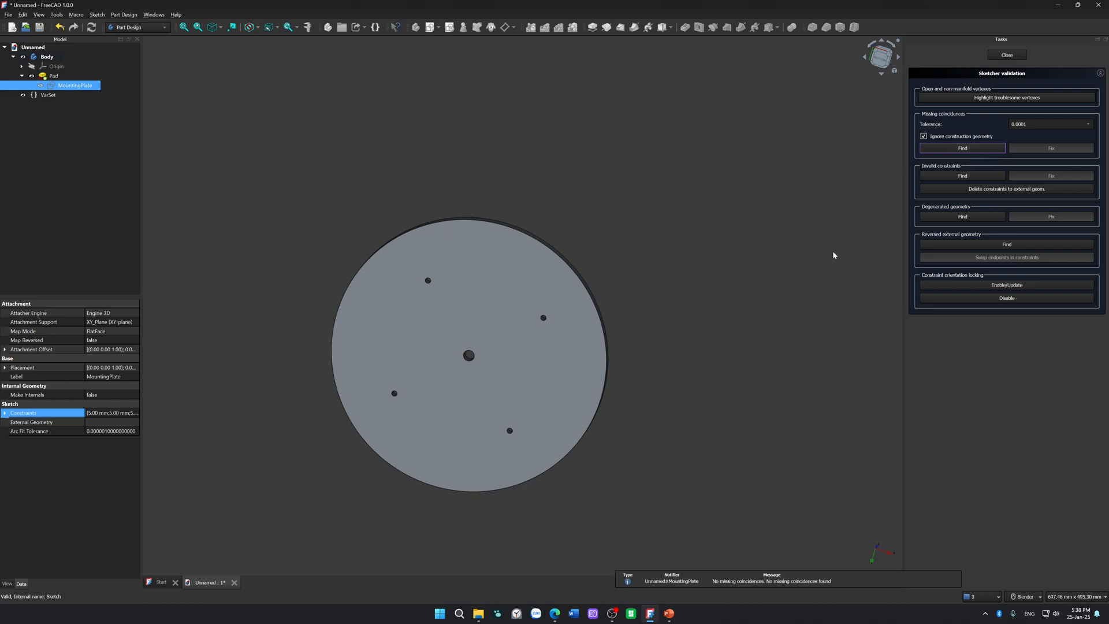
{"action": "left_click", "coordinate": [975, 177]}
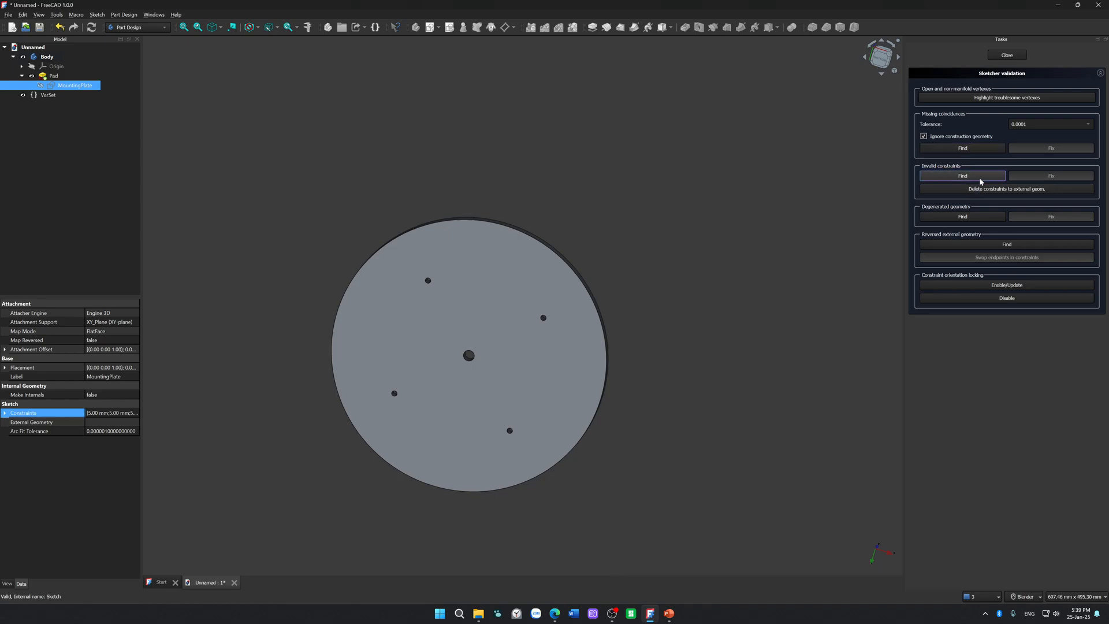
{"action": "left_click", "coordinate": [994, 596]}
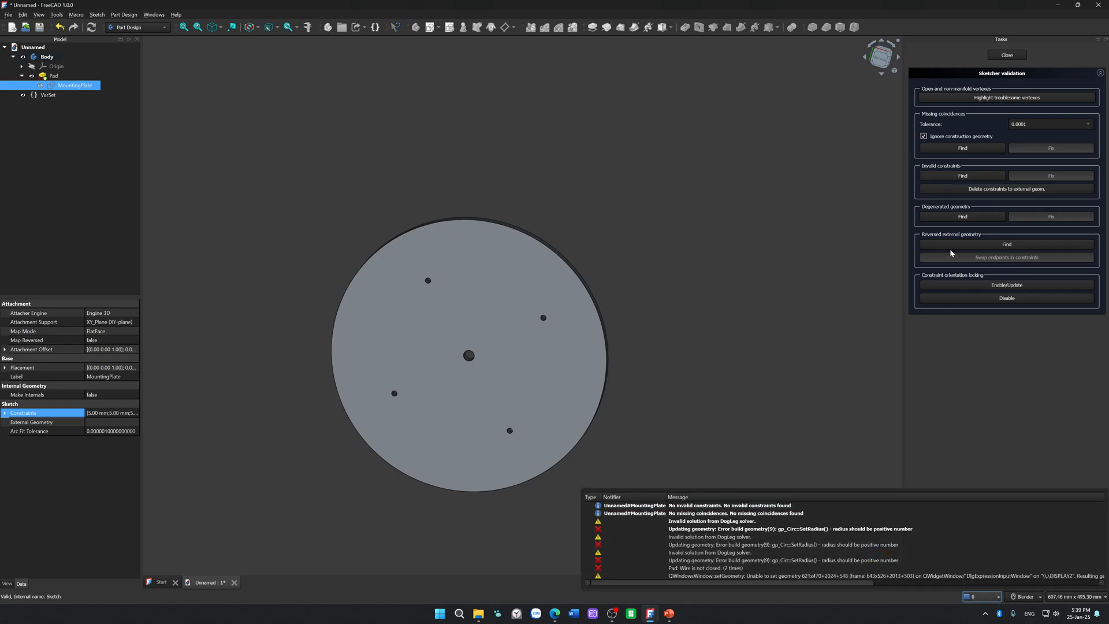
{"action": "left_click", "coordinate": [939, 217]}
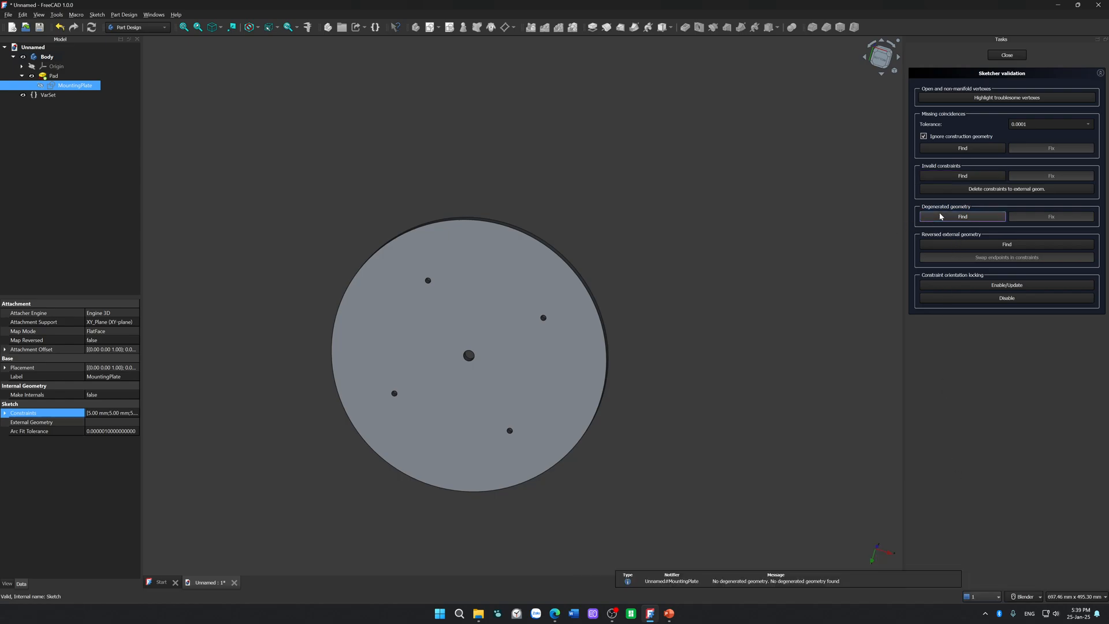
{"action": "left_click", "coordinate": [947, 245]}
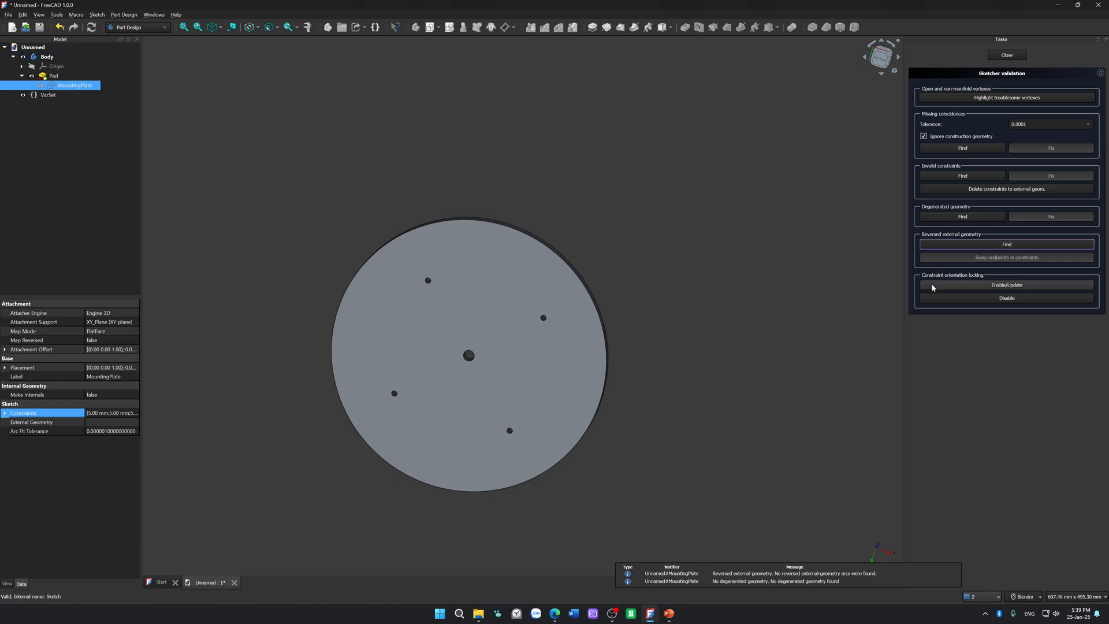
Step: Highlight the sketch's troublesome vertexes, check the notifications and clear the selection
{"action": "left_click", "coordinate": [976, 102]}
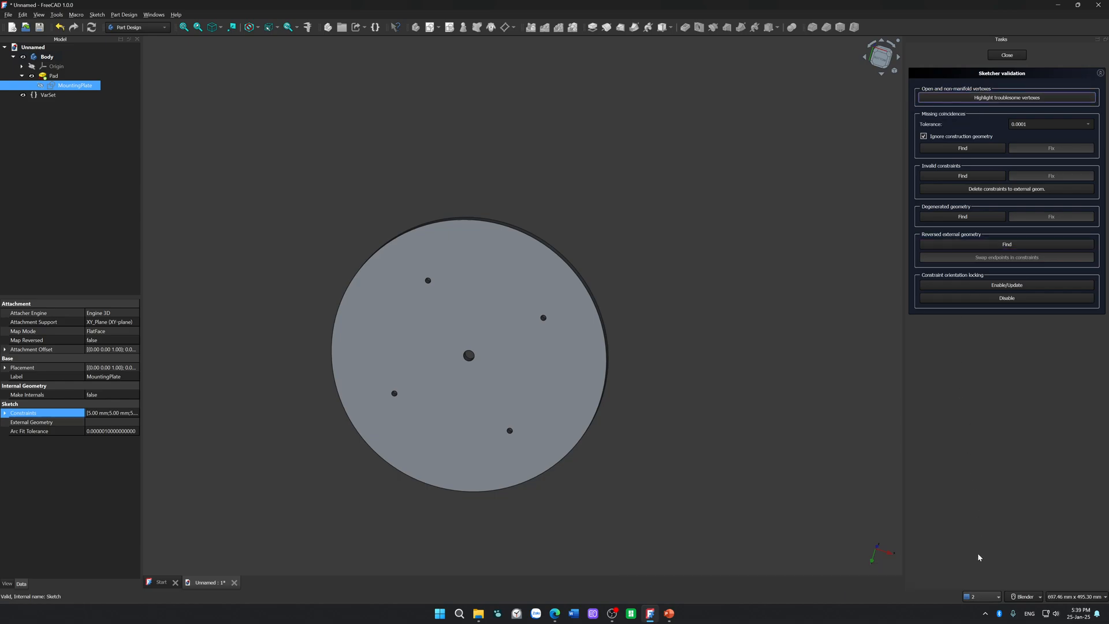
{"action": "left_click", "coordinate": [988, 604]}
{"action": "left_click", "coordinate": [730, 371]}
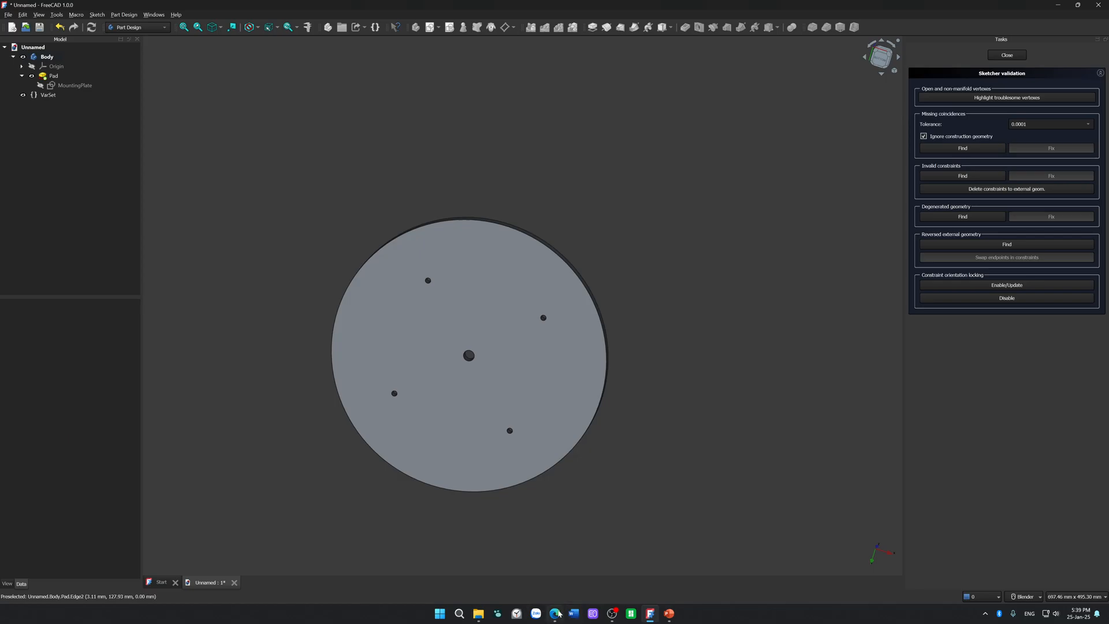
Step: Switch to the browser, watch the video's sketch validation demonstration in full screen, pause it and exit full screen
{"action": "left_click", "coordinate": [555, 614]}
{"action": "left_click", "coordinate": [584, 327]}
{"action": "left_click", "coordinate": [733, 467]}
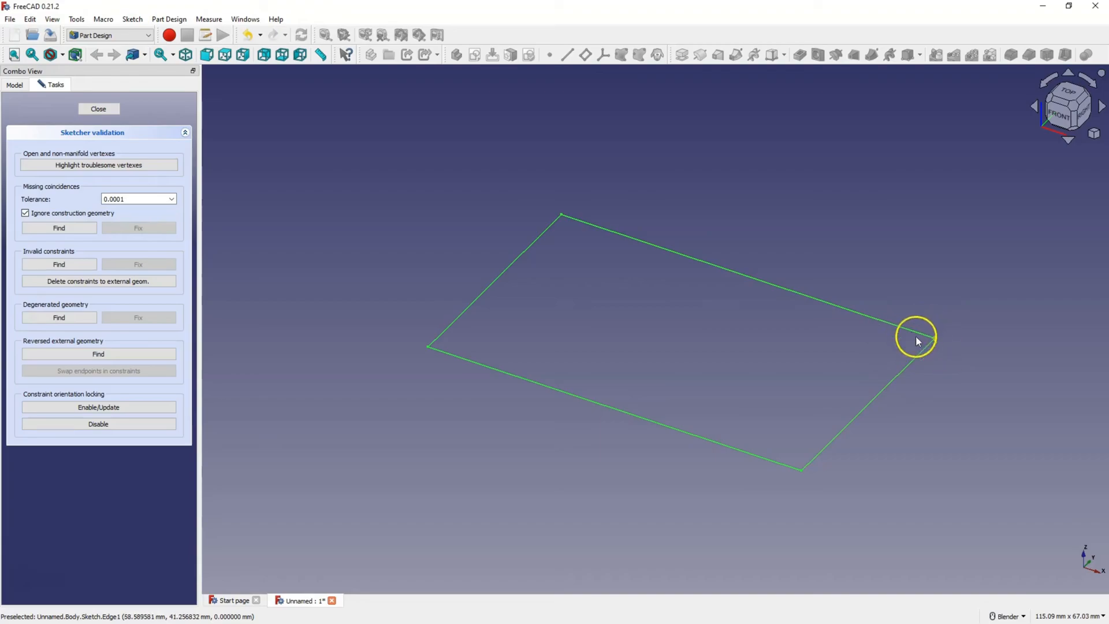
{"action": "left_click", "coordinate": [109, 110]}
{"action": "double_click", "coordinate": [45, 131]}
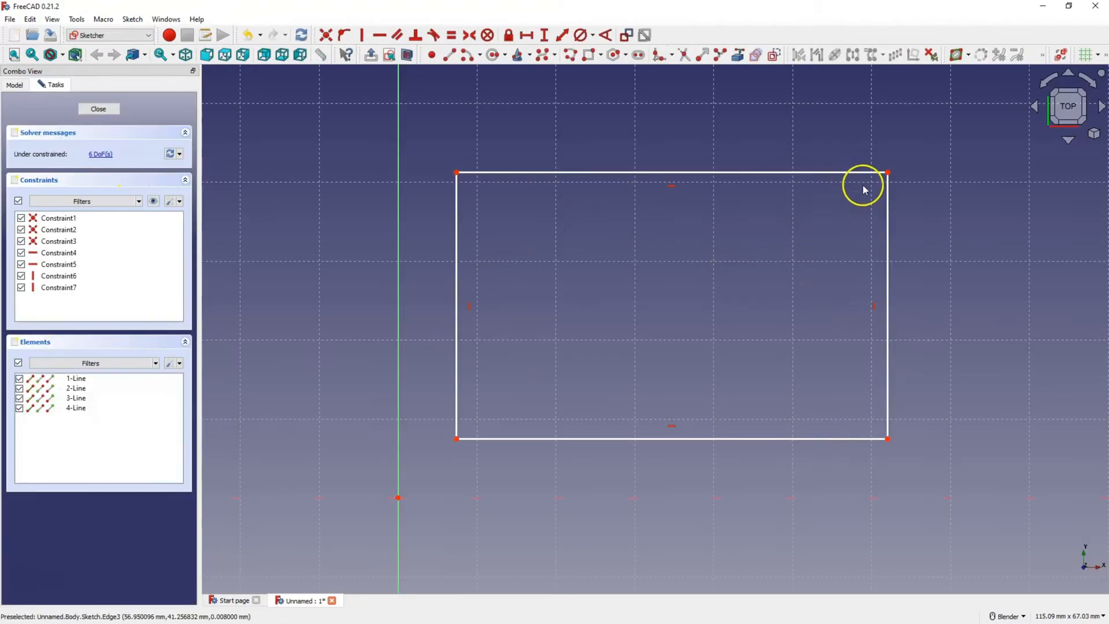
{"action": "scroll", "coordinate": [874, 164], "scroll_direction": "up", "scroll_amount": 5}
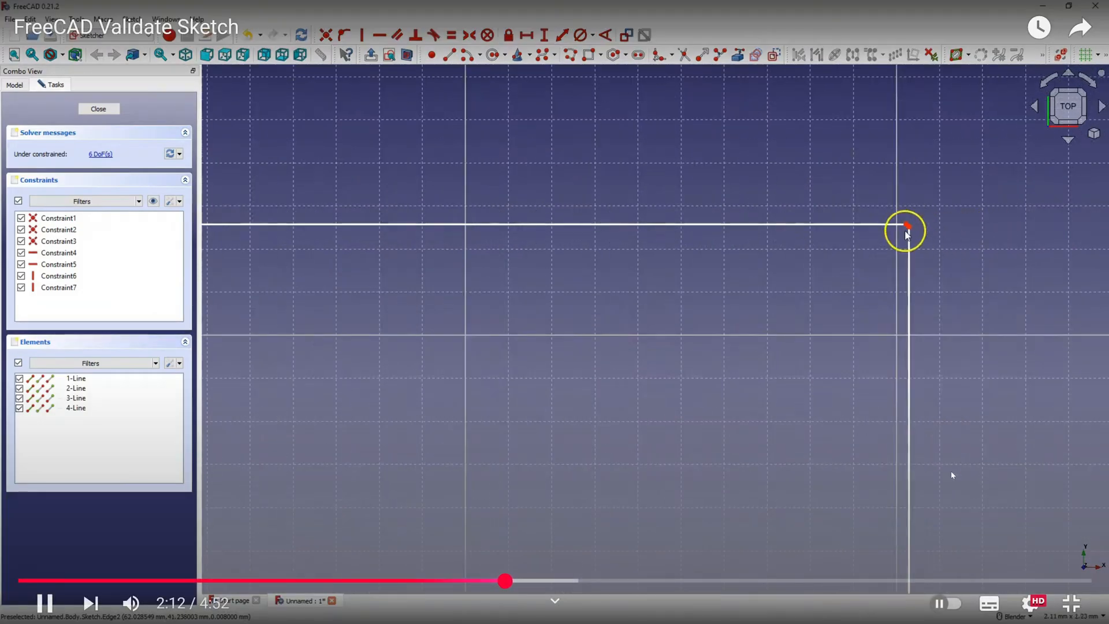
{"action": "left_click", "coordinate": [951, 469]}
{"action": "left_click", "coordinate": [1089, 610]}
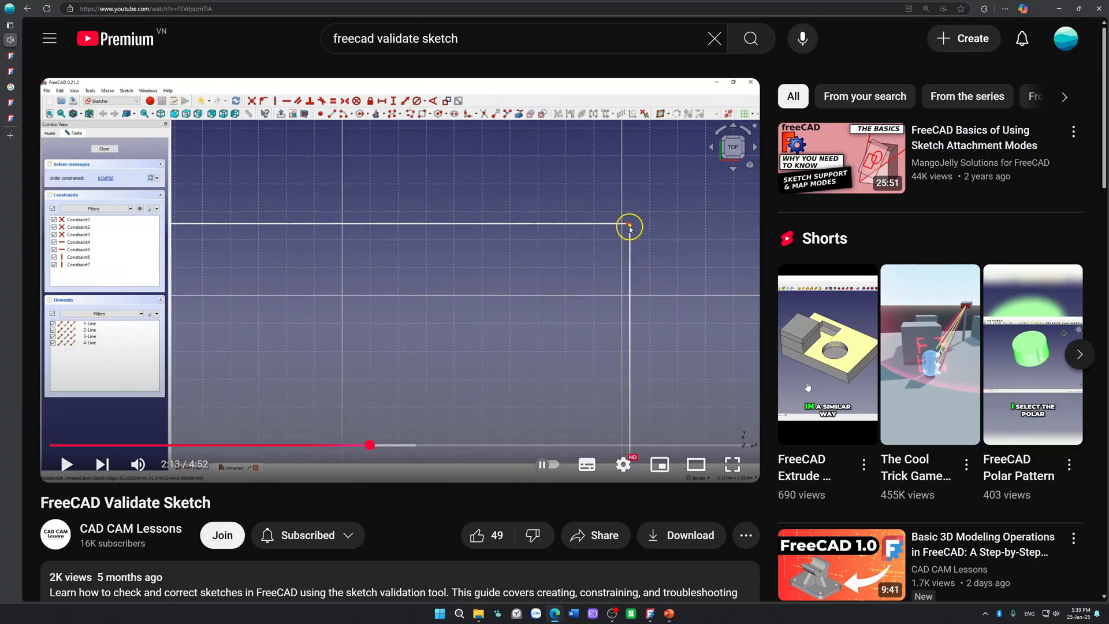
Step: Return to FreeCAD, hide the Pad and show the MountingPlate sketch to inspect it for highlighted troublesome vertexes
{"action": "left_click", "coordinate": [650, 616]}
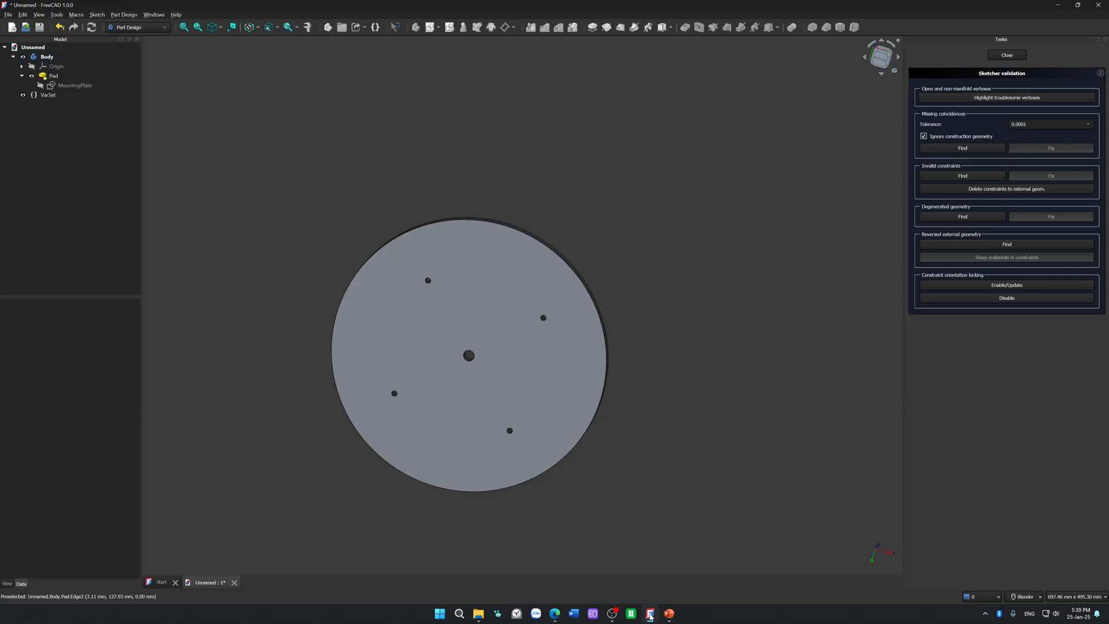
{"action": "left_click", "coordinate": [949, 98]}
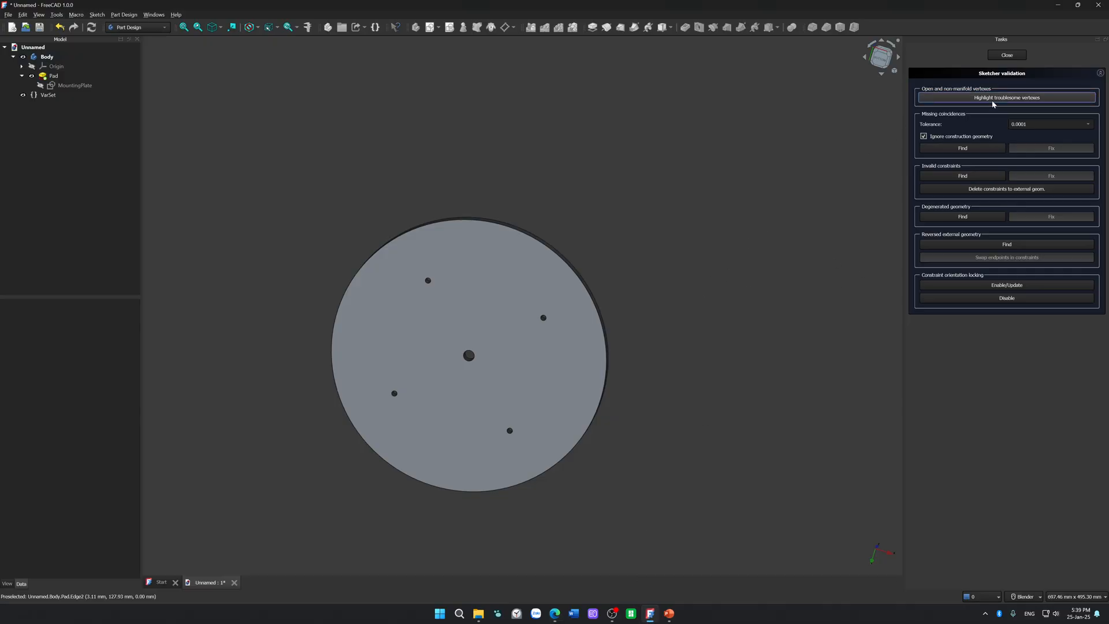
{"action": "left_click", "coordinate": [53, 77]}
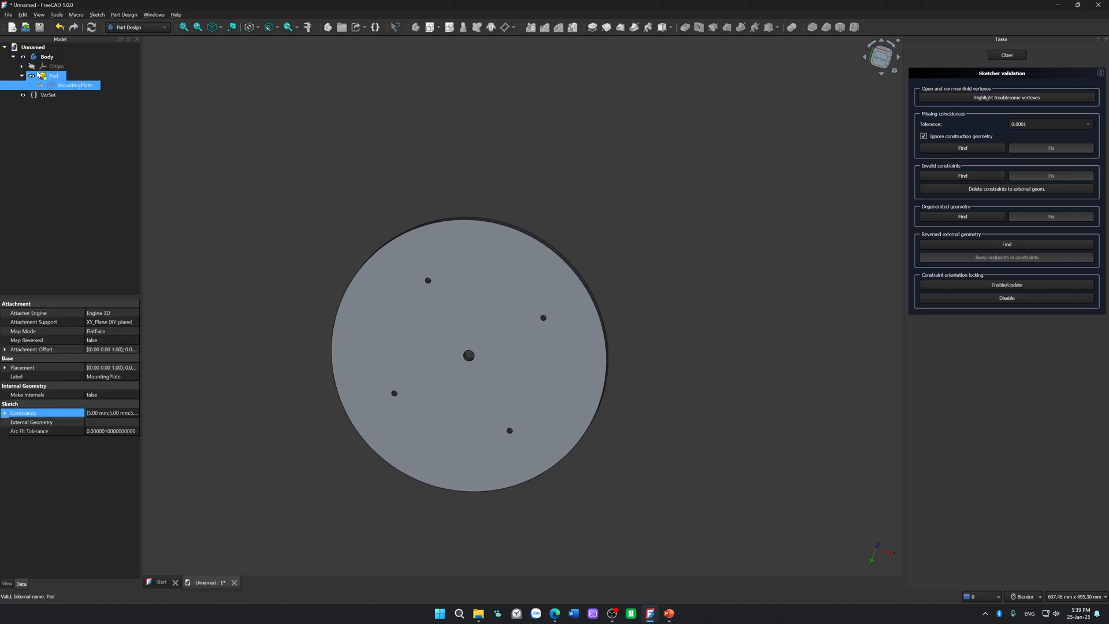
{"action": "key", "text": "space"}
{"action": "left_click", "coordinate": [40, 85]}
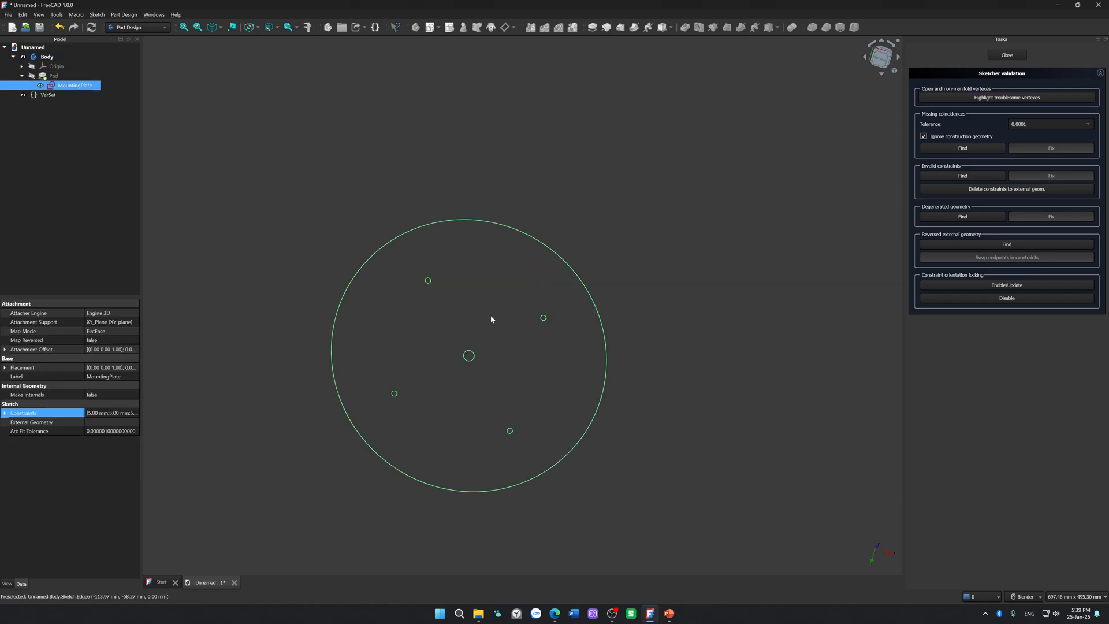
{"action": "scroll", "coordinate": [447, 324], "scroll_direction": "up", "scroll_amount": 4}
{"action": "scroll", "coordinate": [498, 321], "scroll_direction": "down", "scroll_amount": 1}
{"action": "middle_click_drag", "start_coordinate": [504, 317], "coordinate": [520, 250], "text": "shift"}
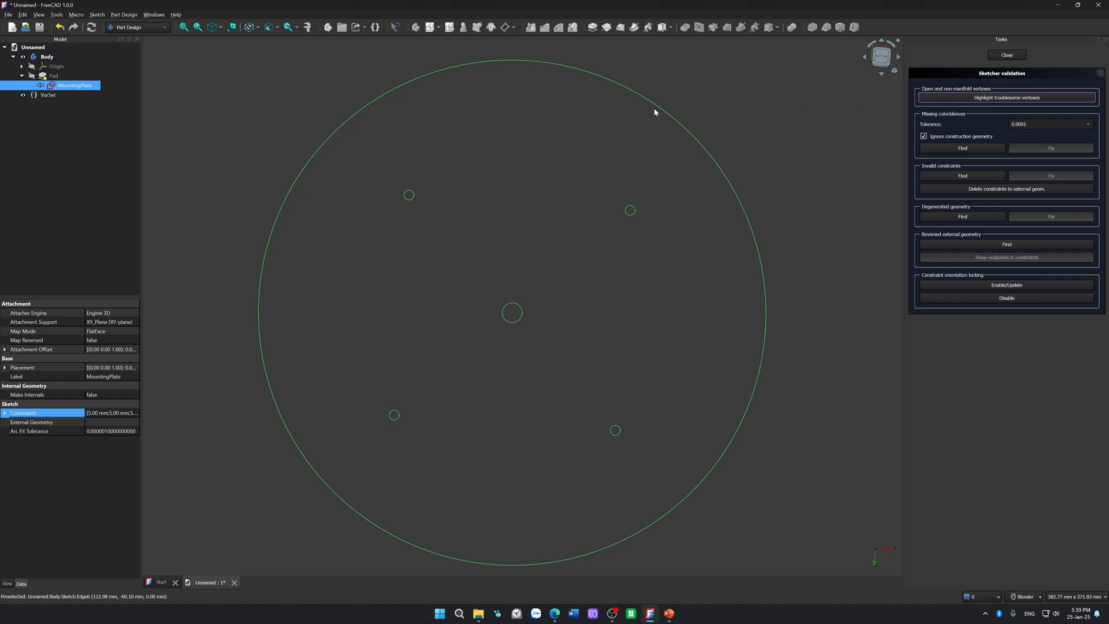
Step: Close the sketch validation and reopen the MountingPlate sketch for editing
{"action": "double_click", "coordinate": [83, 87]}
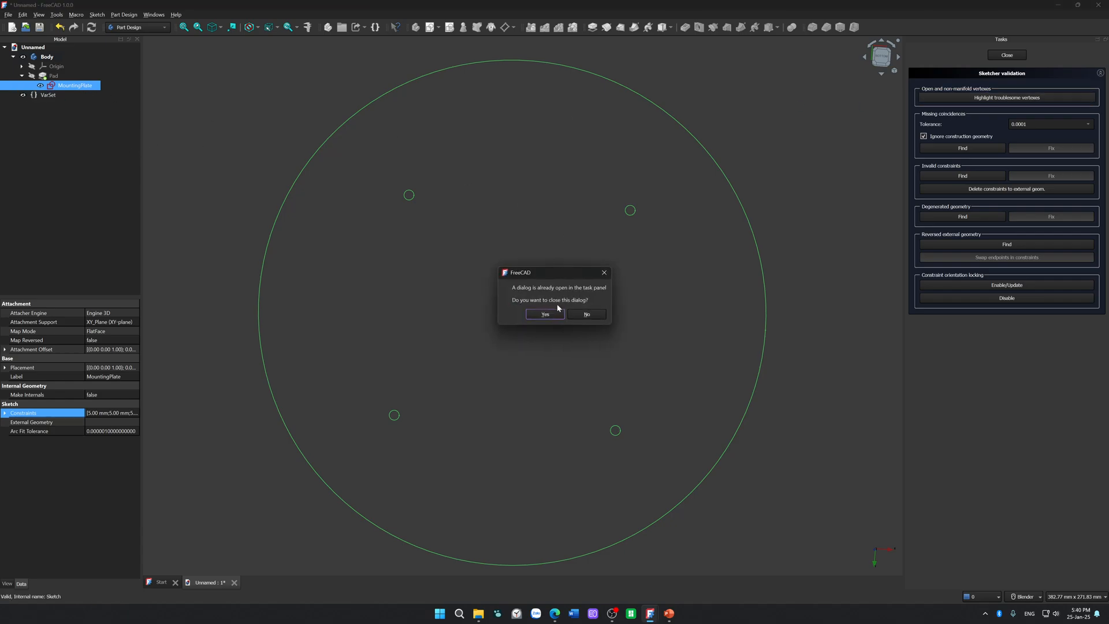
{"action": "left_click", "coordinate": [550, 313]}
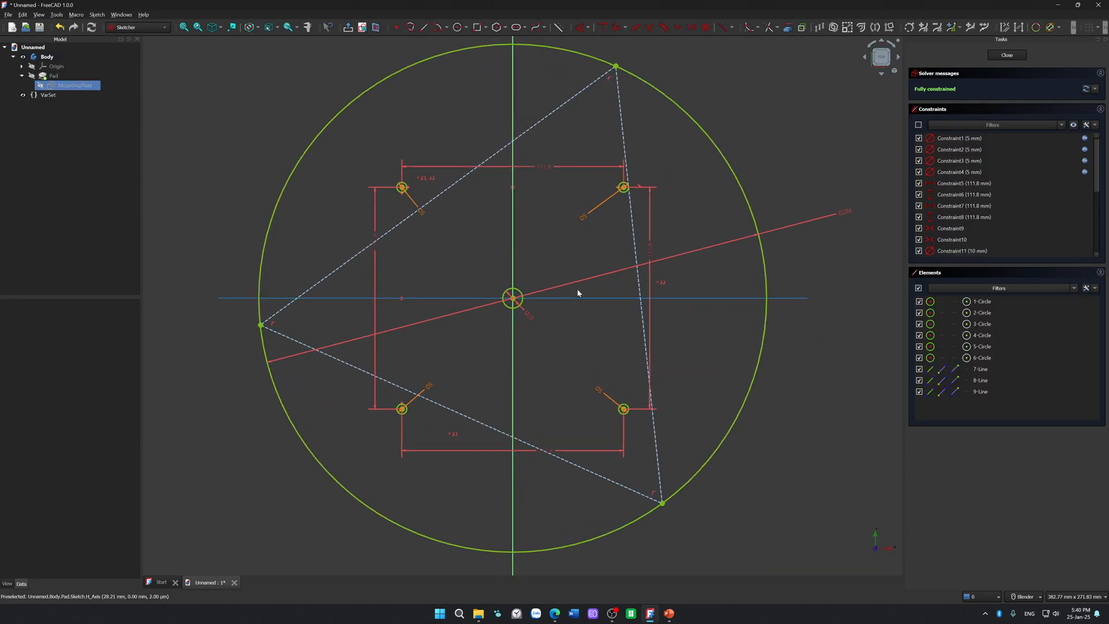
{"action": "scroll", "coordinate": [586, 281], "scroll_direction": "down", "scroll_amount": 6}
{"action": "scroll", "coordinate": [650, 394], "scroll_direction": "up", "scroll_amount": 6}
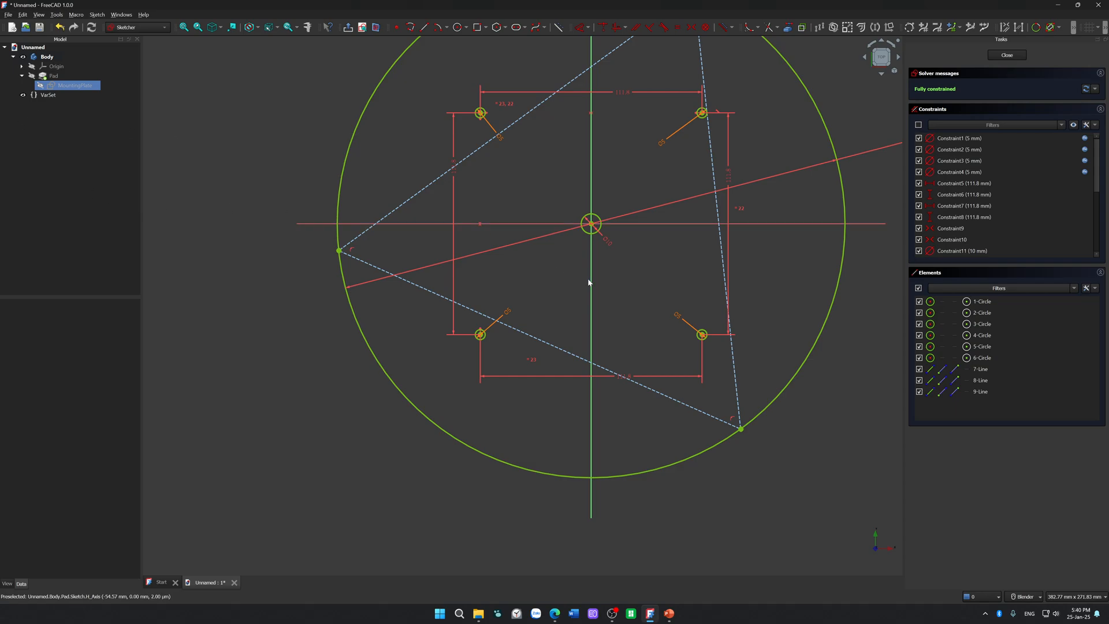
Step: Switch to the browser and search the web for "freecad triangle in a circle gotch" in a new tab
{"action": "left_click", "coordinate": [743, 428]}
{"action": "left_click", "coordinate": [768, 440]}
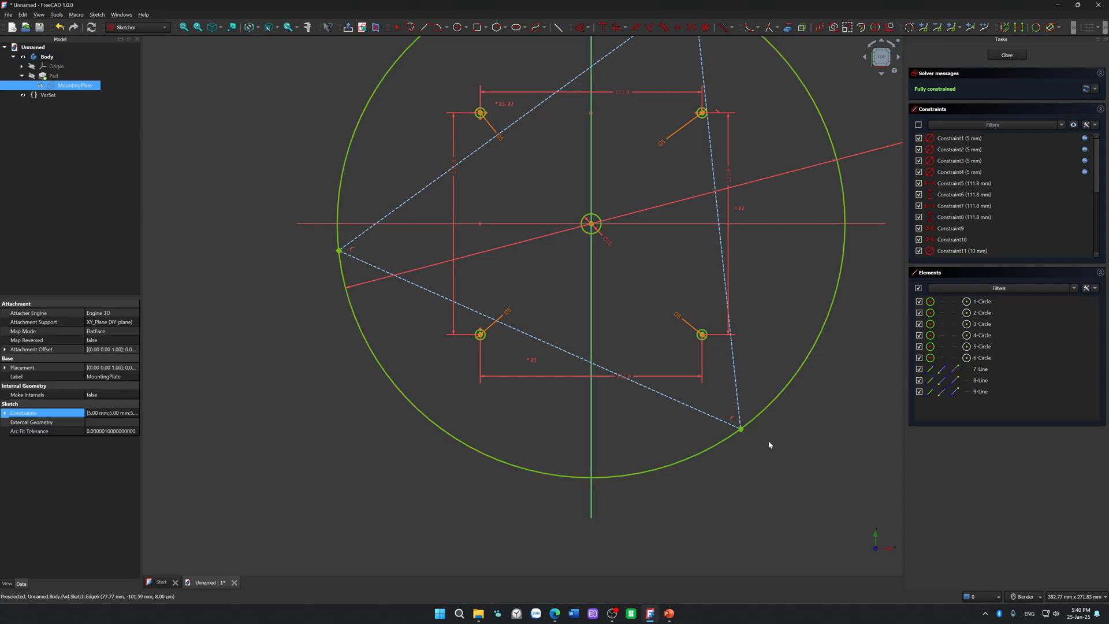
{"action": "left_click", "coordinate": [555, 613]}
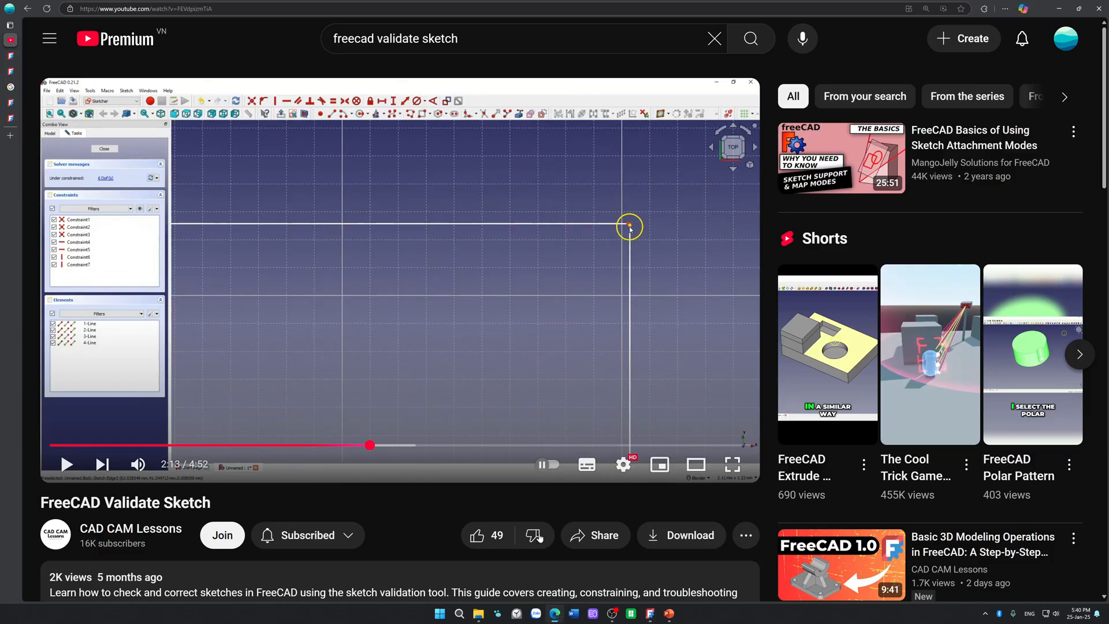
{"action": "left_click", "coordinate": [12, 141]}
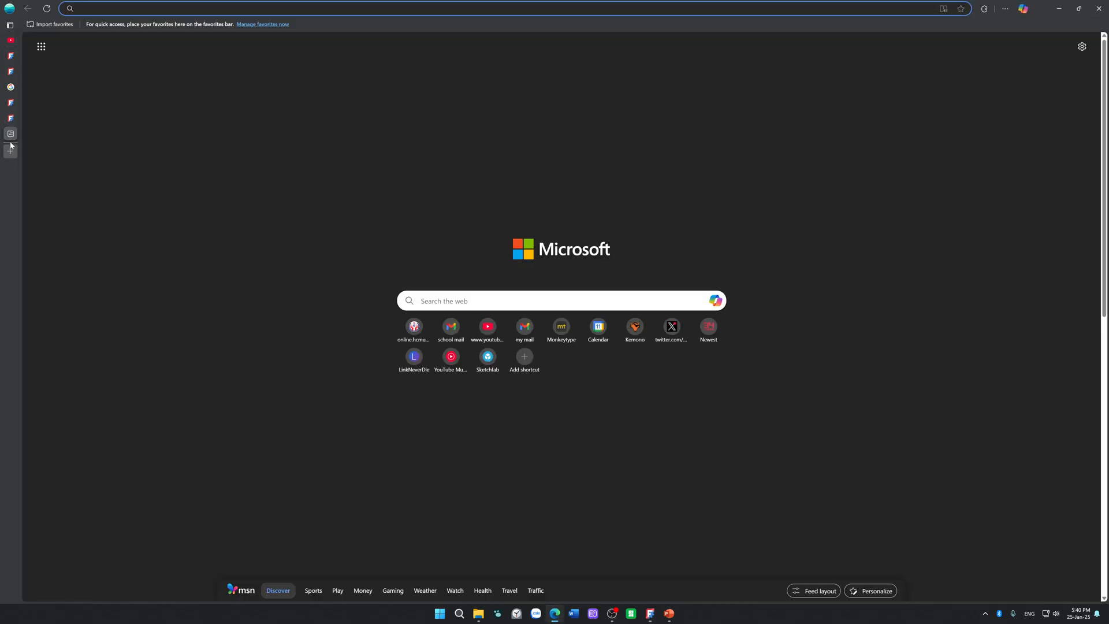
{"action": "type", "text": "freecad triangle in "}
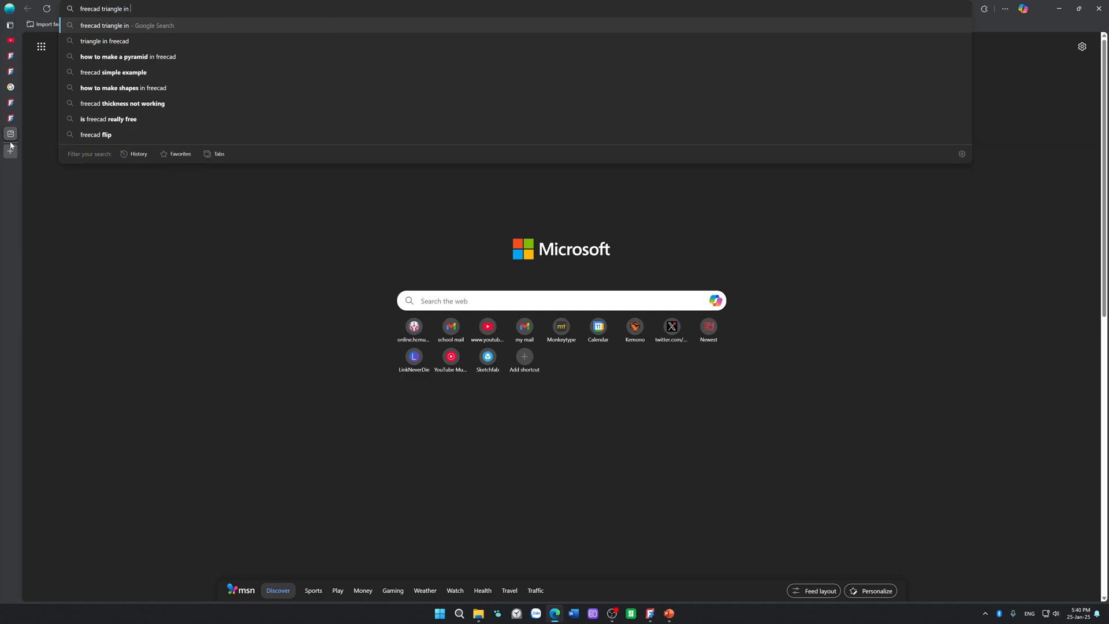
{"action": "type", "text": "a circle gotch"}
{"action": "key", "text": "Return"}
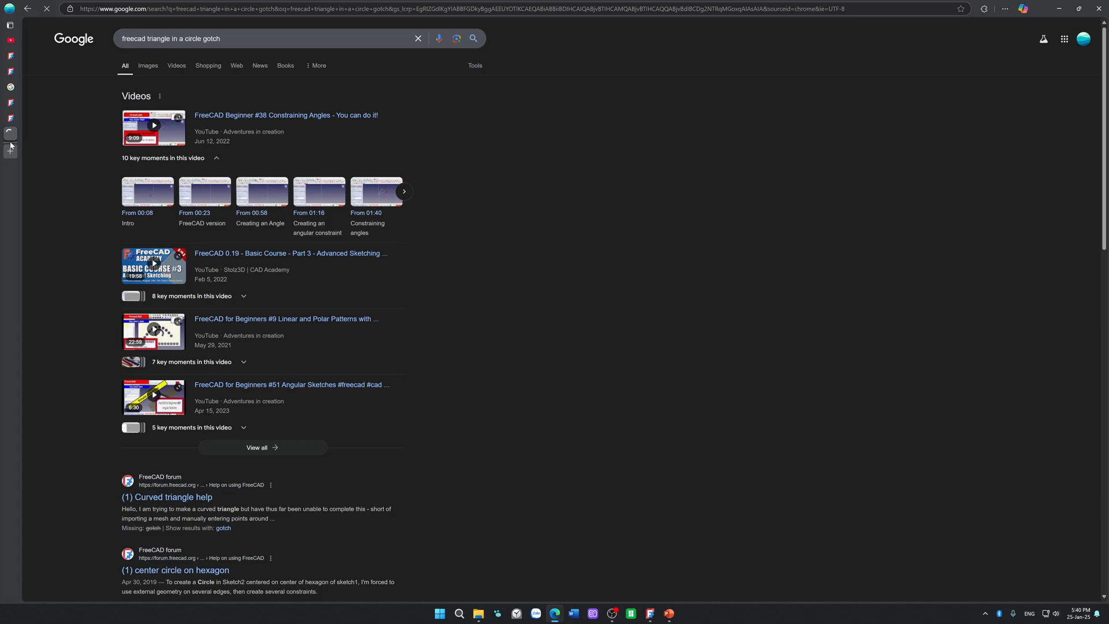
Step: Revise the web search to "freecad triangle in a circle error"
{"action": "left_click", "coordinate": [283, 38]}
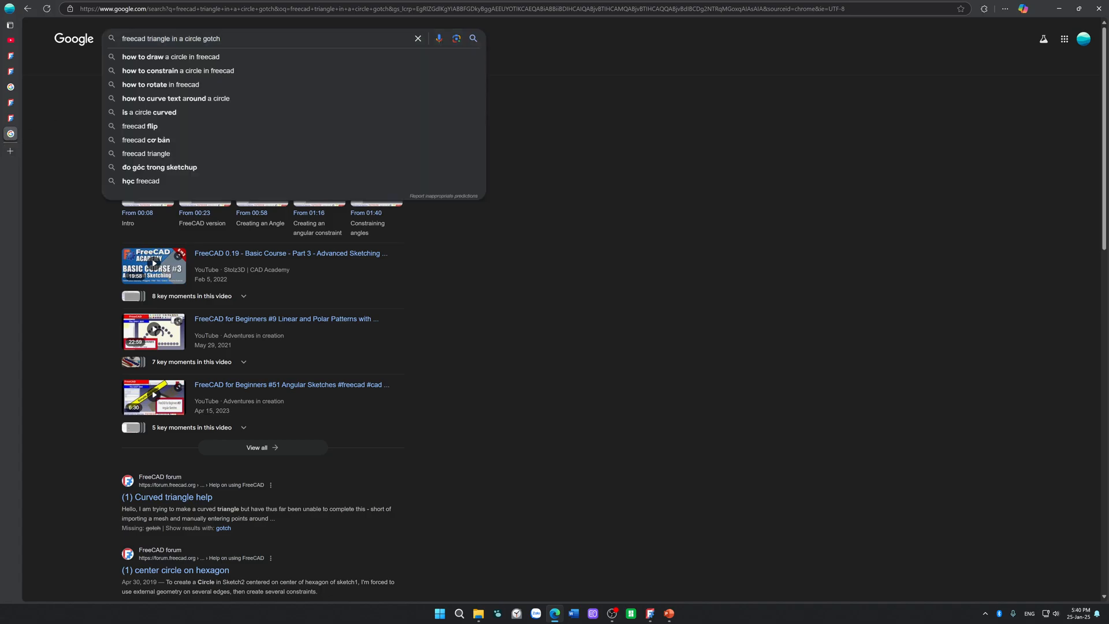
{"action": "key", "text": "BackSpace"}
{"action": "key", "text": "BackSpace"}
{"action": "key", "text": "BackSpace"}
{"action": "key", "text": "BackSpace"}
{"action": "key", "text": "BackSpace"}
{"action": "type", "text": "e"}
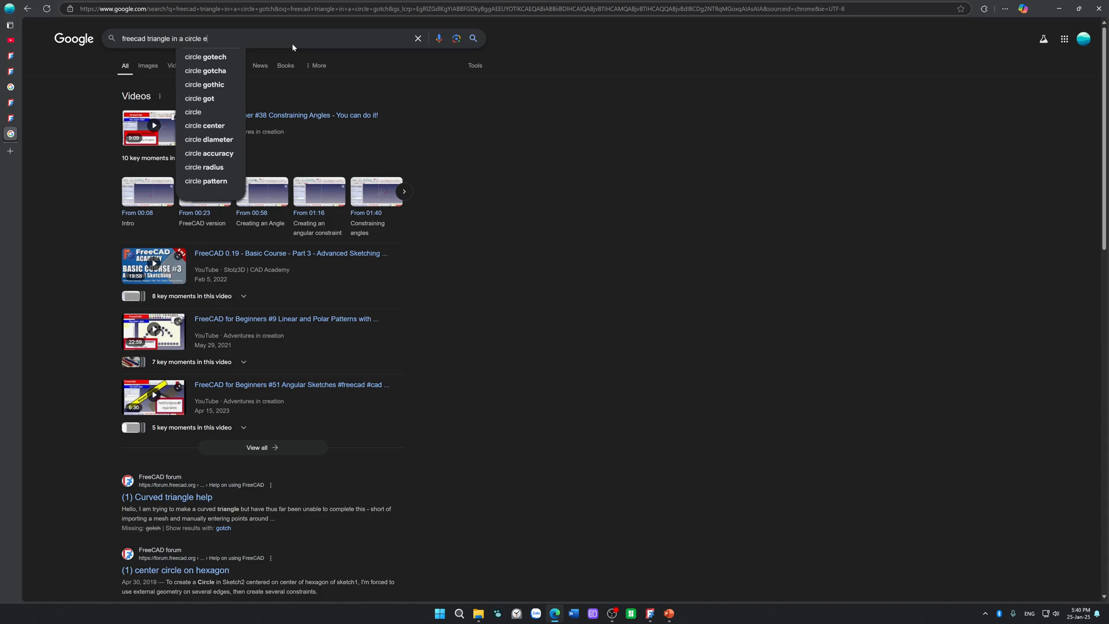
{"action": "type", "text": "rror"}
{"action": "key", "text": "Return"}
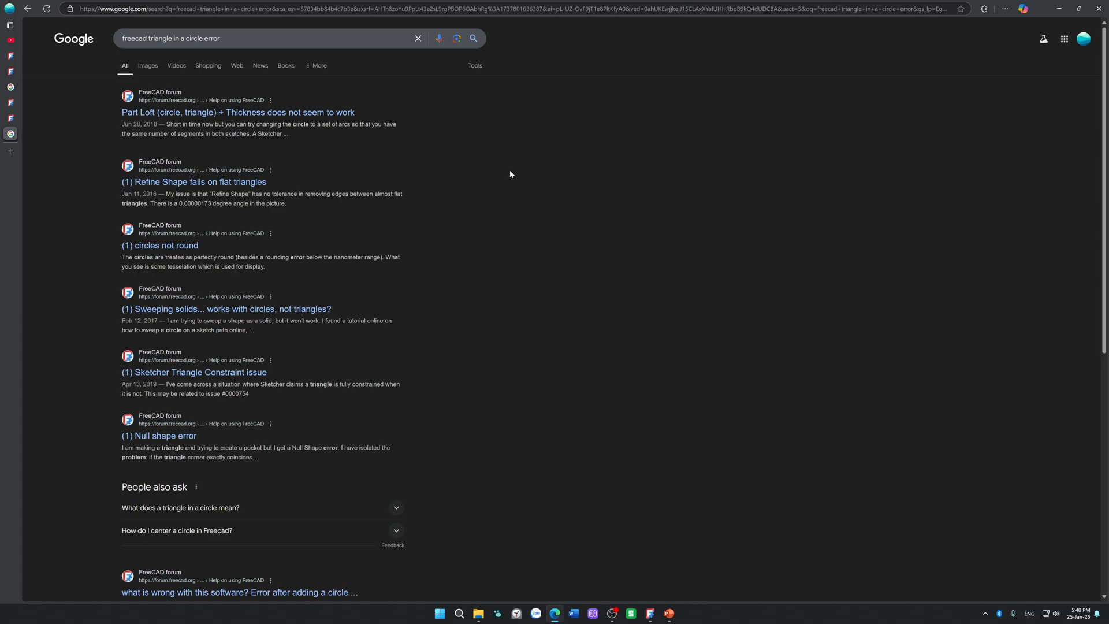
Step: Open the FreeCAD forum thread "circles not round" in a separate tab and read its replies on circle precision and tessellation
{"action": "middle_click", "coordinate": [173, 246]}
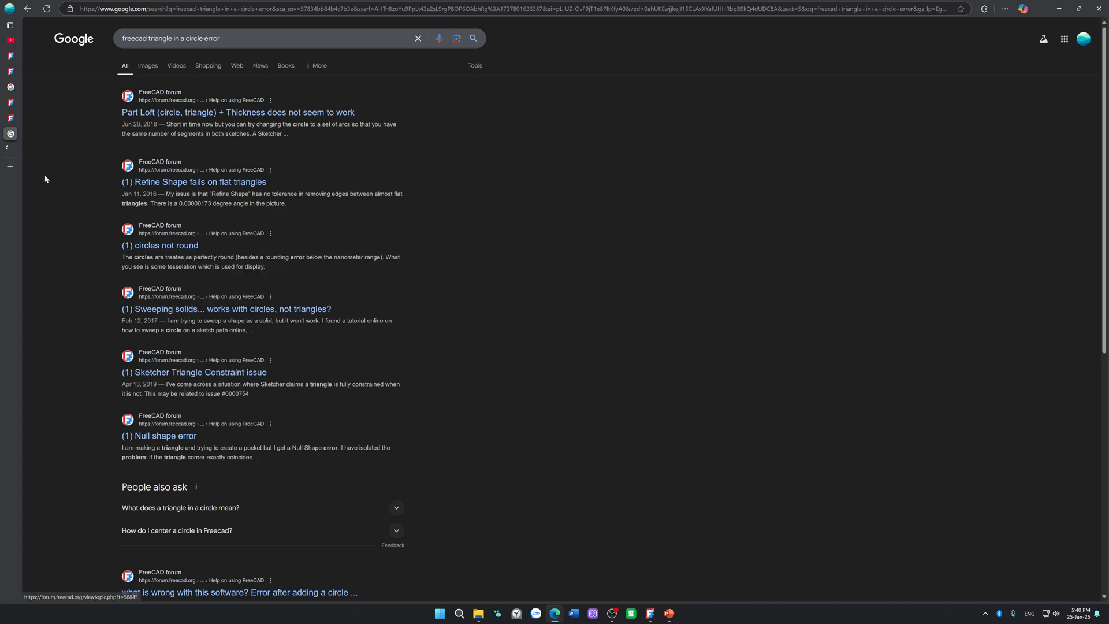
{"action": "left_click", "coordinate": [17, 150]}
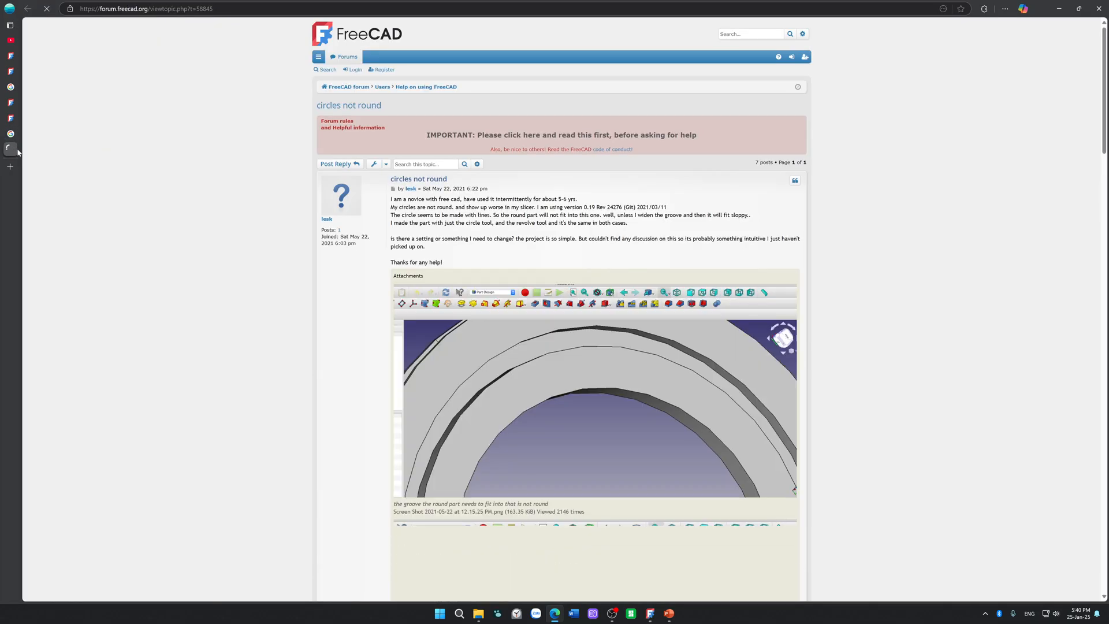
{"action": "scroll", "coordinate": [227, 223], "scroll_direction": "down", "scroll_amount": 10}
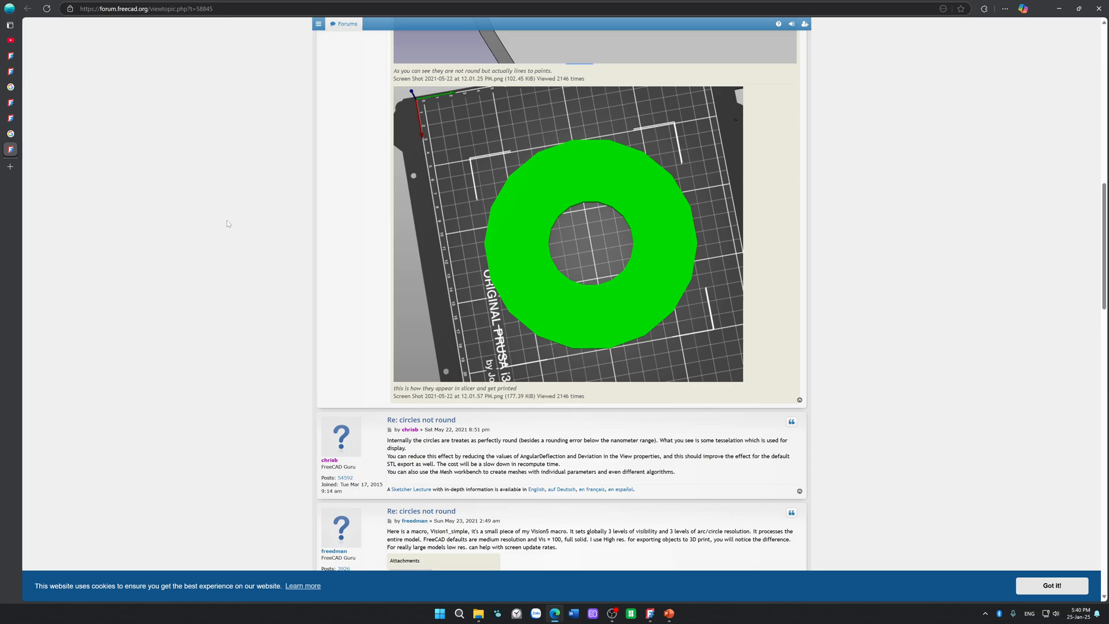
{"action": "scroll", "coordinate": [227, 223], "scroll_direction": "down", "scroll_amount": 1}
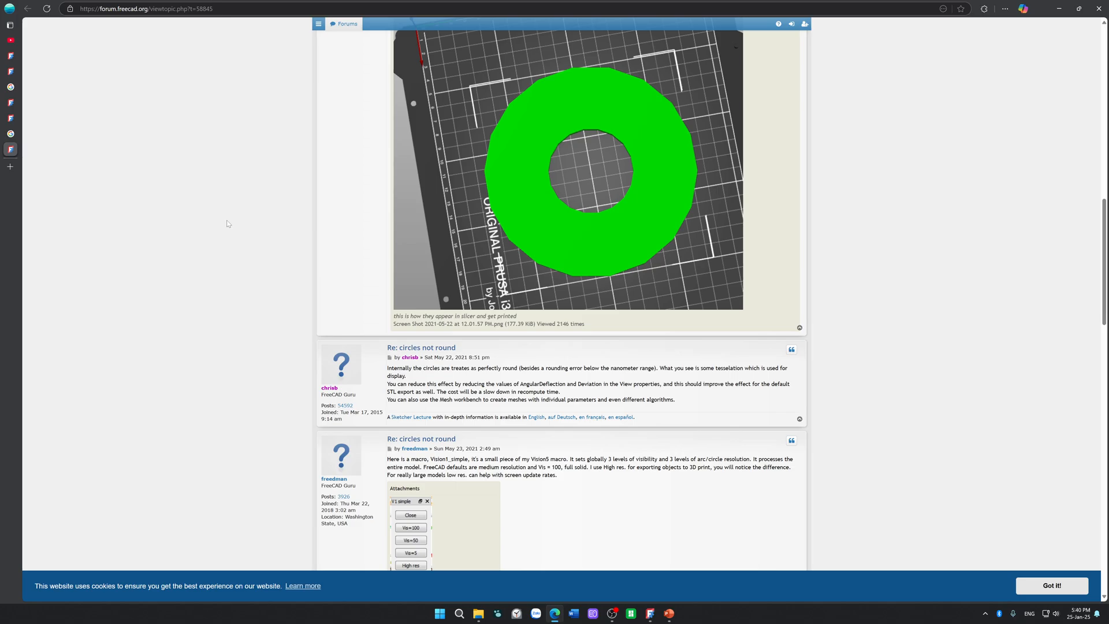
{"action": "scroll", "coordinate": [227, 223], "scroll_direction": "down", "scroll_amount": 5}
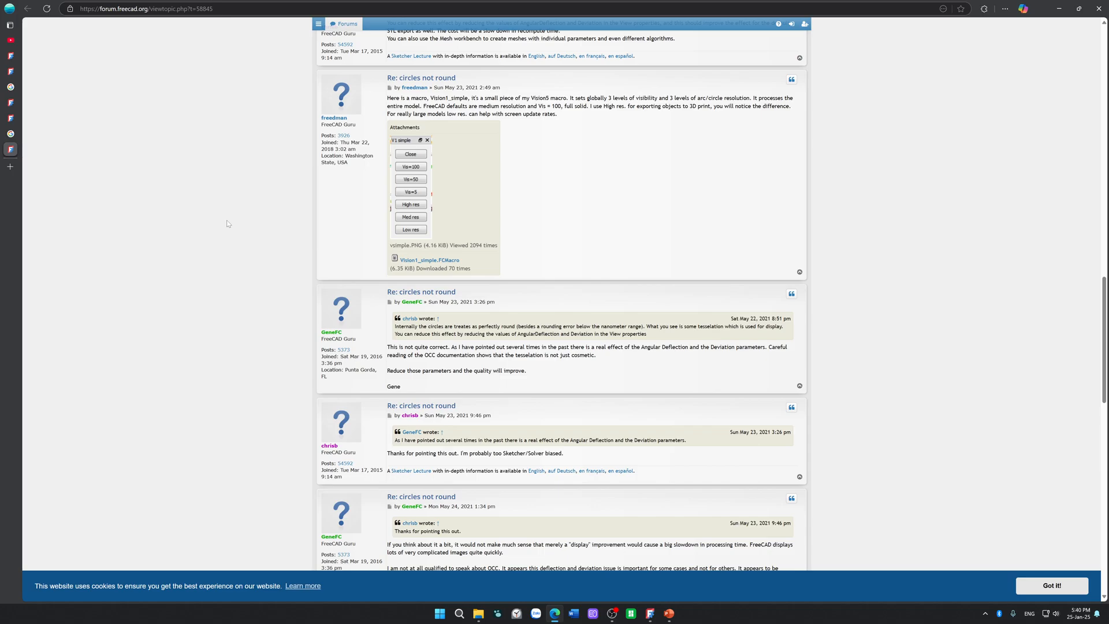
{"action": "scroll", "coordinate": [227, 223], "scroll_direction": "down", "scroll_amount": 1}
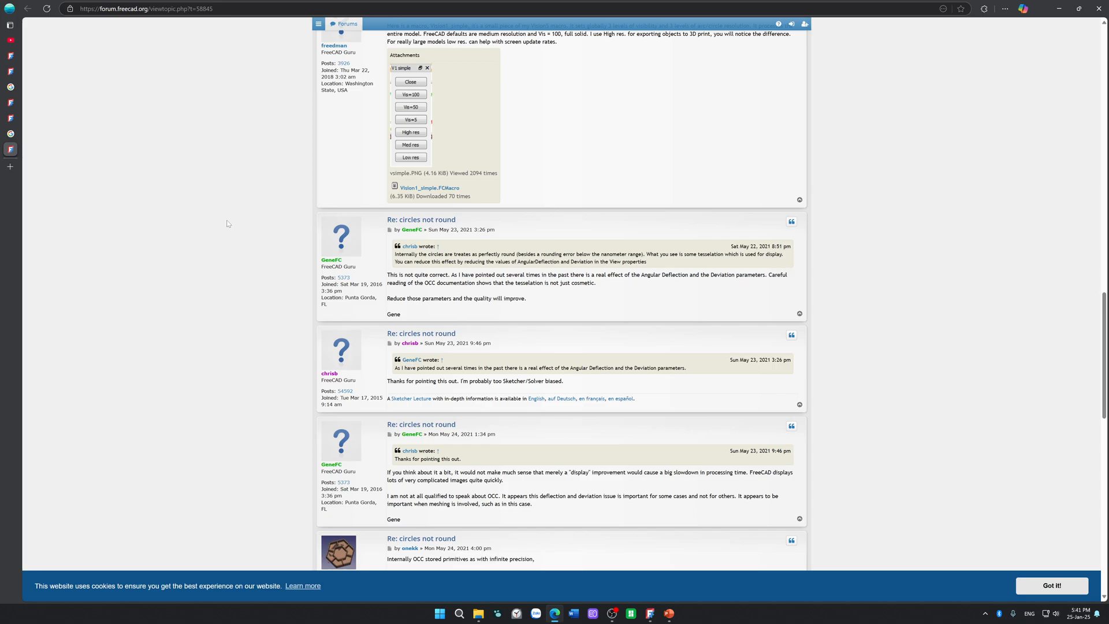
{"action": "scroll", "coordinate": [226, 223], "scroll_direction": "down", "scroll_amount": 3}
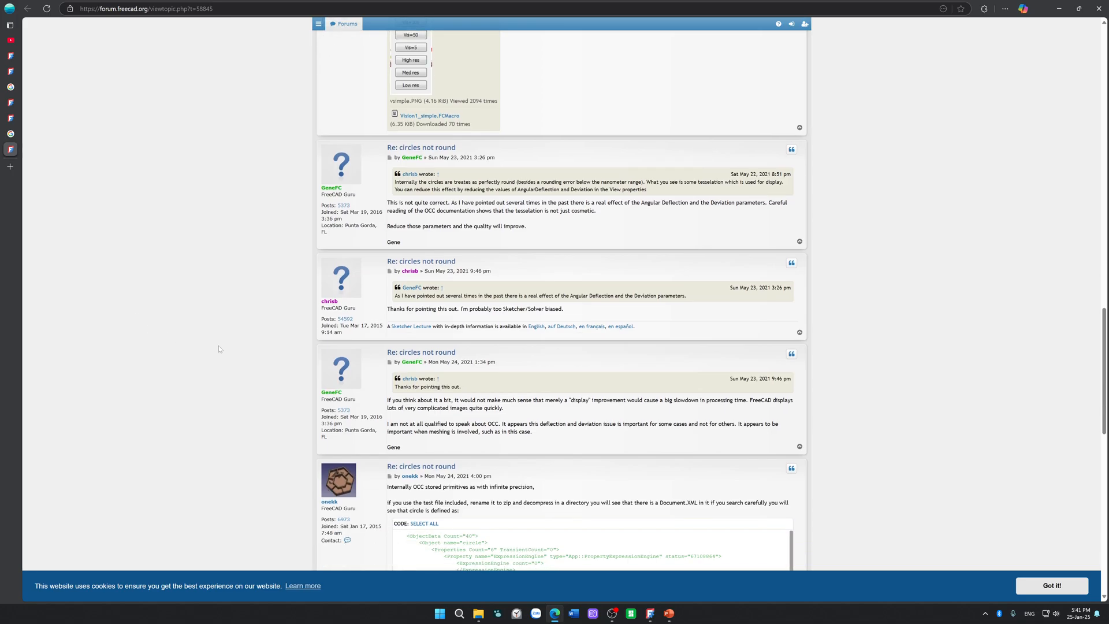
{"action": "scroll", "coordinate": [224, 344], "scroll_direction": "down", "scroll_amount": 3}
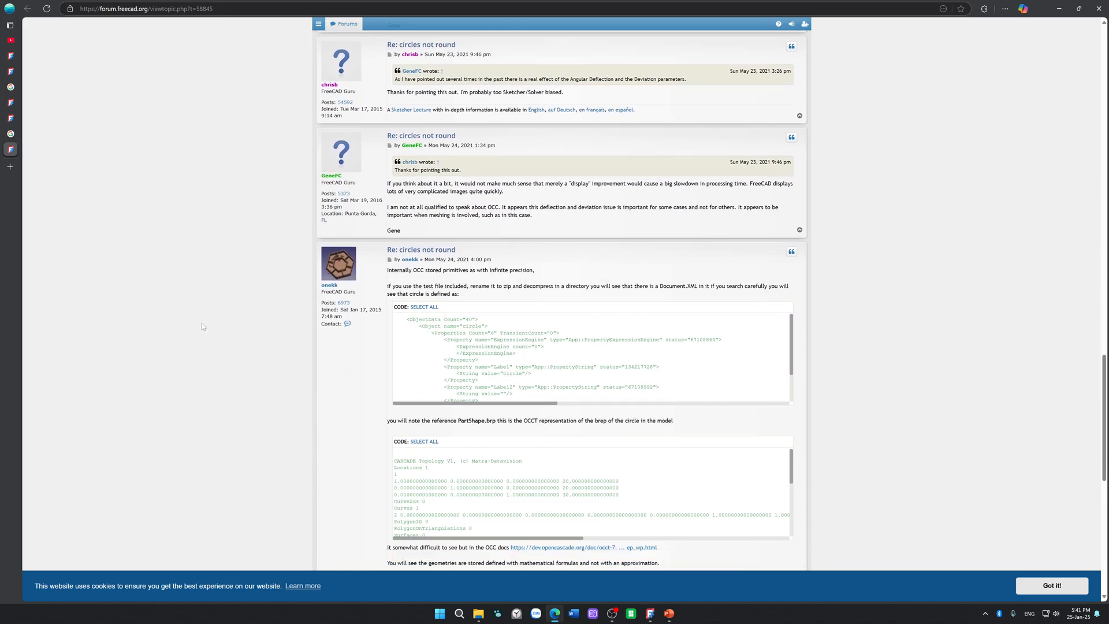
{"action": "scroll", "coordinate": [202, 327], "scroll_direction": "down", "scroll_amount": 4}
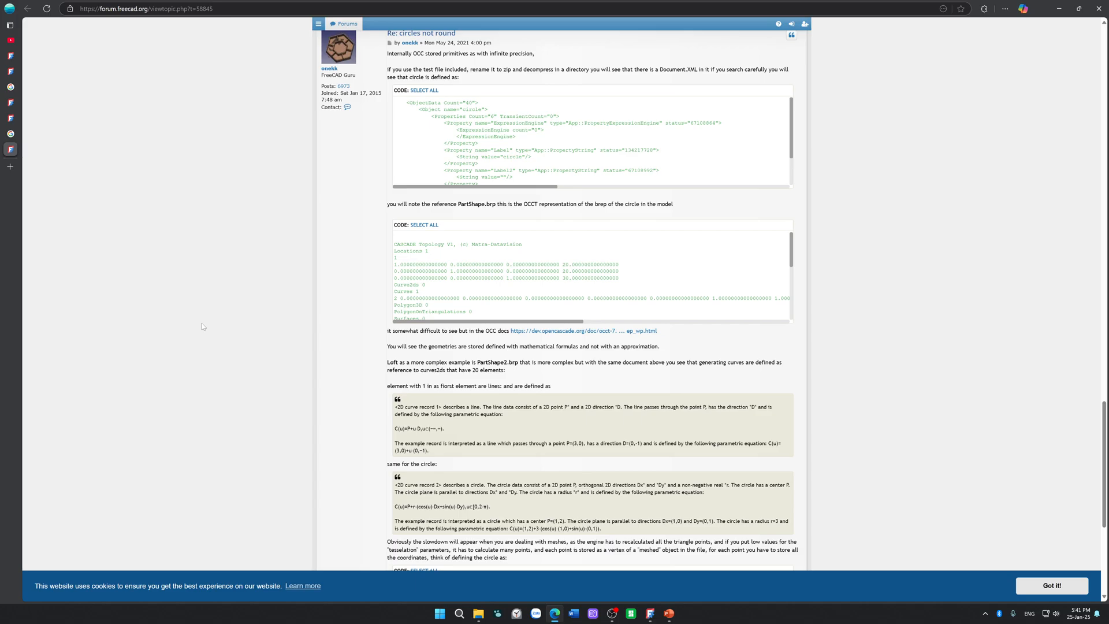
{"action": "scroll", "coordinate": [202, 326], "scroll_direction": "down", "scroll_amount": 5}
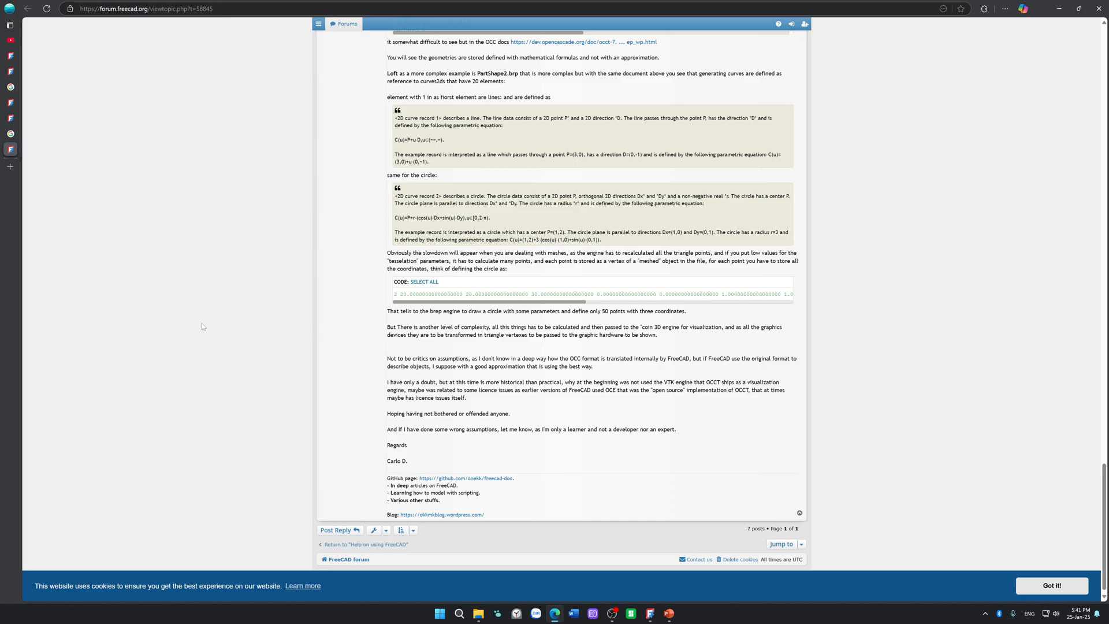
{"action": "scroll", "coordinate": [202, 327], "scroll_direction": "down", "scroll_amount": 1}
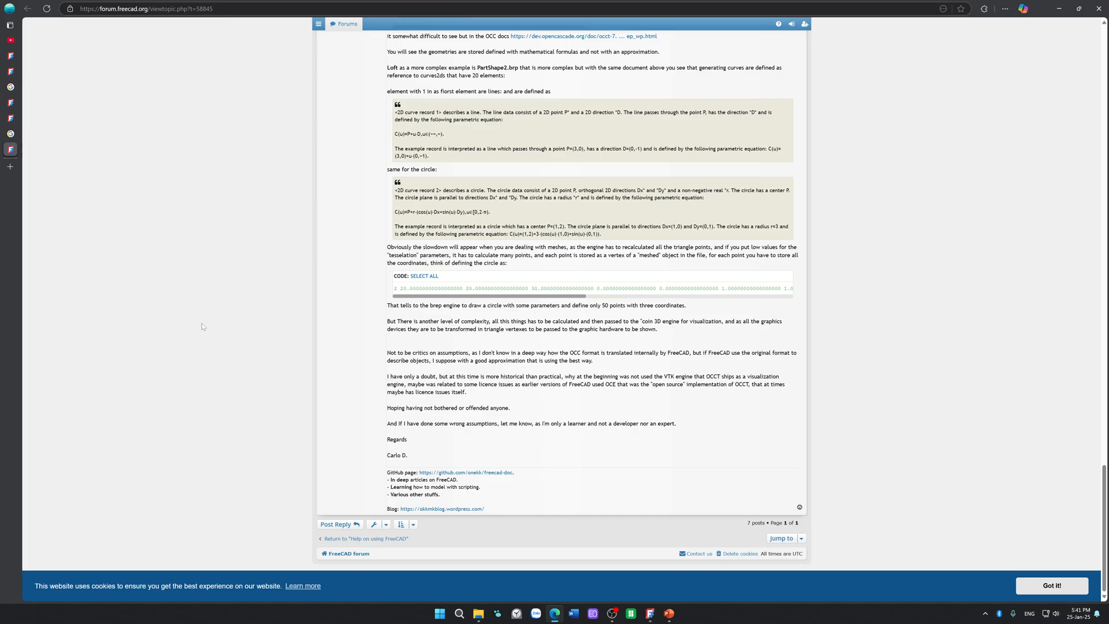
Step: Return to the search results and read the forum thread "what is wrong with this software? Error after adding a circle to a pocket sketch"
{"action": "mouse_move", "coordinate": [11, 136]}
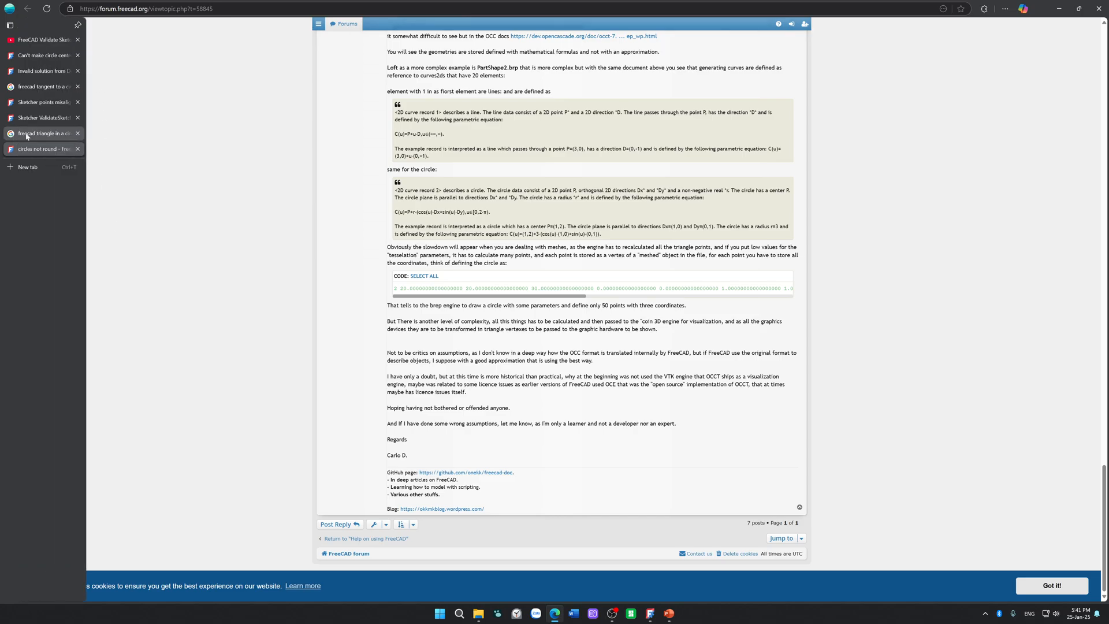
{"action": "left_click", "coordinate": [52, 134]}
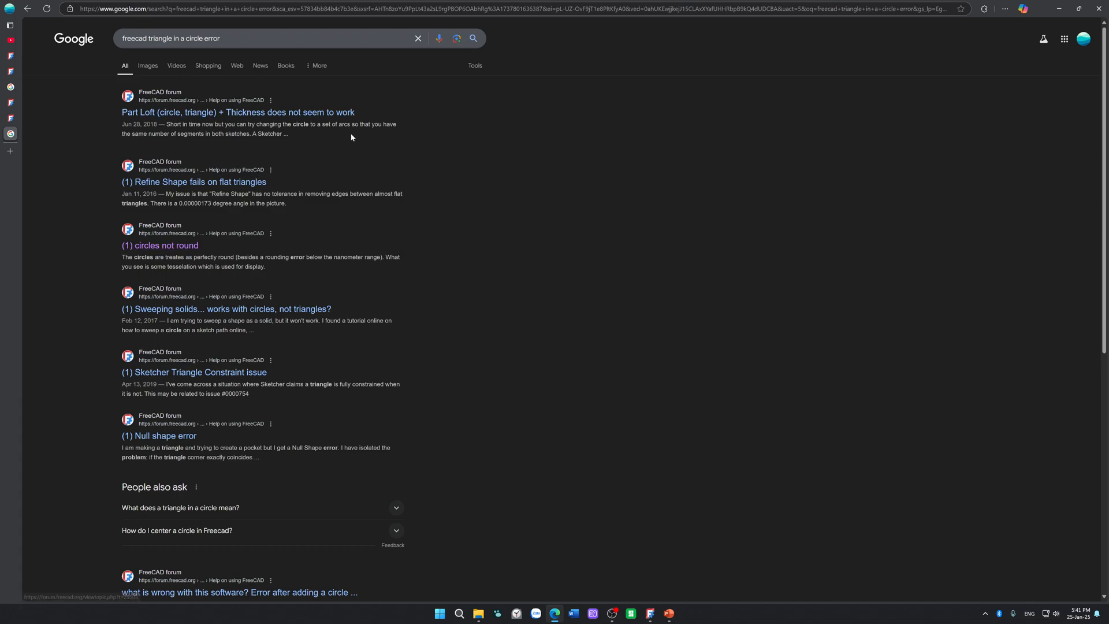
{"action": "scroll", "coordinate": [349, 141], "scroll_direction": "down", "scroll_amount": 3}
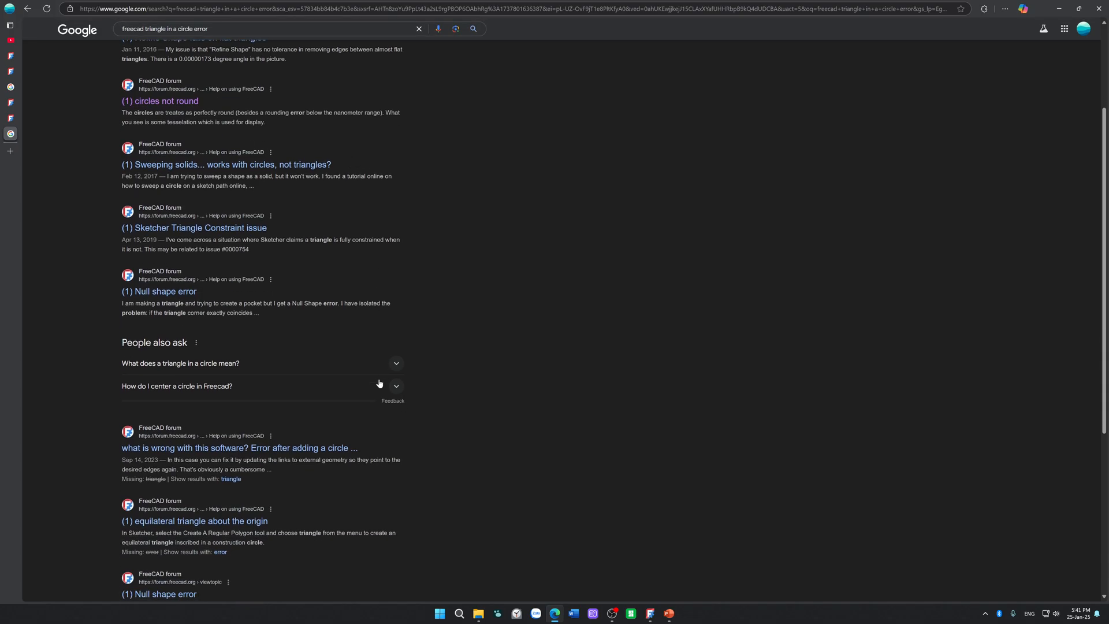
{"action": "left_click", "coordinate": [324, 449]}
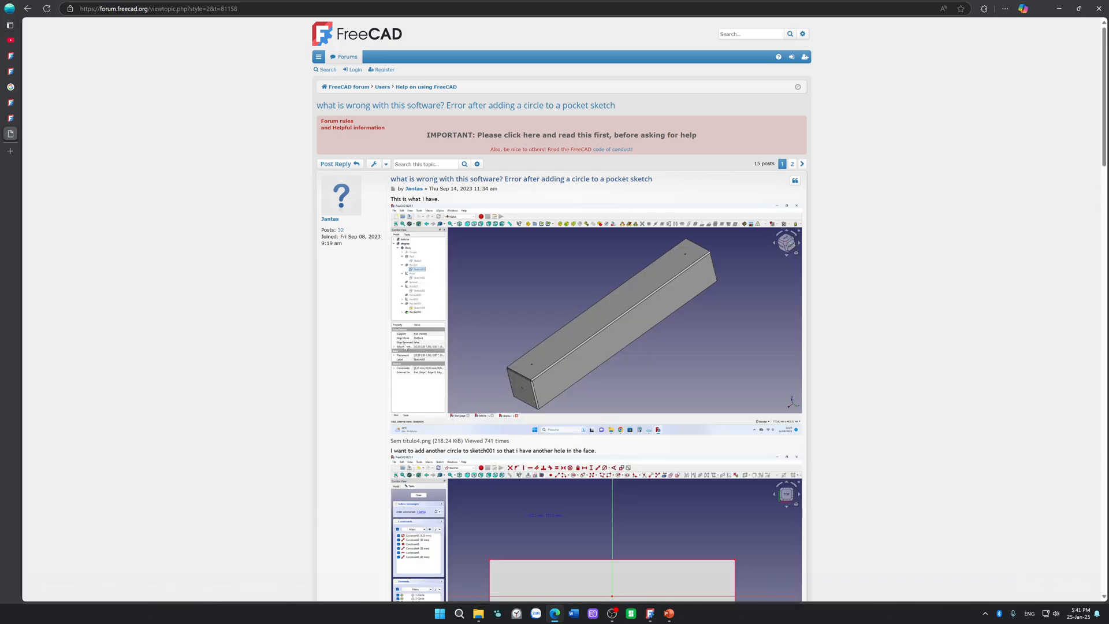
{"action": "scroll", "coordinate": [875, 255], "scroll_direction": "down", "scroll_amount": 2}
{"action": "scroll", "coordinate": [875, 256], "scroll_direction": "down", "scroll_amount": 5}
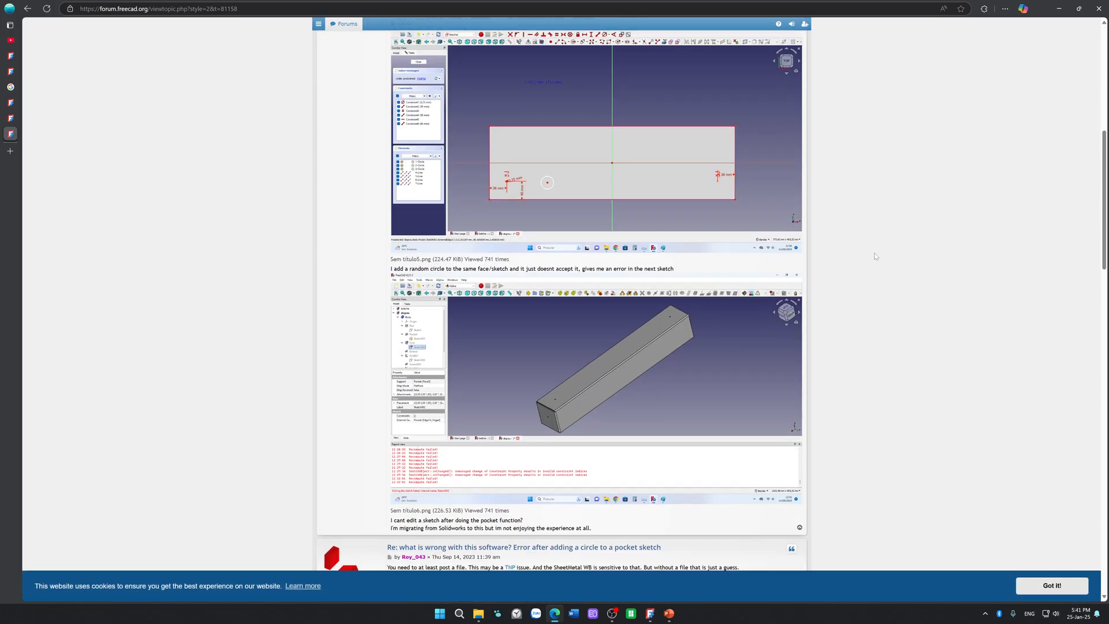
{"action": "scroll", "coordinate": [875, 256], "scroll_direction": "down", "scroll_amount": 3}
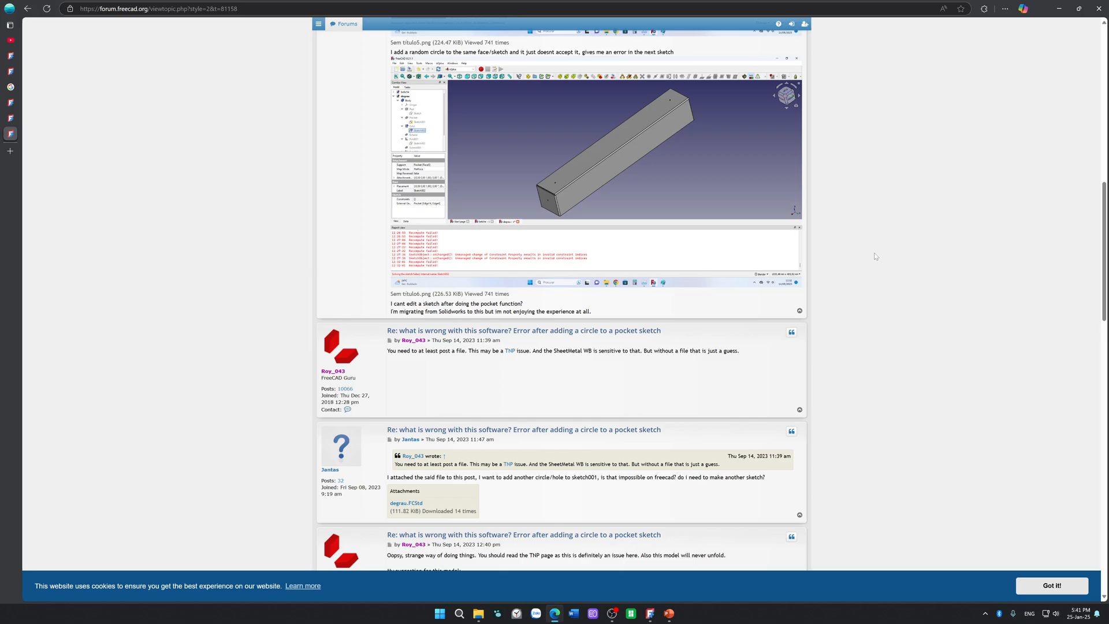
{"action": "scroll", "coordinate": [876, 256], "scroll_direction": "down", "scroll_amount": 3}
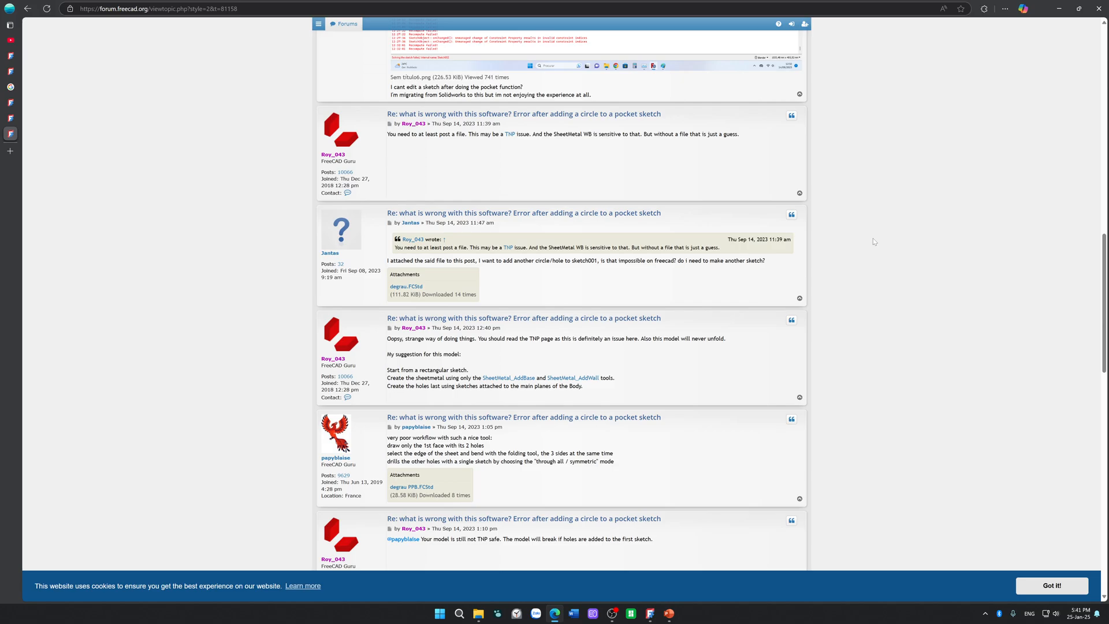
{"action": "scroll", "coordinate": [872, 241], "scroll_direction": "down", "scroll_amount": 1}
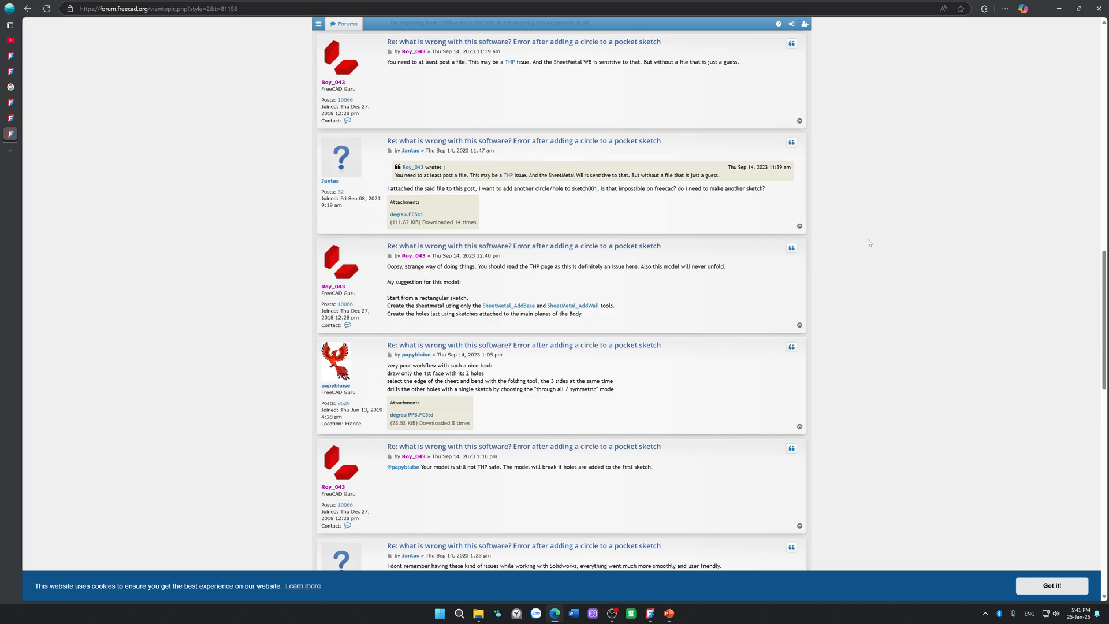
{"action": "scroll", "coordinate": [870, 243], "scroll_direction": "down", "scroll_amount": 1}
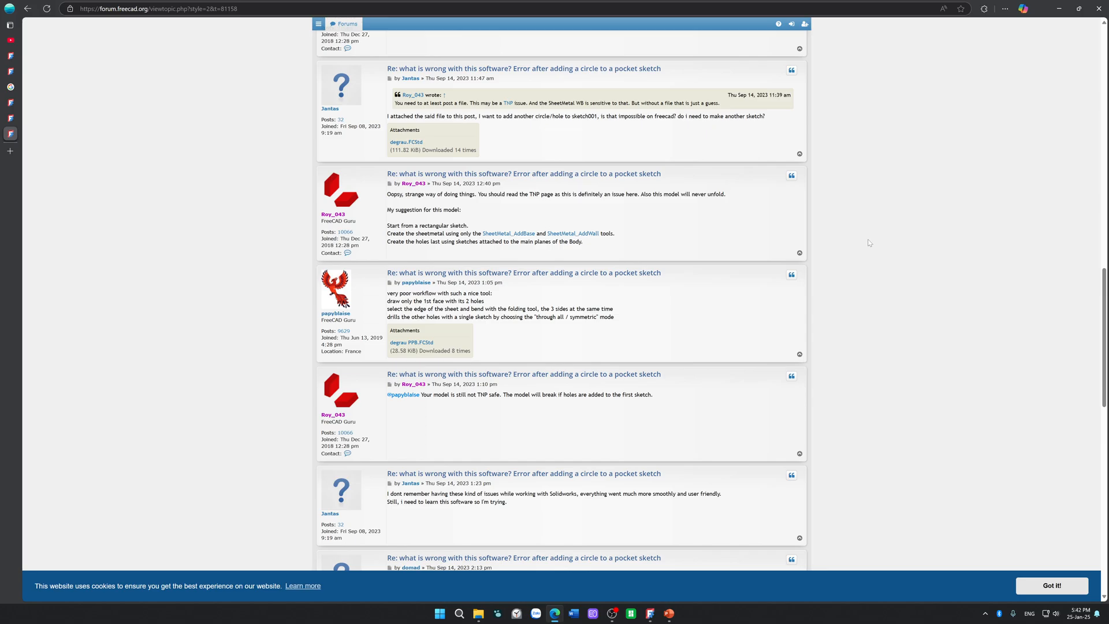
{"action": "scroll", "coordinate": [869, 242], "scroll_direction": "down", "scroll_amount": 2}
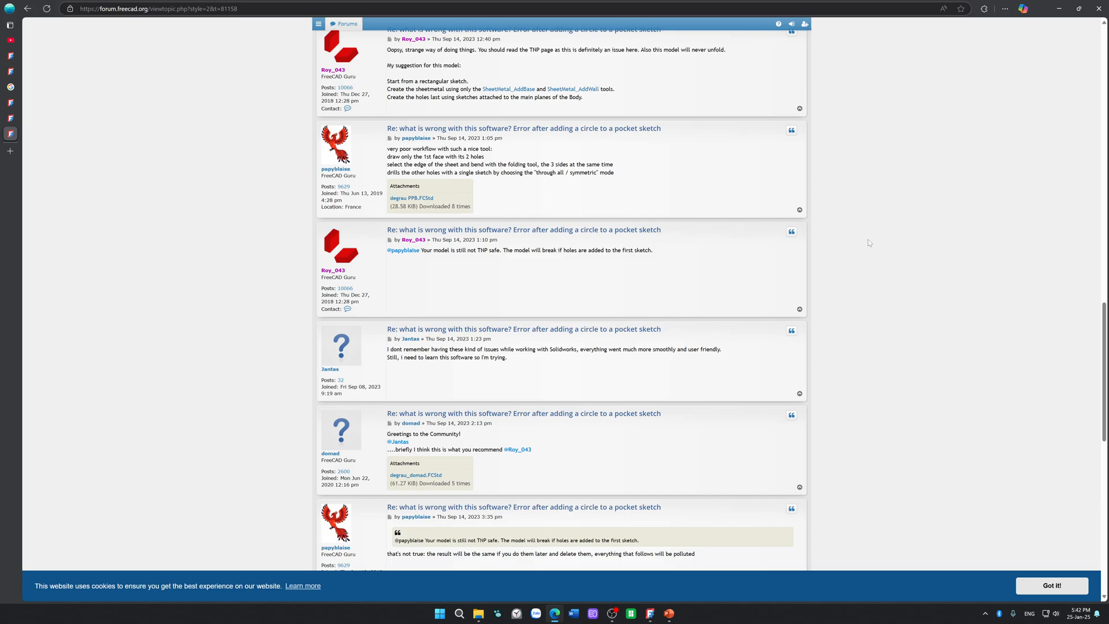
{"action": "scroll", "coordinate": [865, 254], "scroll_direction": "down", "scroll_amount": 4}
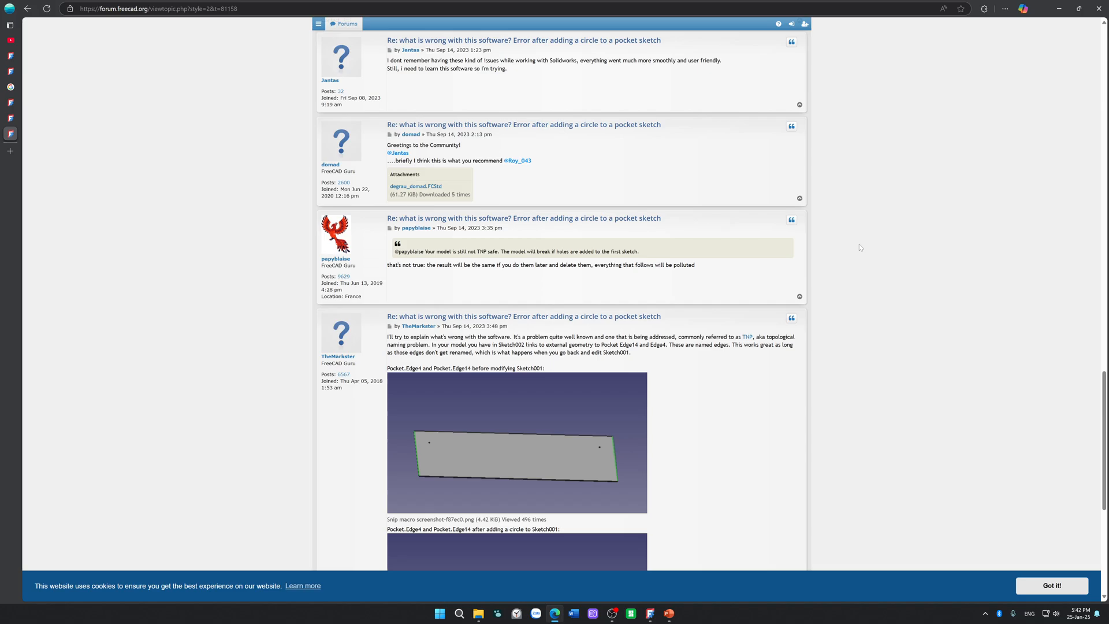
Step: Read the thread's reply explaining how Pocket edges get renamed after a circle is added to Sketch001, through to its renaming and kernel passage
{"action": "scroll", "coordinate": [816, 189], "scroll_direction": "down", "scroll_amount": 4}
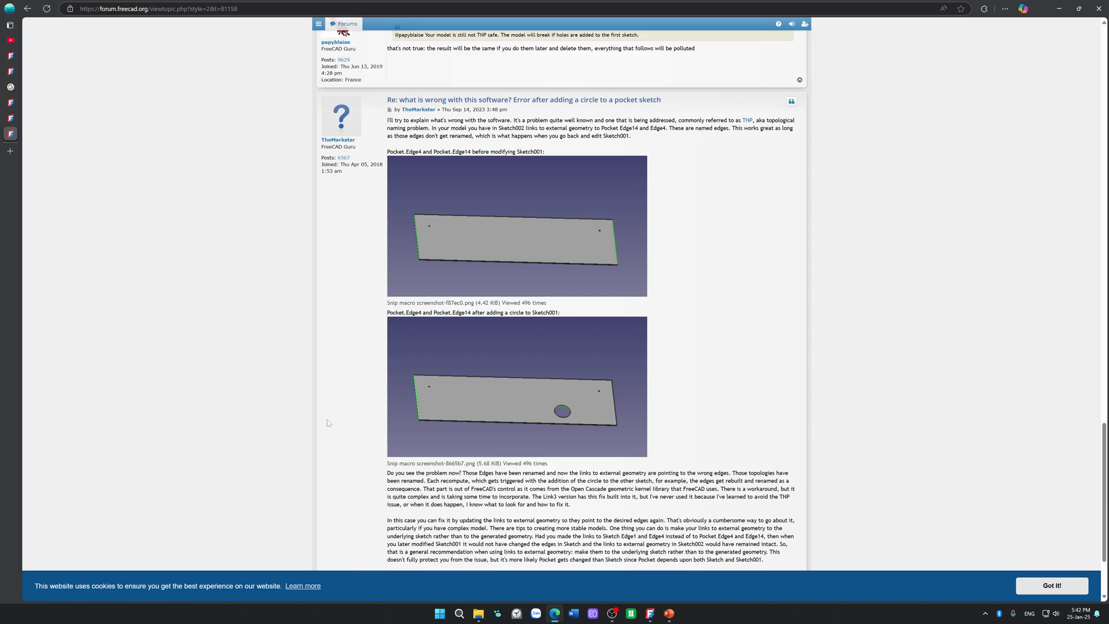
{"action": "scroll", "coordinate": [725, 336], "scroll_direction": "down", "scroll_amount": 3}
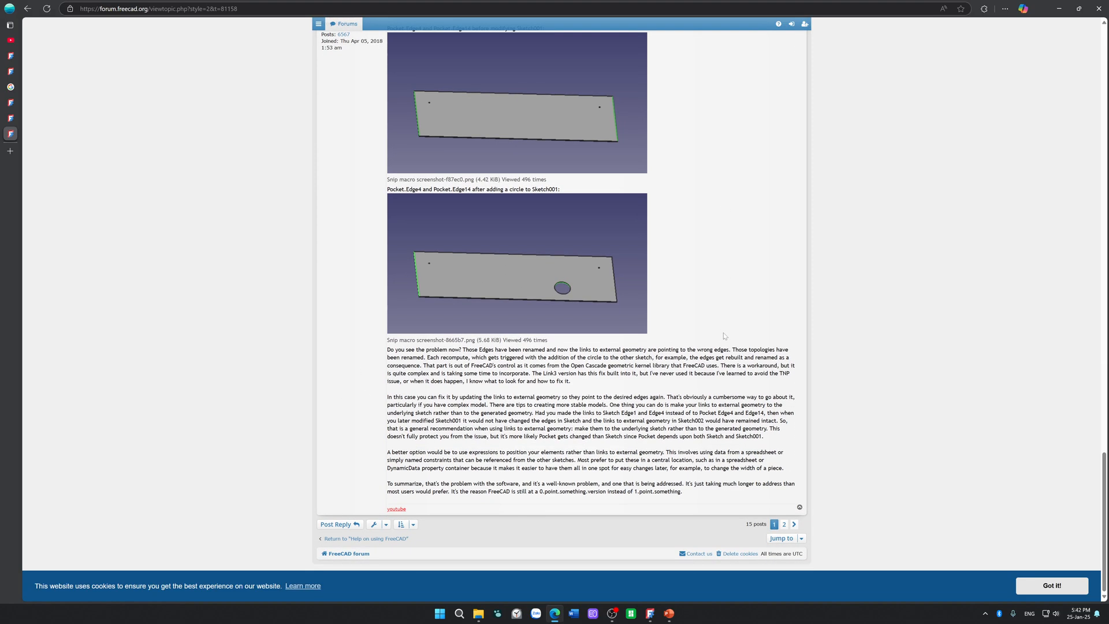
{"action": "left_click_drag", "start_coordinate": [421, 349], "coordinate": [522, 349]}
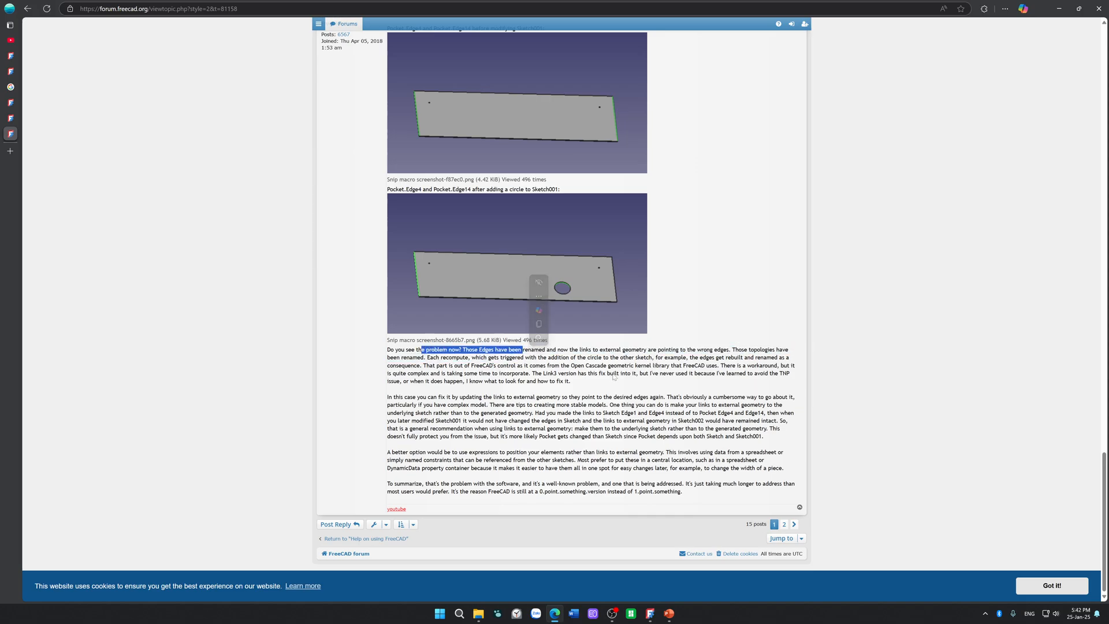
{"action": "left_click", "coordinate": [631, 347]}
{"action": "left_click_drag", "start_coordinate": [631, 349], "coordinate": [803, 353]}
{"action": "left_click", "coordinate": [714, 349]}
{"action": "left_click_drag", "start_coordinate": [691, 359], "coordinate": [694, 364]}
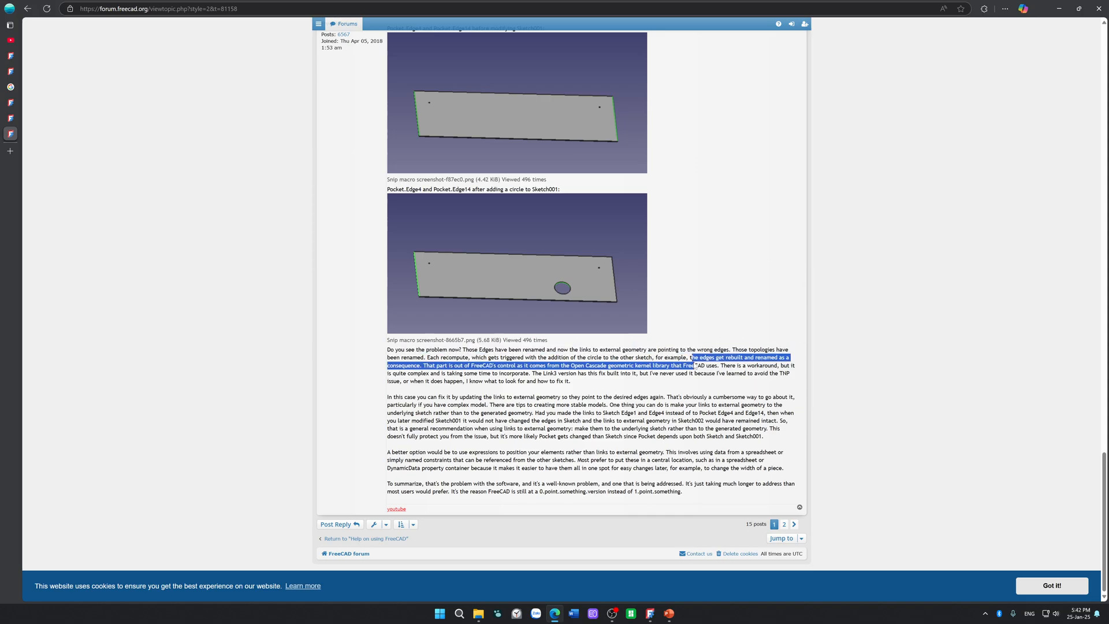
{"action": "left_click_drag", "start_coordinate": [625, 358], "coordinate": [627, 364]}
{"action": "left_click", "coordinate": [500, 373]}
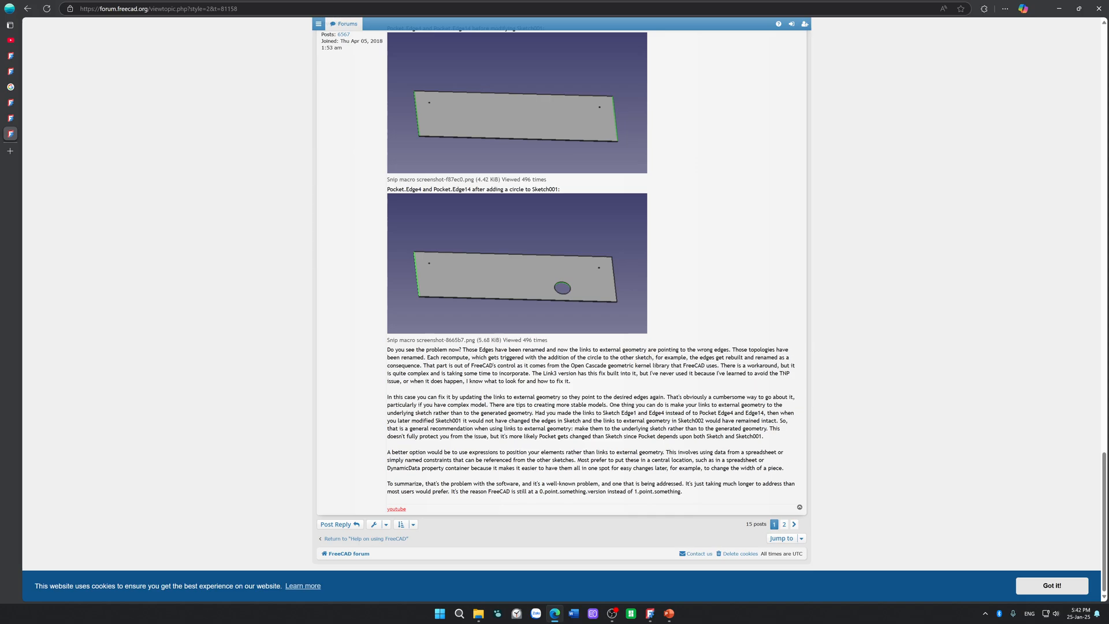
Step: Switch to FreeCAD and delete all three construction triangle lines from the MountingPlate sketch
{"action": "left_click", "coordinate": [650, 613]}
{"action": "scroll", "coordinate": [669, 438], "scroll_direction": "down", "scroll_amount": 3}
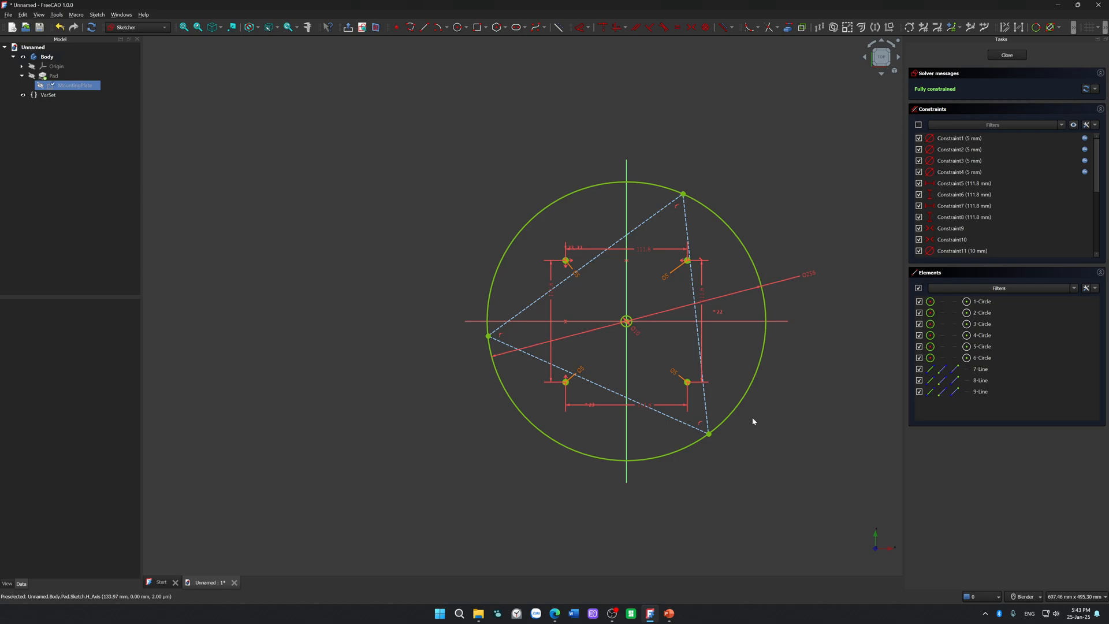
{"action": "left_click", "coordinate": [706, 404]}
{"action": "key", "text": "Delete"}
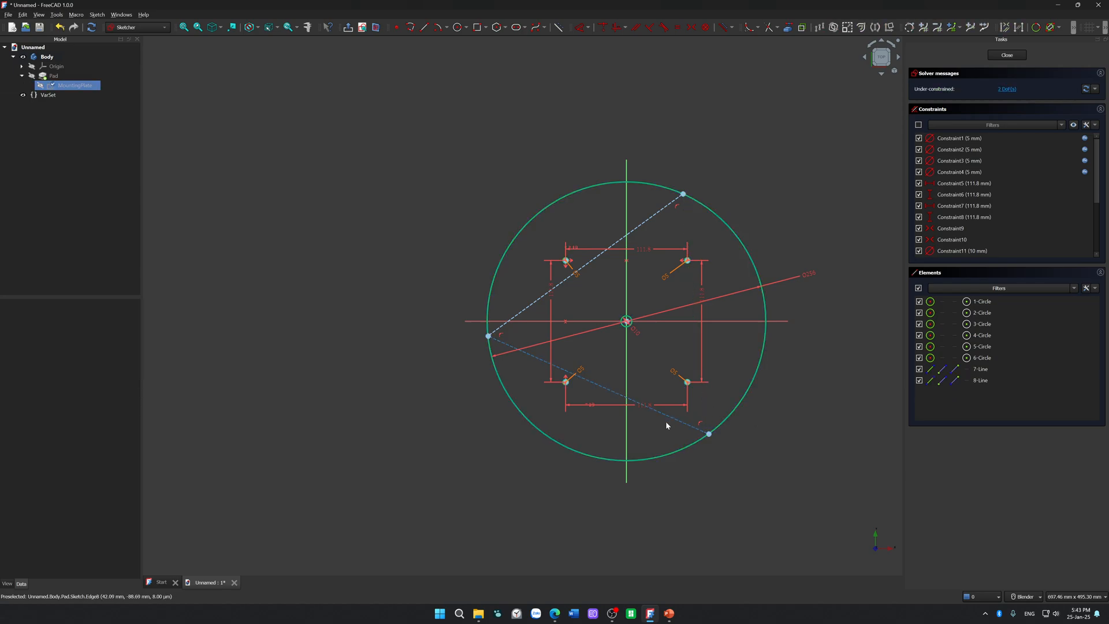
{"action": "left_click_drag", "start_coordinate": [659, 226], "coordinate": [624, 236]}
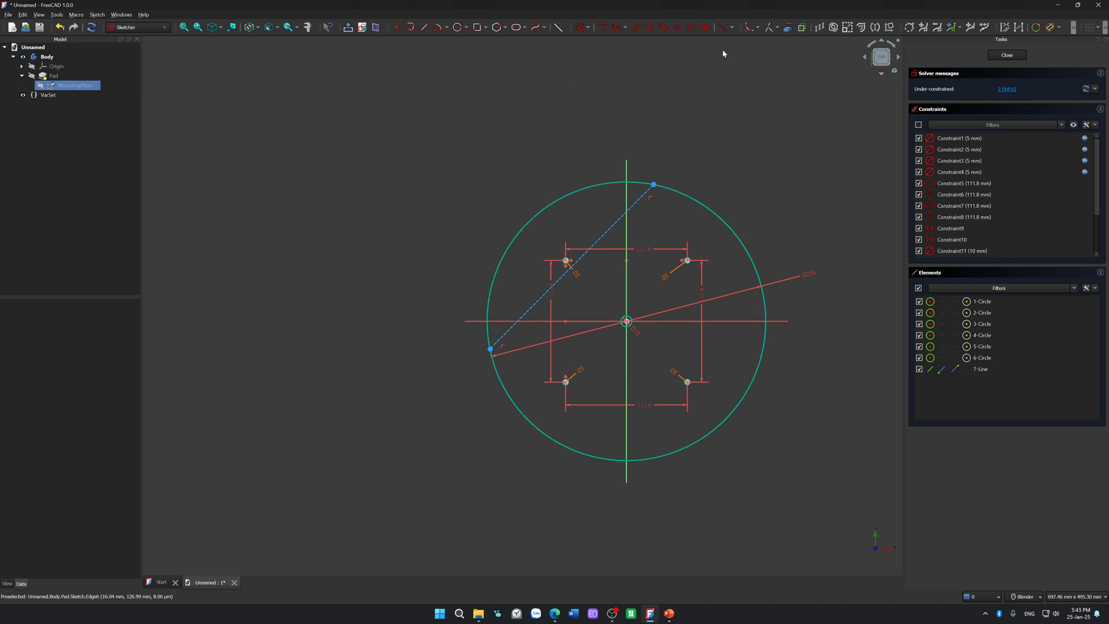
{"action": "left_click", "coordinate": [425, 27]}
{"action": "left_click", "coordinate": [653, 185]}
{"action": "key", "text": "Escape"}
{"action": "key", "text": "Escape"}
{"action": "left_click", "coordinate": [636, 206]}
{"action": "key", "text": "Delete"}
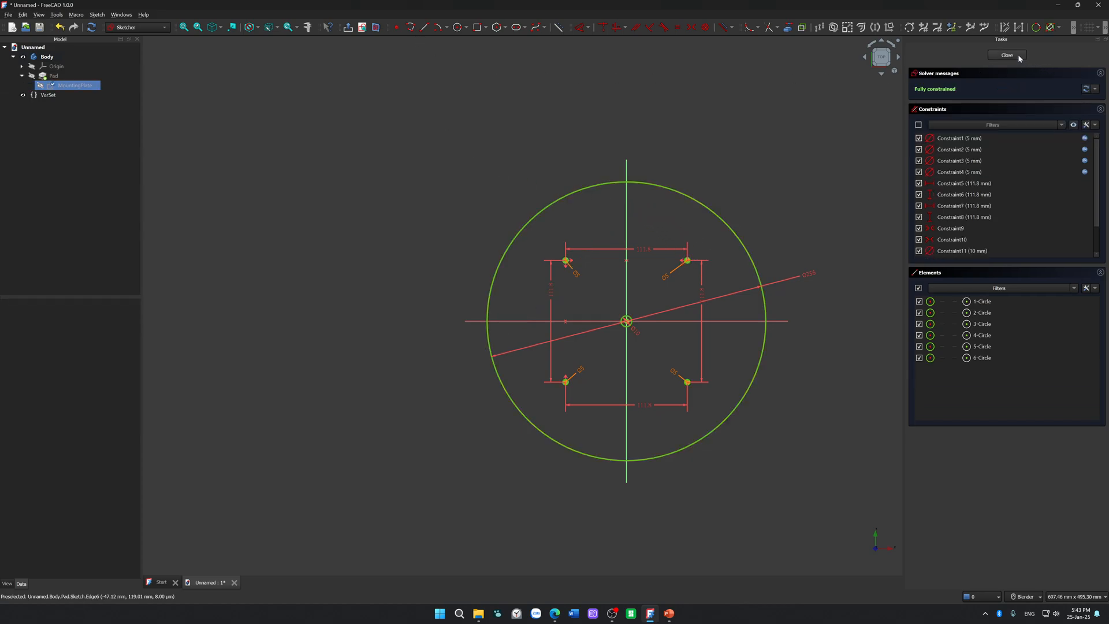
Step: Draw a closed three-line triangle with the polyline tool, placing all three corners on the outer circle
{"action": "left_click", "coordinate": [418, 29]}
{"action": "left_click", "coordinate": [415, 29]}
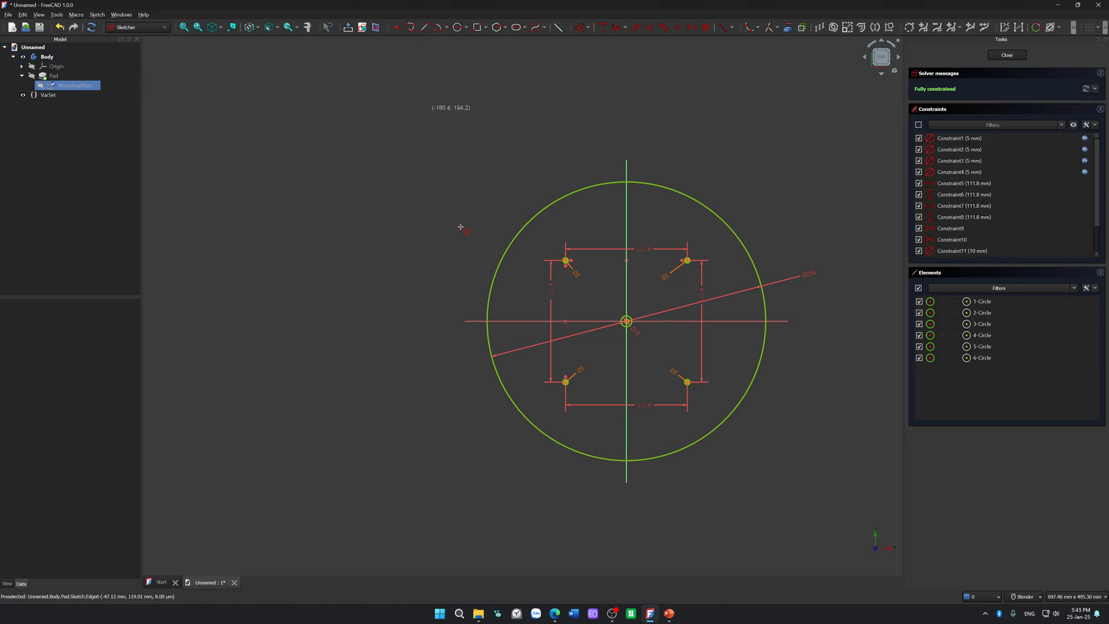
{"action": "left_click", "coordinate": [509, 396]}
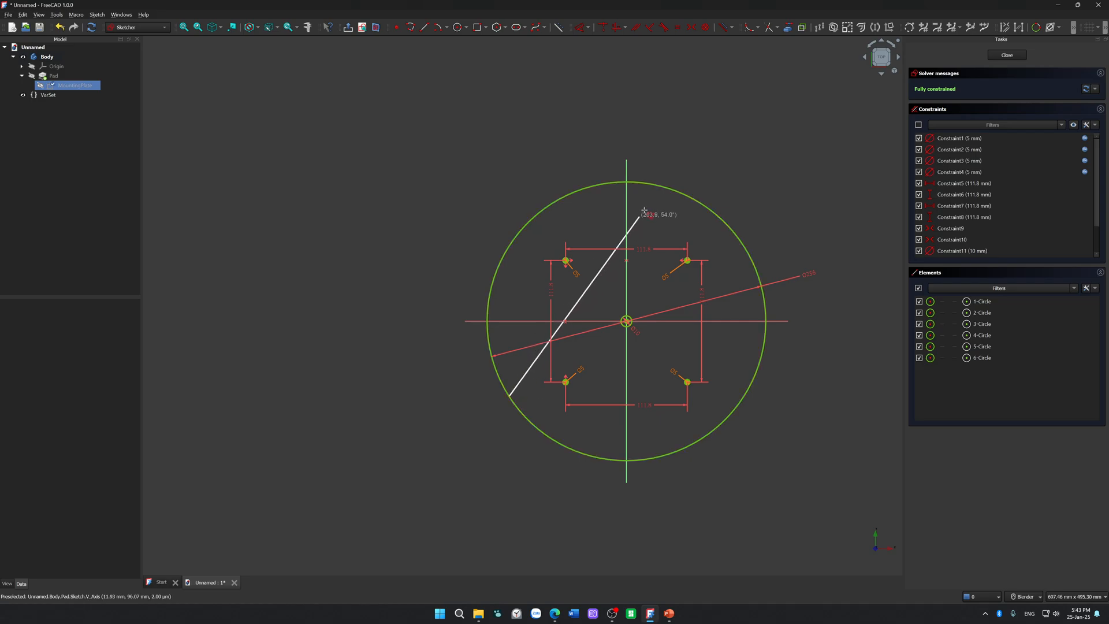
{"action": "left_click", "coordinate": [658, 186]}
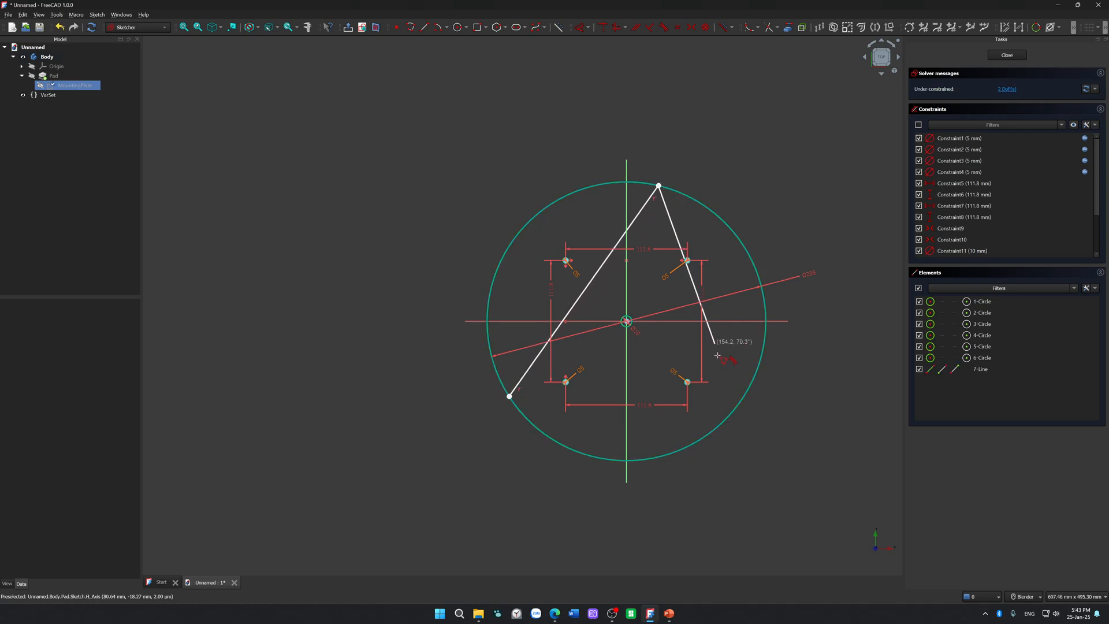
{"action": "left_click", "coordinate": [729, 415]}
{"action": "left_click", "coordinate": [509, 397]}
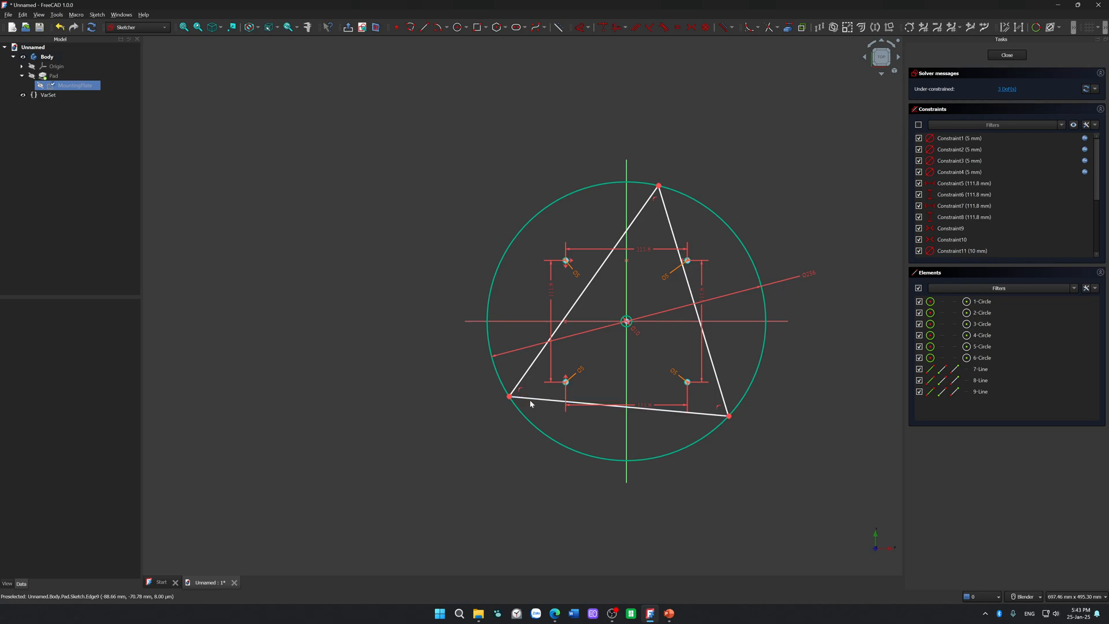
Step: Constrain the triangle's three sides to equal length, moving the sides to test how the corners follow the outer circle
{"action": "left_click_drag", "start_coordinate": [537, 401], "coordinate": [580, 411]}
{"action": "mouse_move", "coordinate": [658, 186]}
{"action": "left_mouse_down"}
{"action": "mouse_move", "coordinate": [588, 196]}
{"action": "mouse_move", "coordinate": [506, 305]}
{"action": "mouse_move", "coordinate": [656, 193]}
{"action": "left_mouse_up"}
{"action": "left_click", "coordinate": [640, 222]}
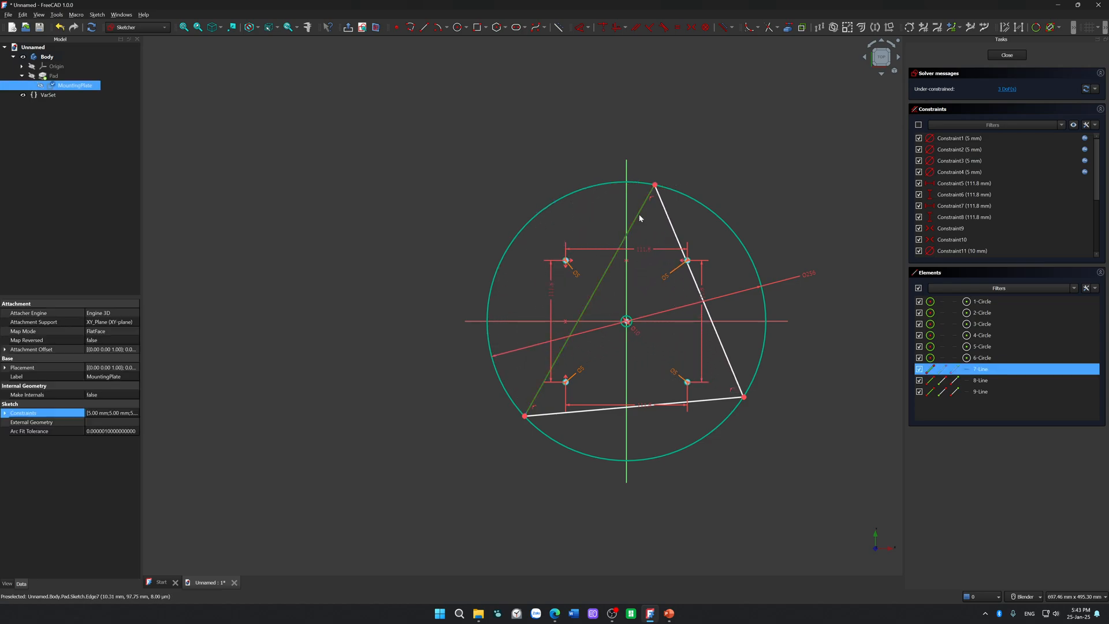
{"action": "left_click", "coordinate": [667, 221]}
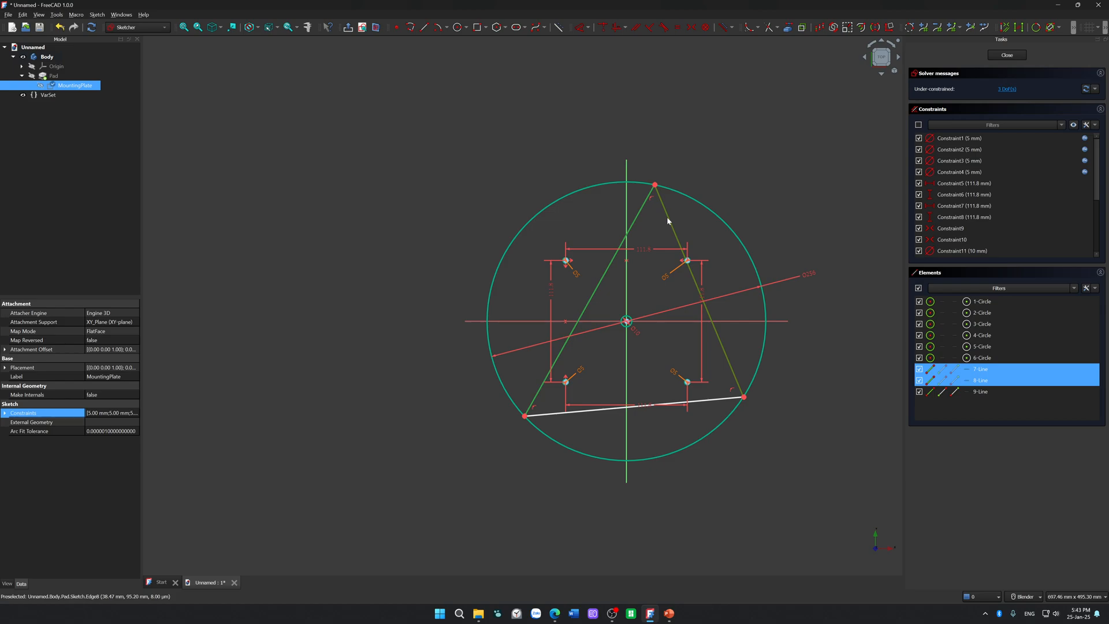
{"action": "key", "text": "e"}
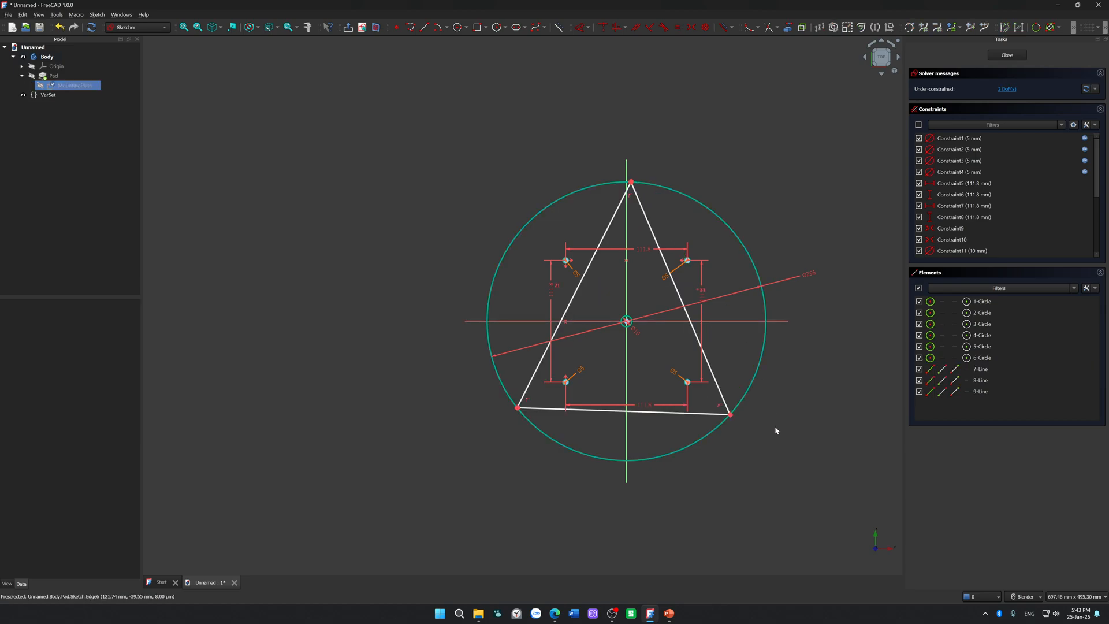
{"action": "mouse_move", "coordinate": [685, 413]}
{"action": "left_mouse_down"}
{"action": "mouse_move", "coordinate": [662, 200]}
{"action": "mouse_move", "coordinate": [636, 437]}
{"action": "mouse_move", "coordinate": [658, 211]}
{"action": "mouse_move", "coordinate": [631, 403]}
{"action": "mouse_move", "coordinate": [639, 231]}
{"action": "mouse_move", "coordinate": [604, 161]}
{"action": "mouse_move", "coordinate": [497, 104]}
{"action": "mouse_move", "coordinate": [649, 442]}
{"action": "mouse_move", "coordinate": [650, 425]}
{"action": "left_mouse_up"}
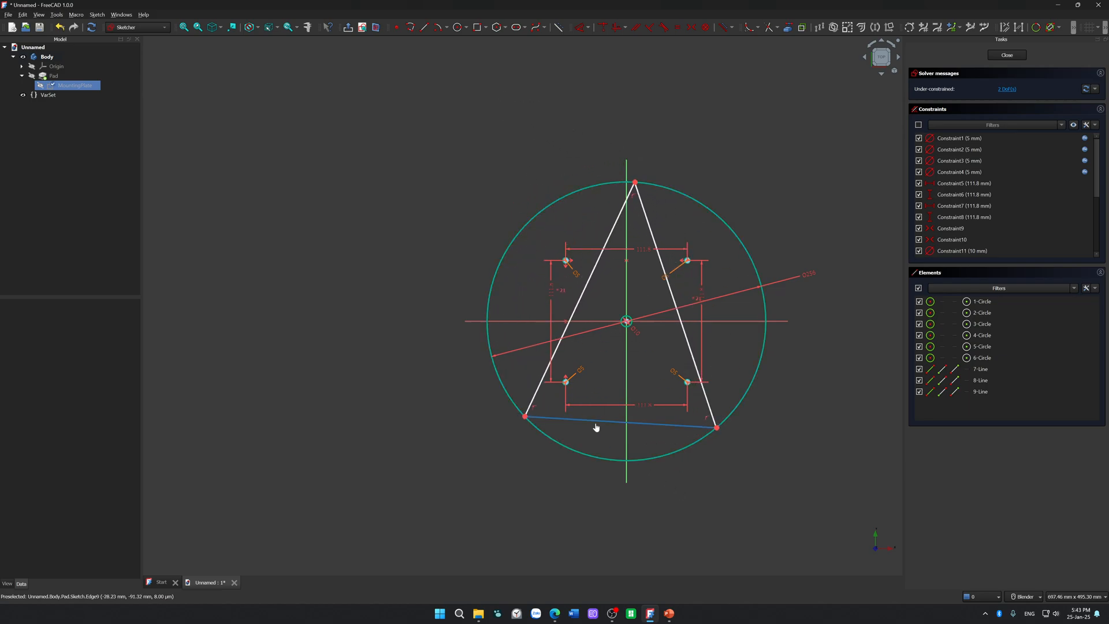
{"action": "left_click", "coordinate": [534, 417]}
{"action": "left_click", "coordinate": [540, 393]}
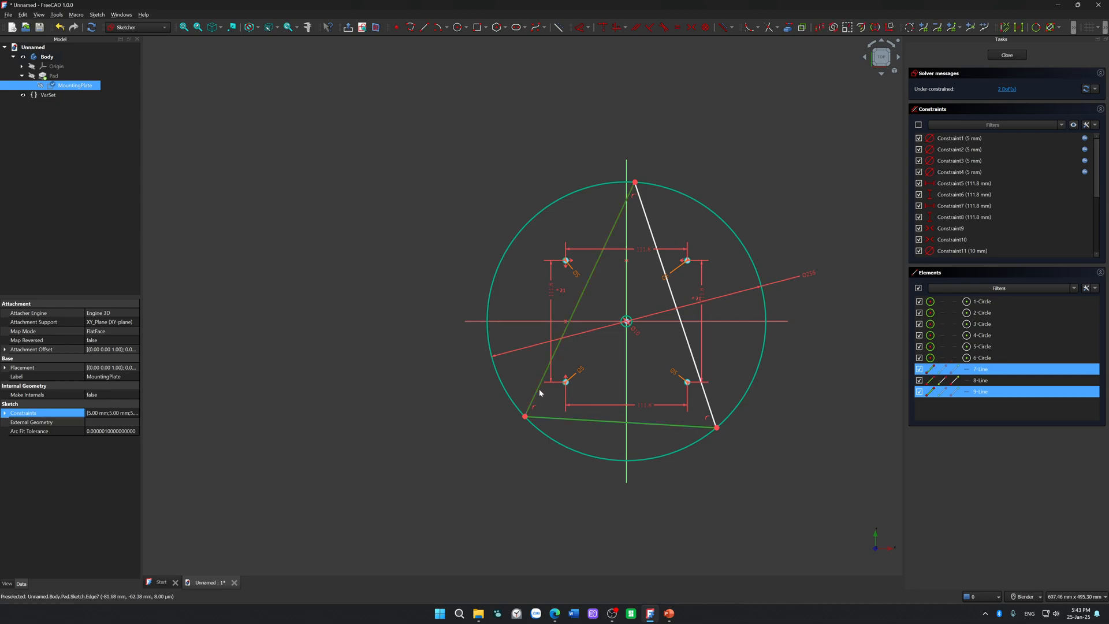
{"action": "key", "text": "e"}
{"action": "mouse_move", "coordinate": [675, 406]}
{"action": "left_mouse_down"}
{"action": "mouse_move", "coordinate": [656, 389]}
{"action": "mouse_move", "coordinate": [747, 329]}
{"action": "mouse_move", "coordinate": [627, 165]}
{"action": "mouse_move", "coordinate": [640, 477]}
{"action": "mouse_move", "coordinate": [863, 382]}
{"action": "mouse_move", "coordinate": [279, 441]}
{"action": "mouse_move", "coordinate": [701, 456]}
{"action": "mouse_move", "coordinate": [622, 442]}
{"action": "mouse_move", "coordinate": [634, 441]}
{"action": "mouse_move", "coordinate": [634, 465]}
{"action": "mouse_move", "coordinate": [688, 445]}
{"action": "mouse_move", "coordinate": [607, 409]}
{"action": "mouse_move", "coordinate": [656, 418]}
{"action": "mouse_move", "coordinate": [682, 407]}
{"action": "left_mouse_up"}
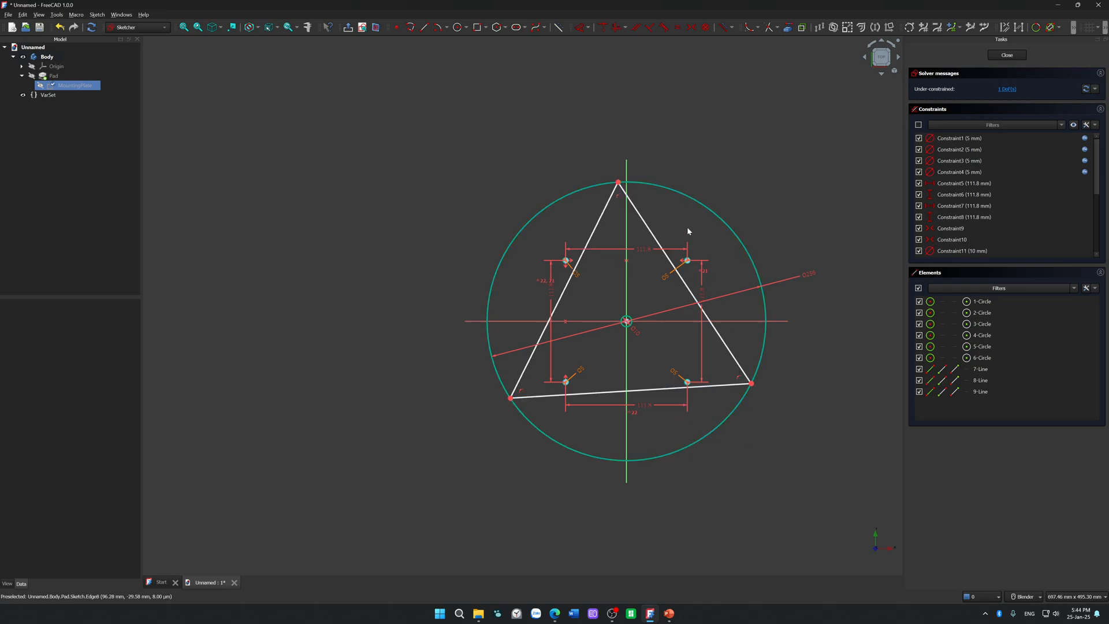
Step: Constrain the triangle's apex onto the sketch's vertical axis
{"action": "left_click", "coordinate": [619, 182]}
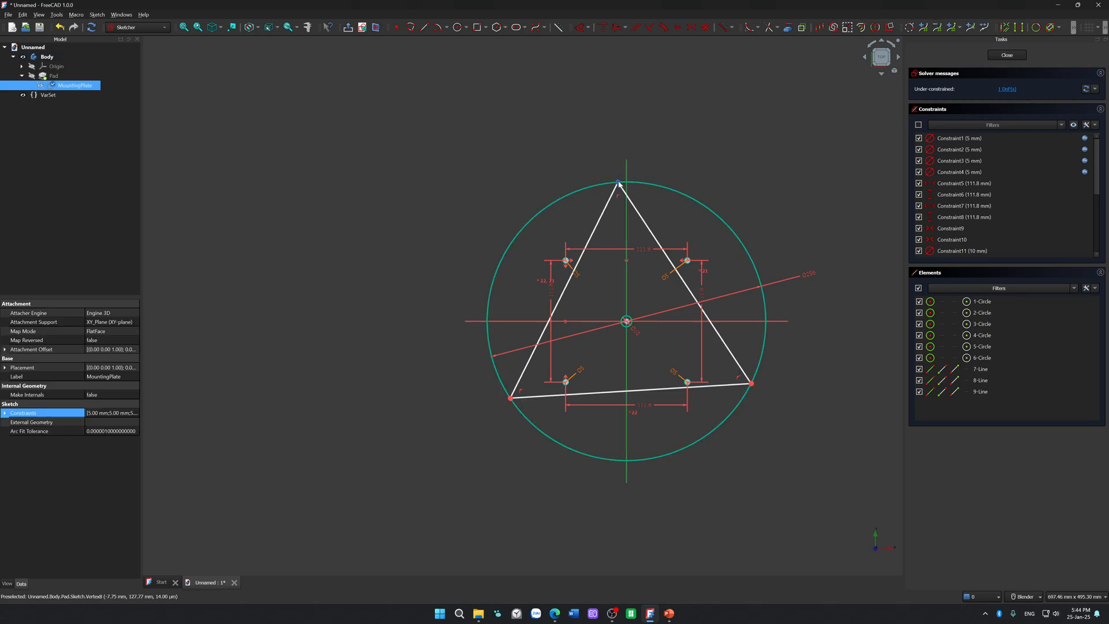
{"action": "left_click", "coordinate": [618, 182]}
{"action": "key", "text": "c"}
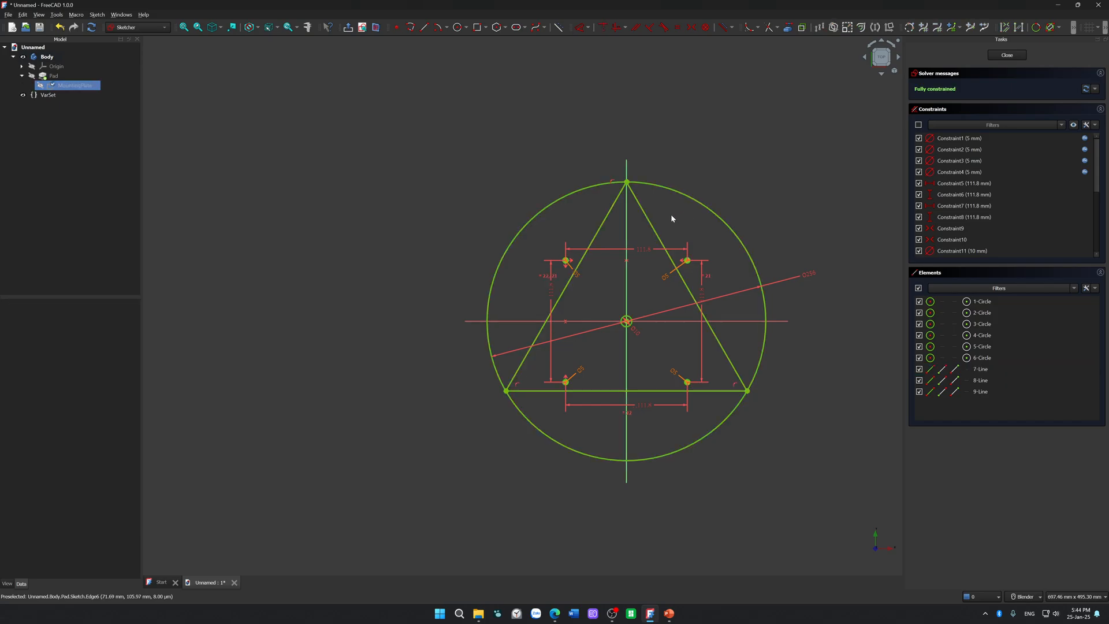
Step: Convert the three triangle sides to construction geometry
{"action": "left_click", "coordinate": [653, 221]}
{"action": "left_click", "coordinate": [602, 224]}
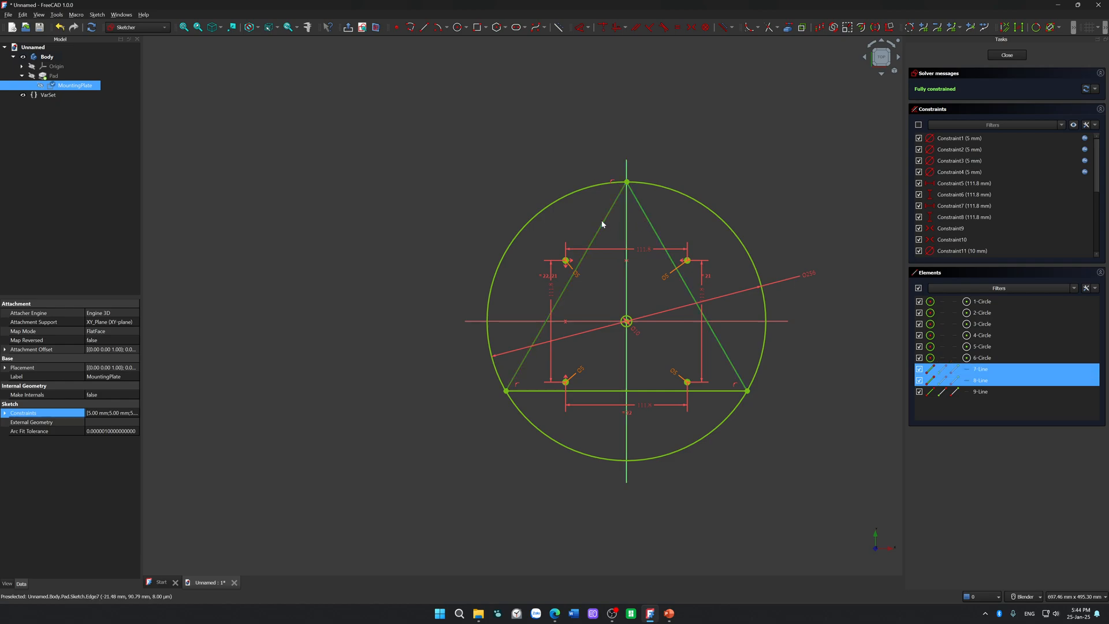
{"action": "left_click", "coordinate": [613, 391]}
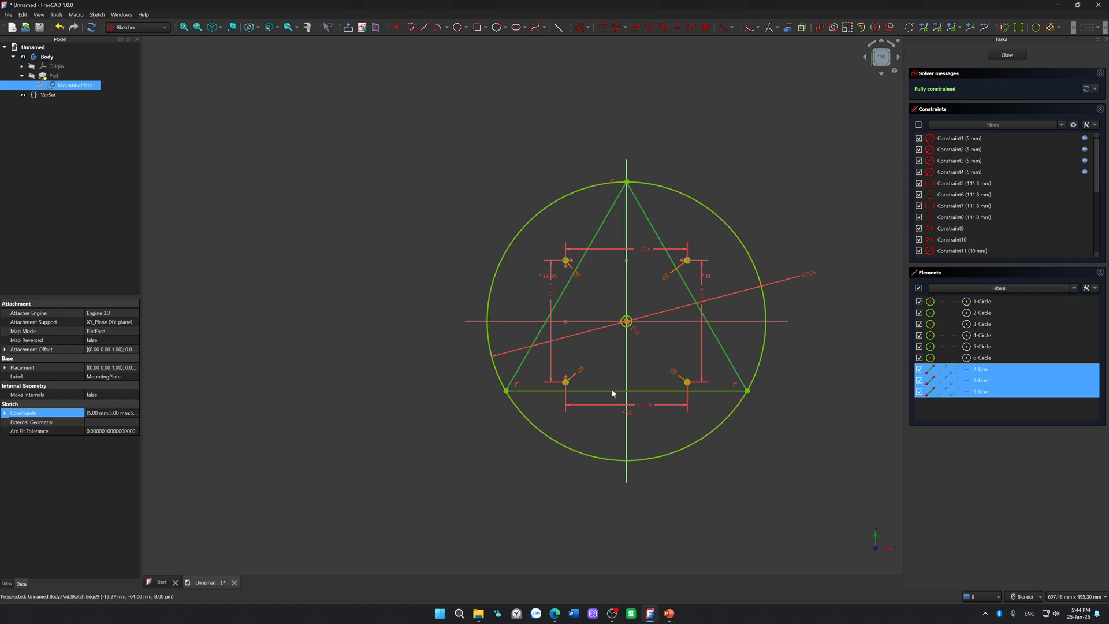
{"action": "key", "text": "g"}
{"action": "key", "text": "n"}
Step: Draw a circle of 3.5 mm diameter centred exactly on the triangle's lower-right corner vertex
{"action": "scroll", "coordinate": [758, 410], "scroll_direction": "up", "scroll_amount": 3}
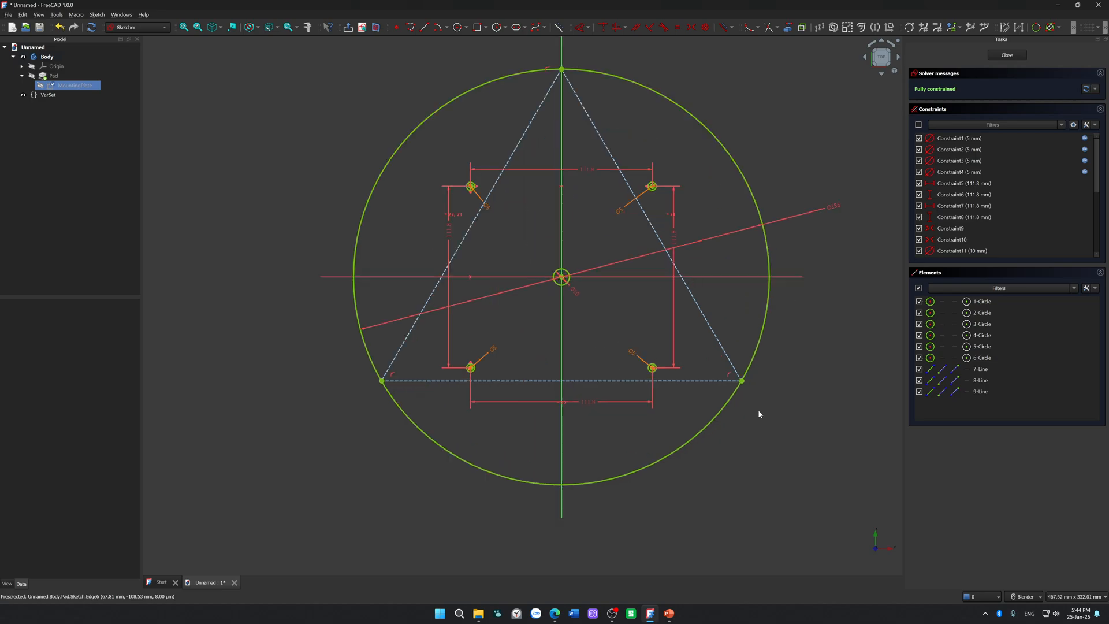
{"action": "left_click", "coordinate": [745, 383]}
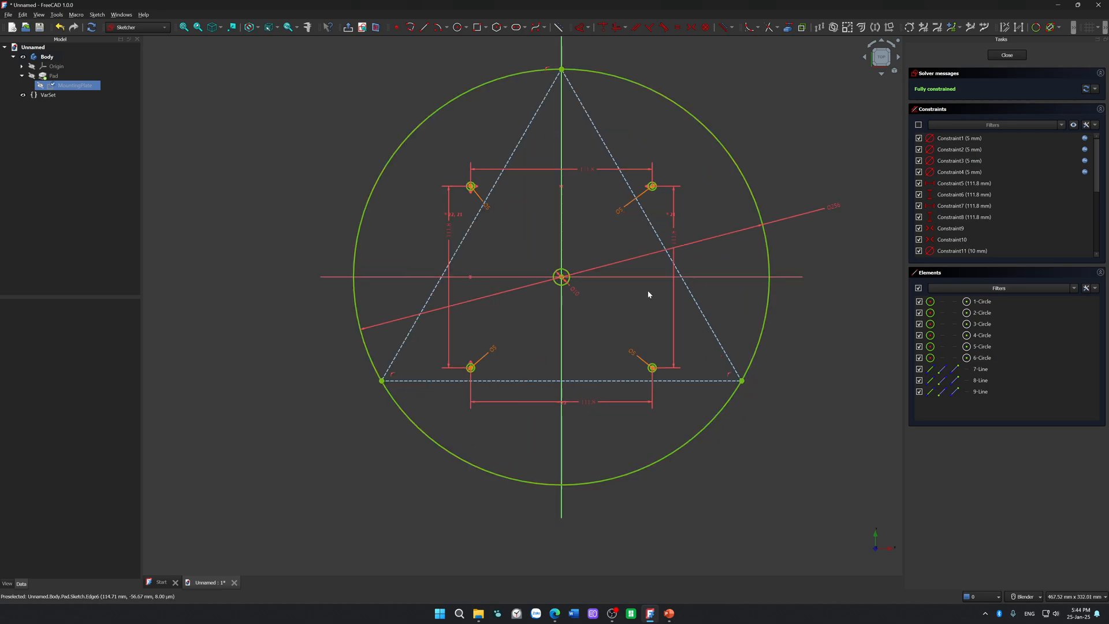
{"action": "left_click", "coordinate": [457, 27]}
{"action": "scroll", "coordinate": [777, 430], "scroll_direction": "up", "scroll_amount": 3}
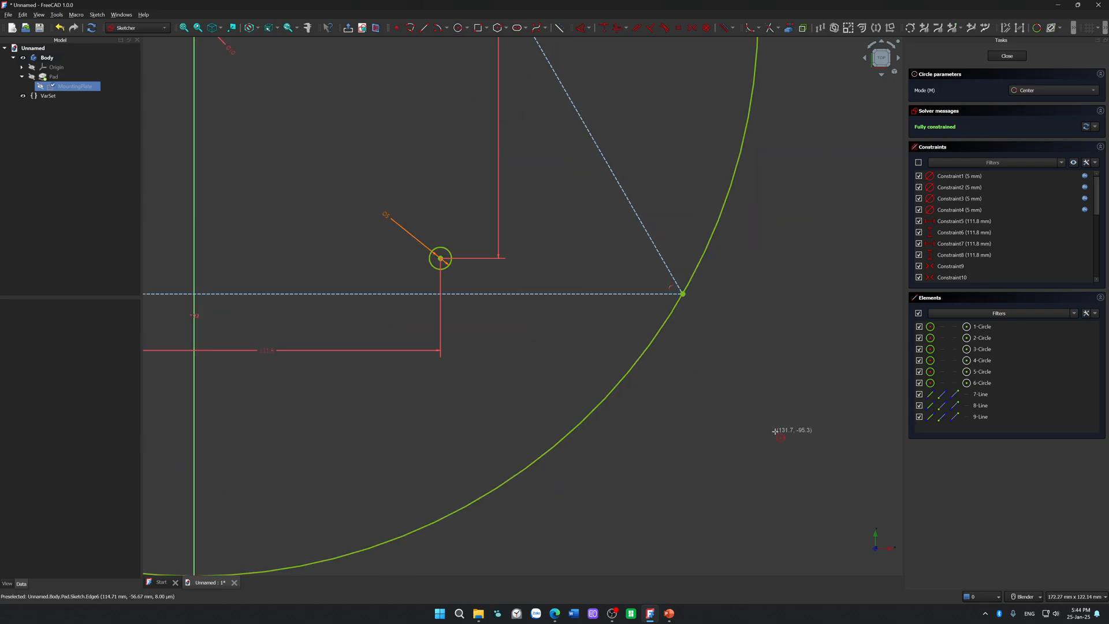
{"action": "scroll", "coordinate": [688, 295], "scroll_direction": "up", "scroll_amount": 4}
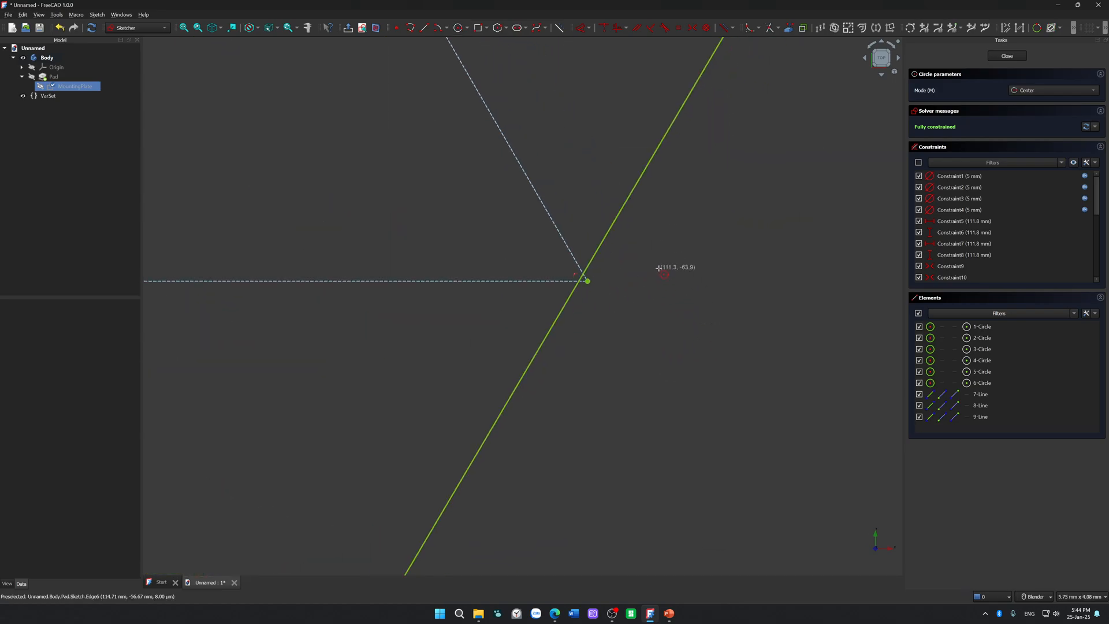
{"action": "scroll", "coordinate": [658, 268], "scroll_direction": "down", "scroll_amount": 6}
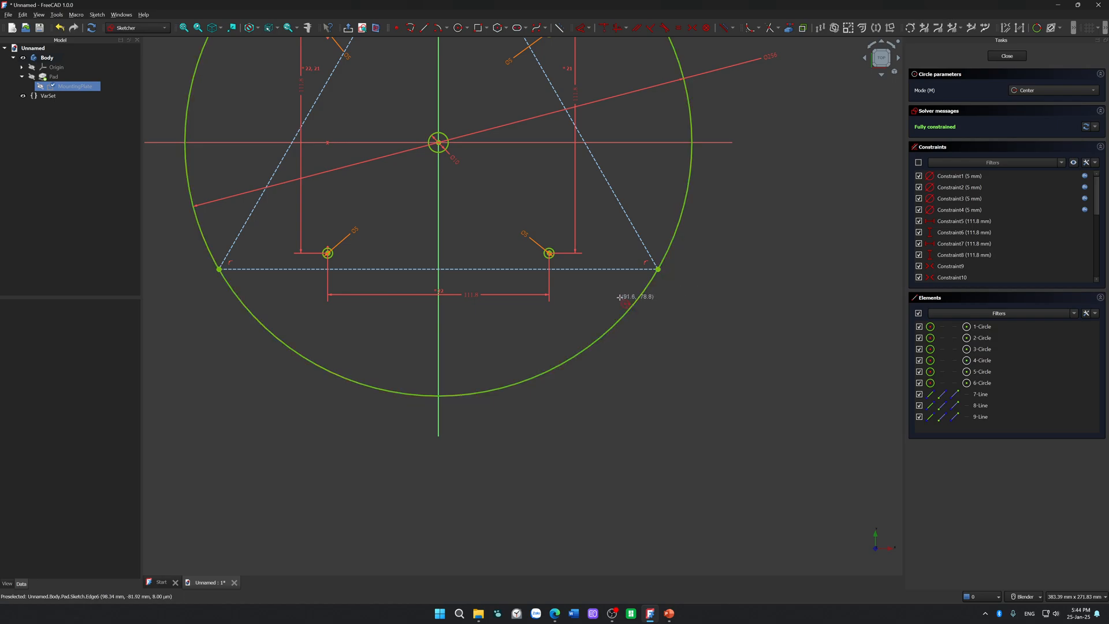
{"action": "scroll", "coordinate": [638, 299], "scroll_direction": "up", "scroll_amount": 8}
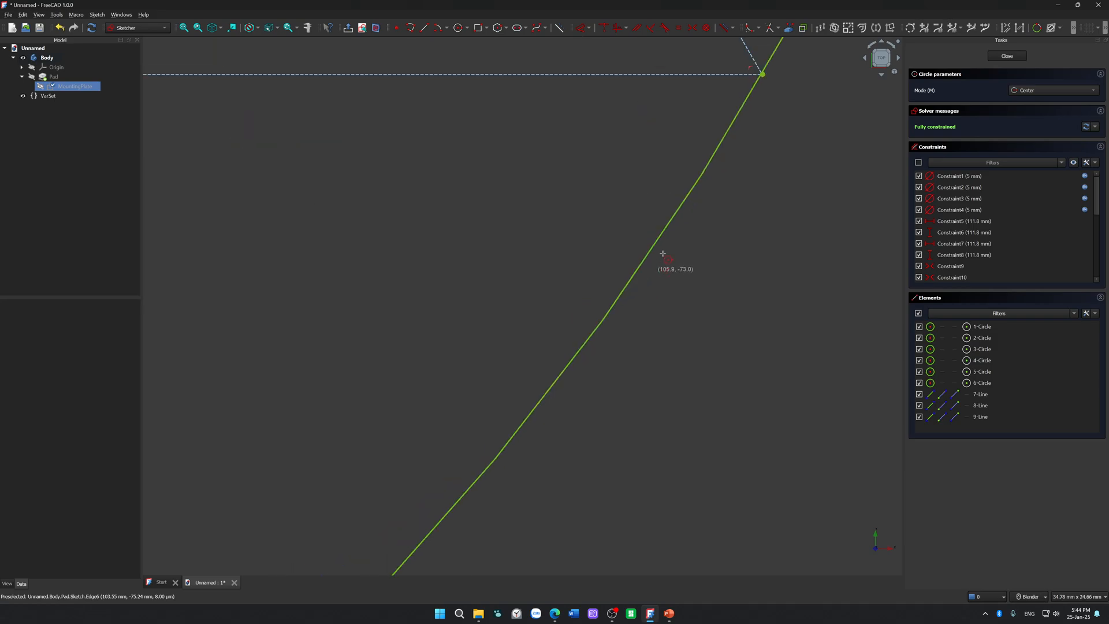
{"action": "middle_click_drag", "start_coordinate": [728, 163], "coordinate": [532, 560], "text": "shift"}
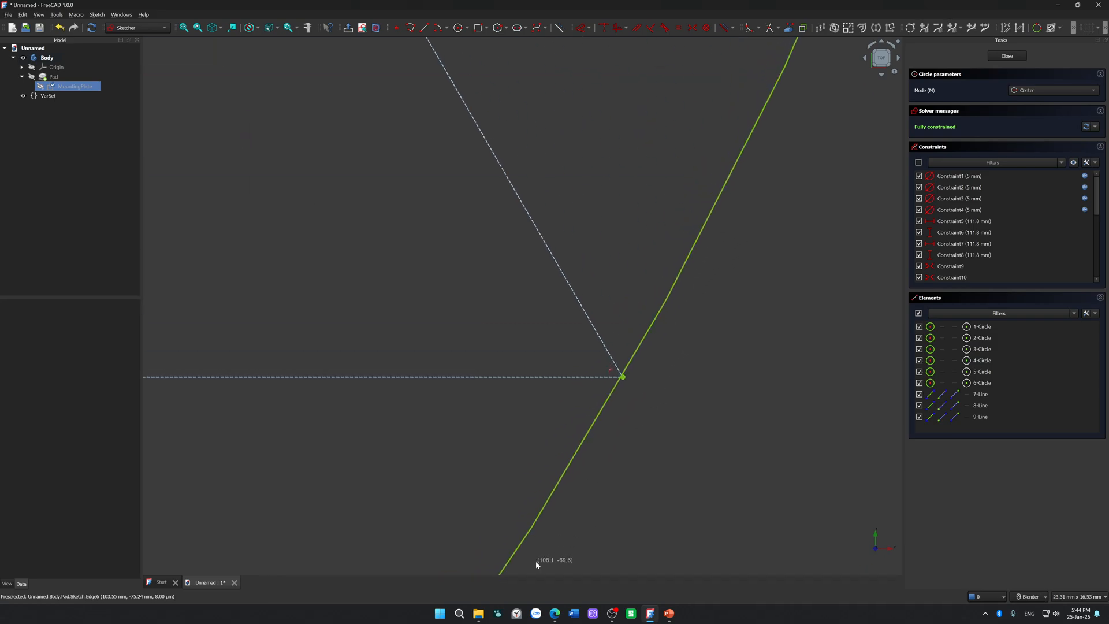
{"action": "scroll", "coordinate": [611, 386], "scroll_direction": "up", "scroll_amount": 17}
{"action": "middle_click_drag", "start_coordinate": [726, 277], "coordinate": [354, 590], "text": "shift"}
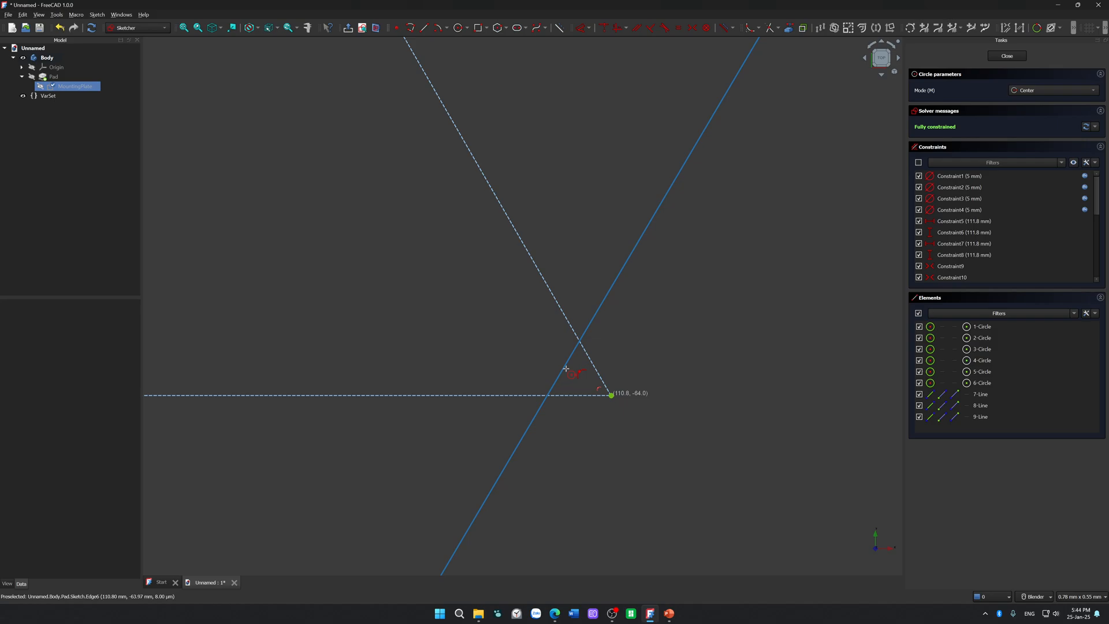
{"action": "left_click", "coordinate": [611, 395]}
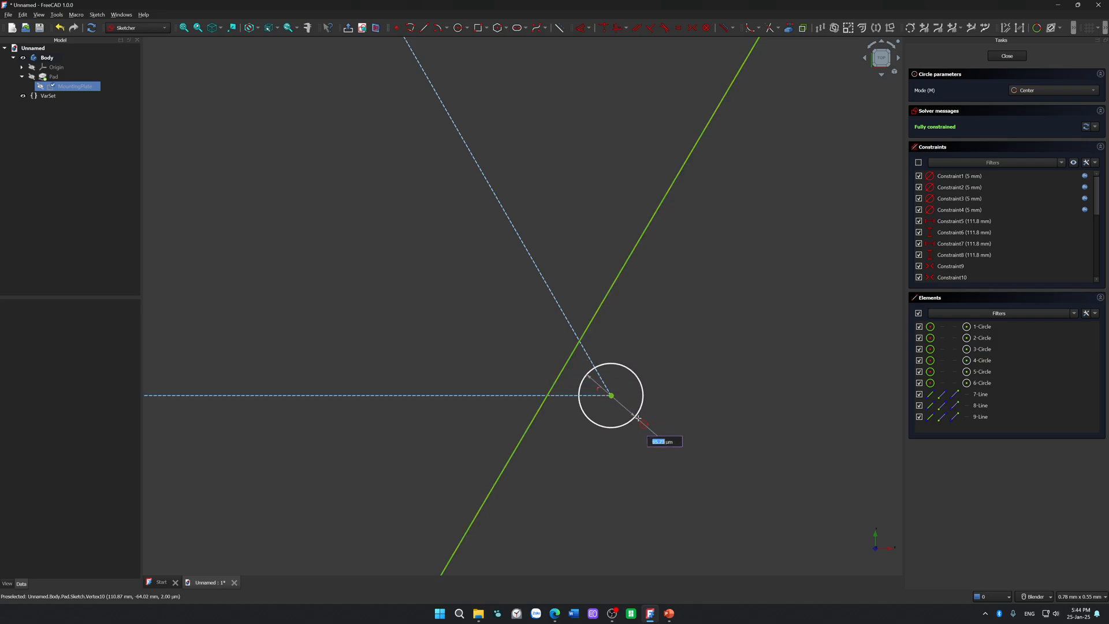
{"action": "type", "text": "3.5"}
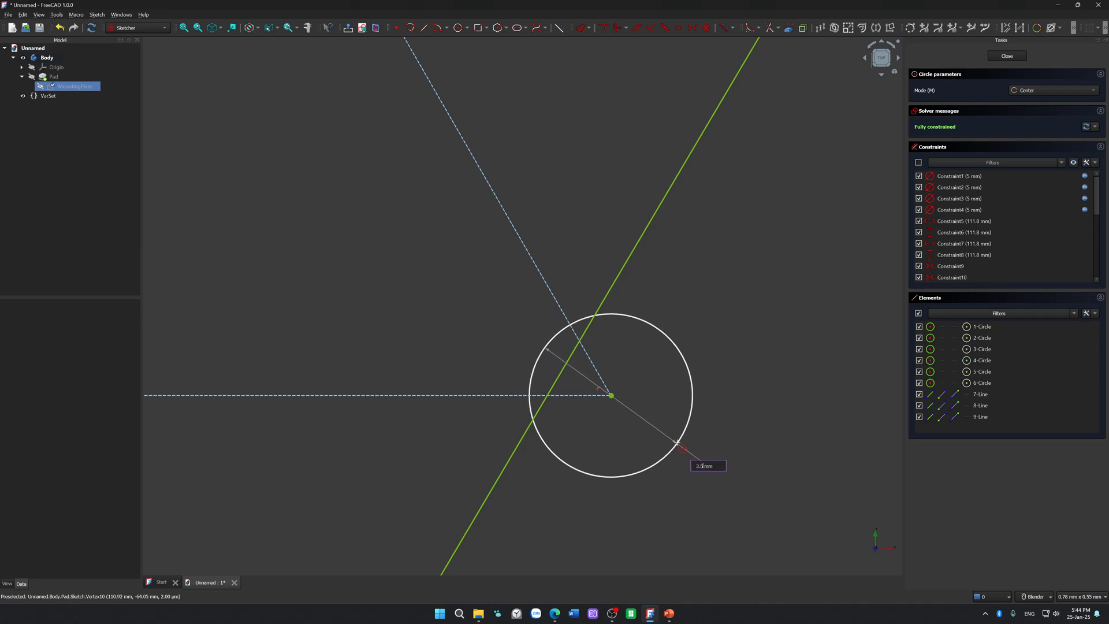
{"action": "key", "text": "Return"}
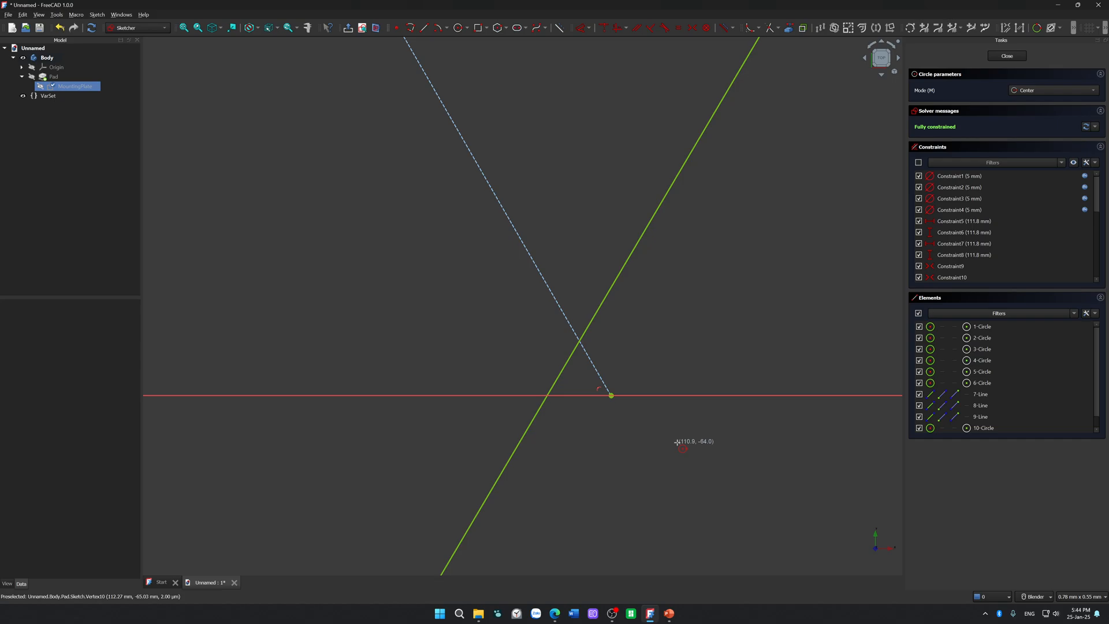
{"action": "scroll", "coordinate": [677, 441], "scroll_direction": "down", "scroll_amount": 10}
{"action": "key", "text": "Escape"}
{"action": "scroll", "coordinate": [721, 407], "scroll_direction": "down", "scroll_amount": 3}
{"action": "scroll", "coordinate": [722, 407], "scroll_direction": "down", "scroll_amount": 5}
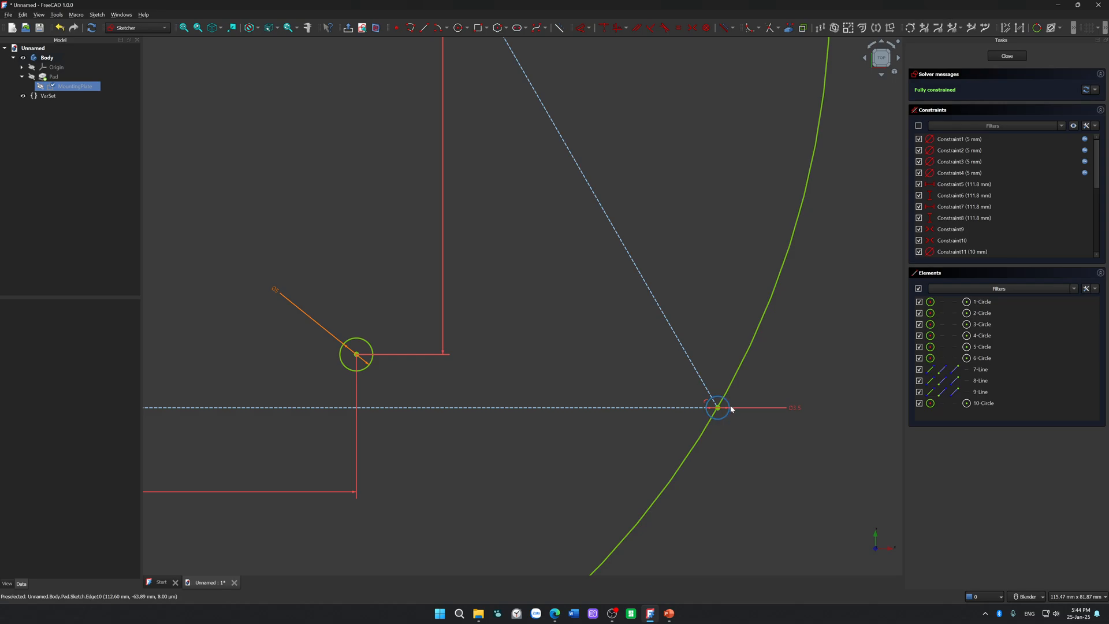
Step: Try to trim the small circle at the triangle's lower-right corner and the piece of the outer circle inside it
{"action": "scroll", "coordinate": [731, 408], "scroll_direction": "down", "scroll_amount": 5}
{"action": "scroll", "coordinate": [775, 387], "scroll_direction": "up", "scroll_amount": 5}
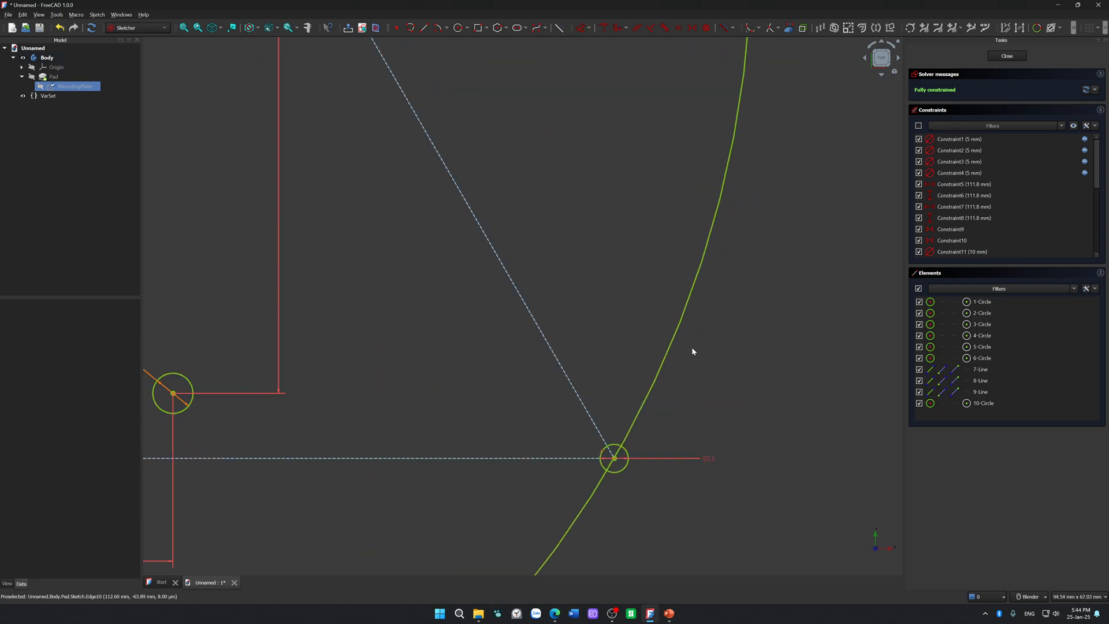
{"action": "scroll", "coordinate": [597, 459], "scroll_direction": "up", "scroll_amount": 3}
{"action": "middle_click_drag", "start_coordinate": [598, 459], "coordinate": [537, 317], "text": "shift"}
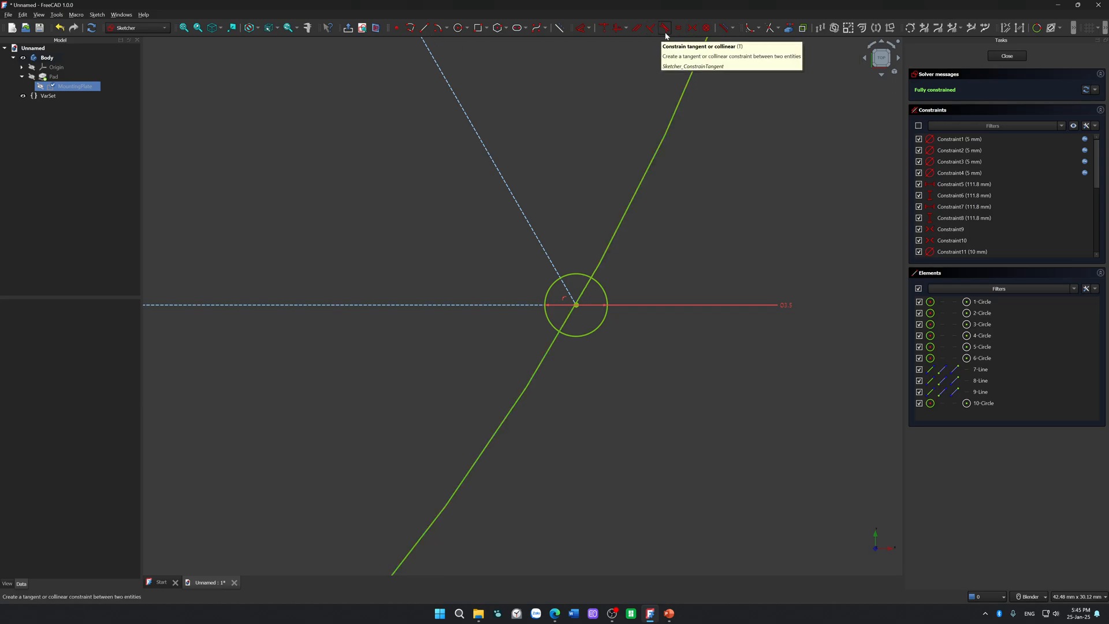
{"action": "left_click", "coordinate": [749, 29]}
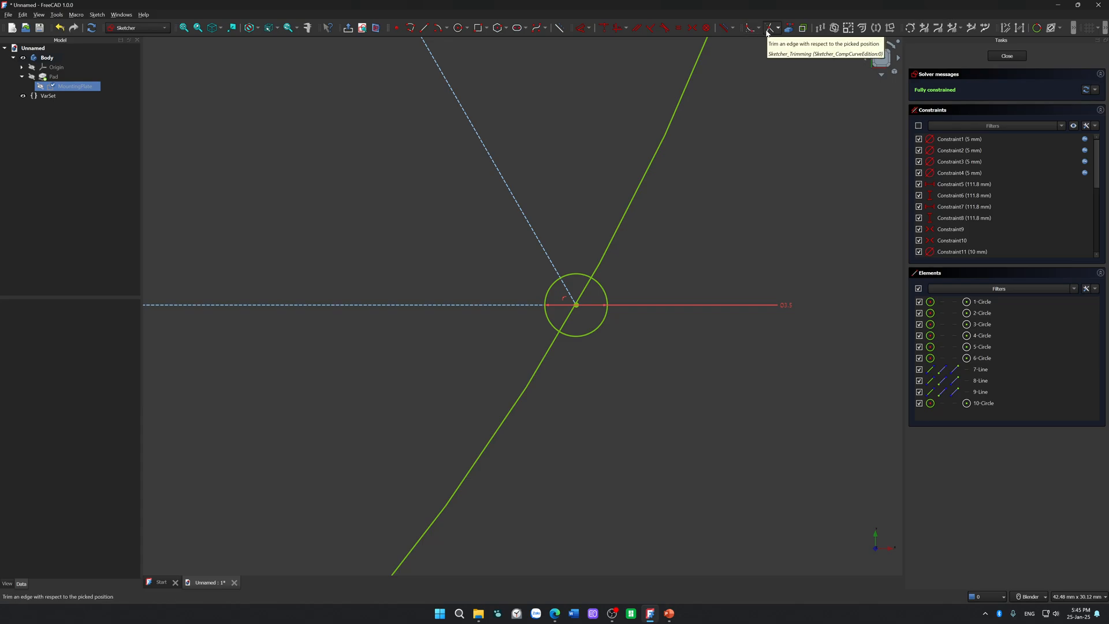
{"action": "left_click", "coordinate": [601, 323]}
{"action": "scroll", "coordinate": [600, 321], "scroll_direction": "up", "scroll_amount": 4}
{"action": "left_click", "coordinate": [563, 259]}
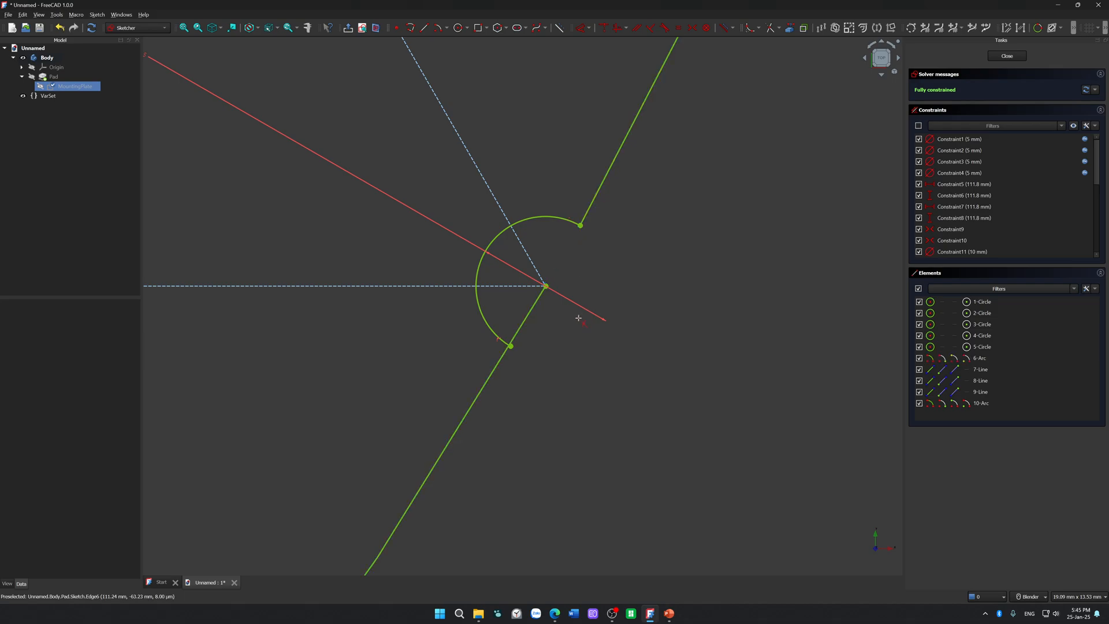
{"action": "left_click", "coordinate": [537, 310]}
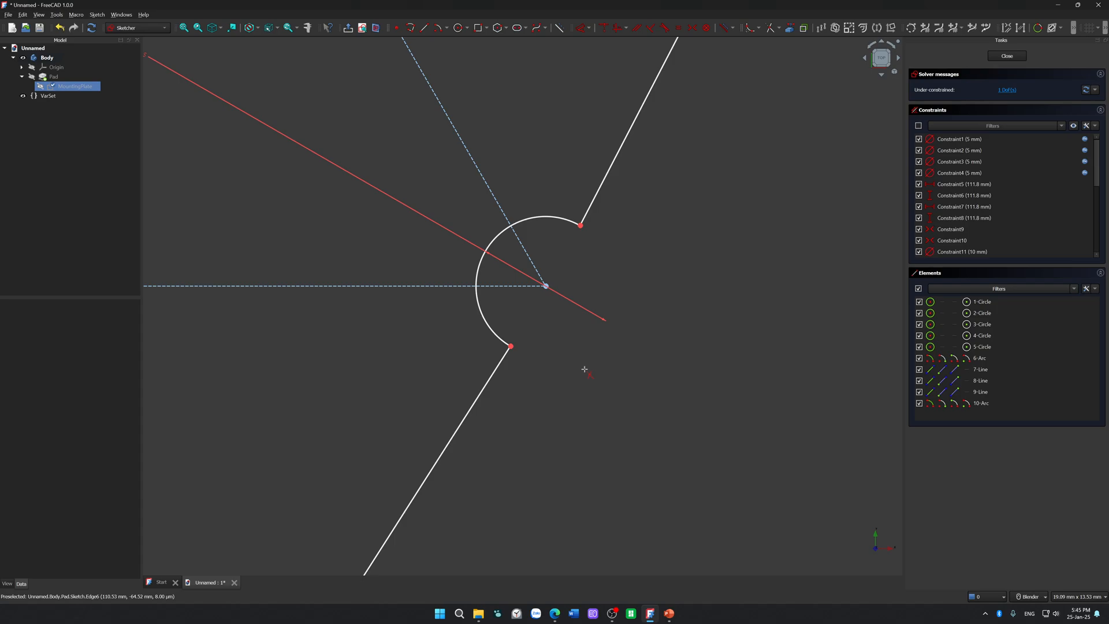
Step: Undo the trims at the triangle's lower-right corner so both circles are whole
{"action": "key", "text": "ctrl+z"}
{"action": "key", "text": "ctrl+z"}
{"action": "scroll", "coordinate": [584, 369], "scroll_direction": "up", "scroll_amount": 5}
{"action": "scroll", "coordinate": [530, 353], "scroll_direction": "down", "scroll_amount": 3}
{"action": "middle_click_drag", "start_coordinate": [419, 221], "coordinate": [395, 376], "text": "shift"}
{"action": "key", "text": "ctrl+z"}
{"action": "scroll", "coordinate": [428, 359], "scroll_direction": "down", "scroll_amount": 10}
{"action": "scroll", "coordinate": [430, 359], "scroll_direction": "down", "scroll_amount": 5}
Step: Start saving the document and create a folder named "Ceeling lamp" inside the 3D printing > FreeCAD directory
{"action": "key", "text": "ctrl+s"}
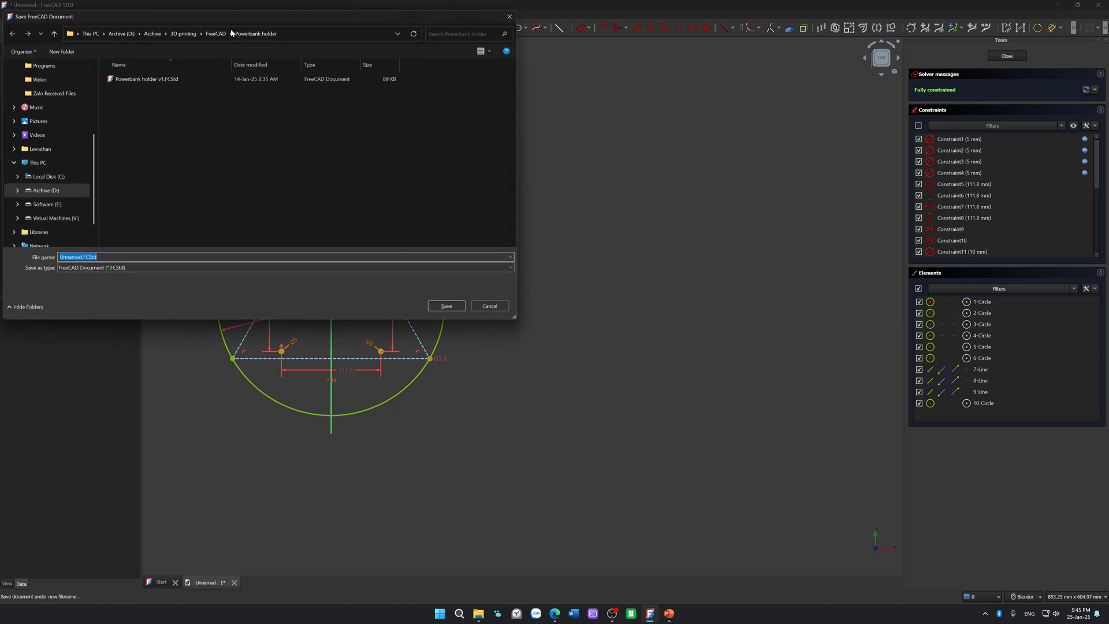
{"action": "left_click", "coordinate": [213, 35]}
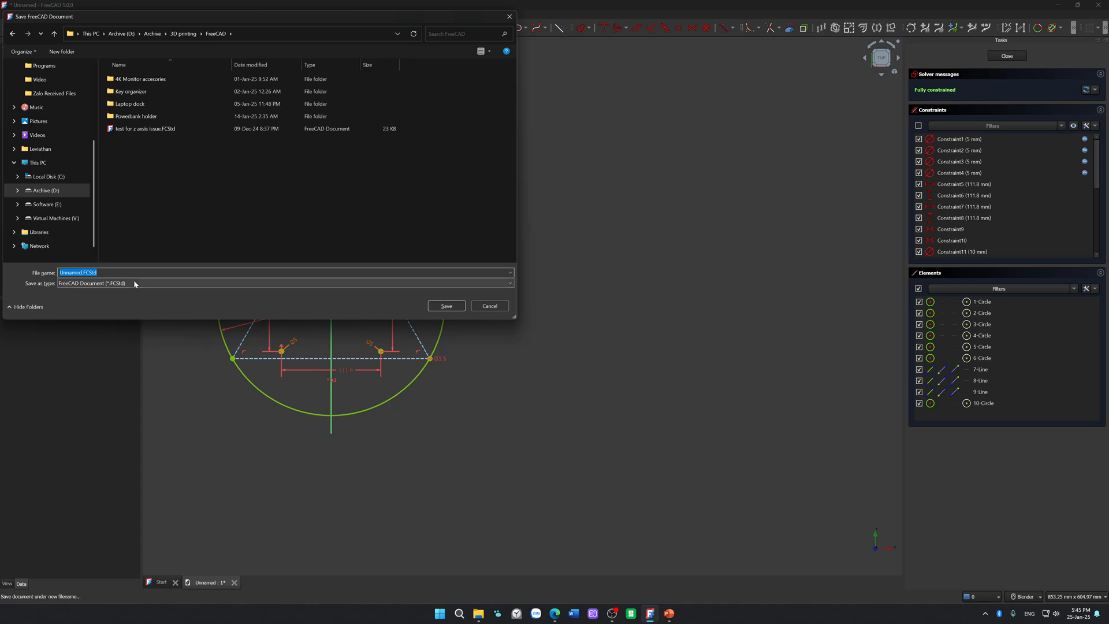
{"action": "type", "text": "C"}
{"action": "type", "text": "eiling Lamp"}
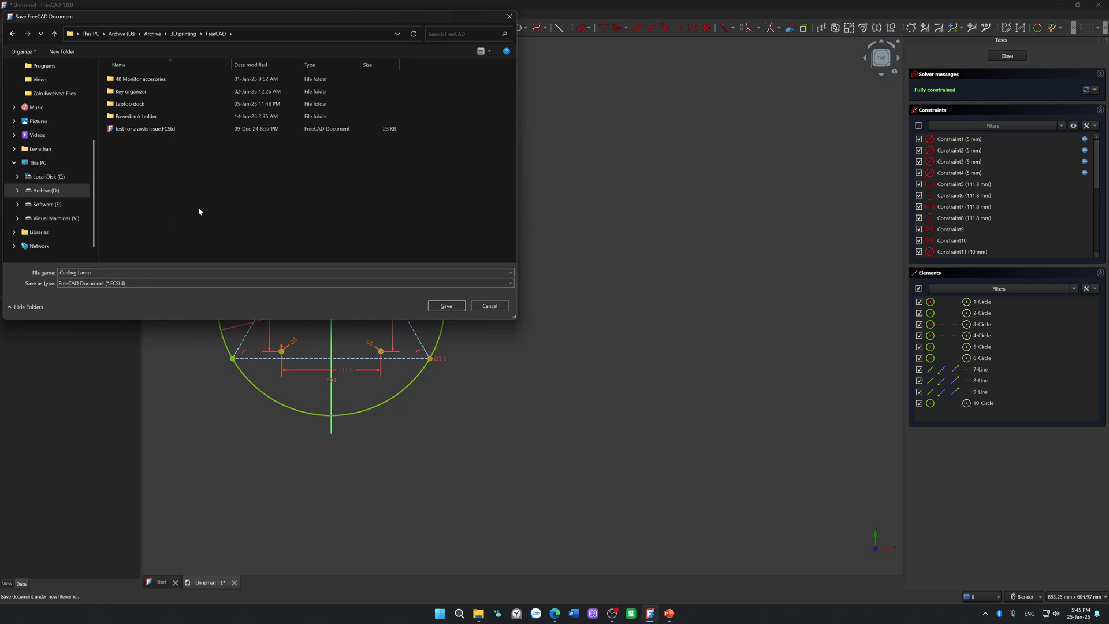
{"action": "key", "text": "ctrl+shift+n"}
{"action": "type", "text": "Ce"}
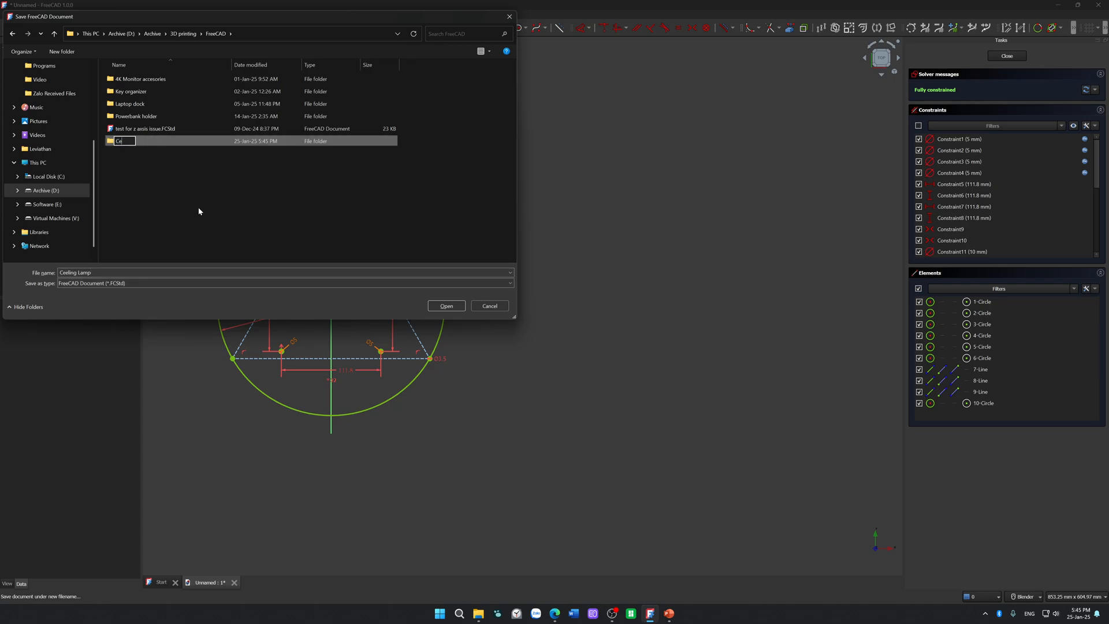
{"action": "type", "text": "eling lamp"}
{"action": "key", "text": "Return"}
{"action": "key", "text": "Return"}
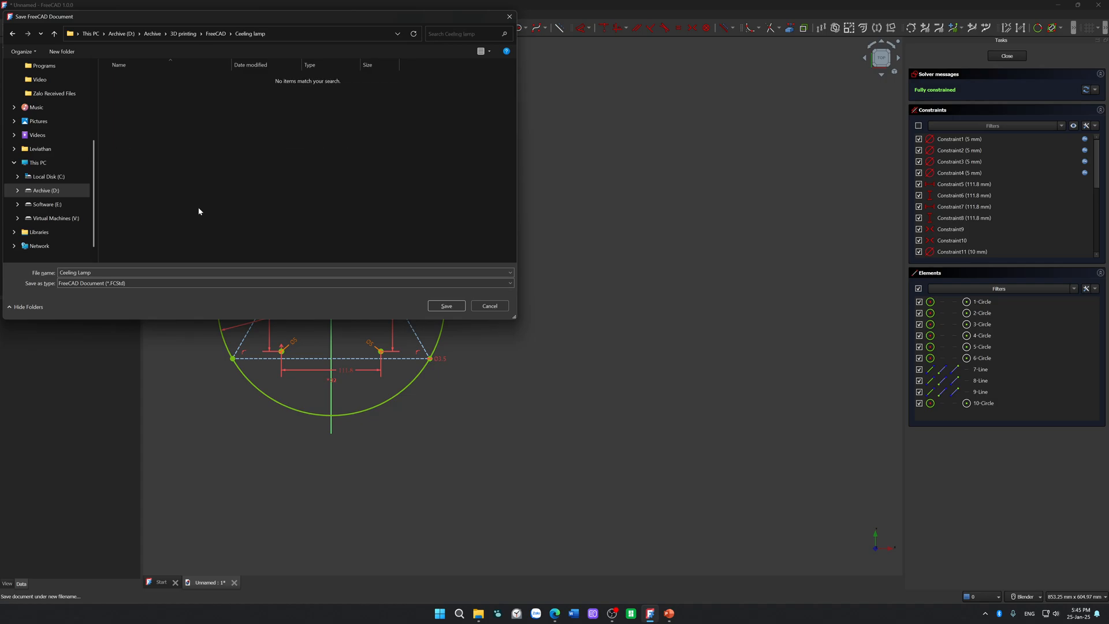
Step: Save the document as "Mounting bracket" in the new folder
{"action": "left_click", "coordinate": [139, 272]}
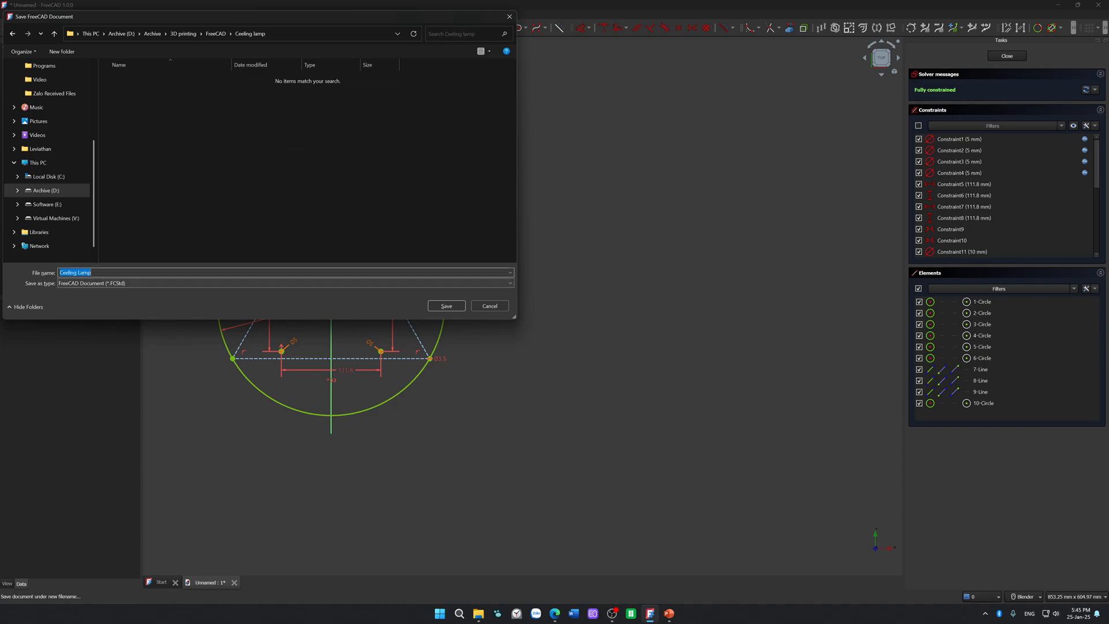
{"action": "type", "text": "Mounting brack"}
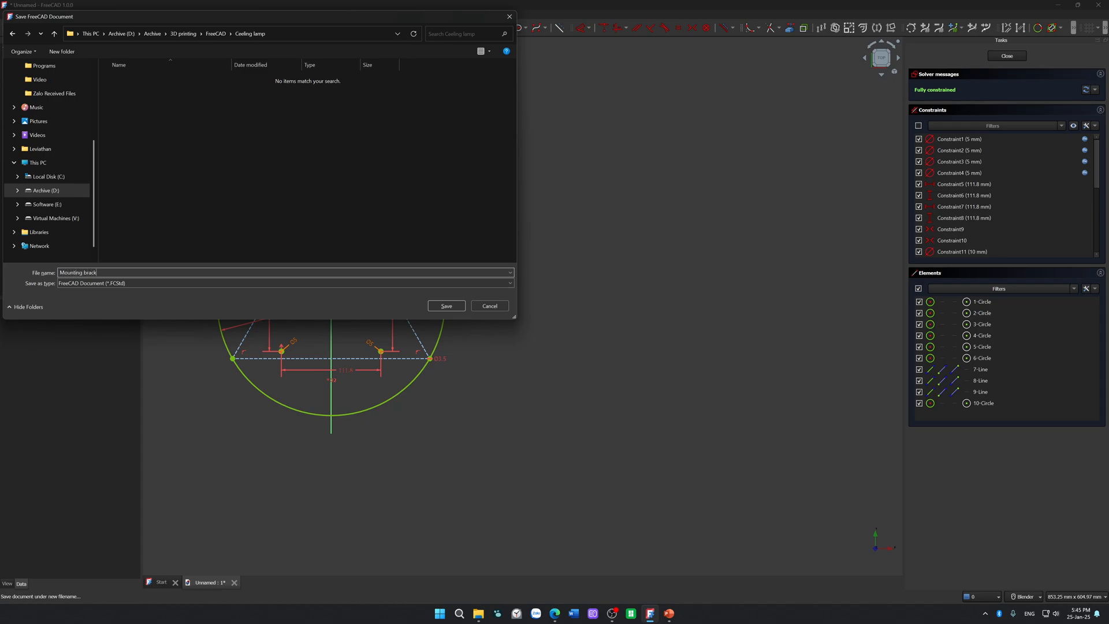
{"action": "type", "text": "et"}
{"action": "key", "text": "Return"}
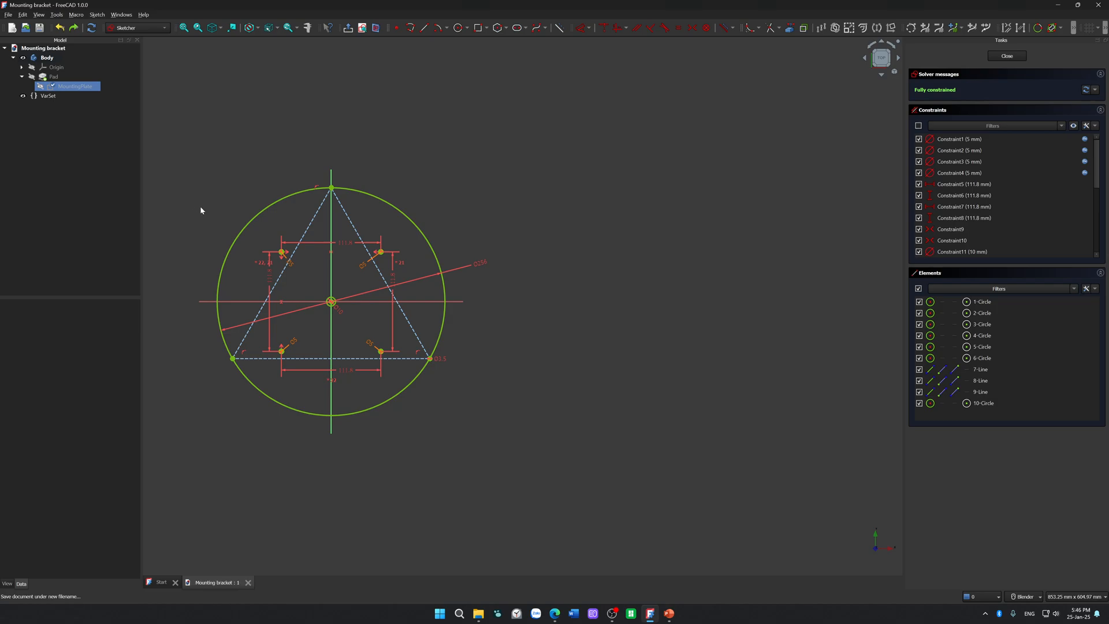
Step: Examine at close range how the triangle's lower-right corner meets the outer circle and the small circle's centre
{"action": "scroll", "coordinate": [392, 283], "scroll_direction": "up", "scroll_amount": 10}
{"action": "middle_click_drag", "start_coordinate": [439, 404], "coordinate": [395, 70], "text": "shift"}
{"action": "middle_click_drag", "start_coordinate": [584, 317], "coordinate": [533, 104], "text": "shift"}
{"action": "scroll", "coordinate": [556, 222], "scroll_direction": "up", "scroll_amount": 5}
{"action": "mouse_move", "coordinate": [545, 156]}
{"action": "middle_mouse_down", "text": "shift"}
{"action": "mouse_move", "coordinate": [528, 188]}
{"action": "mouse_move", "coordinate": [545, 272]}
{"action": "middle_mouse_up", "text": "shift"}
{"action": "scroll", "coordinate": [545, 276], "scroll_direction": "up", "scroll_amount": 3}
{"action": "middle_click_drag", "start_coordinate": [502, 342], "coordinate": [480, 248], "text": "shift"}
{"action": "scroll", "coordinate": [481, 273], "scroll_direction": "up", "scroll_amount": 4}
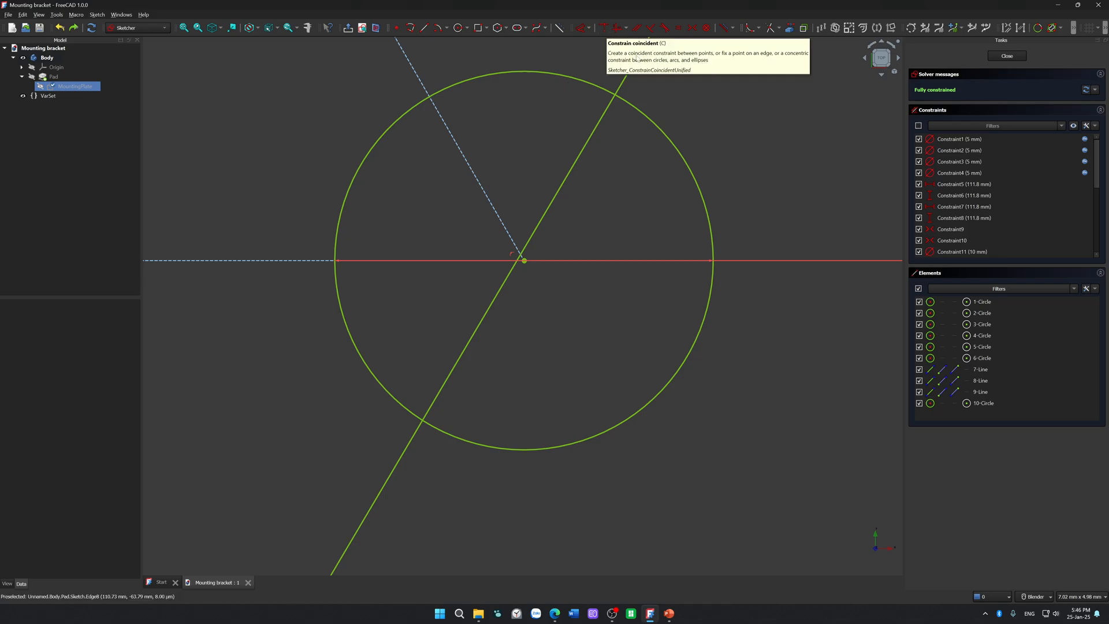
{"action": "scroll", "coordinate": [543, 260], "scroll_direction": "down", "scroll_amount": 4}
{"action": "scroll", "coordinate": [566, 257], "scroll_direction": "up", "scroll_amount": 7}
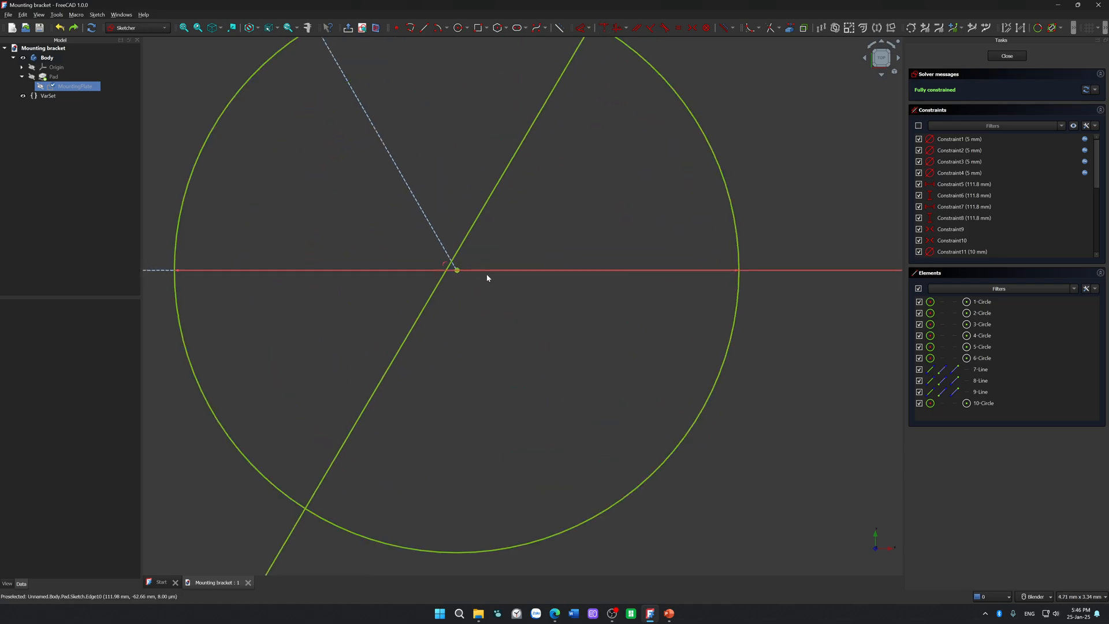
Step: Delete the constraint that ties the triangle's lower-right corner to the outer circle
{"action": "left_click", "coordinate": [457, 272]}
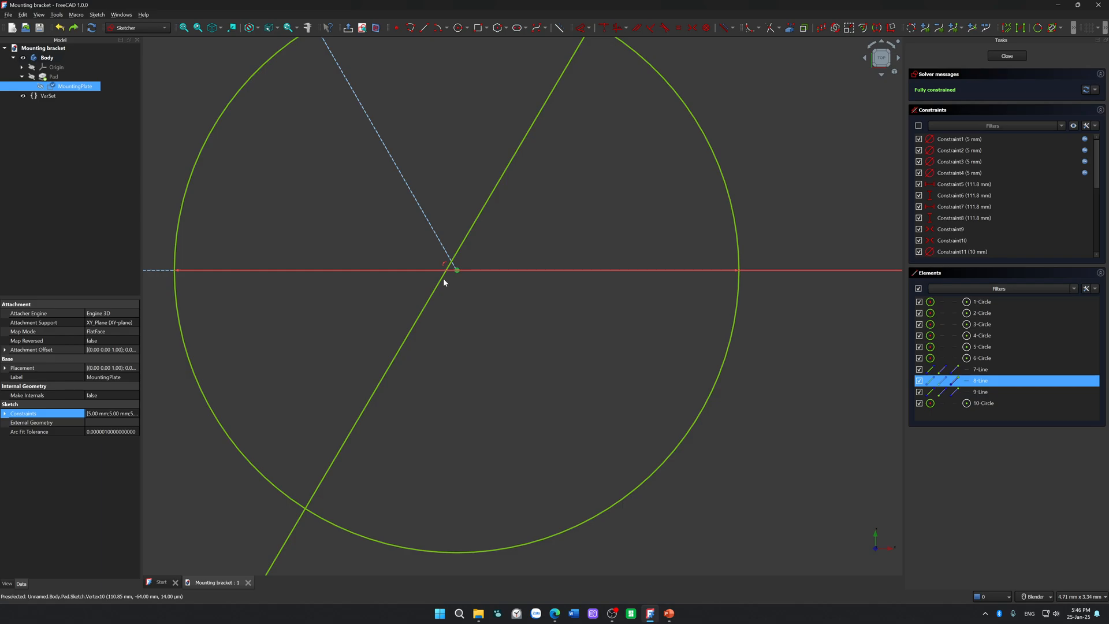
{"action": "left_click", "coordinate": [465, 315]}
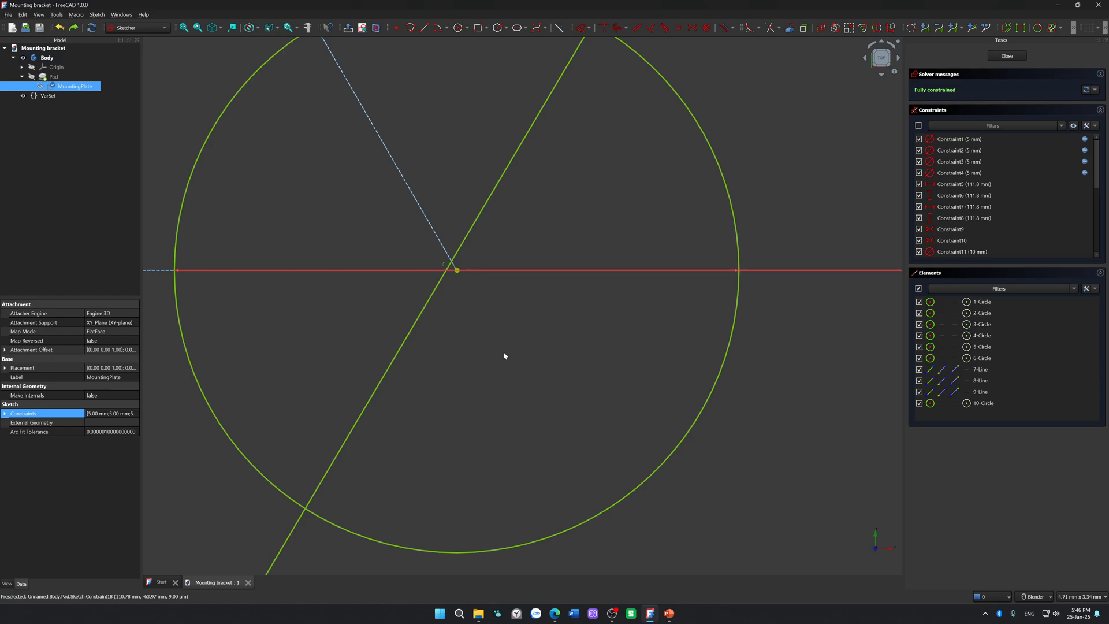
{"action": "key", "text": "Delete"}
Step: Constrain the triangle's lower-right corner vertex to the outer circle again and check the fit at close range
{"action": "left_click", "coordinate": [456, 270]}
{"action": "scroll", "coordinate": [462, 242], "scroll_direction": "up", "scroll_amount": 5}
{"action": "scroll", "coordinate": [464, 232], "scroll_direction": "up", "scroll_amount": 3}
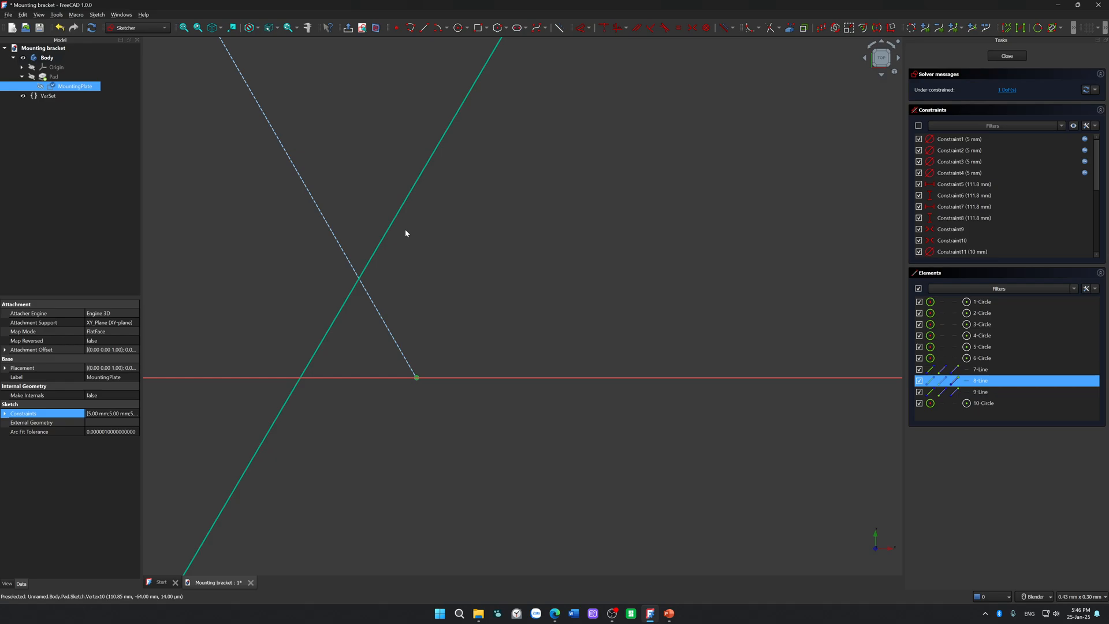
{"action": "left_click", "coordinate": [389, 228]}
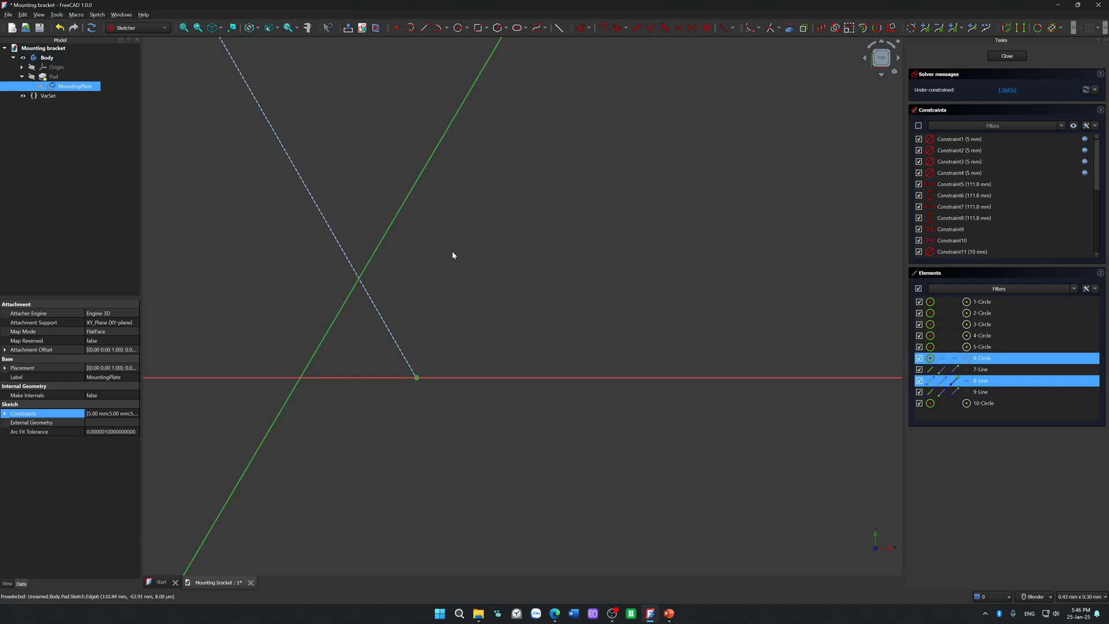
{"action": "key", "text": "t"}
{"action": "scroll", "coordinate": [452, 251], "scroll_direction": "down", "scroll_amount": 8}
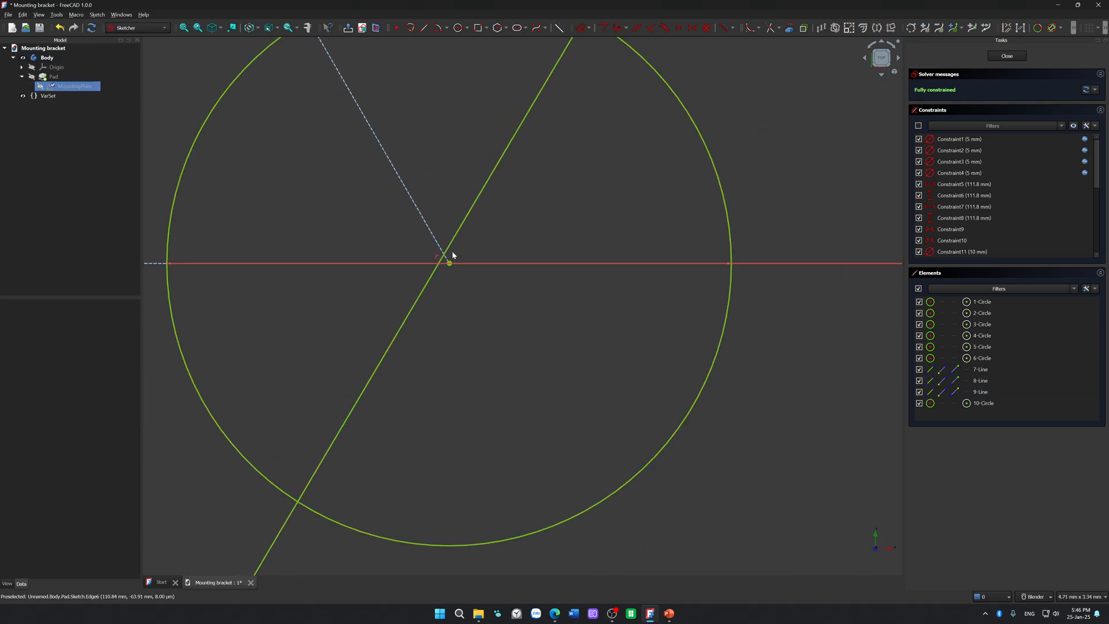
{"action": "scroll", "coordinate": [460, 269], "scroll_direction": "up", "scroll_amount": 8}
{"action": "scroll", "coordinate": [443, 283], "scroll_direction": "up", "scroll_amount": 2}
{"action": "mouse_move", "coordinate": [442, 283]}
{"action": "middle_mouse_down", "text": "shift"}
{"action": "mouse_move", "coordinate": [503, 284]}
{"action": "mouse_move", "coordinate": [505, 297]}
{"action": "middle_mouse_up", "text": "shift"}
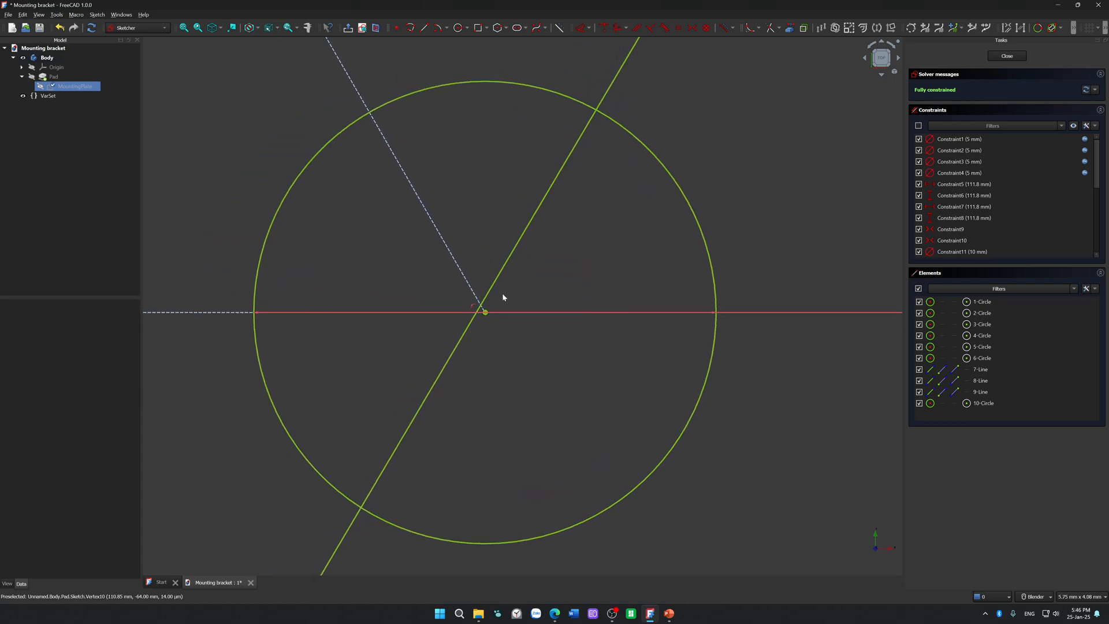
Step: Check the sketch for redundant constraints by selecting them, and re-examine the corner where the circles and triangle meet
{"action": "left_click", "coordinate": [104, 14]}
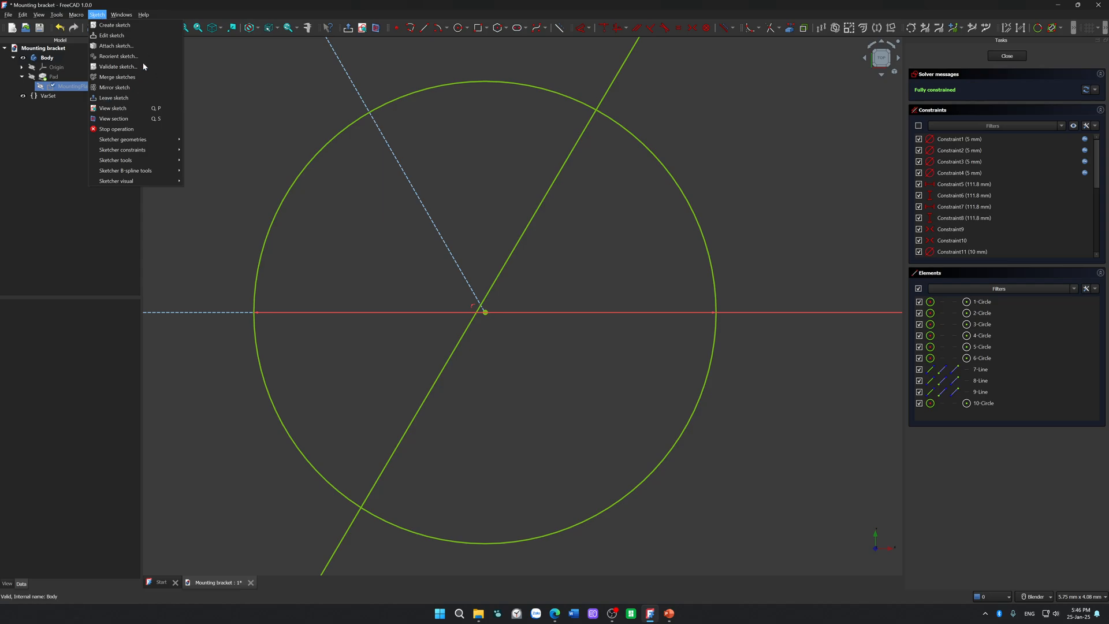
{"action": "left_click", "coordinate": [224, 106]}
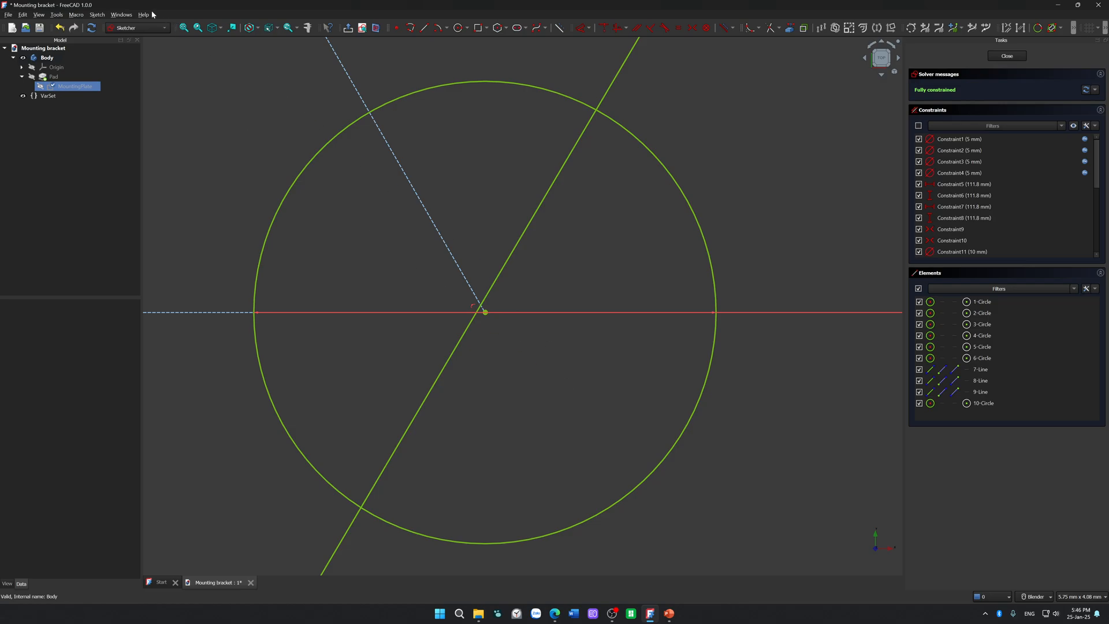
{"action": "left_click", "coordinate": [97, 14]}
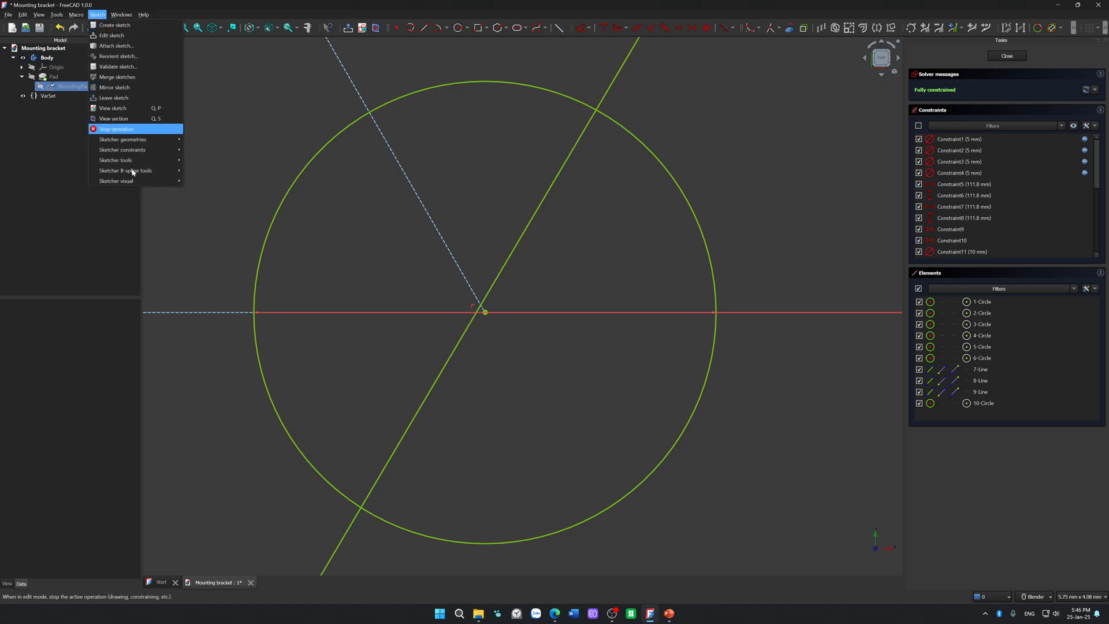
{"action": "mouse_move", "coordinate": [173, 181]}
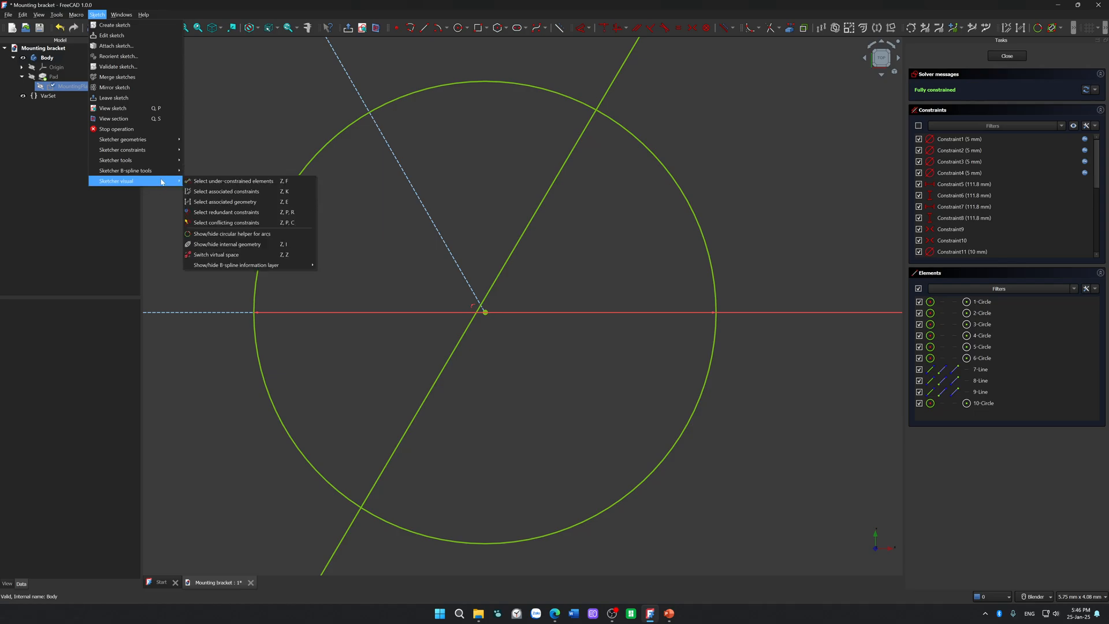
{"action": "left_click", "coordinate": [260, 212]}
{"action": "scroll", "coordinate": [325, 243], "scroll_direction": "down", "scroll_amount": 10}
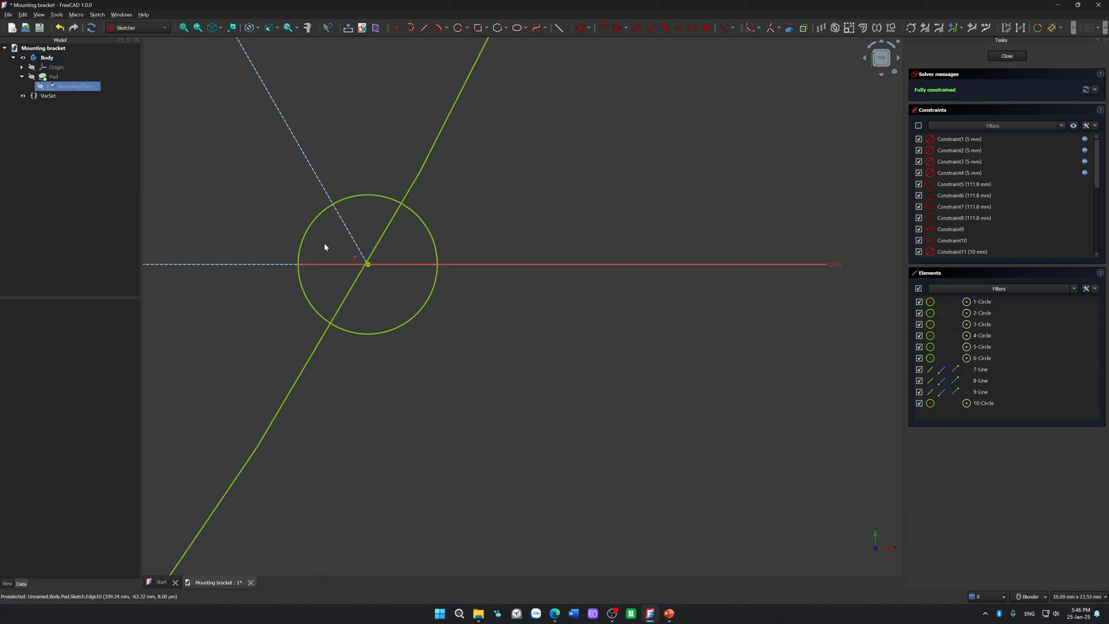
{"action": "scroll", "coordinate": [325, 246], "scroll_direction": "up", "scroll_amount": 15}
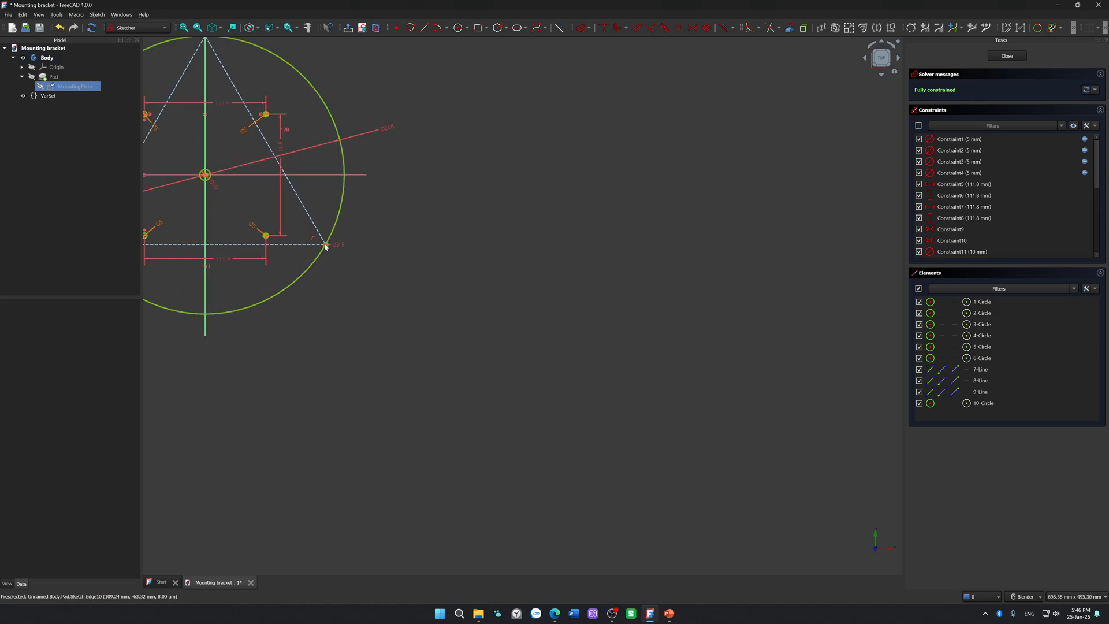
{"action": "scroll", "coordinate": [325, 243], "scroll_direction": "up", "scroll_amount": 8}
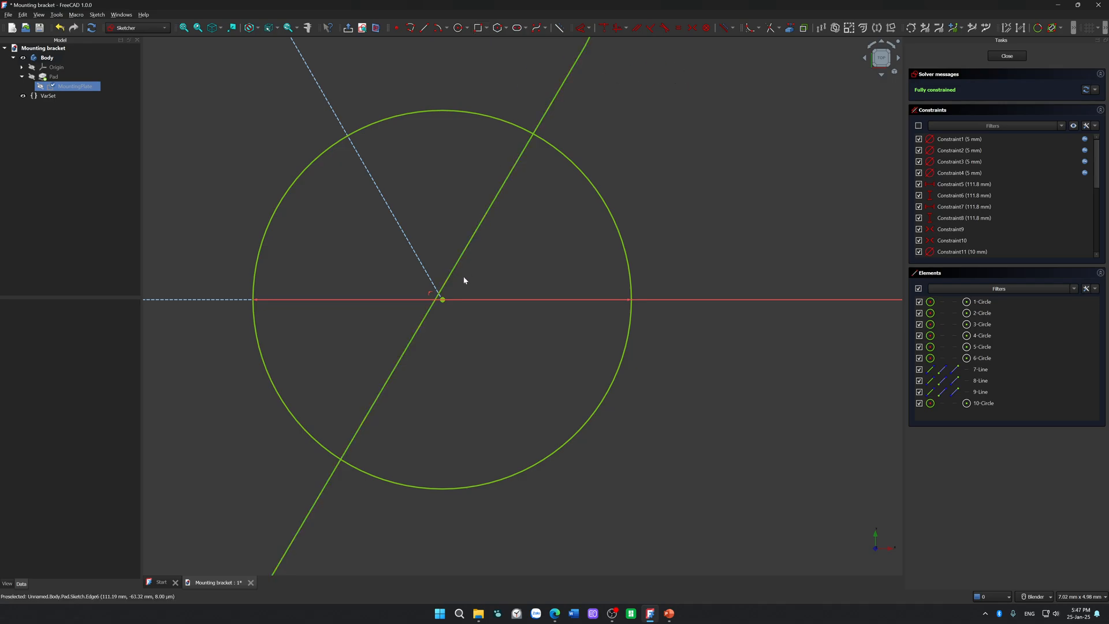
{"action": "scroll", "coordinate": [443, 301], "scroll_direction": "up", "scroll_amount": 5}
Step: Switch to the Edge browser, close the open forum tab, and review the Sketcher ValidateSketch wiki page before closing it
{"action": "left_click", "coordinate": [554, 614]}
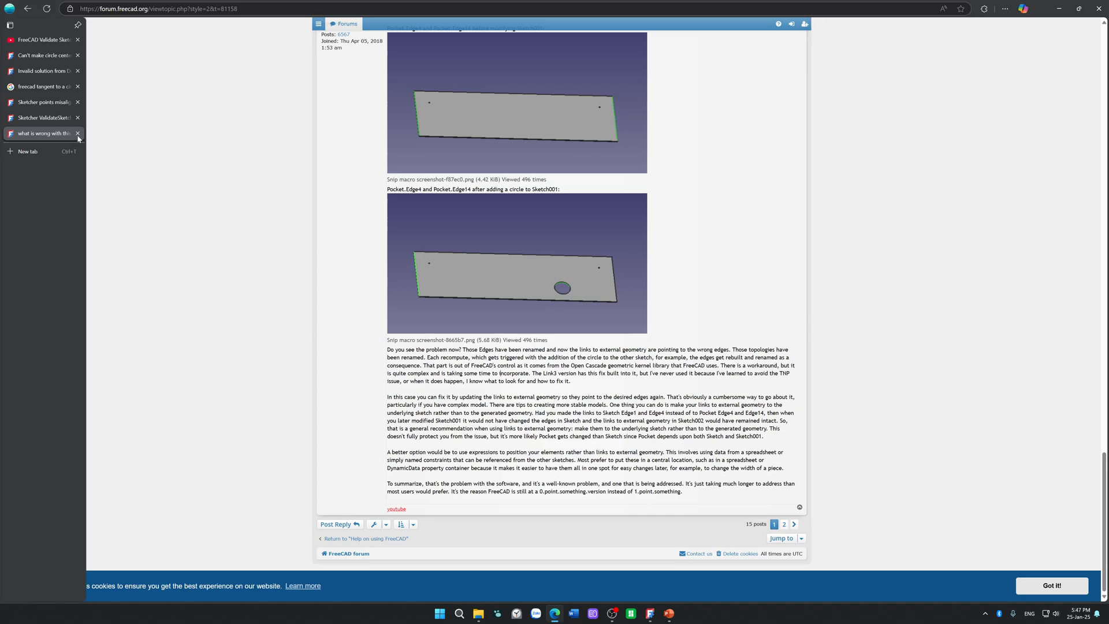
{"action": "left_click", "coordinate": [77, 135]}
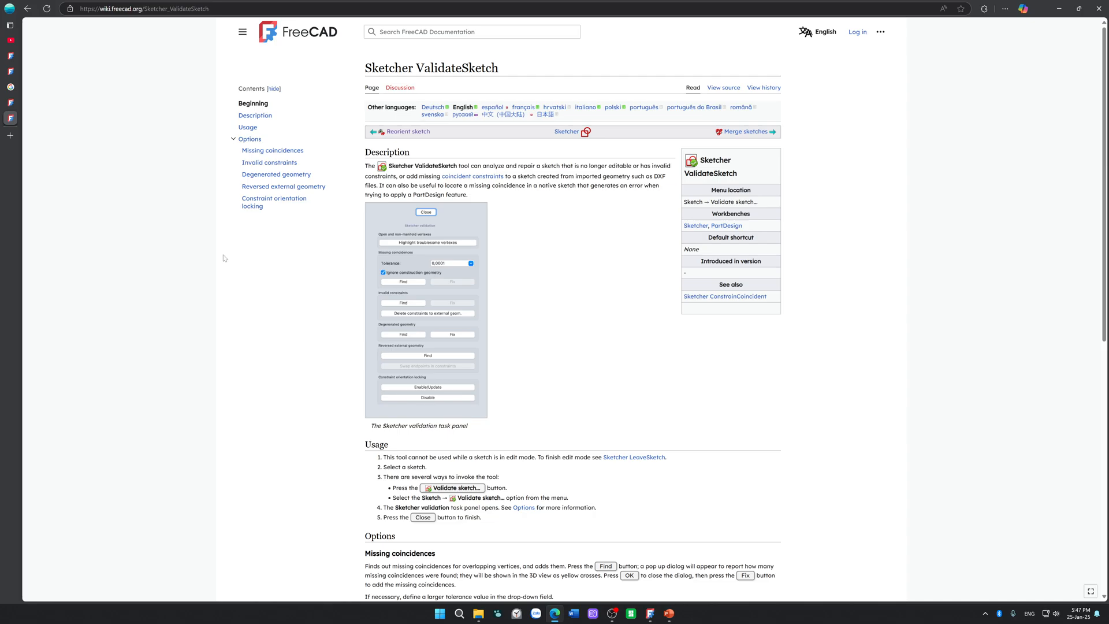
{"action": "scroll", "coordinate": [224, 258], "scroll_direction": "down", "scroll_amount": 8}
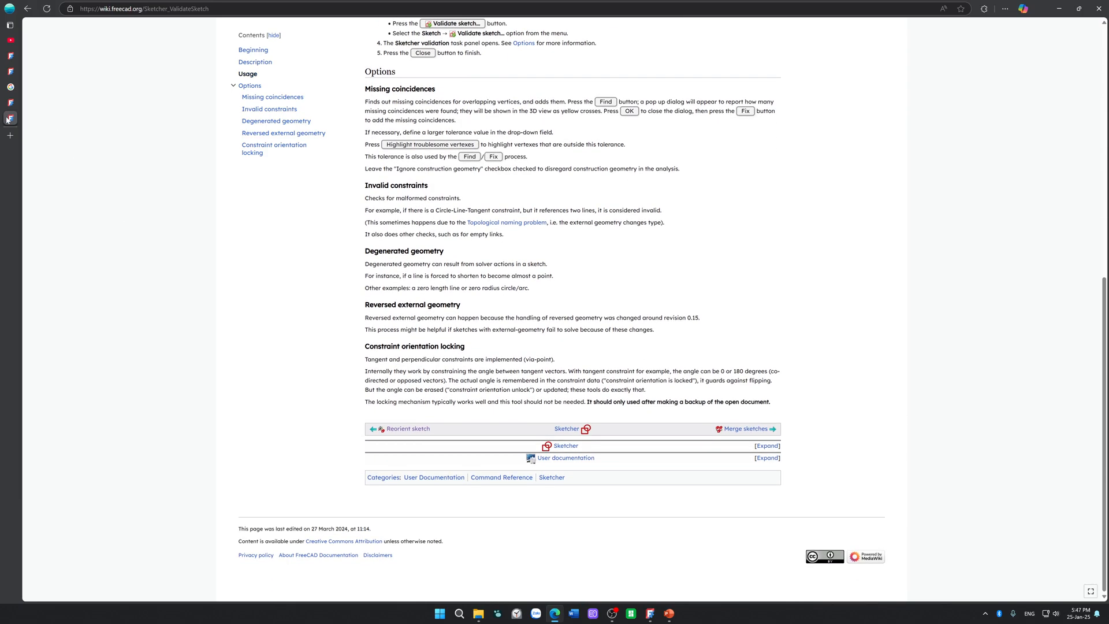
{"action": "mouse_move", "coordinate": [7, 120]}
{"action": "left_click", "coordinate": [80, 118]}
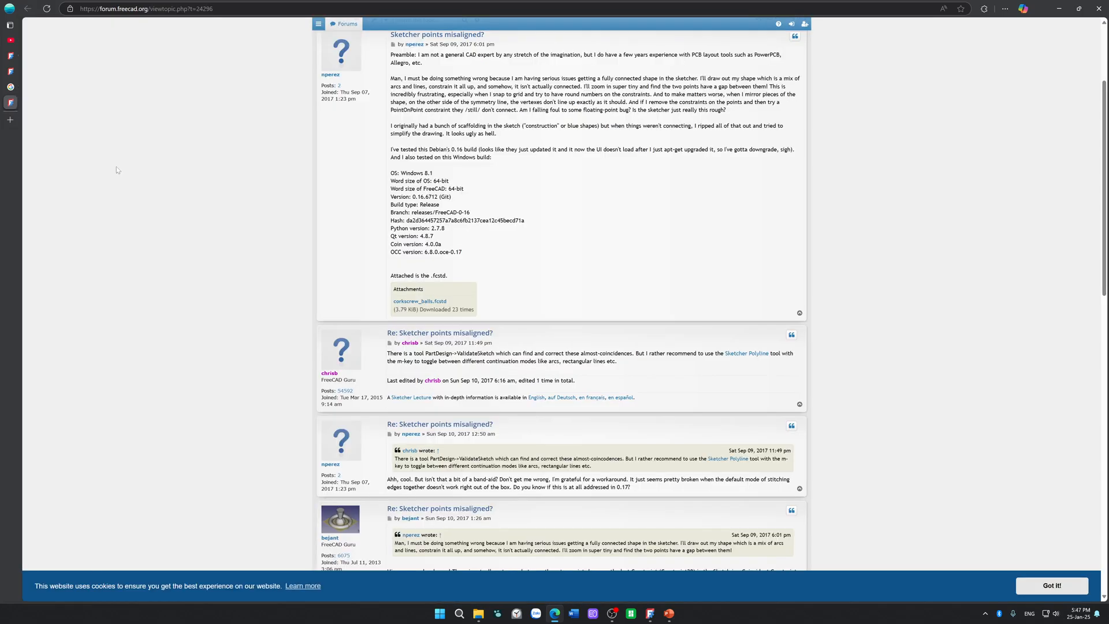
Step: Review the "Sketcher points misaligned?" thread, and close it along with the tangent search and "Invalid solution from DogLeg solver" tabs
{"action": "scroll", "coordinate": [160, 311], "scroll_direction": "down", "scroll_amount": 4}
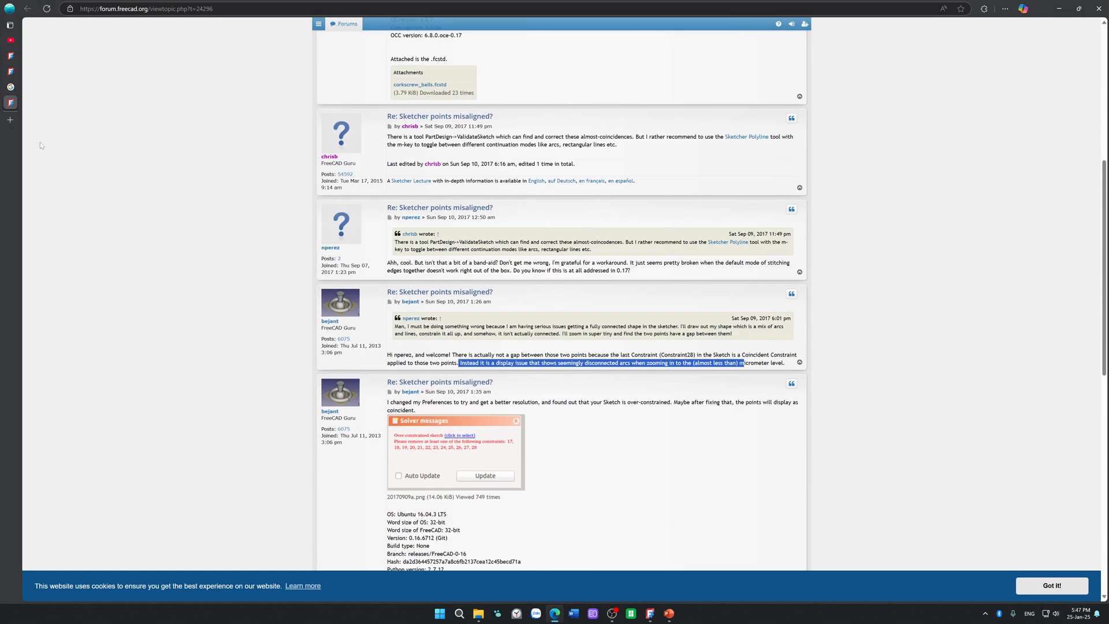
{"action": "mouse_move", "coordinate": [66, 128]}
{"action": "left_click", "coordinate": [77, 101]}
{"action": "left_click", "coordinate": [77, 87]}
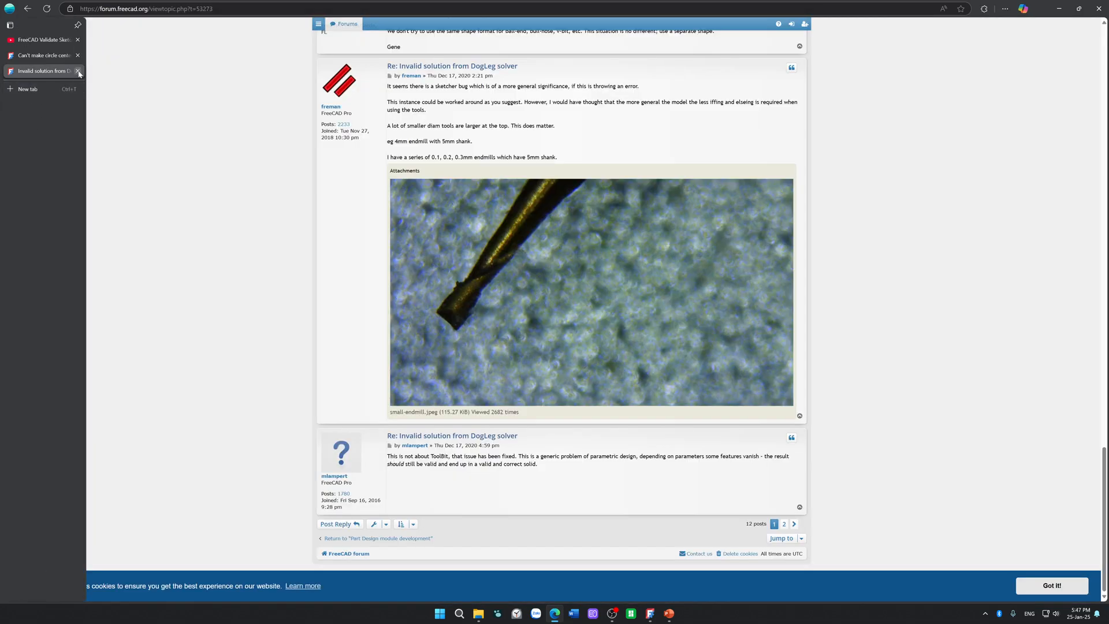
{"action": "left_click", "coordinate": [78, 71]}
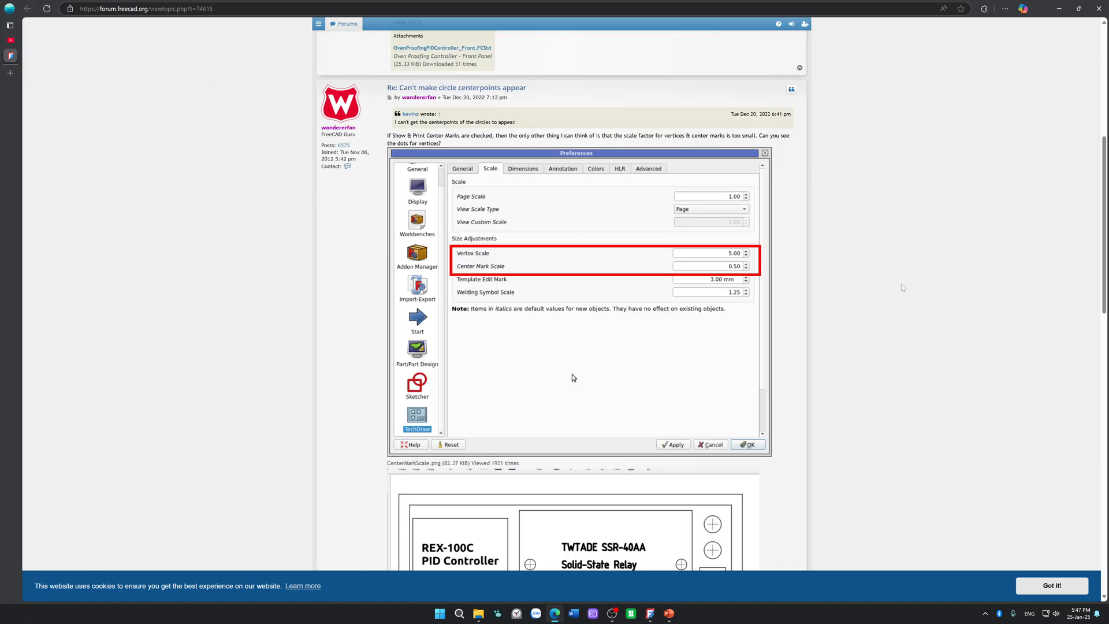
Step: Read the remaining replies in the "Can't make circle centerpoints appear" forum thread
{"action": "scroll", "coordinate": [903, 288], "scroll_direction": "down", "scroll_amount": 6}
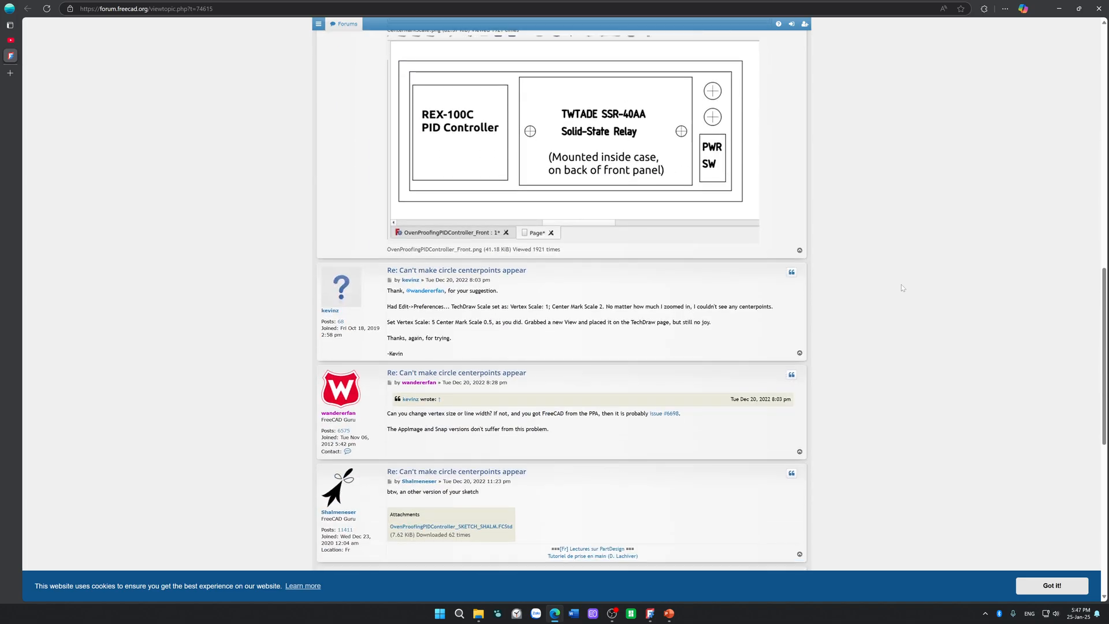
{"action": "scroll", "coordinate": [901, 287], "scroll_direction": "down", "scroll_amount": 3}
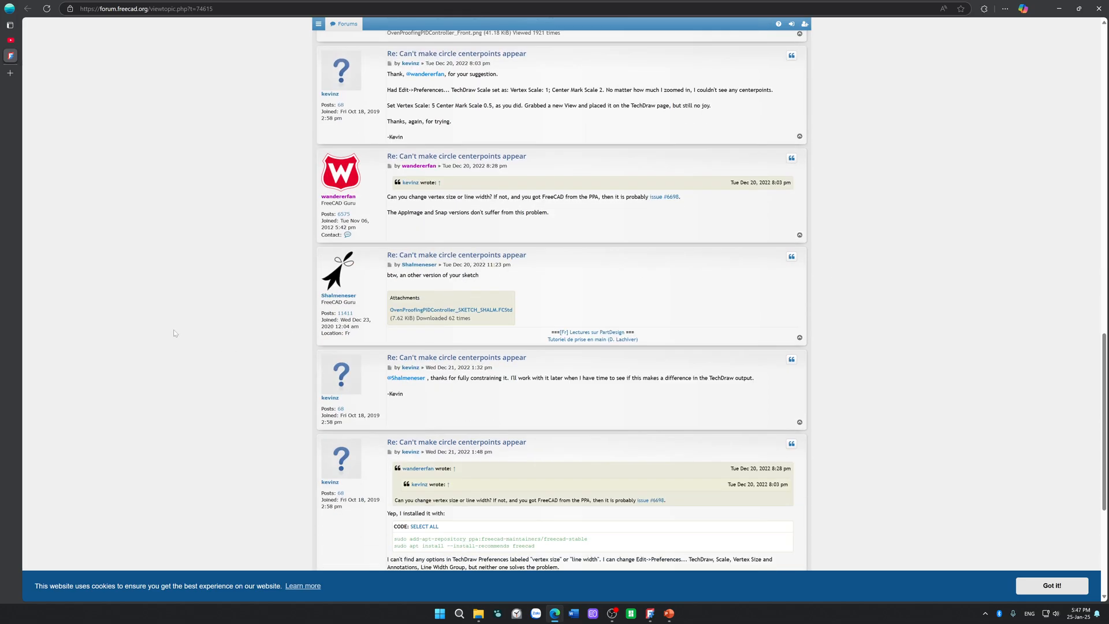
{"action": "scroll", "coordinate": [174, 333], "scroll_direction": "down", "scroll_amount": 4}
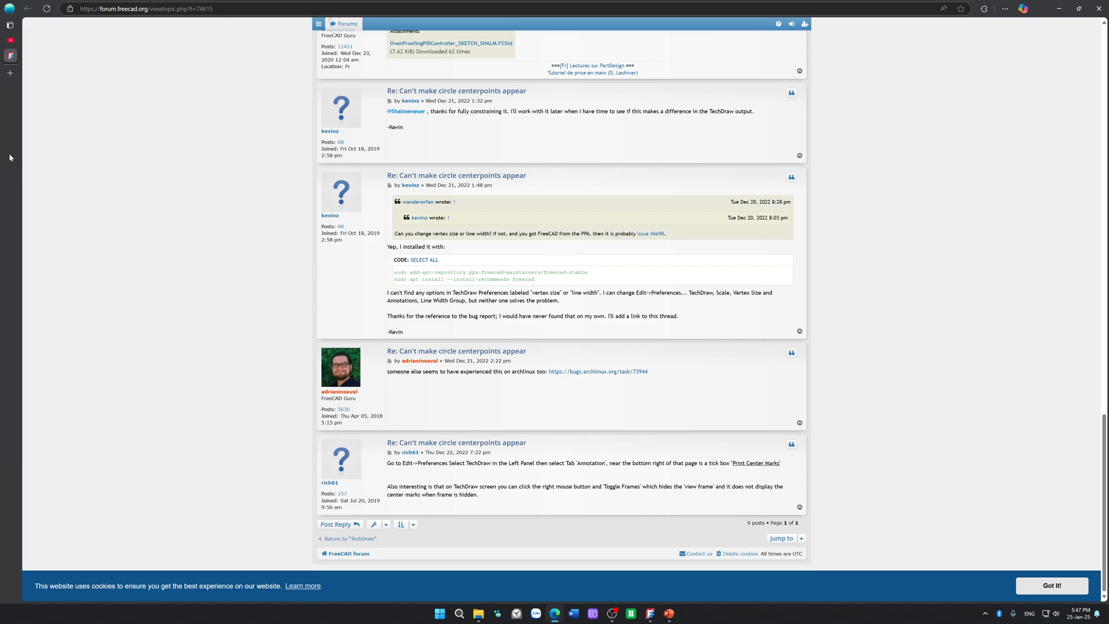
Step: Search the web for "freecad coincident to circle not match when zoom in"
{"action": "left_click", "coordinate": [128, 12]}
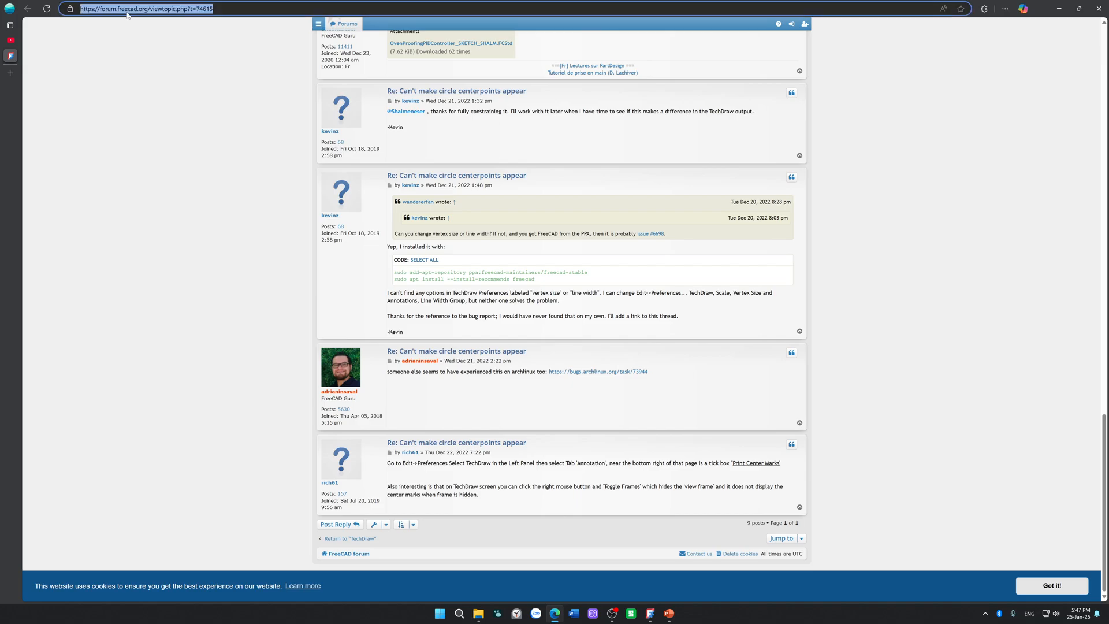
{"action": "type", "text": "freecad"}
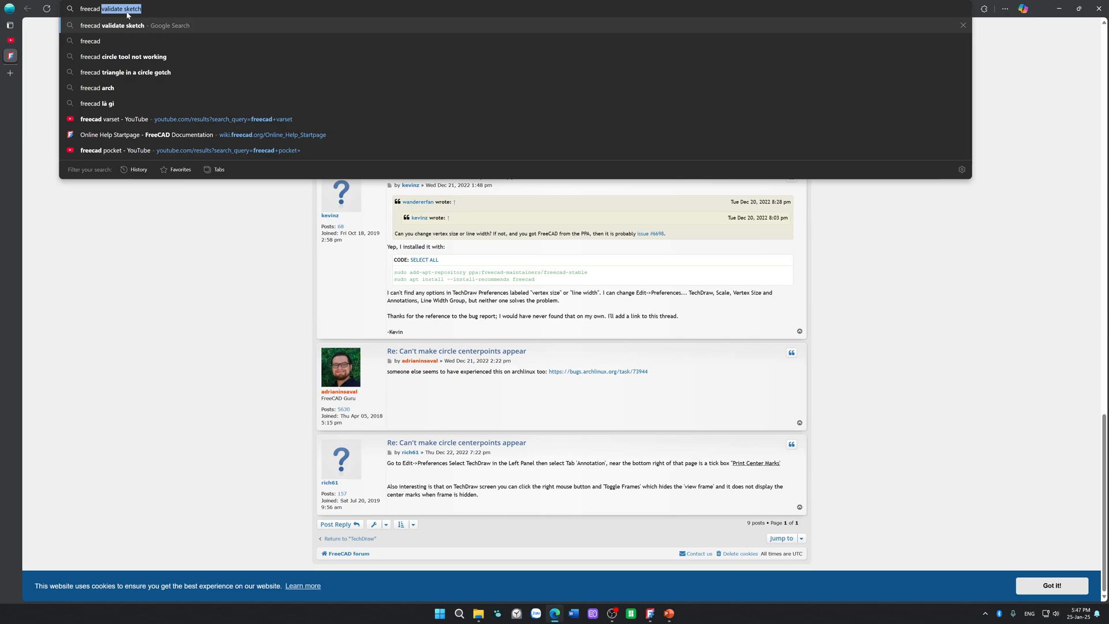
{"action": "type", "text": " center"}
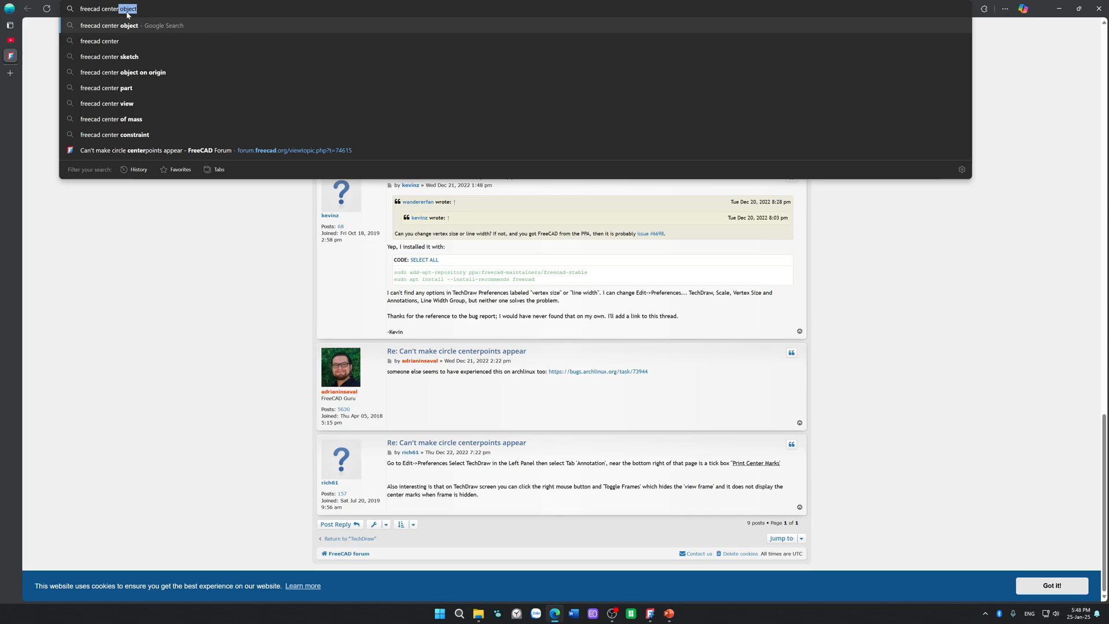
{"action": "key", "text": "BackSpace"}
{"action": "key", "text": "BackSpace"}
{"action": "key", "text": "BackSpace"}
{"action": "key", "text": "BackSpace"}
{"action": "key", "text": "BackSpace"}
{"action": "key", "text": "BackSpace"}
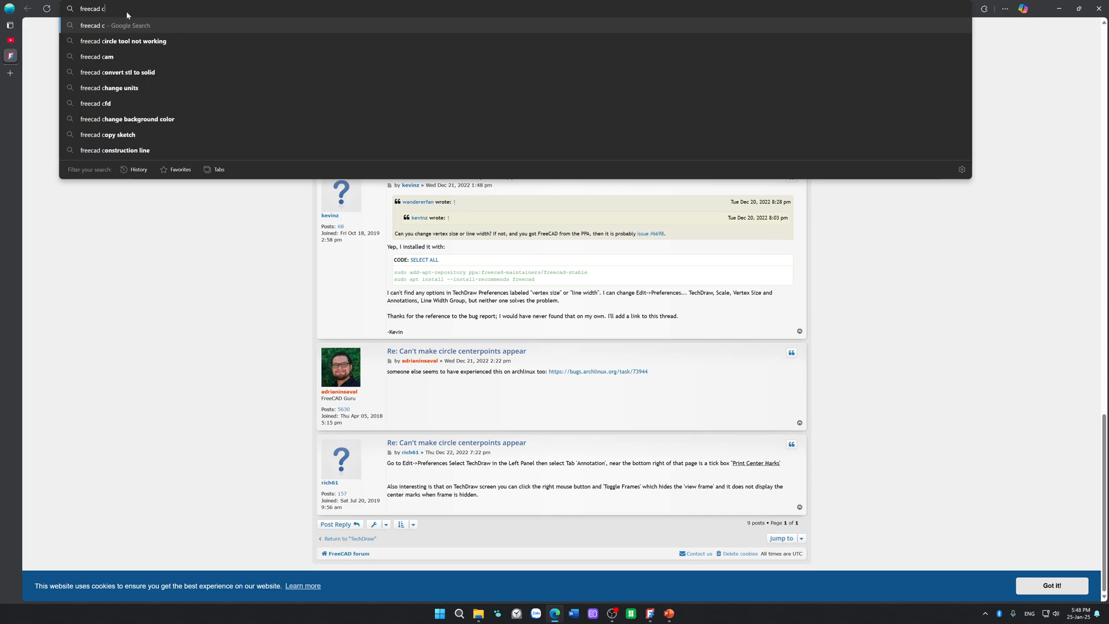
{"action": "type", "text": "oinciden"}
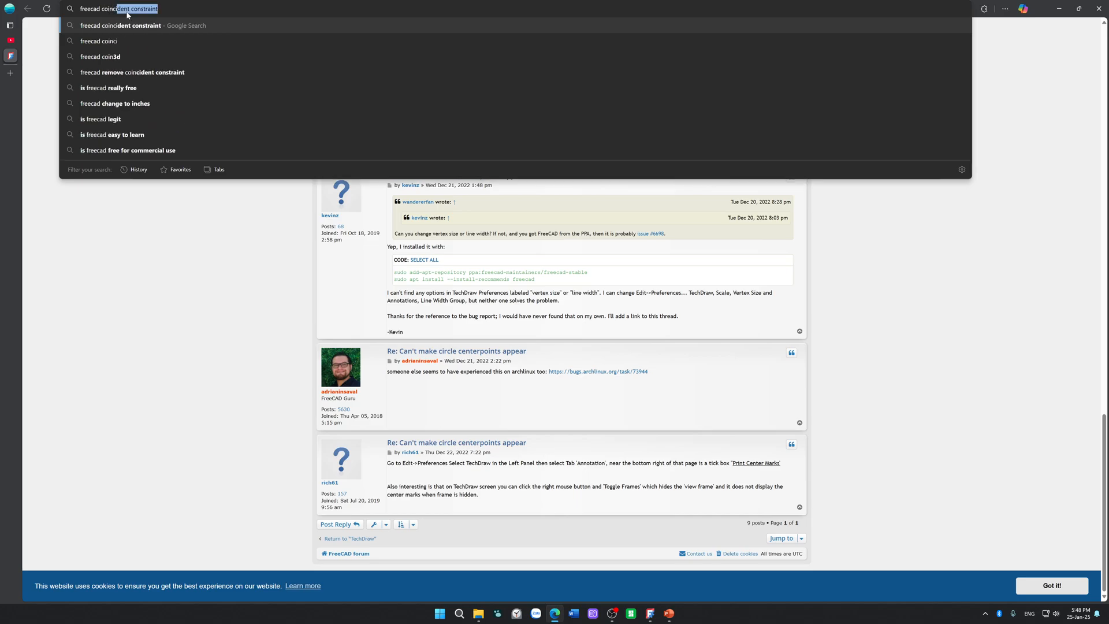
{"action": "type", "text": "t to cir"}
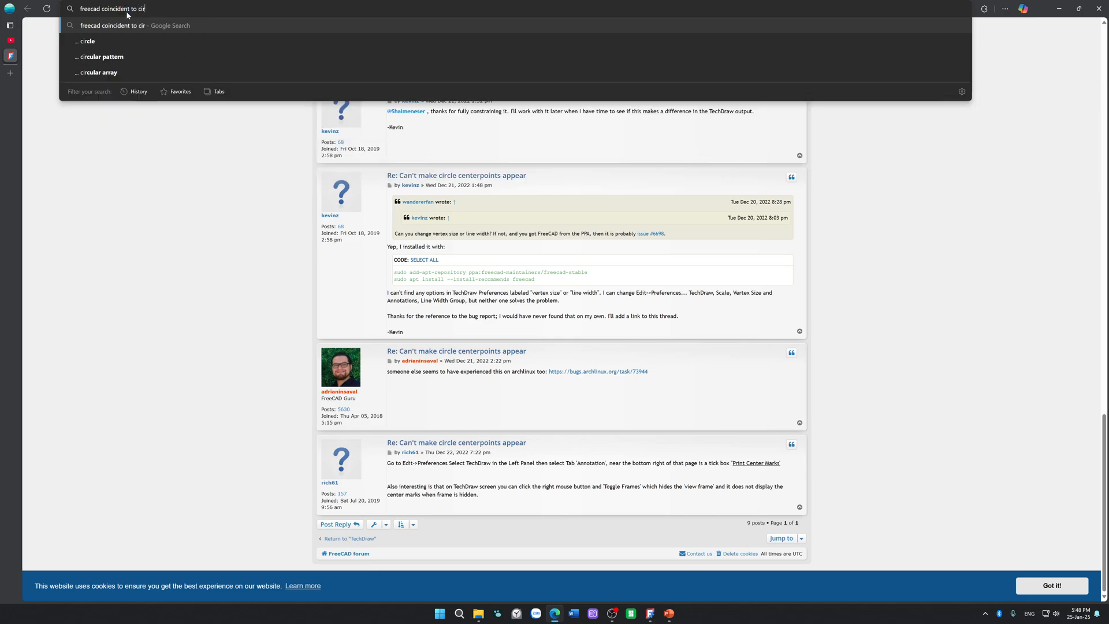
{"action": "type", "text": "cle "}
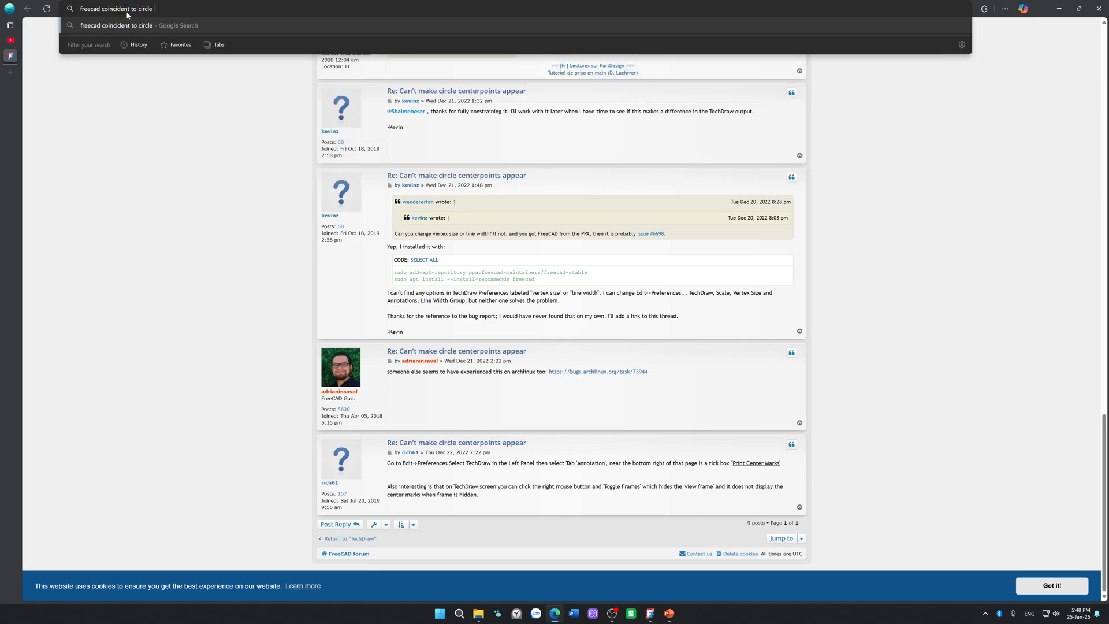
{"action": "type", "text": "not"}
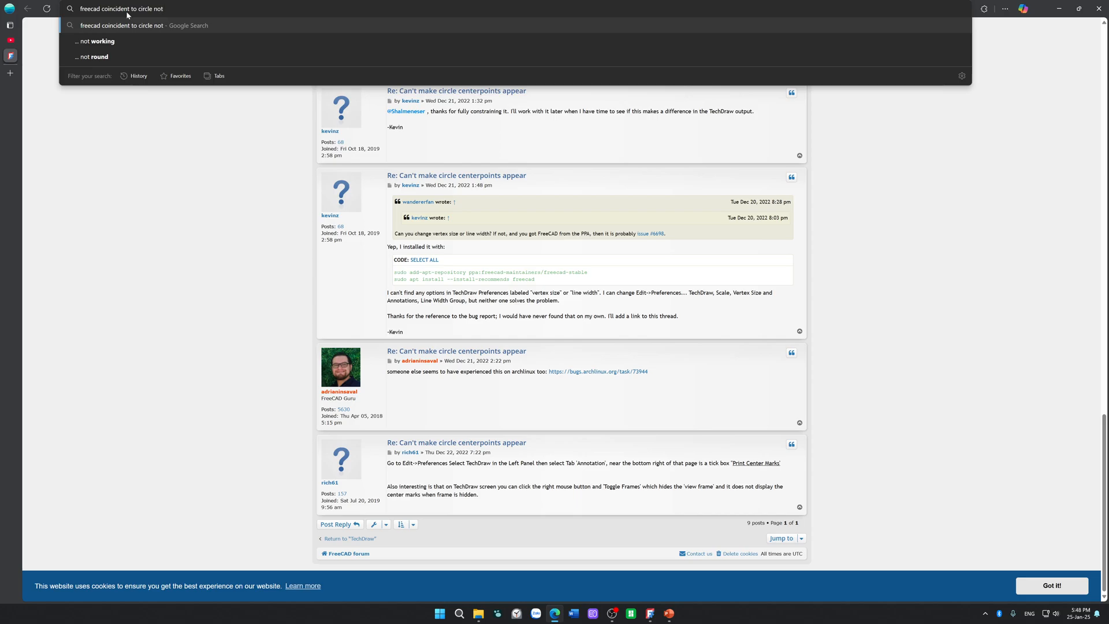
{"action": "type", "text": " match wh"}
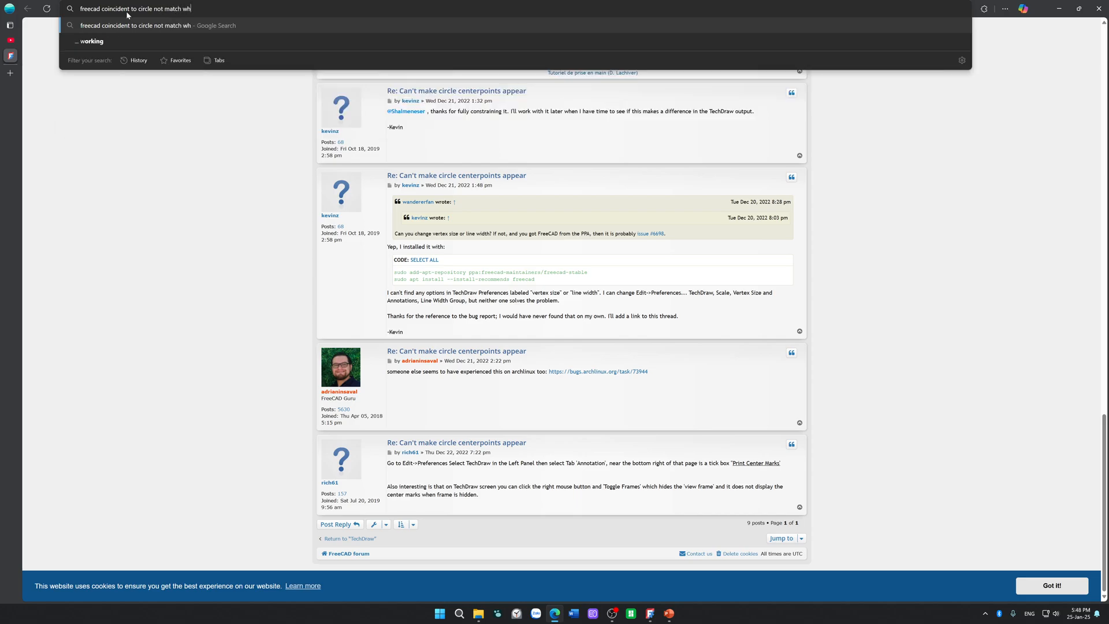
{"action": "type", "text": "en zoom"}
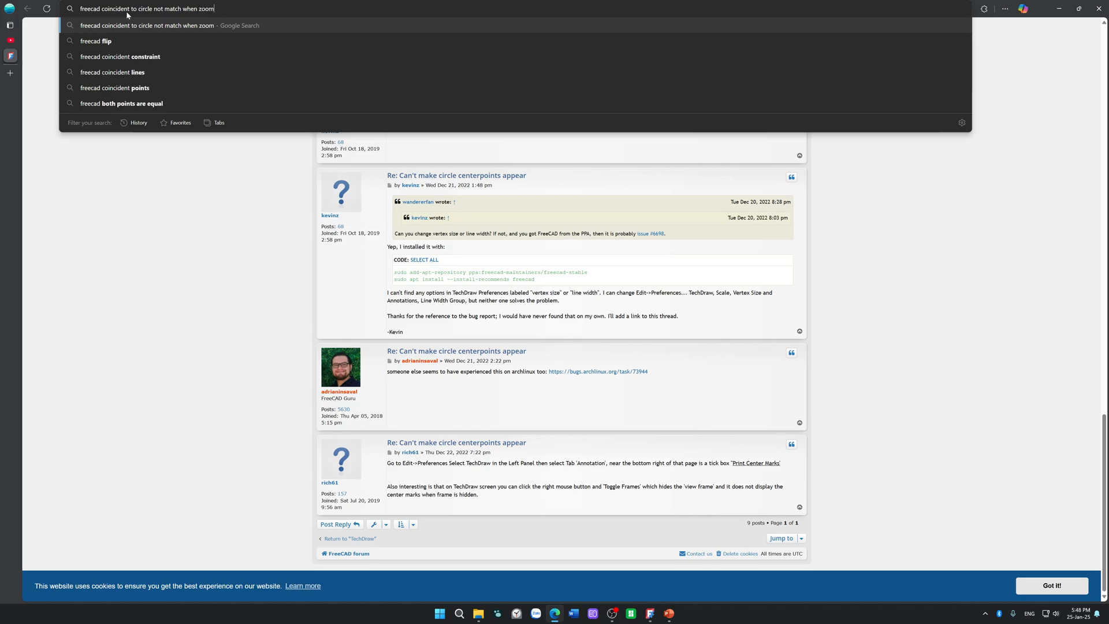
{"action": "type", "text": " in"}
{"action": "key", "text": "Return"}
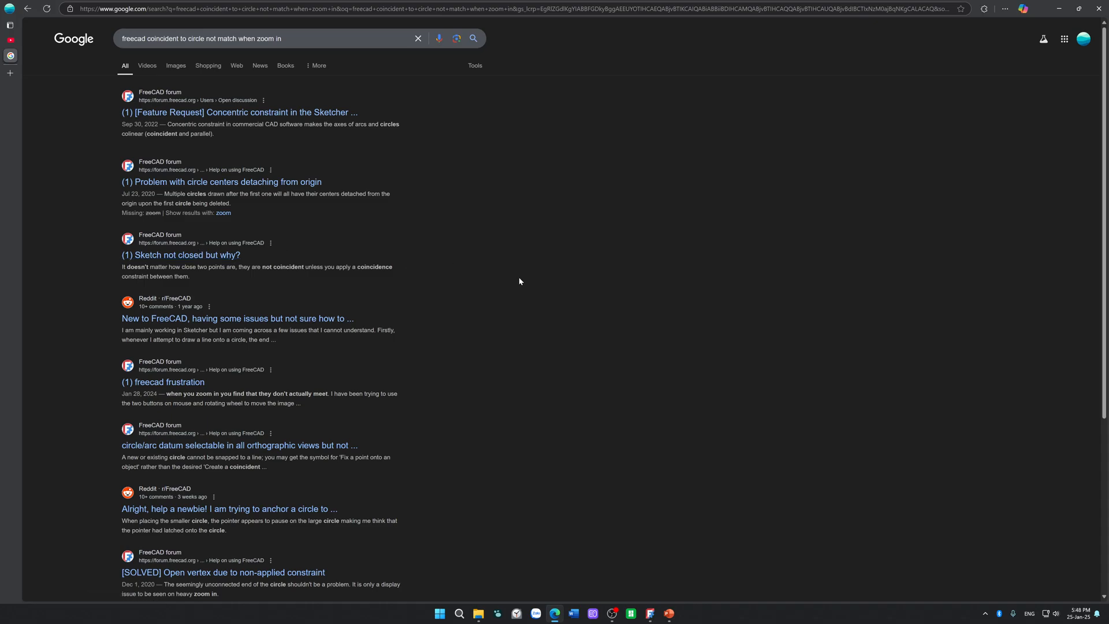
Step: Open the "freecad frustration" forum result in a new tab and read its opening post and attached images
{"action": "right_click", "coordinate": [191, 386]}
{"action": "left_click", "coordinate": [230, 389]}
{"action": "left_click", "coordinate": [10, 70]}
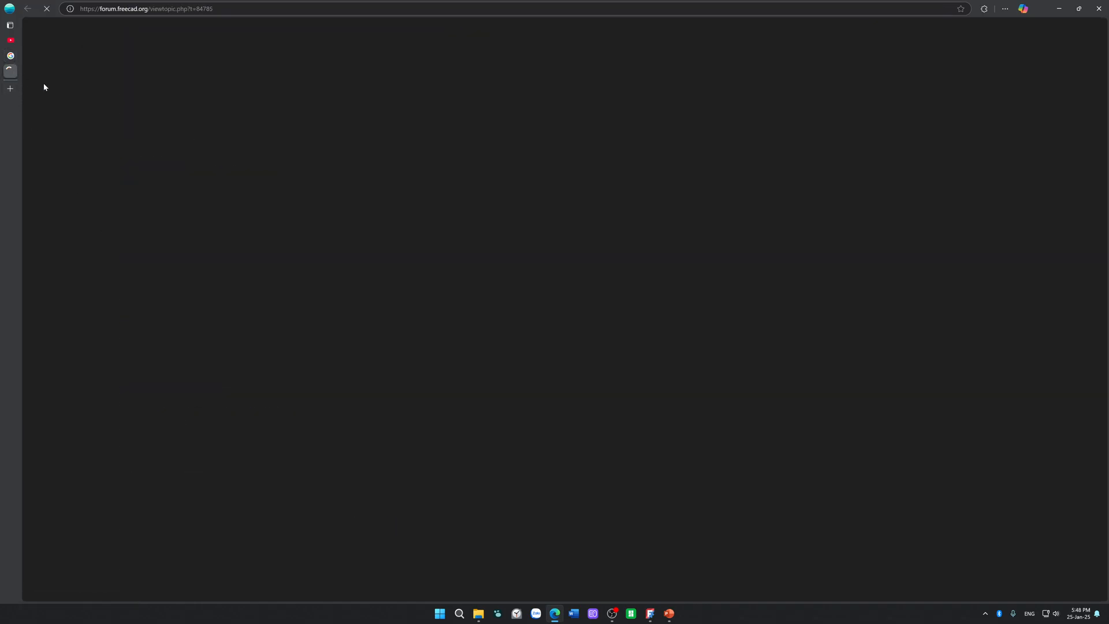
{"action": "scroll", "coordinate": [673, 260], "scroll_direction": "down", "scroll_amount": 4}
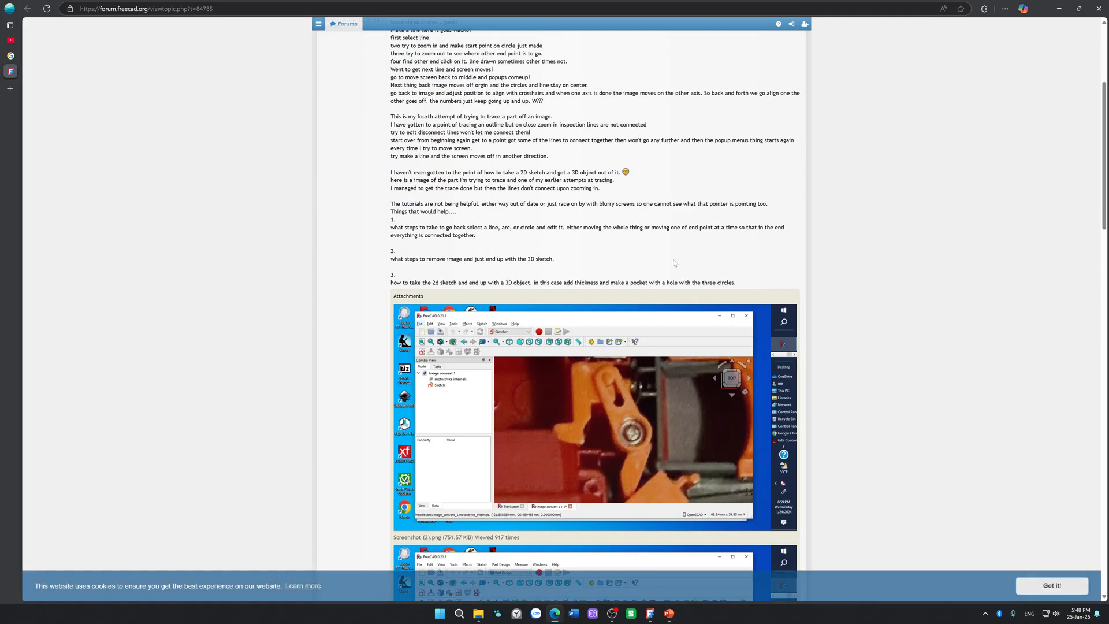
{"action": "scroll", "coordinate": [730, 262], "scroll_direction": "up", "scroll_amount": 3}
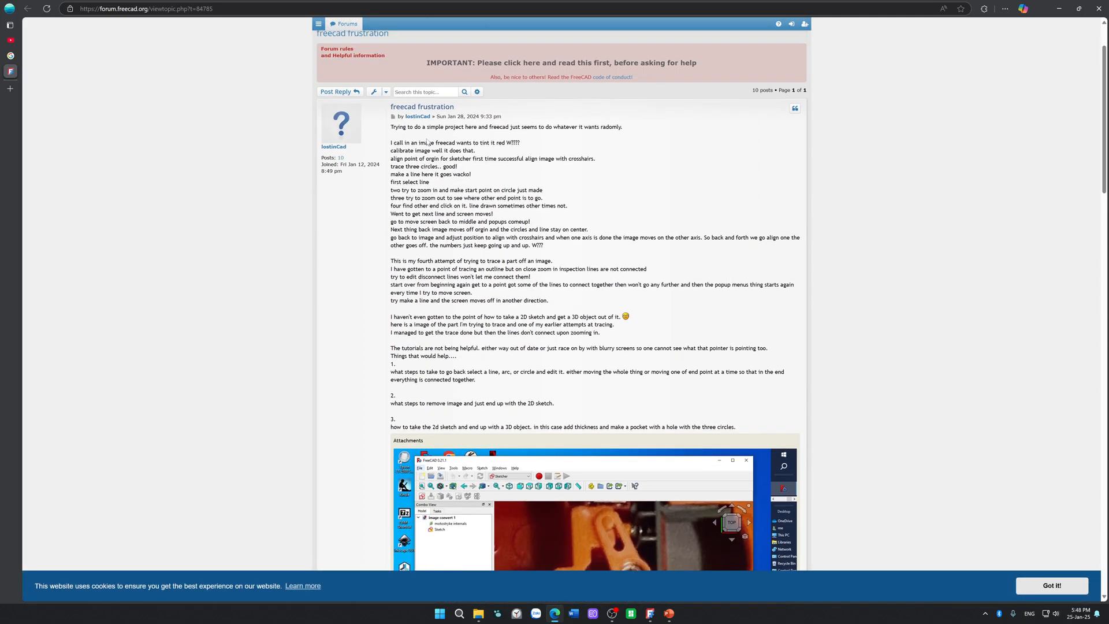
{"action": "left_click_drag", "start_coordinate": [428, 142], "coordinate": [424, 190]}
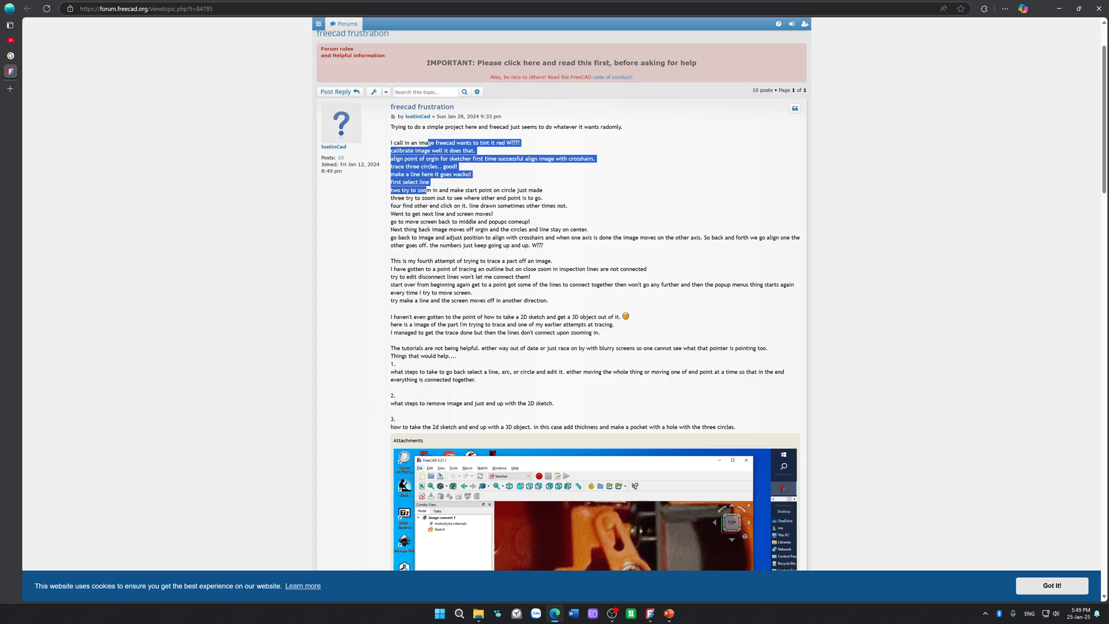
{"action": "scroll", "coordinate": [573, 289], "scroll_direction": "down", "scroll_amount": 7}
{"action": "scroll", "coordinate": [573, 289], "scroll_direction": "down", "scroll_amount": 5}
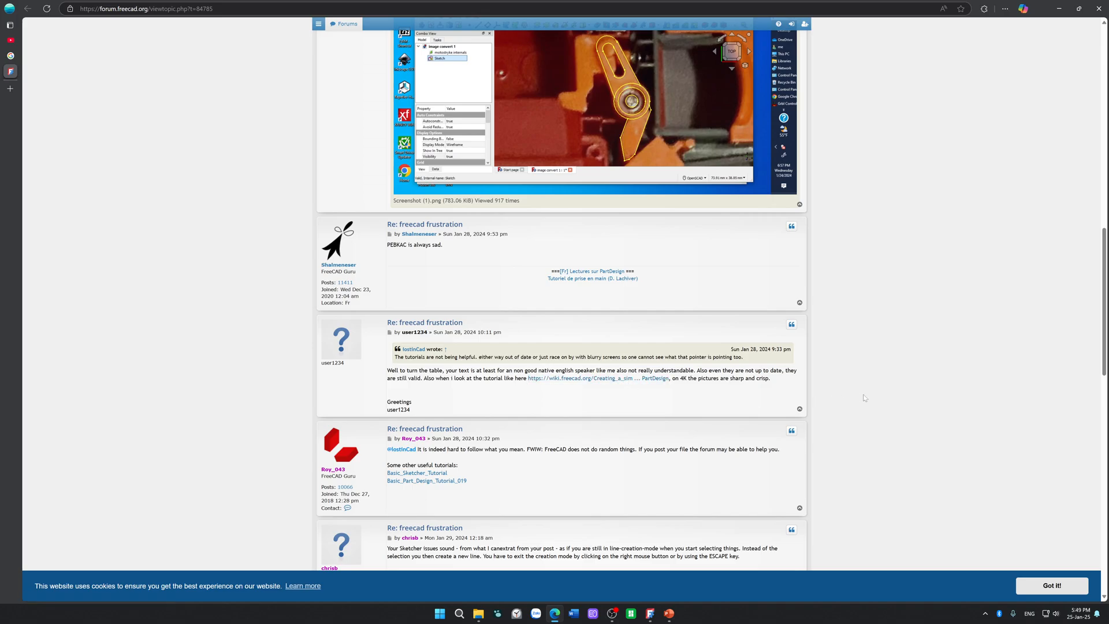
Step: Examine the thread's replies about line segments not meeting circles and about applying coincident or tangent constraints
{"action": "scroll", "coordinate": [865, 398], "scroll_direction": "down", "scroll_amount": 1}
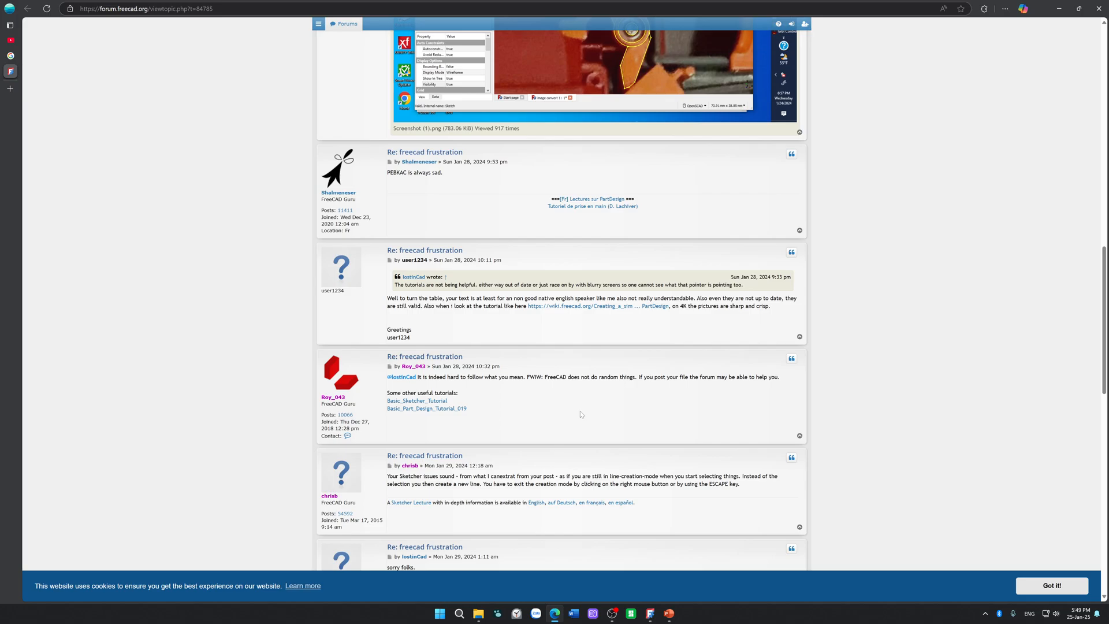
{"action": "scroll", "coordinate": [580, 412], "scroll_direction": "down", "scroll_amount": 1}
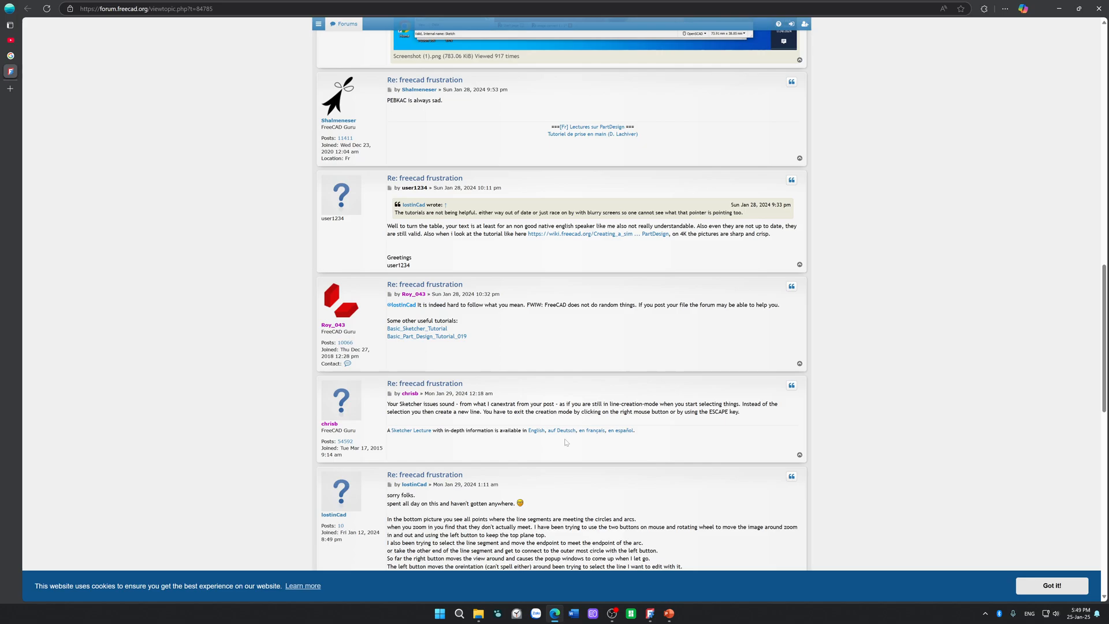
{"action": "left_click_drag", "start_coordinate": [607, 404], "coordinate": [778, 404]}
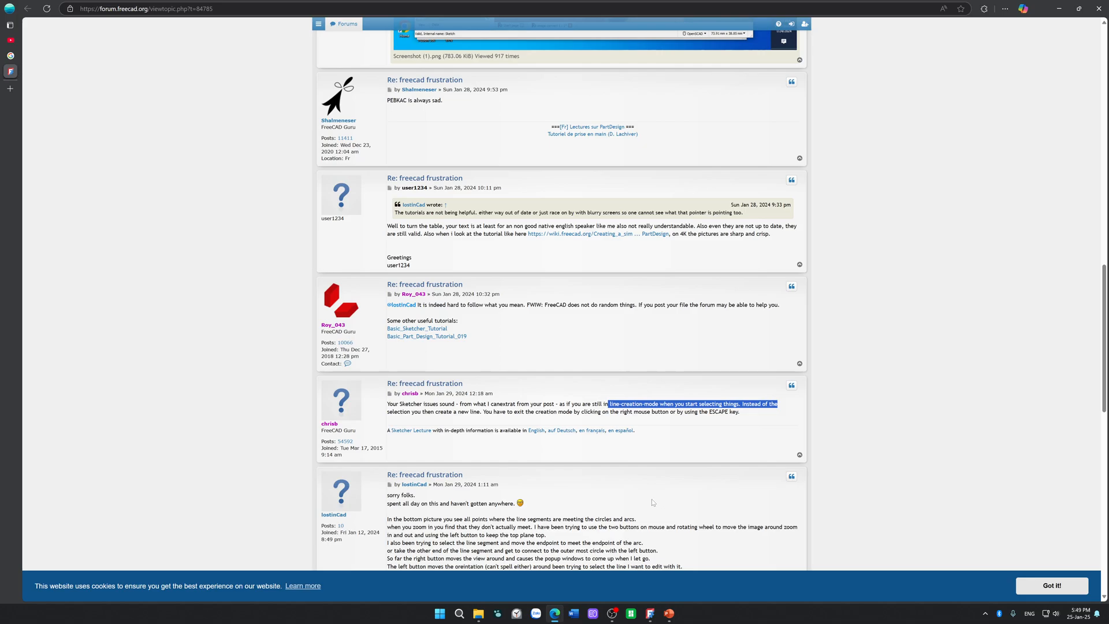
{"action": "scroll", "coordinate": [651, 502], "scroll_direction": "down", "scroll_amount": 3}
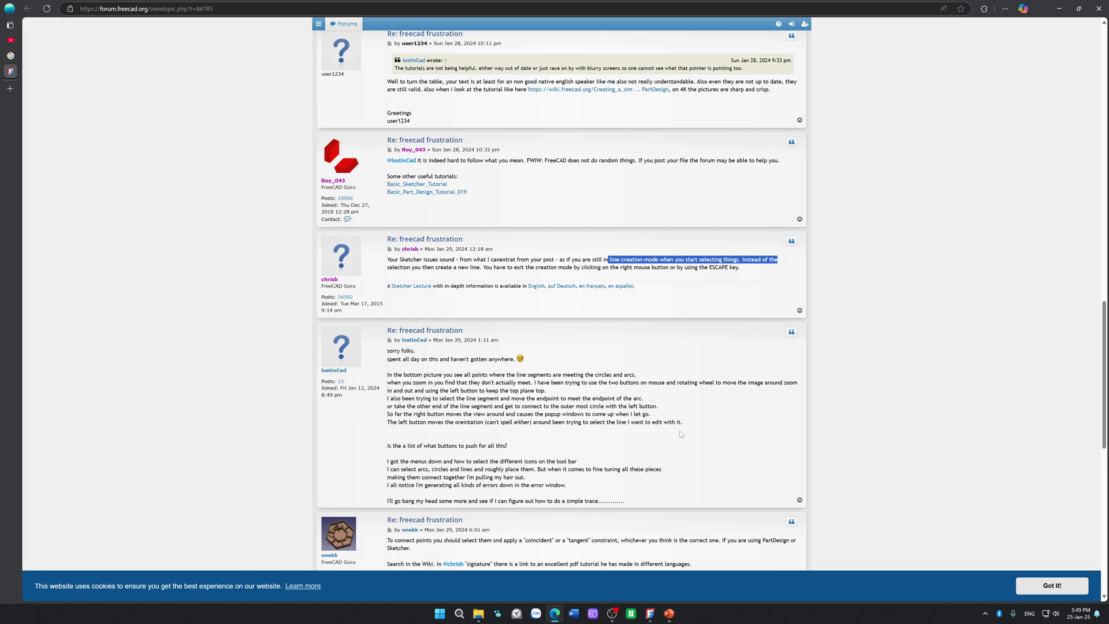
{"action": "left_click_drag", "start_coordinate": [527, 375], "coordinate": [816, 398]}
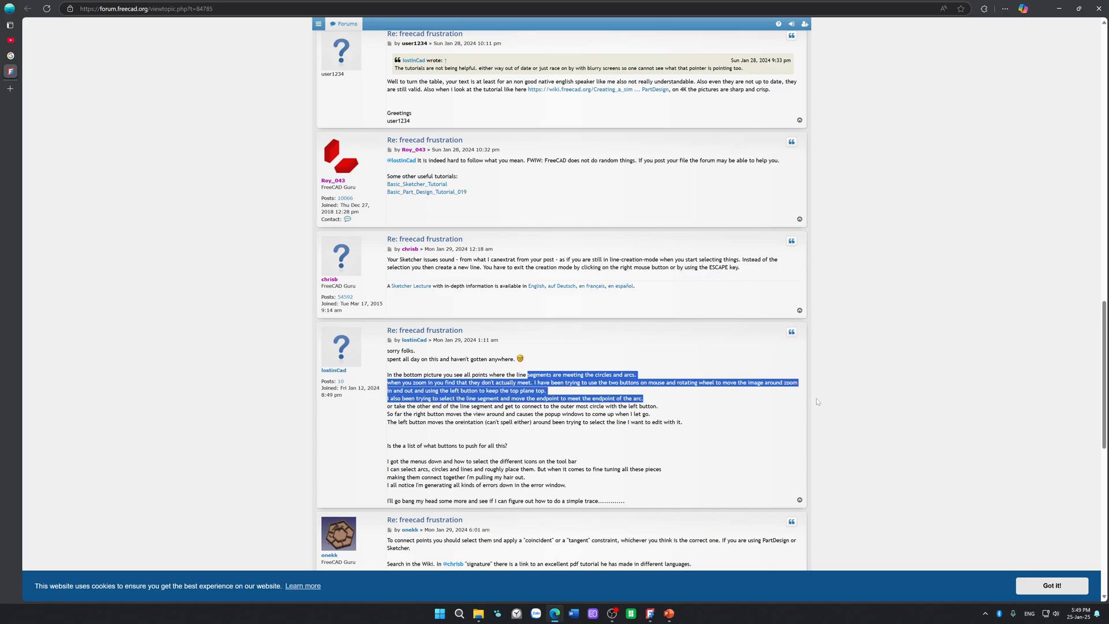
{"action": "left_click_drag", "start_coordinate": [817, 402], "coordinate": [731, 457]}
{"action": "scroll", "coordinate": [506, 459], "scroll_direction": "down", "scroll_amount": 1}
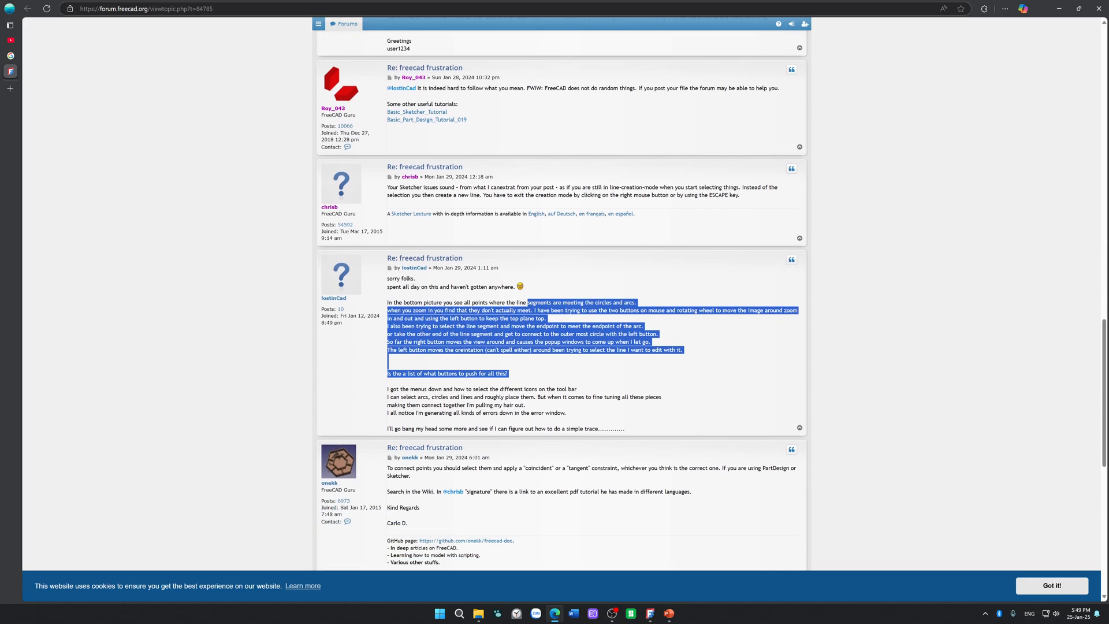
{"action": "left_click_drag", "start_coordinate": [443, 389], "coordinate": [638, 398]}
{"action": "left_click", "coordinate": [484, 468]}
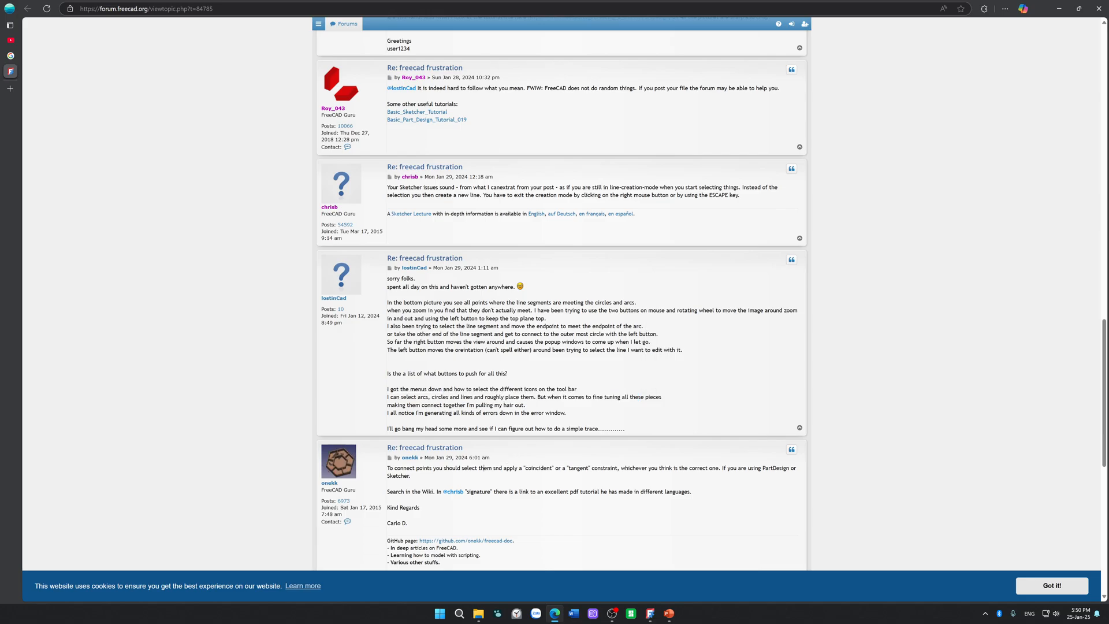
{"action": "left_click_drag", "start_coordinate": [637, 469], "coordinate": [796, 468]}
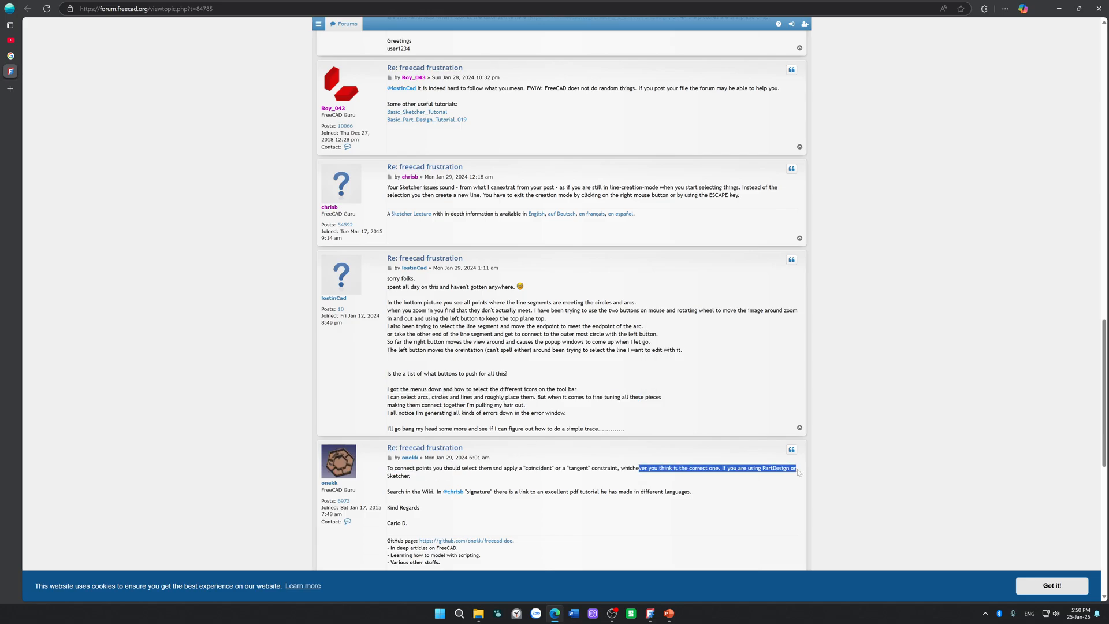
{"action": "scroll", "coordinate": [584, 449], "scroll_direction": "down", "scroll_amount": 3}
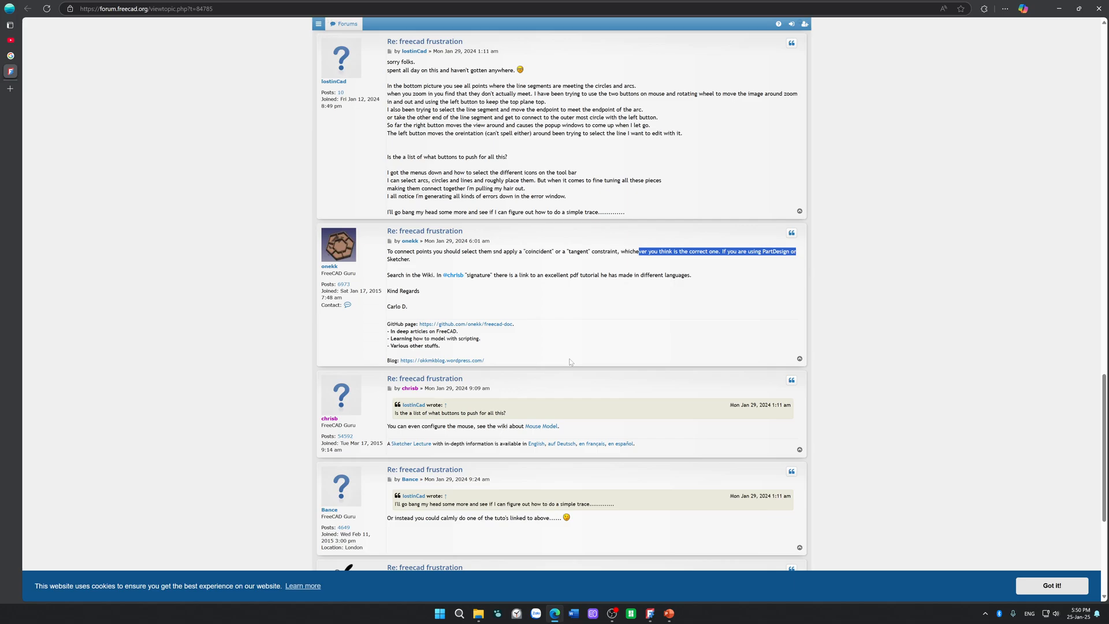
{"action": "scroll", "coordinate": [570, 362], "scroll_direction": "down", "scroll_amount": 4}
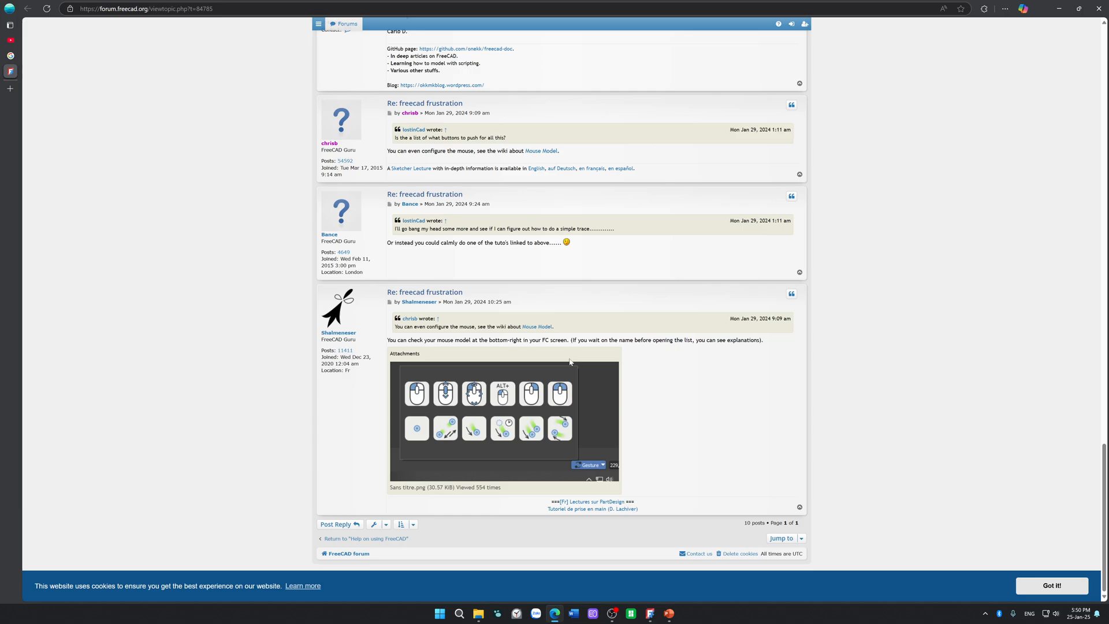
{"action": "scroll", "coordinate": [550, 295], "scroll_direction": "up", "scroll_amount": 6}
{"action": "scroll", "coordinate": [549, 294], "scroll_direction": "down", "scroll_amount": 6}
{"action": "scroll", "coordinate": [82, 167], "scroll_direction": "up", "scroll_amount": 6}
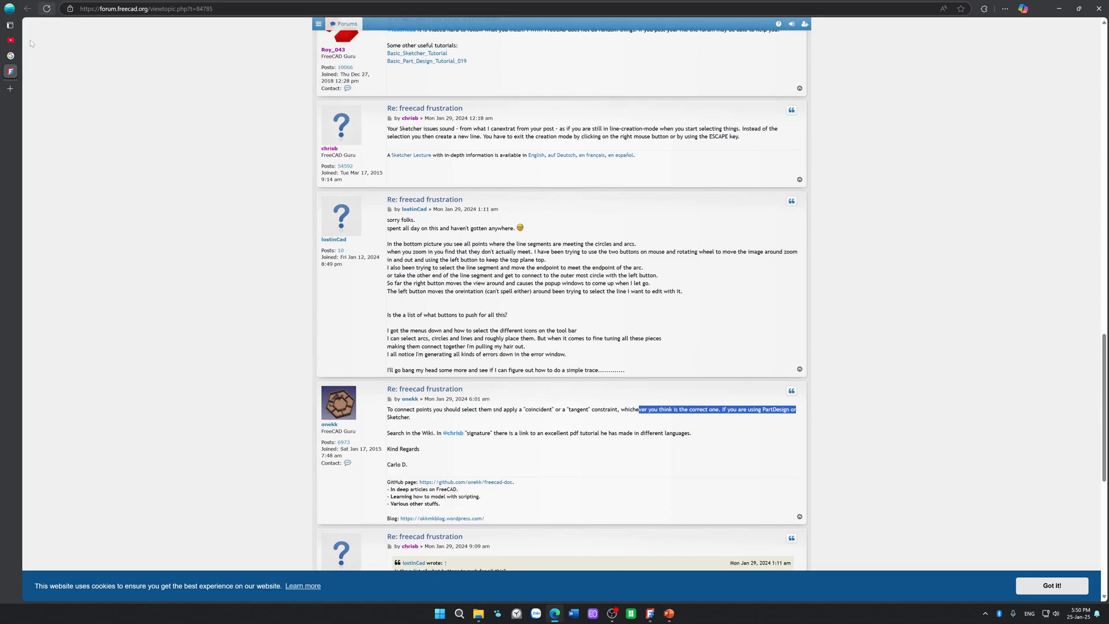
Step: Open the Reddit search result "Alright, help a newbie! I am trying to anchor a circle to ..." in a new tab and read its post
{"action": "left_click", "coordinate": [11, 56]}
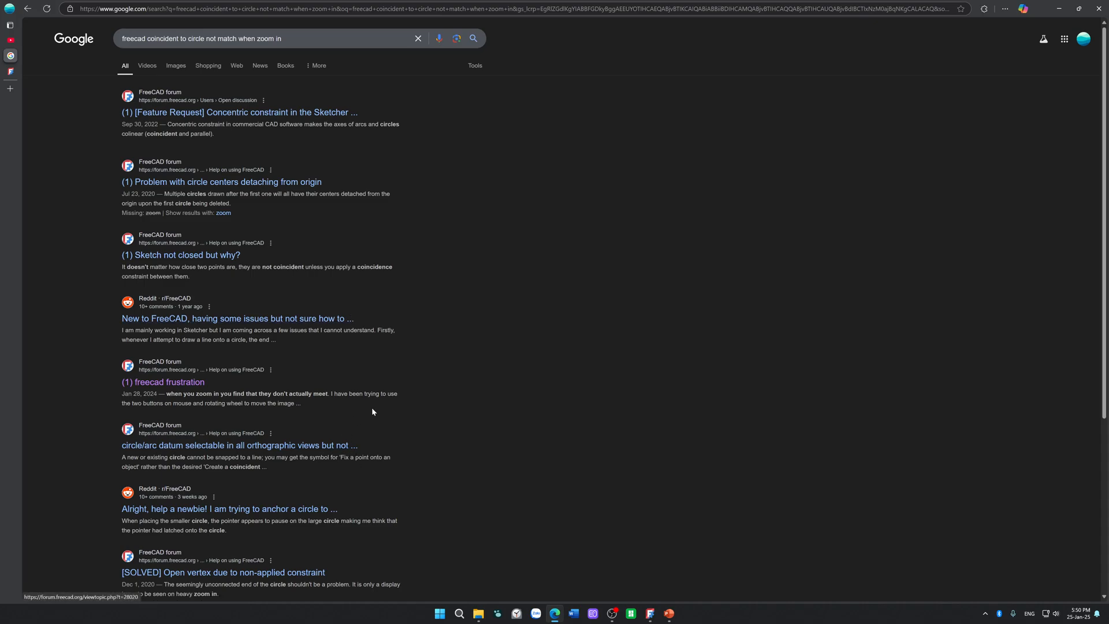
{"action": "scroll", "coordinate": [359, 432], "scroll_direction": "down", "scroll_amount": 1}
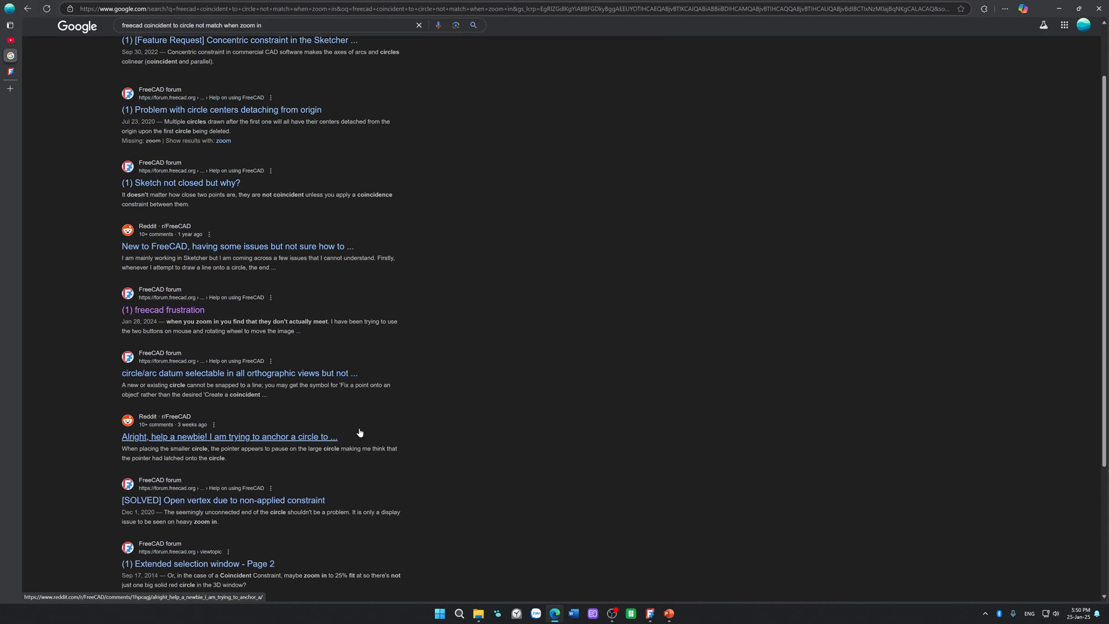
{"action": "right_click", "coordinate": [280, 440]}
{"action": "left_click", "coordinate": [312, 445]}
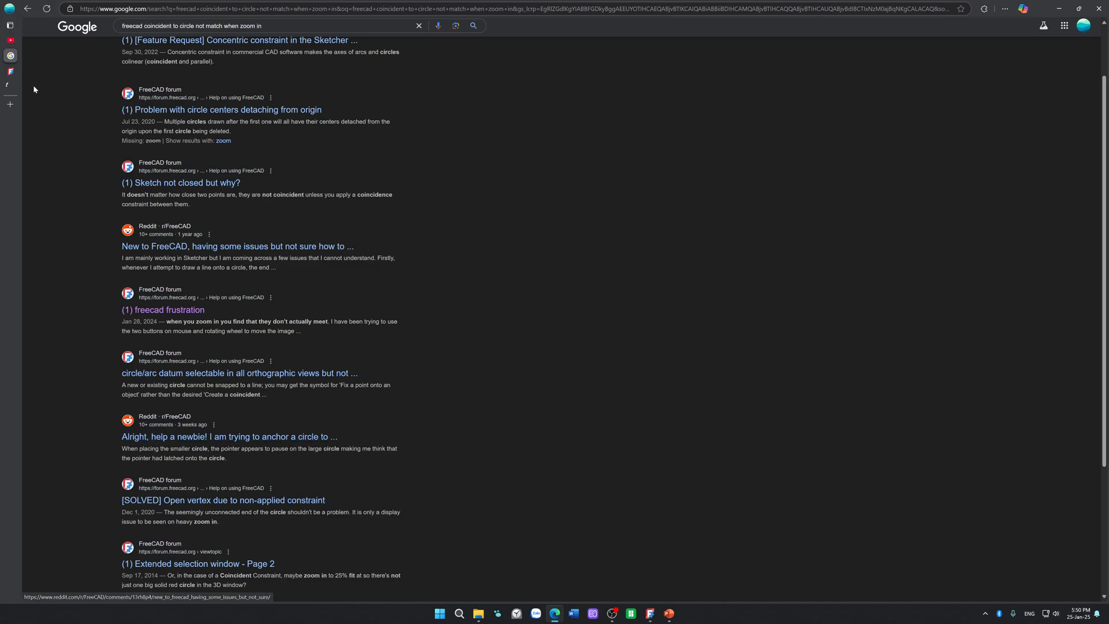
{"action": "left_click", "coordinate": [10, 86]}
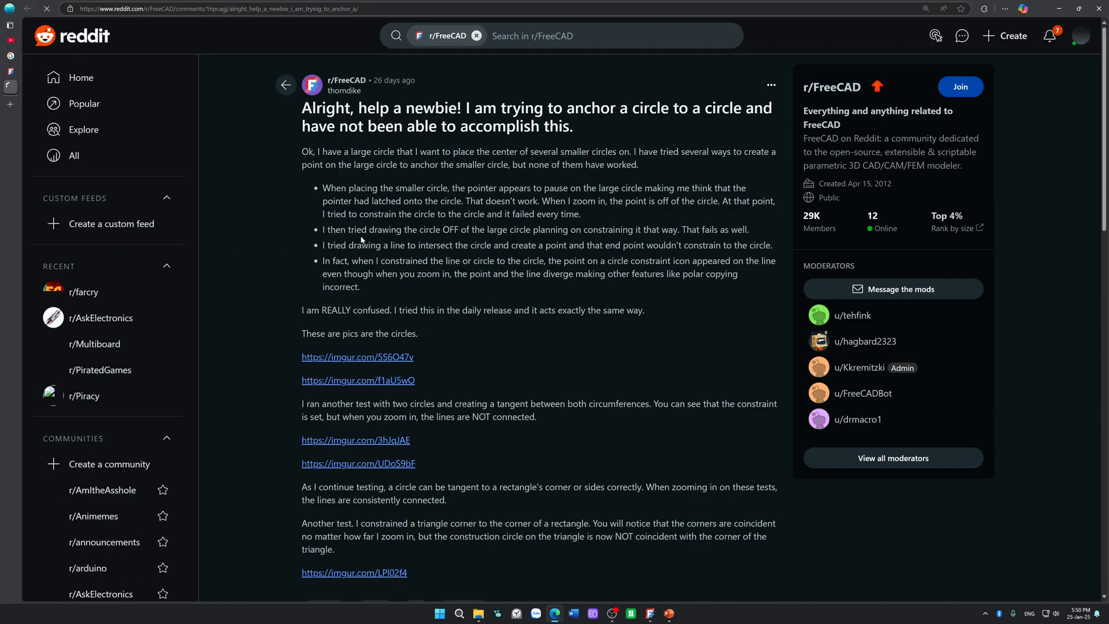
{"action": "scroll", "coordinate": [361, 240], "scroll_direction": "down", "scroll_amount": 8}
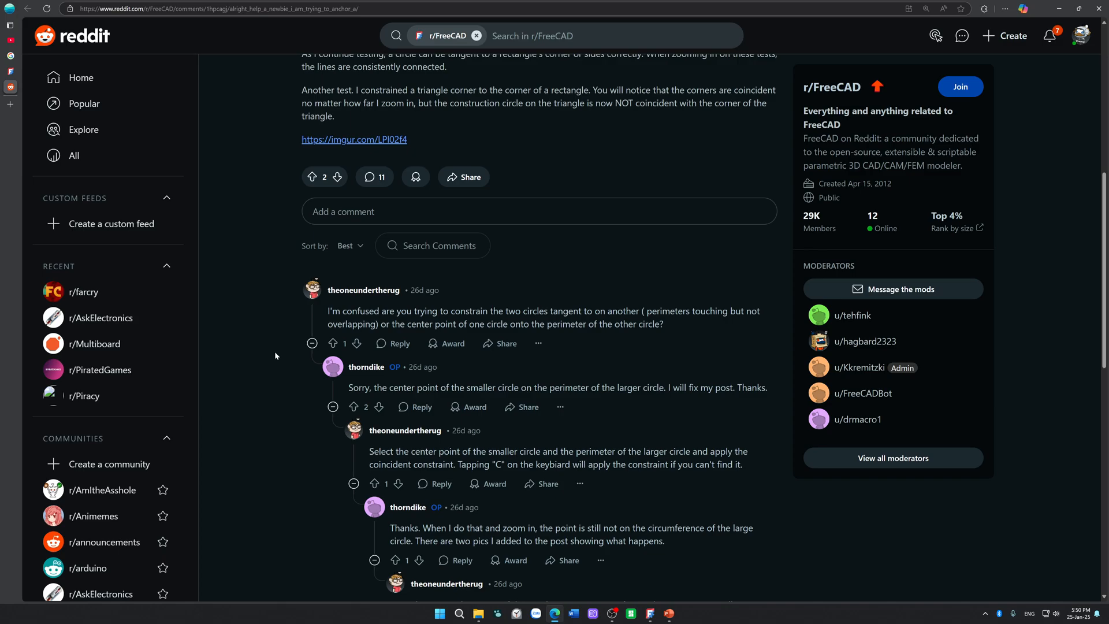
Step: Read the first comment thread on applying the coincident constraint and how circles are drawn when zoomed in
{"action": "scroll", "coordinate": [275, 351], "scroll_direction": "down", "scroll_amount": 1}
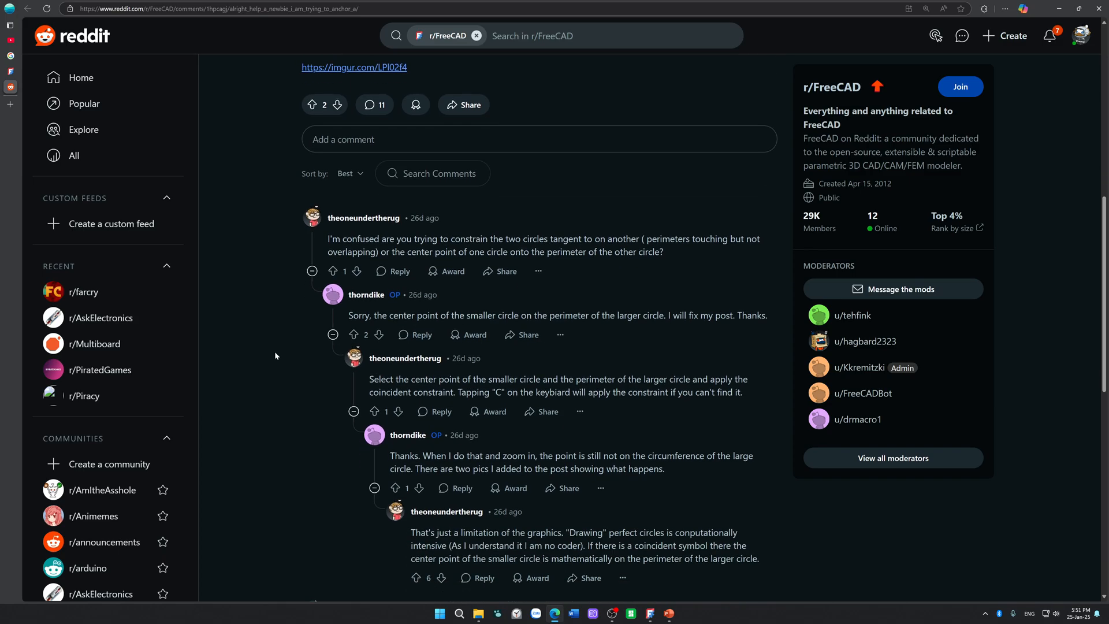
{"action": "left_click_drag", "start_coordinate": [514, 456], "coordinate": [750, 468]}
{"action": "scroll", "coordinate": [538, 346], "scroll_direction": "down", "scroll_amount": 1}
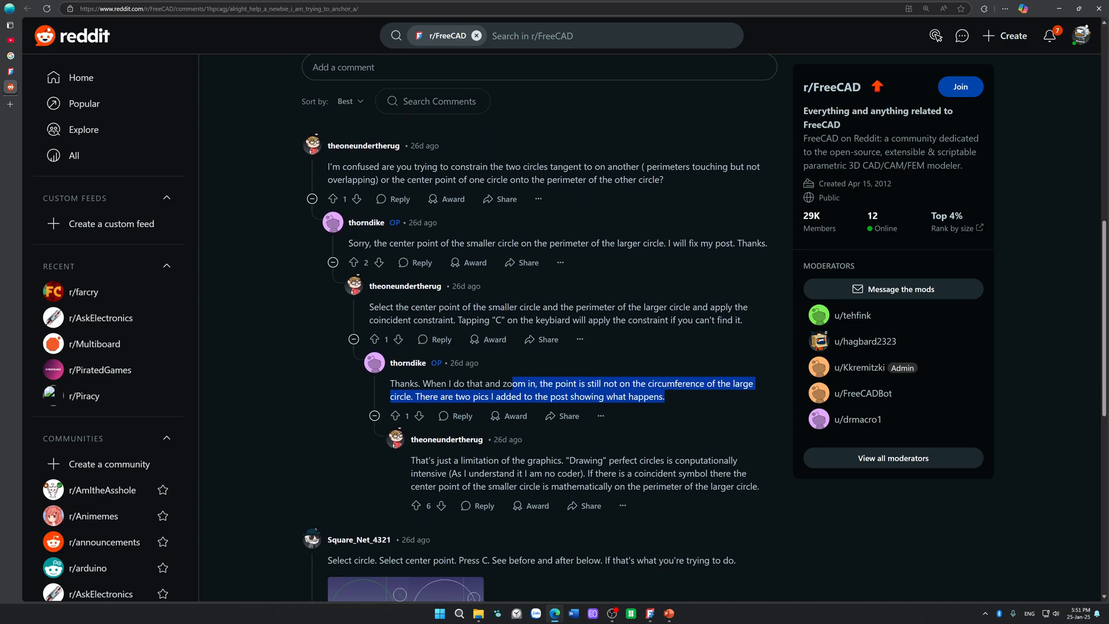
{"action": "left_click_drag", "start_coordinate": [460, 460], "coordinate": [731, 488]}
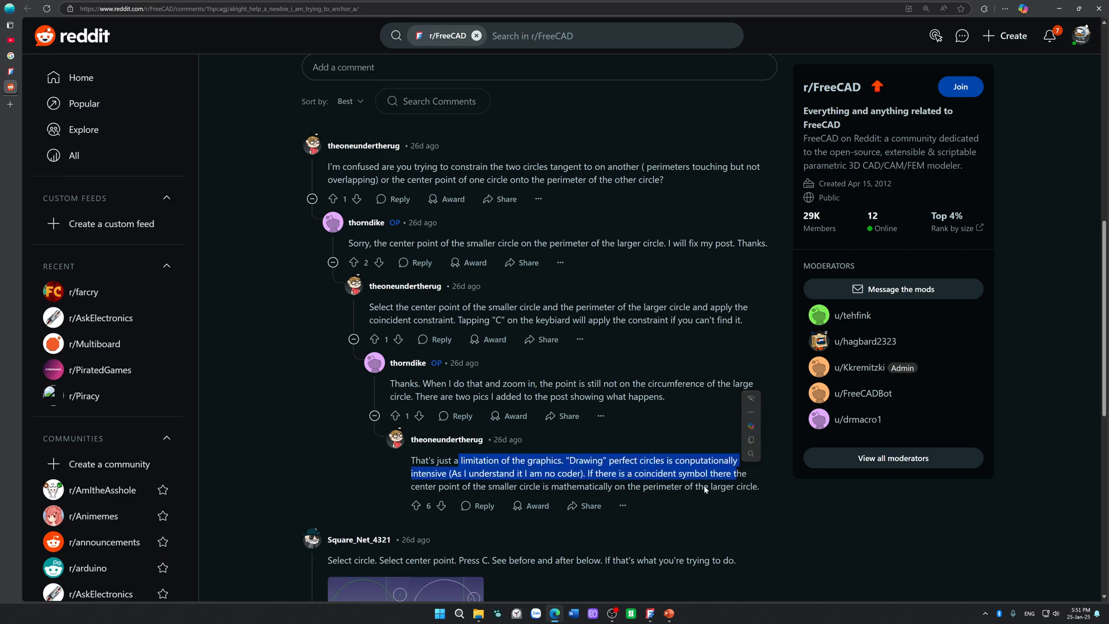
{"action": "left_click", "coordinate": [703, 485]}
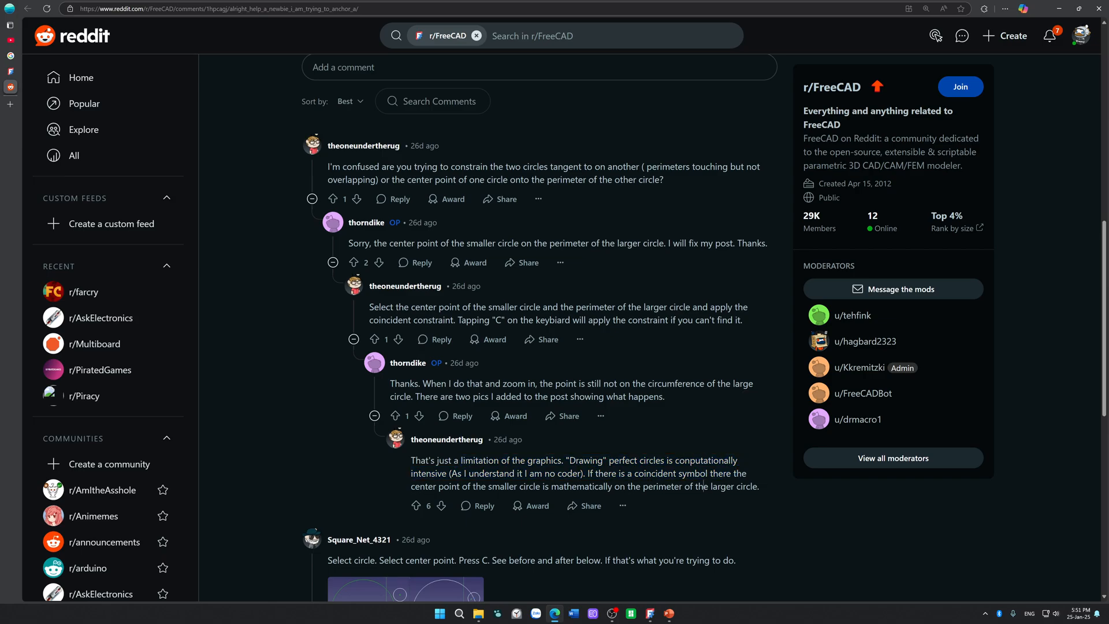
{"action": "left_click_drag", "start_coordinate": [703, 486], "coordinate": [700, 473]}
{"action": "scroll", "coordinate": [578, 404], "scroll_direction": "down", "scroll_amount": 3}
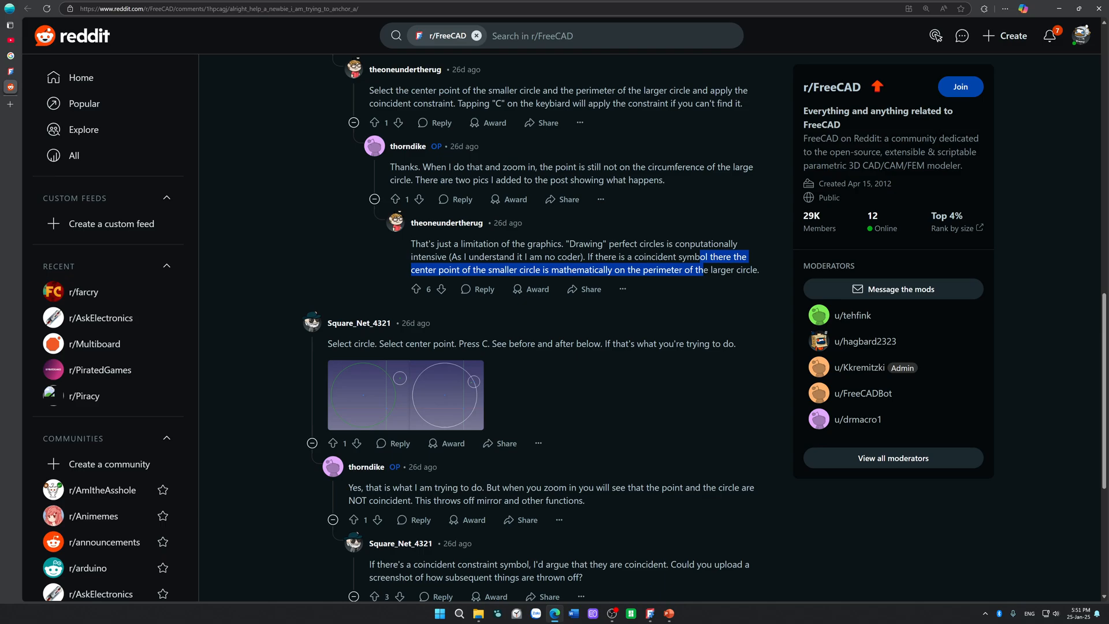
Step: Read the second comment thread on selecting the circle and center point and on how mirror and other functions are affected
{"action": "left_click_drag", "start_coordinate": [383, 343], "coordinate": [521, 357]}
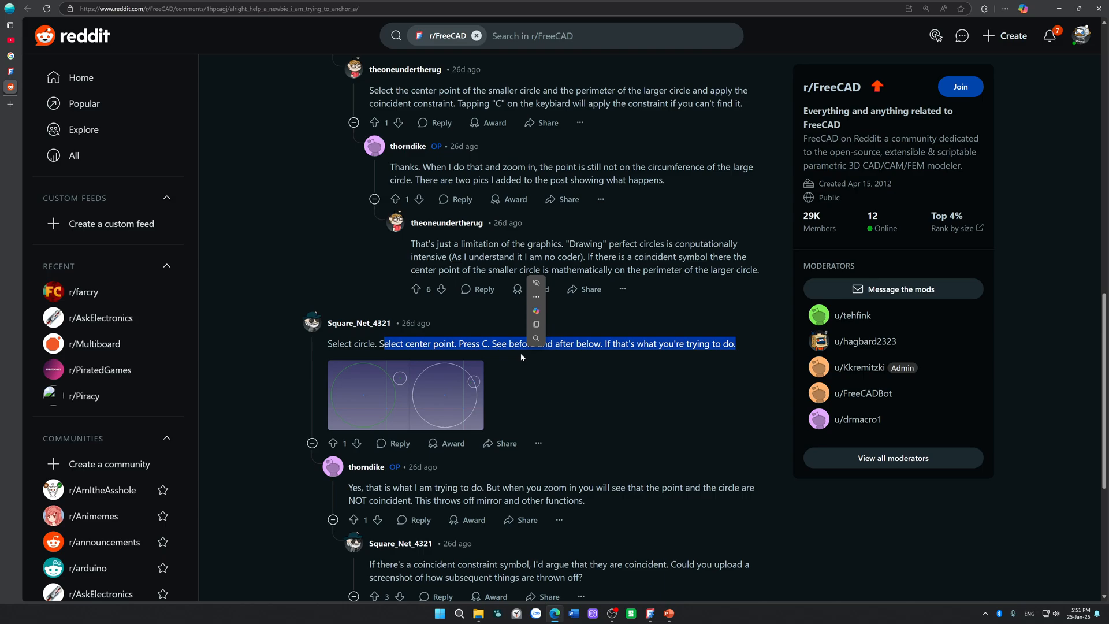
{"action": "left_click_drag", "start_coordinate": [616, 487], "coordinate": [698, 508]}
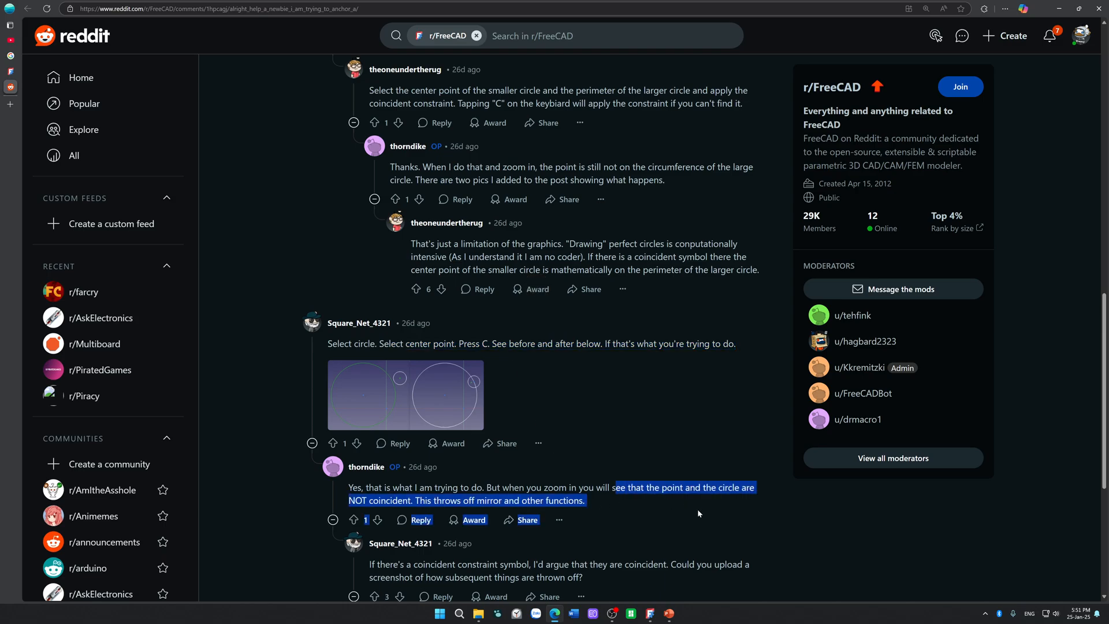
{"action": "left_click_drag", "start_coordinate": [592, 496], "coordinate": [559, 501]}
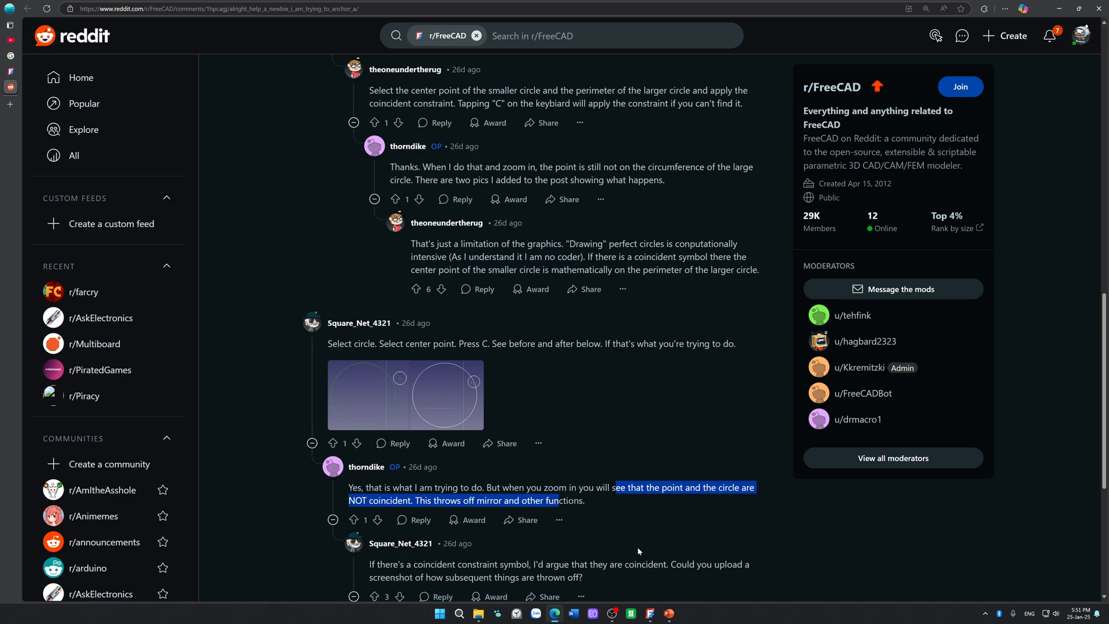
{"action": "scroll", "coordinate": [584, 517], "scroll_direction": "down", "scroll_amount": 2}
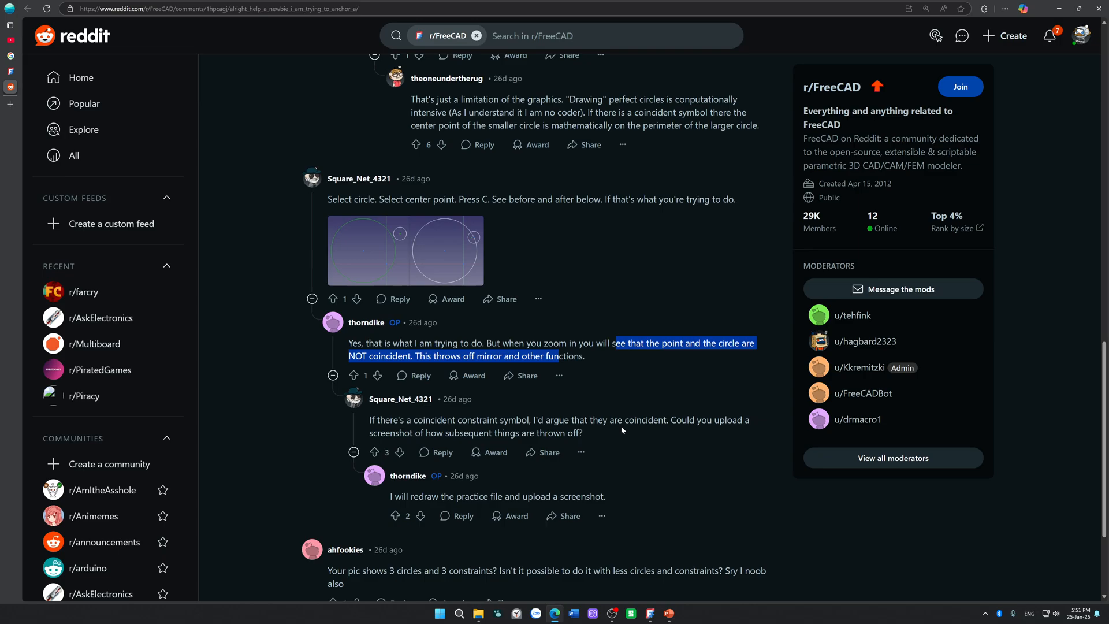
{"action": "scroll", "coordinate": [618, 417], "scroll_direction": "up", "scroll_amount": 2}
{"action": "scroll", "coordinate": [618, 417], "scroll_direction": "down", "scroll_amount": 5}
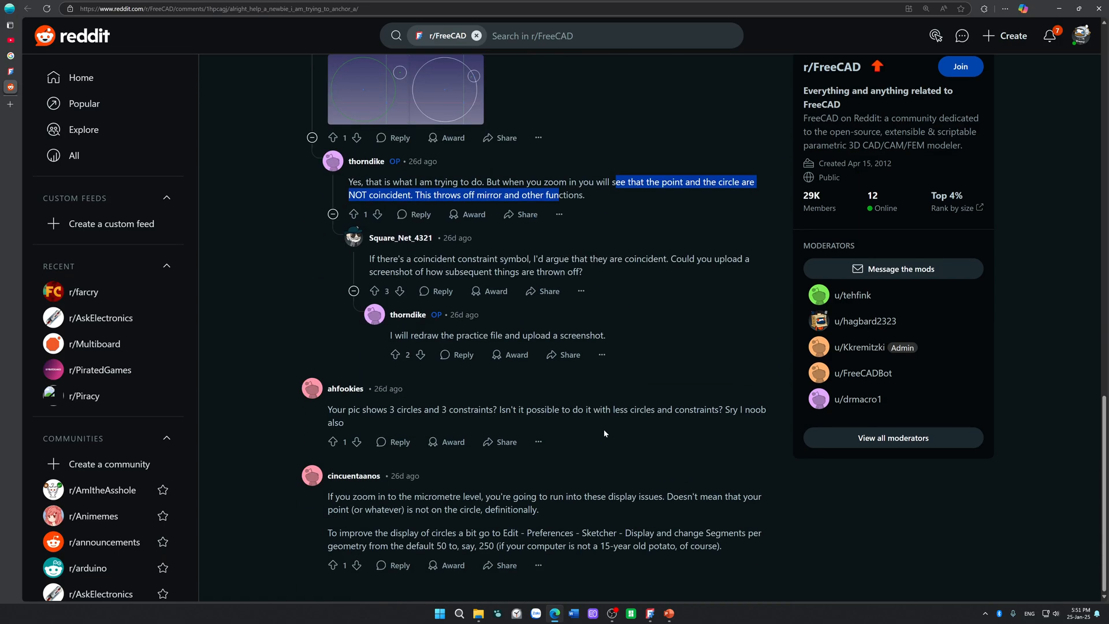
Step: Collapse the comment about using fewer circles and read the last one on improving circle display with Segments per geometry
{"action": "left_click", "coordinate": [434, 409]}
{"action": "left_click_drag", "start_coordinate": [434, 409], "coordinate": [453, 400]}
{"action": "left_click", "coordinate": [461, 401]}
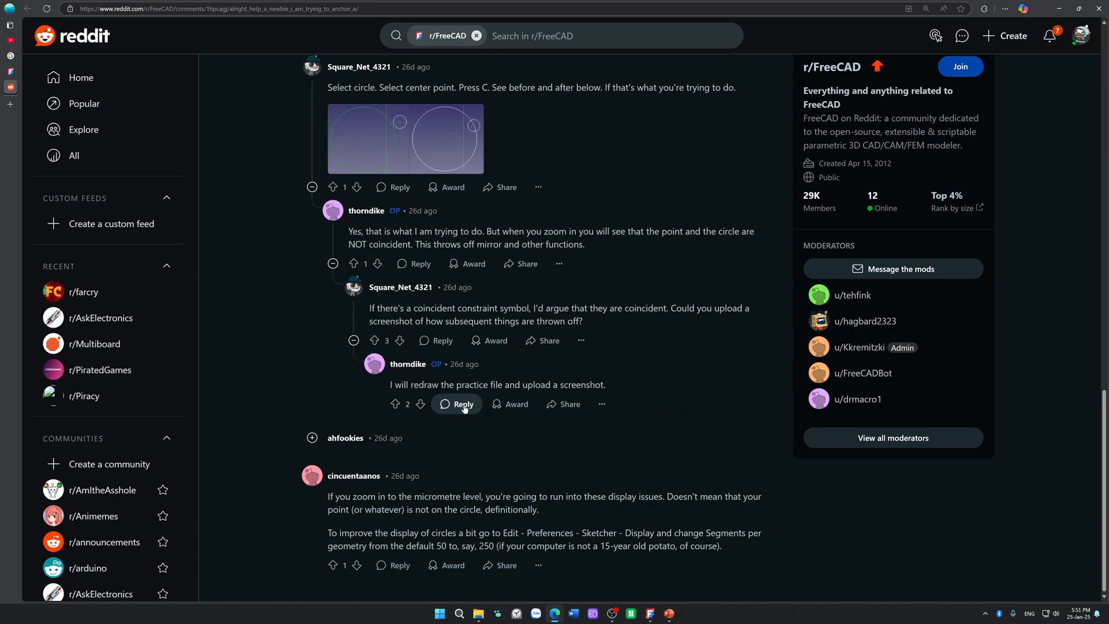
{"action": "left_click_drag", "start_coordinate": [328, 496], "coordinate": [445, 533]}
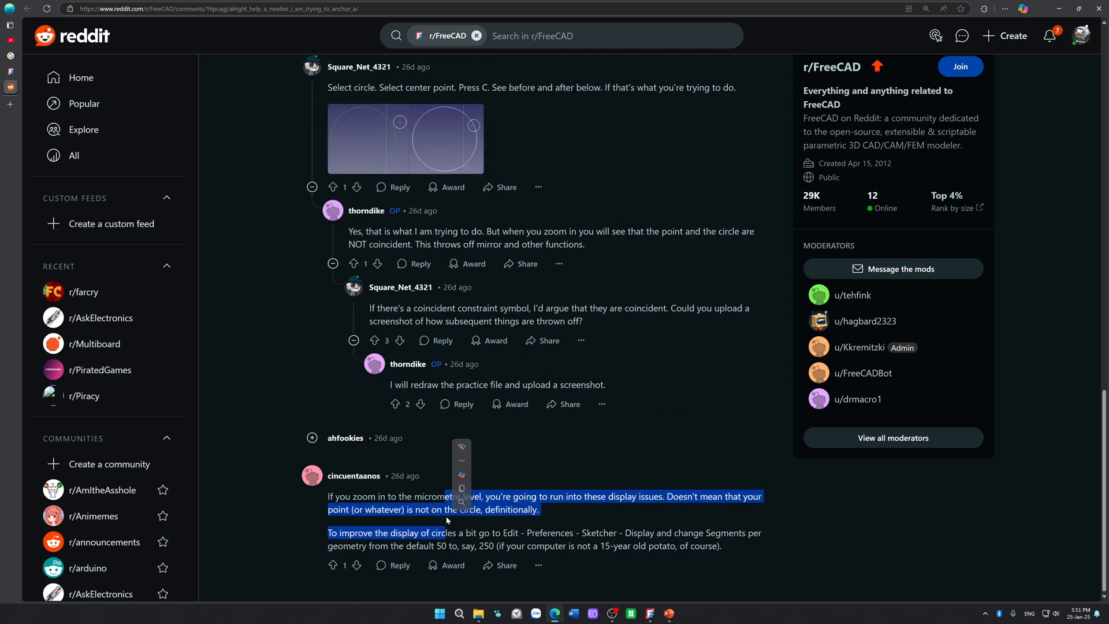
{"action": "left_click", "coordinate": [418, 545]}
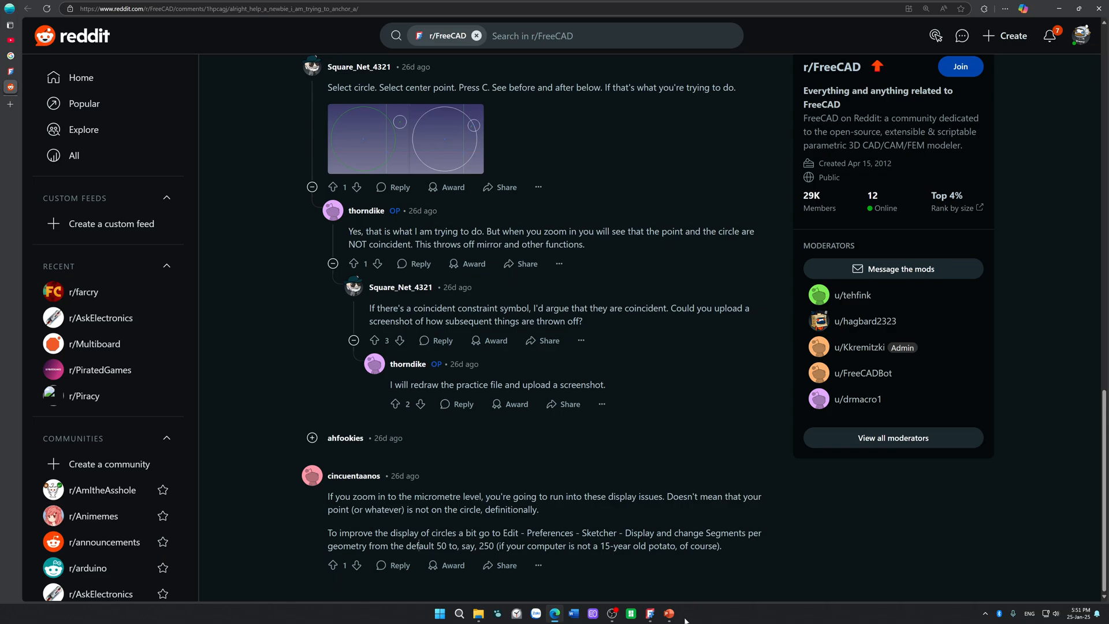
Step: Switch to FreeCAD and draw a 3.5 mm diameter circle centred on the triangle's top corner
{"action": "left_click", "coordinate": [650, 613]}
{"action": "scroll", "coordinate": [556, 444], "scroll_direction": "down", "scroll_amount": 6}
{"action": "scroll", "coordinate": [556, 444], "scroll_direction": "down", "scroll_amount": 8}
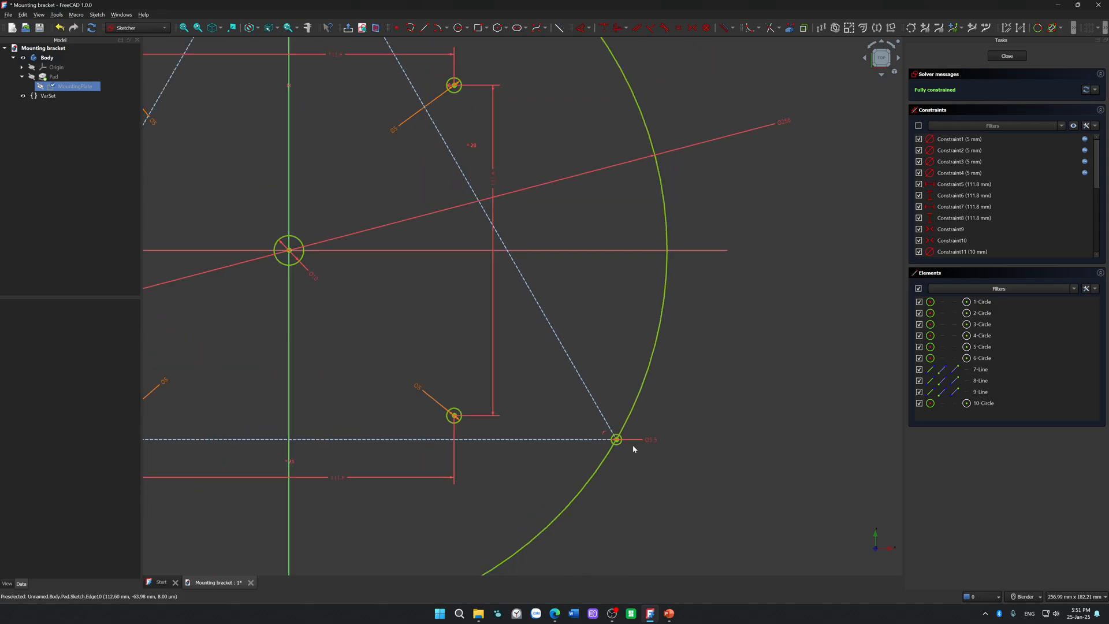
{"action": "scroll", "coordinate": [634, 451], "scroll_direction": "down", "scroll_amount": 4}
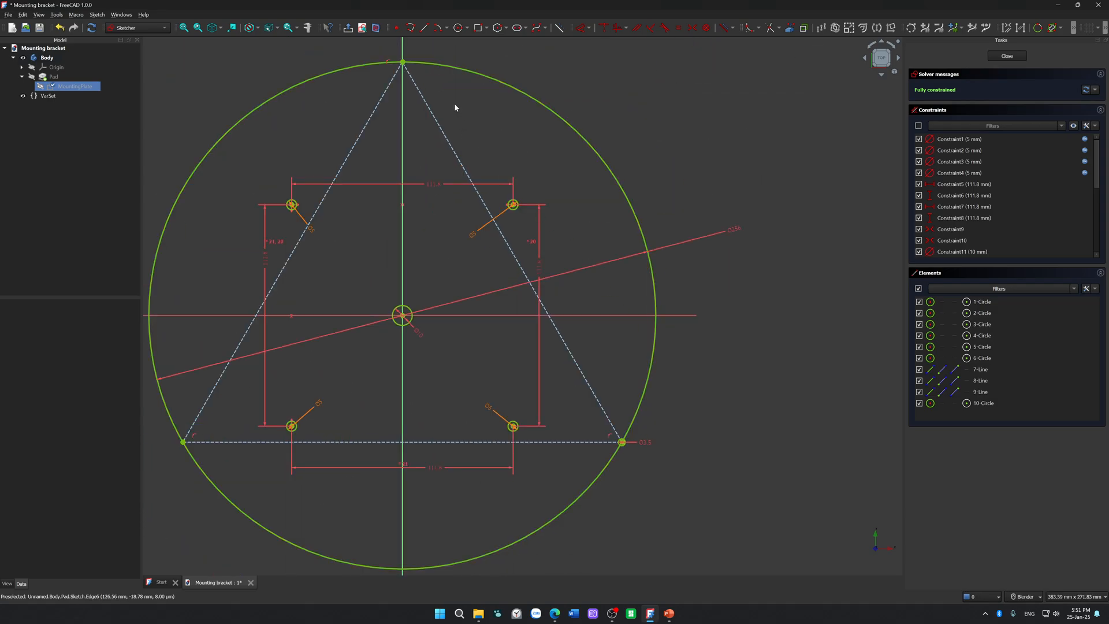
{"action": "left_click", "coordinate": [458, 28]}
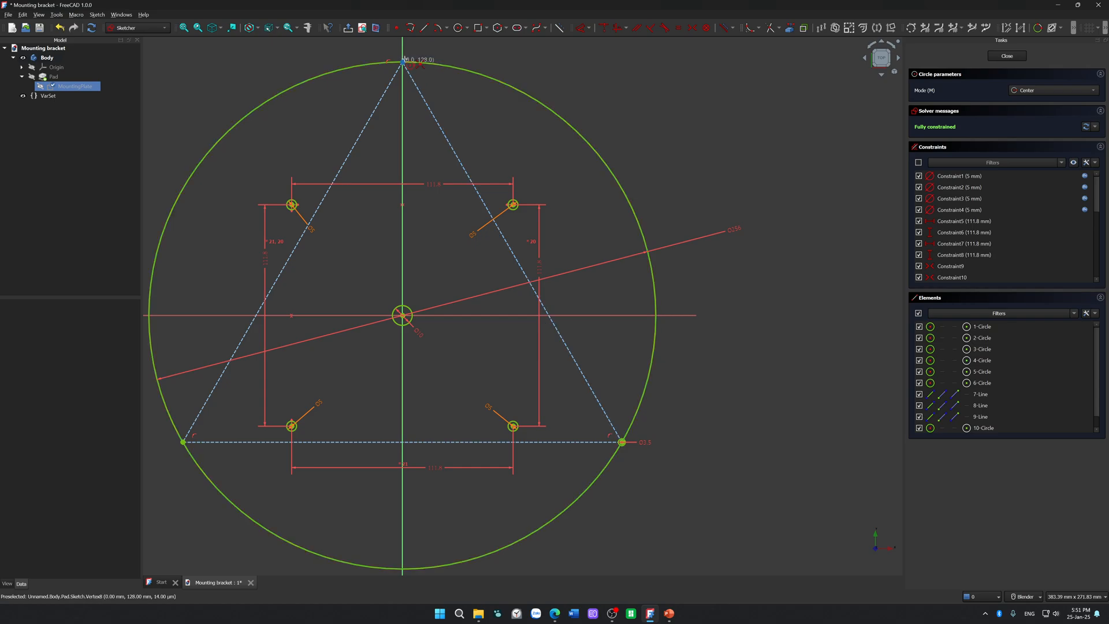
{"action": "left_click", "coordinate": [403, 61]}
{"action": "type", "text": "3.5"}
{"action": "key", "text": "Return"}
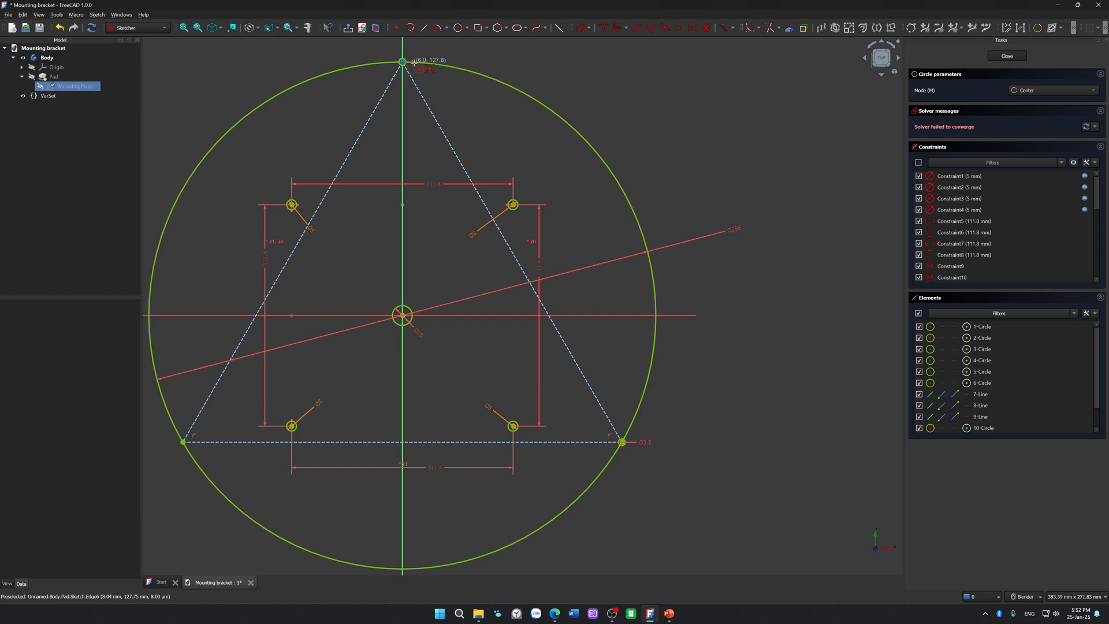
Step: Draw a 3.5 mm diameter circle centred on the triangle's lower-left corner
{"action": "left_click", "coordinate": [184, 442]}
{"action": "type", "text": "3.5"}
{"action": "key", "text": "Return"}
{"action": "key", "text": "Escape"}
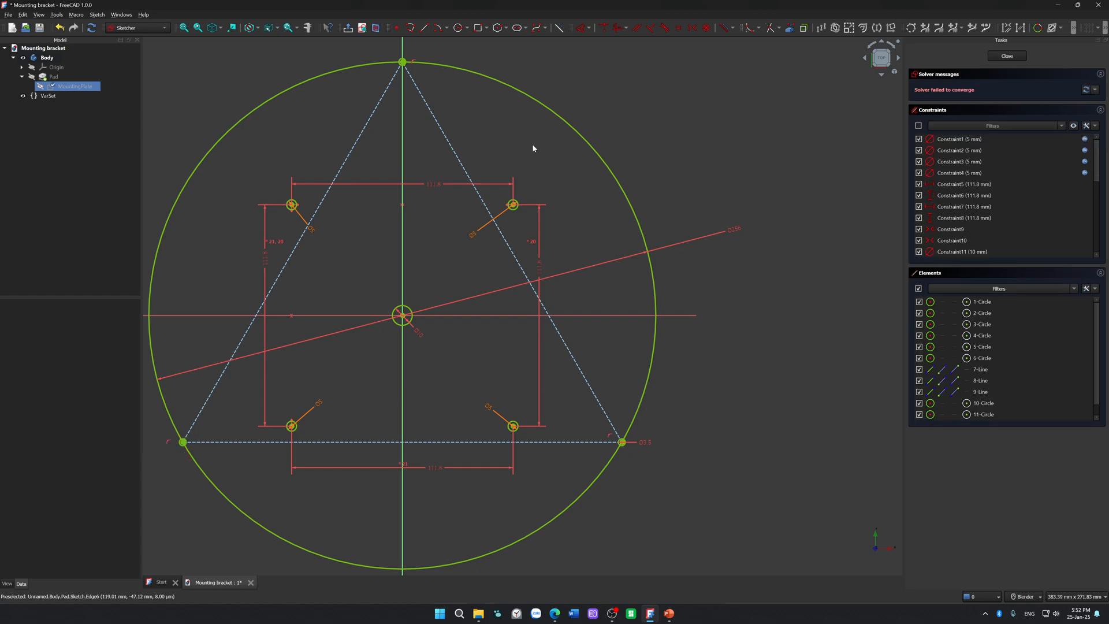
Step: Trim away the part of the top corner's small circle that lies outside the large circle
{"action": "middle_click_drag", "start_coordinate": [453, 115], "coordinate": [510, 439], "text": "shift"}
{"action": "scroll", "coordinate": [491, 441], "scroll_direction": "up", "scroll_amount": 11}
{"action": "mouse_move", "coordinate": [334, 380]}
{"action": "middle_mouse_down", "text": "shift"}
{"action": "mouse_move", "coordinate": [373, 408]}
{"action": "mouse_move", "coordinate": [544, 439]}
{"action": "middle_mouse_up", "text": "shift"}
{"action": "scroll", "coordinate": [441, 351], "scroll_direction": "up", "scroll_amount": 5}
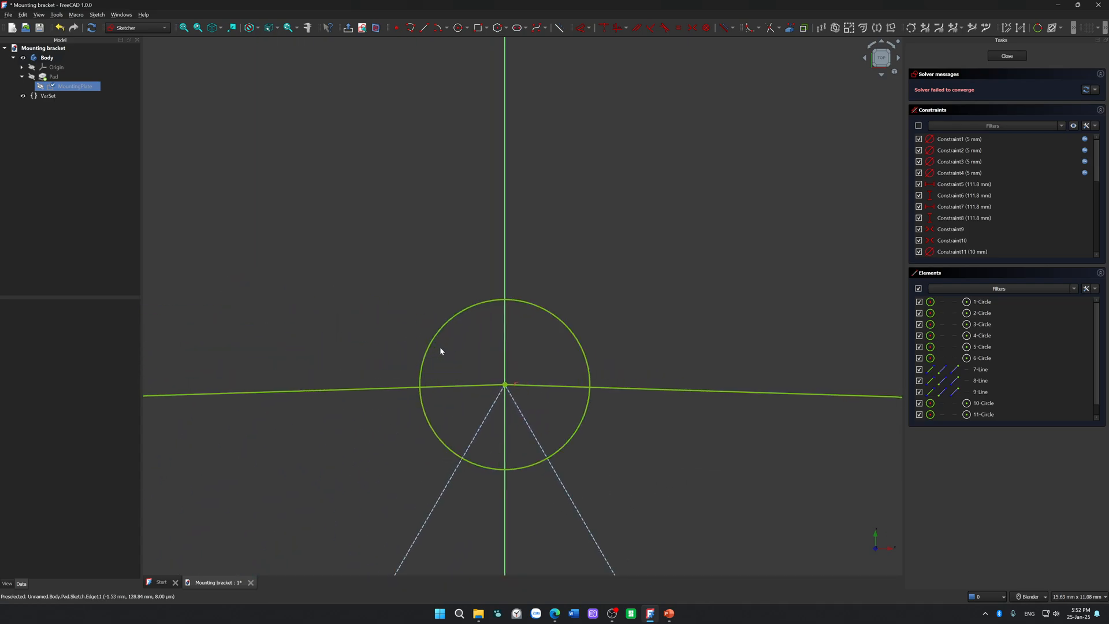
{"action": "left_click", "coordinate": [773, 29]}
{"action": "scroll", "coordinate": [494, 335], "scroll_direction": "up", "scroll_amount": 5}
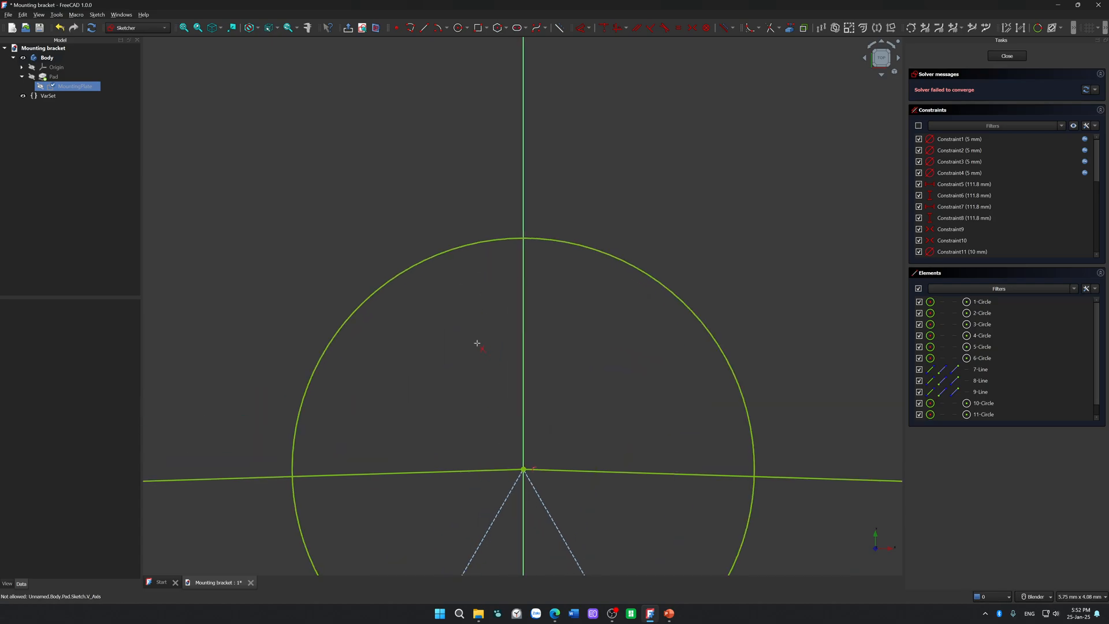
{"action": "left_click", "coordinate": [440, 254]}
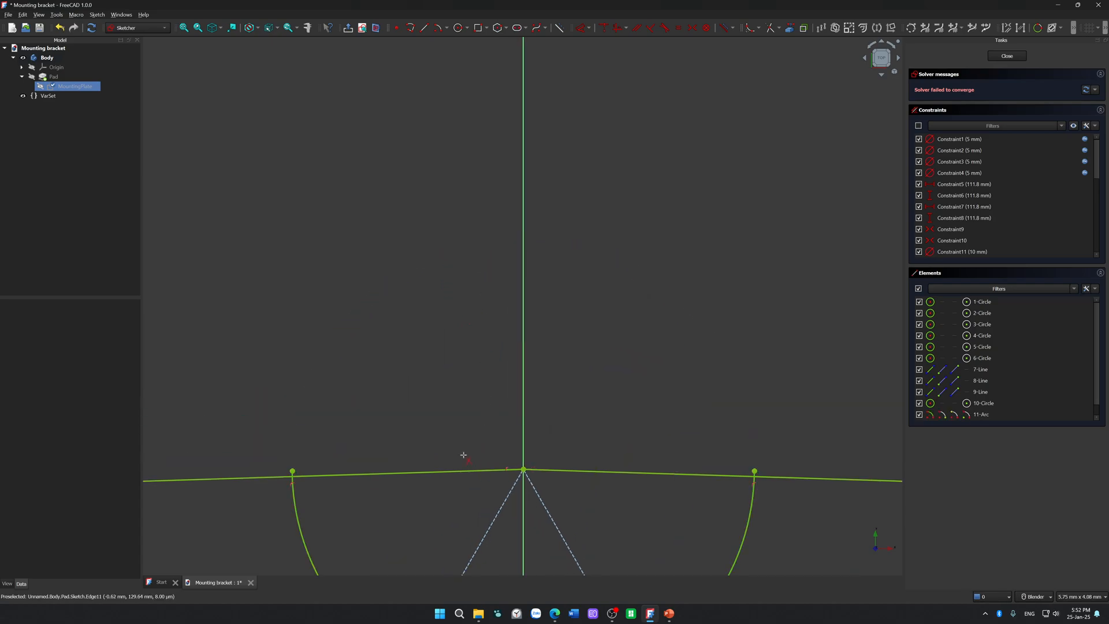
Step: Trim both pieces of the large circle that lie inside the small circle at the triangle's top corner
{"action": "scroll", "coordinate": [465, 449], "scroll_direction": "up", "scroll_amount": 8}
{"action": "scroll", "coordinate": [421, 434], "scroll_direction": "down", "scroll_amount": 5}
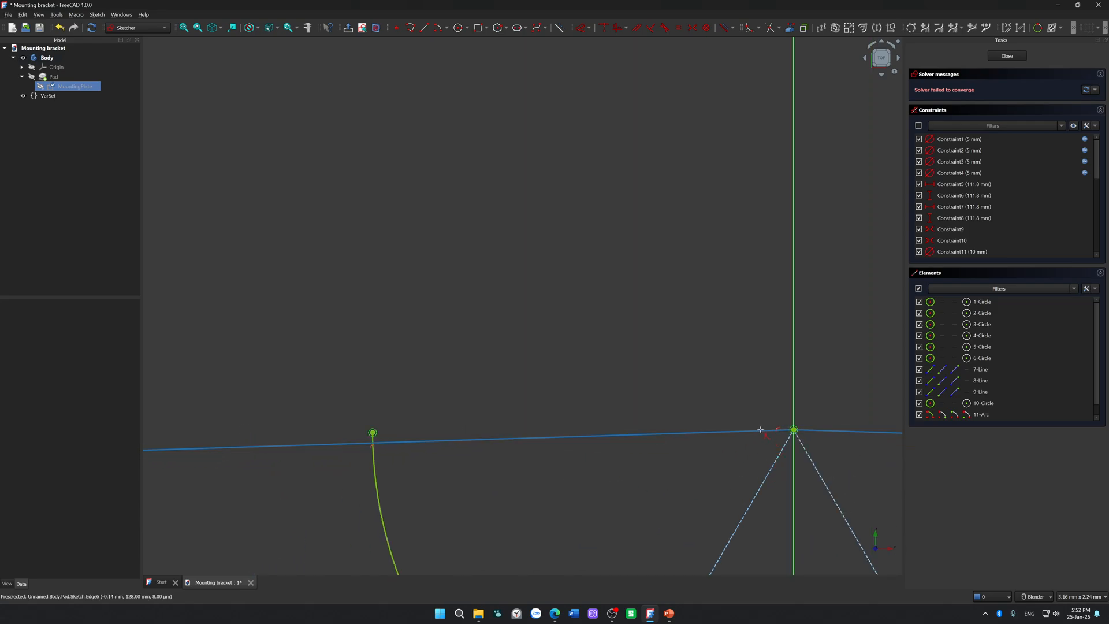
{"action": "scroll", "coordinate": [760, 430], "scroll_direction": "down", "scroll_amount": 6}
{"action": "left_click", "coordinate": [812, 431]}
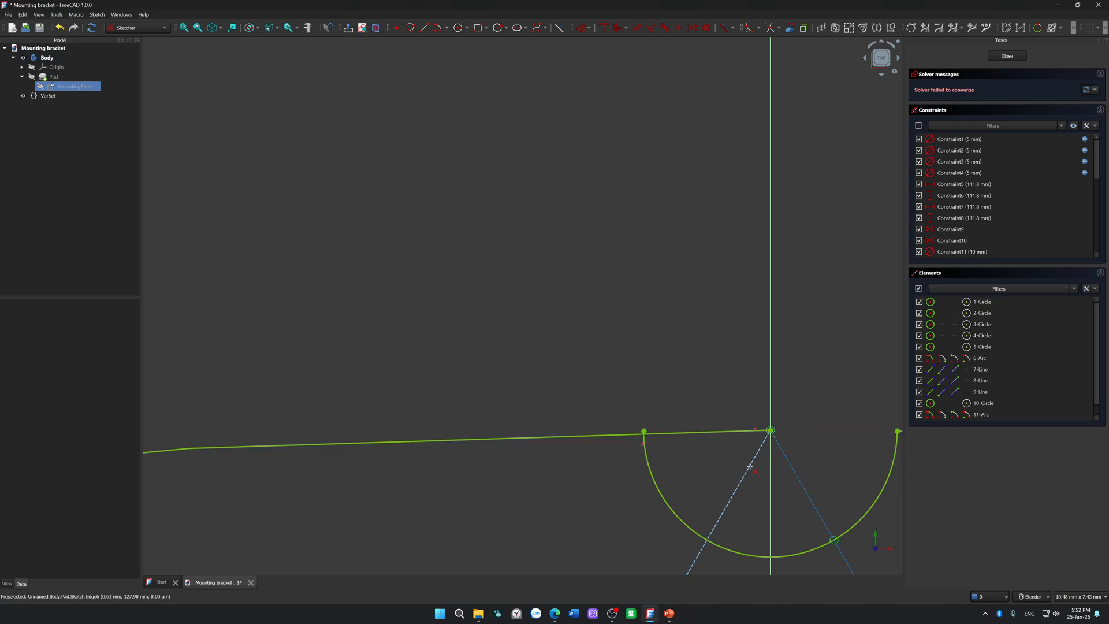
{"action": "left_click", "coordinate": [711, 434]}
Step: Trim the lower-right corner's small circle outside the large circle, and remove the large circle's pieces inside it
{"action": "scroll", "coordinate": [717, 439], "scroll_direction": "down", "scroll_amount": 10}
{"action": "scroll", "coordinate": [827, 477], "scroll_direction": "down", "scroll_amount": 10}
{"action": "scroll", "coordinate": [649, 332], "scroll_direction": "up", "scroll_amount": 13}
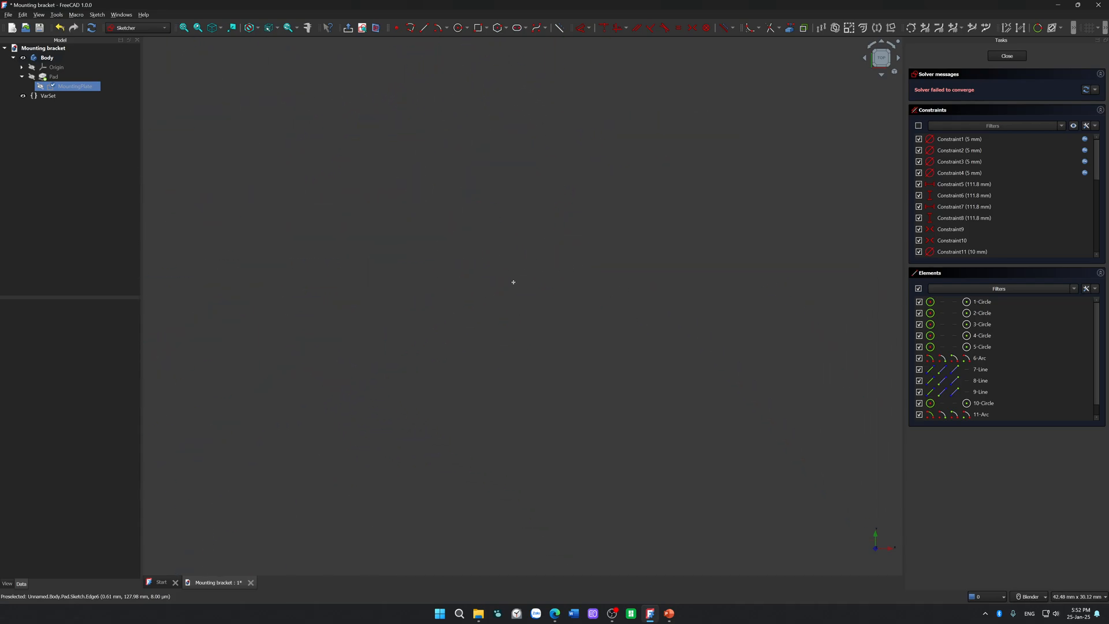
{"action": "scroll", "coordinate": [520, 281], "scroll_direction": "up", "scroll_amount": 5}
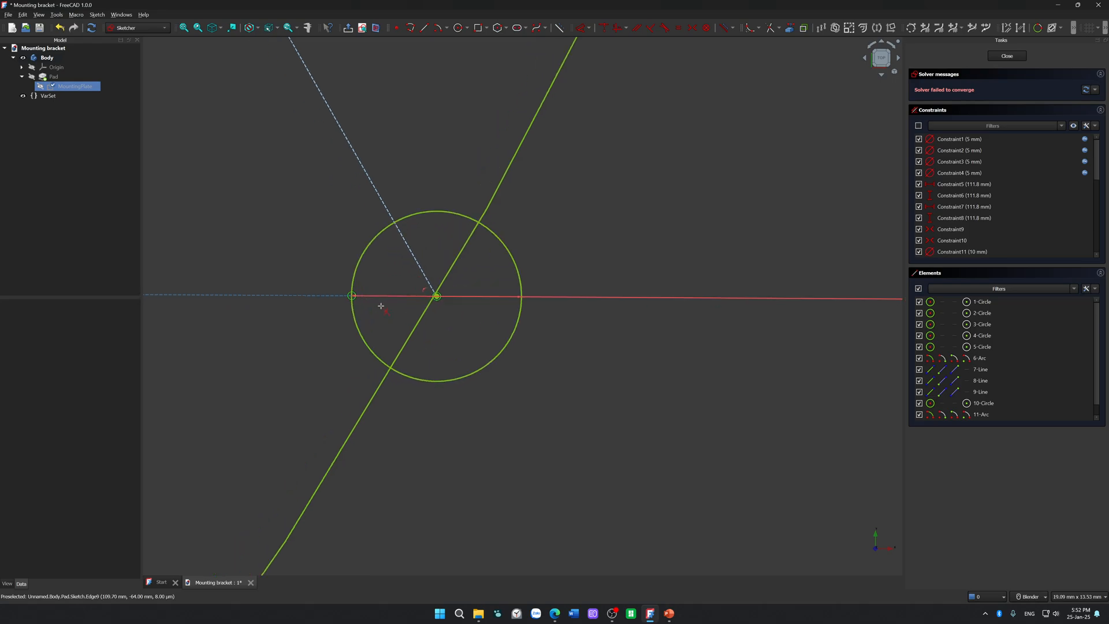
{"action": "left_click", "coordinate": [518, 278]}
{"action": "left_click", "coordinate": [454, 267]}
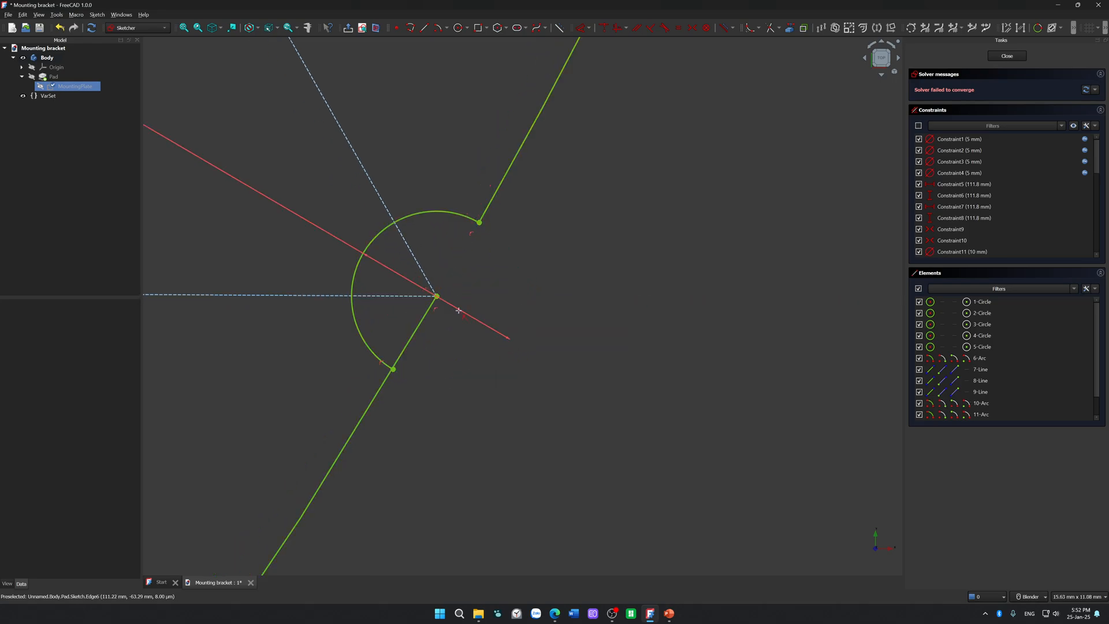
{"action": "left_click", "coordinate": [422, 345]}
Step: Inspect the large circle's edge and the trimmed arc at the triangle's lower-right corner from several zoom levels
{"action": "scroll", "coordinate": [463, 404], "scroll_direction": "up", "scroll_amount": 10}
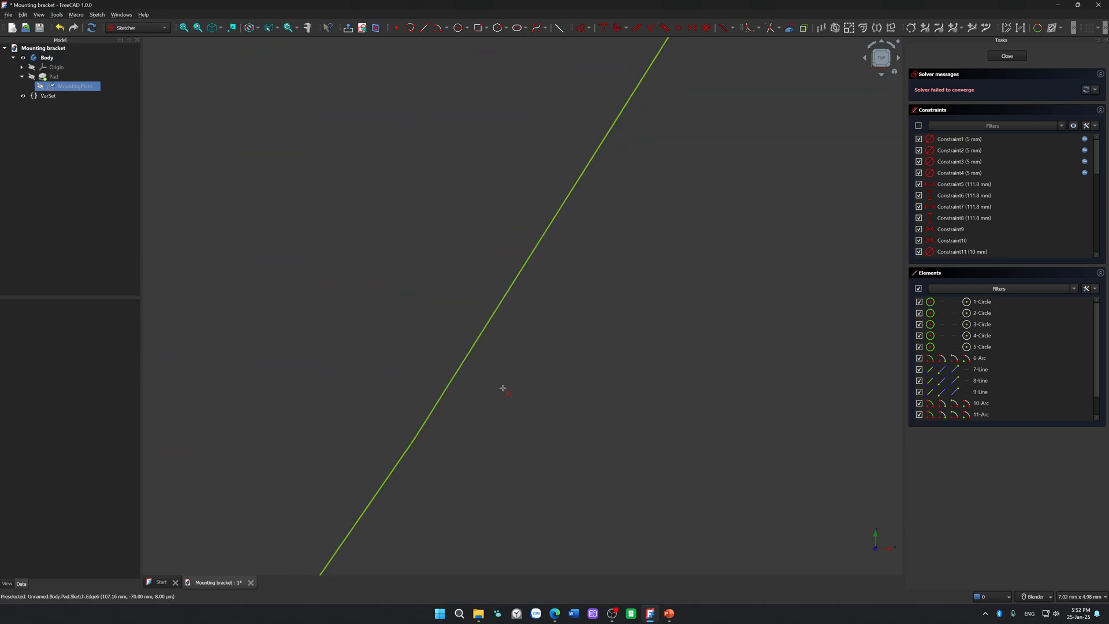
{"action": "middle_click_drag", "start_coordinate": [685, 134], "coordinate": [470, 532], "text": "shift"}
{"action": "middle_click_drag", "start_coordinate": [577, 92], "coordinate": [462, 324], "text": "shift"}
{"action": "scroll", "coordinate": [614, 88], "scroll_direction": "down", "scroll_amount": 3}
{"action": "middle_click_drag", "start_coordinate": [614, 89], "coordinate": [459, 408], "text": "shift"}
{"action": "scroll", "coordinate": [477, 343], "scroll_direction": "down", "scroll_amount": 20}
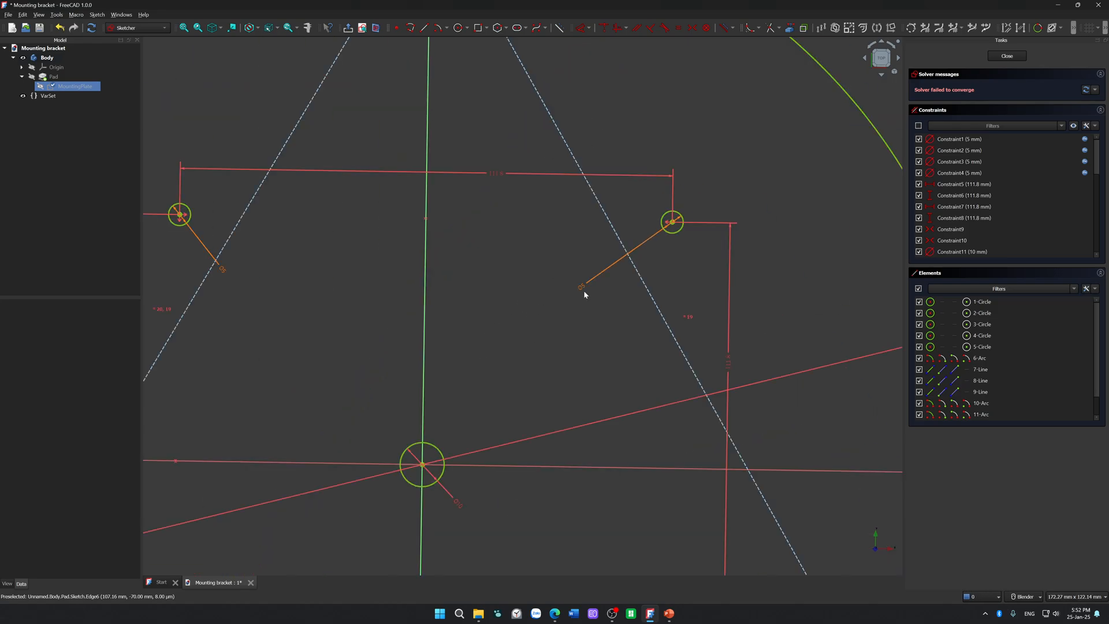
{"action": "middle_click_drag", "start_coordinate": [679, 397], "coordinate": [504, 227], "text": "shift"}
{"action": "scroll", "coordinate": [569, 279], "scroll_direction": "up", "scroll_amount": 15}
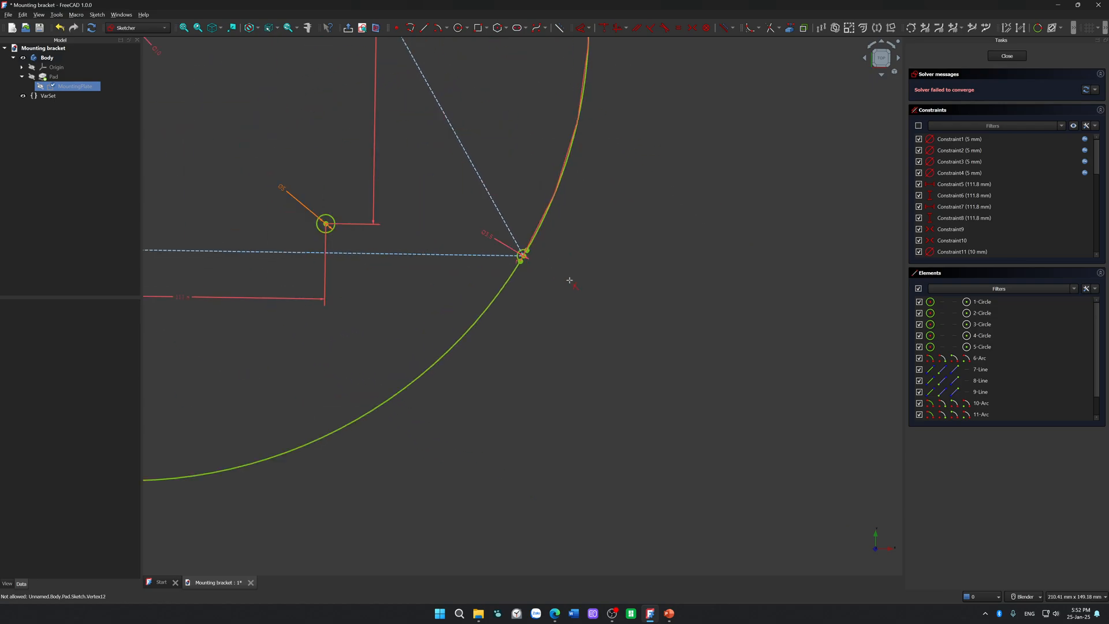
{"action": "scroll", "coordinate": [475, 281], "scroll_direction": "up", "scroll_amount": 5}
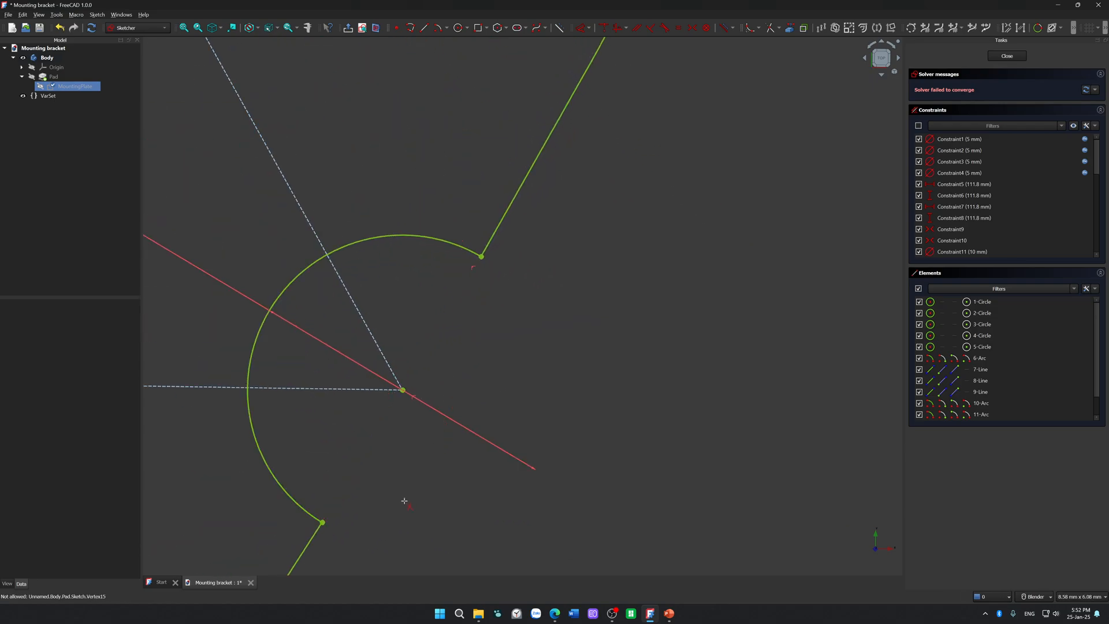
Step: Trim the lower-left corner's small circle outside the large circle, and remove the large circle's two pieces inside it
{"action": "middle_click_drag", "start_coordinate": [401, 503], "coordinate": [524, 365], "text": "shift"}
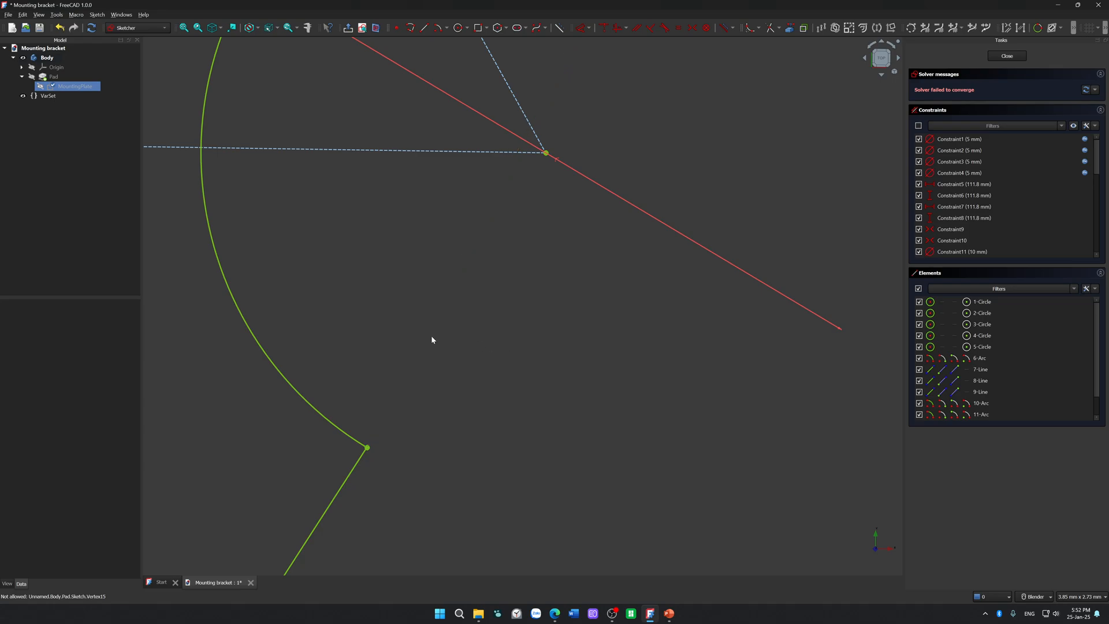
{"action": "scroll", "coordinate": [347, 331], "scroll_direction": "down", "scroll_amount": 3}
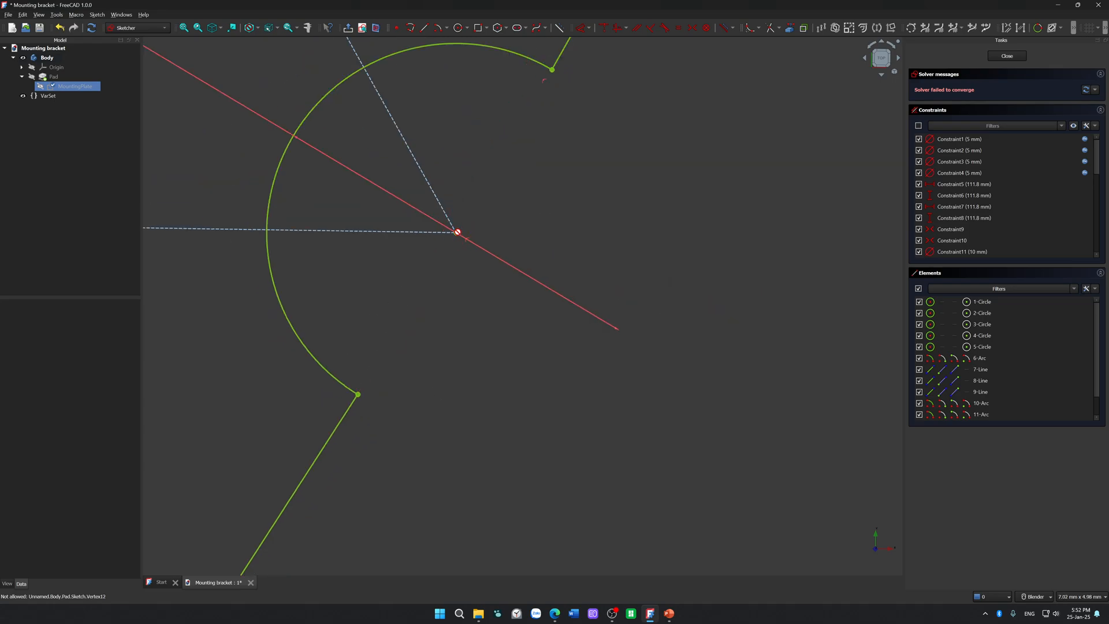
{"action": "scroll", "coordinate": [458, 232], "scroll_direction": "down", "scroll_amount": 15}
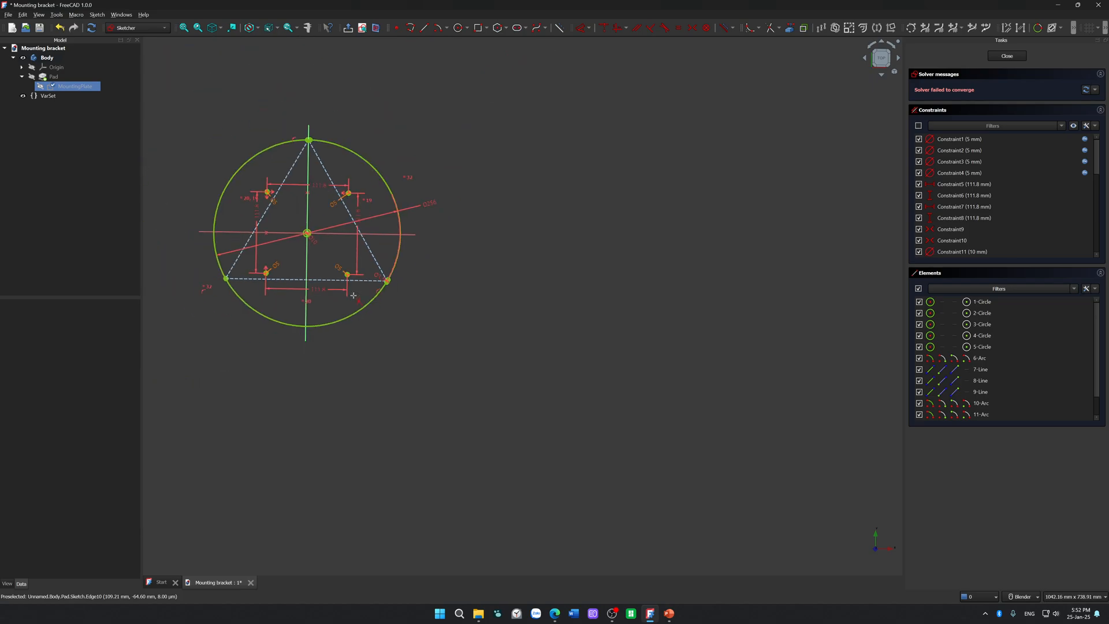
{"action": "scroll", "coordinate": [448, 323], "scroll_direction": "up", "scroll_amount": 15}
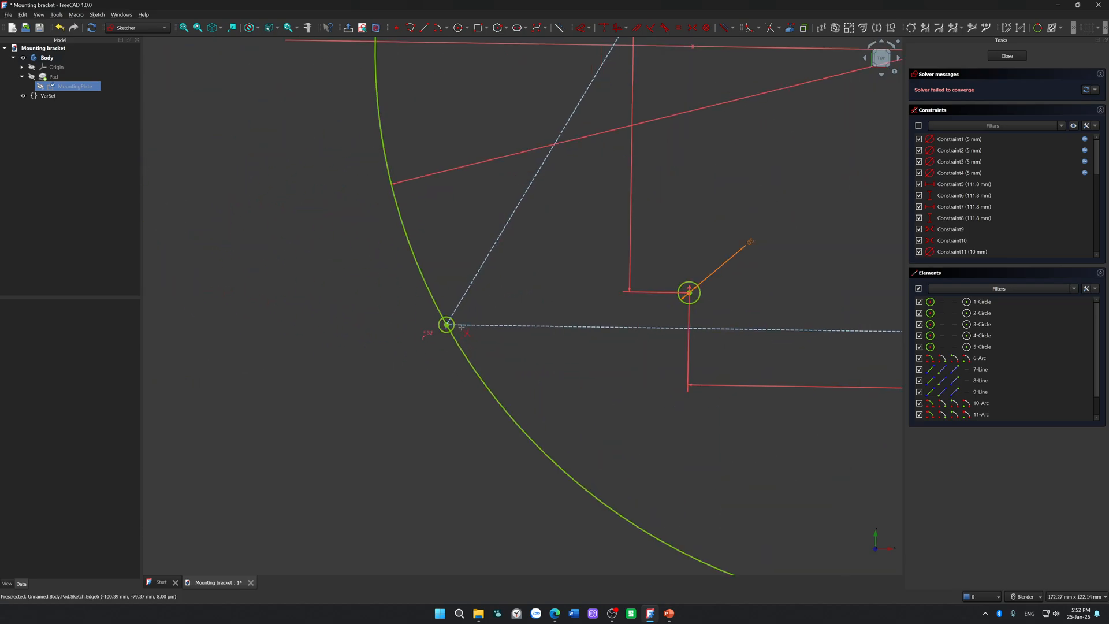
{"action": "scroll", "coordinate": [450, 315], "scroll_direction": "up", "scroll_amount": 4}
{"action": "left_click", "coordinate": [220, 333]}
{"action": "scroll", "coordinate": [261, 321], "scroll_direction": "up", "scroll_amount": 3}
{"action": "middle_click_drag", "start_coordinate": [474, 351], "coordinate": [459, 318], "text": "shift"}
{"action": "scroll", "coordinate": [389, 327], "scroll_direction": "up", "scroll_amount": 1}
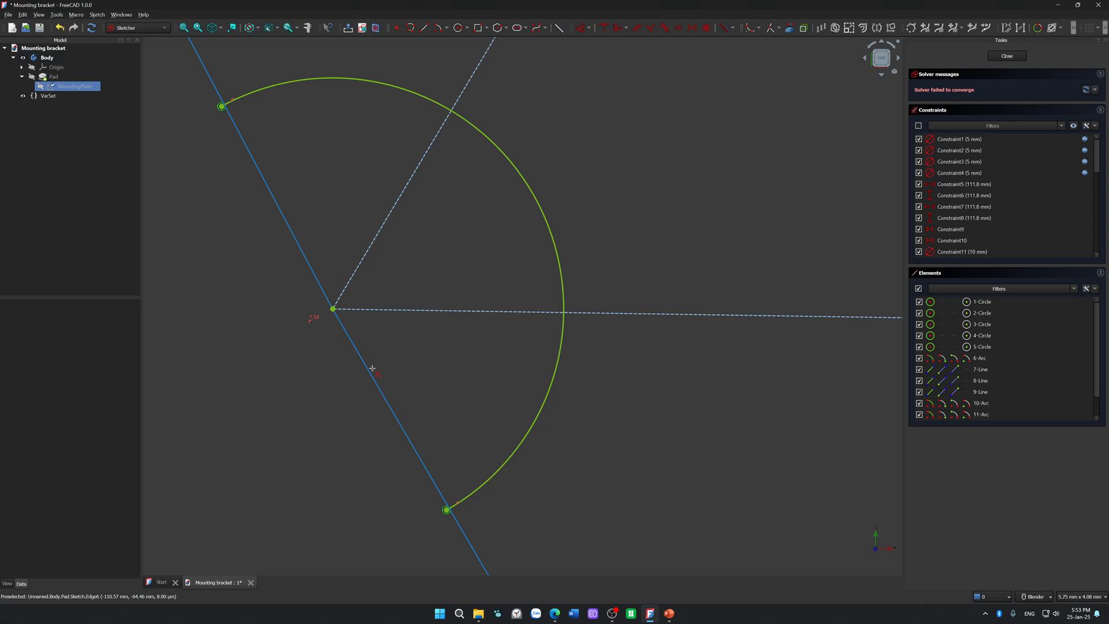
{"action": "left_click", "coordinate": [371, 369]}
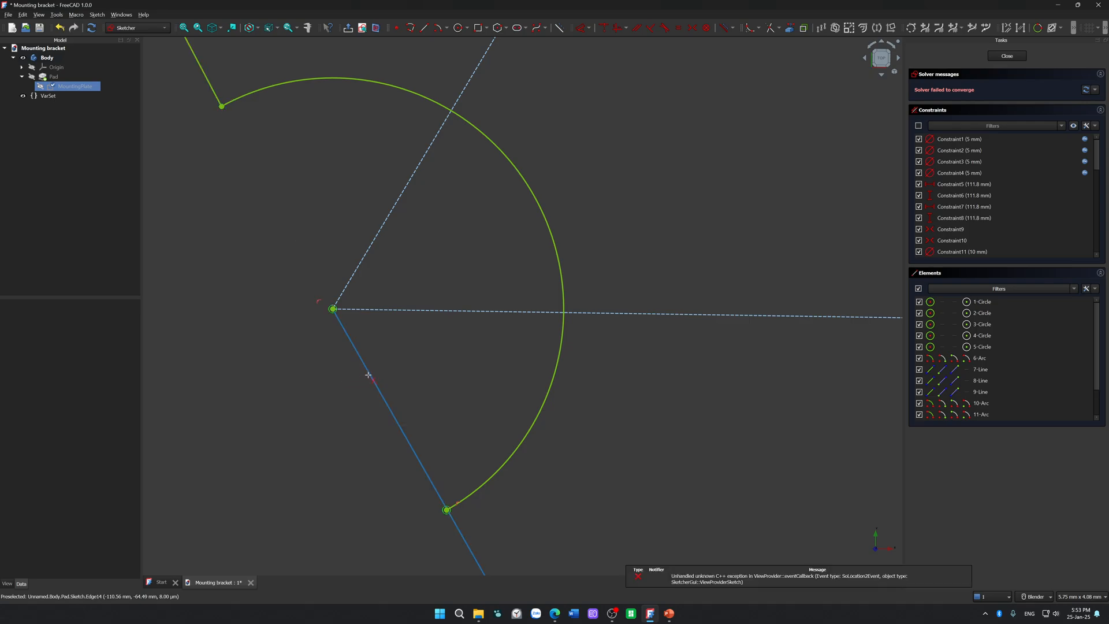
{"action": "left_click", "coordinate": [370, 375]}
{"action": "scroll", "coordinate": [364, 386], "scroll_direction": "down", "scroll_amount": 20}
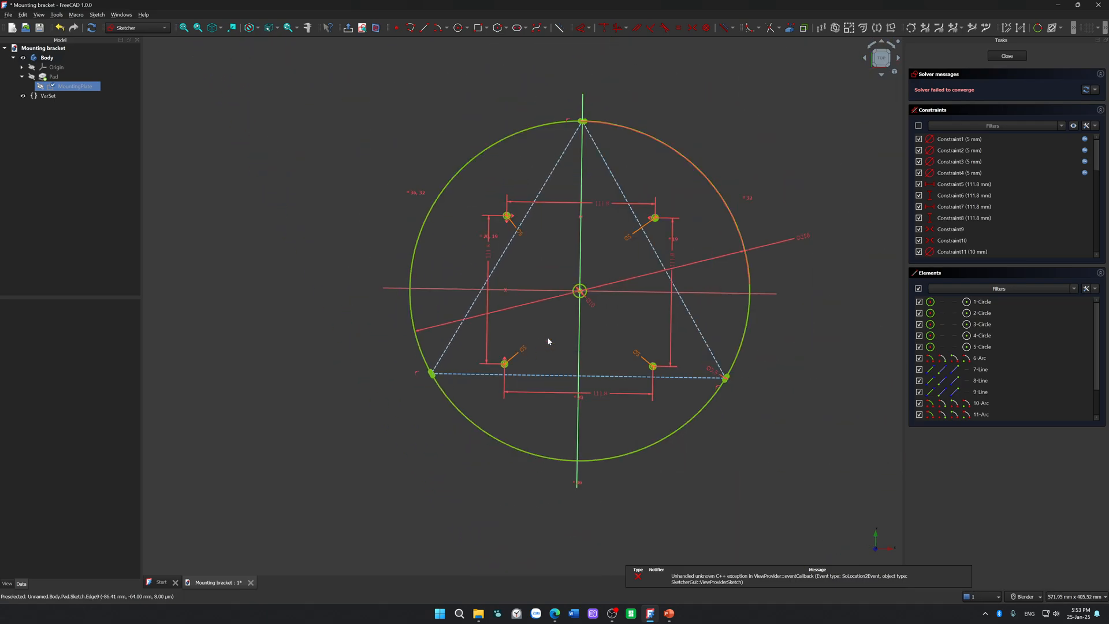
Step: Close and reopen the MountingPlate sketch, and move the large circle's diameter dimension to the circle's upper-left edge beside the top corner
{"action": "left_click", "coordinate": [1013, 56]}
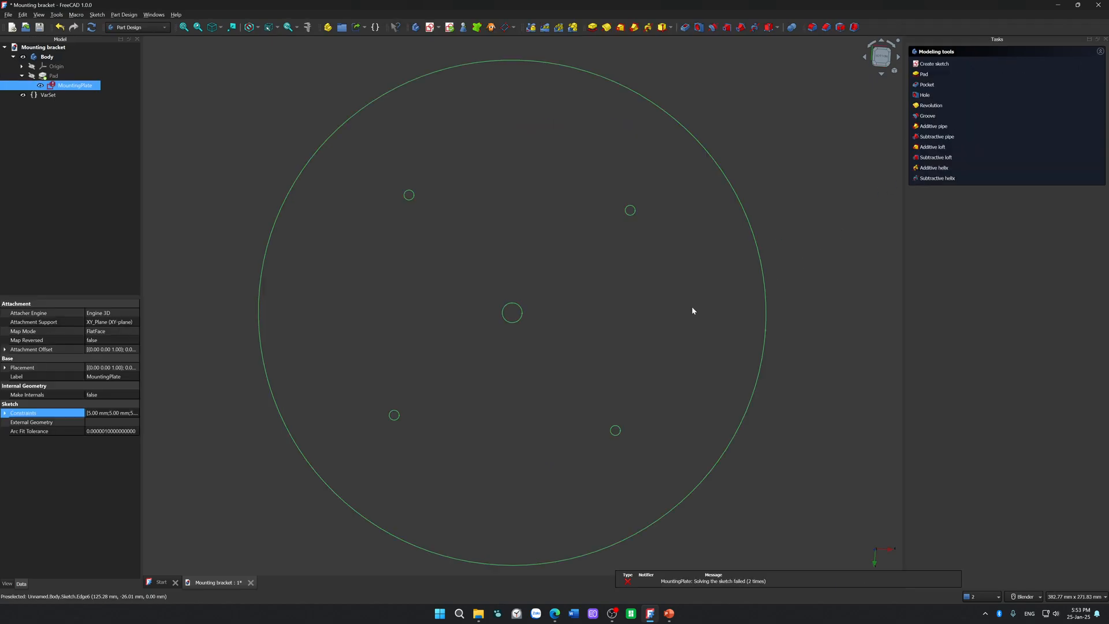
{"action": "double_click", "coordinate": [78, 86]}
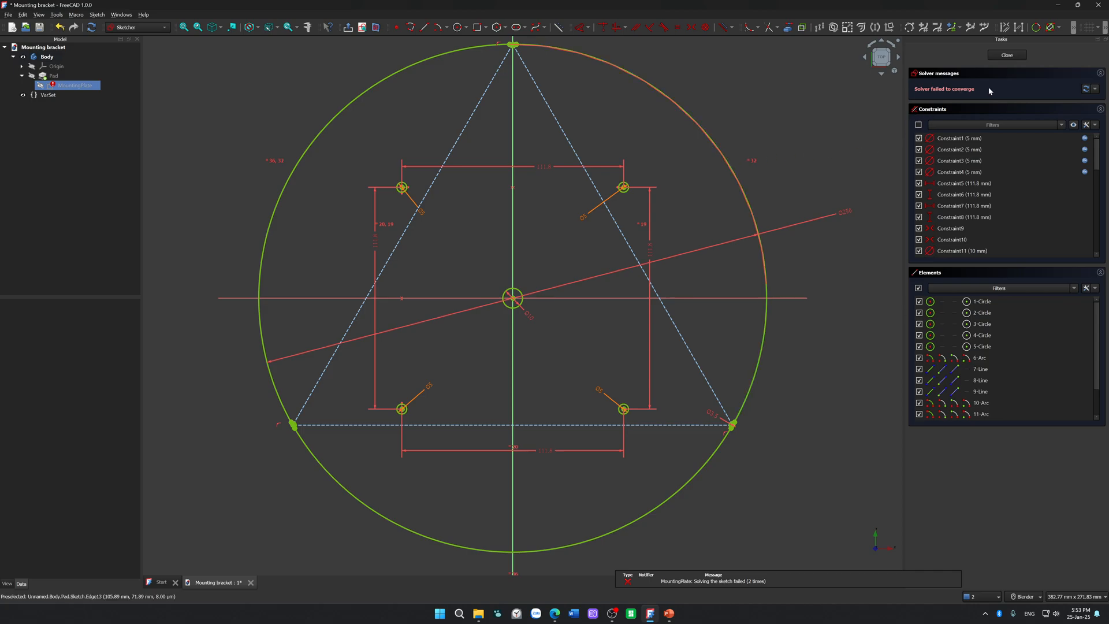
{"action": "left_click_drag", "start_coordinate": [848, 215], "coordinate": [478, 86]}
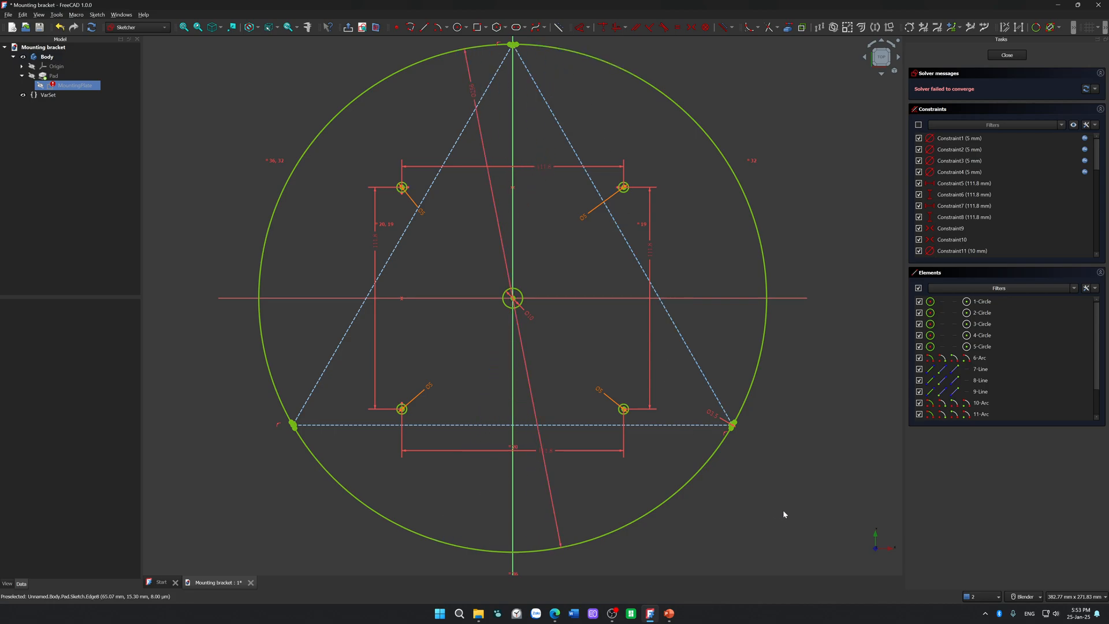
Step: Try to re-solve the sketch by using the solver update options and forcing an update
{"action": "left_click", "coordinate": [1094, 89]}
{"action": "left_click", "coordinate": [1077, 102]}
{"action": "left_click", "coordinate": [1086, 90]}
{"action": "left_click", "coordinate": [1085, 90]}
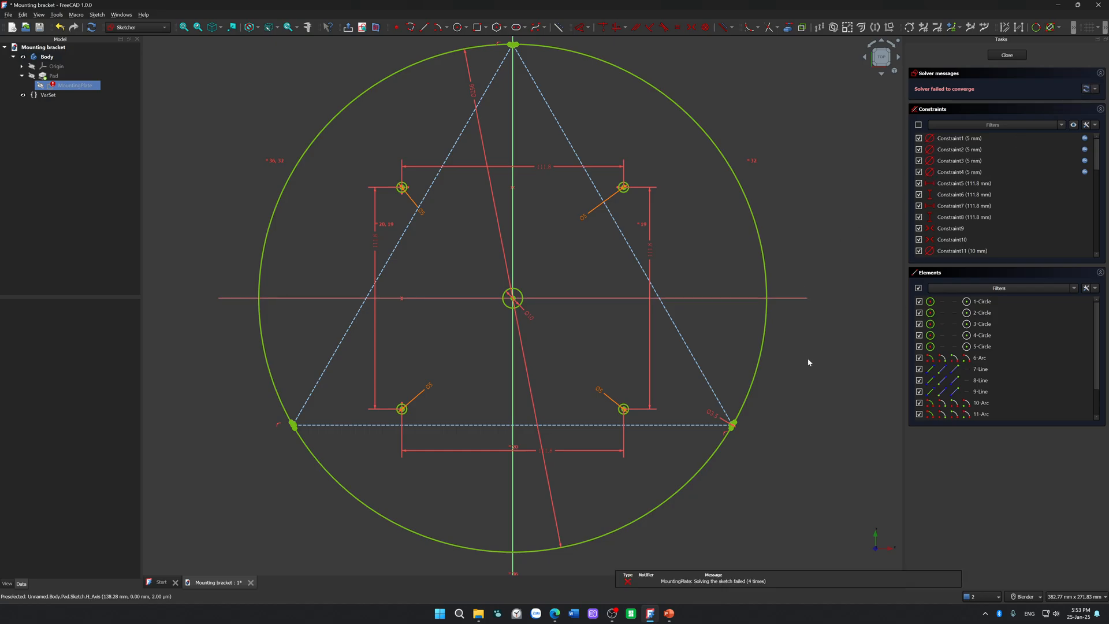
Step: Inspect the edge notches at the triangle's lower corners and the sketch as a whole
{"action": "scroll", "coordinate": [758, 453], "scroll_direction": "up", "scroll_amount": 5}
{"action": "scroll", "coordinate": [646, 371], "scroll_direction": "down", "scroll_amount": 8}
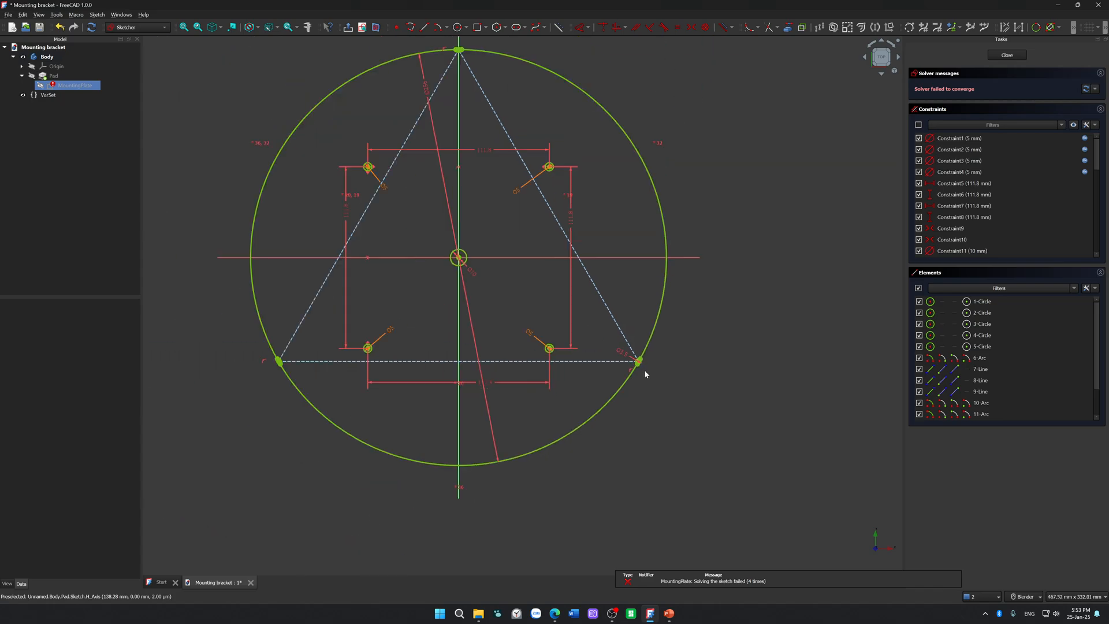
{"action": "scroll", "coordinate": [283, 356], "scroll_direction": "up", "scroll_amount": 2}
{"action": "scroll", "coordinate": [273, 355], "scroll_direction": "up", "scroll_amount": 4}
{"action": "scroll", "coordinate": [278, 352], "scroll_direction": "down", "scroll_amount": 4}
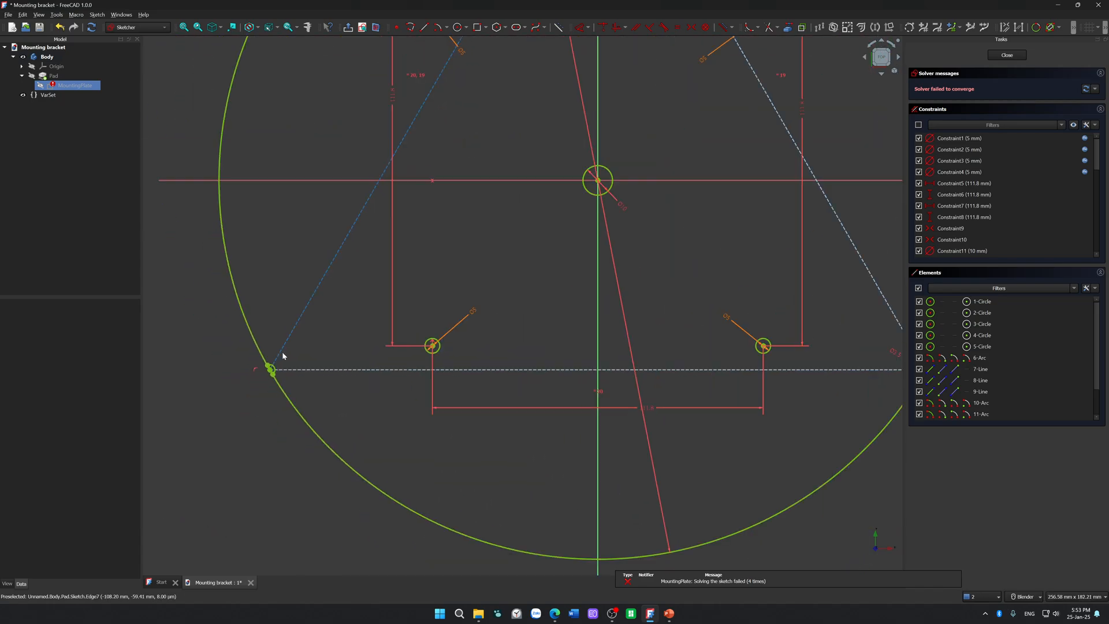
{"action": "scroll", "coordinate": [497, 231], "scroll_direction": "down", "scroll_amount": 2}
{"action": "middle_click_drag", "start_coordinate": [495, 202], "coordinate": [436, 322], "text": "shift"}
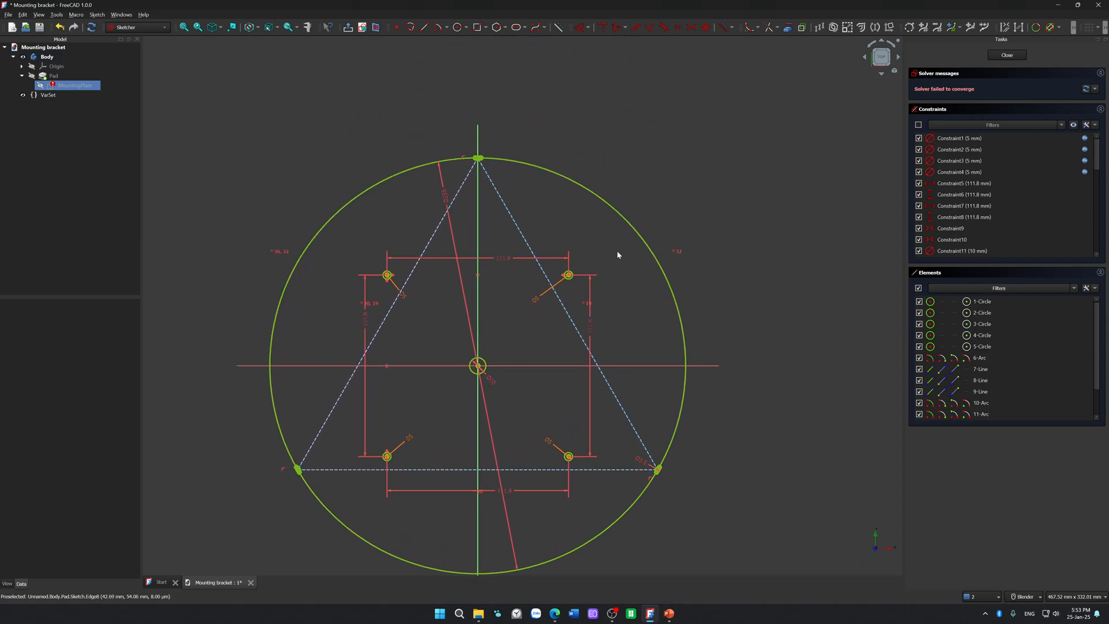
Step: Review the logged solver and geometry error messages in the notification list, and close the list
{"action": "left_click", "coordinate": [977, 597]}
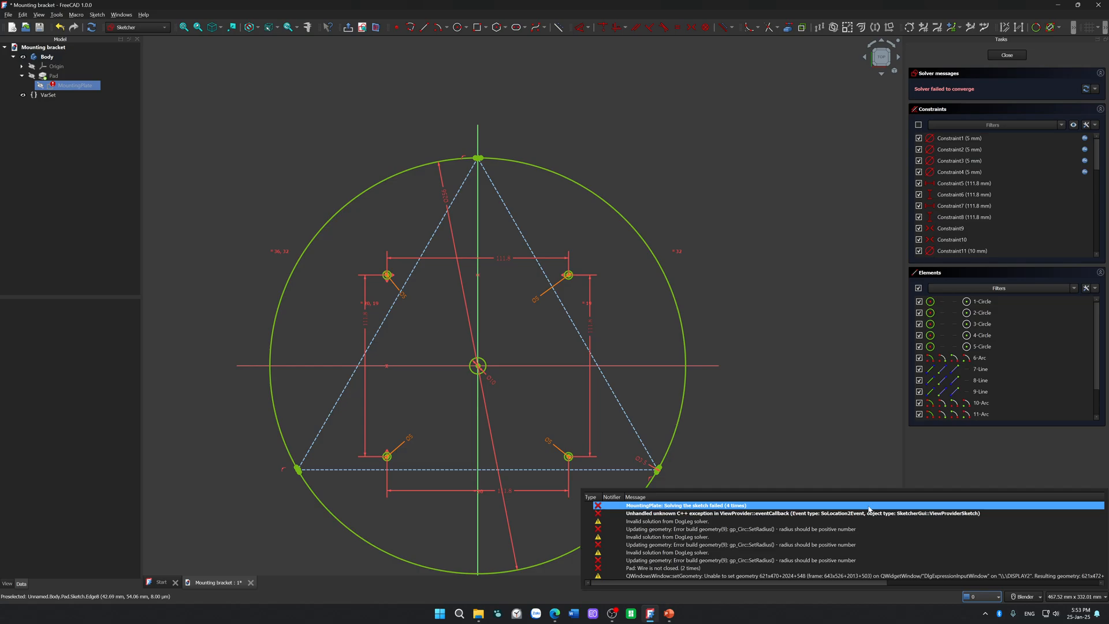
{"action": "left_click", "coordinate": [705, 507]}
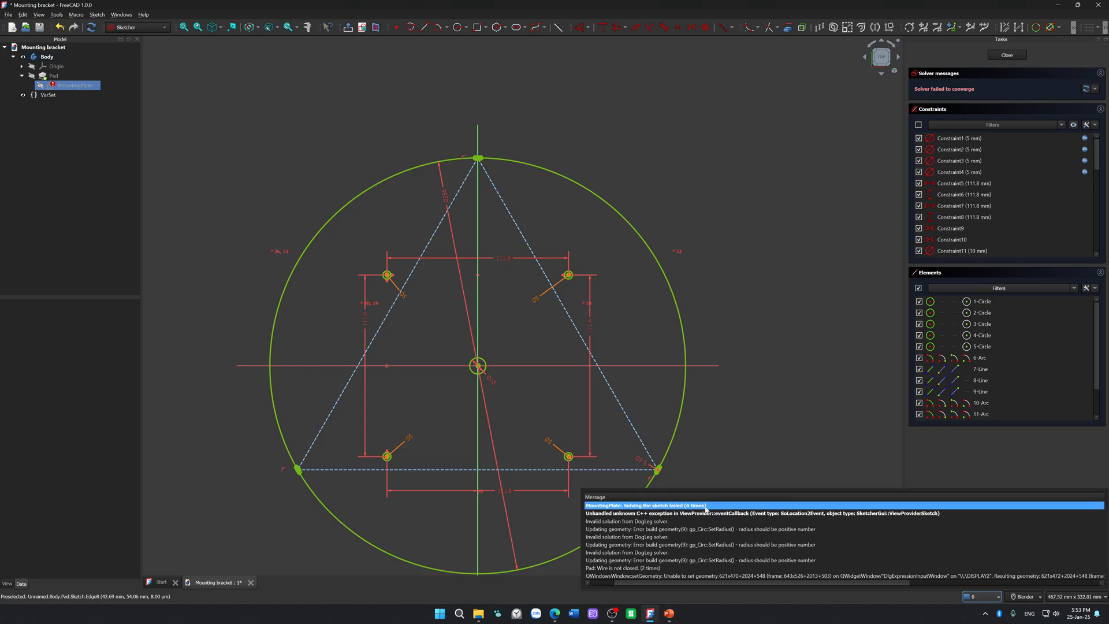
{"action": "left_click", "coordinate": [674, 514]}
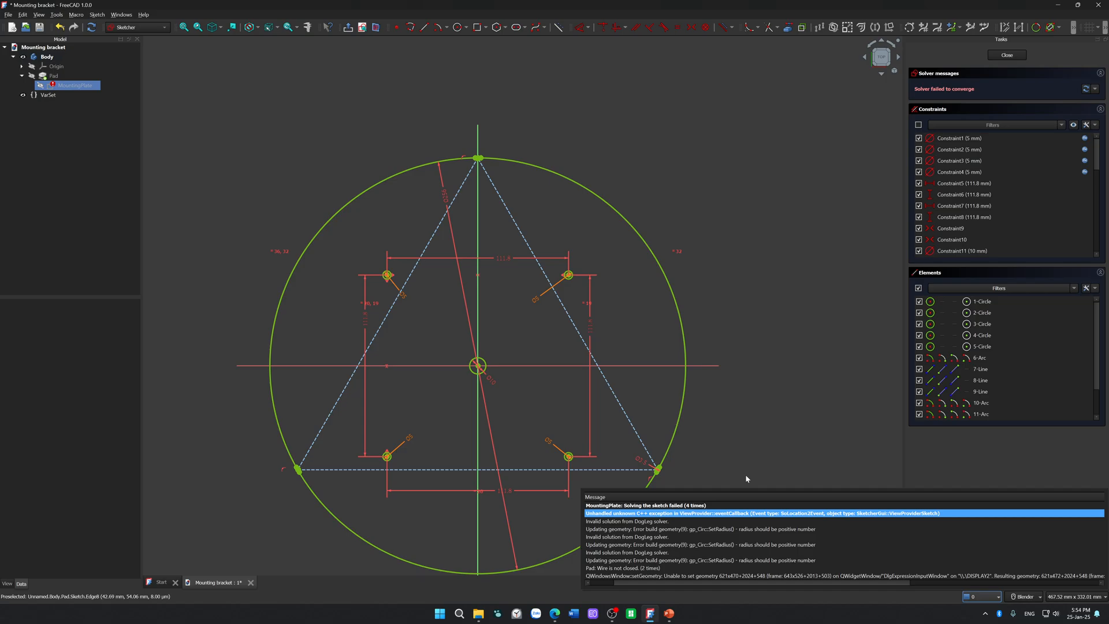
{"action": "left_click", "coordinate": [762, 530]}
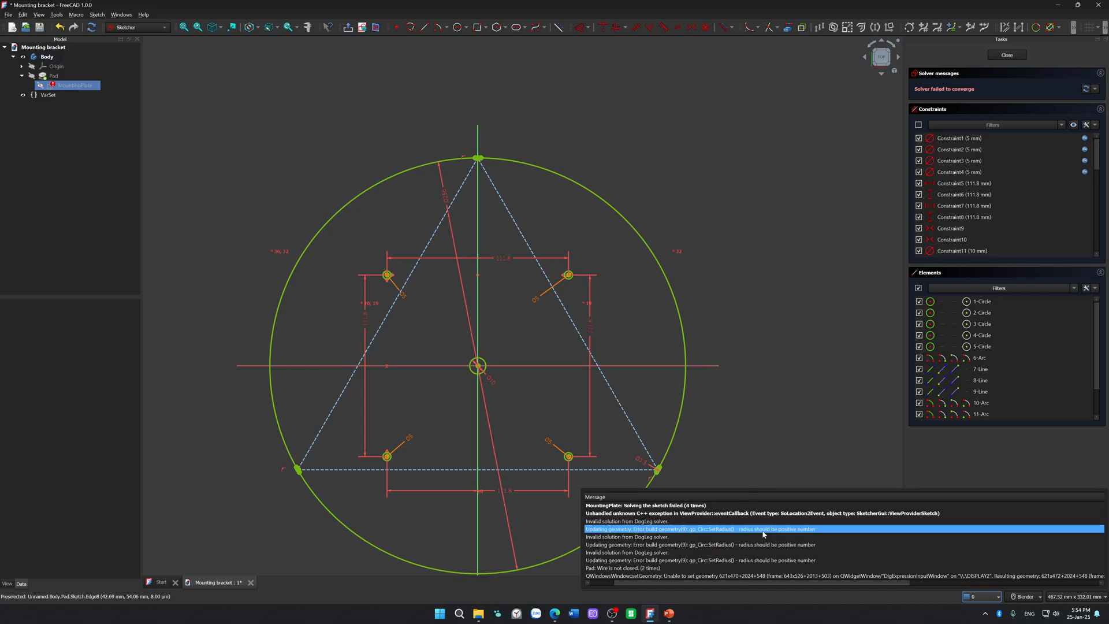
{"action": "left_click", "coordinate": [770, 443]}
Step: Examine the notch at the triangle's top corner and check which geometry meets at its centre
{"action": "scroll", "coordinate": [787, 361], "scroll_direction": "down", "scroll_amount": 3}
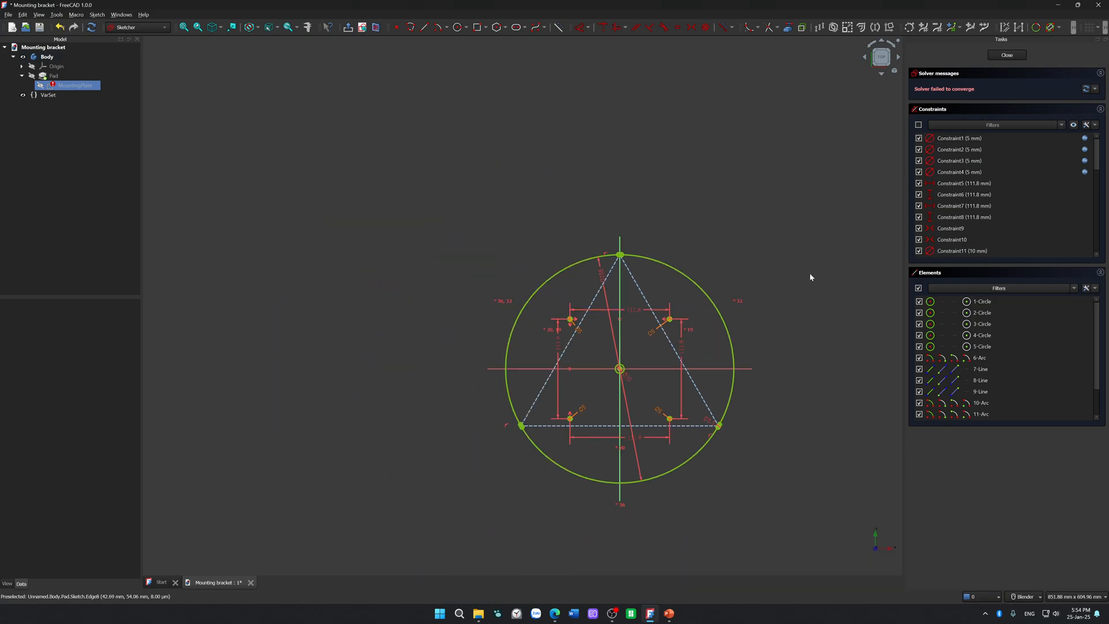
{"action": "scroll", "coordinate": [725, 263], "scroll_direction": "up", "scroll_amount": 4}
{"action": "scroll", "coordinate": [620, 280], "scroll_direction": "up", "scroll_amount": 3}
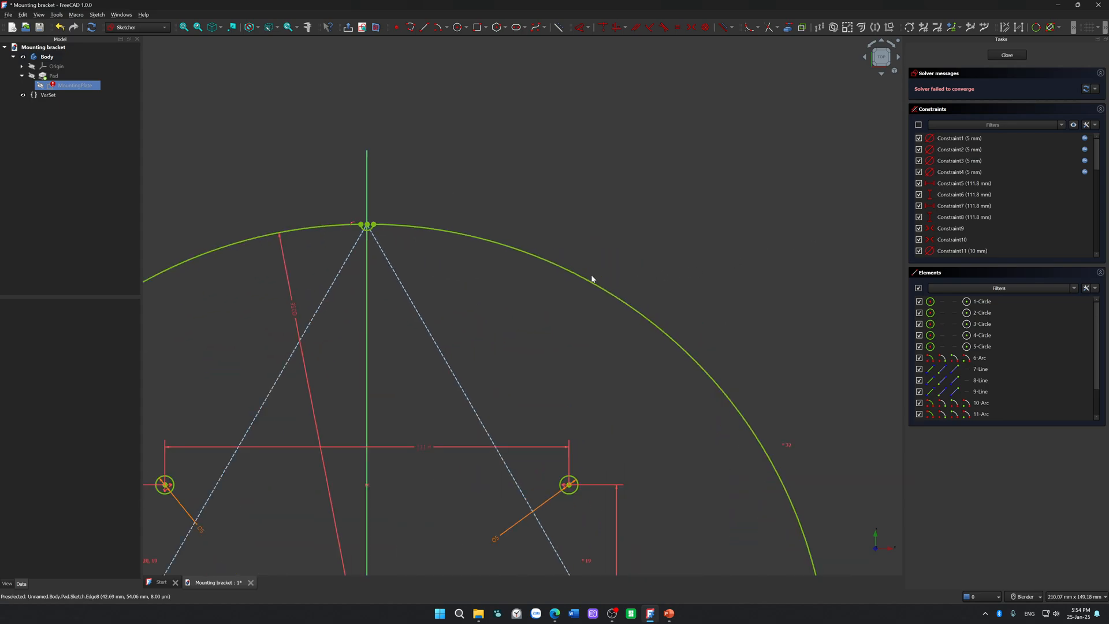
{"action": "scroll", "coordinate": [352, 252], "scroll_direction": "up", "scroll_amount": 10}
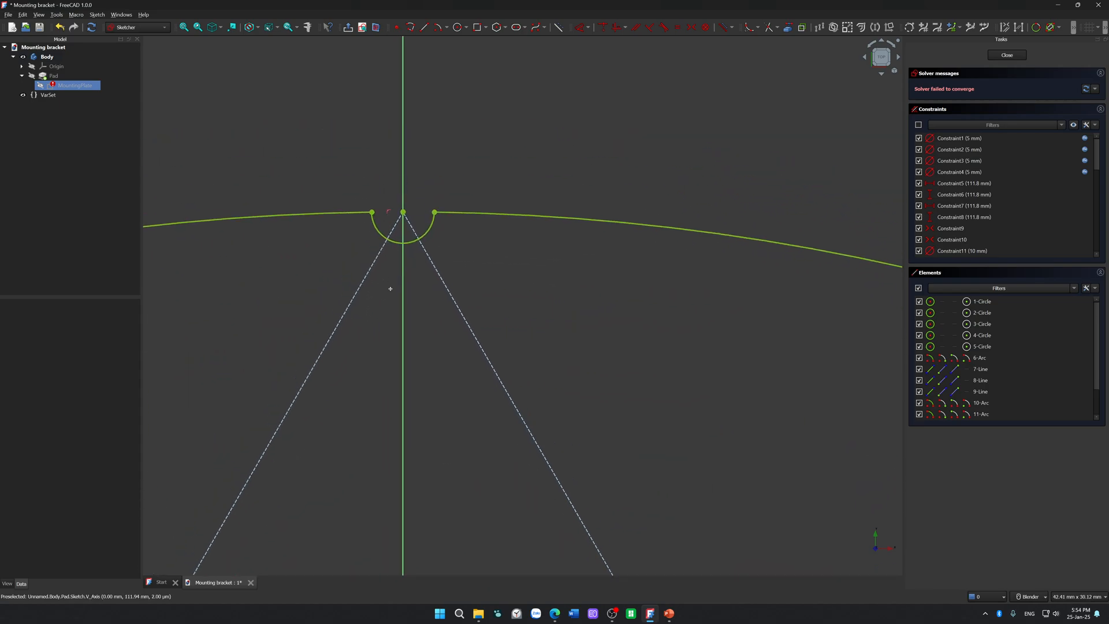
{"action": "scroll", "coordinate": [389, 320], "scroll_direction": "up", "scroll_amount": 2}
{"action": "left_click", "coordinate": [434, 111]}
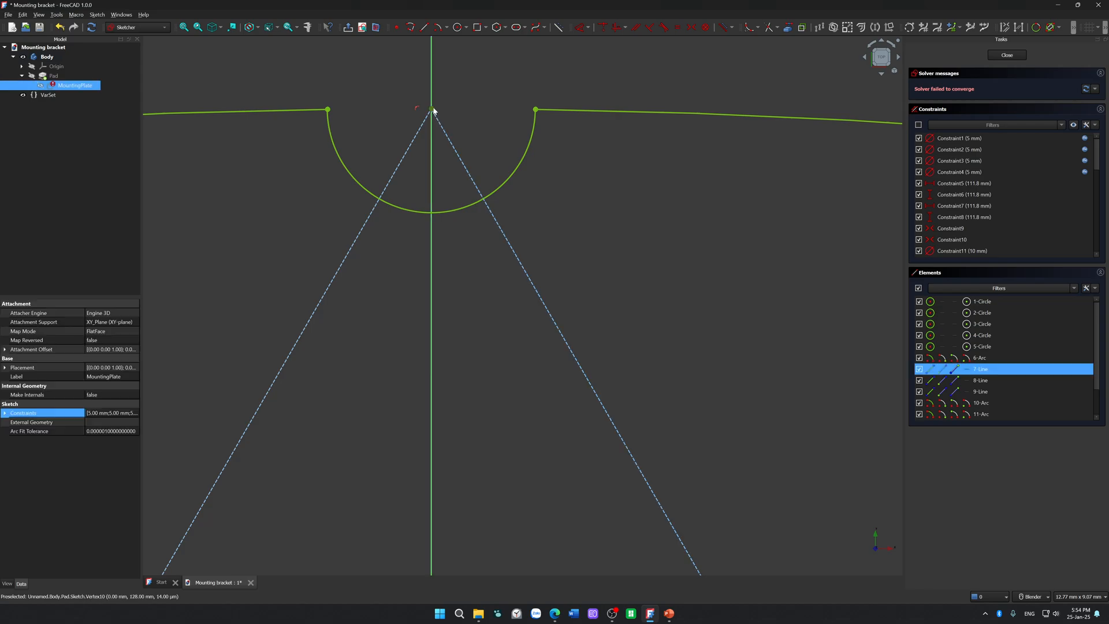
{"action": "left_click", "coordinate": [514, 351]}
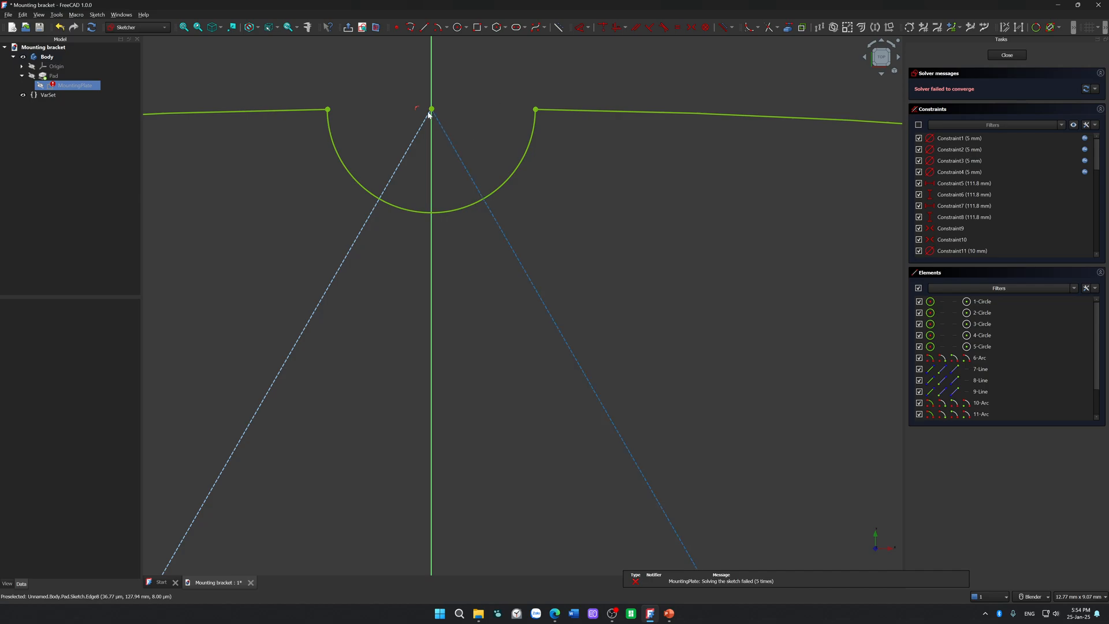
{"action": "left_click_drag", "start_coordinate": [480, 83], "coordinate": [398, 149]}
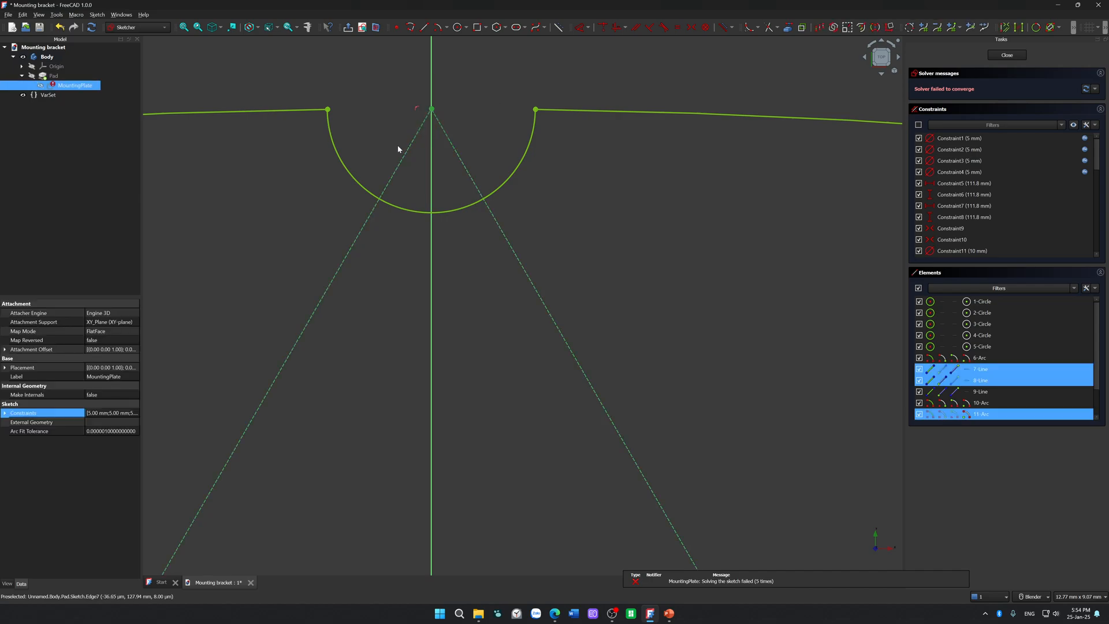
{"action": "left_click", "coordinate": [582, 253]}
Step: Check the top vertex at close zoom by selecting the point at the line ends
{"action": "scroll", "coordinate": [452, 110], "scroll_direction": "up", "scroll_amount": 10}
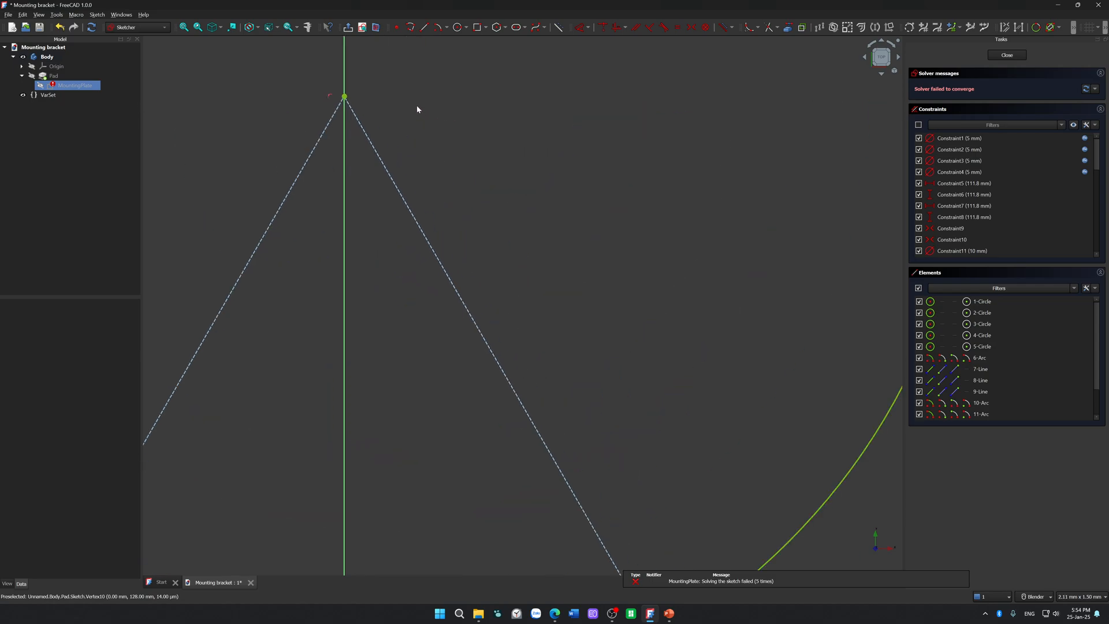
{"action": "left_click", "coordinate": [332, 104]}
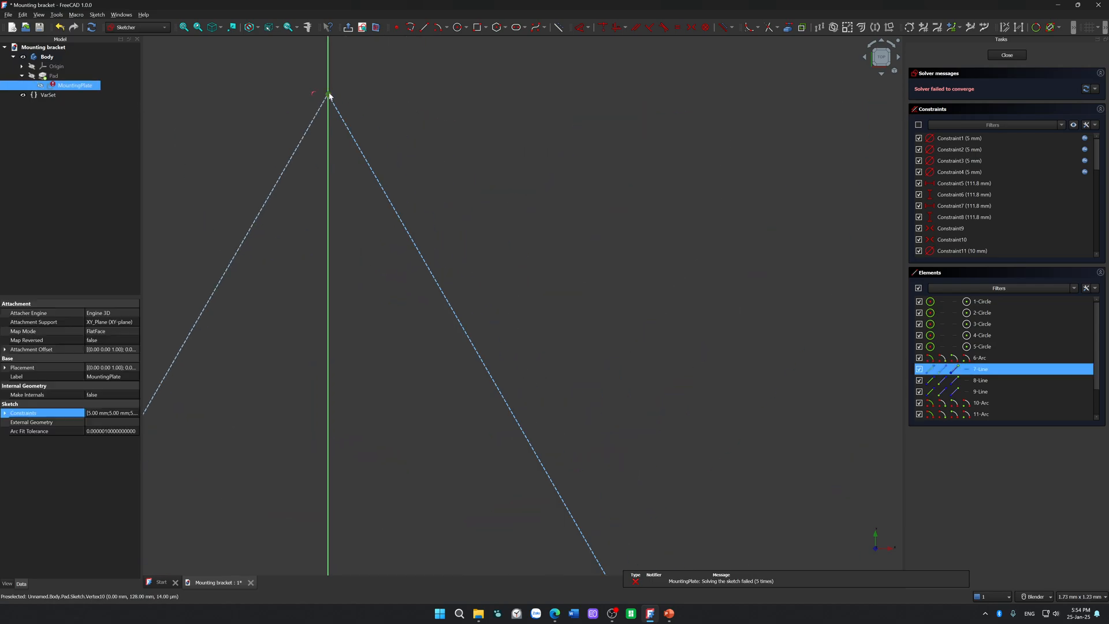
{"action": "left_click", "coordinate": [507, 149]}
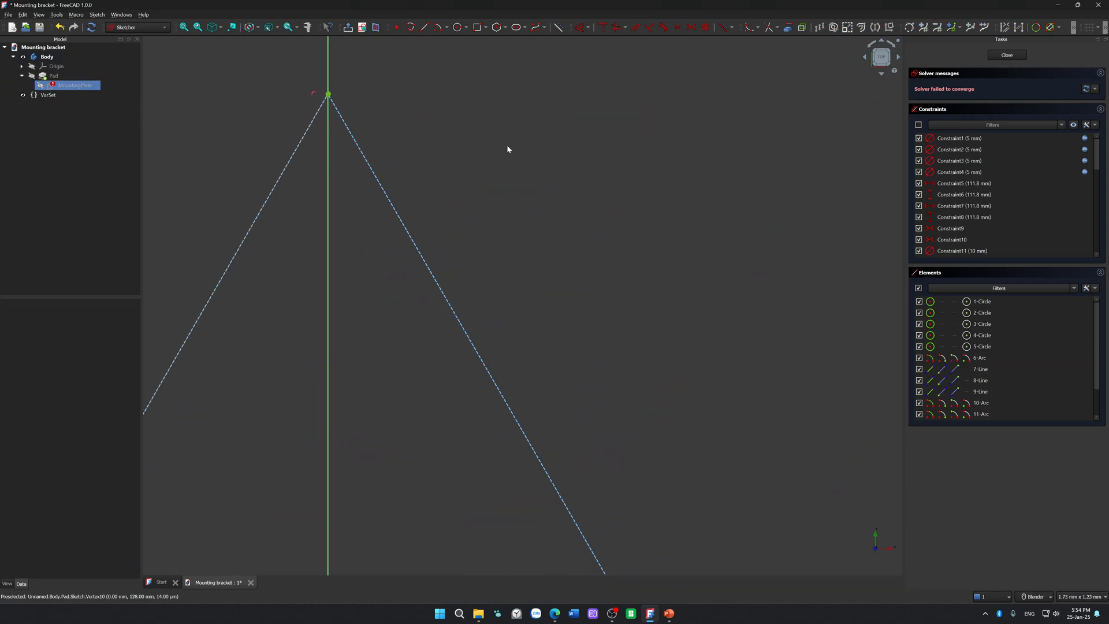
{"action": "left_click", "coordinate": [334, 99]}
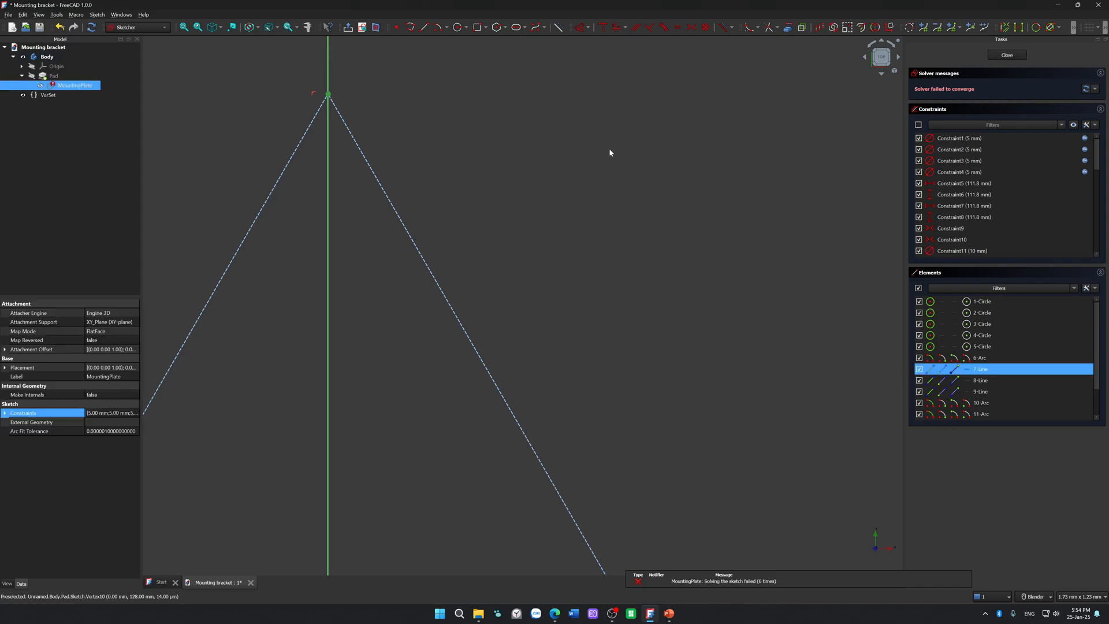
{"action": "left_click", "coordinate": [601, 162]}
{"action": "scroll", "coordinate": [595, 163], "scroll_direction": "down", "scroll_amount": 5}
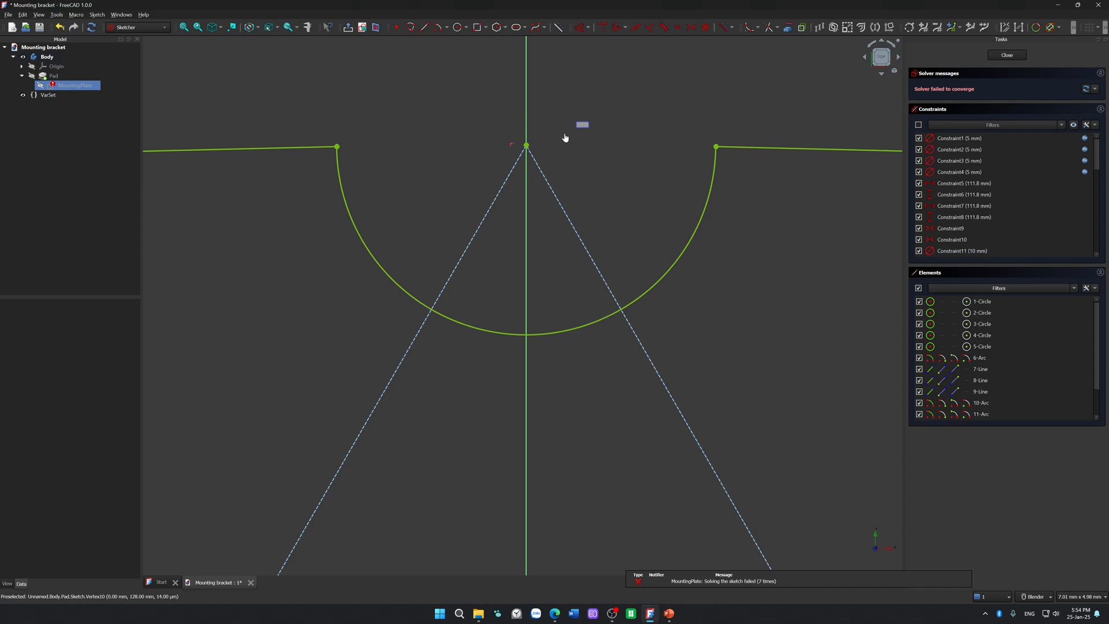
Step: Toggle the two triangle sides meeting at the top corner between construction and normal geometry, finishing with construction geometry
{"action": "left_click_drag", "start_coordinate": [586, 123], "coordinate": [485, 185]}
{"action": "key", "text": "g"}
{"action": "key", "text": "n"}
{"action": "left_click_drag", "start_coordinate": [452, 105], "coordinate": [586, 203]}
{"action": "key", "text": "g"}
{"action": "key", "text": "n"}
{"action": "left_click_drag", "start_coordinate": [608, 84], "coordinate": [444, 212]}
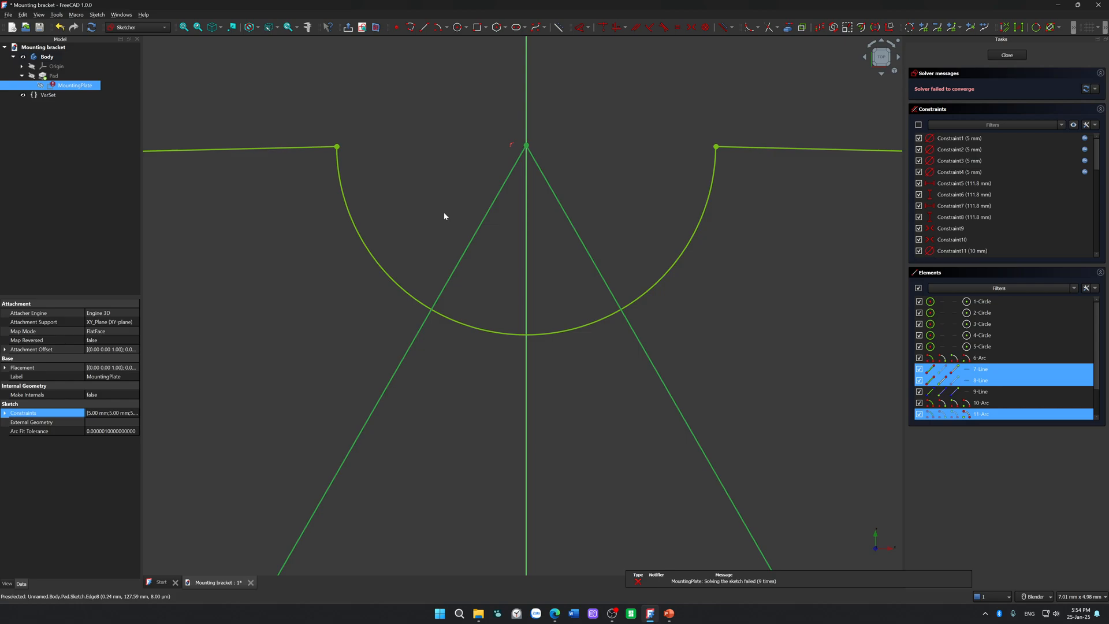
{"action": "key", "text": "g"}
{"action": "key", "text": "n"}
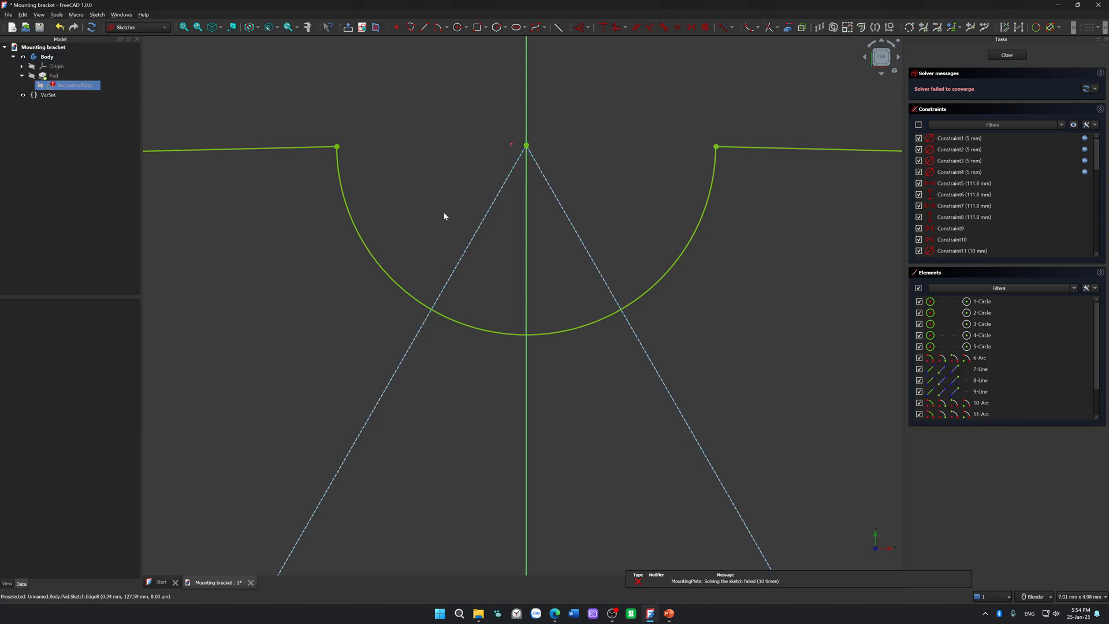
Step: Compare the points at the triangle's top and lower-right corners by selecting each vertex at its notch centre
{"action": "left_click", "coordinate": [527, 150]}
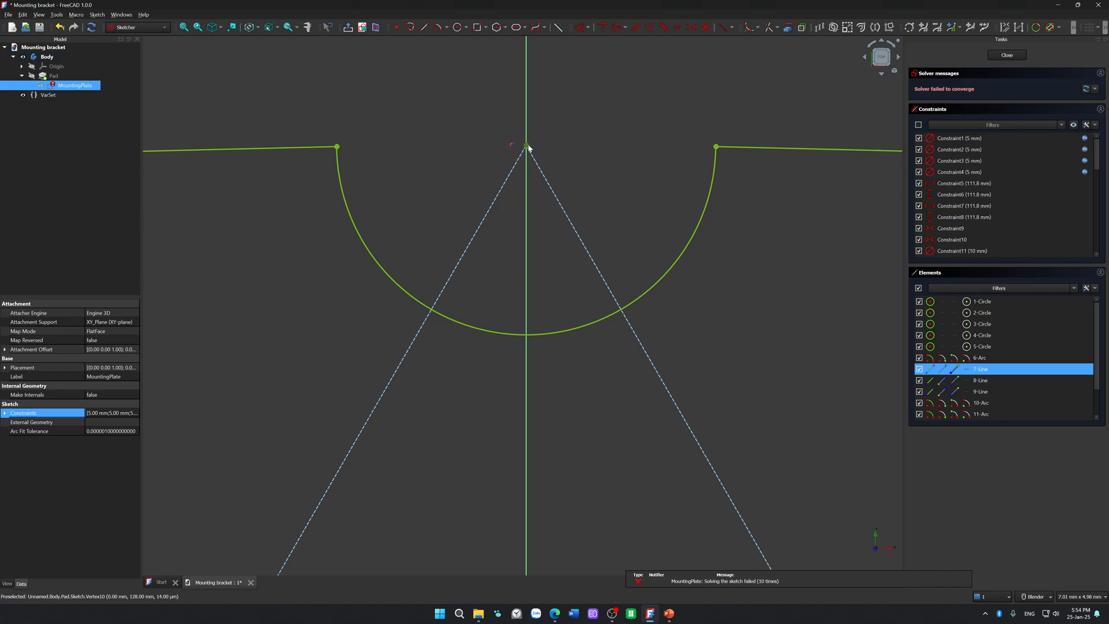
{"action": "scroll", "coordinate": [583, 153], "scroll_direction": "down", "scroll_amount": 10}
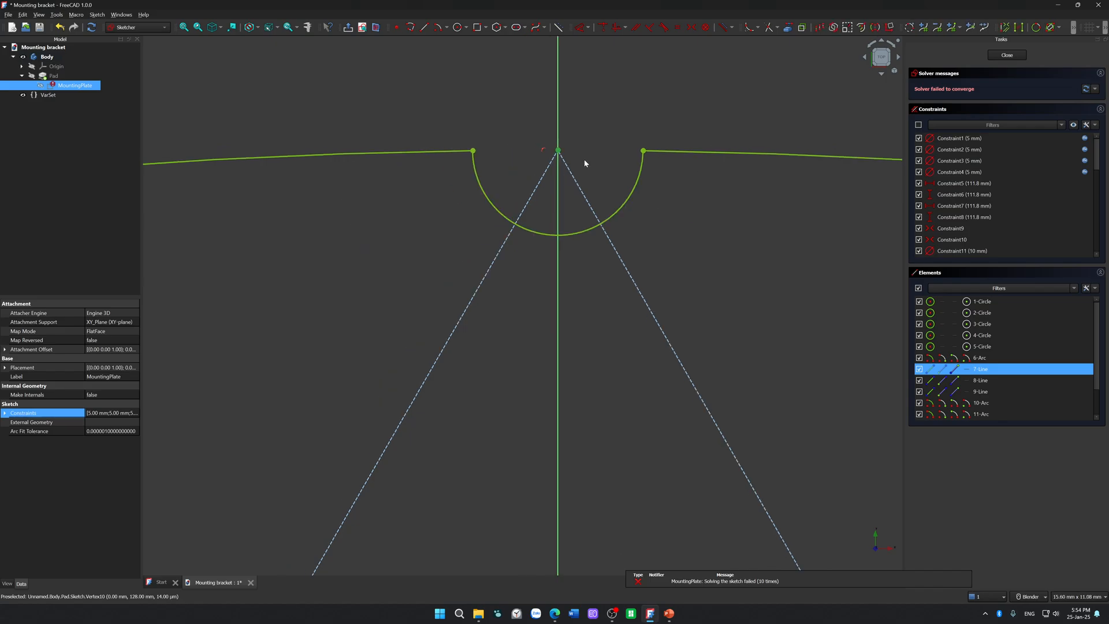
{"action": "scroll", "coordinate": [561, 297], "scroll_direction": "down", "scroll_amount": 6}
{"action": "middle_click_drag", "start_coordinate": [561, 296], "coordinate": [521, 180], "text": "shift"}
{"action": "scroll", "coordinate": [664, 382], "scroll_direction": "up", "scroll_amount": 14}
{"action": "scroll", "coordinate": [451, 350], "scroll_direction": "up", "scroll_amount": 3}
{"action": "middle_click_drag", "start_coordinate": [336, 316], "coordinate": [524, 375], "text": "shift"}
{"action": "scroll", "coordinate": [354, 337], "scroll_direction": "up", "scroll_amount": 7}
{"action": "left_click", "coordinate": [577, 272]}
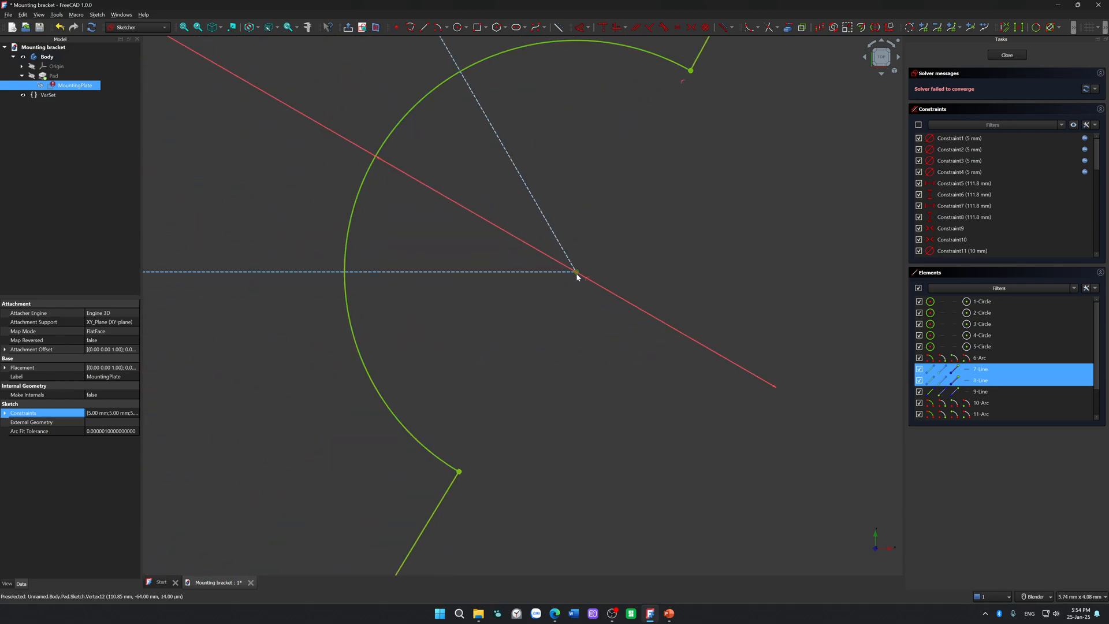
{"action": "left_click", "coordinate": [590, 392]}
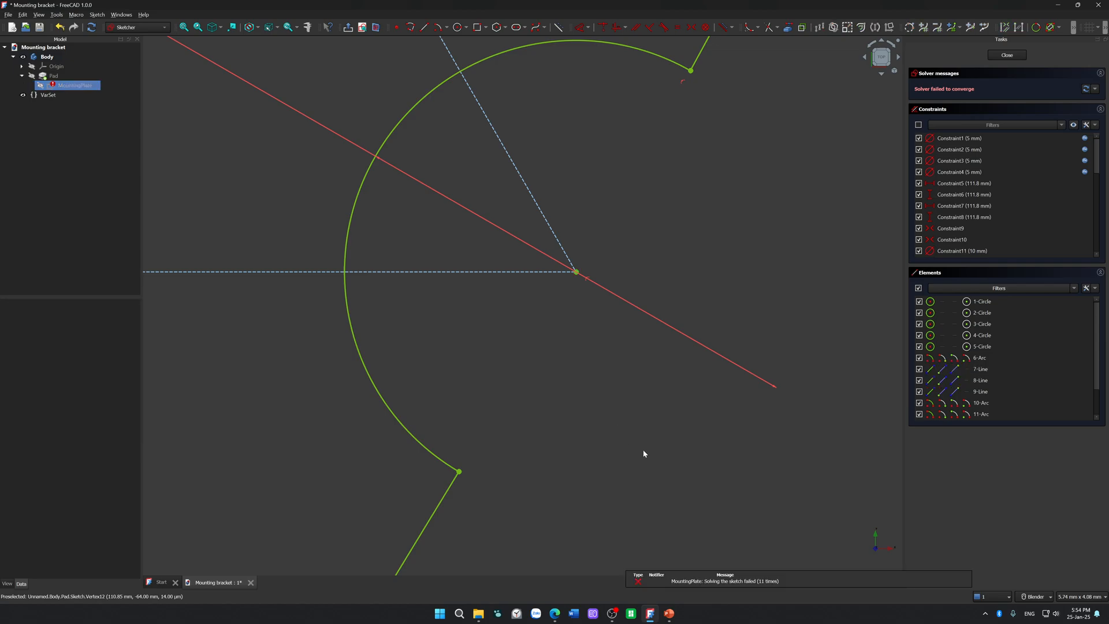
Step: Read the logged solver messages and check the vertex at the triangle's lower-right corner by selecting it
{"action": "left_click", "coordinate": [989, 597]}
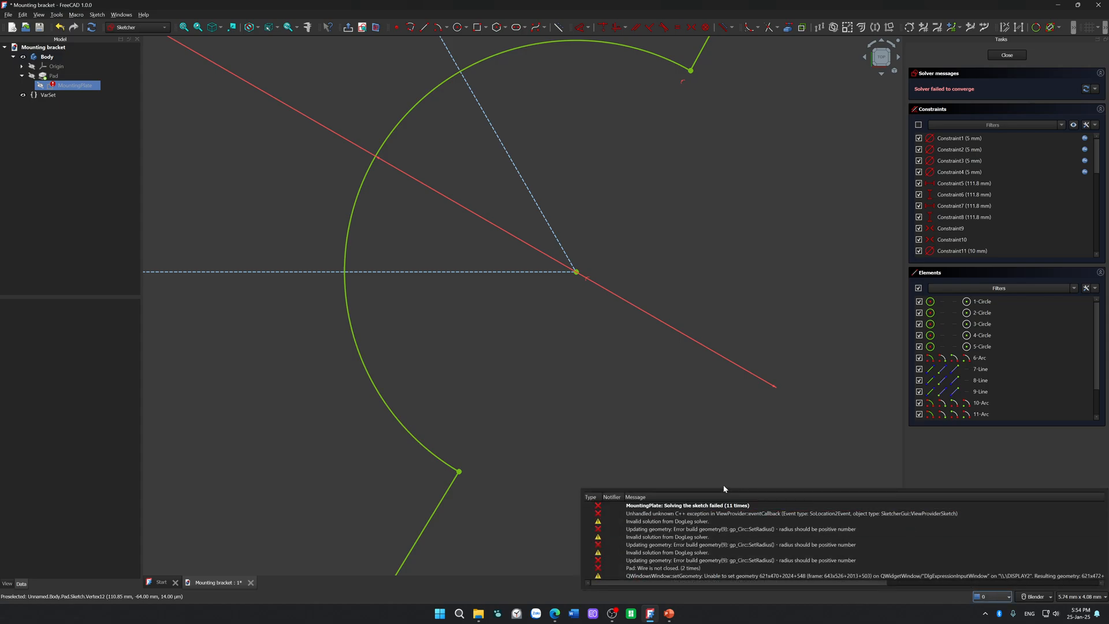
{"action": "left_click", "coordinate": [658, 437]}
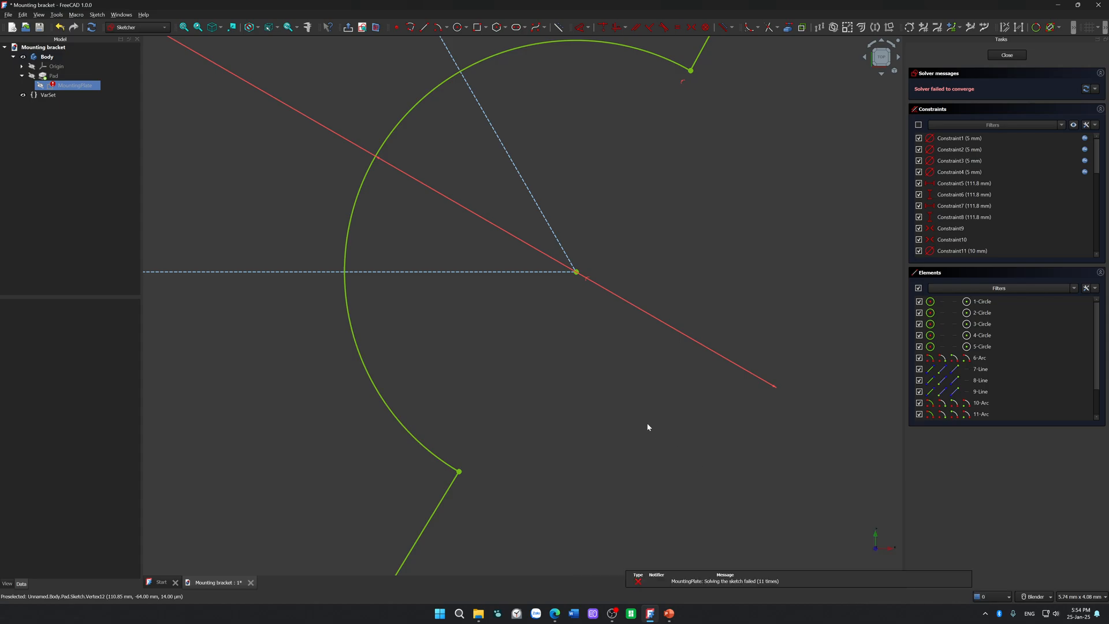
{"action": "left_click", "coordinate": [576, 272]}
{"action": "left_click", "coordinate": [604, 388]}
{"action": "left_click", "coordinate": [576, 272]}
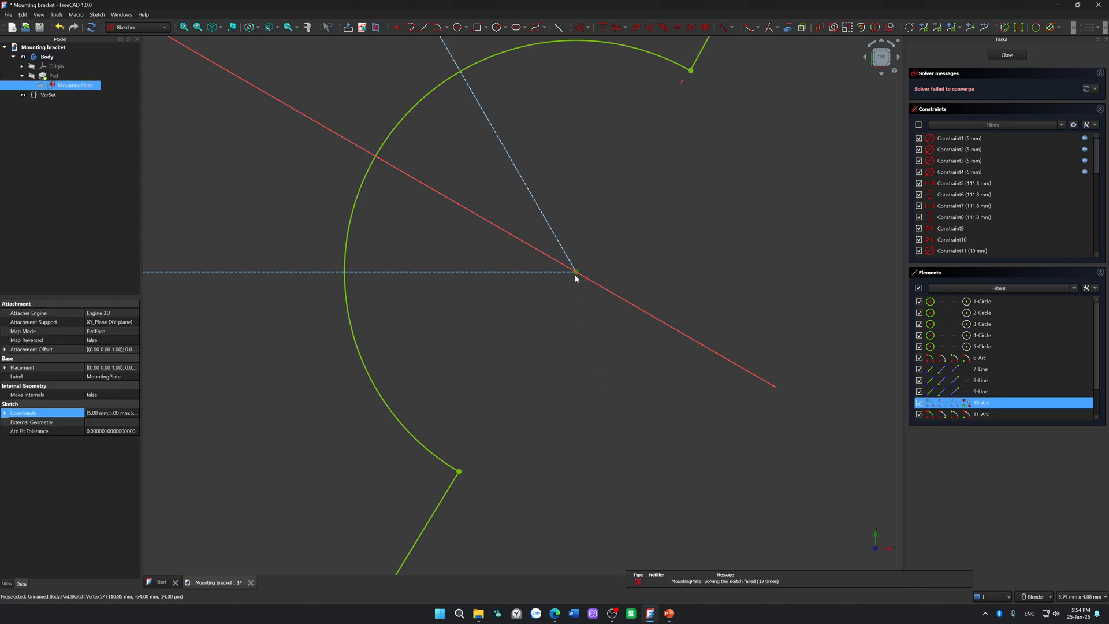
{"action": "left_click", "coordinate": [614, 386]}
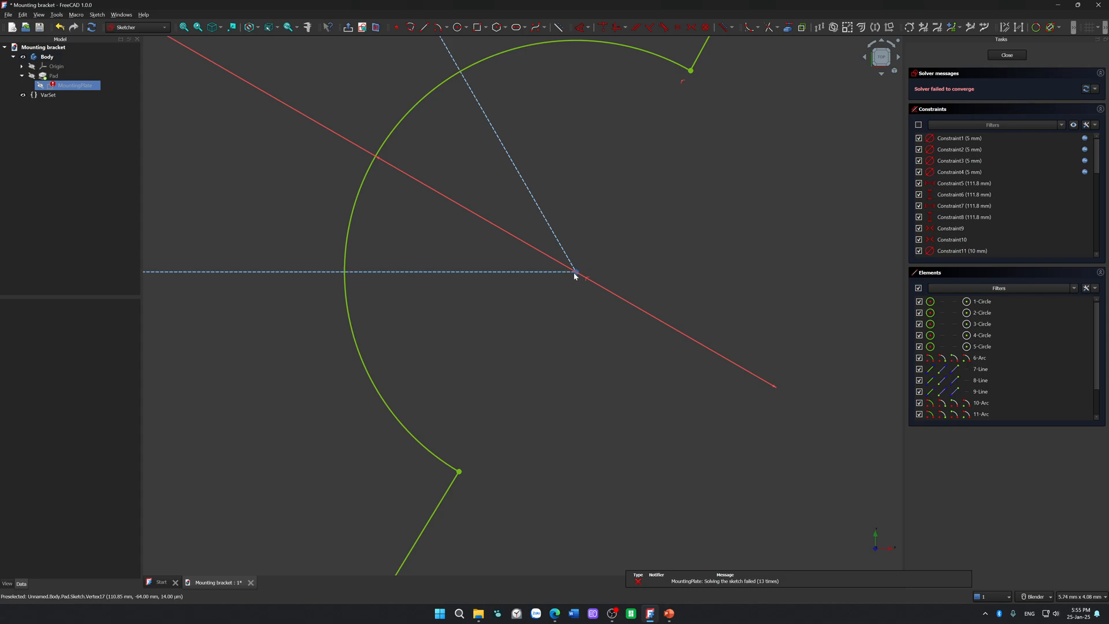
Step: Examine at different zoom levels which element owns the point at the lower-right notch's centre by reselecting it repeatedly
{"action": "left_click", "coordinate": [575, 276]}
{"action": "left_click", "coordinate": [593, 354]}
{"action": "left_click", "coordinate": [577, 273]}
{"action": "left_click", "coordinate": [602, 330]}
{"action": "left_click", "coordinate": [577, 273]}
{"action": "left_click", "coordinate": [600, 328]}
{"action": "scroll", "coordinate": [579, 286], "scroll_direction": "up", "scroll_amount": 4}
{"action": "left_click", "coordinate": [573, 257]}
{"action": "left_click", "coordinate": [594, 319]}
{"action": "scroll", "coordinate": [587, 322], "scroll_direction": "down", "scroll_amount": 3}
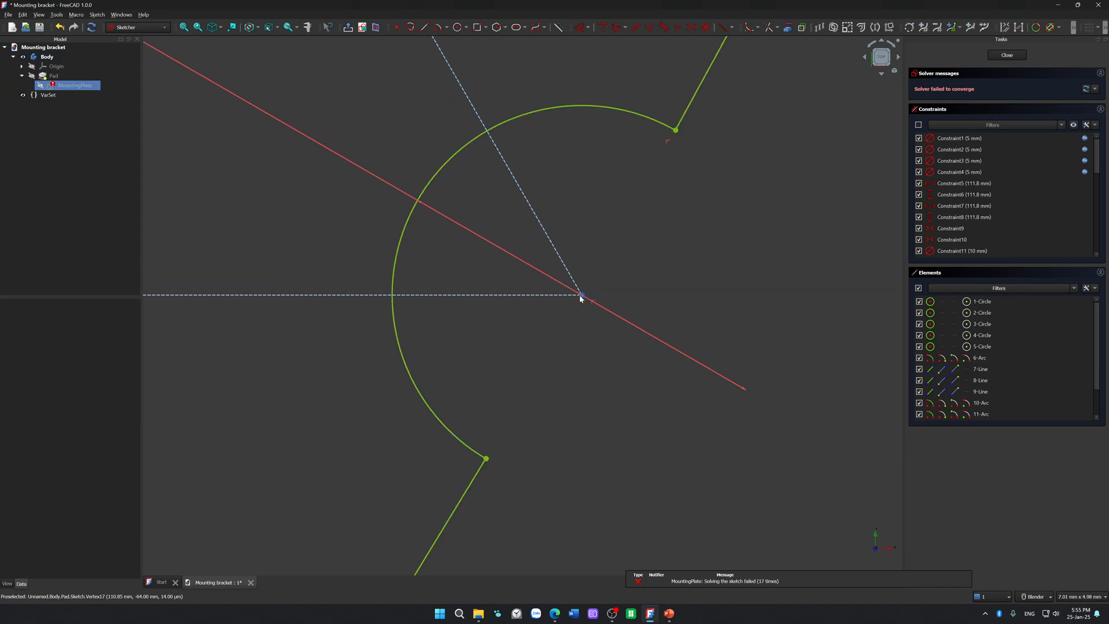
{"action": "left_click", "coordinate": [581, 296]}
{"action": "left_click", "coordinate": [583, 299]}
{"action": "left_click", "coordinate": [583, 296]}
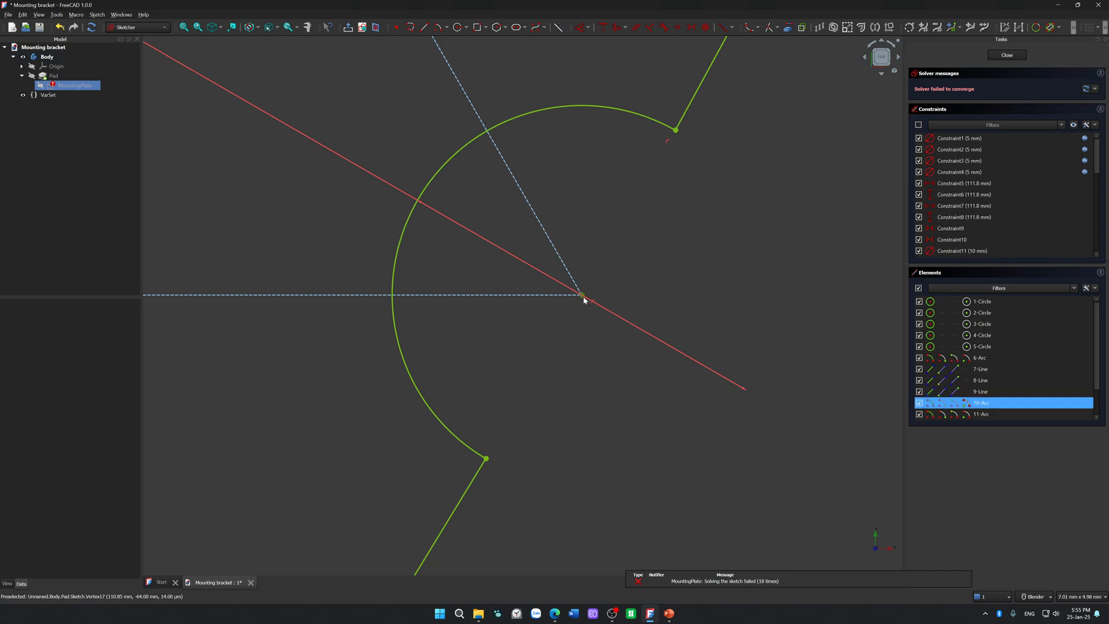
{"action": "left_click", "coordinate": [597, 384]}
Step: Try pulling the vertex at the triangle's lower-left corner away from the notch centre, and undo the move
{"action": "scroll", "coordinate": [596, 384], "scroll_direction": "up", "scroll_amount": 5}
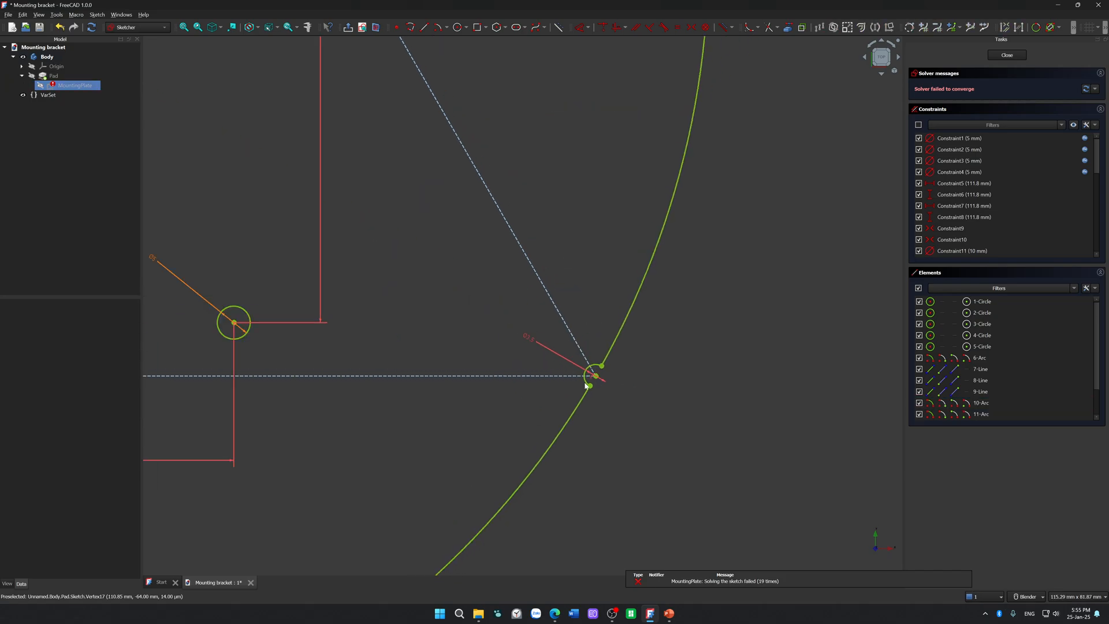
{"action": "scroll", "coordinate": [629, 308], "scroll_direction": "down", "scroll_amount": 6}
{"action": "scroll", "coordinate": [364, 250], "scroll_direction": "up", "scroll_amount": 7}
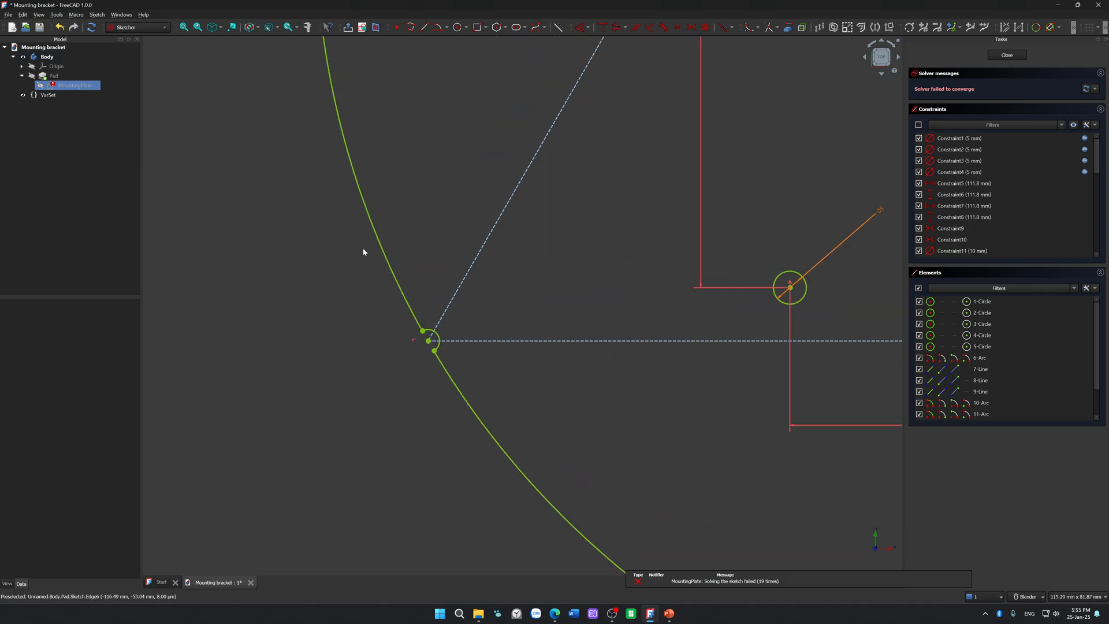
{"action": "middle_click_drag", "start_coordinate": [465, 428], "coordinate": [375, 255], "text": "shift"}
{"action": "scroll", "coordinate": [478, 399], "scroll_direction": "up", "scroll_amount": 6}
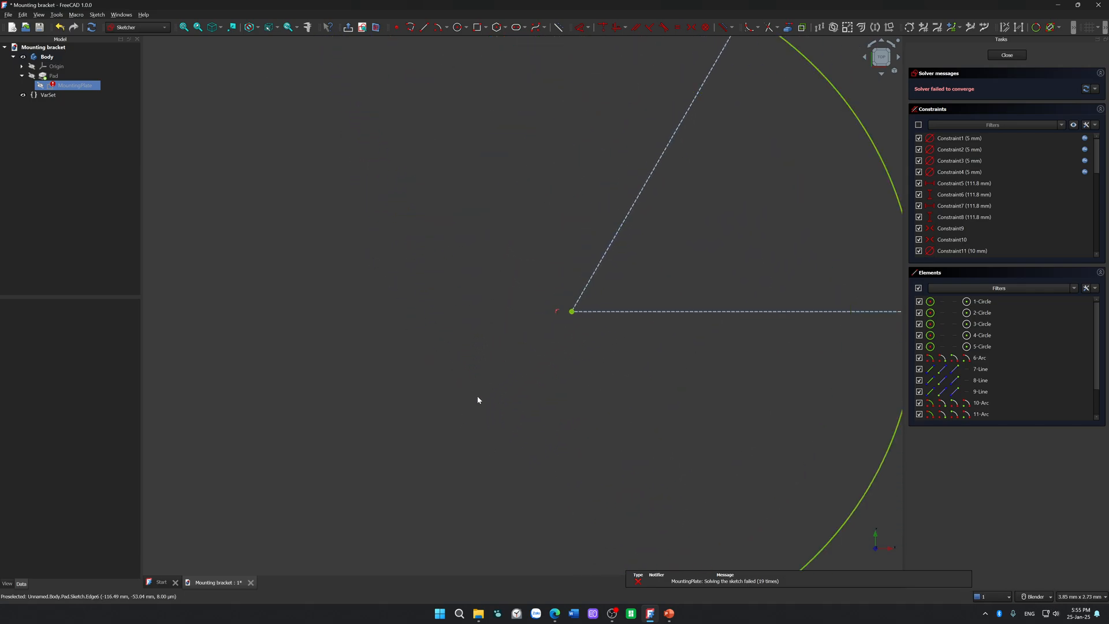
{"action": "left_click", "coordinate": [572, 312]}
{"action": "left_click_drag", "start_coordinate": [572, 312], "coordinate": [570, 357]}
{"action": "scroll", "coordinate": [571, 330], "scroll_direction": "down", "scroll_amount": 6}
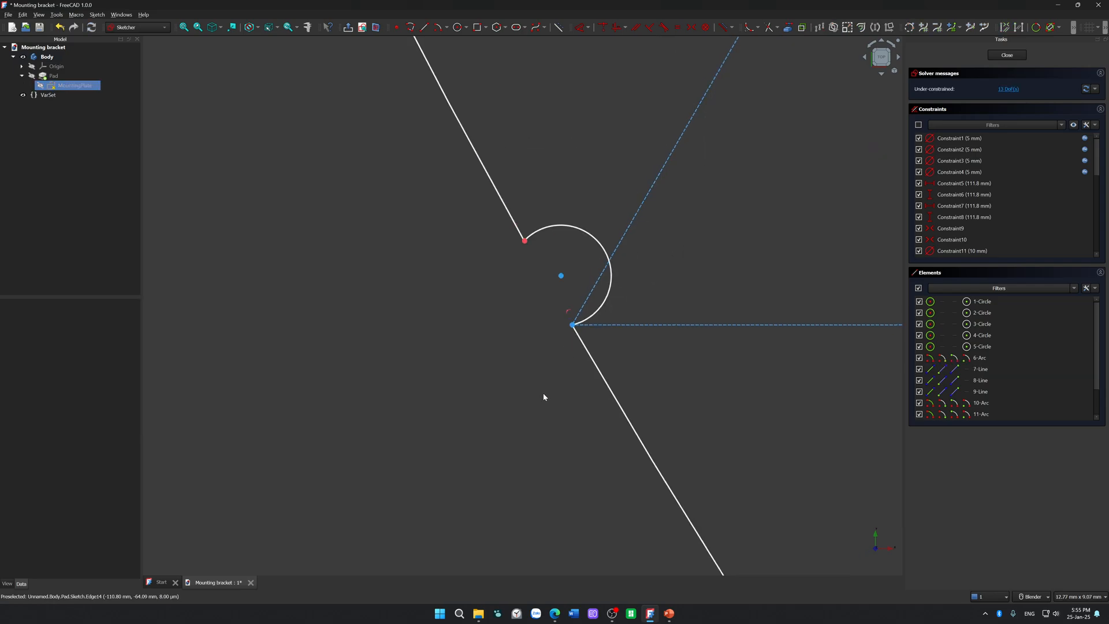
{"action": "key", "text": "ctrl+z"}
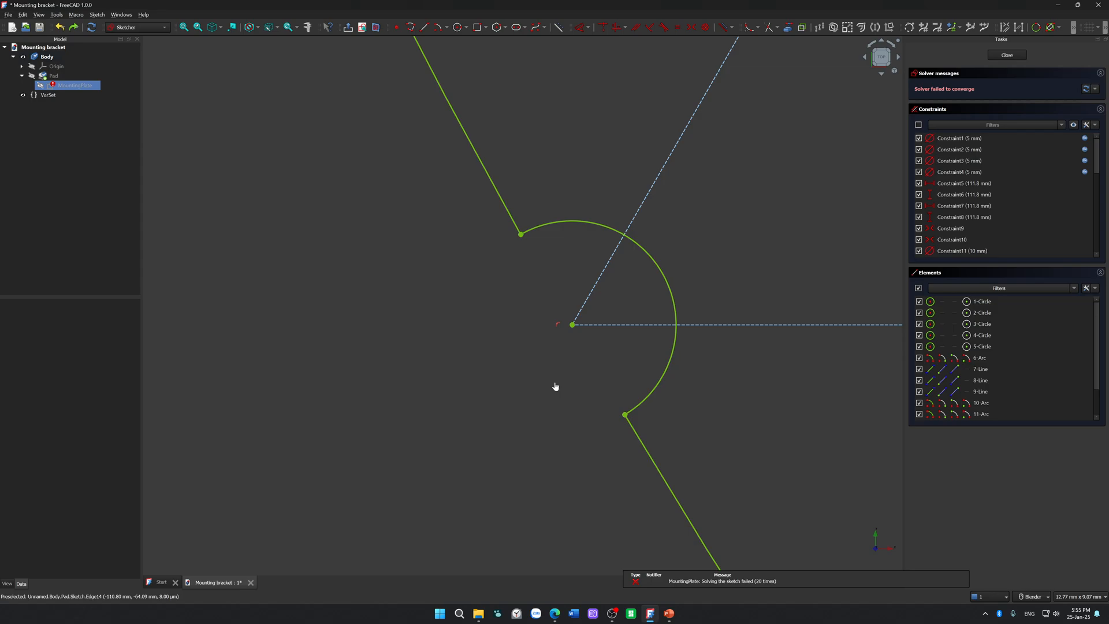
Step: Step back and forward through the lower-left notch change with undo and redo, selecting its centre vertex again
{"action": "left_click", "coordinate": [571, 324]}
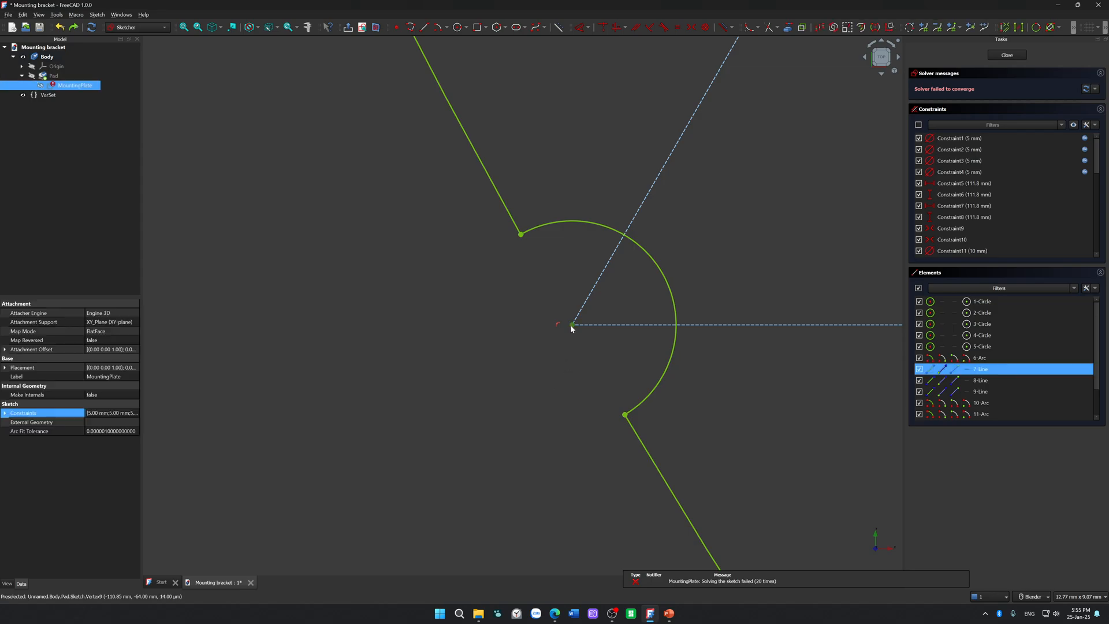
{"action": "key", "text": "ctrl+z"}
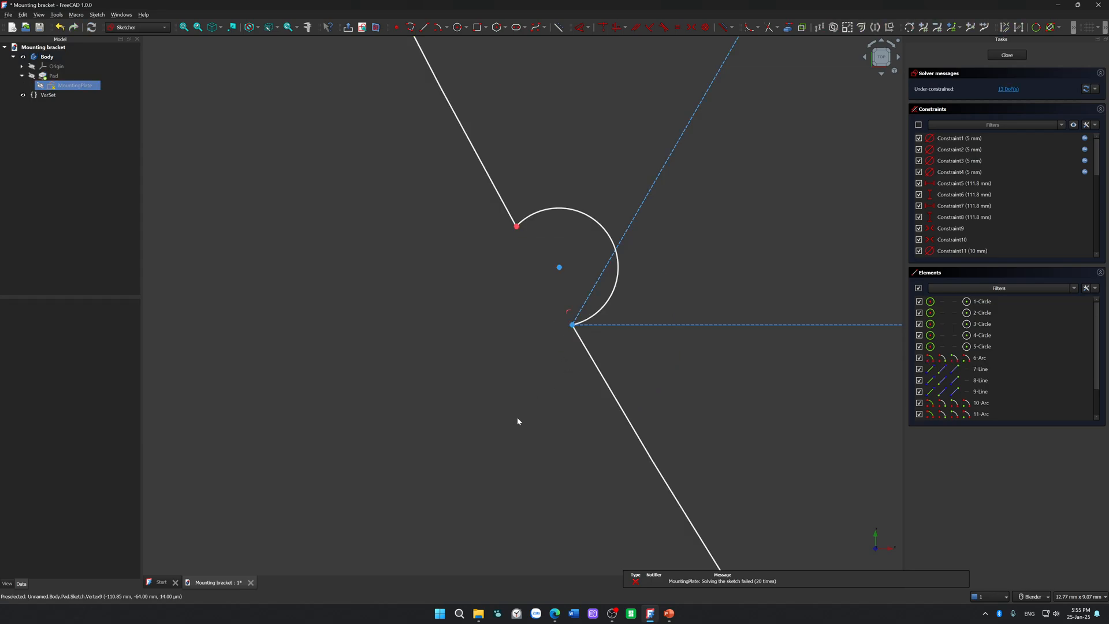
{"action": "key", "text": "ctrl+y"}
{"action": "left_click", "coordinate": [572, 325]}
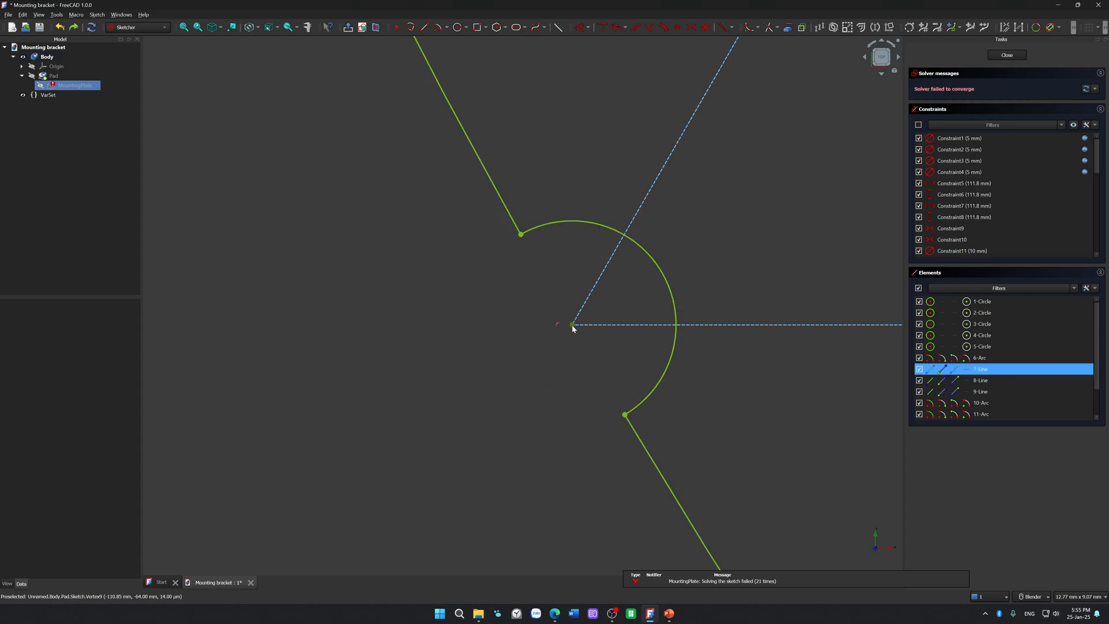
{"action": "left_click", "coordinate": [552, 409]}
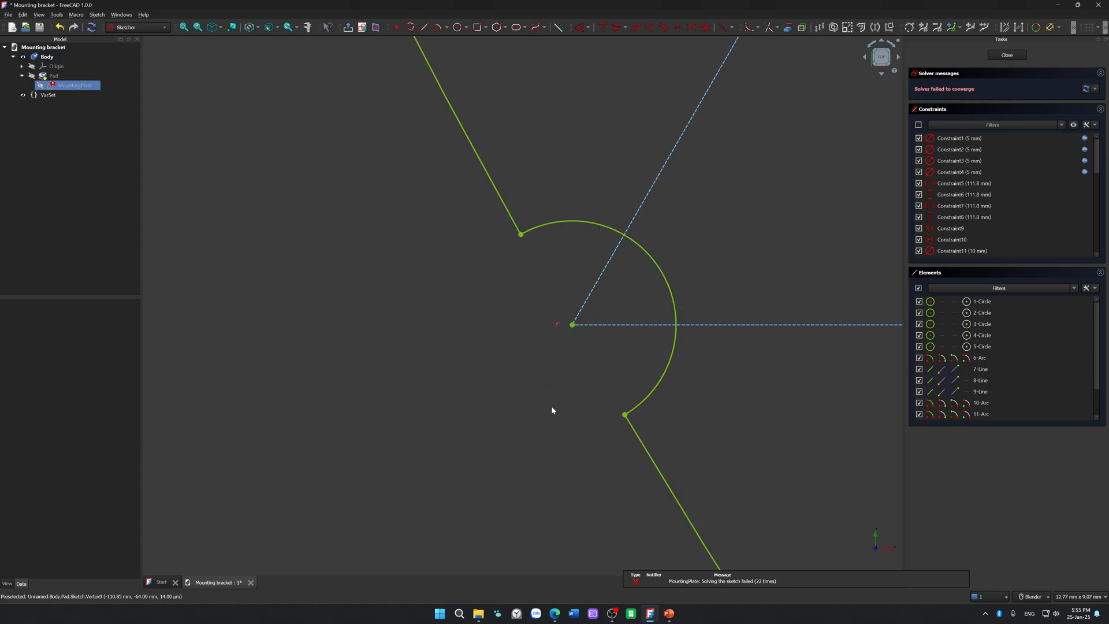
Step: Review the solver notifications, close the MountingPlate sketch and start sketch validation on it
{"action": "left_click", "coordinate": [977, 596]}
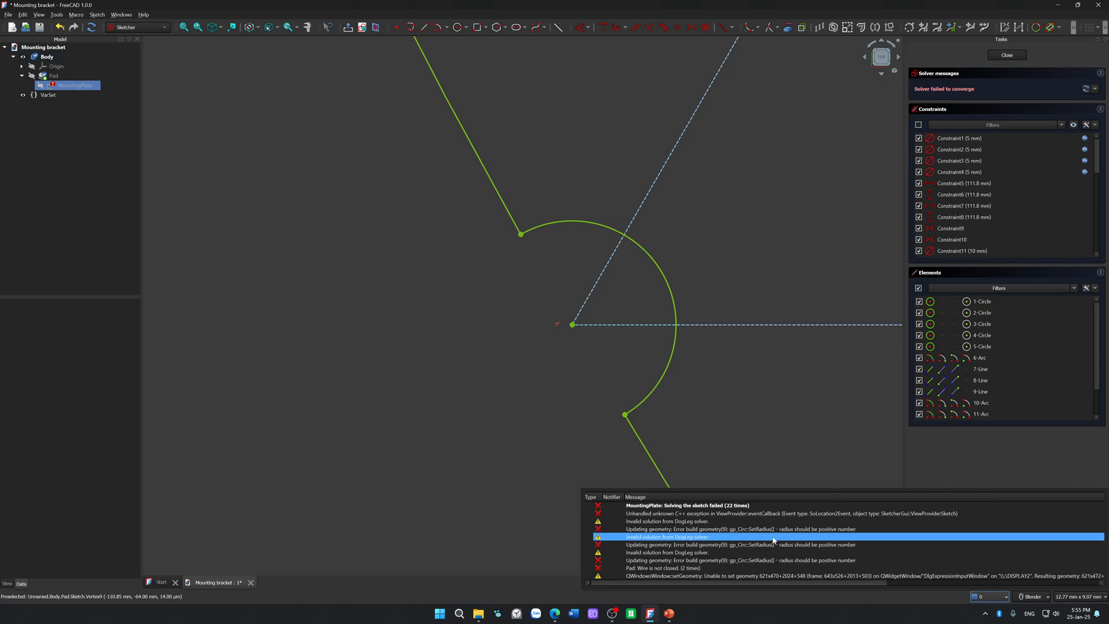
{"action": "left_click", "coordinate": [1007, 55]}
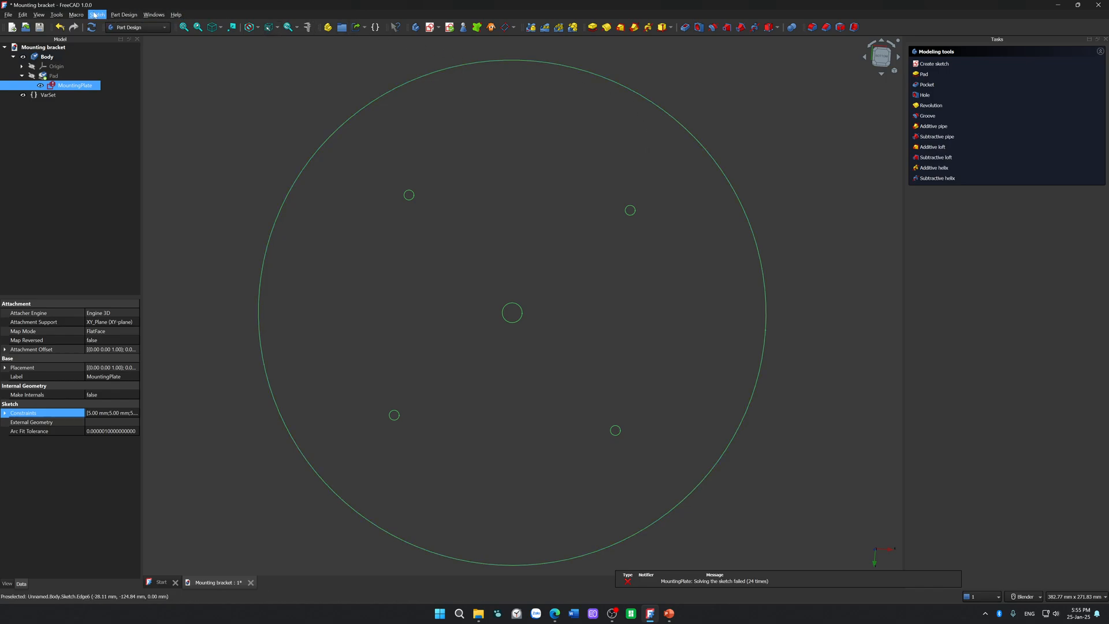
{"action": "left_click", "coordinate": [95, 15]}
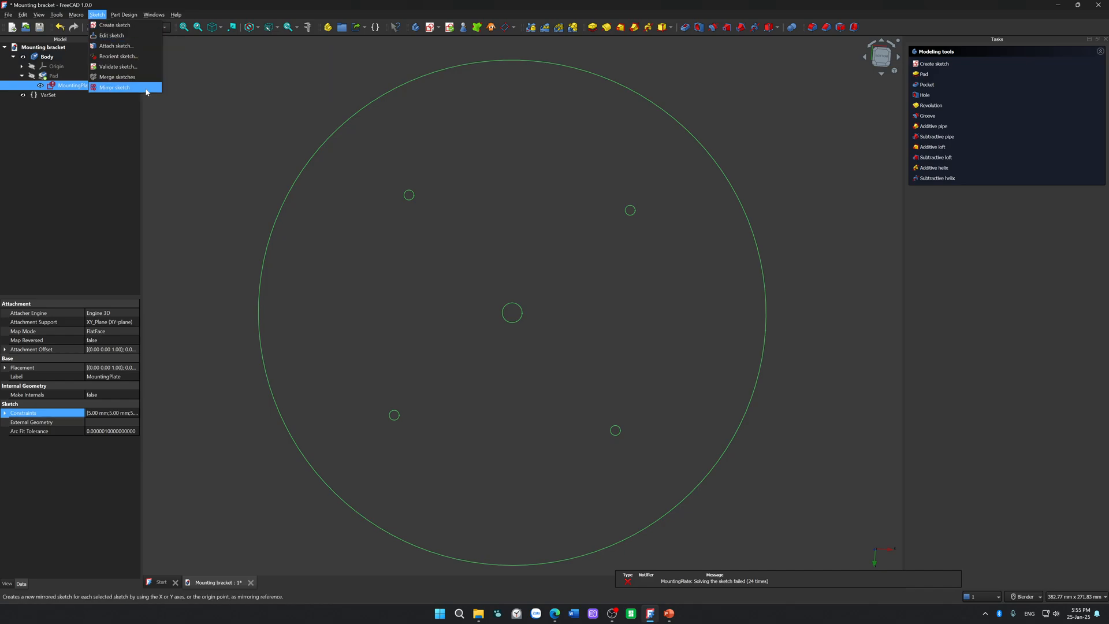
{"action": "left_click", "coordinate": [138, 68]}
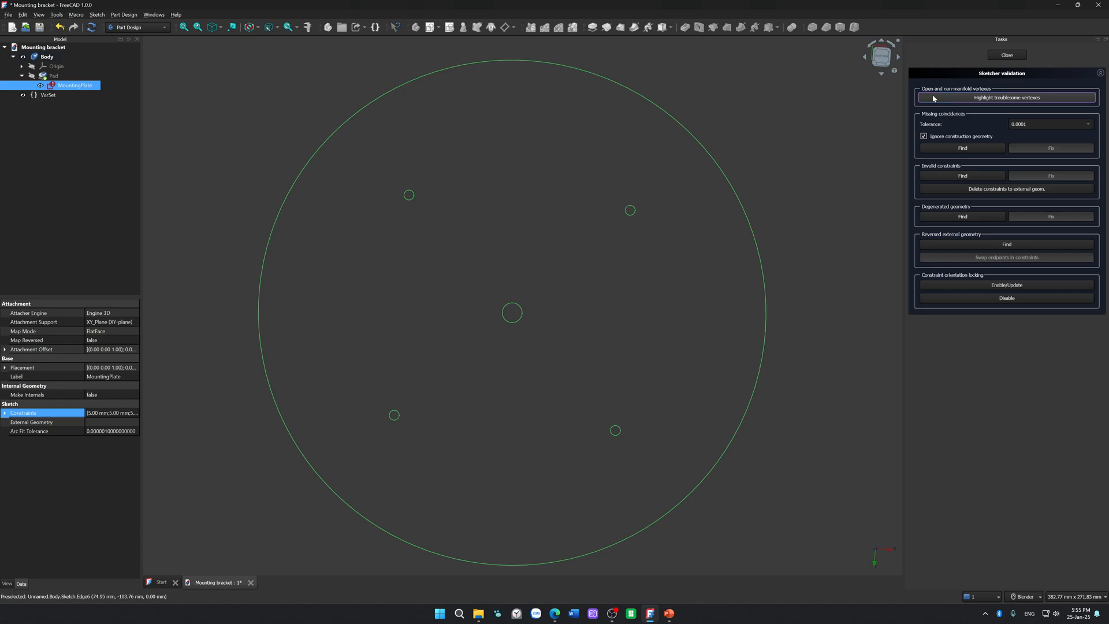
Step: Check the sketch for missing coincidences at a tolerance of 0.0001 with construction geometry ignored
{"action": "scroll", "coordinate": [514, 92], "scroll_direction": "up", "scroll_amount": 3}
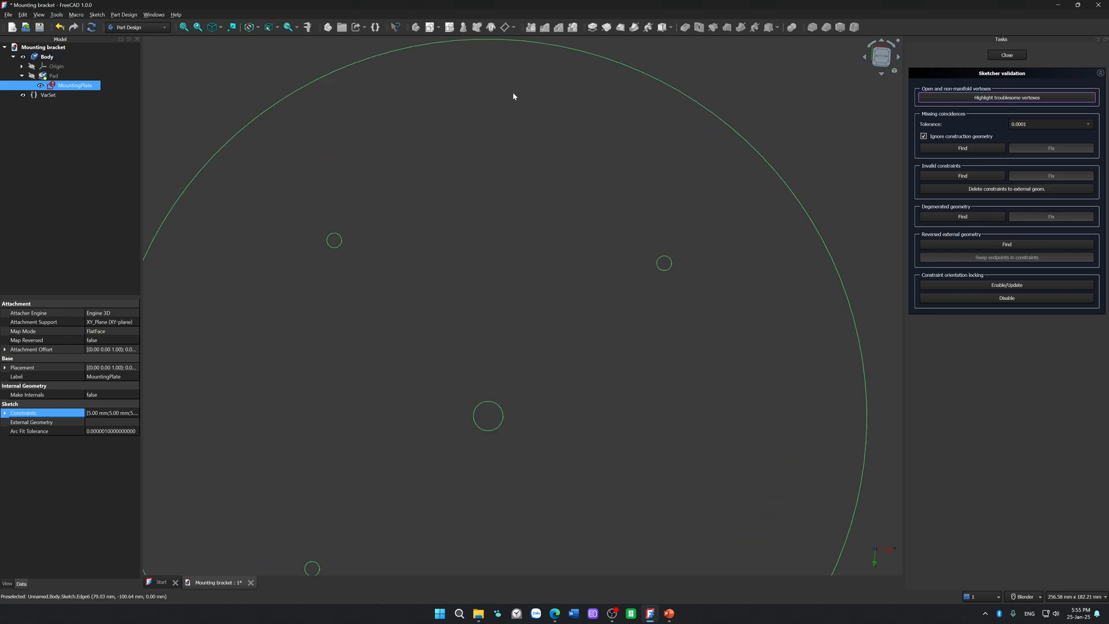
{"action": "scroll", "coordinate": [511, 94], "scroll_direction": "down", "scroll_amount": 4}
{"action": "scroll", "coordinate": [588, 345], "scroll_direction": "up", "scroll_amount": 2}
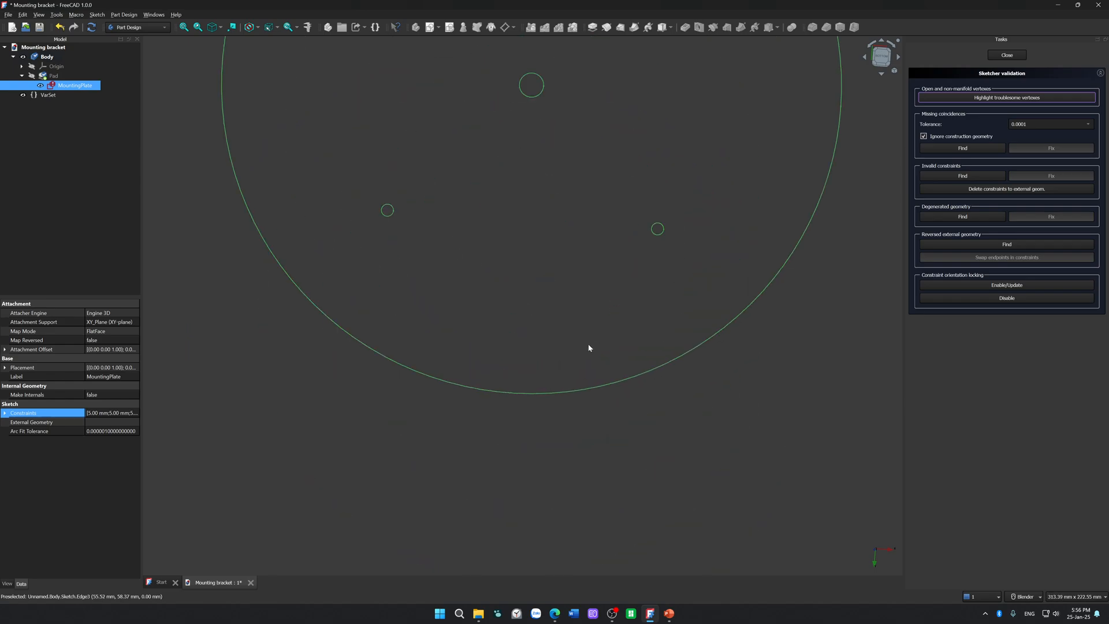
{"action": "left_click", "coordinate": [962, 149]}
{"action": "scroll", "coordinate": [664, 167], "scroll_direction": "down", "scroll_amount": 2}
{"action": "middle_click_drag", "start_coordinate": [657, 161], "coordinate": [618, 329], "text": "shift"}
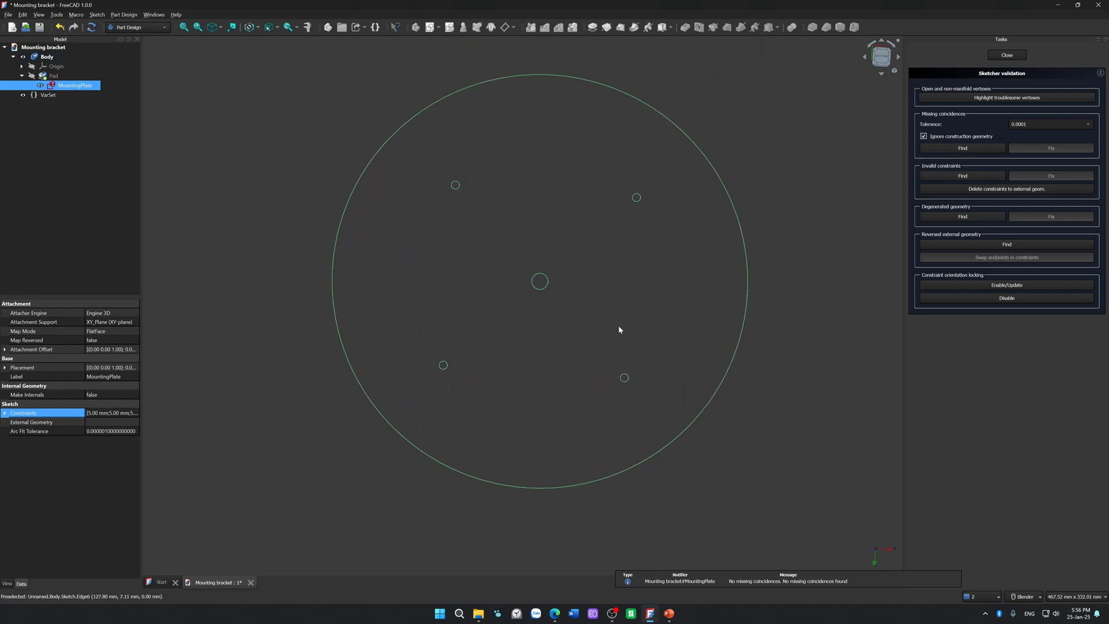
Step: Check for invalid constraints, degenerated geometry and reversed external geometry, enable constraint orientation locking, and finish the validation
{"action": "left_click", "coordinate": [985, 179]}
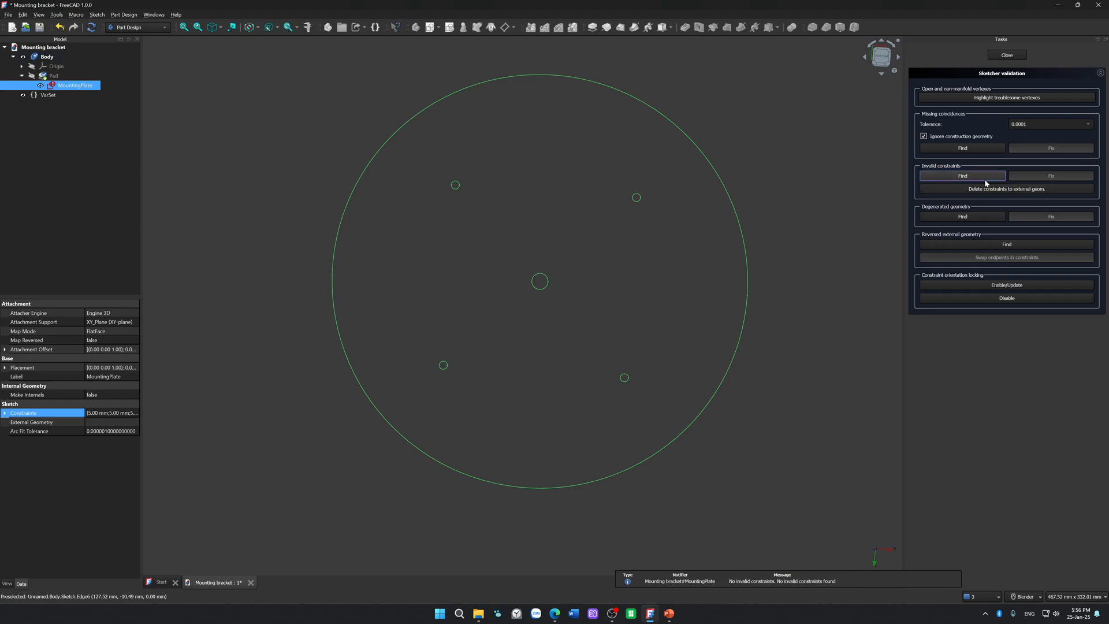
{"action": "left_click", "coordinate": [989, 218]}
{"action": "left_click", "coordinate": [989, 243]}
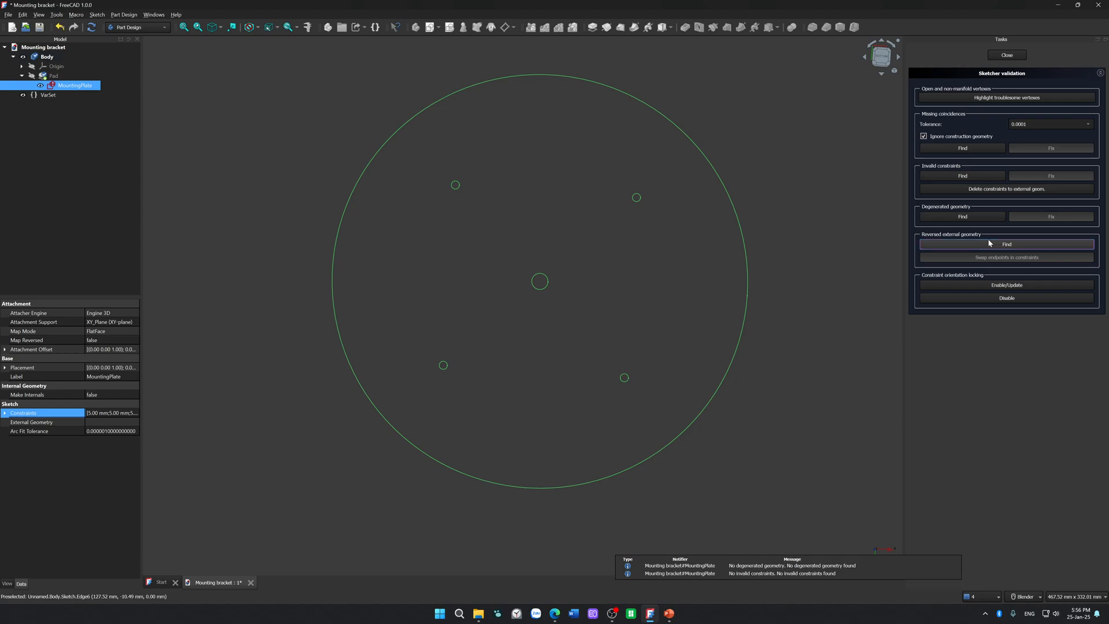
{"action": "left_click", "coordinate": [990, 290]}
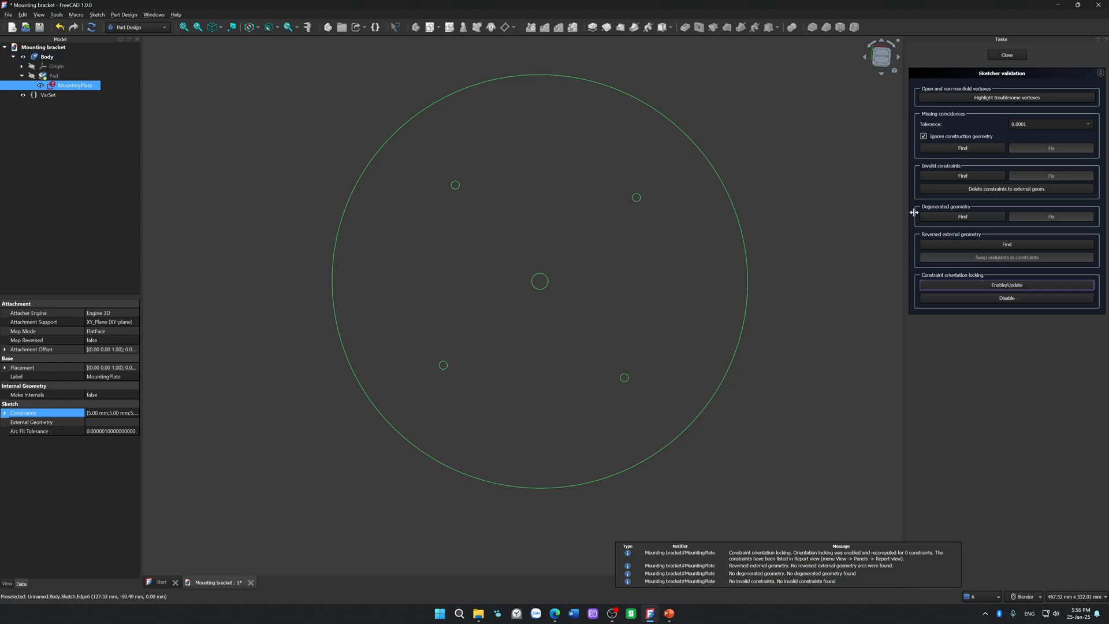
{"action": "left_click", "coordinate": [1005, 55]}
Step: Reopen the MountingPlate sketch and delete the two construction lines meeting at the triangle's lower-right corner
{"action": "scroll", "coordinate": [579, 82], "scroll_direction": "up", "scroll_amount": 3}
{"action": "double_click", "coordinate": [78, 90]}
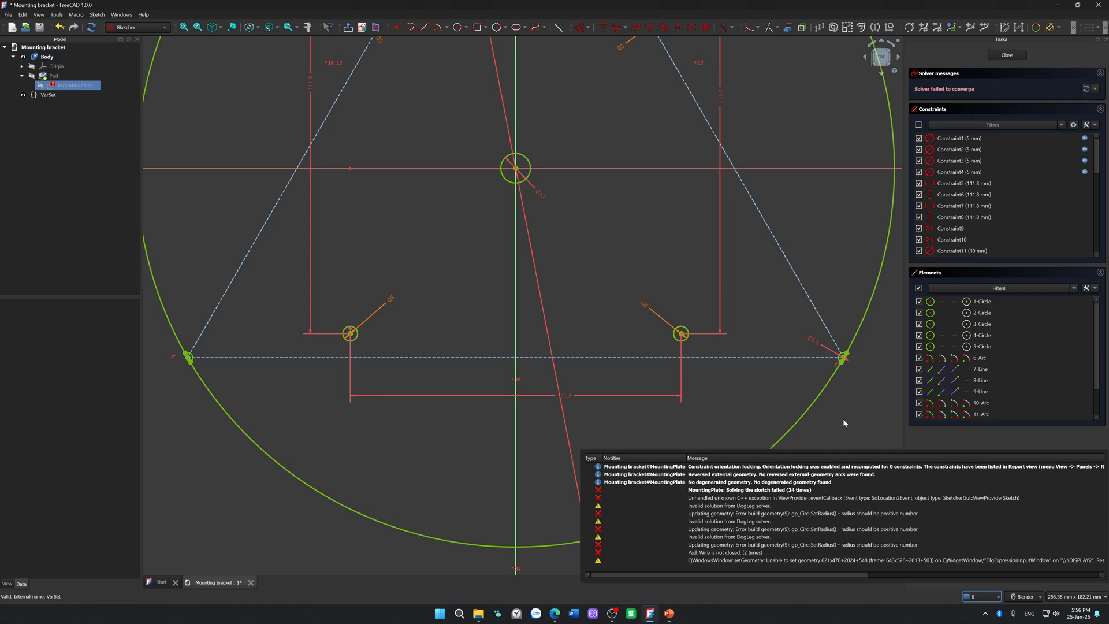
{"action": "scroll", "coordinate": [843, 418], "scroll_direction": "up", "scroll_amount": 10}
{"action": "middle_click_drag", "start_coordinate": [806, 46], "coordinate": [640, 346], "text": "shift"}
{"action": "scroll", "coordinate": [640, 347], "scroll_direction": "up", "scroll_amount": 5}
{"action": "left_click_drag", "start_coordinate": [598, 156], "coordinate": [456, 226]}
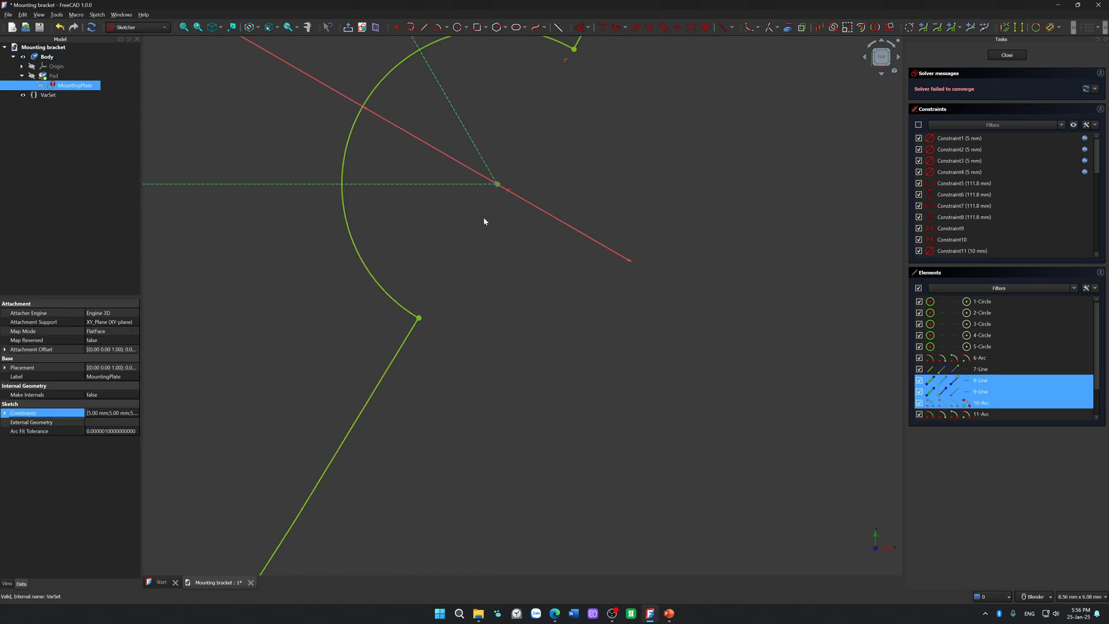
{"action": "key", "text": "Delete"}
Step: Check the remaining point at the lower-right notch's centre by selecting it individually and with a selection box
{"action": "scroll", "coordinate": [488, 223], "scroll_direction": "down", "scroll_amount": 6}
{"action": "left_click_drag", "start_coordinate": [496, 210], "coordinate": [480, 193]}
{"action": "left_click", "coordinate": [473, 227]}
{"action": "left_click", "coordinate": [486, 198]}
{"action": "left_click_drag", "start_coordinate": [505, 241], "coordinate": [473, 191]}
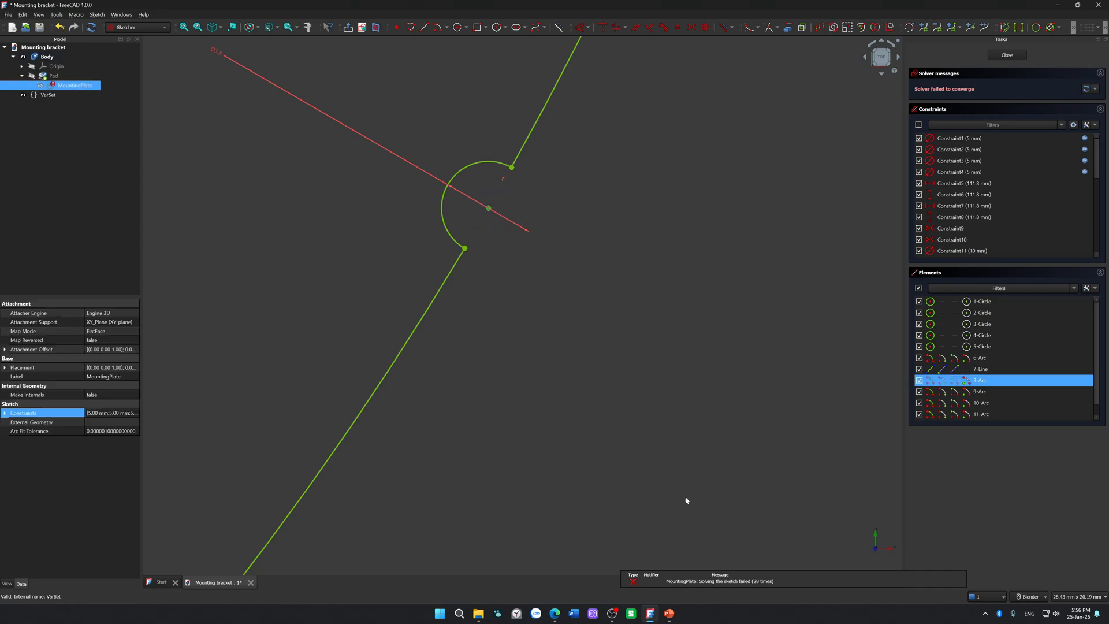
{"action": "left_click", "coordinate": [760, 546]}
Step: Switch to the web browser, enter the query "cannot delete a pooint in freecad", and read the Reddit comment's Sketcher display advice
{"action": "left_click", "coordinate": [550, 608]}
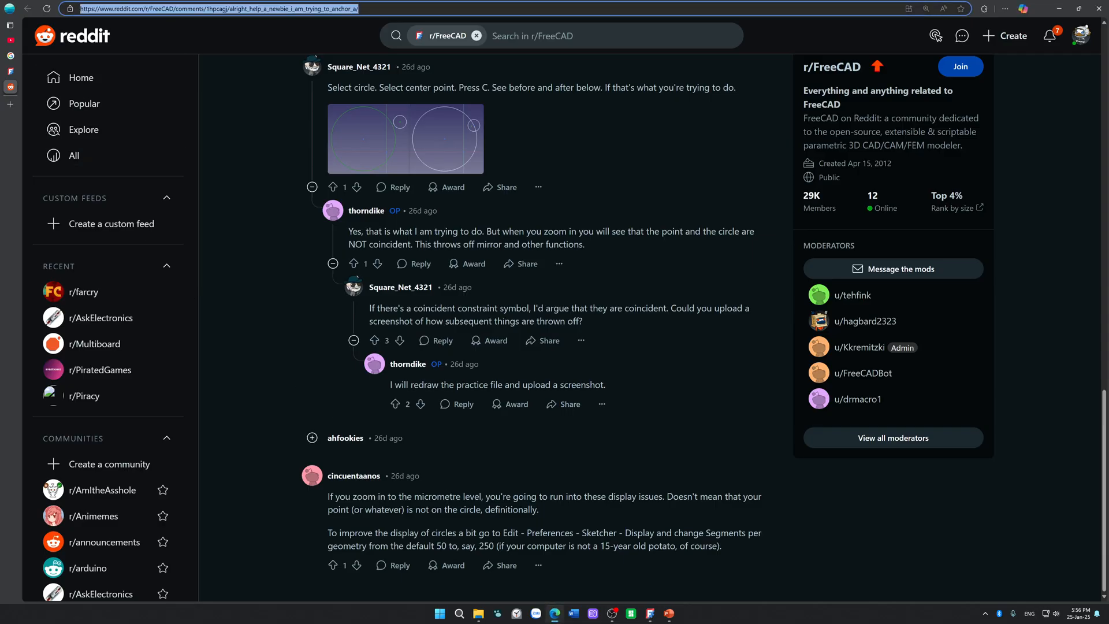
{"action": "key", "text": "ctrl+l"}
{"action": "type", "text": "dc"}
{"action": "key", "text": "Escape"}
{"action": "key", "text": "ctrl+l"}
{"action": "type", "text": "cannot dele"}
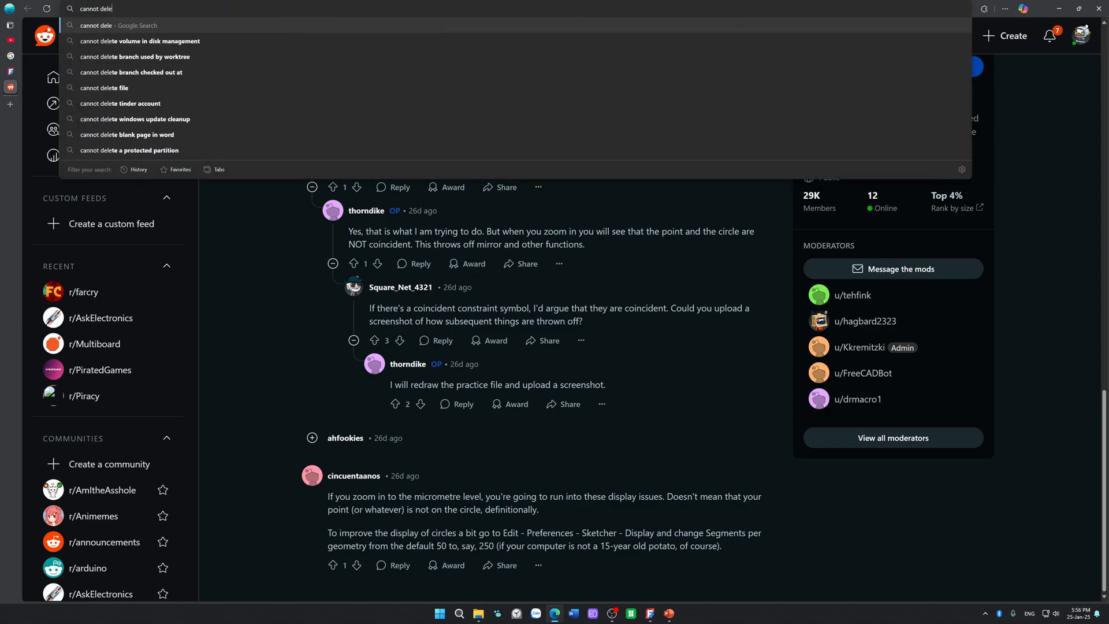
{"action": "type", "text": "te a pooint "}
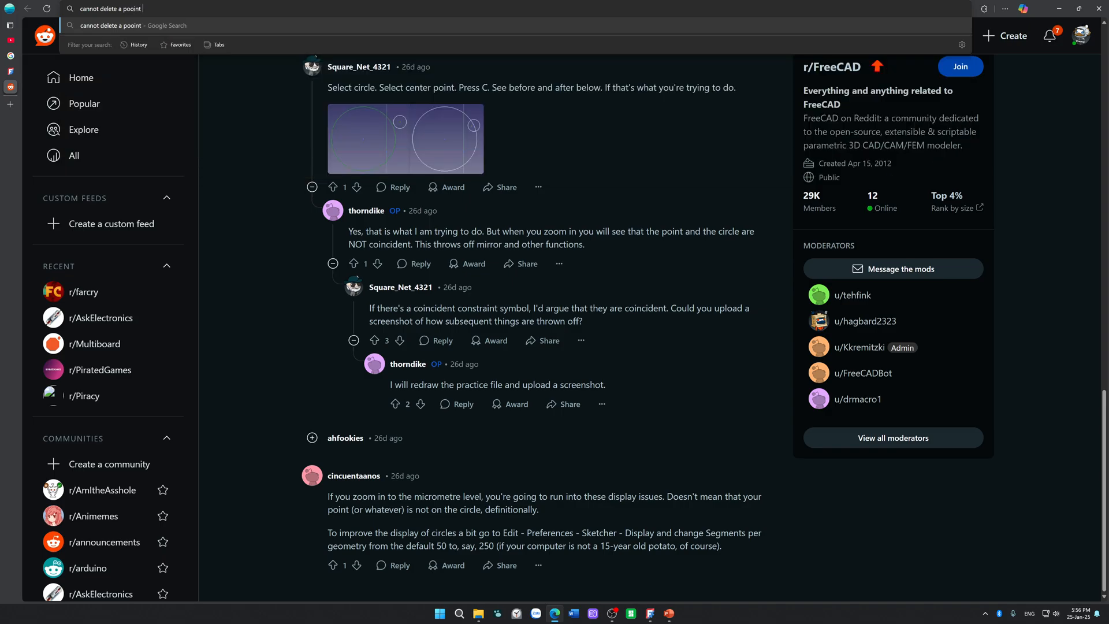
{"action": "type", "text": "in freecad"}
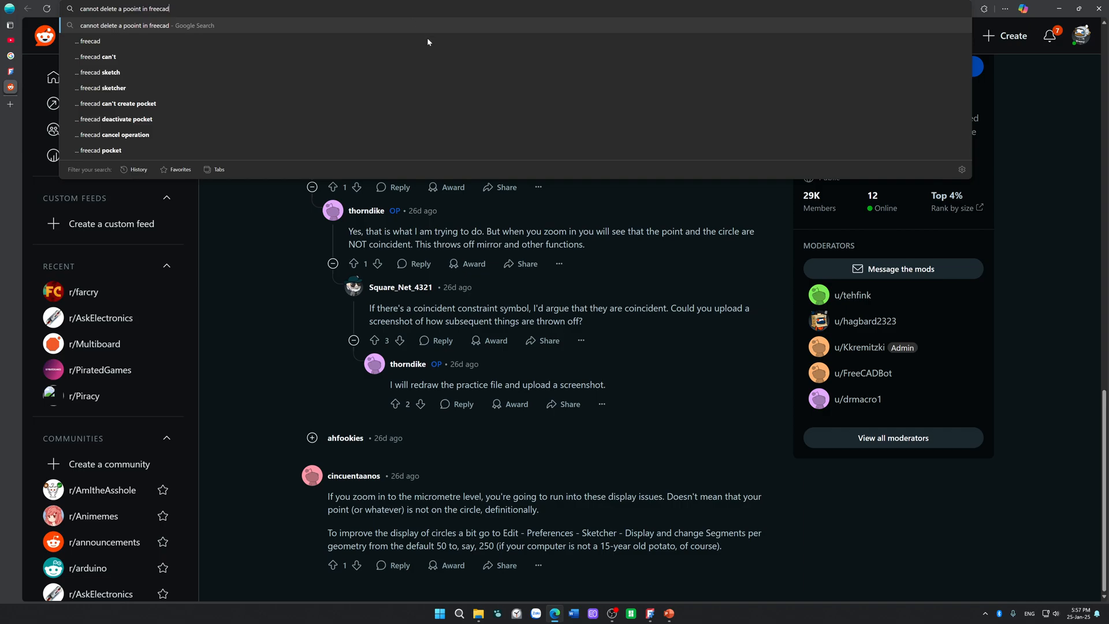
{"action": "left_click_drag", "start_coordinate": [576, 532], "coordinate": [625, 533]}
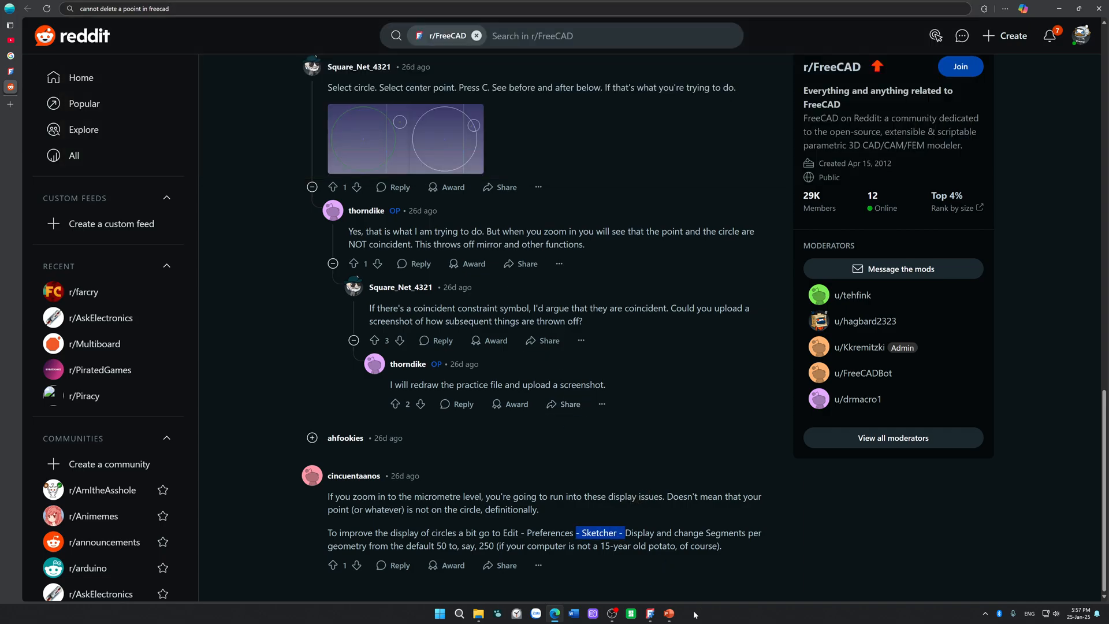
Step: Switch to FreeCAD, open the Sketcher display preferences and compare them with the Reddit comment's instructions
{"action": "left_click", "coordinate": [650, 615]}
{"action": "left_click", "coordinate": [23, 15]}
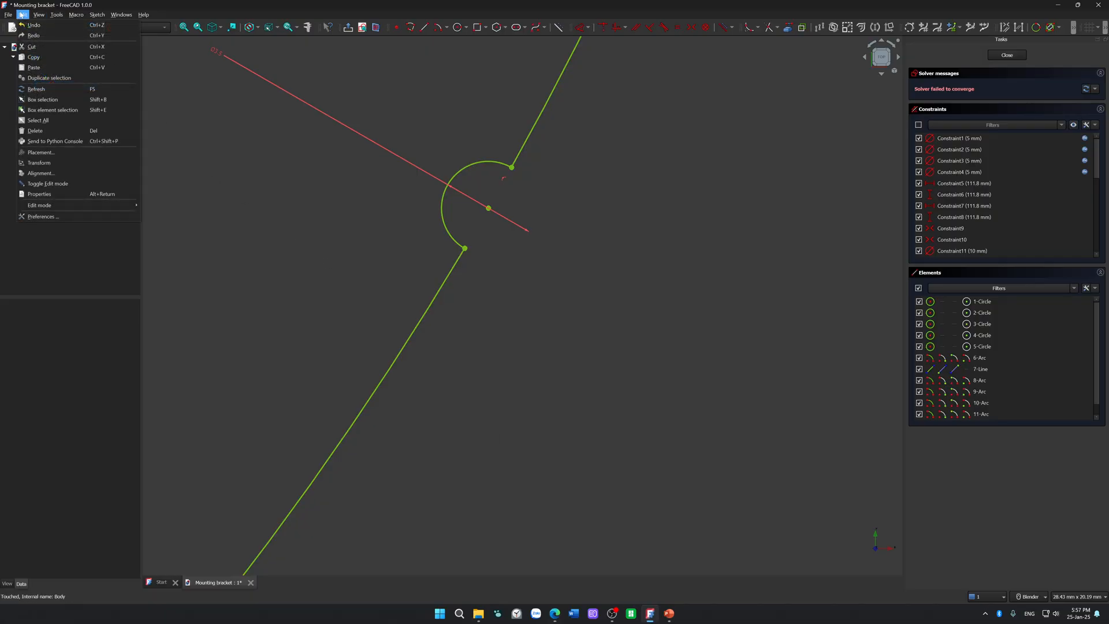
{"action": "left_click", "coordinate": [81, 215]}
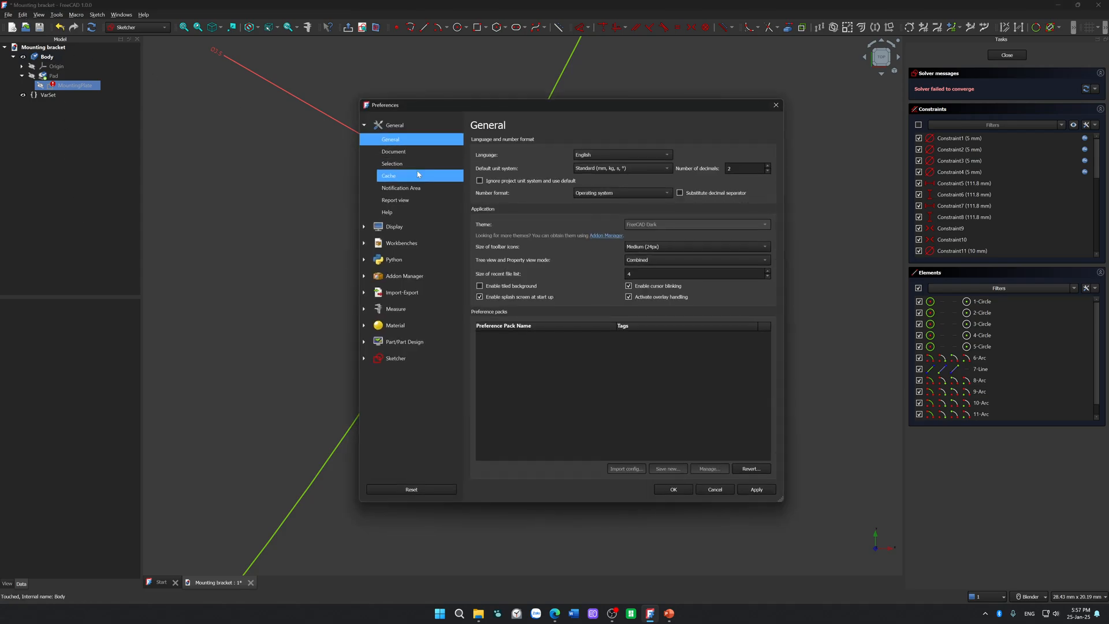
{"action": "left_click", "coordinate": [429, 363]}
{"action": "left_click", "coordinate": [384, 313]}
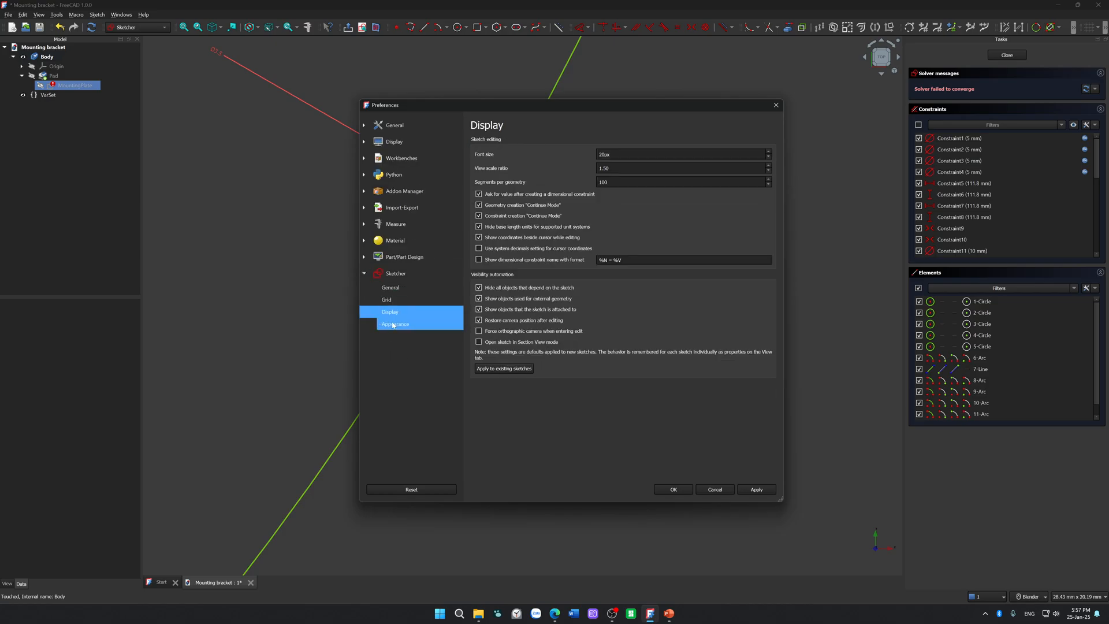
{"action": "left_click", "coordinate": [554, 613]}
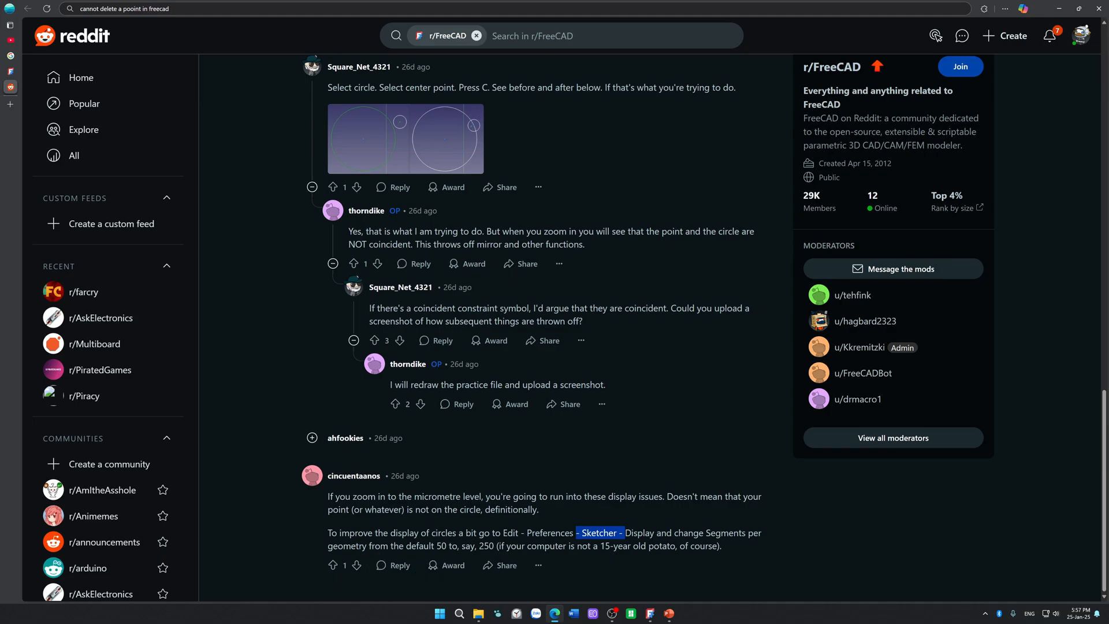
{"action": "left_click", "coordinate": [650, 614]}
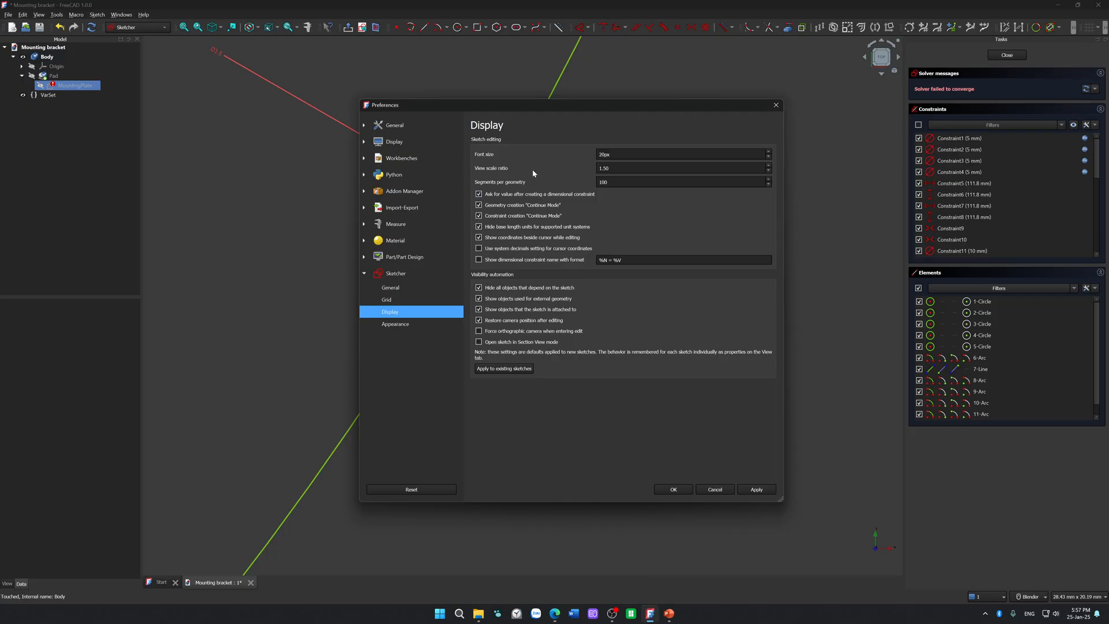
Step: Set the Sketcher segments per geometry to 255, apply the change and confirm the preferences
{"action": "left_click_drag", "start_coordinate": [619, 182], "coordinate": [594, 193]}
{"action": "key", "text": "ctrl+a"}
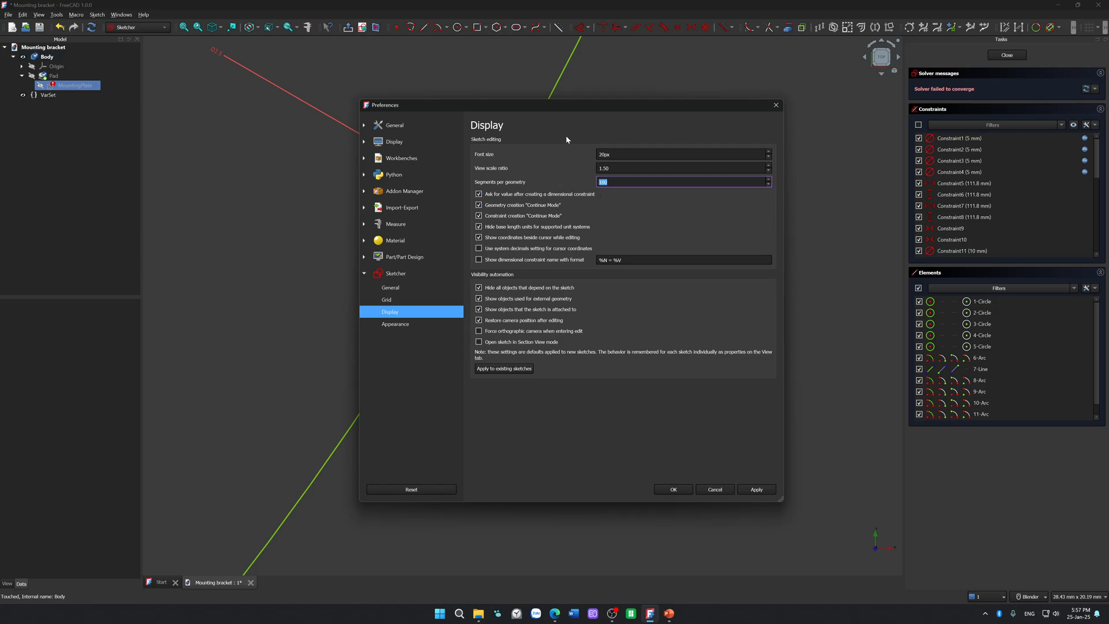
{"action": "type", "text": "255"}
{"action": "left_click", "coordinate": [757, 489]}
{"action": "left_click", "coordinate": [670, 488]}
Step: Open Task Manager in a full window and examine the CPU graphs, GPU load and resource usage of OBS Studio
{"action": "key", "text": "ctrl+shift+Escape"}
{"action": "left_click_drag", "start_coordinate": [1108, 164], "coordinate": [344, 104]}
{"action": "left_click", "coordinate": [266, 105]}
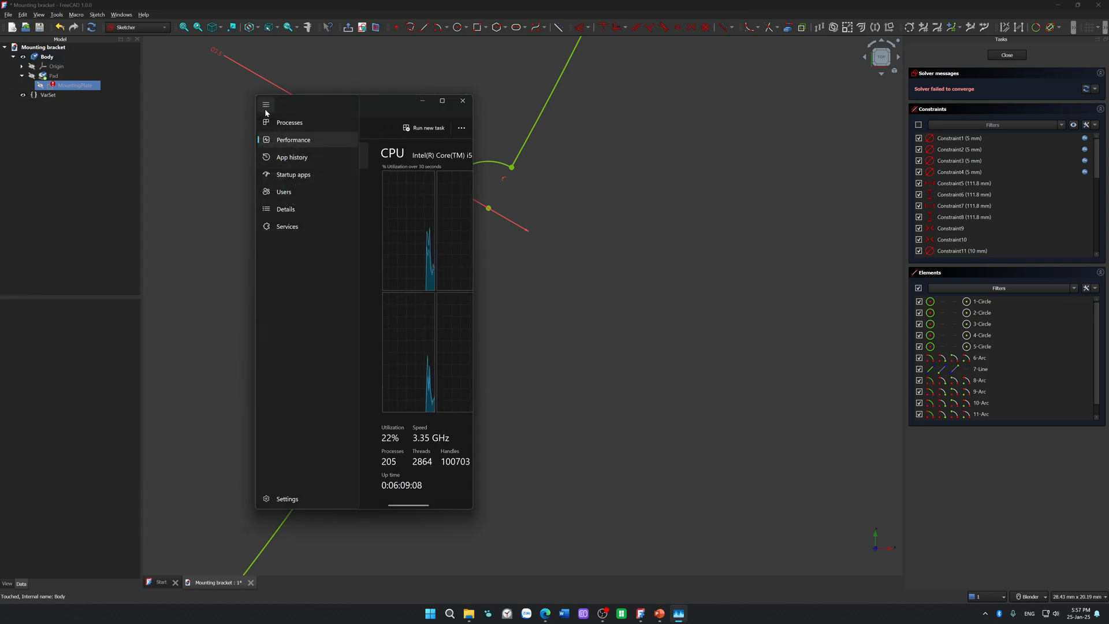
{"action": "left_click", "coordinate": [443, 104]}
{"action": "left_click", "coordinate": [442, 104]}
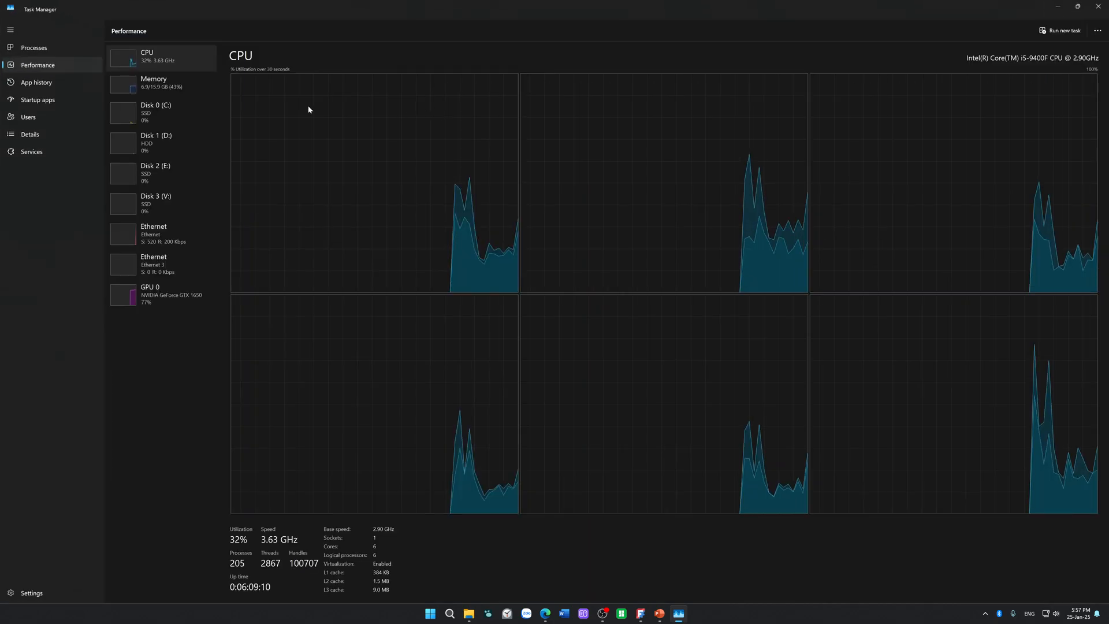
{"action": "left_click", "coordinate": [172, 304]}
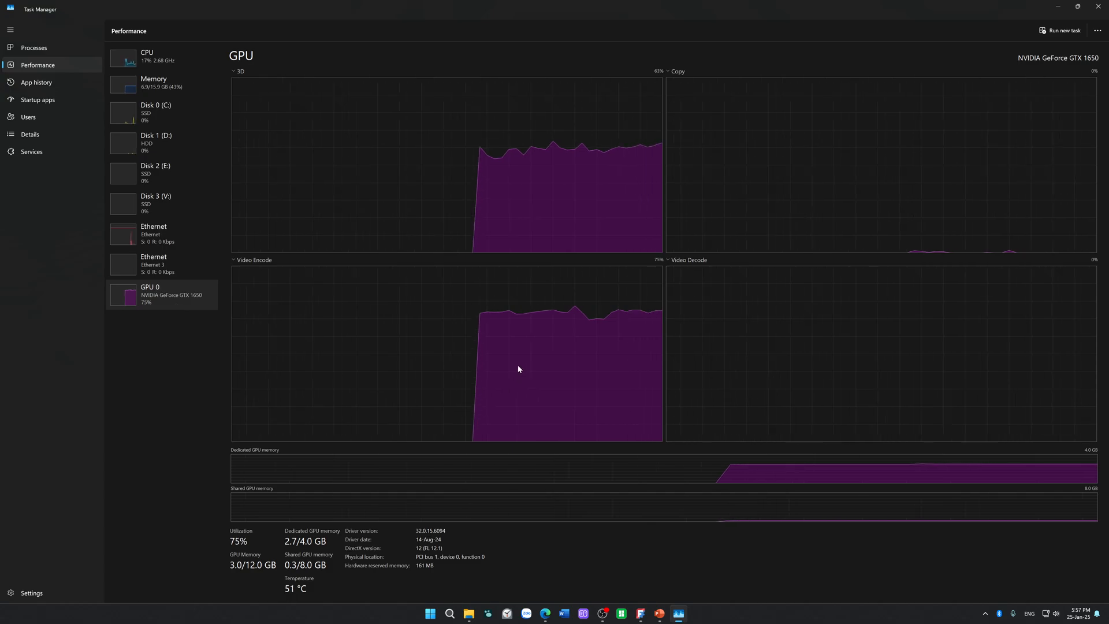
{"action": "left_click", "coordinate": [55, 50]}
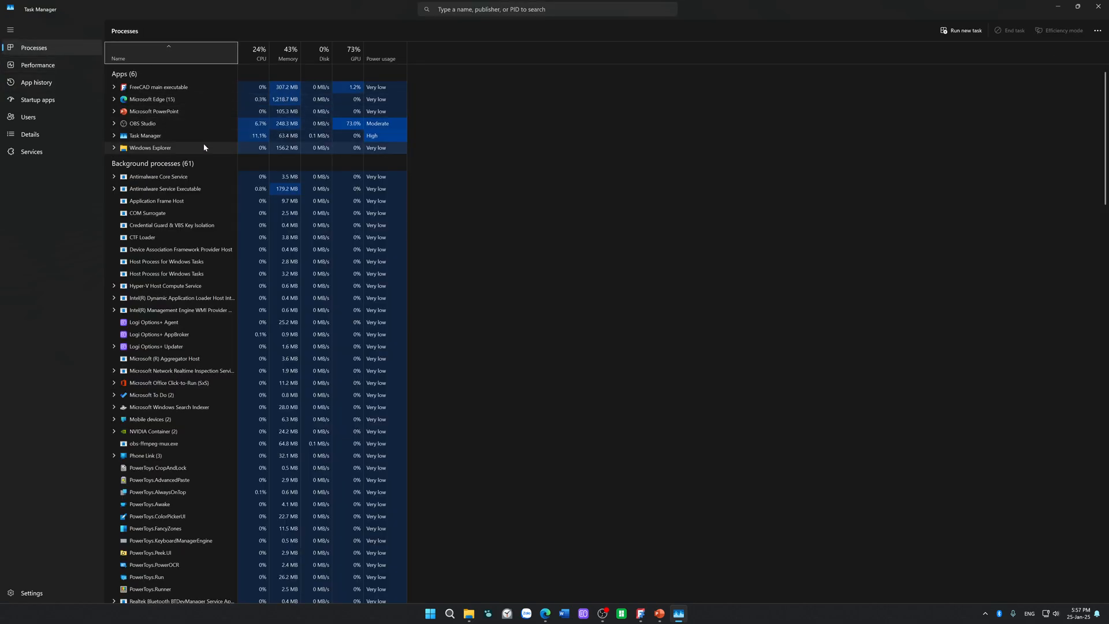
{"action": "left_click", "coordinate": [227, 123]}
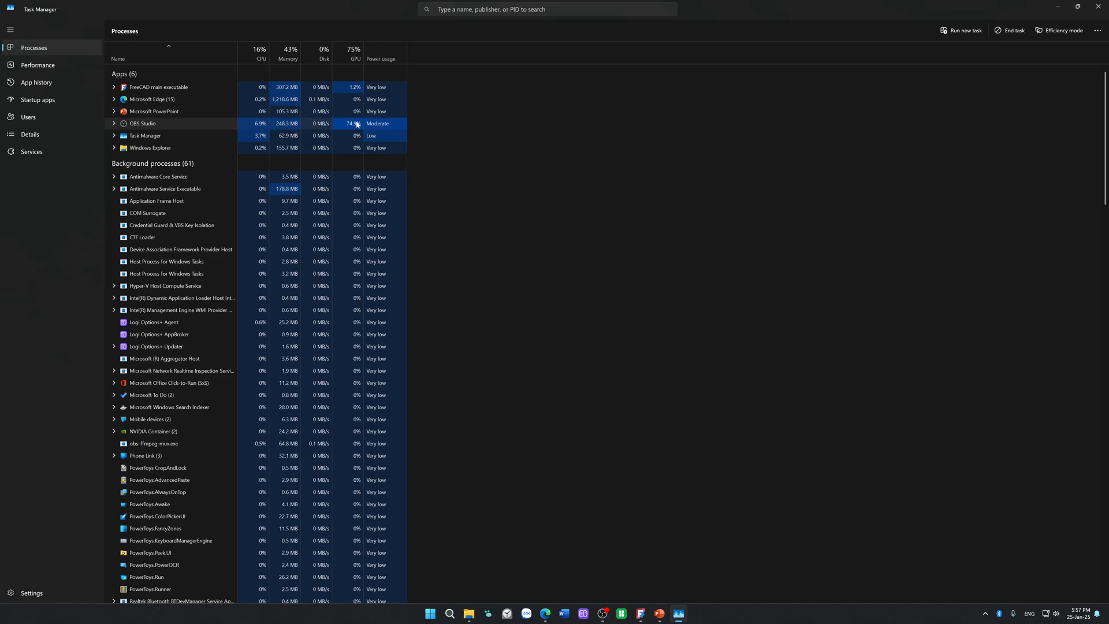
{"action": "left_click_drag", "start_coordinate": [351, 10], "coordinate": [0, 110]}
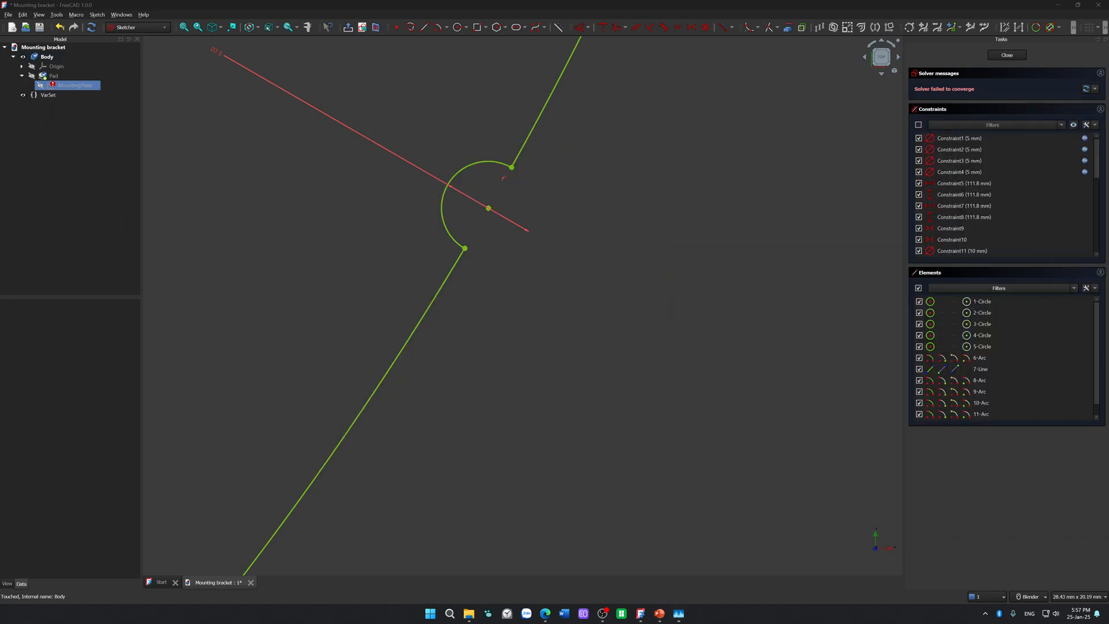
Step: Try to move the remaining point at the lower-right notch's centre away from its position in the sketch
{"action": "left_click", "coordinate": [582, 295]}
{"action": "left_click", "coordinate": [487, 208]}
{"action": "left_click_drag", "start_coordinate": [488, 209], "coordinate": [456, 216]}
Step: Switch to the web browser and search for "freecad nannot delete a point" in a new tab
{"action": "left_click", "coordinate": [547, 615]}
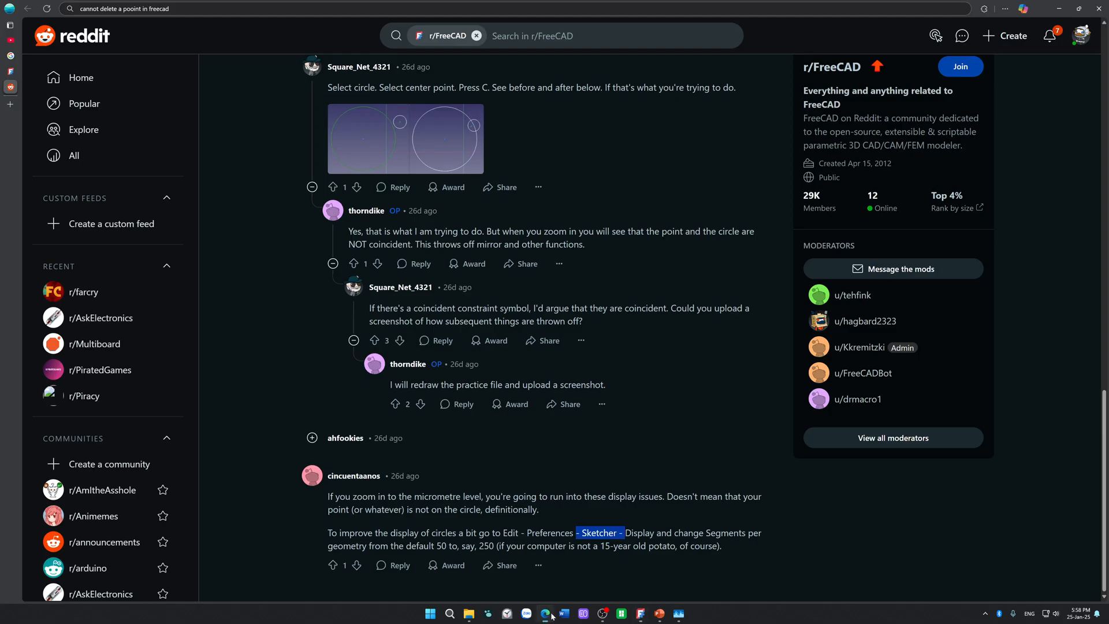
{"action": "left_click", "coordinate": [9, 107]}
{"action": "type", "text": "f"}
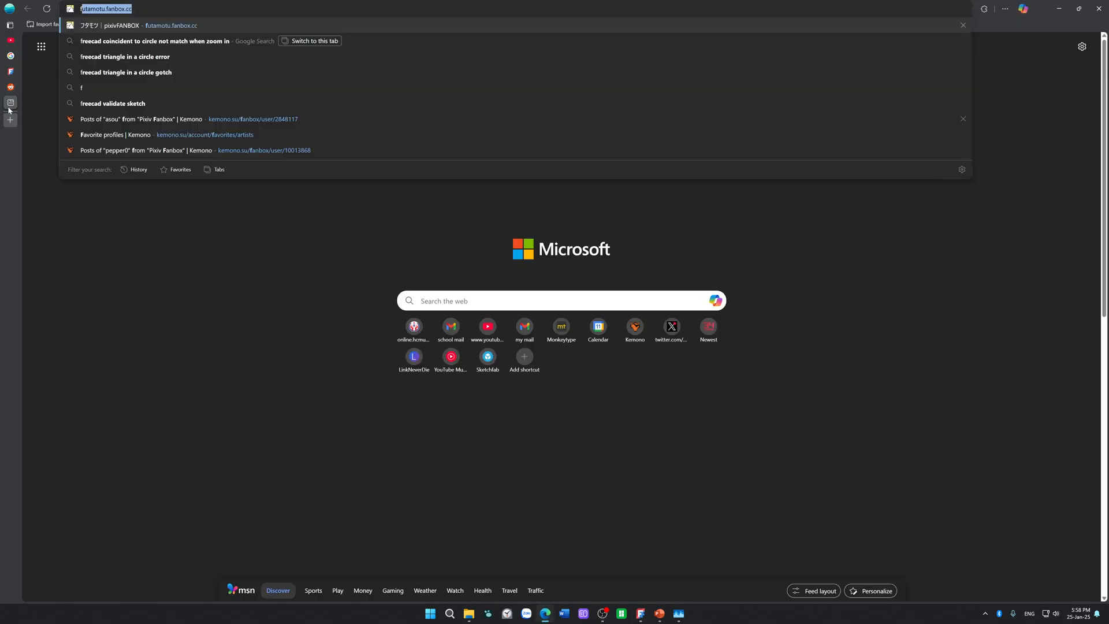
{"action": "type", "text": "reecad n"}
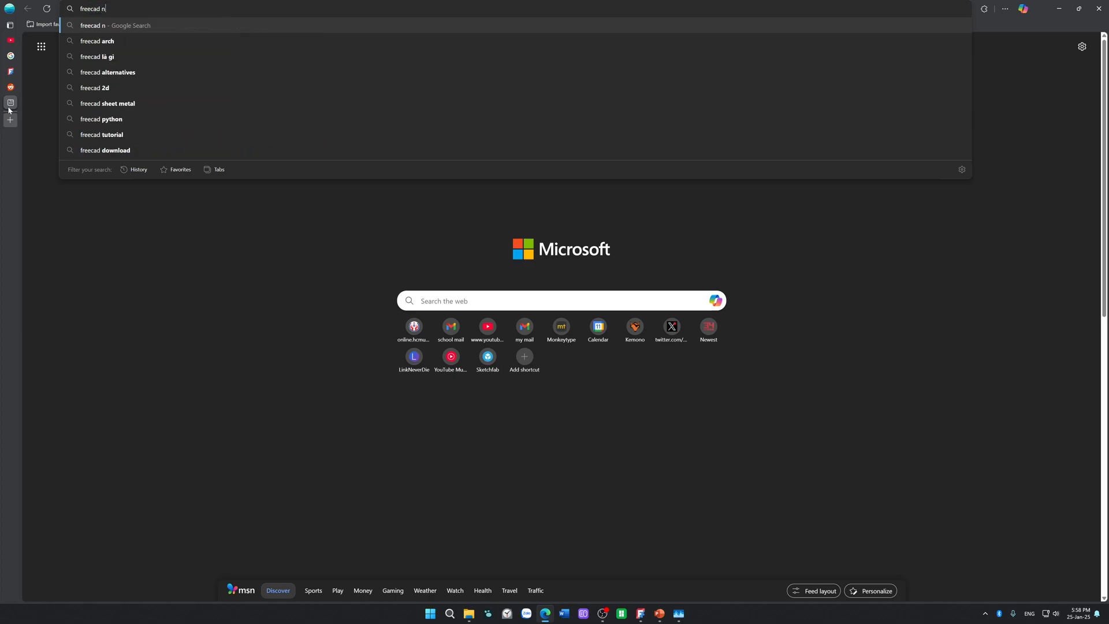
{"action": "type", "text": "annot del"}
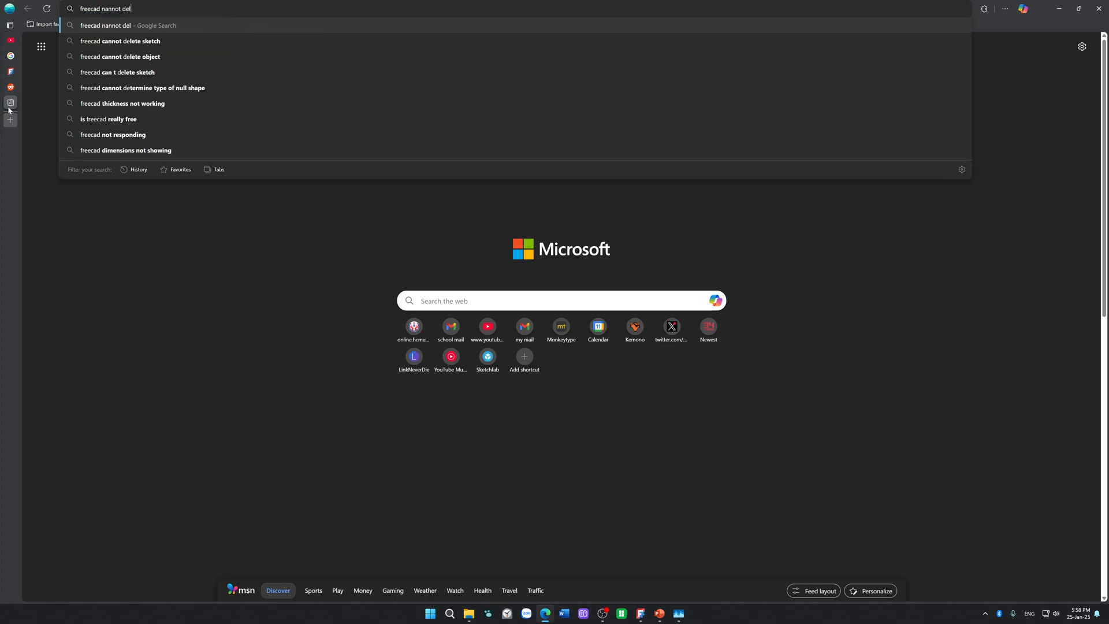
{"action": "type", "text": "ete a point"}
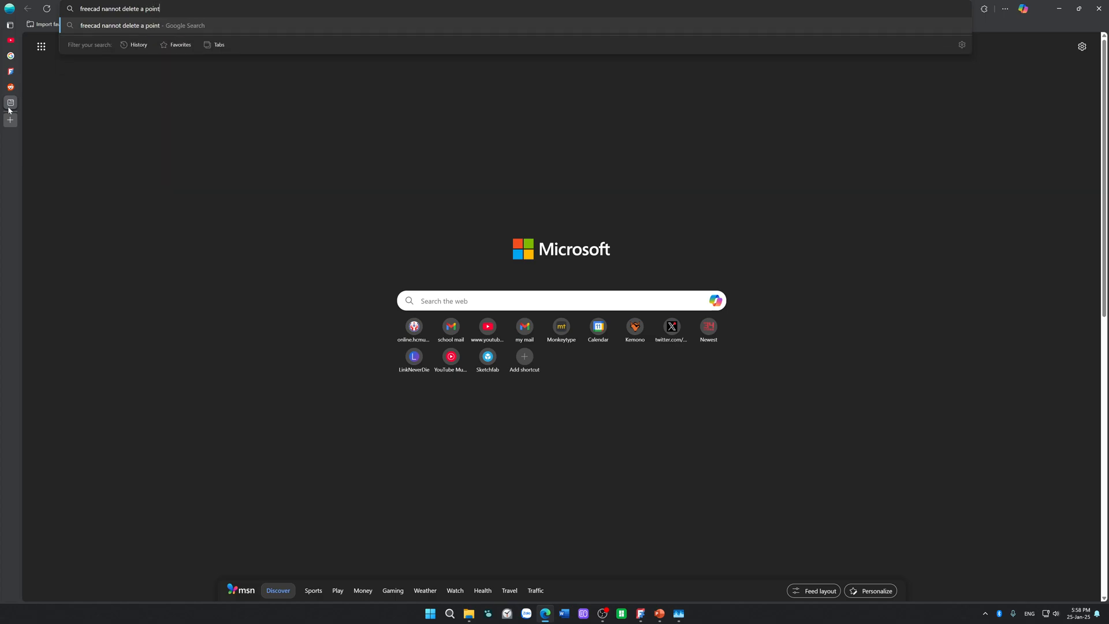
{"action": "key", "text": "Return"}
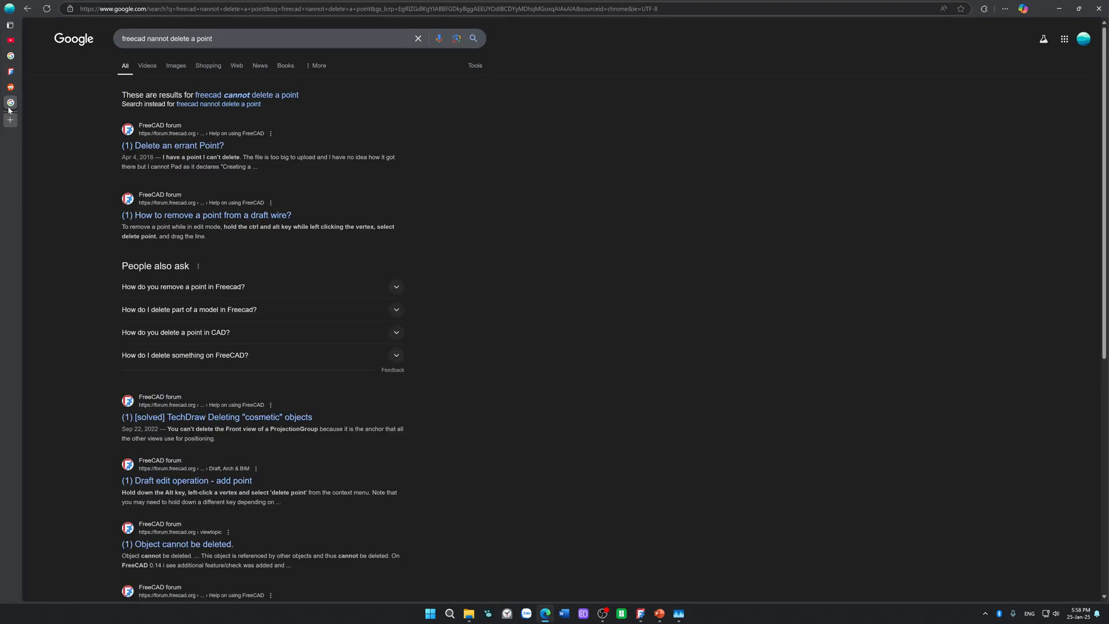
Step: Open the FreeCAD forum result "Delete an errant Point?" in a new tab and read the original post
{"action": "right_click", "coordinate": [213, 149]}
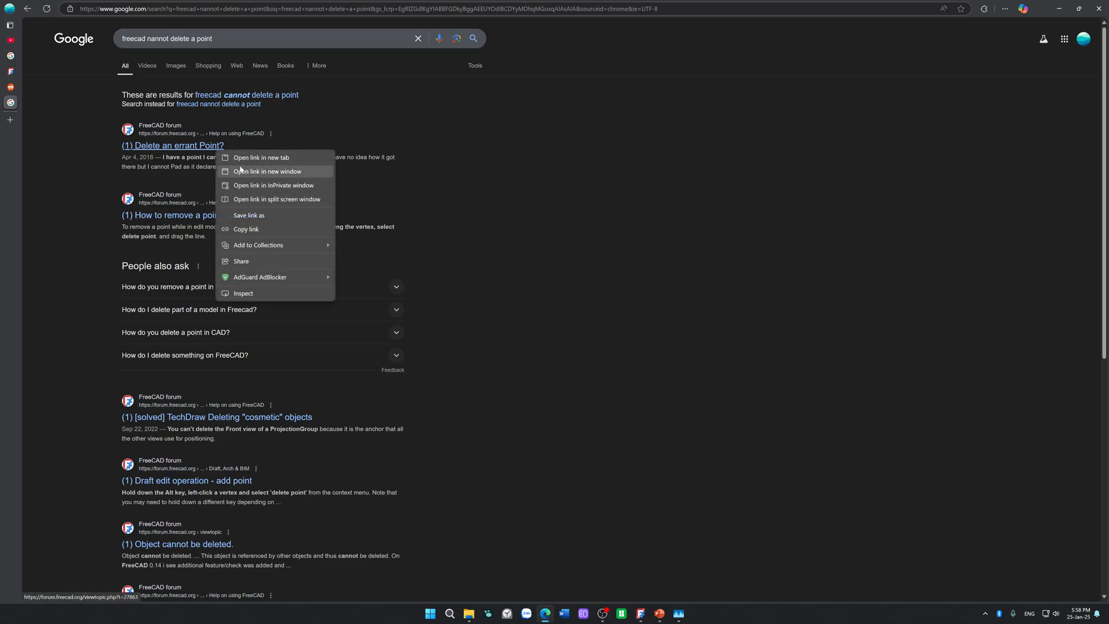
{"action": "left_click", "coordinate": [261, 157]}
{"action": "left_click", "coordinate": [10, 118]}
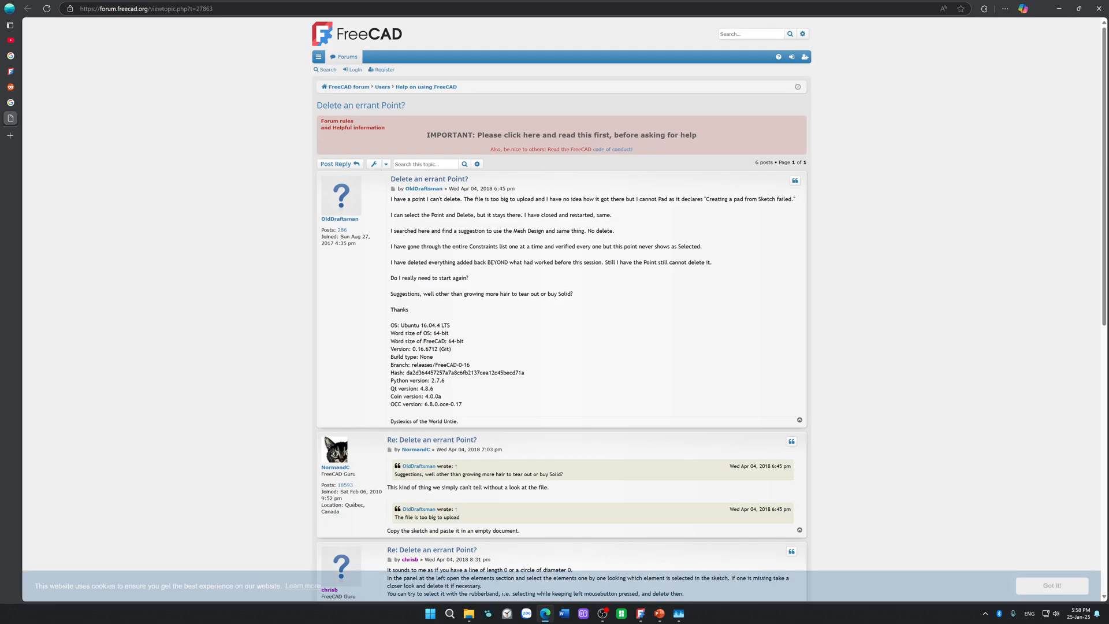
{"action": "left_click_drag", "start_coordinate": [474, 200], "coordinate": [540, 206]}
{"action": "left_click", "coordinate": [484, 215]}
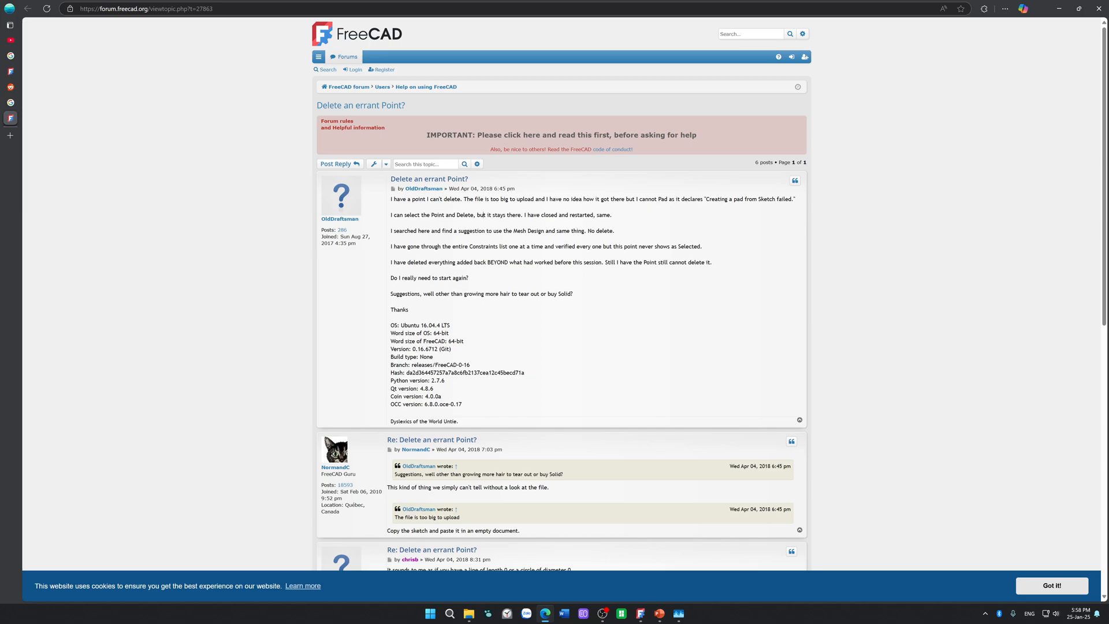
{"action": "scroll", "coordinate": [484, 215], "scroll_direction": "down", "scroll_amount": 1}
{"action": "scroll", "coordinate": [484, 220], "scroll_direction": "down", "scroll_amount": 1}
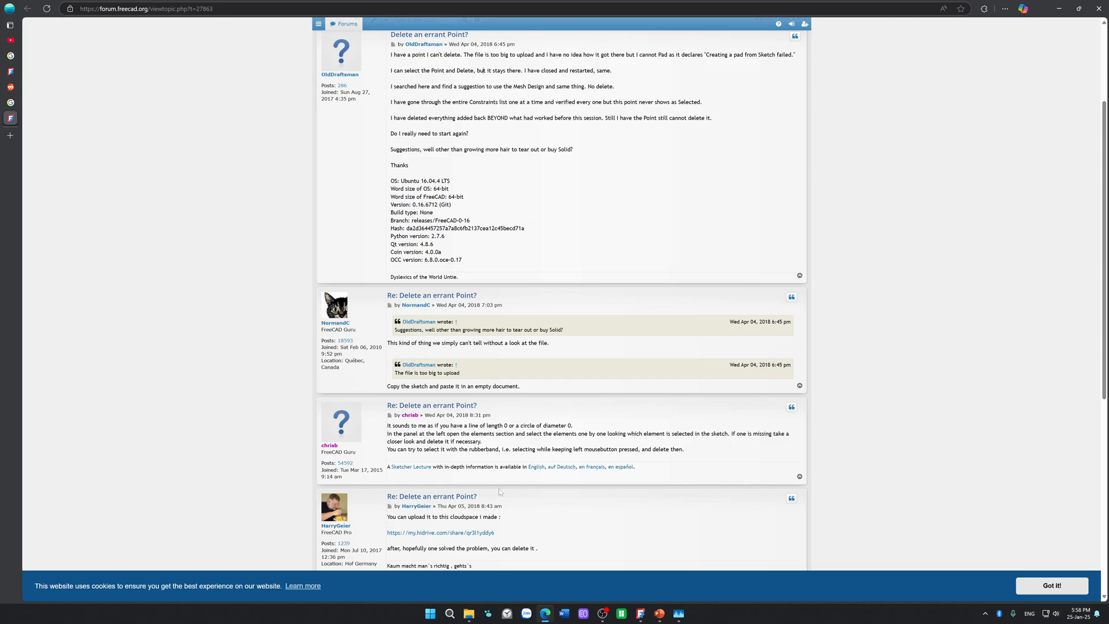
Step: Read the forum replies about zero-size lines or circles and finding a hidden element through the Elements list
{"action": "left_click_drag", "start_coordinate": [475, 425], "coordinate": [565, 425]}
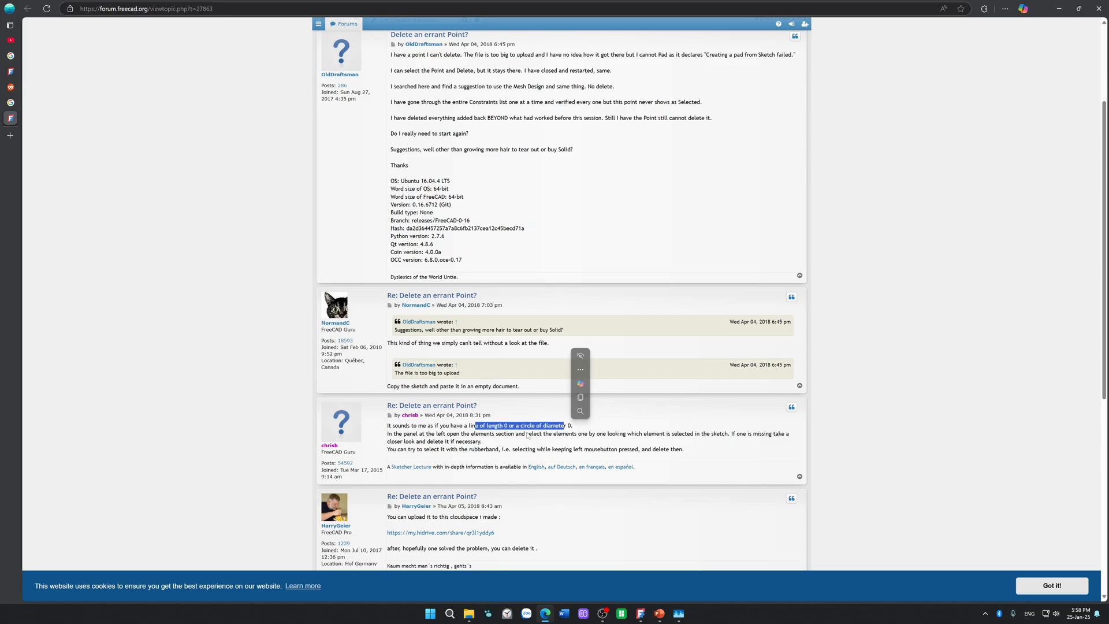
{"action": "left_click", "coordinate": [440, 433]}
{"action": "left_click_drag", "start_coordinate": [440, 433], "coordinate": [790, 434]}
{"action": "scroll", "coordinate": [436, 459], "scroll_direction": "down", "scroll_amount": 1}
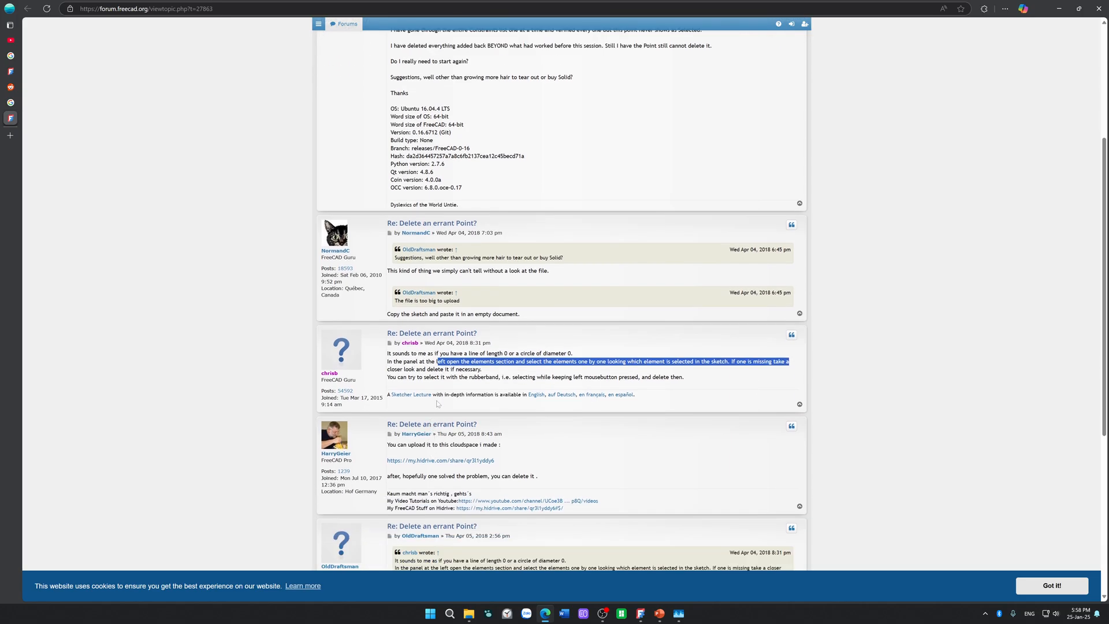
{"action": "left_click", "coordinate": [454, 376]}
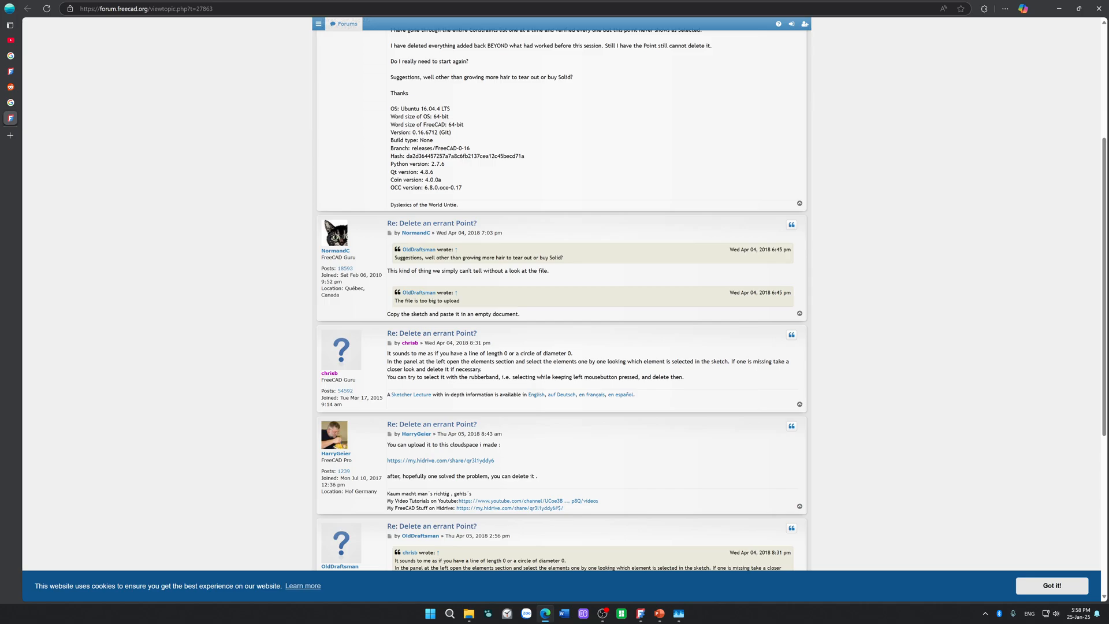
{"action": "scroll", "coordinate": [454, 377], "scroll_direction": "down", "scroll_amount": 3}
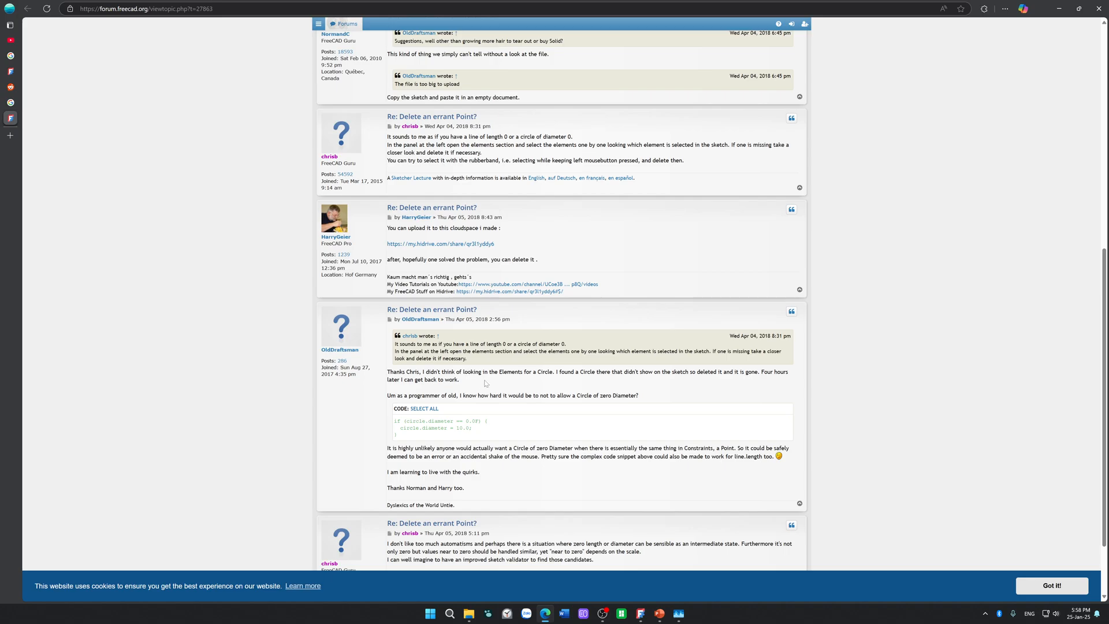
{"action": "left_click_drag", "start_coordinate": [499, 372], "coordinate": [536, 372]}
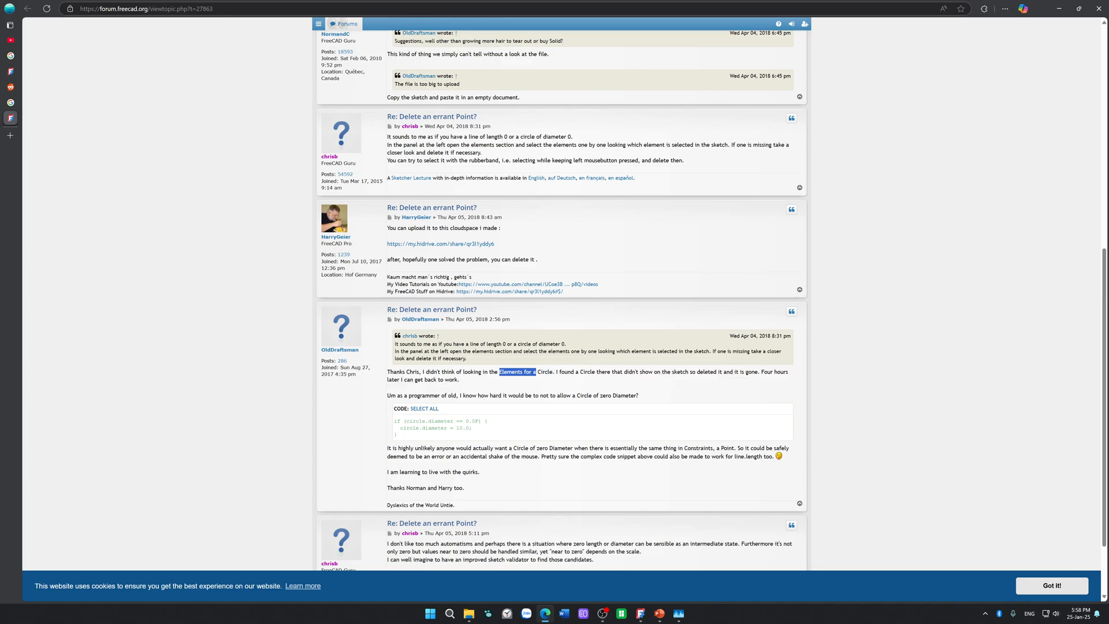
{"action": "left_click", "coordinate": [692, 372]}
{"action": "left_click_drag", "start_coordinate": [710, 372], "coordinate": [662, 372]}
{"action": "left_click", "coordinate": [627, 369]}
Step: Switch to FreeCAD and inspect the MountingPlate sketch's circles, line and arcs individually through the element list for stray geometry
{"action": "left_click", "coordinate": [641, 613]}
{"action": "scroll", "coordinate": [678, 332], "scroll_direction": "down", "scroll_amount": 11}
{"action": "scroll", "coordinate": [937, 207], "scroll_direction": "down", "scroll_amount": 7}
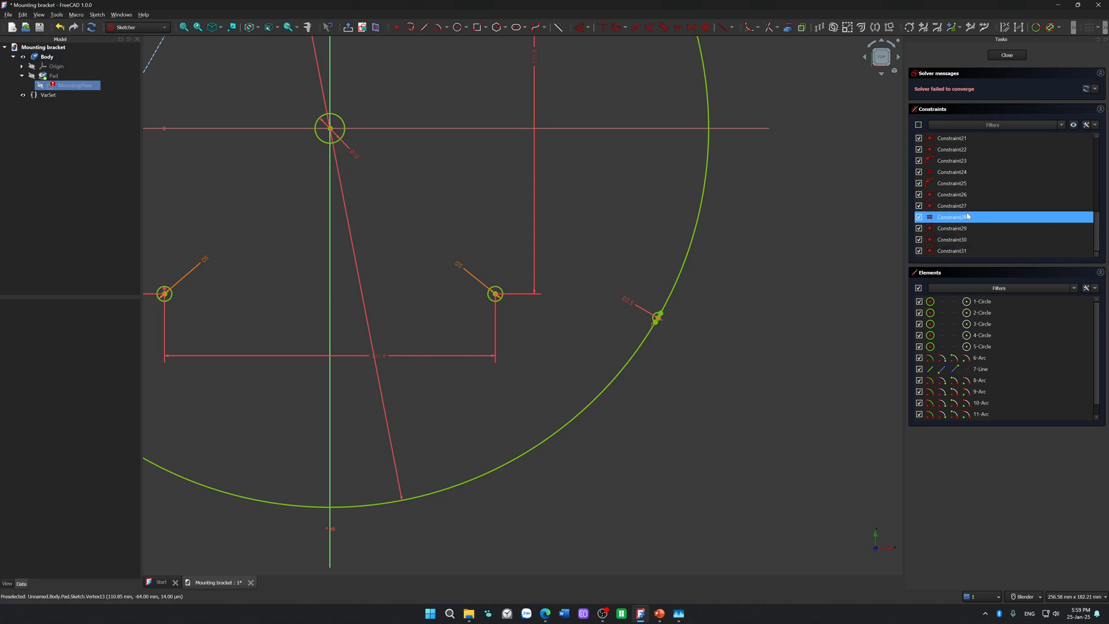
{"action": "left_click", "coordinate": [982, 301]}
{"action": "scroll", "coordinate": [683, 297], "scroll_direction": "down", "scroll_amount": 5}
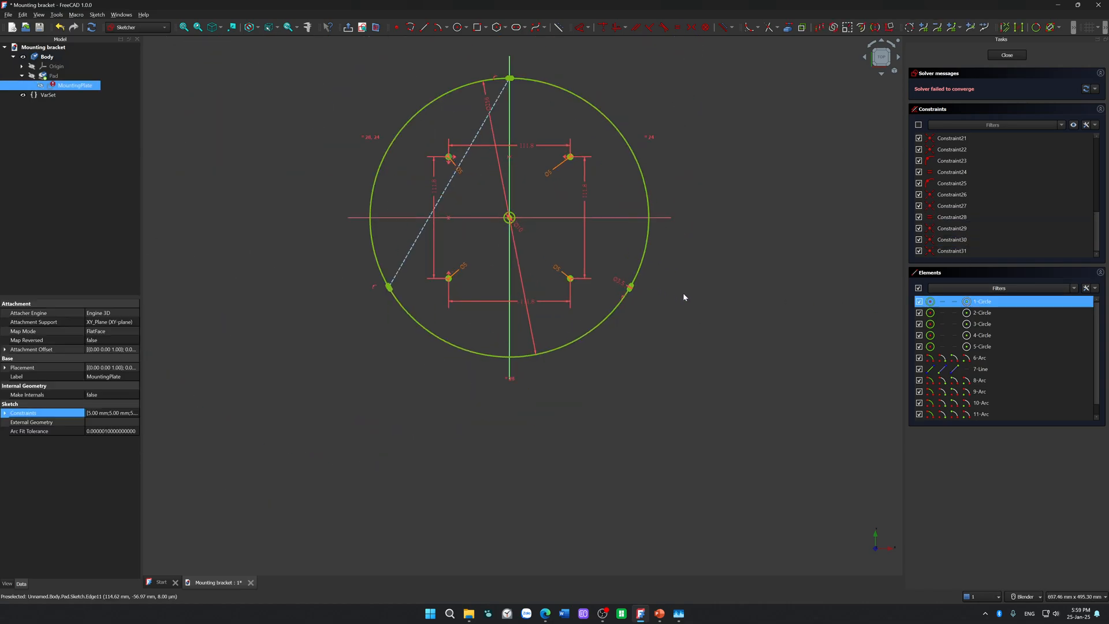
{"action": "left_click", "coordinate": [949, 336]}
{"action": "left_click", "coordinate": [949, 346]}
{"action": "scroll", "coordinate": [1000, 376], "scroll_direction": "down", "scroll_amount": 1}
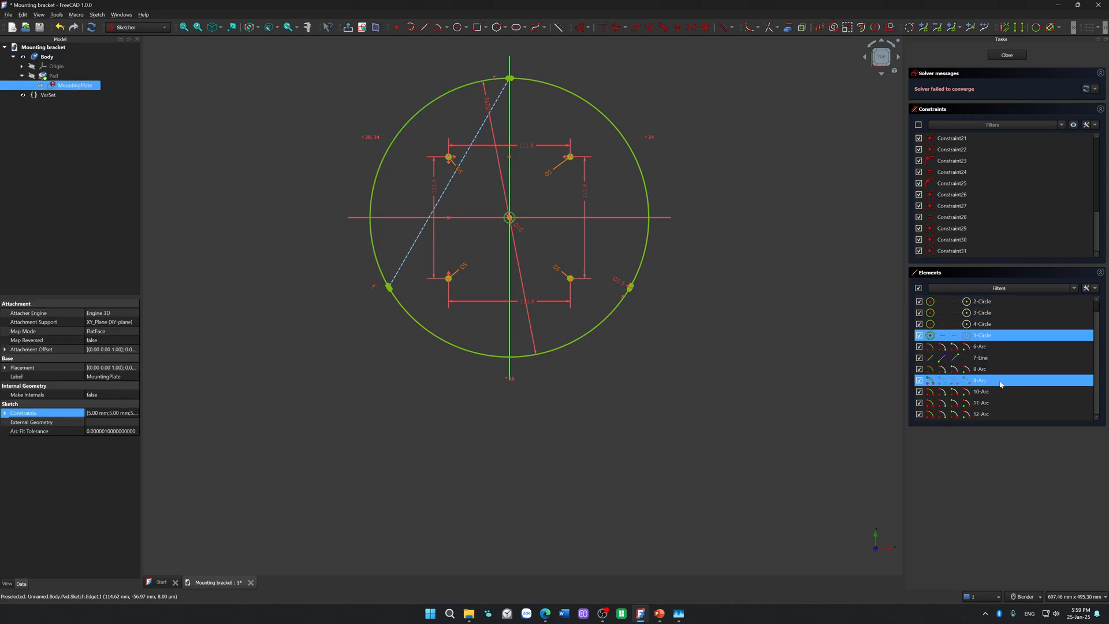
{"action": "left_click", "coordinate": [1037, 393], "text": "ctrl"}
{"action": "left_click", "coordinate": [1011, 357], "text": "ctrl"}
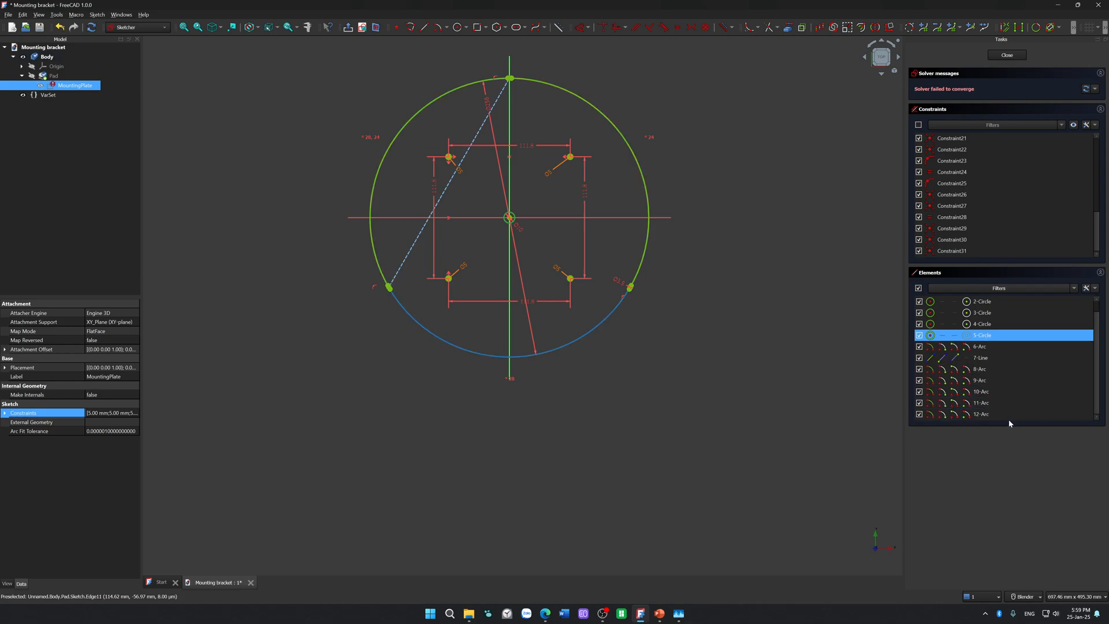
{"action": "left_click", "coordinate": [1010, 357], "text": "ctrl"}
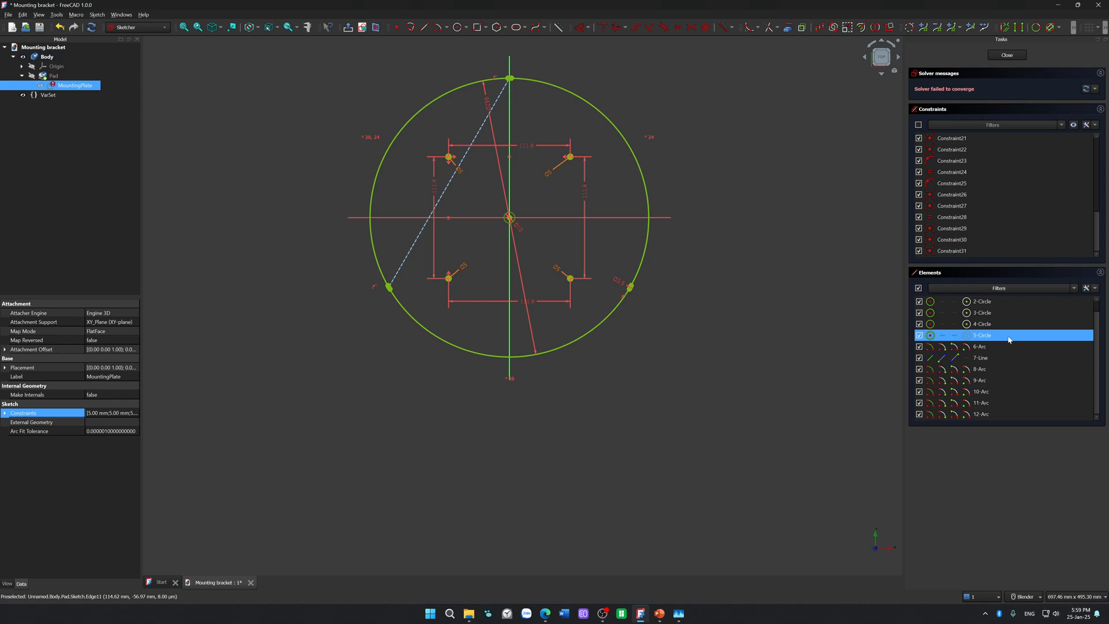
{"action": "left_click", "coordinate": [1007, 301]}
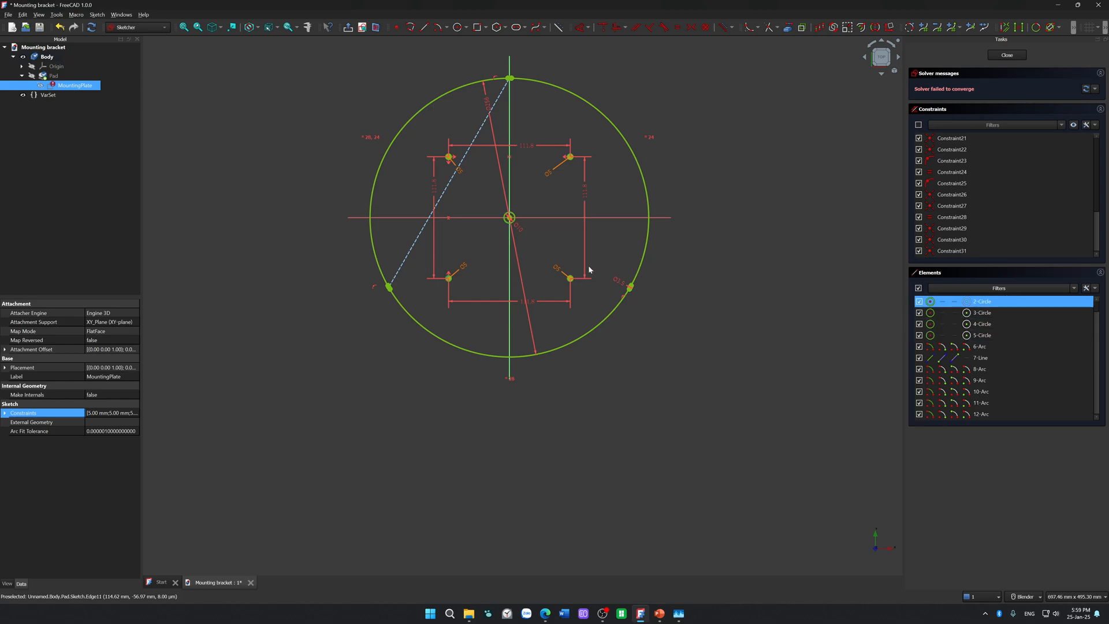
Step: Check the fourth listed circle again with the whole plate outline in view, and clear the selection
{"action": "scroll", "coordinate": [564, 243], "scroll_direction": "up", "scroll_amount": 3}
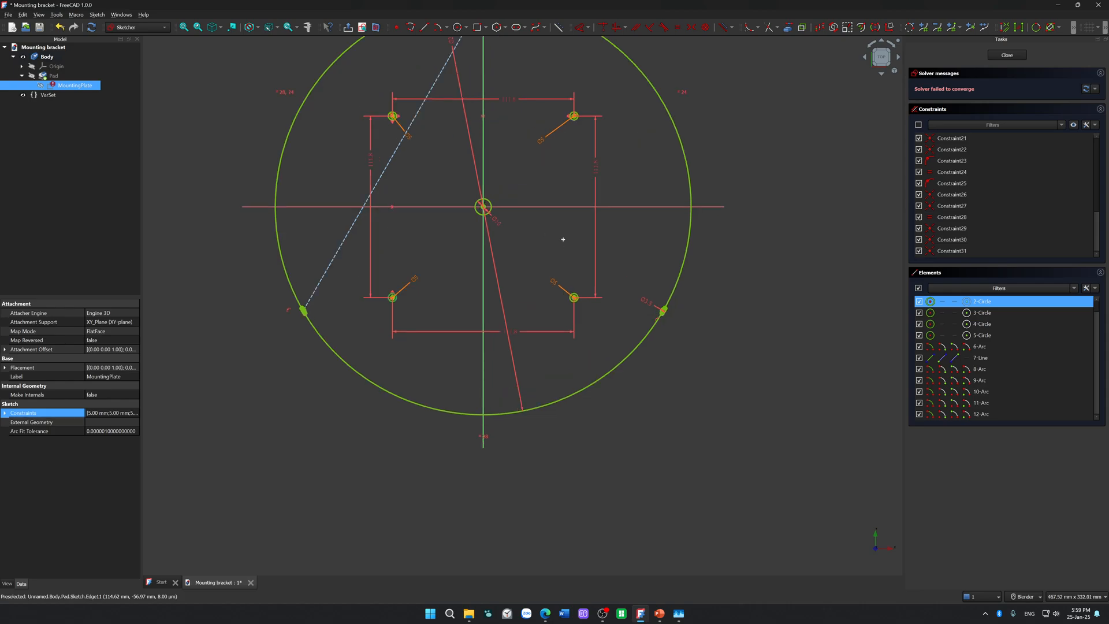
{"action": "middle_click_drag", "start_coordinate": [563, 240], "coordinate": [563, 342], "text": "shift"}
{"action": "left_click", "coordinate": [975, 325], "text": "ctrl"}
{"action": "left_click", "coordinate": [975, 325], "text": "ctrl"}
{"action": "left_click", "coordinate": [857, 341]}
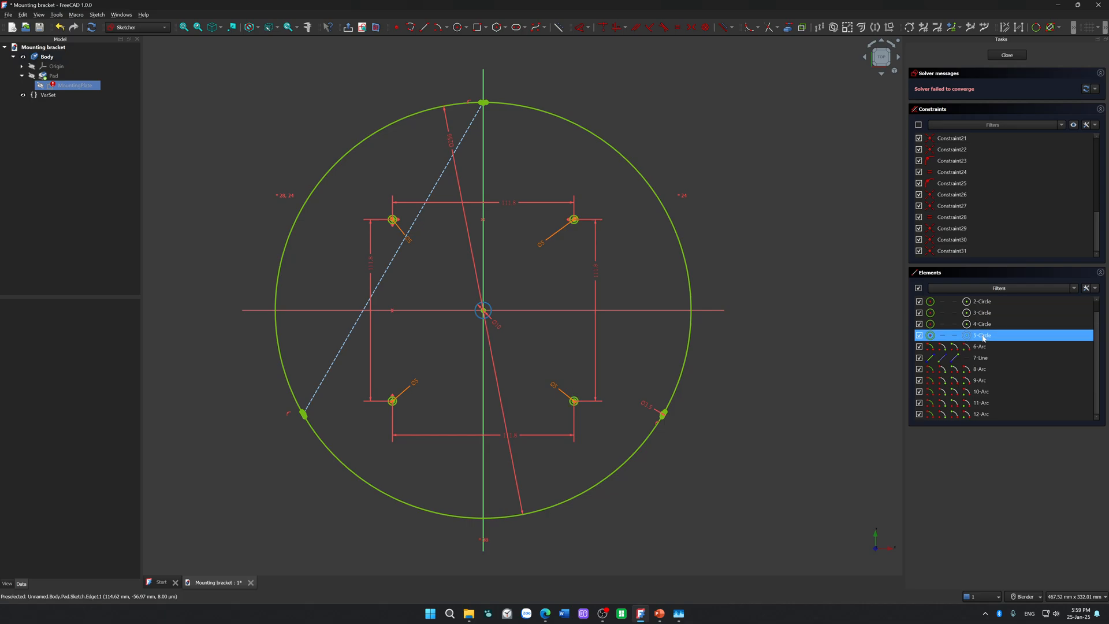
Step: Check each MountingPlate circle, the first arc, the line and the next arc one by one through the element list for stray geometry
{"action": "left_click", "coordinate": [987, 312]}
{"action": "left_click", "coordinate": [989, 301]}
{"action": "scroll", "coordinate": [989, 303], "scroll_direction": "up", "scroll_amount": 1}
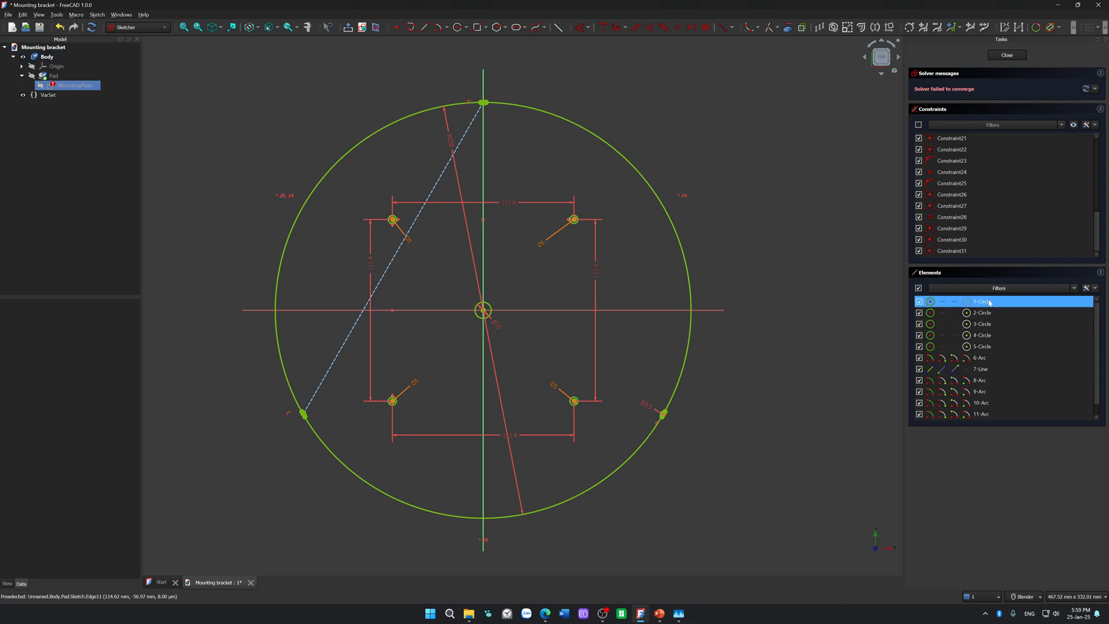
{"action": "left_click", "coordinate": [990, 316]}
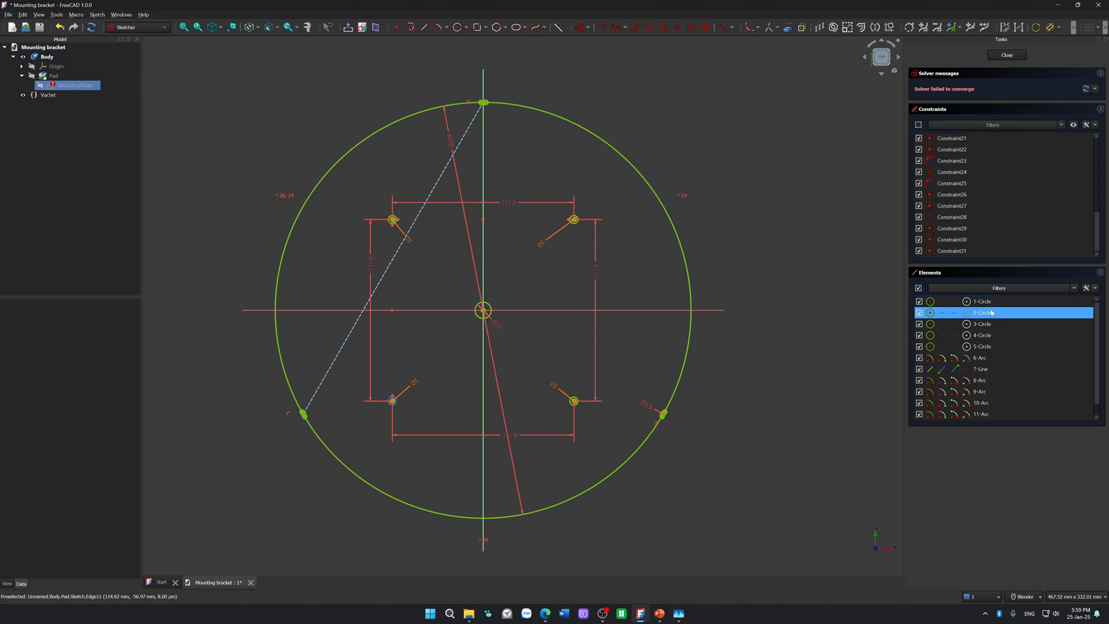
{"action": "left_click", "coordinate": [990, 323]}
{"action": "left_click", "coordinate": [990, 335]}
{"action": "left_click", "coordinate": [990, 346]}
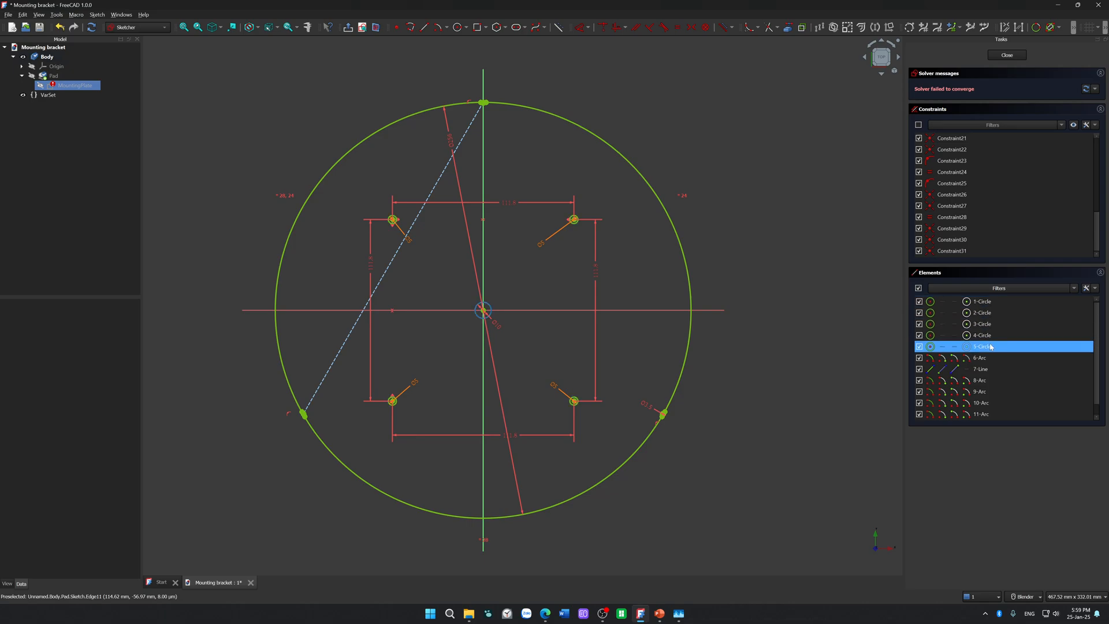
{"action": "left_click", "coordinate": [991, 357]}
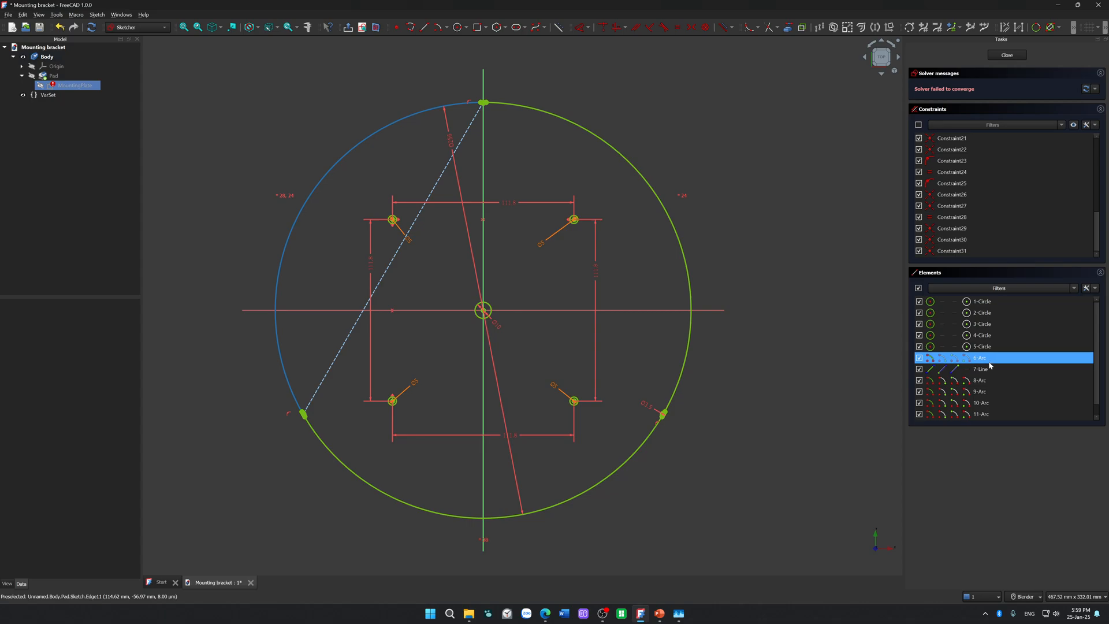
{"action": "left_click", "coordinate": [990, 370]}
{"action": "left_click", "coordinate": [990, 381]}
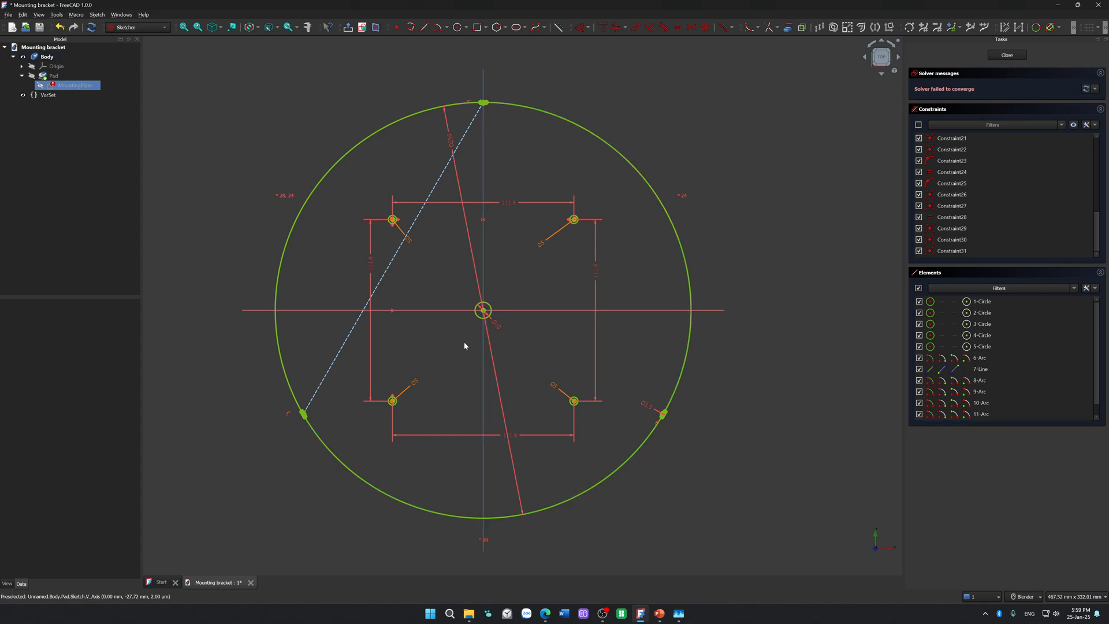
Step: Try to delete the dashed construction line between the upper and lower-left notches, and undo the deletion
{"action": "left_click", "coordinate": [386, 274]}
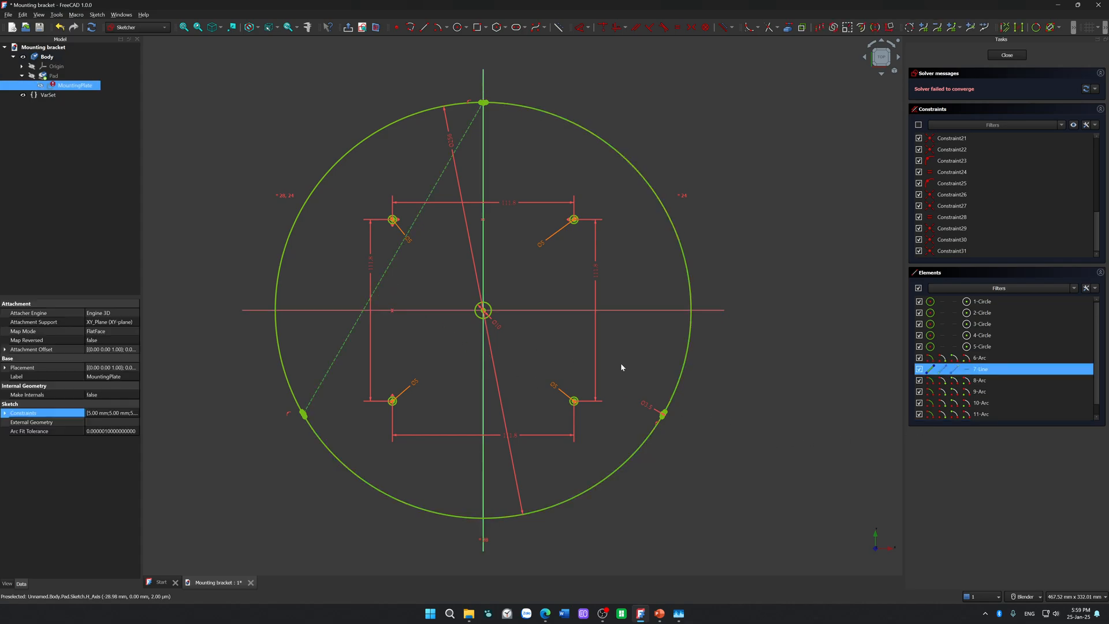
{"action": "key", "text": "Delete"}
{"action": "key", "text": "ctrl+z"}
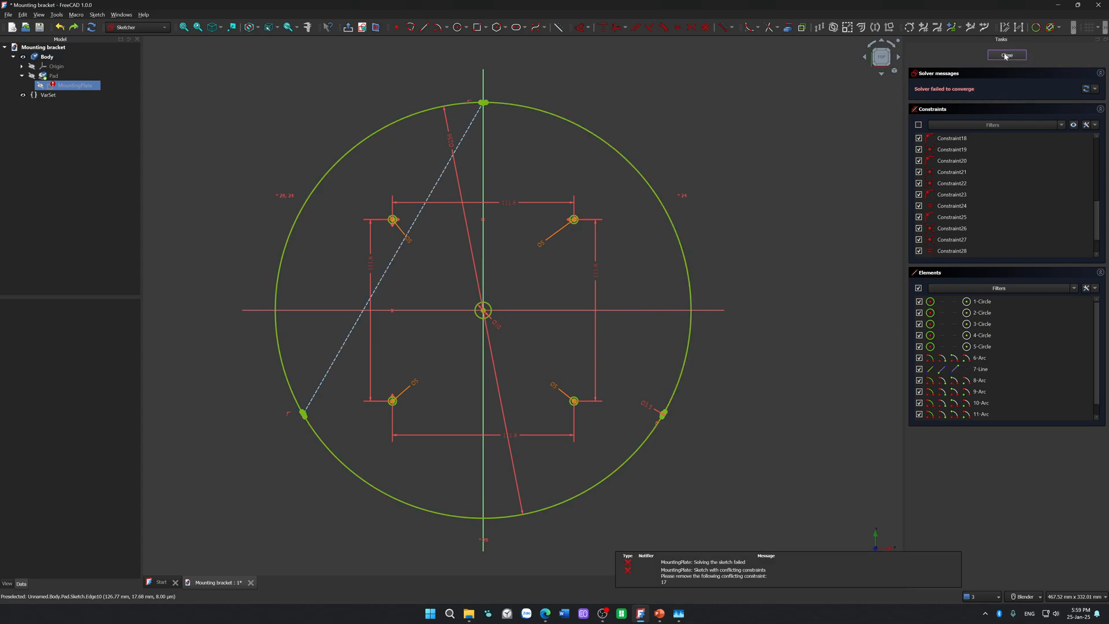
Step: Close and reopen the MountingPlate sketch, and undo earlier edits until all three sides of the dashed construction triangle are restored
{"action": "left_click", "coordinate": [1006, 55]}
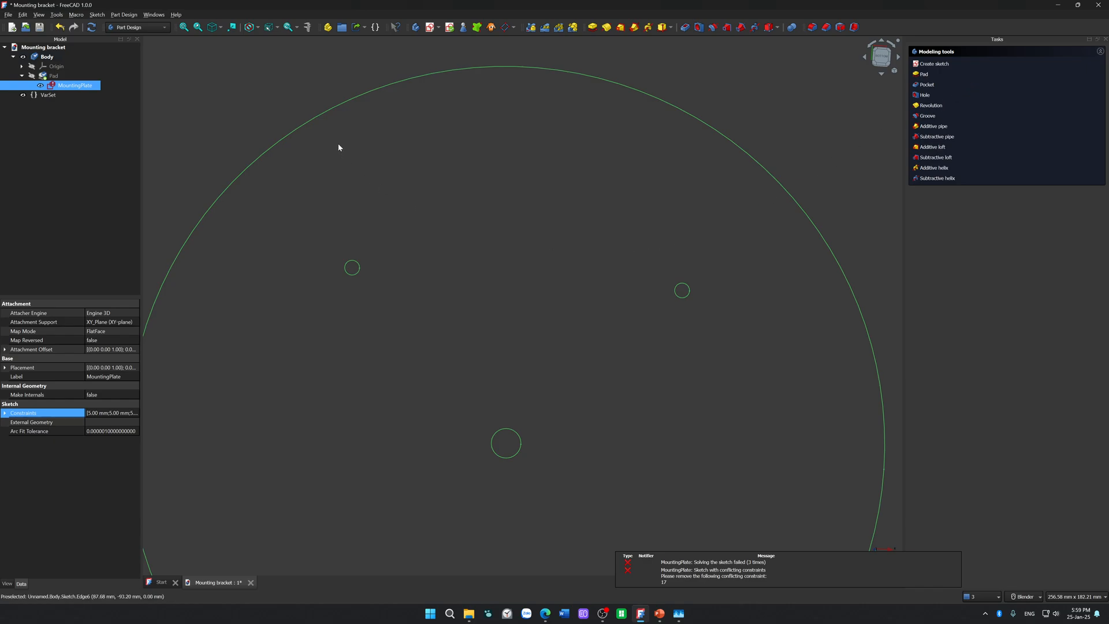
{"action": "double_click", "coordinate": [116, 87]}
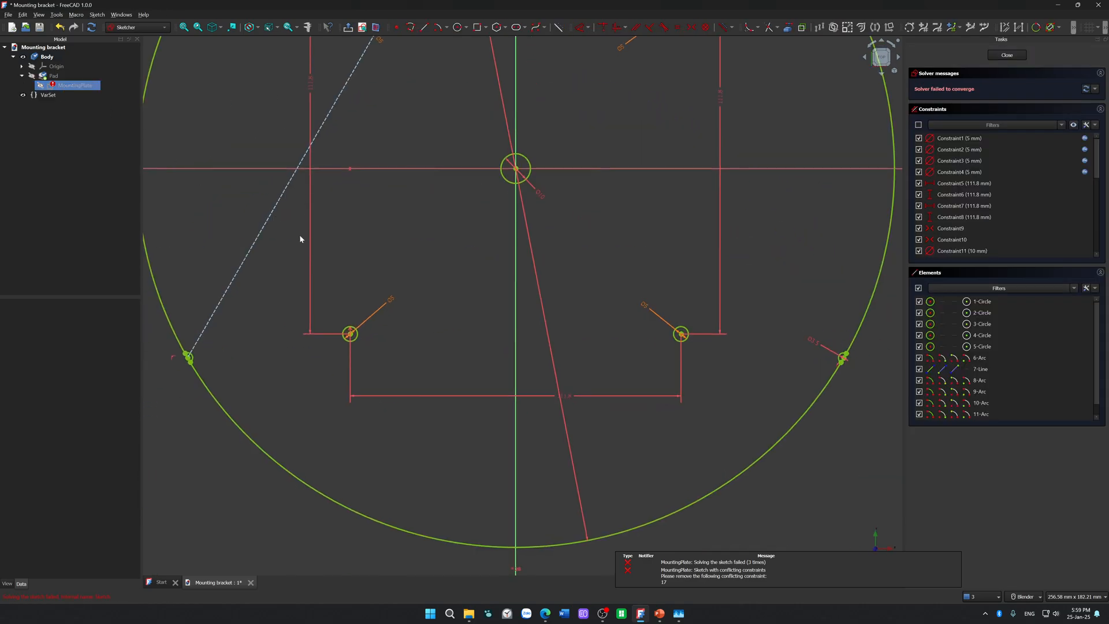
{"action": "key", "text": "ctrl+z"}
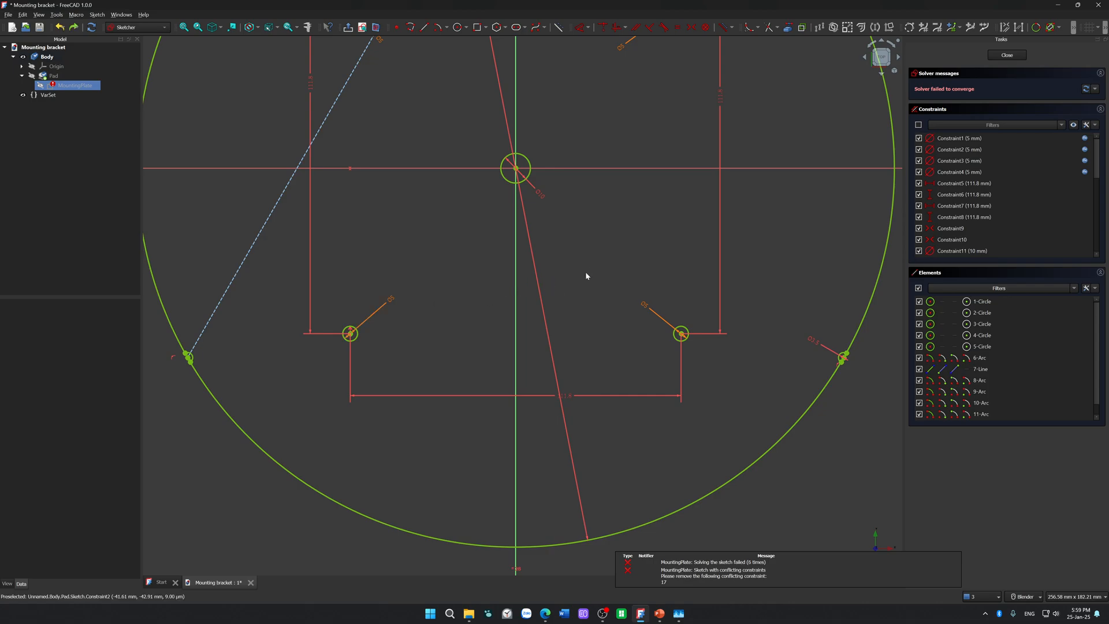
{"action": "key", "text": "ctrl+z"}
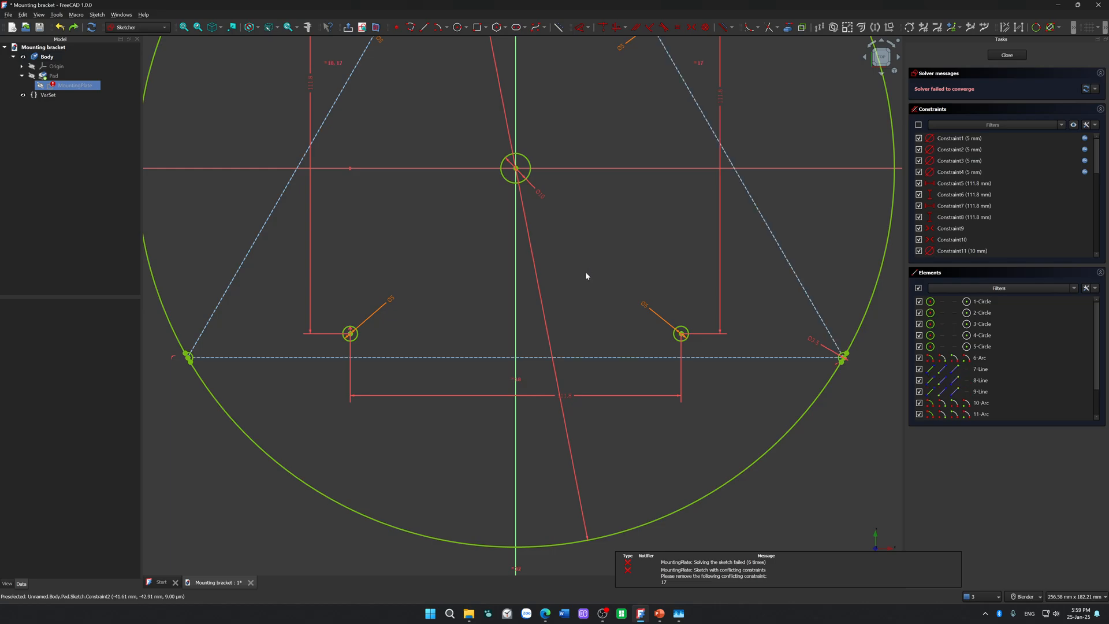
{"action": "scroll", "coordinate": [587, 276], "scroll_direction": "down", "scroll_amount": 5}
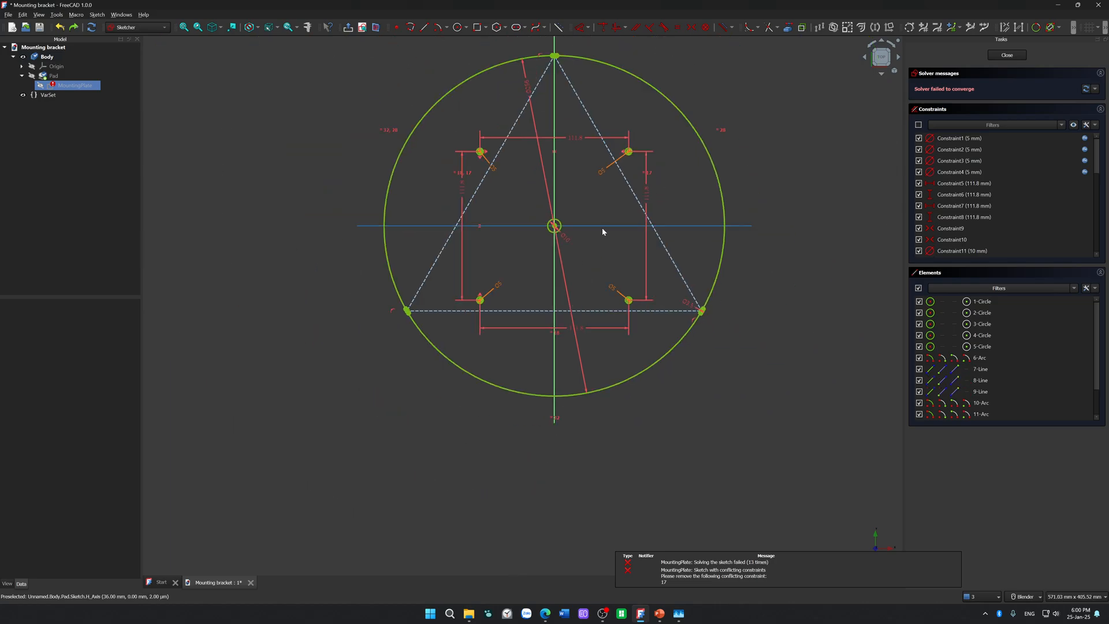
Step: Examine the lower-right notch up close and read the notification list entry about conflicting constraints
{"action": "scroll", "coordinate": [603, 232], "scroll_direction": "up", "scroll_amount": 2}
{"action": "scroll", "coordinate": [719, 371], "scroll_direction": "up", "scroll_amount": 12}
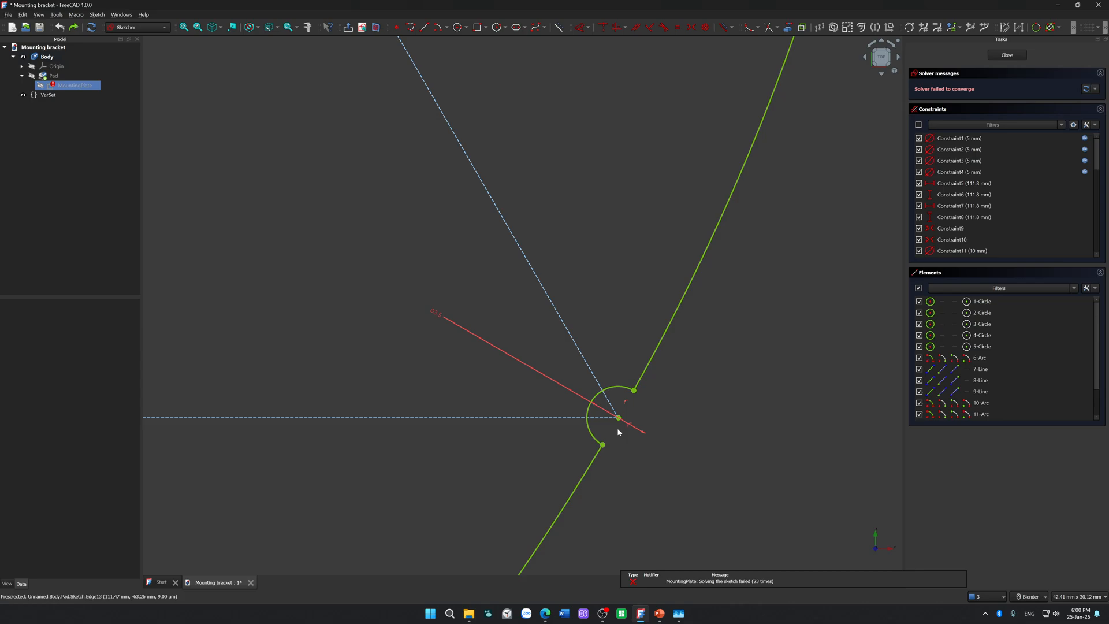
{"action": "left_click", "coordinate": [979, 596]}
{"action": "left_click", "coordinate": [755, 473]}
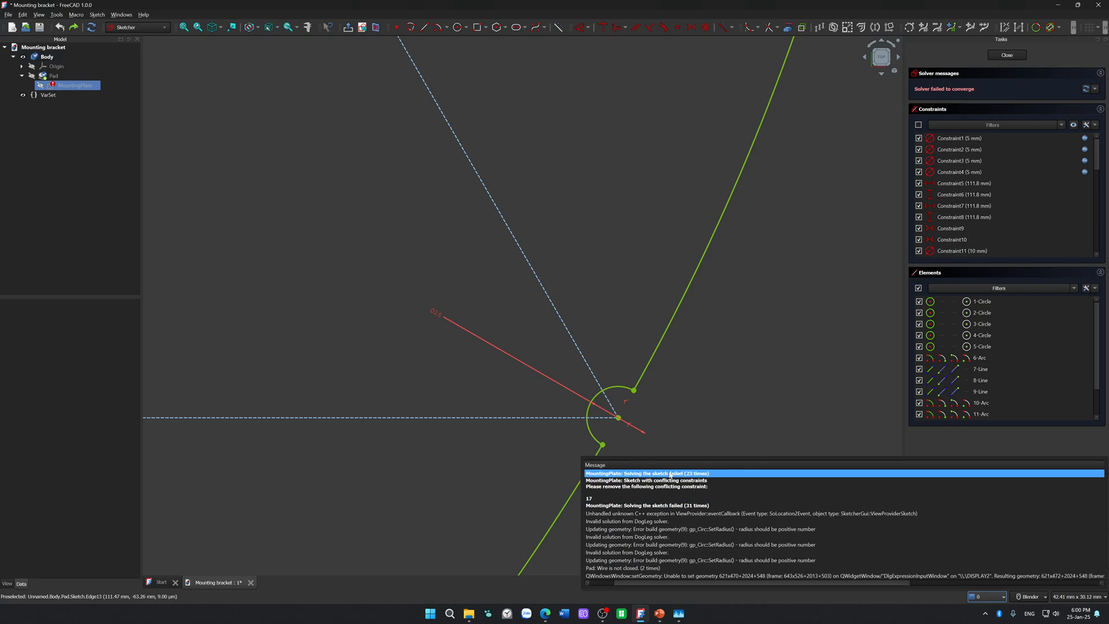
{"action": "left_click", "coordinate": [709, 486]}
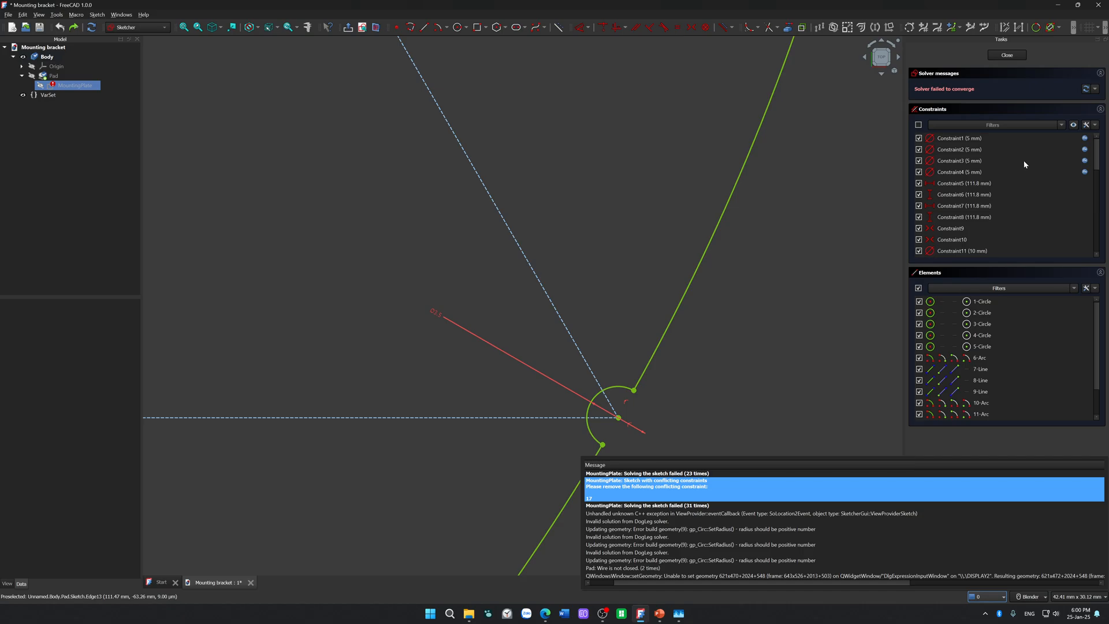
Step: Find Constraint17 in the MountingPlate sketch's constraint list and delete it
{"action": "left_click", "coordinate": [1005, 191]}
{"action": "scroll", "coordinate": [1003, 207], "scroll_direction": "down", "scroll_amount": 9}
{"action": "scroll", "coordinate": [1001, 215], "scroll_direction": "up", "scroll_amount": 6}
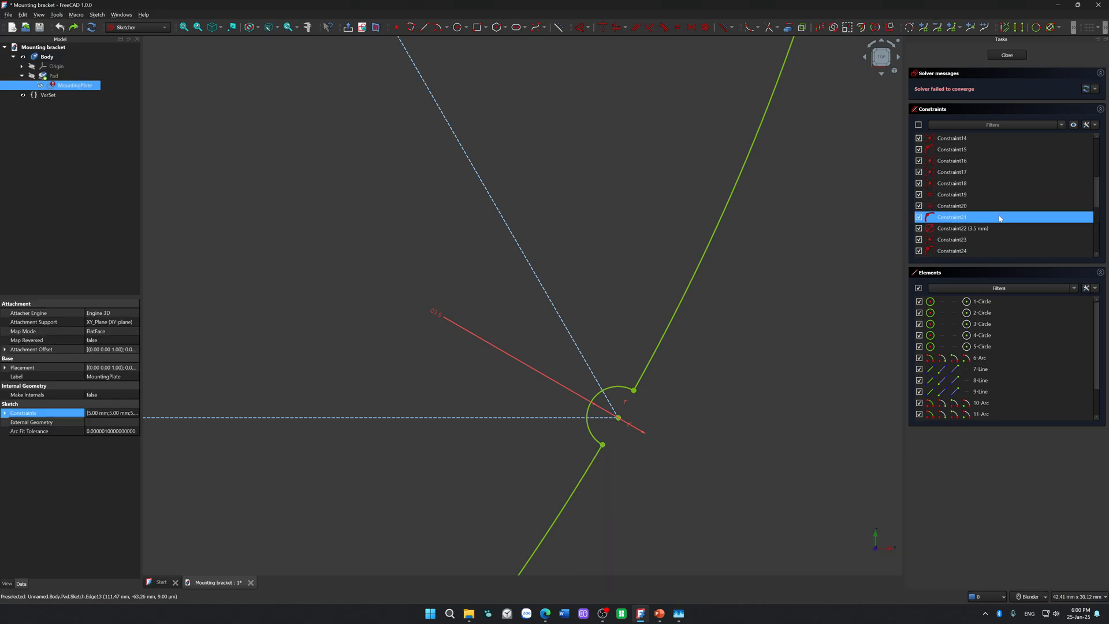
{"action": "left_click", "coordinate": [983, 229]}
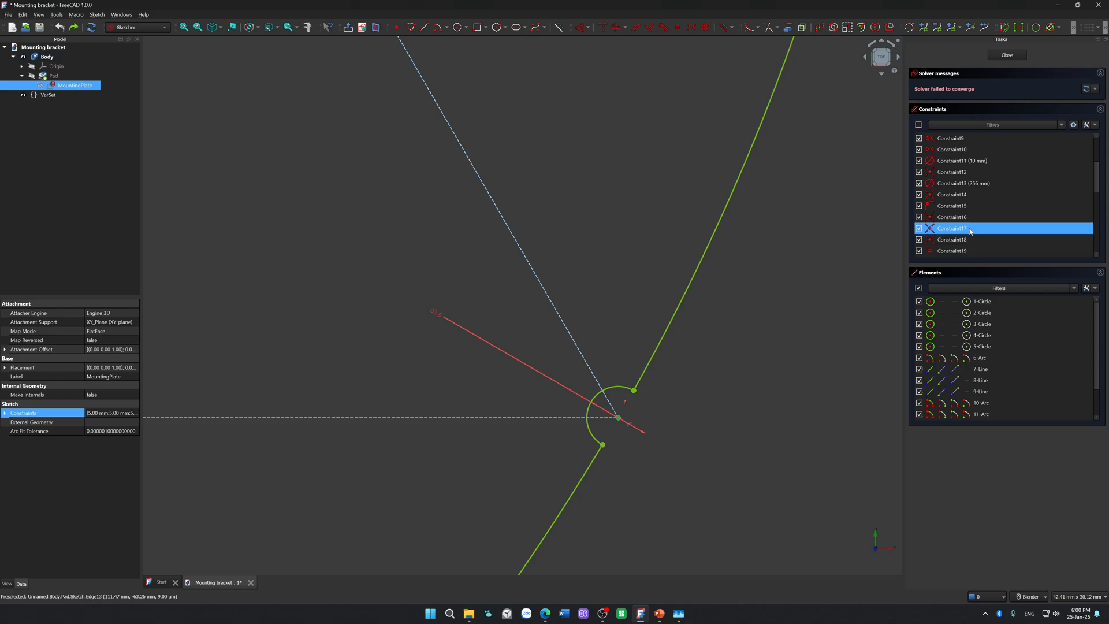
{"action": "key", "text": "Delete"}
Step: Reread the sketch's solver notifications with the whole outline in view, and delete the coincident constraint now listed as Constraint17
{"action": "scroll", "coordinate": [759, 369], "scroll_direction": "down", "scroll_amount": 12}
{"action": "left_click", "coordinate": [980, 596]}
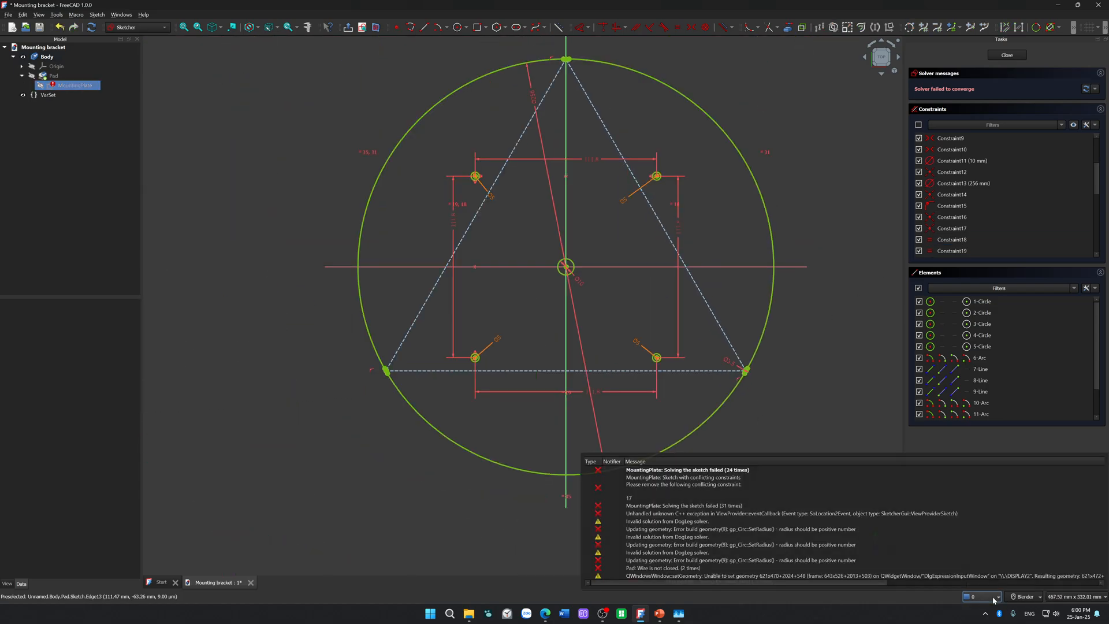
{"action": "left_click", "coordinate": [718, 470]}
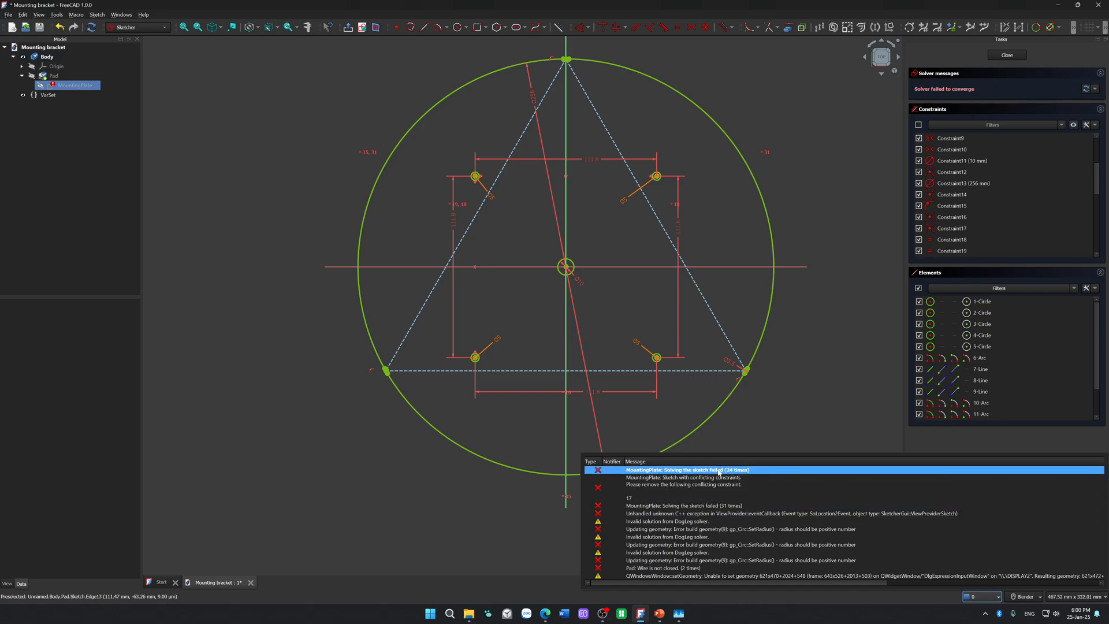
{"action": "left_click", "coordinate": [668, 497], "text": "shift"}
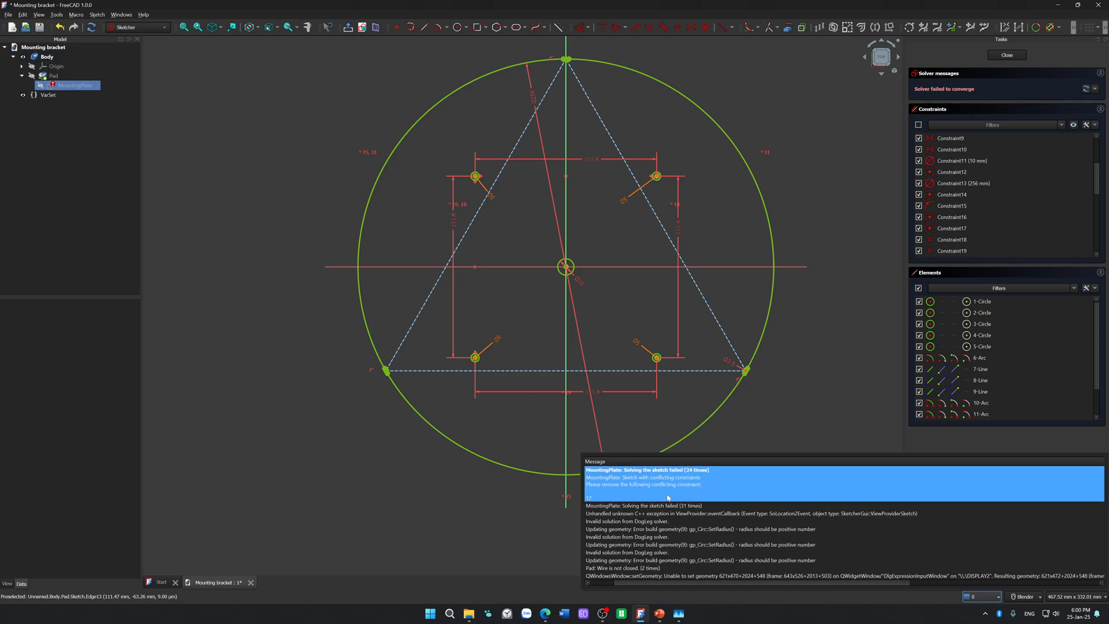
{"action": "left_click", "coordinate": [667, 498]}
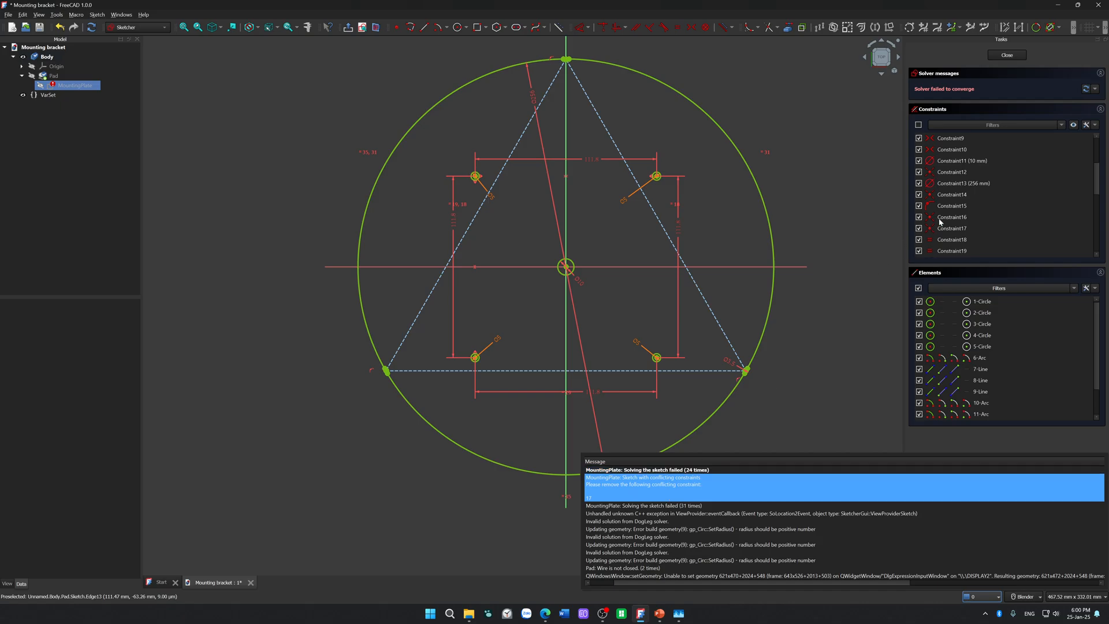
{"action": "left_click", "coordinate": [964, 233]}
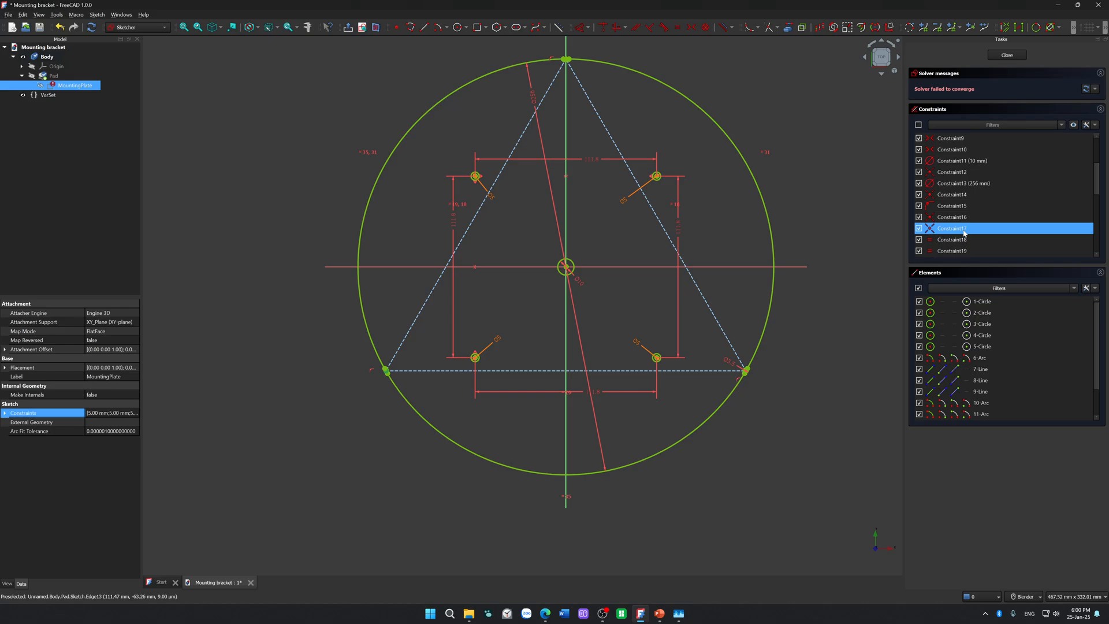
{"action": "key", "text": "Delete"}
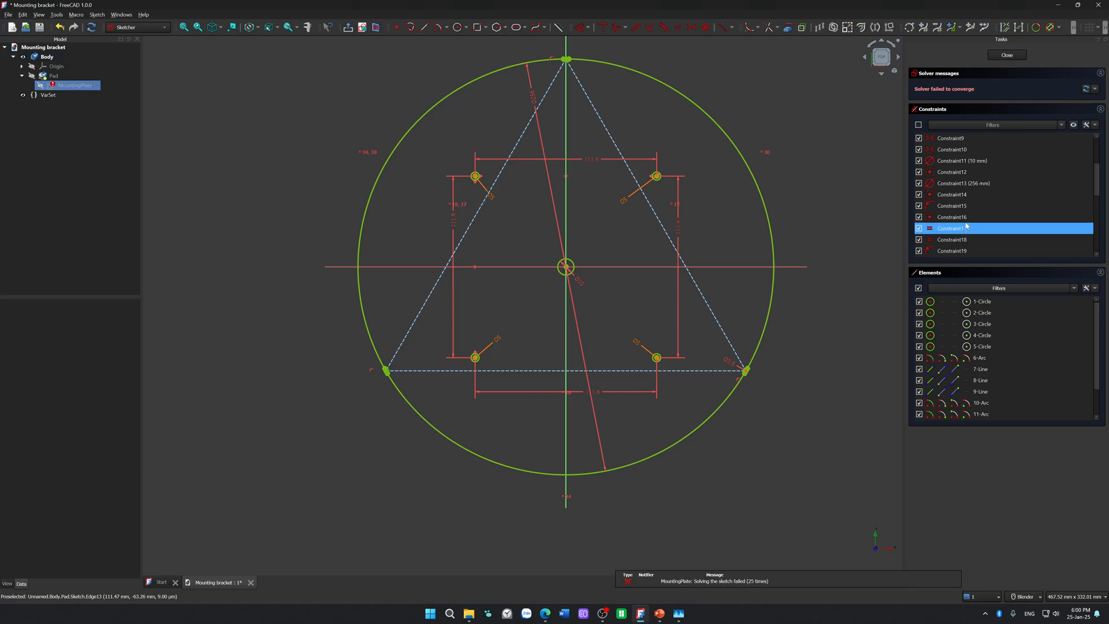
Step: Recheck the notifications and the equality constraint now listed as Constraint17, and undo both constraint deletions
{"action": "left_click", "coordinate": [984, 599]}
{"action": "left_click", "coordinate": [760, 500]}
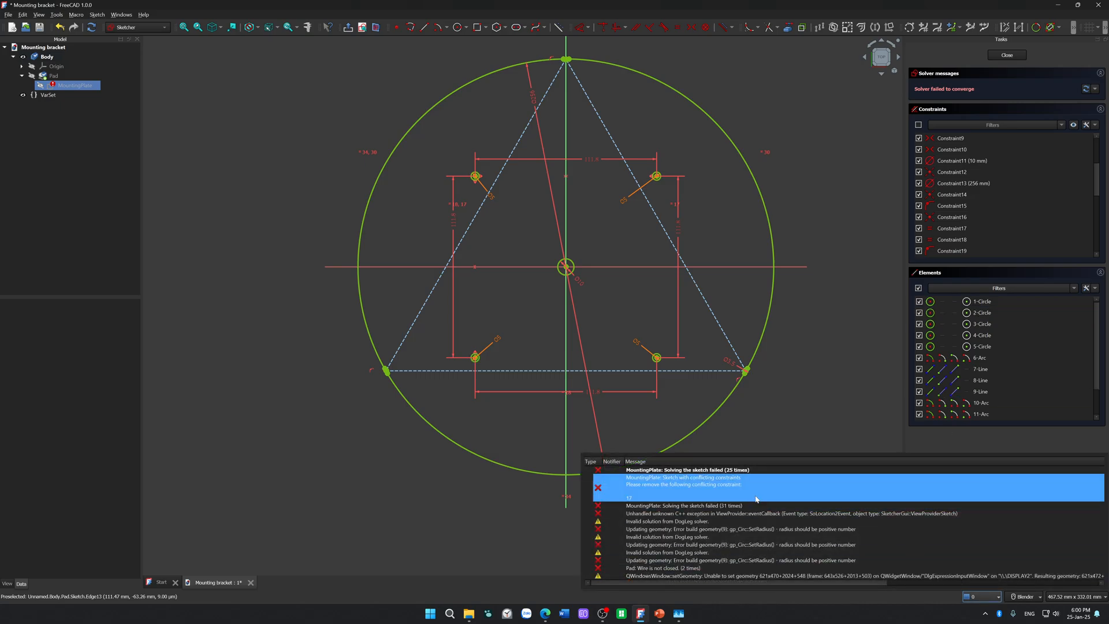
{"action": "left_click", "coordinate": [964, 230]}
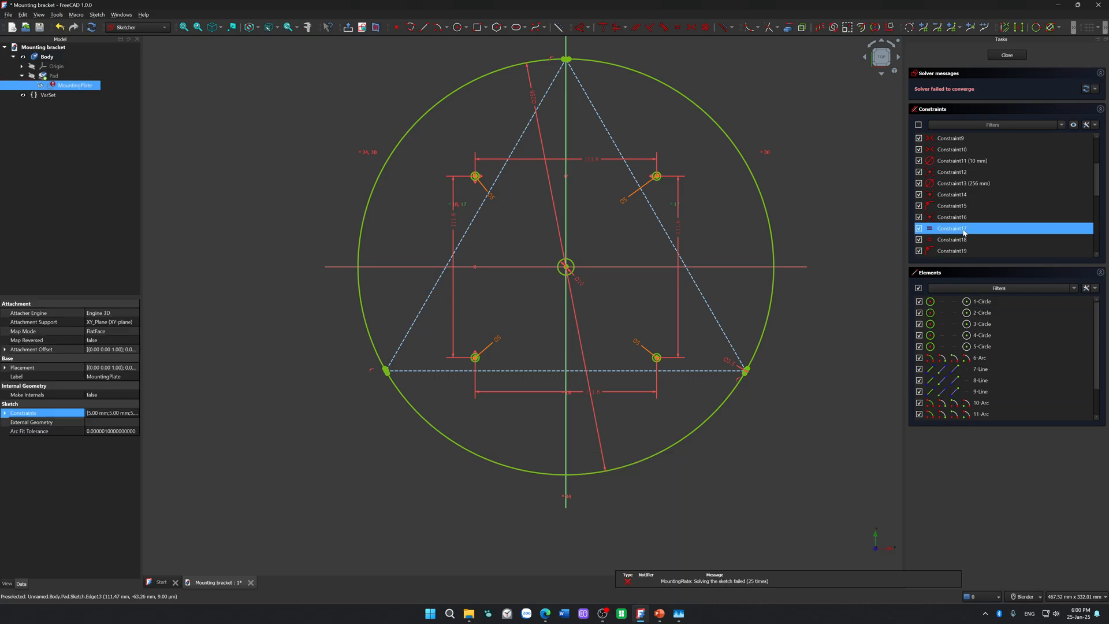
{"action": "left_click", "coordinate": [840, 299]}
{"action": "key", "text": "ctrl+z"}
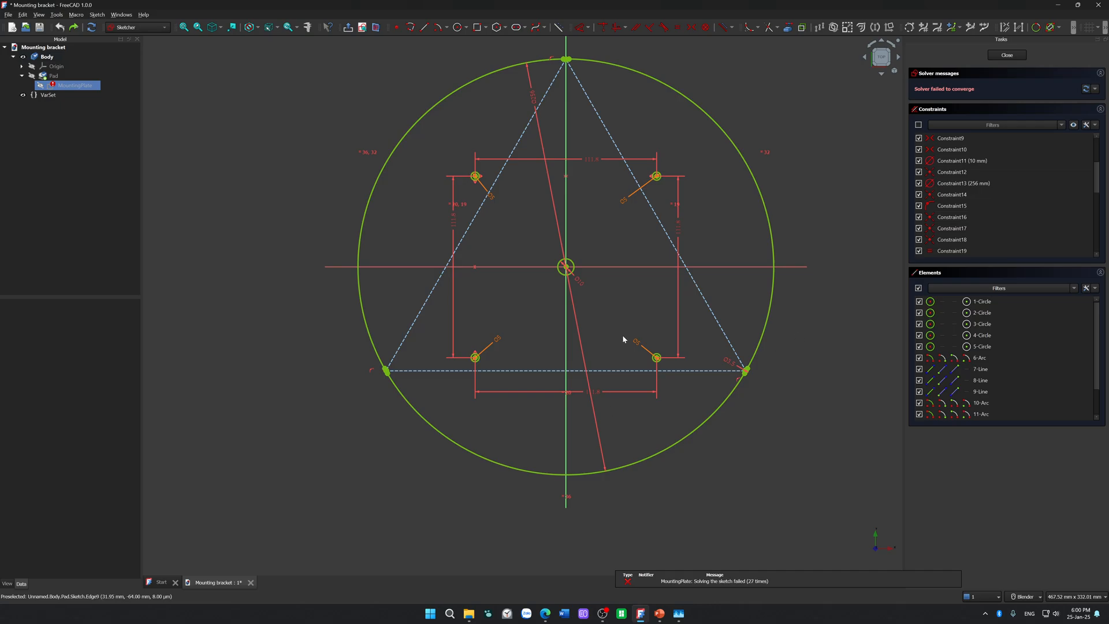
Step: Examine the lower-right notch's arc, endpoints and centre point at several magnifications for overlapping or stray geometry
{"action": "scroll", "coordinate": [714, 351], "scroll_direction": "up", "scroll_amount": 6}
{"action": "middle_click_drag", "start_coordinate": [772, 365], "coordinate": [616, 309], "text": "shift"}
{"action": "scroll", "coordinate": [702, 409], "scroll_direction": "up", "scroll_amount": 6}
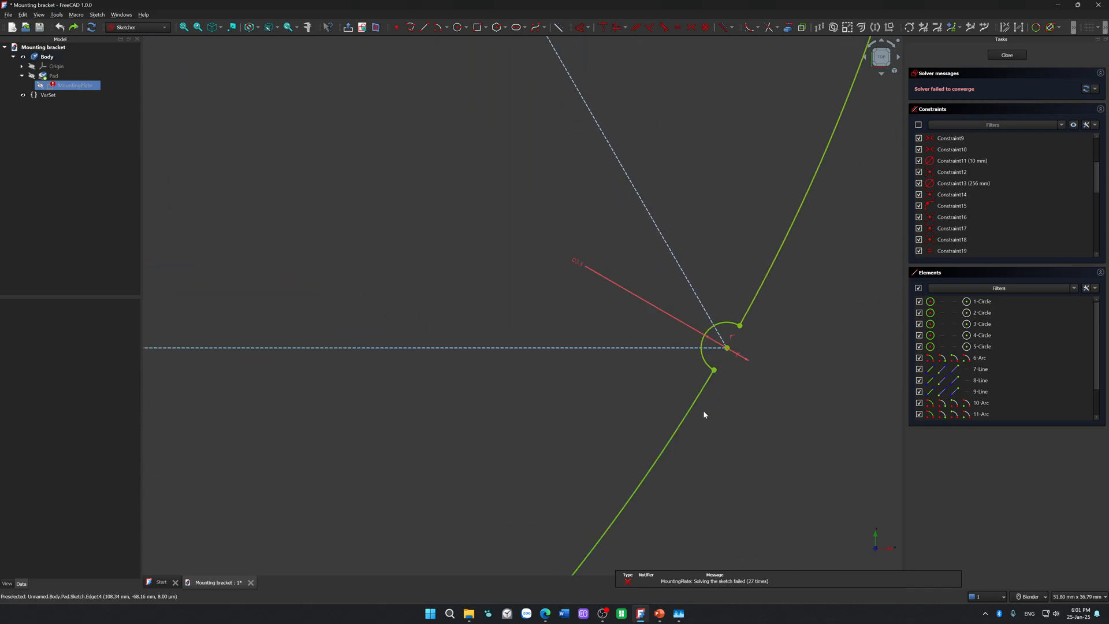
{"action": "scroll", "coordinate": [751, 323], "scroll_direction": "up", "scroll_amount": 6}
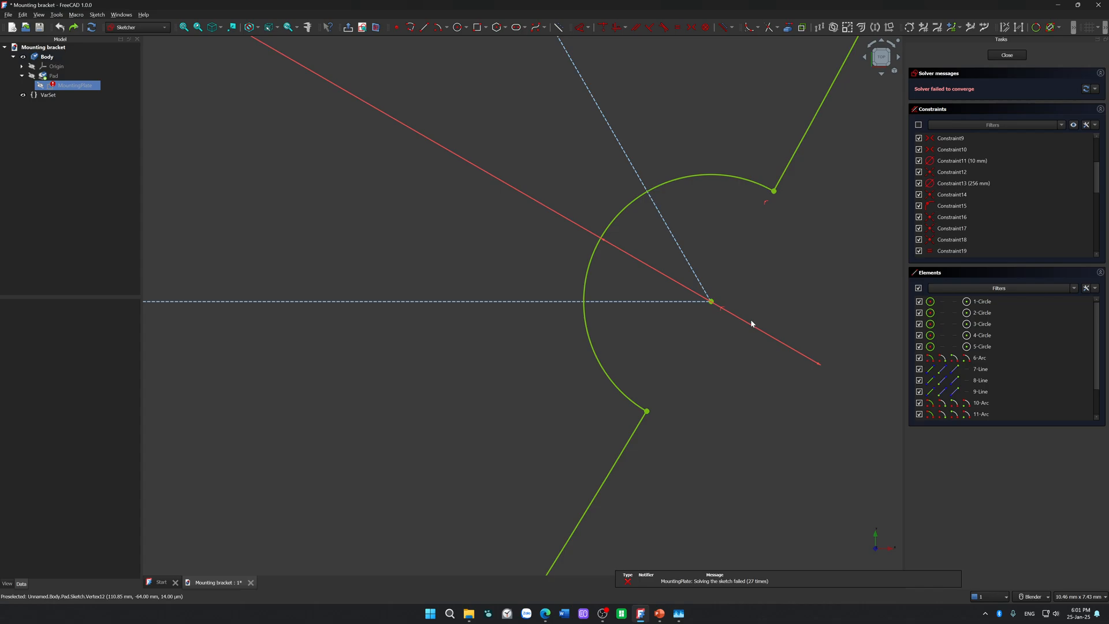
{"action": "scroll", "coordinate": [752, 324], "scroll_direction": "down", "scroll_amount": 12}
{"action": "scroll", "coordinate": [751, 323], "scroll_direction": "up", "scroll_amount": 1}
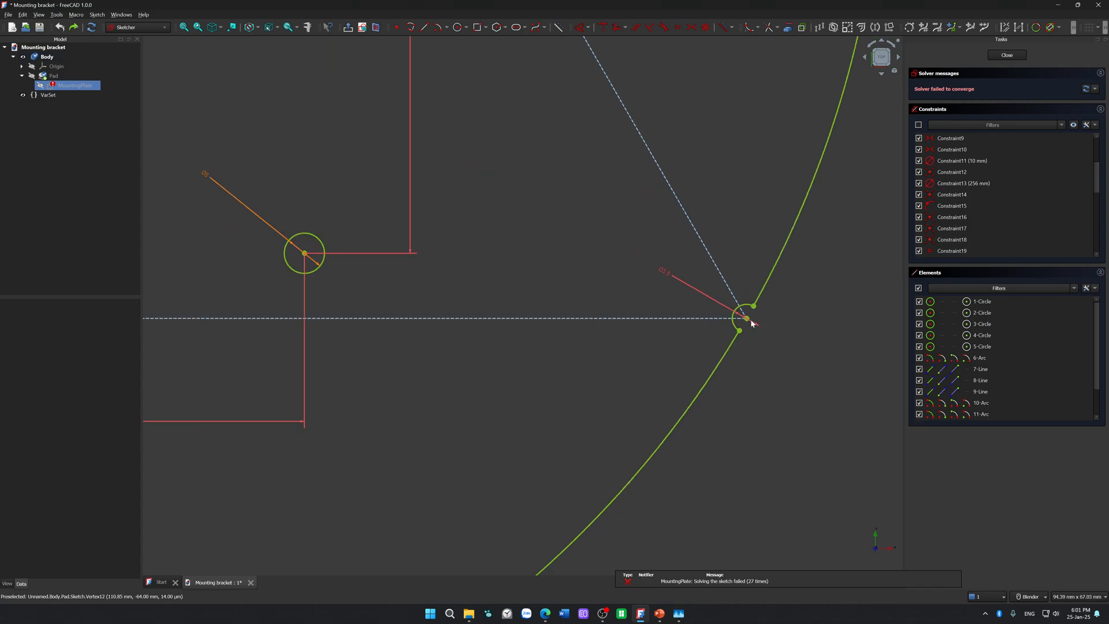
{"action": "scroll", "coordinate": [751, 323], "scroll_direction": "down", "scroll_amount": 8}
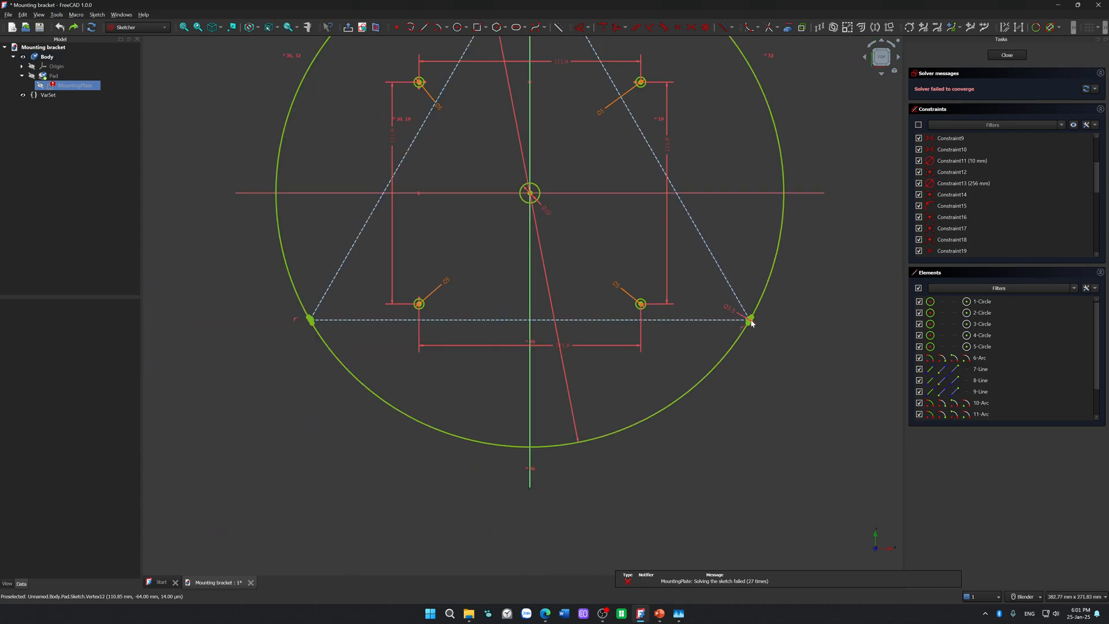
Step: Close FreeCAD and switch to File Explorer
{"action": "left_click", "coordinate": [1098, 5]}
{"action": "left_click", "coordinate": [597, 323]}
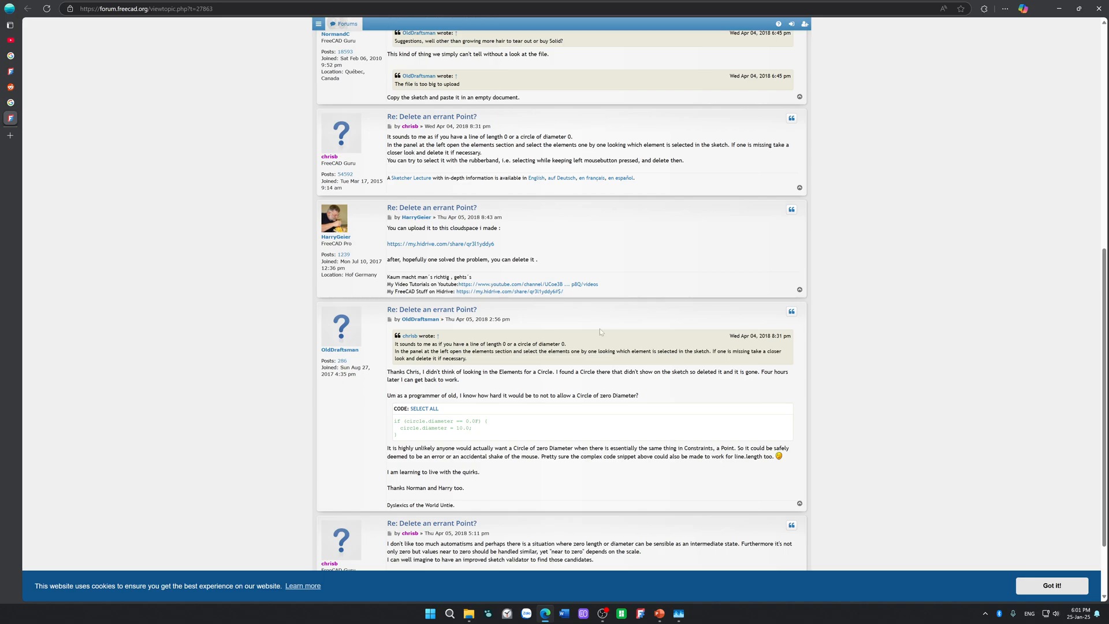
{"action": "left_click", "coordinate": [469, 613]}
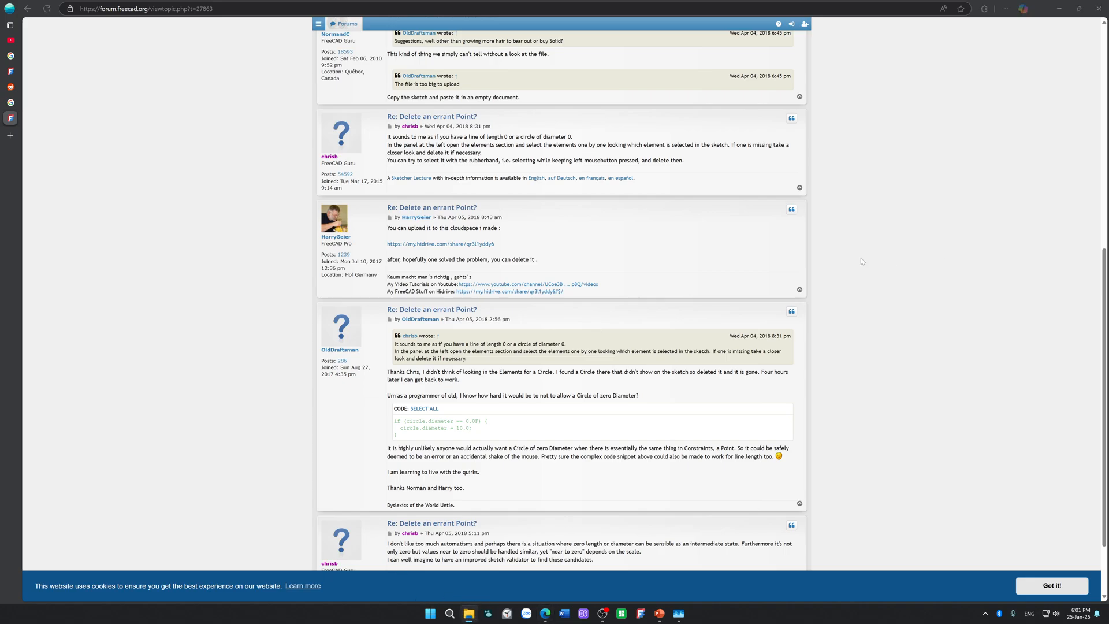
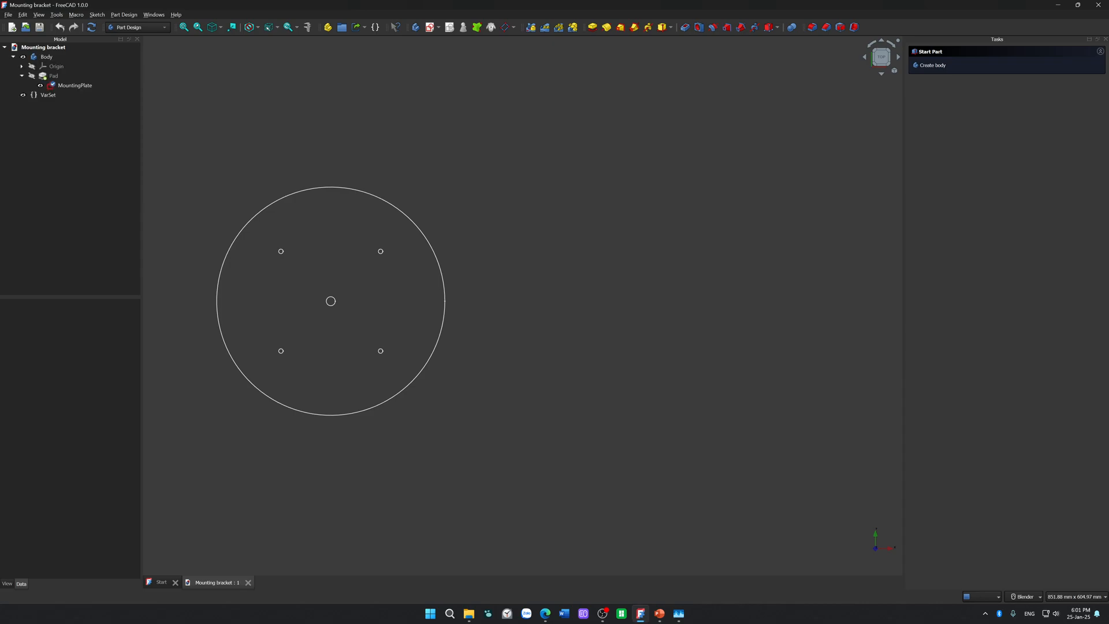
Step: Open the MountingPlate sketch for editing and examine where the construction triangle's apex meets the large circle
{"action": "left_click", "coordinate": [84, 85]}
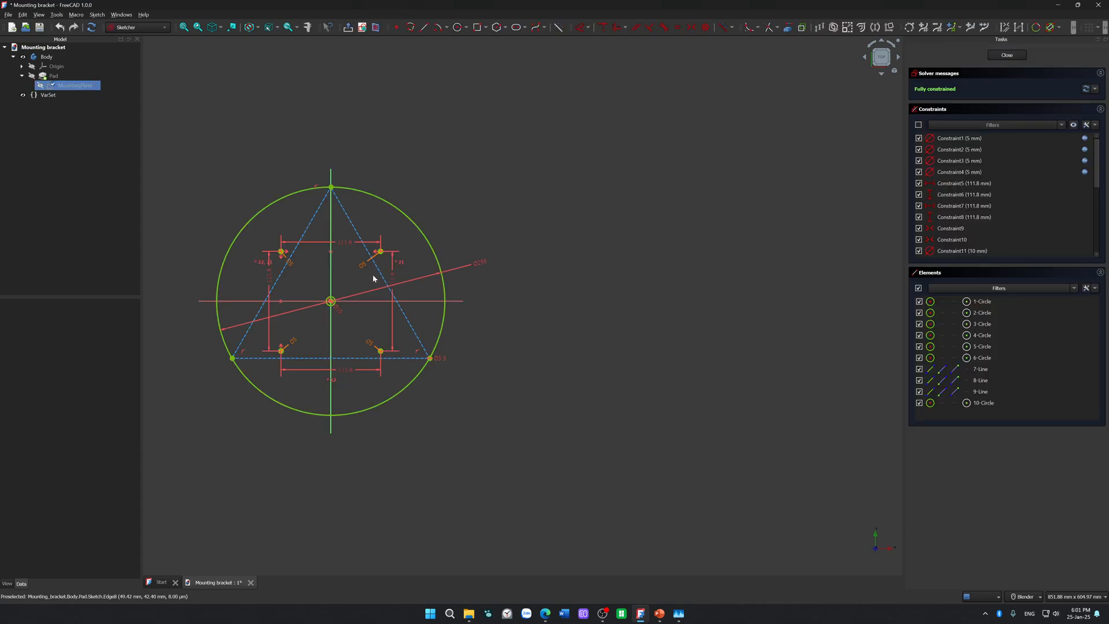
{"action": "scroll", "coordinate": [339, 305], "scroll_direction": "up", "scroll_amount": 5}
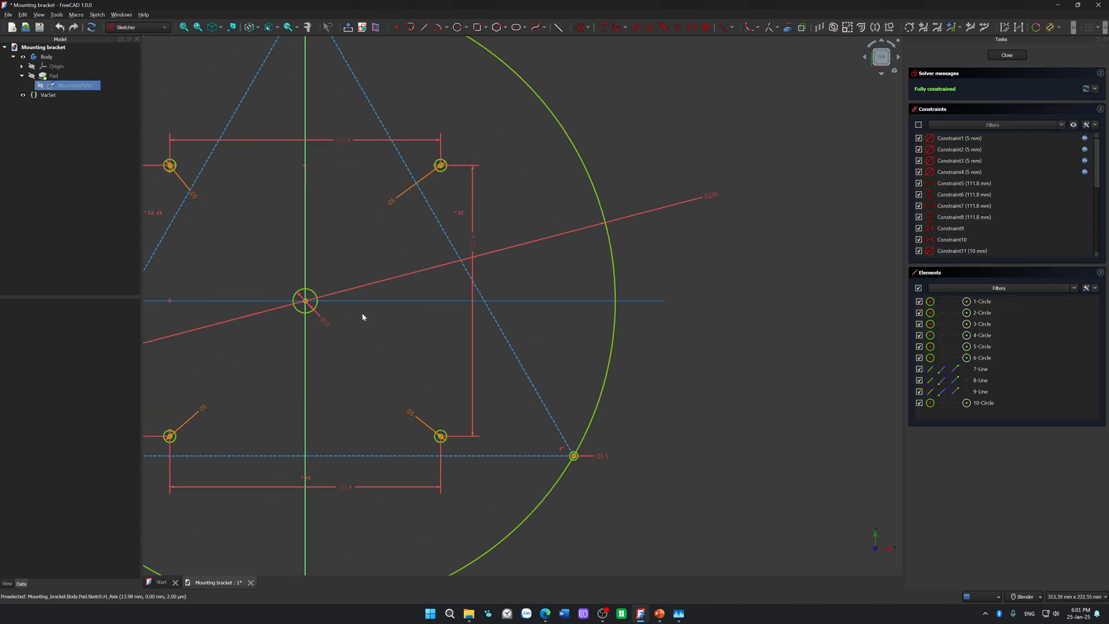
{"action": "mouse_move", "coordinate": [359, 196]}
{"action": "middle_mouse_down", "text": "shift"}
{"action": "mouse_move", "coordinate": [409, 285]}
{"action": "mouse_move", "coordinate": [423, 391]}
{"action": "middle_mouse_up", "text": "shift"}
{"action": "scroll", "coordinate": [413, 240], "scroll_direction": "up", "scroll_amount": 7}
{"action": "middle_click_drag", "start_coordinate": [364, 73], "coordinate": [404, 291], "text": "shift"}
{"action": "scroll", "coordinate": [404, 290], "scroll_direction": "up", "scroll_amount": 20}
{"action": "scroll", "coordinate": [347, 294], "scroll_direction": "up", "scroll_amount": 15}
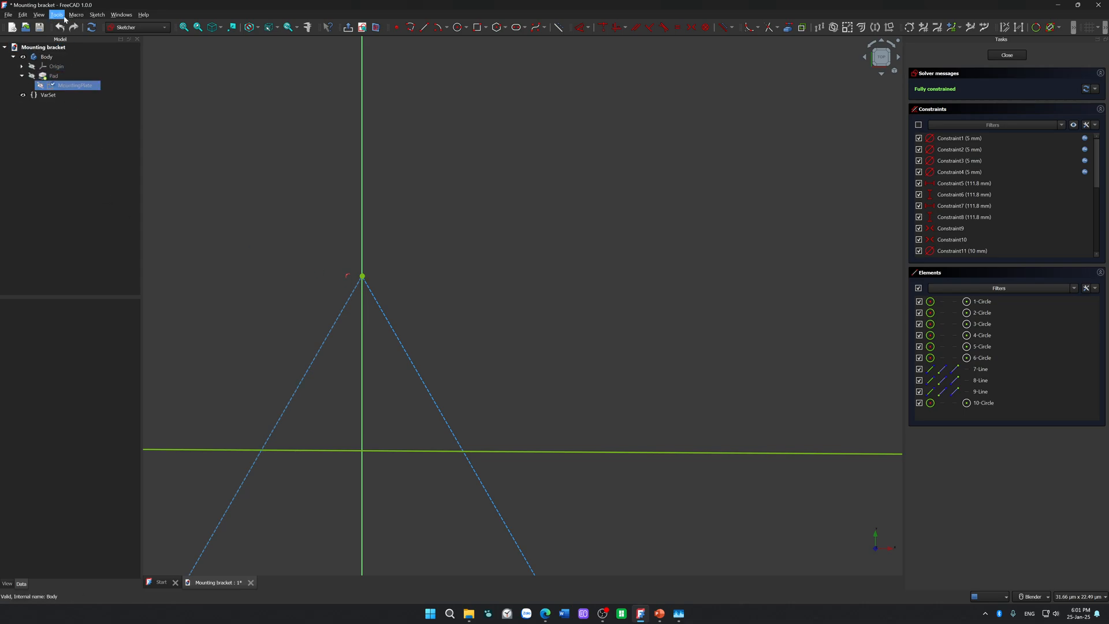
Step: Set the segments per geometry to 1000 in the Sketcher display preferences and apply the change
{"action": "left_click", "coordinate": [97, 16]}
{"action": "left_click", "coordinate": [101, 19]}
{"action": "left_click", "coordinate": [98, 15]}
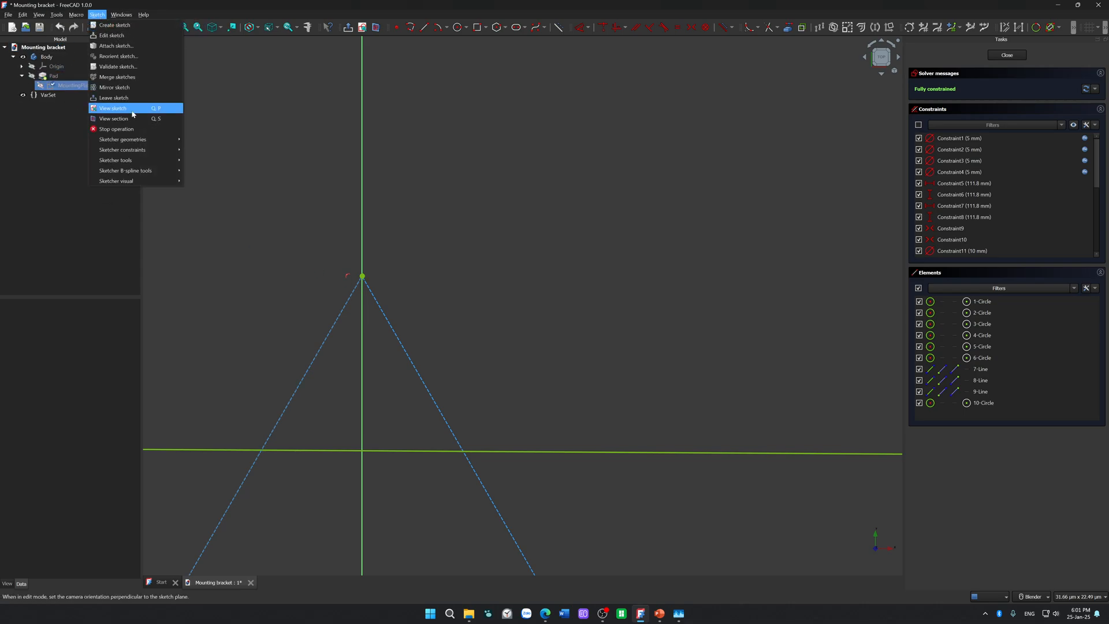
{"action": "mouse_move", "coordinate": [79, 17]}
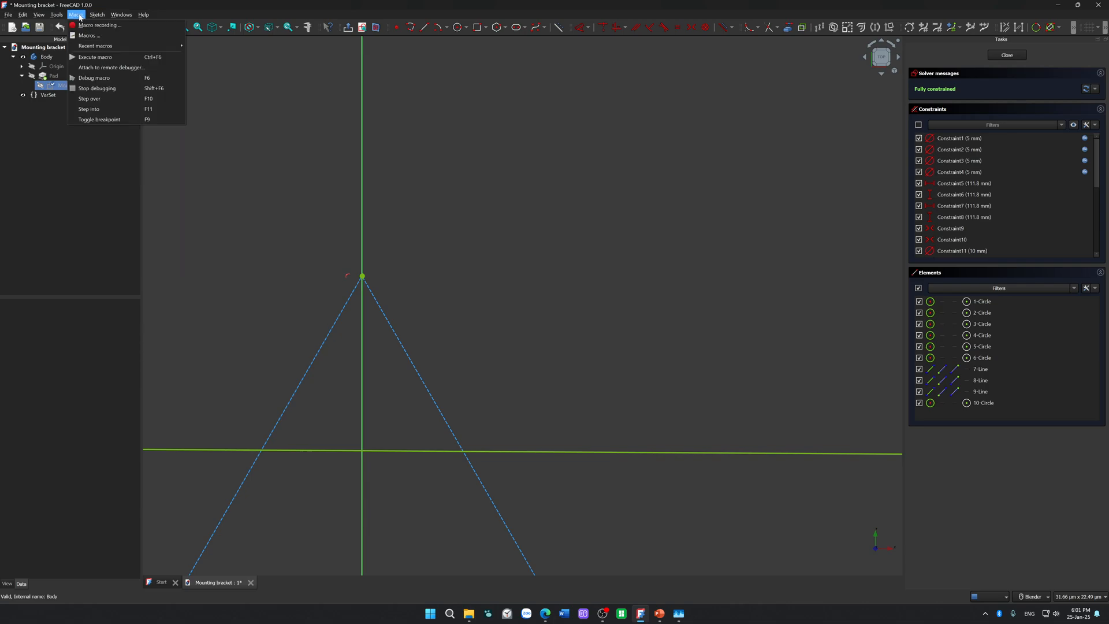
{"action": "mouse_move", "coordinate": [22, 15]}
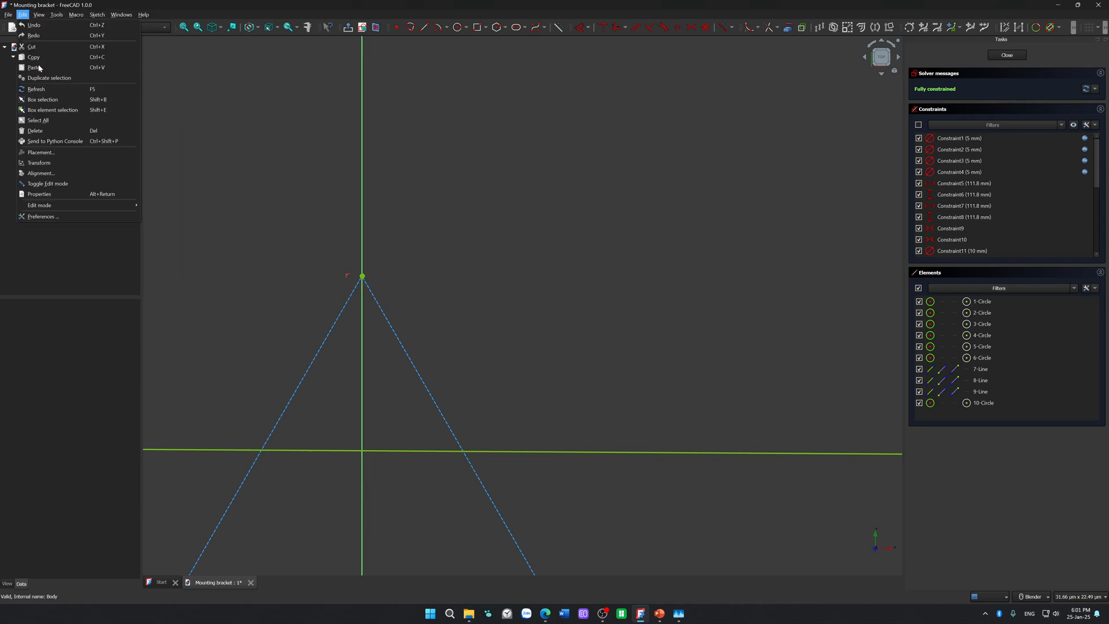
{"action": "left_click", "coordinate": [108, 218]}
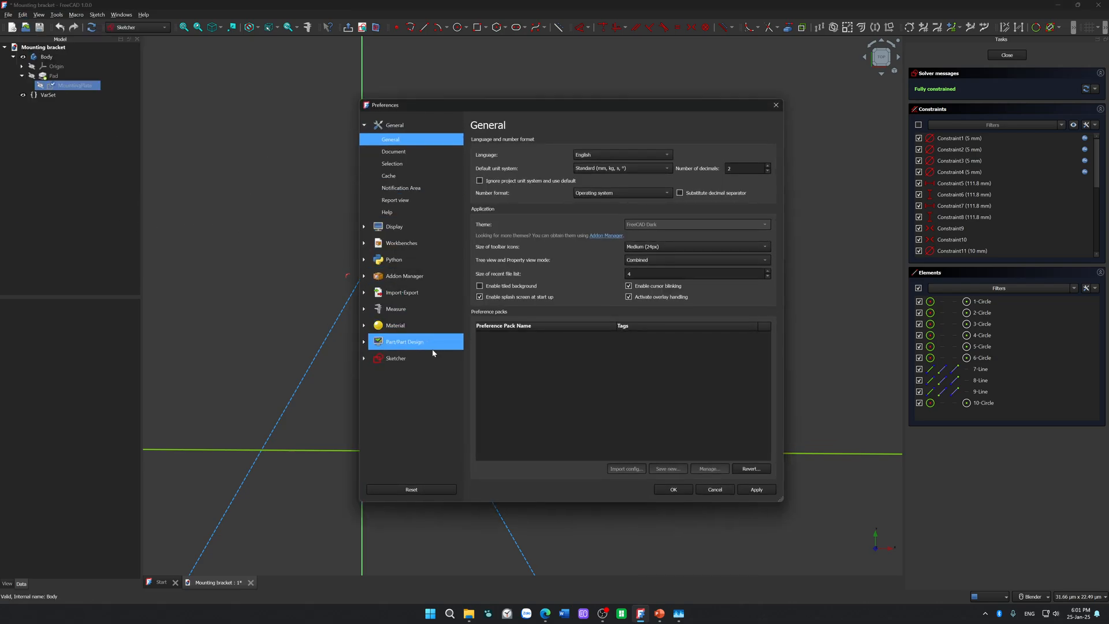
{"action": "left_click", "coordinate": [430, 356]}
{"action": "left_click", "coordinate": [426, 312]}
{"action": "left_click", "coordinate": [624, 182]}
{"action": "key", "text": "ctrl+a"}
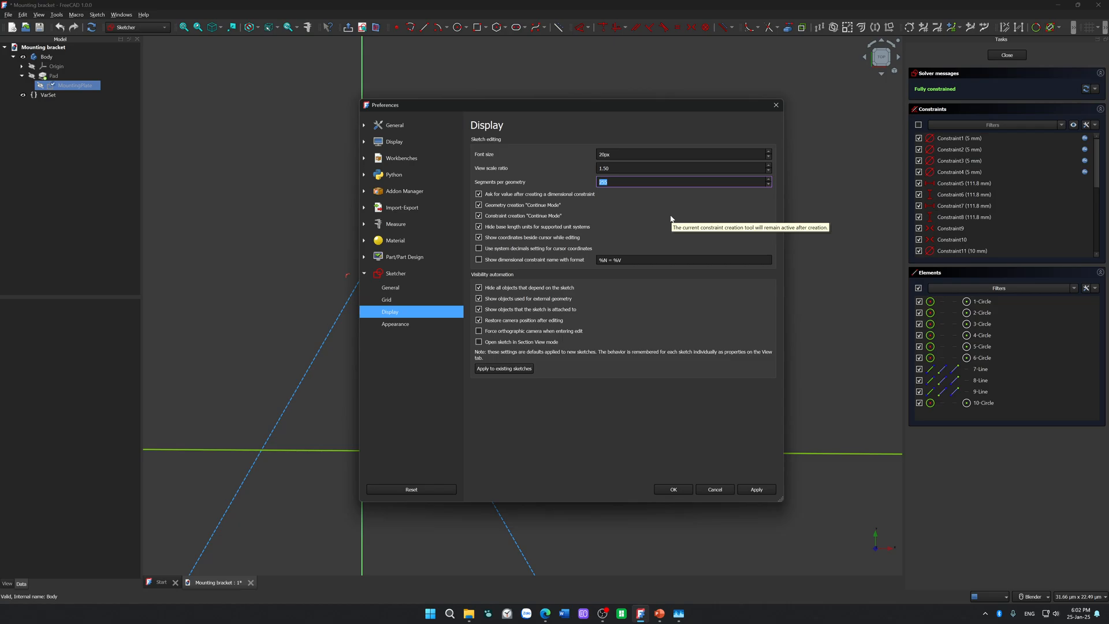
{"action": "type", "text": "1000"}
{"action": "left_click", "coordinate": [756, 489]}
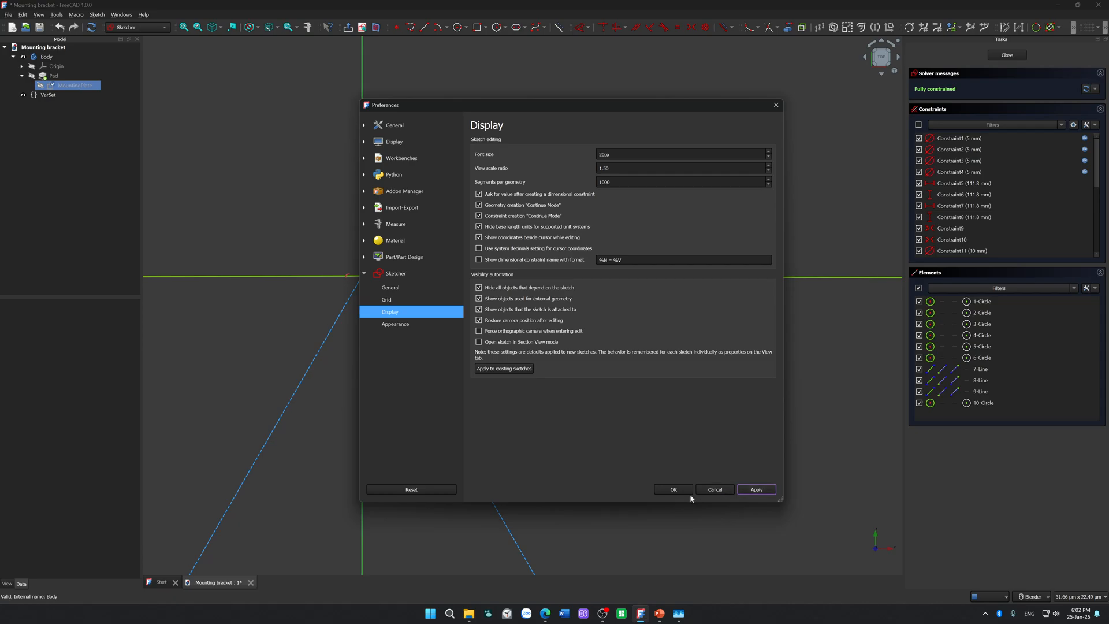
{"action": "left_click", "coordinate": [673, 489]}
Step: Examine the triangle's apex at several magnifications to check how the refined large circle passes through it
{"action": "right_click", "coordinate": [630, 400]}
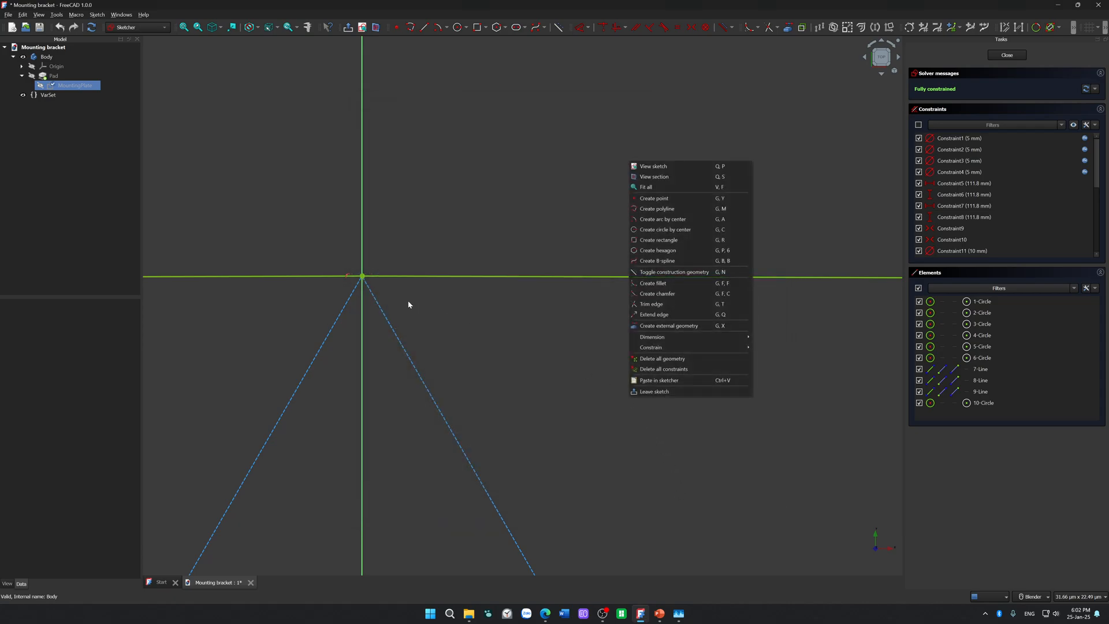
{"action": "left_click", "coordinate": [400, 301]}
{"action": "scroll", "coordinate": [307, 282], "scroll_direction": "up", "scroll_amount": 6}
{"action": "scroll", "coordinate": [459, 272], "scroll_direction": "up", "scroll_amount": 7}
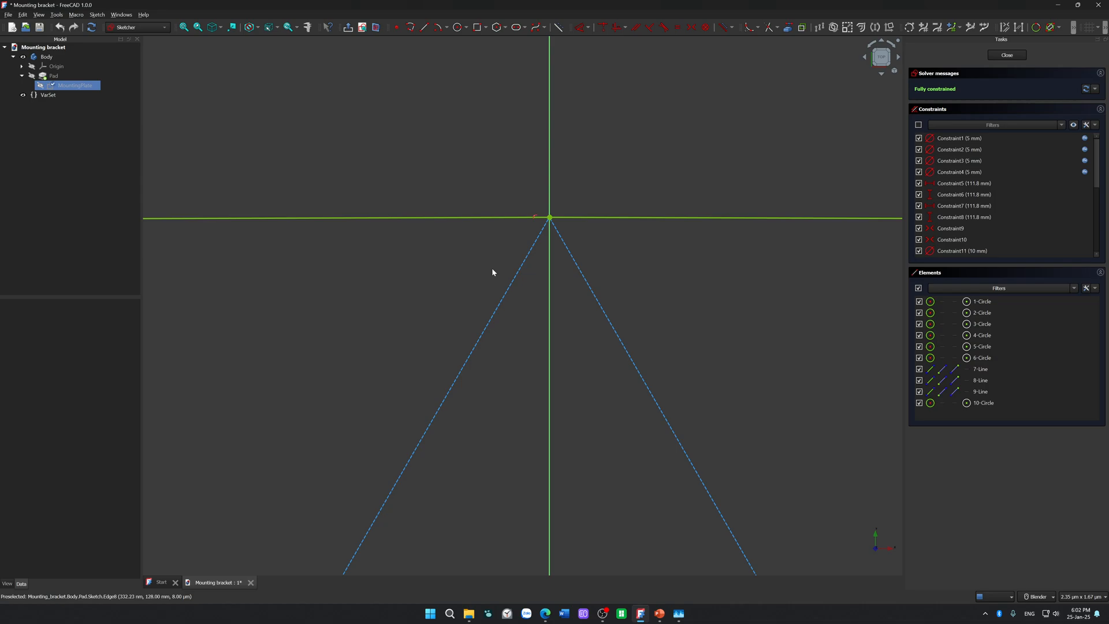
{"action": "scroll", "coordinate": [569, 231], "scroll_direction": "up", "scroll_amount": 10}
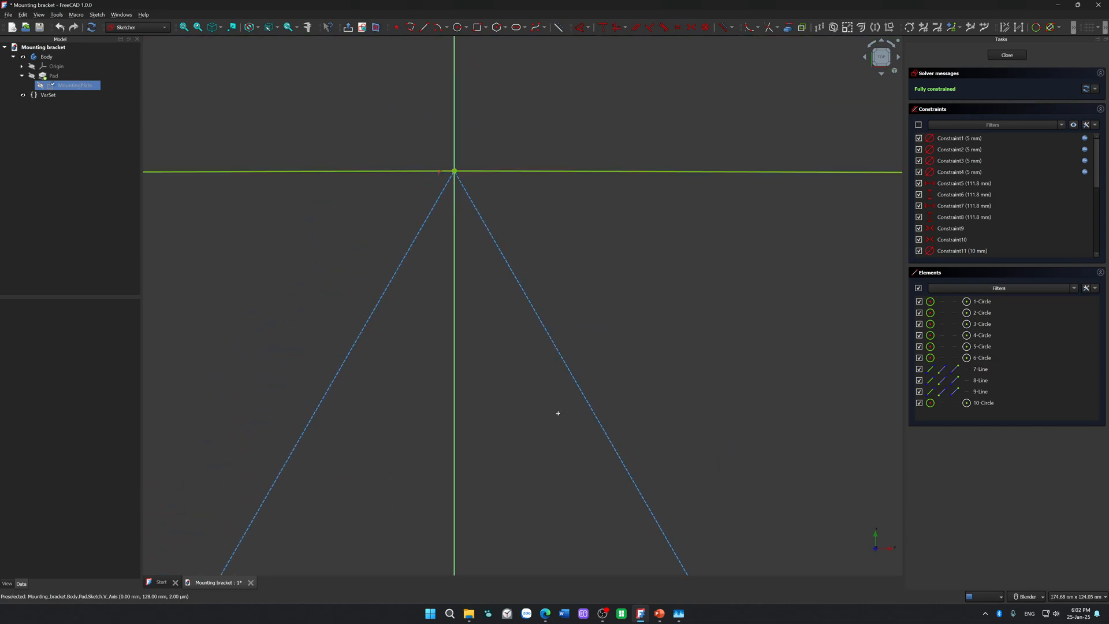
{"action": "middle_click_drag", "start_coordinate": [496, 272], "coordinate": [488, 402], "text": "shift"}
{"action": "scroll", "coordinate": [488, 401], "scroll_direction": "down", "scroll_amount": 20}
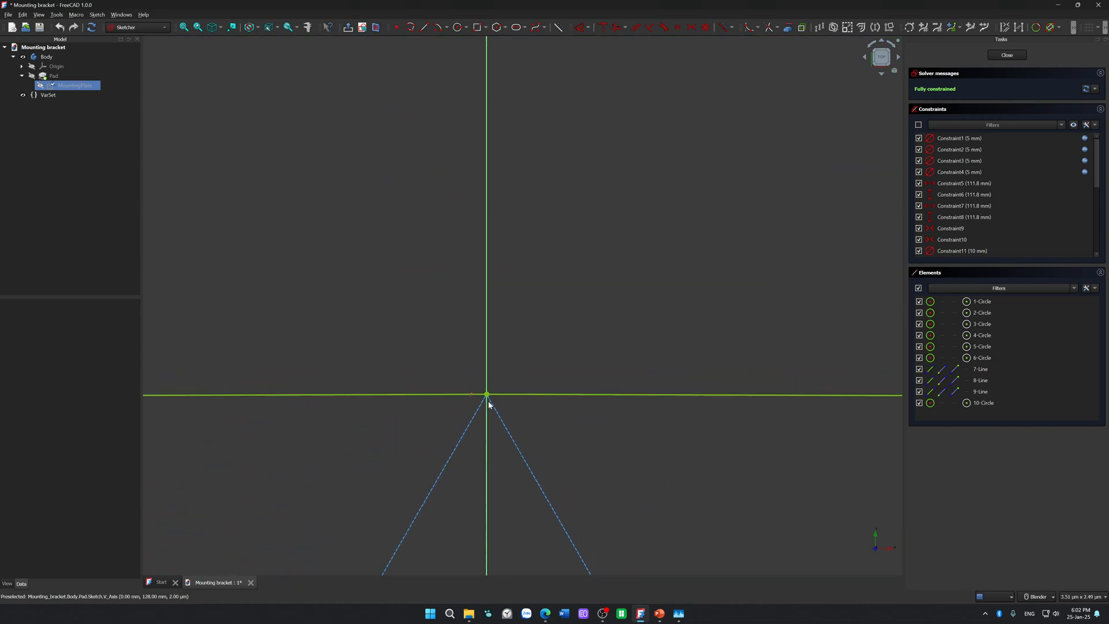
{"action": "scroll", "coordinate": [488, 401], "scroll_direction": "down", "scroll_amount": 20}
{"action": "scroll", "coordinate": [489, 402], "scroll_direction": "up", "scroll_amount": 11}
{"action": "middle_click_drag", "start_coordinate": [488, 401], "coordinate": [485, 145], "text": "shift"}
{"action": "mouse_move", "coordinate": [486, 233]}
{"action": "middle_mouse_down", "text": "shift"}
{"action": "mouse_move", "coordinate": [410, 311]}
{"action": "mouse_move", "coordinate": [555, 240]}
{"action": "mouse_move", "coordinate": [471, 265]}
{"action": "middle_mouse_up", "text": "shift"}
{"action": "left_click", "coordinate": [472, 264]}
Step: Restore the sketch's top view and recheck the large circle's edge around the triangle's apex
{"action": "left_click", "coordinate": [679, 614]}
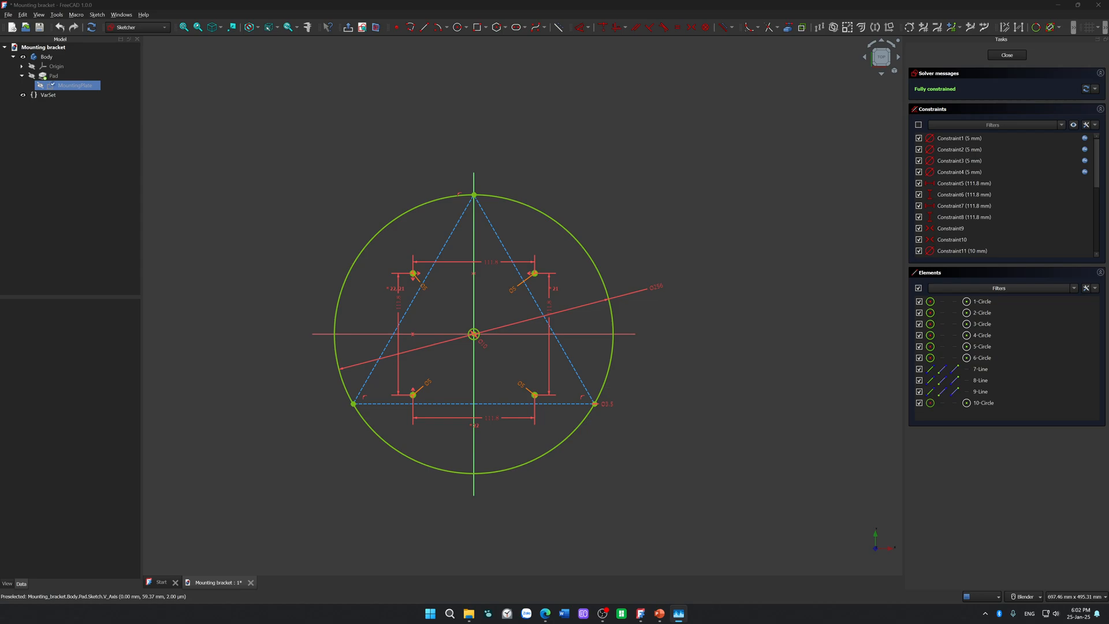
{"action": "mouse_move", "coordinate": [664, 376]}
{"action": "middle_mouse_down"}
{"action": "mouse_move", "coordinate": [681, 409]}
{"action": "mouse_move", "coordinate": [672, 389]}
{"action": "middle_mouse_up"}
{"action": "left_click", "coordinate": [881, 58]}
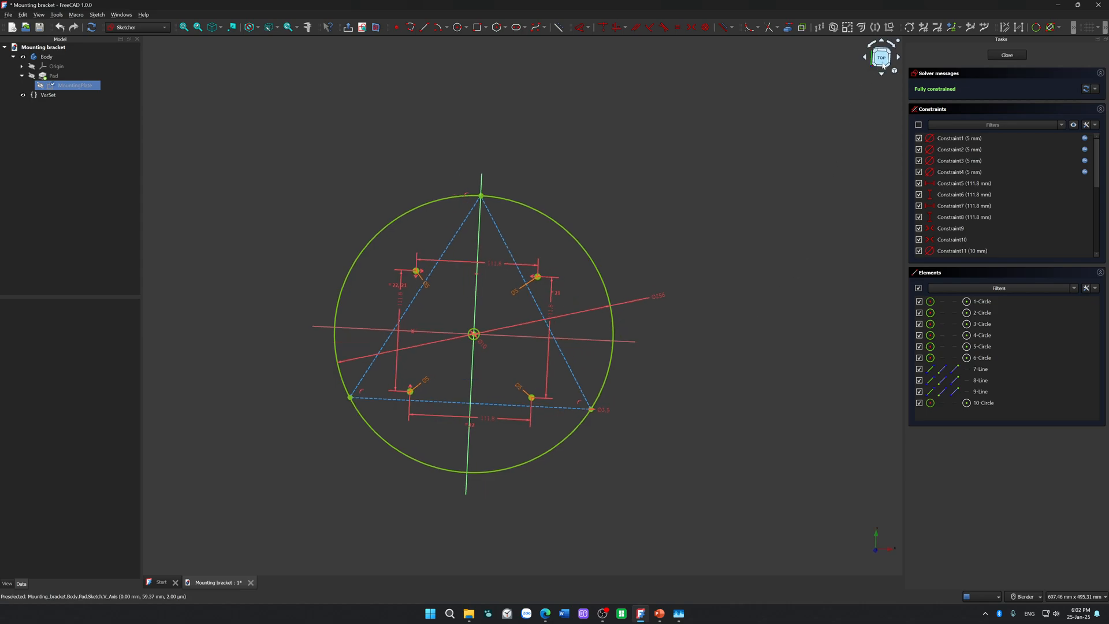
{"action": "scroll", "coordinate": [462, 228], "scroll_direction": "up", "scroll_amount": 10}
{"action": "middle_click_drag", "start_coordinate": [484, 204], "coordinate": [383, 527], "text": "shift"}
{"action": "scroll", "coordinate": [479, 330], "scroll_direction": "up", "scroll_amount": 14}
{"action": "scroll", "coordinate": [483, 470], "scroll_direction": "down", "scroll_amount": 5}
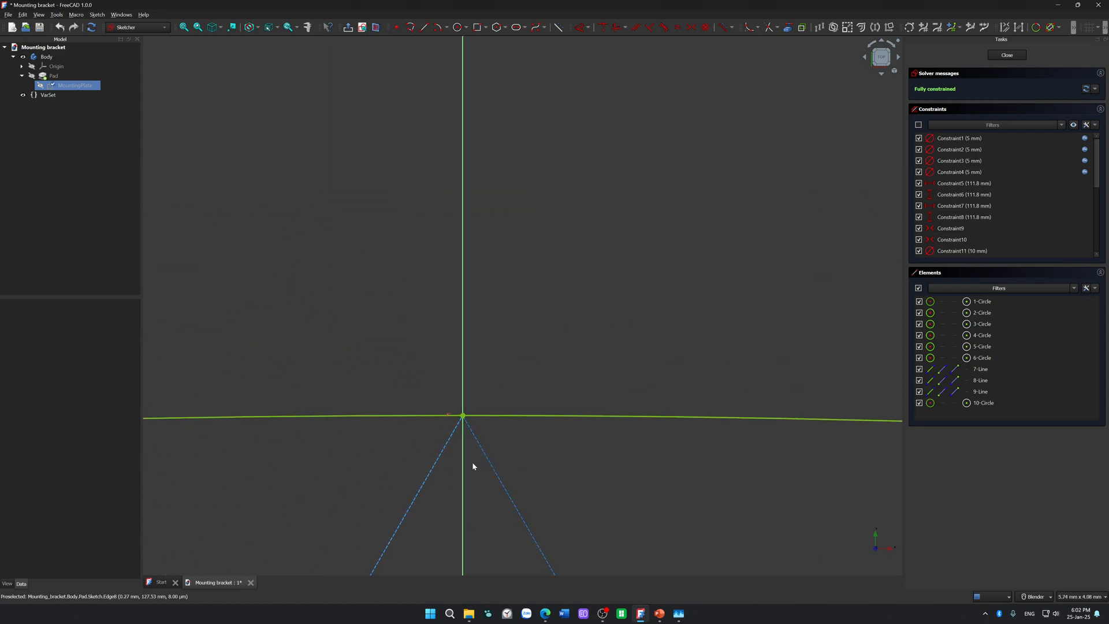
{"action": "scroll", "coordinate": [453, 410], "scroll_direction": "up", "scroll_amount": 15}
{"action": "scroll", "coordinate": [530, 405], "scroll_direction": "down", "scroll_amount": 8}
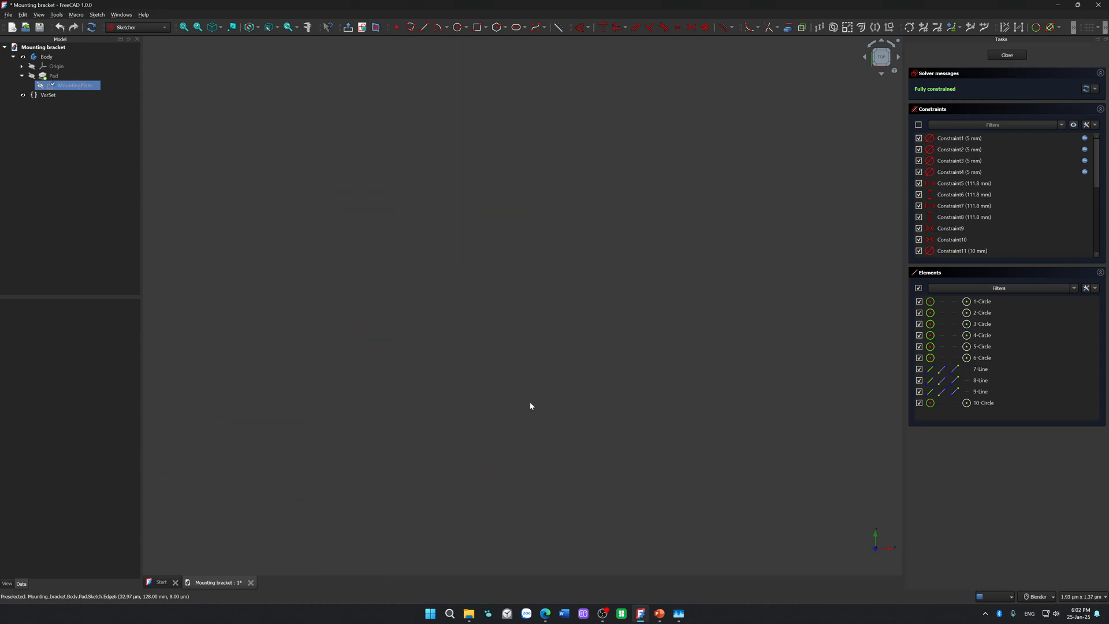
{"action": "scroll", "coordinate": [446, 379], "scroll_direction": "down", "scroll_amount": 10}
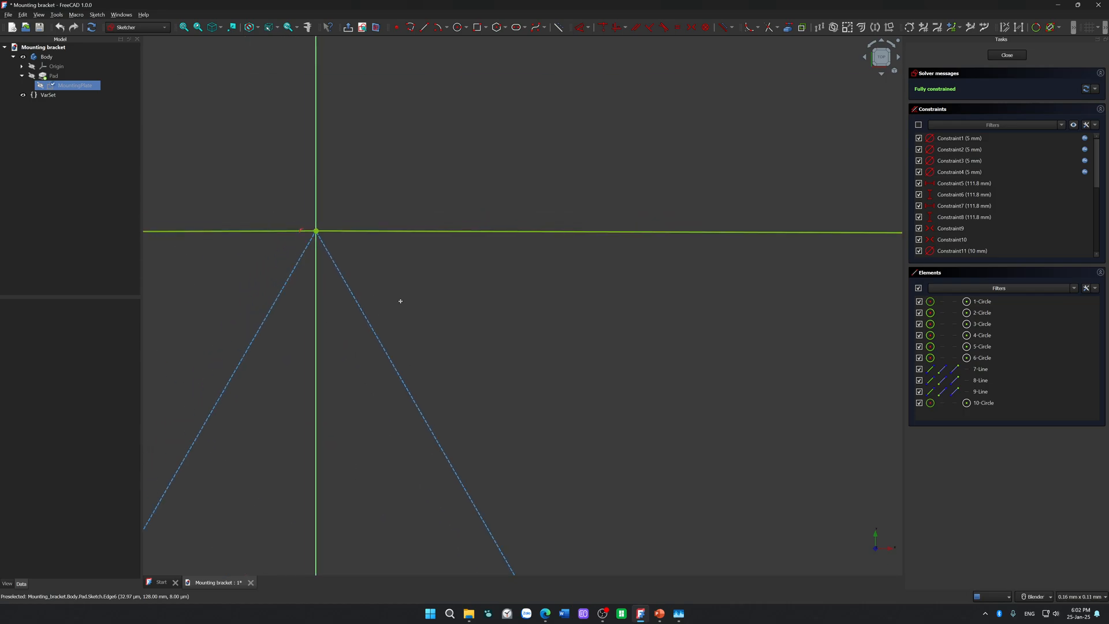
{"action": "middle_click_drag", "start_coordinate": [442, 294], "coordinate": [564, 302], "text": "shift"}
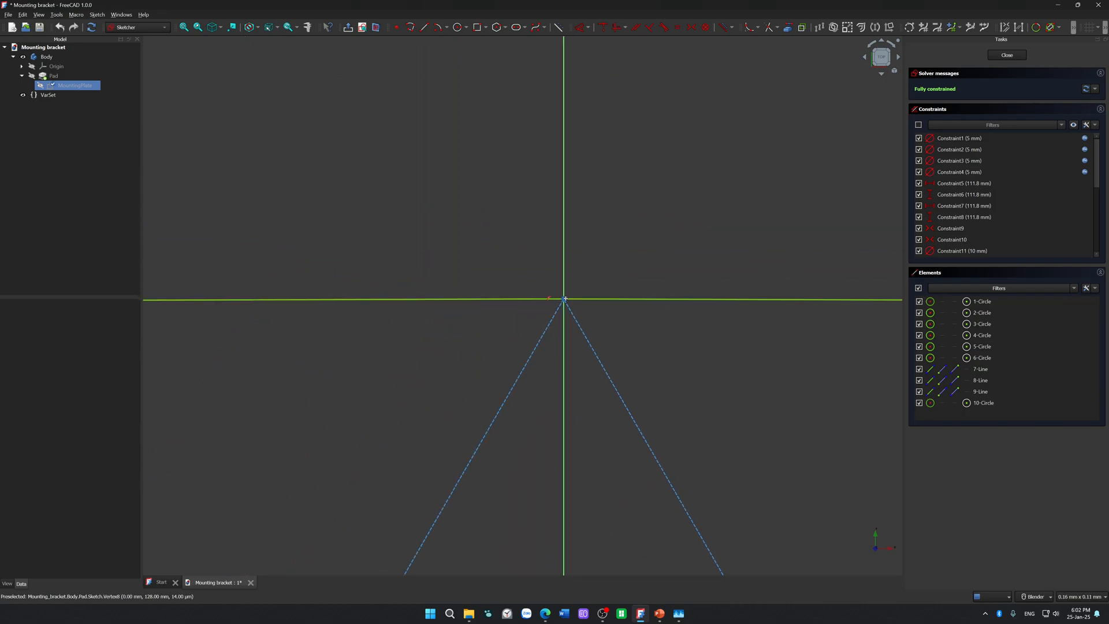
Step: Inspect the apex point, the vertical axis and the circle's edge at higher magnifications for any gap between them
{"action": "scroll", "coordinate": [564, 302], "scroll_direction": "up", "scroll_amount": 10}
{"action": "middle_click_drag", "start_coordinate": [489, 272], "coordinate": [540, 410], "text": "shift"}
{"action": "scroll", "coordinate": [514, 287], "scroll_direction": "up", "scroll_amount": 8}
{"action": "scroll", "coordinate": [598, 463], "scroll_direction": "down", "scroll_amount": 10}
{"action": "scroll", "coordinate": [556, 351], "scroll_direction": "up", "scroll_amount": 15}
{"action": "middle_click_drag", "start_coordinate": [537, 376], "coordinate": [671, 588], "text": "shift"}
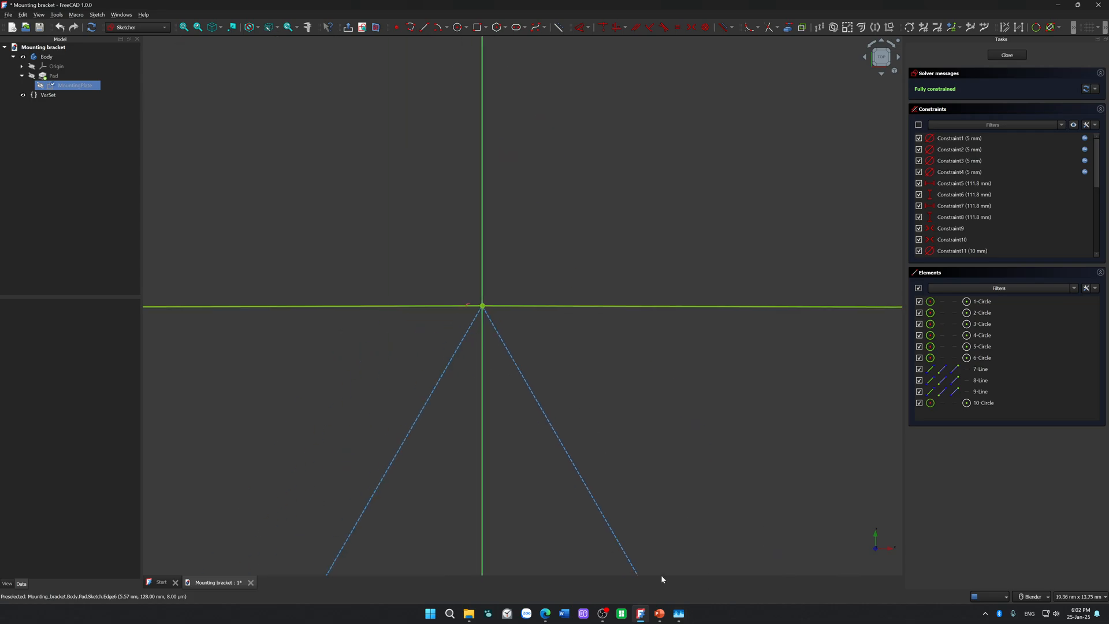
{"action": "scroll", "coordinate": [490, 320], "scroll_direction": "up", "scroll_amount": 12}
{"action": "scroll", "coordinate": [491, 322], "scroll_direction": "up", "scroll_amount": 4}
{"action": "middle_click_drag", "start_coordinate": [442, 330], "coordinate": [825, 322], "text": "shift"}
{"action": "scroll", "coordinate": [489, 304], "scroll_direction": "up", "scroll_amount": 3}
{"action": "scroll", "coordinate": [489, 307], "scroll_direction": "down", "scroll_amount": 10}
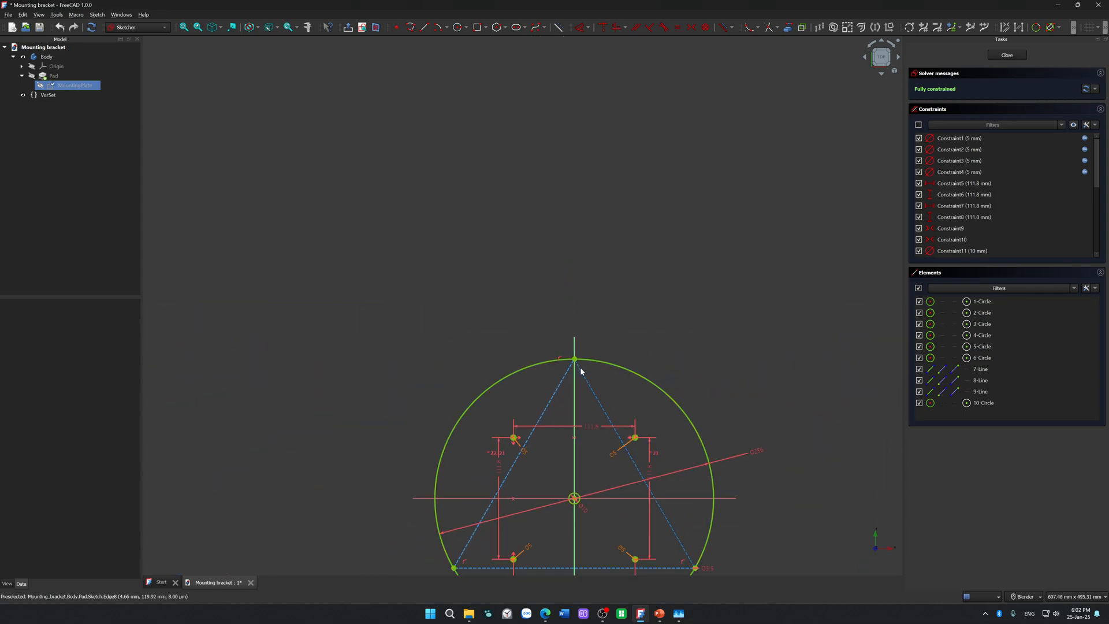
Step: Examine the small circle centred on the triangle's lower-right vertex and how the large circle crosses its centre
{"action": "middle_click_drag", "start_coordinate": [580, 367], "coordinate": [531, 215], "text": "shift"}
{"action": "scroll", "coordinate": [588, 345], "scroll_direction": "up", "scroll_amount": 4}
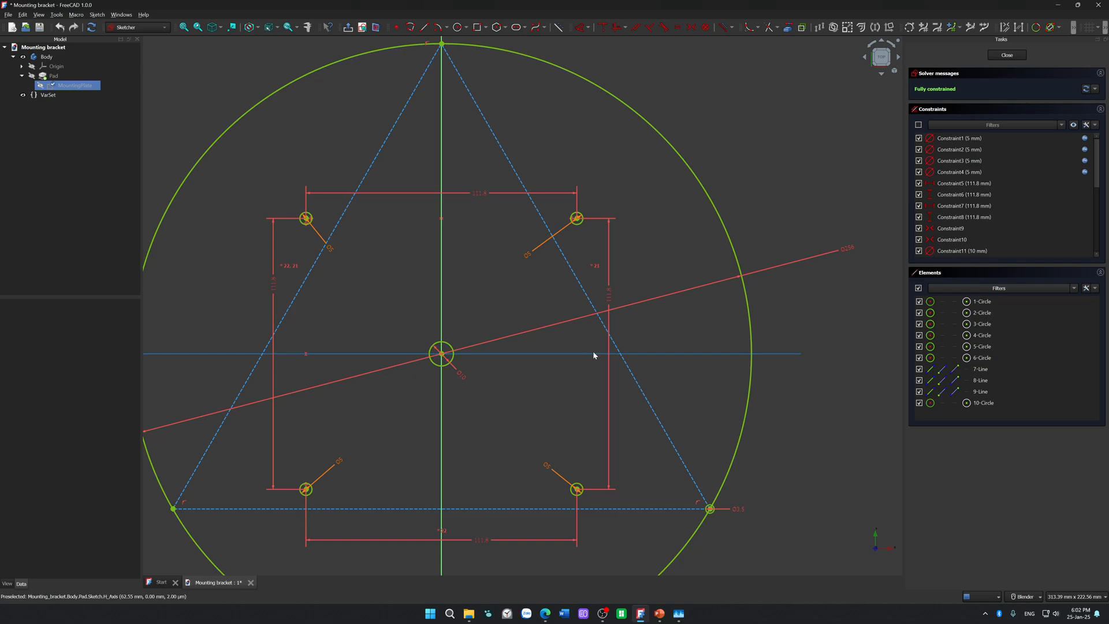
{"action": "middle_click_drag", "start_coordinate": [718, 426], "coordinate": [634, 278], "text": "shift"}
{"action": "scroll", "coordinate": [605, 312], "scroll_direction": "up", "scroll_amount": 6}
{"action": "scroll", "coordinate": [604, 313], "scroll_direction": "up", "scroll_amount": 15}
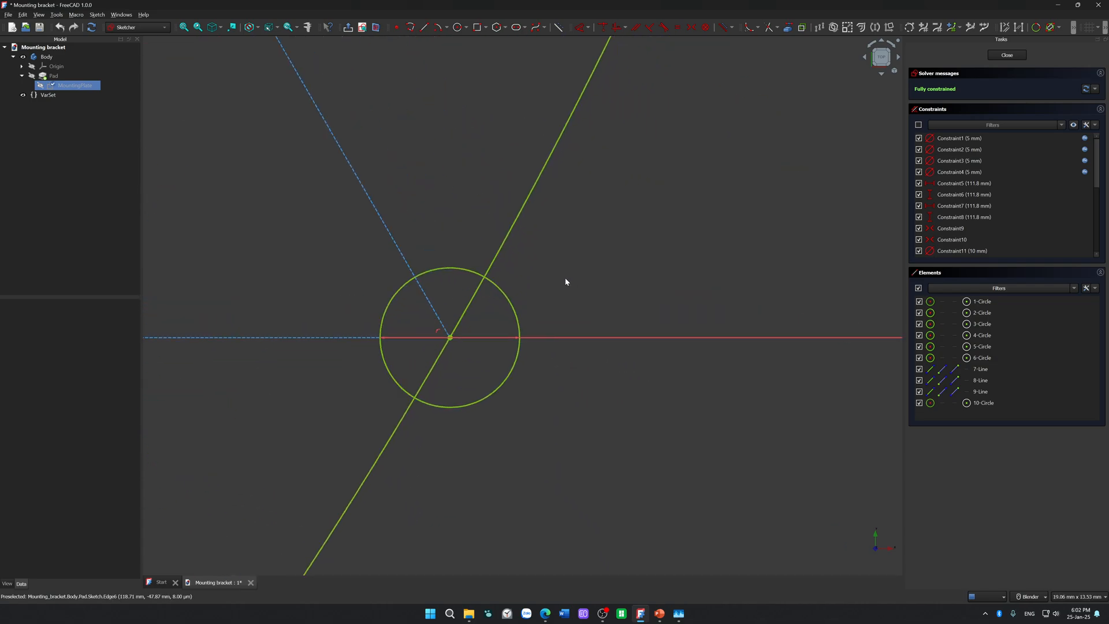
{"action": "scroll", "coordinate": [375, 396], "scroll_direction": "down", "scroll_amount": 4}
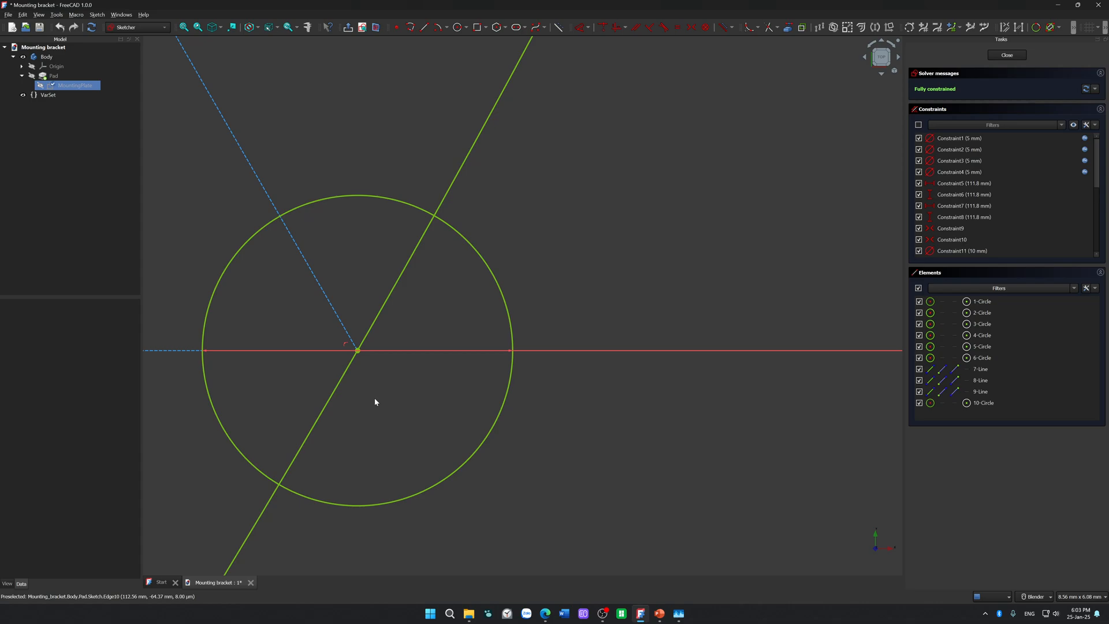
{"action": "scroll", "coordinate": [543, 251], "scroll_direction": "down", "scroll_amount": 20}
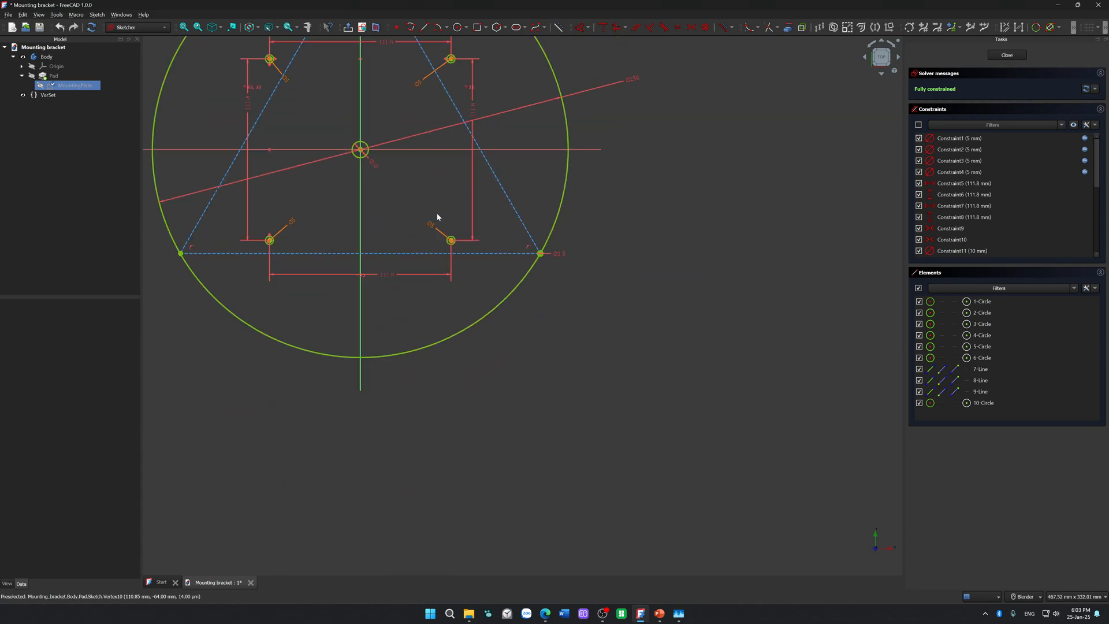
Step: Trim away the part of the small lower-right circle outside the large circle, and undo the extra trim of its inner arc
{"action": "mouse_move", "coordinate": [338, 207]}
{"action": "middle_mouse_down", "text": "shift"}
{"action": "mouse_move", "coordinate": [341, 461]}
{"action": "mouse_move", "coordinate": [272, 282]}
{"action": "middle_mouse_up", "text": "shift"}
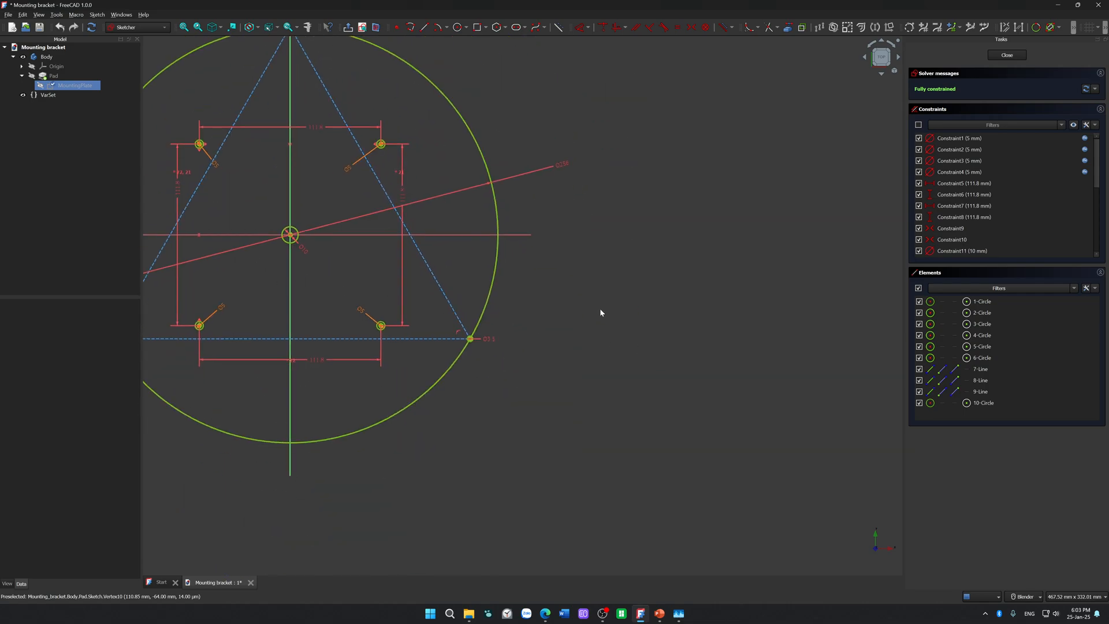
{"action": "scroll", "coordinate": [455, 323], "scroll_direction": "up", "scroll_amount": 5}
{"action": "scroll", "coordinate": [454, 322], "scroll_direction": "up", "scroll_amount": 3}
{"action": "middle_click_drag", "start_coordinate": [487, 347], "coordinate": [379, 203], "text": "shift"}
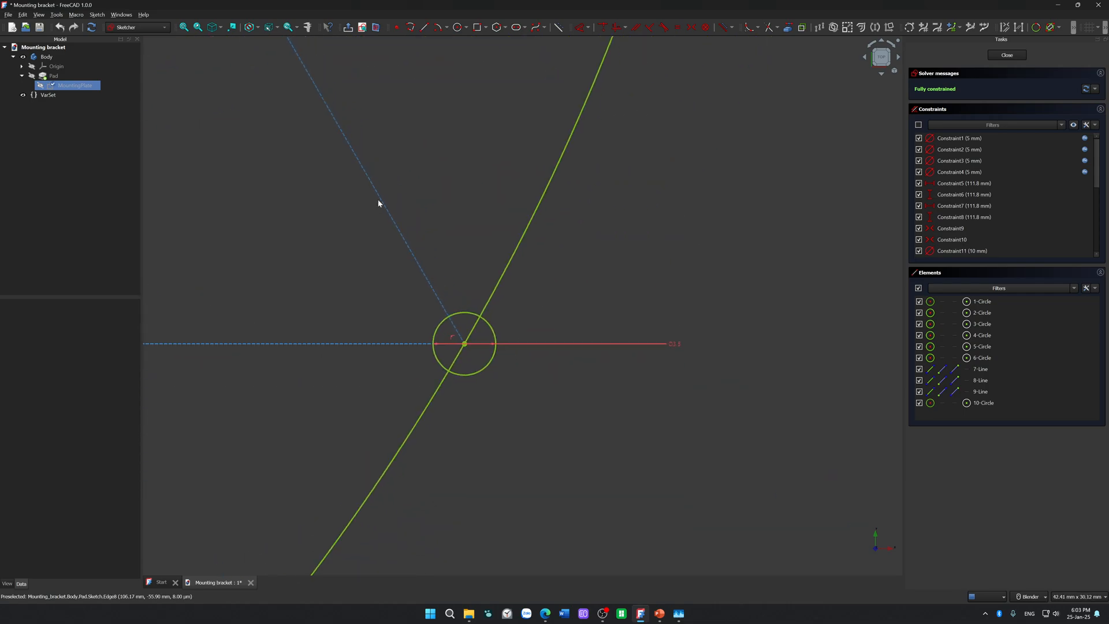
{"action": "left_click", "coordinate": [767, 29]}
{"action": "left_click", "coordinate": [493, 365]}
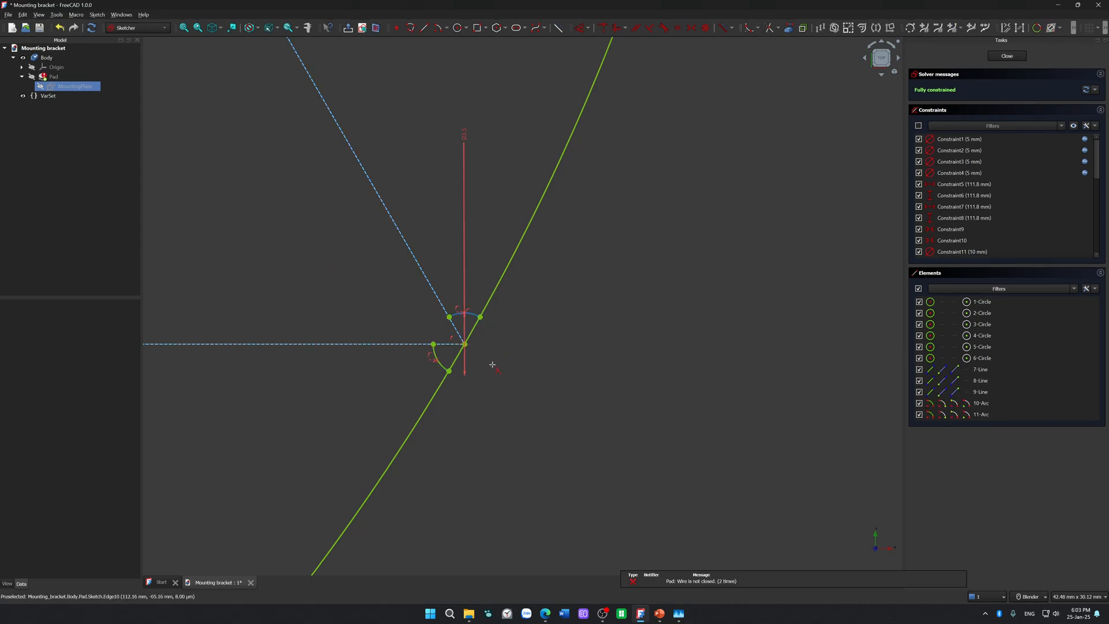
{"action": "key", "text": "ctrl+z"}
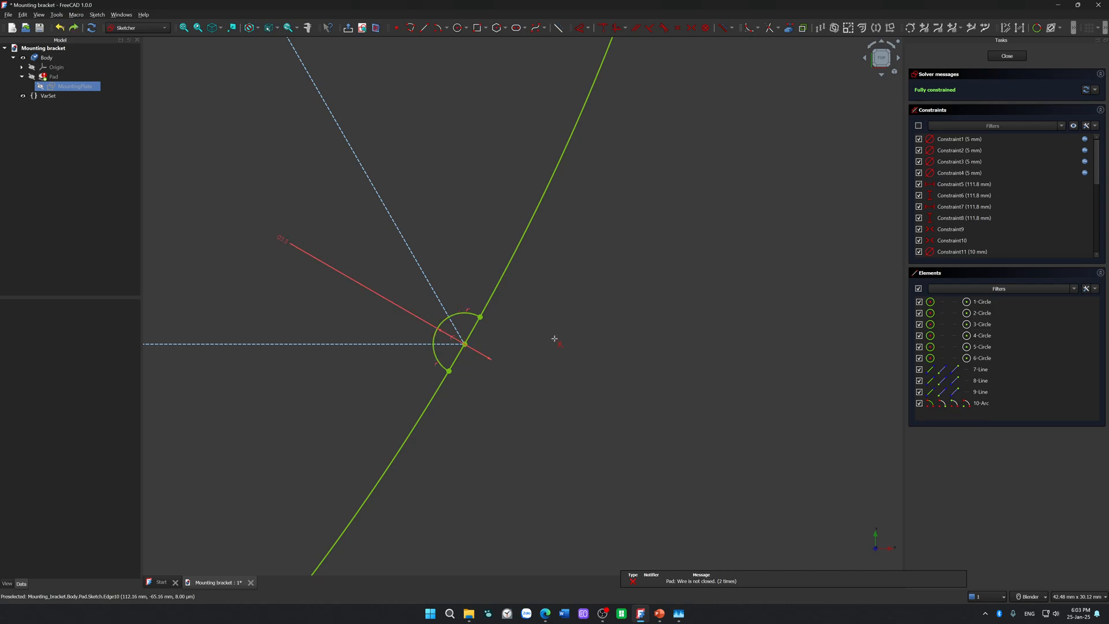
Step: Leave the sketch to check the outline around the trimmed arc, and reopen MountingPlate for editing
{"action": "left_click", "coordinate": [1008, 56]}
{"action": "scroll", "coordinate": [438, 372], "scroll_direction": "up", "scroll_amount": 10}
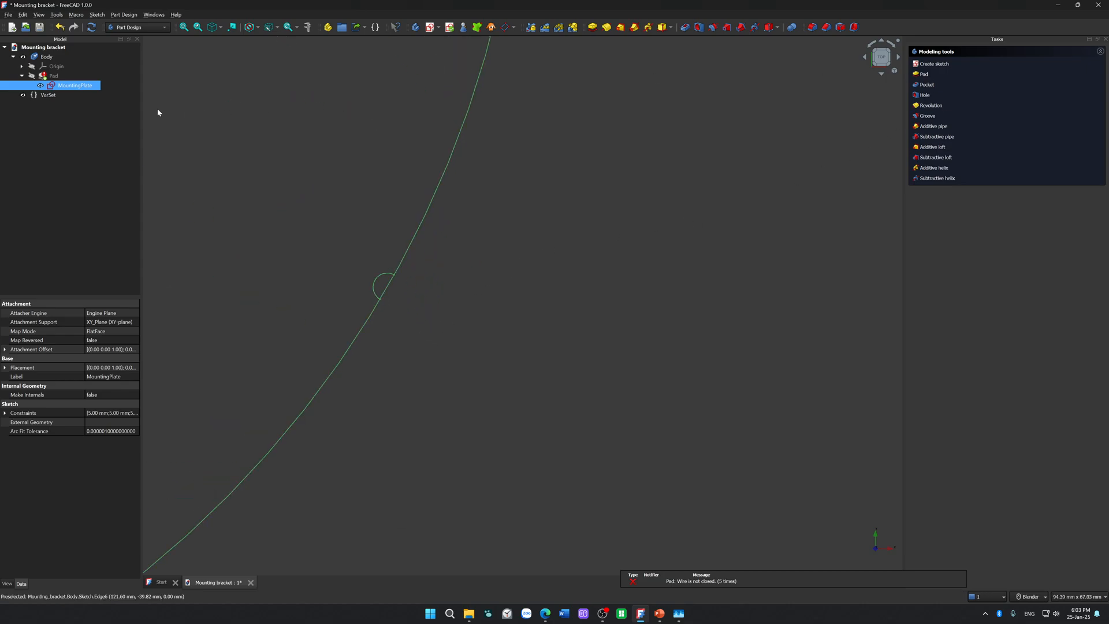
{"action": "double_click", "coordinate": [74, 86]}
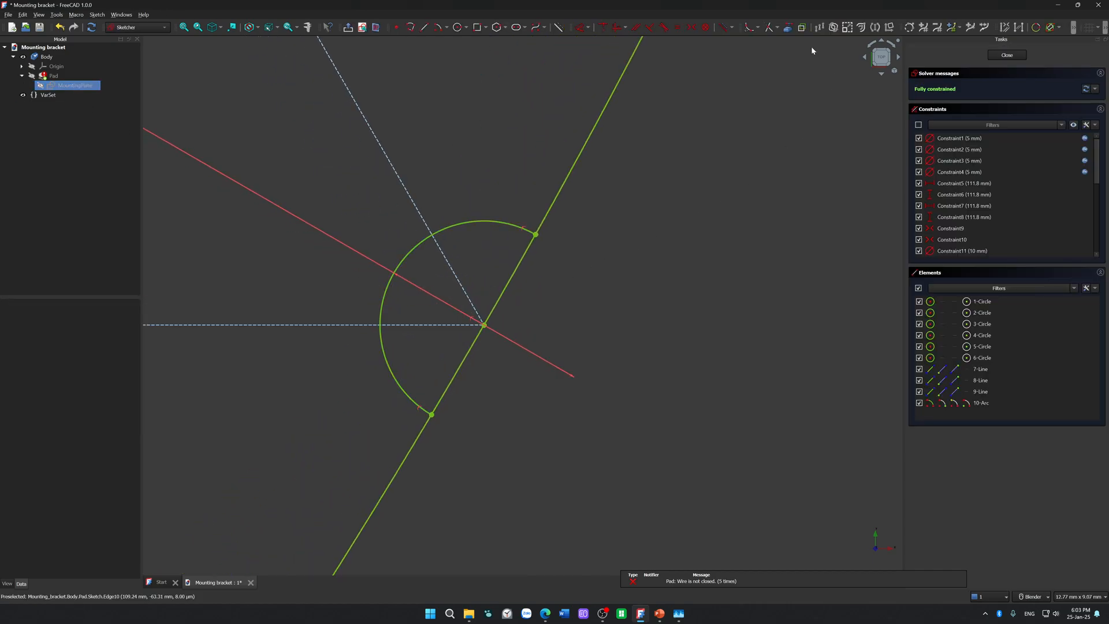
Step: Try trimming the large circle's two segments across the lower-right notch, inspect the notch's centre point, and undo both trims
{"action": "left_click", "coordinate": [516, 264]}
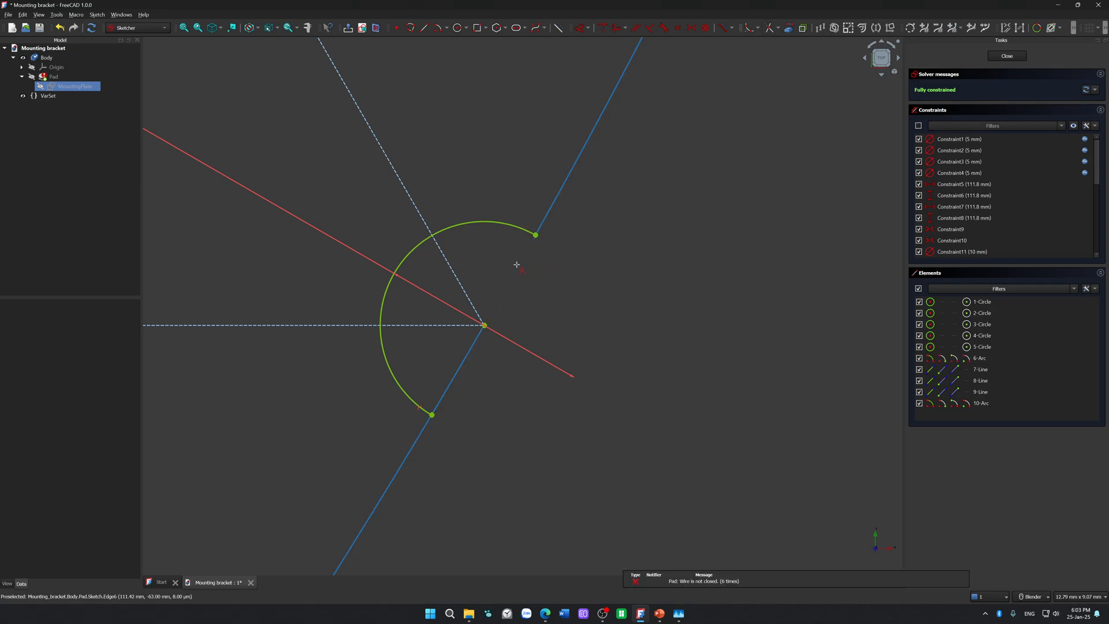
{"action": "left_click", "coordinate": [464, 362]}
{"action": "key", "text": "Escape"}
{"action": "left_click", "coordinate": [485, 329]}
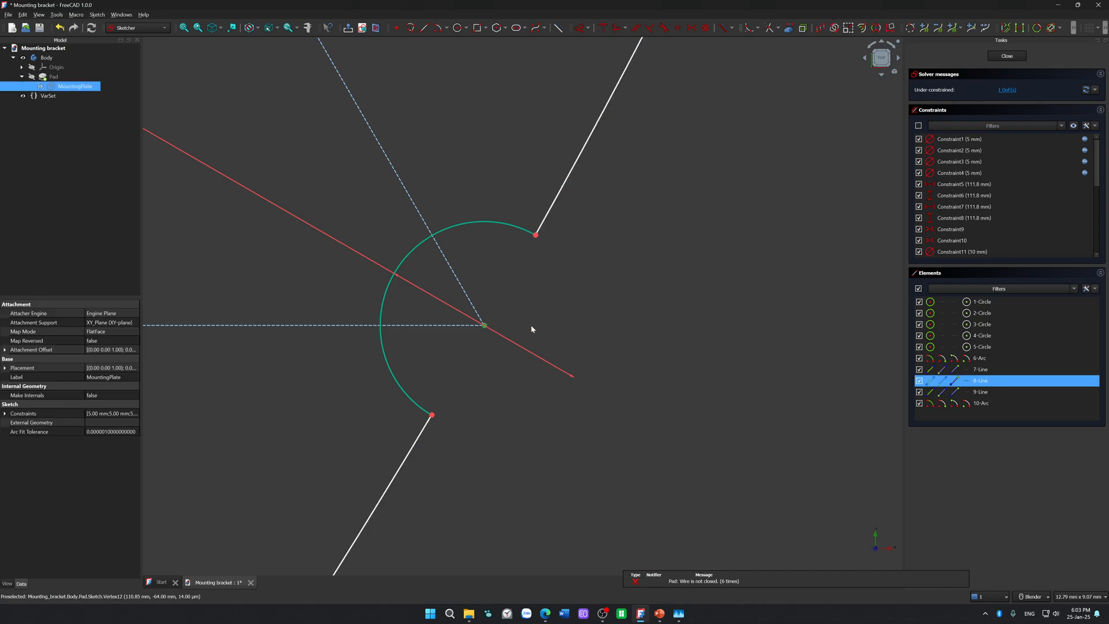
{"action": "left_click", "coordinate": [603, 324]}
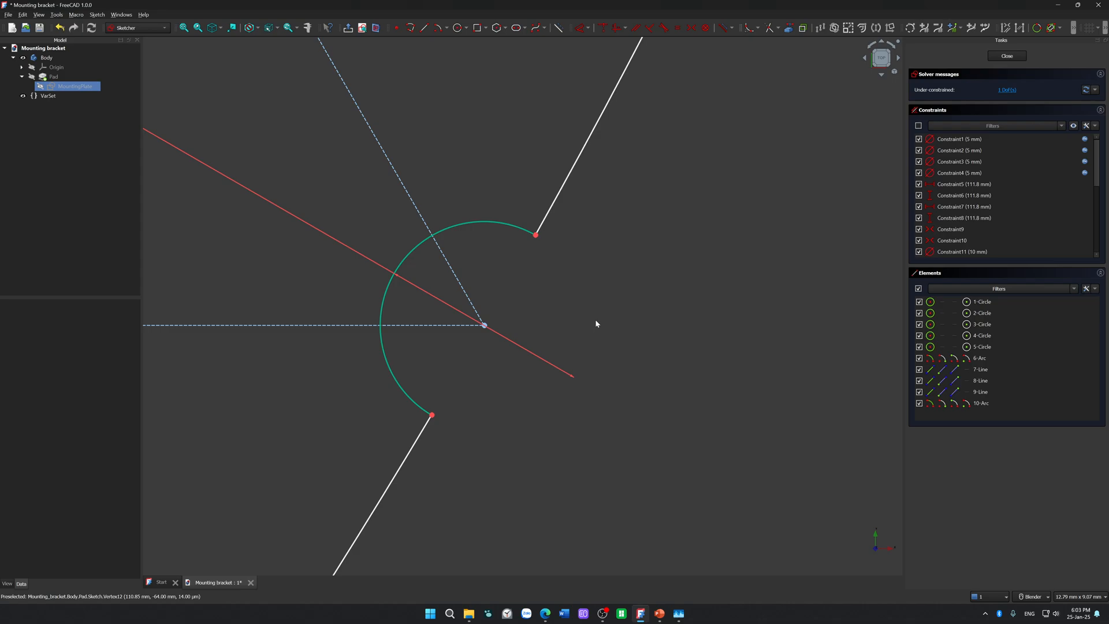
{"action": "key", "text": "ctrl+z"}
{"action": "key", "text": "ctrl+z"}
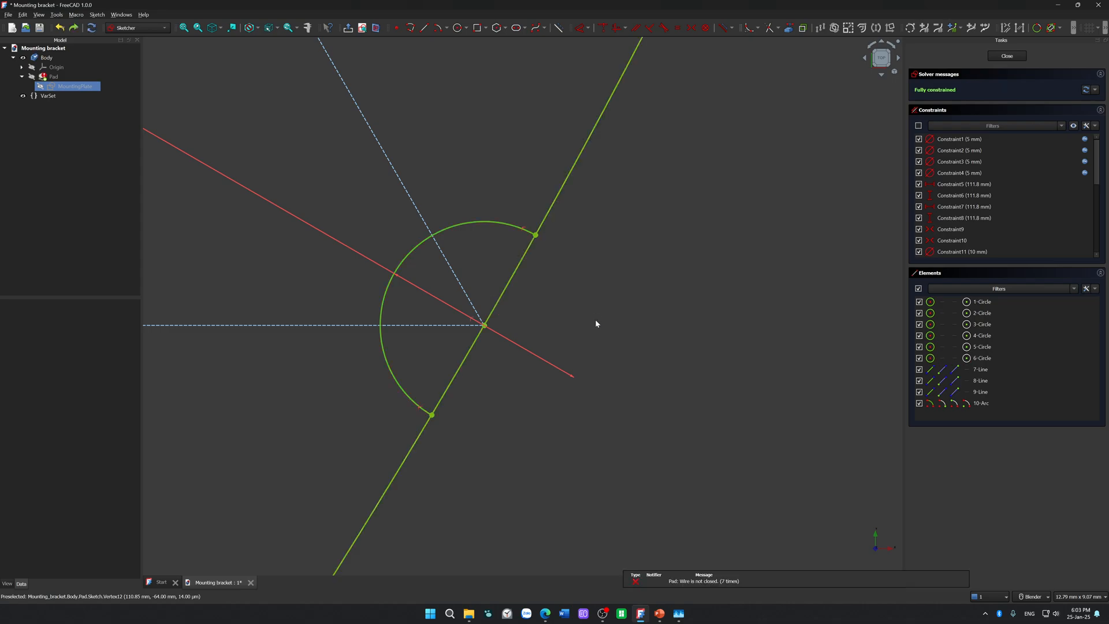
Step: Try converting the large outer circle to construction geometry
{"action": "left_click", "coordinate": [512, 277]}
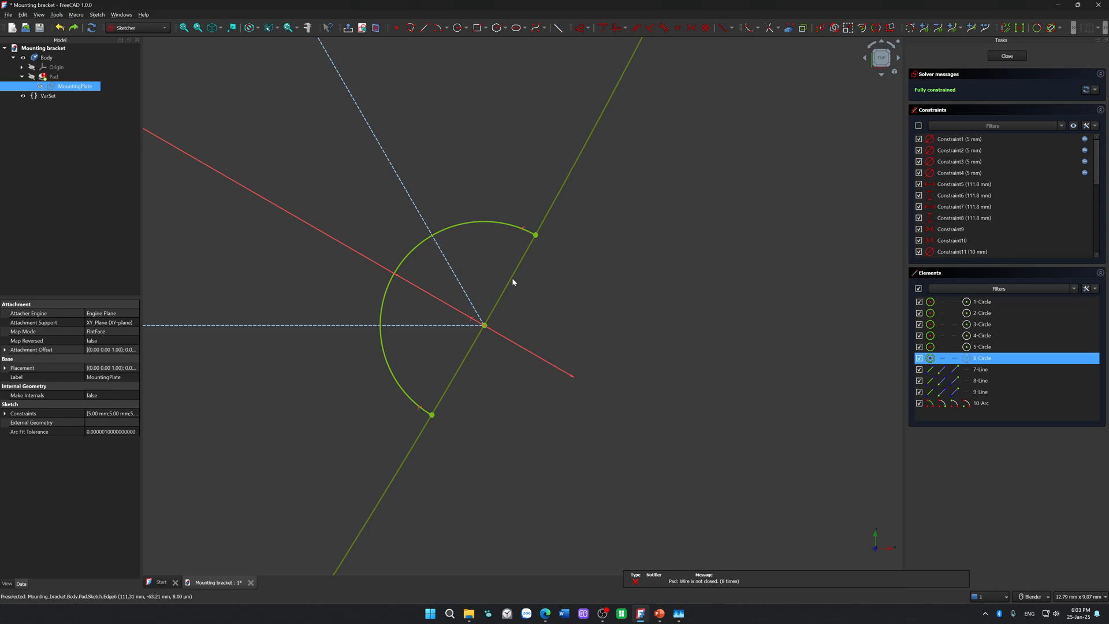
{"action": "left_click", "coordinate": [537, 298]}
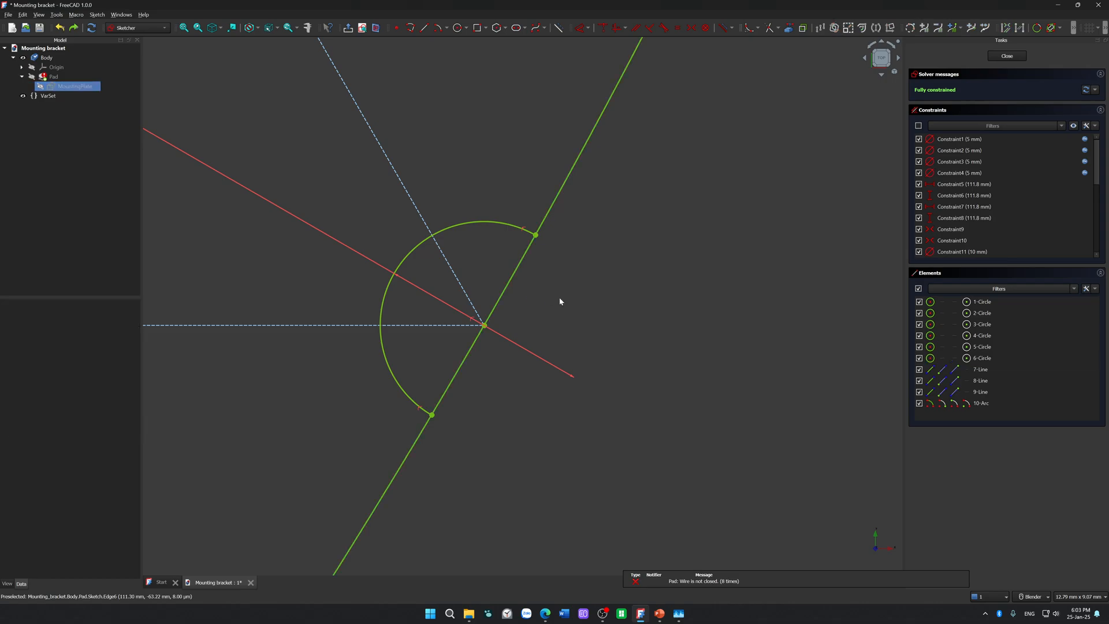
{"action": "right_click", "coordinate": [513, 280]}
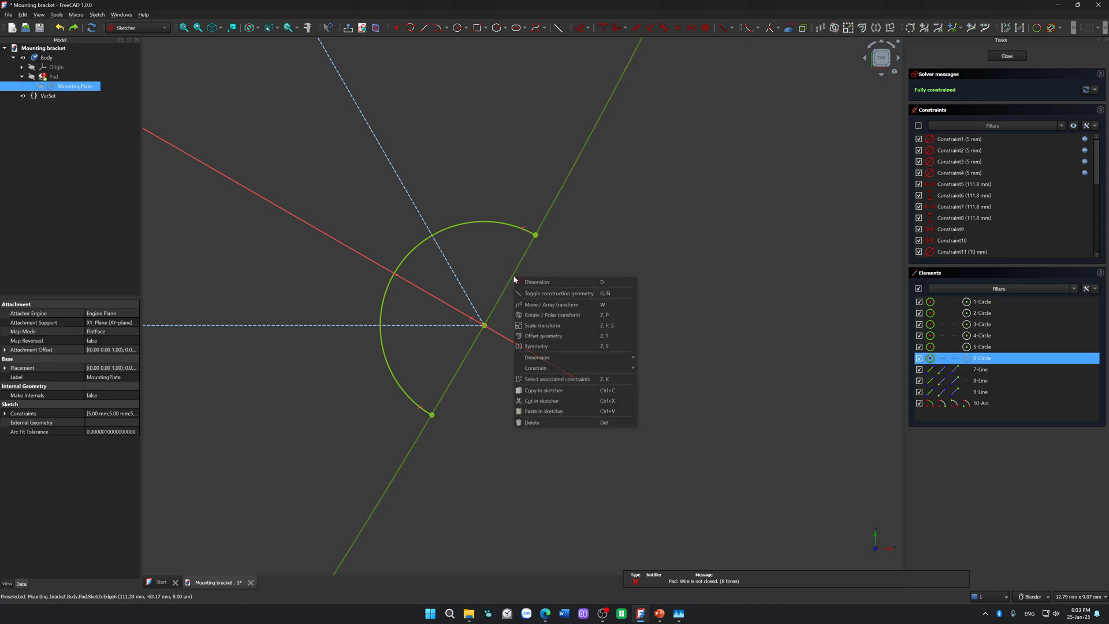
{"action": "left_click", "coordinate": [582, 294]}
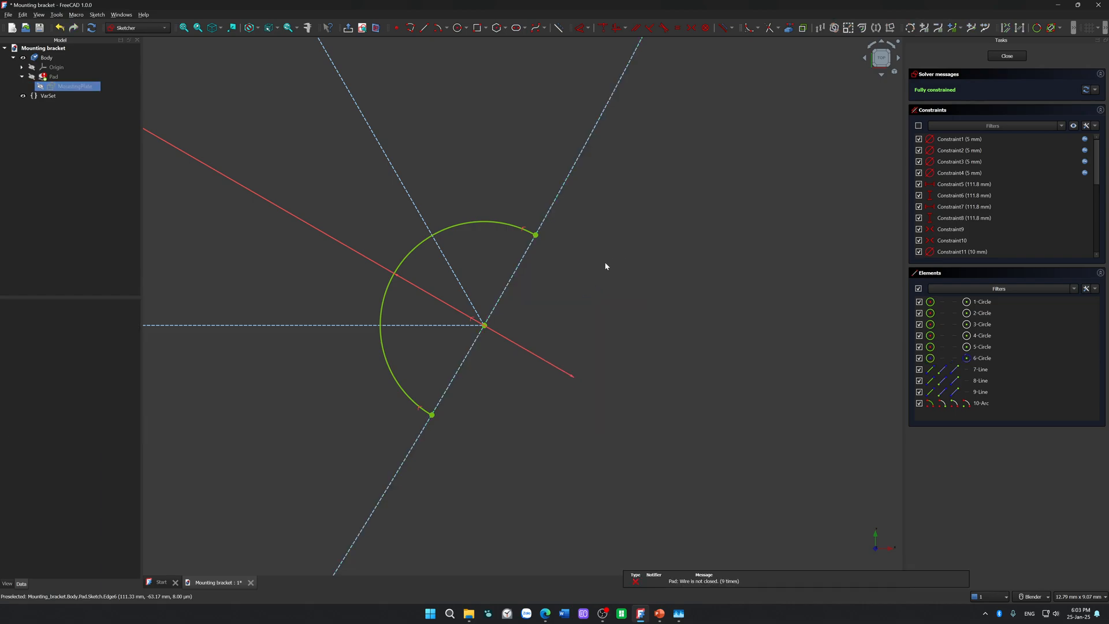
Step: Switch to the web browser, search Google for "toggle construction geometry freecad in a segment", and skim the results
{"action": "key", "text": "alt+Tab"}
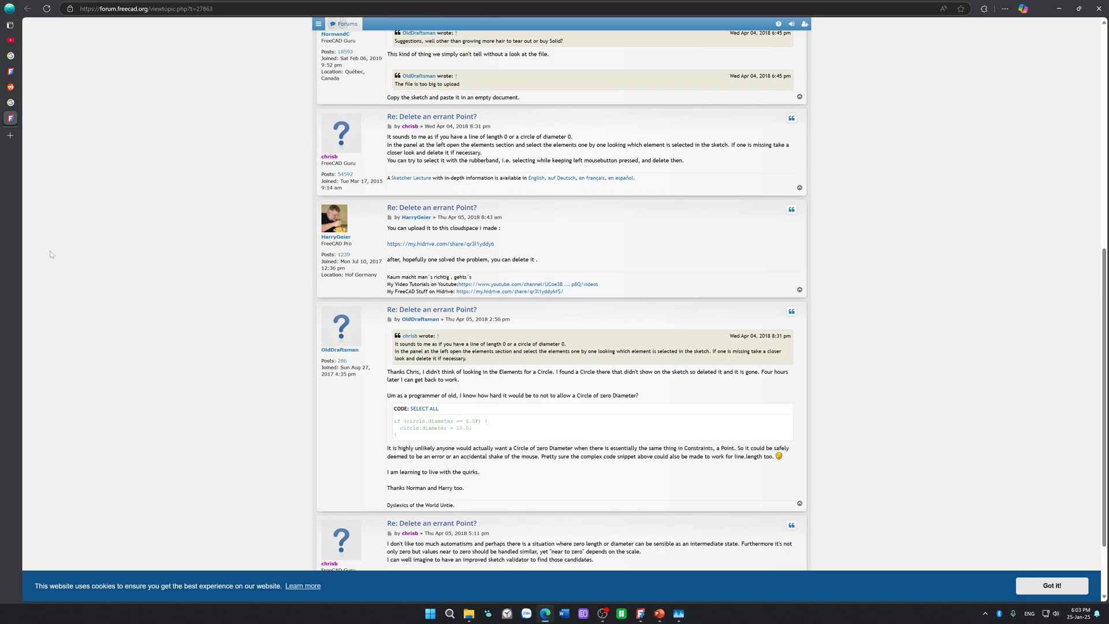
{"action": "left_click", "coordinate": [10, 136]}
{"action": "type", "text": "toggle constru"}
{"action": "key", "text": "Down"}
{"action": "key", "text": "Down"}
{"action": "type", "text": "in a segment"}
{"action": "key", "text": "Return"}
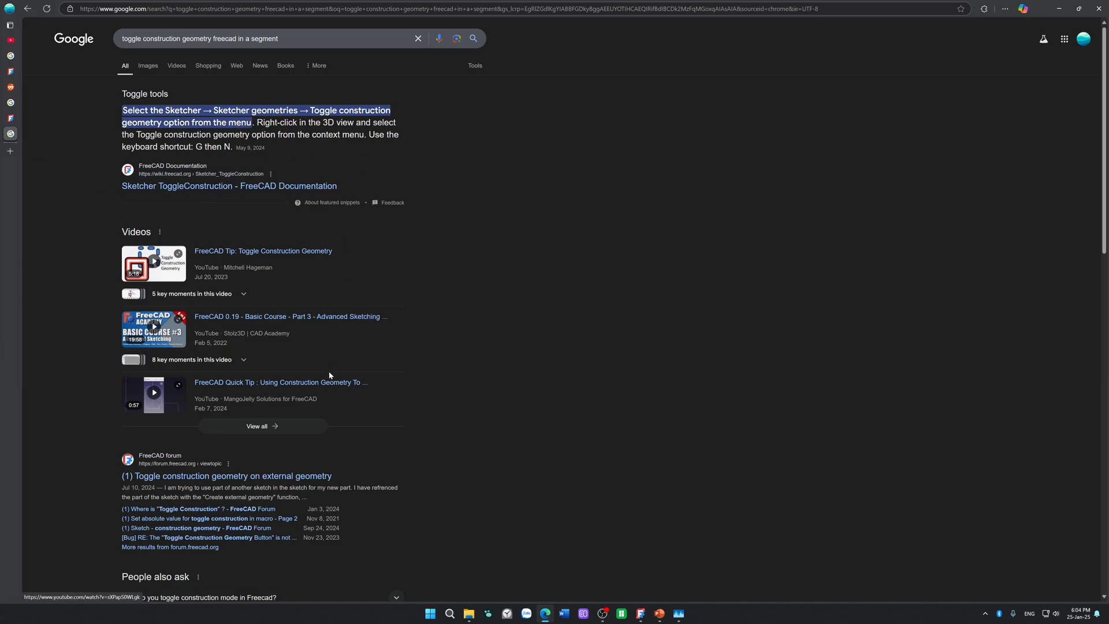
{"action": "scroll", "coordinate": [424, 297], "scroll_direction": "down", "scroll_amount": 3}
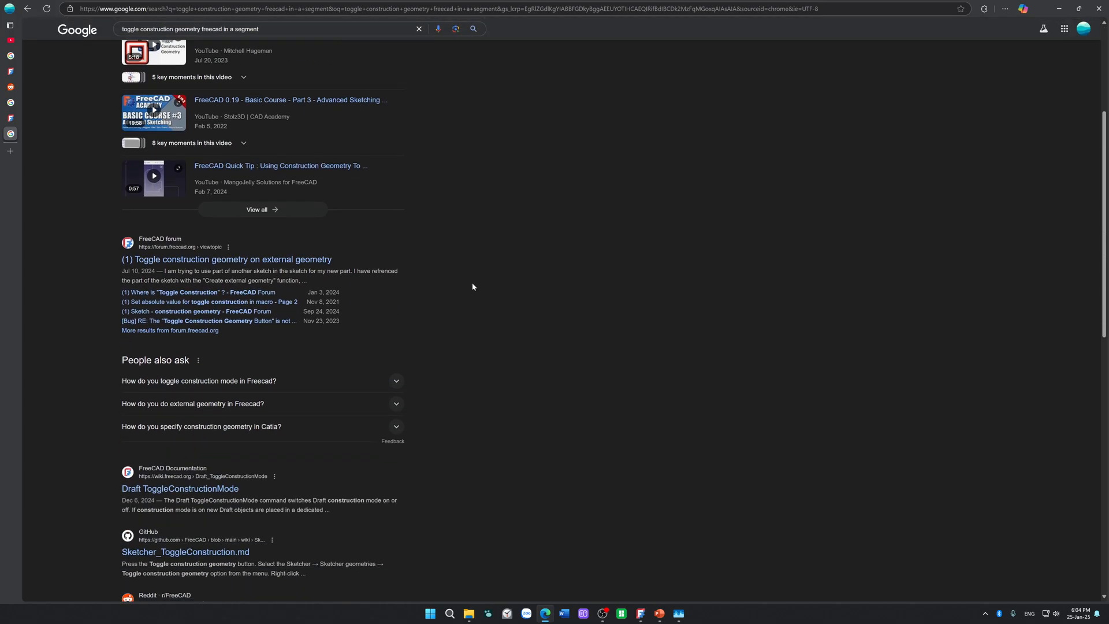
{"action": "scroll", "coordinate": [473, 286], "scroll_direction": "down", "scroll_amount": 1}
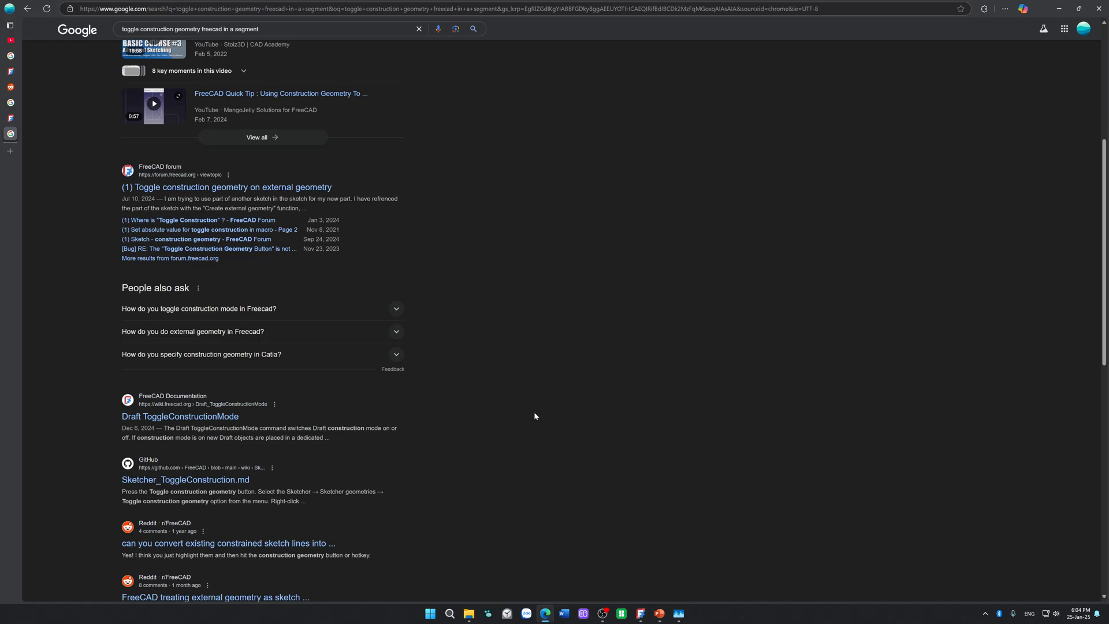
{"action": "scroll", "coordinate": [533, 415], "scroll_direction": "down", "scroll_amount": 1}
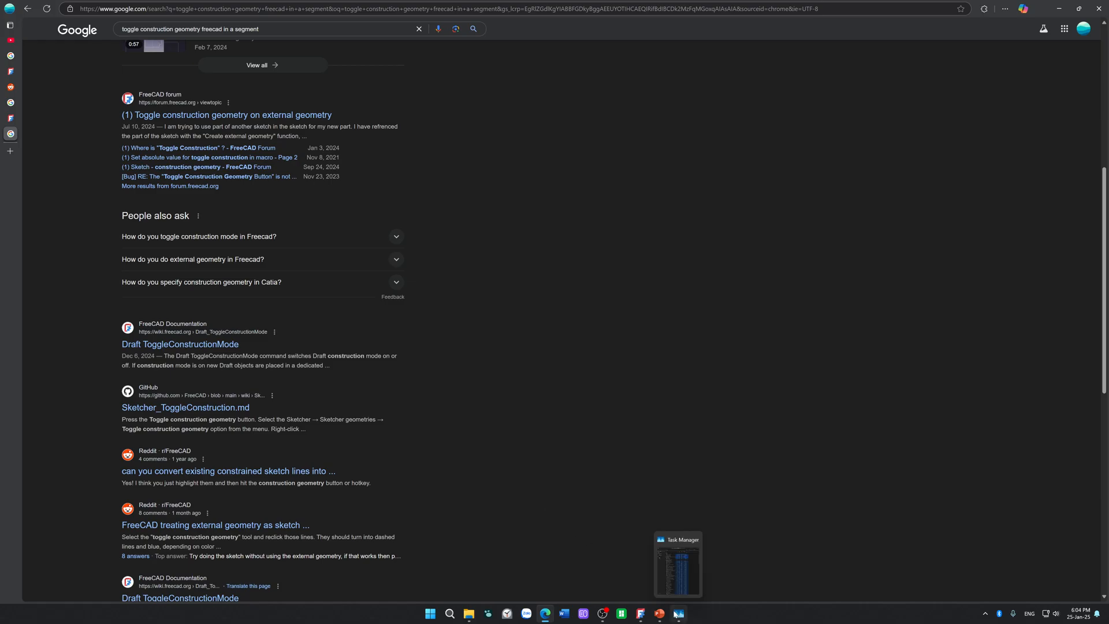
{"action": "scroll", "coordinate": [535, 519], "scroll_direction": "down", "scroll_amount": 1}
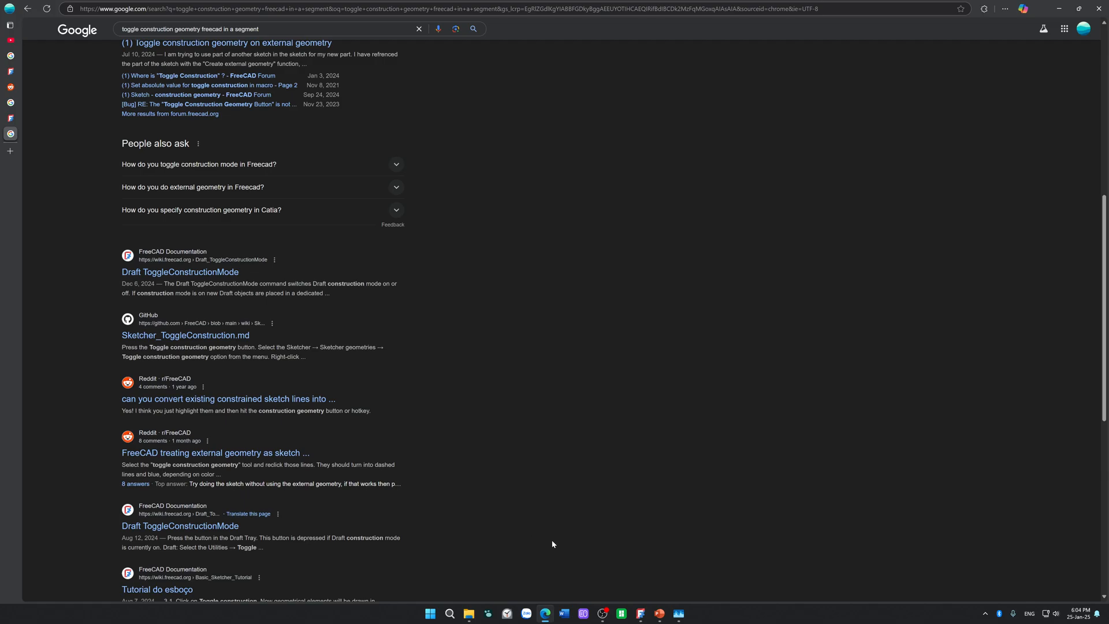
{"action": "scroll", "coordinate": [541, 499], "scroll_direction": "up", "scroll_amount": 6}
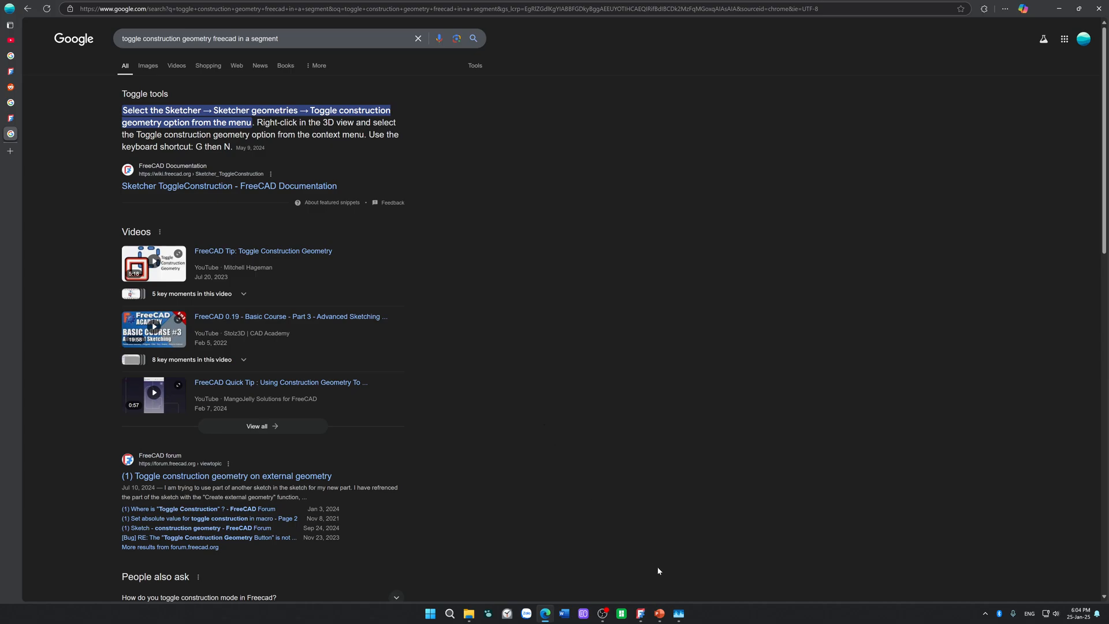
Step: Return to FreeCAD and inspect the lower-right notch's arc, centre point and the large circle crossing it
{"action": "left_click", "coordinate": [640, 613]}
{"action": "scroll", "coordinate": [494, 365], "scroll_direction": "up", "scroll_amount": 5}
{"action": "scroll", "coordinate": [481, 363], "scroll_direction": "down", "scroll_amount": 3}
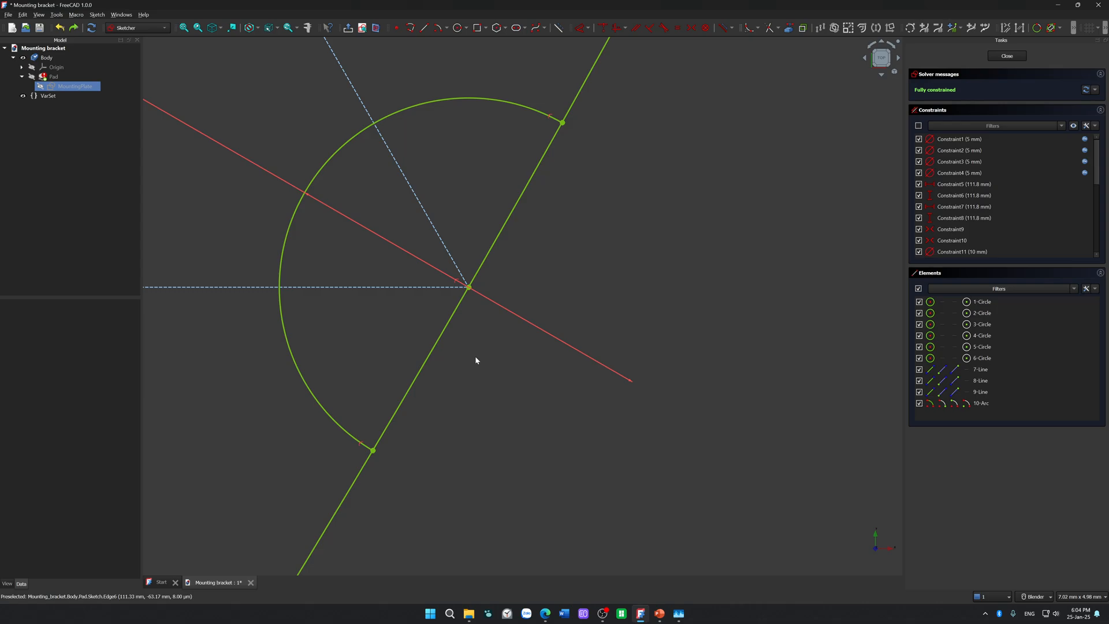
{"action": "left_click", "coordinate": [465, 297]}
{"action": "left_click", "coordinate": [495, 383]}
{"action": "scroll", "coordinate": [497, 404], "scroll_direction": "down", "scroll_amount": 15}
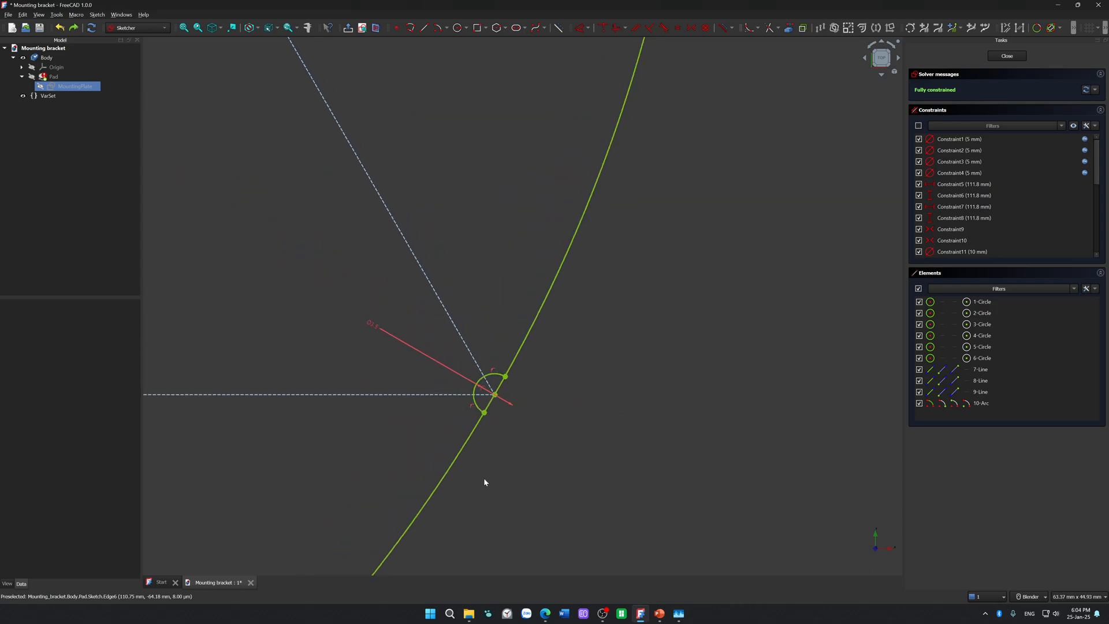
{"action": "scroll", "coordinate": [485, 439], "scroll_direction": "up", "scroll_amount": 12}
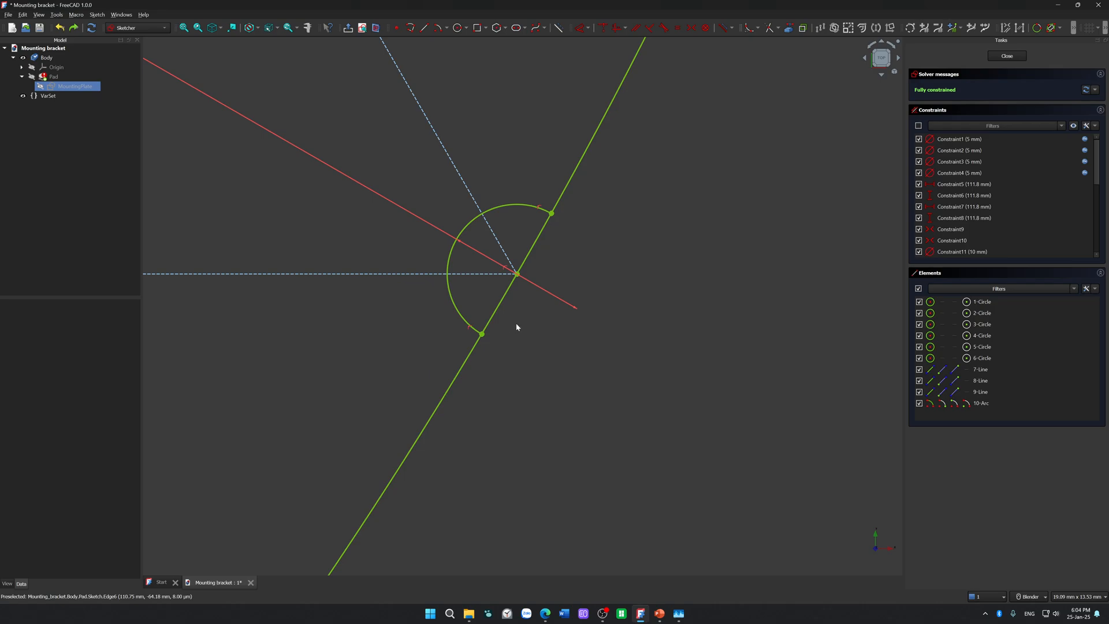
{"action": "middle_click_drag", "start_coordinate": [507, 321], "coordinate": [469, 400], "text": "shift"}
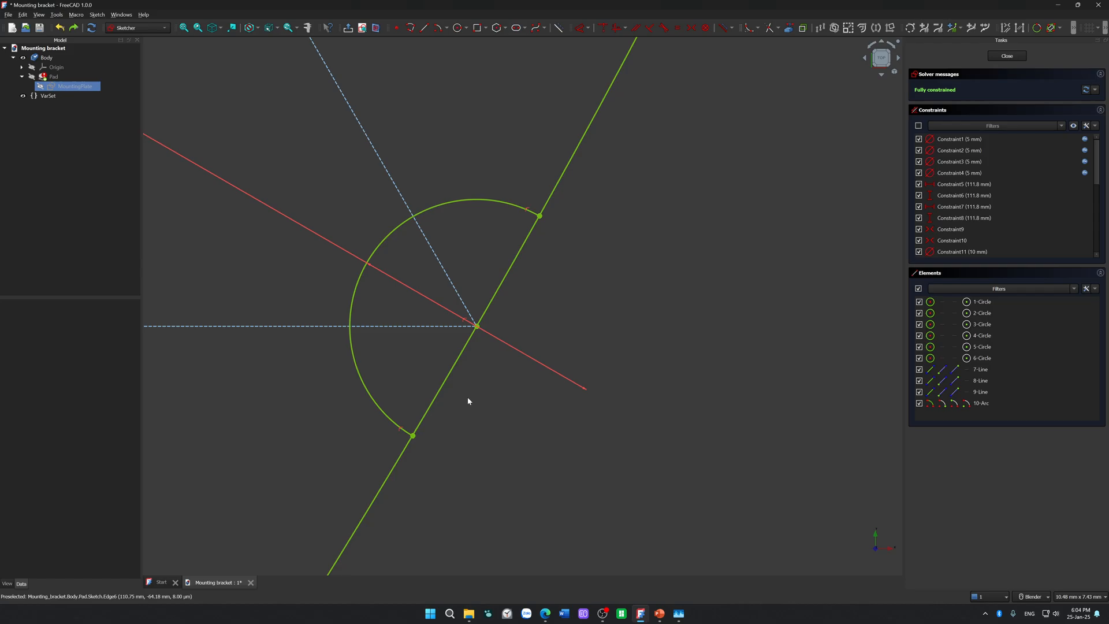
{"action": "left_click_drag", "start_coordinate": [630, 5], "coordinate": [688, 2]}
{"action": "left_click_drag", "start_coordinate": [811, 6], "coordinate": [1108, 86]}
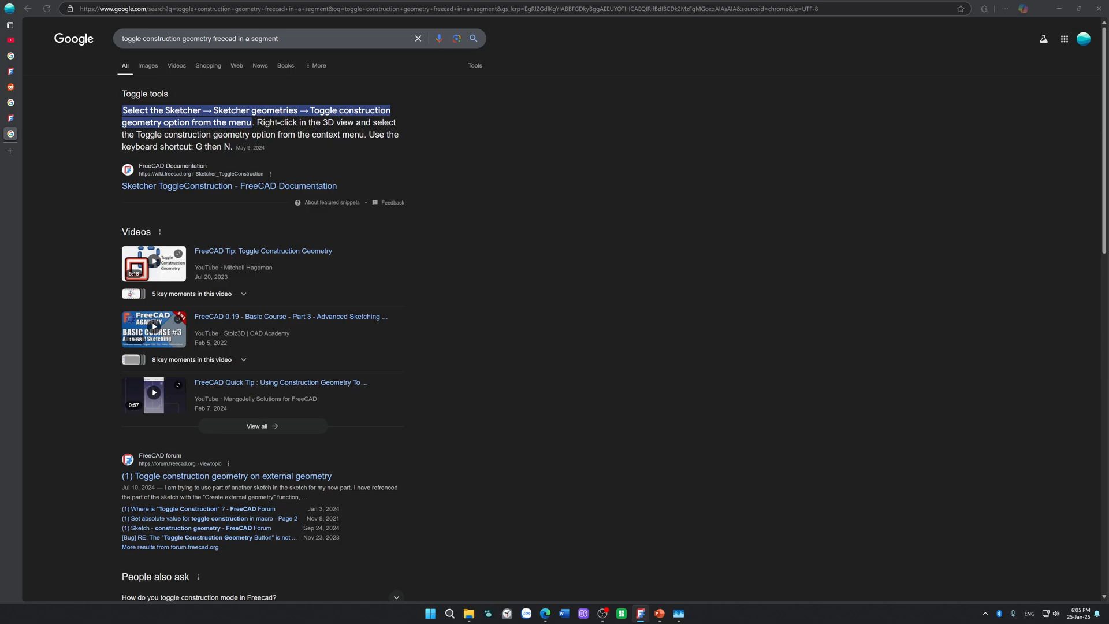
{"action": "left_click_drag", "start_coordinate": [1108, 92], "coordinate": [700, 1]}
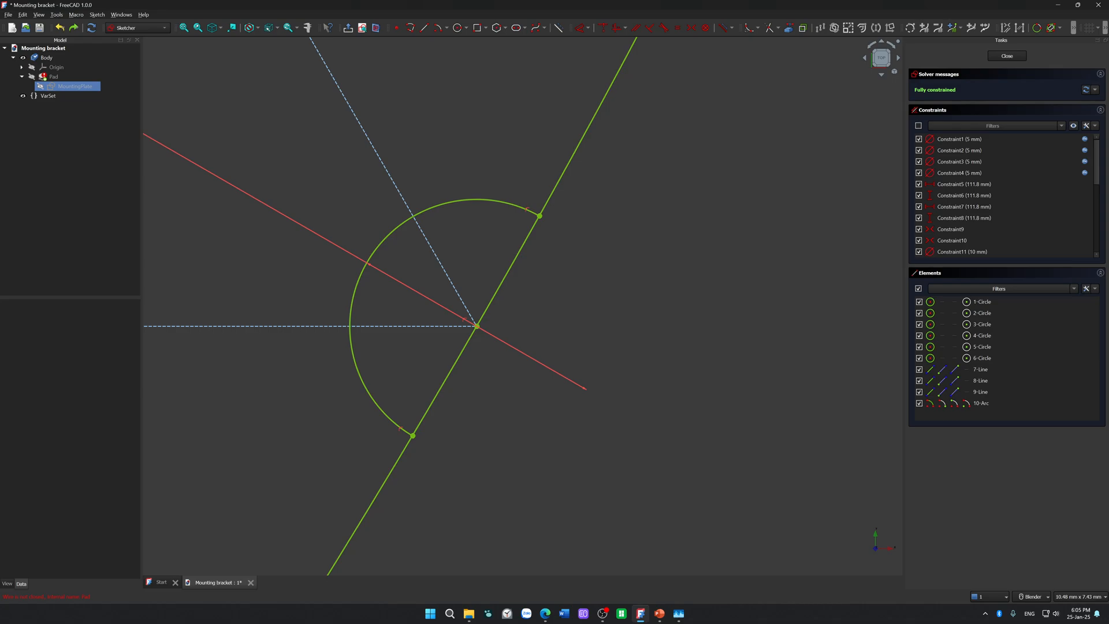
{"action": "left_click", "coordinate": [515, 259]}
{"action": "left_click", "coordinate": [543, 291]}
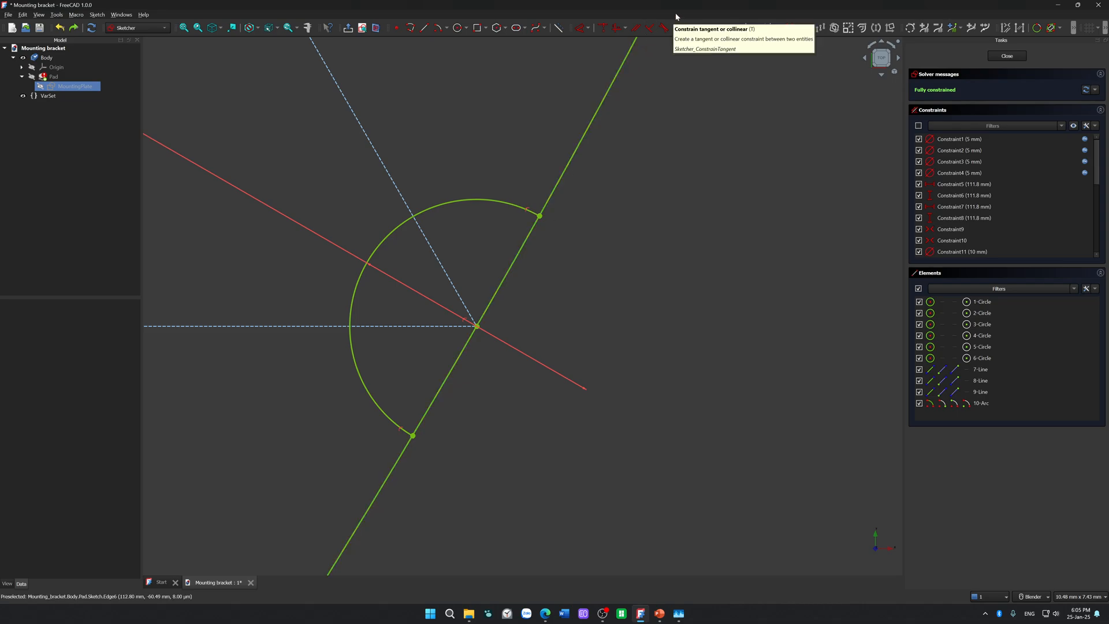
{"action": "left_click_drag", "start_coordinate": [680, 4], "coordinate": [1108, 101]}
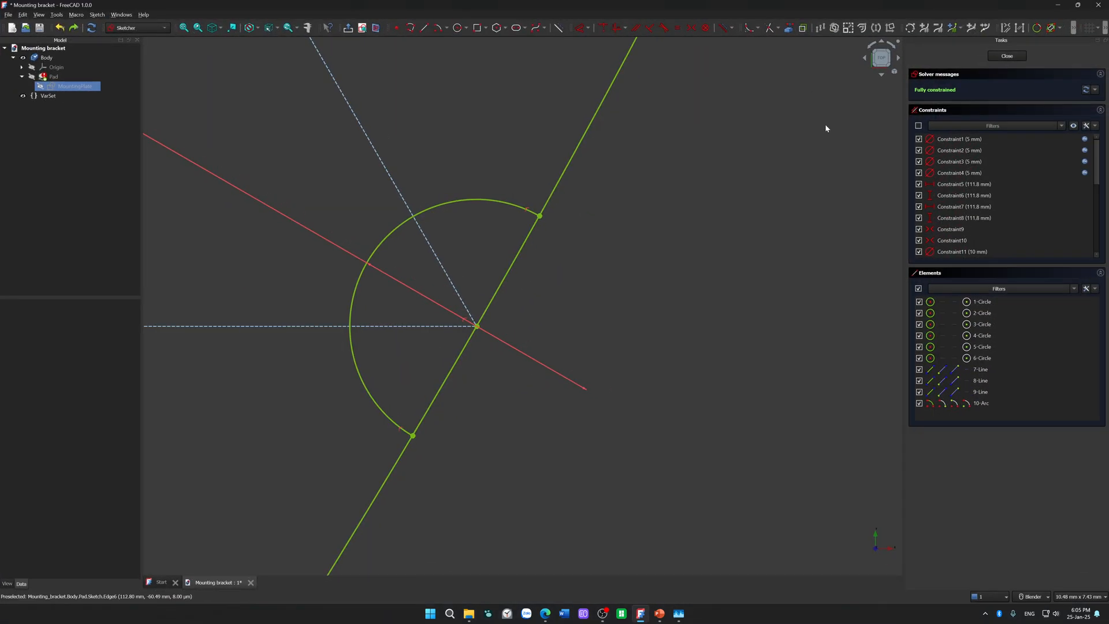
{"action": "left_click", "coordinate": [943, 185]}
Step: Examine the selection extent of the large circle on the segments crossing the lower-right notch, leaving nothing selected
{"action": "left_click", "coordinate": [494, 297]}
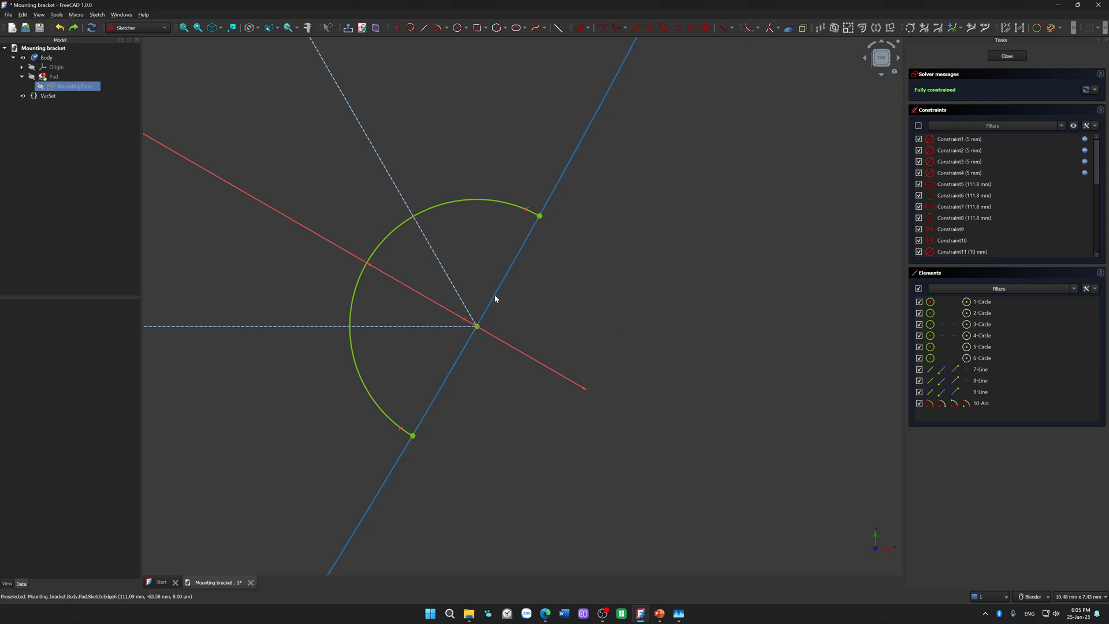
{"action": "left_click", "coordinate": [574, 290]}
{"action": "left_click", "coordinate": [525, 250]}
{"action": "left_click", "coordinate": [560, 254]}
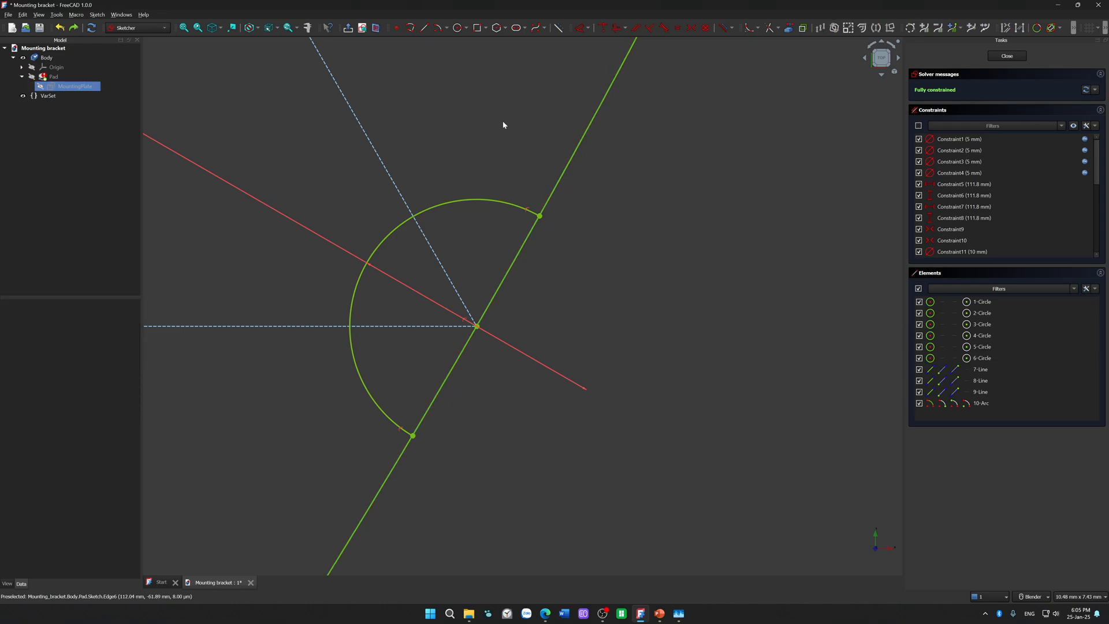
{"action": "left_click", "coordinate": [537, 232]}
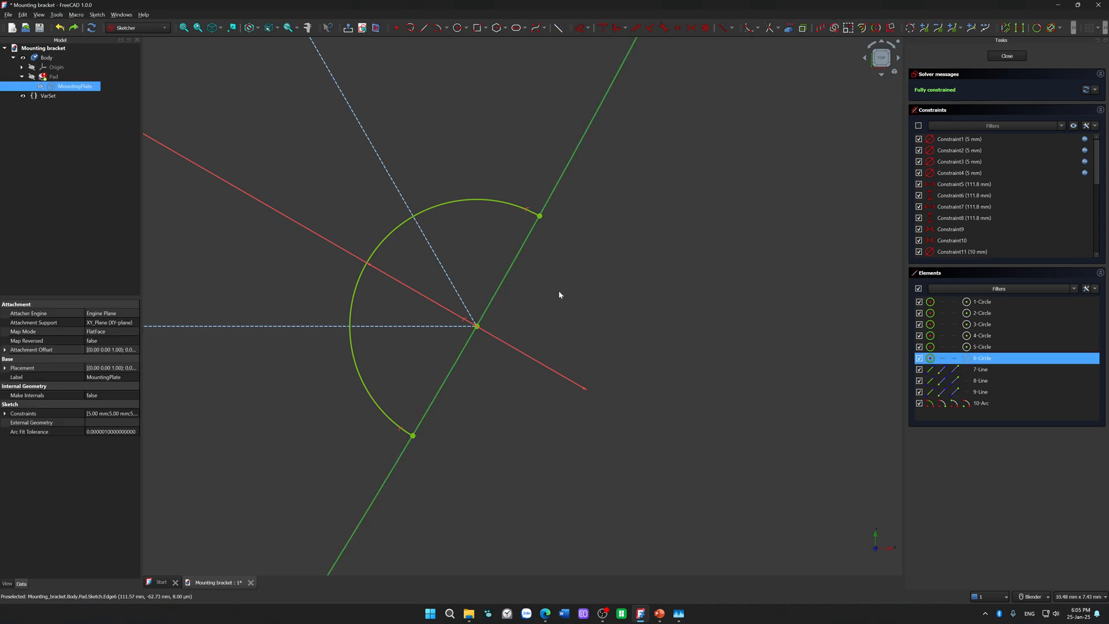
{"action": "left_click", "coordinate": [515, 278]}
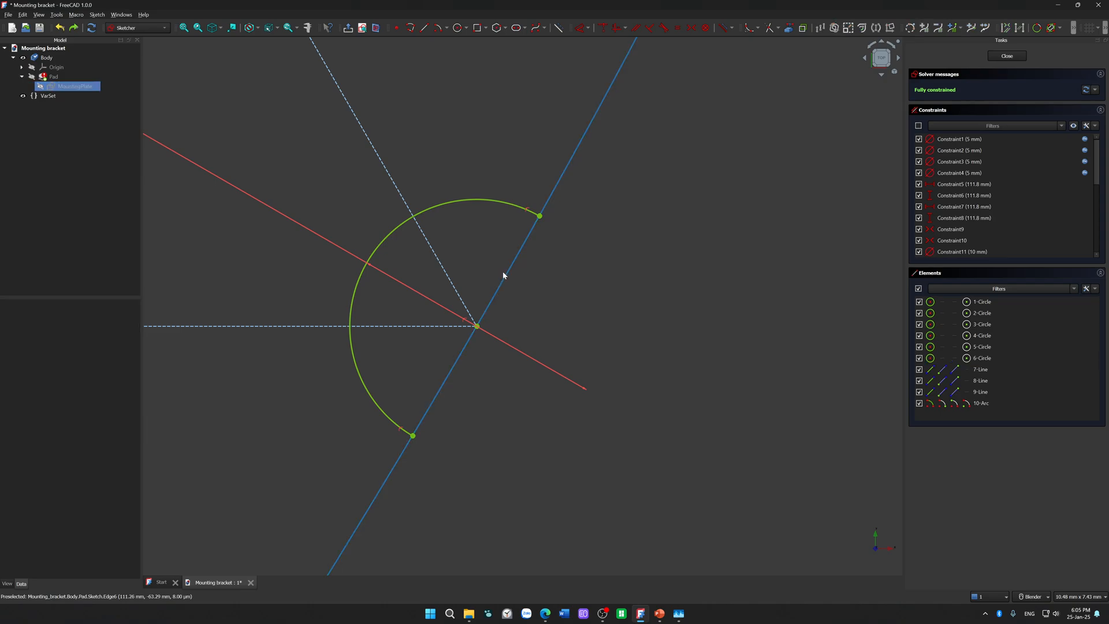
{"action": "left_click", "coordinate": [503, 275]}
{"action": "left_click", "coordinate": [570, 269]}
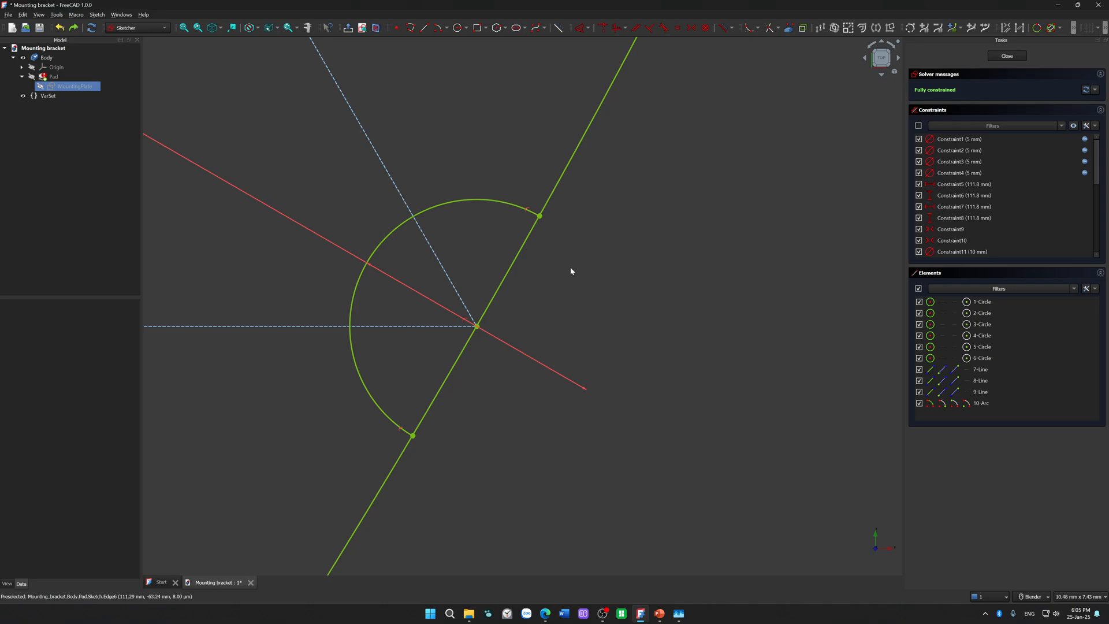
Step: Draw a 3.5 mm diameter circle centred on the triangle's lower-left vertex and move its dimension label clear of the horizontal line
{"action": "scroll", "coordinate": [571, 271], "scroll_direction": "down", "scroll_amount": 10}
{"action": "scroll", "coordinate": [387, 195], "scroll_direction": "down", "scroll_amount": 10}
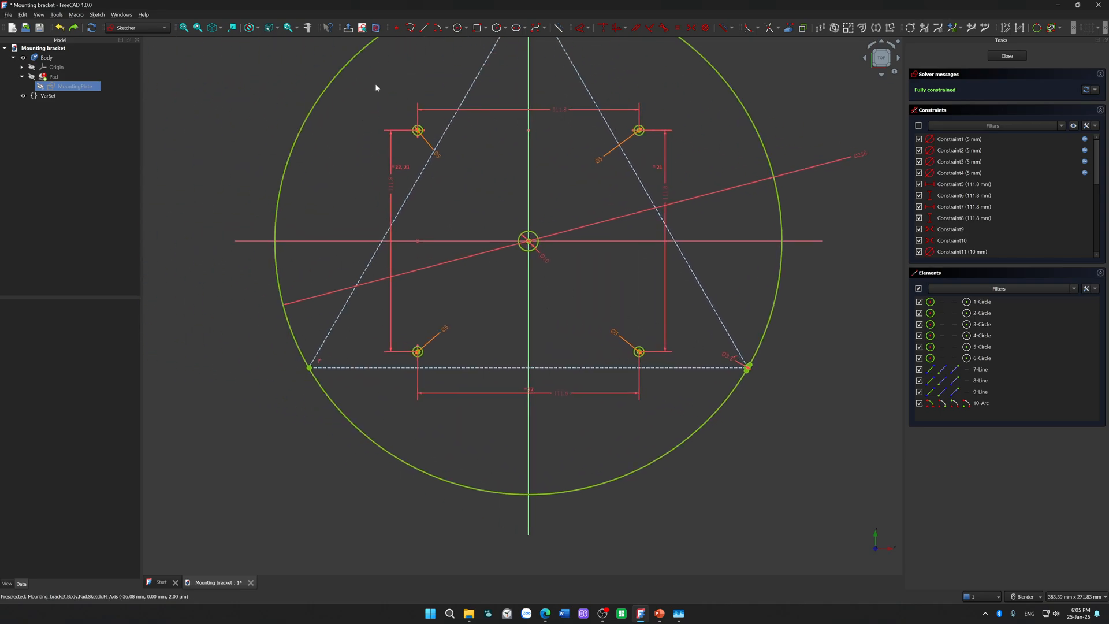
{"action": "left_click", "coordinate": [458, 28]}
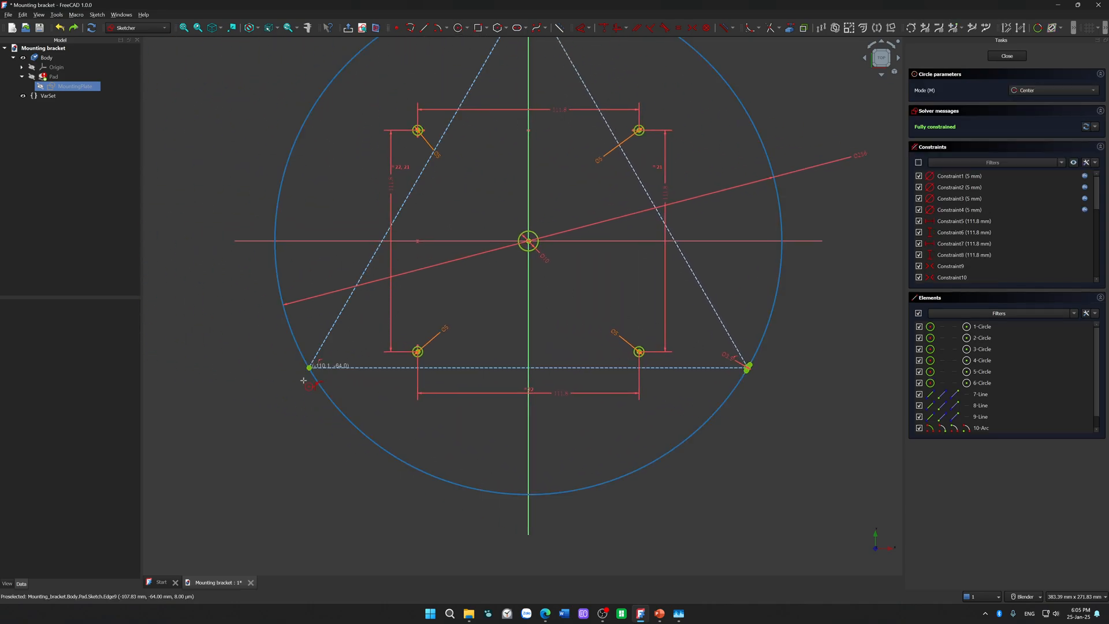
{"action": "scroll", "coordinate": [294, 388], "scroll_direction": "up", "scroll_amount": 9}
{"action": "left_click", "coordinate": [423, 199]}
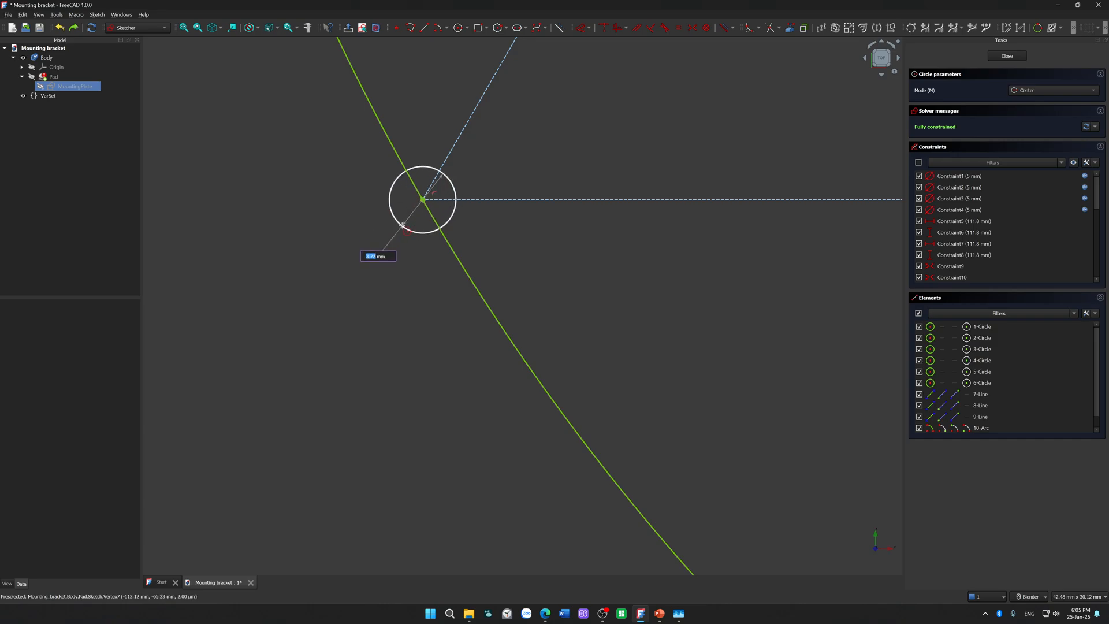
{"action": "type", "text": "3.5"}
{"action": "key", "text": "Return"}
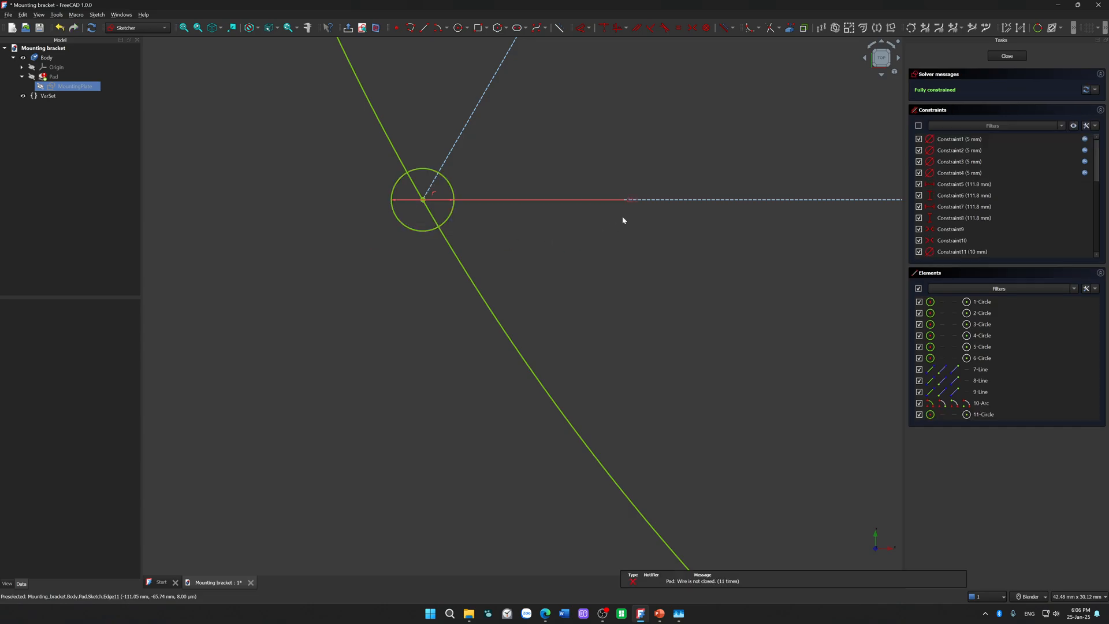
{"action": "left_click_drag", "start_coordinate": [631, 206], "coordinate": [358, 248]}
Step: Draw a 3.5 mm diameter circle centred on the triangle's top vertex and move its dimension label beside the circle
{"action": "scroll", "coordinate": [516, 239], "scroll_direction": "down", "scroll_amount": 5}
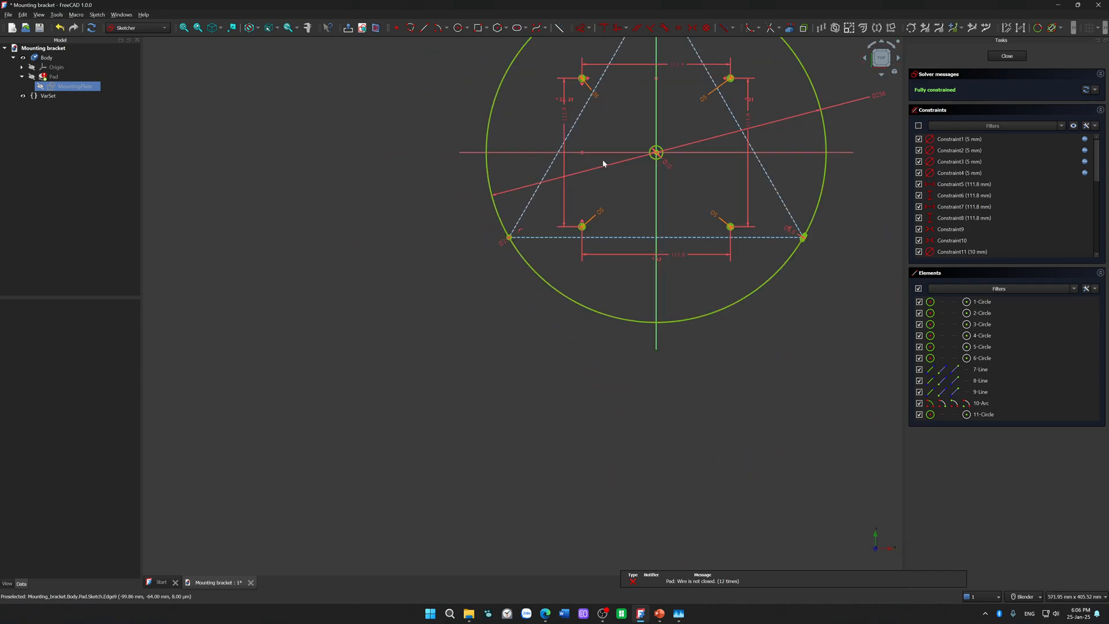
{"action": "middle_click_drag", "start_coordinate": [623, 130], "coordinate": [481, 411], "text": "shift"}
{"action": "scroll", "coordinate": [504, 271], "scroll_direction": "up", "scroll_amount": 10}
{"action": "left_click", "coordinate": [491, 228]}
{"action": "left_click", "coordinate": [458, 29]}
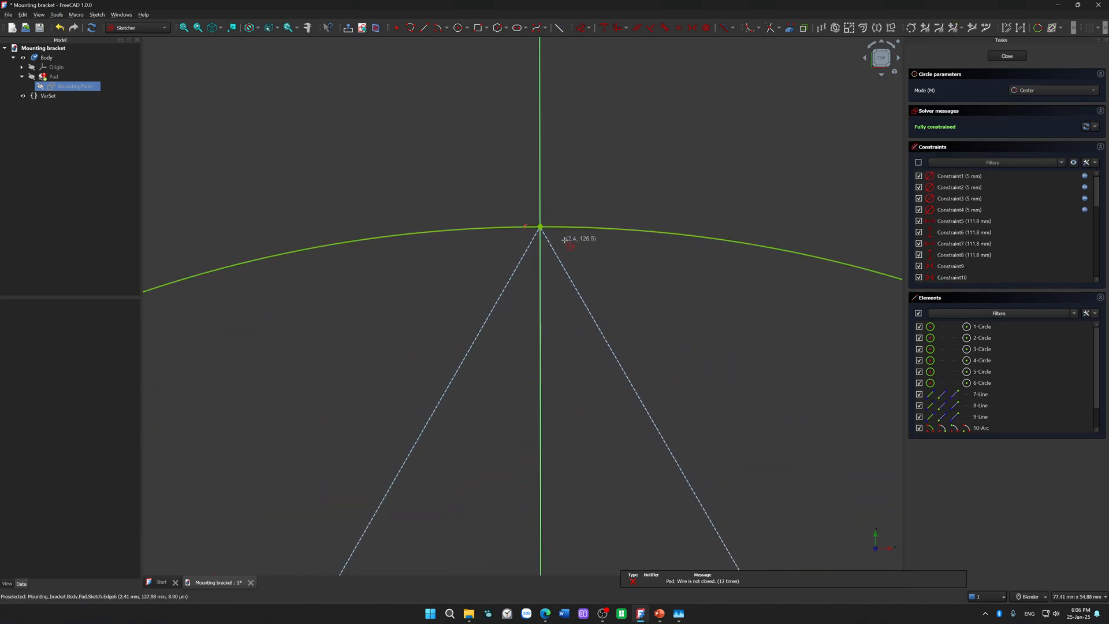
{"action": "left_click", "coordinate": [540, 226]}
{"action": "type", "text": "3.5"}
{"action": "key", "text": "Return"}
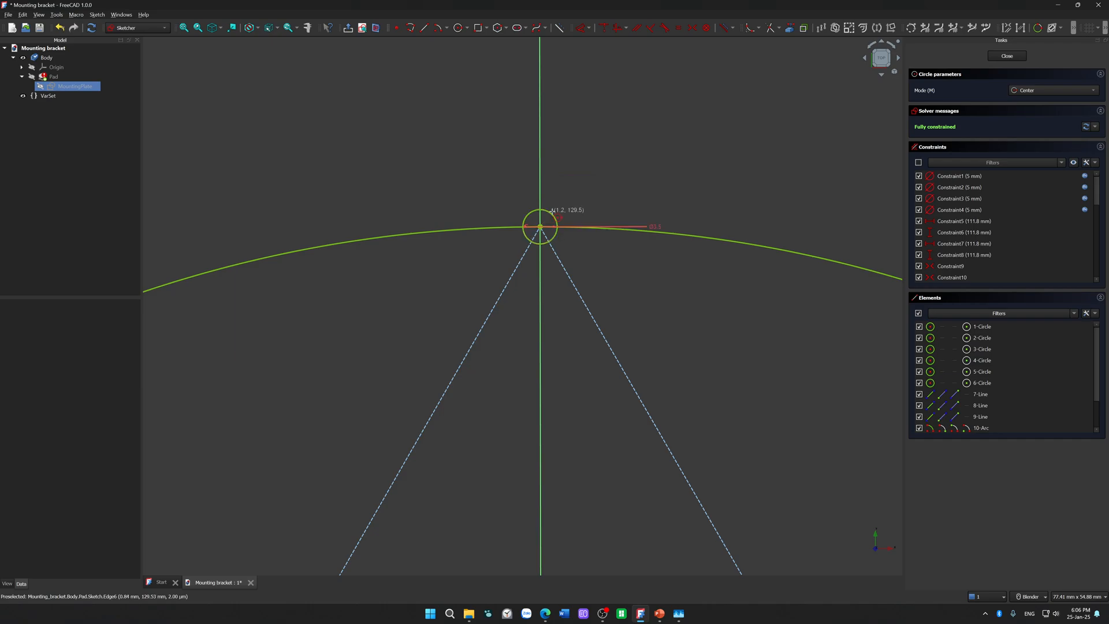
{"action": "key", "text": "Escape"}
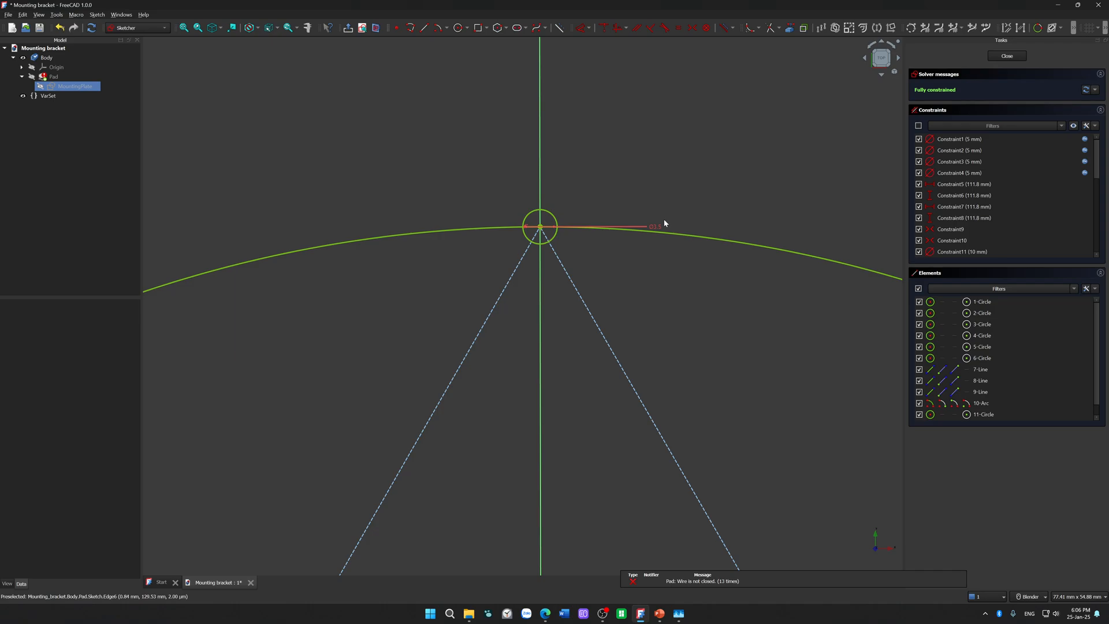
{"action": "left_click_drag", "start_coordinate": [656, 225], "coordinate": [568, 208]}
Step: Trim away the outer half of the circle at the triangle's top vertex and shift its diameter label slightly
{"action": "scroll", "coordinate": [560, 228], "scroll_direction": "up", "scroll_amount": 5}
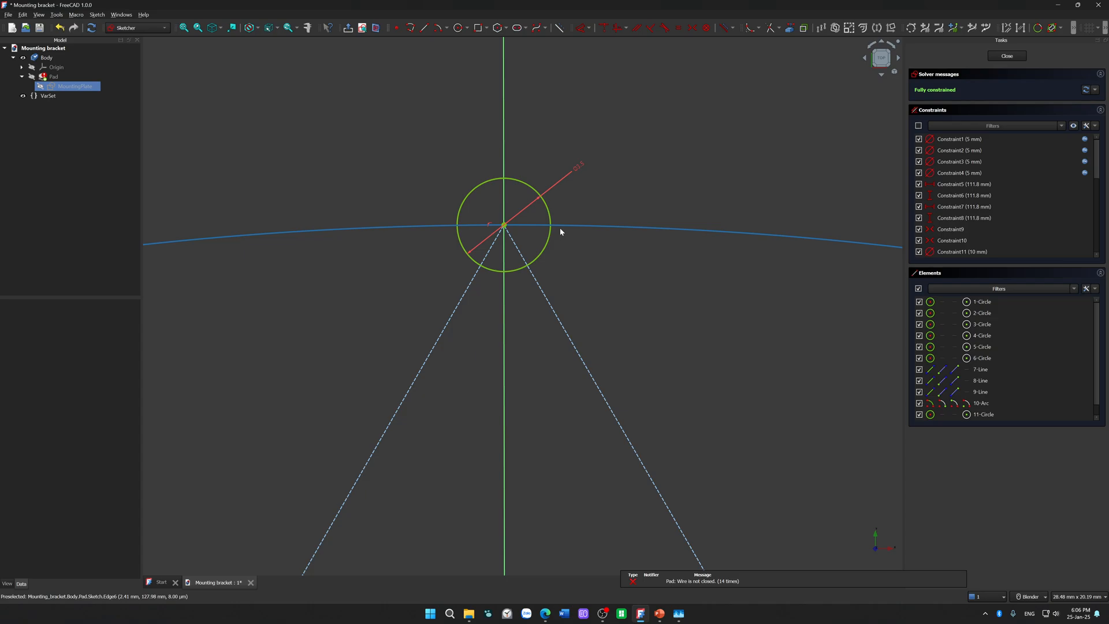
{"action": "left_click", "coordinate": [789, 27]}
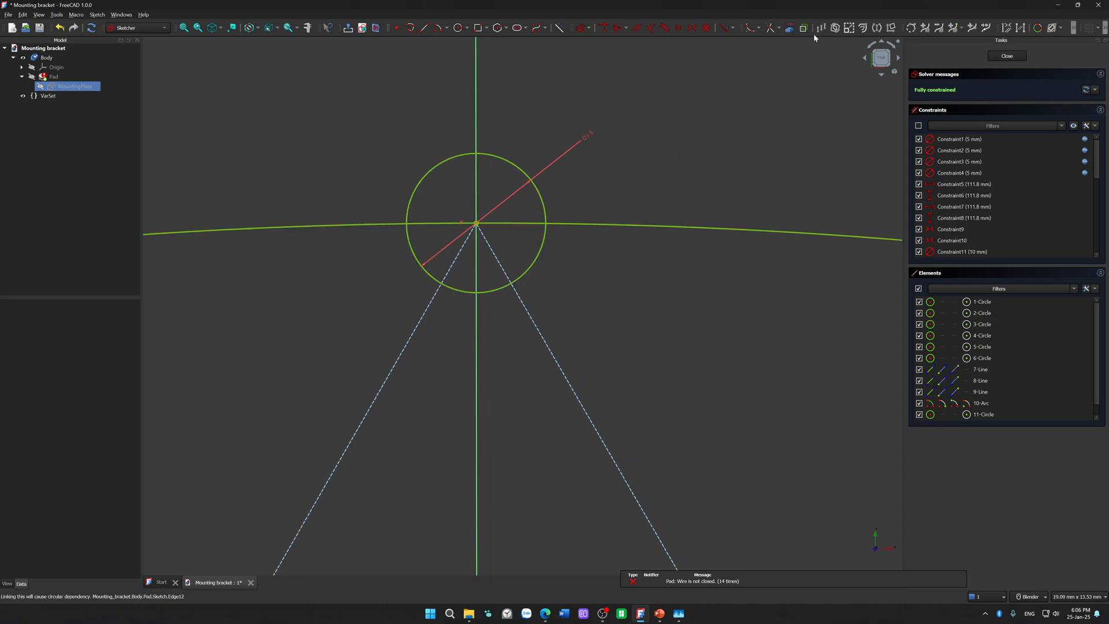
{"action": "left_click", "coordinate": [503, 166]}
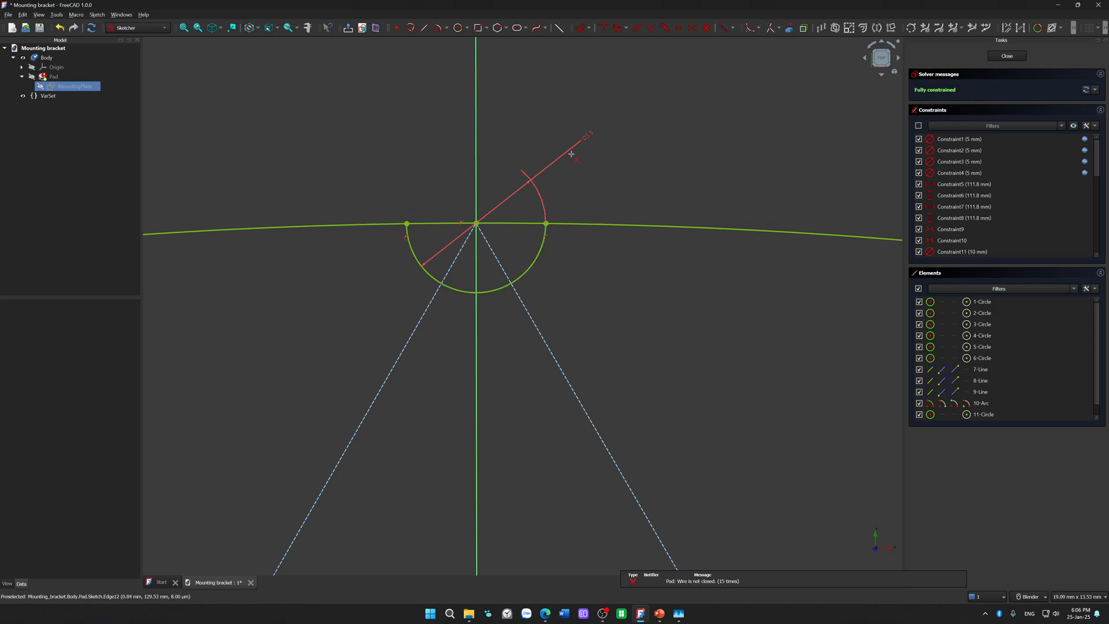
{"action": "mouse_move", "coordinate": [589, 142]}
{"action": "left_mouse_down"}
{"action": "mouse_move", "coordinate": [575, 280]}
{"action": "mouse_move", "coordinate": [598, 157]}
{"action": "left_mouse_up"}
{"action": "scroll", "coordinate": [601, 254], "scroll_direction": "down", "scroll_amount": 12}
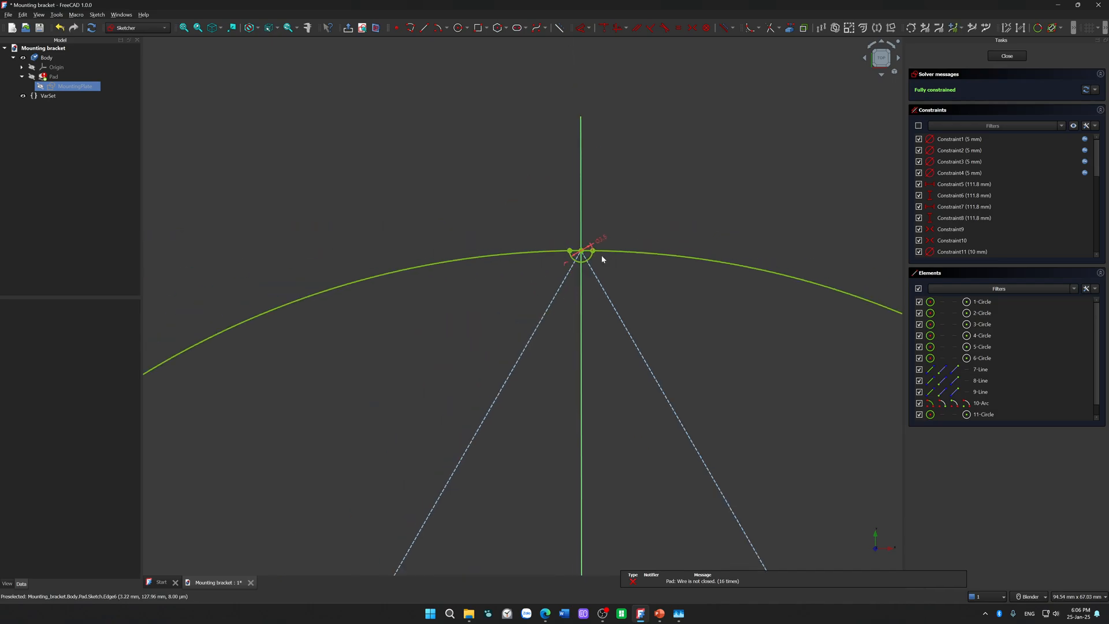
Step: Trim away the outer half of the circle at the triangle's lower-left vertex and move its diameter label just below the notch
{"action": "scroll", "coordinate": [471, 263], "scroll_direction": "up", "scroll_amount": 10}
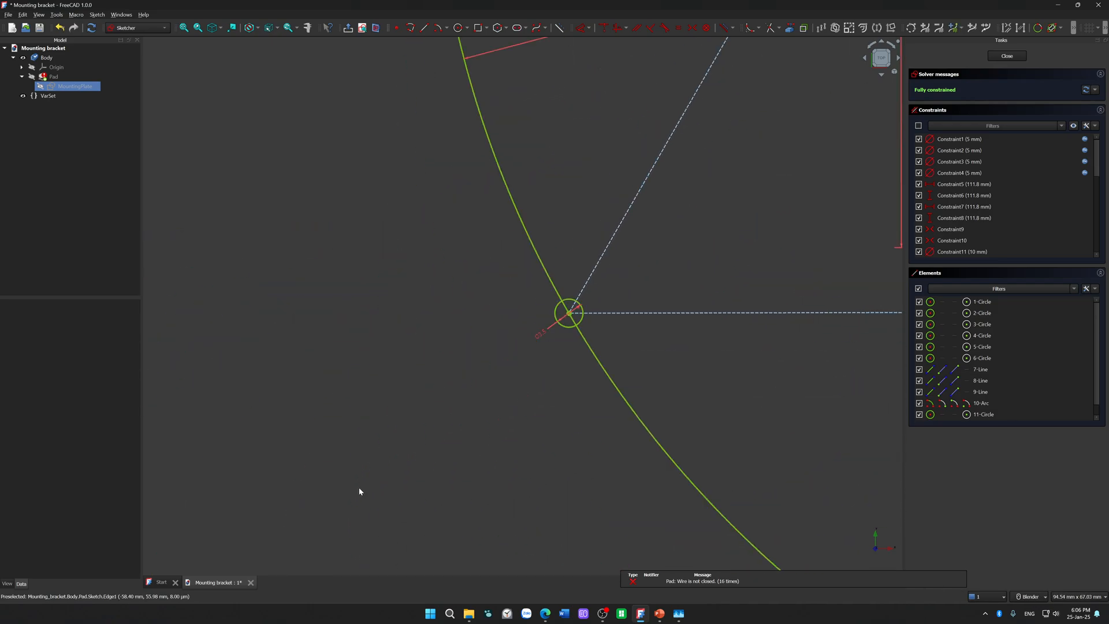
{"action": "middle_click_drag", "start_coordinate": [652, 252], "coordinate": [388, 408], "text": "shift"}
{"action": "scroll", "coordinate": [391, 404], "scroll_direction": "up", "scroll_amount": 3}
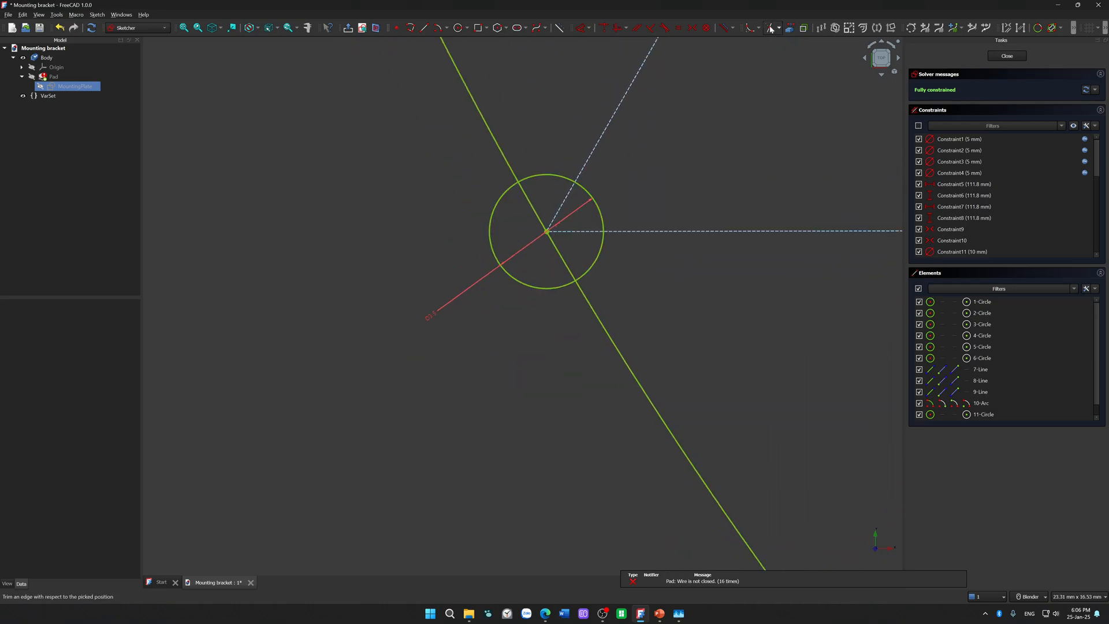
{"action": "left_click", "coordinate": [529, 284]}
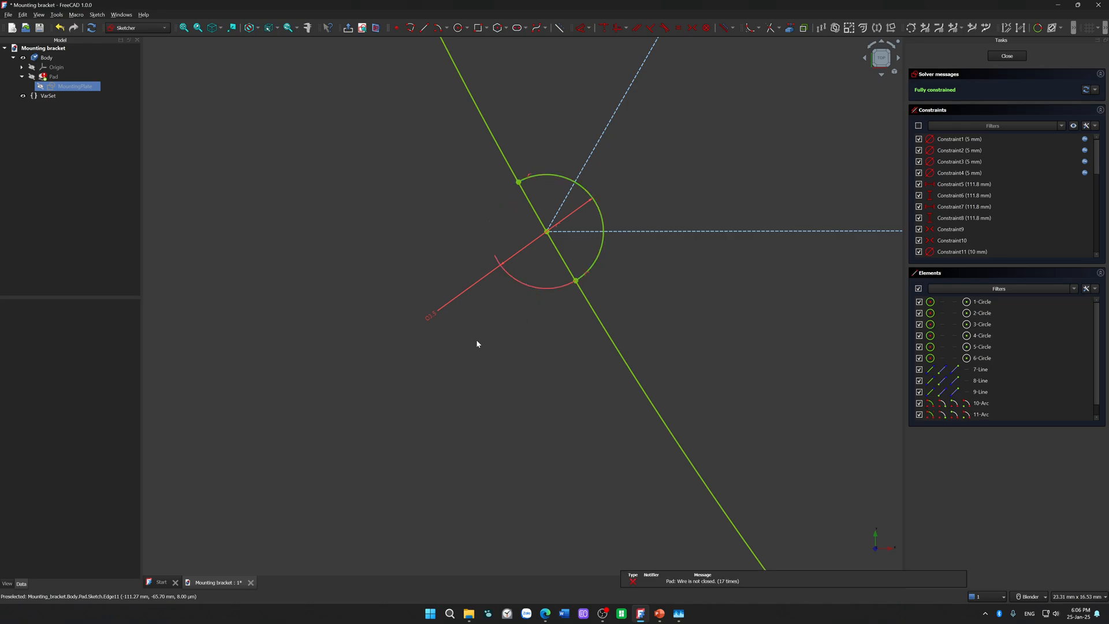
{"action": "left_click_drag", "start_coordinate": [435, 324], "coordinate": [559, 314]}
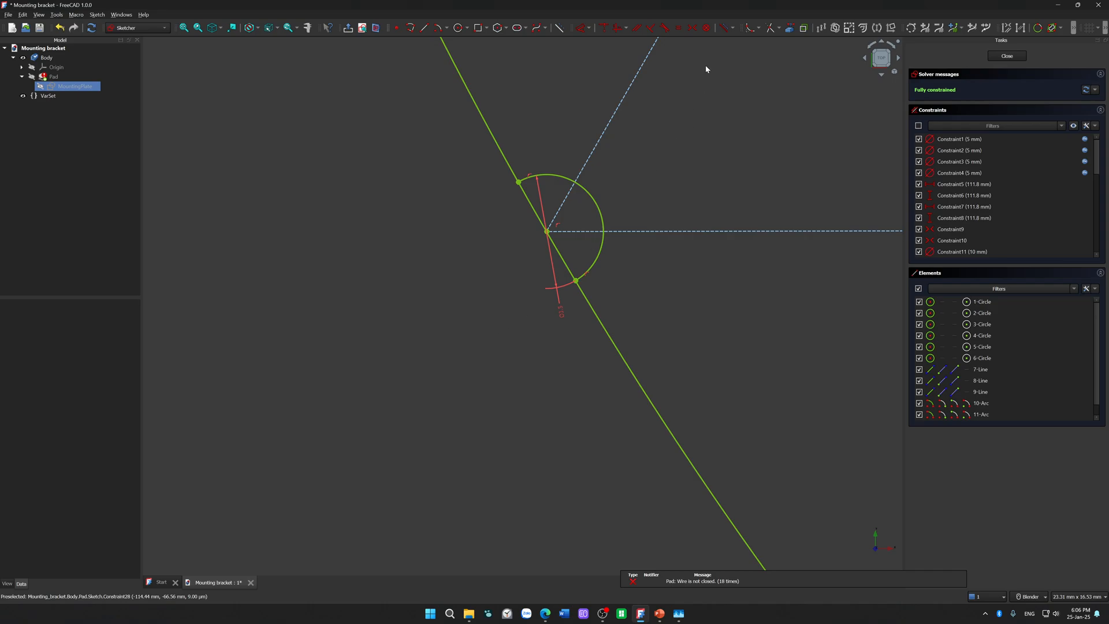
Step: Trim the large circle's segments crossing the lower-left and lower-right notches
{"action": "left_click", "coordinate": [528, 198]}
{"action": "left_click", "coordinate": [561, 257]}
{"action": "scroll", "coordinate": [666, 278], "scroll_direction": "down", "scroll_amount": 4}
{"action": "scroll", "coordinate": [666, 278], "scroll_direction": "down", "scroll_amount": 5}
{"action": "middle_click_drag", "start_coordinate": [721, 200], "coordinate": [48, 285], "text": "shift"}
{"action": "scroll", "coordinate": [522, 404], "scroll_direction": "up", "scroll_amount": 7}
{"action": "middle_click_drag", "start_coordinate": [703, 326], "coordinate": [198, 376], "text": "shift"}
{"action": "scroll", "coordinate": [472, 267], "scroll_direction": "up", "scroll_amount": 5}
{"action": "left_click", "coordinate": [659, 163]}
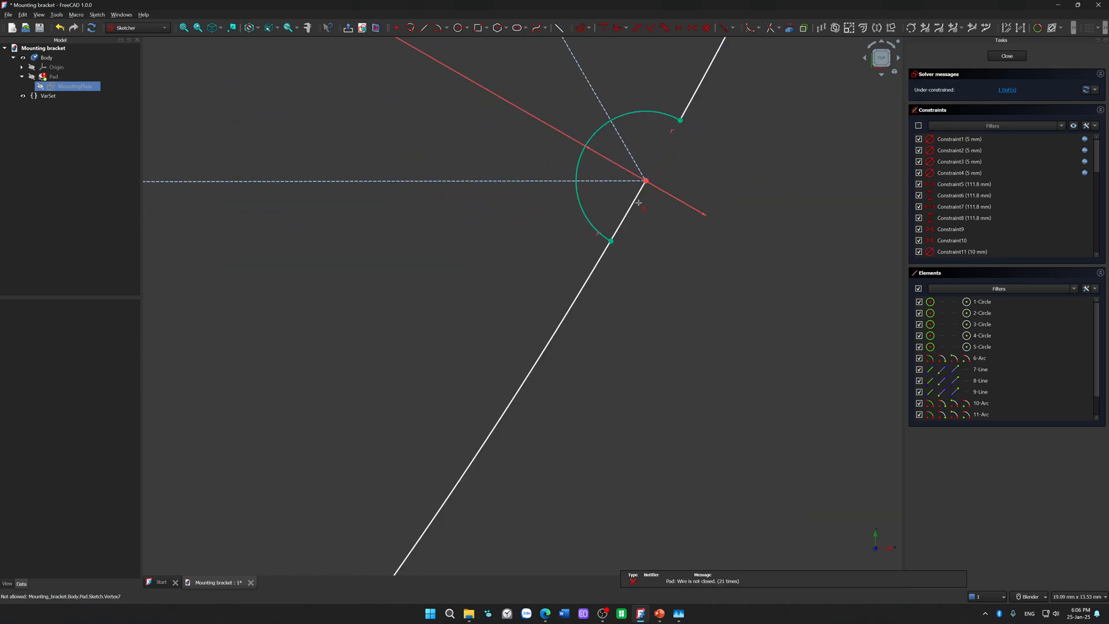
{"action": "left_click", "coordinate": [643, 194]}
Step: Trim the large circle's two segments crossing the top notch, on both sides of the vertex
{"action": "scroll", "coordinate": [646, 194], "scroll_direction": "down", "scroll_amount": 15}
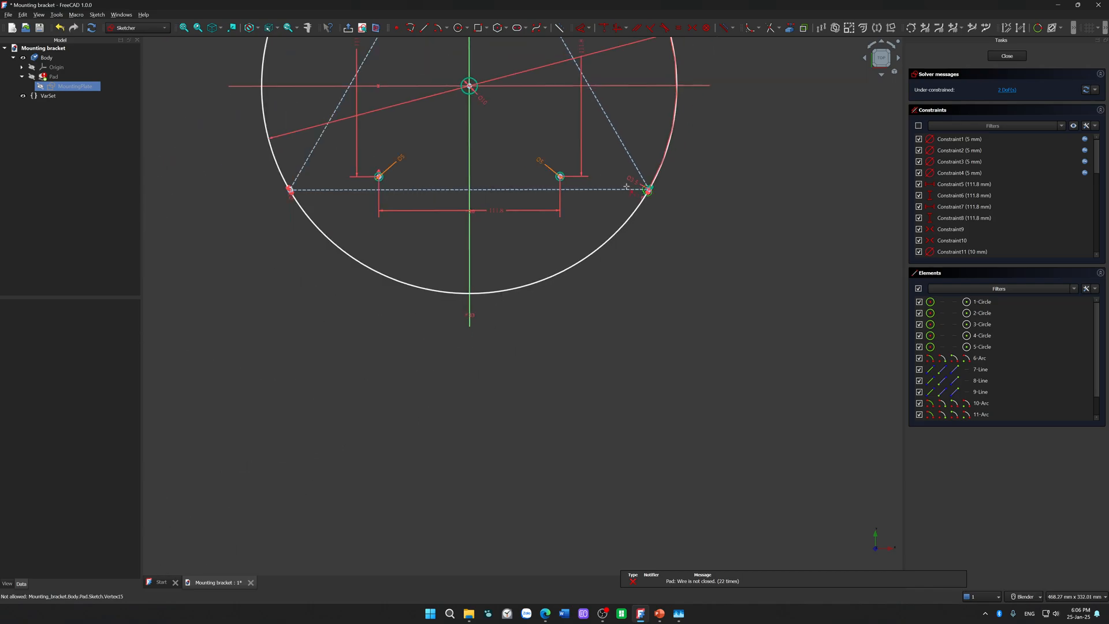
{"action": "middle_click_drag", "start_coordinate": [503, 338], "coordinate": [483, 379], "text": "shift"}
{"action": "middle_click_drag", "start_coordinate": [459, 148], "coordinate": [453, 292], "text": "shift"}
{"action": "scroll", "coordinate": [438, 240], "scroll_direction": "up", "scroll_amount": 7}
{"action": "scroll", "coordinate": [436, 361], "scroll_direction": "up", "scroll_amount": 6}
{"action": "scroll", "coordinate": [491, 409], "scroll_direction": "up", "scroll_amount": 5}
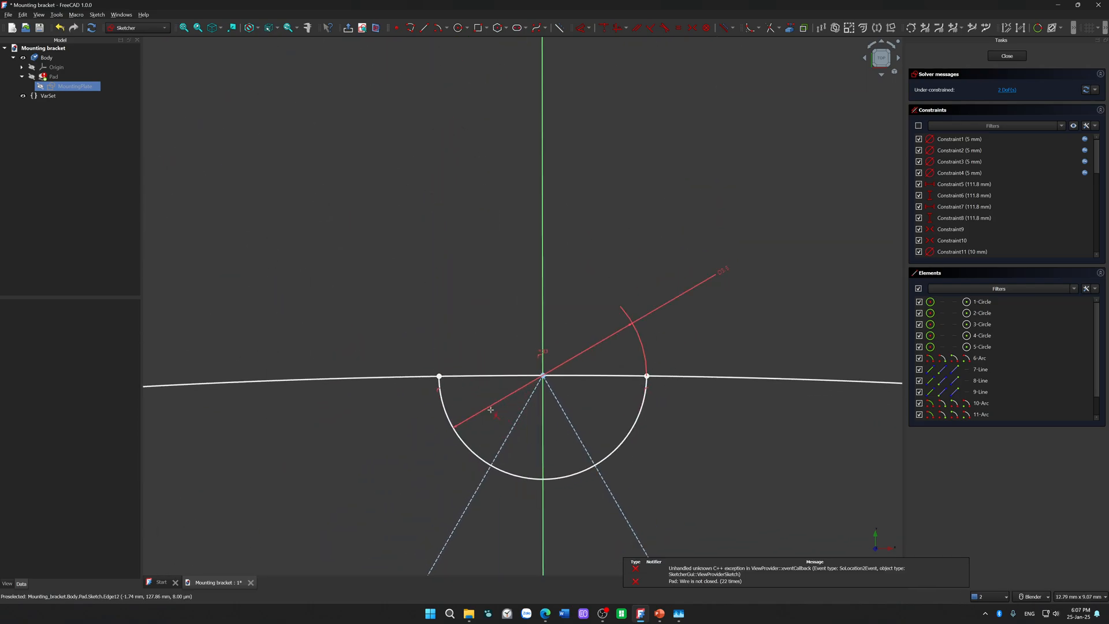
{"action": "left_click", "coordinate": [470, 379]}
{"action": "left_click", "coordinate": [575, 382]}
Step: Close the MountingPlate sketch and make the Pad visible, leaving nothing selected
{"action": "scroll", "coordinate": [599, 381], "scroll_direction": "down", "scroll_amount": 6}
{"action": "scroll", "coordinate": [737, 261], "scroll_direction": "down", "scroll_amount": 5}
{"action": "scroll", "coordinate": [736, 260], "scroll_direction": "down", "scroll_amount": 8}
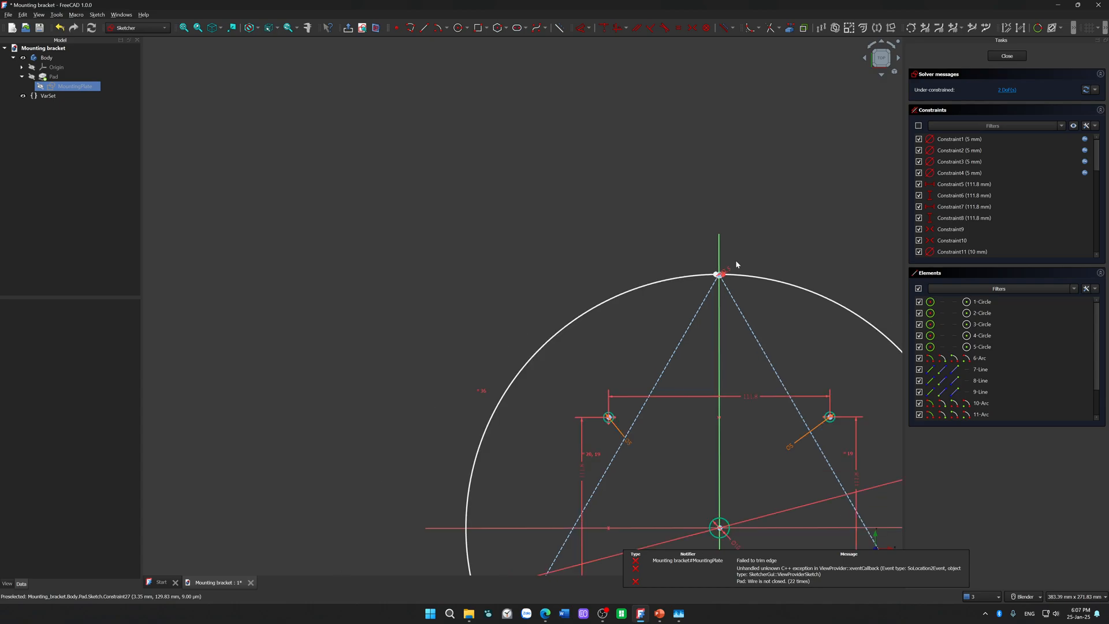
{"action": "left_click", "coordinate": [1007, 56]}
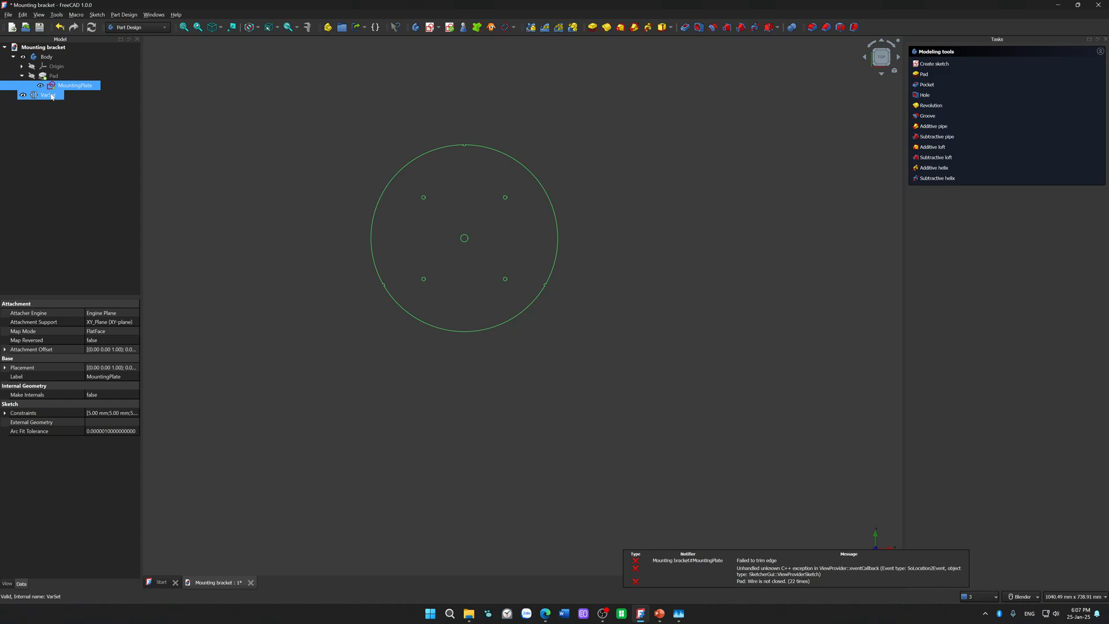
{"action": "left_click", "coordinate": [34, 78]}
{"action": "left_click", "coordinate": [343, 357]}
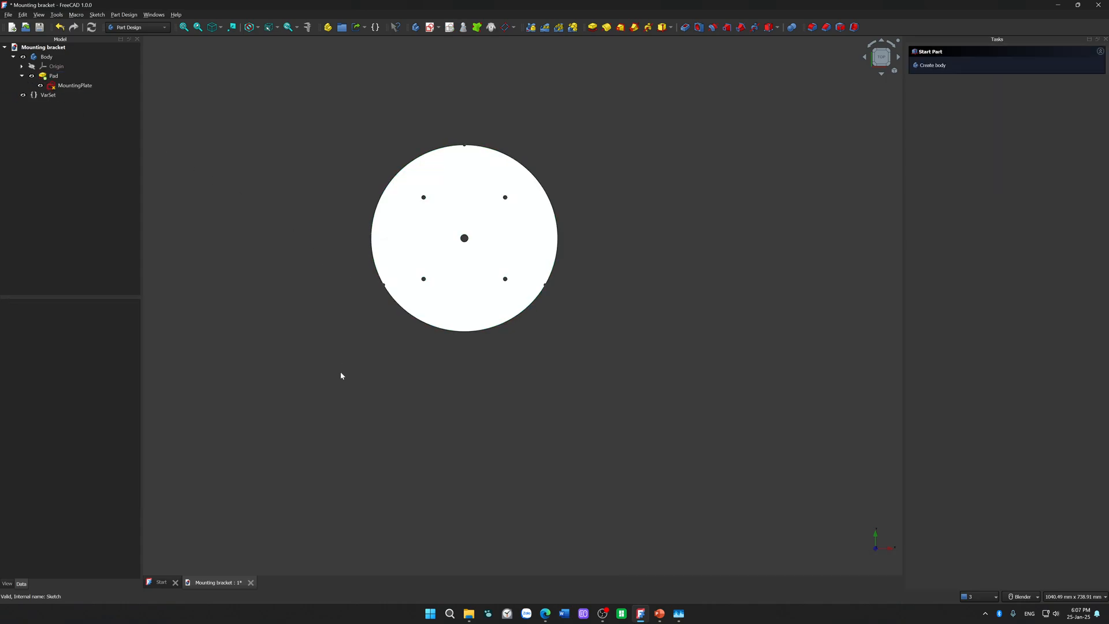
Step: Examine the notch cut into the top edge of the padded plate
{"action": "scroll", "coordinate": [476, 114], "scroll_direction": "up", "scroll_amount": 3}
{"action": "scroll", "coordinate": [434, 211], "scroll_direction": "up", "scroll_amount": 4}
{"action": "scroll", "coordinate": [438, 223], "scroll_direction": "up", "scroll_amount": 3}
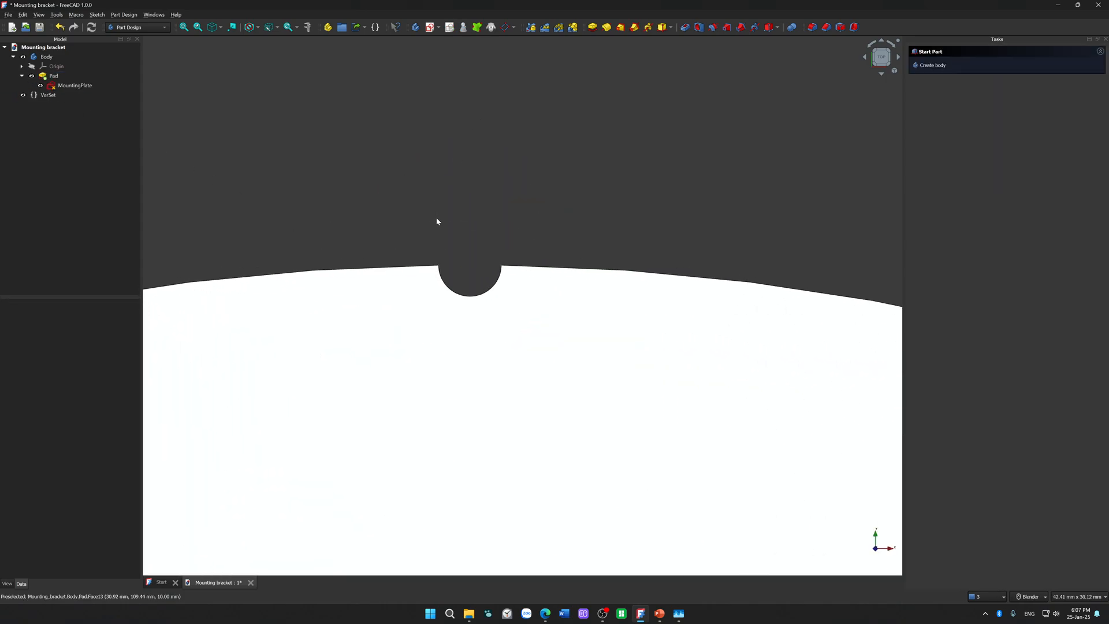
{"action": "scroll", "coordinate": [450, 250], "scroll_direction": "up", "scroll_amount": 2}
{"action": "scroll", "coordinate": [448, 252], "scroll_direction": "down", "scroll_amount": 12}
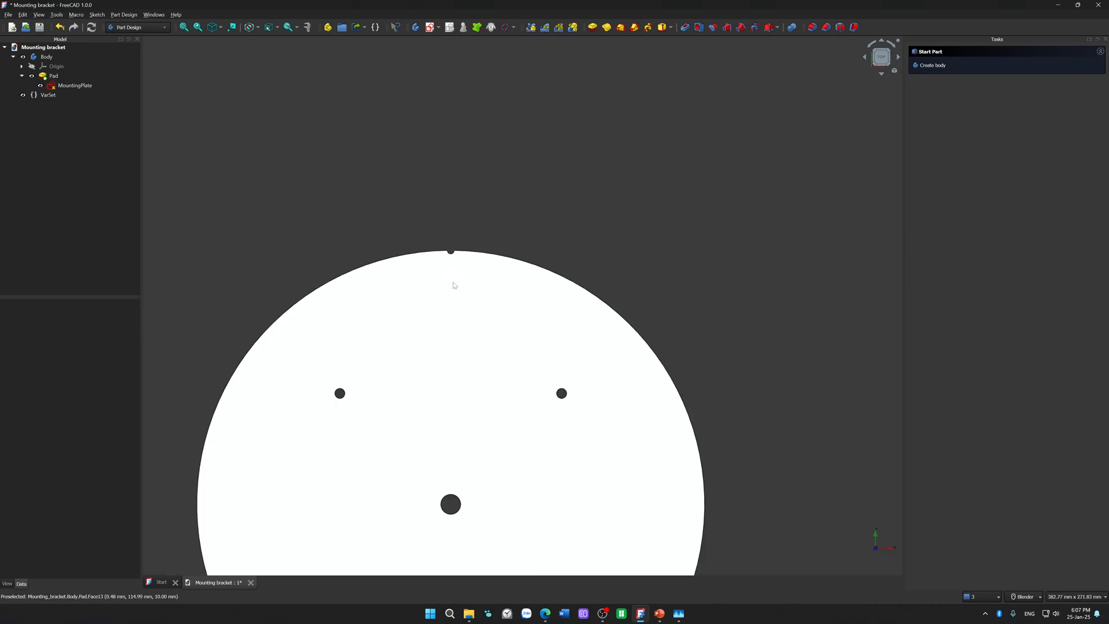
{"action": "scroll", "coordinate": [473, 422], "scroll_direction": "up", "scroll_amount": 6}
Step: Examine the padded plate from oblique angles, checking the notches through its thickness and the hole pattern
{"action": "middle_click_drag", "start_coordinate": [433, 342], "coordinate": [519, 310], "text": "shift"}
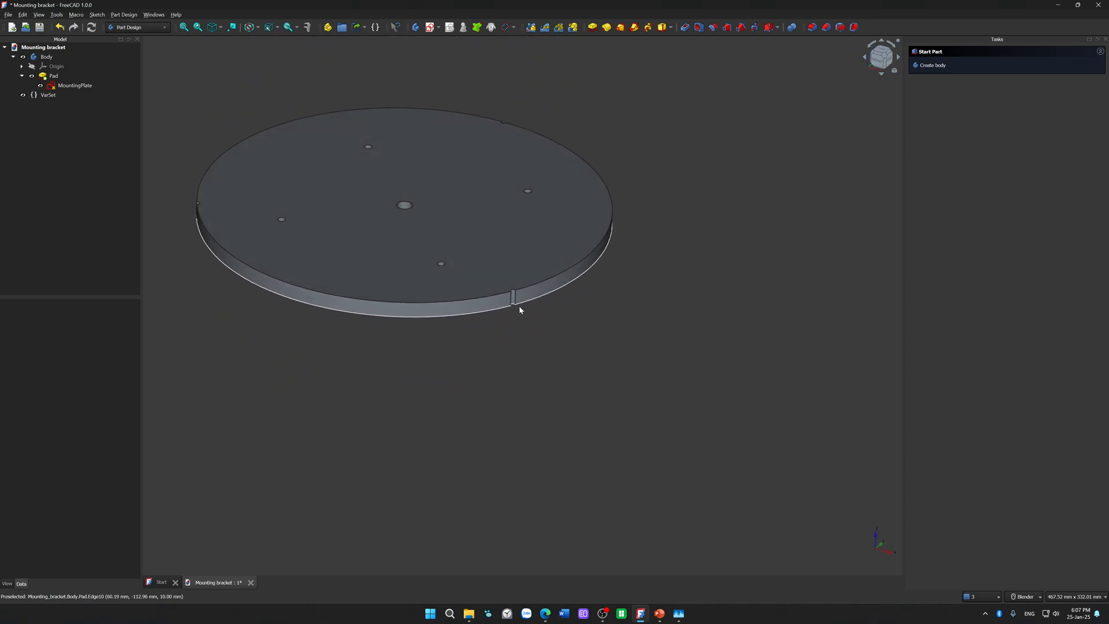
{"action": "scroll", "coordinate": [519, 306], "scroll_direction": "up", "scroll_amount": 5}
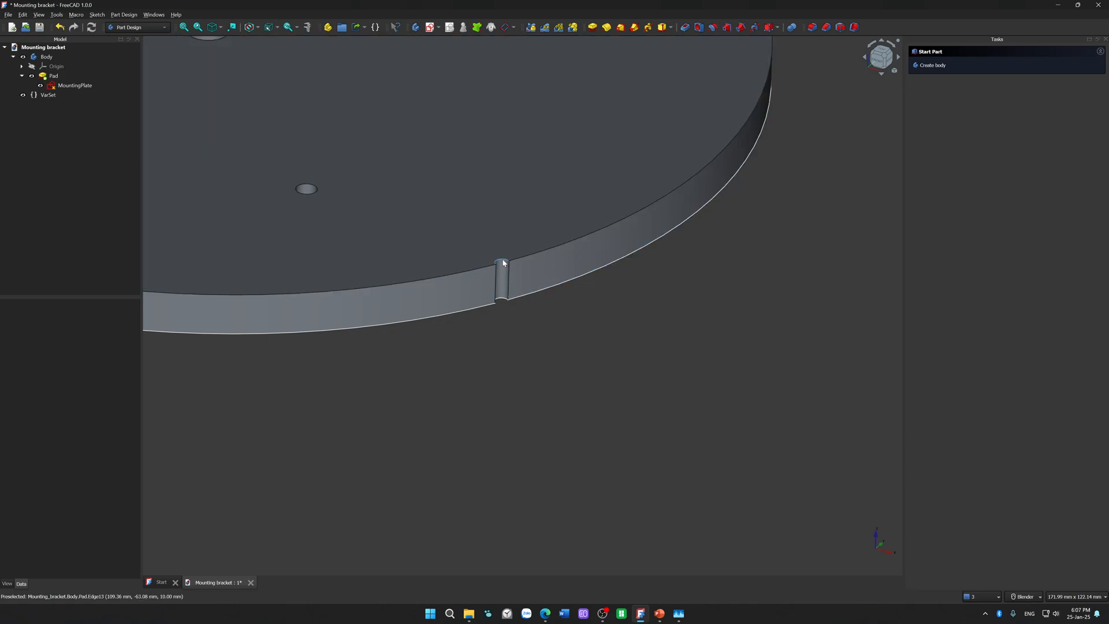
{"action": "middle_click_drag", "start_coordinate": [508, 338], "coordinate": [380, 475]}
{"action": "scroll", "coordinate": [473, 297], "scroll_direction": "down", "scroll_amount": 4}
{"action": "scroll", "coordinate": [455, 399], "scroll_direction": "down", "scroll_amount": 3}
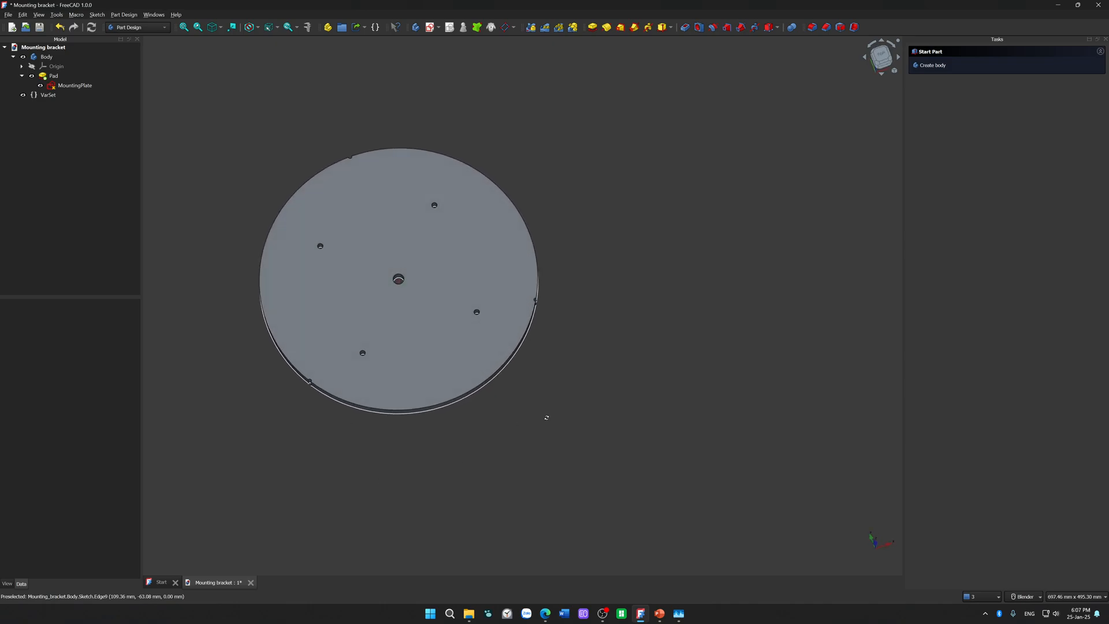
{"action": "key", "text": "2"}
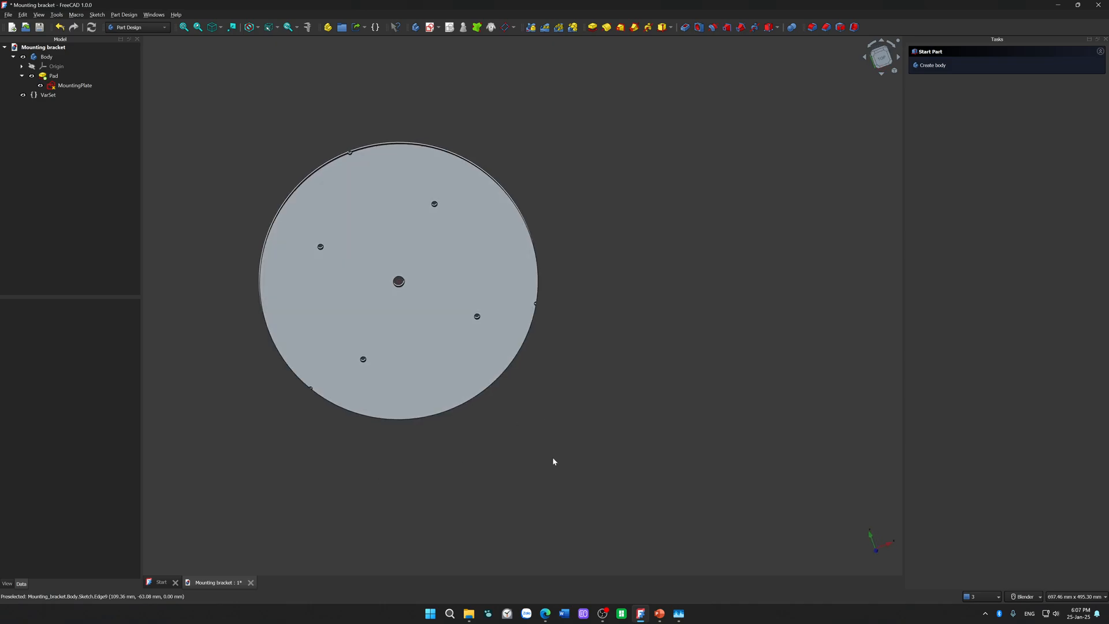
{"action": "middle_click_drag", "start_coordinate": [559, 473], "coordinate": [520, 351]}
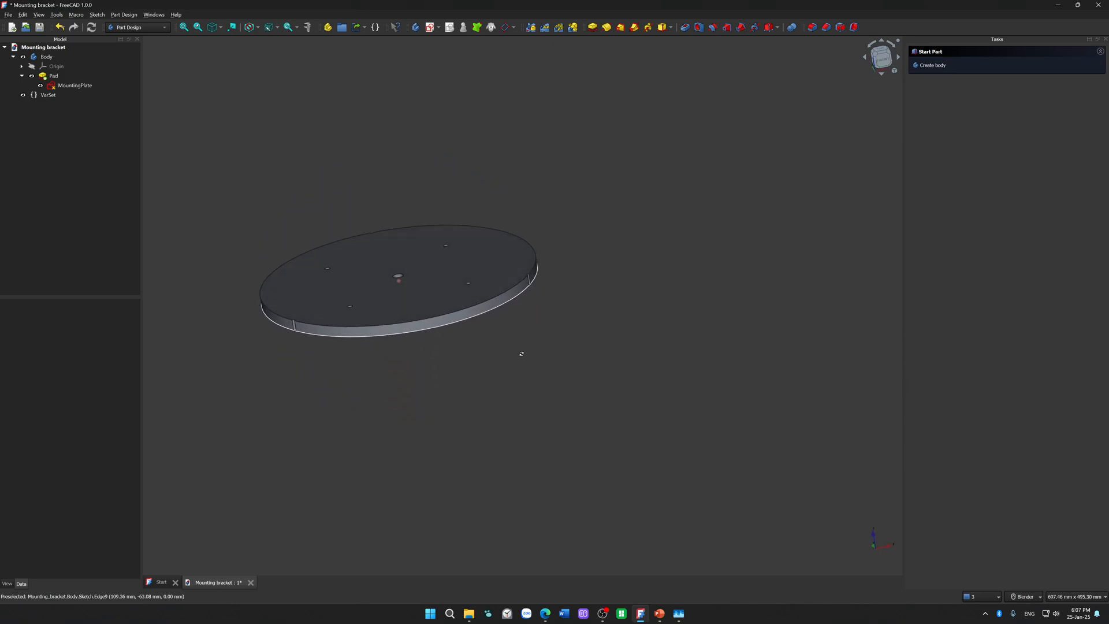
{"action": "left_click", "coordinate": [886, 50]}
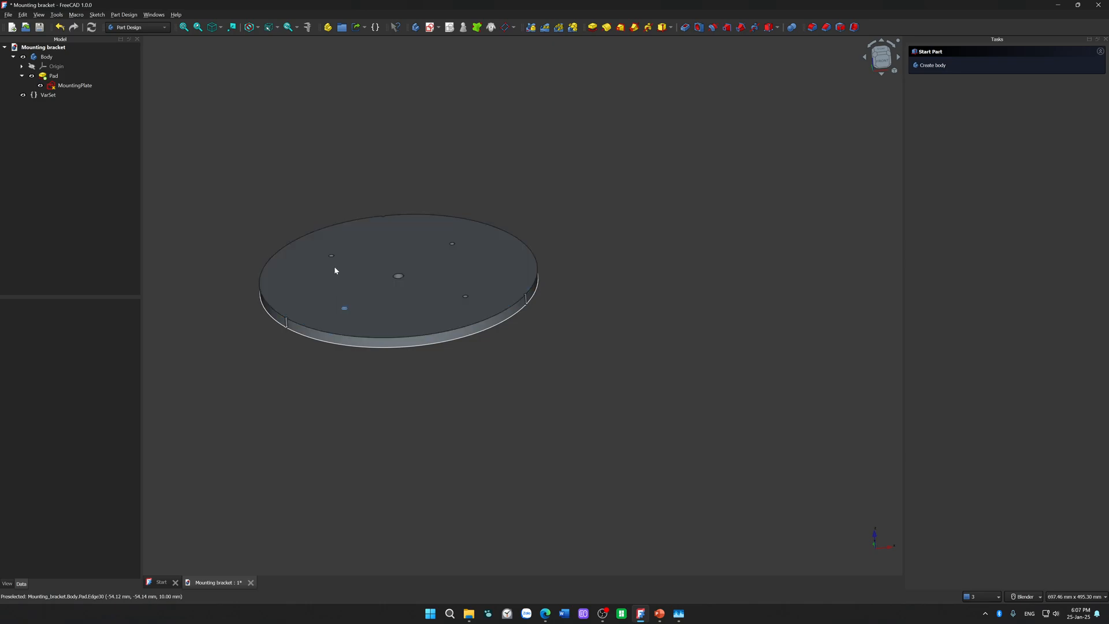
{"action": "middle_click_drag", "start_coordinate": [441, 443], "coordinate": [445, 488]}
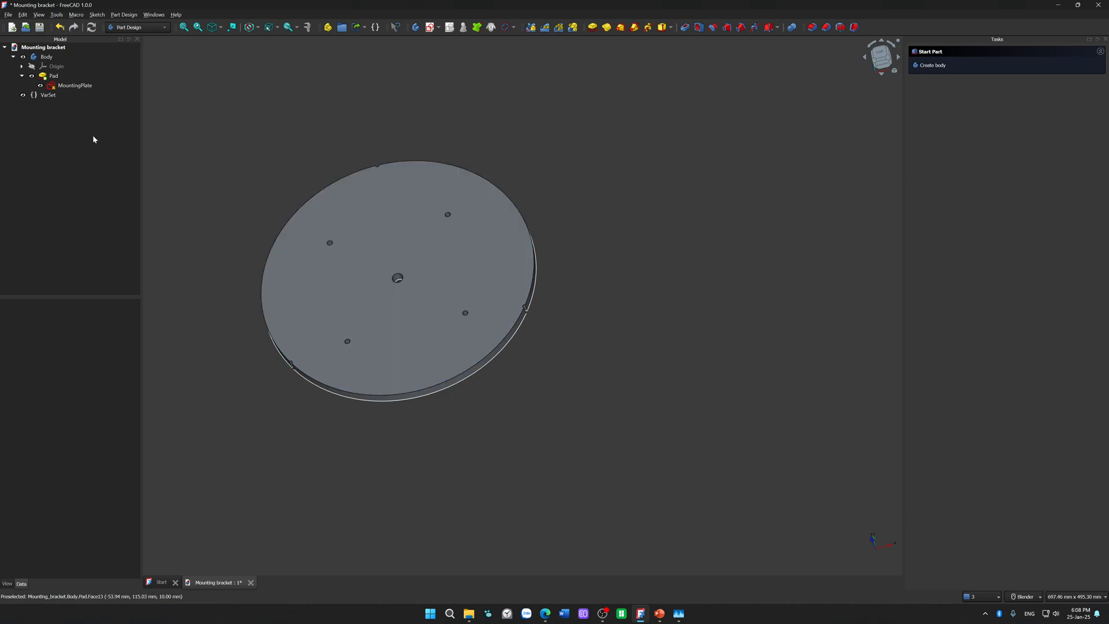
Step: Open the MountingPlate sketch for editing
{"action": "double_click", "coordinate": [78, 86]}
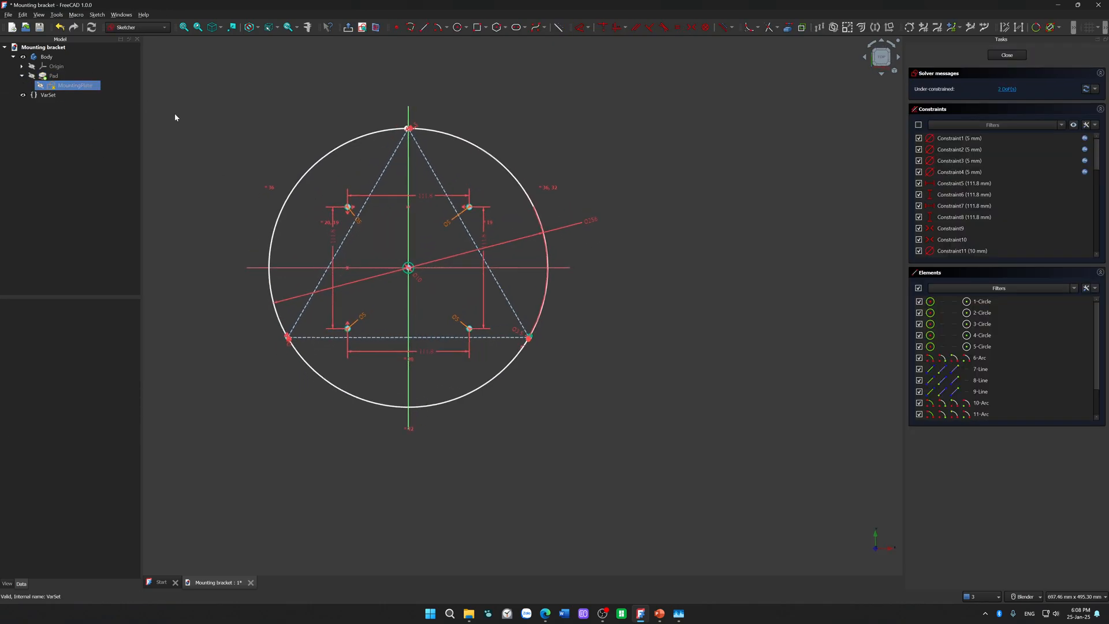
{"action": "scroll", "coordinate": [556, 146], "scroll_direction": "up", "scroll_amount": 3}
{"action": "middle_click_drag", "start_coordinate": [556, 148], "coordinate": [784, 151], "text": "shift"}
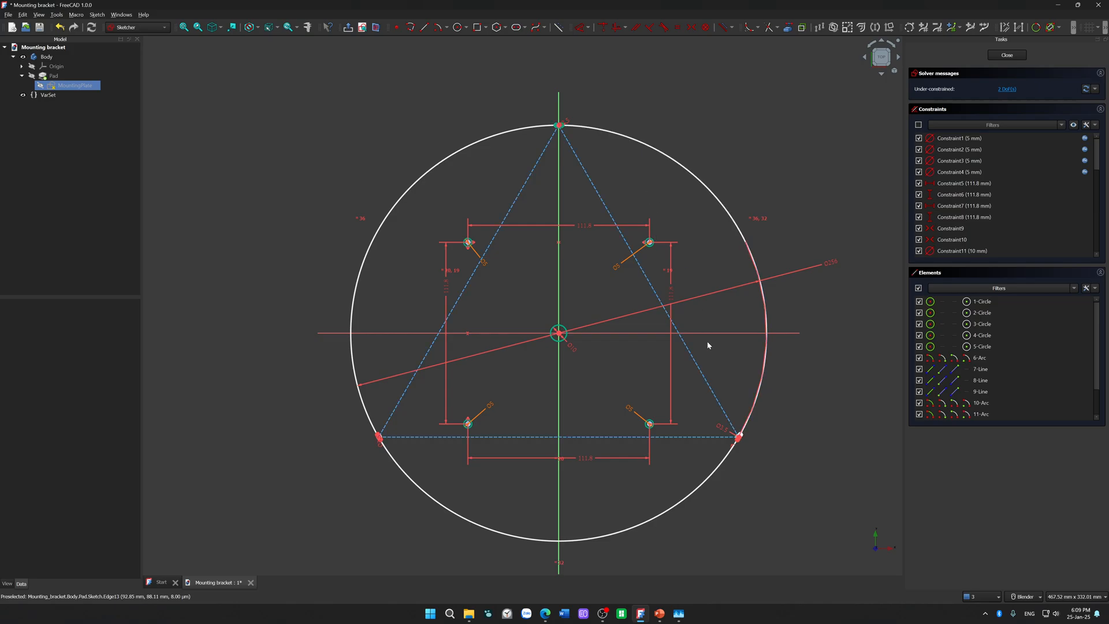
{"action": "left_click_drag", "start_coordinate": [683, 491], "coordinate": [749, 552]}
Step: Check the selection extent of the plate outline's lower and upper-left arcs in turn, leaving nothing selected
{"action": "left_click", "coordinate": [724, 463]}
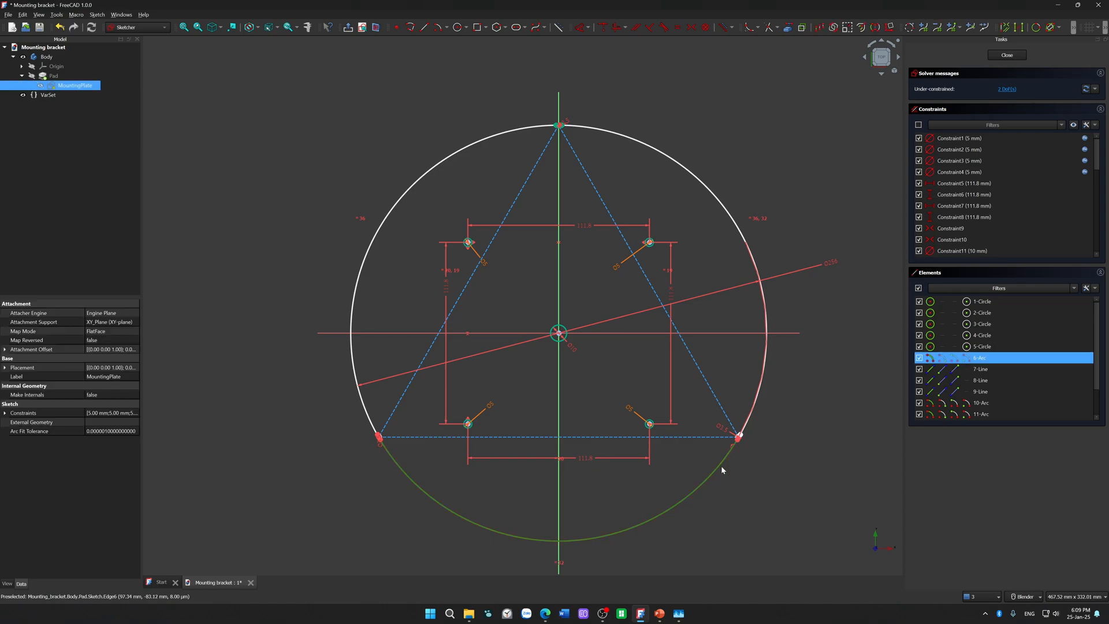
{"action": "left_click", "coordinate": [598, 491]}
{"action": "left_click", "coordinate": [392, 212]}
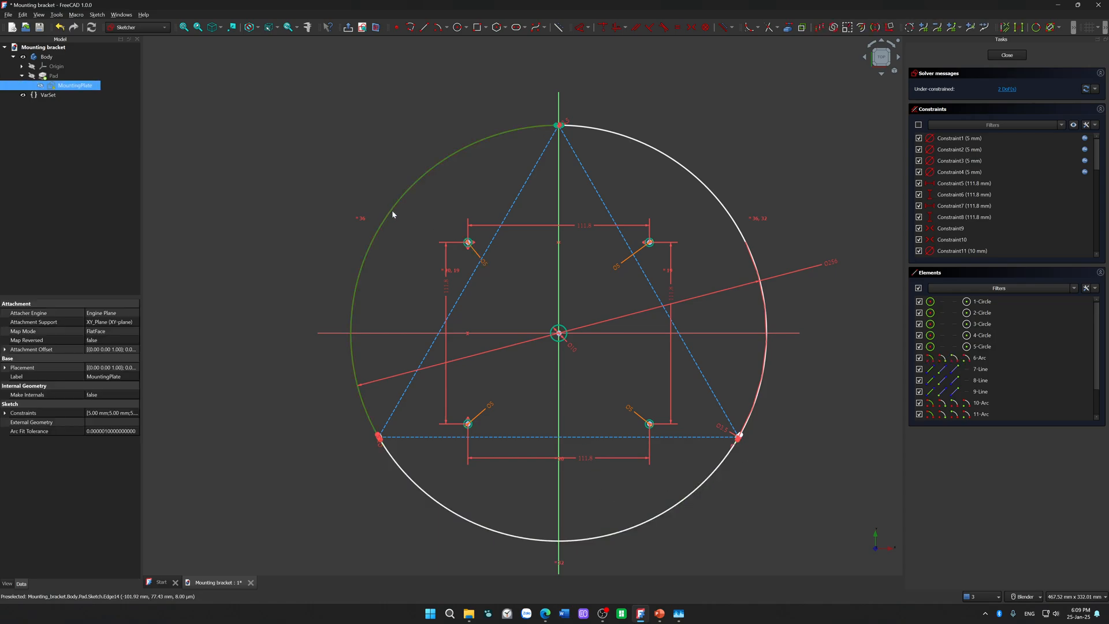
{"action": "left_click", "coordinate": [737, 318]}
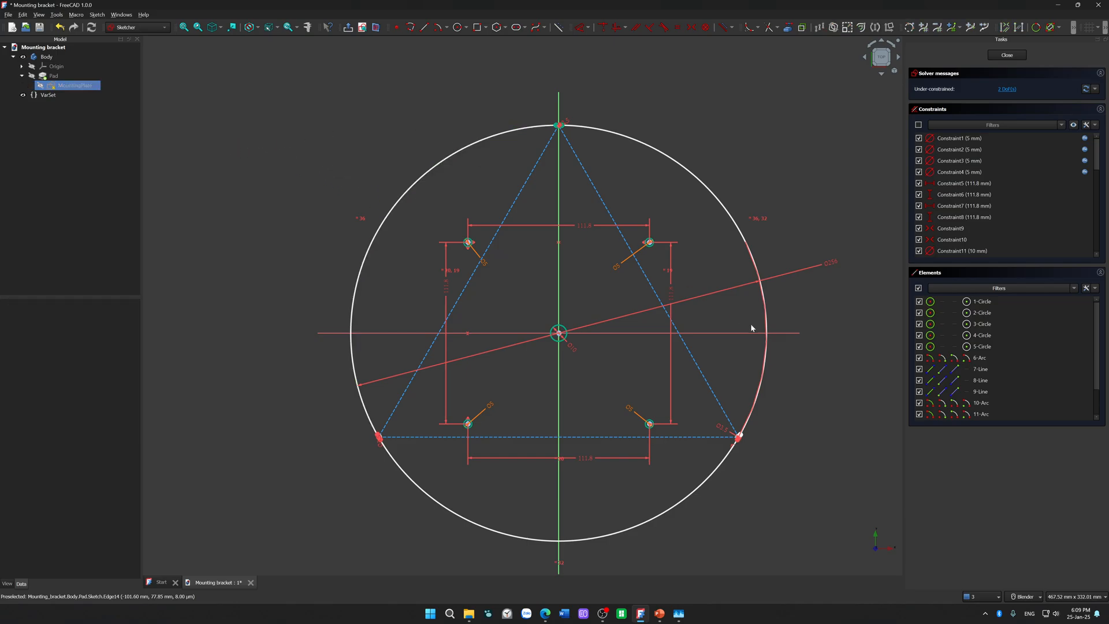
Step: Move the large circle's diameter label below and to the right of the plate outline
{"action": "scroll", "coordinate": [745, 346], "scroll_direction": "up", "scroll_amount": 4}
{"action": "scroll", "coordinate": [665, 260], "scroll_direction": "down", "scroll_amount": 6}
{"action": "mouse_move", "coordinate": [687, 203]}
{"action": "left_mouse_down"}
{"action": "mouse_move", "coordinate": [712, 180]}
{"action": "mouse_move", "coordinate": [711, 290]}
{"action": "mouse_move", "coordinate": [694, 344]}
{"action": "mouse_move", "coordinate": [720, 345]}
{"action": "mouse_move", "coordinate": [703, 388]}
{"action": "mouse_move", "coordinate": [651, 441]}
{"action": "left_mouse_up"}
Step: Test the lower-right notch's remaining freedom by shifting its geometry along the outline, and undo the shift
{"action": "scroll", "coordinate": [661, 324], "scroll_direction": "up", "scroll_amount": 2}
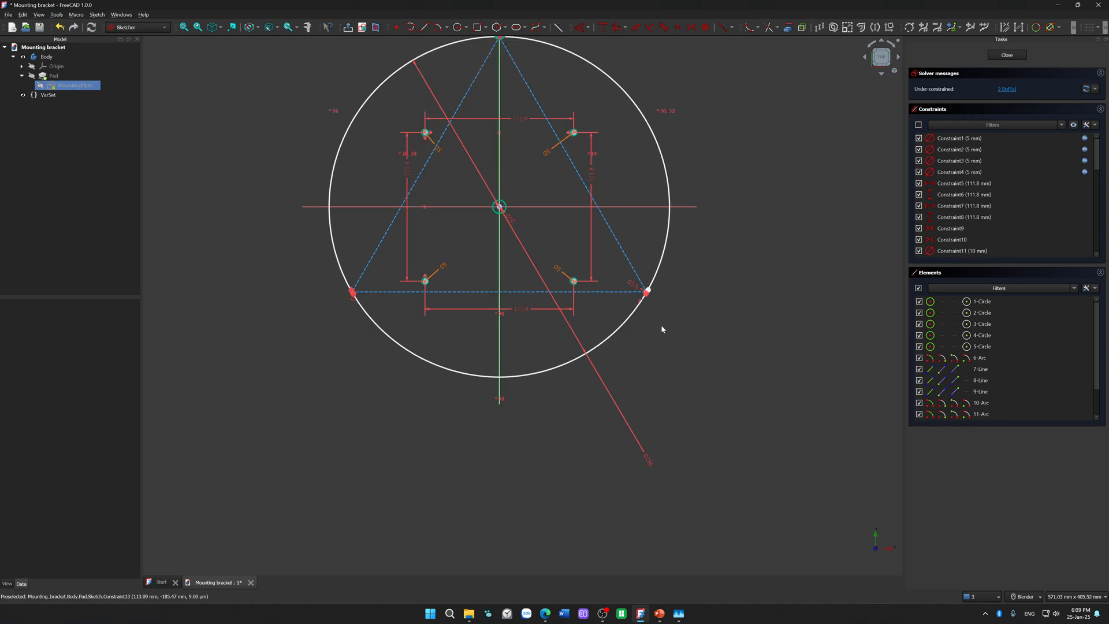
{"action": "scroll", "coordinate": [662, 315], "scroll_direction": "up", "scroll_amount": 3}
{"action": "scroll", "coordinate": [639, 267], "scroll_direction": "up", "scroll_amount": 5}
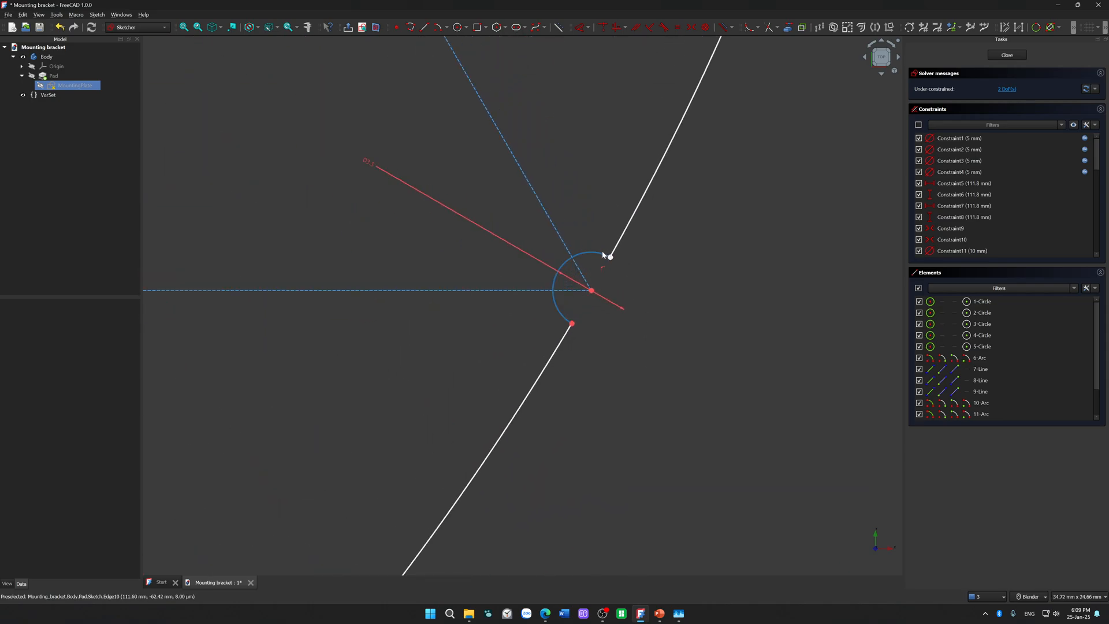
{"action": "scroll", "coordinate": [567, 210], "scroll_direction": "up", "scroll_amount": 3}
{"action": "scroll", "coordinate": [550, 188], "scroll_direction": "down", "scroll_amount": 3}
{"action": "left_click_drag", "start_coordinate": [592, 243], "coordinate": [570, 279]}
{"action": "mouse_move", "coordinate": [605, 315]}
{"action": "left_mouse_down"}
{"action": "mouse_move", "coordinate": [651, 355]}
{"action": "mouse_move", "coordinate": [636, 348]}
{"action": "left_mouse_up"}
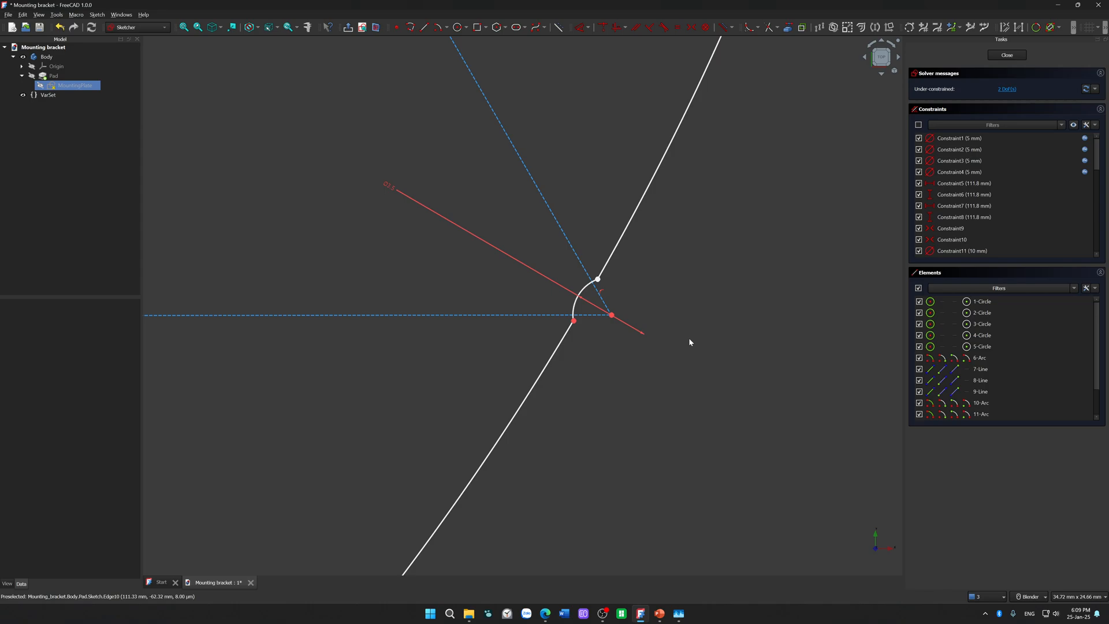
{"action": "key", "text": "ctrl+z"}
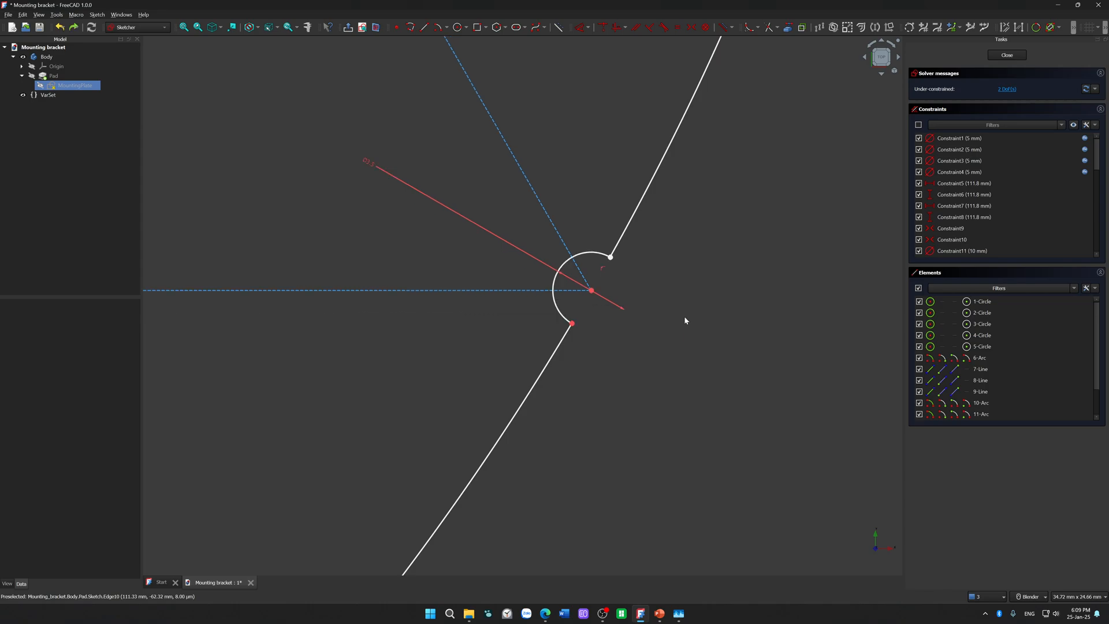
Step: Try to make the lower-right notch arc perpendicular to the adjoining lower outline arc, and review the resulting notifications
{"action": "scroll", "coordinate": [684, 316], "scroll_direction": "down", "scroll_amount": 2}
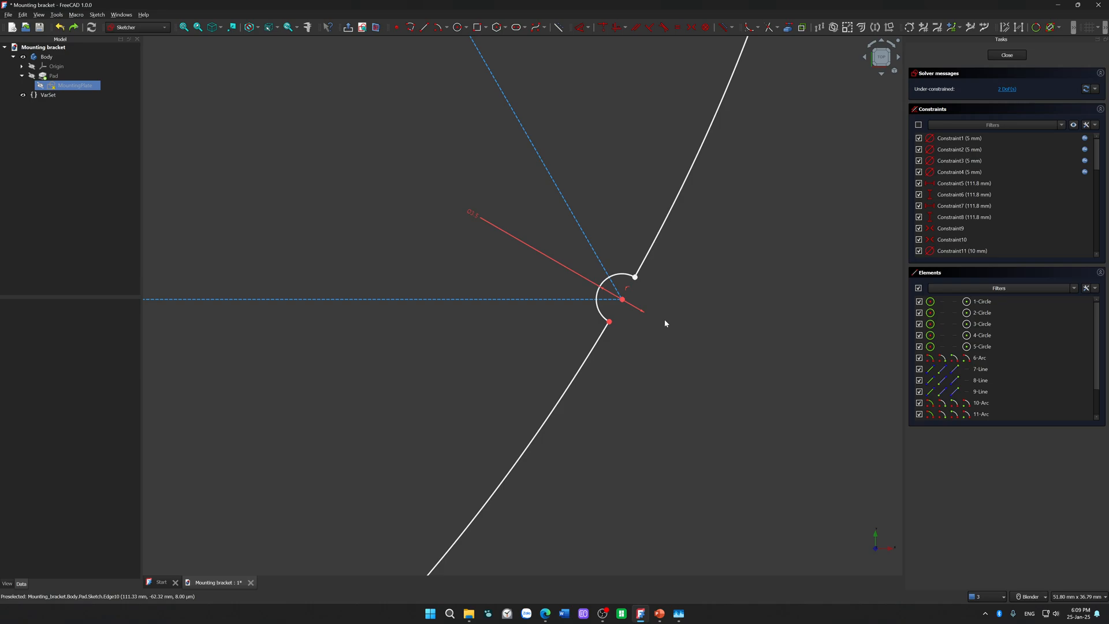
{"action": "scroll", "coordinate": [665, 315], "scroll_direction": "down", "scroll_amount": 2}
{"action": "scroll", "coordinate": [659, 306], "scroll_direction": "up", "scroll_amount": 5}
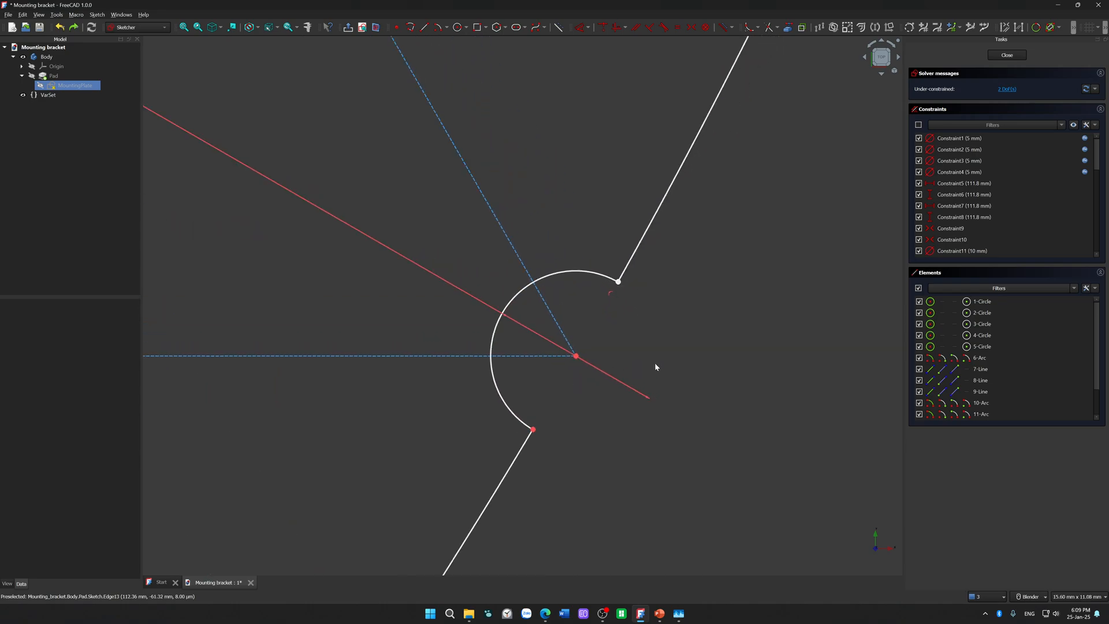
{"action": "left_click", "coordinate": [592, 273]}
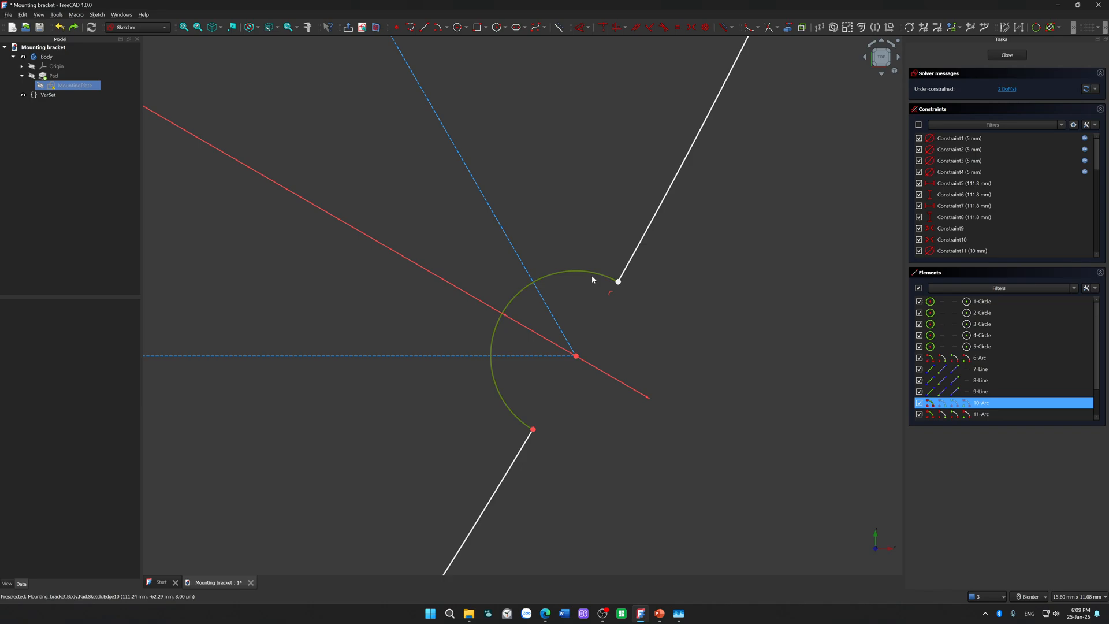
{"action": "left_click", "coordinate": [688, 348]}
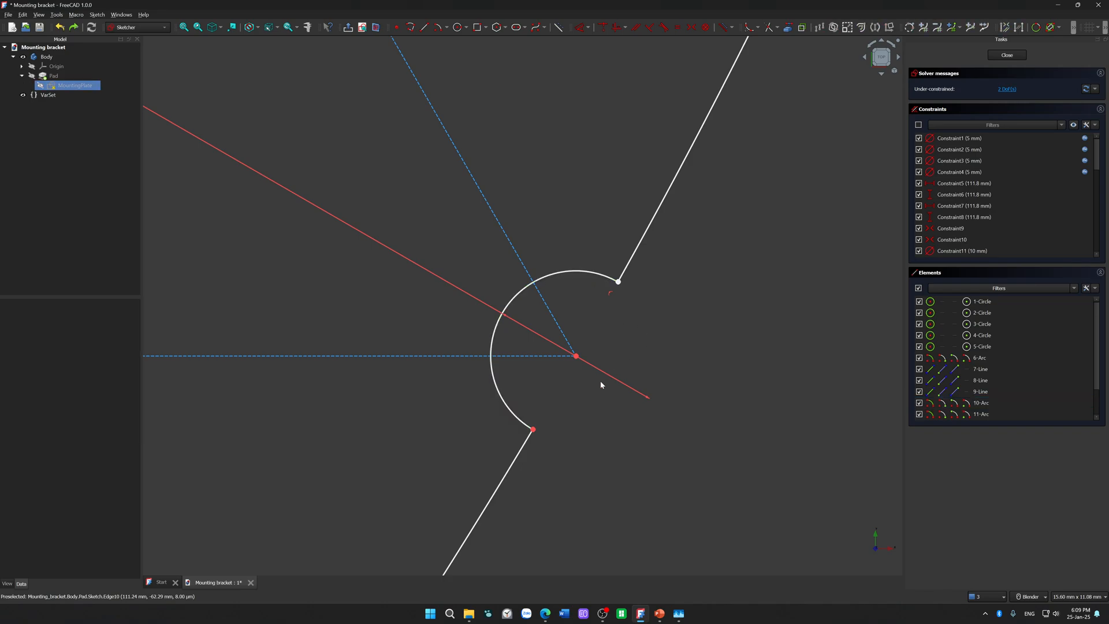
{"action": "left_click", "coordinate": [525, 424]}
{"action": "left_click", "coordinate": [519, 452]}
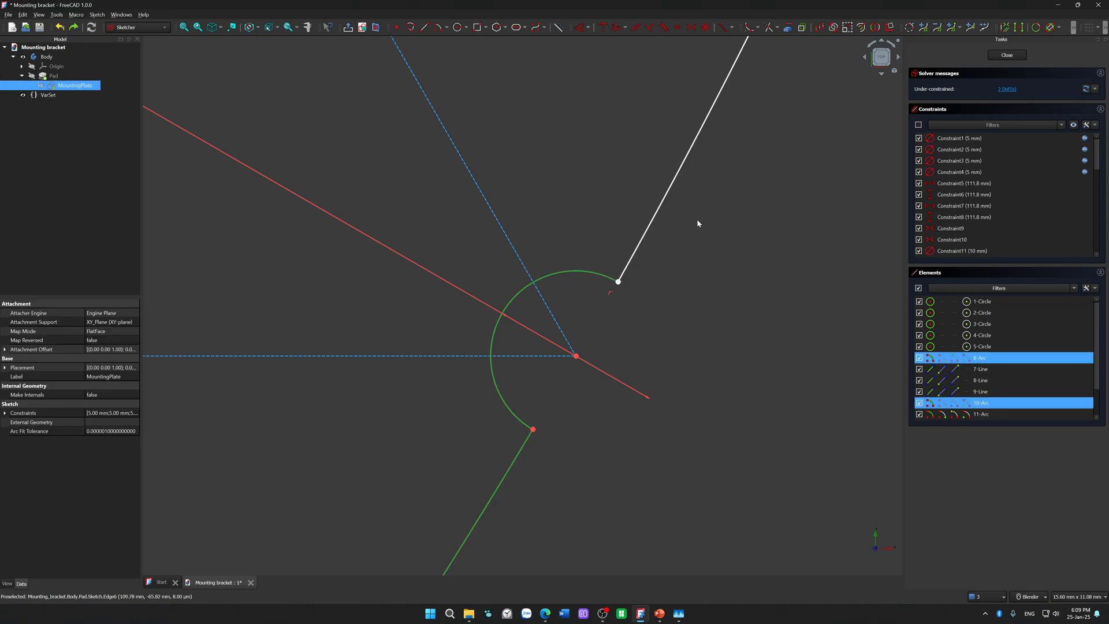
{"action": "key", "text": "n"}
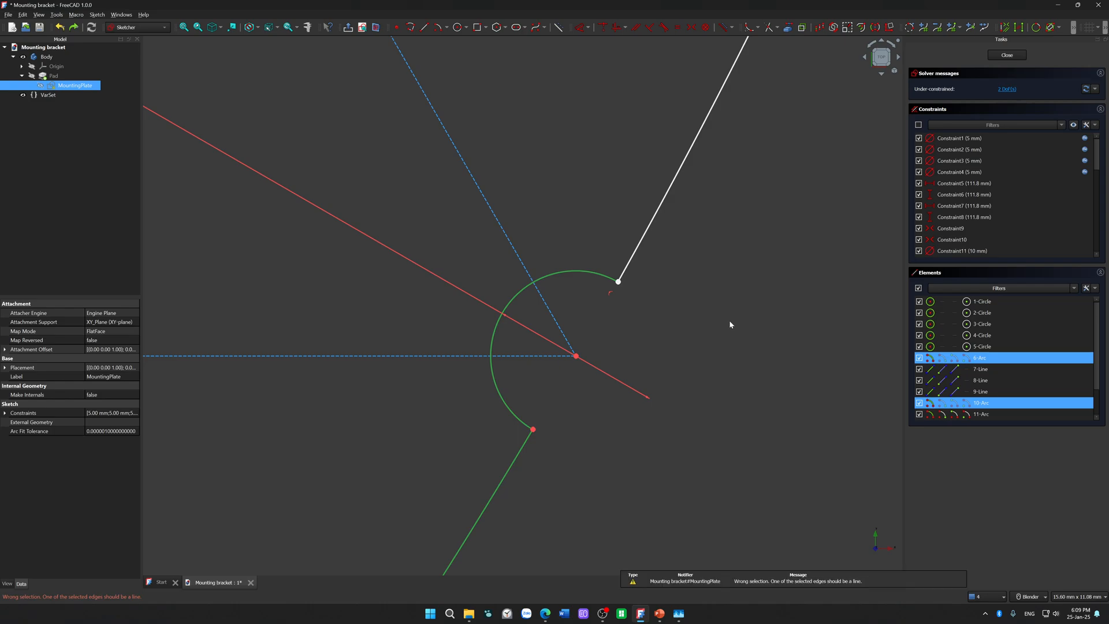
{"action": "left_click", "coordinate": [729, 324]}
{"action": "left_click", "coordinate": [983, 599]}
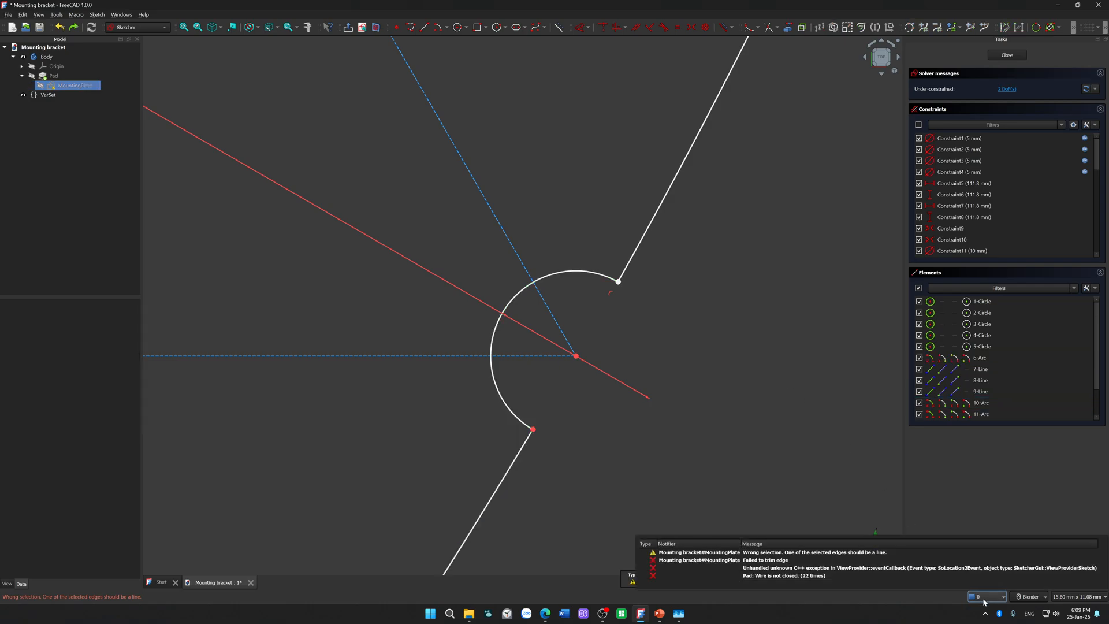
{"action": "left_click", "coordinate": [984, 602]}
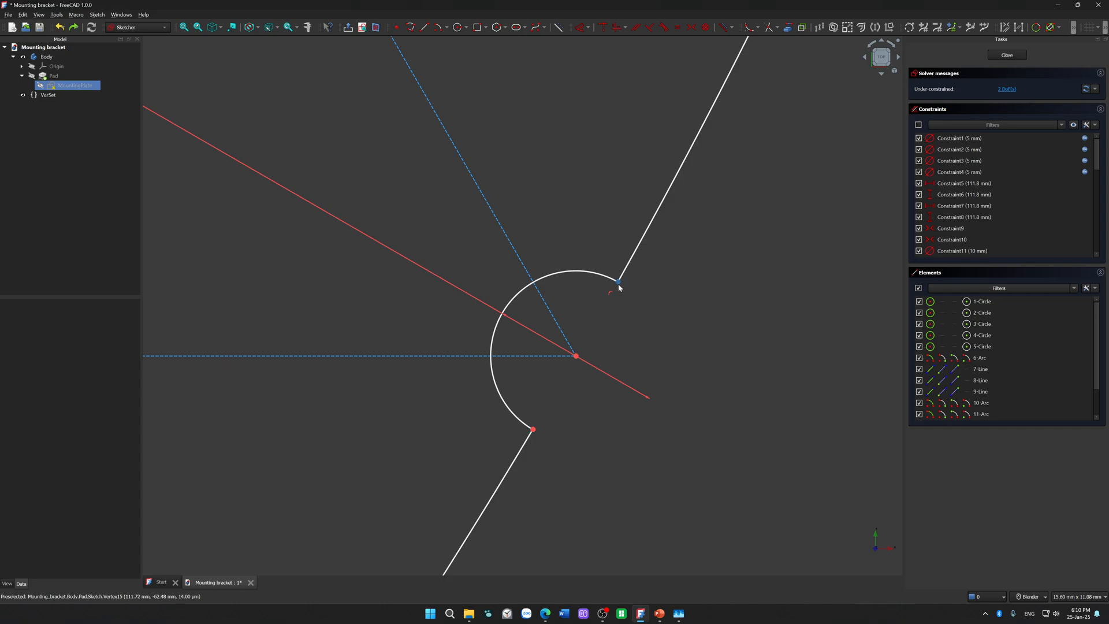
Step: Try dimensioning the straight distance between the lower-right notch's two endpoints, test its remaining freedom, and undo the attempt
{"action": "left_click_drag", "start_coordinate": [599, 278], "coordinate": [504, 374]}
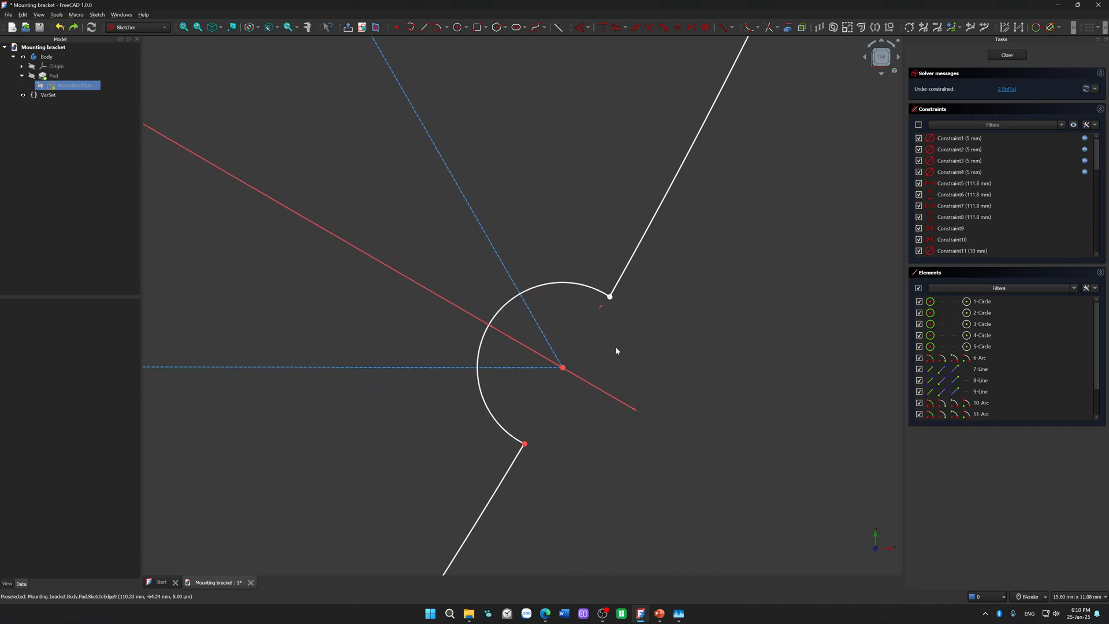
{"action": "left_click", "coordinate": [609, 297]}
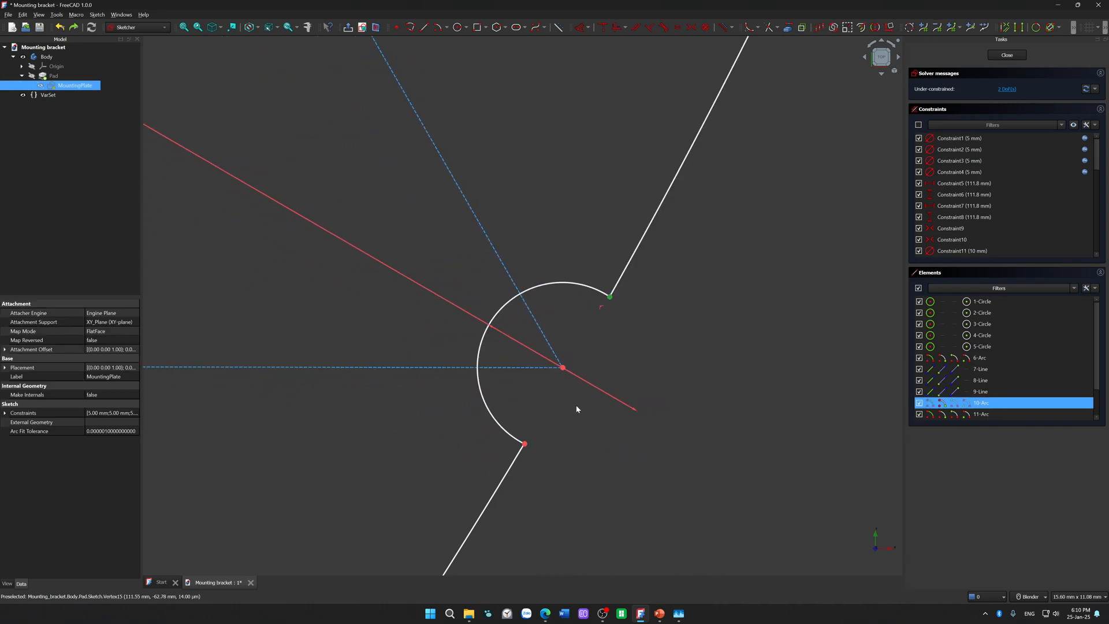
{"action": "left_click", "coordinate": [525, 443]}
{"action": "key", "text": "i"}
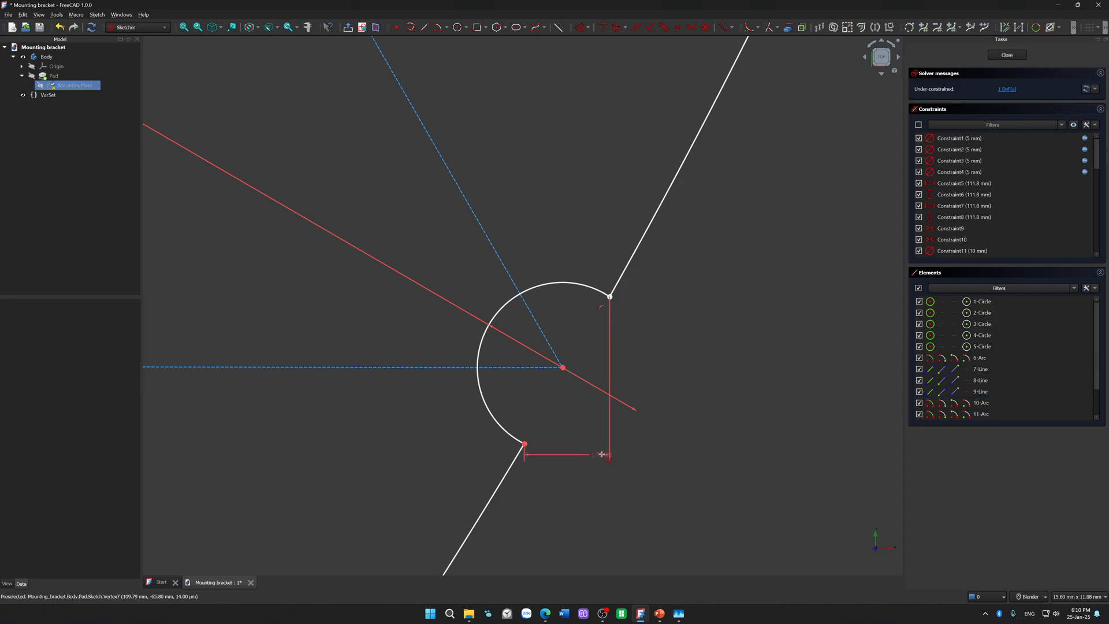
{"action": "left_click_drag", "start_coordinate": [648, 397], "coordinate": [628, 443]}
{"action": "left_click", "coordinate": [674, 490]}
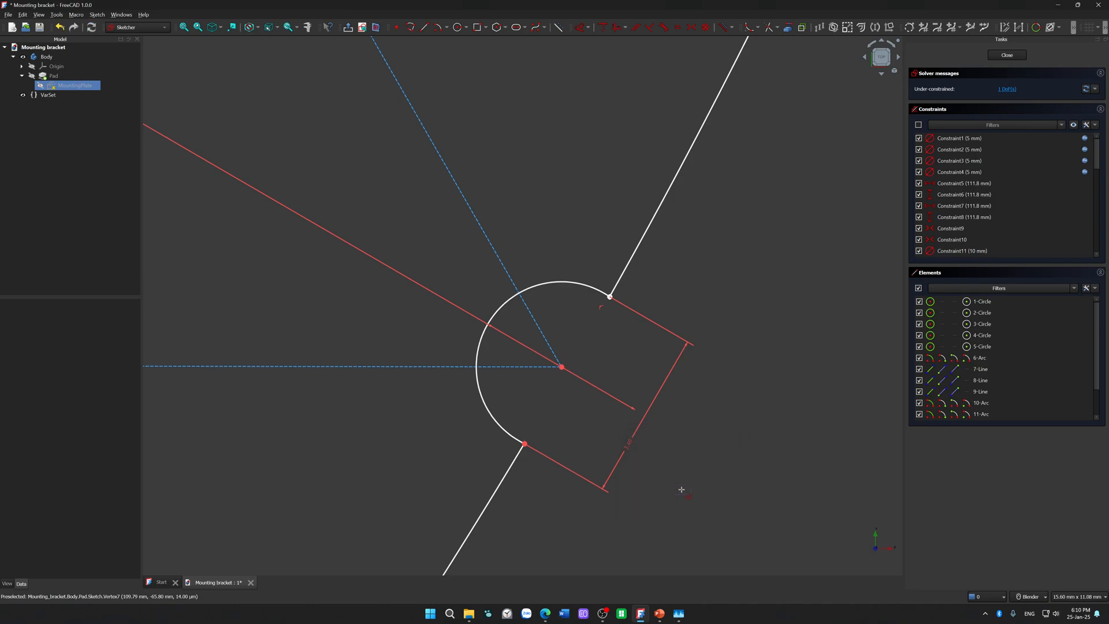
{"action": "mouse_move", "coordinate": [581, 287]}
{"action": "left_mouse_down"}
{"action": "mouse_move", "coordinate": [540, 322]}
{"action": "mouse_move", "coordinate": [507, 409]}
{"action": "mouse_move", "coordinate": [589, 324]}
{"action": "left_mouse_up"}
{"action": "key", "text": "ctrl+z"}
Step: Test the construction triangle's remaining freedom by shifting its base line near the lower-right notch
{"action": "scroll", "coordinate": [727, 318], "scroll_direction": "down", "scroll_amount": 10}
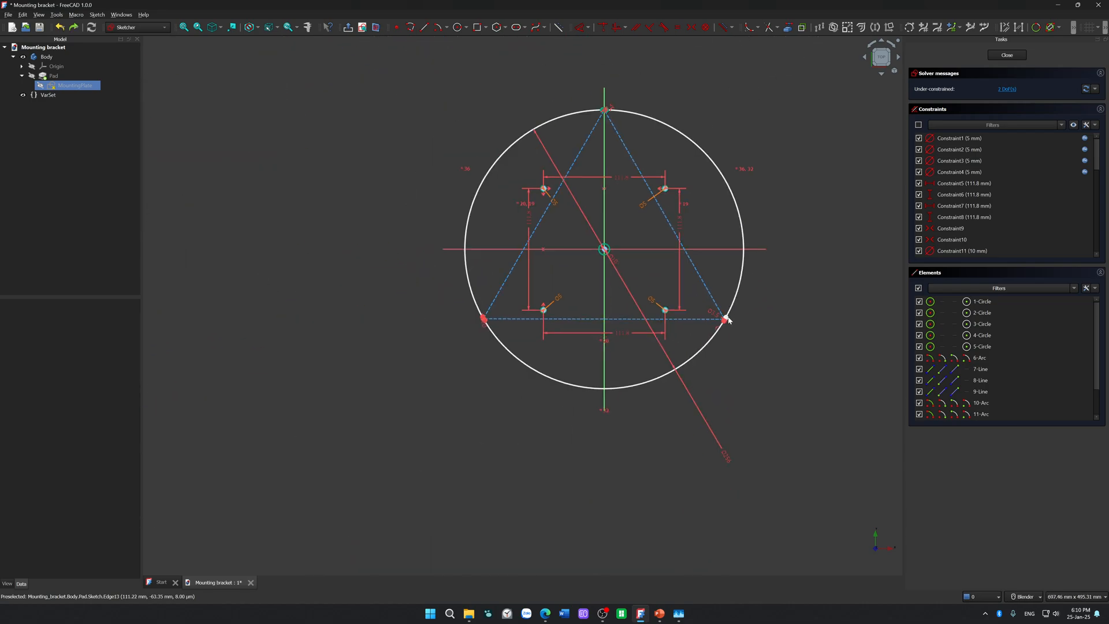
{"action": "left_click_drag", "start_coordinate": [623, 142], "coordinate": [765, 368]}
{"action": "scroll", "coordinate": [766, 343], "scroll_direction": "up", "scroll_amount": 5}
{"action": "scroll", "coordinate": [754, 329], "scroll_direction": "down", "scroll_amount": 3}
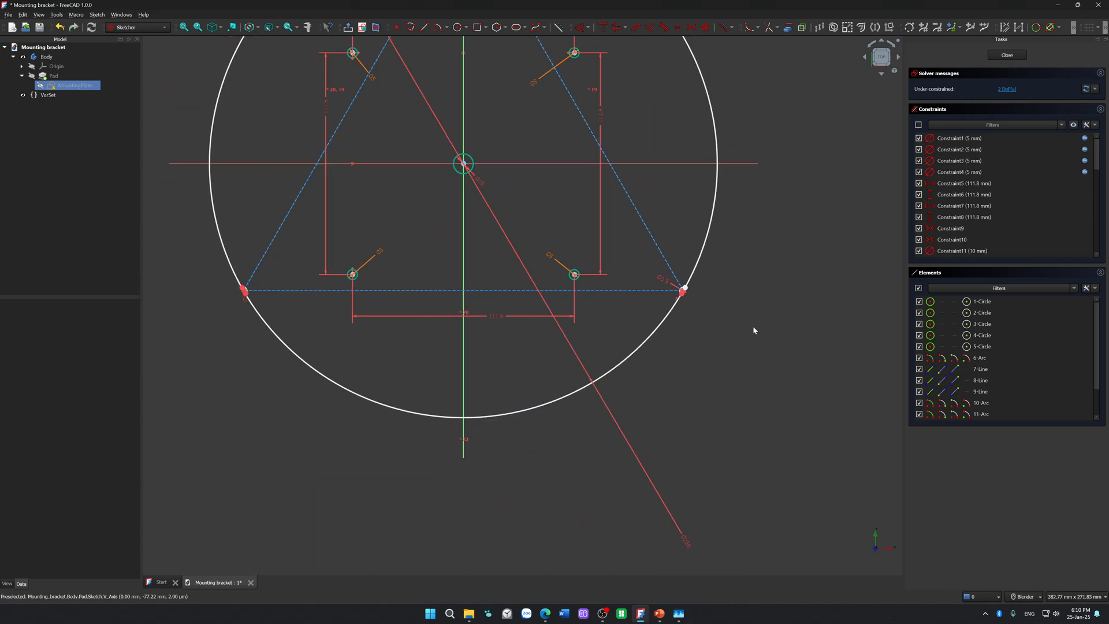
{"action": "scroll", "coordinate": [753, 330], "scroll_direction": "up", "scroll_amount": 1}
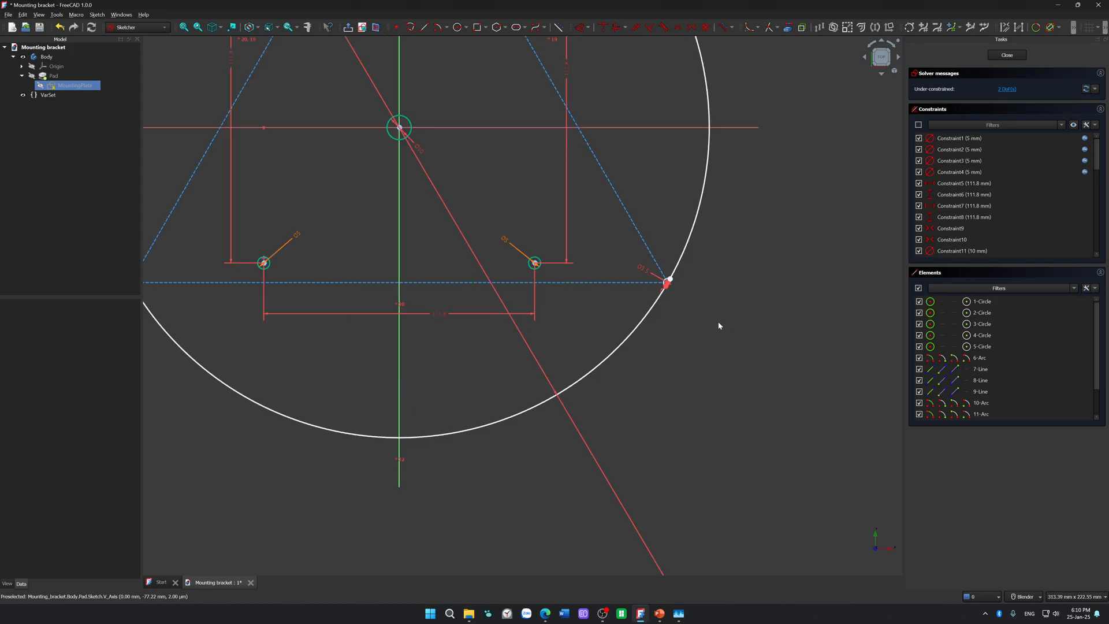
{"action": "scroll", "coordinate": [675, 294], "scroll_direction": "up", "scroll_amount": 10}
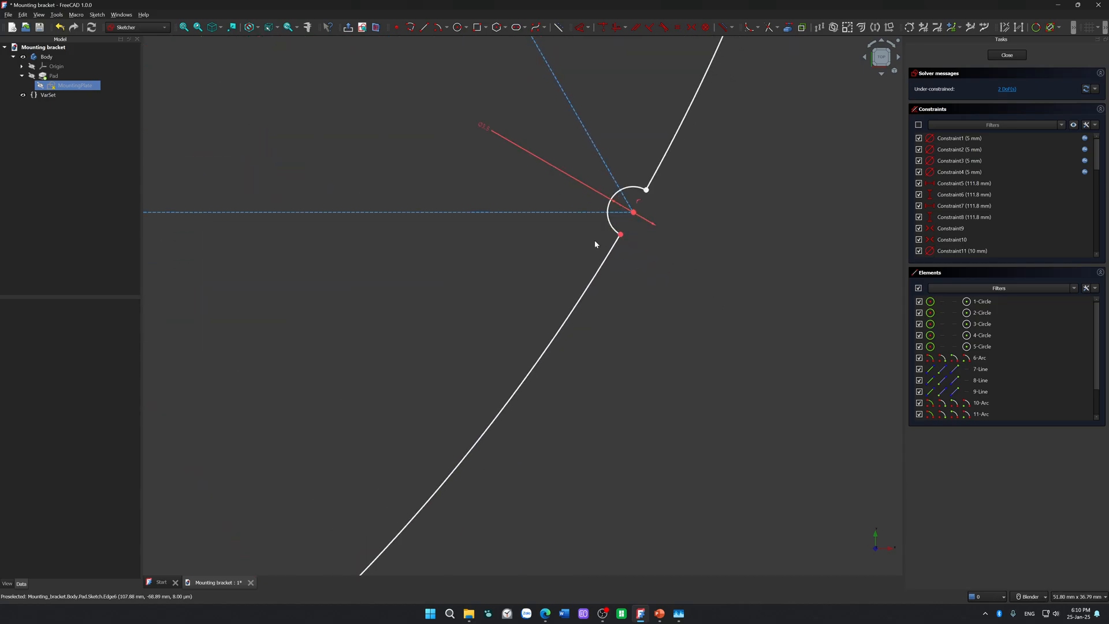
{"action": "mouse_move", "coordinate": [577, 216]}
{"action": "middle_mouse_down", "text": "shift"}
{"action": "mouse_move", "coordinate": [528, 240]}
{"action": "mouse_move", "coordinate": [550, 234]}
{"action": "middle_mouse_up", "text": "shift"}
{"action": "scroll", "coordinate": [562, 228], "scroll_direction": "down", "scroll_amount": 9}
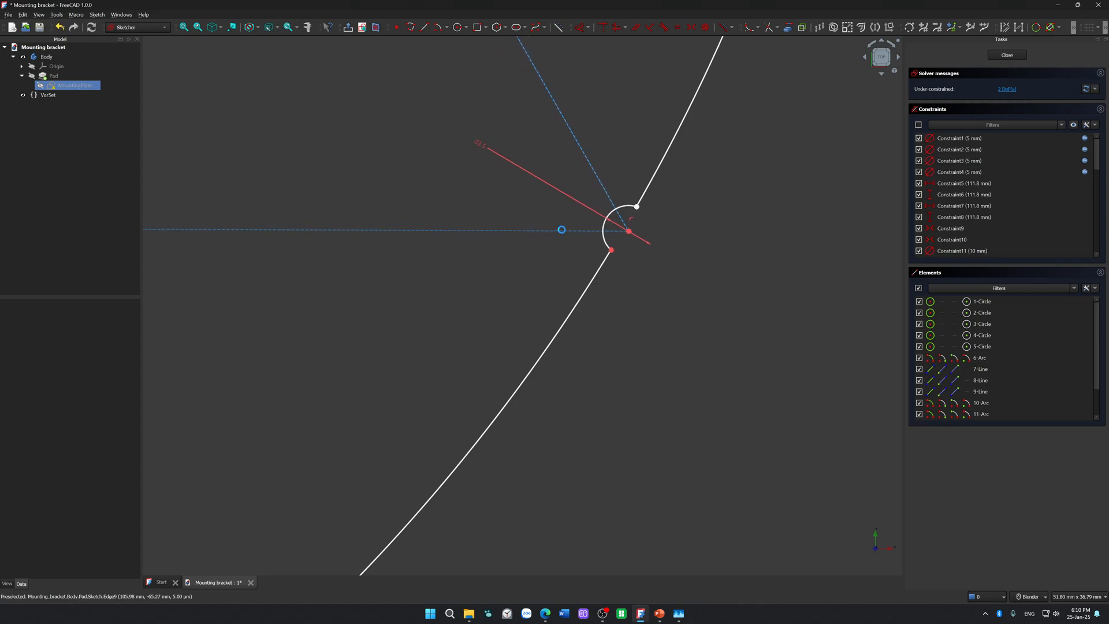
{"action": "mouse_move", "coordinate": [477, 276]}
{"action": "middle_mouse_down", "text": "shift"}
{"action": "mouse_move", "coordinate": [649, 300]}
{"action": "mouse_move", "coordinate": [794, 357]}
{"action": "middle_mouse_up", "text": "shift"}
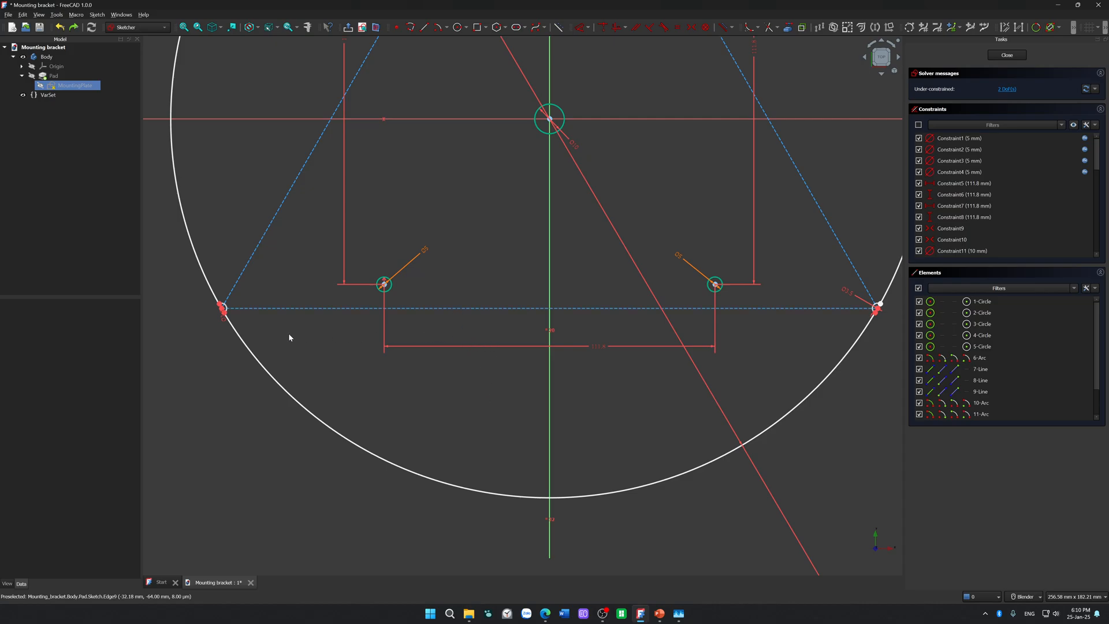
Step: Try dimensioning the horizontal distance from the lower-left triangle vertex to the vertical axis, and test the base line's remaining freedom
{"action": "scroll", "coordinate": [229, 314], "scroll_direction": "up", "scroll_amount": 5}
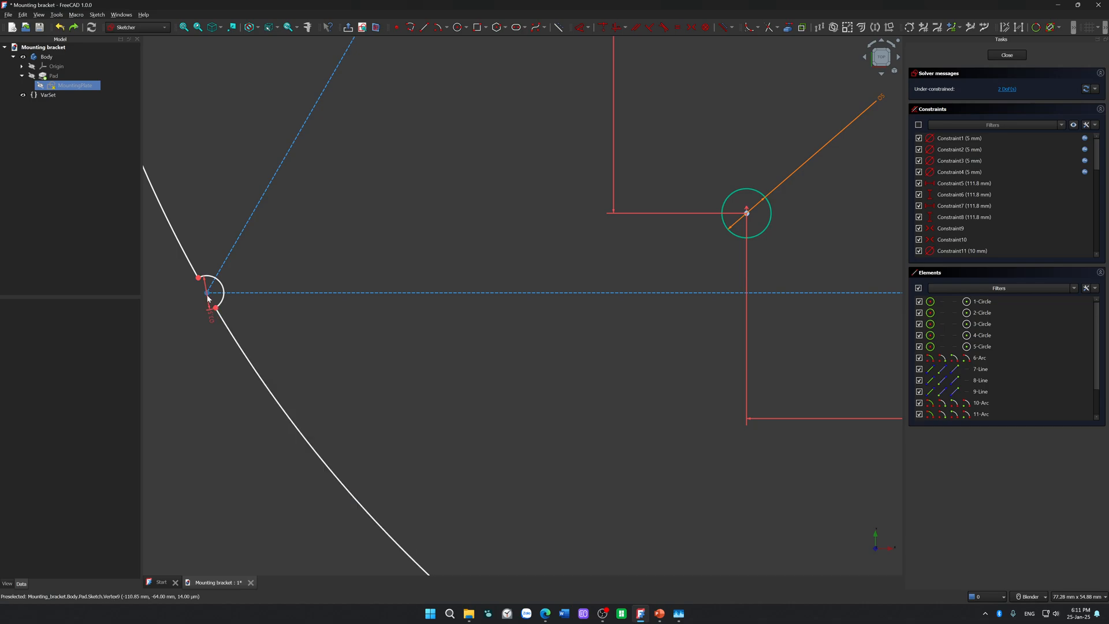
{"action": "left_click", "coordinate": [208, 294]}
{"action": "scroll", "coordinate": [778, 345], "scroll_direction": "down", "scroll_amount": 5}
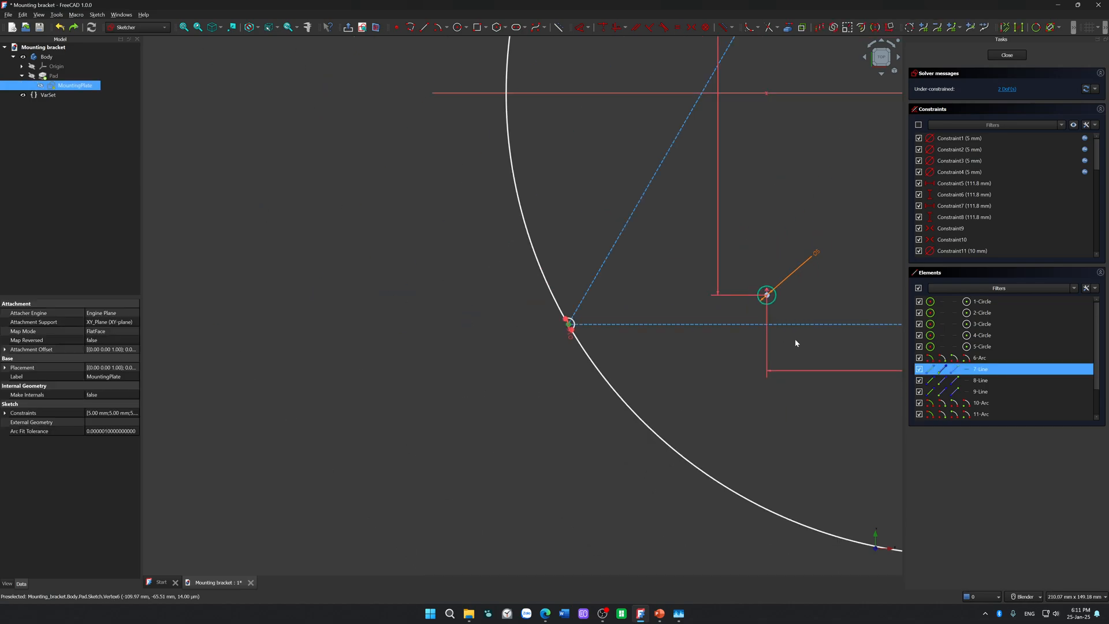
{"action": "left_click", "coordinate": [638, 428]}
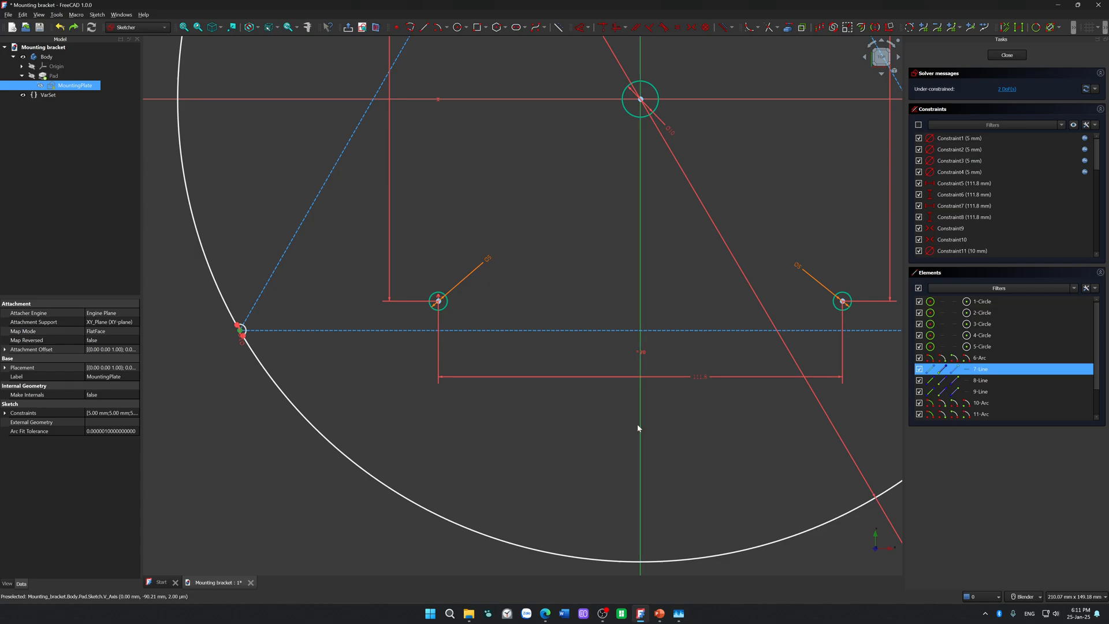
{"action": "key", "text": "d"}
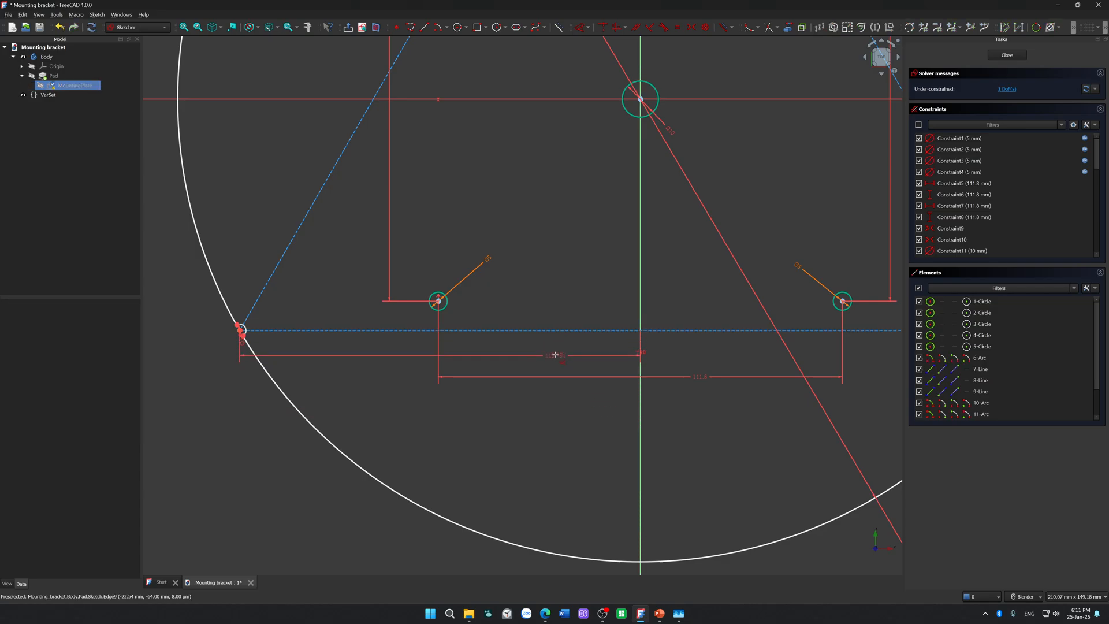
{"action": "left_click", "coordinate": [554, 355]}
{"action": "left_click", "coordinate": [600, 406]}
{"action": "mouse_move", "coordinate": [550, 339]}
{"action": "left_mouse_down"}
{"action": "mouse_move", "coordinate": [487, 341]}
{"action": "mouse_move", "coordinate": [552, 362]}
{"action": "left_mouse_up"}
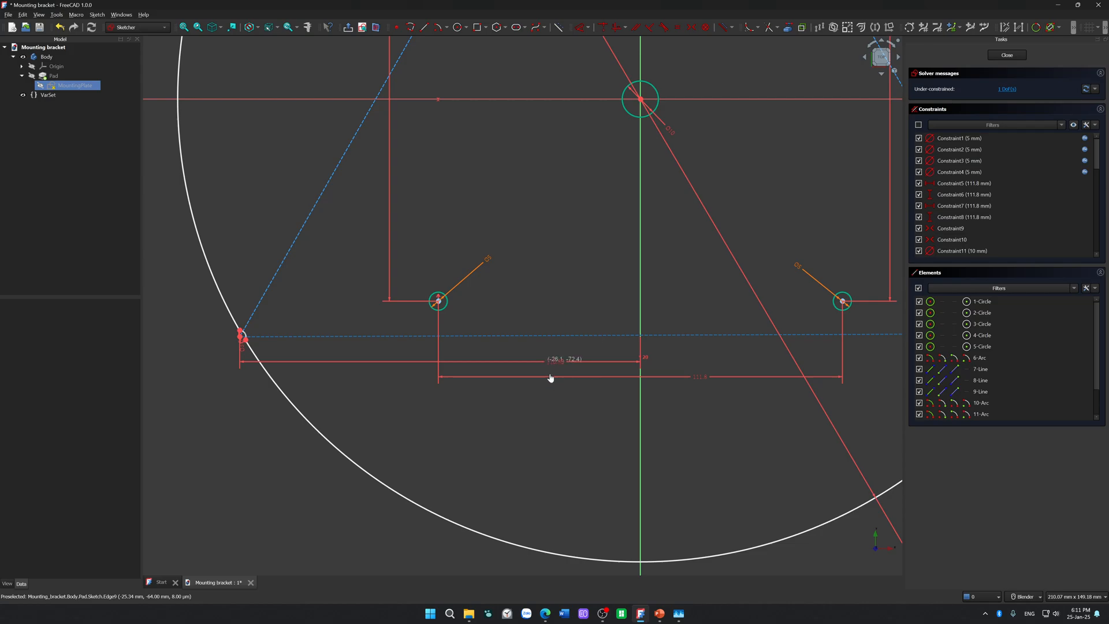
Step: Try fixing the vertical distance from the lower-left triangle vertex to the horizontal axis at 64 mm
{"action": "scroll", "coordinate": [589, 351], "scroll_direction": "down", "scroll_amount": 2}
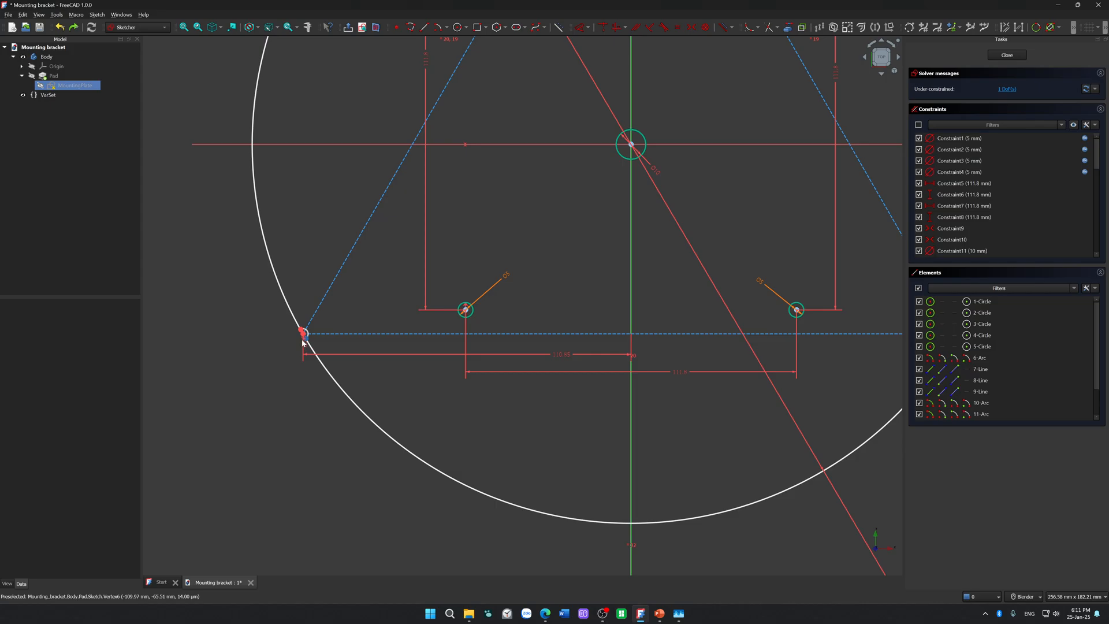
{"action": "scroll", "coordinate": [302, 342], "scroll_direction": "up", "scroll_amount": 5}
{"action": "left_click", "coordinate": [308, 313]}
{"action": "scroll", "coordinate": [310, 300], "scroll_direction": "down", "scroll_amount": 6}
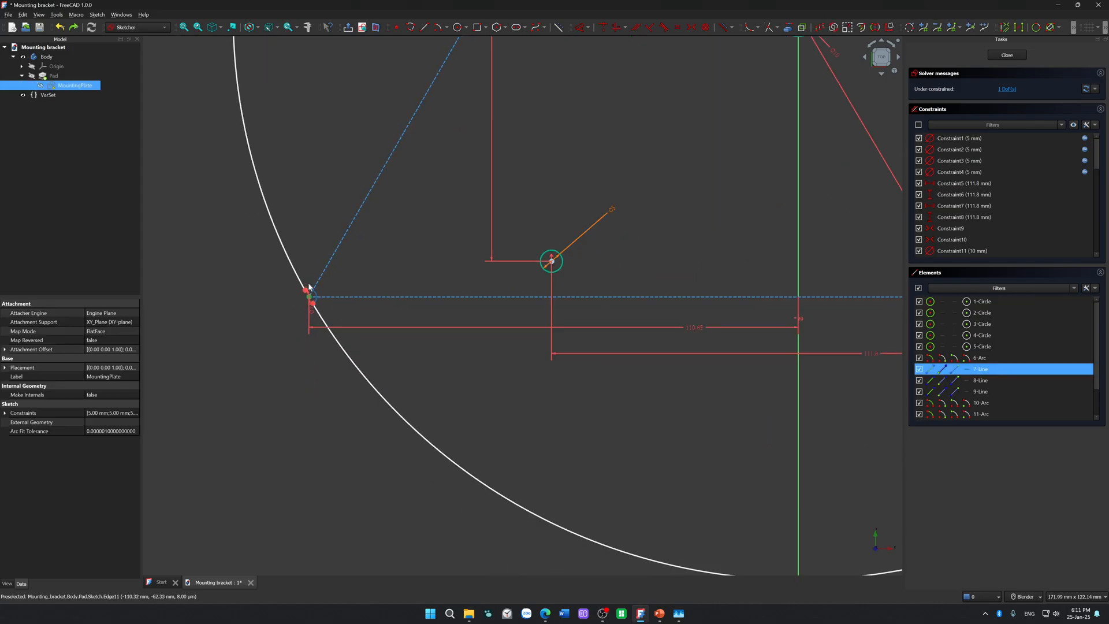
{"action": "left_click", "coordinate": [324, 127]}
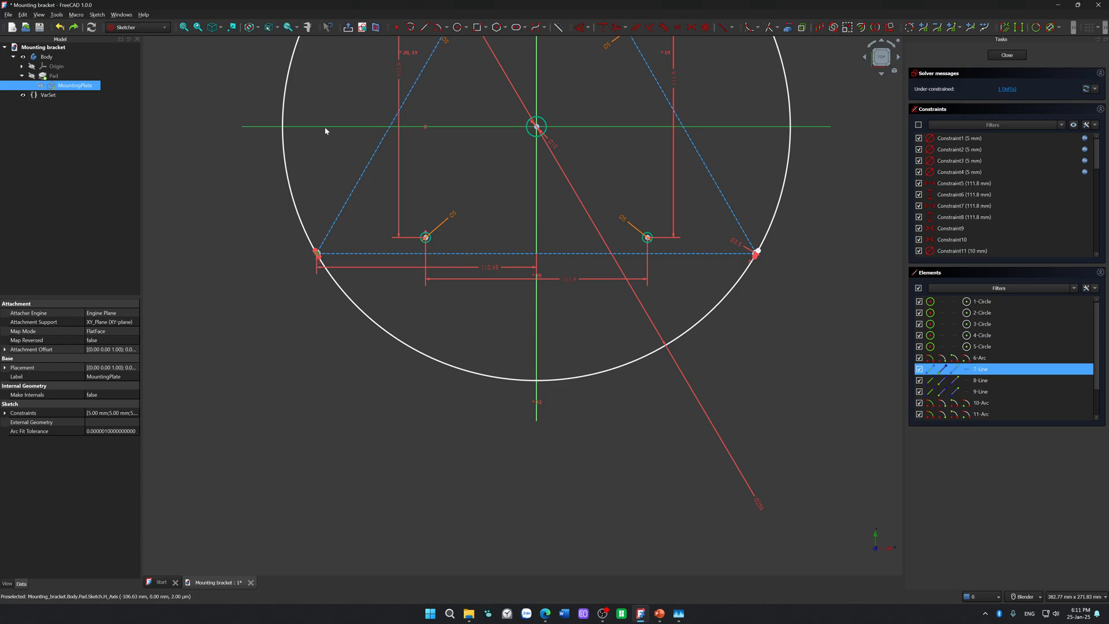
{"action": "key", "text": "d"}
{"action": "left_click_drag", "start_coordinate": [269, 175], "coordinate": [307, 185]}
{"action": "left_click", "coordinate": [308, 185]}
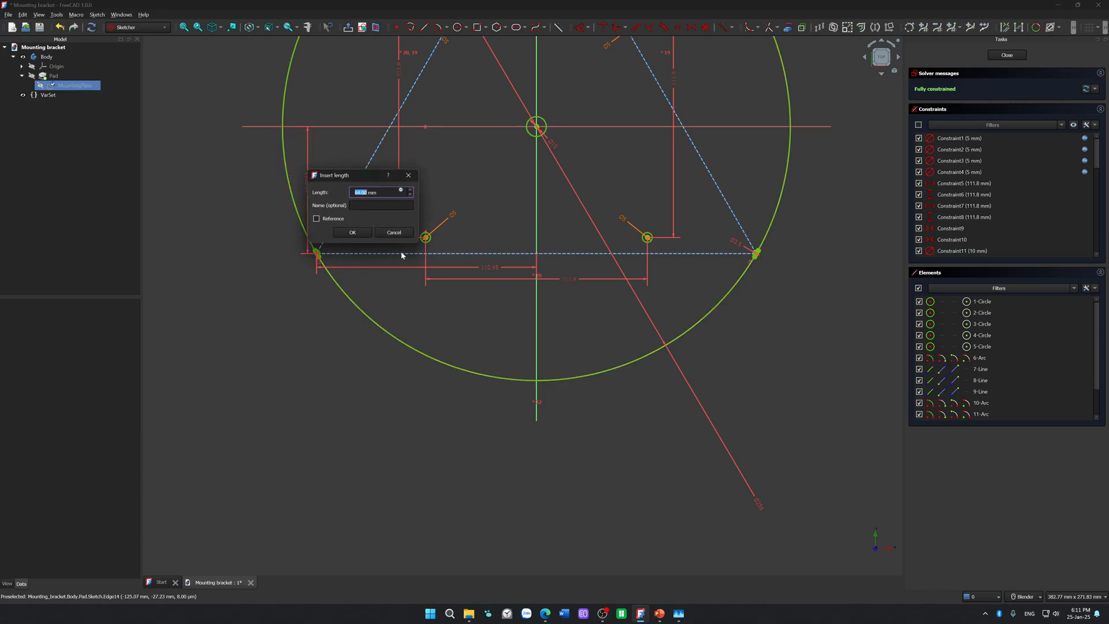
{"action": "type", "text": "64"}
{"action": "left_click", "coordinate": [353, 233]}
Step: Check the constrained sketch around the lower-left notch, and undo the vertex's horizontal and vertical distance dimensions
{"action": "scroll", "coordinate": [349, 255], "scroll_direction": "up", "scroll_amount": 10}
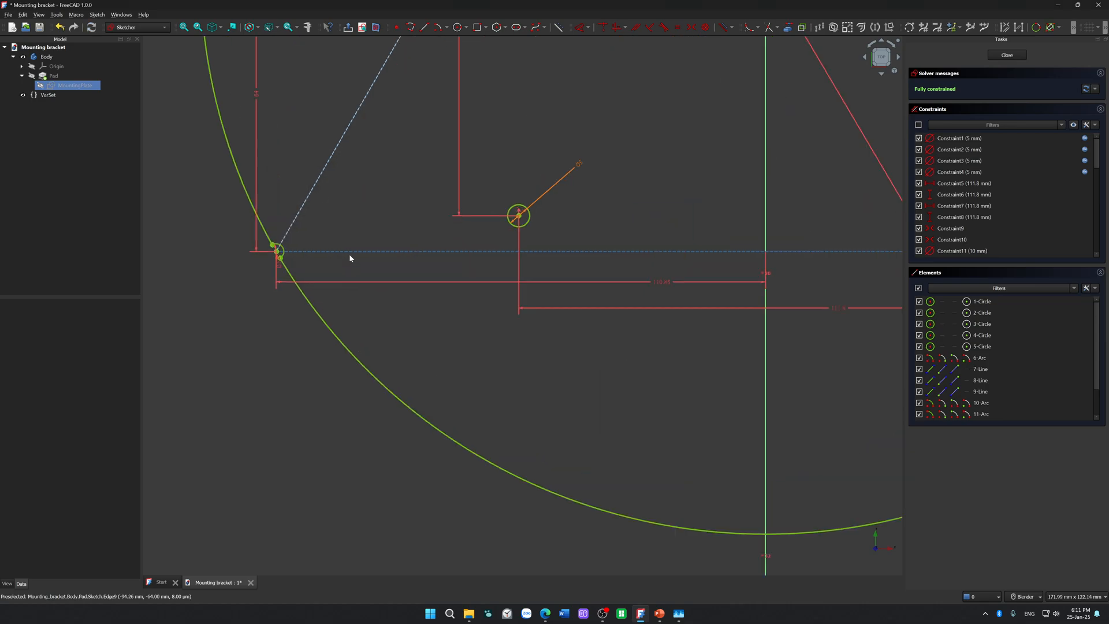
{"action": "scroll", "coordinate": [339, 248], "scroll_direction": "down", "scroll_amount": 2}
{"action": "middle_click_drag", "start_coordinate": [466, 262], "coordinate": [653, 291], "text": "shift"}
{"action": "mouse_move", "coordinate": [548, 272]}
{"action": "left_mouse_down"}
{"action": "mouse_move", "coordinate": [507, 240]}
{"action": "mouse_move", "coordinate": [500, 214]}
{"action": "left_mouse_up"}
{"action": "scroll", "coordinate": [499, 215], "scroll_direction": "down", "scroll_amount": 8}
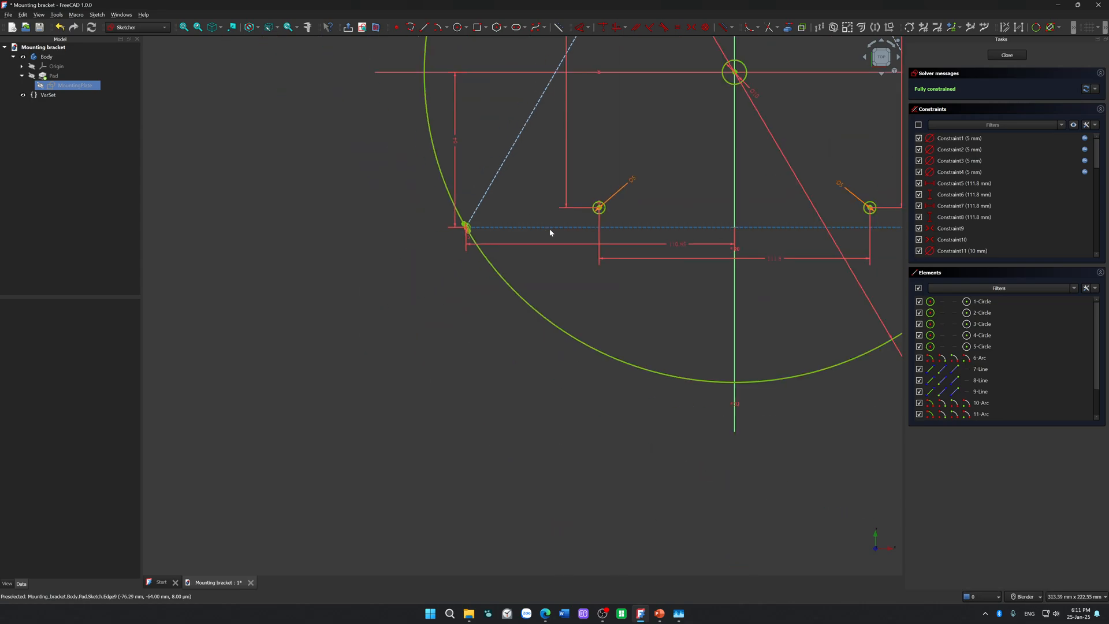
{"action": "middle_click_drag", "start_coordinate": [654, 175], "coordinate": [405, 286], "text": "shift"}
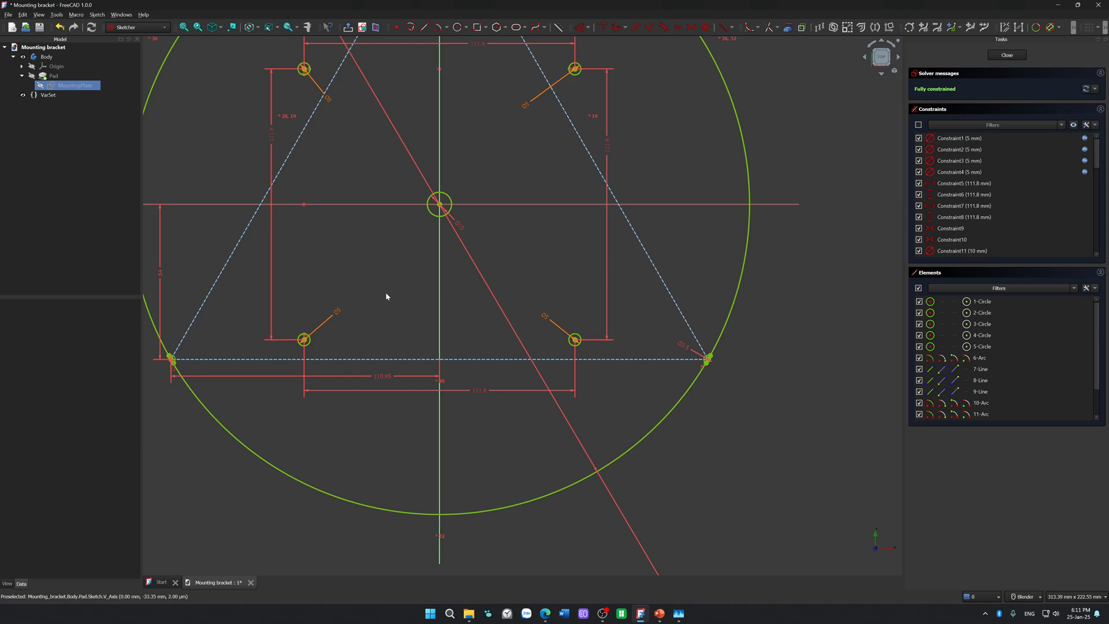
{"action": "key", "text": "ctrl+z"}
Step: Dimension the straight distance from the lower-left triangle vertex to the plate's centre point, accepting the proposed length
{"action": "scroll", "coordinate": [219, 336], "scroll_direction": "up", "scroll_amount": 6}
{"action": "middle_click_drag", "start_coordinate": [287, 327], "coordinate": [576, 299], "text": "shift"}
{"action": "scroll", "coordinate": [368, 386], "scroll_direction": "up", "scroll_amount": 5}
{"action": "scroll", "coordinate": [364, 391], "scroll_direction": "up", "scroll_amount": 1}
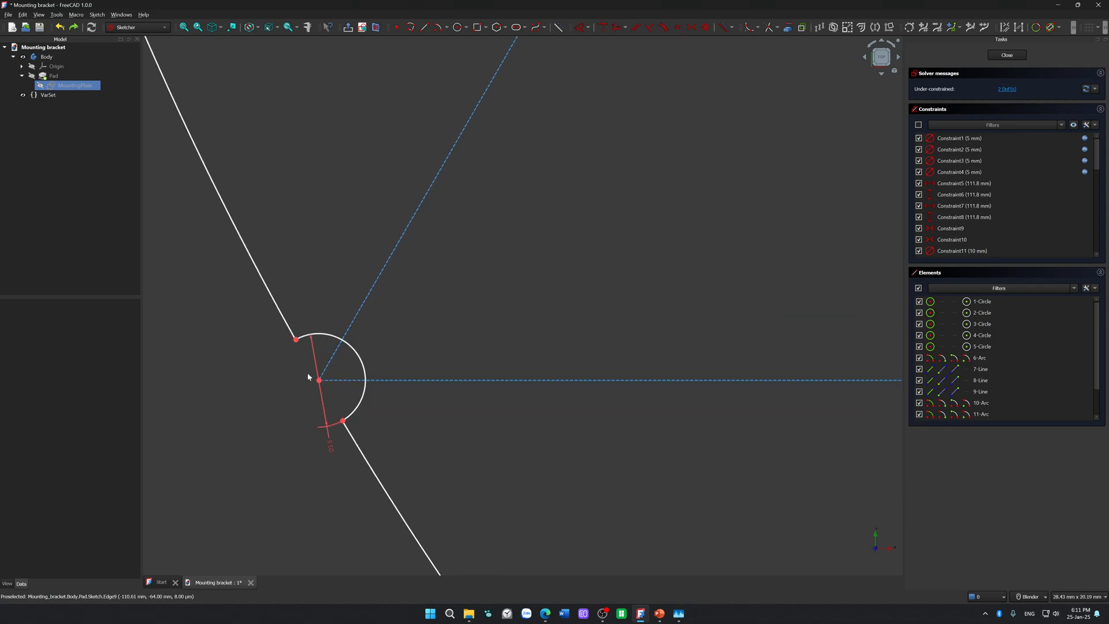
{"action": "left_click", "coordinate": [320, 380]}
{"action": "scroll", "coordinate": [504, 296], "scroll_direction": "down", "scroll_amount": 8}
{"action": "middle_click_drag", "start_coordinate": [612, 223], "coordinate": [351, 397], "text": "shift"}
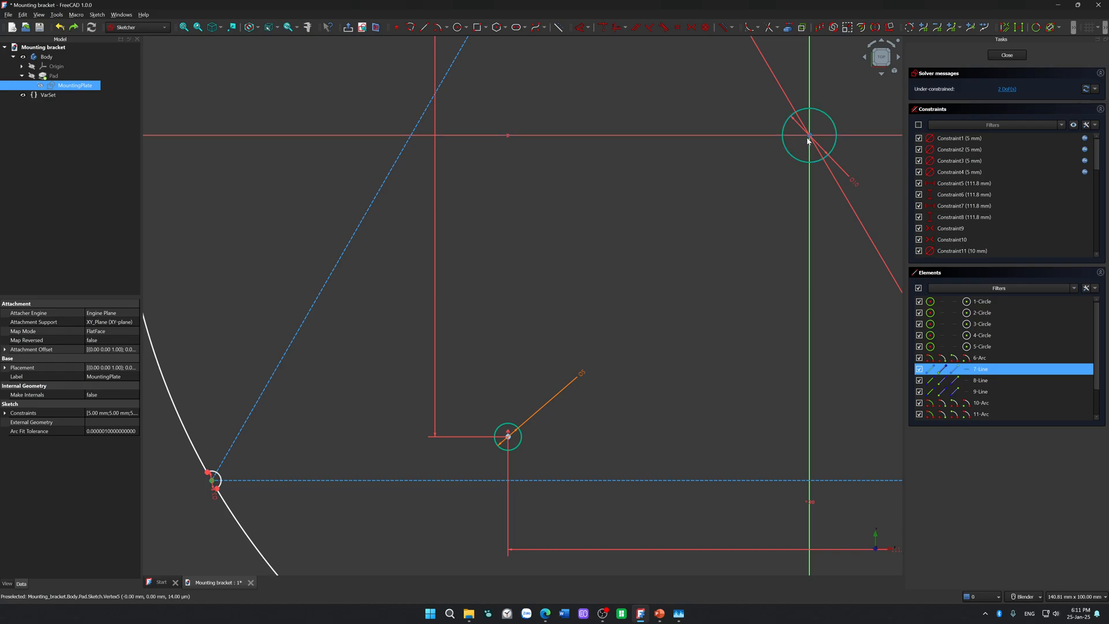
{"action": "left_click", "coordinate": [783, 147]}
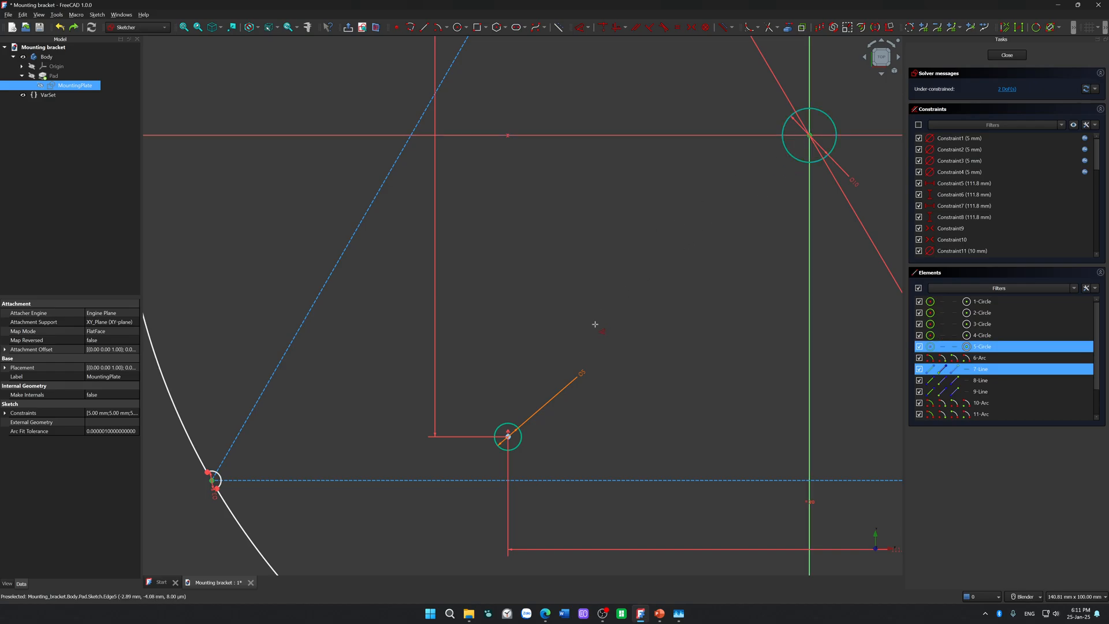
{"action": "key", "text": "d"}
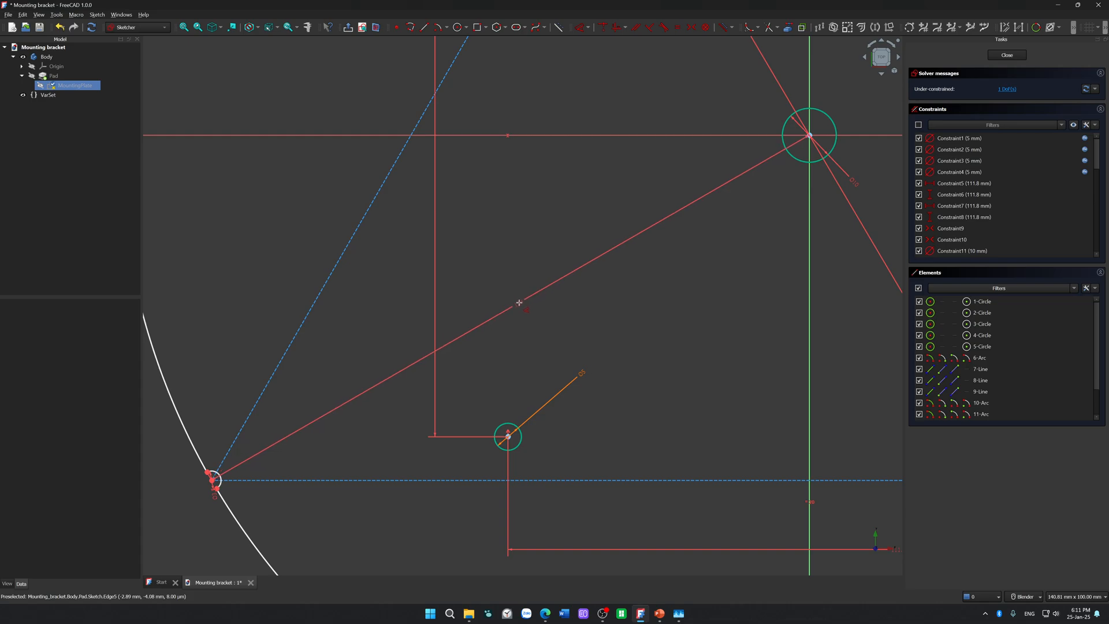
{"action": "left_click", "coordinate": [518, 302]}
{"action": "left_click", "coordinate": [566, 354]}
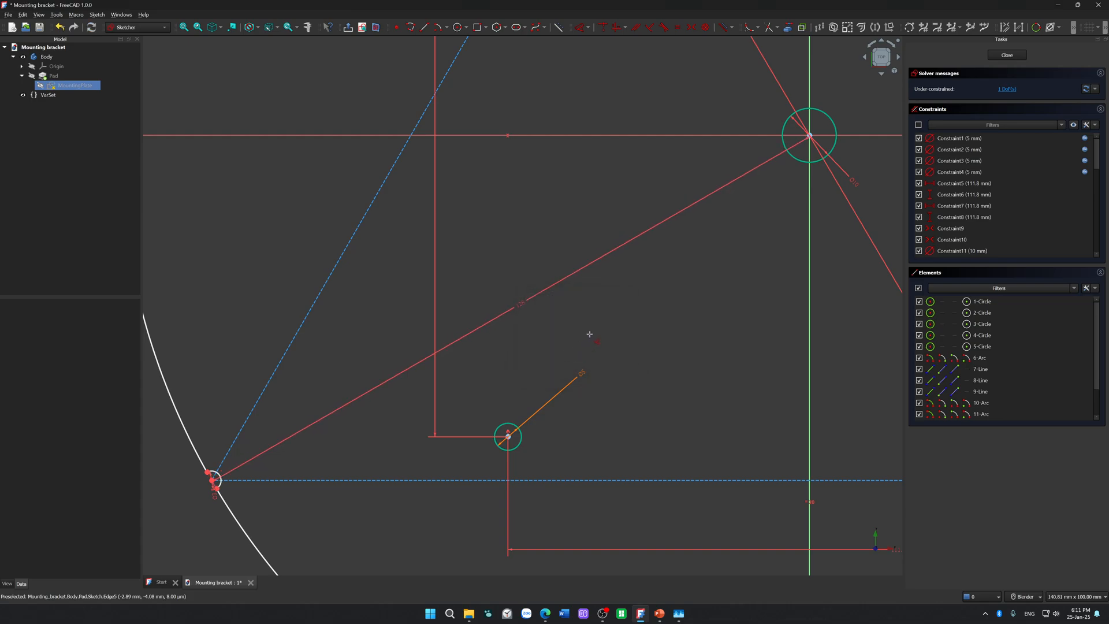
Step: Undo the straight distance dimension between the lower-left triangle vertex and the plate's centre point, plus the preceding change to the diameter dimension
{"action": "scroll", "coordinate": [589, 334], "scroll_direction": "down", "scroll_amount": 3}
{"action": "left_click_drag", "start_coordinate": [638, 417], "coordinate": [639, 467]}
{"action": "key", "text": "ctrl+z"}
{"action": "key", "text": "ctrl+z"}
{"action": "key", "text": "ctrl+z"}
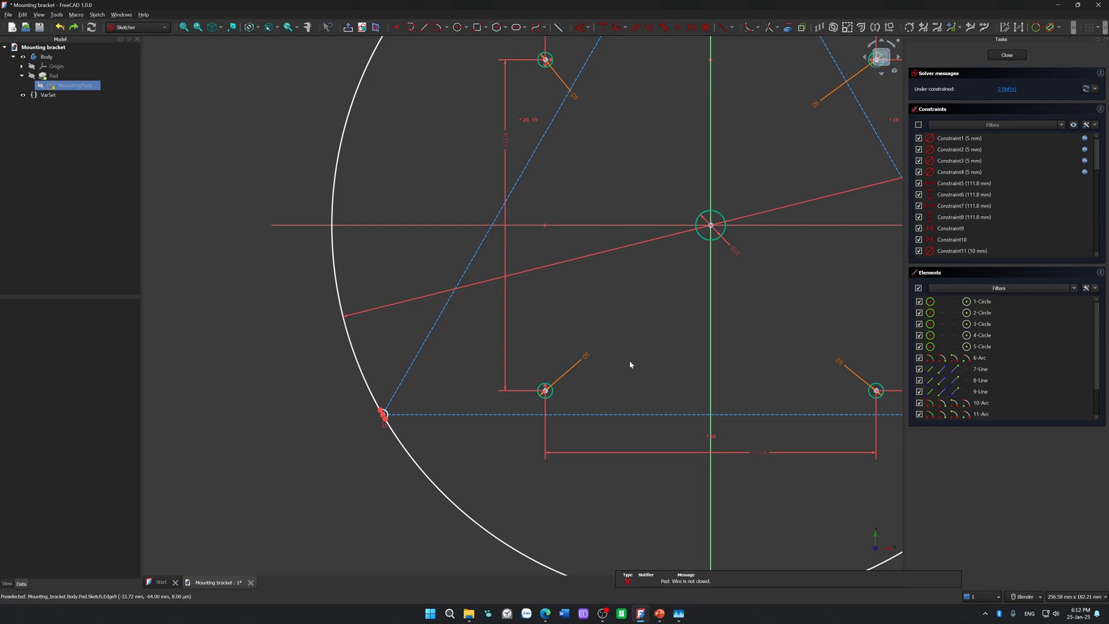
{"action": "key", "text": "ctrl+z"}
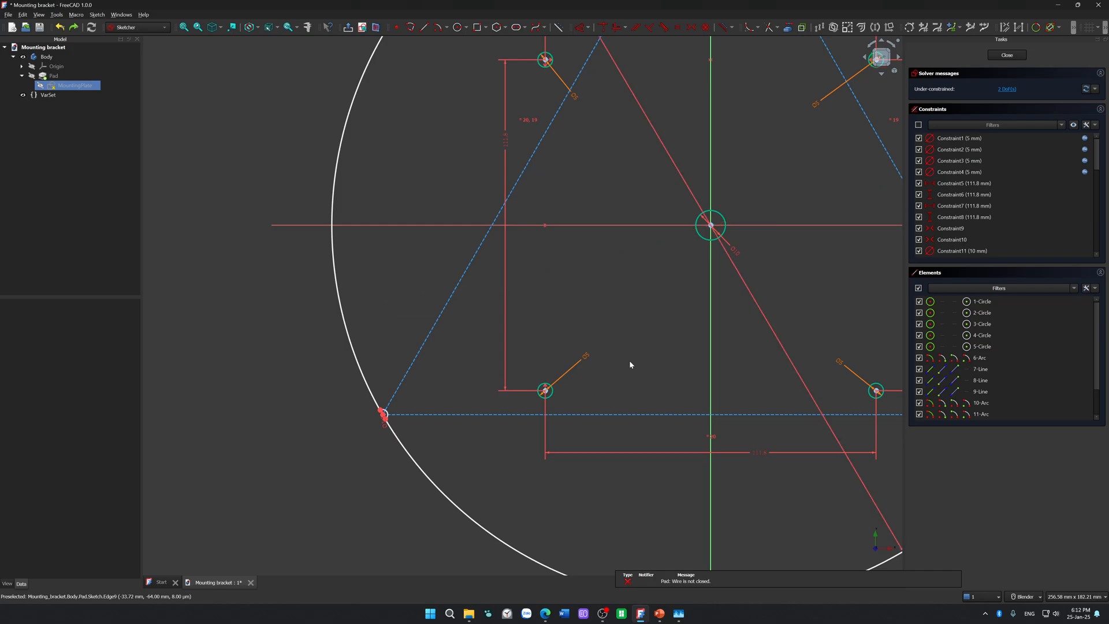
Step: Reposition the plate's diameter dimension label outside the circle, beyond its lower-right edge
{"action": "scroll", "coordinate": [629, 360], "scroll_direction": "down", "scroll_amount": 4}
{"action": "scroll", "coordinate": [768, 433], "scroll_direction": "down", "scroll_amount": 1}
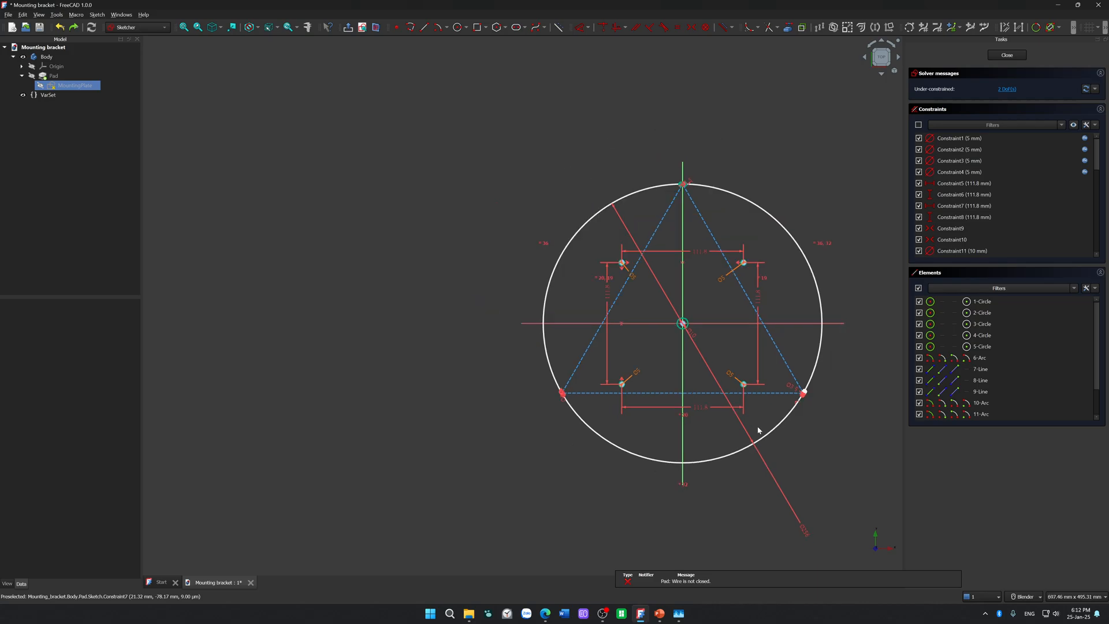
{"action": "left_click_drag", "start_coordinate": [810, 535], "coordinate": [833, 500]}
Step: Dimension the horizontal distance from the lower-left triangle vertex to the vertical axis, accepting the proposed length
{"action": "scroll", "coordinate": [729, 437], "scroll_direction": "up", "scroll_amount": 5}
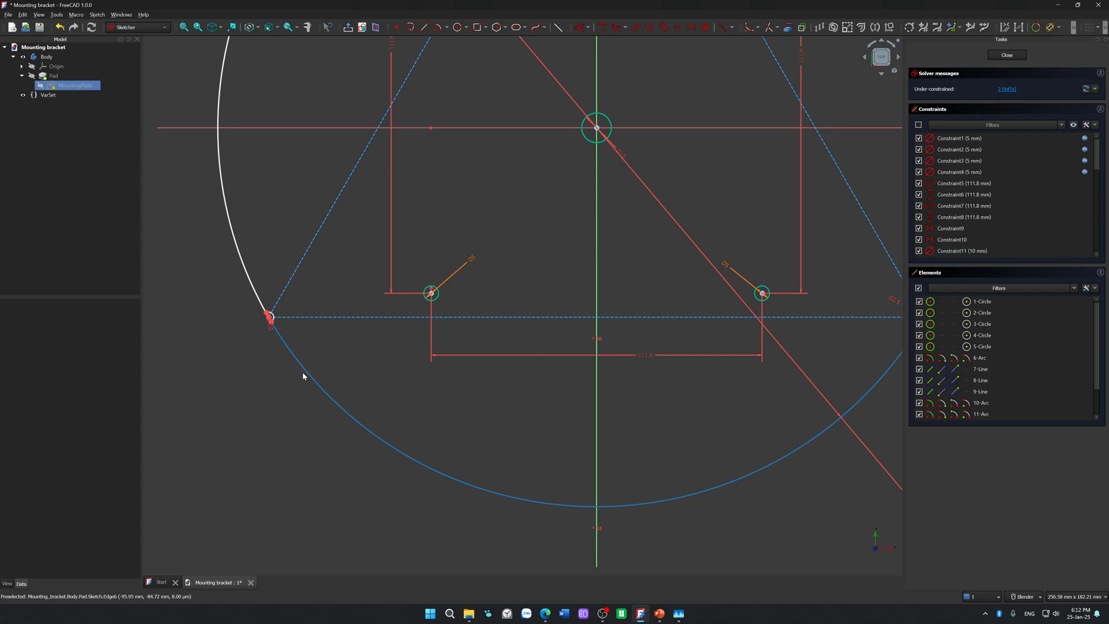
{"action": "scroll", "coordinate": [258, 338], "scroll_direction": "up", "scroll_amount": 6}
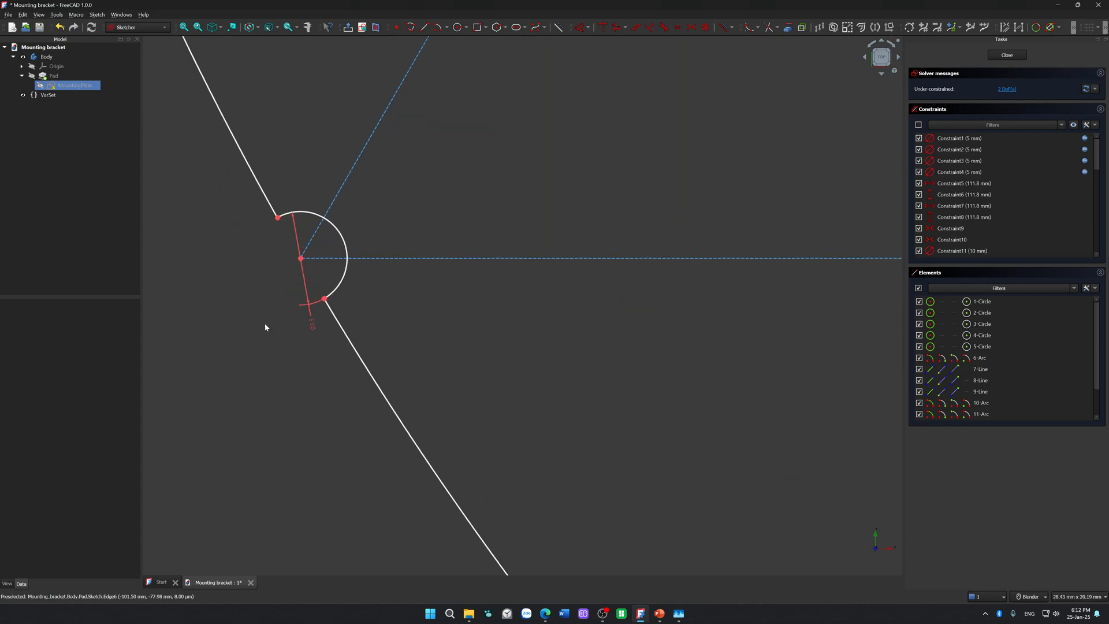
{"action": "scroll", "coordinate": [371, 309], "scroll_direction": "down", "scroll_amount": 5}
{"action": "scroll", "coordinate": [437, 336], "scroll_direction": "down", "scroll_amount": 5}
{"action": "scroll", "coordinate": [604, 331], "scroll_direction": "up", "scroll_amount": 3}
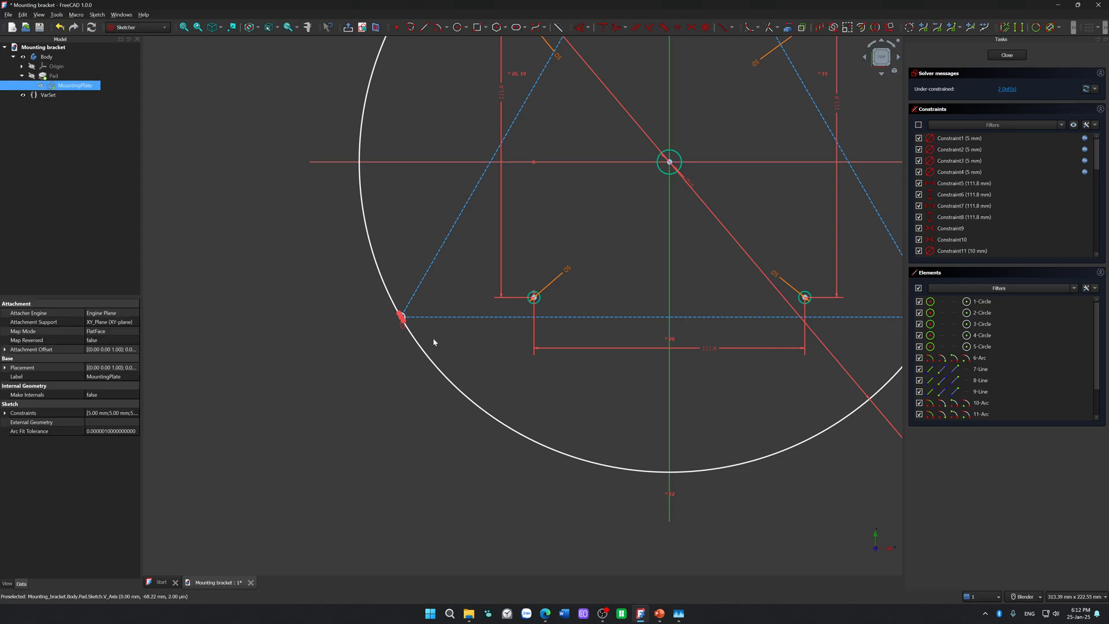
{"action": "scroll", "coordinate": [417, 324], "scroll_direction": "up", "scroll_amount": 4}
{"action": "left_click", "coordinate": [380, 307]}
{"action": "key", "text": "d"}
{"action": "left_click", "coordinate": [376, 409]}
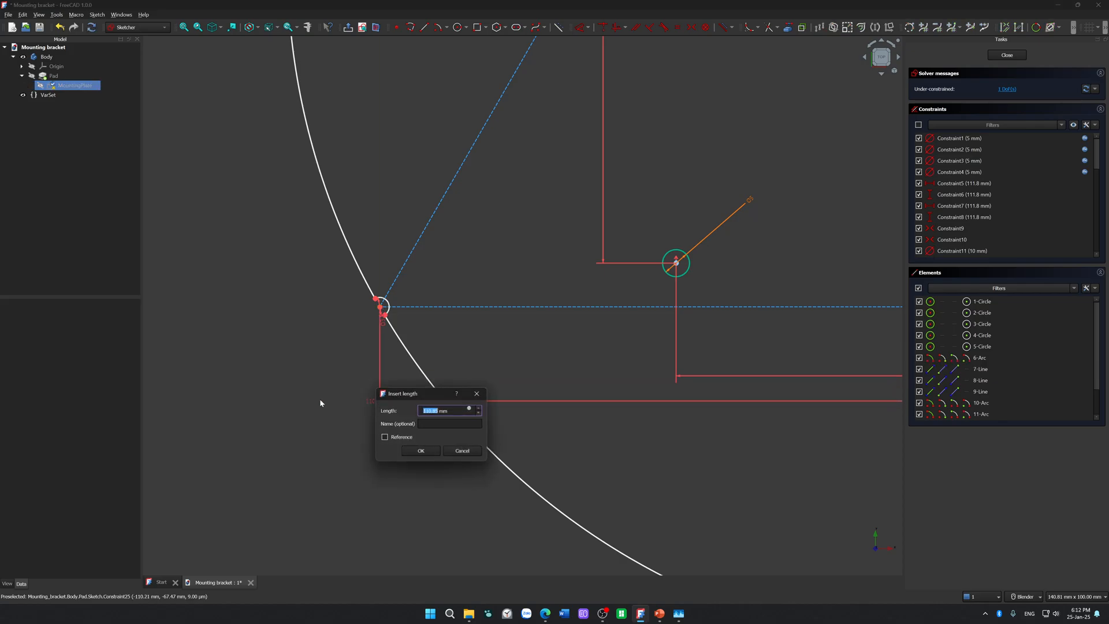
{"action": "key", "text": "Return"}
Step: Dimension the vertical distance from the lower-left triangle vertex to the horizontal axis, accepting the proposed length, and close the sketch
{"action": "scroll", "coordinate": [345, 358], "scroll_direction": "down", "scroll_amount": 3}
{"action": "scroll", "coordinate": [345, 357], "scroll_direction": "up", "scroll_amount": 5}
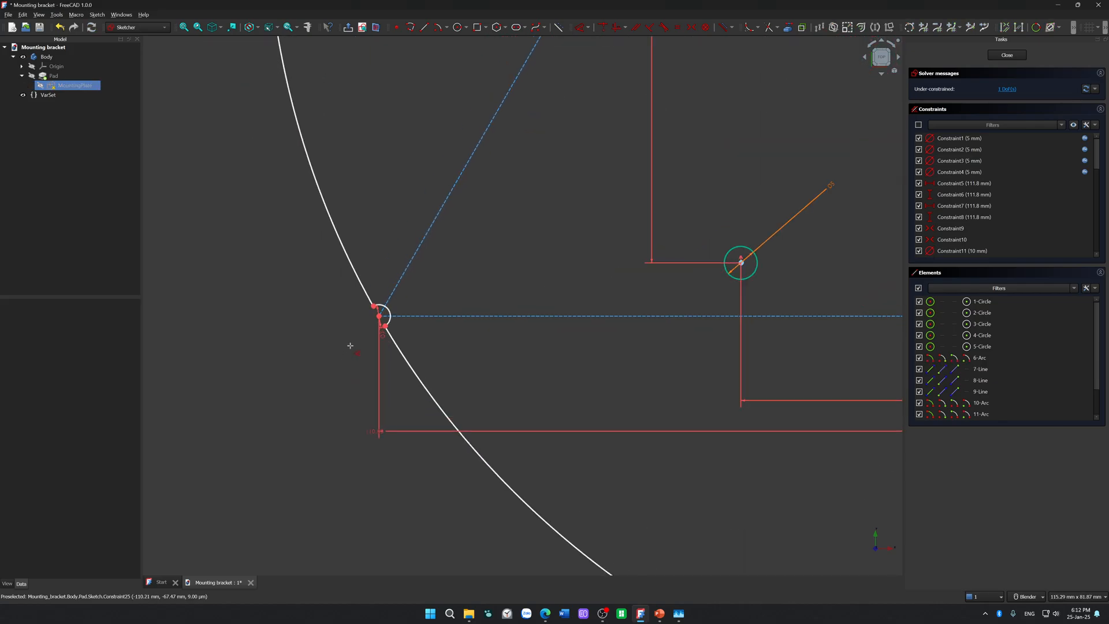
{"action": "scroll", "coordinate": [379, 318], "scroll_direction": "down", "scroll_amount": 5}
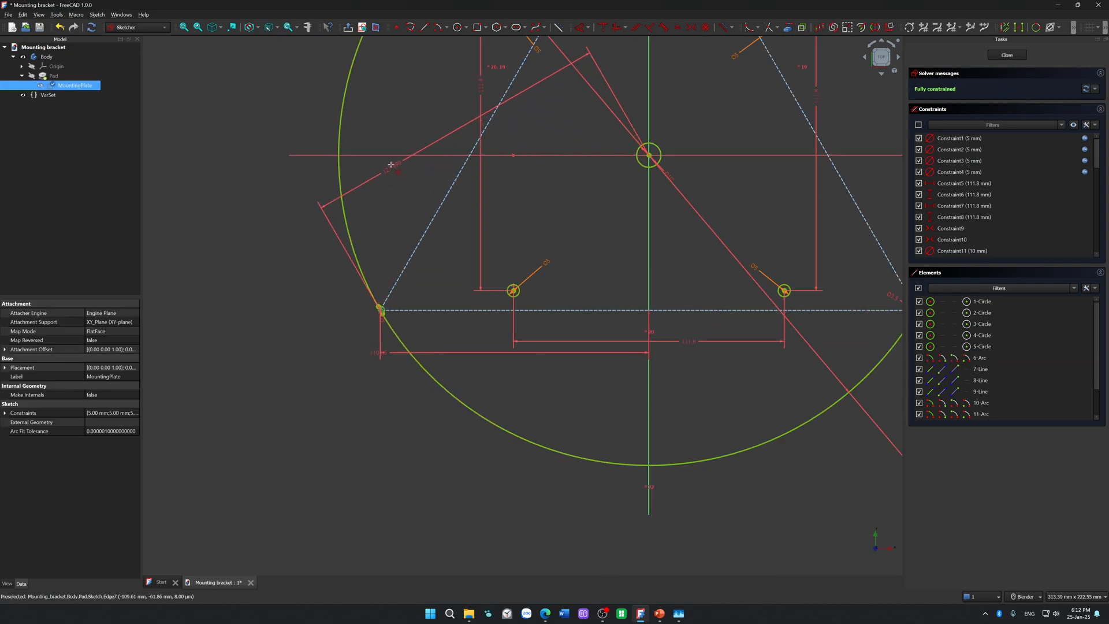
{"action": "left_click", "coordinate": [386, 156]}
{"action": "left_click", "coordinate": [319, 237]}
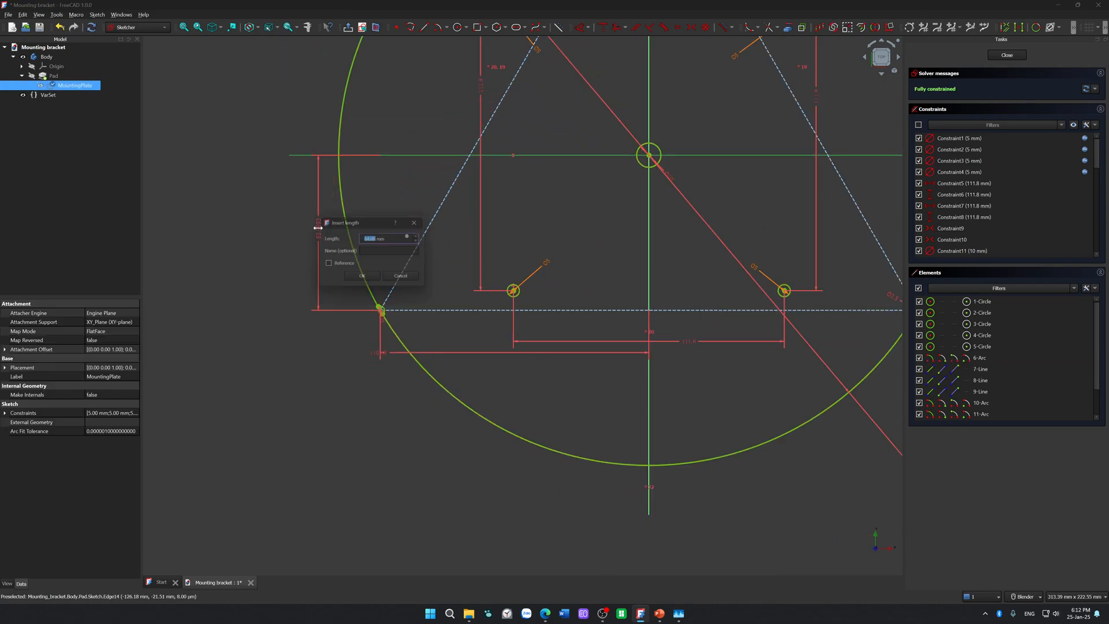
{"action": "left_click", "coordinate": [375, 280]}
{"action": "scroll", "coordinate": [387, 435], "scroll_direction": "down", "scroll_amount": 6}
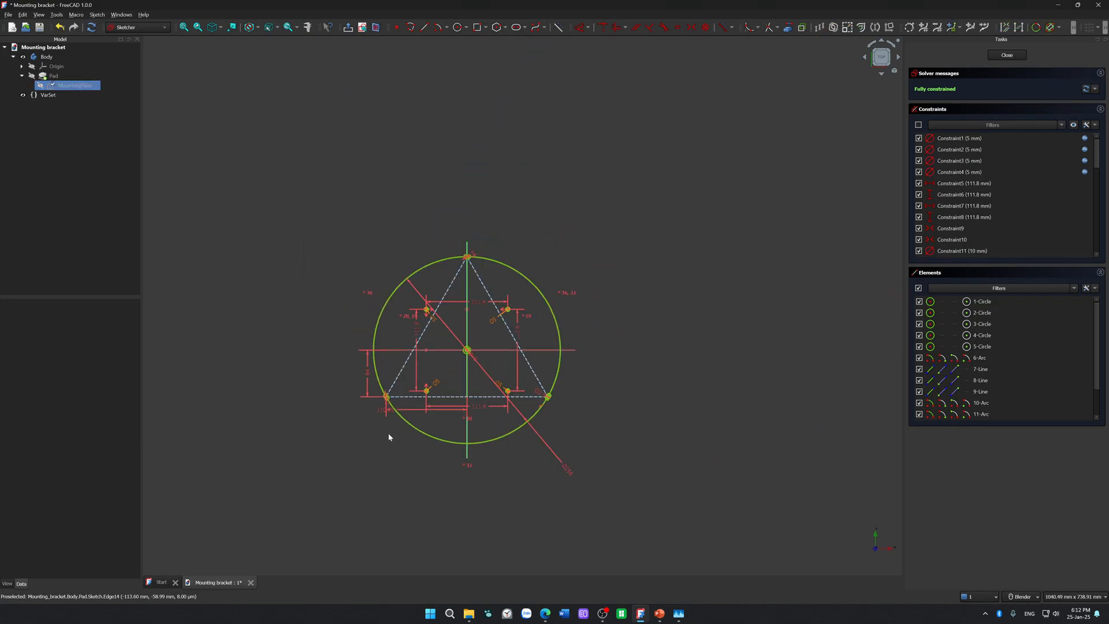
{"action": "left_click", "coordinate": [1007, 54]}
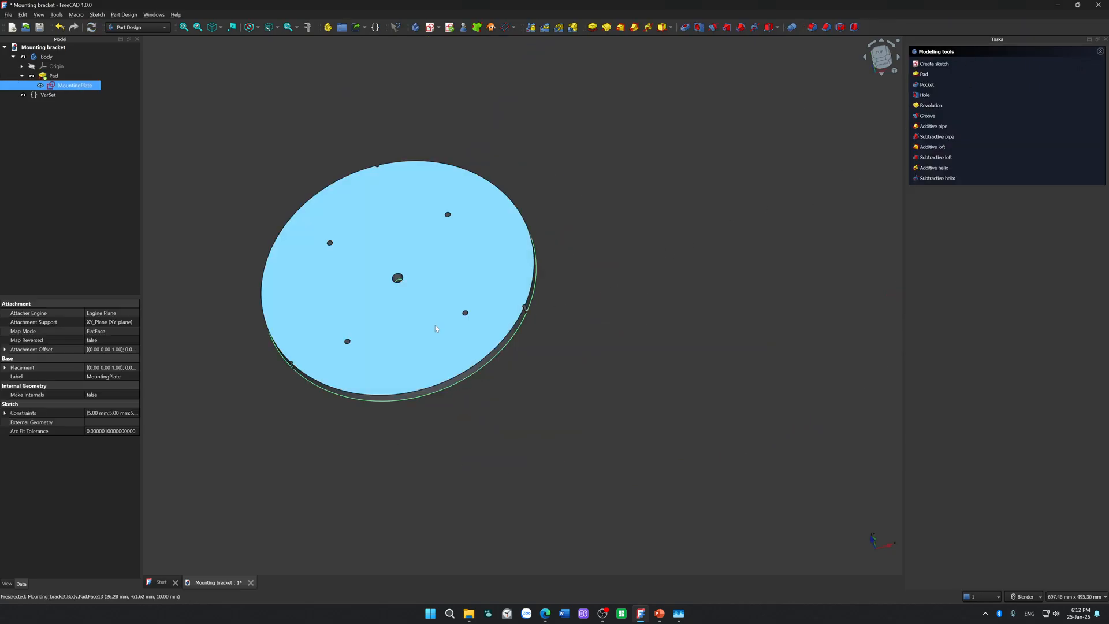
Step: Examine the padded plate from several angles, checking the rounded notches along its rim
{"action": "middle_click_drag", "start_coordinate": [571, 364], "coordinate": [579, 415]}
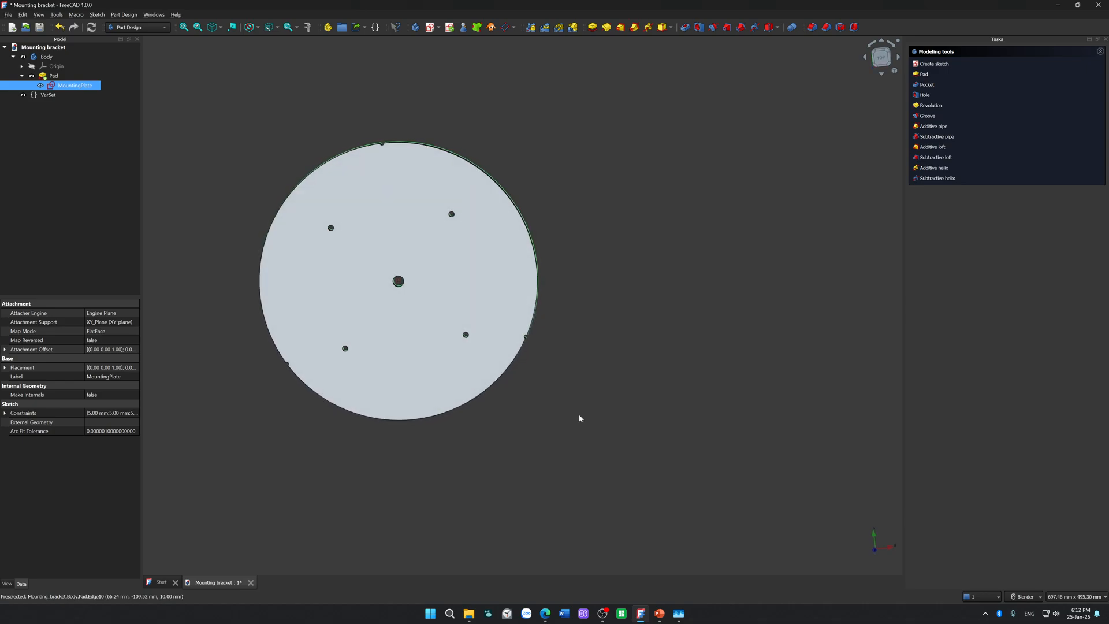
{"action": "middle_click_drag", "start_coordinate": [368, 482], "coordinate": [337, 372]}
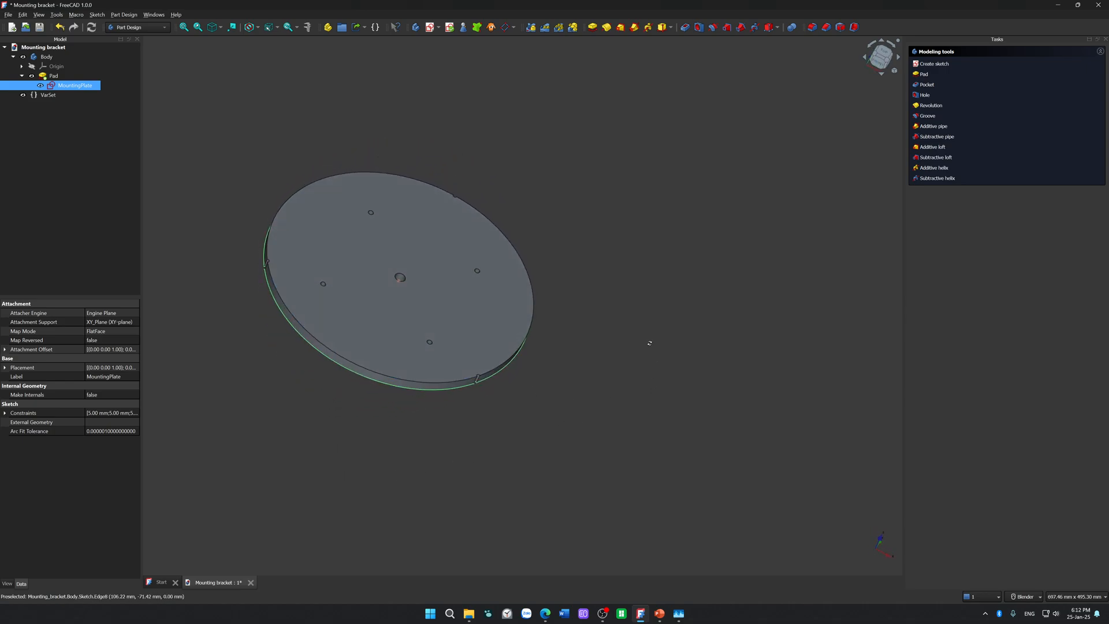
{"action": "middle_click_drag", "start_coordinate": [650, 347], "coordinate": [645, 323]}
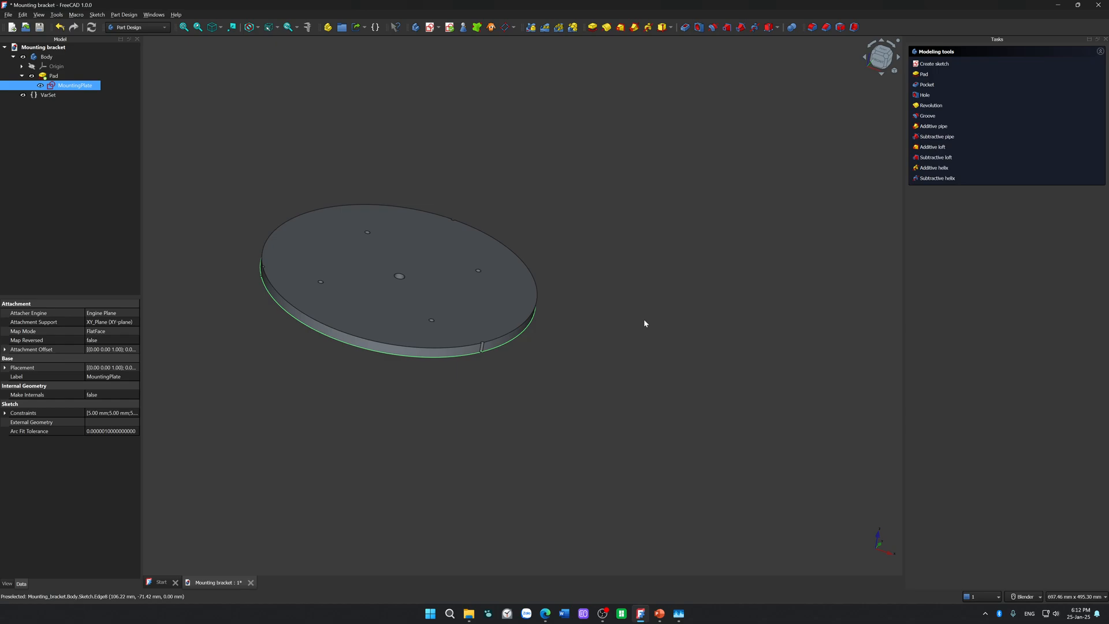
{"action": "scroll", "coordinate": [483, 416], "scroll_direction": "up", "scroll_amount": 5}
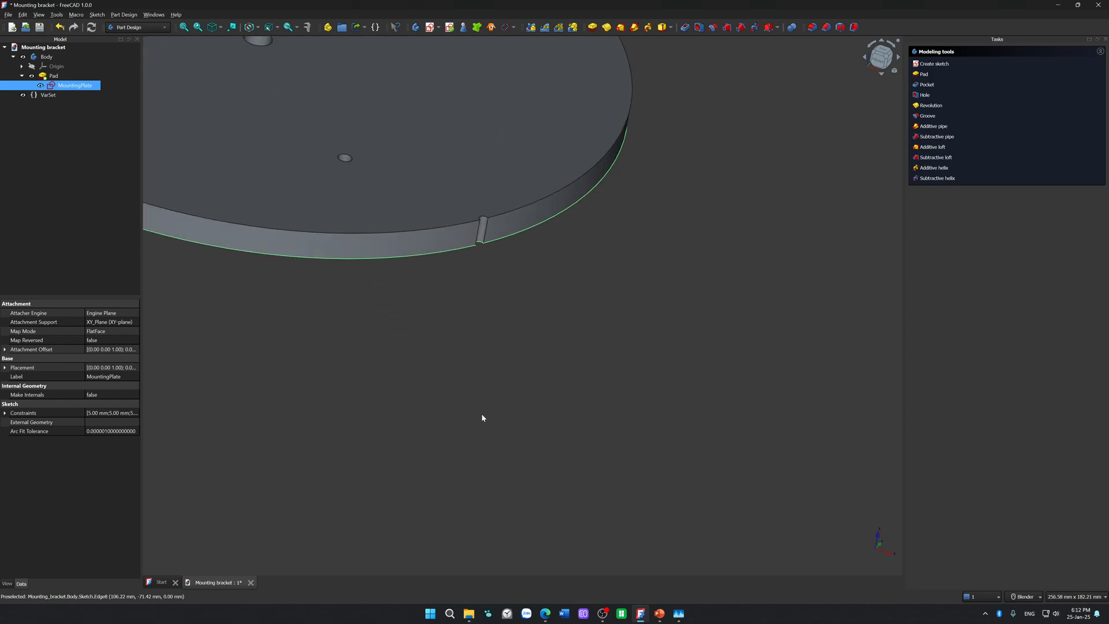
{"action": "scroll", "coordinate": [527, 335], "scroll_direction": "up", "scroll_amount": 5}
{"action": "middle_click_drag", "start_coordinate": [529, 348], "coordinate": [528, 374]}
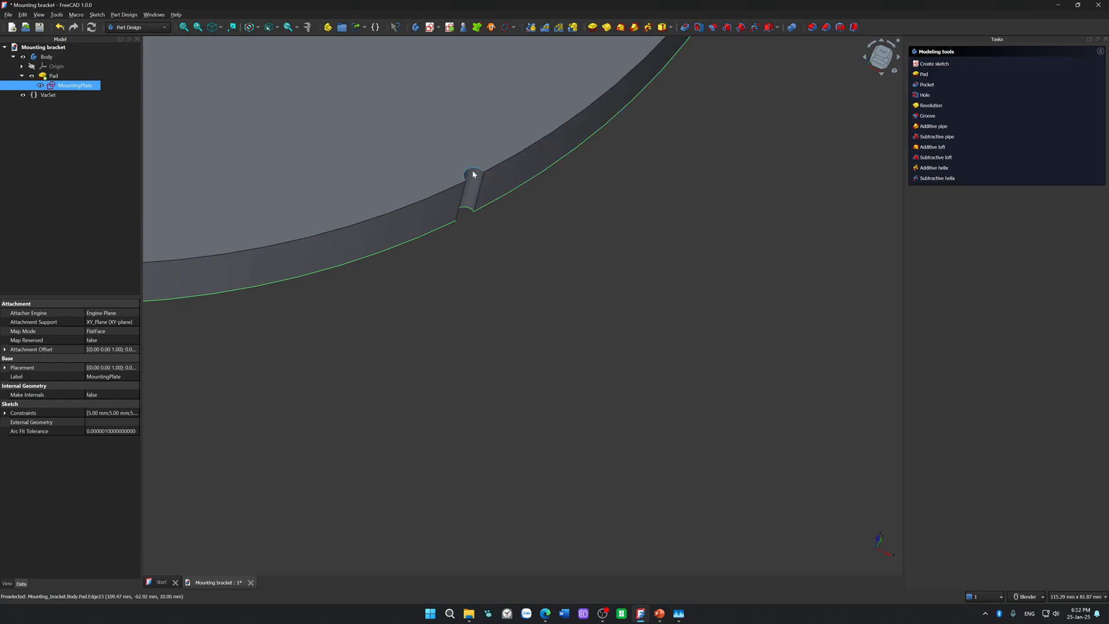
{"action": "scroll", "coordinate": [473, 172], "scroll_direction": "down", "scroll_amount": 5}
{"action": "scroll", "coordinate": [453, 310], "scroll_direction": "down", "scroll_amount": 3}
{"action": "middle_click_drag", "start_coordinate": [408, 287], "coordinate": [465, 512]}
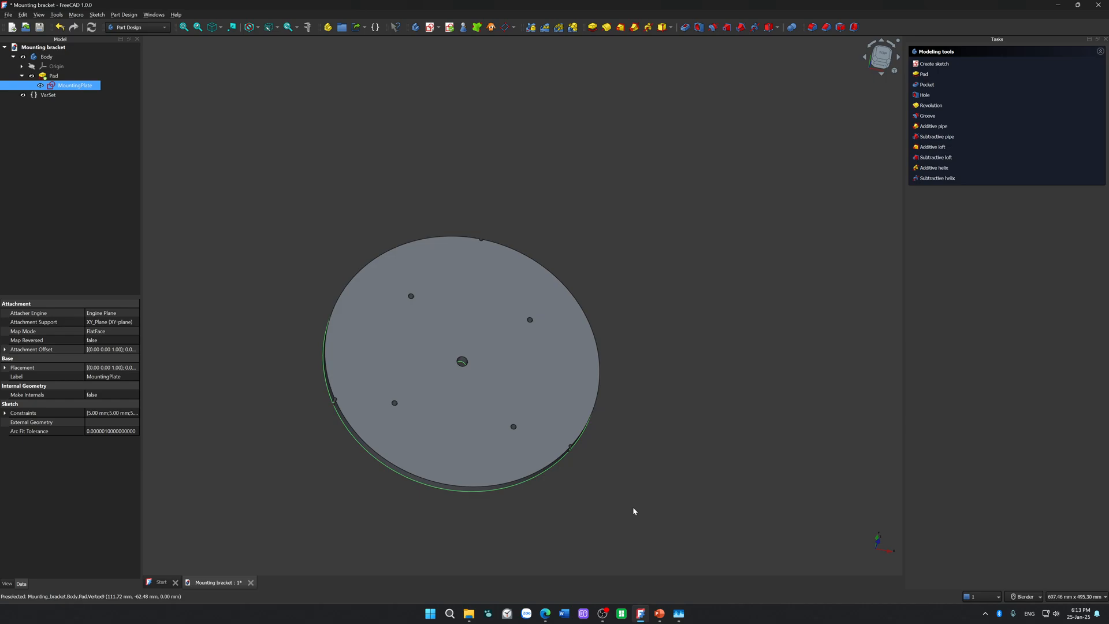
{"action": "middle_click_drag", "start_coordinate": [633, 507], "coordinate": [658, 463]}
Step: Rename the Pad feature as "Mounting plate thickness"
{"action": "key", "text": "2"}
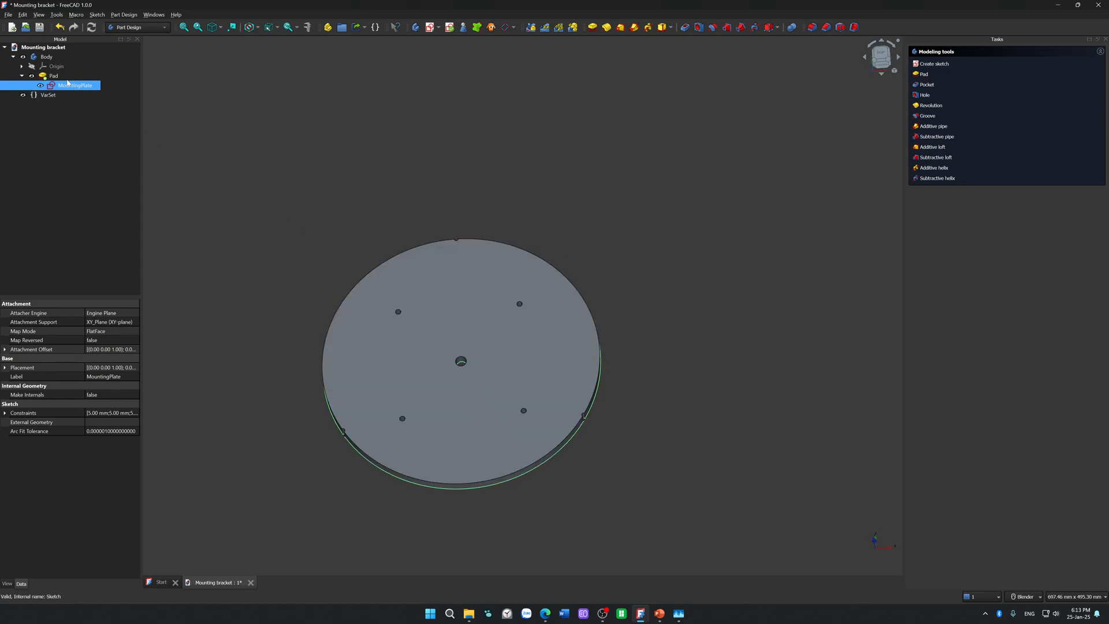
{"action": "key", "text": "Up"}
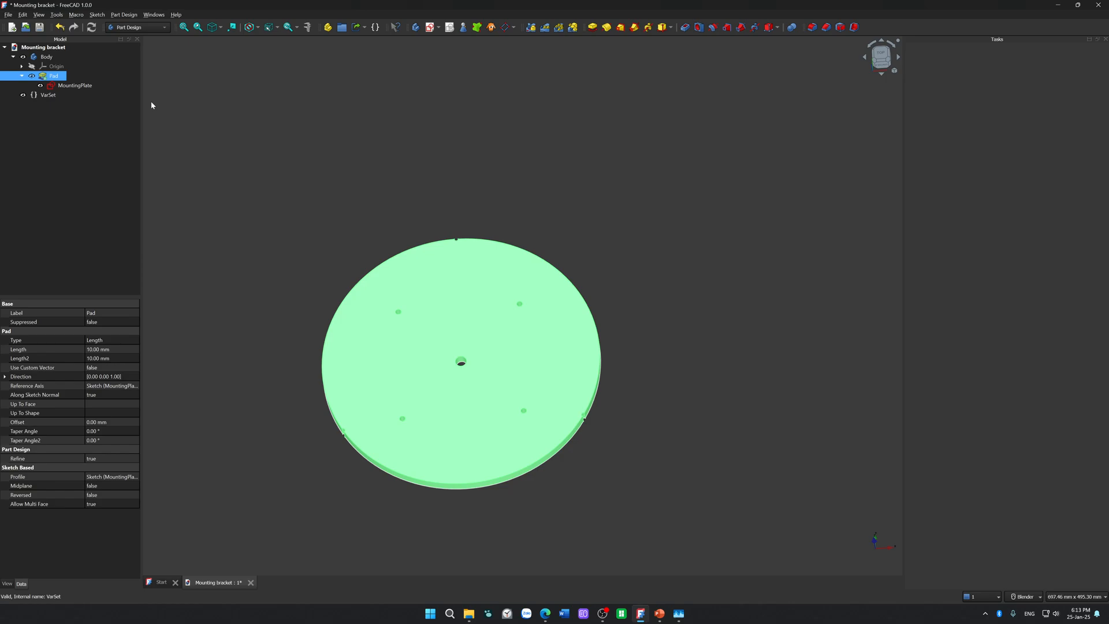
{"action": "key", "text": "F2"}
{"action": "type", "text": "Mou"}
{"action": "type", "text": "nting pla"}
{"action": "type", "text": "te thickne"}
{"action": "type", "text": "ss"}
{"action": "key", "text": "Return"}
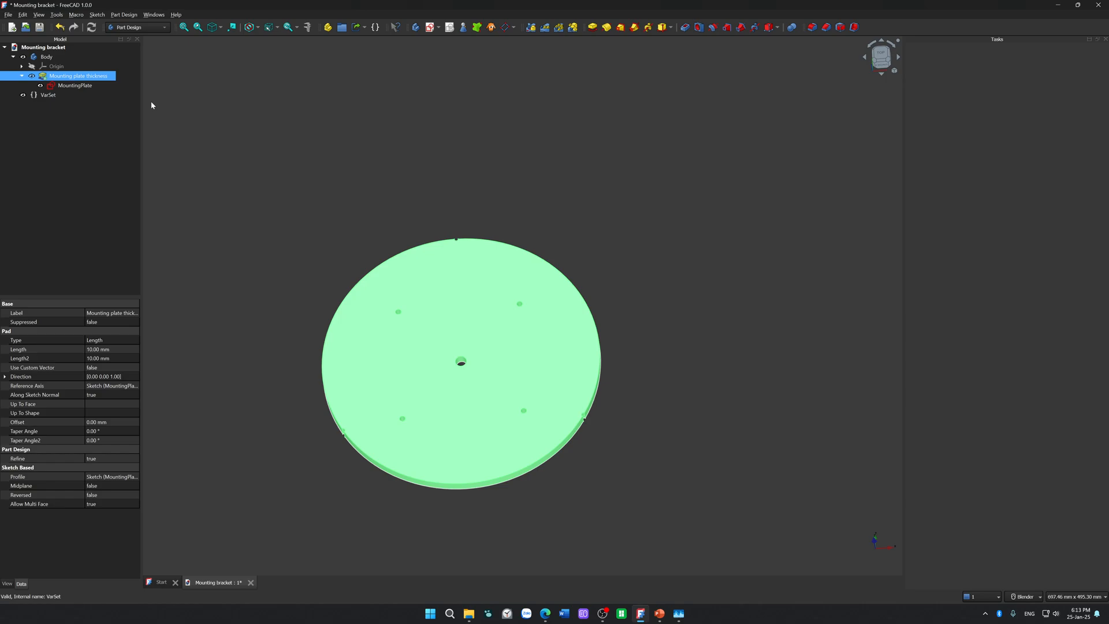
Step: Try to select the upper arc edges of the lower-right and lower-left rim notches together
{"action": "left_click", "coordinate": [212, 194]}
{"action": "middle_click_drag", "start_coordinate": [213, 192], "coordinate": [209, 215]}
{"action": "middle_click_drag", "start_coordinate": [608, 220], "coordinate": [605, 252]}
{"action": "middle_click_drag", "start_coordinate": [508, 505], "coordinate": [493, 483]}
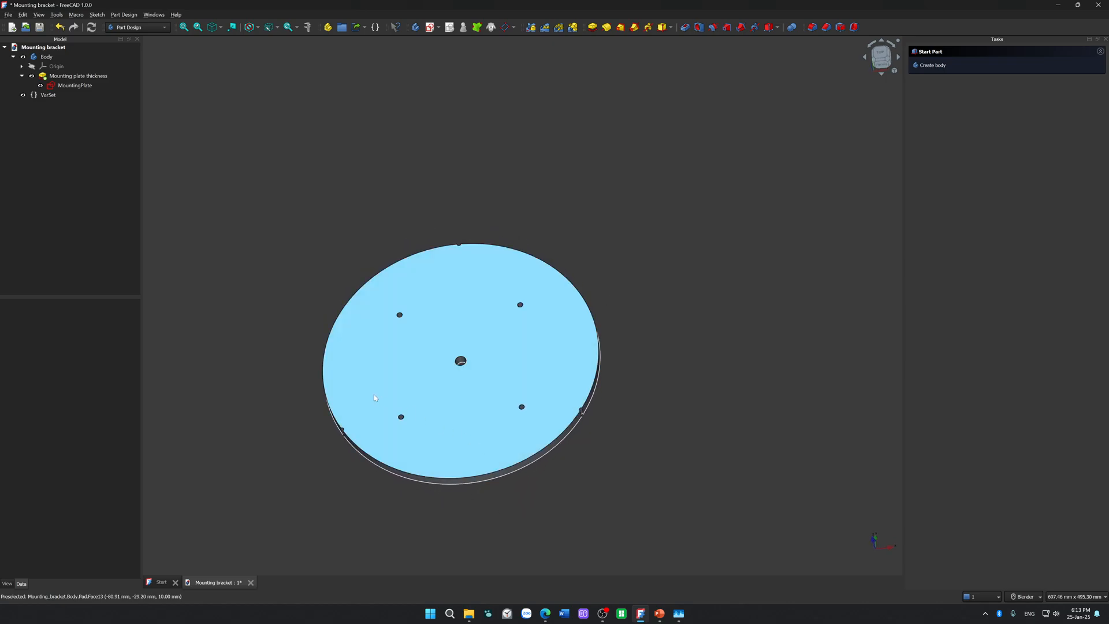
{"action": "scroll", "coordinate": [586, 423], "scroll_direction": "up", "scroll_amount": 5}
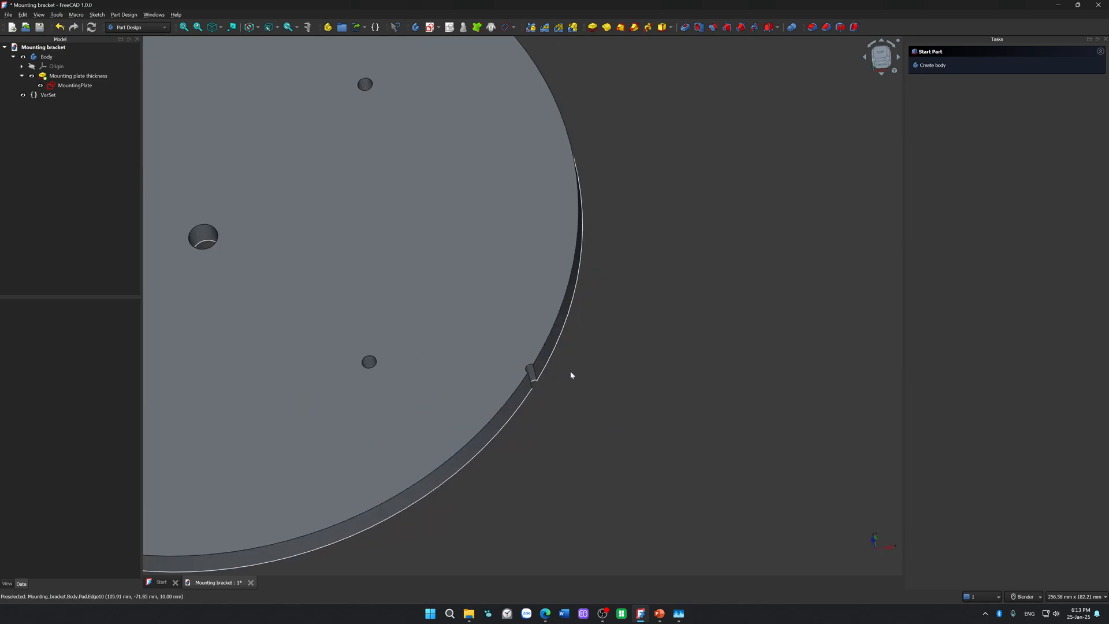
{"action": "scroll", "coordinate": [527, 372], "scroll_direction": "up", "scroll_amount": 8}
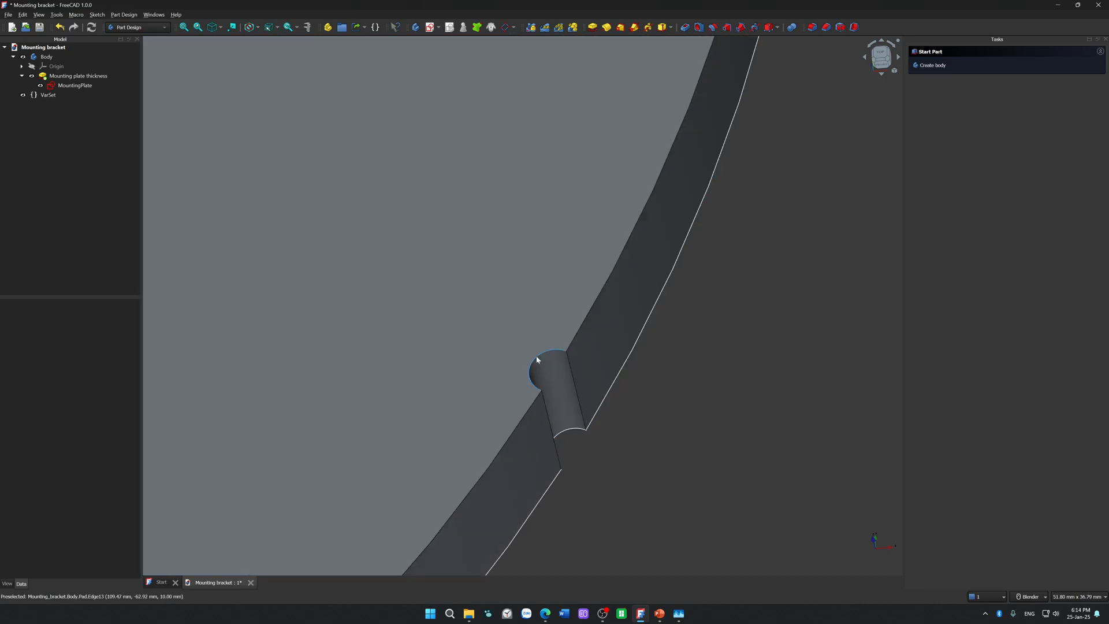
{"action": "left_click", "coordinate": [537, 359]}
{"action": "scroll", "coordinate": [537, 357], "scroll_direction": "down", "scroll_amount": 7}
{"action": "scroll", "coordinate": [383, 386], "scroll_direction": "down", "scroll_amount": 6}
{"action": "middle_click_drag", "start_coordinate": [381, 387], "coordinate": [461, 382]}
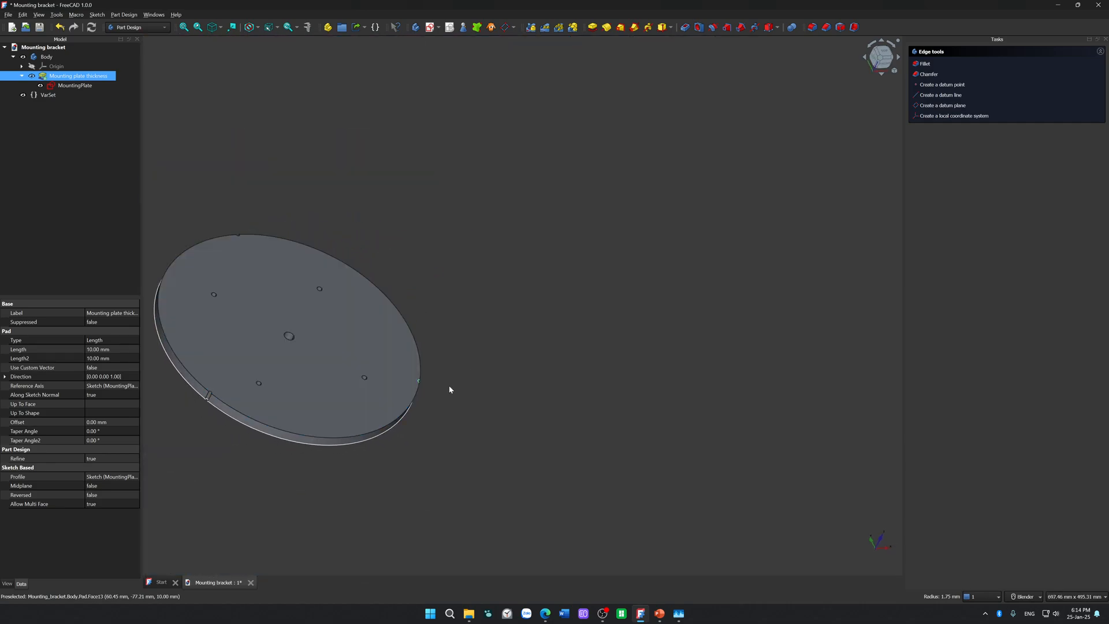
{"action": "scroll", "coordinate": [194, 410], "scroll_direction": "up", "scroll_amount": 5}
{"action": "scroll", "coordinate": [207, 392], "scroll_direction": "up", "scroll_amount": 4}
{"action": "left_click", "coordinate": [275, 323]}
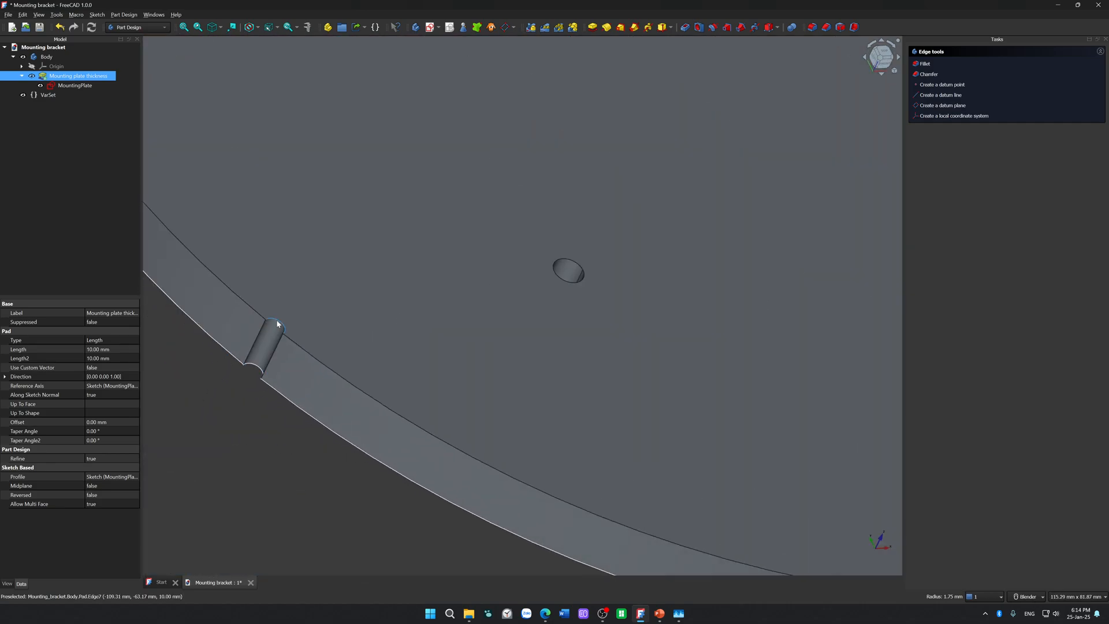
Step: Fillet the upper arc edge of the rim notch at the triangle's apex with a 3 mm radius
{"action": "scroll", "coordinate": [348, 288], "scroll_direction": "down", "scroll_amount": 6}
{"action": "scroll", "coordinate": [349, 289], "scroll_direction": "down", "scroll_amount": 1}
{"action": "middle_click_drag", "start_coordinate": [353, 293], "coordinate": [430, 377]}
{"action": "scroll", "coordinate": [430, 377], "scroll_direction": "down", "scroll_amount": 4}
{"action": "middle_click_drag", "start_coordinate": [625, 376], "coordinate": [321, 331]}
{"action": "scroll", "coordinate": [321, 330], "scroll_direction": "up", "scroll_amount": 5}
{"action": "scroll", "coordinate": [736, 279], "scroll_direction": "up", "scroll_amount": 4}
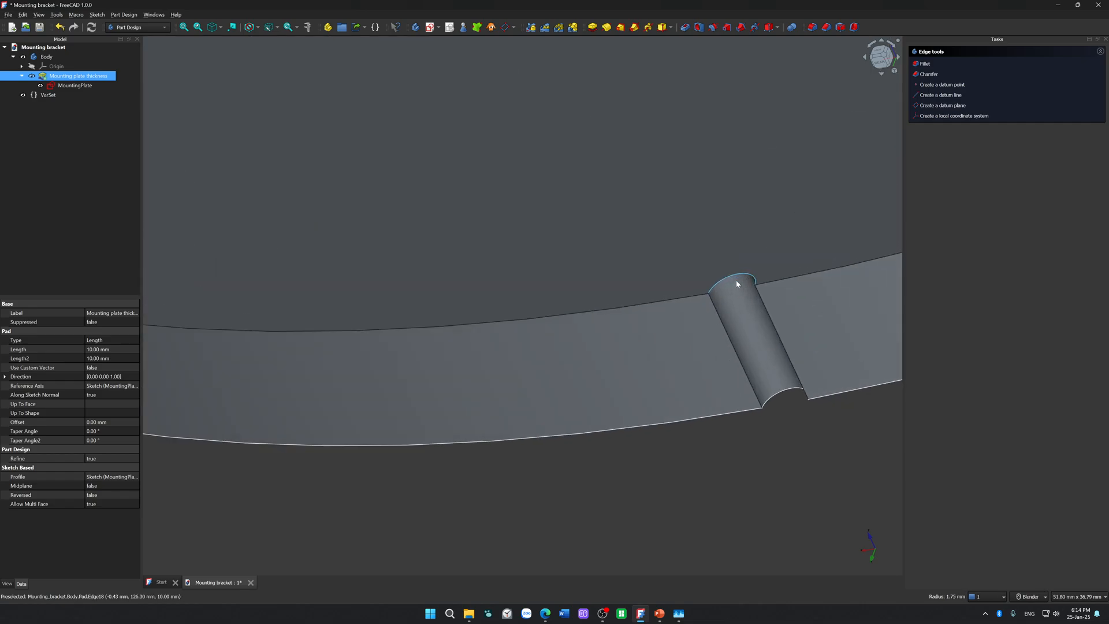
{"action": "left_click", "coordinate": [736, 278]}
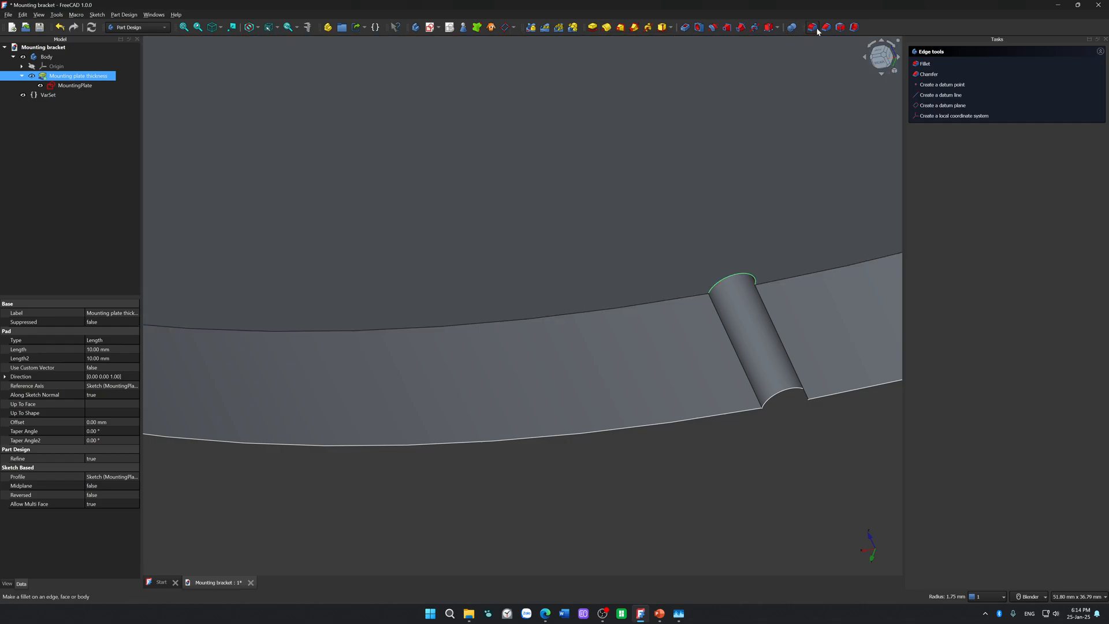
{"action": "left_click", "coordinate": [814, 27]}
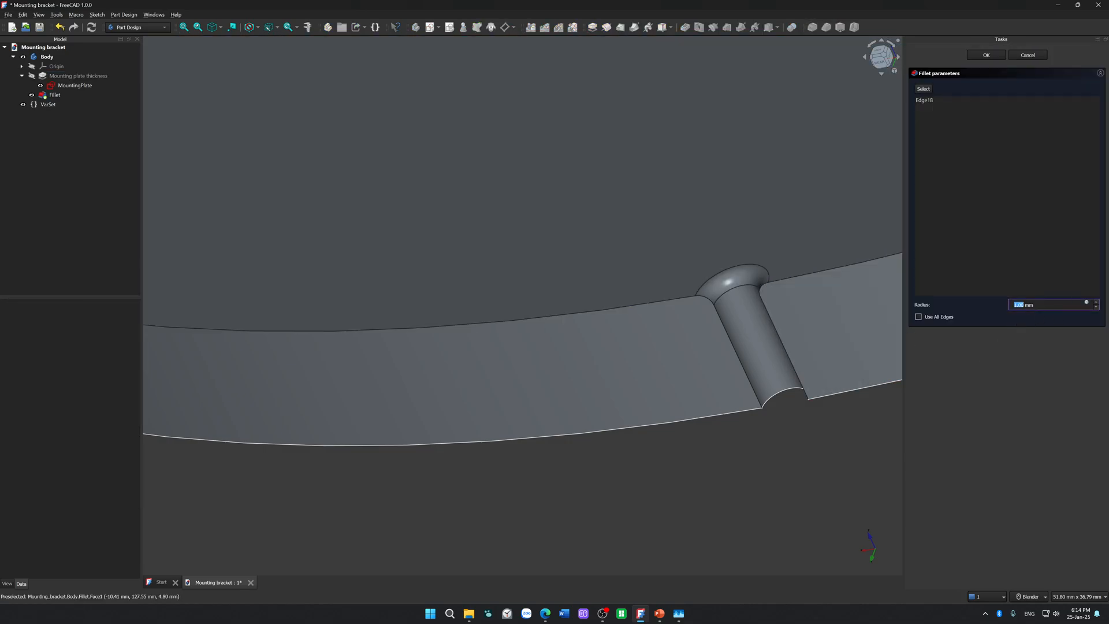
{"action": "left_click", "coordinate": [1096, 303]}
{"action": "left_click", "coordinate": [1096, 303]}
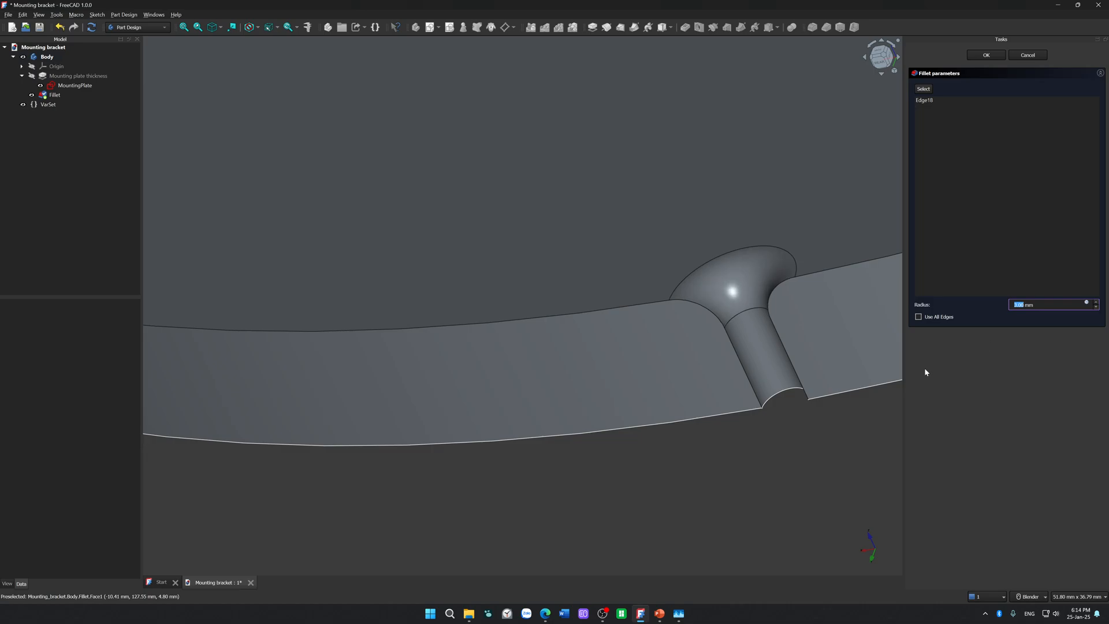
Step: Set the notch fillet's radius to 2 mm
{"action": "scroll", "coordinate": [793, 434], "scroll_direction": "down", "scroll_amount": 4}
{"action": "middle_click_drag", "start_coordinate": [792, 436], "coordinate": [795, 537]}
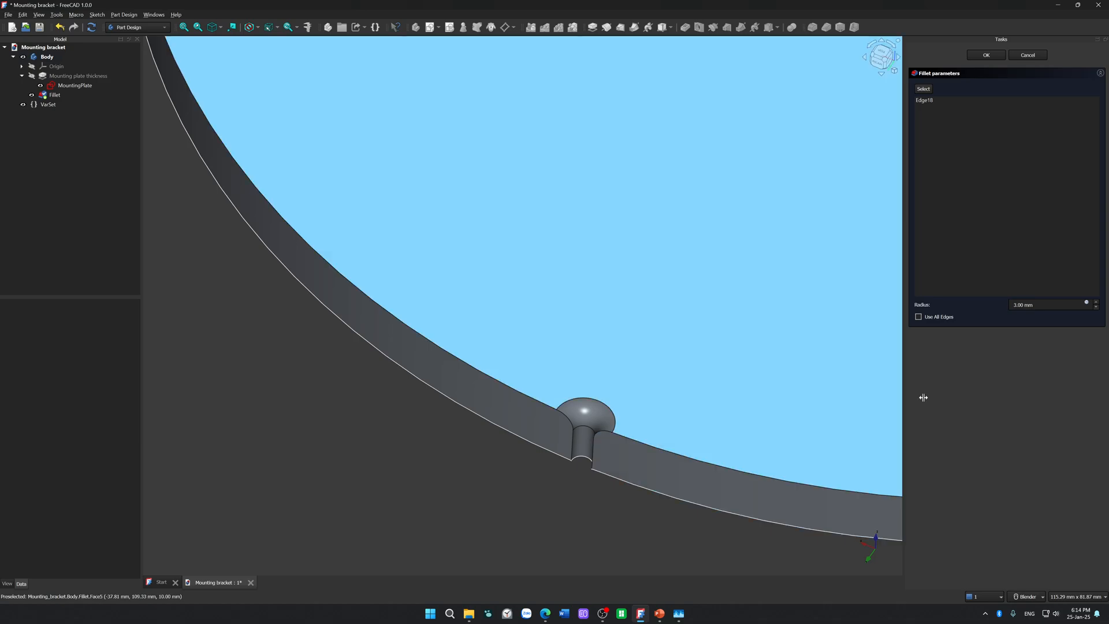
{"action": "left_click", "coordinate": [1095, 308]}
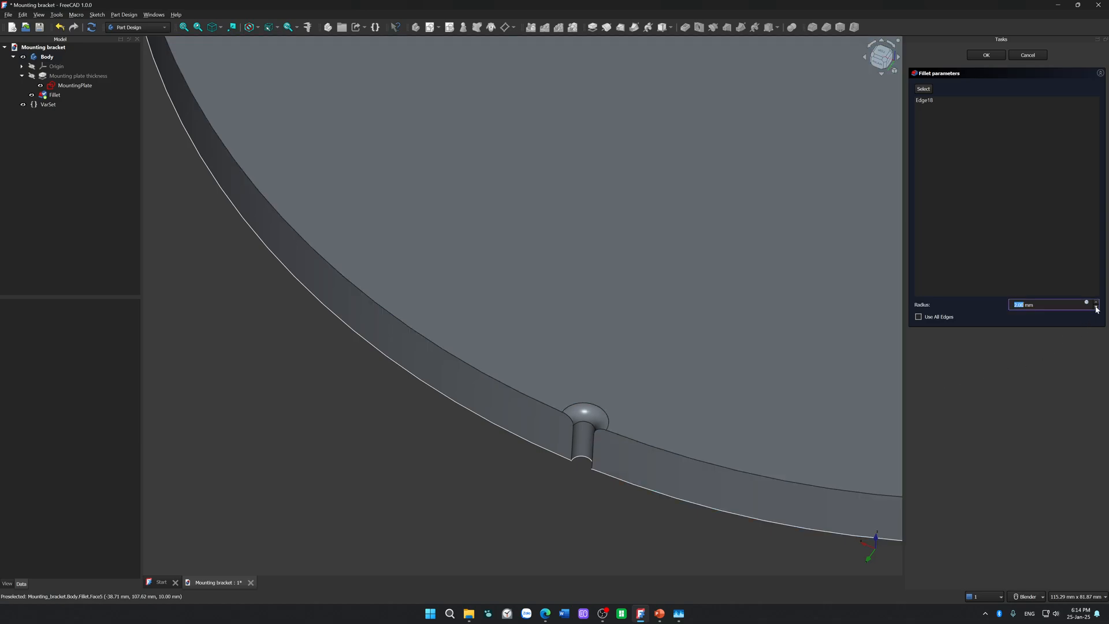
{"action": "middle_click_drag", "start_coordinate": [499, 402], "coordinate": [466, 421]}
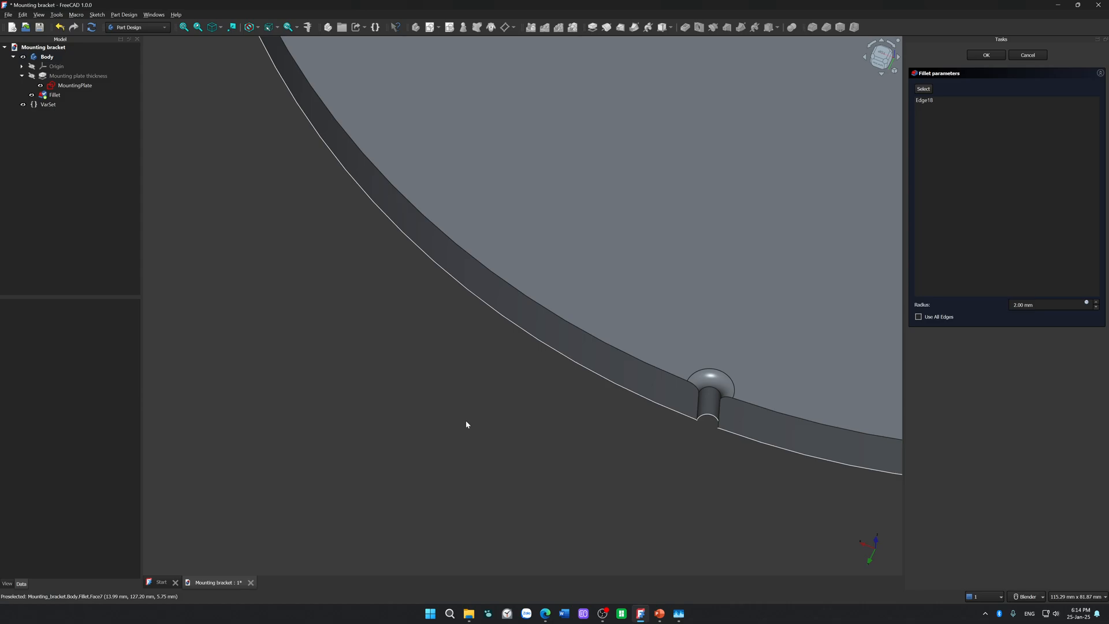
Step: Add the upper arc edge of the lower-left rim notch to the fillet
{"action": "scroll", "coordinate": [468, 423], "scroll_direction": "down", "scroll_amount": 5}
{"action": "middle_click_drag", "start_coordinate": [534, 445], "coordinate": [792, 376]}
{"action": "scroll", "coordinate": [791, 376], "scroll_direction": "up", "scroll_amount": 2}
{"action": "scroll", "coordinate": [793, 379], "scroll_direction": "down", "scroll_amount": 2}
{"action": "left_click", "coordinate": [923, 88]}
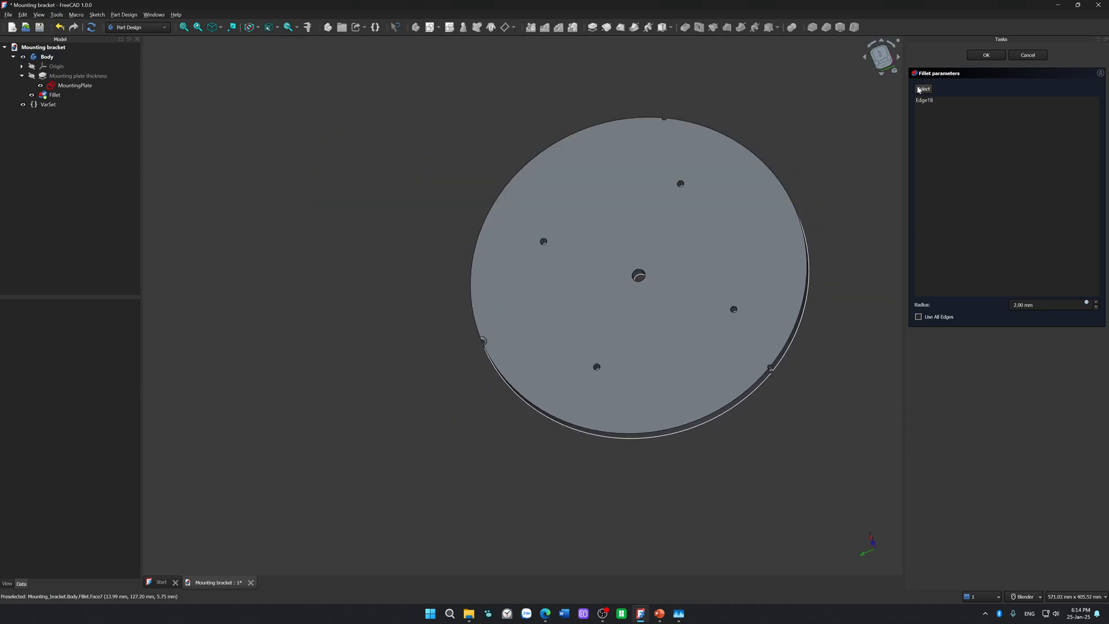
{"action": "scroll", "coordinate": [795, 396], "scroll_direction": "up", "scroll_amount": 5}
{"action": "scroll", "coordinate": [688, 345], "scroll_direction": "up", "scroll_amount": 4}
{"action": "left_click", "coordinate": [625, 217]}
Step: Add the upper arc edge of the lower-right rim notch to the fillet and accept the fillet
{"action": "scroll", "coordinate": [642, 254], "scroll_direction": "down", "scroll_amount": 5}
{"action": "scroll", "coordinate": [642, 261], "scroll_direction": "down", "scroll_amount": 10}
{"action": "middle_click_drag", "start_coordinate": [765, 216], "coordinate": [792, 348]}
{"action": "scroll", "coordinate": [576, 309], "scroll_direction": "up", "scroll_amount": 5}
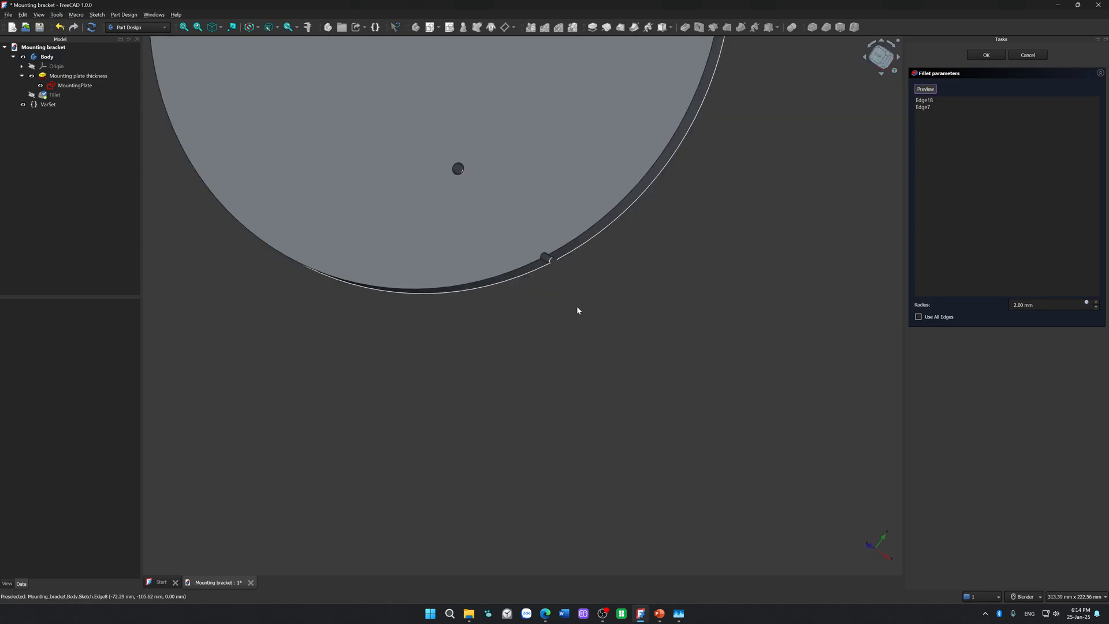
{"action": "scroll", "coordinate": [523, 235], "scroll_direction": "up", "scroll_amount": 5}
{"action": "left_click", "coordinate": [528, 218]}
{"action": "left_click", "coordinate": [986, 55]}
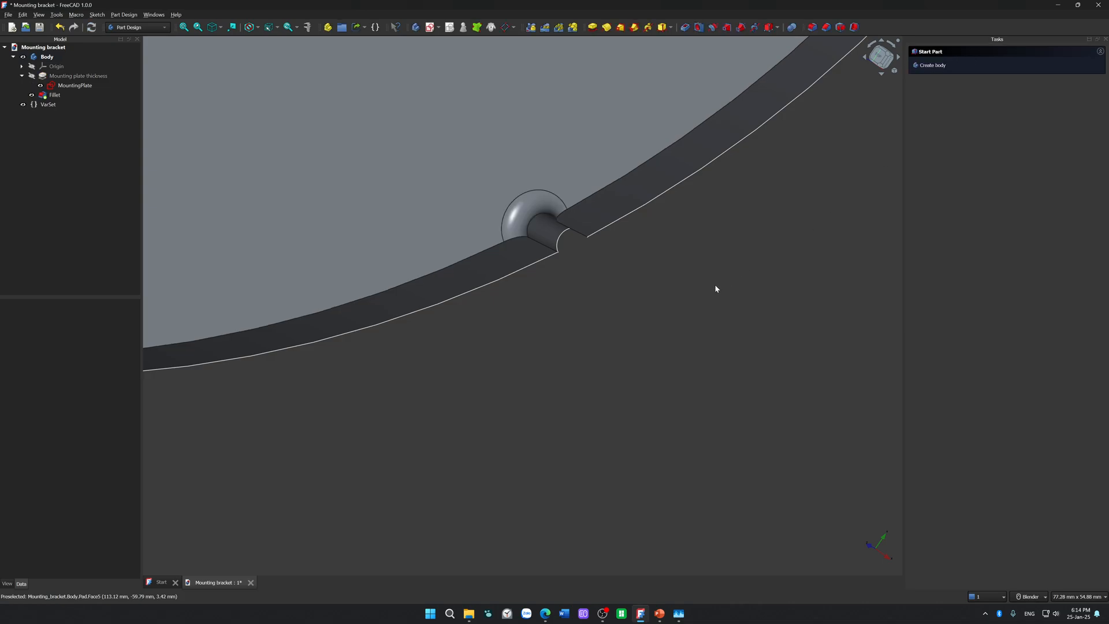
Step: Save the Mounting bracket document with the finished notch fillets
{"action": "scroll", "coordinate": [665, 376], "scroll_direction": "down", "scroll_amount": 10}
{"action": "middle_click_drag", "start_coordinate": [695, 389], "coordinate": [740, 350]}
{"action": "scroll", "coordinate": [725, 367], "scroll_direction": "down", "scroll_amount": 2}
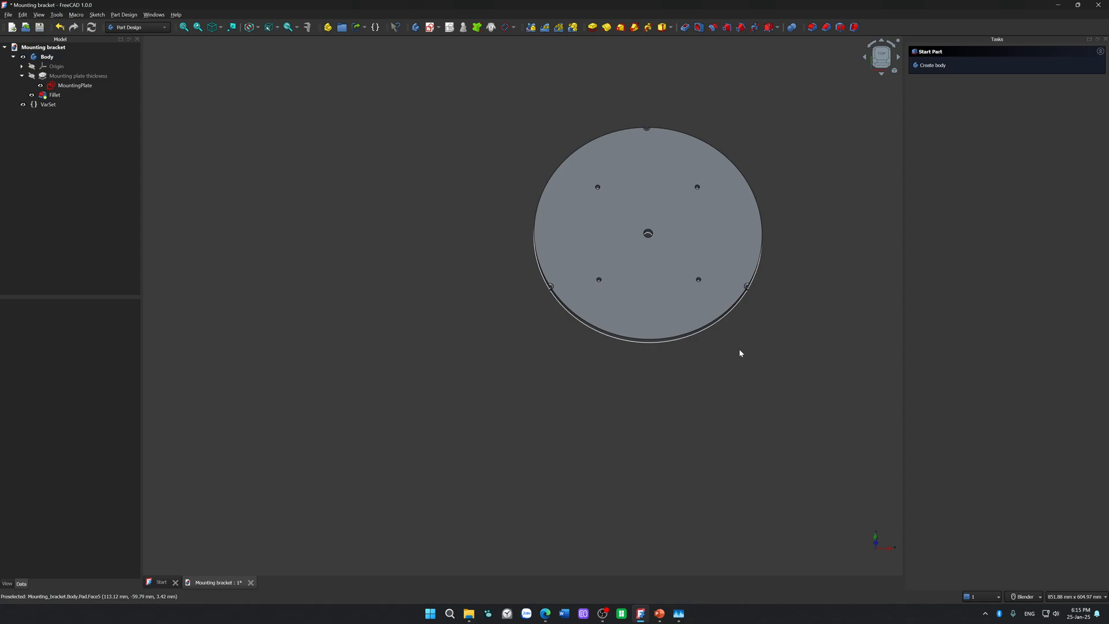
{"action": "key", "text": "ctrl+s"}
{"action": "middle_click_drag", "start_coordinate": [730, 405], "coordinate": [746, 341]}
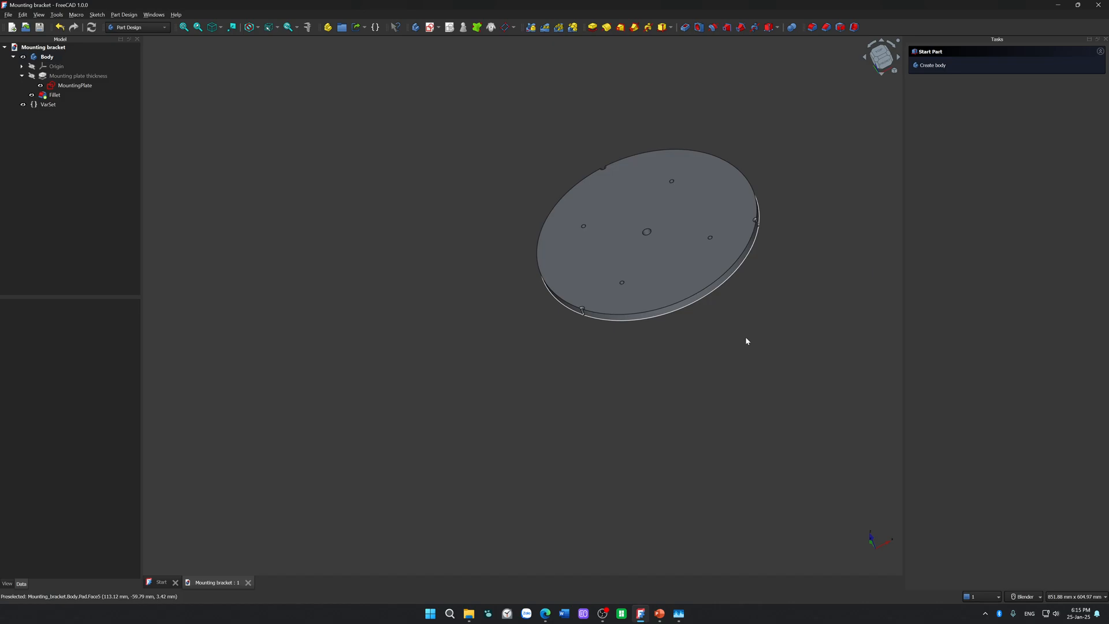
Step: Switch to Task Manager and check the per-process load and the GPU and CPU performance graphs
{"action": "left_click", "coordinate": [679, 614]}
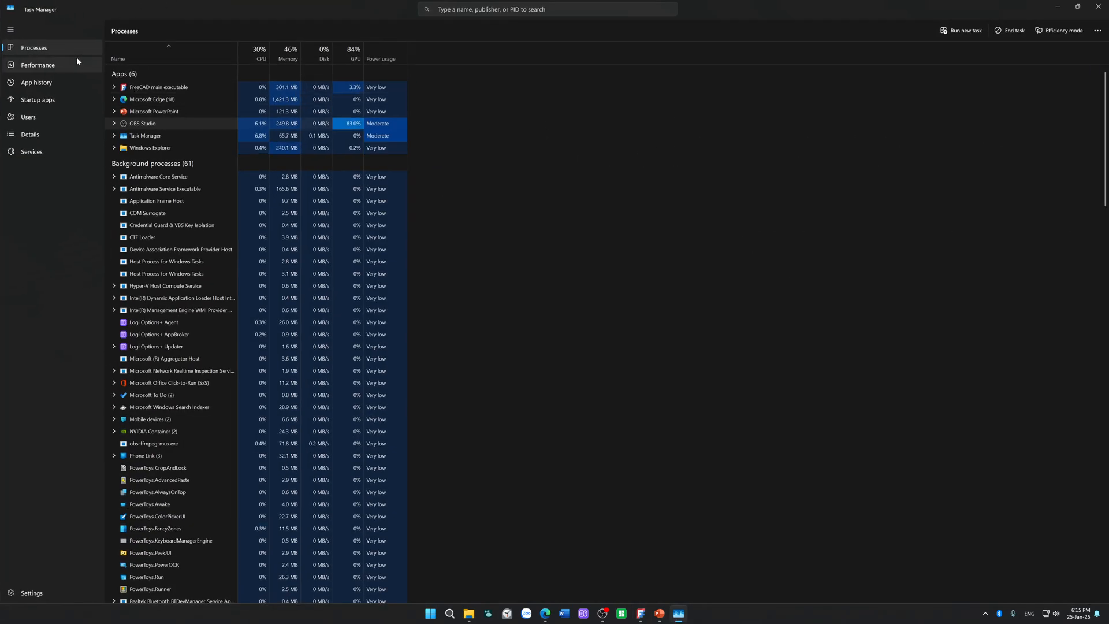
{"action": "left_click", "coordinate": [76, 61]}
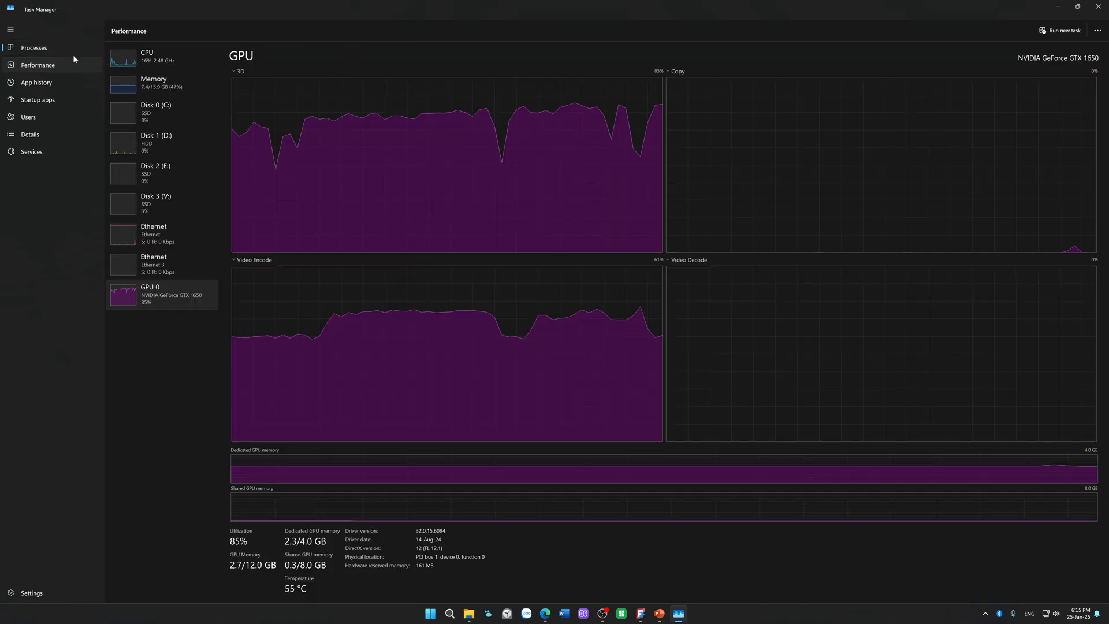
{"action": "left_click", "coordinate": [71, 48]}
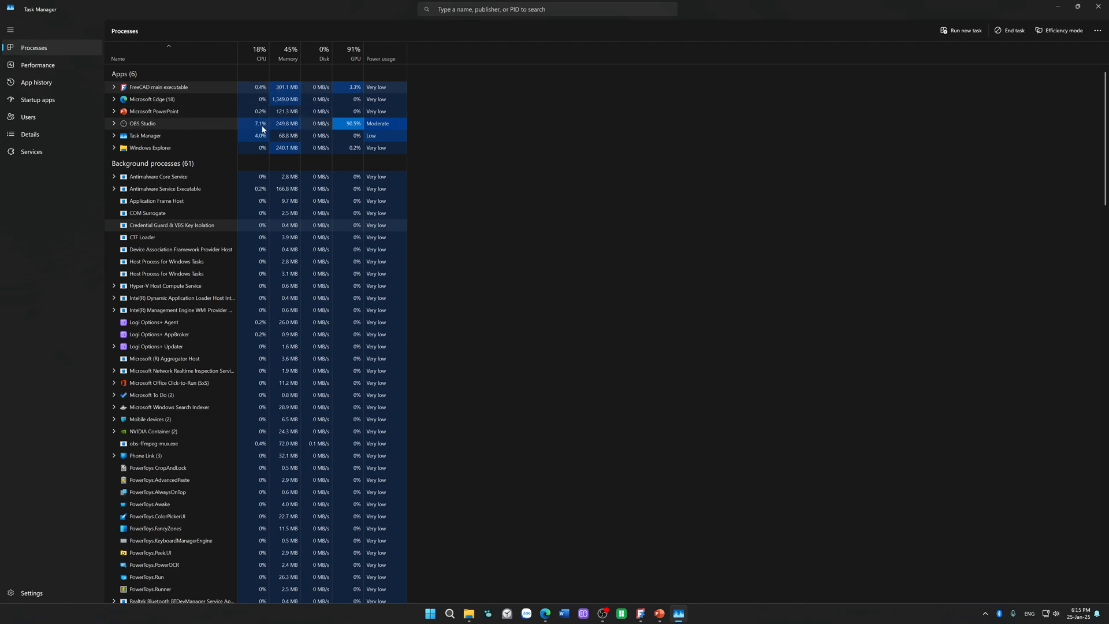
{"action": "left_click_drag", "start_coordinate": [339, 8], "coordinate": [1108, 87]}
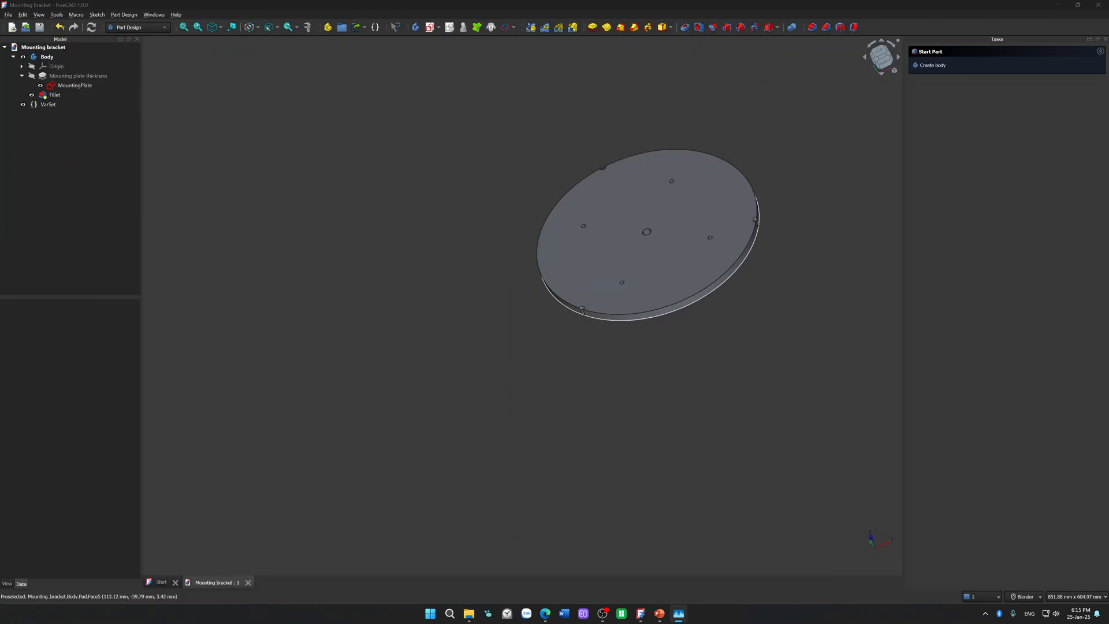
{"action": "left_click", "coordinate": [830, 341]}
{"action": "left_click", "coordinate": [679, 613]}
{"action": "left_click", "coordinate": [622, 95]}
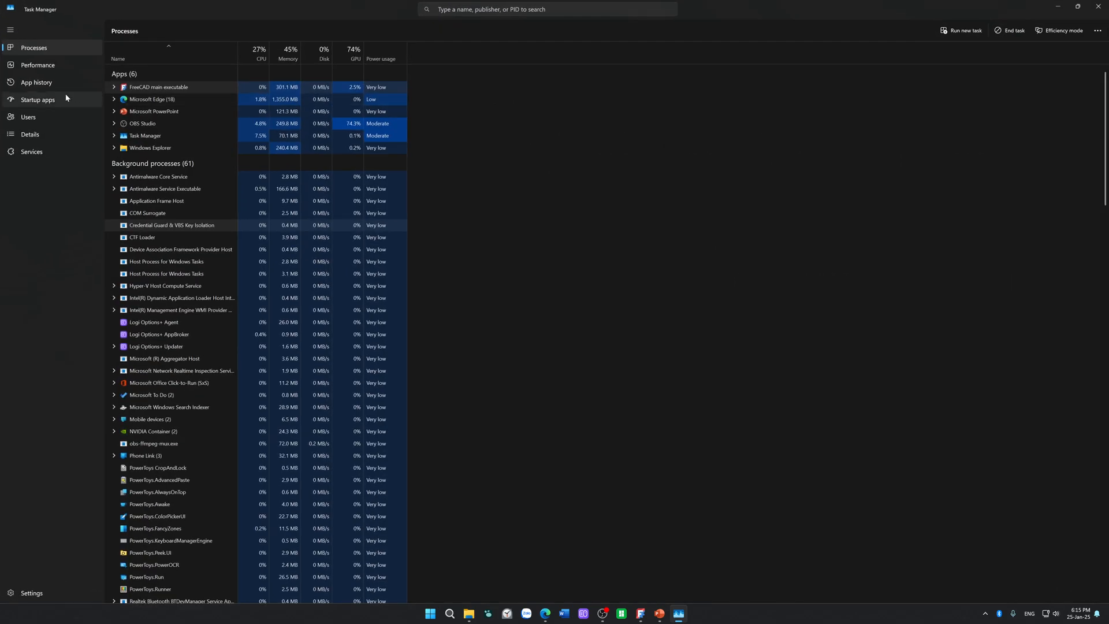
{"action": "left_click", "coordinate": [36, 65]}
{"action": "left_click", "coordinate": [199, 65]}
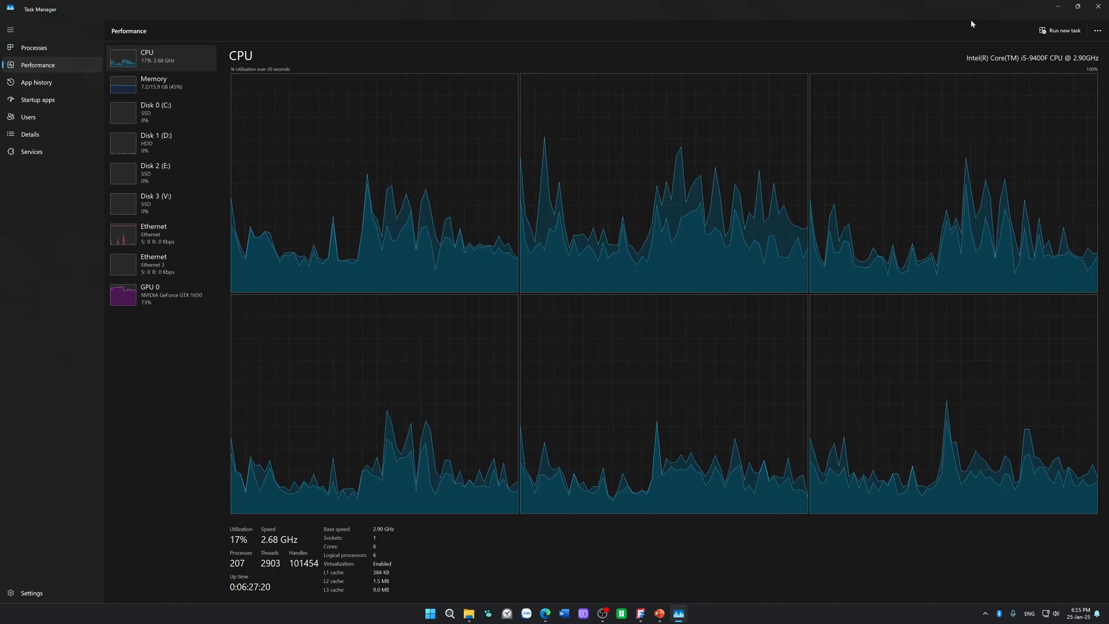
{"action": "left_click_drag", "start_coordinate": [971, 20], "coordinate": [984, 36]}
{"action": "left_click", "coordinate": [993, 18]}
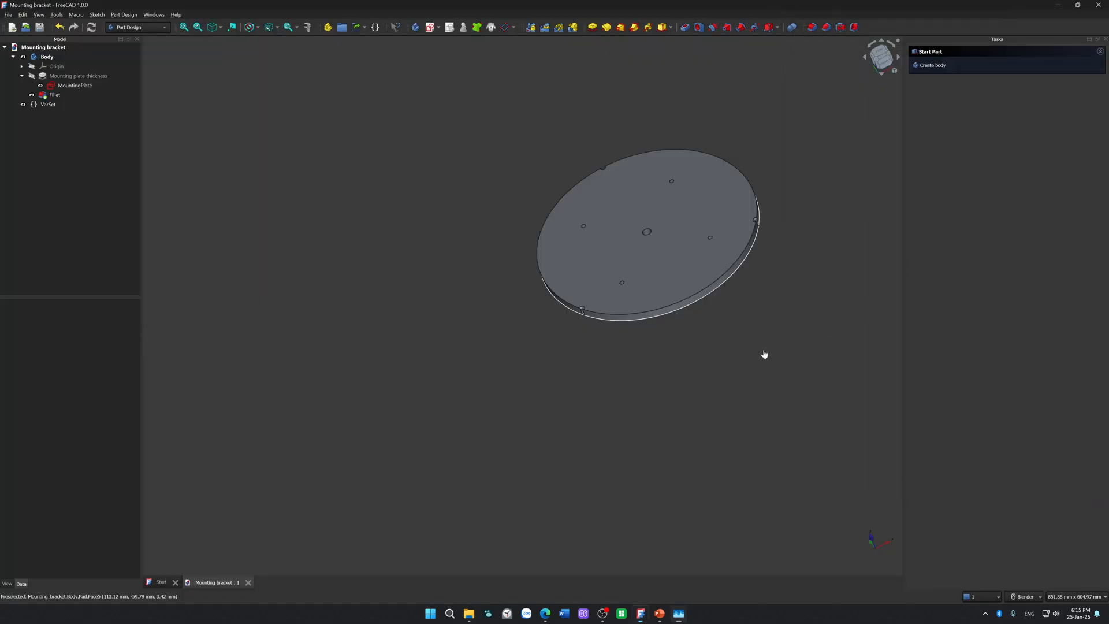
Step: Examine the mounting plate and its three filleted rim notches from several angles
{"action": "middle_click_drag", "start_coordinate": [413, 349], "coordinate": [787, 290]}
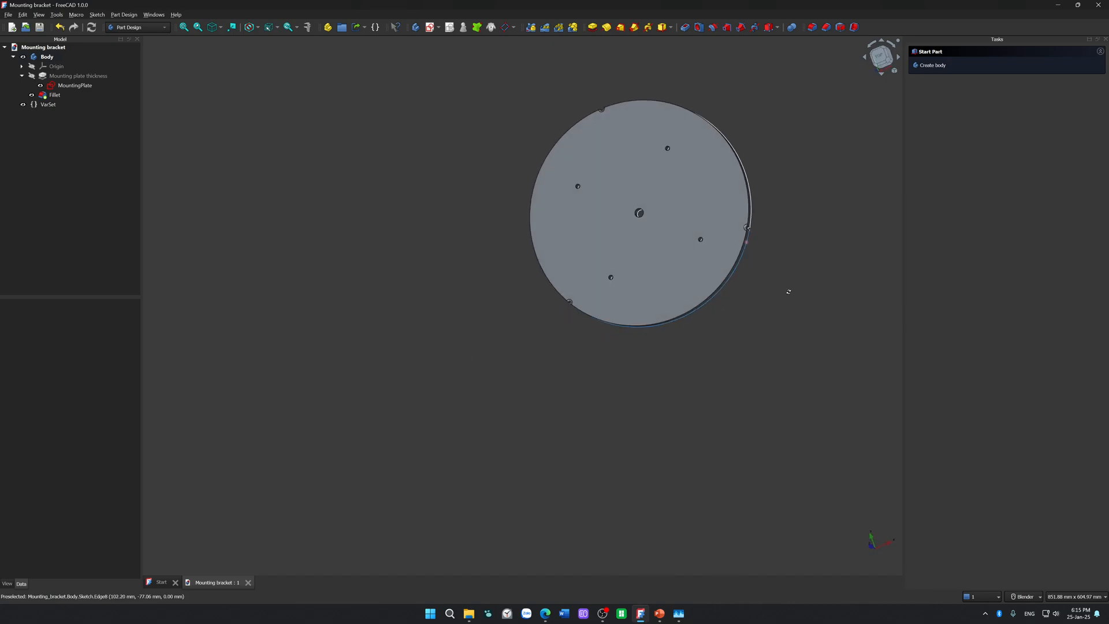
{"action": "middle_click_drag", "start_coordinate": [425, 331], "coordinate": [419, 309]}
{"action": "scroll", "coordinate": [492, 399], "scroll_direction": "up", "scroll_amount": 6}
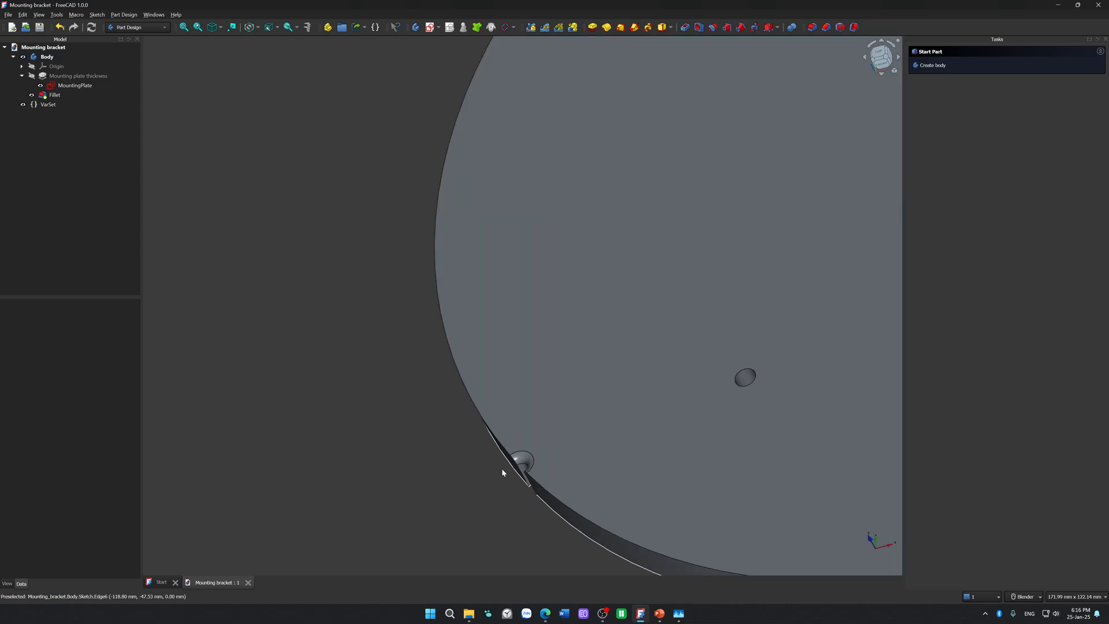
{"action": "scroll", "coordinate": [416, 437], "scroll_direction": "down", "scroll_amount": 5}
{"action": "key", "text": "2"}
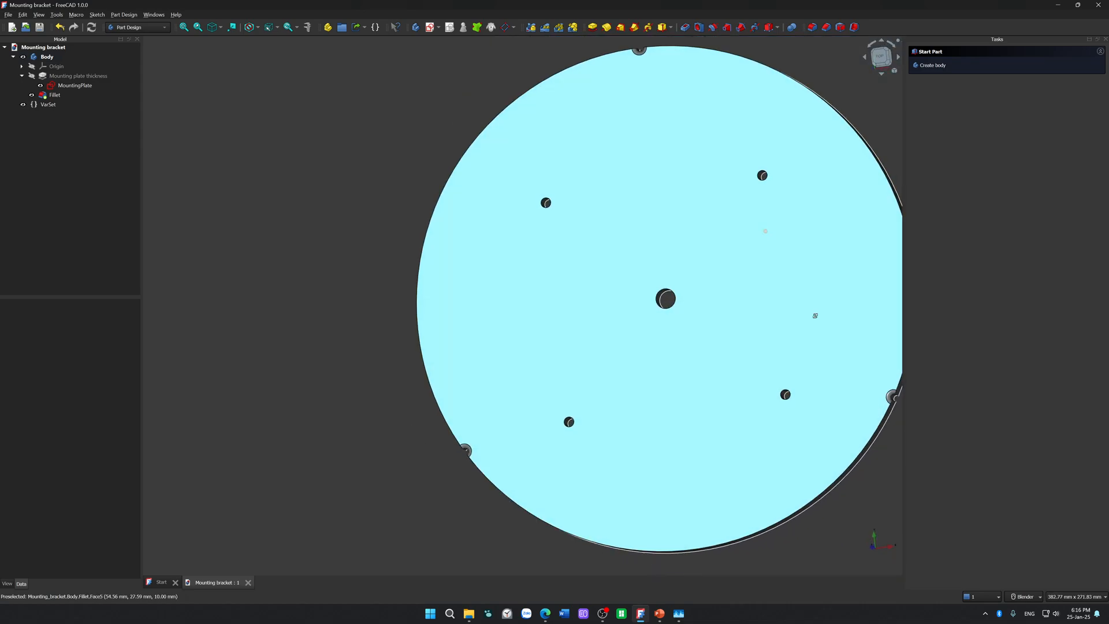
{"action": "scroll", "coordinate": [571, 363], "scroll_direction": "down", "scroll_amount": 3}
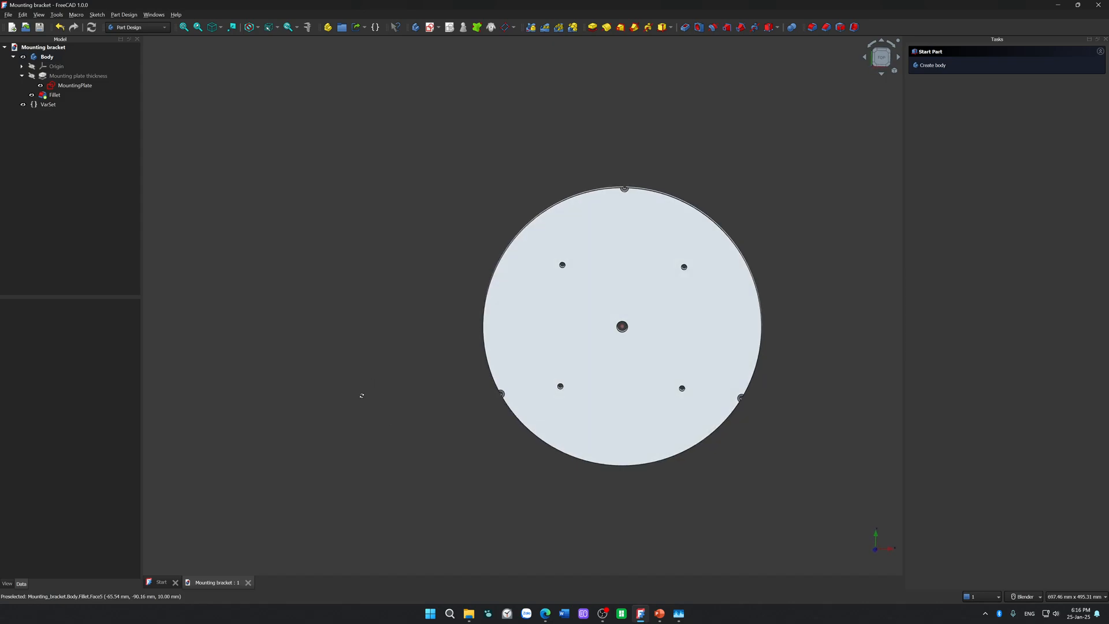
{"action": "scroll", "coordinate": [653, 306], "scroll_direction": "up", "scroll_amount": 2}
{"action": "middle_click_drag", "start_coordinate": [827, 287], "coordinate": [256, 277]}
{"action": "middle_click_drag", "start_coordinate": [406, 262], "coordinate": [365, 125]}
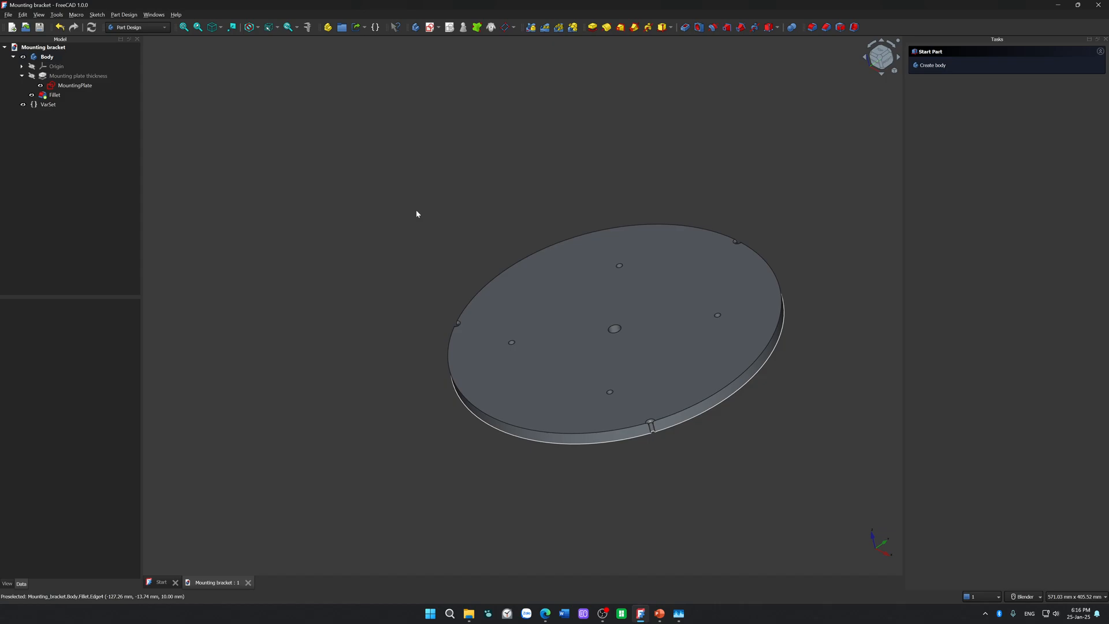
Step: Export the plate's body as the STL mesh Mounting bracket-Body.stl in the Ceeling lamp folder
{"action": "left_click", "coordinate": [46, 57]}
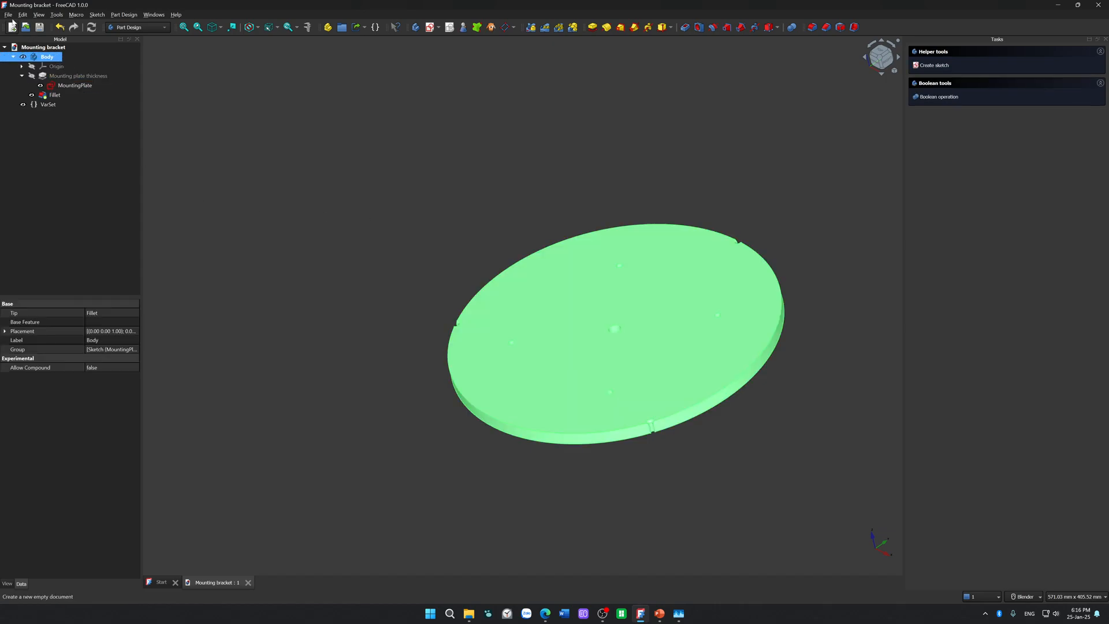
{"action": "left_click", "coordinate": [8, 15]}
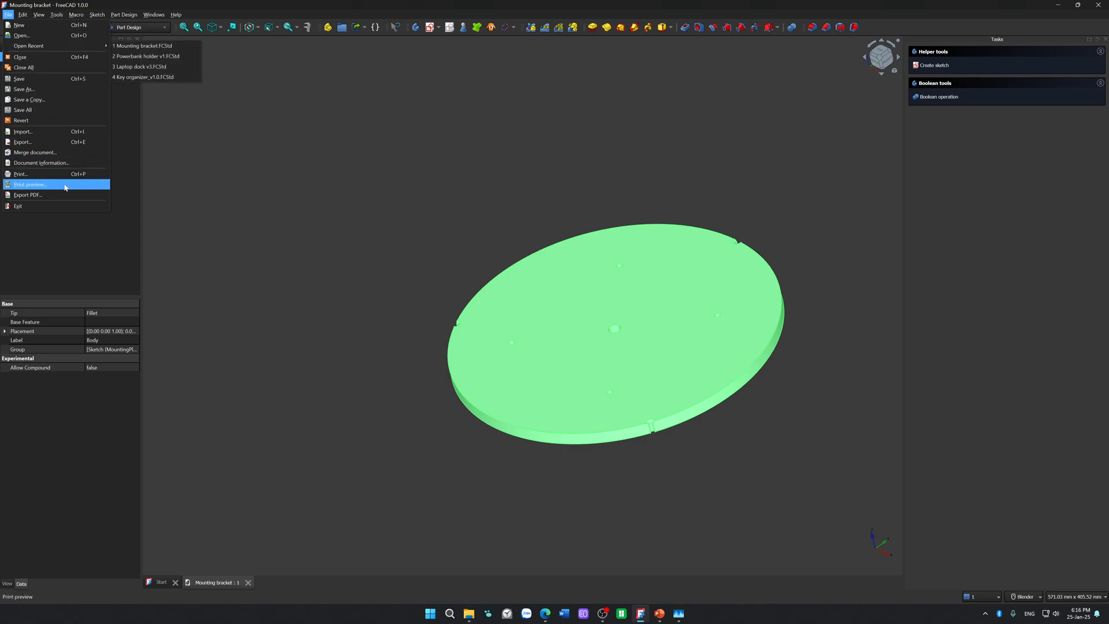
{"action": "left_click", "coordinate": [81, 142]}
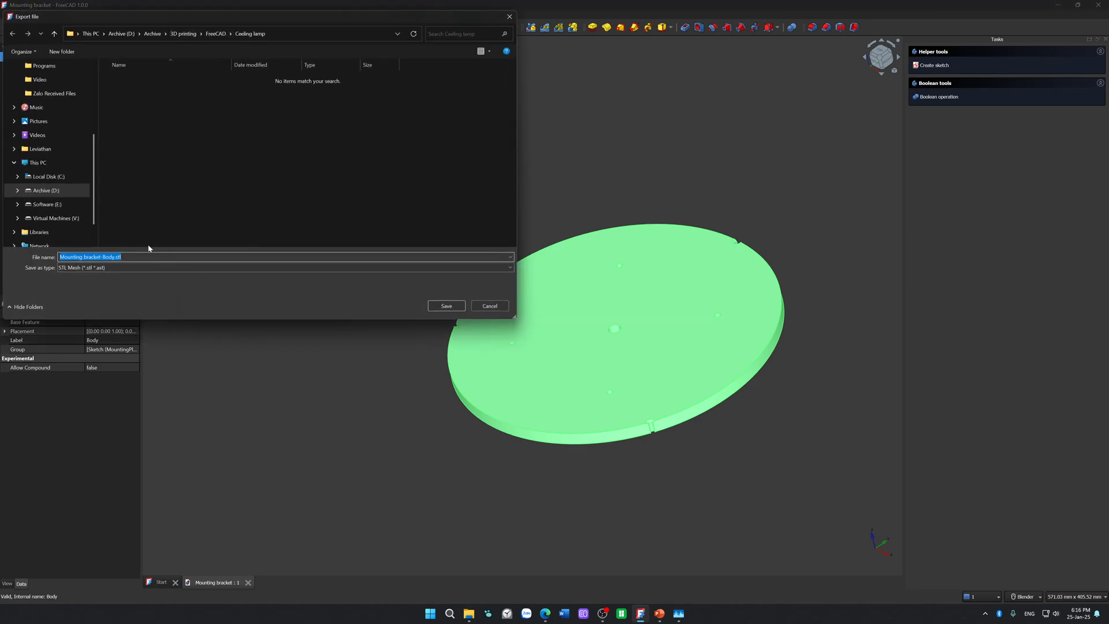
{"action": "left_click", "coordinate": [456, 267]}
{"action": "left_click", "coordinate": [456, 267]}
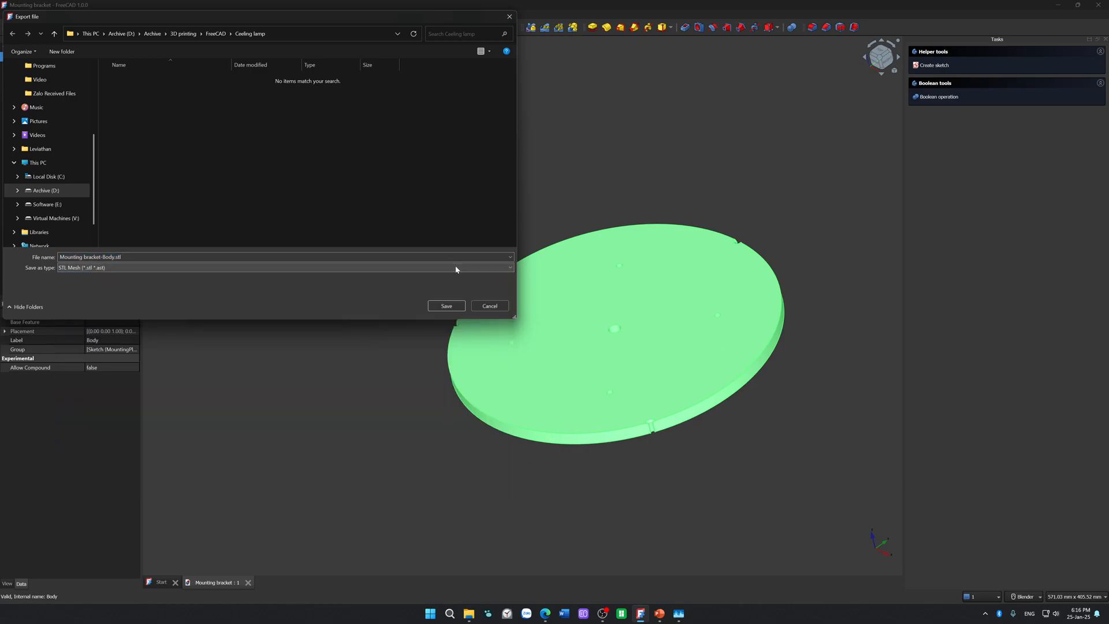
{"action": "left_click", "coordinate": [450, 307]}
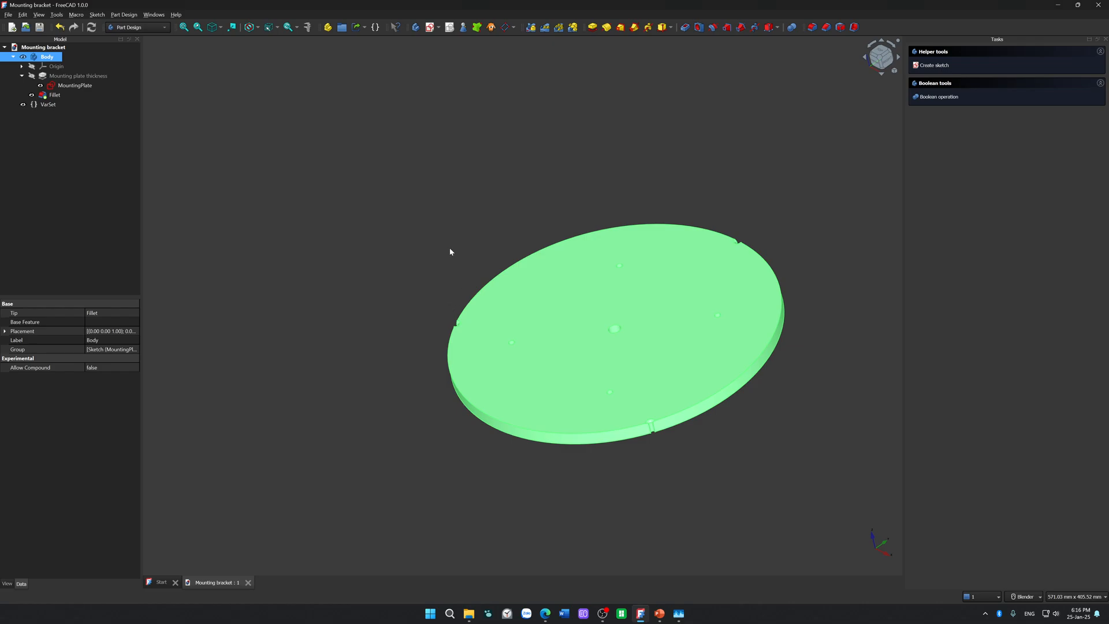
{"action": "left_click", "coordinate": [433, 195]}
Step: Switch to Bambu Studio with Mounting bracket-Body.stl loaded on the build plate
{"action": "left_click", "coordinate": [468, 614]}
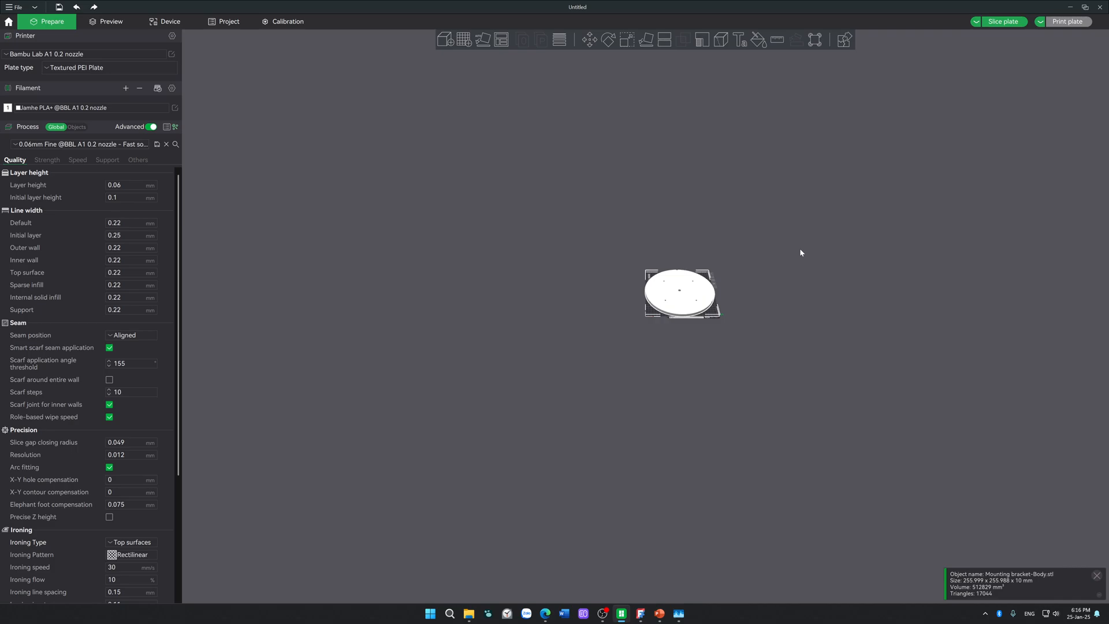
{"action": "scroll", "coordinate": [694, 266], "scroll_direction": "up", "scroll_amount": 5}
{"action": "middle_click_drag", "start_coordinate": [640, 270], "coordinate": [629, 322]}
{"action": "middle_click_drag", "start_coordinate": [951, 276], "coordinate": [825, 287]}
{"action": "left_click", "coordinate": [836, 311]}
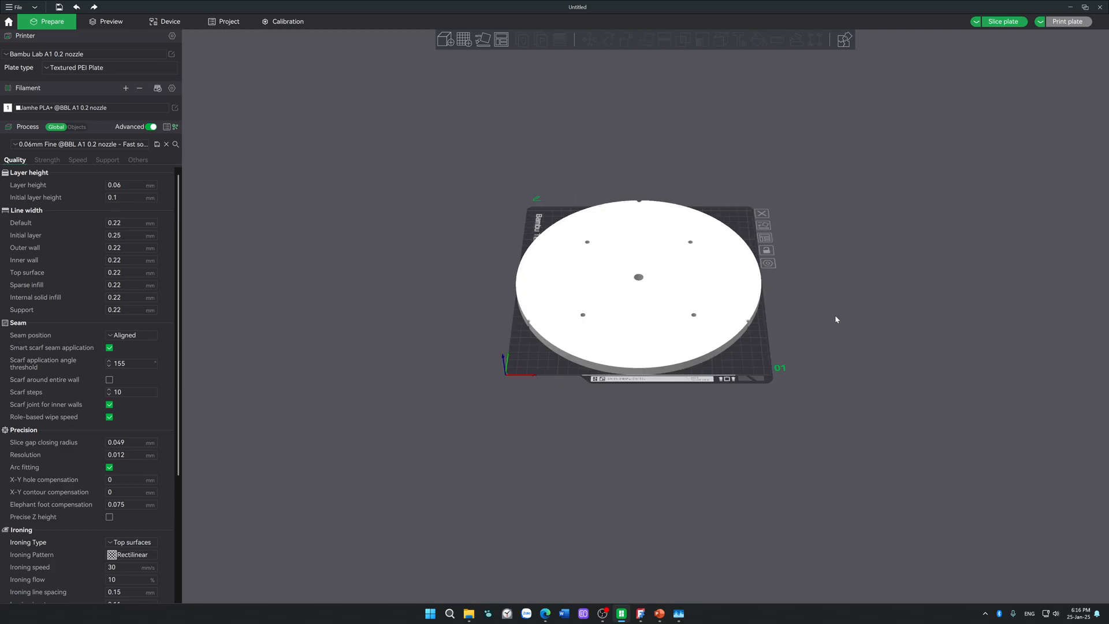
Step: Examine the imported plate's fit on the build plate and the shape of its filleted rim notches
{"action": "scroll", "coordinate": [832, 323], "scroll_direction": "up", "scroll_amount": 7}
{"action": "middle_click_drag", "start_coordinate": [829, 325], "coordinate": [557, 380]}
{"action": "scroll", "coordinate": [578, 361], "scroll_direction": "up", "scroll_amount": 4}
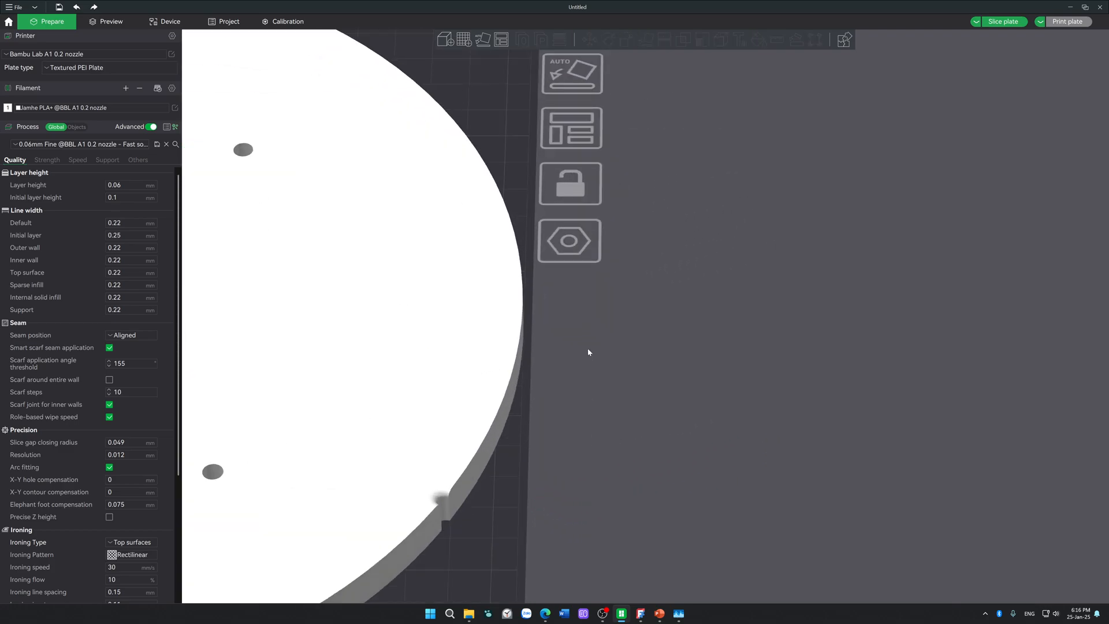
{"action": "scroll", "coordinate": [580, 351], "scroll_direction": "down", "scroll_amount": 4}
{"action": "left_click_drag", "start_coordinate": [530, 439], "coordinate": [668, 391]}
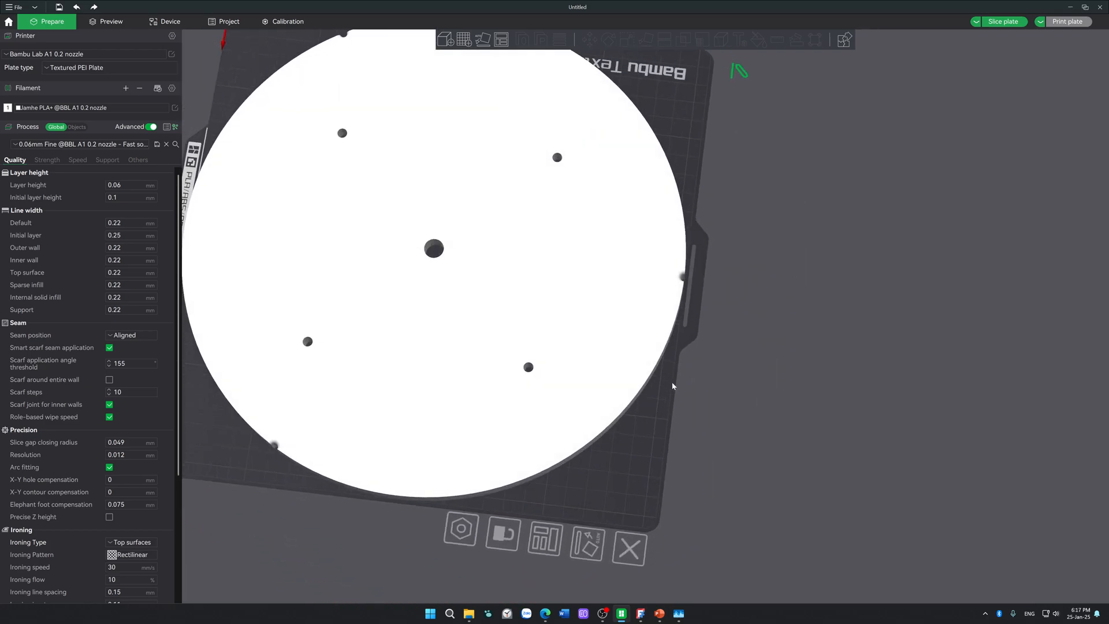
{"action": "scroll", "coordinate": [692, 268], "scroll_direction": "down", "scroll_amount": 2}
{"action": "left_click_drag", "start_coordinate": [715, 347], "coordinate": [568, 347]}
{"action": "scroll", "coordinate": [570, 351], "scroll_direction": "up", "scroll_amount": 6}
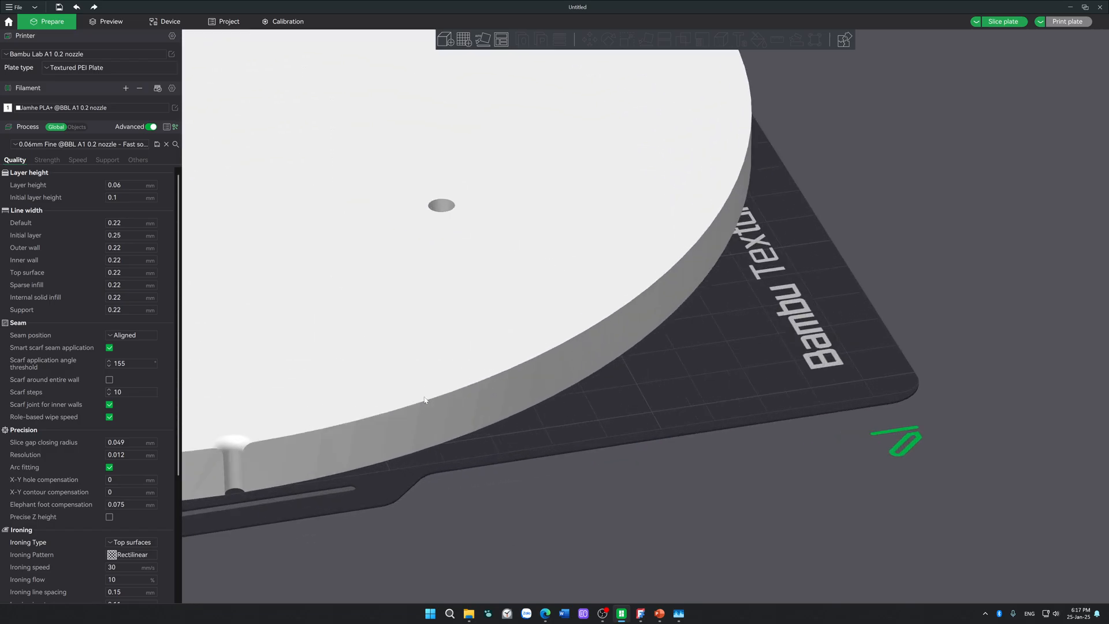
{"action": "left_click", "coordinate": [66, 145]}
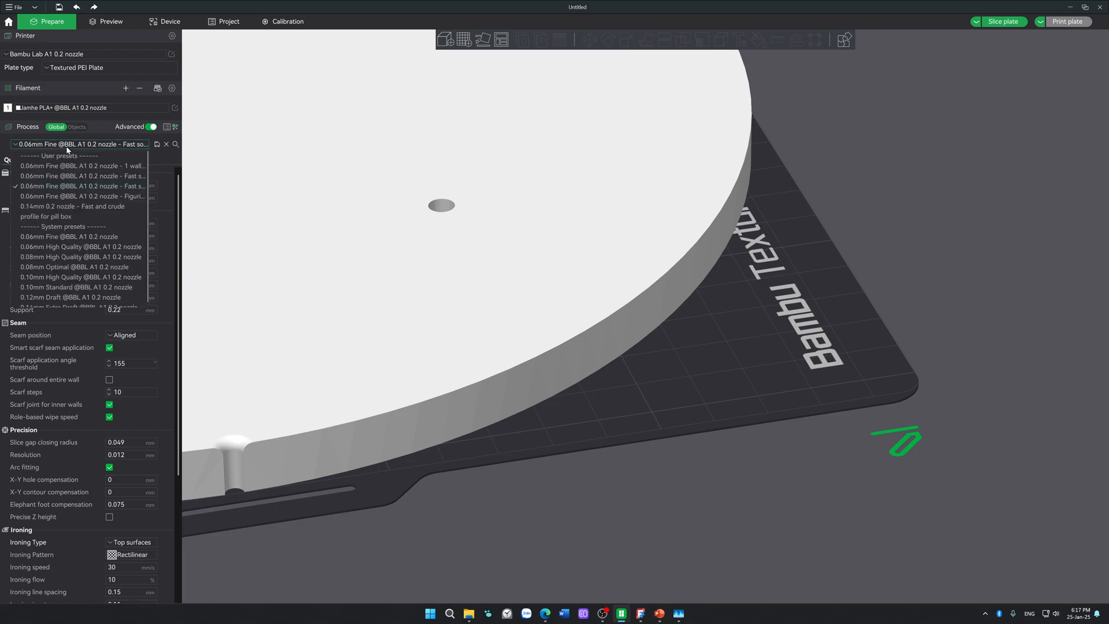
{"action": "left_click", "coordinate": [109, 55]}
{"action": "left_click", "coordinate": [110, 107]}
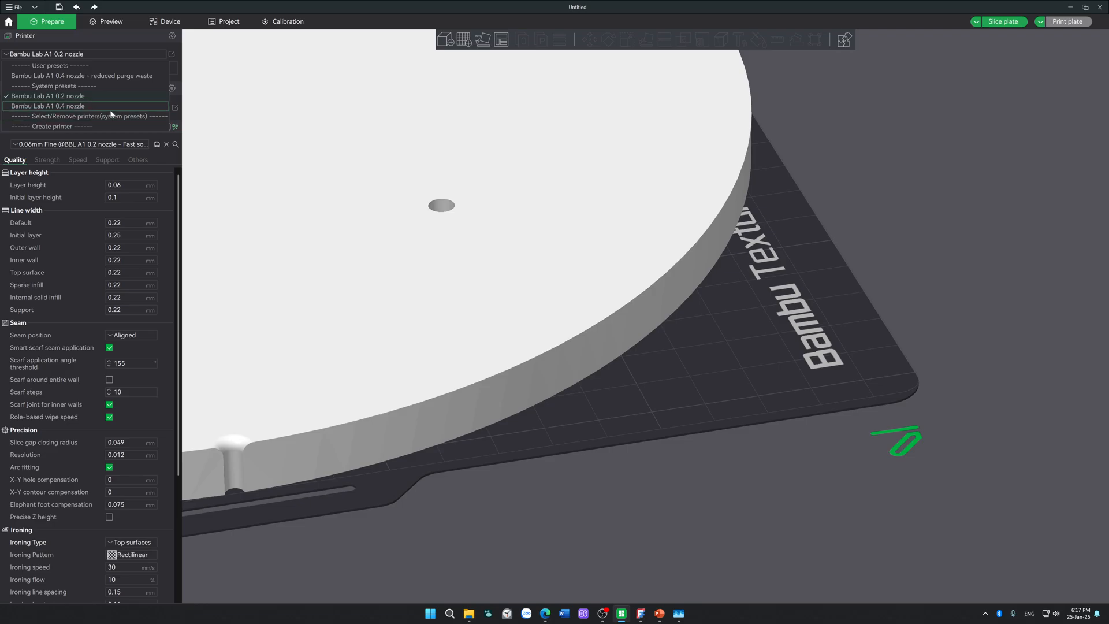
{"action": "left_click", "coordinate": [120, 146]}
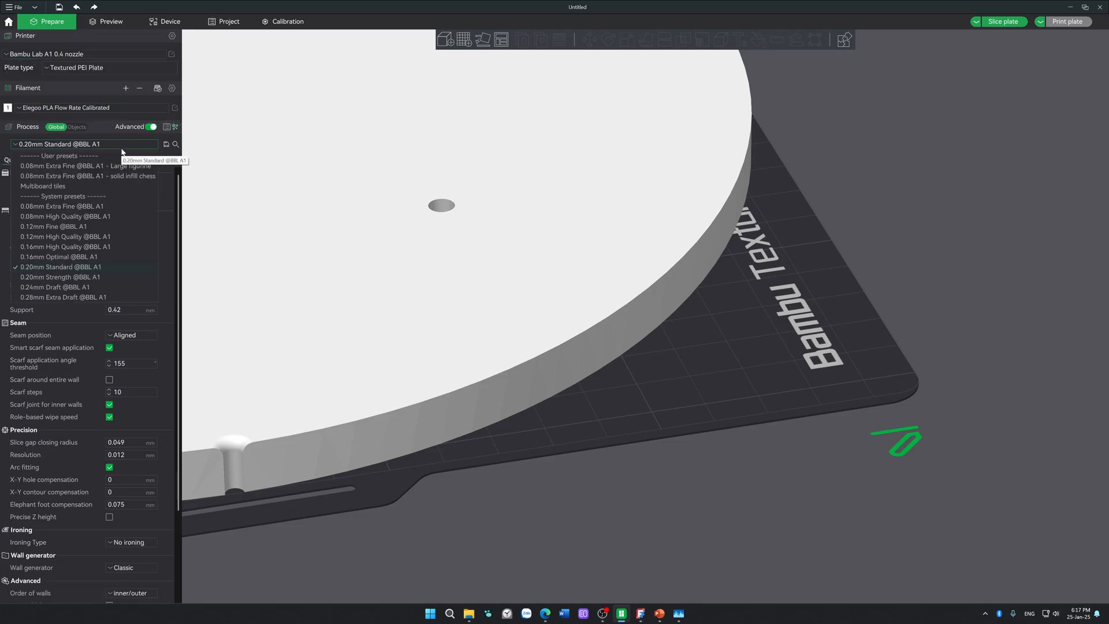
{"action": "left_click", "coordinate": [149, 270]}
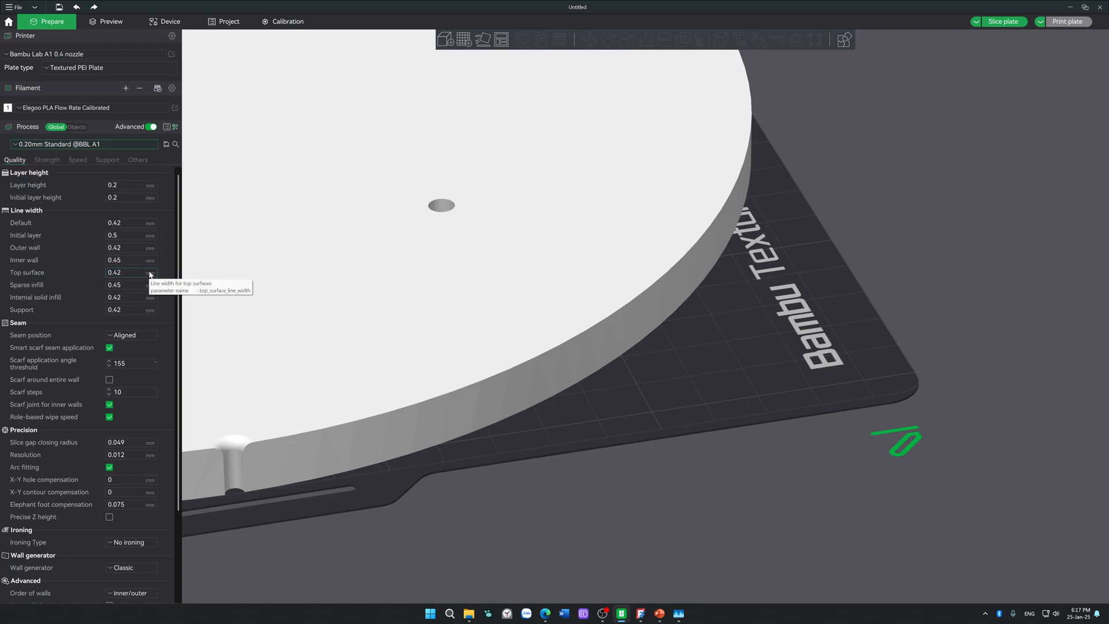
{"action": "left_click", "coordinate": [1005, 22]}
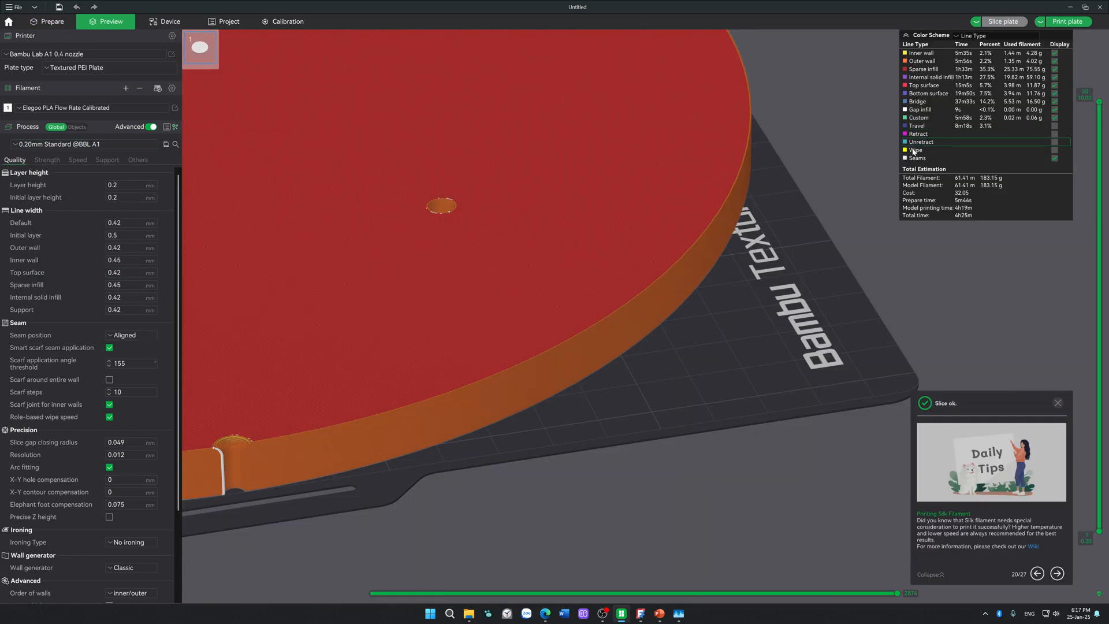
Step: Examine the sliced layers around a filleted rim notch in the print preview
{"action": "scroll", "coordinate": [284, 479], "scroll_direction": "up", "scroll_amount": 5}
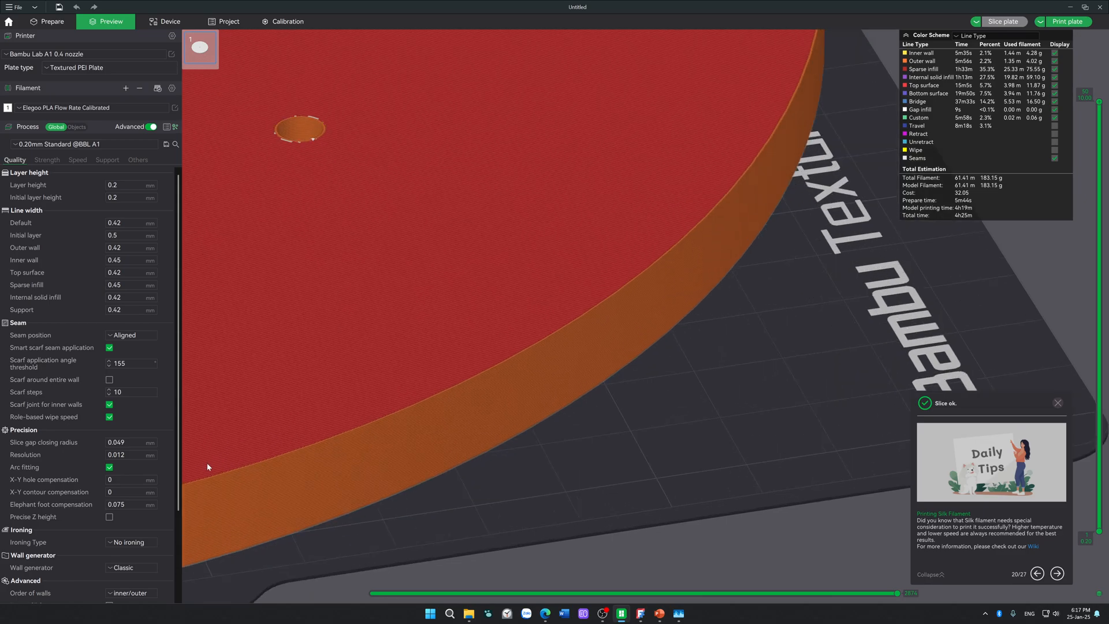
{"action": "middle_click_drag", "start_coordinate": [208, 465], "coordinate": [566, 258]}
{"action": "scroll", "coordinate": [292, 342], "scroll_direction": "up", "scroll_amount": 5}
{"action": "scroll", "coordinate": [244, 349], "scroll_direction": "up", "scroll_amount": 4}
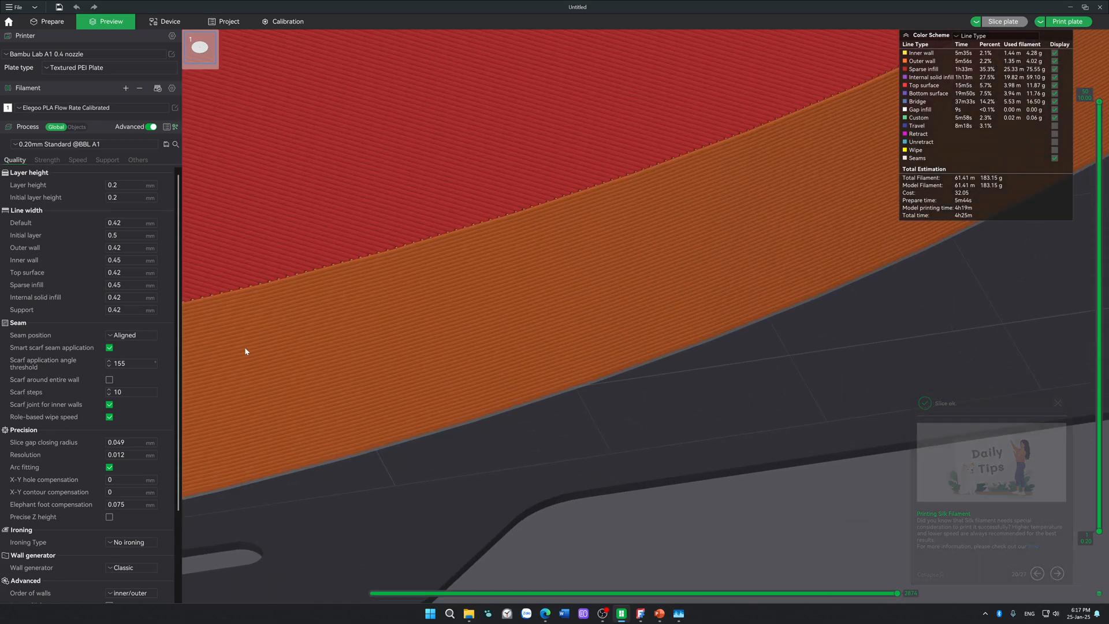
{"action": "middle_click_drag", "start_coordinate": [245, 348], "coordinate": [797, 250]}
{"action": "middle_click_drag", "start_coordinate": [406, 304], "coordinate": [635, 291]}
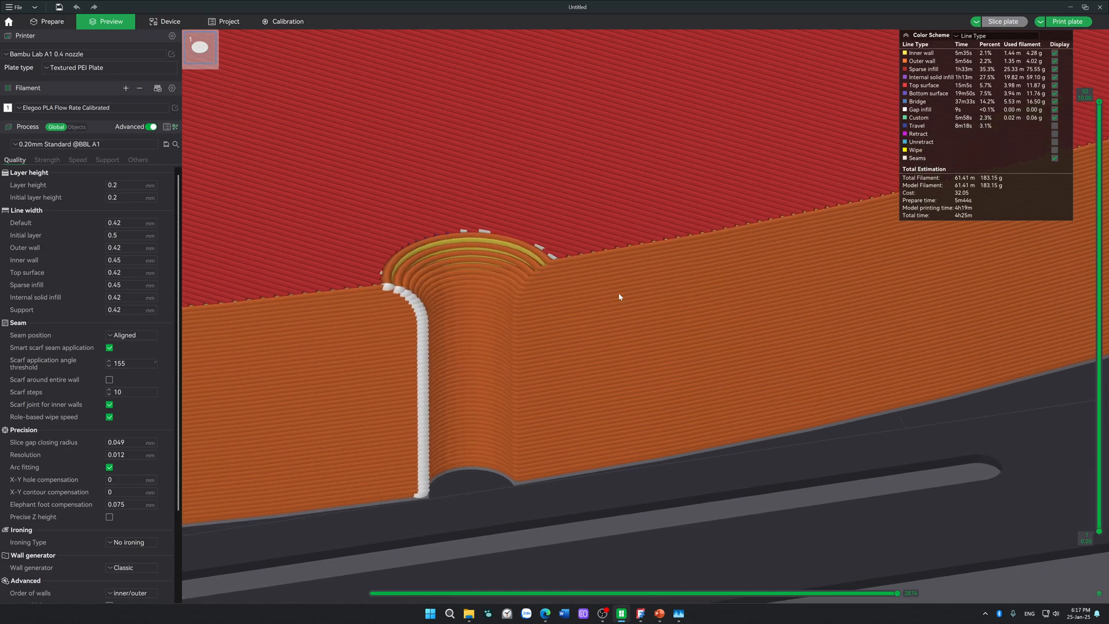
{"action": "scroll", "coordinate": [634, 292], "scroll_direction": "down", "scroll_amount": 2}
{"action": "middle_click_drag", "start_coordinate": [540, 387], "coordinate": [614, 439]}
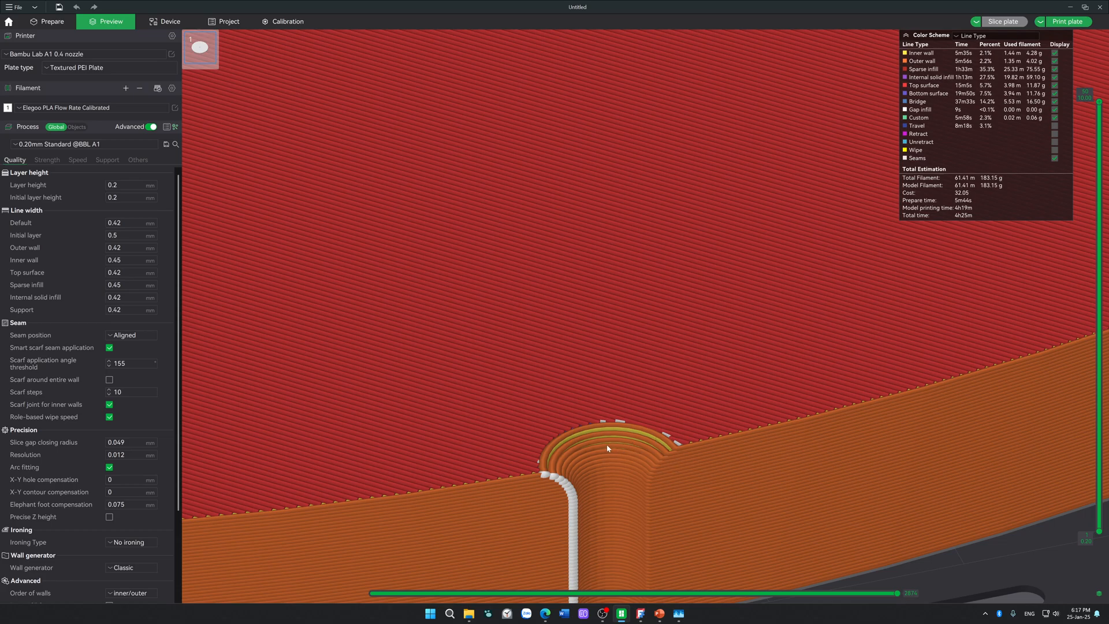
Step: Examine the whole sliced plate in the print preview, from the rim notch out to a full view from above
{"action": "scroll", "coordinate": [607, 445], "scroll_direction": "down", "scroll_amount": 7}
{"action": "middle_click_drag", "start_coordinate": [761, 494], "coordinate": [753, 471]}
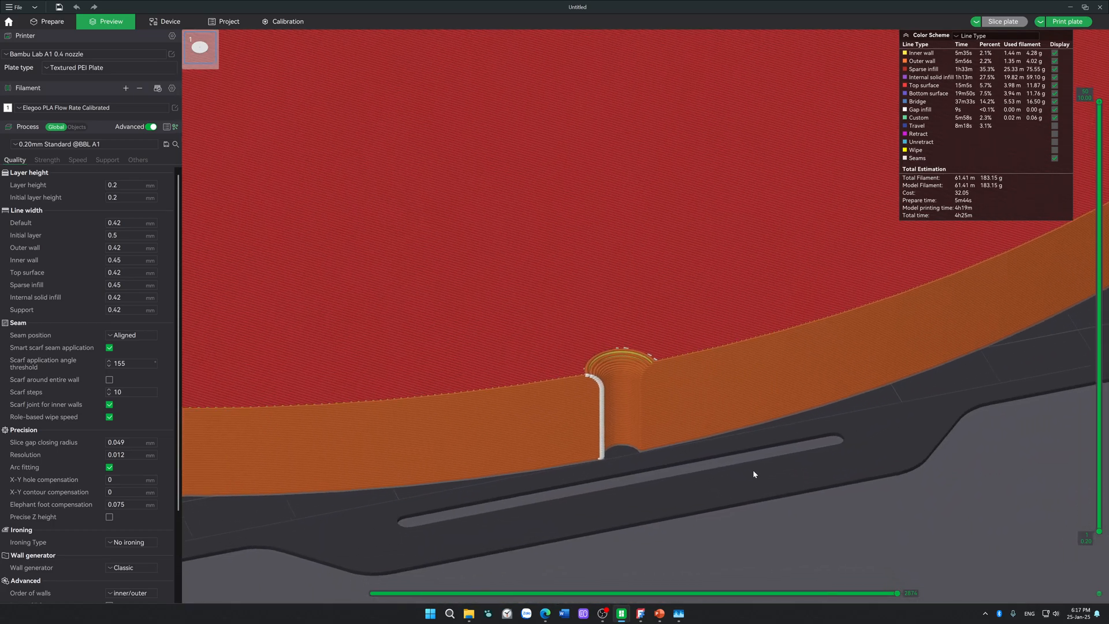
{"action": "scroll", "coordinate": [753, 470], "scroll_direction": "down", "scroll_amount": 13}
{"action": "left_click_drag", "start_coordinate": [418, 437], "coordinate": [428, 459]}
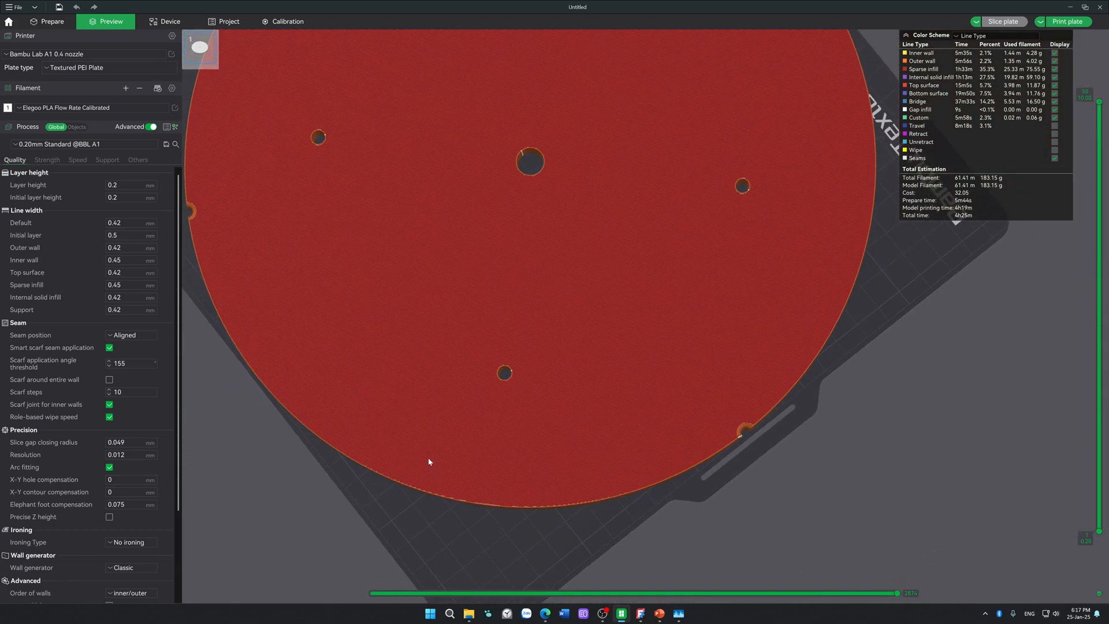
{"action": "scroll", "coordinate": [428, 458], "scroll_direction": "down", "scroll_amount": 5}
{"action": "left_click_drag", "start_coordinate": [478, 426], "coordinate": [603, 442]}
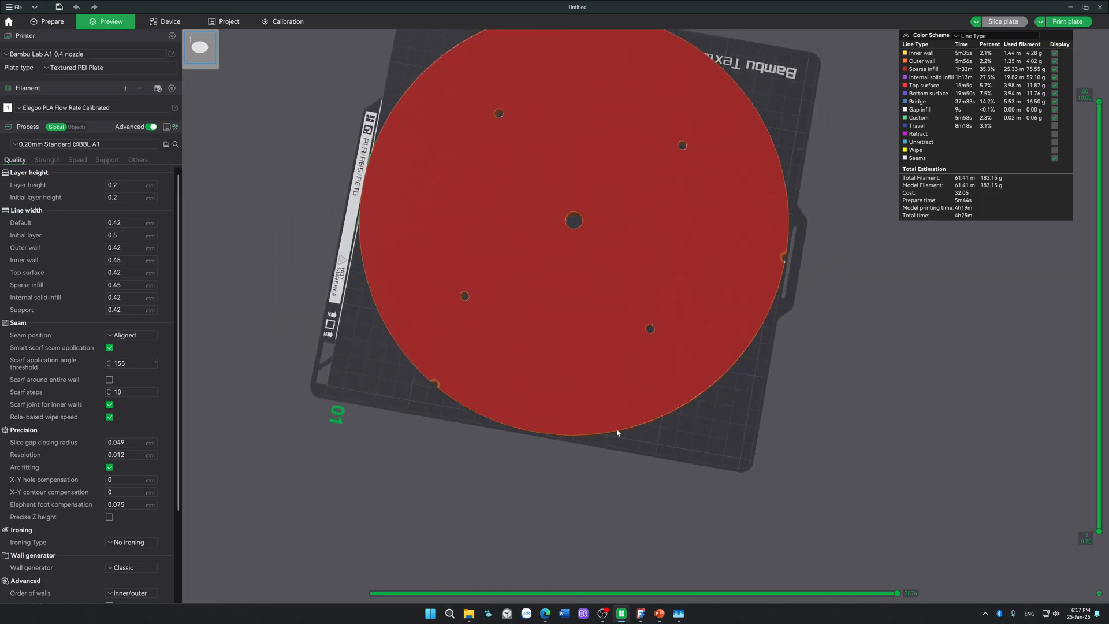
{"action": "middle_click_drag", "start_coordinate": [759, 378], "coordinate": [758, 446]}
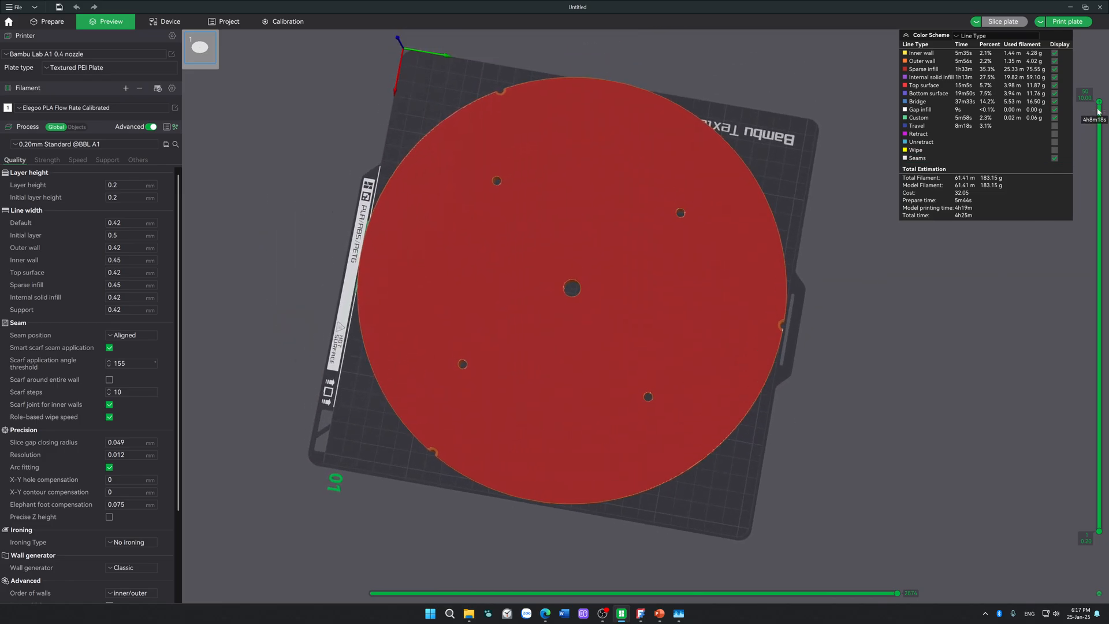
{"action": "mouse_move", "coordinate": [1102, 103]}
{"action": "left_mouse_down"}
{"action": "mouse_move", "coordinate": [1099, 246]}
{"action": "mouse_move", "coordinate": [1099, 103]}
{"action": "left_mouse_up"}
Step: Set the sparse infill density to 100%, accept the switch to the rectilinear pattern, and slice the plate again
{"action": "left_click", "coordinate": [60, 160]}
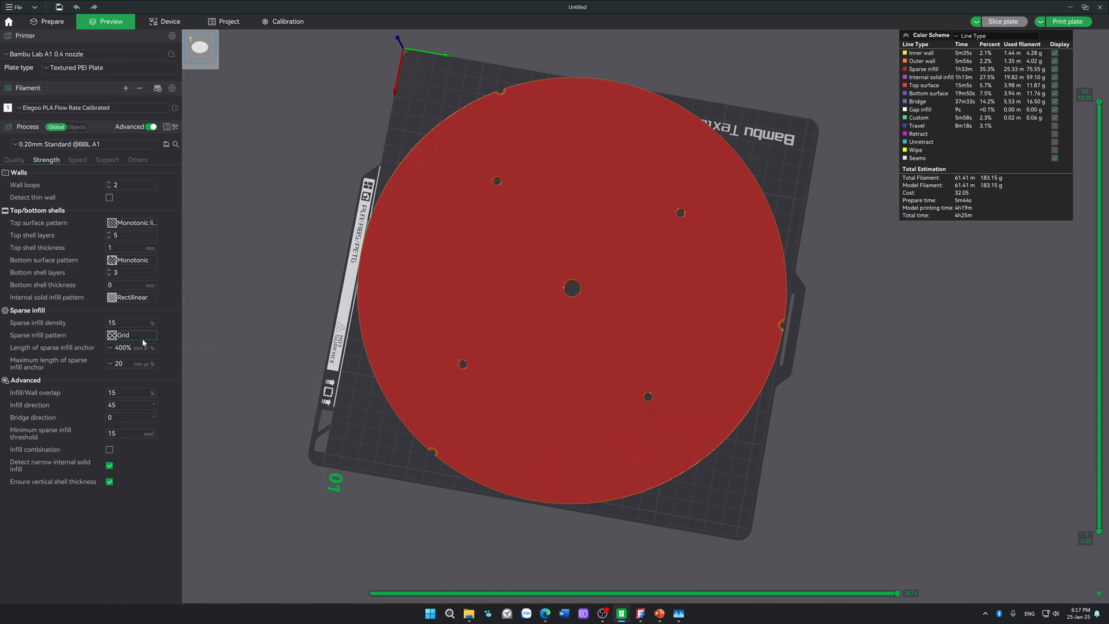
{"action": "double_click", "coordinate": [136, 323]}
{"action": "type", "text": "100"}
{"action": "key", "text": "Return"}
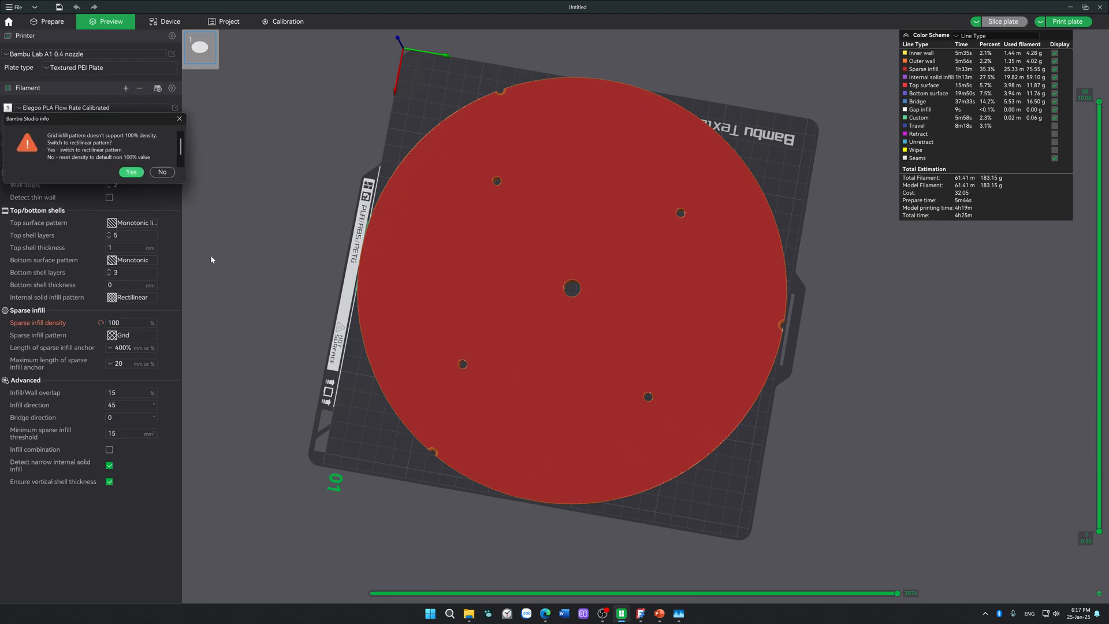
{"action": "left_click", "coordinate": [132, 172]}
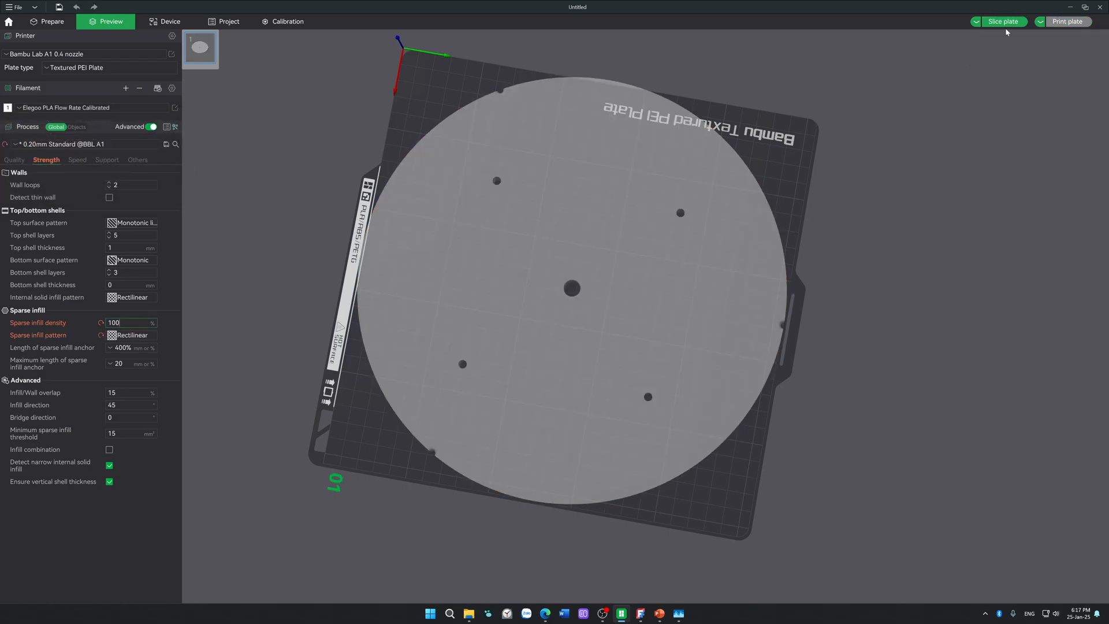
{"action": "left_click", "coordinate": [1003, 22]}
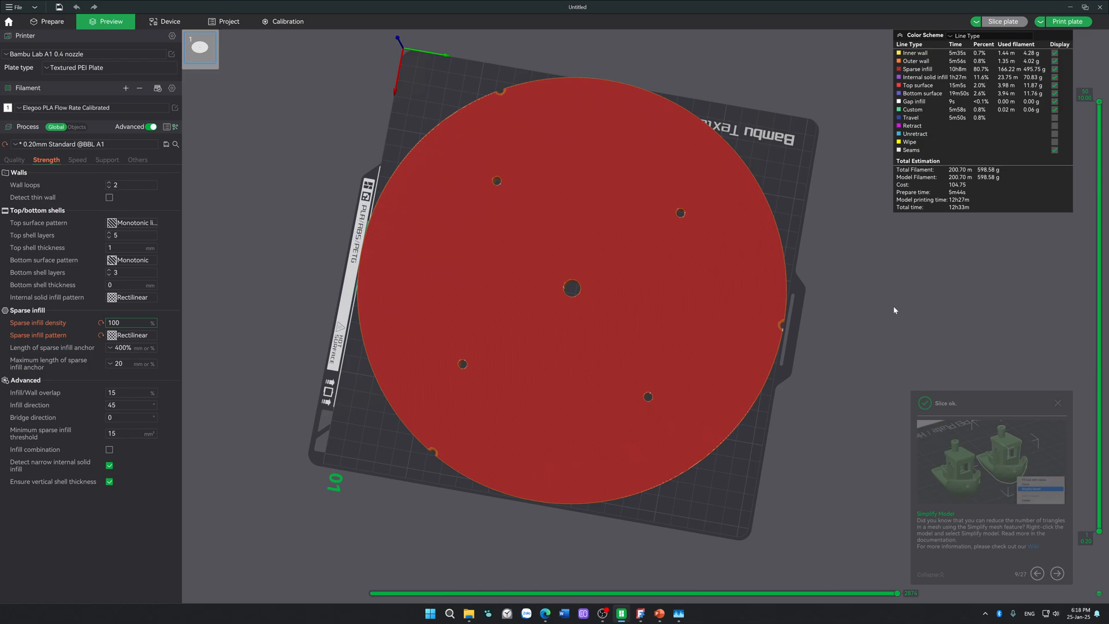
Step: Examine the resliced solid plate in the preview from the isometric, side and top views, including a rim notch up close
{"action": "key", "text": "0"}
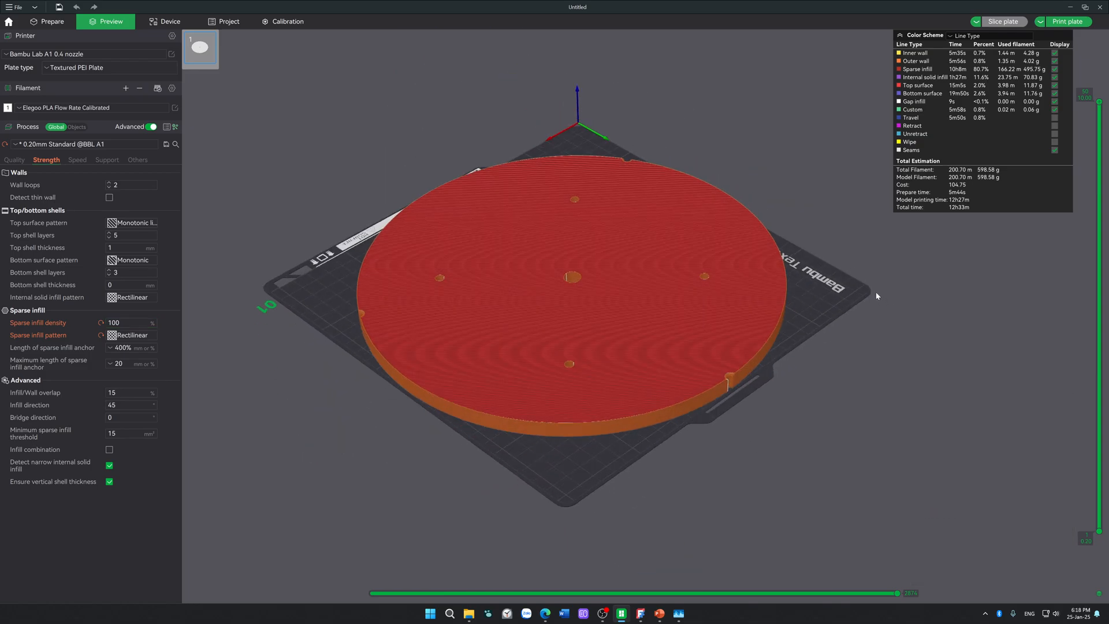
{"action": "left_click_drag", "start_coordinate": [876, 291], "coordinate": [802, 418]}
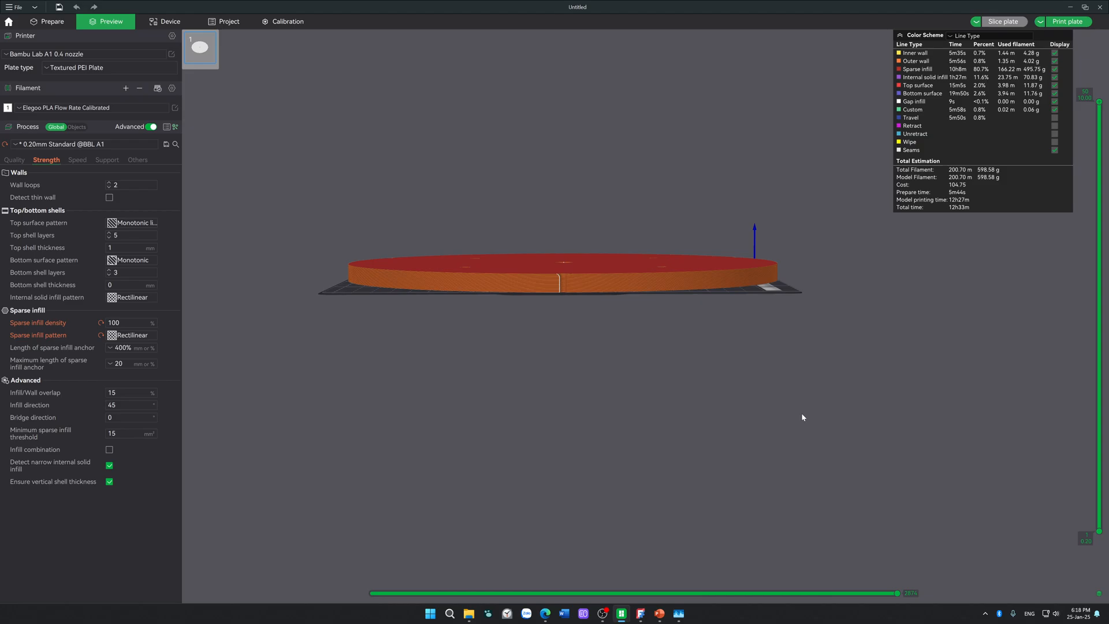
{"action": "left_click_drag", "start_coordinate": [871, 346], "coordinate": [877, 411]}
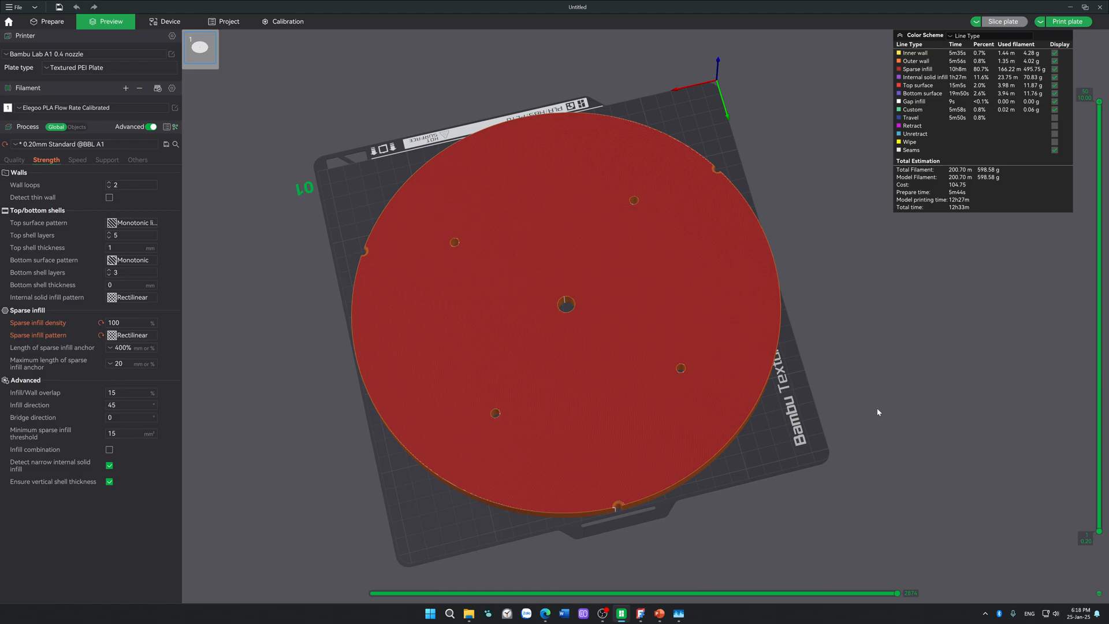
{"action": "left_click_drag", "start_coordinate": [960, 241], "coordinate": [905, 330]}
{"action": "mouse_move", "coordinate": [866, 377]}
{"action": "left_mouse_down"}
{"action": "mouse_move", "coordinate": [879, 362]}
{"action": "mouse_move", "coordinate": [885, 369]}
{"action": "left_mouse_up"}
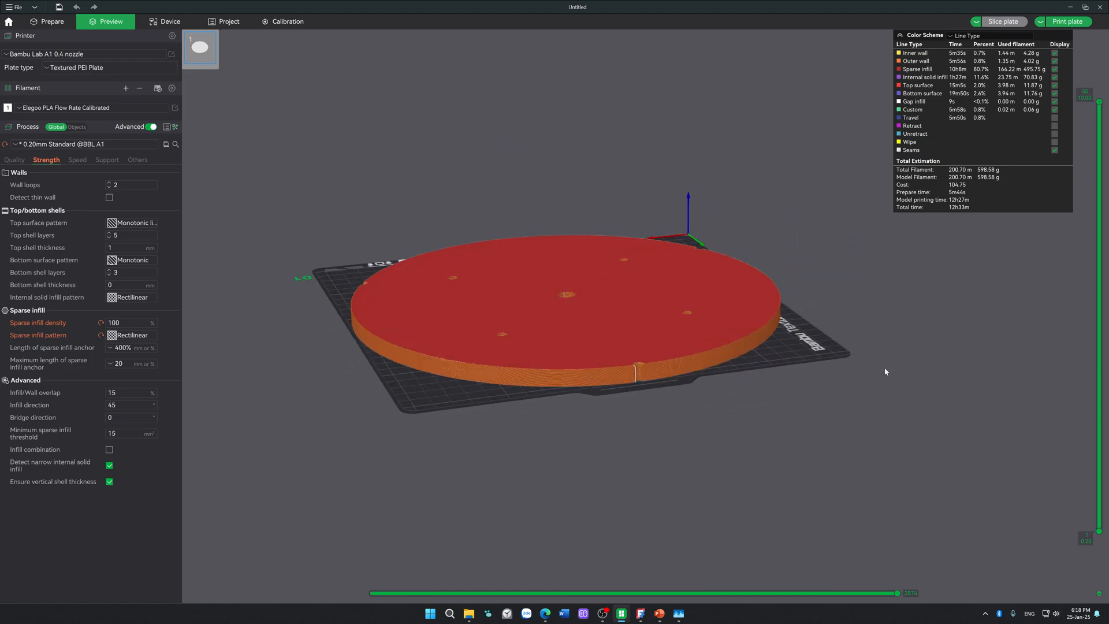
{"action": "scroll", "coordinate": [724, 384], "scroll_direction": "up", "scroll_amount": 8}
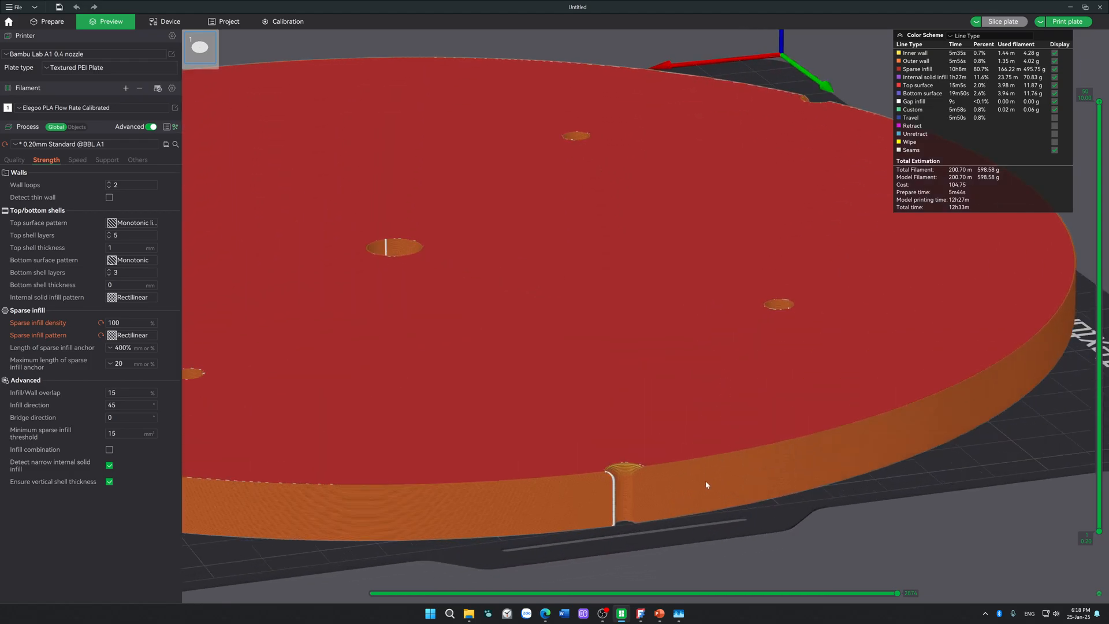
{"action": "scroll", "coordinate": [580, 508], "scroll_direction": "down", "scroll_amount": 5}
{"action": "left_click_drag", "start_coordinate": [601, 503], "coordinate": [910, 494]}
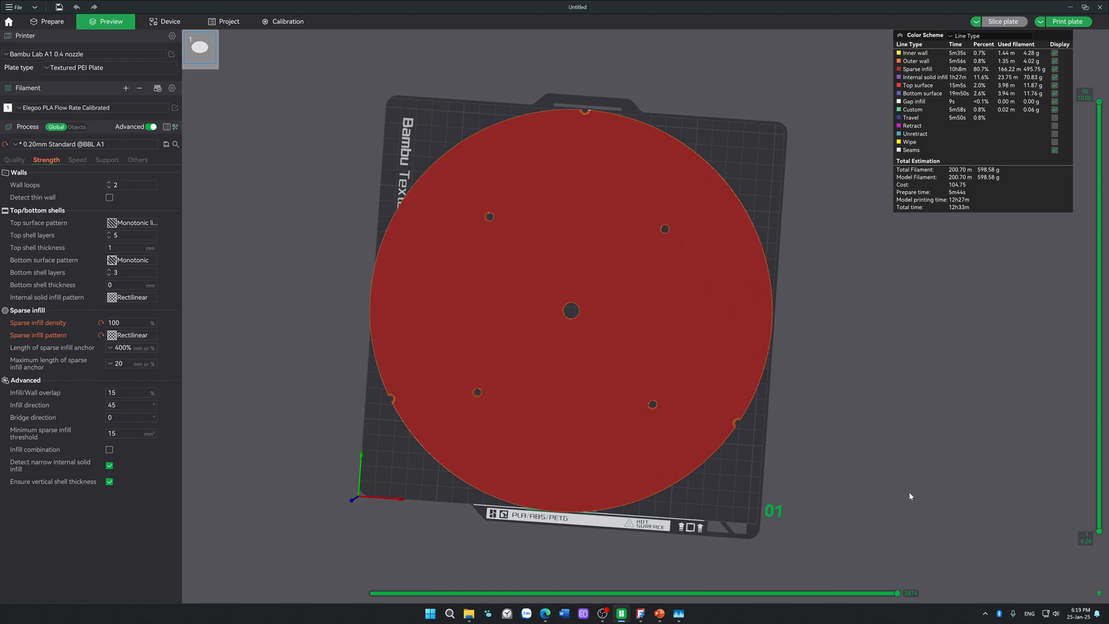
Step: Close Bambu Studio without saving the project
{"action": "left_click", "coordinate": [1099, 7]}
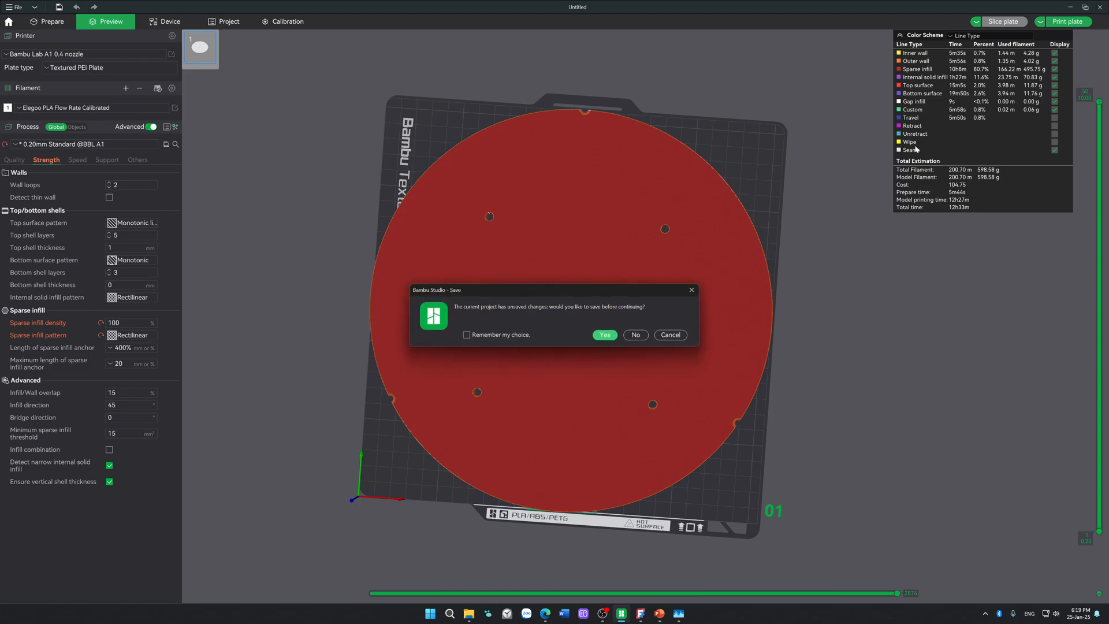
{"action": "left_click", "coordinate": [637, 335]}
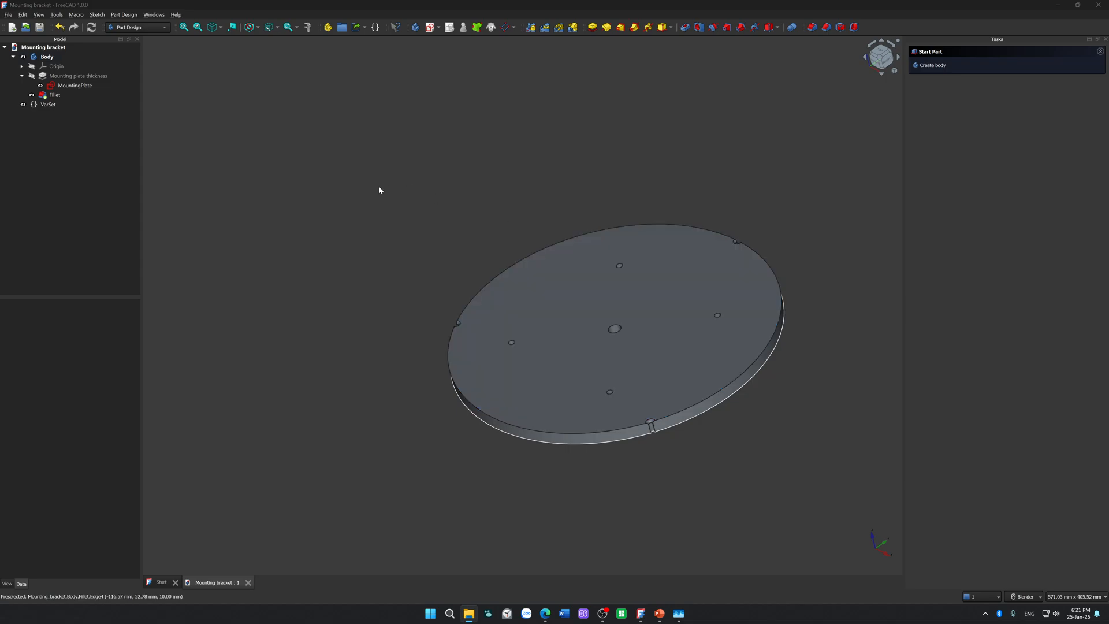
Step: Restart FreeCAD, reopen the recent file Mounting bracket.FCStd and show the plate from above
{"action": "left_click", "coordinate": [1098, 6]}
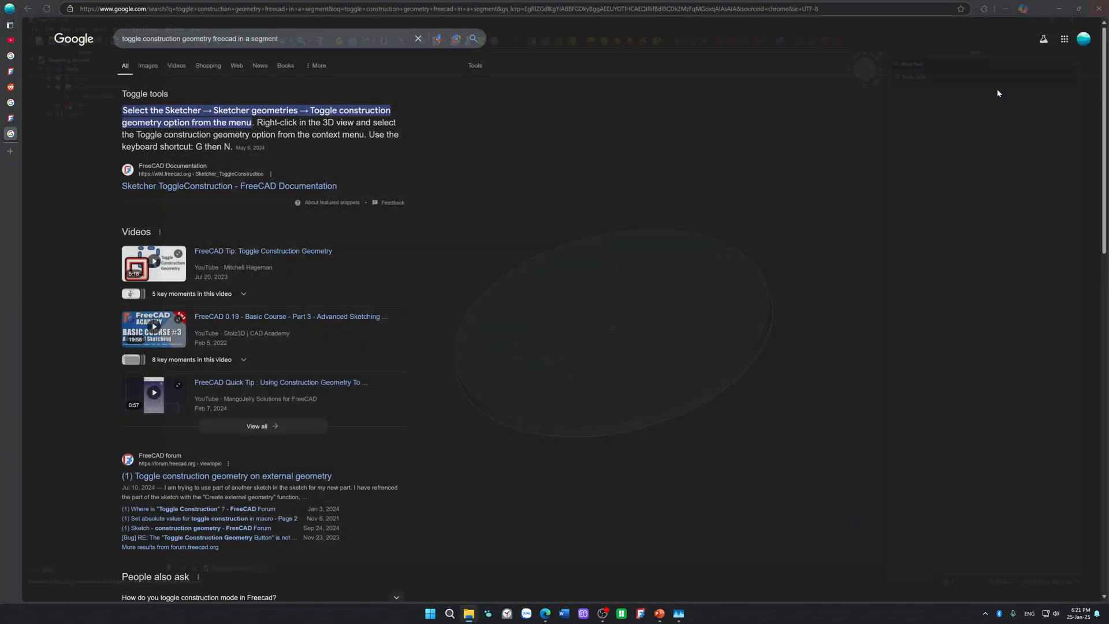
{"action": "left_click", "coordinate": [640, 613]}
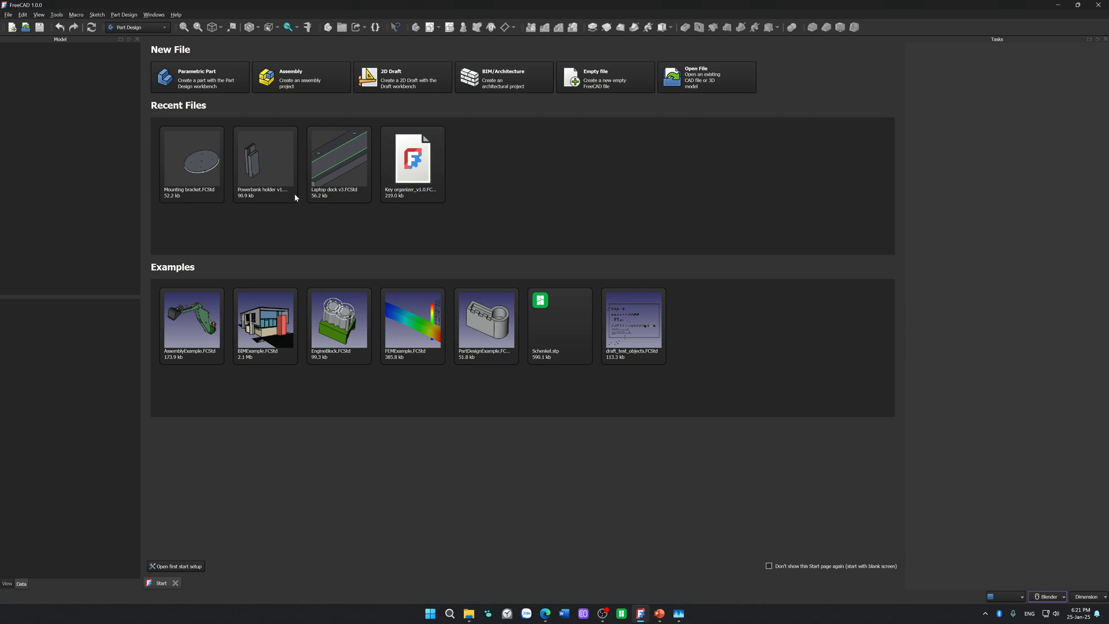
{"action": "left_click", "coordinate": [206, 156]}
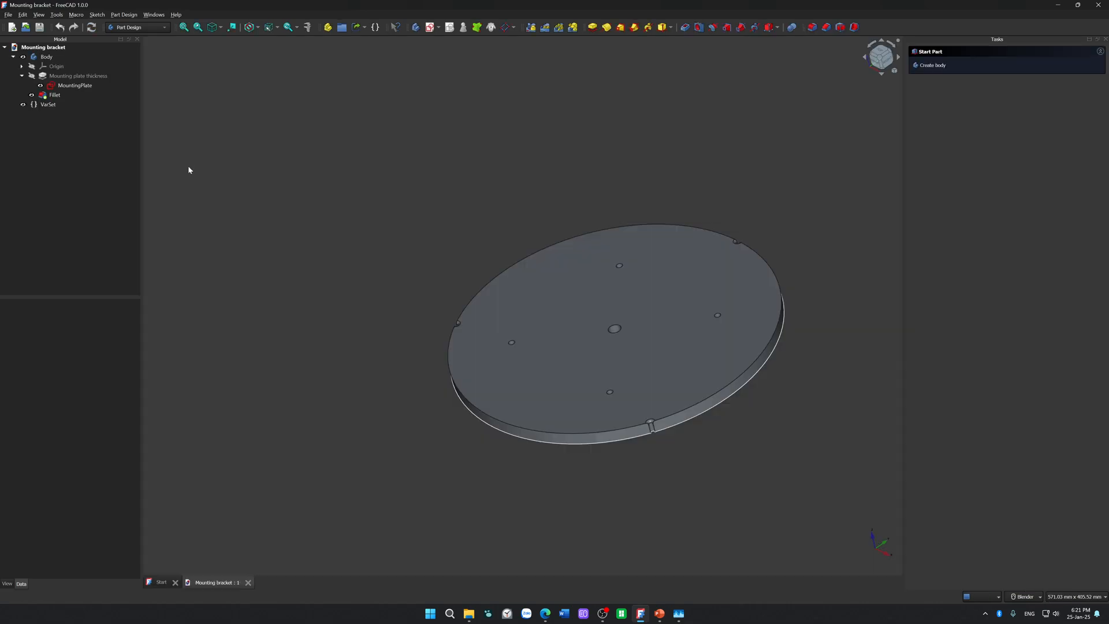
{"action": "key", "text": "2"}
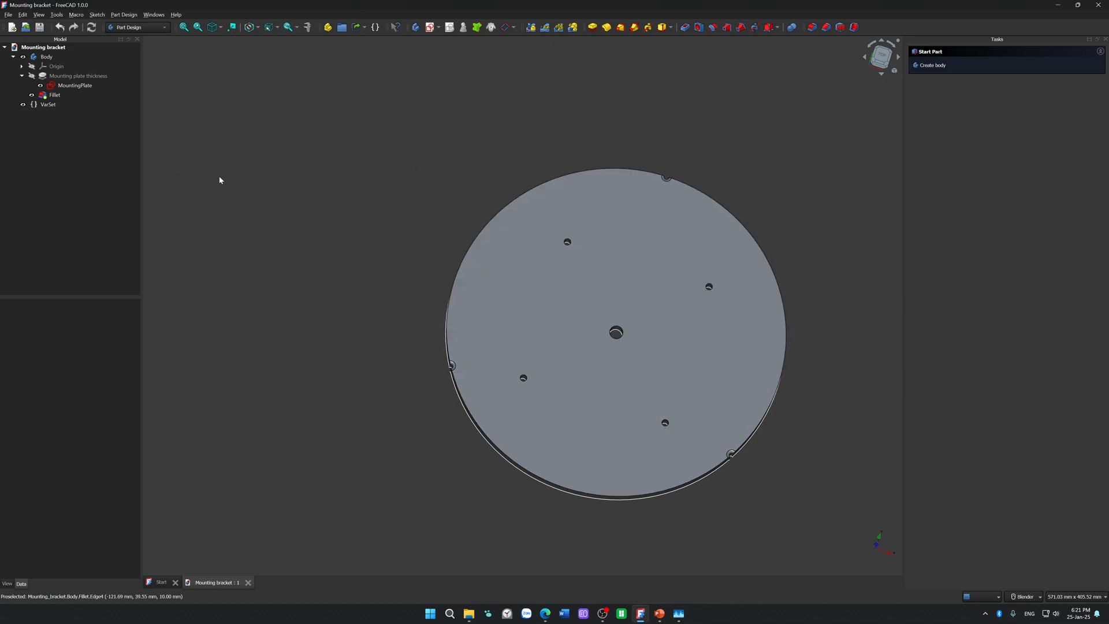
Step: Open the MountingPlate sketch and check the diameter constraint of the upper-left mounting hole without changing it
{"action": "left_click", "coordinate": [87, 86]}
{"action": "double_click", "coordinate": [87, 86]}
{"action": "scroll", "coordinate": [566, 240], "scroll_direction": "up", "scroll_amount": 5}
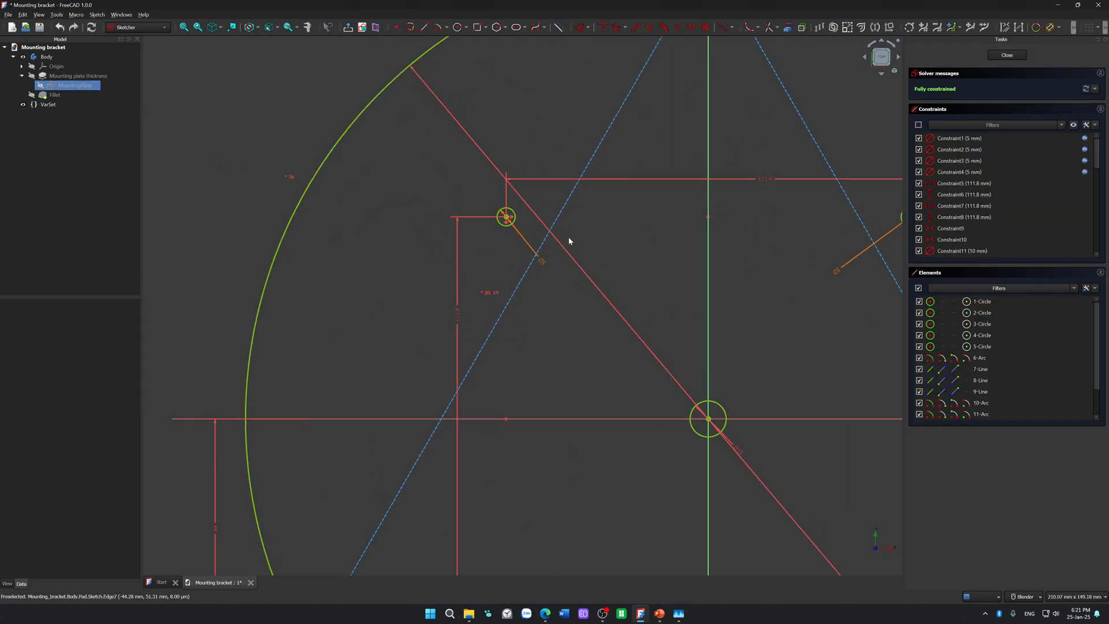
{"action": "double_click", "coordinate": [542, 262]}
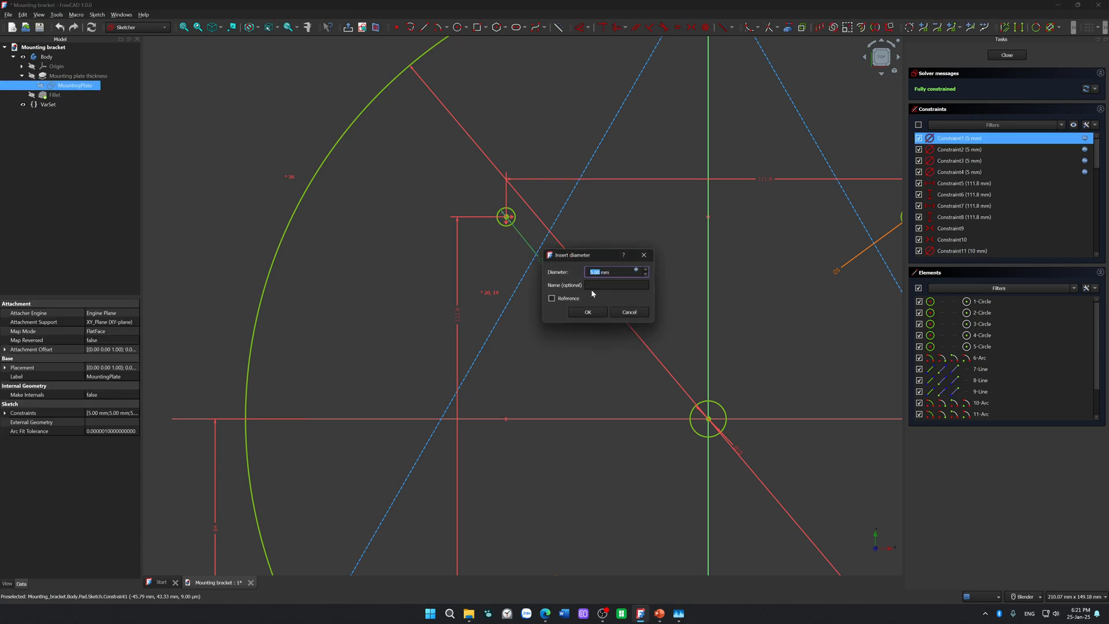
{"action": "left_click", "coordinate": [630, 312]}
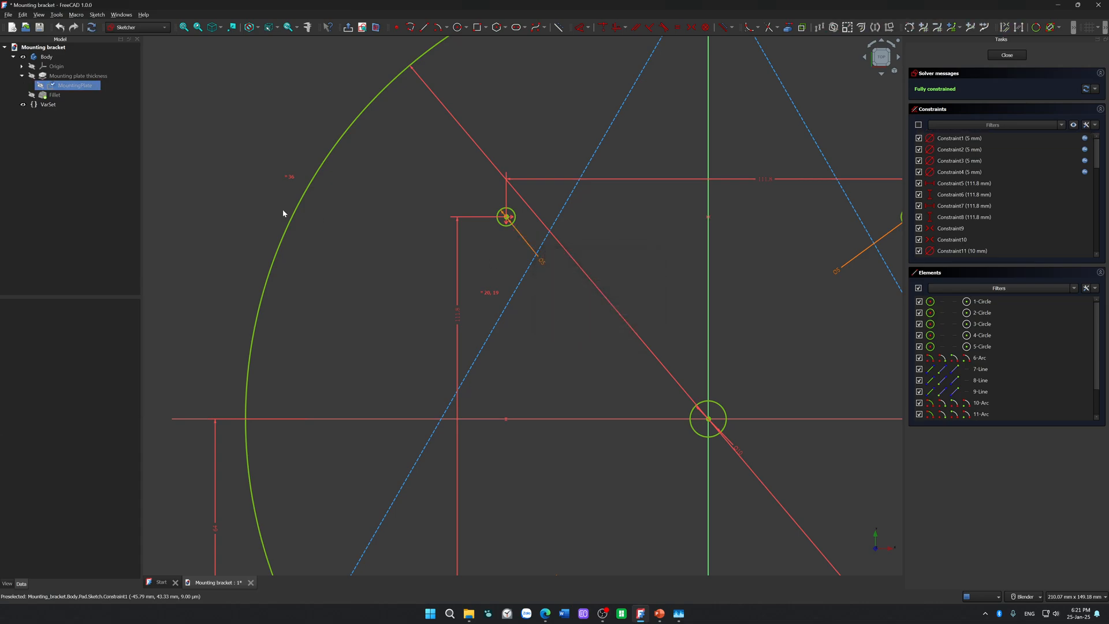
Step: Set the VarSet's Mounting Holes Diameter to 8 mm and close the MountingPlate sketch
{"action": "double_click", "coordinate": [46, 104]}
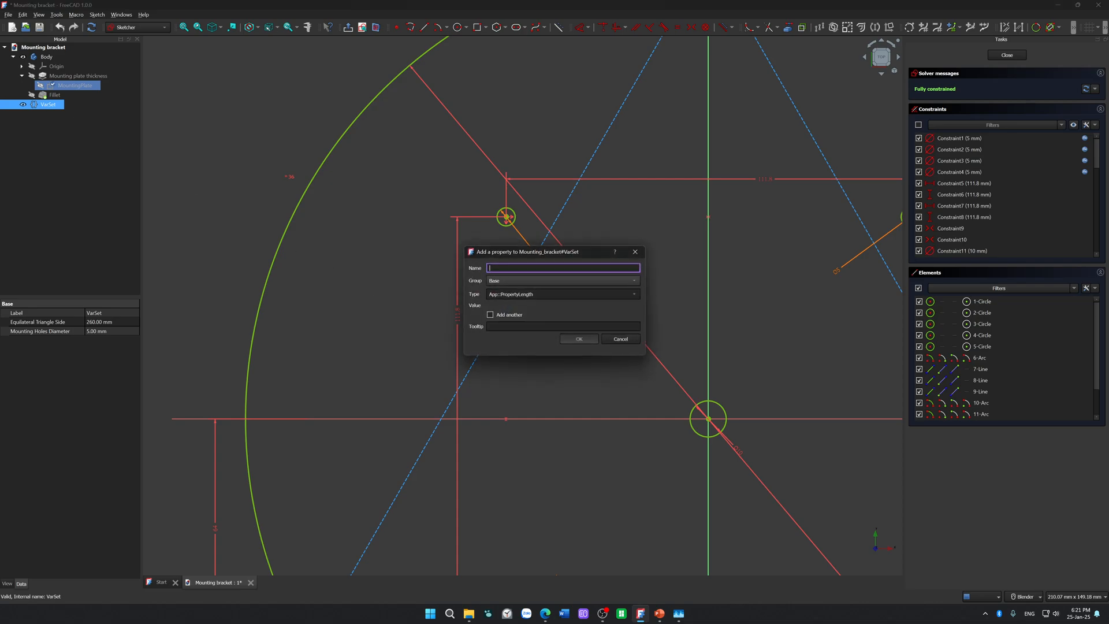
{"action": "left_click", "coordinate": [621, 339]}
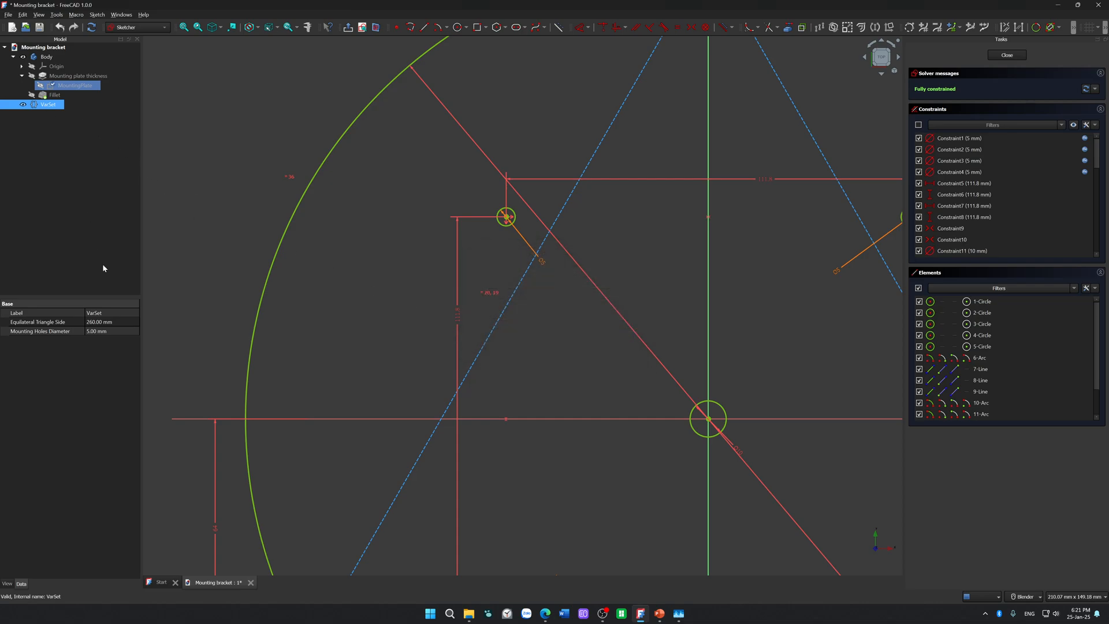
{"action": "left_click", "coordinate": [93, 333]}
{"action": "left_click", "coordinate": [90, 333]}
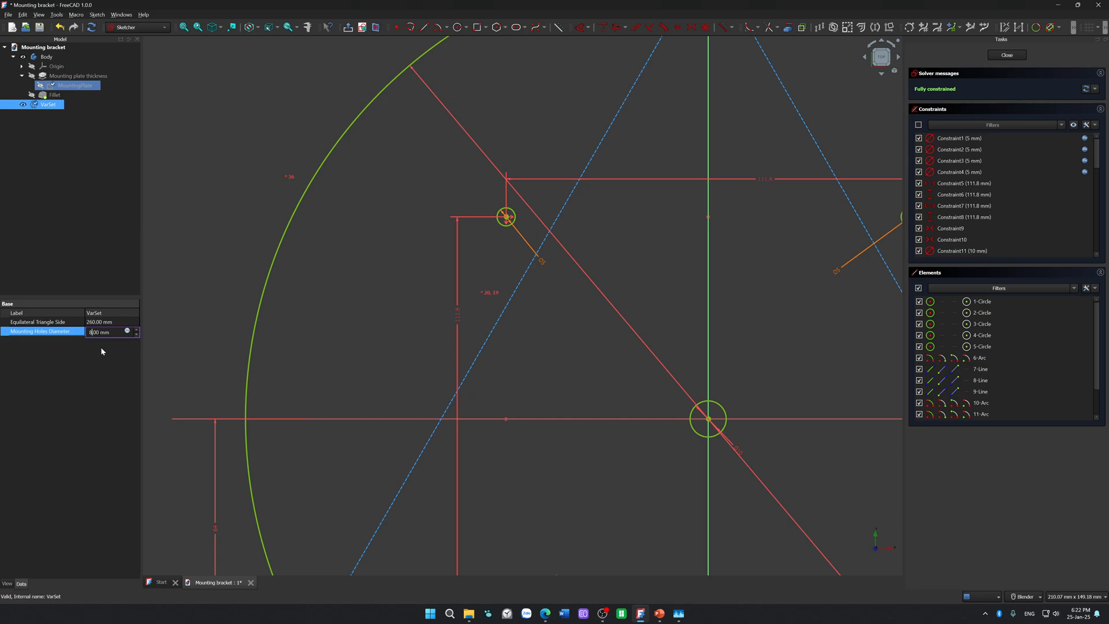
{"action": "key", "text": "Return"}
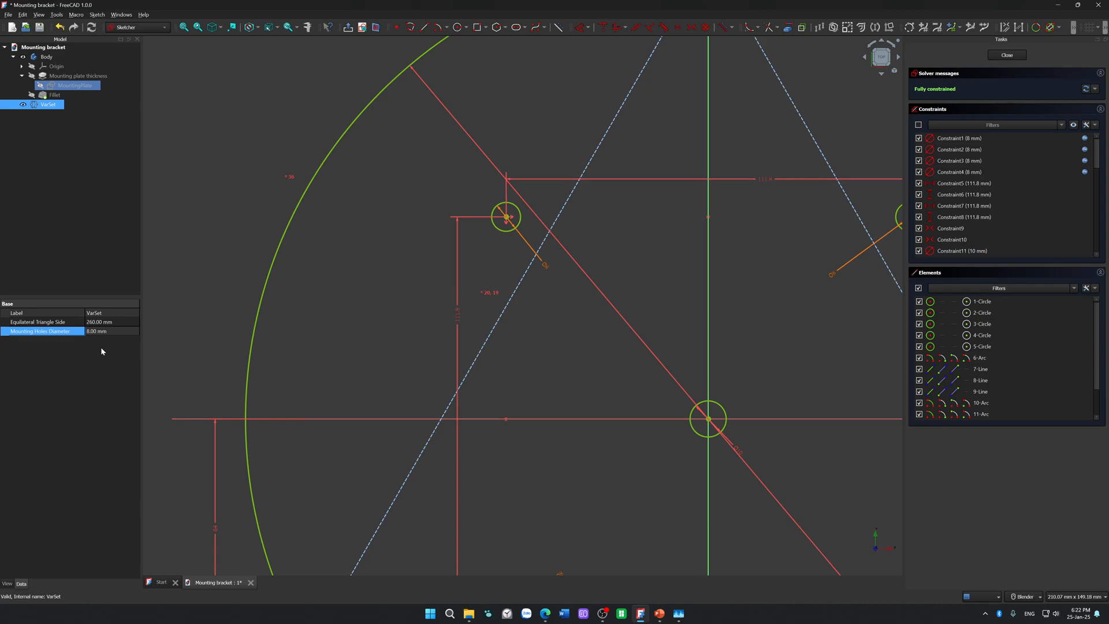
{"action": "scroll", "coordinate": [554, 362], "scroll_direction": "down", "scroll_amount": 5}
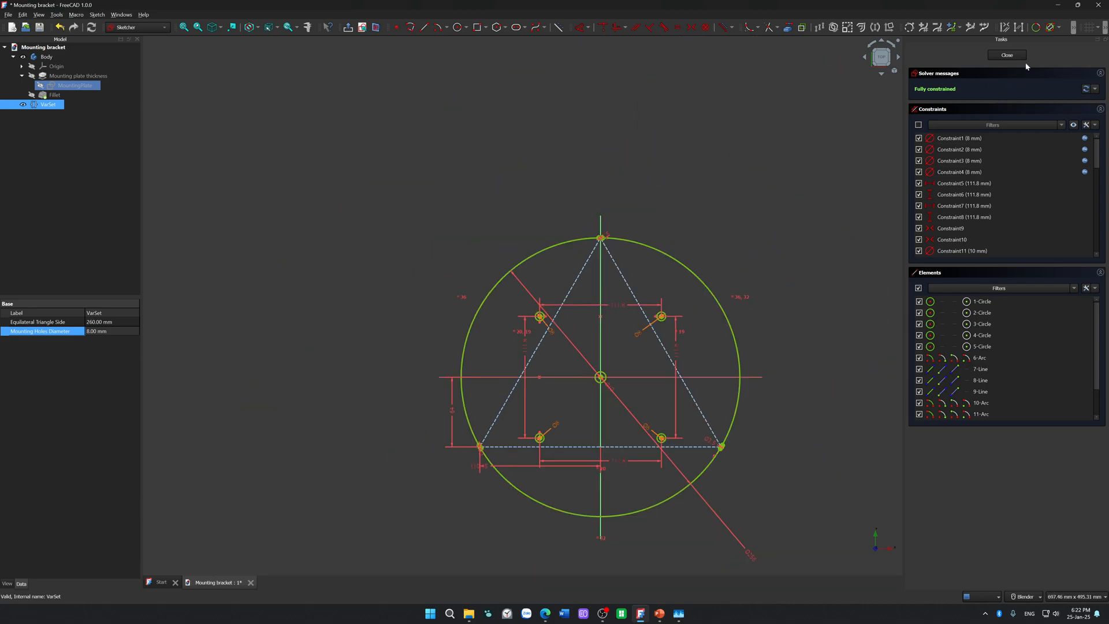
{"action": "left_click", "coordinate": [1008, 56]}
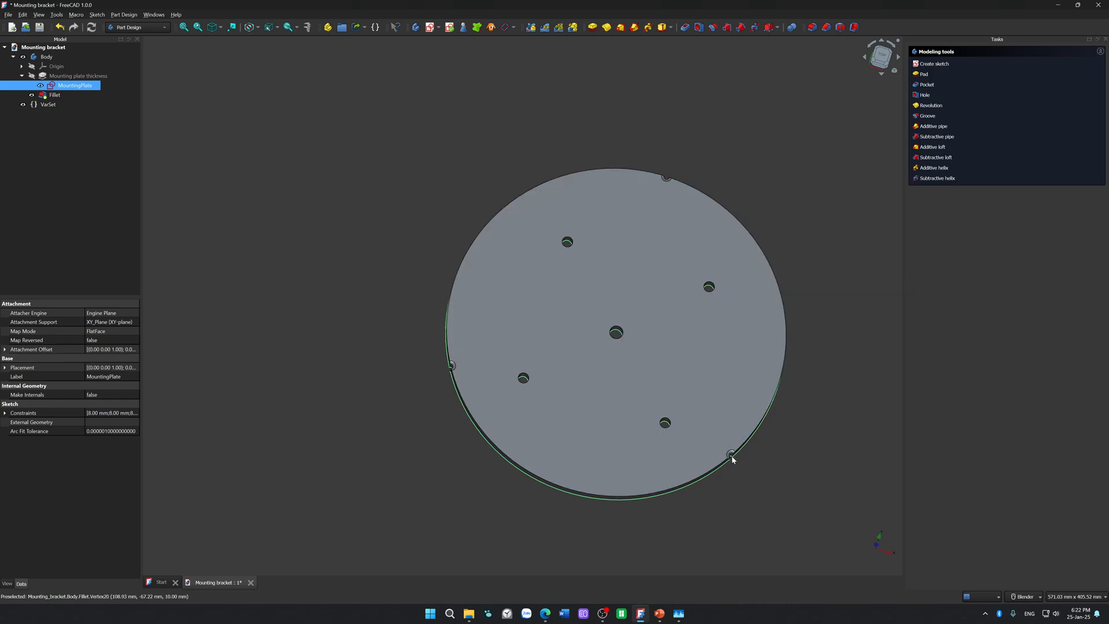
Step: Reduce the plate's thickness by editing the length of the Mounting plate thickness pad
{"action": "scroll", "coordinate": [728, 452], "scroll_direction": "up", "scroll_amount": 5}
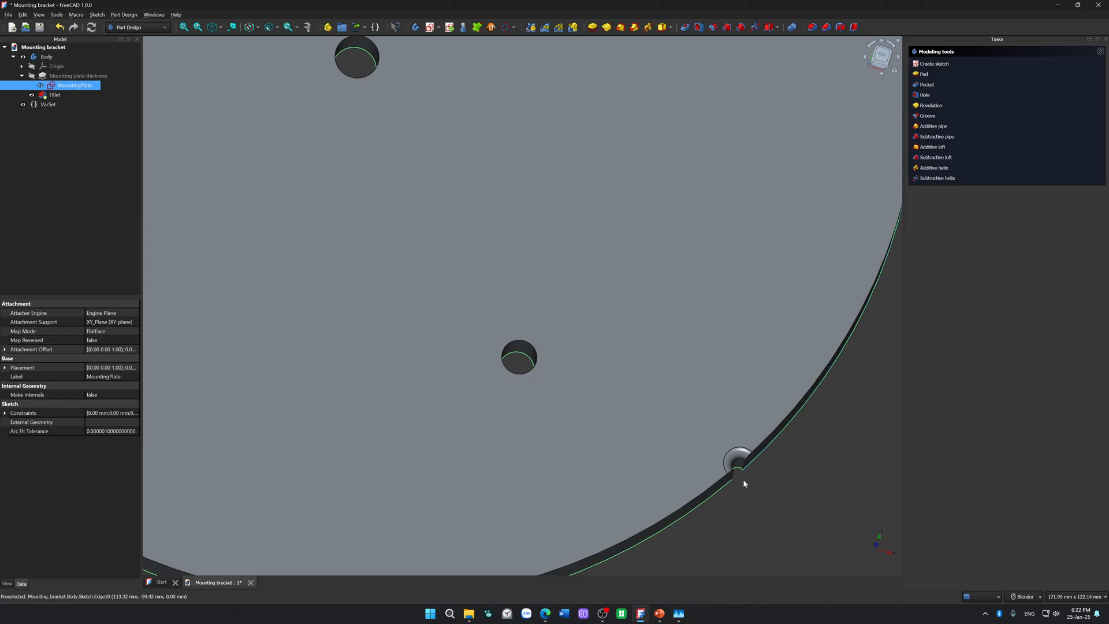
{"action": "scroll", "coordinate": [744, 483], "scroll_direction": "down", "scroll_amount": 5}
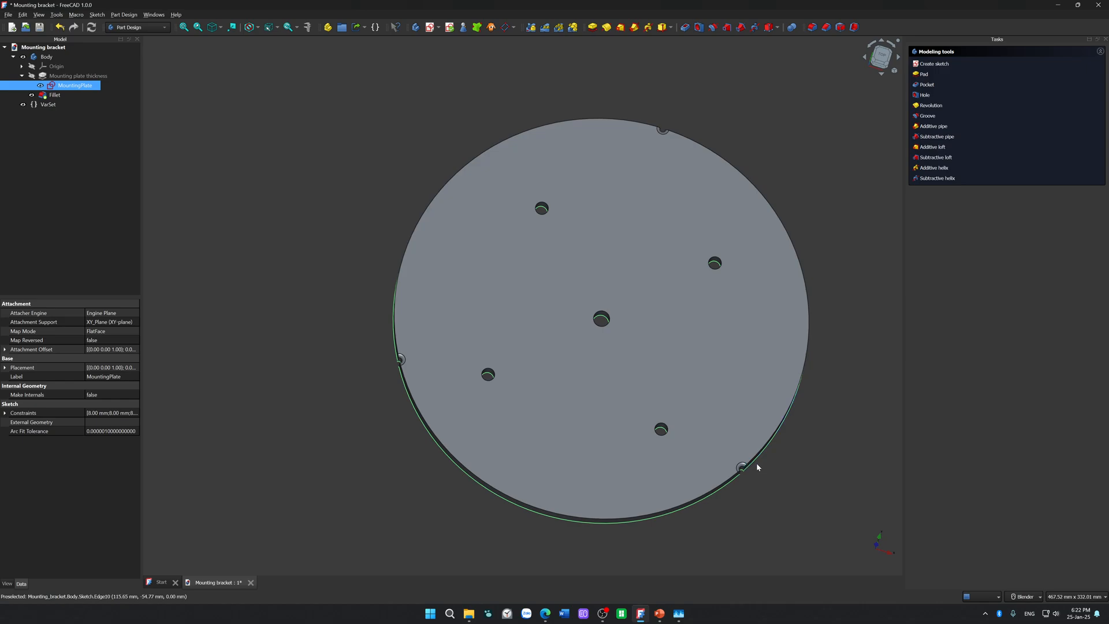
{"action": "middle_click_drag", "start_coordinate": [757, 463], "coordinate": [418, 493]}
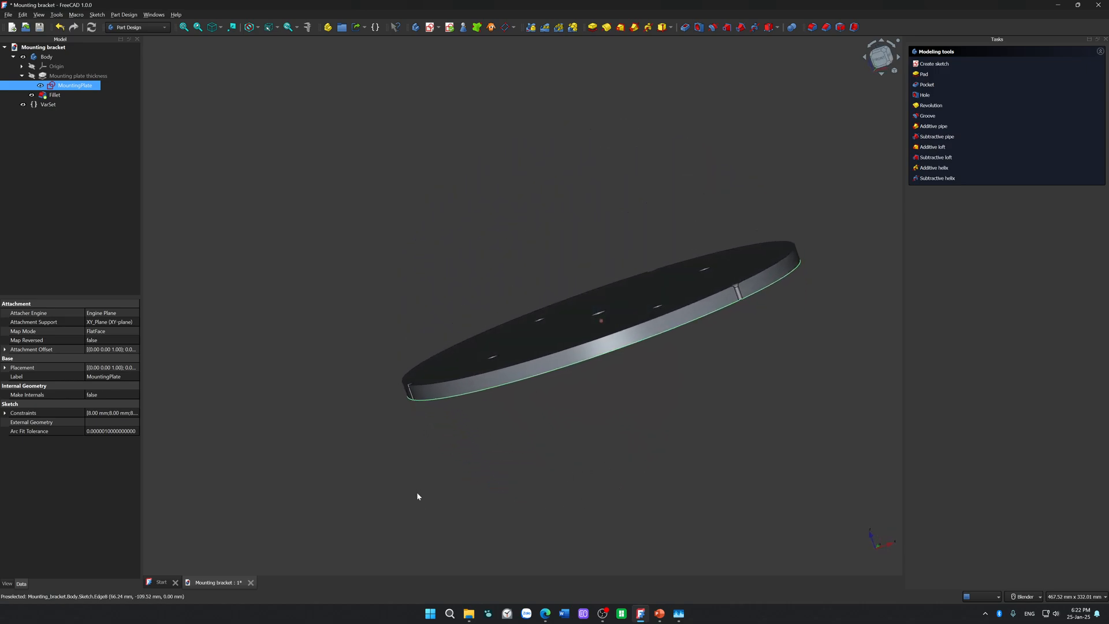
{"action": "scroll", "coordinate": [515, 401], "scroll_direction": "up", "scroll_amount": 5}
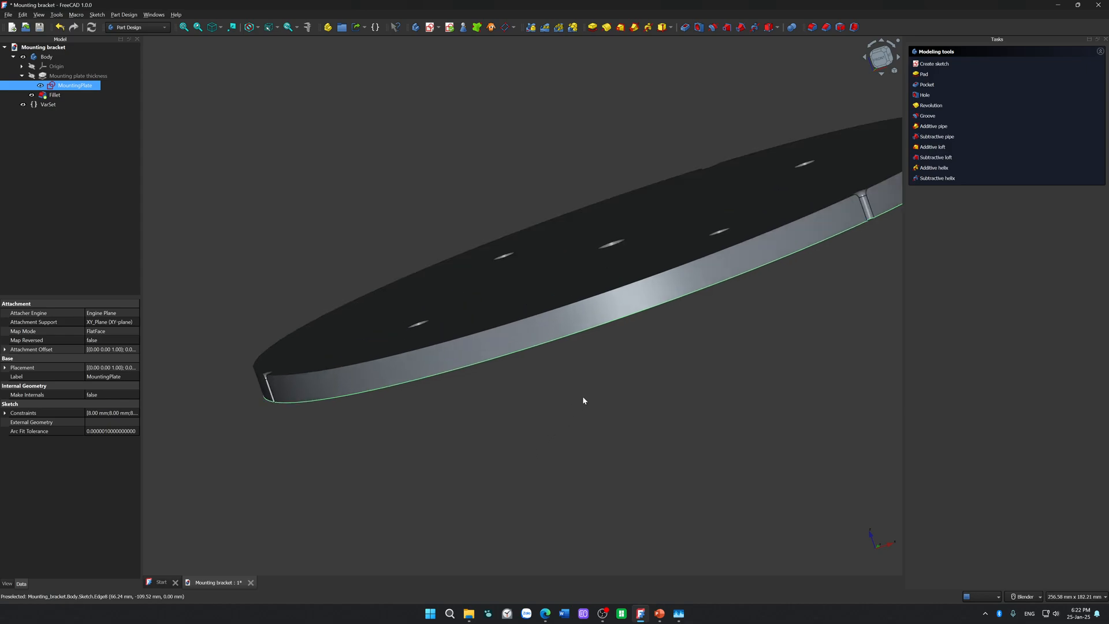
{"action": "left_click", "coordinate": [79, 76]}
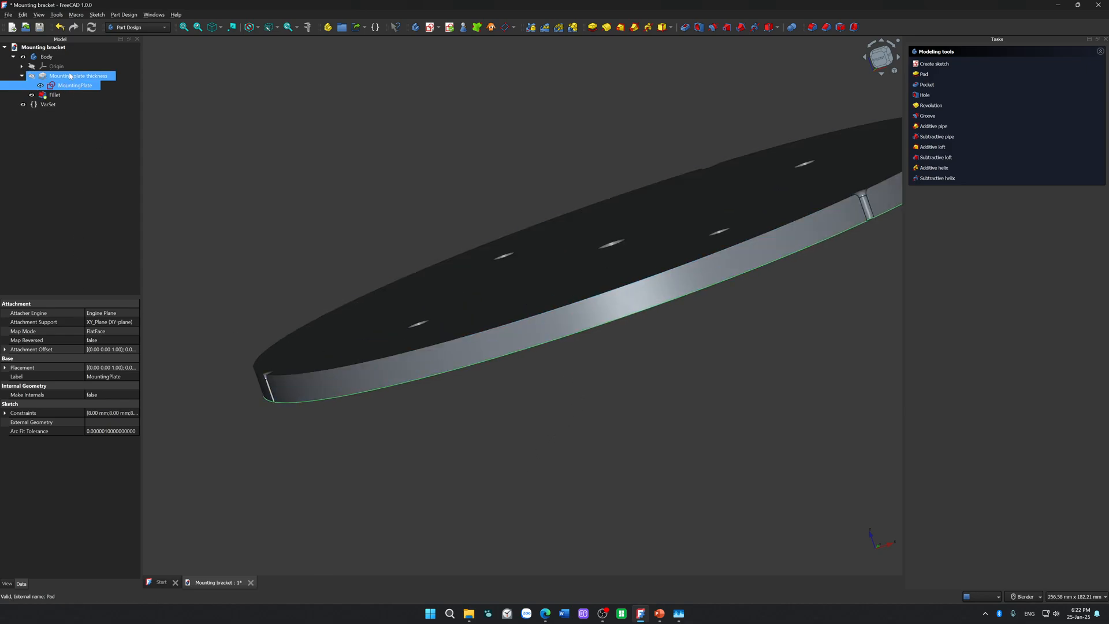
{"action": "double_click", "coordinate": [78, 77]}
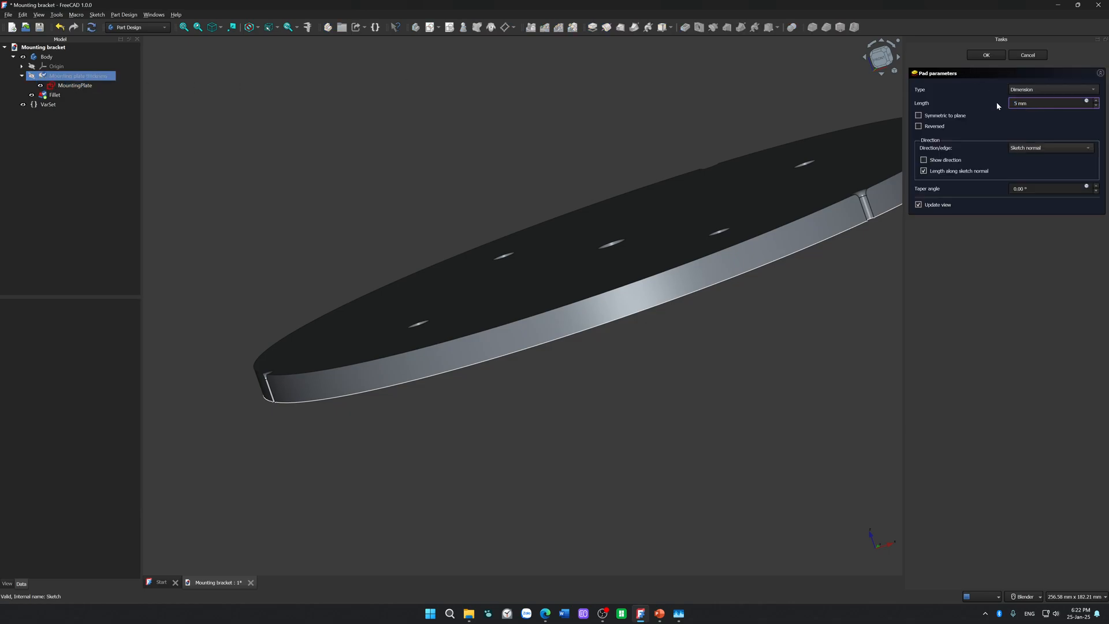
{"action": "key", "text": "Return"}
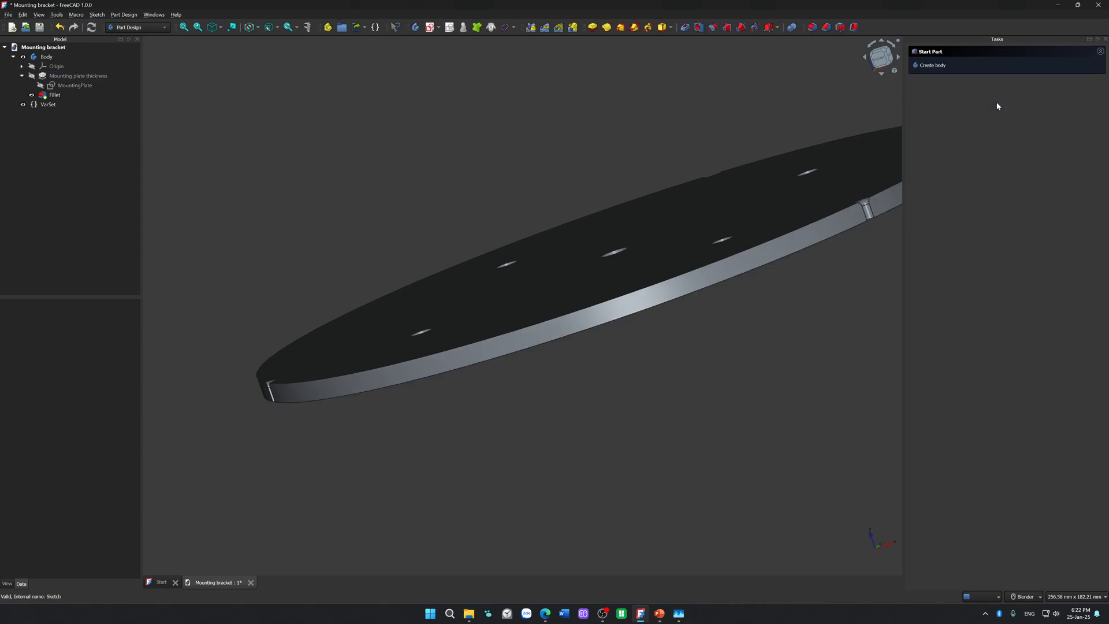
Step: Save the Mounting bracket document and close FreeCAD
{"action": "scroll", "coordinate": [849, 353], "scroll_direction": "down", "scroll_amount": 8}
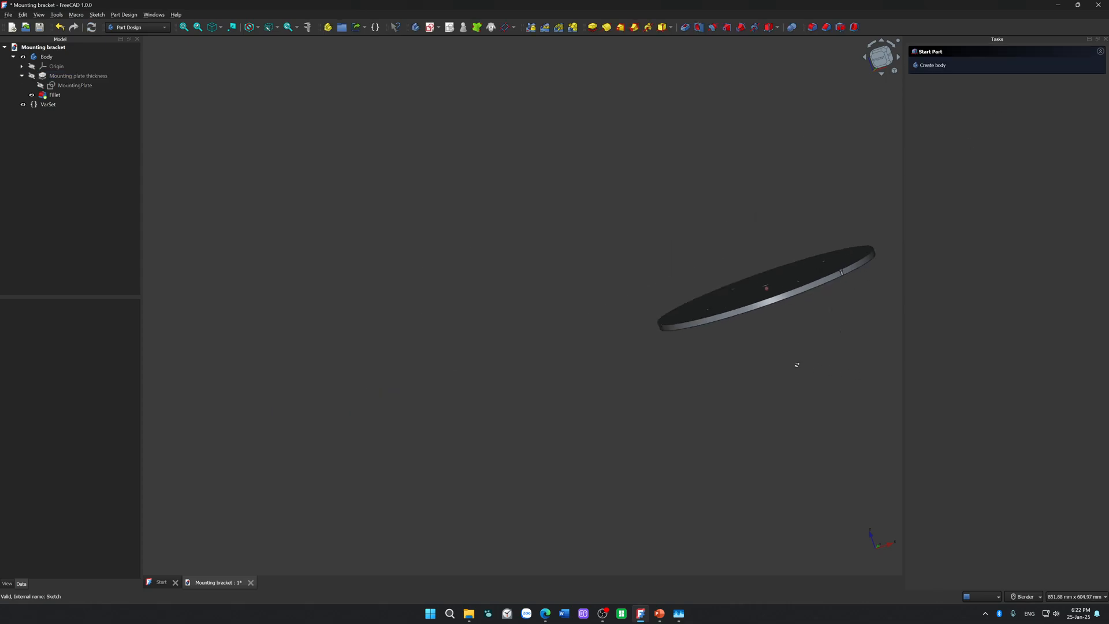
{"action": "middle_click_drag", "start_coordinate": [796, 363], "coordinate": [839, 457]}
{"action": "key", "text": "ctrl+s"}
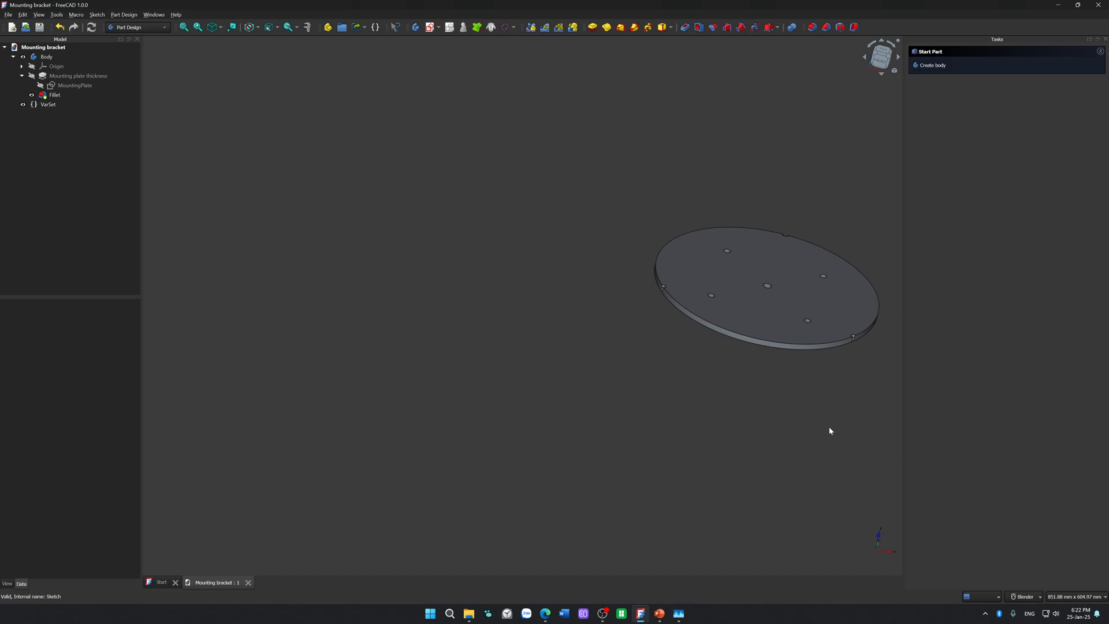
{"action": "left_click", "coordinate": [1098, 5]}
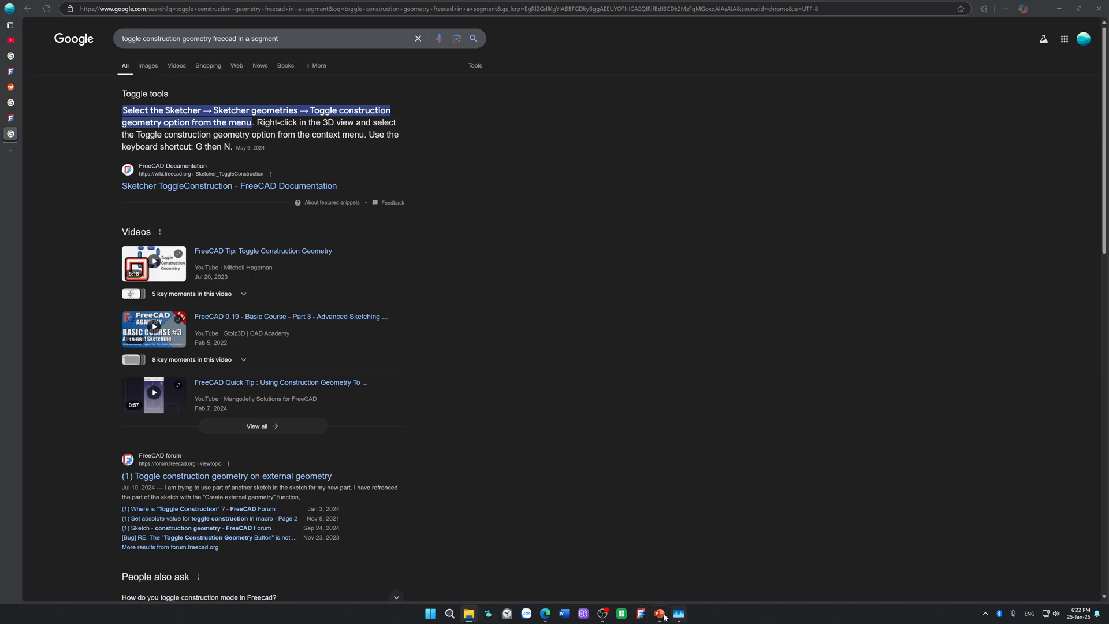
Step: Restart FreeCAD, create a new document and start a sketch on the XY plane in a new body
{"action": "left_click", "coordinate": [643, 612]}
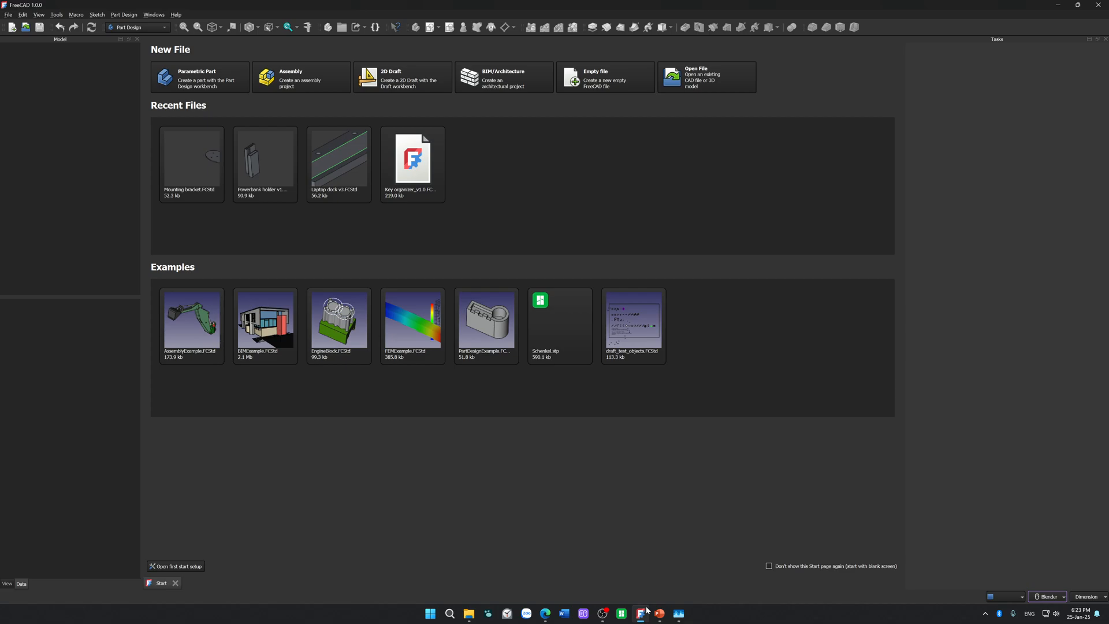
{"action": "left_click", "coordinate": [12, 27]}
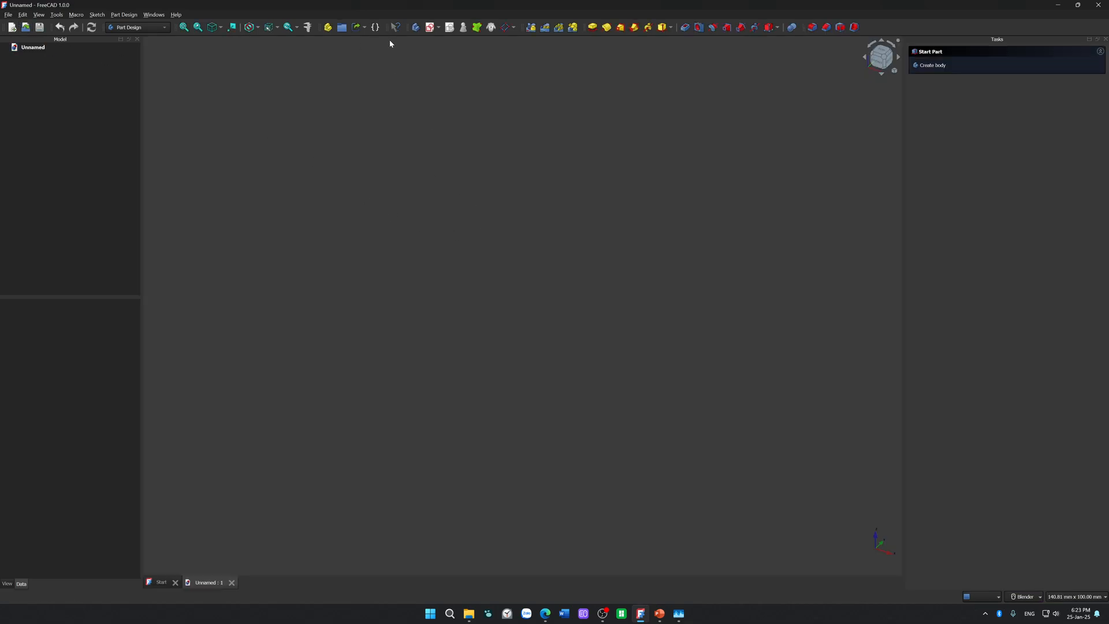
{"action": "left_click", "coordinate": [430, 27]}
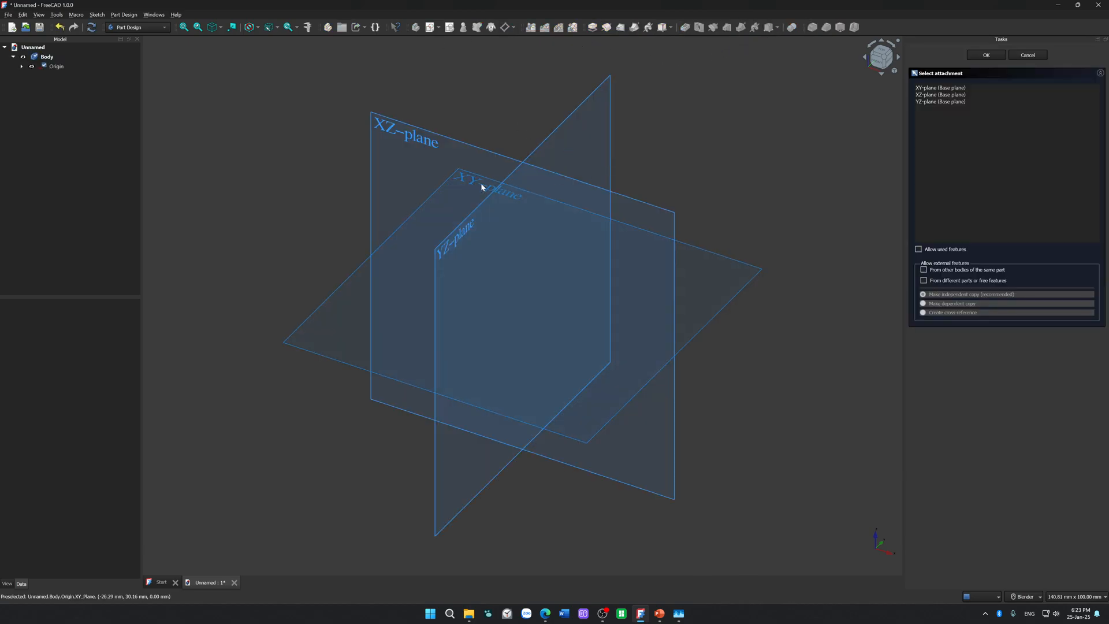
{"action": "left_click", "coordinate": [611, 210]}
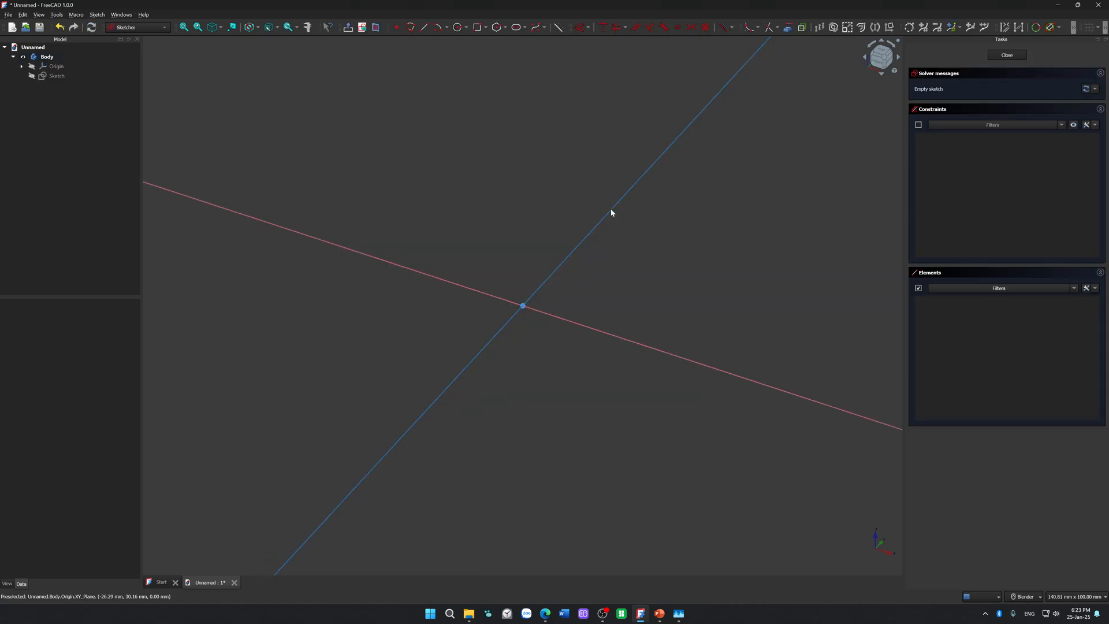
Step: Sketch two concentric circles centred on the origin with diameters of 8.5 mm and 10 mm
{"action": "left_click", "coordinate": [456, 27]}
{"action": "left_click", "coordinate": [530, 312]}
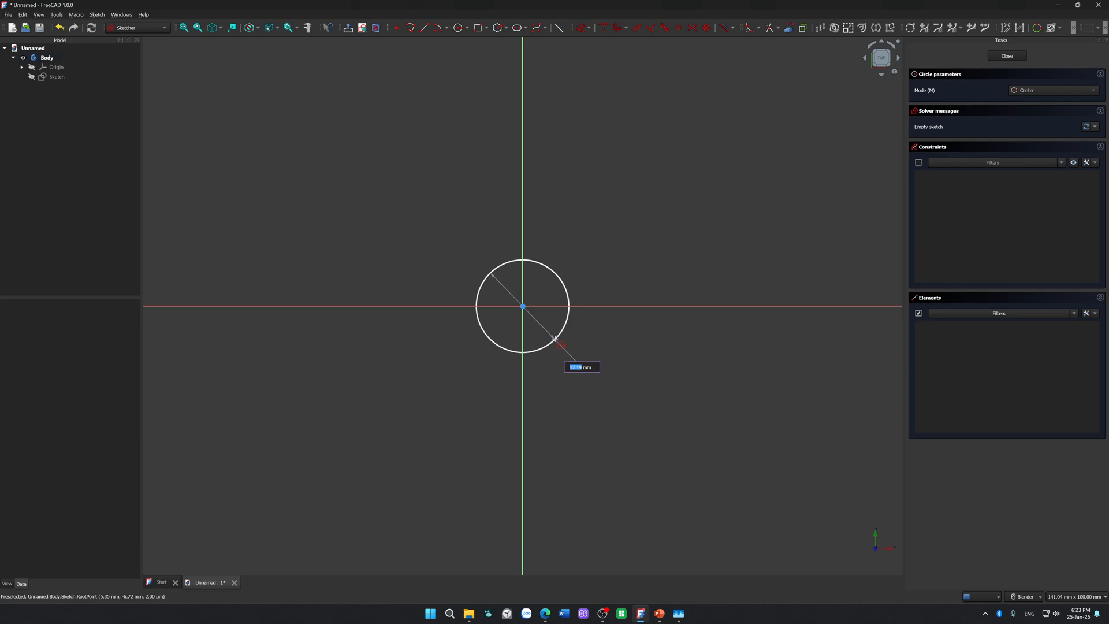
{"action": "type", "text": "8"}
{"action": "key", "text": "Return"}
{"action": "scroll", "coordinate": [574, 324], "scroll_direction": "up", "scroll_amount": 3}
{"action": "left_click", "coordinate": [485, 287]}
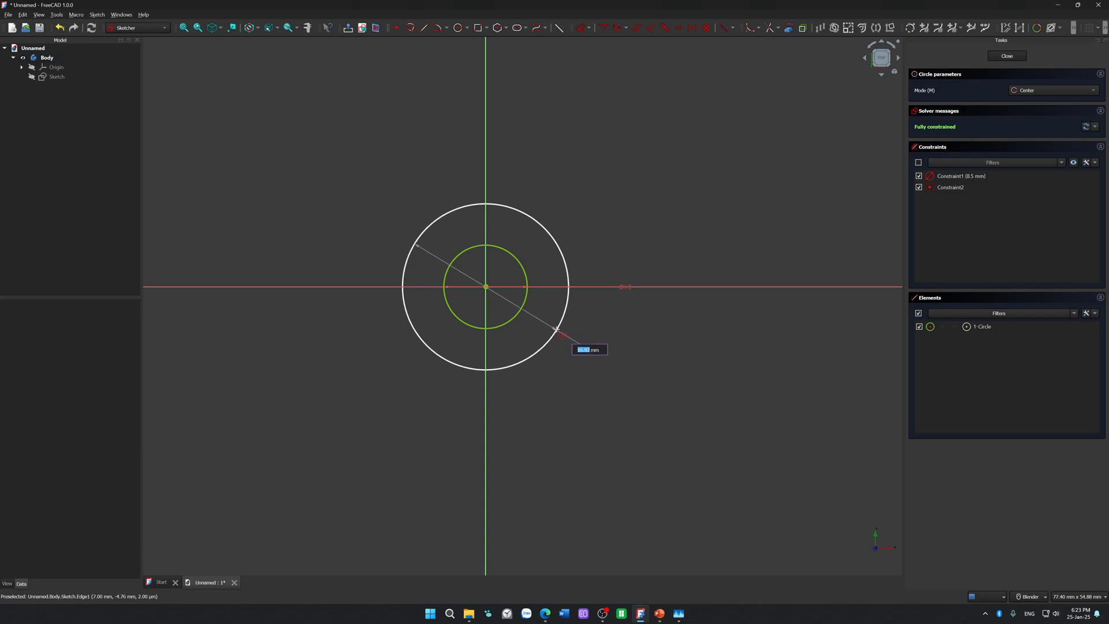
{"action": "type", "text": "10"}
{"action": "key", "text": "Return"}
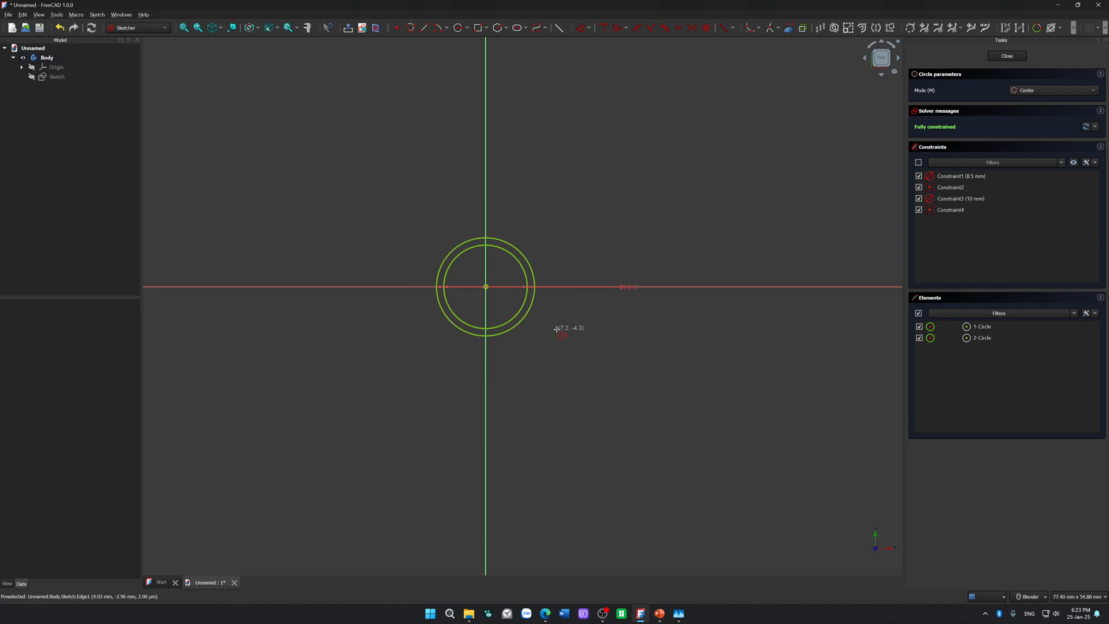
{"action": "key", "text": "Escape"}
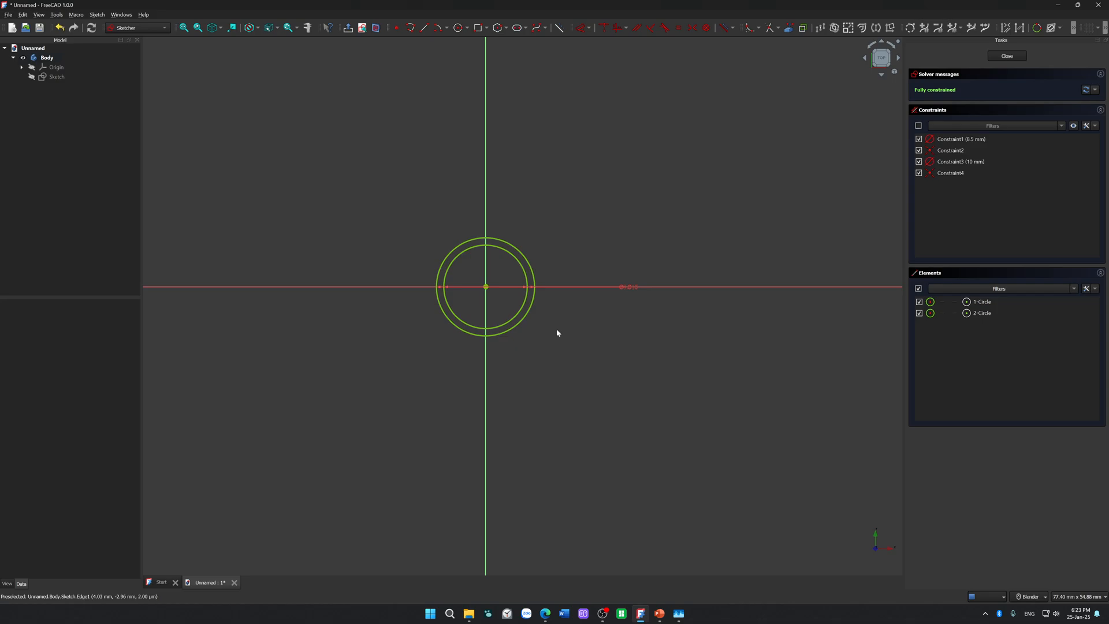
Step: Set the outer circle's diameter to 12 mm and reposition both diameter dimensions so they are readable
{"action": "left_click_drag", "start_coordinate": [634, 292], "coordinate": [619, 336]}
{"action": "left_click_drag", "start_coordinate": [626, 287], "coordinate": [621, 262]}
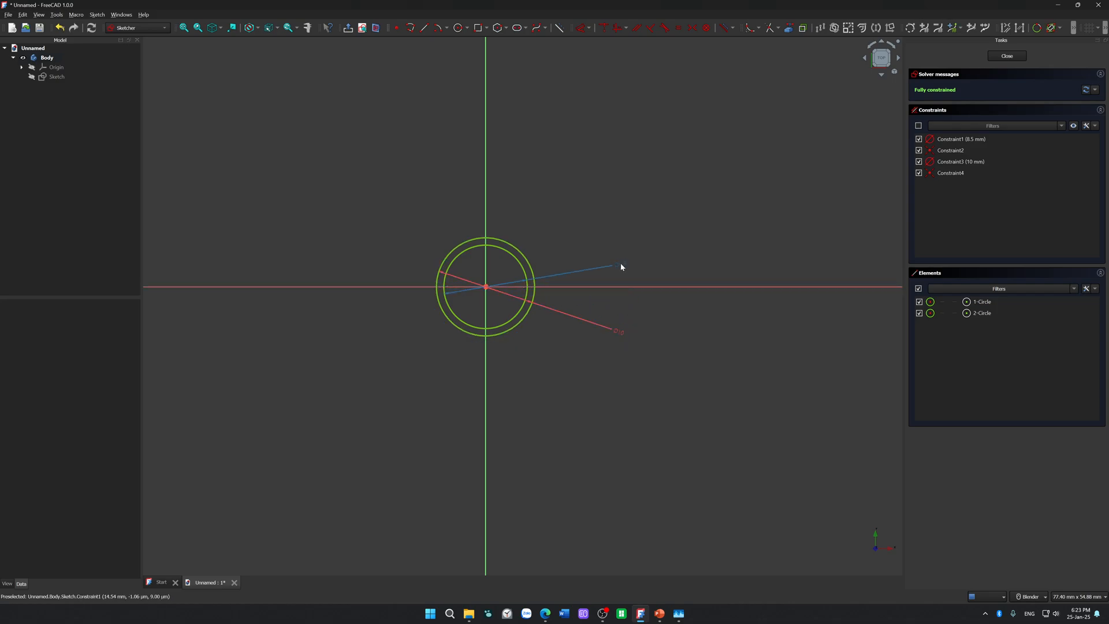
{"action": "left_click", "coordinate": [618, 333]}
{"action": "double_click", "coordinate": [618, 338]}
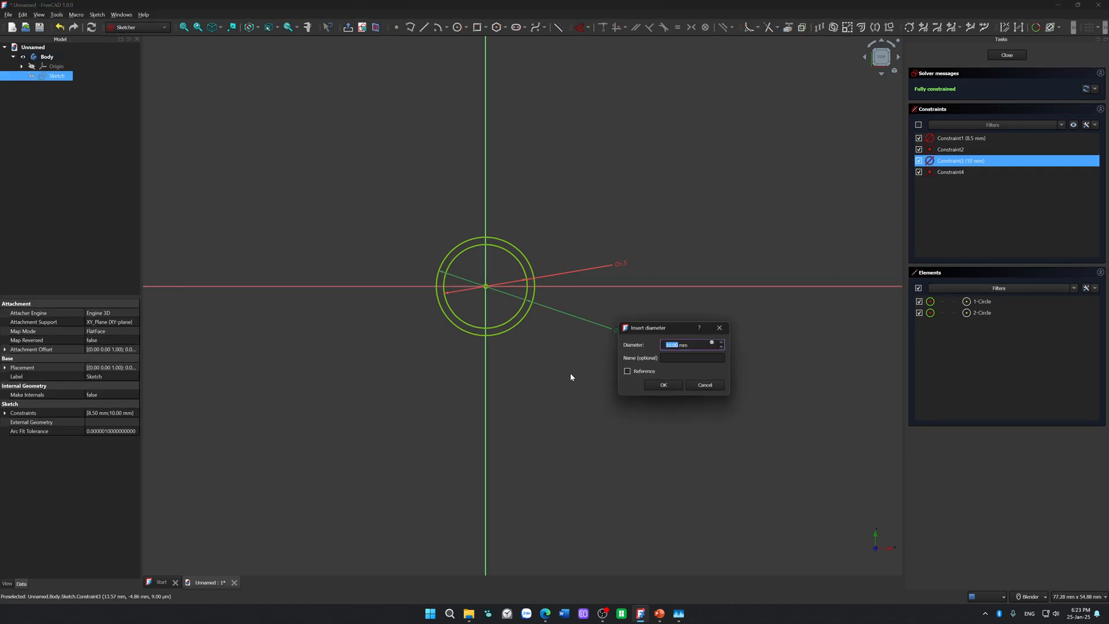
{"action": "type", "text": "12"}
{"action": "key", "text": "Return"}
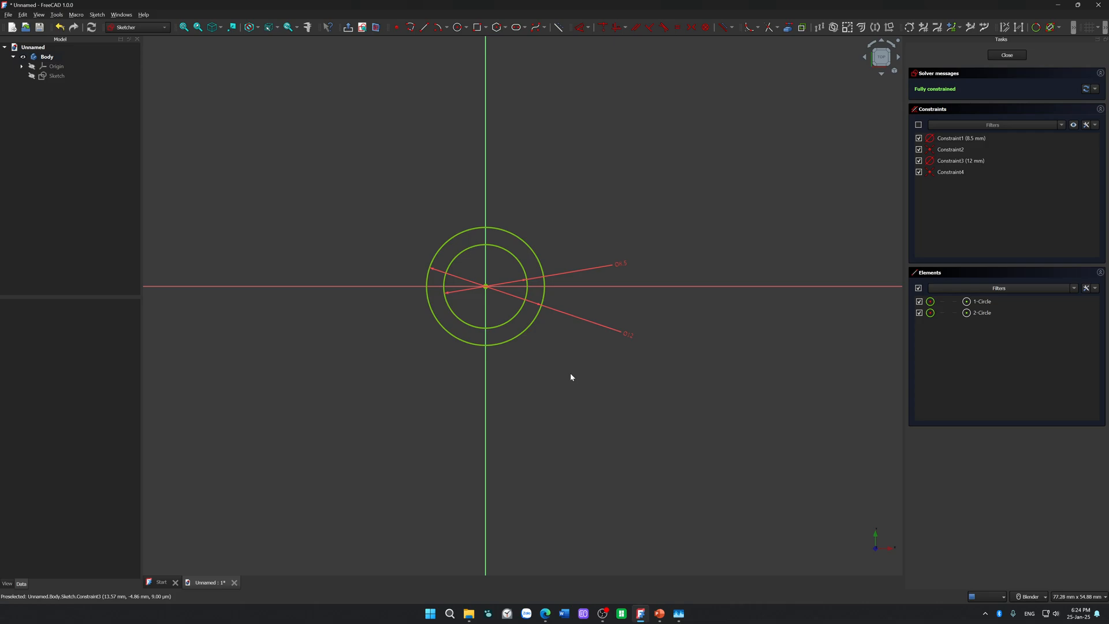
{"action": "left_click_drag", "start_coordinate": [630, 338], "coordinate": [585, 350]}
{"action": "left_click_drag", "start_coordinate": [619, 265], "coordinate": [503, 276]}
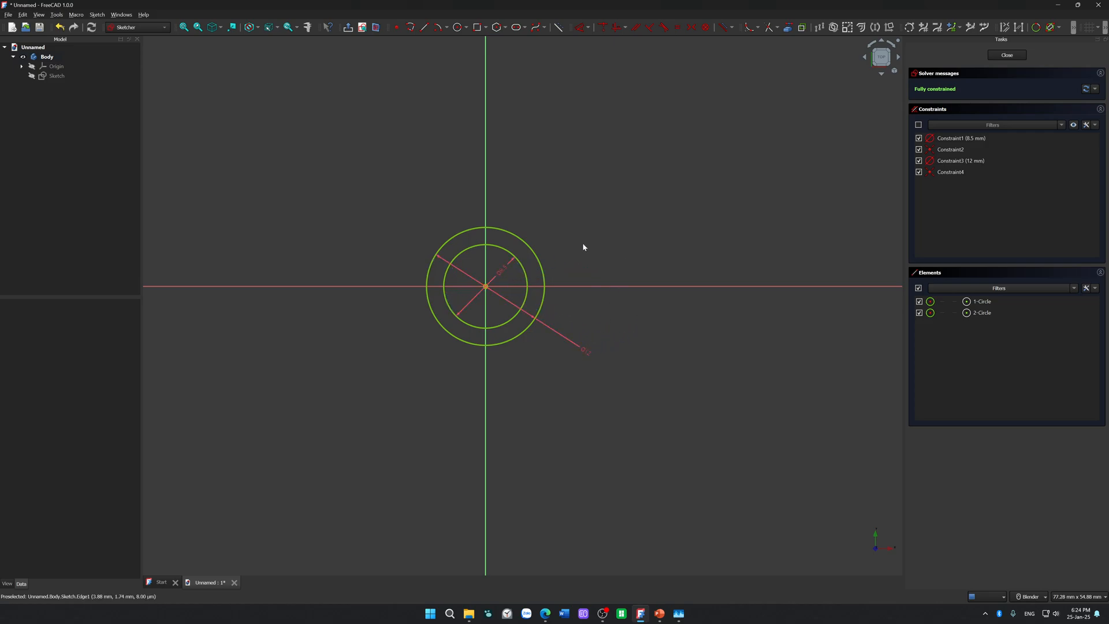
Step: Close the ring sketch and pad it to a length of 15 mm
{"action": "left_click", "coordinate": [1011, 55]}
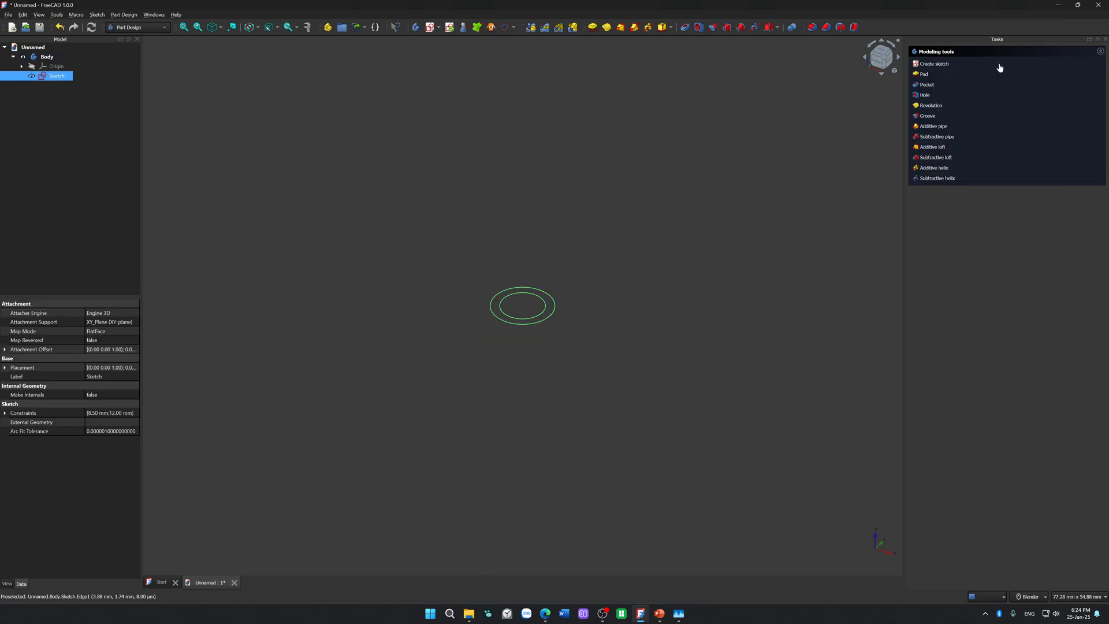
{"action": "left_click", "coordinate": [594, 27]}
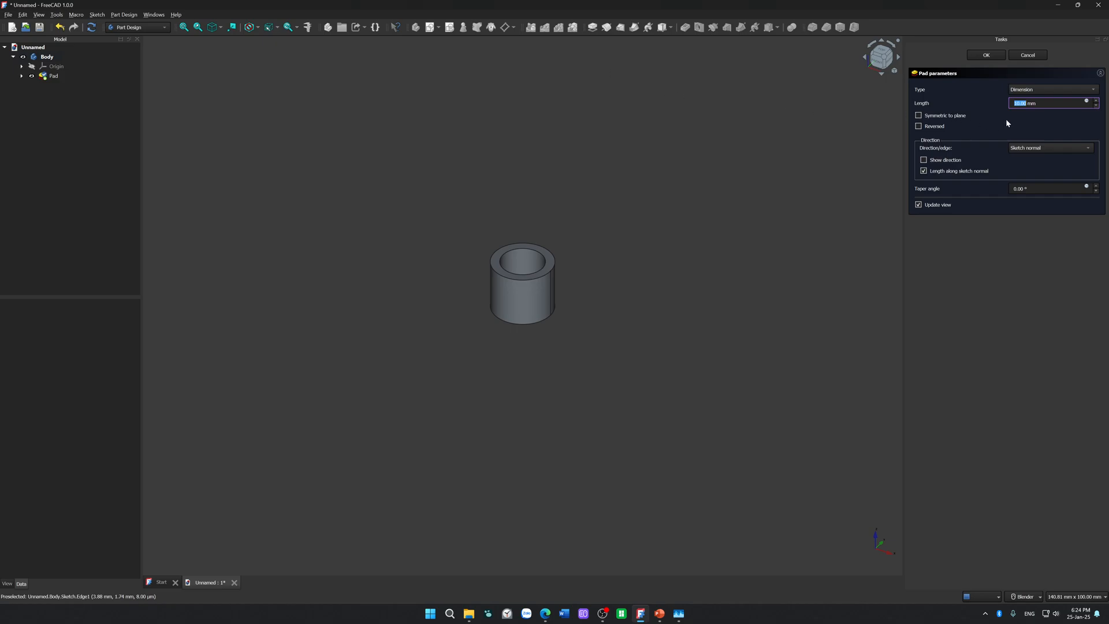
{"action": "key", "text": "Return"}
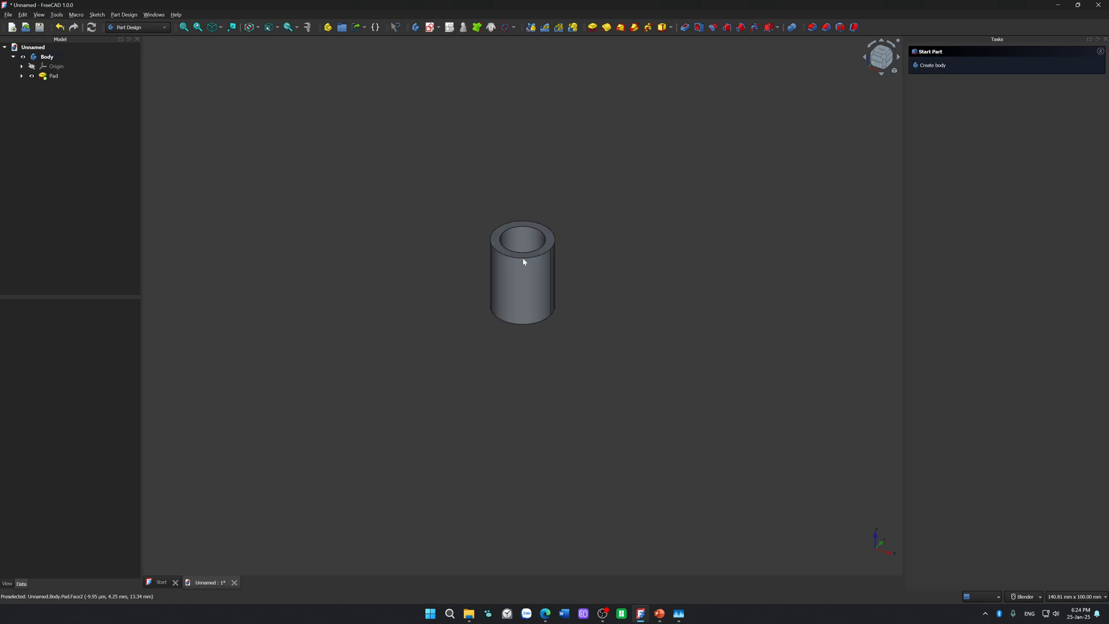
Step: Rename the pad in the model tree to SpacerThickness
{"action": "left_click", "coordinate": [55, 76]}
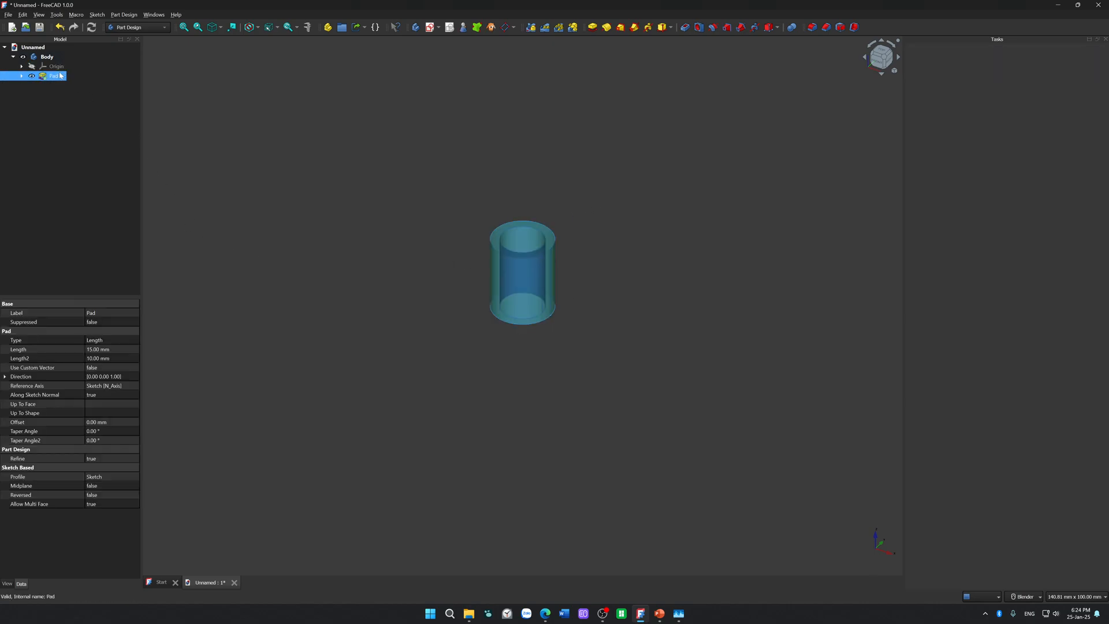
{"action": "key", "text": "F2"}
{"action": "type", "text": "Spacer"}
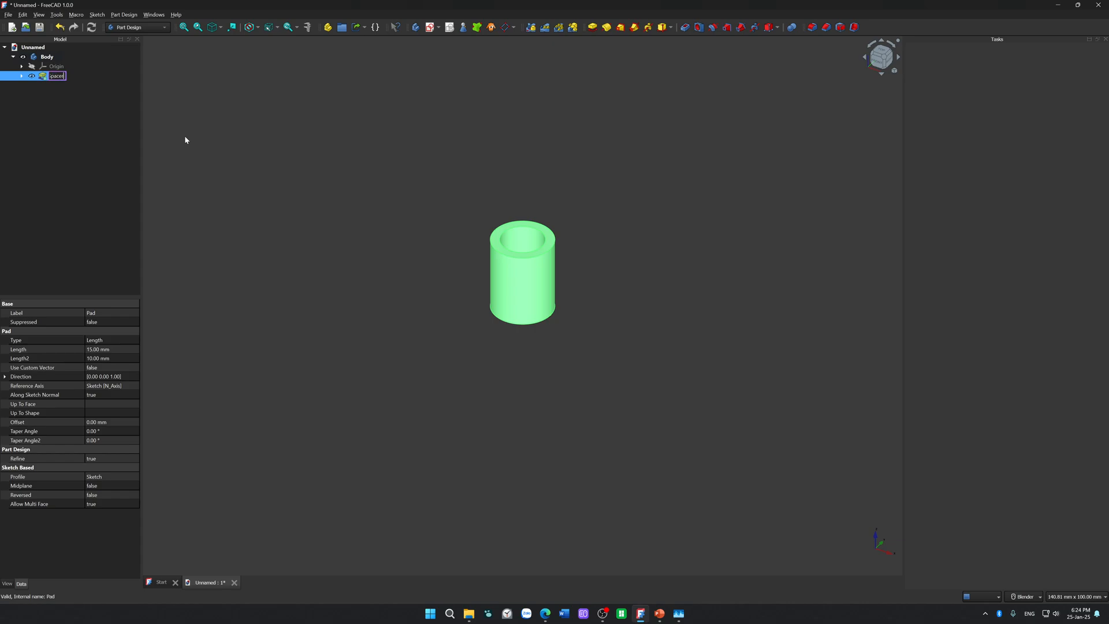
{"action": "type", "text": " thickness"}
{"action": "key", "text": "Return"}
{"action": "left_click", "coordinate": [632, 230]}
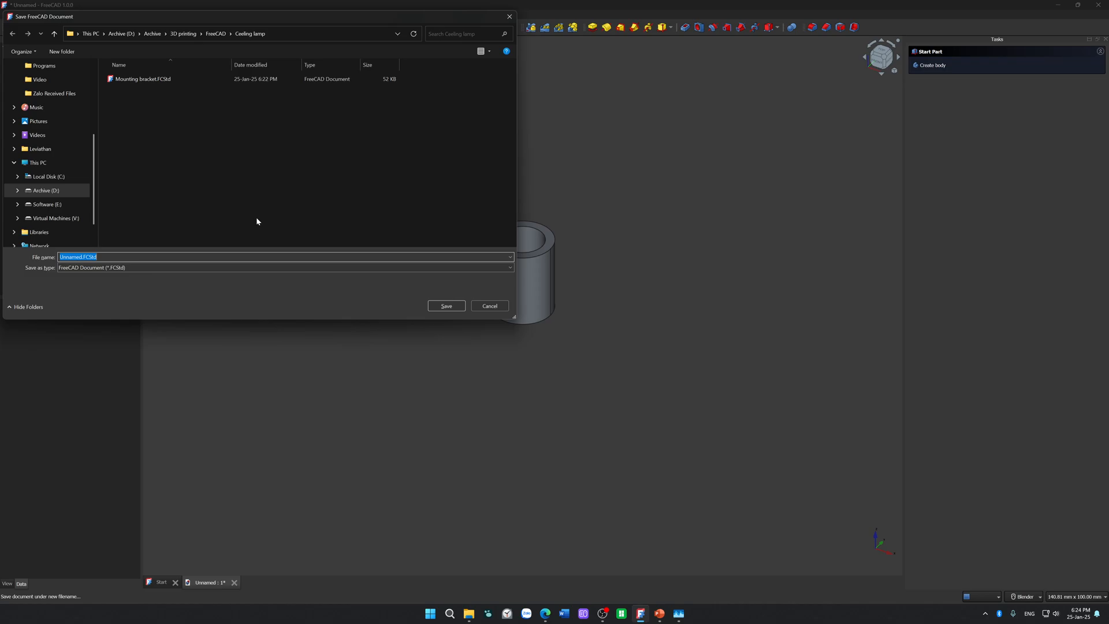
Step: Save the document as Mounting spacer in the Ceeling lamp folder and close FreeCAD
{"action": "type", "text": "Mo"}
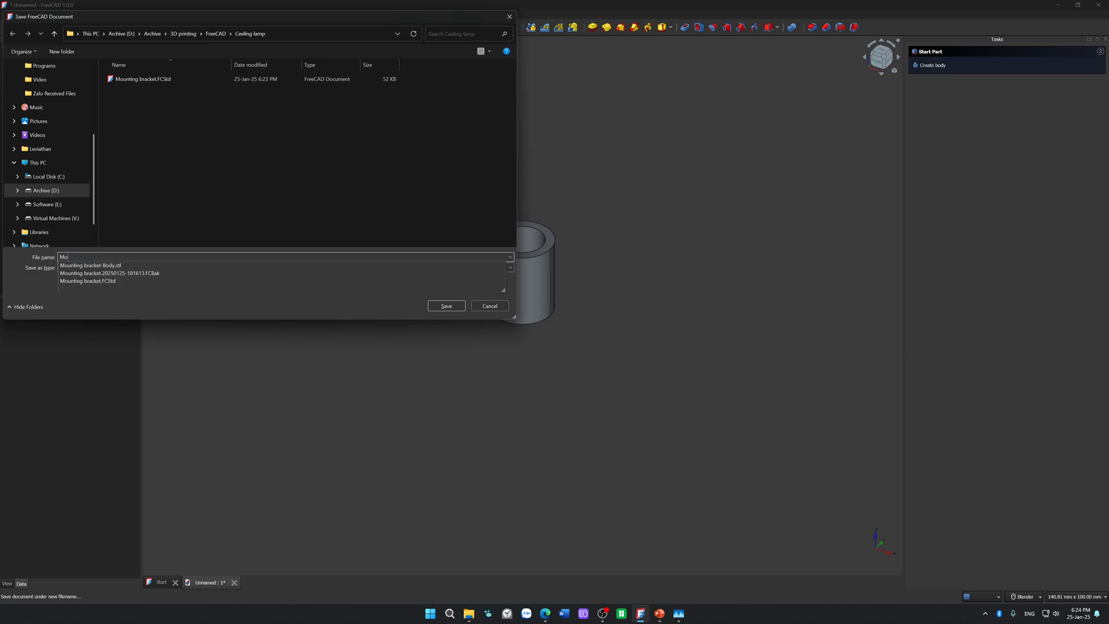
{"action": "type", "text": "unting spa"}
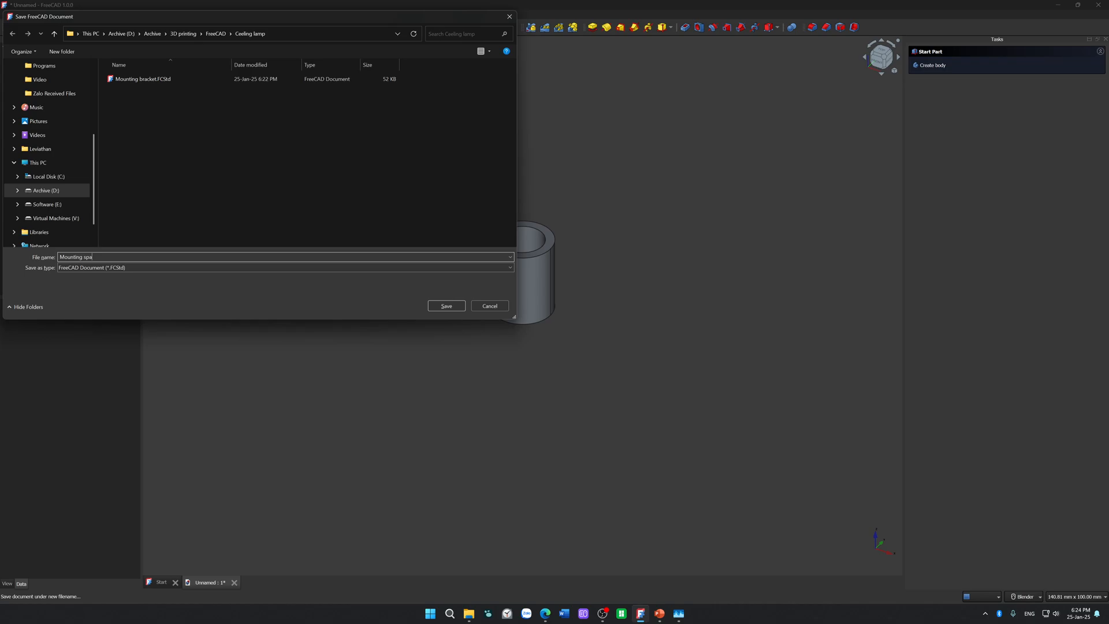
{"action": "type", "text": "cer"}
{"action": "key", "text": "Return"}
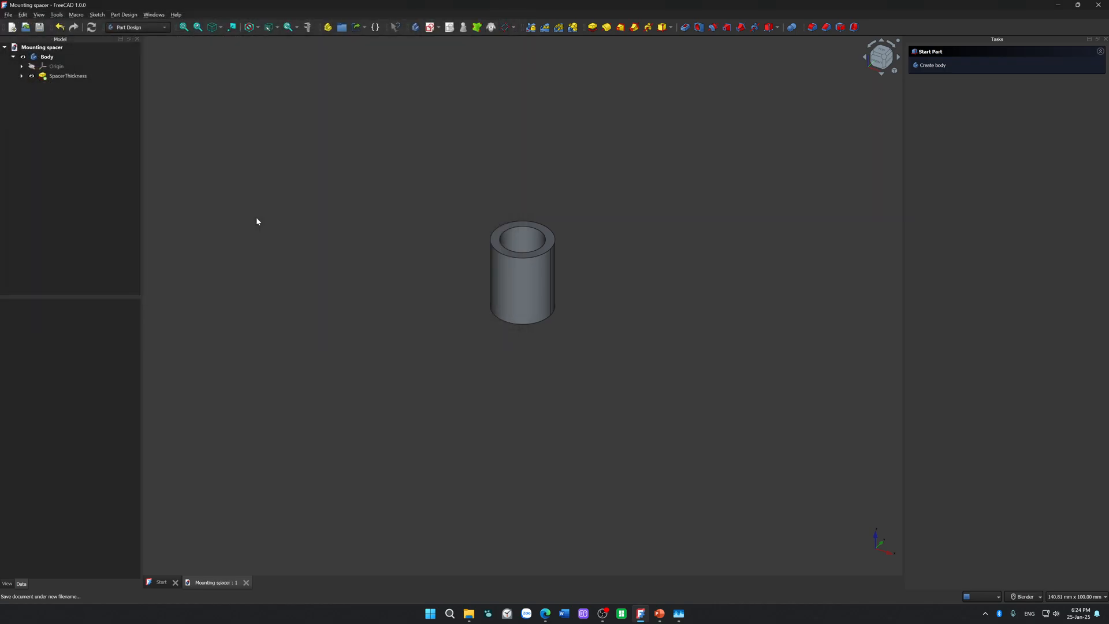
{"action": "left_click", "coordinate": [1099, 7]}
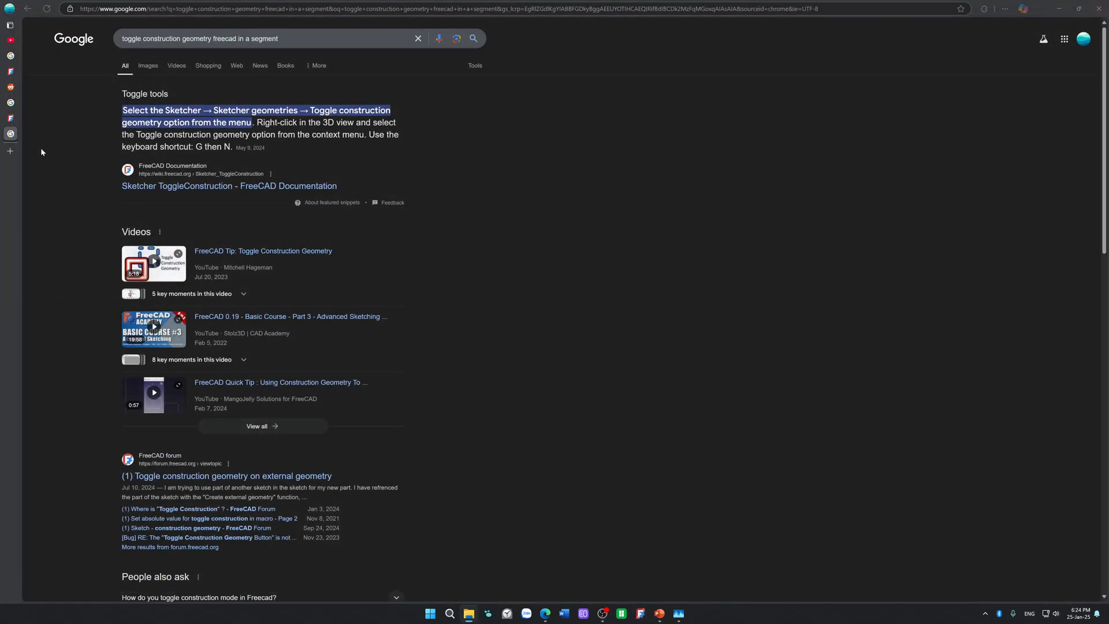
Step: Close every open FreeCAD research tab in the web browser, ending the browser session
{"action": "mouse_move", "coordinate": [17, 142]}
{"action": "left_click", "coordinate": [78, 134]}
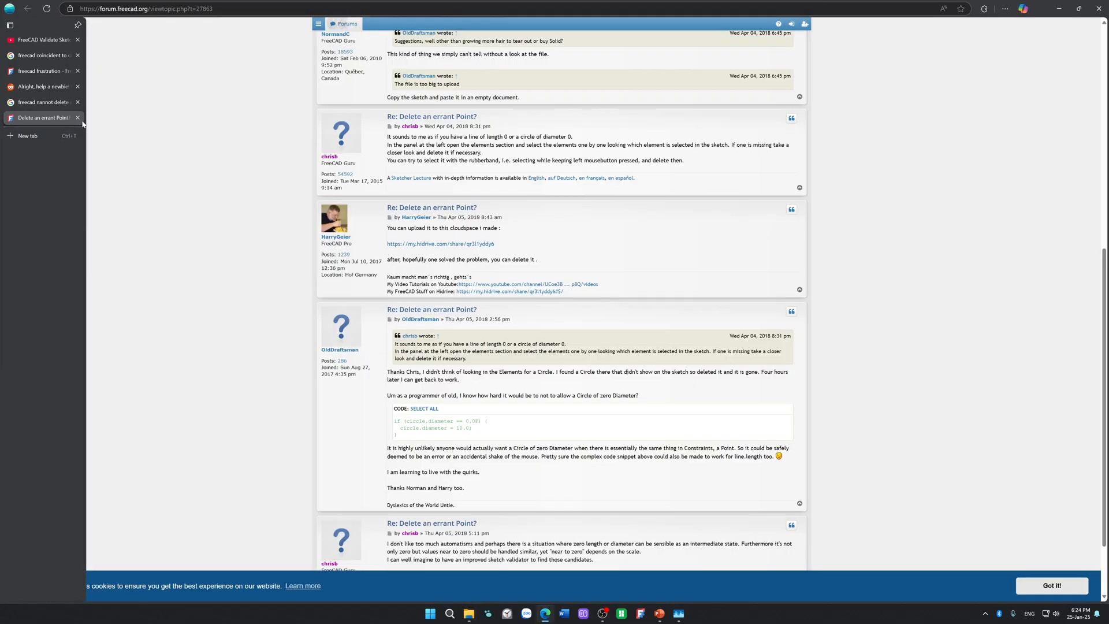
{"action": "left_click", "coordinate": [77, 118]}
{"action": "left_click", "coordinate": [77, 102]}
{"action": "left_click", "coordinate": [78, 86]}
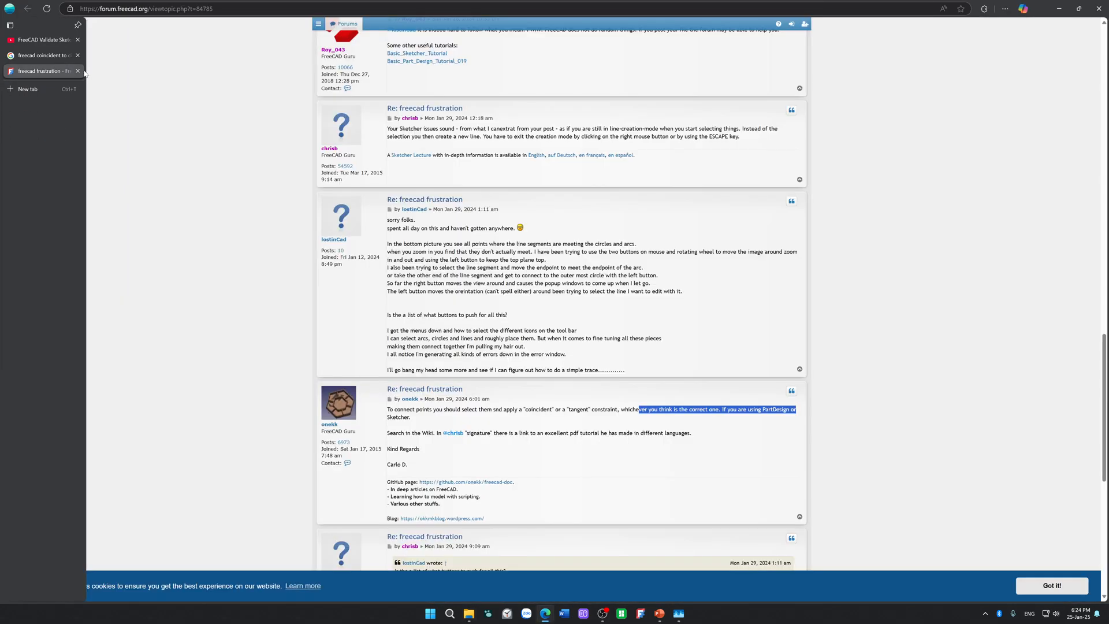
{"action": "left_click", "coordinate": [77, 71]}
{"action": "left_click", "coordinate": [78, 55]}
{"action": "left_click", "coordinate": [78, 39]}
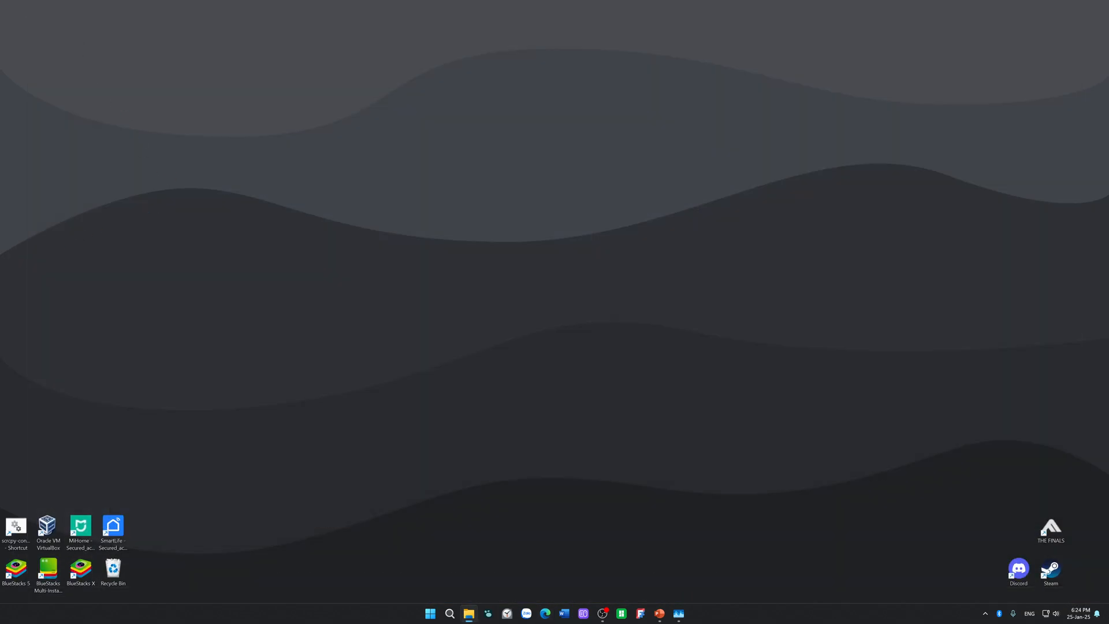
Step: Switch to the running PowerPoint window
{"action": "left_click", "coordinate": [662, 613]}
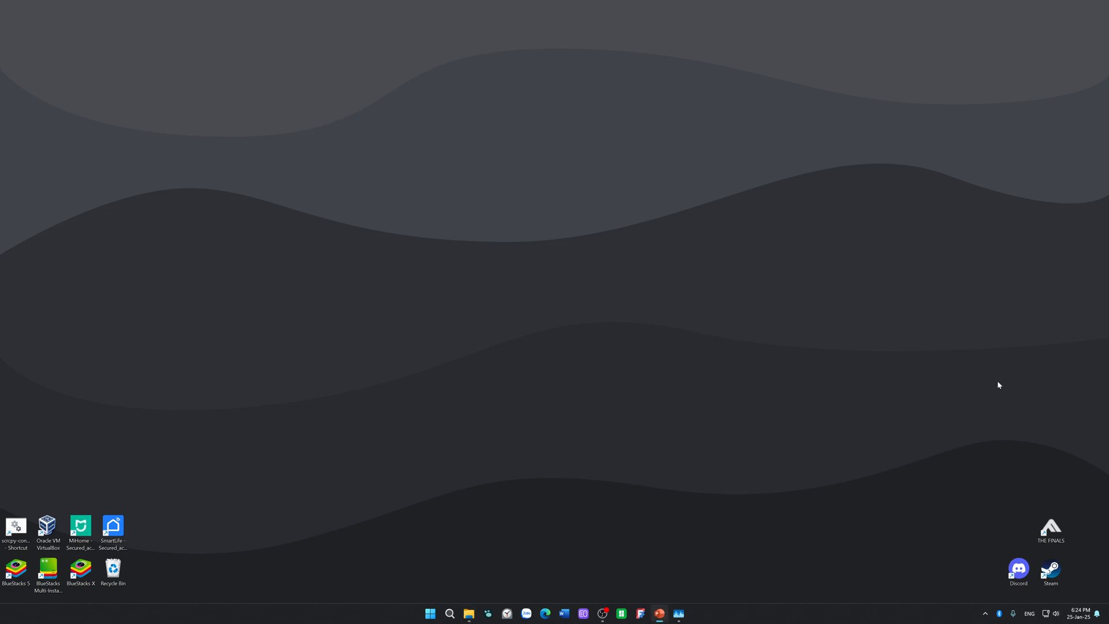